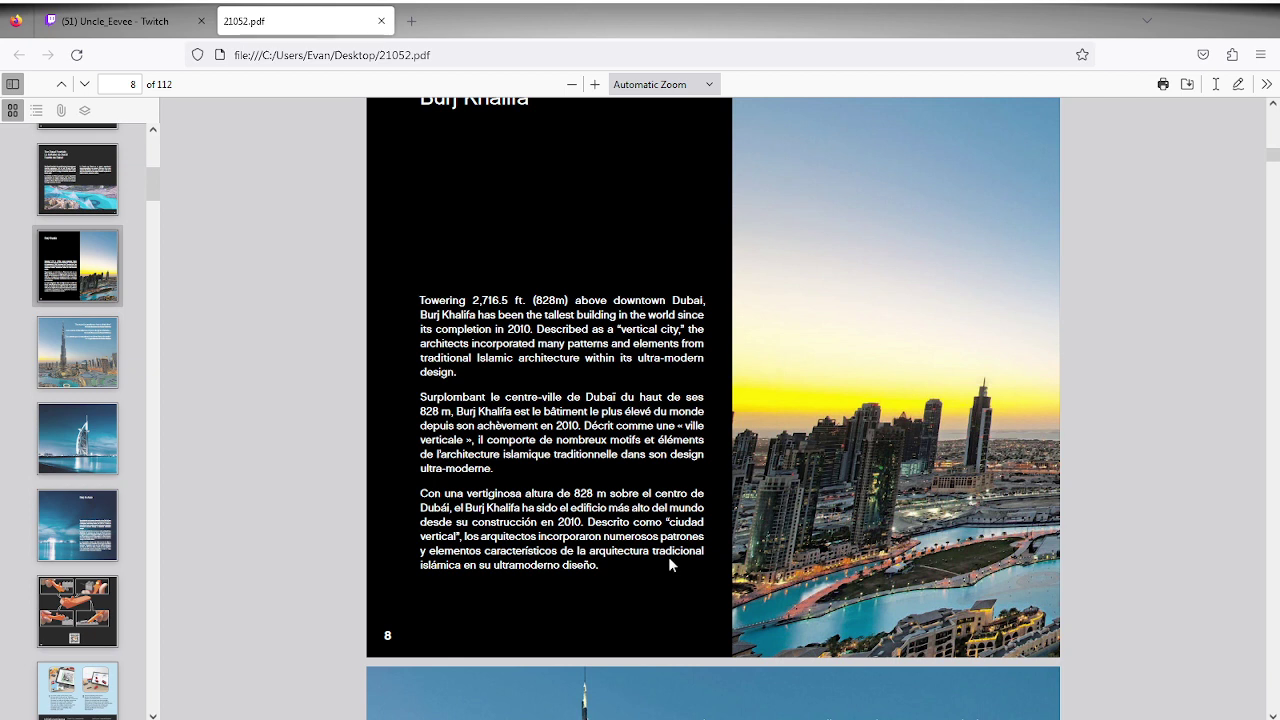
- Look through the manual's Burj Khalifa and Burj Al Arab introduction pages, 8 to 11
{"action": "scroll", "coordinate": [670, 565], "scroll_direction": "down", "scroll_amount": 5}
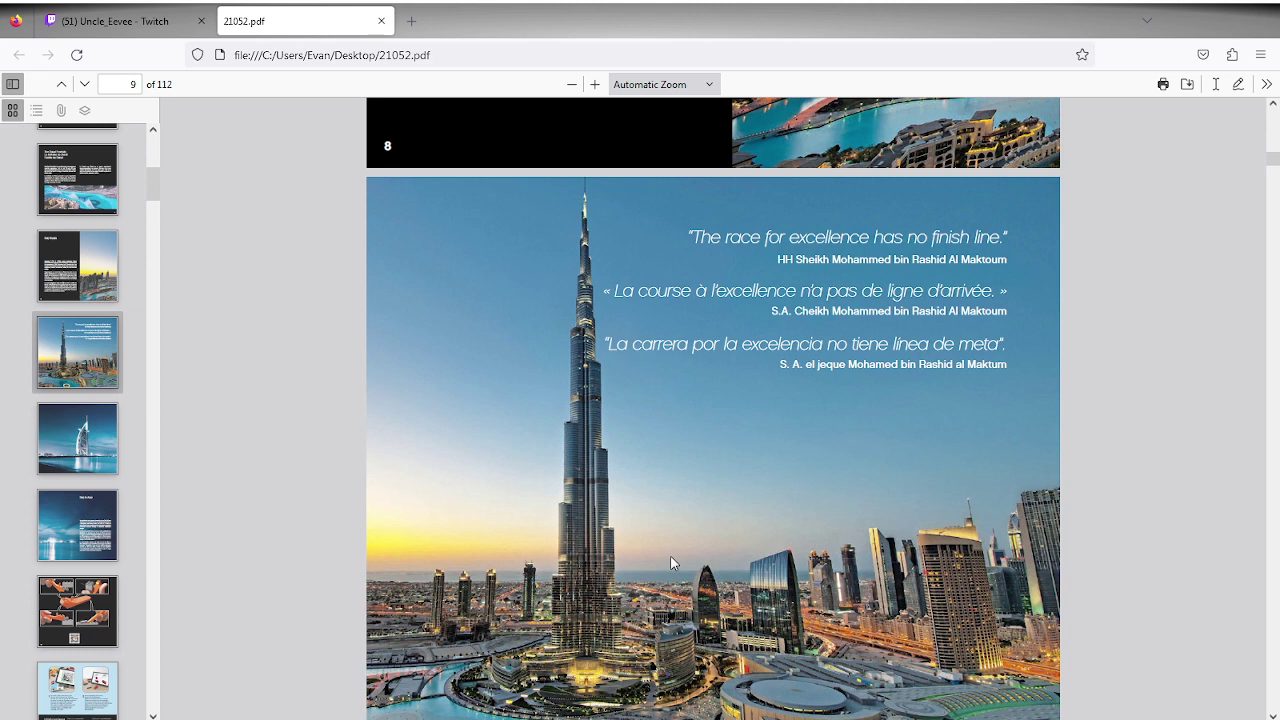
{"action": "scroll", "coordinate": [672, 563], "scroll_direction": "down", "scroll_amount": 1}
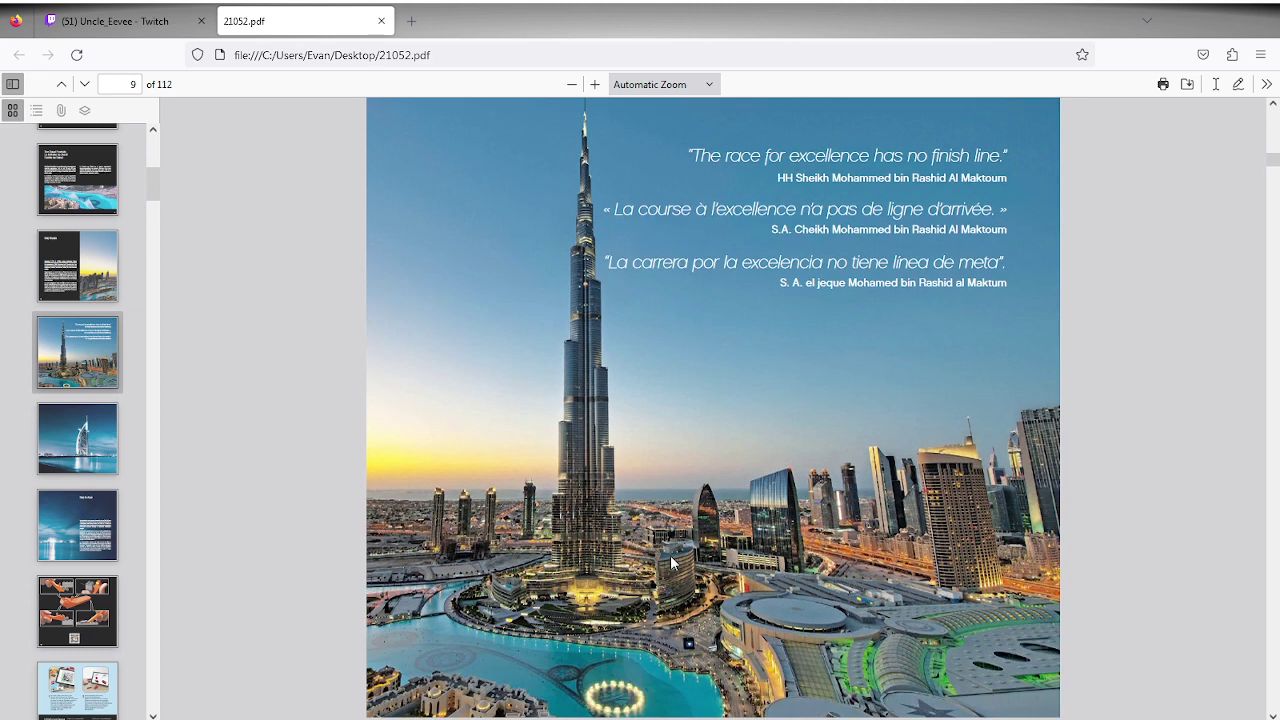
{"action": "scroll", "coordinate": [672, 563], "scroll_direction": "up", "scroll_amount": 1}
{"action": "scroll", "coordinate": [672, 563], "scroll_direction": "down", "scroll_amount": 1}
{"action": "scroll", "coordinate": [671, 563], "scroll_direction": "up", "scroll_amount": 1}
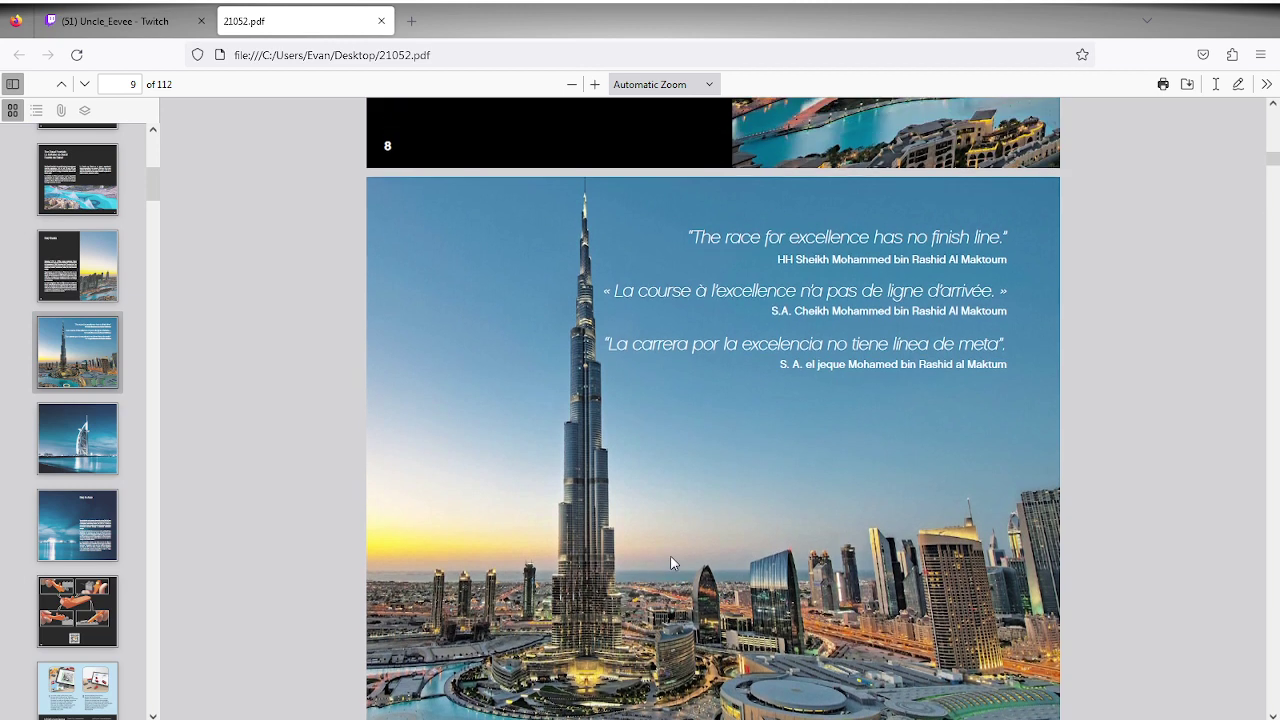
{"action": "scroll", "coordinate": [668, 561], "scroll_direction": "down", "scroll_amount": 1}
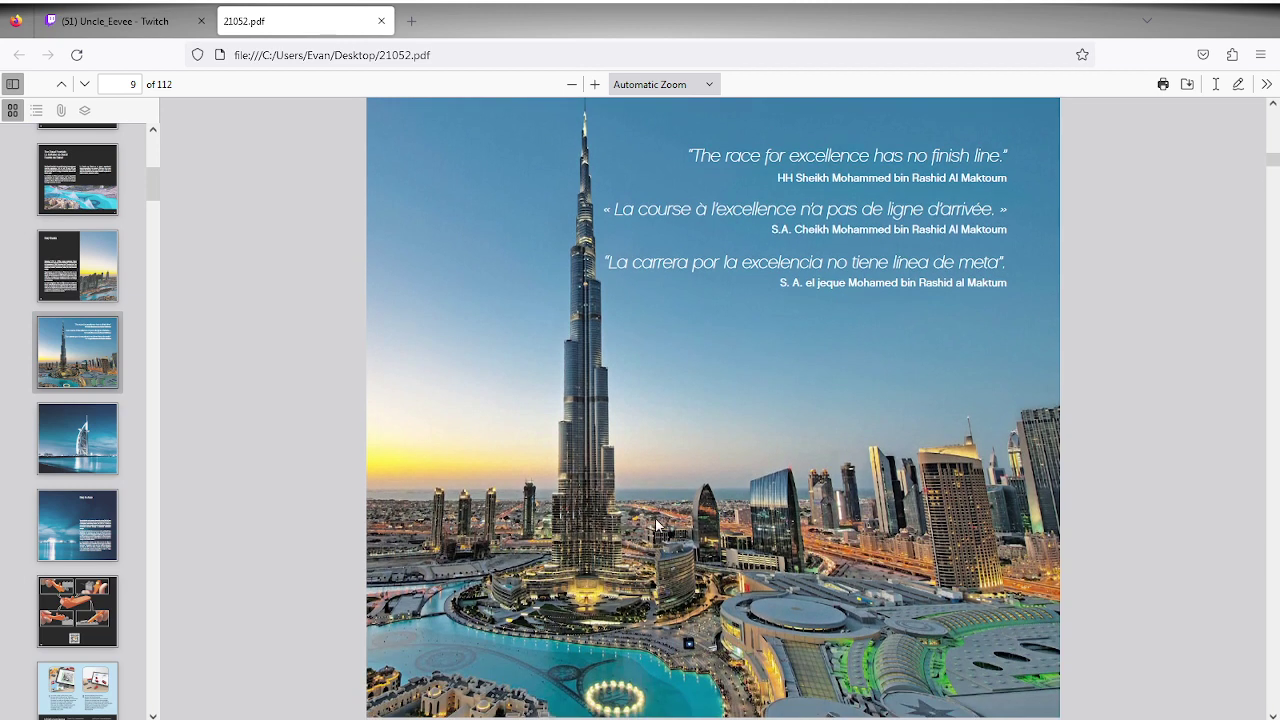
{"action": "scroll", "coordinate": [640, 534], "scroll_direction": "down", "scroll_amount": 4}
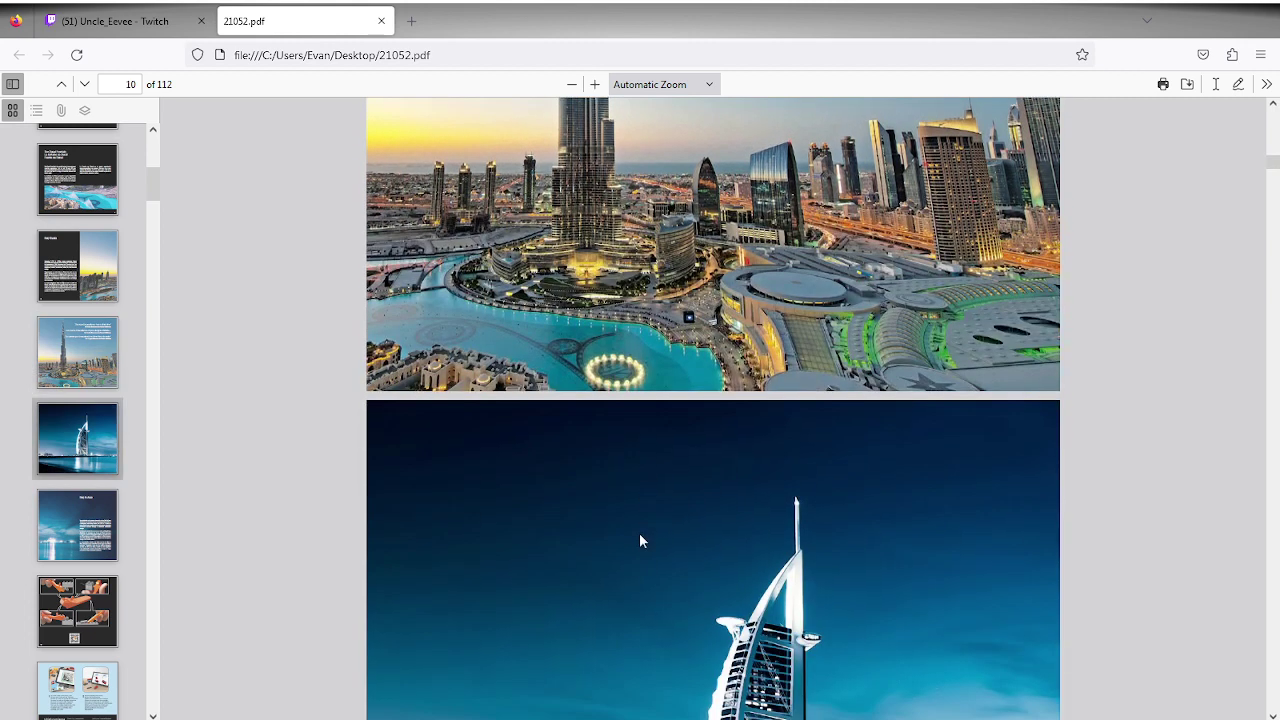
{"action": "scroll", "coordinate": [640, 534], "scroll_direction": "down", "scroll_amount": 8}
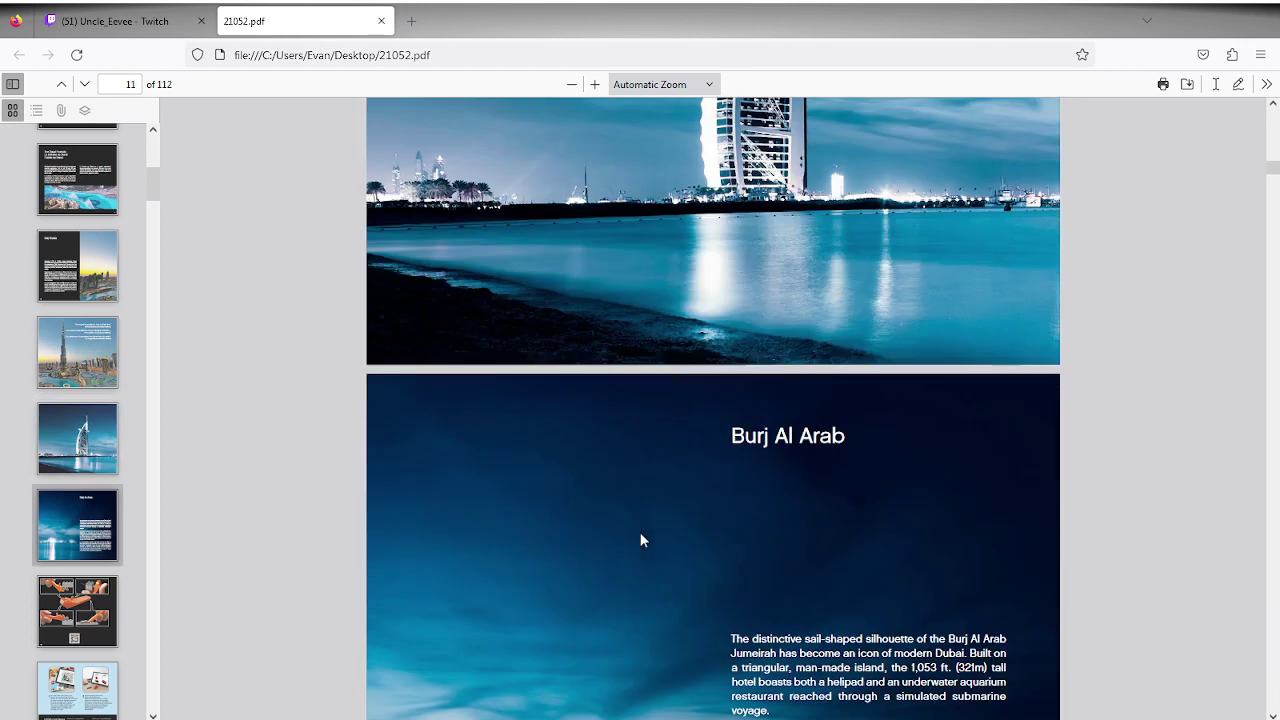
{"action": "scroll", "coordinate": [641, 540], "scroll_direction": "down", "scroll_amount": 2}
{"action": "scroll", "coordinate": [642, 532], "scroll_direction": "down", "scroll_amount": 3}
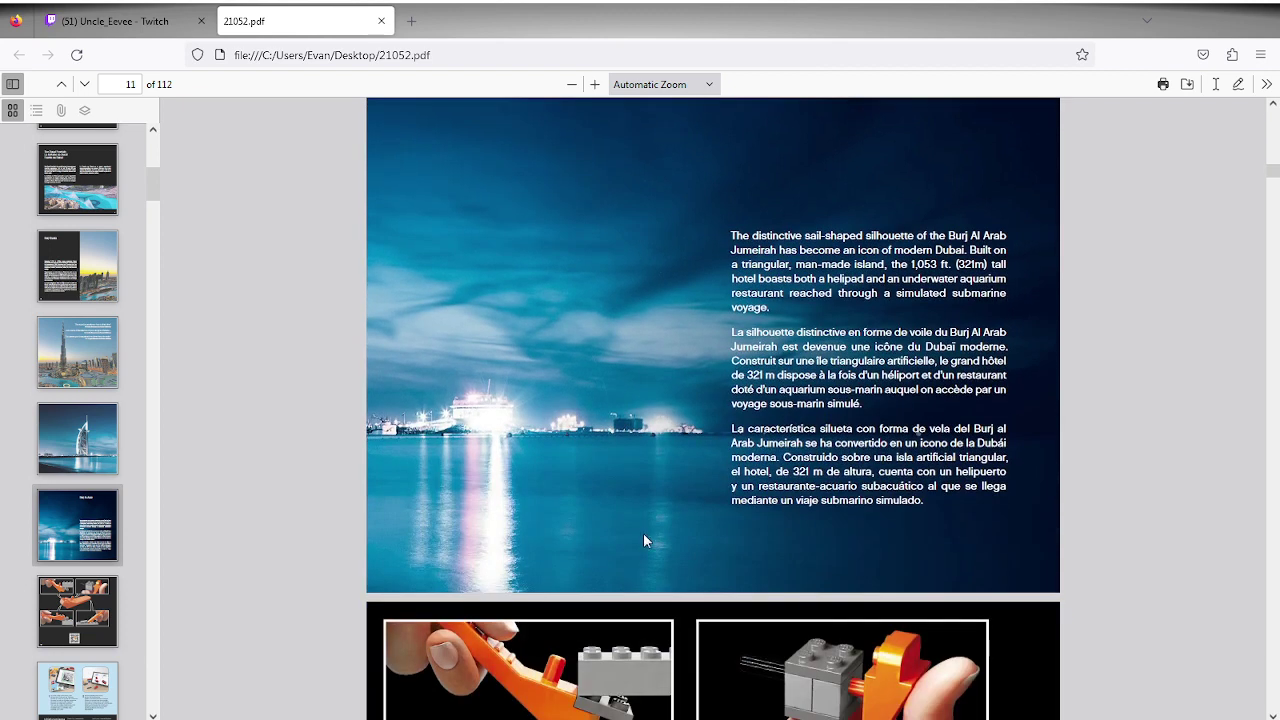
{"action": "scroll", "coordinate": [643, 533], "scroll_direction": "up", "scroll_amount": 14}
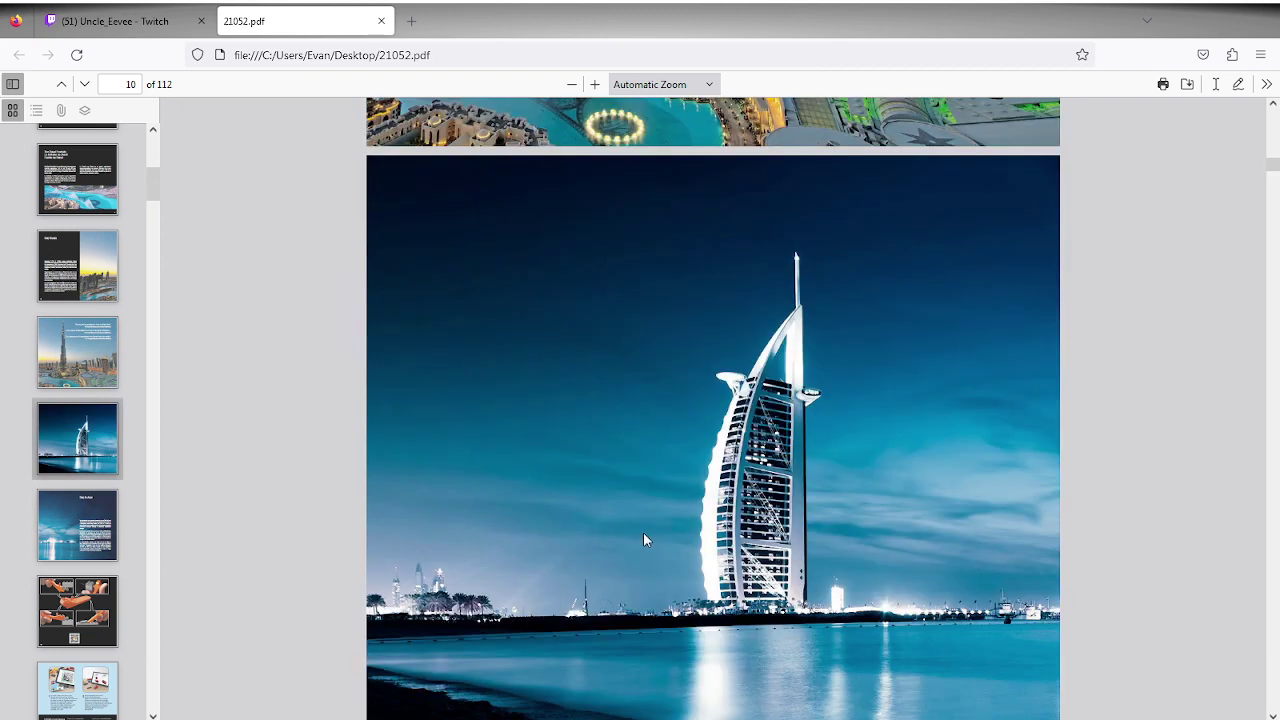
- Examine the overview of bags 1, 2 and 3 on pages 14 and 15 of the manual
{"action": "scroll", "coordinate": [643, 532], "scroll_direction": "down", "scroll_amount": 20}
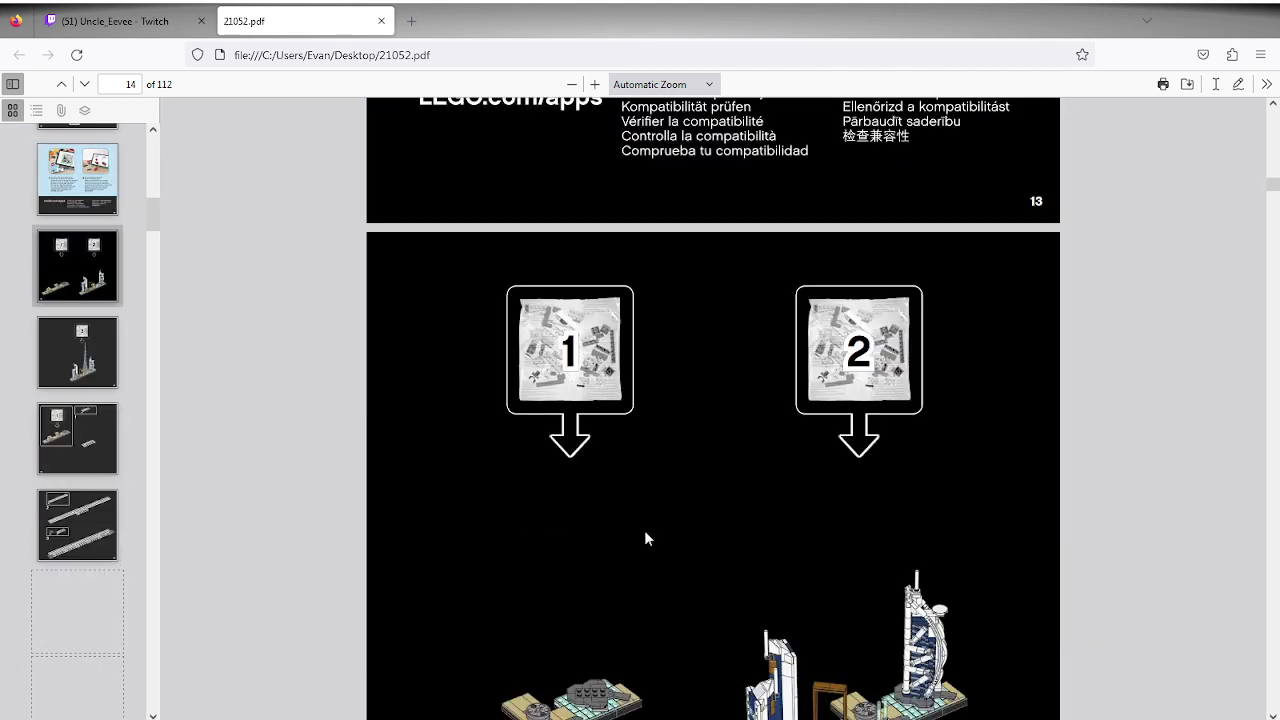
{"action": "scroll", "coordinate": [645, 531], "scroll_direction": "down", "scroll_amount": 6}
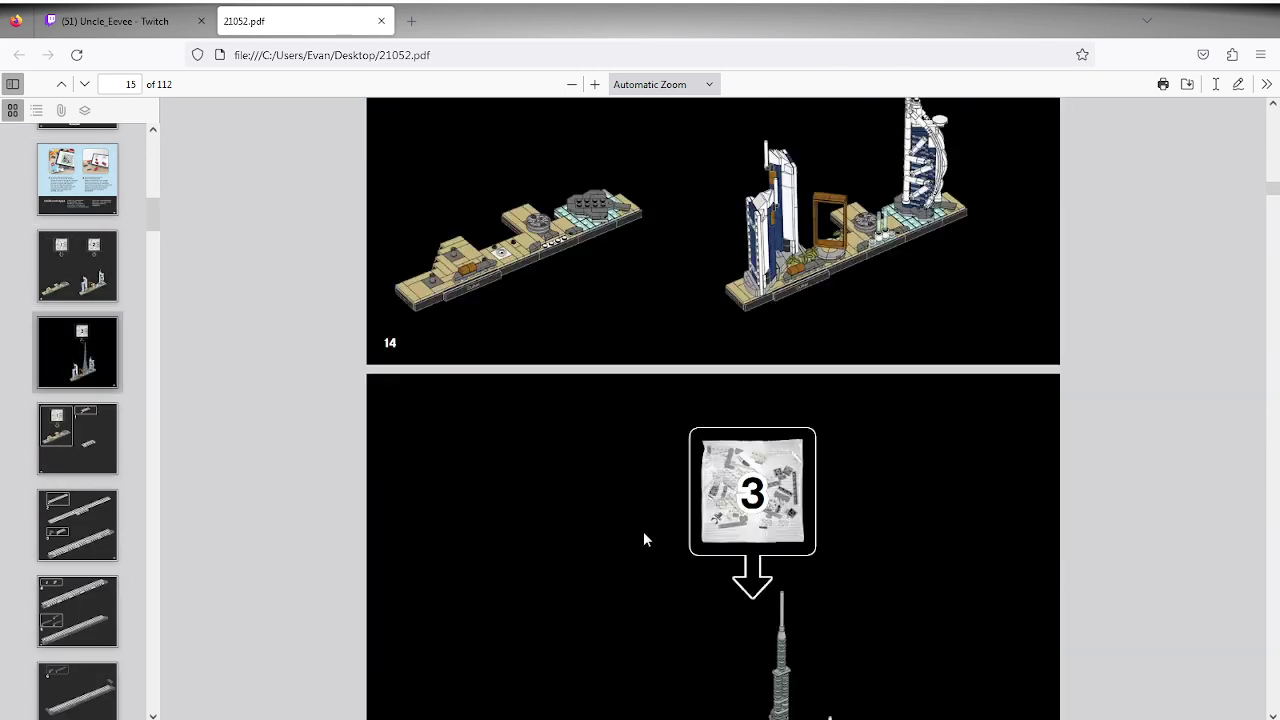
{"action": "scroll", "coordinate": [644, 531], "scroll_direction": "down", "scroll_amount": 5}
{"action": "scroll", "coordinate": [644, 531], "scroll_direction": "up", "scroll_amount": 5}
{"action": "scroll", "coordinate": [645, 531], "scroll_direction": "up", "scroll_amount": 2}
{"action": "scroll", "coordinate": [645, 531], "scroll_direction": "down", "scroll_amount": 6}
{"action": "scroll", "coordinate": [645, 531], "scroll_direction": "up", "scroll_amount": 5}
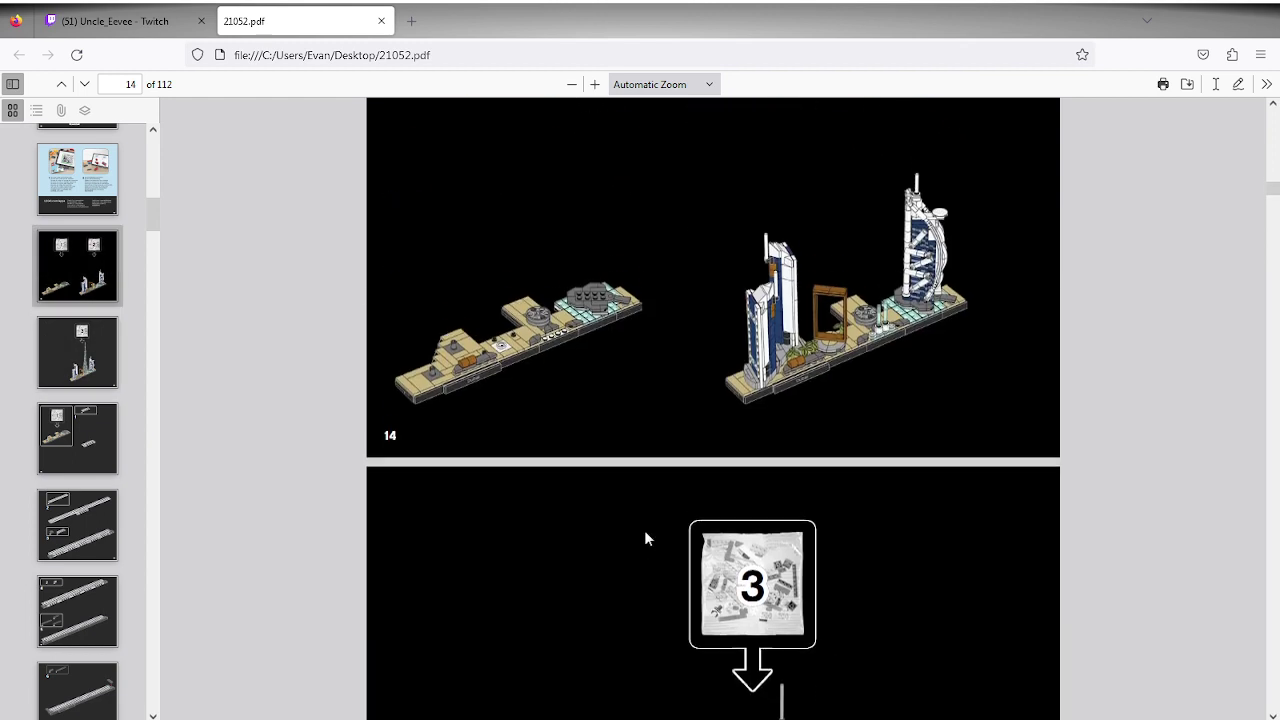
{"action": "scroll", "coordinate": [645, 531], "scroll_direction": "up", "scroll_amount": 3}
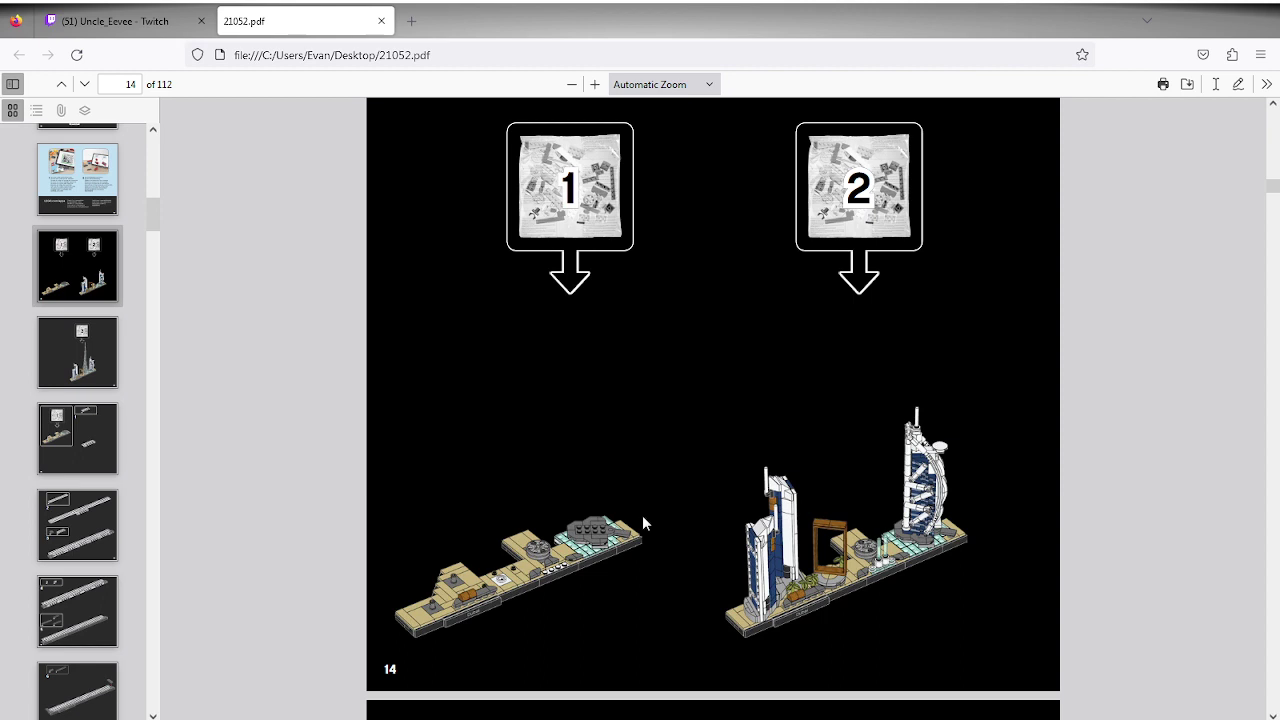
{"action": "scroll", "coordinate": [642, 535], "scroll_direction": "down", "scroll_amount": 1}
{"action": "scroll", "coordinate": [642, 538], "scroll_direction": "down", "scroll_amount": 8}
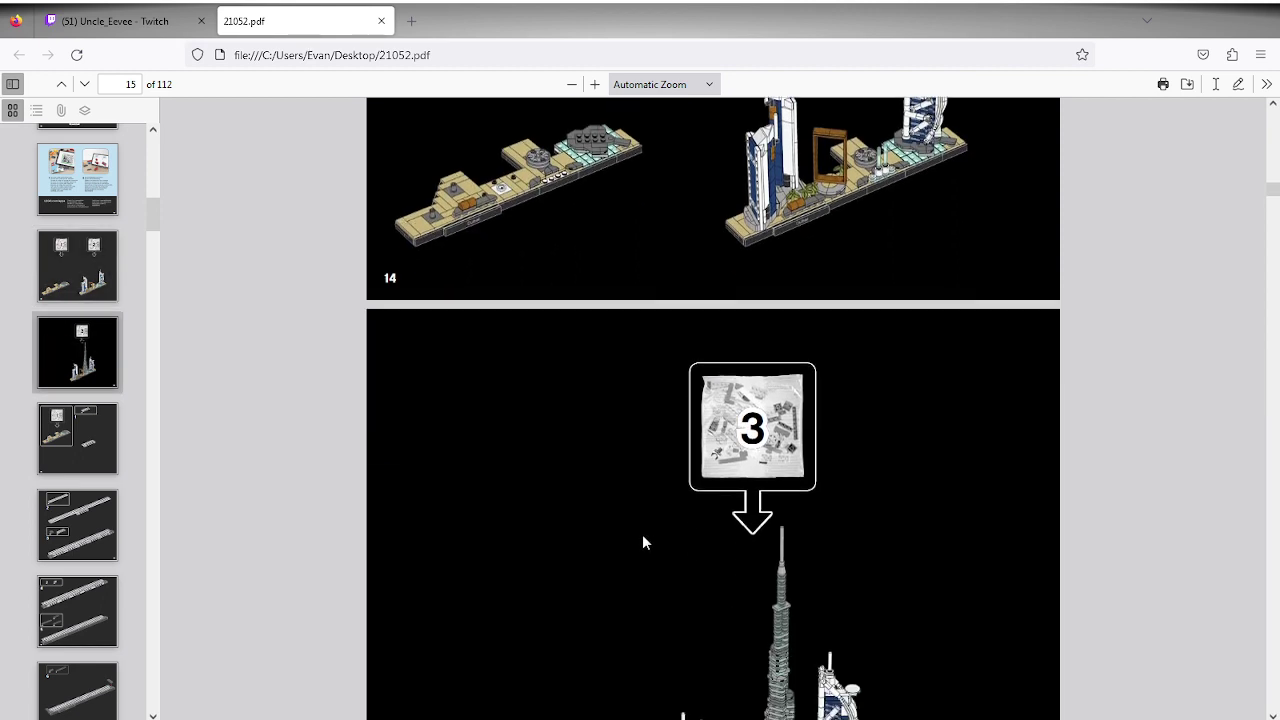
{"action": "scroll", "coordinate": [645, 540], "scroll_direction": "up", "scroll_amount": 3}
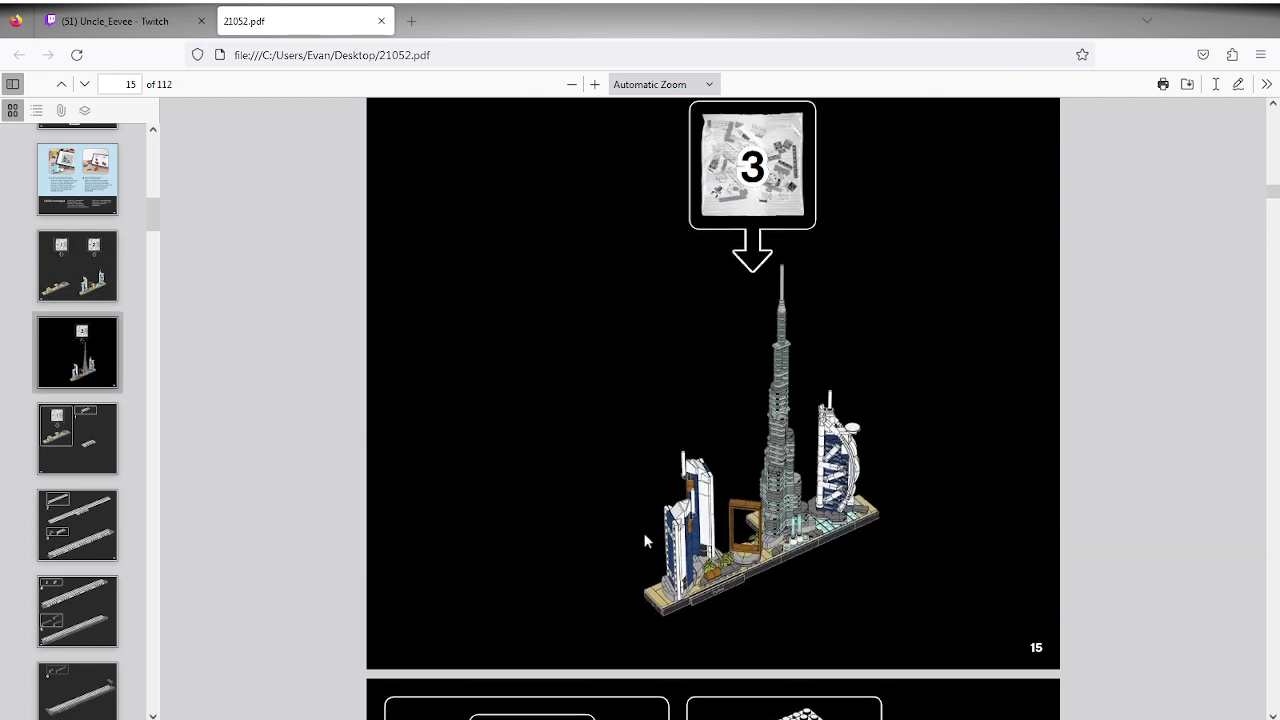
- Go to page 16 of the manual and check the part needed for bag 1's first building step
{"action": "scroll", "coordinate": [645, 540], "scroll_direction": "down", "scroll_amount": 5}
{"action": "scroll", "coordinate": [645, 540], "scroll_direction": "down", "scroll_amount": 3}
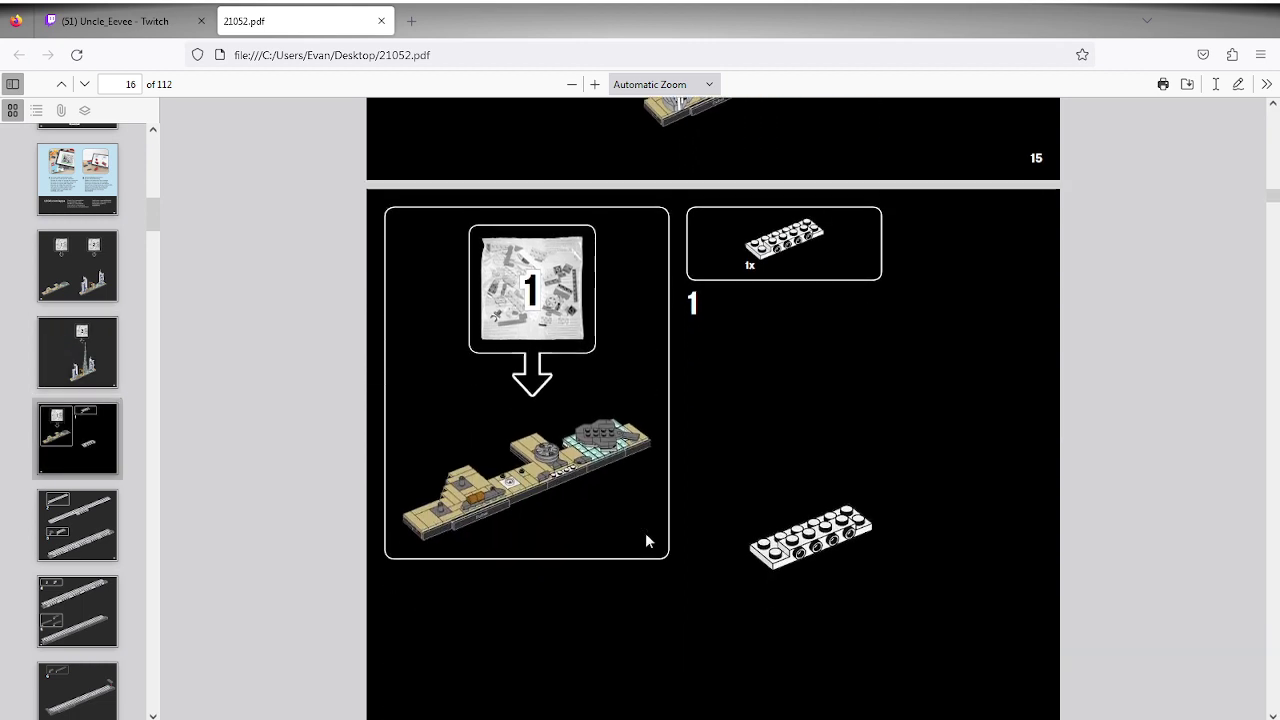
{"action": "scroll", "coordinate": [645, 540], "scroll_direction": "down", "scroll_amount": 3}
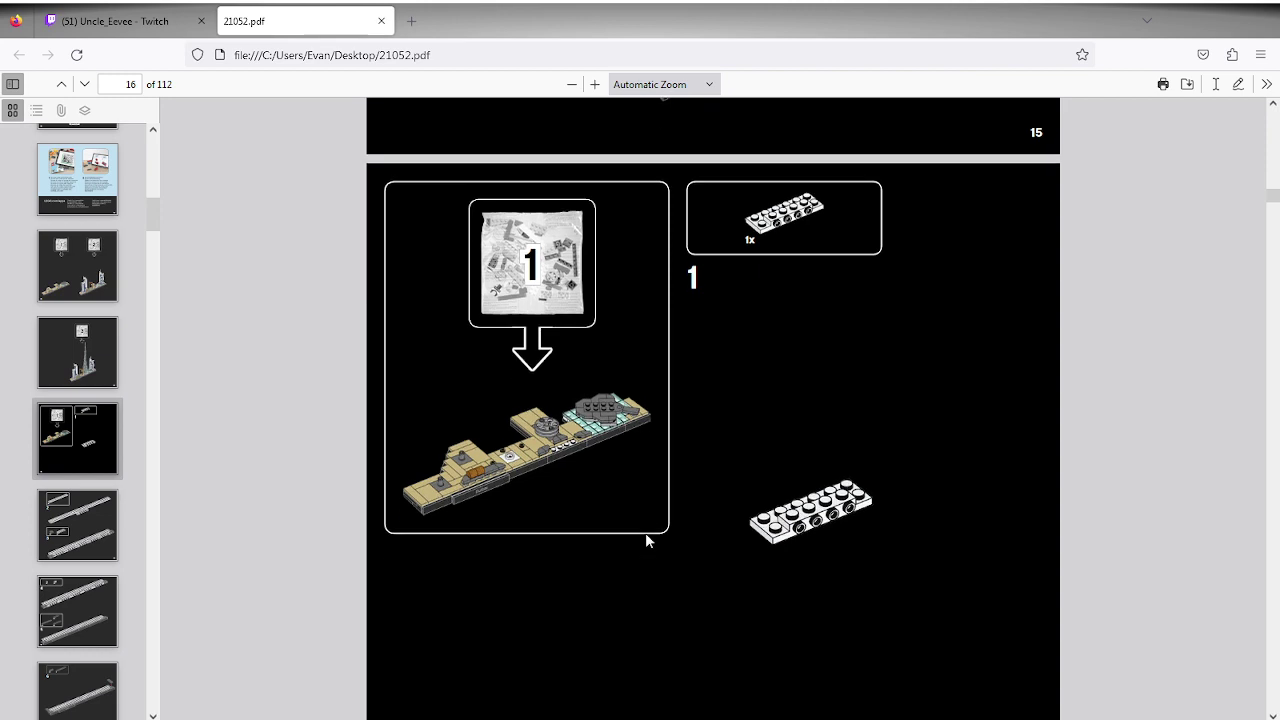
{"action": "scroll", "coordinate": [645, 540], "scroll_direction": "up", "scroll_amount": 1}
{"action": "scroll", "coordinate": [645, 541], "scroll_direction": "up", "scroll_amount": 1}
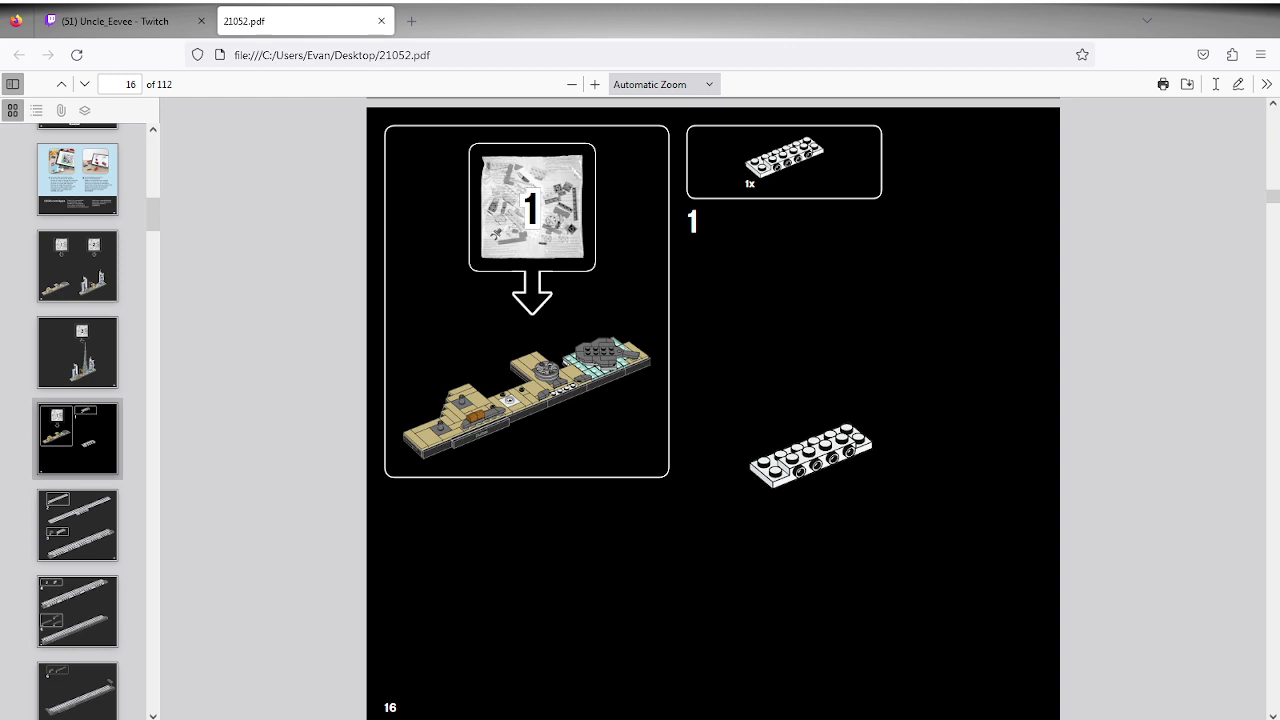
- Switch to BrickLink Studio and place a white Plate, Modified 2 x 6 x 2/3 with 4 Studs on Side at the middle of the empty grid
{"action": "key", "text": "alt+Tab"}
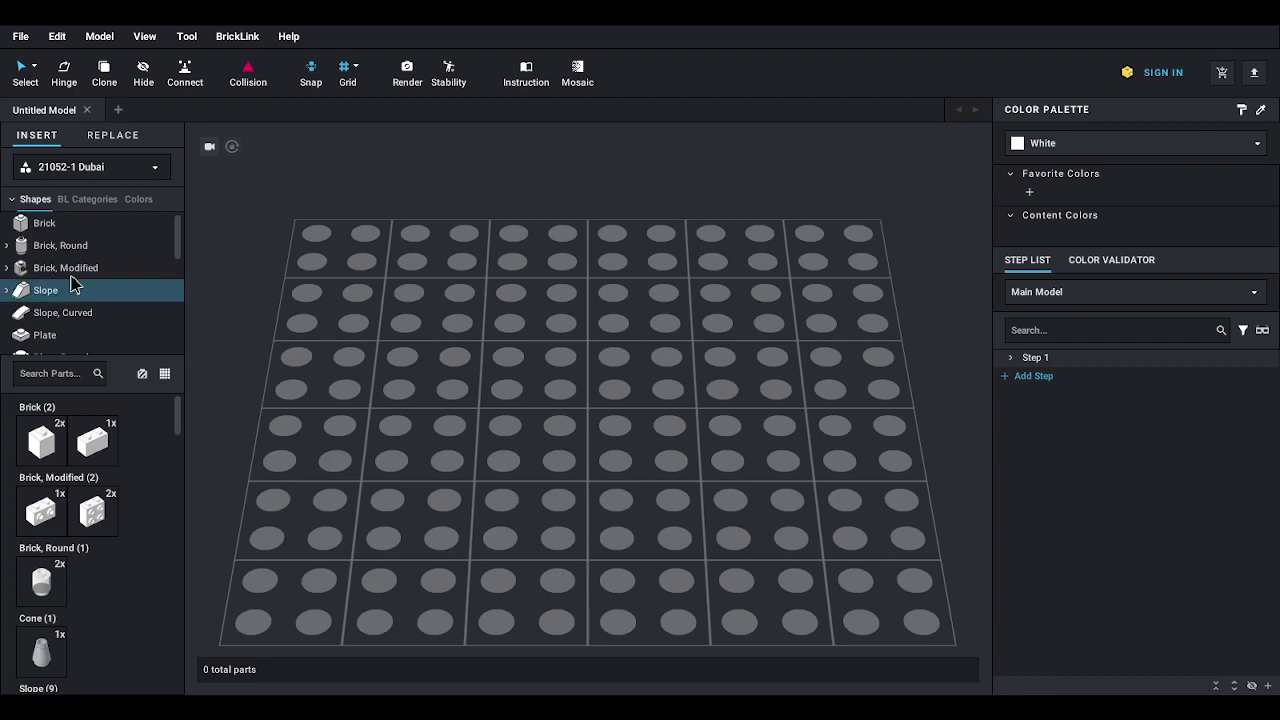
{"action": "scroll", "coordinate": [155, 548], "scroll_direction": "down", "scroll_amount": 15}
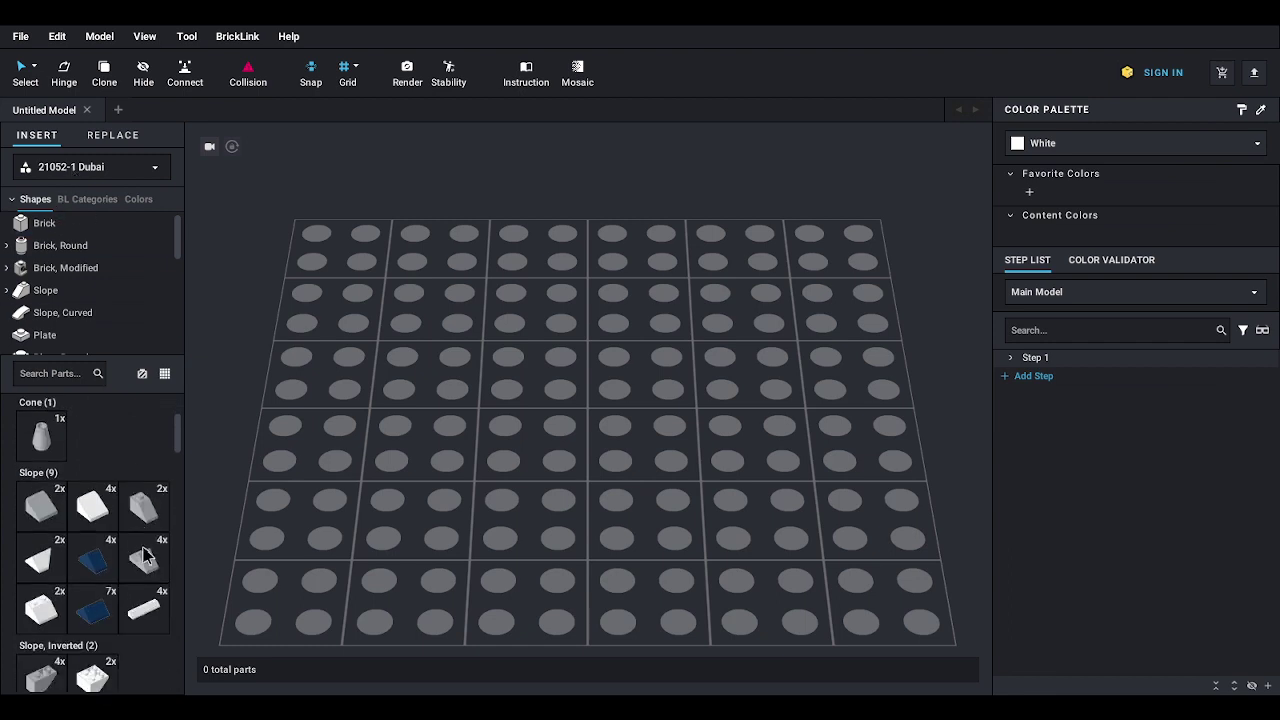
{"action": "scroll", "coordinate": [145, 555], "scroll_direction": "down", "scroll_amount": 10}
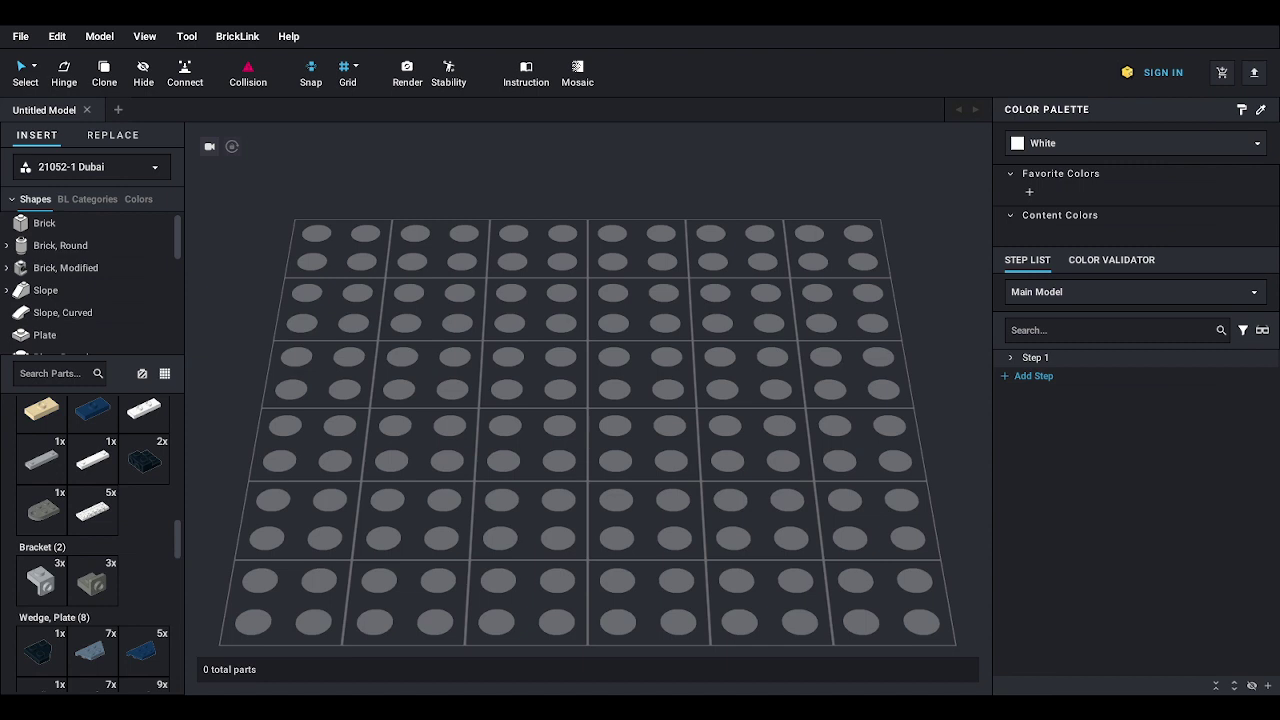
{"action": "left_click", "coordinate": [62, 313]}
{"action": "scroll", "coordinate": [80, 320], "scroll_direction": "down", "scroll_amount": 2}
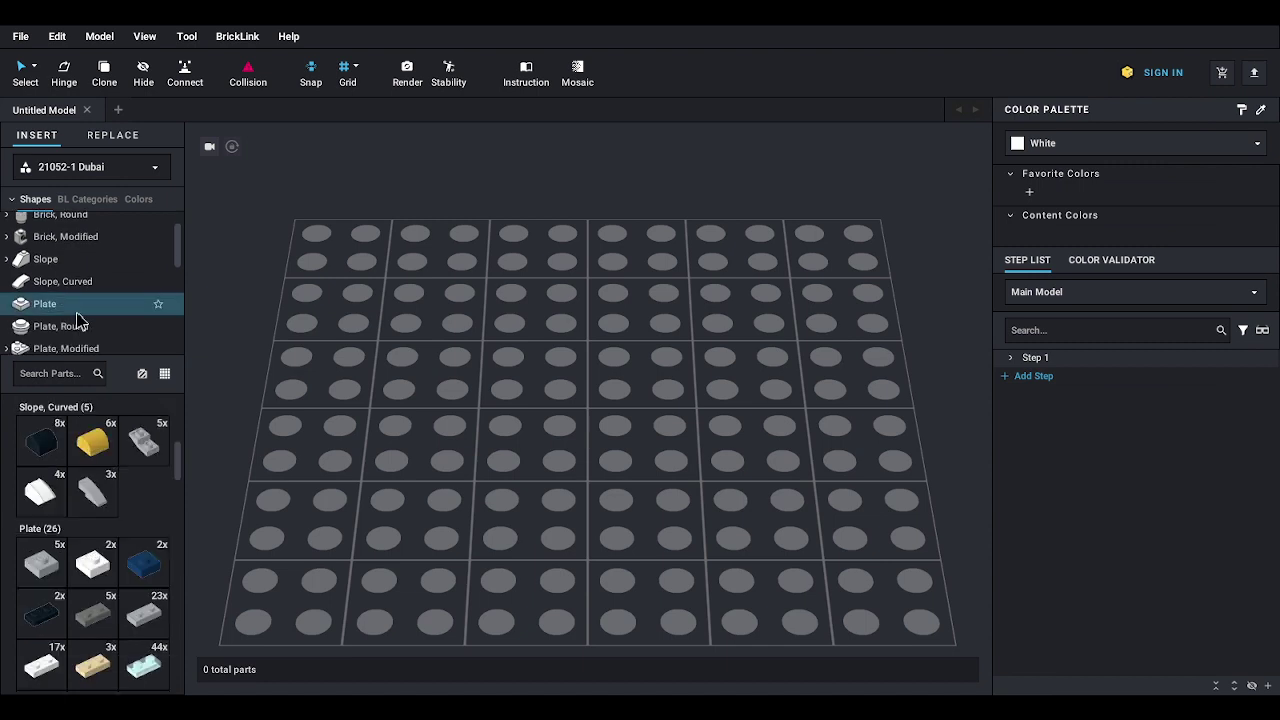
{"action": "left_click", "coordinate": [80, 329]}
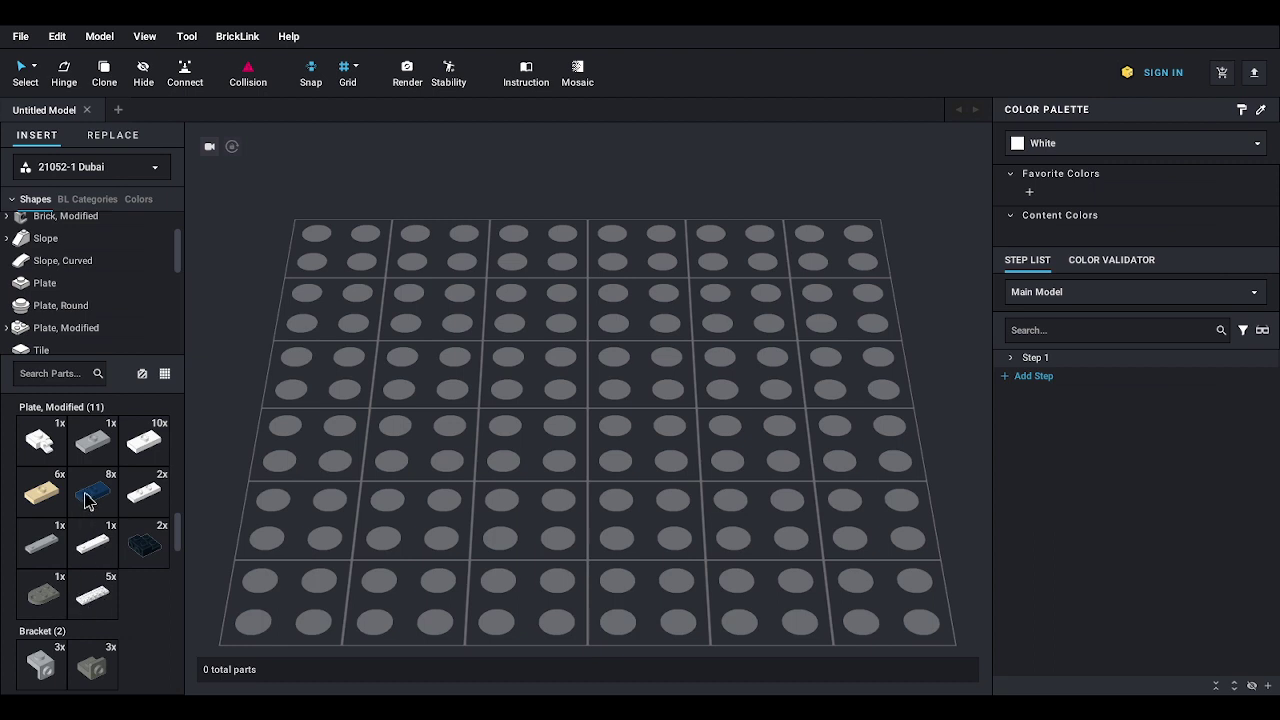
{"action": "scroll", "coordinate": [88, 503], "scroll_direction": "down", "scroll_amount": 1}
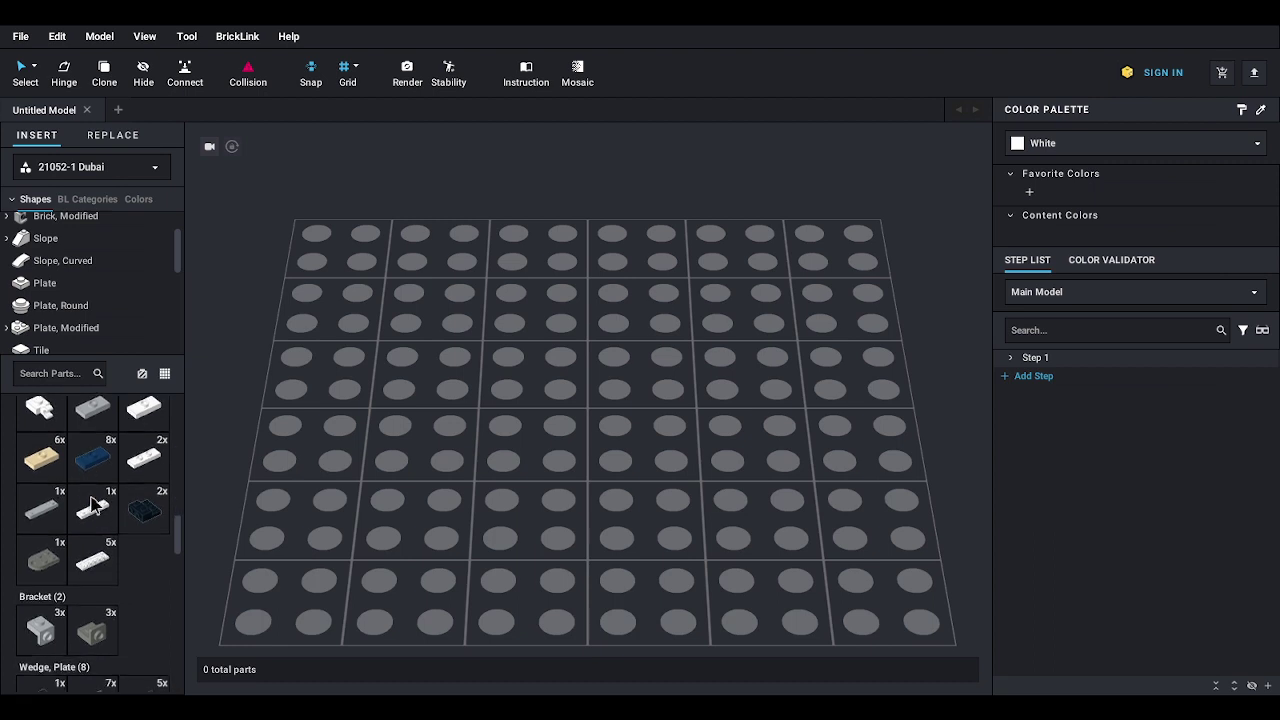
{"action": "left_click_drag", "start_coordinate": [92, 566], "coordinate": [624, 425]}
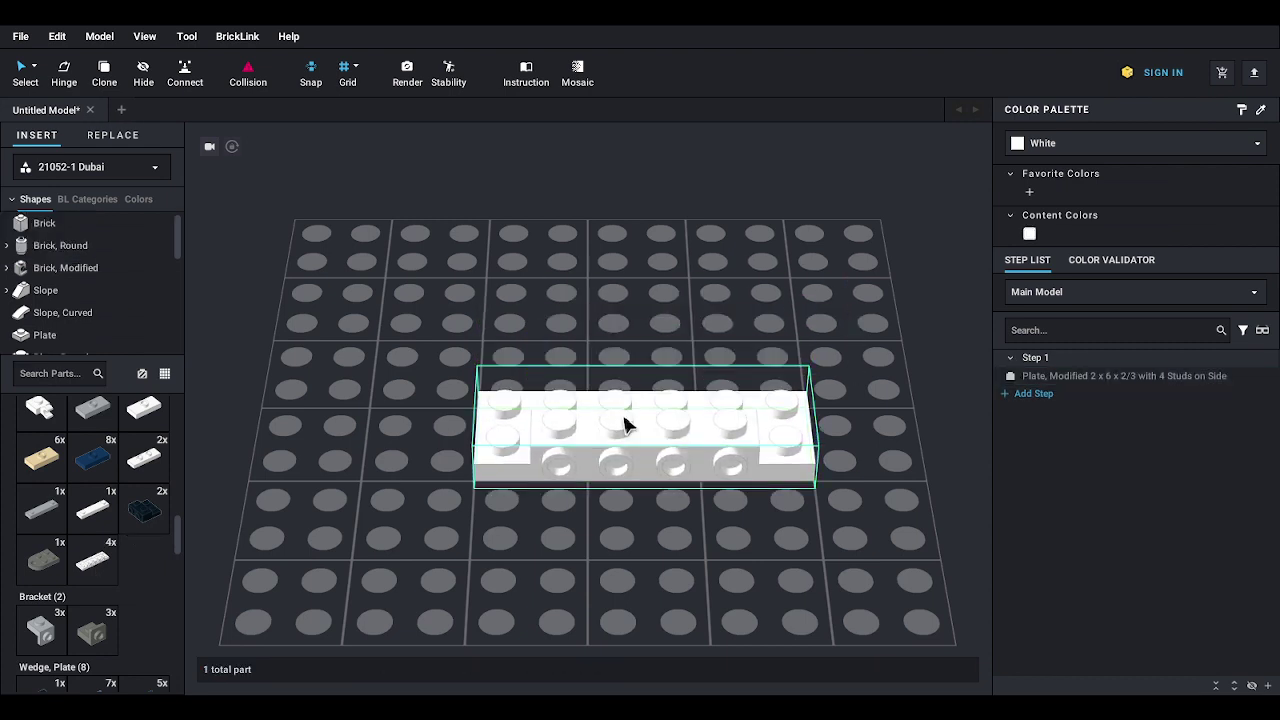
- Place a white Plate 2 x 16 on the modified plate's rear stud row, ending at its middle and extending out past its left end
{"action": "right_click_drag", "start_coordinate": [623, 416], "coordinate": [635, 412]}
{"action": "scroll", "coordinate": [640, 415], "scroll_direction": "down", "scroll_amount": 3}
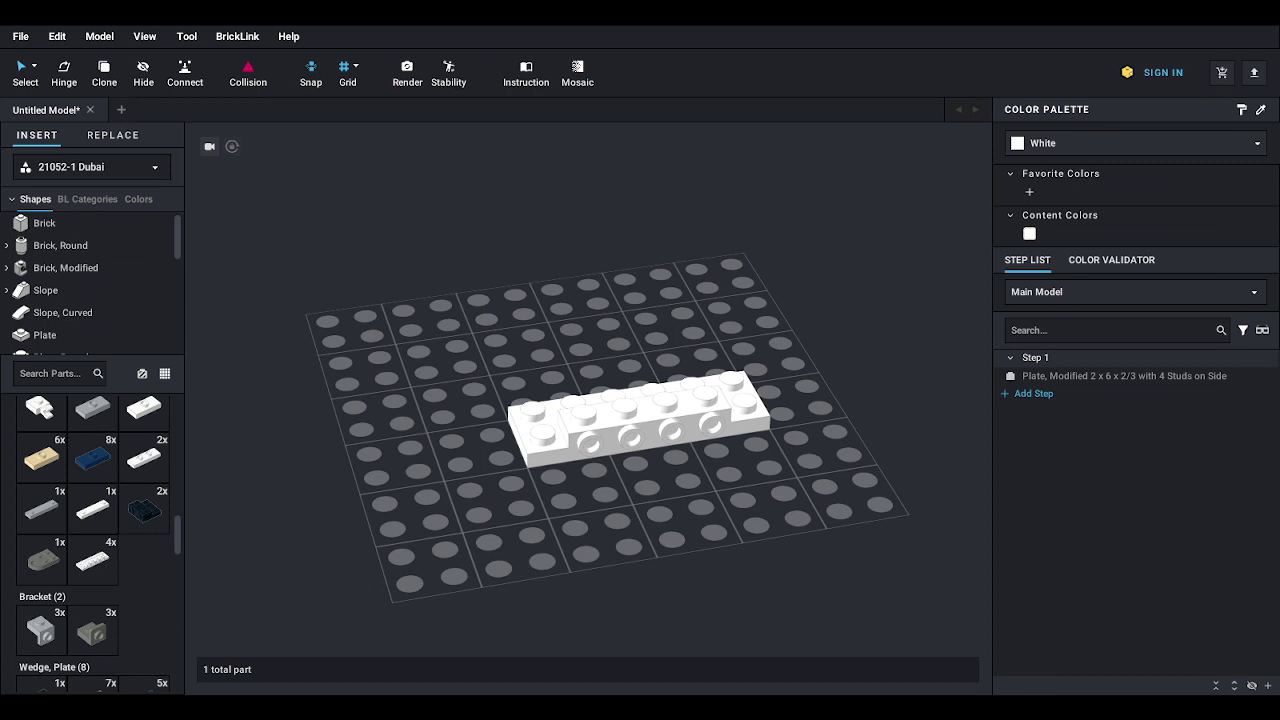
{"action": "left_click", "coordinate": [51, 334]}
{"action": "scroll", "coordinate": [100, 525], "scroll_direction": "down", "scroll_amount": 5}
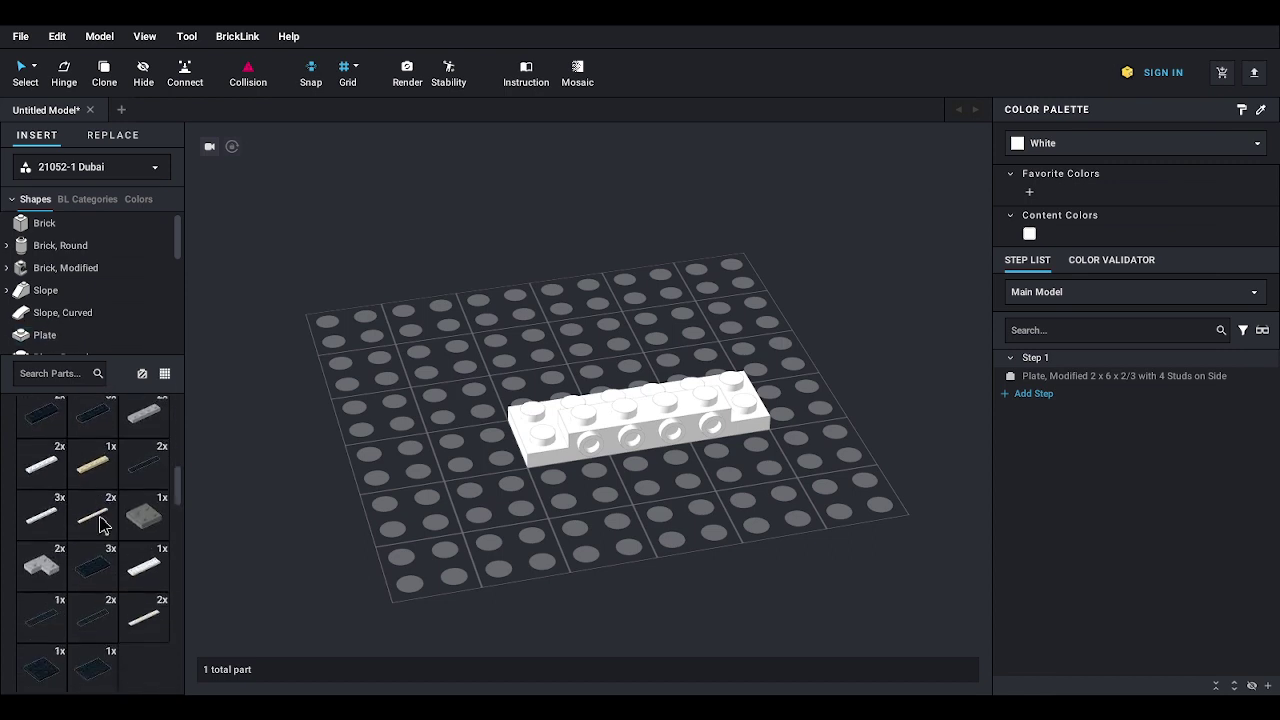
{"action": "left_click_drag", "start_coordinate": [138, 470], "coordinate": [325, 430]}
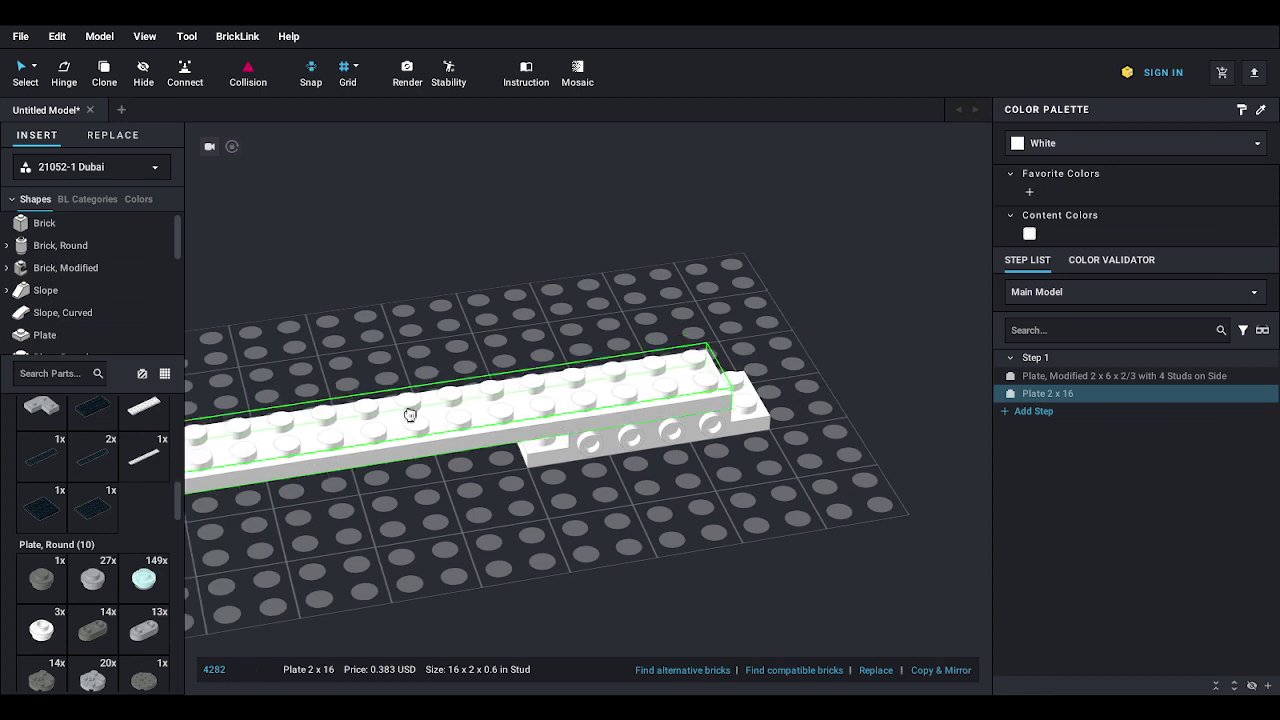
{"action": "right_click_drag", "start_coordinate": [329, 440], "coordinate": [329, 471]}
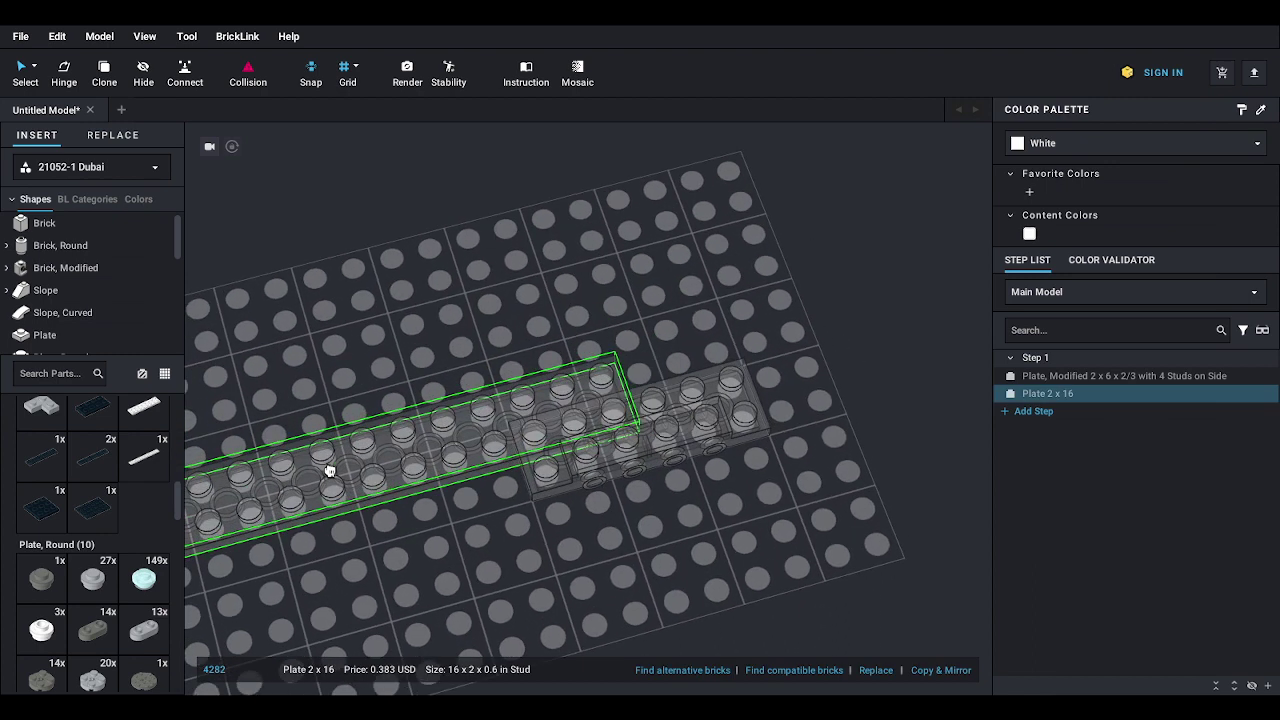
{"action": "left_click_drag", "start_coordinate": [329, 471], "coordinate": [323, 440]}
{"action": "scroll", "coordinate": [365, 430], "scroll_direction": "down", "scroll_amount": 1}
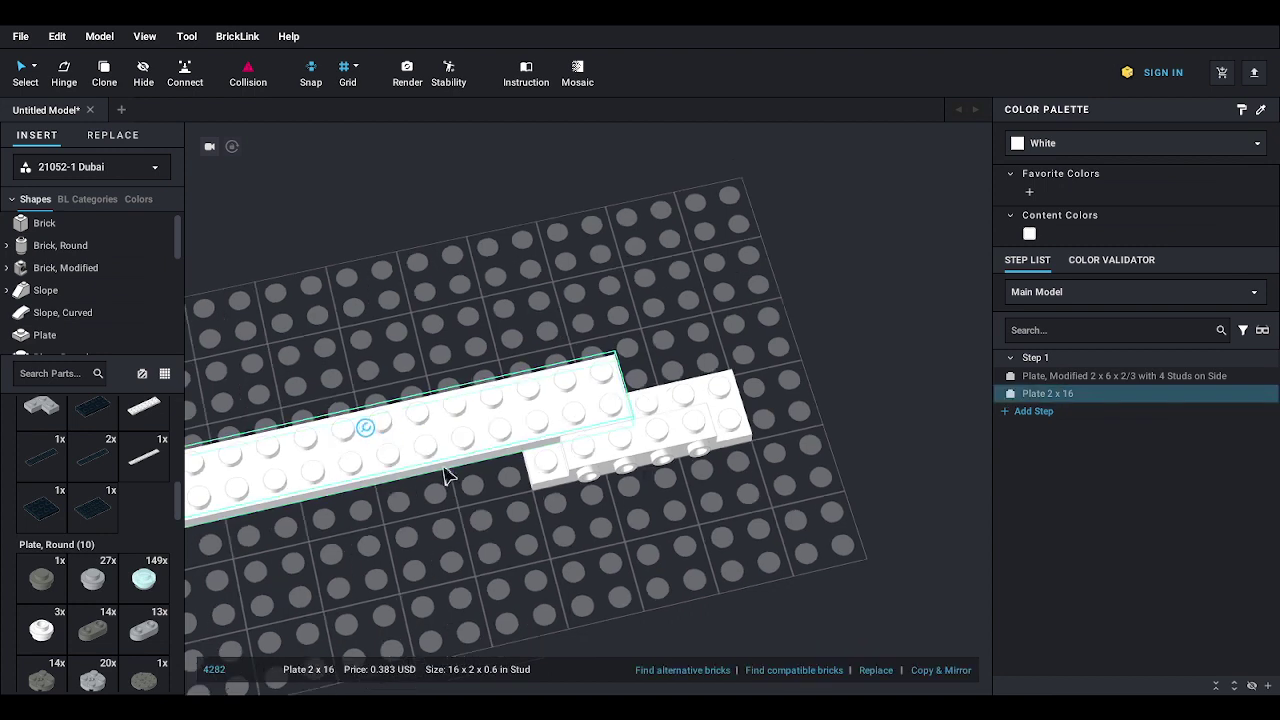
- Add a second white Plate 2 x 16 end to end with the first, continuing over the modified plate's other half
{"action": "right_click_drag", "start_coordinate": [446, 471], "coordinate": [584, 446]}
{"action": "scroll", "coordinate": [465, 453], "scroll_direction": "down", "scroll_amount": 1}
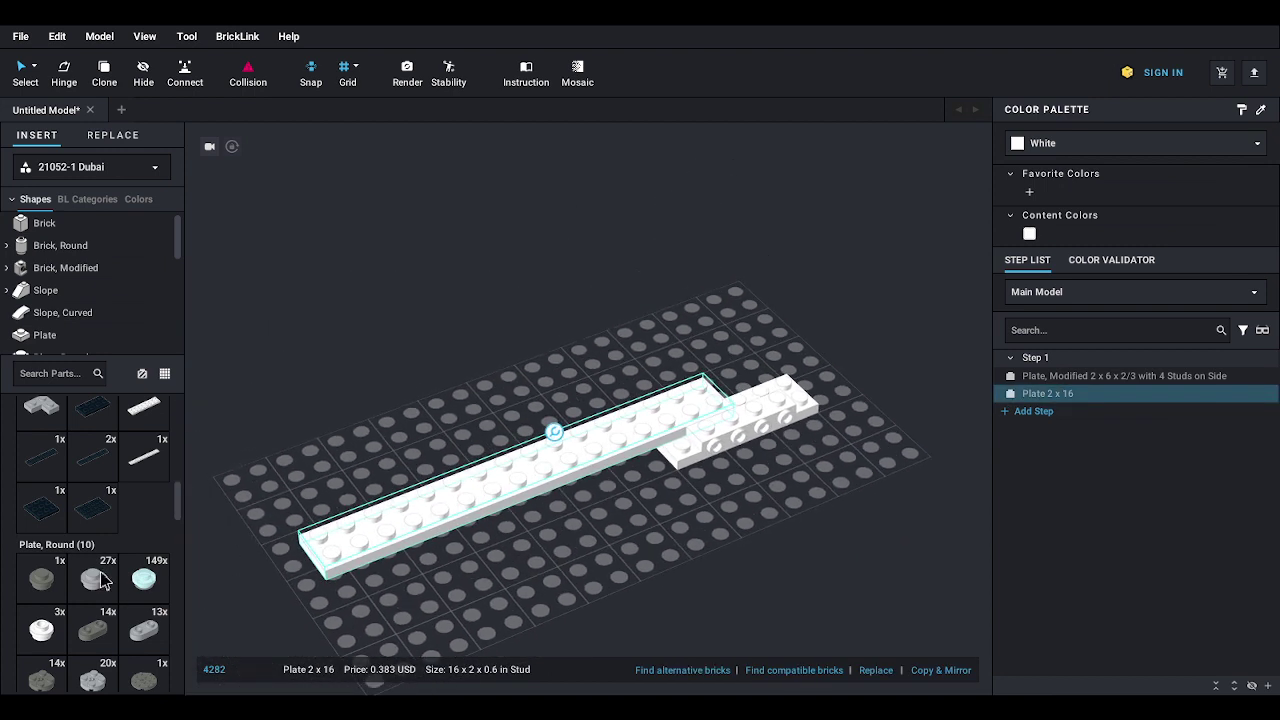
{"action": "left_click", "coordinate": [158, 452]}
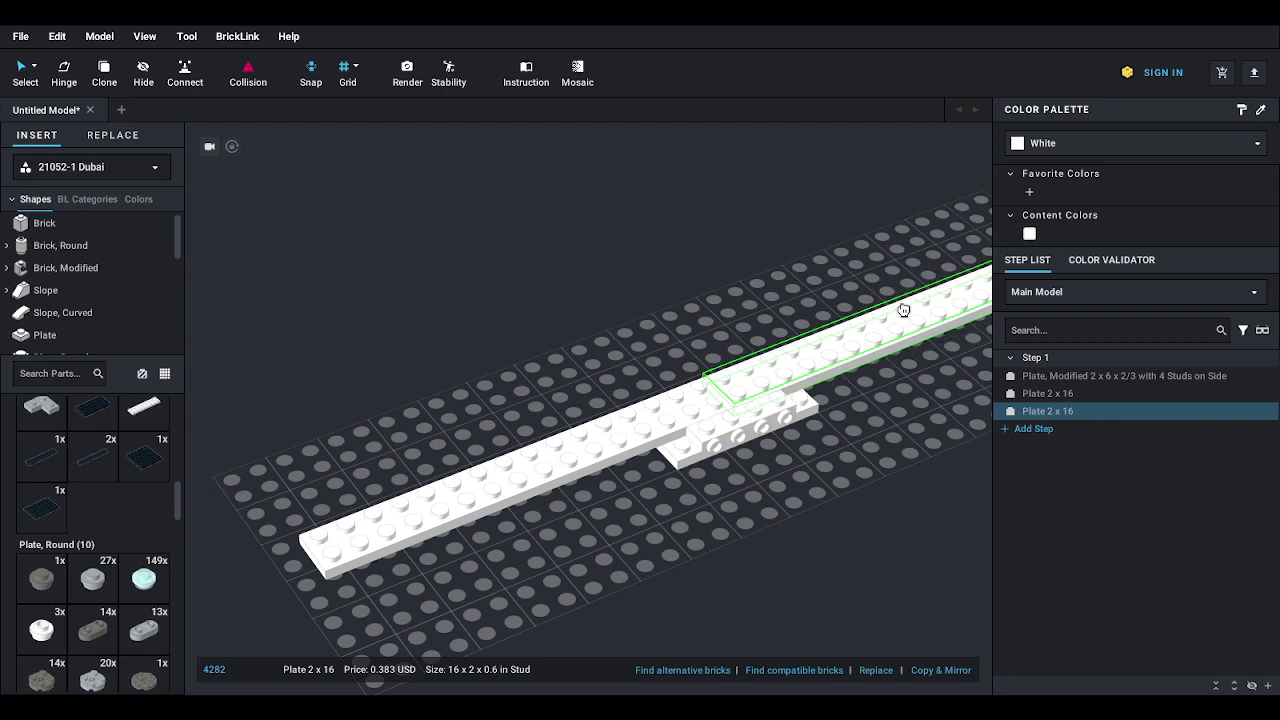
{"action": "left_click", "coordinate": [903, 312]}
- Attach two more white Plate, Modified 2 x 6 x 2/3 with 4 Studs on Side under the second Plate 2 x 16, in line with the first
{"action": "scroll", "coordinate": [760, 318], "scroll_direction": "down", "scroll_amount": 1}
{"action": "scroll", "coordinate": [737, 315], "scroll_direction": "down", "scroll_amount": 1}
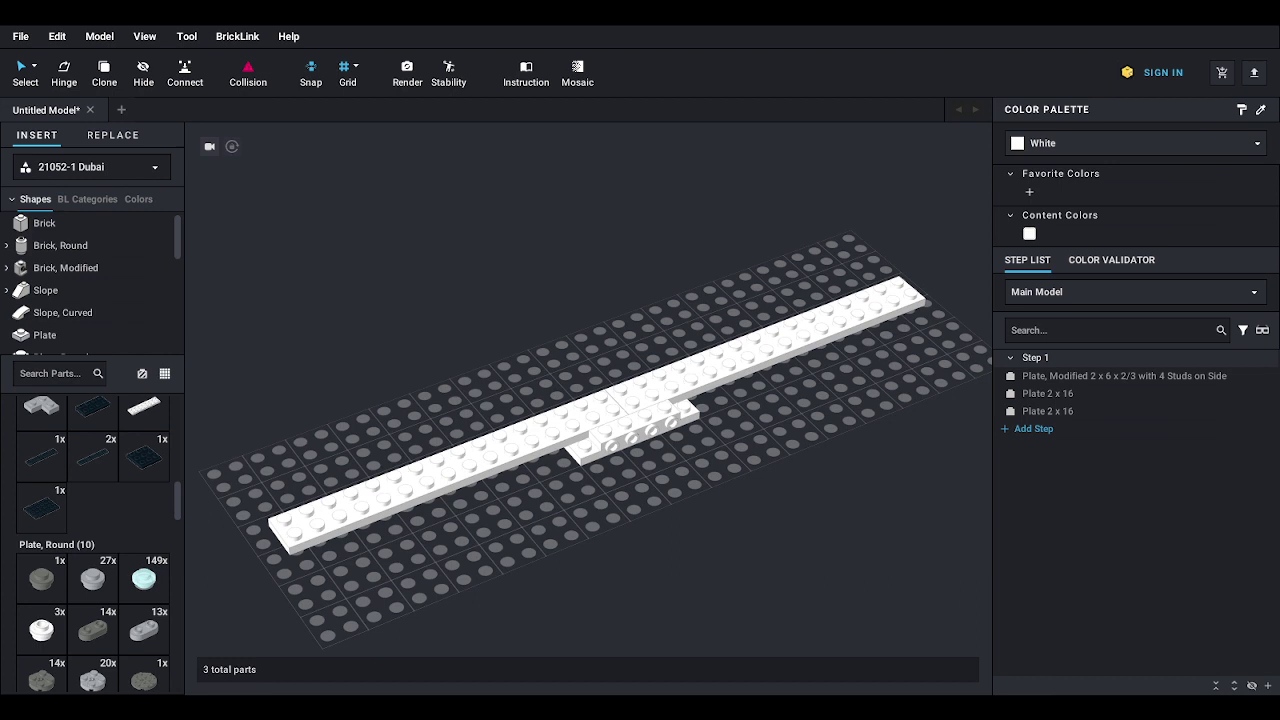
{"action": "left_click", "coordinate": [70, 314]}
{"action": "scroll", "coordinate": [72, 314], "scroll_direction": "down", "scroll_amount": 1}
{"action": "left_click", "coordinate": [72, 312]}
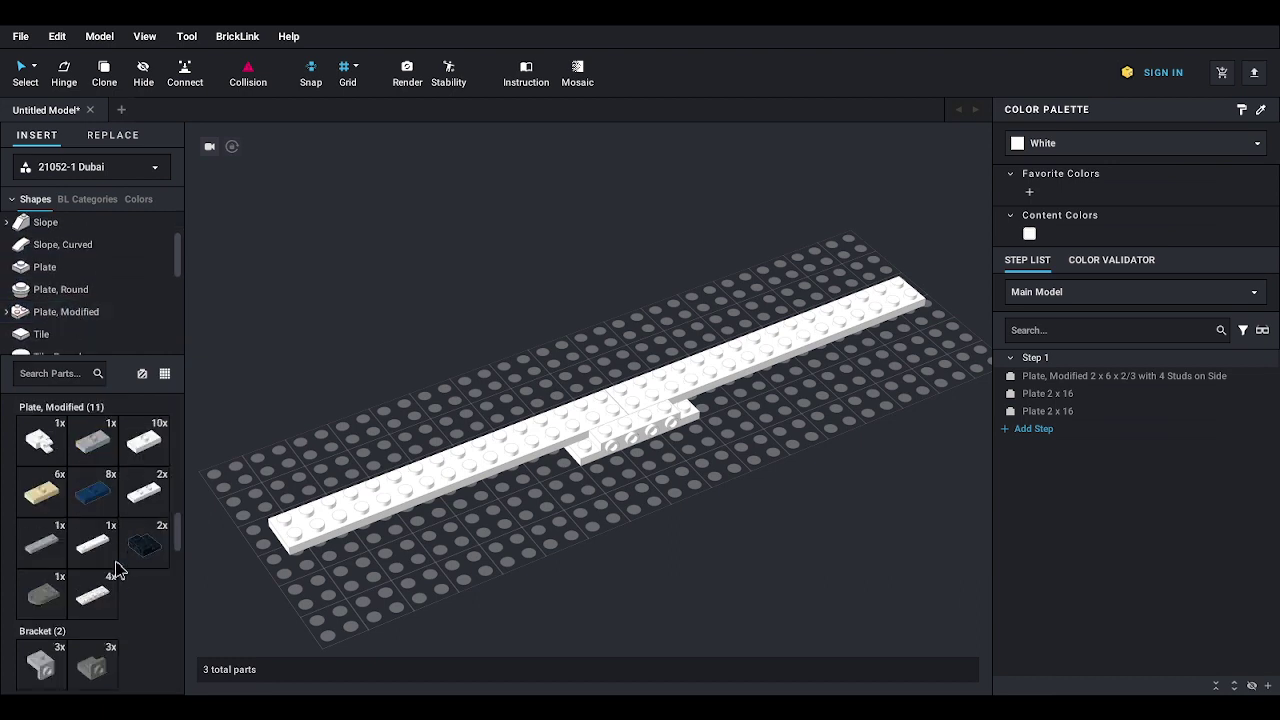
{"action": "left_click_drag", "start_coordinate": [94, 597], "coordinate": [755, 388]}
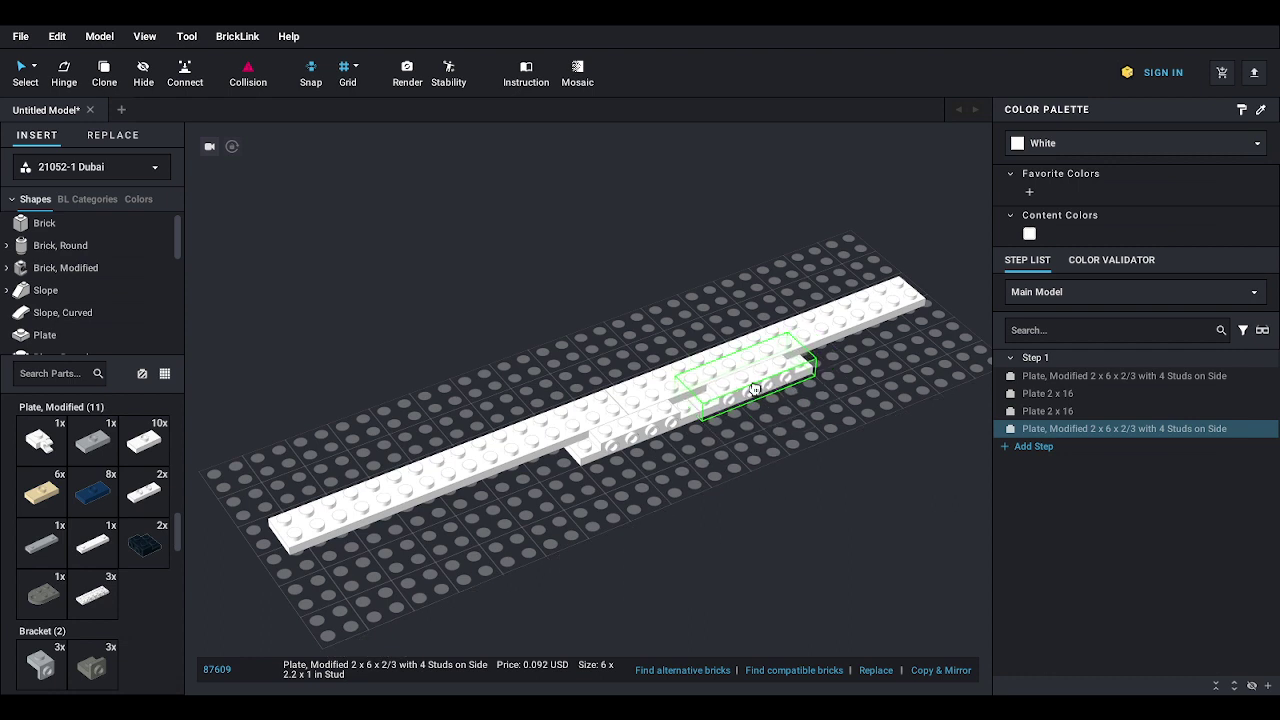
{"action": "left_click_drag", "start_coordinate": [86, 604], "coordinate": [866, 342]}
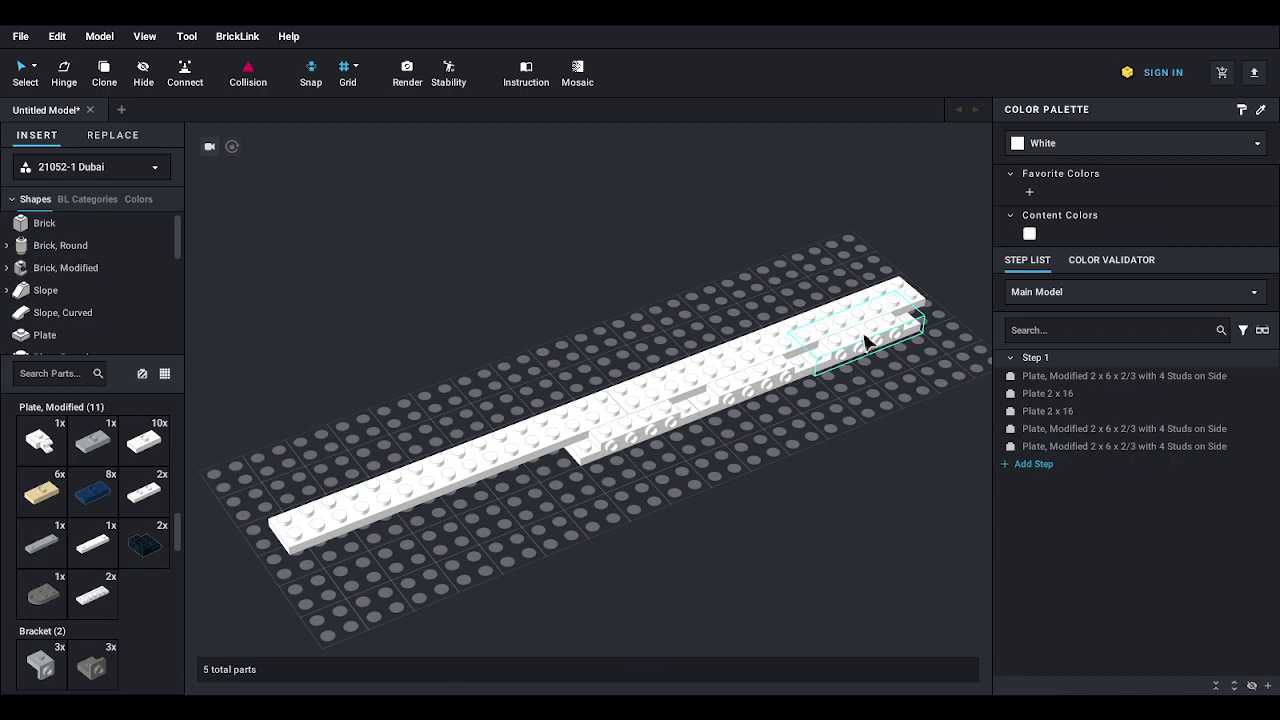
- Attach two more white Plate, Modified 2 x 6 x 2/3 with 4 Studs on Side under the first Plate 2 x 16, completing the row
{"action": "left_click_drag", "start_coordinate": [96, 612], "coordinate": [530, 478]}
{"action": "left_click_drag", "start_coordinate": [100, 606], "coordinate": [385, 527]}
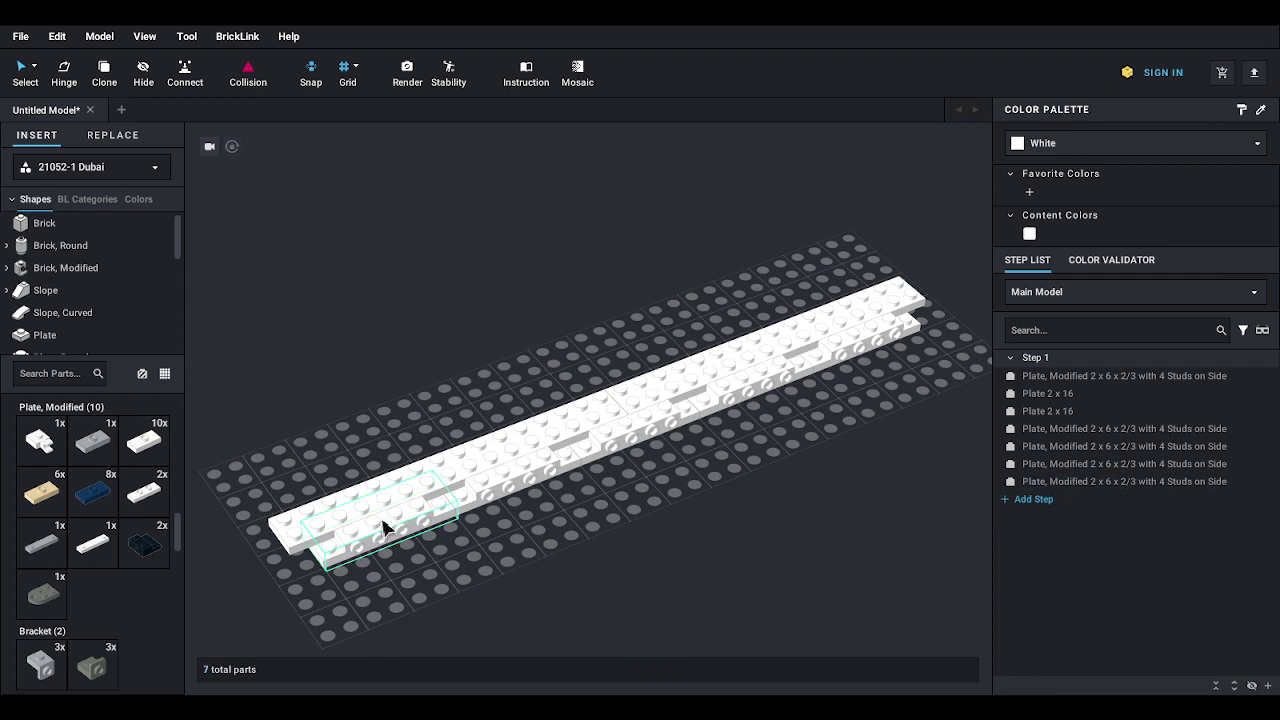
- Attach a black Plate, Modified 2 x 2 x 2/3 with 2 Studs on Side at each end of the white modified-plate row
{"action": "left_click_drag", "start_coordinate": [144, 555], "coordinate": [296, 575]}
{"action": "middle_click_drag", "start_coordinate": [308, 582], "coordinate": [251, 573]}
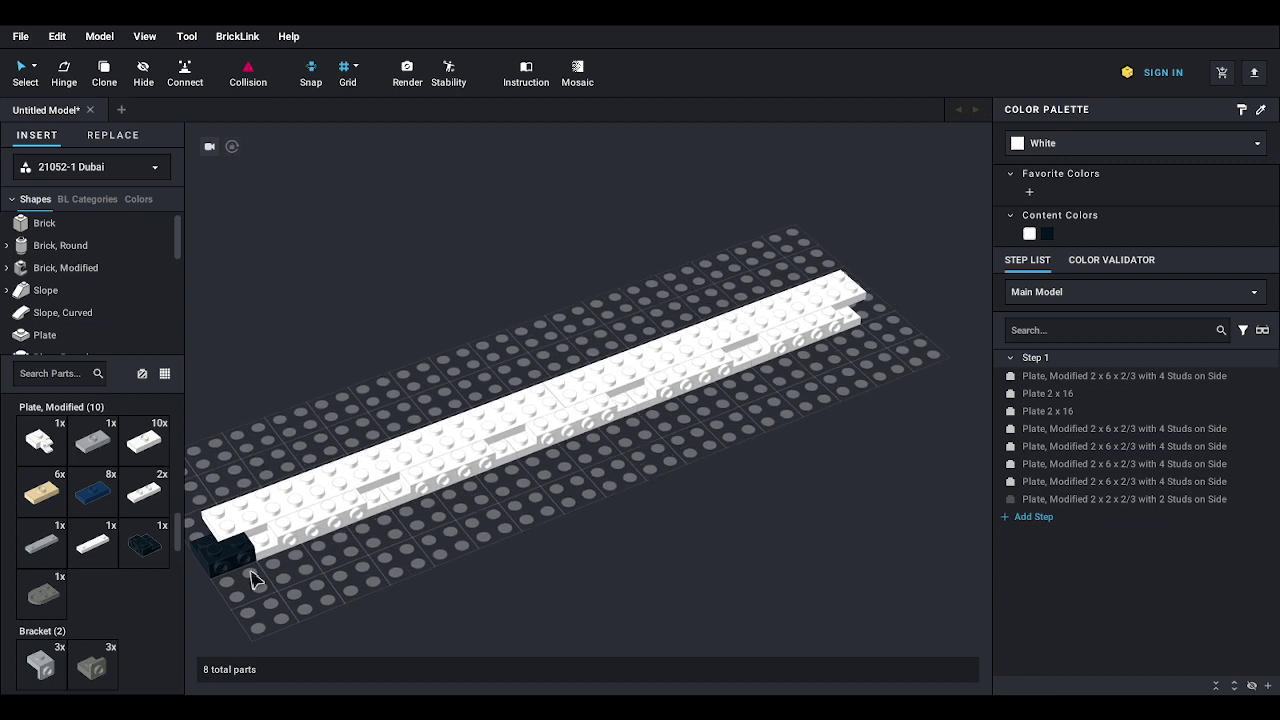
{"action": "left_click_drag", "start_coordinate": [143, 560], "coordinate": [903, 300]}
{"action": "scroll", "coordinate": [803, 403], "scroll_direction": "up", "scroll_amount": 5}
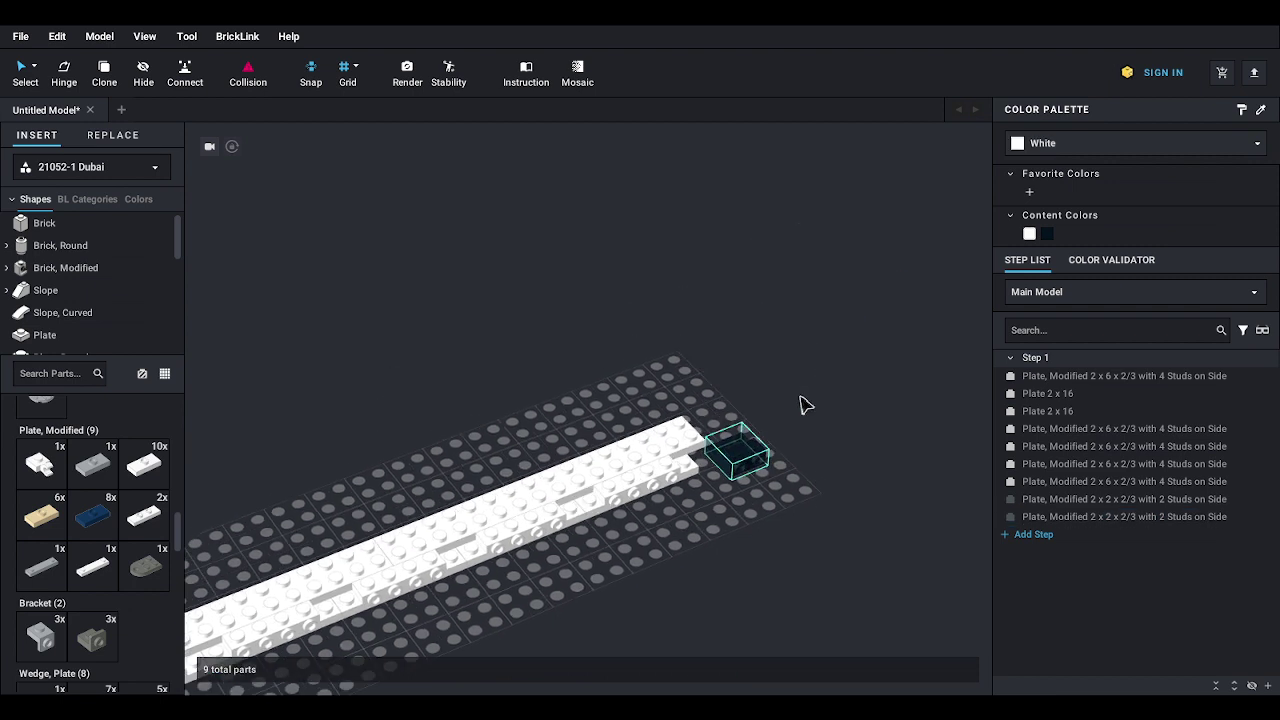
{"action": "left_click", "coordinate": [829, 493]}
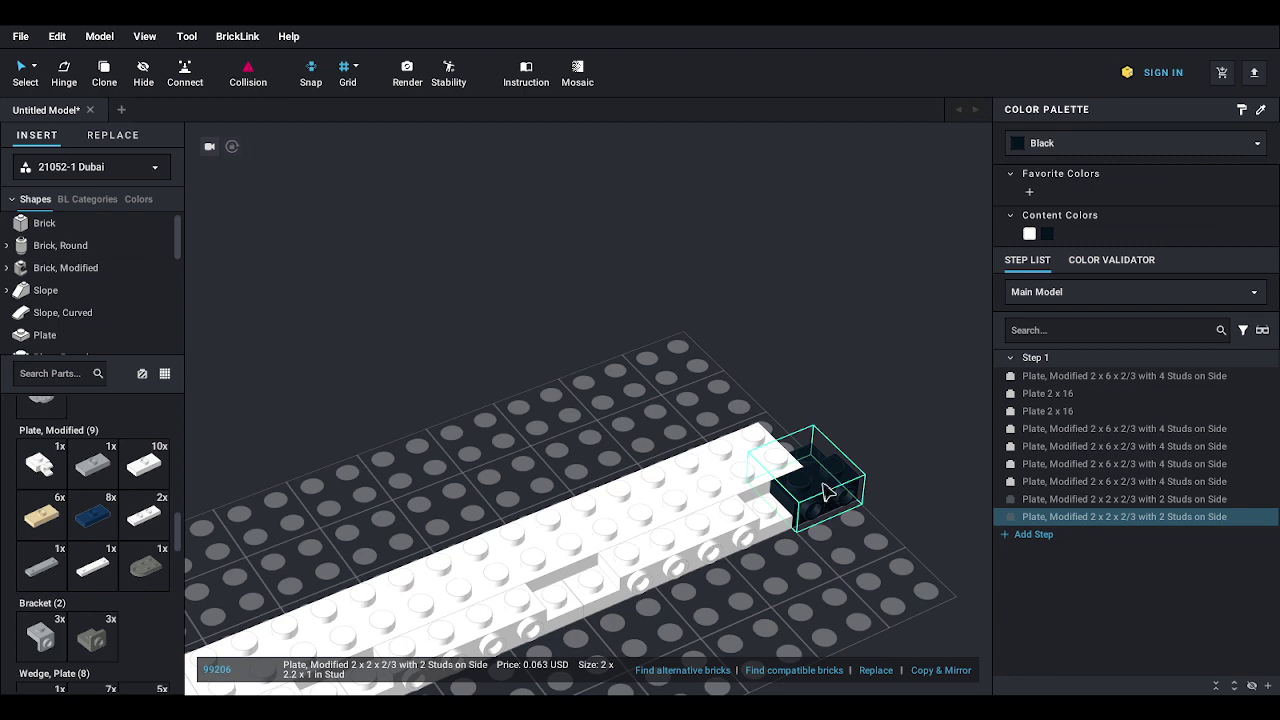
{"action": "left_click", "coordinate": [808, 377]}
{"action": "scroll", "coordinate": [808, 377], "scroll_direction": "down", "scroll_amount": 5}
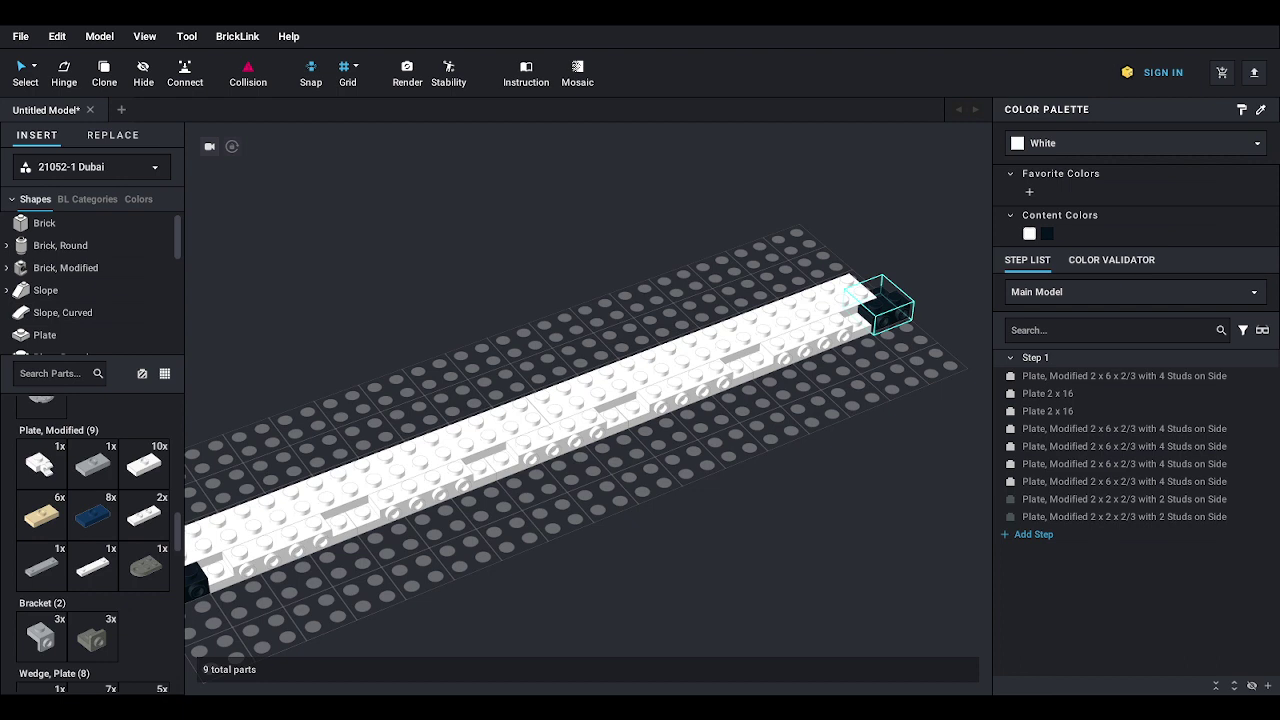
- Fill the single-stud gap beside the black corner plate at each end of the front row with a white Plate 1 x 1
{"action": "left_click", "coordinate": [44, 335]}
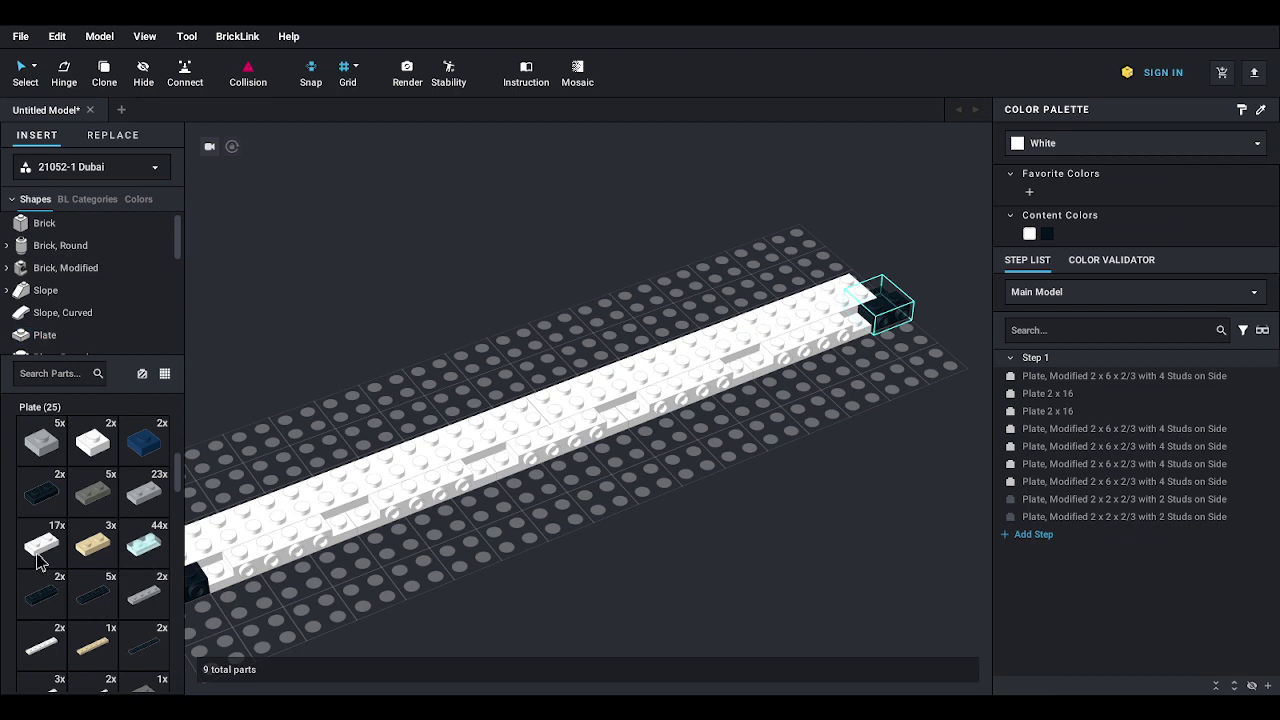
{"action": "left_click", "coordinate": [92, 444]}
{"action": "left_click", "coordinate": [897, 297]}
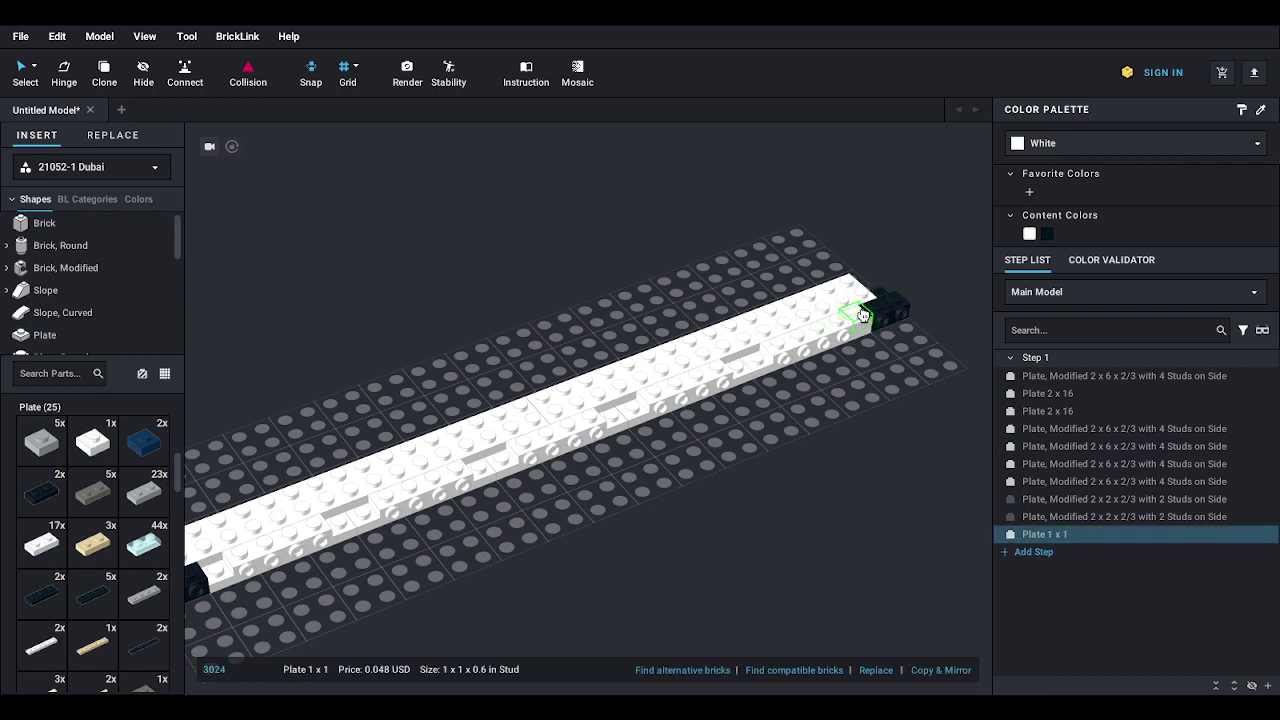
{"action": "left_click", "coordinate": [853, 312]}
{"action": "middle_click_drag", "start_coordinate": [708, 396], "coordinate": [773, 379]}
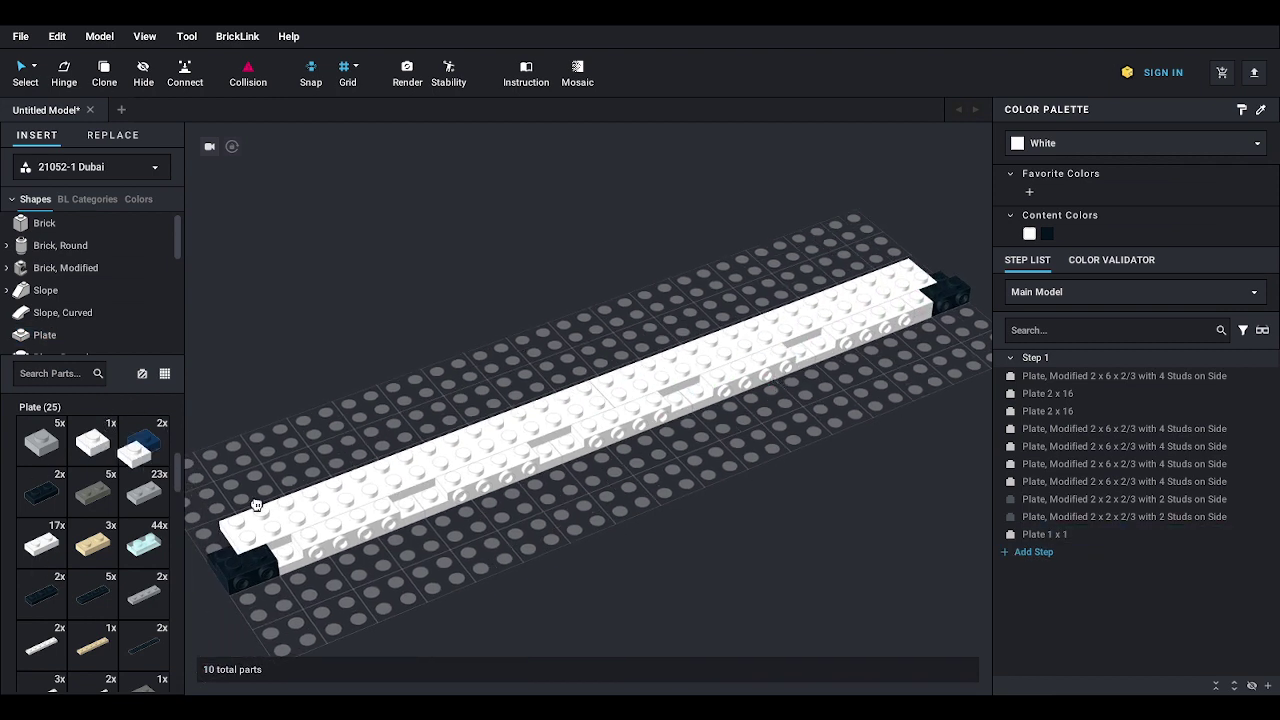
{"action": "left_click", "coordinate": [95, 440]}
{"action": "left_click", "coordinate": [282, 548]}
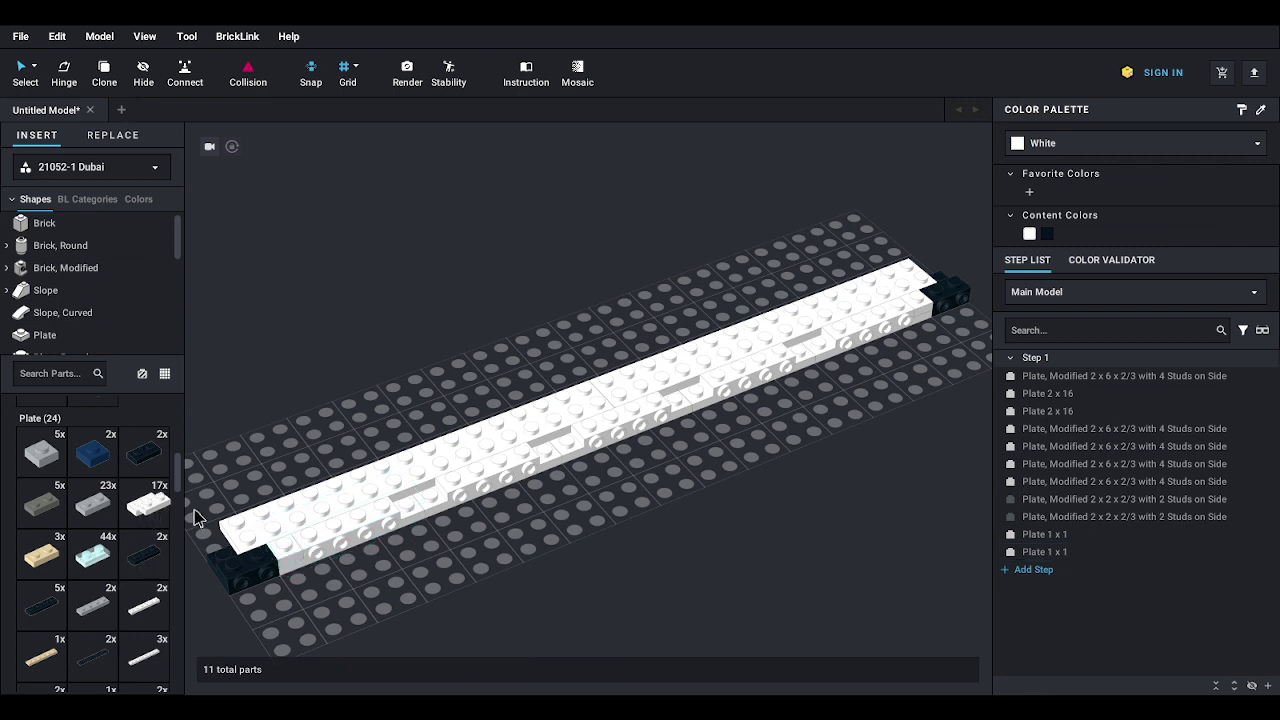
- Fill the four two-stud gaps between the white modified plates along the front row with white Plate 1 x 2 pieces
{"action": "left_click", "coordinate": [144, 503]}
{"action": "left_click", "coordinate": [550, 436]}
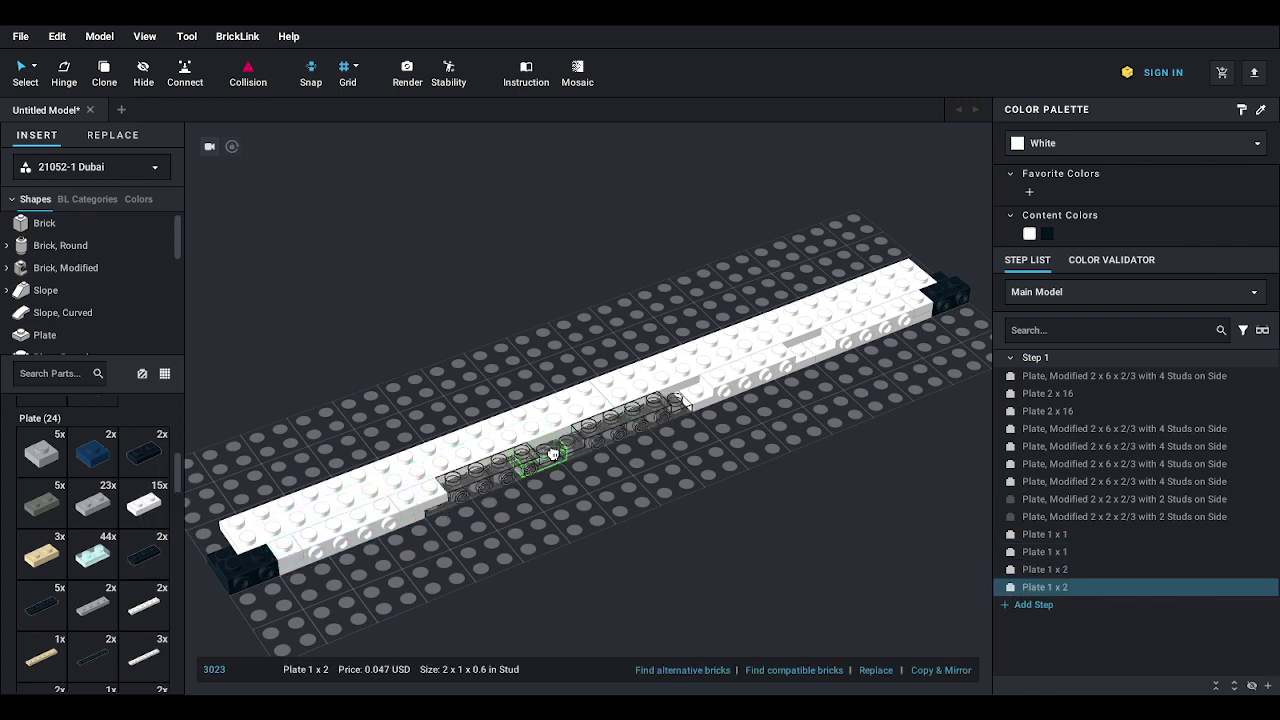
{"action": "left_click", "coordinate": [150, 505]}
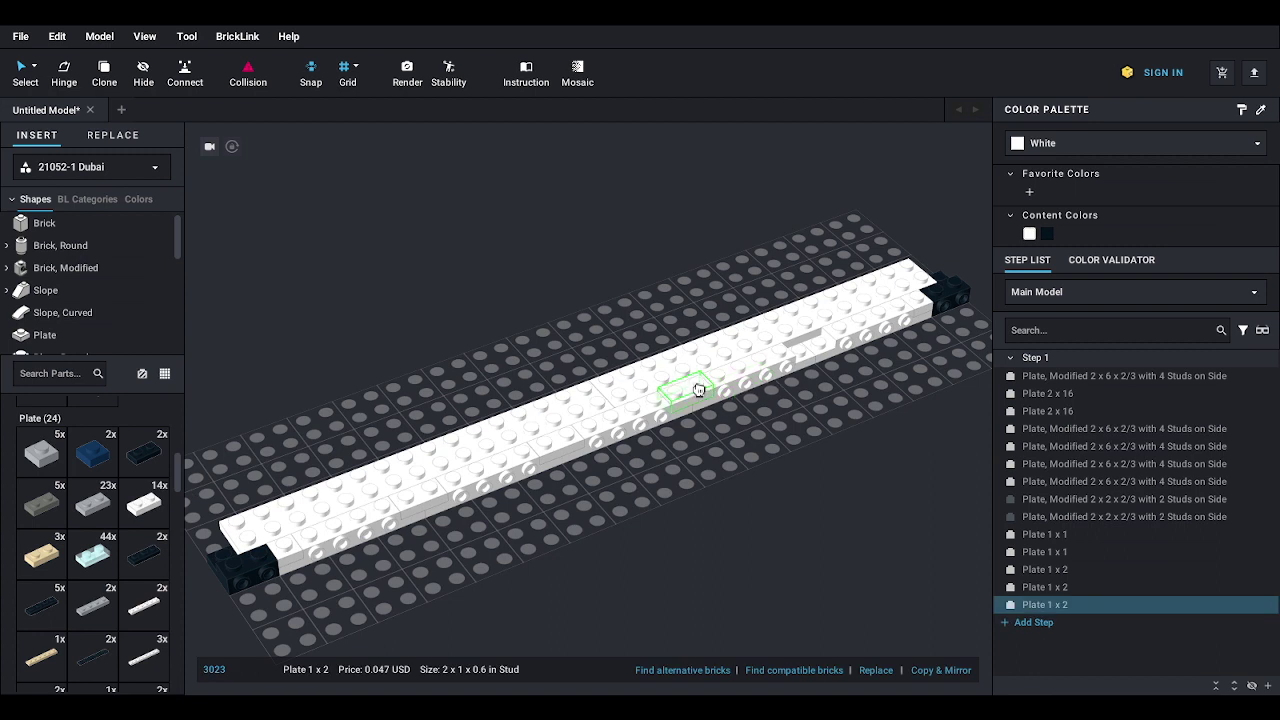
{"action": "left_click", "coordinate": [696, 391]}
{"action": "left_click", "coordinate": [150, 505]}
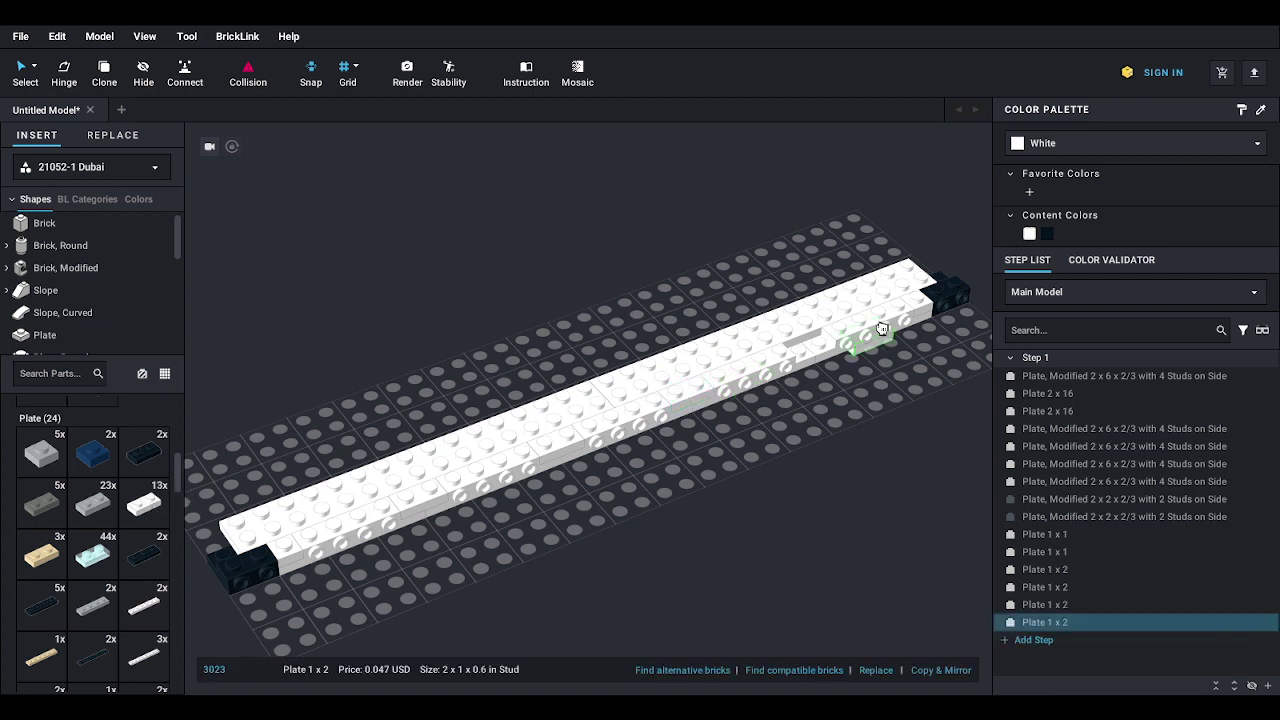
{"action": "left_click", "coordinate": [816, 338]}
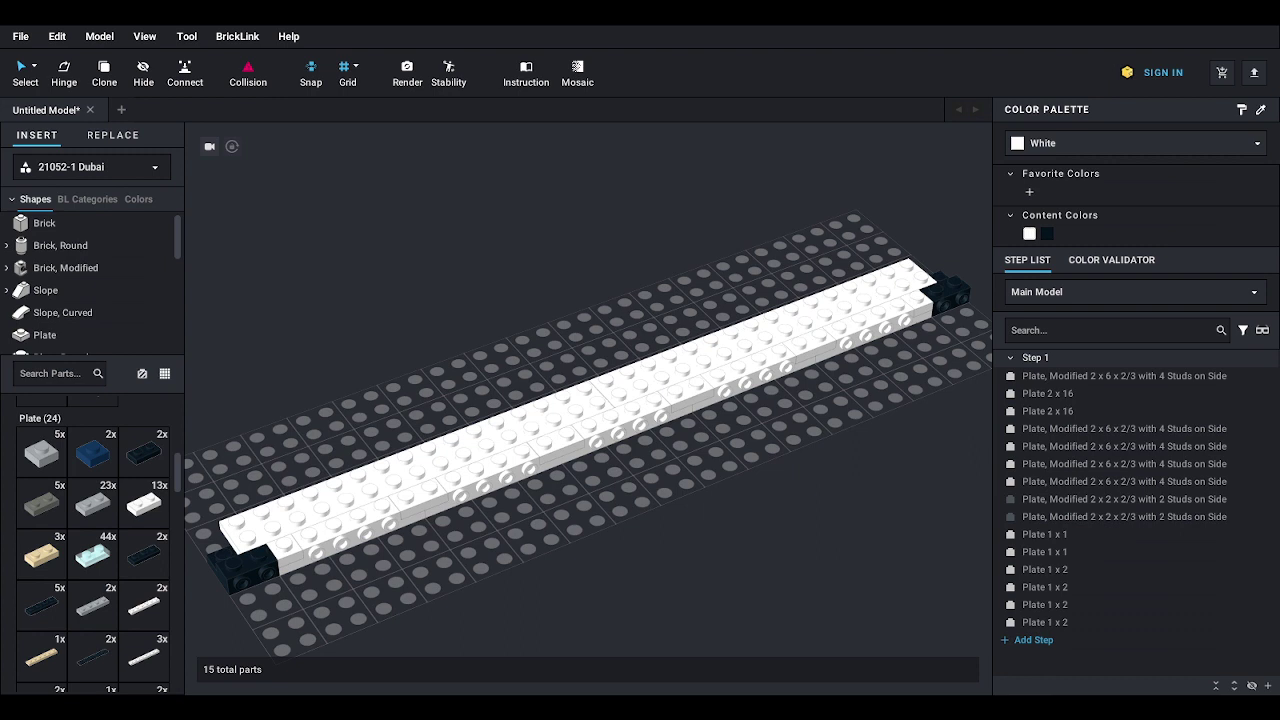
- Mount a black Tile 1 x 4 on the front side studs at each end of the base, flush with its outer corners
{"action": "left_click", "coordinate": [54, 308]}
{"action": "scroll", "coordinate": [54, 308], "scroll_direction": "down", "scroll_amount": 3}
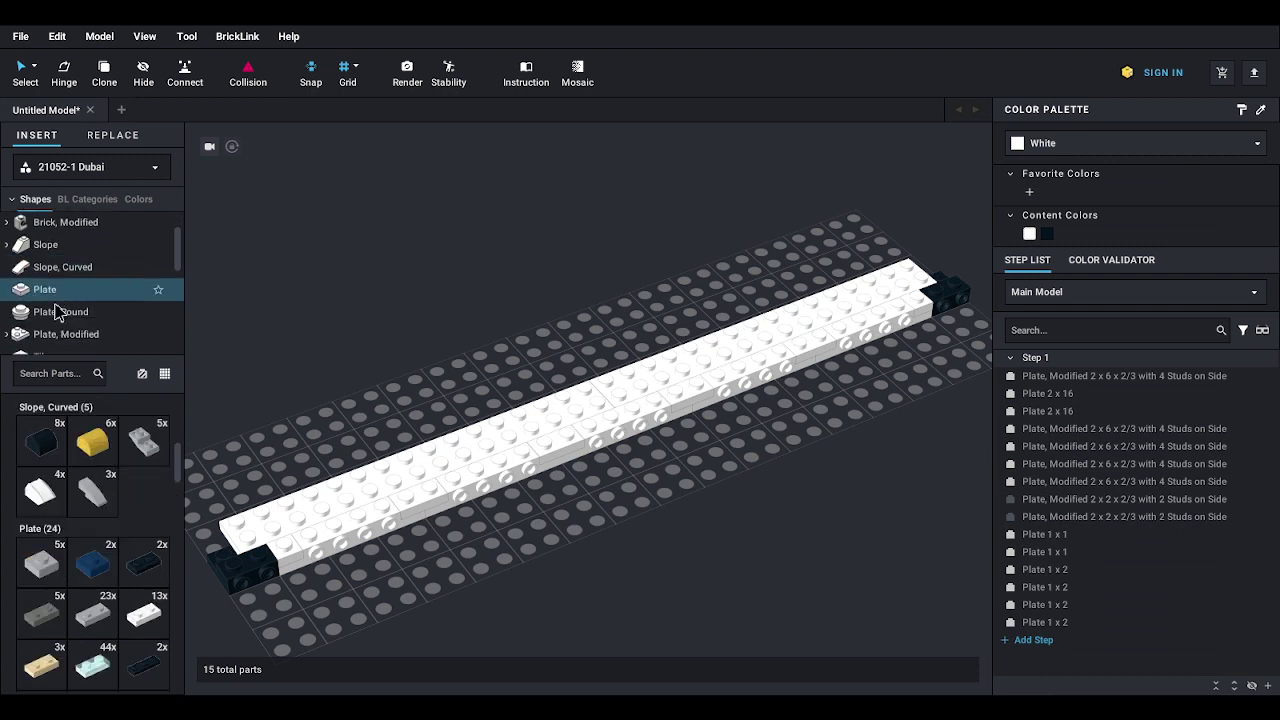
{"action": "left_click", "coordinate": [43, 334]}
{"action": "scroll", "coordinate": [140, 590], "scroll_direction": "down", "scroll_amount": 1}
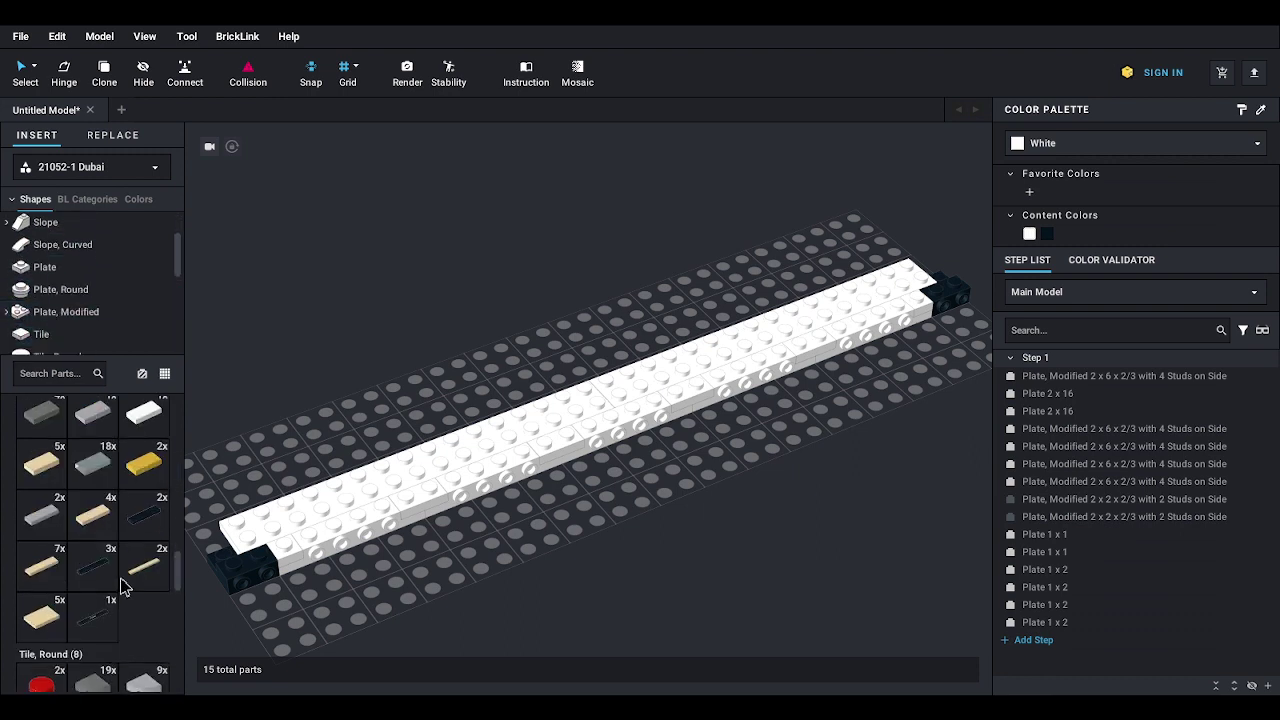
{"action": "left_click_drag", "start_coordinate": [145, 520], "coordinate": [287, 578]}
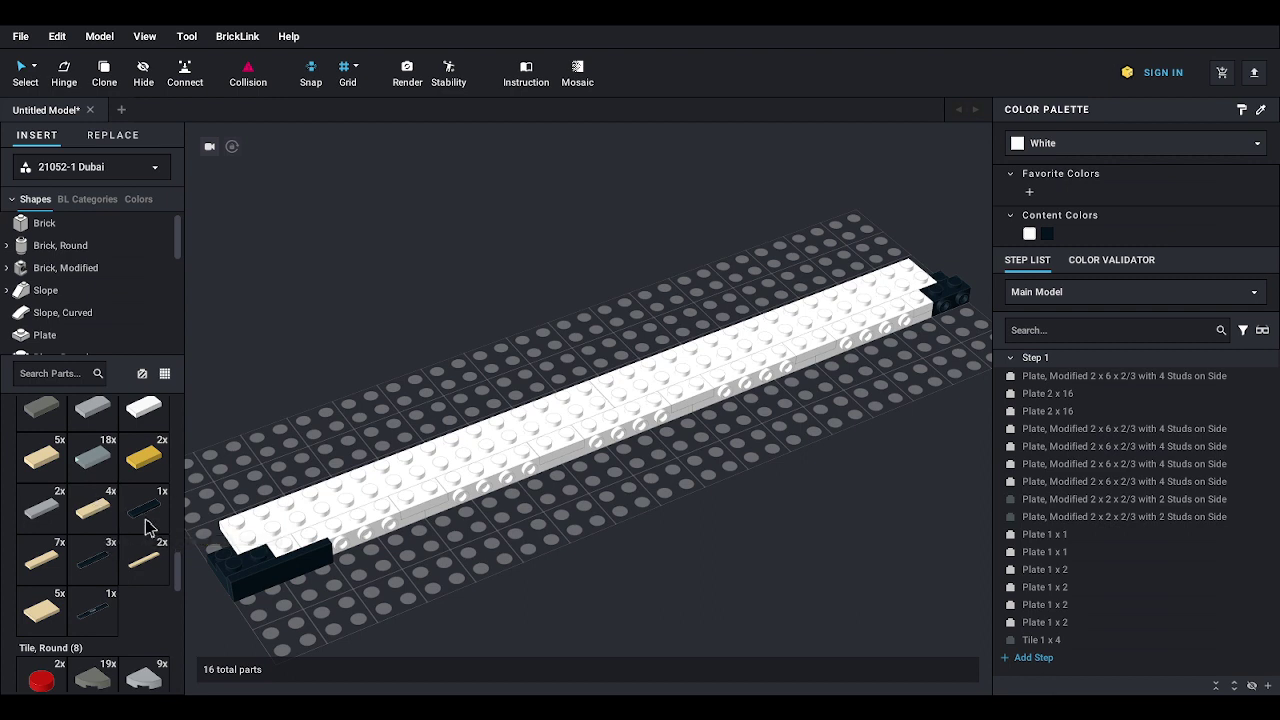
{"action": "left_click", "coordinate": [150, 515]}
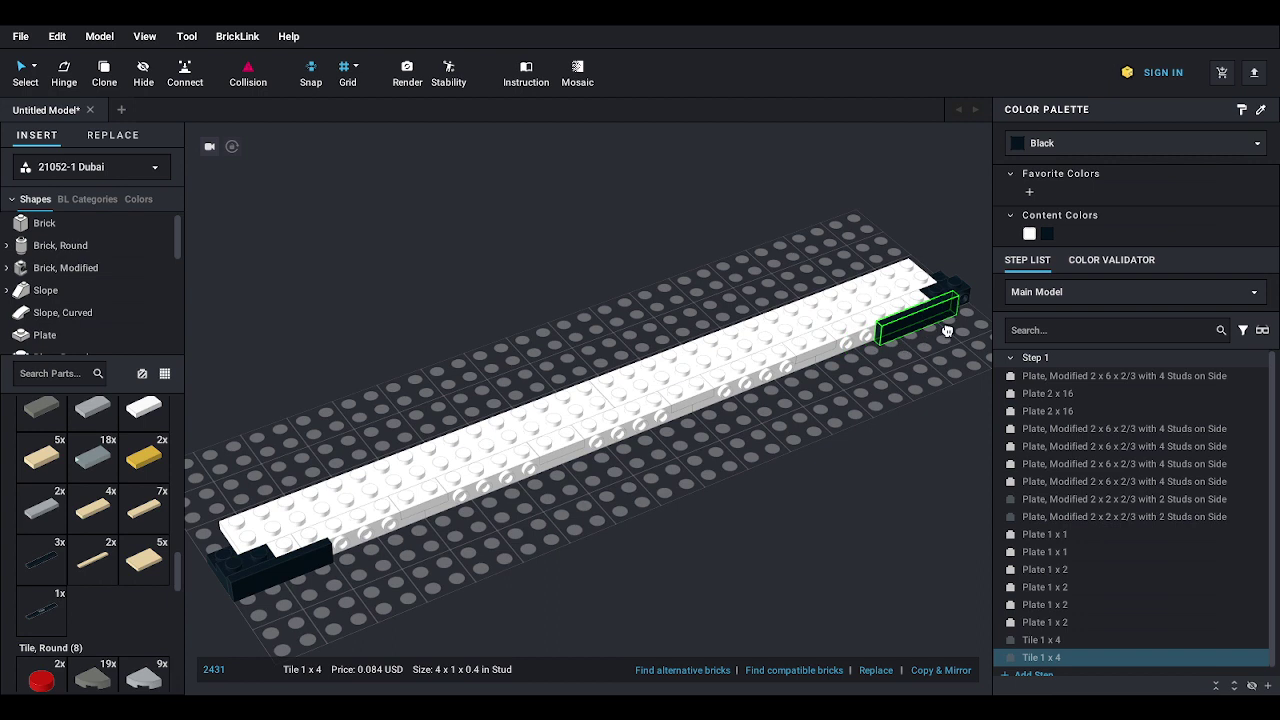
{"action": "left_click", "coordinate": [952, 330]}
{"action": "left_click", "coordinate": [942, 322]}
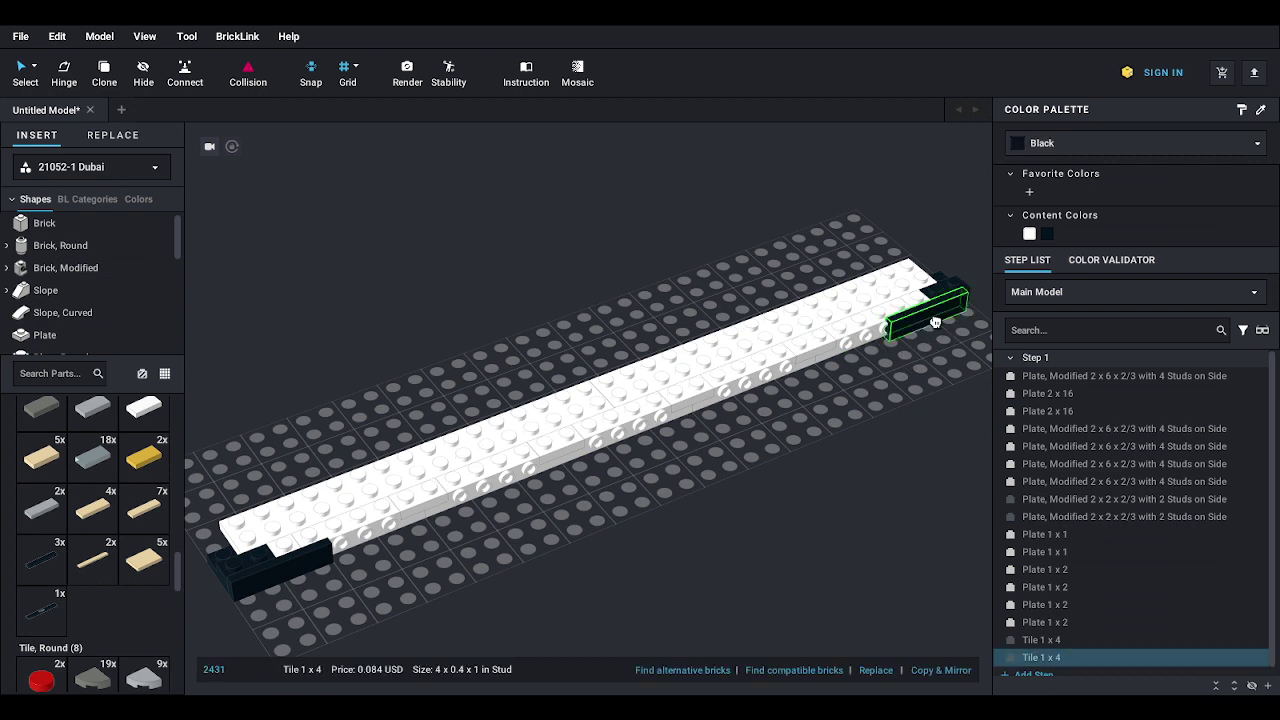
{"action": "left_click", "coordinate": [918, 373]}
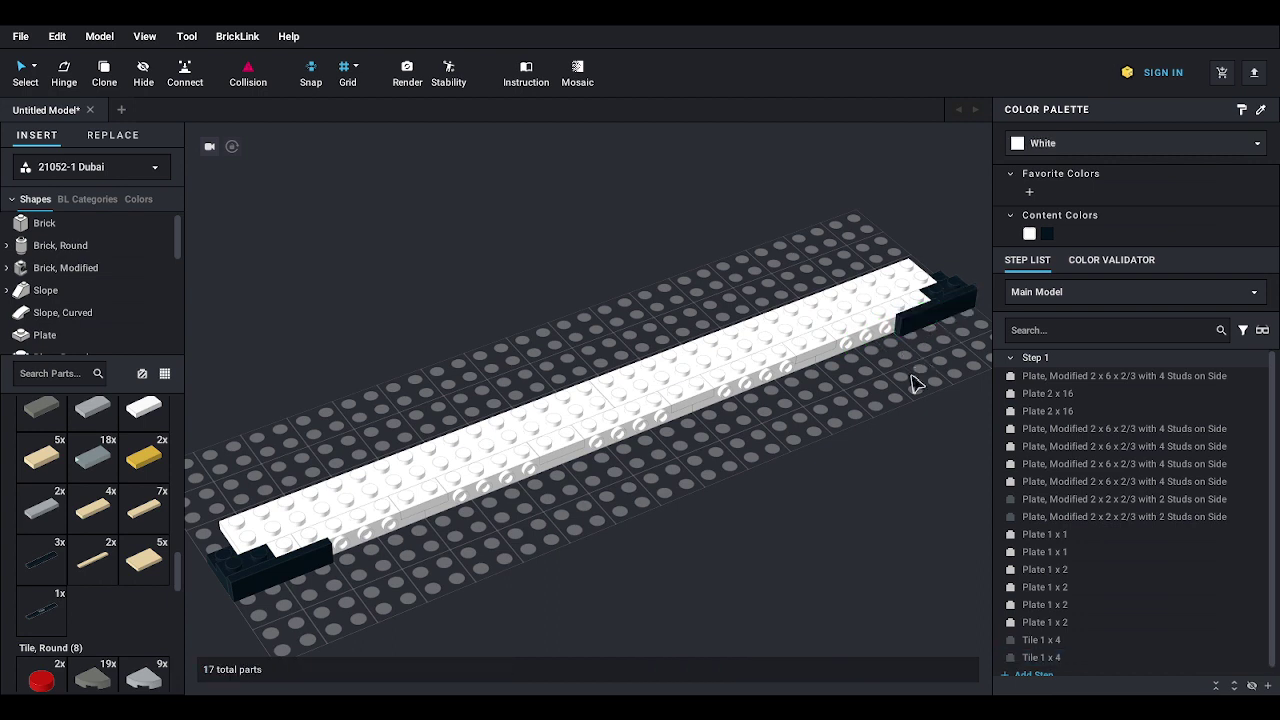
- Line up three black Tile 1 x 6 on the front side studs, running from the right-hand Tile 1 x 4 towards the left
{"action": "scroll", "coordinate": [903, 389], "scroll_direction": "up", "scroll_amount": 5}
{"action": "right_click_drag", "start_coordinate": [890, 382], "coordinate": [909, 379]}
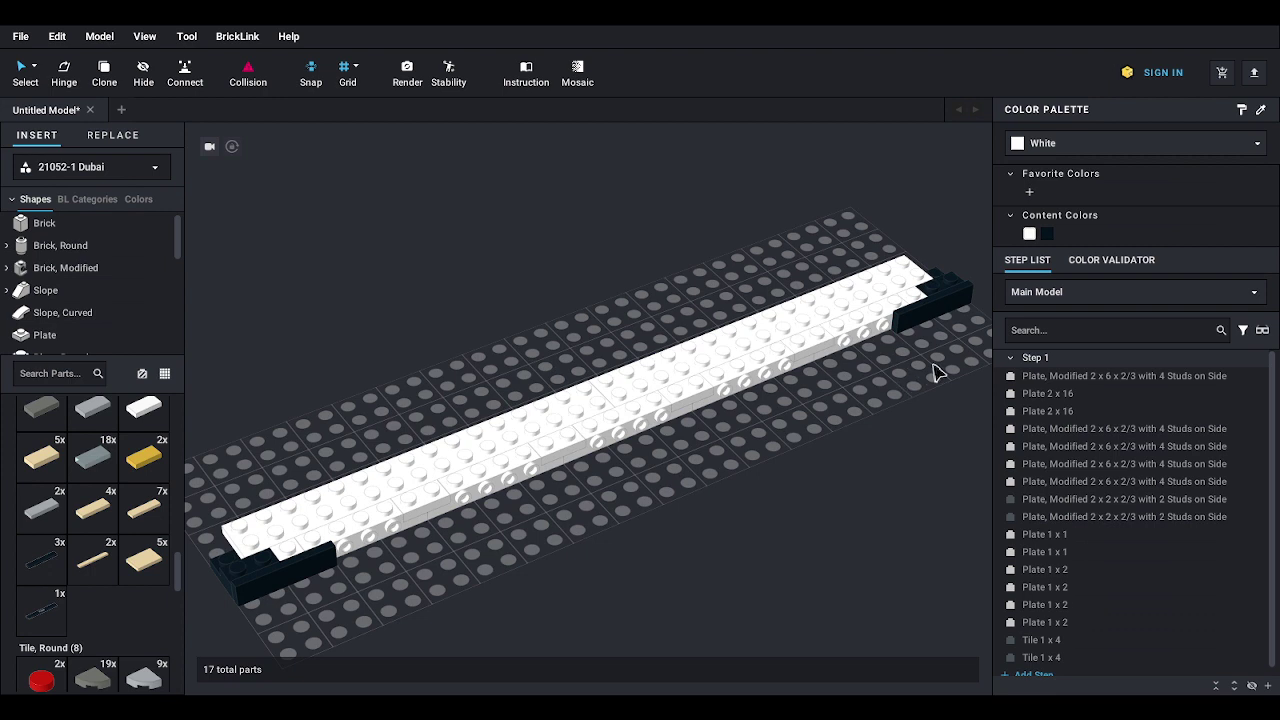
{"action": "left_click", "coordinate": [49, 575]}
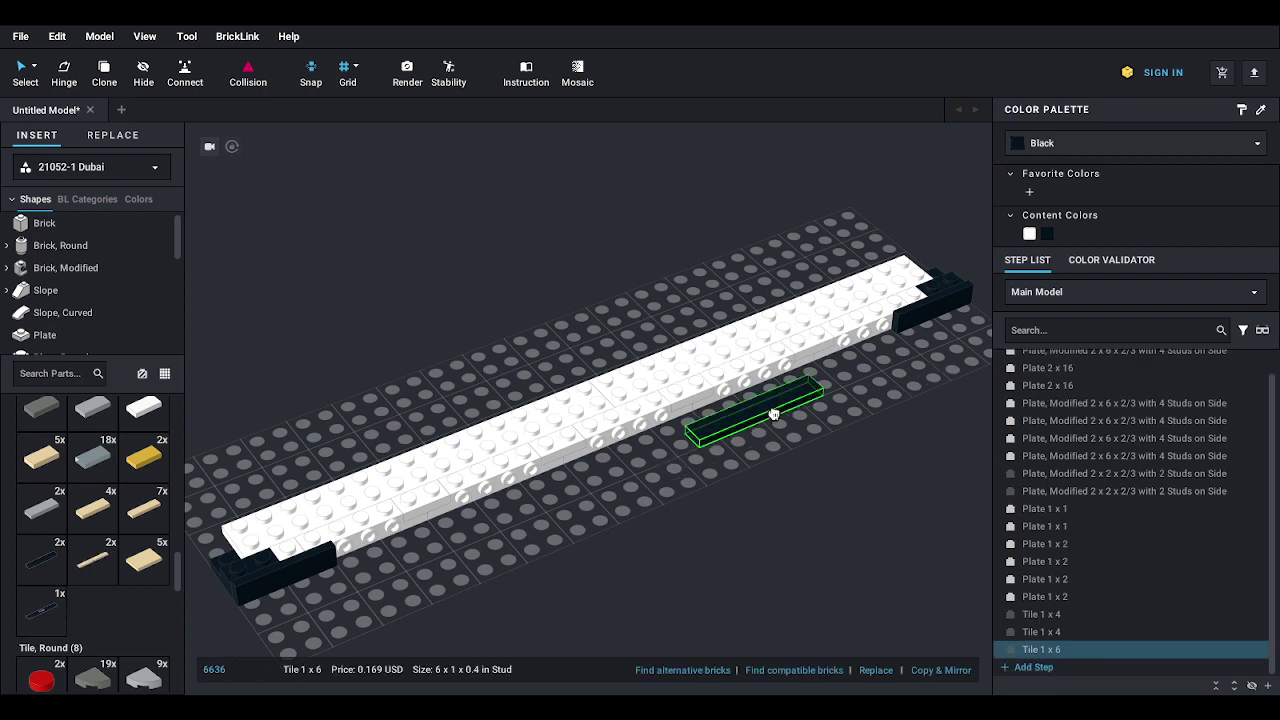
{"action": "left_click", "coordinate": [840, 360]}
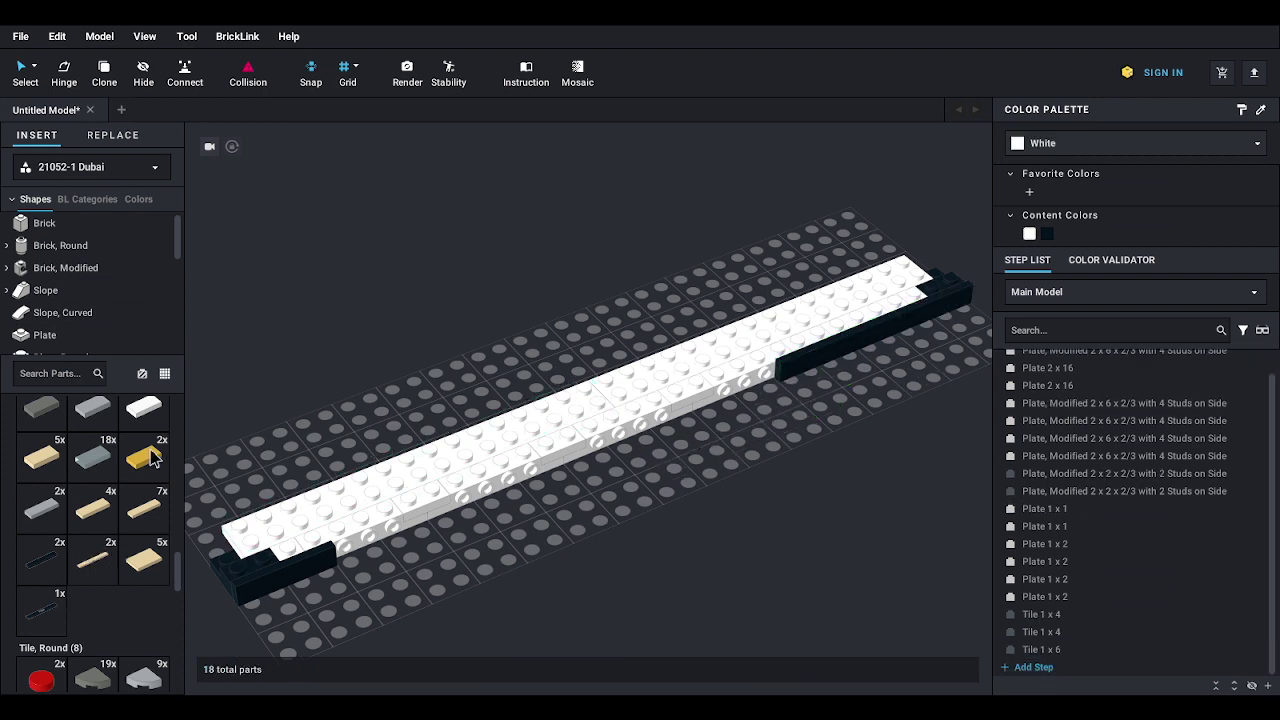
{"action": "left_click", "coordinate": [45, 558]}
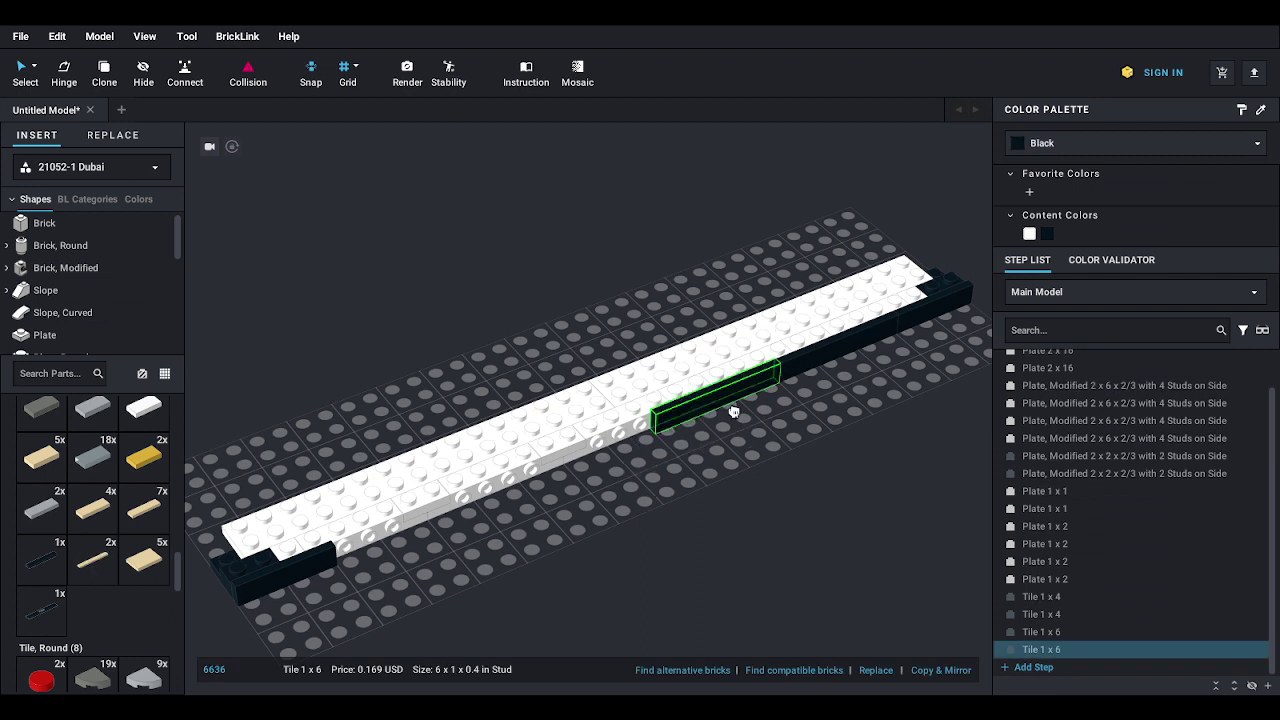
{"action": "left_click", "coordinate": [733, 412]}
{"action": "left_click", "coordinate": [38, 568]}
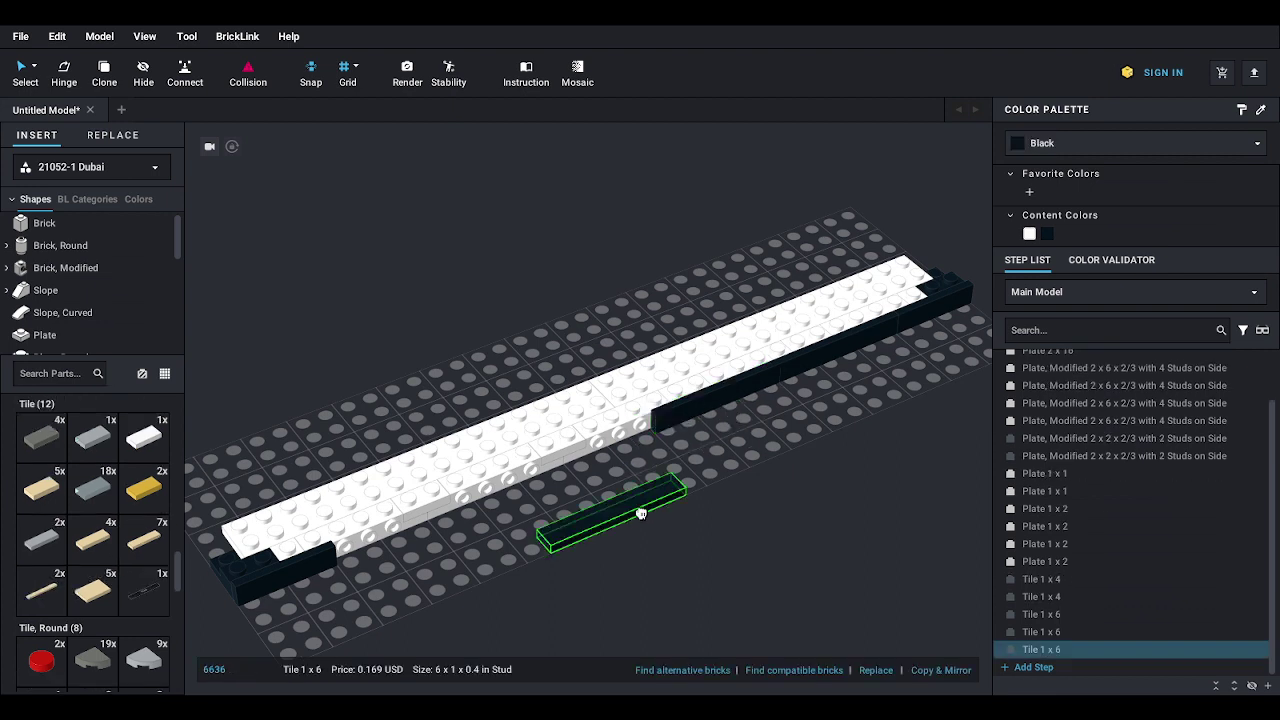
{"action": "left_click", "coordinate": [604, 459]}
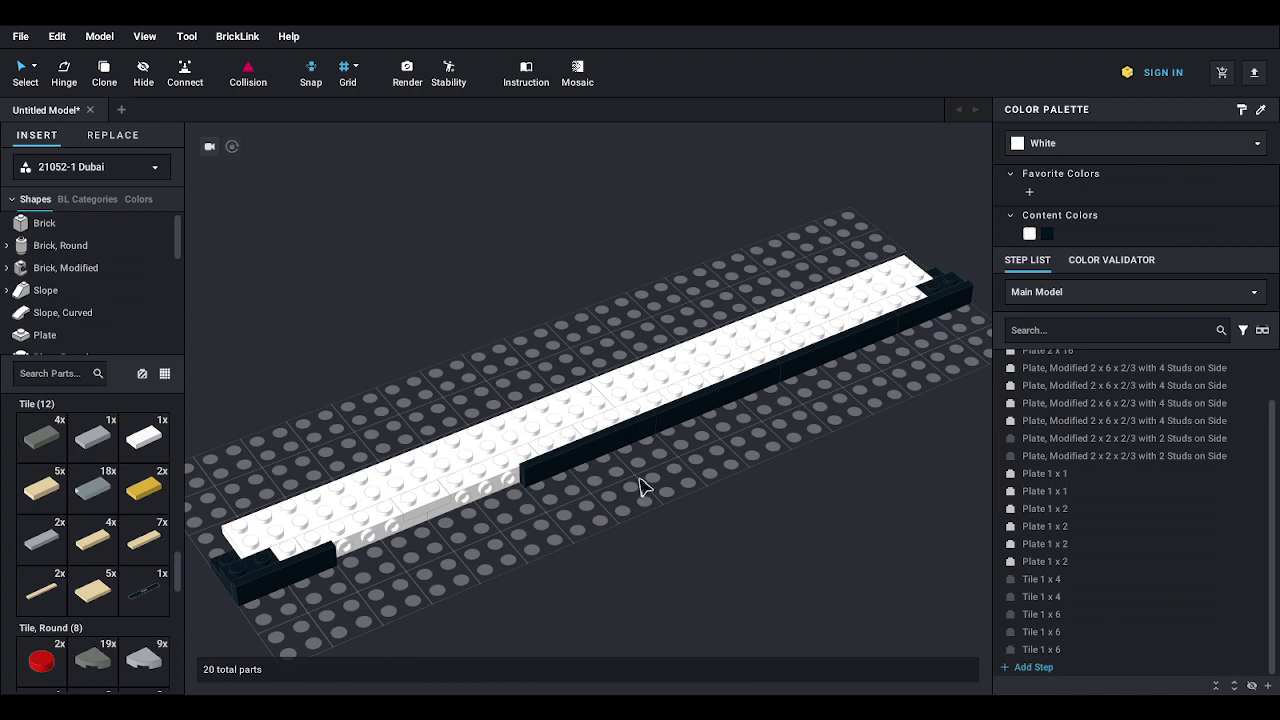
- Fill the remaining front side gap between the left Tile 1 x 4 and the Tile 1 x 6 row with a black Plate 1 x 8
{"action": "left_click", "coordinate": [40, 336]}
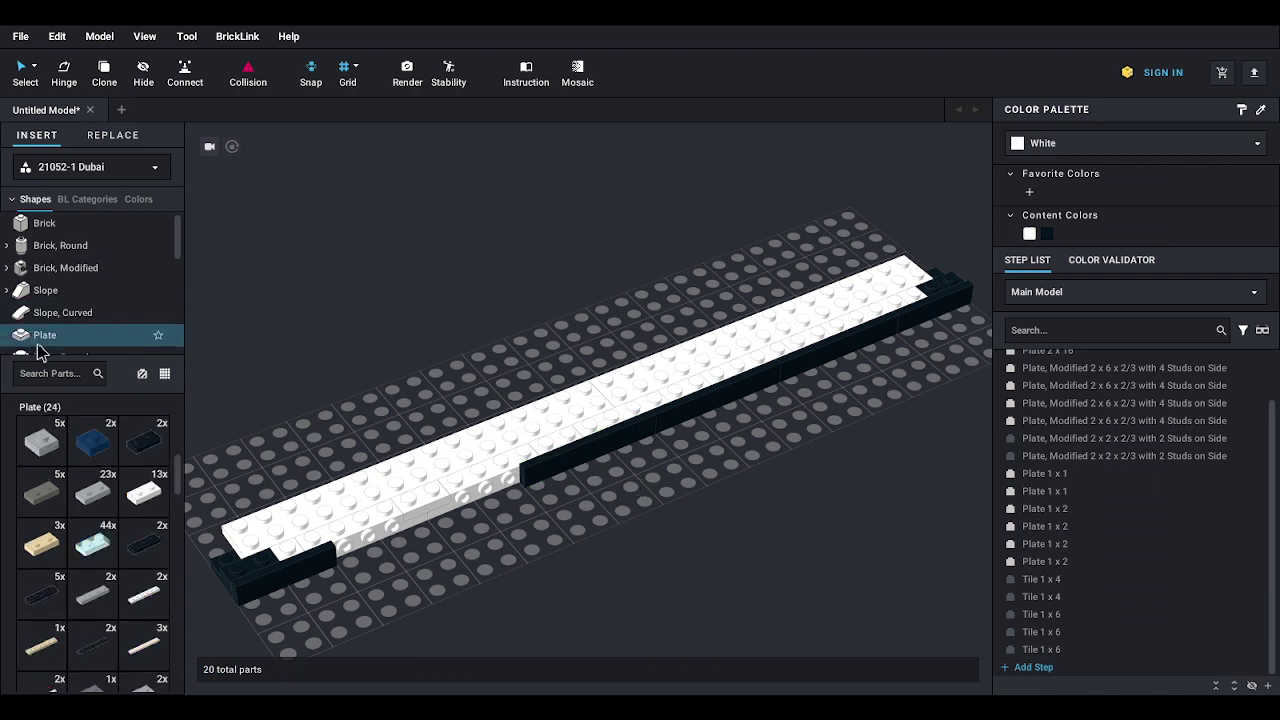
{"action": "left_click", "coordinate": [88, 650]}
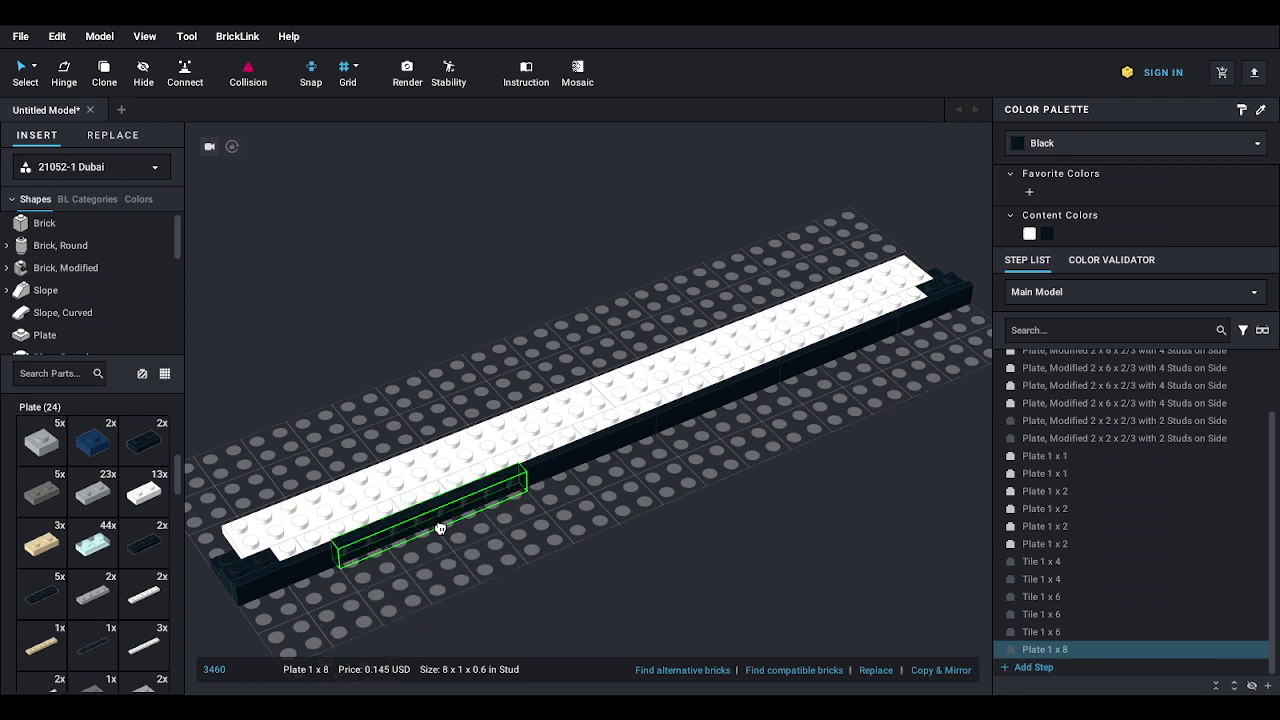
{"action": "left_click", "coordinate": [436, 529]}
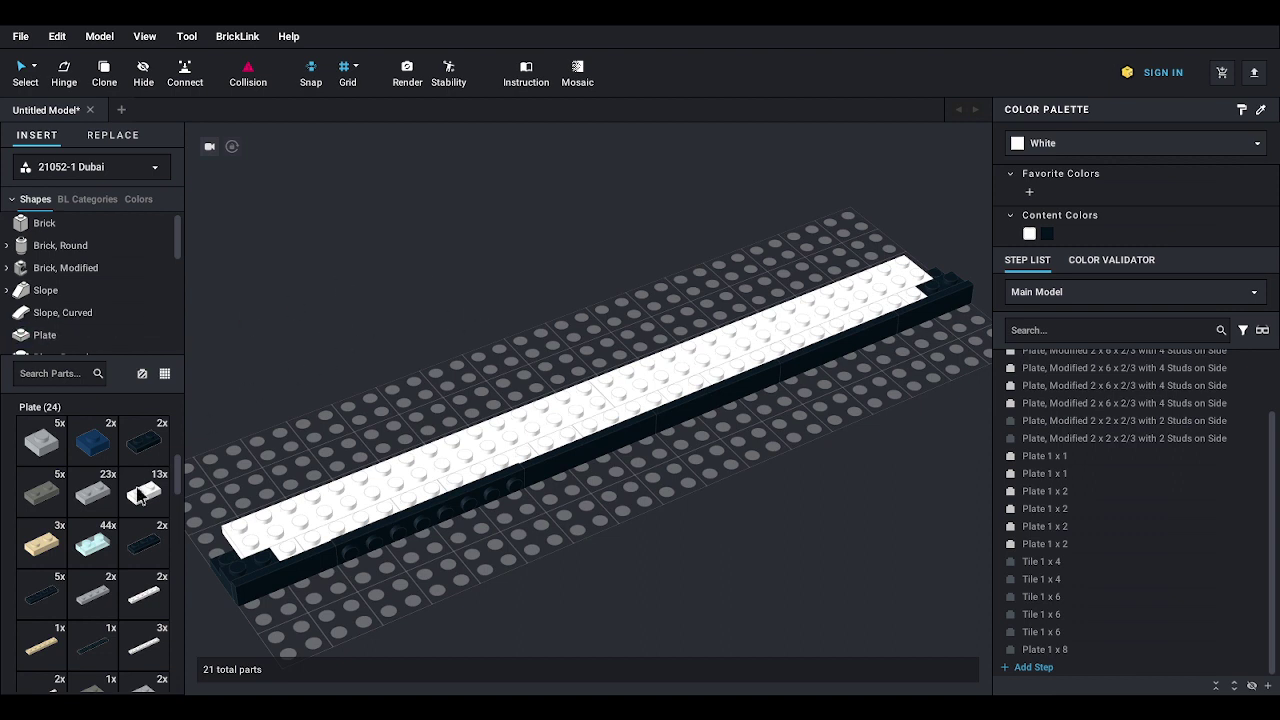
- Place a black Plate 1 x 3 crosswise against the base's right end, overlapping the black corner plate and extending to the rear
{"action": "left_click", "coordinate": [145, 550]}
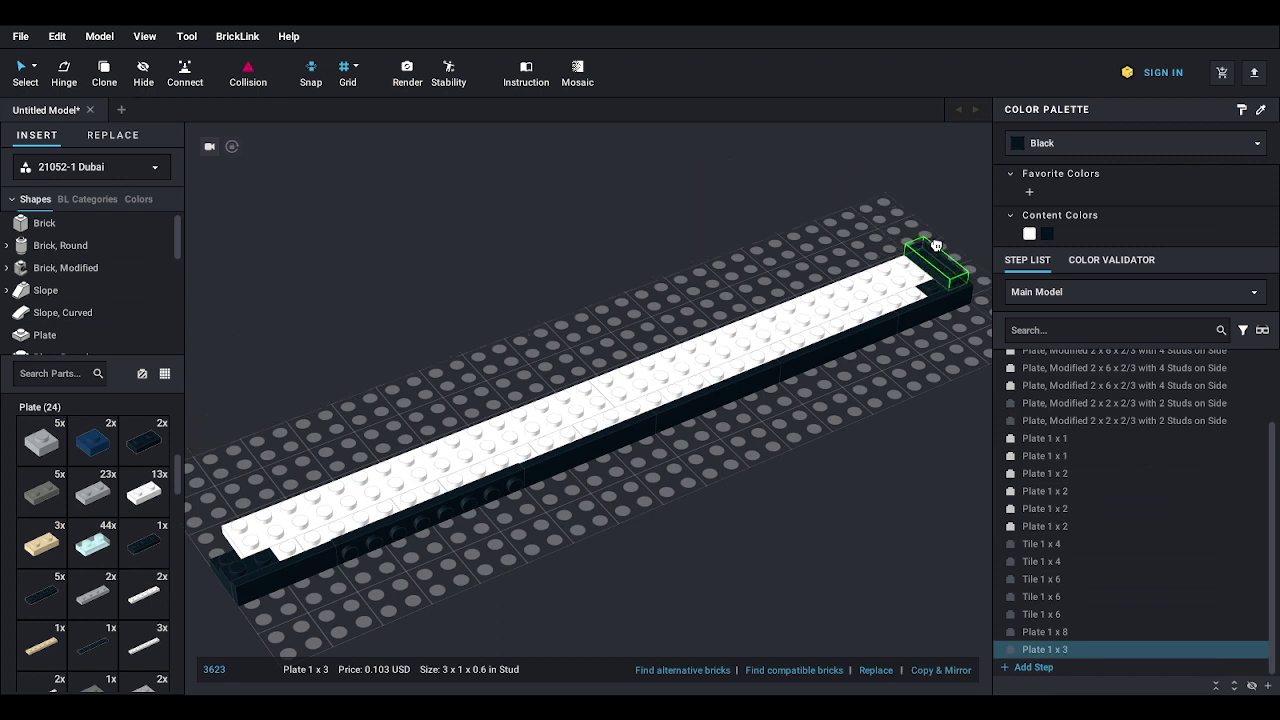
{"action": "left_click", "coordinate": [901, 230]}
{"action": "scroll", "coordinate": [829, 283], "scroll_direction": "up", "scroll_amount": 4}
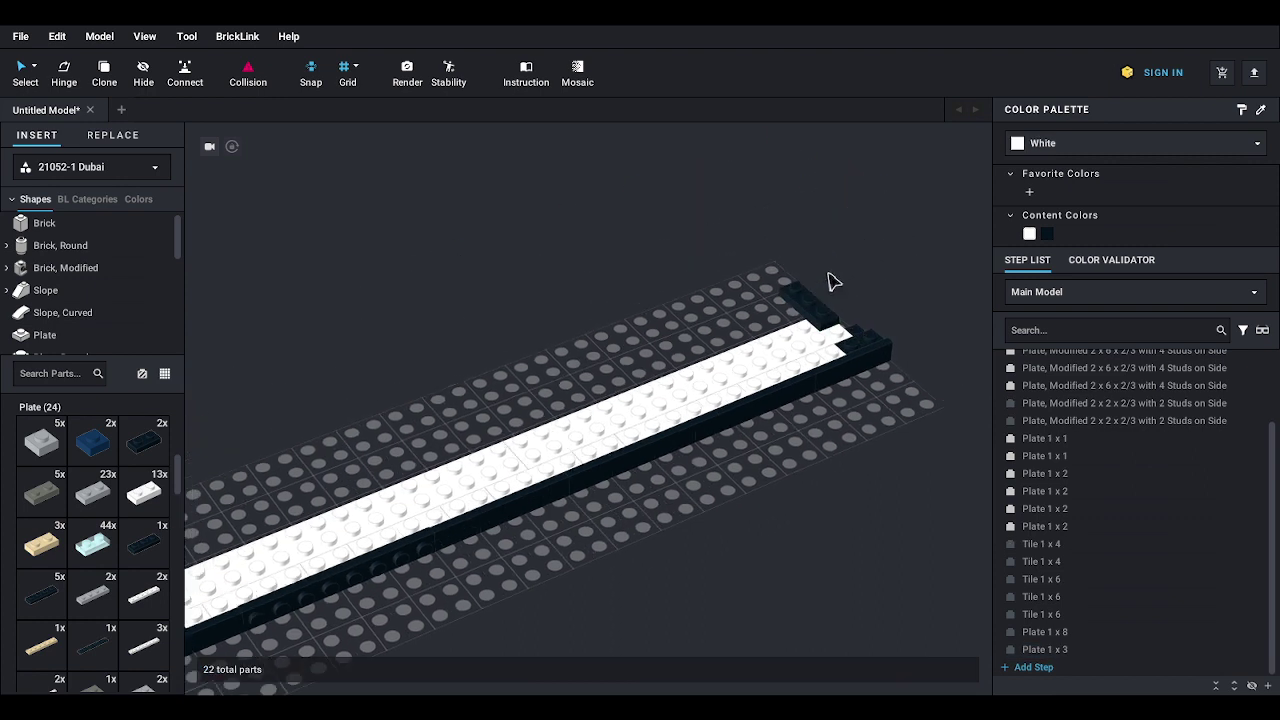
{"action": "left_click", "coordinate": [916, 314]}
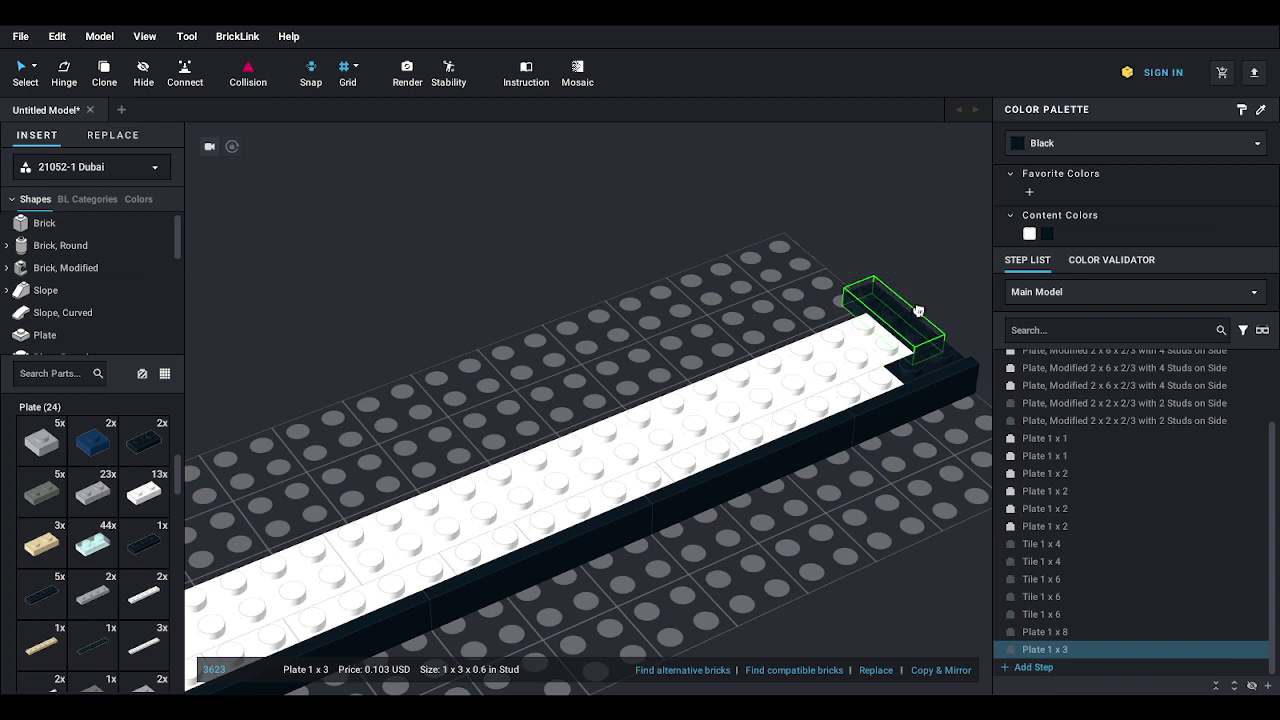
{"action": "left_click_drag", "start_coordinate": [916, 314], "coordinate": [909, 319]}
{"action": "scroll", "coordinate": [754, 363], "scroll_direction": "up", "scroll_amount": 1}
{"action": "scroll", "coordinate": [750, 360], "scroll_direction": "down", "scroll_amount": 3}
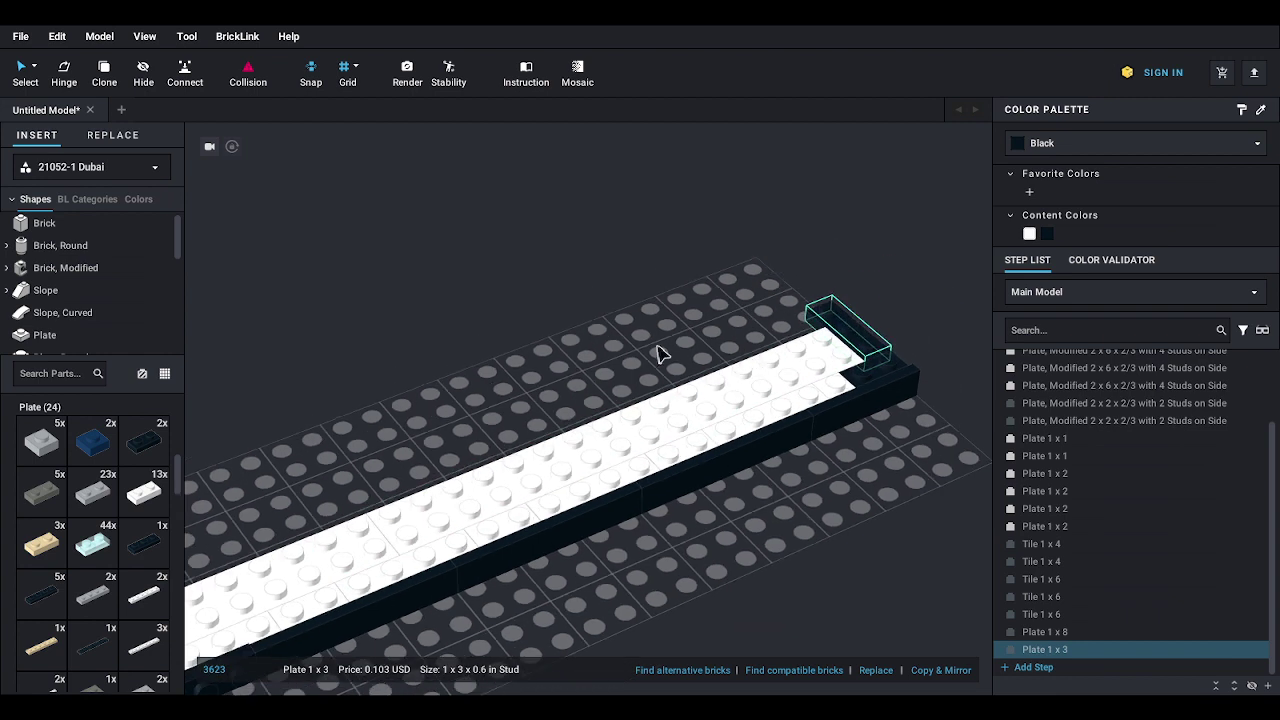
{"action": "left_click", "coordinate": [630, 350]}
- Place a second black Plate 1 x 3 crosswise against the base's left end, overlapping the corner plate and extending to the rear
{"action": "middle_click_drag", "start_coordinate": [598, 353], "coordinate": [717, 249]}
{"action": "scroll", "coordinate": [717, 249], "scroll_direction": "down", "scroll_amount": 3}
{"action": "middle_click_drag", "start_coordinate": [420, 311], "coordinate": [496, 272]}
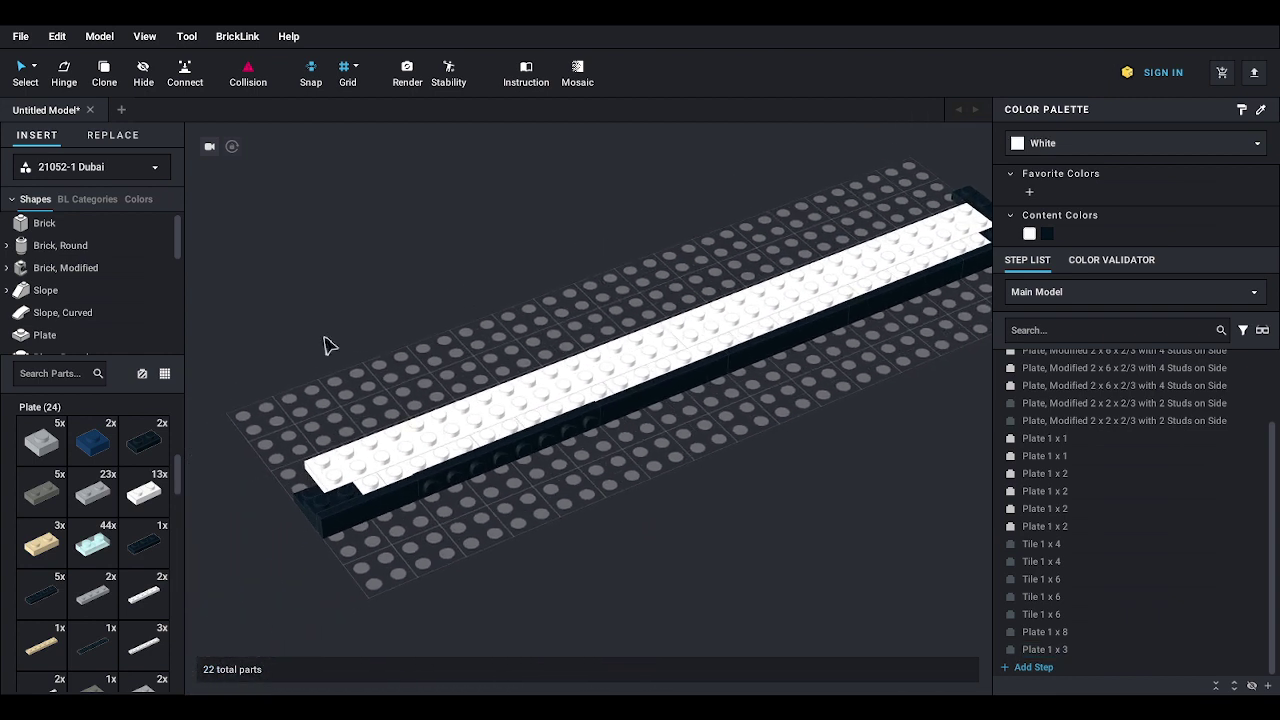
{"action": "left_click_drag", "start_coordinate": [143, 543], "coordinate": [293, 478]}
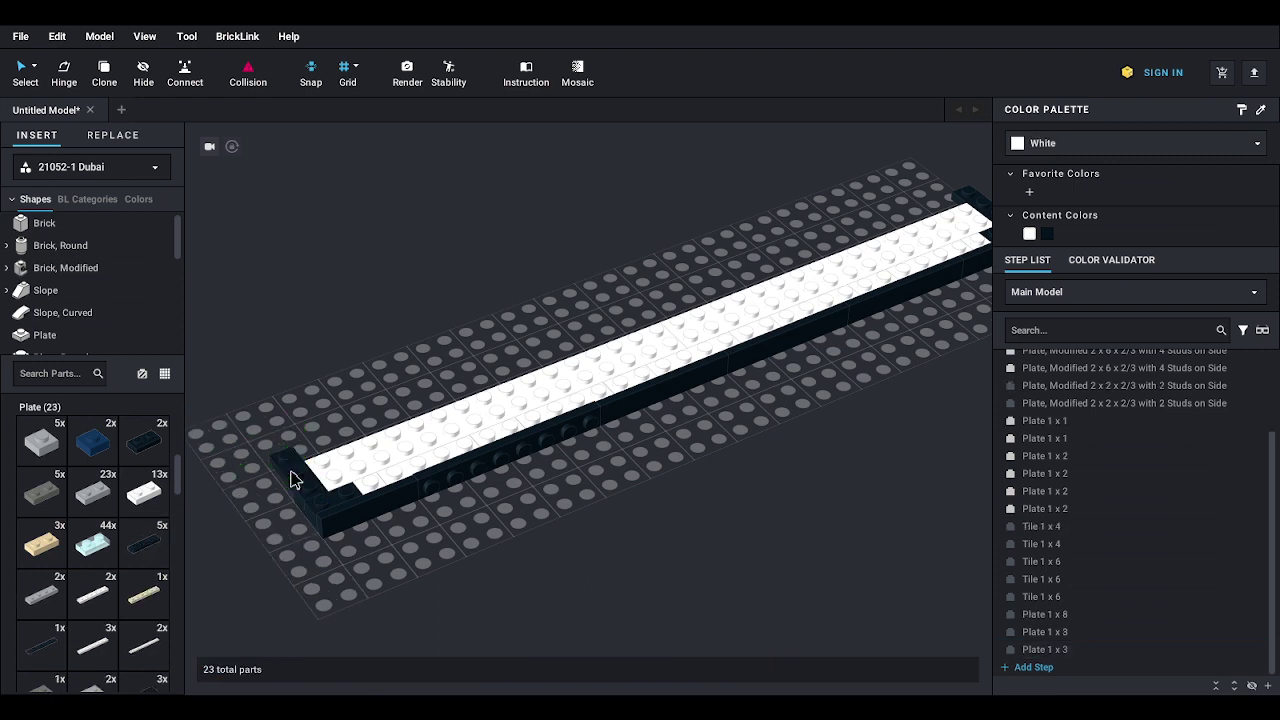
{"action": "middle_click_drag", "start_coordinate": [638, 505], "coordinate": [622, 514]}
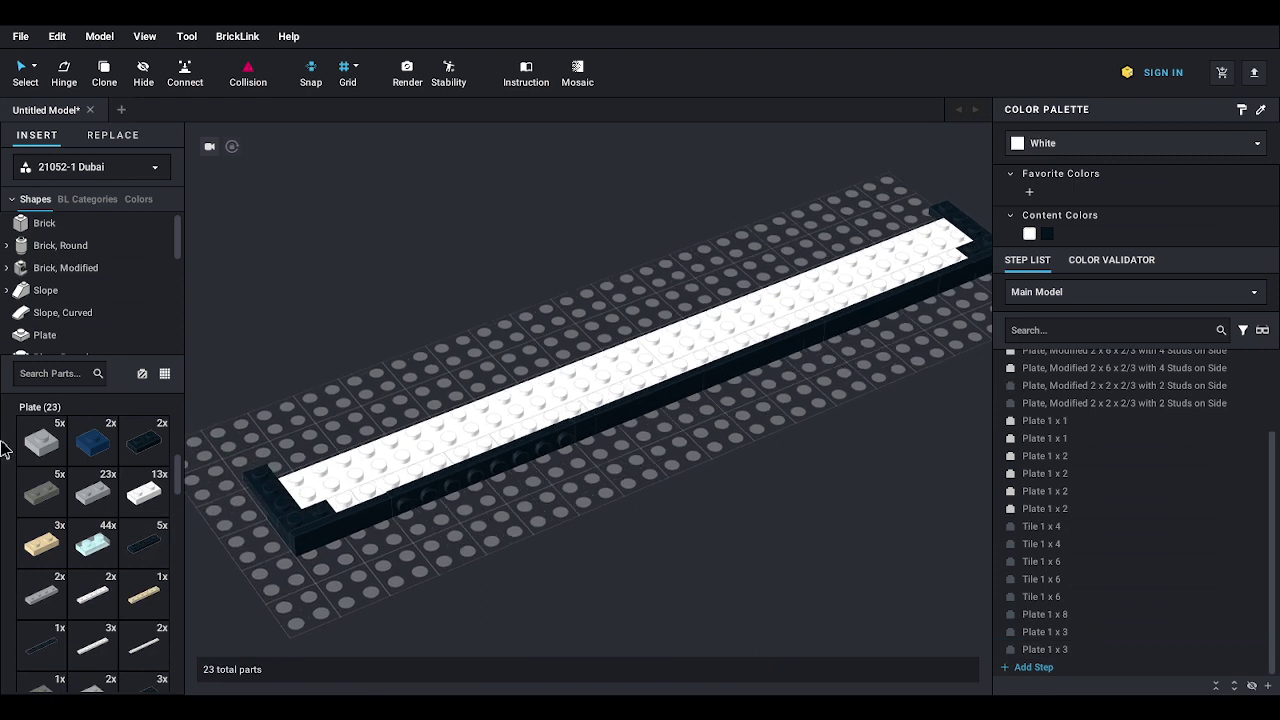
- Cover the black Plate 1 x 8 on the base's front side with the Tile 1 x 8 with 'Dubai' Pattern
{"action": "scroll", "coordinate": [70, 295], "scroll_direction": "down", "scroll_amount": 3}
{"action": "left_click", "coordinate": [52, 316]}
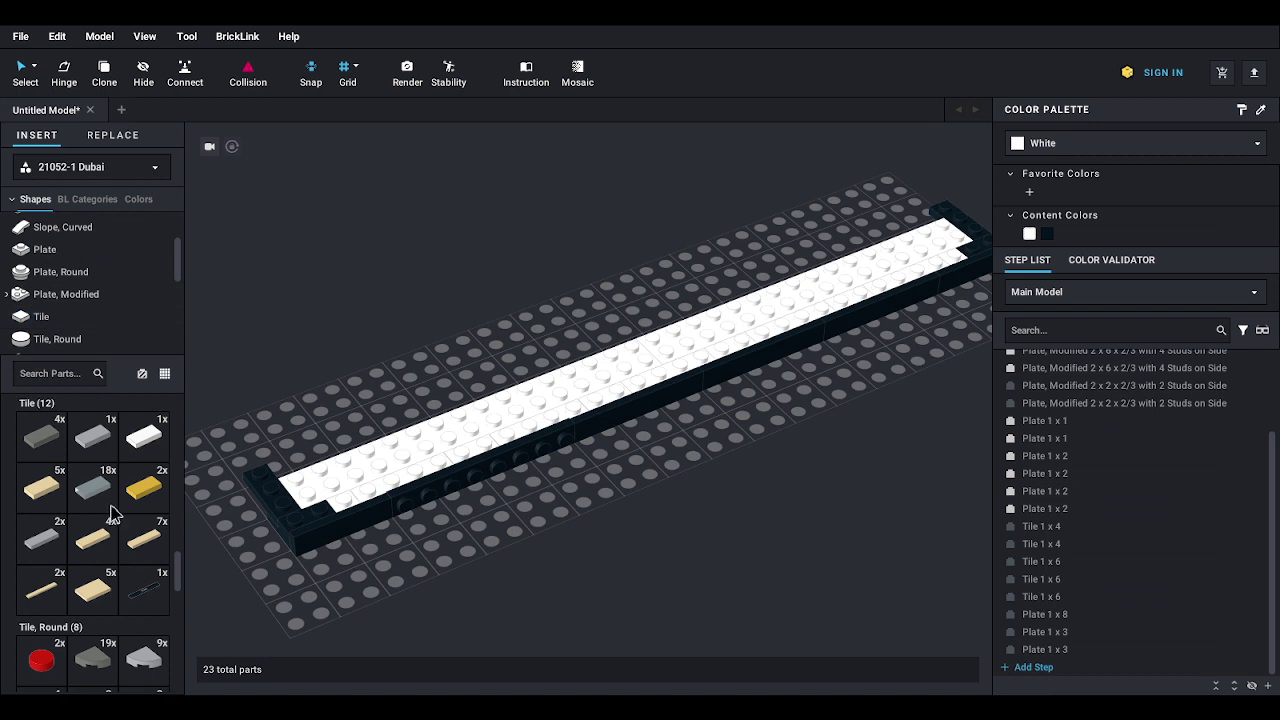
{"action": "scroll", "coordinate": [113, 513], "scroll_direction": "down", "scroll_amount": 1}
{"action": "left_click_drag", "start_coordinate": [137, 527], "coordinate": [503, 490]}
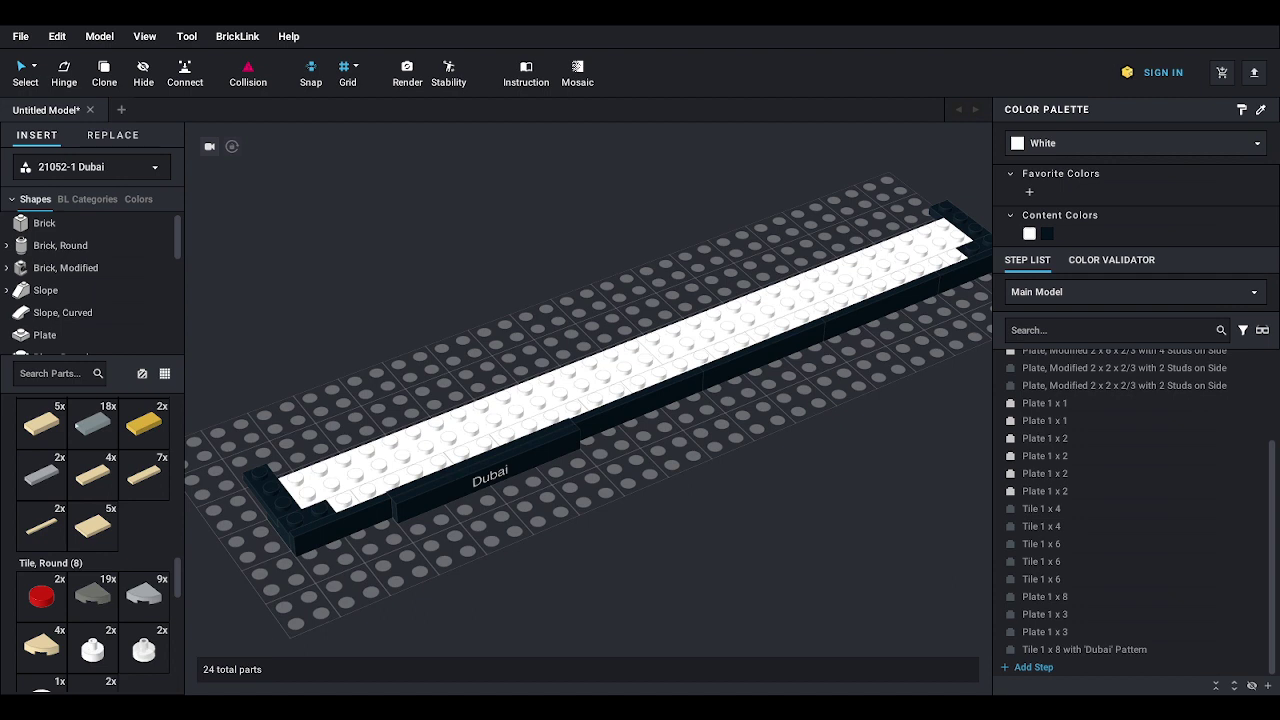
- Attach a black Plate 2 x 12 under each end of the base's rear edge and fill the gap between them with a black Plate 2 x 10
{"action": "right_click_drag", "start_coordinate": [641, 472], "coordinate": [588, 336]}
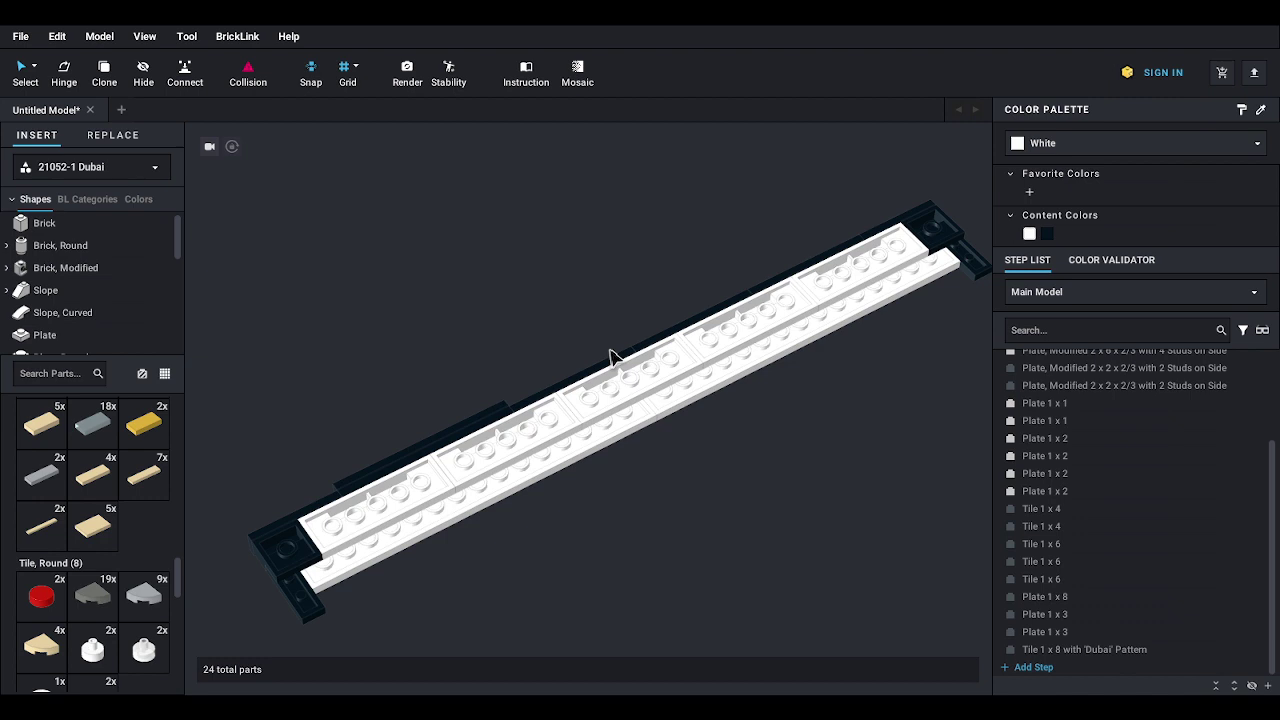
{"action": "left_click", "coordinate": [44, 338]}
{"action": "scroll", "coordinate": [130, 590], "scroll_direction": "down", "scroll_amount": 5}
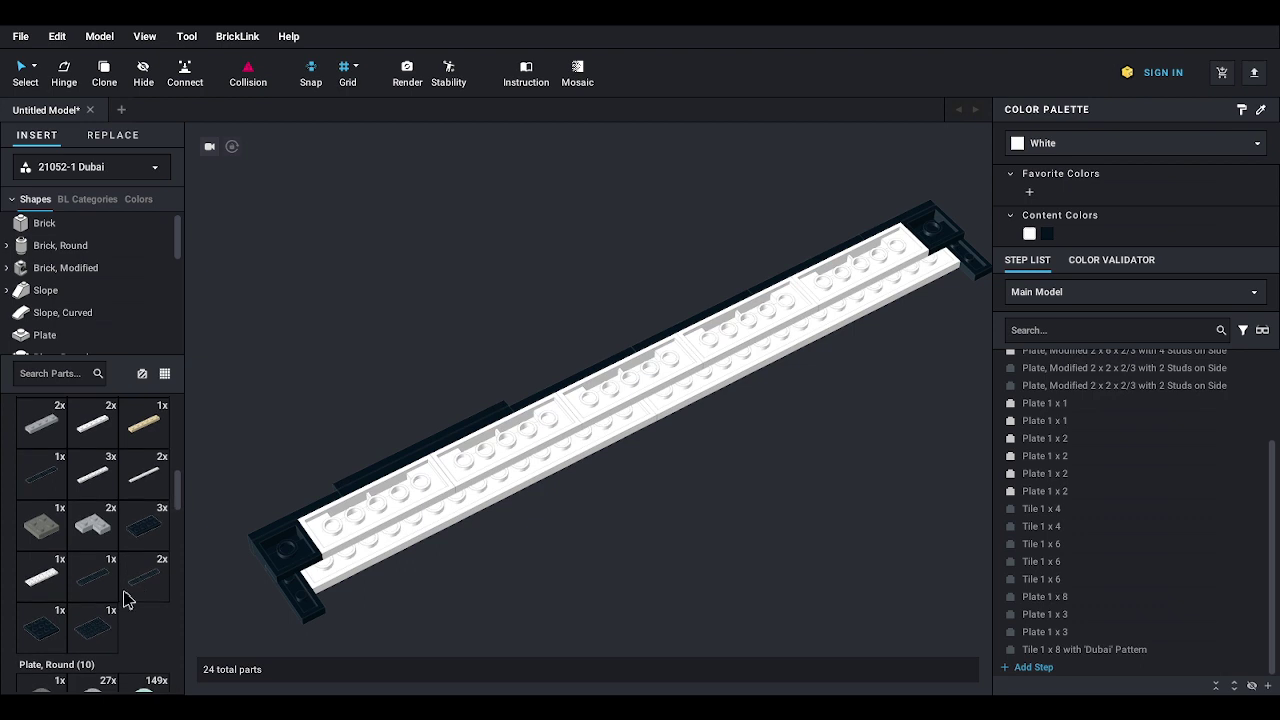
{"action": "left_click_drag", "start_coordinate": [143, 578], "coordinate": [874, 311]}
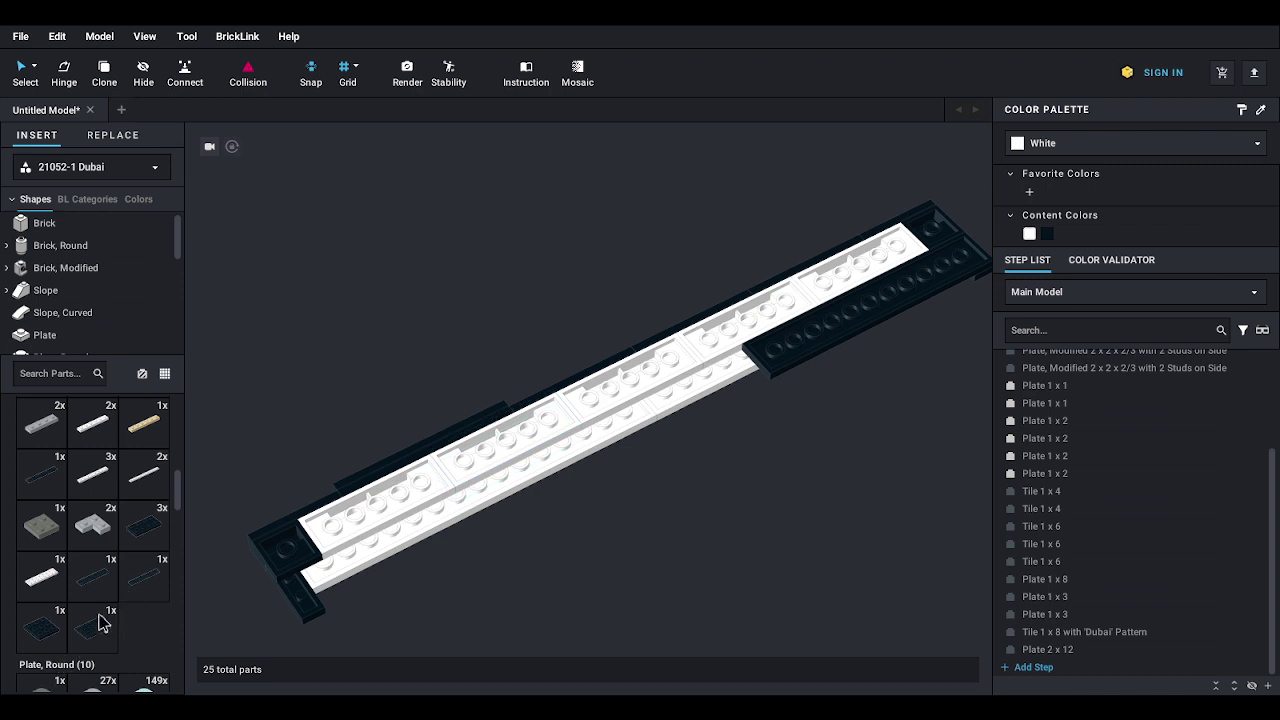
{"action": "left_click_drag", "start_coordinate": [321, 565], "coordinate": [442, 531]}
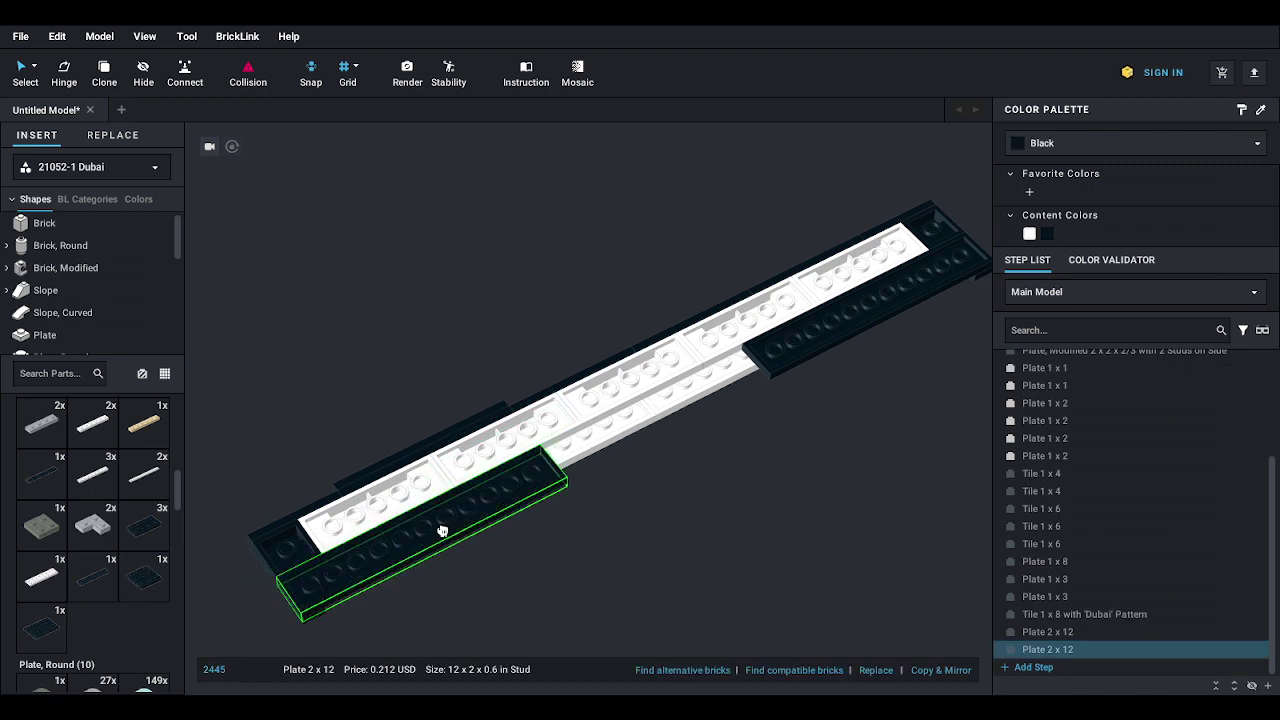
{"action": "left_click", "coordinate": [442, 531]}
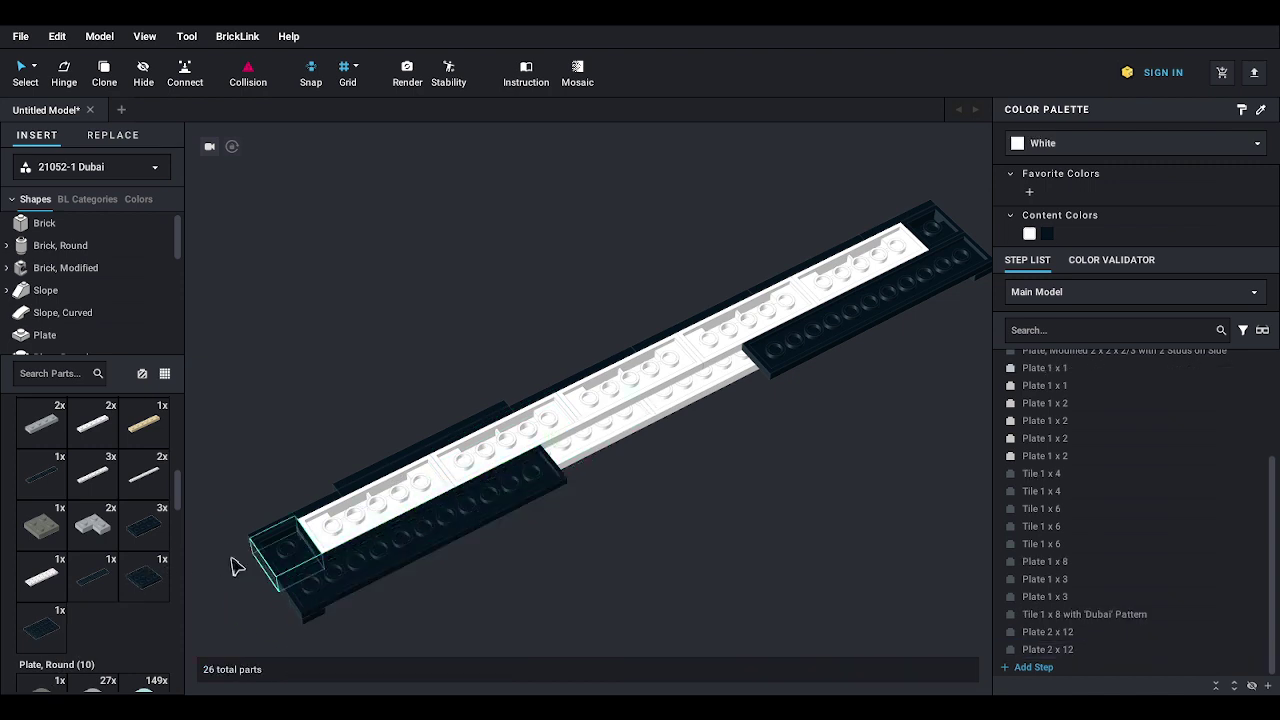
{"action": "left_click", "coordinate": [88, 584]}
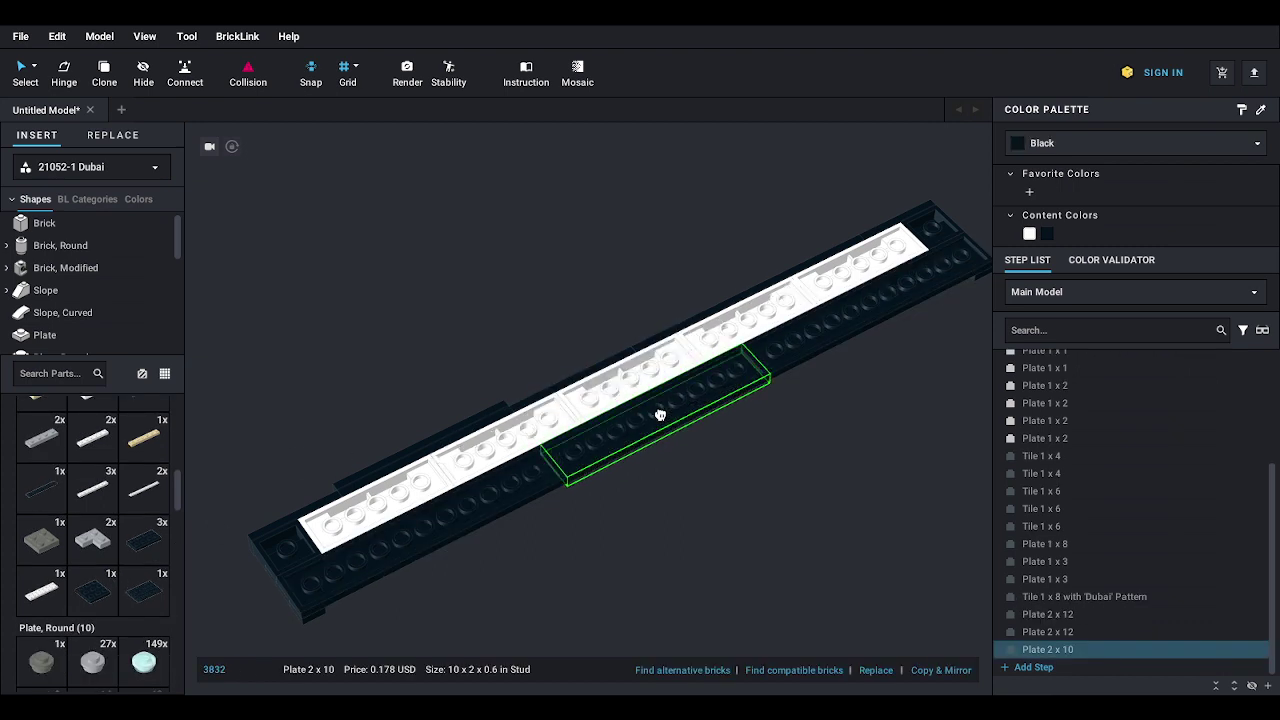
{"action": "left_click", "coordinate": [659, 414]}
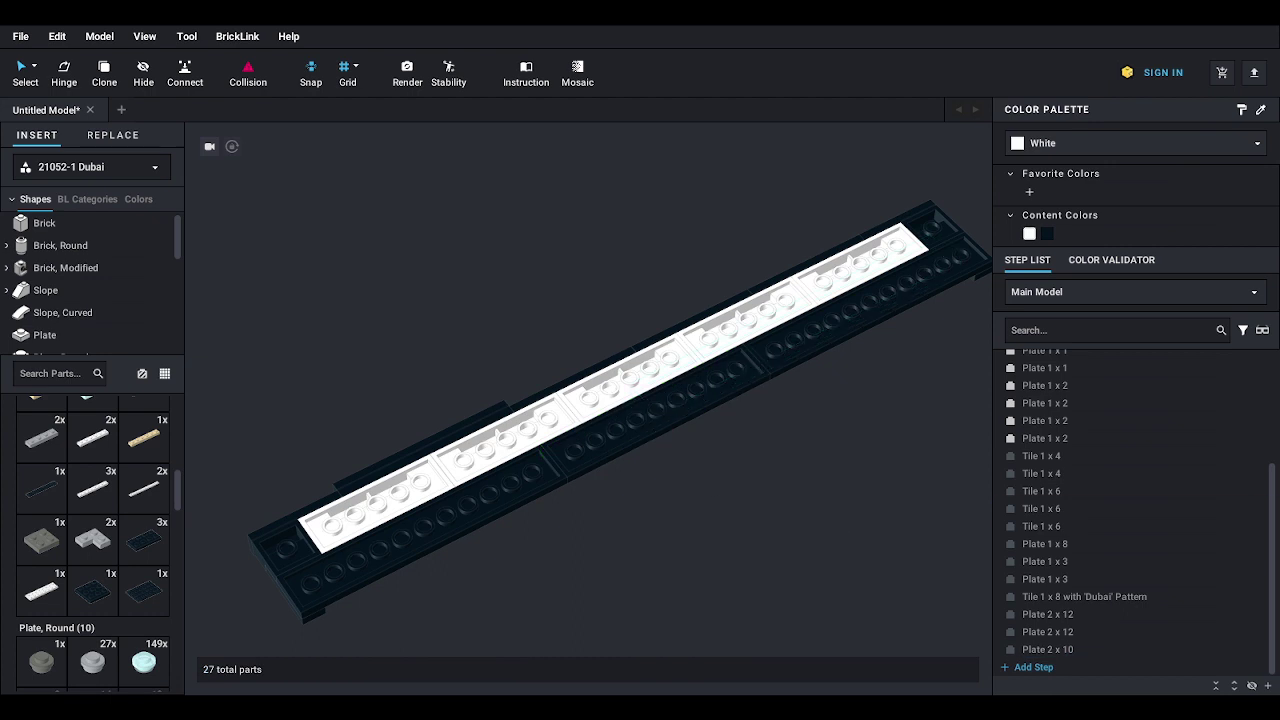
- Place a loose black Plate 2 x 4 on the empty grid in front of the base's right end
{"action": "right_click_drag", "start_coordinate": [632, 425], "coordinate": [613, 468]}
{"action": "left_click", "coordinate": [45, 334]}
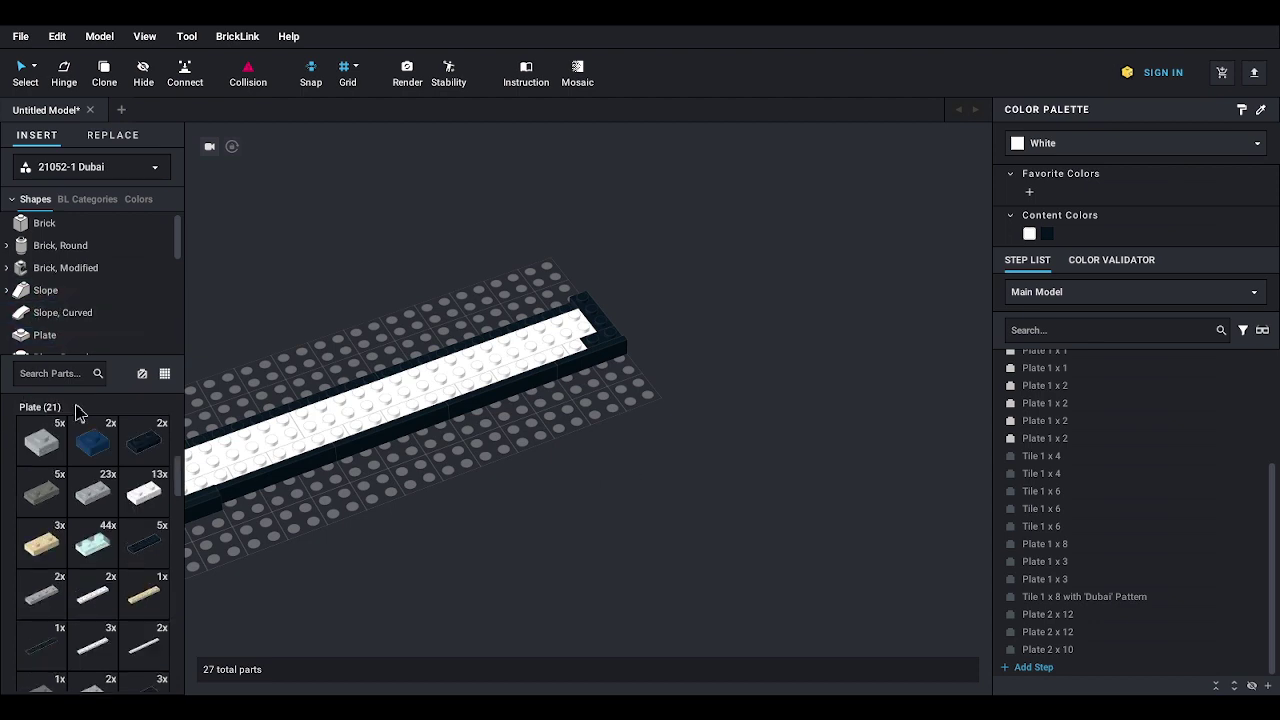
{"action": "scroll", "coordinate": [126, 560], "scroll_direction": "down", "scroll_amount": 4}
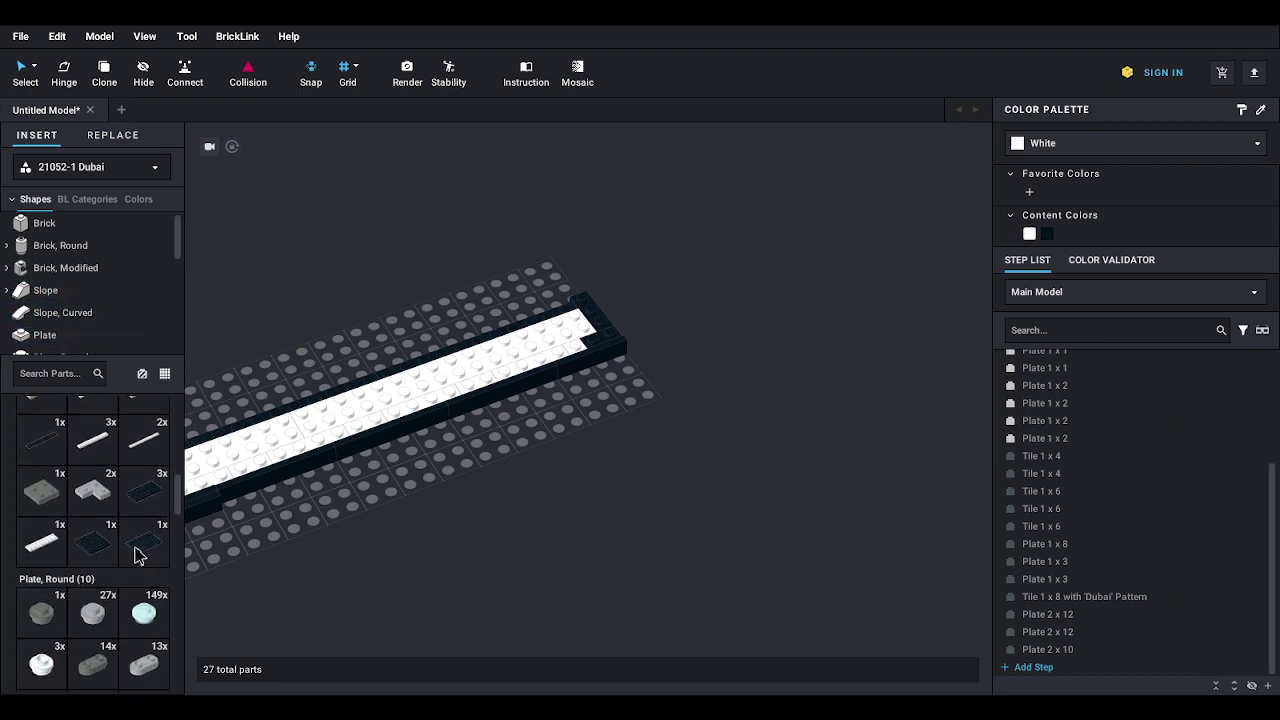
{"action": "scroll", "coordinate": [134, 557], "scroll_direction": "up", "scroll_amount": 2}
{"action": "scroll", "coordinate": [125, 560], "scroll_direction": "down", "scroll_amount": 1}
{"action": "left_click_drag", "start_coordinate": [137, 586], "coordinate": [682, 543]}
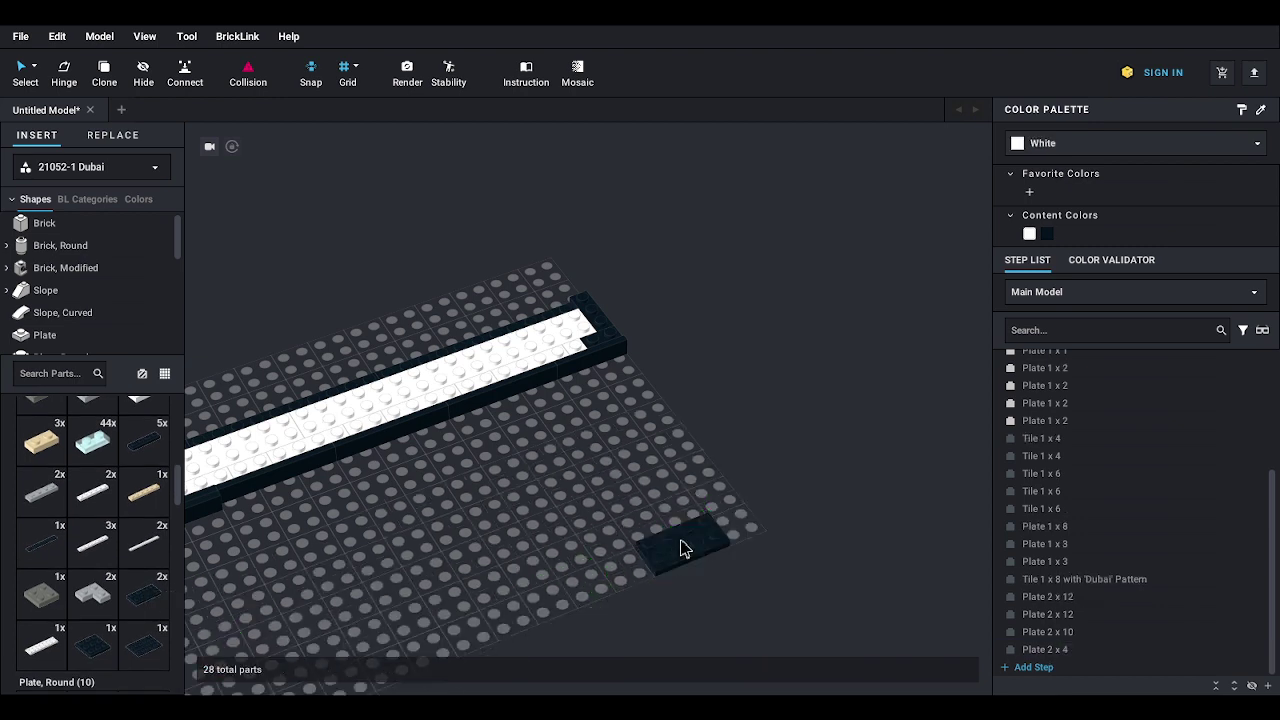
- Put a white Plate 1 x 8 on the loose Plate 2 x 4's rear stud row, overhanging to the right
{"action": "scroll", "coordinate": [60, 285], "scroll_direction": "down", "scroll_amount": 3}
{"action": "left_click", "coordinate": [60, 284]}
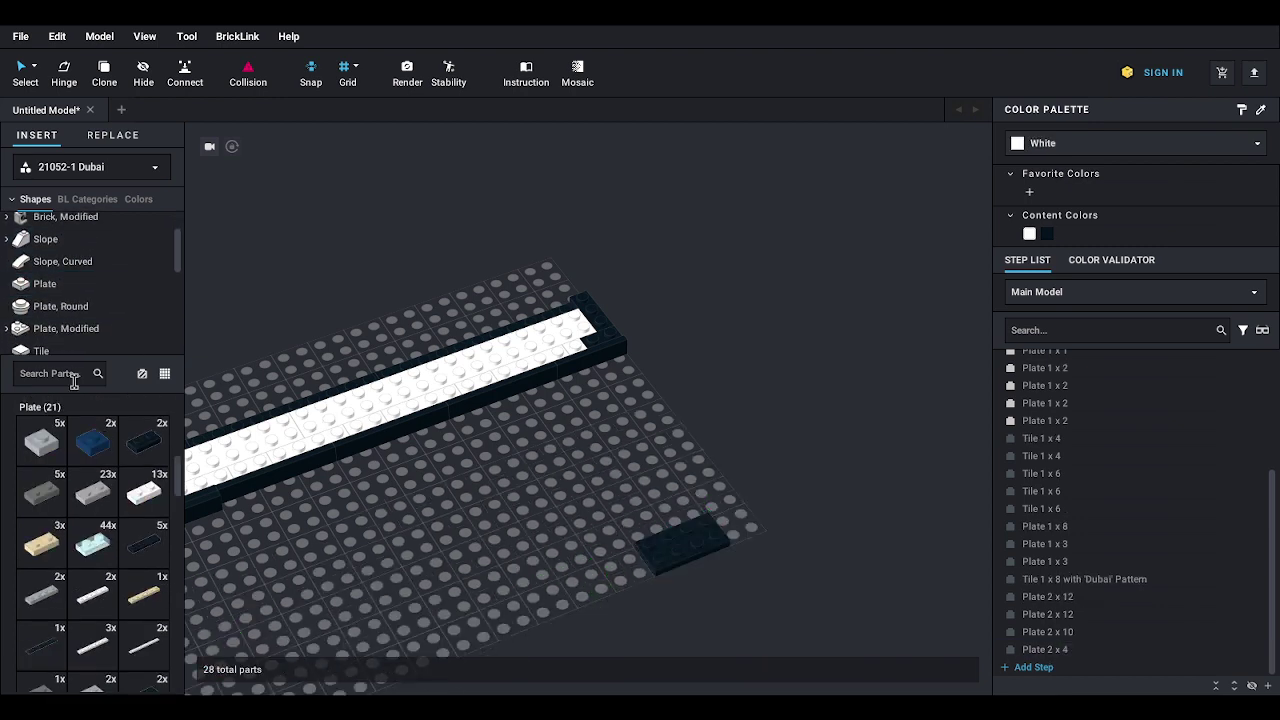
{"action": "scroll", "coordinate": [92, 548], "scroll_direction": "down", "scroll_amount": 1}
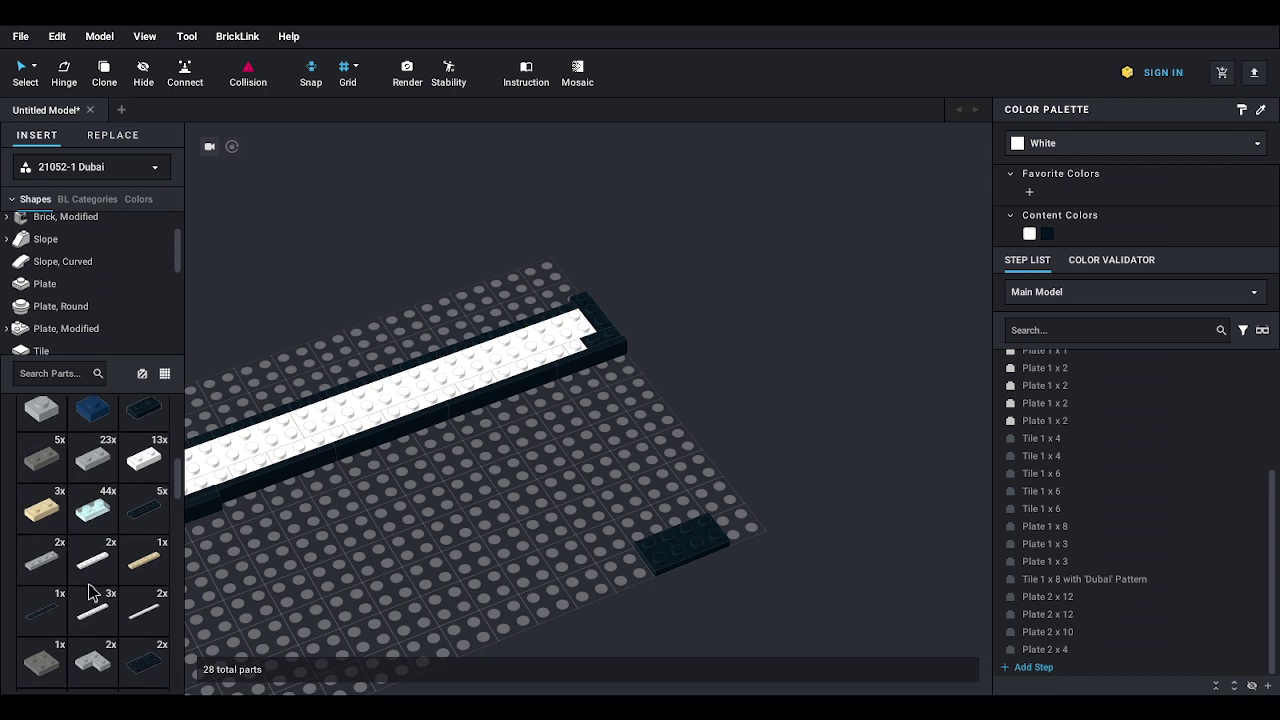
{"action": "left_click_drag", "start_coordinate": [601, 513], "coordinate": [721, 516]}
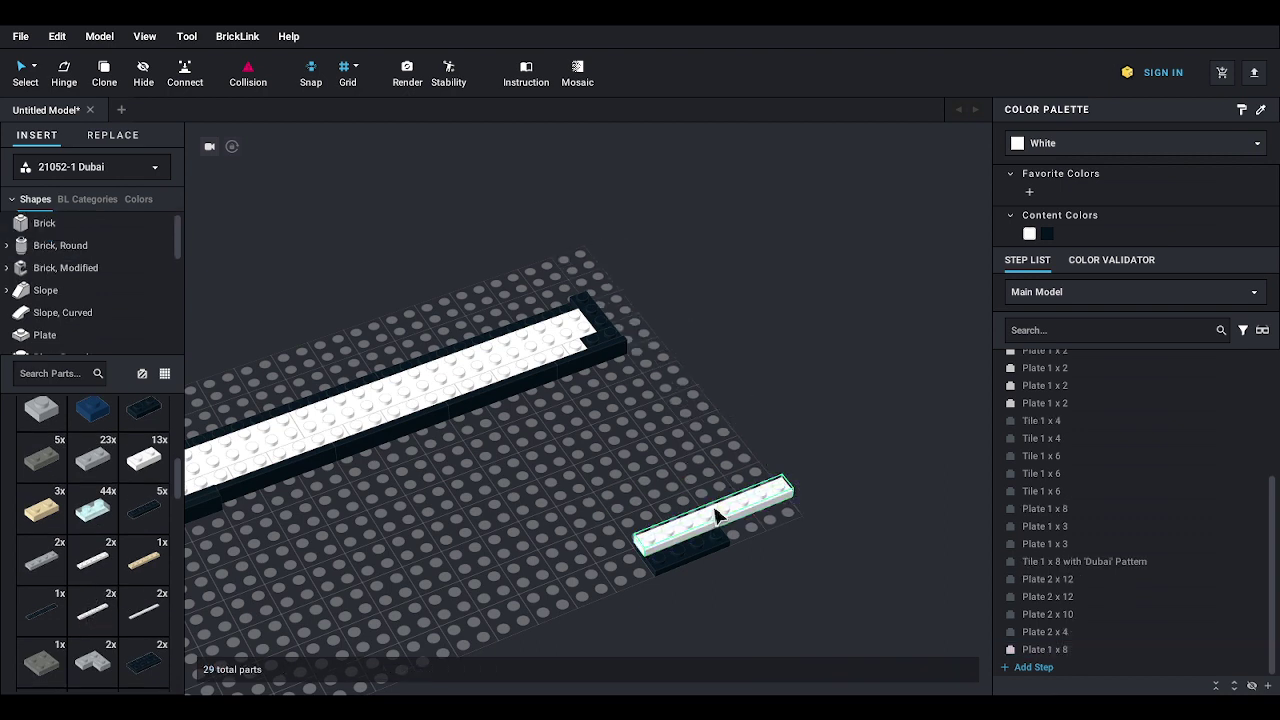
- Add a second black Plate 2 x 4 under the white Plate 1 x 8's overhang, end to end with the first
{"action": "left_click", "coordinate": [78, 334]}
{"action": "scroll", "coordinate": [118, 577], "scroll_direction": "down", "scroll_amount": 4}
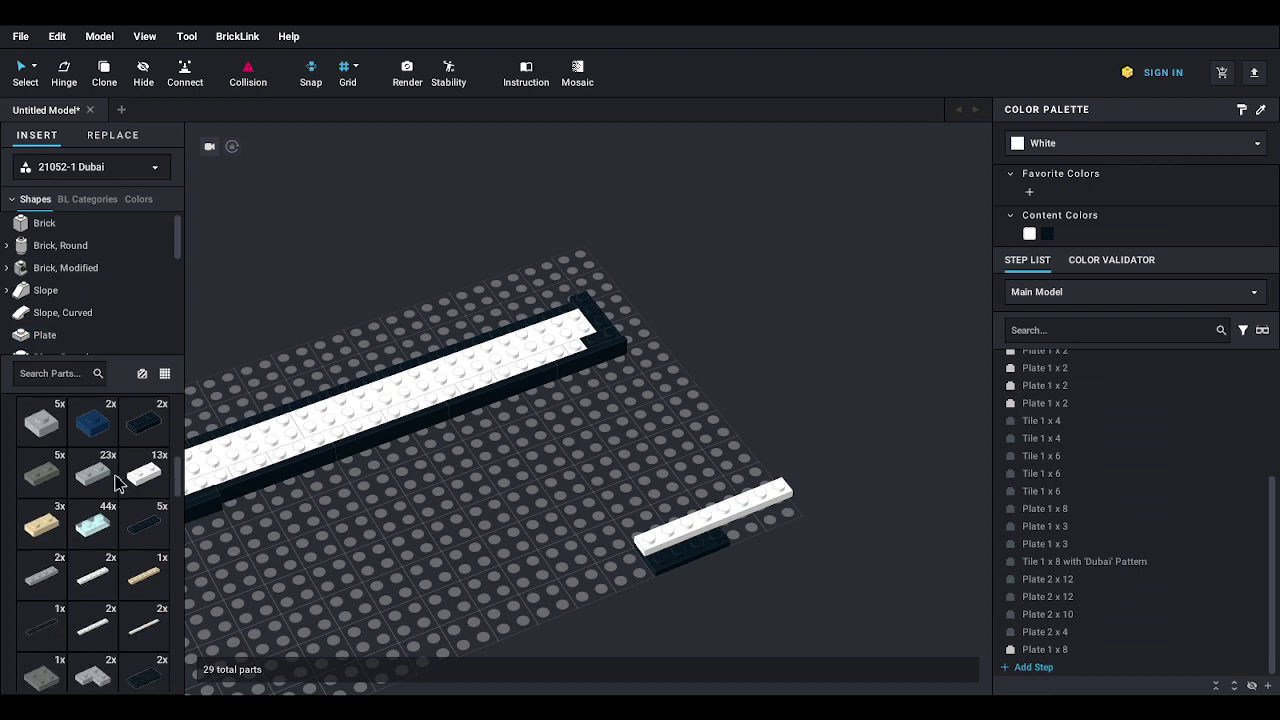
{"action": "left_click", "coordinate": [143, 568]}
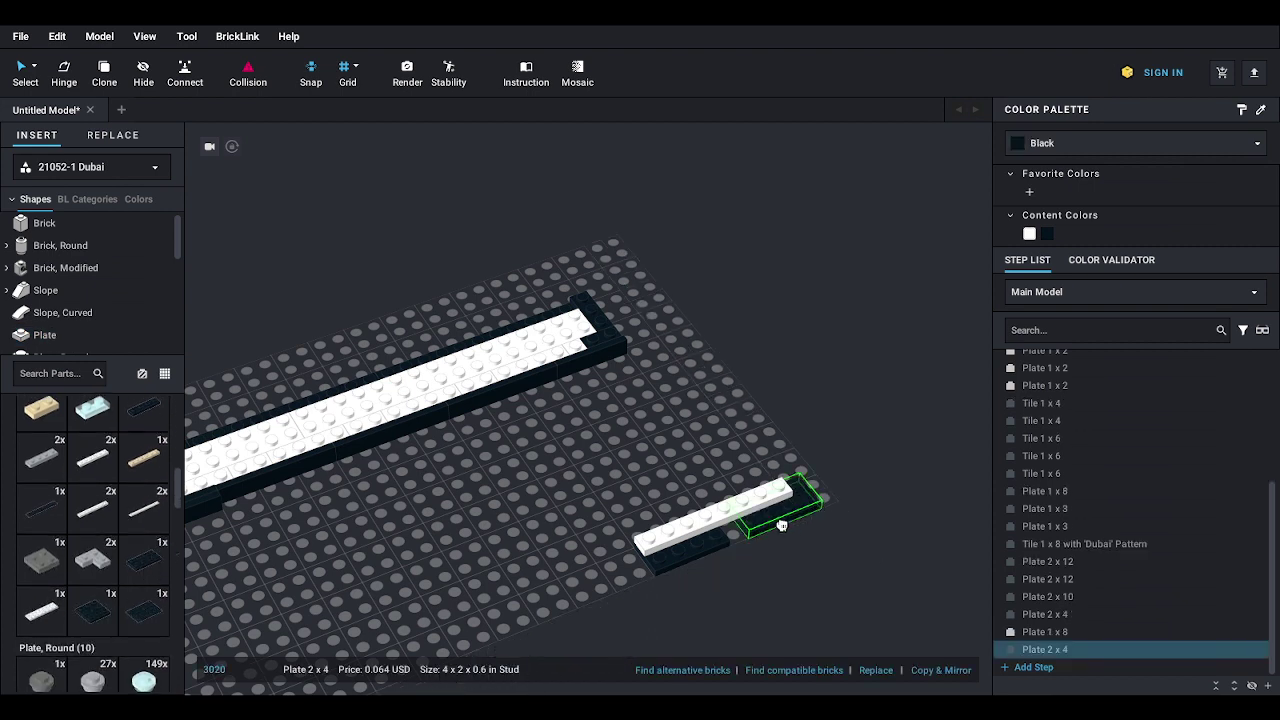
{"action": "left_click", "coordinate": [772, 523]}
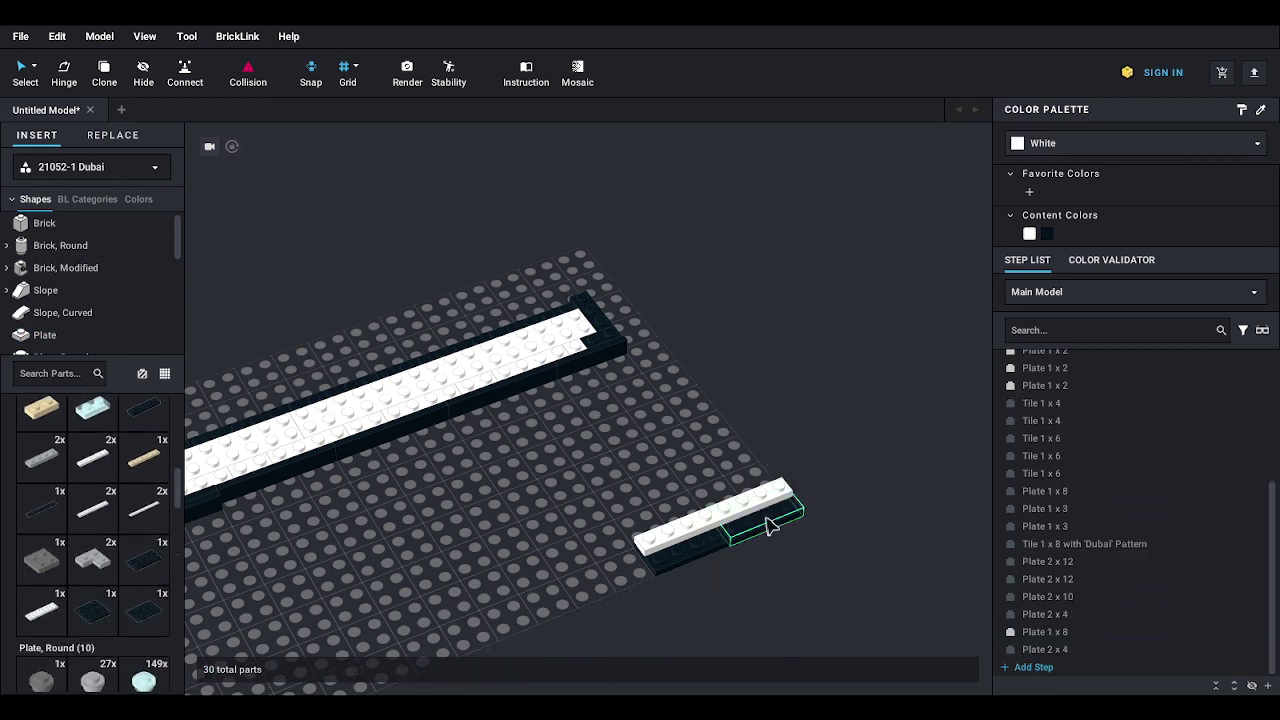
- Lay a white Plate 2 x 8 across both black Plate 2 x 4 parts, directly in front of the white Plate 1 x 8
{"action": "scroll", "coordinate": [104, 535], "scroll_direction": "down", "scroll_amount": 1}
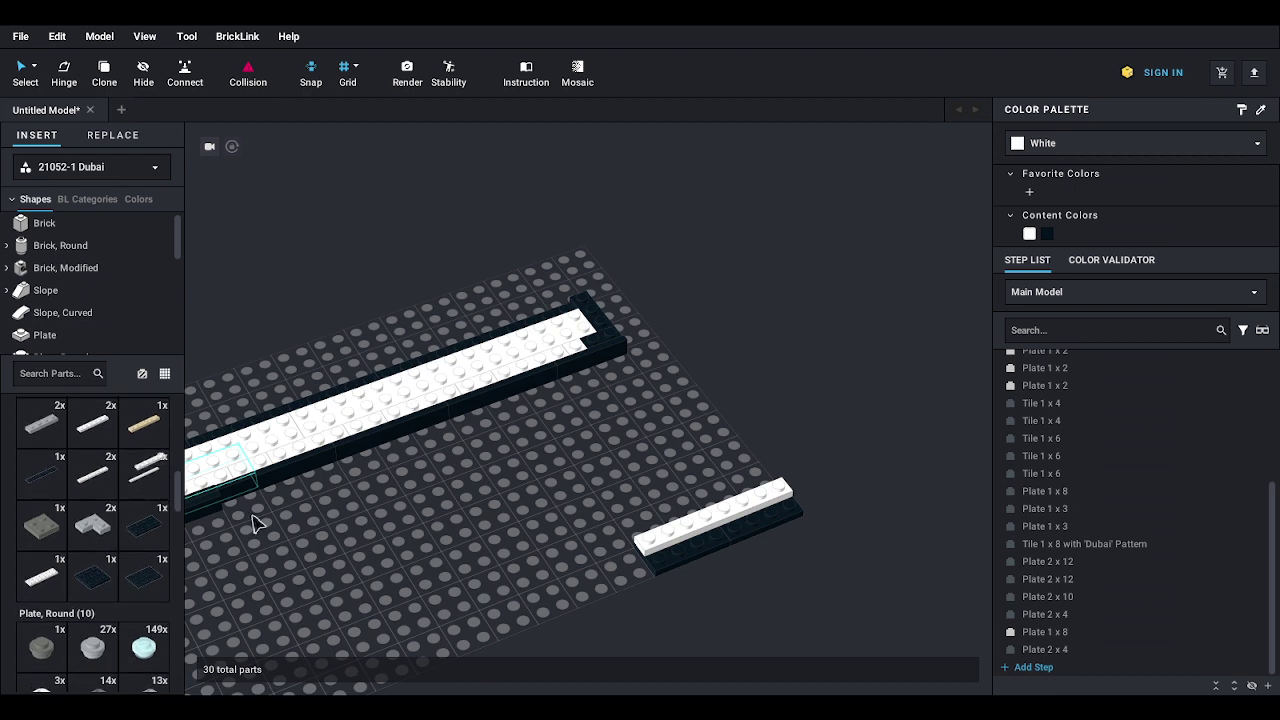
{"action": "left_click", "coordinate": [158, 572]}
{"action": "left_click", "coordinate": [742, 546]}
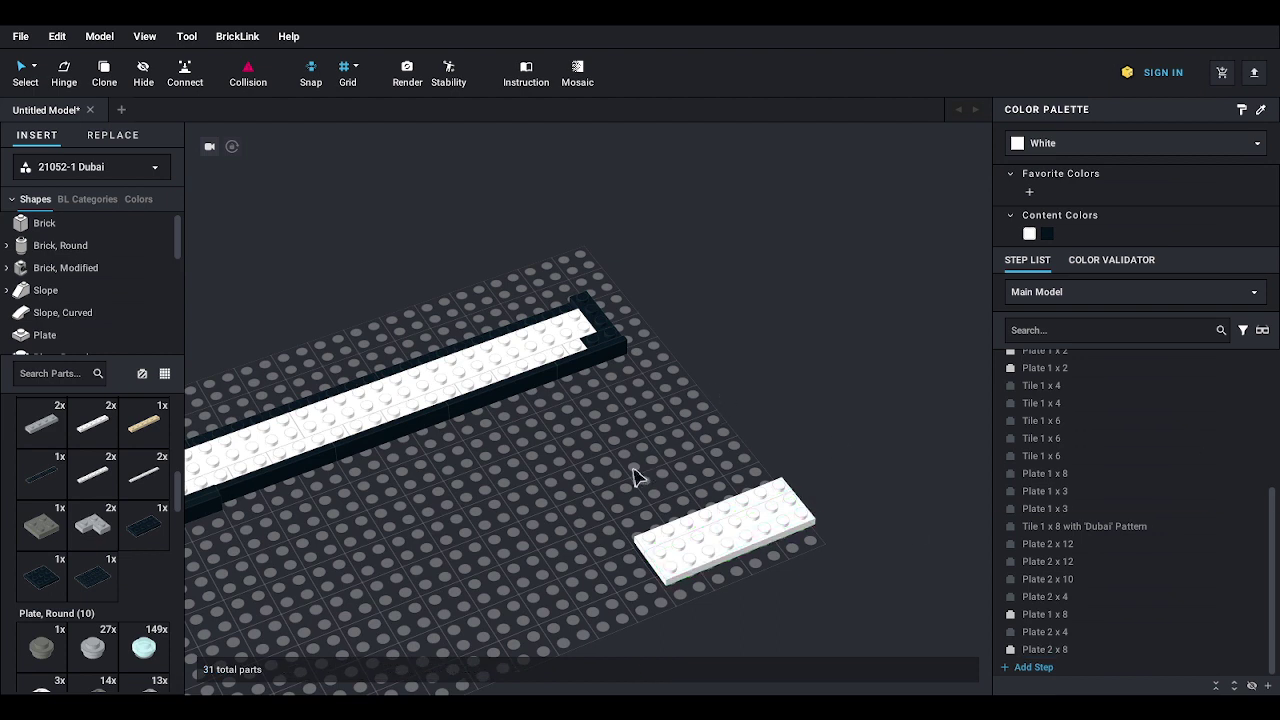
- Select the loose four-plate assembly and attach it behind the base's white surface near the right end
{"action": "left_click_drag", "start_coordinate": [634, 477], "coordinate": [803, 594]}
{"action": "left_click_drag", "start_coordinate": [731, 525], "coordinate": [757, 486]}
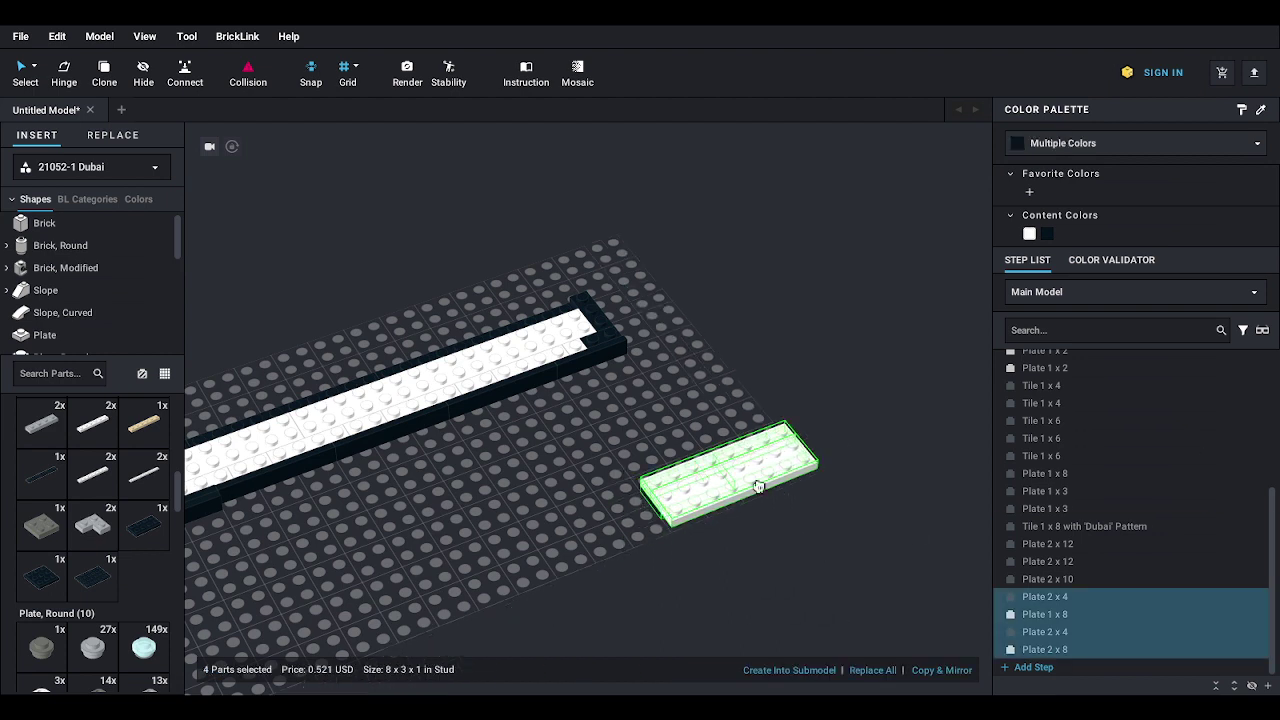
{"action": "middle_click_drag", "start_coordinate": [757, 486], "coordinate": [900, 563]}
{"action": "left_click_drag", "start_coordinate": [930, 605], "coordinate": [700, 443]}
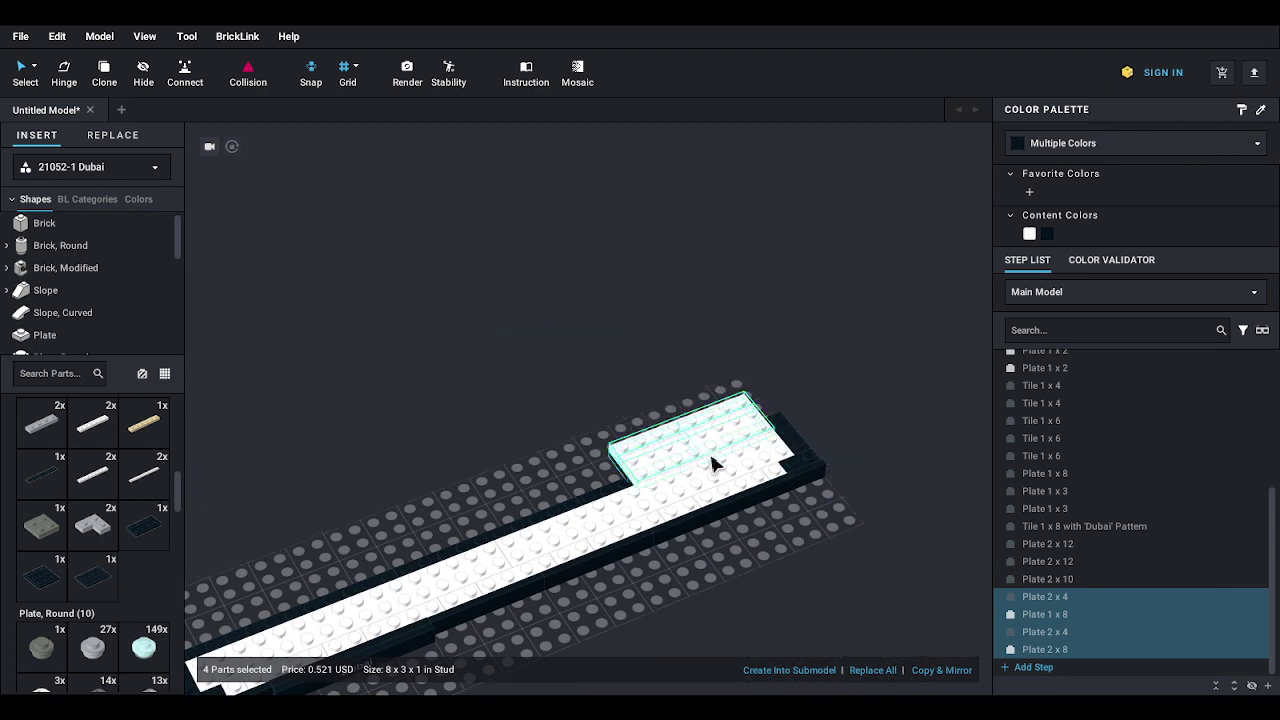
{"action": "left_click", "coordinate": [834, 566]}
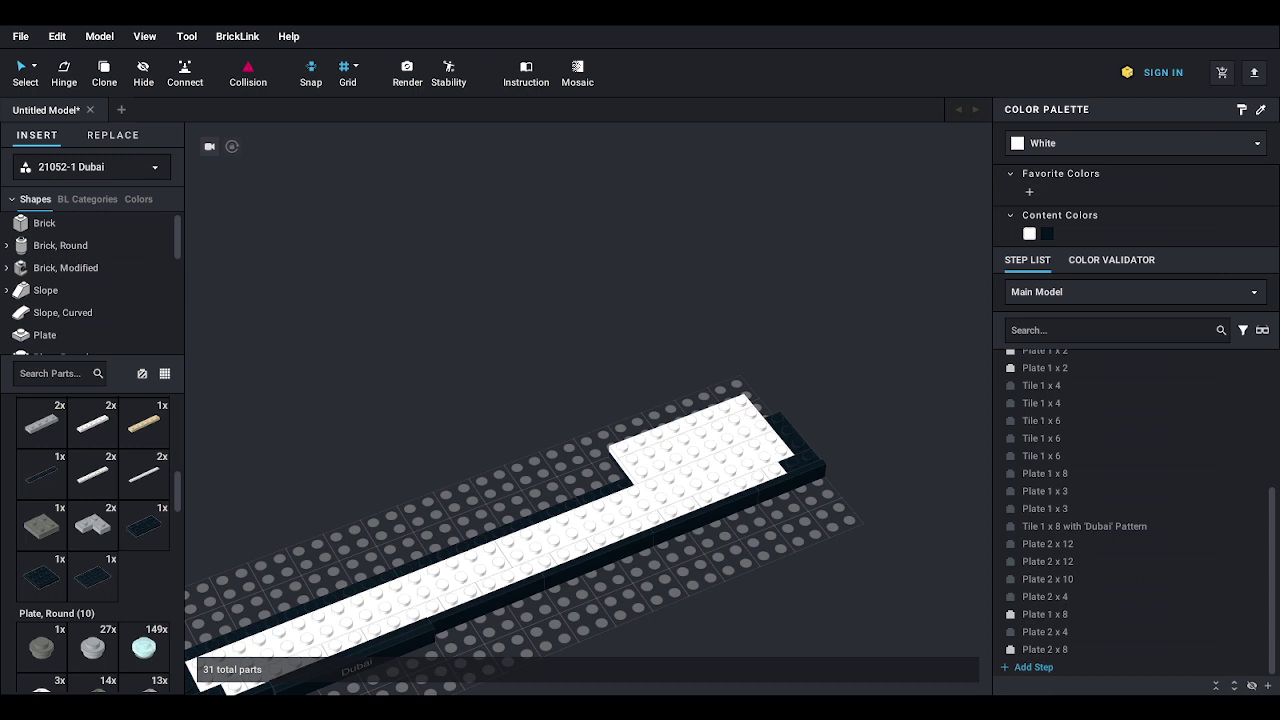
- Place a loose black Plate 4 x 6 on the empty grid in front of the base
{"action": "middle_click_drag", "start_coordinate": [730, 459], "coordinate": [648, 335]}
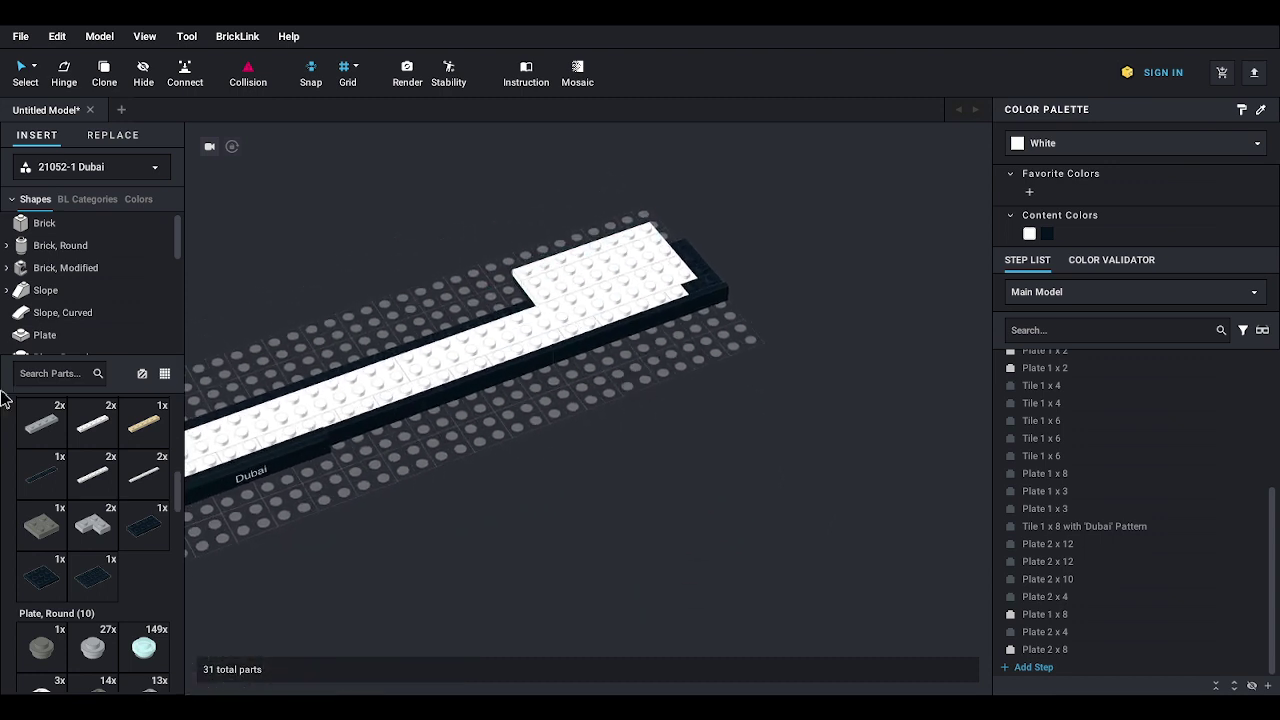
{"action": "scroll", "coordinate": [98, 527], "scroll_direction": "down", "scroll_amount": 2}
{"action": "scroll", "coordinate": [98, 527], "scroll_direction": "down", "scroll_amount": 2}
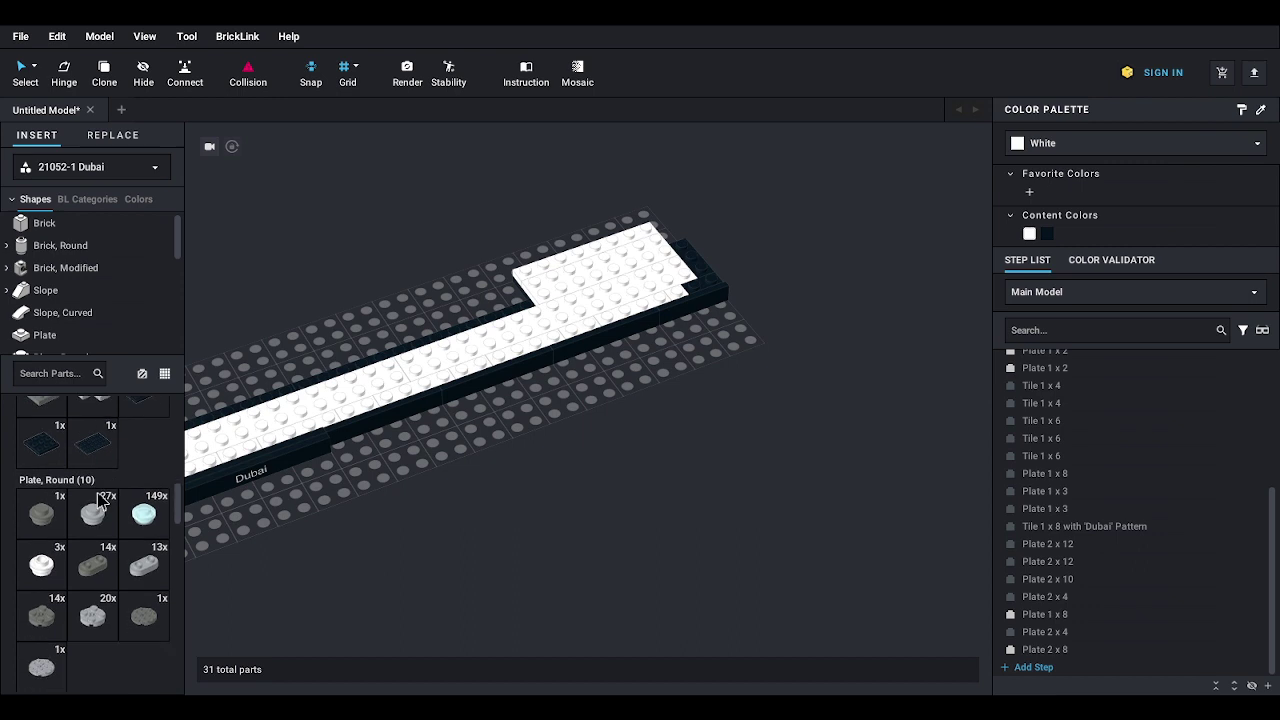
{"action": "left_click_drag", "start_coordinate": [90, 450], "coordinate": [700, 545]}
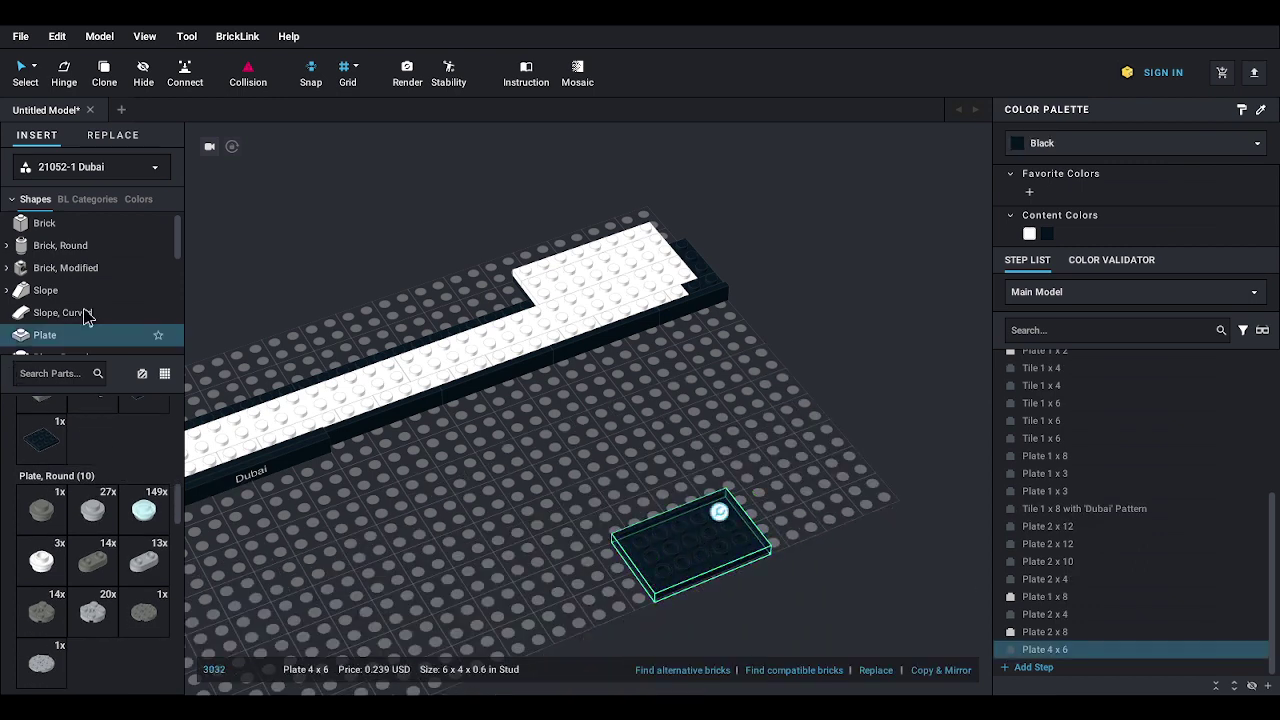
- Put three black Plate 1 x 4 on the loose Plate 4 x 6, one across its right end and one along each long edge
{"action": "scroll", "coordinate": [125, 480], "scroll_direction": "up", "scroll_amount": 6}
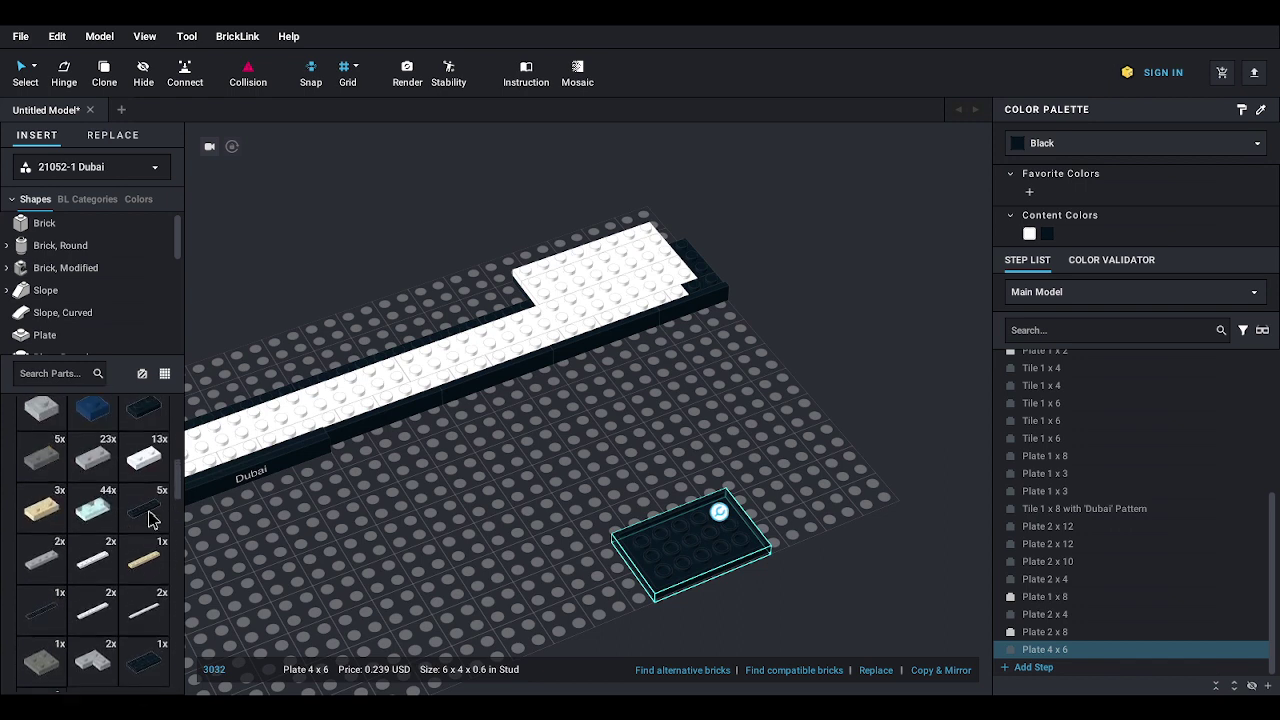
{"action": "left_click_drag", "start_coordinate": [148, 510], "coordinate": [747, 526]}
{"action": "key", "text": "Right"}
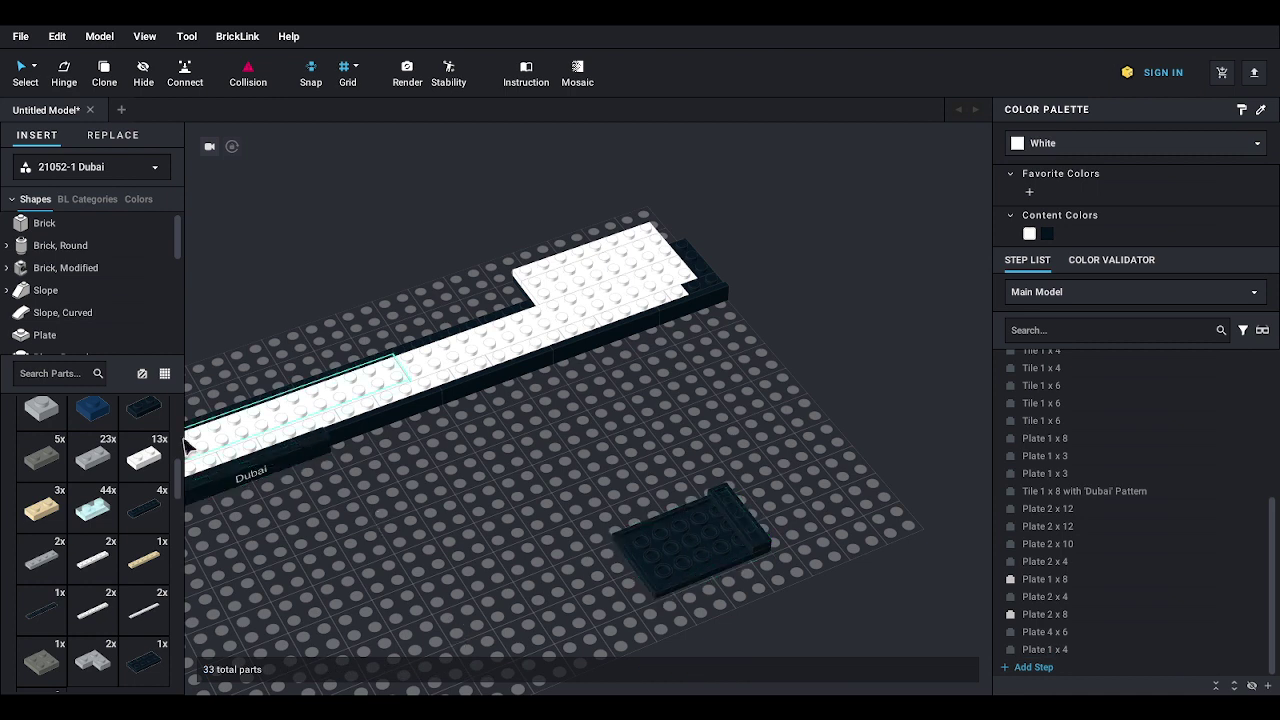
{"action": "left_click_drag", "start_coordinate": [146, 510], "coordinate": [674, 514]}
{"action": "left_click_drag", "start_coordinate": [155, 515], "coordinate": [714, 551]}
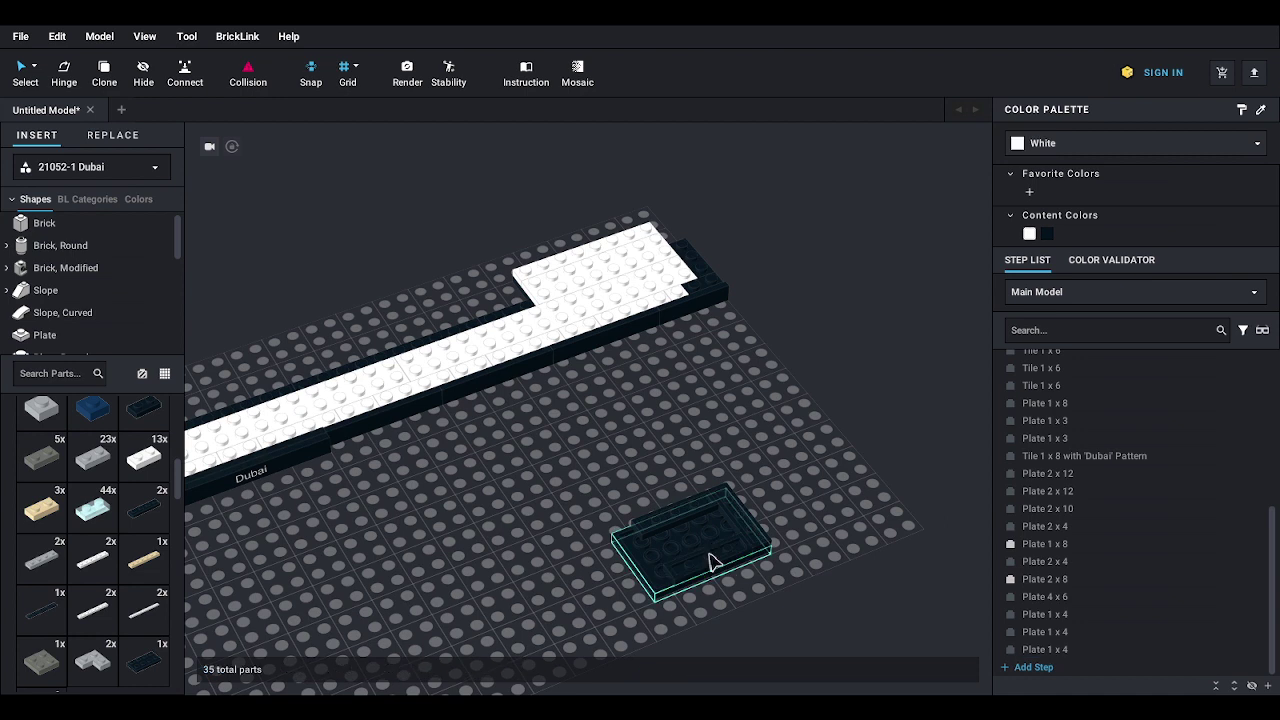
- Select the Plate 4 x 6 assembly, turn it crosswise and attach it to the base's rear edge, just left of the raised white section
{"action": "left_click_drag", "start_coordinate": [627, 488], "coordinate": [766, 620]}
{"action": "left_click_drag", "start_coordinate": [658, 580], "coordinate": [674, 537]}
{"action": "key", "text": "Down"}
{"action": "key", "text": "Down"}
{"action": "key", "text": "Left"}
{"action": "middle_click_drag", "start_coordinate": [674, 537], "coordinate": [783, 580]}
{"action": "left_click_drag", "start_coordinate": [783, 580], "coordinate": [527, 303]}
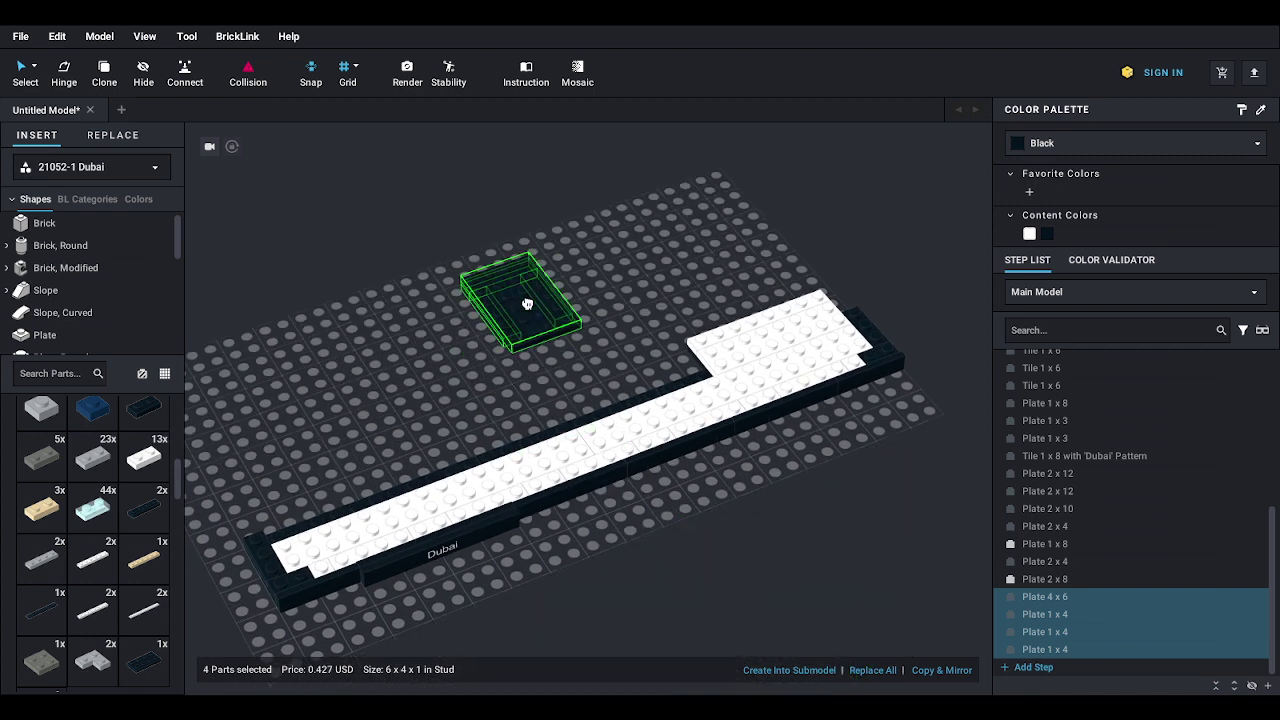
{"action": "right_click_drag", "start_coordinate": [528, 303], "coordinate": [520, 321]}
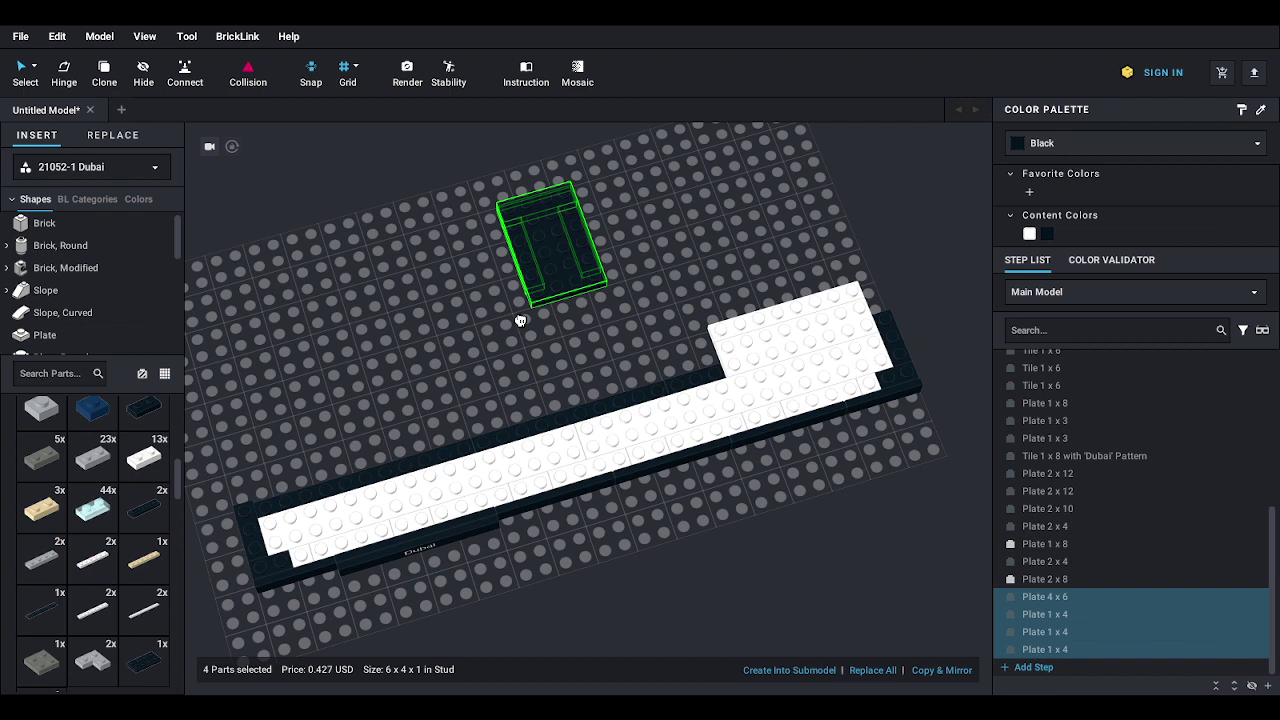
{"action": "left_click_drag", "start_coordinate": [520, 321], "coordinate": [633, 346]}
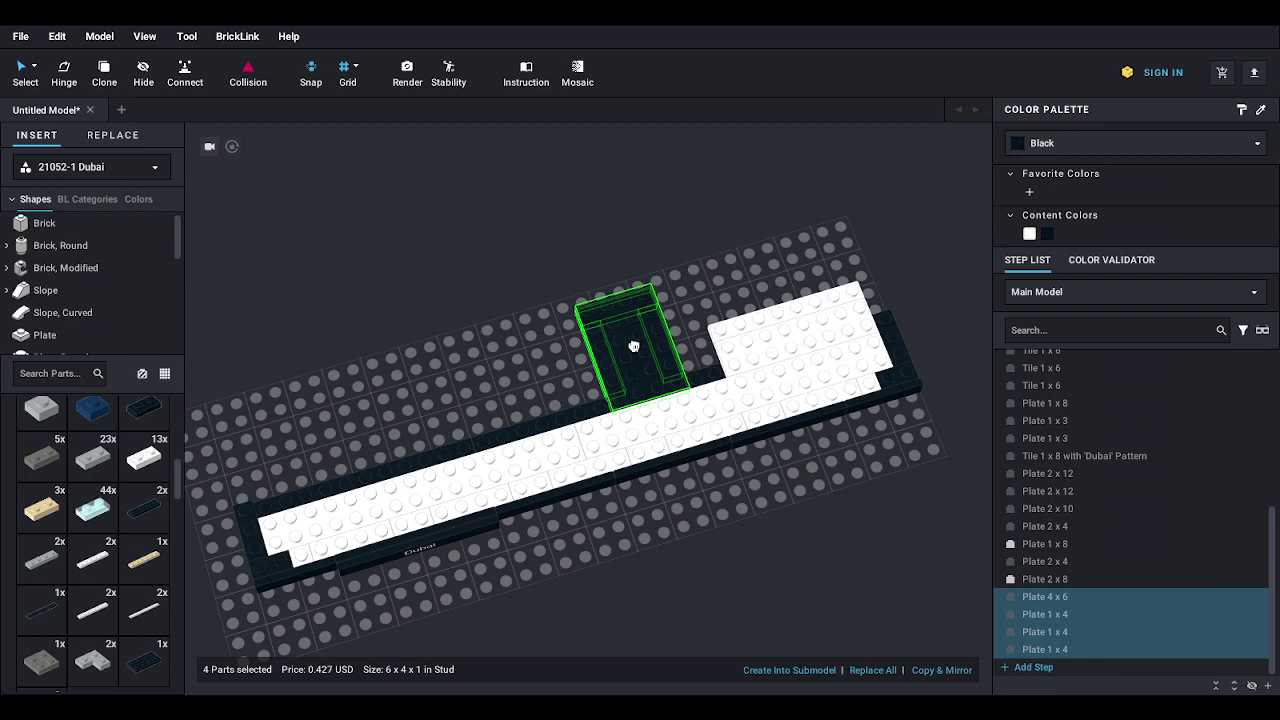
{"action": "left_click_drag", "start_coordinate": [634, 346], "coordinate": [633, 349]}
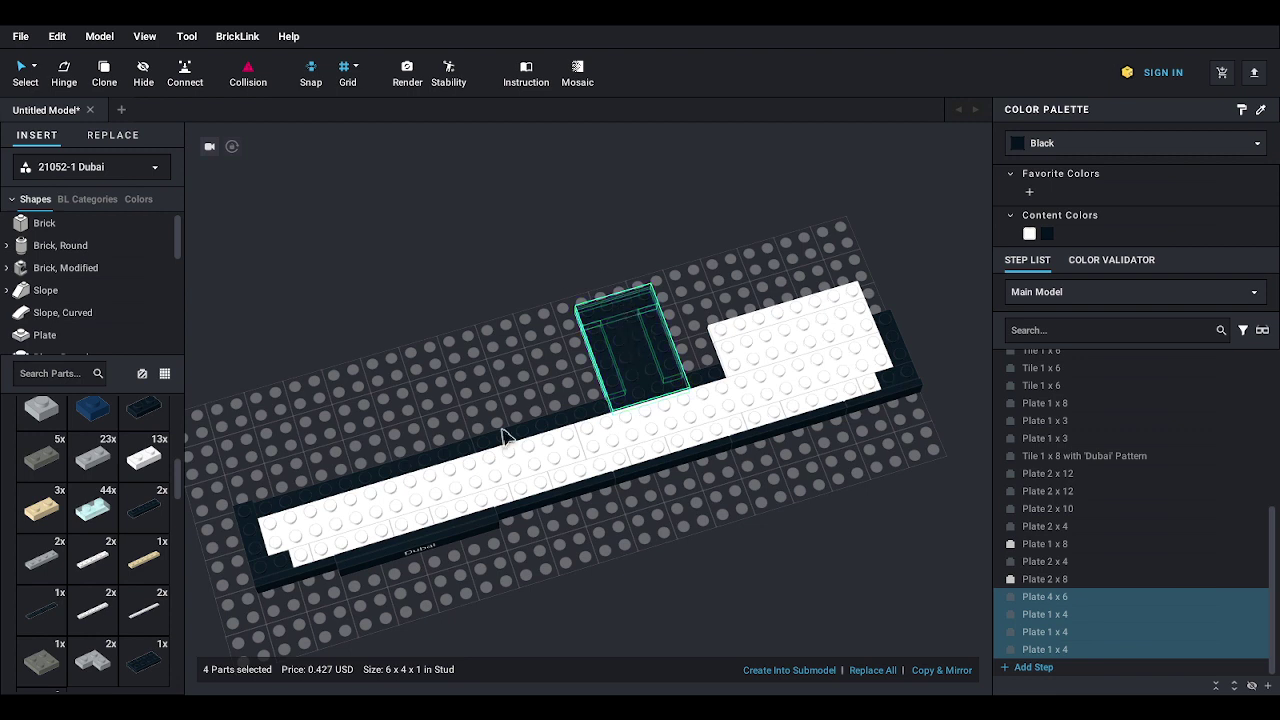
{"action": "left_click", "coordinate": [697, 580]}
- Place a black Plate 1 x 8 along the base's rear edge, left of the attached Plate 4 x 6 assembly
{"action": "right_click_drag", "start_coordinate": [697, 580], "coordinate": [720, 555]}
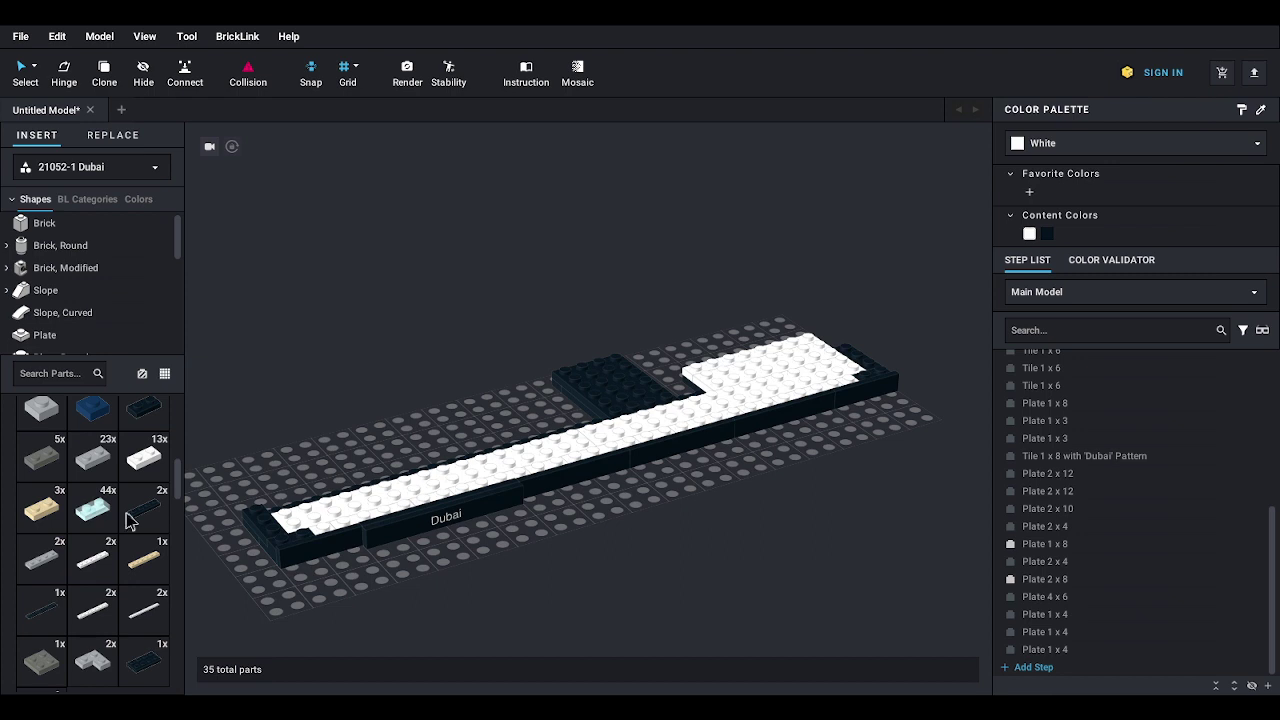
{"action": "left_click_drag", "start_coordinate": [43, 607], "coordinate": [530, 421]}
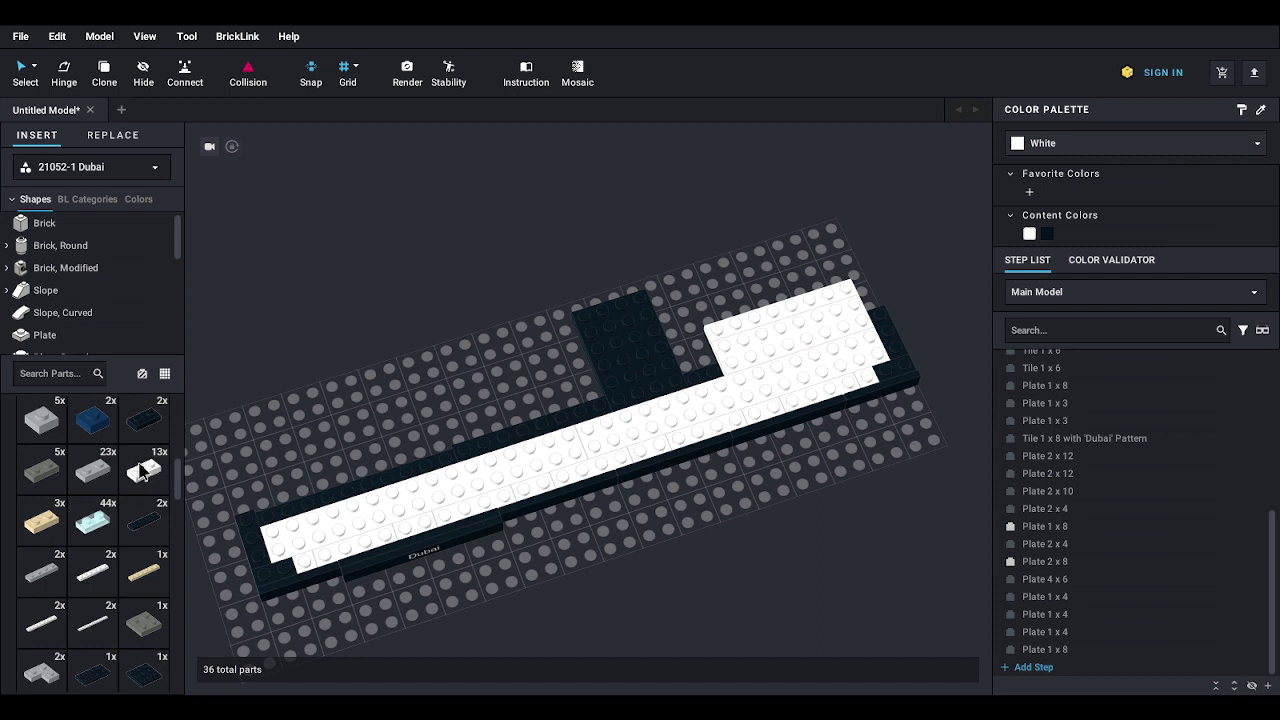
- Place a black Plate 1 x 4 along the base's rear edge, filling the gap left of the Plate 1 x 8
{"action": "left_click_drag", "start_coordinate": [155, 540], "coordinate": [297, 492]}
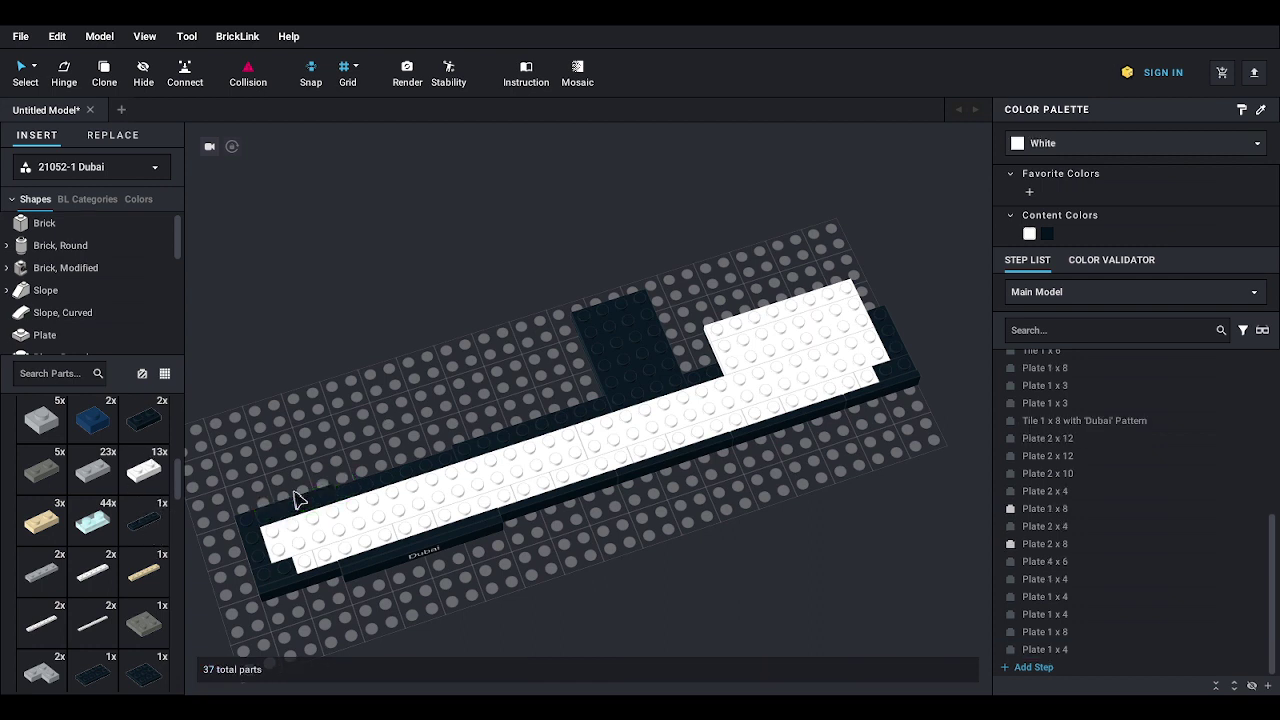
{"action": "right_click_drag", "start_coordinate": [329, 430], "coordinate": [346, 417]}
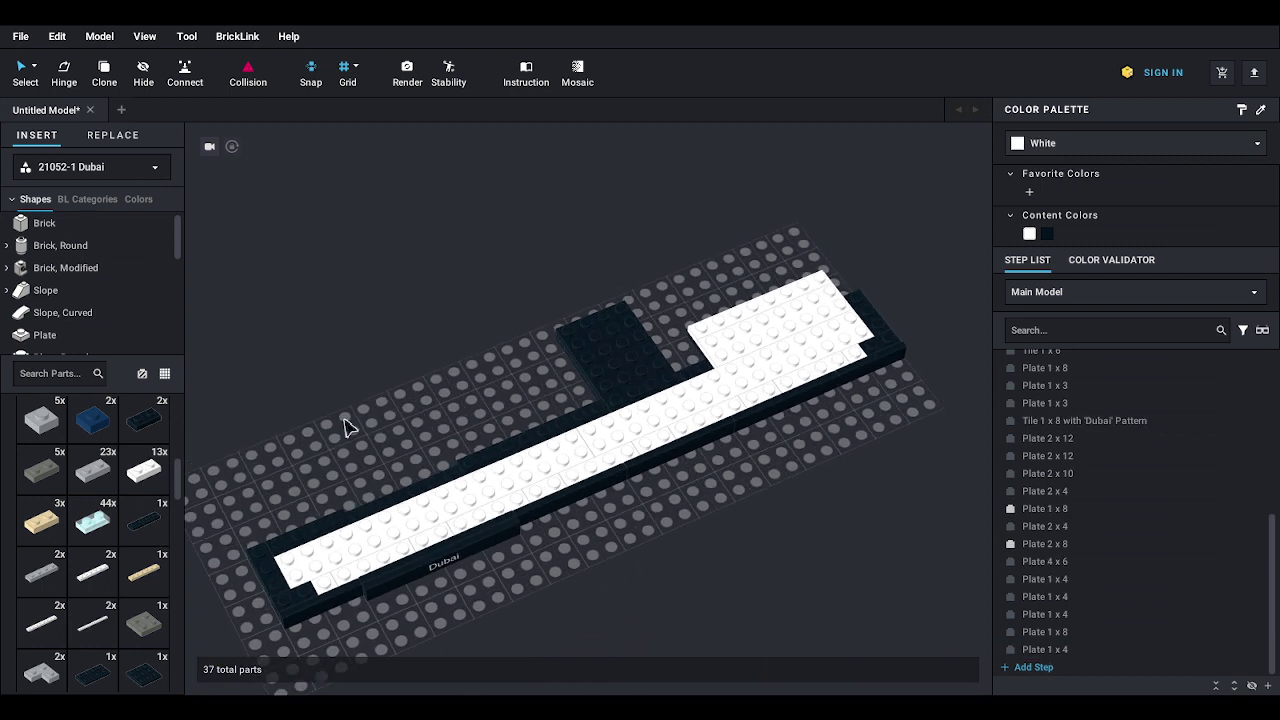
{"action": "scroll", "coordinate": [342, 429], "scroll_direction": "up", "scroll_amount": 3}
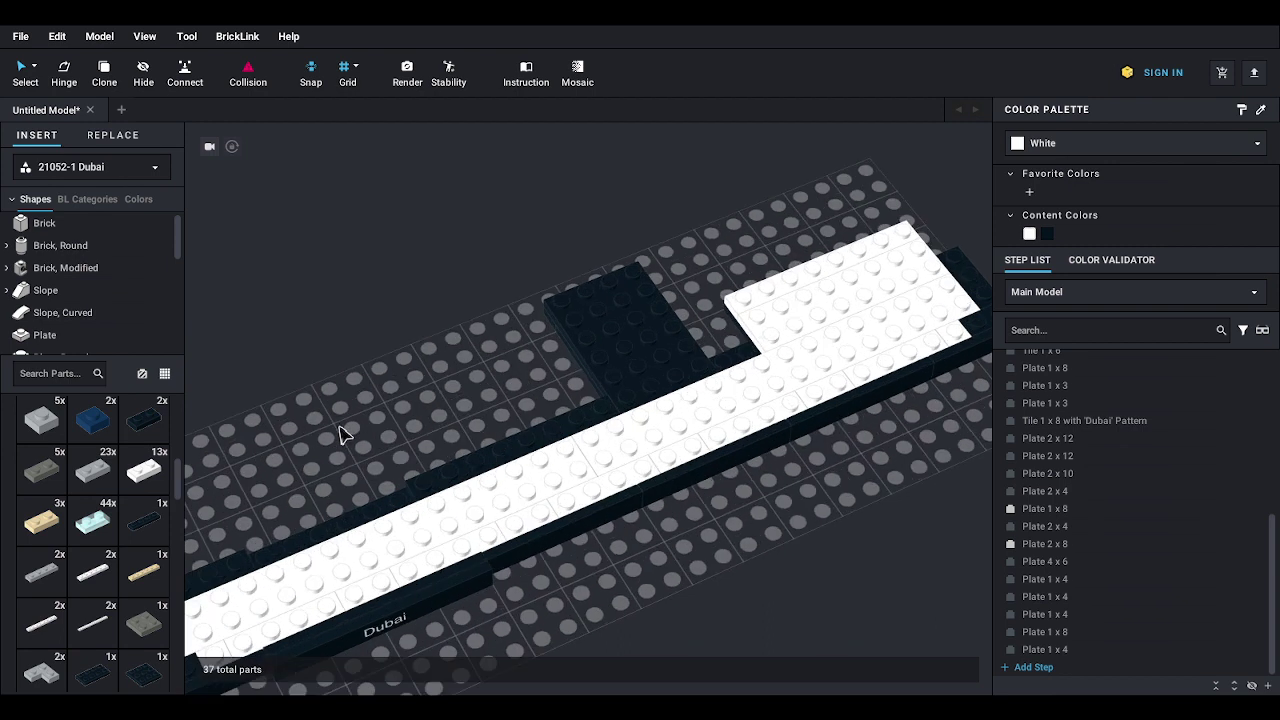
{"action": "scroll", "coordinate": [345, 430], "scroll_direction": "down", "scroll_amount": 5}
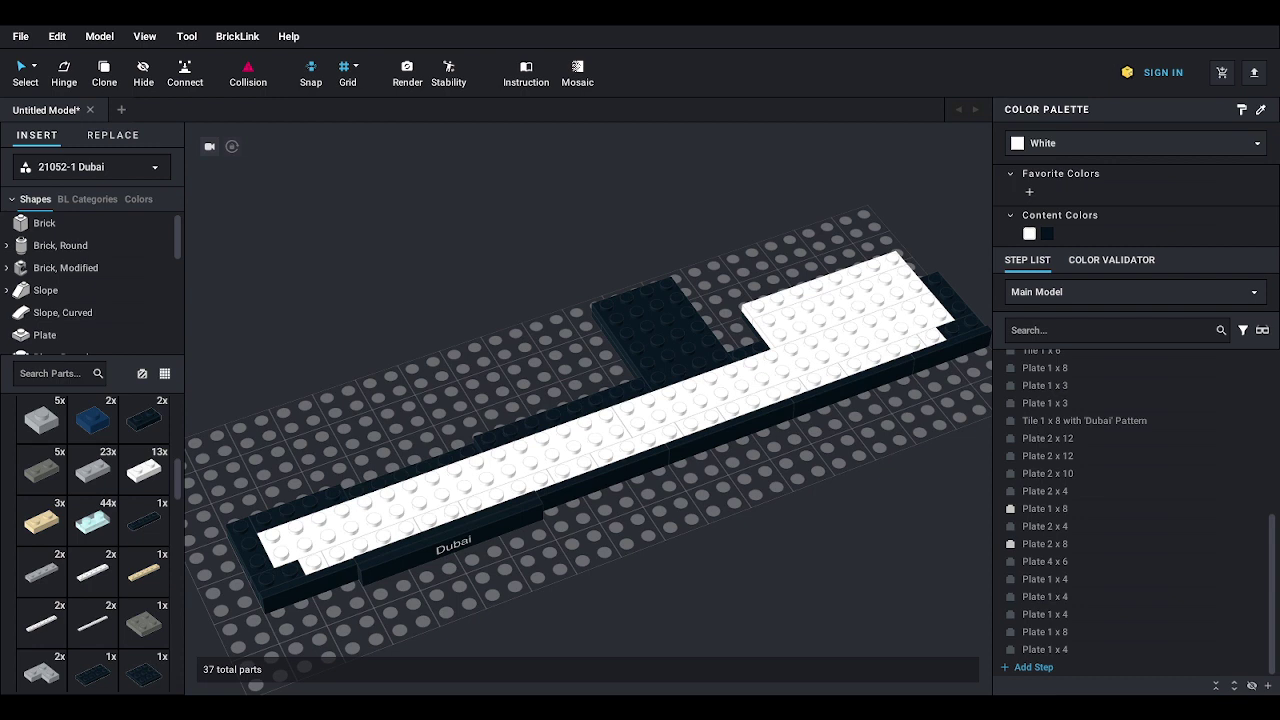
{"action": "mouse_move", "coordinate": [663, 408]}
{"action": "right_mouse_down"}
{"action": "mouse_move", "coordinate": [686, 423]}
{"action": "mouse_move", "coordinate": [674, 423]}
{"action": "right_mouse_up"}
{"action": "middle_click_drag", "start_coordinate": [674, 423], "coordinate": [614, 391]}
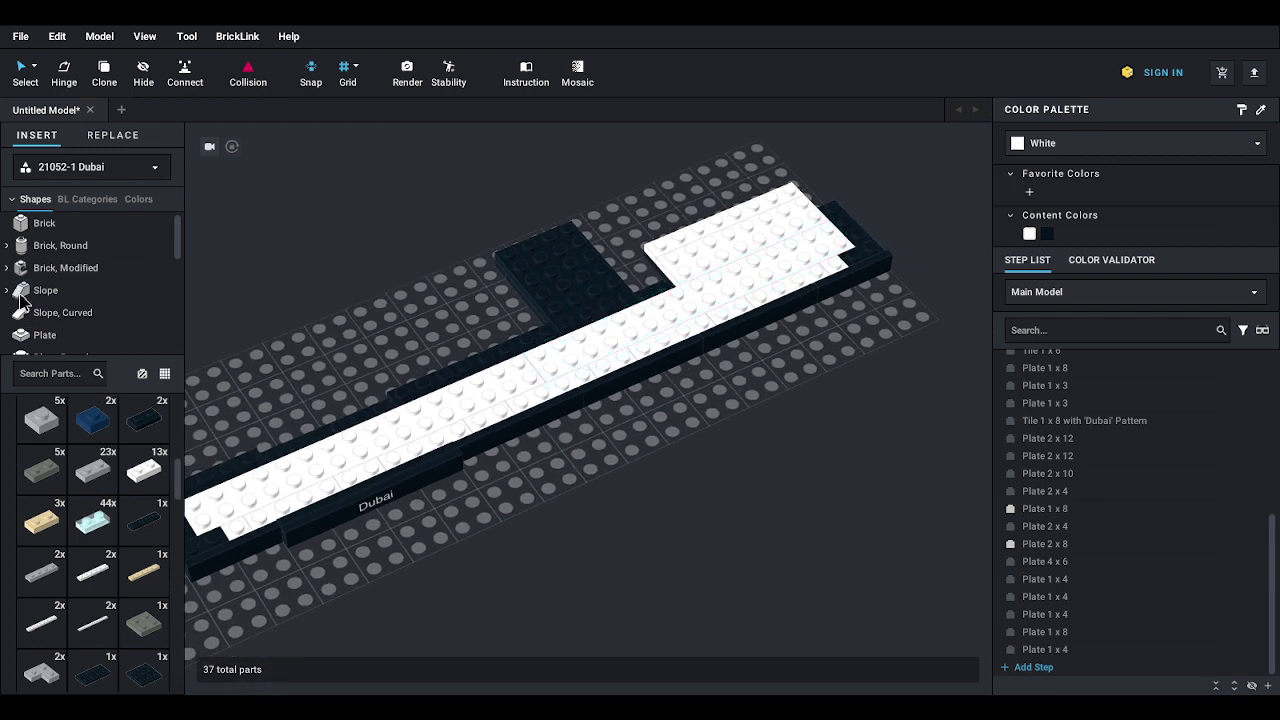
- Place a loose black Plate 2 x 4, turned crosswise, on the empty grid in front of the base
{"action": "scroll", "coordinate": [40, 298], "scroll_direction": "down", "scroll_amount": 1}
{"action": "left_click", "coordinate": [42, 300]}
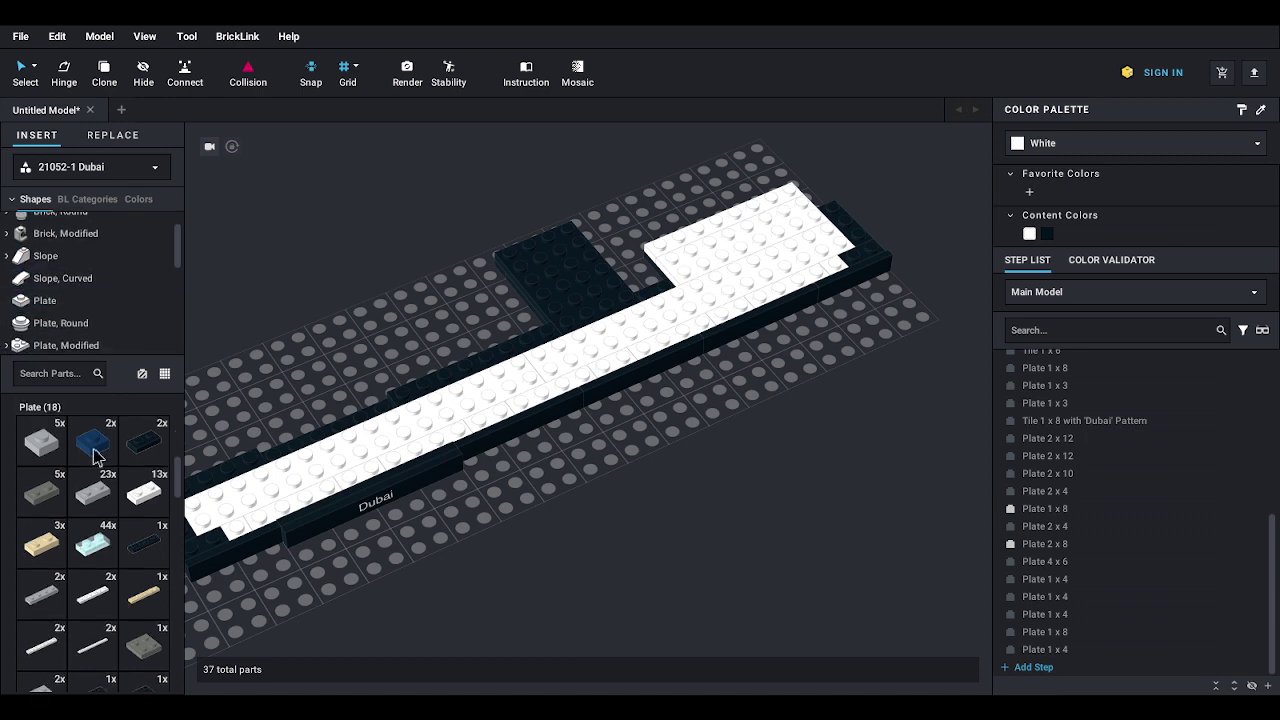
{"action": "scroll", "coordinate": [100, 500], "scroll_direction": "down", "scroll_amount": 4}
{"action": "left_click", "coordinate": [93, 490]}
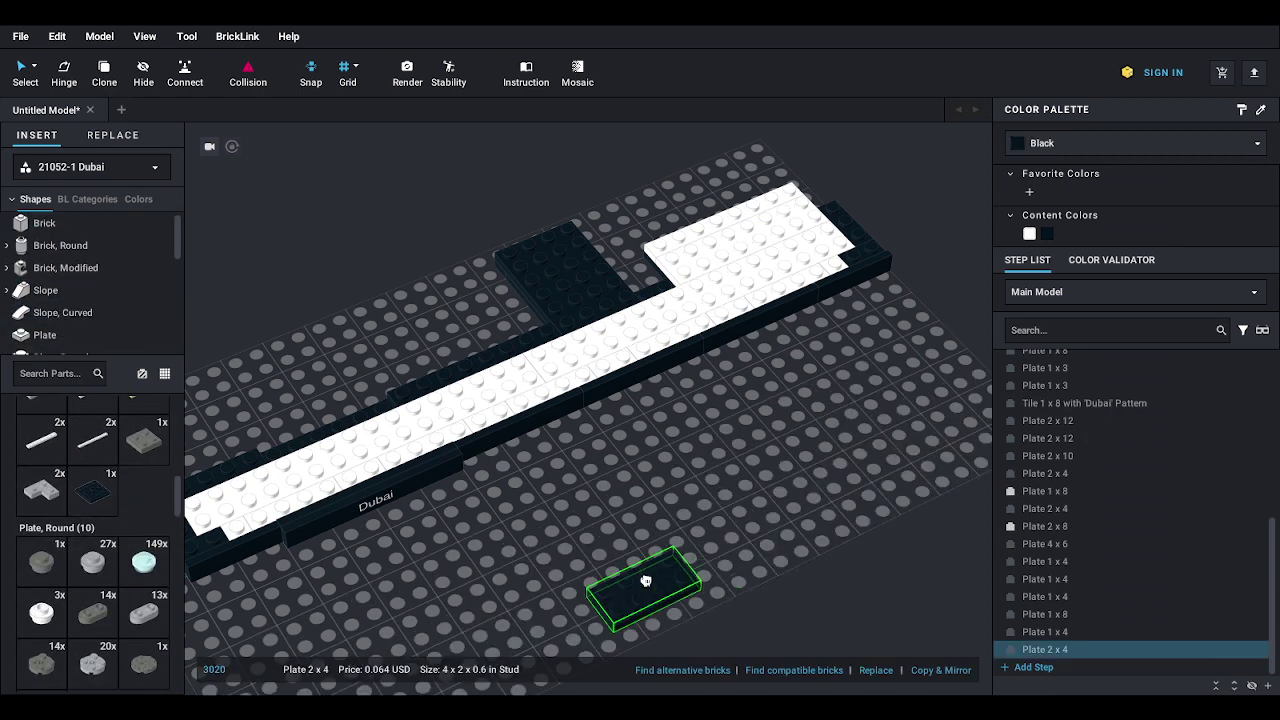
{"action": "key", "text": "Right"}
{"action": "left_click", "coordinate": [583, 580]}
{"action": "middle_click_drag", "start_coordinate": [583, 586], "coordinate": [572, 548]}
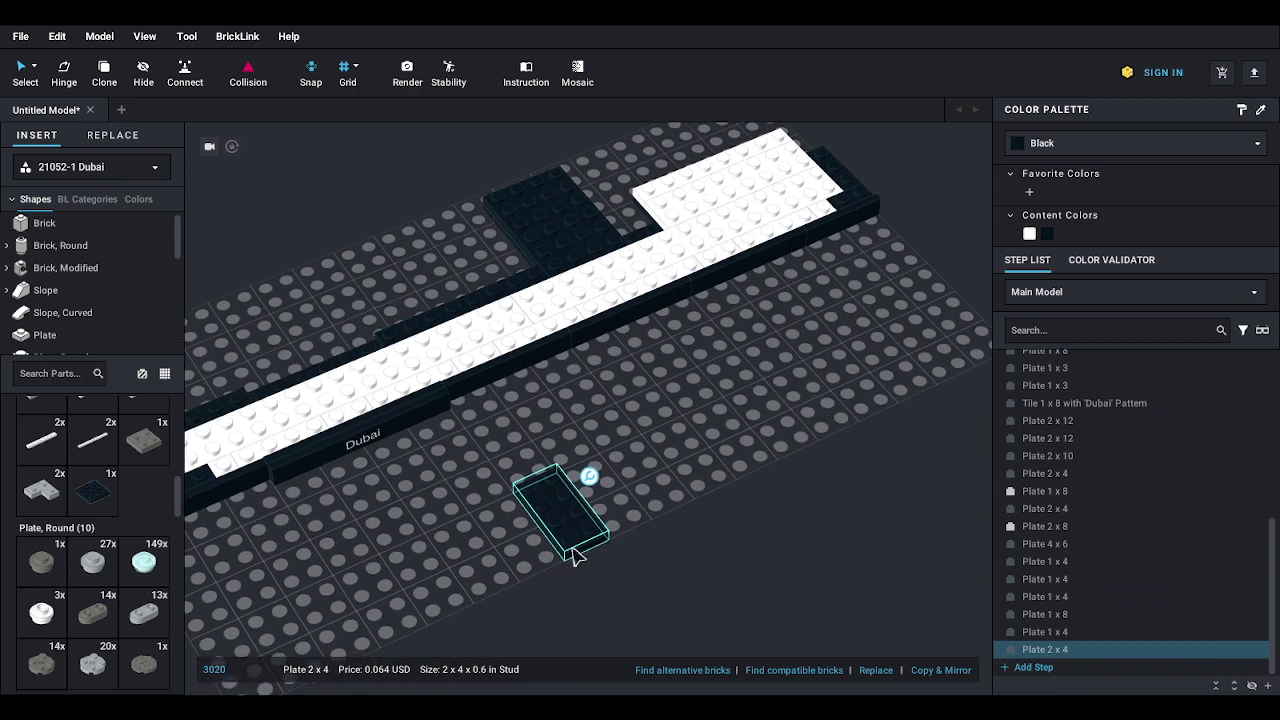
- Add a black Plate 1 x 4 along the loose Plate 2 x 4's right side and a Plate 1 x 2 on its rear left studs
{"action": "scroll", "coordinate": [573, 556], "scroll_direction": "up", "scroll_amount": 4}
{"action": "scroll", "coordinate": [103, 525], "scroll_direction": "up", "scroll_amount": 3}
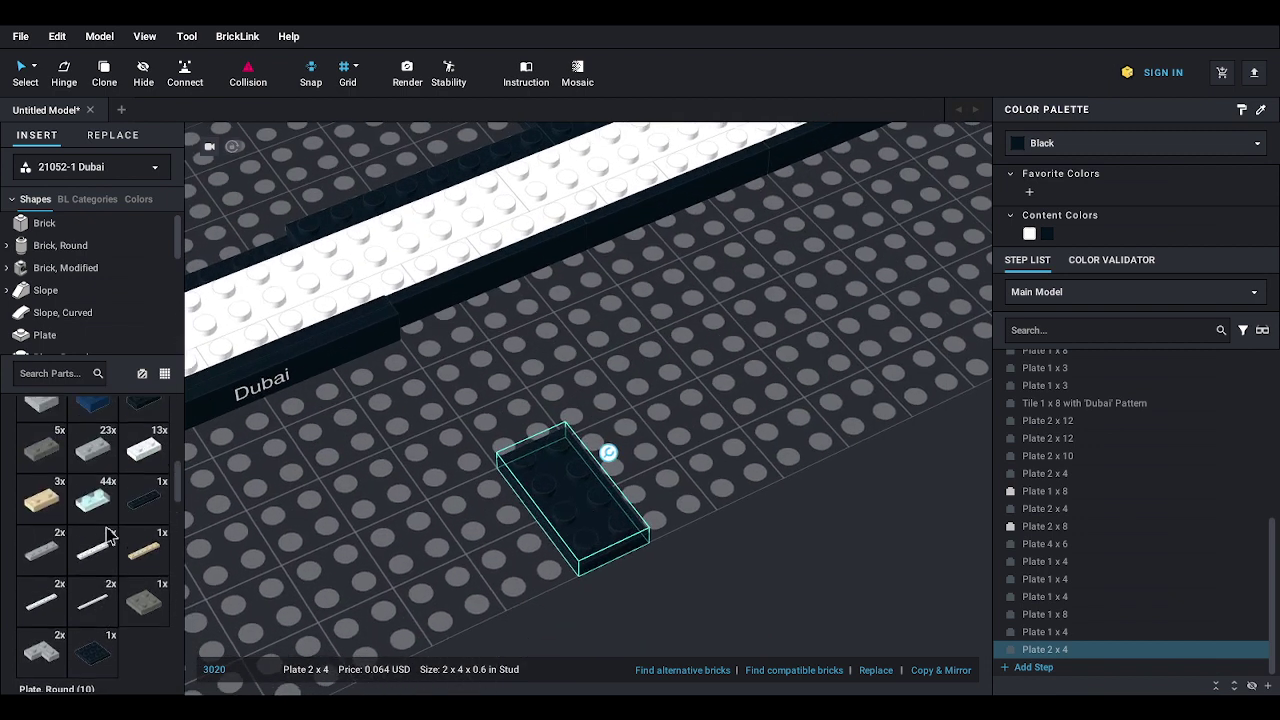
{"action": "scroll", "coordinate": [106, 530], "scroll_direction": "up", "scroll_amount": 2}
{"action": "left_click", "coordinate": [140, 585]}
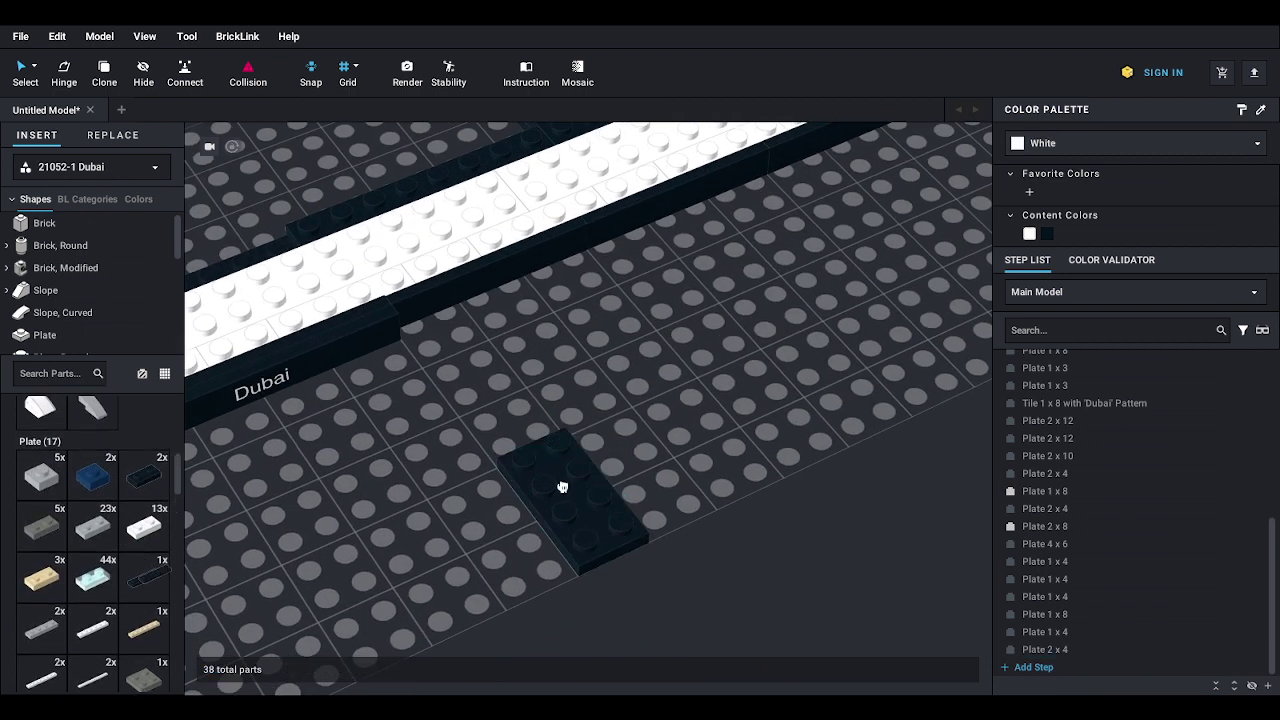
{"action": "left_click", "coordinate": [581, 481]}
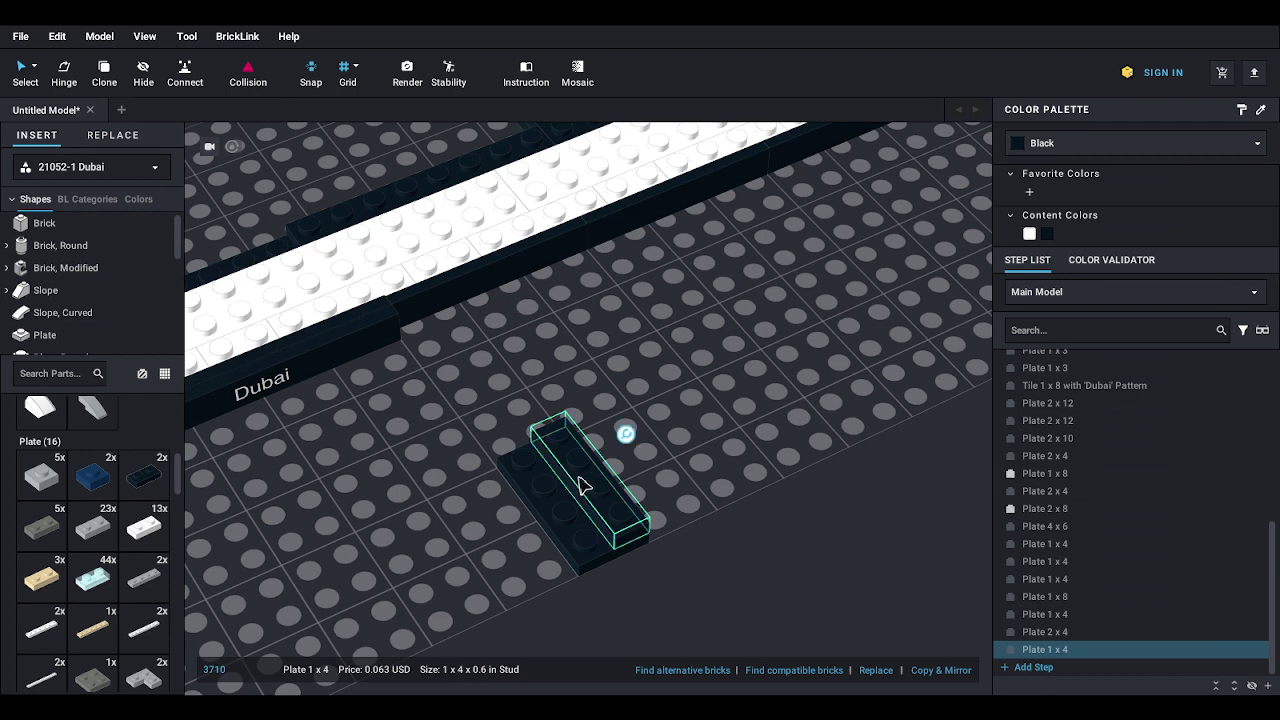
{"action": "left_click_drag", "start_coordinate": [157, 480], "coordinate": [536, 464]}
{"action": "key", "text": "Escape"}
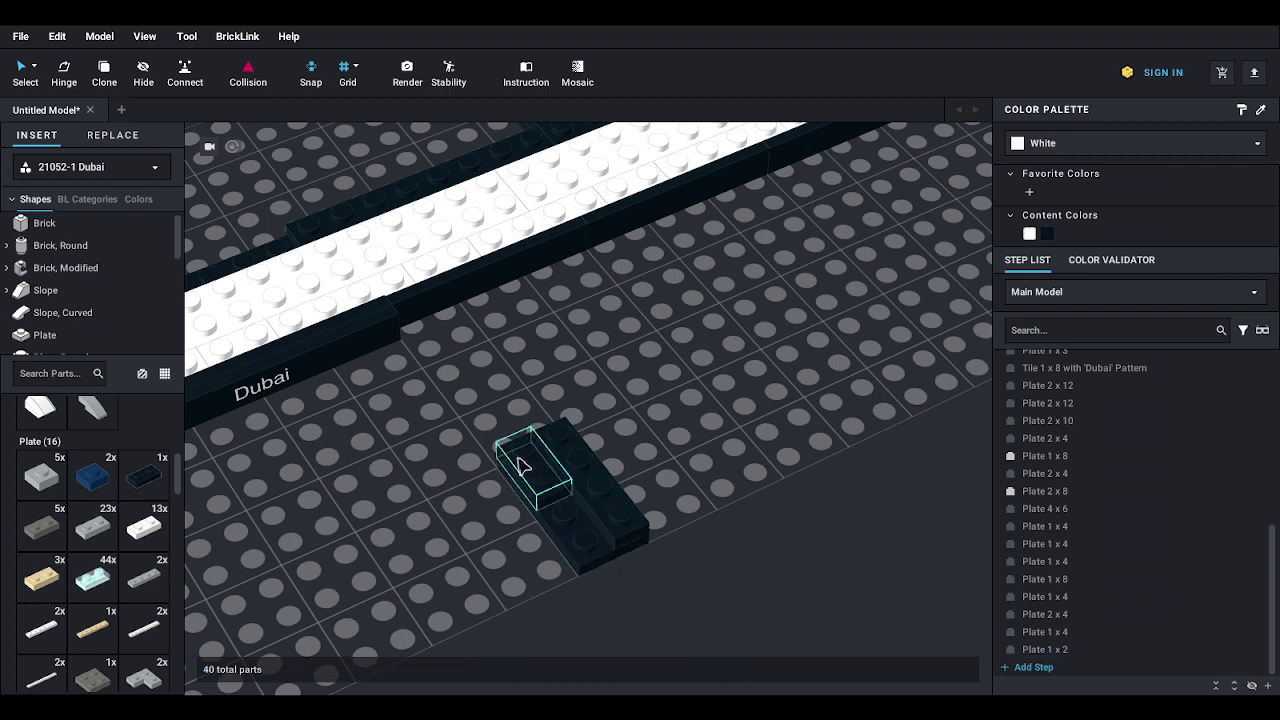
- Attach a black Plate 3 x 3 to the Plate 2 x 4's free front studs, overhanging to the left
{"action": "scroll", "coordinate": [112, 466], "scroll_direction": "down", "scroll_amount": 3}
{"action": "scroll", "coordinate": [115, 470], "scroll_direction": "down", "scroll_amount": 1}
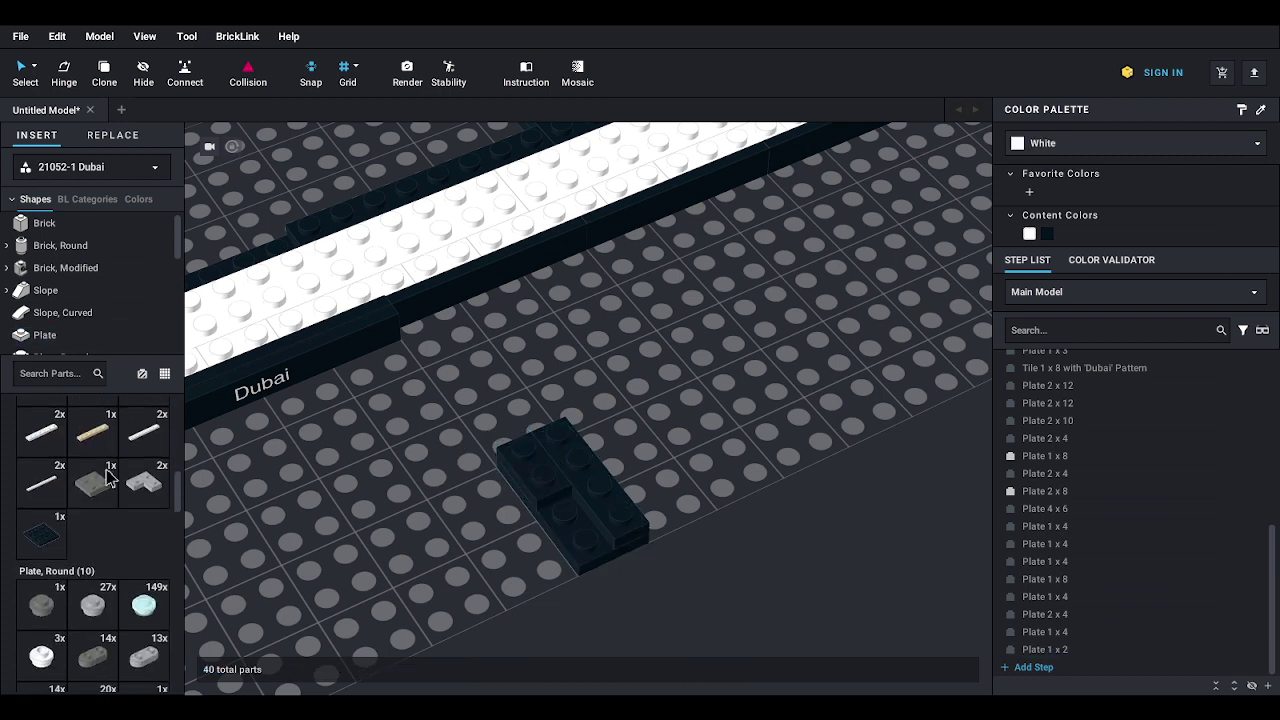
{"action": "left_click_drag", "start_coordinate": [41, 527], "coordinate": [551, 560]}
{"action": "middle_click_drag", "start_coordinate": [554, 546], "coordinate": [569, 504]}
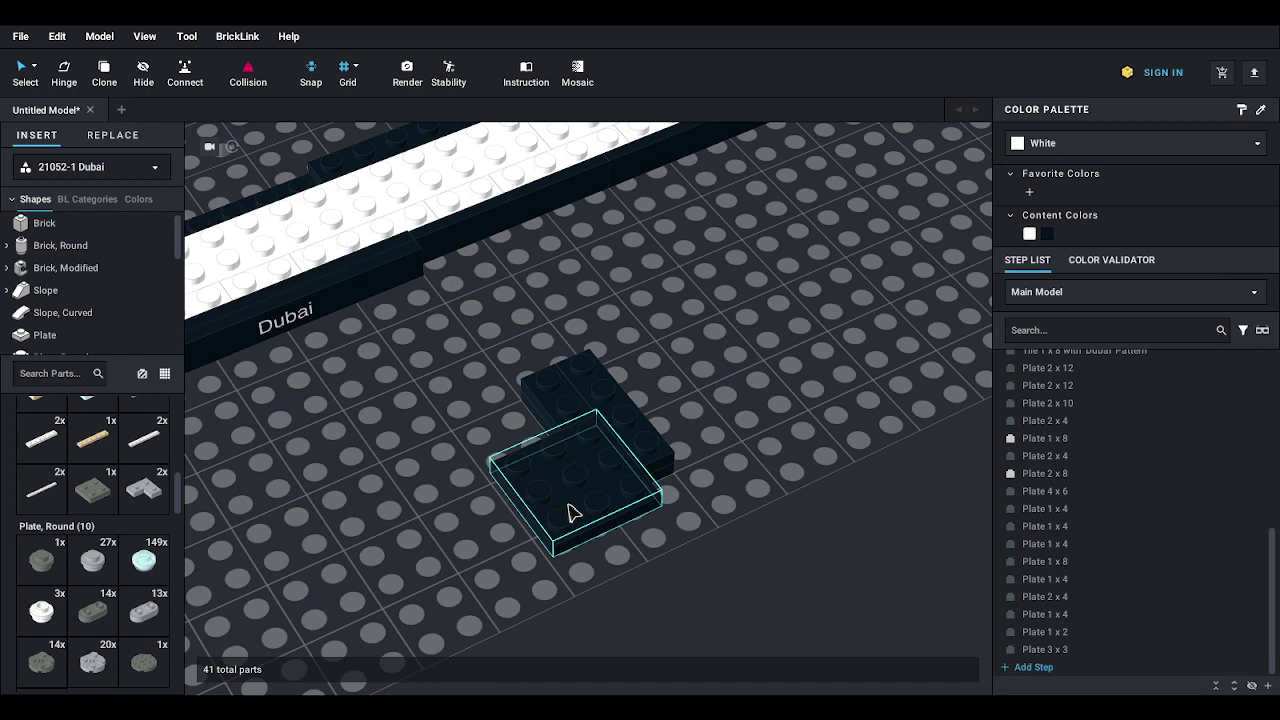
{"action": "left_click", "coordinate": [516, 520]}
- Turn a black Wedge, Plate 4 x 4 Cut Corner and fit it against the Plate 2 x 4's left side, beneath the Plate 3 x 3
{"action": "scroll", "coordinate": [85, 335], "scroll_direction": "down", "scroll_amount": 2}
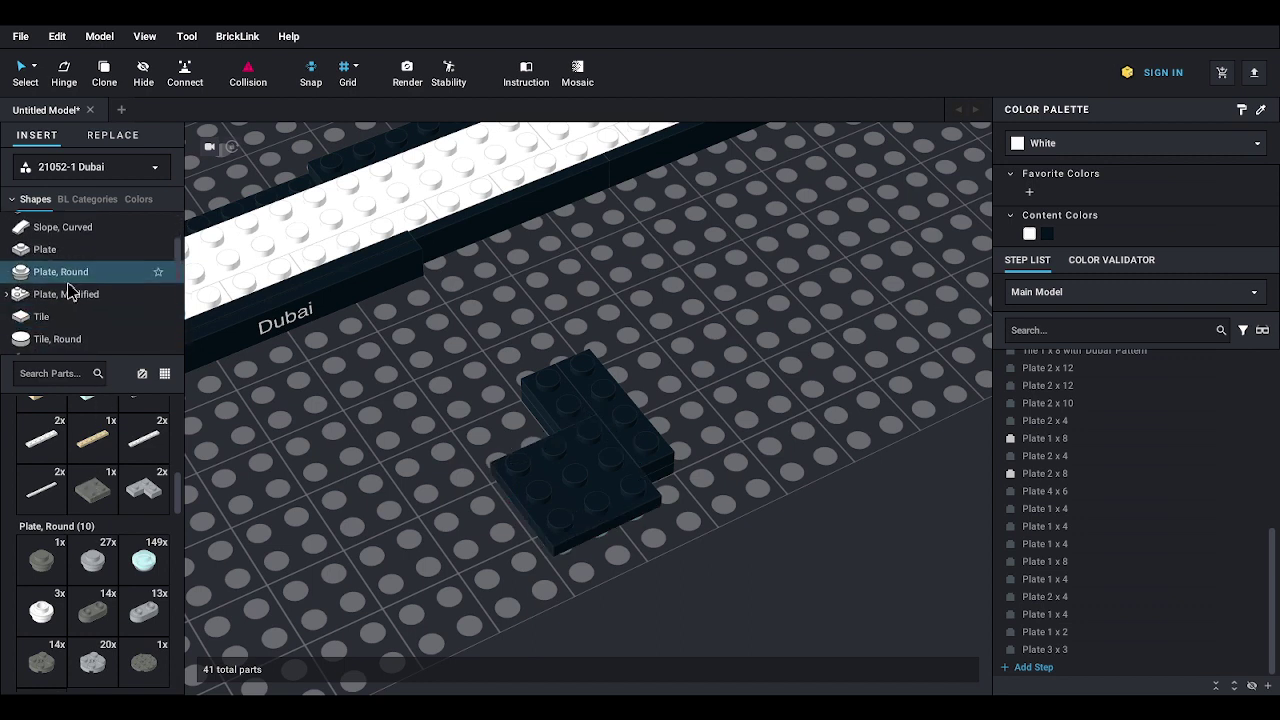
{"action": "scroll", "coordinate": [70, 500], "scroll_direction": "down", "scroll_amount": 5}
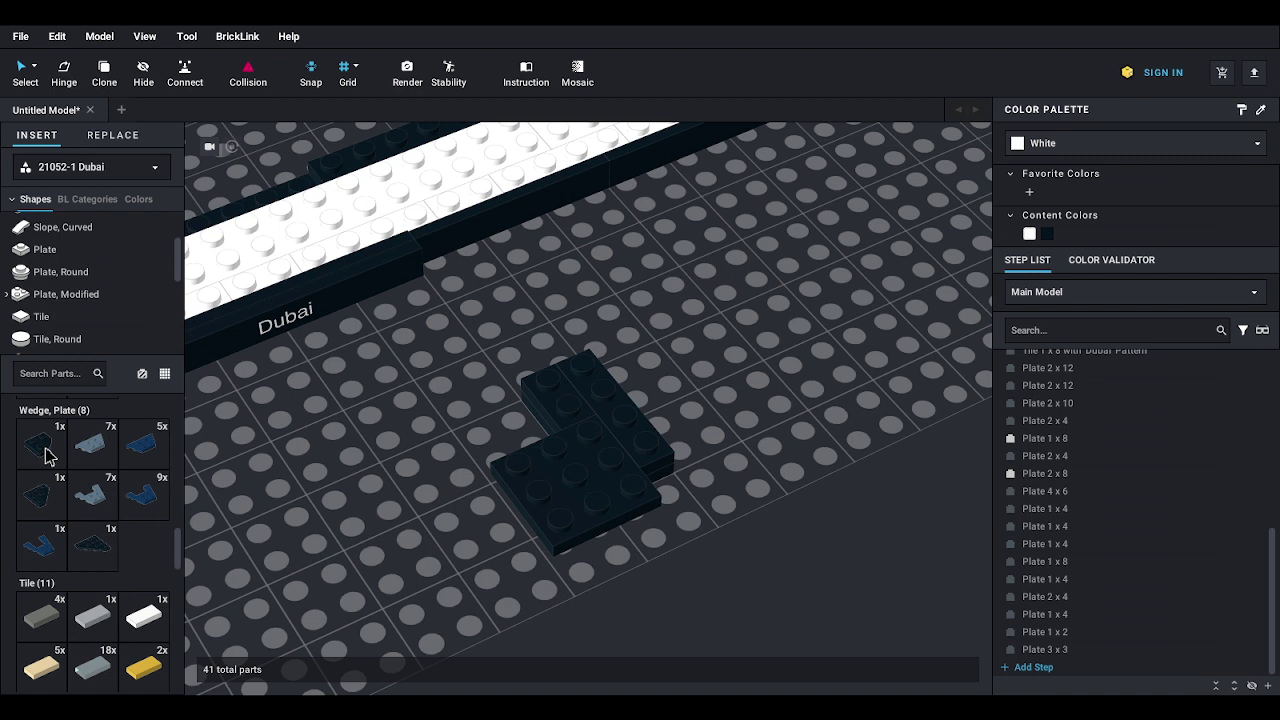
{"action": "left_click", "coordinate": [40, 497]}
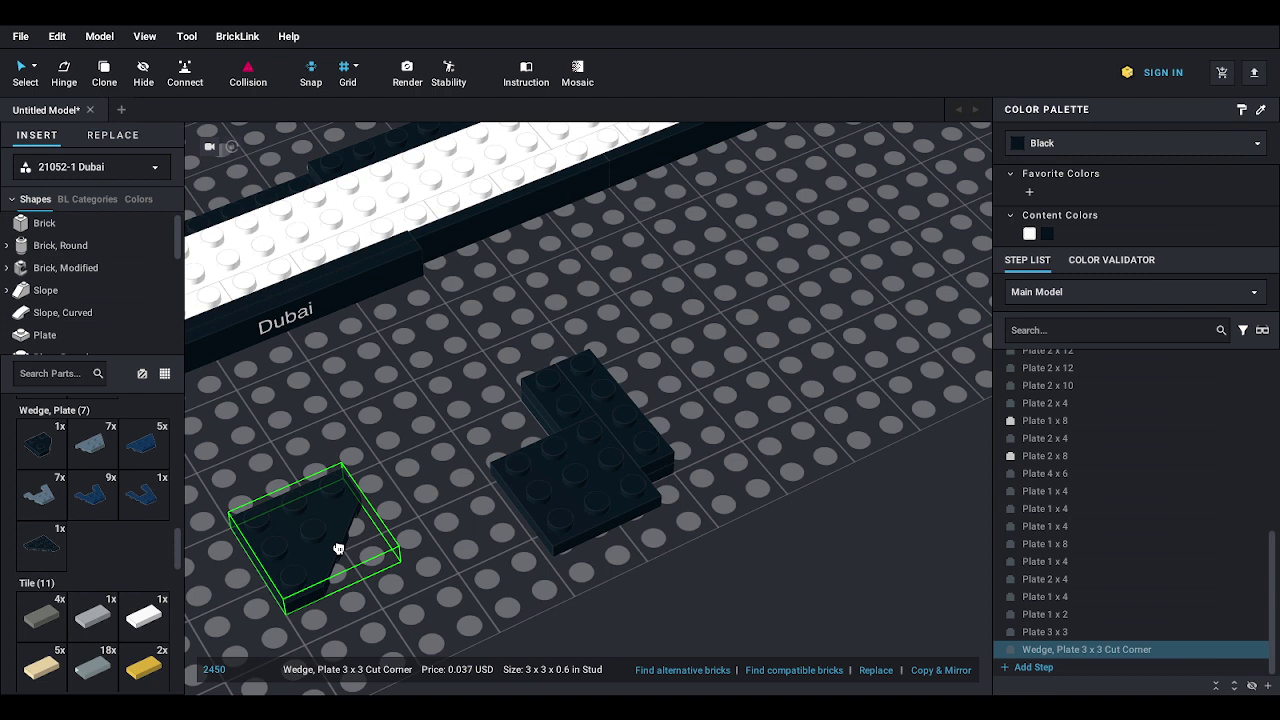
{"action": "left_click_drag", "start_coordinate": [286, 543], "coordinate": [114, 497]}
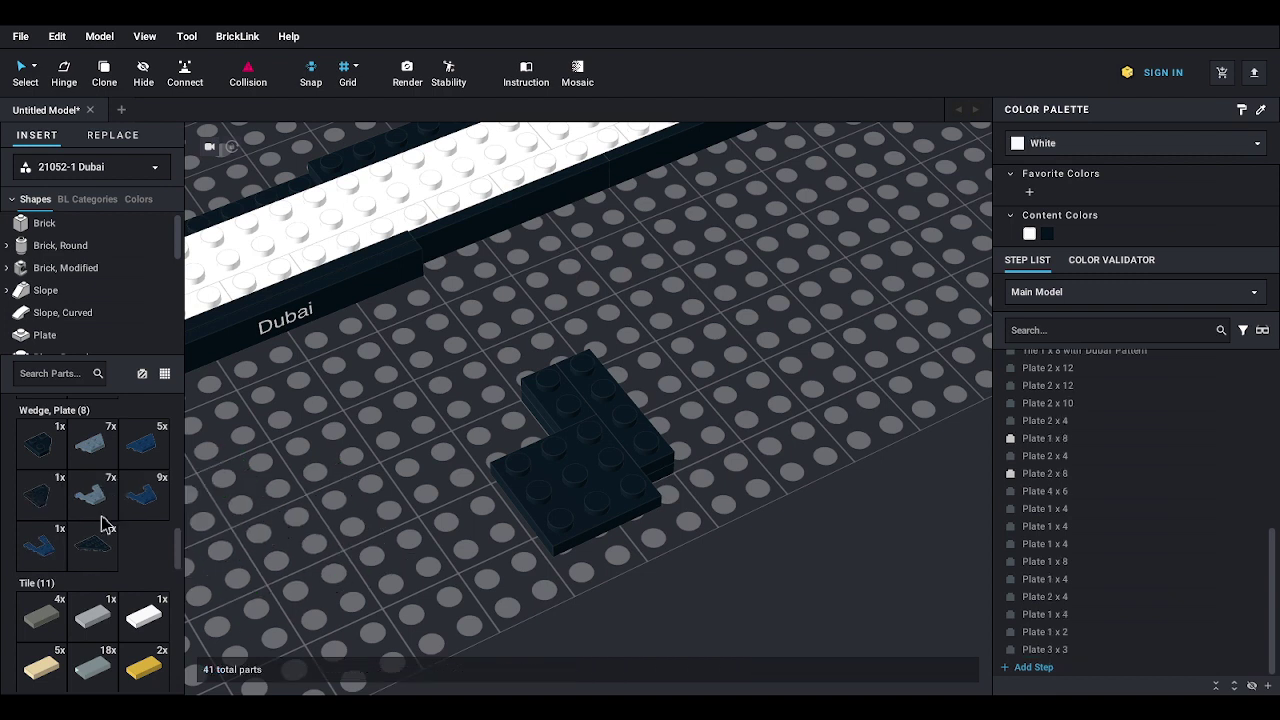
{"action": "left_click", "coordinate": [90, 542]}
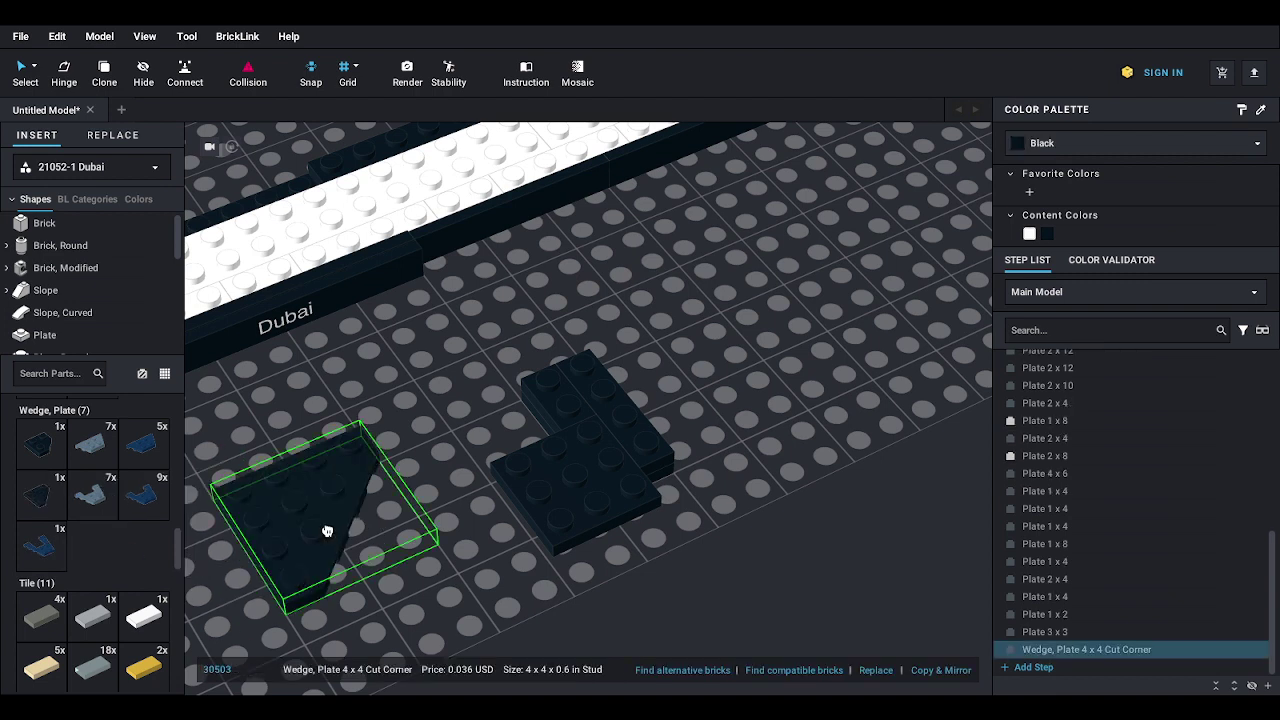
{"action": "key", "text": "Right"}
{"action": "key", "text": "Right"}
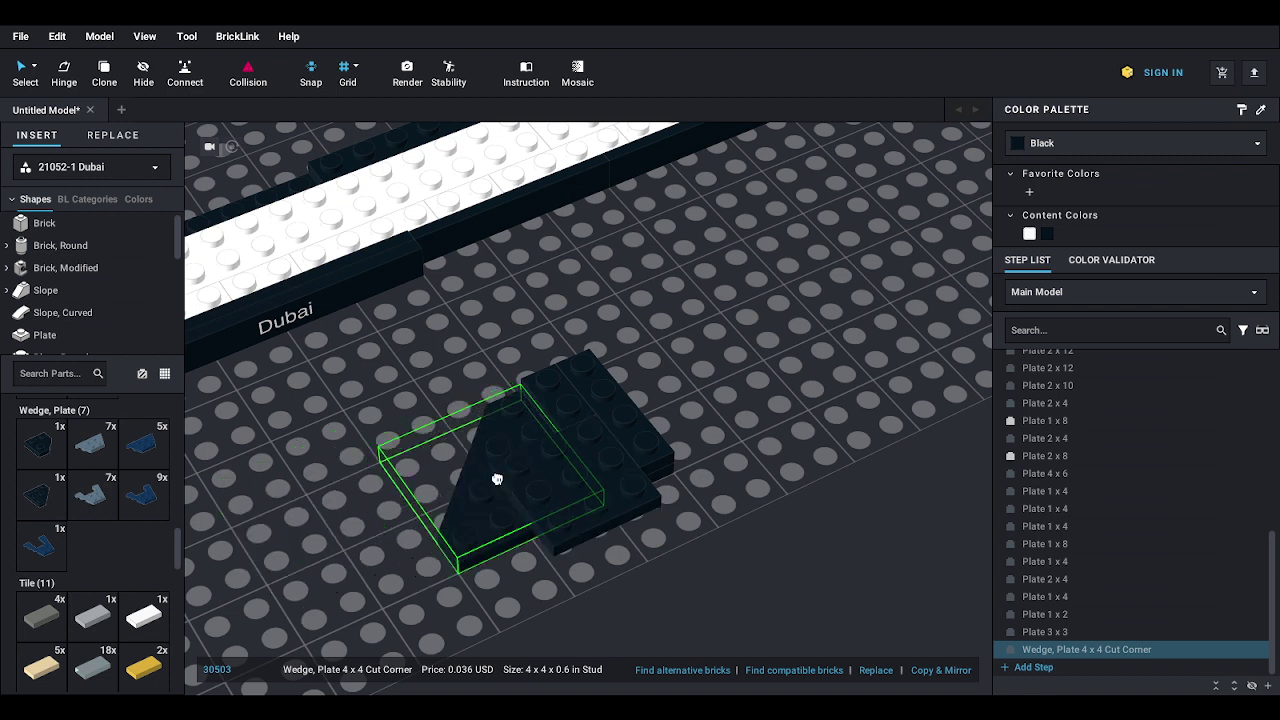
{"action": "left_click", "coordinate": [497, 479]}
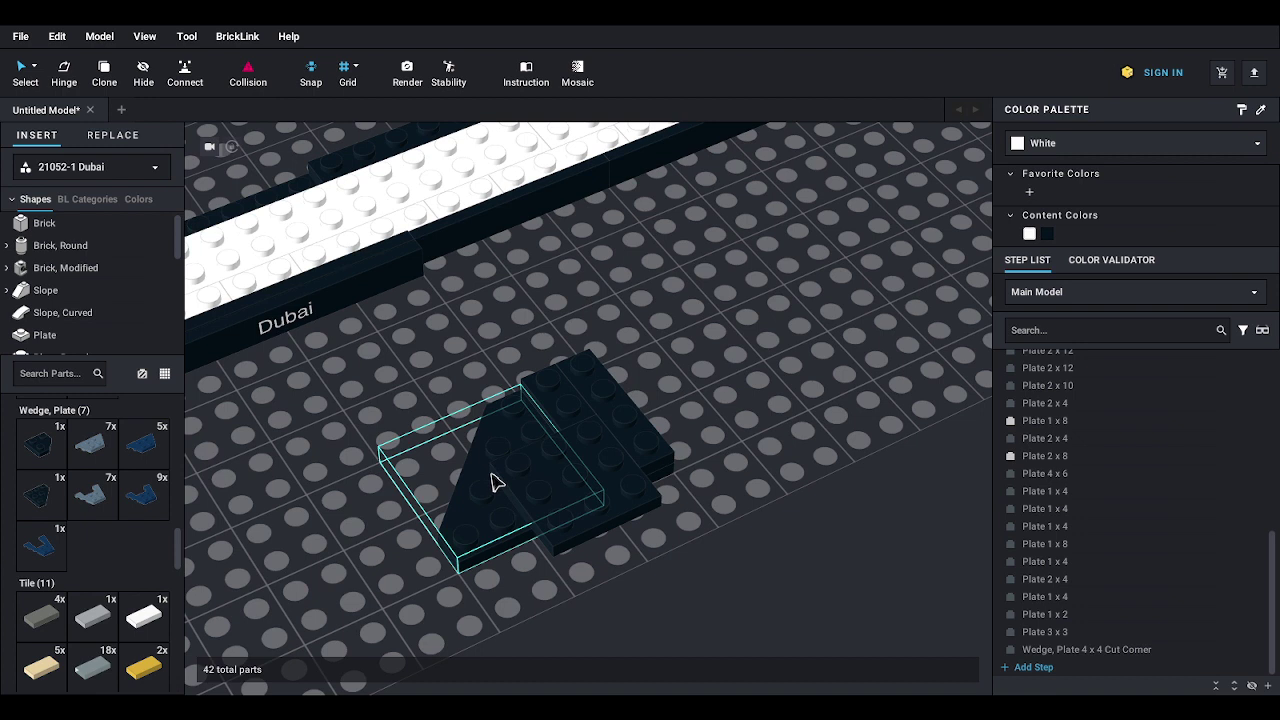
- Cover the 4 x 4 wedge with a black 2 x 2 Cut Corner wedge plate at the rear and a 3 x 3 Cut Corner one in front
{"action": "left_click", "coordinate": [42, 446]}
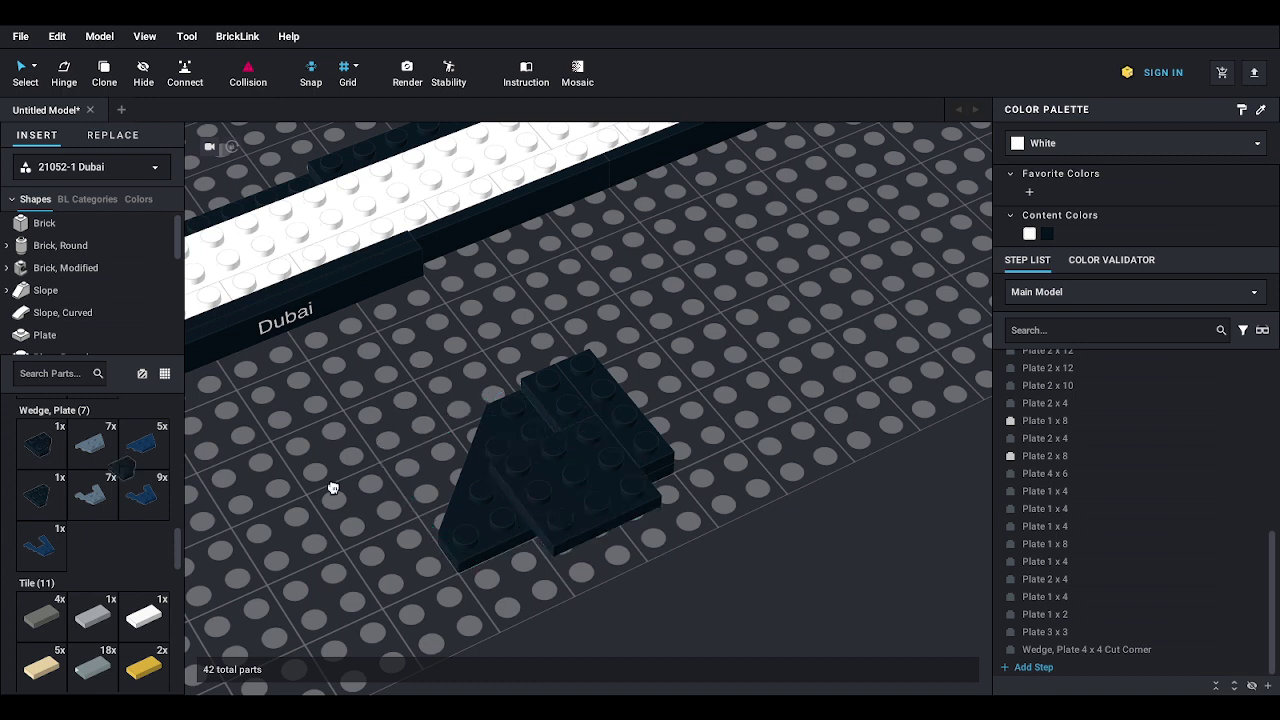
{"action": "left_click", "coordinate": [507, 421]}
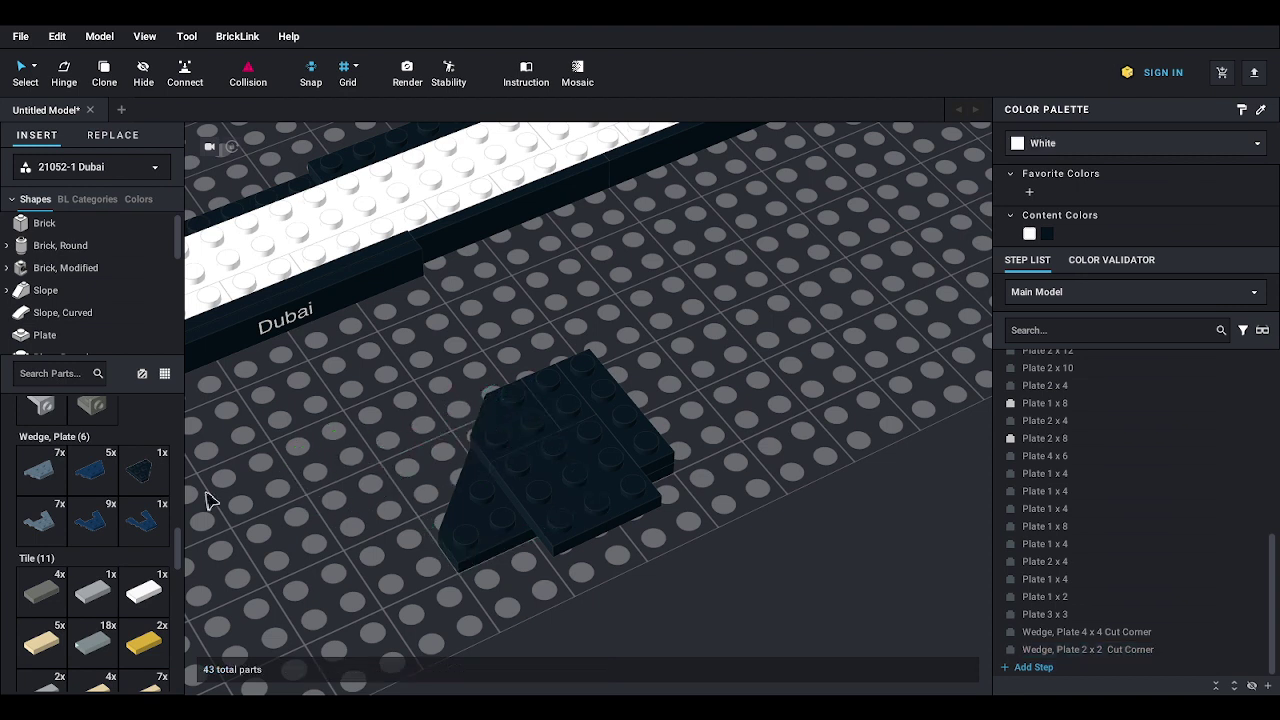
{"action": "left_click", "coordinate": [155, 478]}
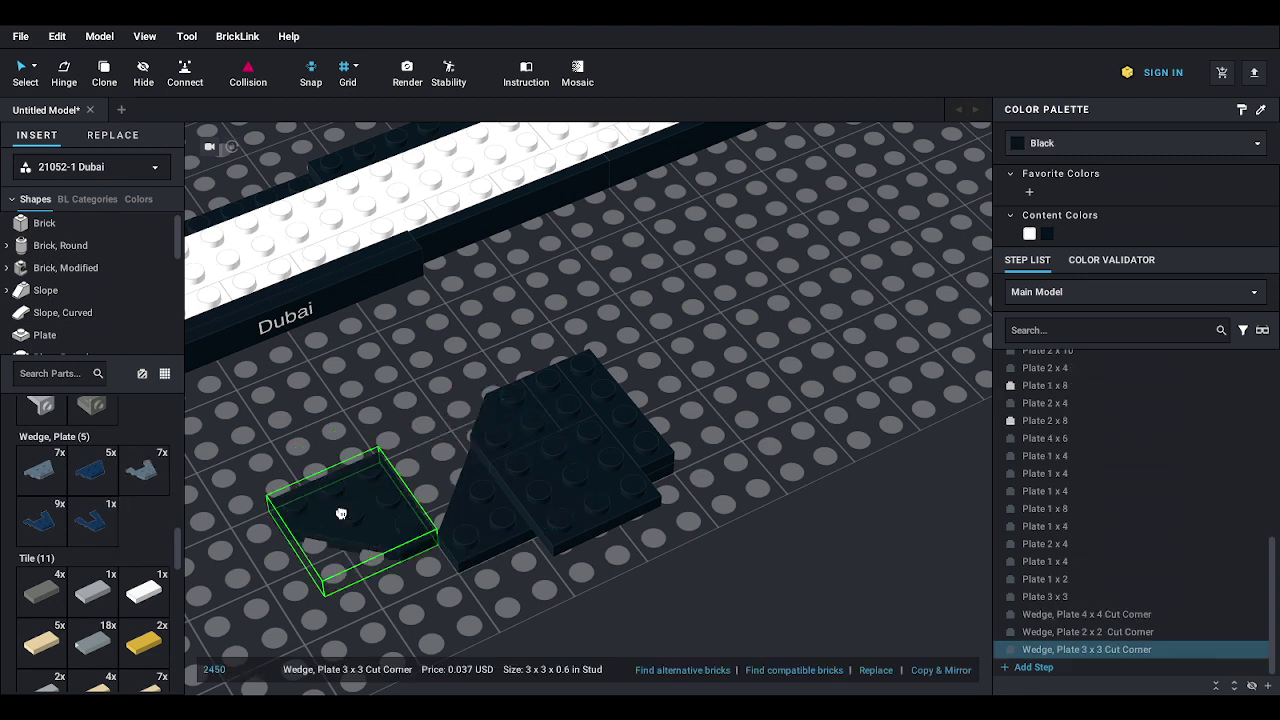
{"action": "left_click", "coordinate": [464, 527]}
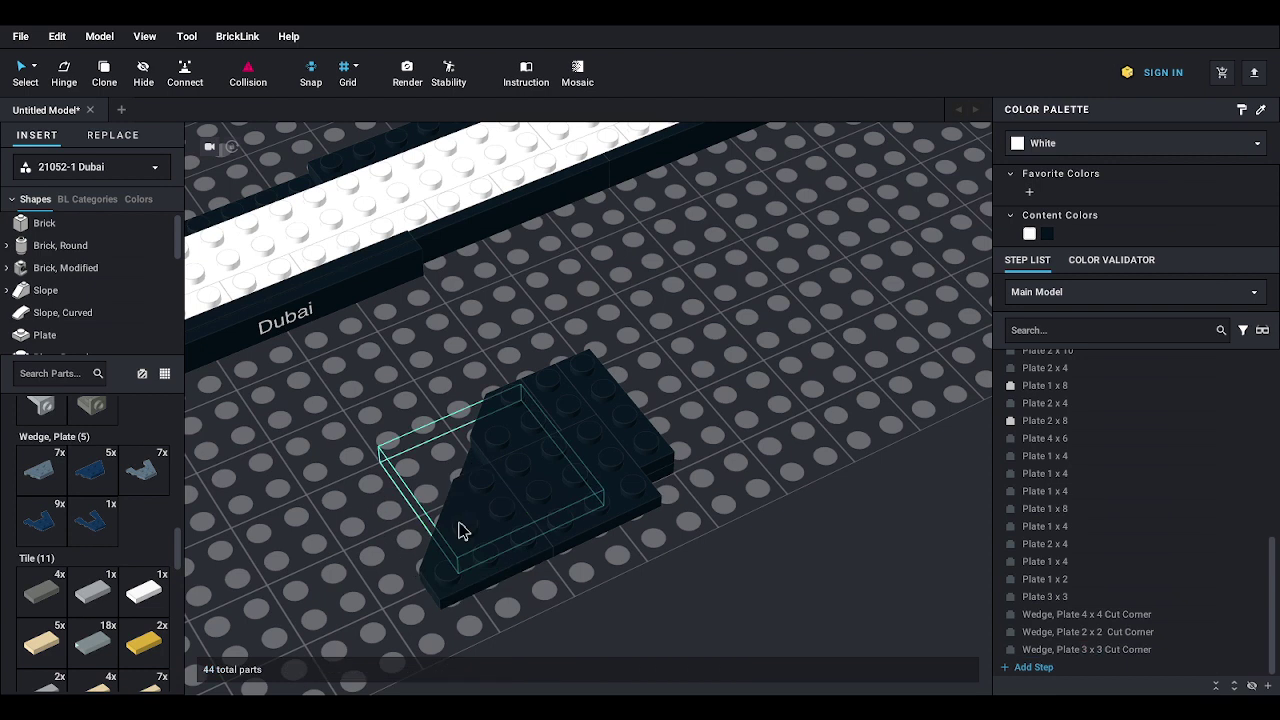
- Select the seven-part wedge assembly and attach it to the base's rear edge near the left end
{"action": "left_click_drag", "start_coordinate": [436, 422], "coordinate": [677, 594]}
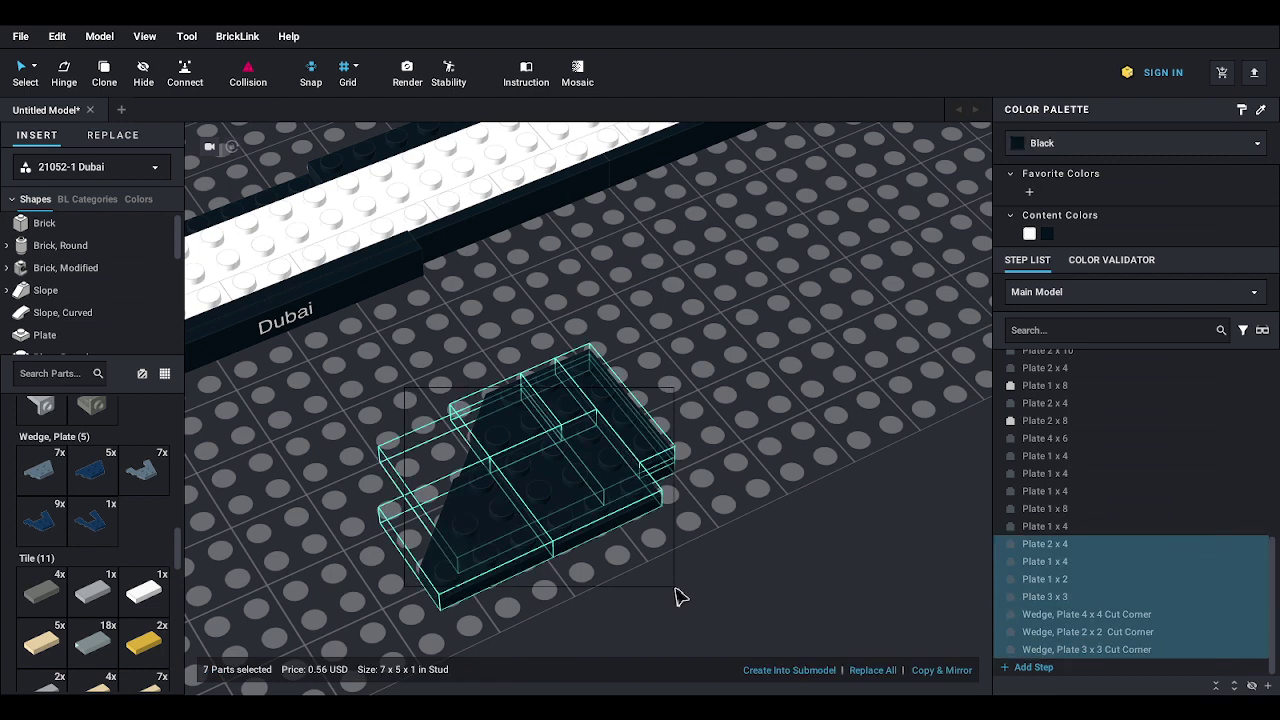
{"action": "left_click", "coordinate": [480, 528]}
{"action": "middle_click_drag", "start_coordinate": [480, 526], "coordinate": [656, 662]}
{"action": "left_click_drag", "start_coordinate": [656, 663], "coordinate": [437, 431]}
{"action": "left_click", "coordinate": [675, 628]}
{"action": "right_click_drag", "start_coordinate": [676, 621], "coordinate": [677, 610]}
{"action": "scroll", "coordinate": [666, 587], "scroll_direction": "down", "scroll_amount": 1}
{"action": "middle_click_drag", "start_coordinate": [639, 532], "coordinate": [564, 563]}
{"action": "scroll", "coordinate": [567, 563], "scroll_direction": "down", "scroll_amount": 2}
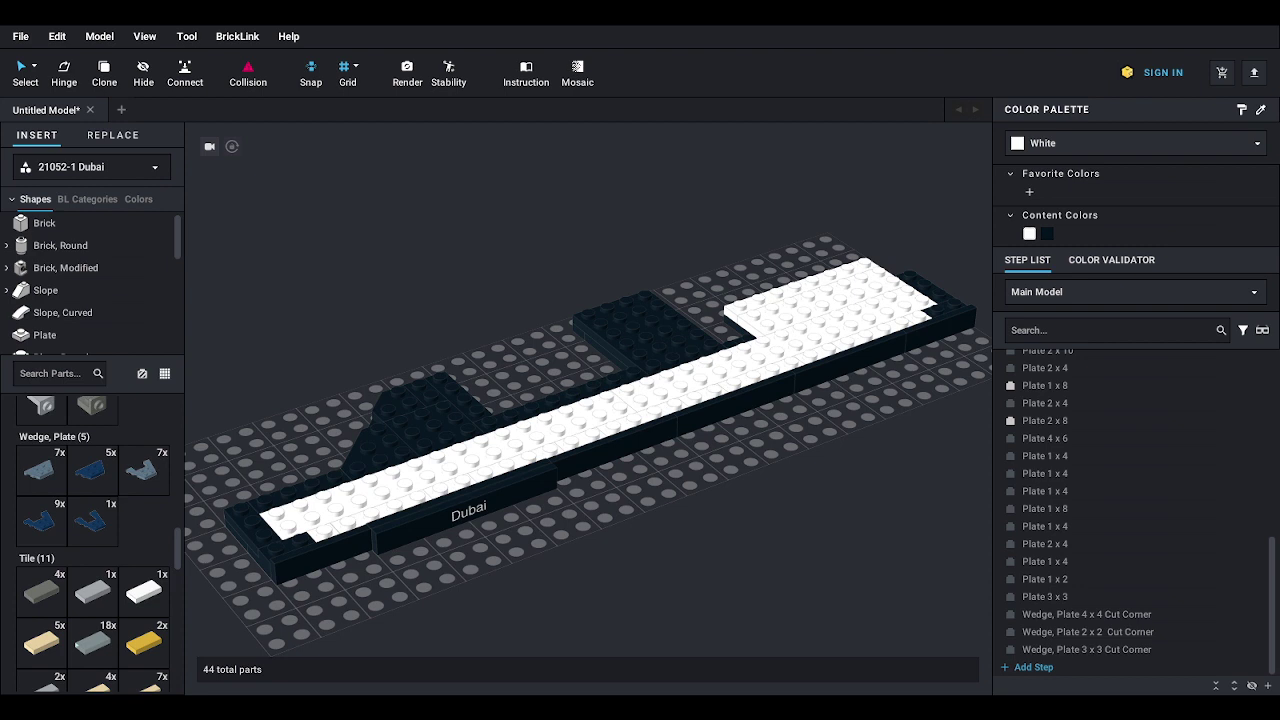
- Place three tan Plate, Modified 1 x 2 with 1 Stud in a U shape on the white base, behind the Dubai tile's right half
{"action": "scroll", "coordinate": [100, 314], "scroll_direction": "down", "scroll_amount": 3}
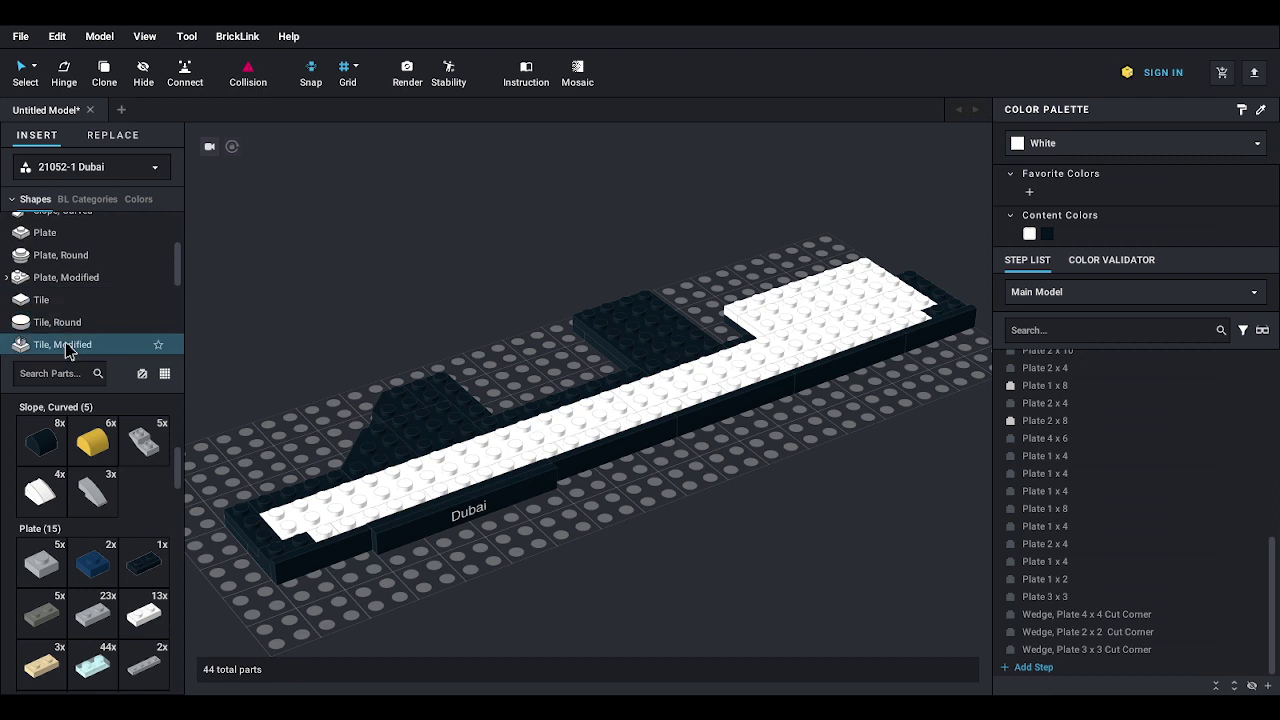
{"action": "left_click", "coordinate": [64, 345]}
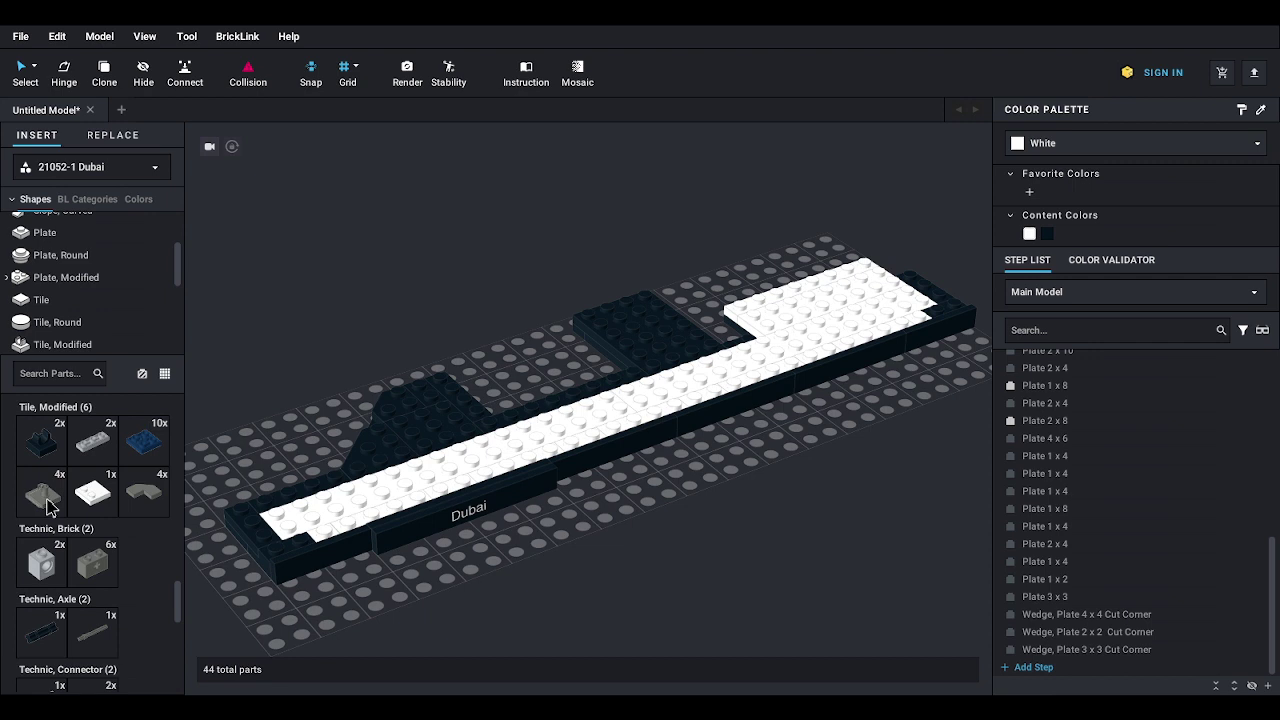
{"action": "left_click_drag", "start_coordinate": [47, 507], "coordinate": [88, 262]}
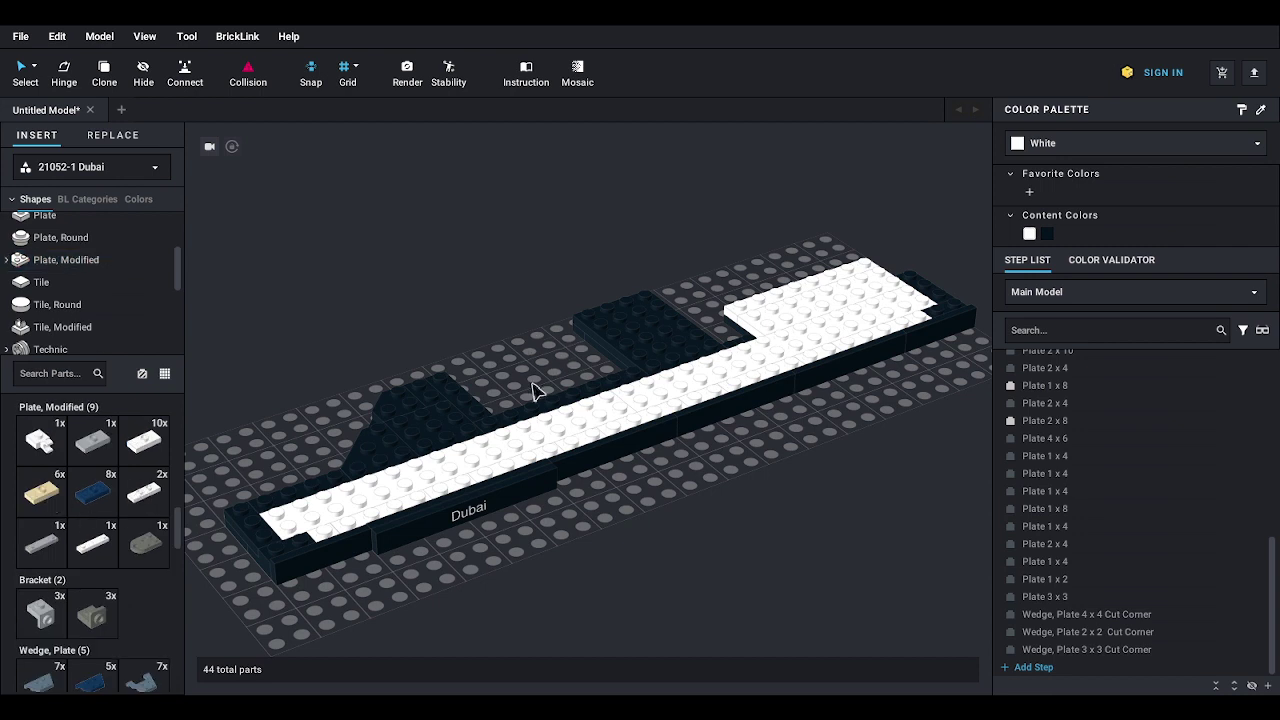
{"action": "left_click_drag", "start_coordinate": [42, 492], "coordinate": [508, 440]}
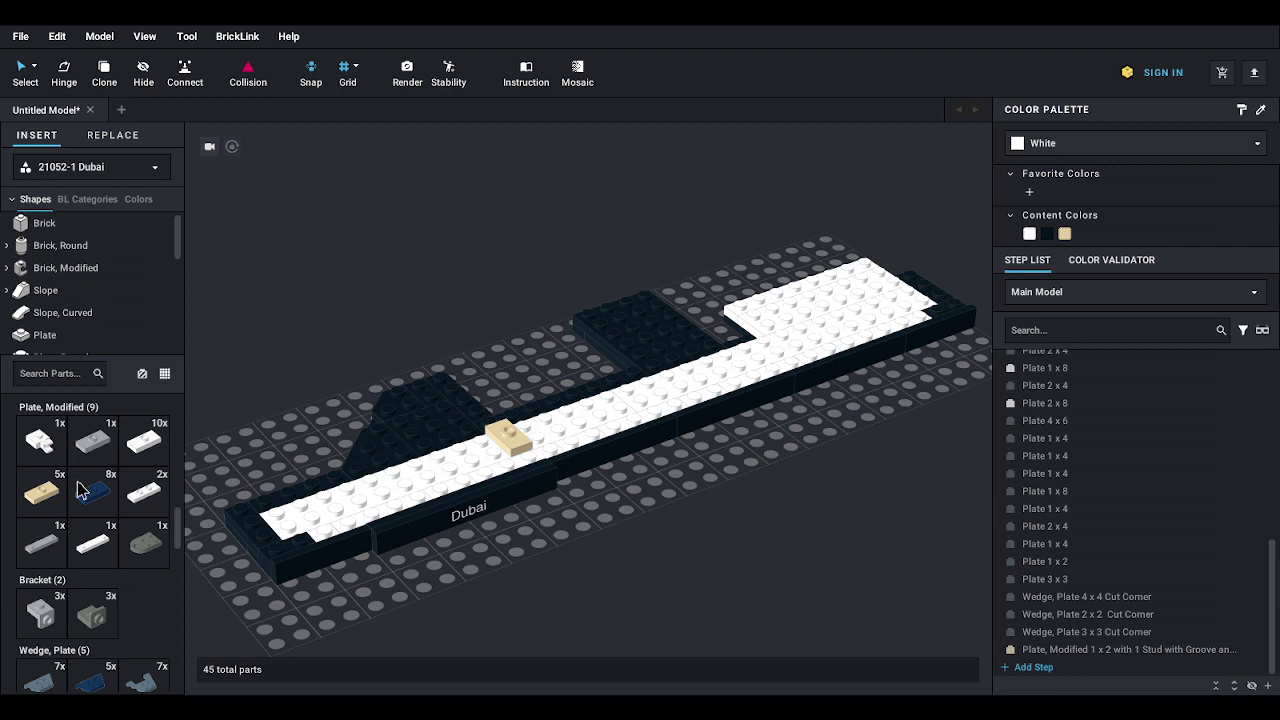
{"action": "left_click_drag", "start_coordinate": [58, 496], "coordinate": [487, 458]}
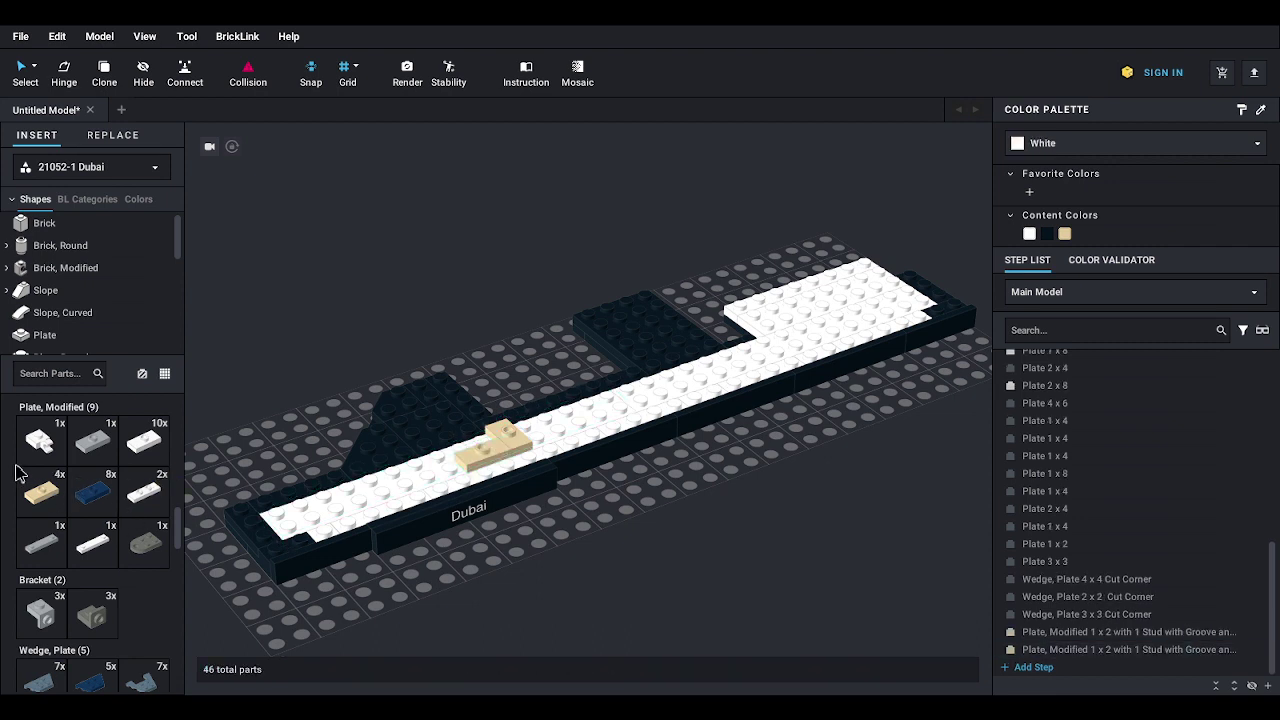
{"action": "left_click_drag", "start_coordinate": [40, 500], "coordinate": [440, 465]}
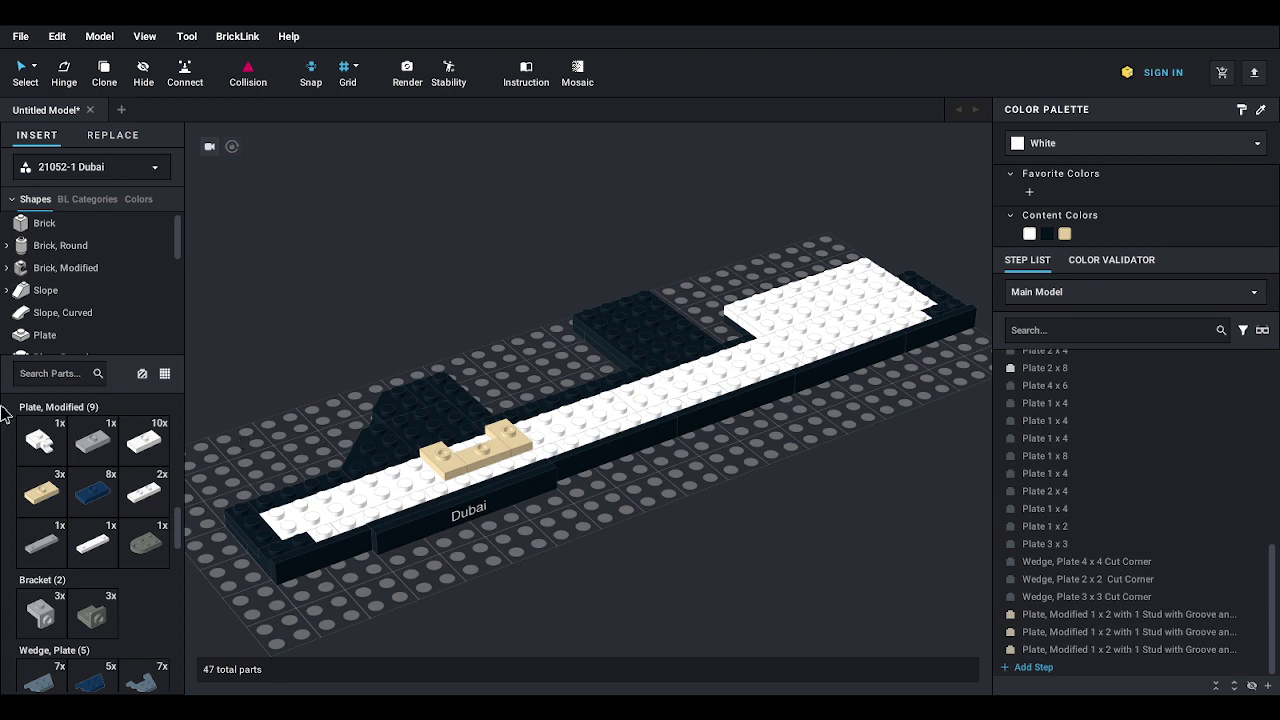
- Place three tan 1 x 2 tiles: inside the U of modified plates, behind its left end, and crosswise on the white base further left
{"action": "scroll", "coordinate": [62, 315], "scroll_direction": "down", "scroll_amount": 3}
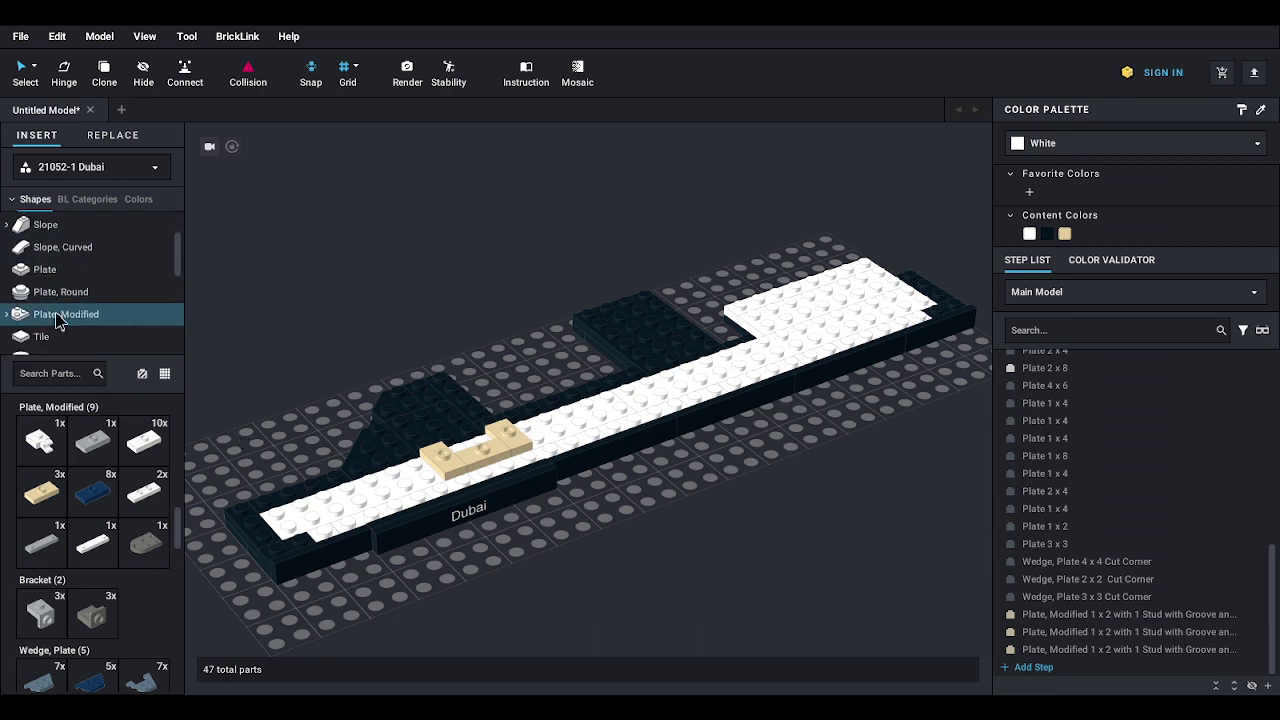
{"action": "left_click", "coordinate": [49, 334]}
{"action": "left_click", "coordinate": [420, 517]}
{"action": "scroll", "coordinate": [425, 537], "scroll_direction": "up", "scroll_amount": 2}
{"action": "right_click_drag", "start_coordinate": [424, 529], "coordinate": [429, 524]}
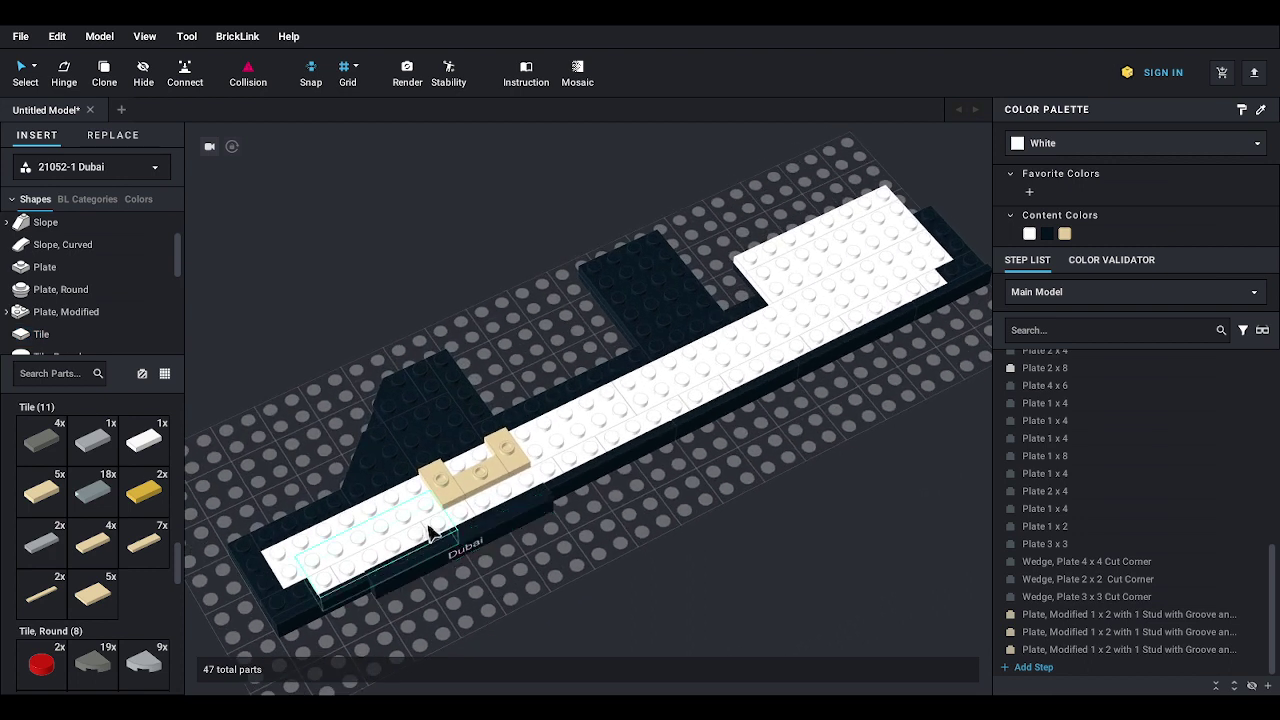
{"action": "middle_click_drag", "start_coordinate": [429, 524], "coordinate": [450, 494]}
{"action": "scroll", "coordinate": [450, 494], "scroll_direction": "up", "scroll_amount": 1}
{"action": "left_click_drag", "start_coordinate": [41, 490], "coordinate": [510, 391]}
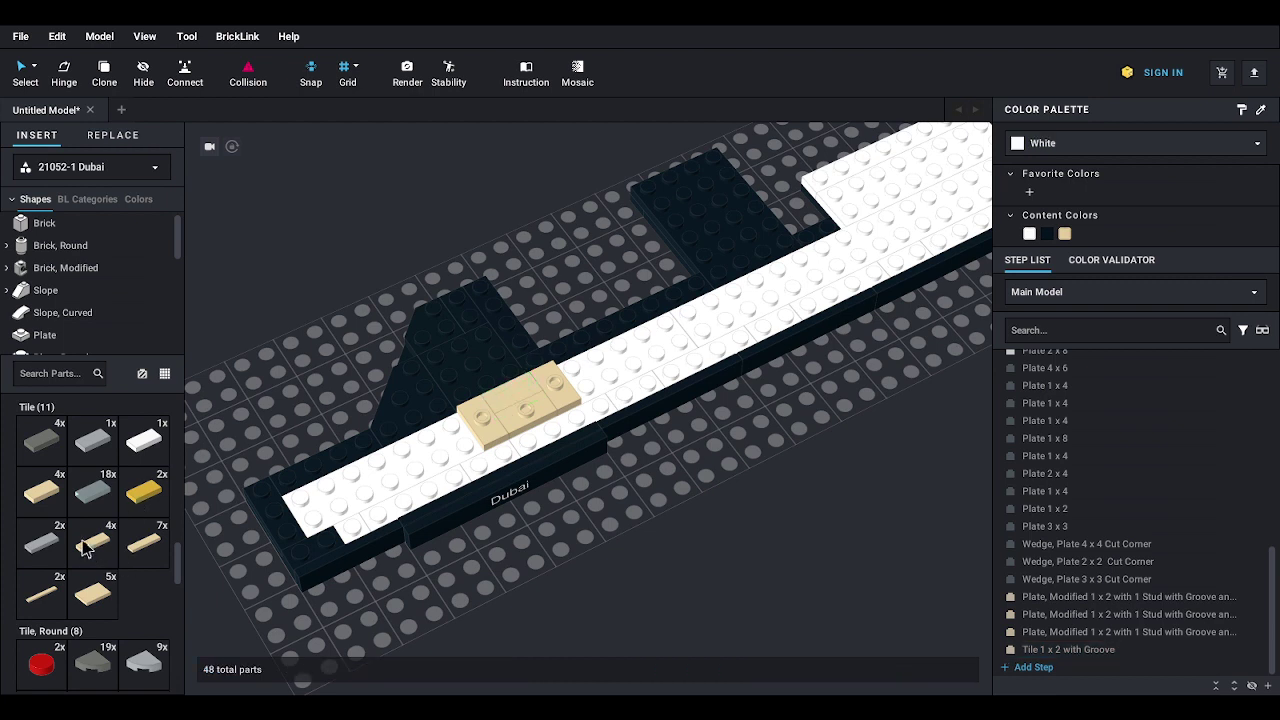
{"action": "left_click_drag", "start_coordinate": [41, 490], "coordinate": [475, 385]}
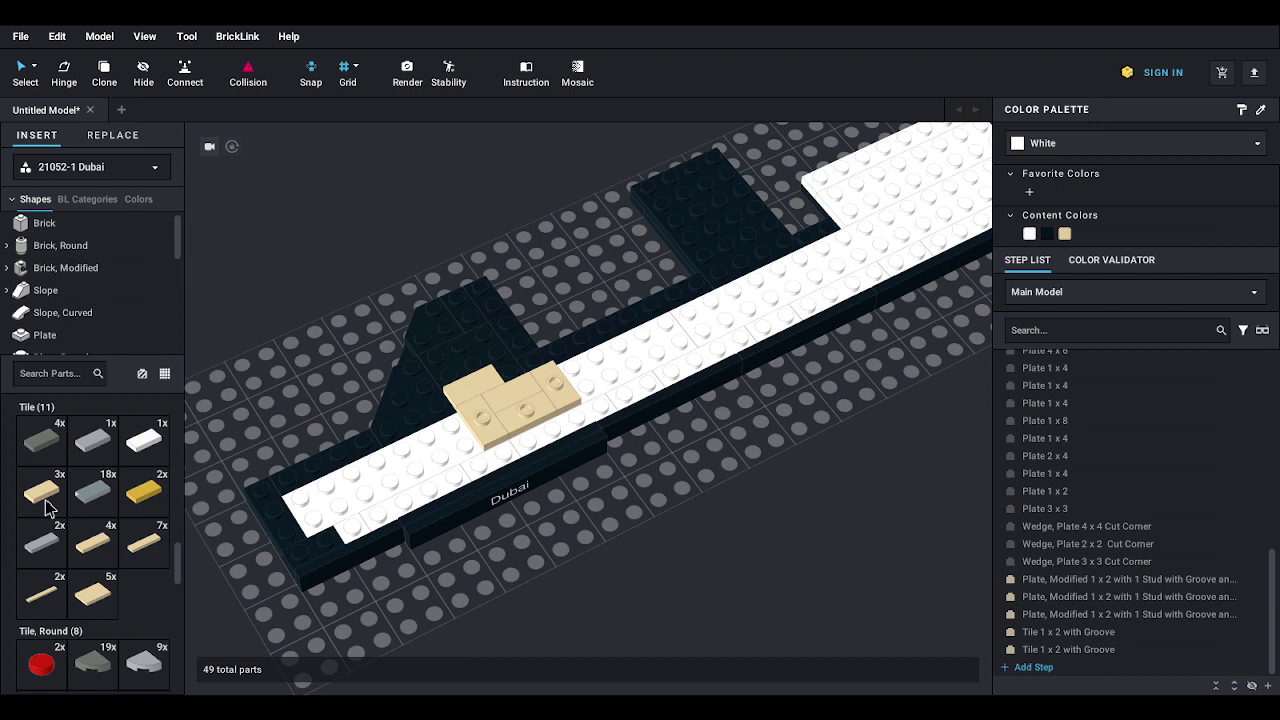
{"action": "left_click_drag", "start_coordinate": [47, 507], "coordinate": [399, 442]}
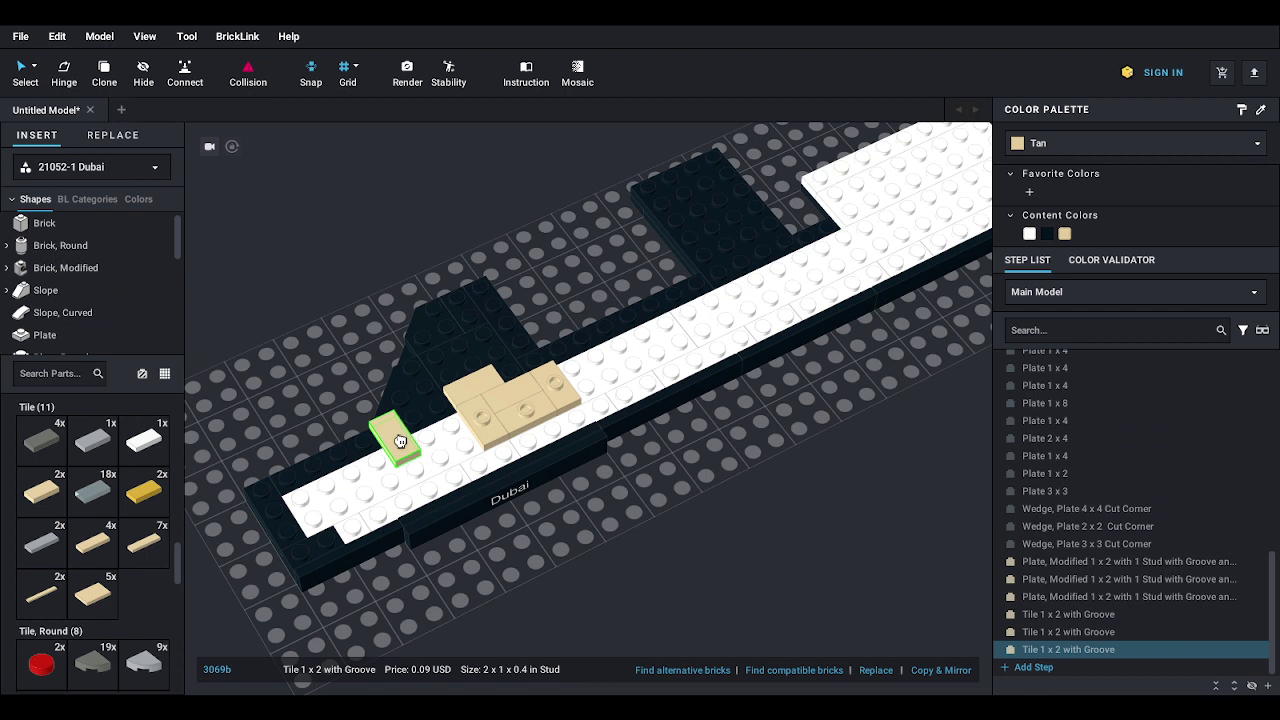
{"action": "left_click_drag", "start_coordinate": [399, 442], "coordinate": [396, 440]}
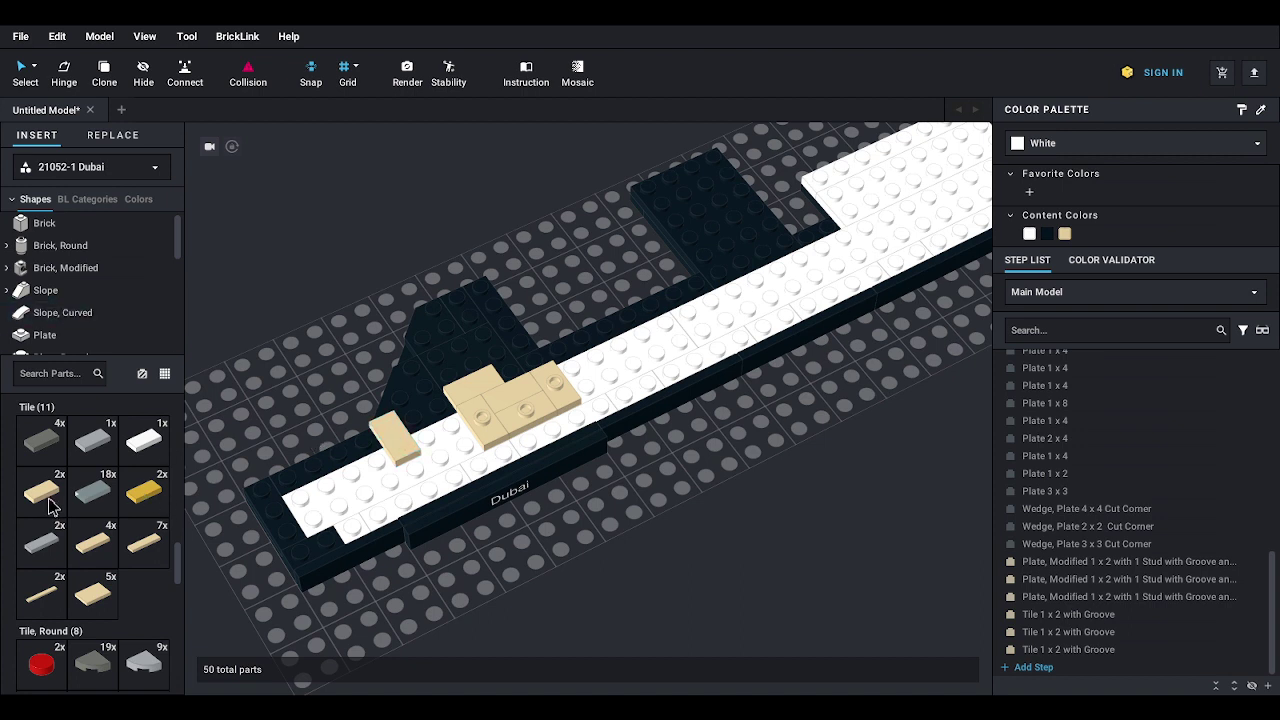
- Place four tan 1 x 3 tiles: on the wedge's rear edge, beside the crosswise tile, left of the Dubai tile, and diagonally behind that one
{"action": "left_click_drag", "start_coordinate": [98, 546], "coordinate": [464, 291]}
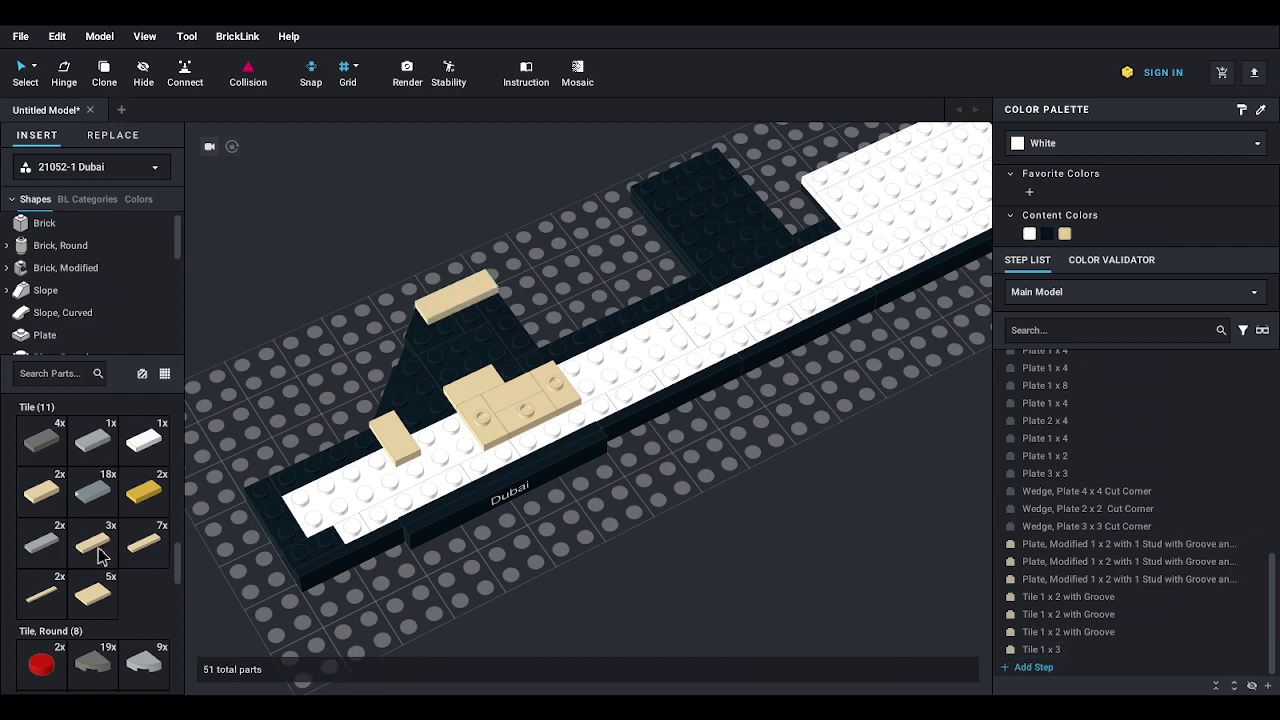
{"action": "left_click_drag", "start_coordinate": [98, 548], "coordinate": [407, 406]}
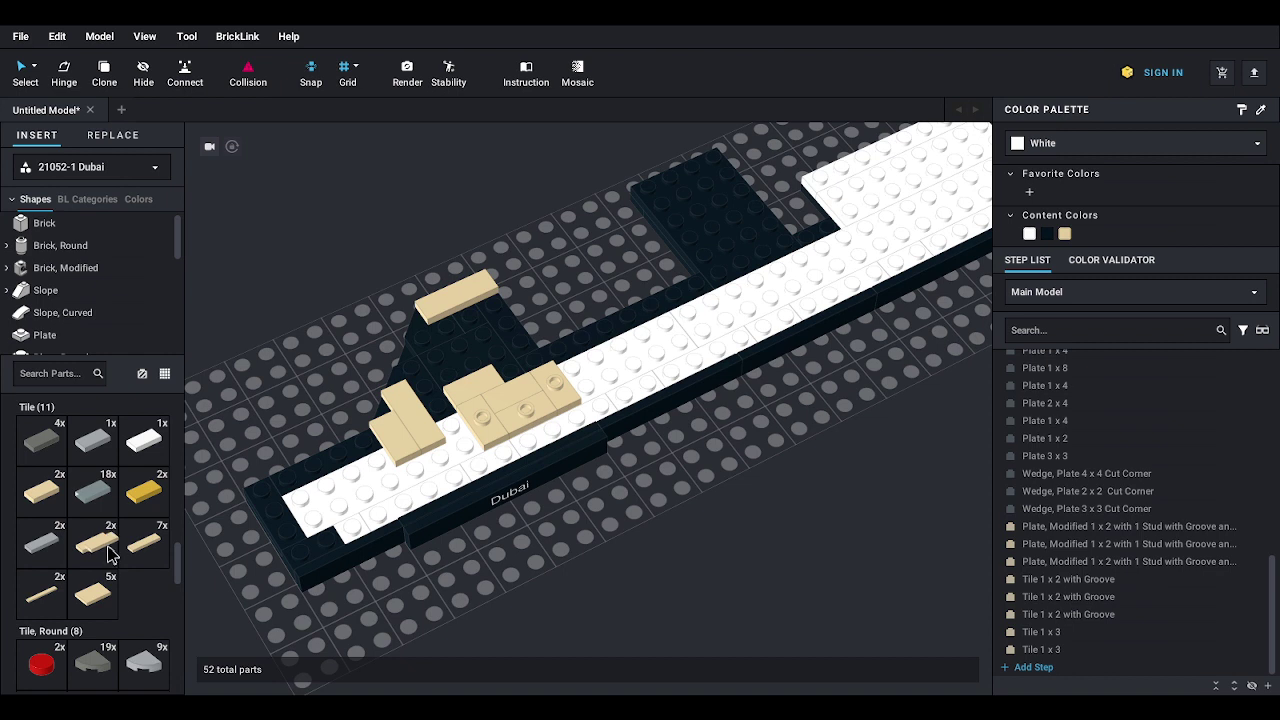
{"action": "left_click_drag", "start_coordinate": [107, 550], "coordinate": [398, 512]}
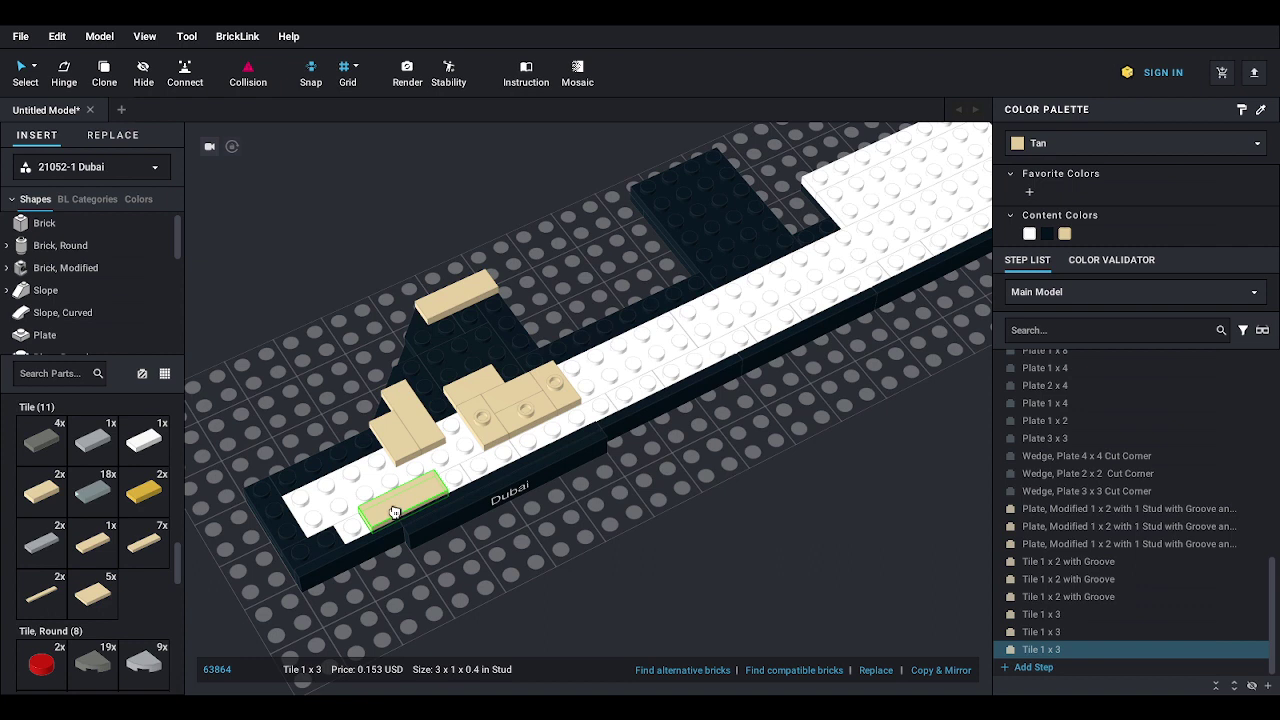
{"action": "left_click_drag", "start_coordinate": [395, 512], "coordinate": [394, 514]}
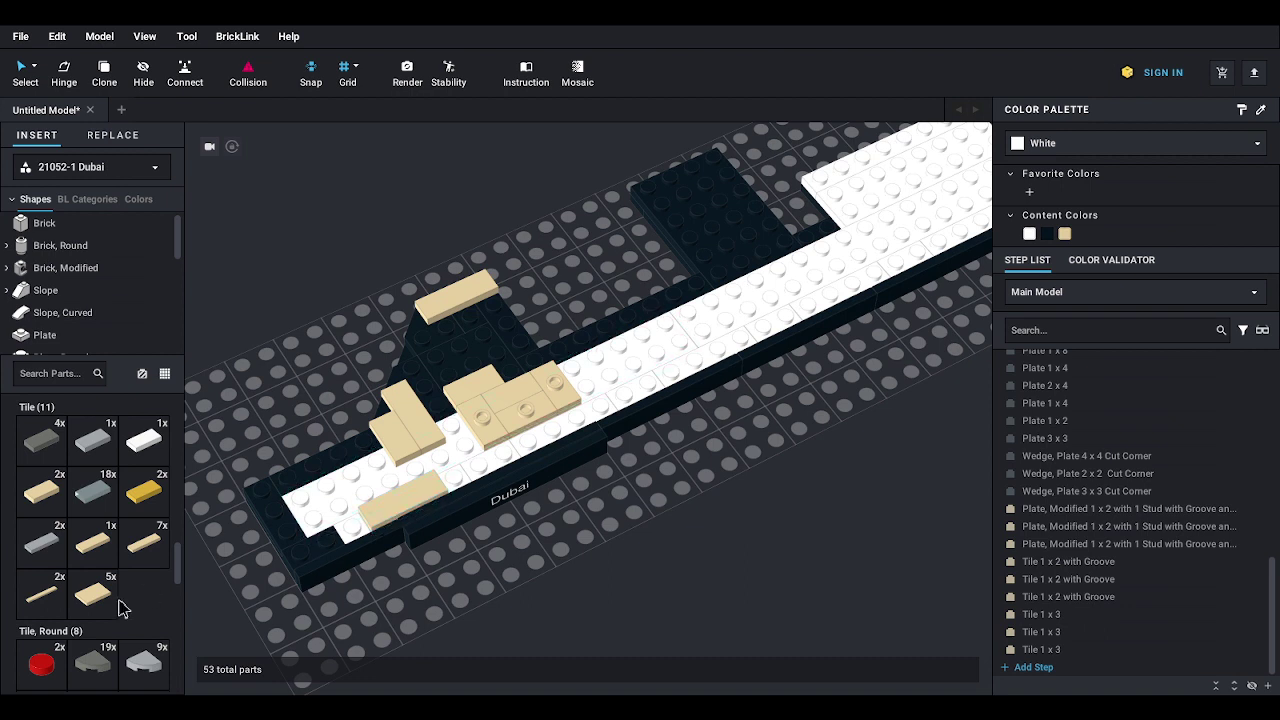
{"action": "left_click_drag", "start_coordinate": [93, 540], "coordinate": [445, 452]}
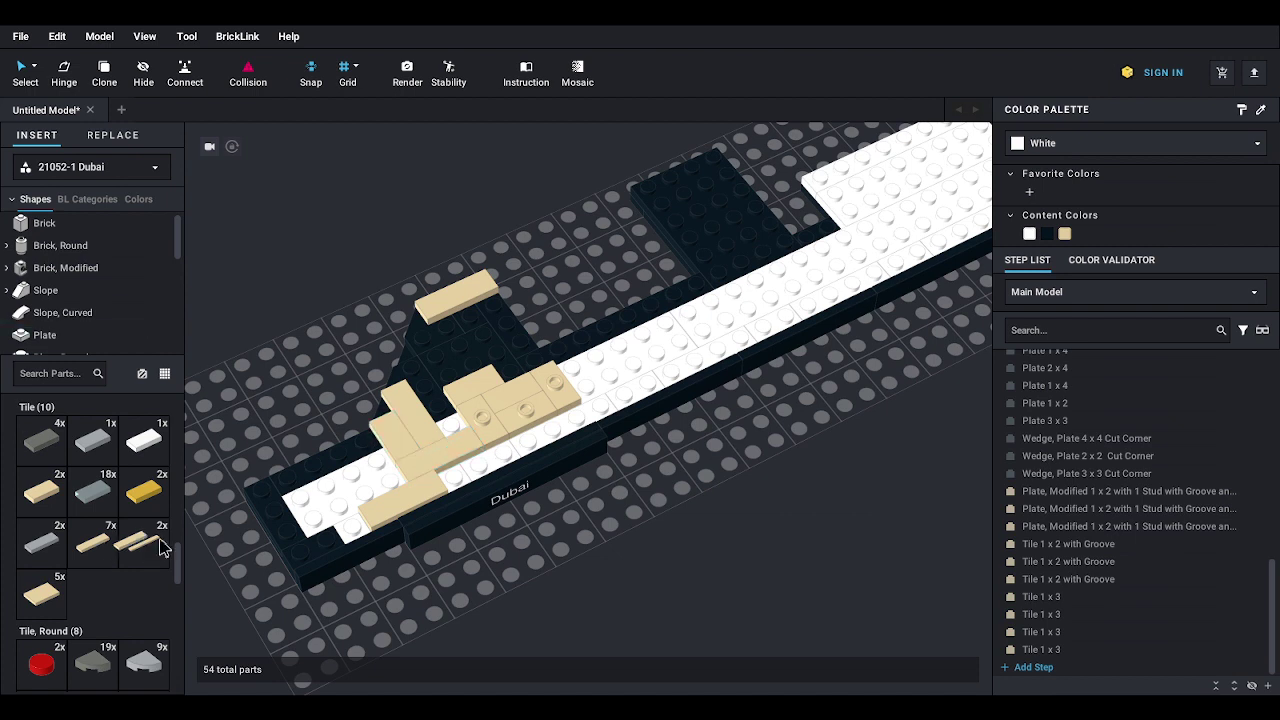
- Add five tan 1 x 4 tiles: the base's left end and rear edge, the wedge's left side and rear, and crosswise at the U's right end
{"action": "left_click_drag", "start_coordinate": [100, 543], "coordinate": [283, 495]}
{"action": "left_click_drag", "start_coordinate": [97, 550], "coordinate": [332, 448]}
{"action": "key", "text": "Escape"}
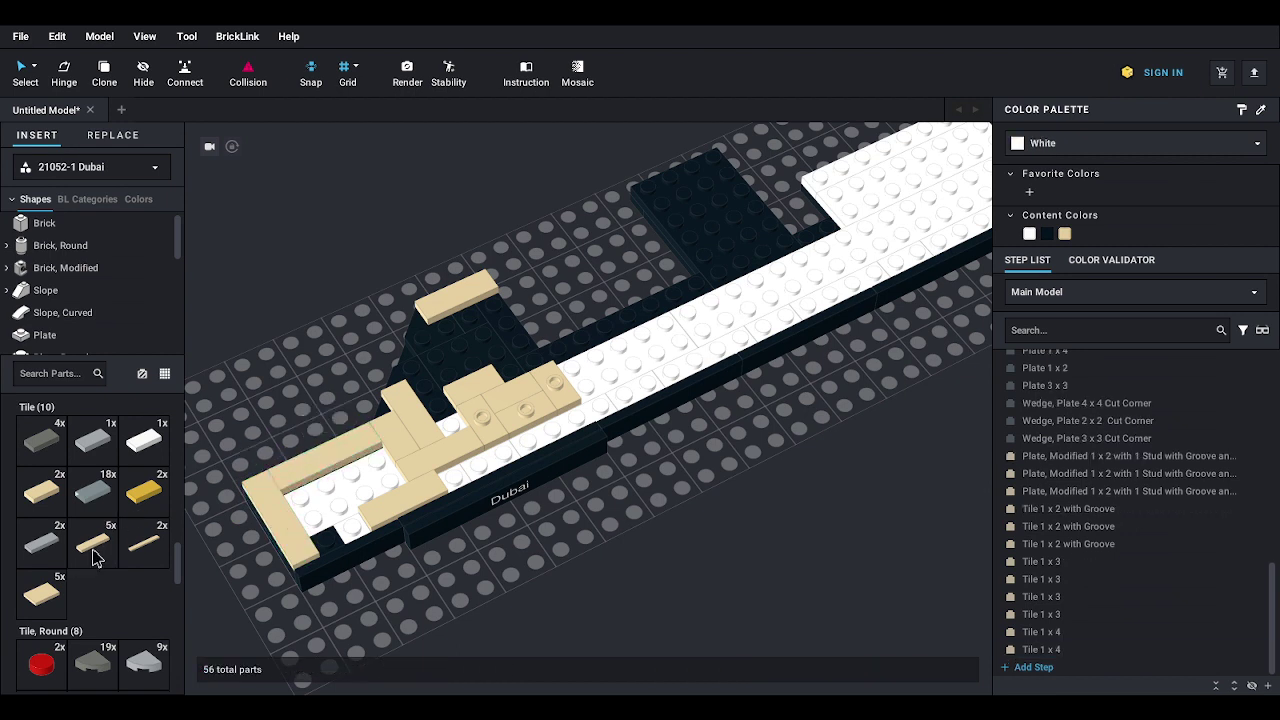
{"action": "left_click_drag", "start_coordinate": [92, 557], "coordinate": [428, 395]}
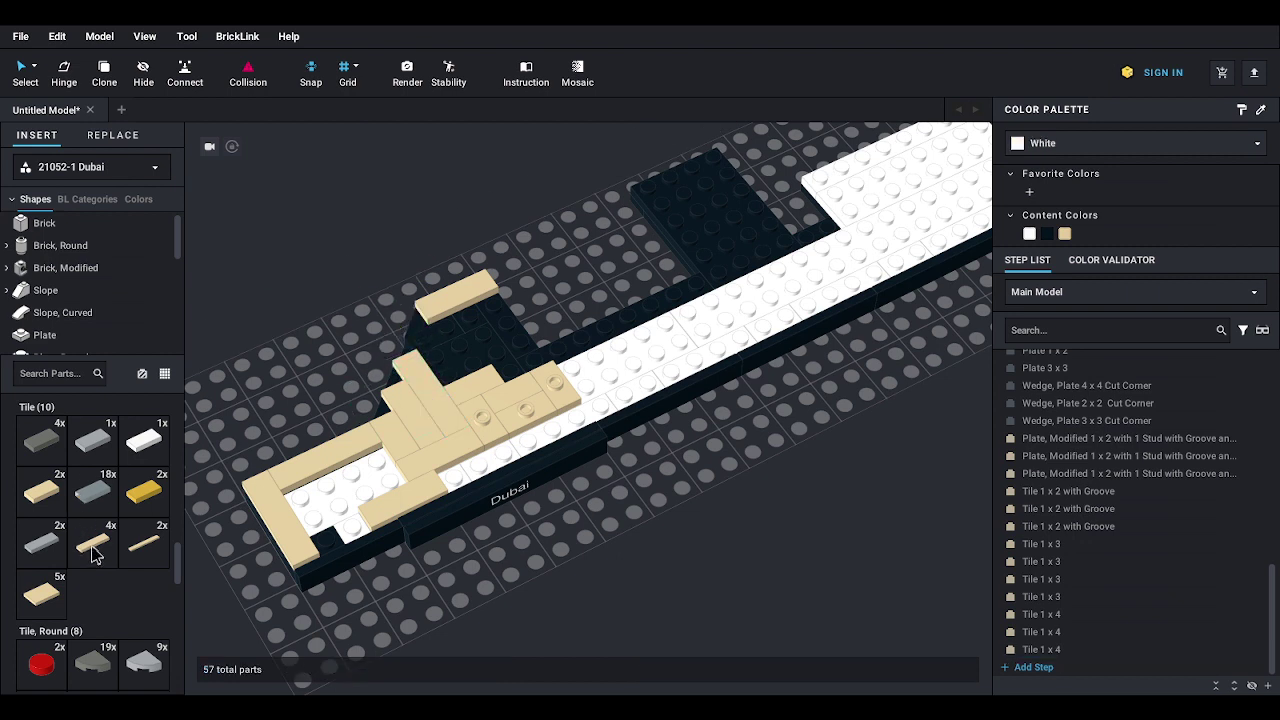
{"action": "left_click_drag", "start_coordinate": [93, 545], "coordinate": [459, 320]}
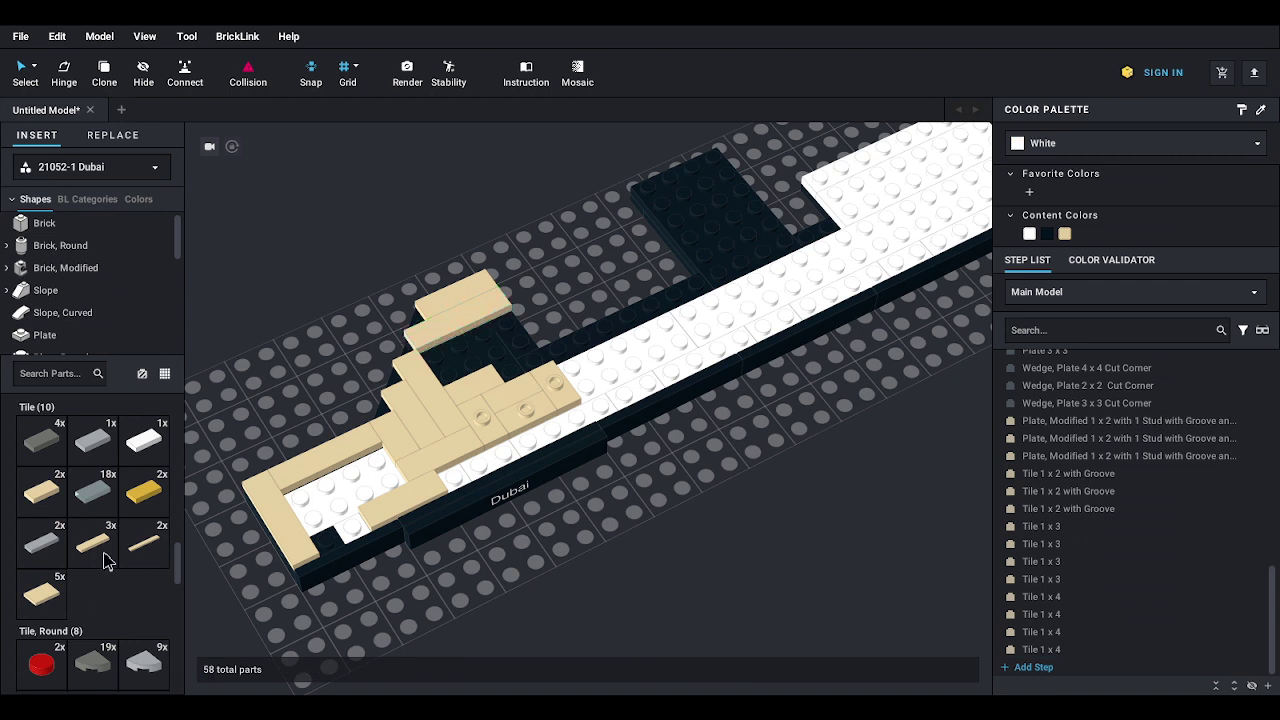
{"action": "left_click_drag", "start_coordinate": [98, 550], "coordinate": [588, 375]}
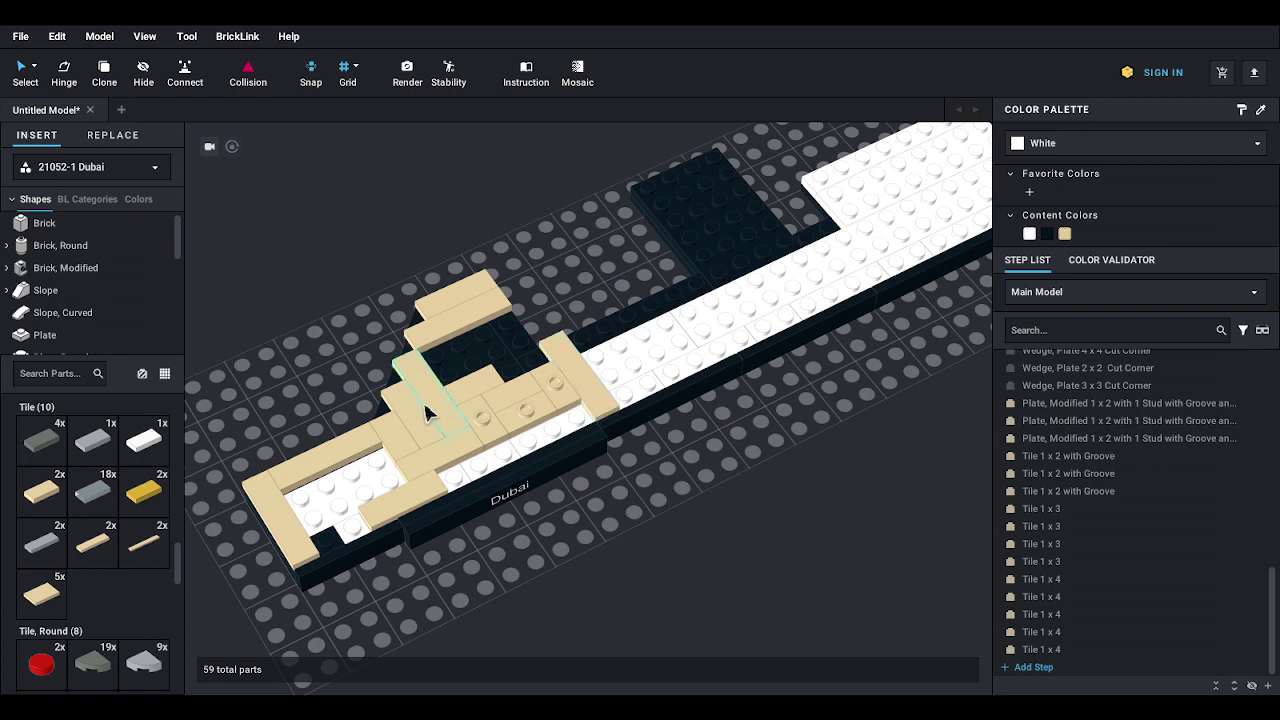
- Lay tan 2 x 3 tiles on the wedge's right side and base's left end, then fill both square gaps with Tile, Modified 2 x 2 with Pin
{"action": "left_click_drag", "start_coordinate": [44, 596], "coordinate": [513, 347]}
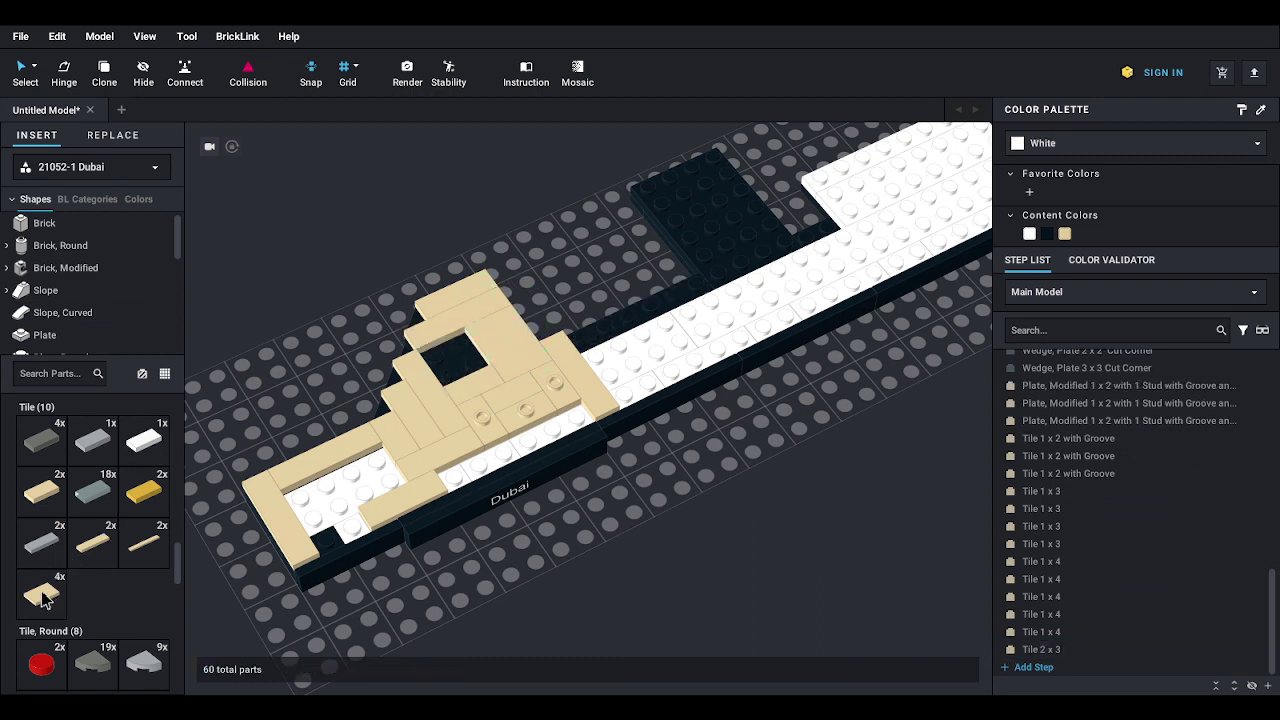
{"action": "left_click_drag", "start_coordinate": [24, 610], "coordinate": [331, 514]}
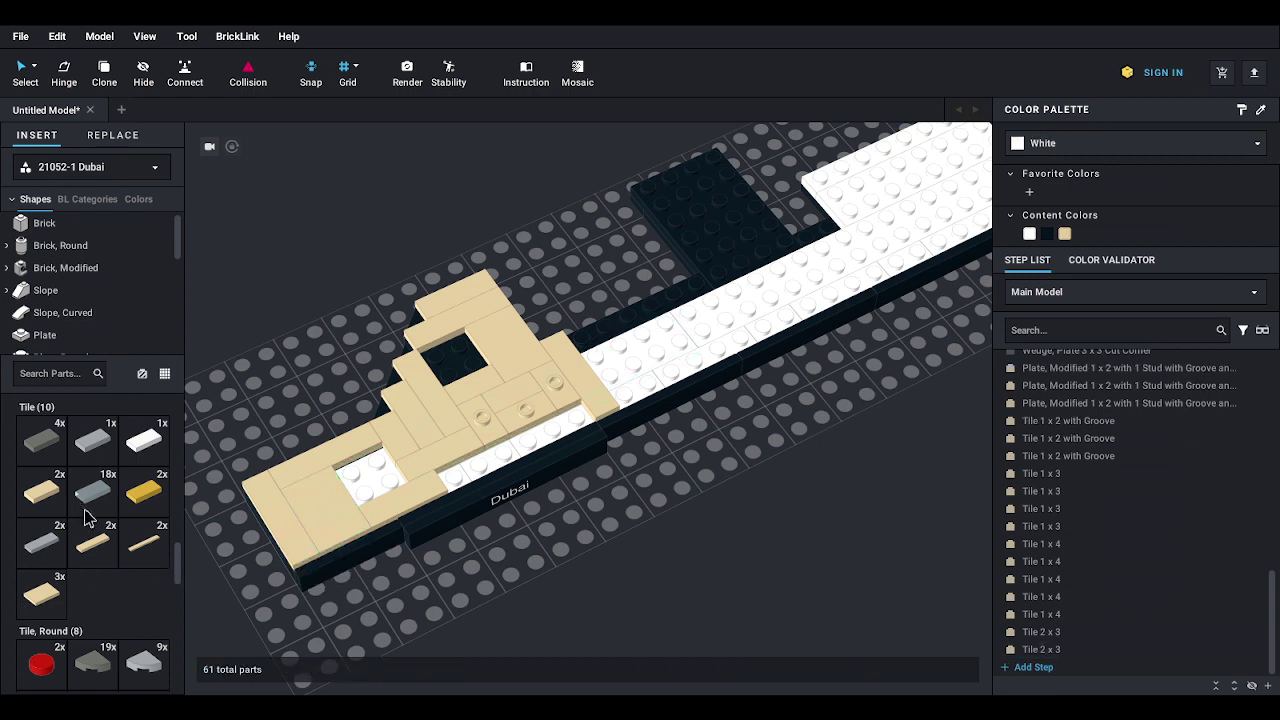
{"action": "scroll", "coordinate": [28, 562], "scroll_direction": "down", "scroll_amount": 6}
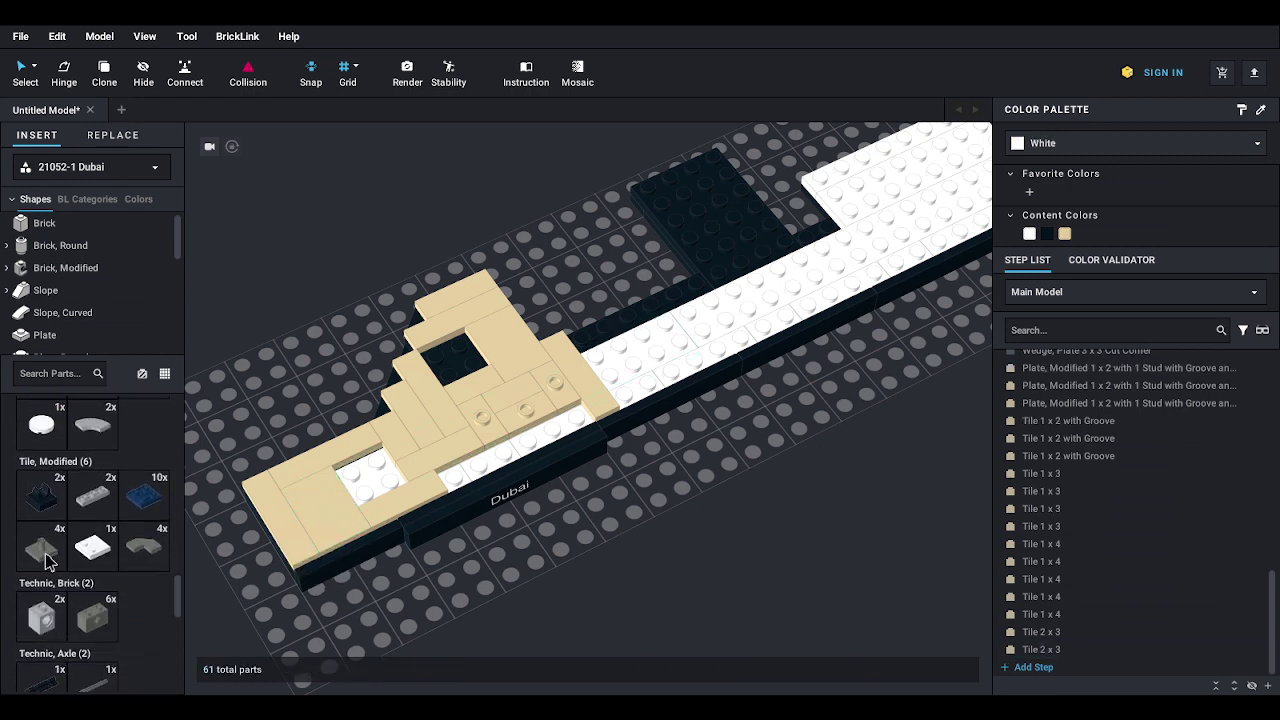
{"action": "left_click_drag", "start_coordinate": [41, 552], "coordinate": [463, 349]}
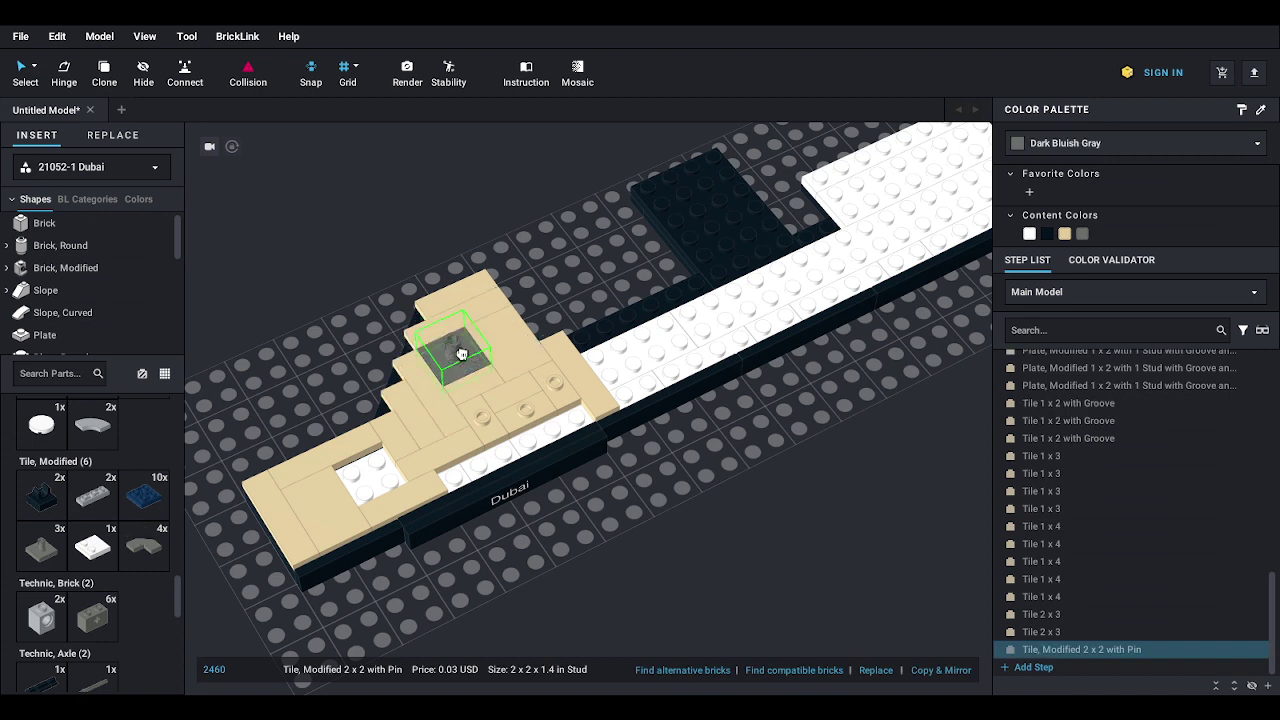
{"action": "left_click_drag", "start_coordinate": [41, 568], "coordinate": [380, 485]}
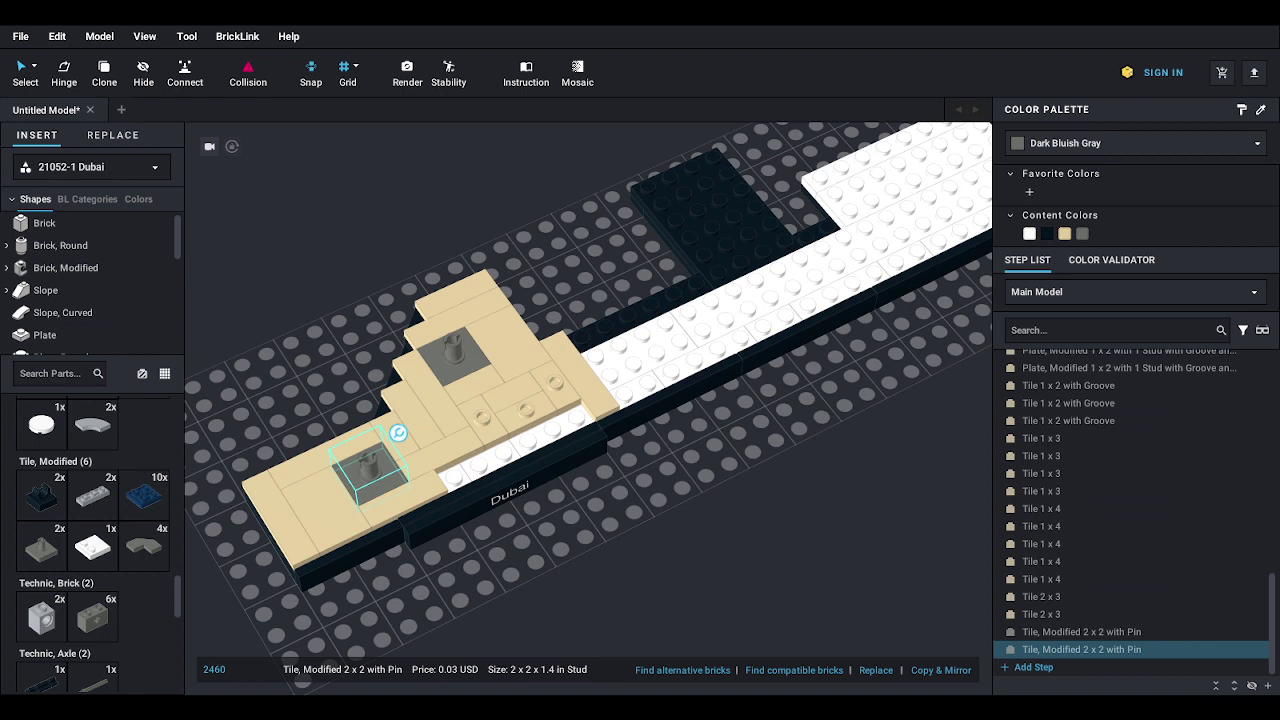
- Fill the white strip directly behind the Dubai tile with a tan Plate 1 x 6
{"action": "left_click", "coordinate": [54, 340]}
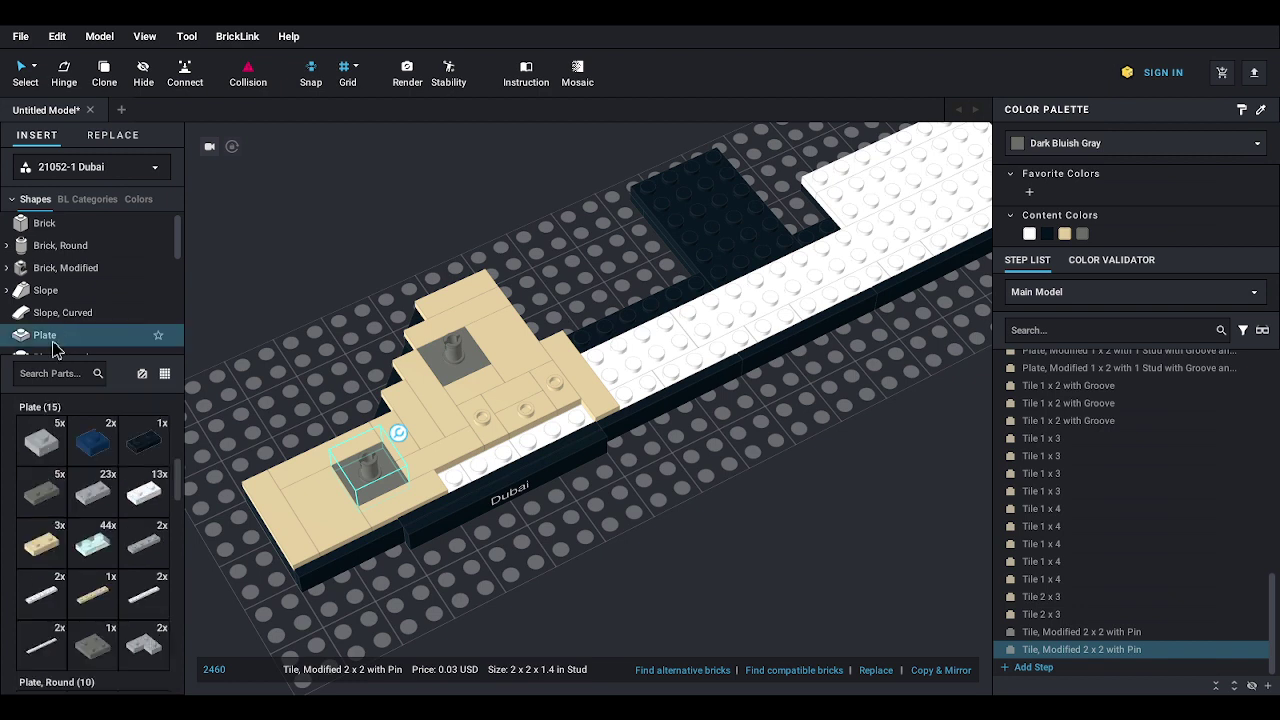
{"action": "scroll", "coordinate": [78, 566], "scroll_direction": "down", "scroll_amount": 1}
{"action": "left_click", "coordinate": [90, 562]}
{"action": "left_click_drag", "start_coordinate": [465, 473], "coordinate": [520, 447]}
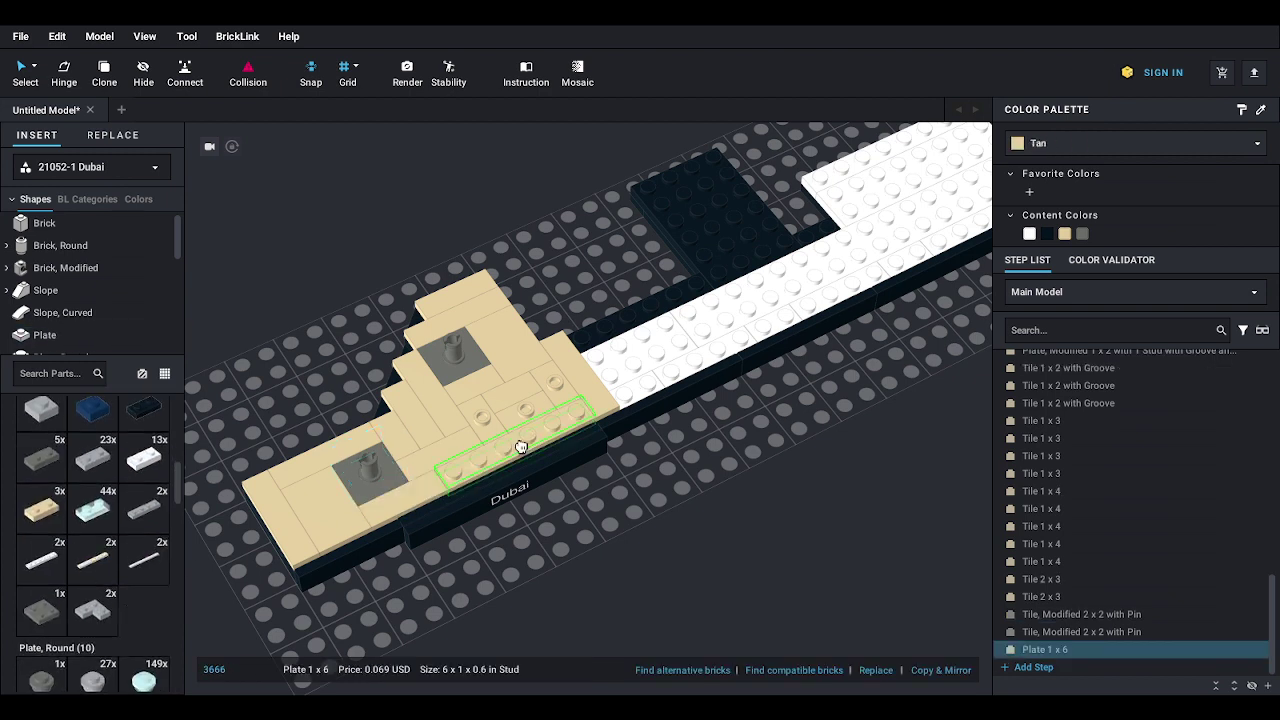
{"action": "left_click", "coordinate": [521, 447]}
{"action": "key", "text": "Escape"}
- Put six light gray Plate, Round 1 x 1 on the studs of the tan Plate 1 x 6
{"action": "scroll", "coordinate": [79, 305], "scroll_direction": "down", "scroll_amount": 1}
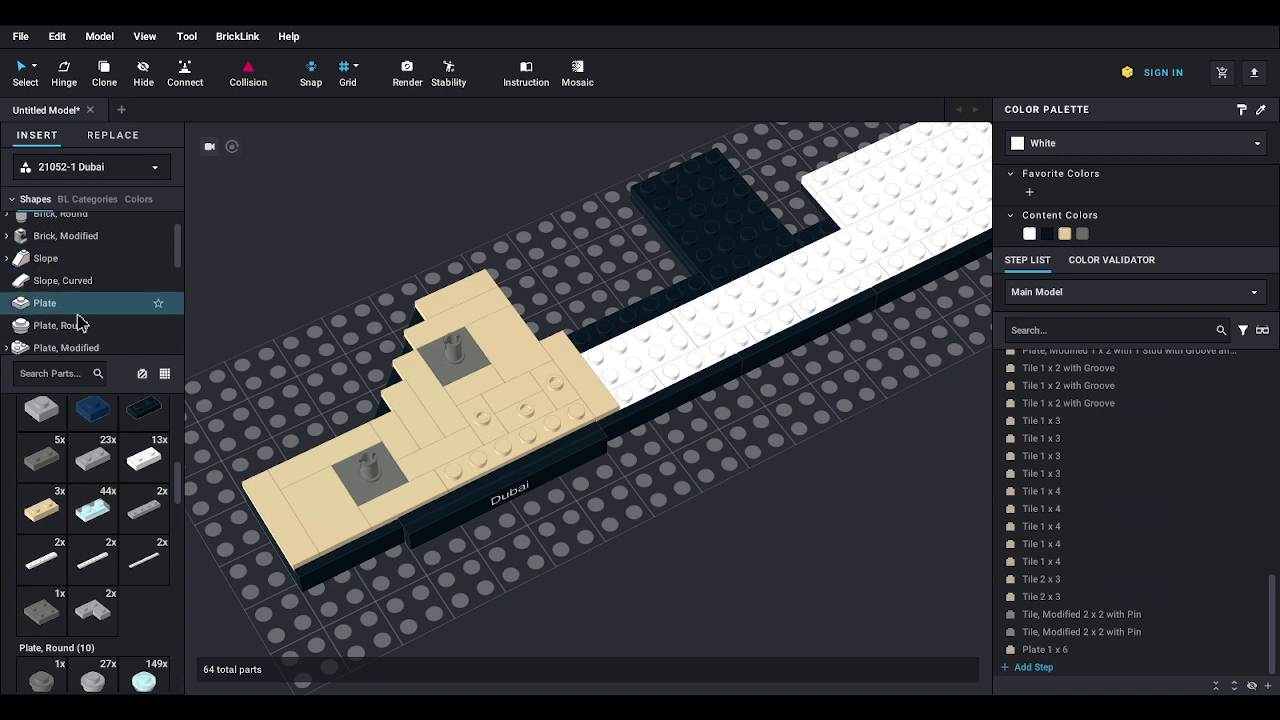
{"action": "left_click", "coordinate": [76, 325]}
{"action": "left_click_drag", "start_coordinate": [92, 445], "coordinate": [455, 466]}
{"action": "left_click_drag", "start_coordinate": [95, 445], "coordinate": [478, 456]}
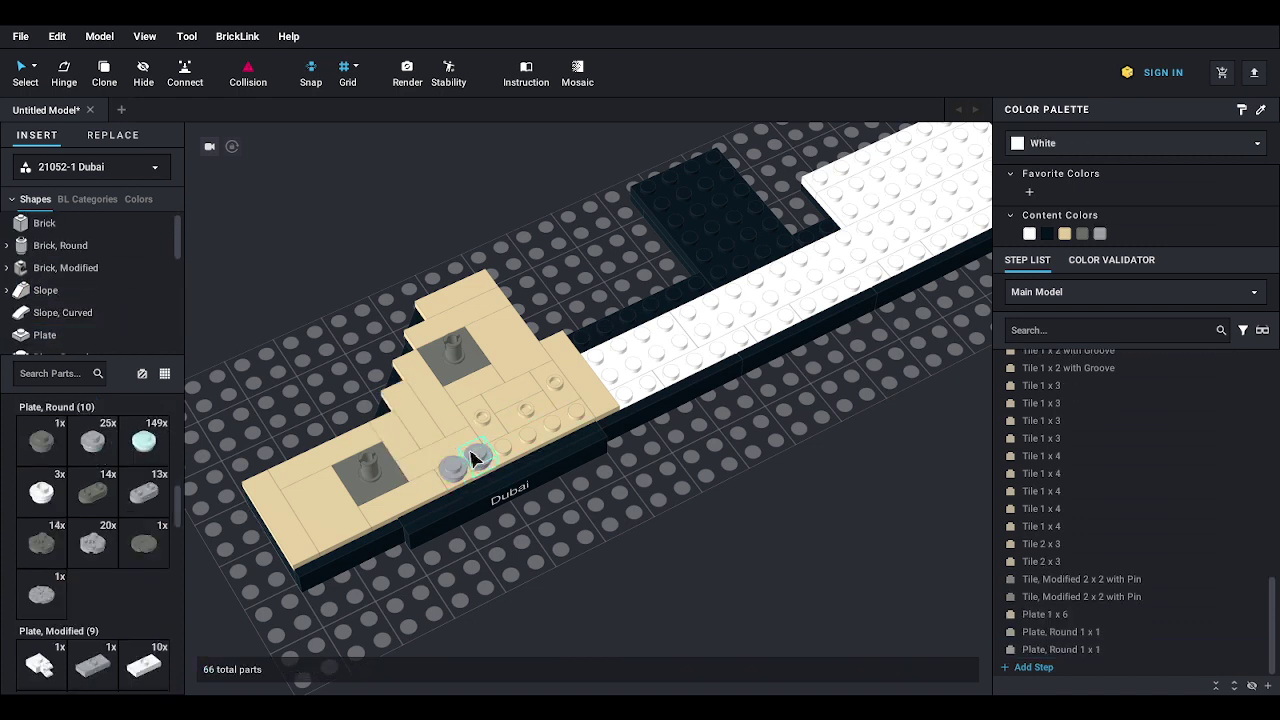
{"action": "left_click_drag", "start_coordinate": [92, 447], "coordinate": [558, 424]}
{"action": "left_click_drag", "start_coordinate": [92, 443], "coordinate": [577, 420]}
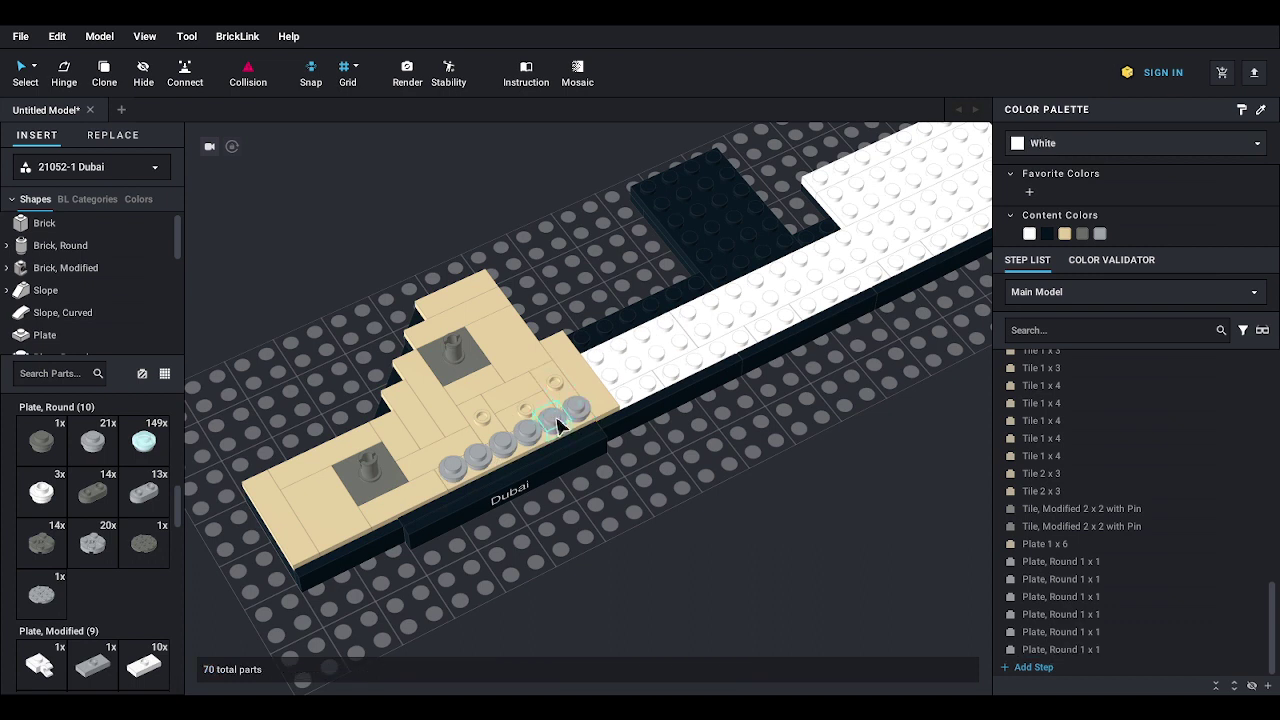
- Cover the second and third round plates with a dark bluish gray Plate 1 x 2, and the fourth and fifth with a matching 1 x 2 tile
{"action": "scroll", "coordinate": [100, 594], "scroll_direction": "up", "scroll_amount": 3}
{"action": "scroll", "coordinate": [103, 597], "scroll_direction": "up", "scroll_amount": 2}
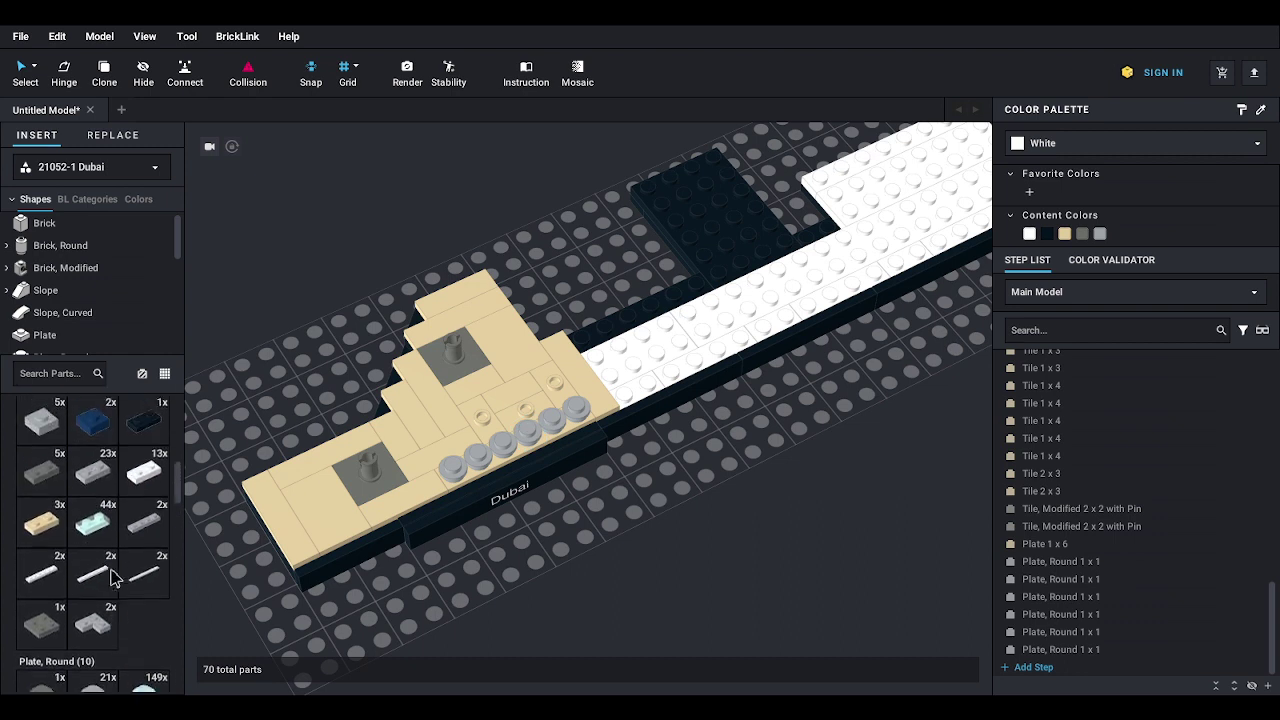
{"action": "left_click_drag", "start_coordinate": [45, 500], "coordinate": [500, 443]}
{"action": "left_click", "coordinate": [500, 445]}
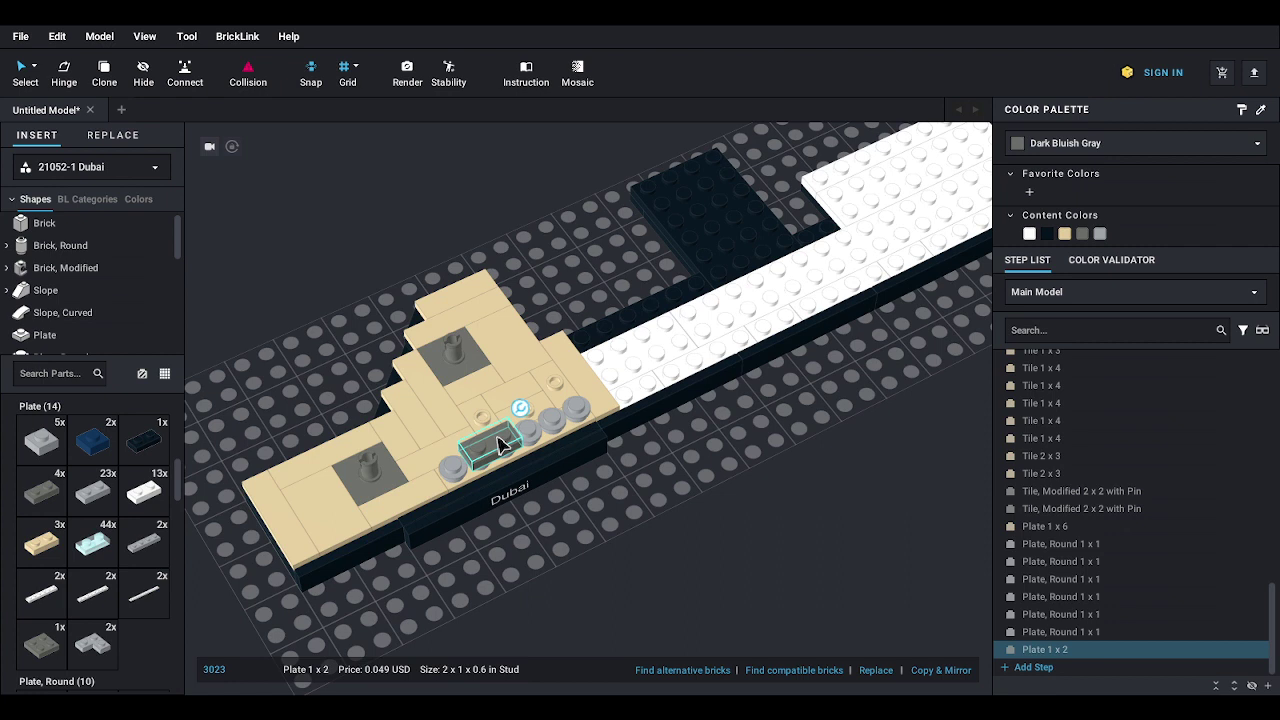
{"action": "scroll", "coordinate": [157, 297], "scroll_direction": "down", "scroll_amount": 2}
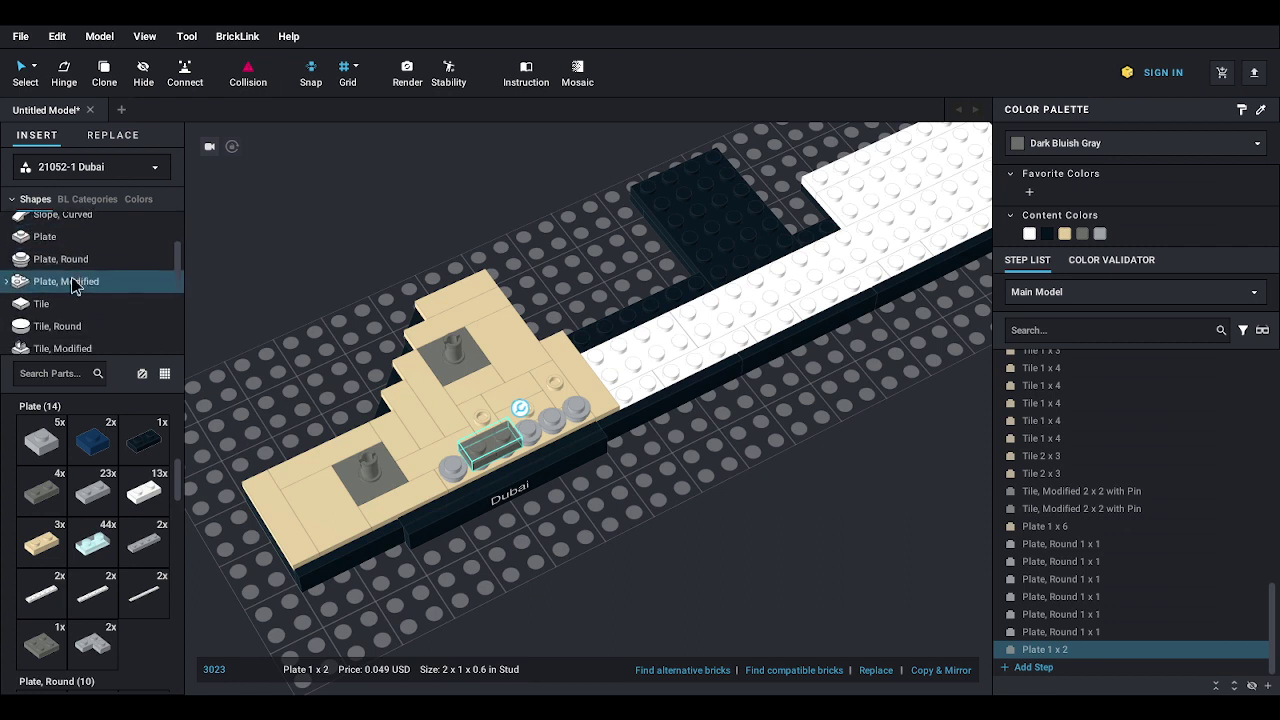
{"action": "left_click", "coordinate": [58, 300]}
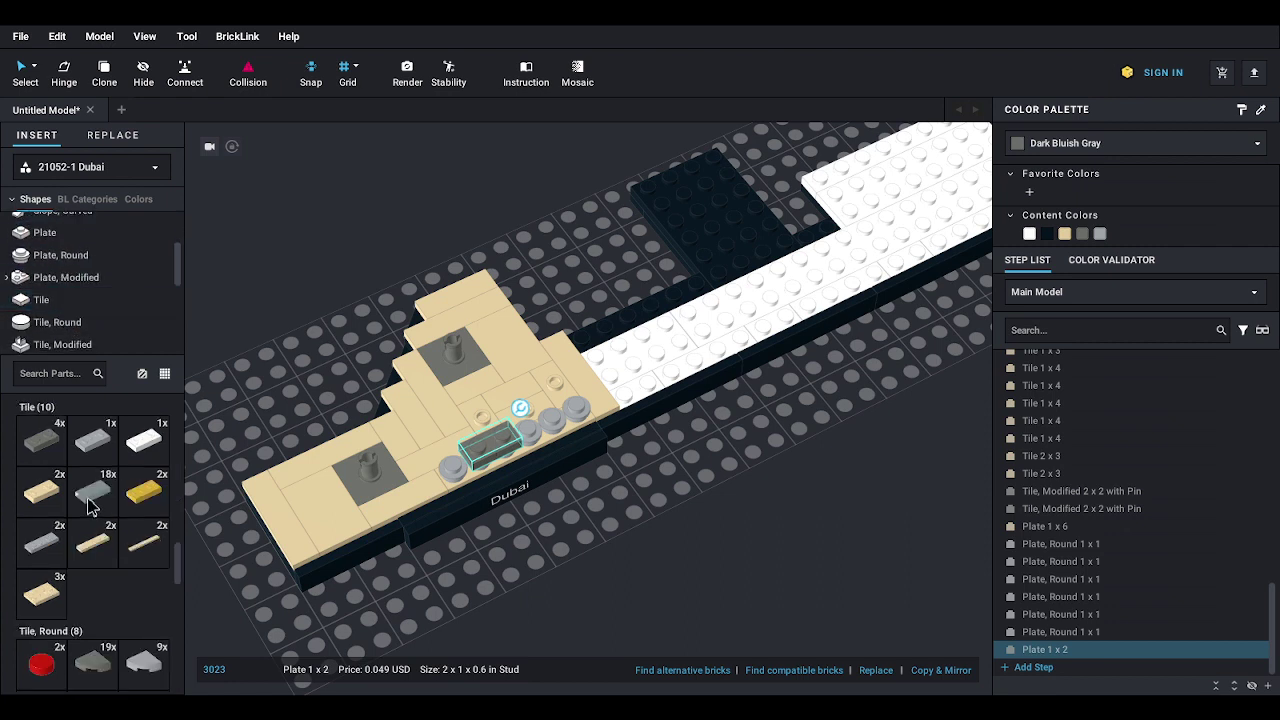
{"action": "left_click_drag", "start_coordinate": [90, 501], "coordinate": [54, 510]}
{"action": "left_click_drag", "start_coordinate": [42, 440], "coordinate": [536, 430]}
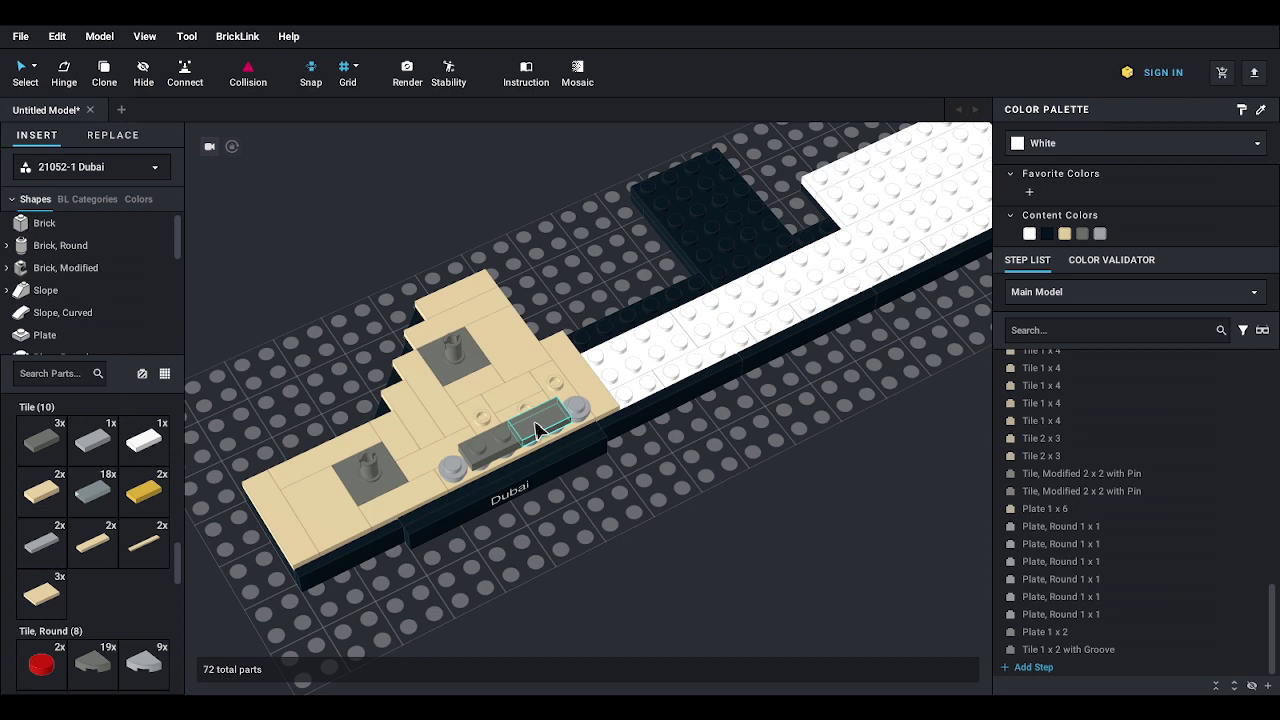
- Cap both end round plates with a dark bluish gray Tile, Round 1 x 1 Quarter, with the curves facing outward
{"action": "scroll", "coordinate": [90, 500], "scroll_direction": "down", "scroll_amount": 3}
{"action": "left_click_drag", "start_coordinate": [92, 490], "coordinate": [460, 470]}
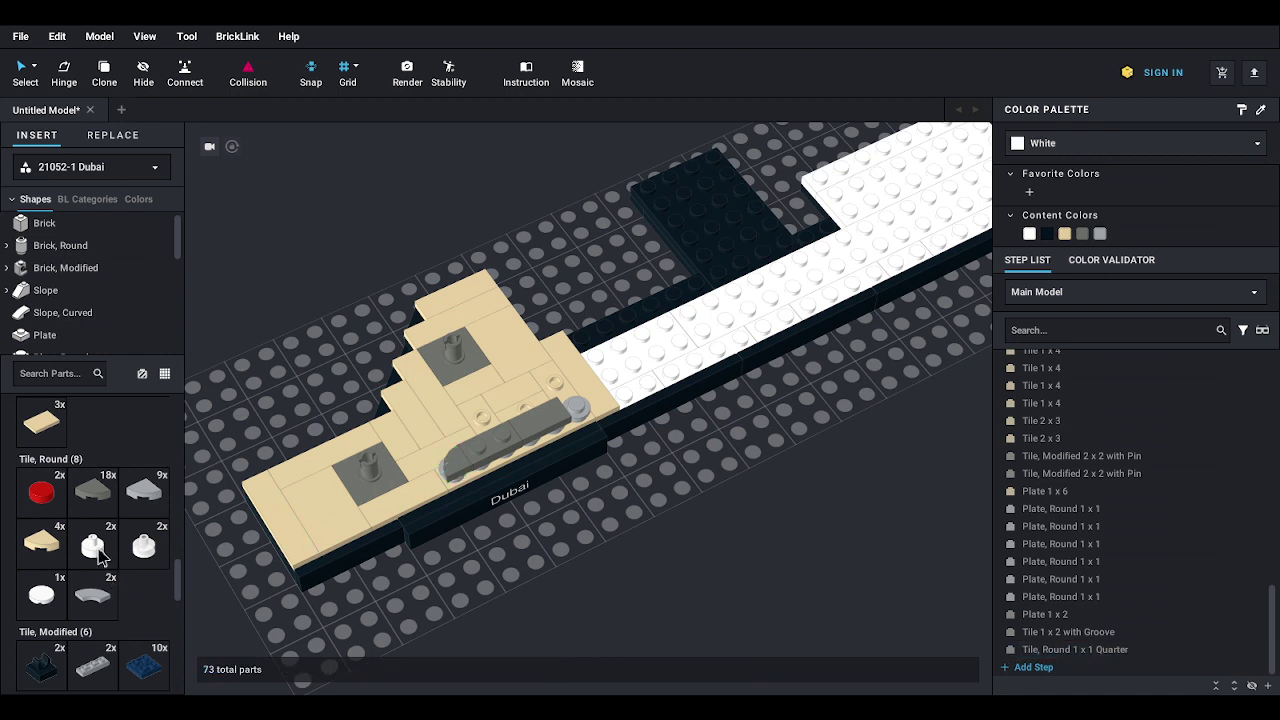
{"action": "left_click_drag", "start_coordinate": [104, 491], "coordinate": [573, 410]}
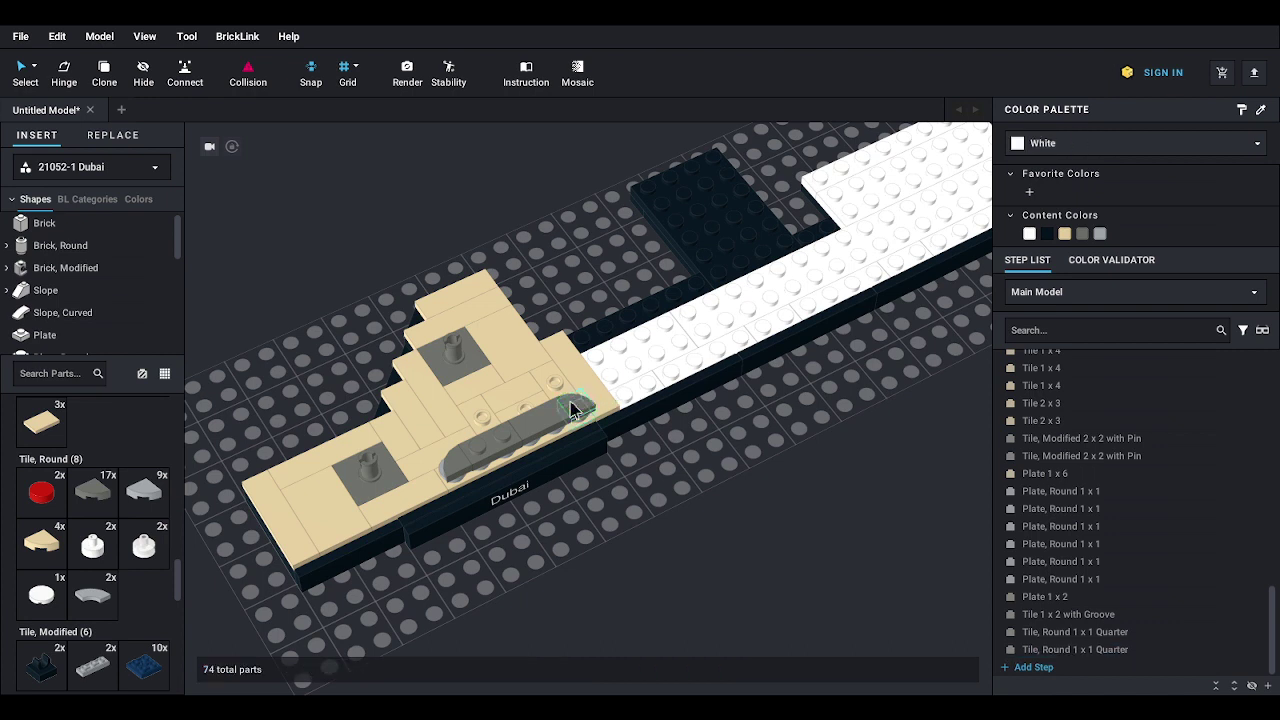
- Place two metallic gold Slope, Curved 1 x 1 x 2/3 Double side by side on the dark gray Plate 1 x 2
{"action": "left_click", "coordinate": [62, 312]}
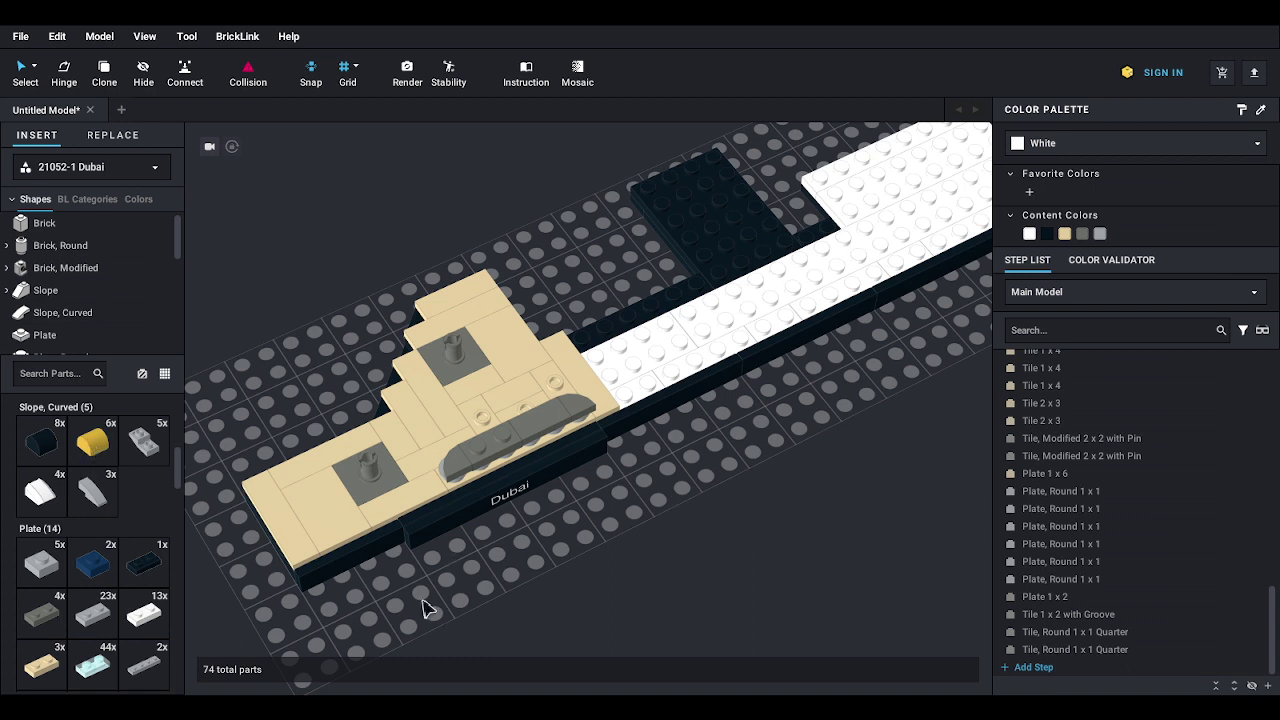
{"action": "left_click", "coordinate": [97, 456]}
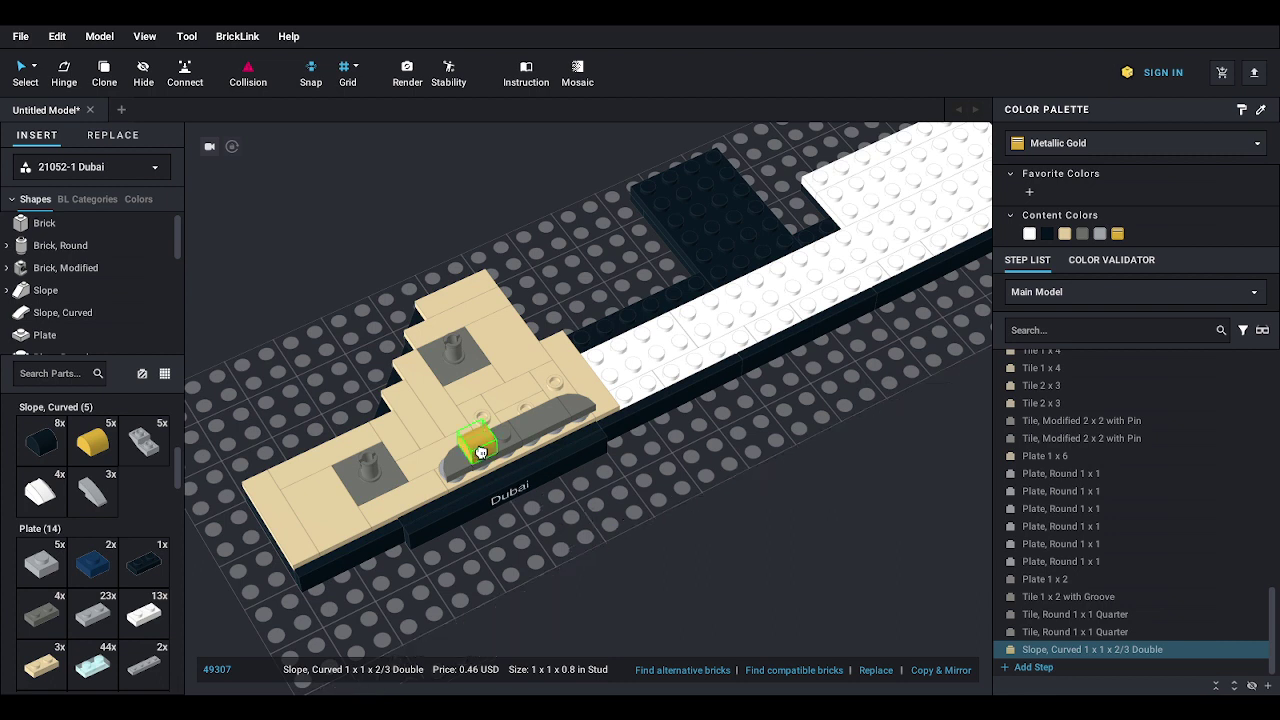
{"action": "left_click", "coordinate": [474, 446]}
{"action": "left_click", "coordinate": [100, 450]}
{"action": "left_click", "coordinate": [500, 445]}
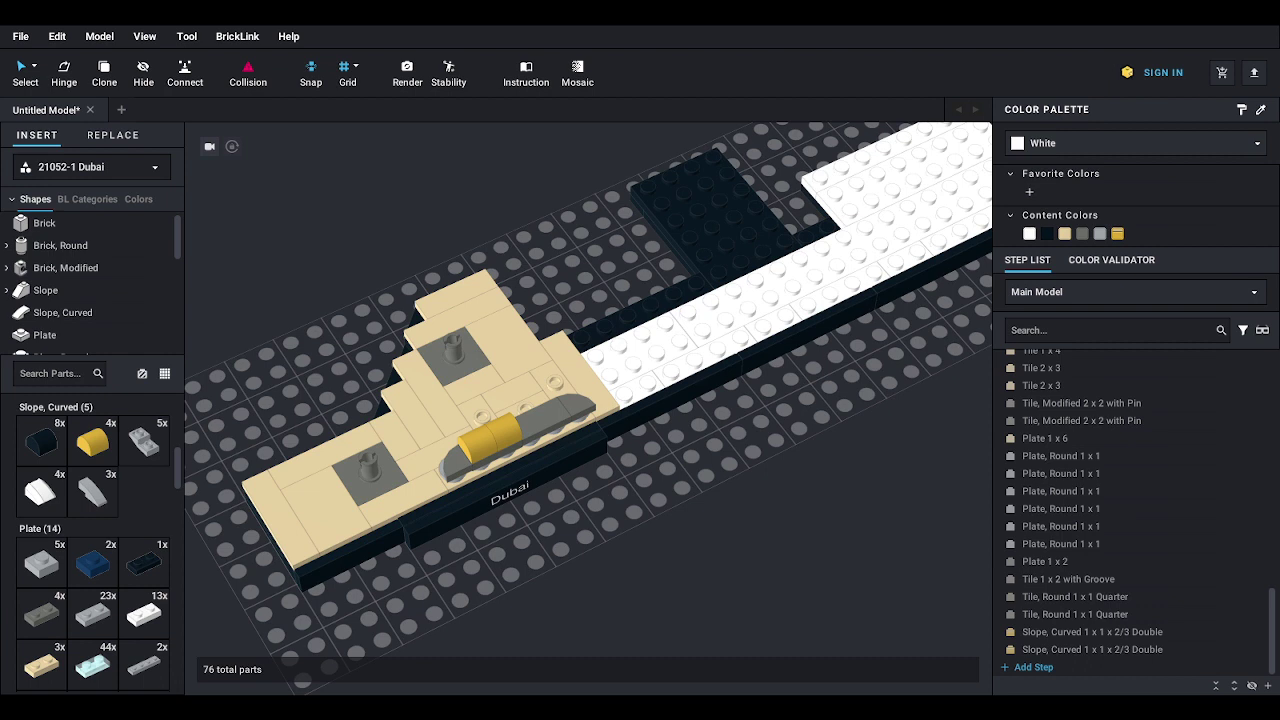
- Place three tan Plate 1 x 2 lengthwise on the white plates: two along the front edge and one a row behind, between them
{"action": "middle_click_drag", "start_coordinate": [874, 423], "coordinate": [806, 458]}
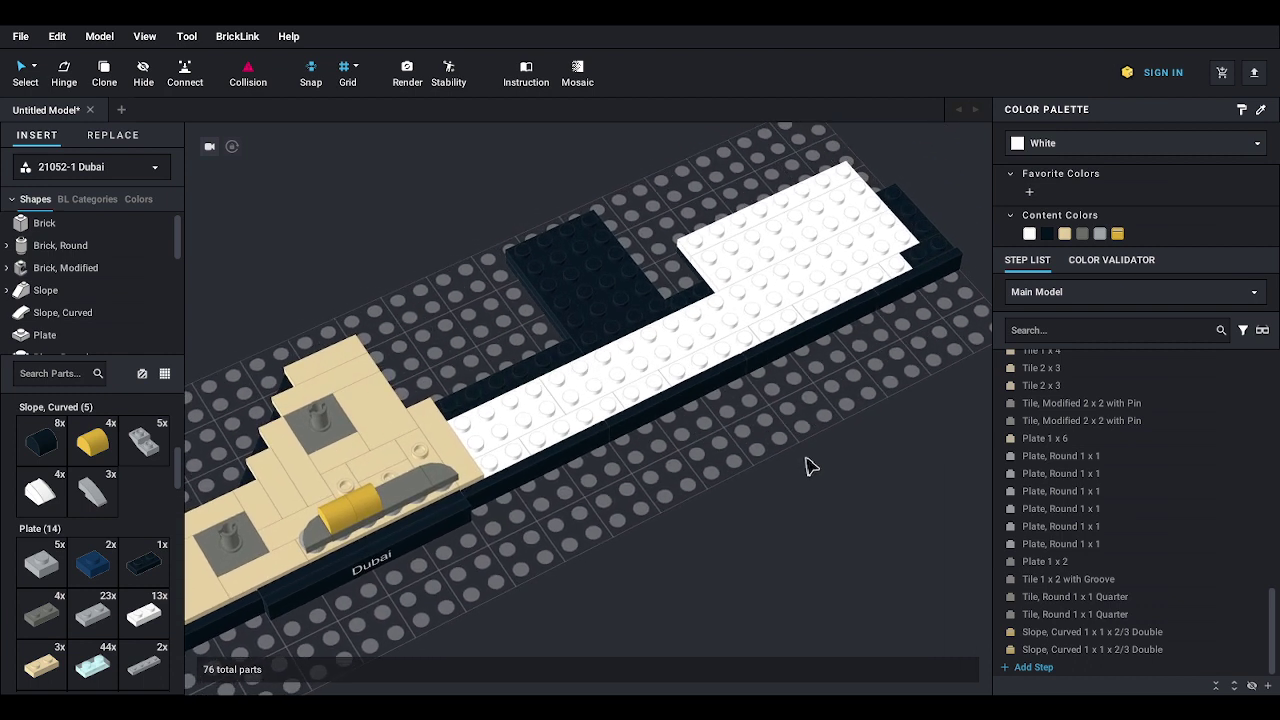
{"action": "scroll", "coordinate": [734, 437], "scroll_direction": "up", "scroll_amount": 1}
{"action": "scroll", "coordinate": [752, 447], "scroll_direction": "up", "scroll_amount": 3}
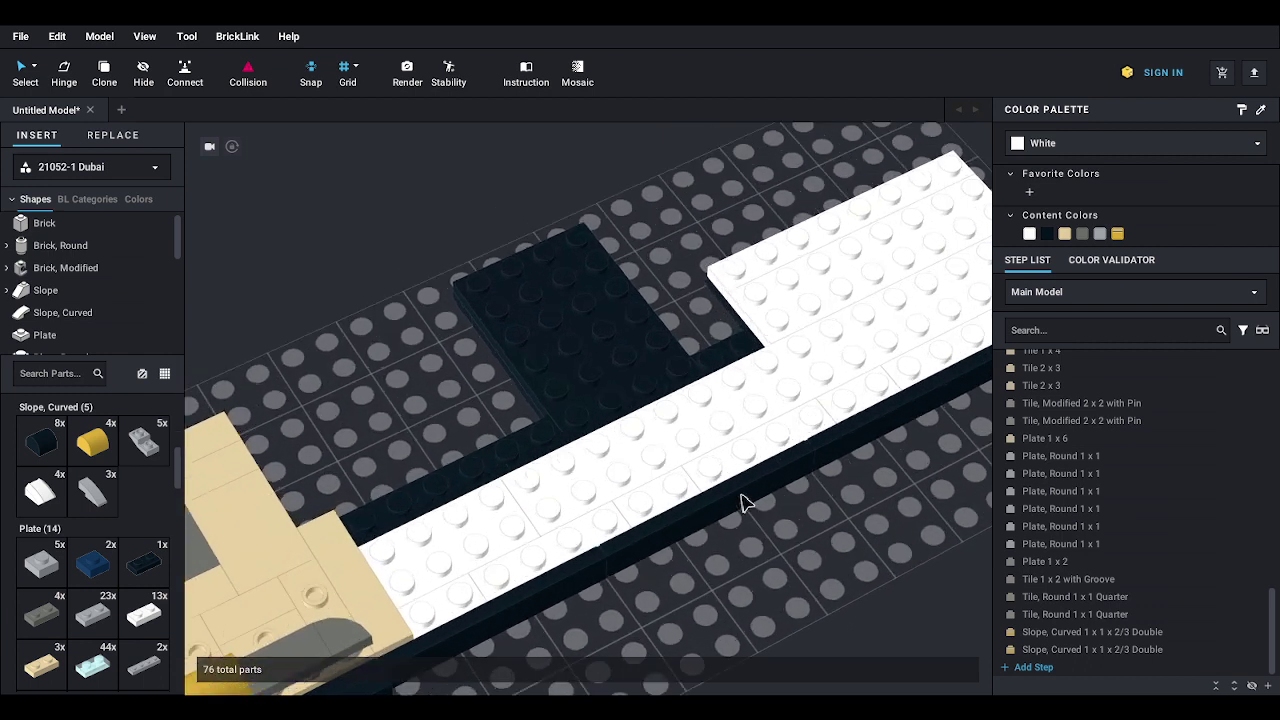
{"action": "scroll", "coordinate": [697, 497], "scroll_direction": "up", "scroll_amount": 1}
{"action": "scroll", "coordinate": [697, 497], "scroll_direction": "down", "scroll_amount": 2}
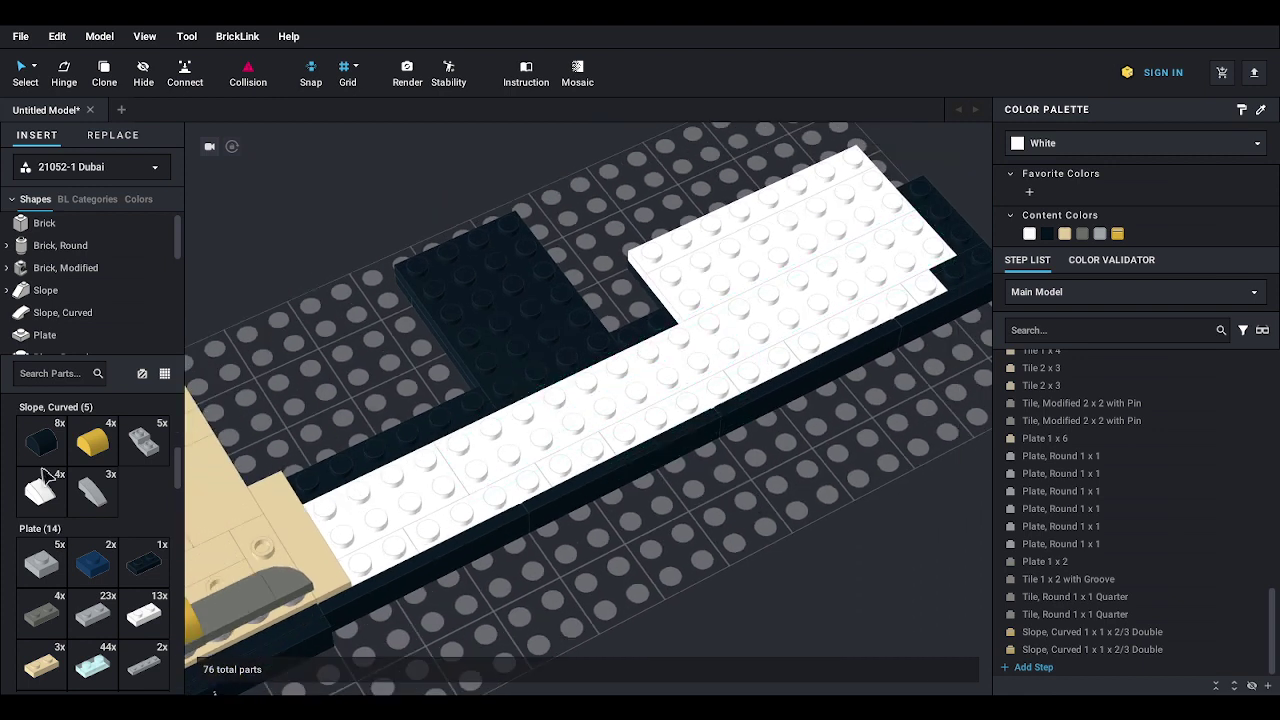
{"action": "left_click", "coordinate": [48, 335]}
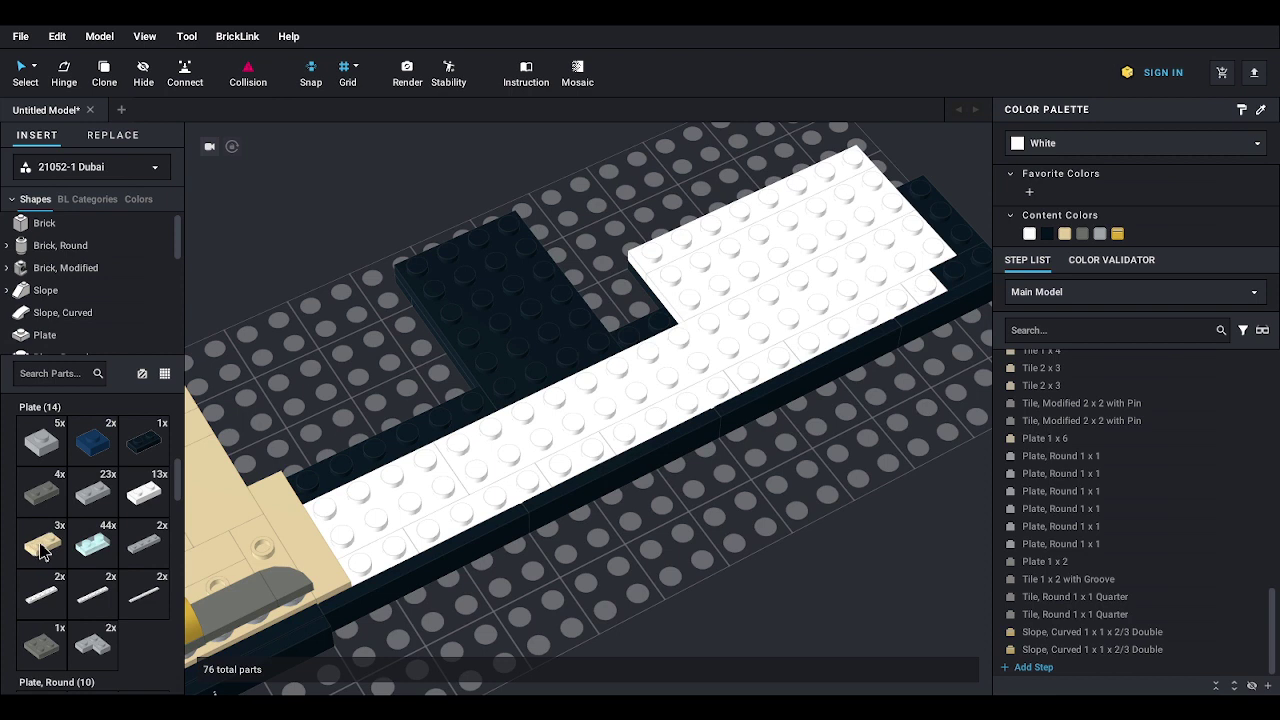
{"action": "left_click_drag", "start_coordinate": [133, 512], "coordinate": [510, 485]}
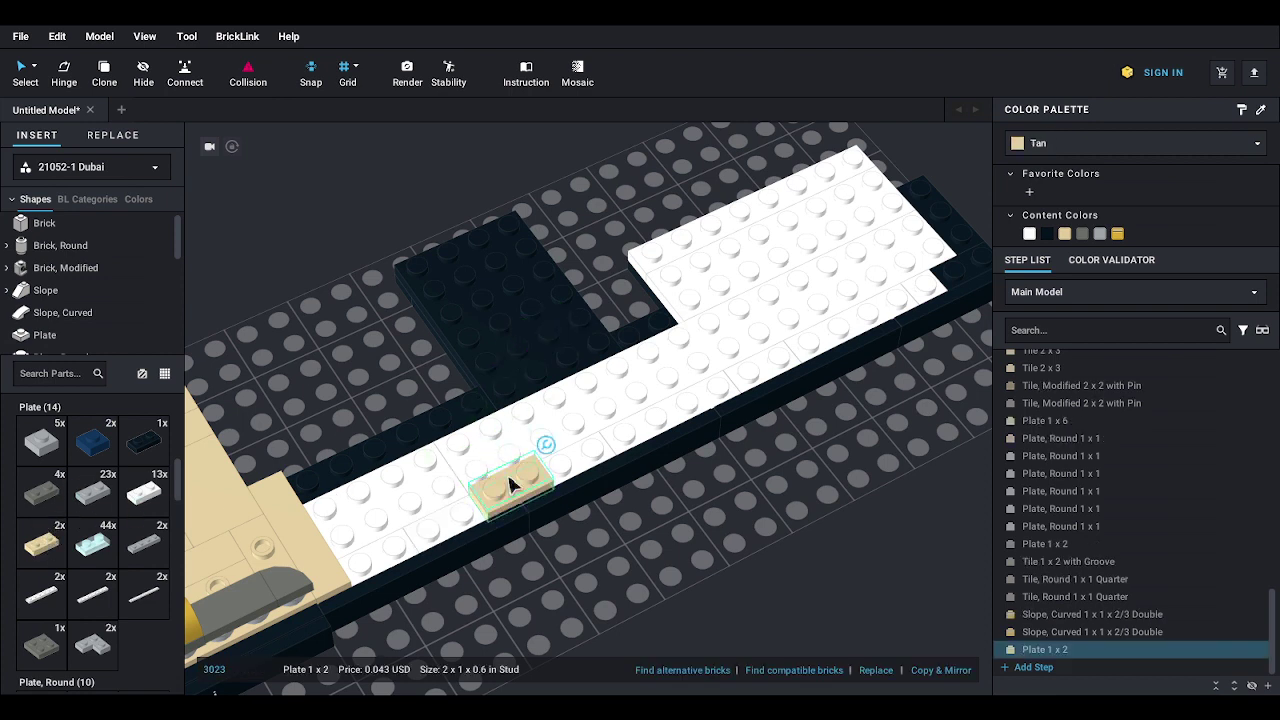
{"action": "left_click", "coordinate": [50, 547]}
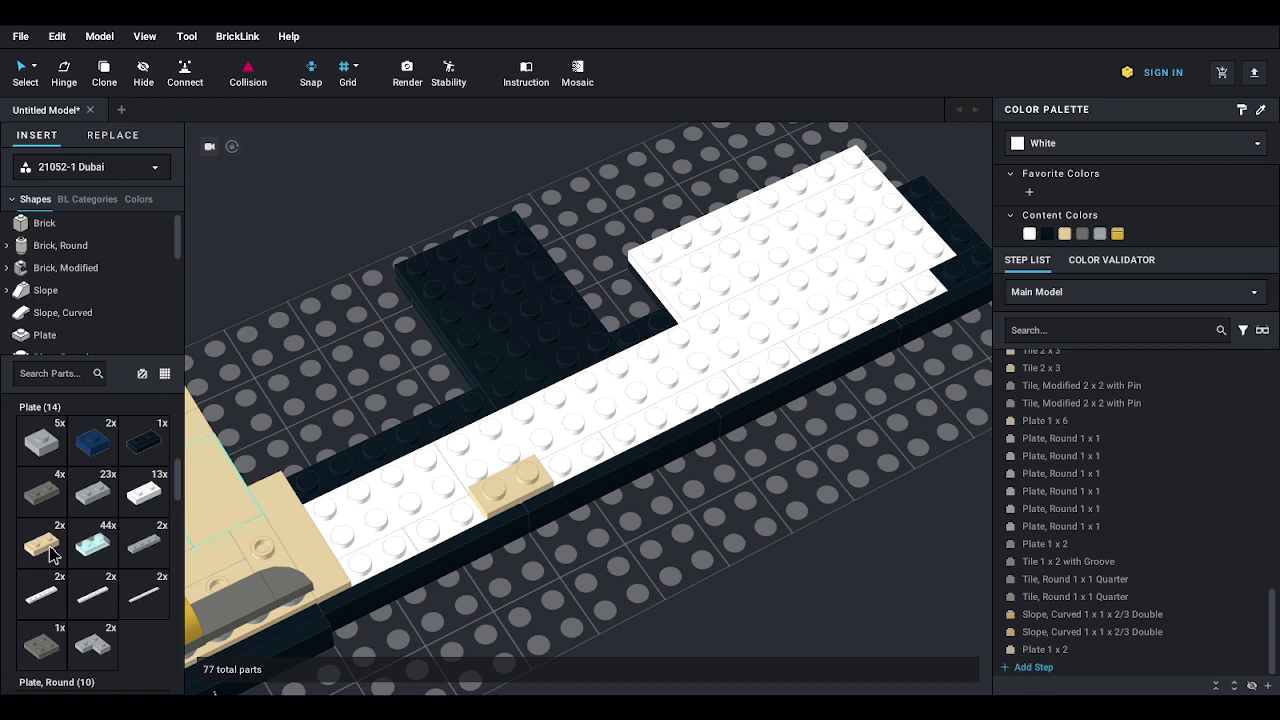
{"action": "left_click_drag", "start_coordinate": [50, 550], "coordinate": [600, 412]}
{"action": "left_click", "coordinate": [55, 546]}
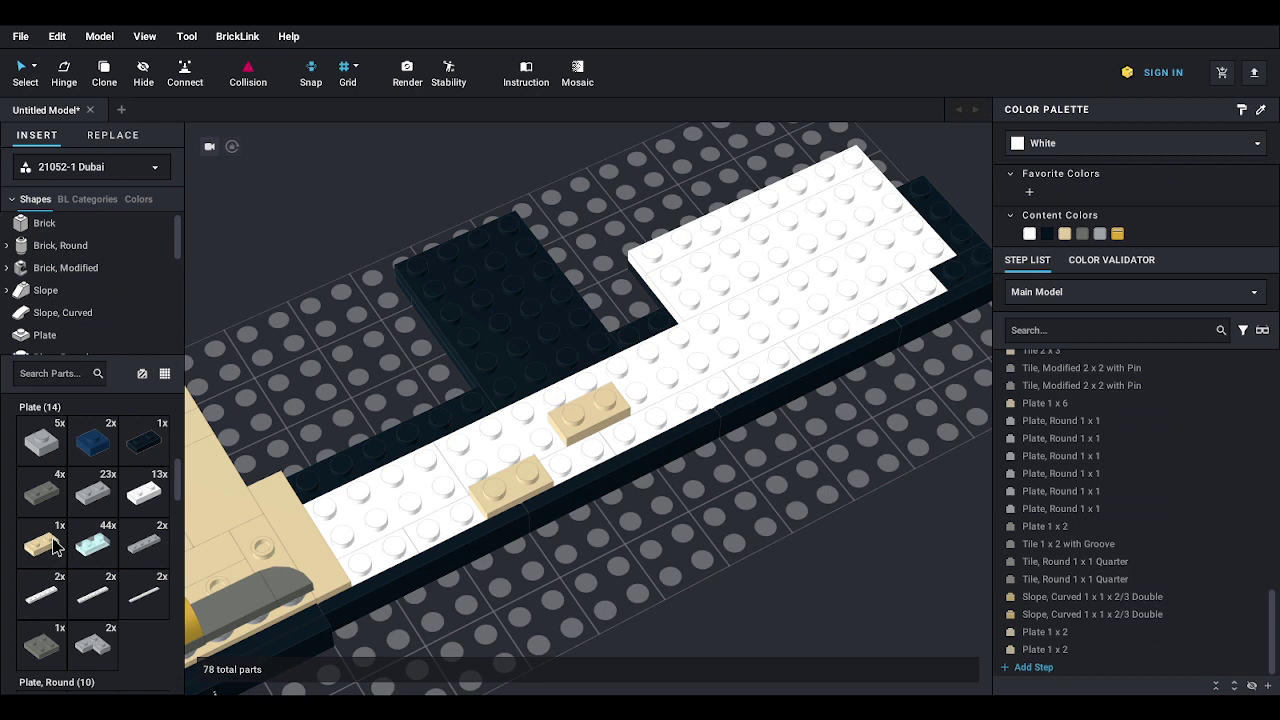
{"action": "left_click_drag", "start_coordinate": [55, 546], "coordinate": [706, 405]}
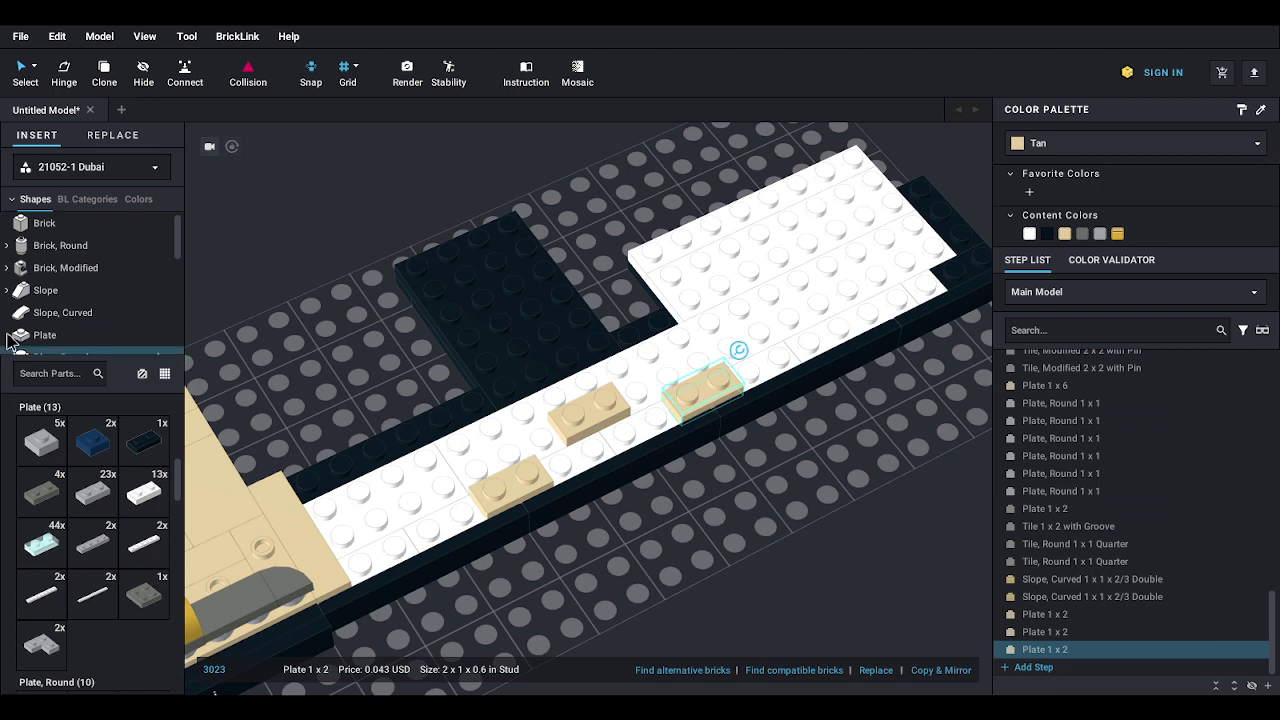
- Add two tan 1 x 2 jumper plates along the rear edge, one lengthwise beside the tan tiled end and the other crosswise farther along
{"action": "scroll", "coordinate": [68, 300], "scroll_direction": "down", "scroll_amount": 2}
{"action": "left_click", "coordinate": [66, 330]}
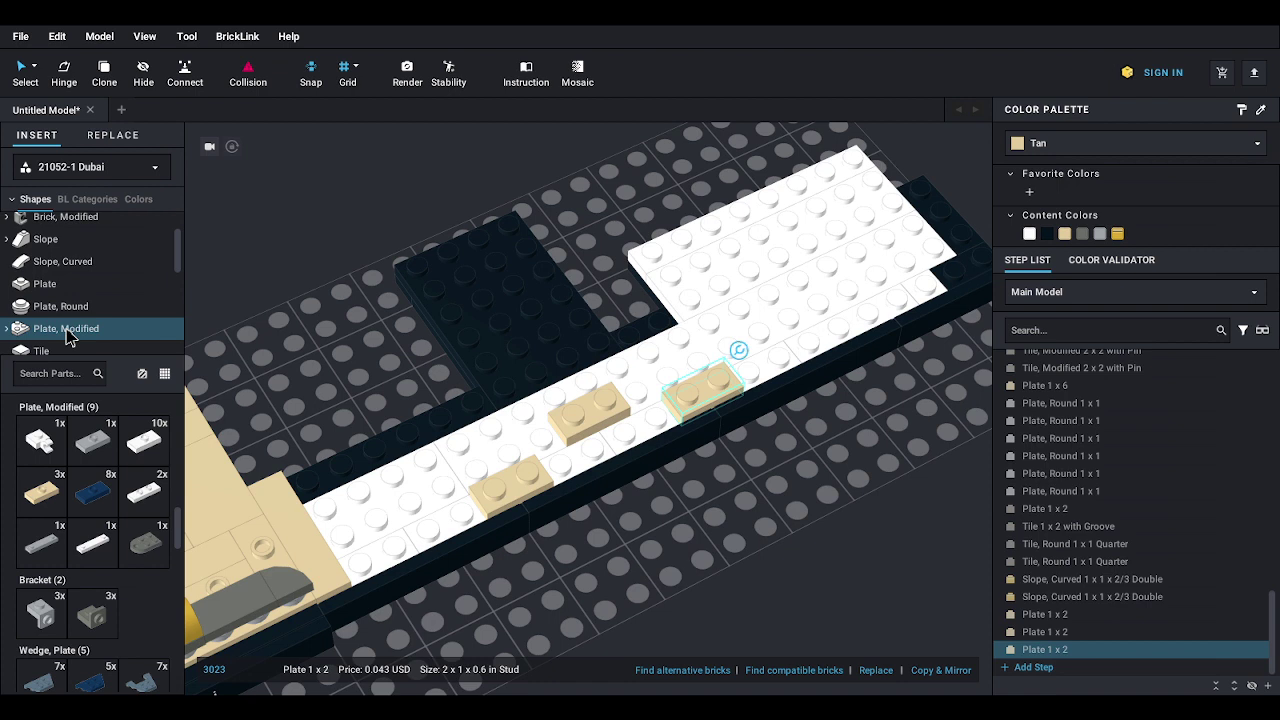
{"action": "left_click", "coordinate": [40, 497]}
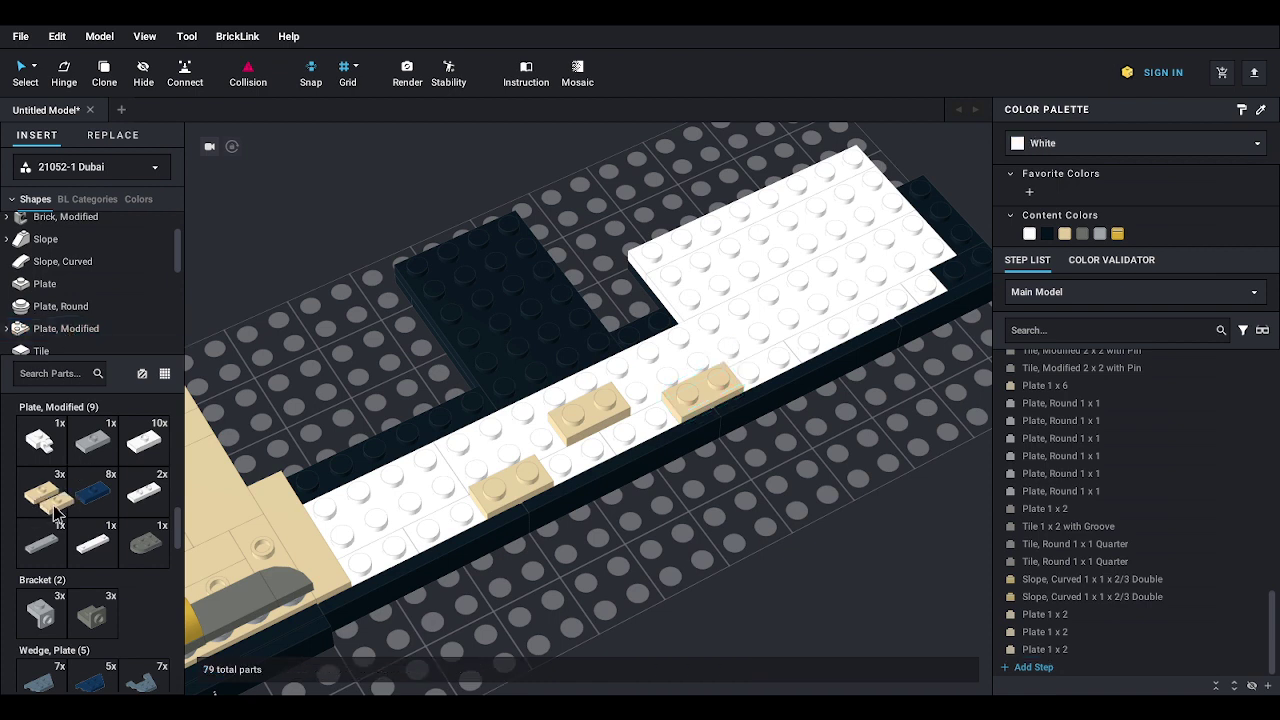
{"action": "left_click_drag", "start_coordinate": [55, 512], "coordinate": [330, 478]}
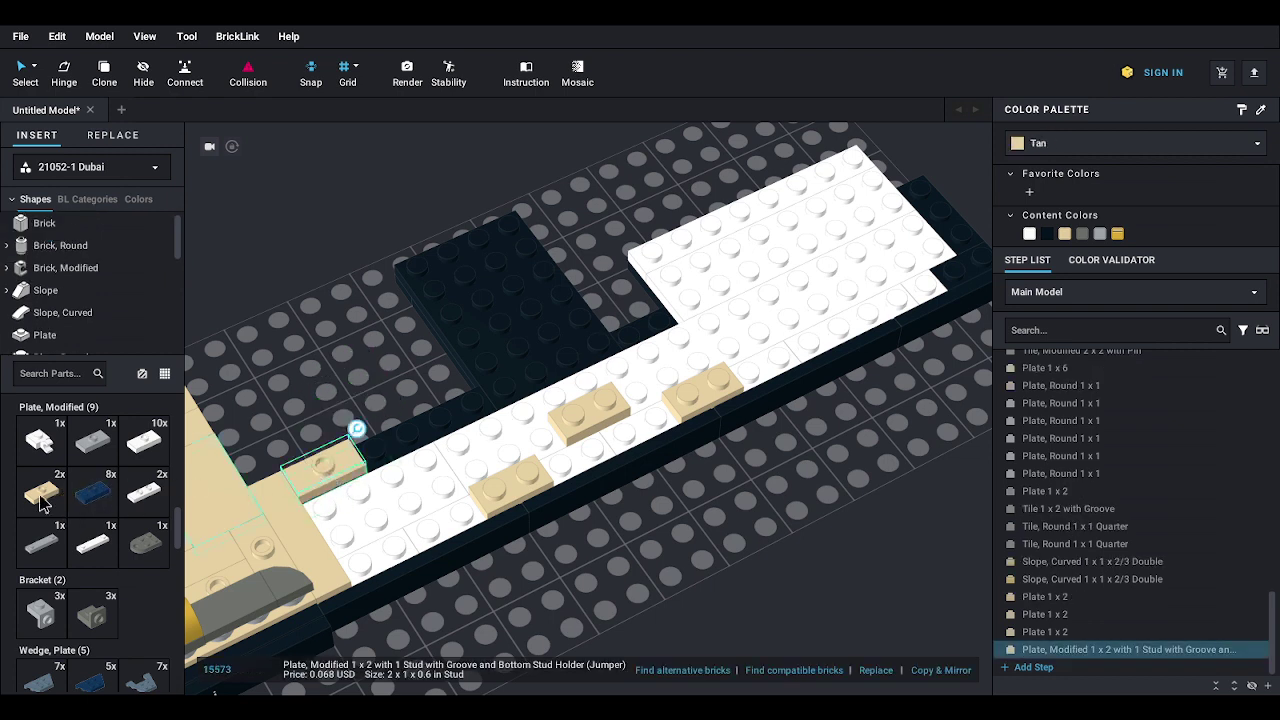
{"action": "left_click_drag", "start_coordinate": [42, 503], "coordinate": [362, 375]}
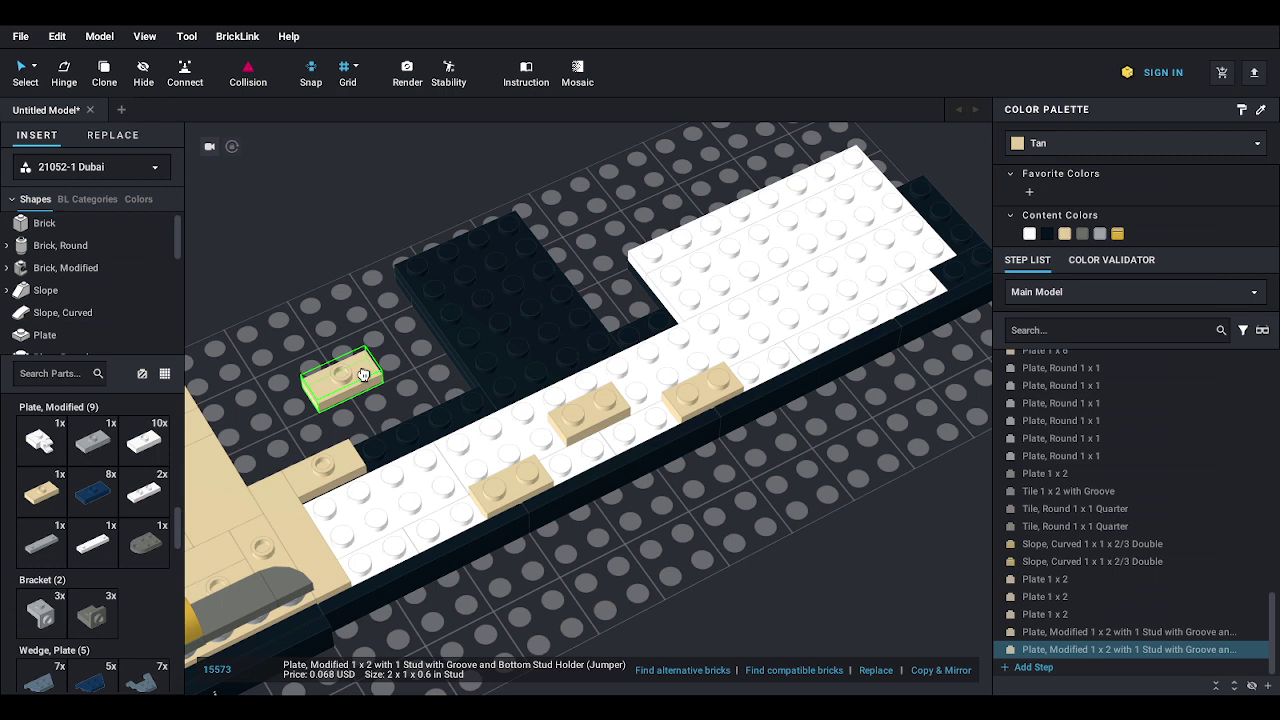
{"action": "left_click_drag", "start_coordinate": [363, 374], "coordinate": [420, 450]}
{"action": "left_click", "coordinate": [373, 362]}
- Lay two tan Tile 1 x 2 with Groove, crosswise before the second jumper and along the front edge, and a crosswise Tile 1 x 4 alongside
{"action": "right_click_drag", "start_coordinate": [373, 362], "coordinate": [370, 353]}
{"action": "middle_click_drag", "start_coordinate": [373, 350], "coordinate": [402, 350]}
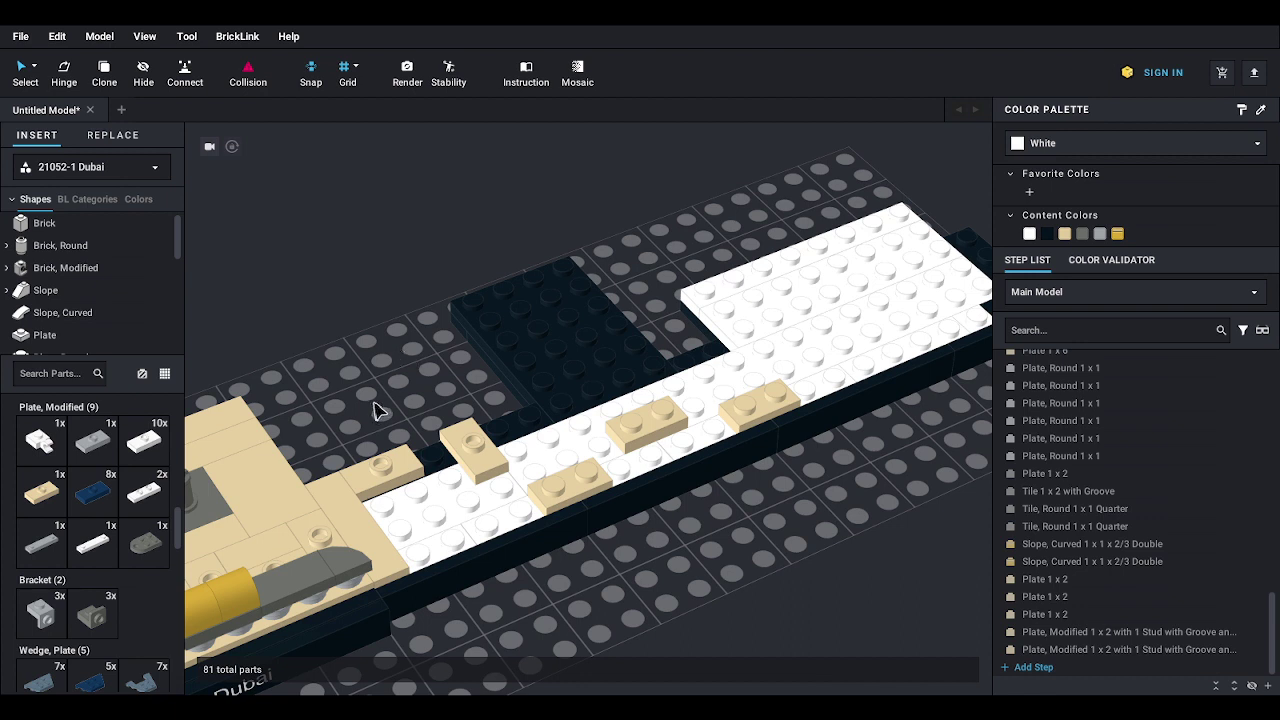
{"action": "scroll", "coordinate": [75, 312], "scroll_direction": "down", "scroll_amount": 3}
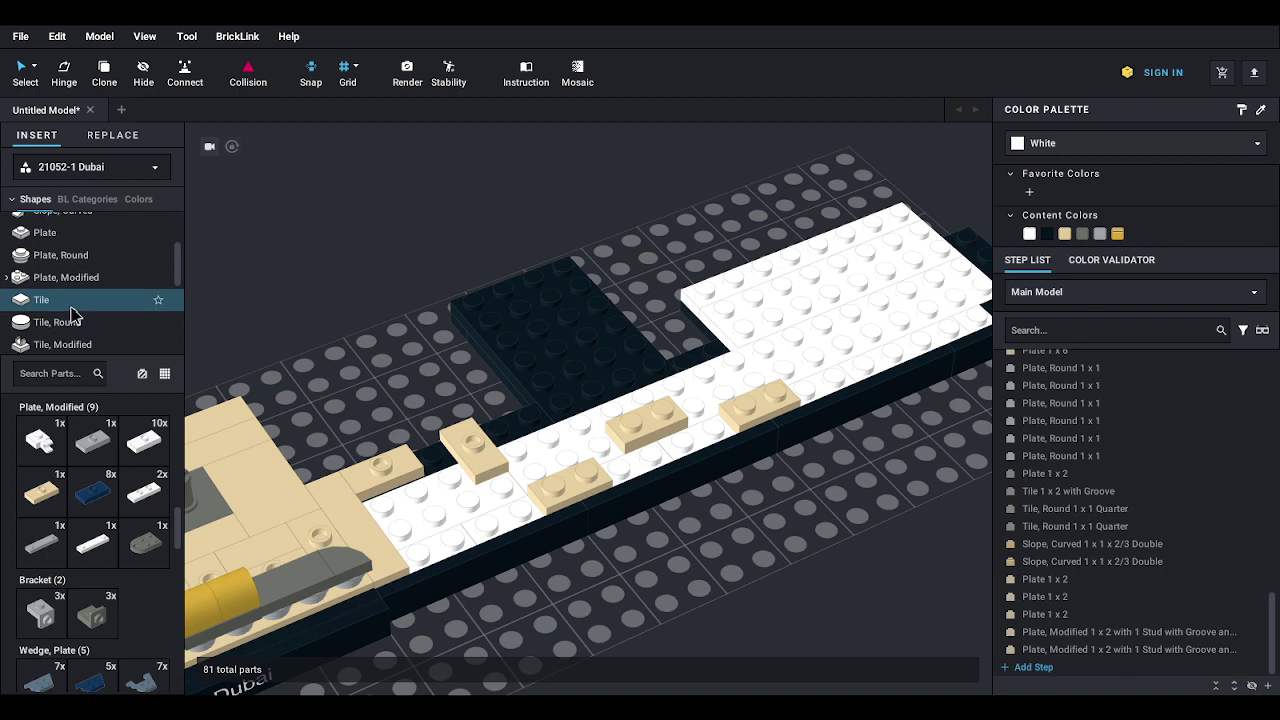
{"action": "left_click", "coordinate": [72, 308]}
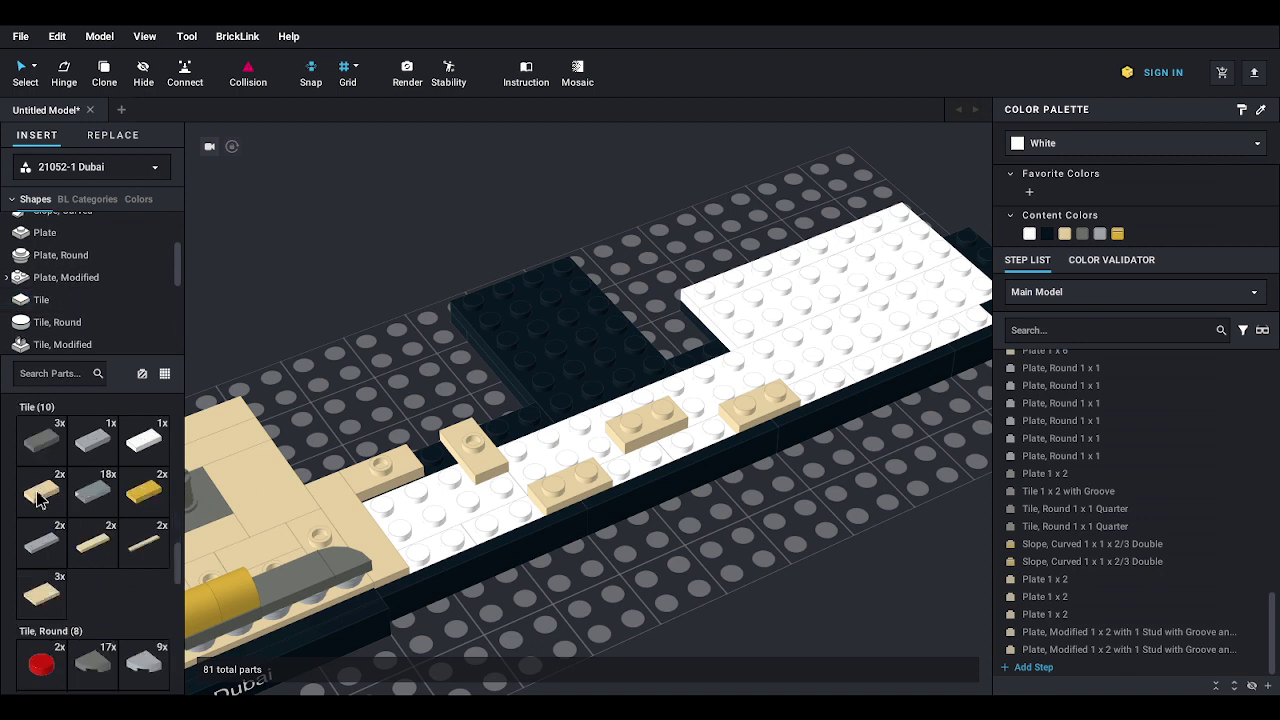
{"action": "left_click_drag", "start_coordinate": [38, 500], "coordinate": [509, 494]}
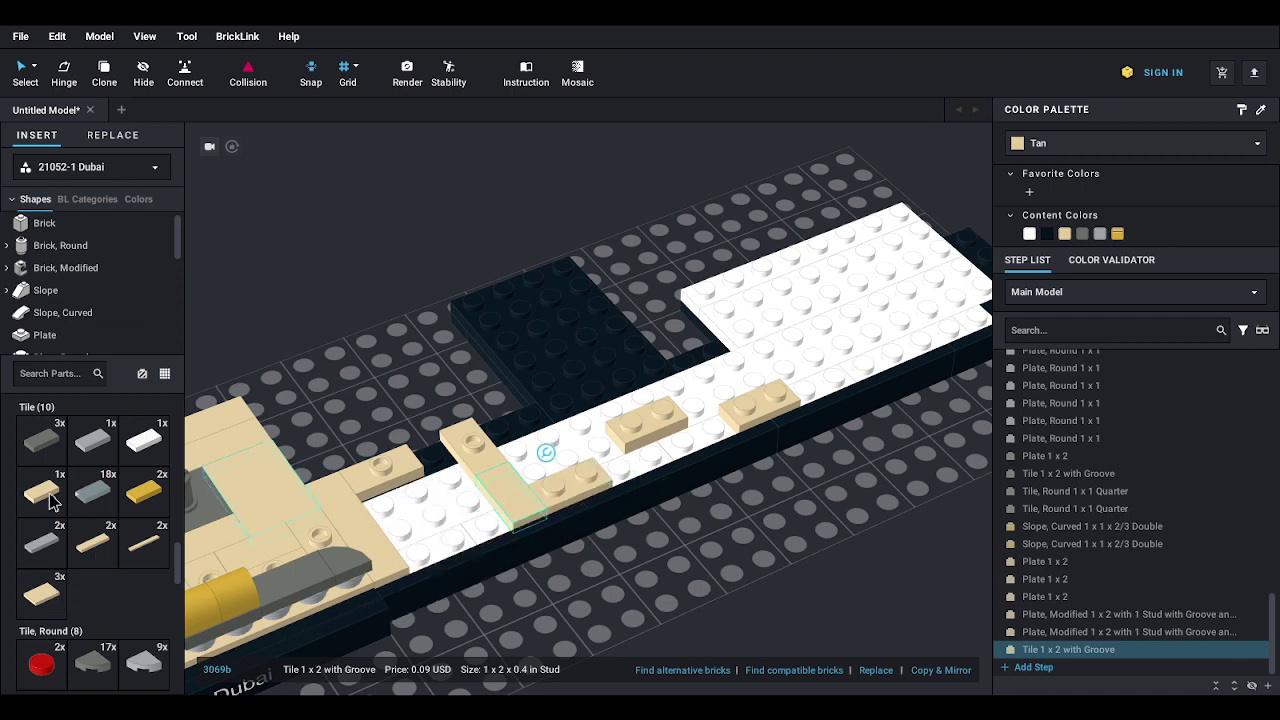
{"action": "left_click_drag", "start_coordinate": [52, 500], "coordinate": [443, 537]}
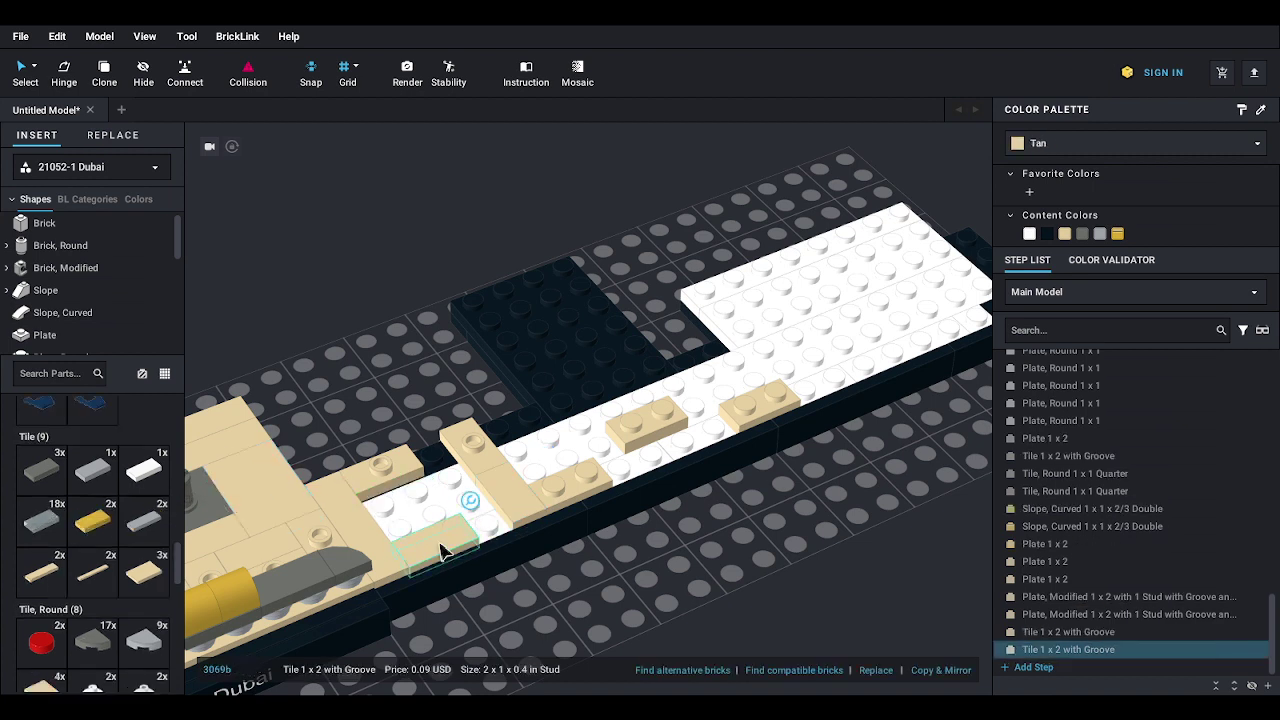
{"action": "left_click", "coordinate": [41, 580]}
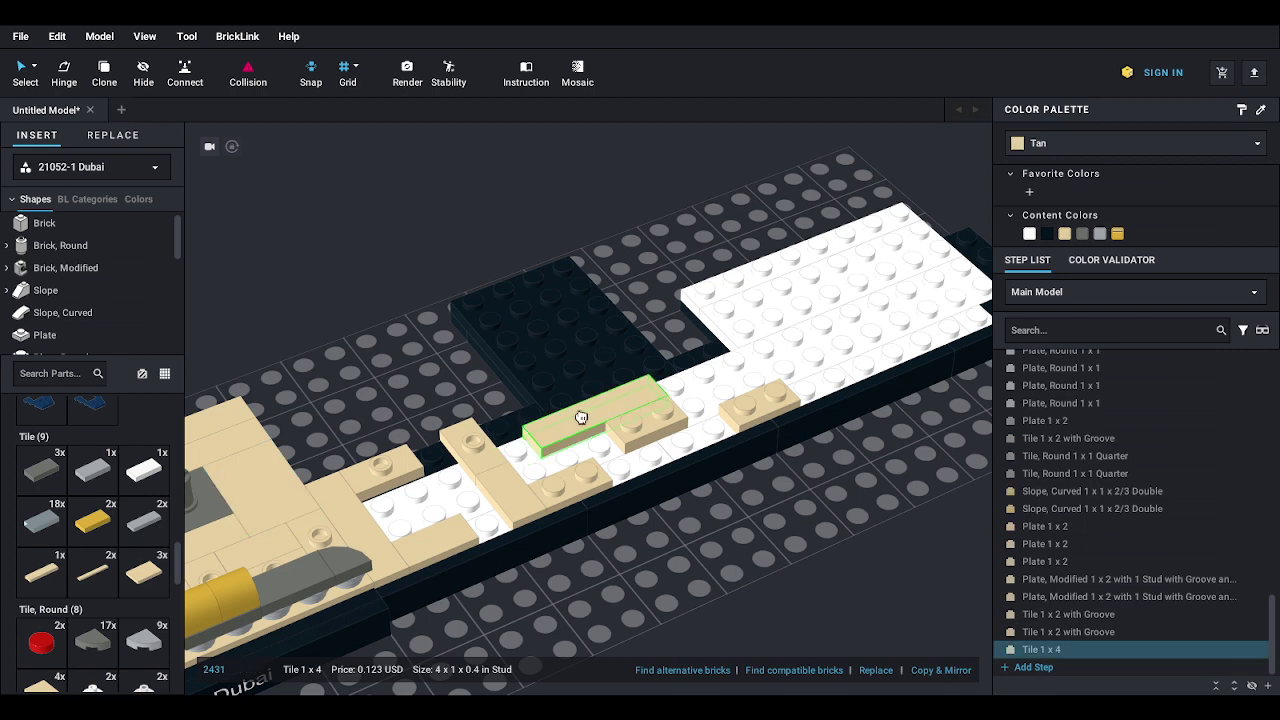
{"action": "left_click", "coordinate": [465, 485]}
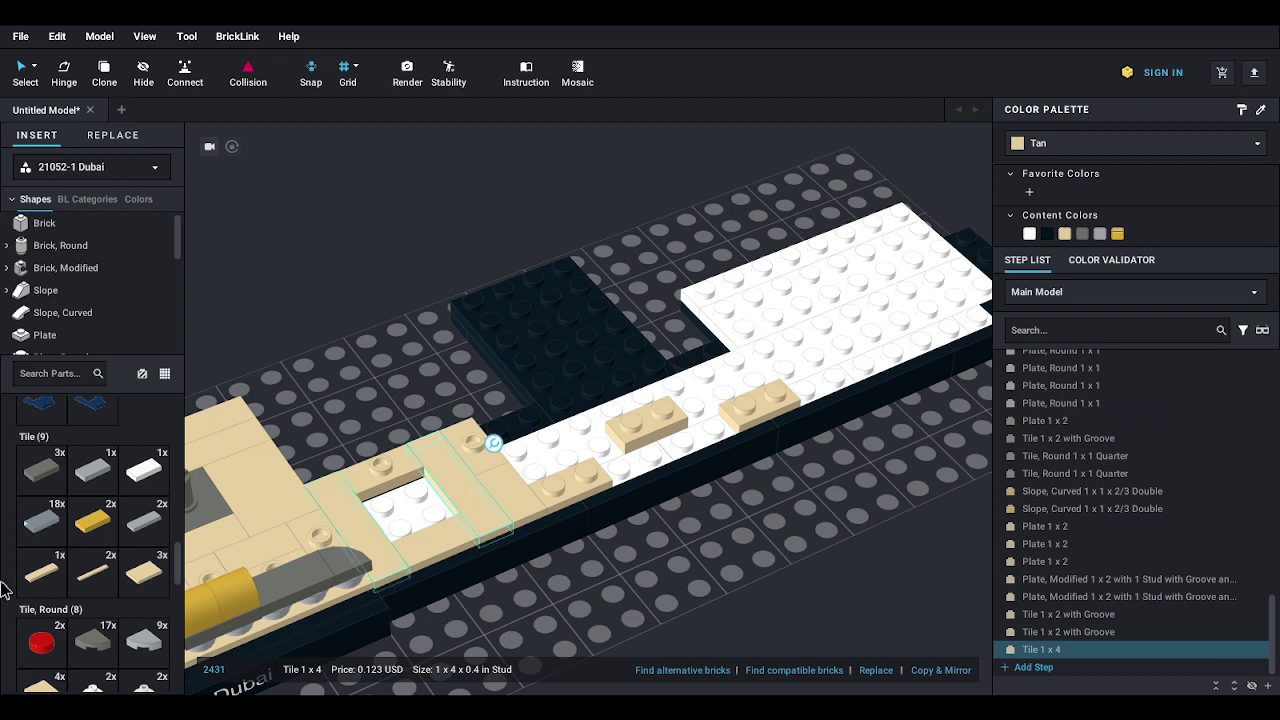
- Place three tan Tile 2 x 3: behind the first and last tan Plate 1 x 2, and at the far edge of the black plate
{"action": "left_click", "coordinate": [144, 572]}
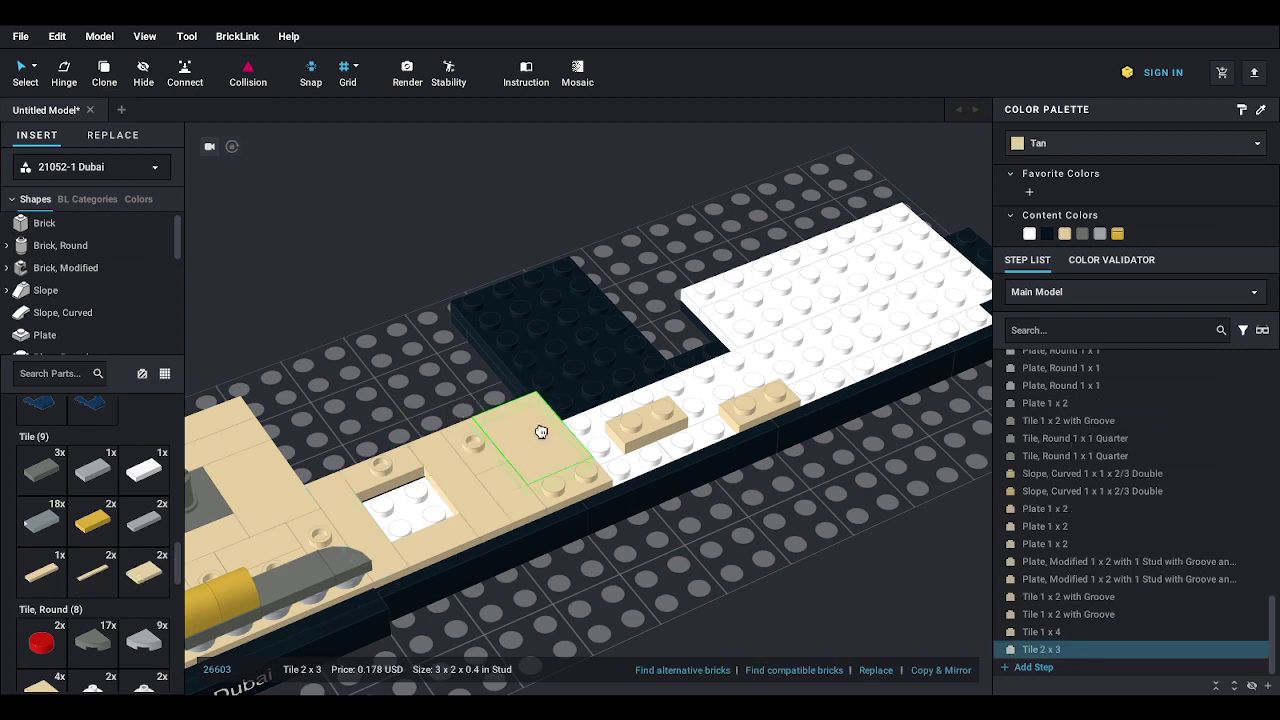
{"action": "left_click", "coordinate": [537, 434]}
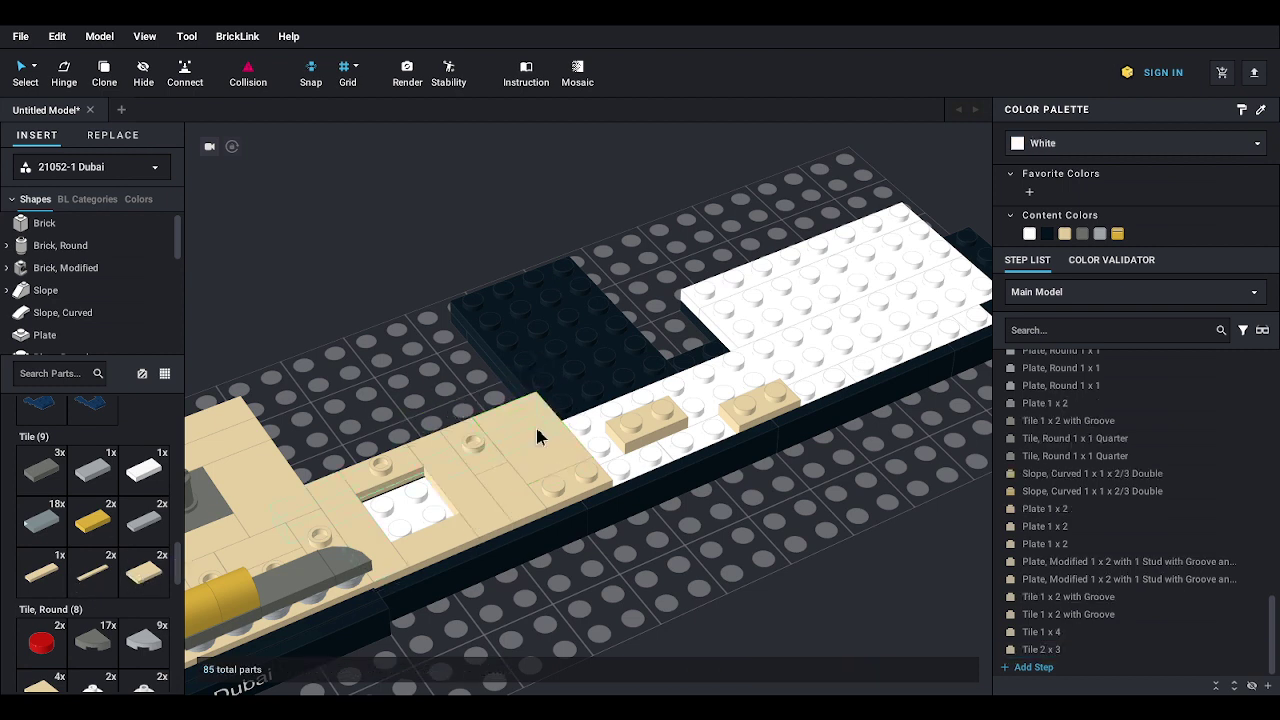
{"action": "left_click", "coordinate": [147, 578]}
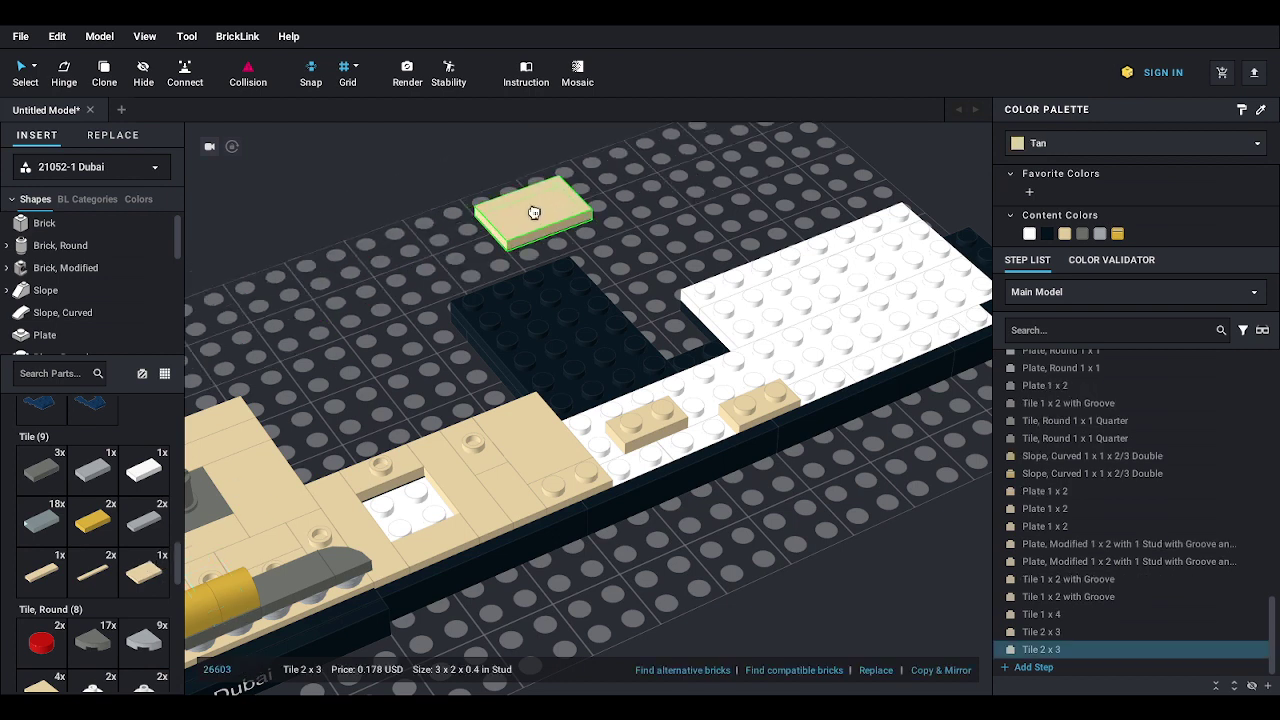
{"action": "left_click", "coordinate": [537, 302]}
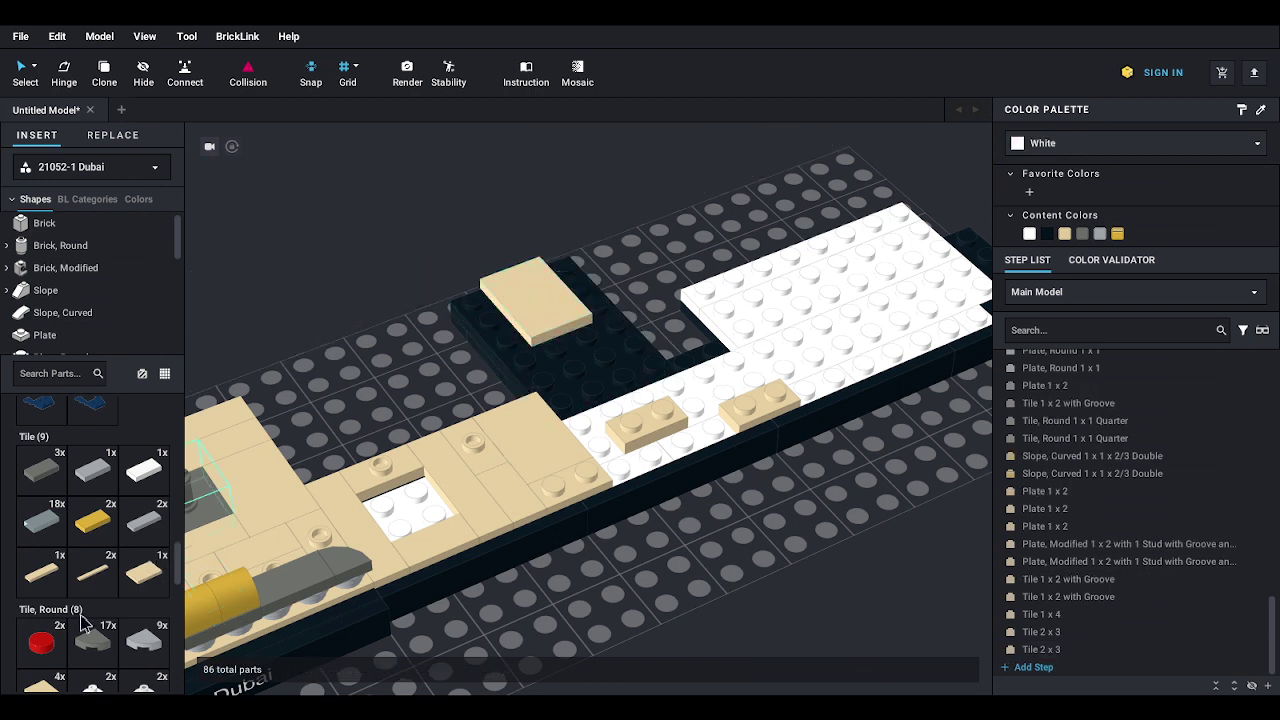
{"action": "left_click", "coordinate": [144, 578]}
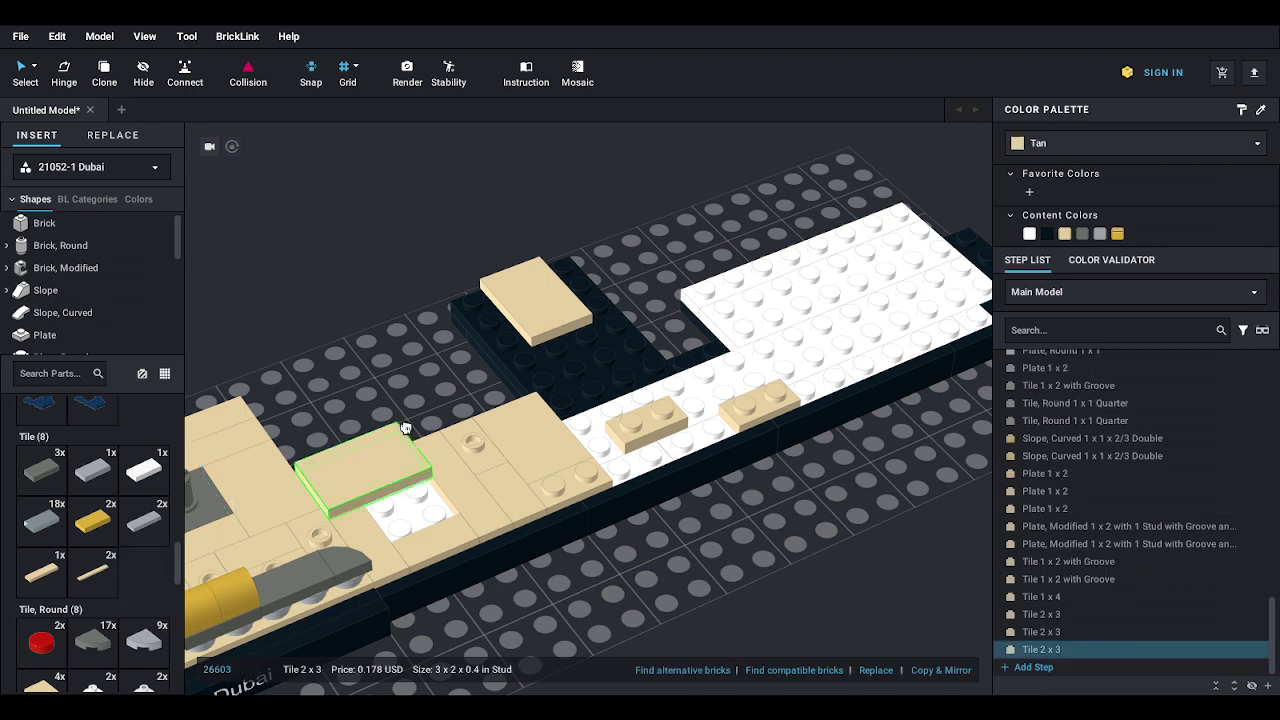
{"action": "left_click", "coordinate": [717, 369]}
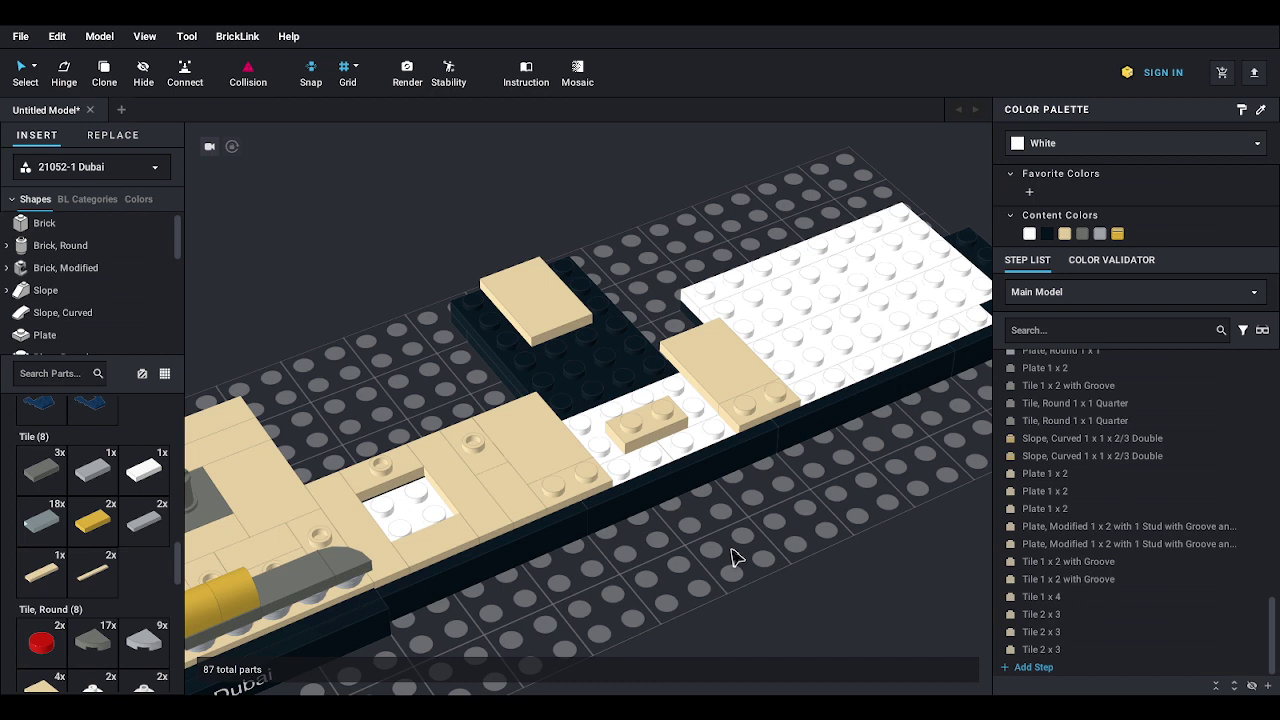
- Lay two tan Tile 1 x 8 crosswise along both long sides of the black plate, flanking the Tile 2 x 3 at its far edge
{"action": "left_click", "coordinate": [93, 573]}
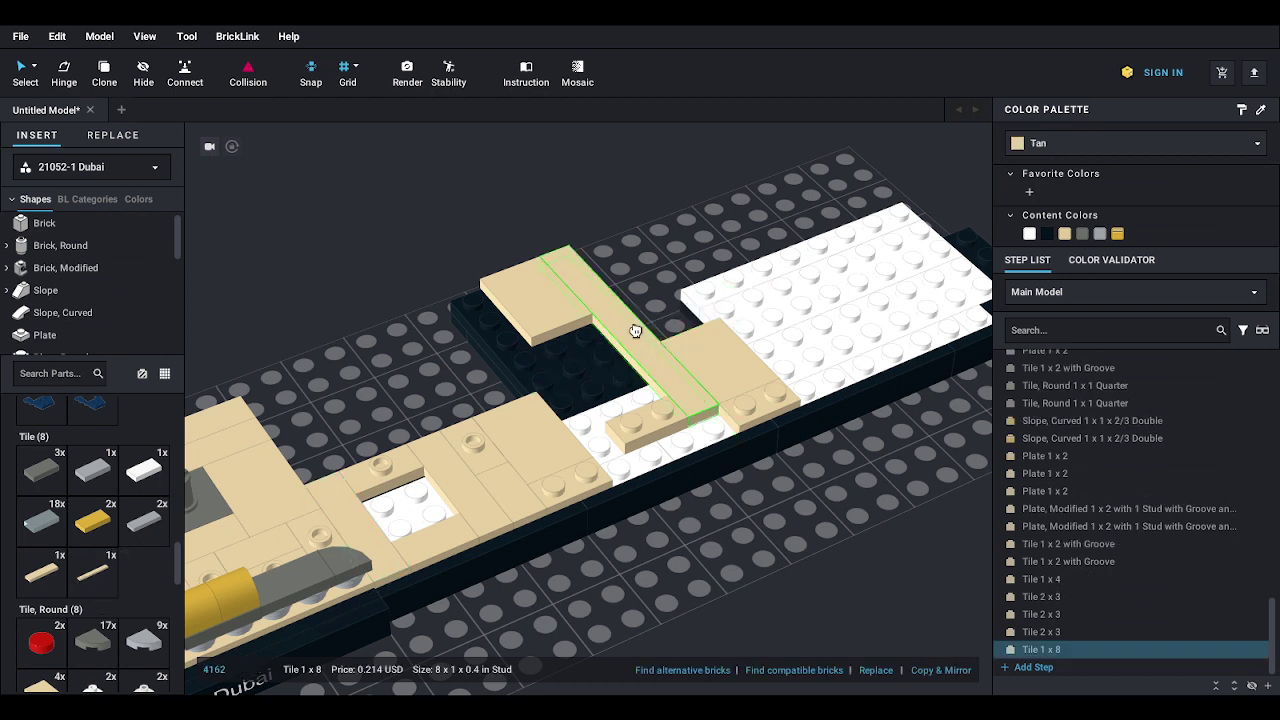
{"action": "left_click", "coordinate": [635, 330]}
{"action": "left_click", "coordinate": [93, 573]}
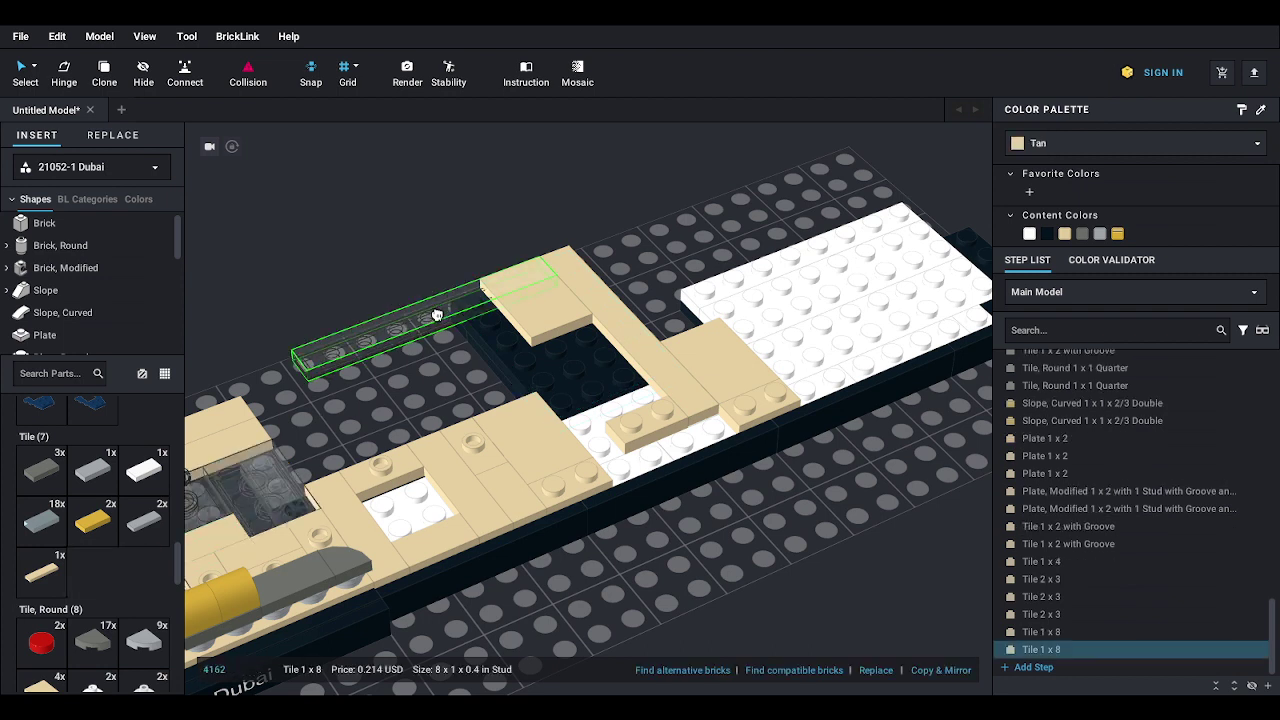
{"action": "key", "text": "Right"}
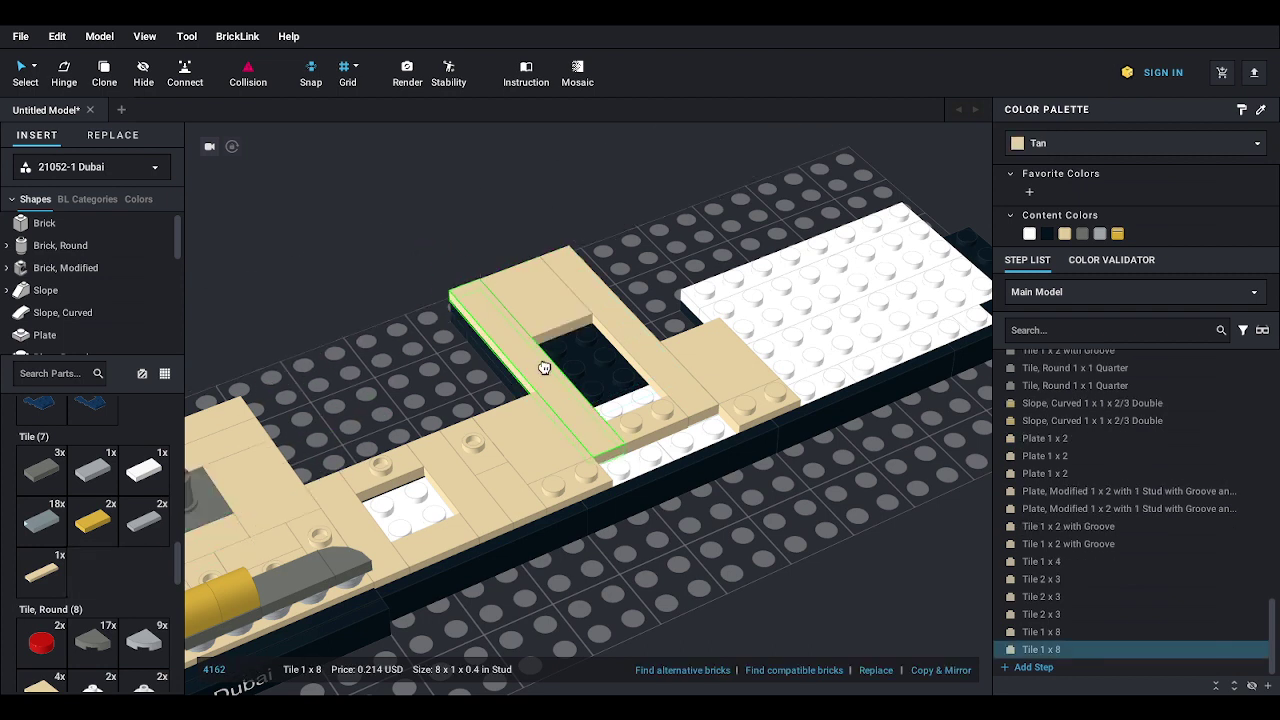
{"action": "left_click", "coordinate": [544, 368]}
- Fill the gap between the two Tile 1 x 8 with two dark bluish gray Tile, Modified 2 x 2 with Pin
{"action": "middle_click_drag", "start_coordinate": [454, 386], "coordinate": [491, 395]}
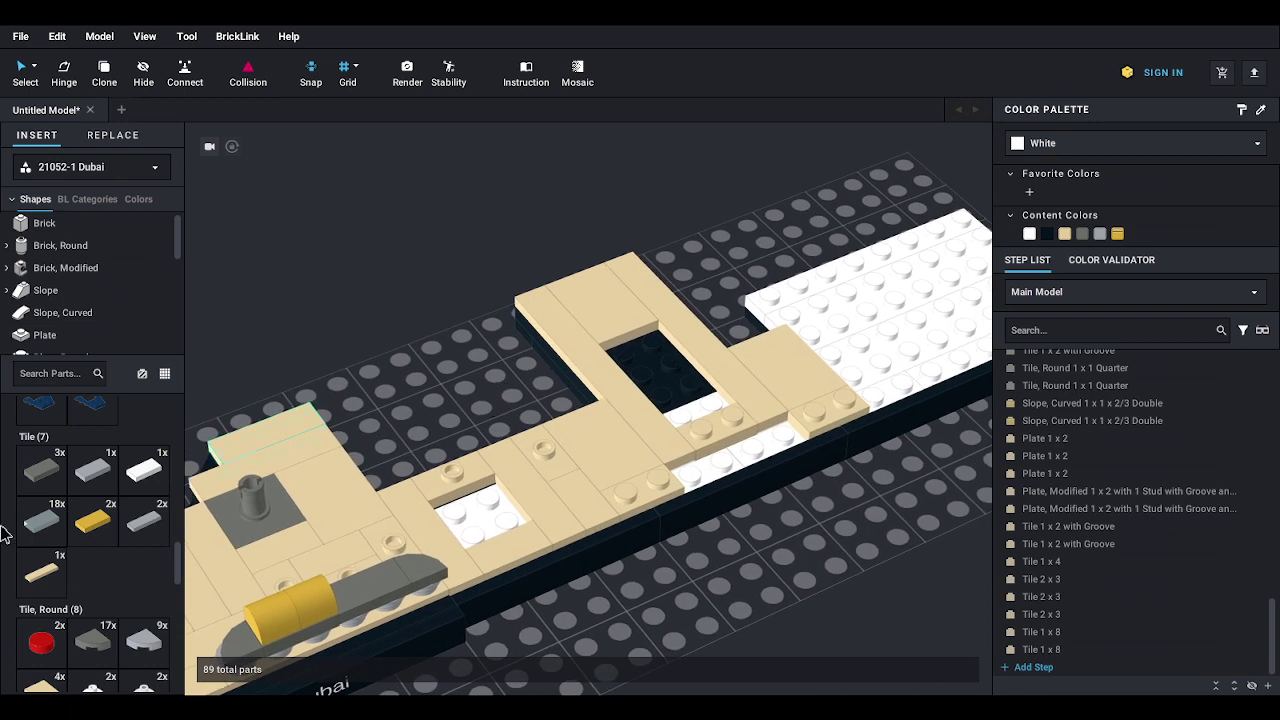
{"action": "scroll", "coordinate": [125, 568], "scroll_direction": "down", "scroll_amount": 5}
{"action": "scroll", "coordinate": [130, 567], "scroll_direction": "down", "scroll_amount": 2}
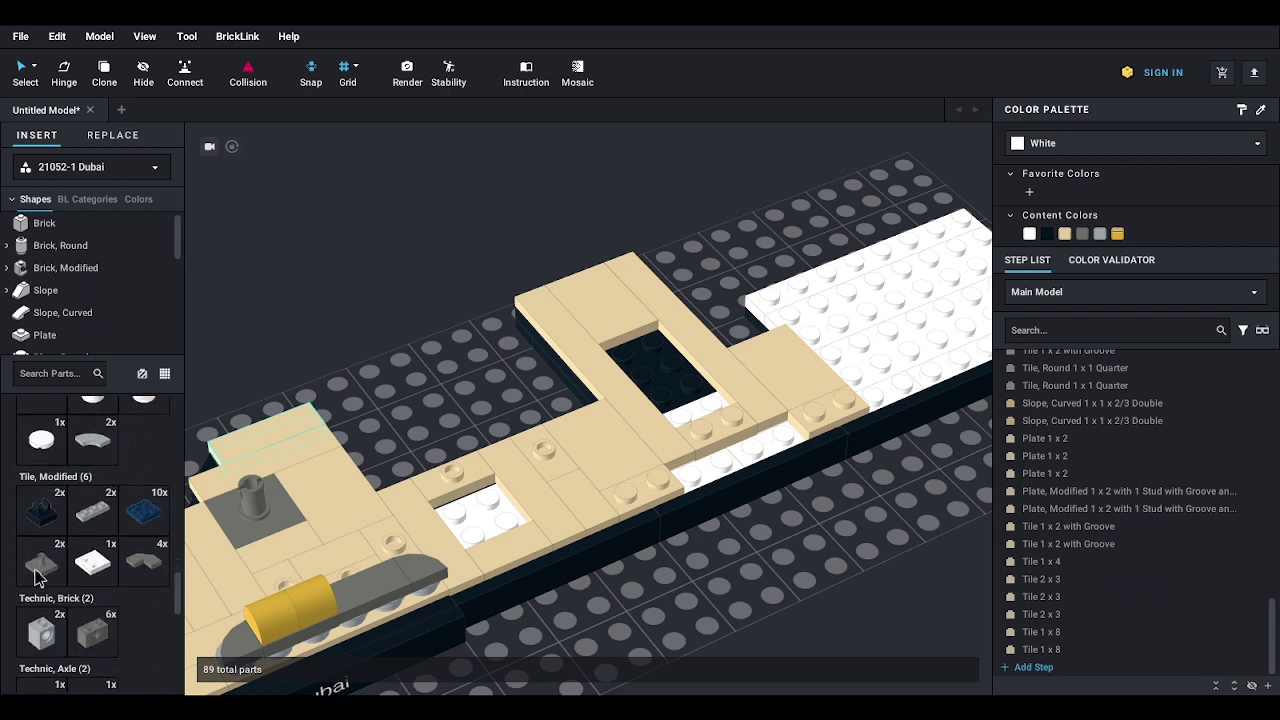
{"action": "left_click", "coordinate": [41, 560]}
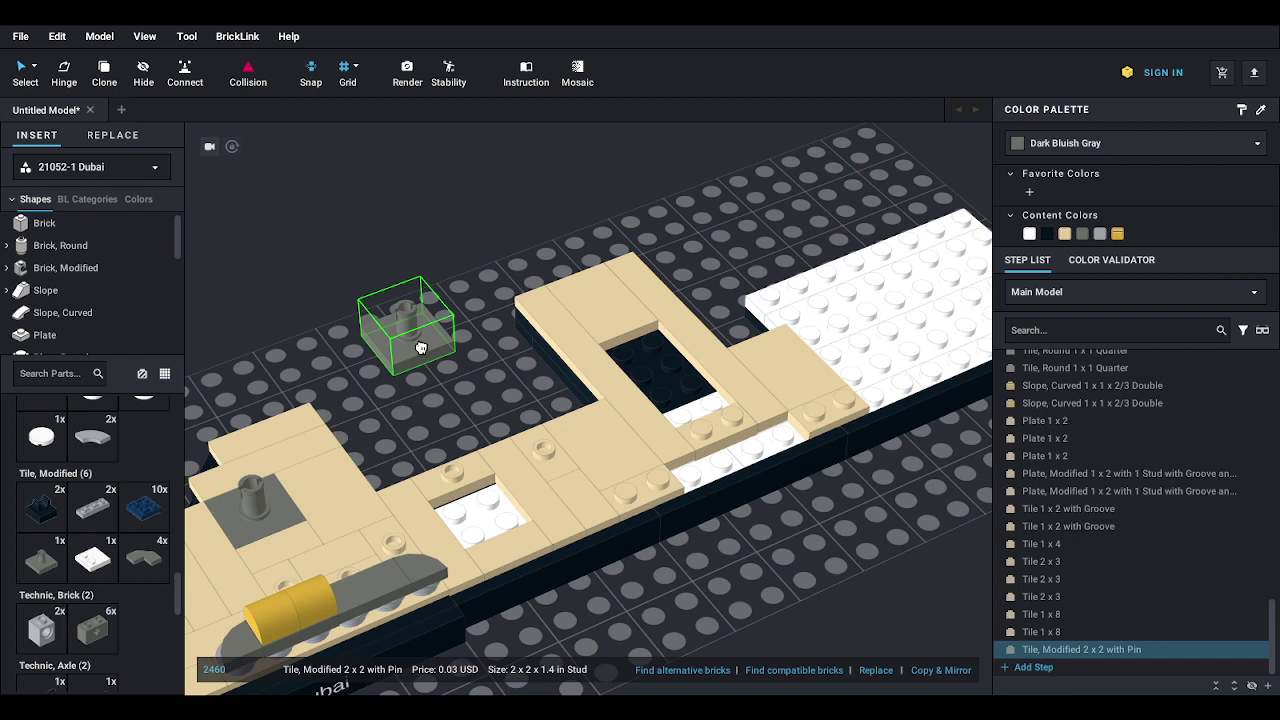
{"action": "left_click", "coordinate": [692, 394]}
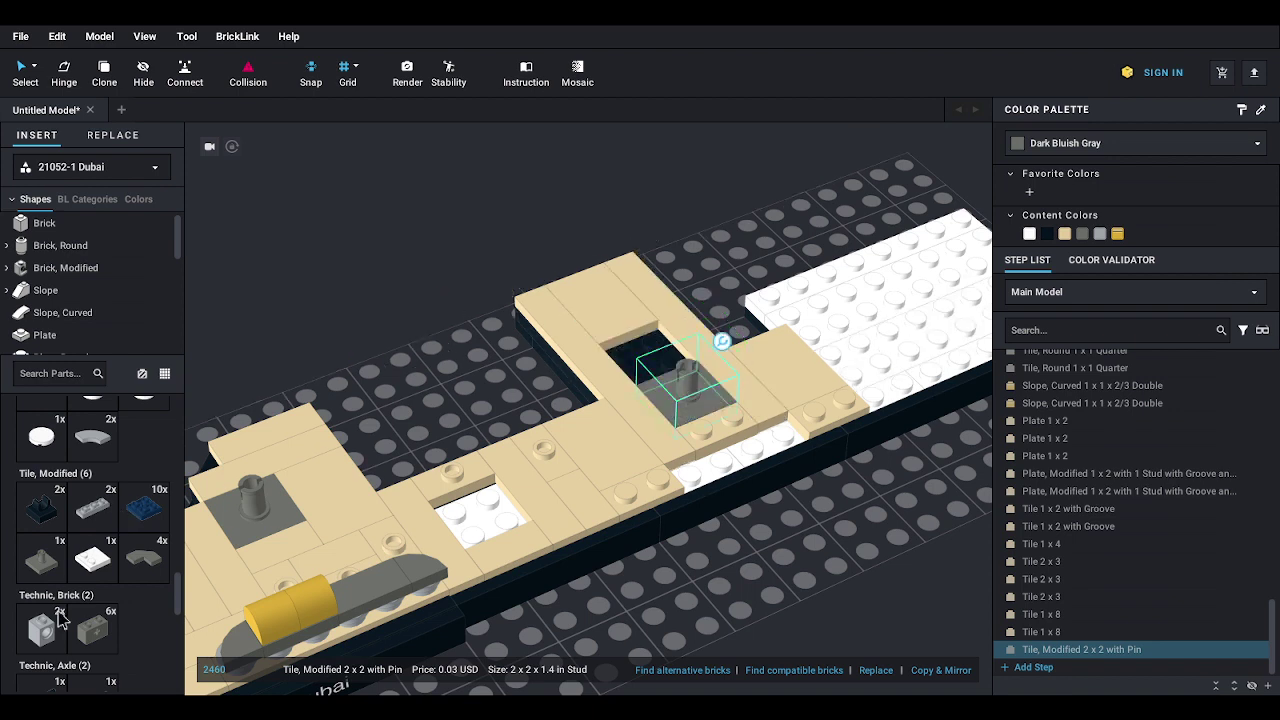
{"action": "key", "text": "Escape"}
{"action": "left_click", "coordinate": [41, 560]}
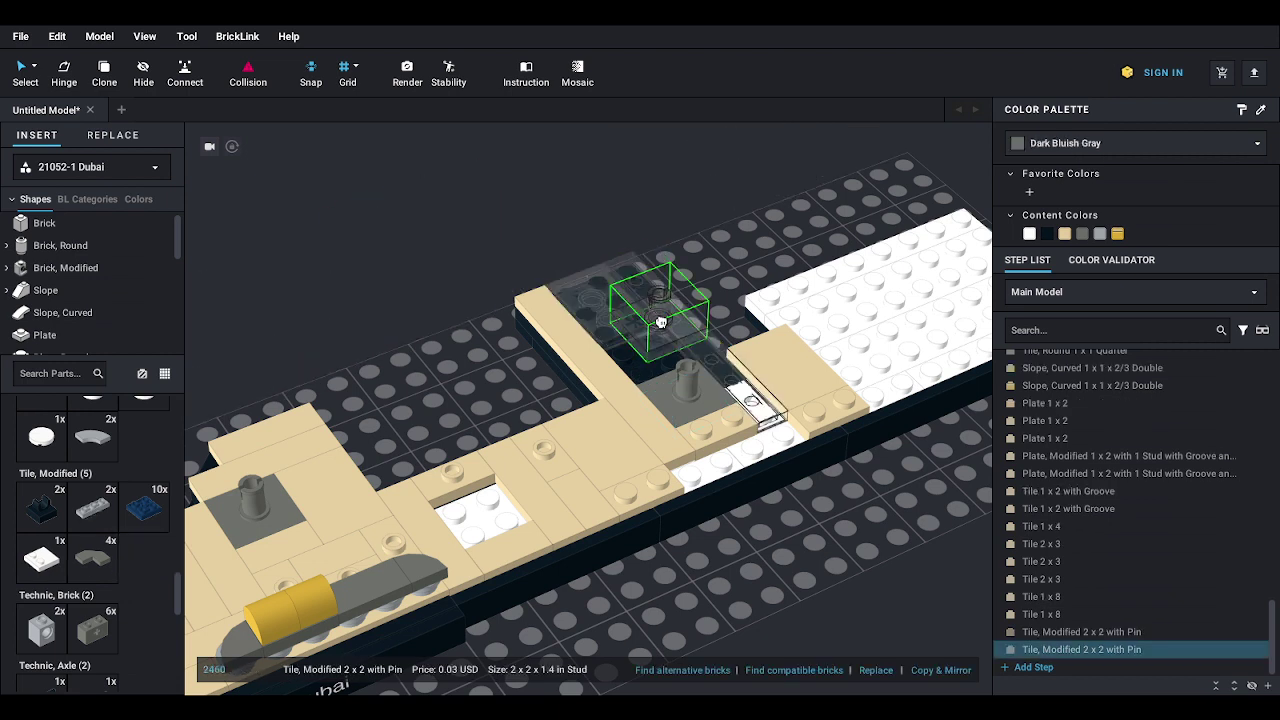
{"action": "left_click", "coordinate": [650, 335]}
{"action": "middle_click_drag", "start_coordinate": [499, 362], "coordinate": [532, 357]}
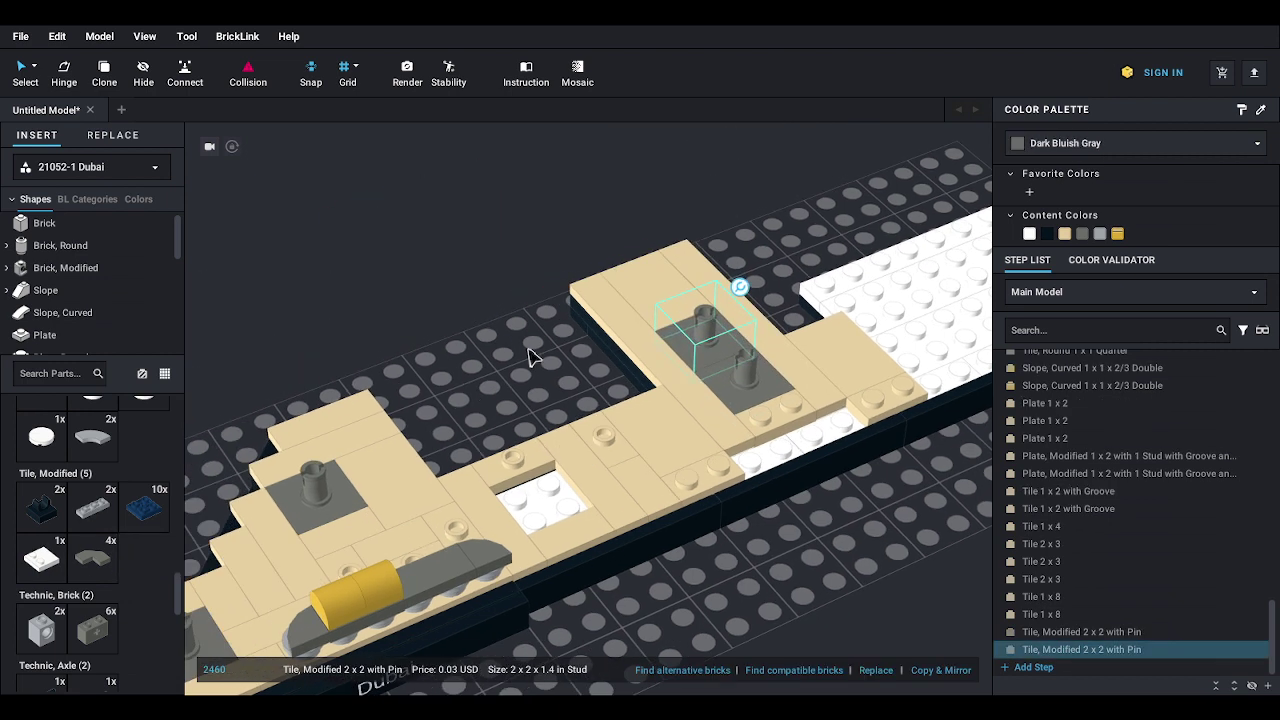
{"action": "left_click", "coordinate": [41, 558]}
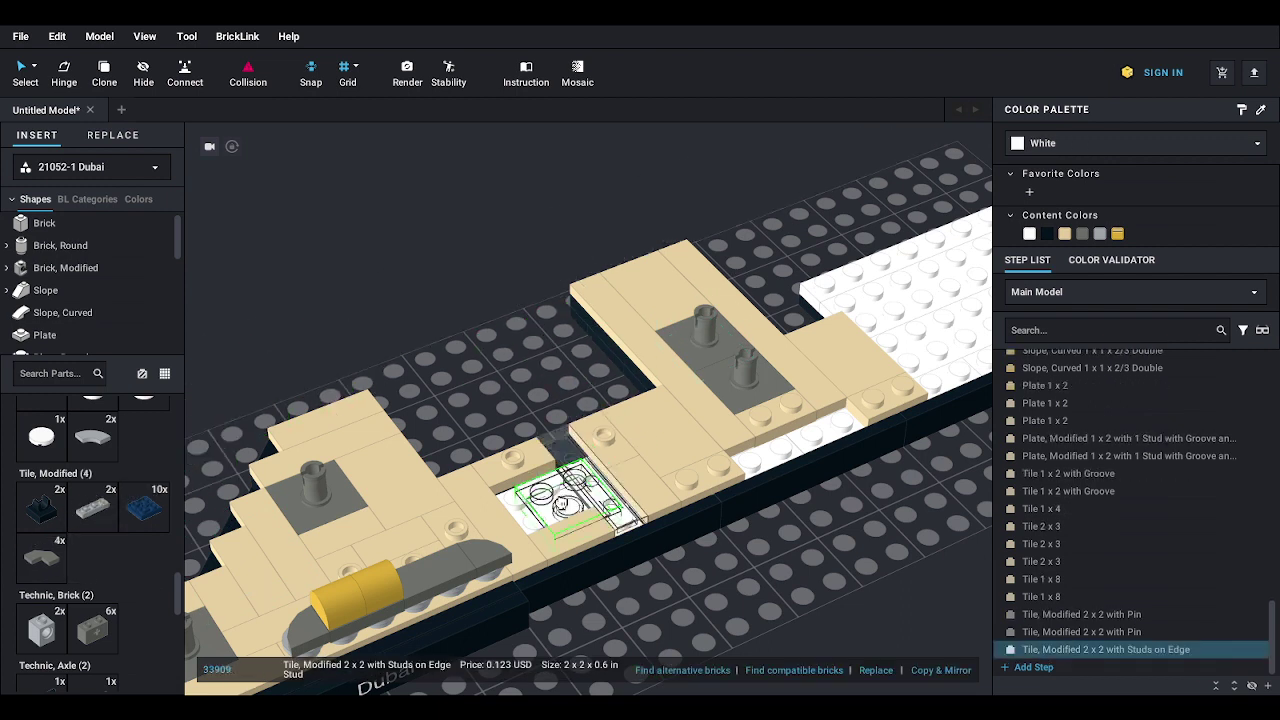
{"action": "left_click", "coordinate": [551, 498]}
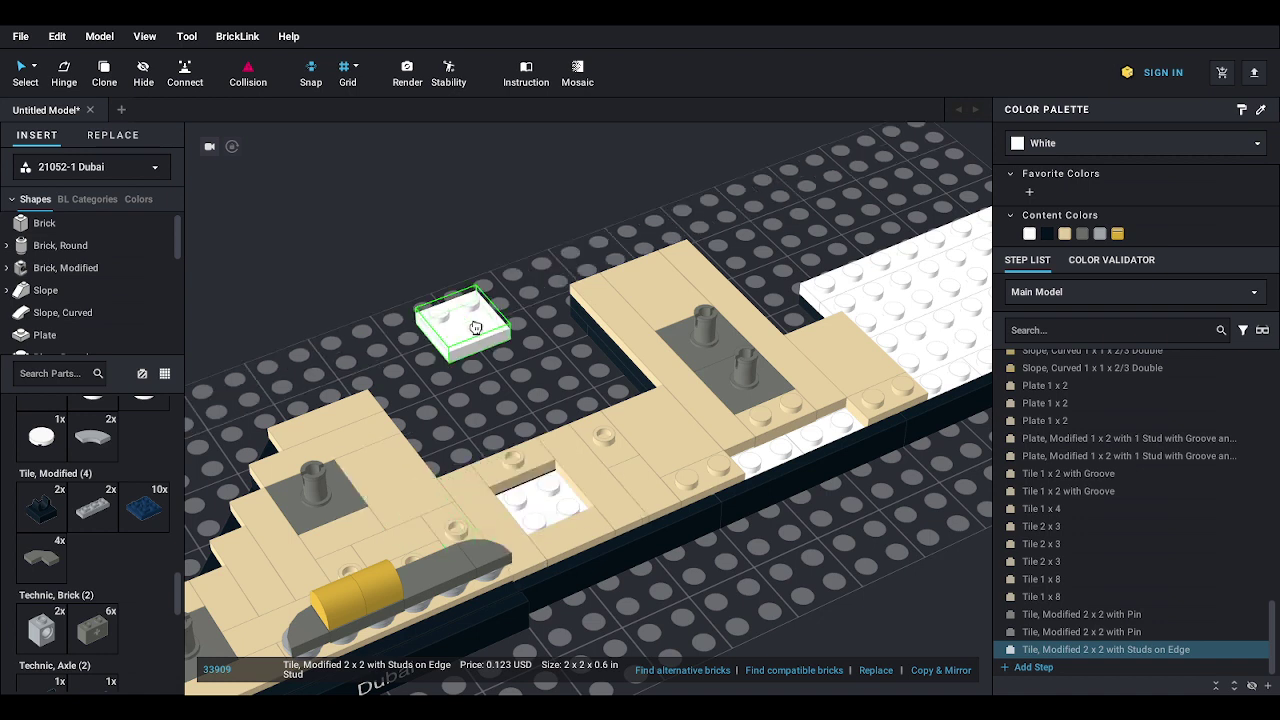
{"action": "key", "text": "Escape"}
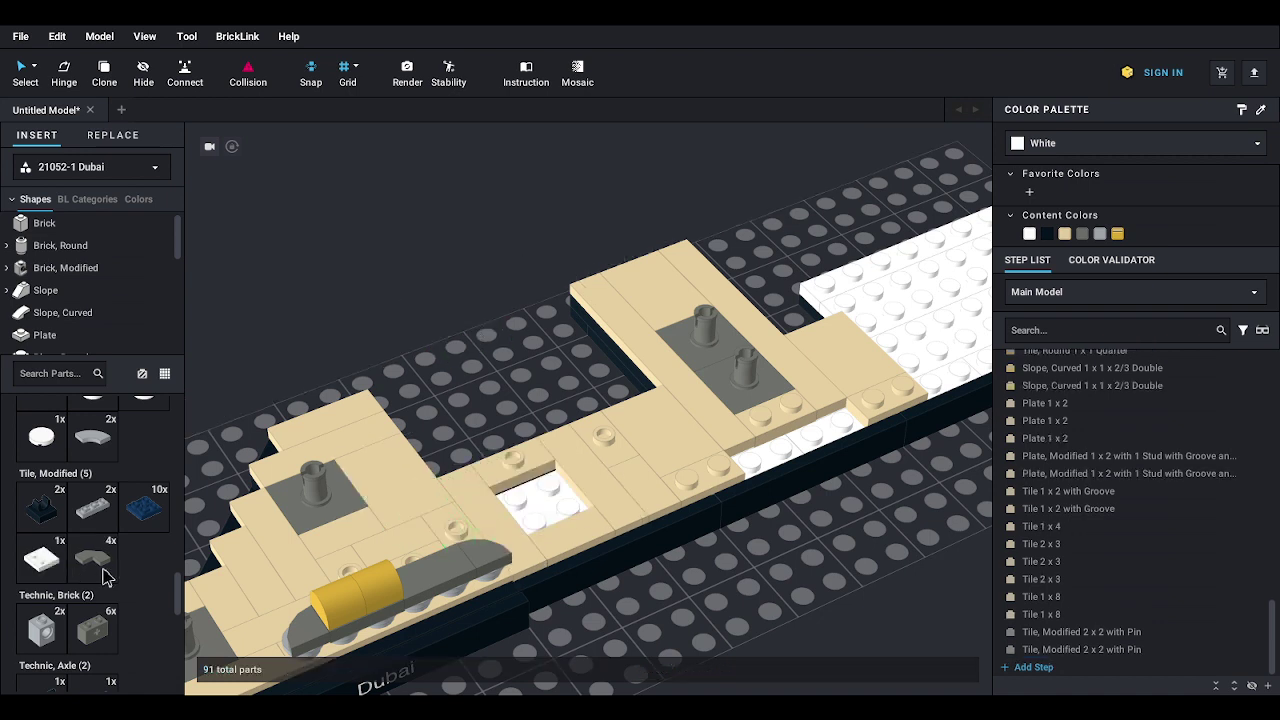
- Fill the 2 x 2 opening in the tan middle section with a white Turntable 2 x 2 Square Base
{"action": "scroll", "coordinate": [125, 572], "scroll_direction": "down", "scroll_amount": 6}
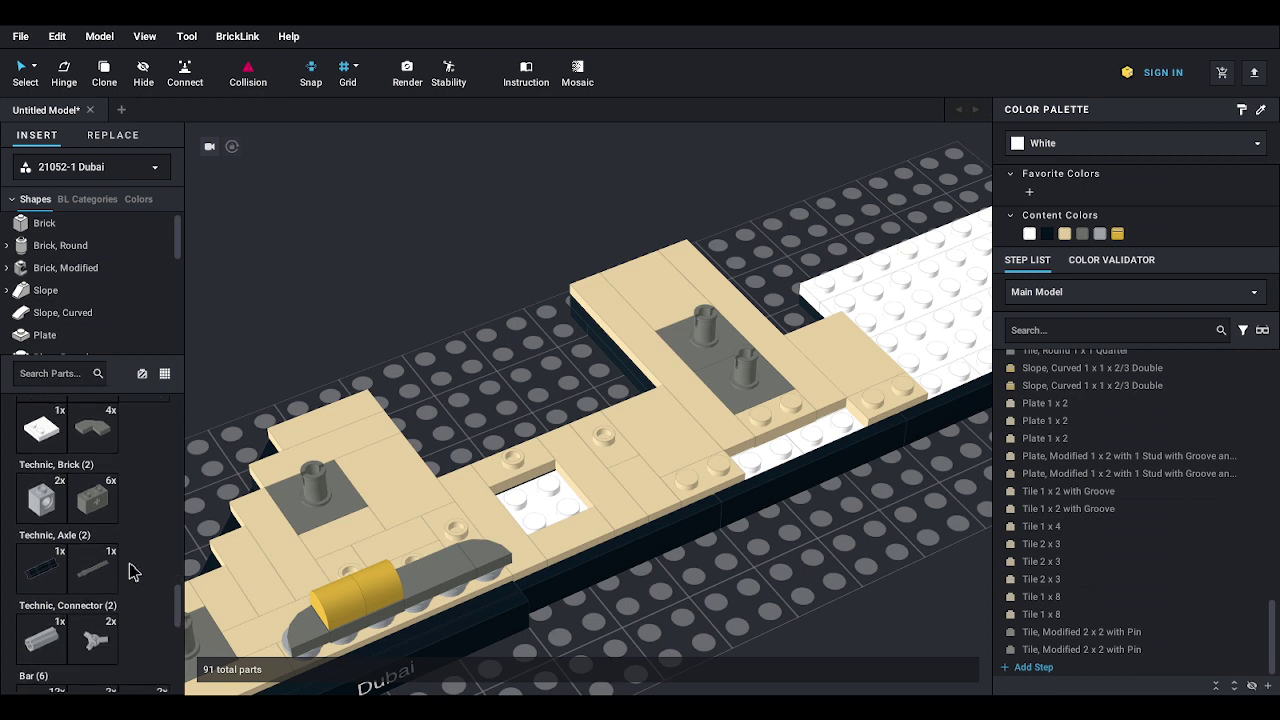
{"action": "scroll", "coordinate": [130, 570], "scroll_direction": "down", "scroll_amount": 4}
{"action": "scroll", "coordinate": [133, 572], "scroll_direction": "up", "scroll_amount": 3}
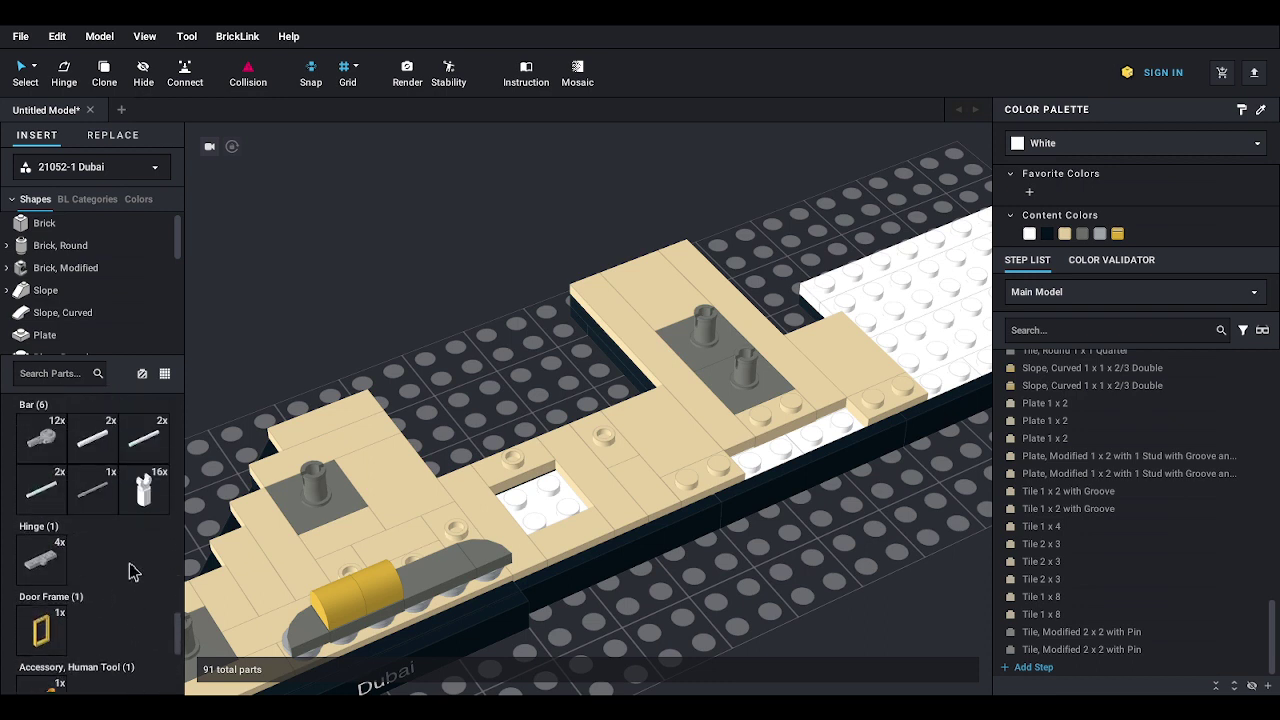
{"action": "scroll", "coordinate": [135, 574], "scroll_direction": "down", "scroll_amount": 4}
{"action": "scroll", "coordinate": [135, 574], "scroll_direction": "down", "scroll_amount": 3}
{"action": "left_click", "coordinate": [42, 458]}
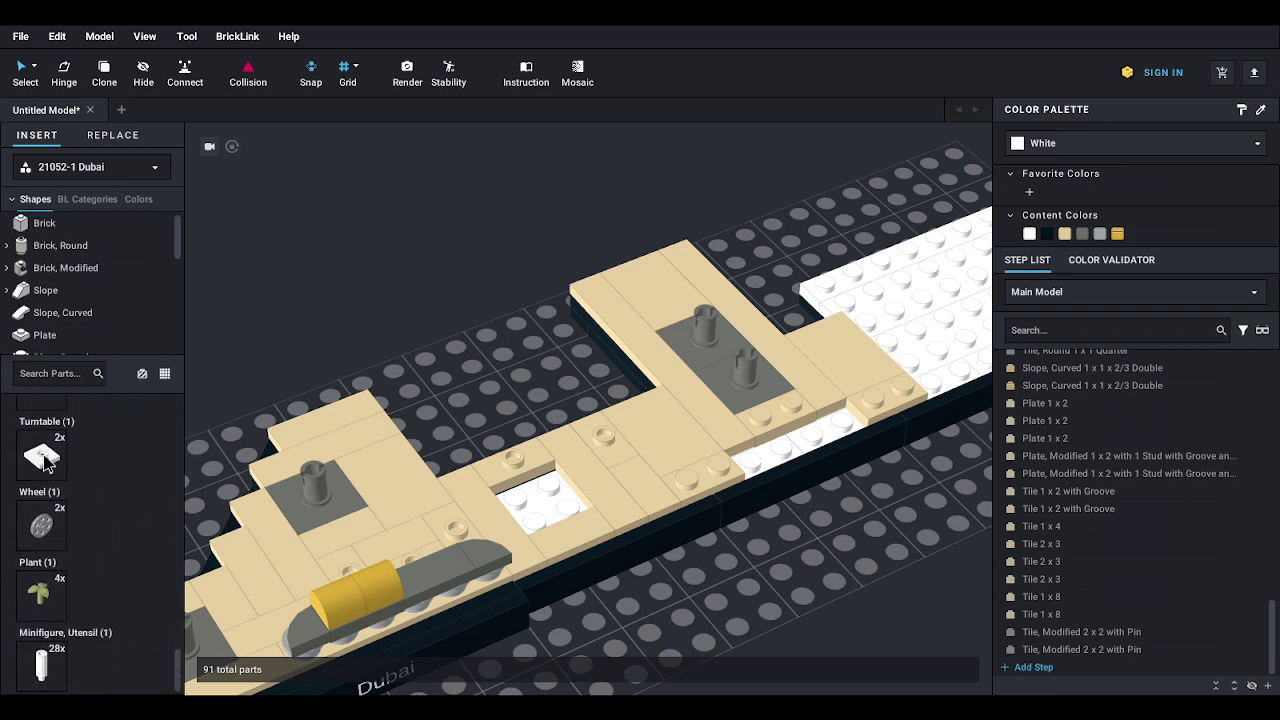
{"action": "left_click", "coordinate": [535, 497]}
{"action": "left_click", "coordinate": [457, 380]}
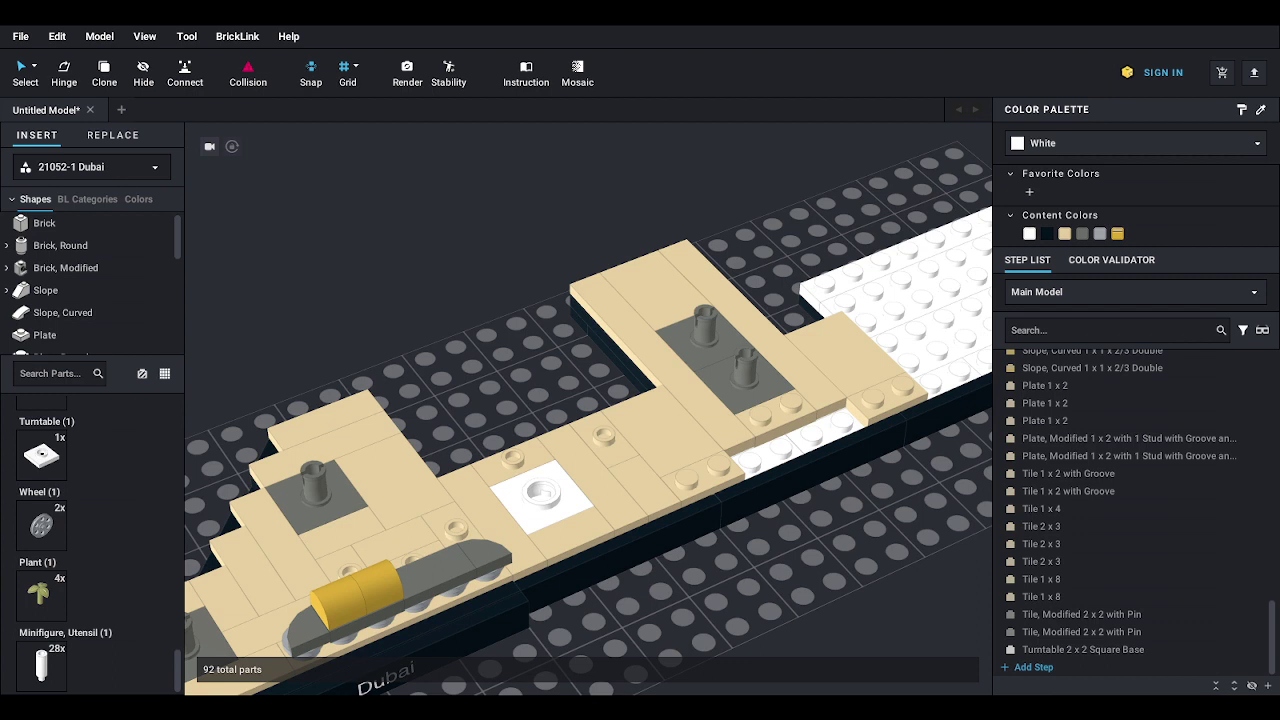
- Place a white Turntable 2 x 2 Square Base on the white end section and a dark bluish gray Plate, Round 1 x 1 beside it
{"action": "middle_click_drag", "start_coordinate": [818, 376], "coordinate": [579, 468]}
{"action": "scroll", "coordinate": [589, 460], "scroll_direction": "up", "scroll_amount": 1}
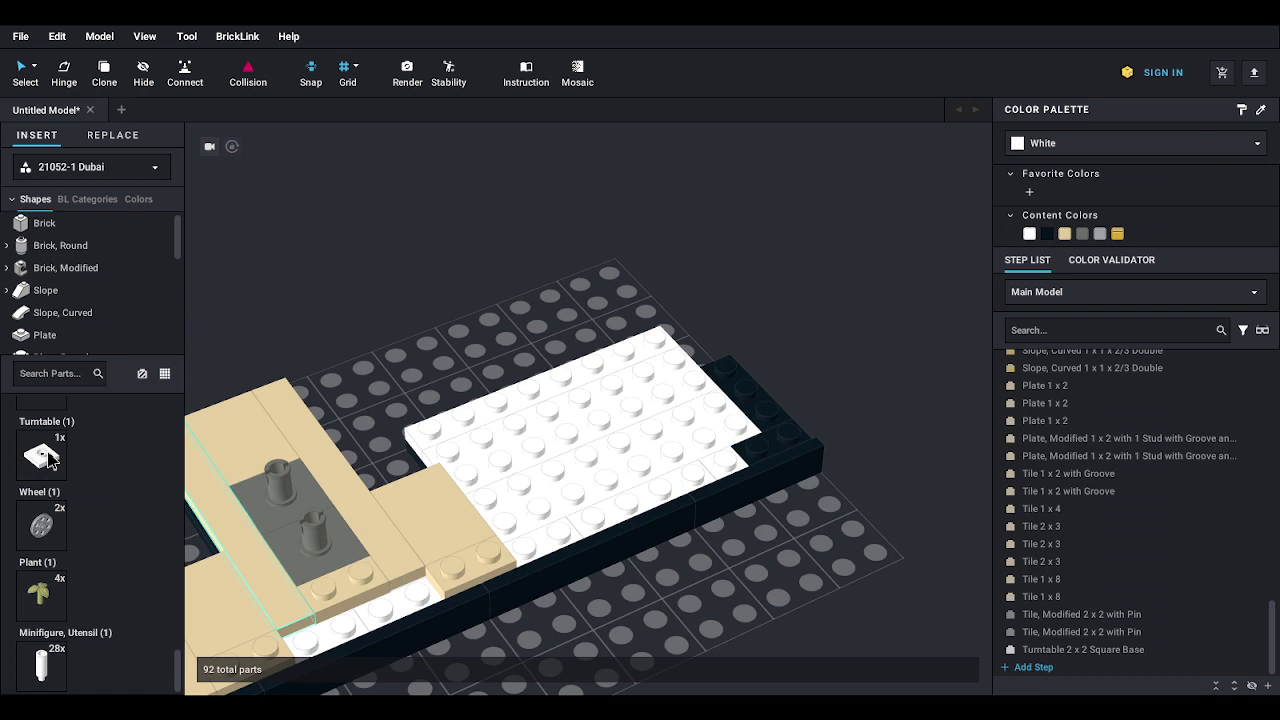
{"action": "left_click_drag", "start_coordinate": [47, 460], "coordinate": [540, 418]}
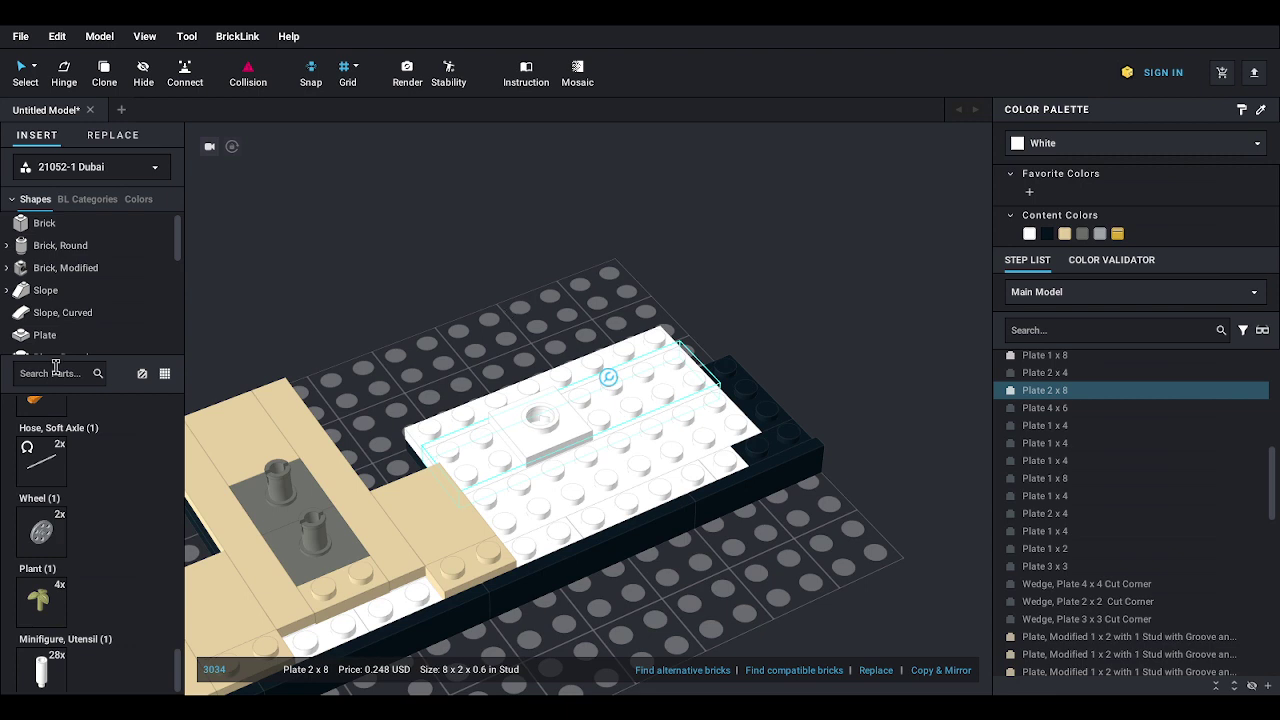
{"action": "scroll", "coordinate": [78, 310], "scroll_direction": "down", "scroll_amount": 1}
{"action": "left_click", "coordinate": [75, 333]}
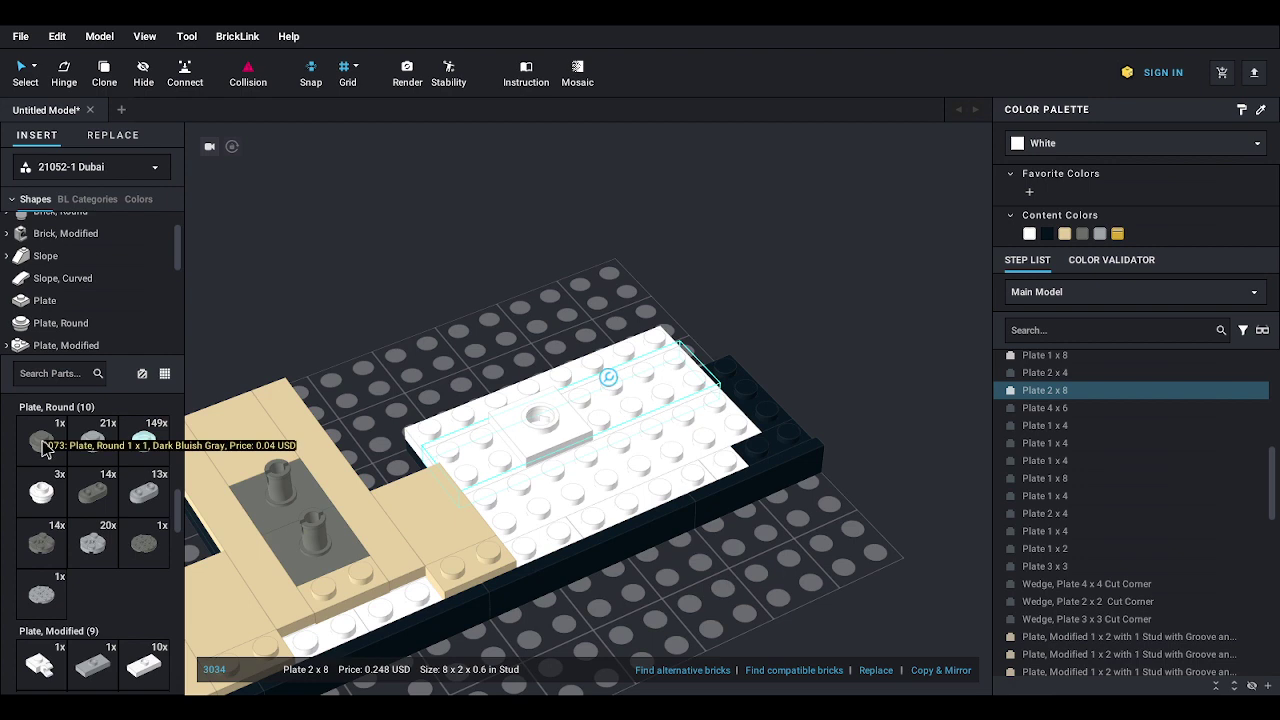
{"action": "left_click", "coordinate": [42, 449]}
{"action": "left_click", "coordinate": [595, 425]}
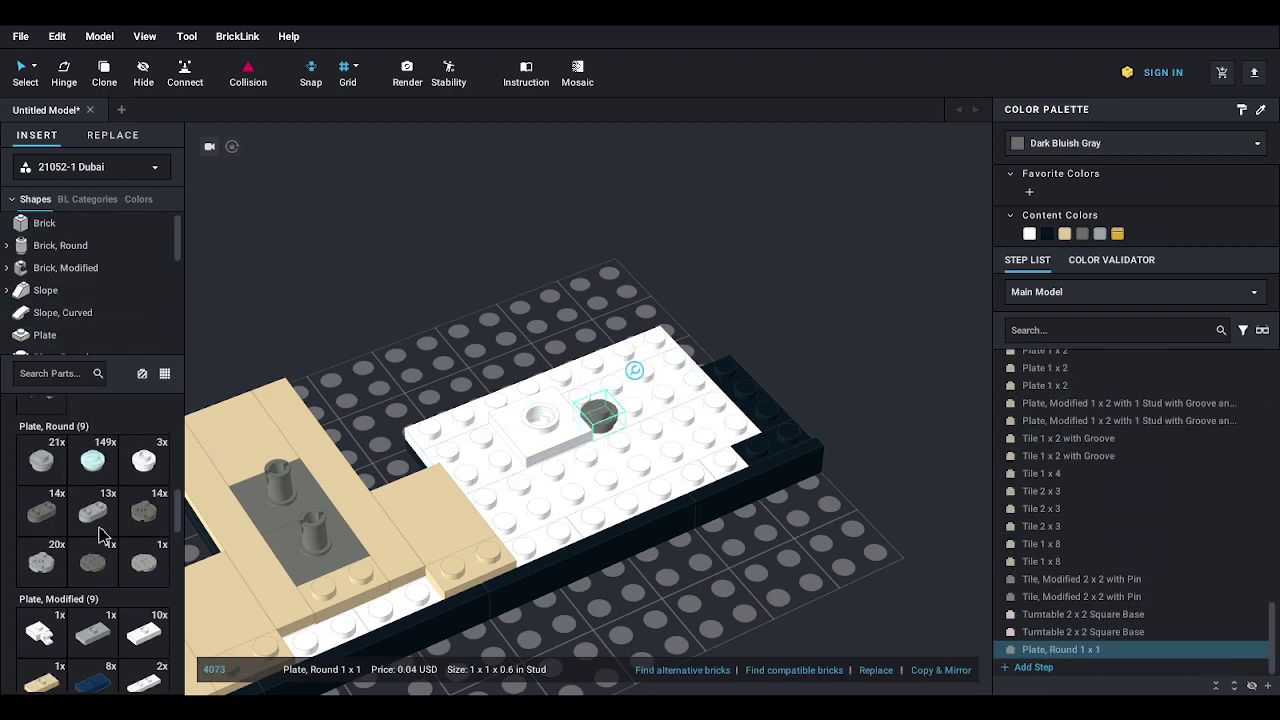
- Add a tan 1 x 2 jumper plate at the white section's outer front corner and a tan Tile 1 x 4 crosswise along the base's end
{"action": "scroll", "coordinate": [103, 530], "scroll_direction": "down", "scroll_amount": 3}
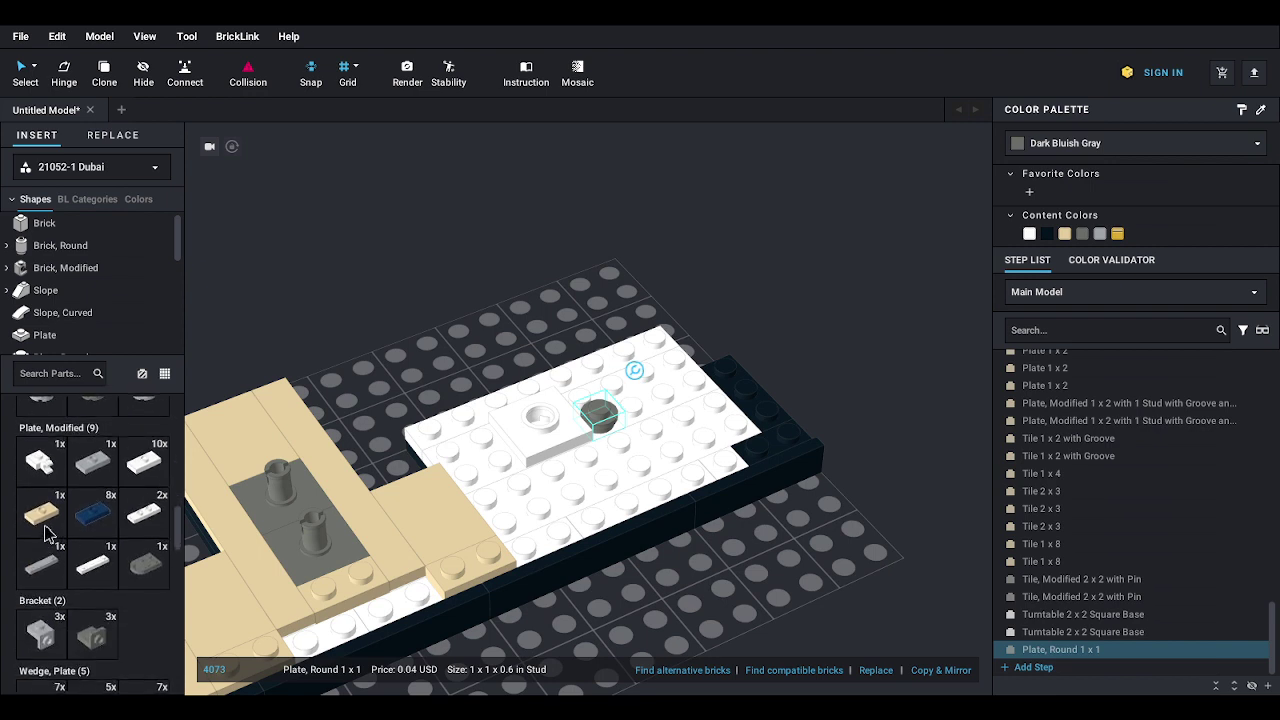
{"action": "left_click", "coordinate": [45, 522]}
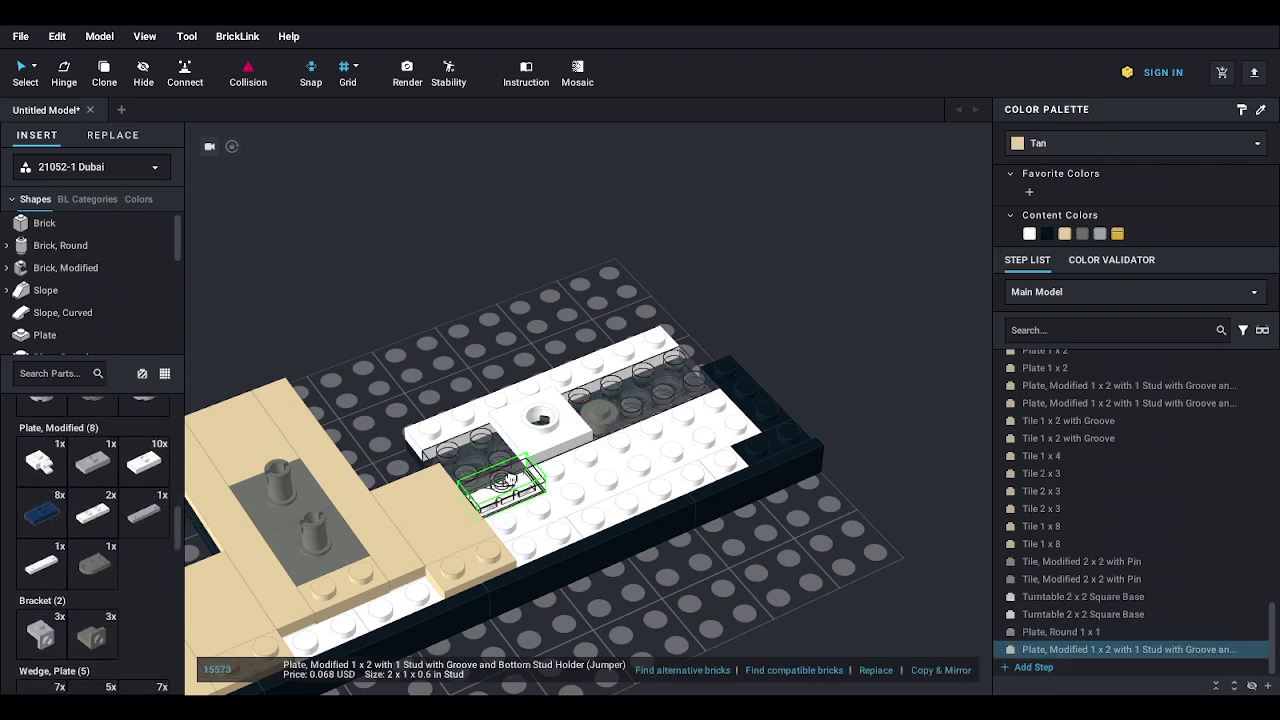
{"action": "left_click", "coordinate": [743, 447]}
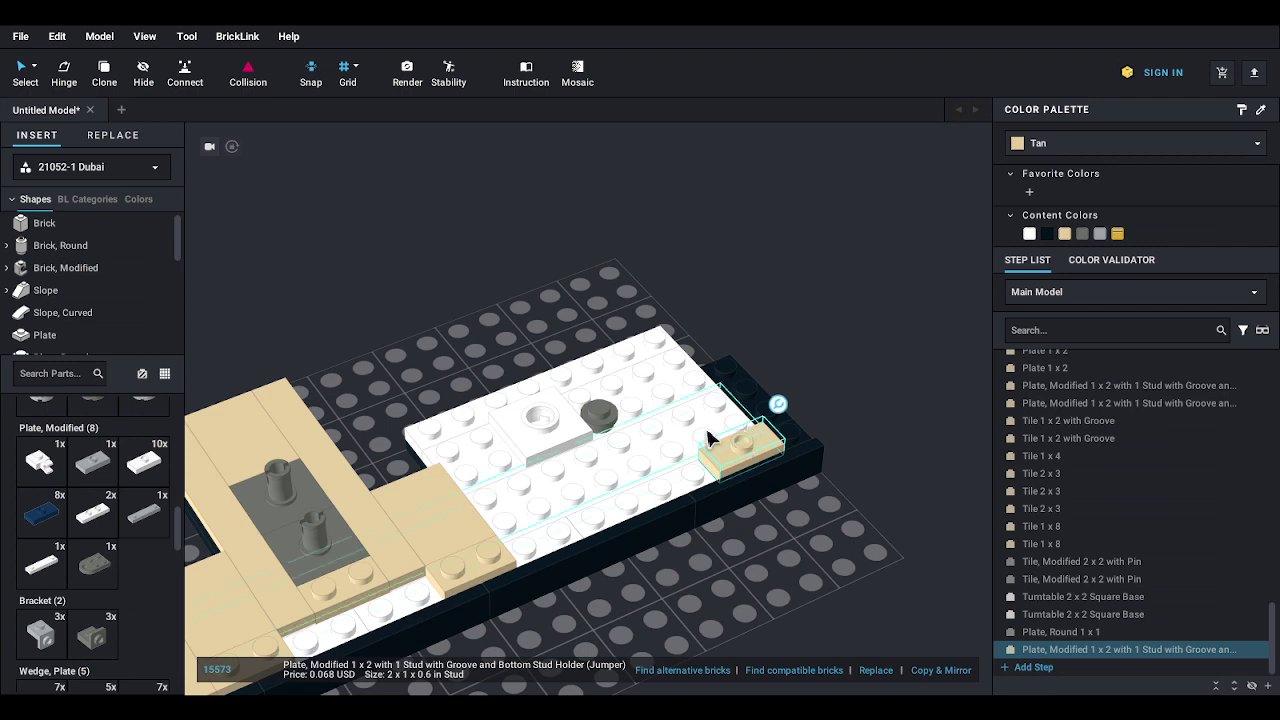
{"action": "scroll", "coordinate": [204, 301], "scroll_direction": "down", "scroll_amount": 1}
{"action": "scroll", "coordinate": [95, 296], "scroll_direction": "down", "scroll_amount": 1}
{"action": "left_click", "coordinate": [62, 334]}
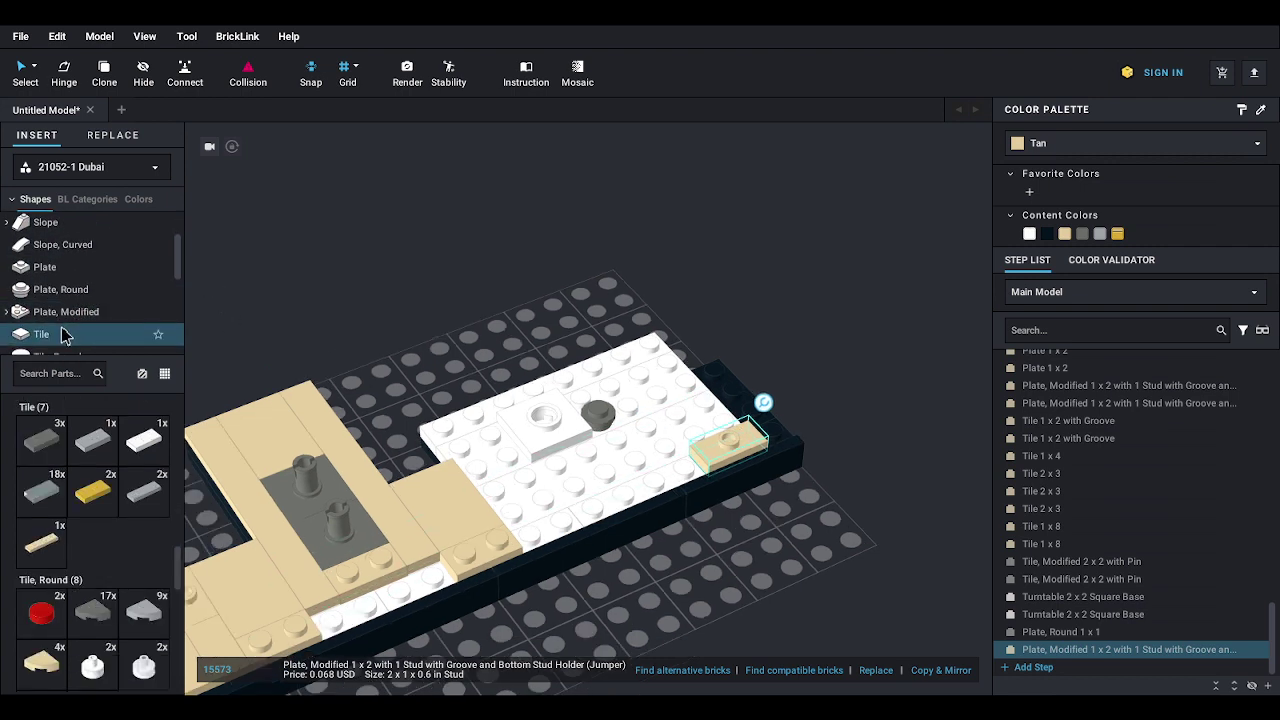
{"action": "left_click", "coordinate": [45, 548]}
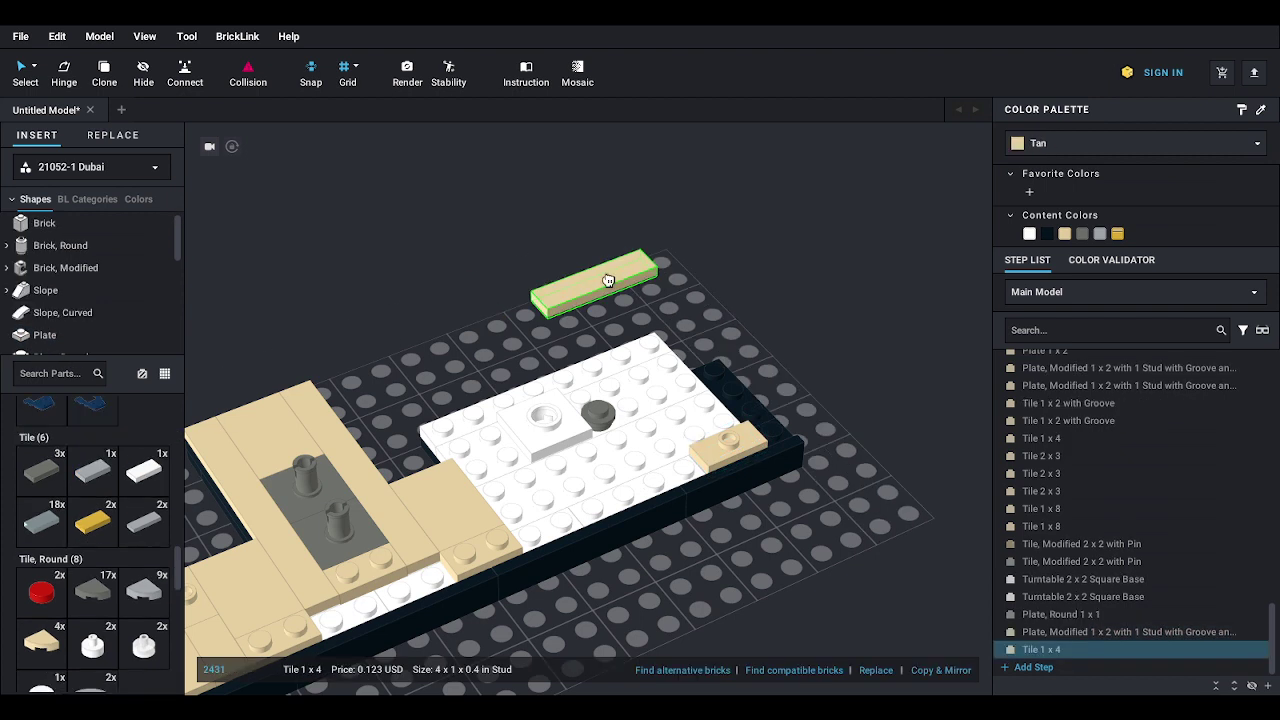
{"action": "left_click", "coordinate": [745, 390]}
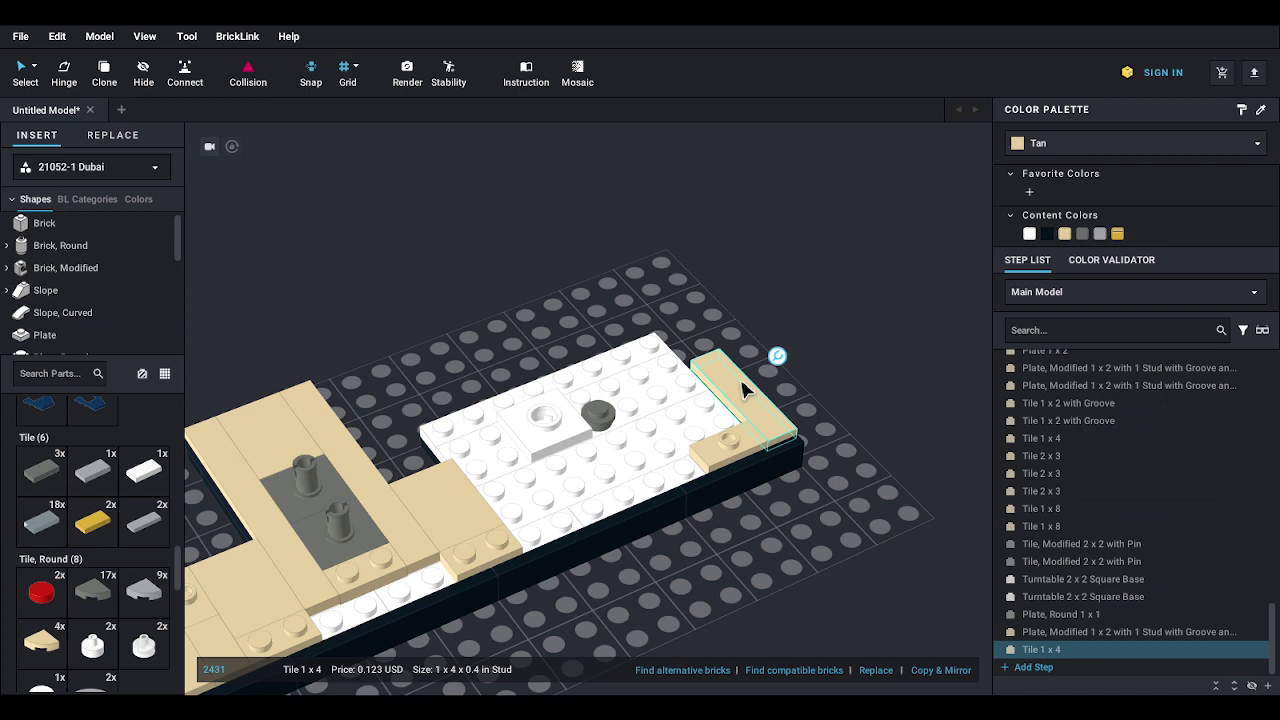
- Lay two Trans-Light Blue Tile 1 x 2 with Groove crosswise, side by side, at the white section's outer back corner
{"action": "left_click", "coordinate": [92, 472]}
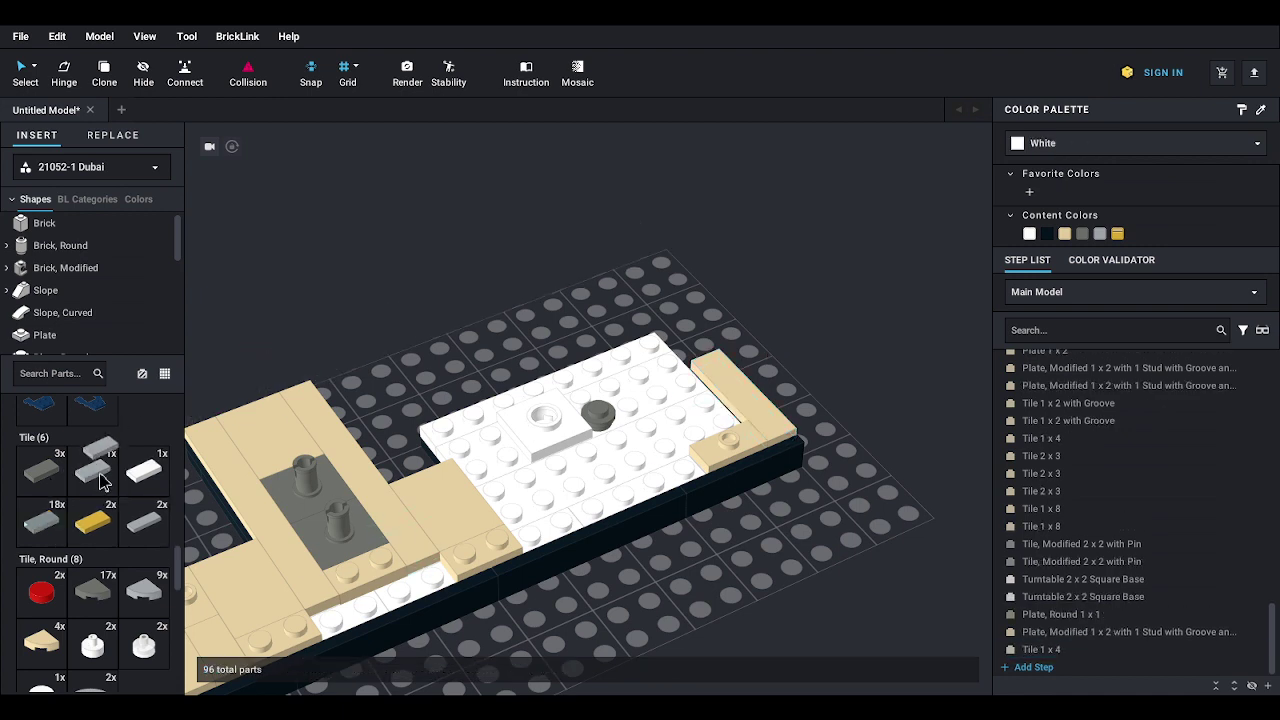
{"action": "left_click", "coordinate": [42, 520]}
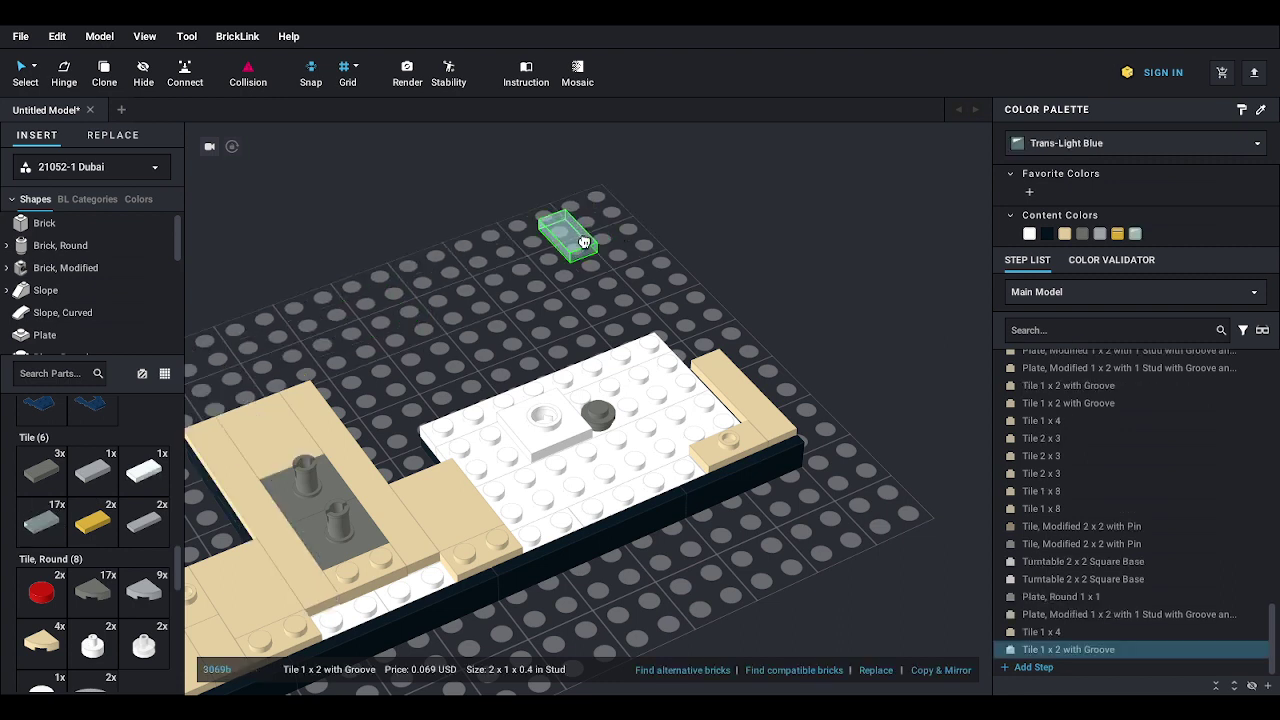
{"action": "left_click", "coordinate": [666, 351]}
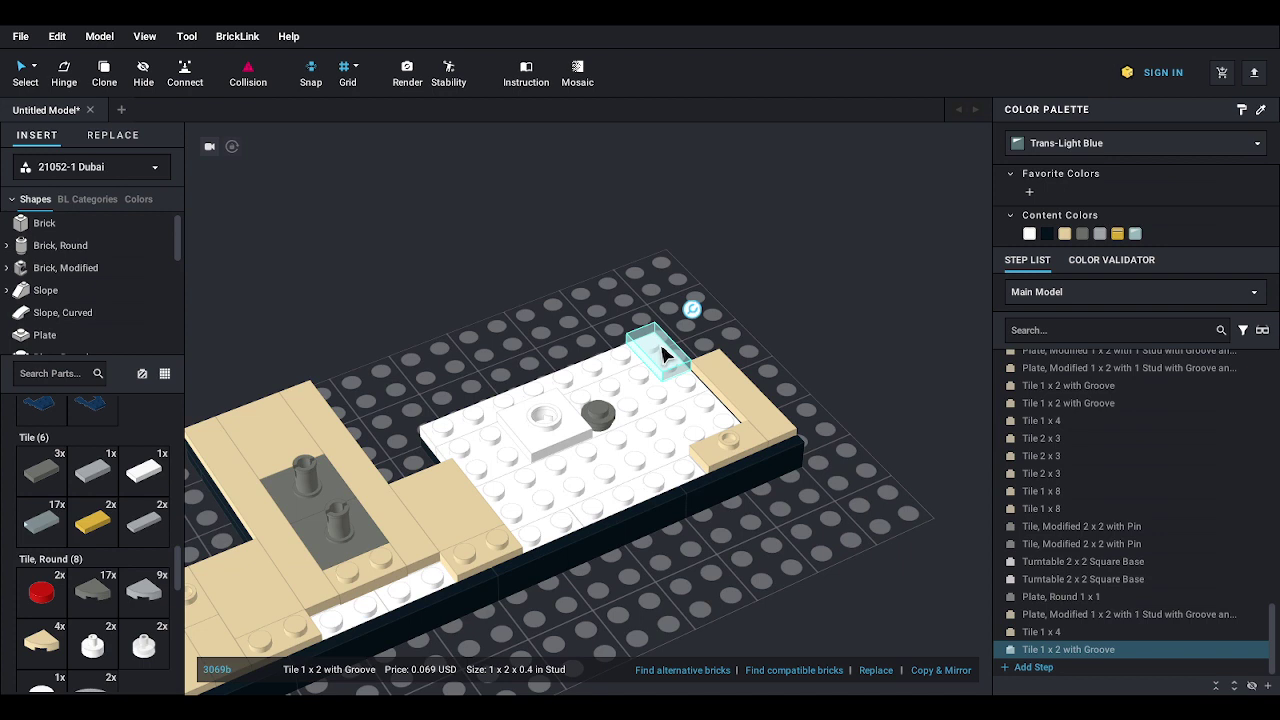
{"action": "key", "text": "ctrl+d"}
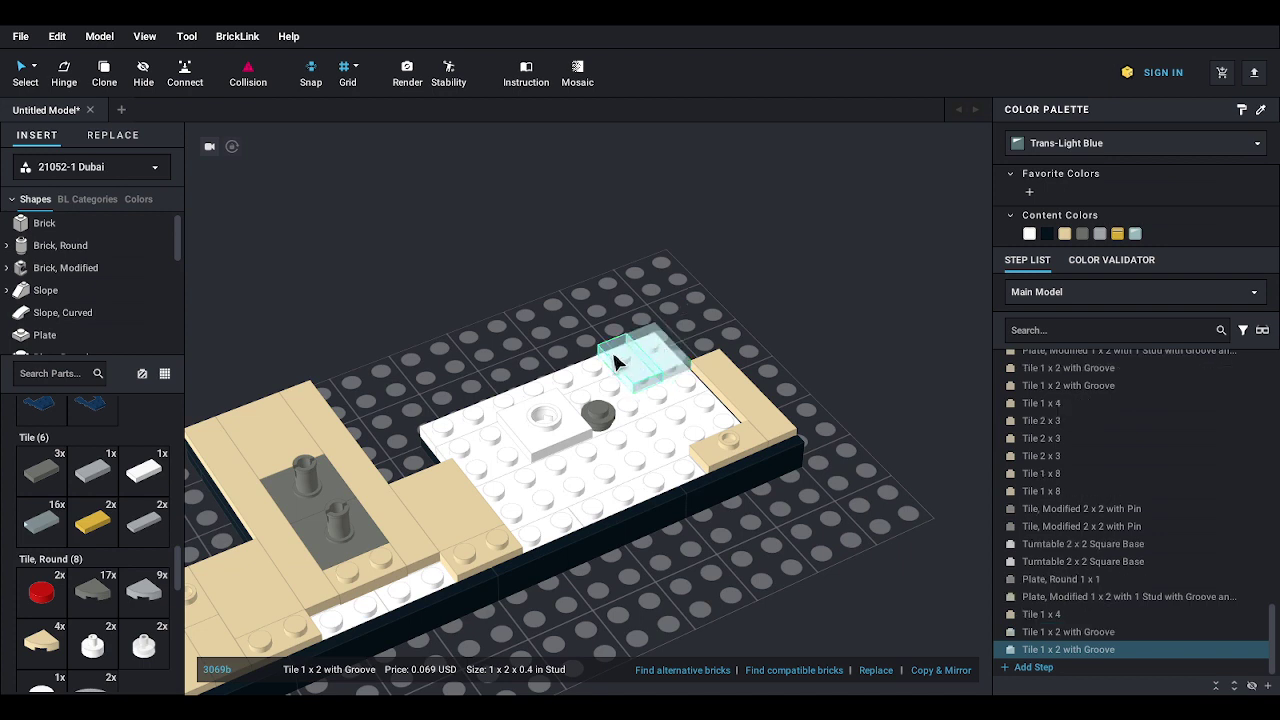
- Lay four more Trans-Light Blue Tile 1 x 2 crosswise between the tan middle section and the turntable, in two rows of two
{"action": "key", "text": "ctrl+d"}
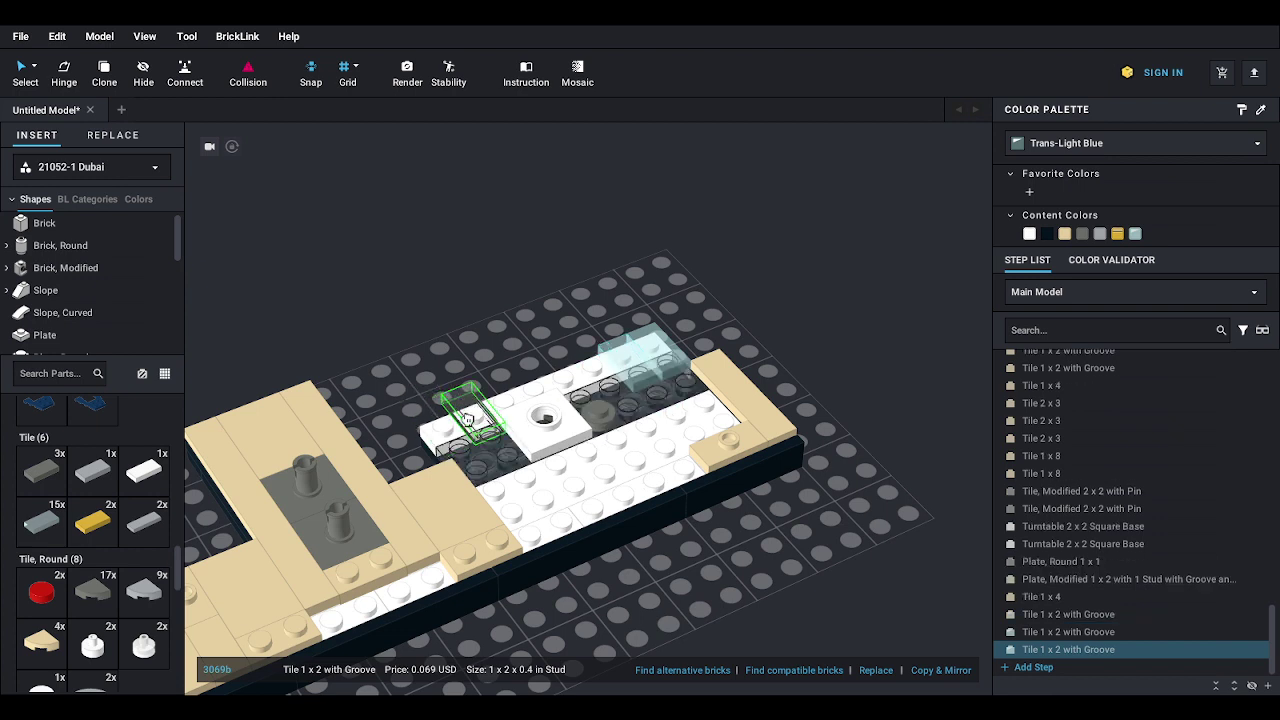
{"action": "left_click", "coordinate": [475, 428]}
{"action": "left_click", "coordinate": [476, 430]}
{"action": "key", "text": "ctrl+v"}
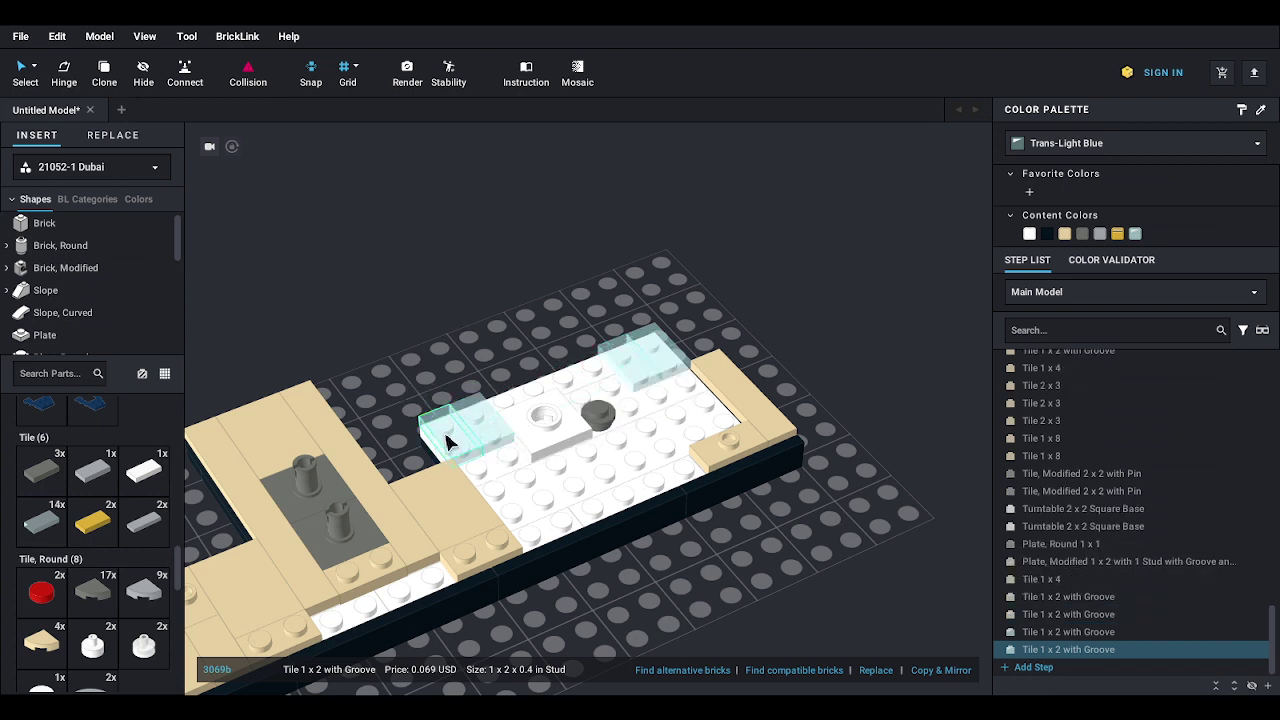
{"action": "left_click", "coordinate": [448, 440]}
{"action": "key", "text": "ctrl+v"}
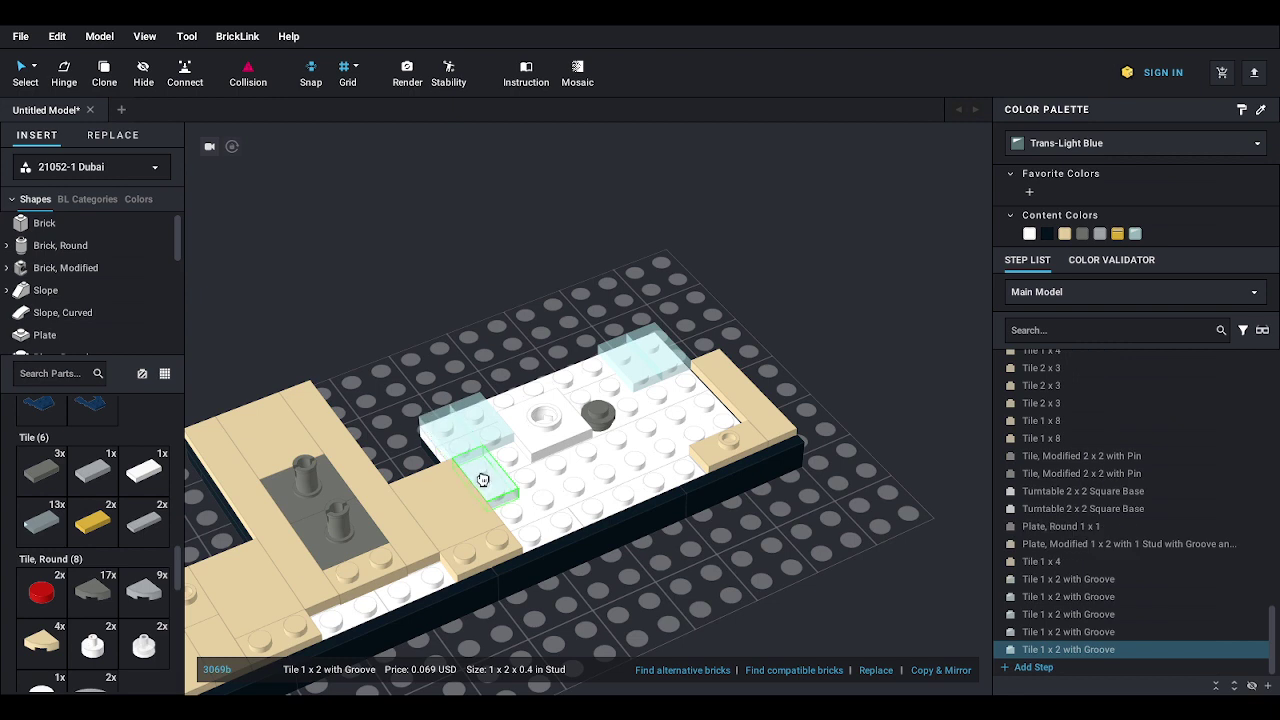
{"action": "left_click", "coordinate": [483, 483]}
{"action": "key", "text": "ctrl+v"}
{"action": "left_click", "coordinate": [521, 465]}
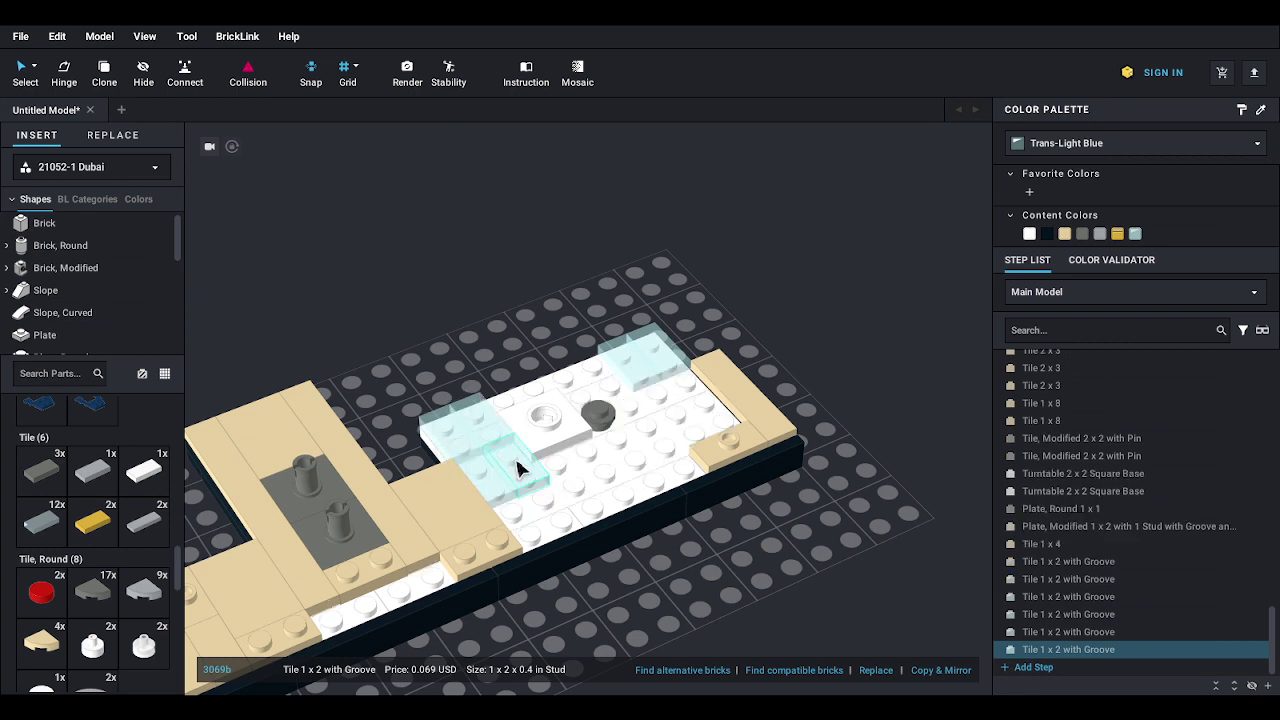
- Add three crosswise Trans-Light Blue Tile 1 x 2 between the round plate and the tan Tile 1 x 4 at the end
{"action": "key", "text": "ctrl+v"}
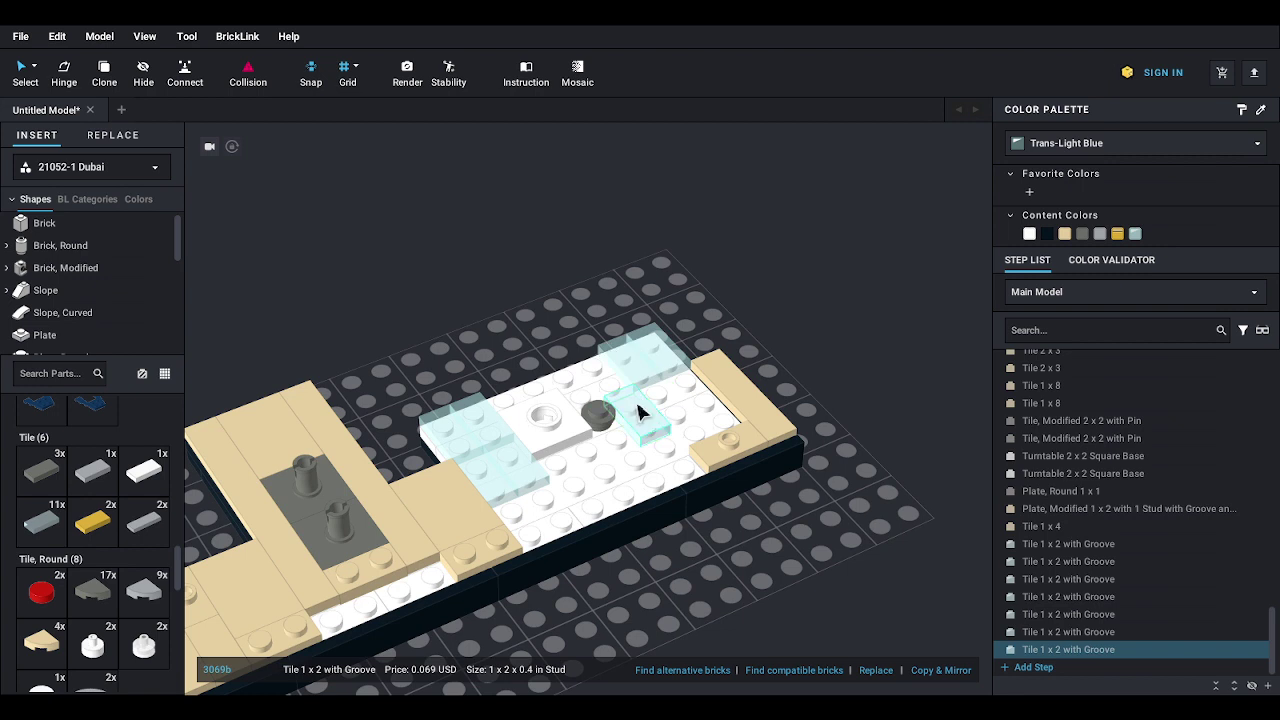
{"action": "left_click", "coordinate": [672, 402]}
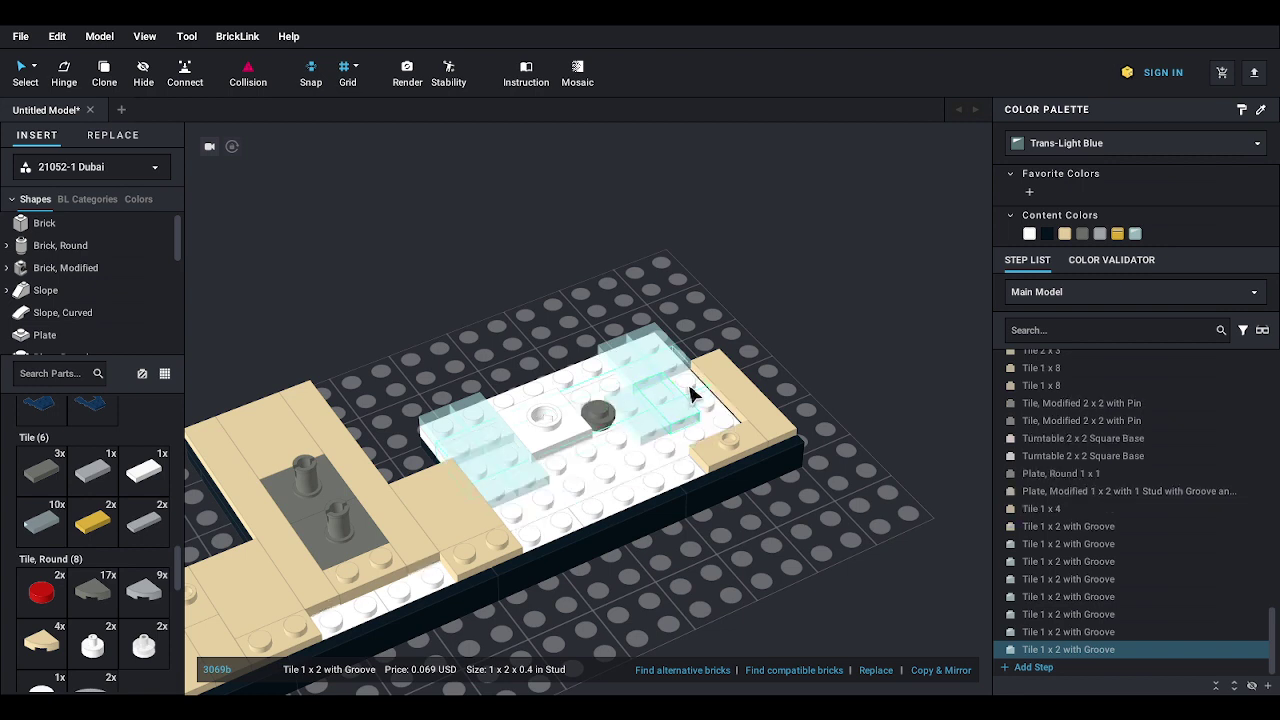
{"action": "key", "text": "ctrl+v"}
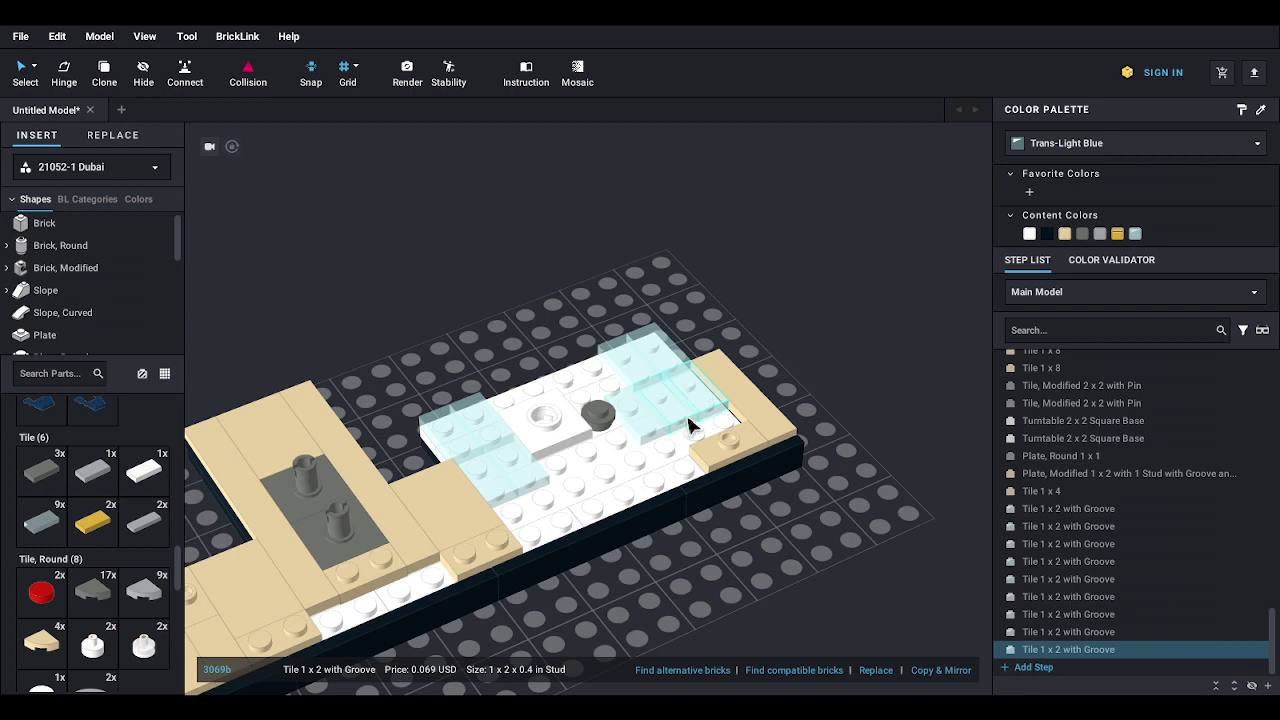
- Lay six crosswise Trans-Light Blue Tile 1 x 2 side by side along the white section's front edge, from the jumper to the tan middle section
{"action": "key", "text": "ctrl+v"}
{"action": "key", "text": "ctrl+v"}
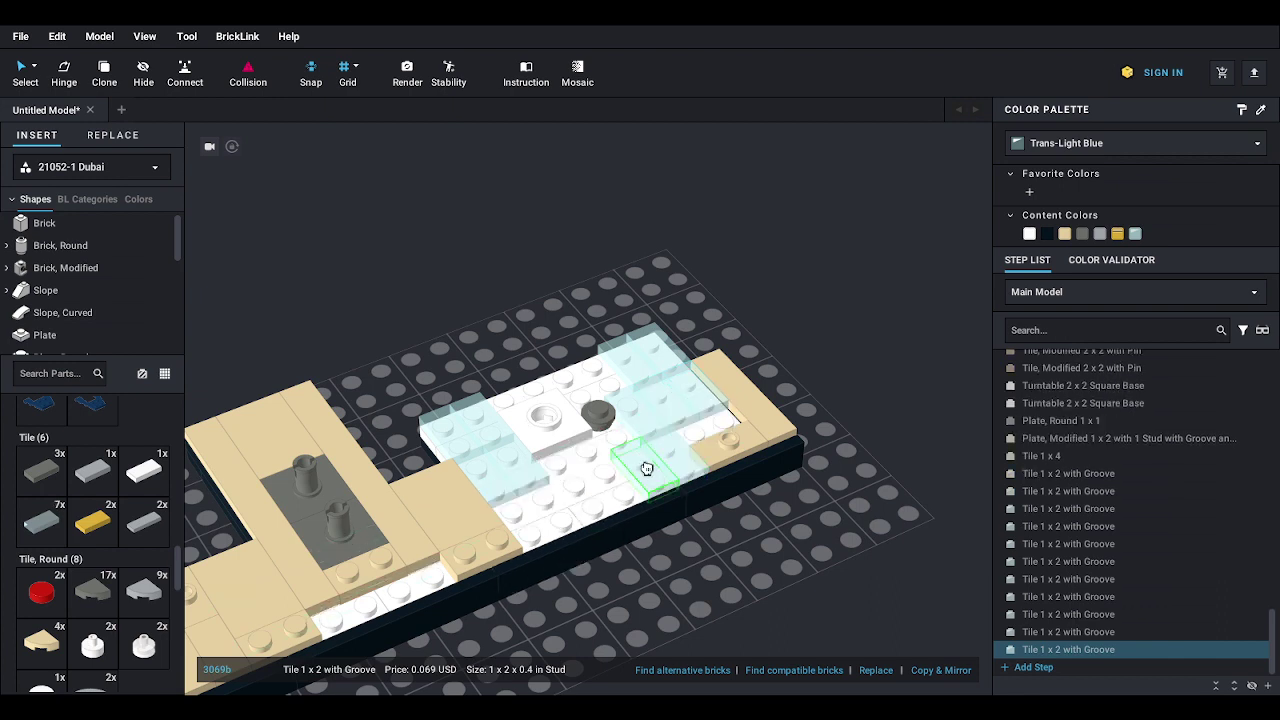
{"action": "left_click", "coordinate": [649, 470]}
{"action": "key", "text": "ctrl+v"}
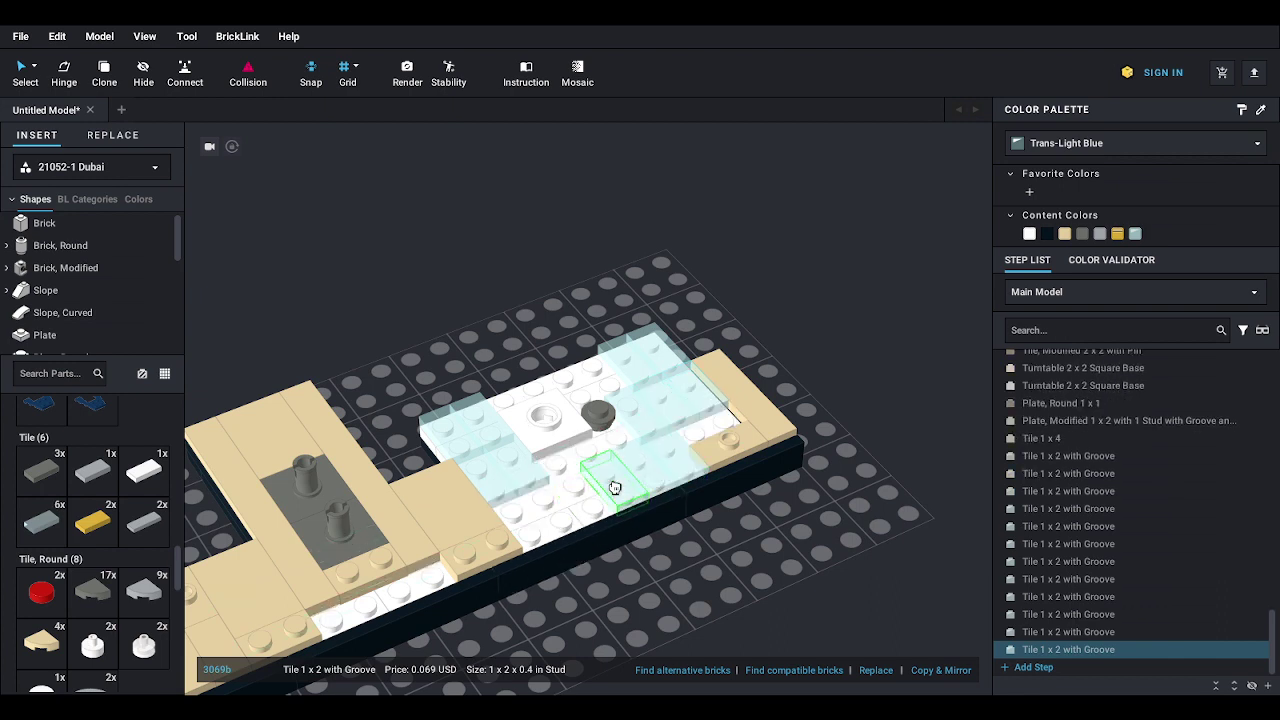
{"action": "key", "text": "ctrl+v"}
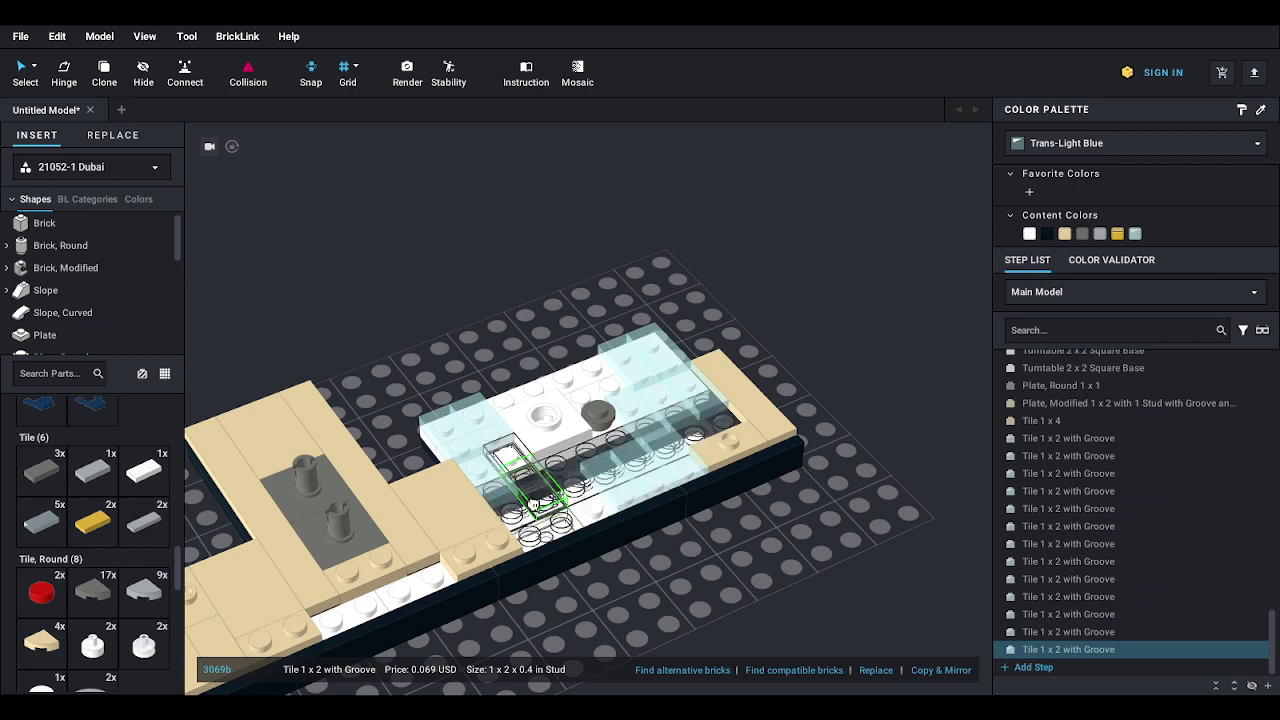
{"action": "left_click", "coordinate": [586, 491]}
{"action": "key", "text": "ctrl+v"}
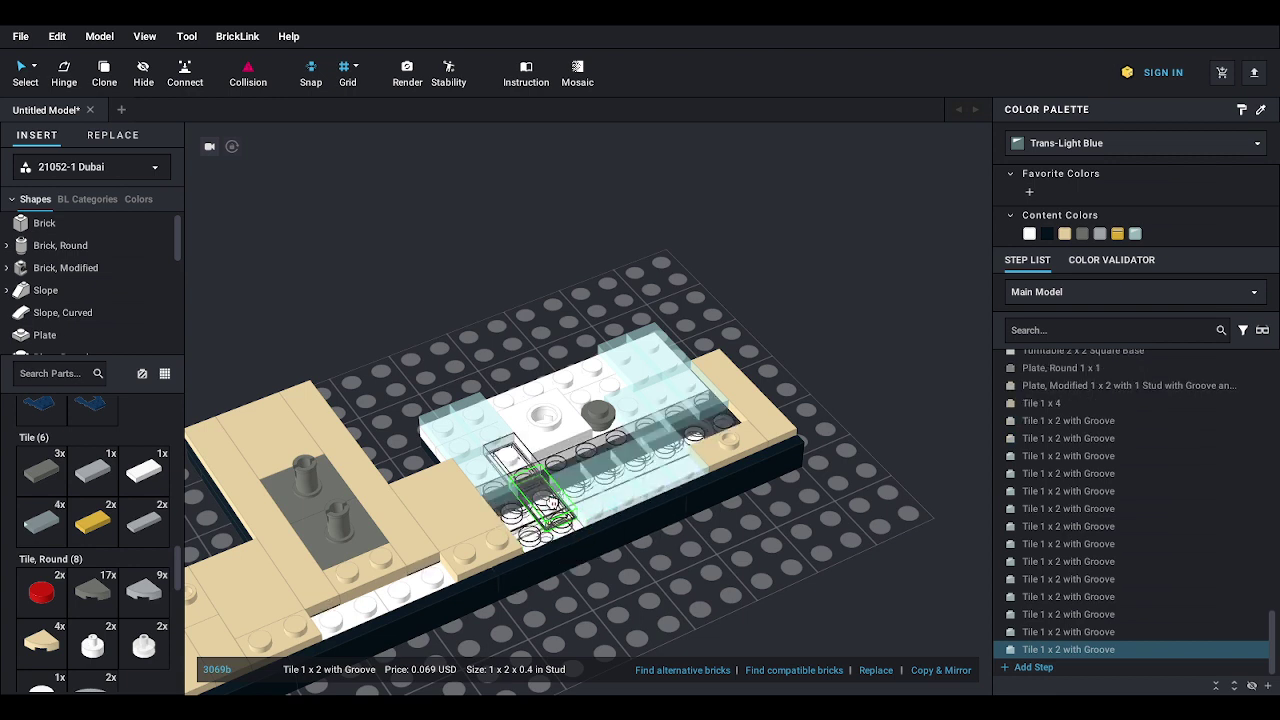
{"action": "left_click", "coordinate": [557, 508]}
{"action": "key", "text": "ctrl+v"}
{"action": "left_click", "coordinate": [526, 516]}
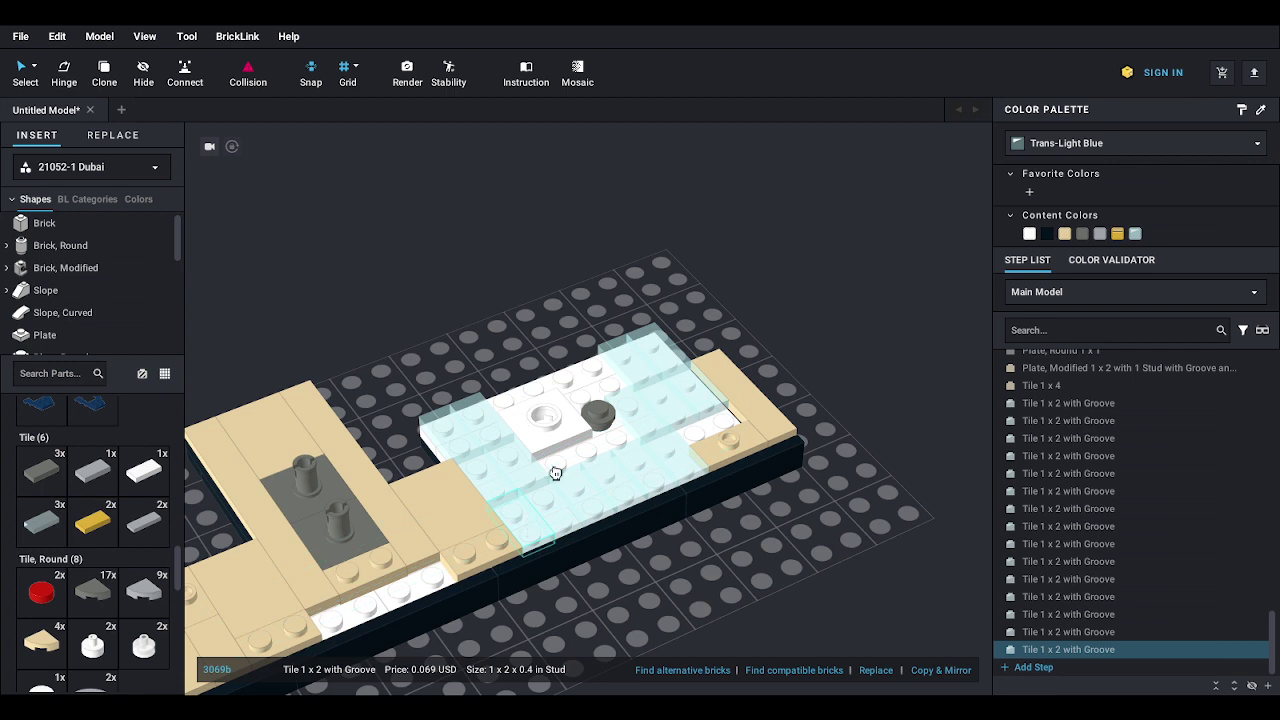
- Lay two Trans-Light Blue Tile 1 x 2 lengthwise along the white section's back edge and one more beside the tan jumper at the outer end
{"action": "key", "text": "ctrl+v"}
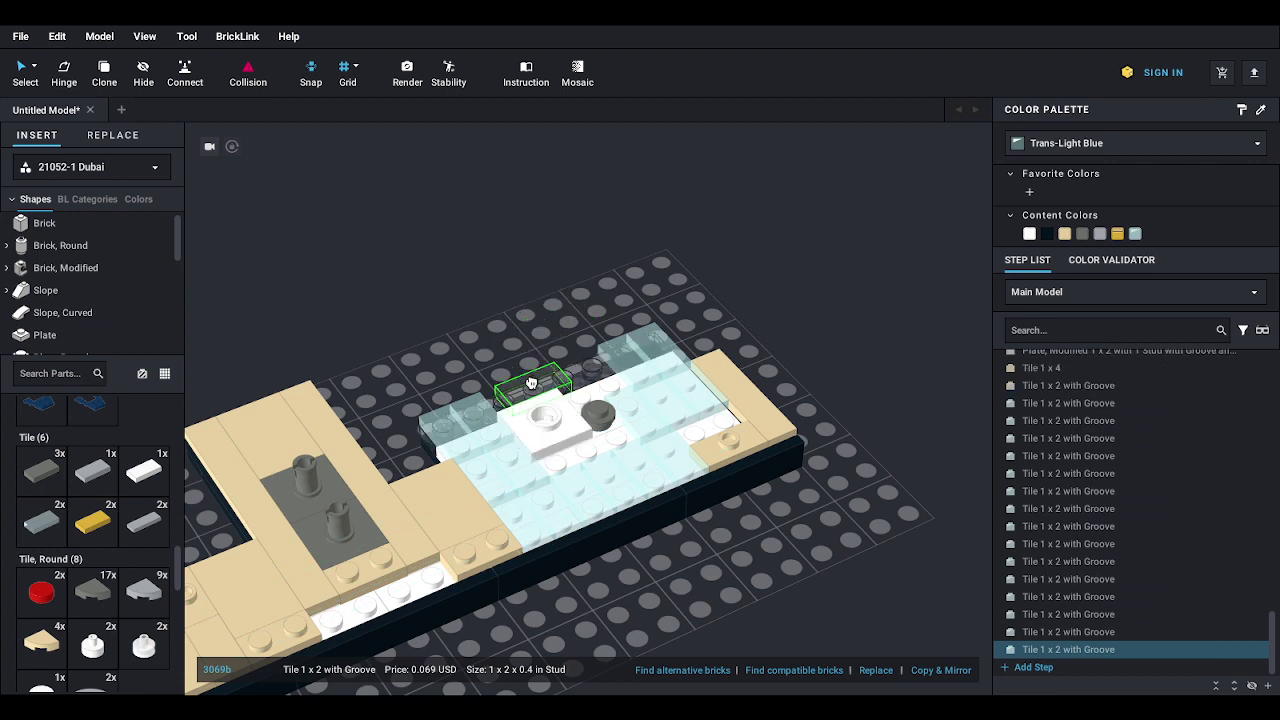
{"action": "left_click", "coordinate": [518, 384]}
{"action": "key", "text": "ctrl+v"}
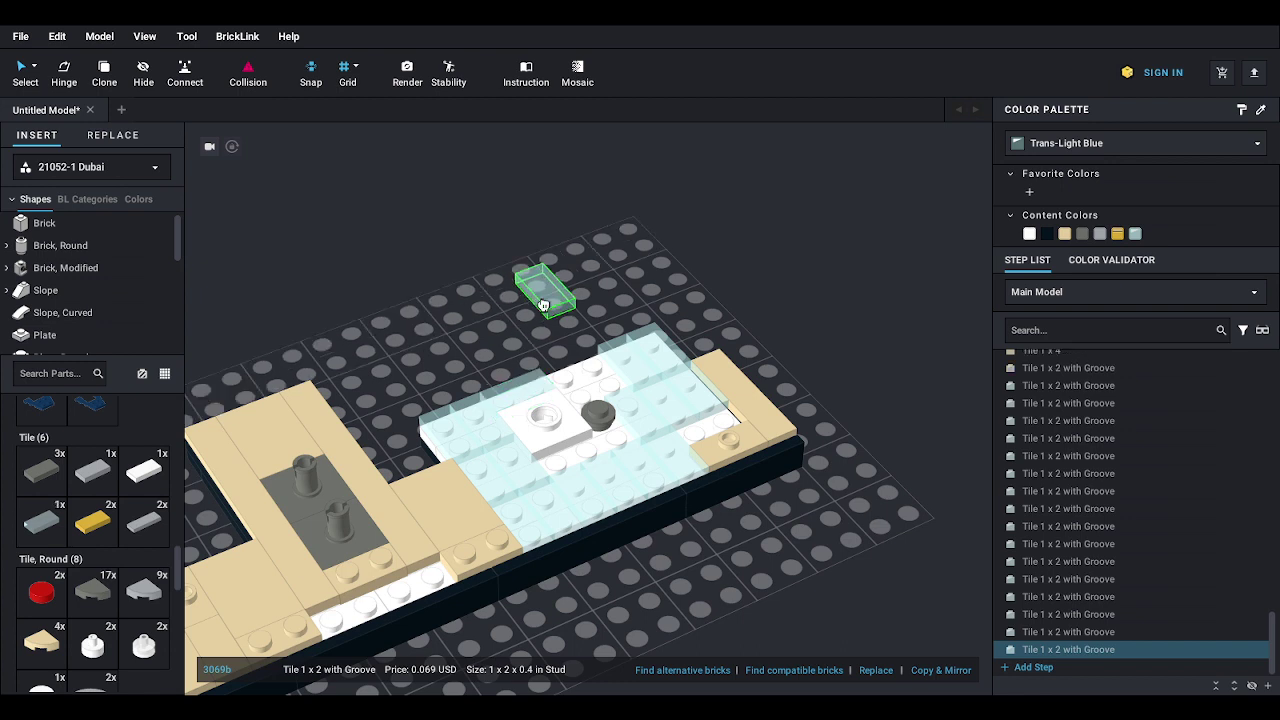
{"action": "left_click", "coordinate": [568, 350]}
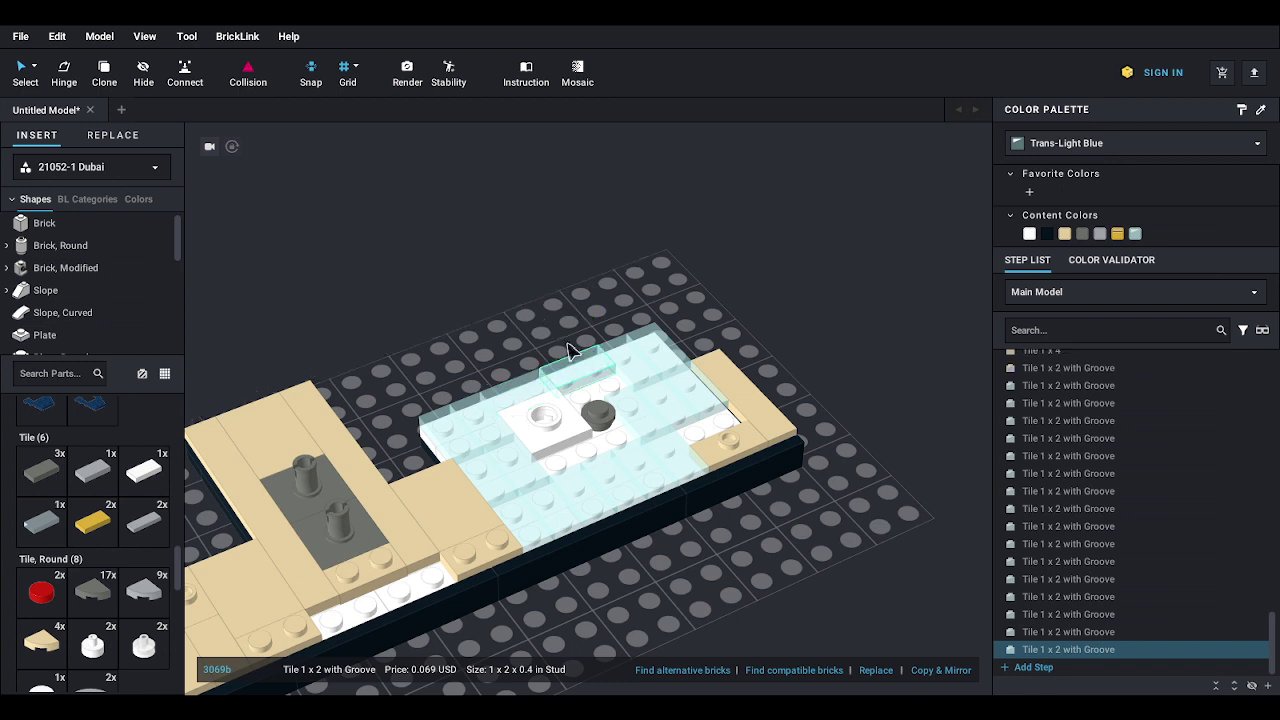
{"action": "key", "text": "ctrl+v"}
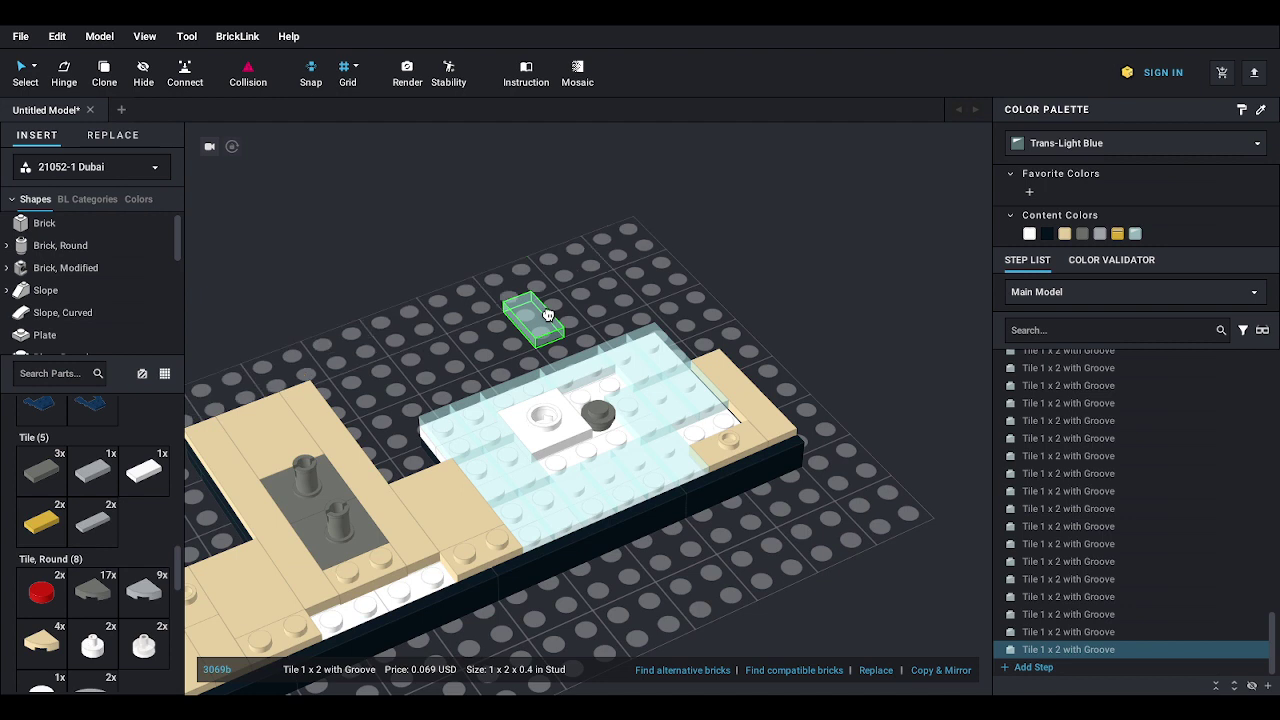
{"action": "left_click", "coordinate": [710, 414]}
{"action": "left_click", "coordinate": [745, 551]}
{"action": "right_click_drag", "start_coordinate": [745, 551], "coordinate": [762, 595]}
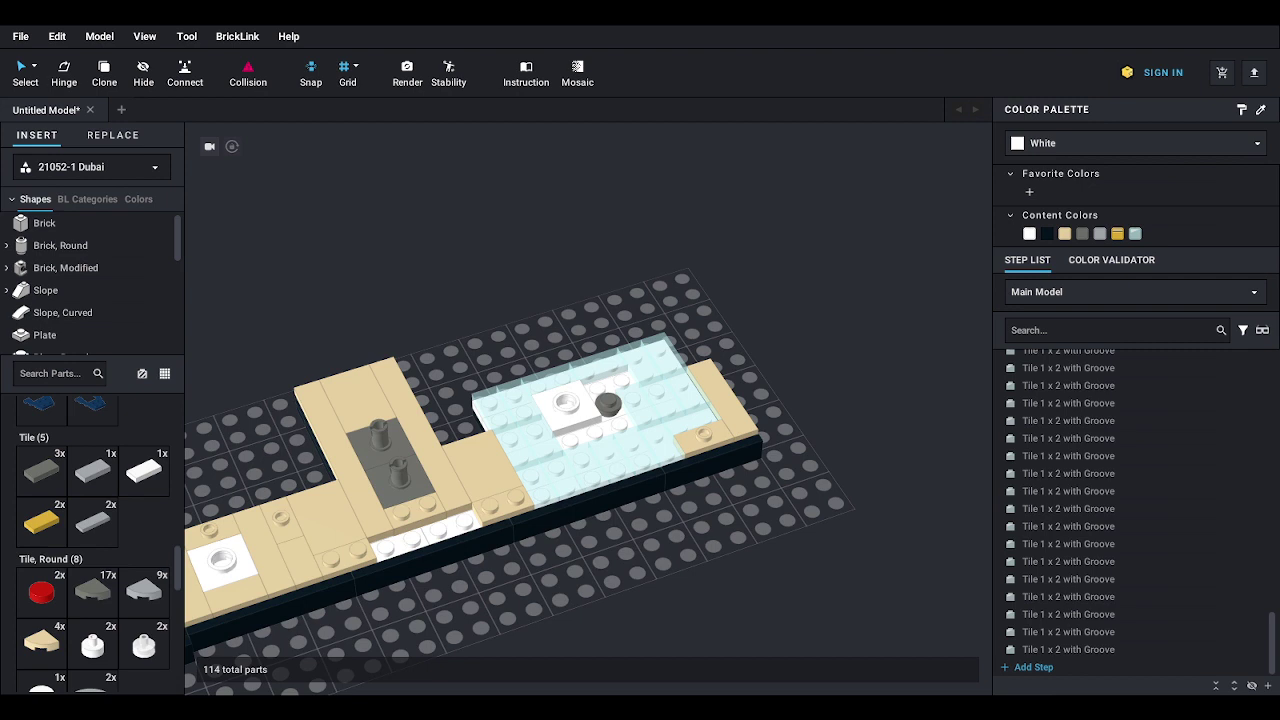
- Insert a Light Bluish Gray Plate, Round 4 x 4 with Hole on the empty grid behind the white section
{"action": "left_click", "coordinate": [104, 312]}
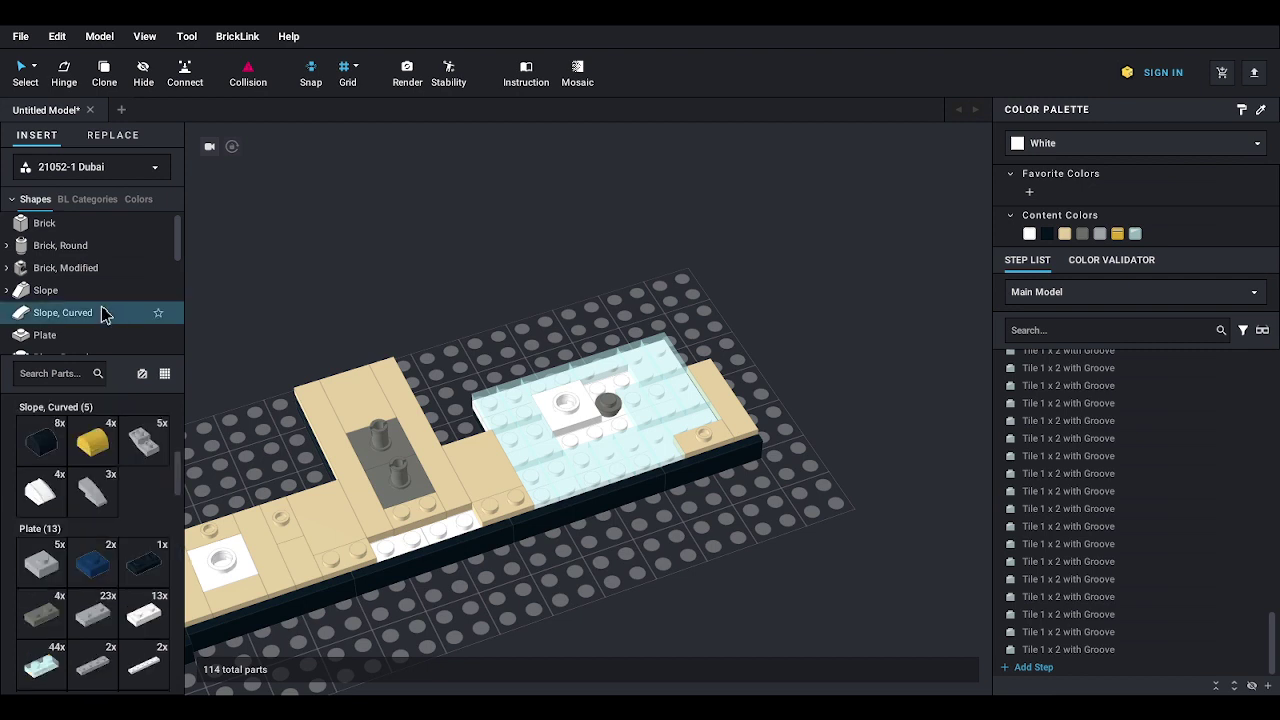
{"action": "scroll", "coordinate": [103, 314], "scroll_direction": "down", "scroll_amount": 2}
{"action": "left_click", "coordinate": [103, 321]}
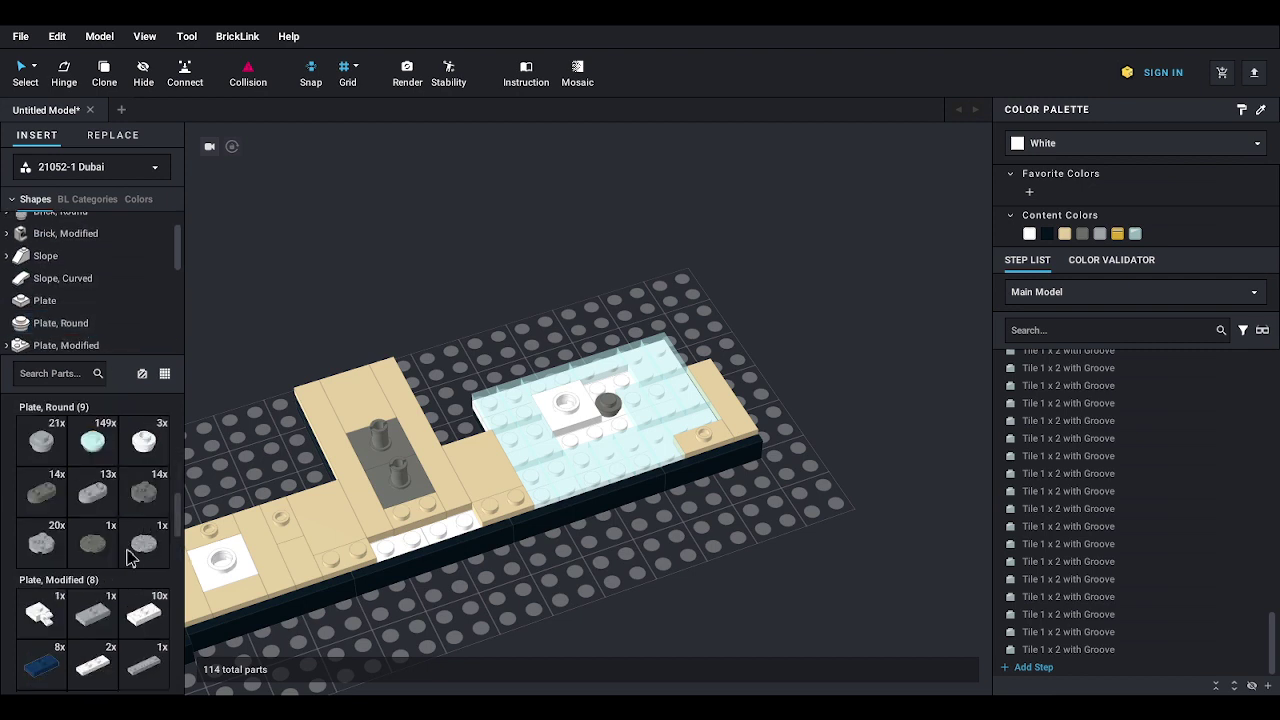
{"action": "left_click_drag", "start_coordinate": [133, 557], "coordinate": [323, 302]}
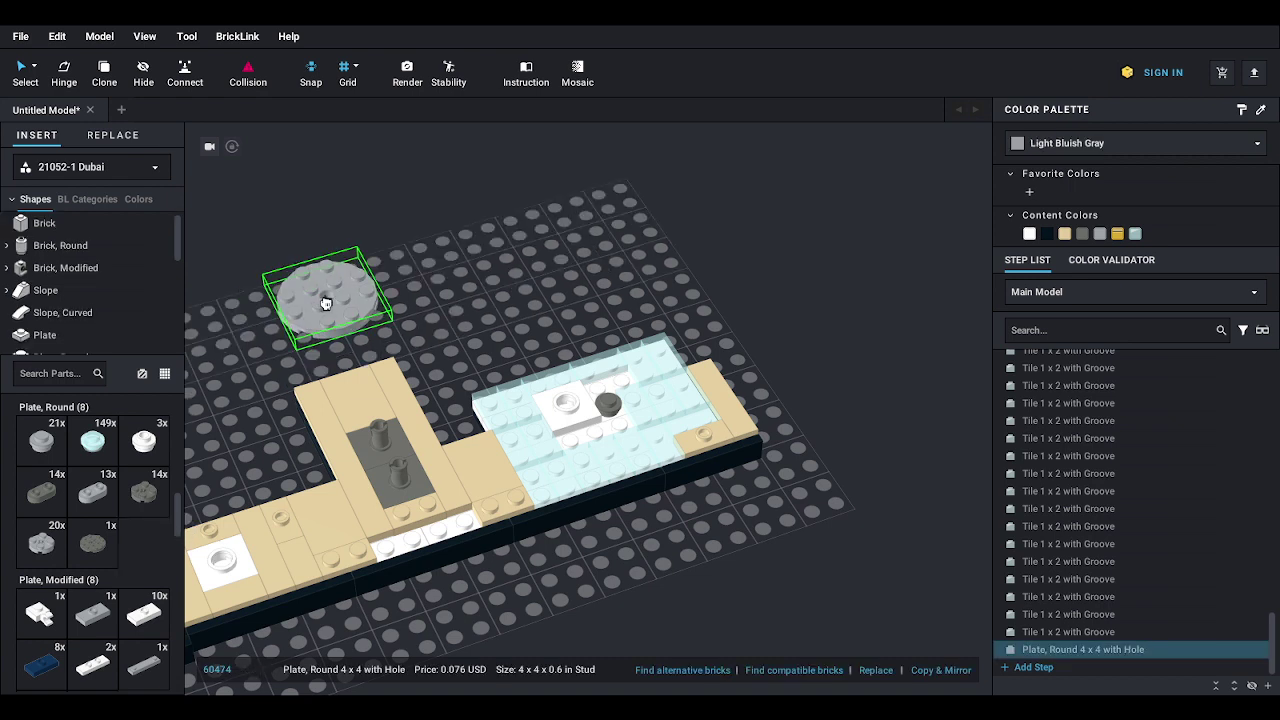
{"action": "left_click_drag", "start_coordinate": [325, 303], "coordinate": [557, 270]}
{"action": "left_click", "coordinate": [585, 232]}
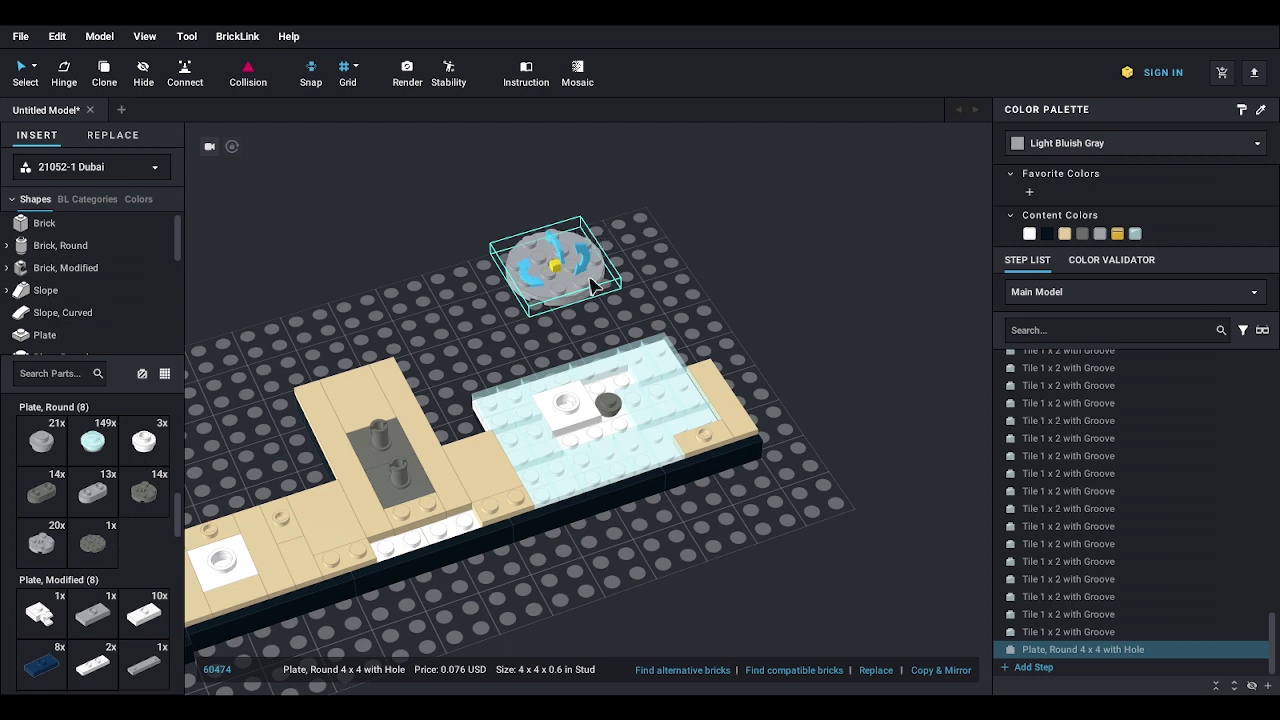
- Turn the 4 x 4 round plate 45 degrees and try to seat it by hand on the white section
{"action": "left_click_drag", "start_coordinate": [537, 285], "coordinate": [534, 418]}
{"action": "left_click", "coordinate": [524, 328]}
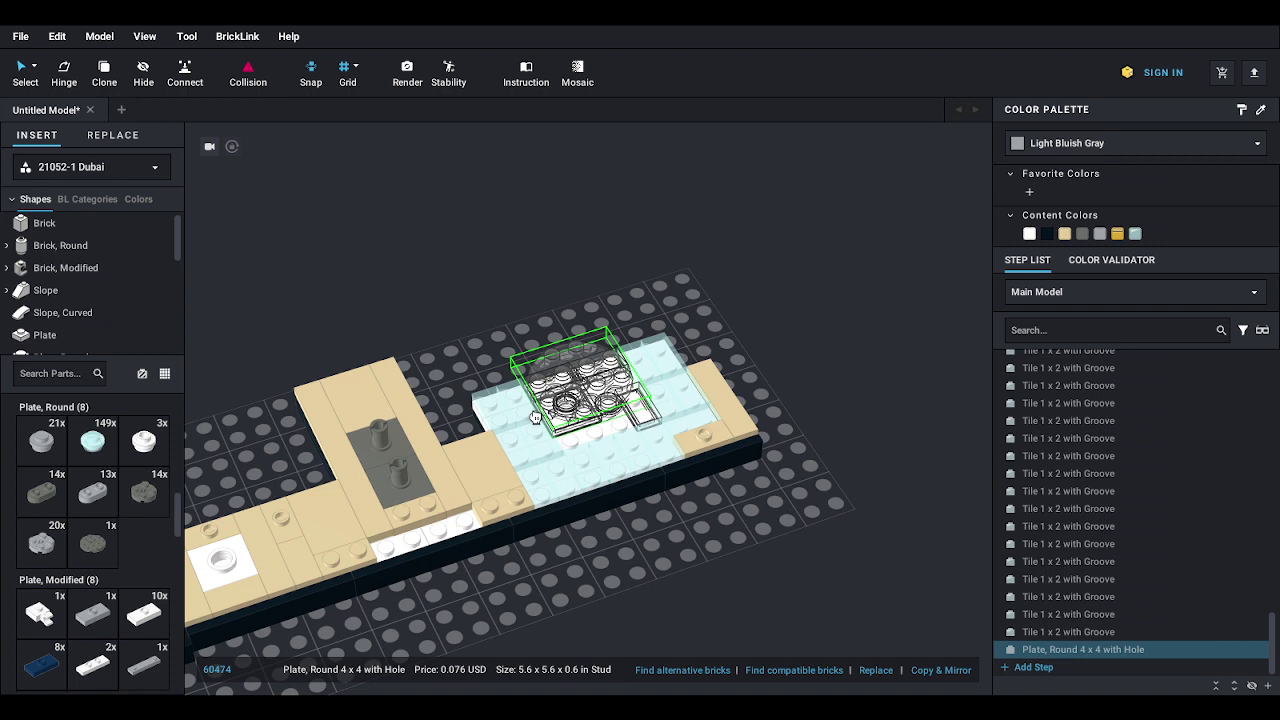
{"action": "left_click_drag", "start_coordinate": [535, 418], "coordinate": [543, 297]}
{"action": "key", "text": "Right"}
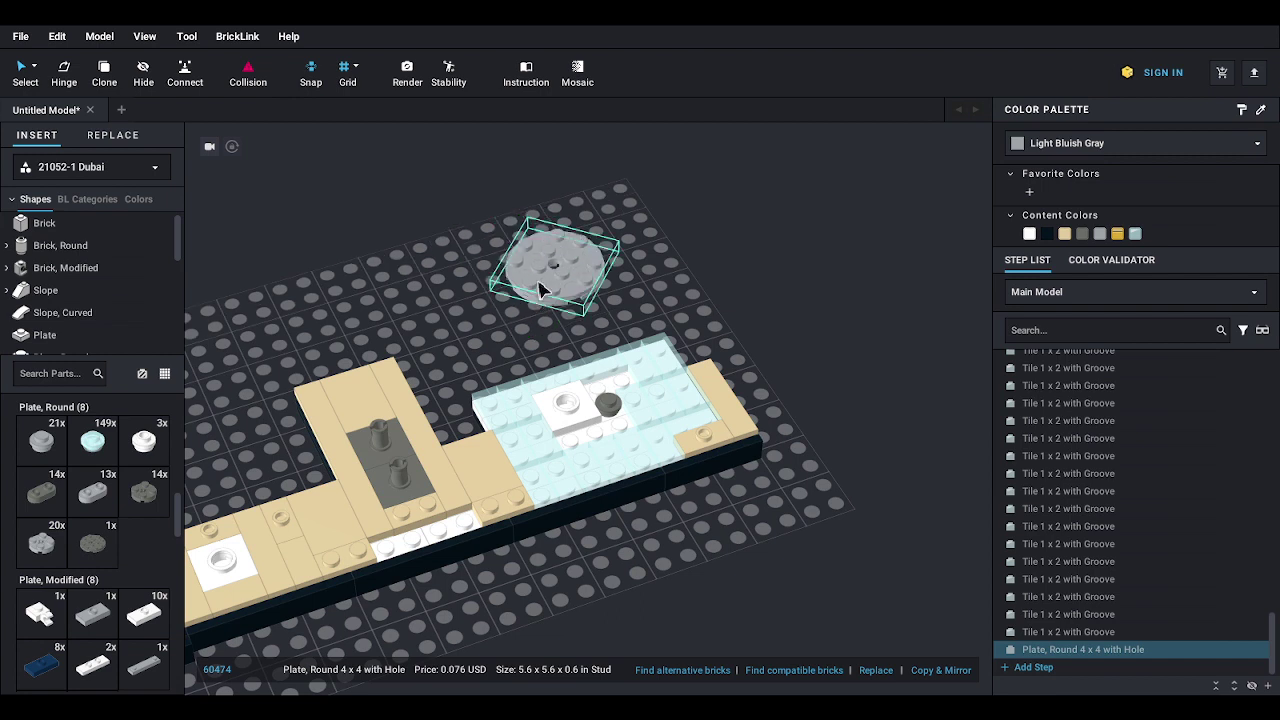
{"action": "left_click_drag", "start_coordinate": [540, 290], "coordinate": [525, 258]}
{"action": "key", "text": "ctrl+z"}
- Try to attach the 4 x 4 round plate by its center hole with the Connect tool
{"action": "right_click_drag", "start_coordinate": [668, 362], "coordinate": [797, 474]}
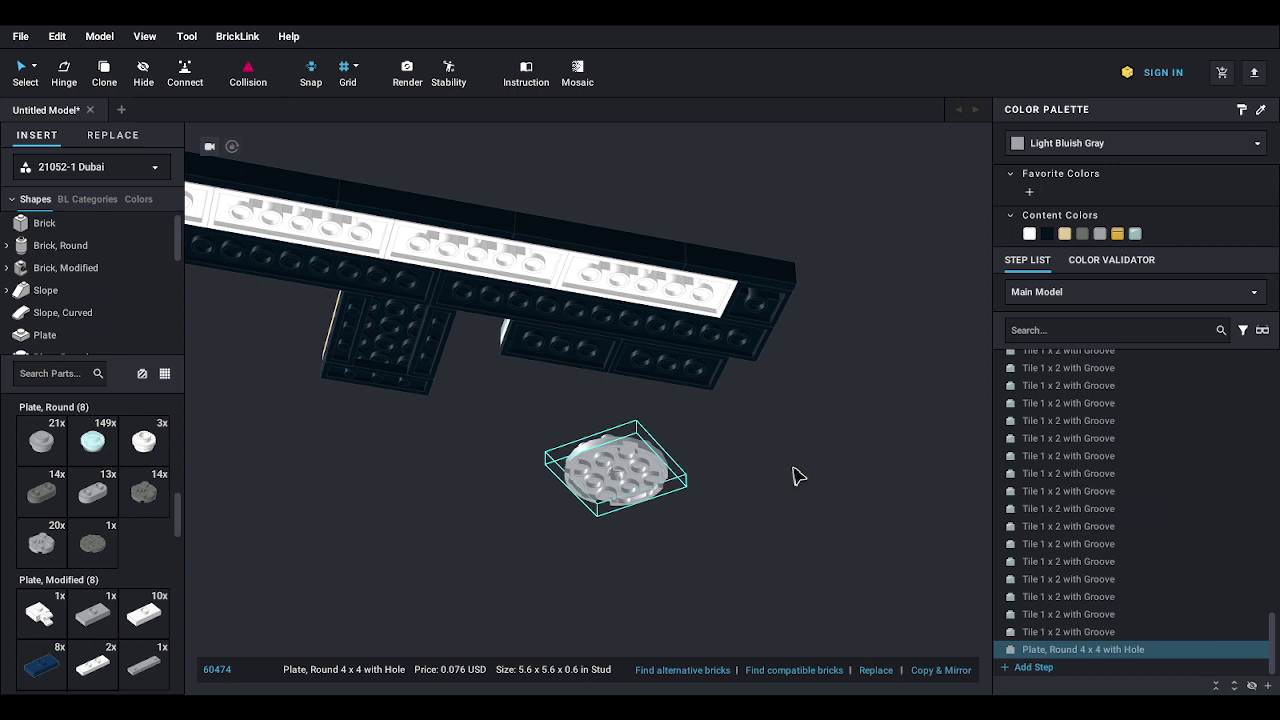
{"action": "left_click", "coordinate": [186, 74]}
{"action": "scroll", "coordinate": [622, 484], "scroll_direction": "up", "scroll_amount": 3}
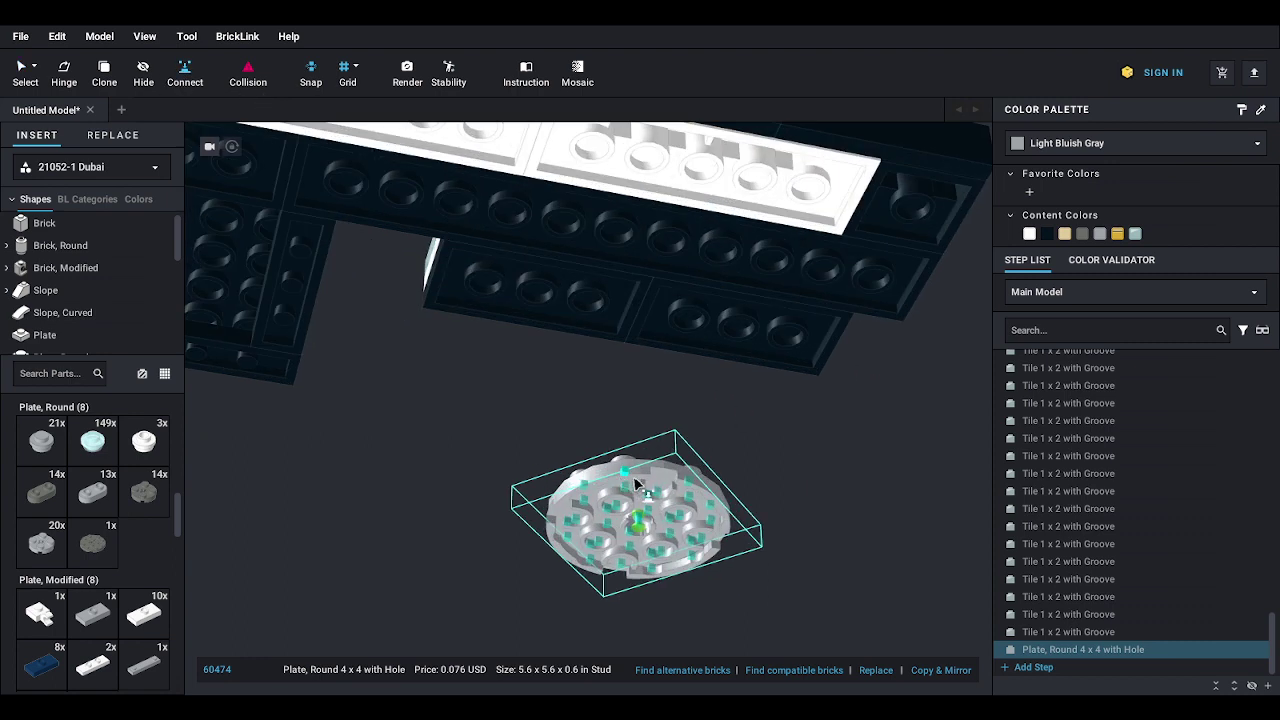
{"action": "scroll", "coordinate": [680, 568], "scroll_direction": "up", "scroll_amount": 3}
{"action": "right_click_drag", "start_coordinate": [672, 557], "coordinate": [677, 551]}
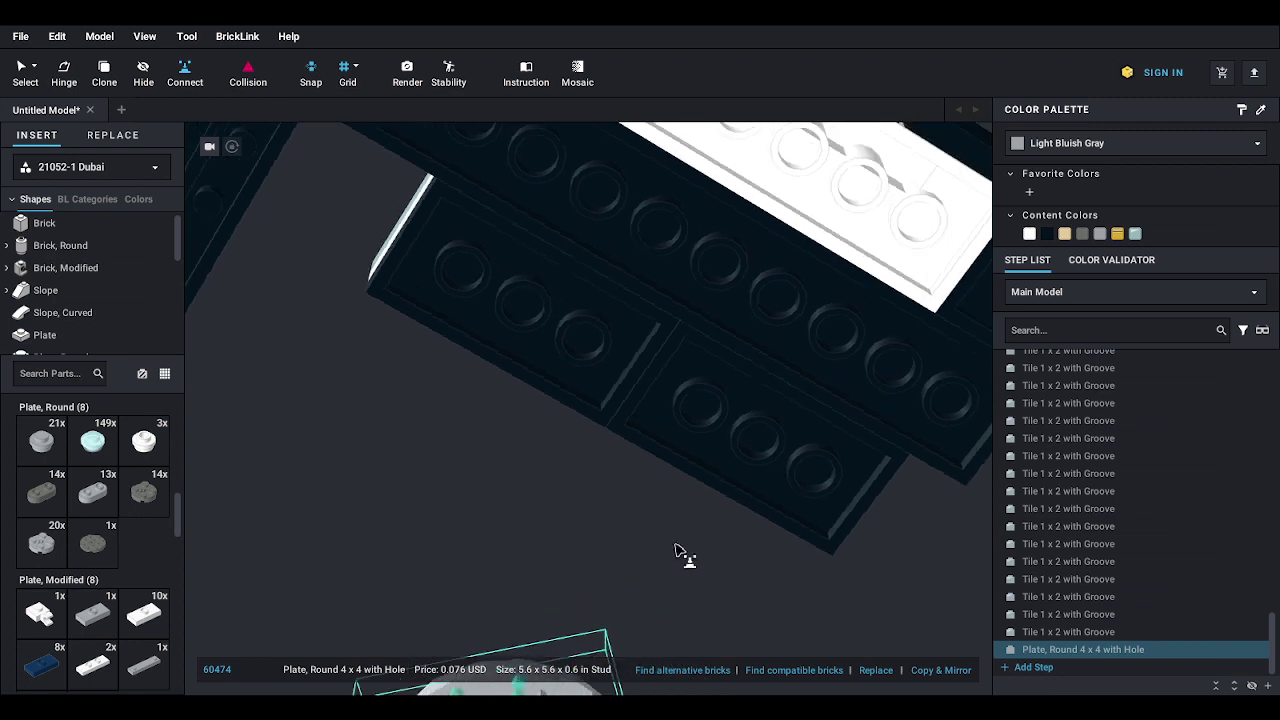
{"action": "middle_click_drag", "start_coordinate": [677, 551], "coordinate": [830, 314]}
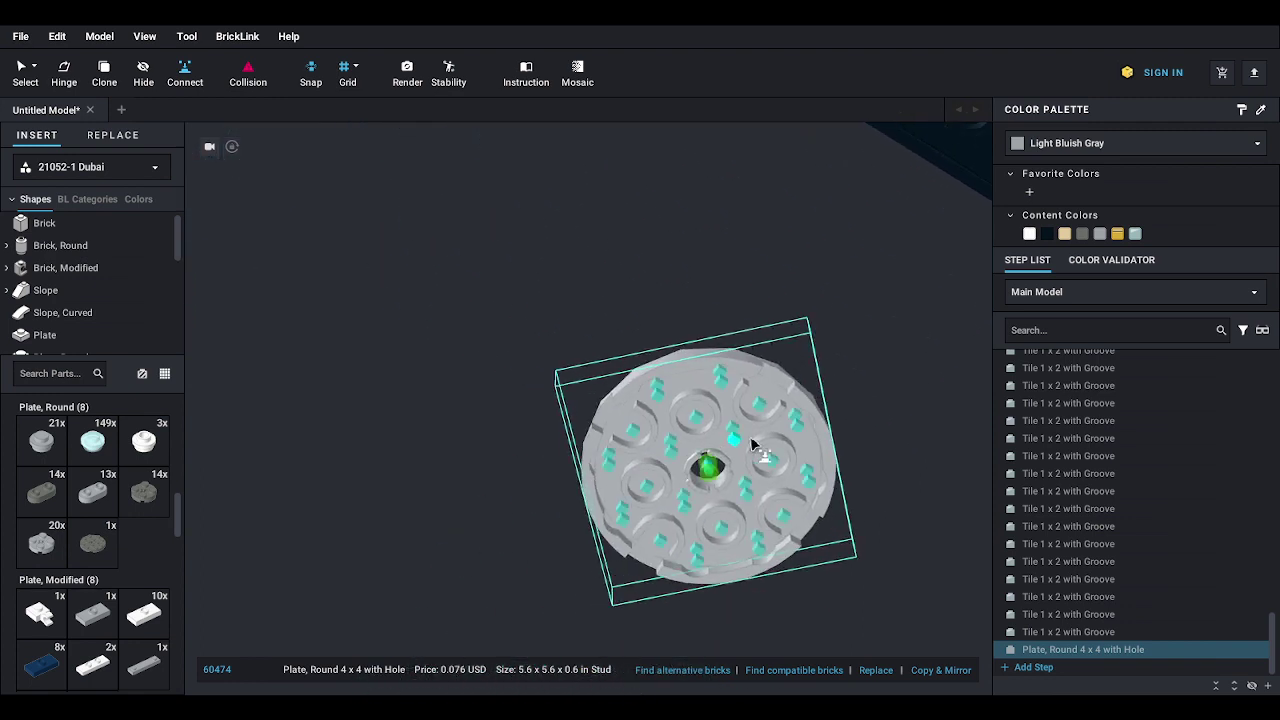
{"action": "left_click", "coordinate": [713, 482]}
{"action": "right_click_drag", "start_coordinate": [779, 412], "coordinate": [772, 518]}
{"action": "scroll", "coordinate": [772, 521], "scroll_direction": "down", "scroll_amount": 5}
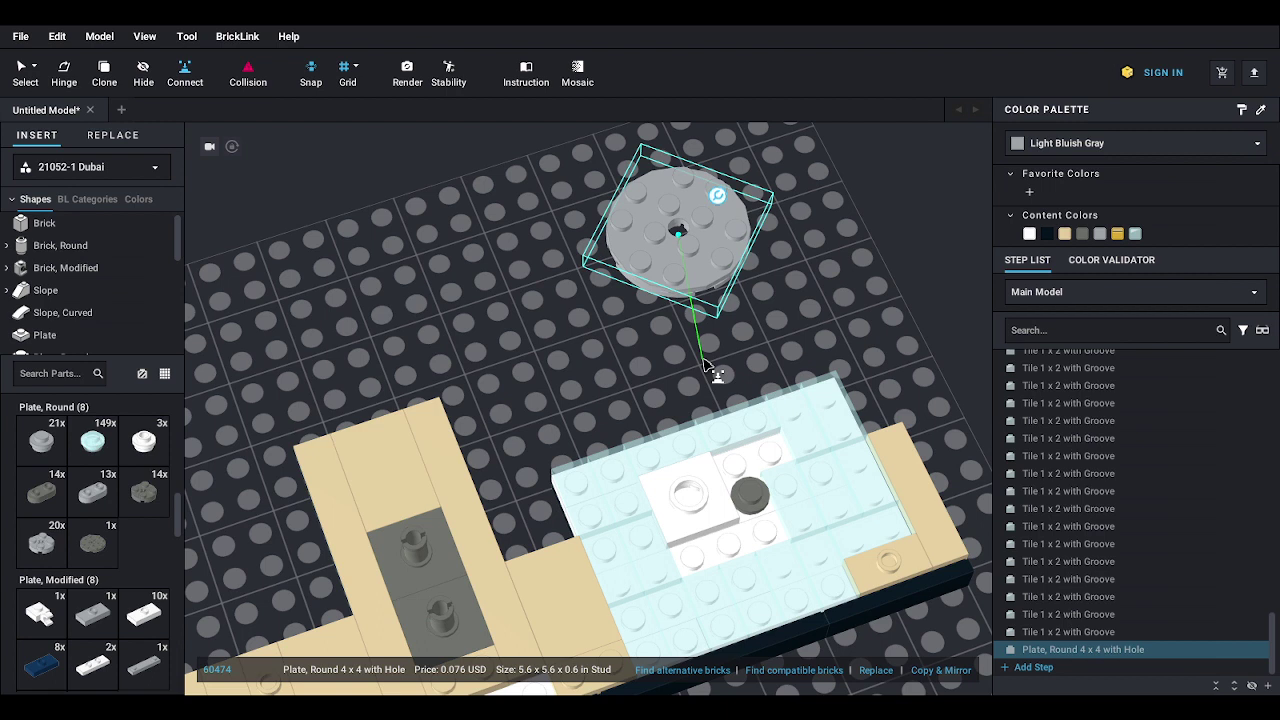
{"action": "key", "text": "Escape"}
- Try connecting an underside point of the 4 x 4 round plate to the small dark gray round plate, and undo it
{"action": "right_click_drag", "start_coordinate": [680, 358], "coordinate": [657, 263]}
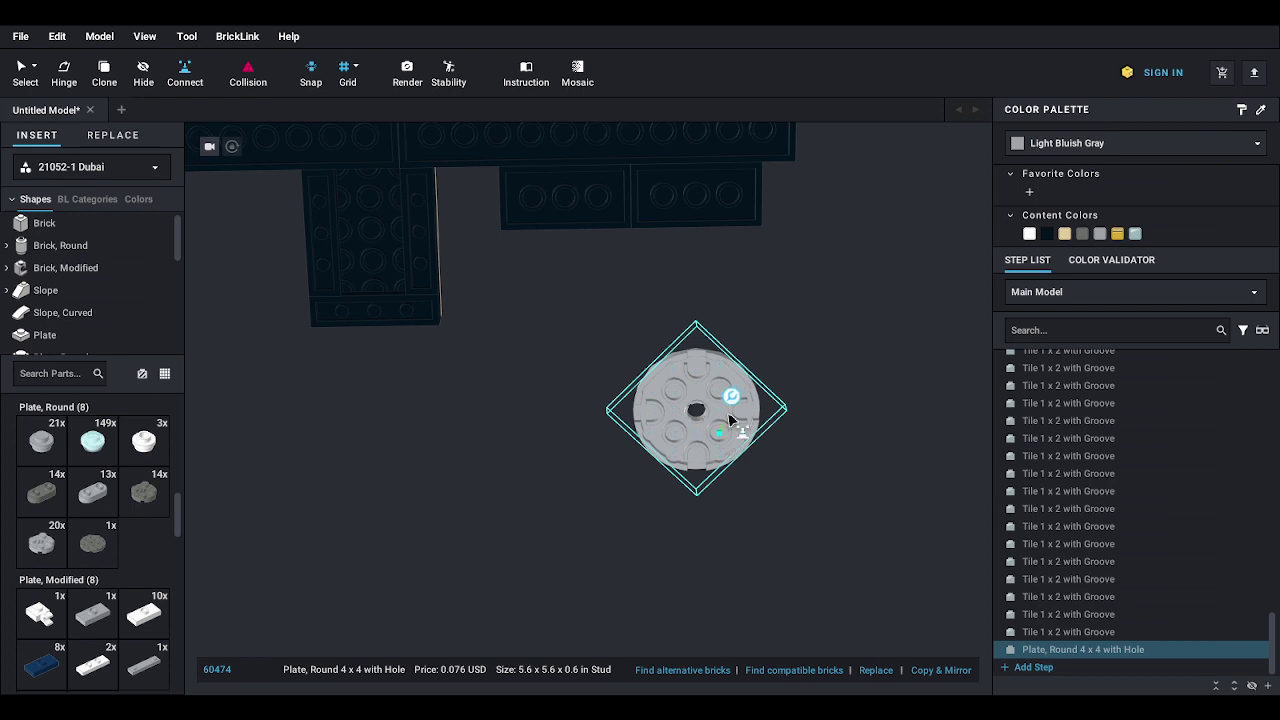
{"action": "right_click_drag", "start_coordinate": [805, 296], "coordinate": [823, 397]}
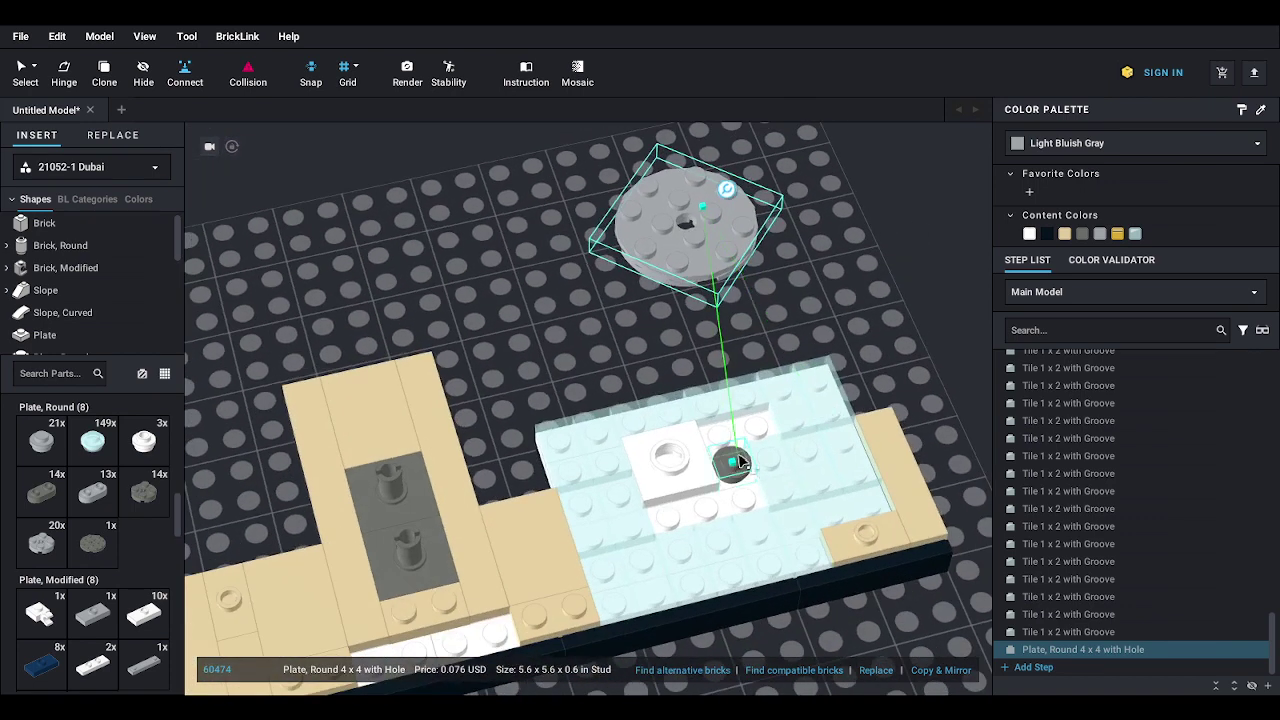
{"action": "left_click", "coordinate": [735, 463]}
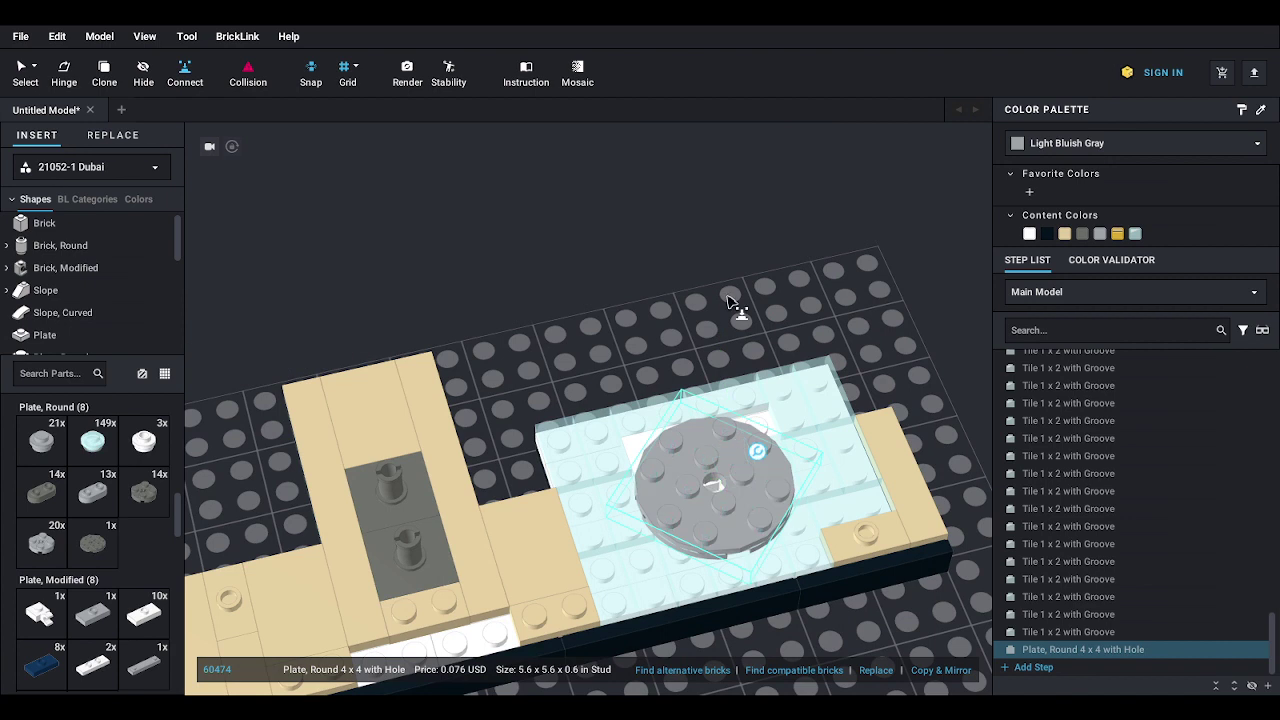
{"action": "mouse_move", "coordinate": [729, 306]}
{"action": "right_mouse_down"}
{"action": "mouse_move", "coordinate": [731, 288]}
{"action": "mouse_move", "coordinate": [737, 306]}
{"action": "right_mouse_up"}
{"action": "scroll", "coordinate": [721, 291], "scroll_direction": "up", "scroll_amount": 2}
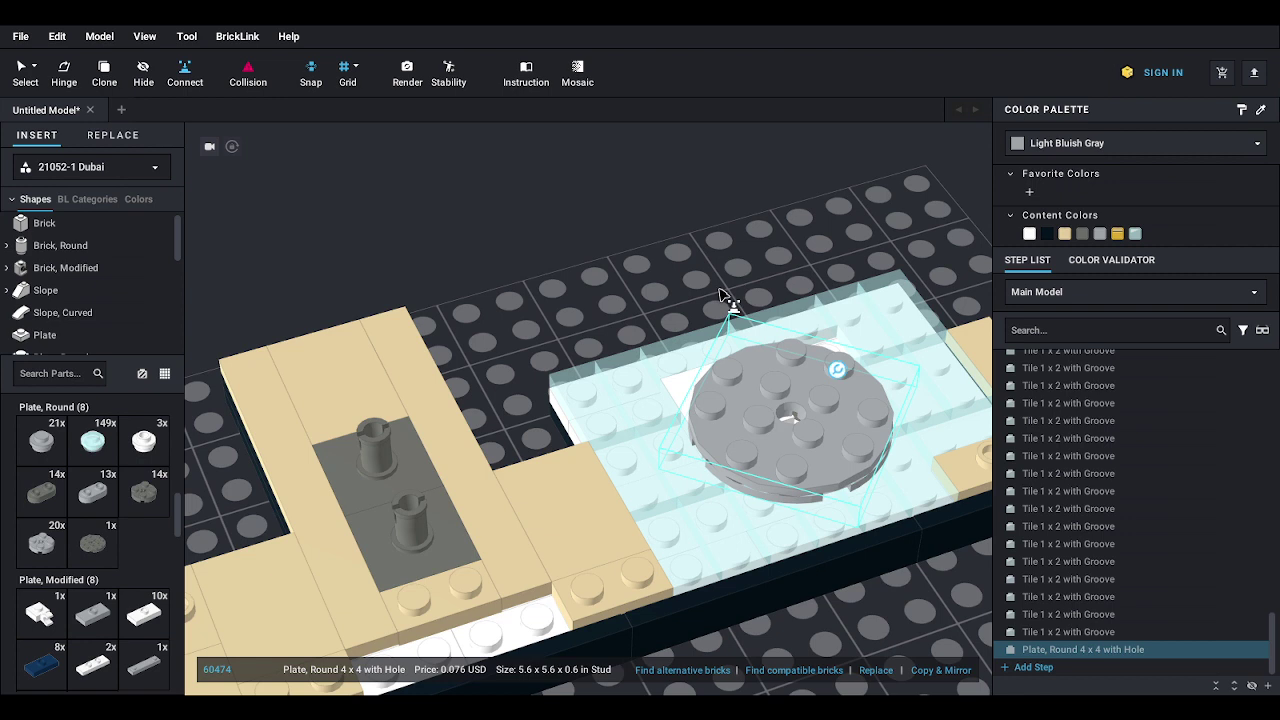
{"action": "key", "text": "ctrl+z"}
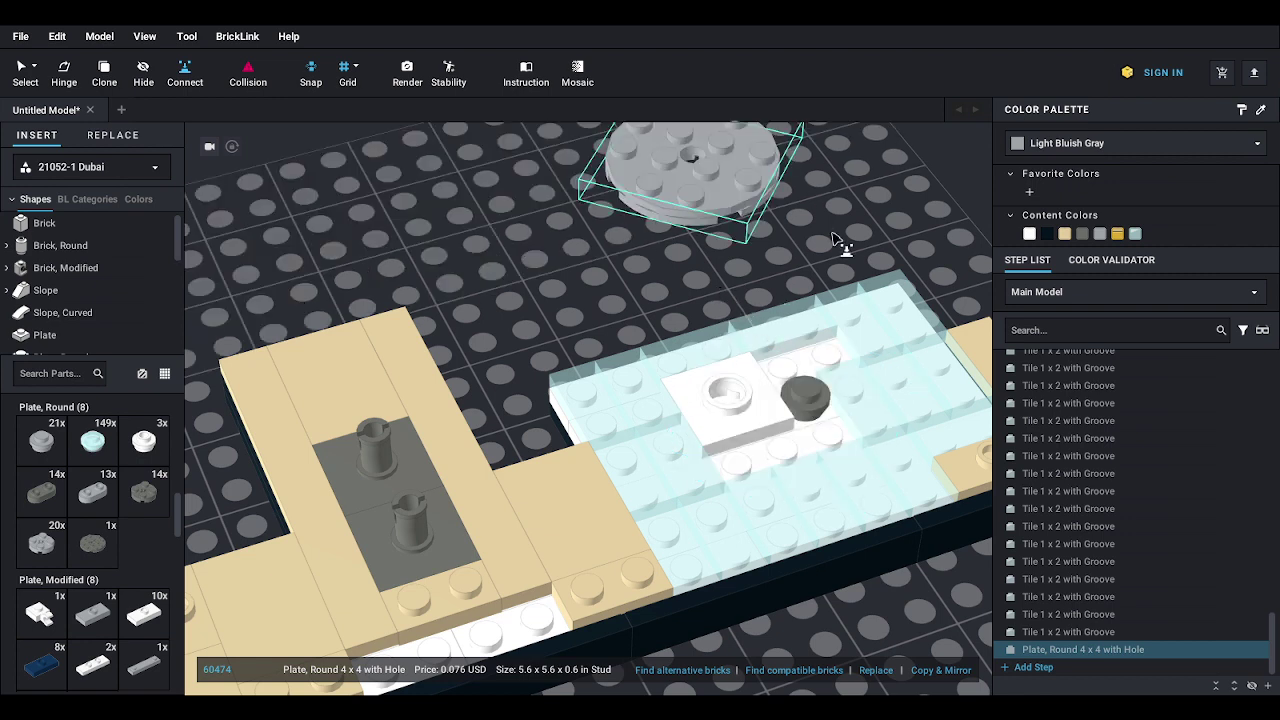
- Connect a point near the rim of the 4 x 4 round plate's underside to the small dark gray round plate on the white section
{"action": "right_click_drag", "start_coordinate": [816, 233], "coordinate": [804, 156]}
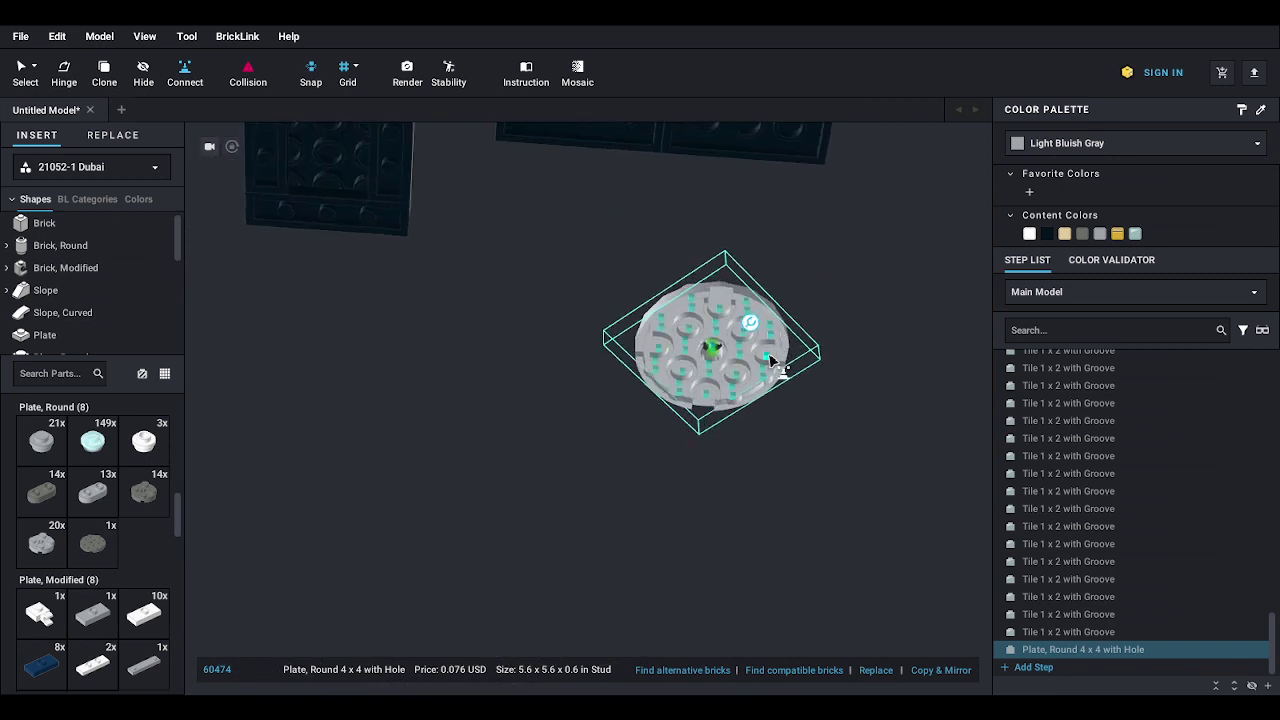
{"action": "right_click_drag", "start_coordinate": [789, 343], "coordinate": [790, 396]}
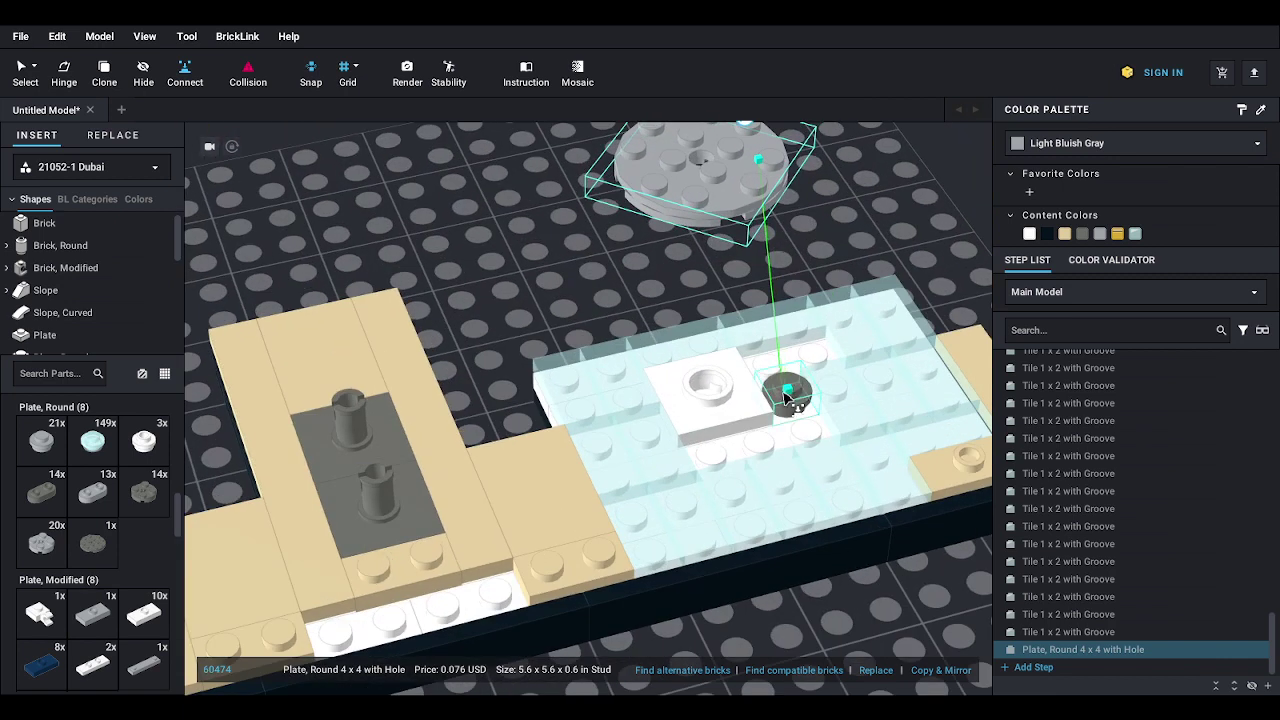
{"action": "left_click", "coordinate": [786, 392]}
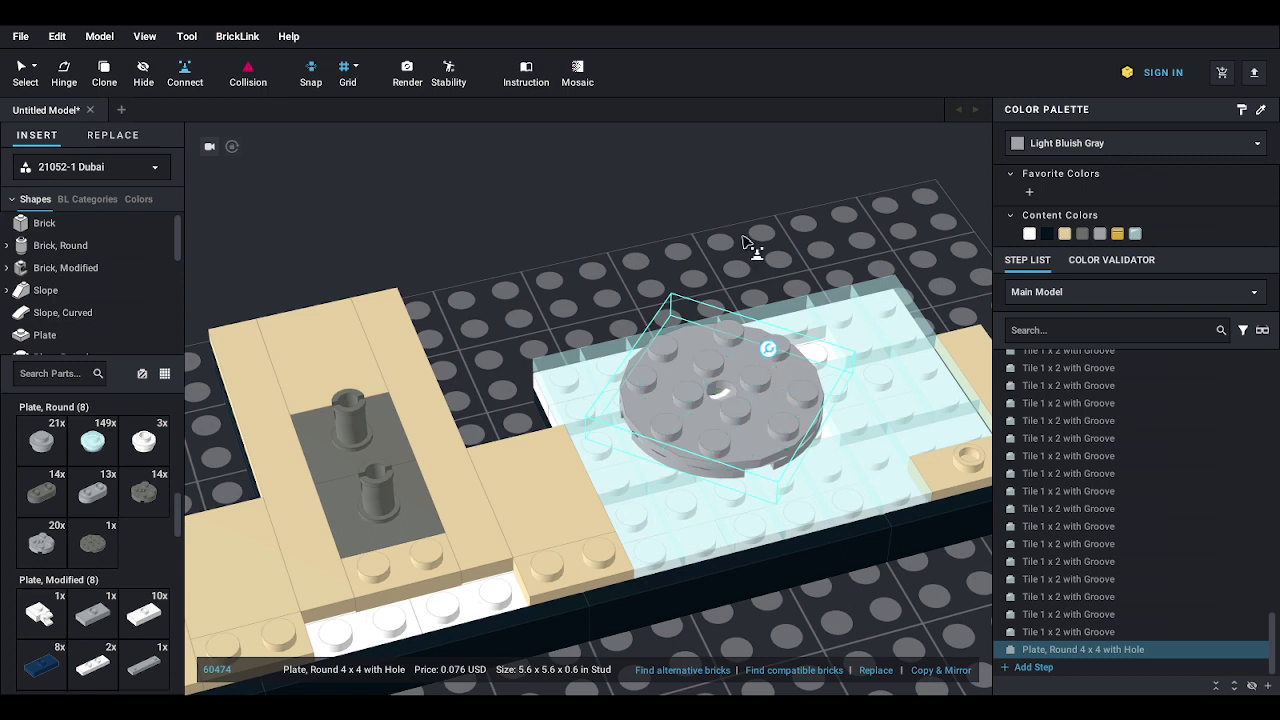
{"action": "mouse_move", "coordinate": [743, 237]}
{"action": "right_mouse_down"}
{"action": "mouse_move", "coordinate": [743, 256]}
{"action": "mouse_move", "coordinate": [743, 241]}
{"action": "mouse_move", "coordinate": [766, 263]}
{"action": "mouse_move", "coordinate": [743, 234]}
{"action": "right_mouse_up"}
{"action": "left_click", "coordinate": [737, 236]}
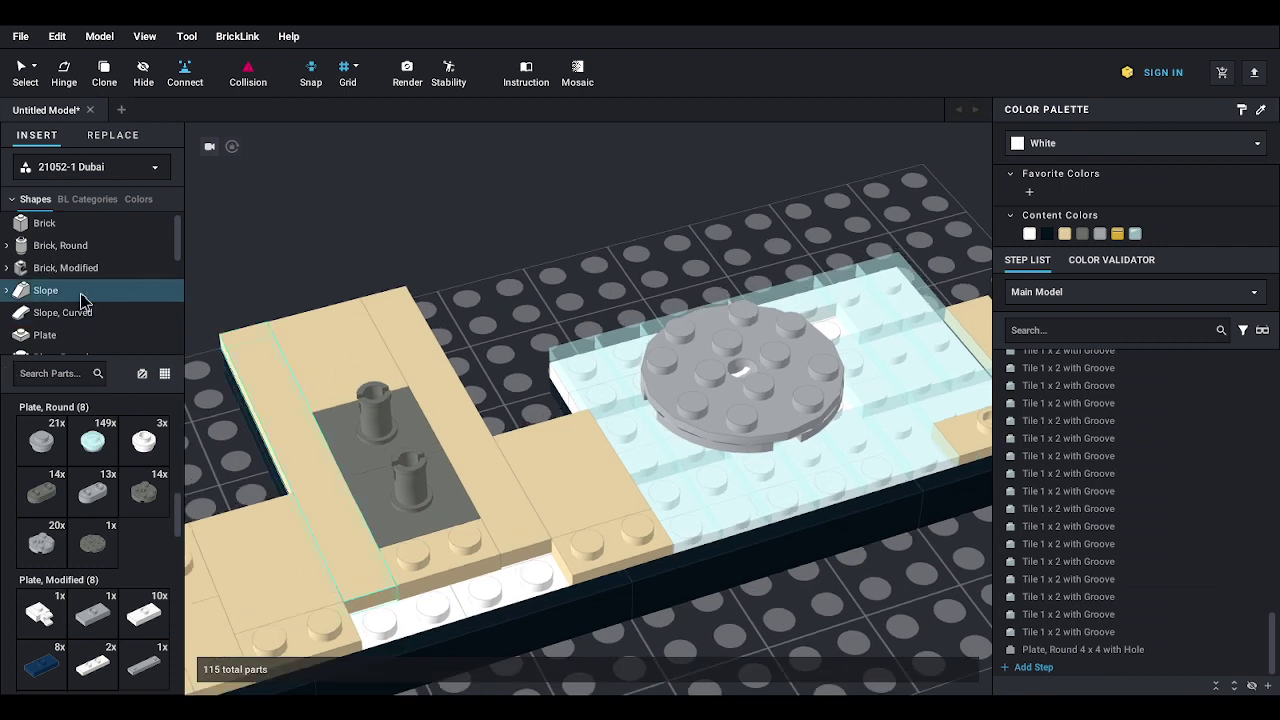
- Place a dark gray Plate 2 x 2 centered on the round plate and two Tile, Modified Facet 2 x 2 around its side facing the tan middle section
{"action": "left_click", "coordinate": [63, 336]}
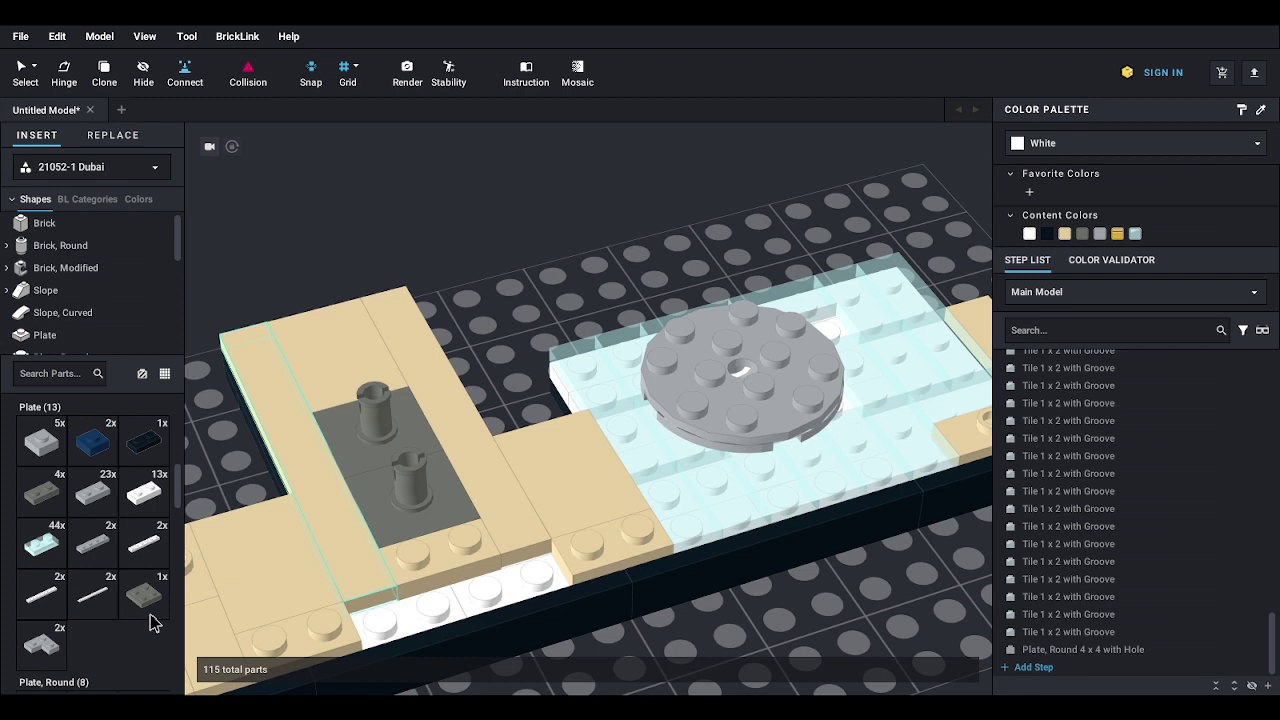
{"action": "left_click_drag", "start_coordinate": [145, 604], "coordinate": [755, 352]}
{"action": "scroll", "coordinate": [68, 293], "scroll_direction": "down", "scroll_amount": 4}
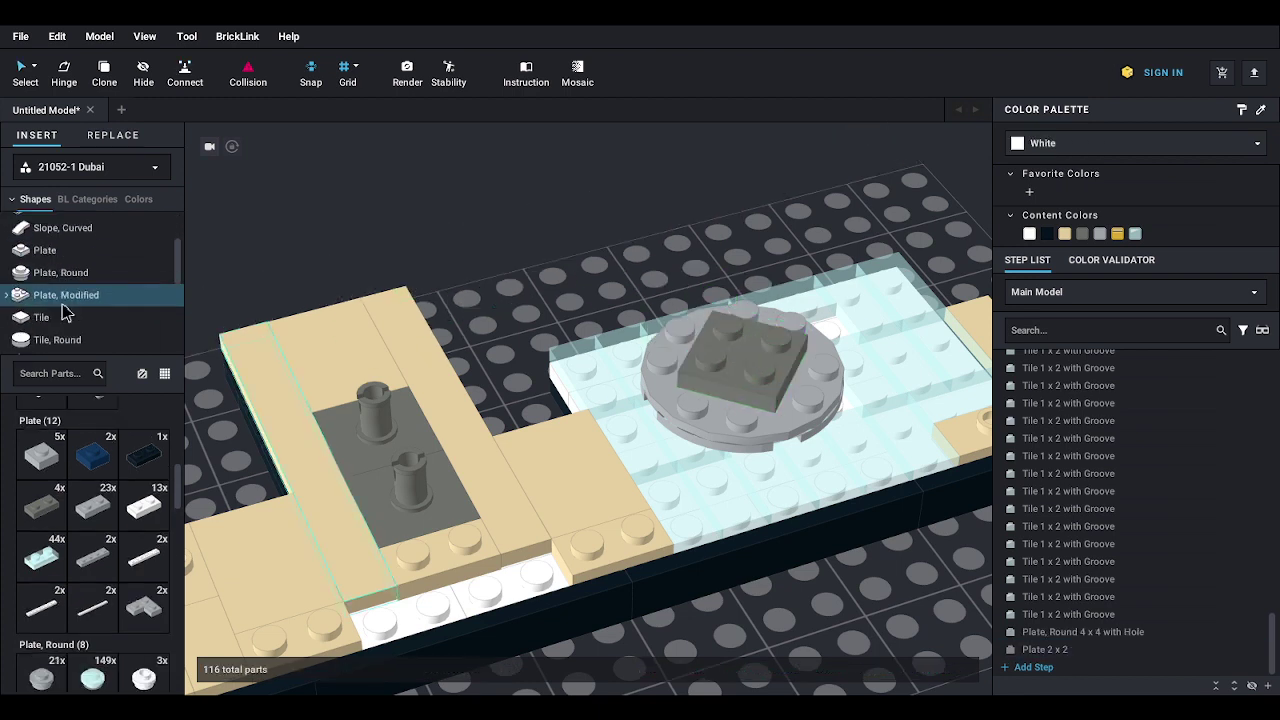
{"action": "left_click", "coordinate": [66, 285]}
{"action": "left_click_drag", "start_coordinate": [95, 505], "coordinate": [726, 278]}
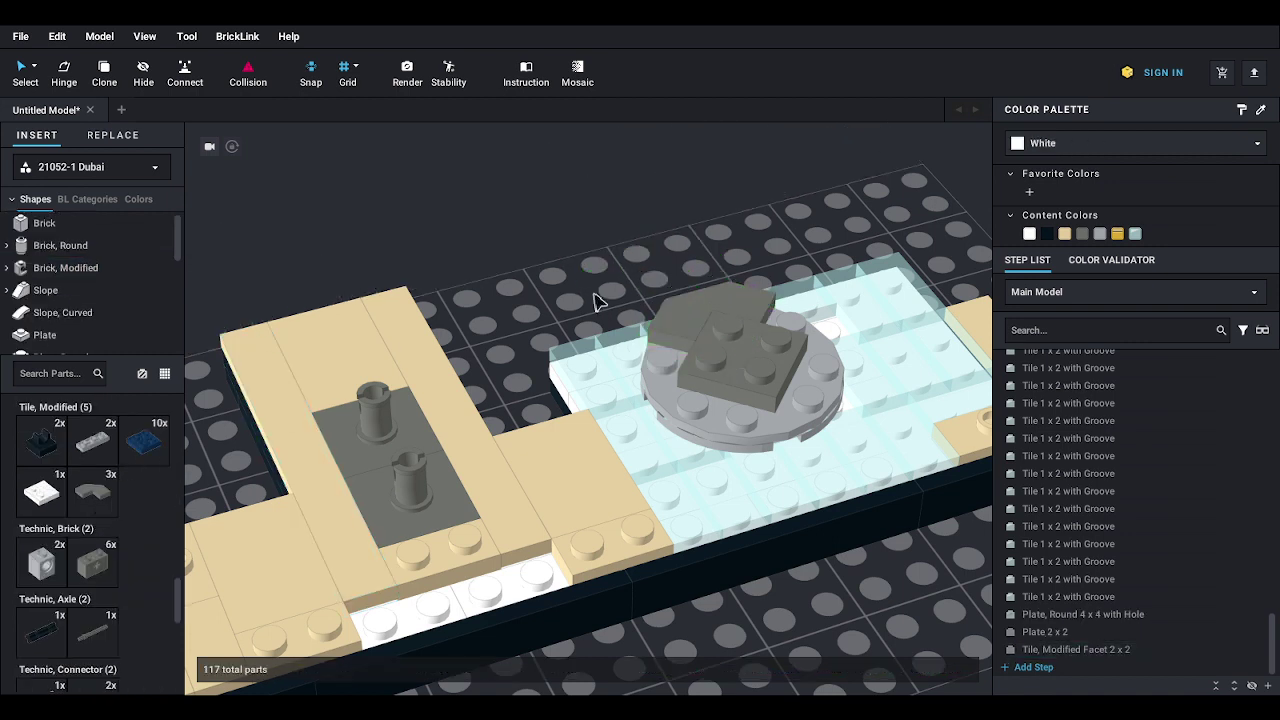
{"action": "left_click_drag", "start_coordinate": [100, 510], "coordinate": [665, 395]}
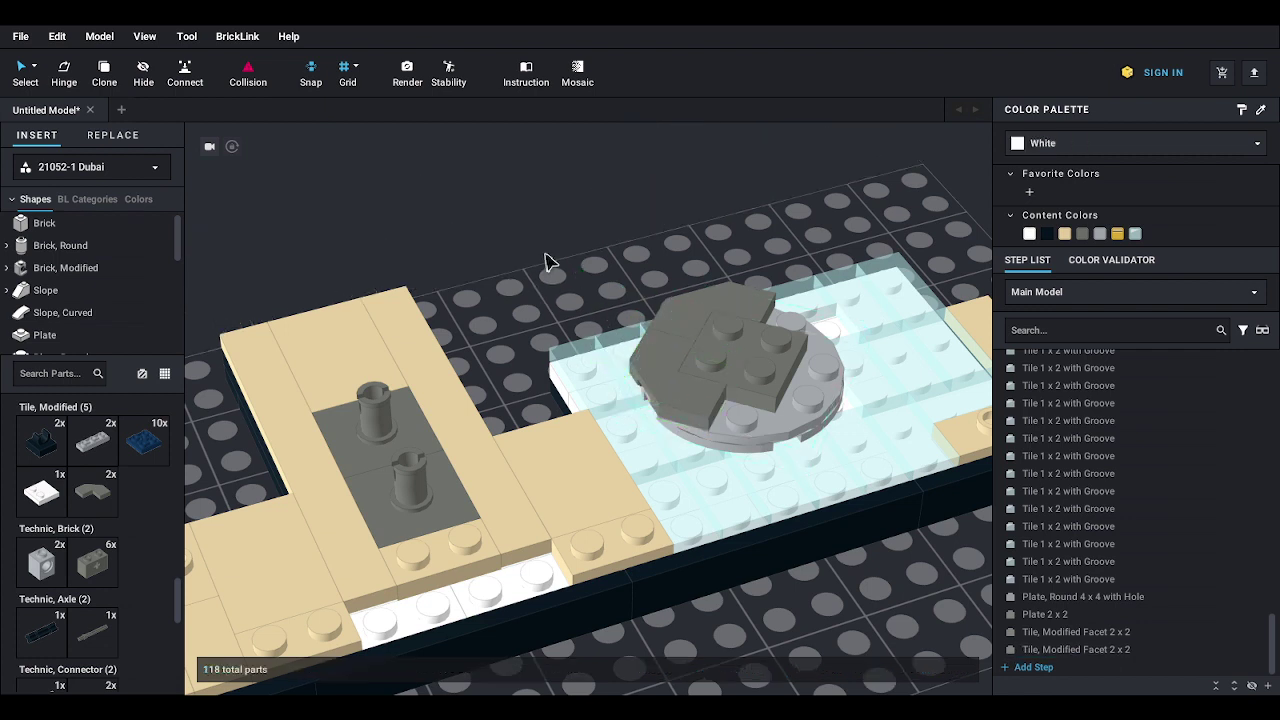
{"action": "scroll", "coordinate": [594, 278], "scroll_direction": "up", "scroll_amount": 3}
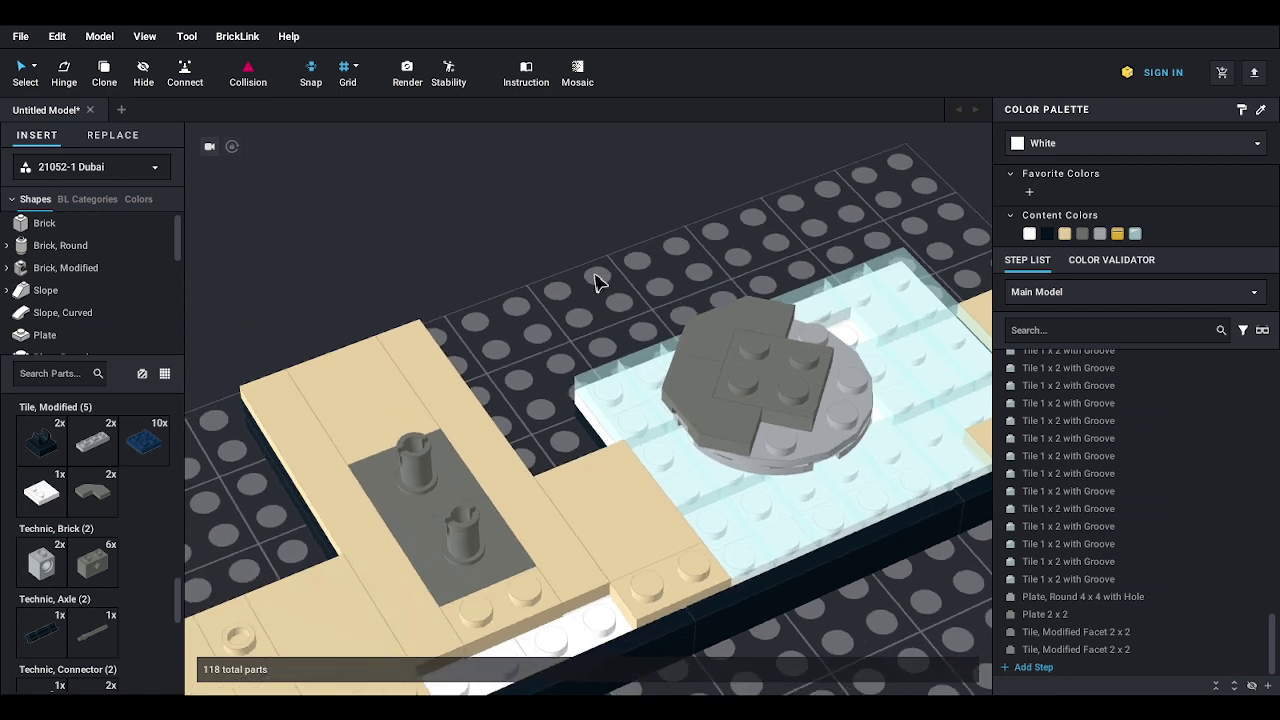
{"action": "middle_click_drag", "start_coordinate": [600, 271], "coordinate": [567, 268]}
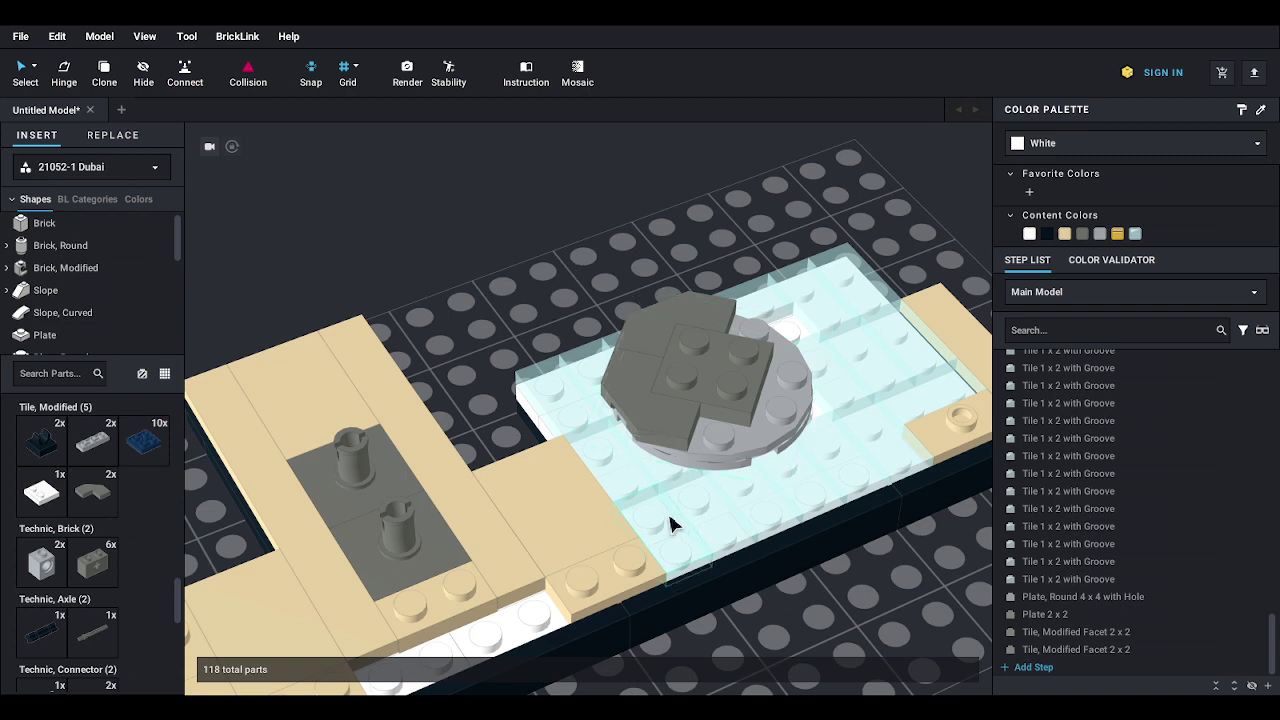
{"action": "scroll", "coordinate": [673, 520], "scroll_direction": "down", "scroll_amount": 1}
{"action": "scroll", "coordinate": [673, 520], "scroll_direction": "down", "scroll_amount": 4}
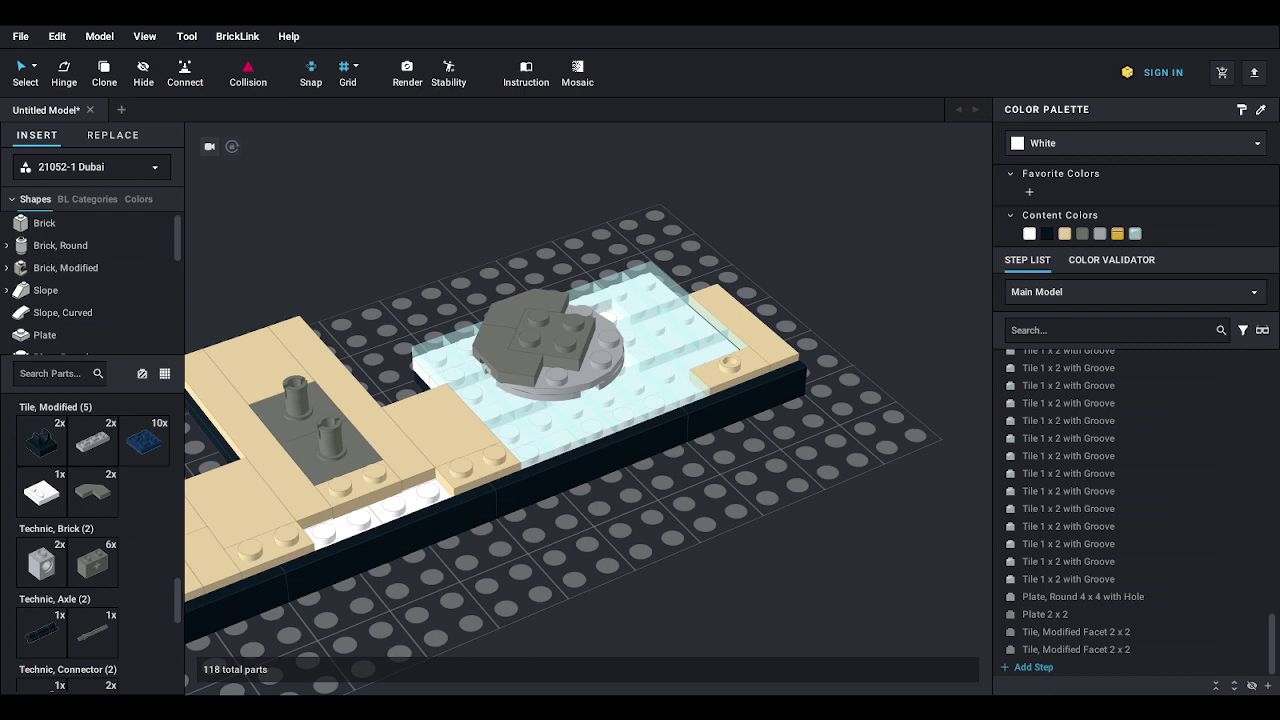
- Attach a Dark Bluish Gray Plate, Modified 2 x 3 with Hole to the round plate, with its hole end pointing toward the outer tan end
{"action": "left_click", "coordinate": [72, 312]}
{"action": "scroll", "coordinate": [72, 314], "scroll_direction": "down", "scroll_amount": 2}
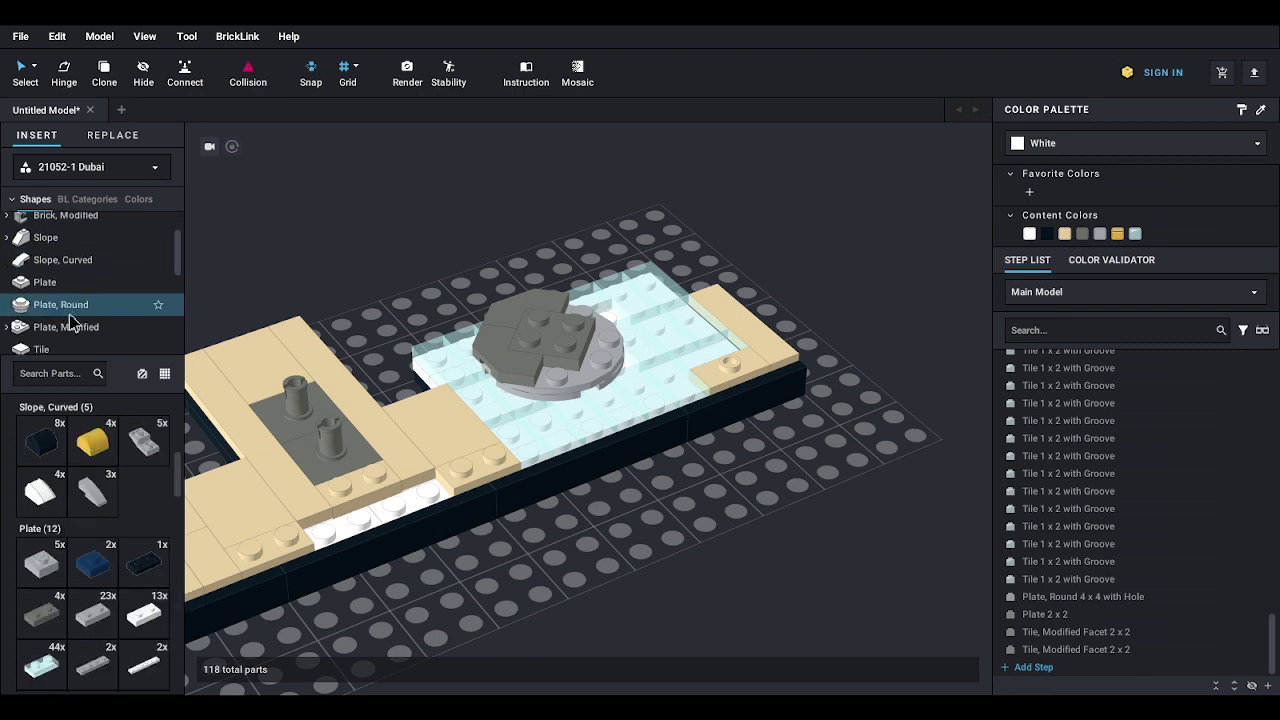
{"action": "left_click", "coordinate": [75, 313]}
{"action": "left_click", "coordinate": [96, 545]}
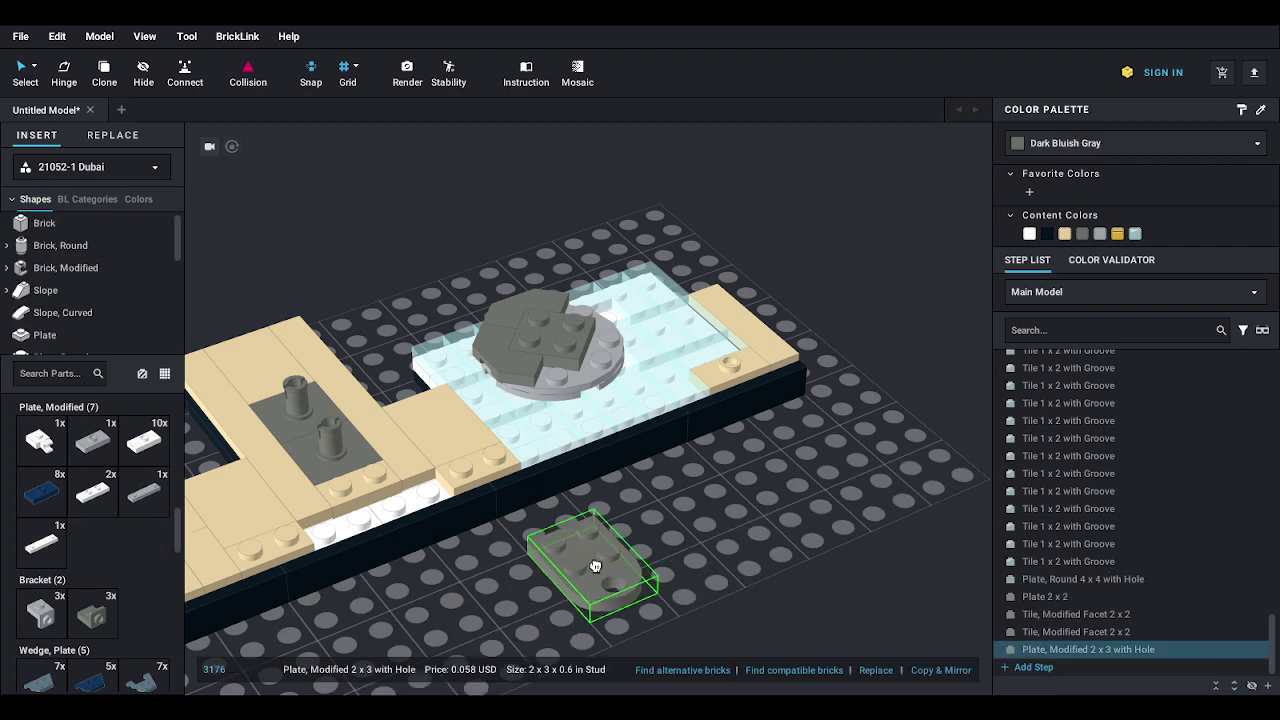
{"action": "key", "text": "Right"}
{"action": "left_click_drag", "start_coordinate": [630, 347], "coordinate": [614, 351]}
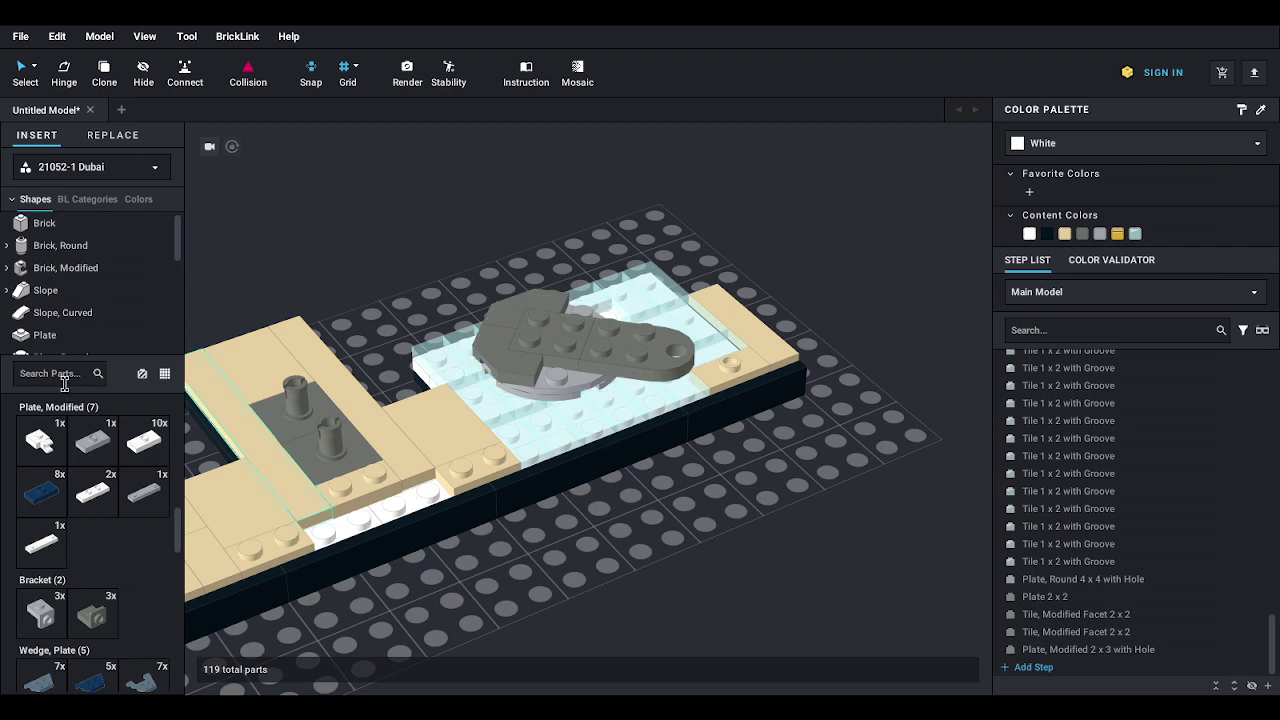
- Attach a Dark Bluish Gray Plate 1 x 2 beneath the 2 x 3 plate with hole, beside the round plate
{"action": "left_click", "coordinate": [68, 337]}
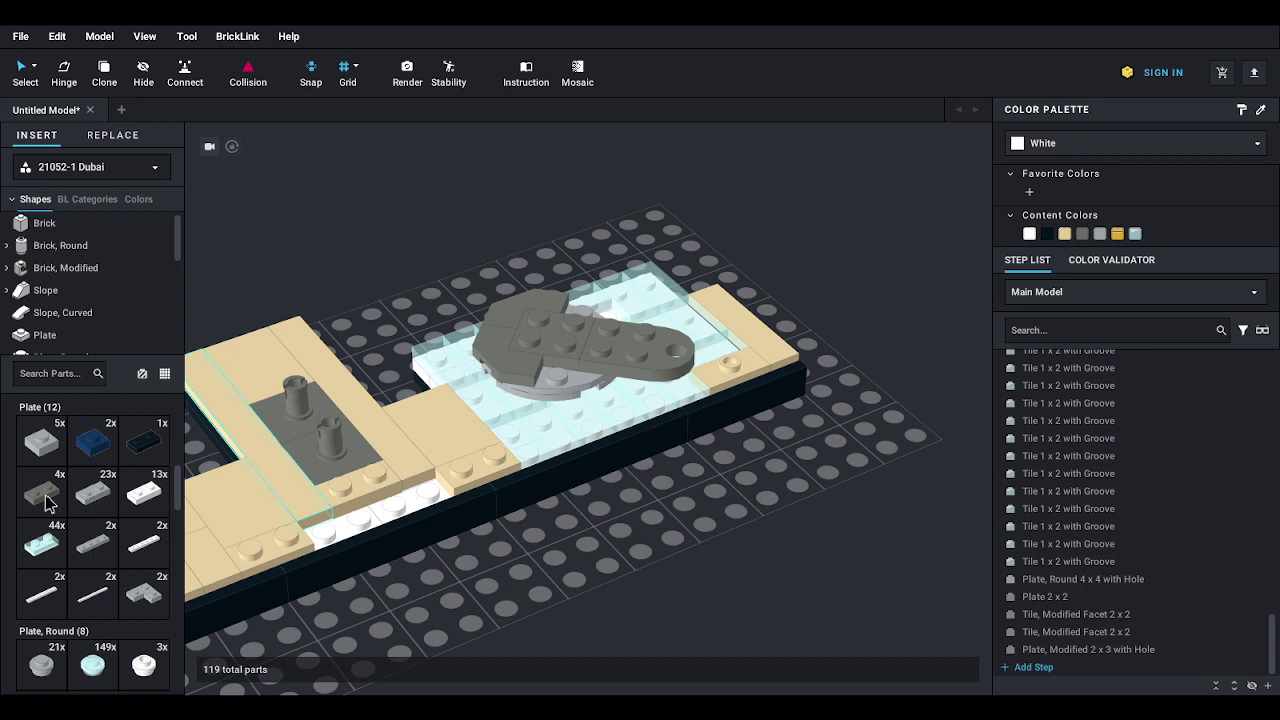
{"action": "left_click_drag", "start_coordinate": [45, 502], "coordinate": [746, 517]}
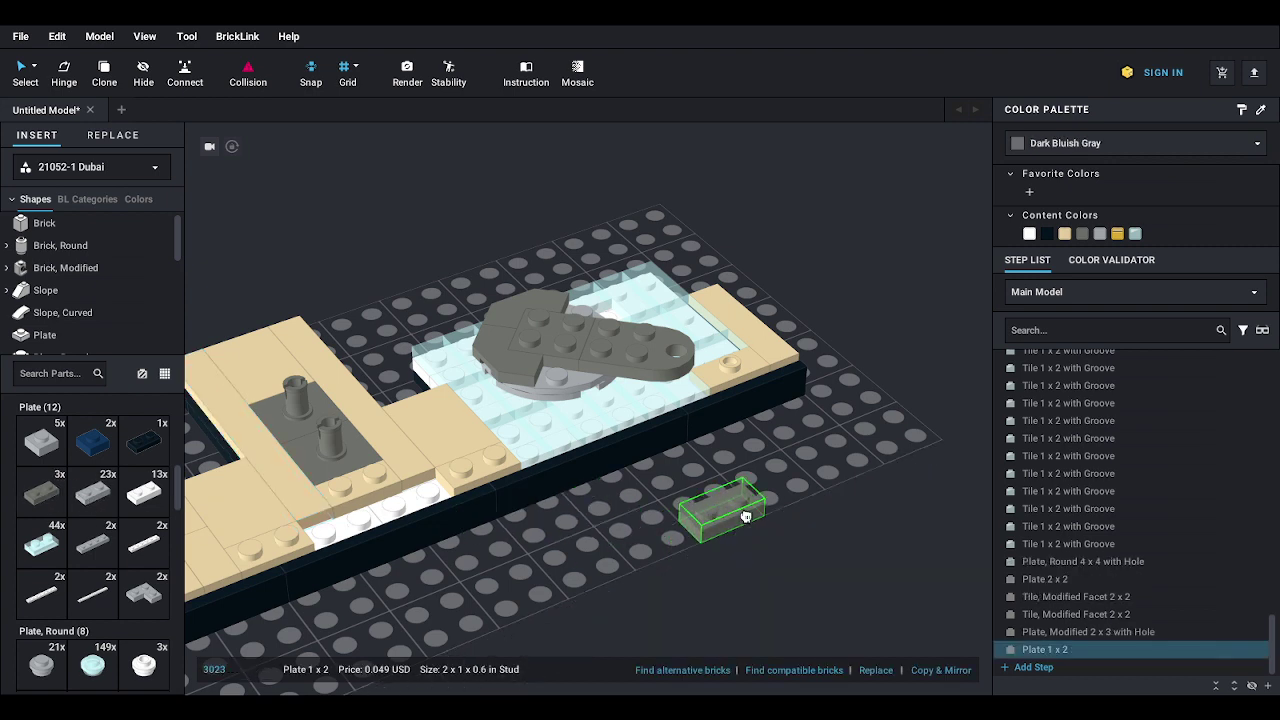
{"action": "left_click_drag", "start_coordinate": [749, 479], "coordinate": [652, 361]}
{"action": "left_click", "coordinate": [652, 362]}
{"action": "left_click", "coordinate": [731, 512]}
{"action": "mouse_move", "coordinate": [730, 515]}
{"action": "right_mouse_down"}
{"action": "mouse_move", "coordinate": [731, 494]}
{"action": "mouse_move", "coordinate": [732, 518]}
{"action": "right_mouse_up"}
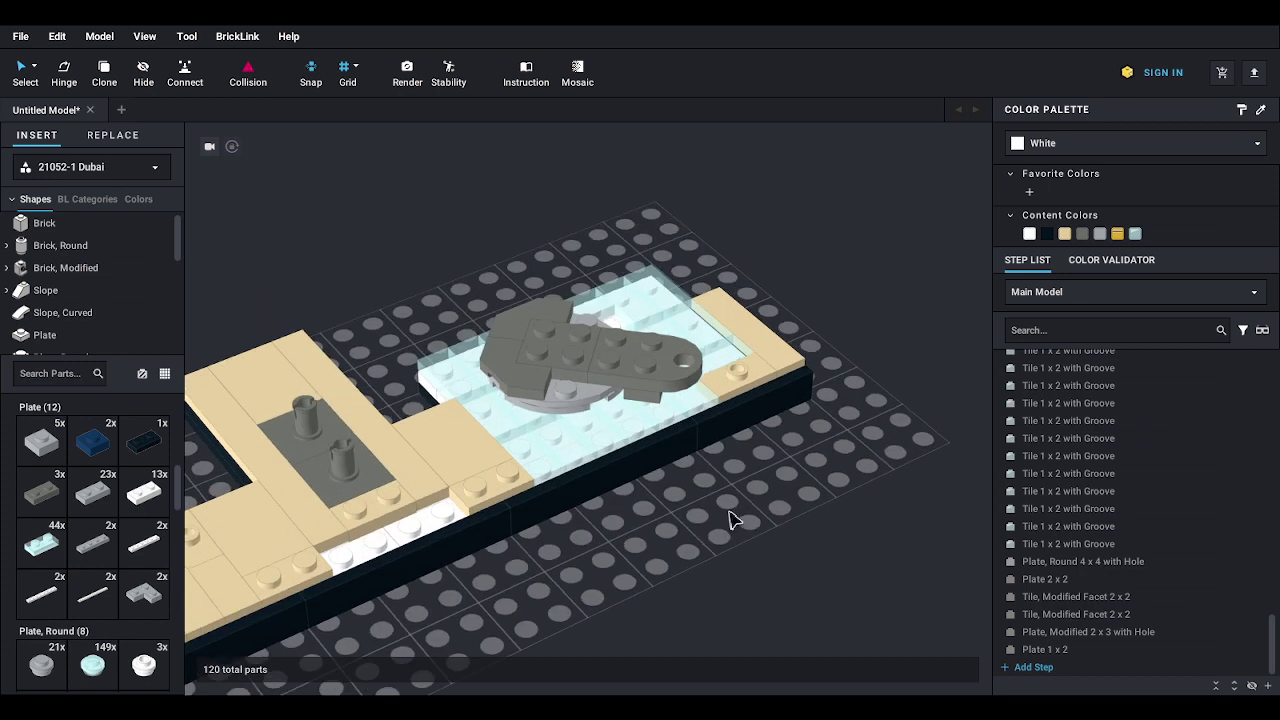
- Place a light gray Plate, Round 1 x 1 on the exposed stud at the outer tan end
{"action": "left_click", "coordinate": [63, 269]}
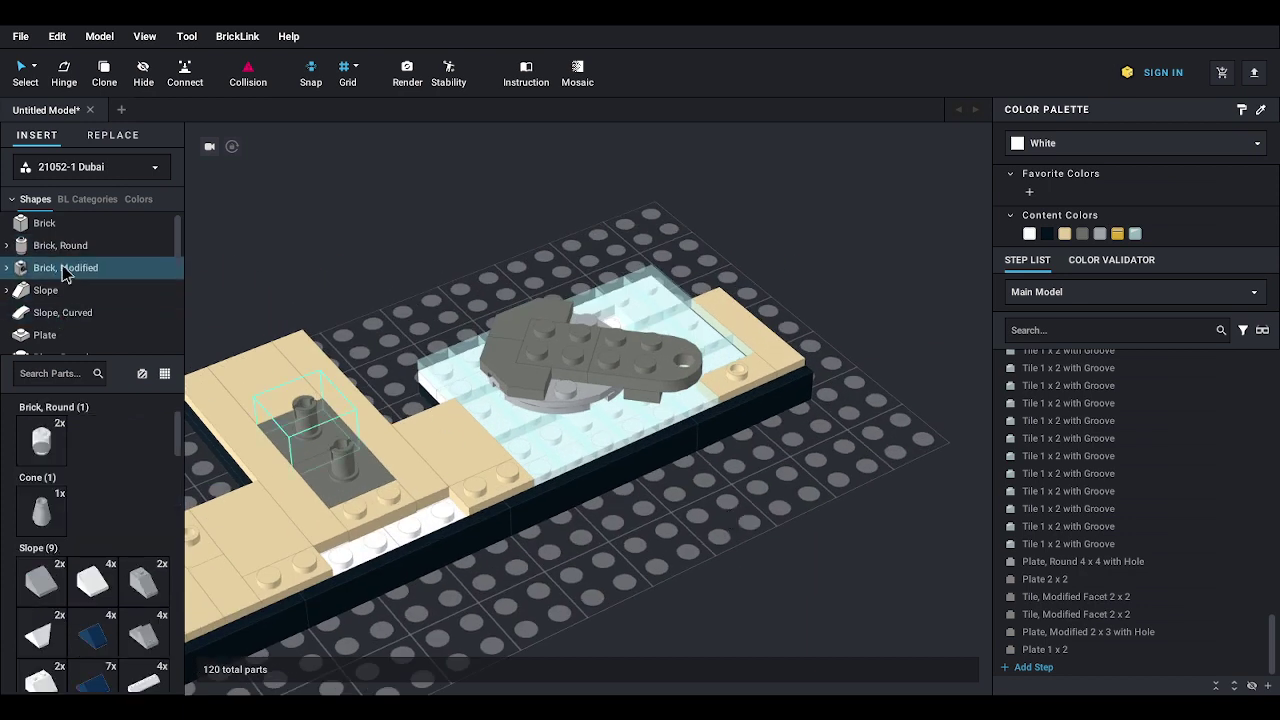
{"action": "scroll", "coordinate": [63, 272], "scroll_direction": "down", "scroll_amount": 2}
{"action": "left_click", "coordinate": [62, 306]}
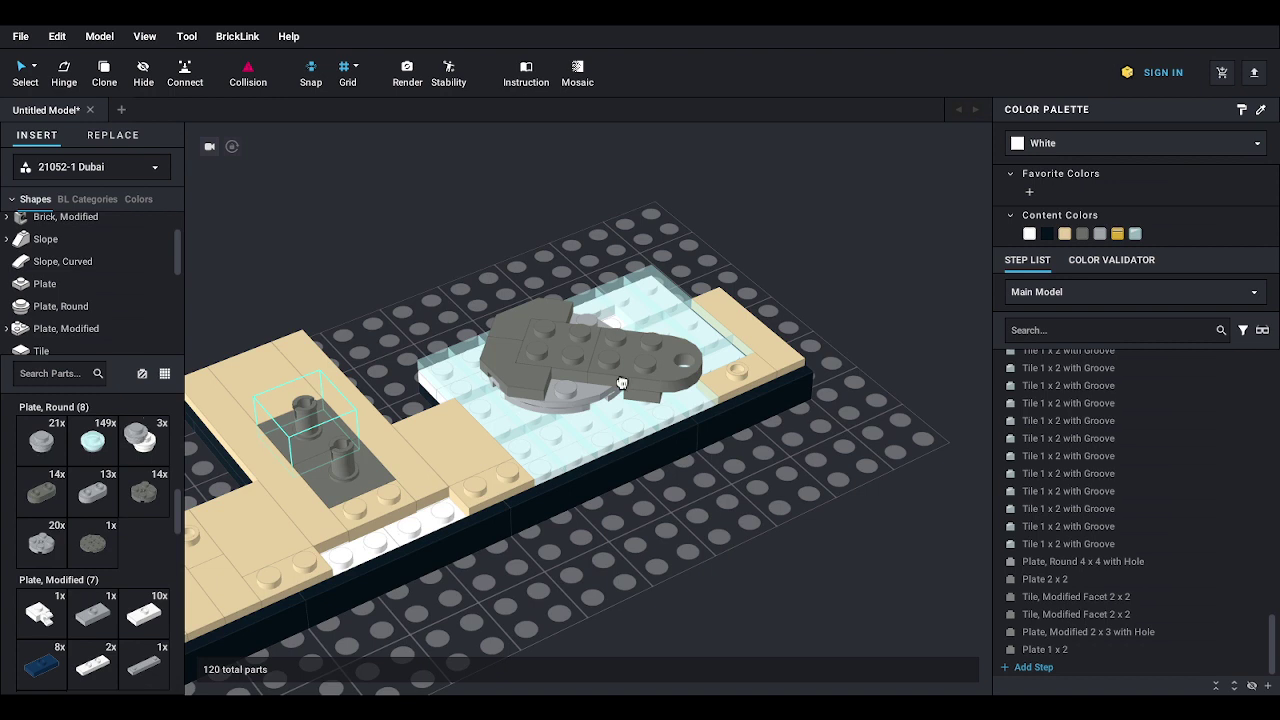
{"action": "left_click", "coordinate": [746, 364]}
{"action": "left_click", "coordinate": [750, 366]}
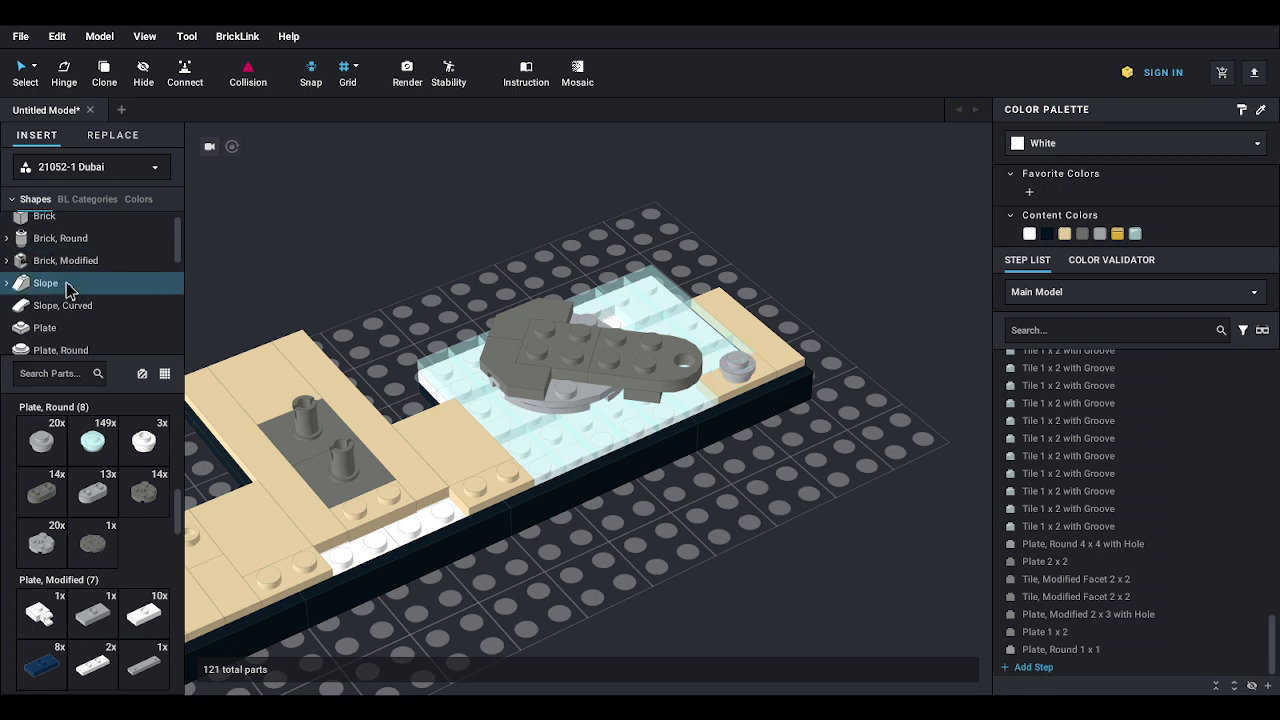
- Place two Dark Bluish Gray Tile, Round 1 x 1 Quarter side by side on the tan studs next to the water section
{"action": "scroll", "coordinate": [63, 290], "scroll_direction": "down", "scroll_amount": 2}
{"action": "left_click", "coordinate": [68, 322]}
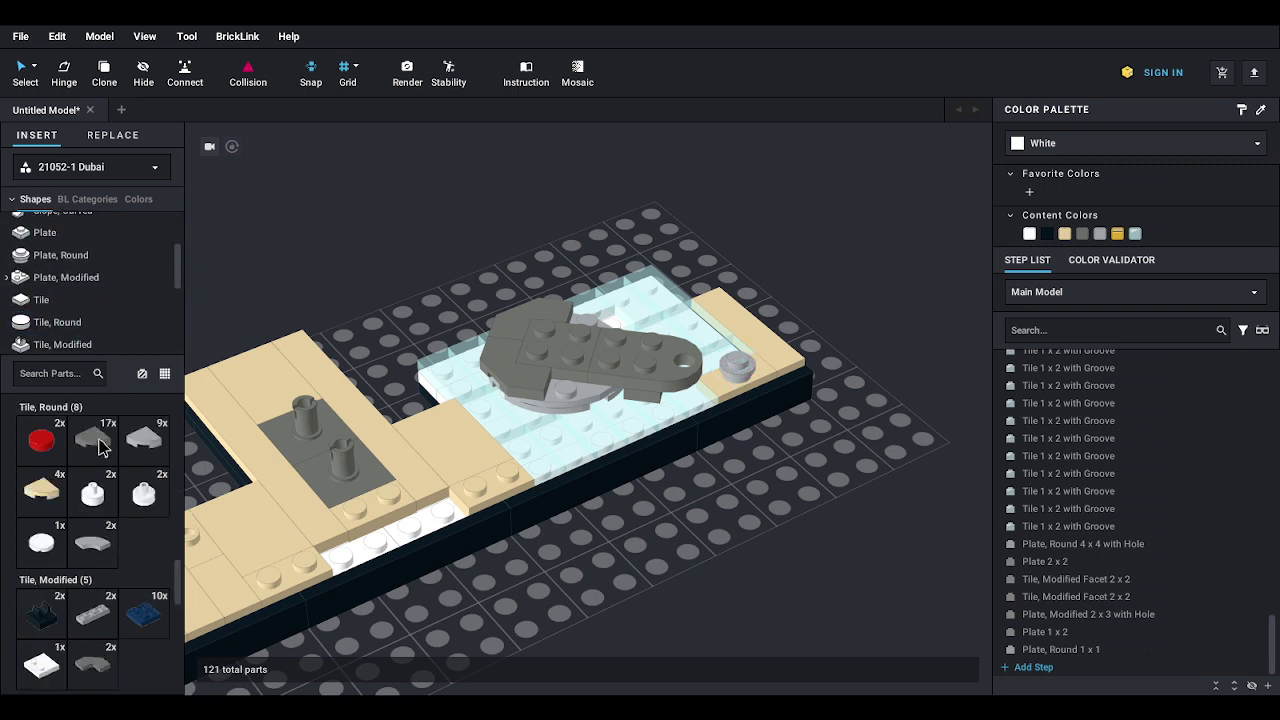
{"action": "left_click", "coordinate": [92, 440]}
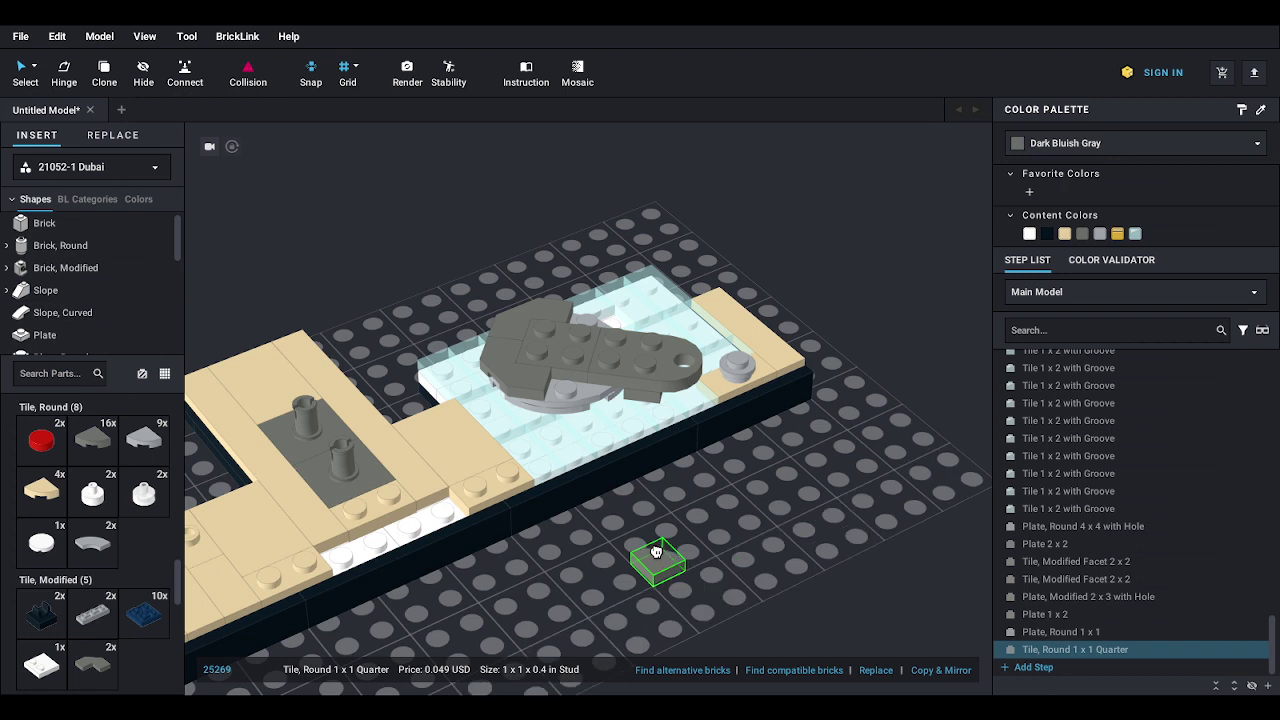
{"action": "left_click", "coordinate": [515, 472]}
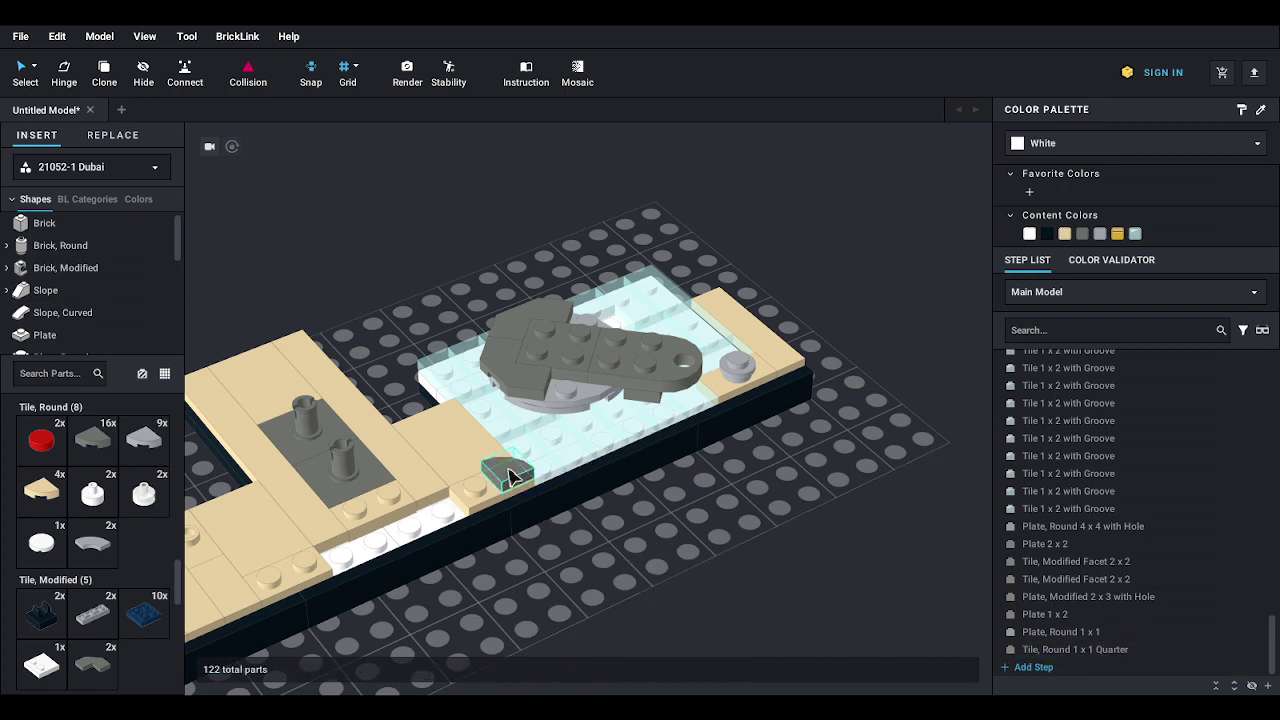
{"action": "left_click", "coordinate": [100, 455]}
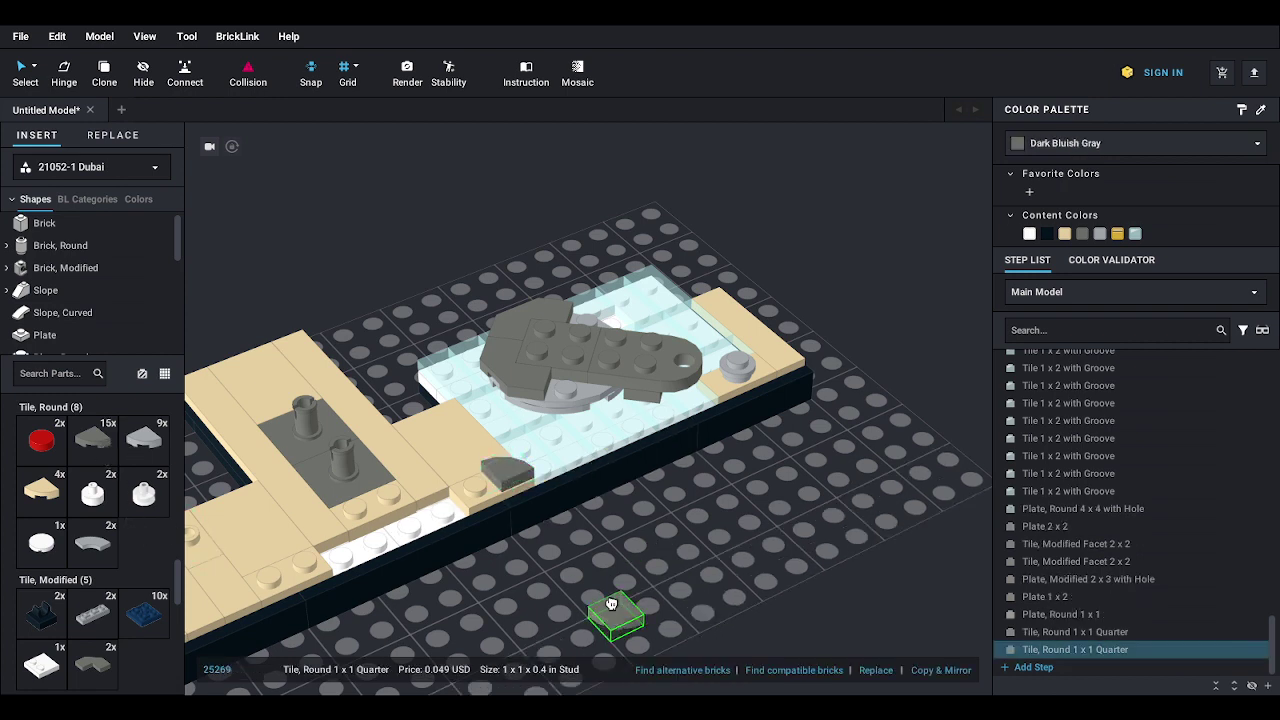
{"action": "left_click", "coordinate": [478, 480]}
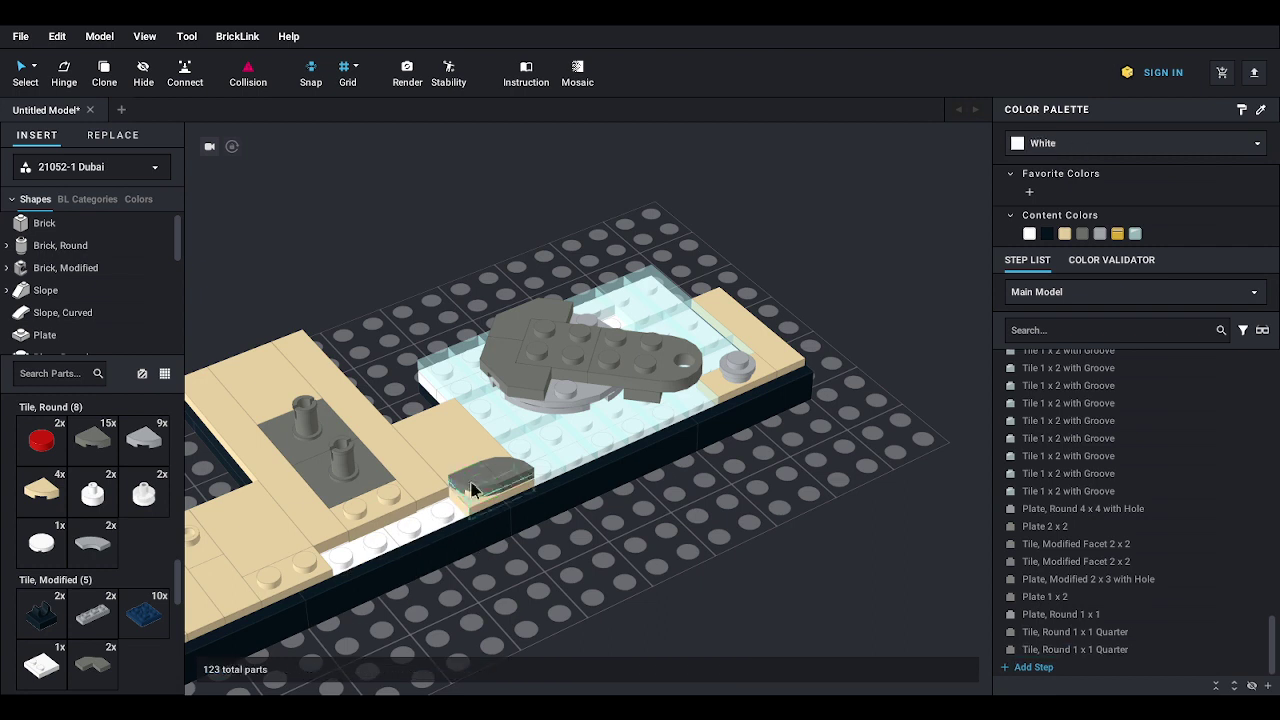
- Place two Dark Bluish Gray Tile, Round 1 x 1 Quarter on the tan studs at the front end of the dark gray rectangle
{"action": "left_click", "coordinate": [93, 445]}
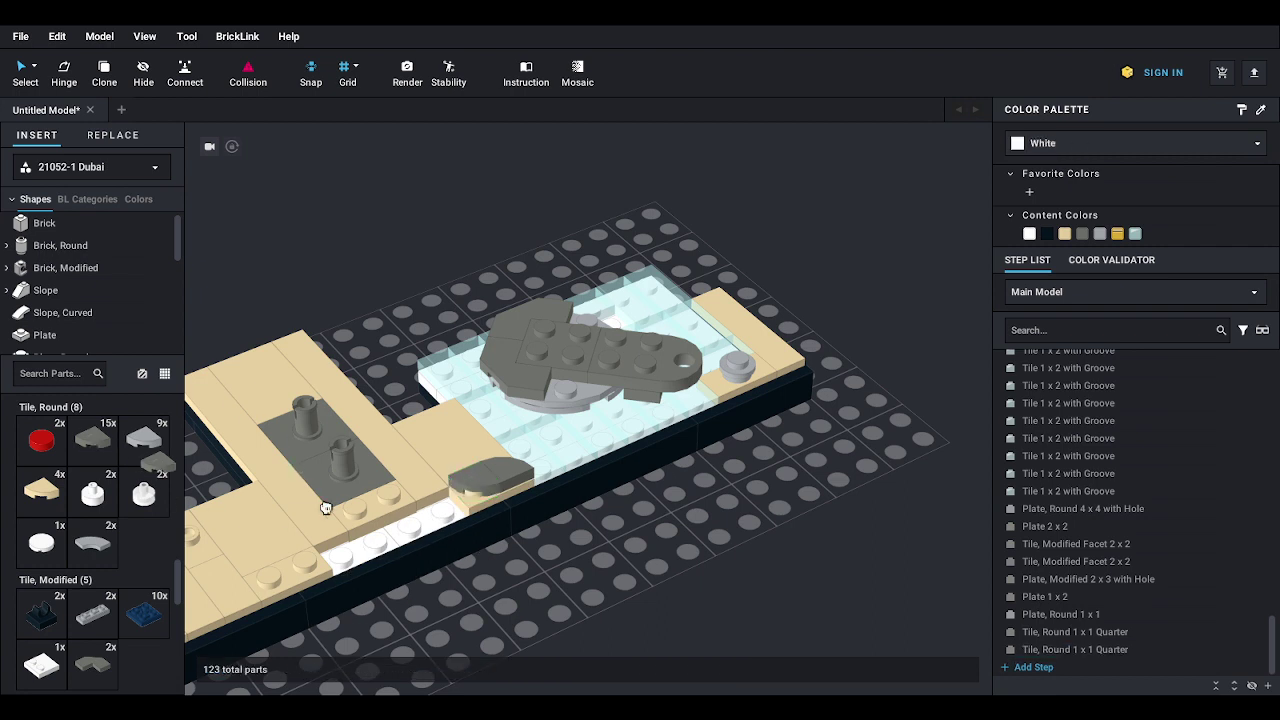
{"action": "left_click", "coordinate": [397, 490]}
{"action": "left_click", "coordinate": [93, 440]}
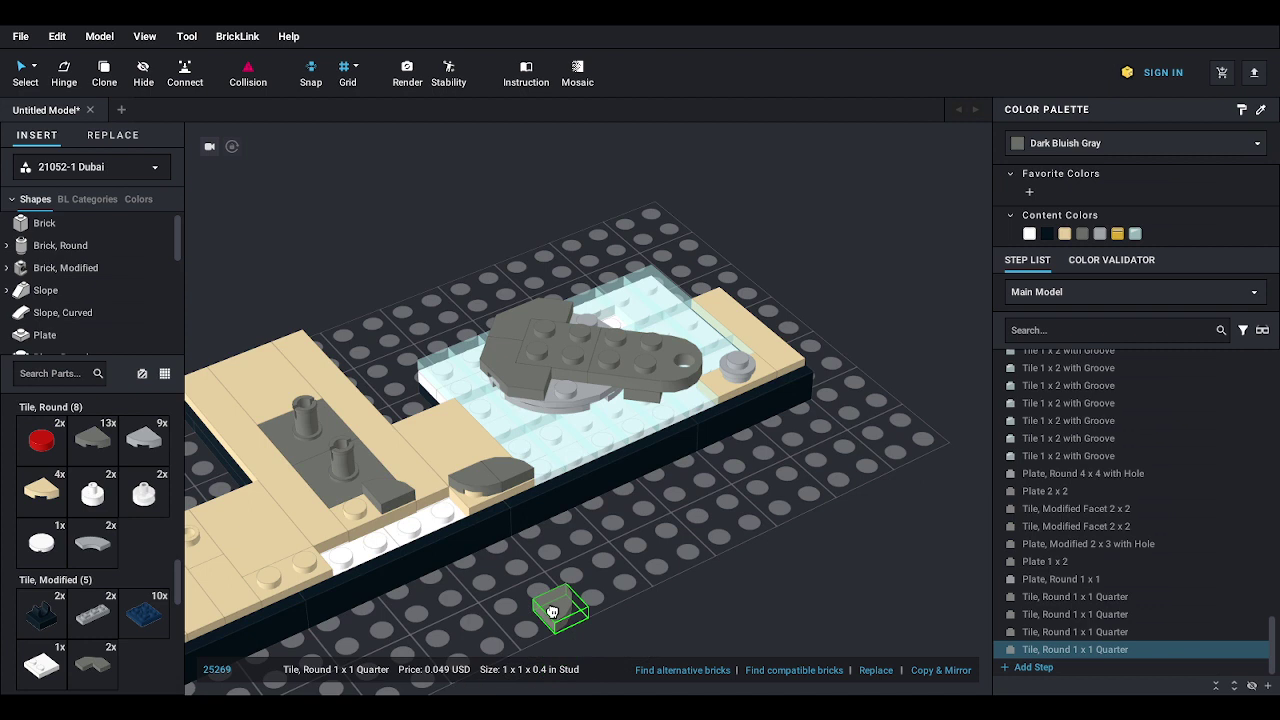
{"action": "left_click", "coordinate": [362, 505]}
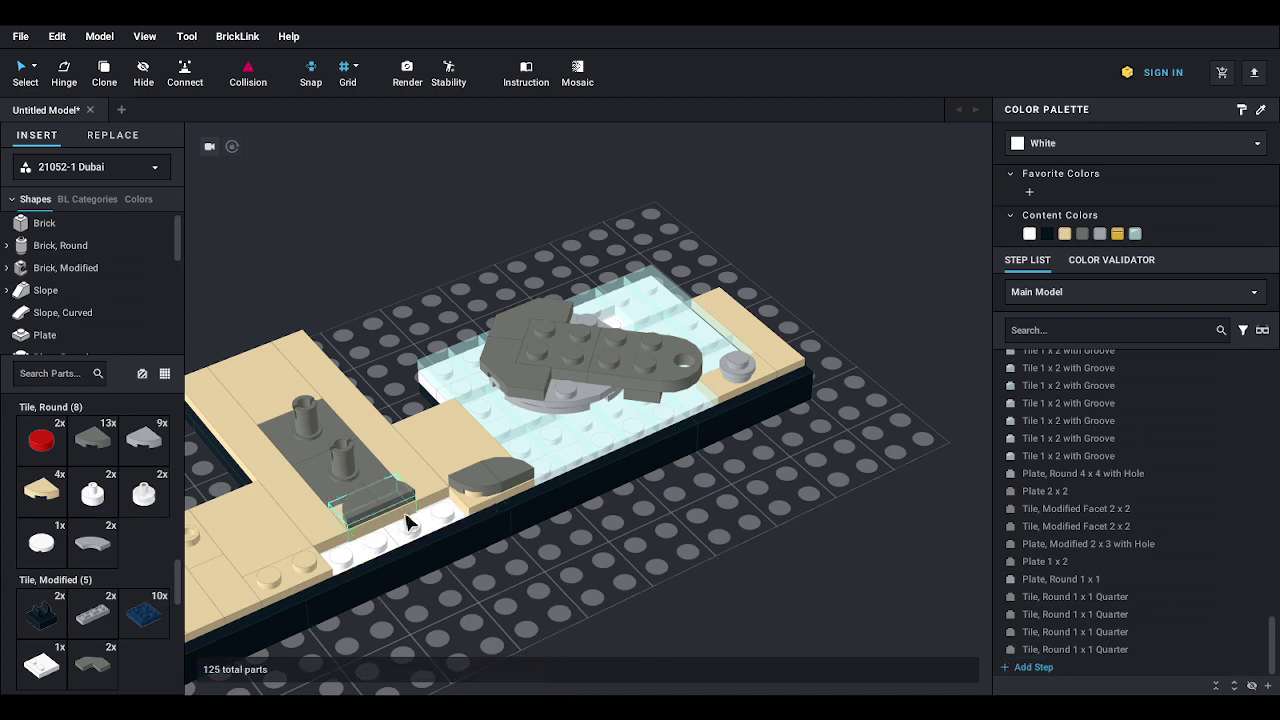
- Place two Dark Bluish Gray Tile, Round 1 x 1 Quarter on the tan stud pair at the far end of the white stud row
{"action": "middle_click_drag", "start_coordinate": [407, 523], "coordinate": [467, 498]}
{"action": "left_click", "coordinate": [93, 444]}
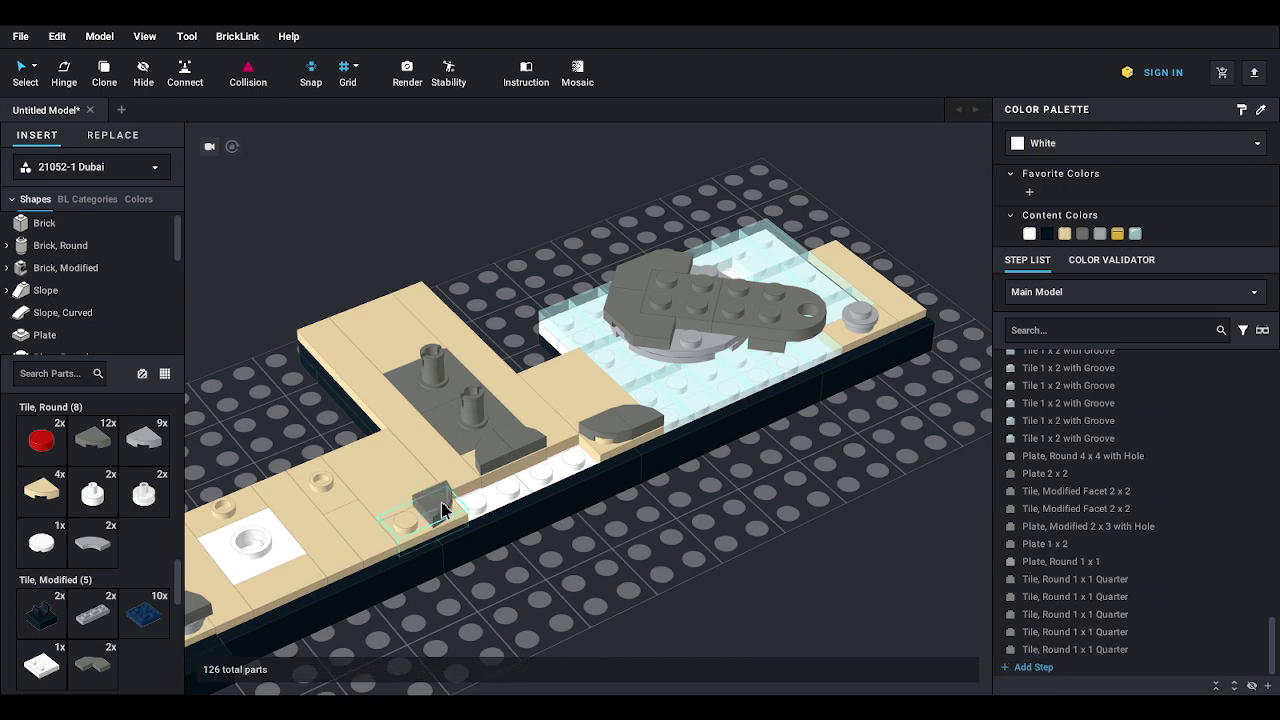
{"action": "left_click", "coordinate": [441, 502]}
{"action": "key", "text": "ctrl+v"}
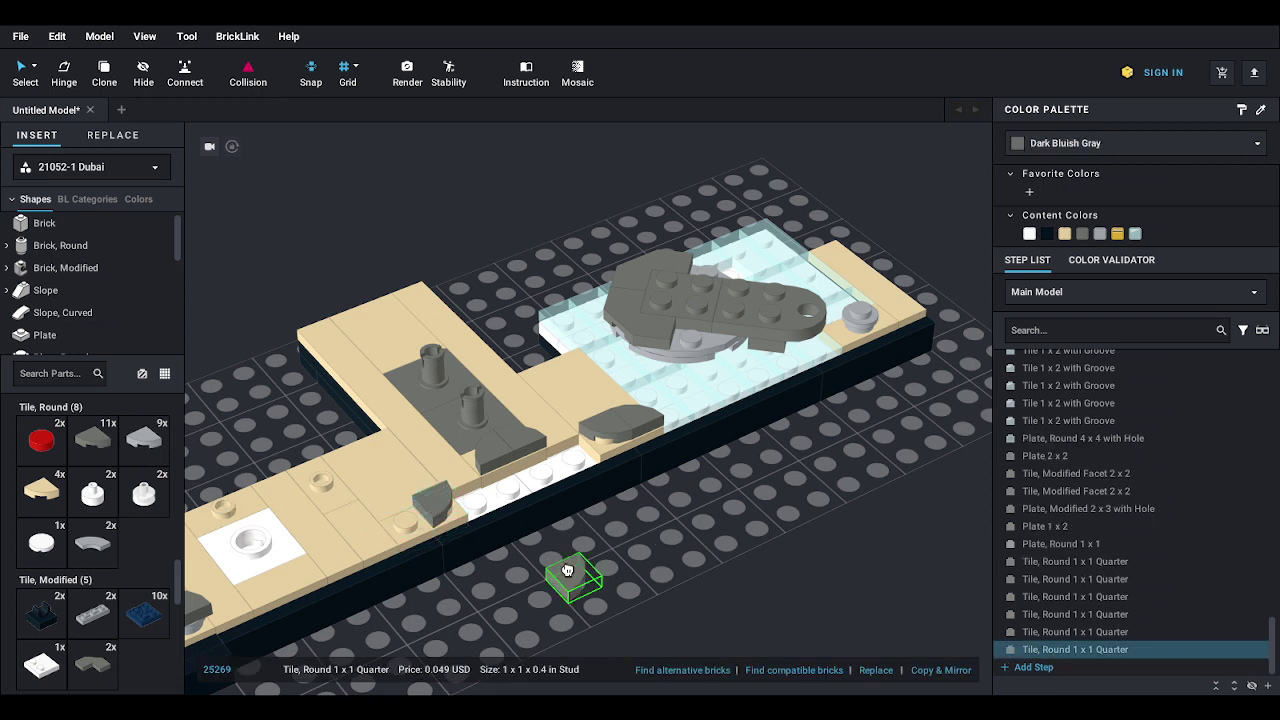
{"action": "left_click", "coordinate": [410, 521]}
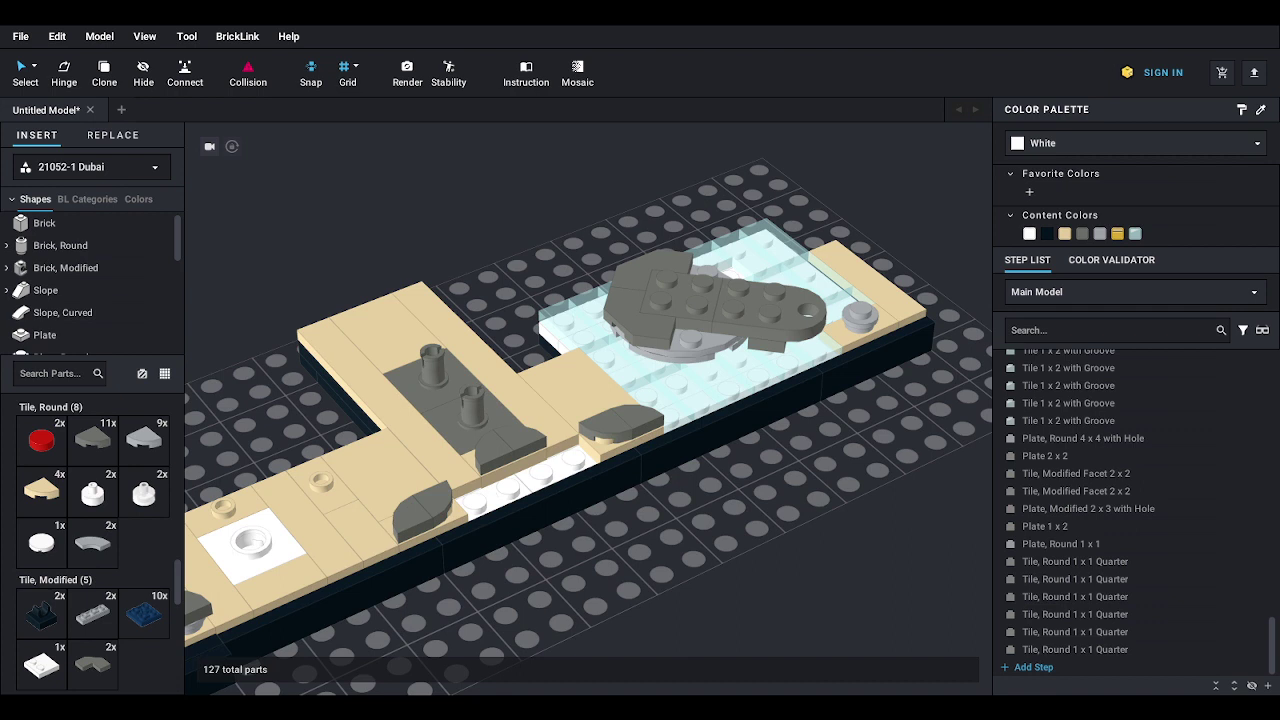
- Place two Light Bluish Gray Plate 2 x 2 Corner pieces, differently oriented, on the open grid in front of the model
{"action": "left_click", "coordinate": [44, 335]}
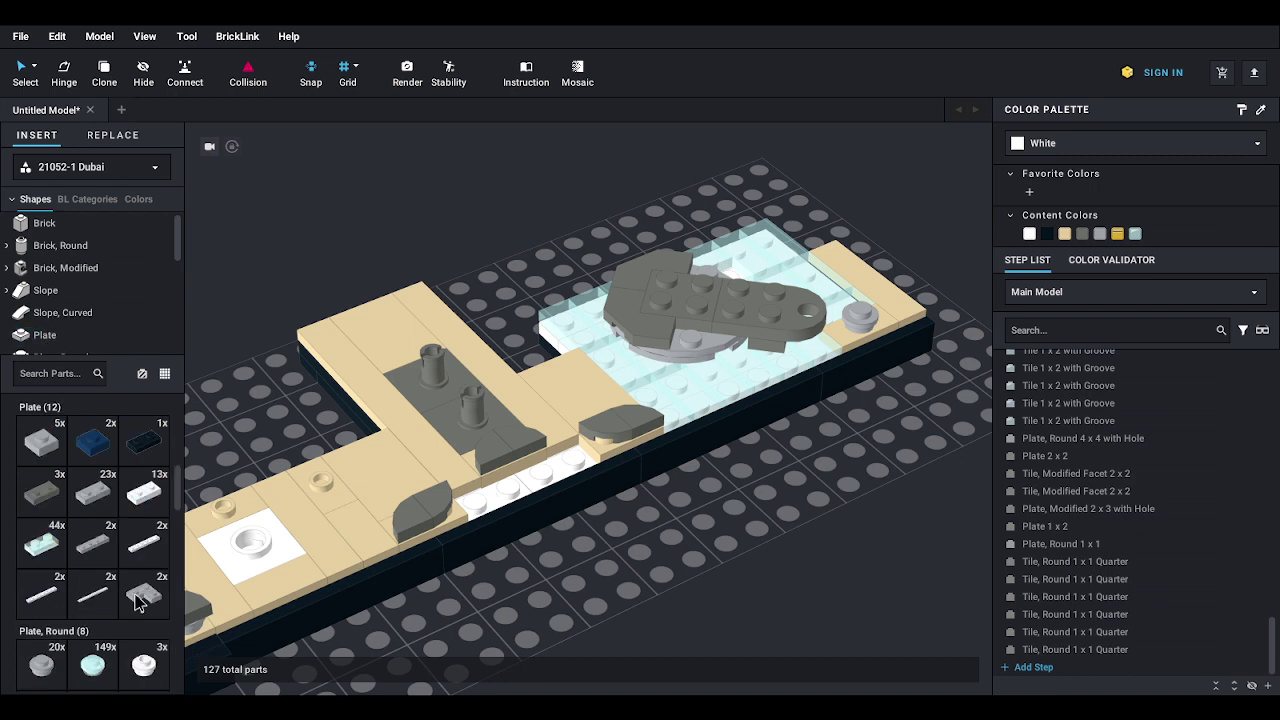
{"action": "left_click_drag", "start_coordinate": [137, 600], "coordinate": [860, 530]}
{"action": "key", "text": "Left"}
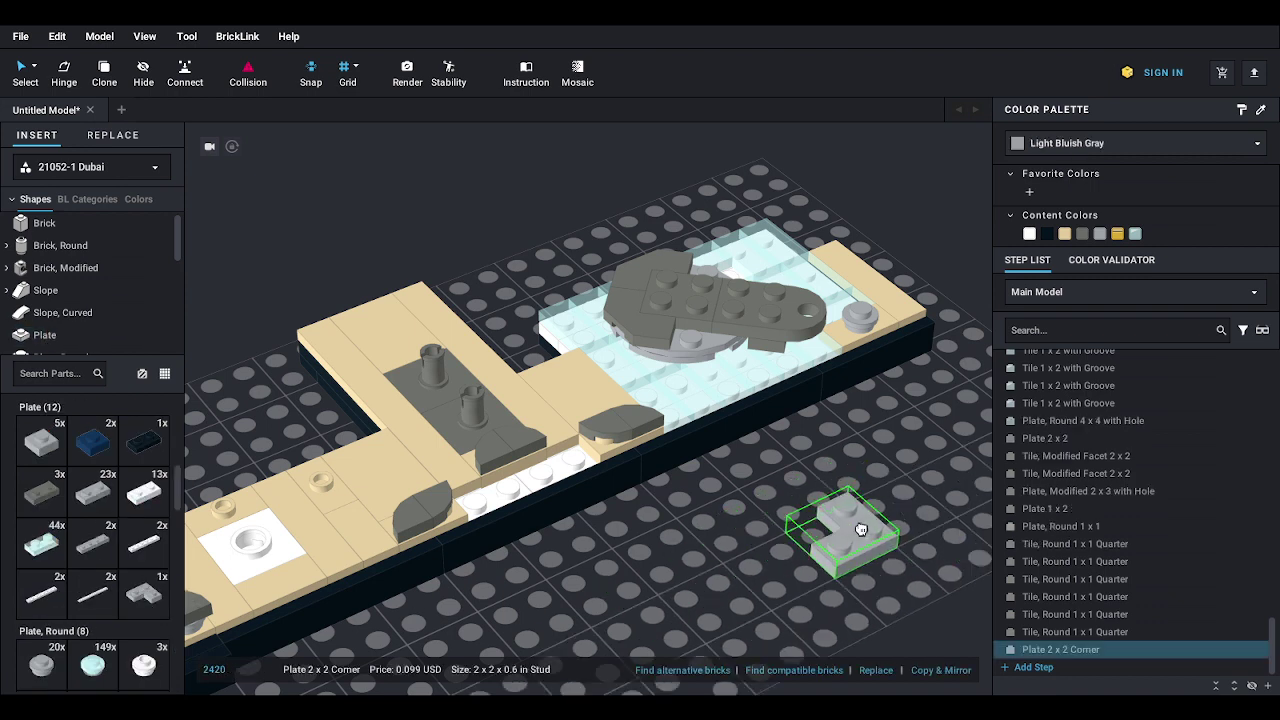
{"action": "left_click", "coordinate": [855, 535]}
{"action": "middle_click_drag", "start_coordinate": [855, 535], "coordinate": [800, 483]}
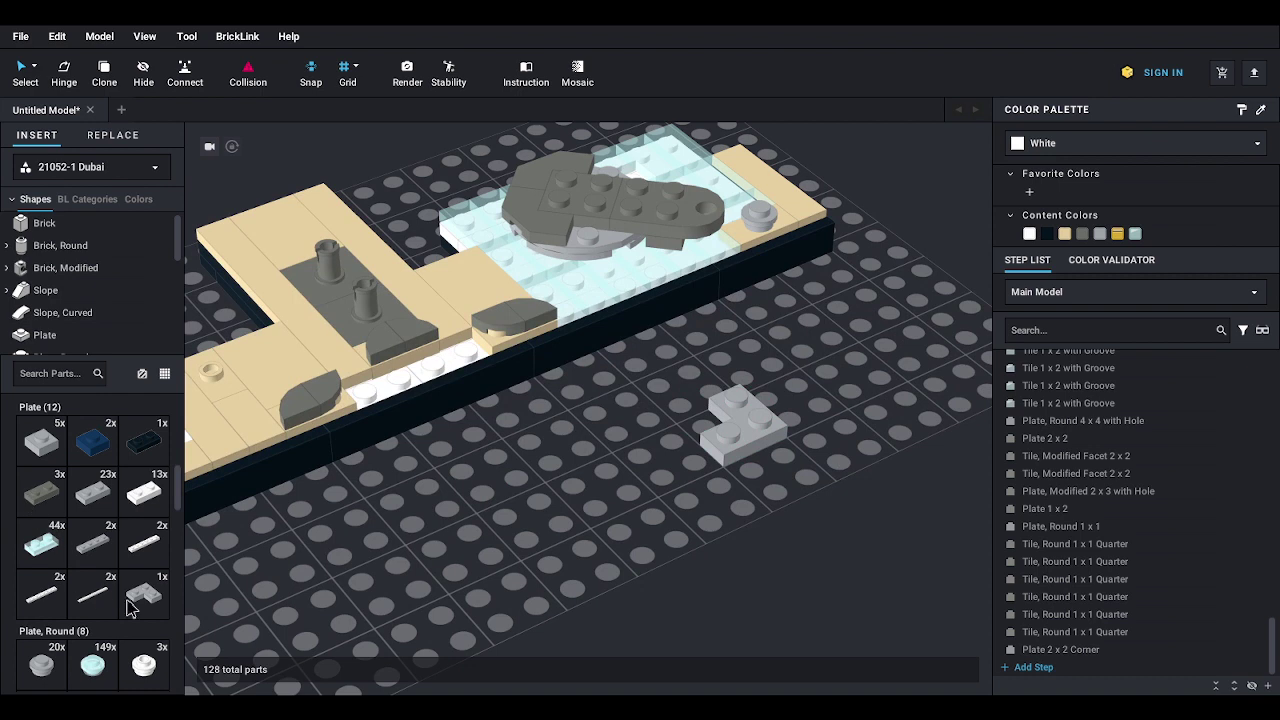
{"action": "left_click_drag", "start_coordinate": [130, 605], "coordinate": [405, 580]}
{"action": "key", "text": "Escape"}
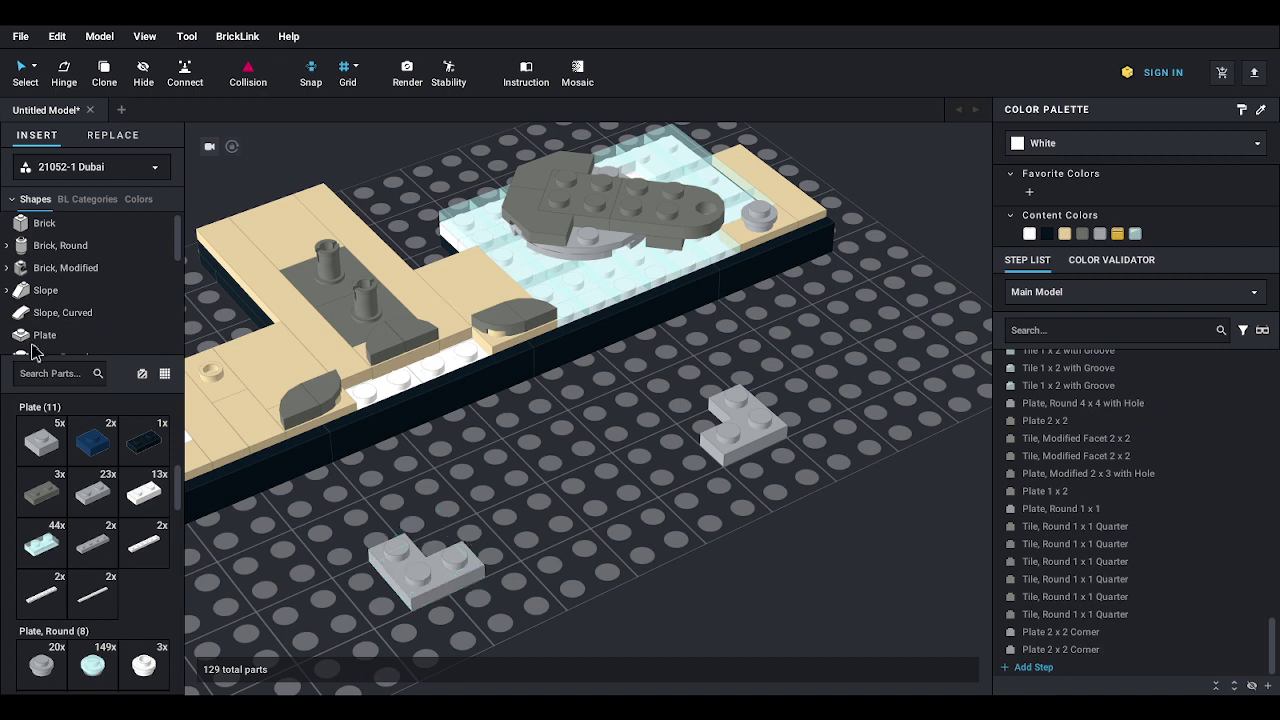
- Add a Dark Bluish Gray Tile, Round 1 x 1 Quarter to each of the two loose corner plates
{"action": "scroll", "coordinate": [85, 320], "scroll_direction": "down", "scroll_amount": 3}
{"action": "left_click", "coordinate": [78, 340]}
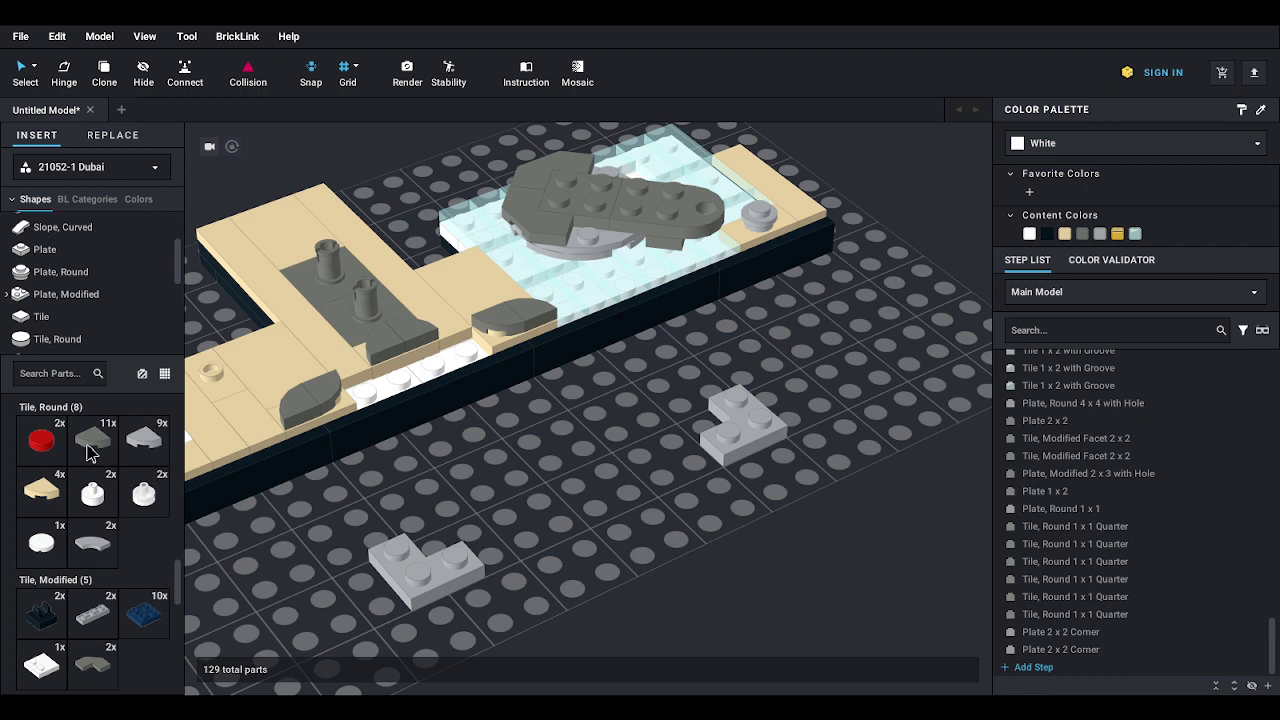
{"action": "left_click_drag", "start_coordinate": [89, 452], "coordinate": [752, 418]}
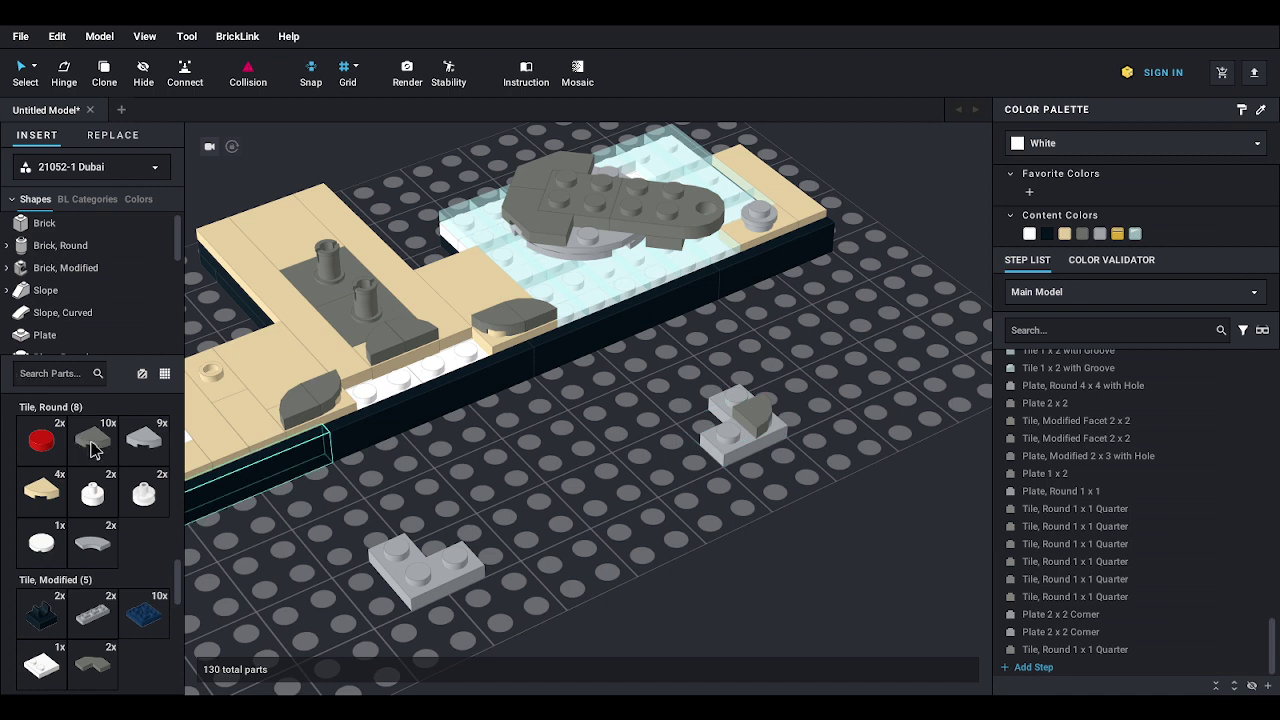
{"action": "left_click_drag", "start_coordinate": [93, 450], "coordinate": [418, 583]}
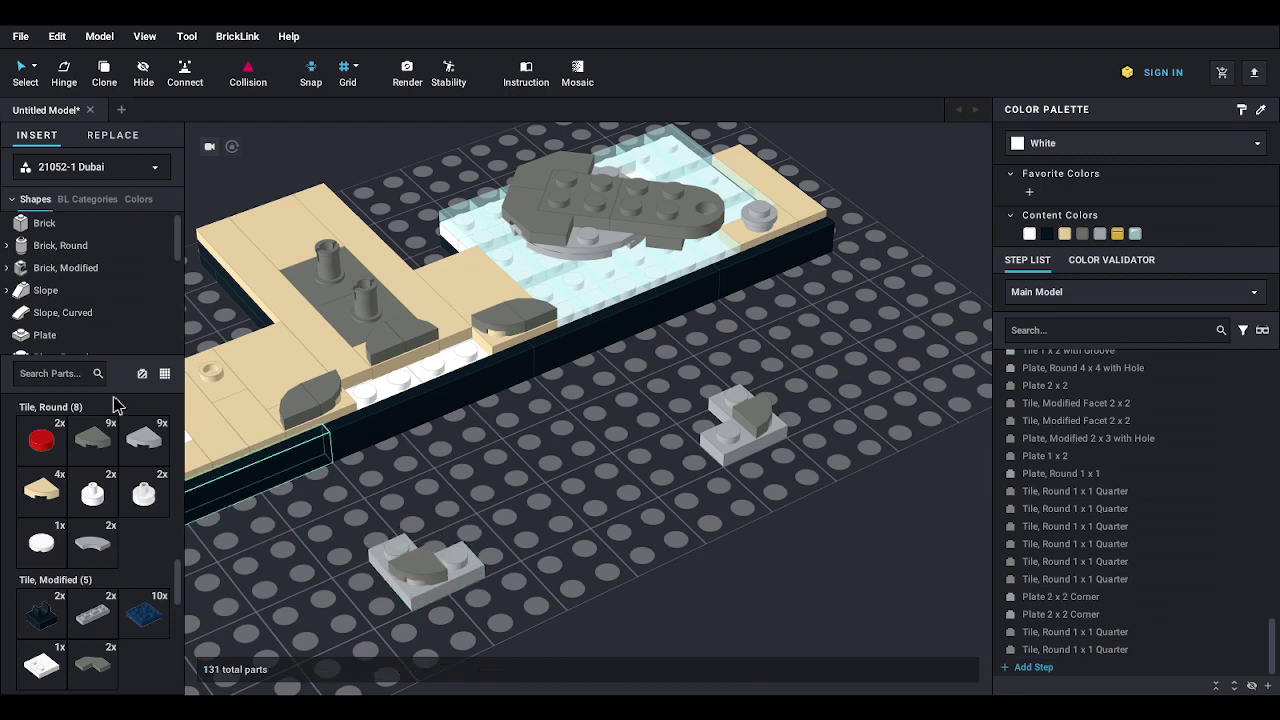
- Add a Dark Bluish Gray Tile, Modified Facet 2 x 2 to each loose corner plate, adjoining its quarter round tile
{"action": "scroll", "coordinate": [112, 516], "scroll_direction": "down", "scroll_amount": 1}
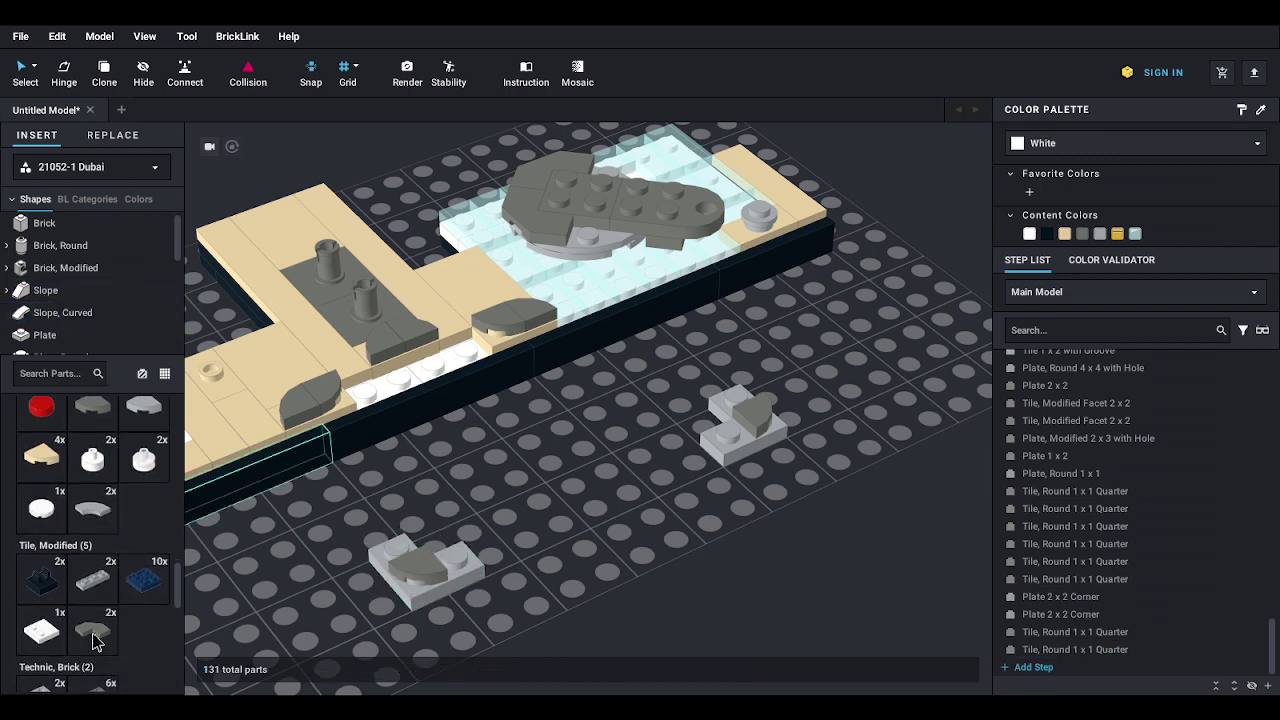
{"action": "left_click_drag", "start_coordinate": [92, 632], "coordinate": [704, 377]}
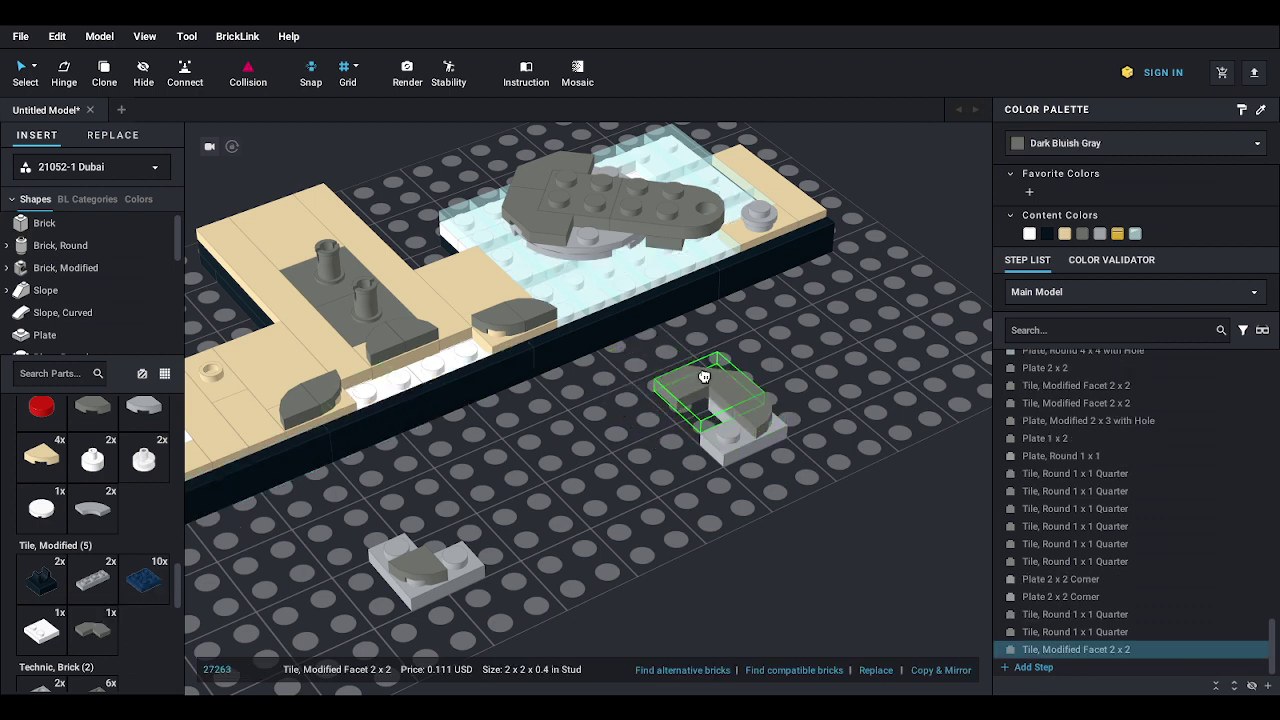
{"action": "left_click", "coordinate": [469, 476]}
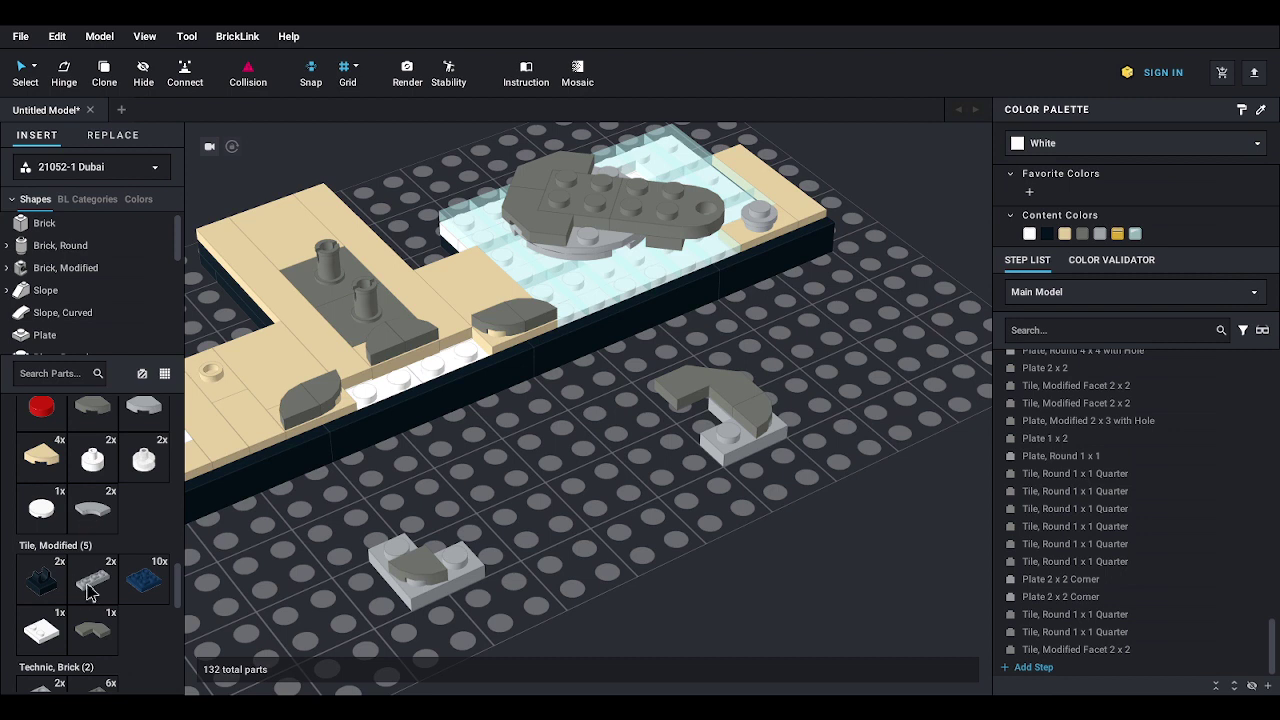
{"action": "left_click_drag", "start_coordinate": [95, 635], "coordinate": [395, 520]}
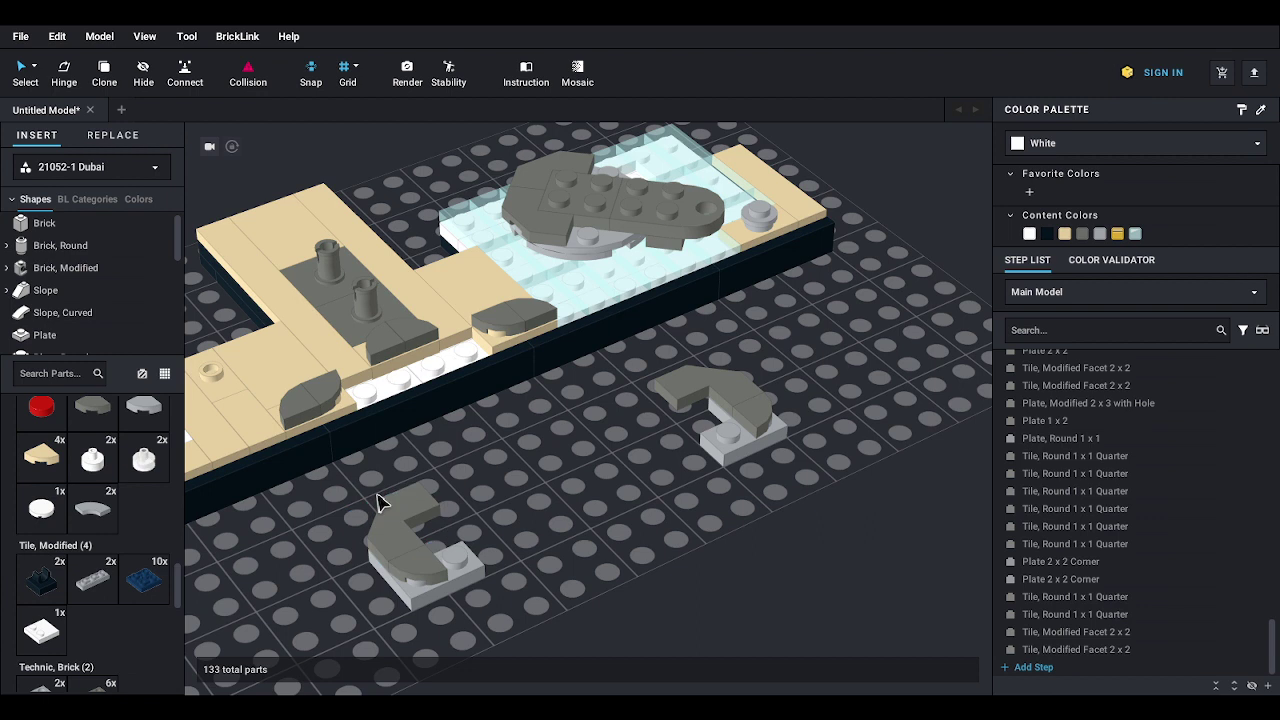
- Fill the gap on each corner plate assembly with a dark gray Tile 1 x 2 with Groove
{"action": "scroll", "coordinate": [70, 305], "scroll_direction": "down", "scroll_amount": 3}
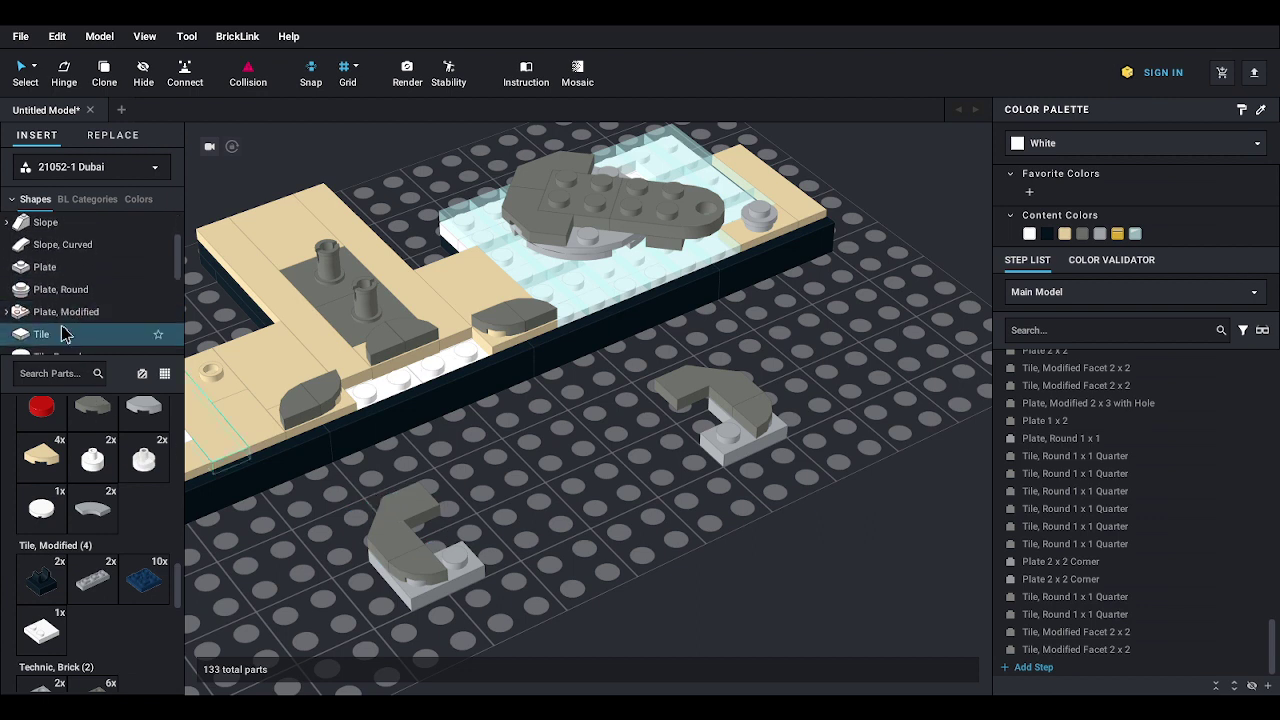
{"action": "left_click", "coordinate": [60, 333]}
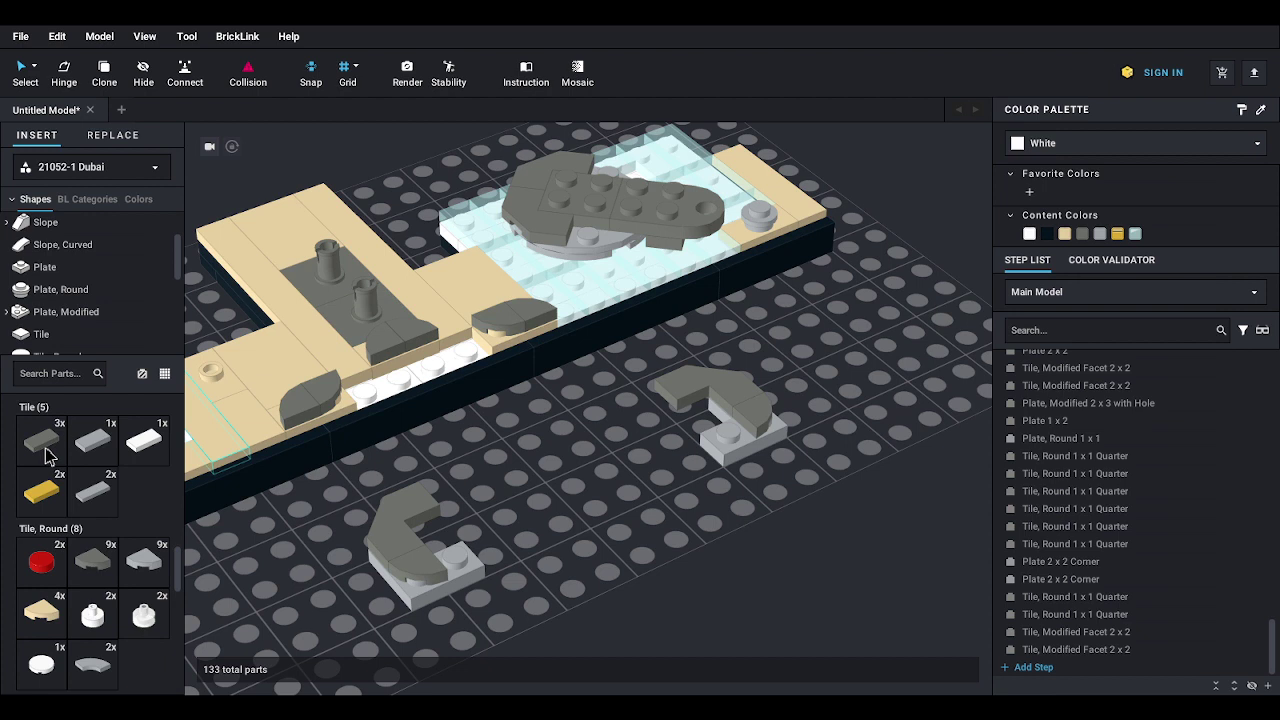
{"action": "left_click_drag", "start_coordinate": [45, 455], "coordinate": [715, 418]}
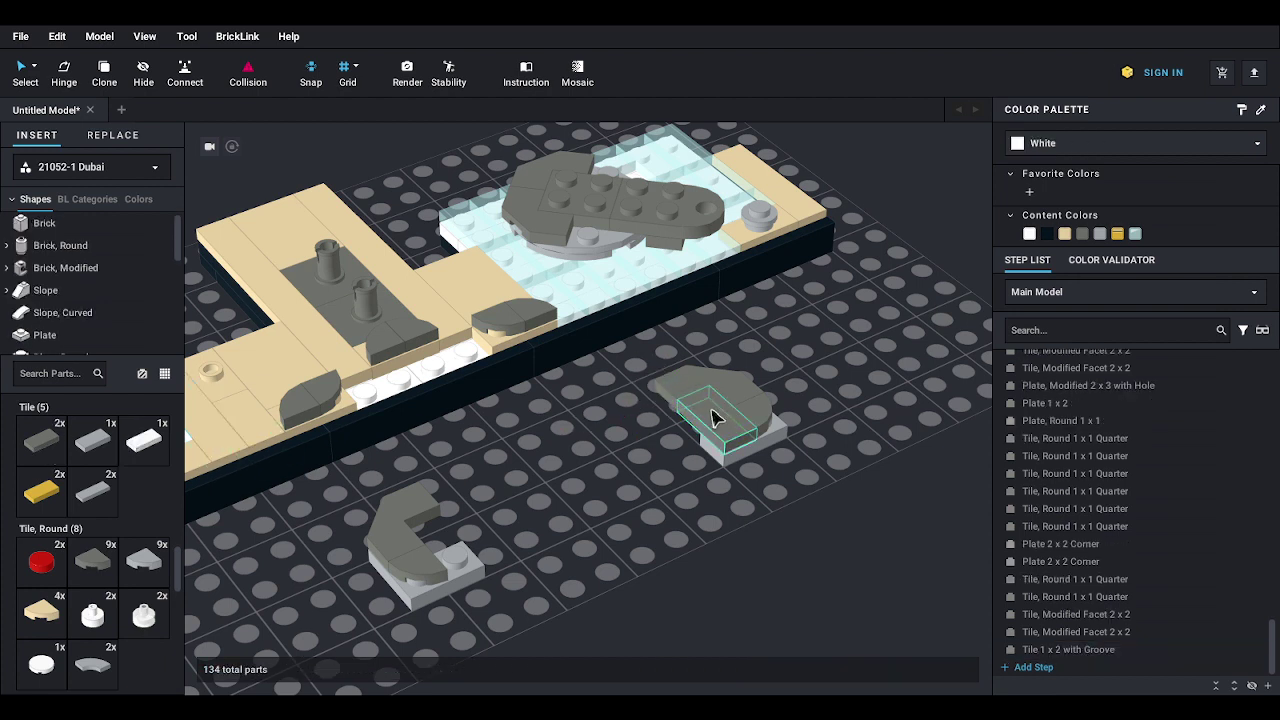
{"action": "left_click_drag", "start_coordinate": [40, 448], "coordinate": [445, 538]}
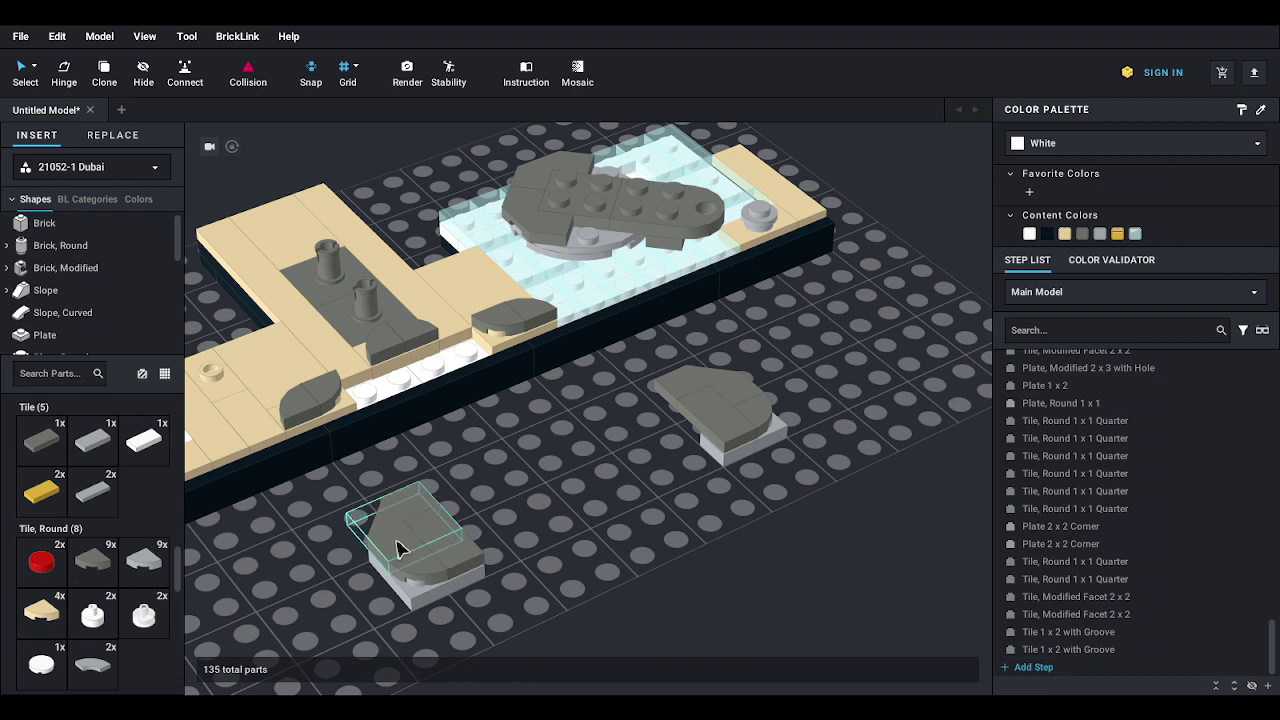
- Move the nearer four-part corner plate assembly toward the other one, rotate it about 45 degrees, and keep its four parts selected
{"action": "left_click_drag", "start_coordinate": [366, 491], "coordinate": [491, 617]}
{"action": "left_click_drag", "start_coordinate": [418, 600], "coordinate": [555, 558]}
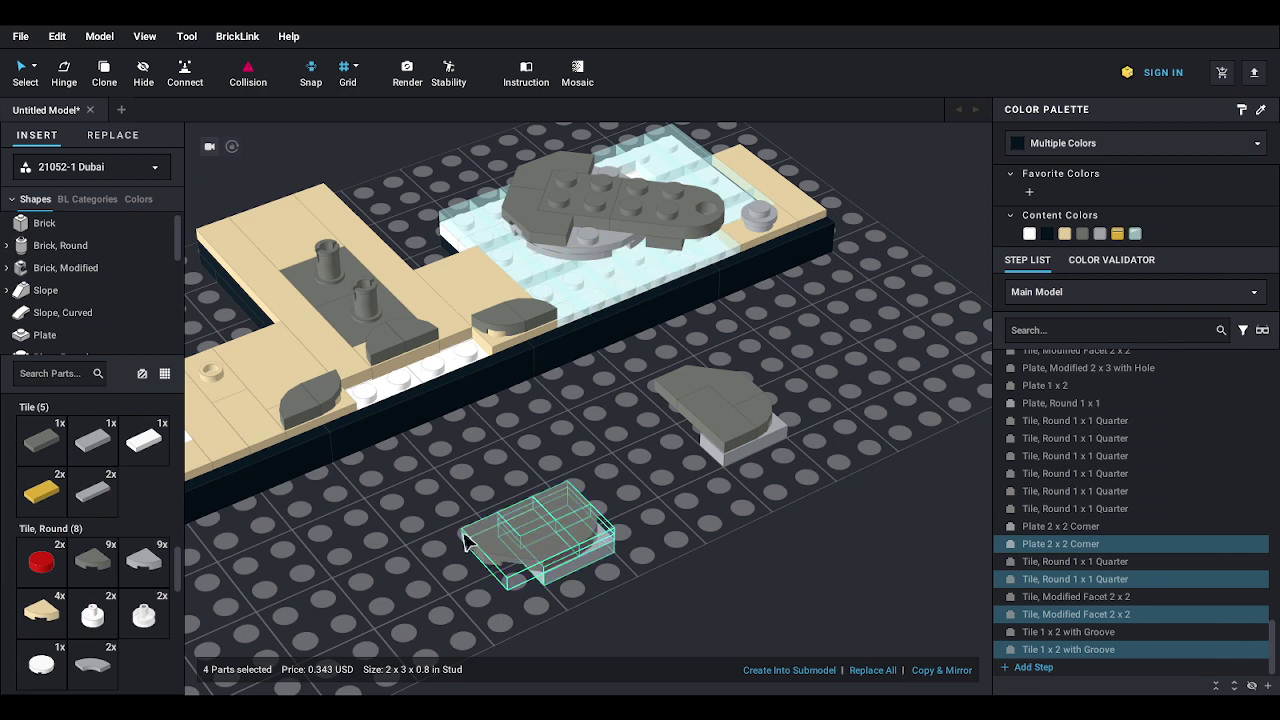
{"action": "left_click_drag", "start_coordinate": [468, 540], "coordinate": [517, 503]}
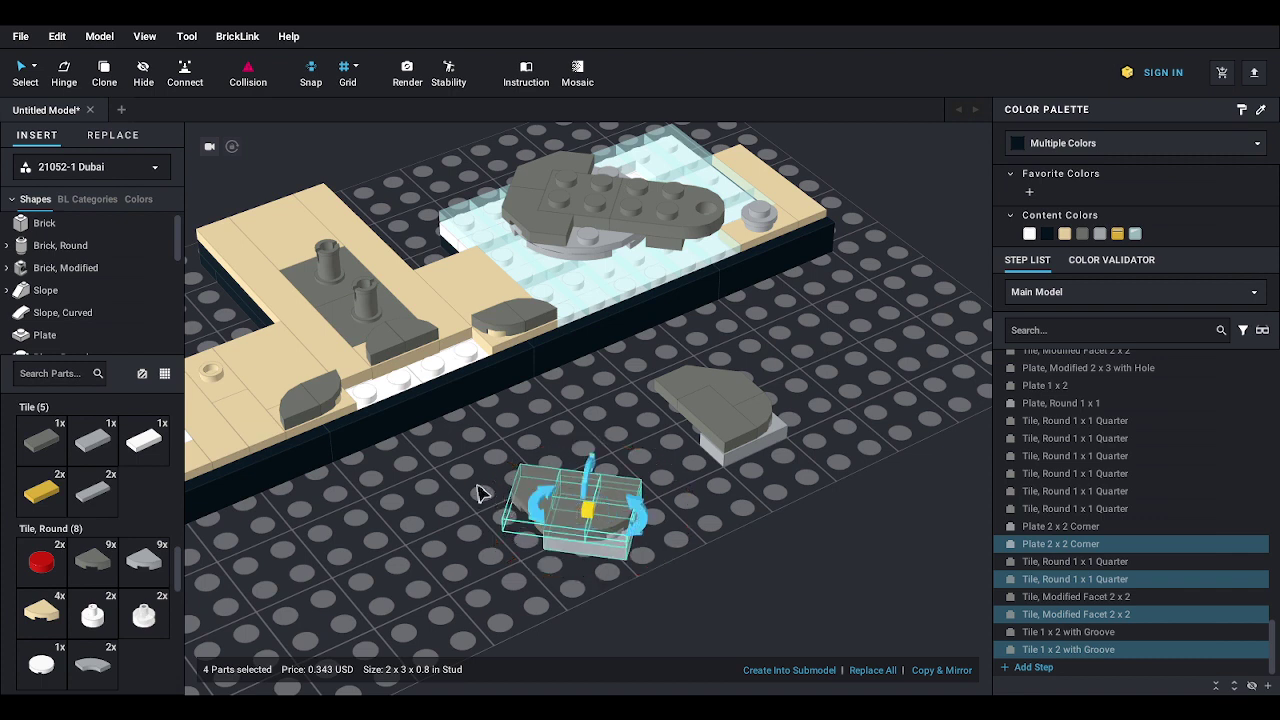
{"action": "left_click", "coordinate": [437, 493]}
{"action": "left_click_drag", "start_coordinate": [462, 472], "coordinate": [657, 564]}
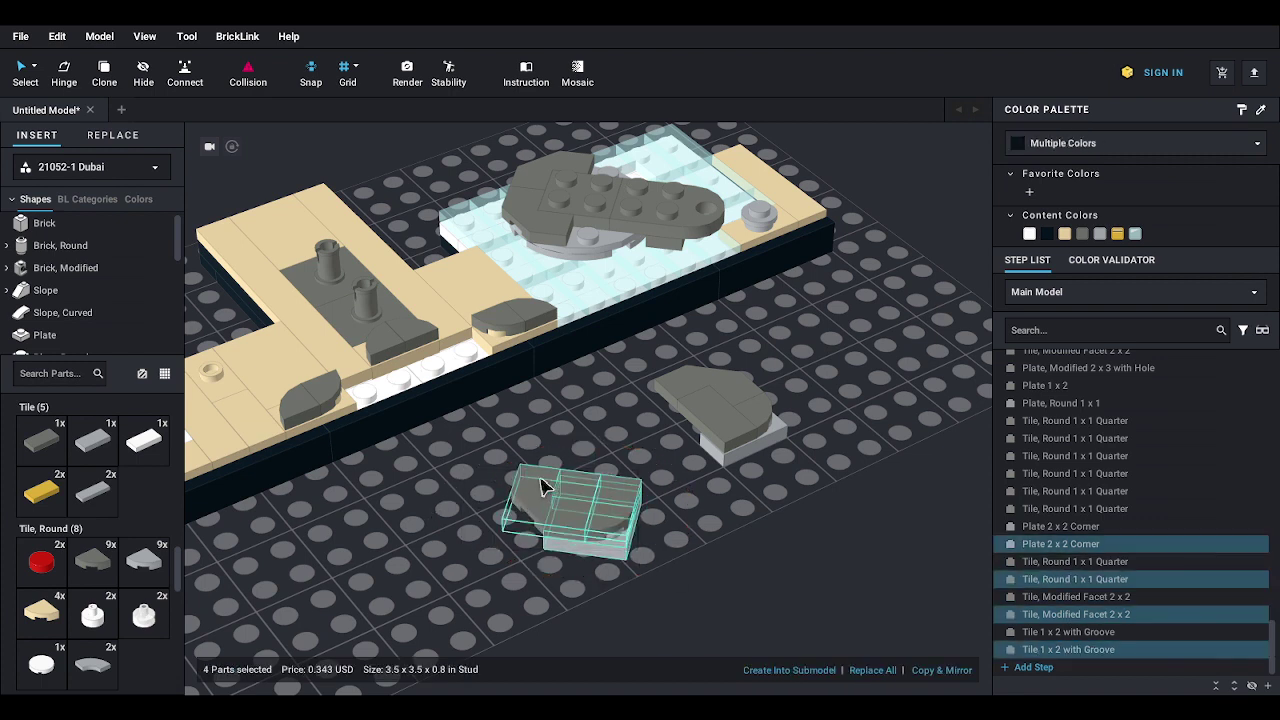
- Attach the rotated corner plate assembly's four parts to the near side of the round platform, beside the 2 x 3 plate with hole
{"action": "left_click_drag", "start_coordinate": [540, 490], "coordinate": [588, 250]}
{"action": "left_click", "coordinate": [528, 451]}
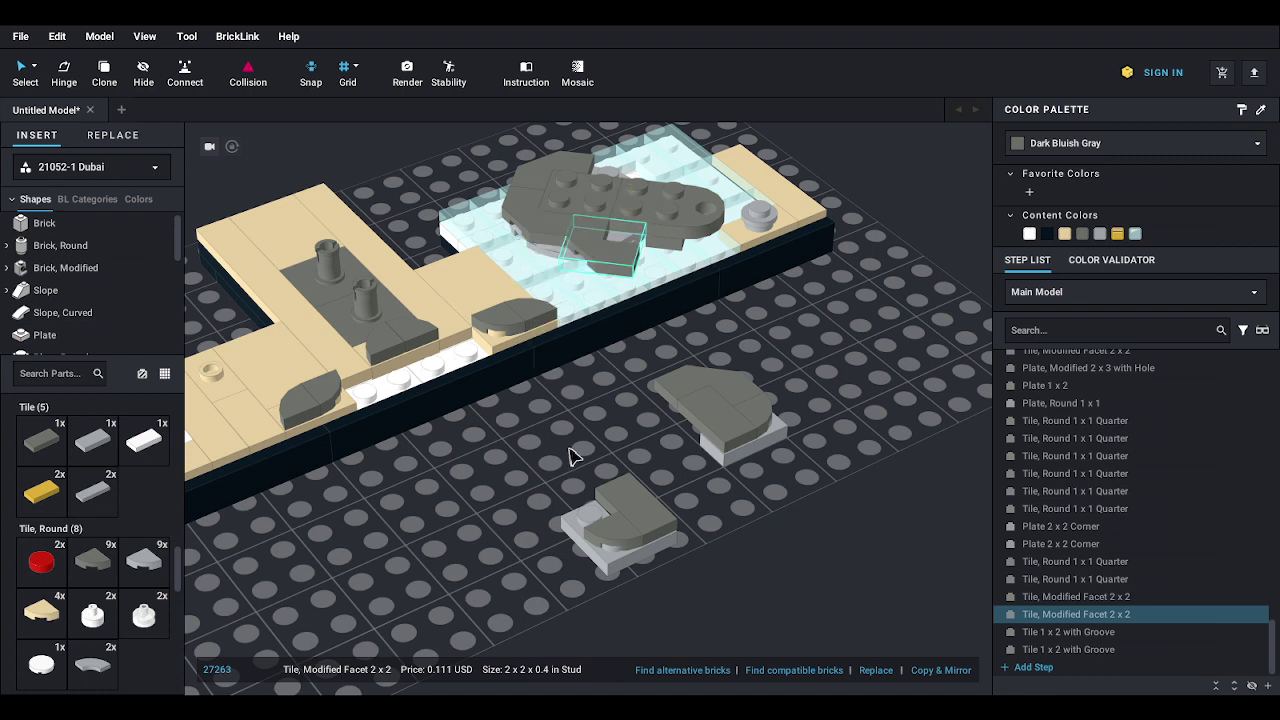
{"action": "left_click_drag", "start_coordinate": [569, 448], "coordinate": [668, 598]}
{"action": "left_click_drag", "start_coordinate": [630, 527], "coordinate": [652, 270]}
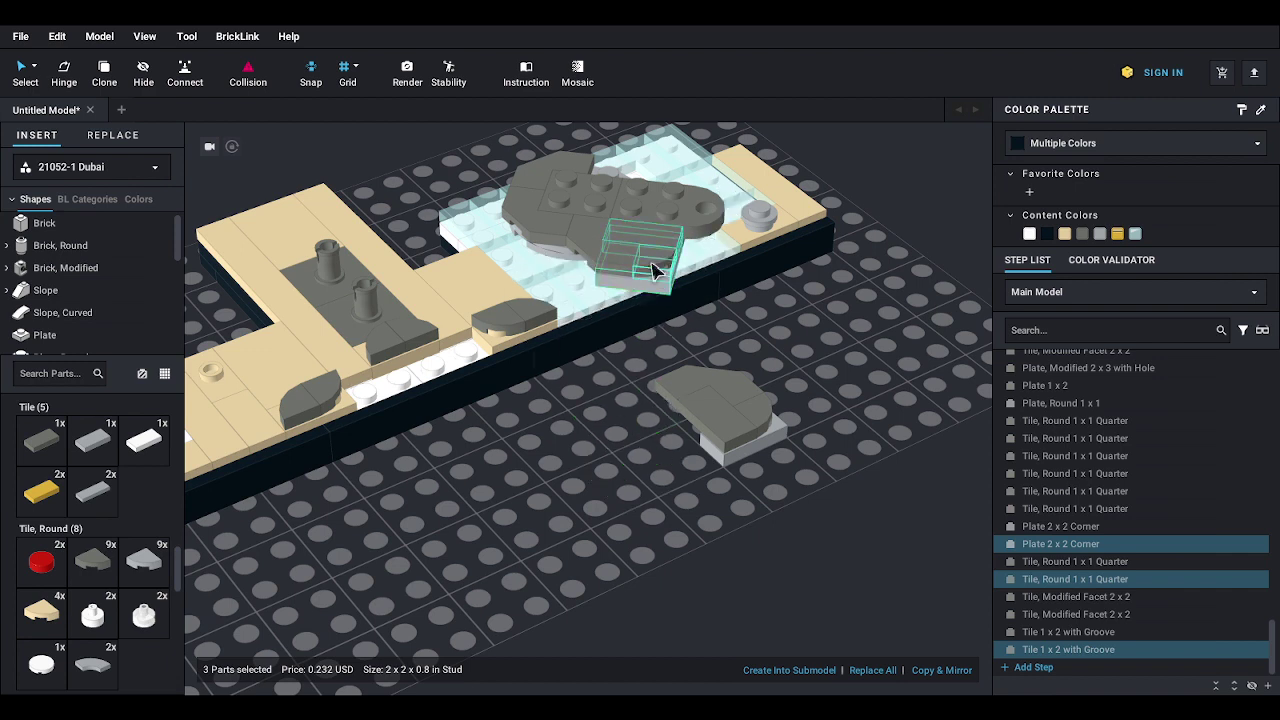
{"action": "right_click_drag", "start_coordinate": [666, 380], "coordinate": [661, 406]}
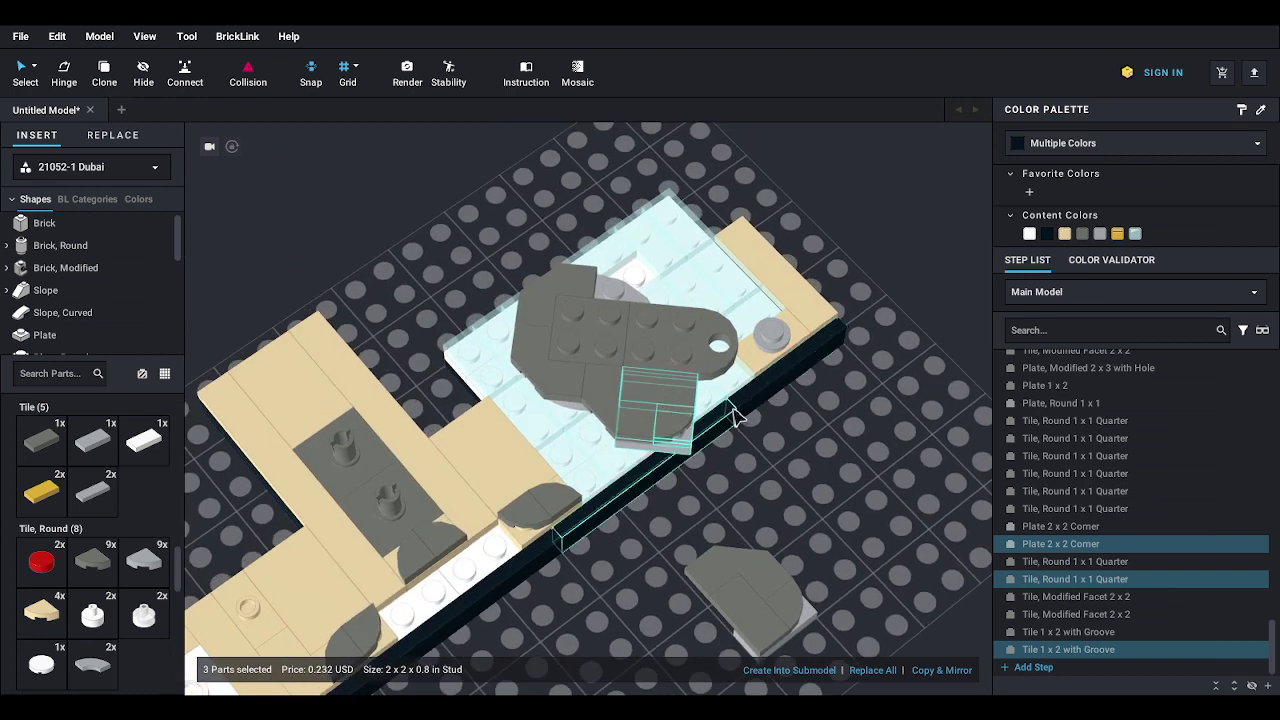
{"action": "middle_click_drag", "start_coordinate": [740, 407], "coordinate": [711, 381]}
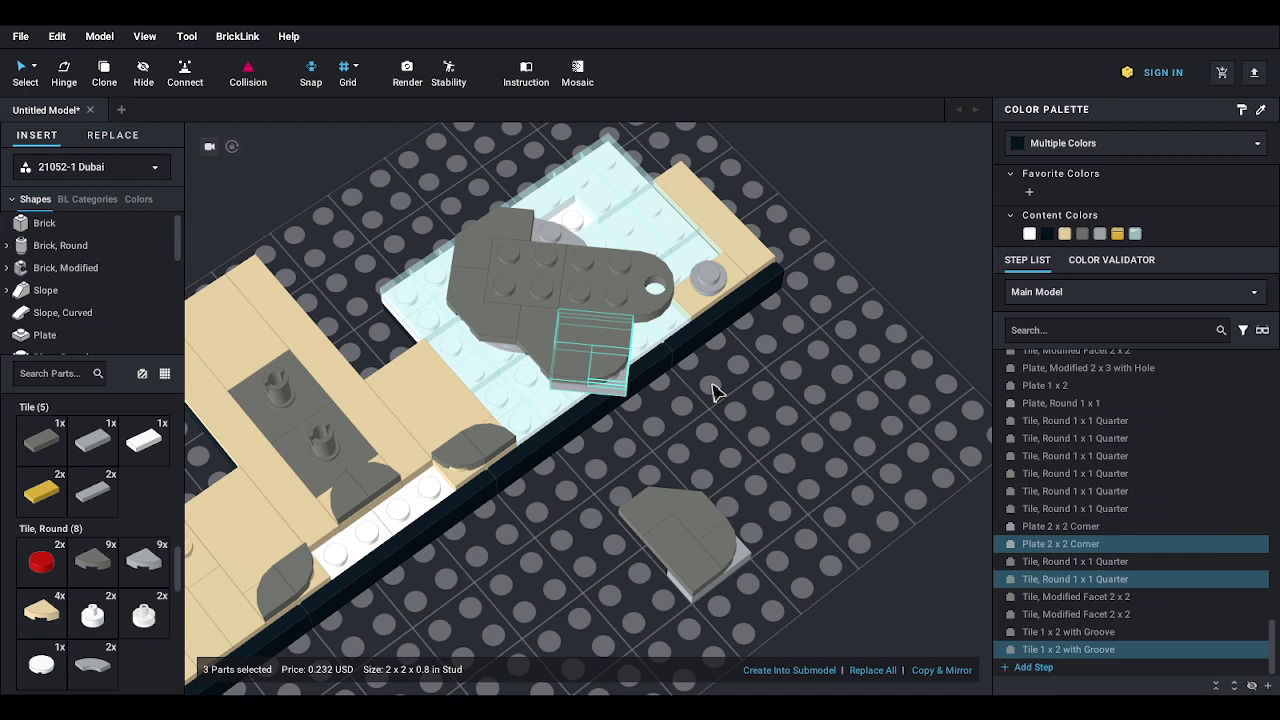
- Try to rotate the round platform together with its attached corner assembly on the water area, and undo the rotation
{"action": "left_click", "coordinate": [603, 283]}
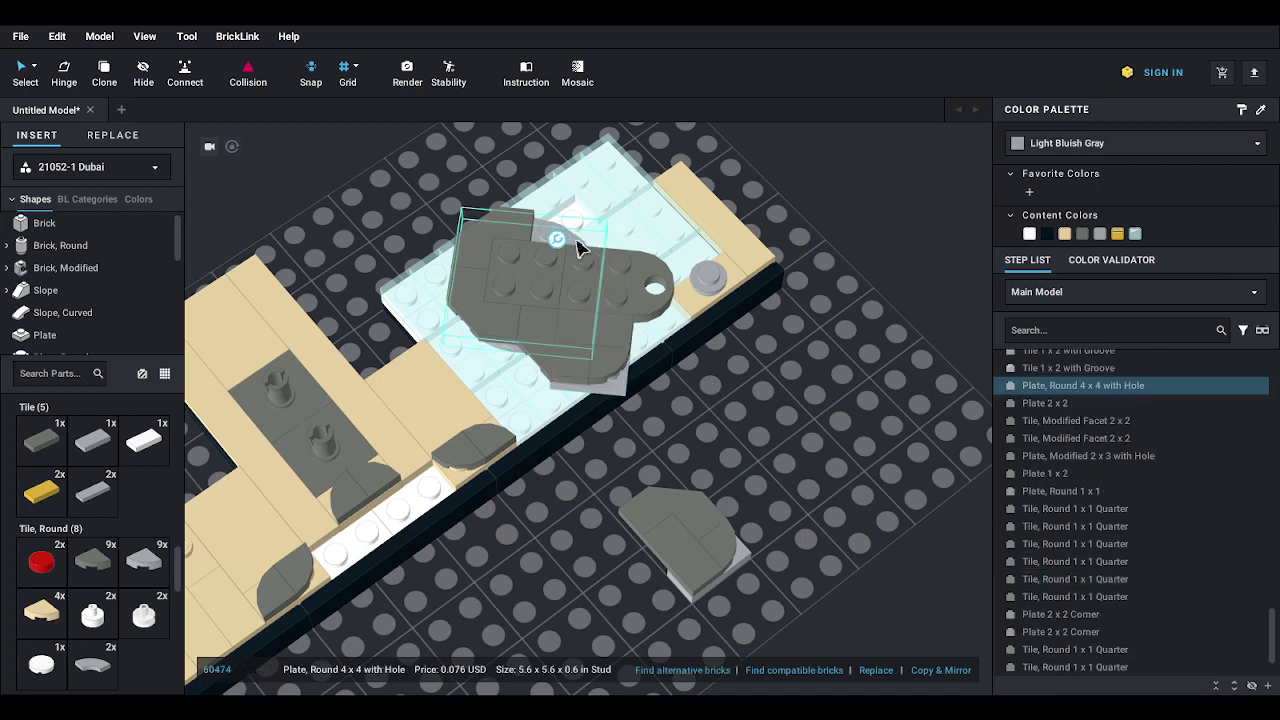
{"action": "mouse_move", "coordinate": [565, 246]}
{"action": "left_click_drag", "start_coordinate": [567, 258], "coordinate": [586, 296]}
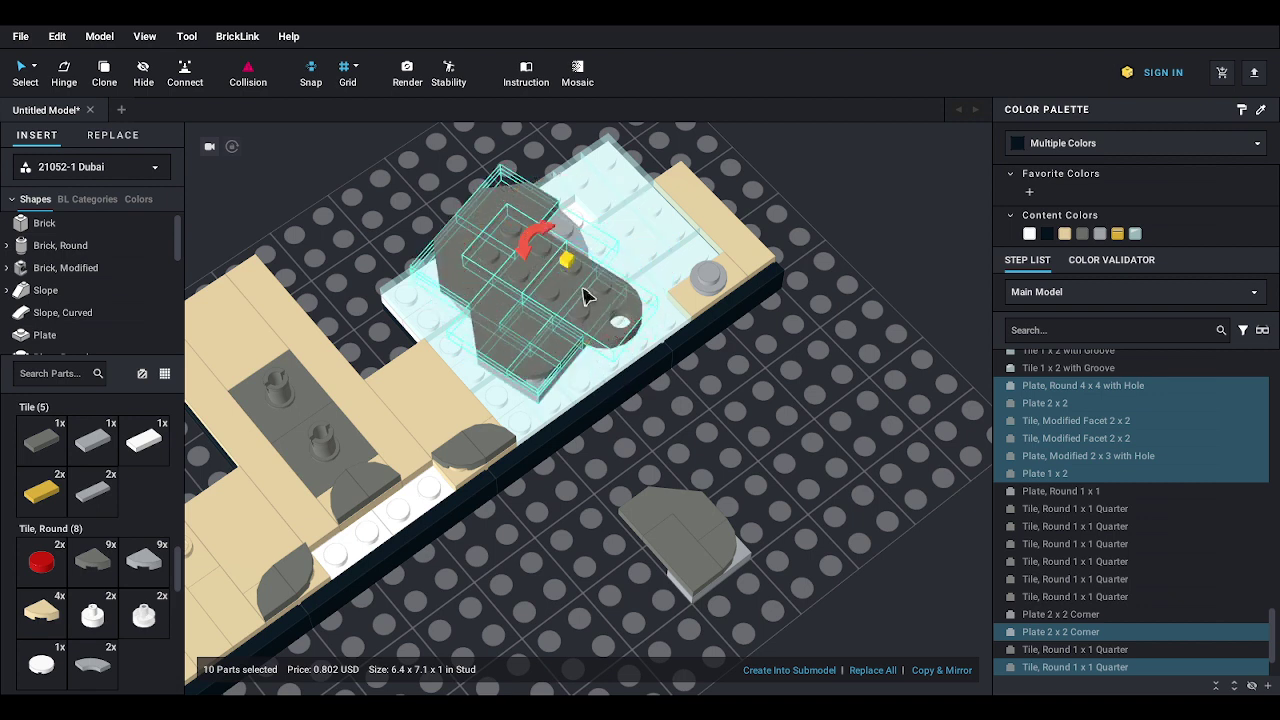
{"action": "key", "text": "ctrl+z"}
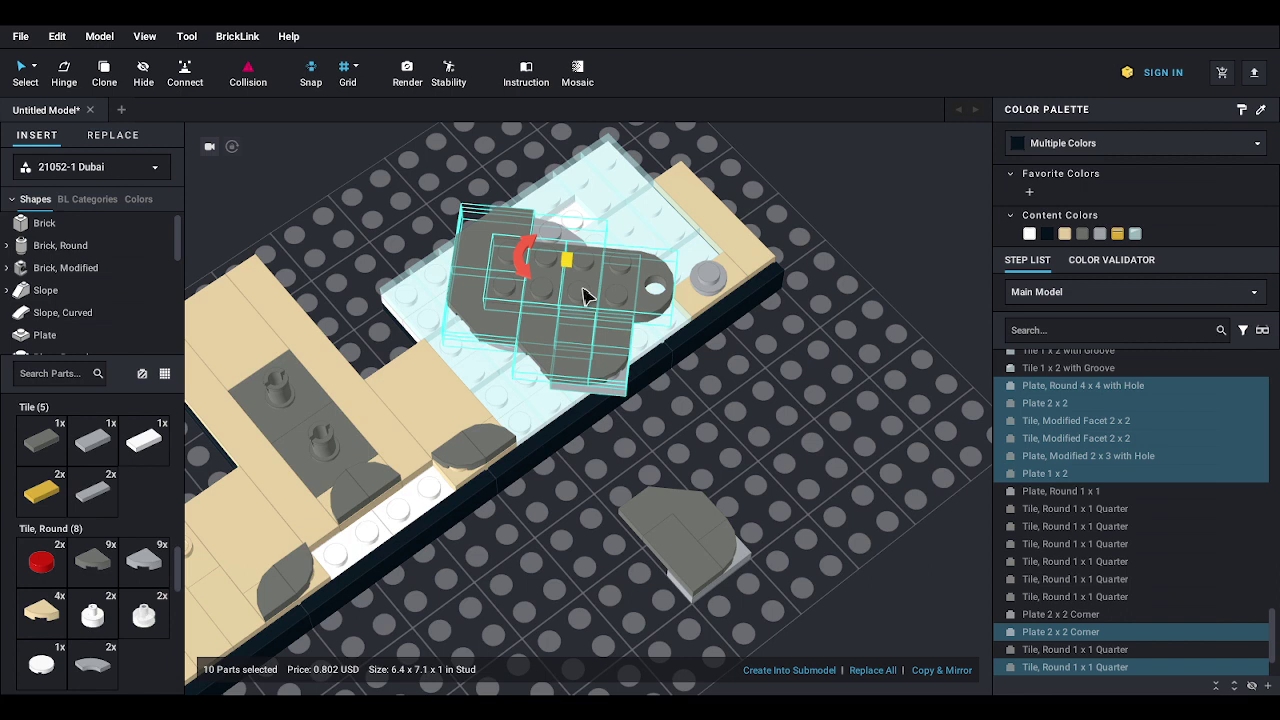
{"action": "left_click", "coordinate": [776, 468]}
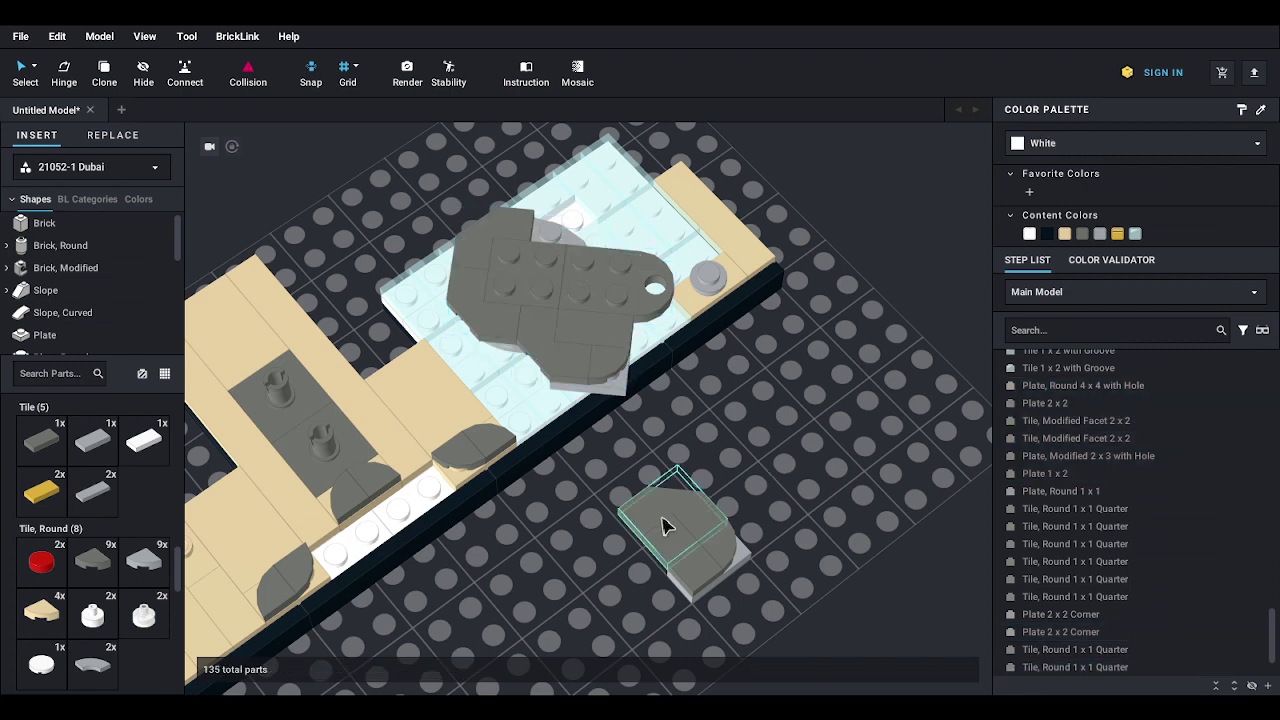
- Attach the remaining four-part corner plate assembly to the far side of the round platform
{"action": "left_click_drag", "start_coordinate": [630, 492], "coordinate": [746, 614]}
{"action": "left_click_drag", "start_coordinate": [651, 531], "coordinate": [563, 226]}
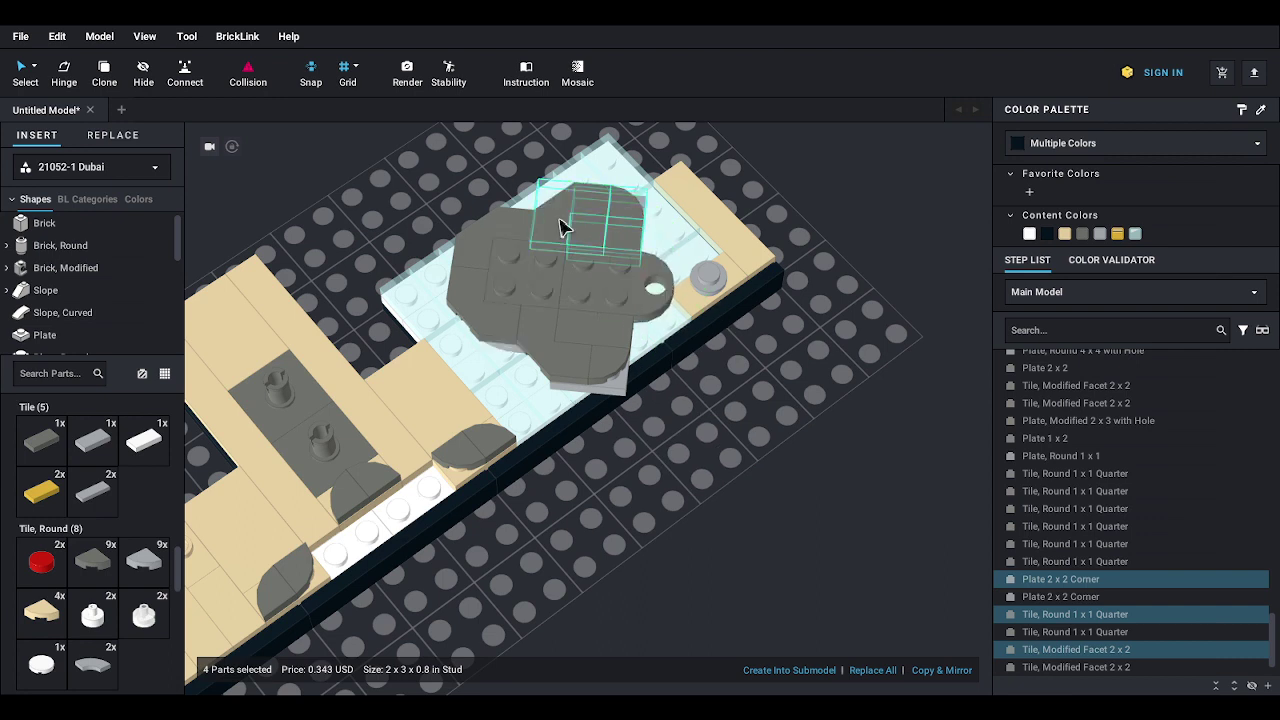
{"action": "left_click", "coordinate": [751, 426]}
{"action": "right_click_drag", "start_coordinate": [751, 426], "coordinate": [737, 412]}
{"action": "middle_click_drag", "start_coordinate": [729, 384], "coordinate": [729, 484]}
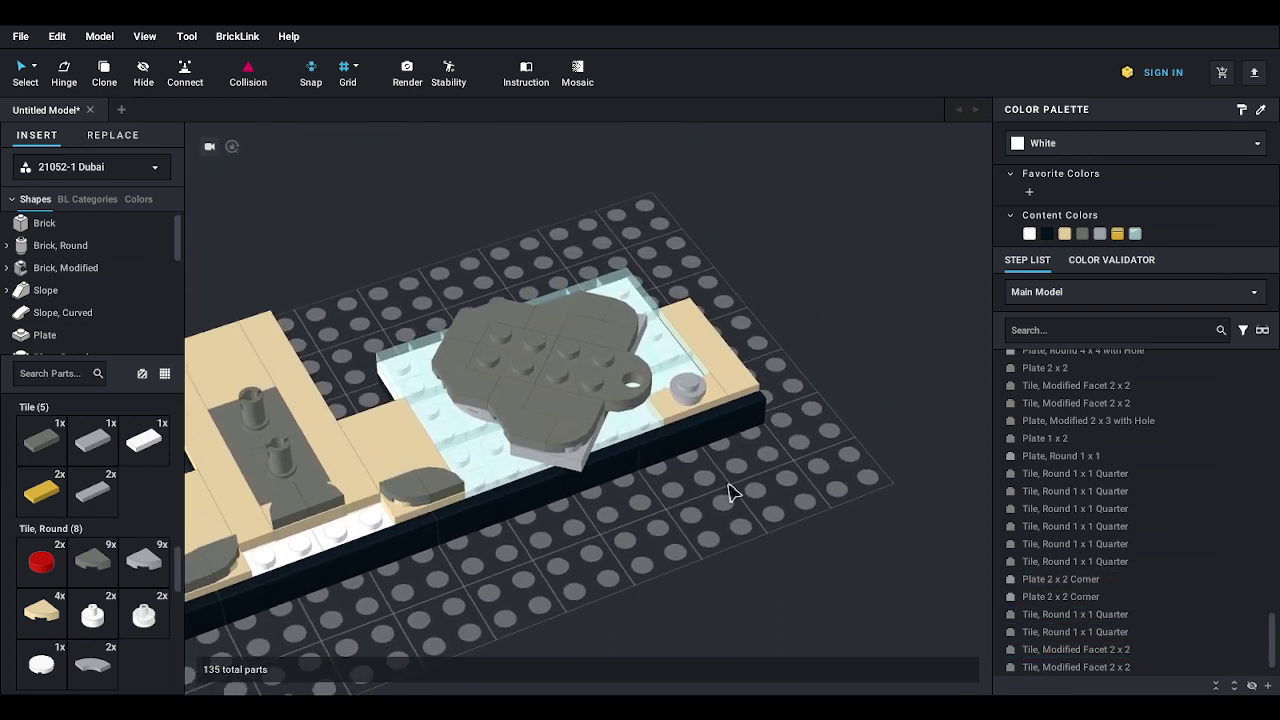
- Place a Dark Bluish Gray Tile 1 x 2 with Groove on the empty baseplate beyond the tan end of the base
{"action": "left_click", "coordinate": [36, 452]}
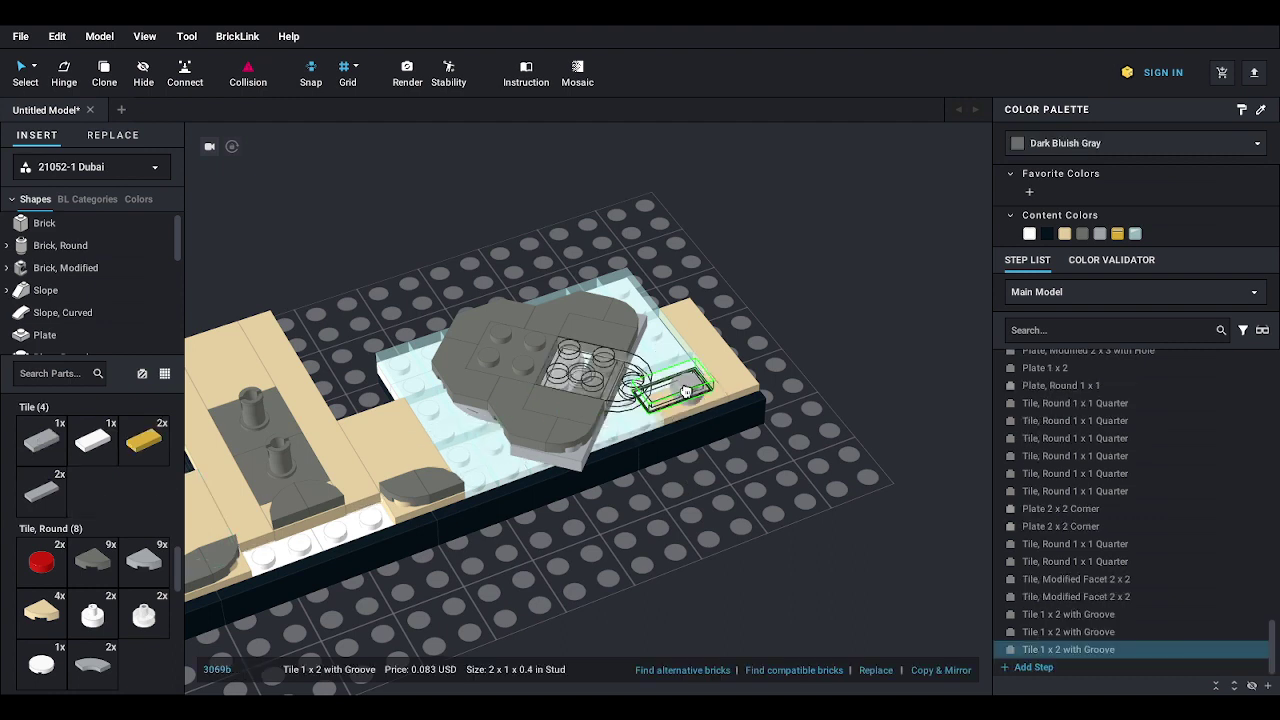
{"action": "left_click", "coordinate": [841, 514]}
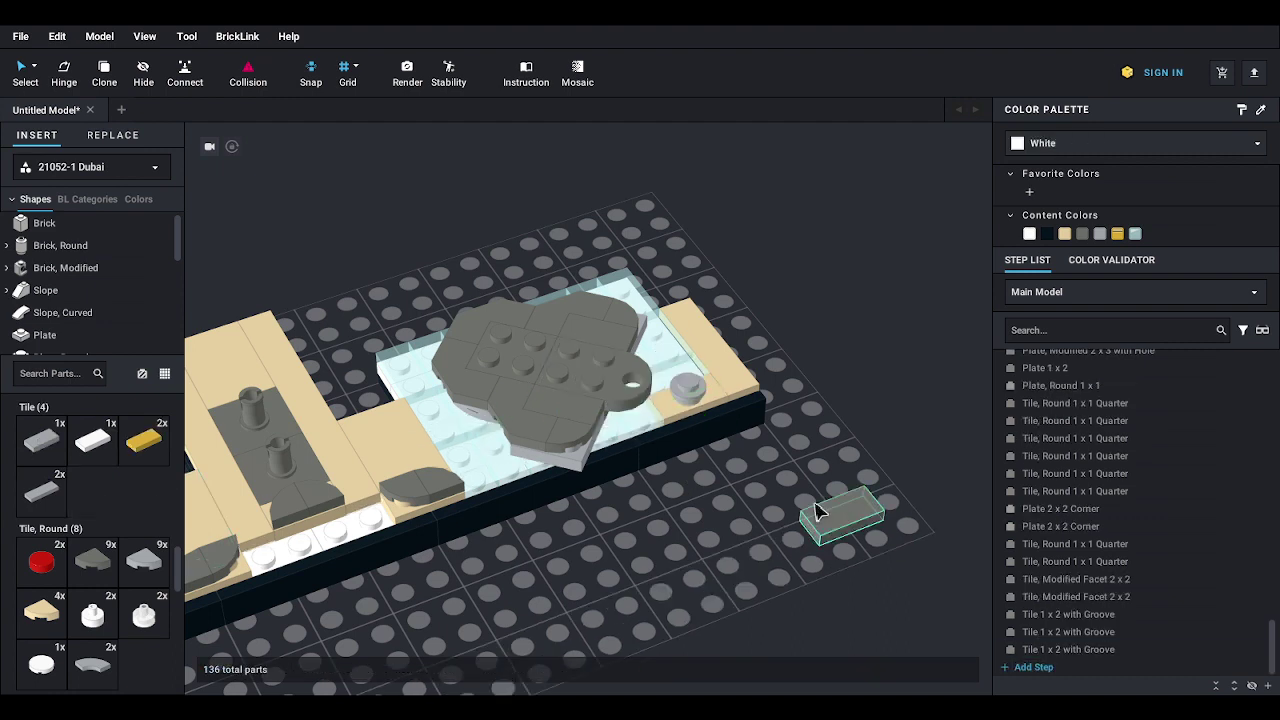
{"action": "right_click_drag", "start_coordinate": [648, 497], "coordinate": [648, 477]}
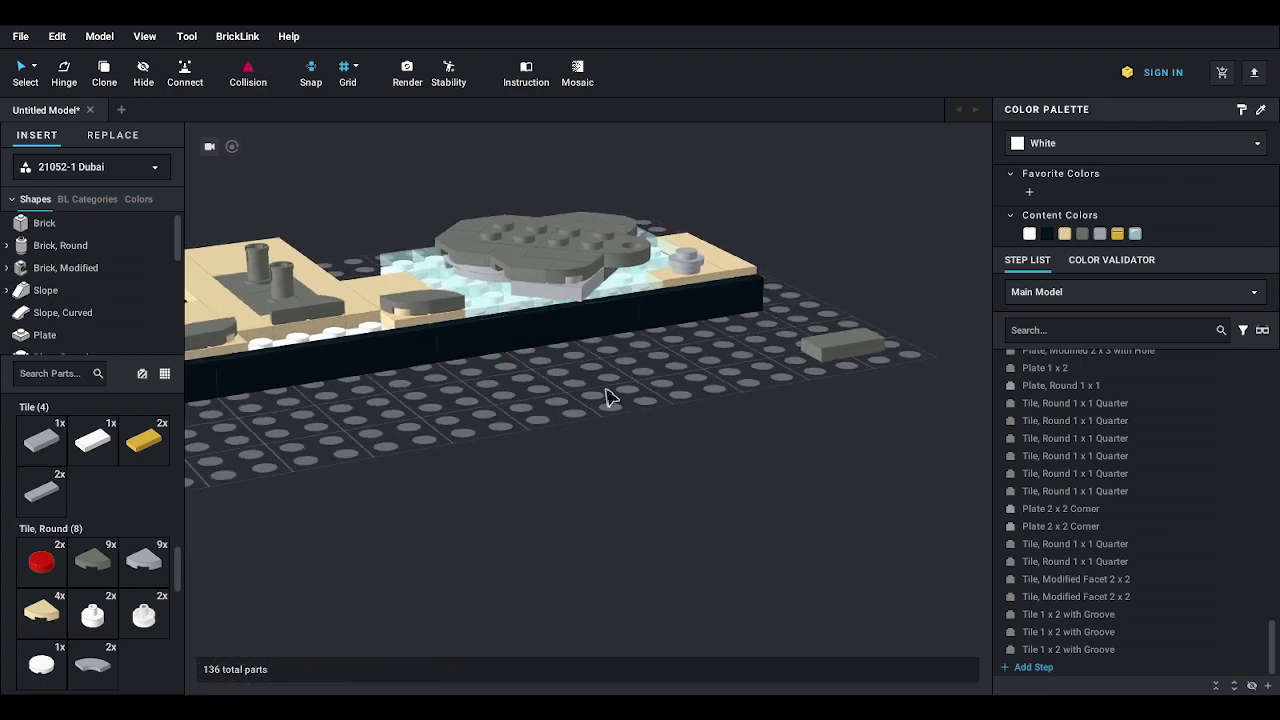
{"action": "right_click_drag", "start_coordinate": [606, 391], "coordinate": [610, 479]}
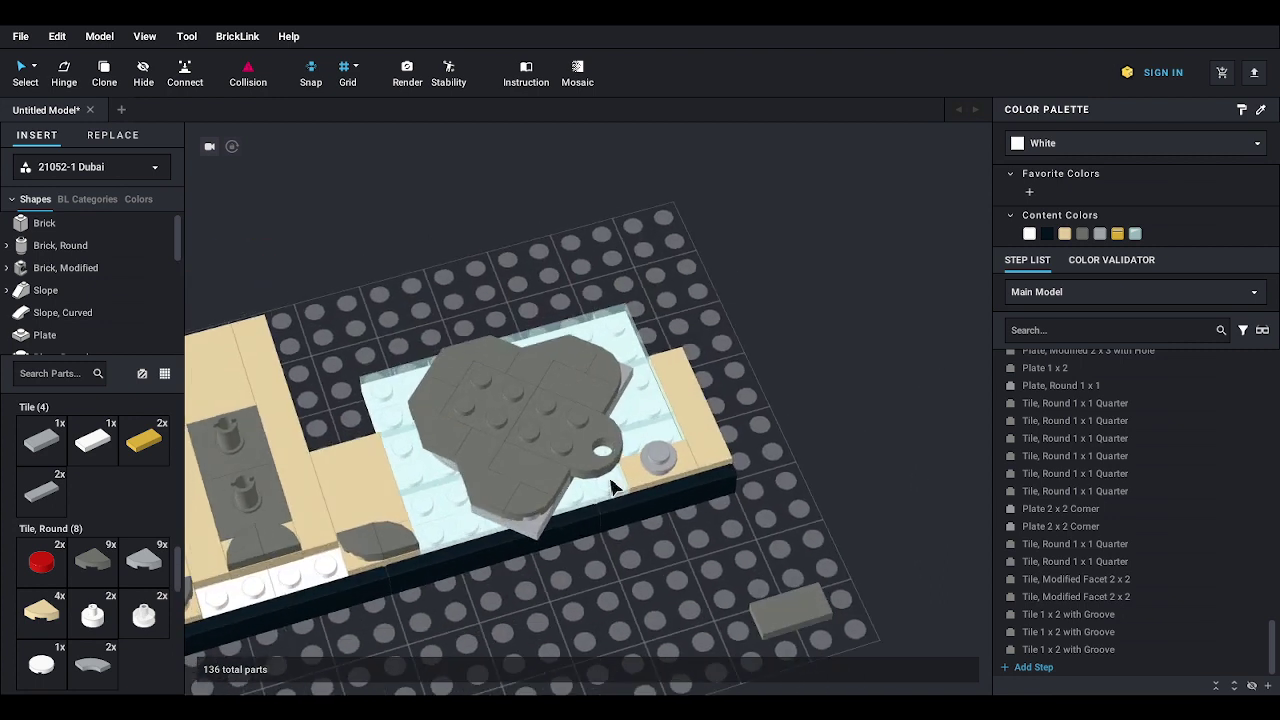
- Select the main parts of the round platform and move them together off the water area onto the empty baseplate behind it
{"action": "left_click", "coordinate": [450, 470]}
{"action": "left_click", "coordinate": [540, 535], "text": "ctrl"}
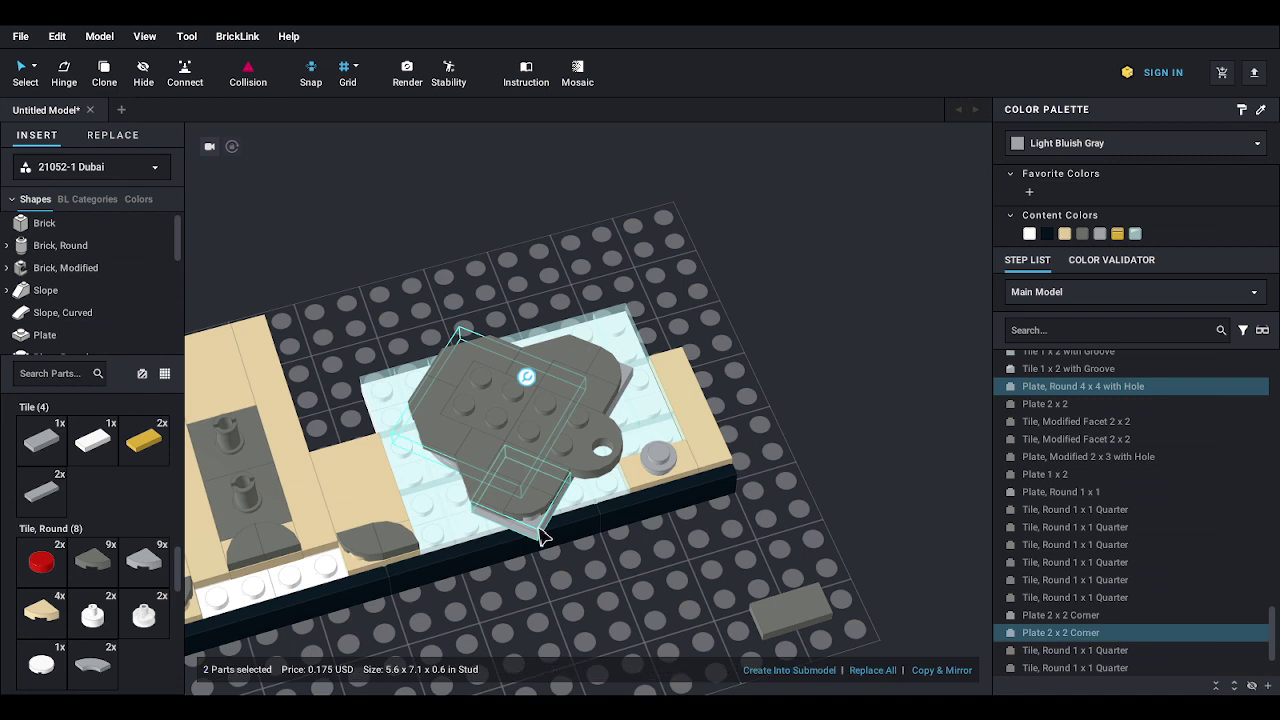
{"action": "left_click", "coordinate": [534, 458], "text": "ctrl"}
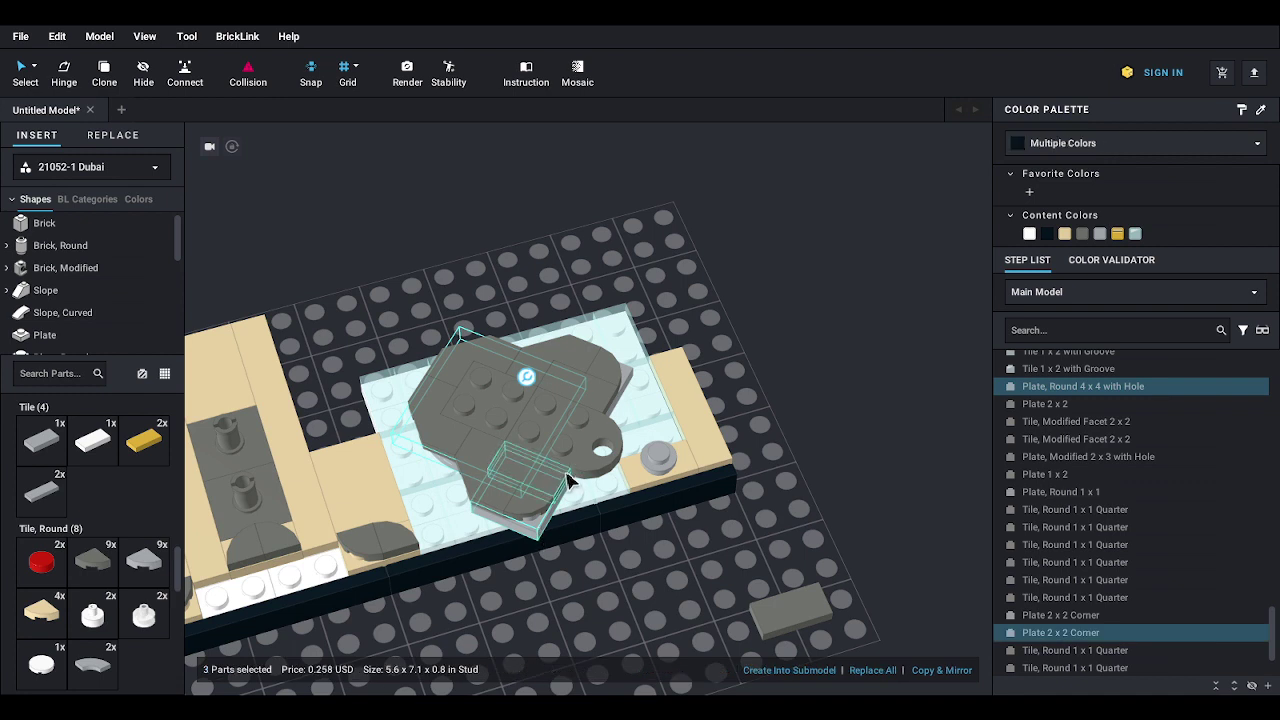
{"action": "left_click", "coordinate": [466, 420], "text": "ctrl"}
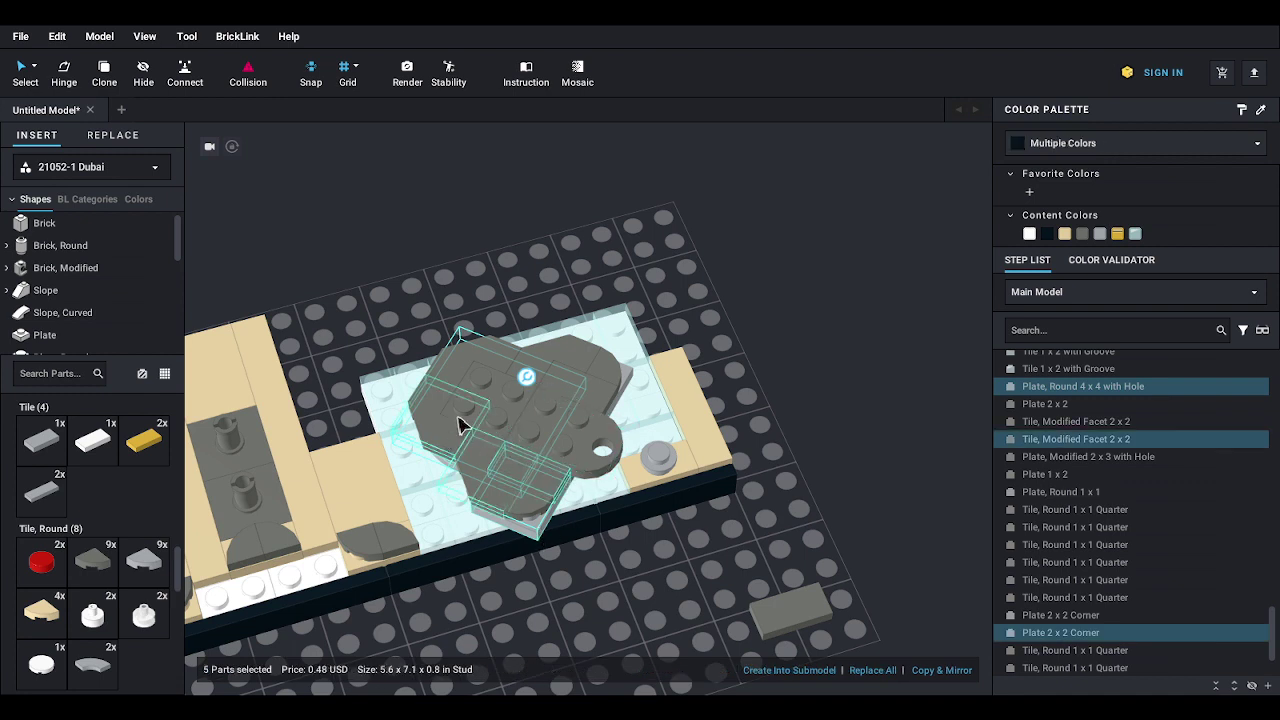
{"action": "left_click", "coordinate": [486, 403], "text": "ctrl"}
{"action": "left_click", "coordinate": [588, 453], "text": "ctrl"}
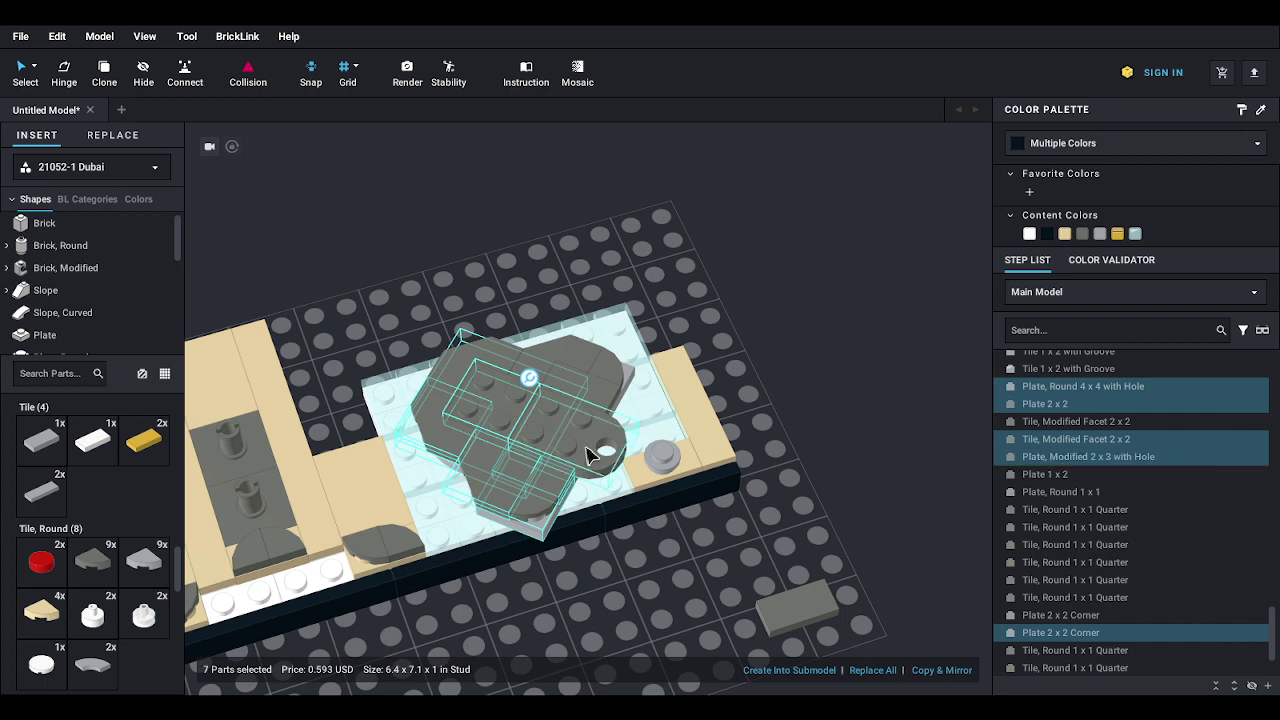
{"action": "left_click", "coordinate": [617, 379], "text": "ctrl"}
{"action": "left_click", "coordinate": [606, 398], "text": "ctrl"}
{"action": "left_click", "coordinate": [574, 364], "text": "ctrl"}
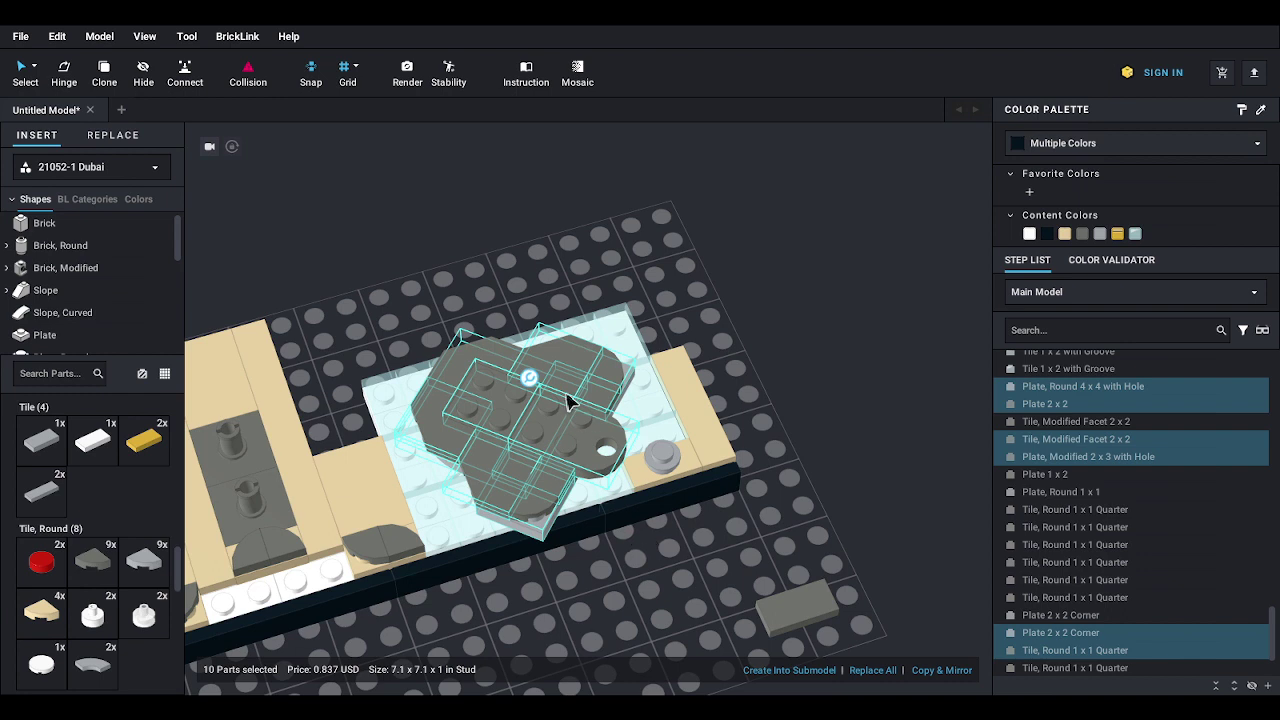
{"action": "left_click_drag", "start_coordinate": [572, 437], "coordinate": [877, 257]}
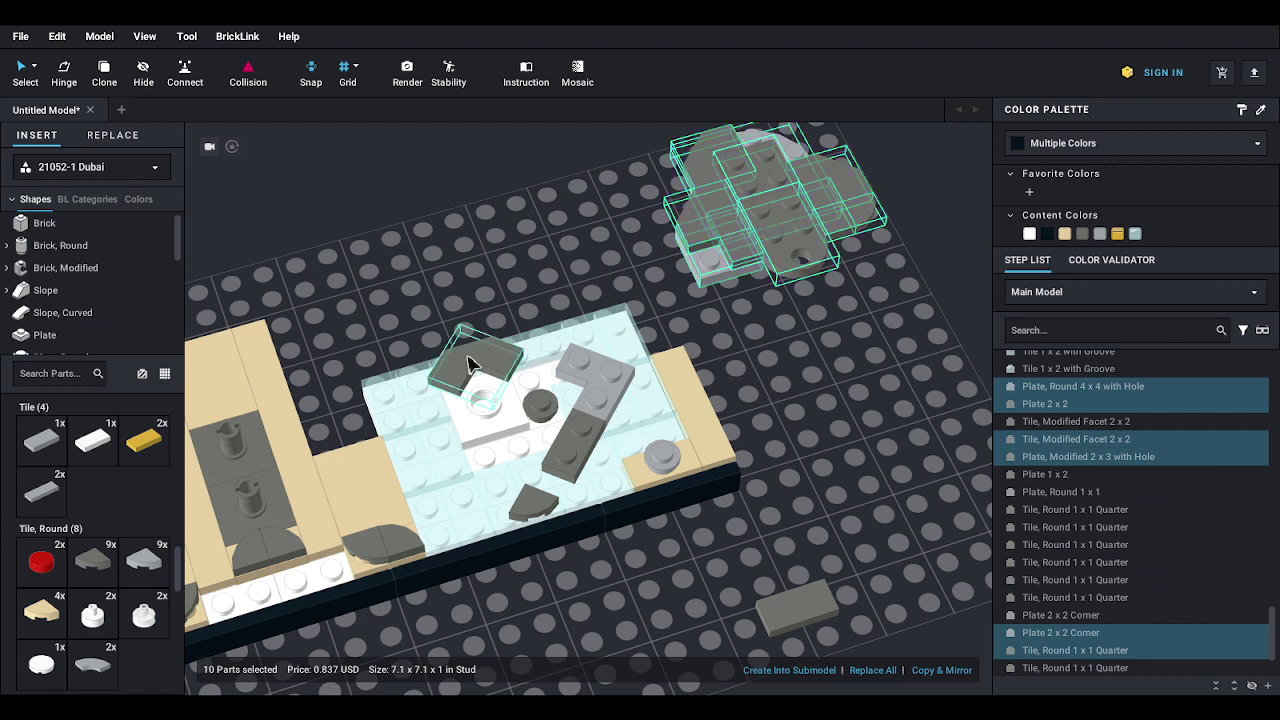
- Return the left-behind facet tile, corner plate and quarter round tile to their places on the relocated platform assembly
{"action": "left_click_drag", "start_coordinate": [475, 362], "coordinate": [772, 124]}
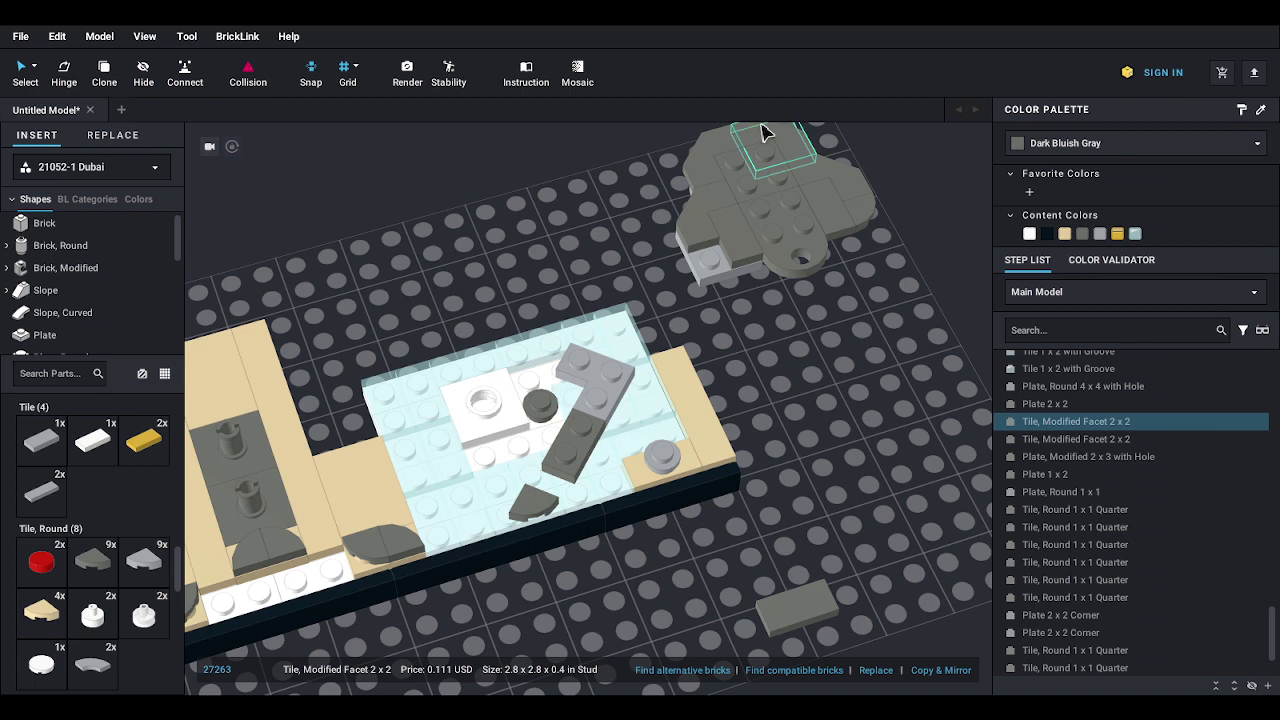
{"action": "left_click_drag", "start_coordinate": [605, 392], "coordinate": [885, 220]}
{"action": "left_click_drag", "start_coordinate": [533, 505], "coordinate": [719, 252]}
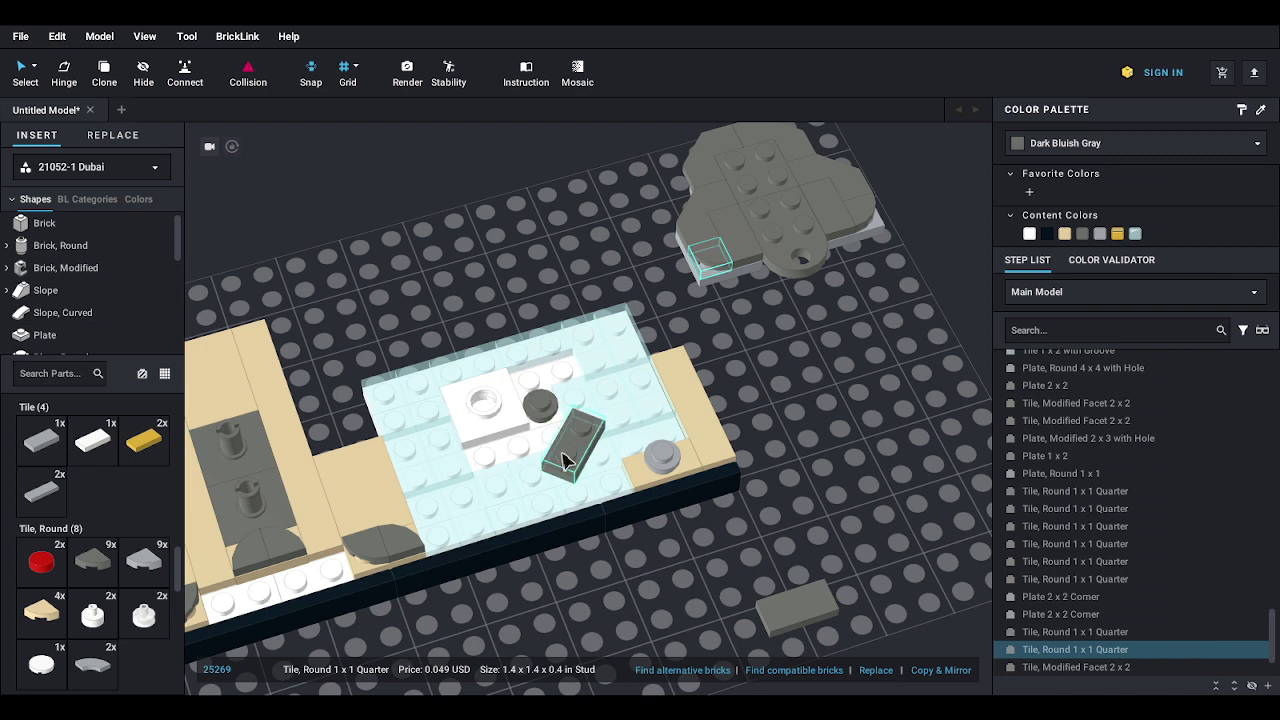
- Attach the left-behind dark gray Plate 1 x 2 to the underside of the platform assembly, between the two corner plates
{"action": "right_click_drag", "start_coordinate": [800, 376], "coordinate": [800, 350]}
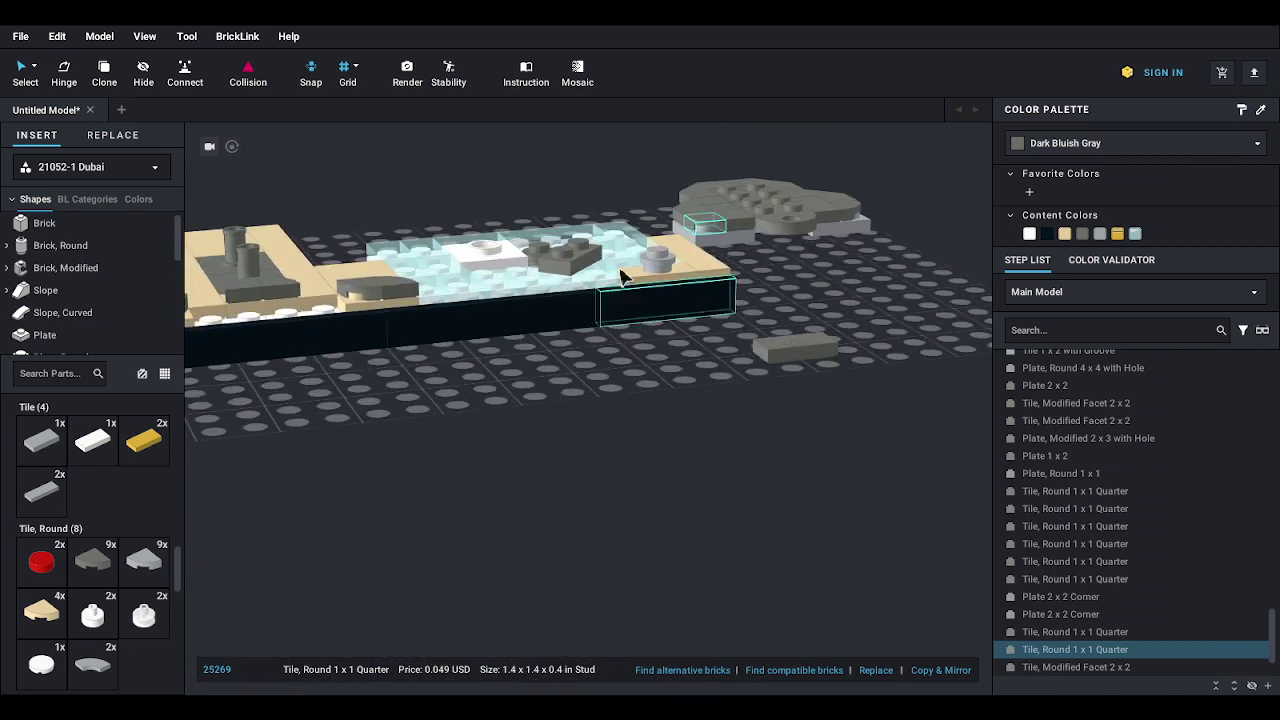
{"action": "left_click", "coordinate": [797, 236]}
{"action": "mouse_move", "coordinate": [797, 236]}
{"action": "left_mouse_down"}
{"action": "mouse_move", "coordinate": [794, 213]}
{"action": "mouse_move", "coordinate": [787, 243]}
{"action": "left_mouse_up"}
{"action": "right_click_drag", "start_coordinate": [787, 243], "coordinate": [774, 175]}
{"action": "left_click_drag", "start_coordinate": [774, 175], "coordinate": [791, 386]}
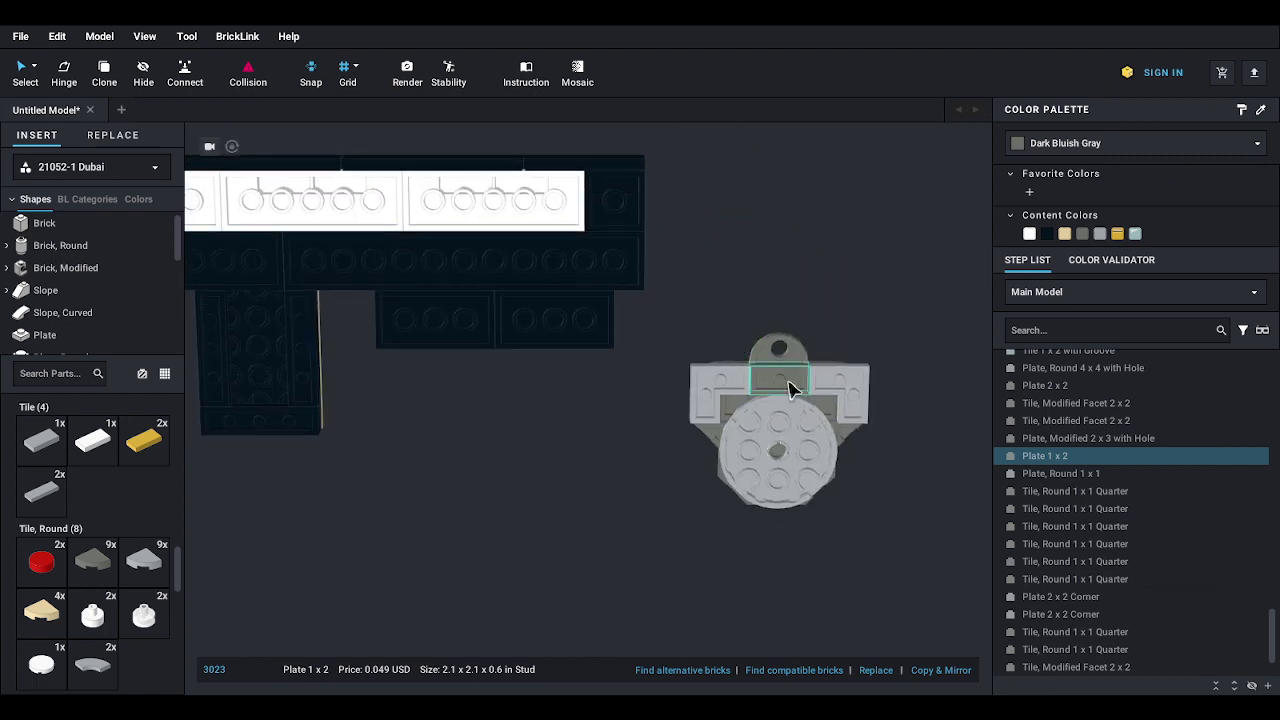
{"action": "right_click_drag", "start_coordinate": [745, 290], "coordinate": [758, 380]}
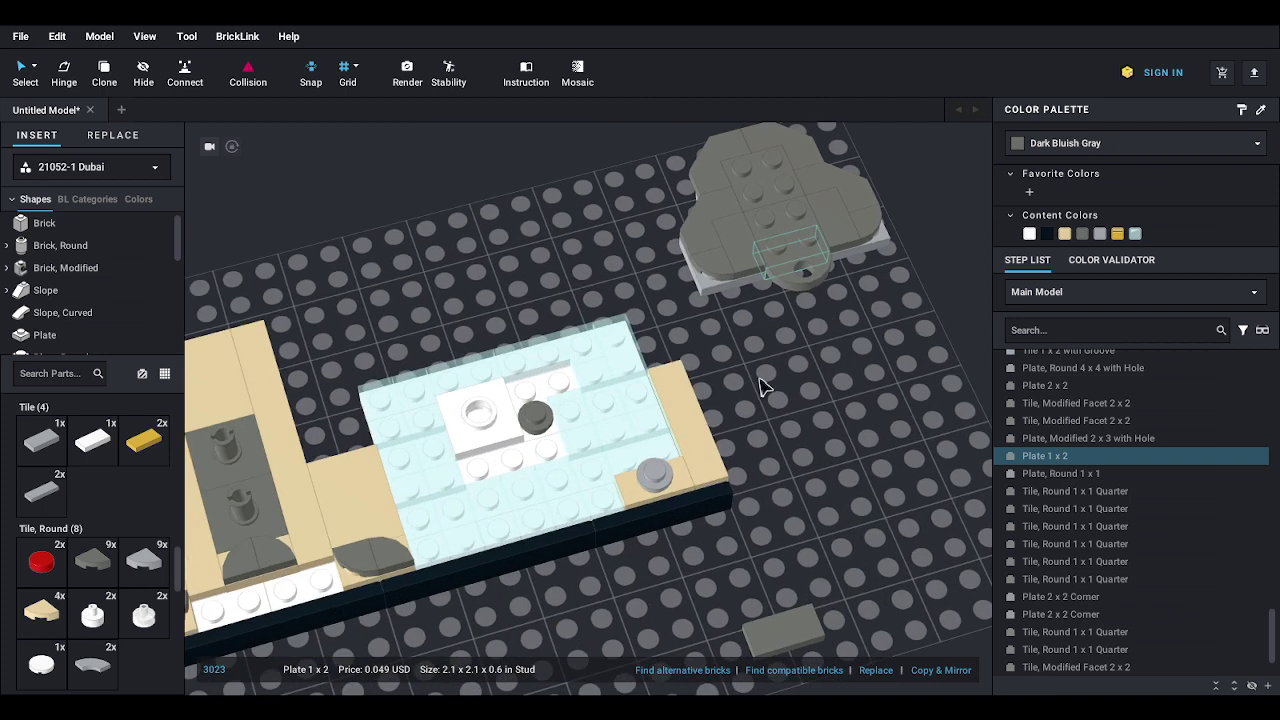
- Move the loose dark gray Tile 1 x 2 with Groove onto the light gray round stud at the tan corner, set at an angle
{"action": "middle_click_drag", "start_coordinate": [758, 422], "coordinate": [749, 356]}
{"action": "left_click_drag", "start_coordinate": [774, 508], "coordinate": [589, 354]}
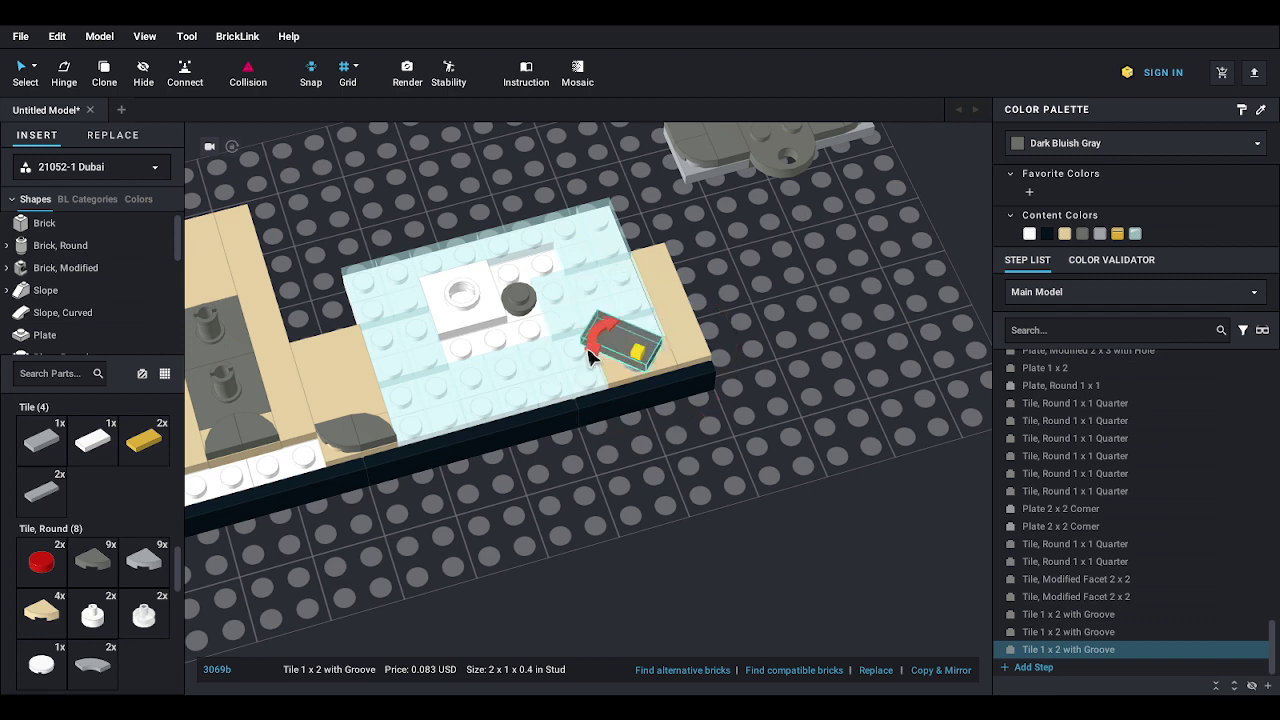
{"action": "left_click", "coordinate": [807, 356]}
- Select the whole 14-part platform assembly and shift it across the baseplate to behind the water area
{"action": "middle_click_drag", "start_coordinate": [810, 358], "coordinate": [828, 458]}
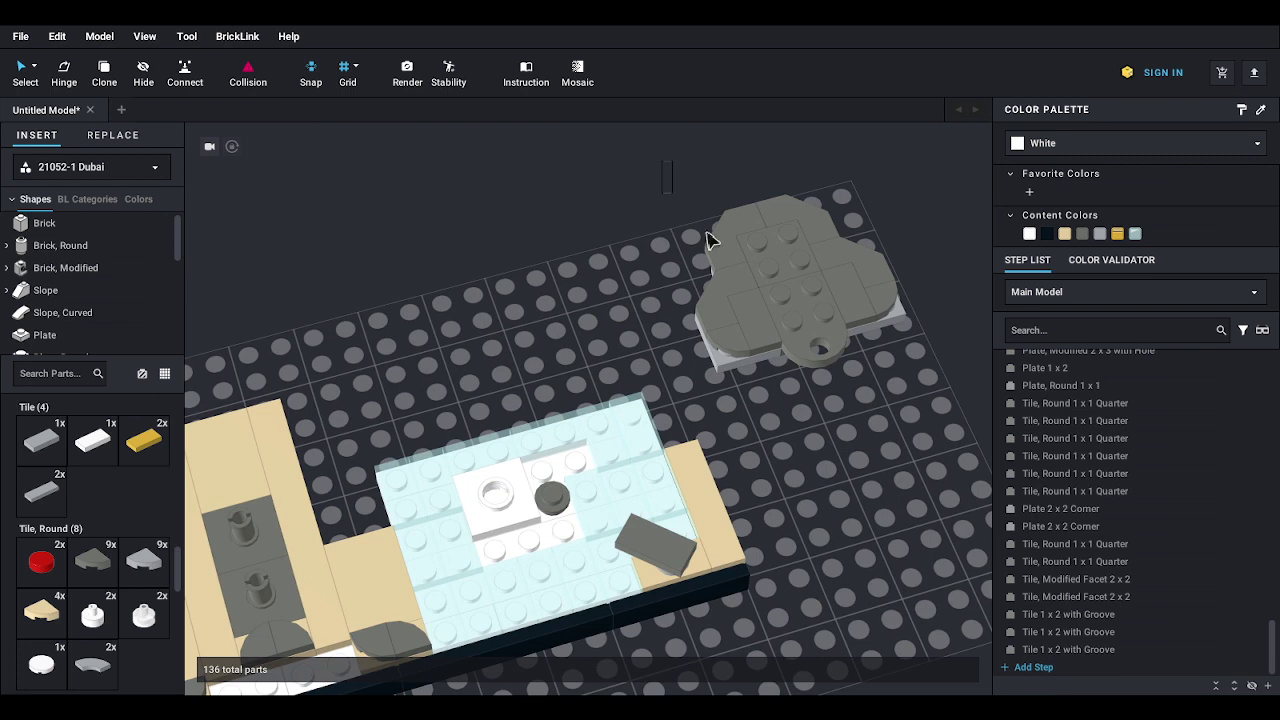
{"action": "double_click", "coordinate": [707, 240]}
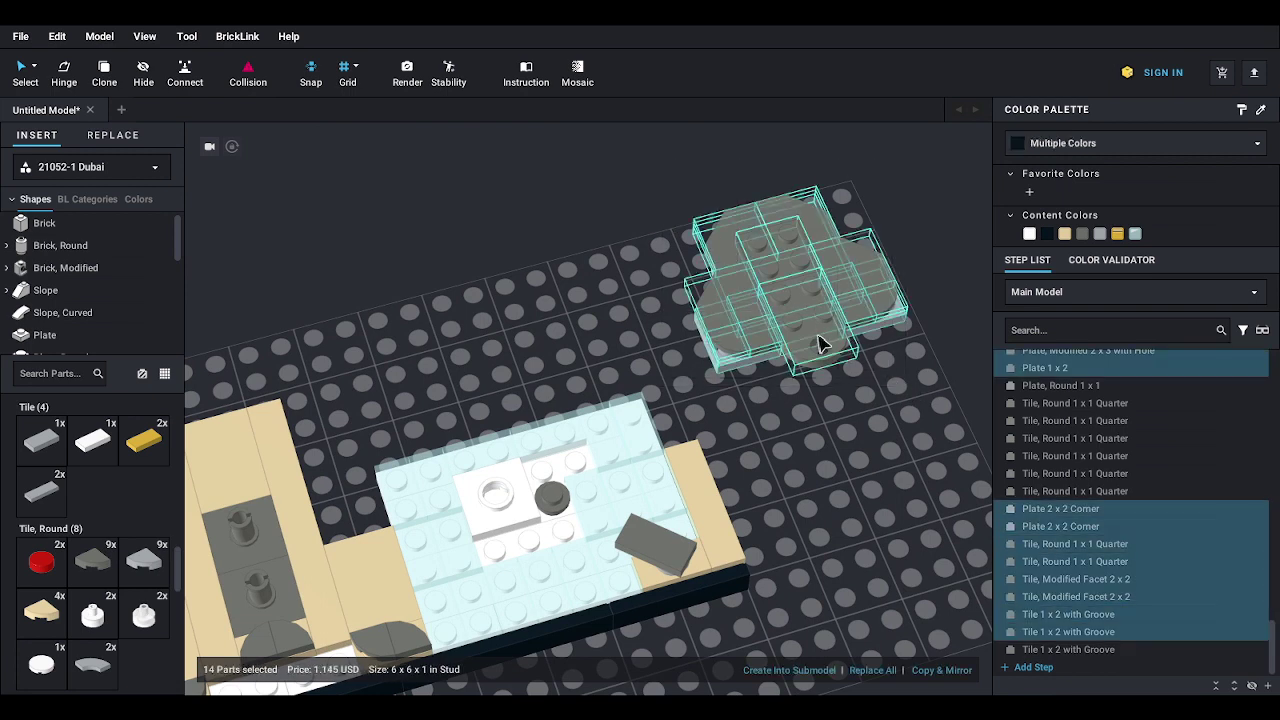
{"action": "left_click_drag", "start_coordinate": [818, 343], "coordinate": [637, 263]}
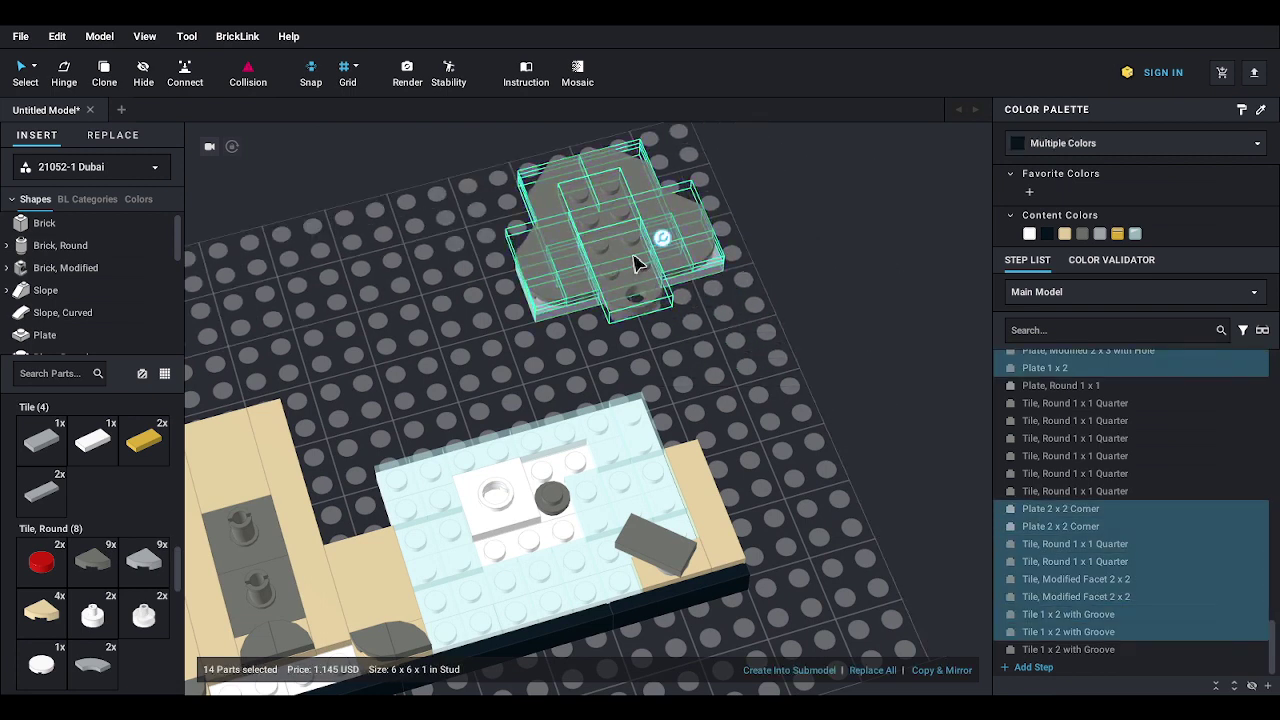
- Rotate the 14-part platform assembly so its holed tab faces away from the tan tower base, and move it closer behind the water area
{"action": "left_click", "coordinate": [661, 239]}
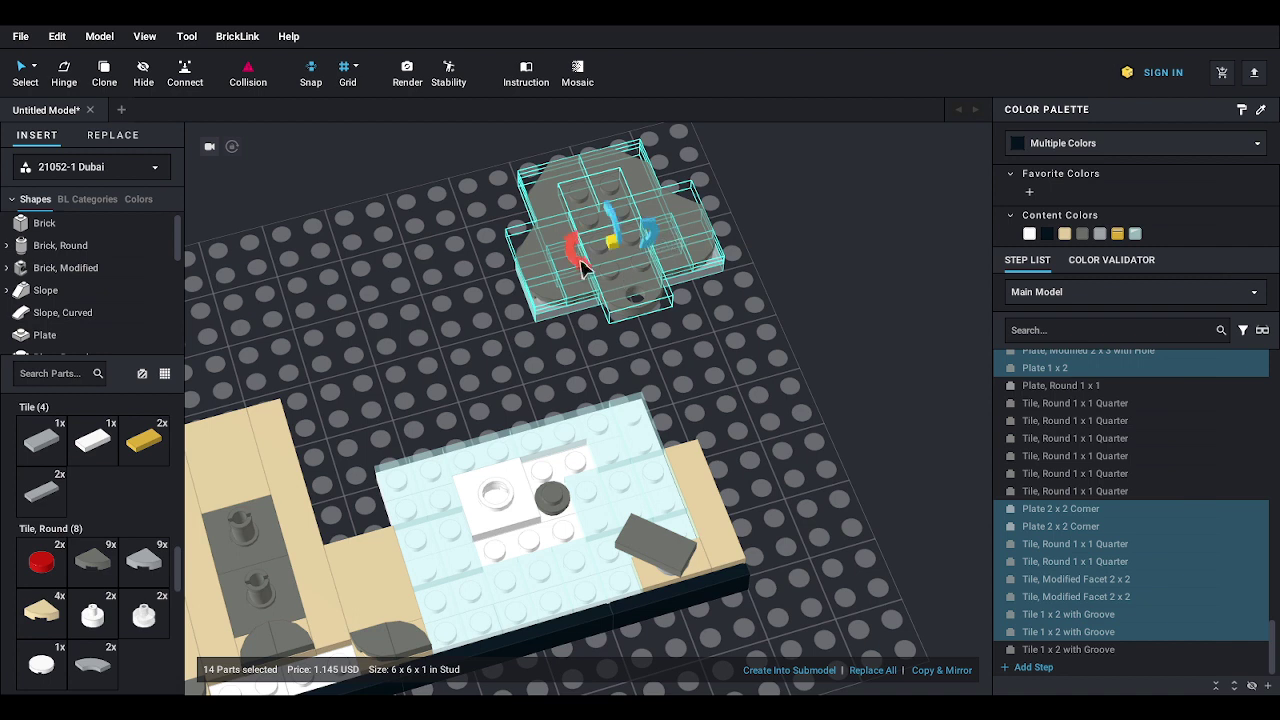
{"action": "left_click_drag", "start_coordinate": [580, 259], "coordinate": [611, 268]}
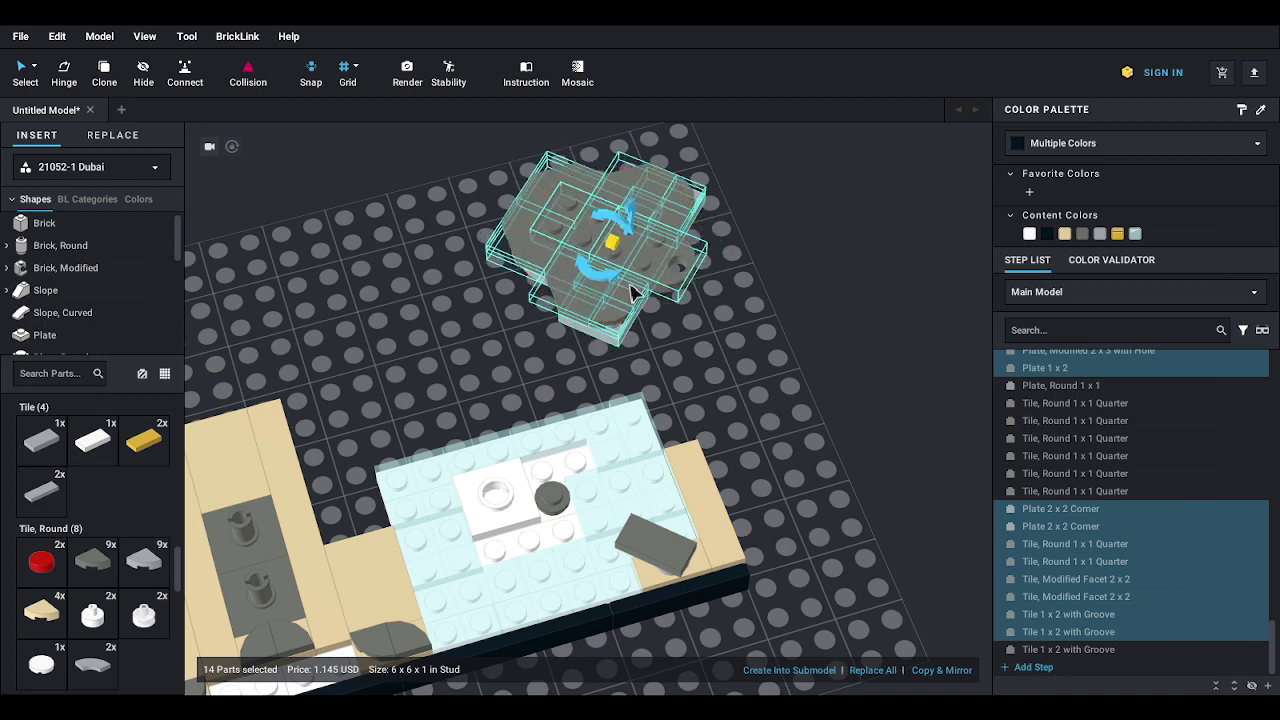
{"action": "middle_click_drag", "start_coordinate": [629, 287], "coordinate": [707, 250]}
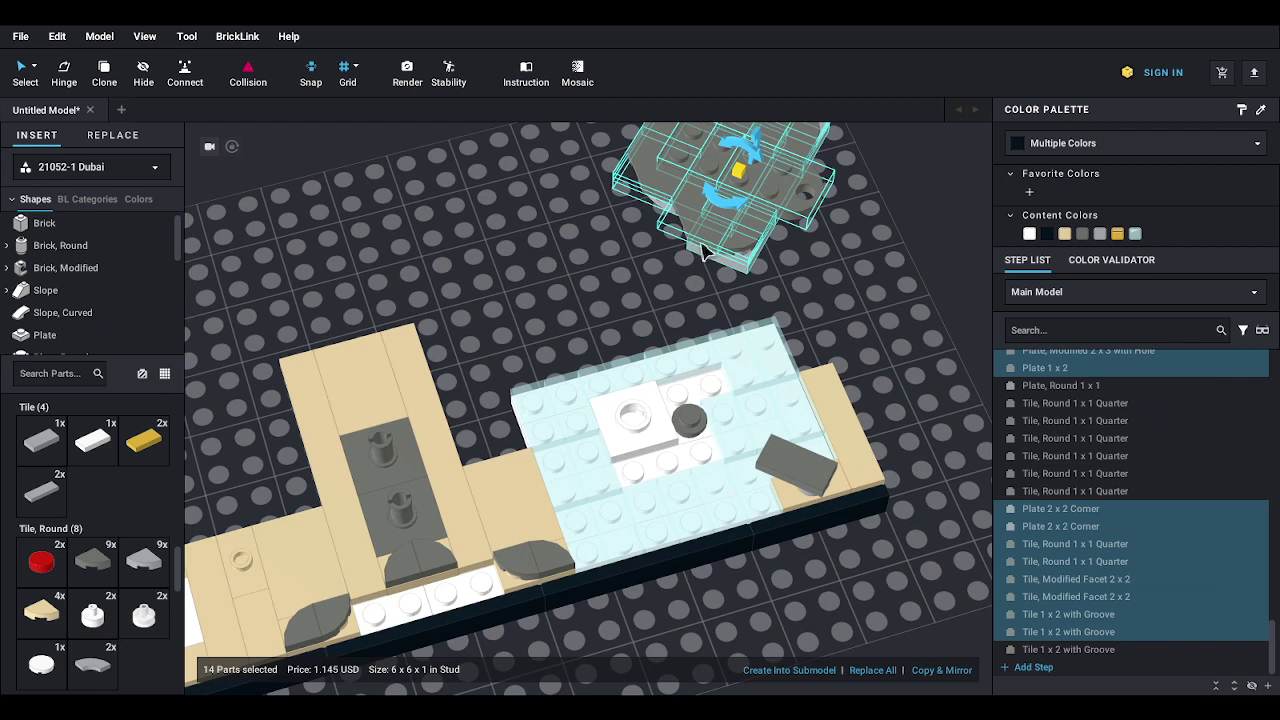
{"action": "mouse_move", "coordinate": [712, 204]}
{"action": "left_mouse_down"}
{"action": "mouse_move", "coordinate": [718, 192]}
{"action": "mouse_move", "coordinate": [733, 206]}
{"action": "left_mouse_up"}
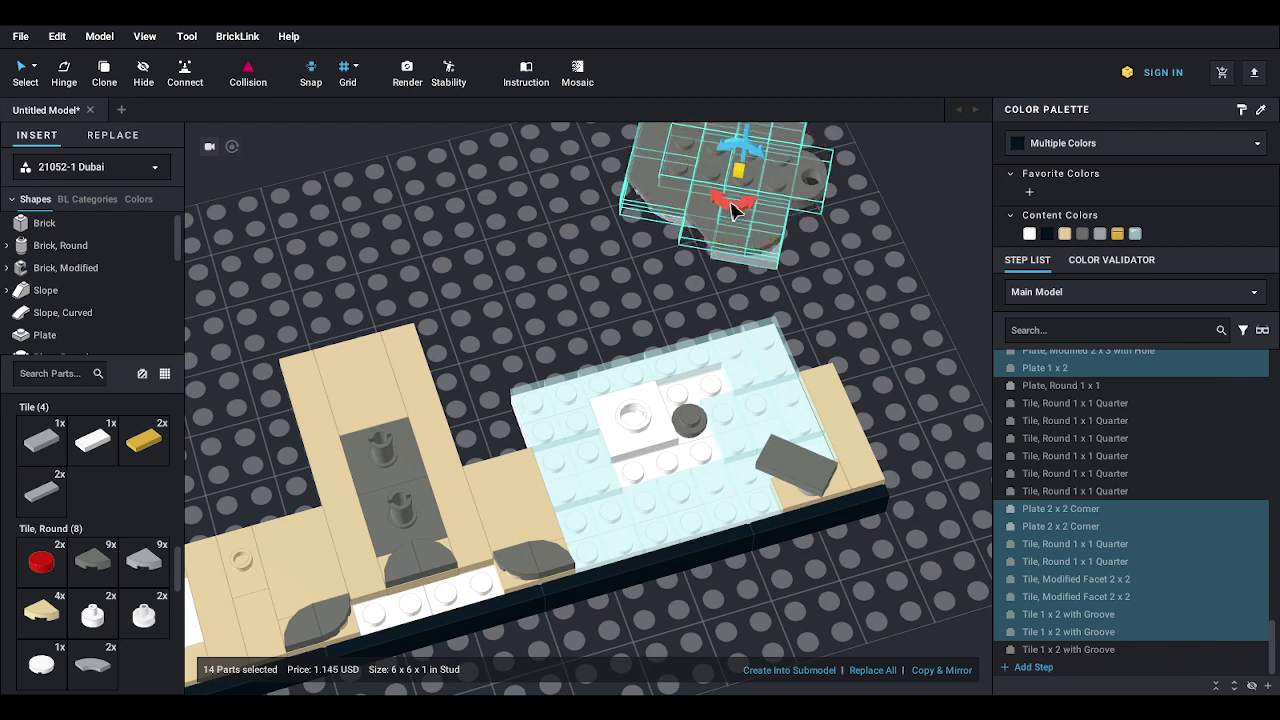
{"action": "left_click_drag", "start_coordinate": [822, 185], "coordinate": [697, 250]}
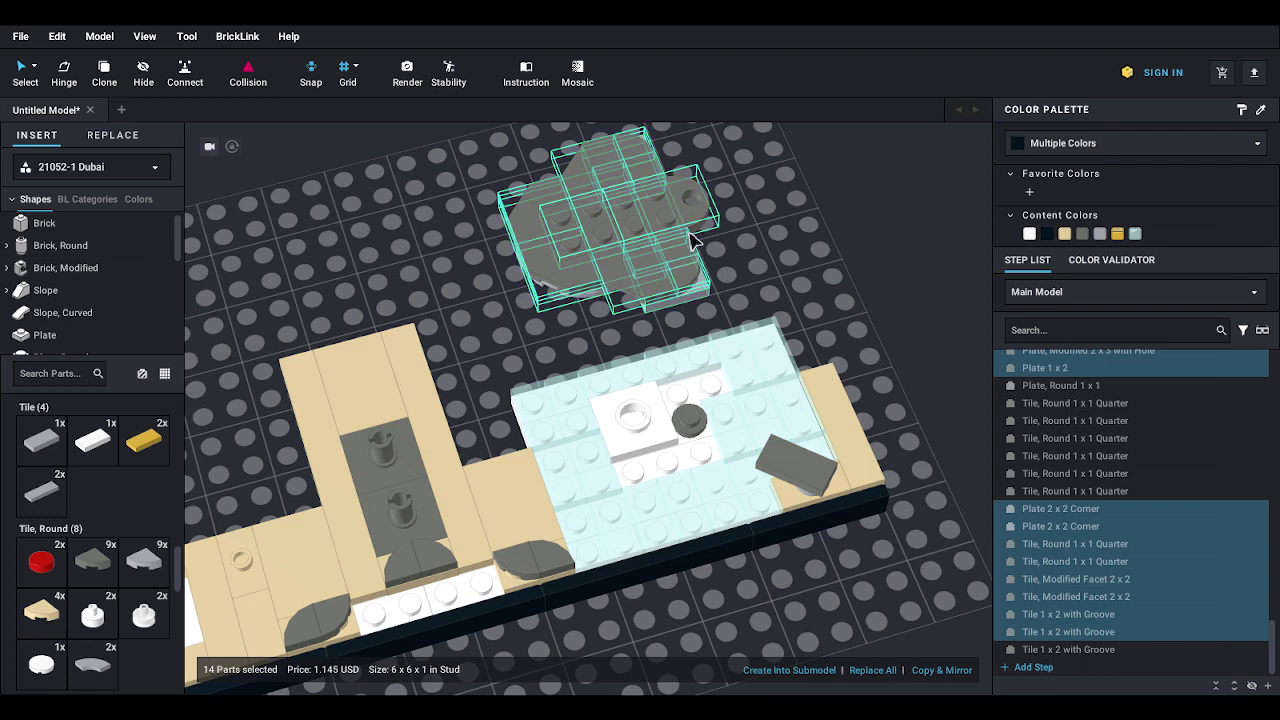
{"action": "left_click", "coordinate": [700, 180]}
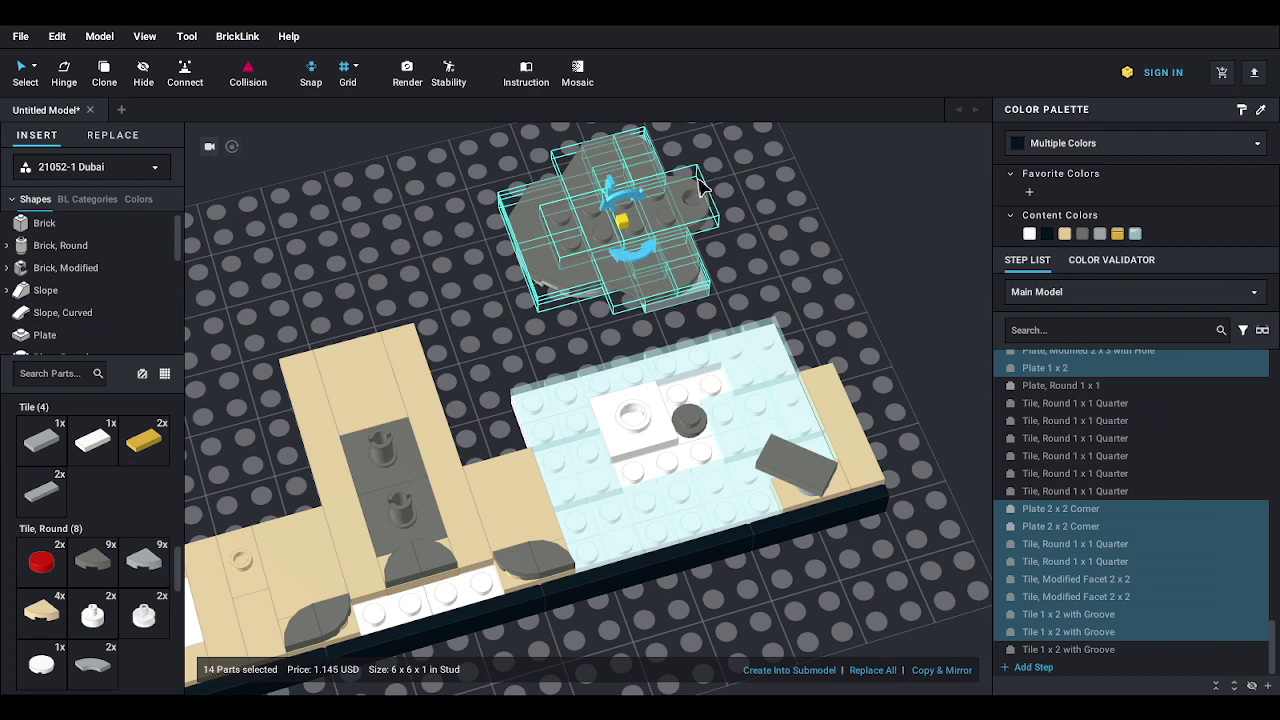
{"action": "left_click_drag", "start_coordinate": [610, 268], "coordinate": [604, 268]}
{"action": "left_click", "coordinate": [797, 265]}
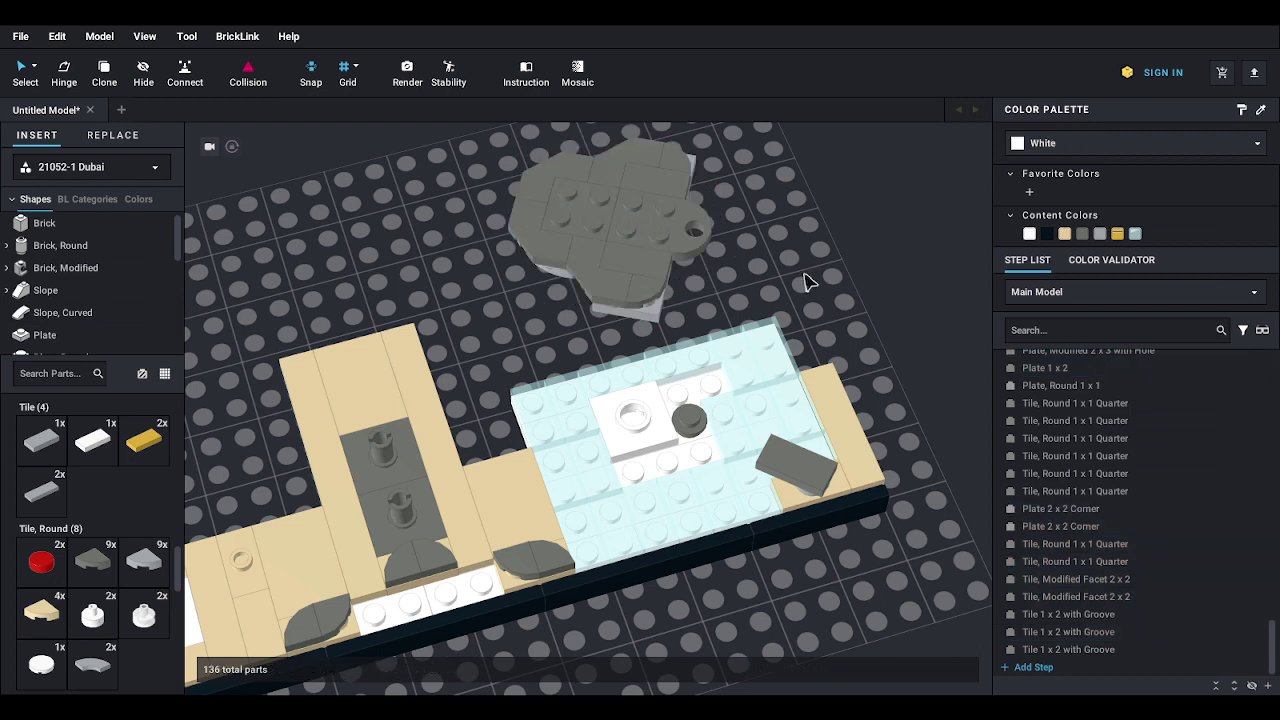
- Connect the underside of the platform's light gray Plate, Round 4 x 4 with Hole to the white stud area in the water section using Connect
{"action": "mouse_move", "coordinate": [805, 275]}
{"action": "right_mouse_down"}
{"action": "mouse_move", "coordinate": [805, 200]}
{"action": "mouse_move", "coordinate": [801, 275]}
{"action": "right_mouse_up"}
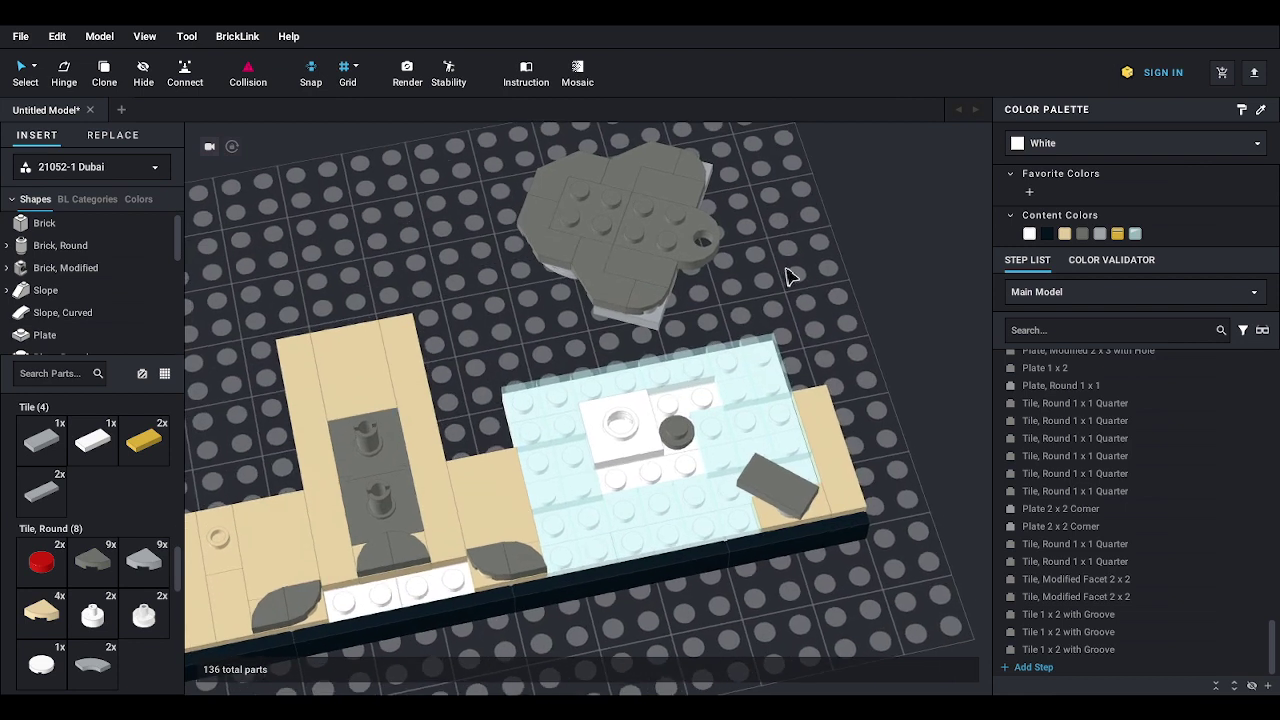
{"action": "mouse_move", "coordinate": [698, 242]}
{"action": "right_mouse_down"}
{"action": "mouse_move", "coordinate": [731, 234]}
{"action": "mouse_move", "coordinate": [789, 271]}
{"action": "mouse_move", "coordinate": [777, 180]}
{"action": "right_mouse_up"}
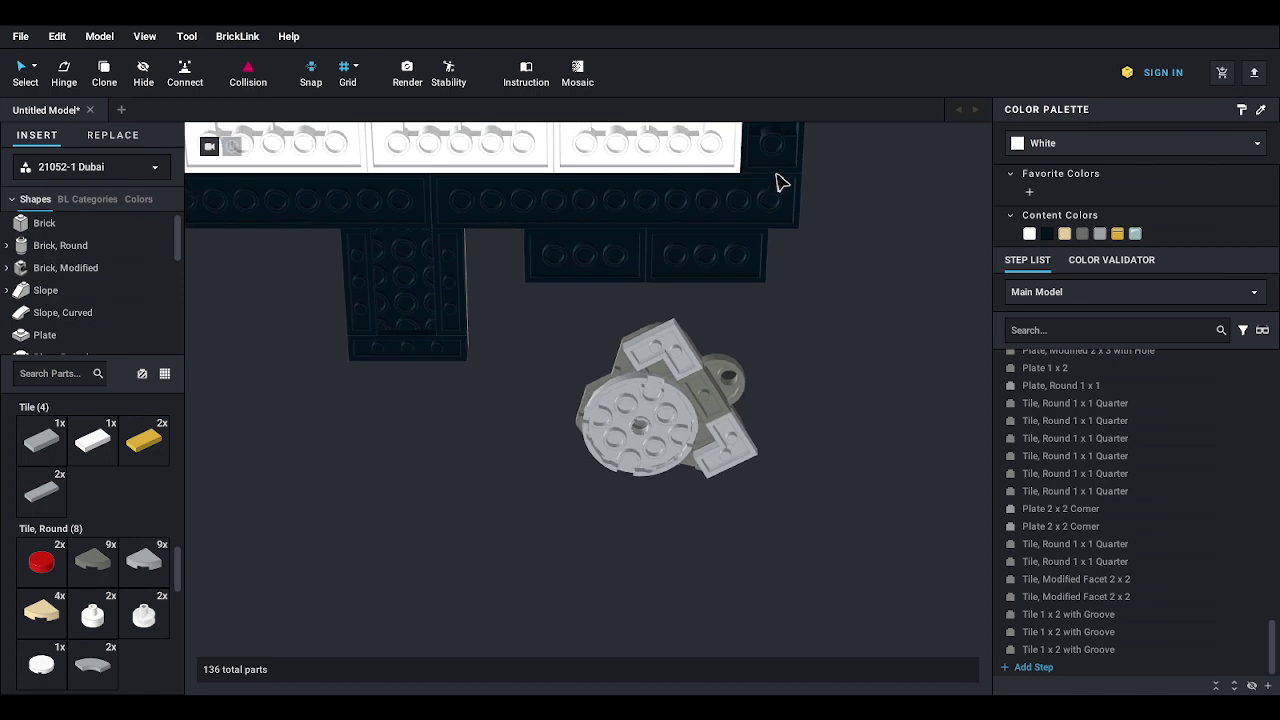
{"action": "left_click", "coordinate": [184, 70]}
{"action": "left_click", "coordinate": [660, 395]}
{"action": "scroll", "coordinate": [686, 423], "scroll_direction": "up", "scroll_amount": 3}
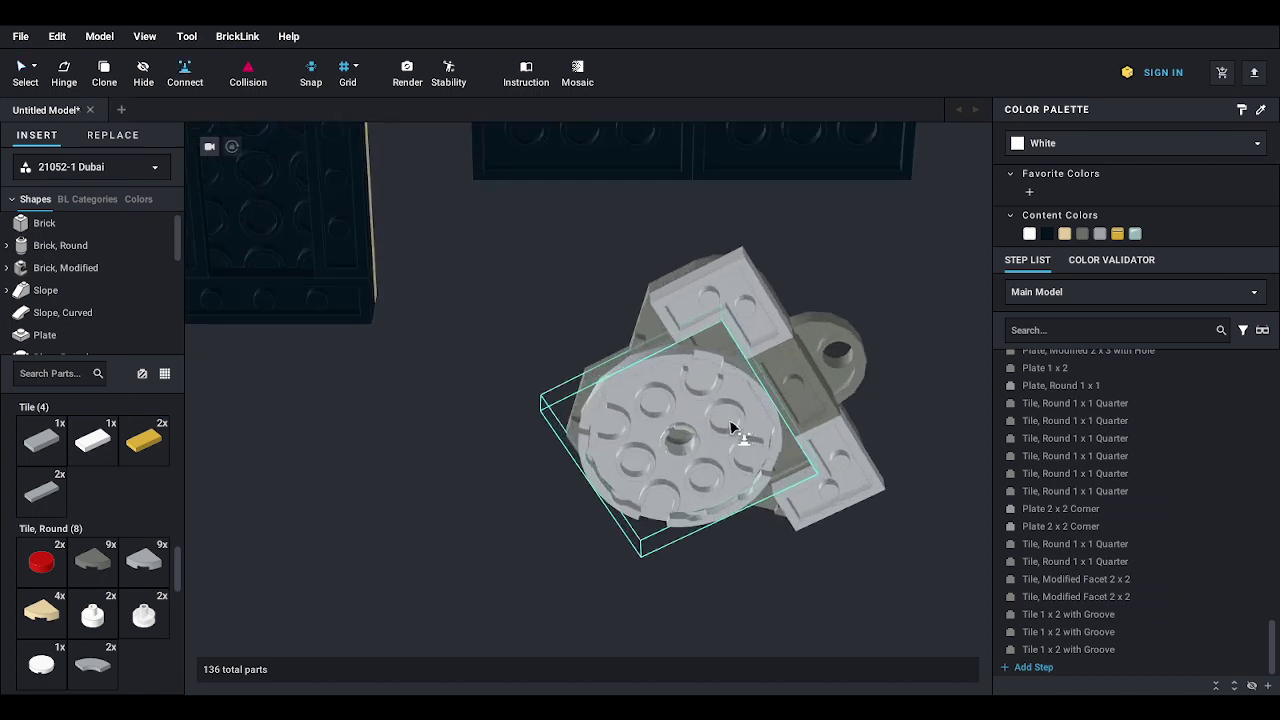
{"action": "left_click", "coordinate": [731, 428]}
{"action": "left_click", "coordinate": [762, 432]}
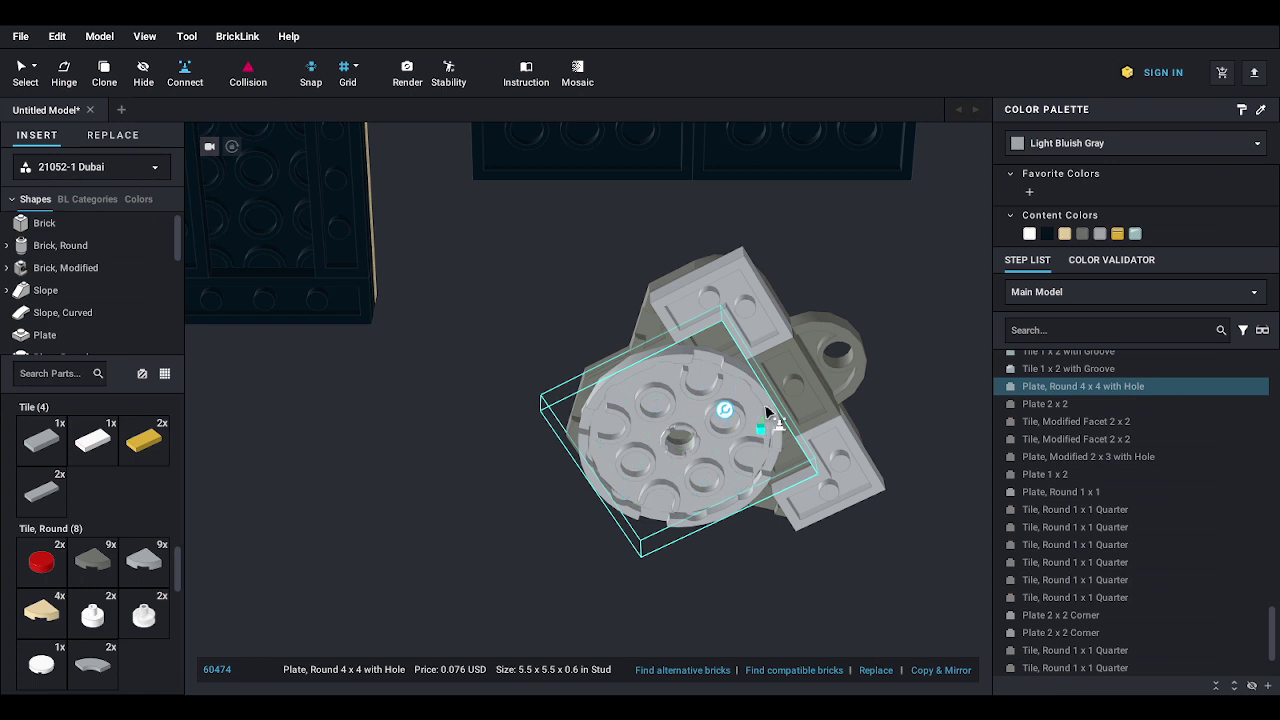
{"action": "right_click_drag", "start_coordinate": [759, 316], "coordinate": [767, 409]}
{"action": "left_click_drag", "start_coordinate": [768, 408], "coordinate": [785, 385]}
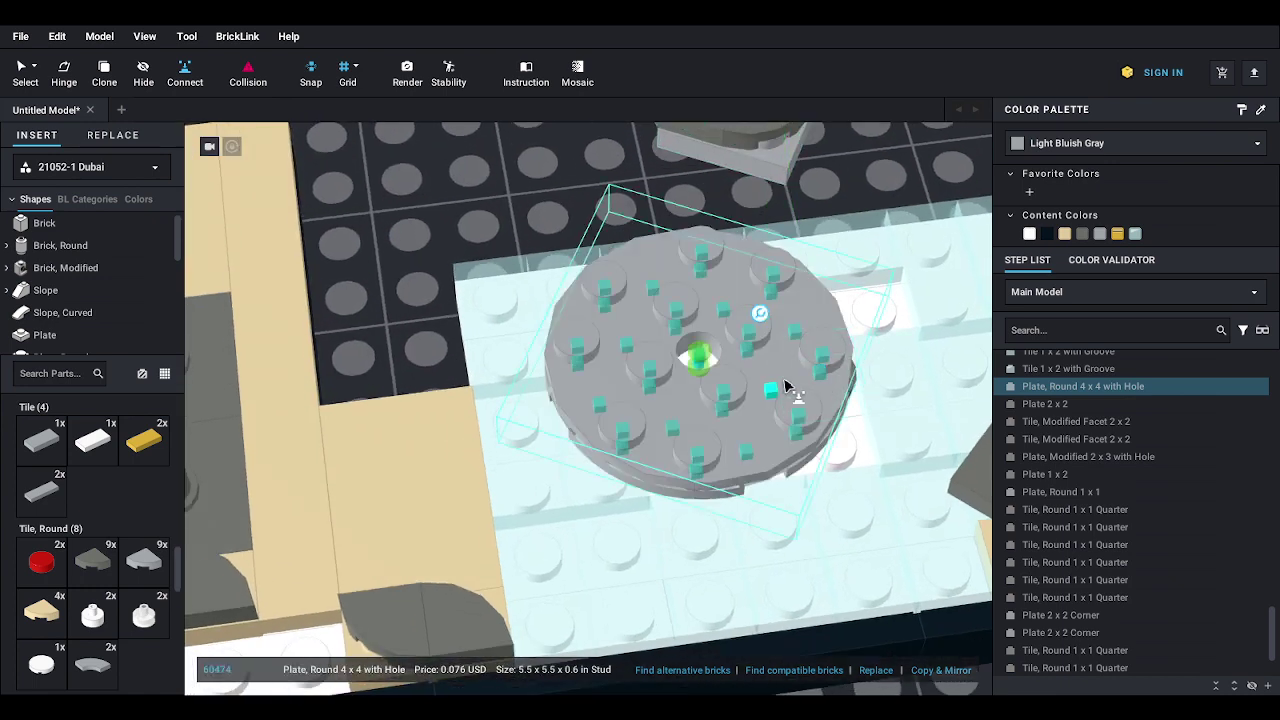
- Undo the round 4 x 4 plate's separate placement and select every part of the dark gray plate-and-tile assembly
{"action": "scroll", "coordinate": [785, 385], "scroll_direction": "down", "scroll_amount": 5}
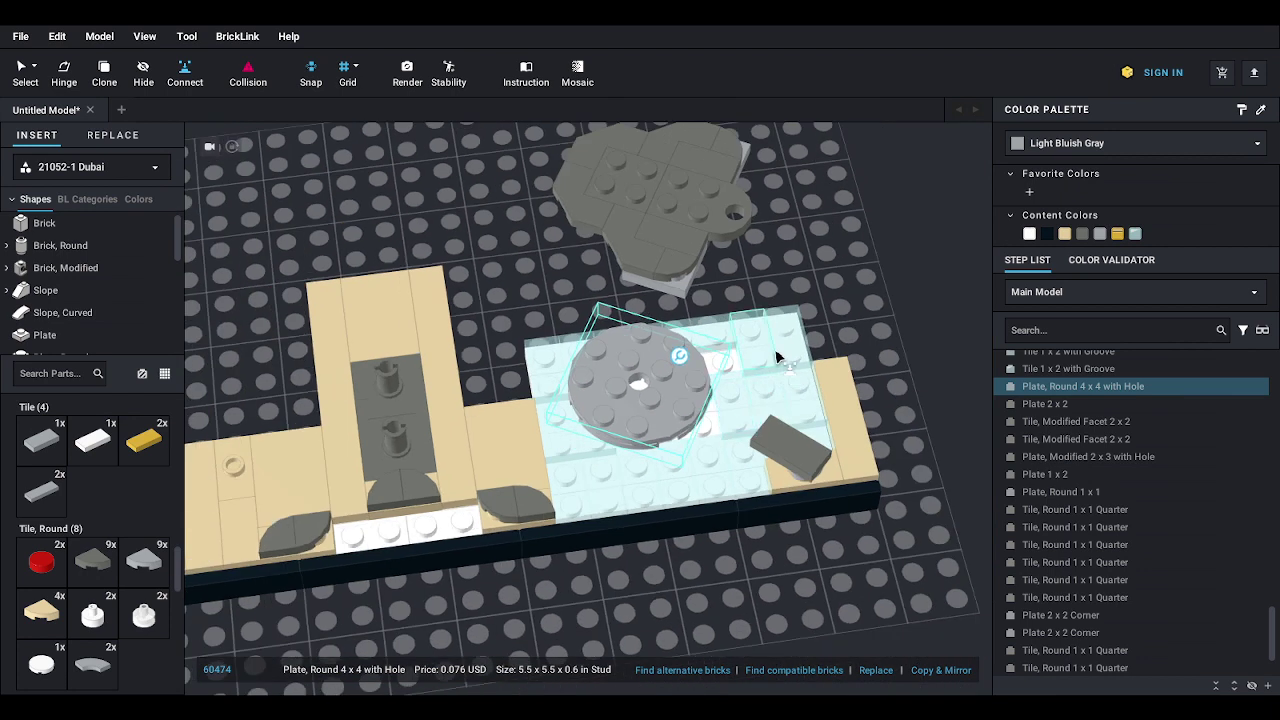
{"action": "key", "text": "ctrl+z"}
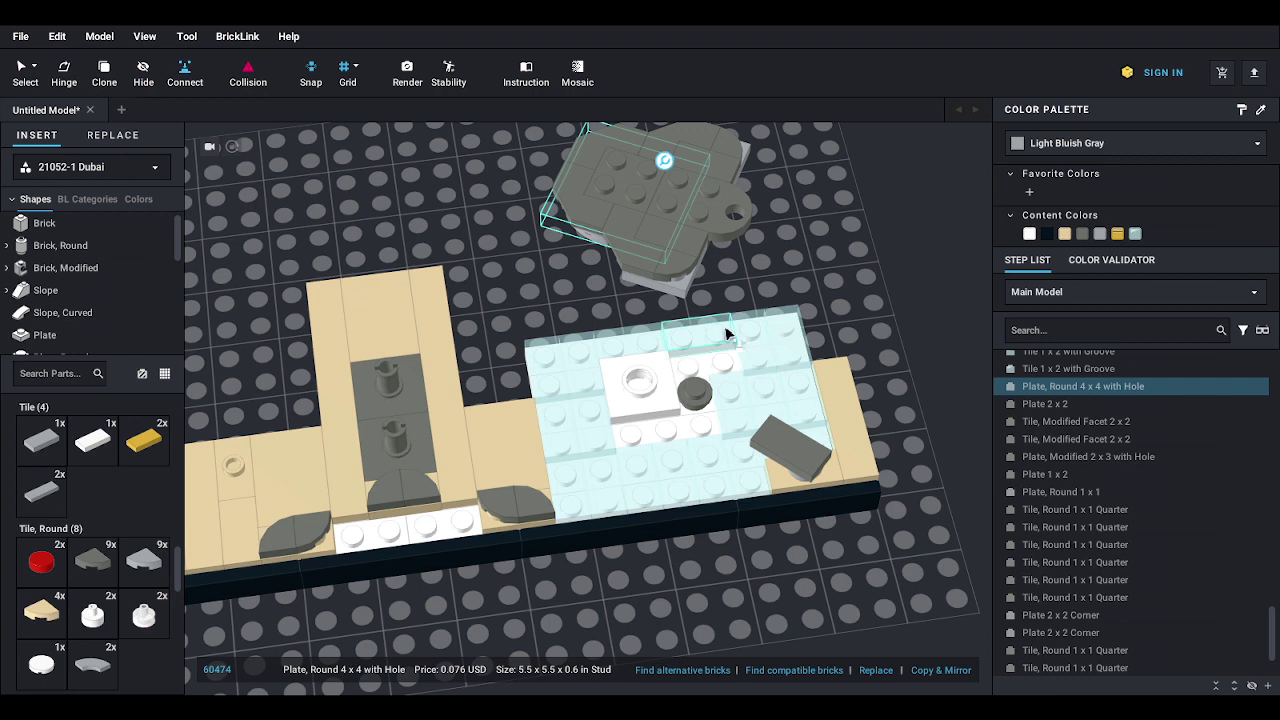
{"action": "right_click_drag", "start_coordinate": [723, 337], "coordinate": [745, 322]}
{"action": "left_click_drag", "start_coordinate": [504, 128], "coordinate": [854, 383]}
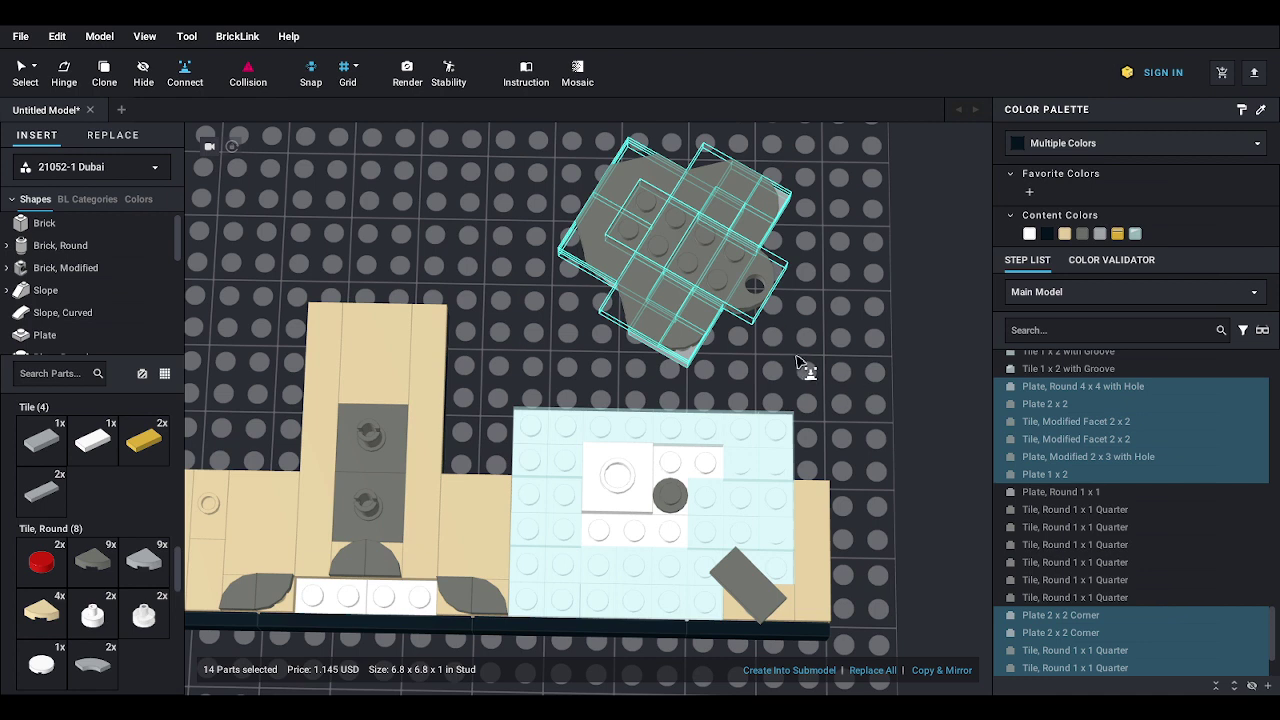
- Try to connect the assembly to the dark gray round 1 x 1 plate using an underside connector of its round 4 x 4 plate
{"action": "right_click_drag", "start_coordinate": [798, 362], "coordinate": [800, 271]}
{"action": "scroll", "coordinate": [745, 432], "scroll_direction": "up", "scroll_amount": 3}
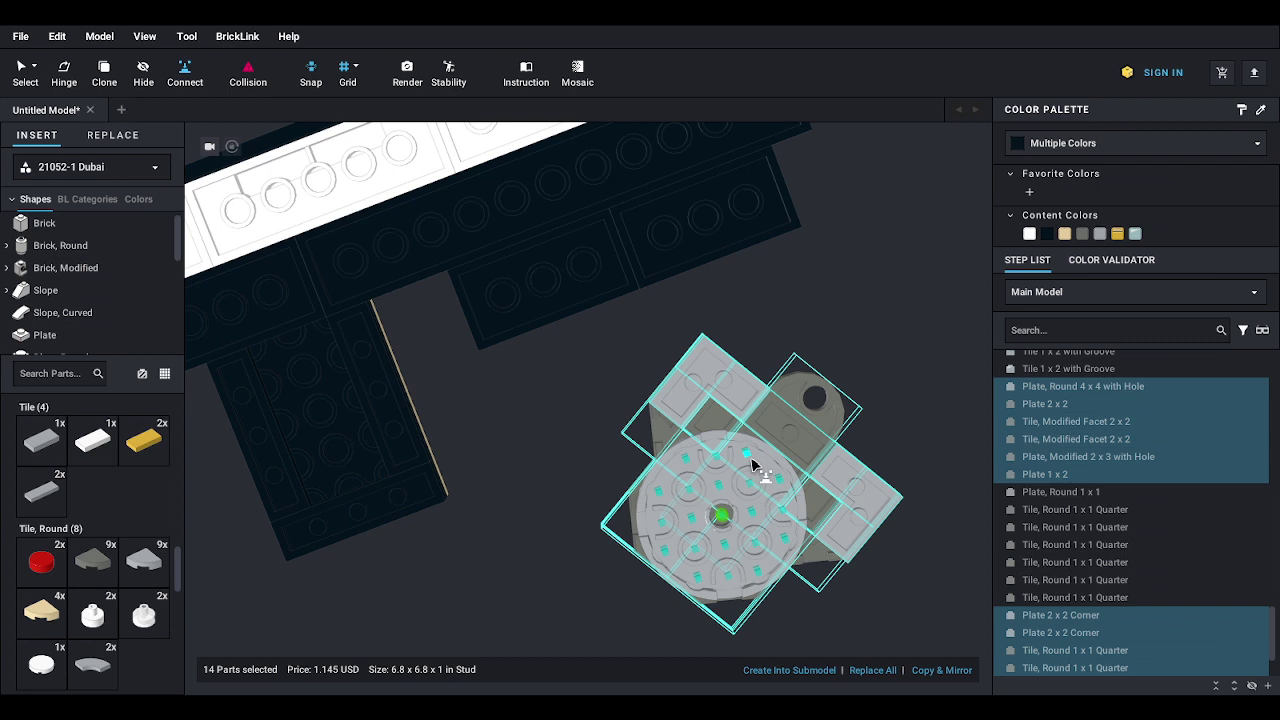
{"action": "left_click", "coordinate": [752, 460]}
{"action": "right_click_drag", "start_coordinate": [809, 289], "coordinate": [829, 389]}
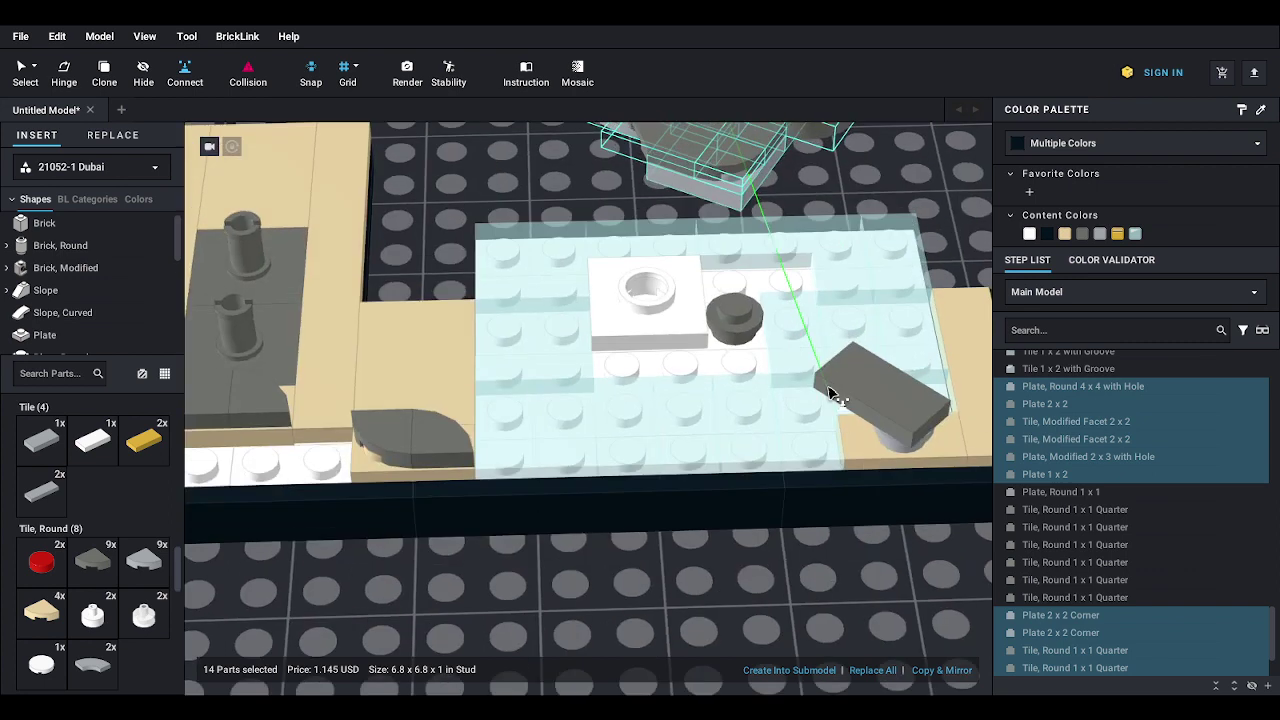
{"action": "left_click_drag", "start_coordinate": [830, 393], "coordinate": [750, 370]}
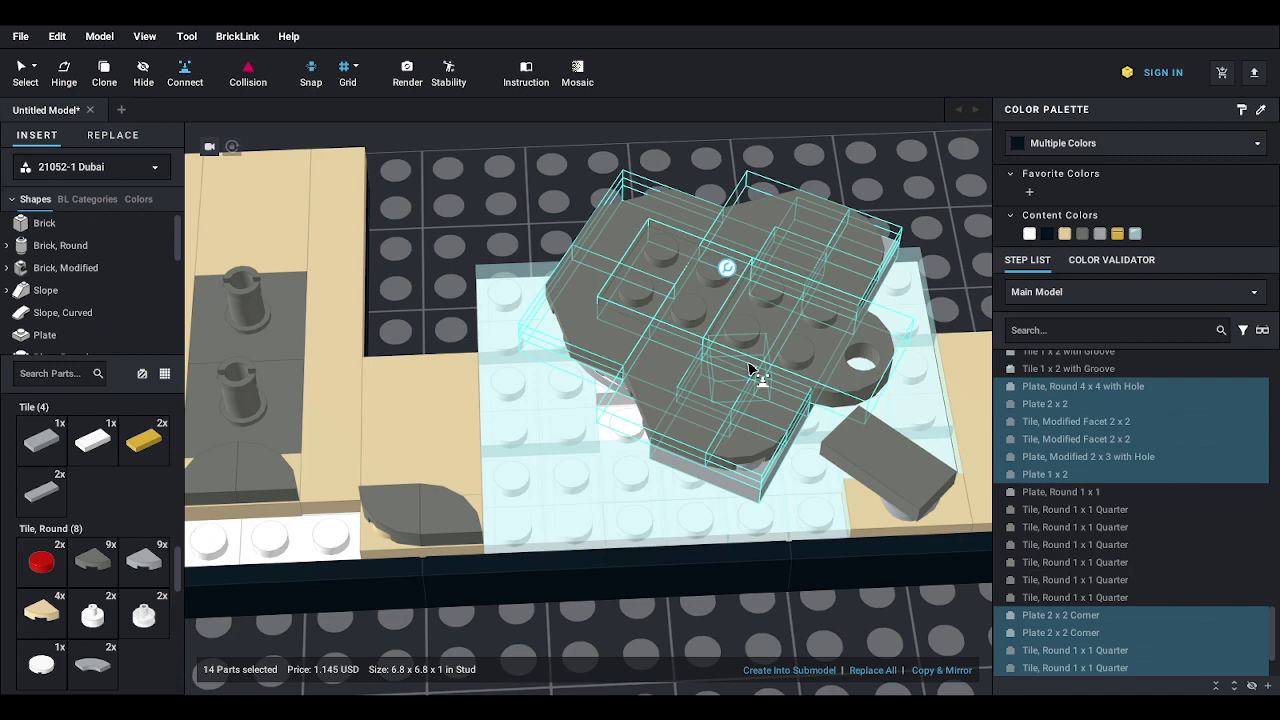
{"action": "right_click_drag", "start_coordinate": [746, 592], "coordinate": [742, 486]}
{"action": "key", "text": "ctrl+z"}
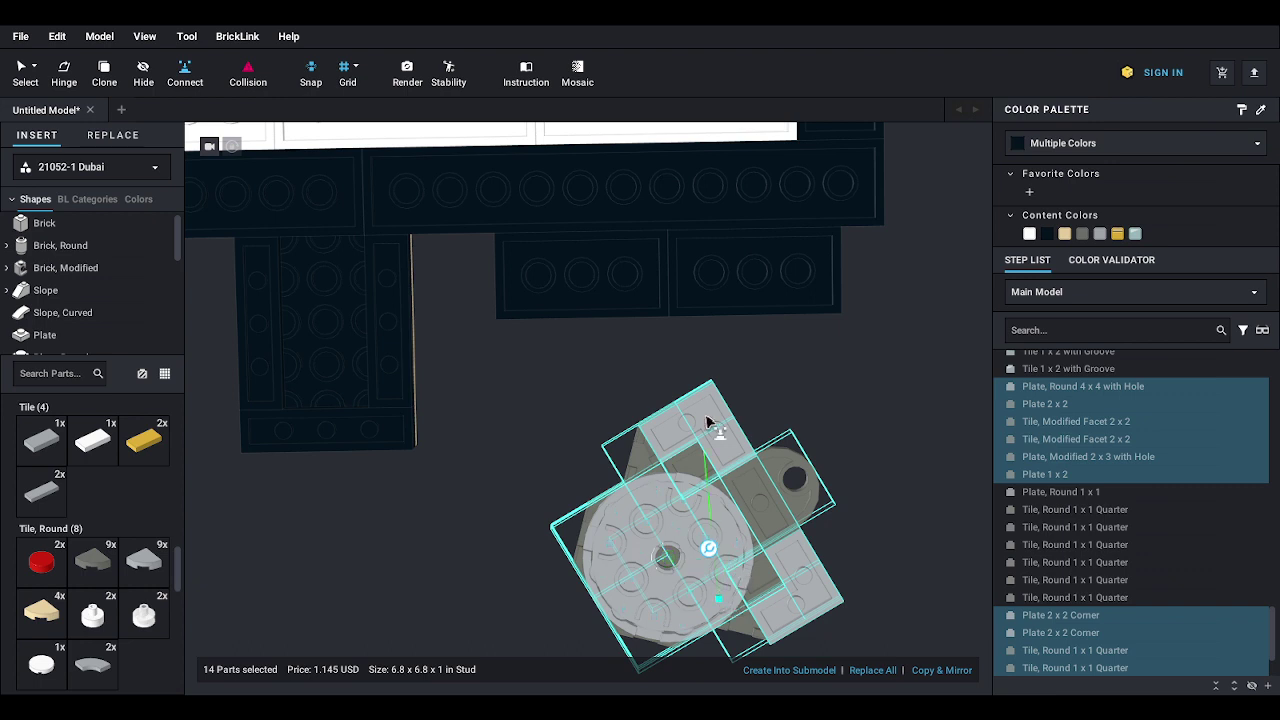
- Try two other underside connection points for seating the assembly on the dark gray round 1 x 1 plate
{"action": "right_click_drag", "start_coordinate": [725, 376], "coordinate": [777, 400]}
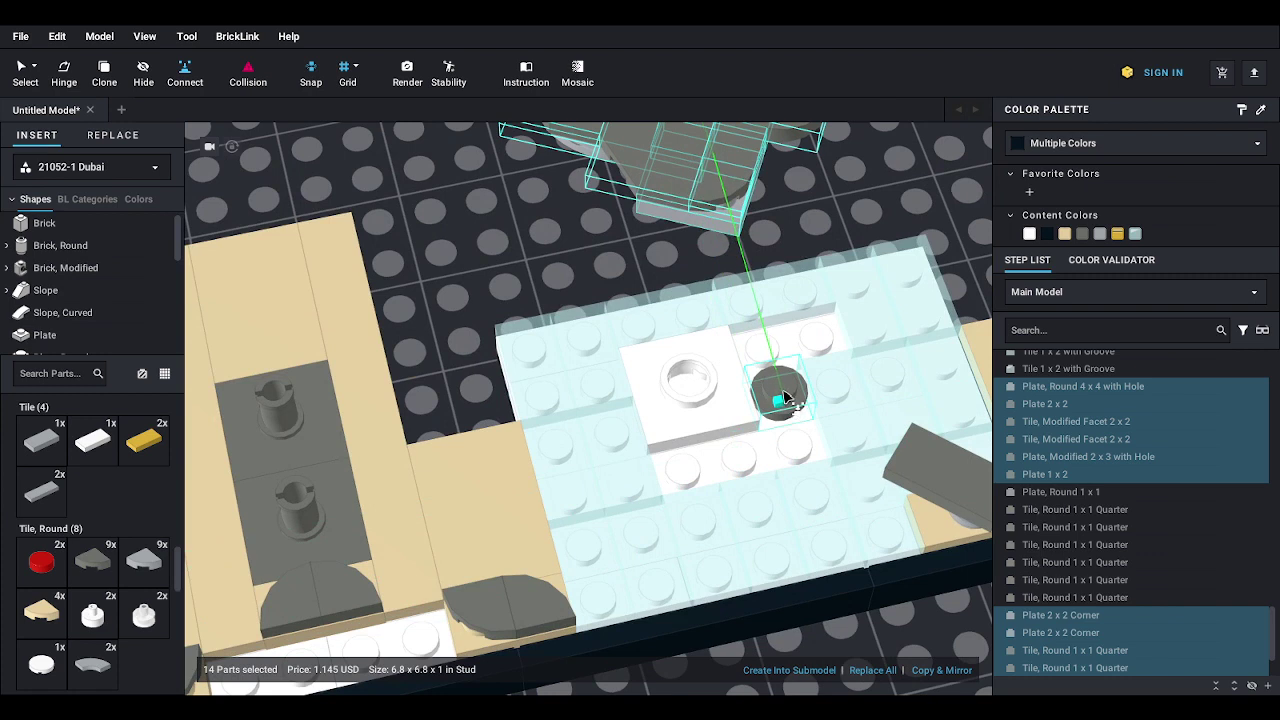
{"action": "left_click", "coordinate": [783, 384]}
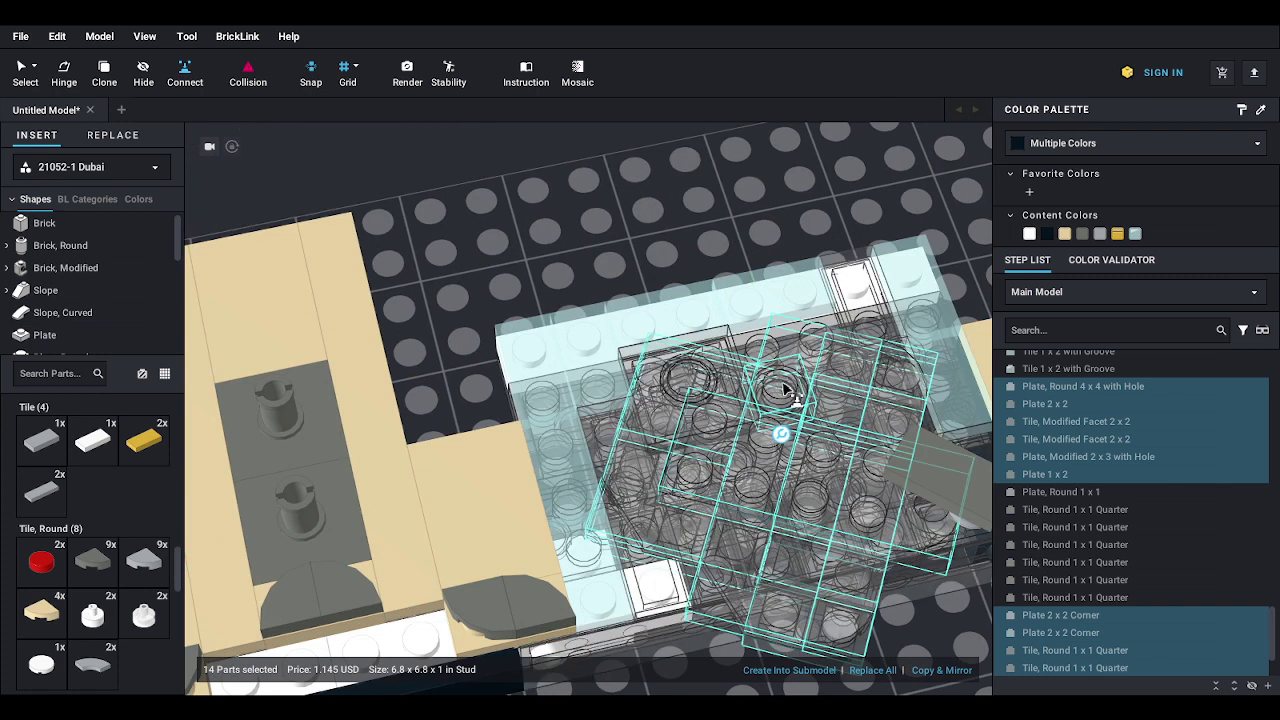
{"action": "key", "text": "ctrl+z"}
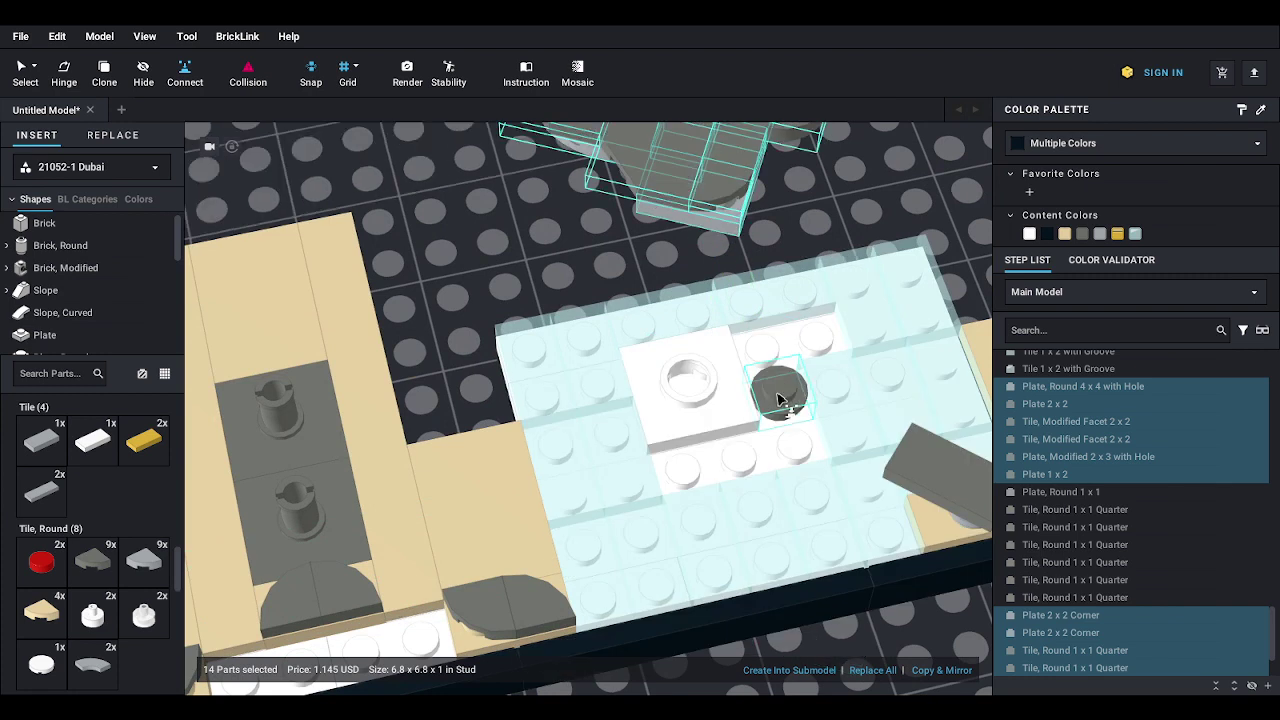
{"action": "right_click_drag", "start_coordinate": [806, 603], "coordinate": [798, 497]}
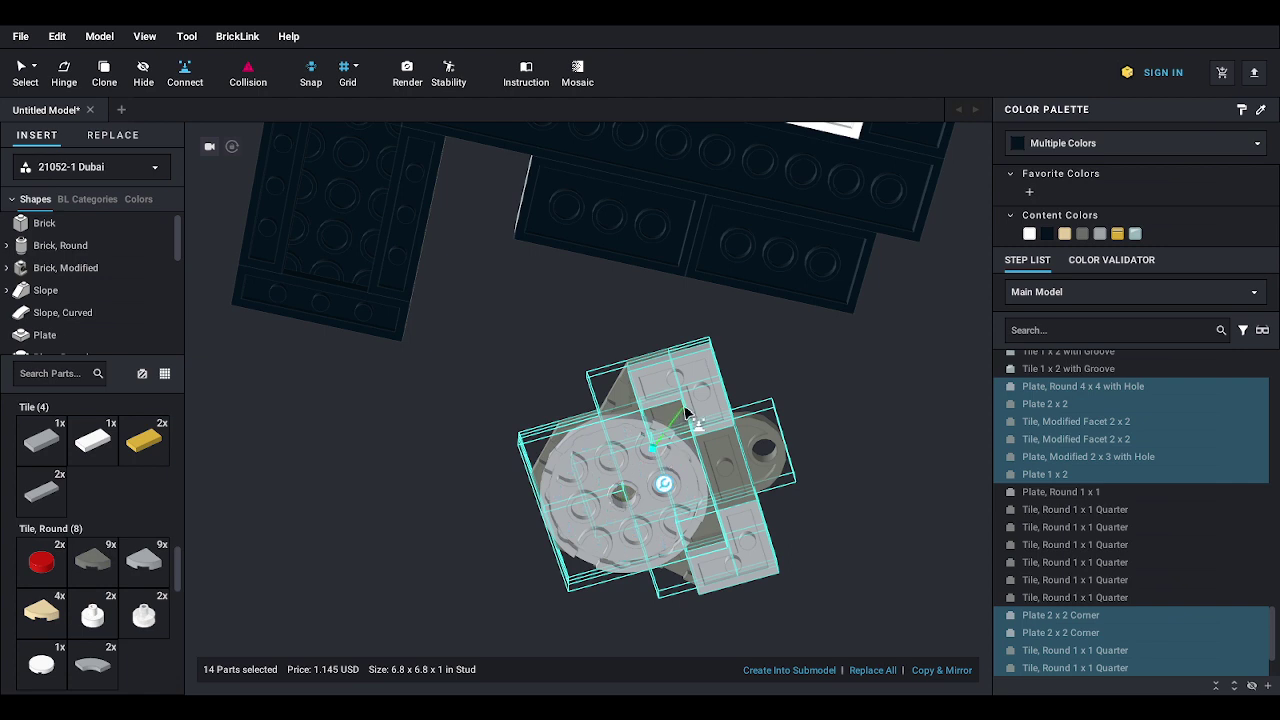
{"action": "right_click_drag", "start_coordinate": [672, 412], "coordinate": [673, 508]}
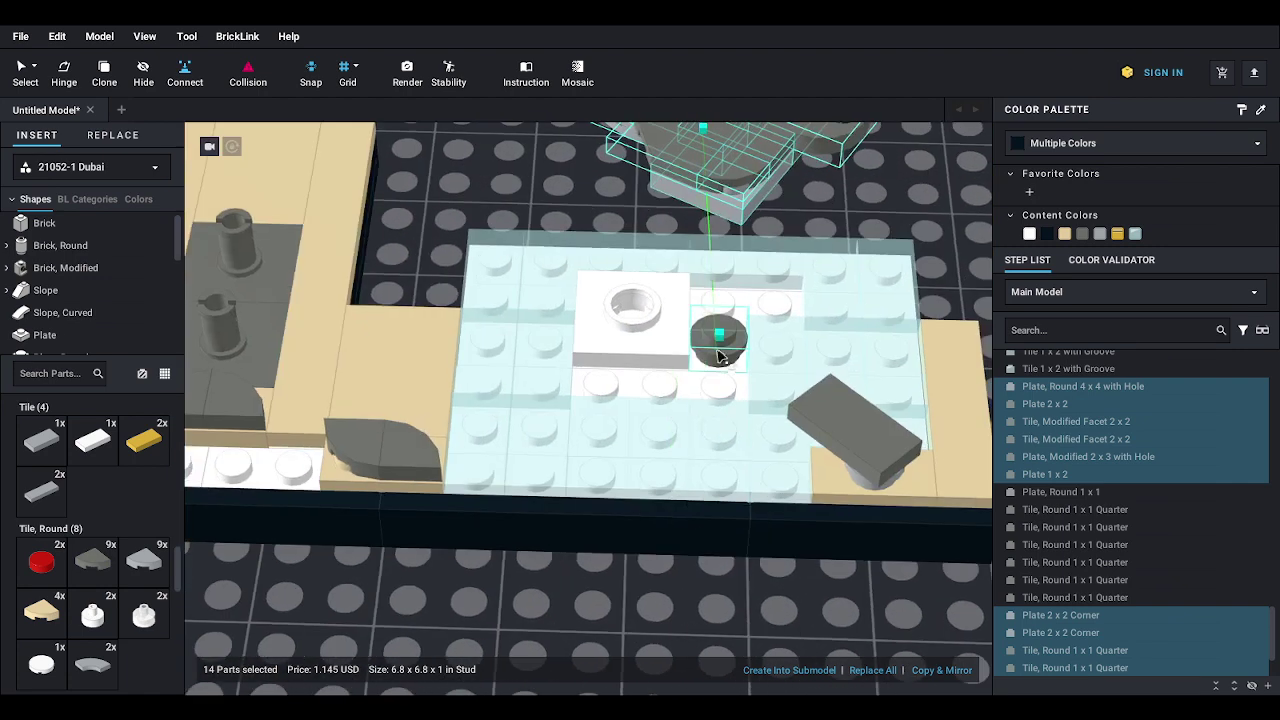
{"action": "left_click_drag", "start_coordinate": [716, 338], "coordinate": [720, 343]}
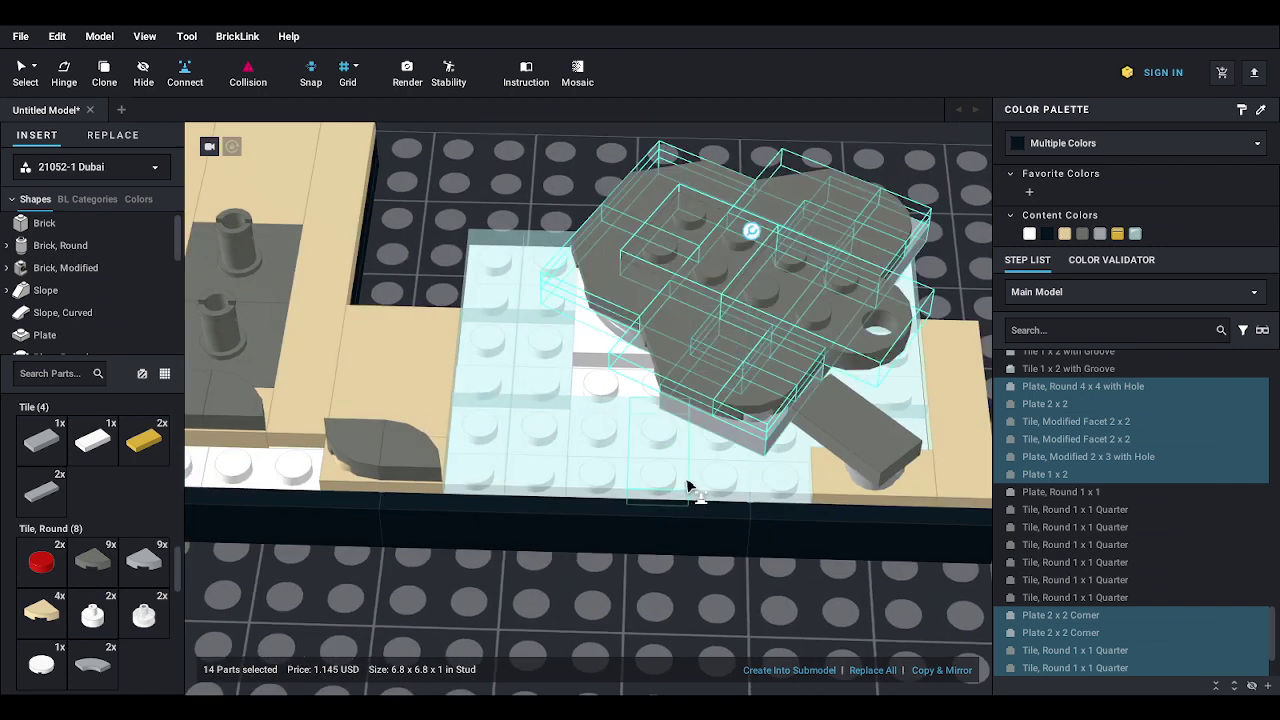
{"action": "key", "text": "ctrl+z"}
- Try to attach the assembly to the round 1 x 1 plate from the center of the round 4 x 4 plate's underside
{"action": "right_click_drag", "start_coordinate": [680, 554], "coordinate": [693, 479]}
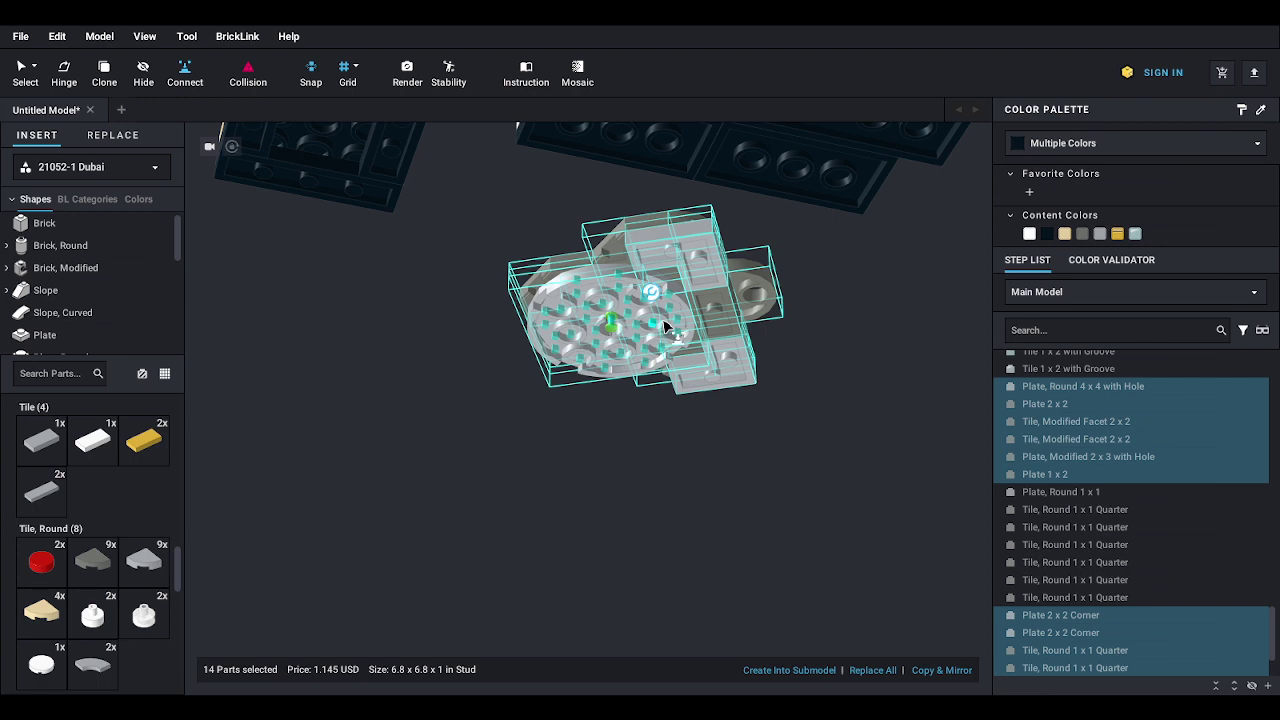
{"action": "left_click", "coordinate": [609, 329]}
{"action": "right_click_drag", "start_coordinate": [634, 405], "coordinate": [629, 480]}
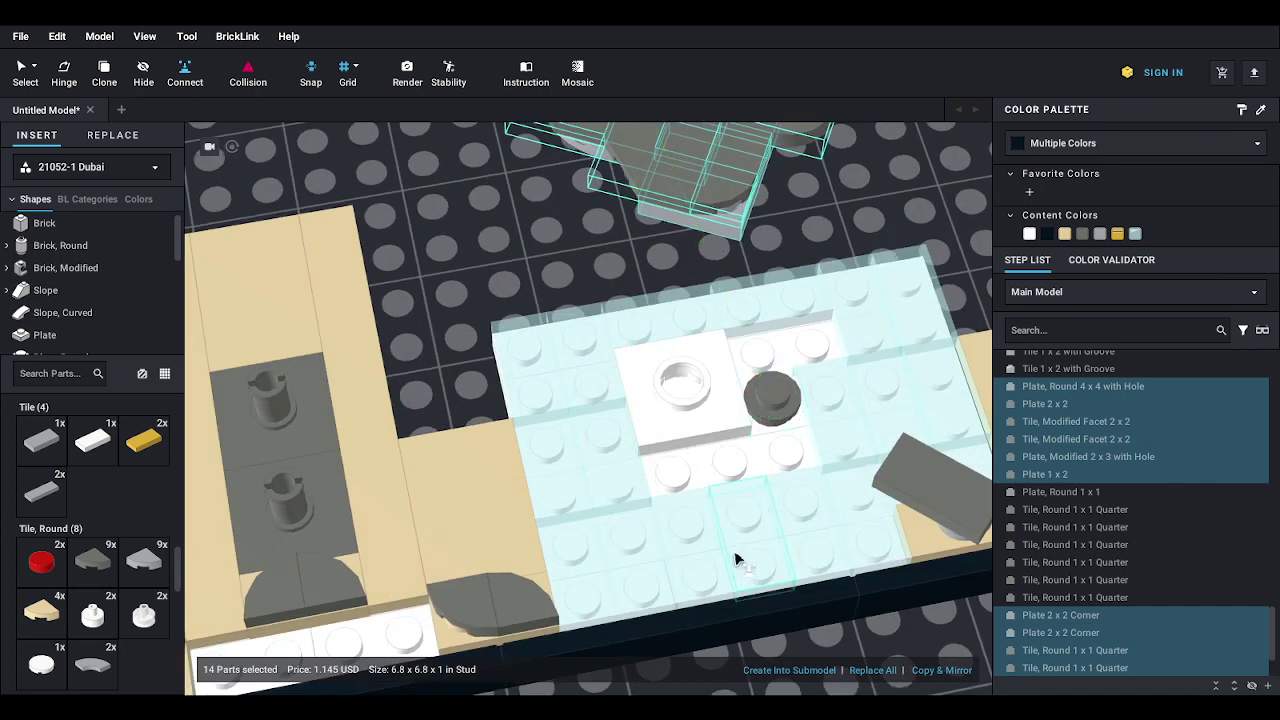
{"action": "right_click_drag", "start_coordinate": [735, 556], "coordinate": [716, 470]}
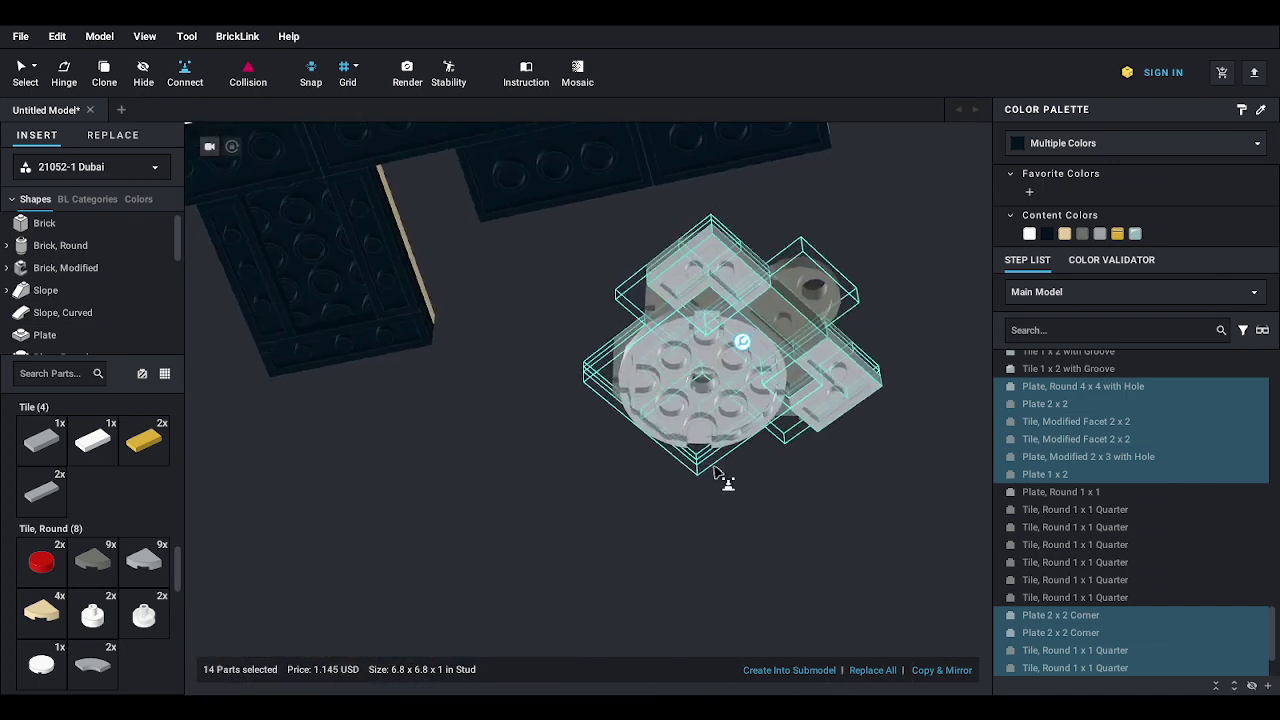
{"action": "left_click", "coordinate": [697, 383]}
{"action": "right_click_drag", "start_coordinate": [697, 383], "coordinate": [728, 428]}
{"action": "left_click", "coordinate": [749, 420]}
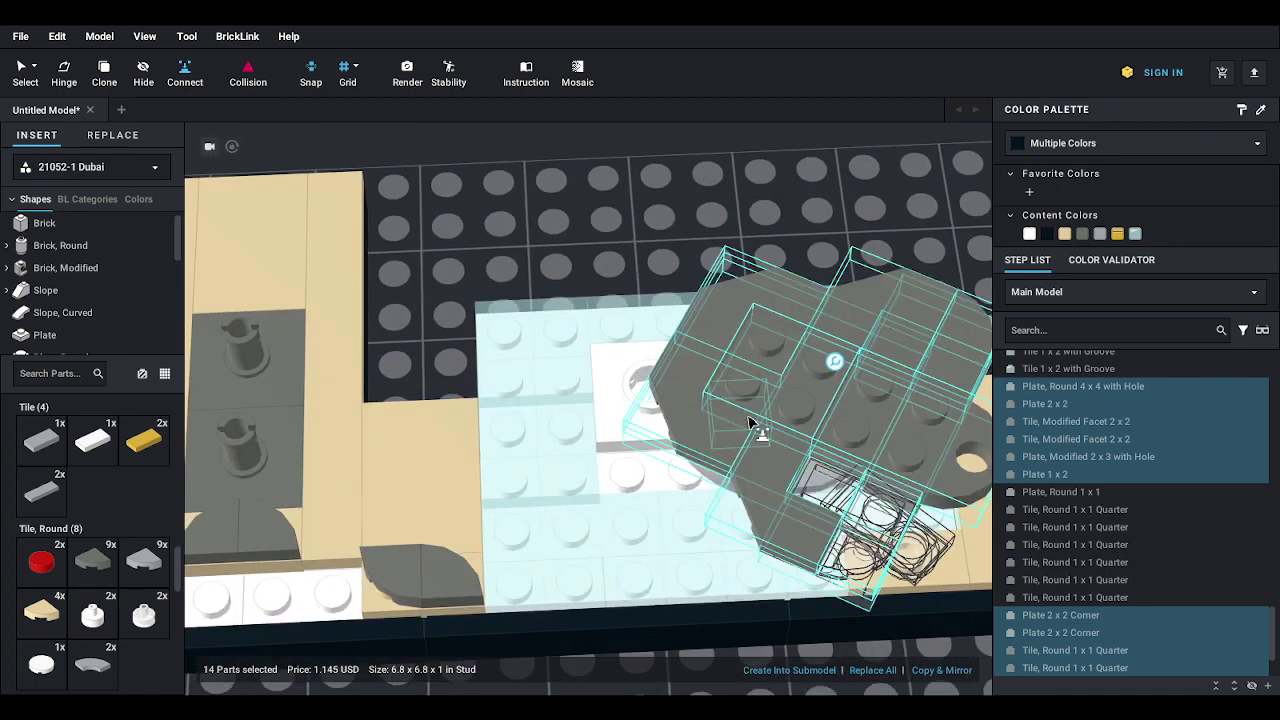
{"action": "key", "text": "ctrl+z"}
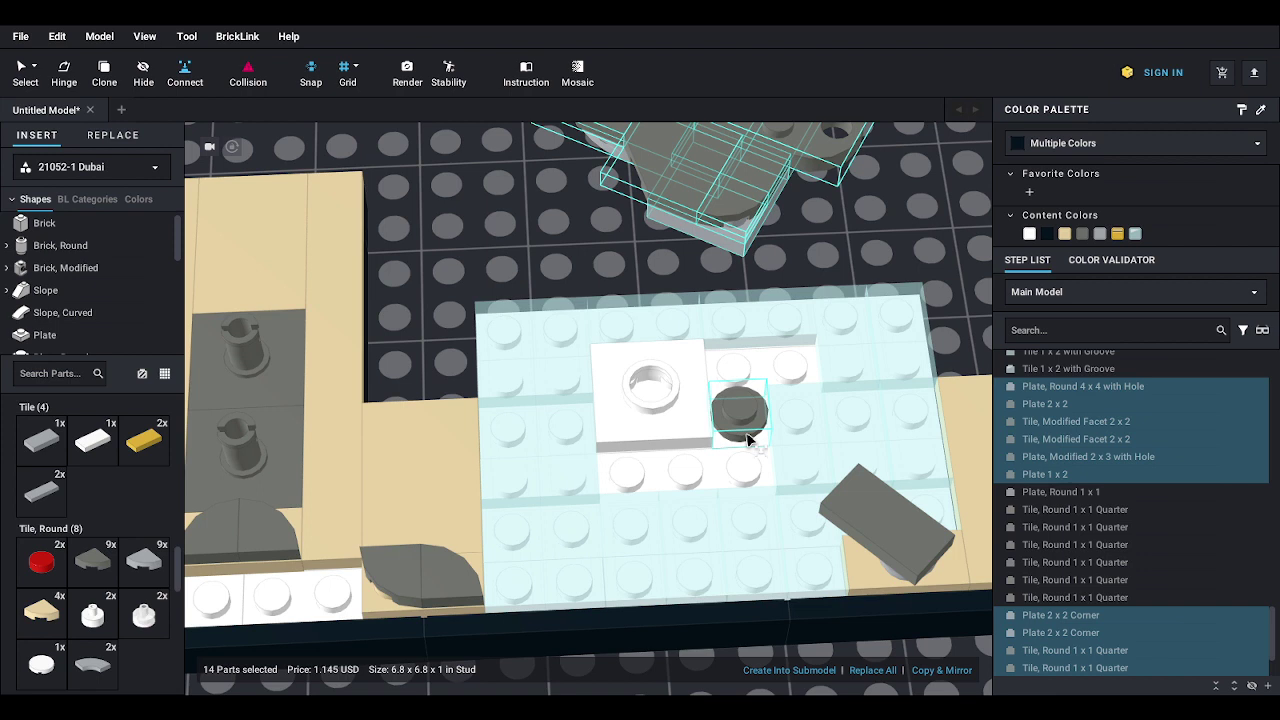
- Try to seat the assembly on the round 1 x 1 plate using connection points nearer the round 4 x 4 plate's edge
{"action": "right_click_drag", "start_coordinate": [731, 495], "coordinate": [730, 415]}
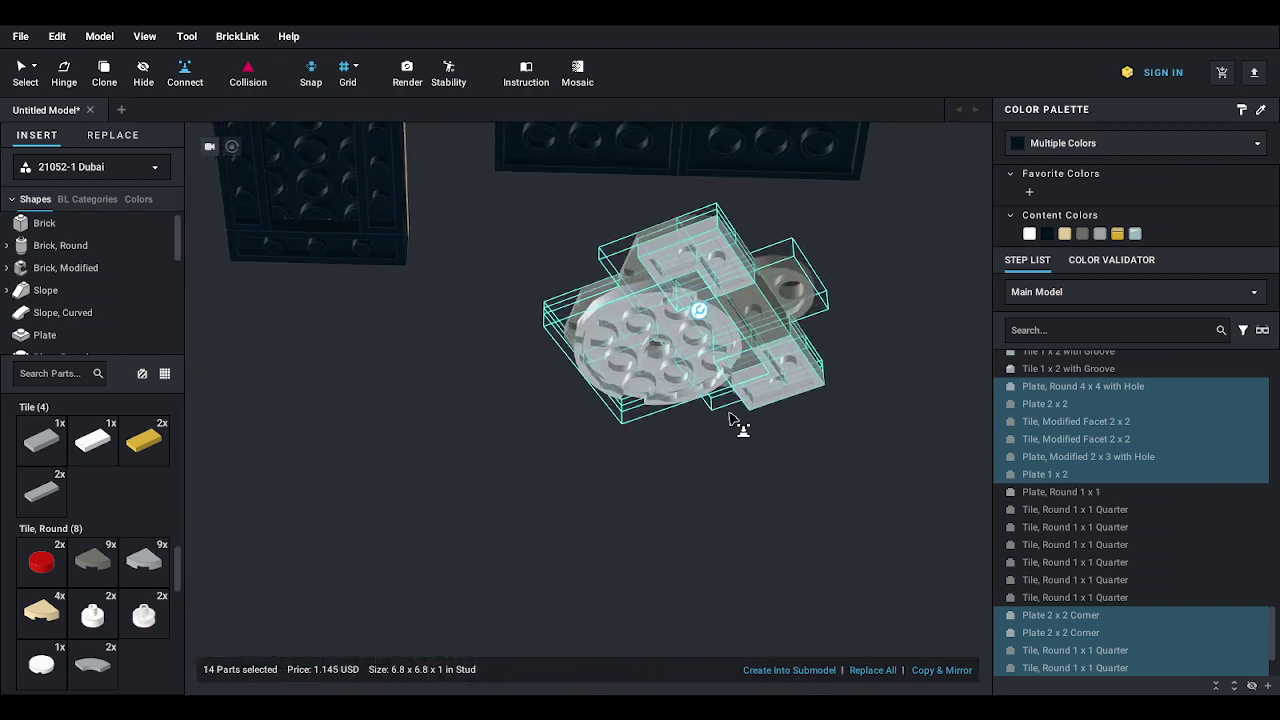
{"action": "left_click", "coordinate": [705, 316]}
{"action": "right_click_drag", "start_coordinate": [682, 331], "coordinate": [738, 408]}
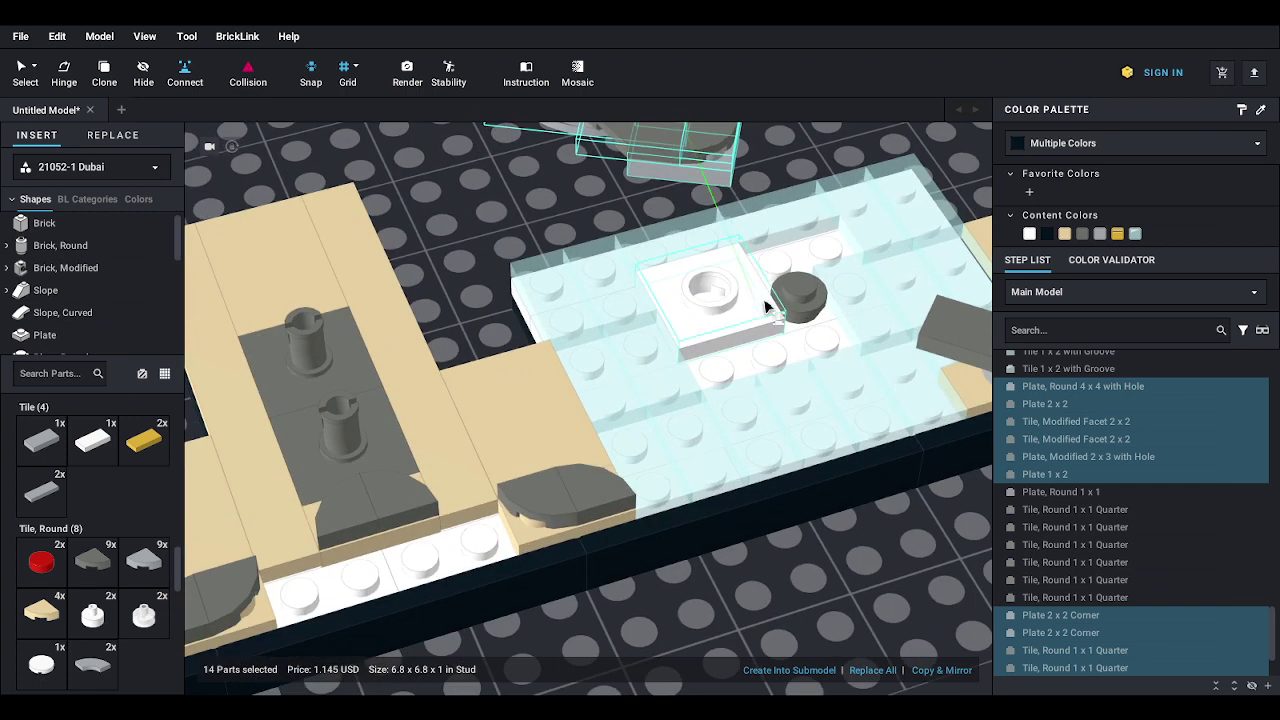
{"action": "left_click_drag", "start_coordinate": [768, 305], "coordinate": [747, 374]}
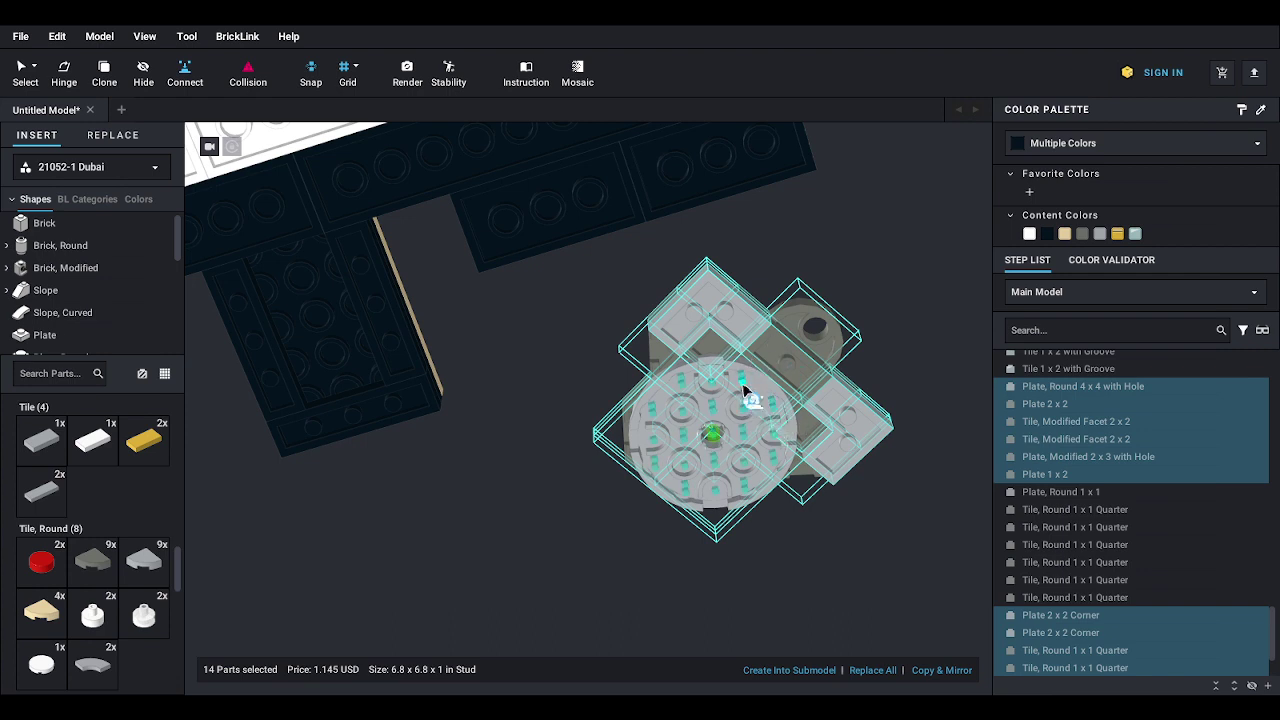
{"action": "left_click", "coordinate": [742, 390]}
{"action": "right_click_drag", "start_coordinate": [700, 265], "coordinate": [720, 401]}
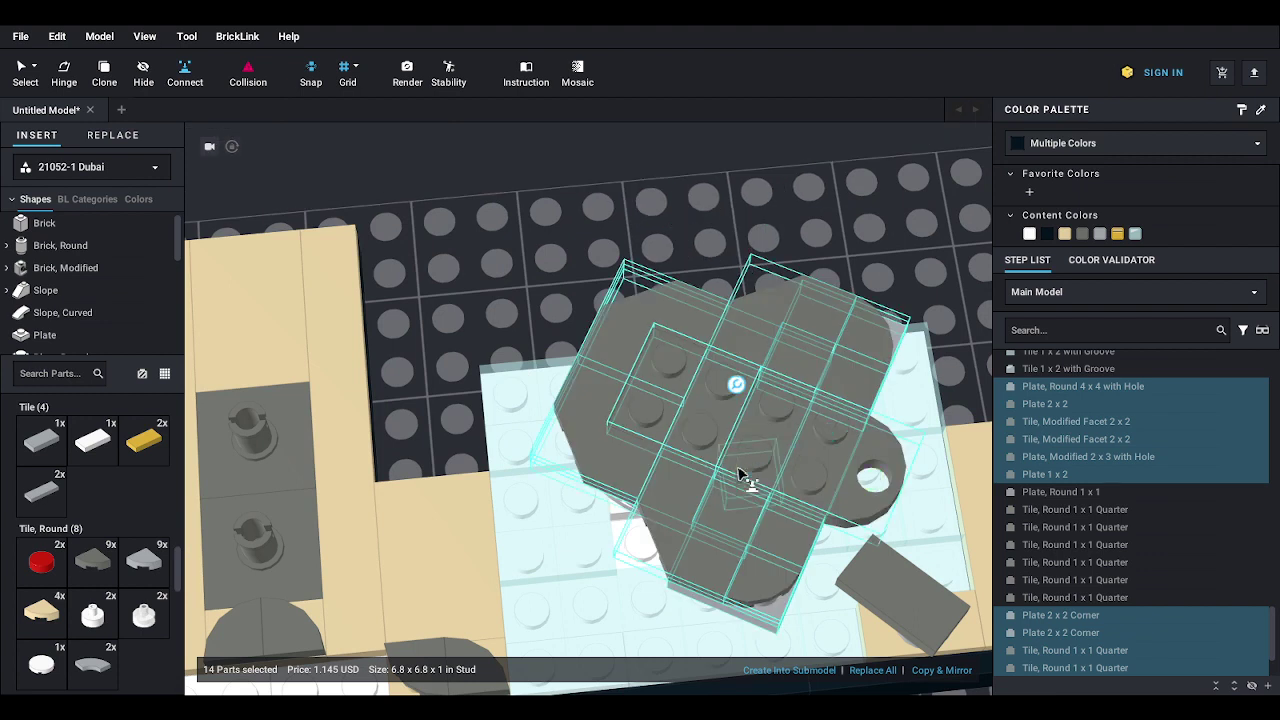
{"action": "left_click_drag", "start_coordinate": [741, 474], "coordinate": [741, 474]}
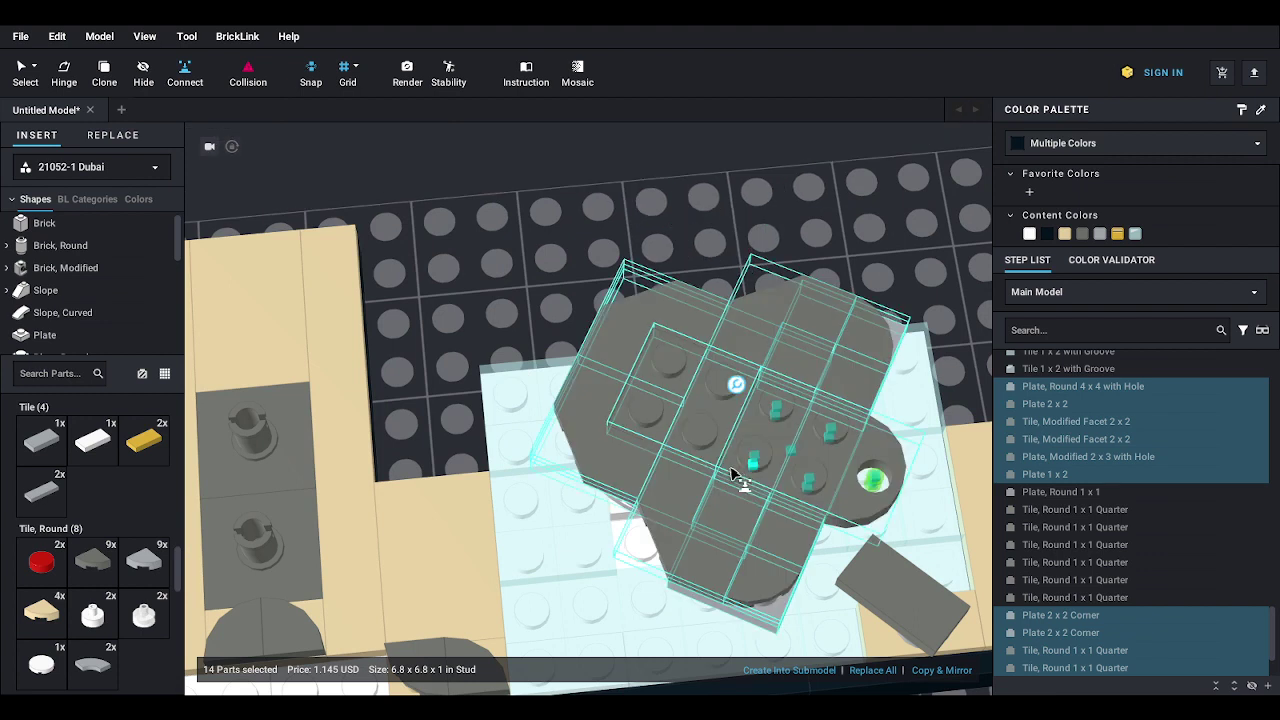
- Try joining the assembly to the round 1 x 1 plate from a different point beside the round 4 x 4 plate's center hole
{"action": "right_click_drag", "start_coordinate": [744, 478], "coordinate": [686, 395]}
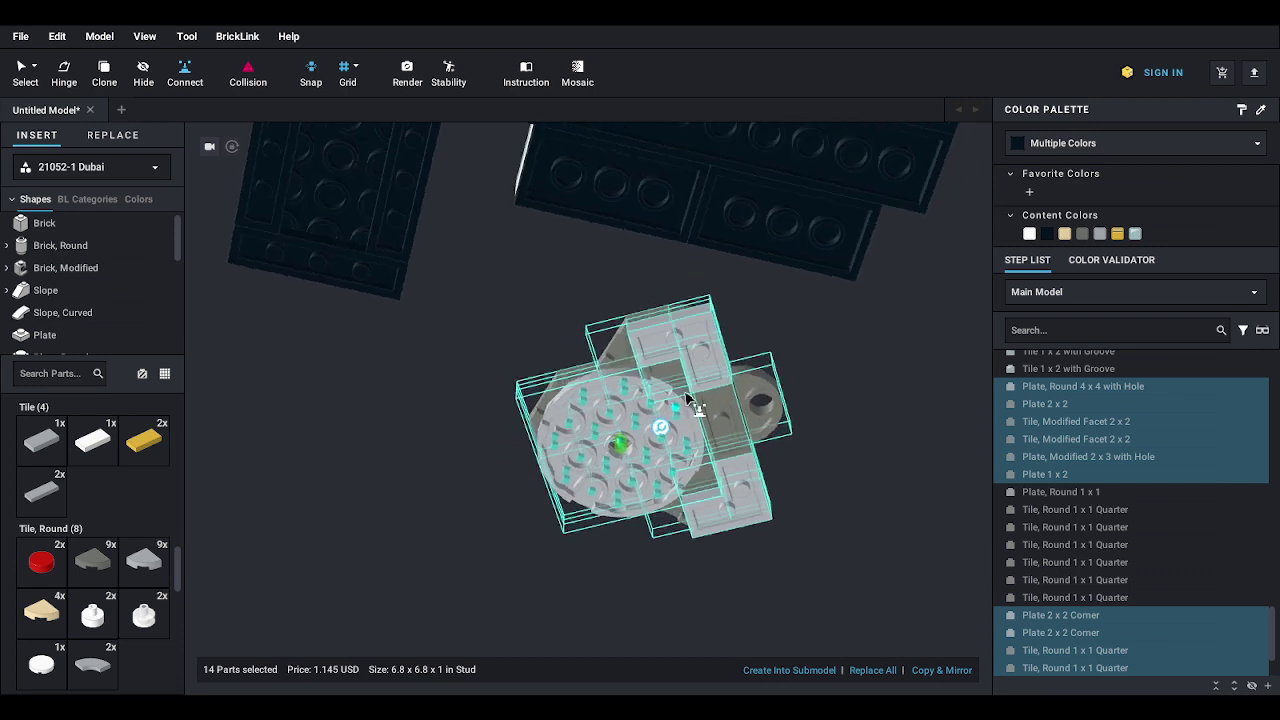
{"action": "scroll", "coordinate": [688, 398], "scroll_direction": "up", "scroll_amount": 2}
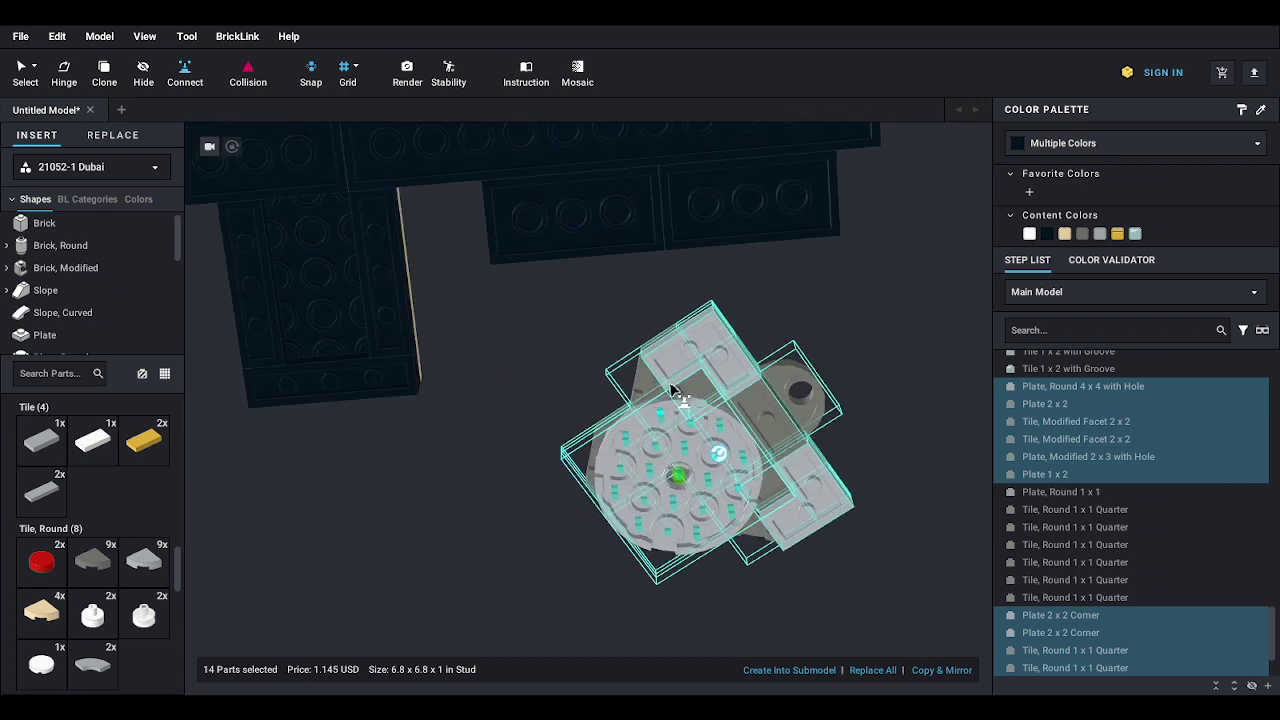
{"action": "left_click", "coordinate": [717, 456]}
{"action": "right_click_drag", "start_coordinate": [694, 396], "coordinate": [709, 494]}
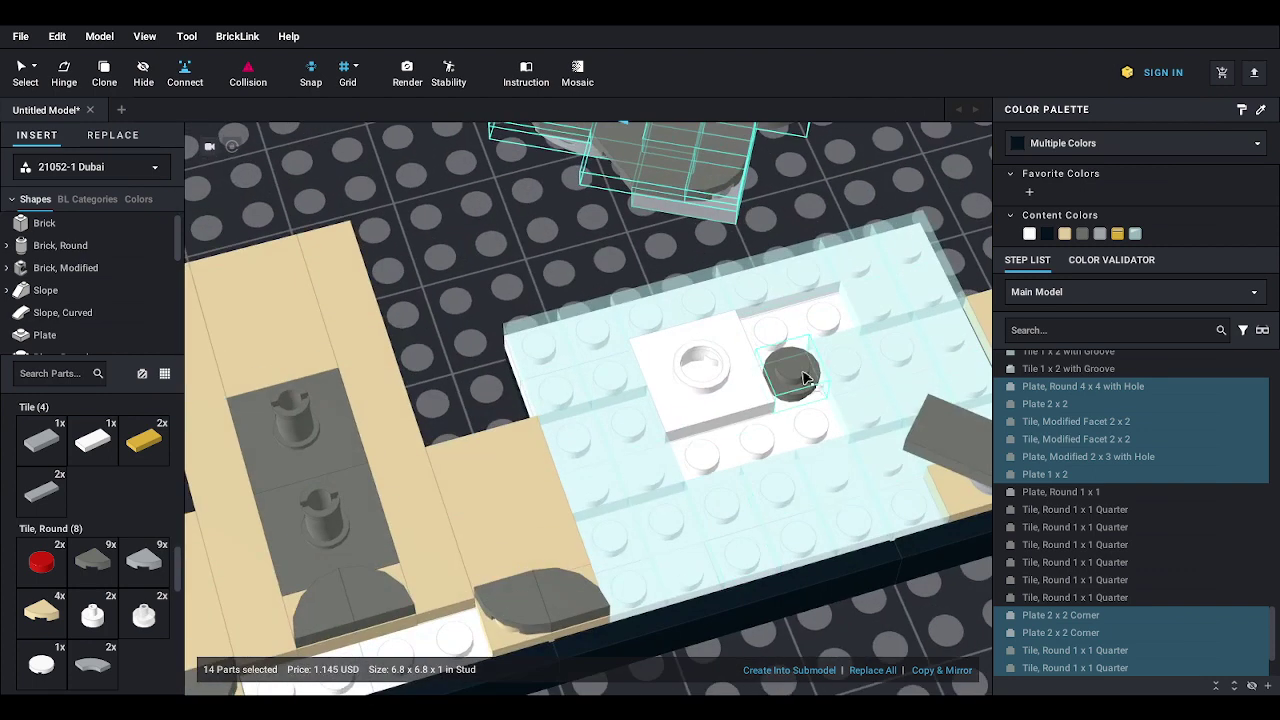
{"action": "left_click", "coordinate": [803, 378]}
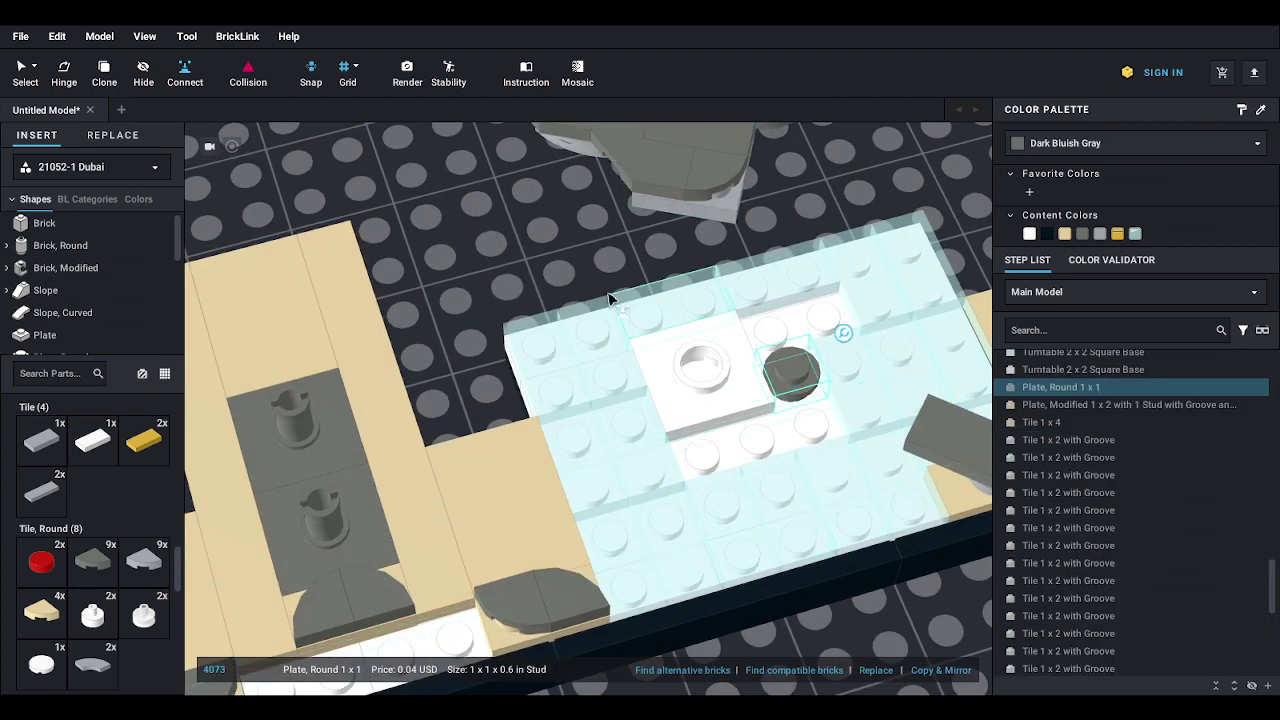
- Reselect all parts of the dark gray plate-and-tile assembly in place of the single round 1 x 1 plate
{"action": "right_click", "coordinate": [563, 251]}
{"action": "left_click", "coordinate": [520, 240]}
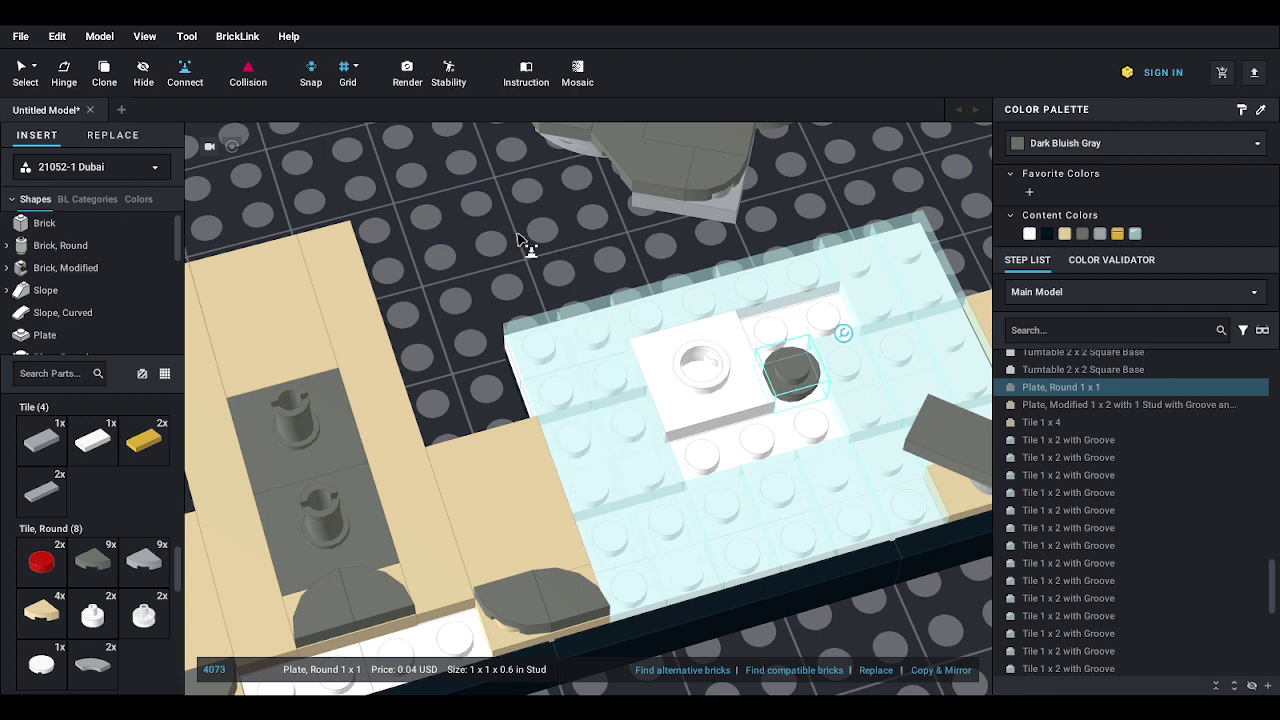
{"action": "middle_click_drag", "start_coordinate": [520, 240], "coordinate": [509, 377]}
{"action": "mouse_move", "coordinate": [440, 160]}
{"action": "left_mouse_down"}
{"action": "mouse_move", "coordinate": [837, 457]}
{"action": "mouse_move", "coordinate": [835, 476]}
{"action": "left_mouse_up"}
- Try placing the reselected assembly on the translucent light blue base from an underside connector of its round 4 x 4 plate, and undo the placement
{"action": "right_click_drag", "start_coordinate": [812, 434], "coordinate": [803, 337]}
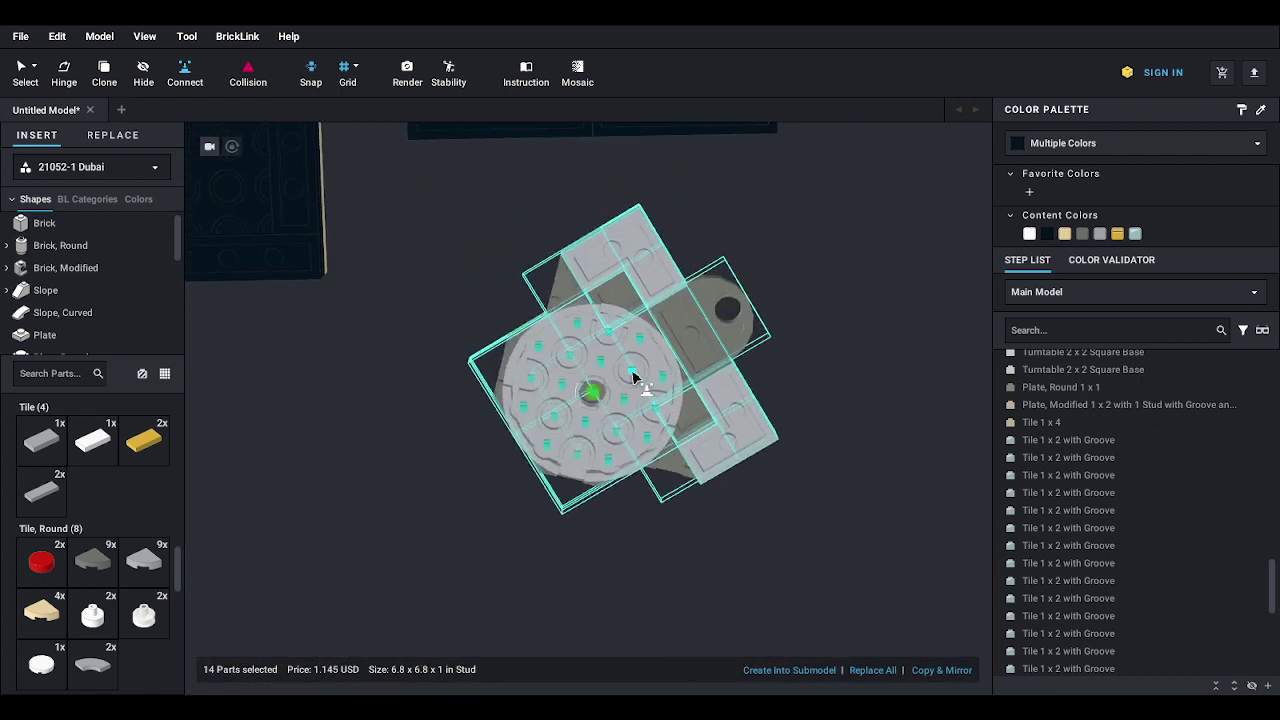
{"action": "right_click_drag", "start_coordinate": [703, 349], "coordinate": [769, 426]}
{"action": "left_click", "coordinate": [798, 452]}
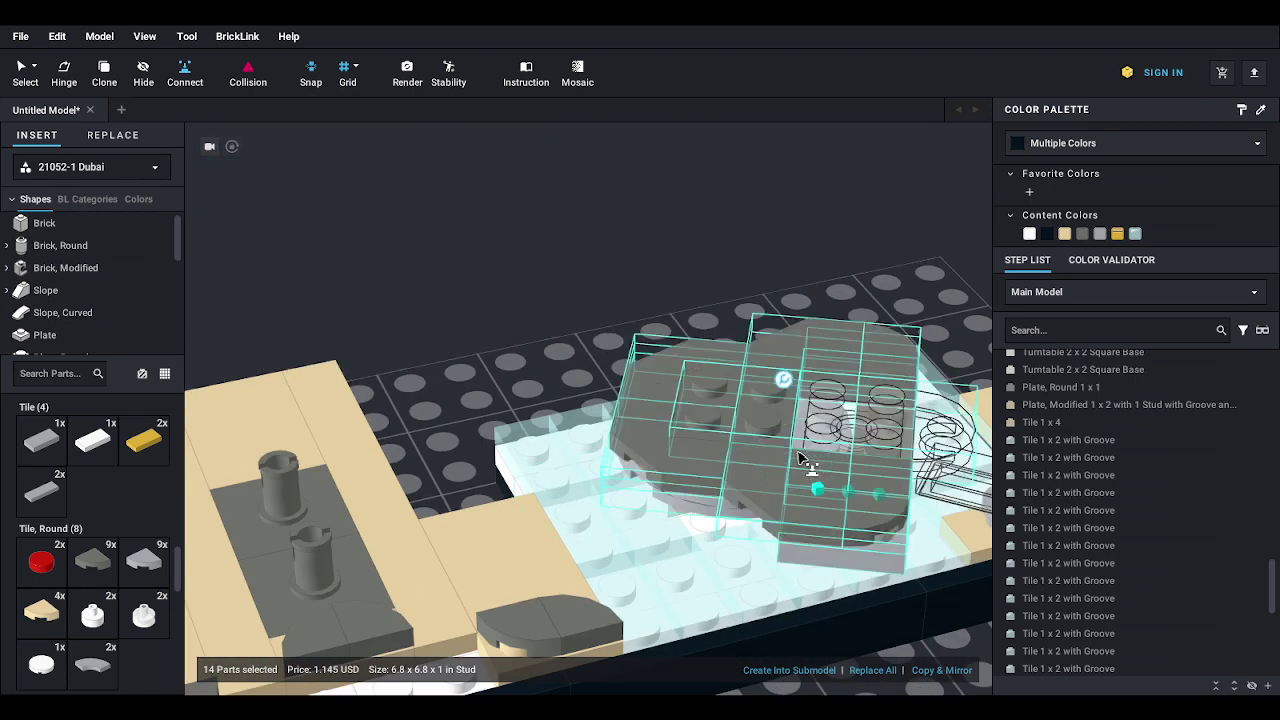
{"action": "right_click_drag", "start_coordinate": [829, 586], "coordinate": [797, 451]}
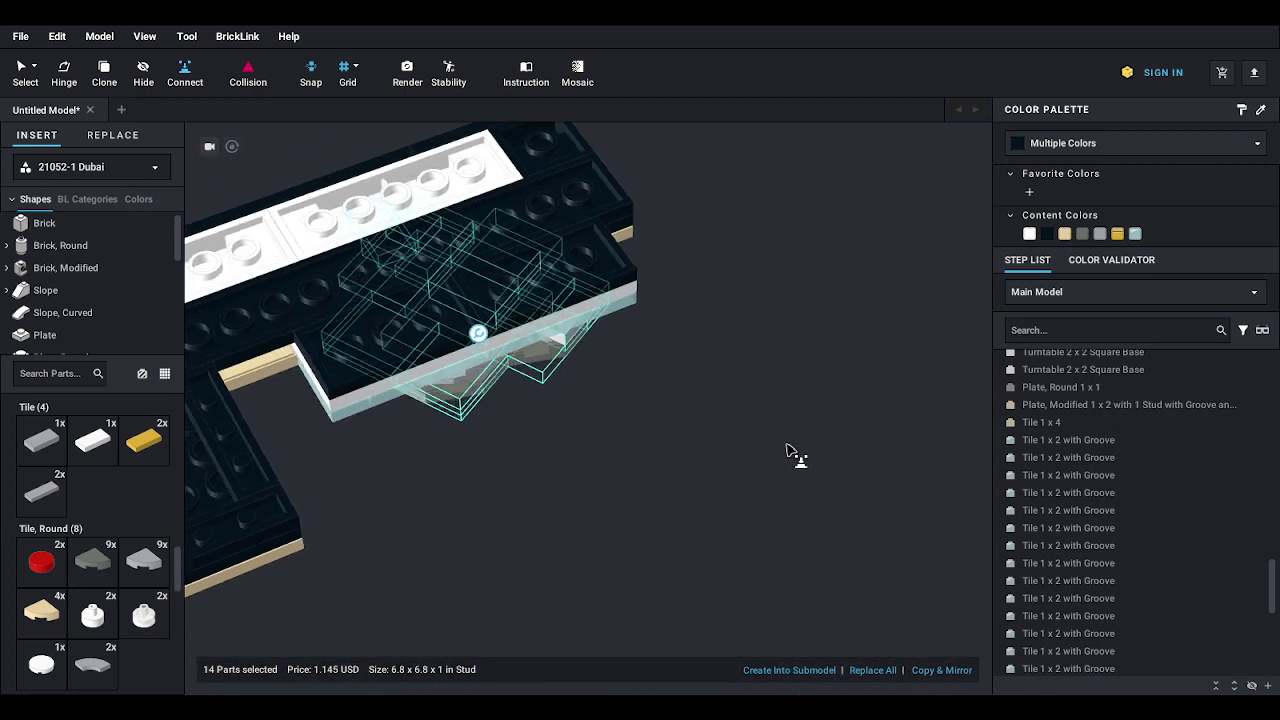
{"action": "key", "text": "ctrl+z"}
- Connect the assembly to the round 1 x 1 plate on the translucent base using an outer underside connector of its round 4 x 4 plate
{"action": "middle_click_drag", "start_coordinate": [726, 381], "coordinate": [769, 390]}
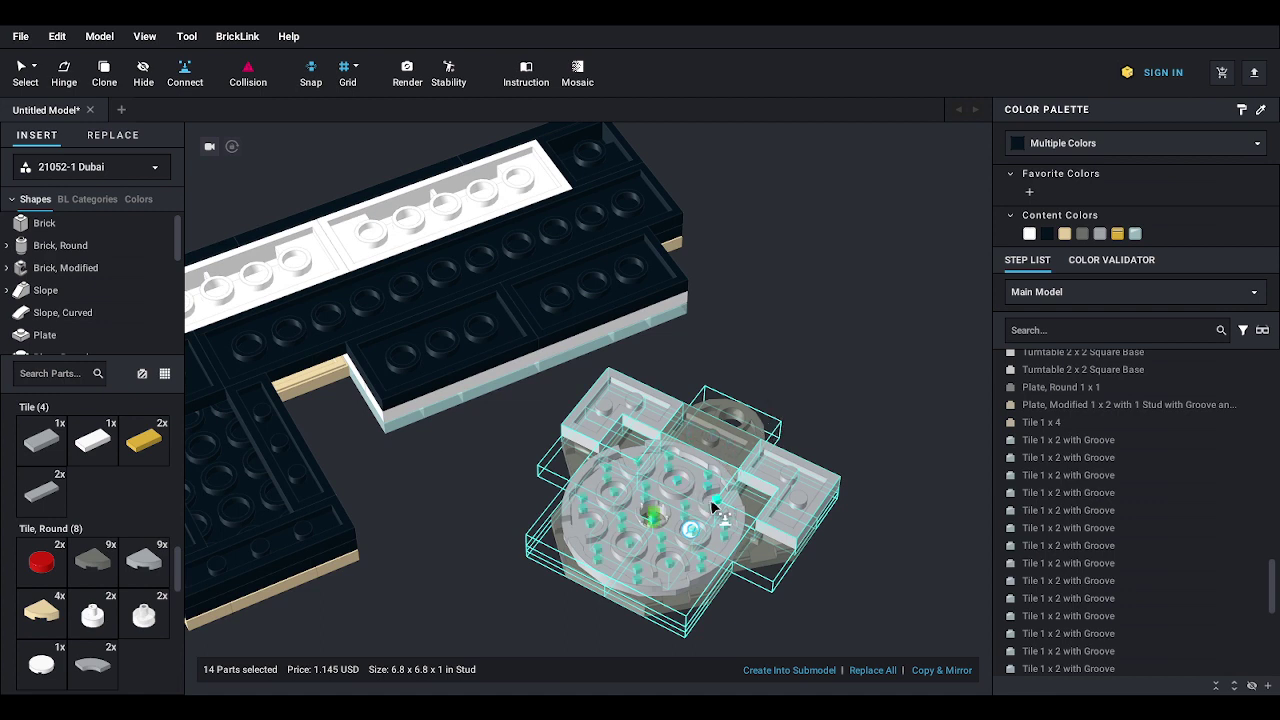
{"action": "right_click_drag", "start_coordinate": [707, 474], "coordinate": [710, 499]}
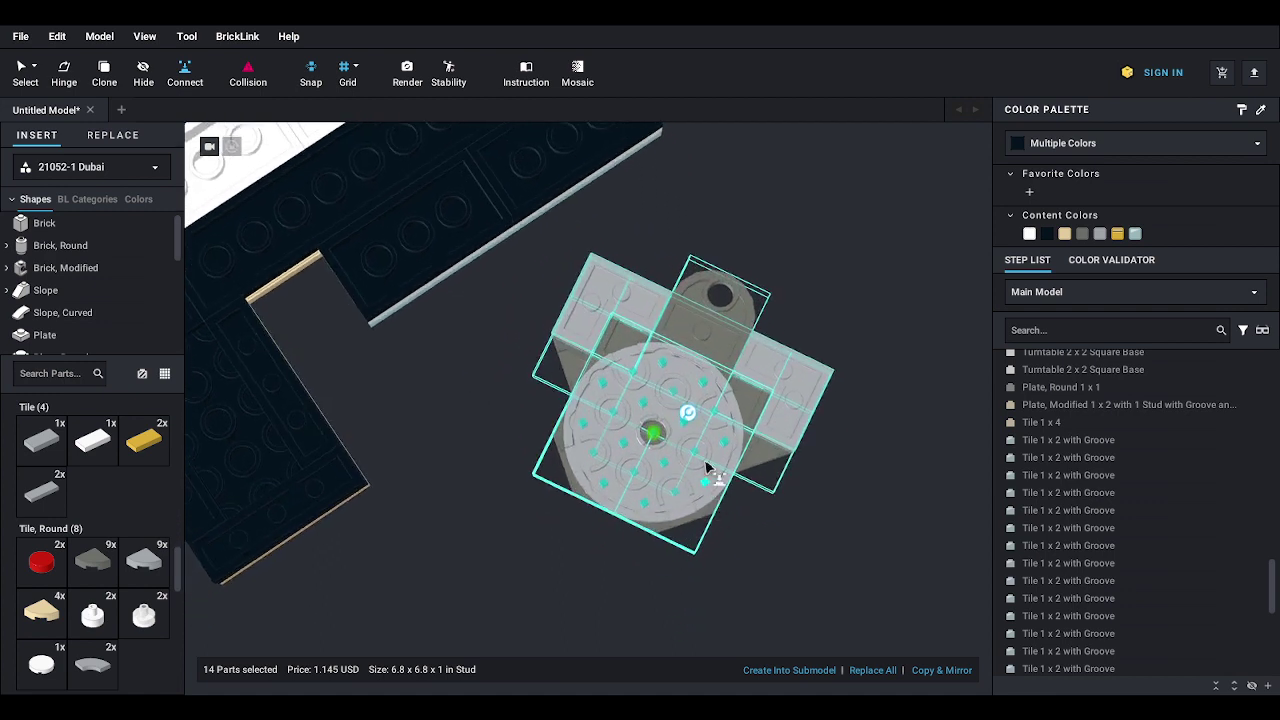
{"action": "left_click", "coordinate": [704, 383]}
{"action": "right_click_drag", "start_coordinate": [645, 352], "coordinate": [704, 452]}
{"action": "left_click", "coordinate": [908, 451]}
{"action": "middle_click_drag", "start_coordinate": [904, 450], "coordinate": [775, 440]}
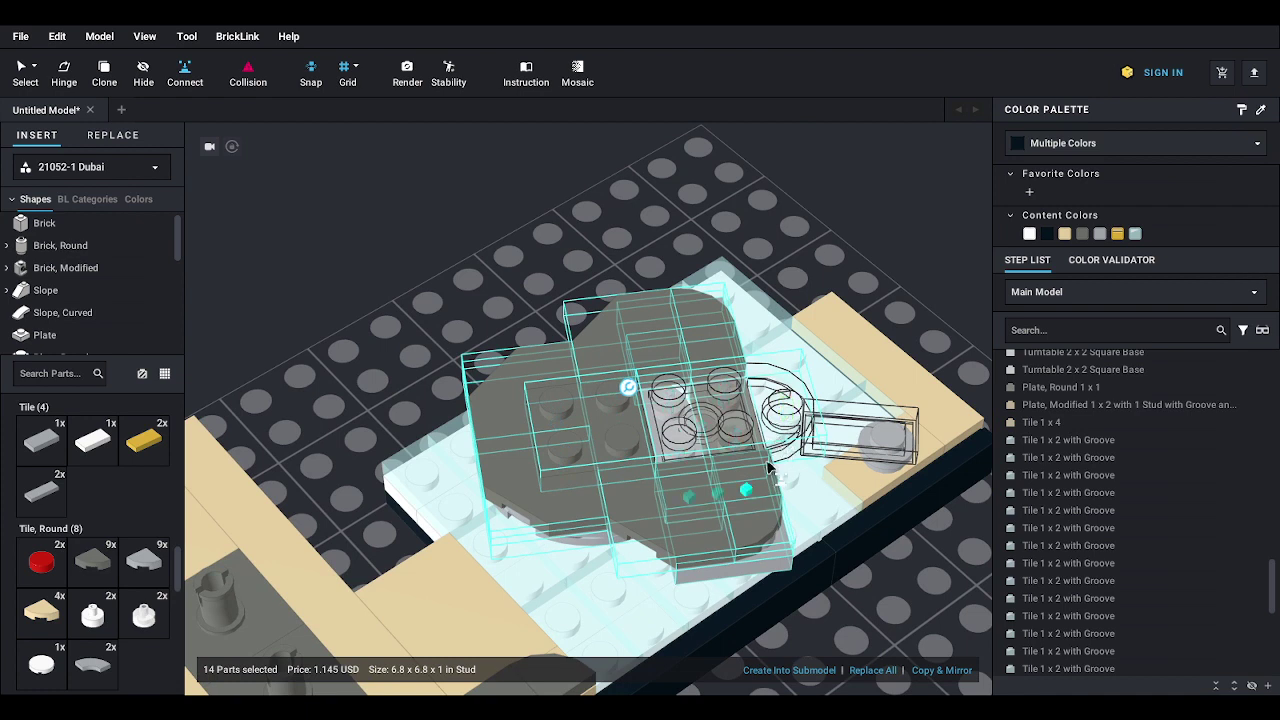
{"action": "right_click_drag", "start_coordinate": [780, 406], "coordinate": [758, 471]}
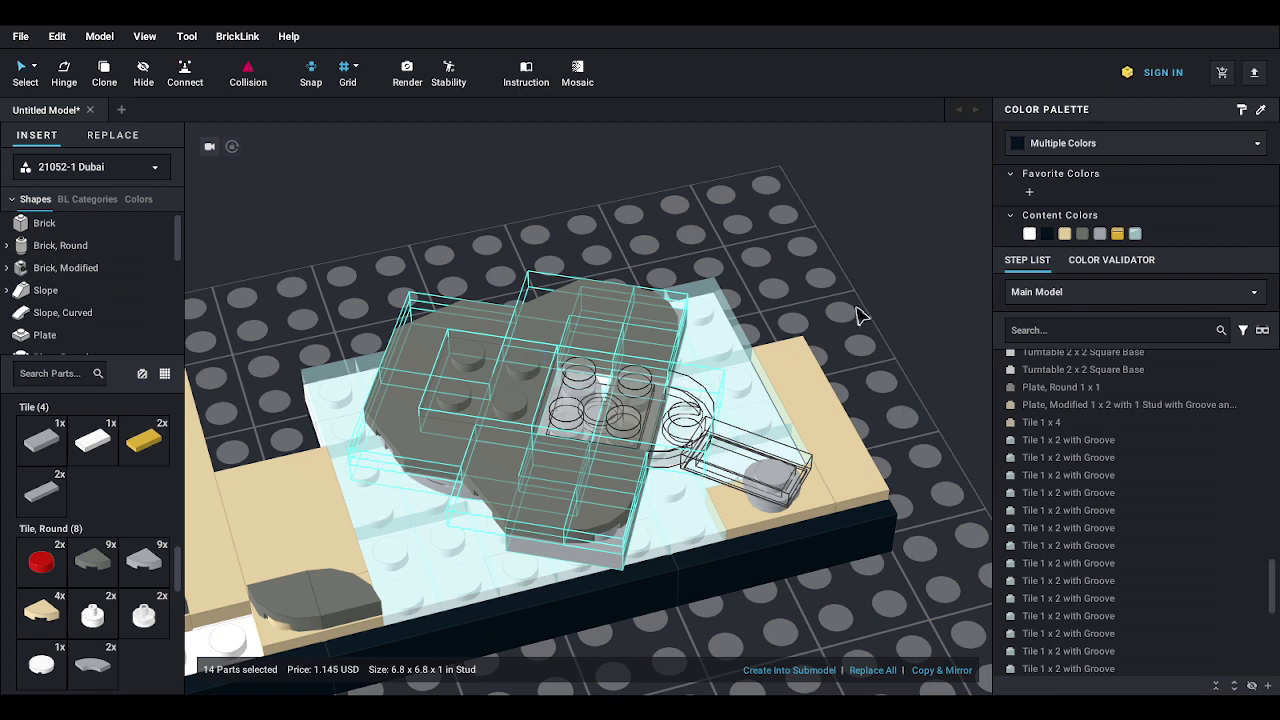
- Try moving the dark gray 1 x 2 tile onto the baseplate, straightening it, and placing it back on the light gray round plate
{"action": "left_click", "coordinate": [858, 314]}
{"action": "left_click_drag", "start_coordinate": [757, 430], "coordinate": [919, 343]}
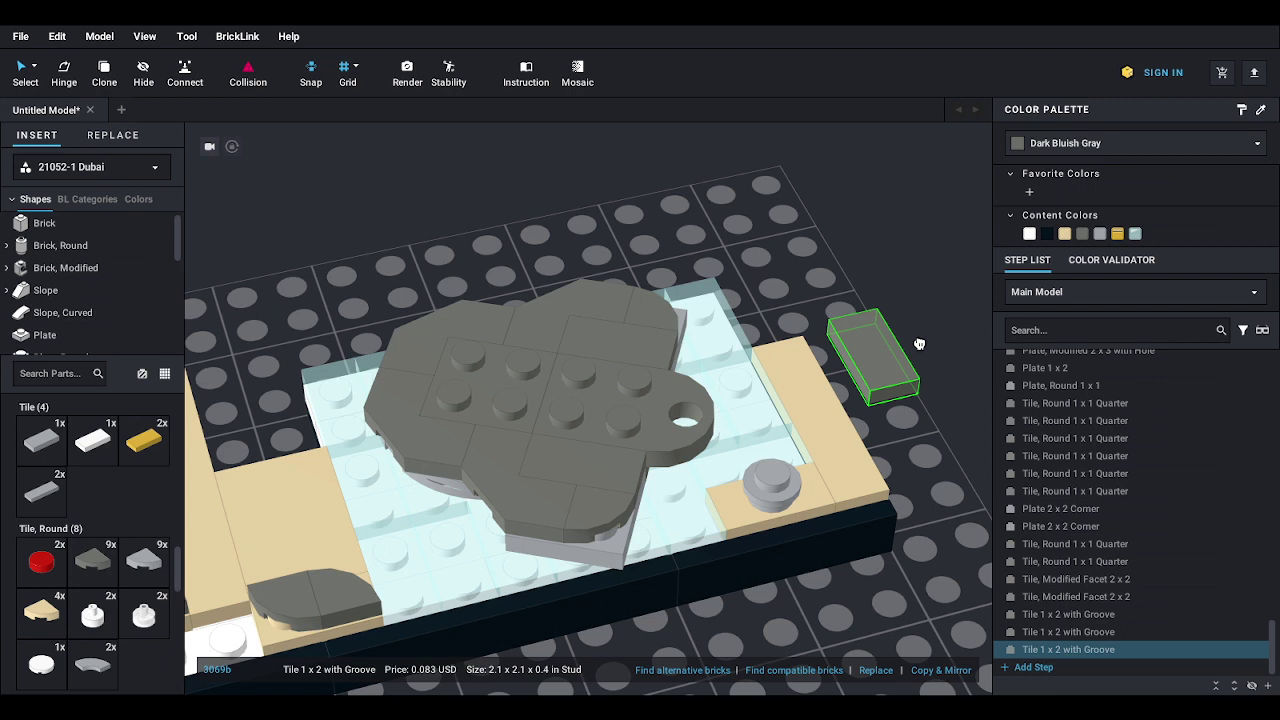
{"action": "left_click_drag", "start_coordinate": [919, 343], "coordinate": [920, 343]}
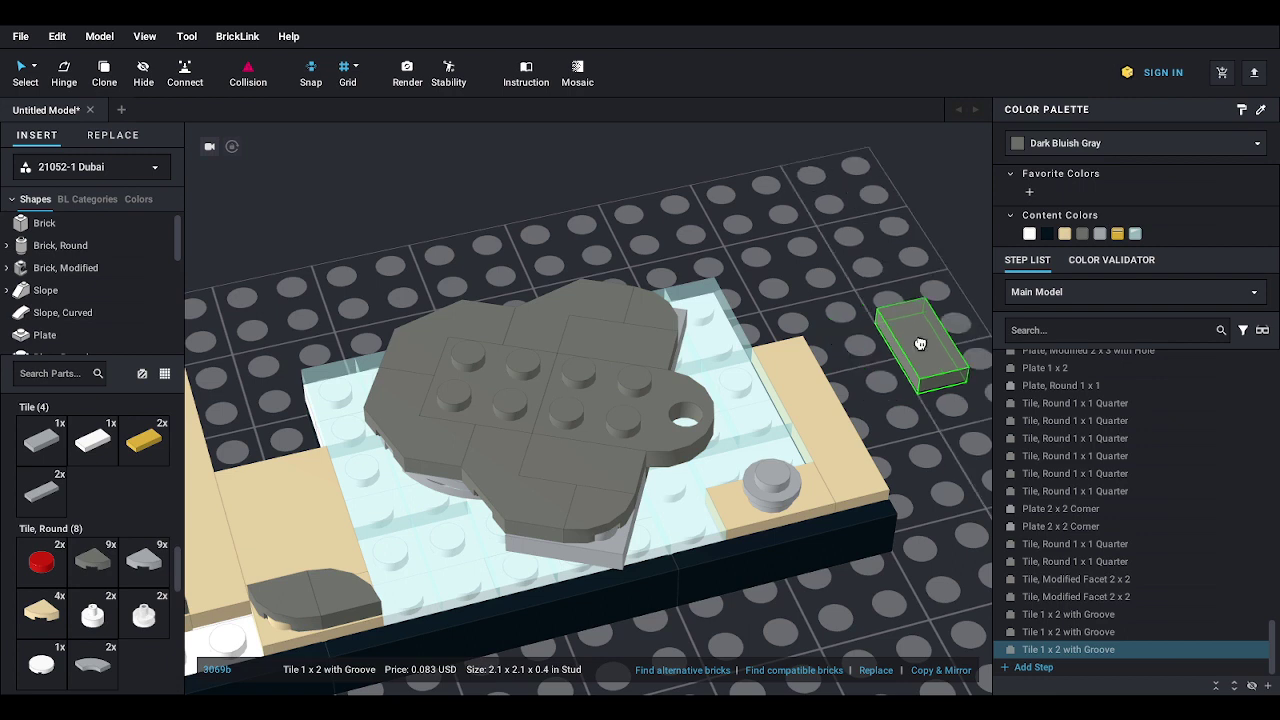
{"action": "mouse_move", "coordinate": [920, 343]}
{"action": "left_mouse_down"}
{"action": "mouse_move", "coordinate": [857, 409]}
{"action": "mouse_move", "coordinate": [780, 449]}
{"action": "mouse_move", "coordinate": [773, 430]}
{"action": "mouse_move", "coordinate": [918, 343]}
{"action": "mouse_move", "coordinate": [925, 358]}
{"action": "left_mouse_up"}
{"action": "left_click", "coordinate": [971, 299]}
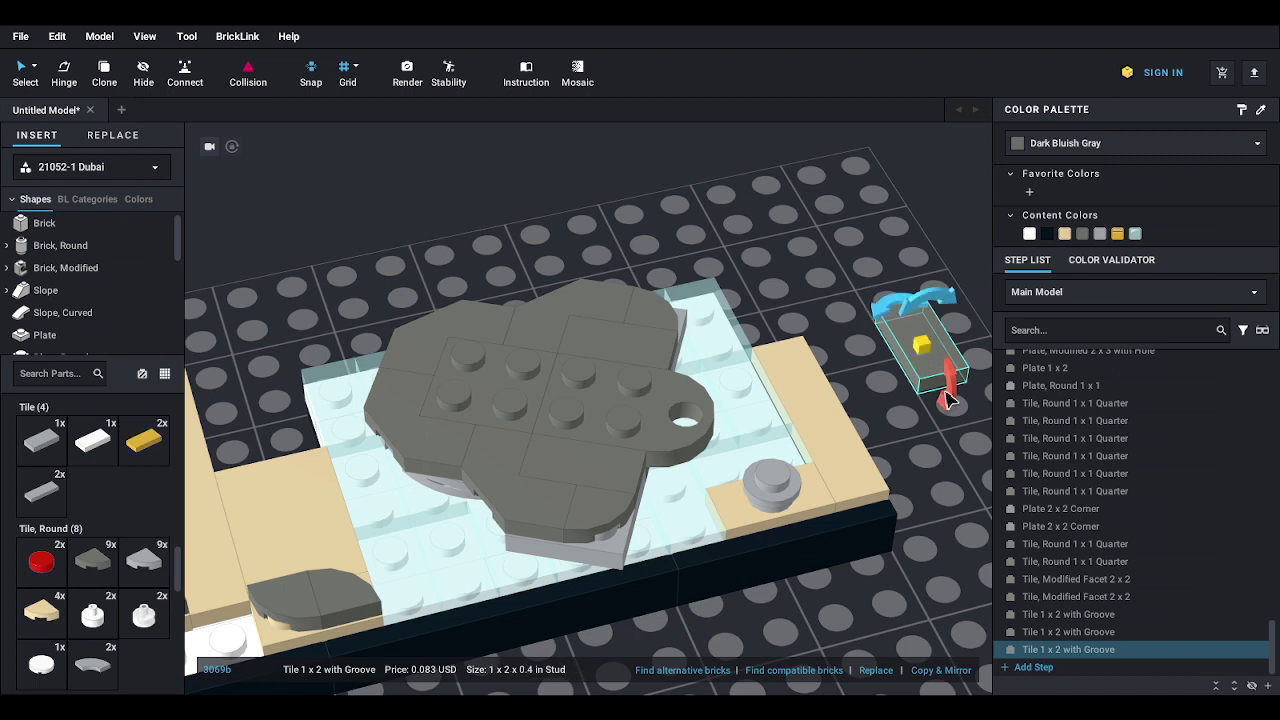
{"action": "mouse_move", "coordinate": [885, 313]}
{"action": "left_mouse_down"}
{"action": "mouse_move", "coordinate": [860, 320]}
{"action": "mouse_move", "coordinate": [880, 314]}
{"action": "mouse_move", "coordinate": [864, 320]}
{"action": "mouse_move", "coordinate": [876, 301]}
{"action": "mouse_move", "coordinate": [848, 325]}
{"action": "mouse_move", "coordinate": [856, 305]}
{"action": "mouse_move", "coordinate": [855, 318]}
{"action": "mouse_move", "coordinate": [874, 310]}
{"action": "left_mouse_up"}
{"action": "left_click_drag", "start_coordinate": [899, 367], "coordinate": [767, 478]}
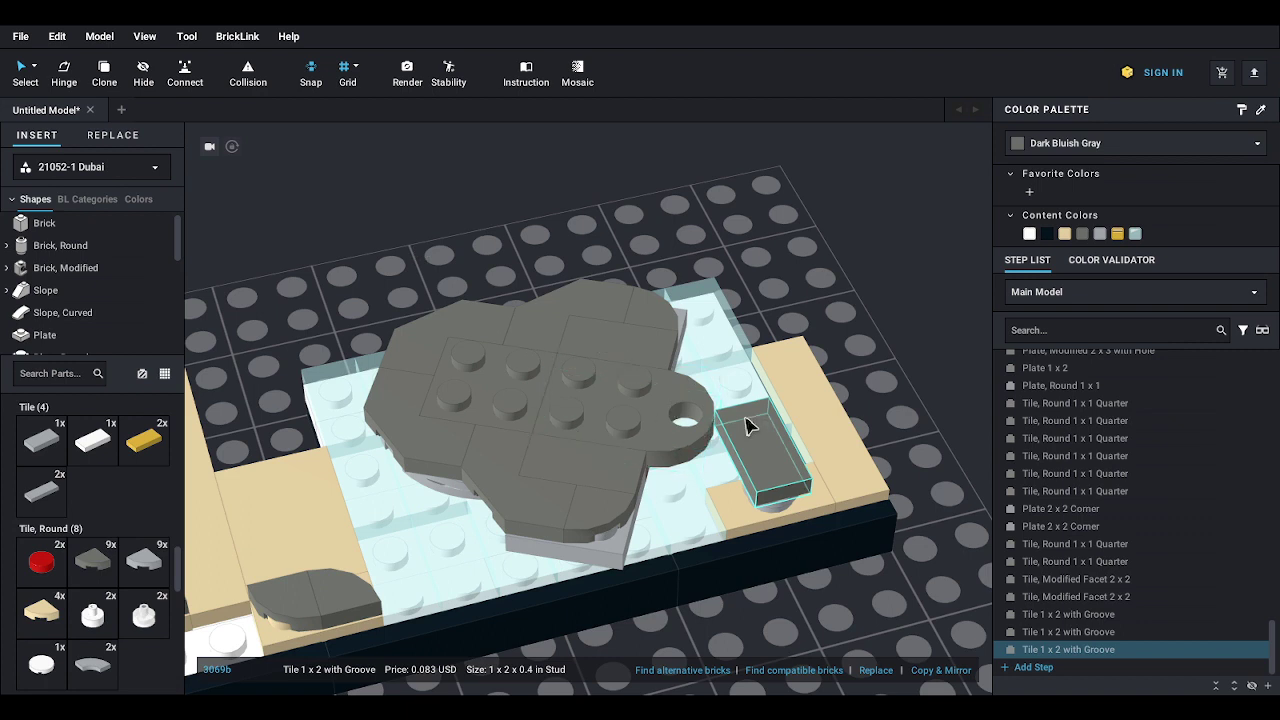
- Try rotating the 1 x 2 tile around the light gray round plate to 300° so it points toward the assembly's hole
{"action": "left_click_drag", "start_coordinate": [813, 404], "coordinate": [716, 455]}
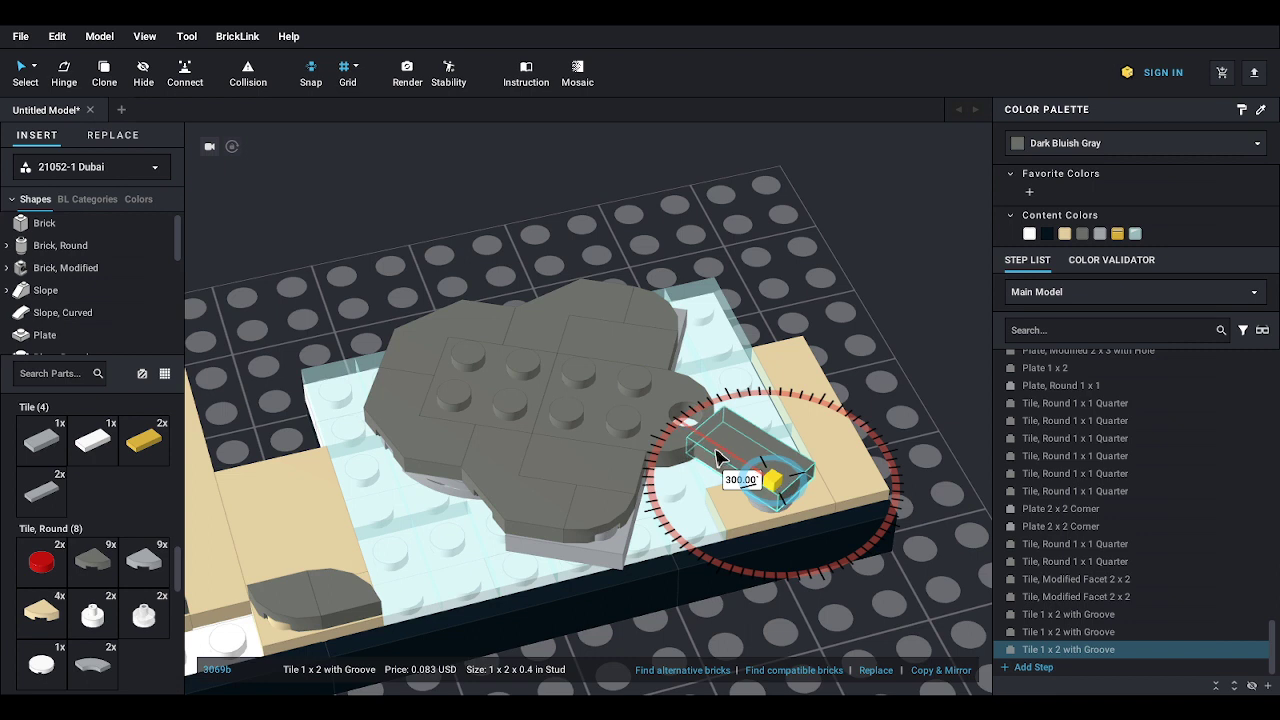
{"action": "left_click_drag", "start_coordinate": [716, 455], "coordinate": [780, 482]}
{"action": "left_click_drag", "start_coordinate": [824, 425], "coordinate": [737, 436]}
{"action": "left_click_drag", "start_coordinate": [787, 481], "coordinate": [775, 470]}
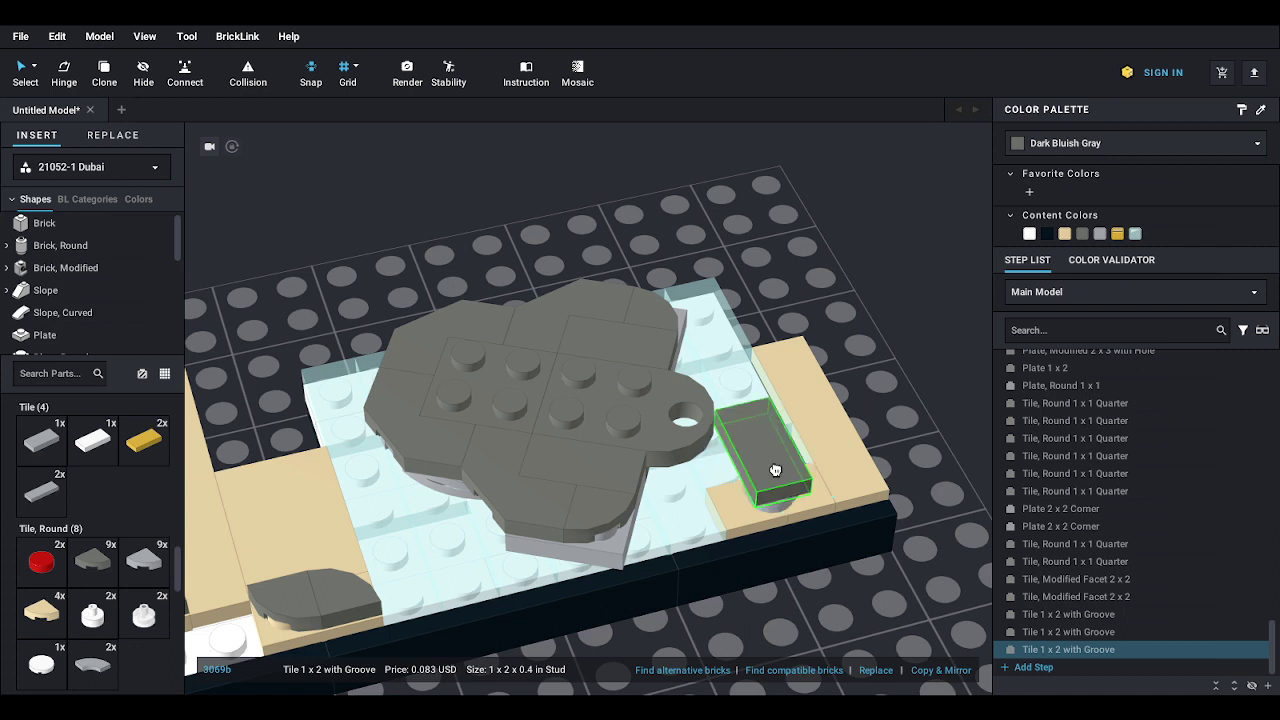
{"action": "left_click_drag", "start_coordinate": [775, 470], "coordinate": [741, 458]}
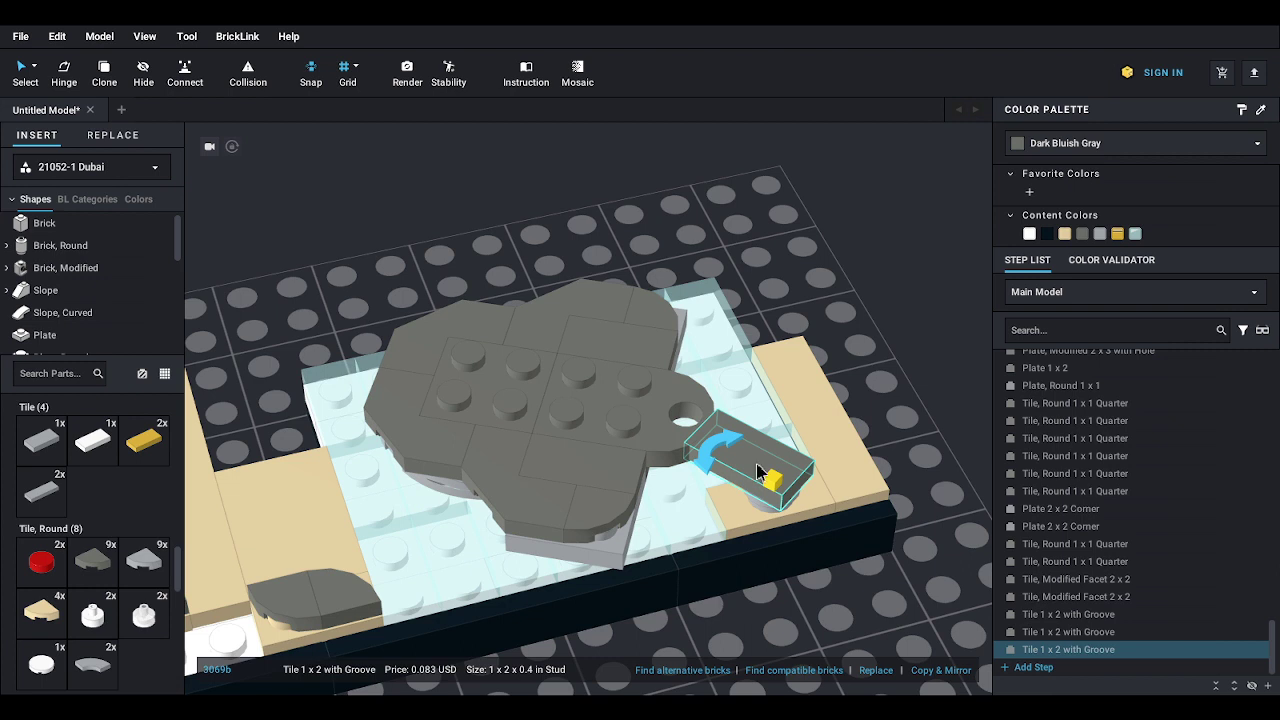
{"action": "left_click_drag", "start_coordinate": [757, 470], "coordinate": [771, 489]}
{"action": "right_click_drag", "start_coordinate": [771, 489], "coordinate": [817, 490]}
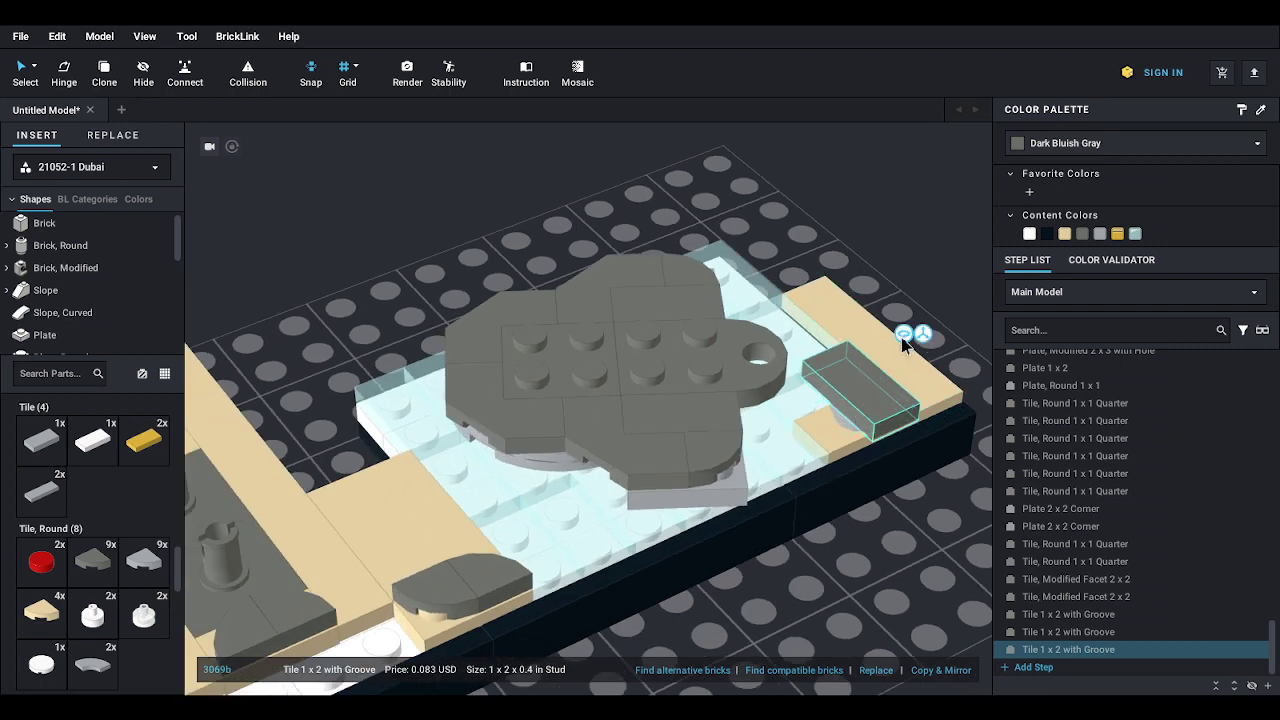
- Try repositioning the 1 x 2 tile on the light gray round plate and adjusting it in repeated increments
{"action": "left_click_drag", "start_coordinate": [875, 404], "coordinate": [858, 390]}
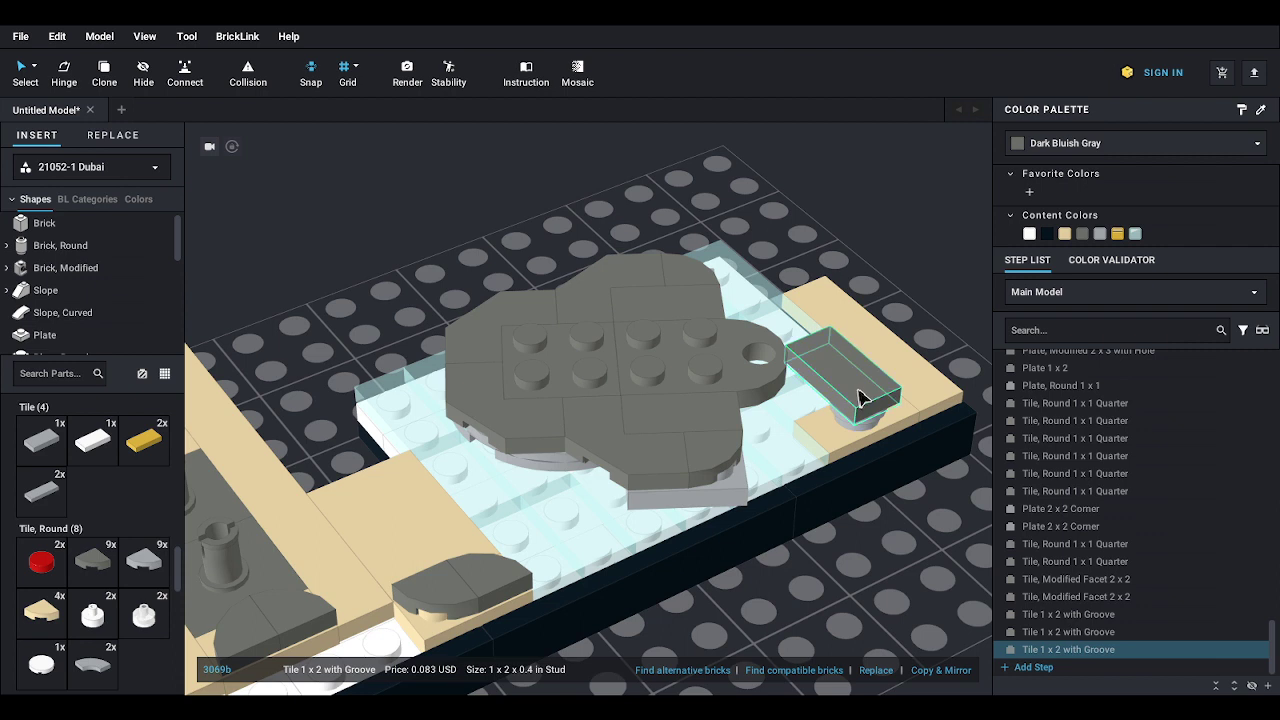
{"action": "key", "text": "Right"}
{"action": "key", "text": "Right"}
{"action": "key", "text": "Right"}
{"action": "key", "text": "Right"}
{"action": "key", "text": "Right"}
{"action": "key", "text": "Right"}
- Undo the 1 x 2 tile changes and the assembly's placement on the translucent light blue base
{"action": "key", "text": "ctrl+z"}
{"action": "key", "text": "ctrl+z"}
{"action": "key", "text": "ctrl+z"}
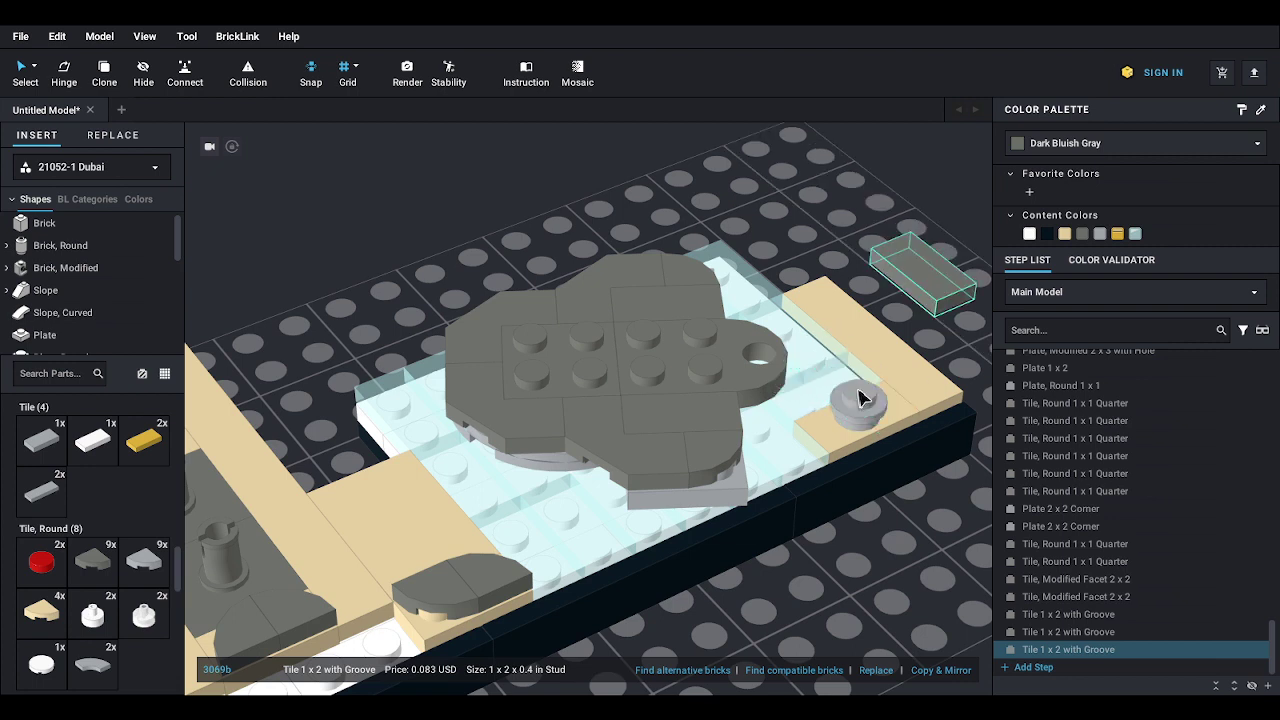
{"action": "key", "text": "ctrl+z"}
{"action": "key", "text": "ctrl+z"}
{"action": "key", "text": "ctrl+z"}
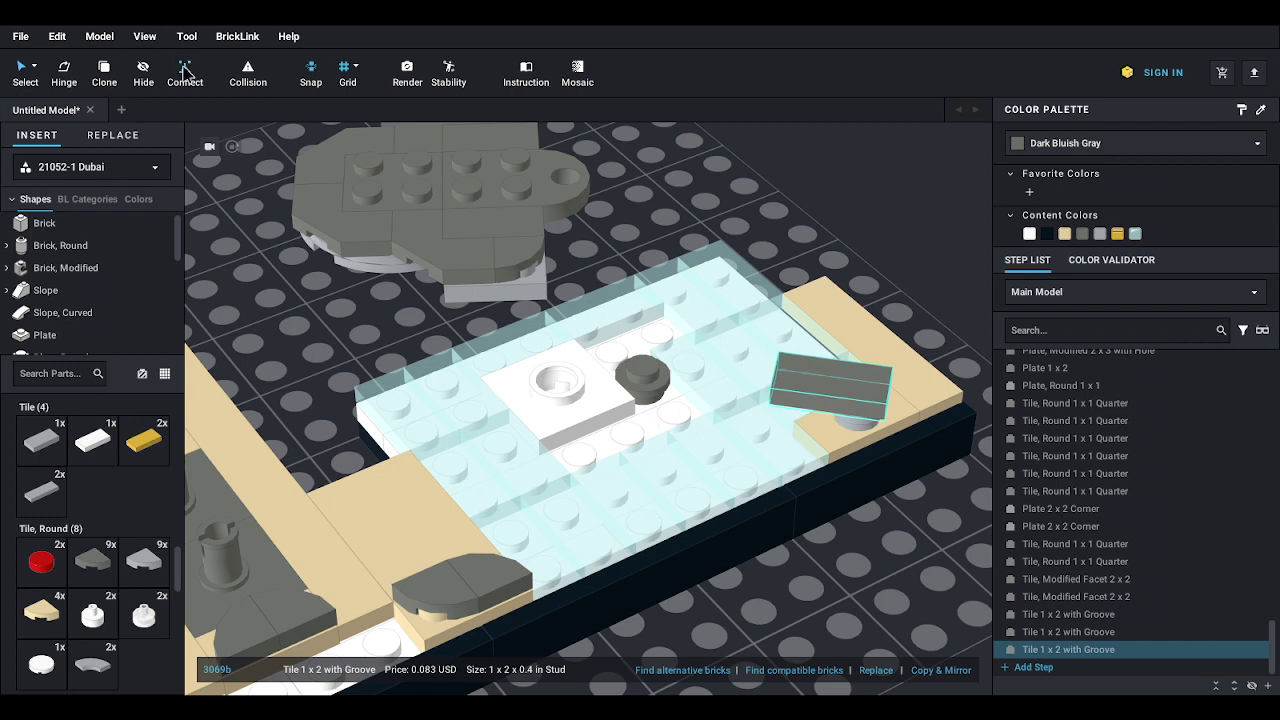
- Select all parts of the detached dark gray plate-and-tile assembly together
{"action": "right_click_drag", "start_coordinate": [680, 508], "coordinate": [770, 447]}
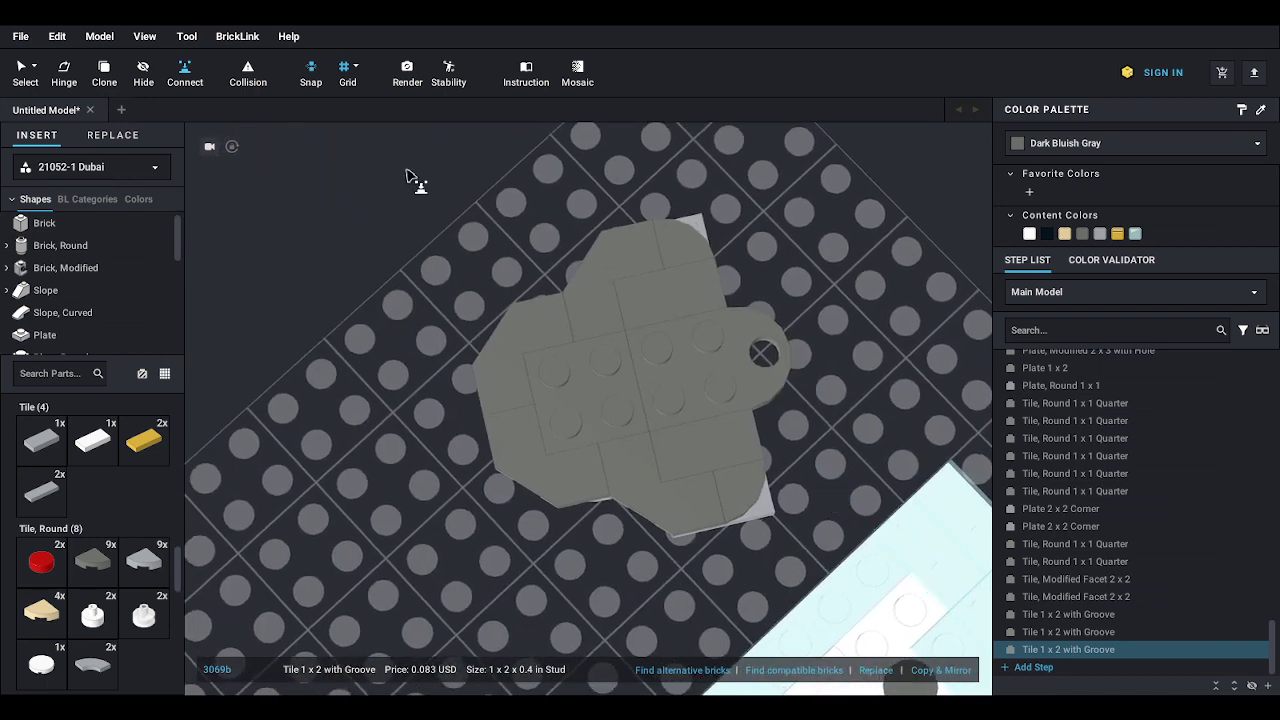
{"action": "left_click_drag", "start_coordinate": [414, 177], "coordinate": [818, 542]}
{"action": "right_click_drag", "start_coordinate": [791, 593], "coordinate": [767, 435]}
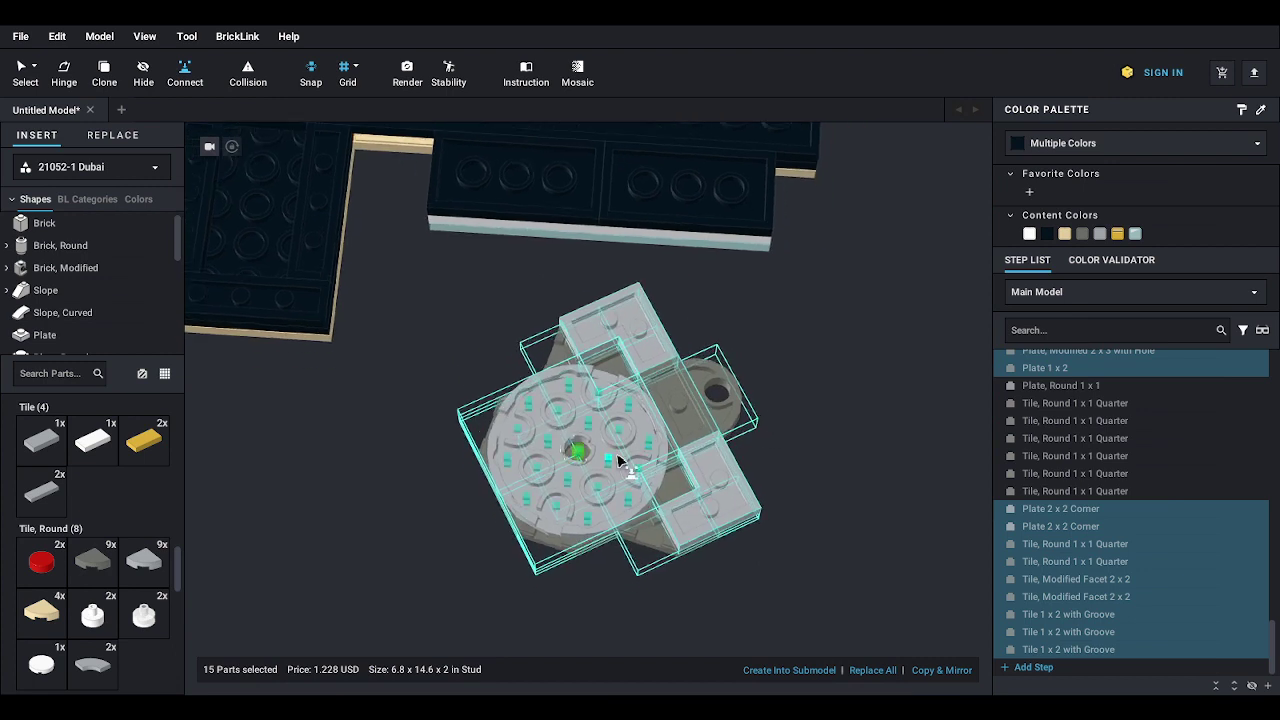
- Try connecting the selected parts to the base from an underside connector of the round 4 x 4 plate, and undo the placement
{"action": "right_click_drag", "start_coordinate": [620, 458], "coordinate": [640, 503]}
{"action": "right_click_drag", "start_coordinate": [620, 345], "coordinate": [679, 426]}
{"action": "left_click", "coordinate": [878, 508]}
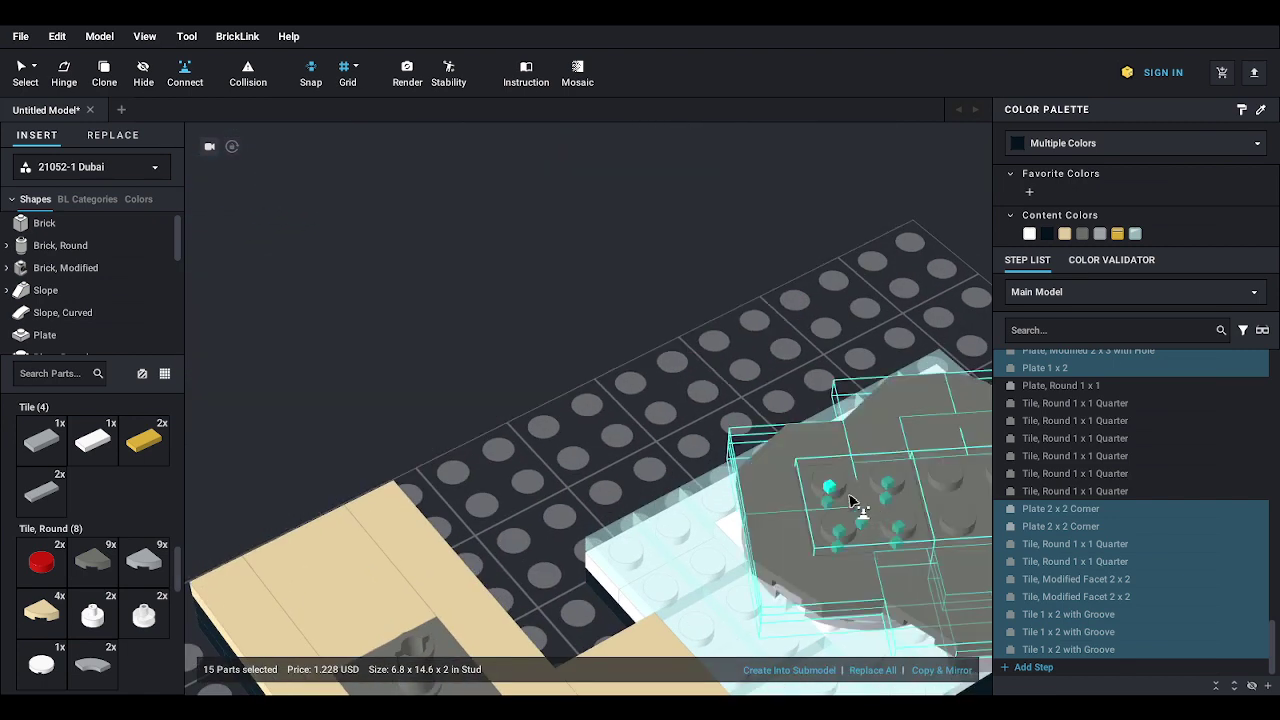
{"action": "middle_click_drag", "start_coordinate": [849, 497], "coordinate": [682, 443]}
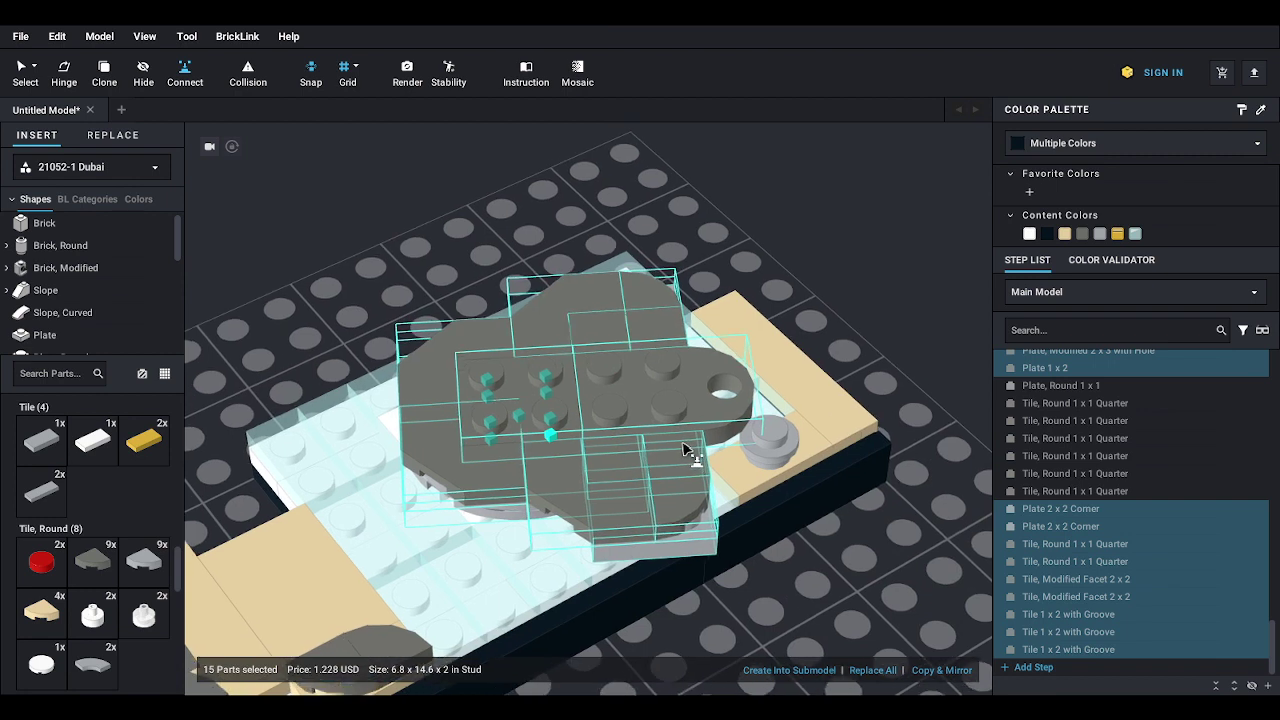
{"action": "key", "text": "ctrl+z"}
- Try connecting the selected parts to the dark gray round 1 x 1 plate on the base, and undo the placement
{"action": "right_click_drag", "start_coordinate": [692, 500], "coordinate": [657, 357]}
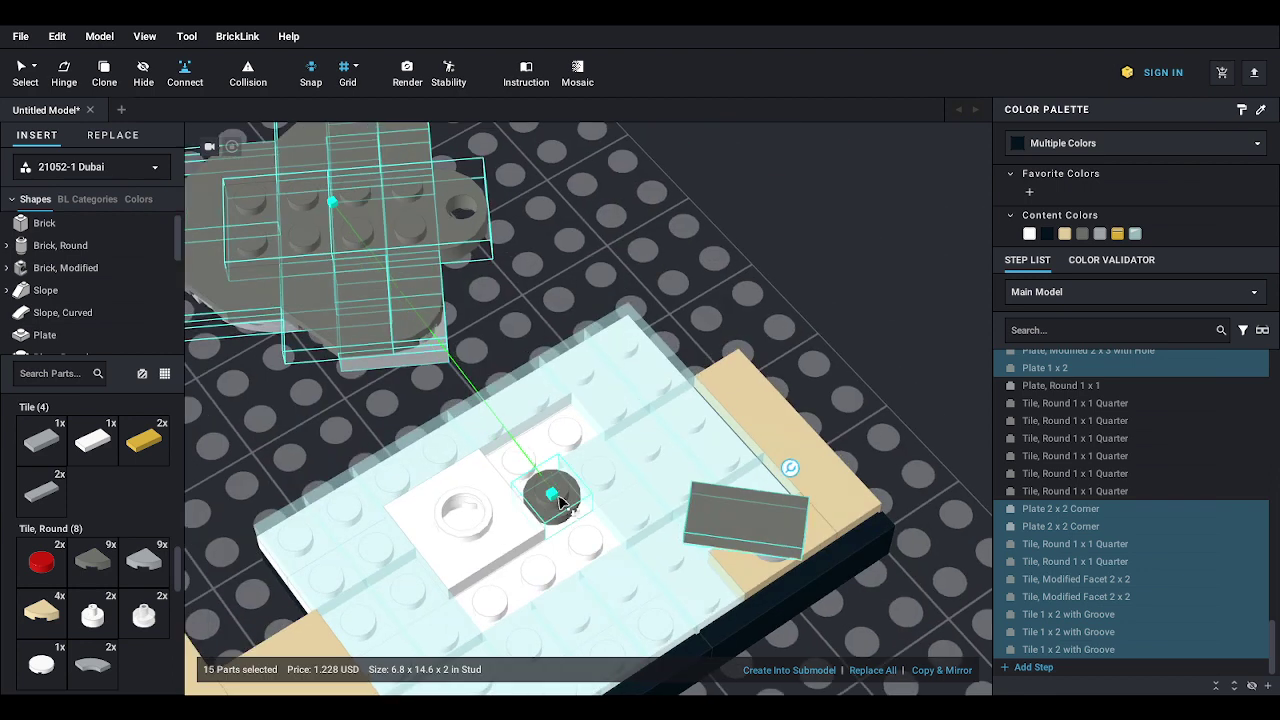
{"action": "left_click", "coordinate": [555, 492]}
{"action": "right_click_drag", "start_coordinate": [560, 491], "coordinate": [554, 463]}
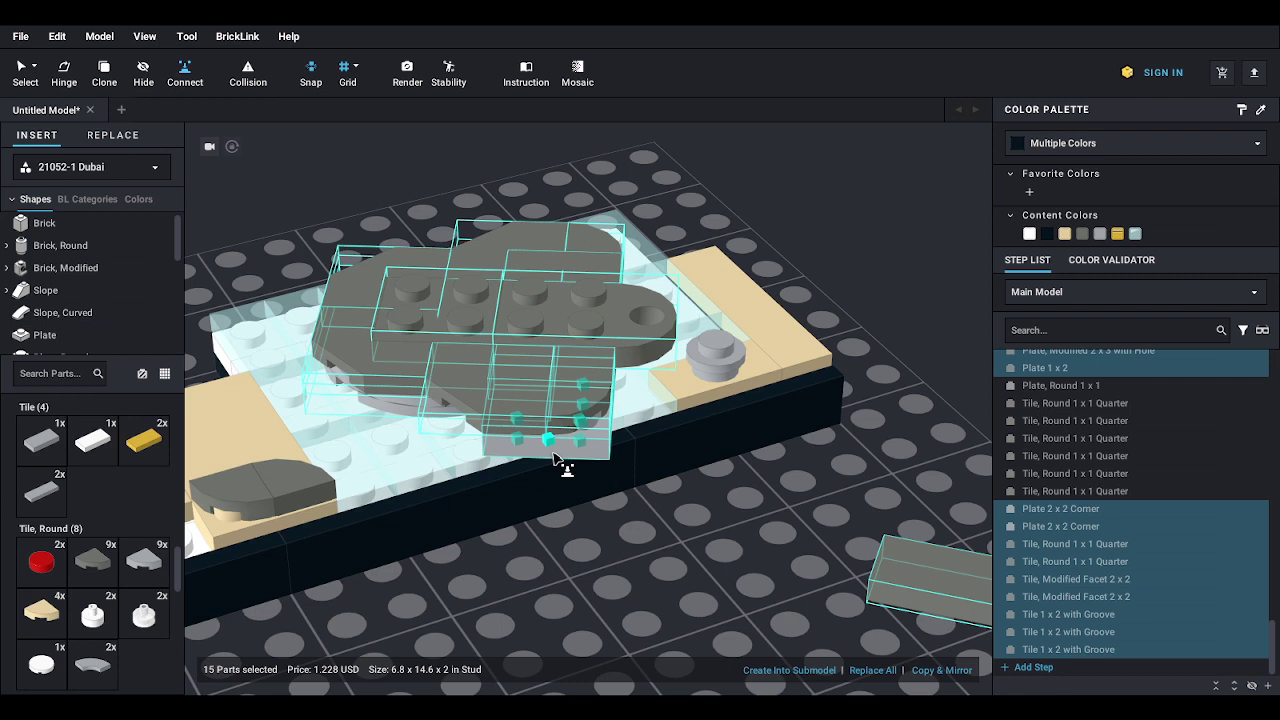
{"action": "key", "text": "ctrl+z"}
- Remove the separate 1 x 2 tile on the light gray round plate from the selection, keeping only the assembly for connecting
{"action": "left_click", "coordinate": [683, 343]}
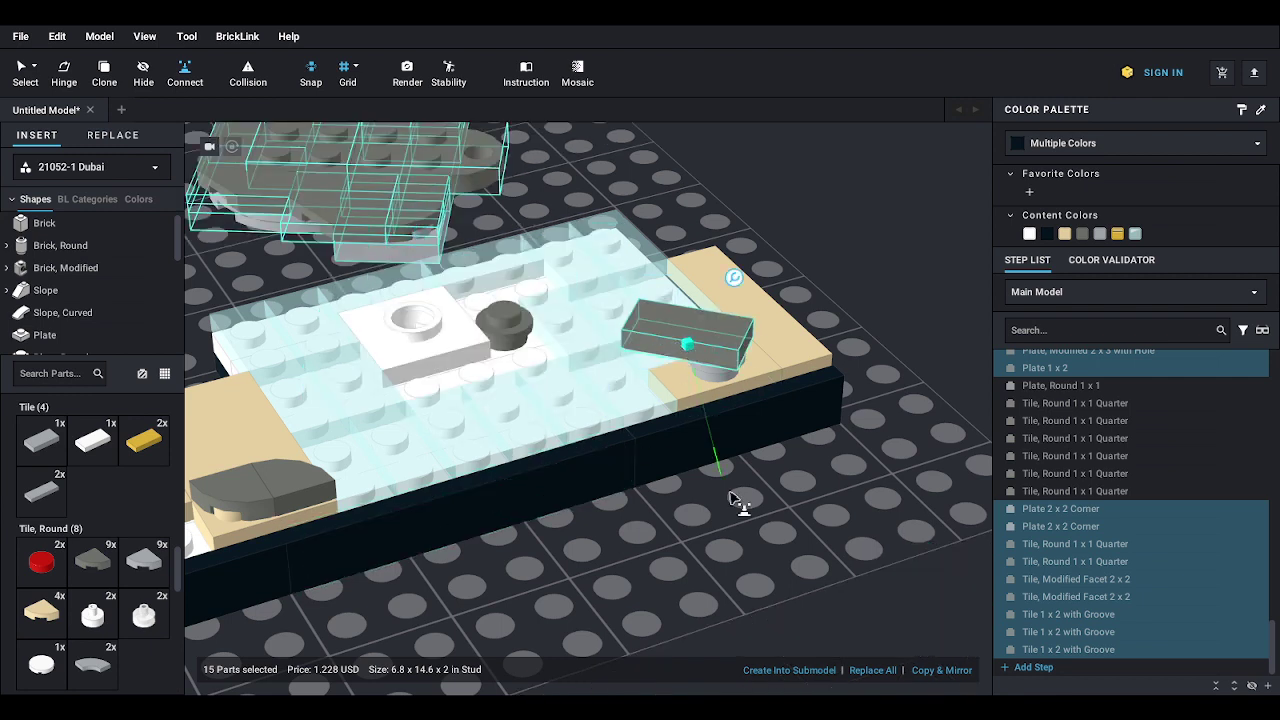
{"action": "left_click", "coordinate": [702, 355], "text": "ctrl"}
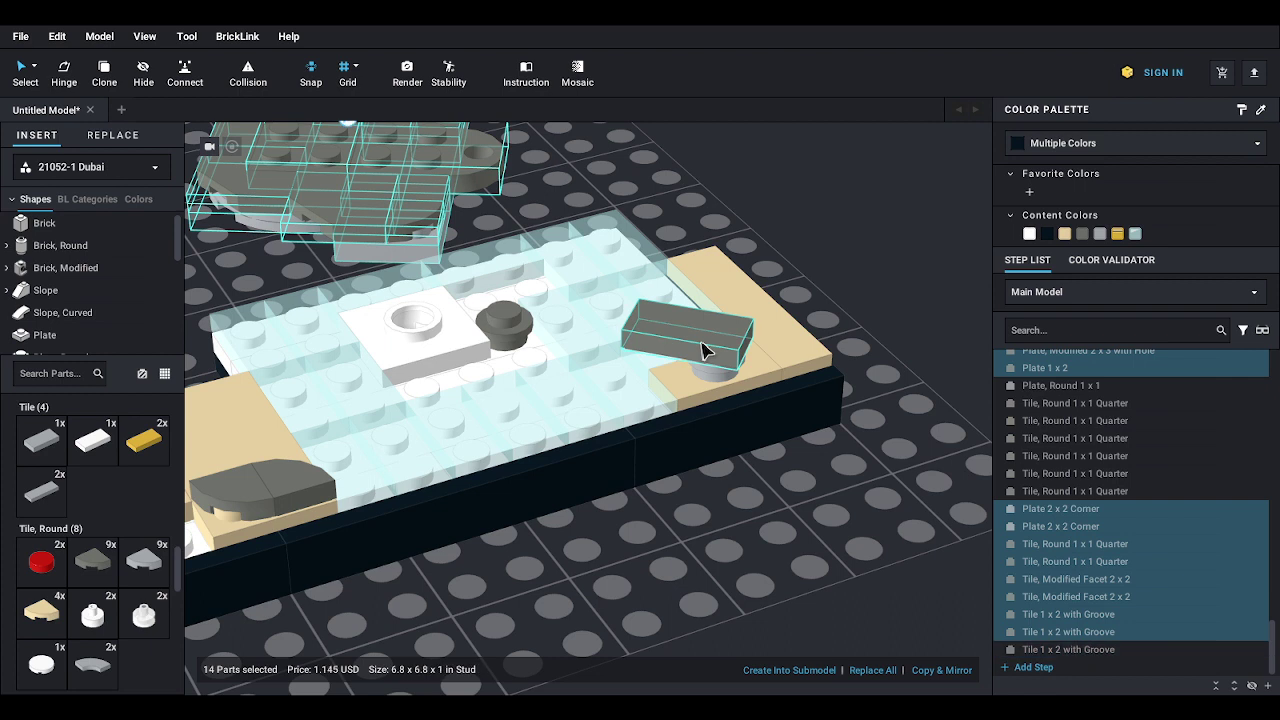
{"action": "left_click", "coordinate": [186, 74]}
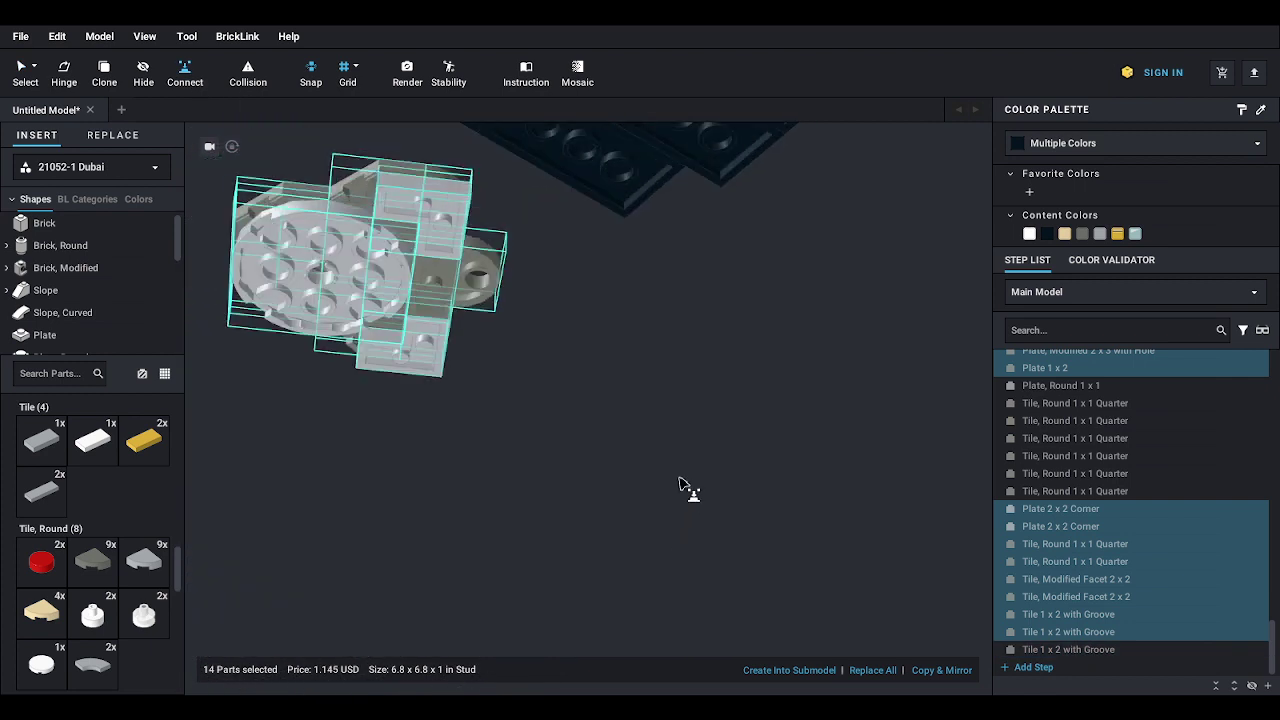
- Try connecting the assembly to the base from an underside connector near the round 4 x 4 plate's edge, and undo the placement
{"action": "right_click_drag", "start_coordinate": [680, 483], "coordinate": [655, 392]}
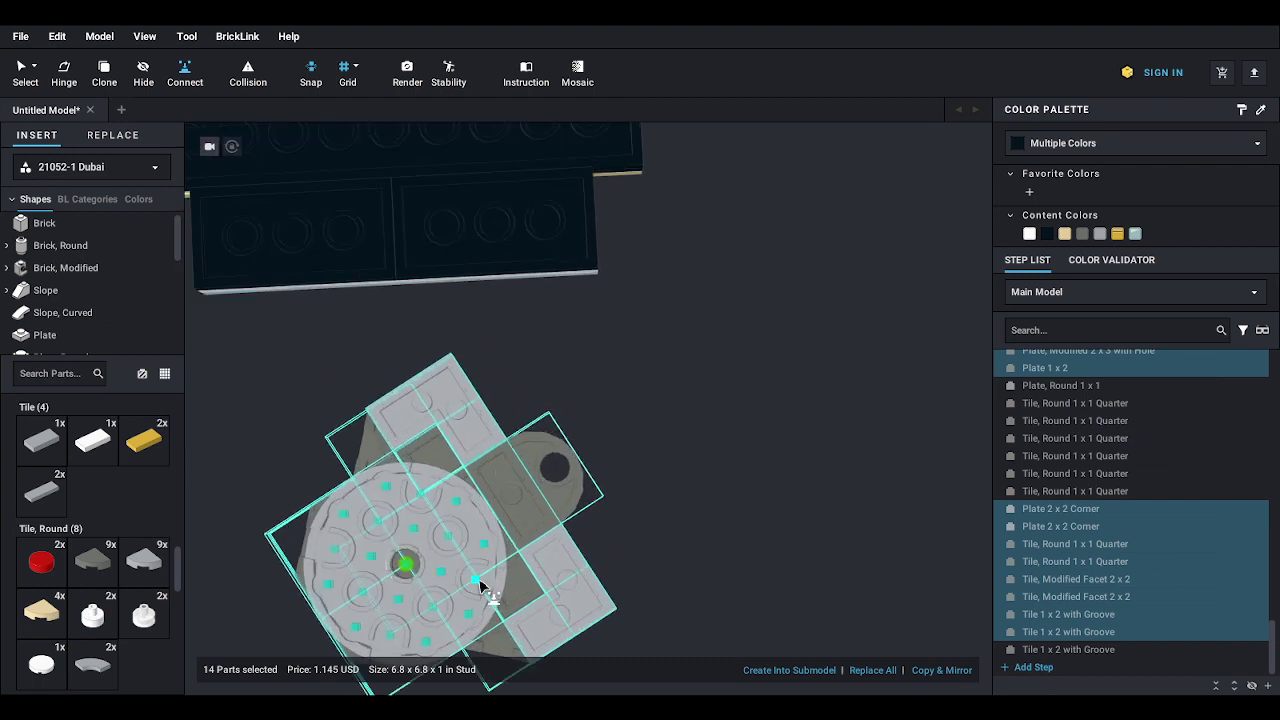
{"action": "left_click", "coordinate": [479, 580]}
{"action": "right_click_drag", "start_coordinate": [520, 506], "coordinate": [562, 622]}
{"action": "left_click", "coordinate": [700, 366]}
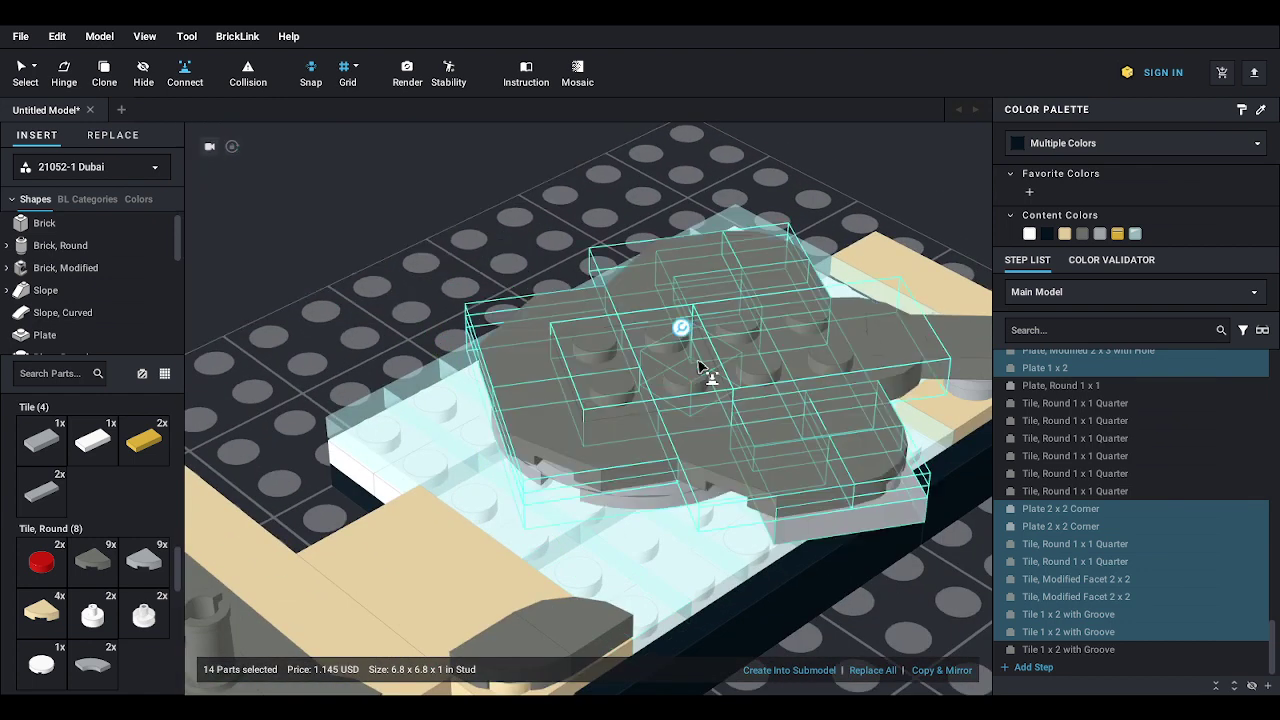
{"action": "right_click_drag", "start_coordinate": [730, 388], "coordinate": [750, 424]}
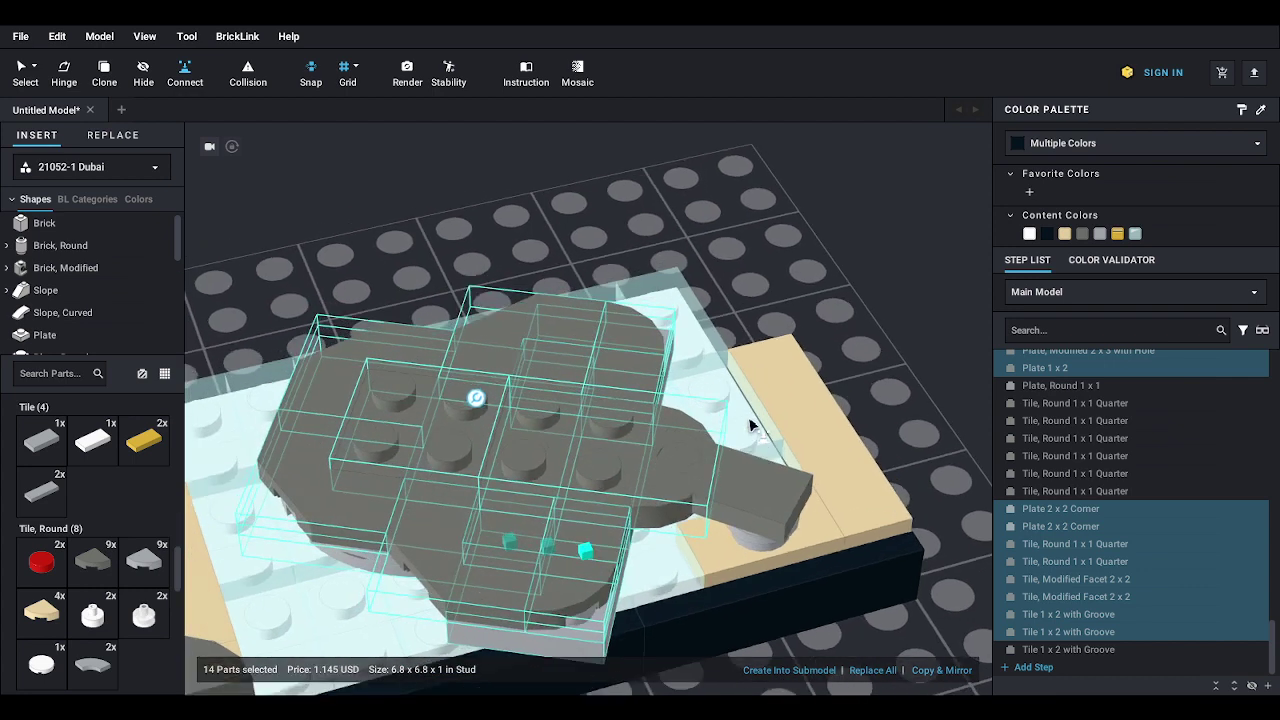
{"action": "mouse_move", "coordinate": [752, 425]}
{"action": "left_mouse_down"}
{"action": "mouse_move", "coordinate": [763, 429]}
{"action": "mouse_move", "coordinate": [750, 427]}
{"action": "left_mouse_up"}
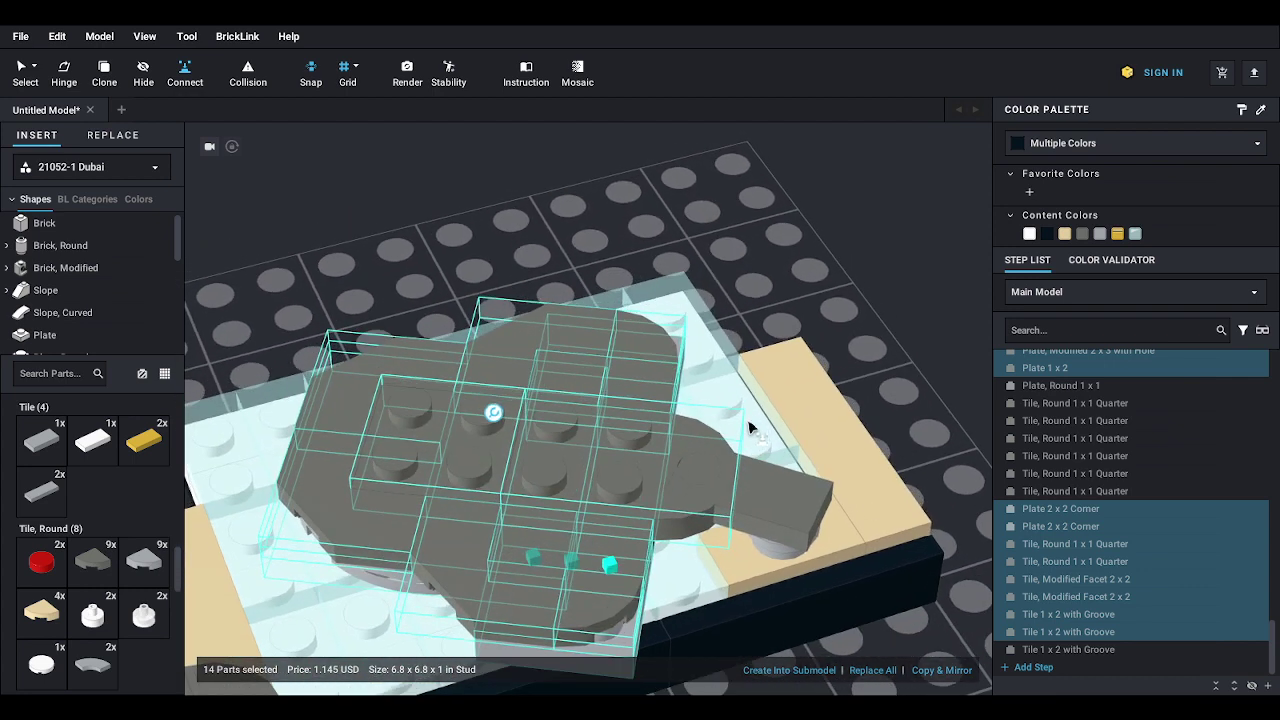
{"action": "key", "text": "ctrl+z"}
- Try connecting the assembly to the dark gray round 1 x 1 plate using a different underside connector of its round 4 x 4 plate
{"action": "right_click_drag", "start_coordinate": [692, 524], "coordinate": [666, 450]}
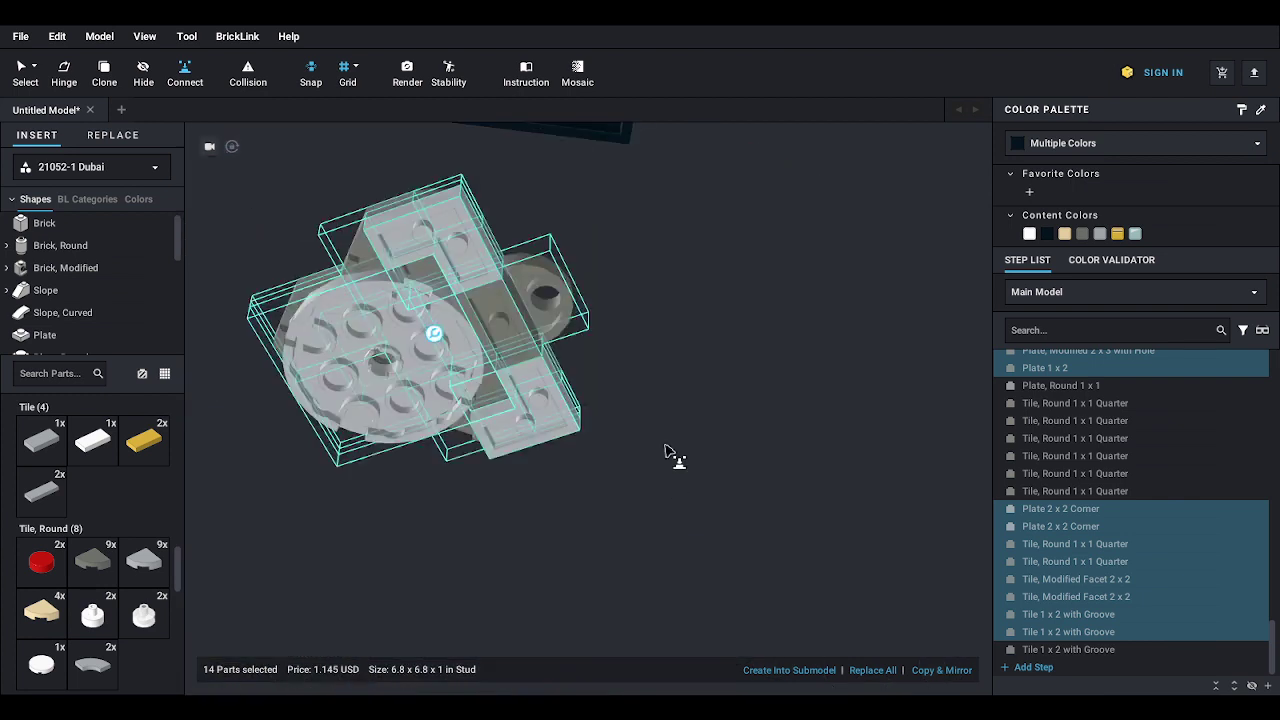
{"action": "left_click_drag", "start_coordinate": [670, 455], "coordinate": [452, 560]}
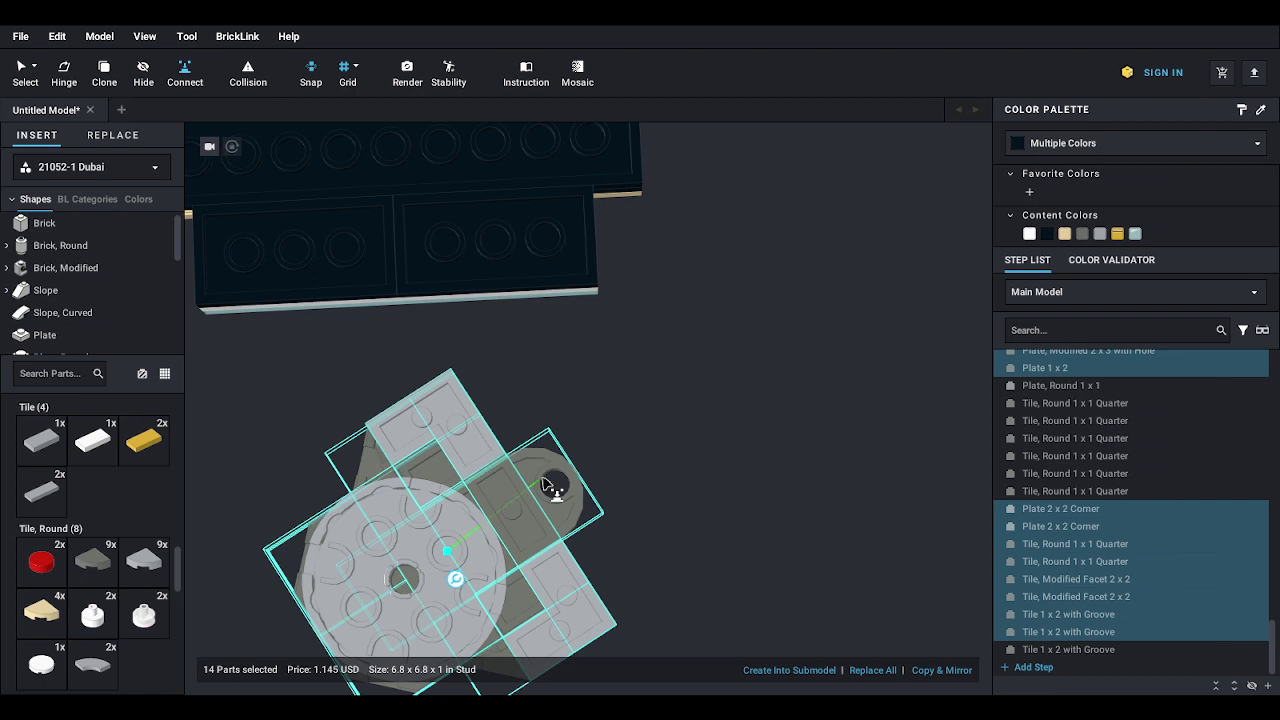
{"action": "right_click_drag", "start_coordinate": [543, 484], "coordinate": [566, 566]}
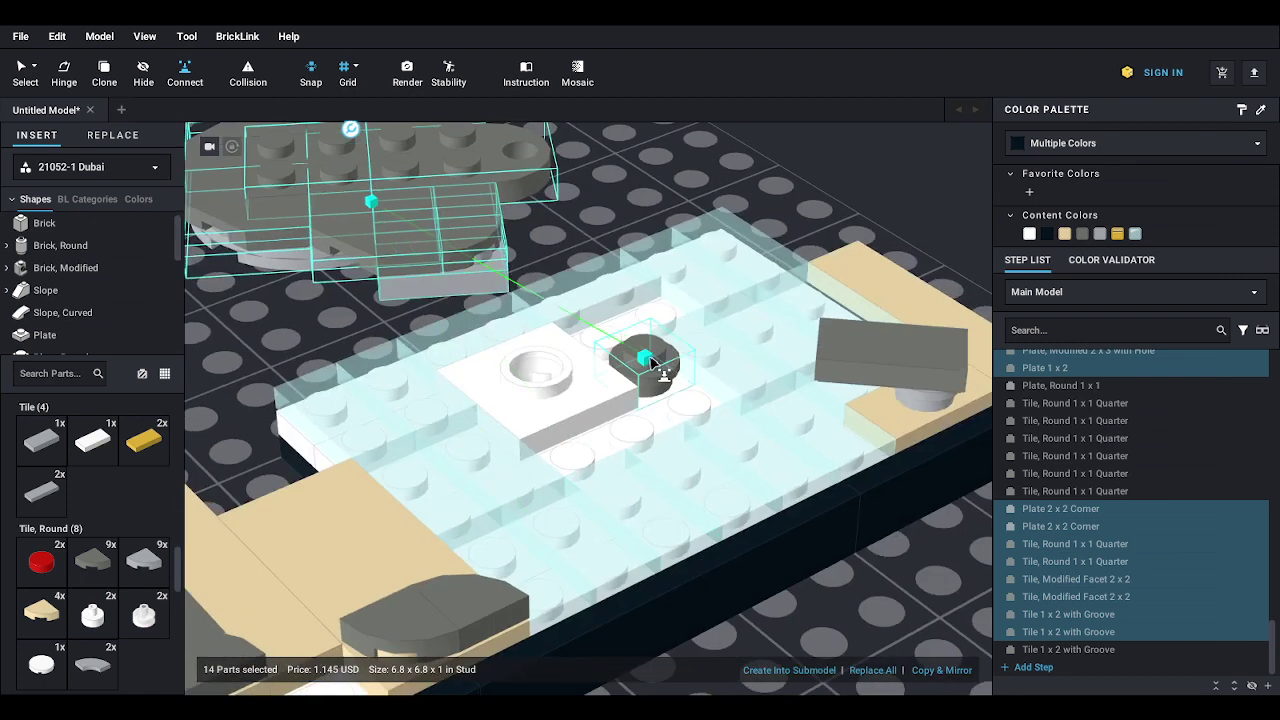
{"action": "left_click_drag", "start_coordinate": [651, 362], "coordinate": [650, 357]}
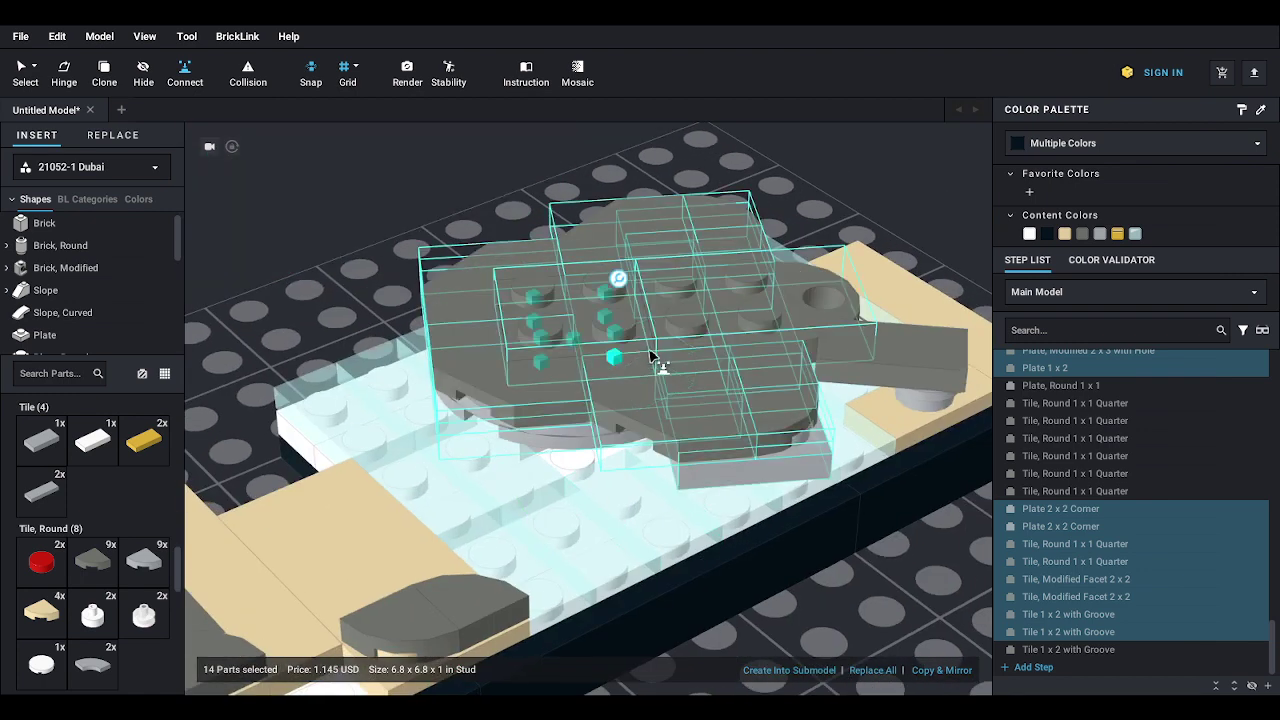
- Connect the assembly to the dark gray round 1 x 1 plate from another underside connector of its round 4 x 4 plate
{"action": "right_click_drag", "start_coordinate": [650, 540], "coordinate": [643, 454]}
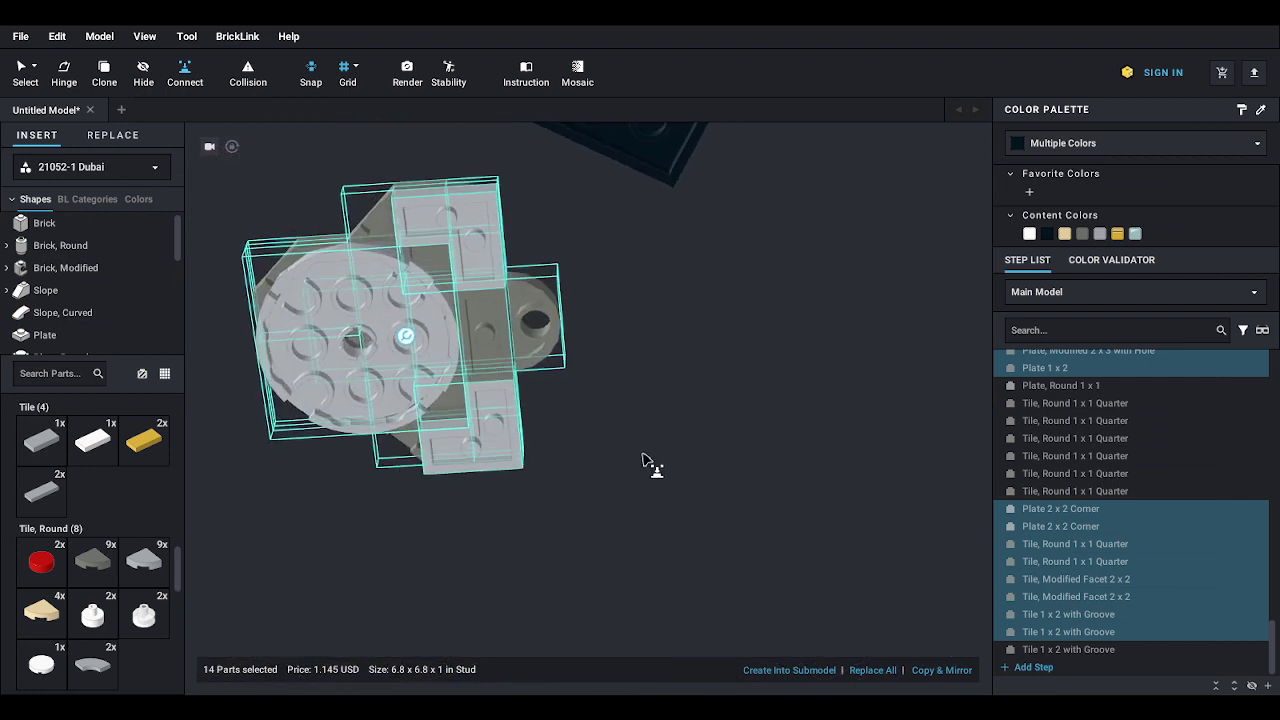
{"action": "left_click", "coordinate": [430, 366]}
{"action": "right_click_drag", "start_coordinate": [580, 383], "coordinate": [654, 486]}
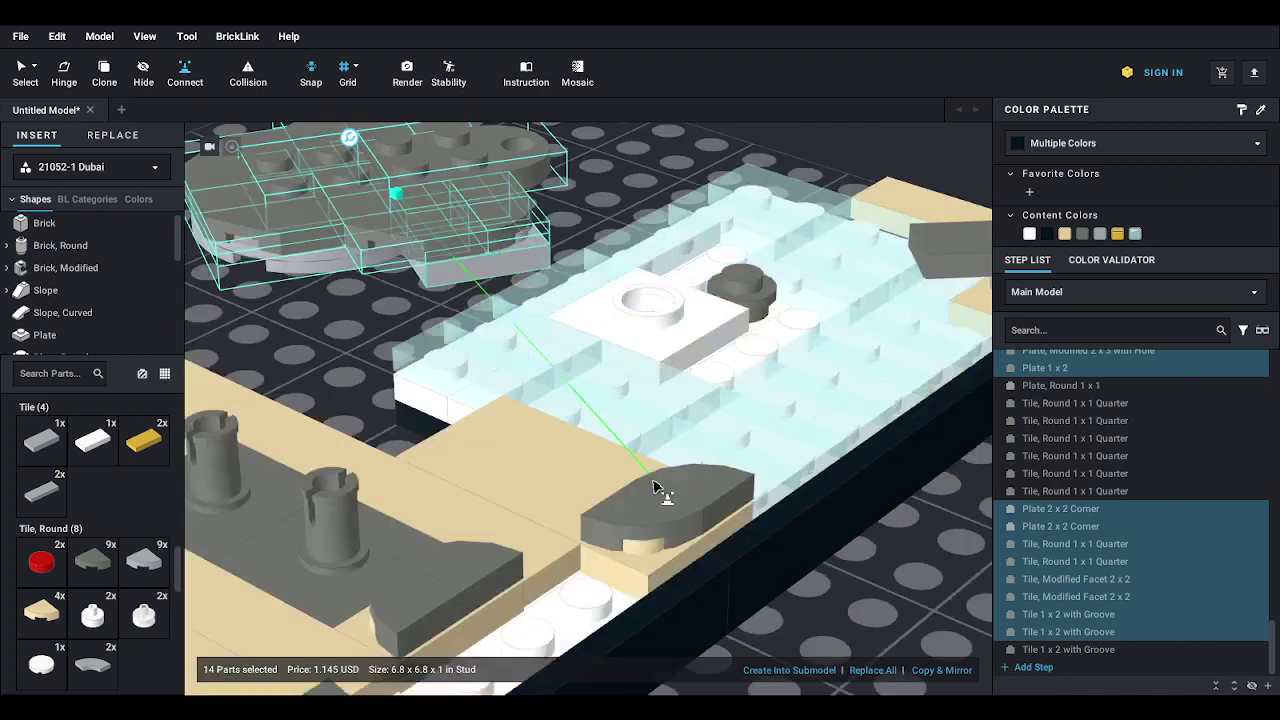
{"action": "left_click_drag", "start_coordinate": [659, 483], "coordinate": [655, 460]}
{"action": "right_click_drag", "start_coordinate": [652, 450], "coordinate": [639, 454]}
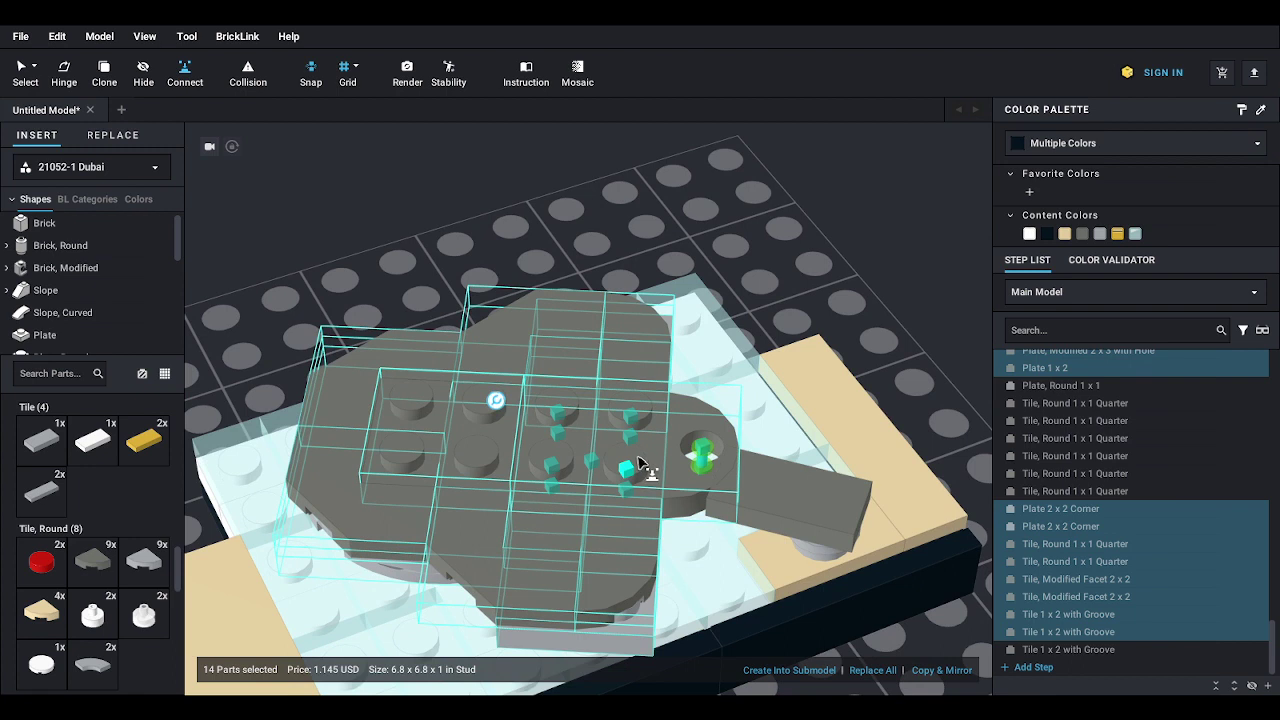
{"action": "middle_click_drag", "start_coordinate": [634, 457], "coordinate": [604, 392]}
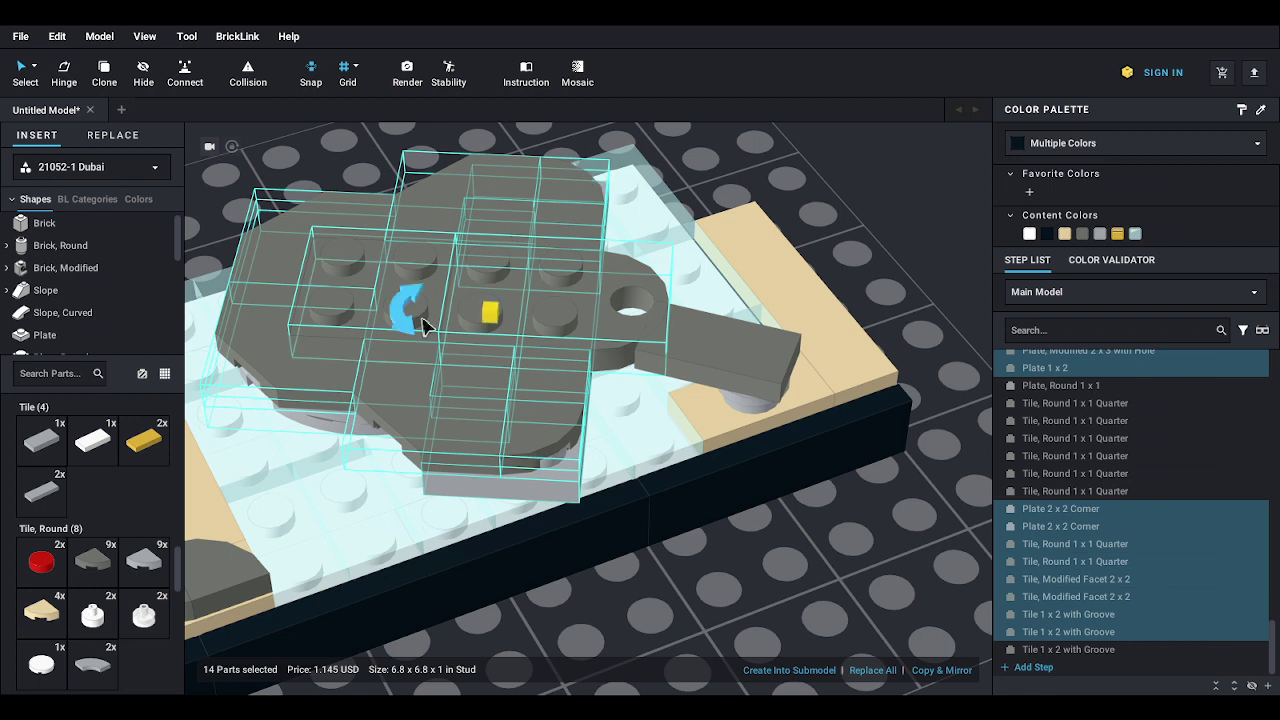
- Rotate the assembly about its connection to 340°, and select the adjacent dark gray 1 x 2 tile
{"action": "left_click_drag", "start_coordinate": [414, 318], "coordinate": [434, 338]}
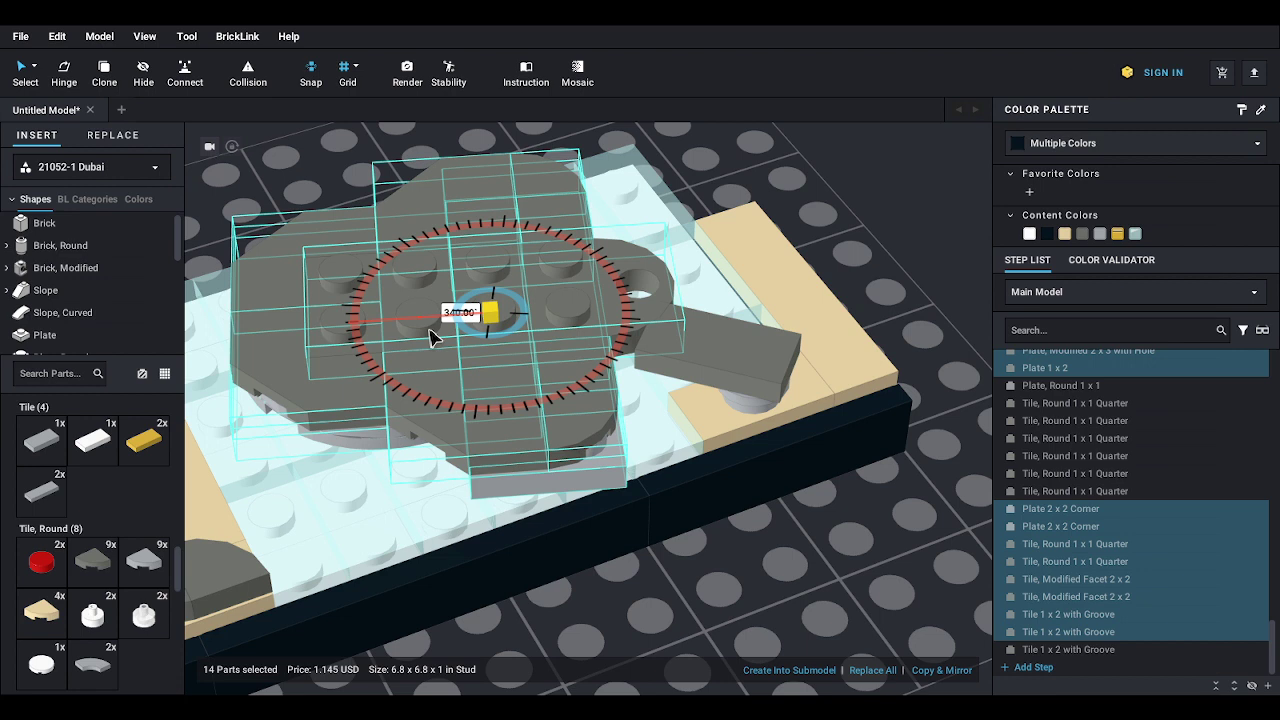
{"action": "left_click_drag", "start_coordinate": [430, 333], "coordinate": [434, 334]}
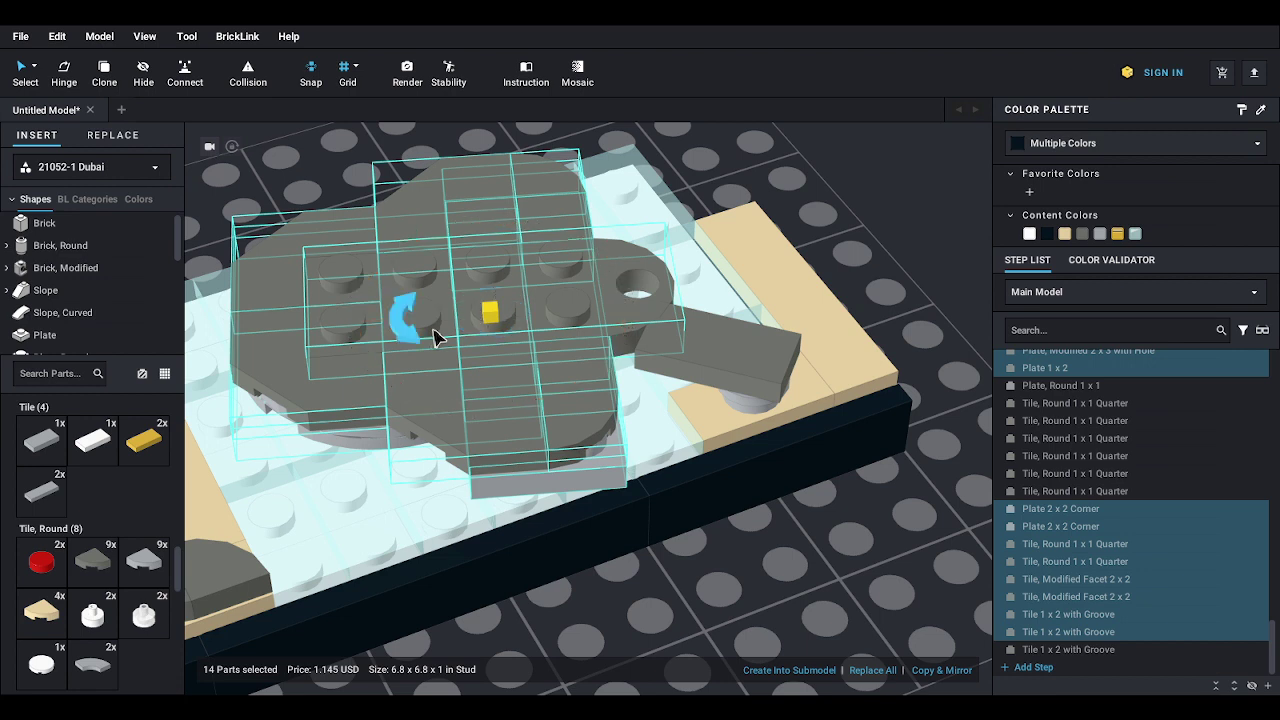
{"action": "left_click", "coordinate": [700, 348]}
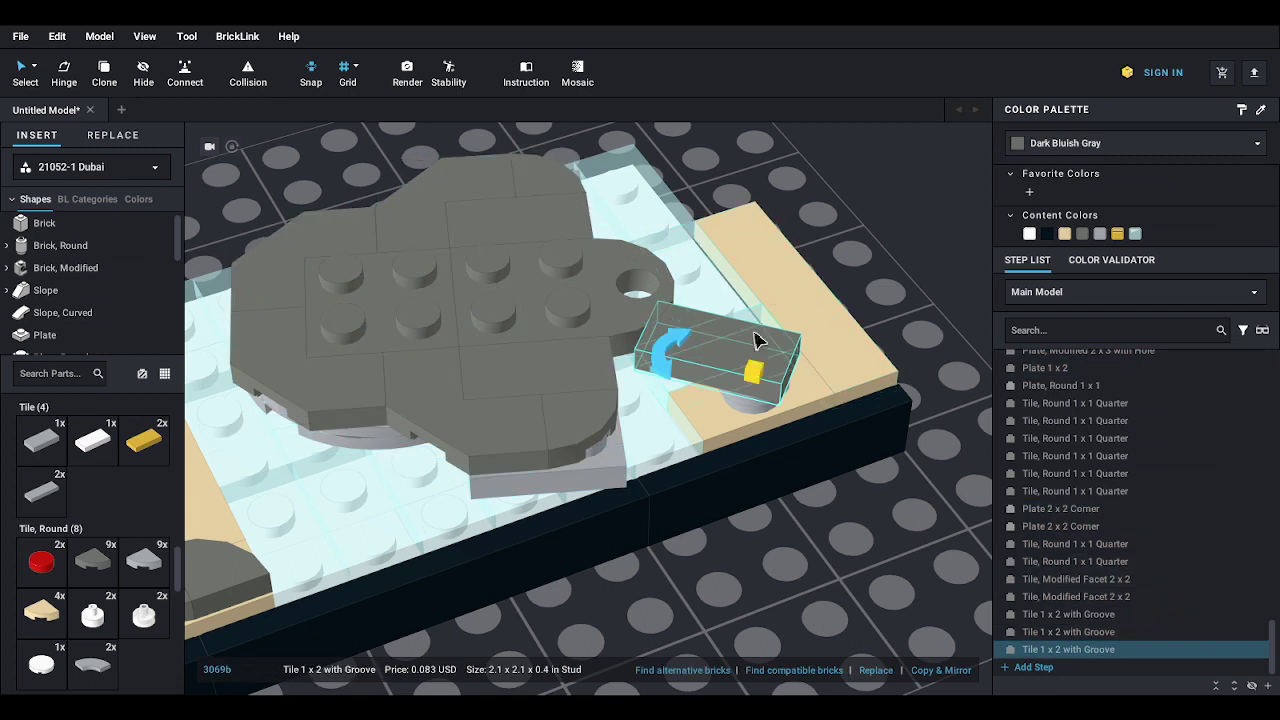
- Rotate the dark gray 1 x 2 tile about its connection so it angles toward the holed plate, and check the model for collisions
{"action": "left_click_drag", "start_coordinate": [660, 370], "coordinate": [676, 338]}
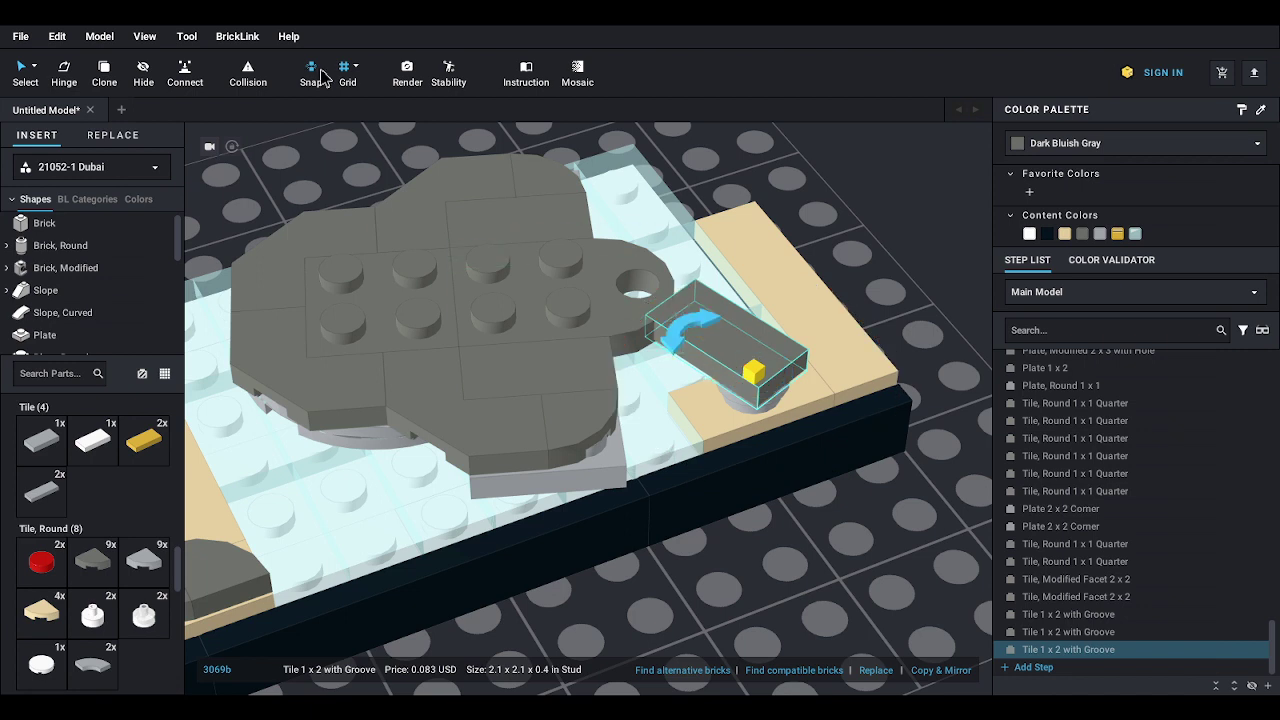
{"action": "left_click", "coordinate": [248, 78]}
{"action": "left_click", "coordinate": [248, 78]}
{"action": "left_click", "coordinate": [903, 620]}
{"action": "right_click_drag", "start_coordinate": [903, 620], "coordinate": [906, 583]}
{"action": "scroll", "coordinate": [903, 578], "scroll_direction": "down", "scroll_amount": 3}
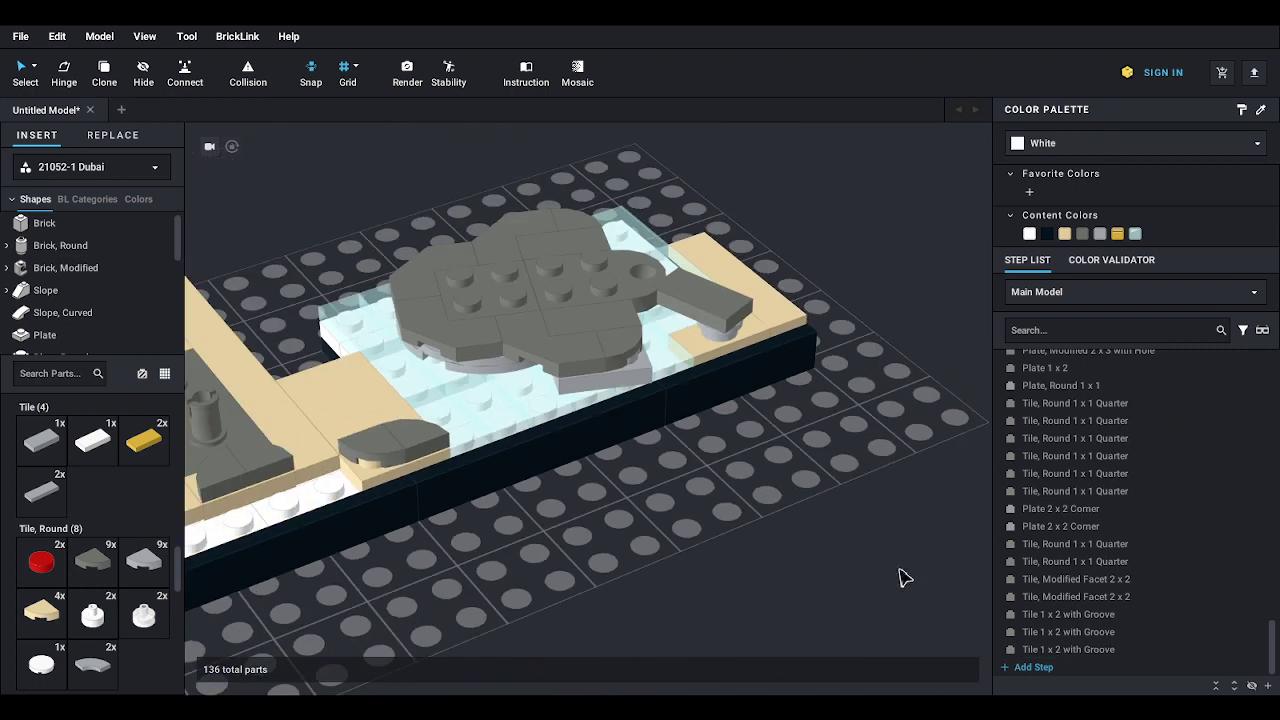
{"action": "left_click", "coordinate": [252, 76]}
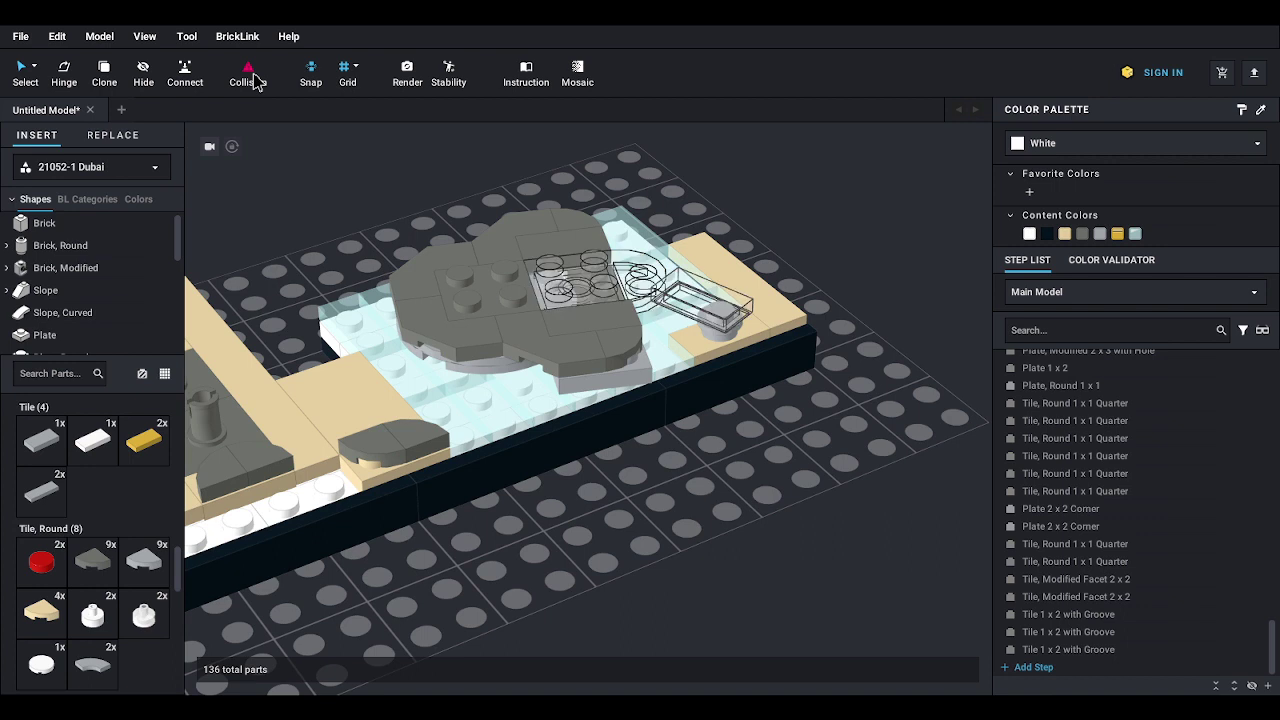
{"action": "left_click", "coordinate": [254, 78]}
{"action": "right_click_drag", "start_coordinate": [550, 328], "coordinate": [596, 377]}
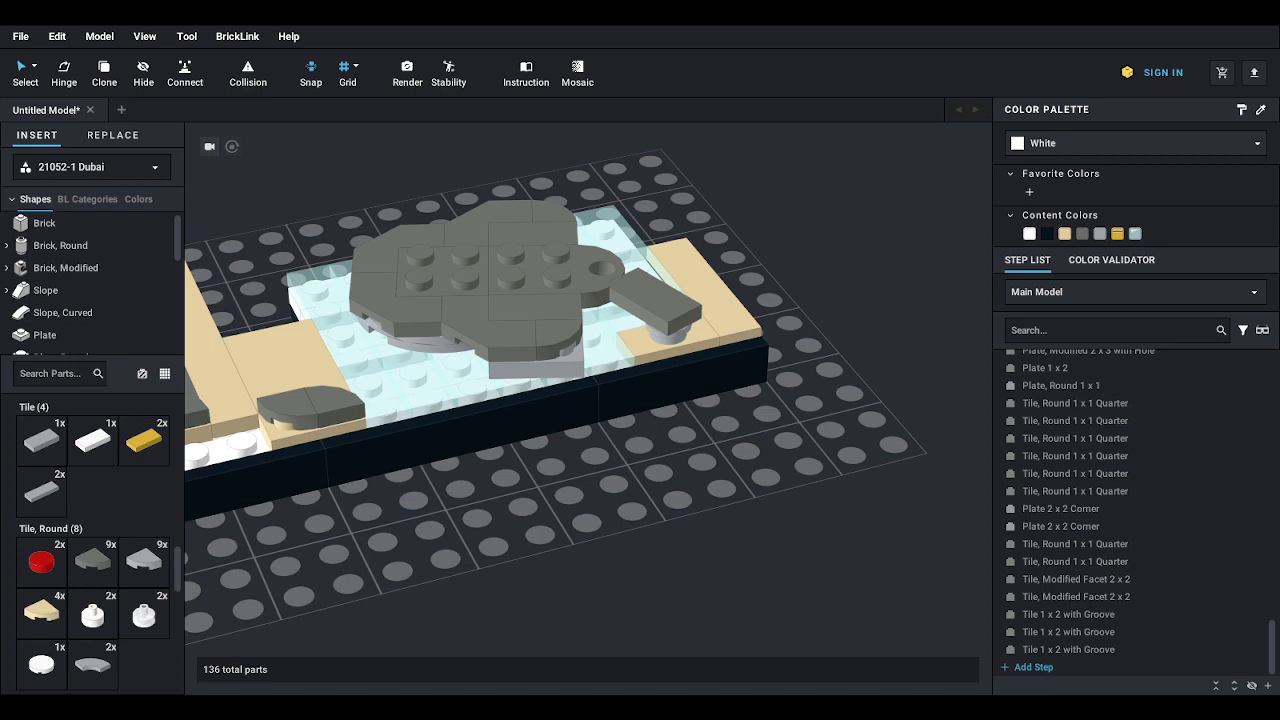
- Stack two light gray Technic Wedge Belt Wheel pulleys over the two round posts on the dark gray section behind the white studs
{"action": "scroll", "coordinate": [130, 527], "scroll_direction": "down", "scroll_amount": 15}
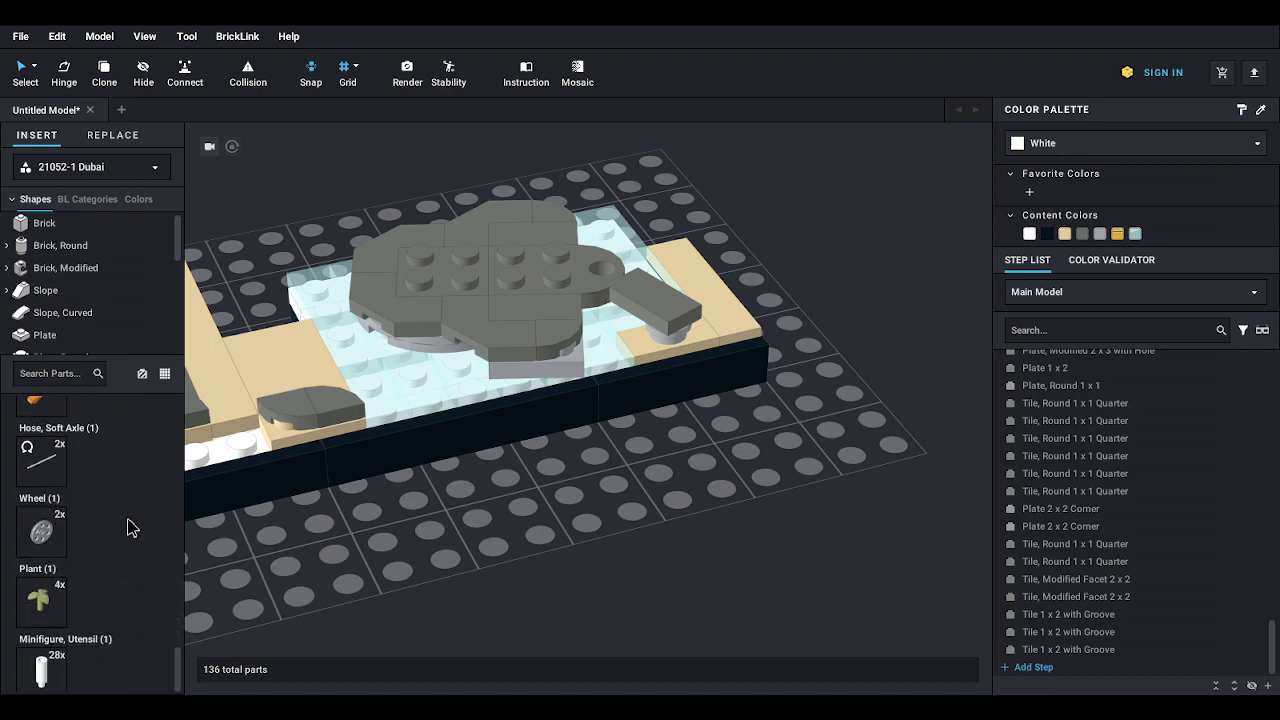
{"action": "middle_click_drag", "start_coordinate": [423, 563], "coordinate": [620, 586]}
{"action": "scroll", "coordinate": [620, 583], "scroll_direction": "down", "scroll_amount": 2}
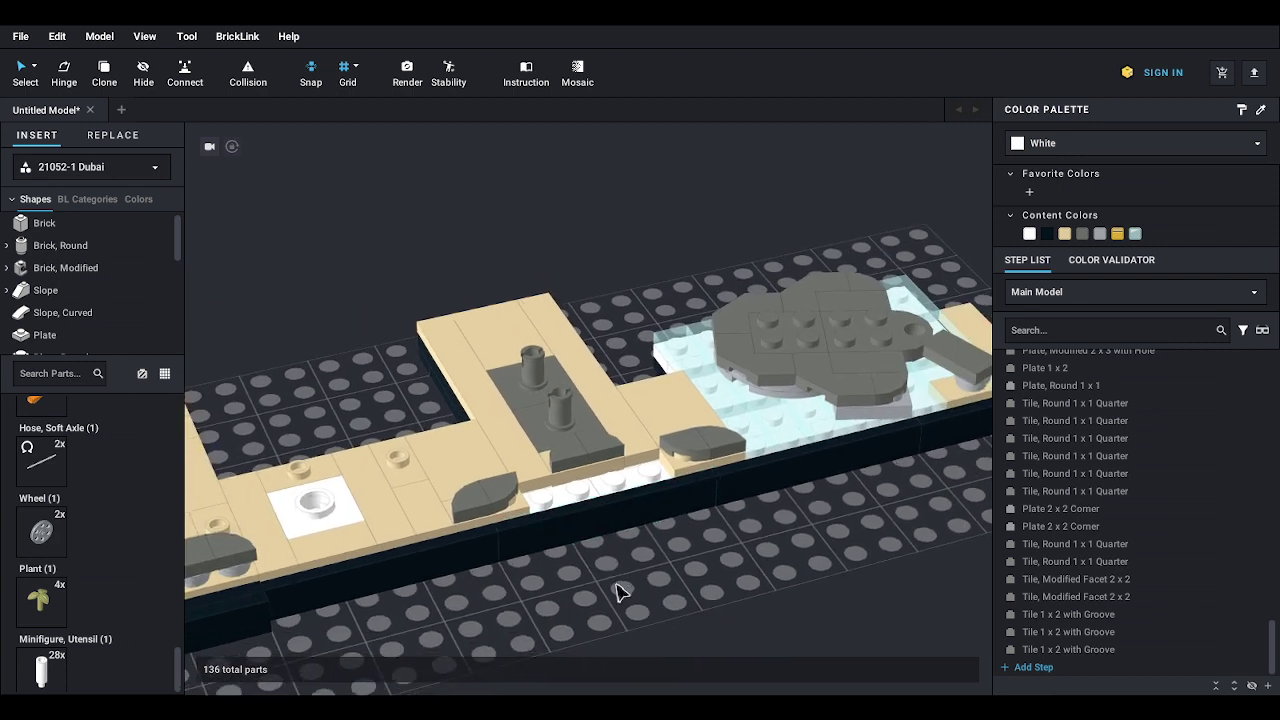
{"action": "left_click_drag", "start_coordinate": [41, 532], "coordinate": [543, 398]}
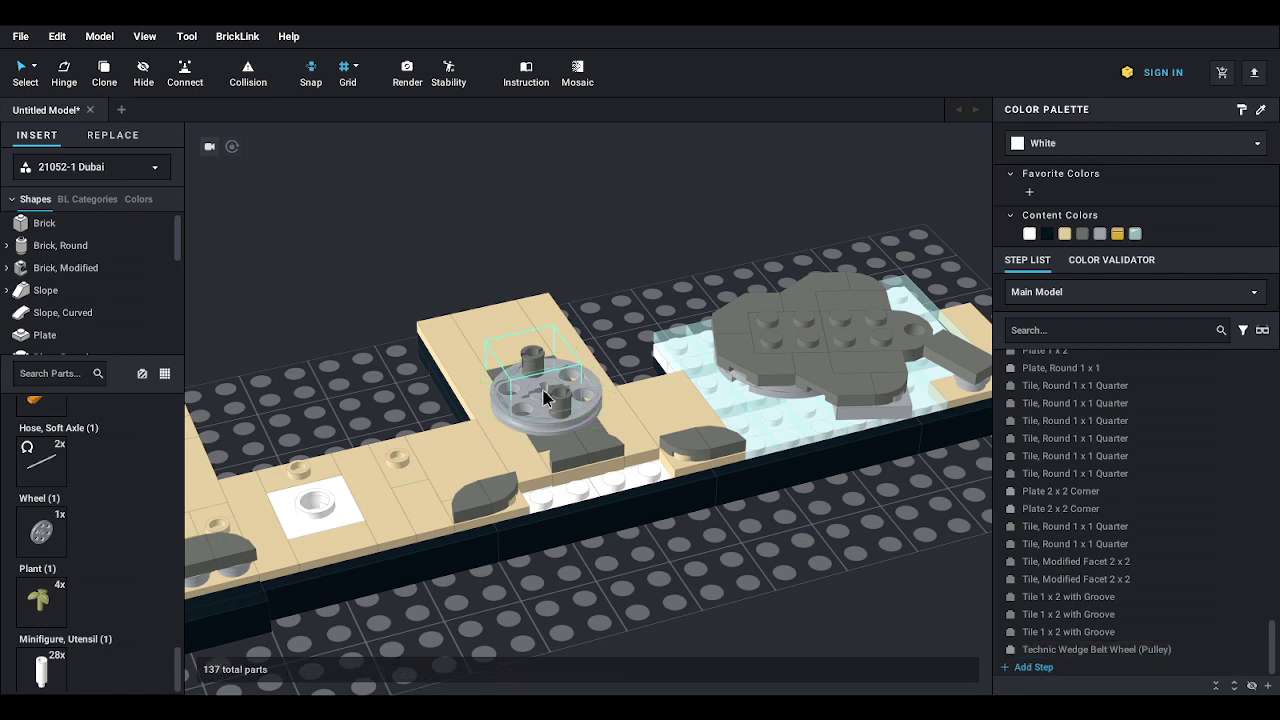
{"action": "key", "text": "Up"}
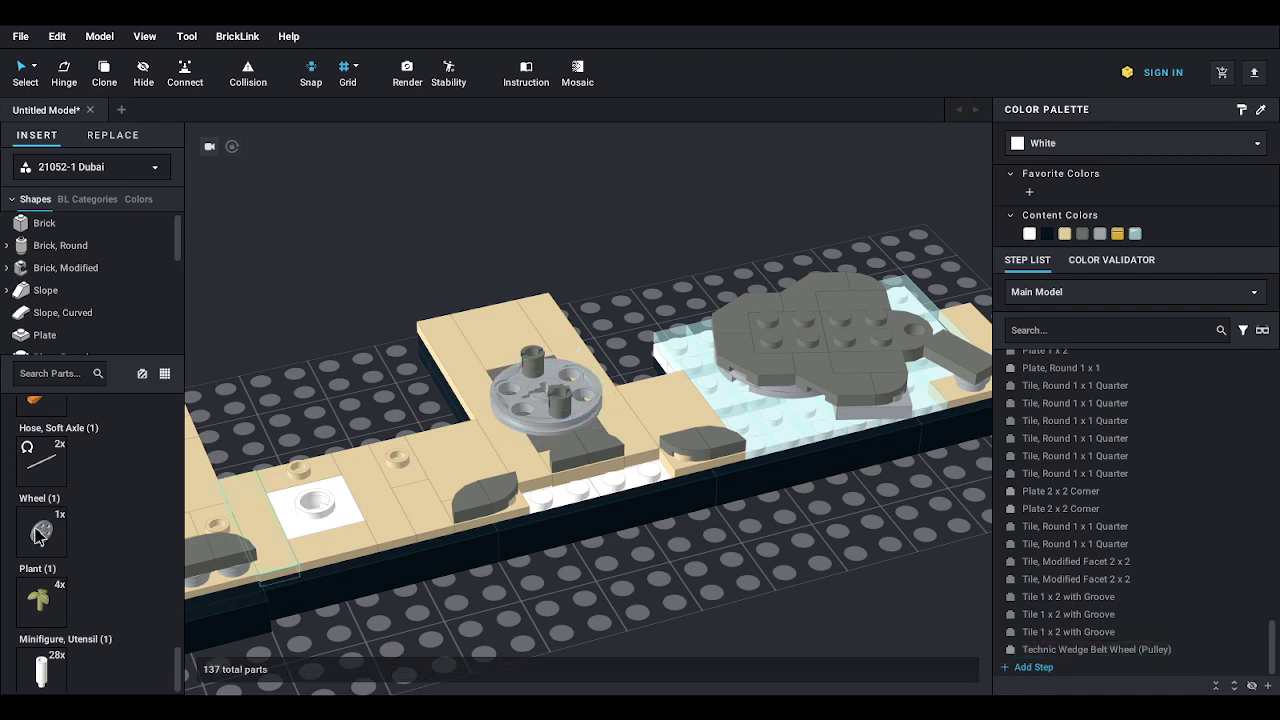
{"action": "left_click_drag", "start_coordinate": [41, 532], "coordinate": [562, 390]}
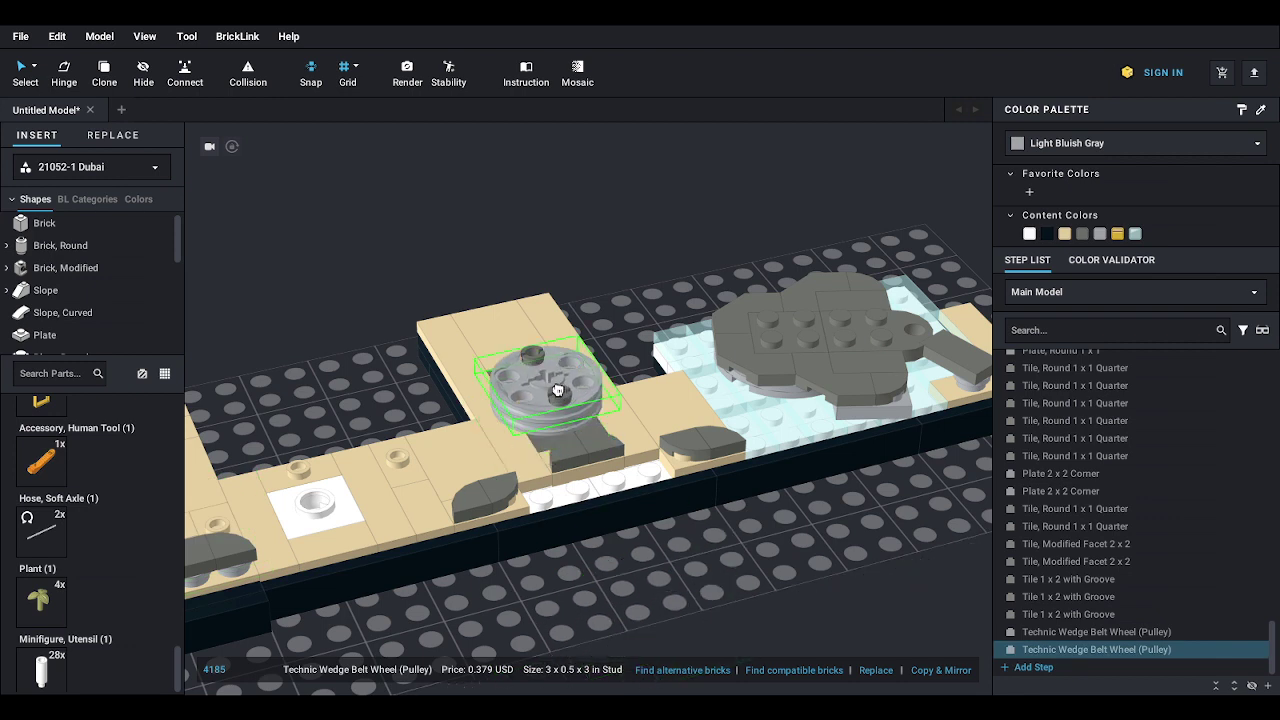
{"action": "key", "text": "Escape"}
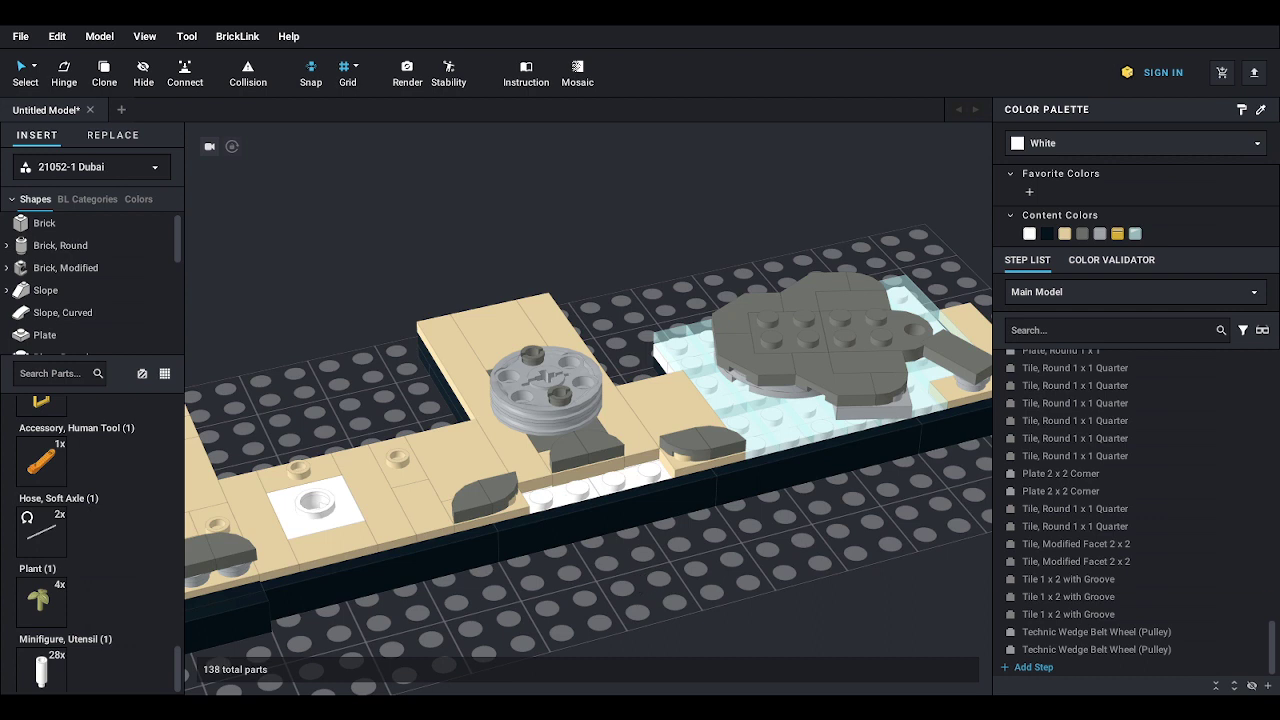
- Save the model as 21052.io
{"action": "scroll", "coordinate": [790, 546], "scroll_direction": "down", "scroll_amount": 5}
{"action": "middle_click_drag", "start_coordinate": [814, 517], "coordinate": [863, 503]}
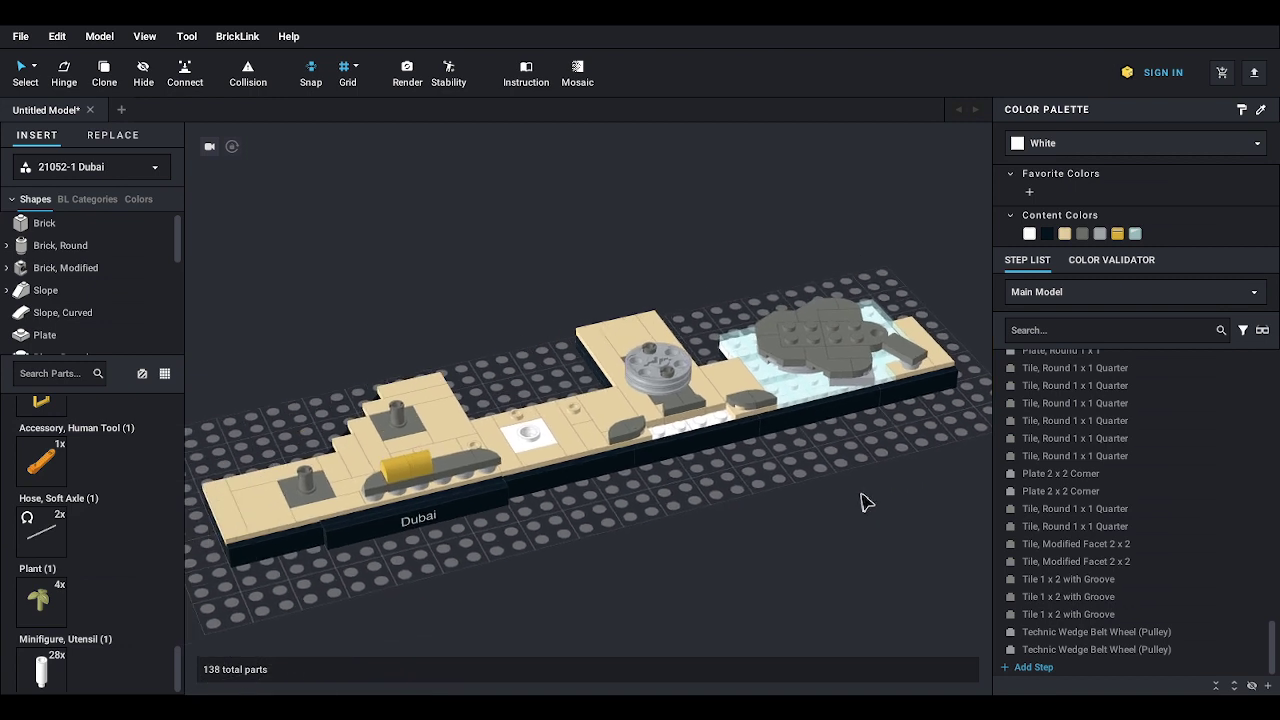
{"action": "scroll", "coordinate": [864, 503], "scroll_direction": "down", "scroll_amount": 1}
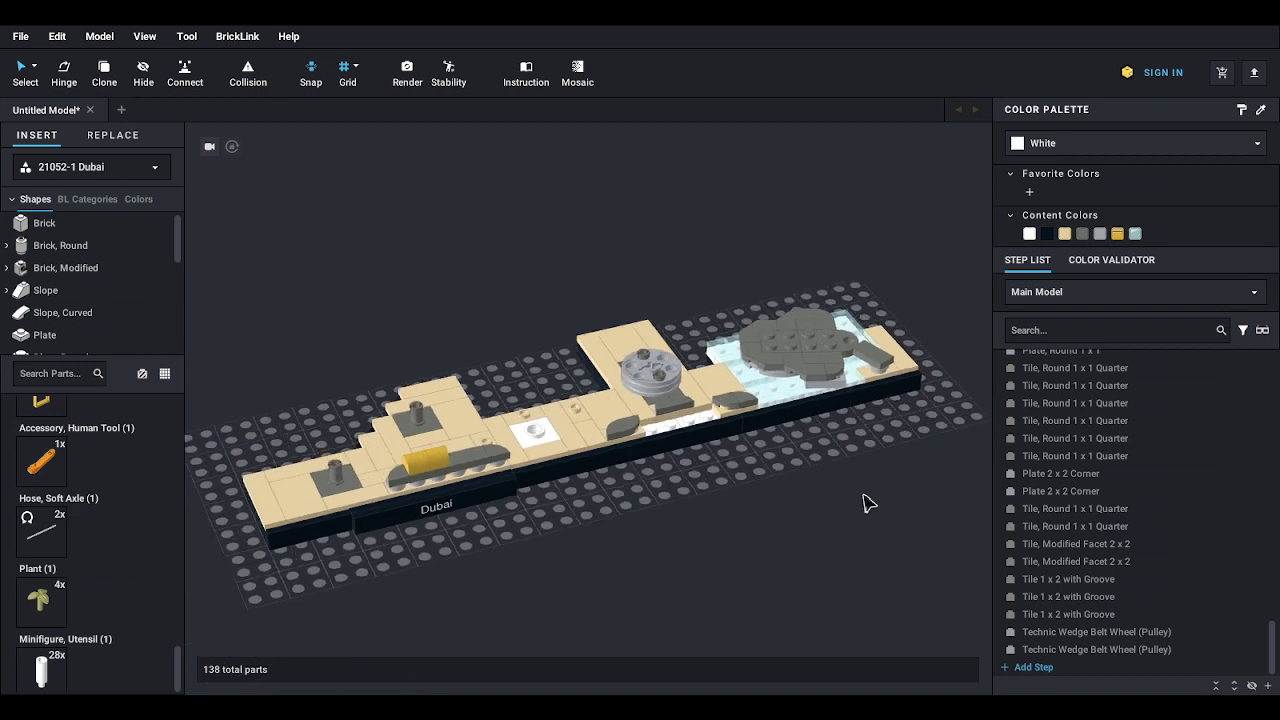
{"action": "left_click", "coordinate": [20, 36]}
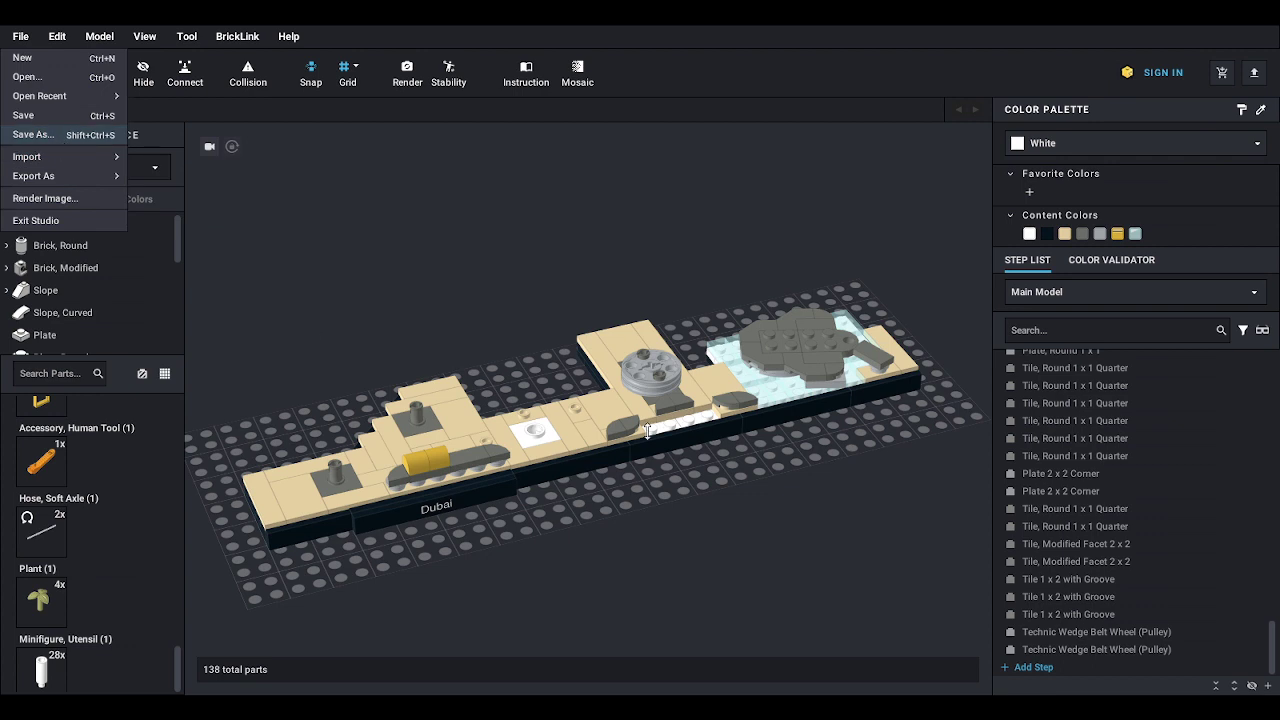
{"action": "left_click", "coordinate": [725, 411]}
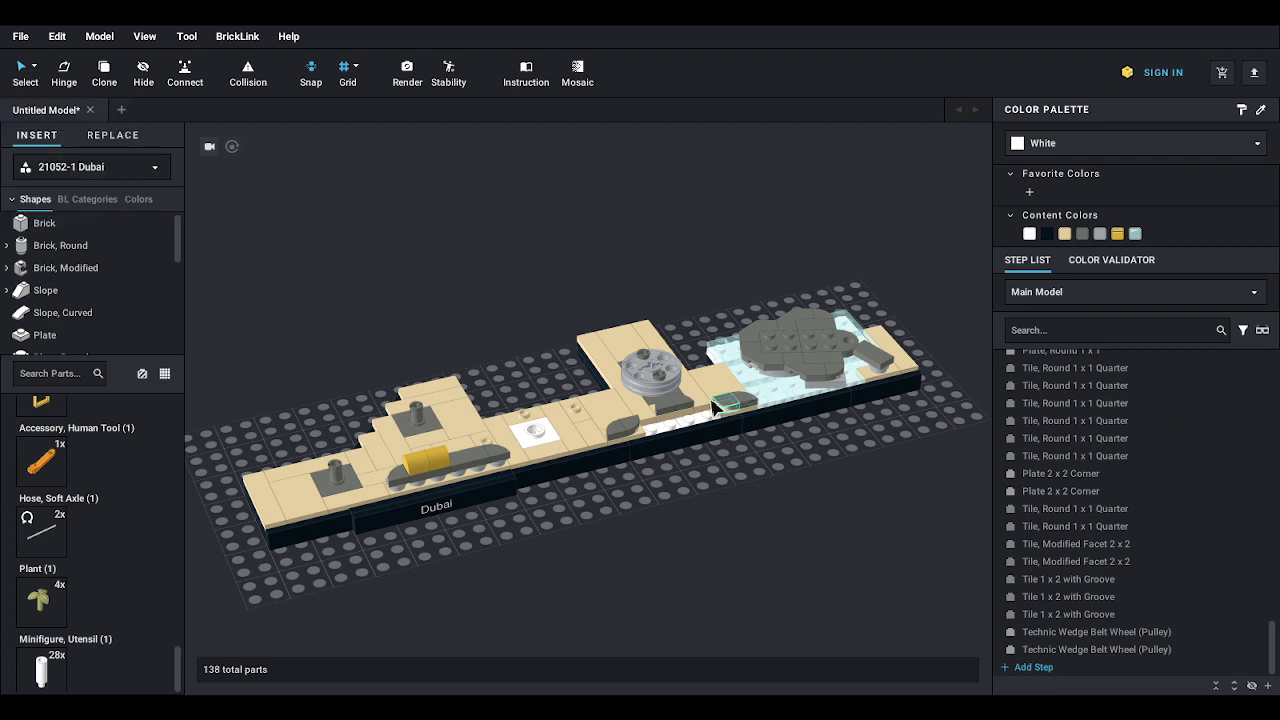
{"action": "left_click", "coordinate": [20, 36]}
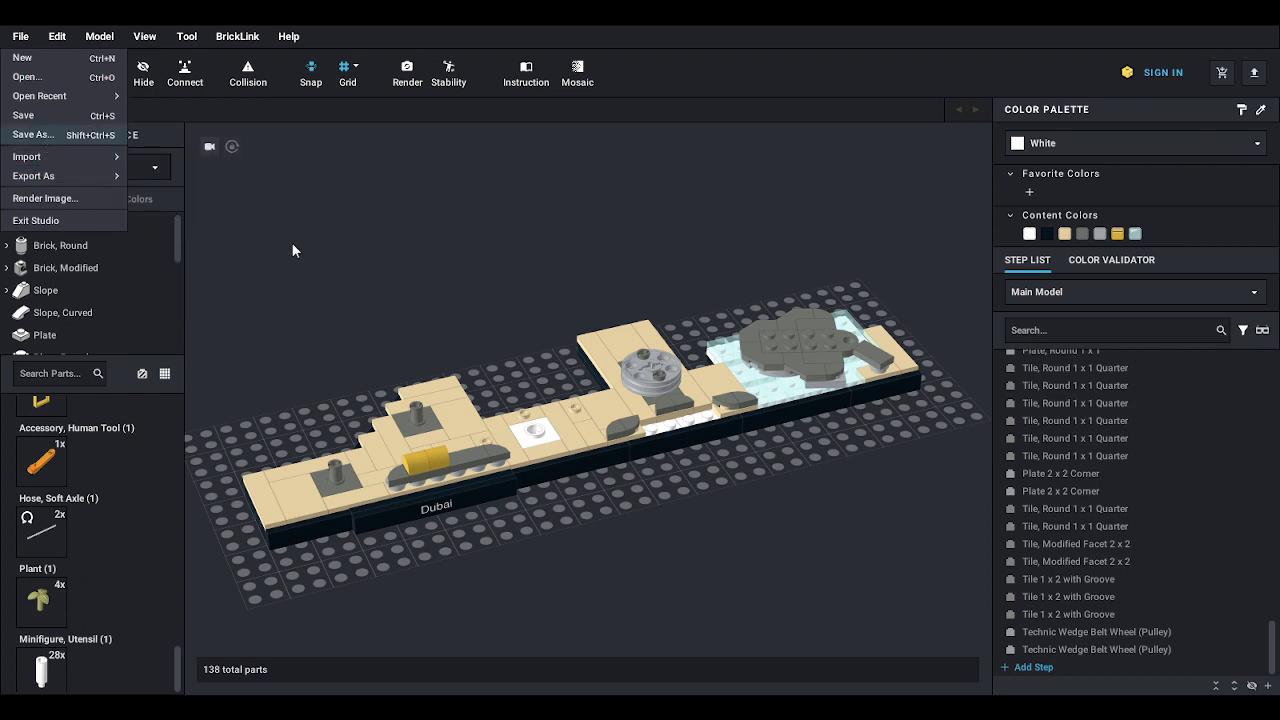
{"action": "left_click", "coordinate": [386, 263]}
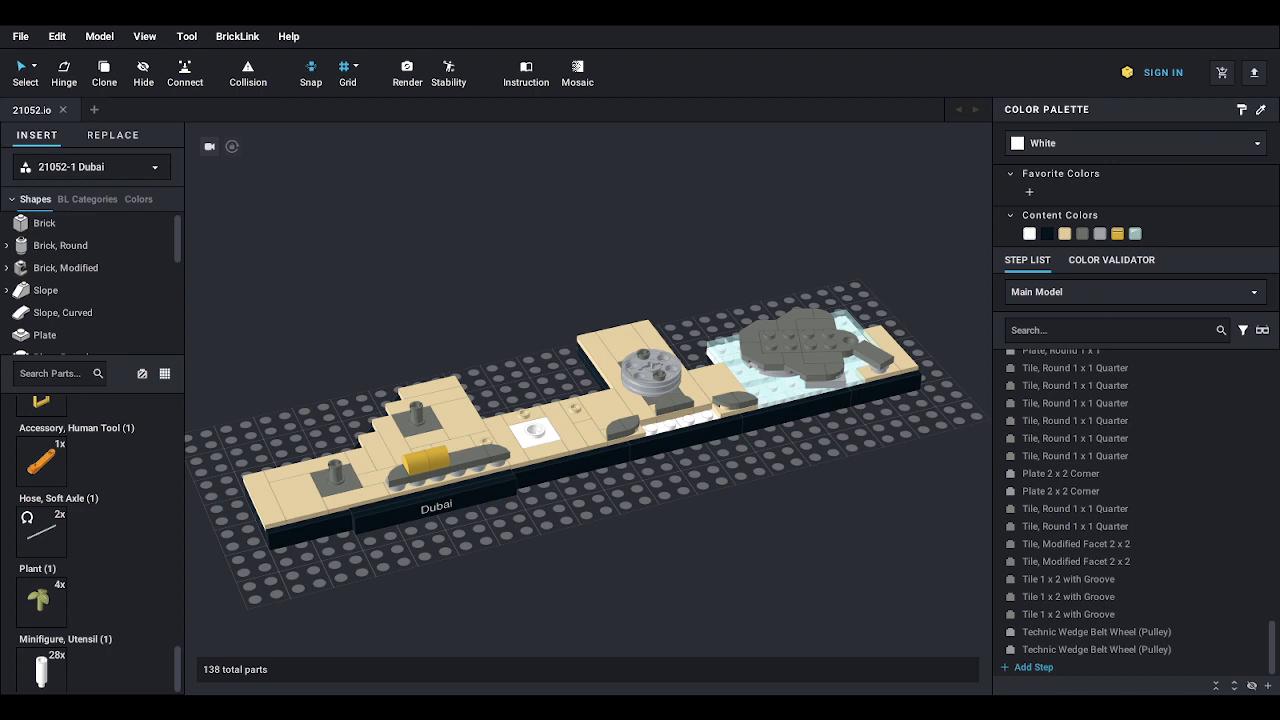
- Place a white Plate 1 x 6 on the empty grid in front of the base and add a white Slope 30 1 x 1 x 2/3 on its end
{"action": "middle_click_drag", "start_coordinate": [630, 466], "coordinate": [623, 361]}
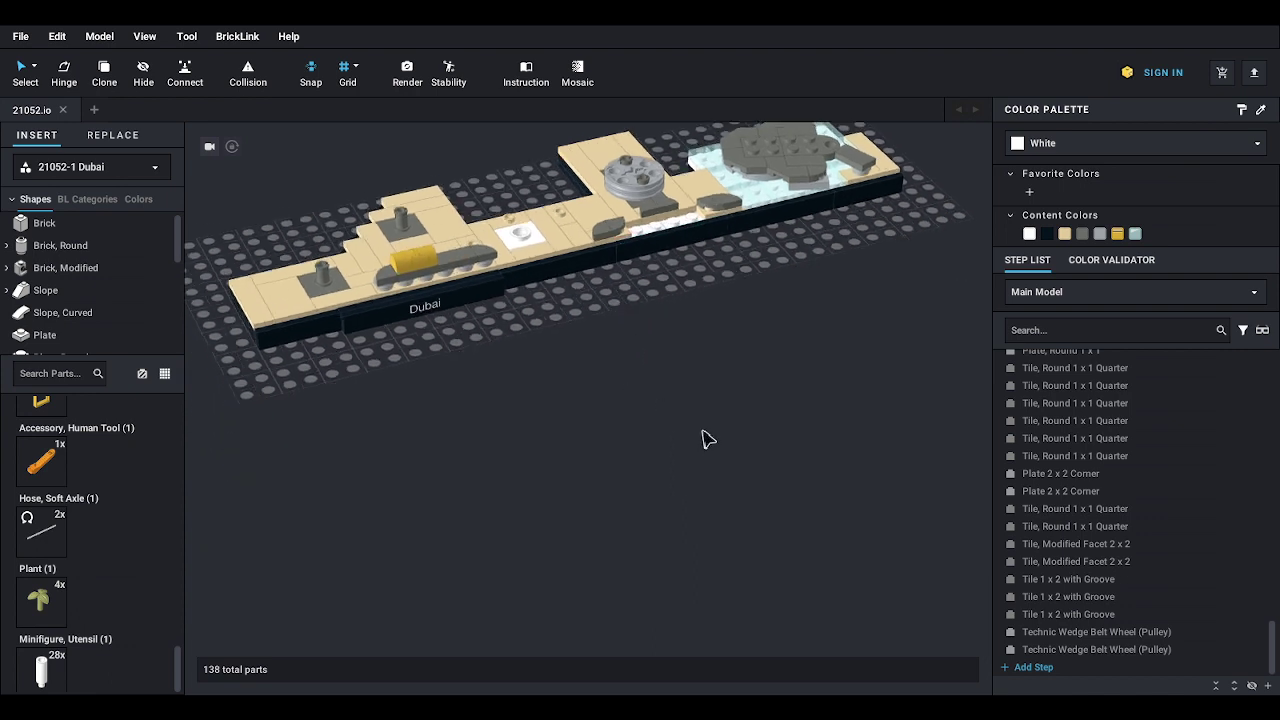
{"action": "right_click_drag", "start_coordinate": [700, 431], "coordinate": [708, 434]}
{"action": "middle_click_drag", "start_coordinate": [690, 430], "coordinate": [661, 406]}
{"action": "scroll", "coordinate": [665, 412], "scroll_direction": "up", "scroll_amount": 2}
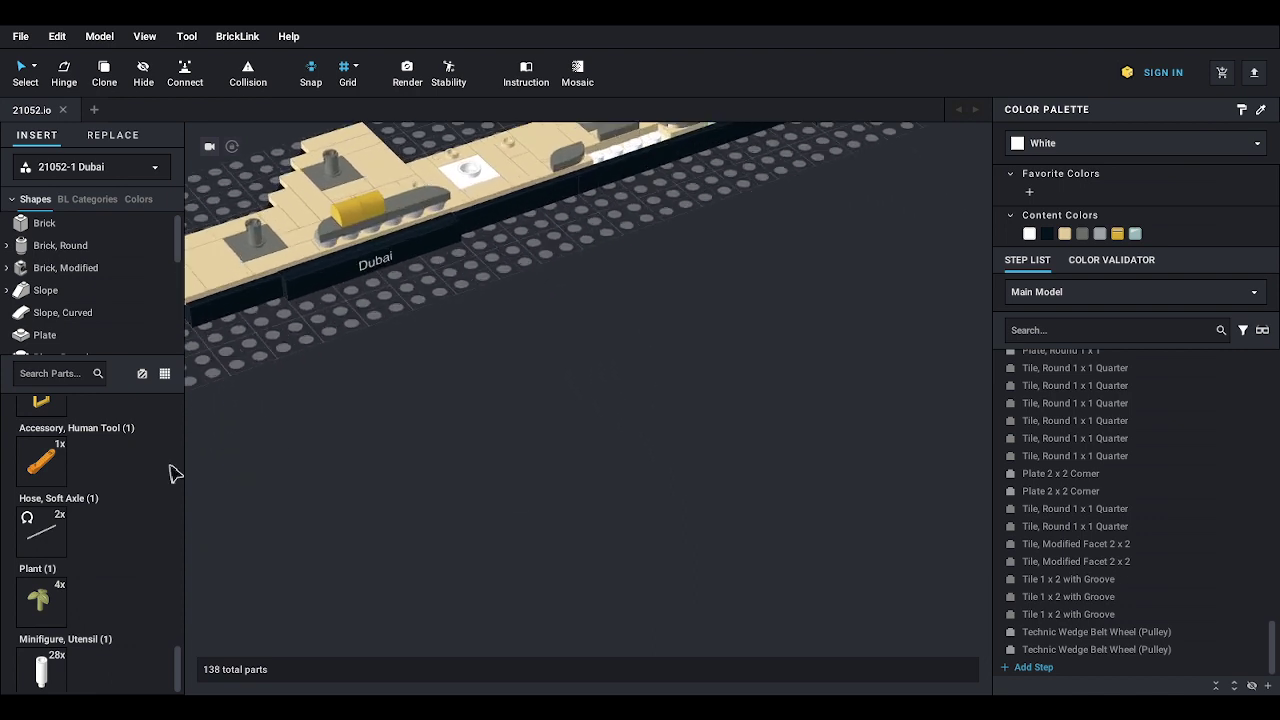
{"action": "left_click", "coordinate": [42, 336]}
{"action": "left_click_drag", "start_coordinate": [136, 556], "coordinate": [404, 490]}
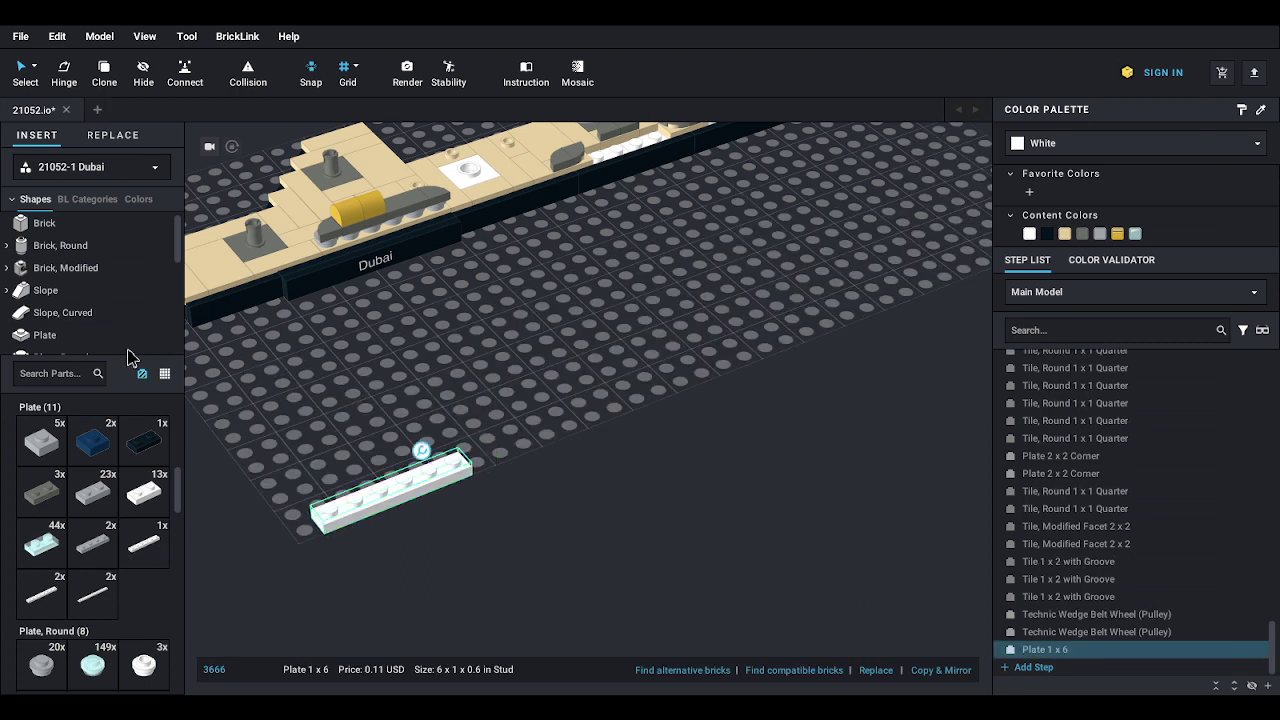
{"action": "left_click", "coordinate": [43, 290]}
{"action": "left_click_drag", "start_coordinate": [92, 440], "coordinate": [460, 460]}
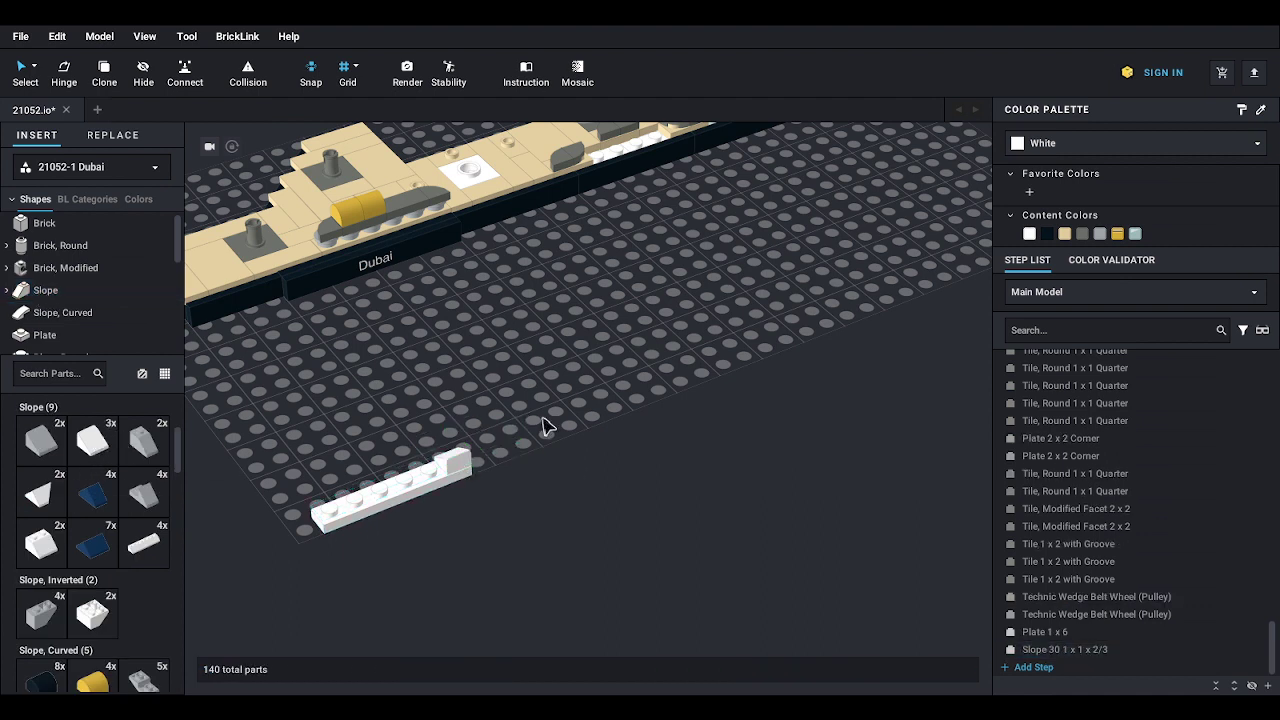
- Attach a white Slope 45 2 x 2 to the Plate 1 x 6, directly beside the small 1 x 1 slope
{"action": "scroll", "coordinate": [586, 394], "scroll_direction": "up", "scroll_amount": 3}
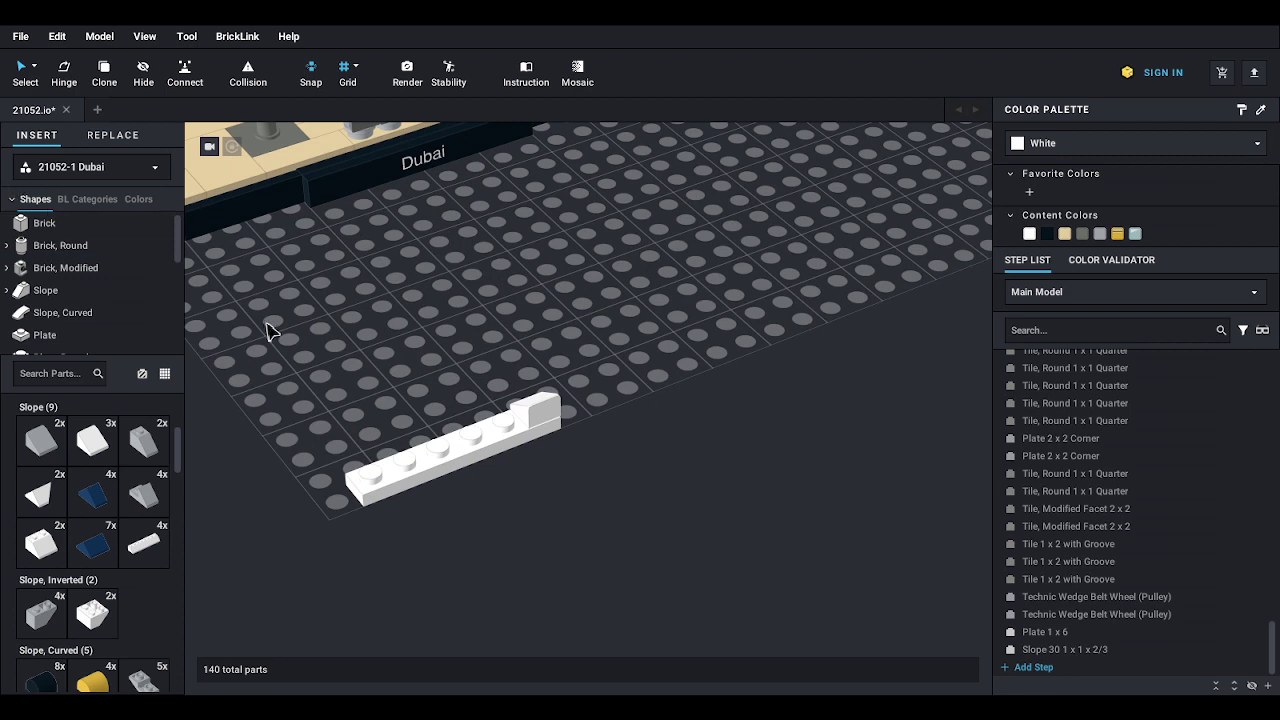
{"action": "left_click", "coordinate": [55, 267]}
{"action": "left_click", "coordinate": [50, 290]}
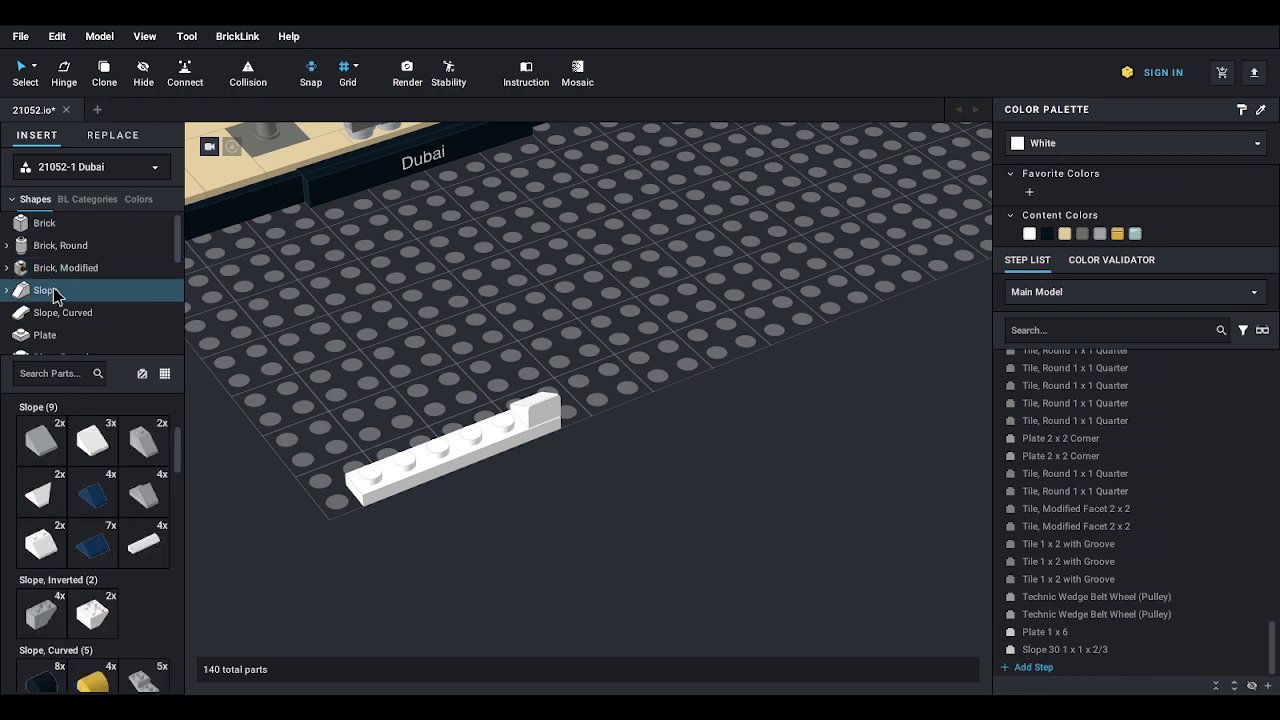
{"action": "left_click", "coordinate": [41, 545]}
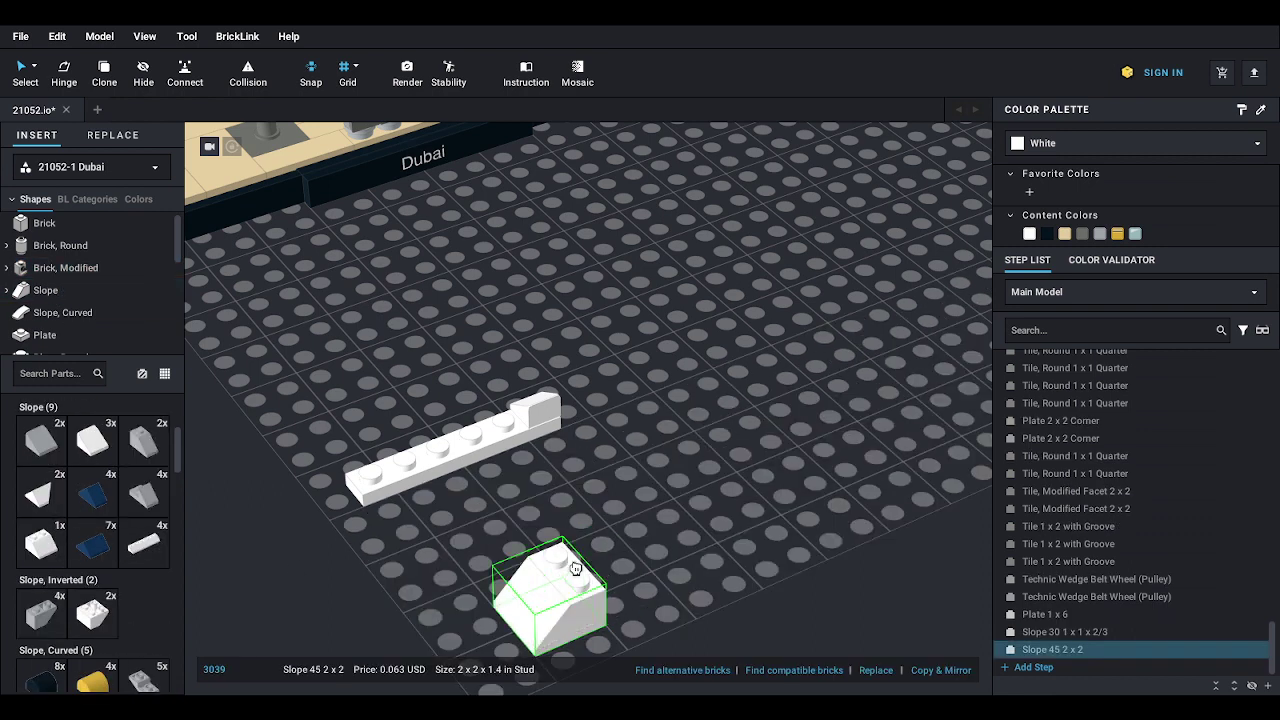
{"action": "left_click", "coordinate": [524, 447]}
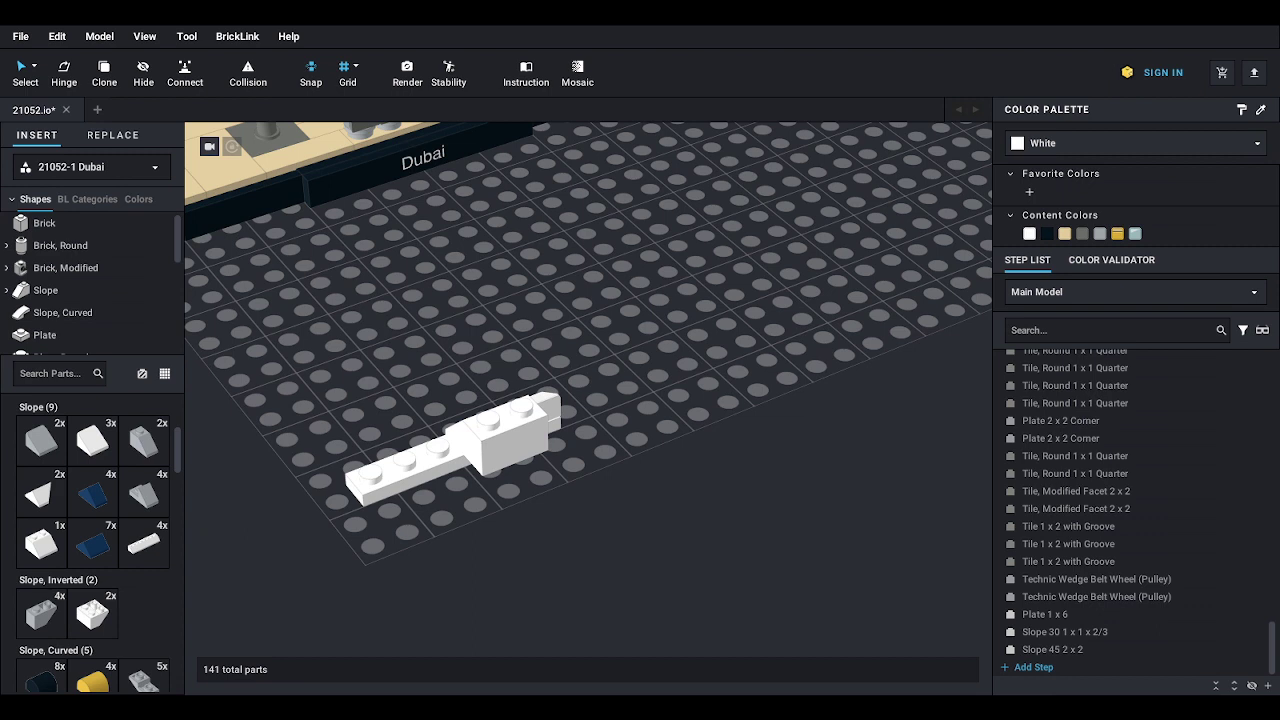
- Add a white Plate 1 x 2 crosswise in front of the Plate 1 x 6 and a dark blue Tile, Modified 2 x 2 Inverted beside it
{"action": "left_click", "coordinate": [46, 336]}
{"action": "left_click", "coordinate": [146, 492]}
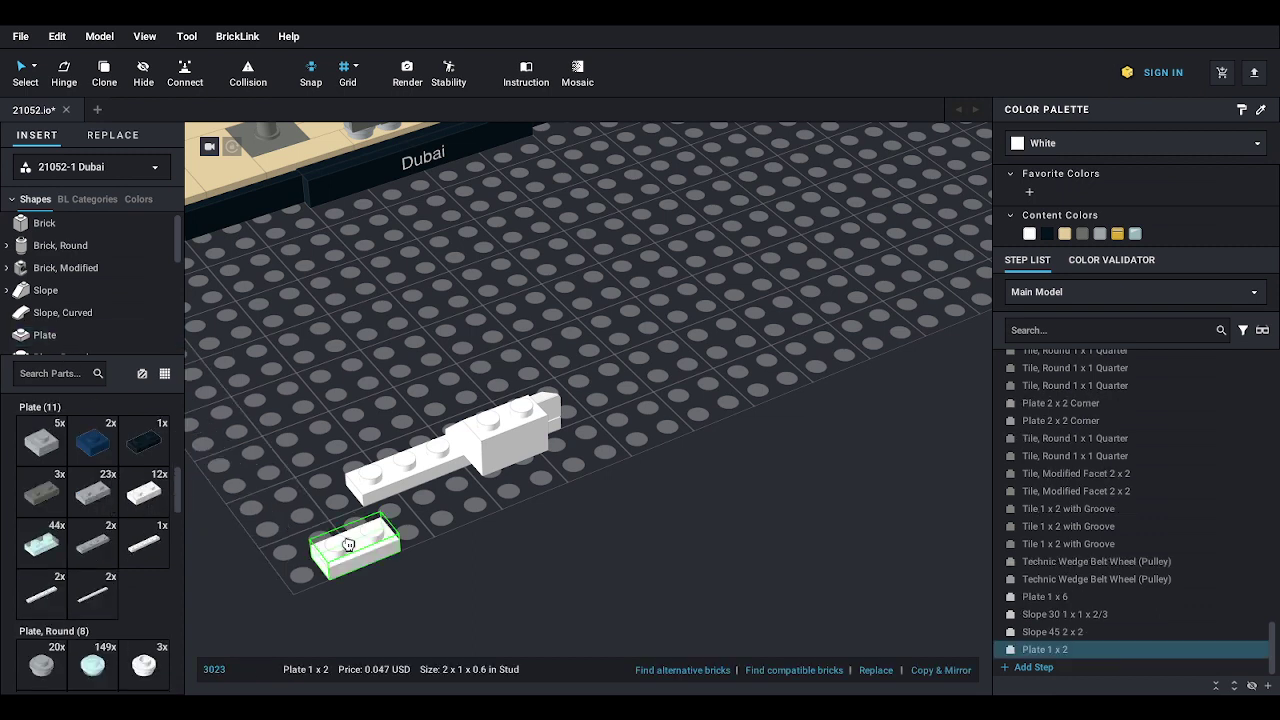
{"action": "left_click", "coordinate": [512, 477]}
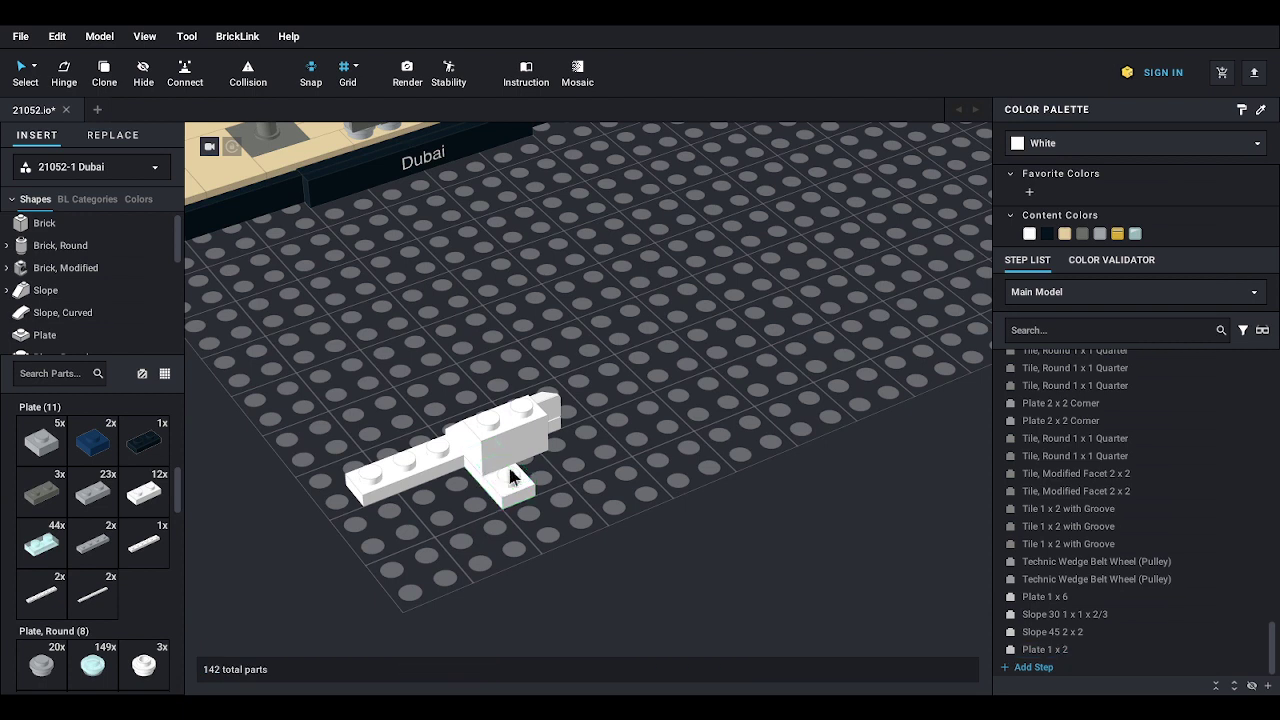
{"action": "scroll", "coordinate": [90, 300], "scroll_direction": "down", "scroll_amount": 3}
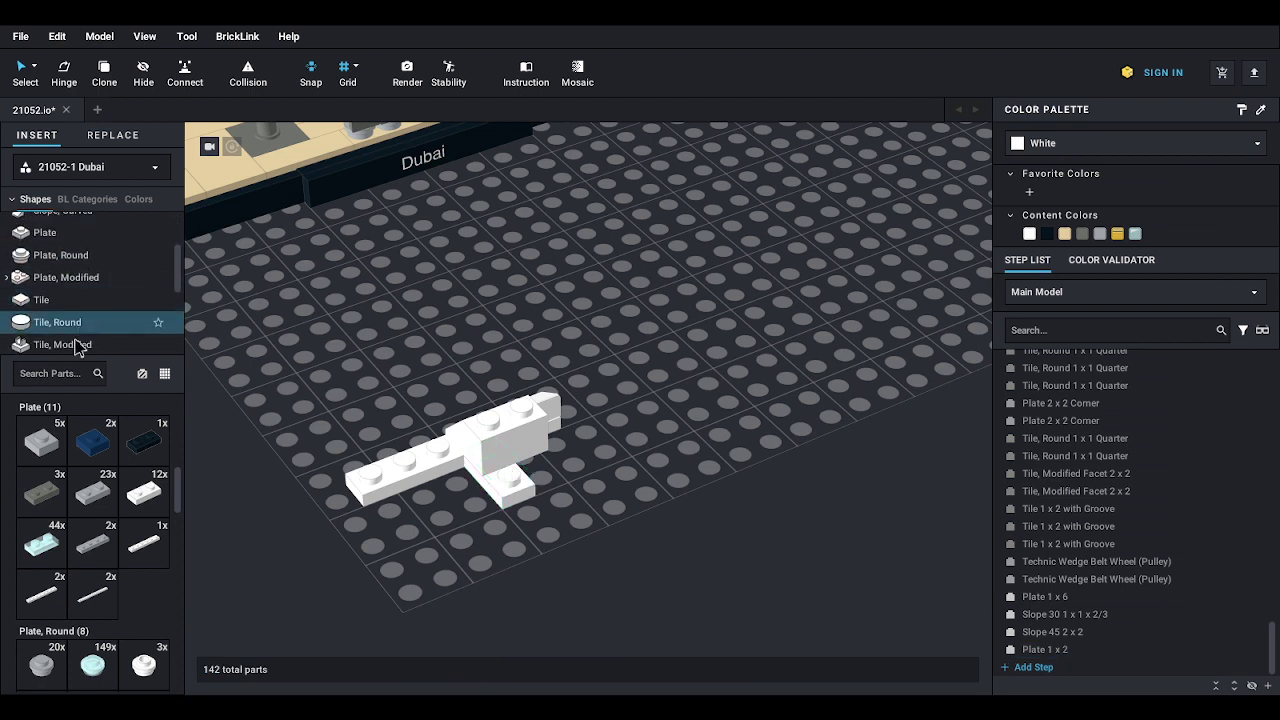
{"action": "left_click", "coordinate": [62, 344]}
{"action": "left_click", "coordinate": [146, 450]}
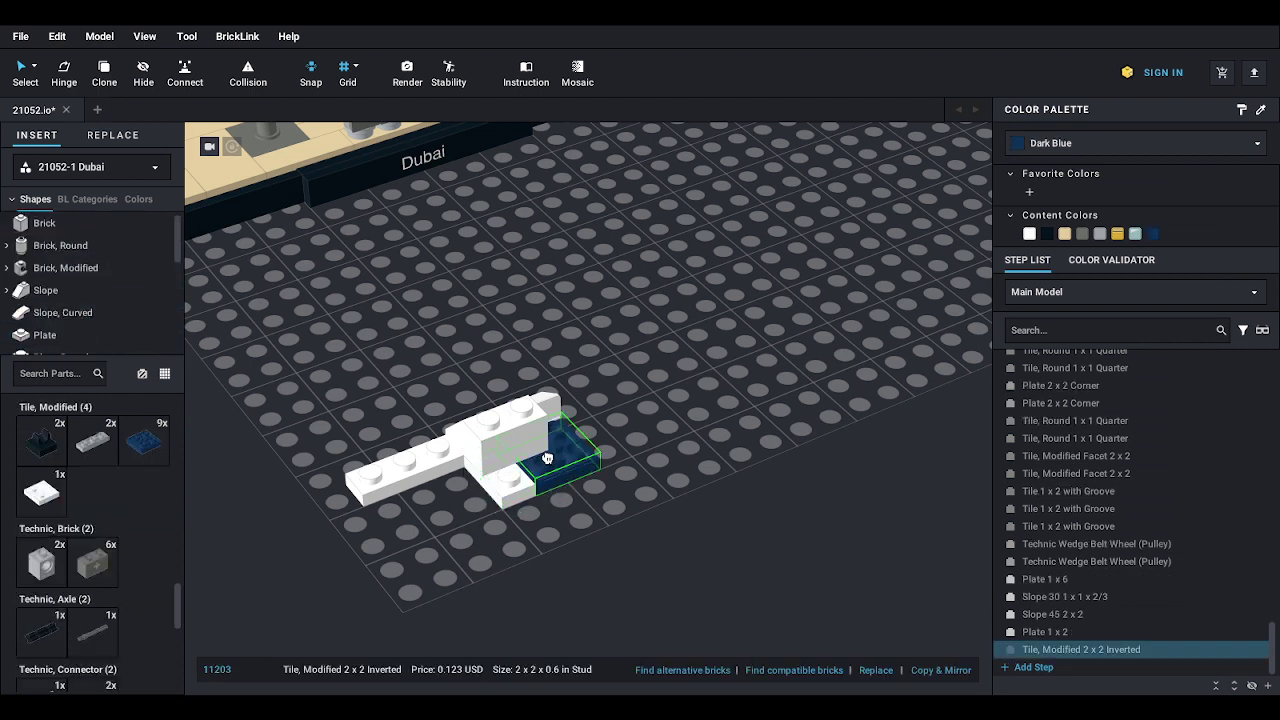
{"action": "left_click", "coordinate": [543, 462]}
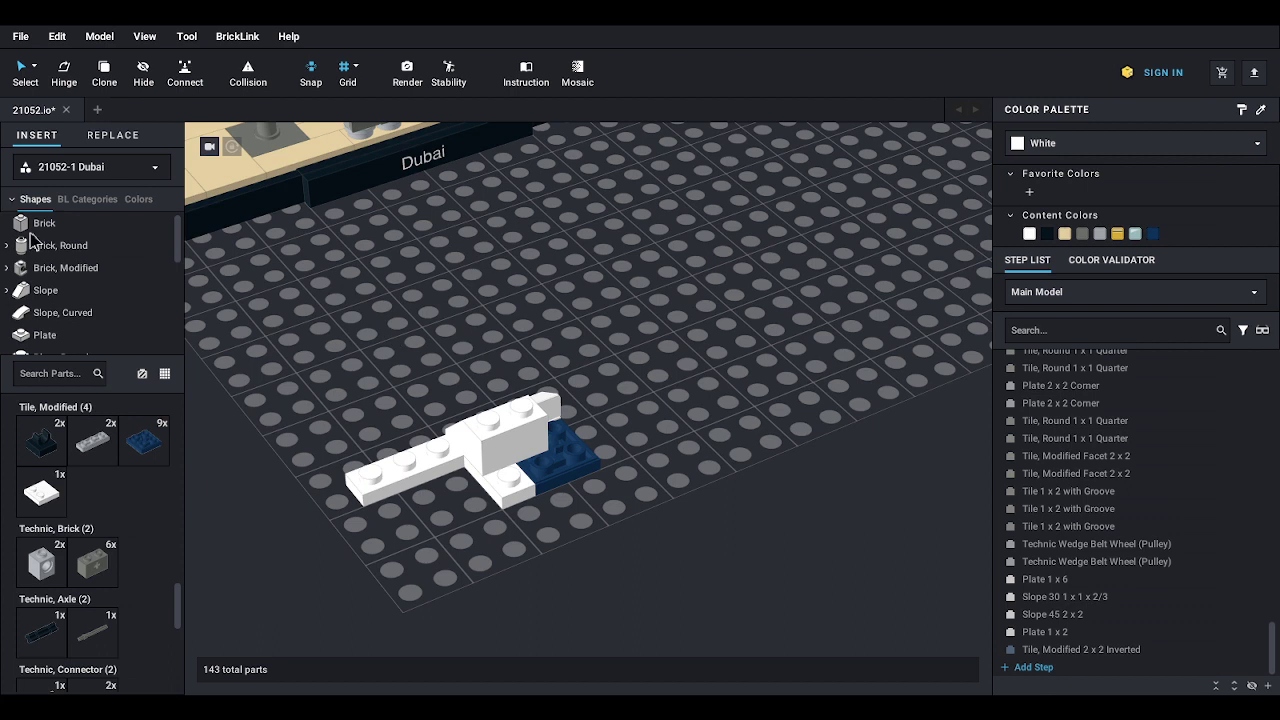
- Place a second white Slope 45 2 x 2 back to back with the first, facing the opposite way
{"action": "left_click", "coordinate": [45, 290]}
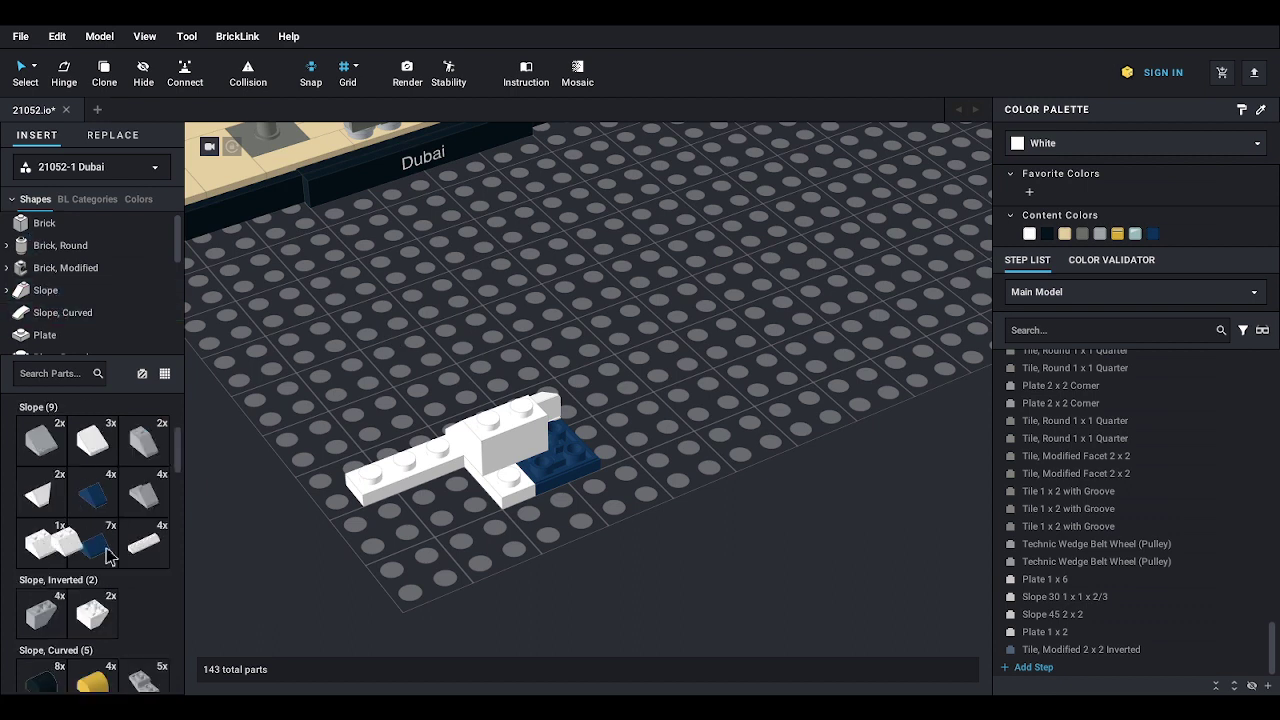
{"action": "left_click", "coordinate": [45, 545]}
{"action": "left_click", "coordinate": [535, 445]}
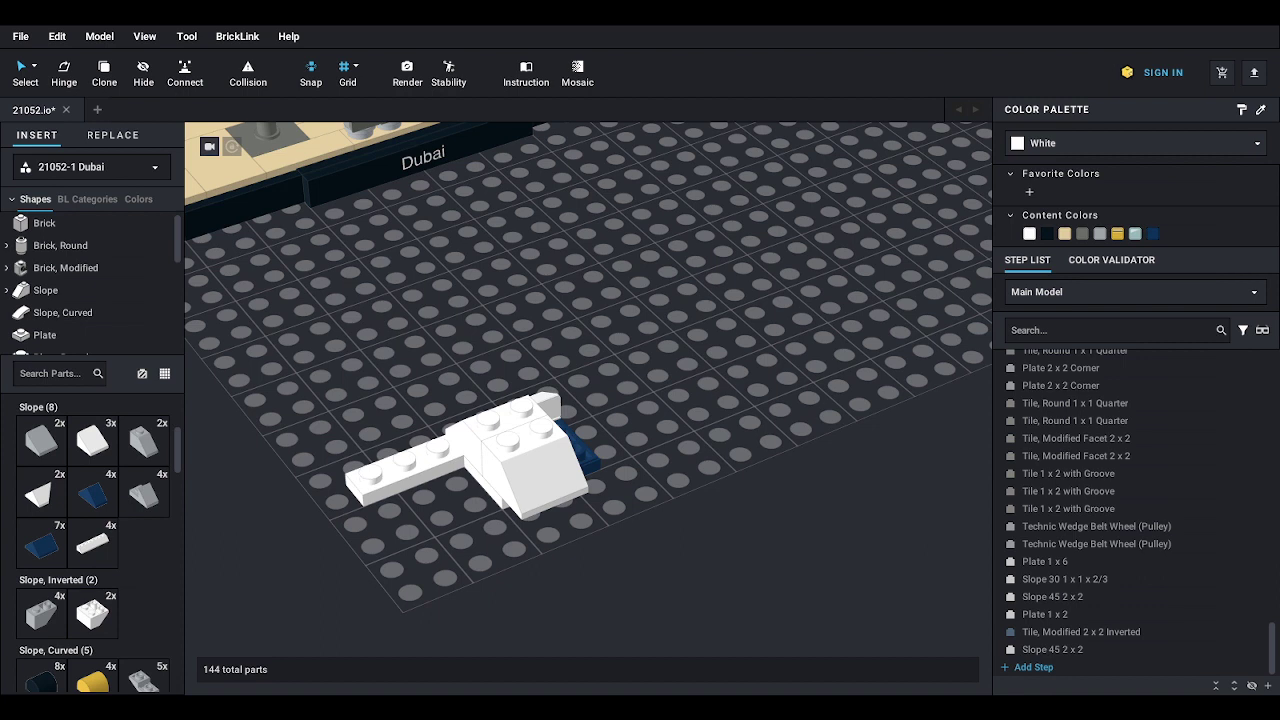
- Add a second white Plate 1 x 6 parallel to the first under the front slope, with a white Slope 30 1 x 1 x 2/3 on its end
{"action": "left_click", "coordinate": [45, 335]}
{"action": "left_click_drag", "start_coordinate": [145, 545], "coordinate": [524, 517]}
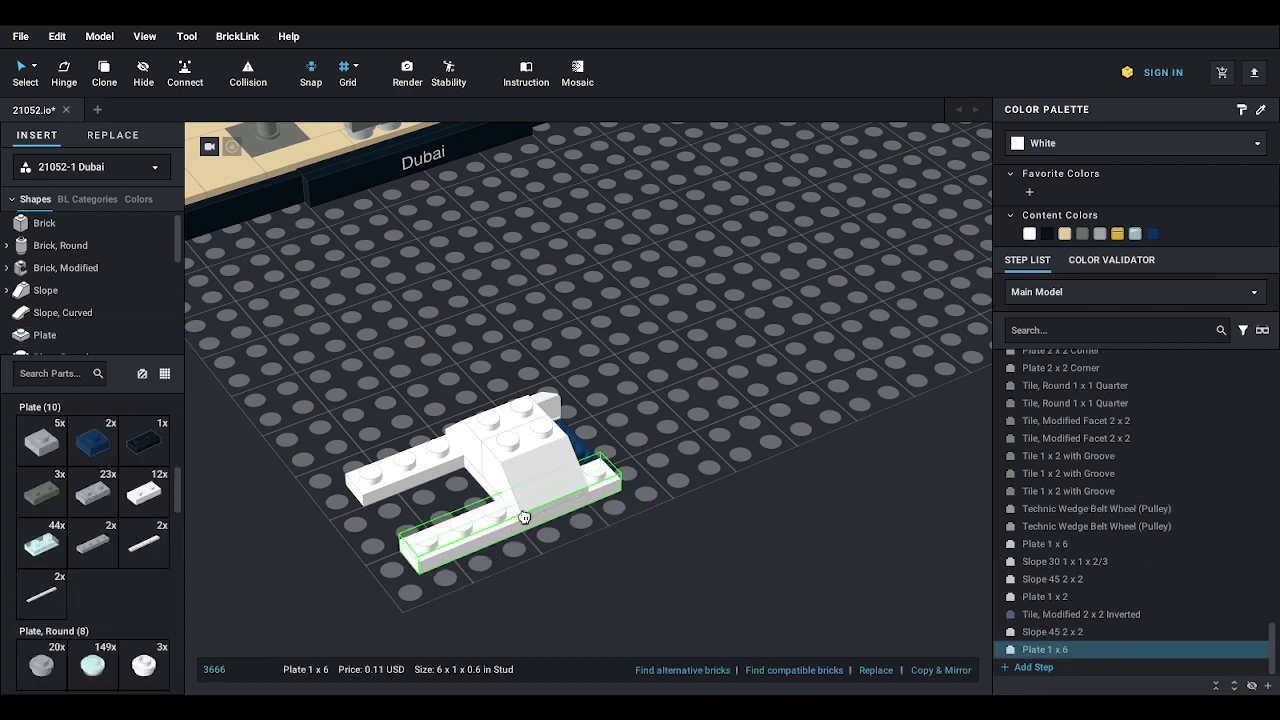
{"action": "key", "text": "Escape"}
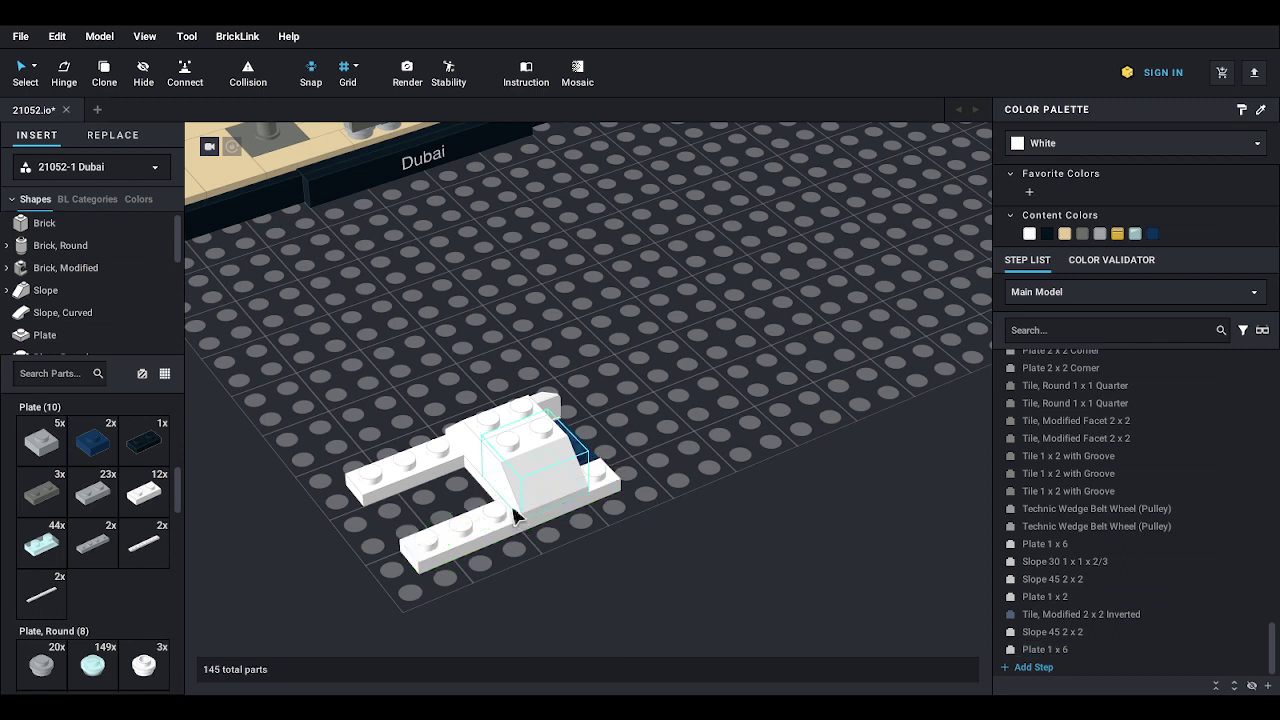
{"action": "left_click", "coordinate": [45, 290]}
{"action": "left_click_drag", "start_coordinate": [95, 445], "coordinate": [605, 475]}
{"action": "key", "text": "Escape"}
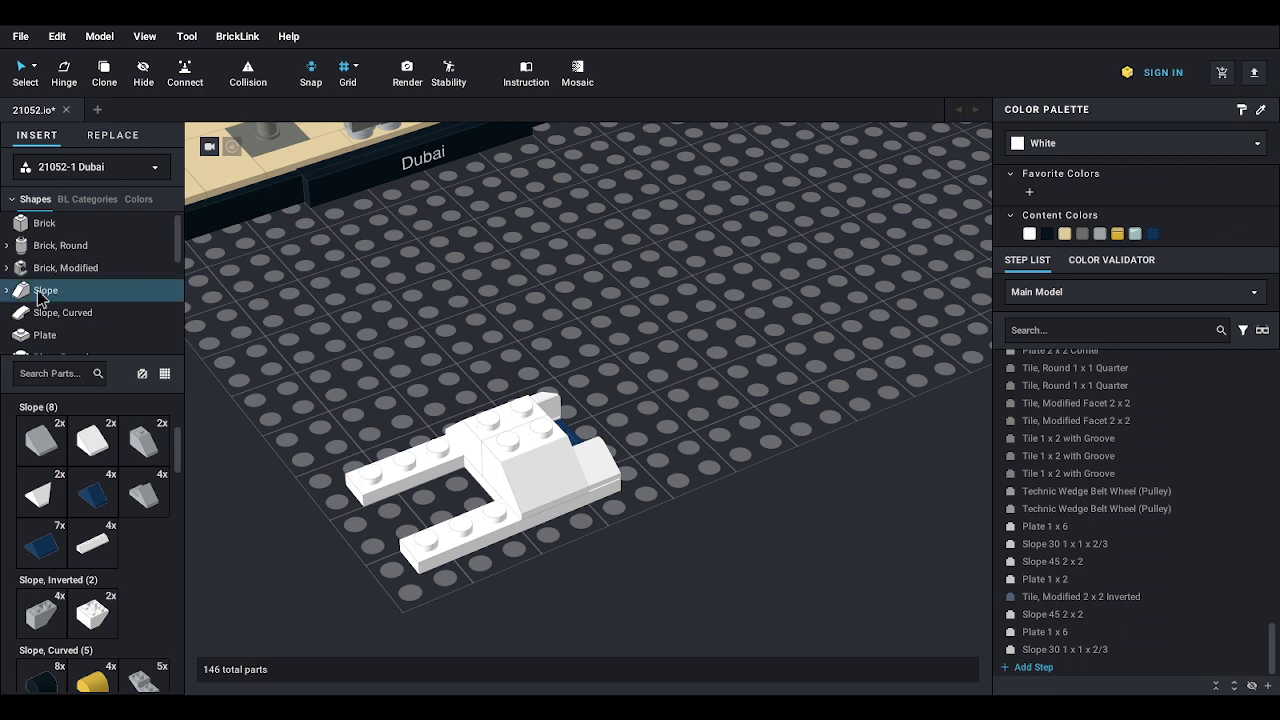
{"action": "scroll", "coordinate": [93, 480], "scroll_direction": "down", "scroll_amount": 3}
{"action": "scroll", "coordinate": [93, 480], "scroll_direction": "up", "scroll_amount": 3}
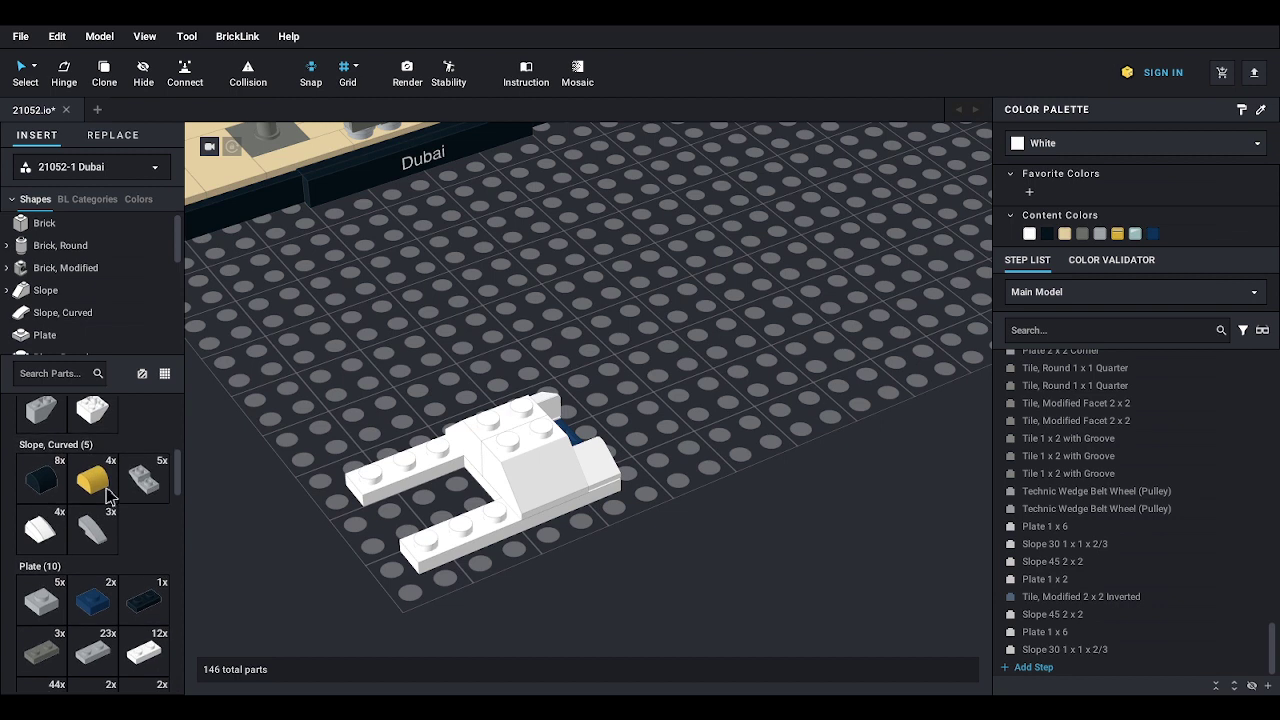
- Place two white Slope 45 2 x 8 back to back, continuing the two Slope 45 2 x 2 along the building's length
{"action": "left_click", "coordinate": [93, 532]}
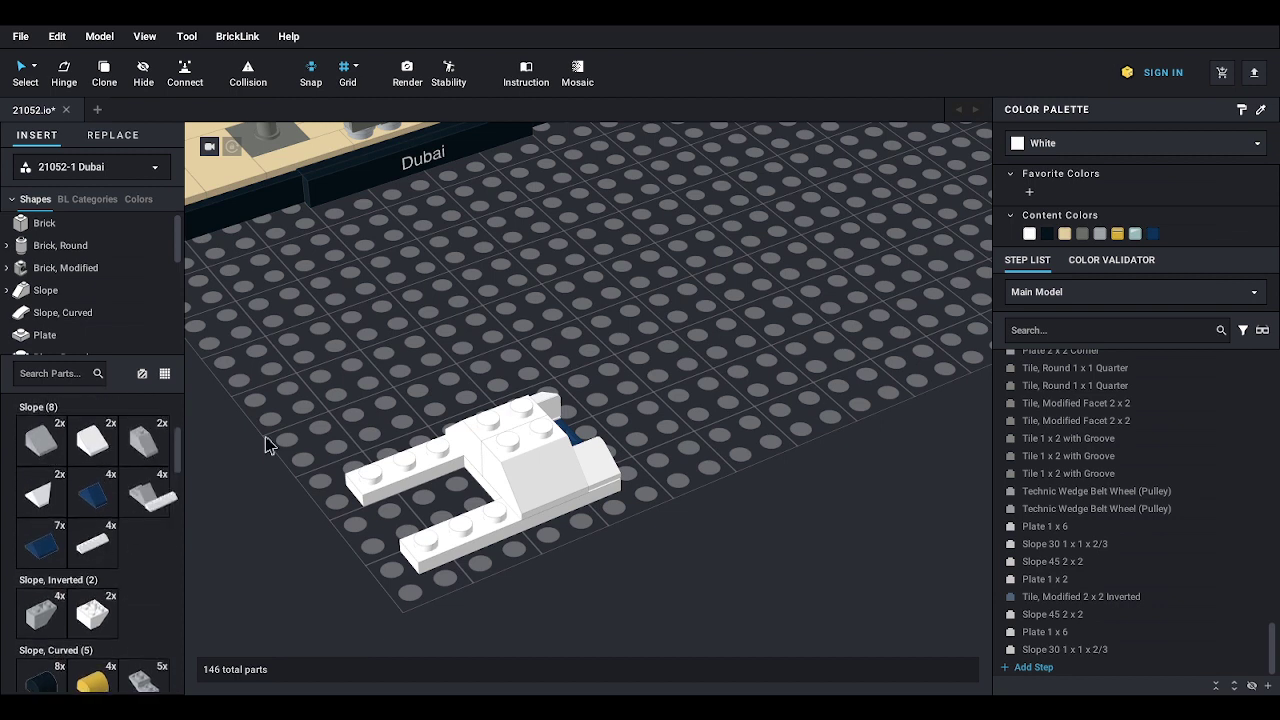
{"action": "key", "text": "Right"}
{"action": "key", "text": "Right"}
{"action": "left_click_drag", "start_coordinate": [297, 465], "coordinate": [354, 446]}
{"action": "middle_click_drag", "start_coordinate": [354, 446], "coordinate": [465, 372]}
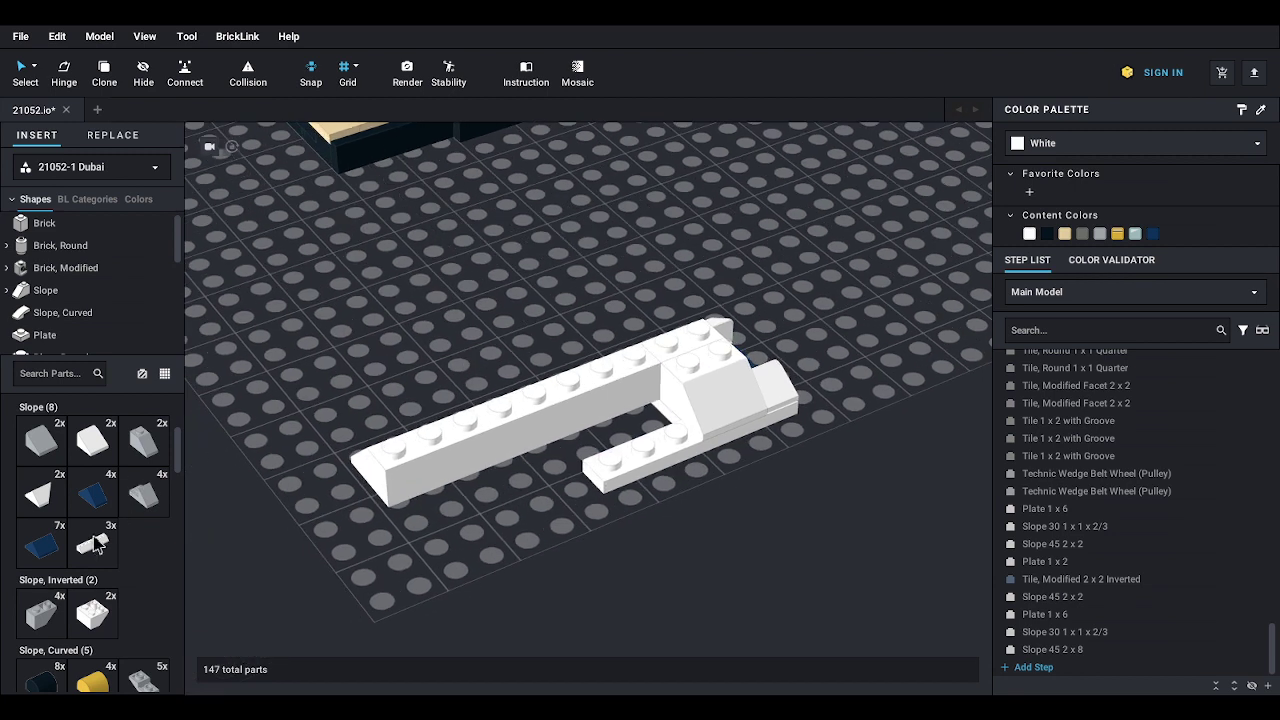
{"action": "left_click_drag", "start_coordinate": [93, 543], "coordinate": [537, 434]}
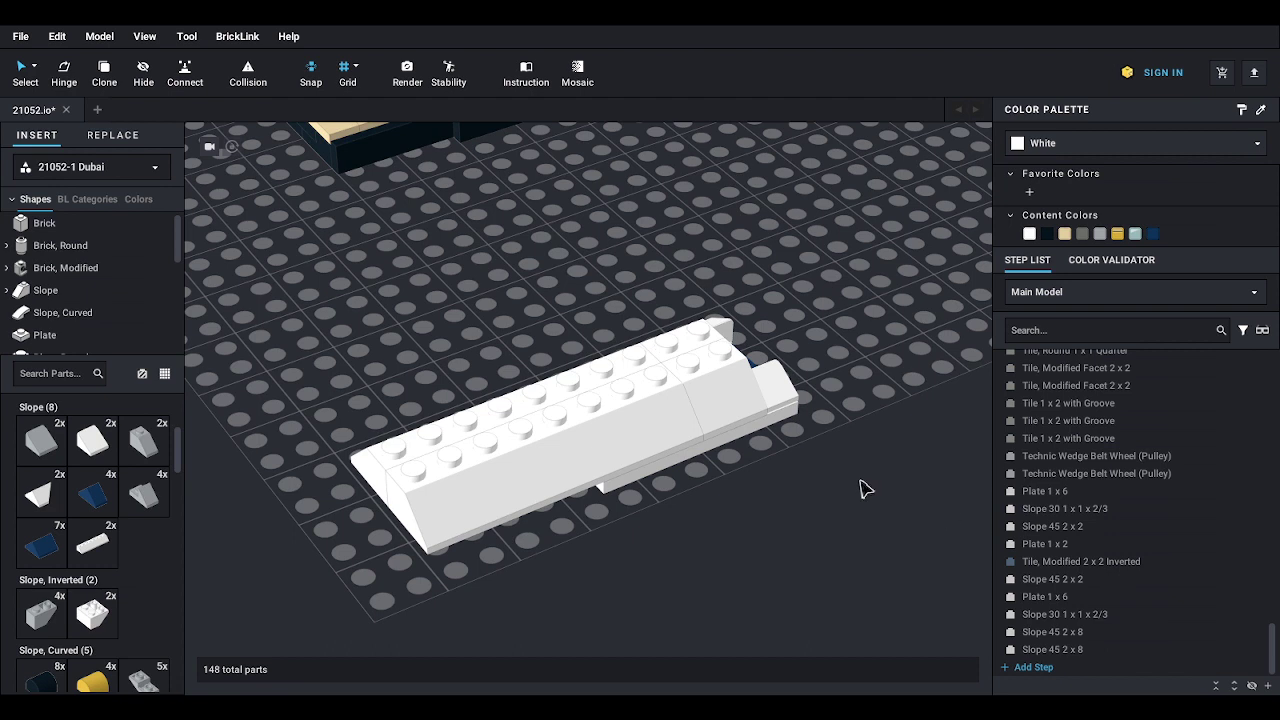
- Add three dark blue Tile, Modified 2 x 2 Inverted in line on the building's underside, leaving a one-stud gap before each
{"action": "right_click_drag", "start_coordinate": [866, 488], "coordinate": [704, 360]}
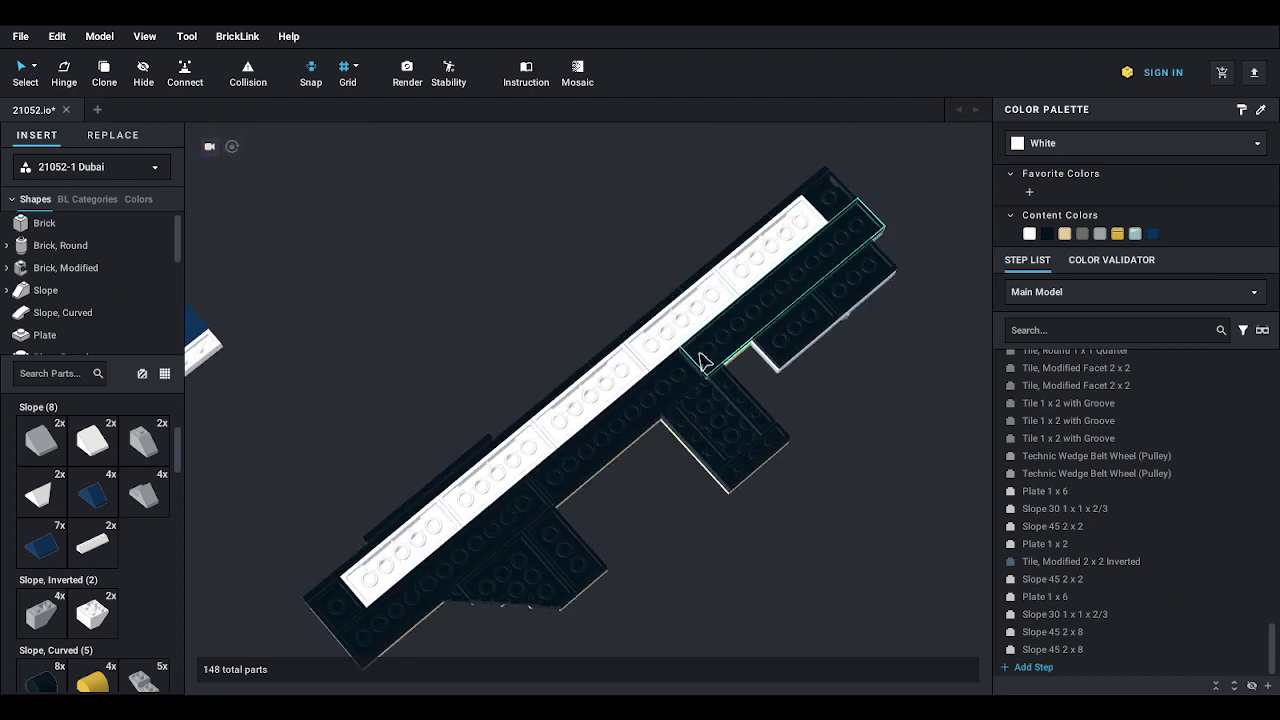
{"action": "middle_click_drag", "start_coordinate": [699, 352], "coordinate": [1097, 381]}
{"action": "scroll", "coordinate": [505, 397], "scroll_direction": "up", "scroll_amount": 3}
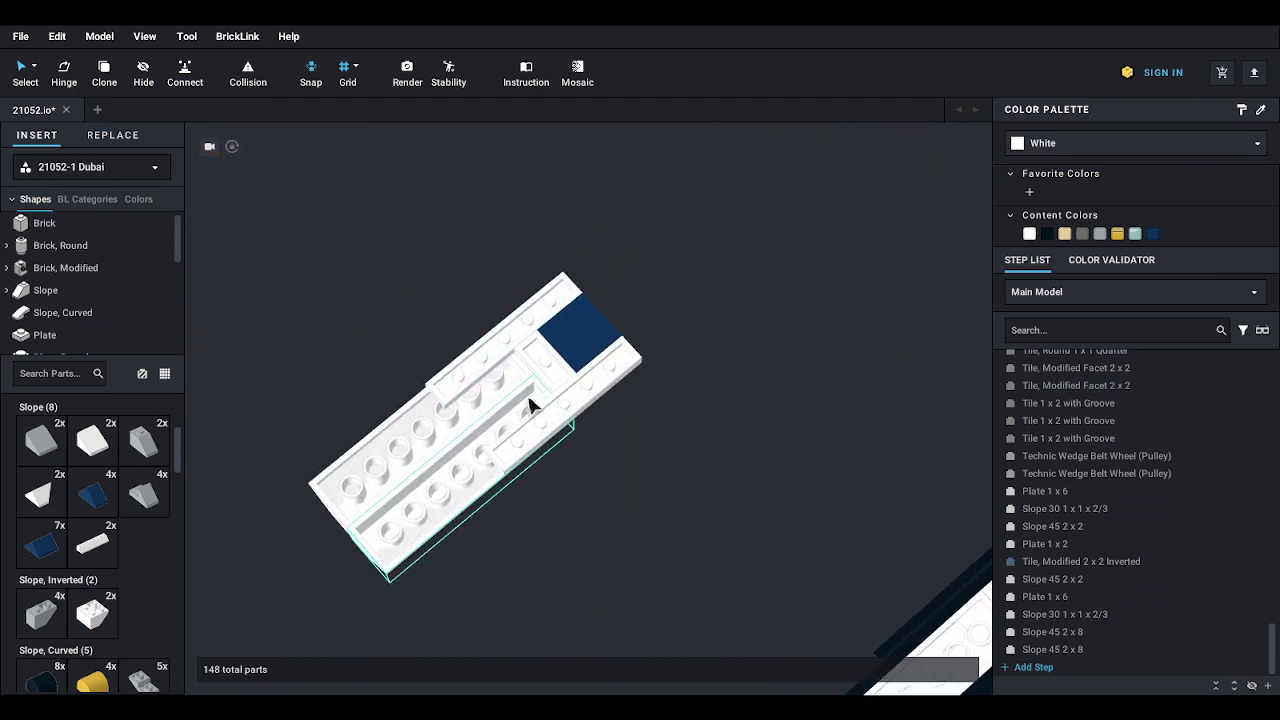
{"action": "middle_click_drag", "start_coordinate": [552, 411], "coordinate": [627, 393]}
{"action": "scroll", "coordinate": [579, 388], "scroll_direction": "up", "scroll_amount": 2}
{"action": "right_click_drag", "start_coordinate": [600, 390], "coordinate": [612, 378]}
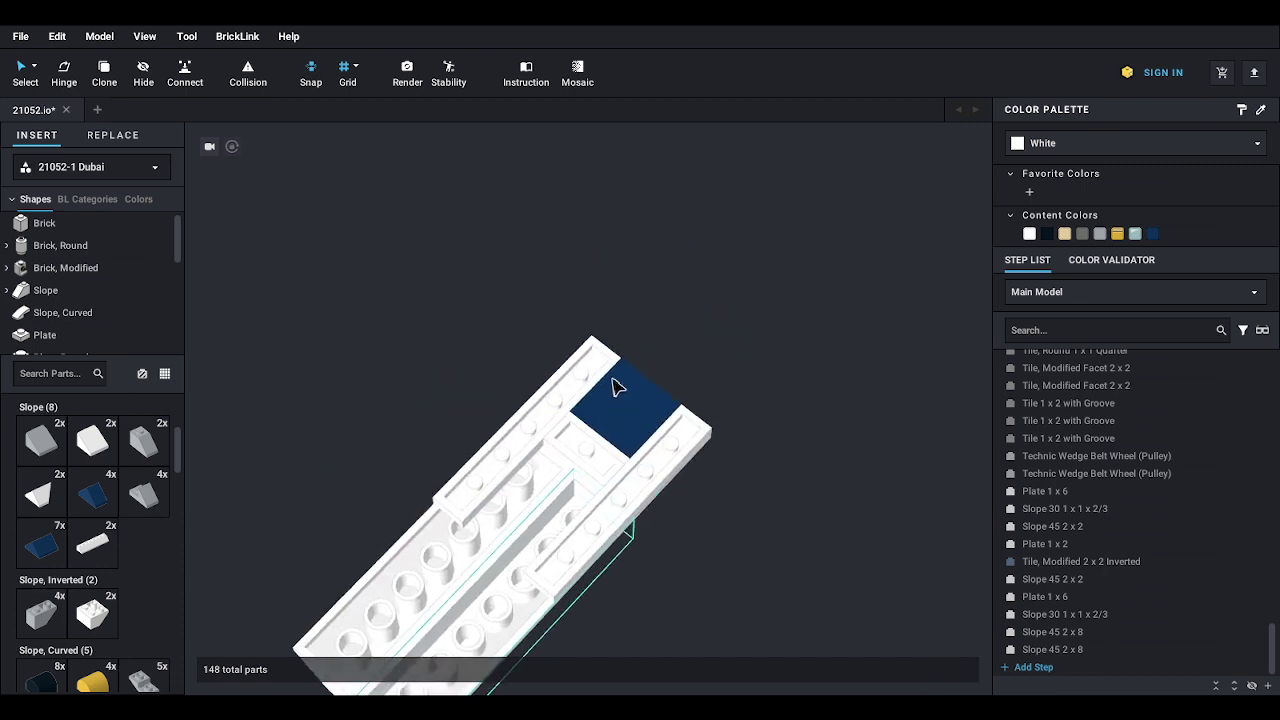
{"action": "middle_click_drag", "start_coordinate": [576, 452], "coordinate": [623, 366]}
{"action": "scroll", "coordinate": [93, 303], "scroll_direction": "down", "scroll_amount": 3}
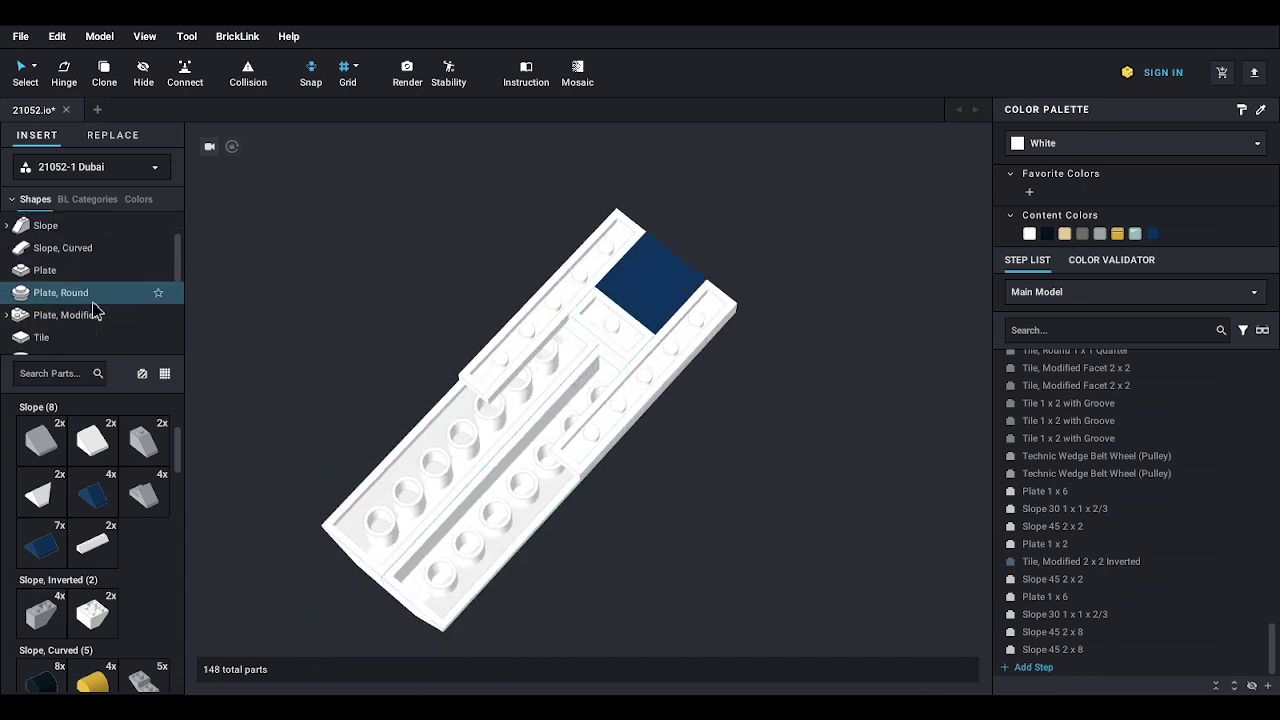
{"action": "scroll", "coordinate": [90, 310], "scroll_direction": "down", "scroll_amount": 2}
{"action": "left_click", "coordinate": [88, 310]}
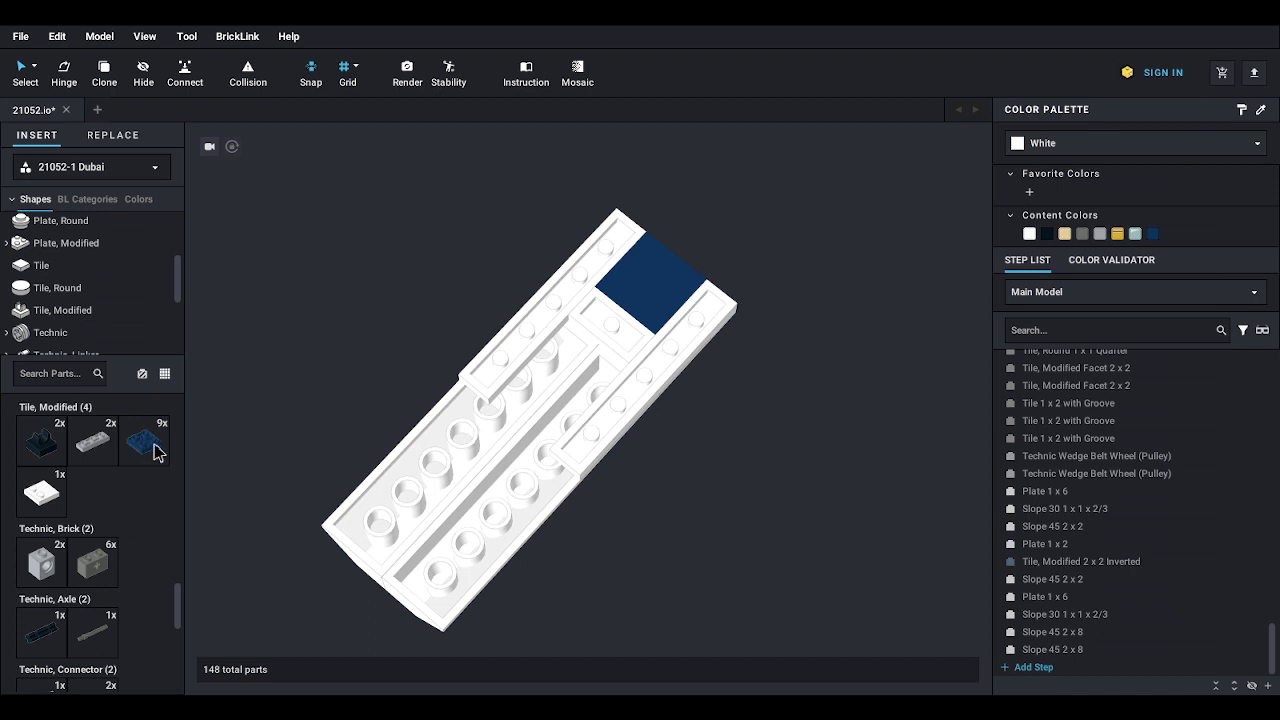
{"action": "left_click_drag", "start_coordinate": [155, 452], "coordinate": [585, 371]}
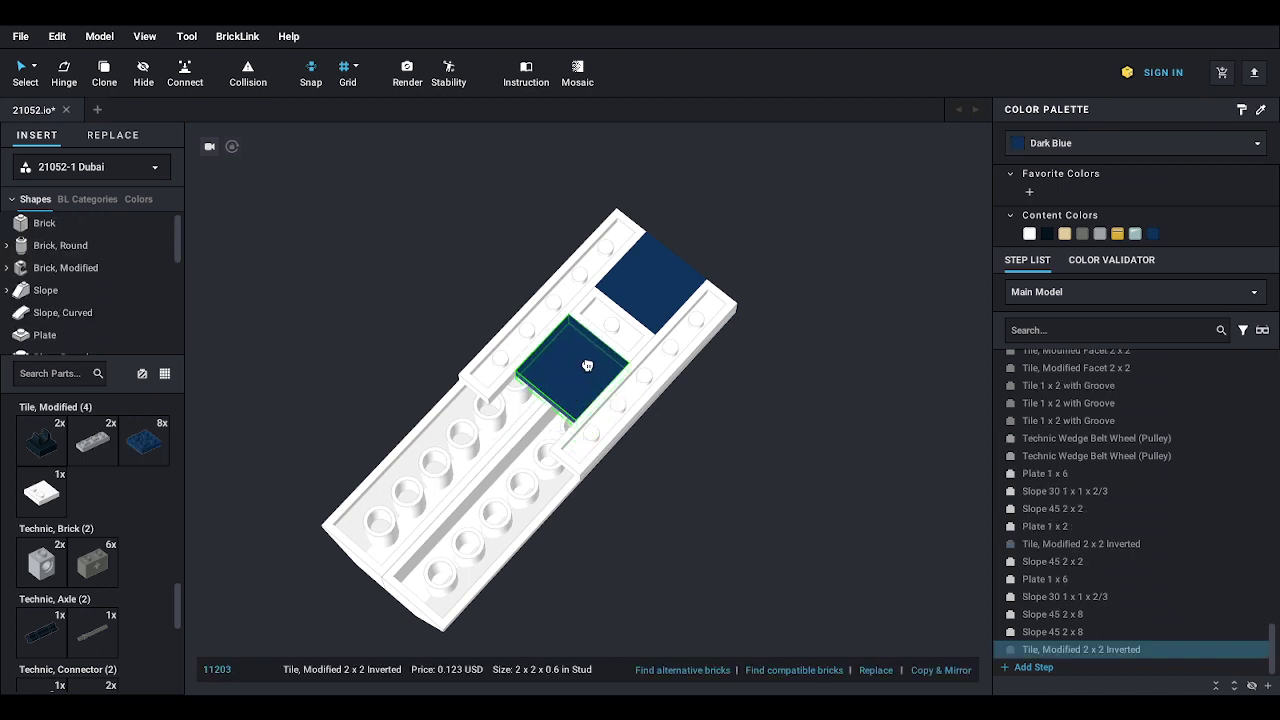
{"action": "left_click", "coordinate": [587, 366]}
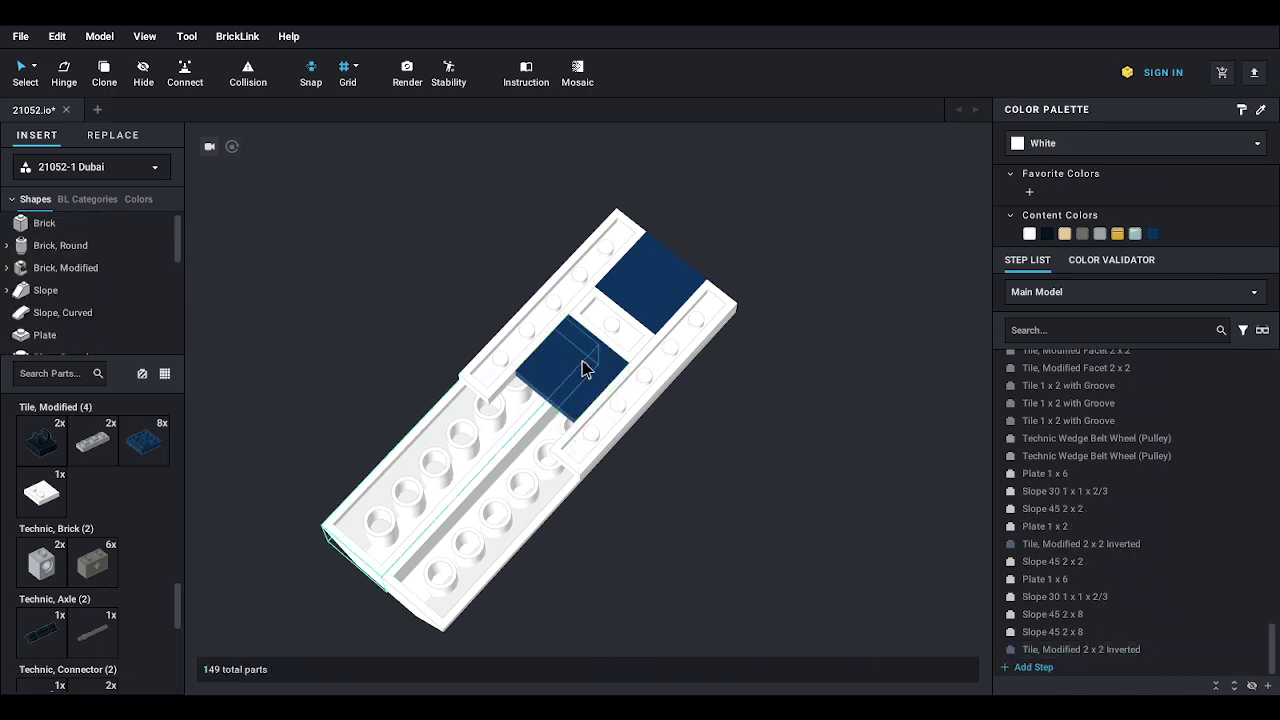
{"action": "left_click_drag", "start_coordinate": [143, 443], "coordinate": [490, 473]}
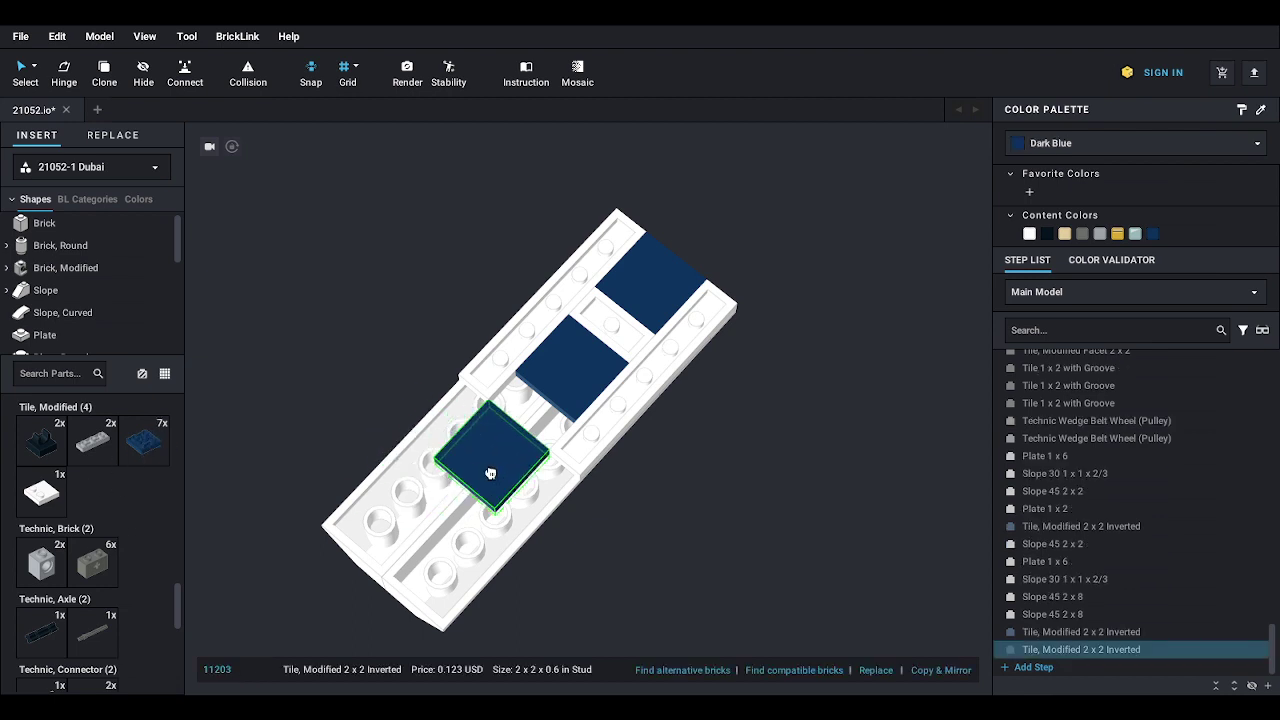
{"action": "left_click", "coordinate": [494, 473]}
{"action": "left_click_drag", "start_coordinate": [155, 445], "coordinate": [409, 570]}
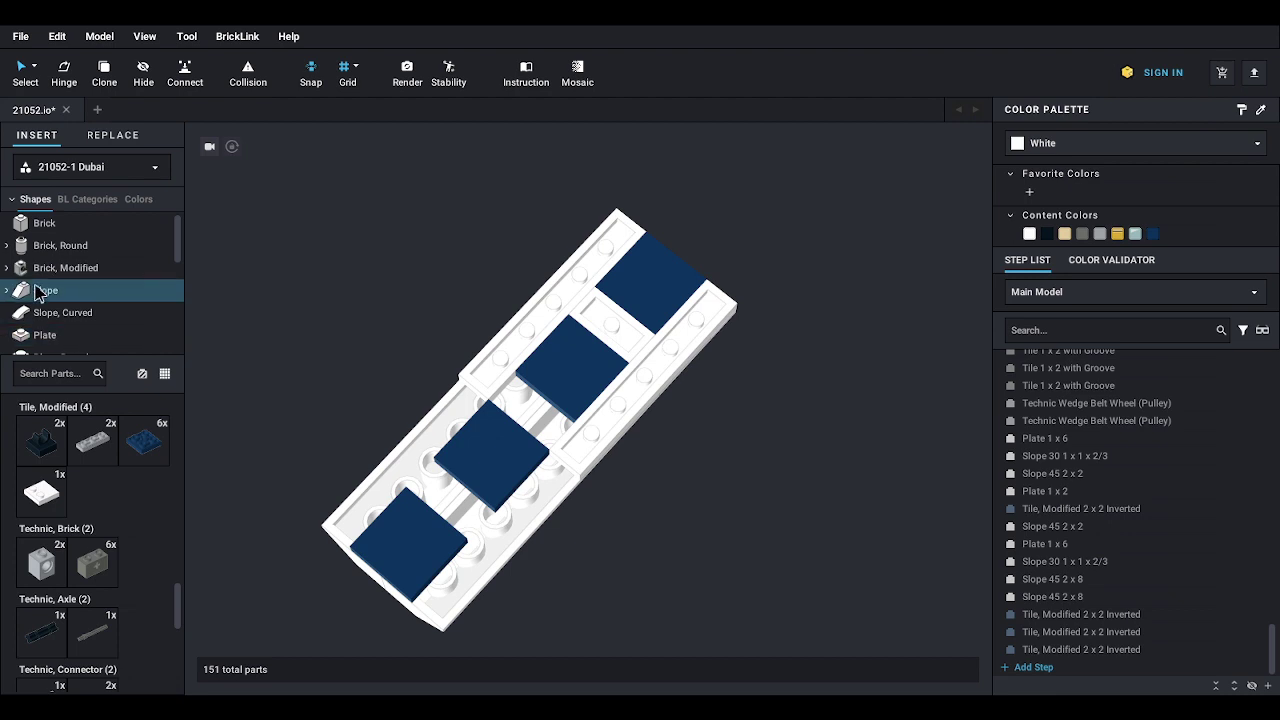
- Fill the two gaps between the newly added inverted tiles on the underside with a white Plate 1 x 2 each
{"action": "left_click", "coordinate": [58, 339]}
{"action": "left_click_drag", "start_coordinate": [150, 505], "coordinate": [540, 410]}
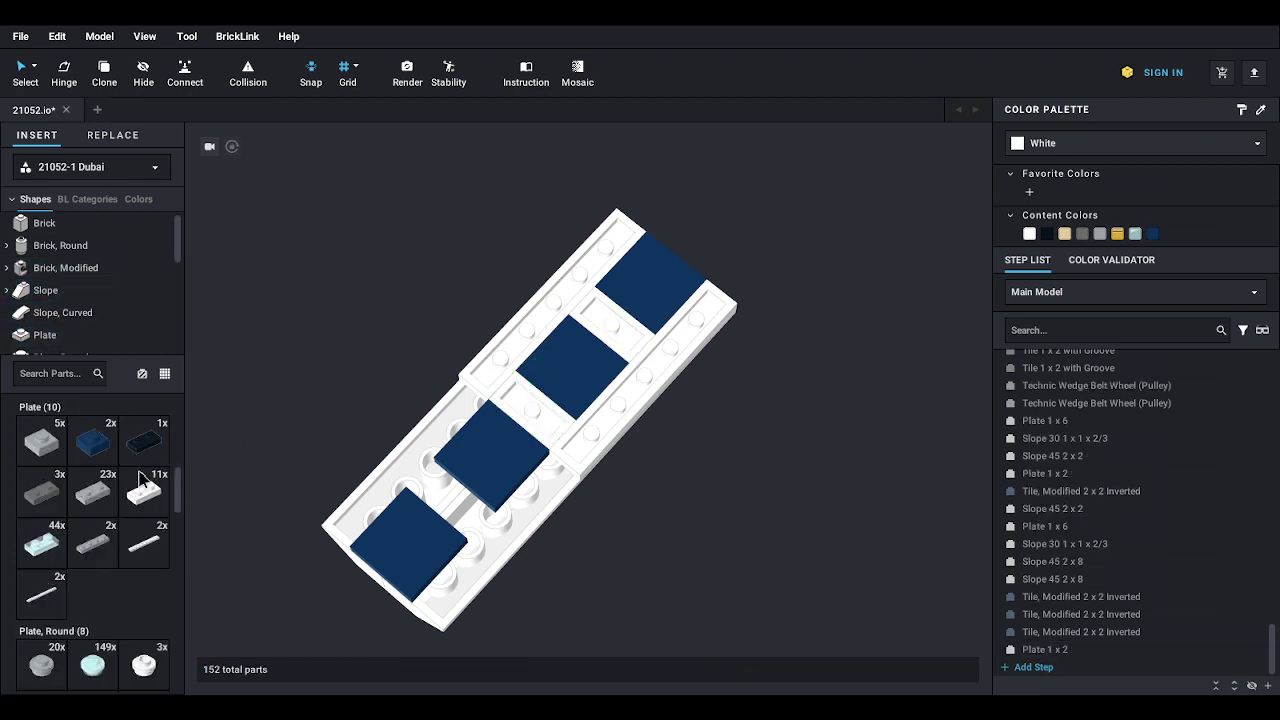
{"action": "left_click_drag", "start_coordinate": [150, 505], "coordinate": [460, 498]}
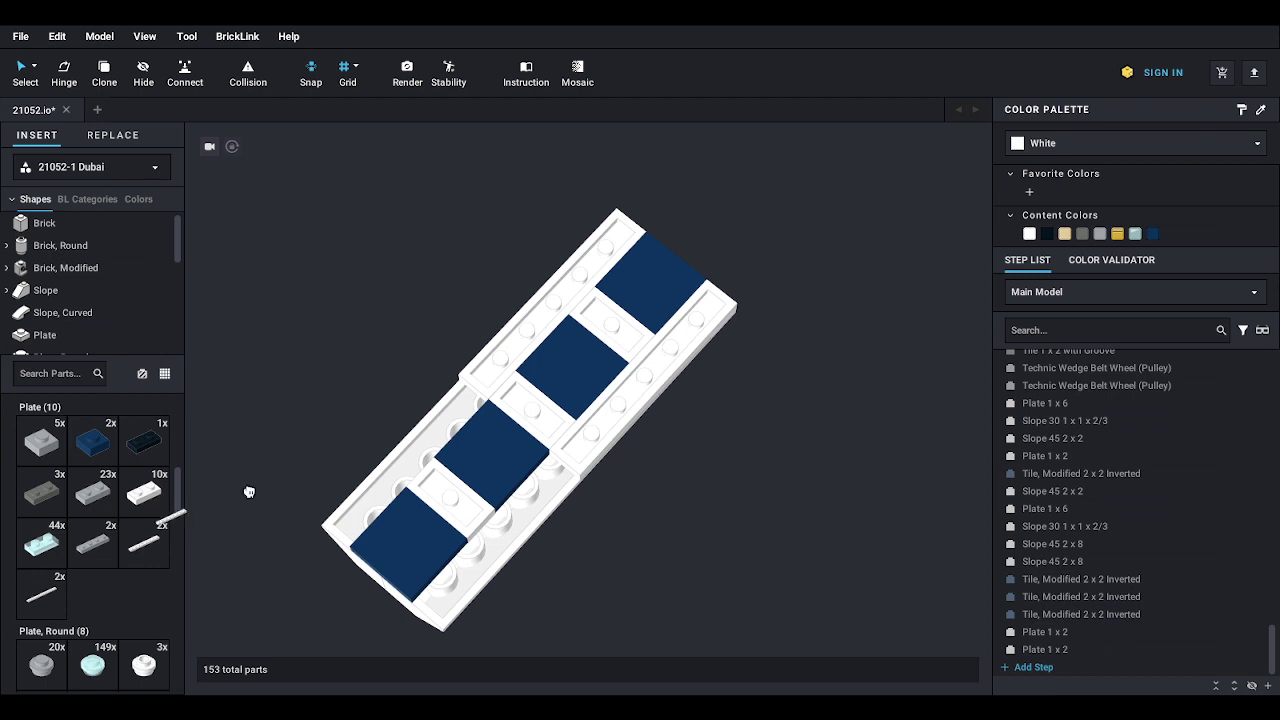
{"action": "left_click_drag", "start_coordinate": [249, 492], "coordinate": [126, 523]}
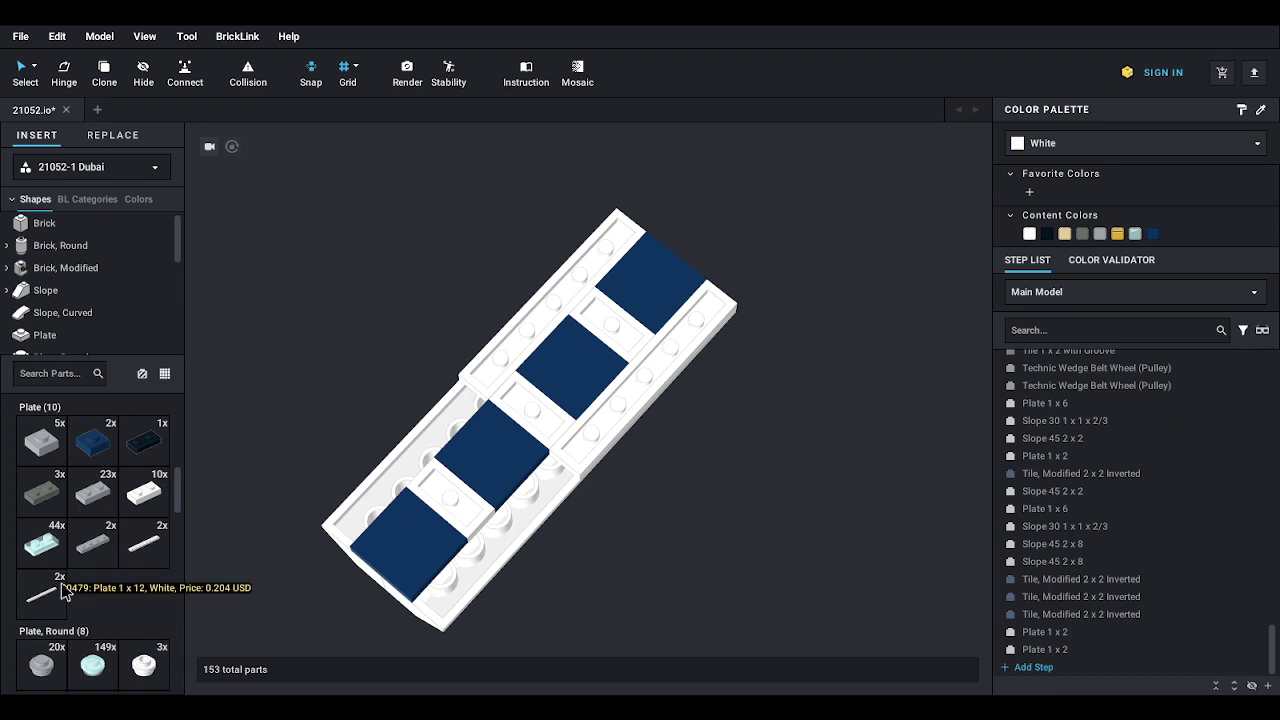
- Attach two white Plate 1 x 8 along the underside's outer edges, each continuing one of the Plate 1 x 6
{"action": "left_click_drag", "start_coordinate": [155, 548], "coordinate": [345, 484]}
{"action": "middle_click_drag", "start_coordinate": [346, 484], "coordinate": [389, 430]}
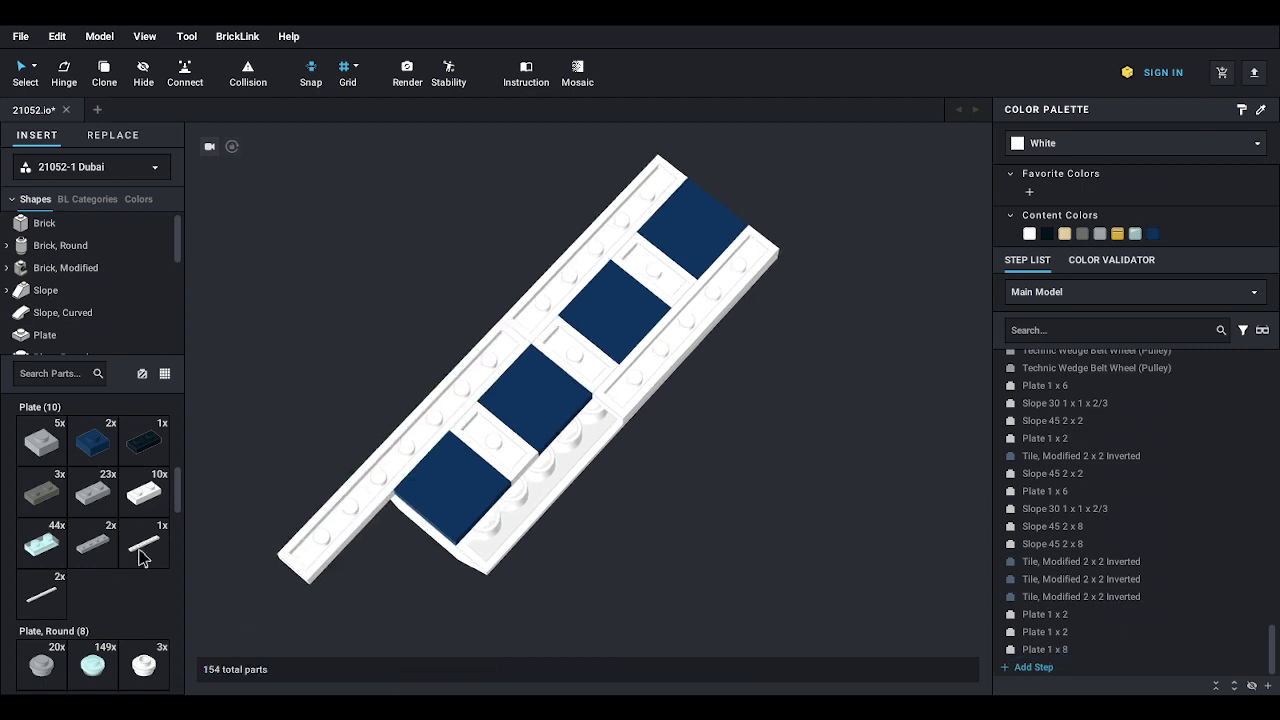
{"action": "left_click_drag", "start_coordinate": [140, 552], "coordinate": [523, 545]}
{"action": "middle_click_drag", "start_coordinate": [516, 543], "coordinate": [564, 507]}
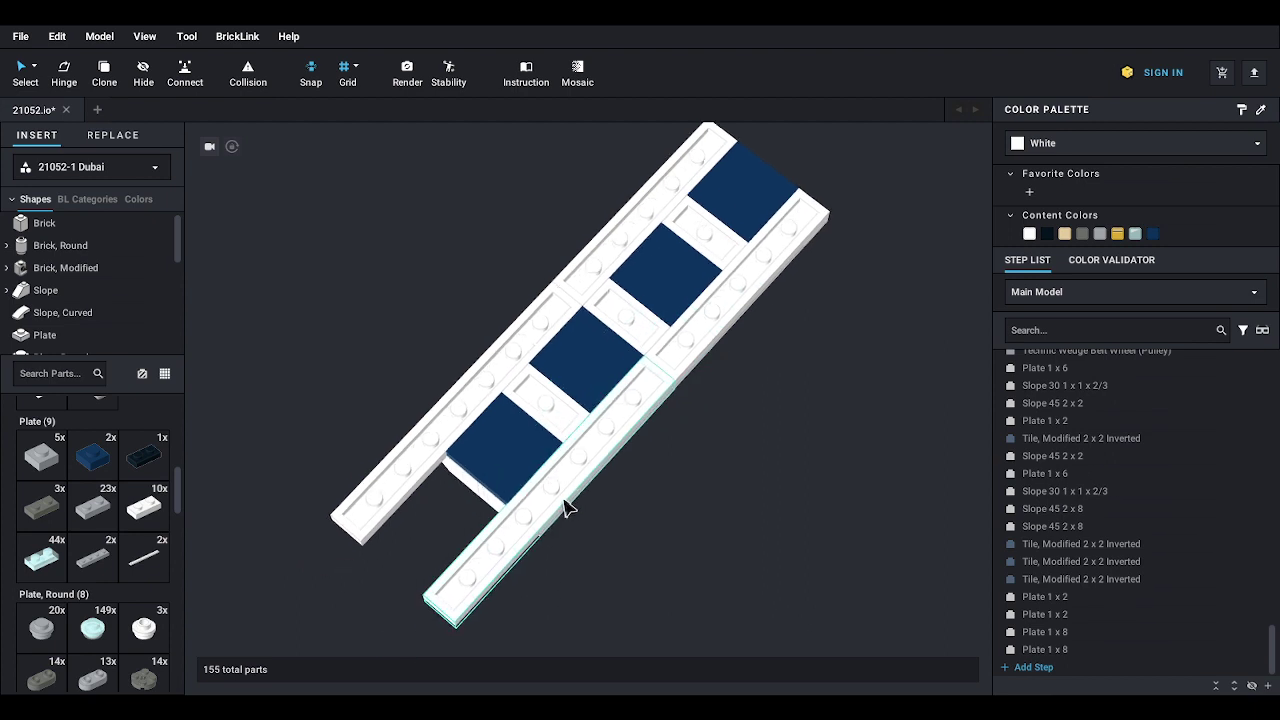
- Attach a white Slope, Inverted 45 2 x 2 with Flat Bottom Pin above the exposed dark blue tile at the building's end
{"action": "right_click_drag", "start_coordinate": [480, 376], "coordinate": [521, 478]}
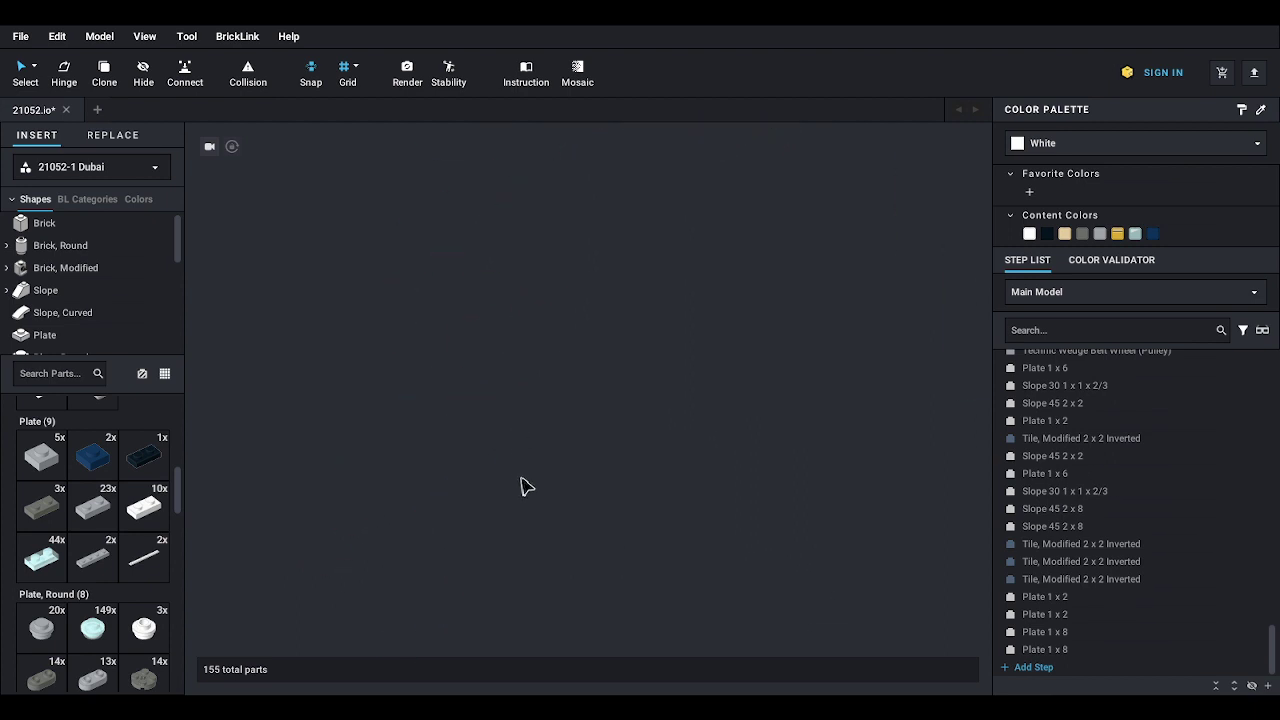
{"action": "scroll", "coordinate": [530, 522], "scroll_direction": "down", "scroll_amount": 6}
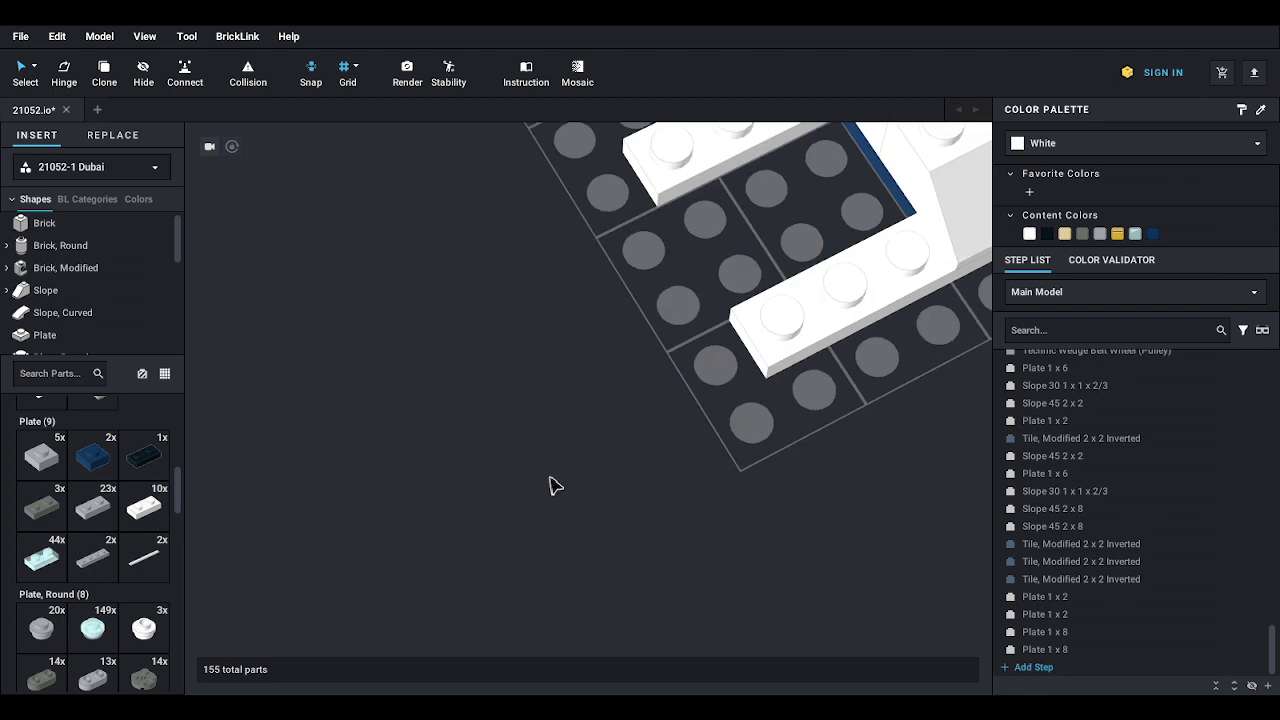
{"action": "scroll", "coordinate": [550, 478], "scroll_direction": "down", "scroll_amount": 3}
{"action": "middle_click_drag", "start_coordinate": [551, 457], "coordinate": [392, 541]}
{"action": "scroll", "coordinate": [410, 498], "scroll_direction": "up", "scroll_amount": 1}
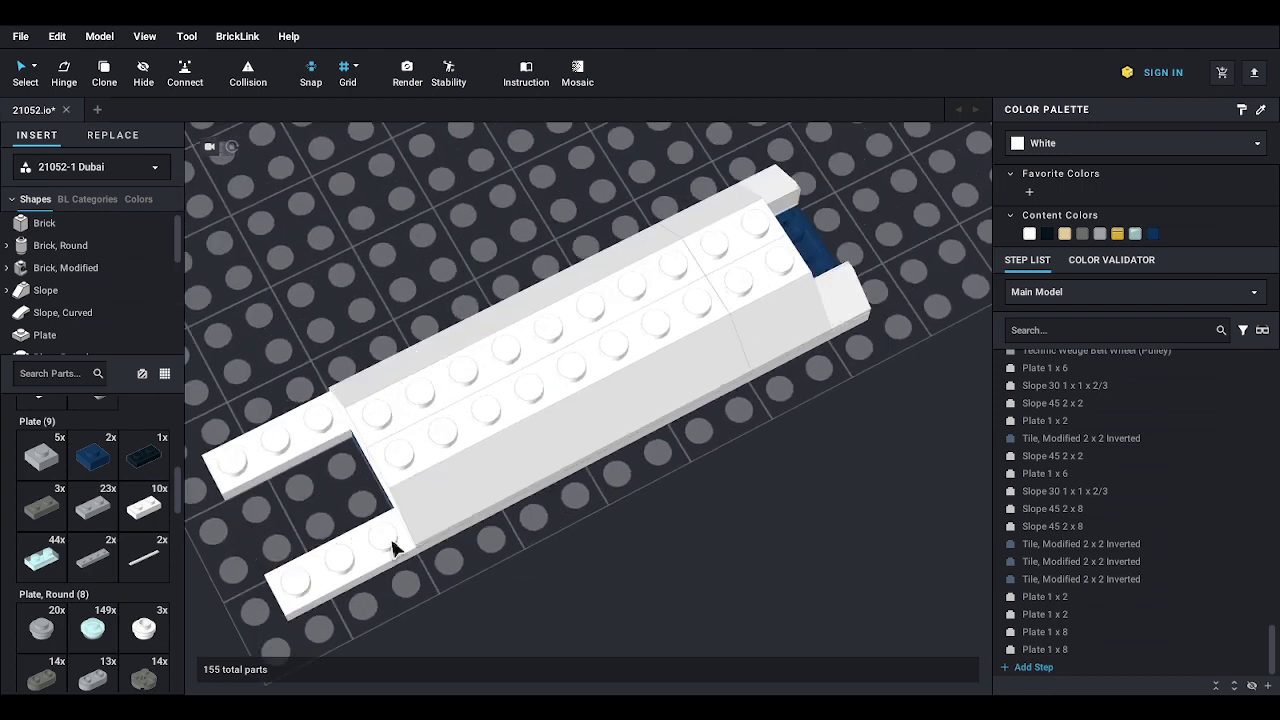
{"action": "scroll", "coordinate": [390, 550], "scroll_direction": "up", "scroll_amount": 3}
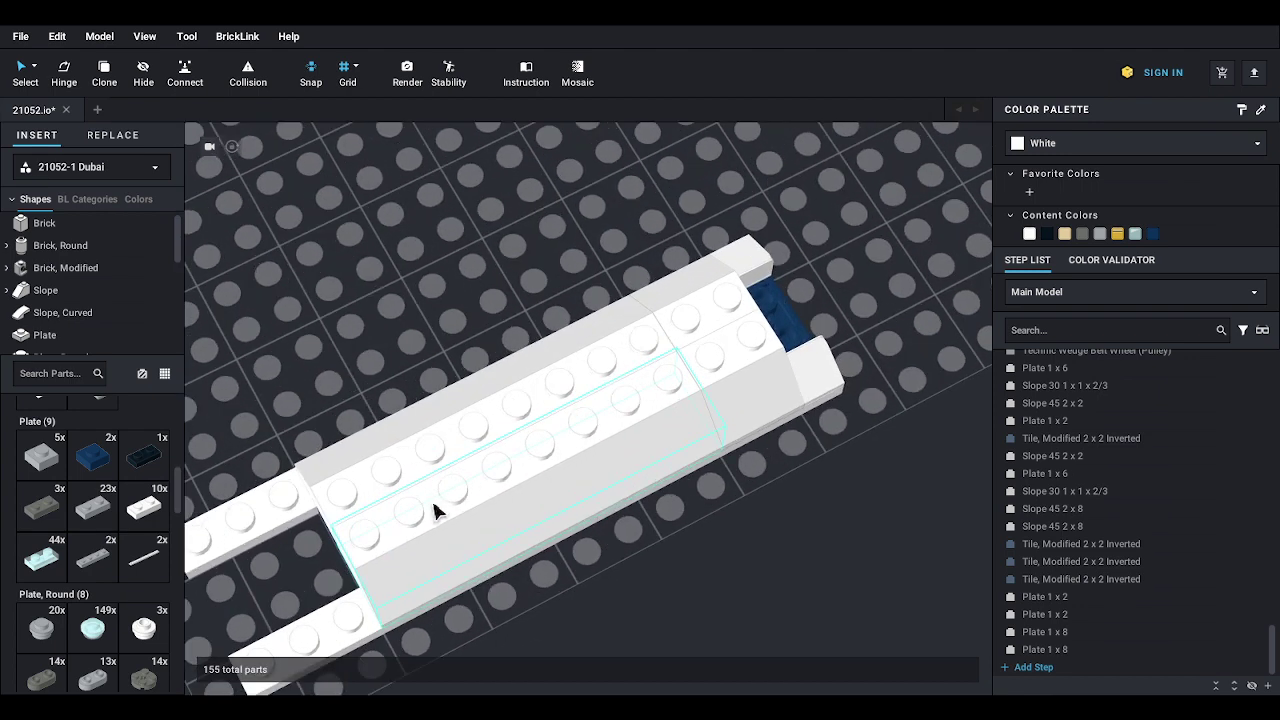
{"action": "left_click", "coordinate": [47, 290]}
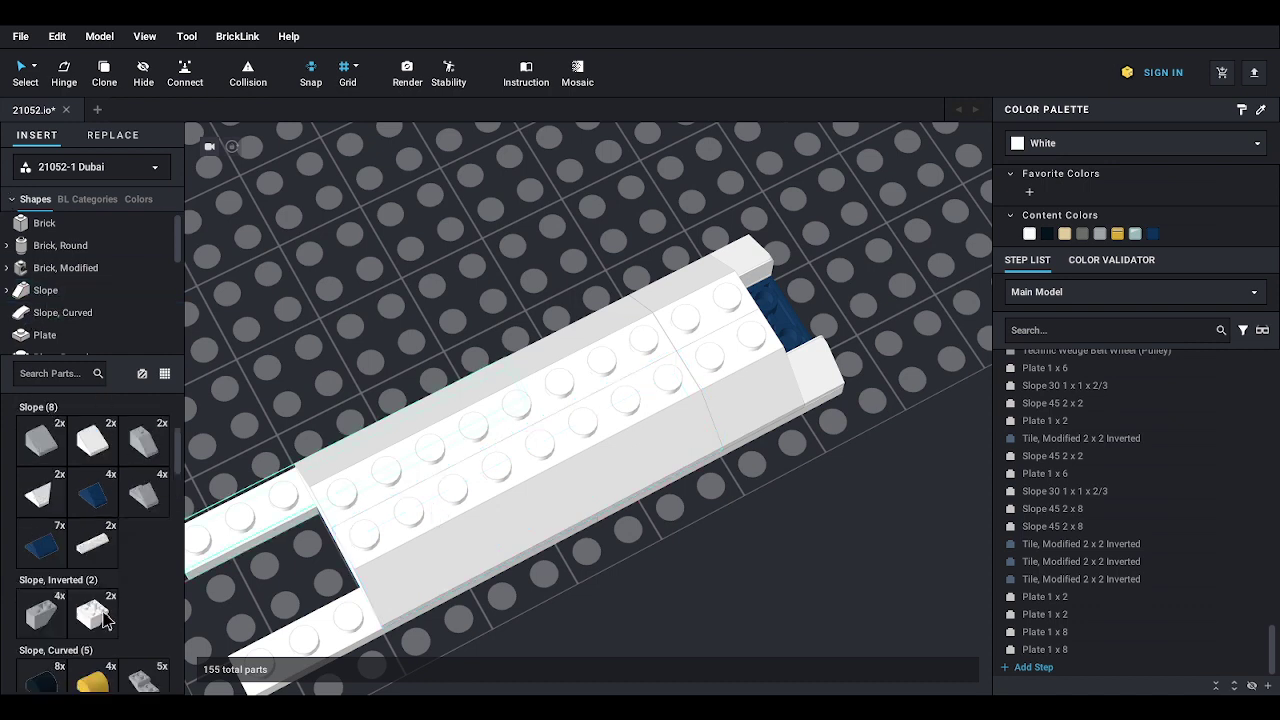
{"action": "left_click", "coordinate": [92, 613]}
{"action": "left_click", "coordinate": [795, 295]}
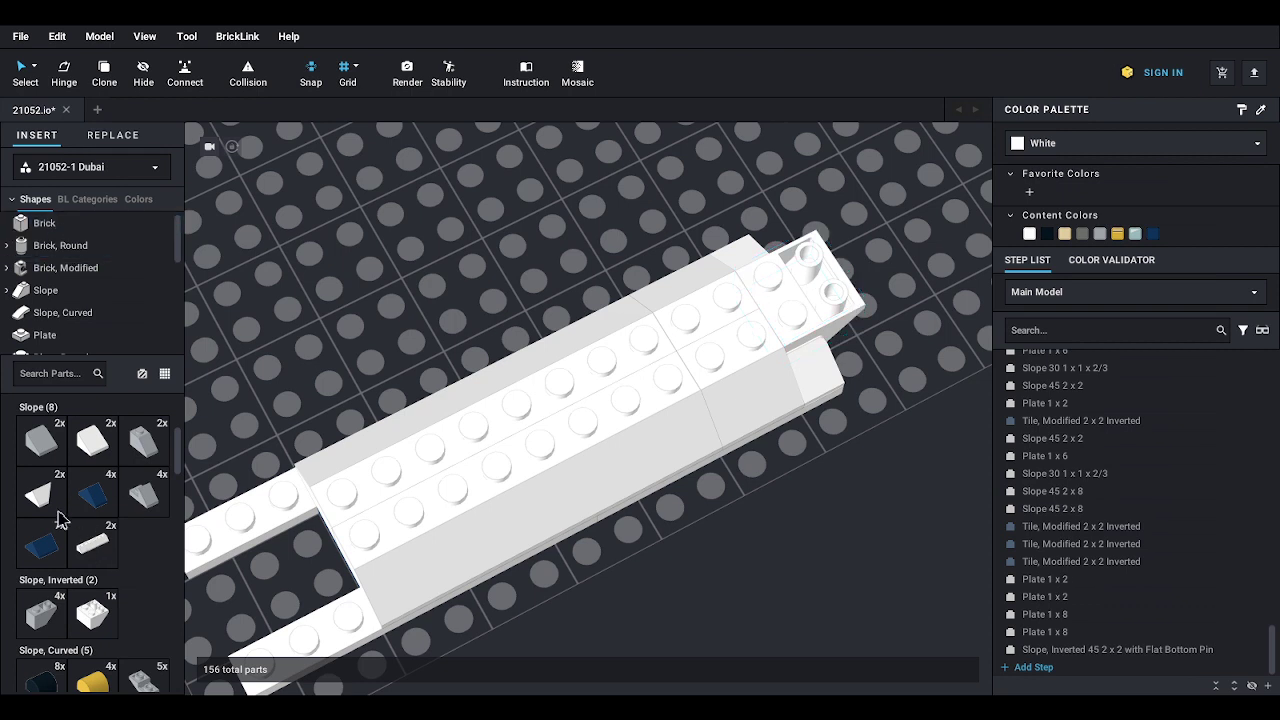
- Add a white Slope 45 2 x 1 Double / Inverted with Bottom Stud Holder as the pointed tip of the inverted slope
{"action": "left_click", "coordinate": [40, 492]}
{"action": "left_click", "coordinate": [850, 230]}
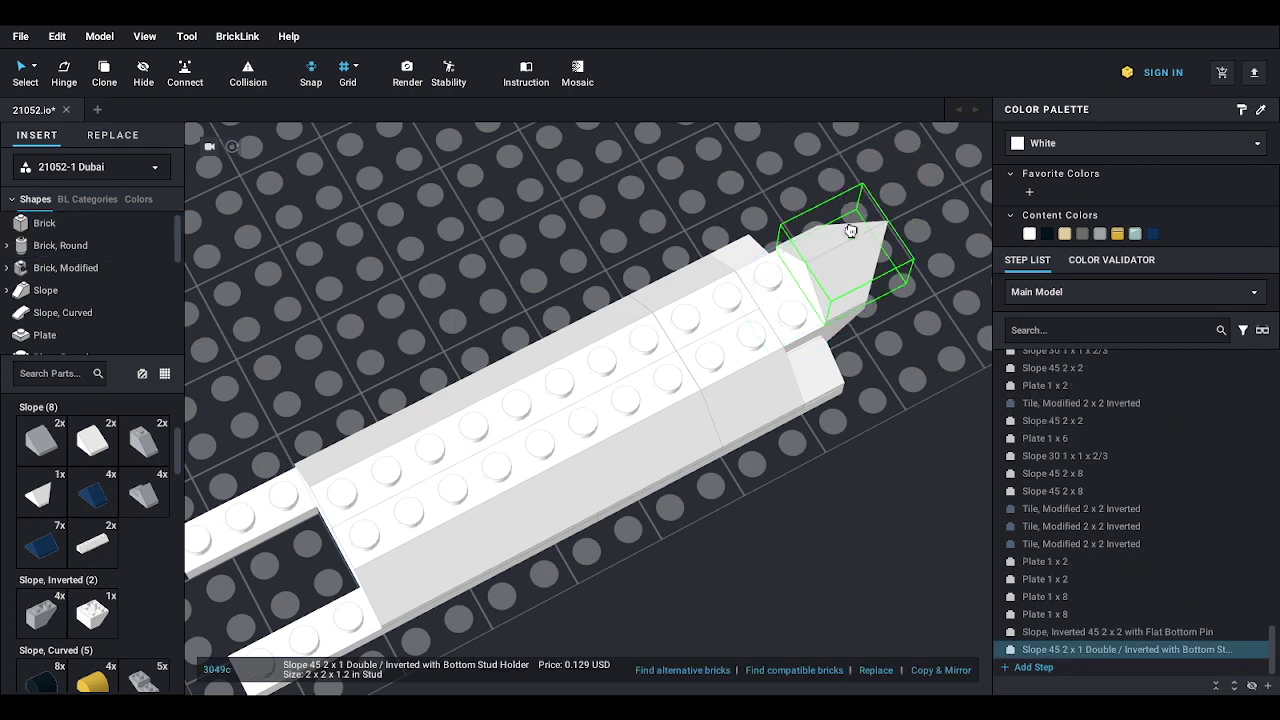
{"action": "key", "text": "Escape"}
- Place three dark blue Plate, Modified 1 x 2 jumpers side by side across the roof studs, starting directly behind the pointed tip
{"action": "scroll", "coordinate": [85, 292], "scroll_direction": "down", "scroll_amount": 3}
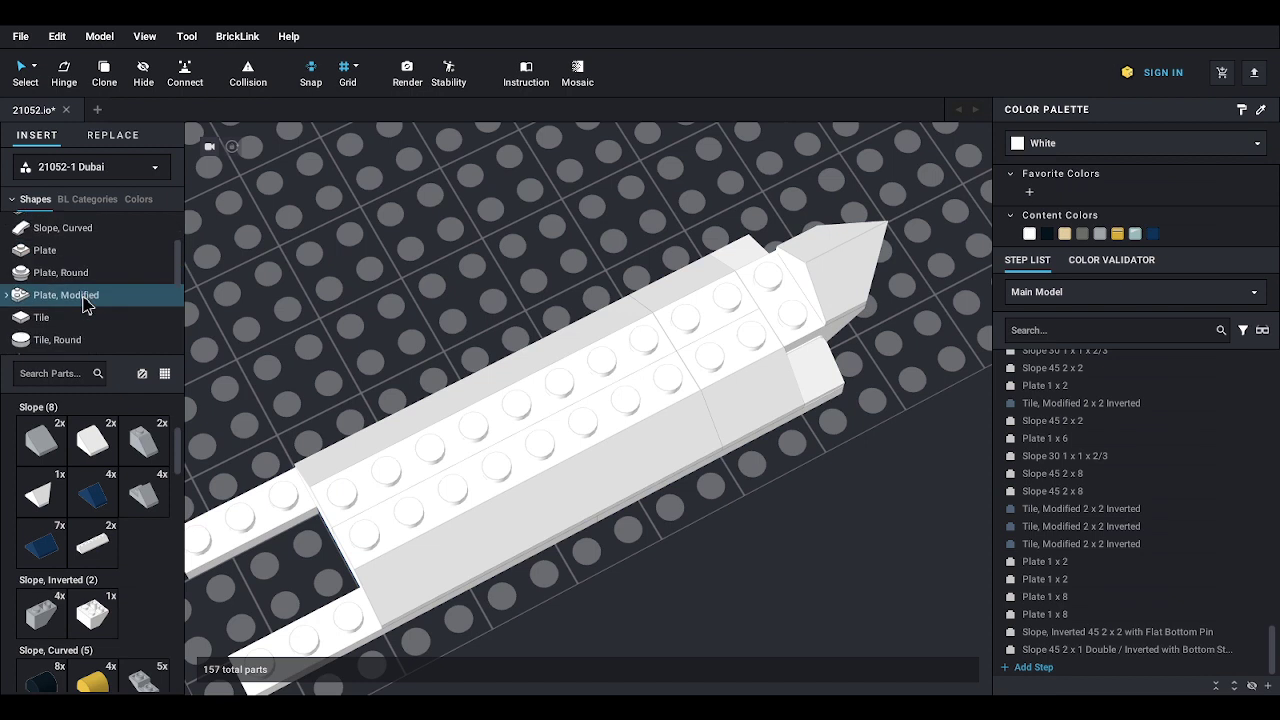
{"action": "left_click", "coordinate": [83, 295]}
{"action": "left_click", "coordinate": [43, 491]}
{"action": "left_click", "coordinate": [784, 306]}
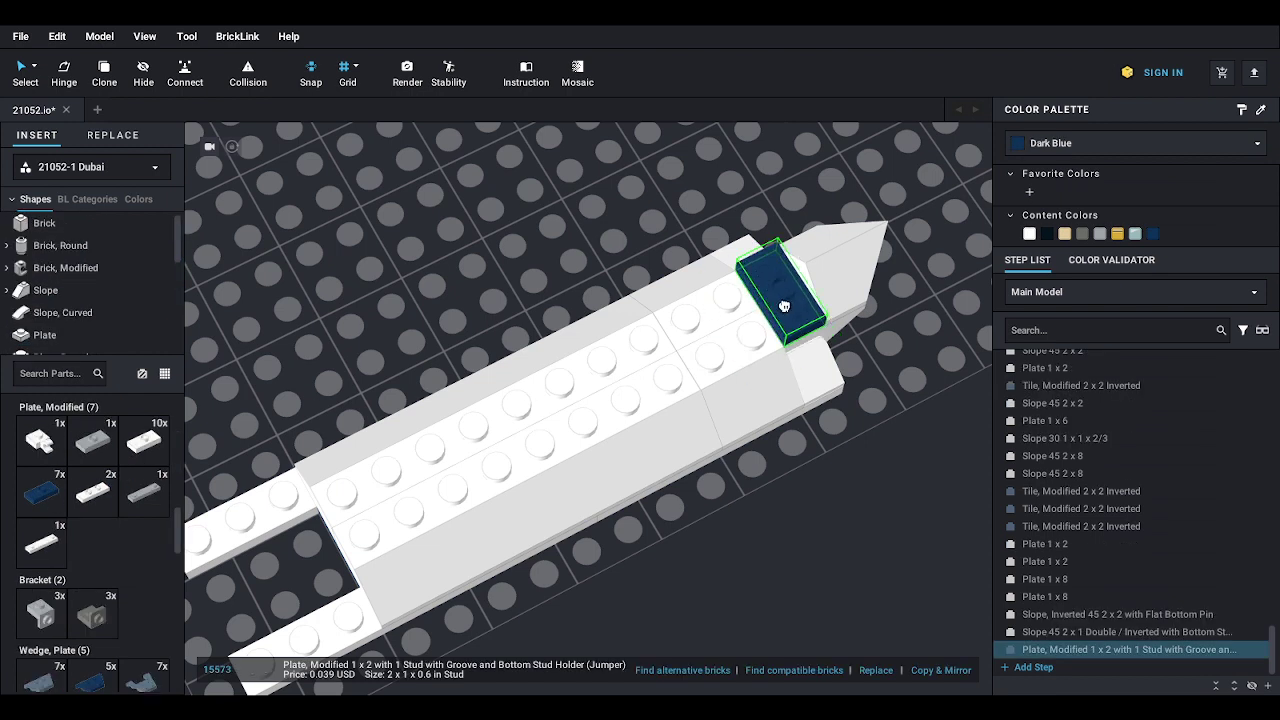
{"action": "key", "text": "Escape"}
{"action": "left_click", "coordinate": [43, 491]}
{"action": "left_click", "coordinate": [730, 320]}
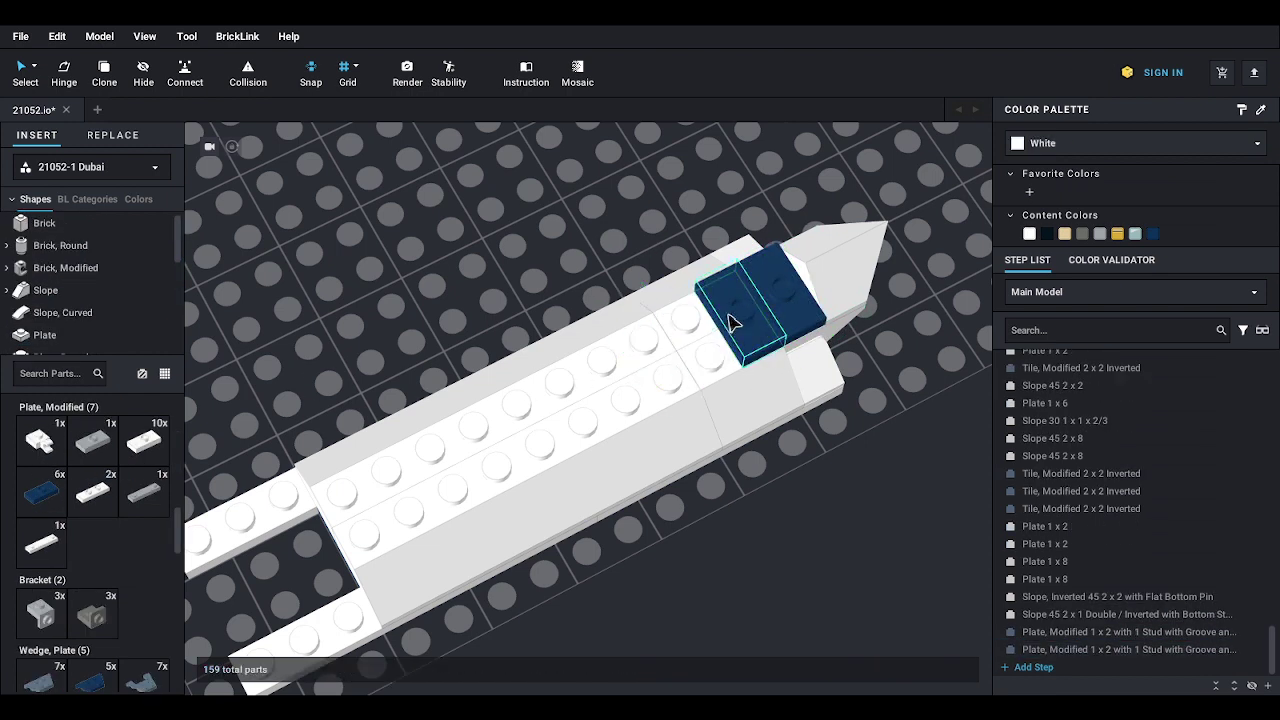
{"action": "key", "text": "Escape"}
{"action": "left_click", "coordinate": [43, 491]}
{"action": "left_click", "coordinate": [680, 336]}
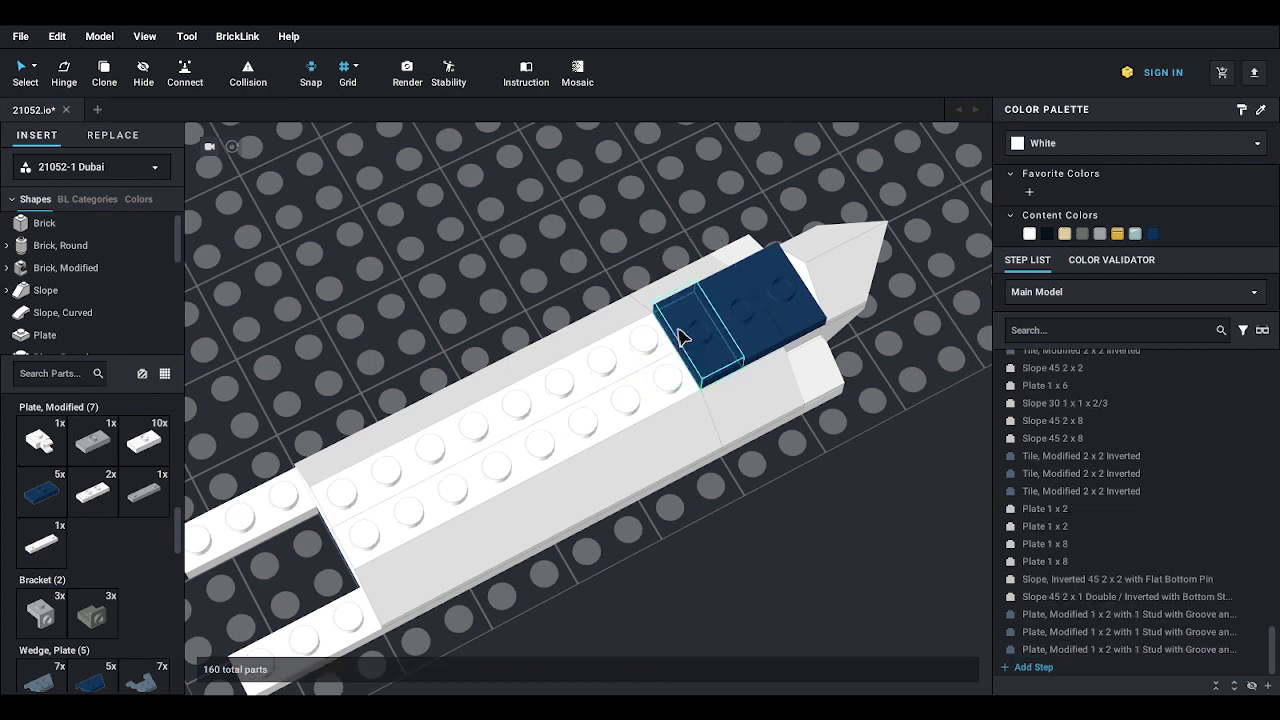
{"action": "key", "text": "Escape"}
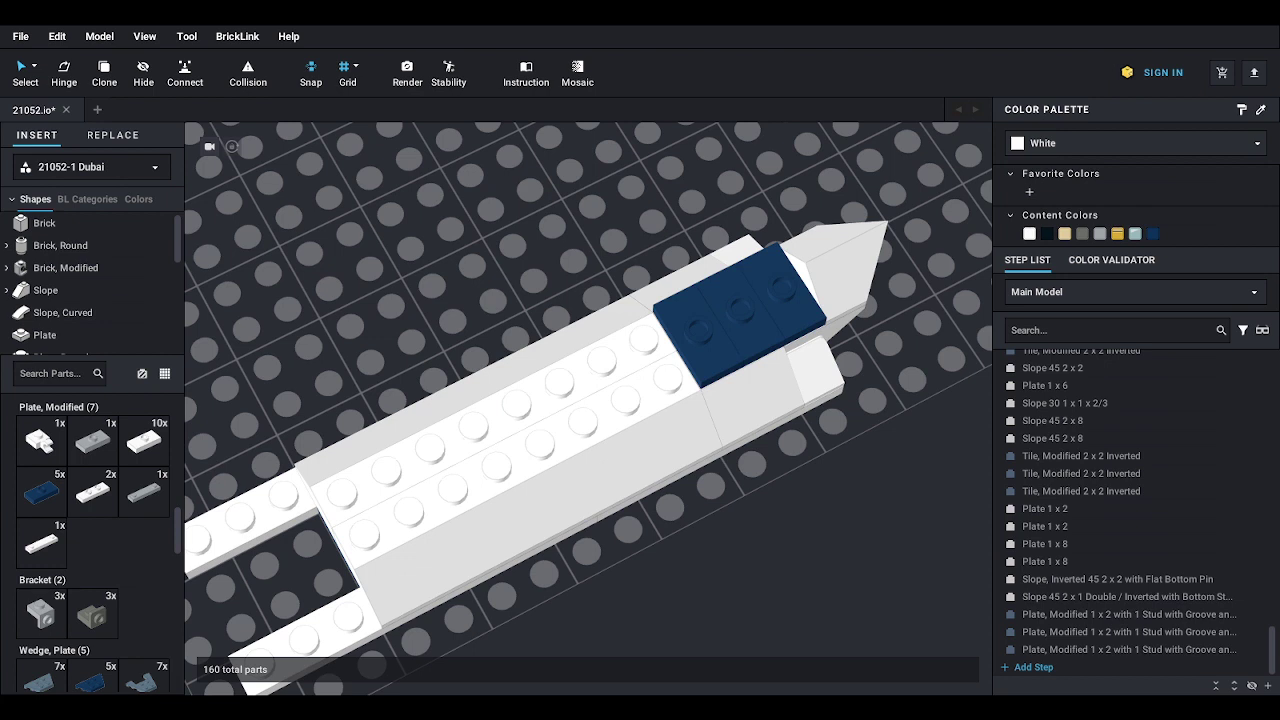
- Stack a dark blue Plate 1 x 1 and a Tile, Modified 1 x 1 with Open O Clip on the jumper nearest the tip
{"action": "left_click", "coordinate": [44, 335]}
{"action": "left_click", "coordinate": [93, 440]}
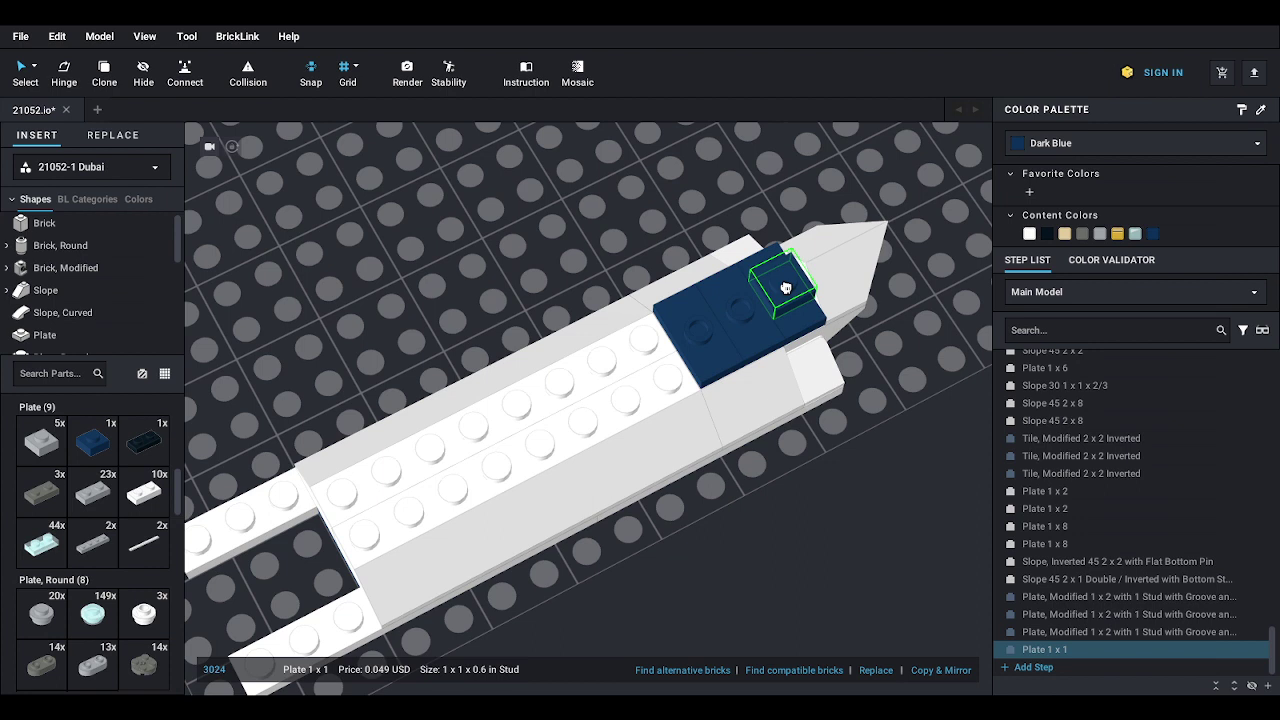
{"action": "left_click", "coordinate": [786, 288]}
{"action": "scroll", "coordinate": [85, 300], "scroll_direction": "down", "scroll_amount": 2}
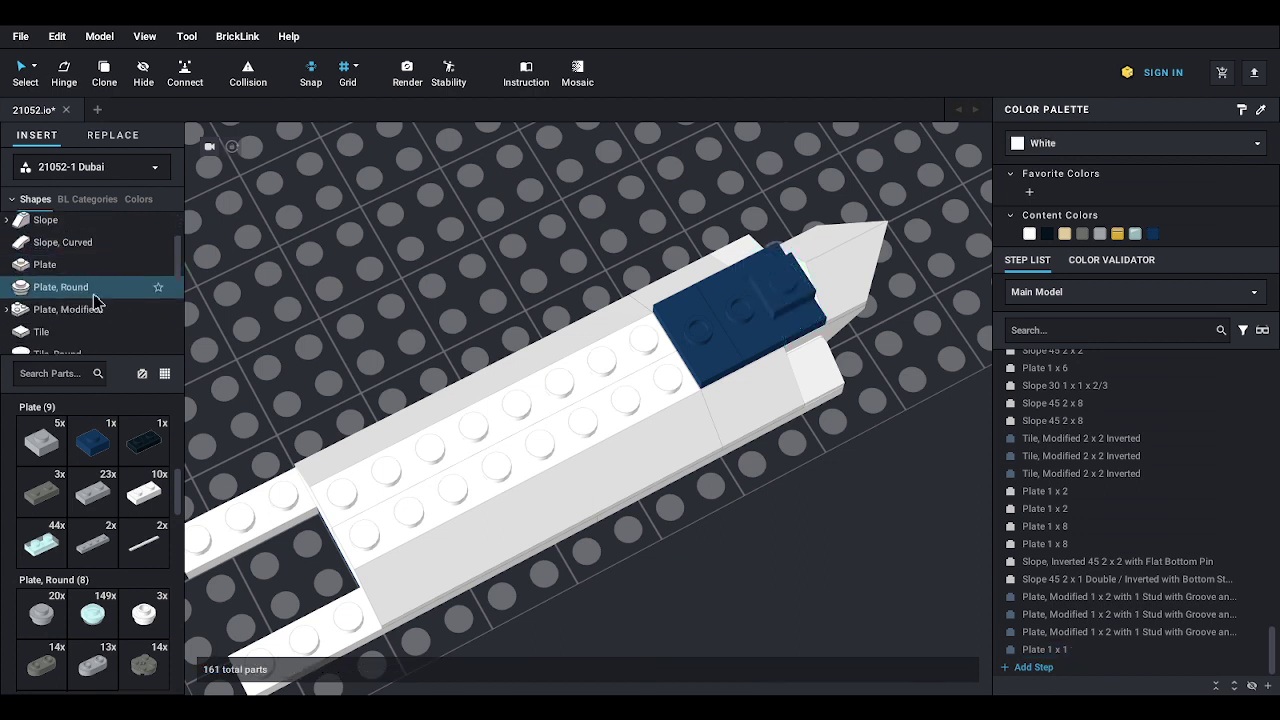
{"action": "scroll", "coordinate": [80, 335], "scroll_direction": "down", "scroll_amount": 1}
{"action": "left_click", "coordinate": [80, 340]}
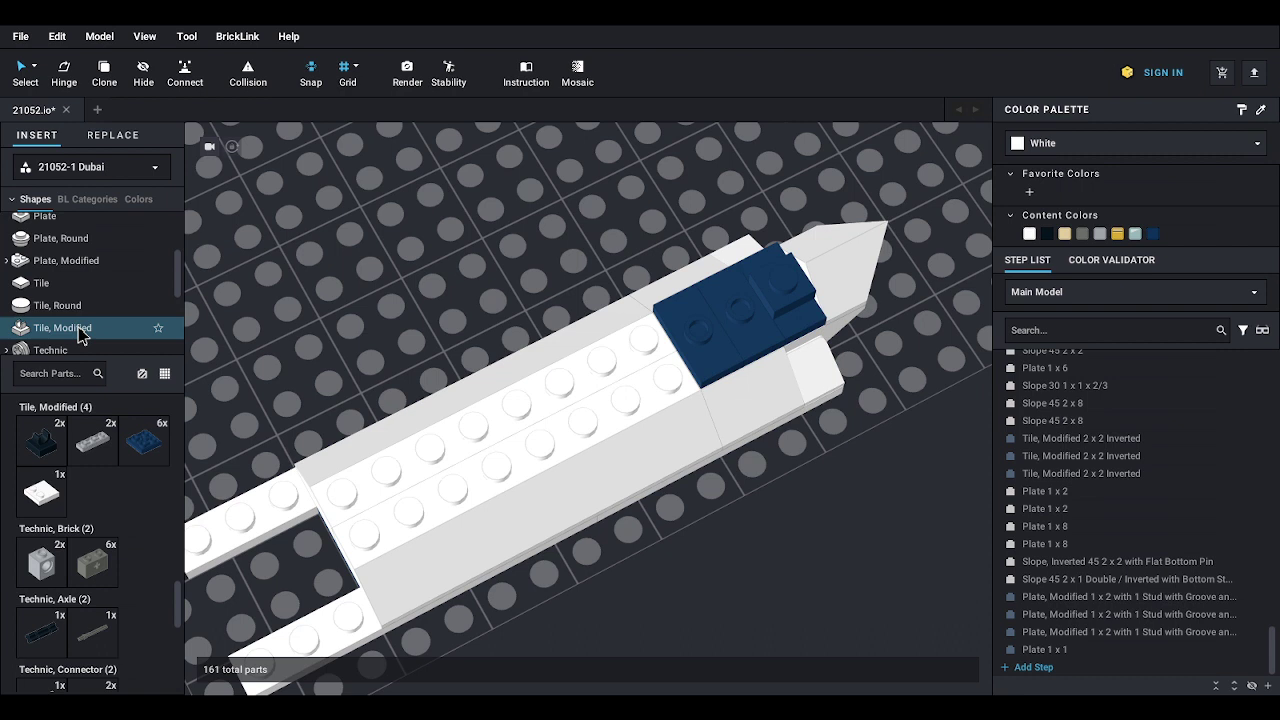
{"action": "left_click", "coordinate": [60, 442]}
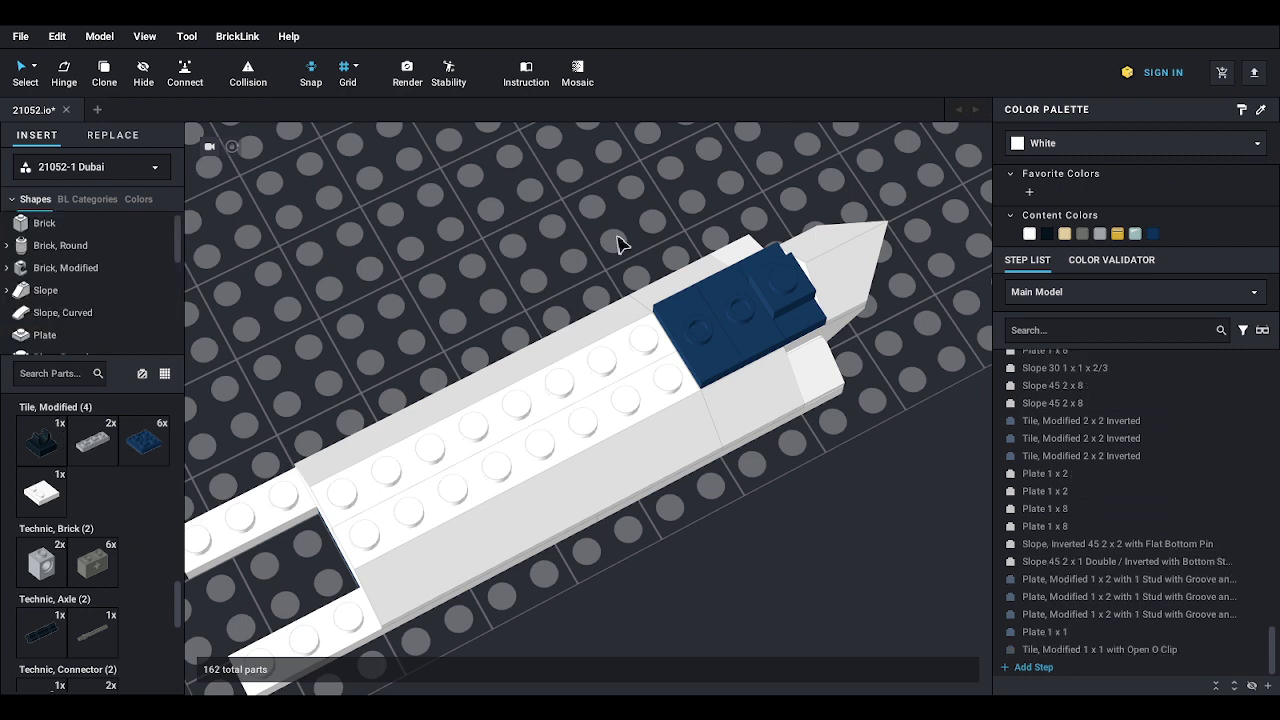
{"action": "left_click", "coordinate": [783, 275]}
- Fit a white Bar 3L (Bar Arrow) horizontally into the open O clip near the building's pointed tip
{"action": "scroll", "coordinate": [65, 265], "scroll_direction": "down", "scroll_amount": 4}
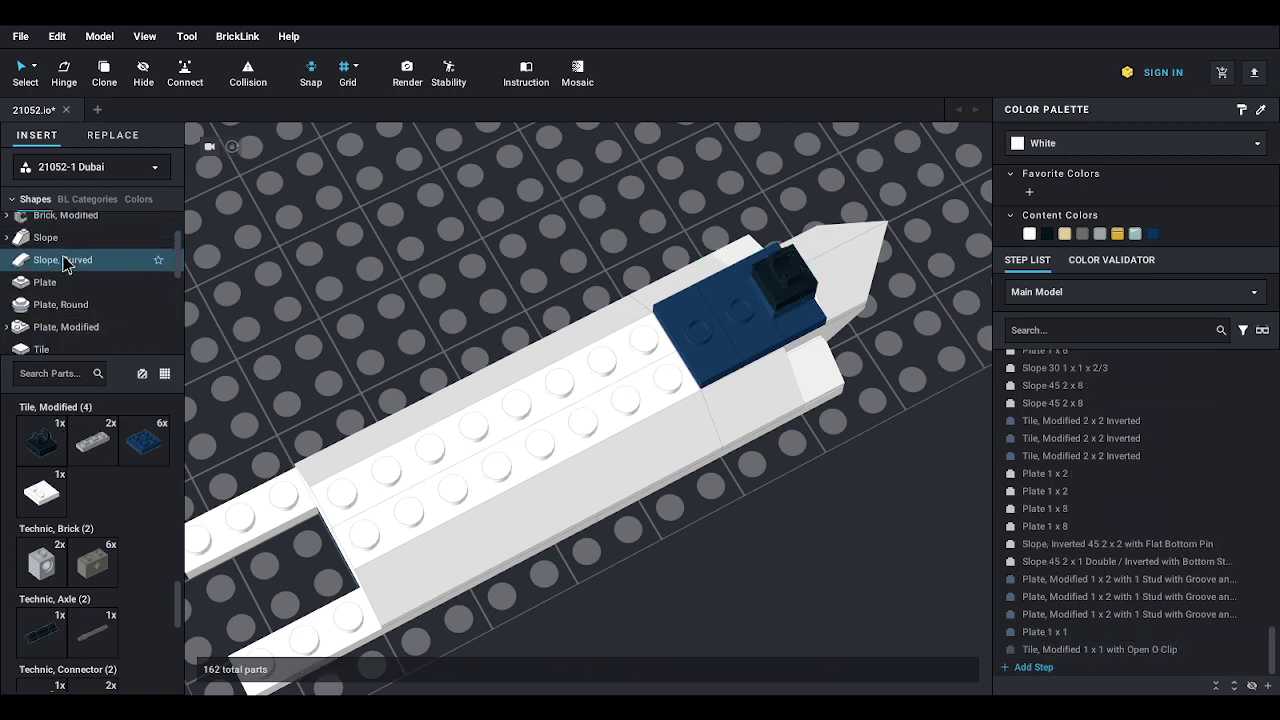
{"action": "scroll", "coordinate": [70, 298], "scroll_direction": "down", "scroll_amount": 2}
{"action": "left_click", "coordinate": [60, 291]}
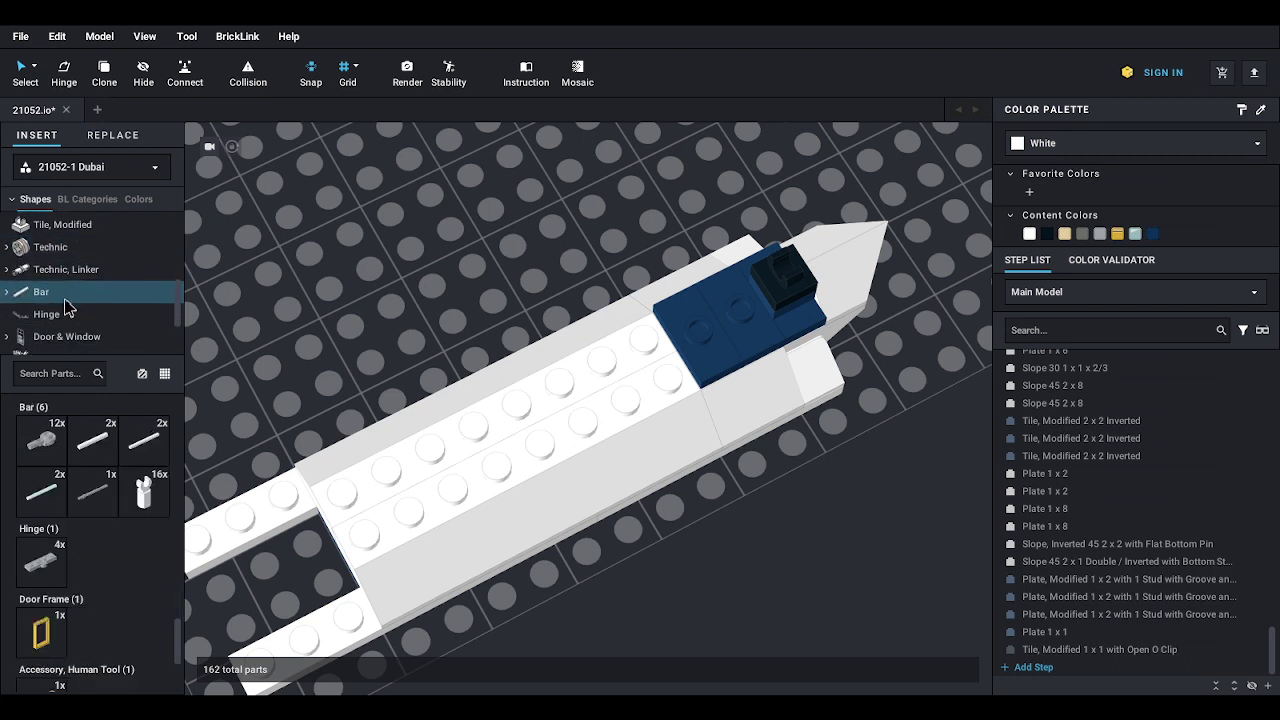
{"action": "left_click", "coordinate": [128, 450]}
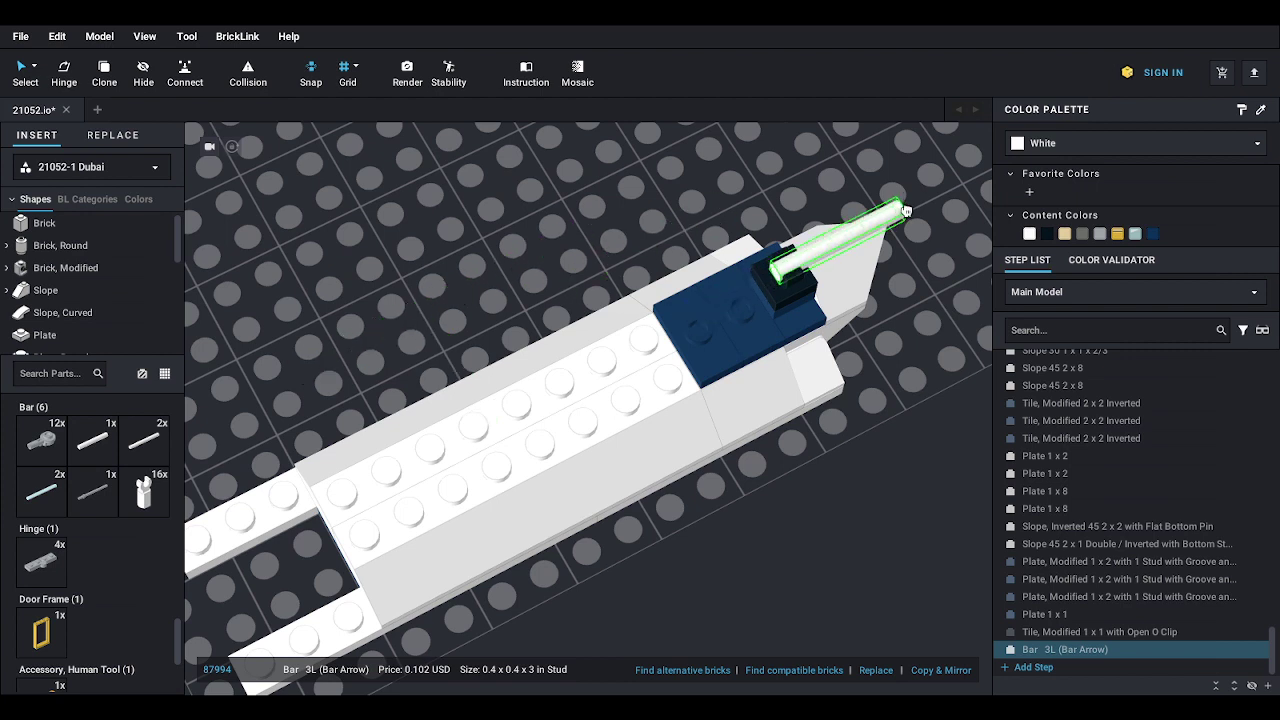
{"action": "left_click", "coordinate": [905, 208]}
- Replace the 3L bar in the clip with a white Bar 4L (Lightsaber Blade / Wand) rotated to point horizontally past the tip
{"action": "left_click", "coordinate": [148, 437]}
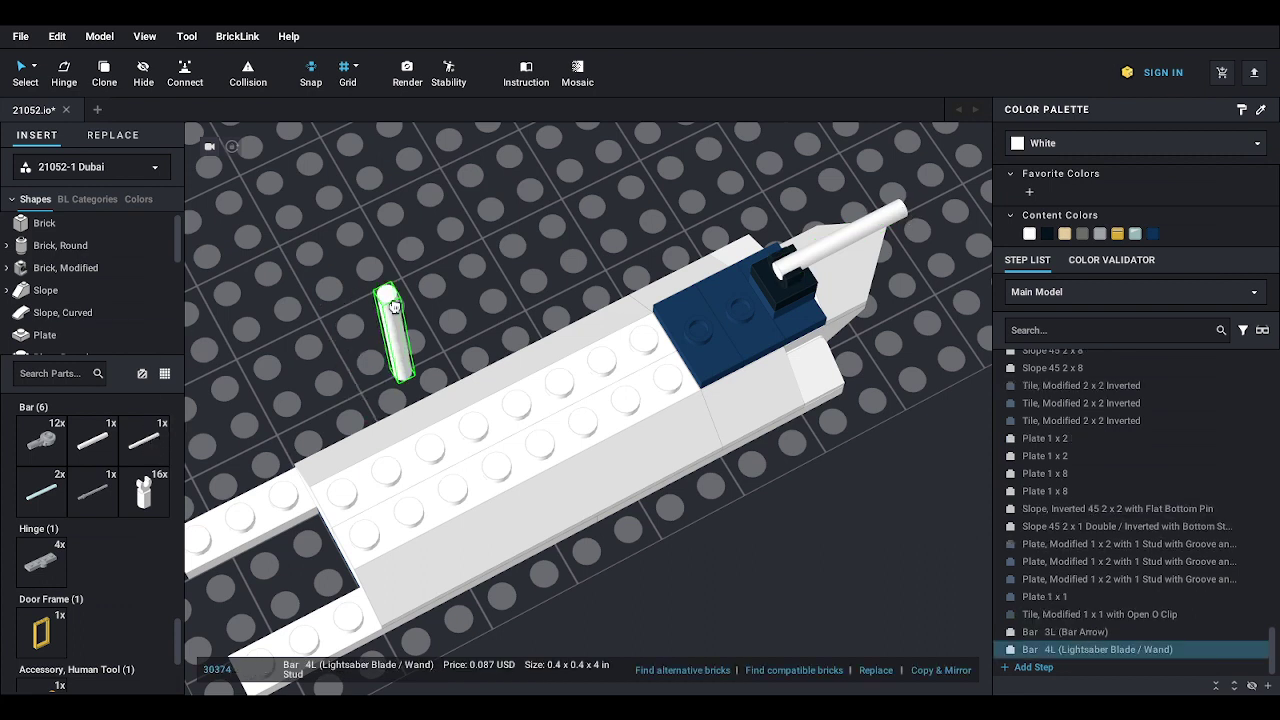
{"action": "key", "text": "Down"}
{"action": "key", "text": "Right"}
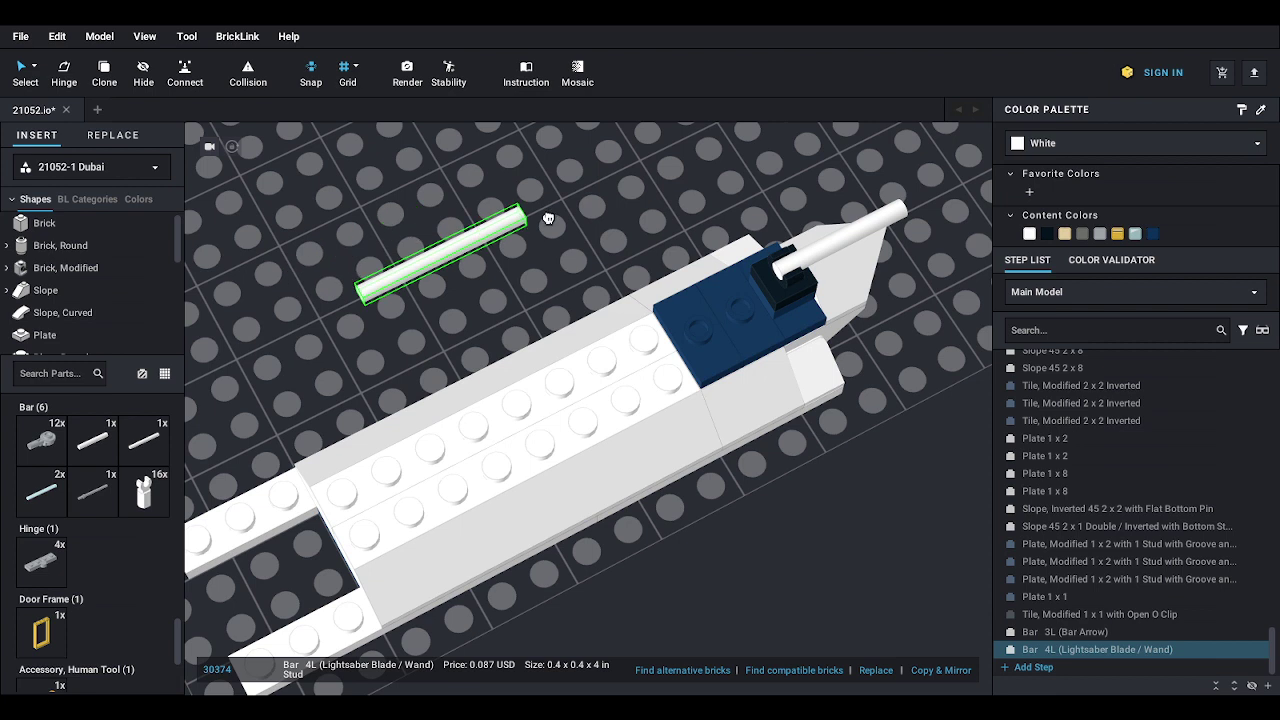
{"action": "left_click", "coordinate": [548, 217]}
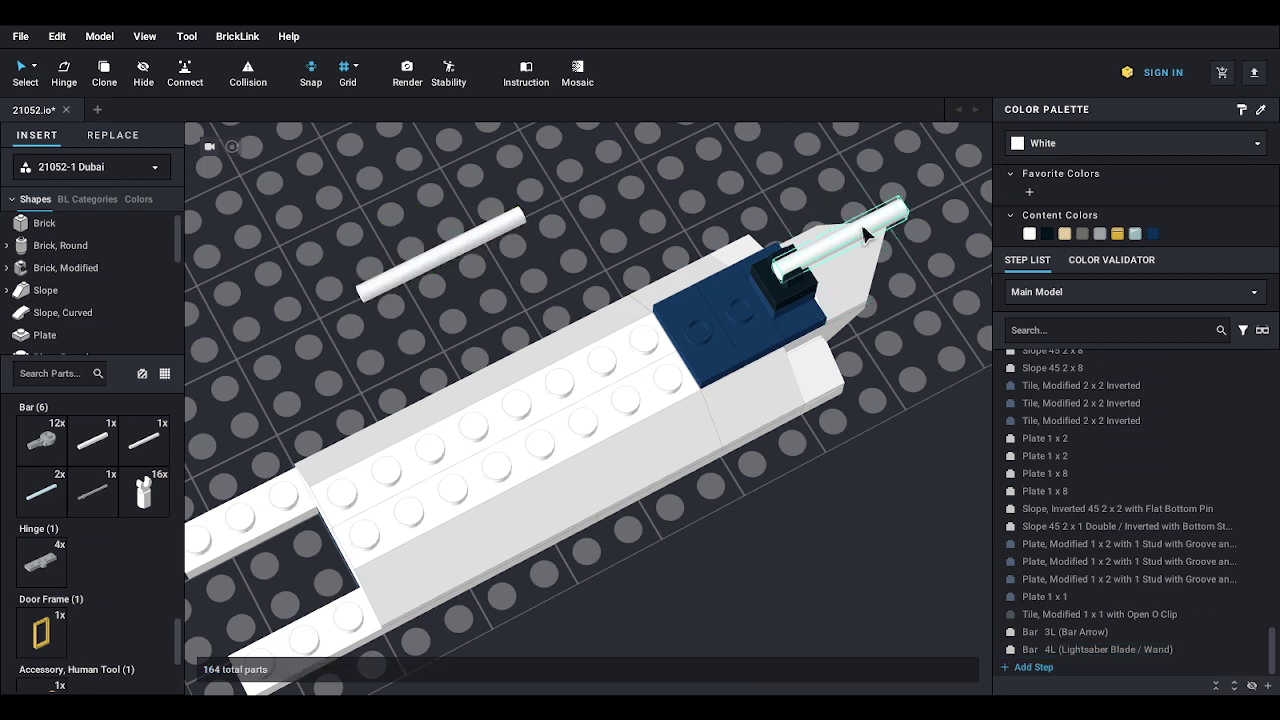
{"action": "left_click", "coordinate": [862, 232]}
{"action": "key", "text": "Delete"}
{"action": "left_click_drag", "start_coordinate": [423, 270], "coordinate": [794, 263]}
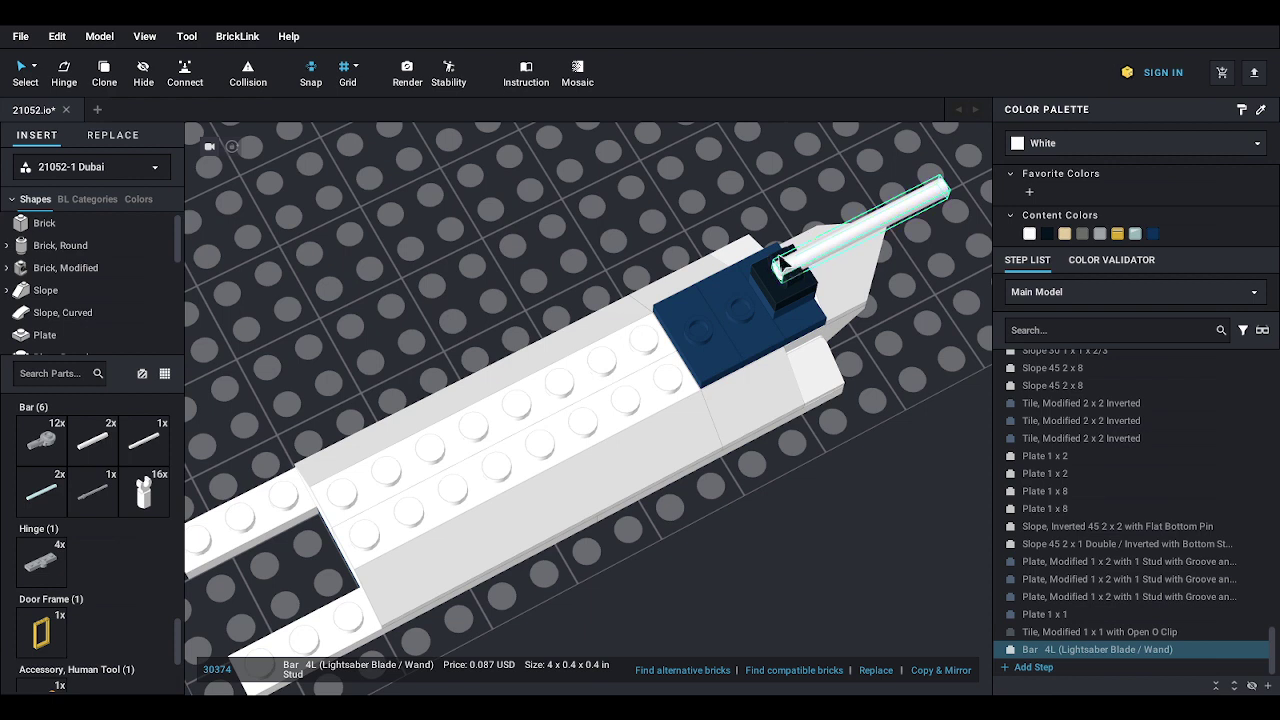
- Place two gold Slope, Curved 1 x 1 x 2/3 Double pieces in a row on the free dark blue jumpers behind the clip
{"action": "right_click_drag", "start_coordinate": [654, 194], "coordinate": [657, 243]}
{"action": "middle_click_drag", "start_coordinate": [657, 243], "coordinate": [579, 342]}
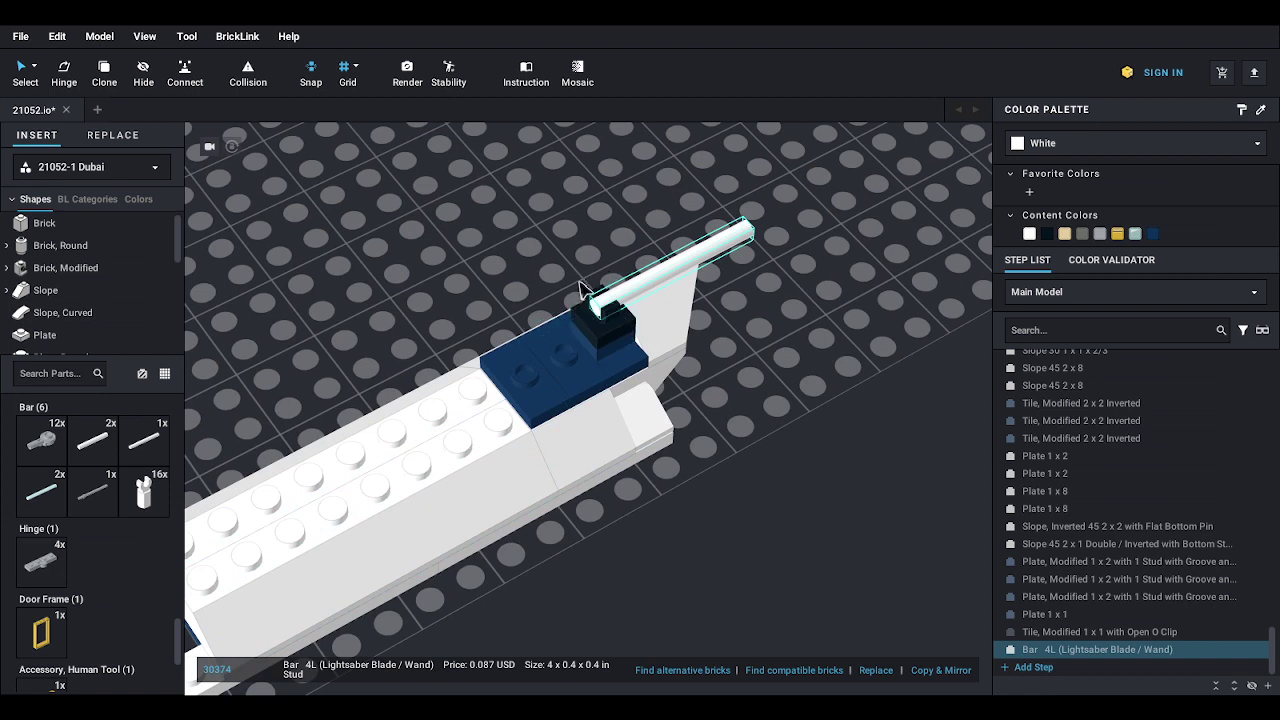
{"action": "left_click", "coordinate": [62, 312]}
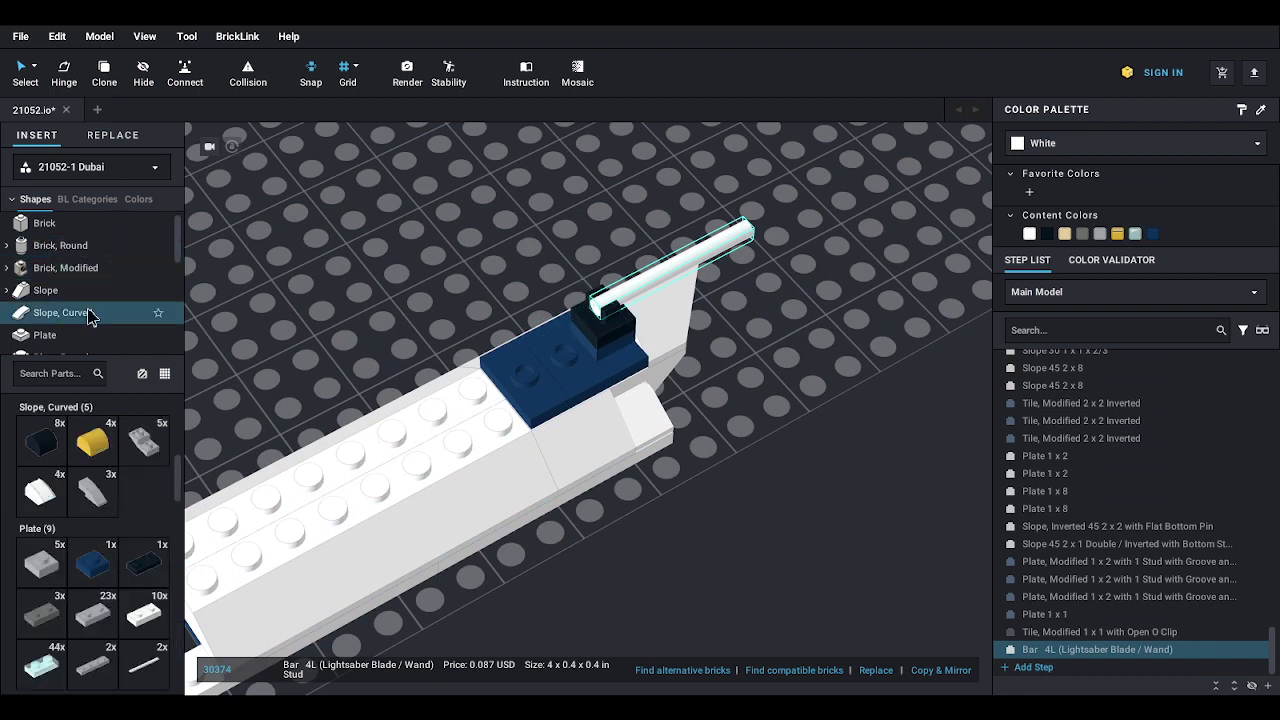
{"action": "left_click_drag", "start_coordinate": [92, 440], "coordinate": [575, 362]}
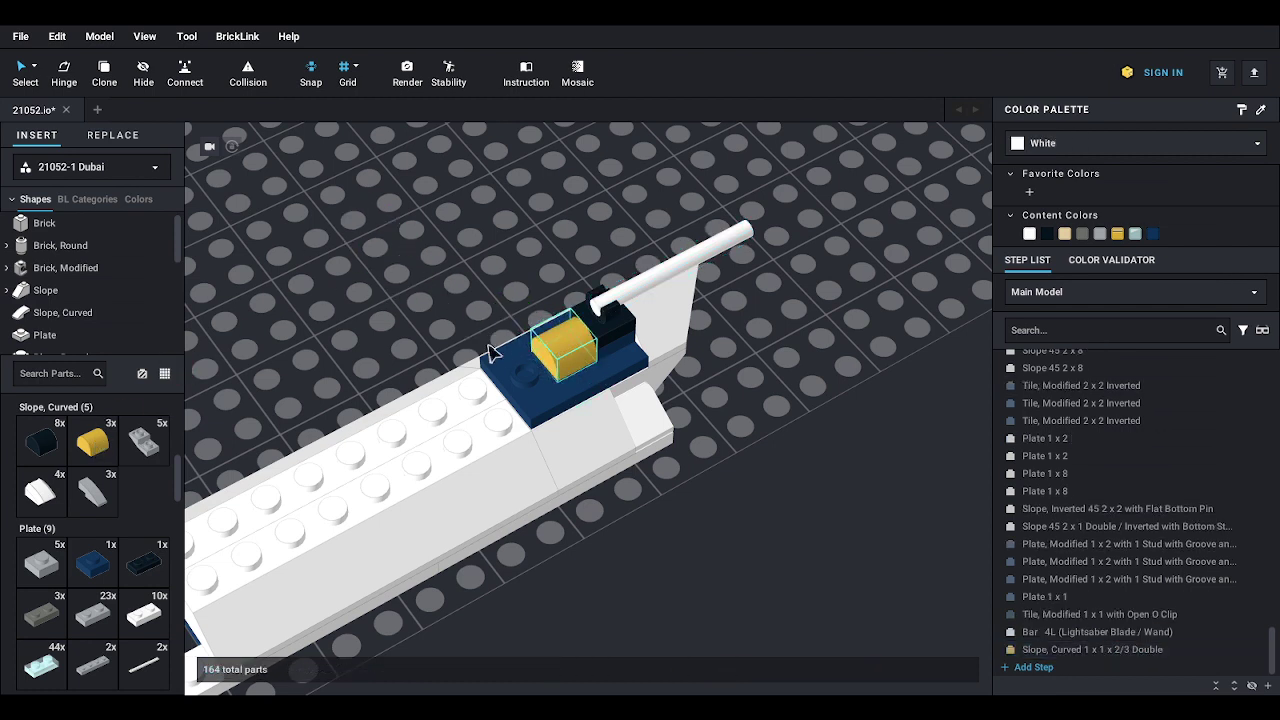
{"action": "left_click_drag", "start_coordinate": [90, 455], "coordinate": [520, 365]}
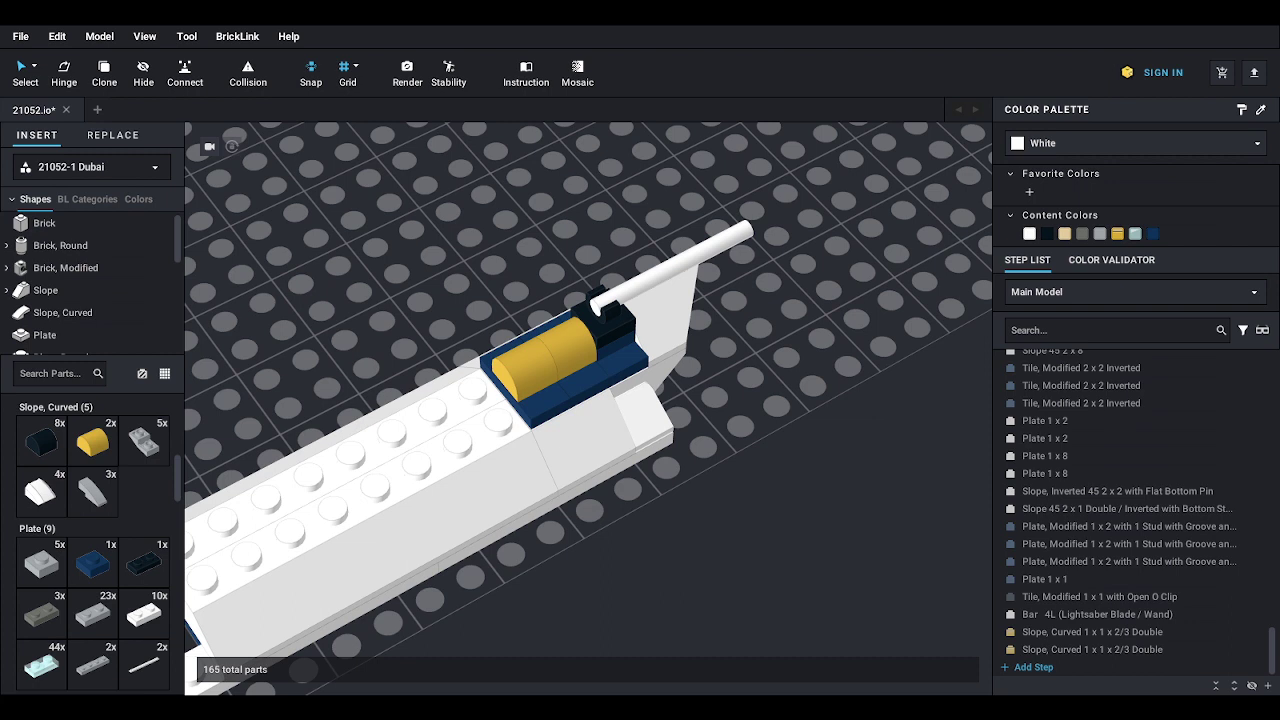
- Place four white Plate, Modified 1 x 2 jumpers as a two-by-two block across the white arms at the building's open end
{"action": "middle_click_drag", "start_coordinate": [700, 537], "coordinate": [798, 493]}
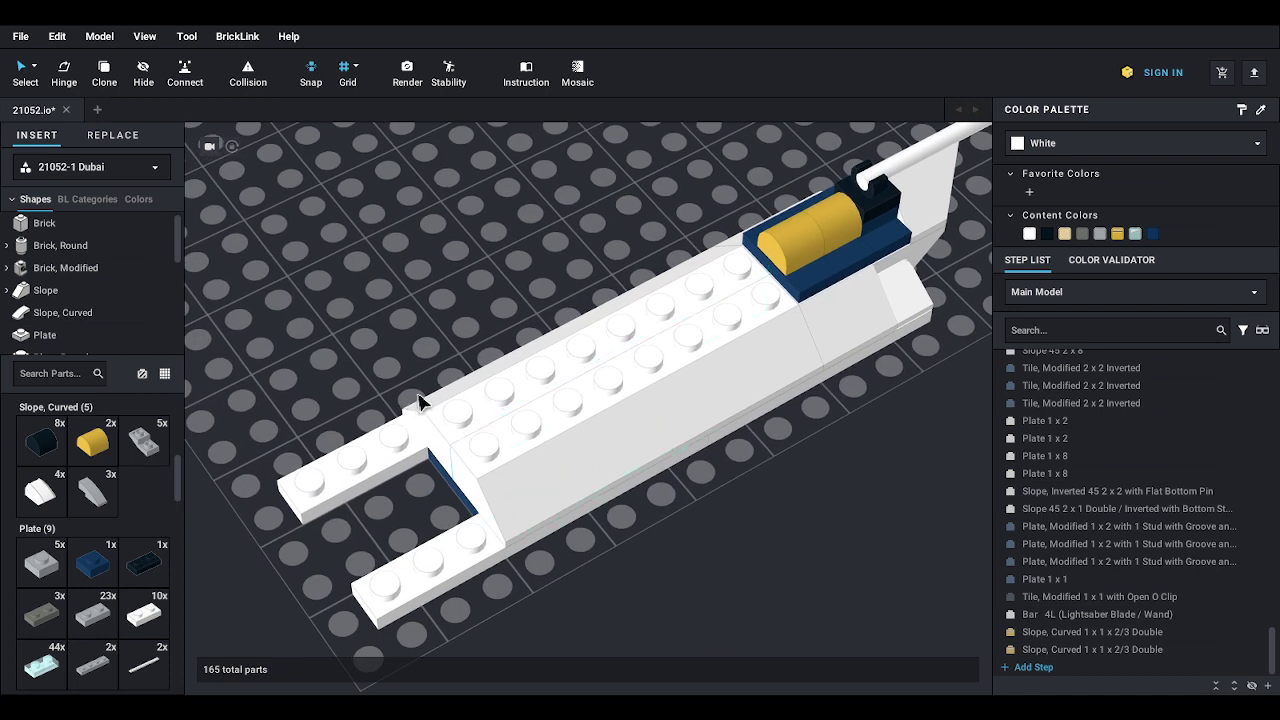
{"action": "scroll", "coordinate": [78, 318], "scroll_direction": "down", "scroll_amount": 1}
{"action": "left_click", "coordinate": [84, 334]}
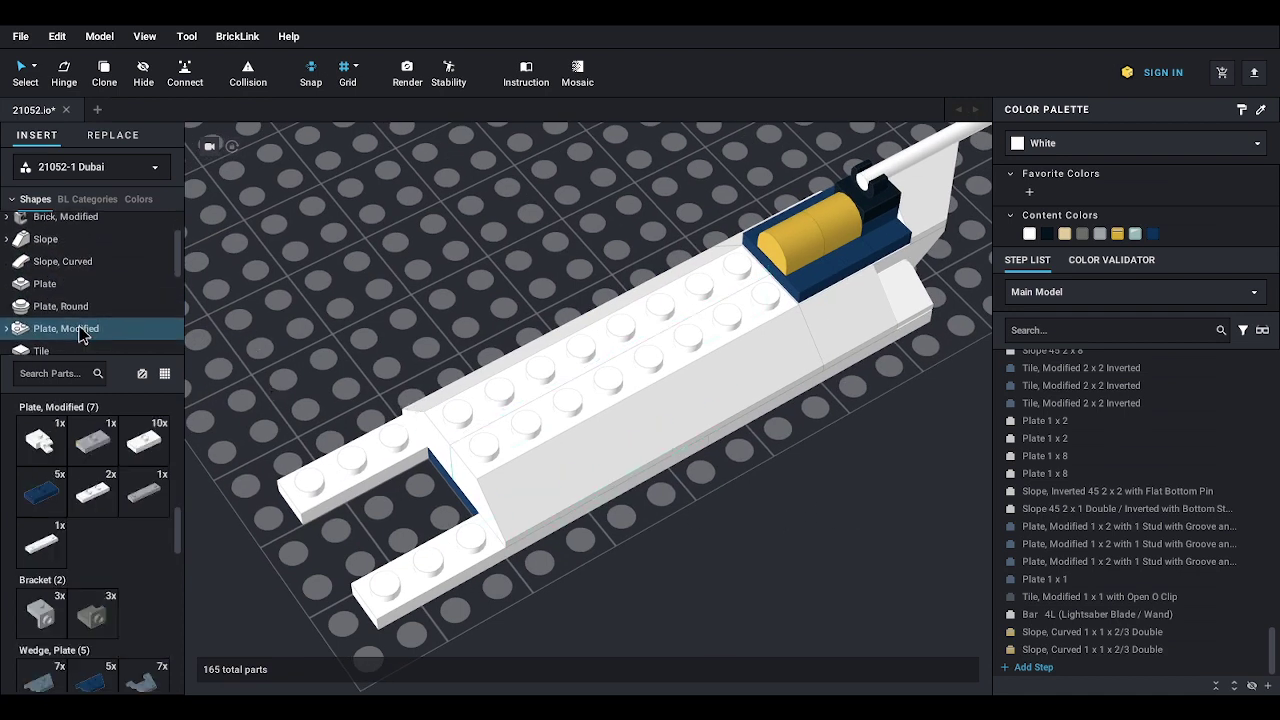
{"action": "left_click_drag", "start_coordinate": [147, 453], "coordinate": [463, 517]}
{"action": "left_click_drag", "start_coordinate": [155, 453], "coordinate": [360, 440]}
{"action": "left_click_drag", "start_coordinate": [421, 541], "coordinate": [418, 538]}
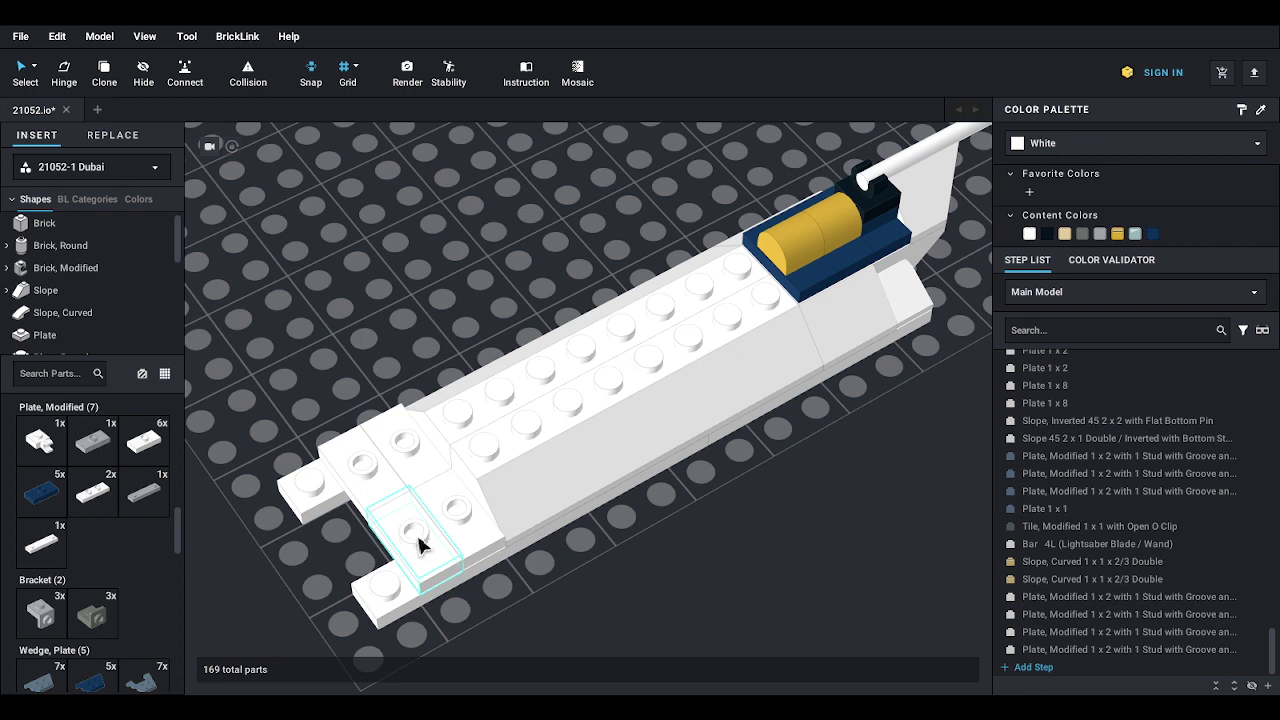
- Insert a white Plate 1 x 2 between the arms beneath the jumpers, moving one jumper aside and putting it back in its place
{"action": "left_click_drag", "start_coordinate": [430, 508], "coordinate": [628, 598]}
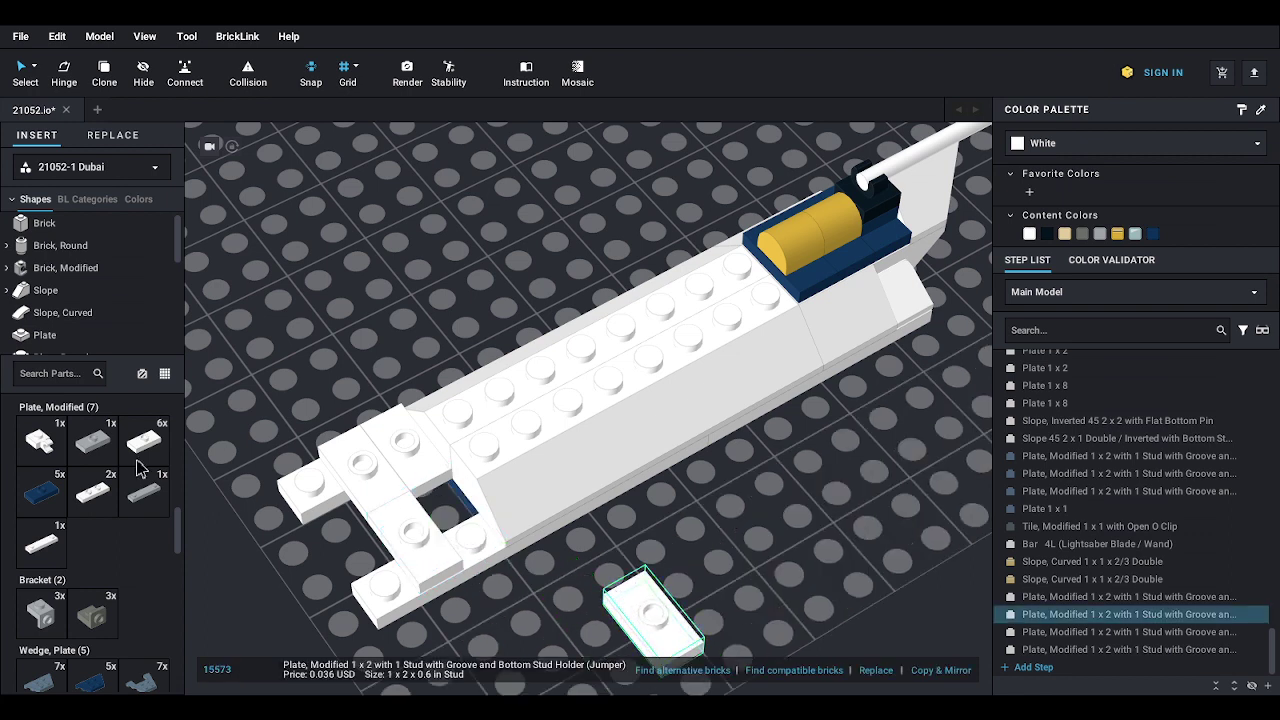
{"action": "left_click_drag", "start_coordinate": [143, 457], "coordinate": [93, 530]}
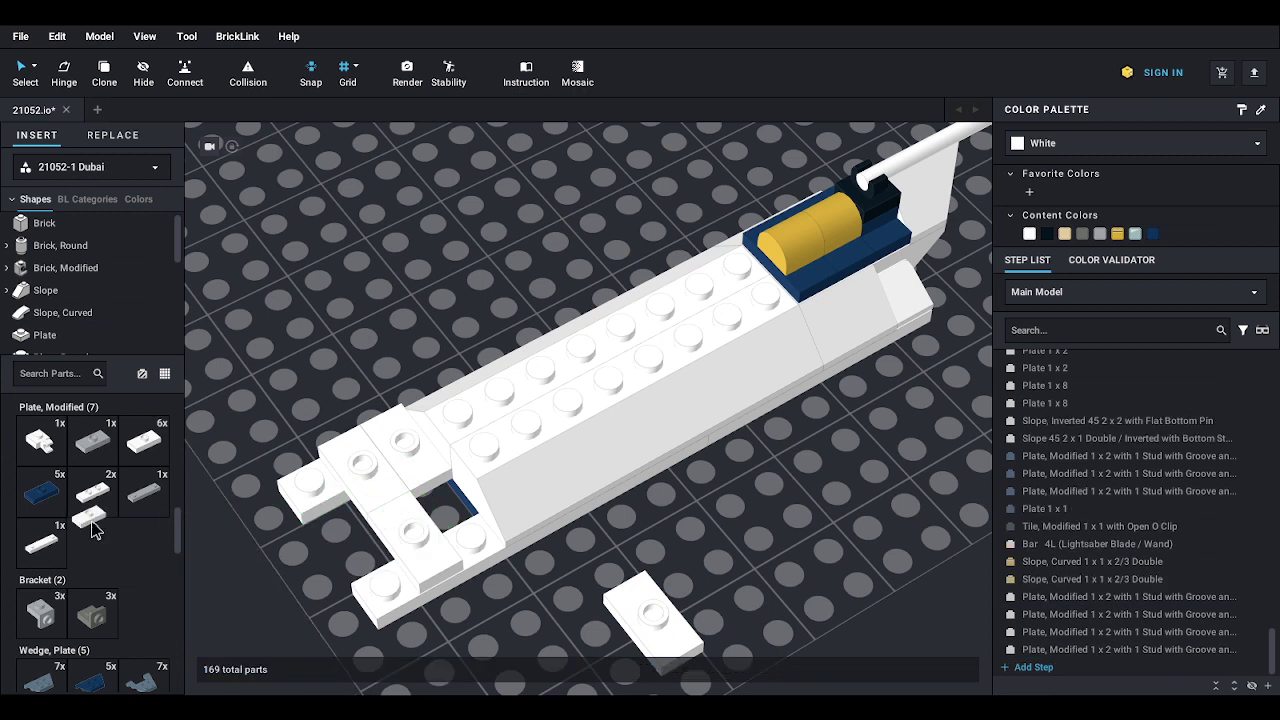
{"action": "scroll", "coordinate": [93, 530], "scroll_direction": "down", "scroll_amount": 5}
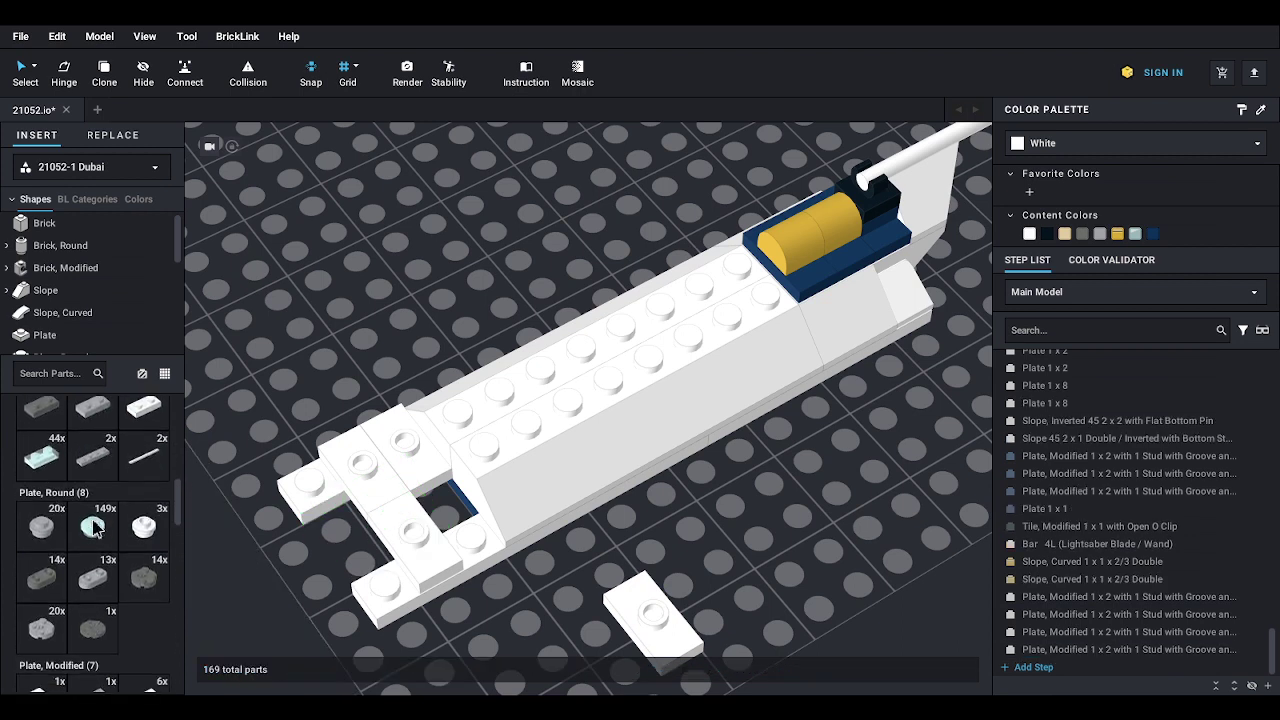
{"action": "left_click_drag", "start_coordinate": [93, 530], "coordinate": [435, 500]}
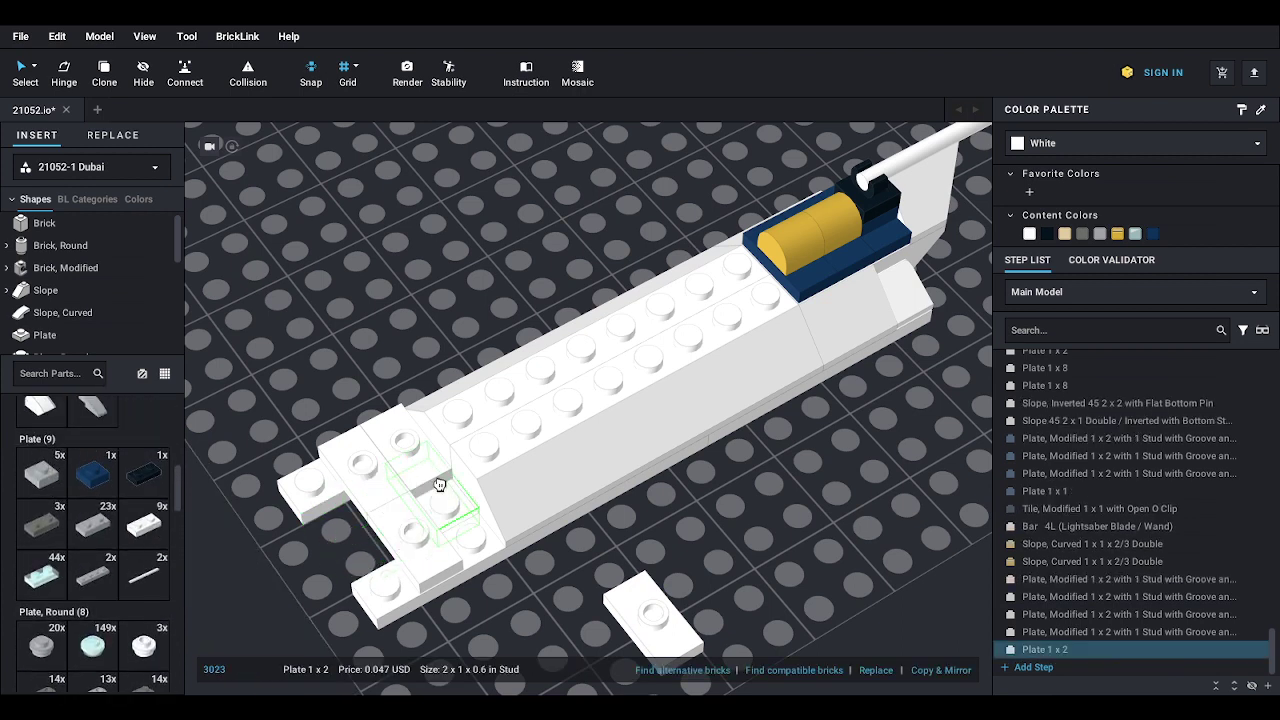
{"action": "left_click_drag", "start_coordinate": [645, 612], "coordinate": [467, 505]}
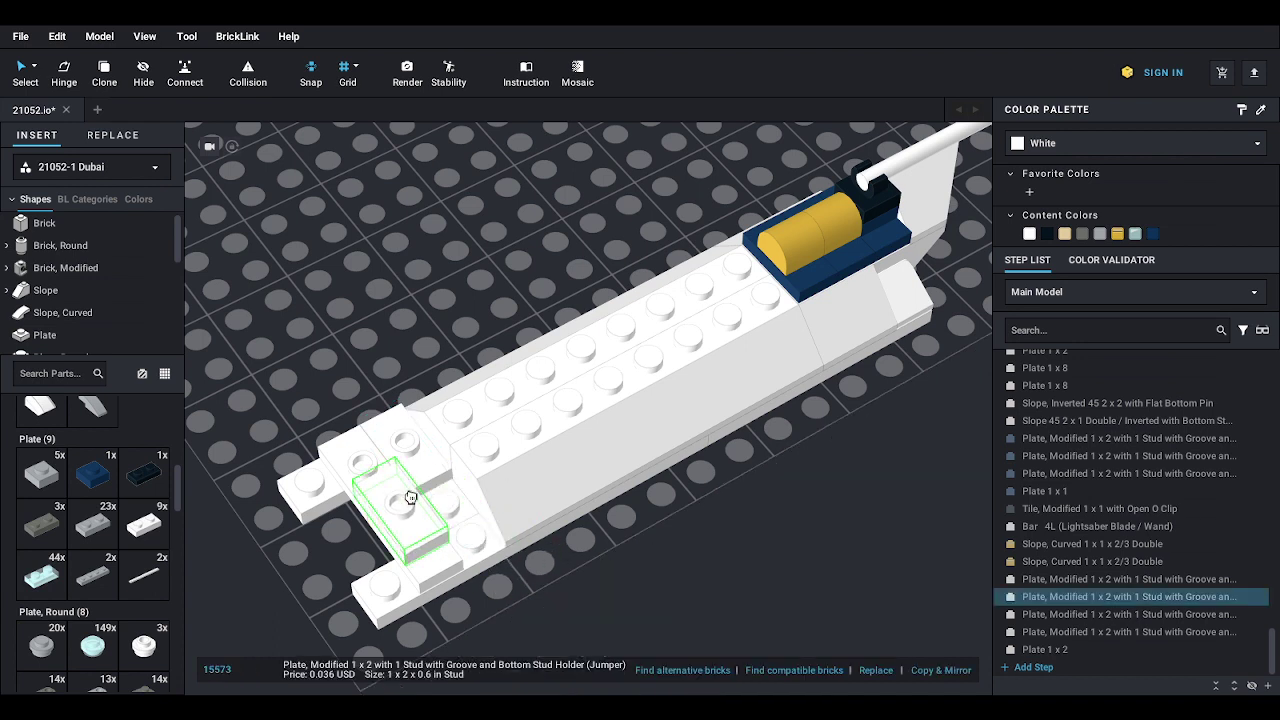
- Add a dark blue Tile, Modified 2 x 2 Inverted between the arms at the open end, partly under the outer white jumpers
{"action": "scroll", "coordinate": [58, 306], "scroll_direction": "down", "scroll_amount": 1}
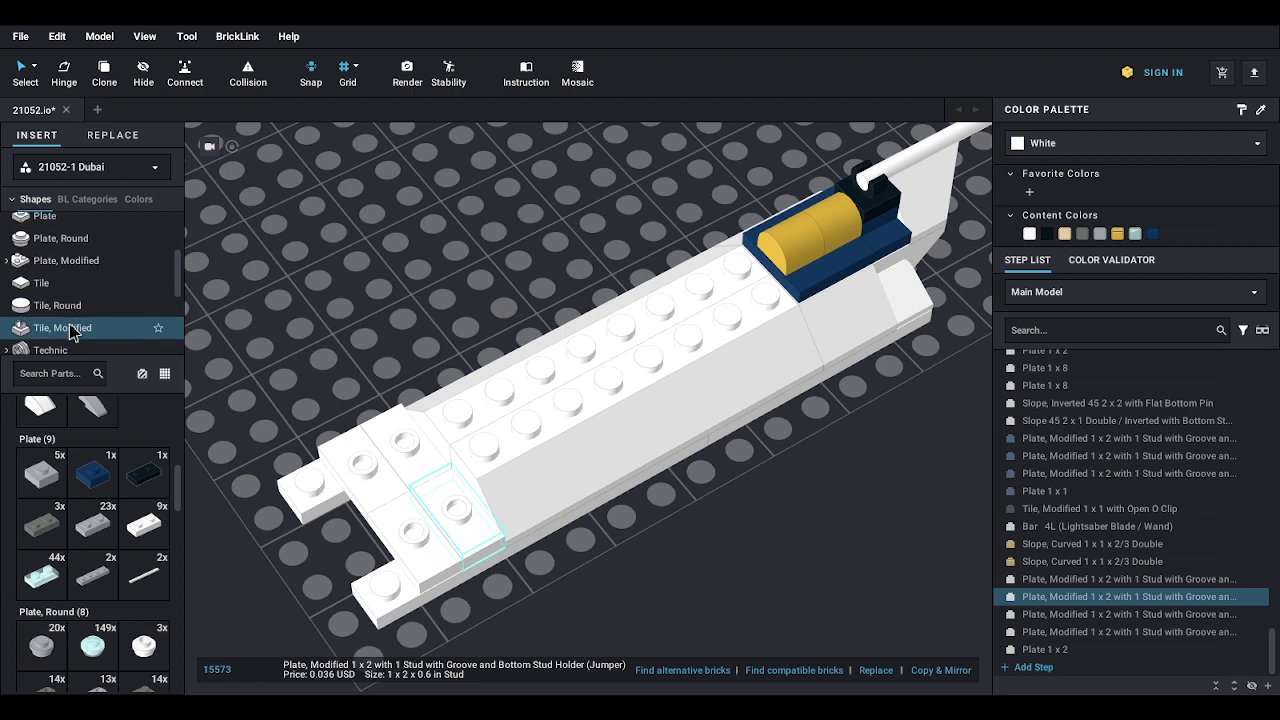
{"action": "left_click", "coordinate": [72, 332]}
{"action": "left_click", "coordinate": [137, 455]}
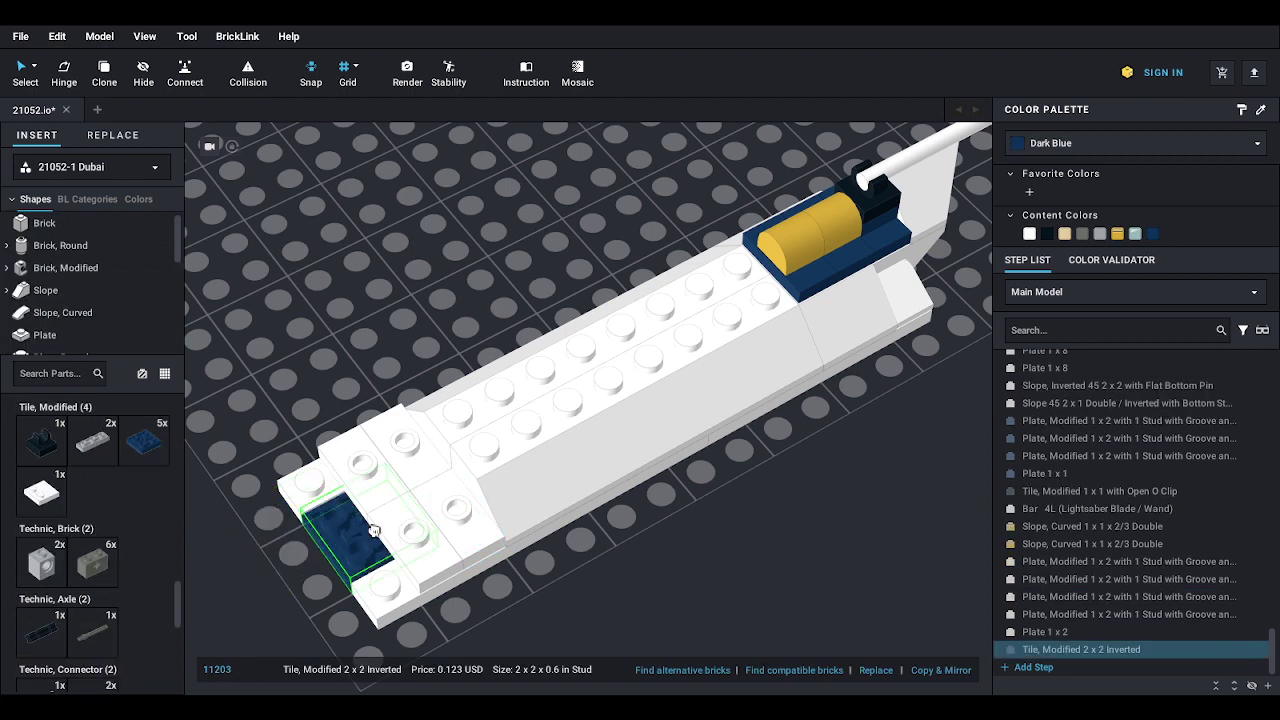
{"action": "left_click", "coordinate": [373, 530]}
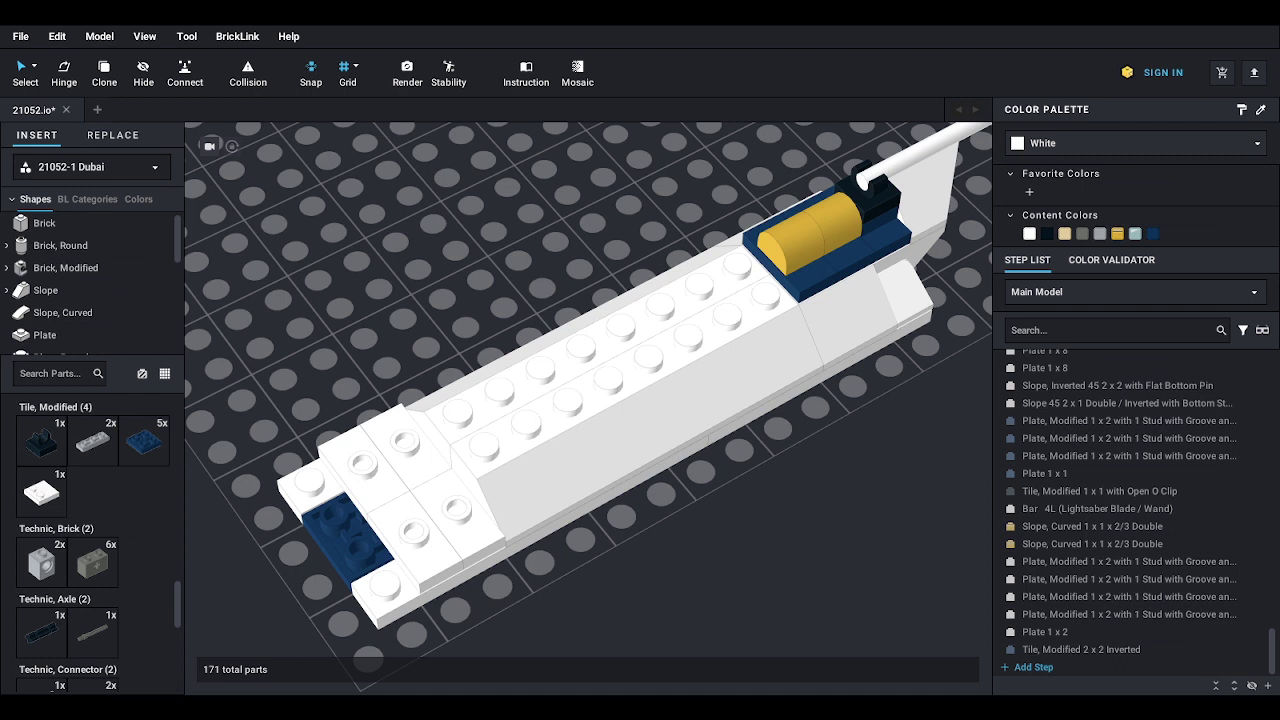
- Cover the four white jumpers with black Slope, Curved 1 x 1 x 2/3 Double pieces, forming two parallel rows
{"action": "left_click", "coordinate": [63, 312]}
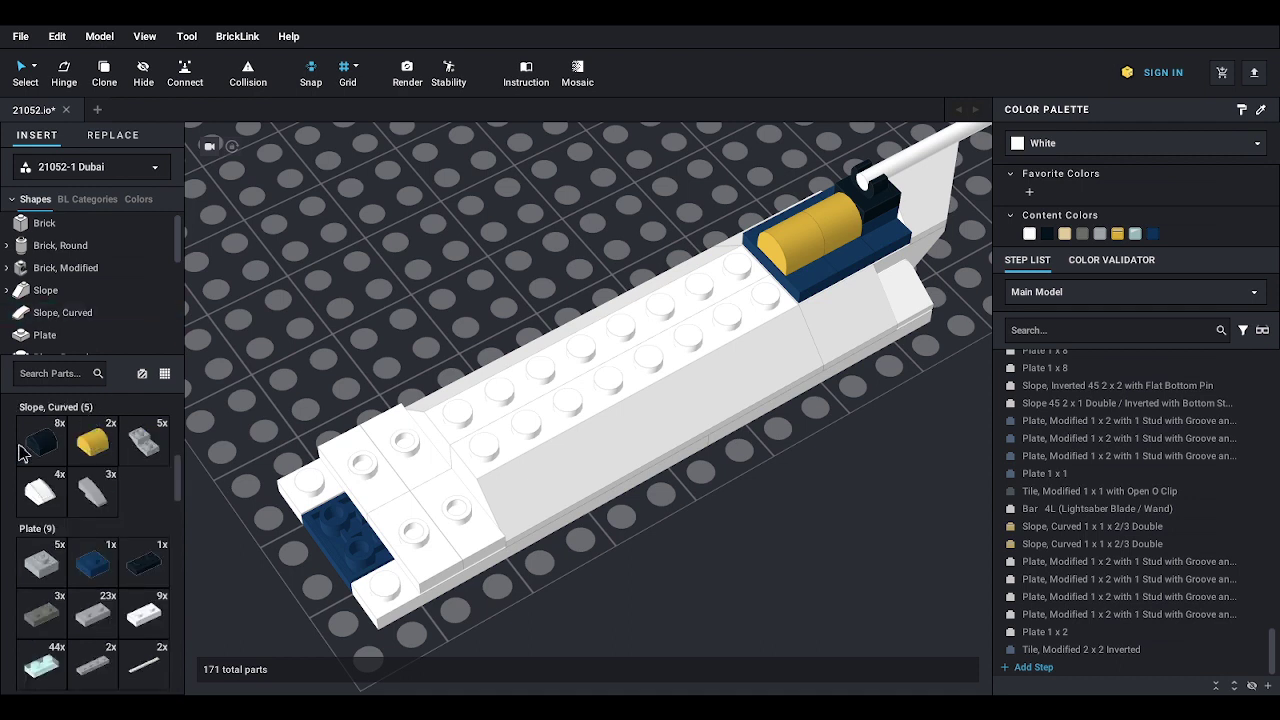
{"action": "left_click_drag", "start_coordinate": [44, 450], "coordinate": [426, 466]}
{"action": "left_click_drag", "start_coordinate": [50, 450], "coordinate": [461, 507]}
{"action": "key", "text": "Escape"}
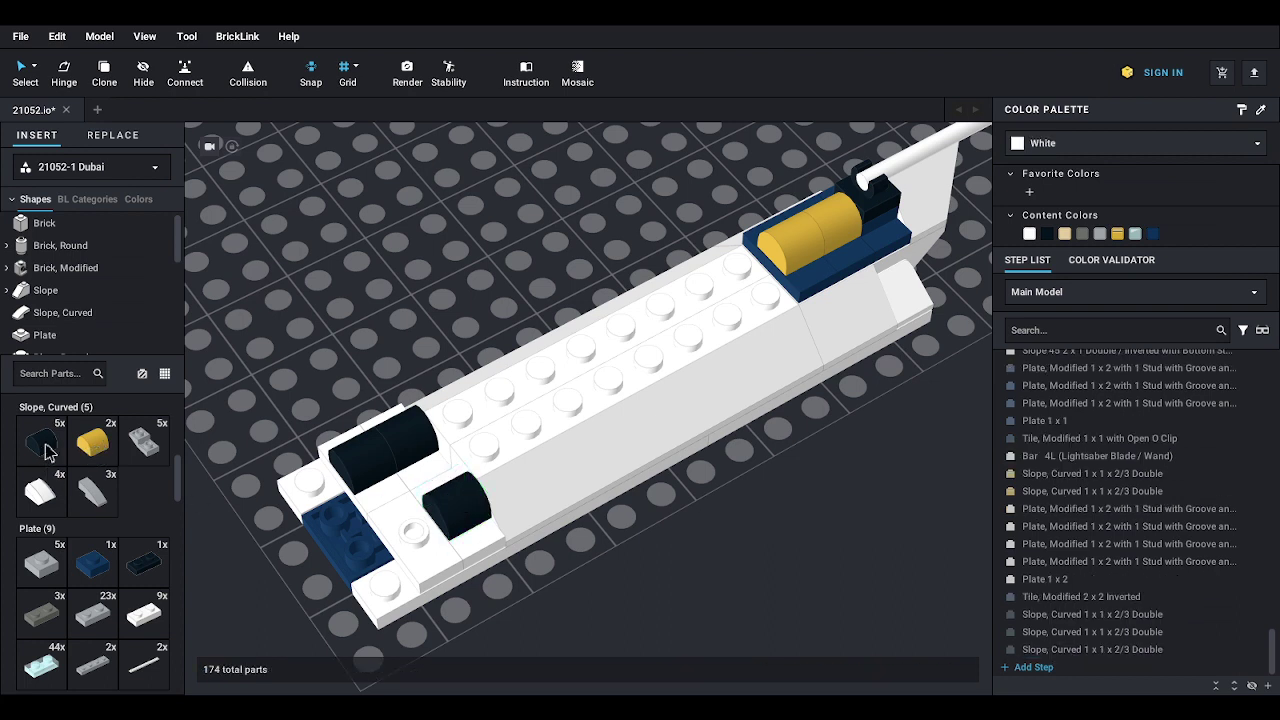
{"action": "left_click_drag", "start_coordinate": [44, 450], "coordinate": [432, 537]}
{"action": "key", "text": "Escape"}
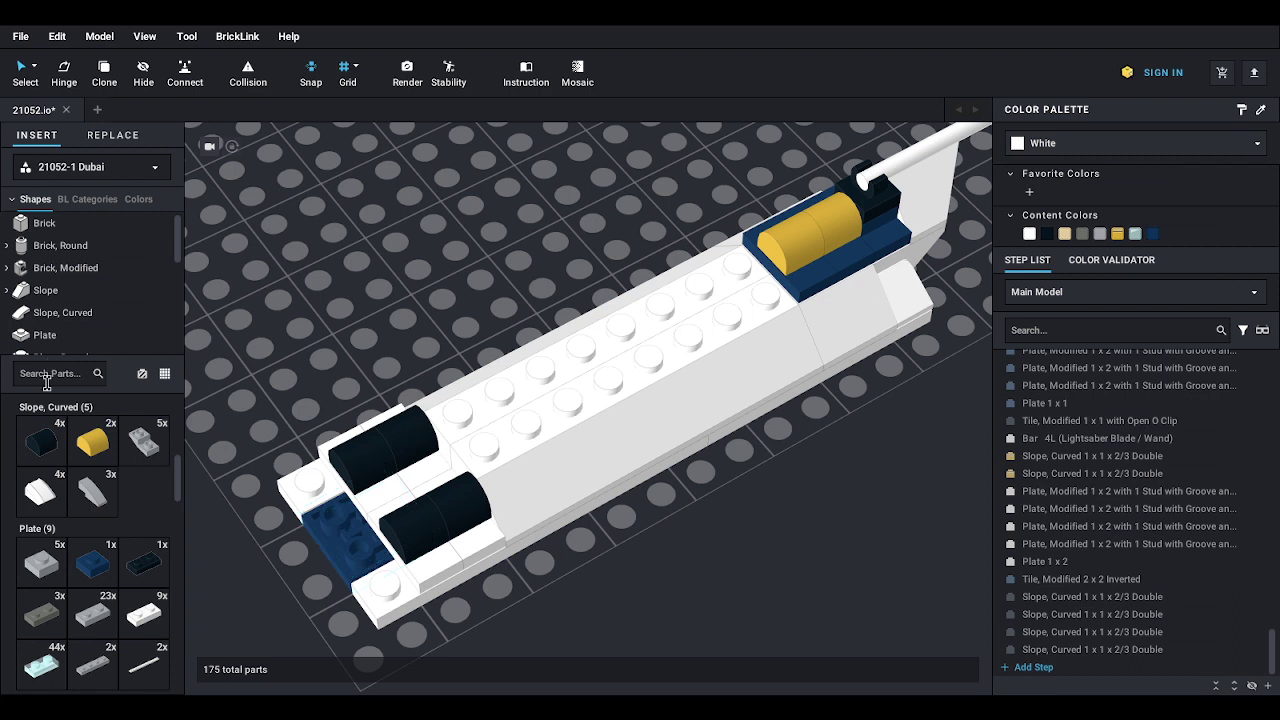
- Place a dark blue Slope 45 2 x 1 Double with Bottom Stud Holder on the roof studs directly behind the gold curved slopes
{"action": "scroll", "coordinate": [47, 275], "scroll_direction": "down", "scroll_amount": 2}
{"action": "scroll", "coordinate": [47, 279], "scroll_direction": "up", "scroll_amount": 1}
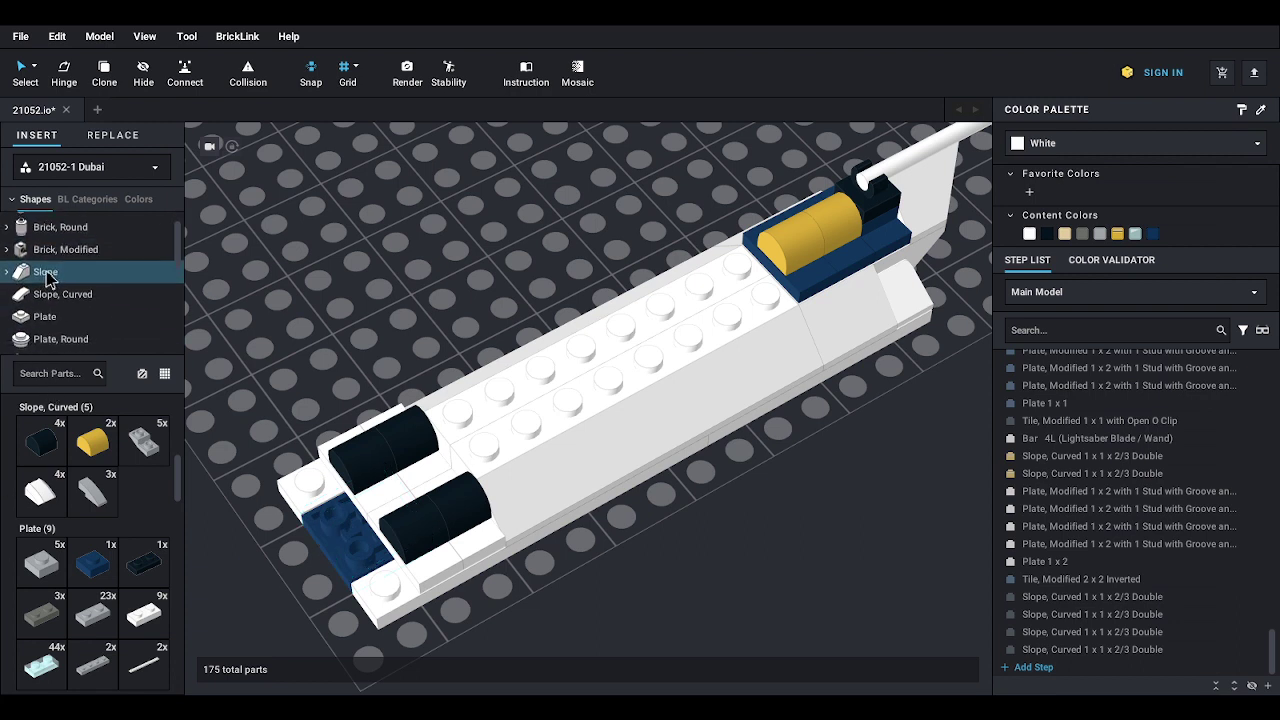
{"action": "left_click", "coordinate": [46, 273]}
{"action": "left_click", "coordinate": [92, 495]}
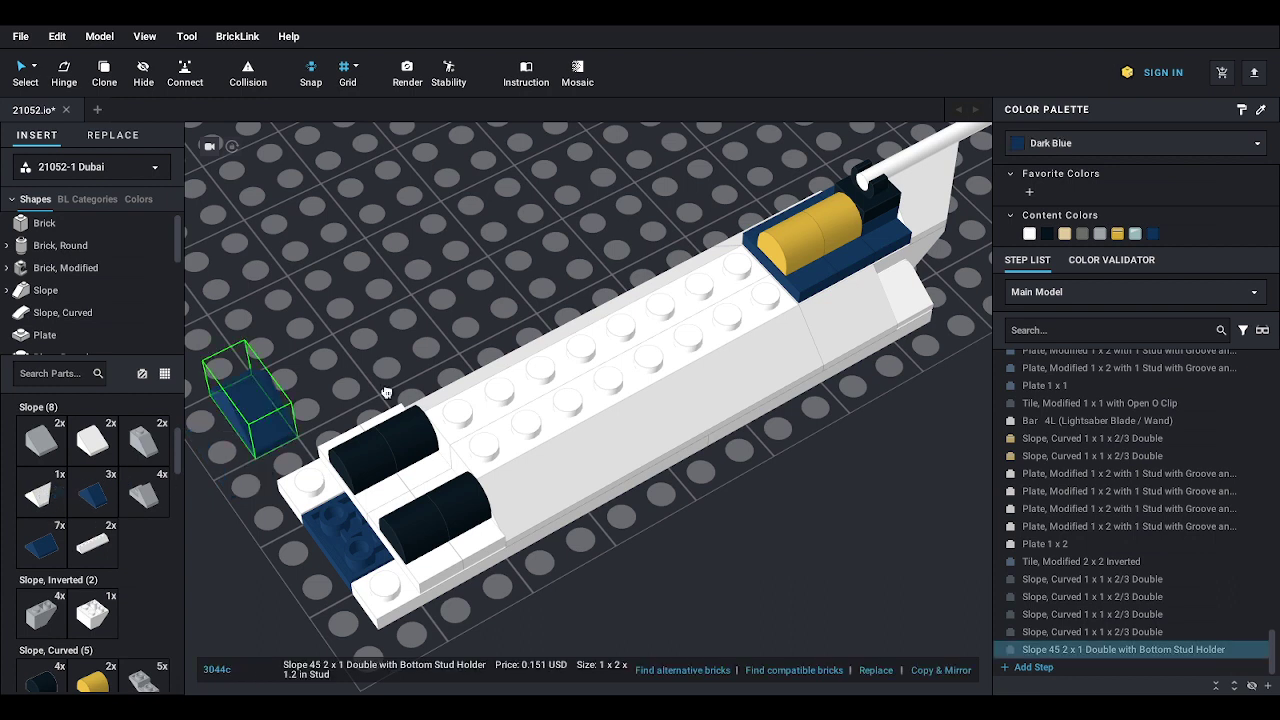
{"action": "left_click", "coordinate": [762, 291]}
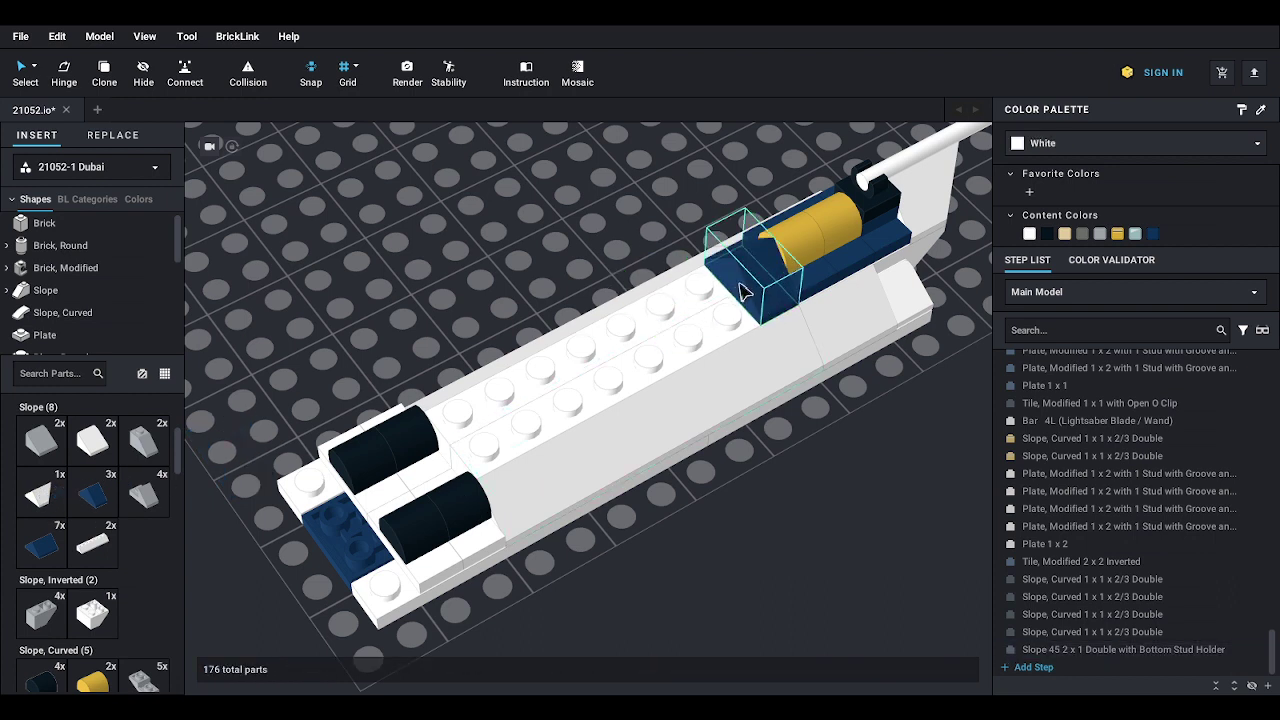
- Continue the roof ridge with four dark blue Slope 45 2 x 2 Double pieces in a row up to the black curved slopes
{"action": "left_click", "coordinate": [31, 546]}
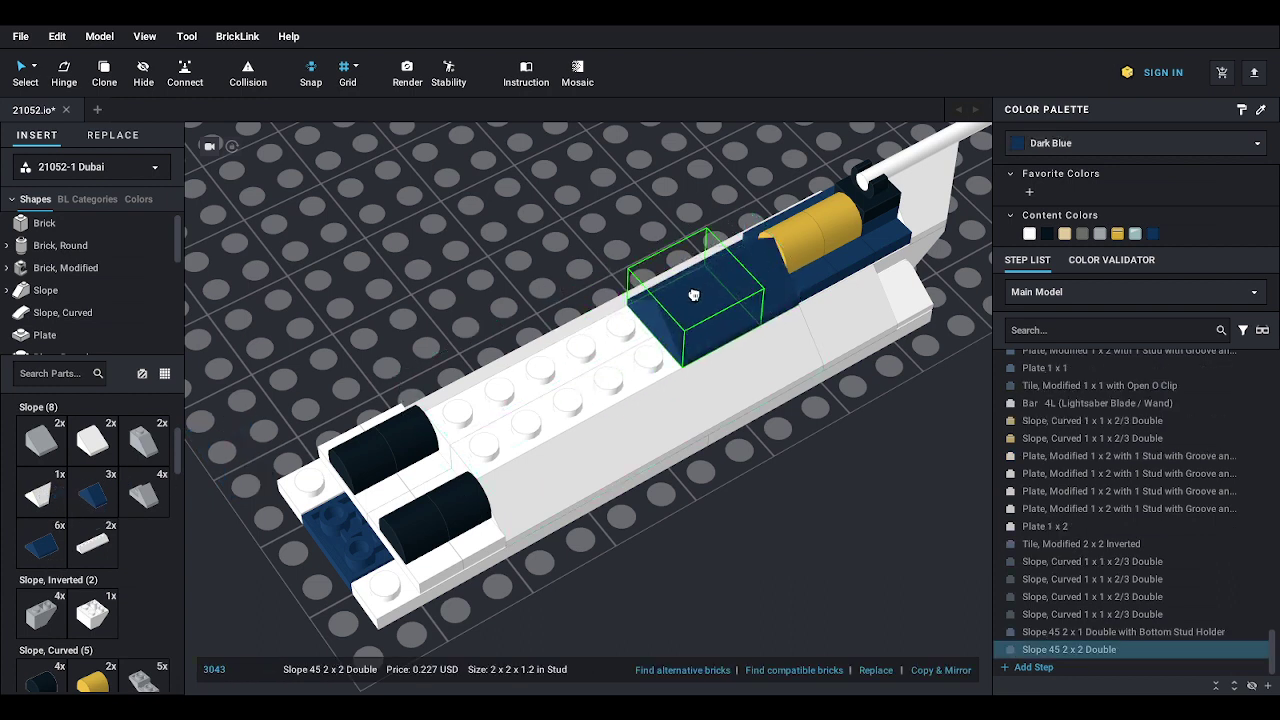
{"action": "left_click", "coordinate": [686, 292]}
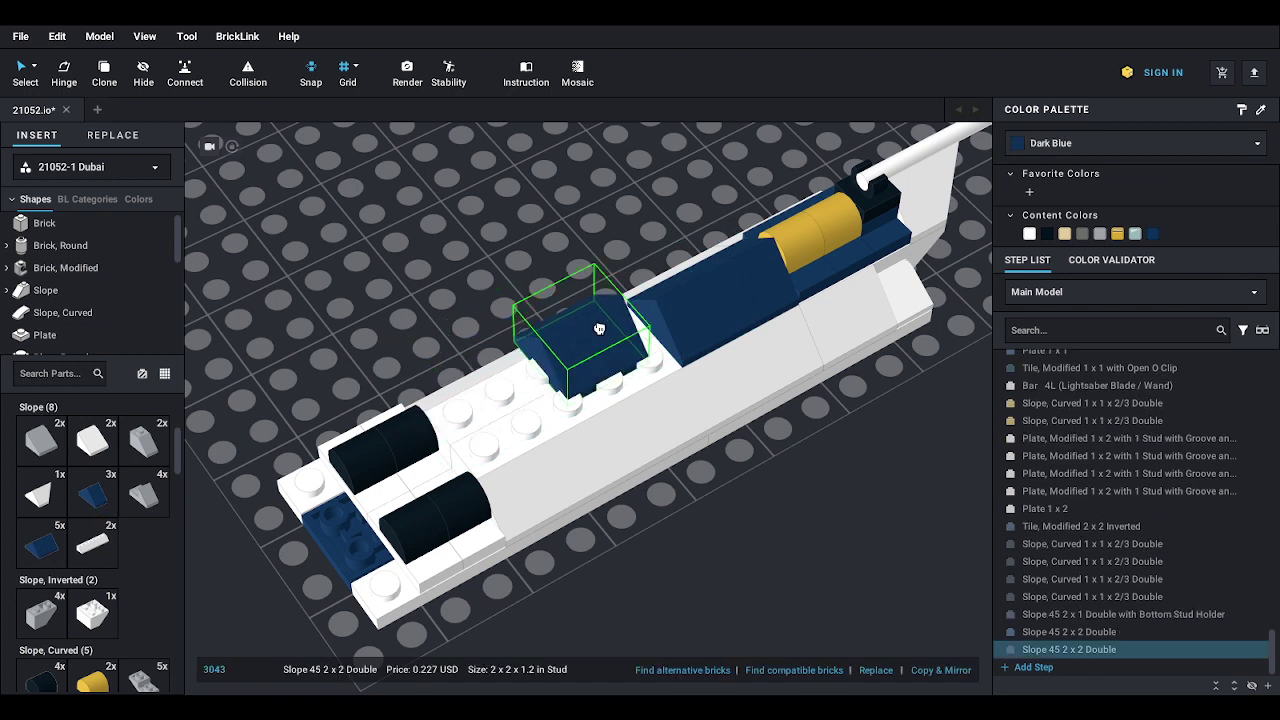
{"action": "left_click", "coordinate": [608, 333]}
{"action": "left_click", "coordinate": [49, 552]}
{"action": "key", "text": "ctrl+v"}
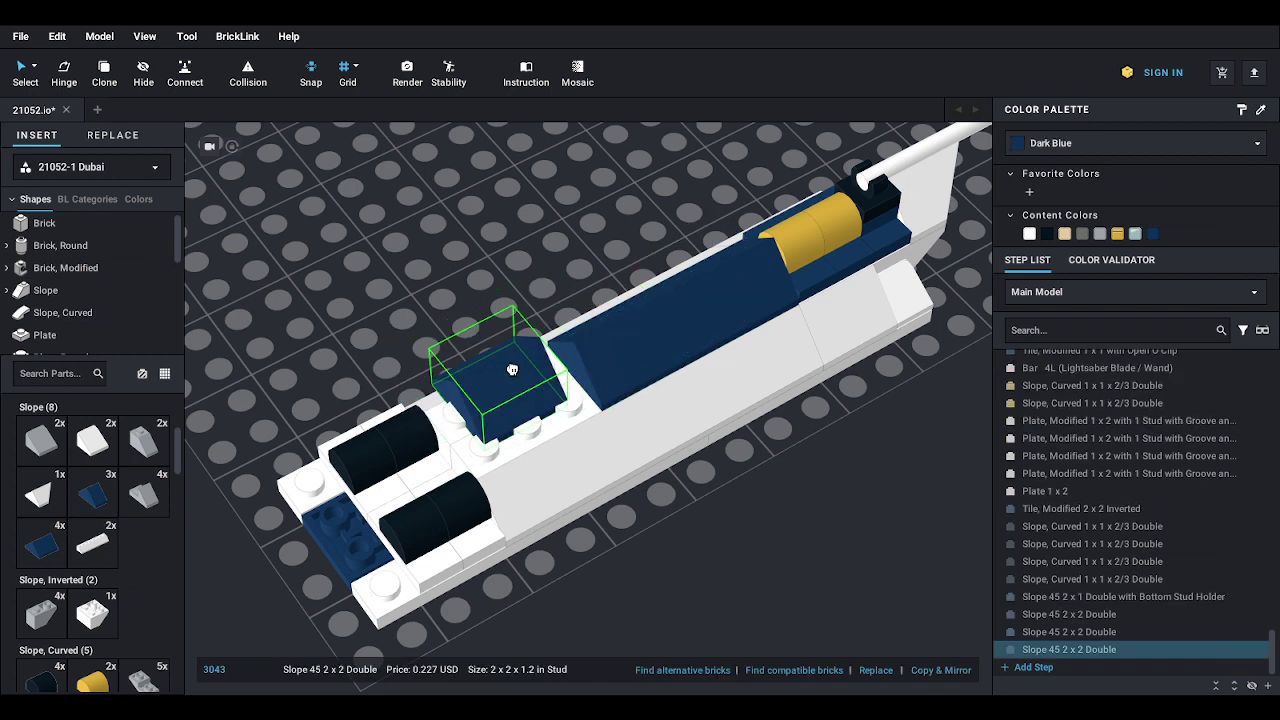
{"action": "left_click", "coordinate": [525, 368]}
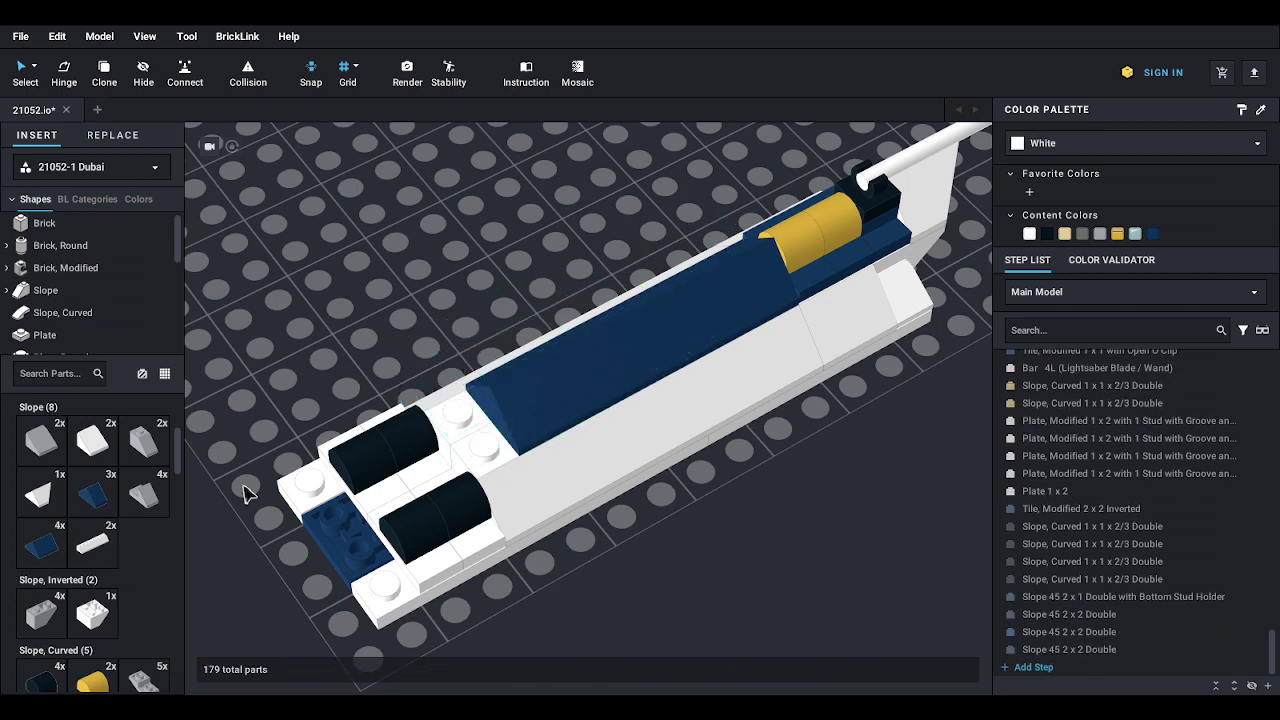
{"action": "left_click", "coordinate": [40, 548]}
{"action": "left_click", "coordinate": [449, 409]}
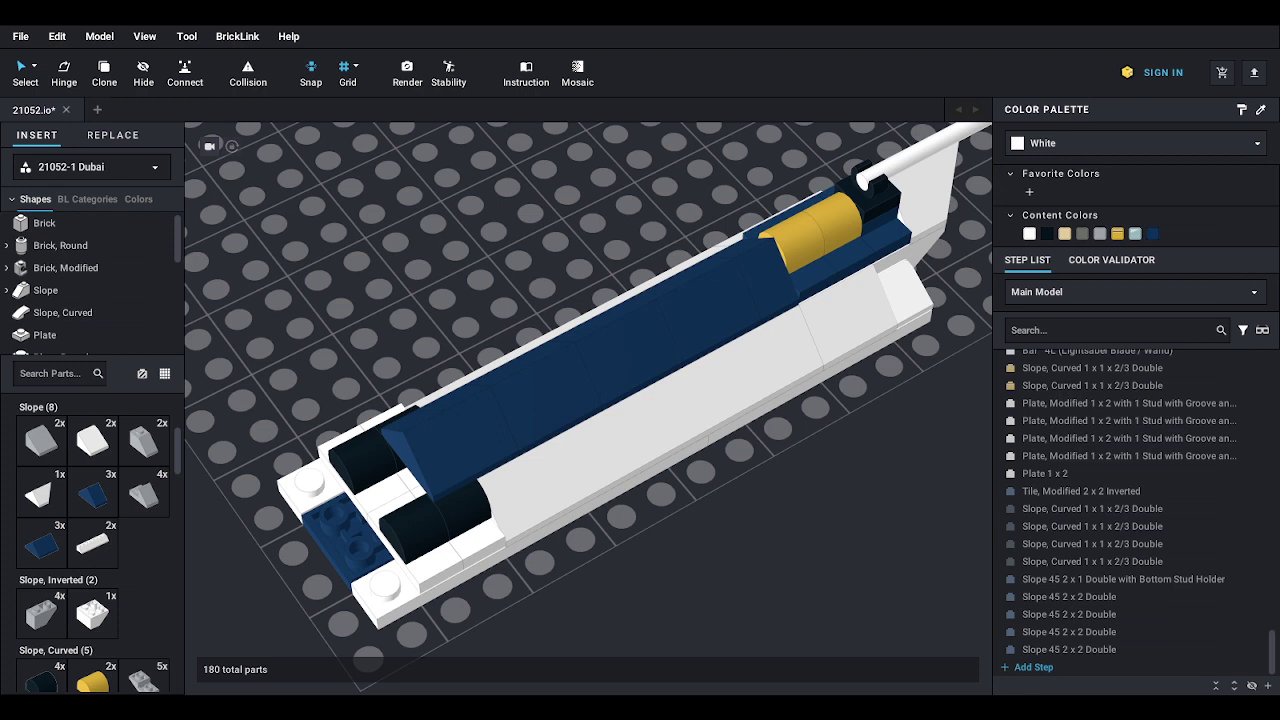
- Place a white Plate 1 x 2 separately on the grid beside the building, parallel to its long side
{"action": "left_click", "coordinate": [70, 337]}
{"action": "left_click_drag", "start_coordinate": [137, 496], "coordinate": [369, 328]}
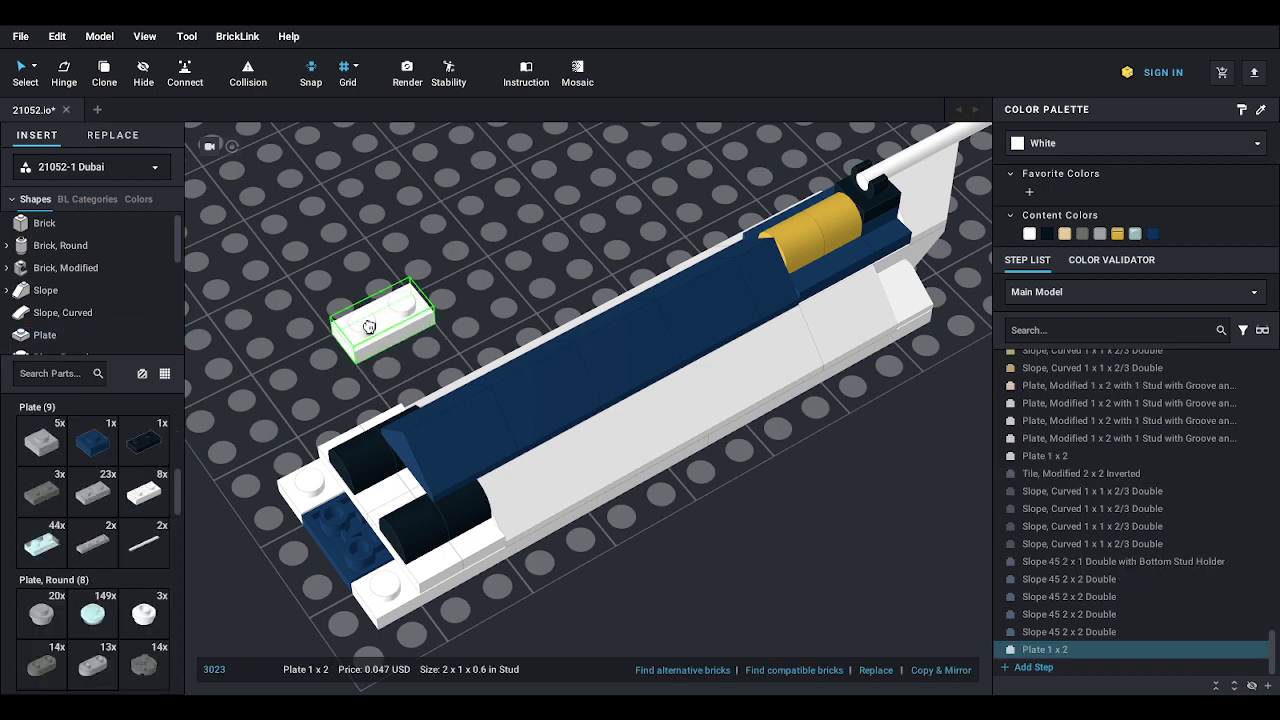
{"action": "scroll", "coordinate": [57, 243], "scroll_direction": "down", "scroll_amount": 1}
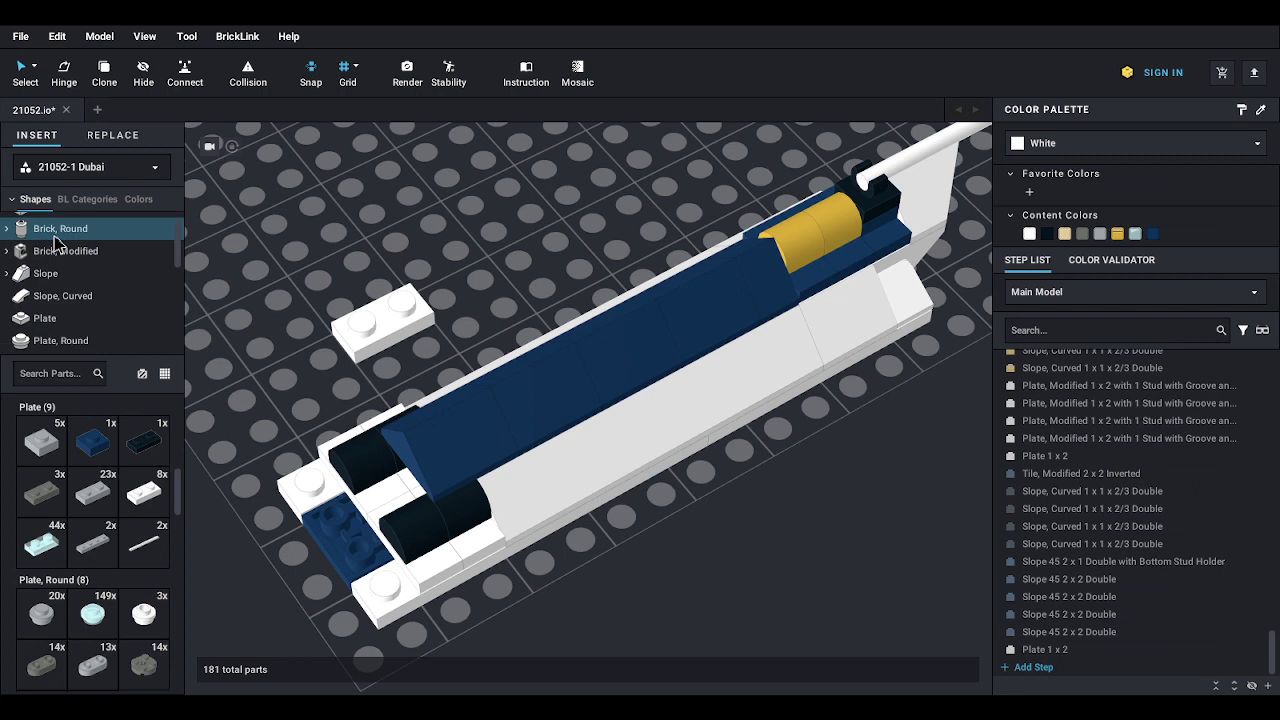
- Place a white Plate, Round 1 x 1 with Open Stud and a red Tile, Round 1 x 1 on the separate white Plate 1 x 2
{"action": "scroll", "coordinate": [57, 245], "scroll_direction": "down", "scroll_amount": 1}
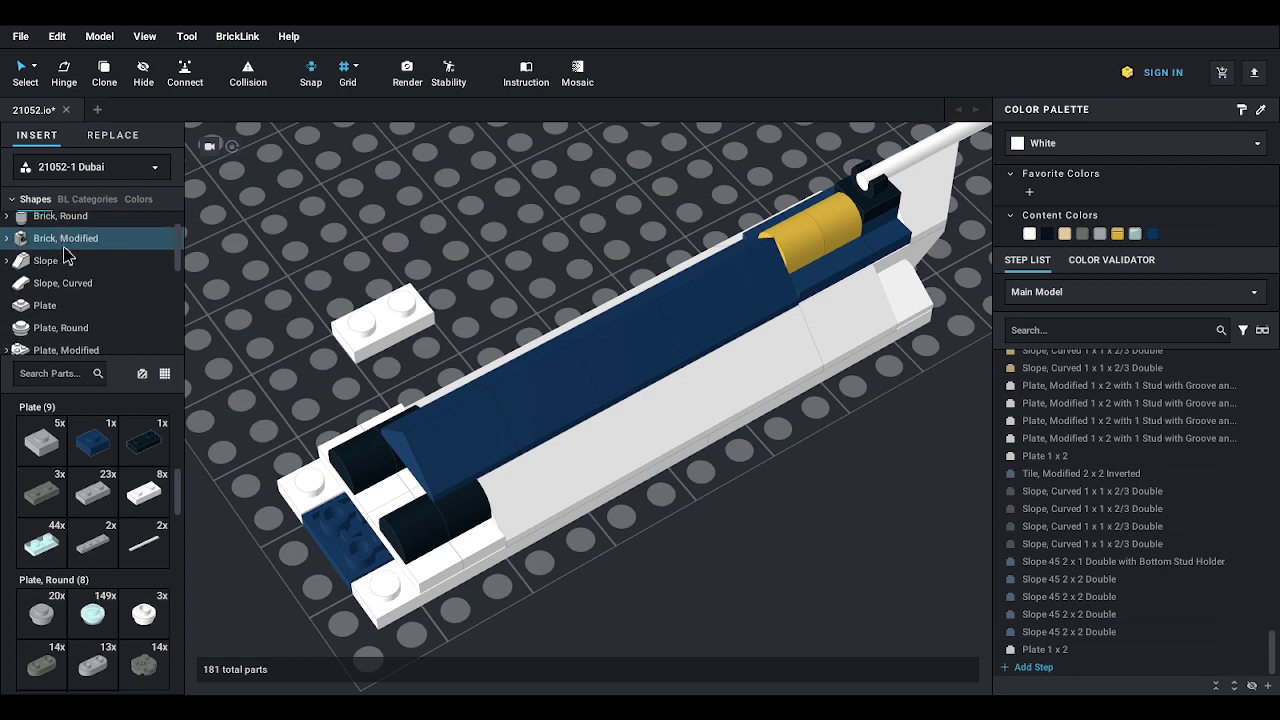
{"action": "left_click", "coordinate": [60, 306]}
{"action": "left_click_drag", "start_coordinate": [144, 441], "coordinate": [368, 322]}
{"action": "scroll", "coordinate": [75, 285], "scroll_direction": "down", "scroll_amount": 4}
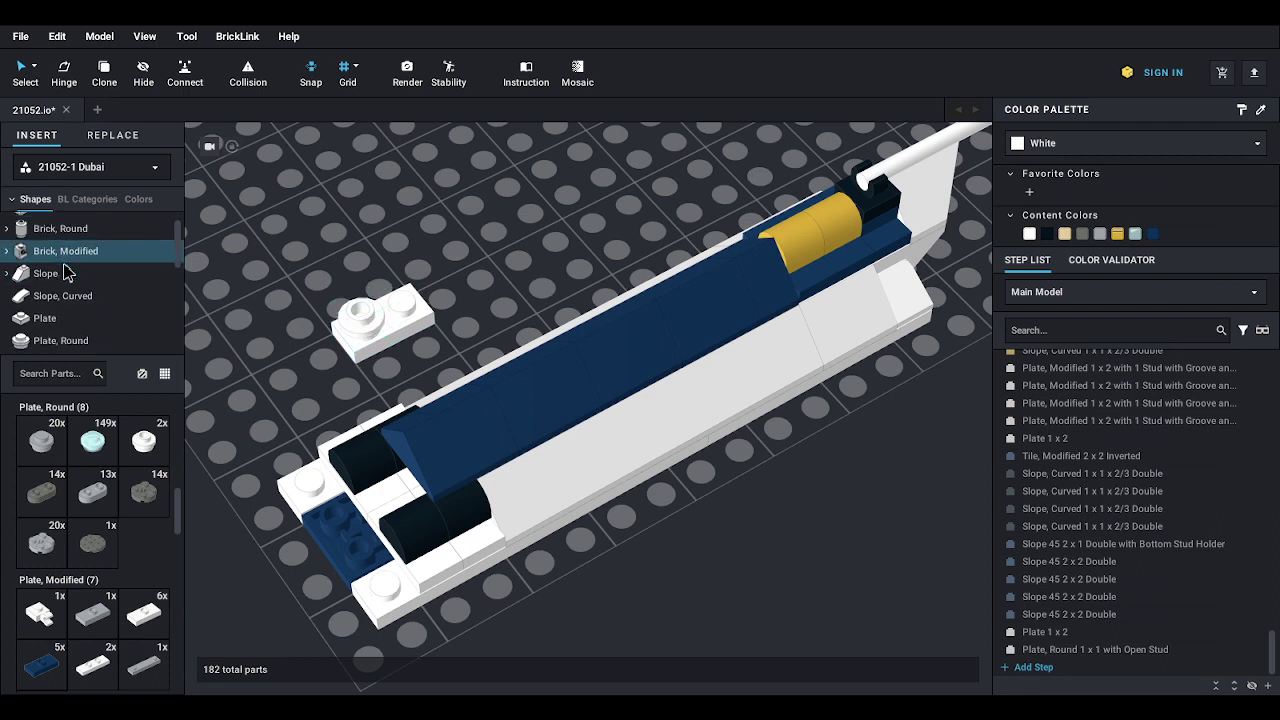
{"action": "left_click", "coordinate": [75, 322]}
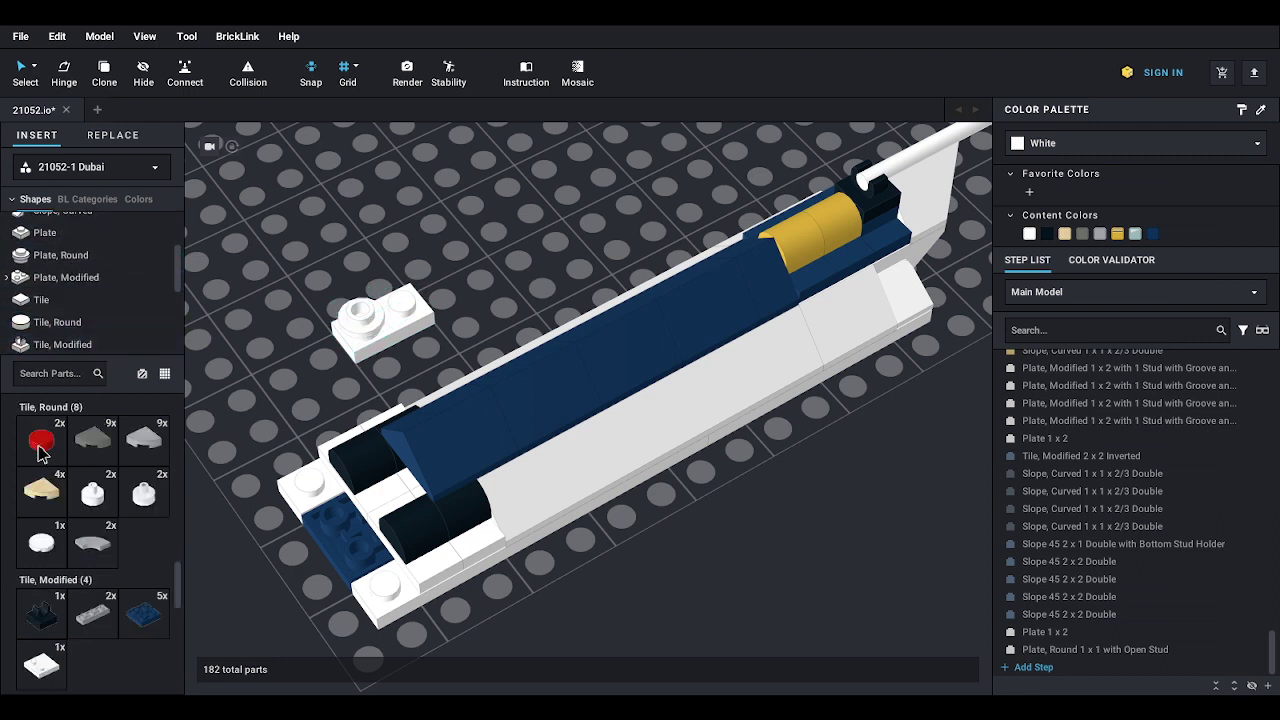
{"action": "left_click_drag", "start_coordinate": [41, 440], "coordinate": [412, 316]}
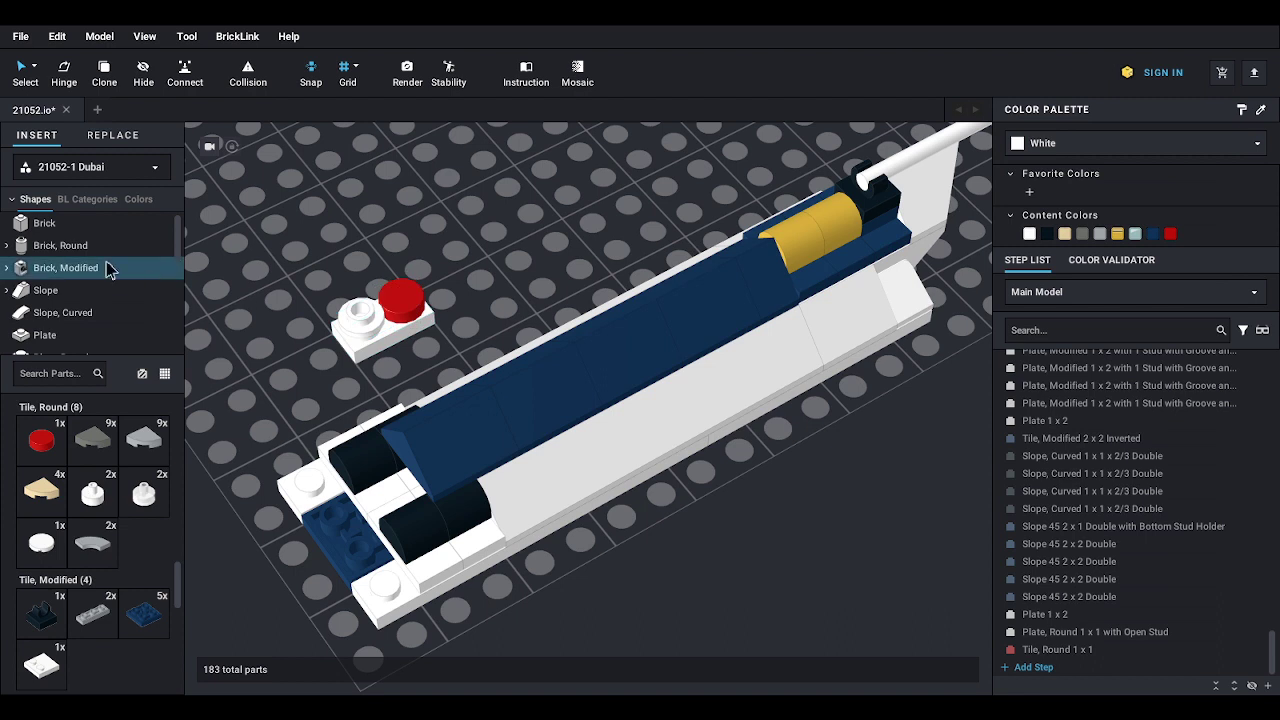
- Place a dark blue Slope 45 2 x 1 Double with Bottom Stud Holder on the open-stud round plate of the separate assembly
{"action": "left_click", "coordinate": [60, 290]}
{"action": "left_click_drag", "start_coordinate": [104, 498], "coordinate": [359, 313]}
{"action": "left_click", "coordinate": [323, 324]}
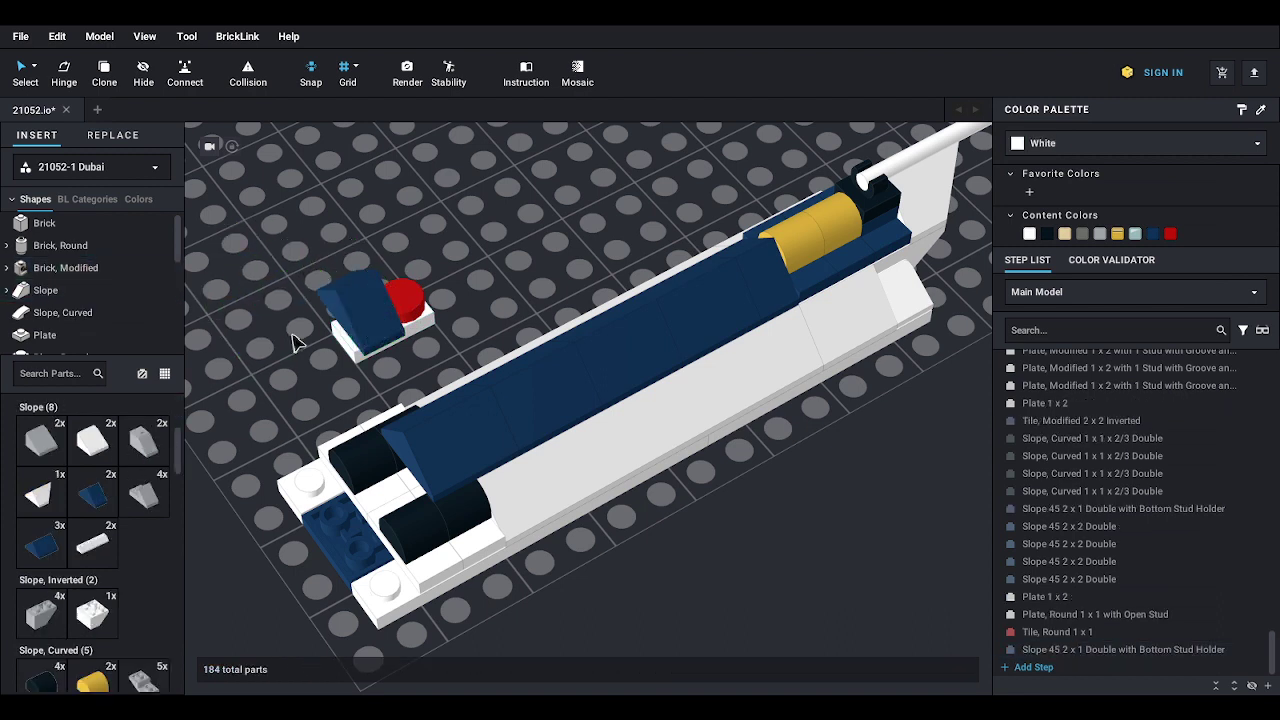
- Select the four parts of the separate assembly and move them onto the building's end between the black curved slopes
{"action": "right_click_drag", "start_coordinate": [293, 336], "coordinate": [305, 330]}
{"action": "middle_click_drag", "start_coordinate": [348, 304], "coordinate": [331, 327]}
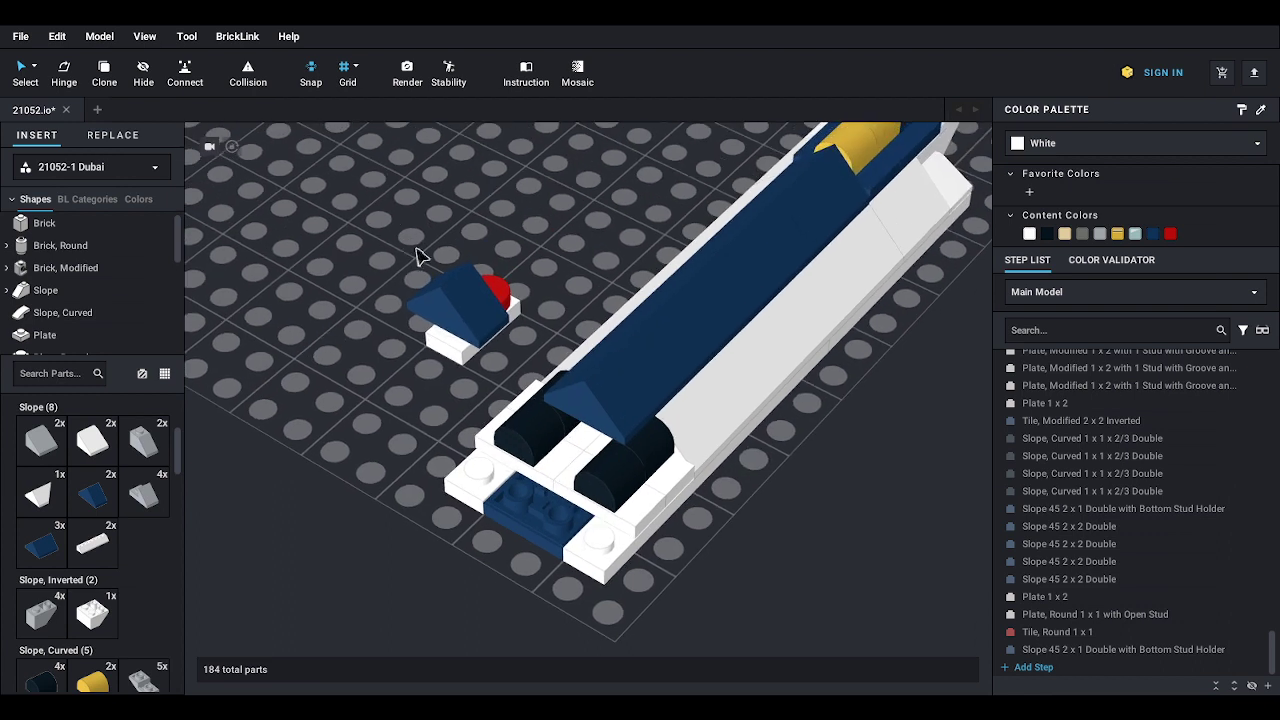
{"action": "left_click_drag", "start_coordinate": [420, 257], "coordinate": [491, 363]}
{"action": "left_click_drag", "start_coordinate": [507, 292], "coordinate": [400, 368]}
{"action": "right_click_drag", "start_coordinate": [400, 368], "coordinate": [409, 366]}
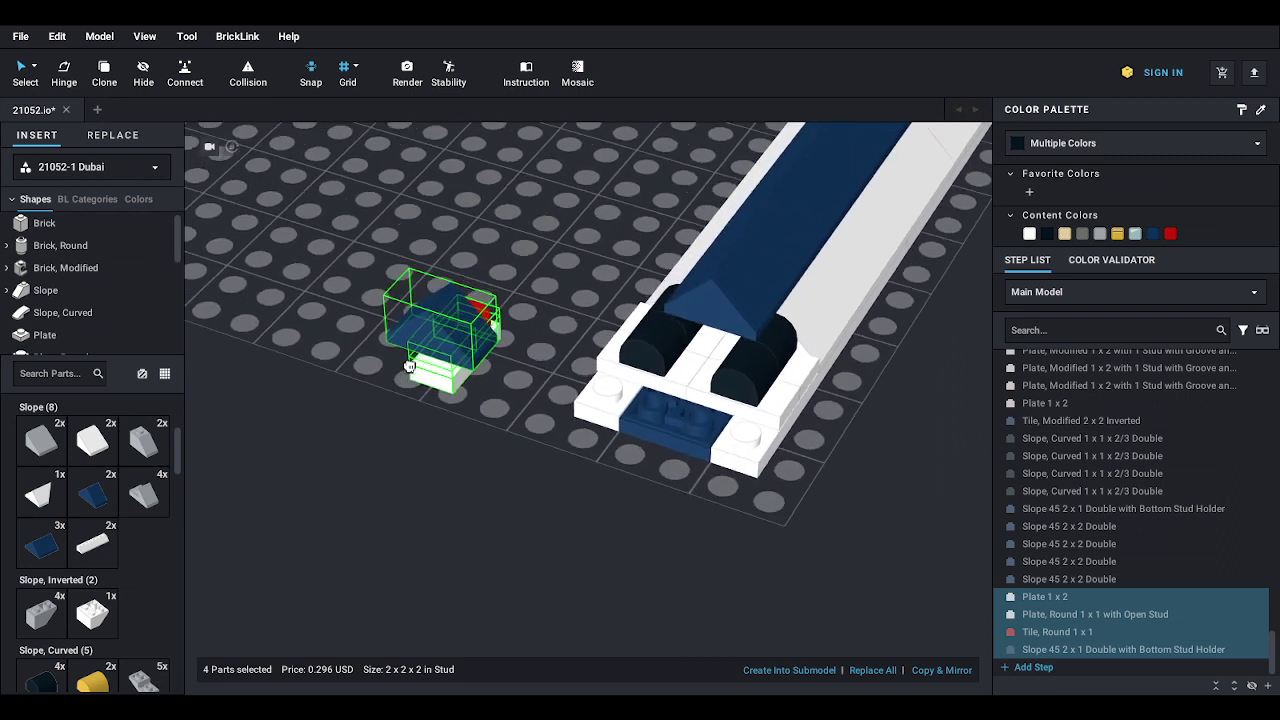
{"action": "left_click_drag", "start_coordinate": [409, 366], "coordinate": [543, 343]}
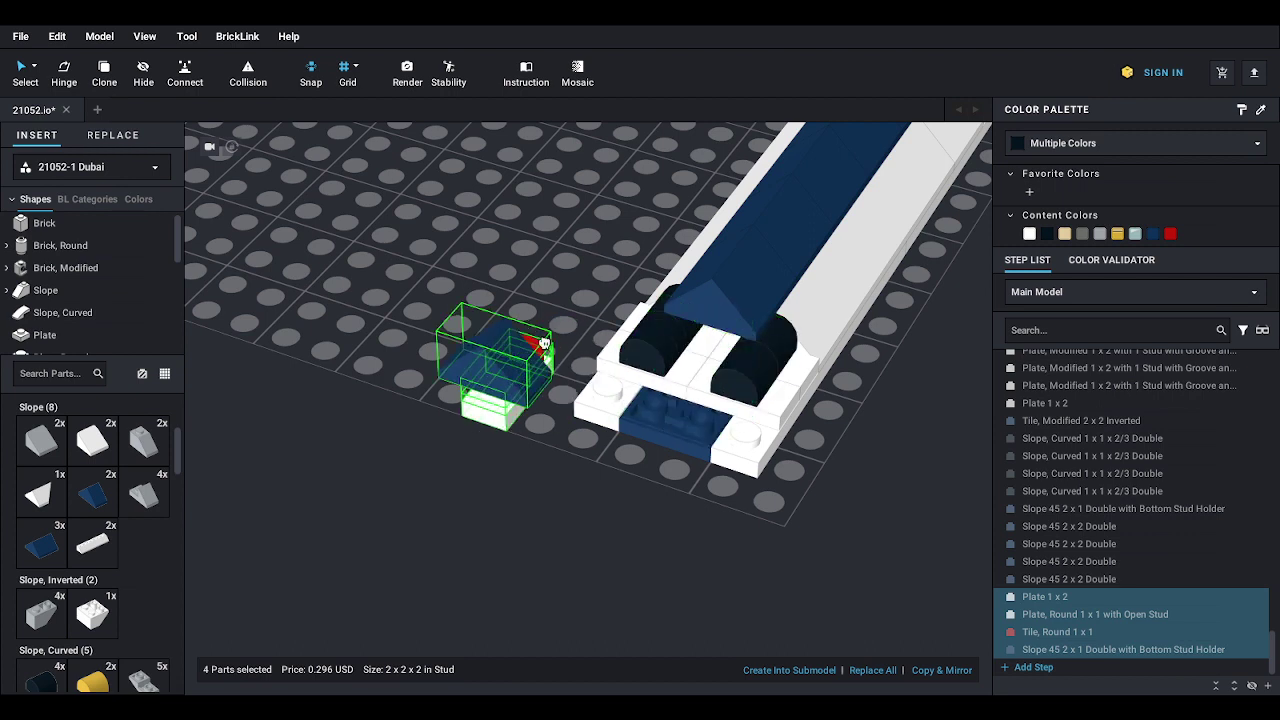
{"action": "right_click_drag", "start_coordinate": [529, 350], "coordinate": [515, 359]}
{"action": "left_click_drag", "start_coordinate": [515, 359], "coordinate": [533, 524]}
{"action": "right_click_drag", "start_coordinate": [379, 410], "coordinate": [414, 374]}
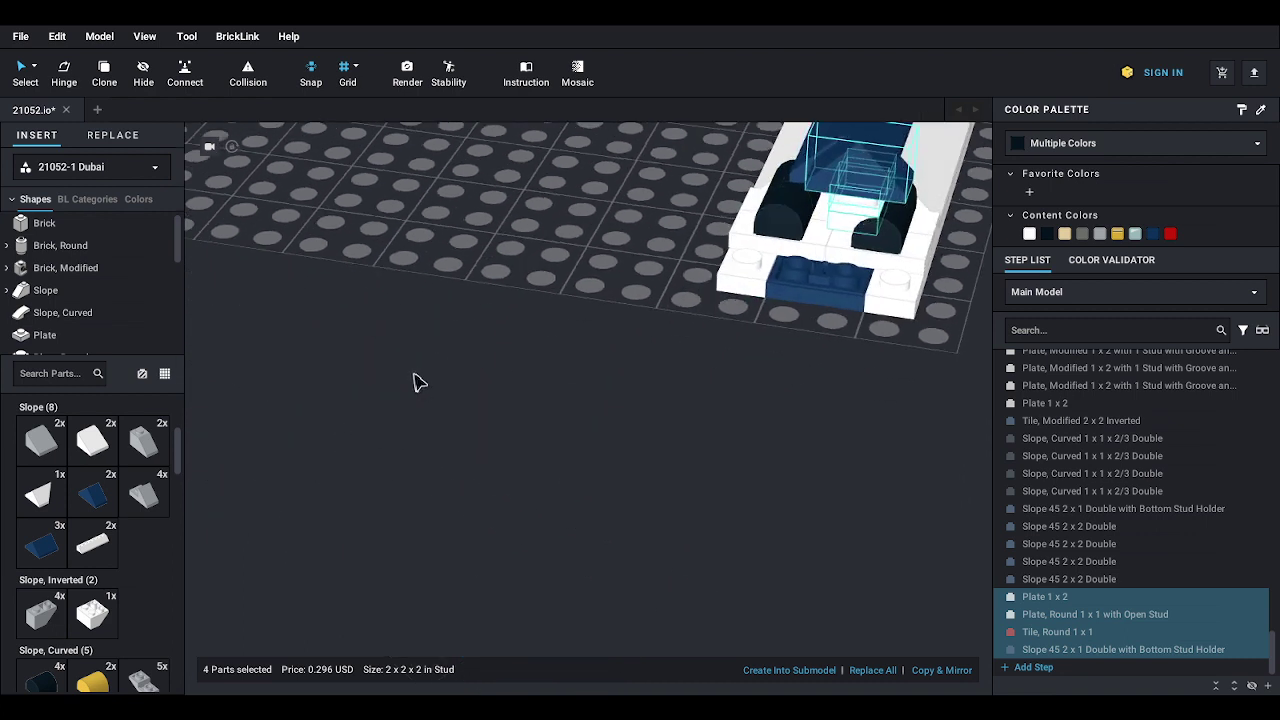
- Center the four-part assembly between the black curved slopes by setting its third coordinate to 340
{"action": "middle_click_drag", "start_coordinate": [603, 262], "coordinate": [503, 334]}
{"action": "scroll", "coordinate": [594, 300], "scroll_direction": "up", "scroll_amount": 3}
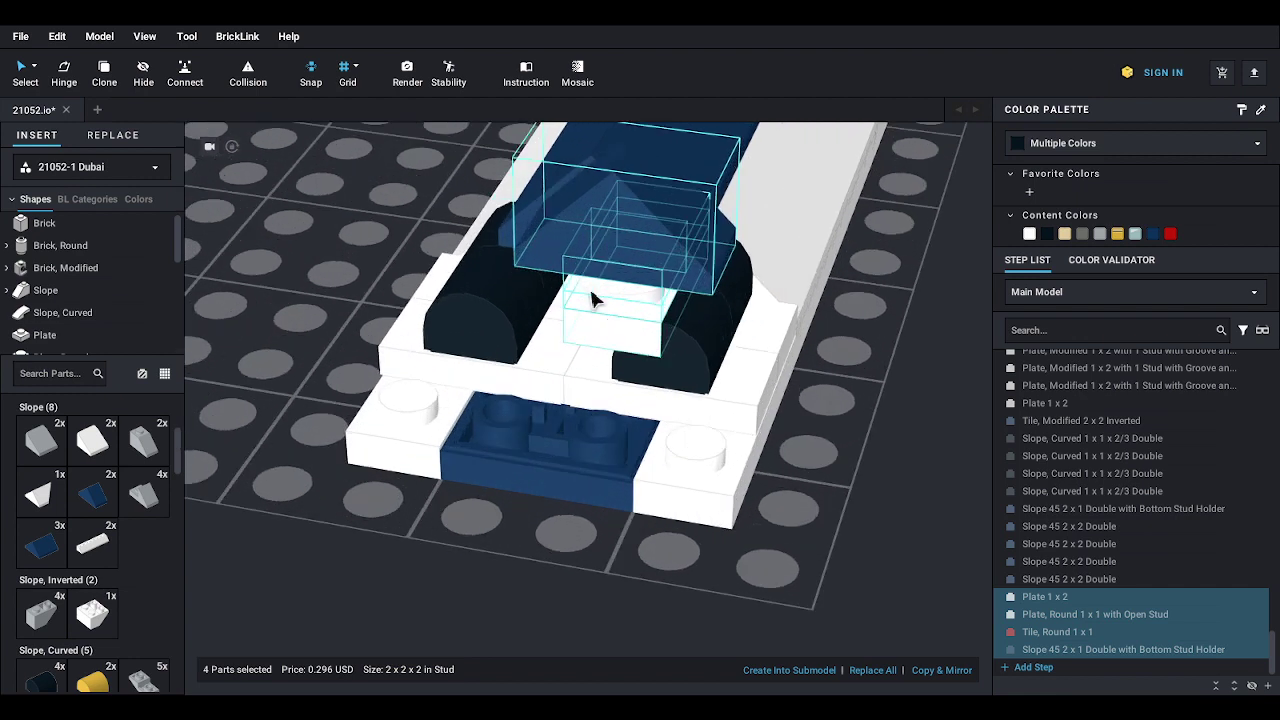
{"action": "right_click_drag", "start_coordinate": [607, 287], "coordinate": [620, 299]}
{"action": "middle_click_drag", "start_coordinate": [611, 305], "coordinate": [530, 170]}
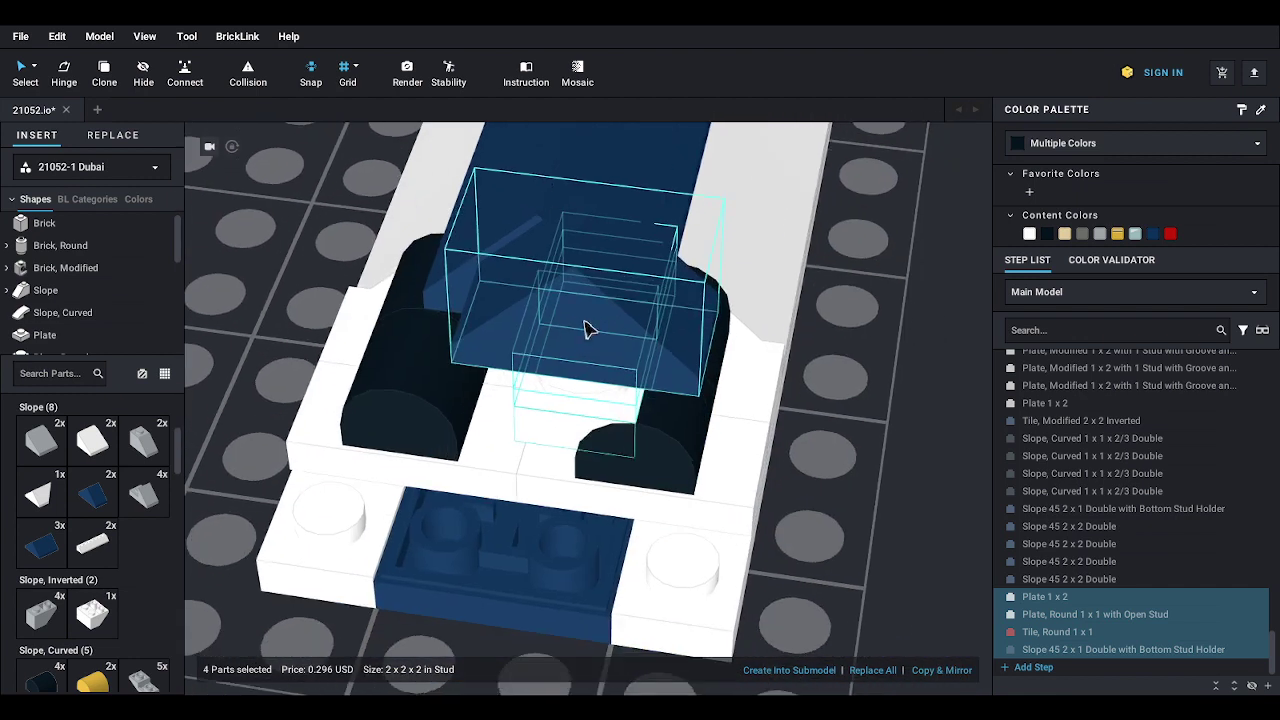
{"action": "left_click", "coordinate": [622, 150]}
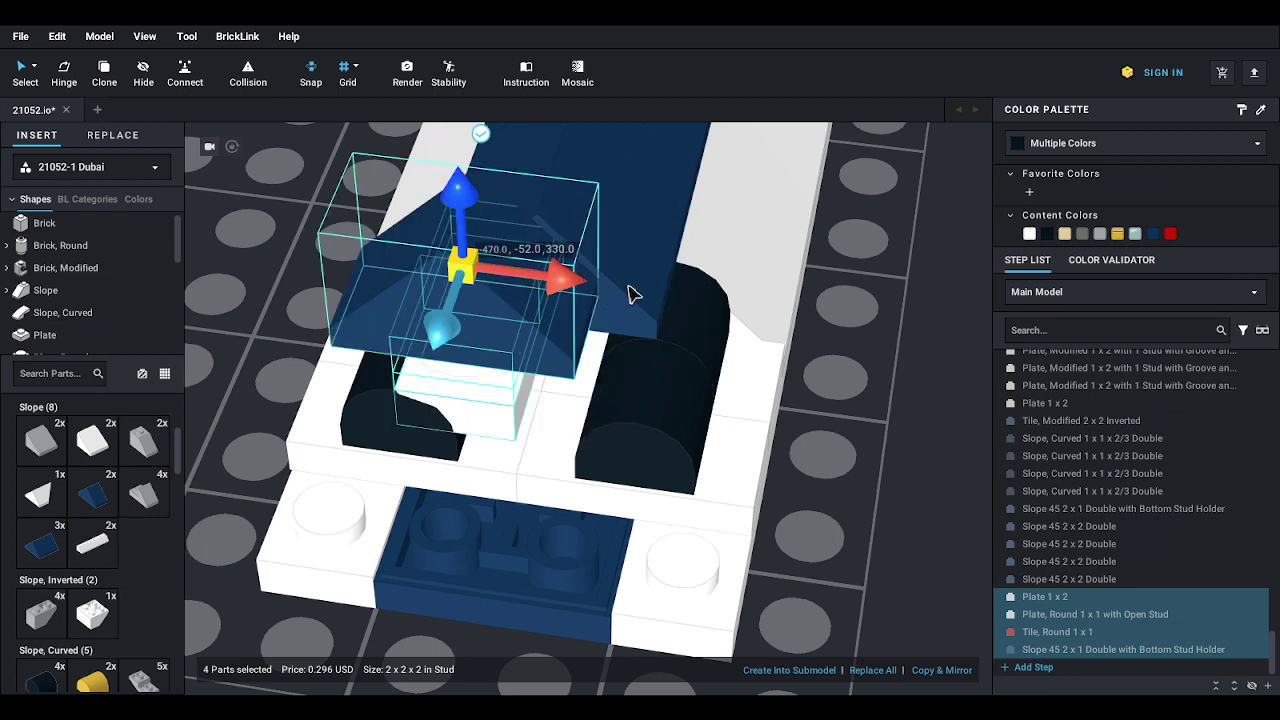
{"action": "mouse_move", "coordinate": [677, 300]}
{"action": "left_mouse_down"}
{"action": "mouse_move", "coordinate": [650, 302]}
{"action": "mouse_move", "coordinate": [675, 305]}
{"action": "left_mouse_up"}
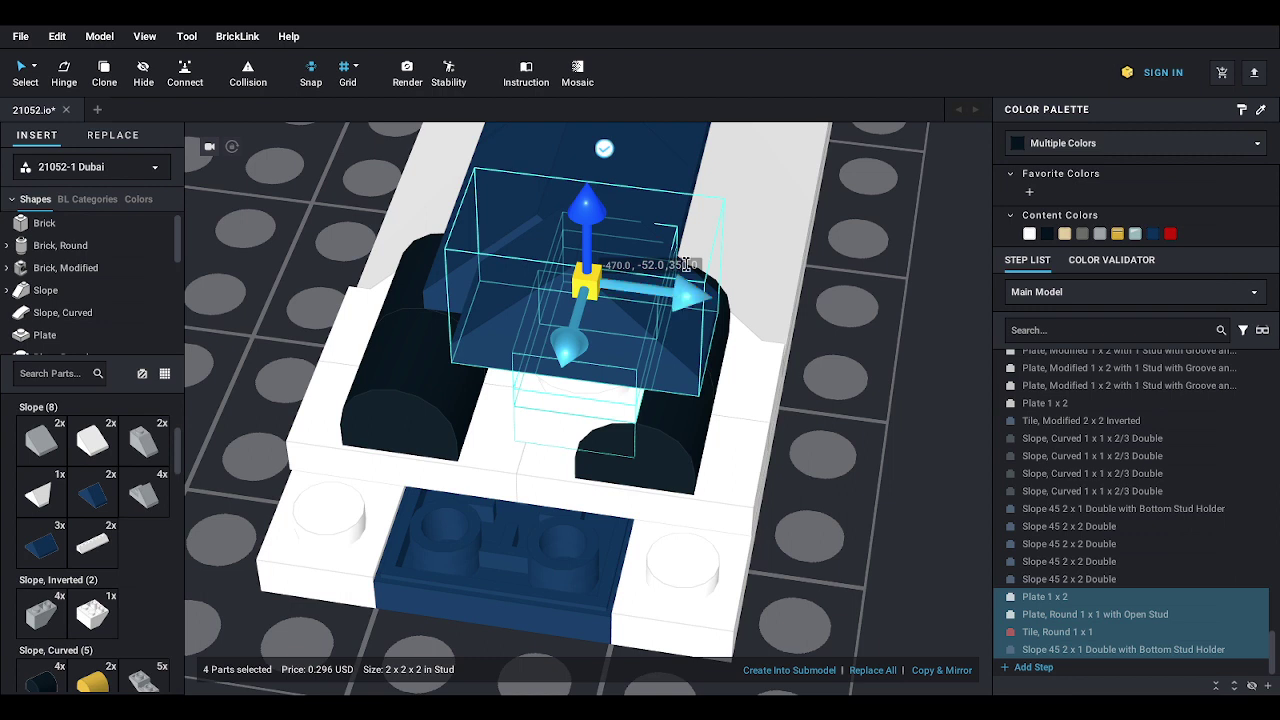
{"action": "double_click", "coordinate": [686, 265]}
{"action": "type", "text": "345"}
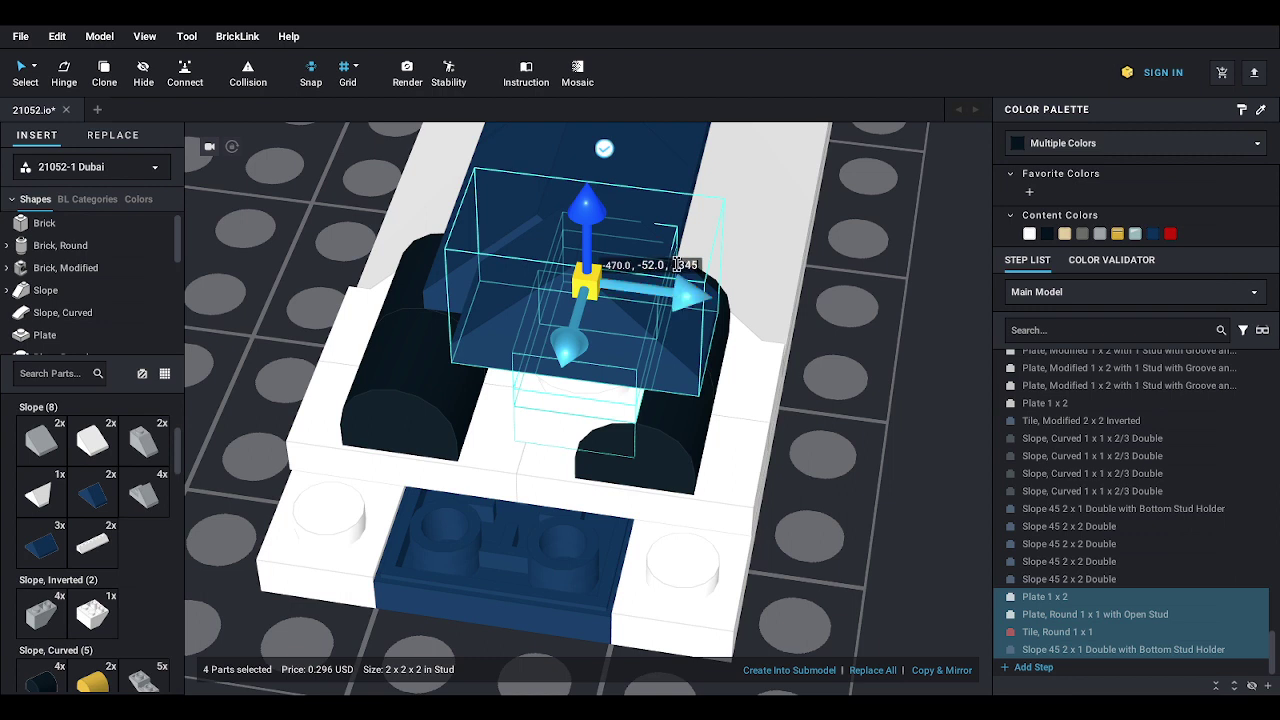
{"action": "left_click", "coordinate": [641, 262]}
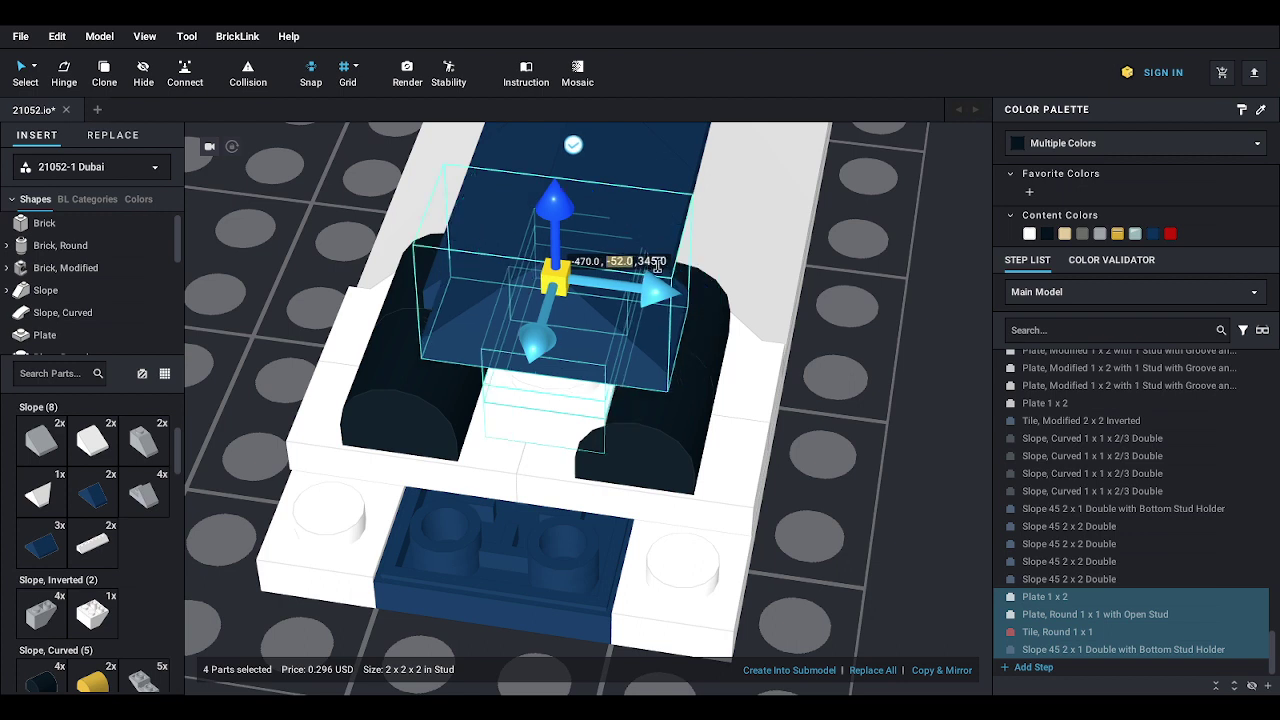
{"action": "key", "text": "Tab"}
{"action": "type", "text": "350"}
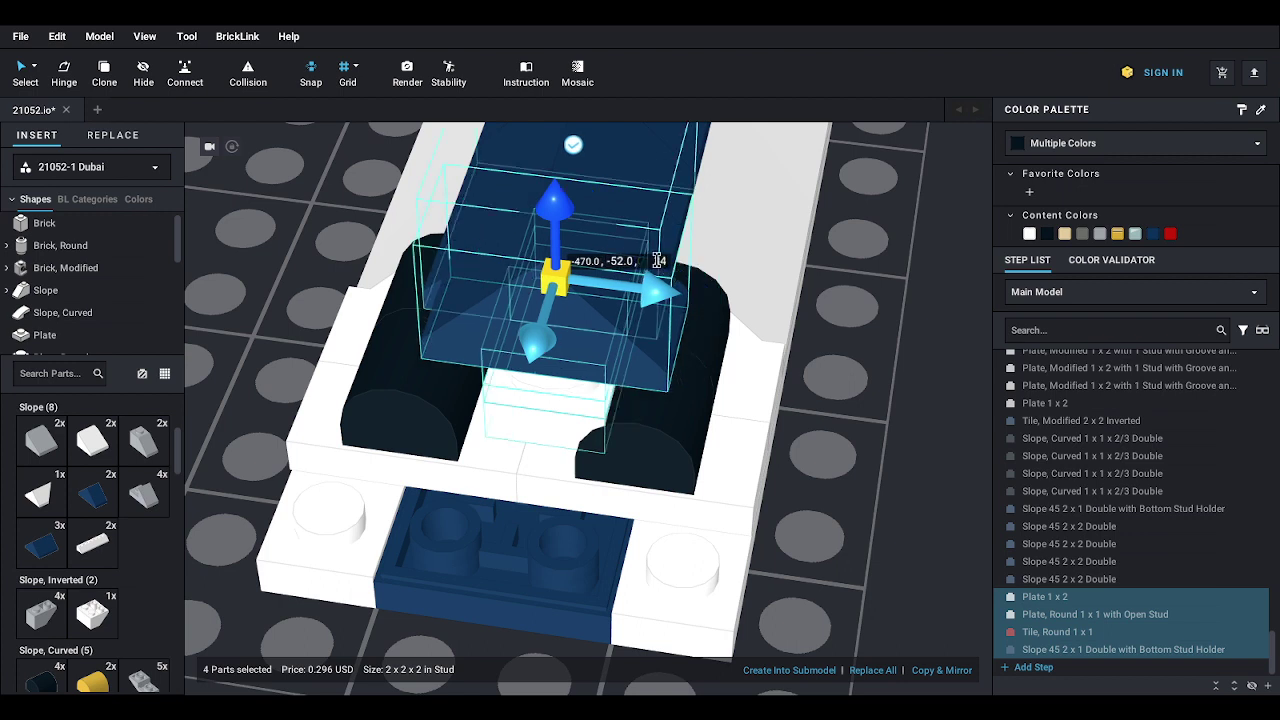
{"action": "key", "text": "Tab"}
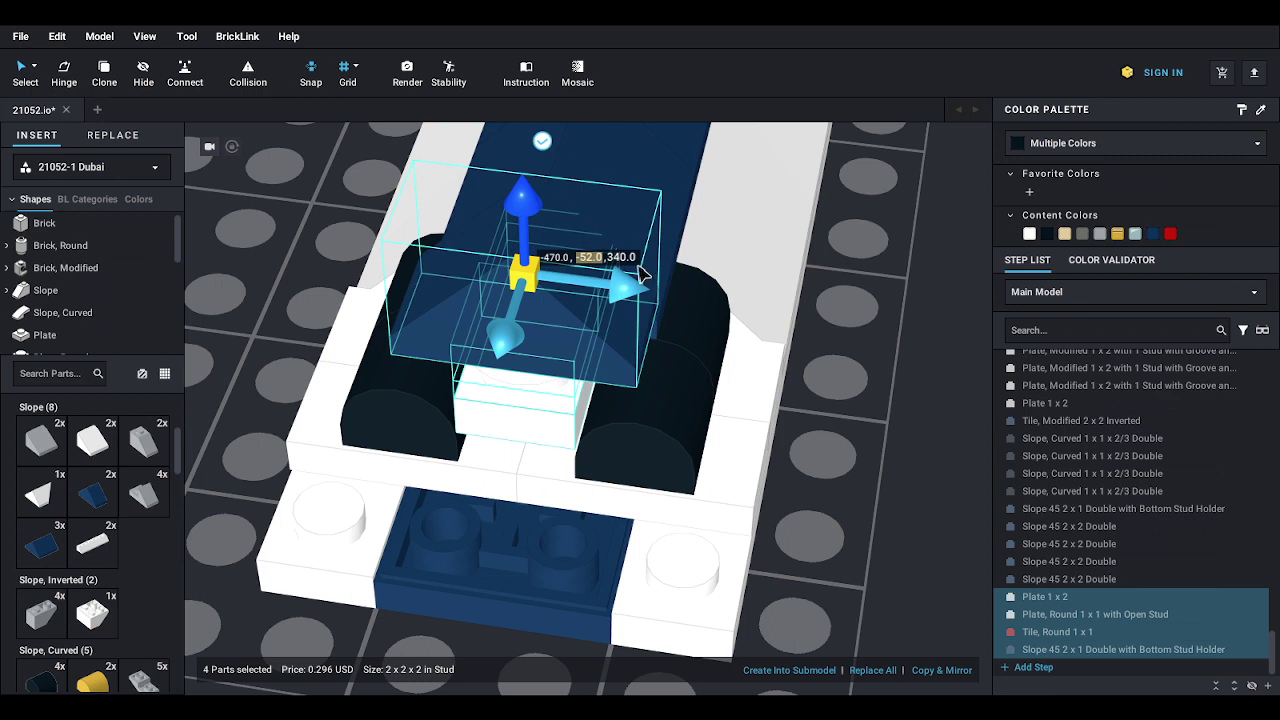
- Try lowering the four-part assembly with vertical coordinates of -40, -42 and -43
{"action": "right_click_drag", "start_coordinate": [634, 277], "coordinate": [603, 286]}
{"action": "middle_click_drag", "start_coordinate": [603, 286], "coordinate": [727, 249]}
{"action": "scroll", "coordinate": [727, 249], "scroll_direction": "down", "scroll_amount": 1}
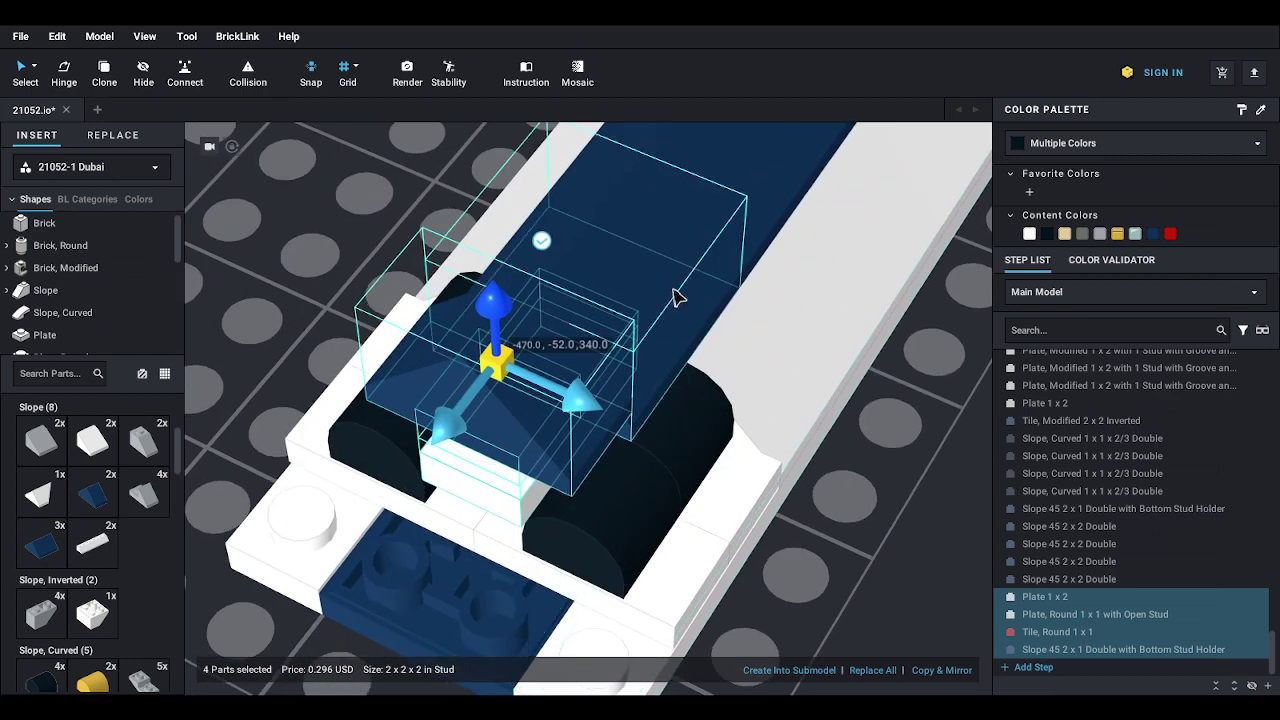
{"action": "right_click_drag", "start_coordinate": [677, 297], "coordinate": [677, 289]}
{"action": "middle_click_drag", "start_coordinate": [676, 290], "coordinate": [673, 389]}
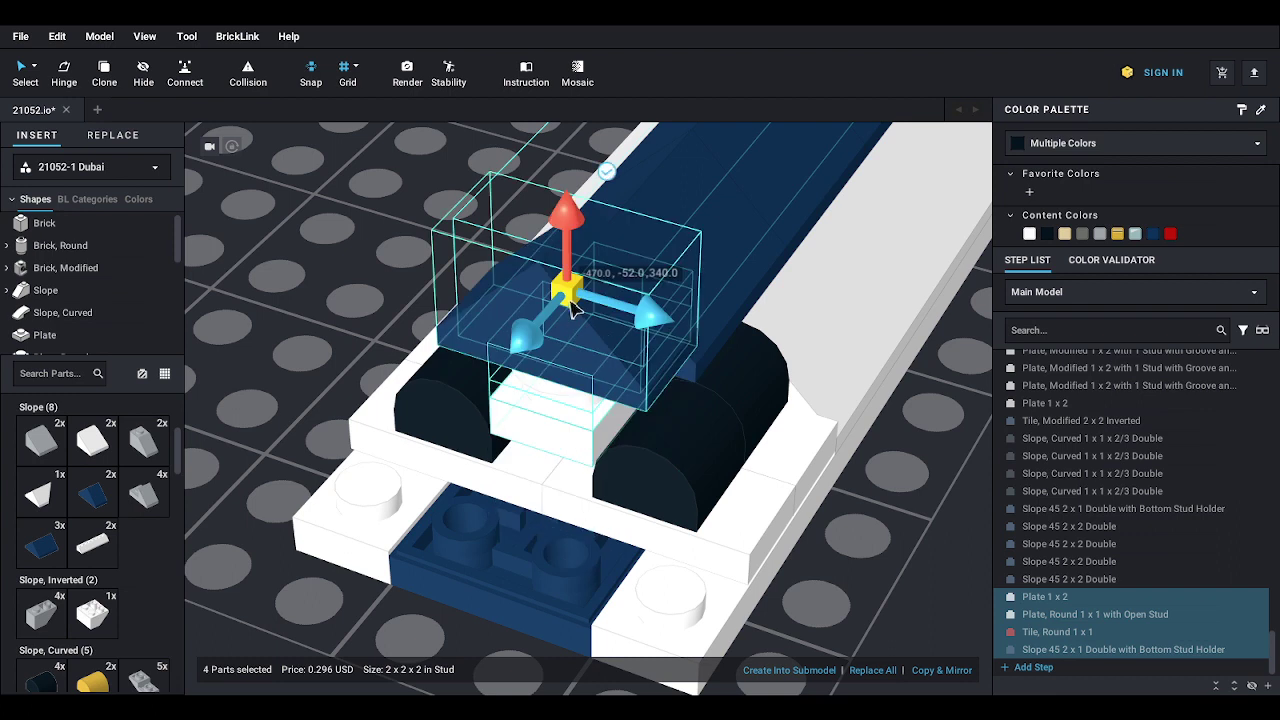
{"action": "double_click", "coordinate": [622, 272]}
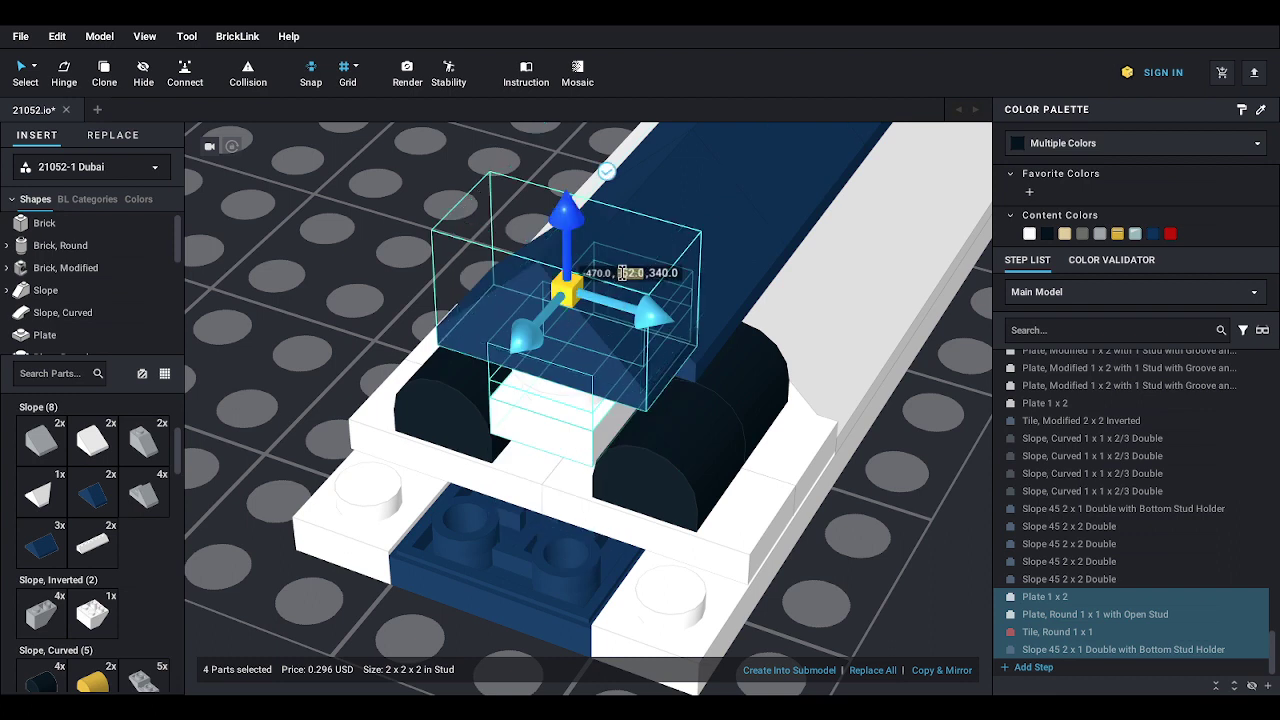
{"action": "type", "text": "-40"}
{"action": "key", "text": "Tab"}
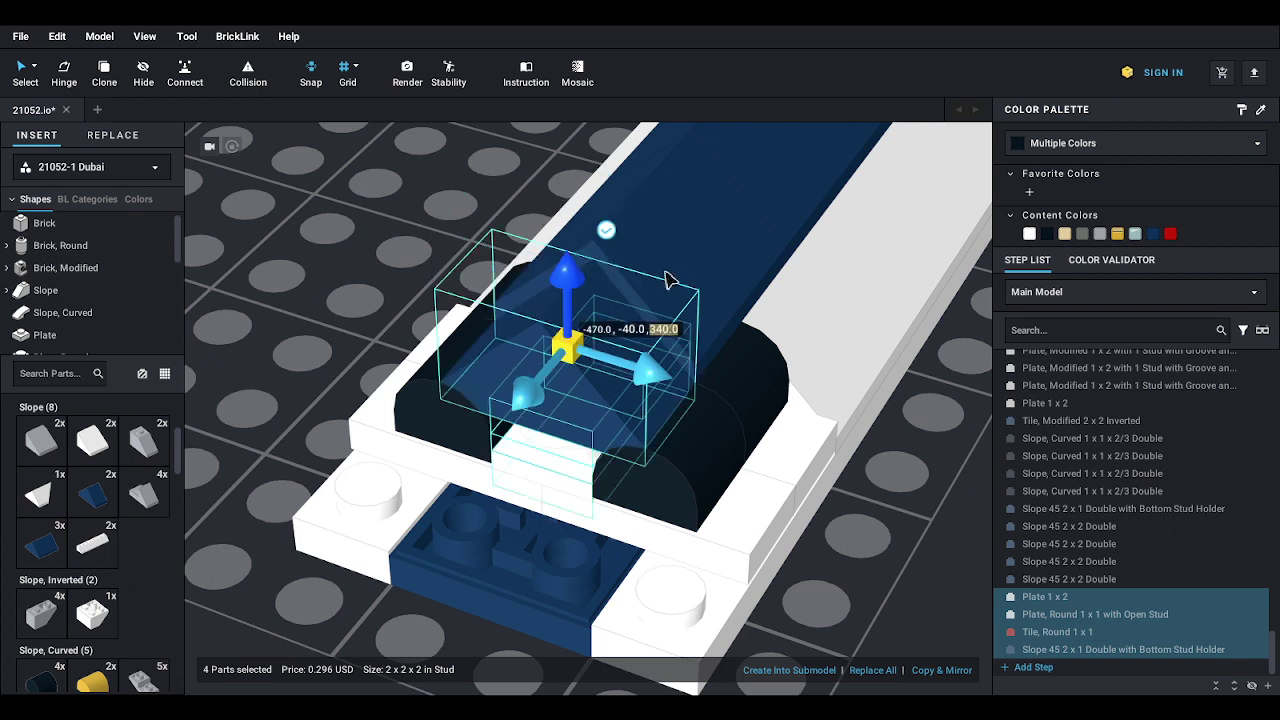
{"action": "left_click", "coordinate": [634, 328]}
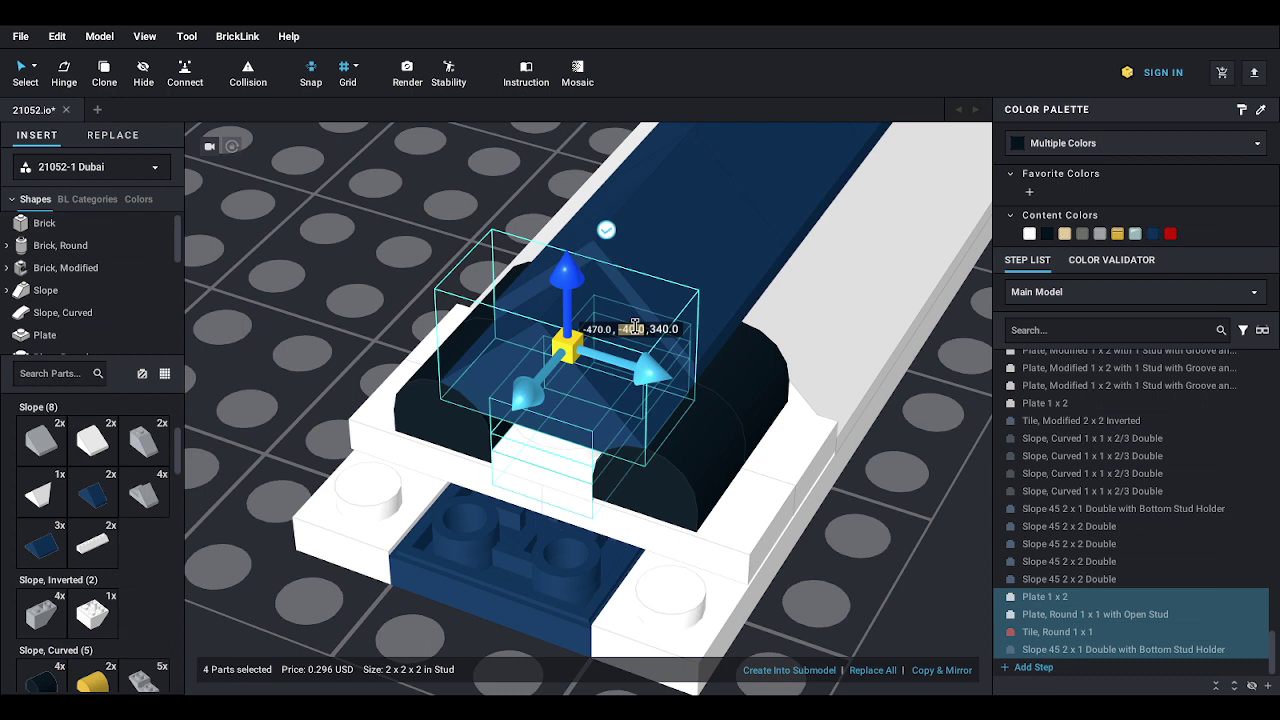
{"action": "type", "text": "-42"}
{"action": "key", "text": "Tab"}
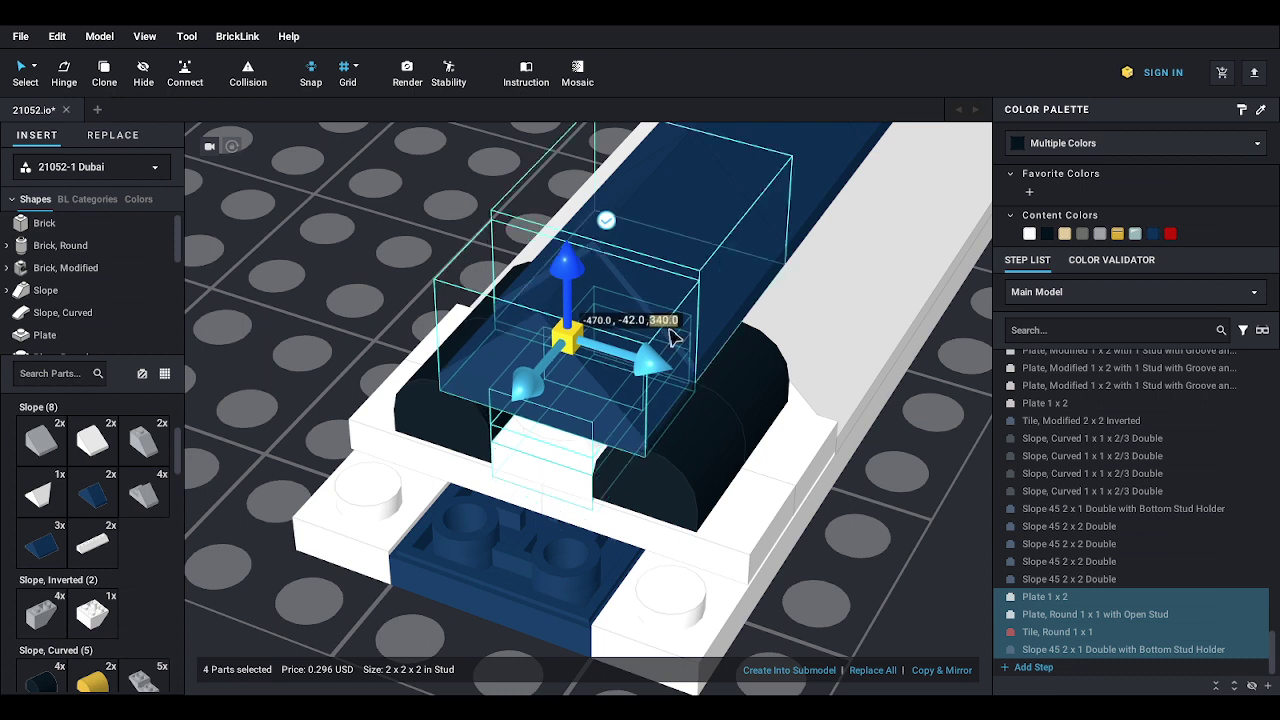
{"action": "left_click", "coordinate": [625, 326]}
{"action": "type", "text": "-"}
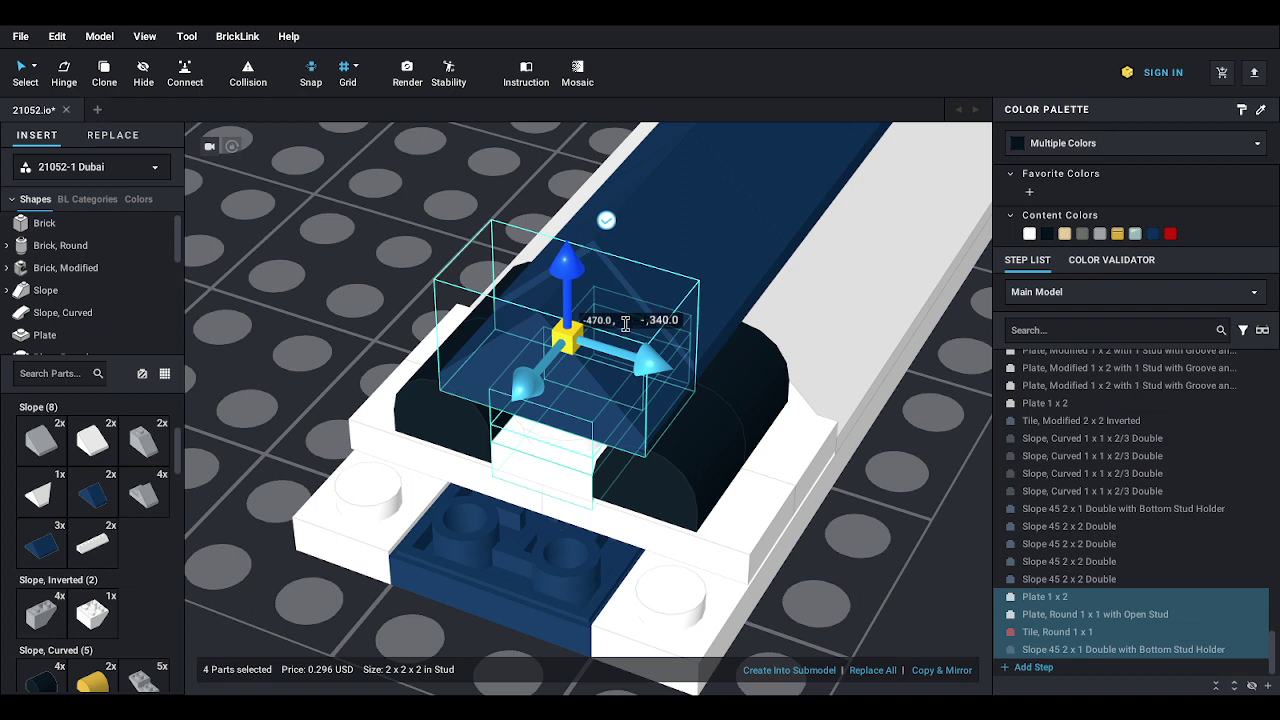
{"action": "left_click", "coordinate": [666, 320]}
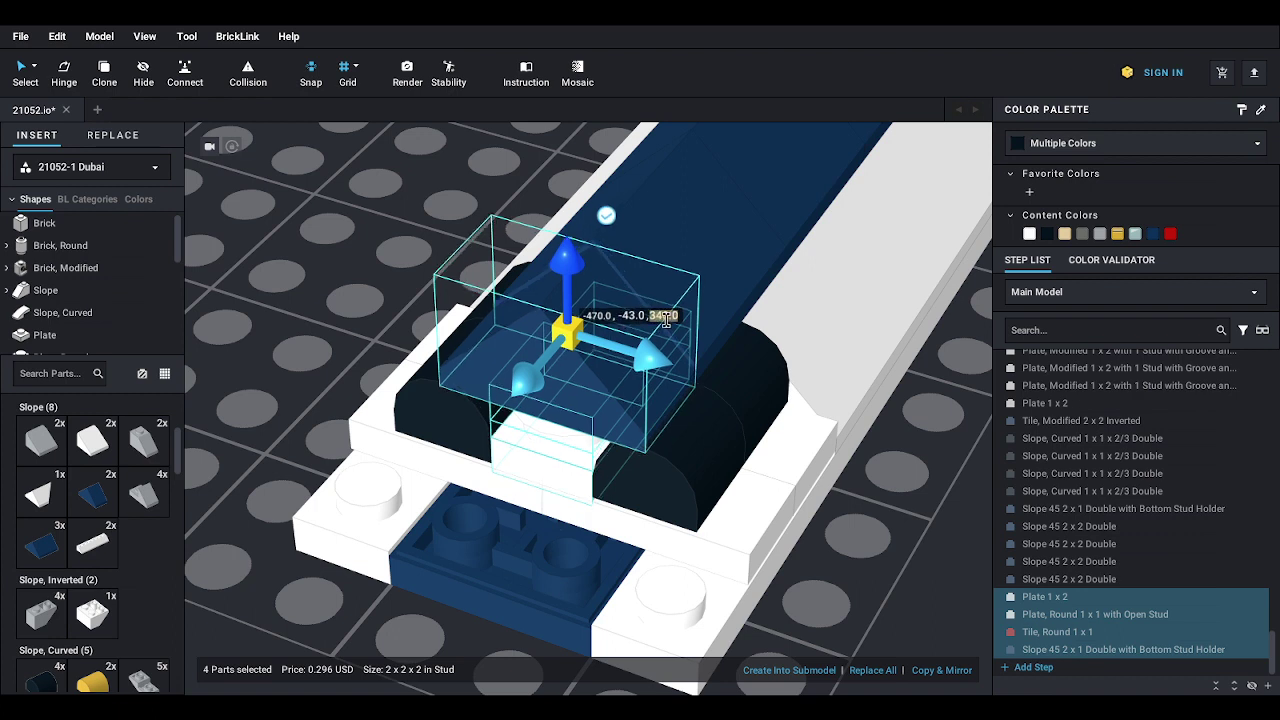
- Set the four-part assembly's vertical coordinate to -44
{"action": "left_click", "coordinate": [634, 318]}
{"action": "type", "text": "-44"}
{"action": "key", "text": "Tab"}
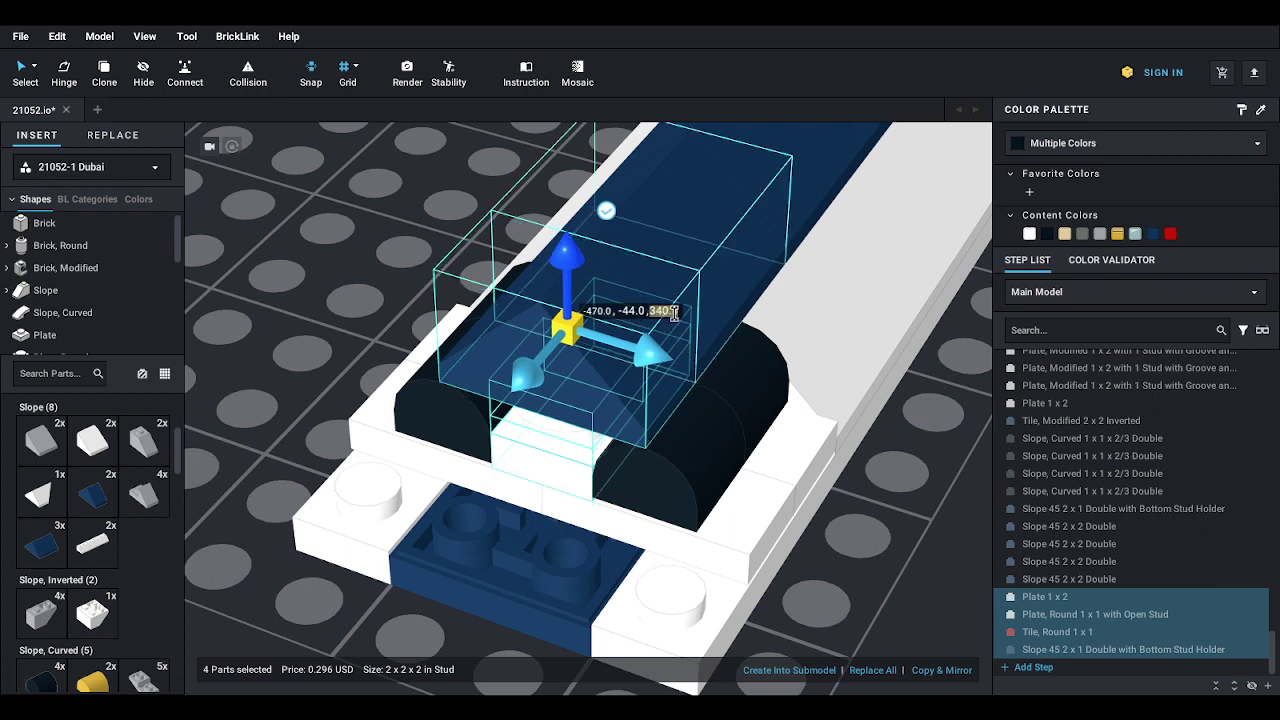
- Test the four-part assembly's lengthwise coordinate at -475, -474 and -471, and return it to -470
{"action": "right_click_drag", "start_coordinate": [674, 313], "coordinate": [780, 366]}
{"action": "middle_click_drag", "start_coordinate": [780, 366], "coordinate": [1006, 396]}
{"action": "mouse_move", "coordinate": [456, 434]}
{"action": "left_mouse_down"}
{"action": "mouse_move", "coordinate": [572, 391]}
{"action": "mouse_move", "coordinate": [455, 460]}
{"action": "mouse_move", "coordinate": [490, 455]}
{"action": "mouse_move", "coordinate": [462, 458]}
{"action": "left_mouse_up"}
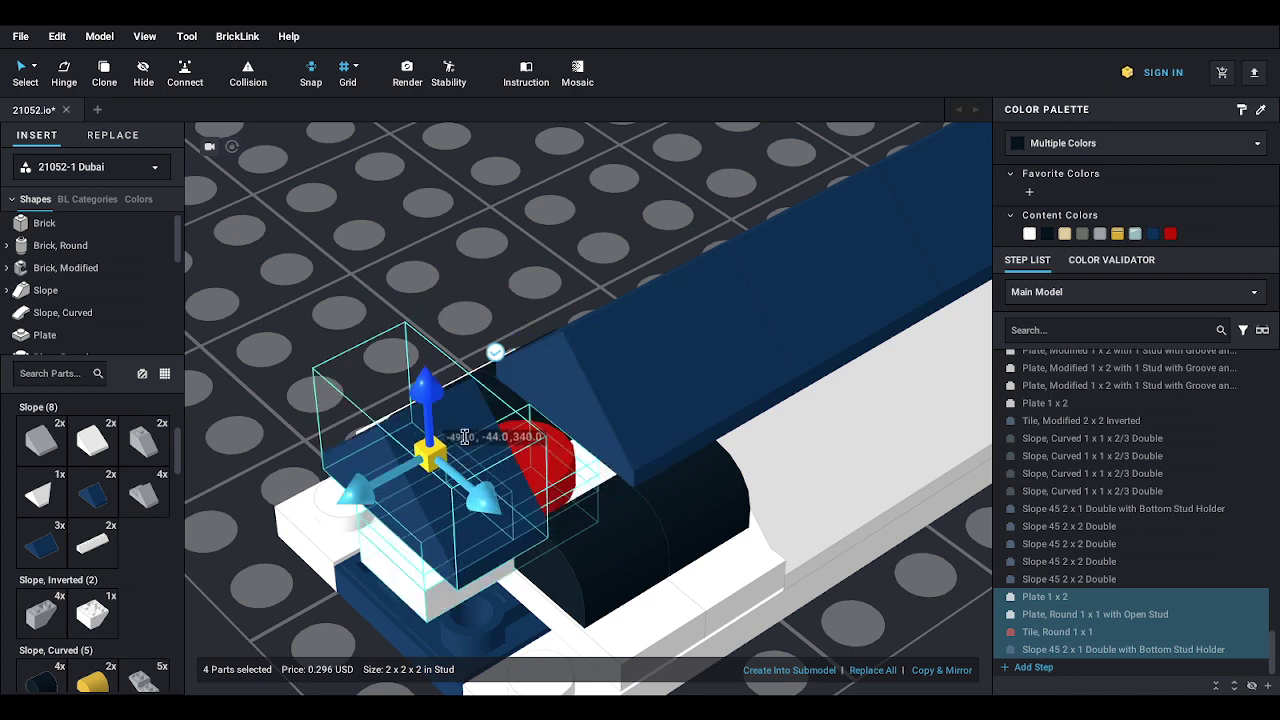
{"action": "key", "text": "BackSpace"}
{"action": "type", "text": "-475"}
{"action": "key", "text": "Tab"}
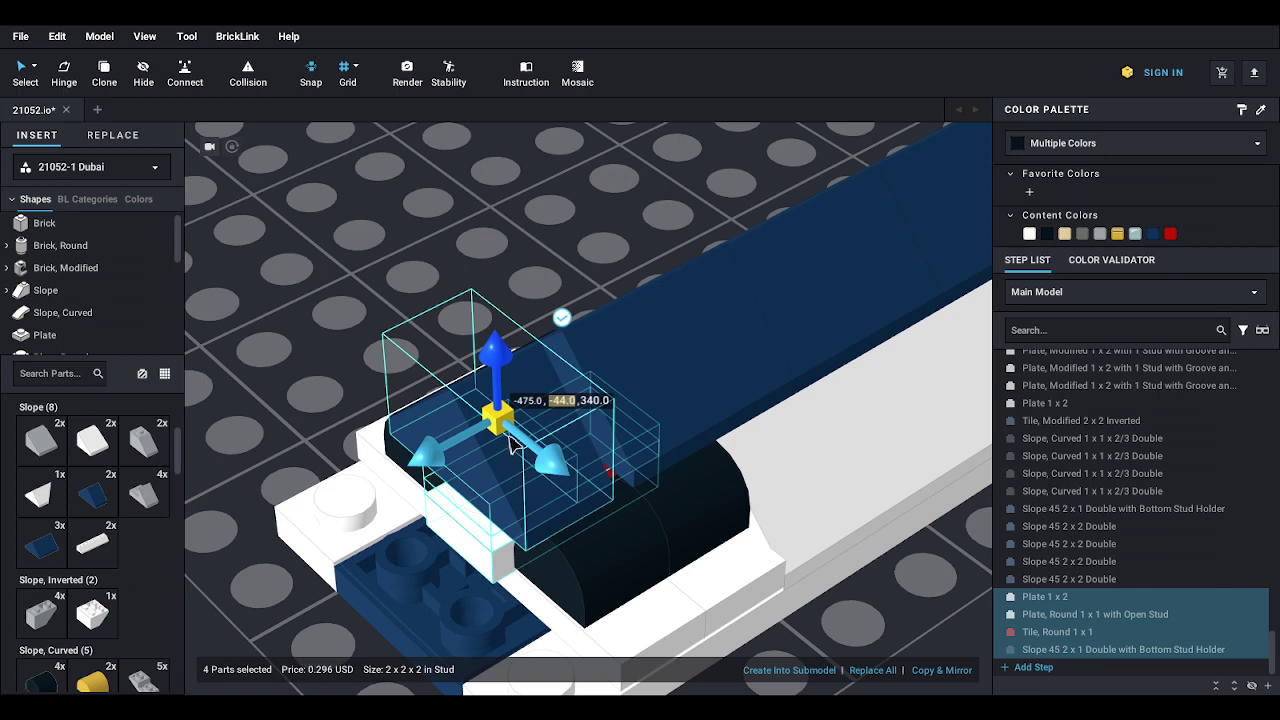
{"action": "left_click", "coordinate": [535, 400]}
{"action": "left_click", "coordinate": [567, 400]}
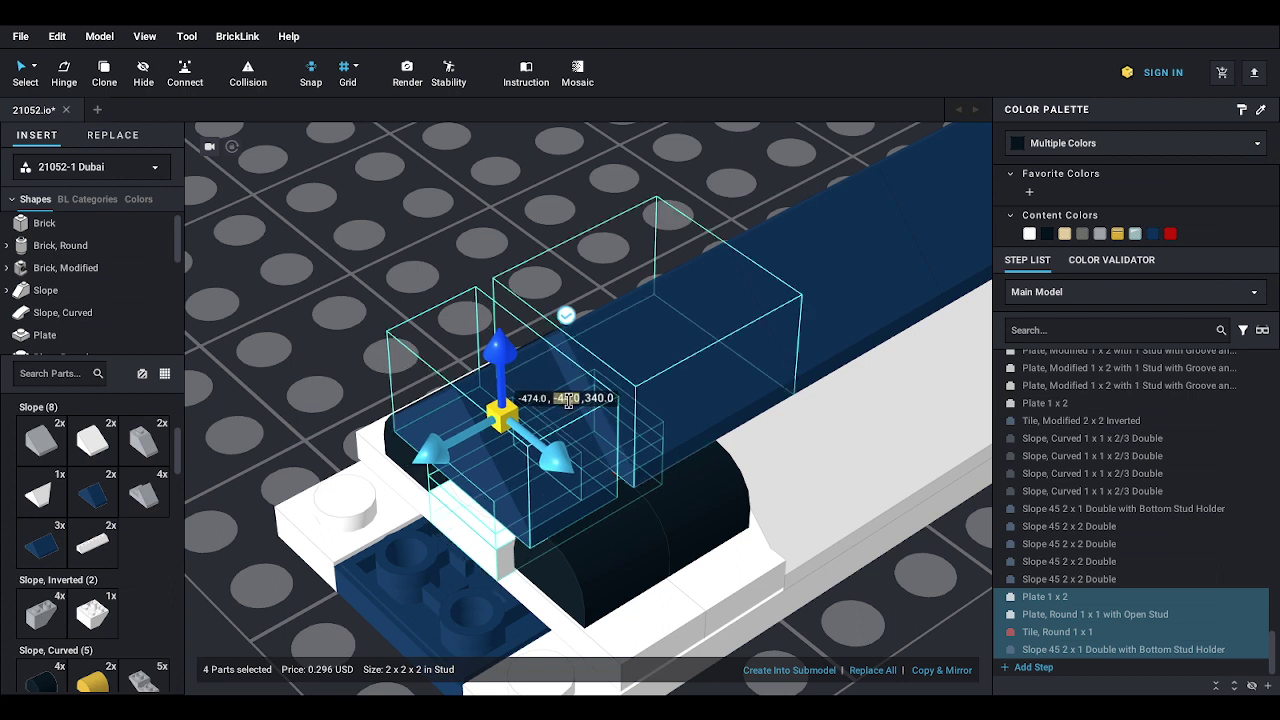
{"action": "left_click", "coordinate": [540, 399]}
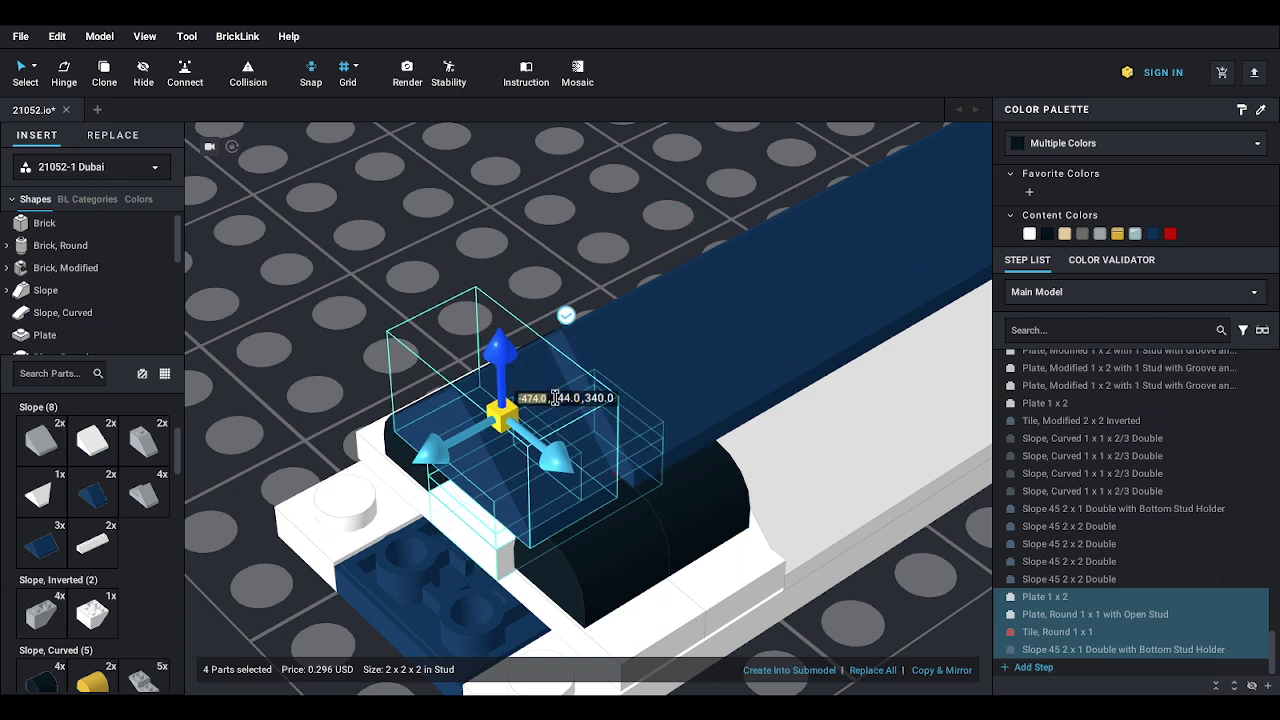
{"action": "type", "text": "-4."}
{"action": "left_click", "coordinate": [571, 403]}
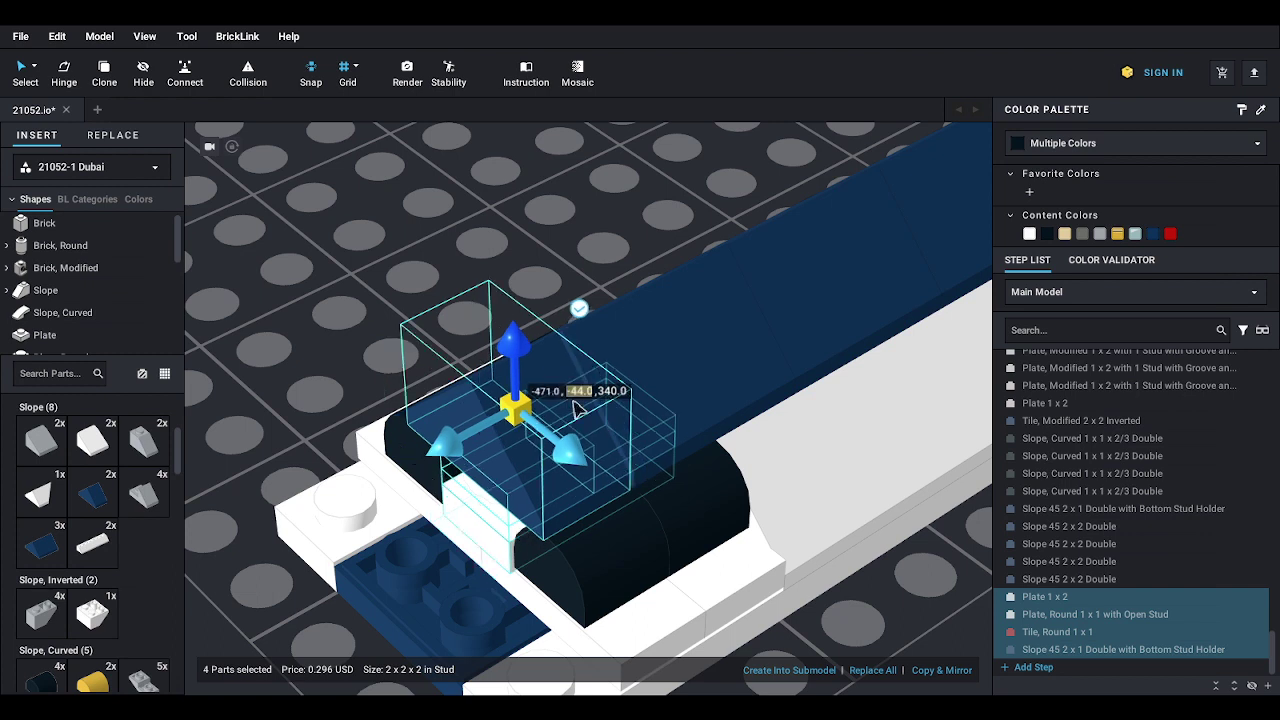
{"action": "left_click", "coordinate": [538, 391]}
{"action": "key", "text": "Tab"}
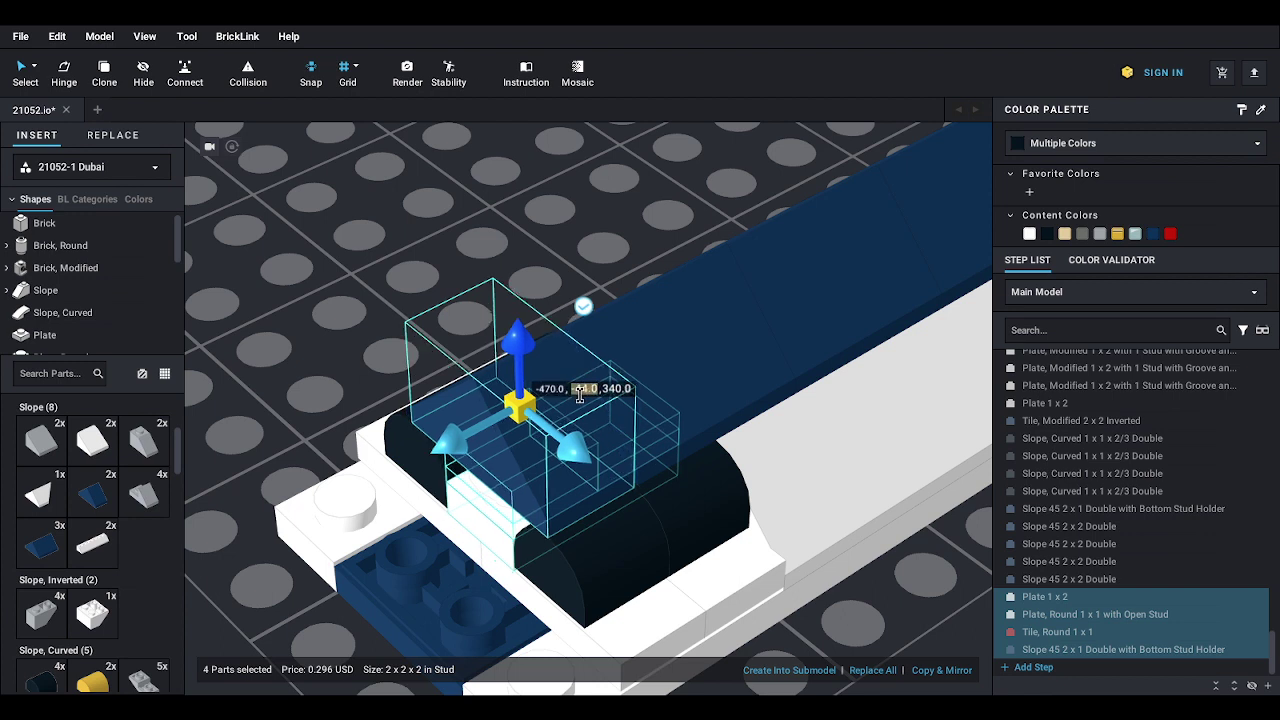
- Deselect the four-part assembly and turn collision detection on
{"action": "left_click", "coordinate": [437, 262]}
{"action": "scroll", "coordinate": [450, 268], "scroll_direction": "down", "scroll_amount": 3}
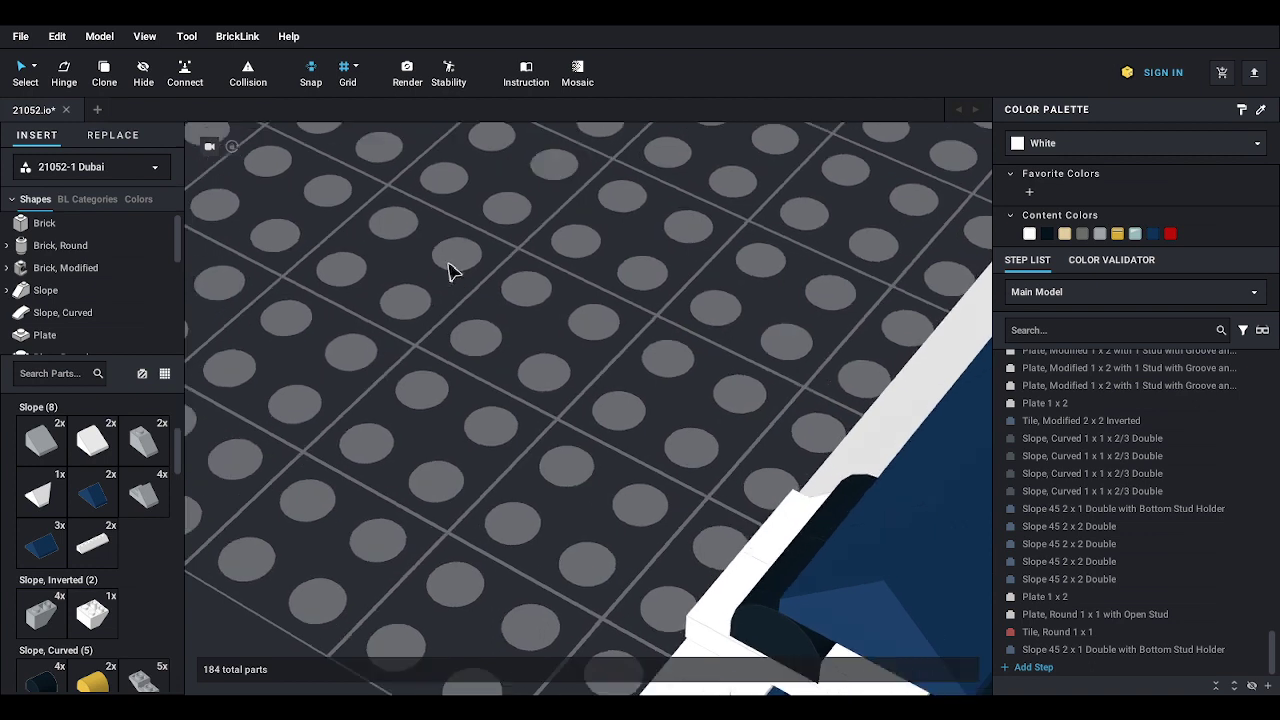
{"action": "scroll", "coordinate": [503, 331], "scroll_direction": "down", "scroll_amount": 4}
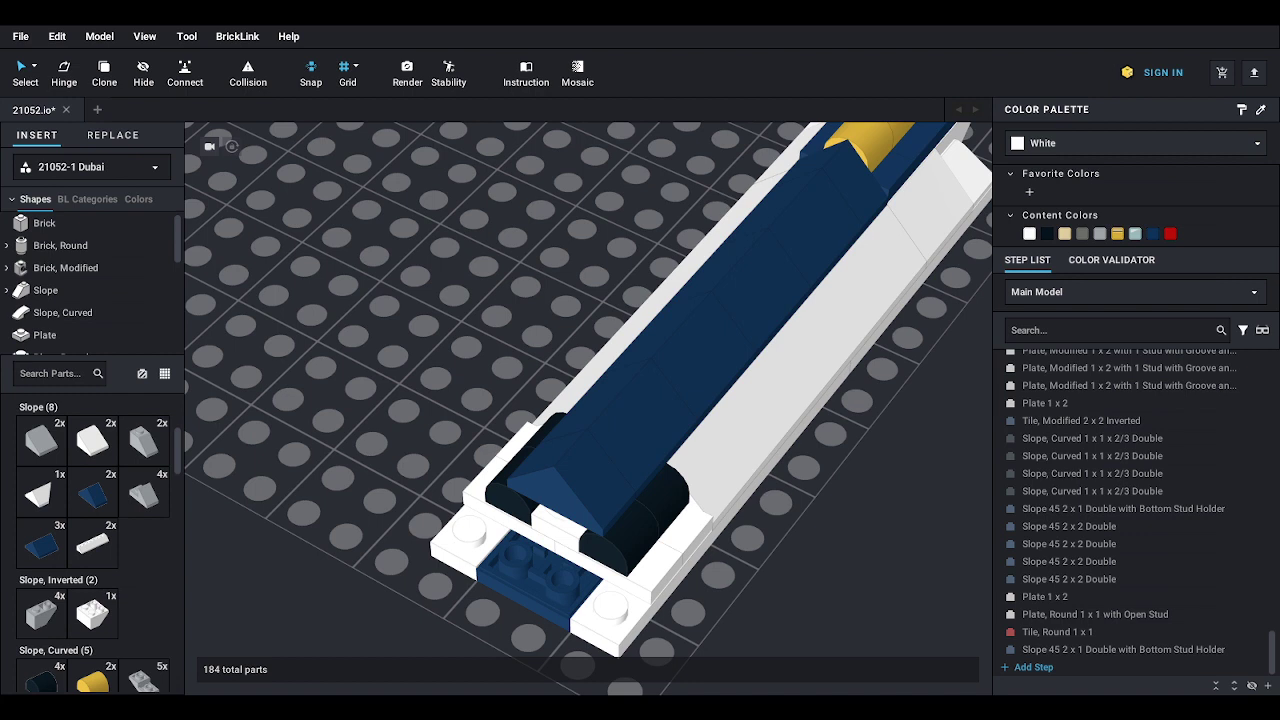
{"action": "left_click", "coordinate": [240, 78]}
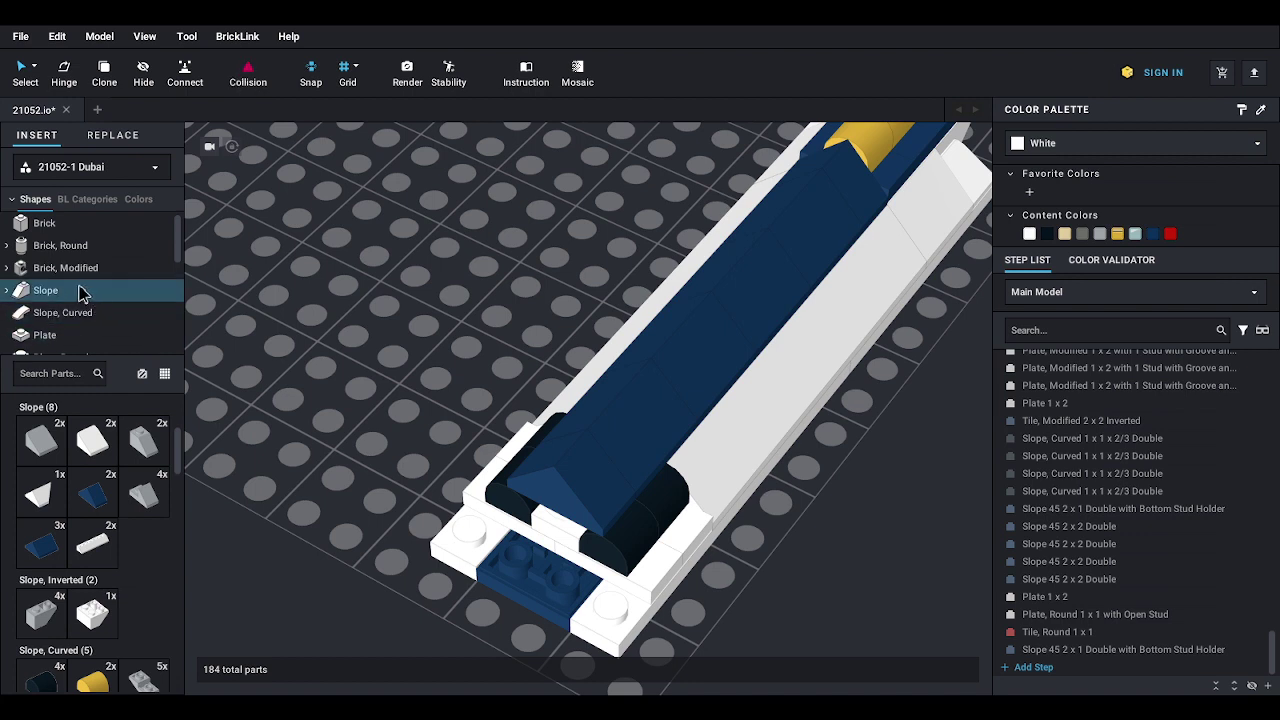
- Place a light gray Plate 1 x 4 across the white and dark blue parts at the building's low end
{"action": "left_click", "coordinate": [70, 336]}
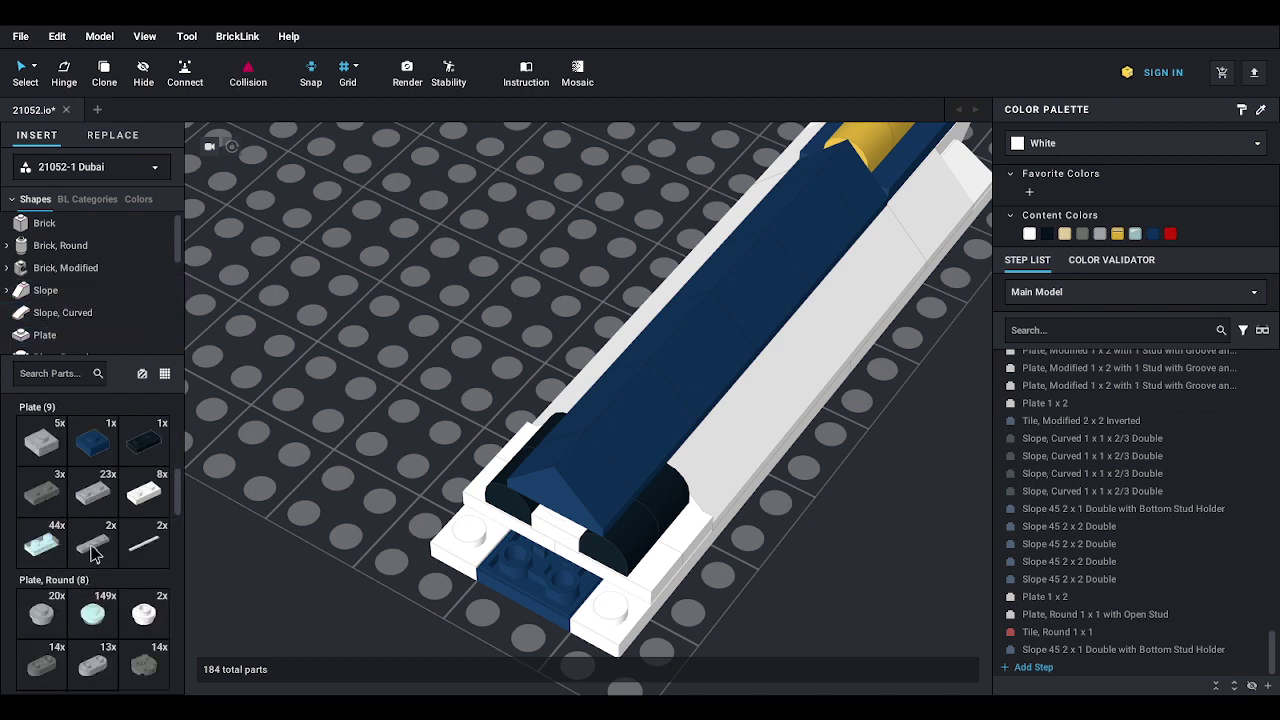
{"action": "left_click_drag", "start_coordinate": [92, 545], "coordinate": [541, 556]}
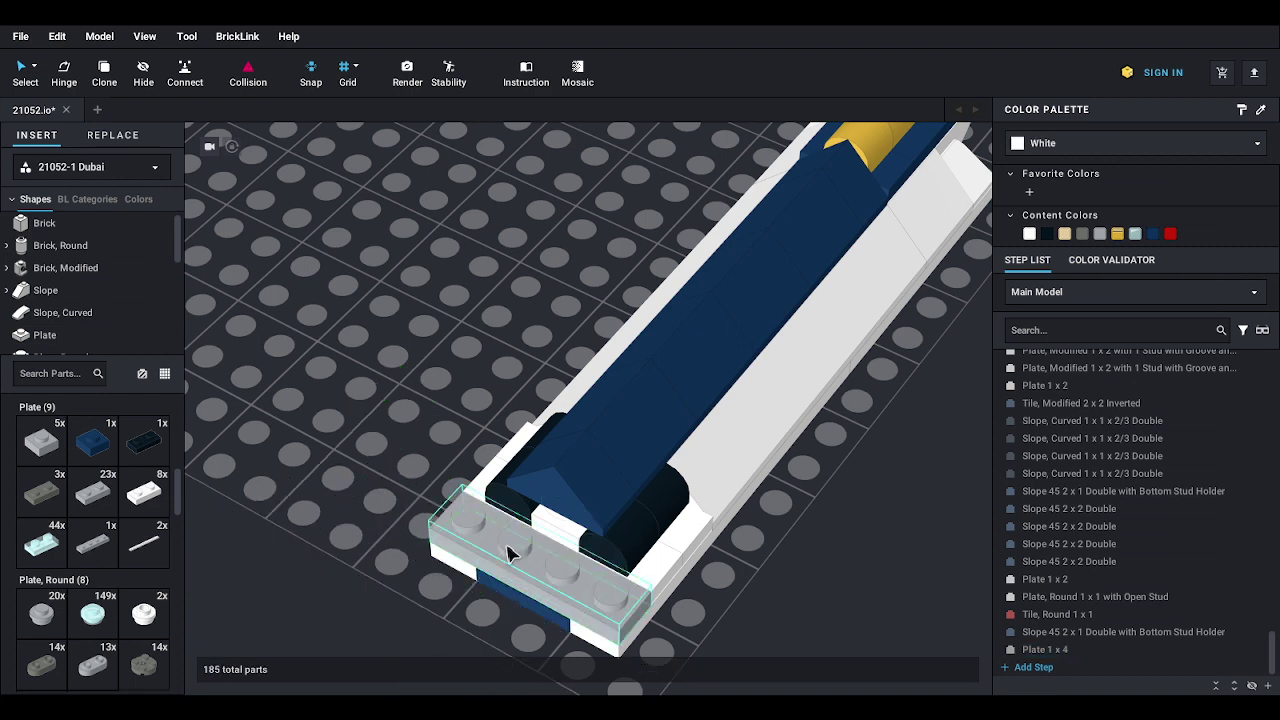
{"action": "middle_click_drag", "start_coordinate": [510, 556], "coordinate": [487, 495]}
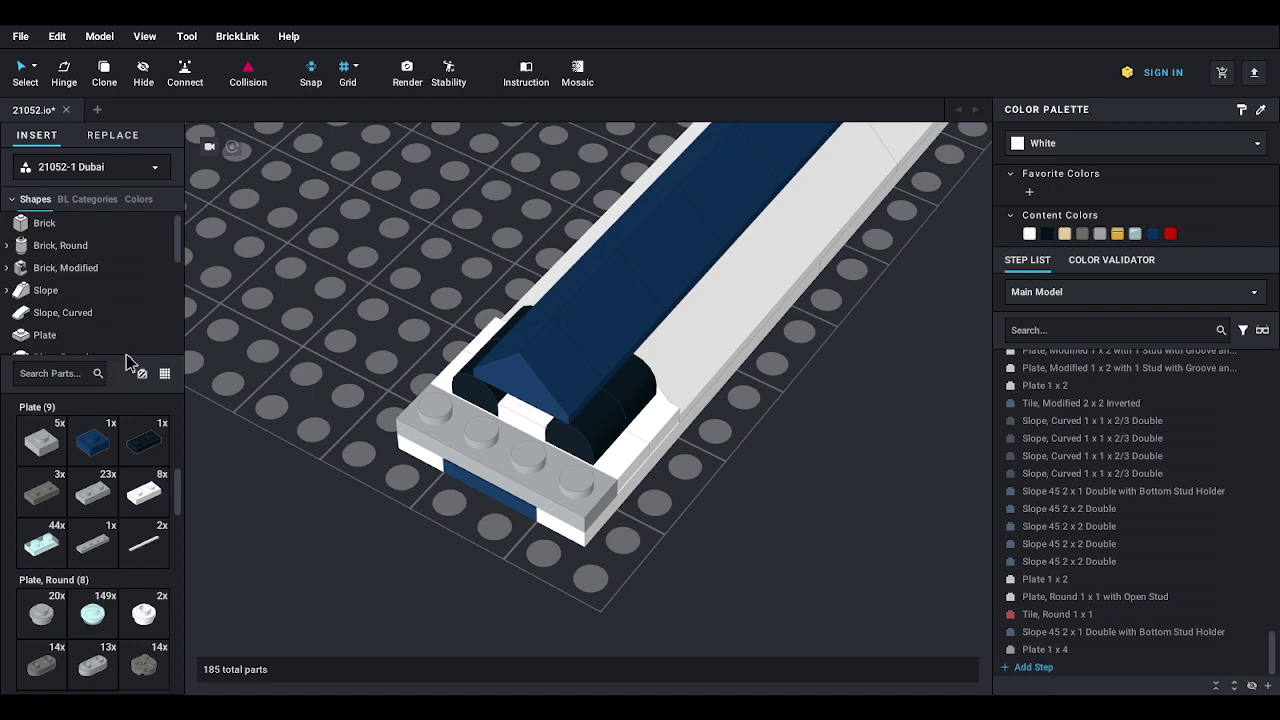
- Place a light bluish gray Technic, Brick 1 x 1 with Hole on the third stud of the 1 x 4 plate
{"action": "scroll", "coordinate": [70, 310], "scroll_direction": "down", "scroll_amount": 4}
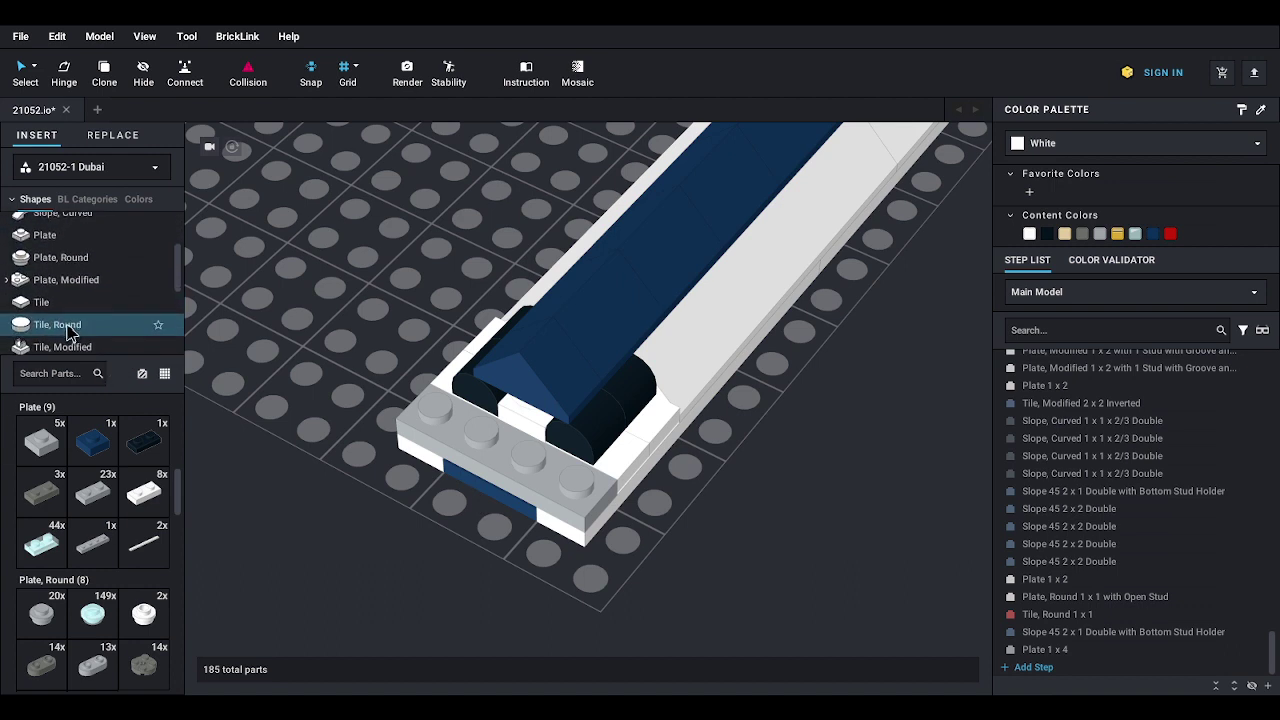
{"action": "scroll", "coordinate": [70, 330], "scroll_direction": "down", "scroll_amount": 3}
{"action": "left_click", "coordinate": [55, 316]}
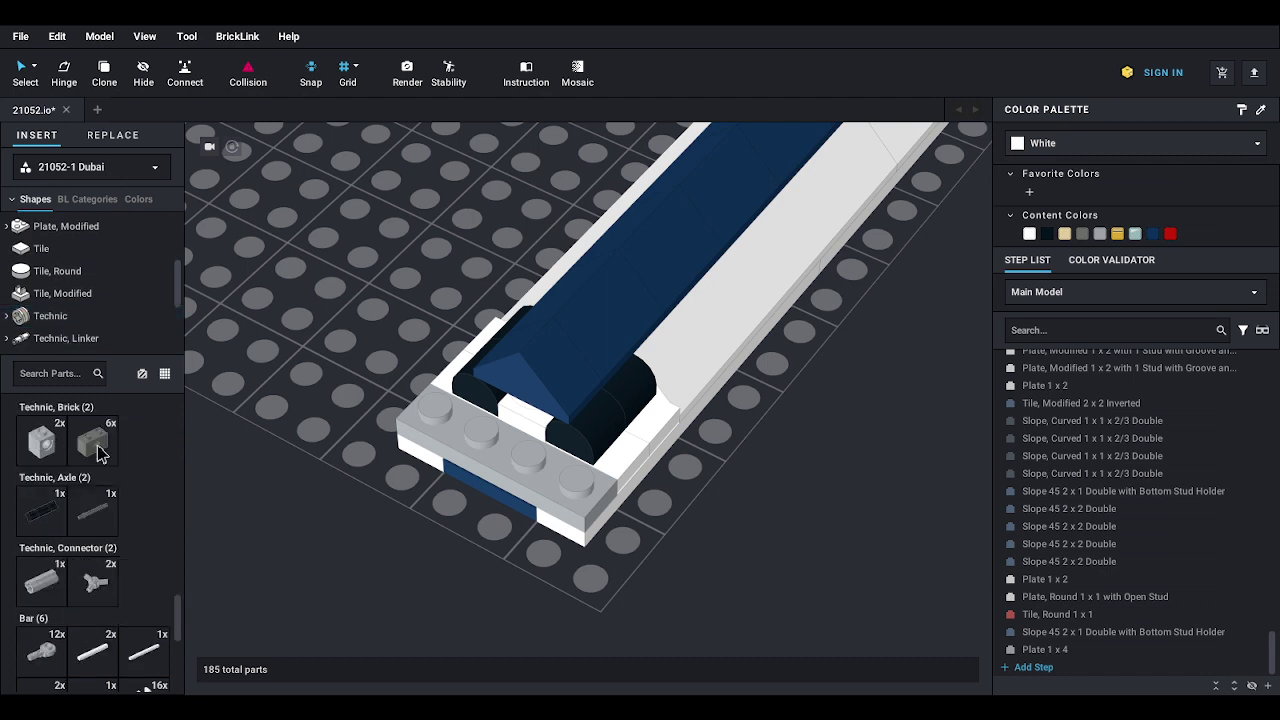
{"action": "left_click", "coordinate": [42, 448]}
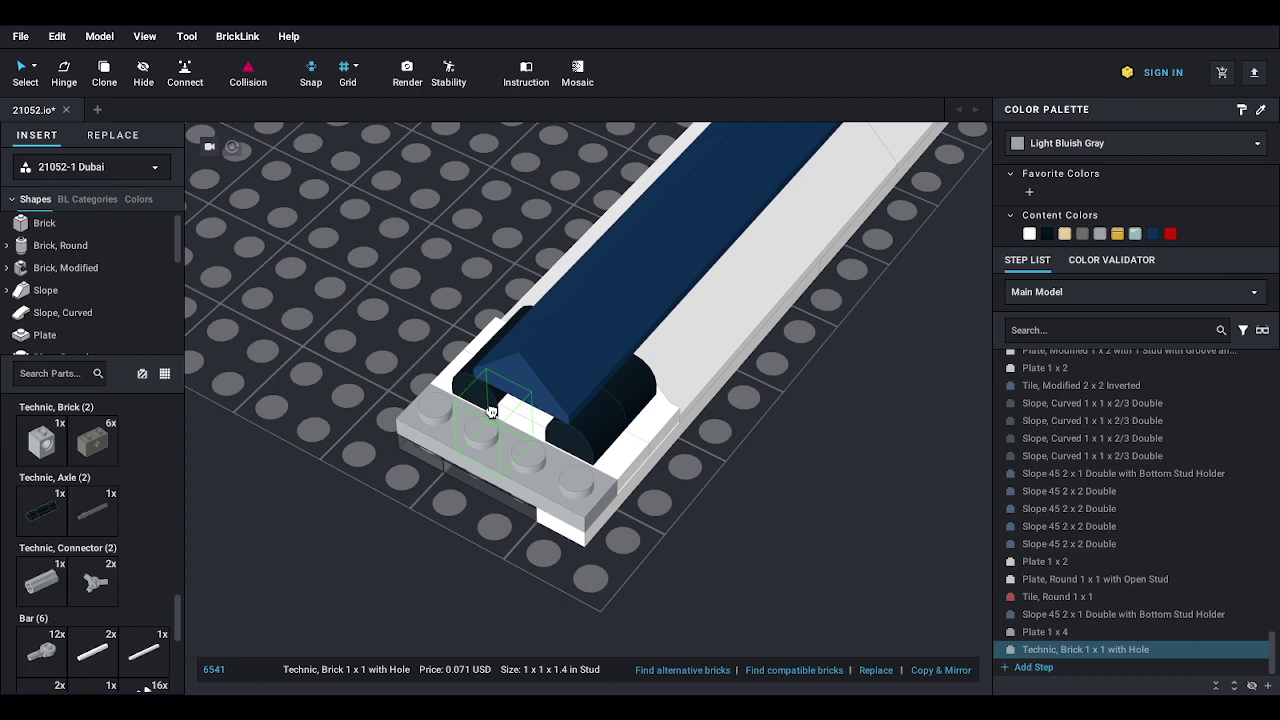
{"action": "left_click", "coordinate": [522, 425]}
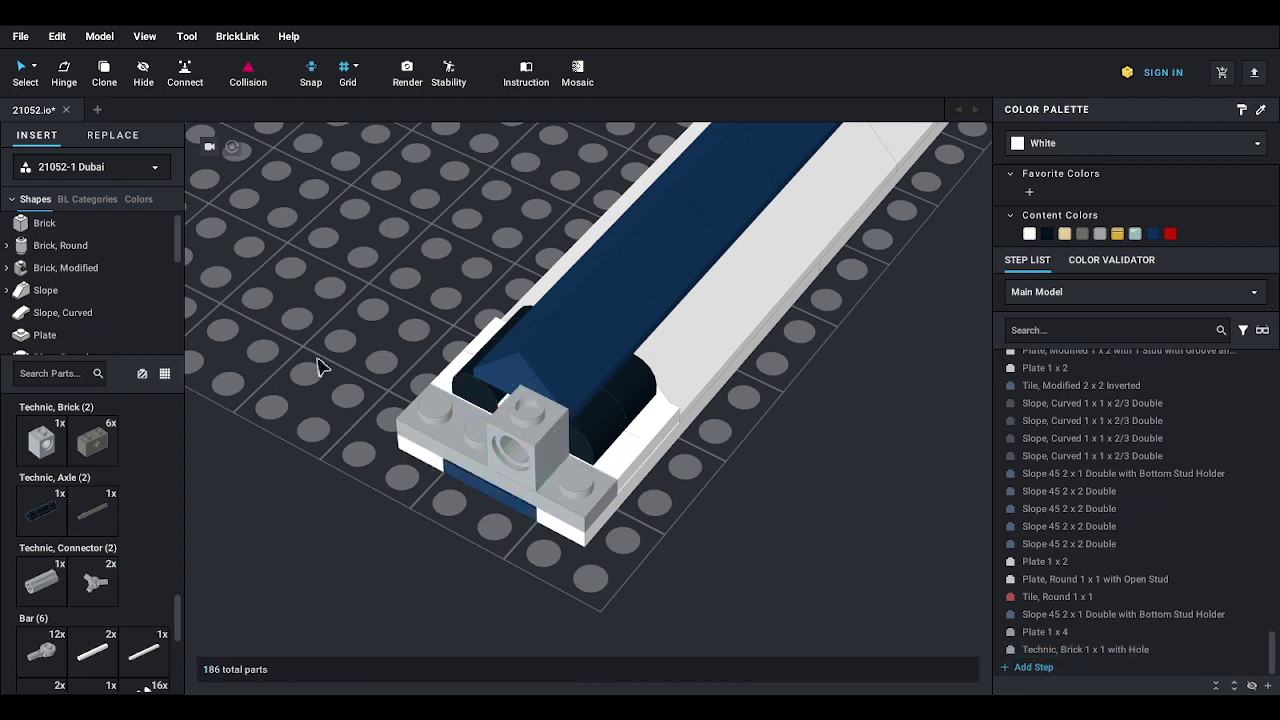
- Flank the Technic brick with a gray Slope 45 2 x 1 and an overhanging Slope, Inverted 45 2 x 1
{"action": "left_click", "coordinate": [78, 291]}
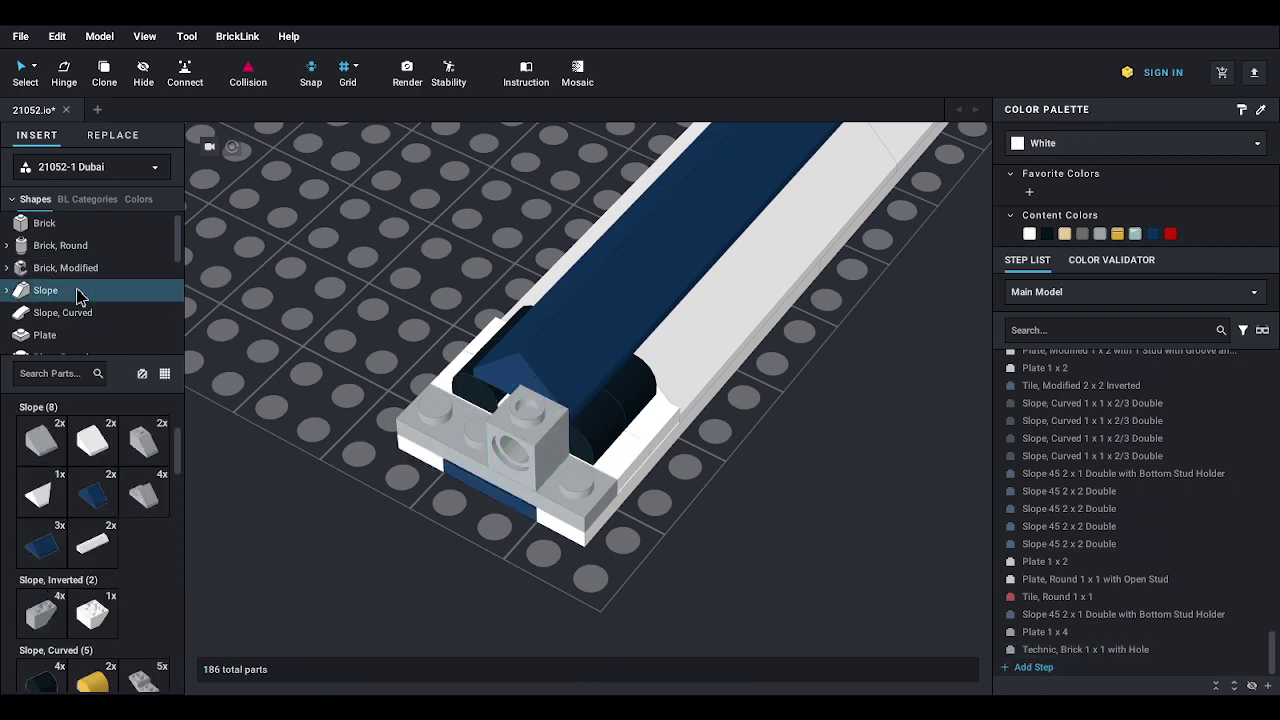
{"action": "left_click", "coordinate": [141, 447]}
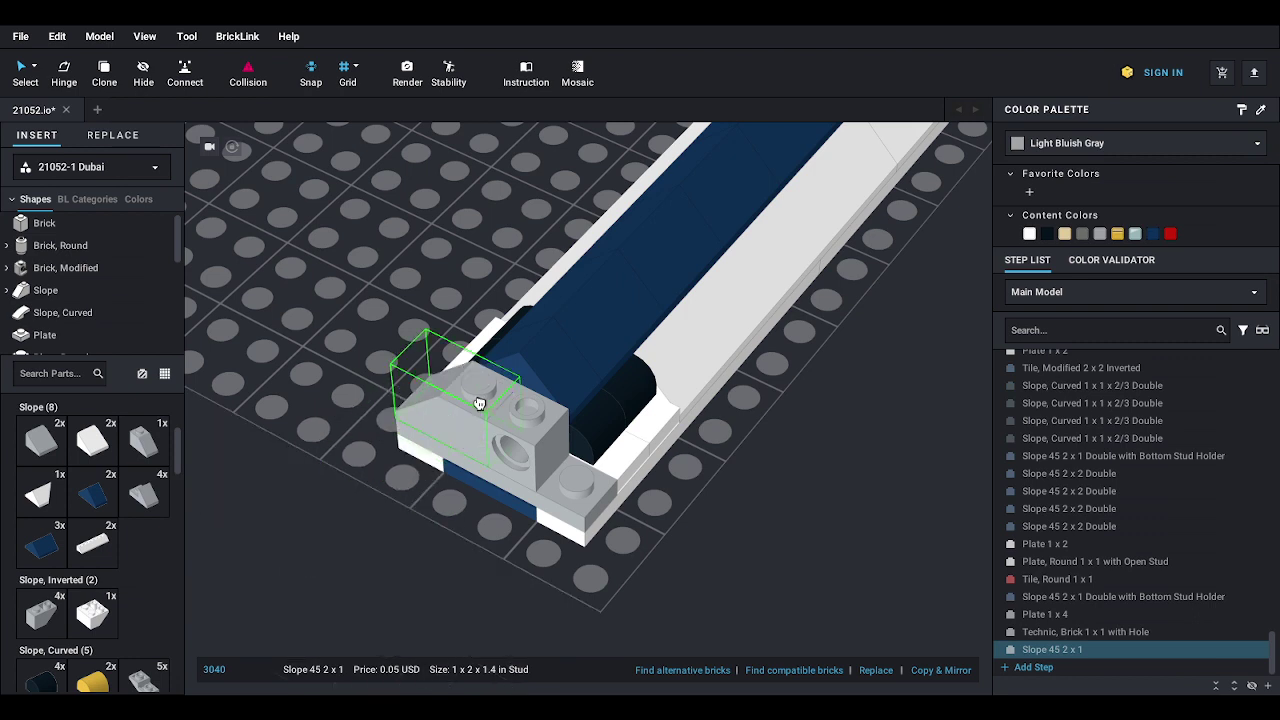
{"action": "left_click", "coordinate": [479, 403]}
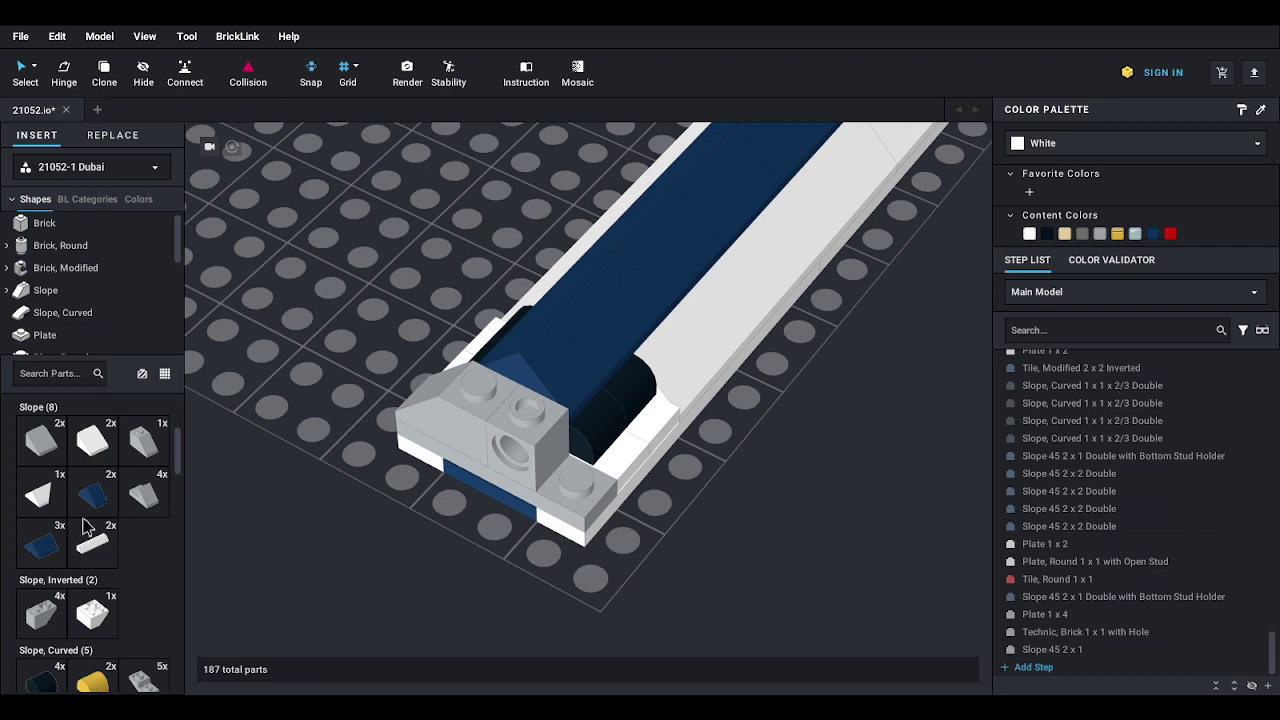
{"action": "left_click", "coordinate": [41, 608]}
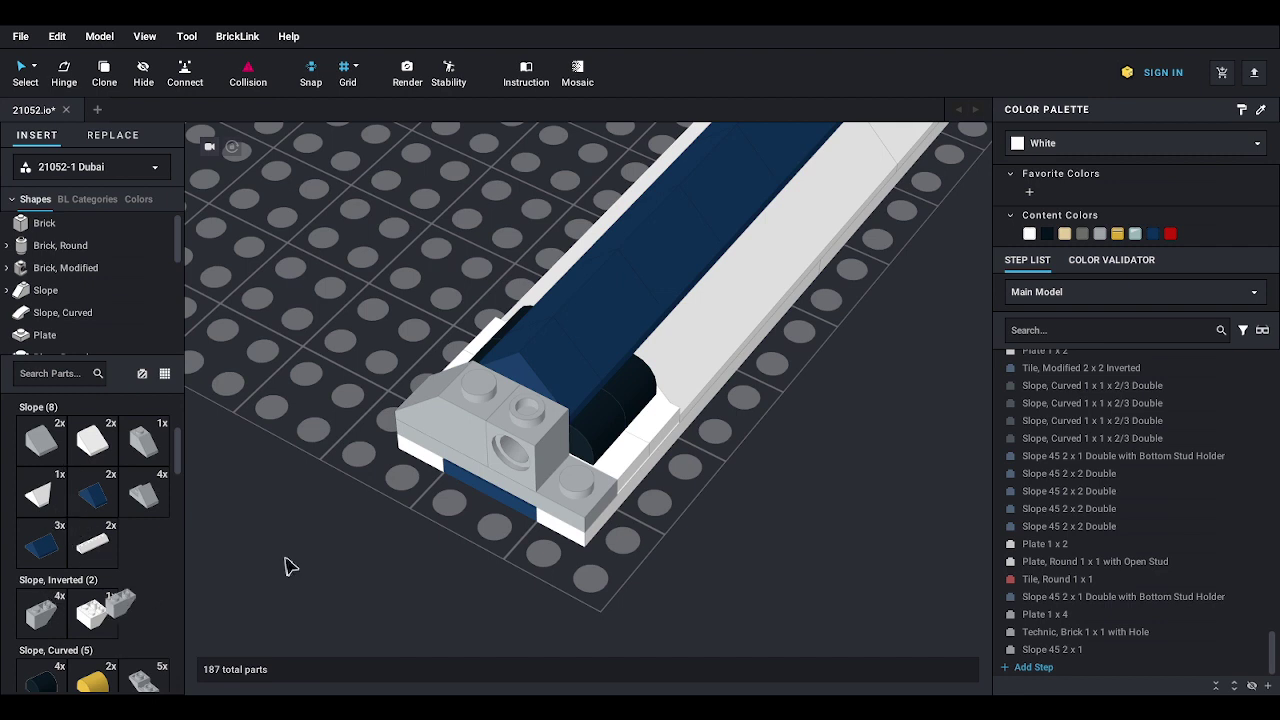
{"action": "left_click", "coordinate": [580, 455]}
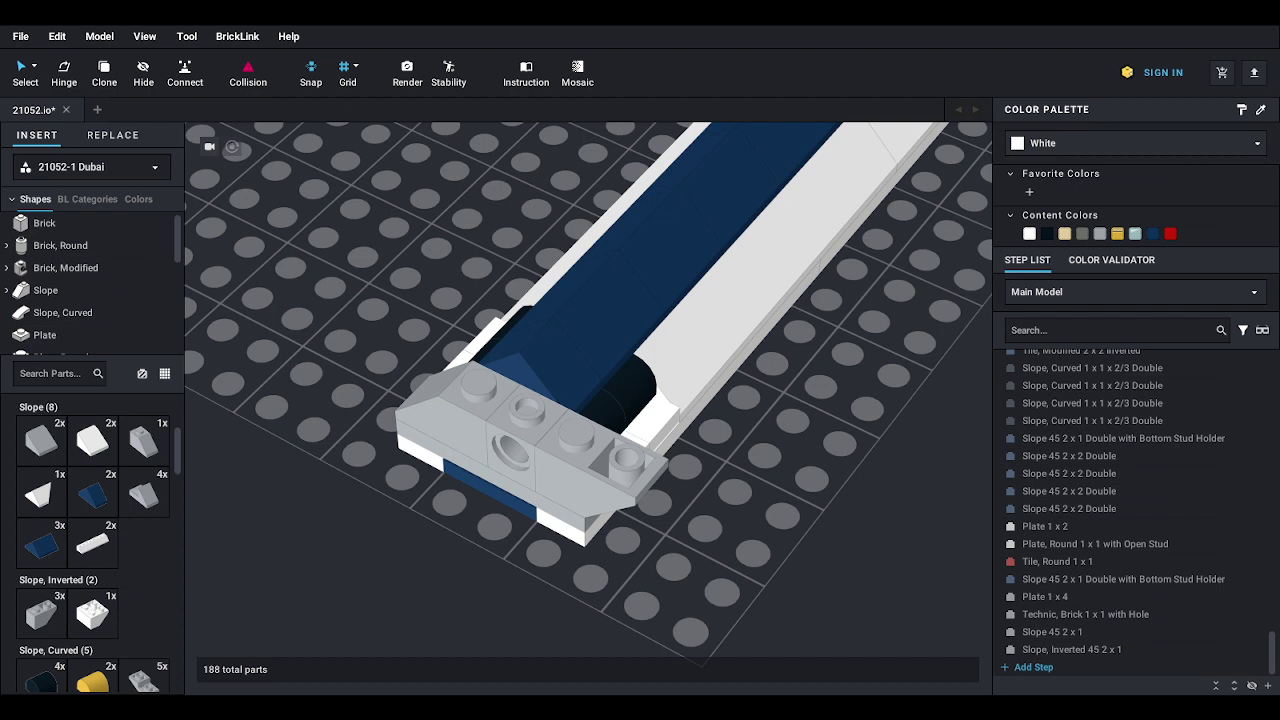
- Place a Slope 45 2 x 1 with 2/3 Cutout over the slope and Technic brick, with a gray Plate 1 x 1 beside it
{"action": "left_click", "coordinate": [143, 500]}
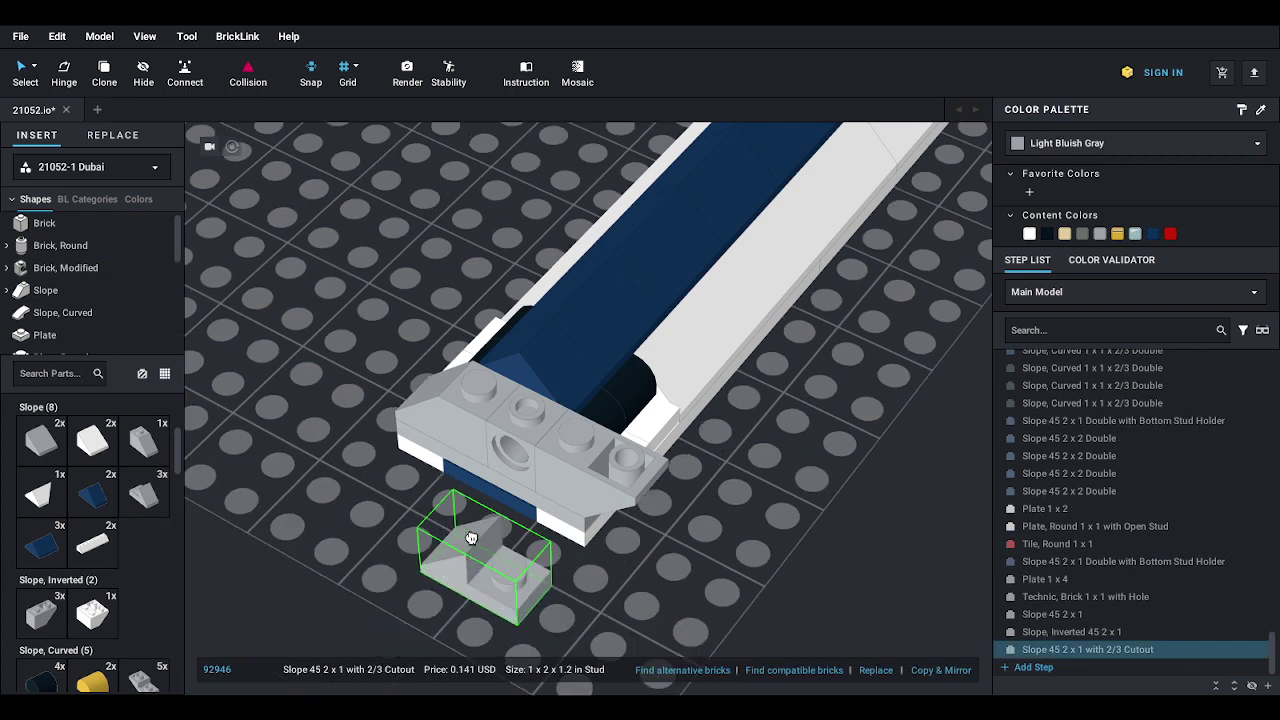
{"action": "left_click", "coordinate": [513, 400]}
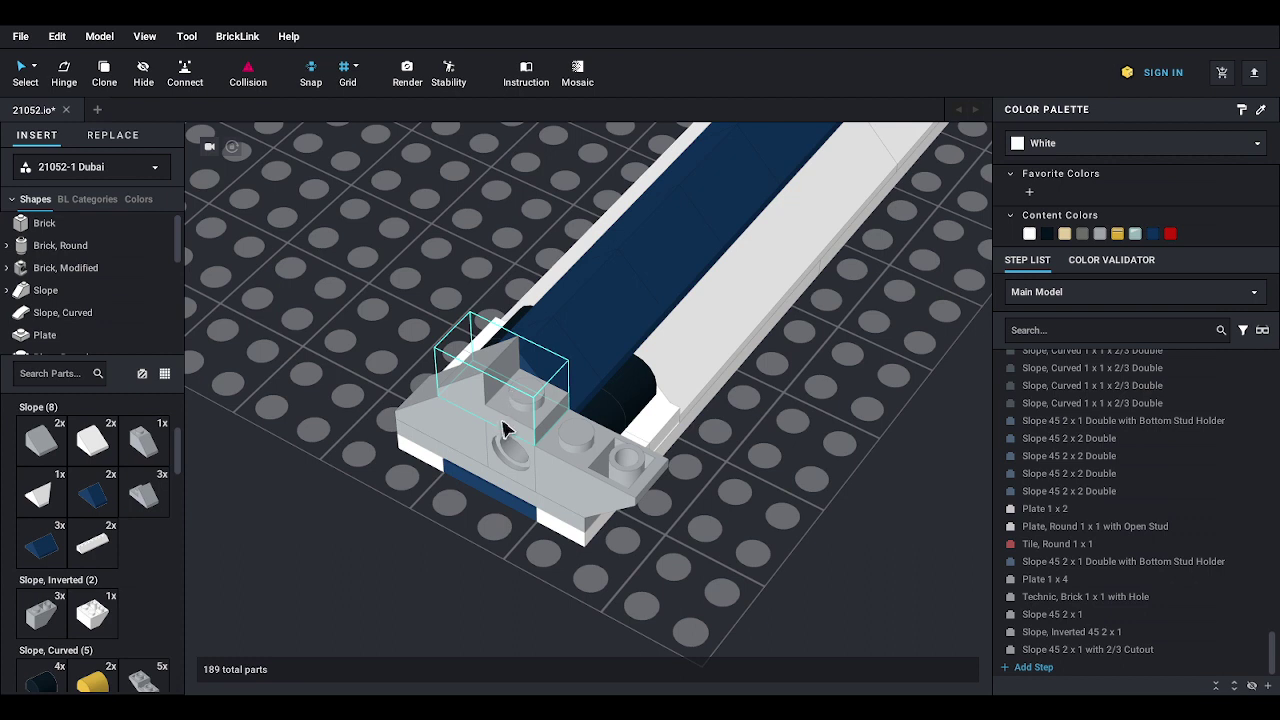
{"action": "left_click", "coordinate": [44, 336]}
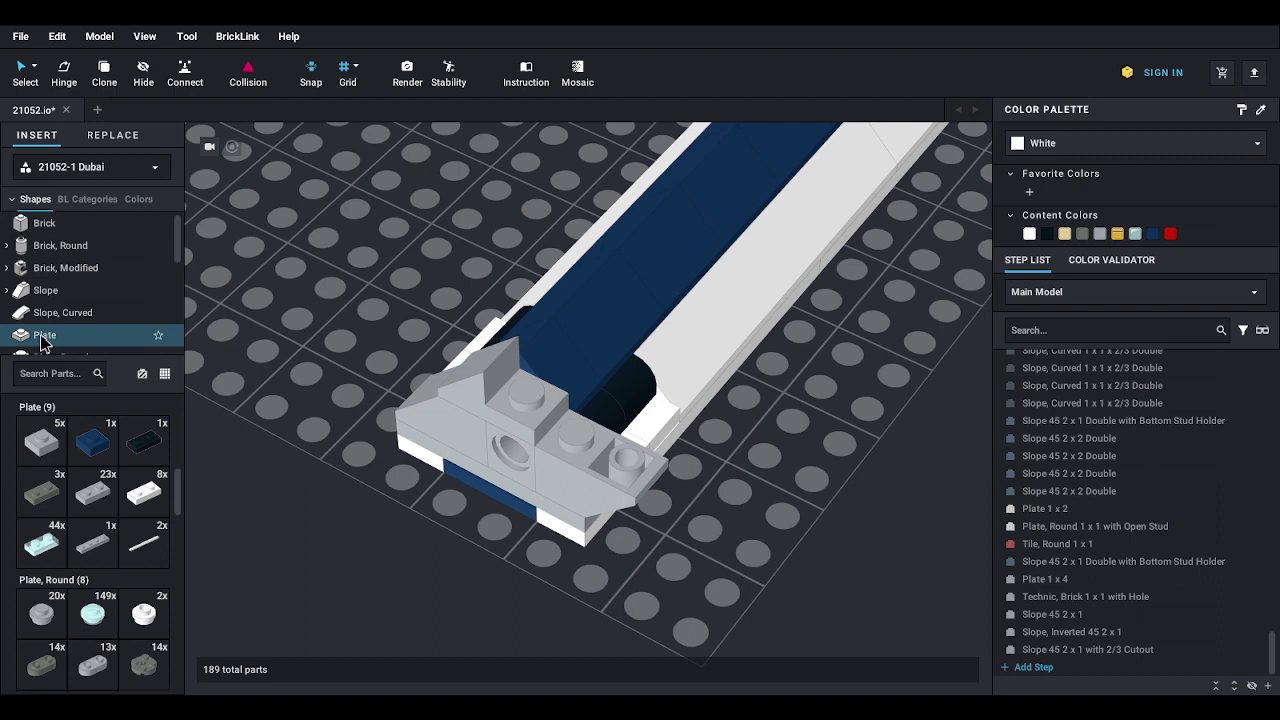
{"action": "left_click", "coordinate": [40, 448]}
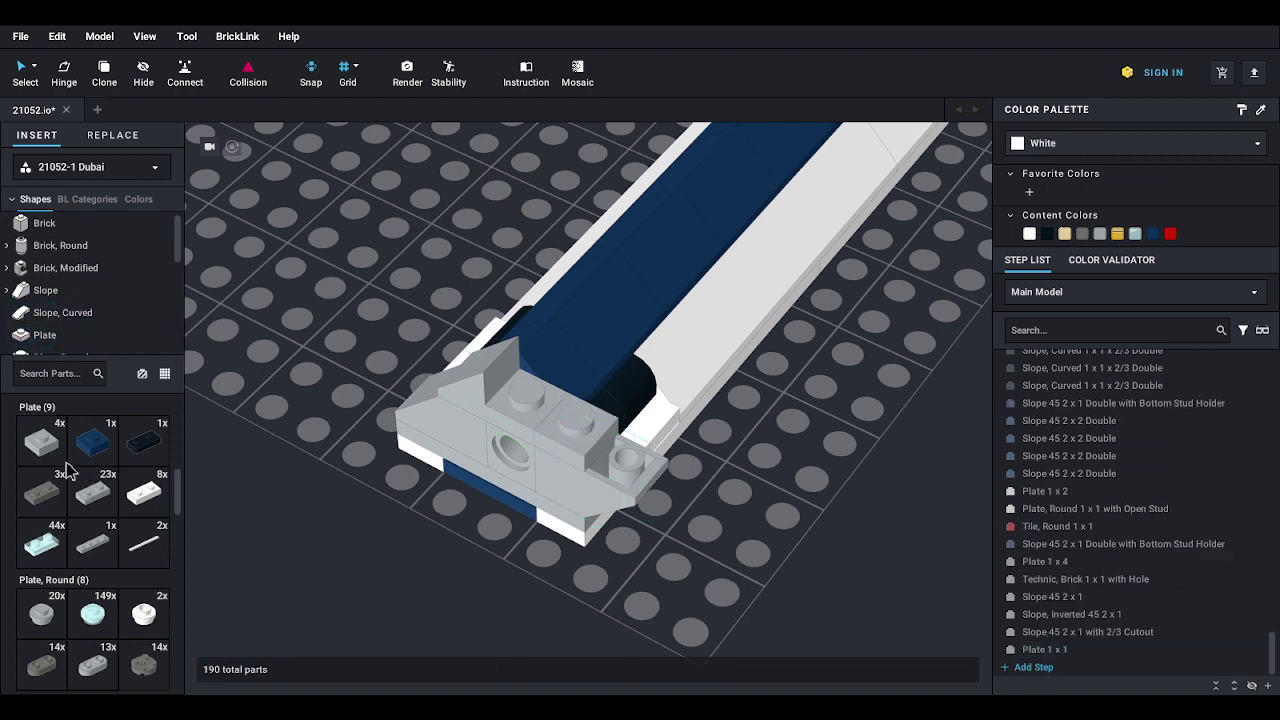
- Stack two light bluish gray Plate 1 x 2 parts over the cutout slope's stud and the 1 x 1 plate
{"action": "left_click", "coordinate": [92, 492]}
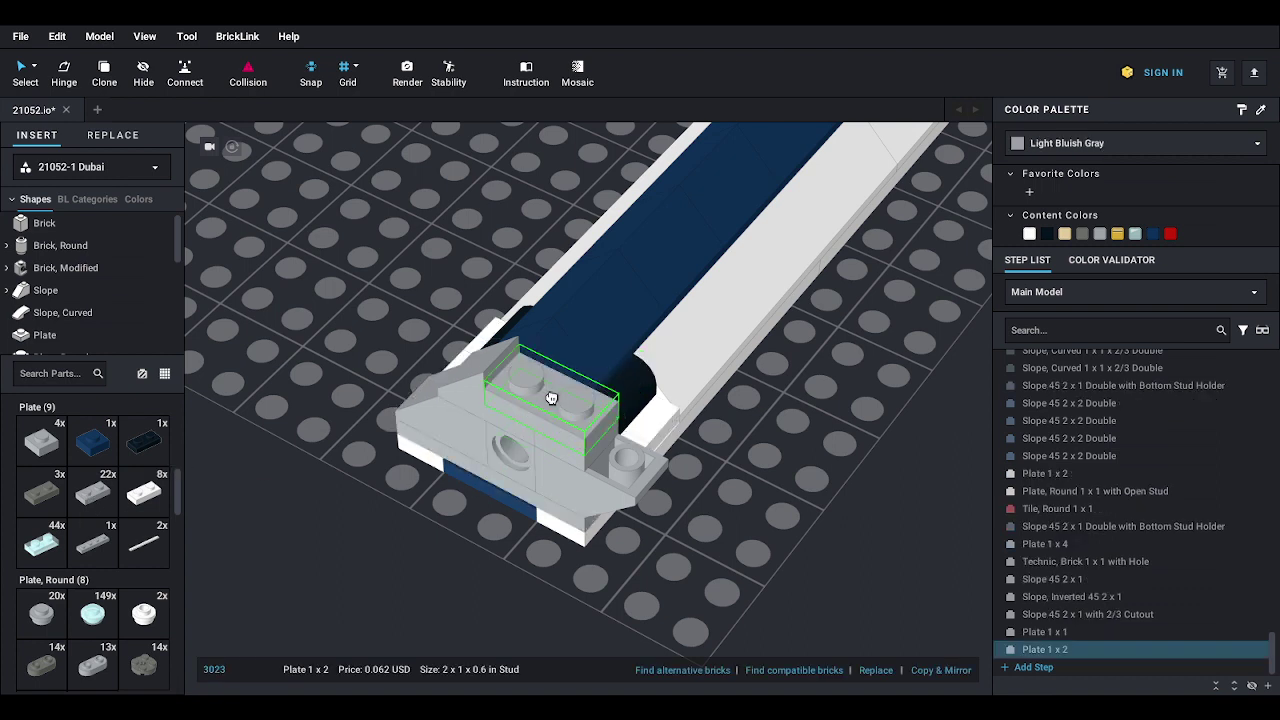
{"action": "left_click", "coordinate": [551, 398]}
{"action": "left_click", "coordinate": [92, 492]}
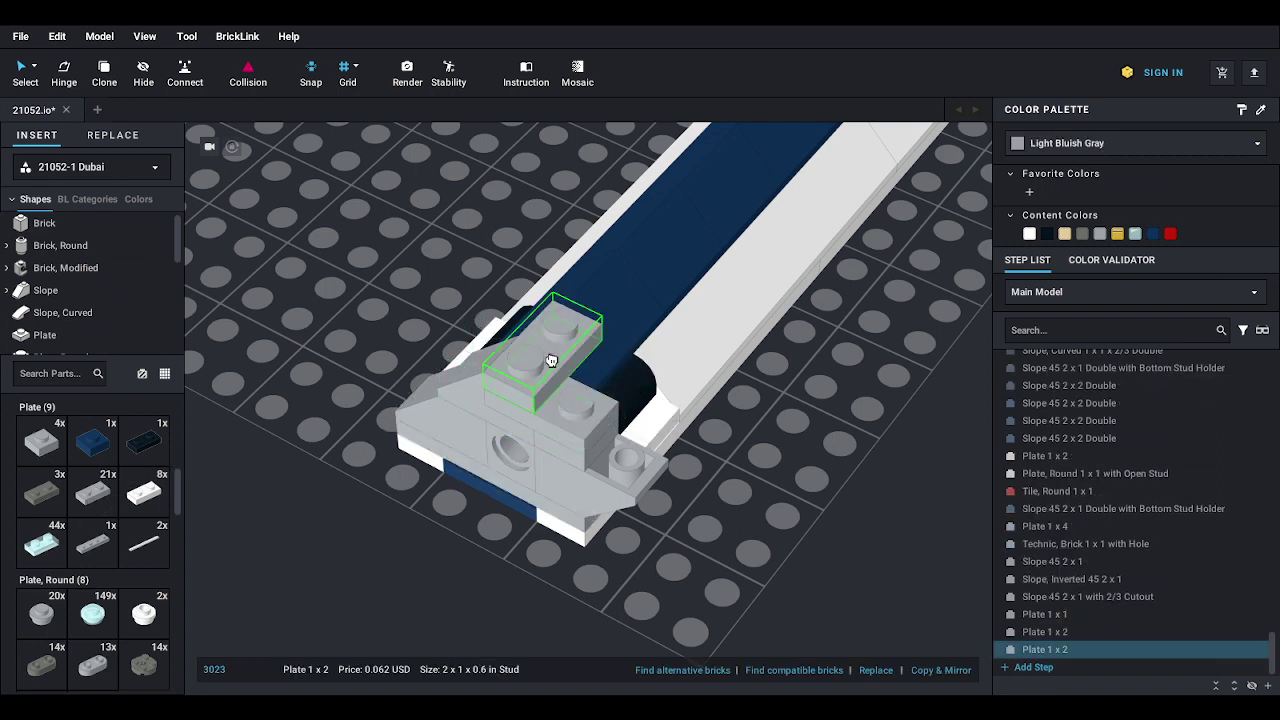
{"action": "key", "text": "Right"}
{"action": "left_click", "coordinate": [557, 368]}
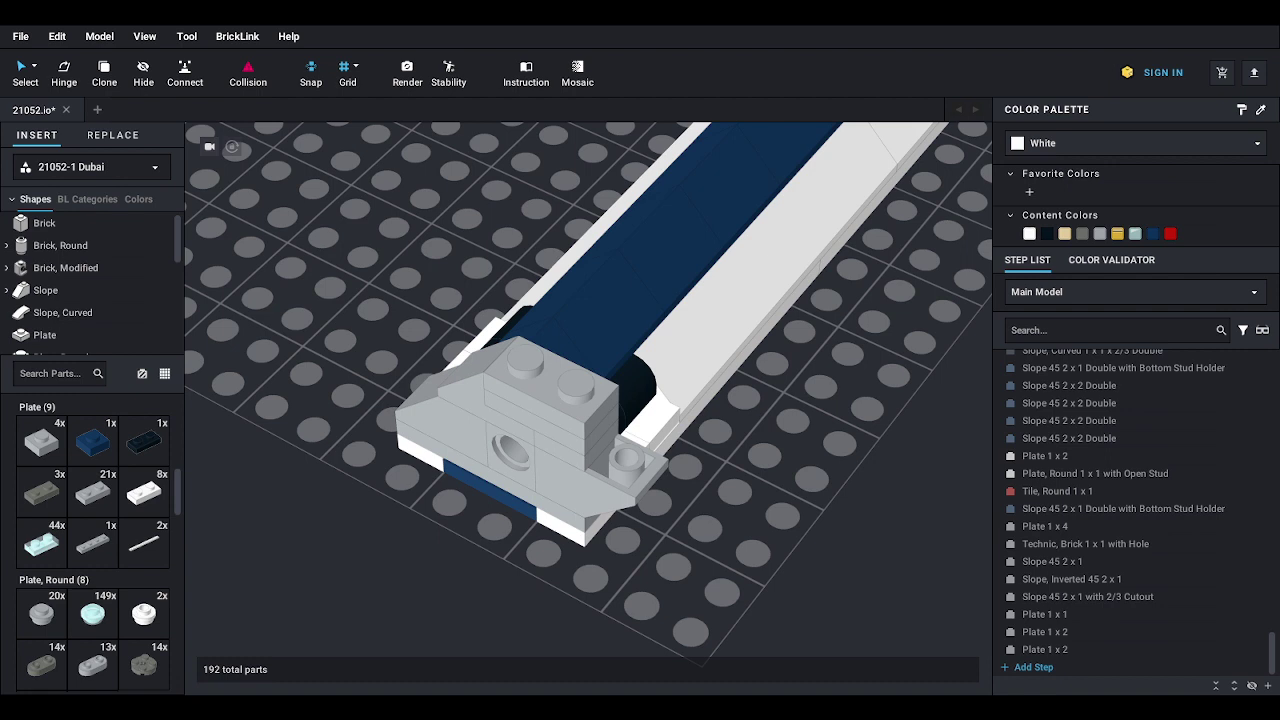
- Place a gray Tile 1 x 3 on the outer stud of the stacked plates, overhanging the inverted slope's side
{"action": "scroll", "coordinate": [55, 310], "scroll_direction": "down", "scroll_amount": 1}
{"action": "left_click", "coordinate": [55, 334]}
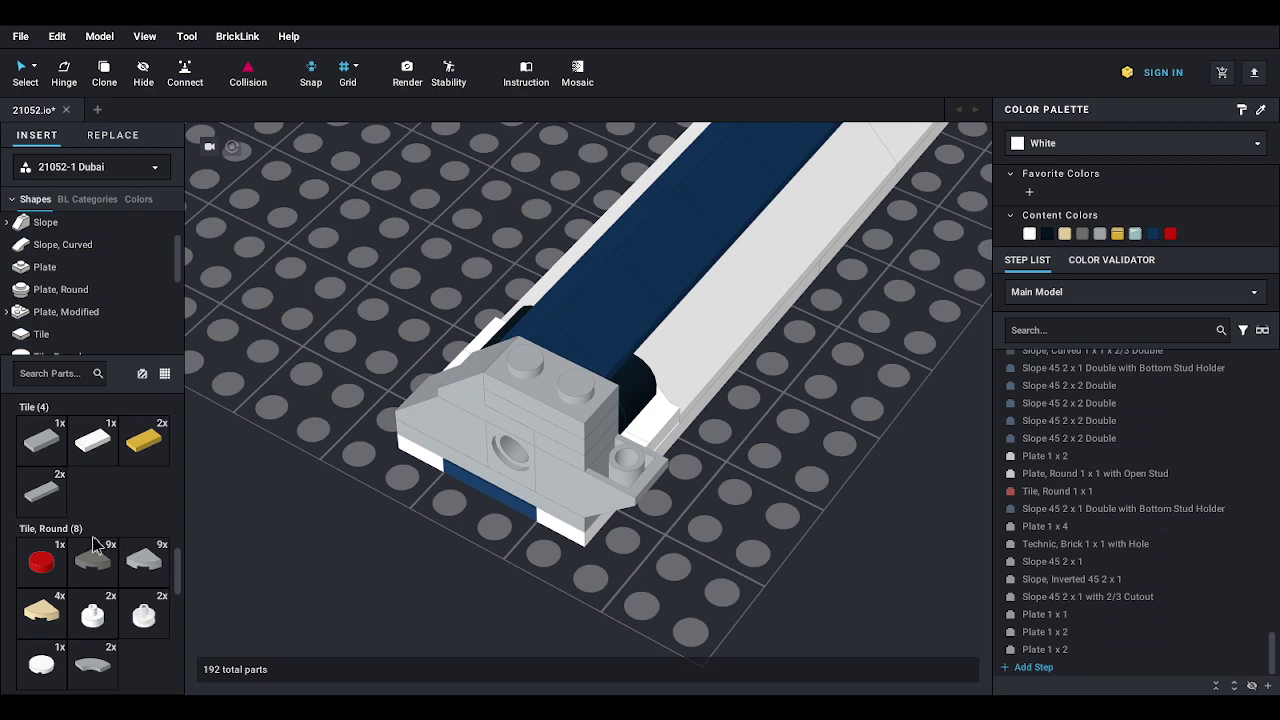
{"action": "left_click_drag", "start_coordinate": [45, 495], "coordinate": [614, 398]}
- Place a gray Slope 30 1 x 1 x 2/3 on the remaining top stud and a Slope, Inverted 45 2 x 1 under the tile's overhang
{"action": "left_click", "coordinate": [45, 223]}
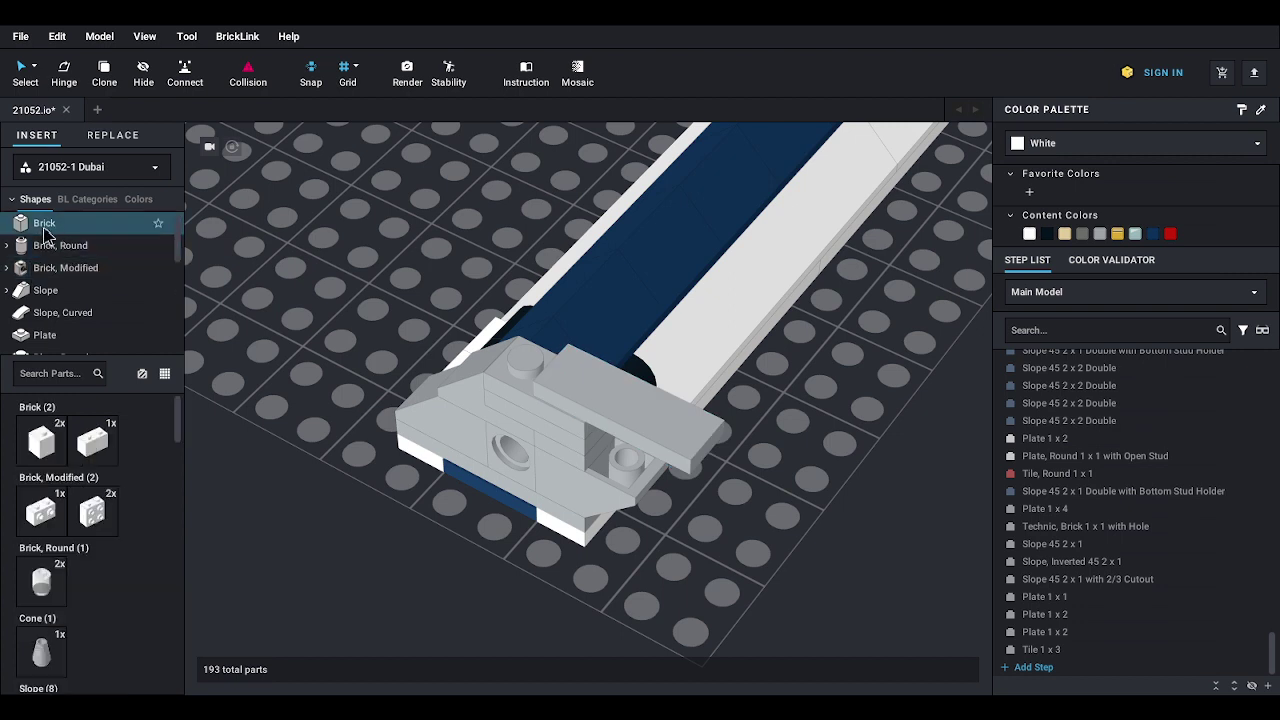
{"action": "left_click", "coordinate": [45, 290]}
{"action": "left_click_drag", "start_coordinate": [41, 440], "coordinate": [526, 354]}
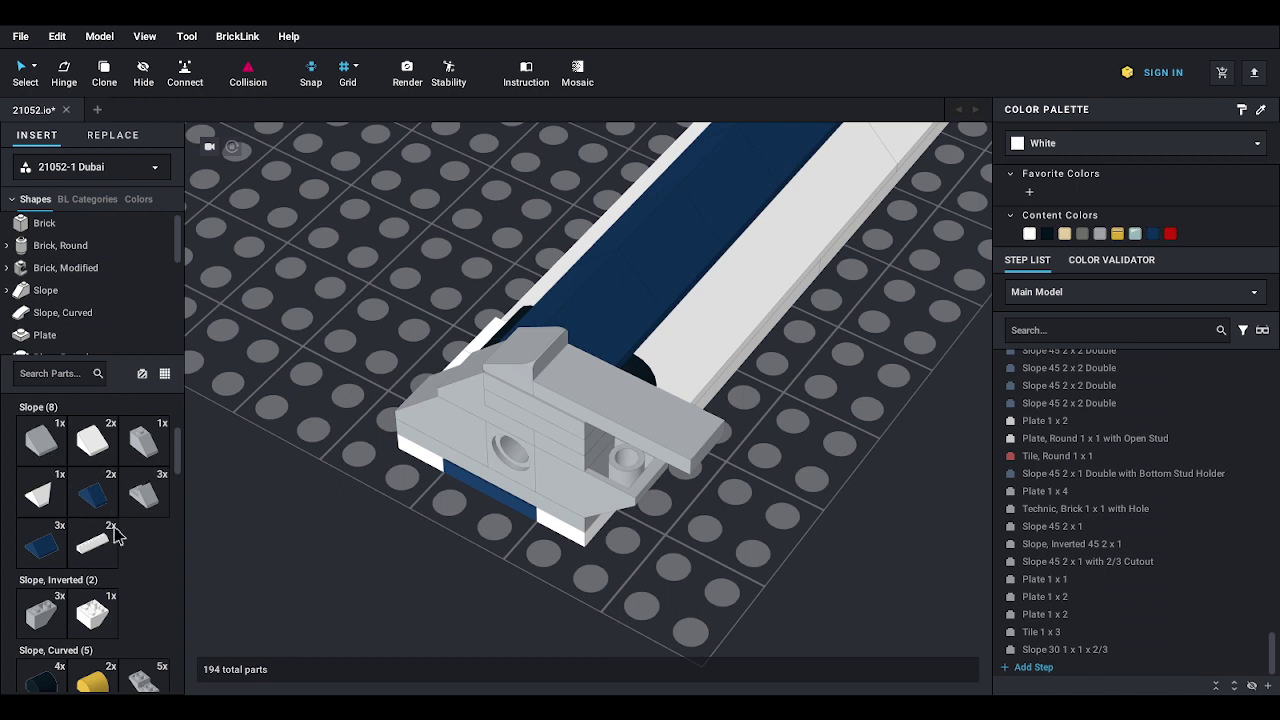
{"action": "left_click_drag", "start_coordinate": [60, 615], "coordinate": [620, 440]}
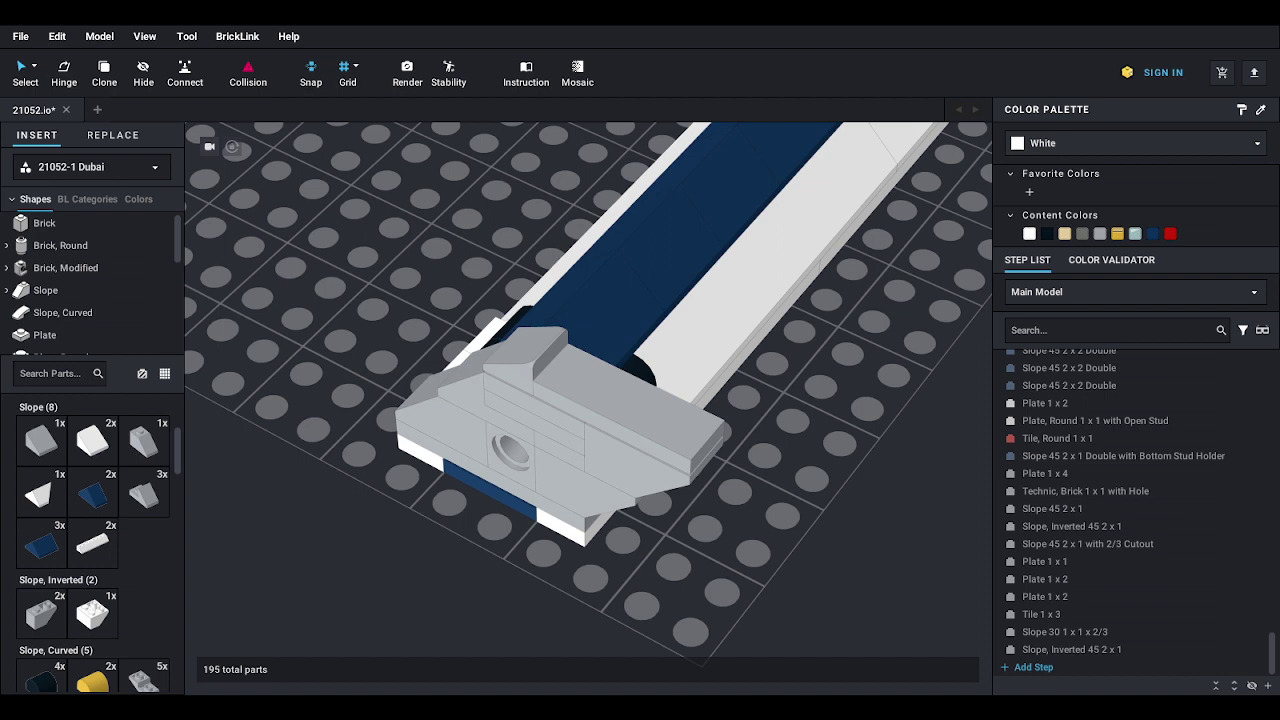
- Place a gray Tile, Modified 1 x 3 Inverted with Hole on the empty baseplate area in front of the building
{"action": "scroll", "coordinate": [810, 393], "scroll_direction": "down", "scroll_amount": 5}
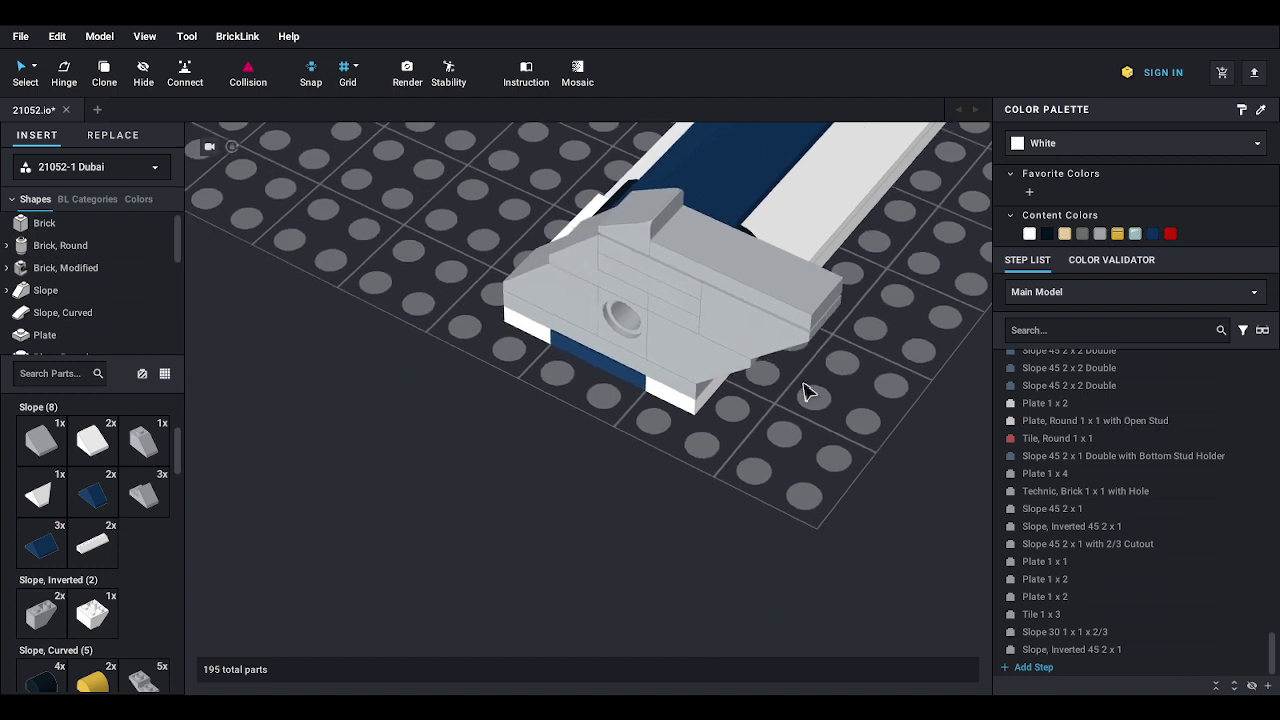
{"action": "scroll", "coordinate": [60, 300], "scroll_direction": "down", "scroll_amount": 4}
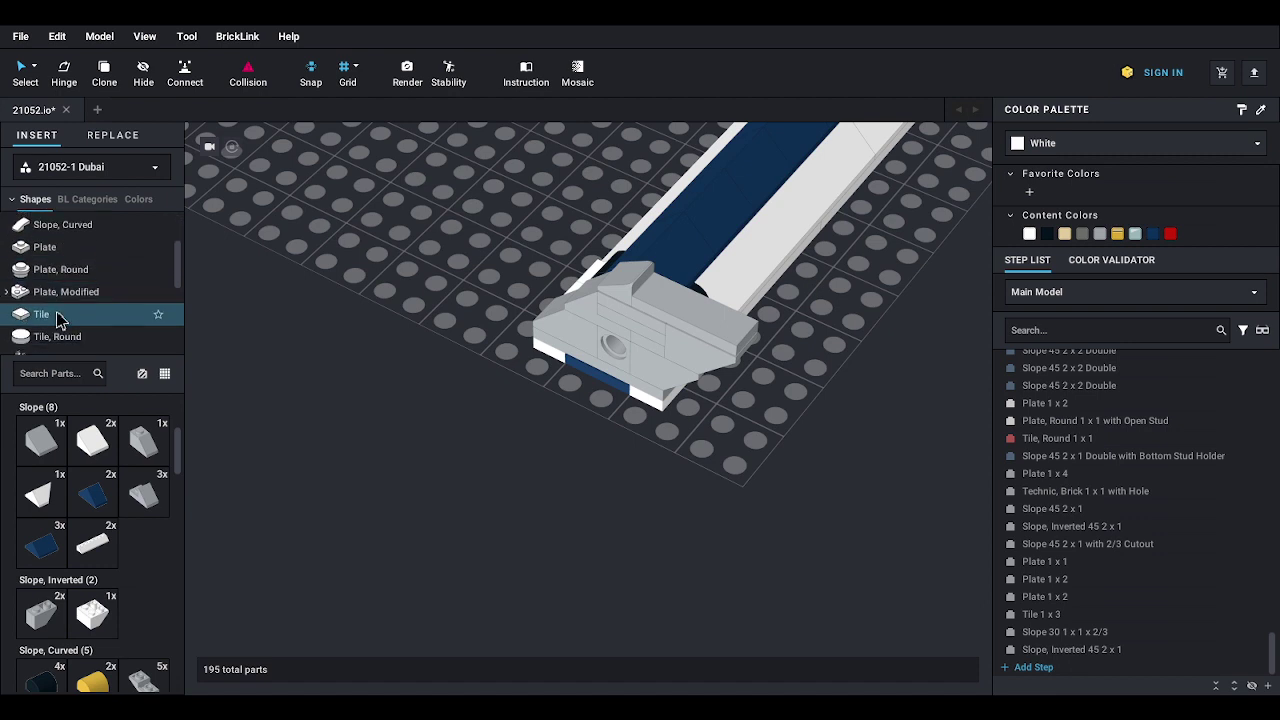
{"action": "left_click", "coordinate": [68, 285]}
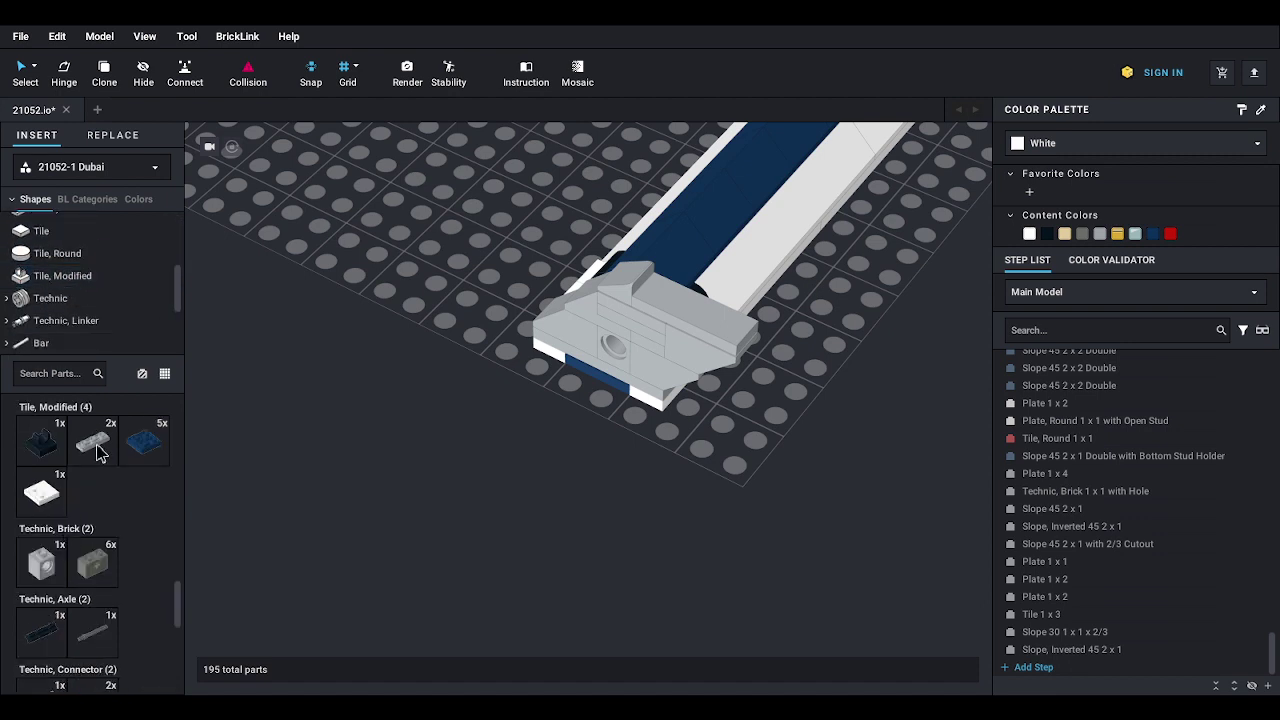
{"action": "left_click_drag", "start_coordinate": [97, 447], "coordinate": [497, 580]}
{"action": "scroll", "coordinate": [495, 545], "scroll_direction": "up", "scroll_amount": 4}
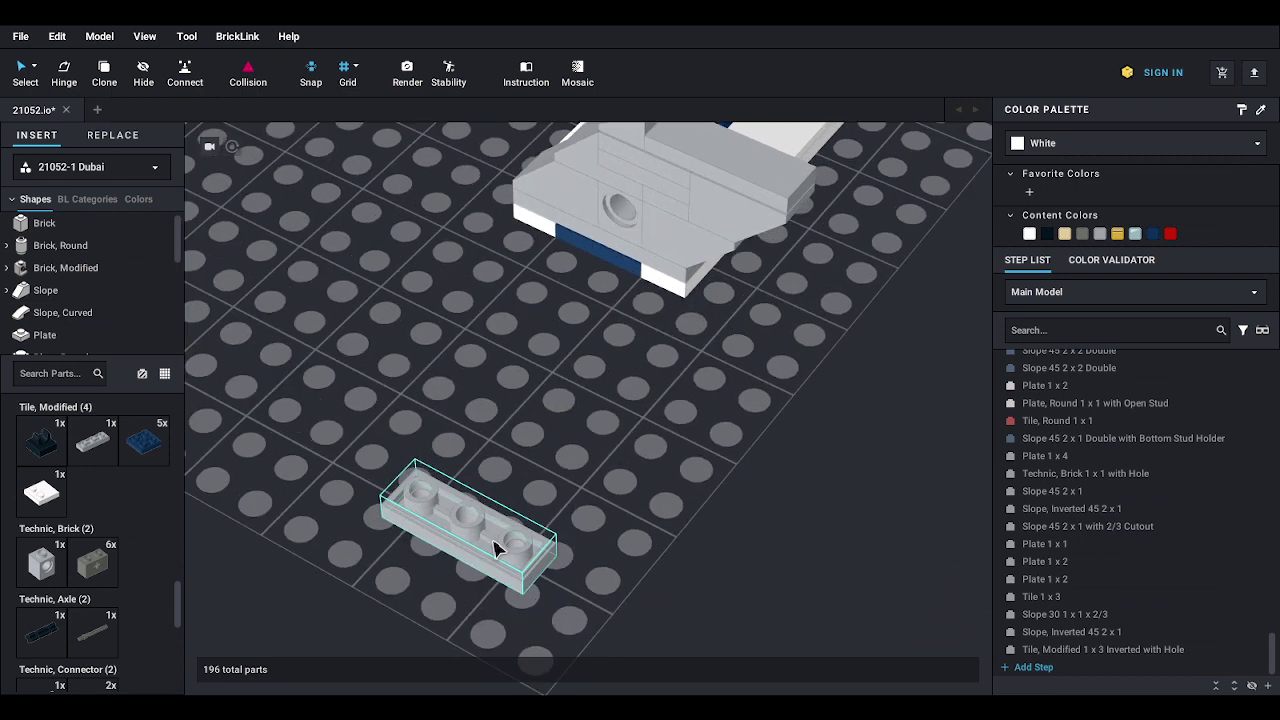
{"action": "left_click", "coordinate": [266, 476]}
- Add a gray Slope 45 2 x 1 with 2/3 Cutout at one end of the inverted tile and an overhanging Tile 1 x 2 with Groove at the other
{"action": "scroll", "coordinate": [77, 289], "scroll_direction": "down", "scroll_amount": 1}
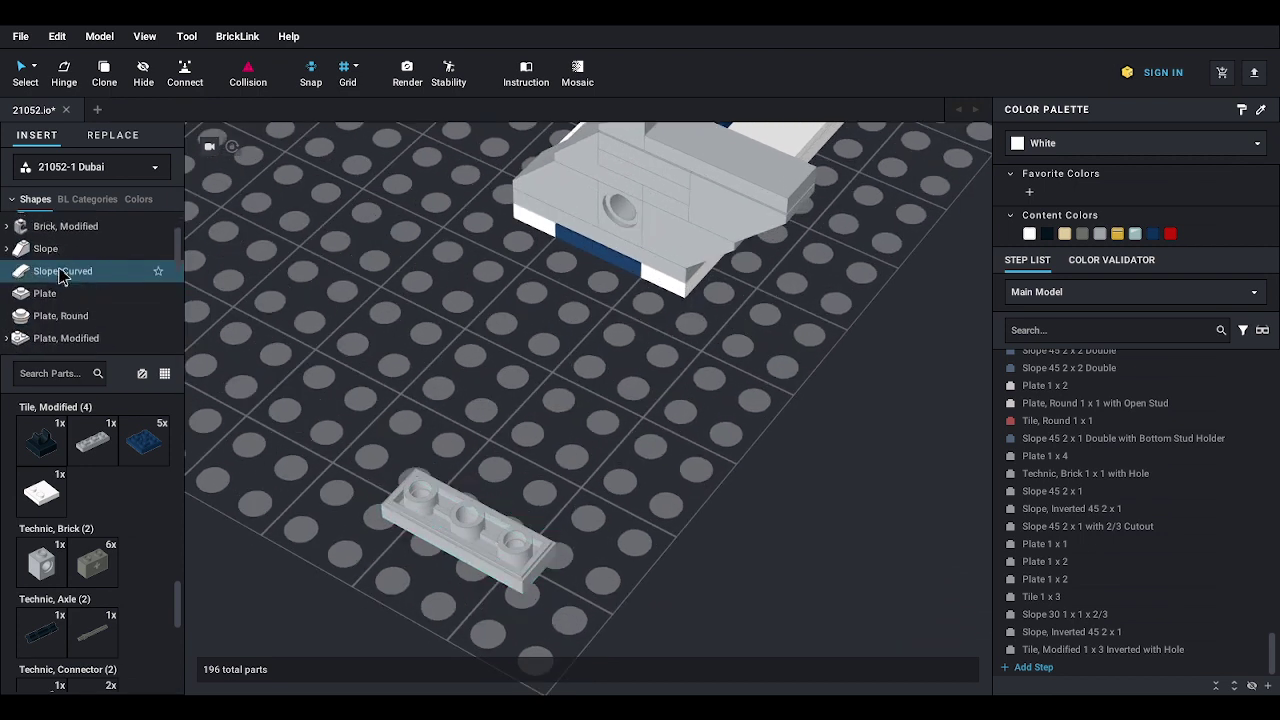
{"action": "left_click", "coordinate": [53, 256]}
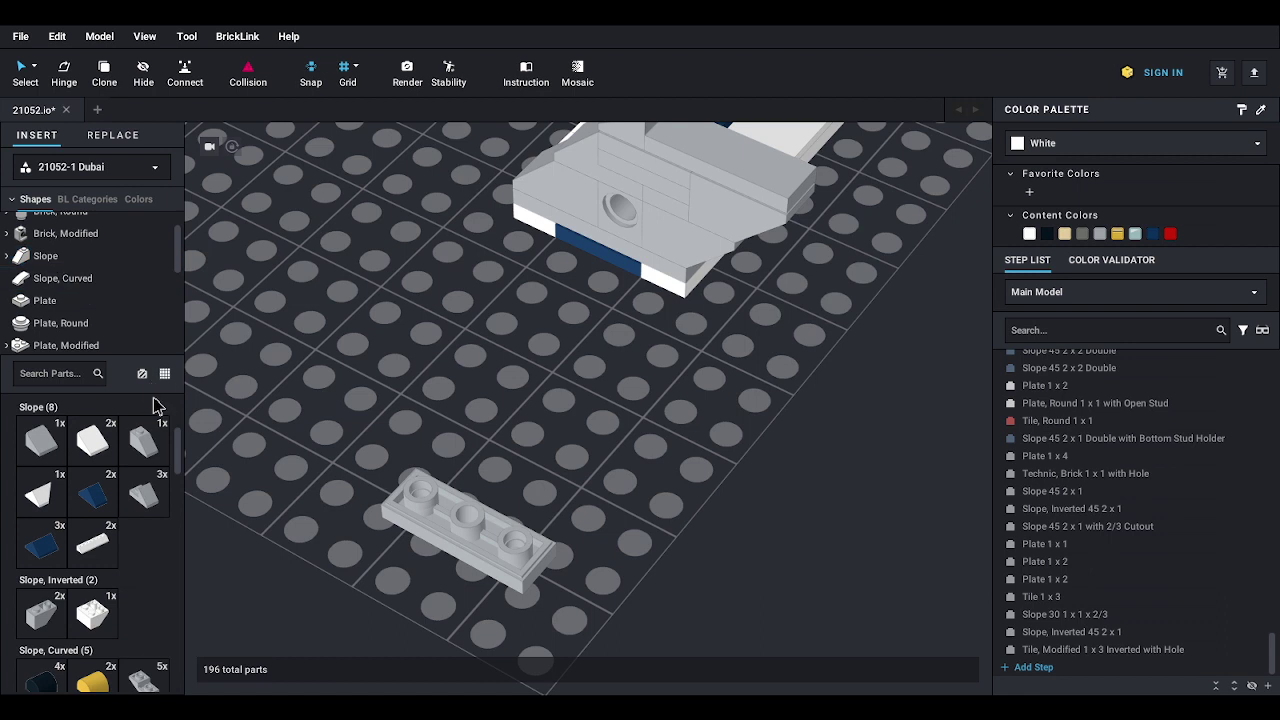
{"action": "left_click_drag", "start_coordinate": [141, 510], "coordinate": [418, 460]}
{"action": "scroll", "coordinate": [58, 318], "scroll_direction": "down", "scroll_amount": 3}
{"action": "scroll", "coordinate": [57, 314], "scroll_direction": "down", "scroll_amount": 2}
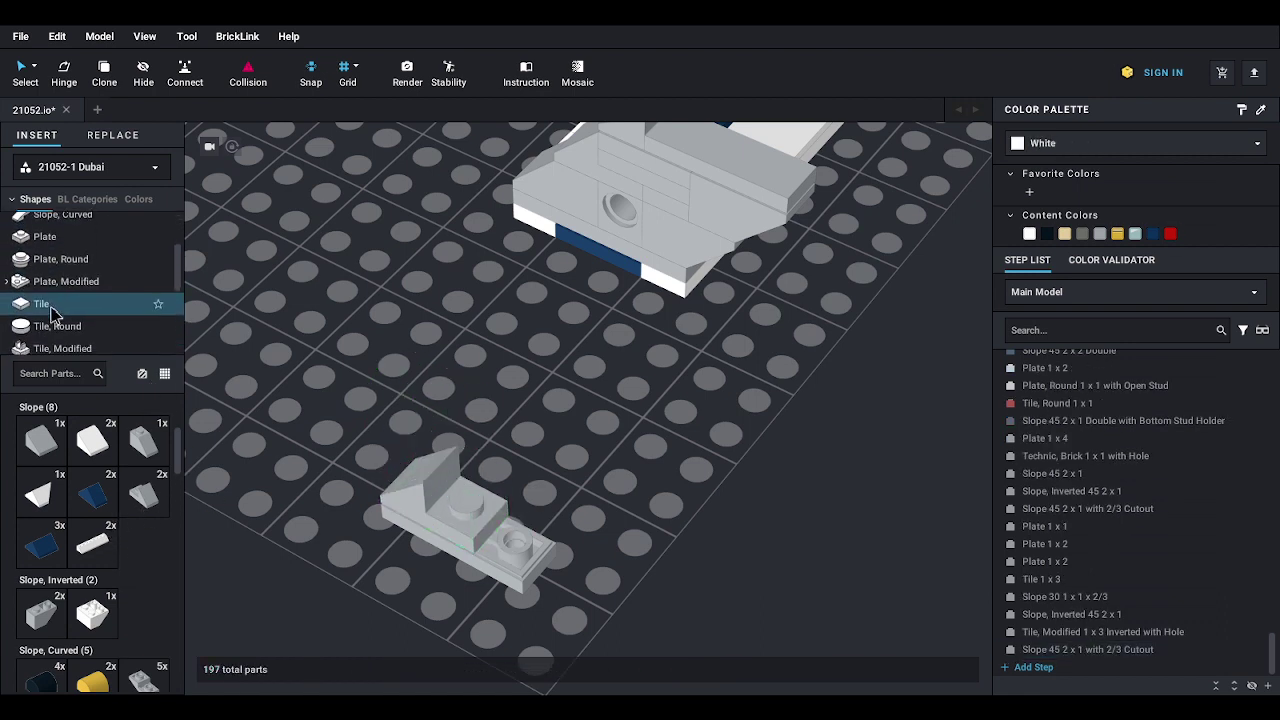
{"action": "left_click", "coordinate": [51, 308]}
{"action": "left_click_drag", "start_coordinate": [54, 452], "coordinate": [553, 541]}
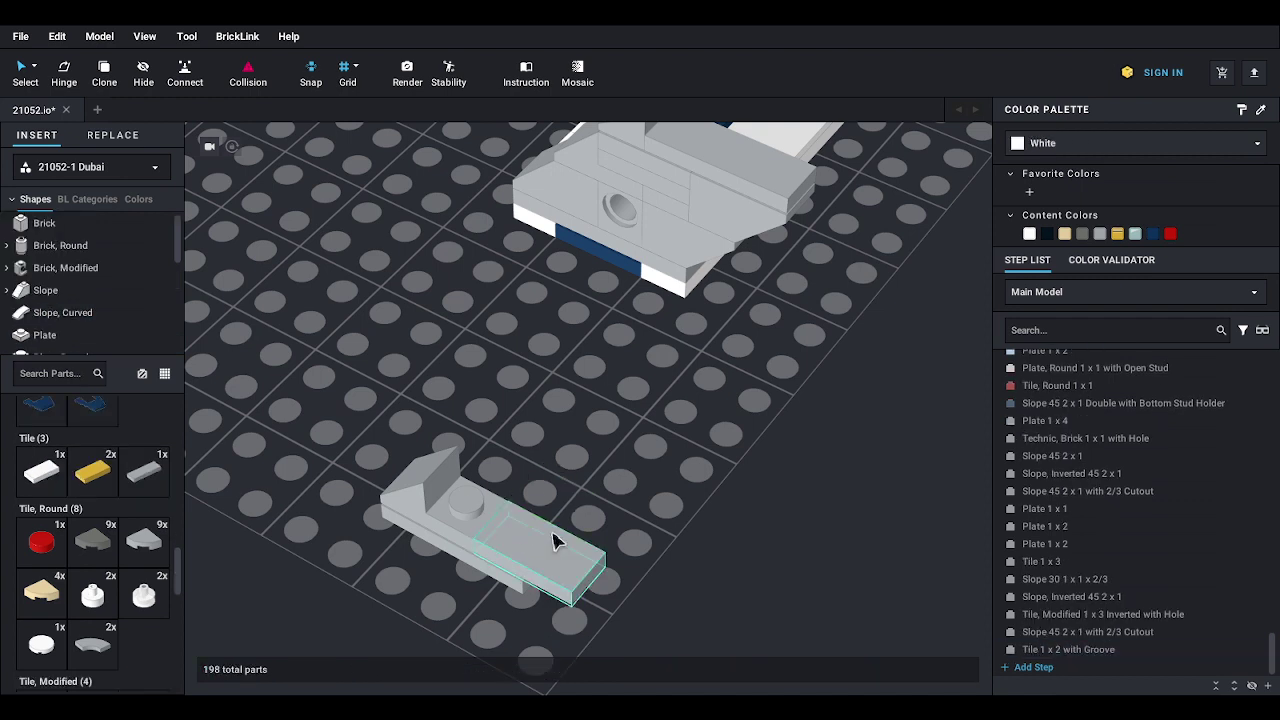
- Attach a second Tile, Modified 1 x 3 Inverted with Hole under the overhanging 1 x 2 tile, in line with the first
{"action": "scroll", "coordinate": [80, 290], "scroll_direction": "down", "scroll_amount": 2}
{"action": "scroll", "coordinate": [79, 295], "scroll_direction": "down", "scroll_amount": 1}
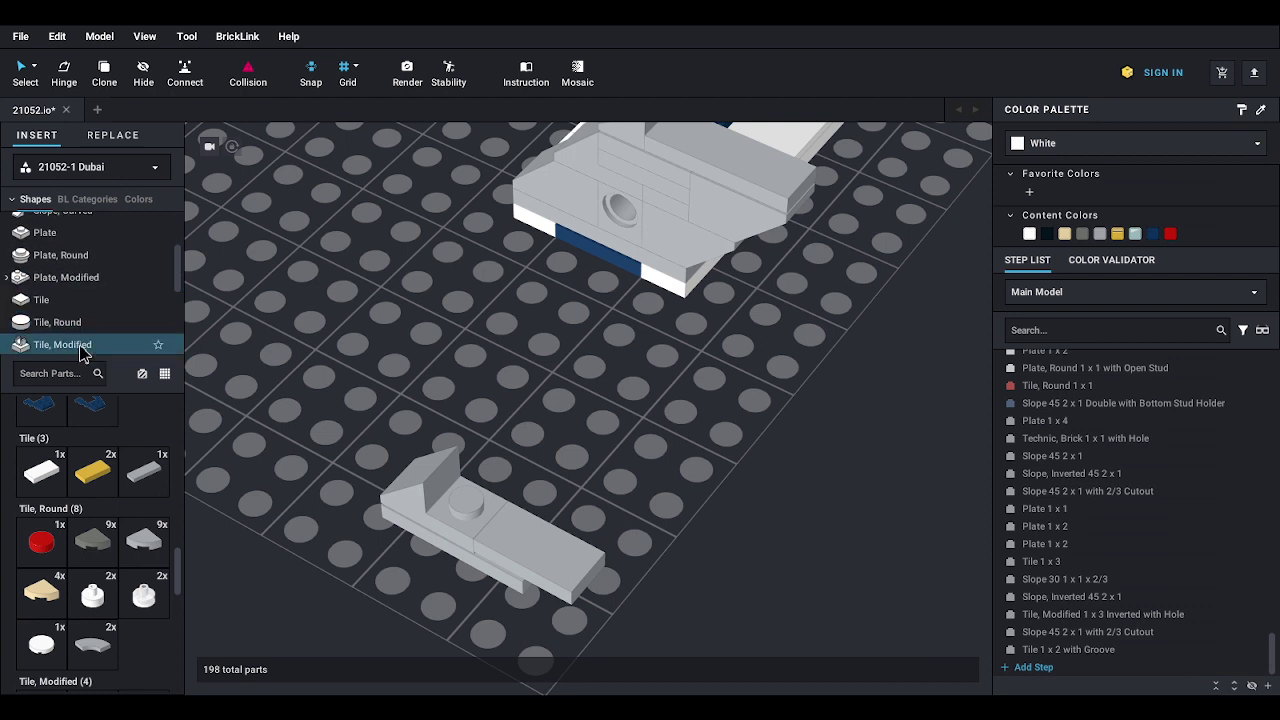
{"action": "left_click", "coordinate": [80, 346]}
{"action": "left_click", "coordinate": [103, 446]}
{"action": "left_click_drag", "start_coordinate": [583, 612], "coordinate": [620, 588]}
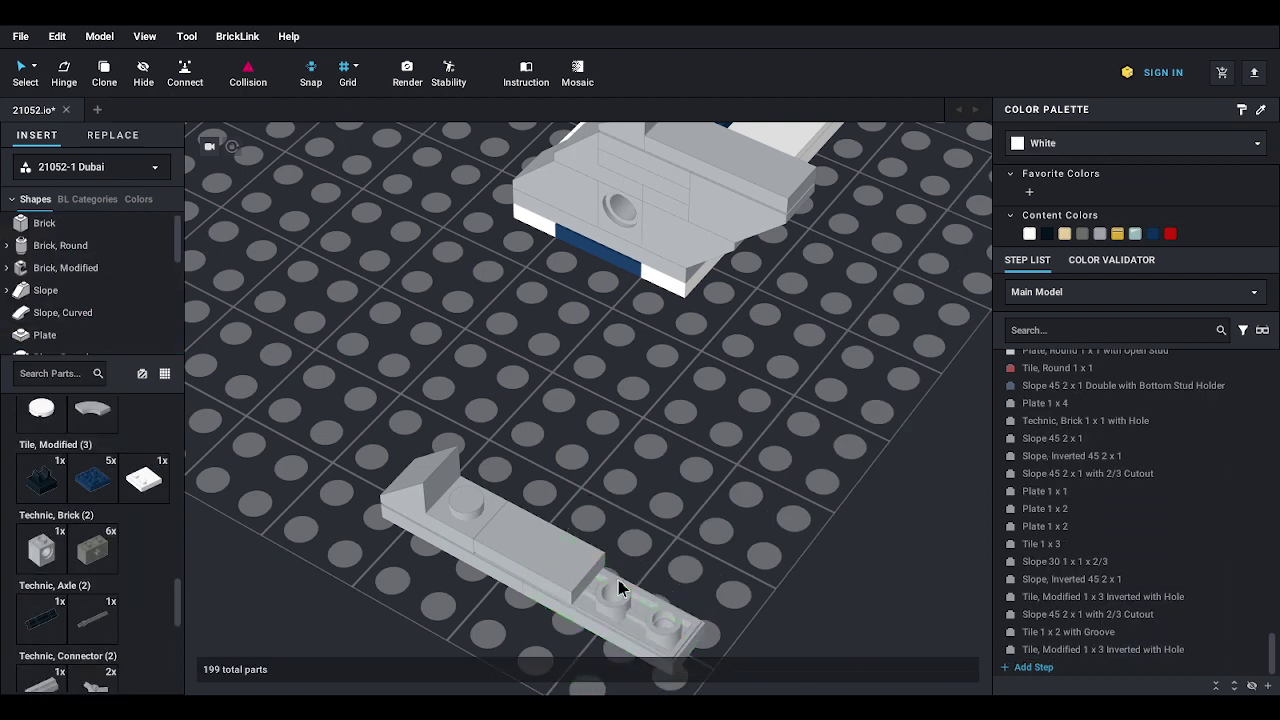
- Place a mirrored gray Slope 45 2 x 1 with 2/3 Cutout on the second inverted tile and select all five parts of the strip
{"action": "left_click", "coordinate": [45, 290]}
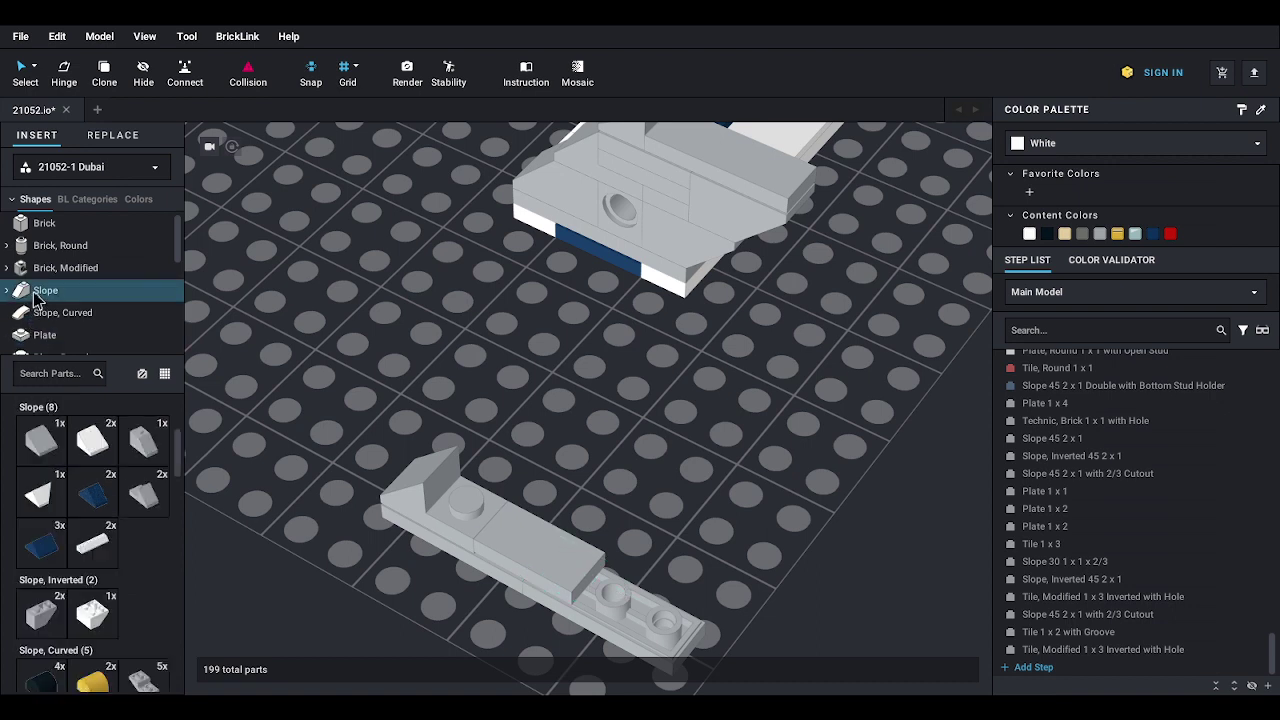
{"action": "left_click_drag", "start_coordinate": [145, 494], "coordinate": [654, 586]}
{"action": "middle_click_drag", "start_coordinate": [585, 483], "coordinate": [577, 439]}
{"action": "left_click_drag", "start_coordinate": [360, 329], "coordinate": [717, 583]}
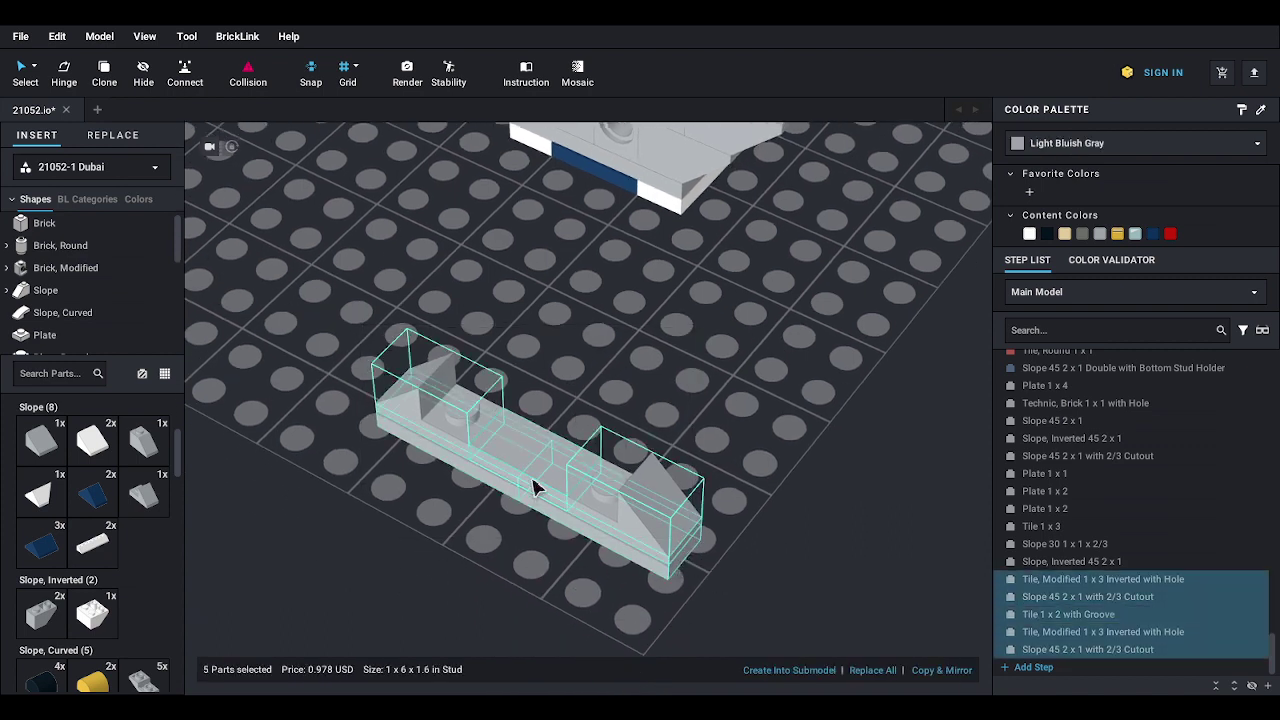
- Attach the selected five-part gray strip along the lower front edge of the sloped building's light gray end structure
{"action": "left_click_drag", "start_coordinate": [538, 490], "coordinate": [589, 428]}
{"action": "left_click", "coordinate": [664, 526]}
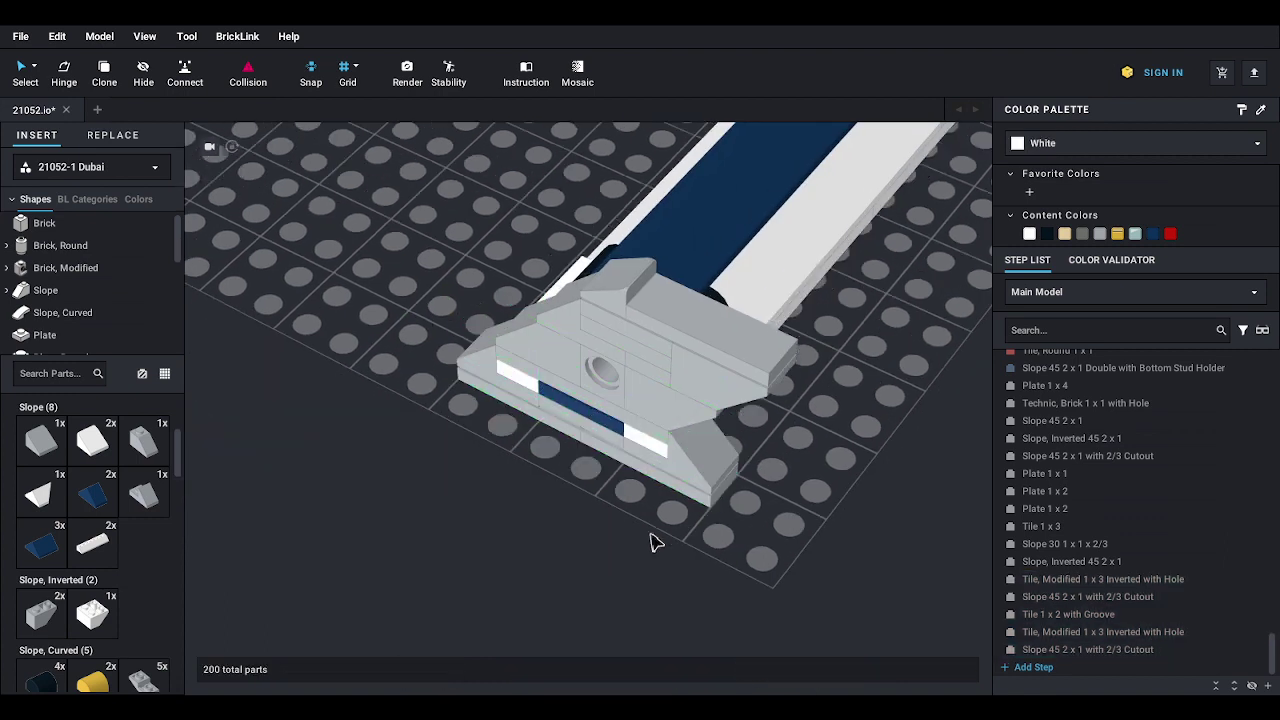
{"action": "scroll", "coordinate": [686, 530], "scroll_direction": "down", "scroll_amount": 3}
{"action": "middle_click_drag", "start_coordinate": [753, 481], "coordinate": [743, 545]}
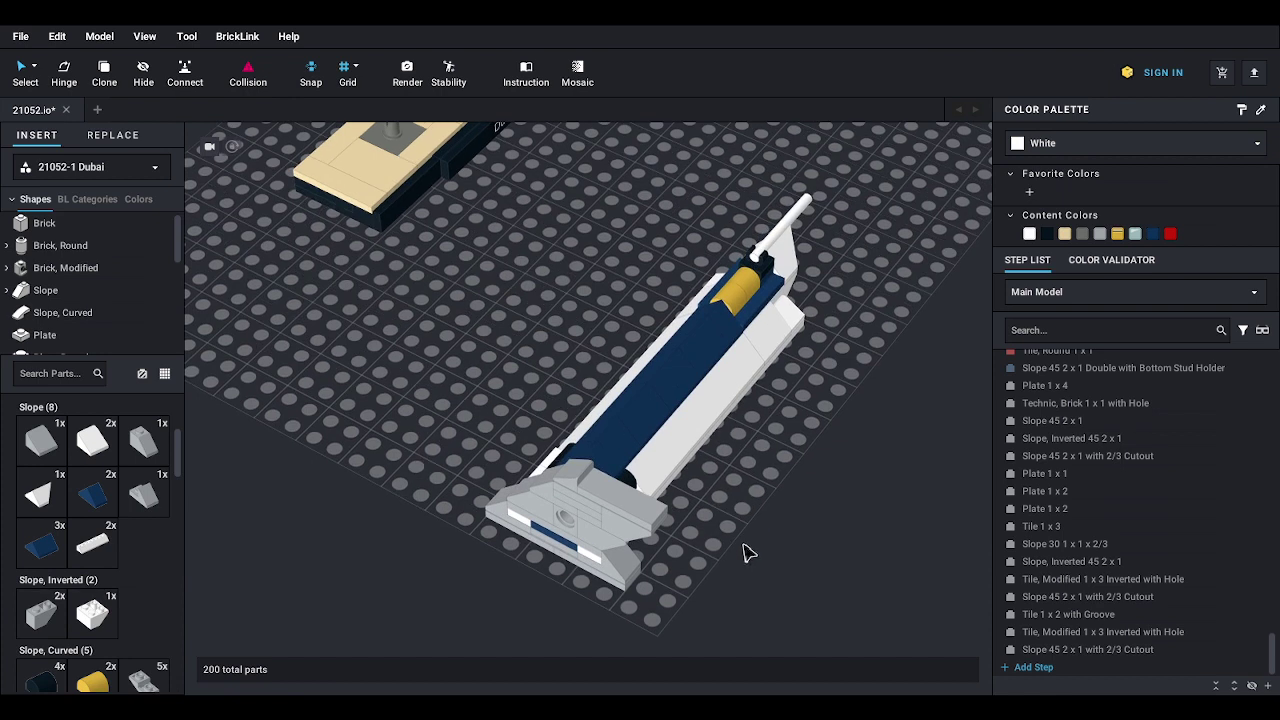
{"action": "scroll", "coordinate": [735, 535], "scroll_direction": "up", "scroll_amount": 1}
{"action": "right_click_drag", "start_coordinate": [735, 540], "coordinate": [778, 513]}
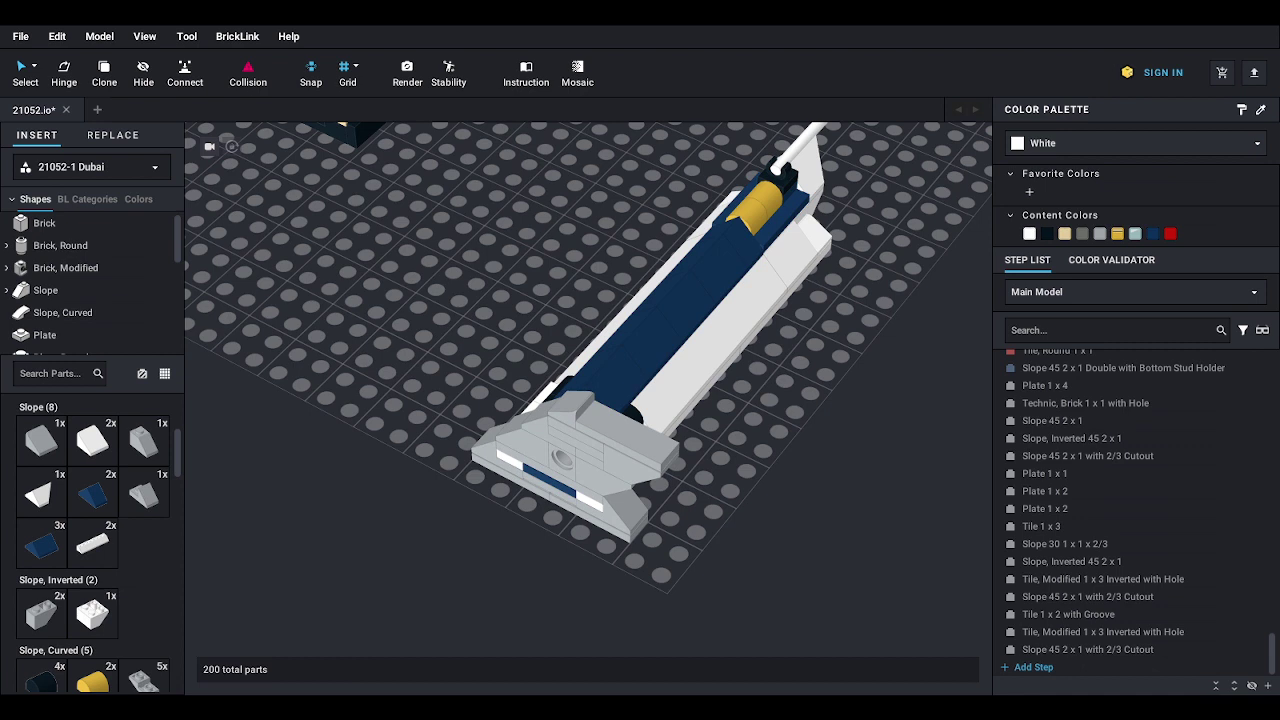
- Select the entire sloped building, including its gray end structure, and rotate it upright so it stands on that end
{"action": "right_click_drag", "start_coordinate": [622, 376], "coordinate": [580, 394]}
{"action": "middle_click_drag", "start_coordinate": [280, 327], "coordinate": [409, 327]}
{"action": "left_click_drag", "start_coordinate": [410, 330], "coordinate": [971, 517]}
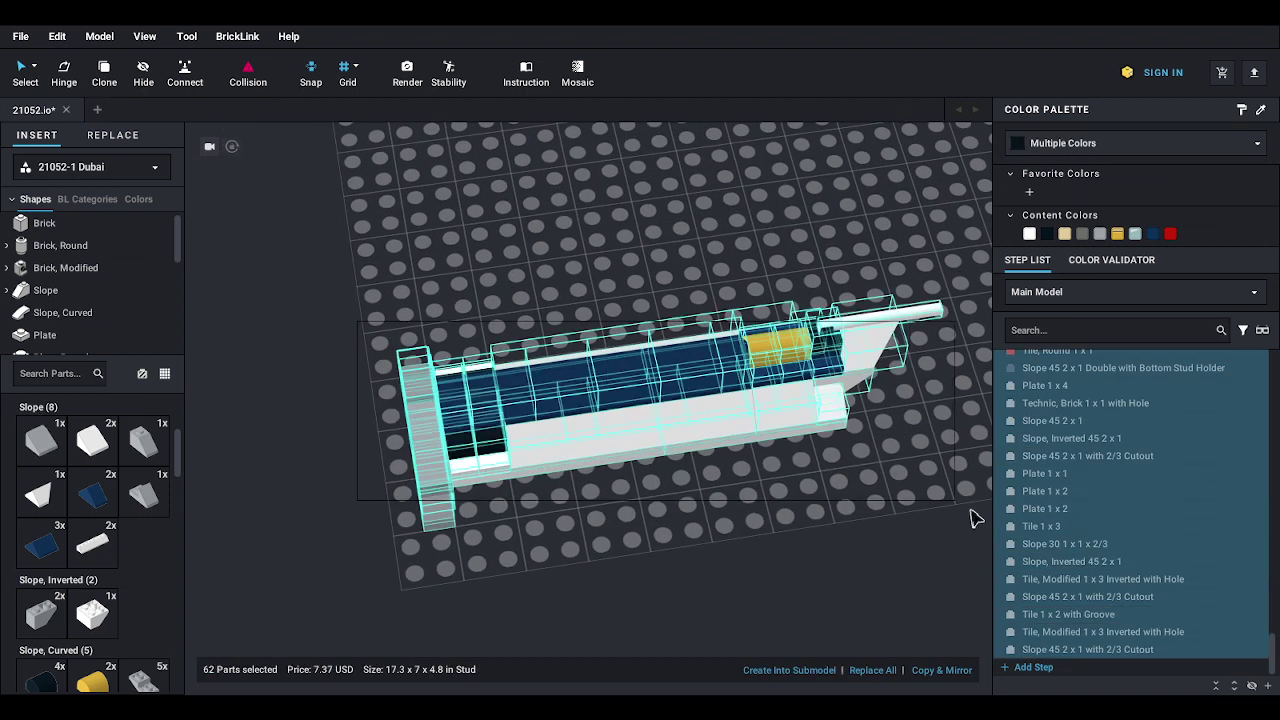
{"action": "left_click_drag", "start_coordinate": [573, 415], "coordinate": [681, 406]}
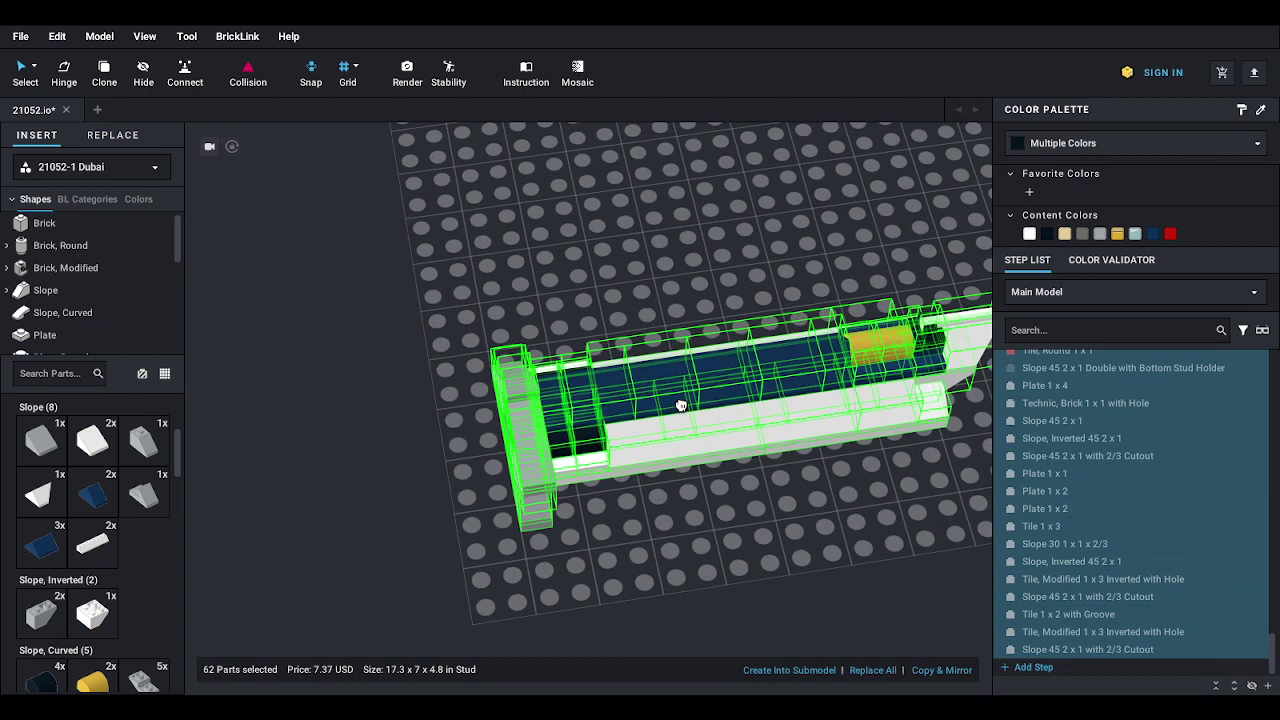
{"action": "key", "text": "Right"}
{"action": "key", "text": "Up"}
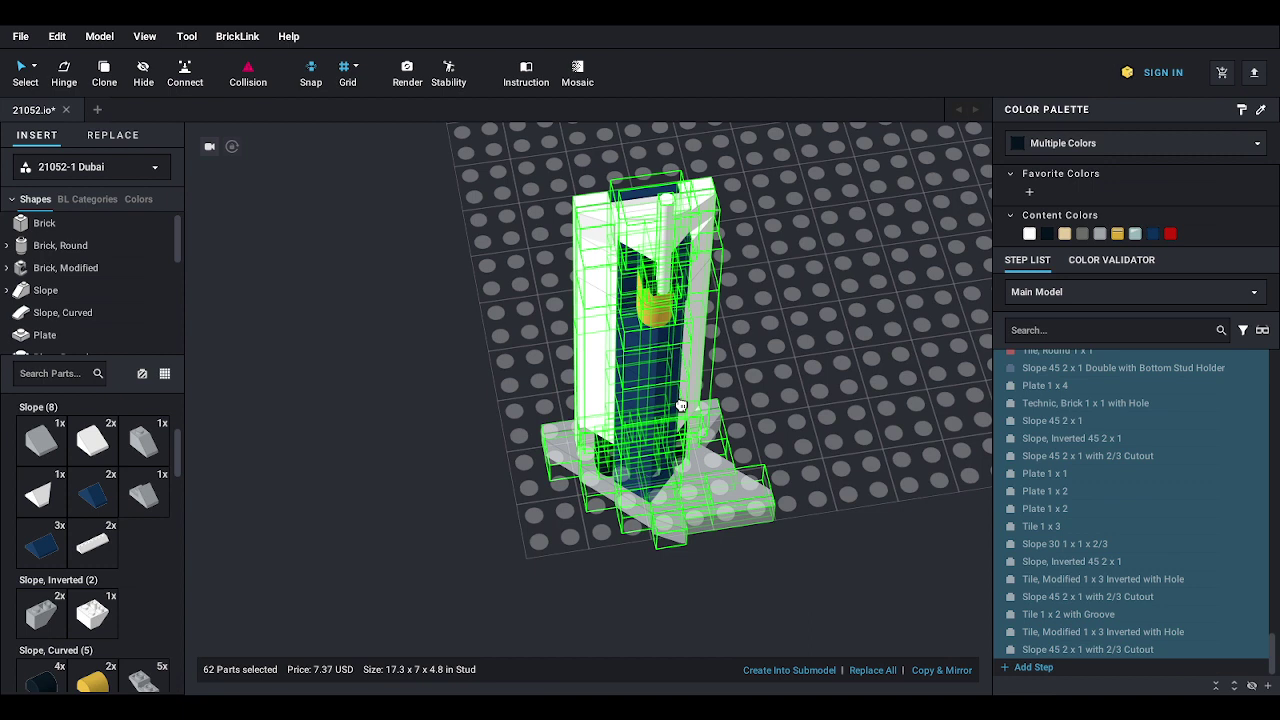
- Turn the upright building around its vertical axis and place it on the tan base behind the gold-topped dark gray piece
{"action": "left_click_drag", "start_coordinate": [681, 406], "coordinate": [693, 349]}
{"action": "key", "text": "Right"}
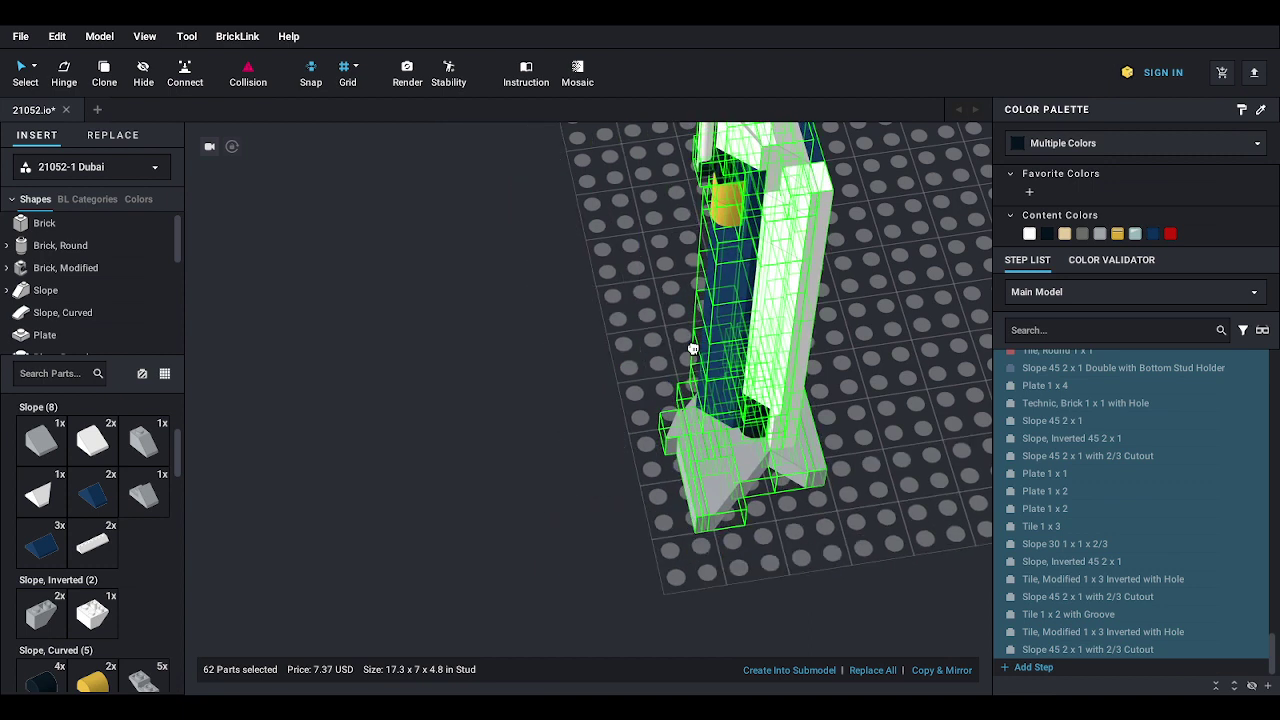
{"action": "right_click_drag", "start_coordinate": [693, 348], "coordinate": [743, 253]}
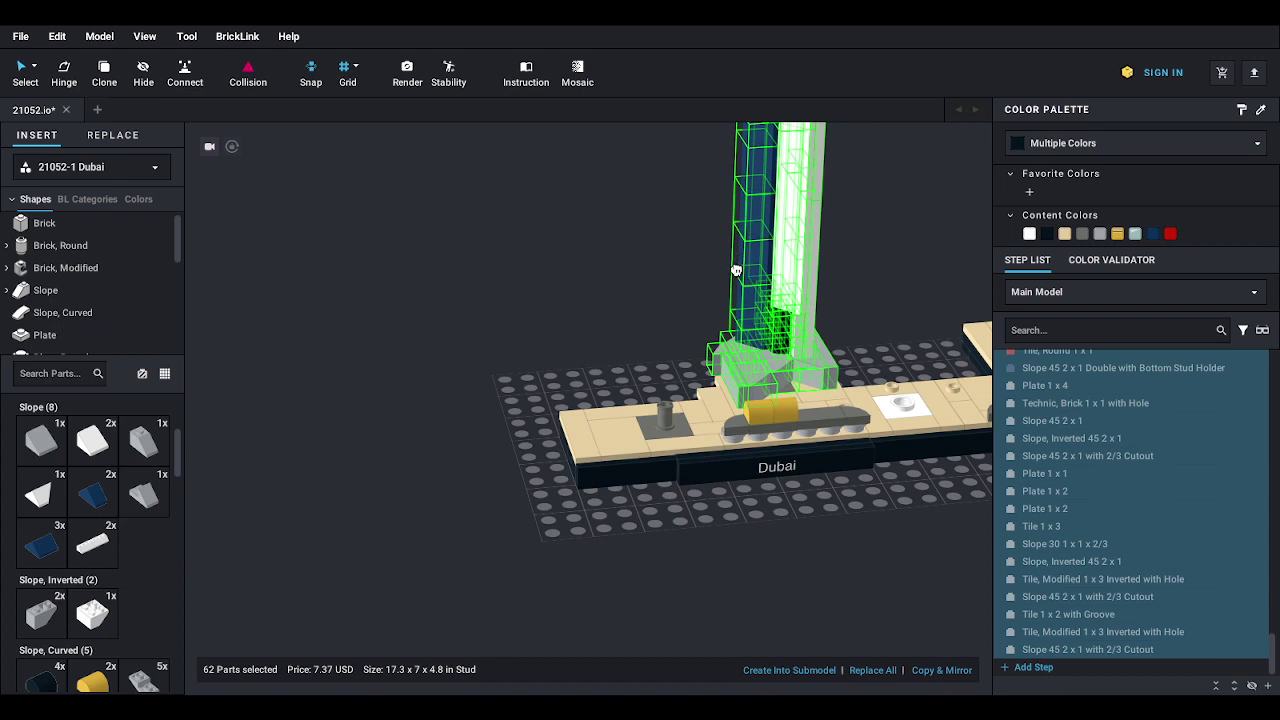
{"action": "left_click_drag", "start_coordinate": [736, 270], "coordinate": [733, 285]}
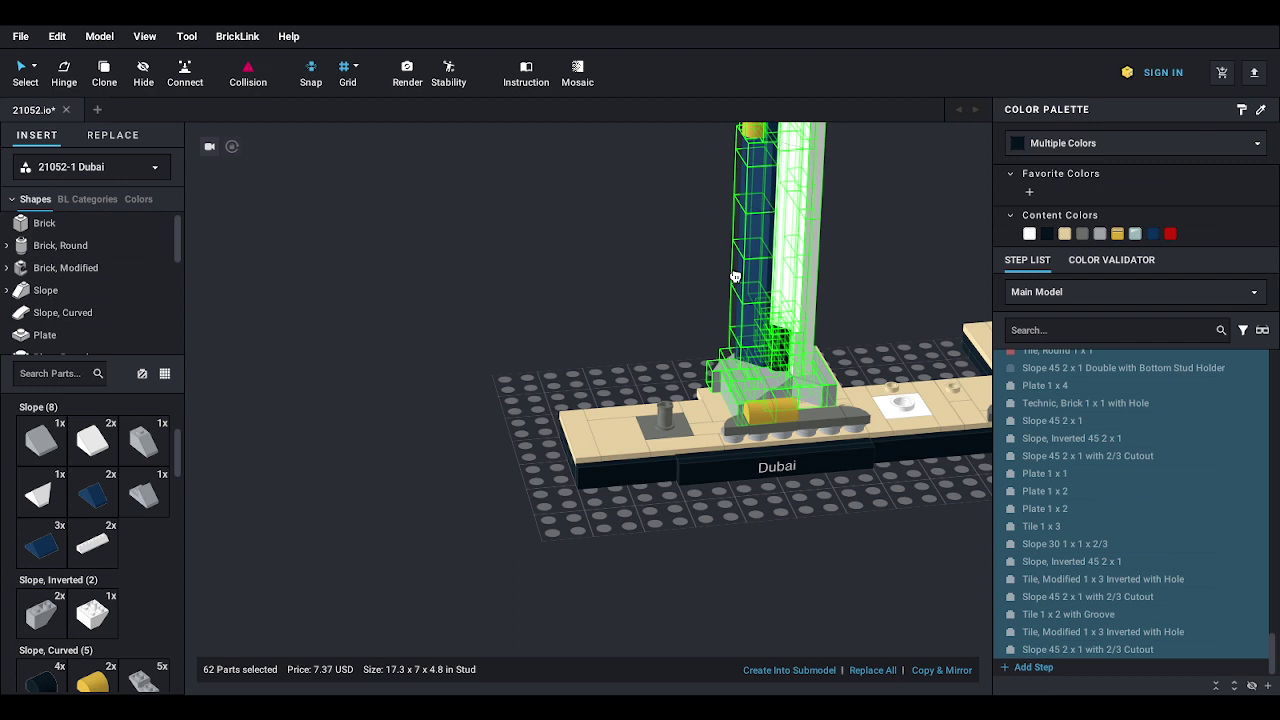
- Rotate the placed building about its vertical axis to 255° so its gray foot sits at an angle on the tan base
{"action": "right_click_drag", "start_coordinate": [696, 285], "coordinate": [669, 312]}
{"action": "scroll", "coordinate": [676, 290], "scroll_direction": "up", "scroll_amount": 3}
{"action": "middle_click_drag", "start_coordinate": [686, 278], "coordinate": [832, 378]}
{"action": "scroll", "coordinate": [721, 398], "scroll_direction": "up", "scroll_amount": 1}
{"action": "right_click_drag", "start_coordinate": [722, 398], "coordinate": [690, 398]}
{"action": "middle_click_drag", "start_coordinate": [896, 511], "coordinate": [706, 471]}
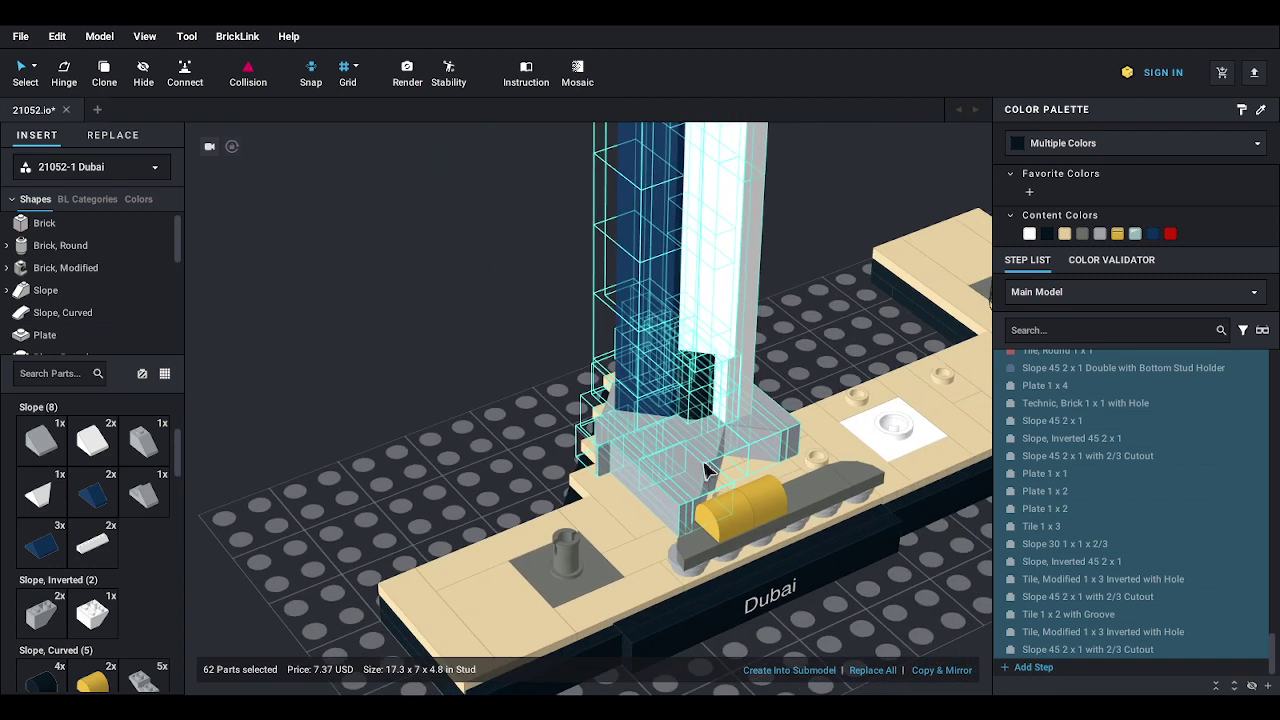
{"action": "scroll", "coordinate": [608, 435], "scroll_direction": "up", "scroll_amount": 3}
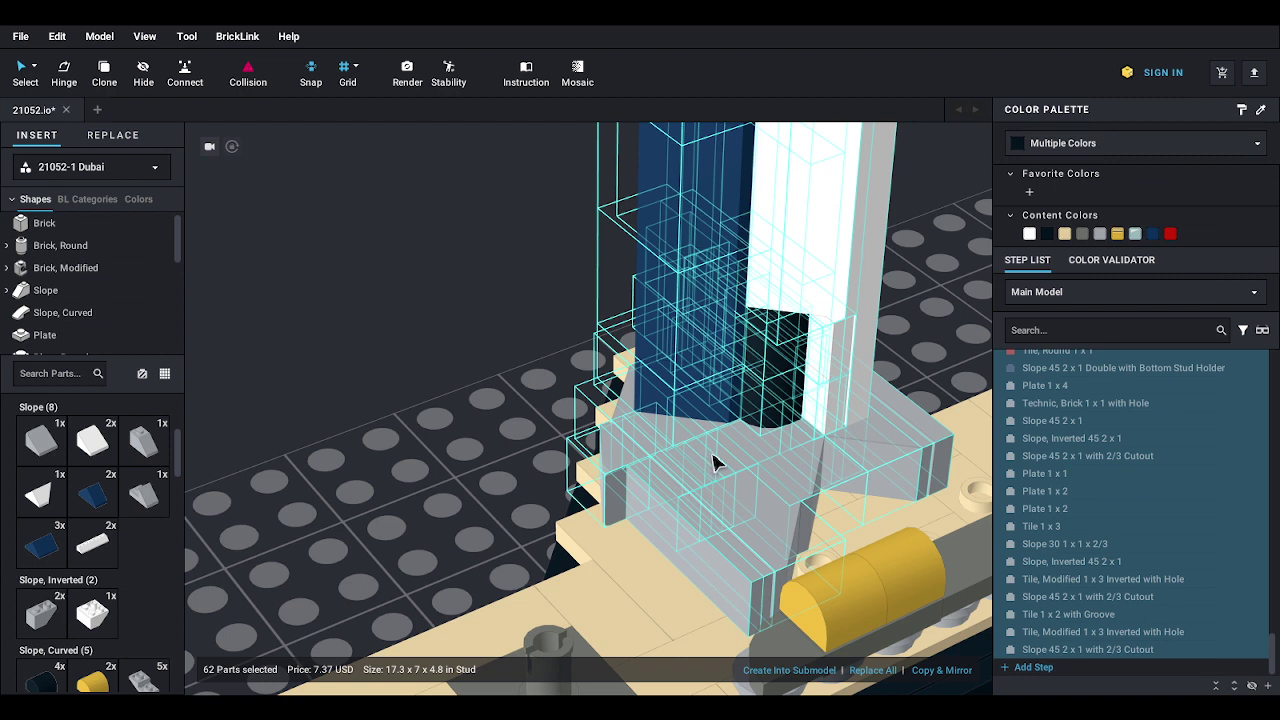
{"action": "mouse_move", "coordinate": [714, 457]}
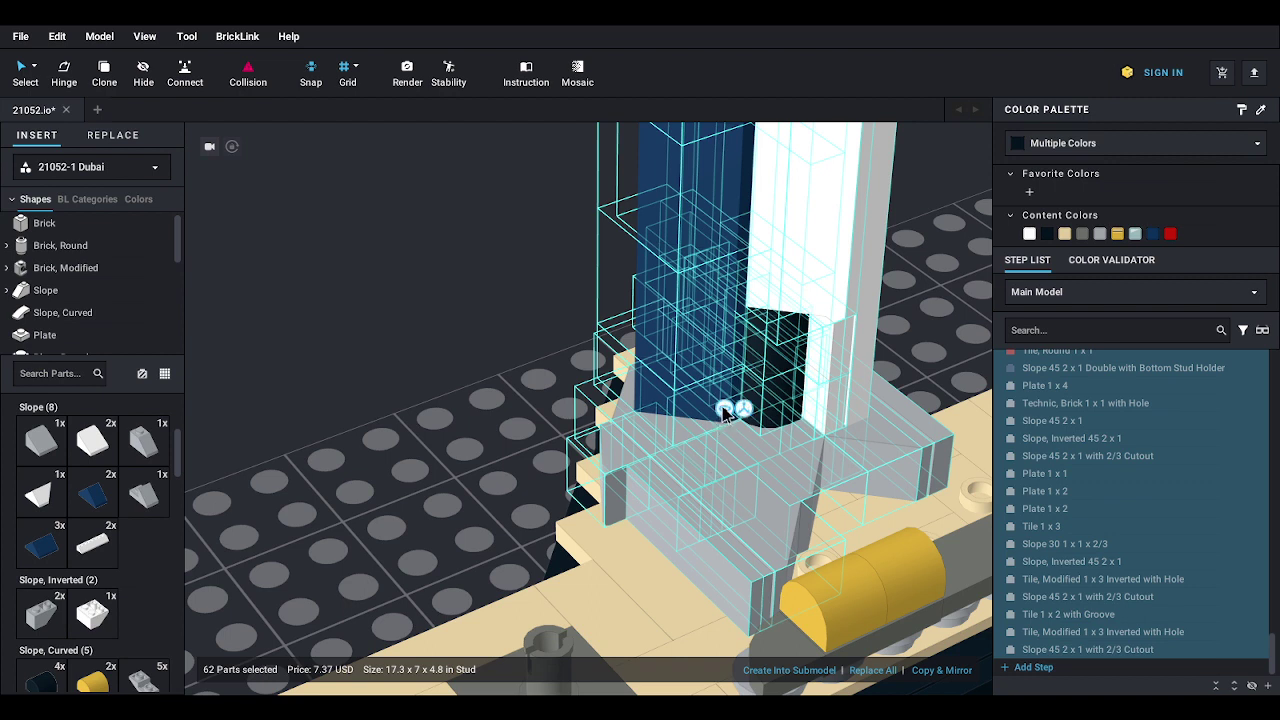
{"action": "left_click", "coordinate": [727, 408]}
{"action": "left_click_drag", "start_coordinate": [676, 495], "coordinate": [620, 490]}
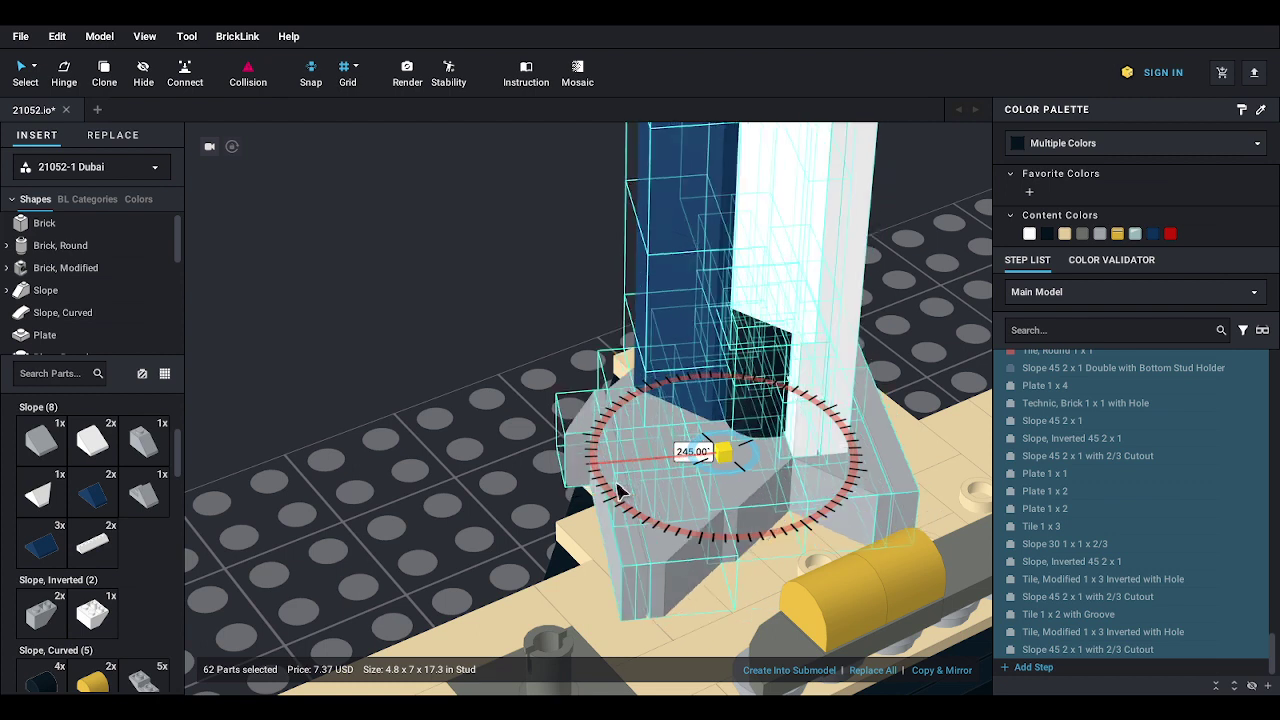
{"action": "right_click_drag", "start_coordinate": [430, 479], "coordinate": [425, 422]}
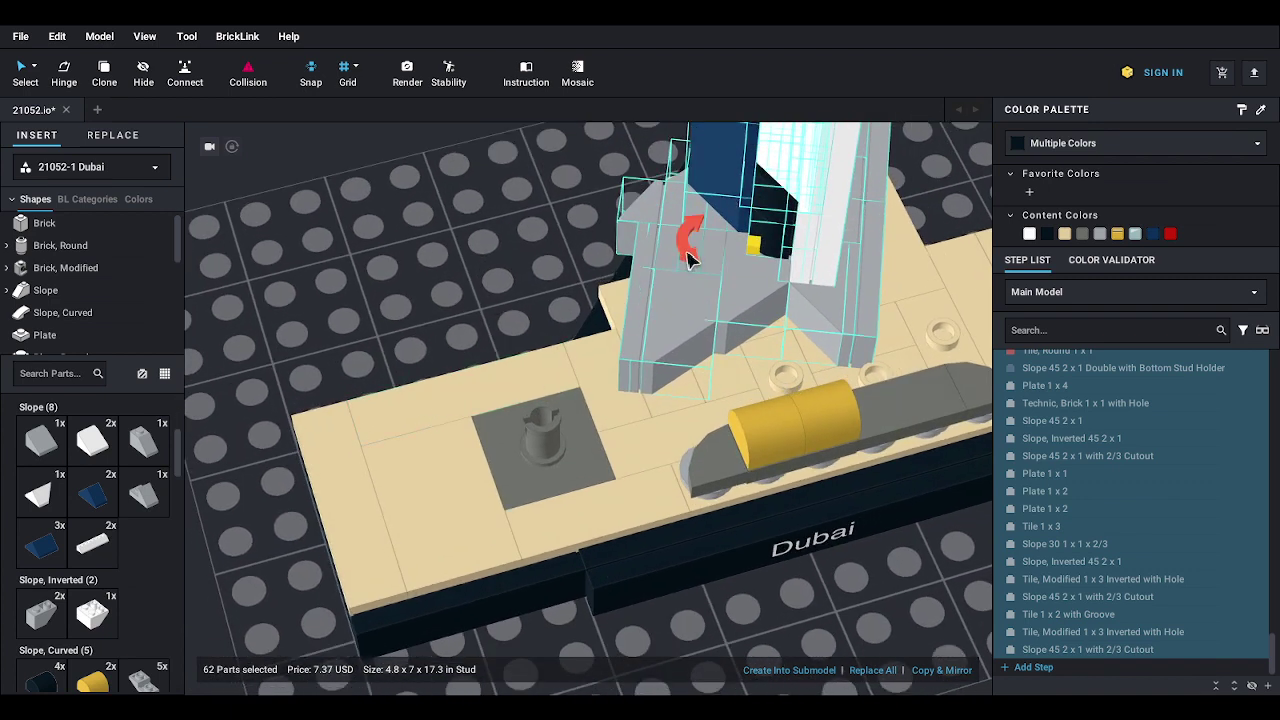
{"action": "left_click_drag", "start_coordinate": [686, 251], "coordinate": [708, 261]}
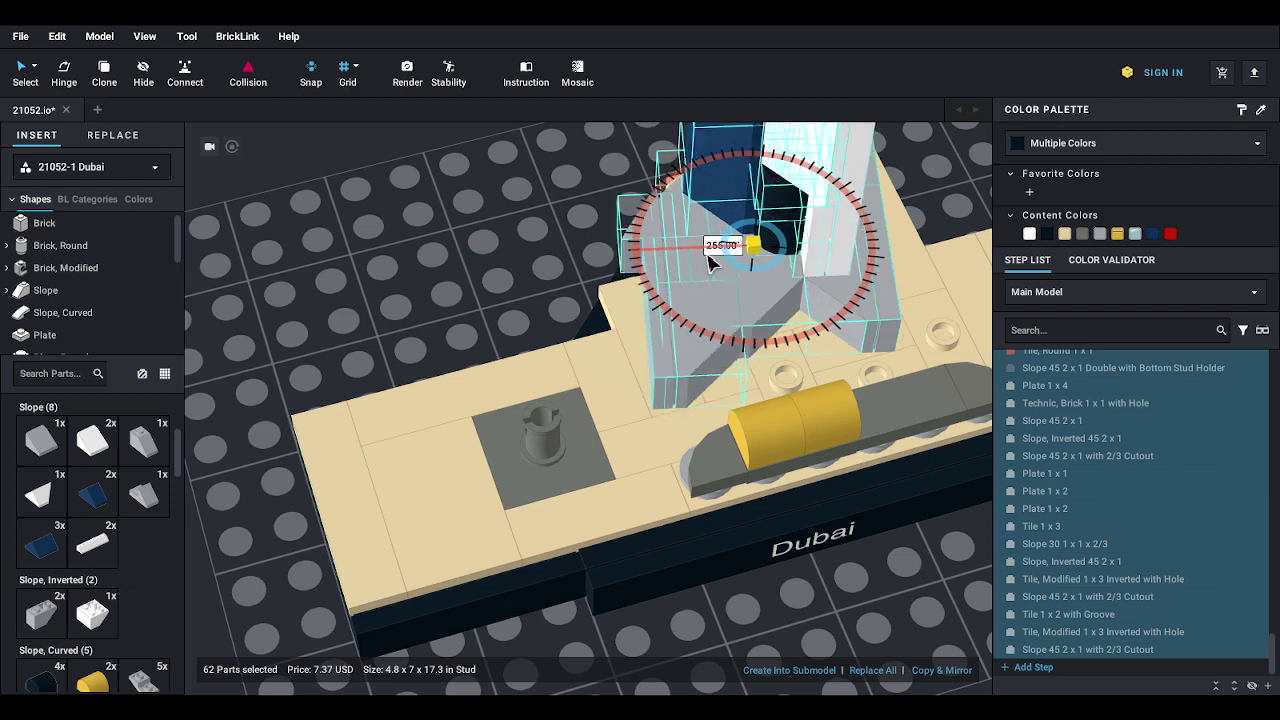
{"action": "left_click_drag", "start_coordinate": [708, 254], "coordinate": [708, 256]}
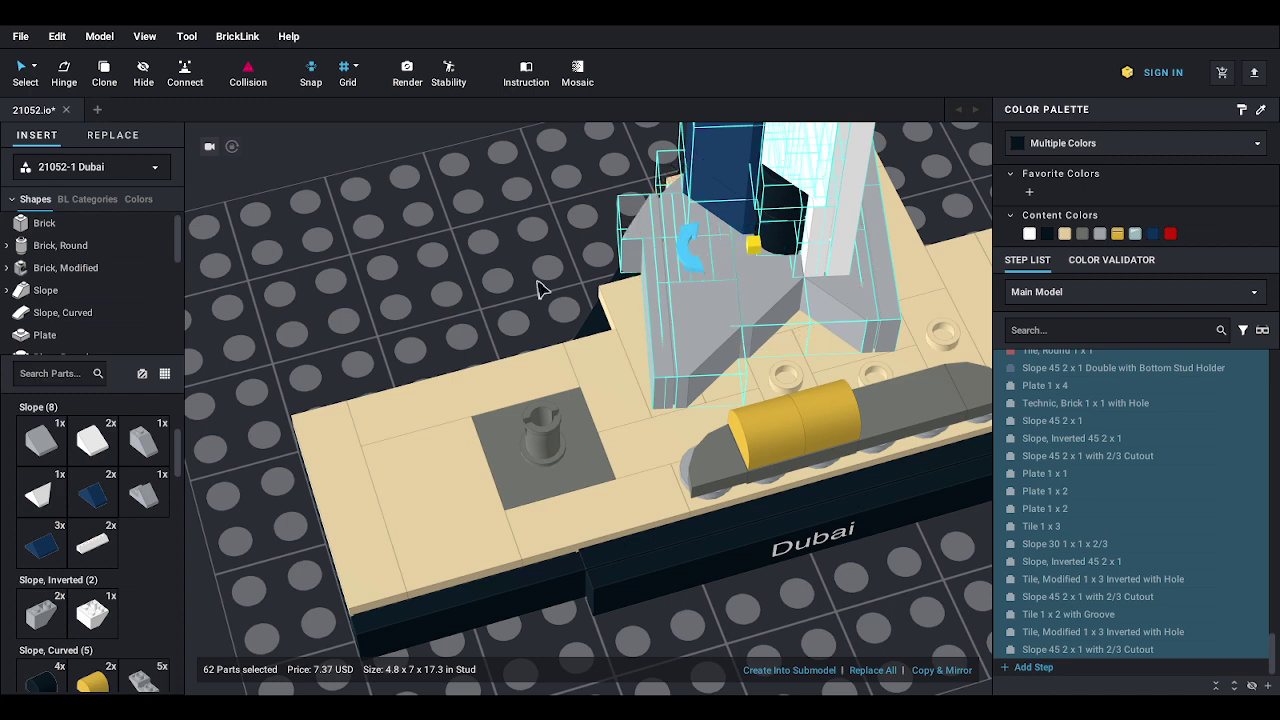
{"action": "mouse_move", "coordinate": [536, 281]}
{"action": "right_mouse_down"}
{"action": "mouse_move", "coordinate": [603, 286]}
{"action": "mouse_move", "coordinate": [534, 274]}
{"action": "right_mouse_up"}
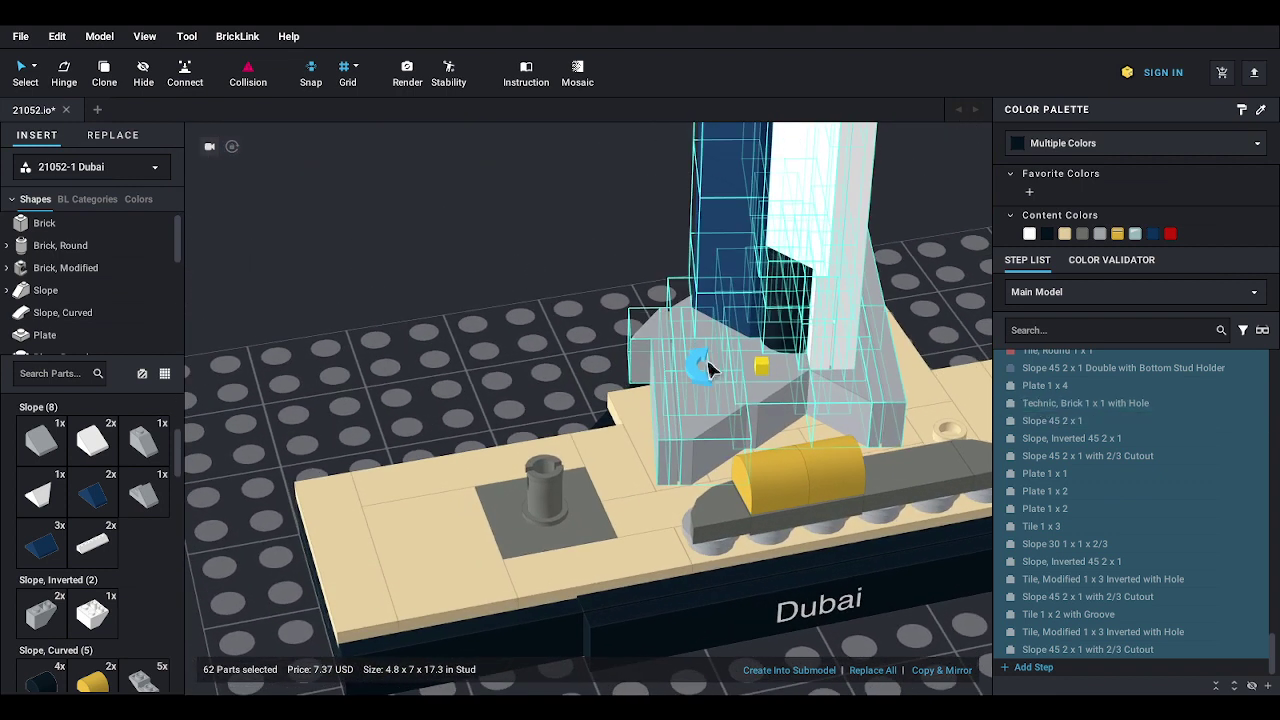
{"action": "left_click", "coordinate": [440, 291]}
- Pull one of the two Technic Wedge Belt Wheels off the dark gray pins and stack it on top of the other wheel
{"action": "scroll", "coordinate": [454, 300], "scroll_direction": "down", "scroll_amount": 5}
{"action": "right_click_drag", "start_coordinate": [456, 300], "coordinate": [423, 314]}
{"action": "scroll", "coordinate": [423, 314], "scroll_direction": "up", "scroll_amount": 4}
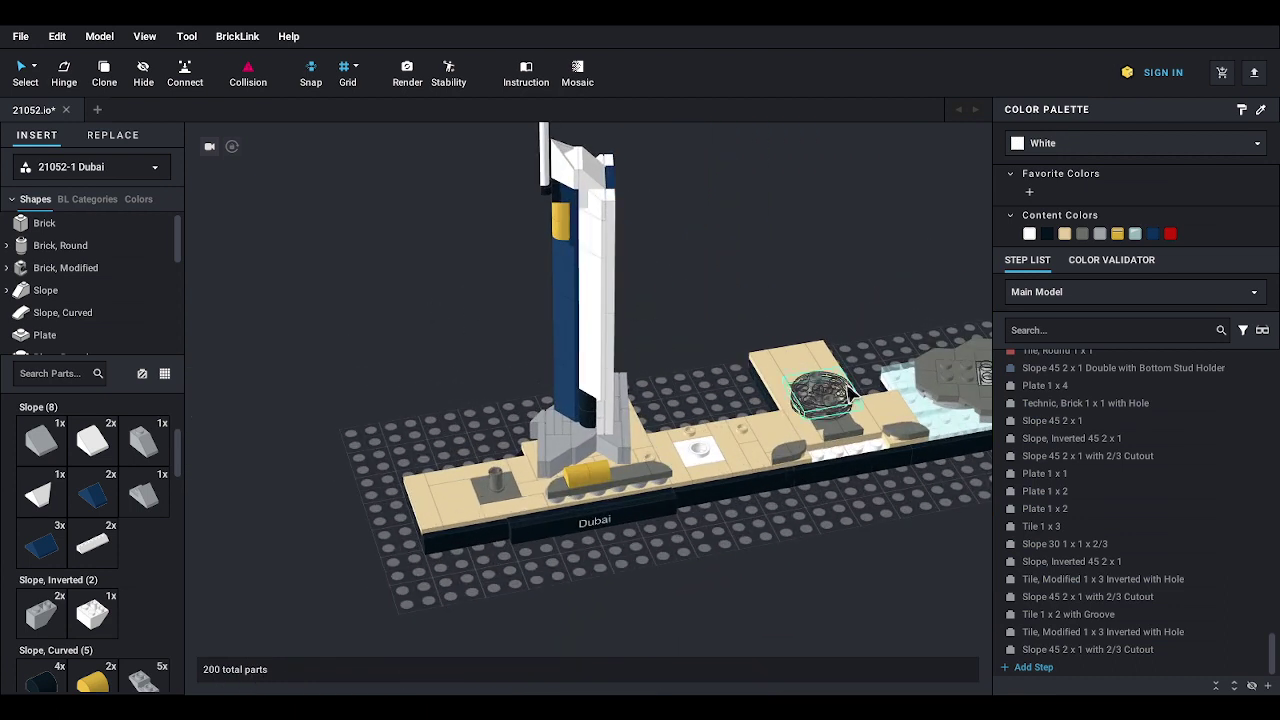
{"action": "scroll", "coordinate": [860, 396], "scroll_direction": "up", "scroll_amount": 5}
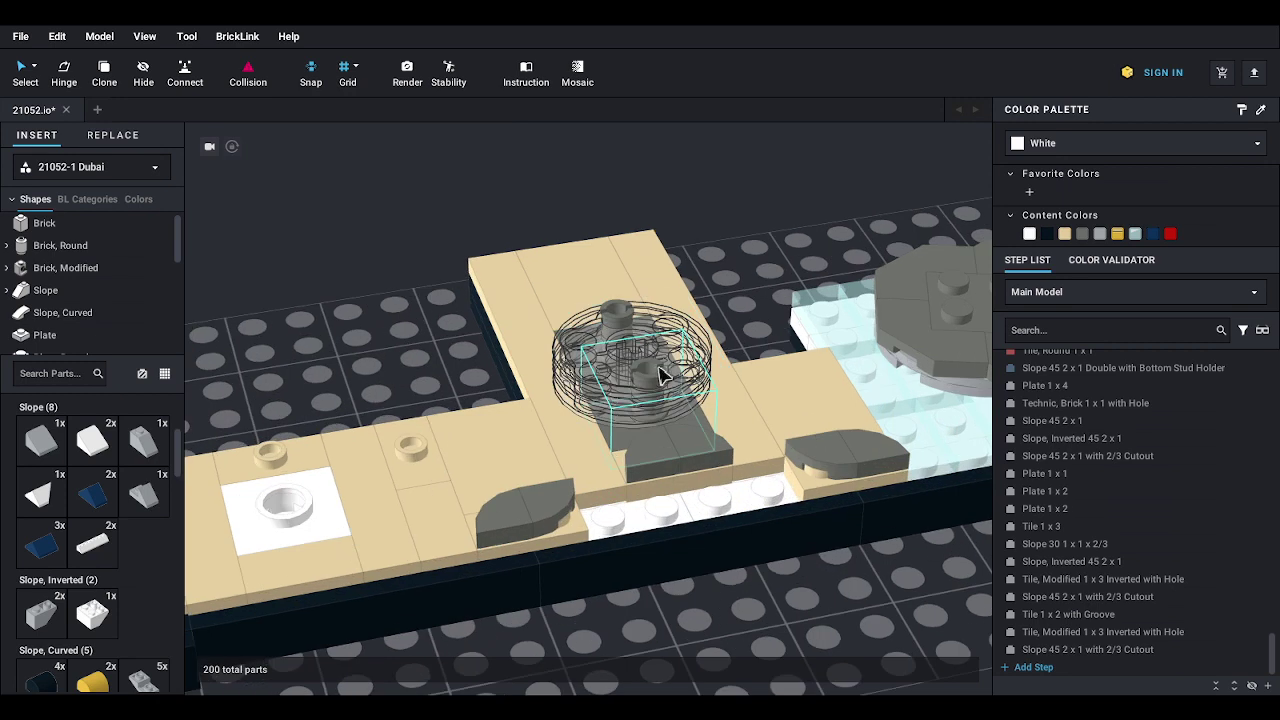
{"action": "left_click_drag", "start_coordinate": [660, 368], "coordinate": [792, 215]}
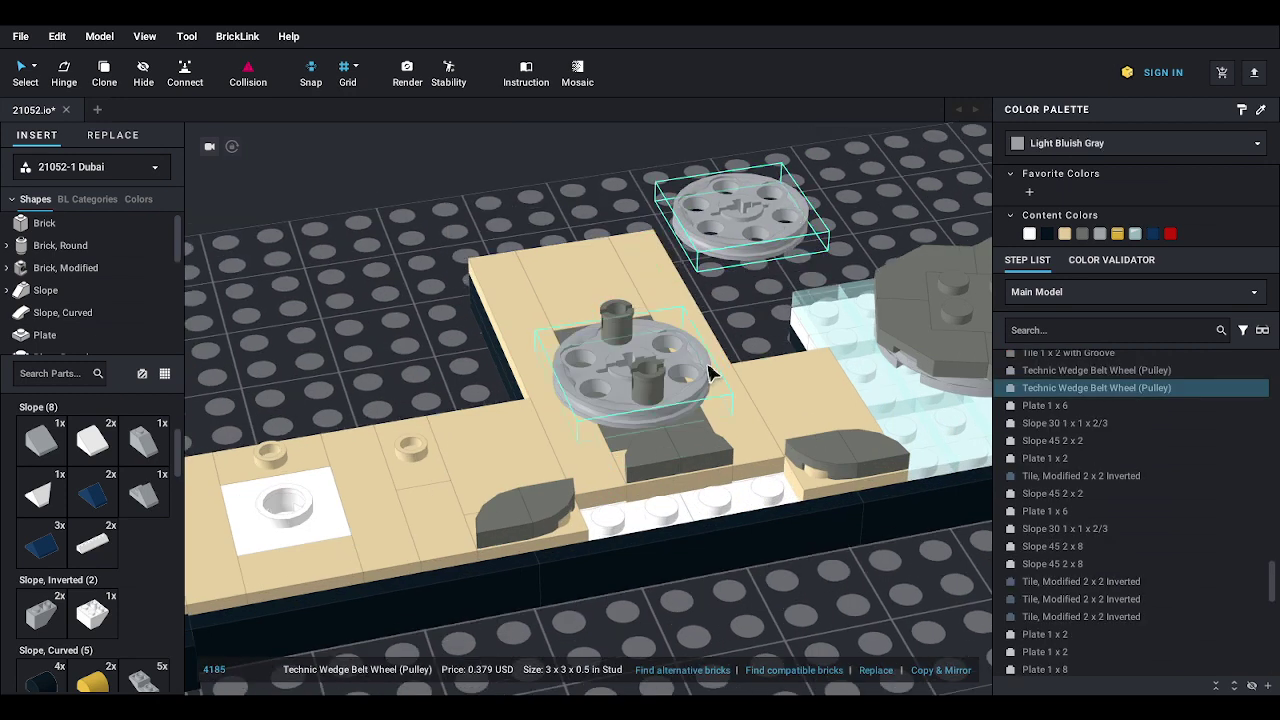
{"action": "left_click", "coordinate": [688, 375]}
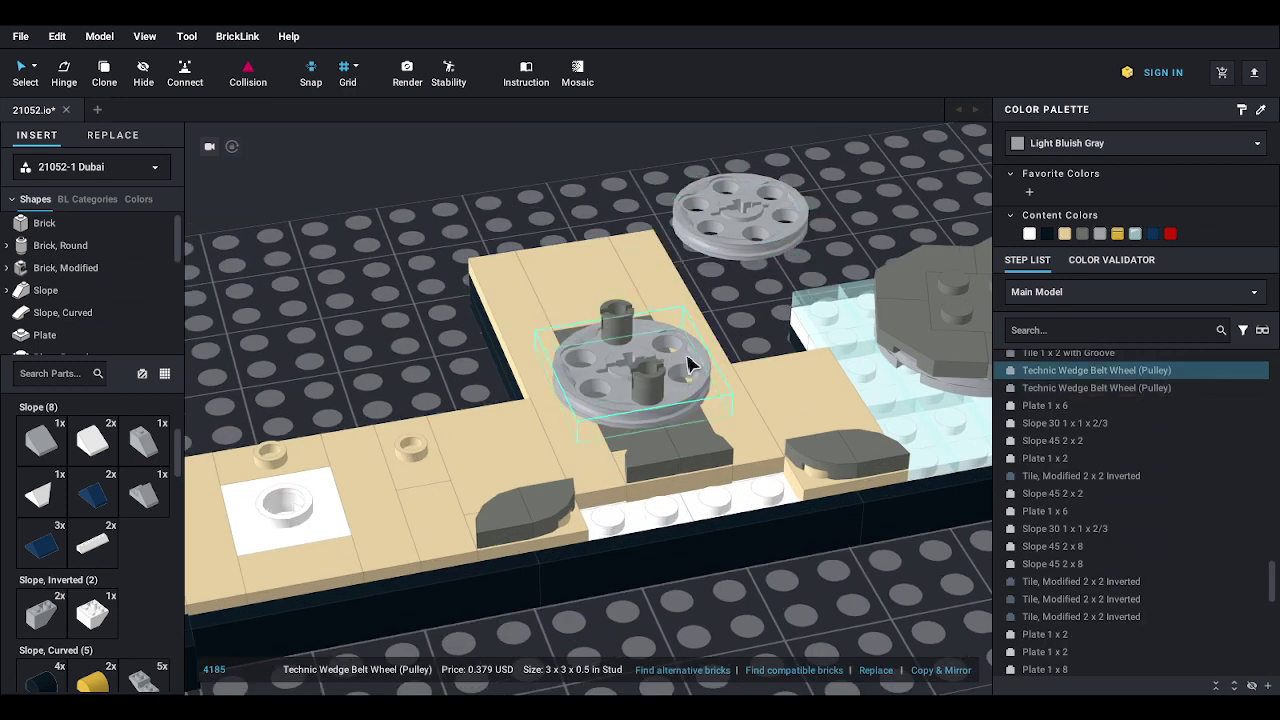
{"action": "left_click", "coordinate": [746, 316]}
{"action": "left_click_drag", "start_coordinate": [752, 246], "coordinate": [643, 385]}
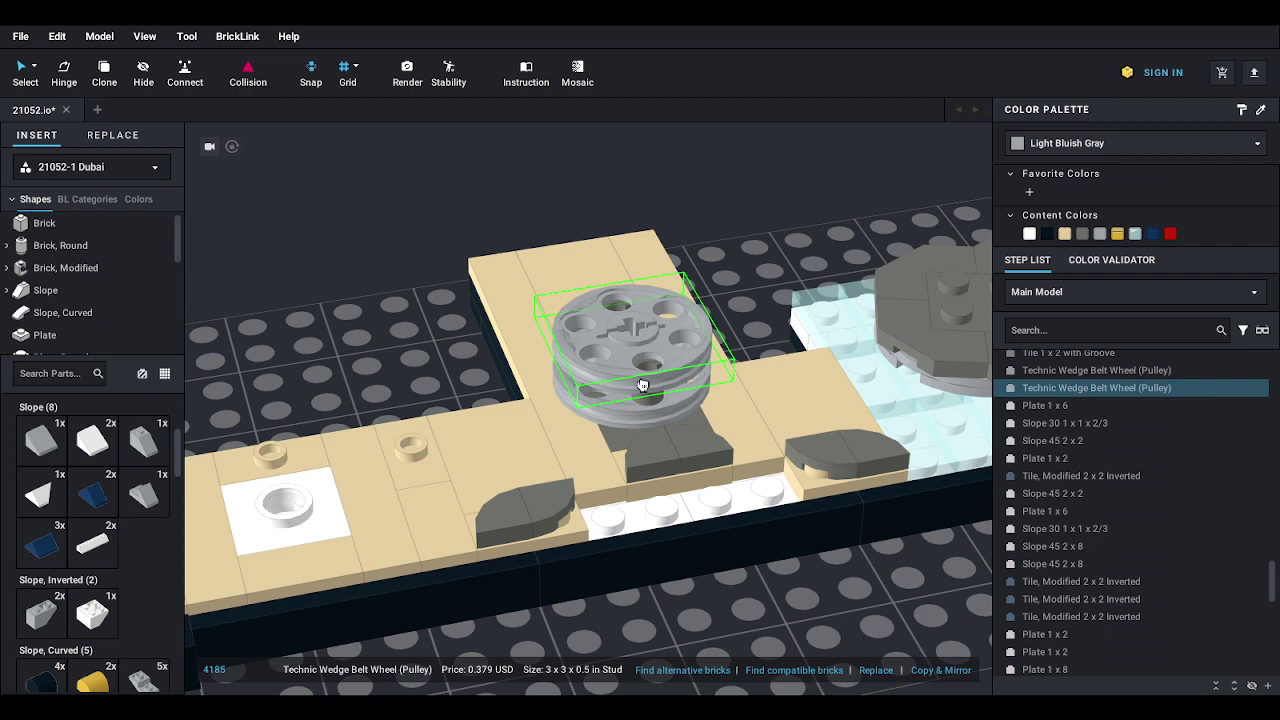
{"action": "left_click_drag", "start_coordinate": [643, 385], "coordinate": [641, 386]}
{"action": "left_click", "coordinate": [761, 260]}
{"action": "right_click_drag", "start_coordinate": [778, 306], "coordinate": [775, 277]}
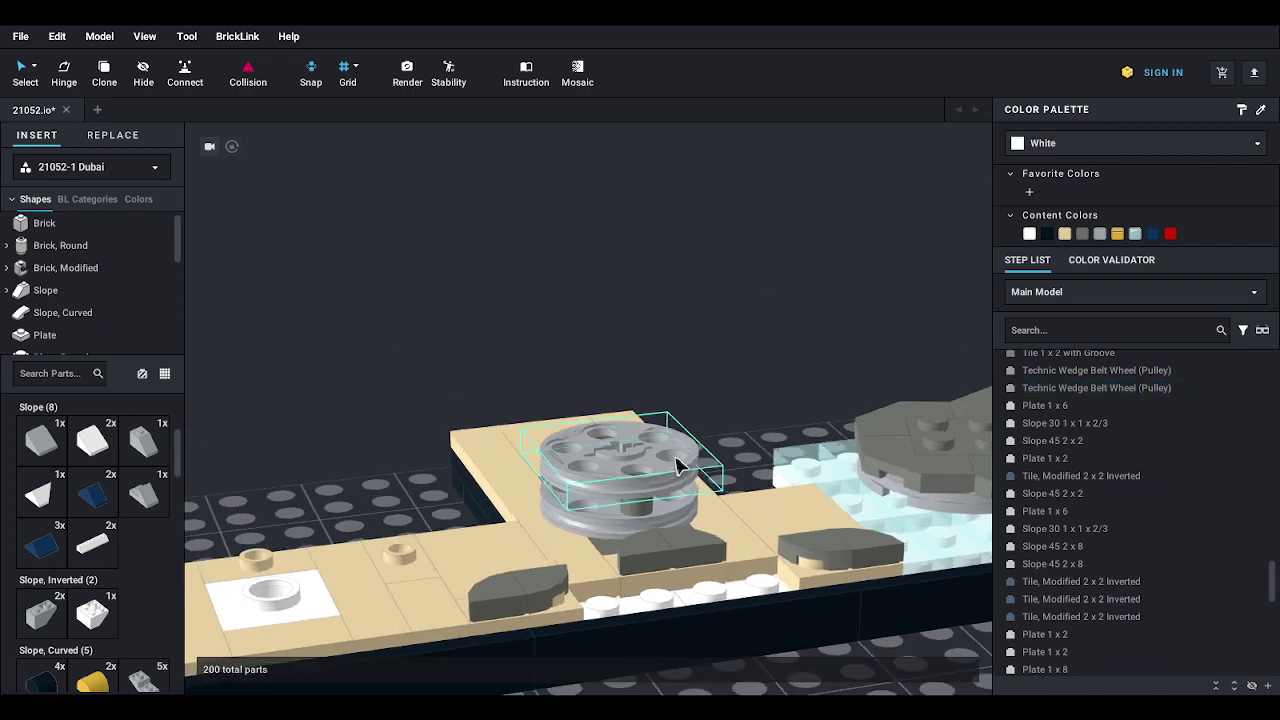
- Try to lower the upper Technic Wedge Belt Wheel vertically over the pins and undo the move
{"action": "left_click", "coordinate": [676, 470]}
{"action": "mouse_move", "coordinate": [676, 471]}
{"action": "left_mouse_down"}
{"action": "mouse_move", "coordinate": [700, 365]}
{"action": "mouse_move", "coordinate": [677, 470]}
{"action": "left_mouse_up"}
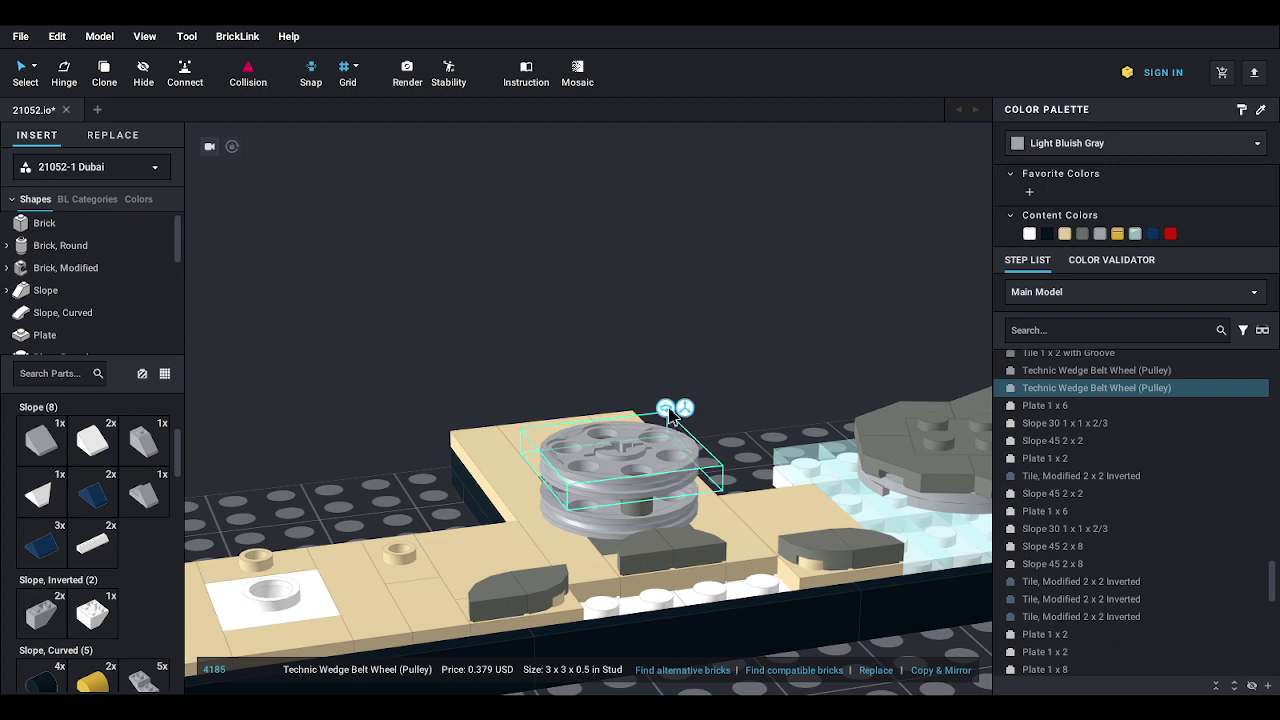
{"action": "left_click", "coordinate": [684, 408]}
{"action": "left_click_drag", "start_coordinate": [620, 423], "coordinate": [651, 354]}
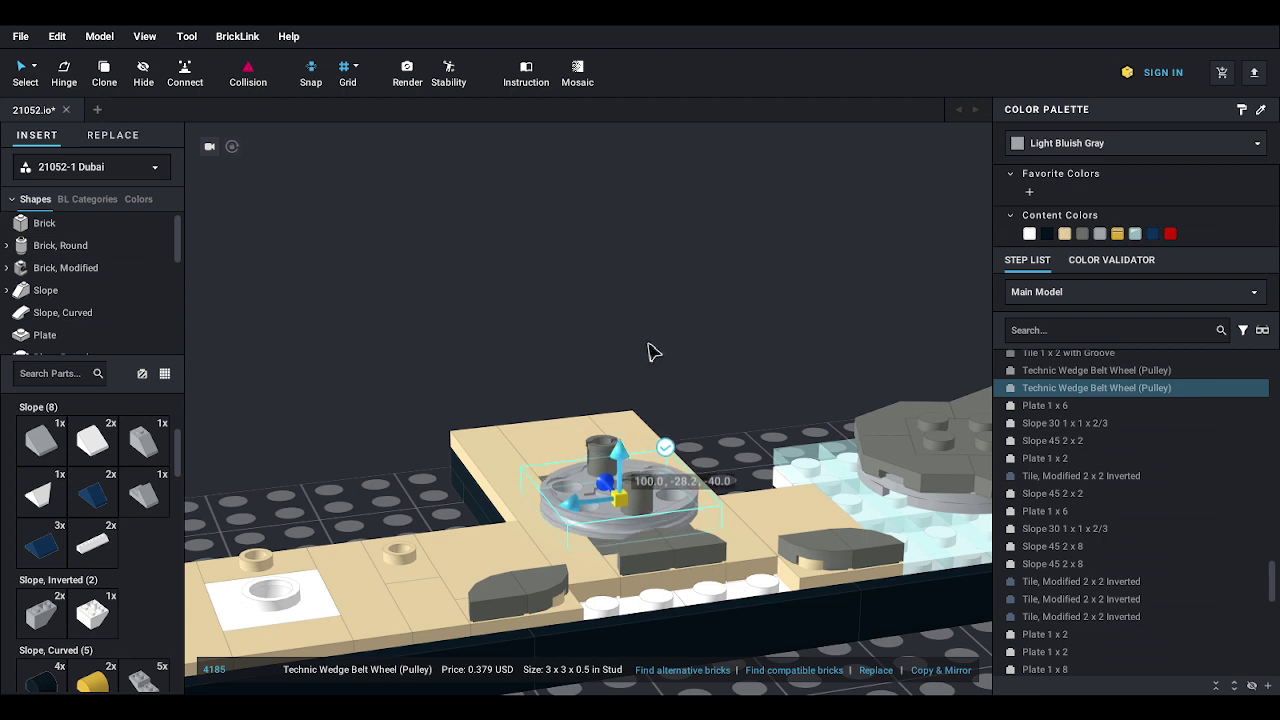
{"action": "key", "text": "ctrl+z"}
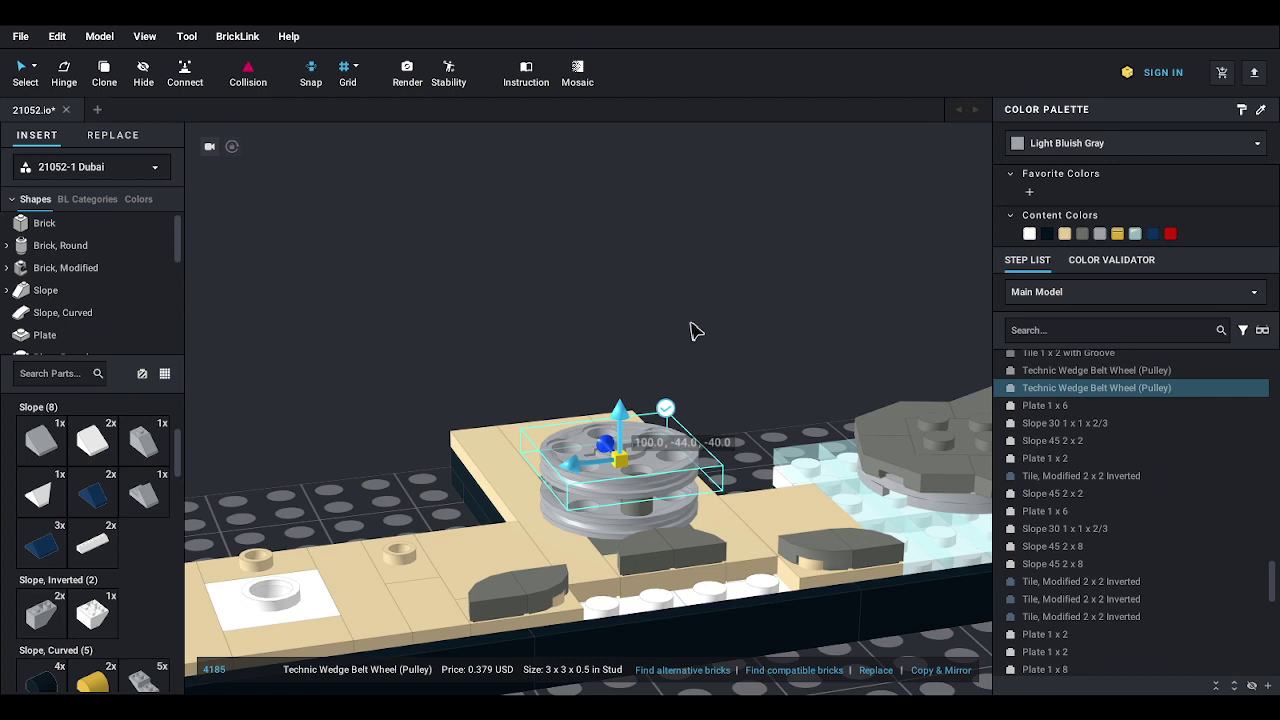
- Lift the upper Technic Wedge Belt Wheel onto the baseplate to expose the pins and set it back on the lower wheel
{"action": "scroll", "coordinate": [748, 380], "scroll_direction": "up", "scroll_amount": 3}
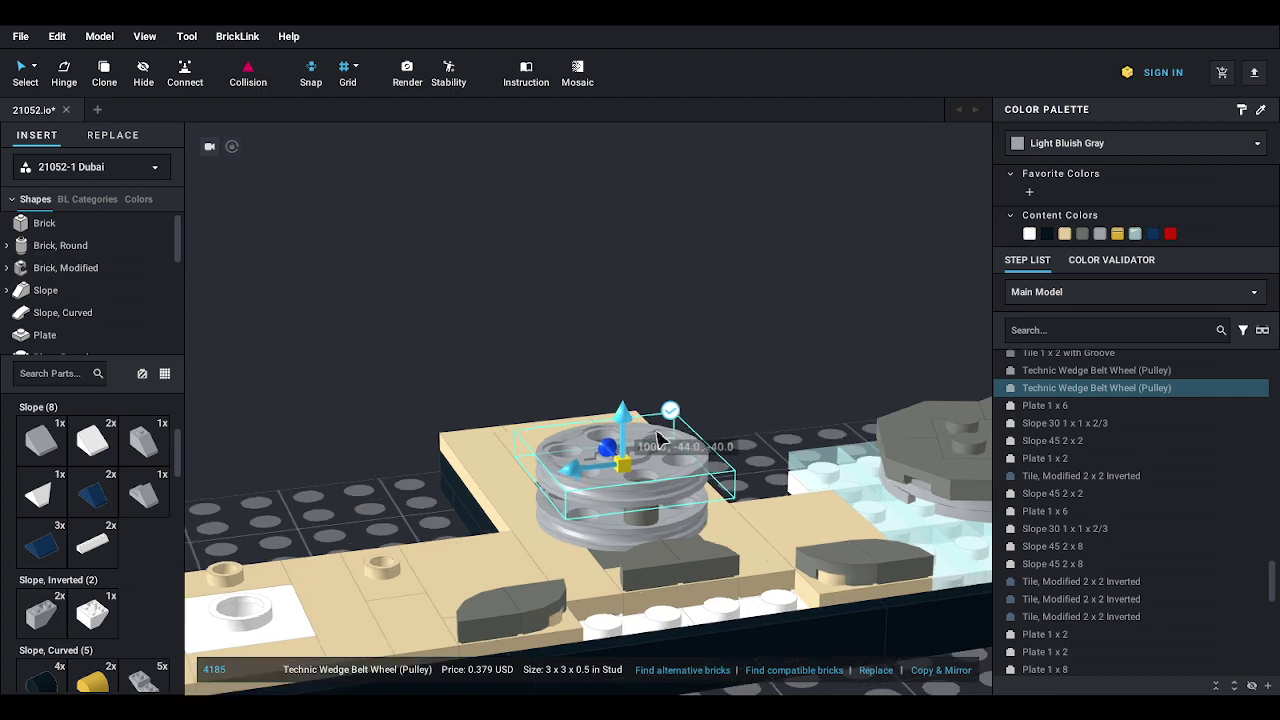
{"action": "left_click", "coordinate": [671, 520]}
{"action": "left_click_drag", "start_coordinate": [672, 535], "coordinate": [778, 400]}
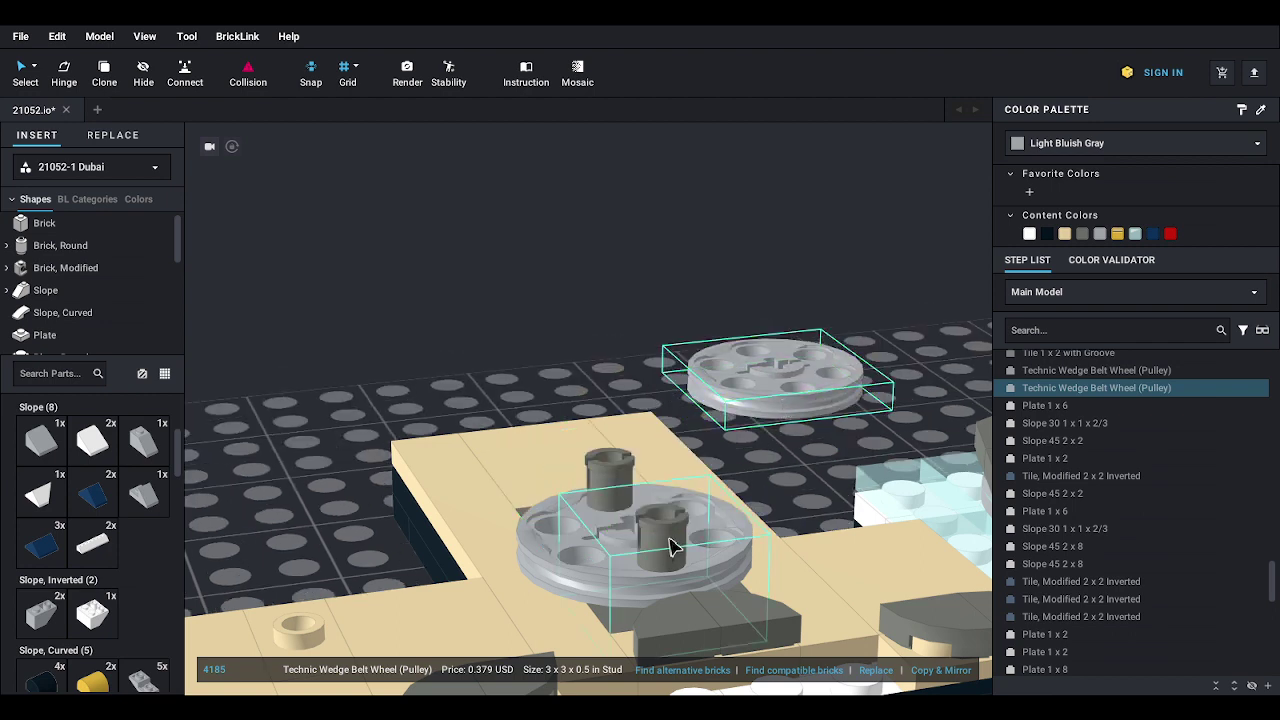
{"action": "mouse_move", "coordinate": [672, 545]}
{"action": "left_mouse_down"}
{"action": "mouse_move", "coordinate": [818, 430]}
{"action": "mouse_move", "coordinate": [818, 446]}
{"action": "mouse_move", "coordinate": [809, 400]}
{"action": "mouse_move", "coordinate": [809, 414]}
{"action": "mouse_move", "coordinate": [810, 401]}
{"action": "mouse_move", "coordinate": [685, 455]}
{"action": "mouse_move", "coordinate": [661, 545]}
{"action": "left_mouse_up"}
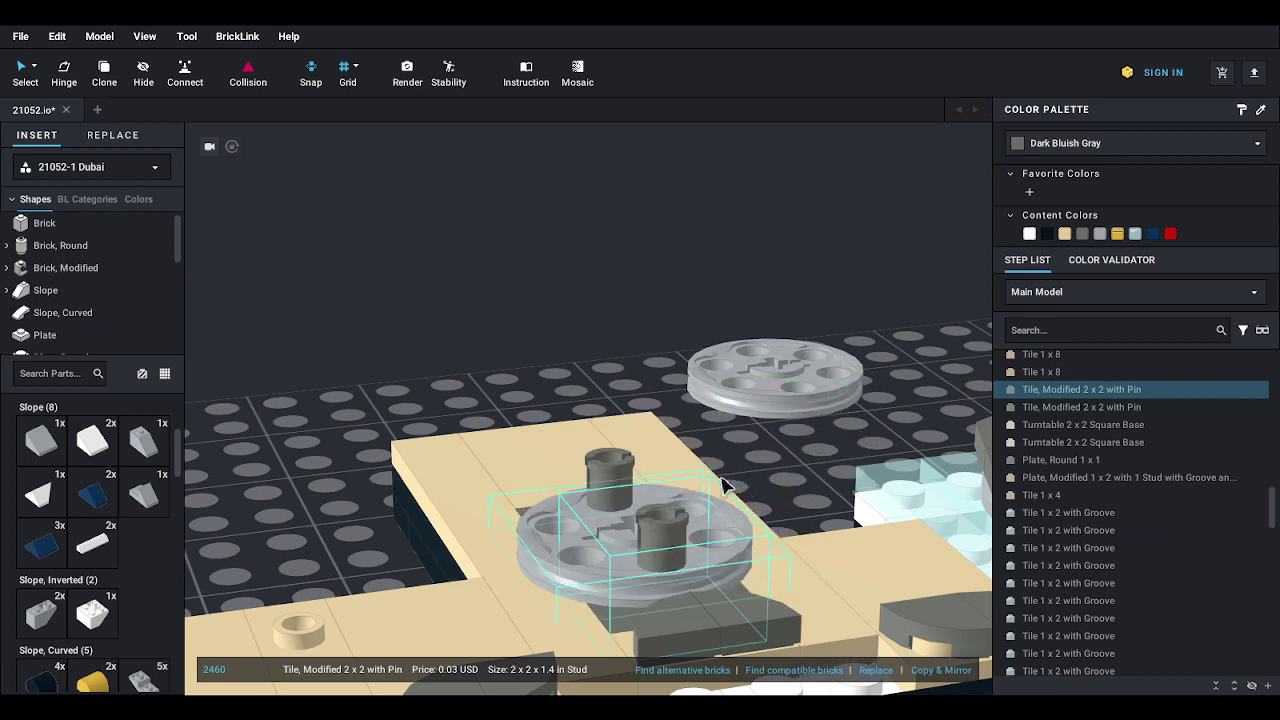
{"action": "left_click_drag", "start_coordinate": [746, 404], "coordinate": [818, 357]}
{"action": "mouse_move", "coordinate": [778, 440]}
{"action": "right_mouse_down"}
{"action": "mouse_move", "coordinate": [771, 460]}
{"action": "mouse_move", "coordinate": [786, 426]}
{"action": "right_mouse_up"}
{"action": "middle_click_drag", "start_coordinate": [786, 426], "coordinate": [703, 480]}
{"action": "left_click_drag", "start_coordinate": [868, 138], "coordinate": [639, 440]}
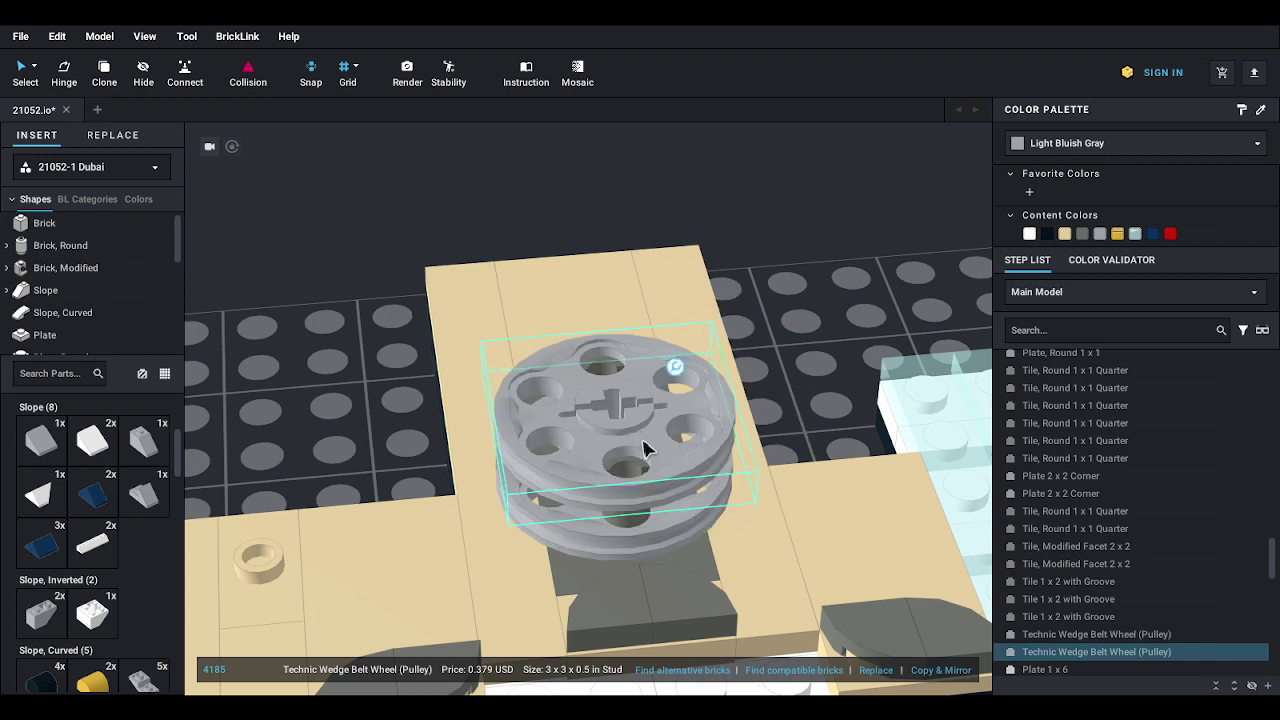
- Turn off collision detection and try lowering the upper belt wheel to a vertical position of -24.0, undoing the move
{"action": "right_click_drag", "start_coordinate": [646, 449], "coordinate": [667, 481]}
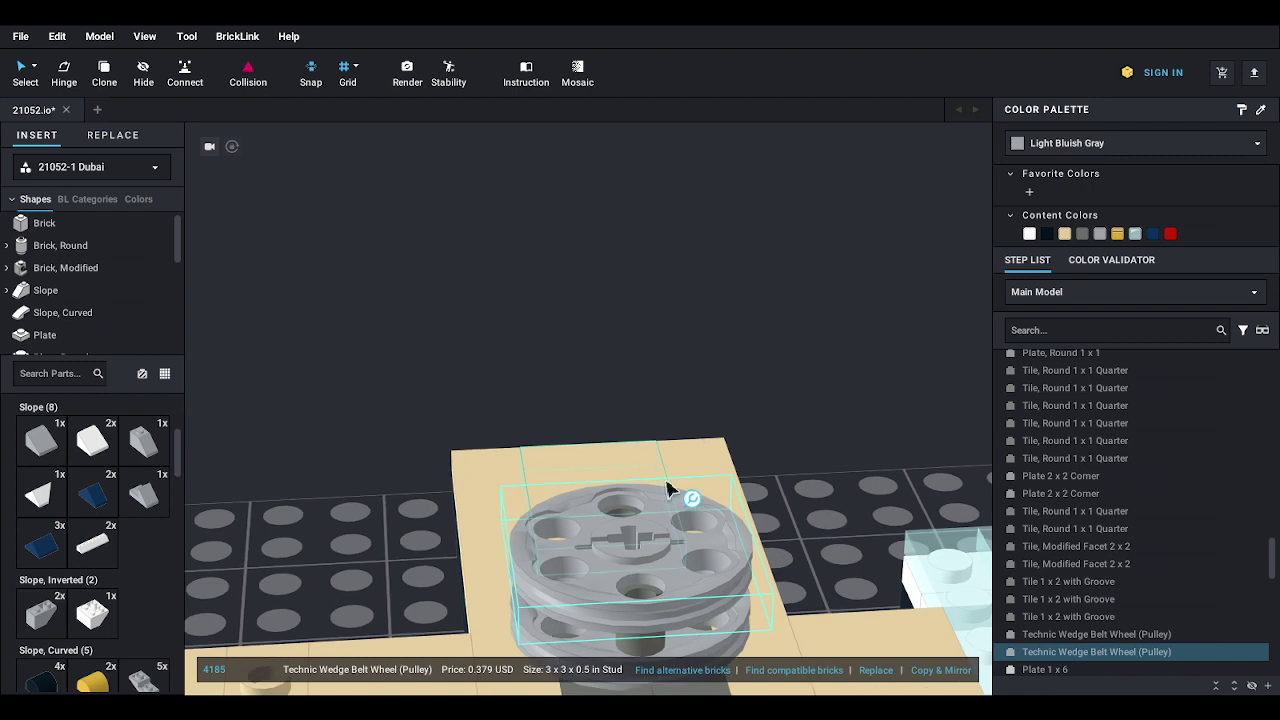
{"action": "left_click", "coordinate": [248, 72]}
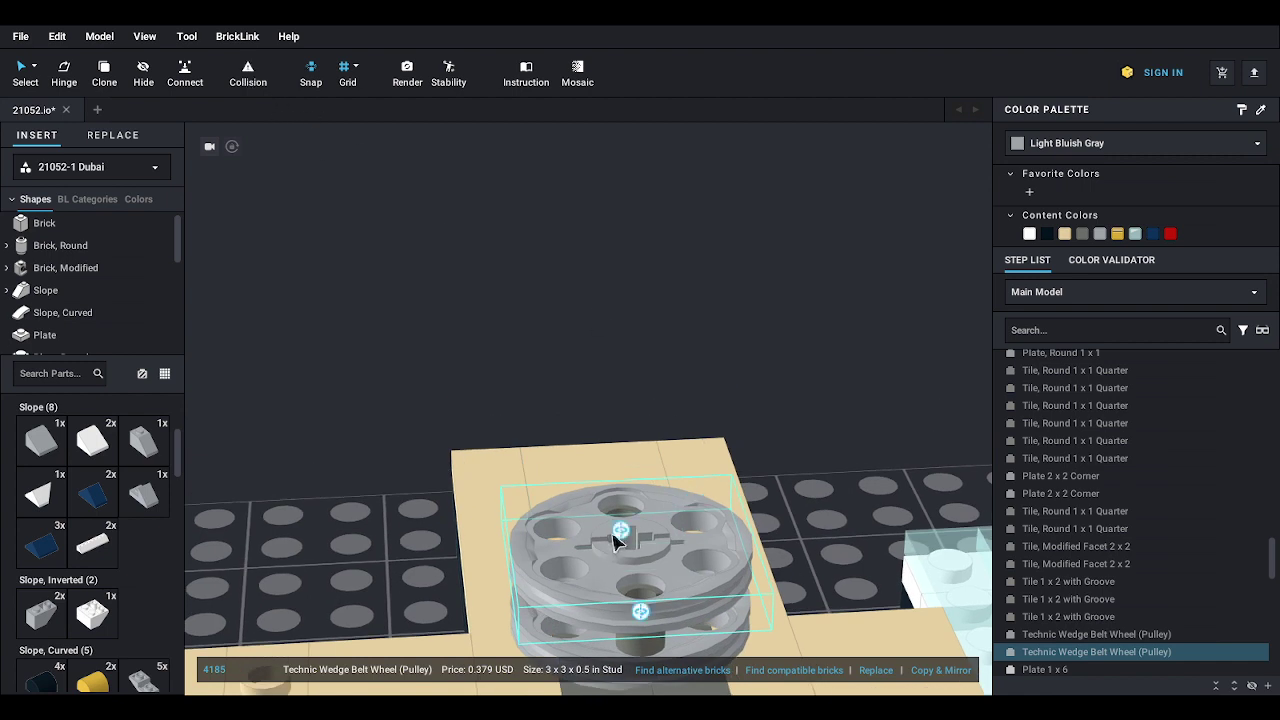
{"action": "left_click", "coordinate": [694, 499]}
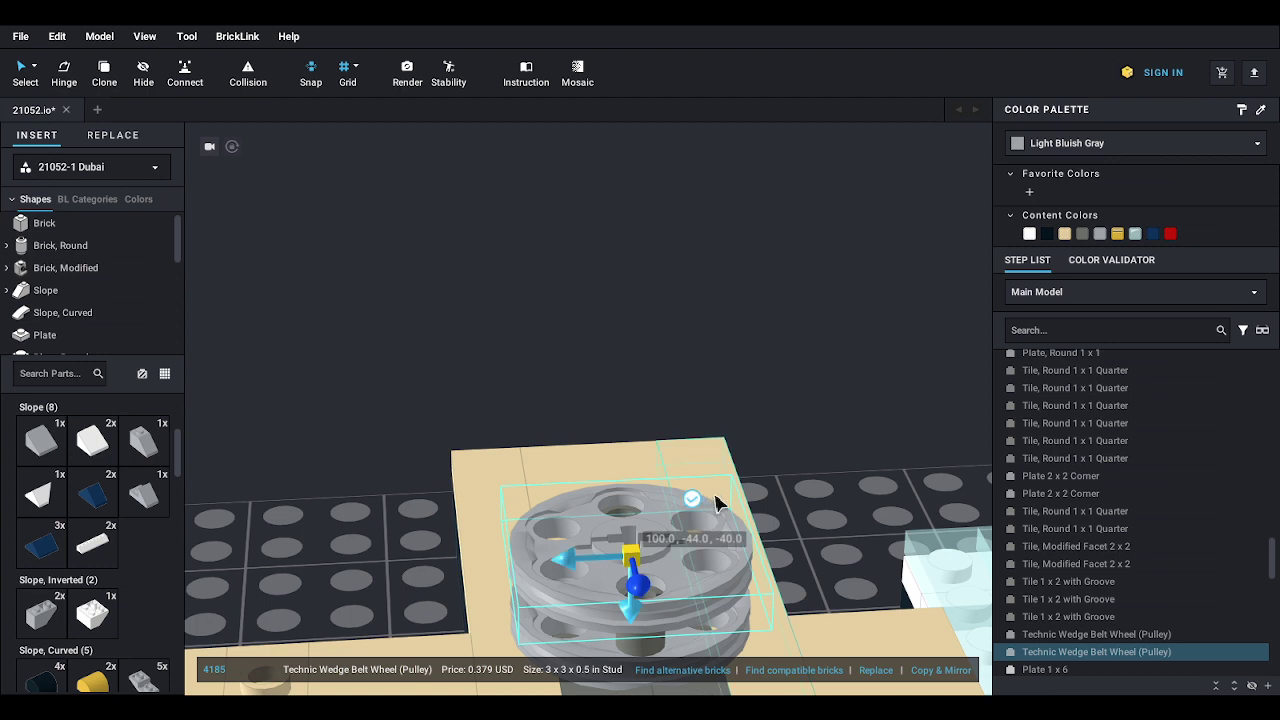
{"action": "left_click_drag", "start_coordinate": [632, 618], "coordinate": [645, 682]}
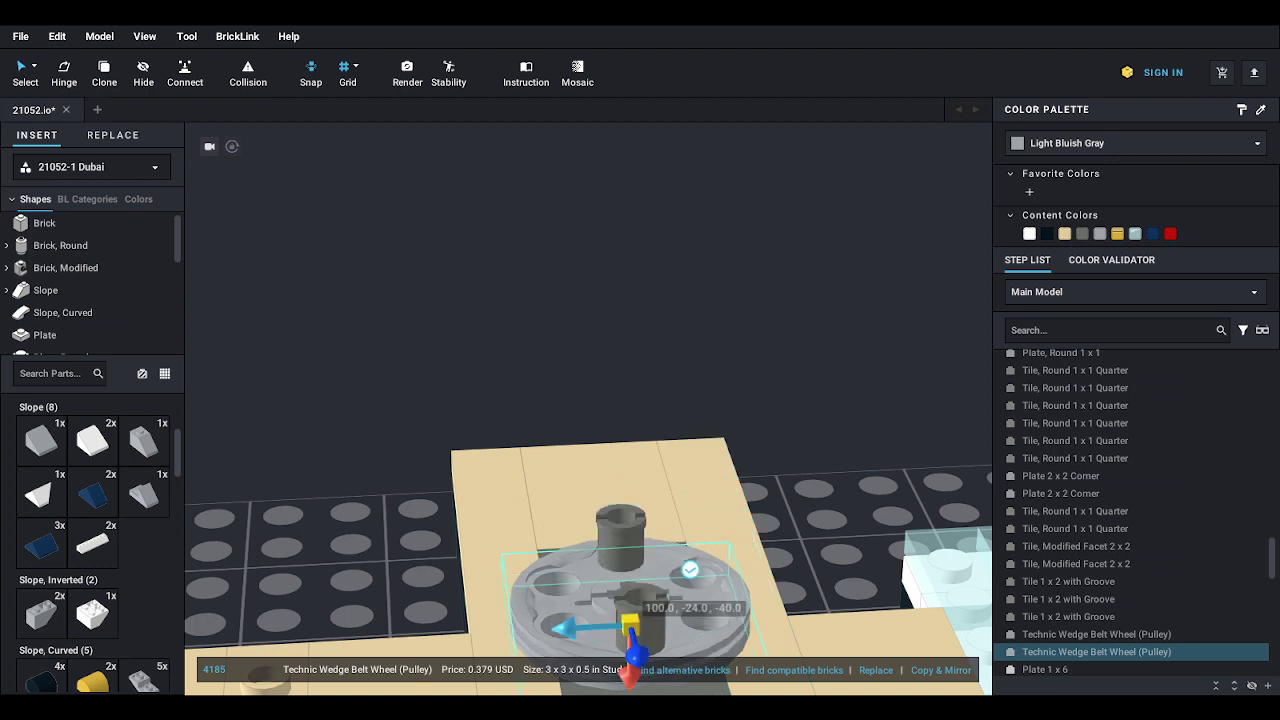
{"action": "key", "text": "ctrl+z"}
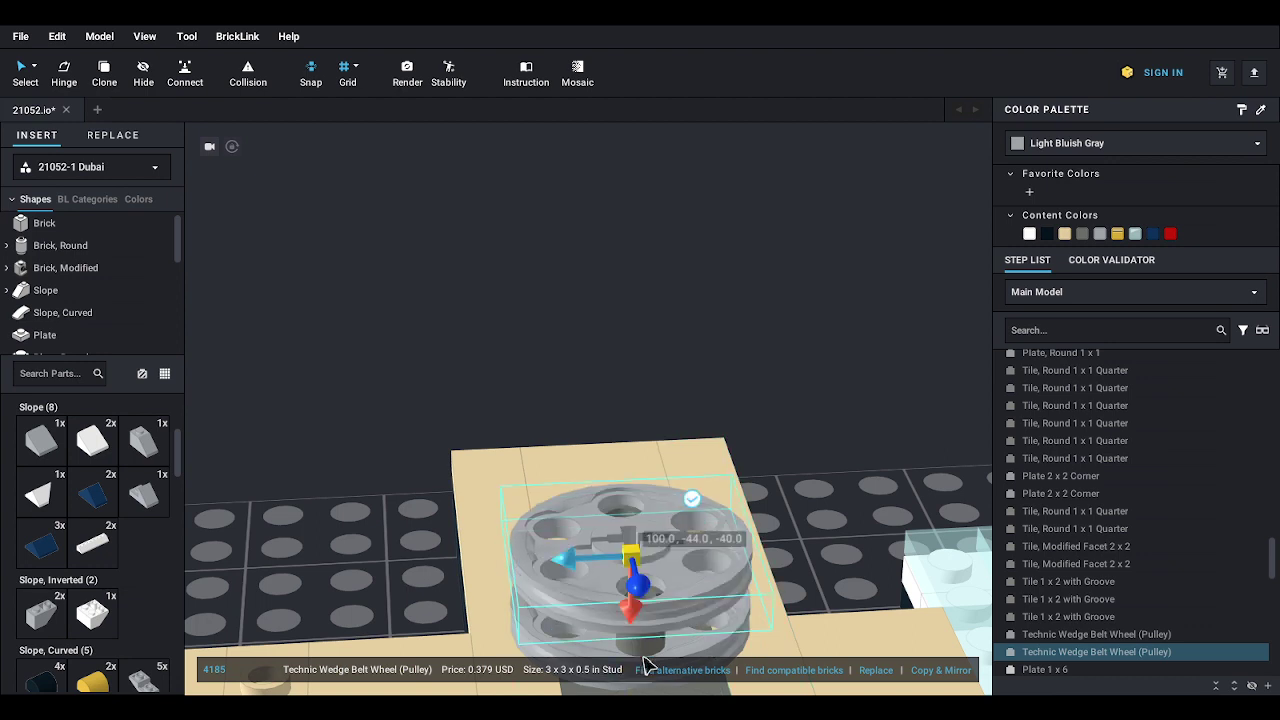
- Set the upper Technic Wedge Belt Wheel's vertical position to -36.0
{"action": "double_click", "coordinate": [690, 539]}
{"action": "type", "text": "-"}
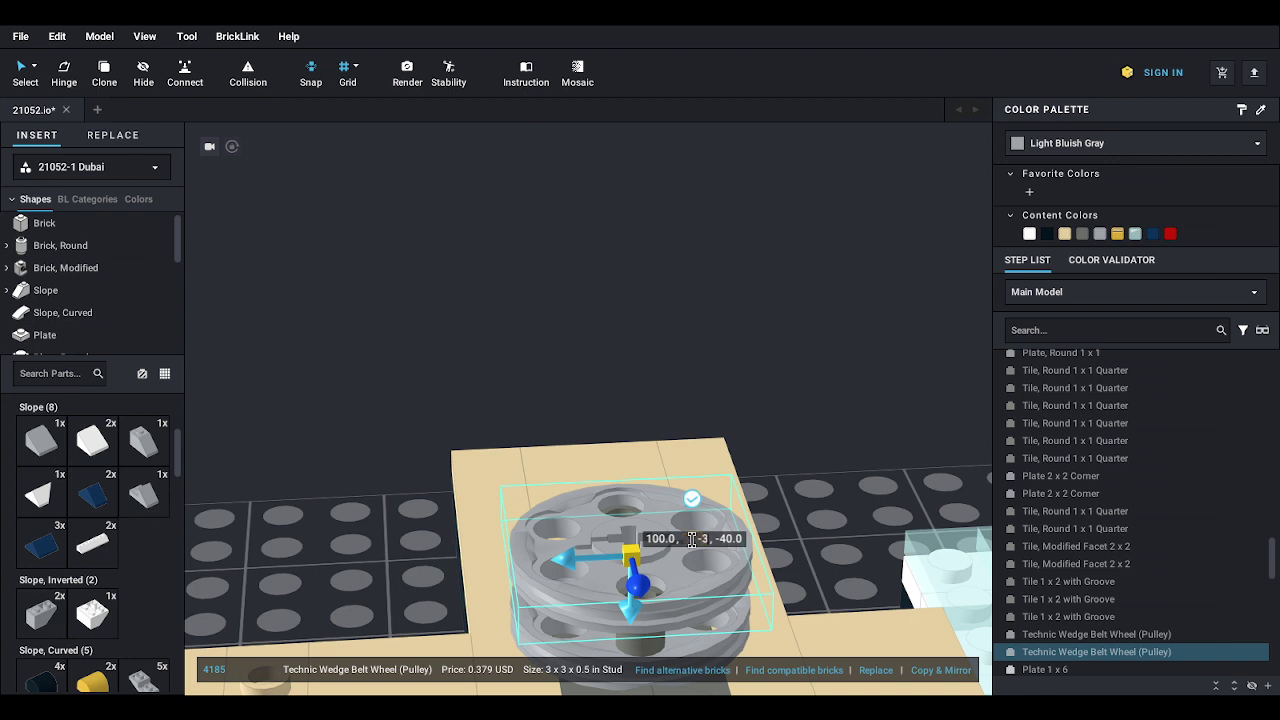
{"action": "type", "text": "36"}
{"action": "key", "text": "Return"}
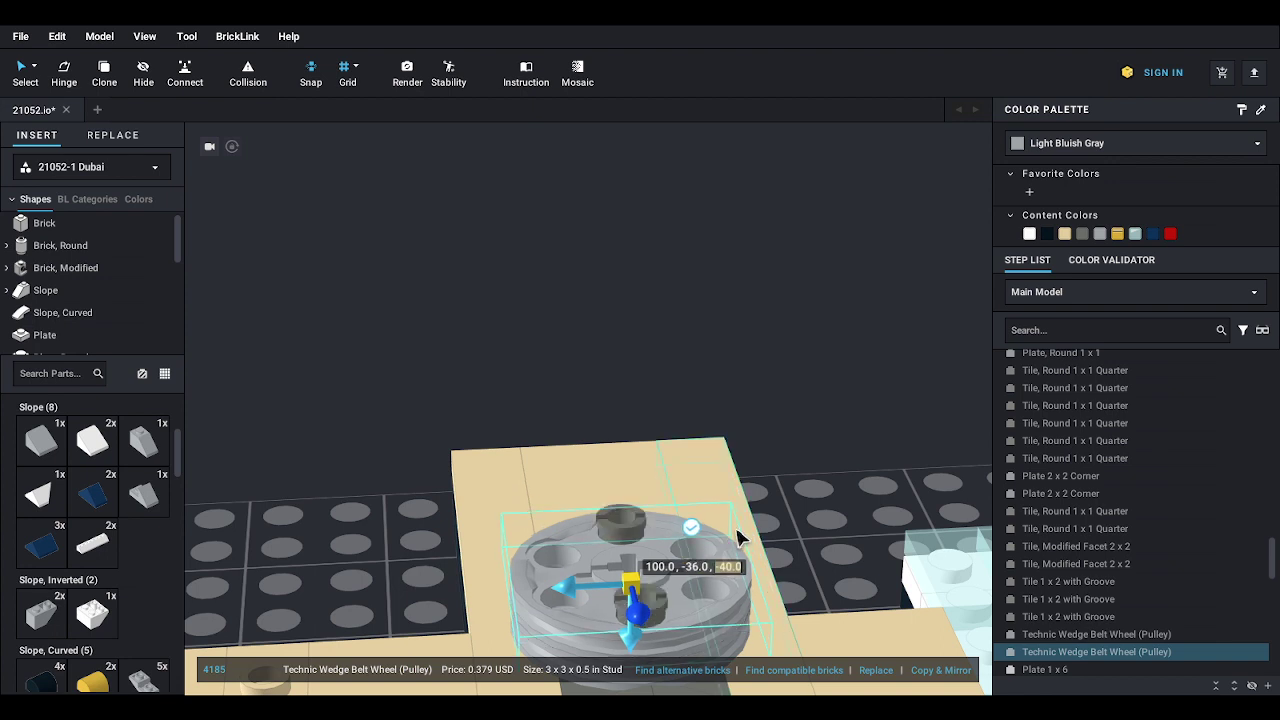
- Set the upper Technic Wedge Belt Wheel's vertical position to -40.0 and turn collision detection back on
{"action": "double_click", "coordinate": [680, 499]}
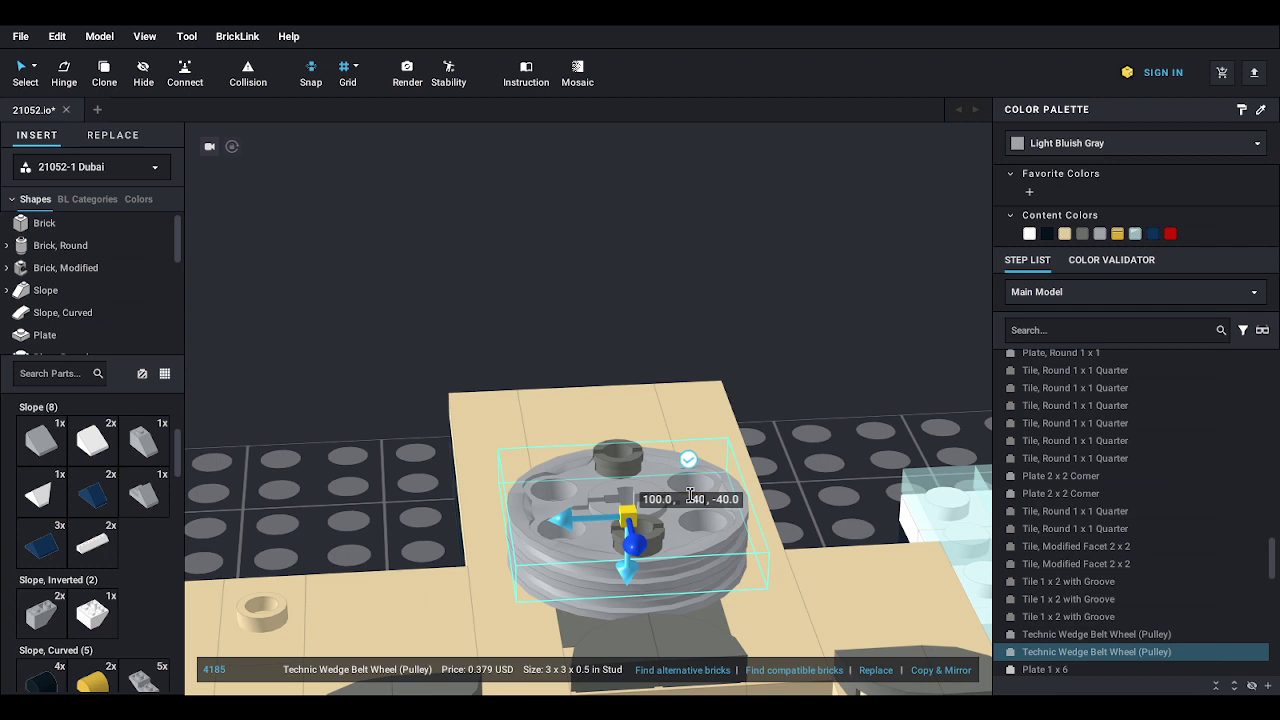
{"action": "key", "text": "Tab"}
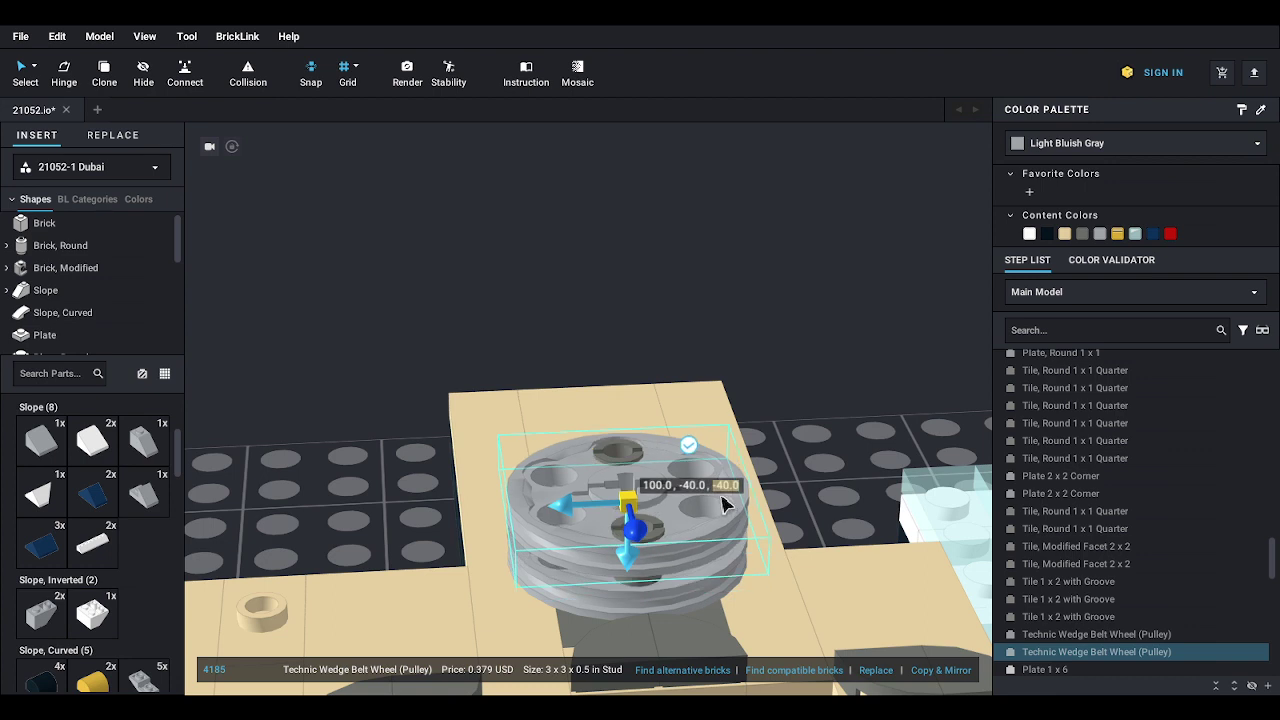
{"action": "left_click", "coordinate": [825, 405]}
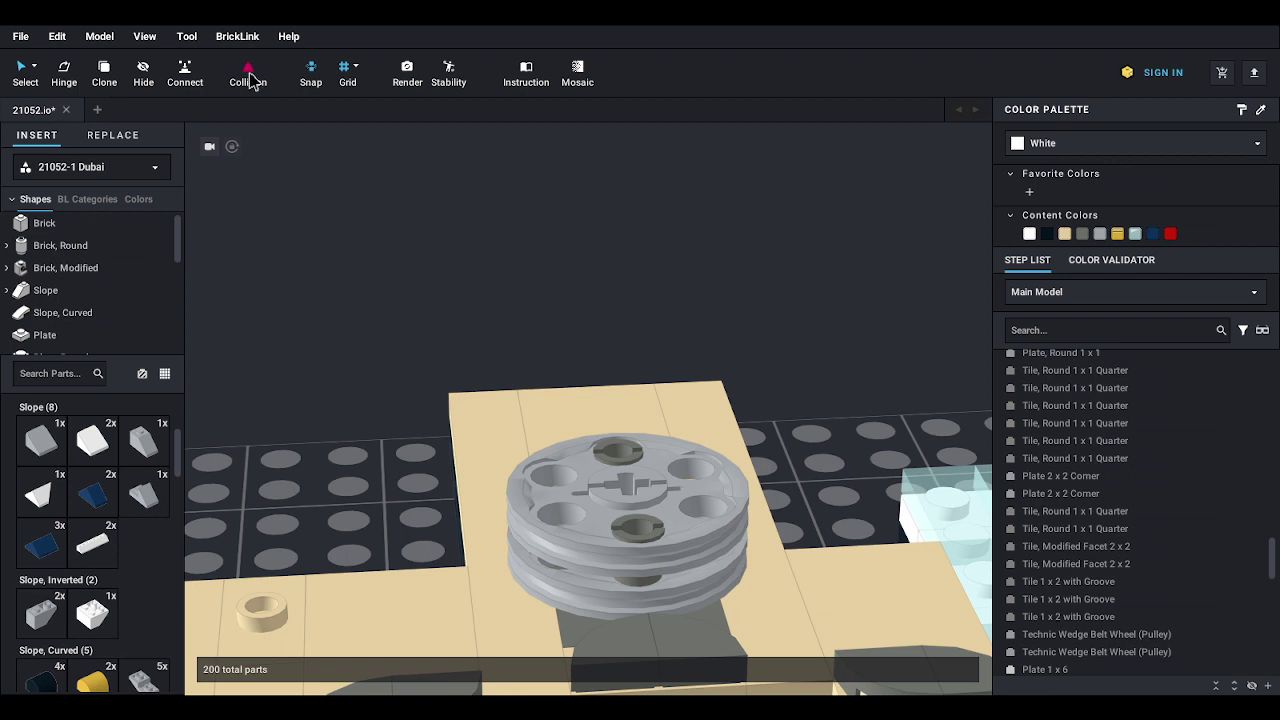
- Lift the upper Technic Wedge Belt Wheel off the pins onto the baseplate and set it back on the stack
{"action": "right_click_drag", "start_coordinate": [330, 397], "coordinate": [351, 399]}
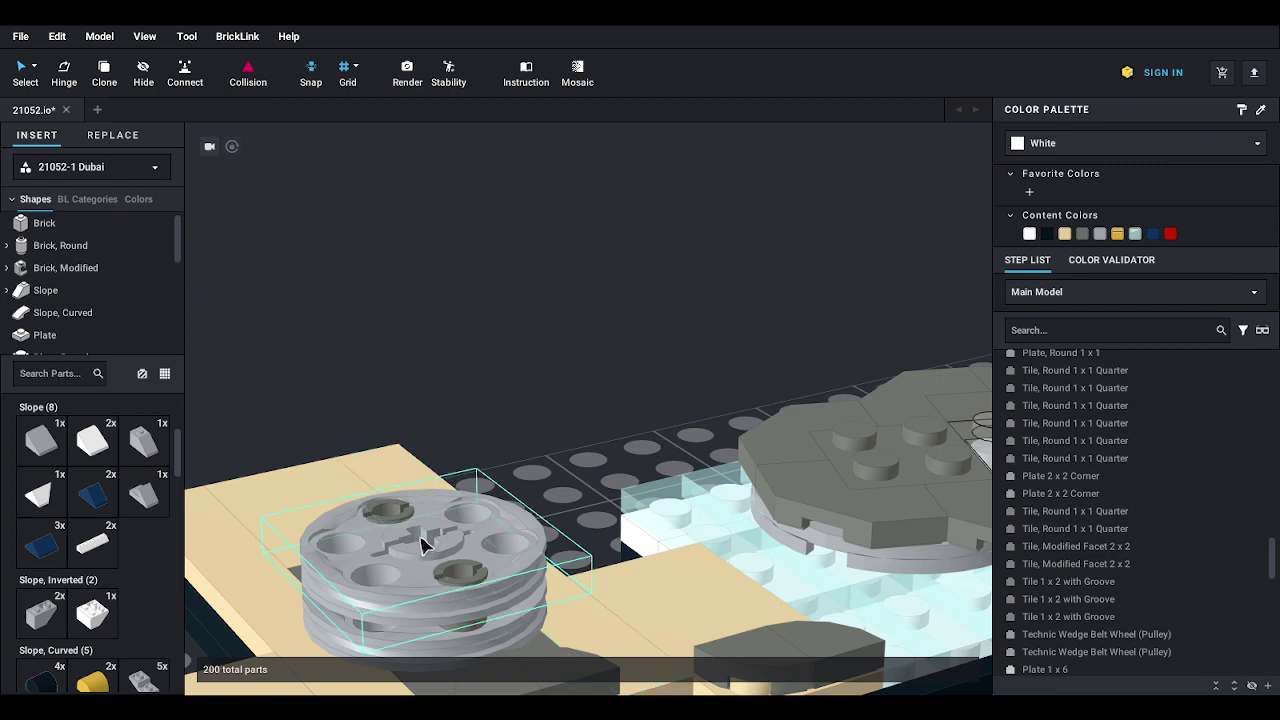
{"action": "left_click_drag", "start_coordinate": [421, 545], "coordinate": [563, 376]}
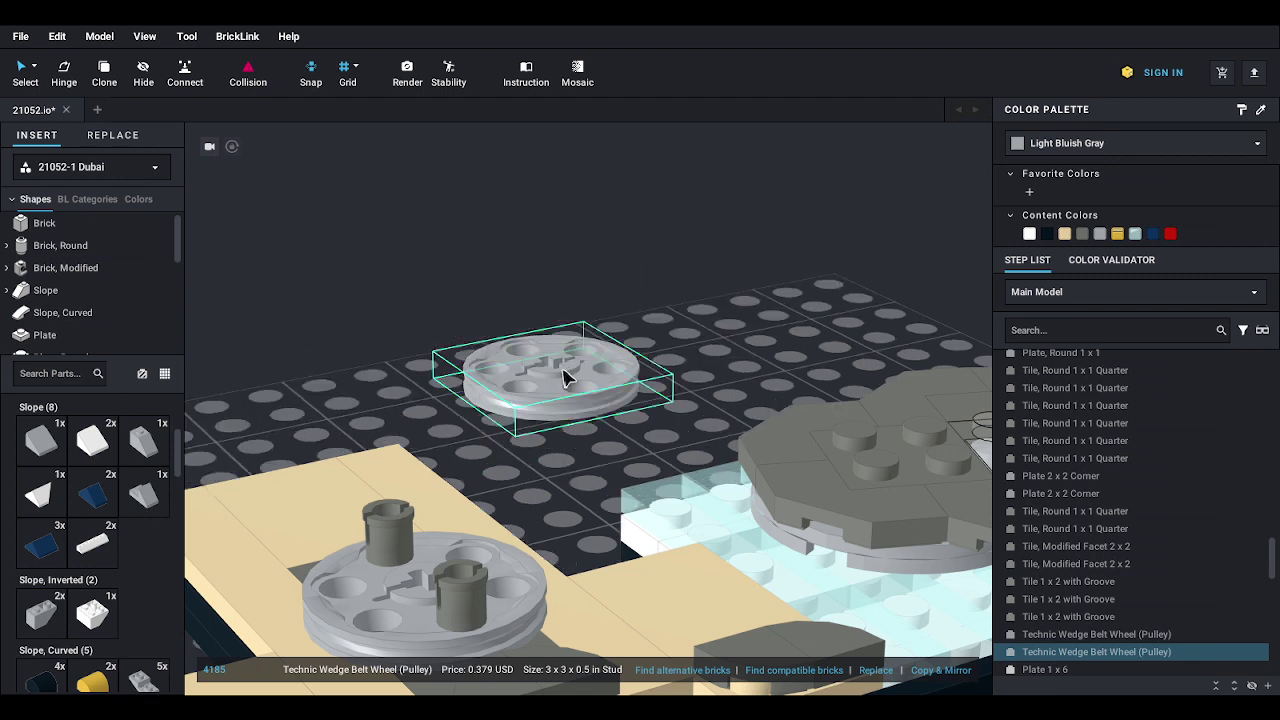
{"action": "scroll", "coordinate": [563, 376], "scroll_direction": "down", "scroll_amount": 6}
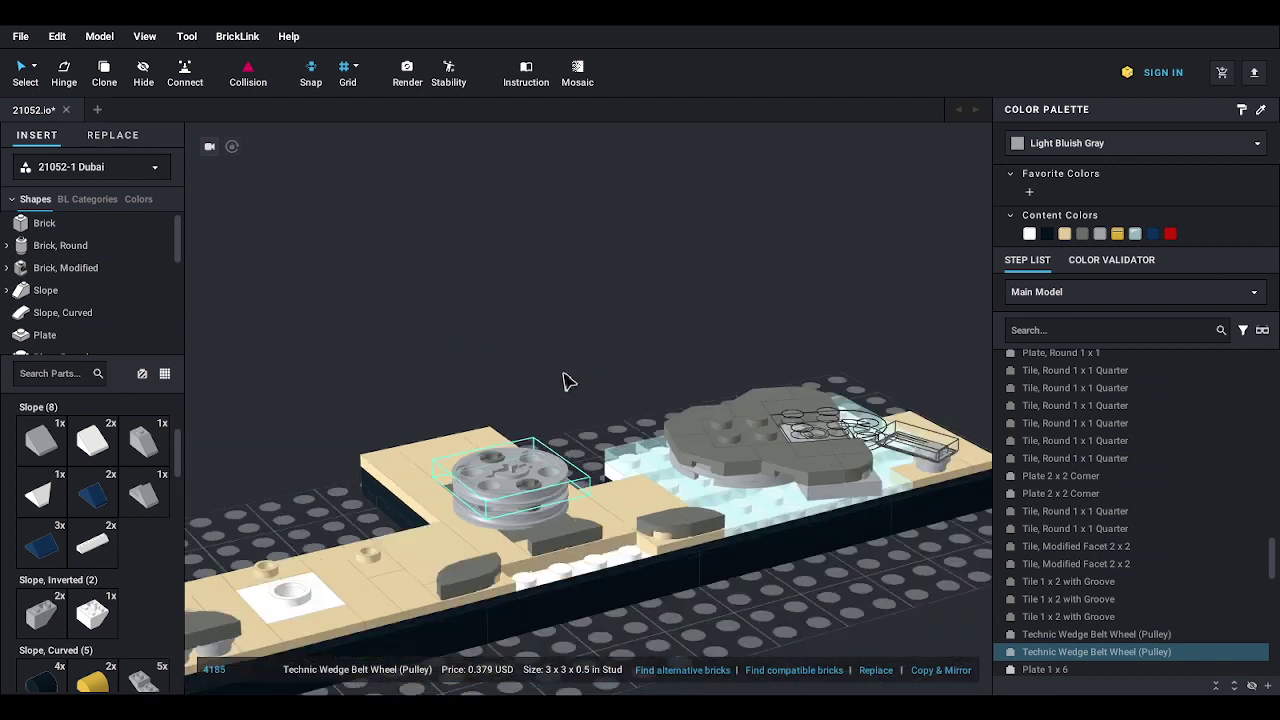
- Add a white Plate 1 x 12 on the empty baseplate area in front of the Dubai base
{"action": "scroll", "coordinate": [564, 383], "scroll_direction": "down", "scroll_amount": 3}
{"action": "middle_click_drag", "start_coordinate": [543, 432], "coordinate": [688, 398]}
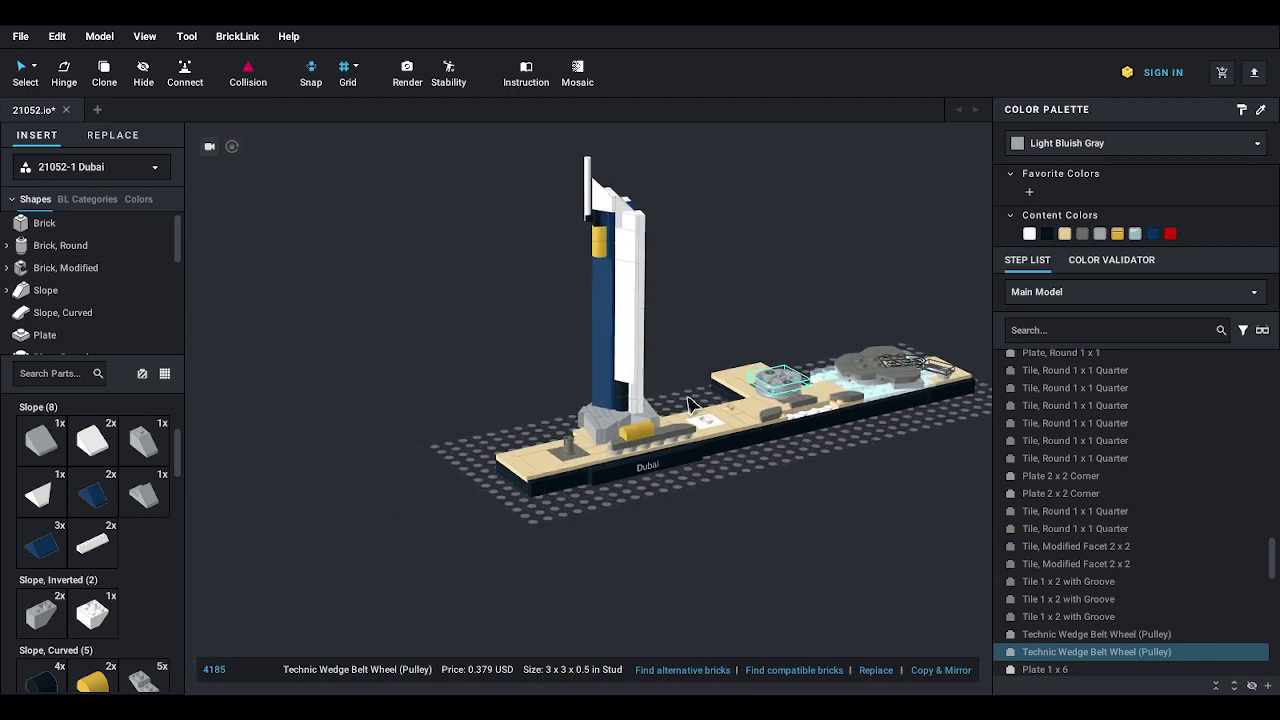
{"action": "right_click_drag", "start_coordinate": [715, 535], "coordinate": [729, 540]}
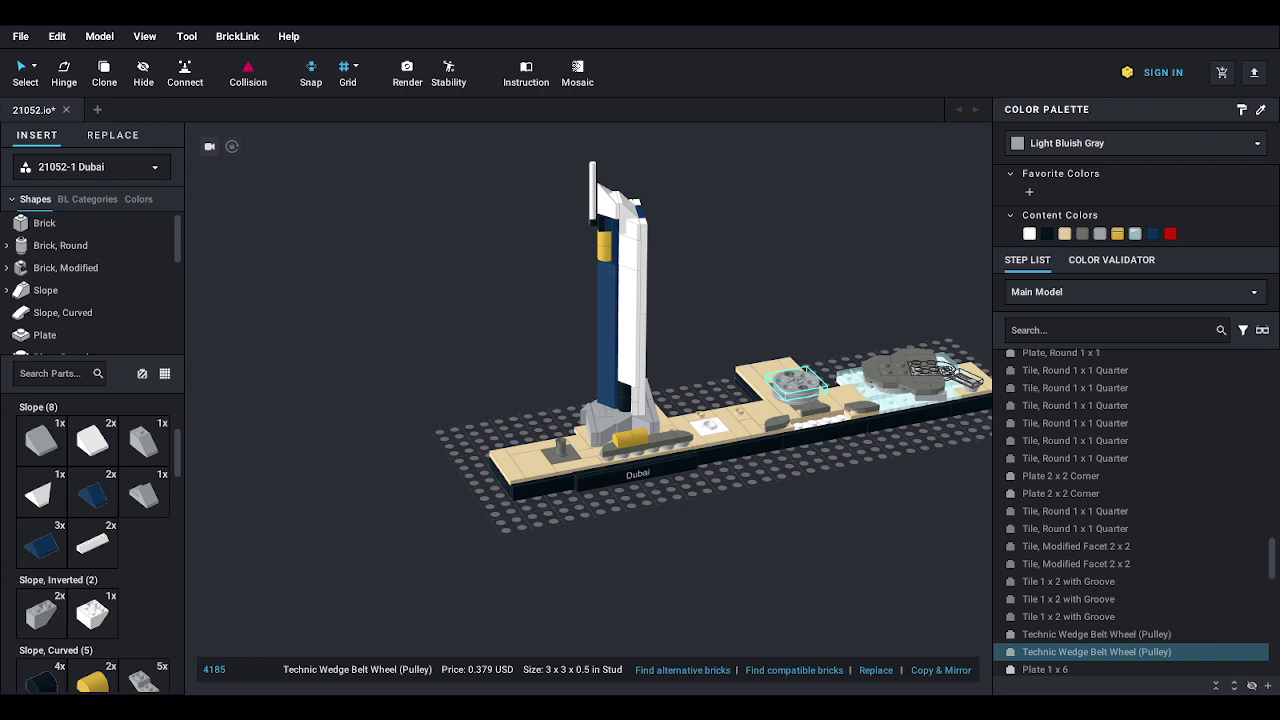
{"action": "left_click", "coordinate": [45, 335]}
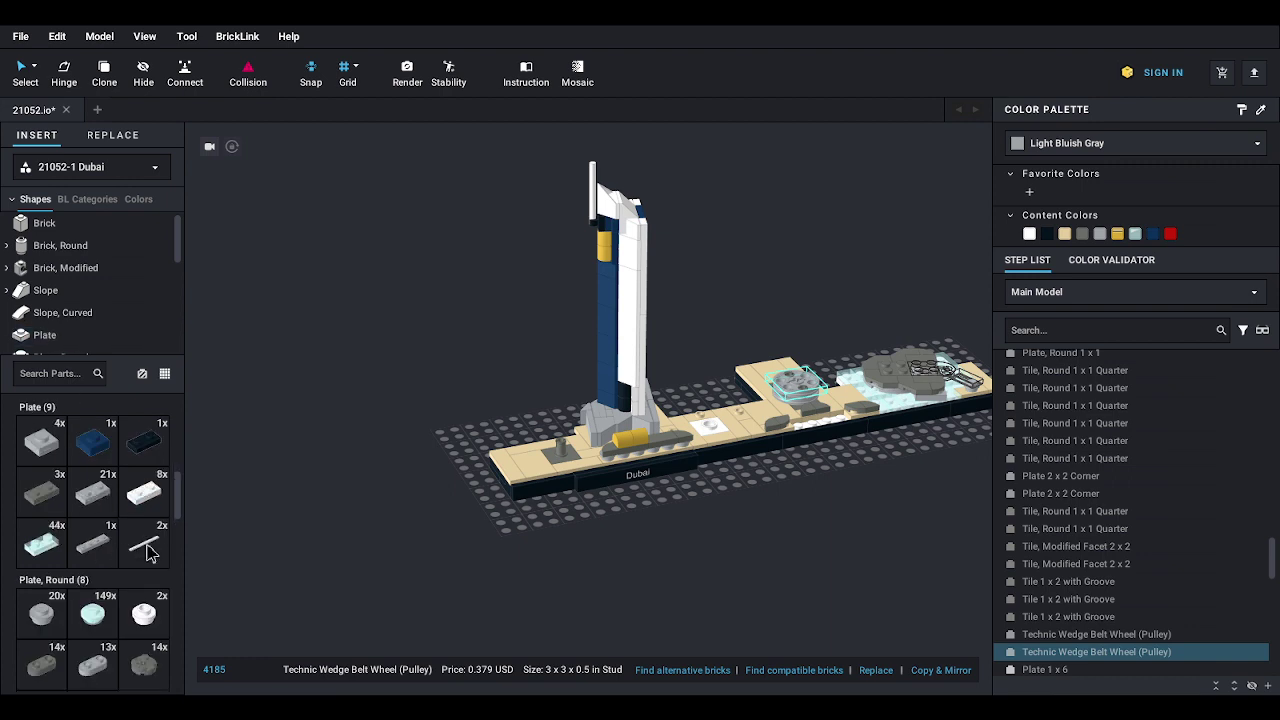
{"action": "left_click", "coordinate": [144, 543]}
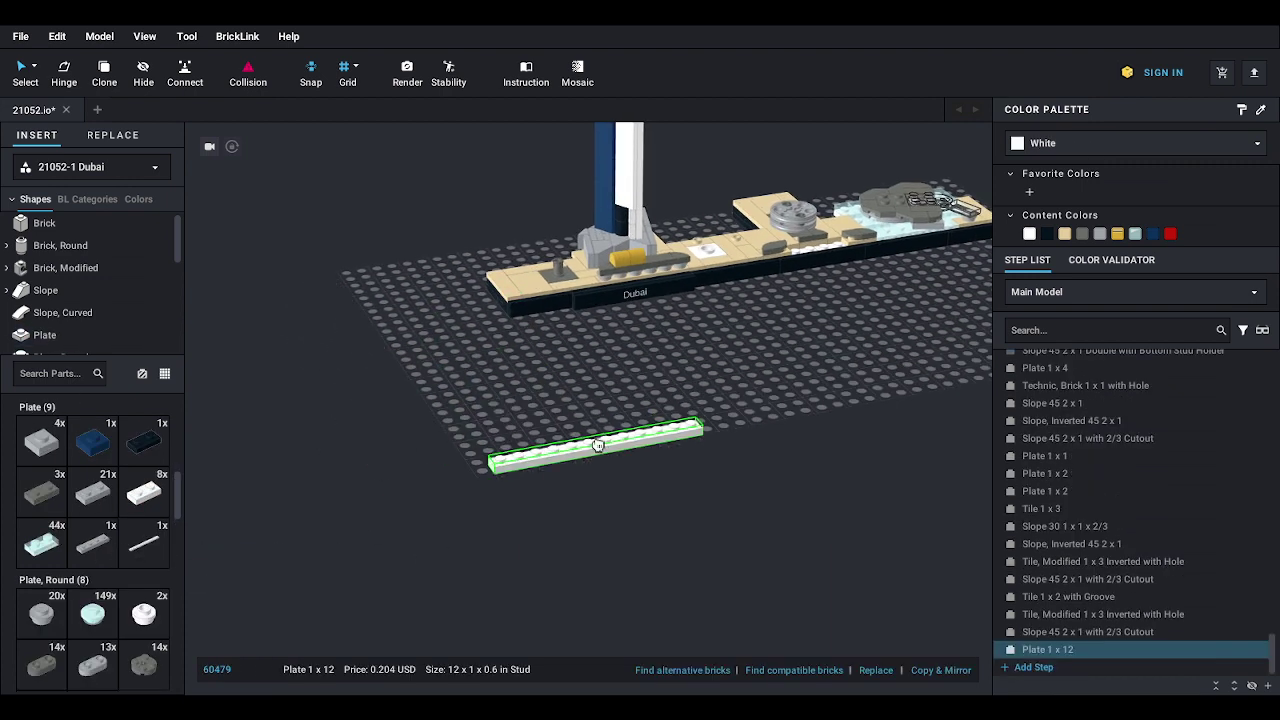
{"action": "left_click", "coordinate": [594, 449]}
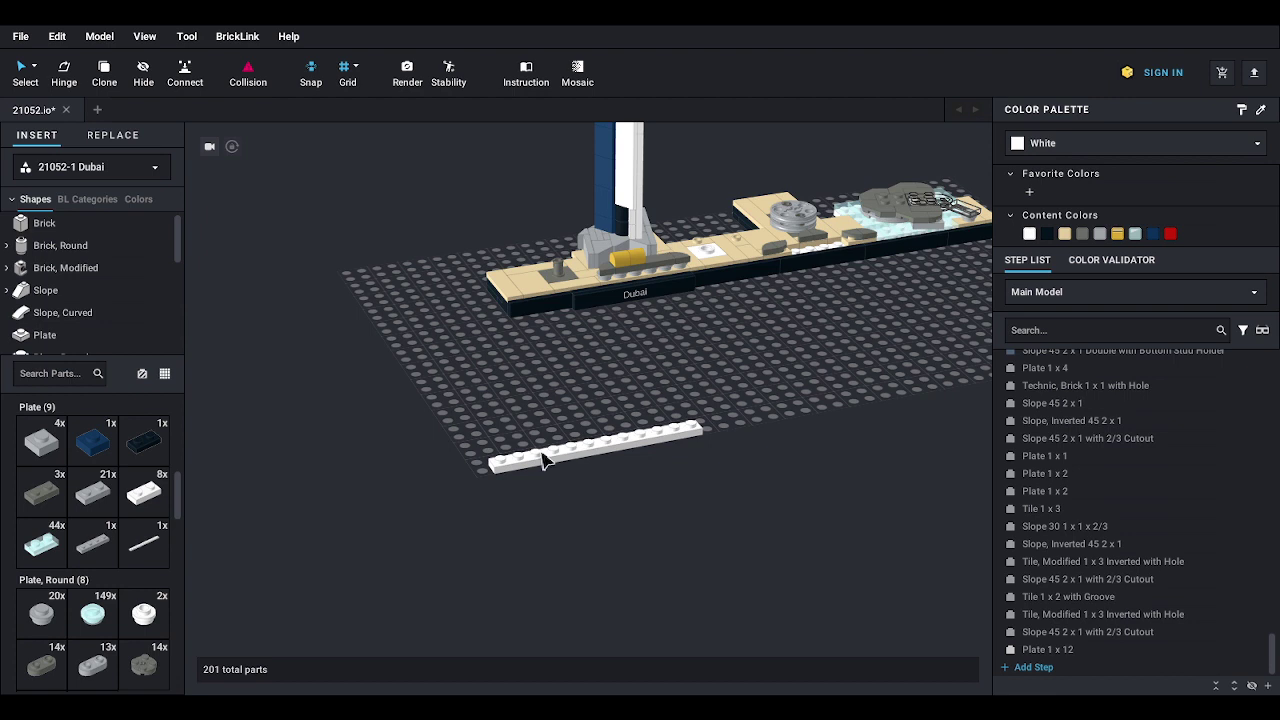
{"action": "left_click_drag", "start_coordinate": [543, 457], "coordinate": [528, 470]}
{"action": "scroll", "coordinate": [528, 470], "scroll_direction": "up", "scroll_amount": 3}
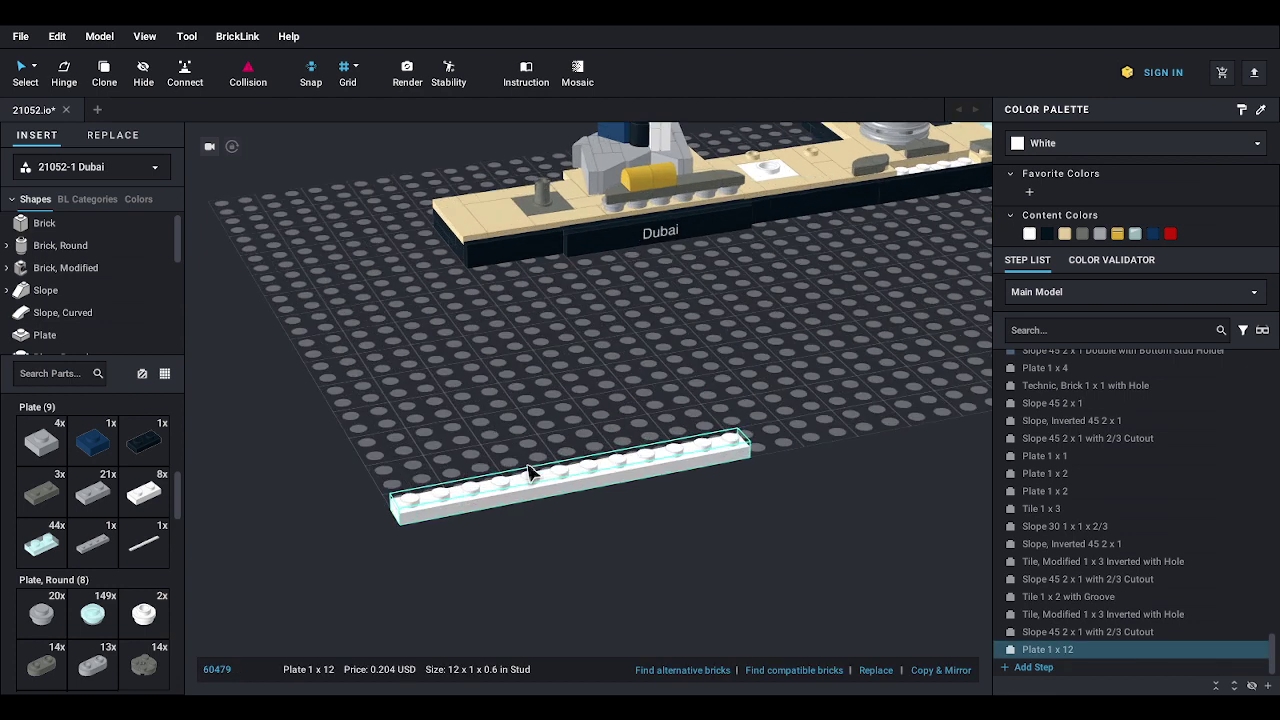
- Add a white Slope 30 1 x 1 x 2/3 on the end stud of the Plate 1 x 12 nearest the belt wheels
{"action": "left_click", "coordinate": [55, 300]}
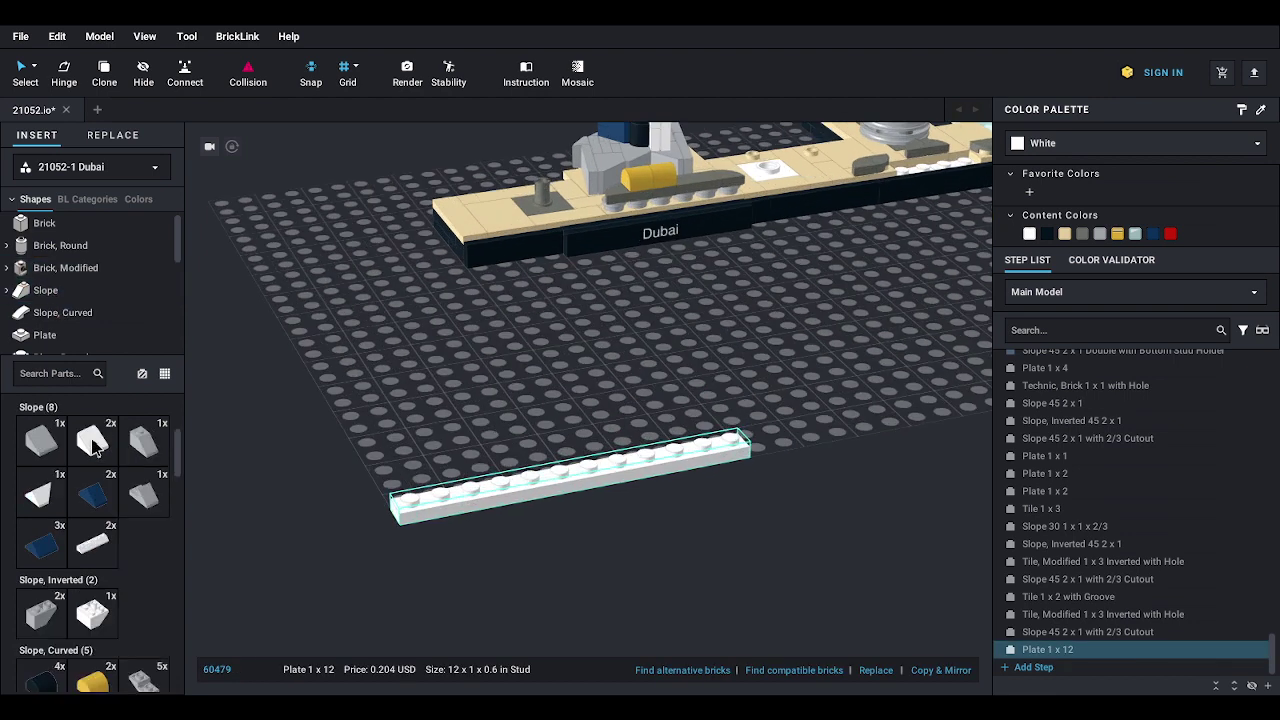
{"action": "left_click", "coordinate": [95, 443]}
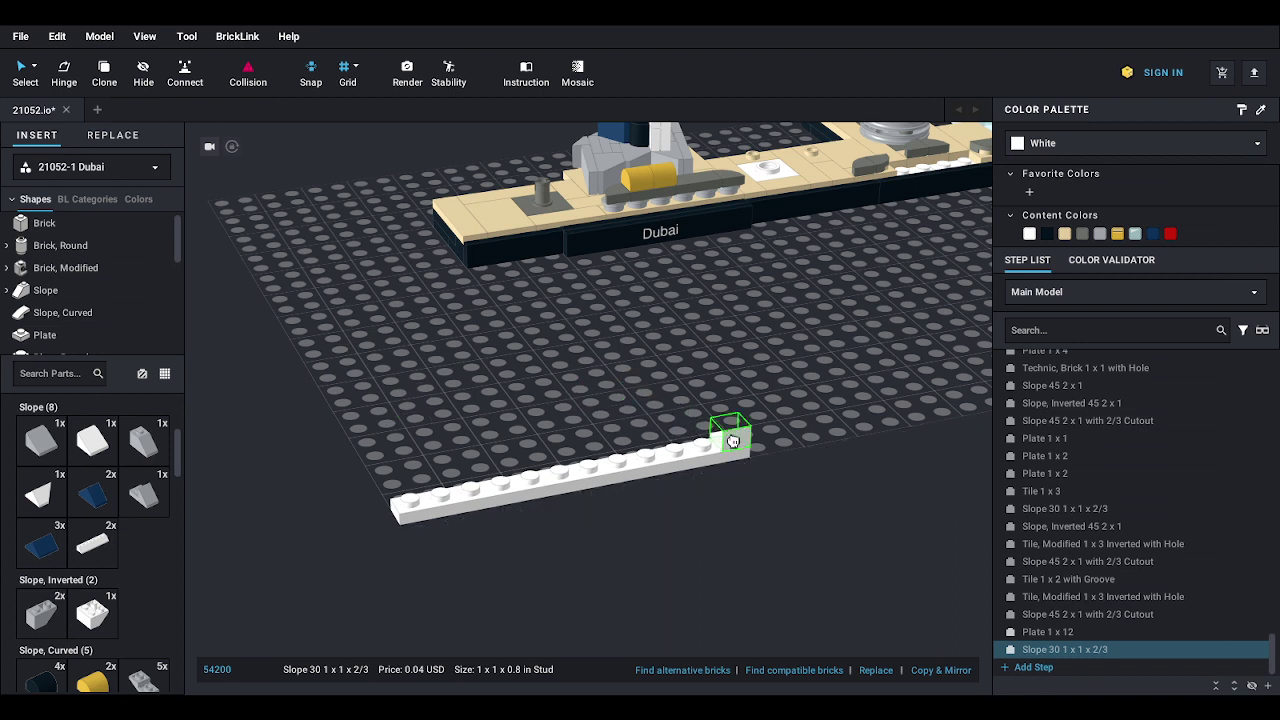
{"action": "left_click", "coordinate": [730, 440]}
{"action": "left_click", "coordinate": [716, 443]}
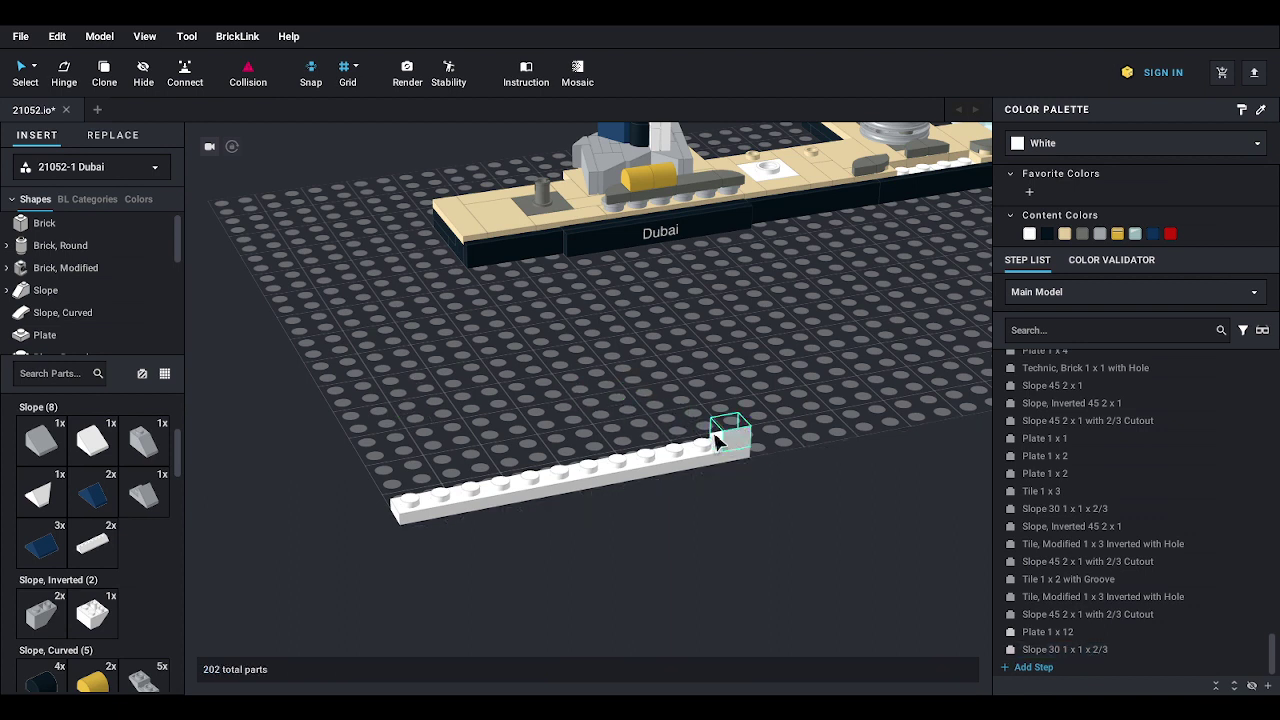
- Place a white Slope 45 2 x 8 on the Plate 1 x 12 beside the small slope, leaving three studs exposed at the other end
{"action": "right_click_drag", "start_coordinate": [306, 434], "coordinate": [333, 390]}
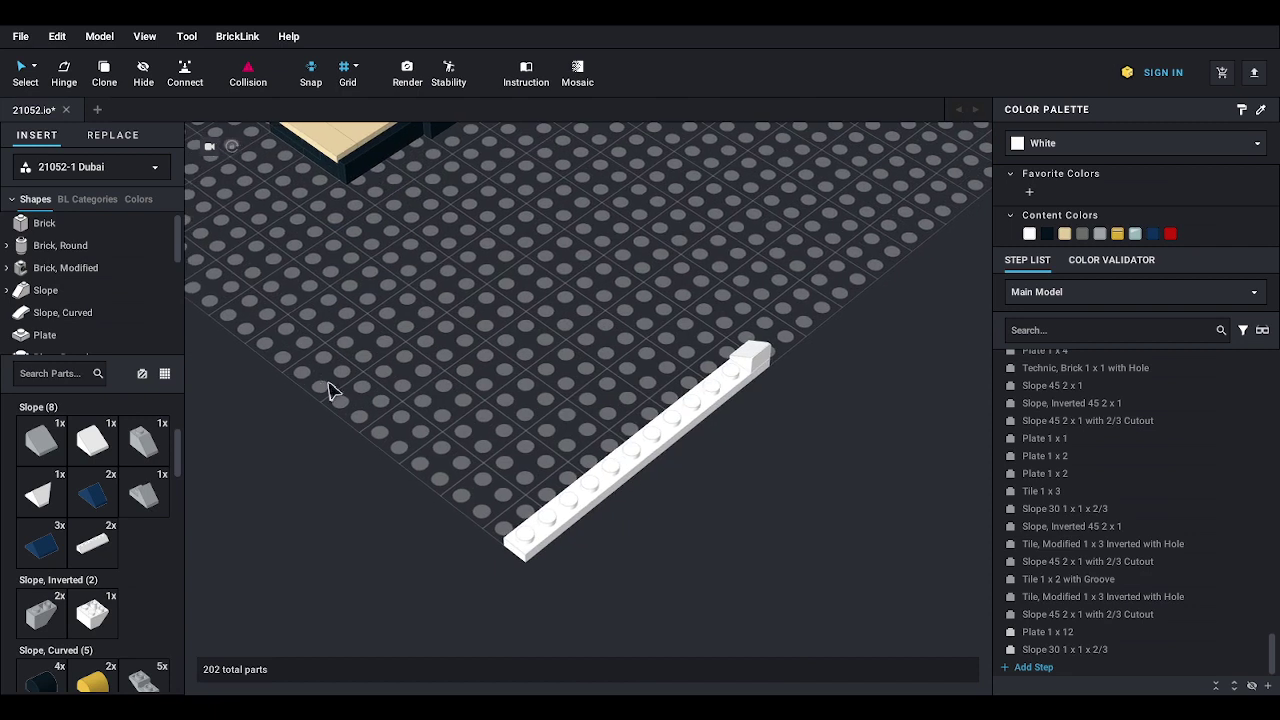
{"action": "scroll", "coordinate": [115, 485], "scroll_direction": "down", "scroll_amount": 2}
{"action": "left_click", "coordinate": [92, 511]}
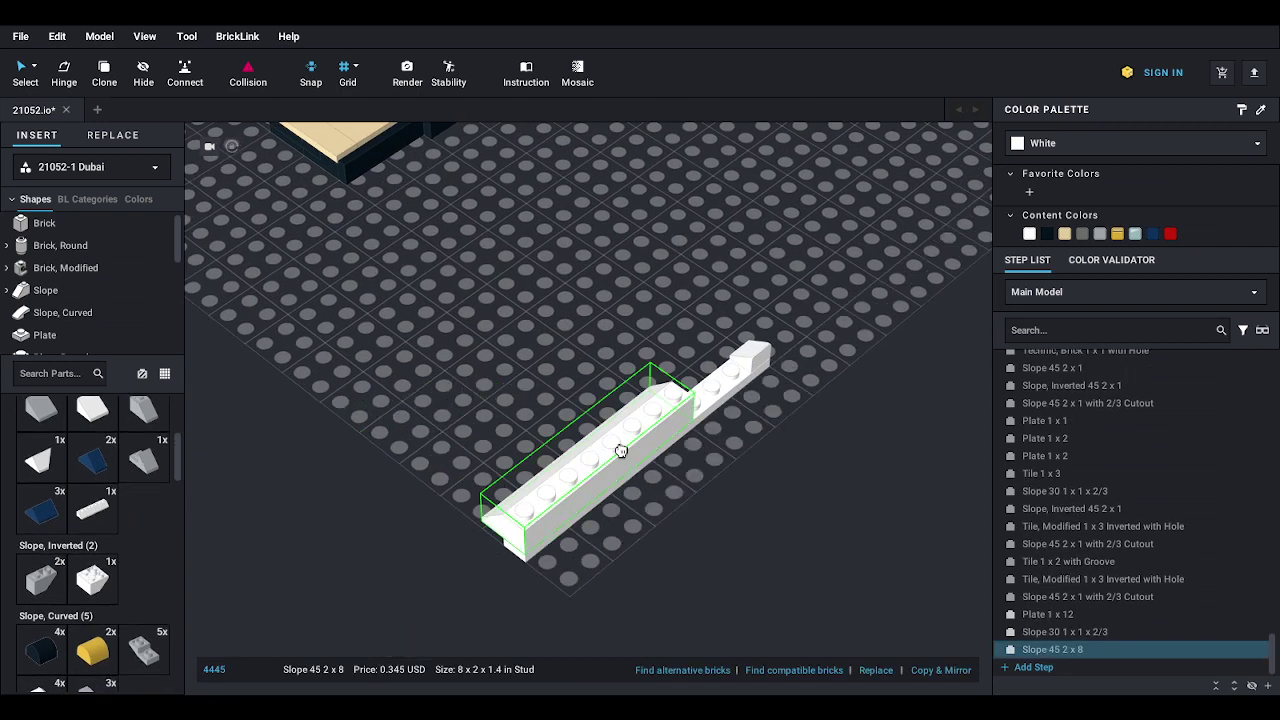
{"action": "left_click", "coordinate": [703, 429]}
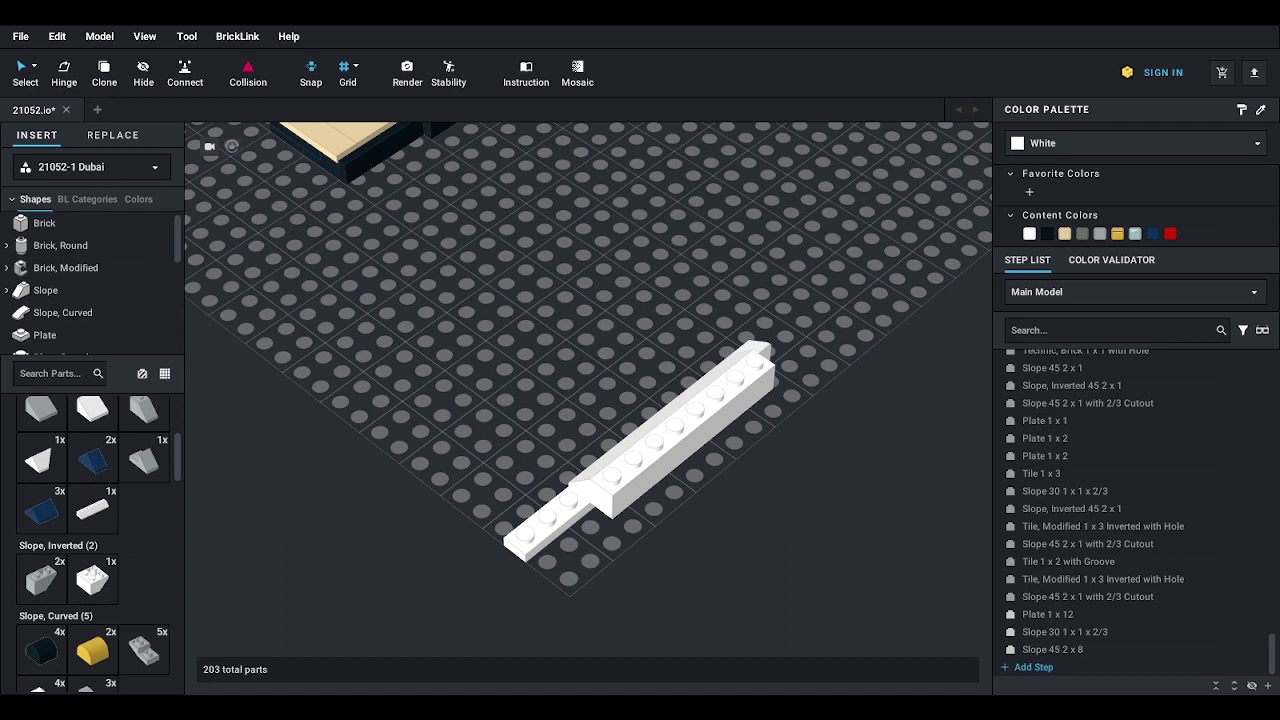
- Place a dark blue Tile, Modified 2 x 2 Inverted beside the Plate 1 x 12, at the small slope's end
{"action": "scroll", "coordinate": [77, 329], "scroll_direction": "down", "scroll_amount": 3}
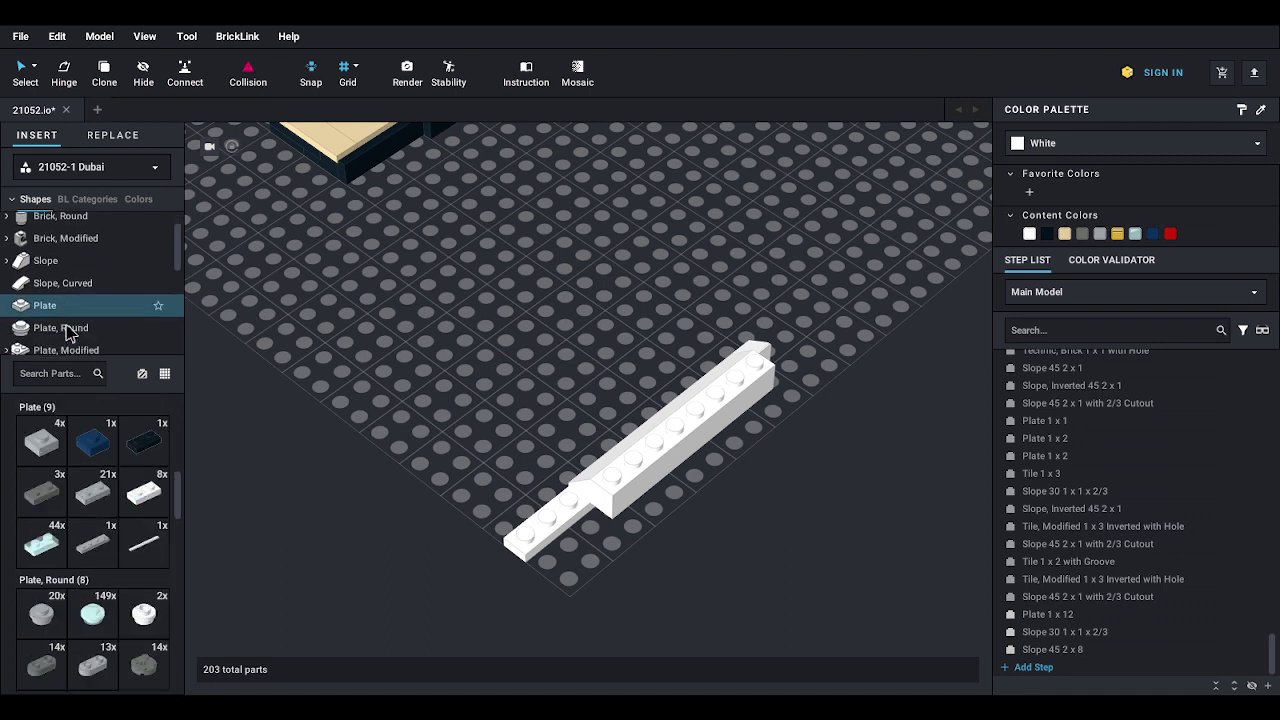
{"action": "left_click", "coordinate": [86, 344]}
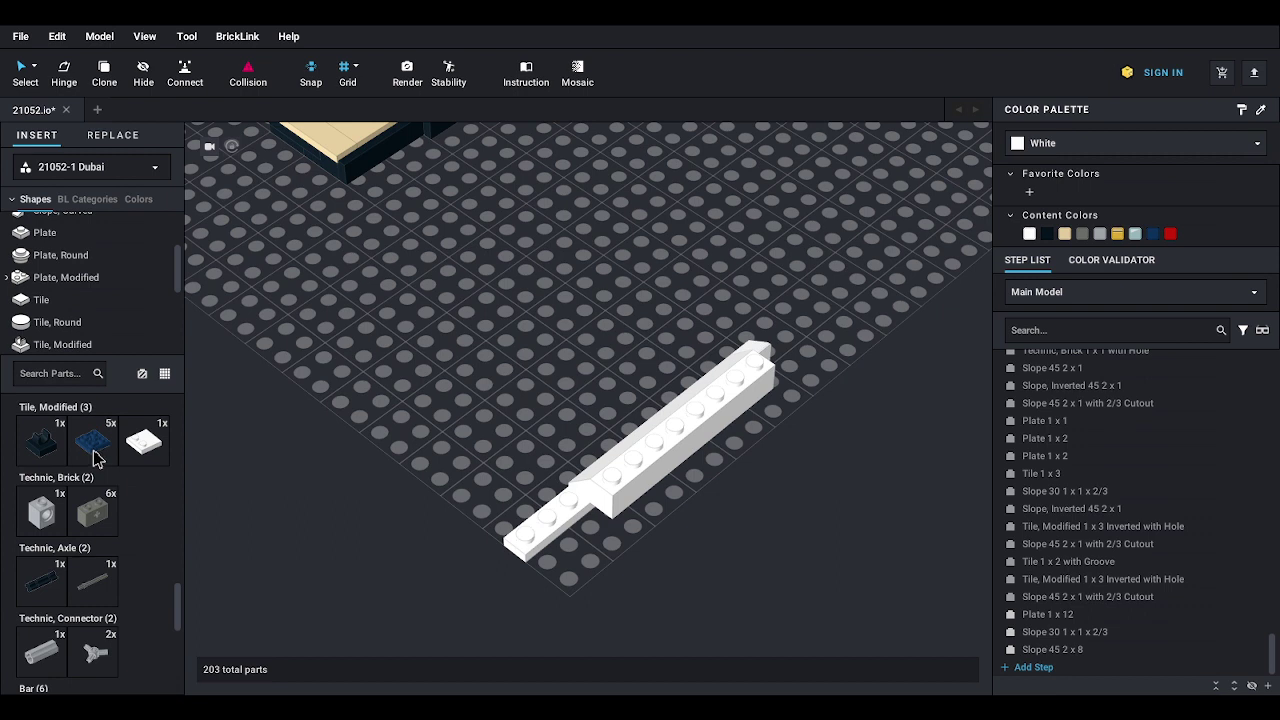
{"action": "left_click_drag", "start_coordinate": [93, 455], "coordinate": [462, 468]}
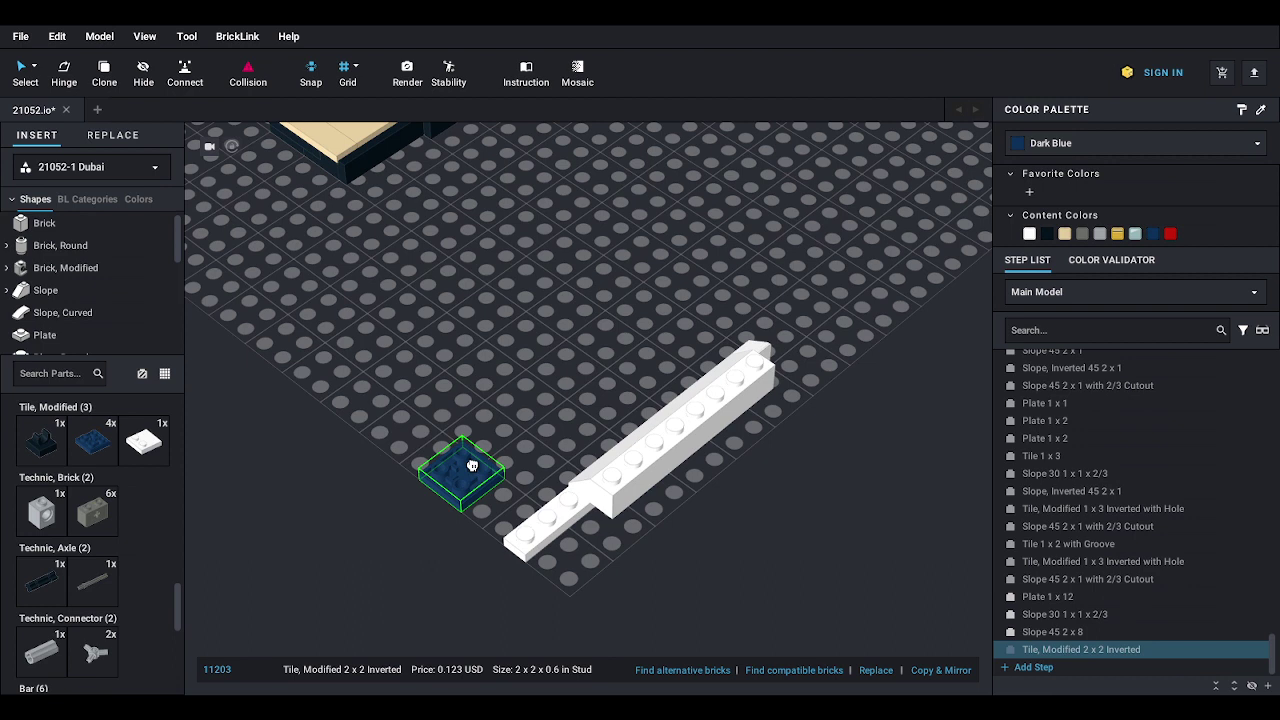
{"action": "left_click_drag", "start_coordinate": [473, 465], "coordinate": [792, 386]}
{"action": "left_click", "coordinate": [790, 386]}
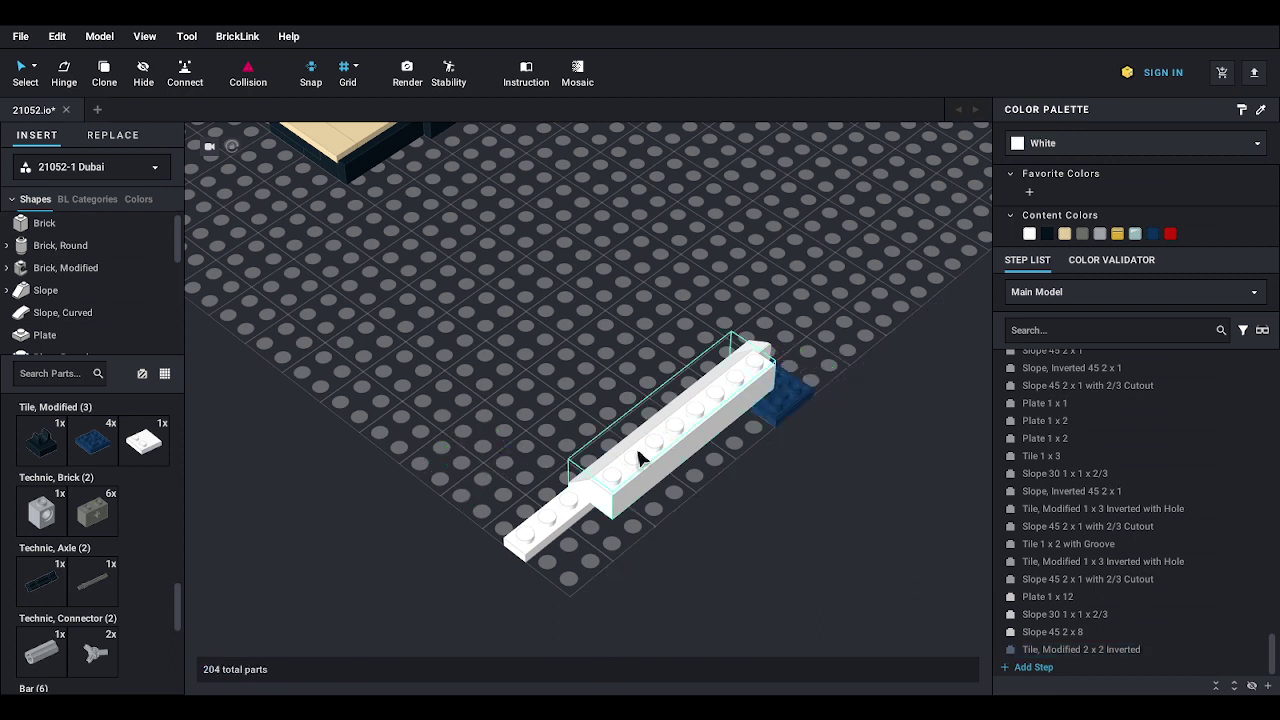
- Add three more dark blue Tile, Modified 2 x 2 Inverted pieces in a row along the plate, leaving a one-stud gap after the first
{"action": "left_click", "coordinate": [110, 452]}
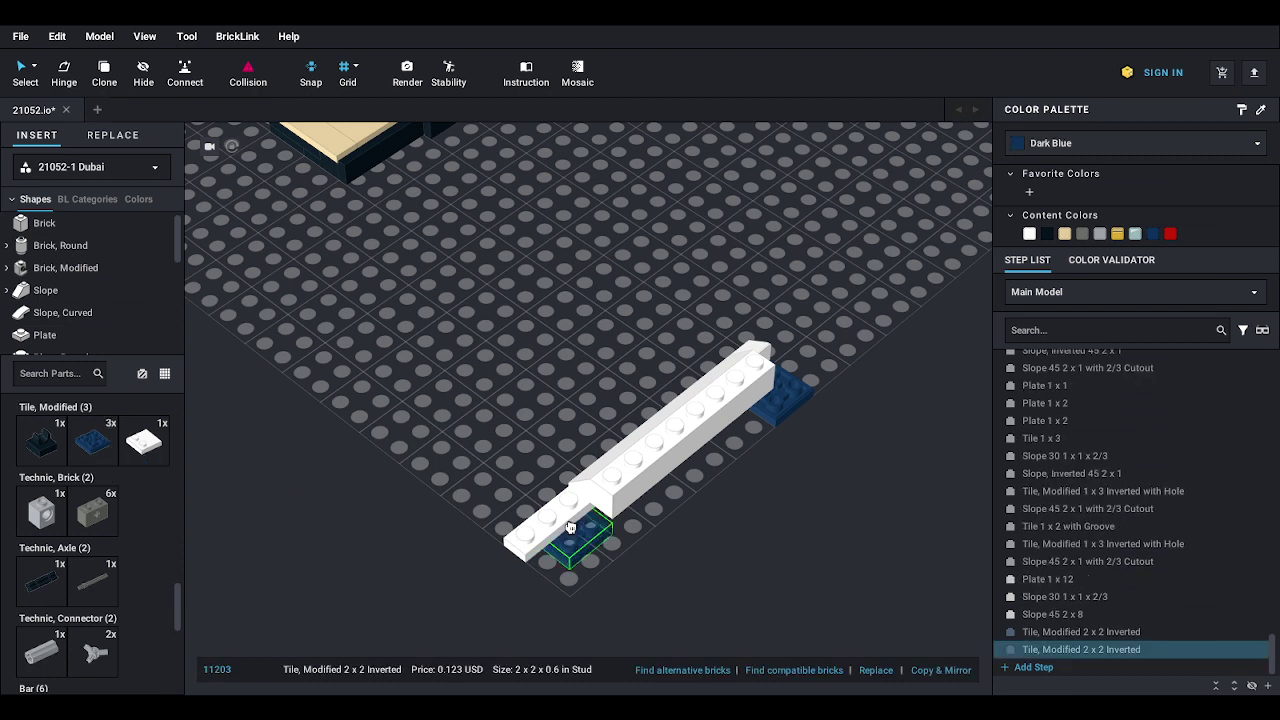
{"action": "left_click", "coordinate": [725, 445]}
{"action": "left_click", "coordinate": [95, 445]}
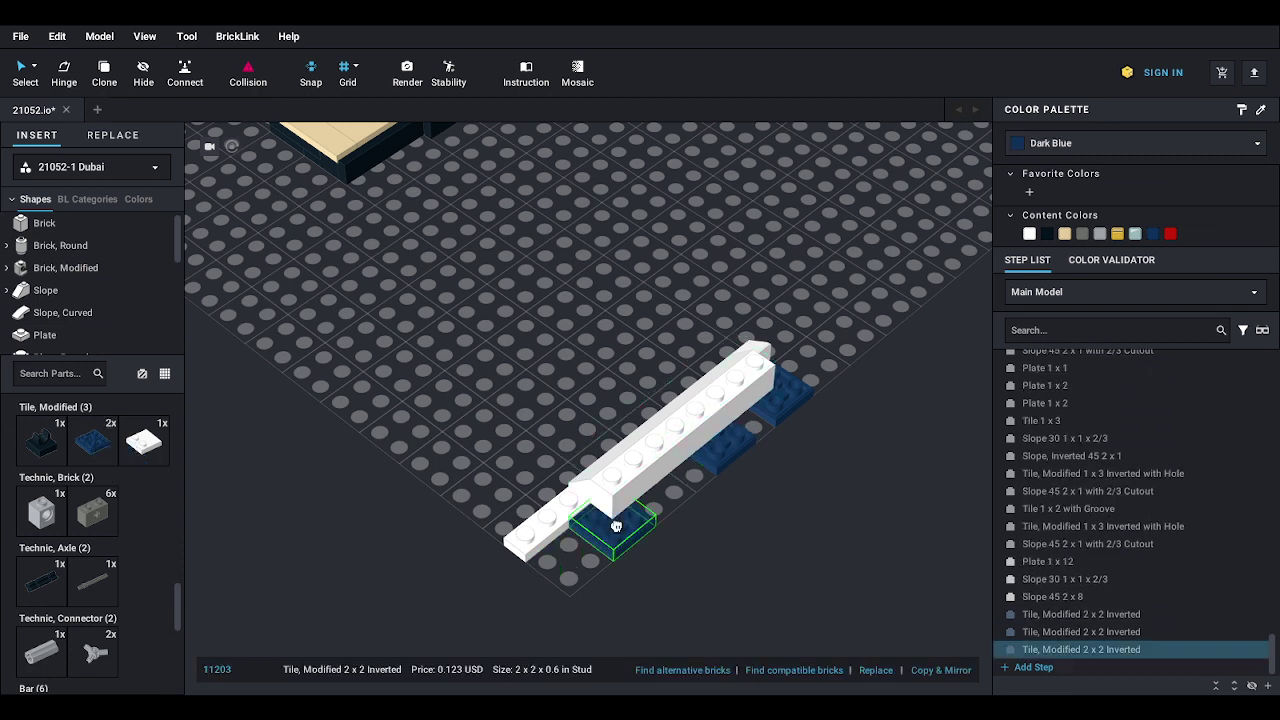
{"action": "left_click", "coordinate": [690, 480]}
{"action": "left_click", "coordinate": [95, 445]}
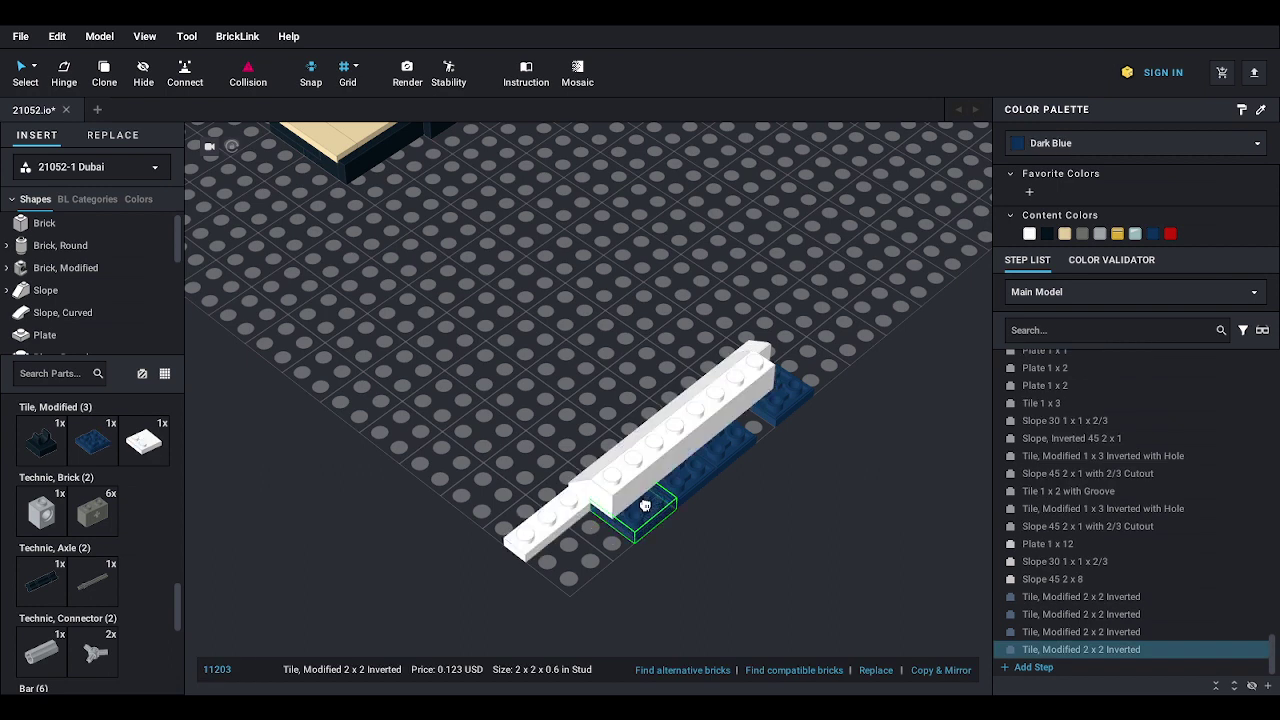
{"action": "left_click", "coordinate": [640, 505]}
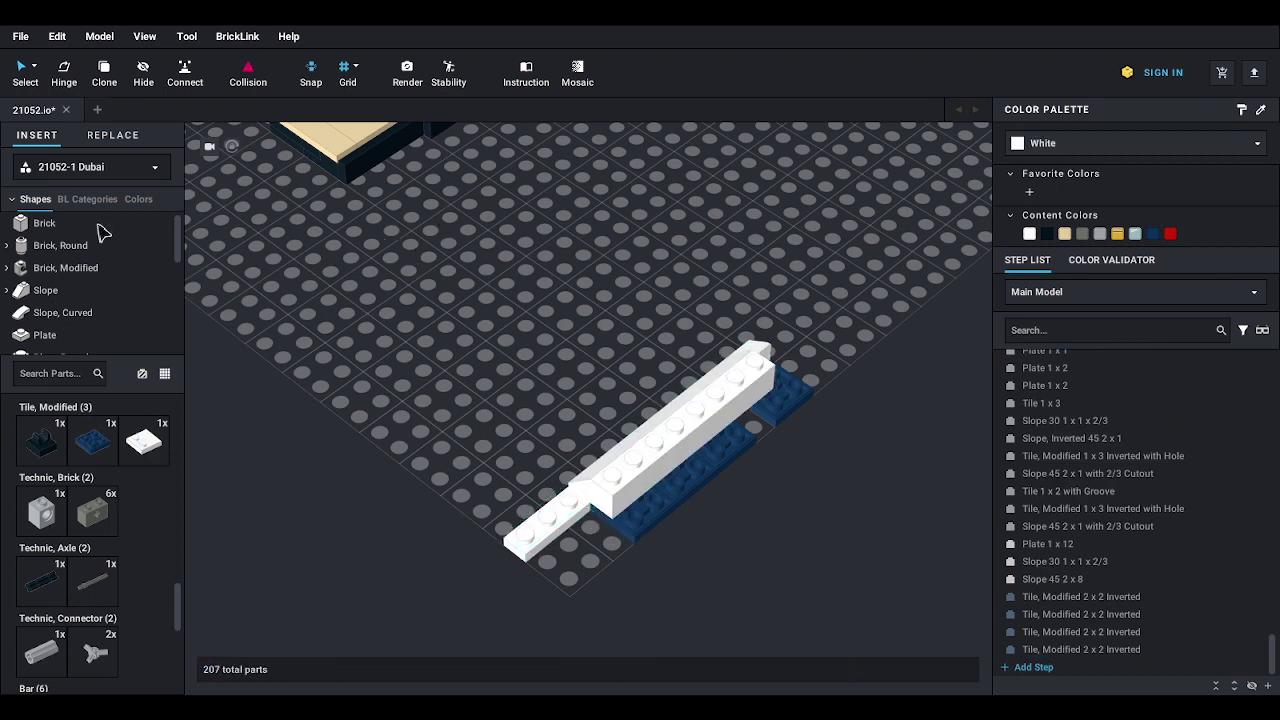
- Fill the one-stud gap between the dark blue inverted tiles with a white Plate 1 x 2
{"action": "left_click", "coordinate": [48, 338]}
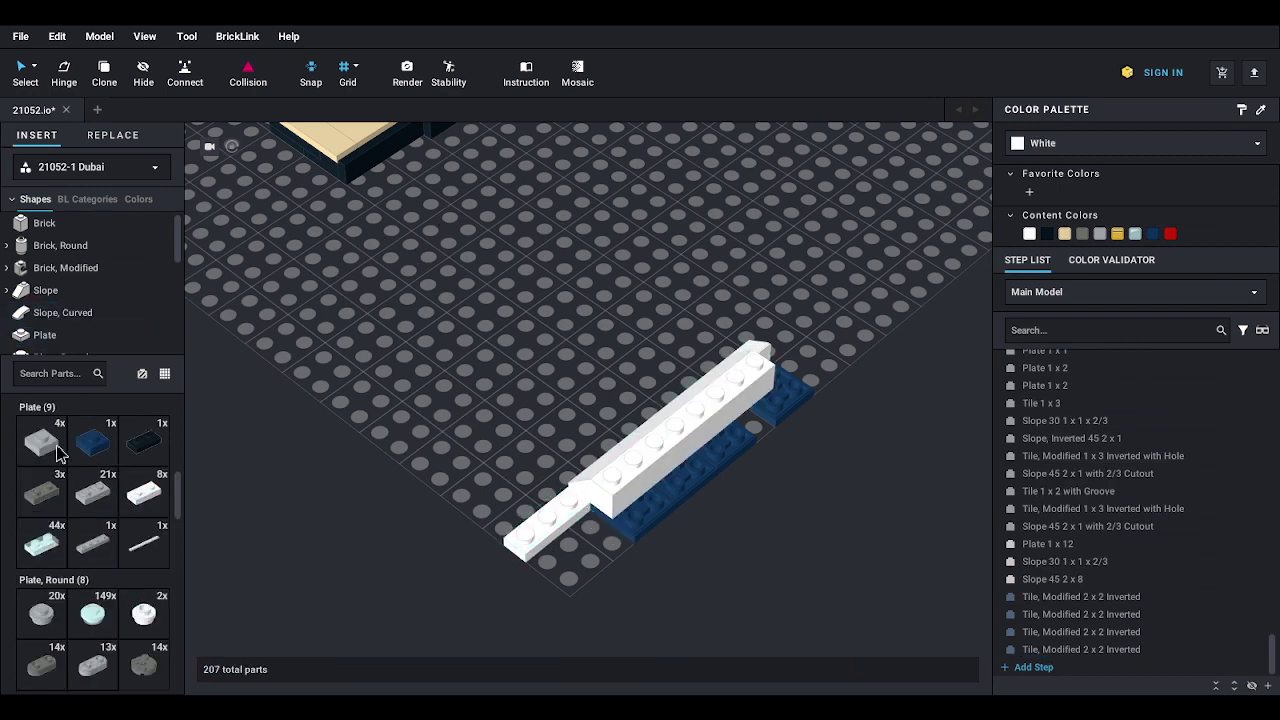
{"action": "left_click", "coordinate": [145, 492]}
{"action": "left_click", "coordinate": [759, 415]}
{"action": "key", "text": "Escape"}
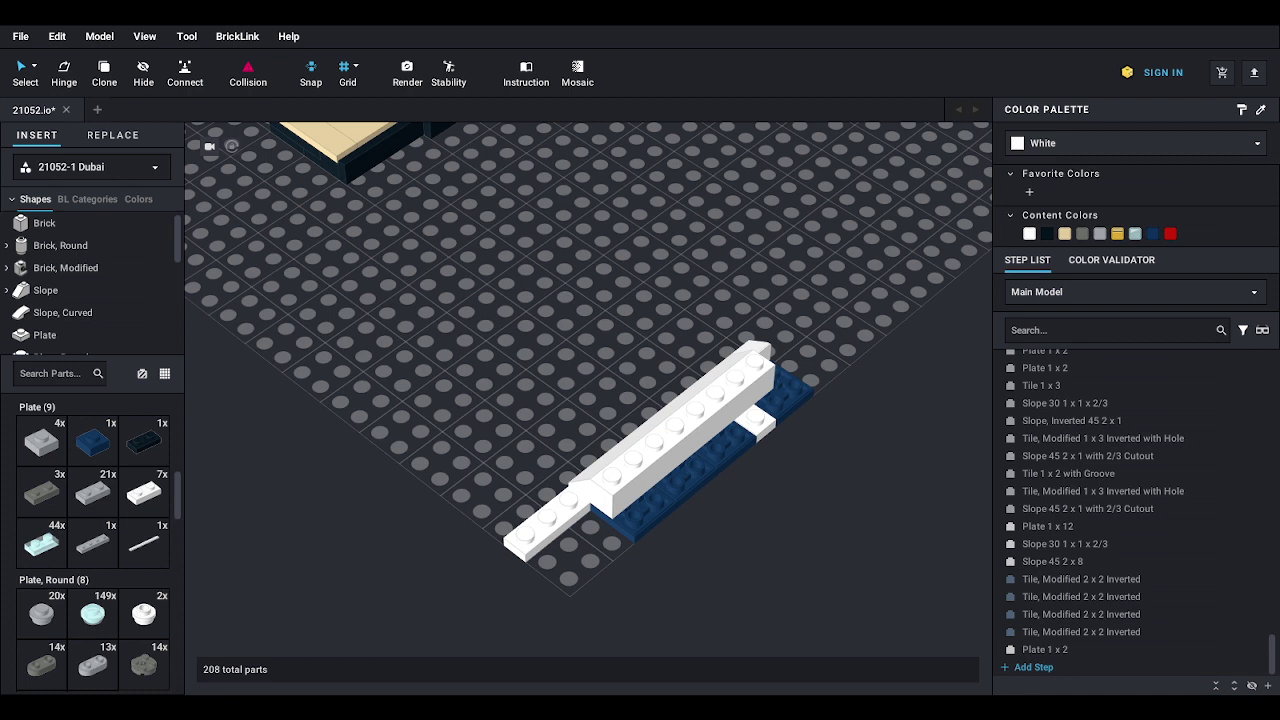
- Place a second white Slope 45 2 x 8 alongside the first, above the inverted tiles and sloping the opposite way
{"action": "left_click", "coordinate": [53, 292]}
{"action": "left_click", "coordinate": [97, 550]}
{"action": "left_click_drag", "start_coordinate": [471, 371], "coordinate": [707, 445]}
{"action": "key", "text": "Escape"}
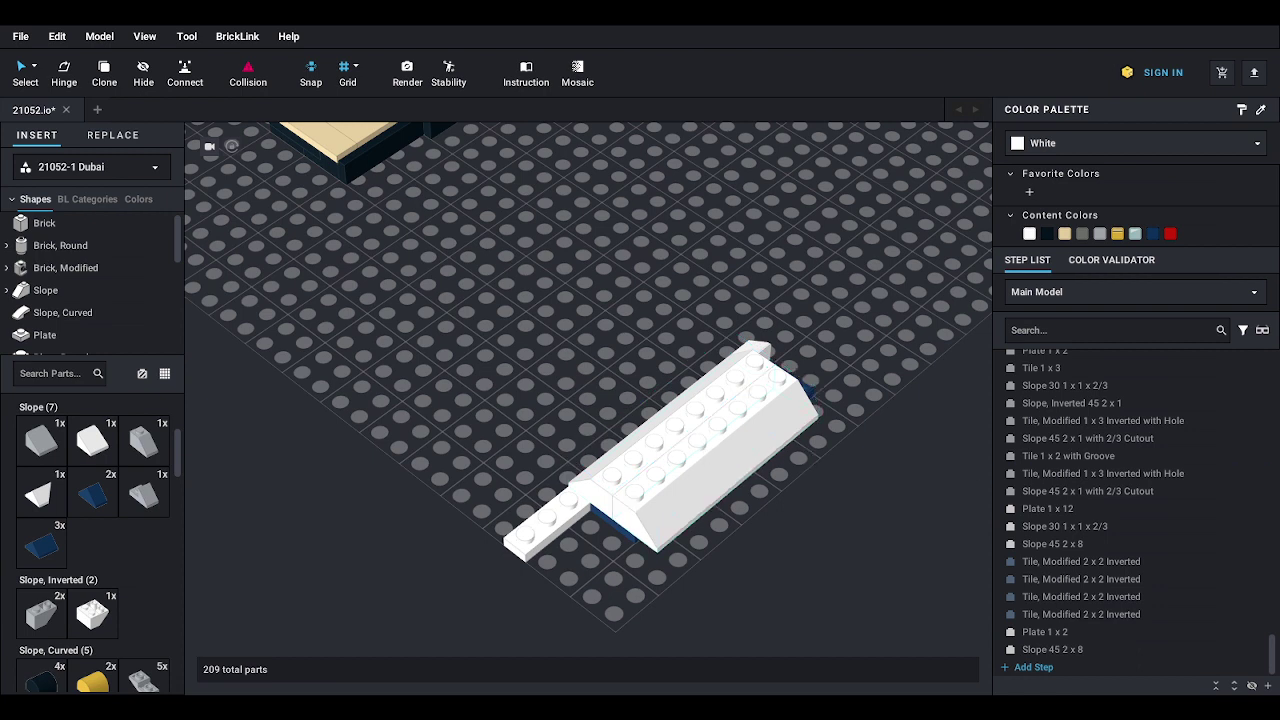
- Add a second white Plate 1 x 12 under the outer edge of the new slope, parallel to the first plate
{"action": "left_click", "coordinate": [85, 335]}
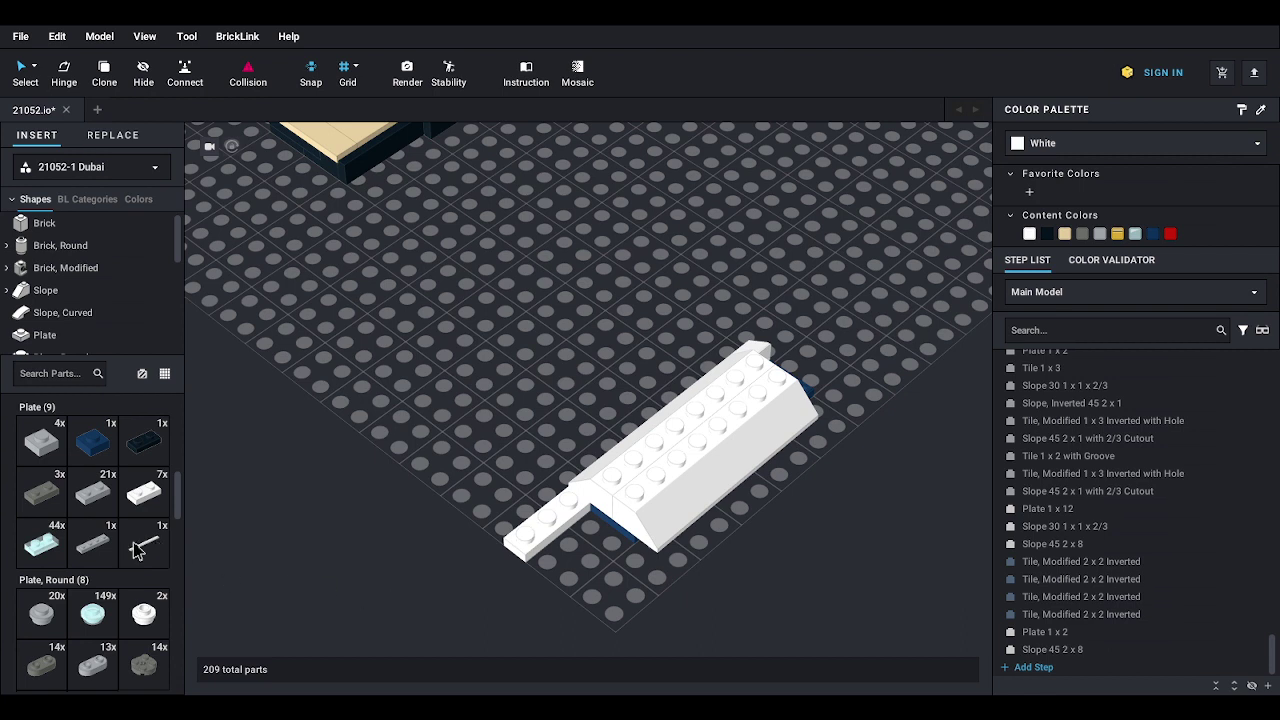
{"action": "left_click_drag", "start_coordinate": [142, 550], "coordinate": [729, 502]}
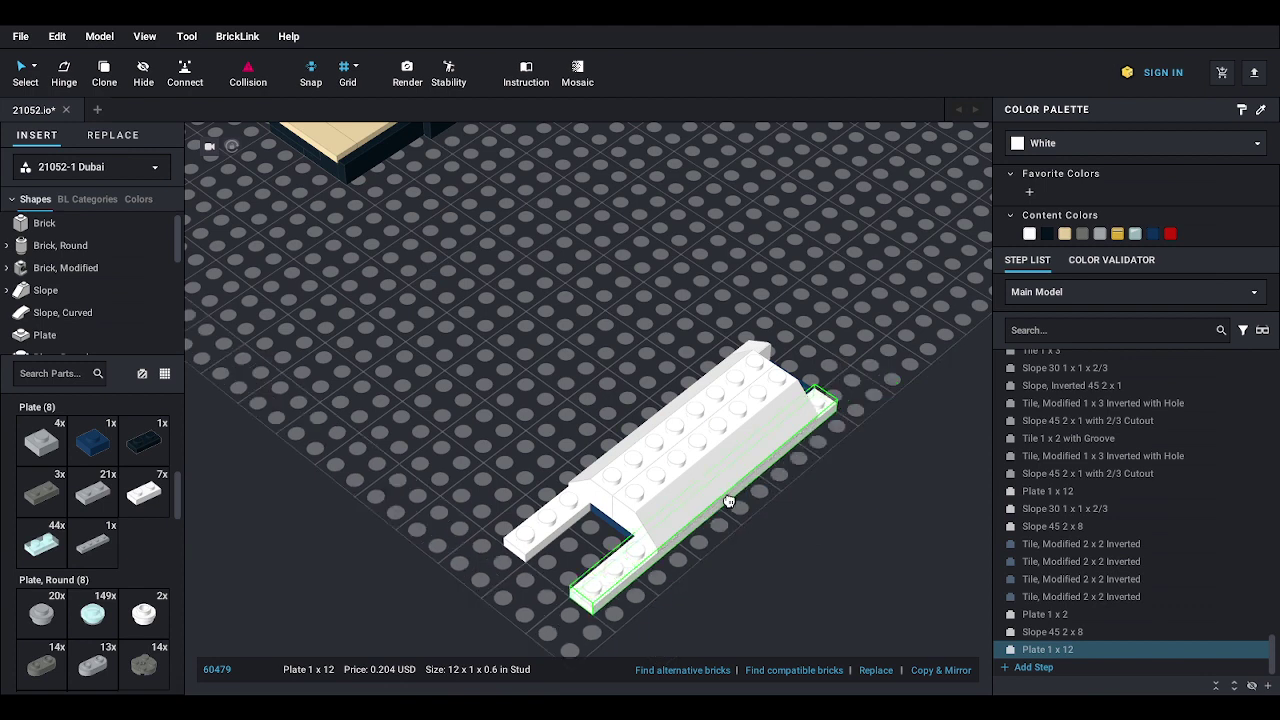
{"action": "left_click", "coordinate": [729, 502]}
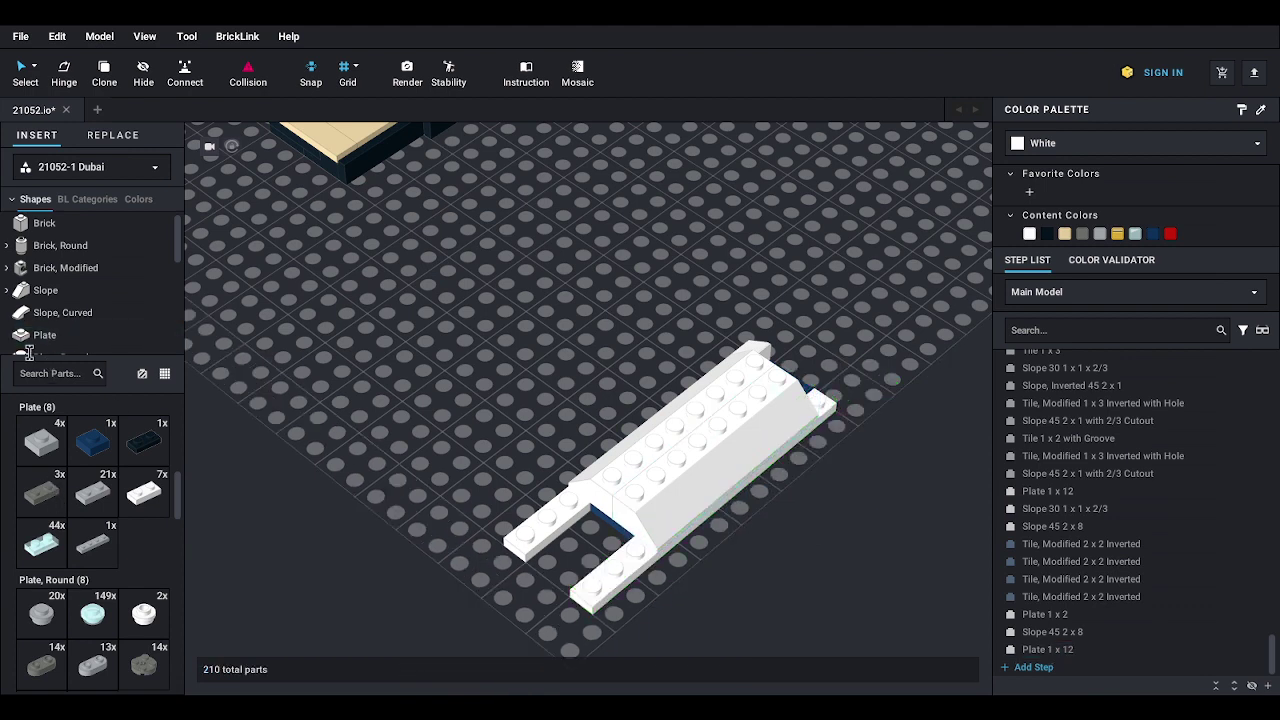
- Place a white Slope 30 1 x 1 x 2/3 on the exposed stud at the far end of the second Plate 1 x 12
{"action": "left_click", "coordinate": [45, 290]}
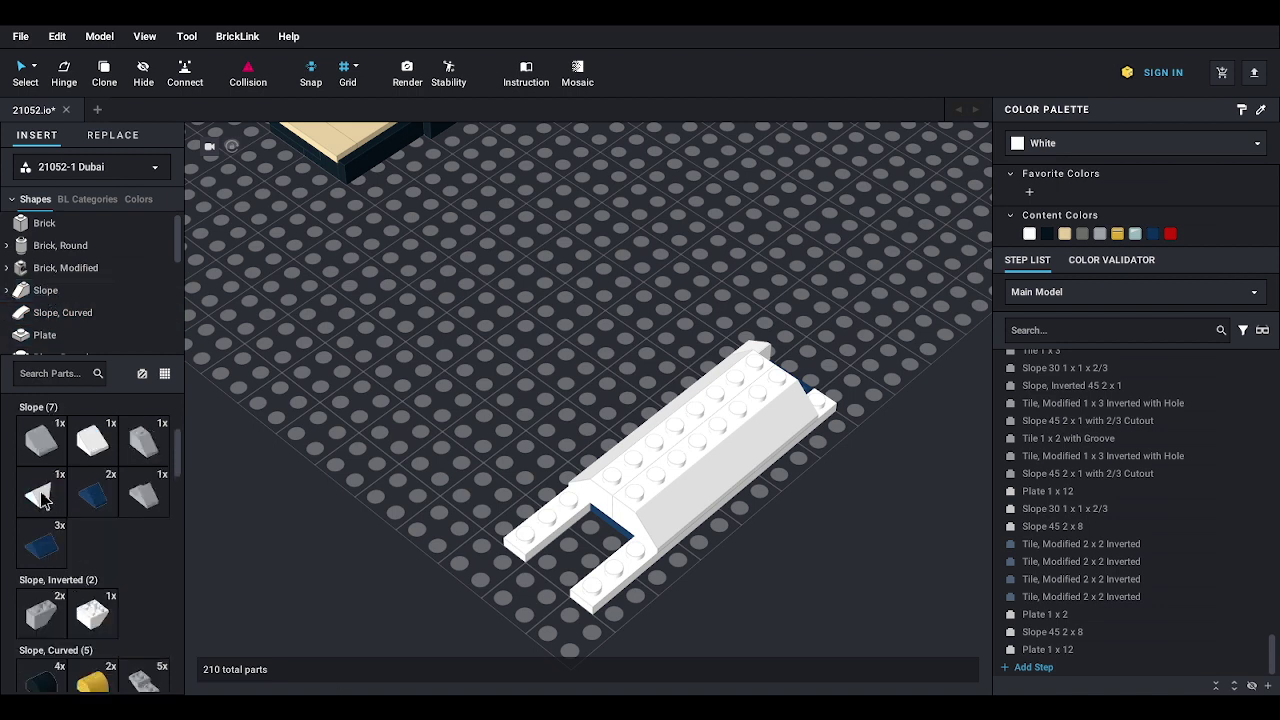
{"action": "left_click", "coordinate": [98, 452]}
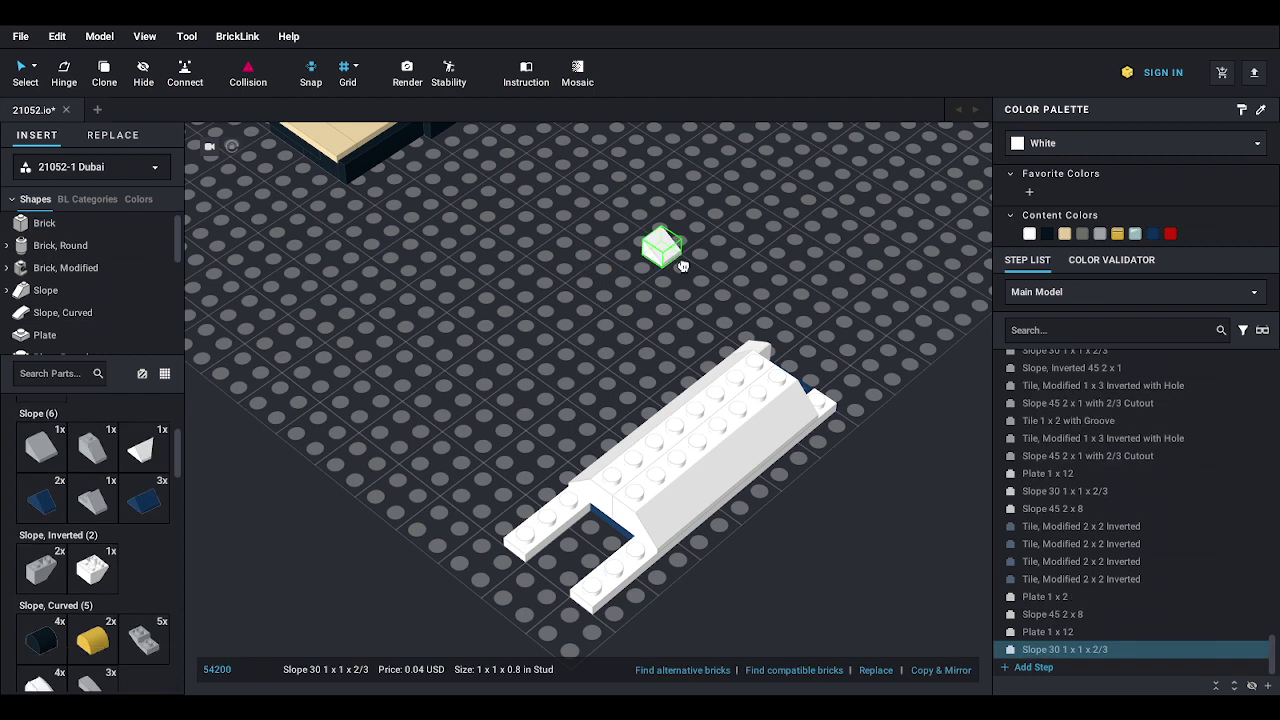
{"action": "left_click", "coordinate": [828, 397]}
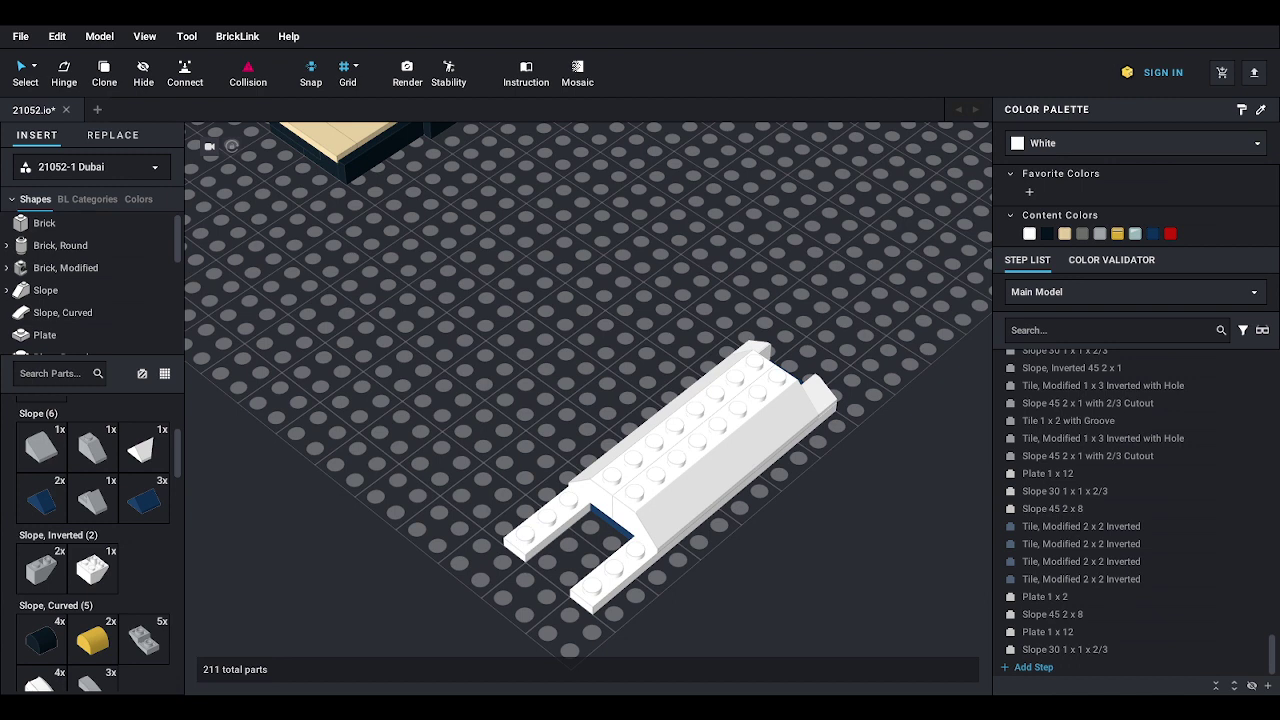
- Attach a white Slope, Inverted 45 2 x 2 at the far end of the roof, followed by a white Slope 45 2 x 1 Double / Inverted
{"action": "left_click", "coordinate": [92, 569]}
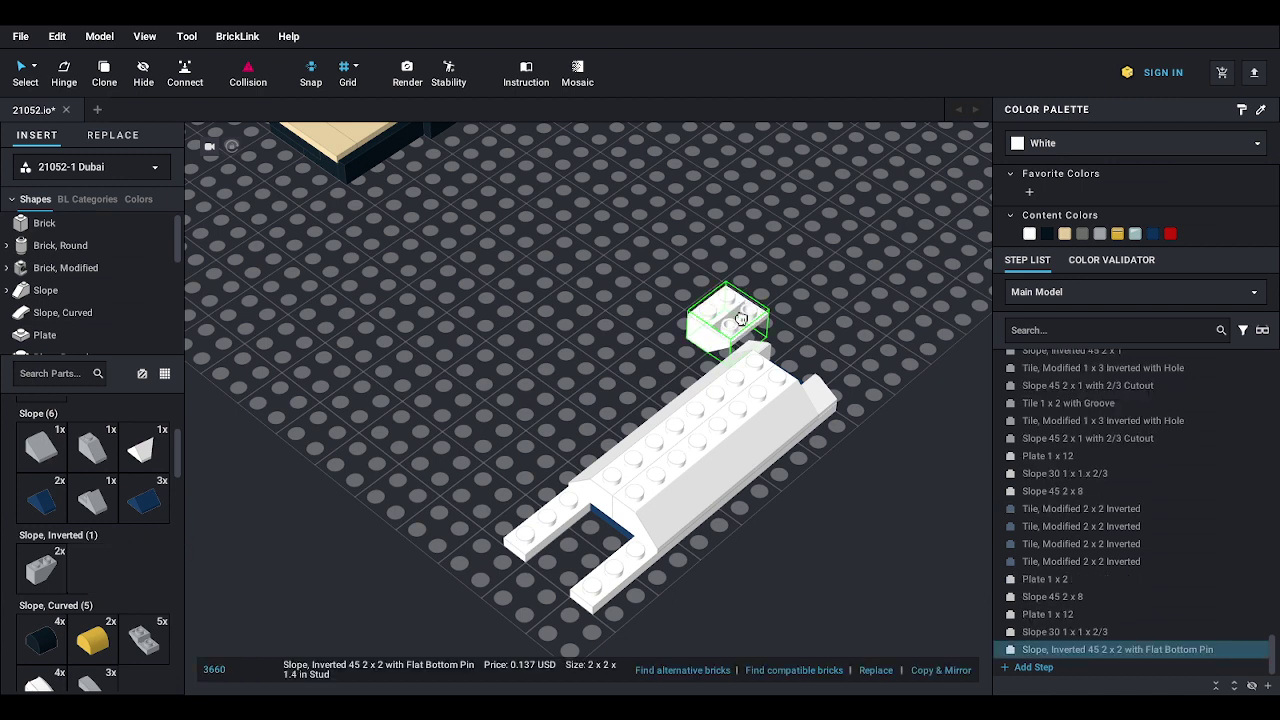
{"action": "left_click", "coordinate": [800, 343]}
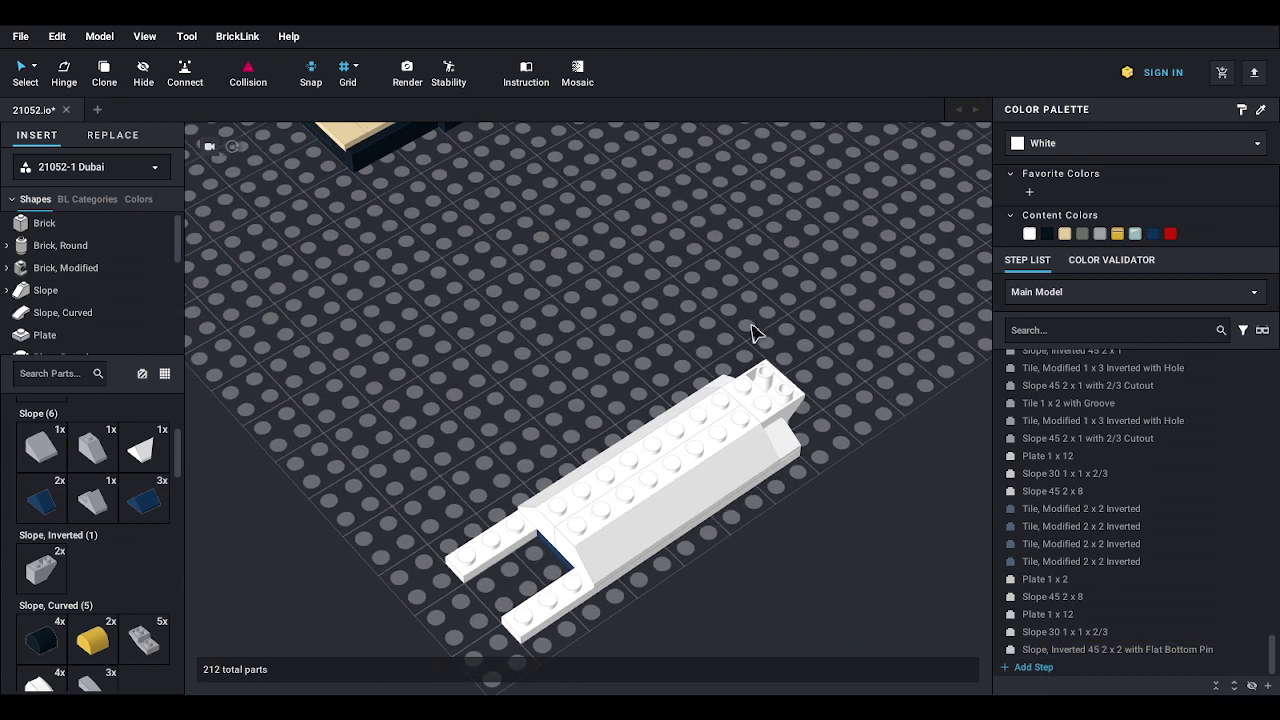
{"action": "left_click", "coordinate": [143, 456]}
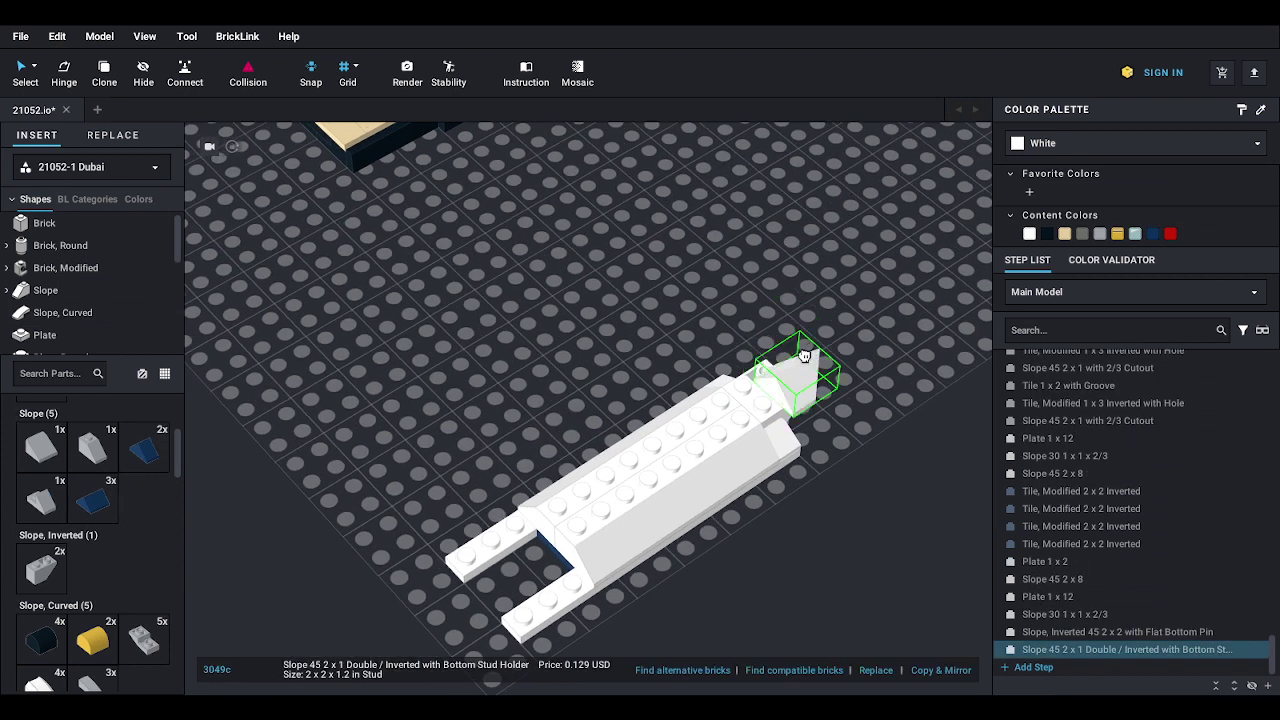
{"action": "left_click", "coordinate": [795, 347]}
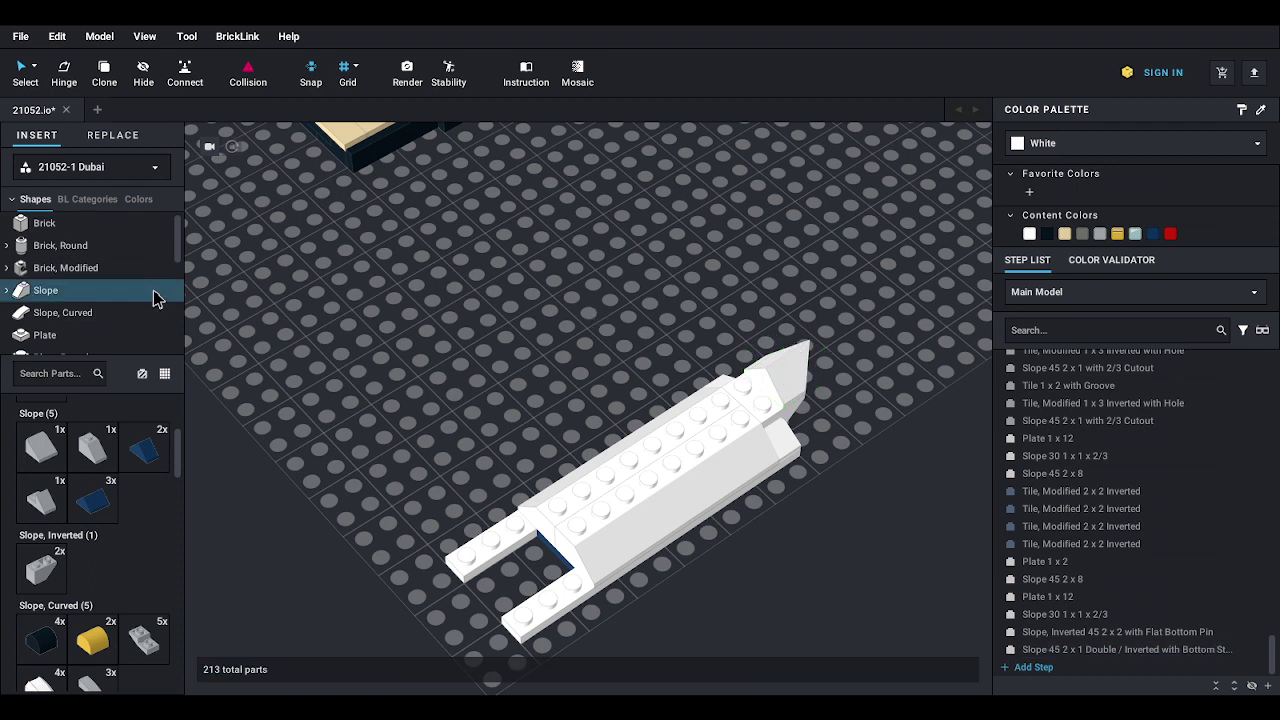
- Lay three dark blue Plate, Modified 1 x 2 jumpers side by side across the roof studs, starting at the pointed end
{"action": "scroll", "coordinate": [110, 302], "scroll_direction": "down", "scroll_amount": 3}
{"action": "left_click", "coordinate": [94, 311]}
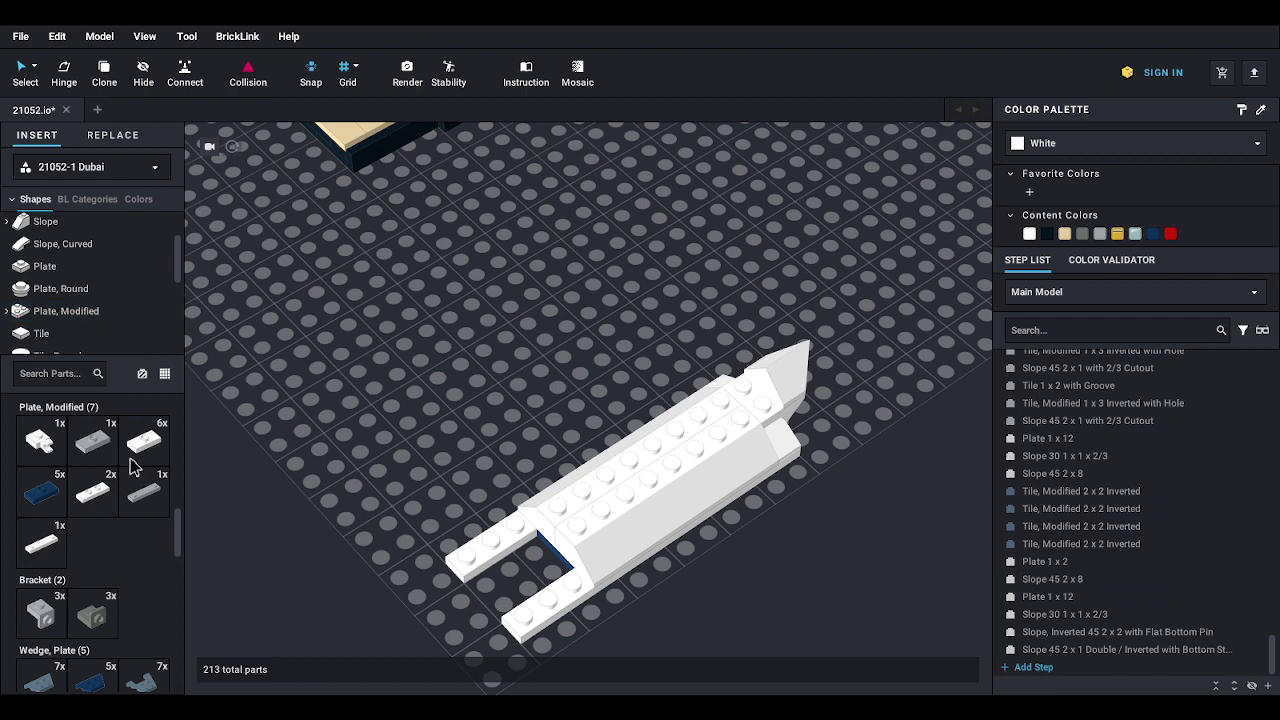
{"action": "left_click_drag", "start_coordinate": [41, 493], "coordinate": [760, 390]}
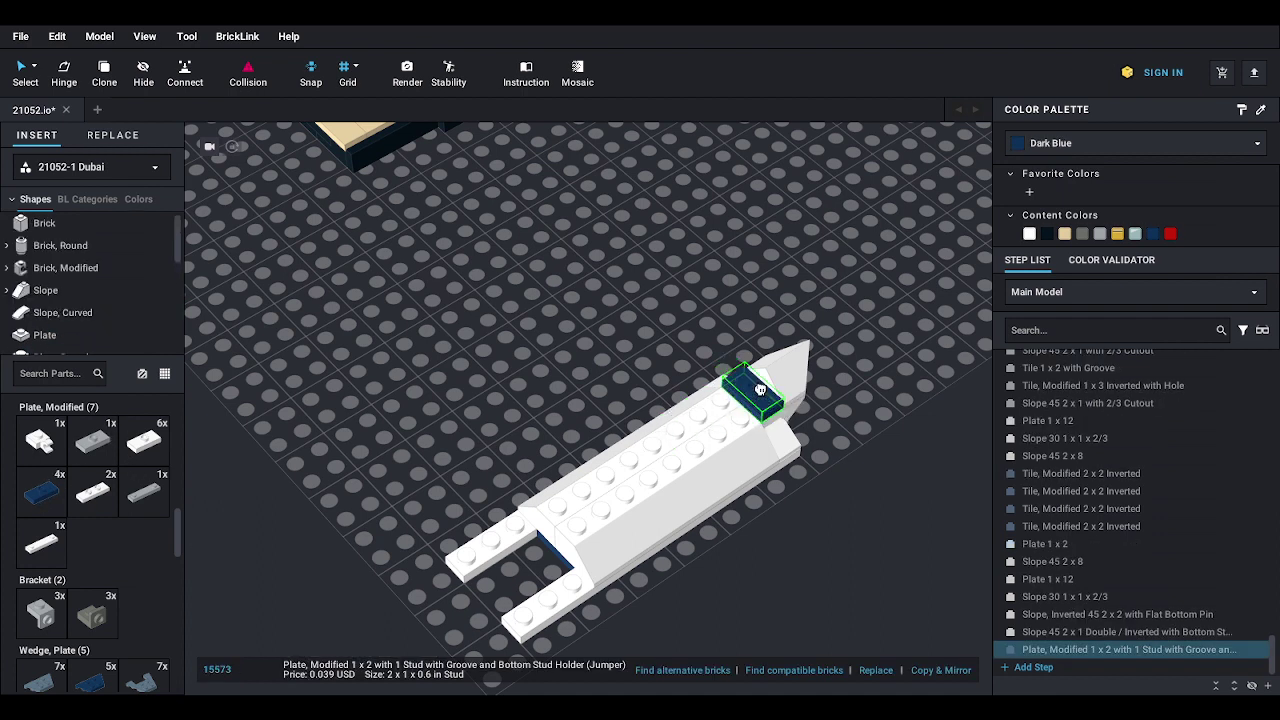
{"action": "left_click_drag", "start_coordinate": [45, 490], "coordinate": [731, 401]}
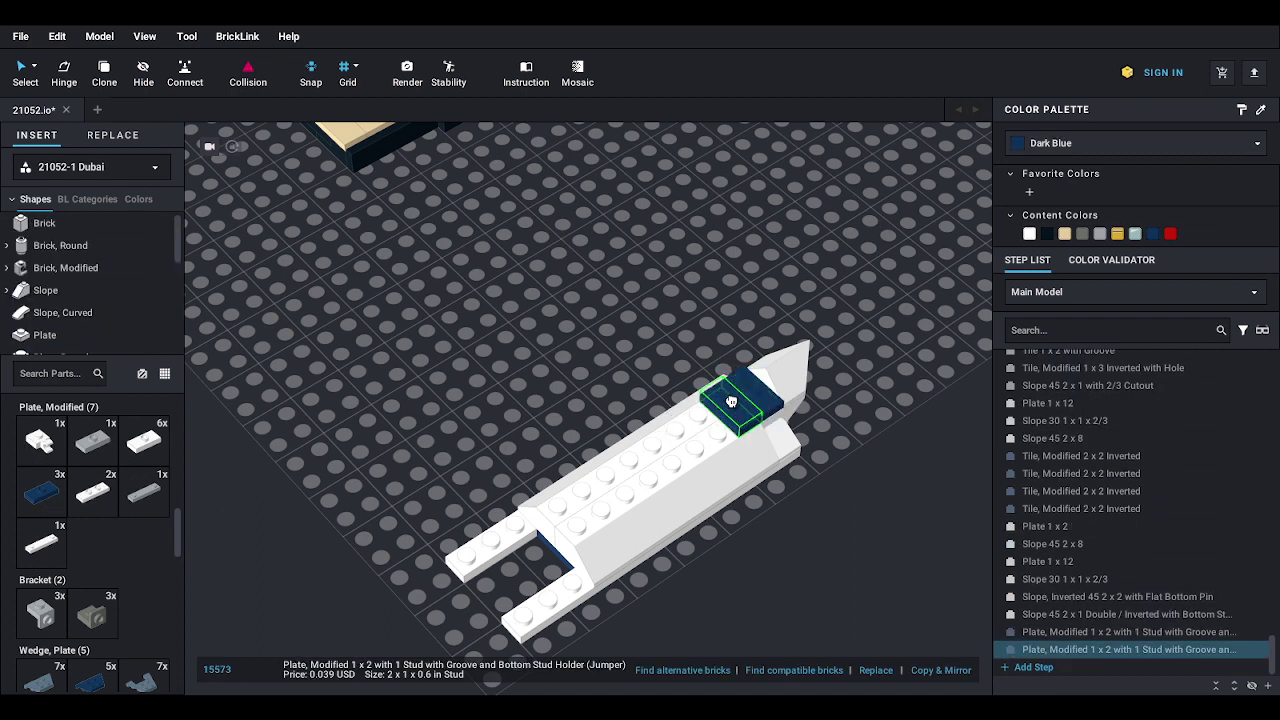
{"action": "left_click_drag", "start_coordinate": [42, 494], "coordinate": [728, 405]}
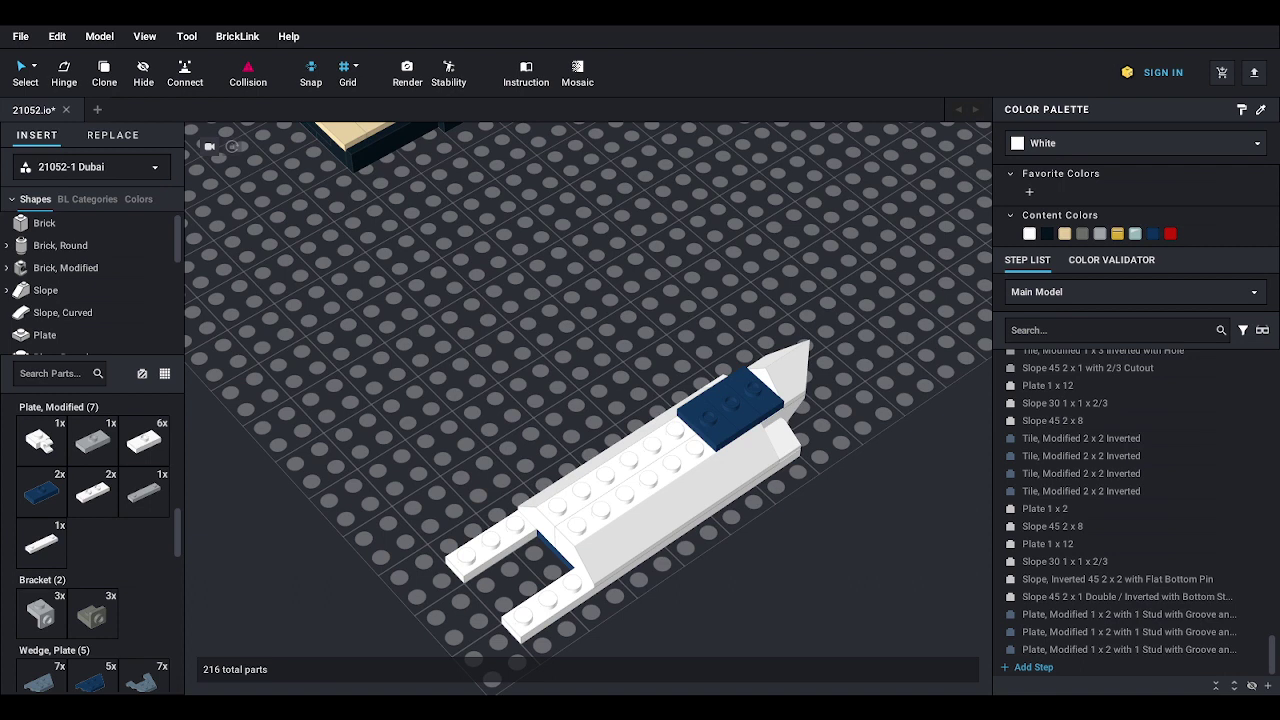
- Stack a dark blue Plate 1 x 1 and a black Tile, Modified 1 x 1 with Open O Clip on the jumper nearest the pointed end
{"action": "left_click", "coordinate": [45, 335]}
{"action": "left_click", "coordinate": [95, 440]}
{"action": "left_click", "coordinate": [752, 385]}
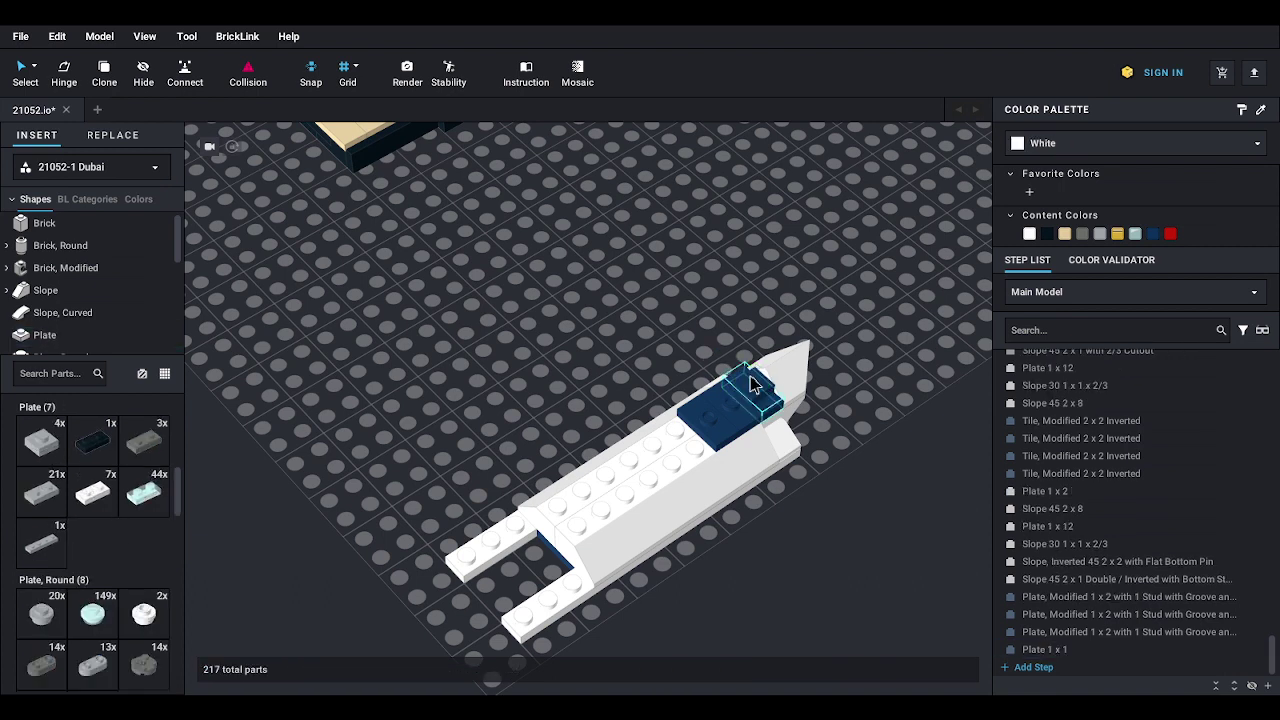
{"action": "scroll", "coordinate": [86, 270], "scroll_direction": "down", "scroll_amount": 5}
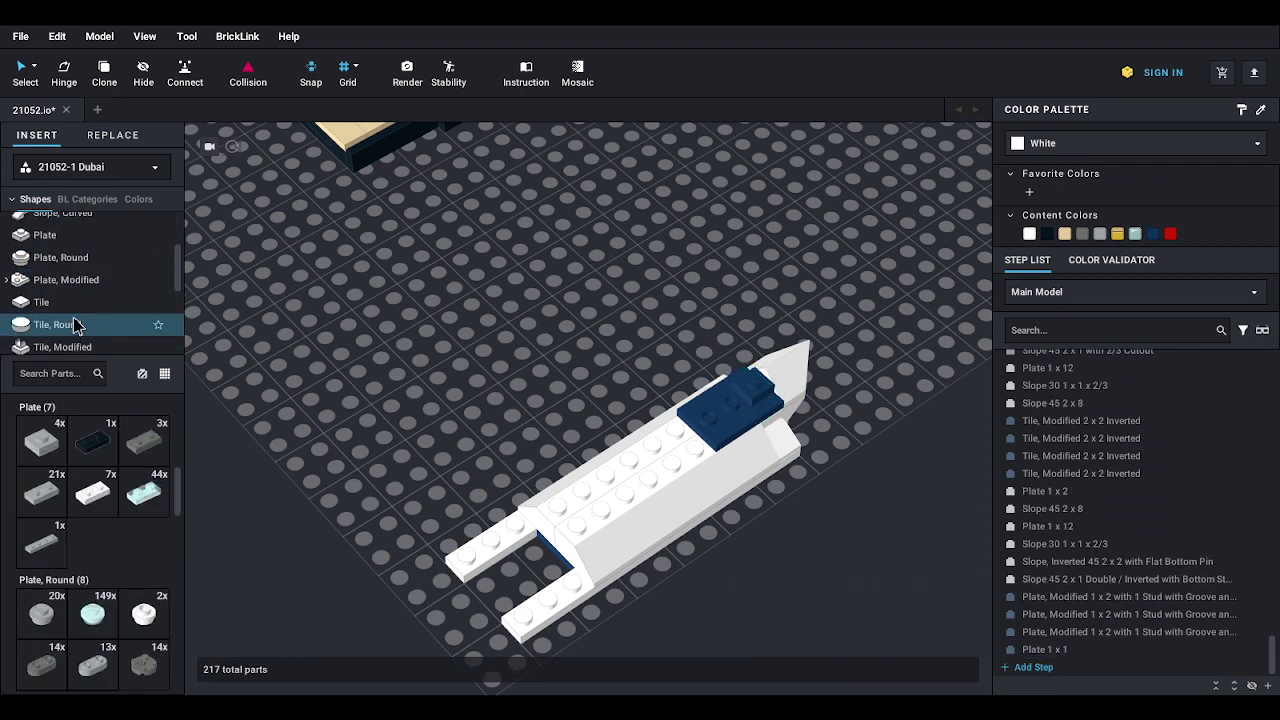
{"action": "left_click", "coordinate": [80, 345]}
{"action": "left_click", "coordinate": [41, 440]}
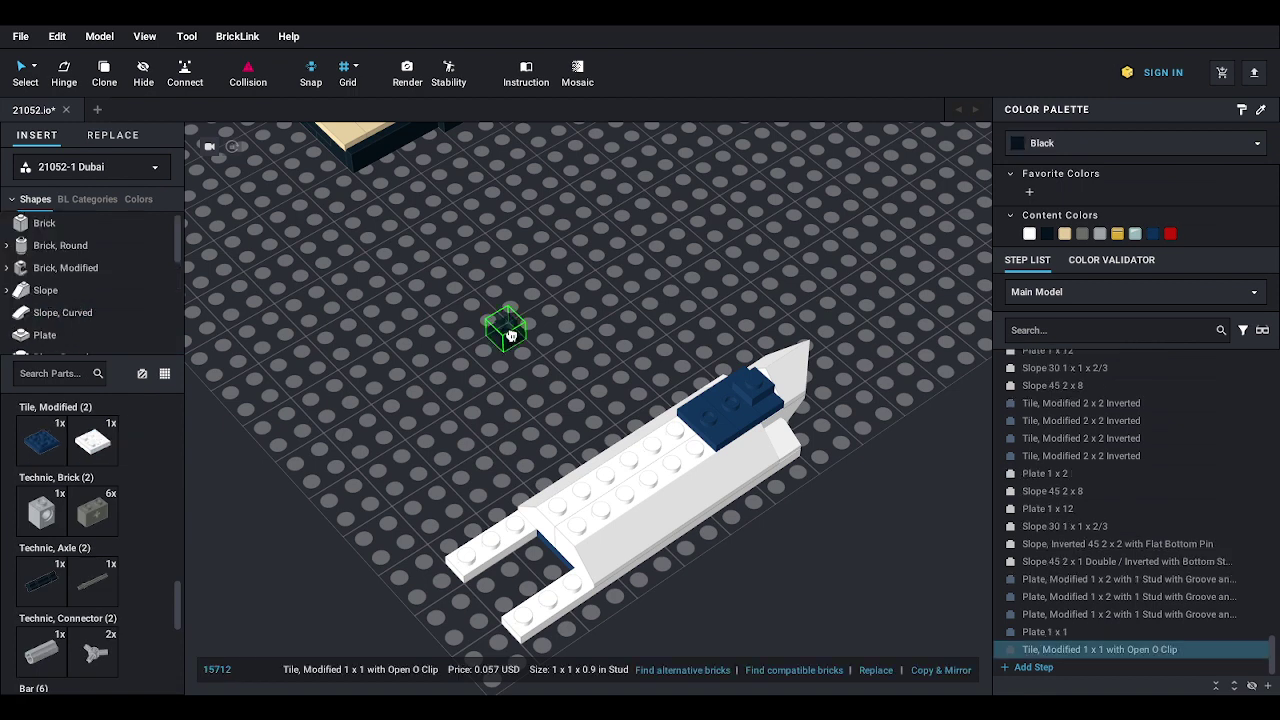
{"action": "left_click", "coordinate": [752, 376]}
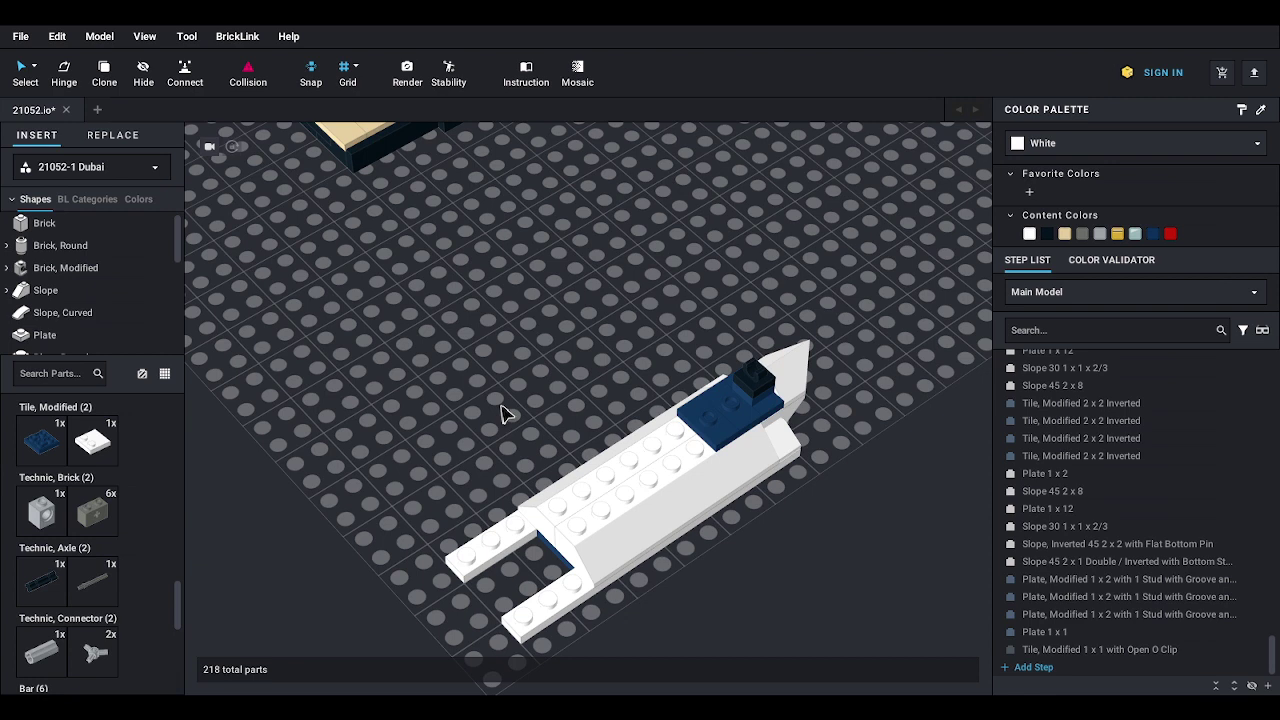
- Place two gold Slope, Curved 1 x 1 x 2/3 Double pieces on the other two dark blue jumpers
{"action": "left_click", "coordinate": [150, 312]}
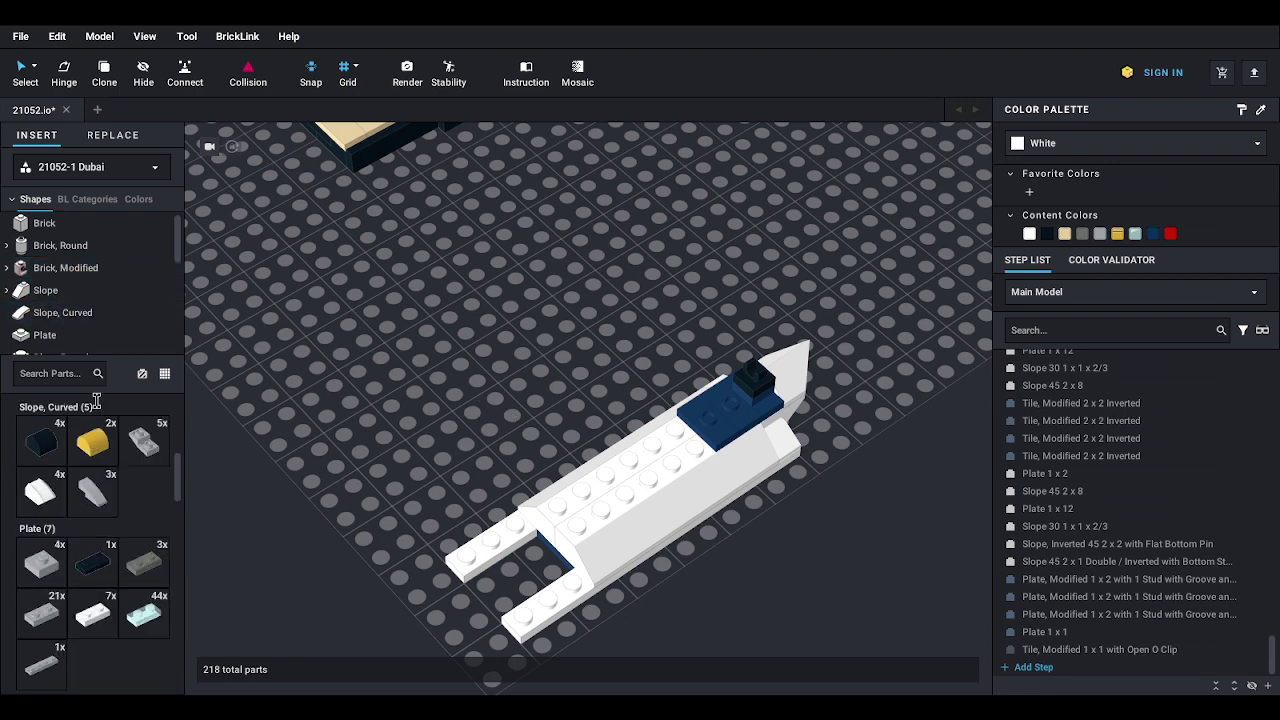
{"action": "left_click", "coordinate": [92, 441]}
{"action": "left_click", "coordinate": [709, 400]}
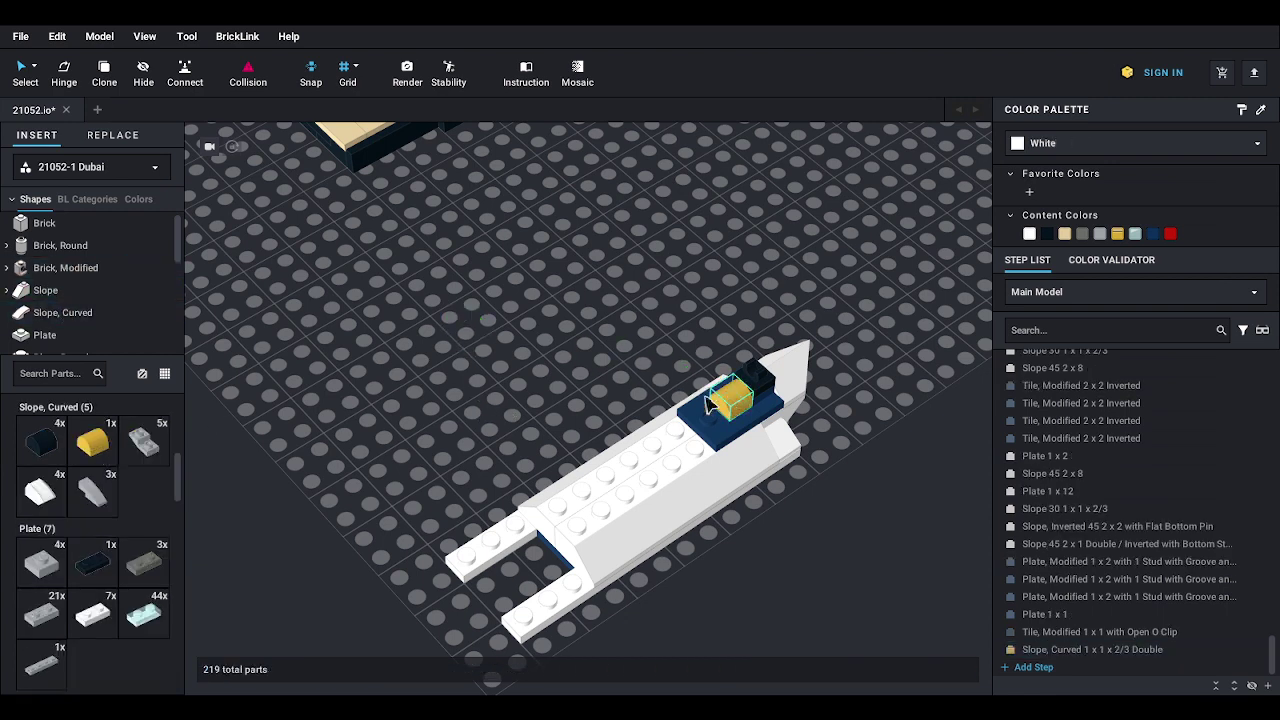
{"action": "left_click", "coordinate": [94, 431]}
{"action": "left_click", "coordinate": [711, 408]}
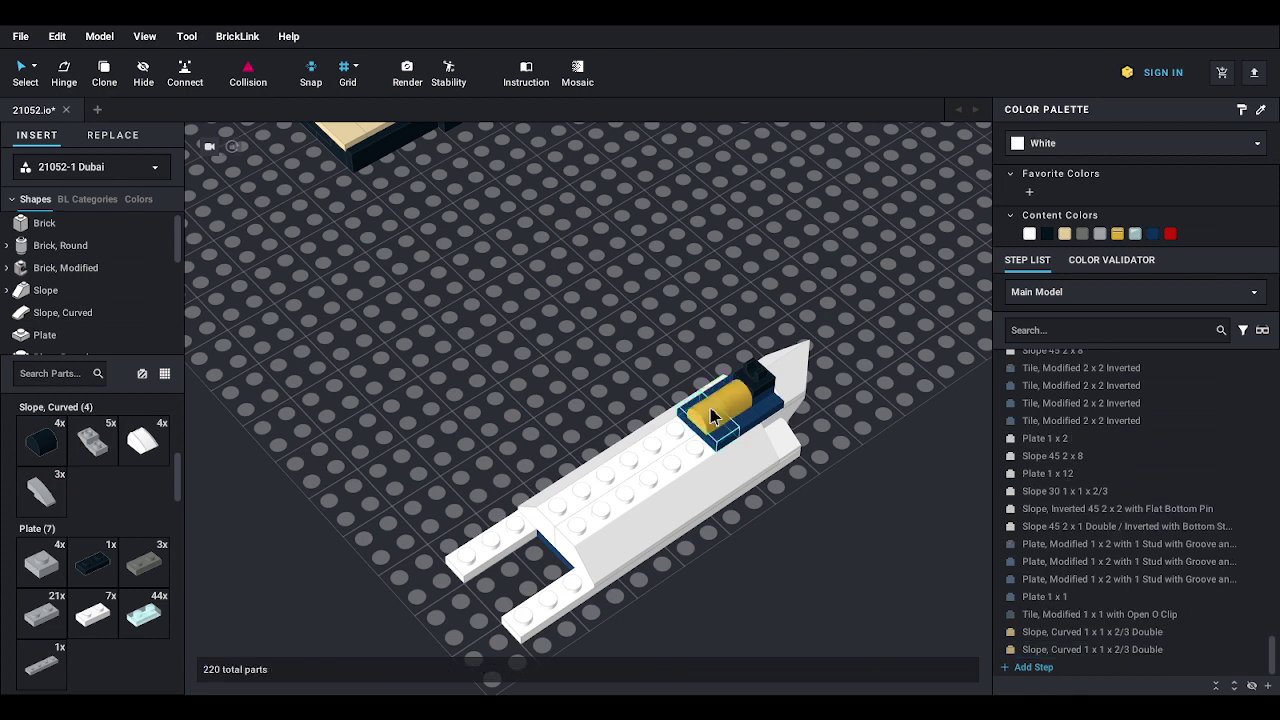
- Insert a white Bar 4L into the black clip tile, extending outward past the pointed end
{"action": "scroll", "coordinate": [68, 285], "scroll_direction": "down", "scroll_amount": 5}
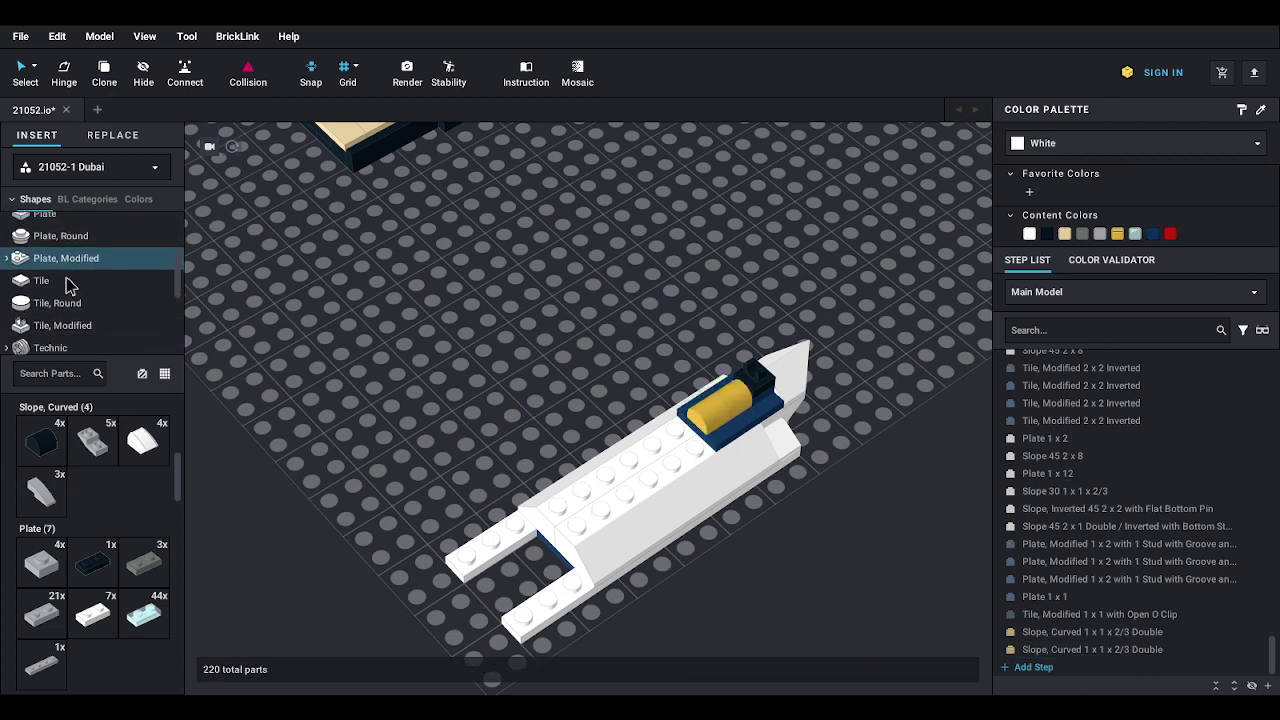
{"action": "scroll", "coordinate": [68, 285], "scroll_direction": "down", "scroll_amount": 4}
{"action": "left_click", "coordinate": [41, 274]}
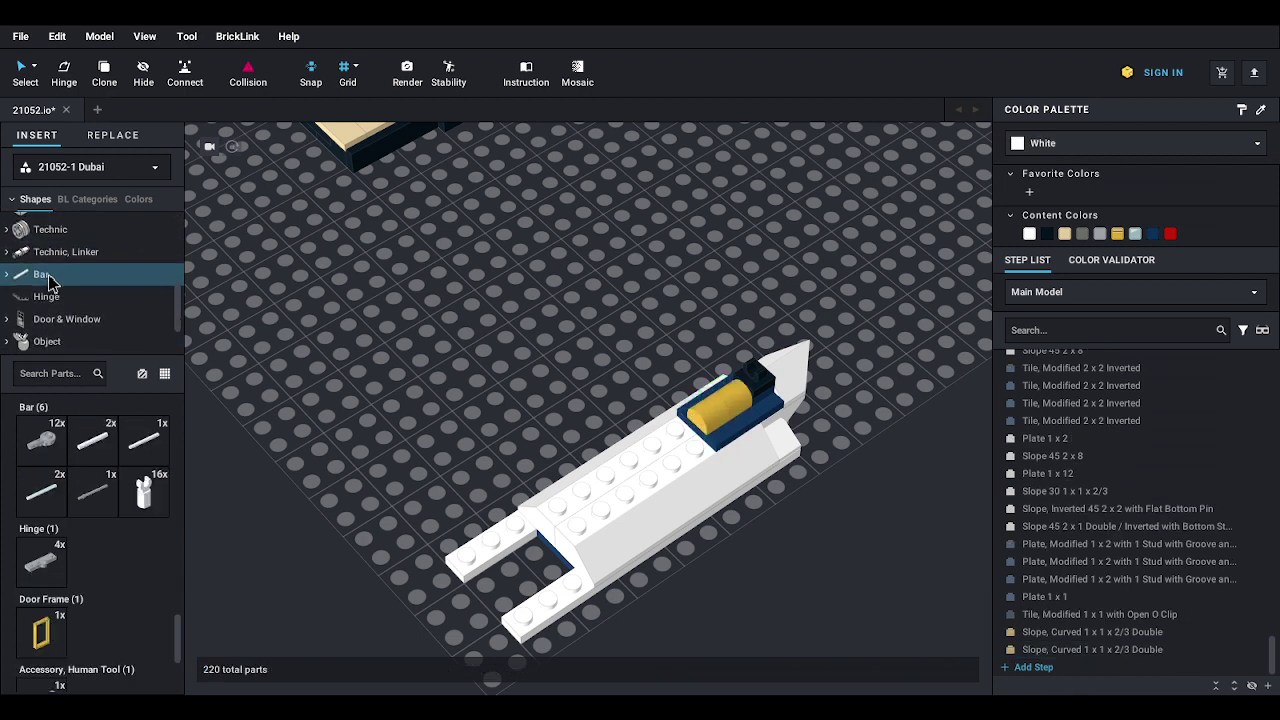
{"action": "left_click", "coordinate": [140, 453]}
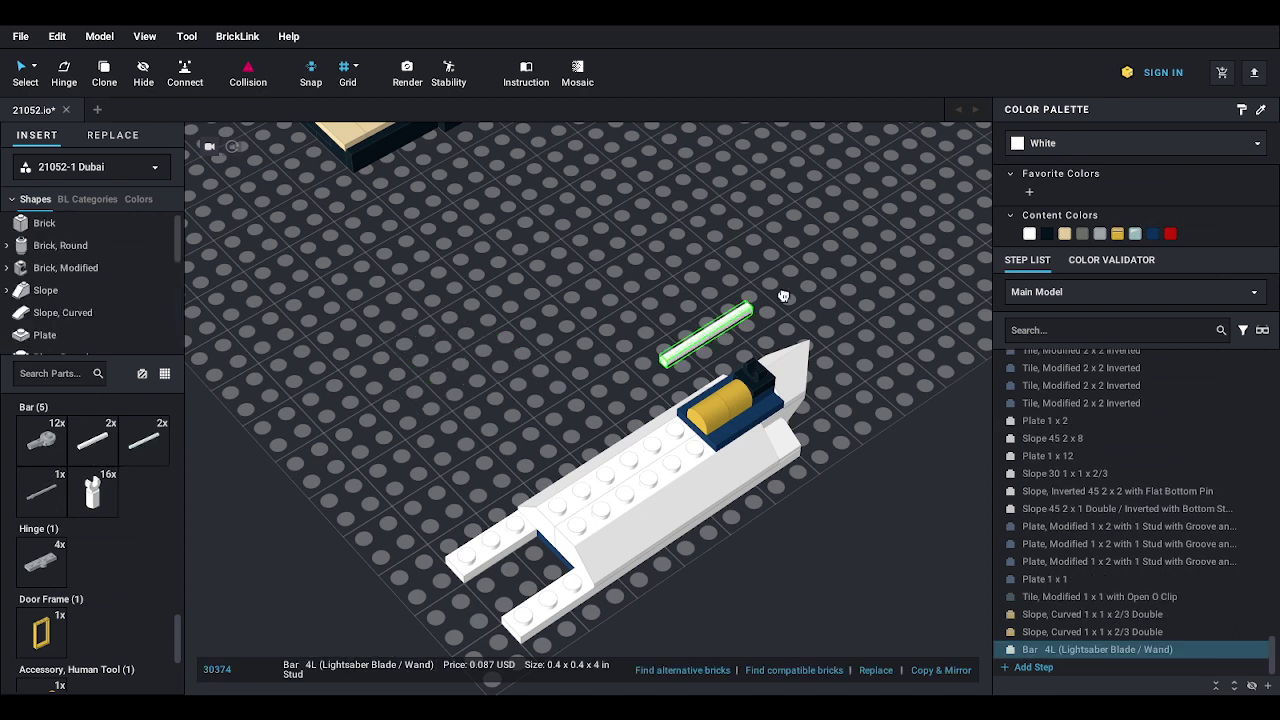
{"action": "left_click", "coordinate": [835, 318]}
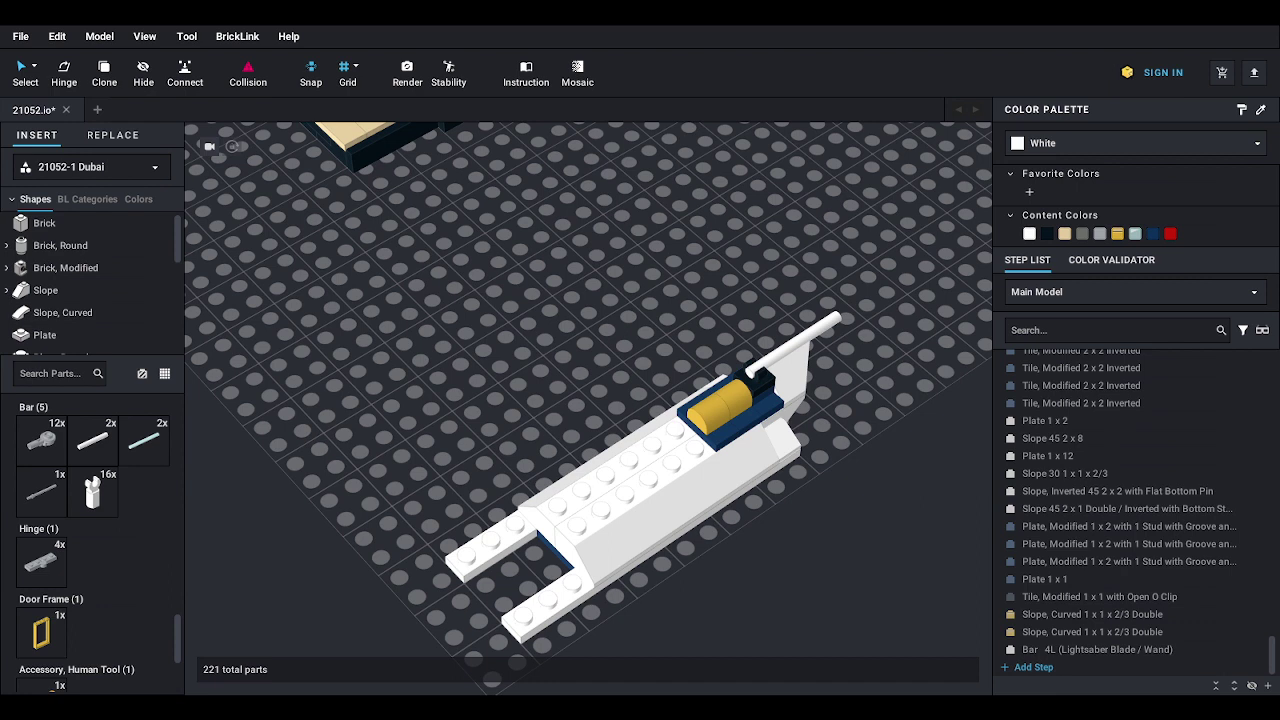
- Place two white Plate, Modified 1 x 2 jumpers across the long plates beside the slopes, and fit a white Plate 1 x 2 in the gap
{"action": "scroll", "coordinate": [60, 300], "scroll_direction": "down", "scroll_amount": 2}
{"action": "left_click", "coordinate": [66, 327]}
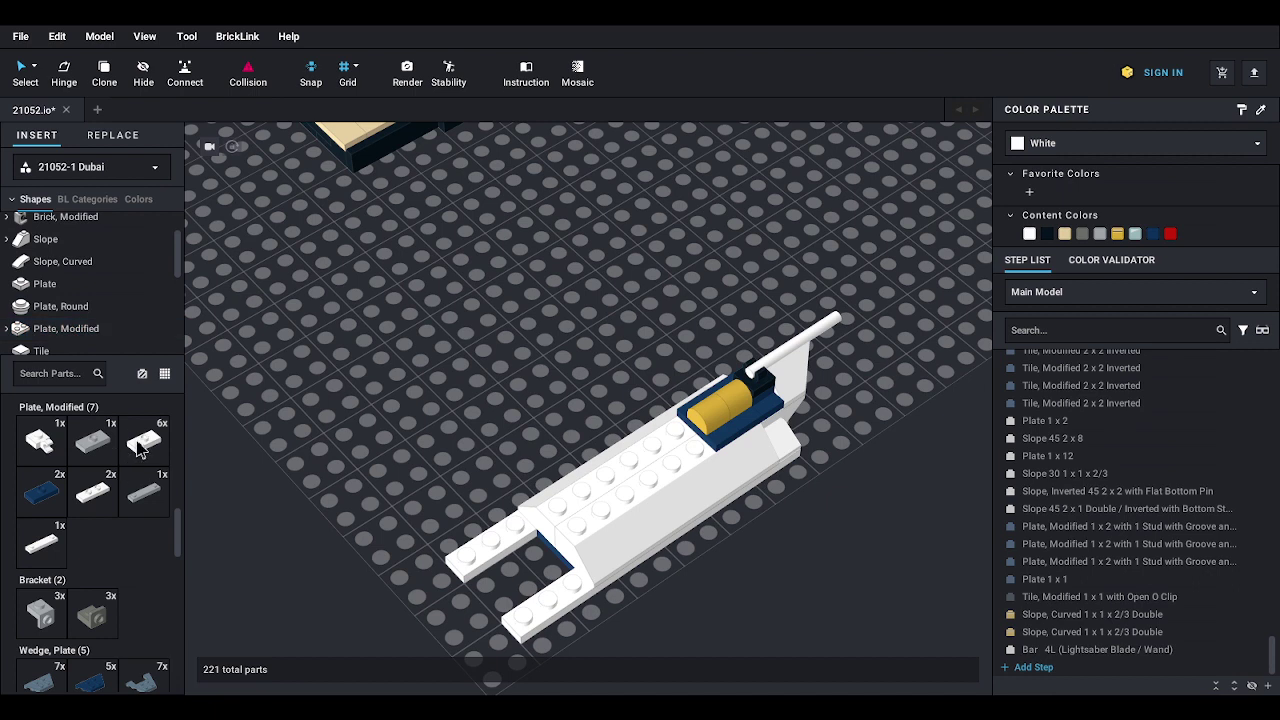
{"action": "left_click_drag", "start_coordinate": [140, 450], "coordinate": [515, 535]}
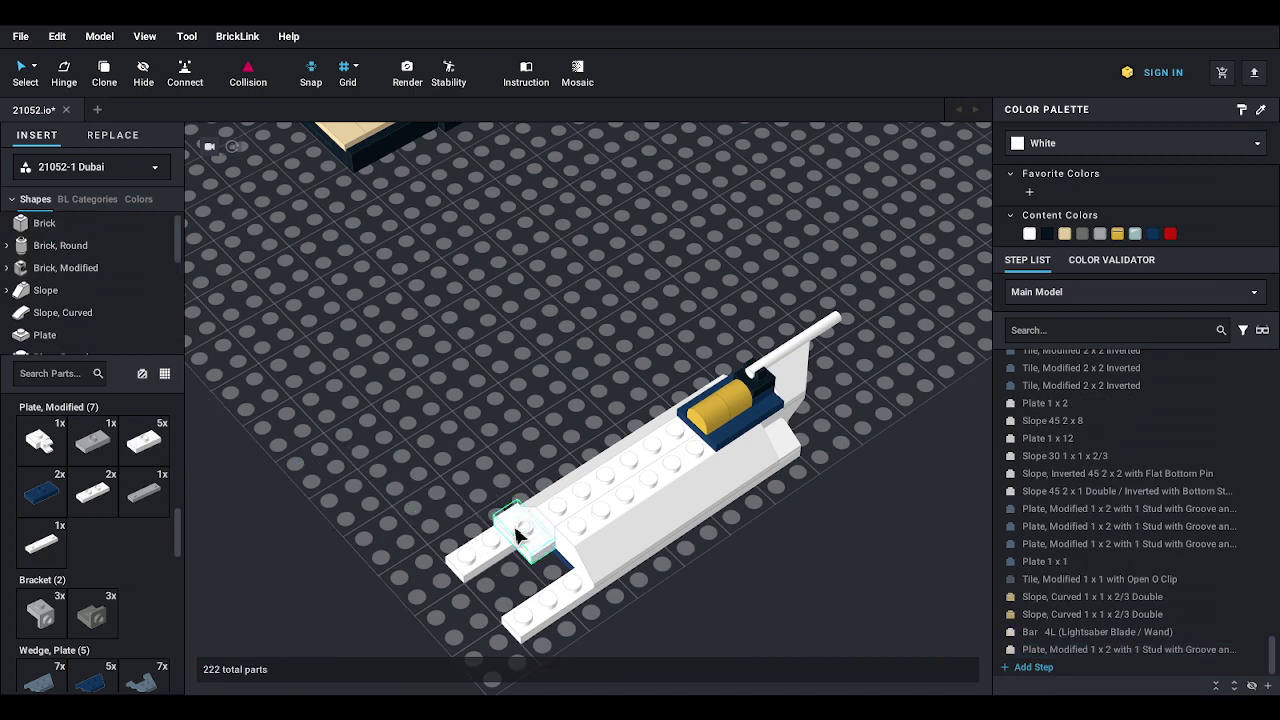
{"action": "left_click_drag", "start_coordinate": [143, 442], "coordinate": [562, 570]}
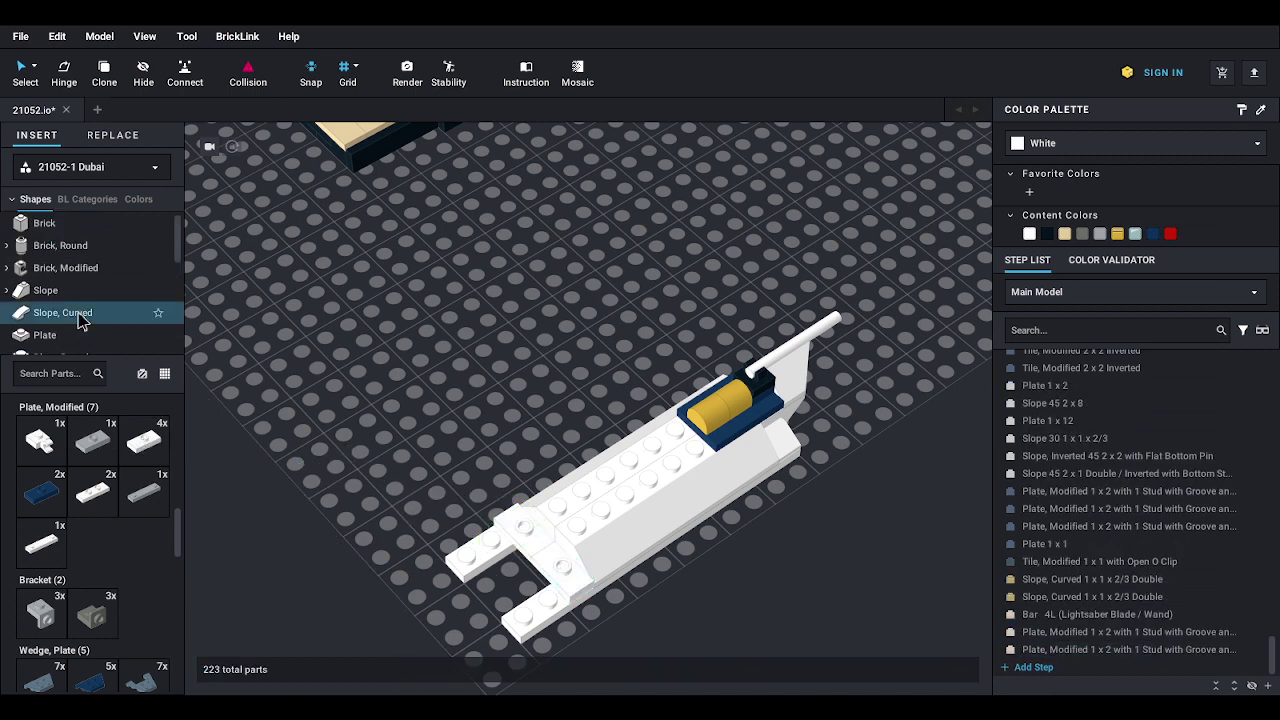
{"action": "left_click", "coordinate": [45, 335]}
{"action": "left_click_drag", "start_coordinate": [103, 497], "coordinate": [532, 563]}
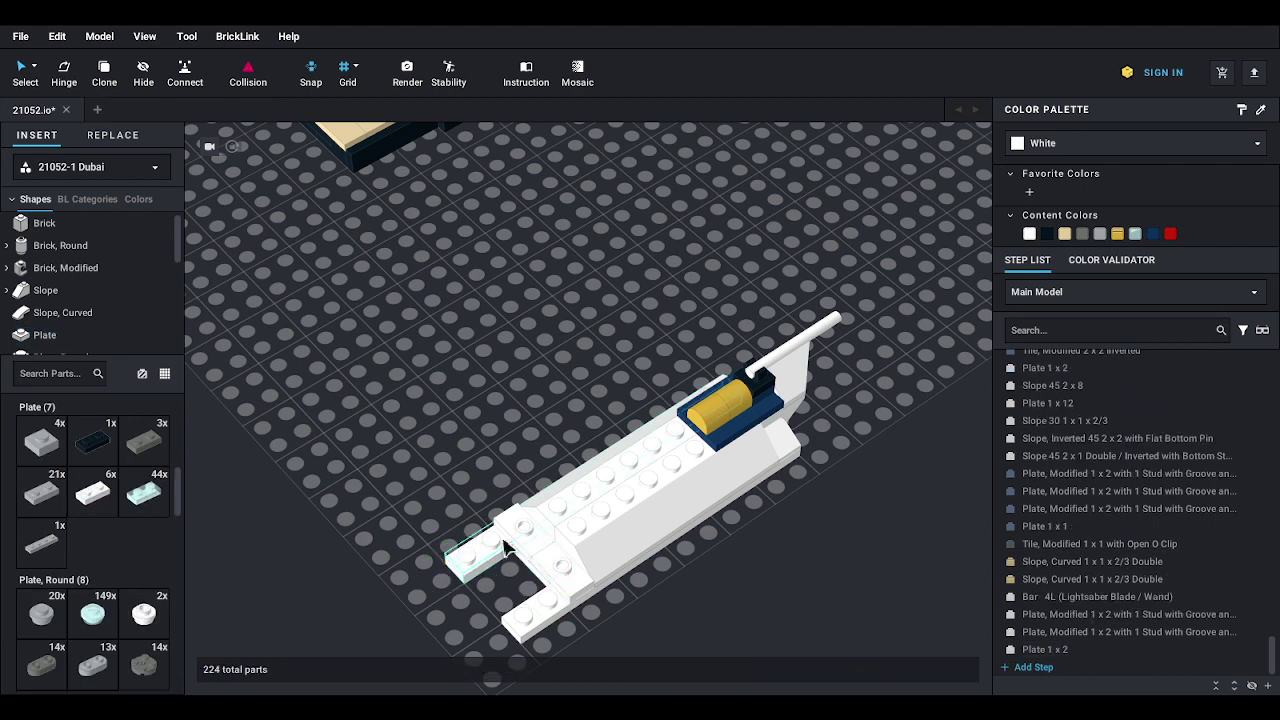
- Add two more white Plate, Modified 1 x 2 jumpers next to the first pair, toward the open ends of the long plates
{"action": "scroll", "coordinate": [70, 300], "scroll_direction": "down", "scroll_amount": 2}
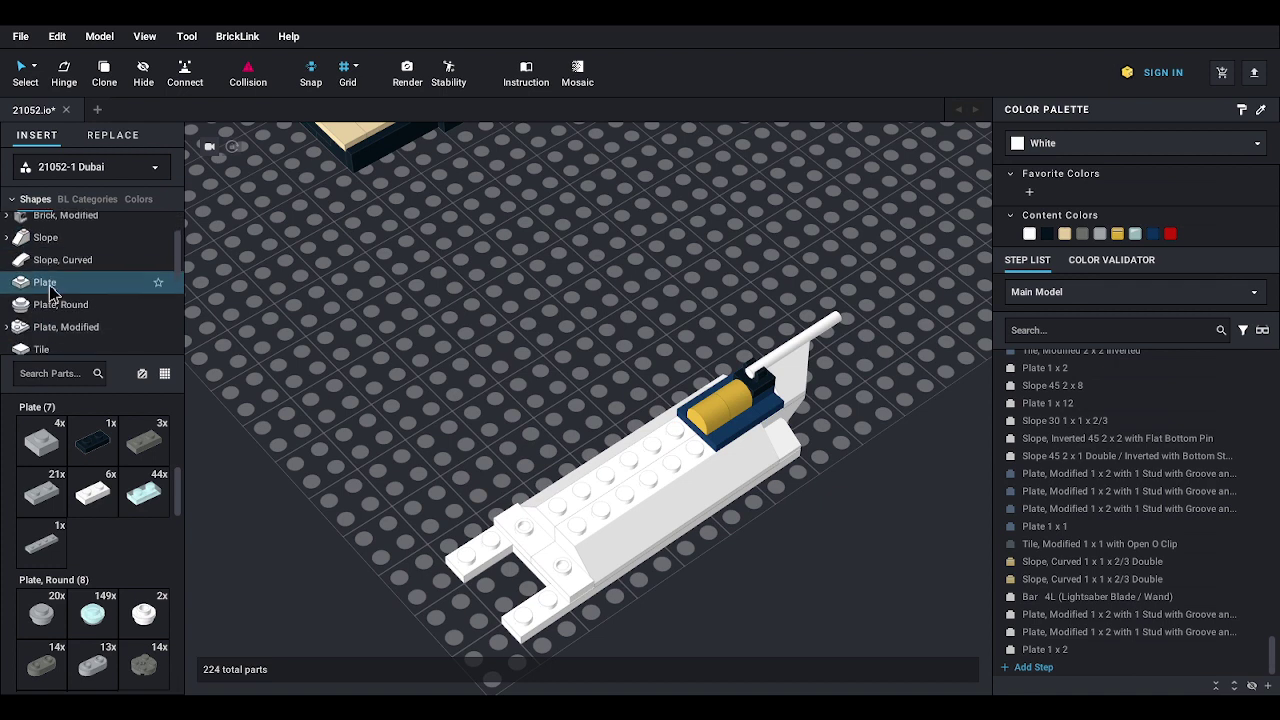
{"action": "left_click", "coordinate": [89, 313]}
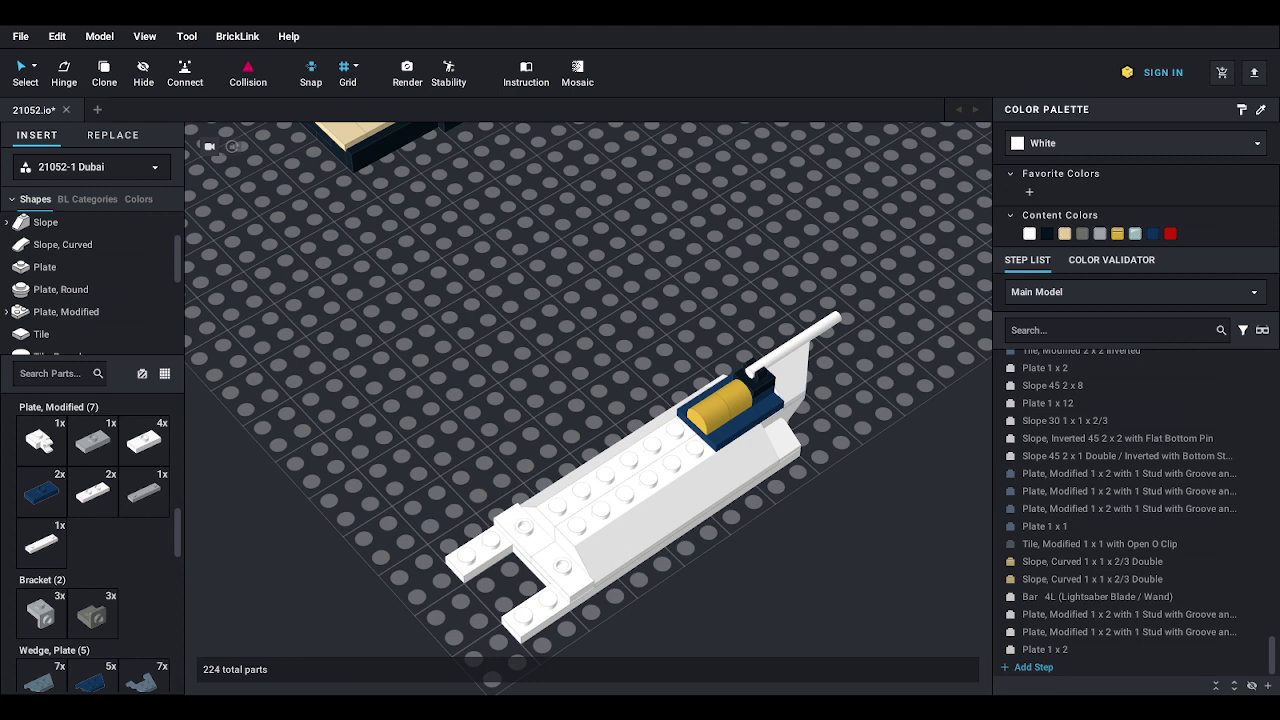
{"action": "left_click_drag", "start_coordinate": [145, 442], "coordinate": [502, 550]}
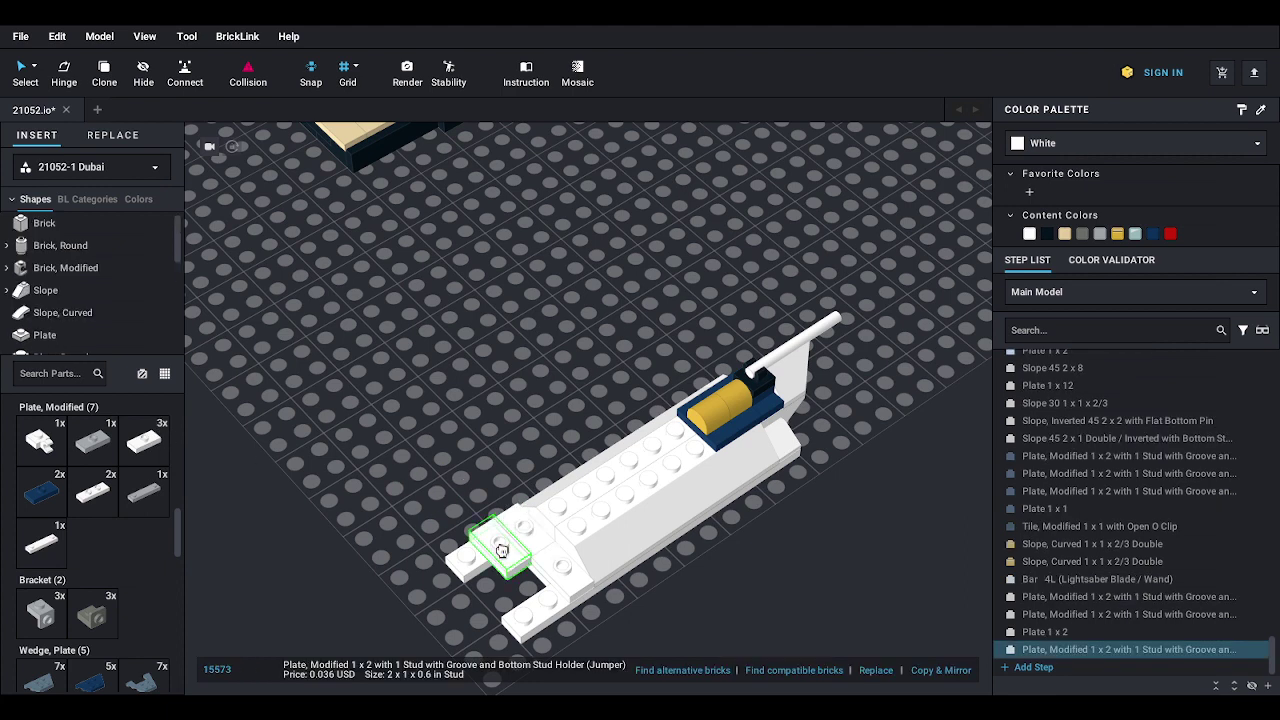
{"action": "left_click_drag", "start_coordinate": [145, 442], "coordinate": [548, 592]}
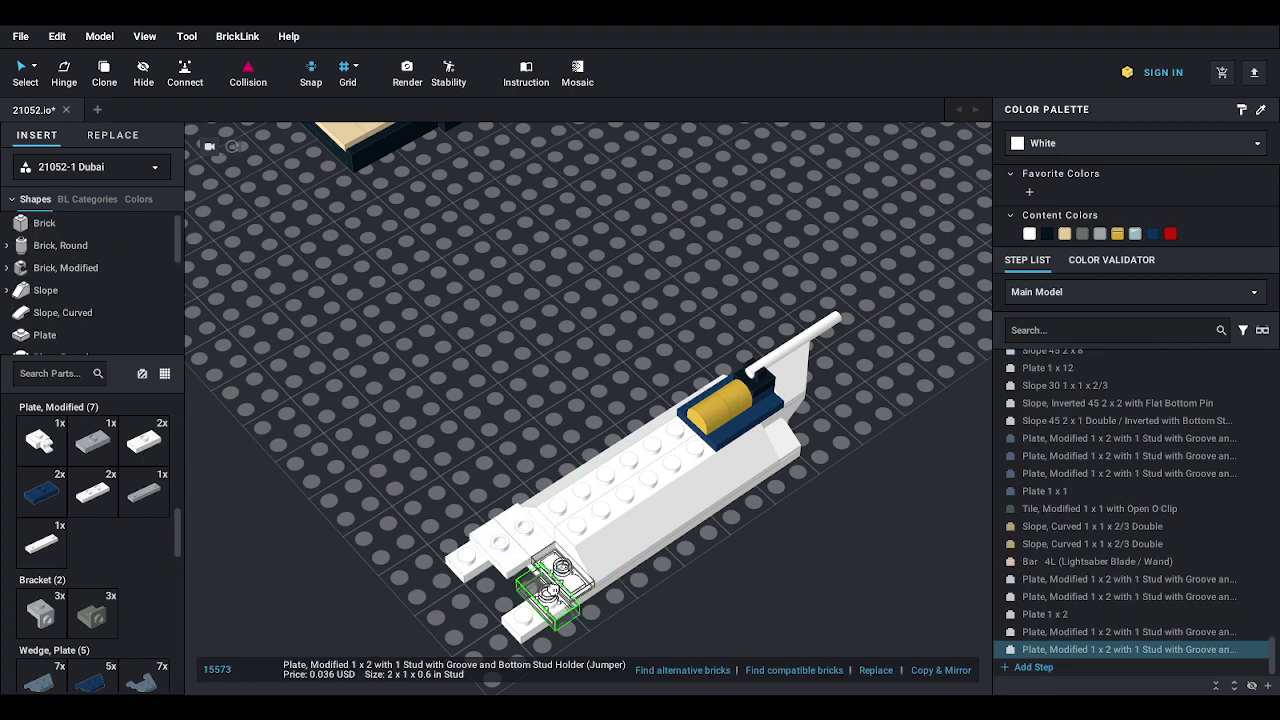
{"action": "left_click", "coordinate": [553, 590]}
{"action": "middle_click_drag", "start_coordinate": [543, 588], "coordinate": [603, 513]}
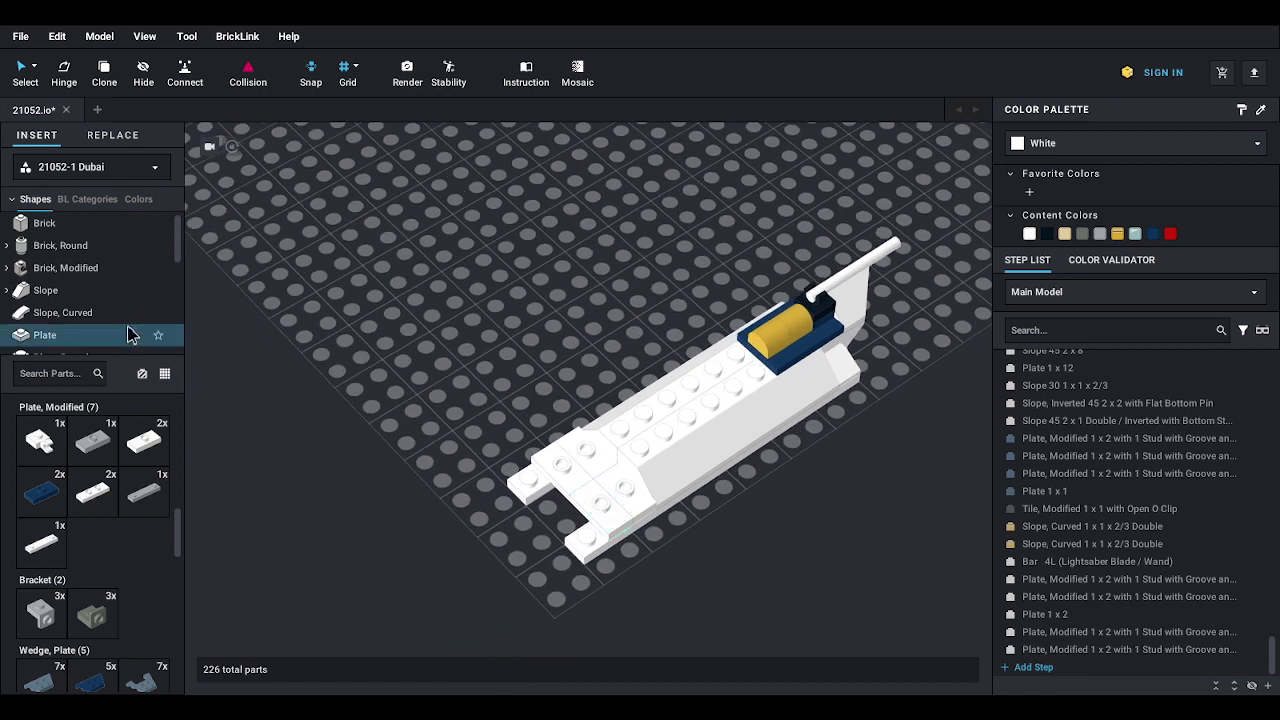
- Fit a dark blue Tile, Modified 2 x 2 Inverted between the open ends of the two long plates
{"action": "scroll", "coordinate": [128, 335], "scroll_direction": "down", "scroll_amount": 3}
{"action": "left_click", "coordinate": [86, 343]}
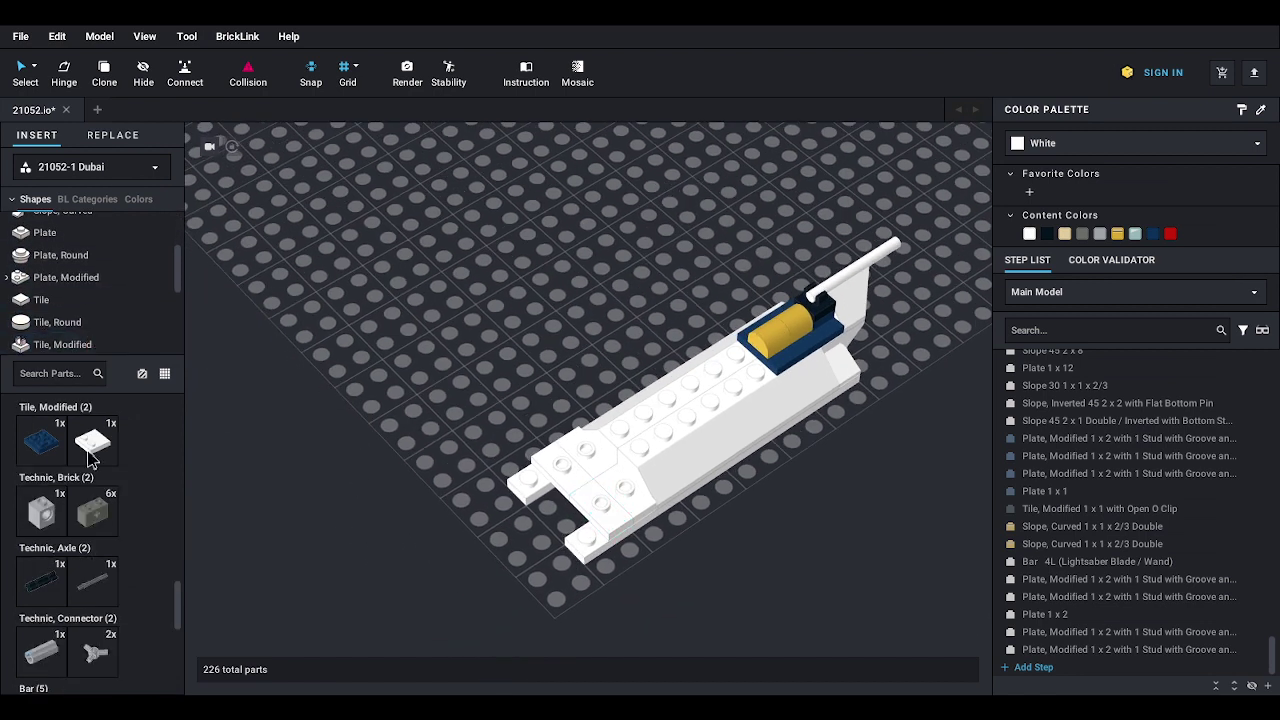
{"action": "left_click_drag", "start_coordinate": [43, 444], "coordinate": [560, 505]}
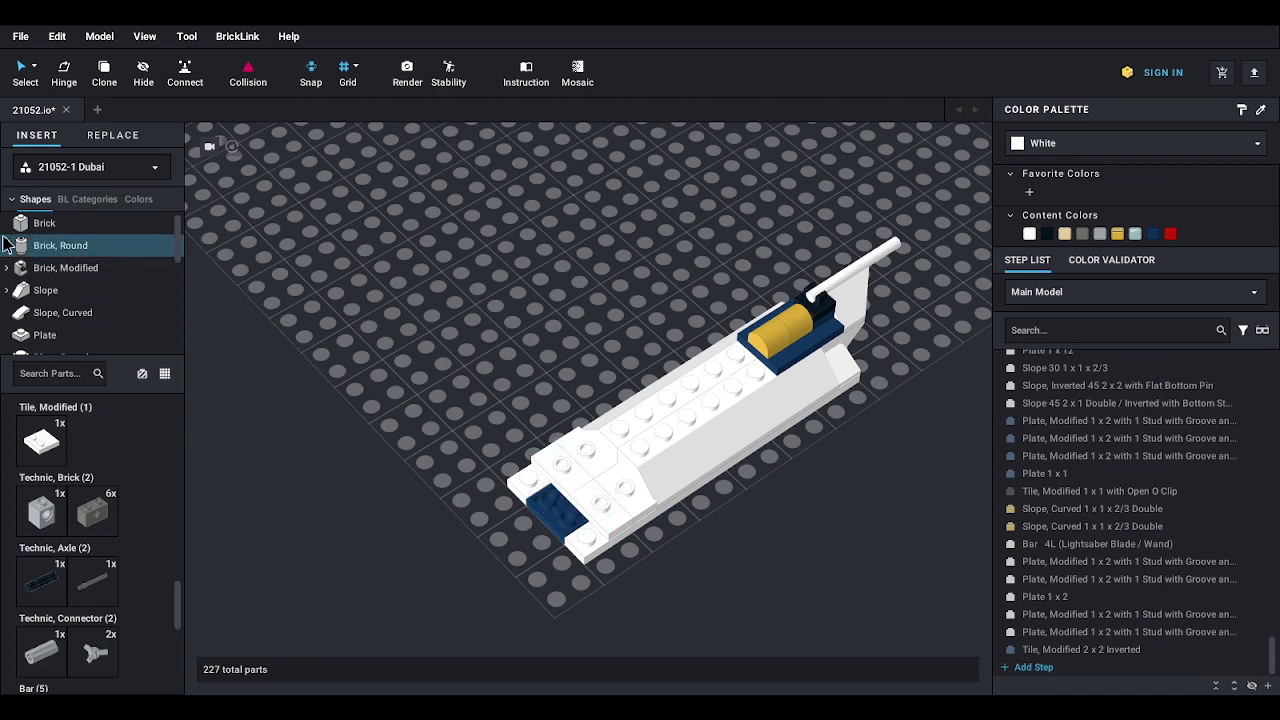
- Place a black Slope, Curved 1 x 1 x 2/3 Double on each of the four white jumpers
{"action": "scroll", "coordinate": [60, 255], "scroll_direction": "down", "scroll_amount": 2}
{"action": "left_click", "coordinate": [62, 278]}
{"action": "left_click", "coordinate": [44, 445]}
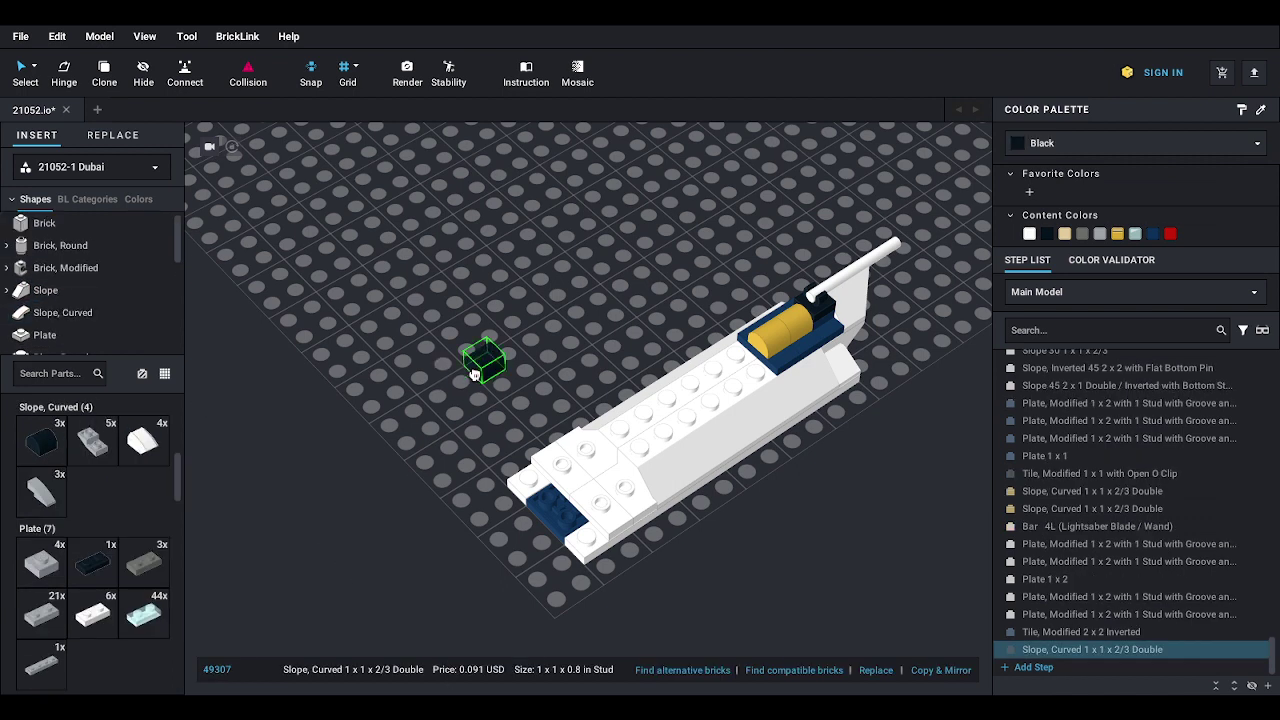
{"action": "left_click", "coordinate": [592, 450]}
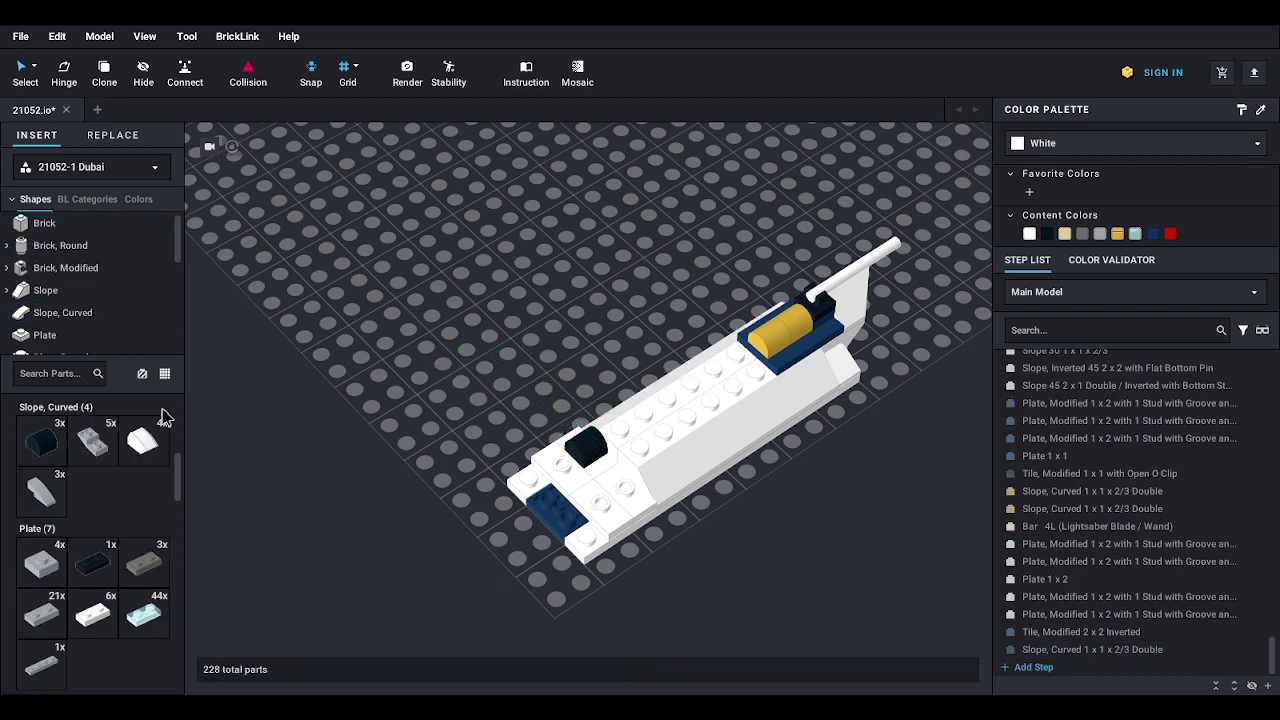
{"action": "left_click", "coordinate": [558, 464]}
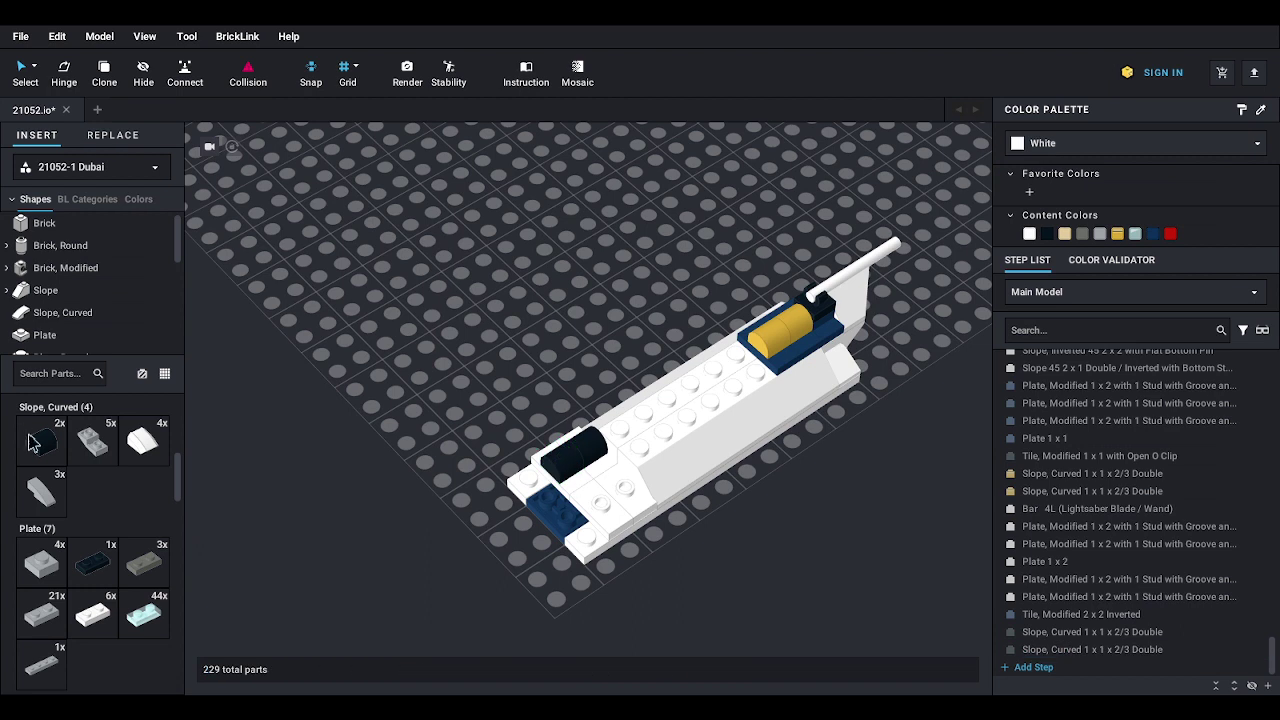
{"action": "left_click", "coordinate": [634, 489]}
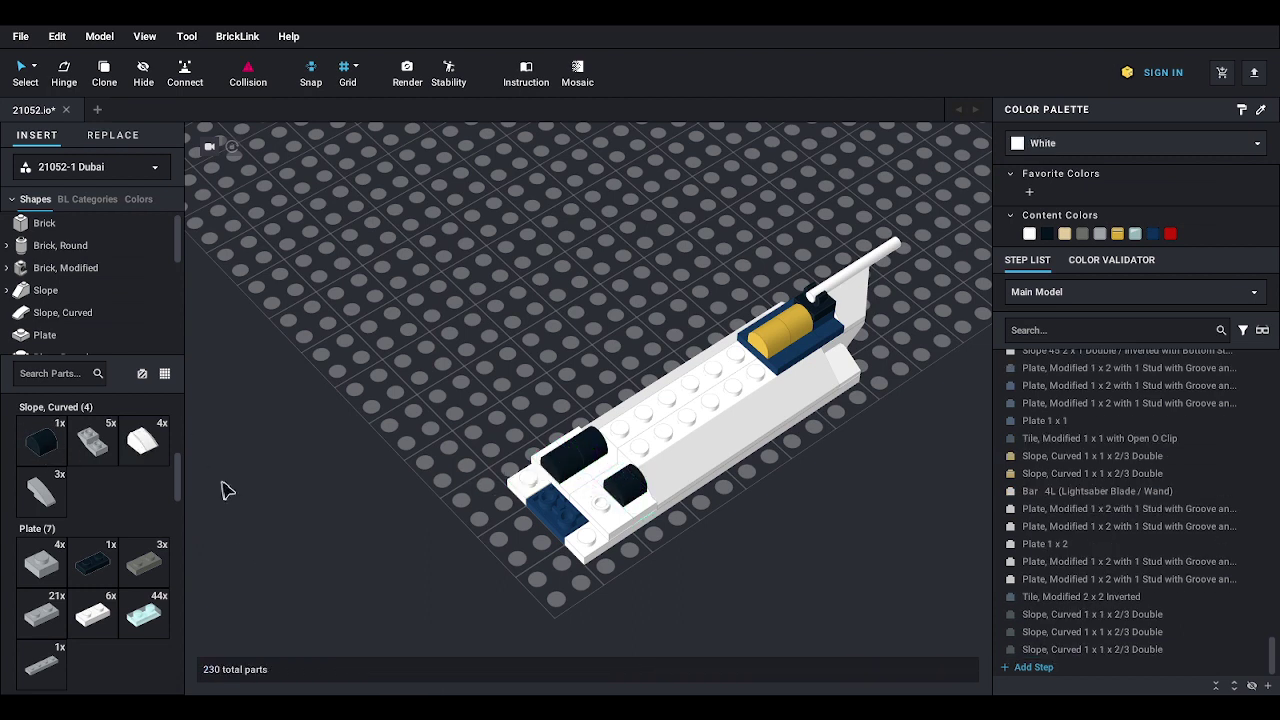
{"action": "left_click", "coordinate": [44, 443]}
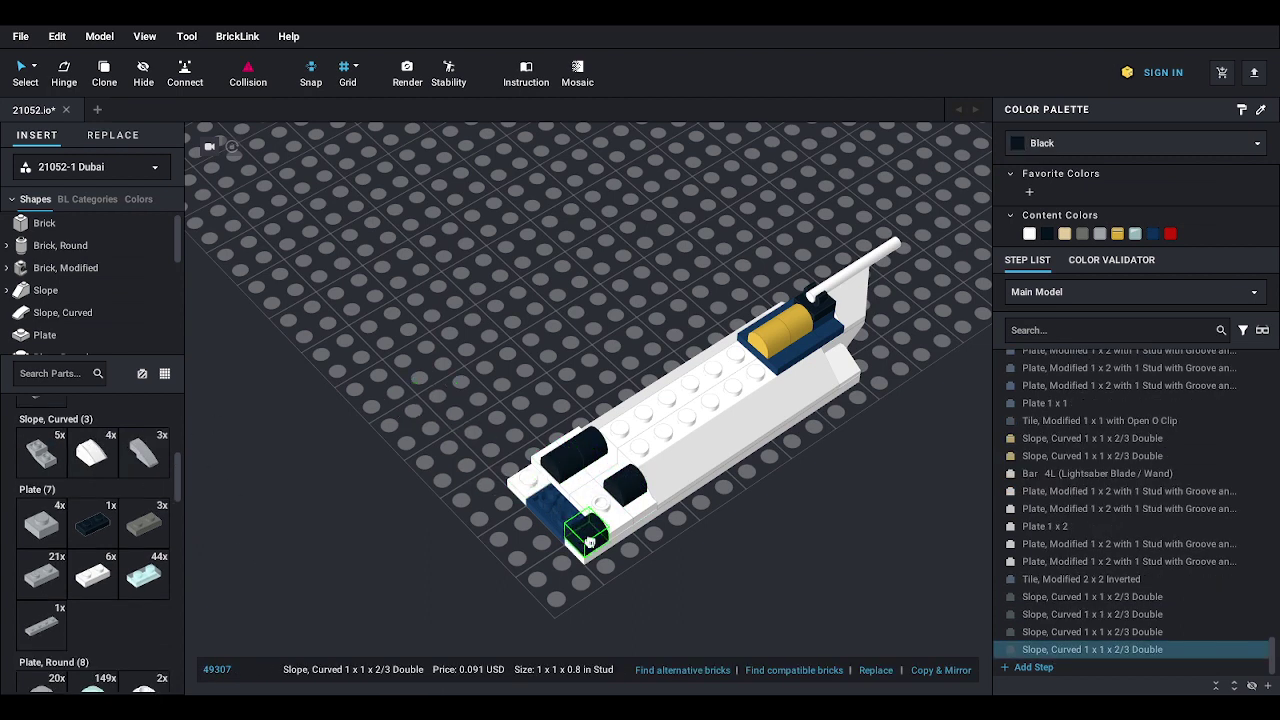
- Place the black 1 x 1 x 2/3 curved slope at the hull's front and add a dark blue 2 x 1 double slope before the gold pieces
{"action": "left_click", "coordinate": [608, 496]}
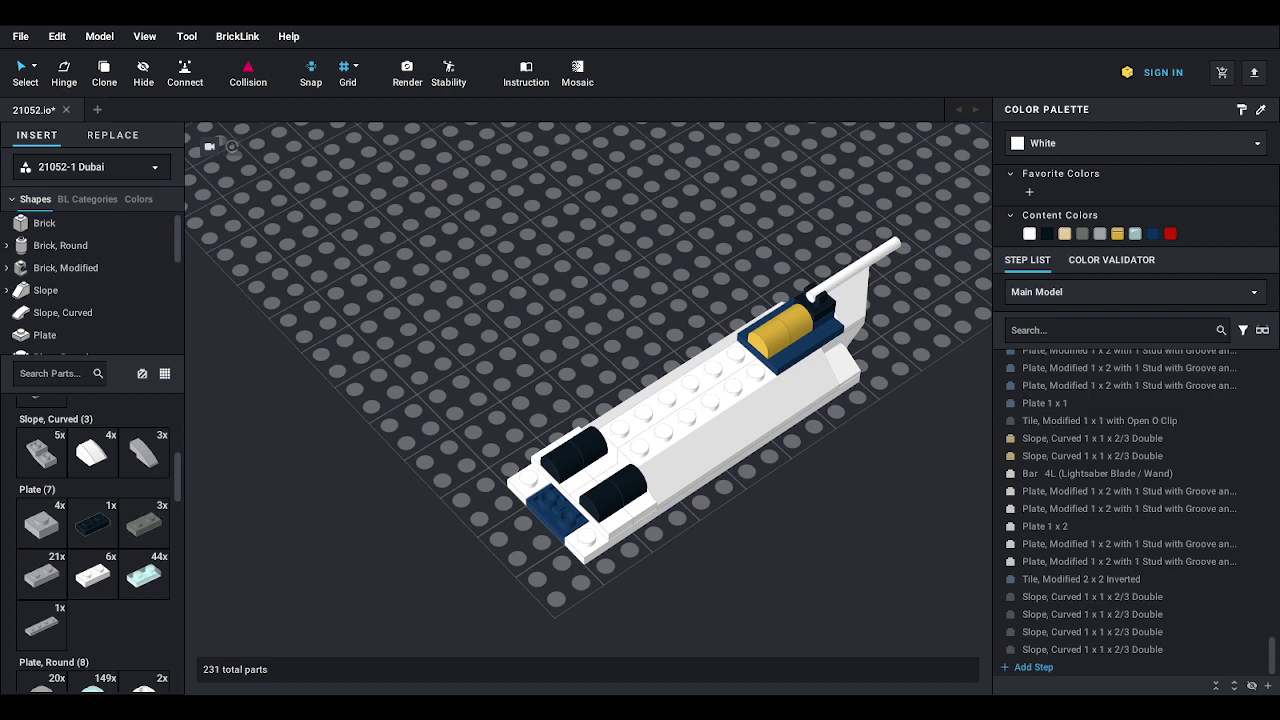
{"action": "left_click", "coordinate": [40, 290]}
{"action": "left_click", "coordinate": [147, 447]}
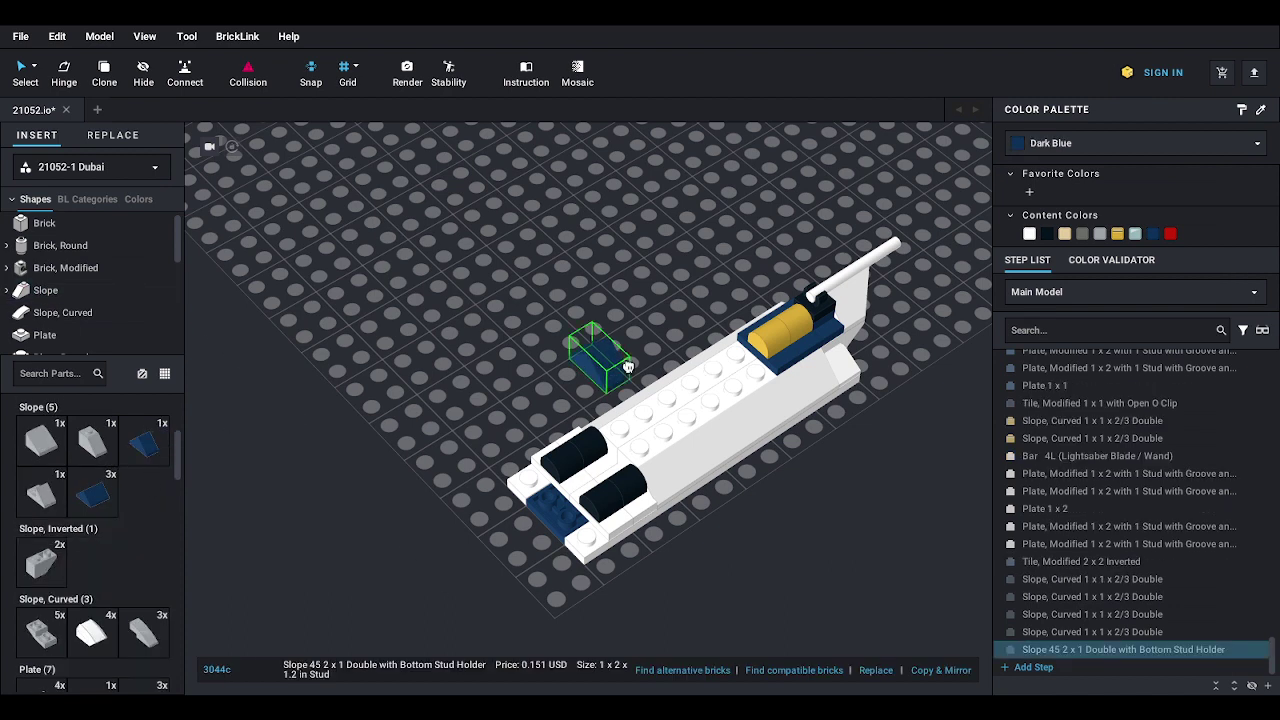
- Place three dark blue Slope 45 2 x 2 Double parts in a row along the hull's remaining studs up to the black curved slopes
{"action": "left_click", "coordinate": [94, 500]}
{"action": "left_click", "coordinate": [710, 368]}
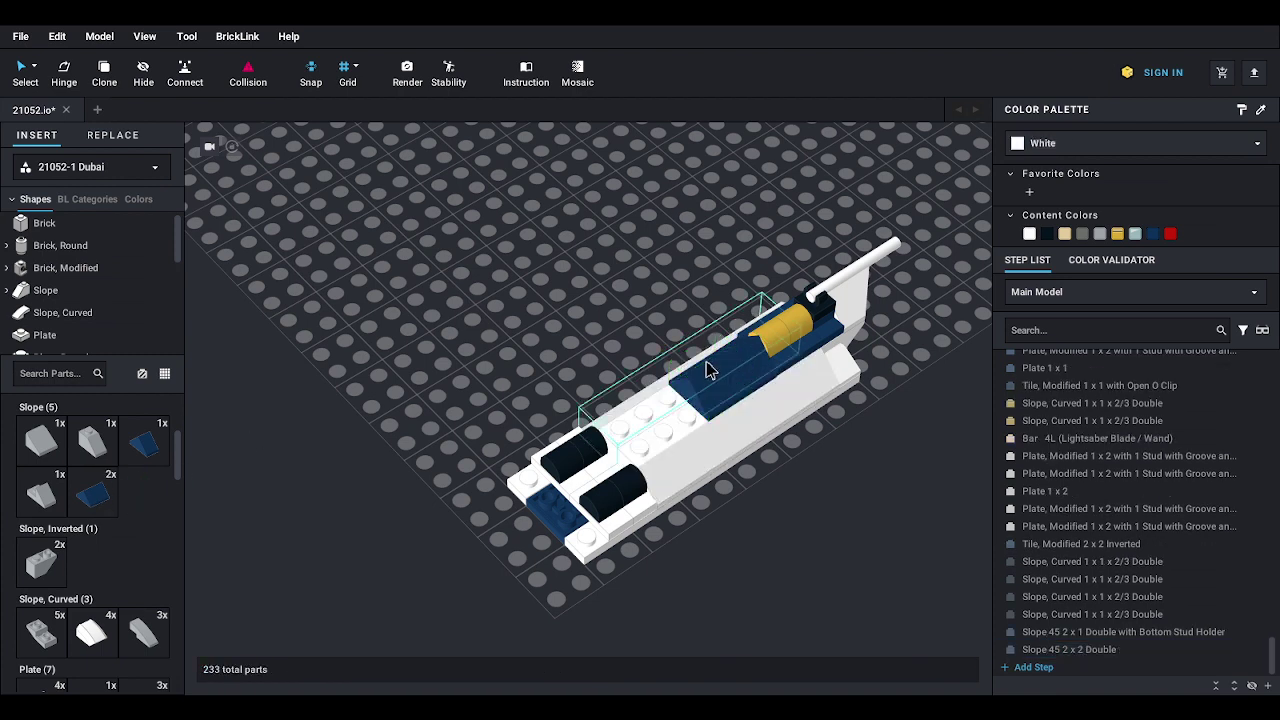
{"action": "left_click", "coordinate": [94, 493]}
{"action": "left_click", "coordinate": [668, 402]}
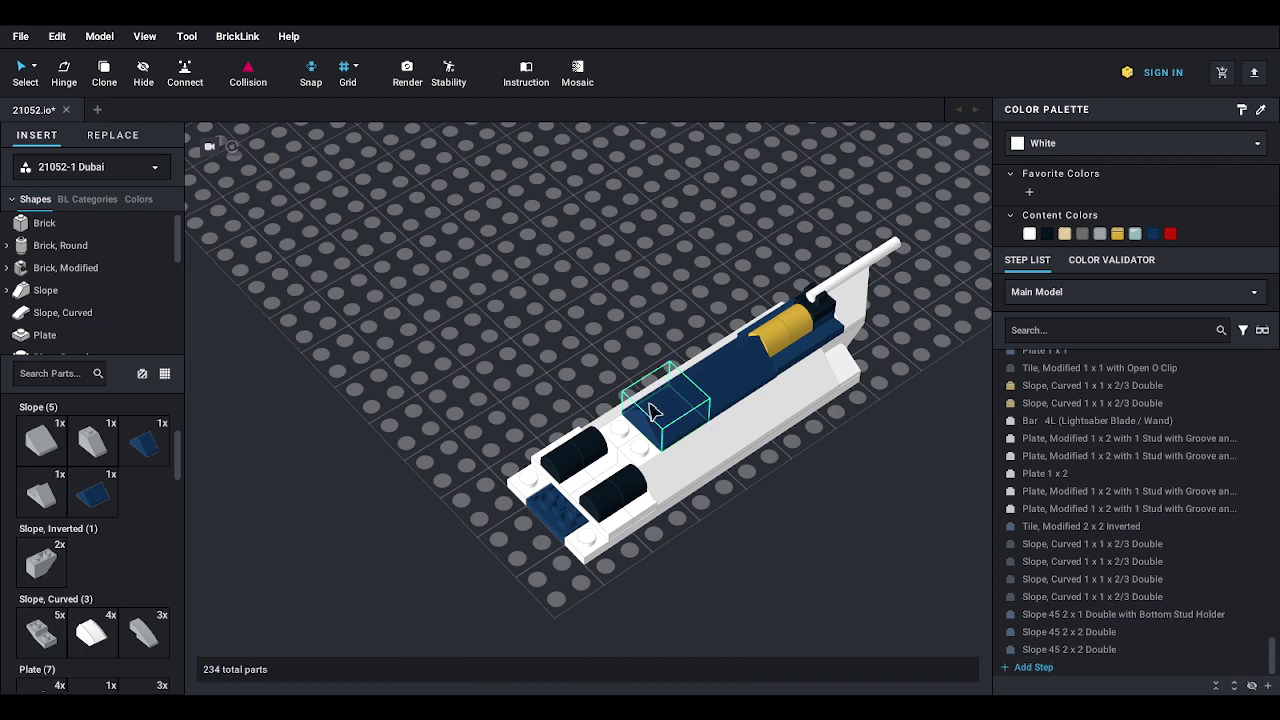
{"action": "left_click", "coordinate": [94, 500]}
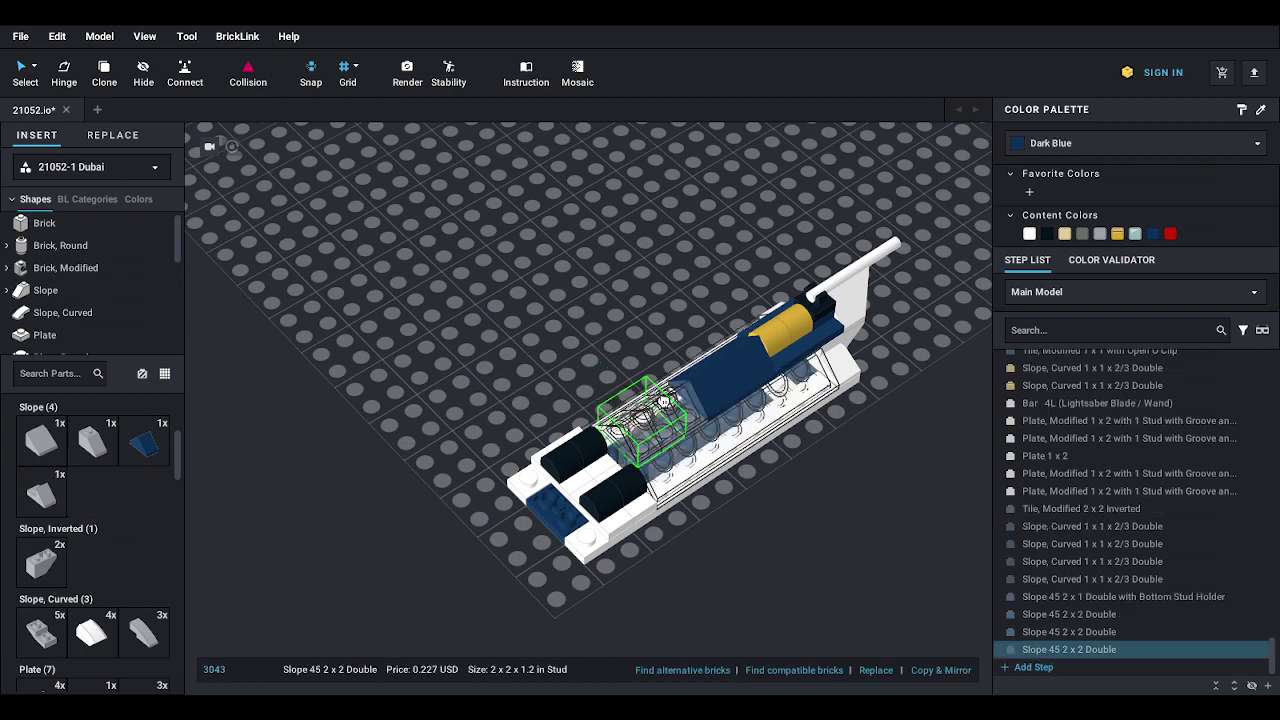
{"action": "left_click", "coordinate": [614, 418]}
{"action": "key", "text": "Escape"}
- Add a white Plate 1 x 2 on the empty baseplate beside the hull
{"action": "middle_click_drag", "start_coordinate": [489, 411], "coordinate": [520, 384]}
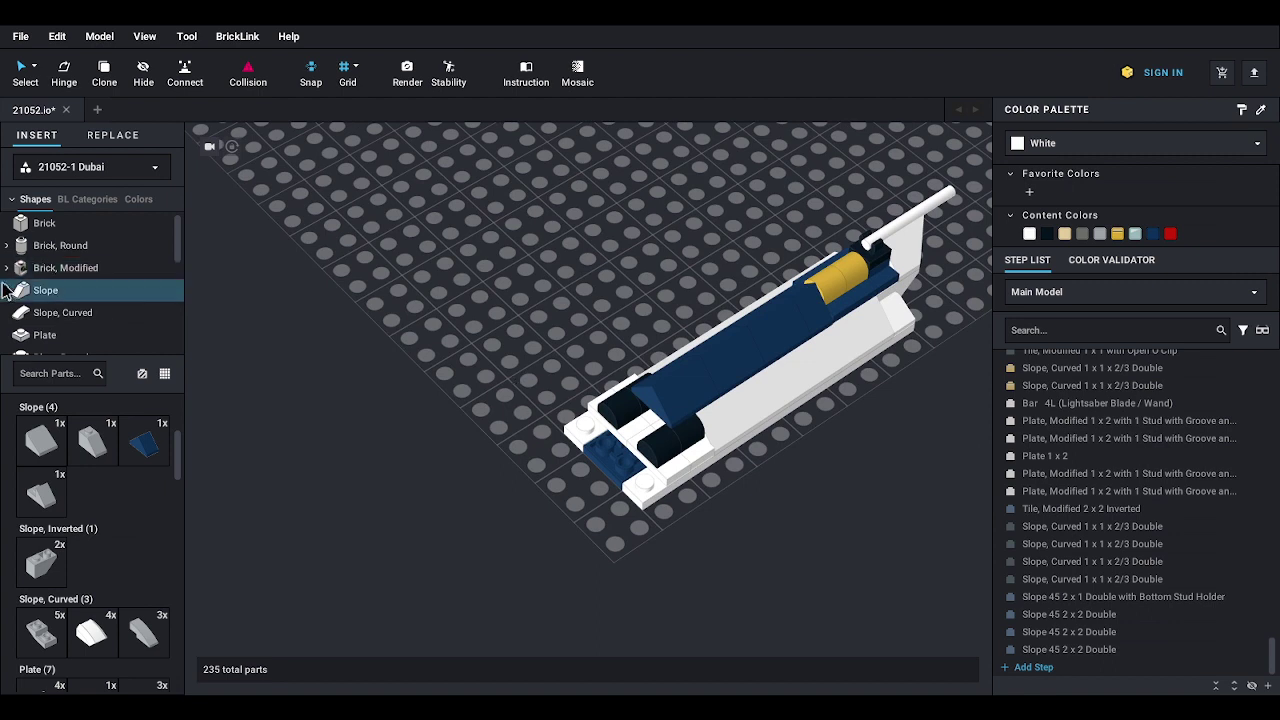
{"action": "scroll", "coordinate": [60, 310], "scroll_direction": "down", "scroll_amount": 1}
{"action": "left_click", "coordinate": [50, 298]}
{"action": "left_click", "coordinate": [100, 503]}
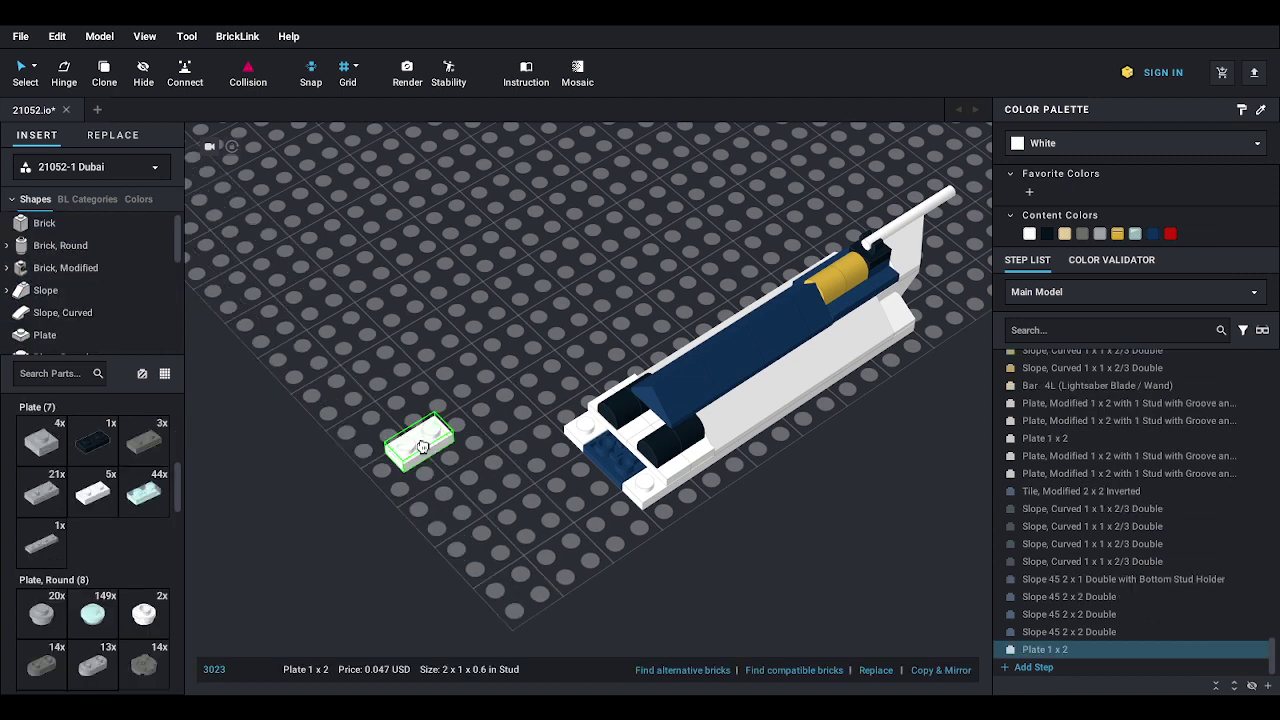
{"action": "left_click", "coordinate": [421, 446]}
- Put a white Plate, Round 1 x 1 with Open Stud and a red Tile, Round 1 x 1 side by side on the separate 1 x 2 plate
{"action": "scroll", "coordinate": [30, 290], "scroll_direction": "down", "scroll_amount": 1}
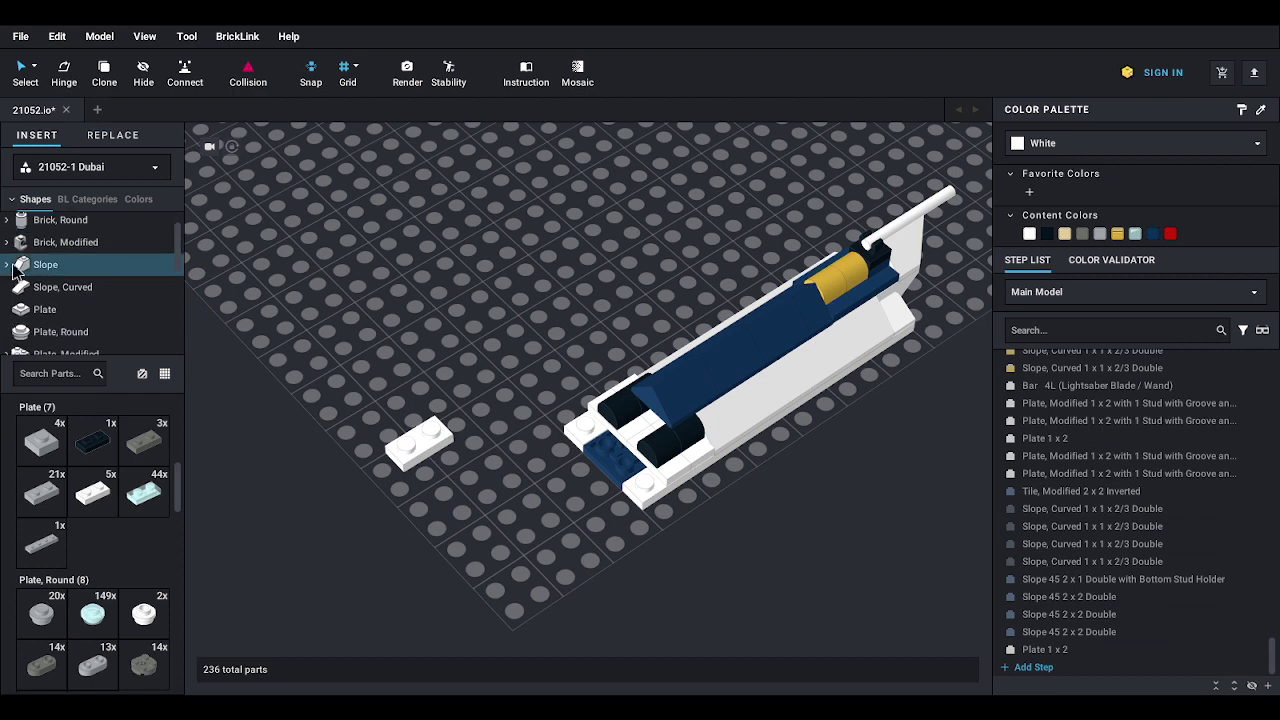
{"action": "left_click", "coordinate": [50, 323]}
{"action": "left_click_drag", "start_coordinate": [291, 439], "coordinate": [403, 440]}
{"action": "scroll", "coordinate": [87, 298], "scroll_direction": "down", "scroll_amount": 1}
{"action": "scroll", "coordinate": [86, 295], "scroll_direction": "down", "scroll_amount": 3}
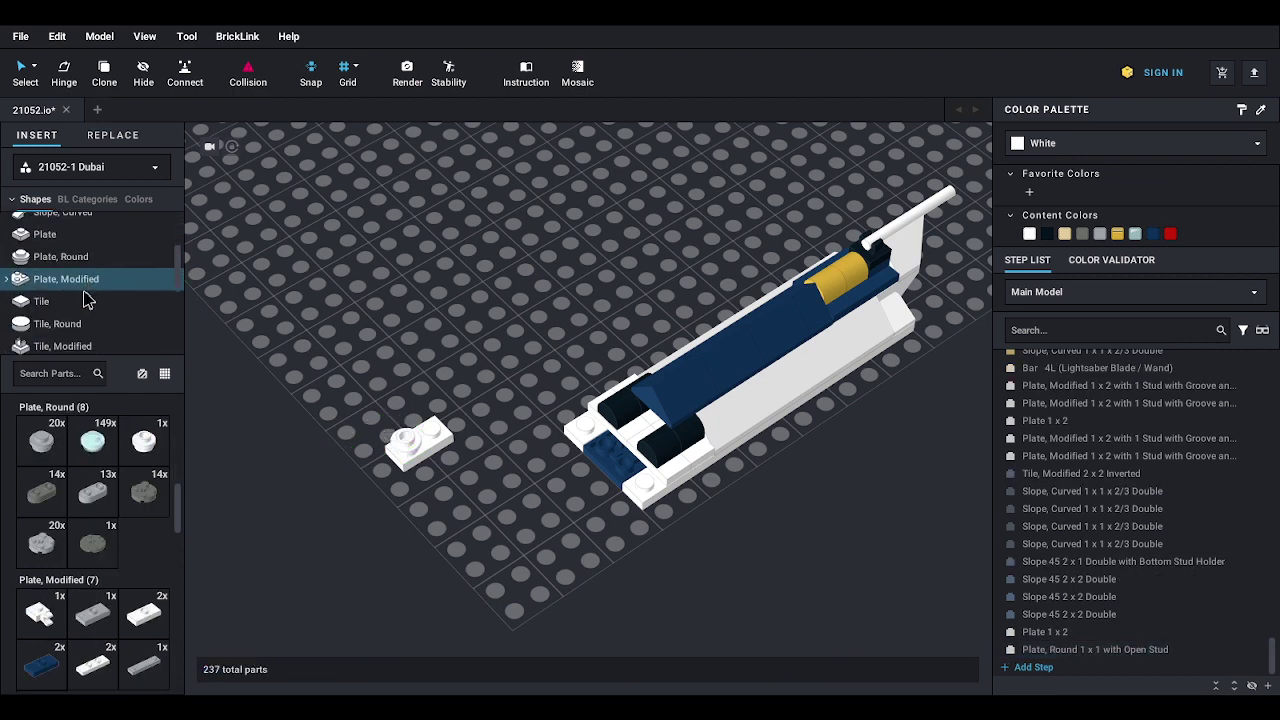
{"action": "left_click", "coordinate": [80, 300]}
{"action": "left_click_drag", "start_coordinate": [59, 442], "coordinate": [445, 420]}
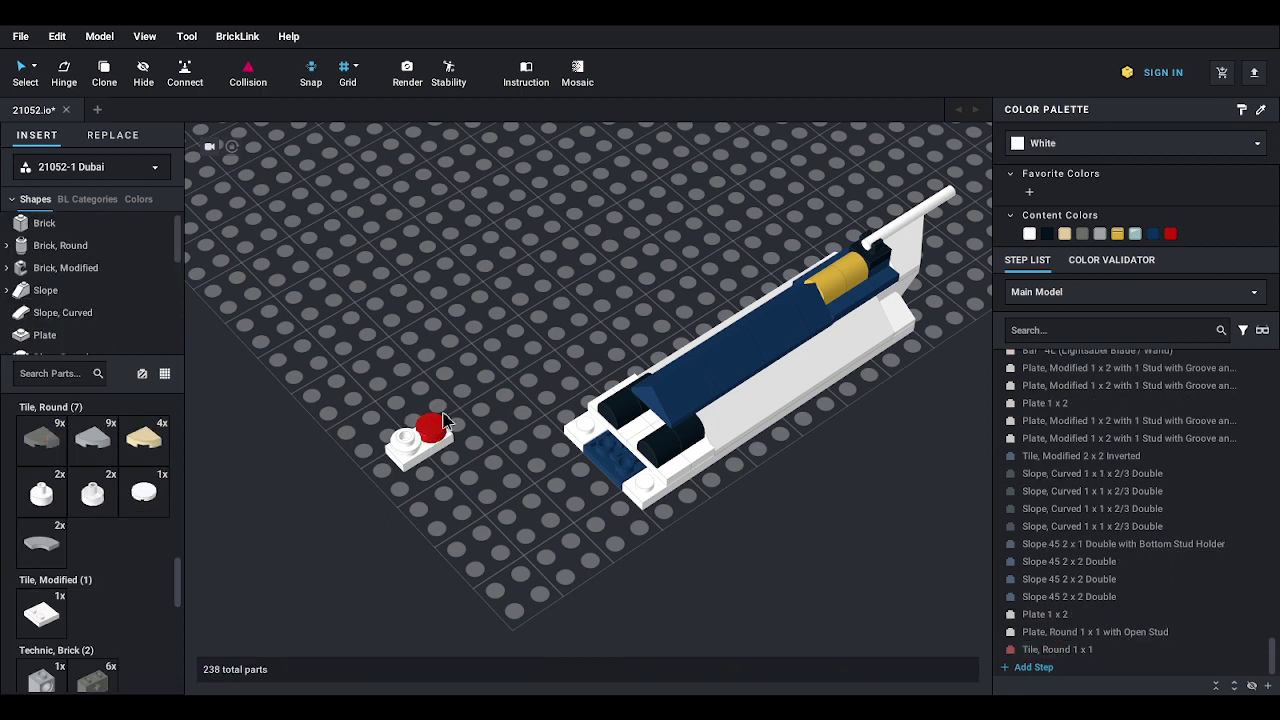
- Place a dark blue Slope 45 2 x 1 Double with Bottom Stud Holder on top of the white round plate
{"action": "scroll", "coordinate": [106, 292], "scroll_direction": "down", "scroll_amount": 1}
{"action": "left_click", "coordinate": [105, 275]}
{"action": "left_click_drag", "start_coordinate": [270, 430], "coordinate": [417, 430]}
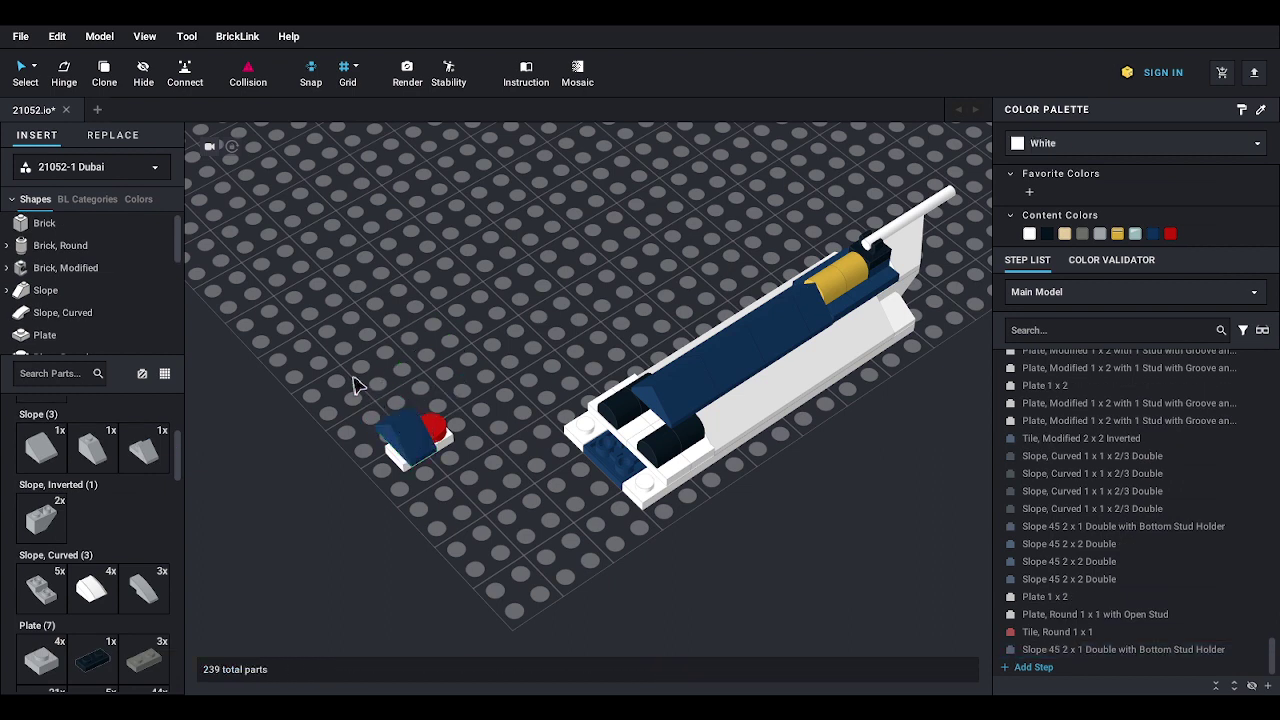
- Select the four-part assembly and try to fit it between the black curved slopes at the hull's front
{"action": "left_click_drag", "start_coordinate": [355, 385], "coordinate": [457, 471]}
{"action": "left_click_drag", "start_coordinate": [434, 429], "coordinate": [664, 413]}
{"action": "right_click_drag", "start_coordinate": [664, 413], "coordinate": [678, 411]}
{"action": "left_click_drag", "start_coordinate": [678, 411], "coordinate": [694, 384]}
{"action": "middle_click_drag", "start_coordinate": [694, 384], "coordinate": [596, 382]}
{"action": "scroll", "coordinate": [621, 376], "scroll_direction": "up", "scroll_amount": 2}
{"action": "left_click_drag", "start_coordinate": [596, 382], "coordinate": [577, 346]}
{"action": "middle_click_drag", "start_coordinate": [577, 346], "coordinate": [483, 366]}
{"action": "scroll", "coordinate": [480, 365], "scroll_direction": "up", "scroll_amount": 3}
{"action": "left_click_drag", "start_coordinate": [478, 365], "coordinate": [372, 308]}
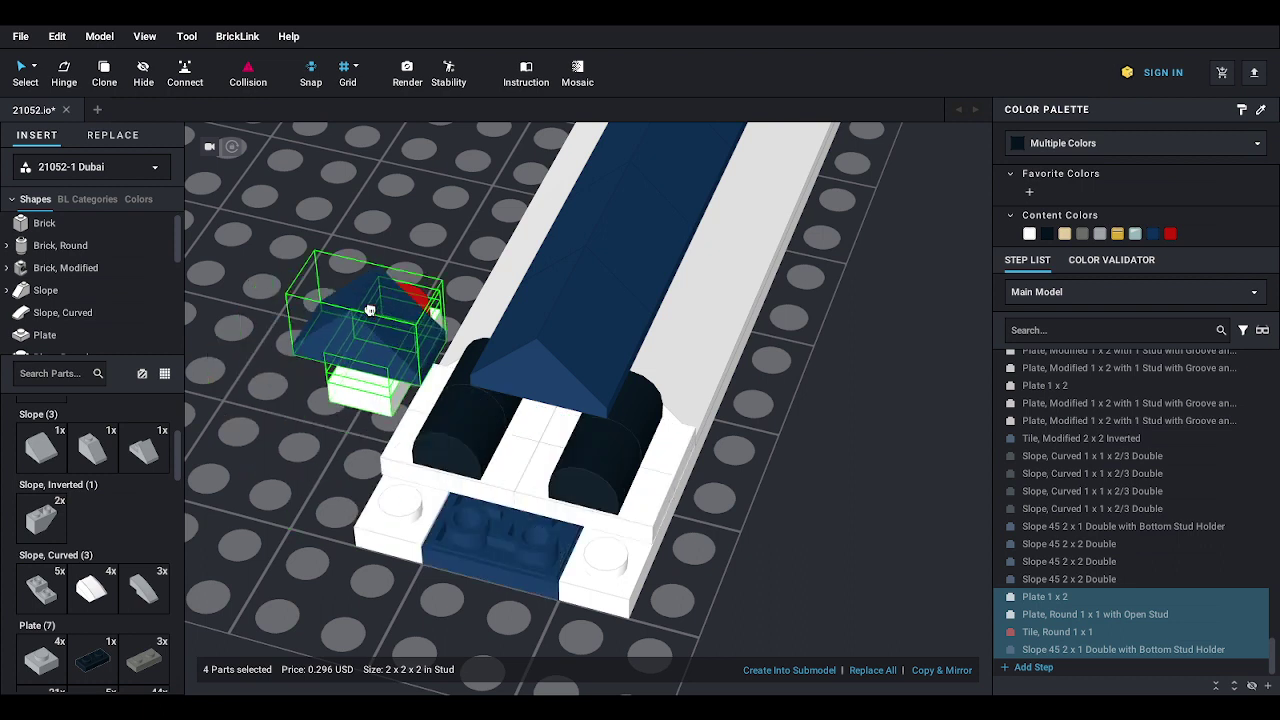
{"action": "mouse_move", "coordinate": [372, 308]}
{"action": "right_mouse_down"}
{"action": "mouse_move", "coordinate": [374, 294]}
{"action": "mouse_move", "coordinate": [360, 308]}
{"action": "right_mouse_up"}
{"action": "left_click_drag", "start_coordinate": [360, 308], "coordinate": [366, 300]}
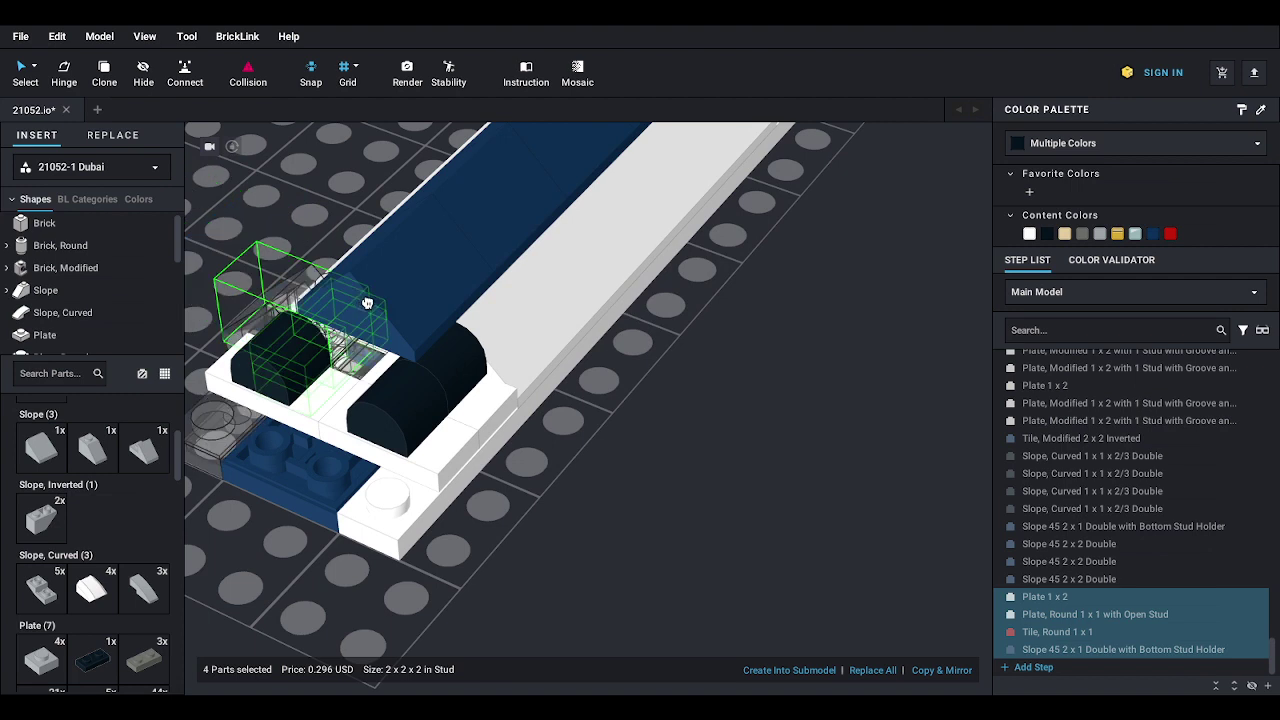
{"action": "middle_click_drag", "start_coordinate": [366, 300], "coordinate": [494, 329]}
{"action": "left_click_drag", "start_coordinate": [494, 329], "coordinate": [374, 362]}
- Add one more Trans-Light Blue 1 x 1 round plate to the 21052-1 Dubai palette
{"action": "scroll", "coordinate": [100, 309], "scroll_direction": "down", "scroll_amount": 1}
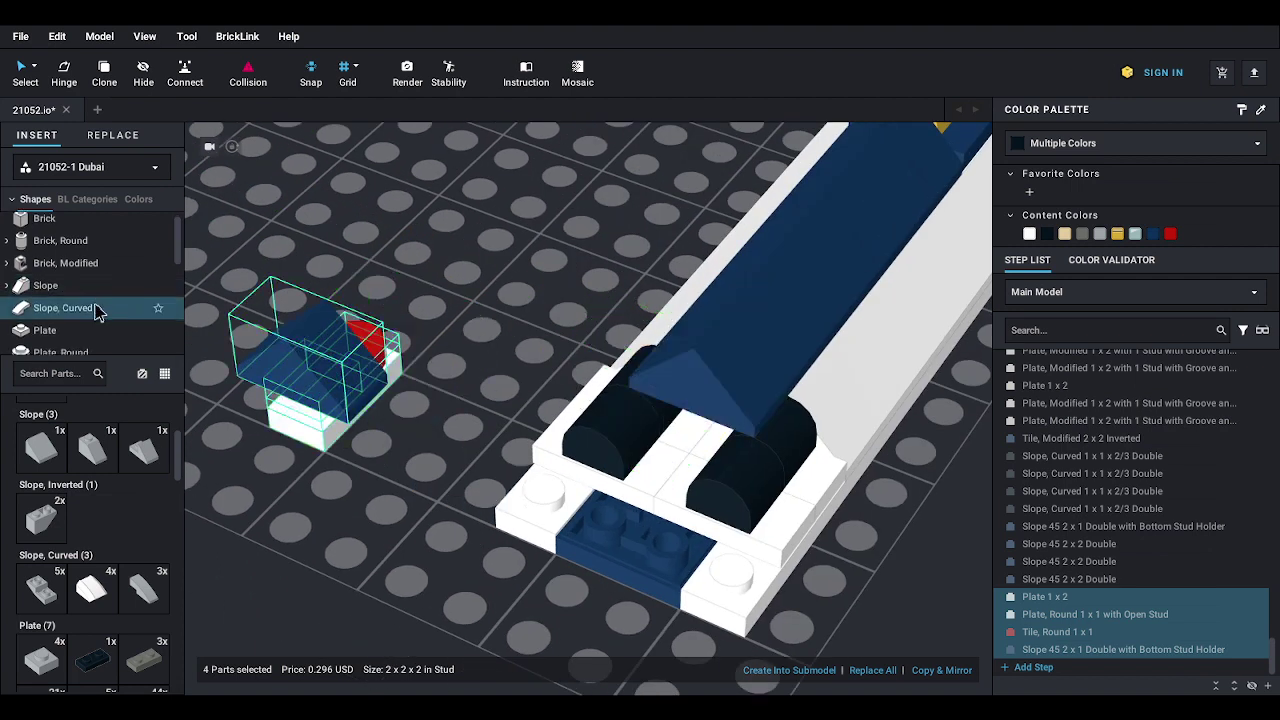
{"action": "left_click", "coordinate": [97, 323]}
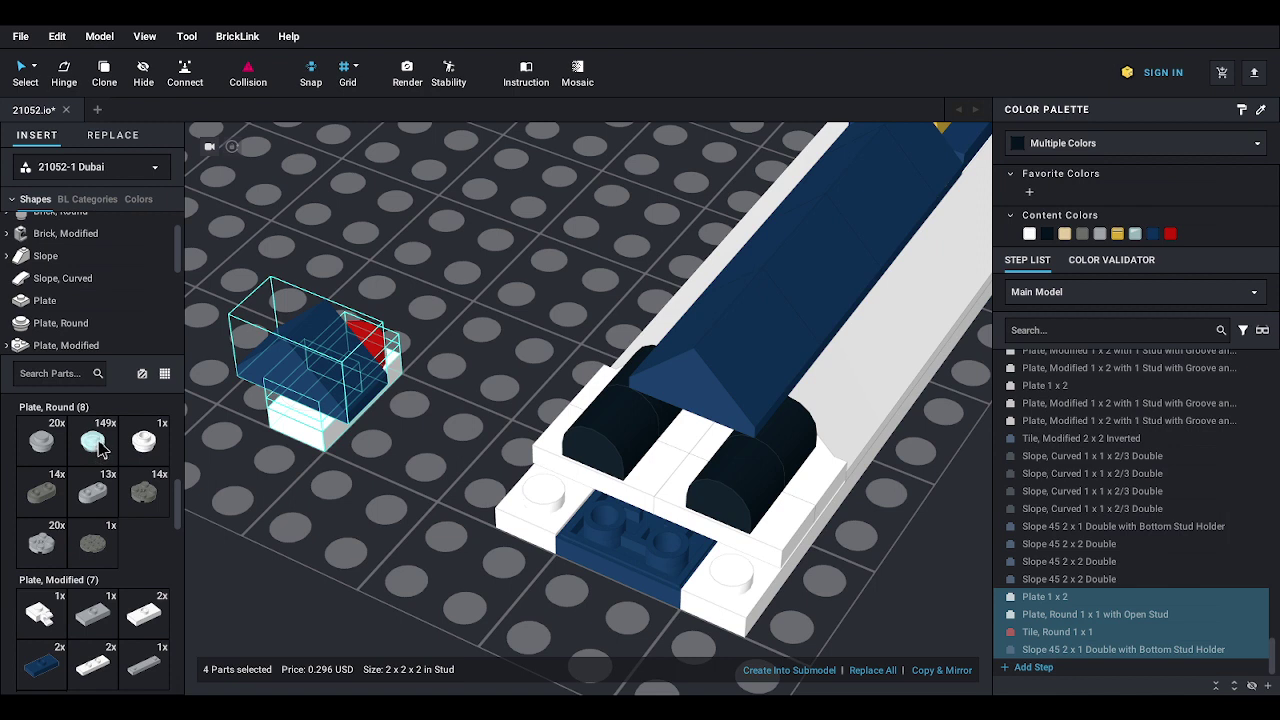
{"action": "right_click", "coordinate": [100, 447]}
{"action": "mouse_move", "coordinate": [106, 451]}
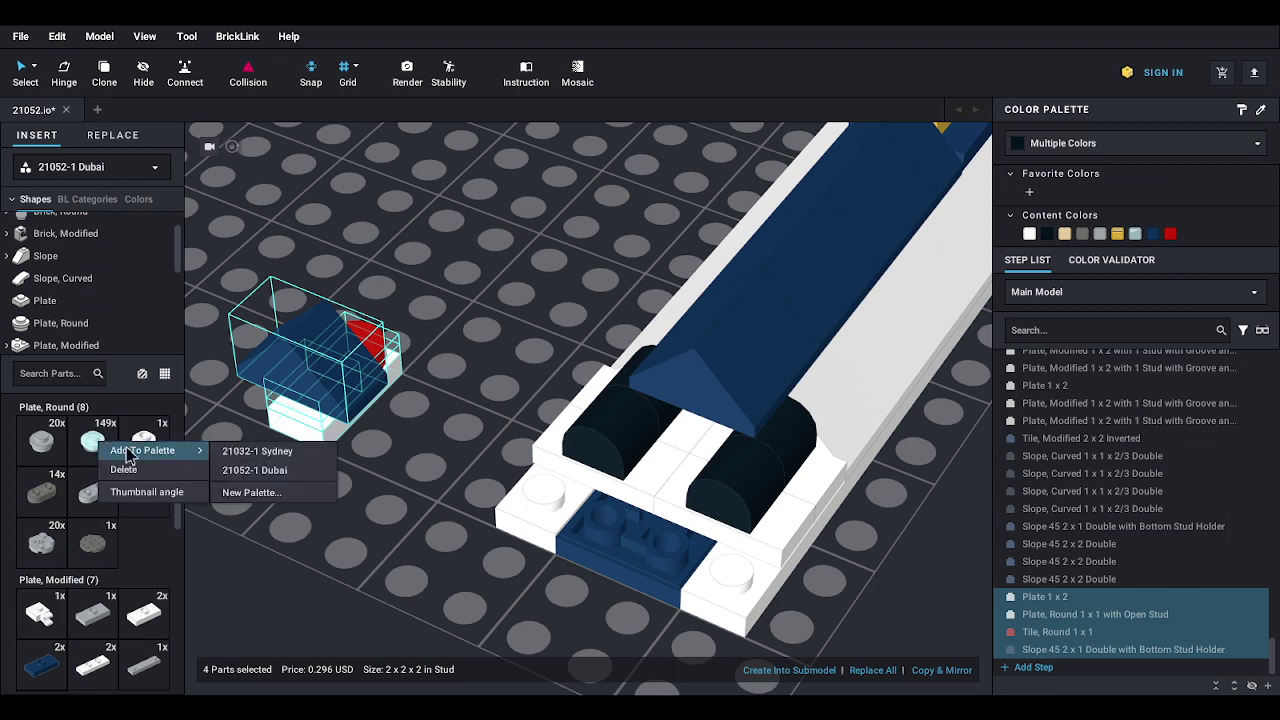
{"action": "left_click", "coordinate": [258, 470]}
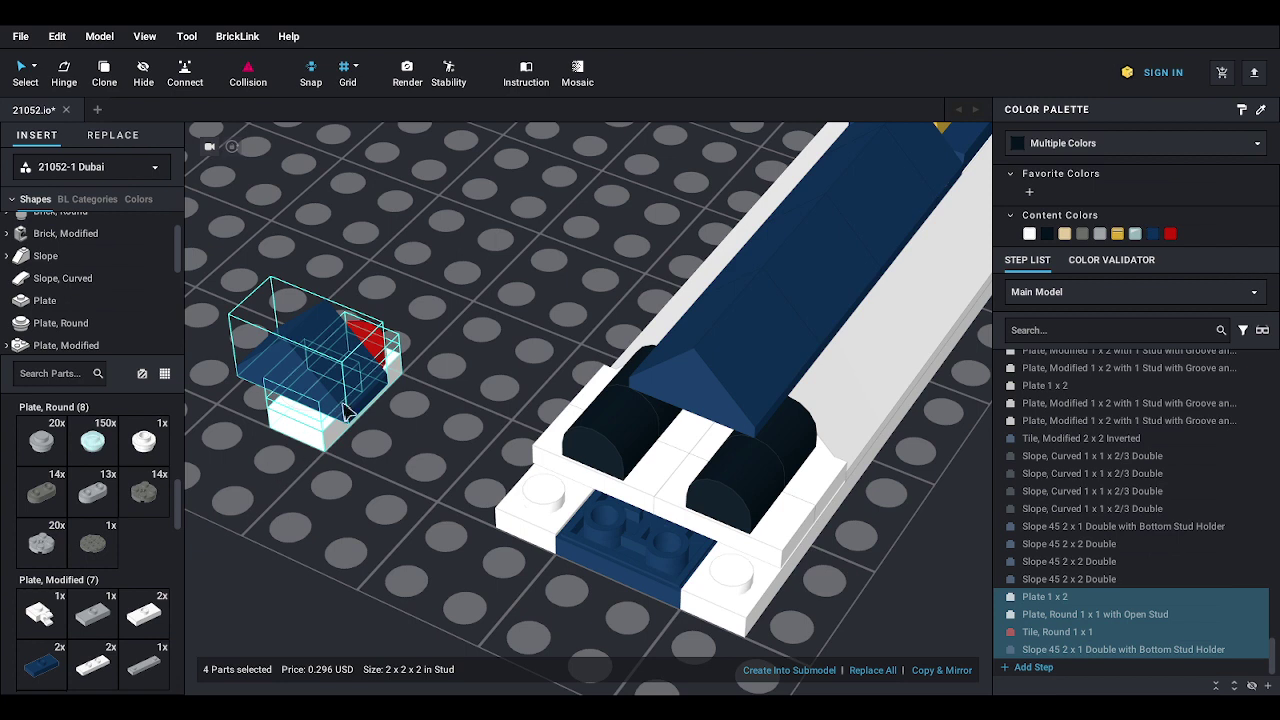
- Replace the assembly's red round tile with a Trans-Light Blue Plate, Round 1 x 1
{"action": "left_click", "coordinate": [428, 320]}
{"action": "left_click", "coordinate": [380, 340]}
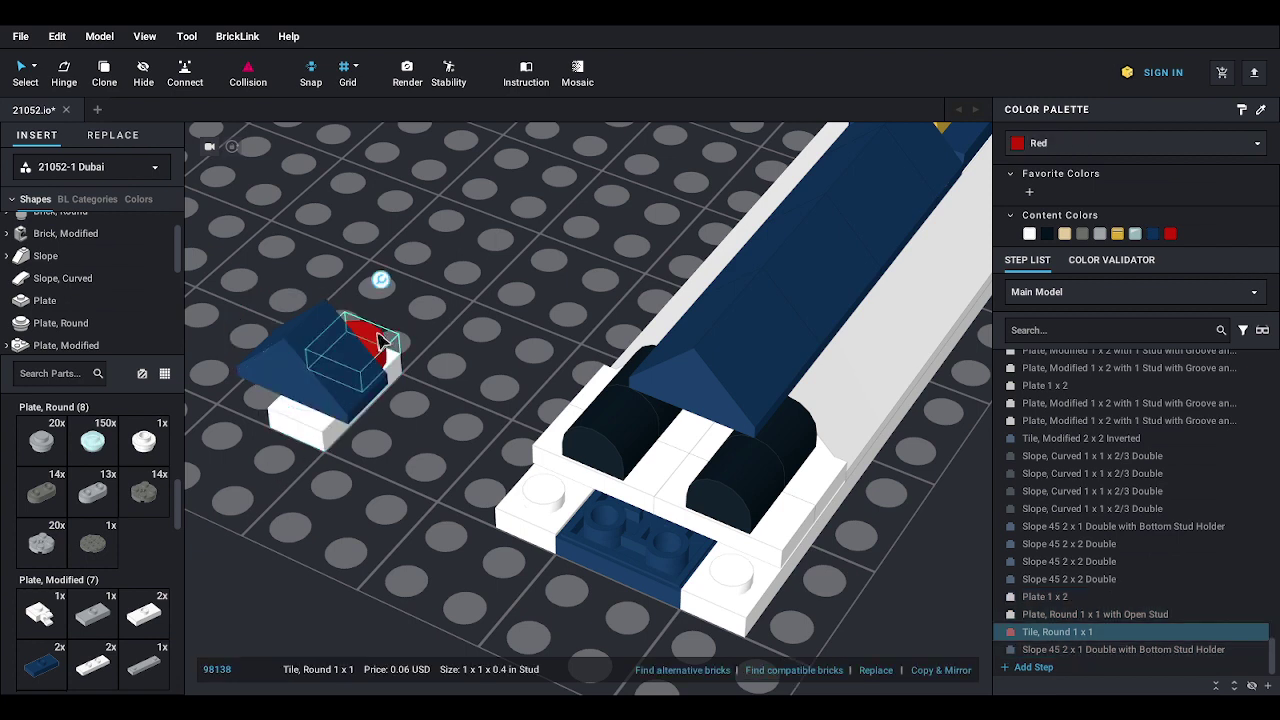
{"action": "key", "text": "Delete"}
{"action": "left_click_drag", "start_coordinate": [92, 440], "coordinate": [372, 358]}
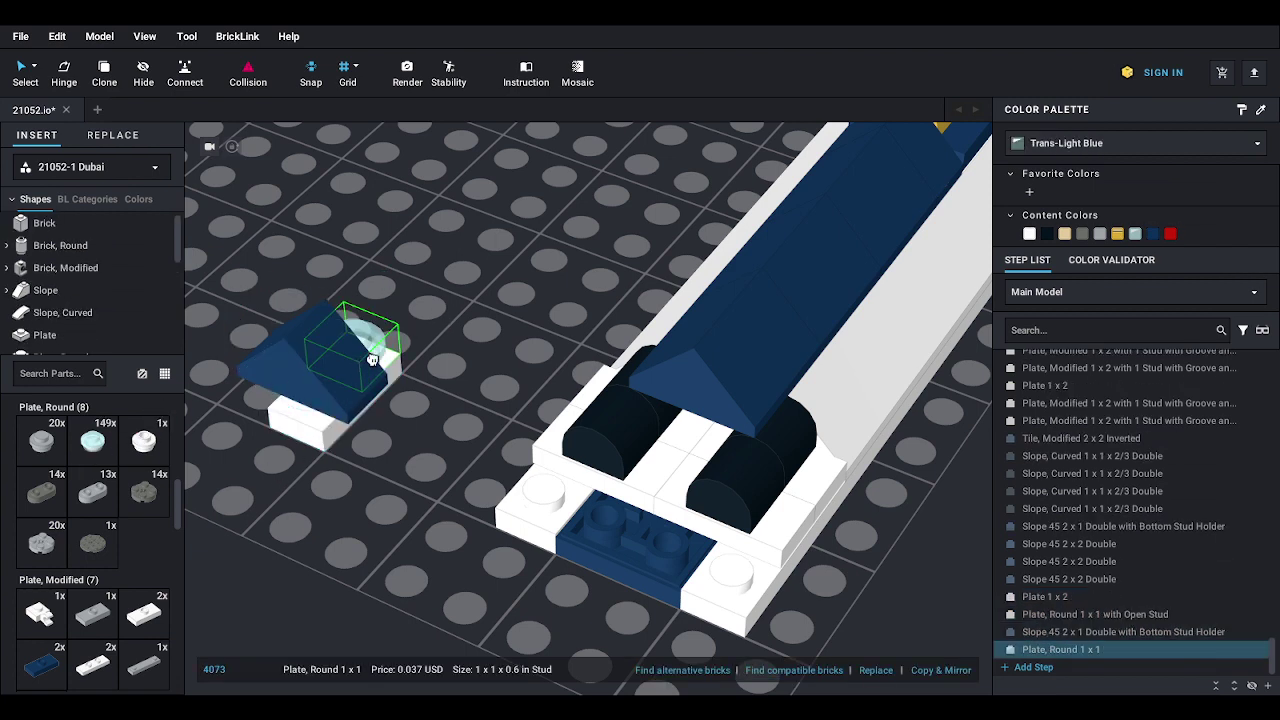
{"action": "left_click", "coordinate": [372, 358]}
- Shift the four-part assembly toward the hull and try to move the frontmost dark blue 2 x 2 double slope
{"action": "left_click_drag", "start_coordinate": [240, 277], "coordinate": [389, 443]}
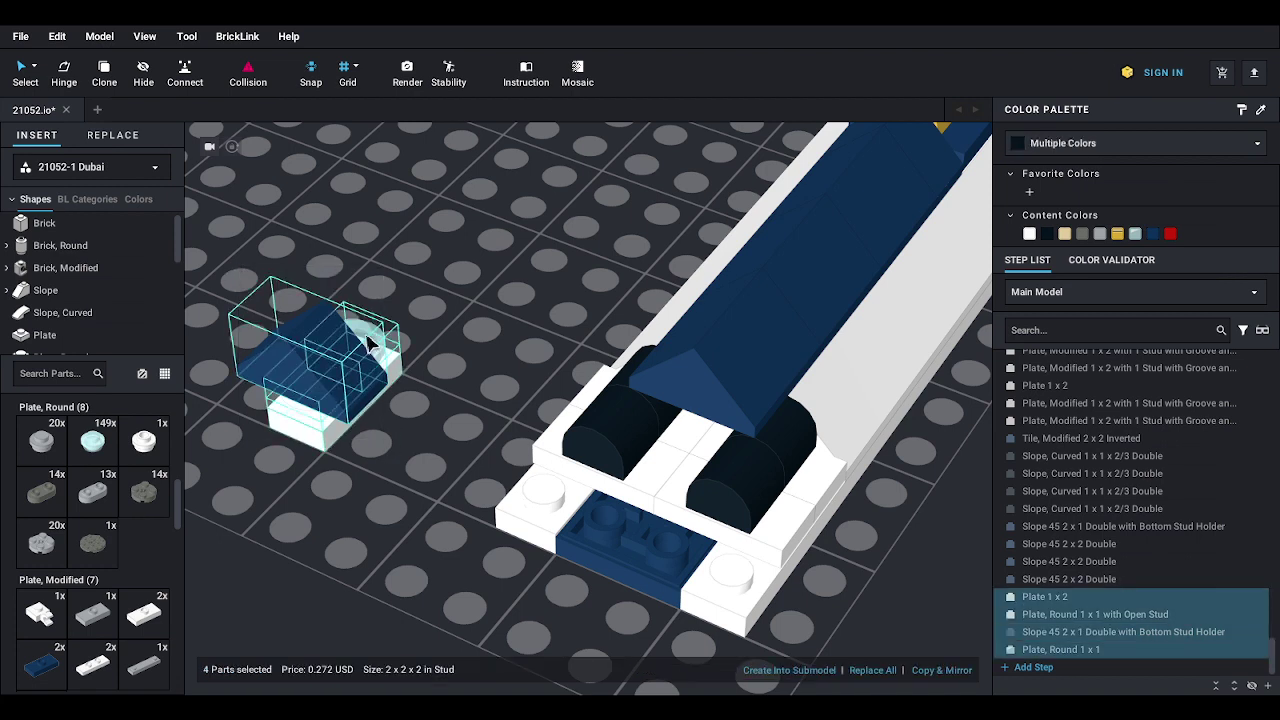
{"action": "left_click_drag", "start_coordinate": [370, 342], "coordinate": [408, 357]}
{"action": "left_click", "coordinate": [629, 371]}
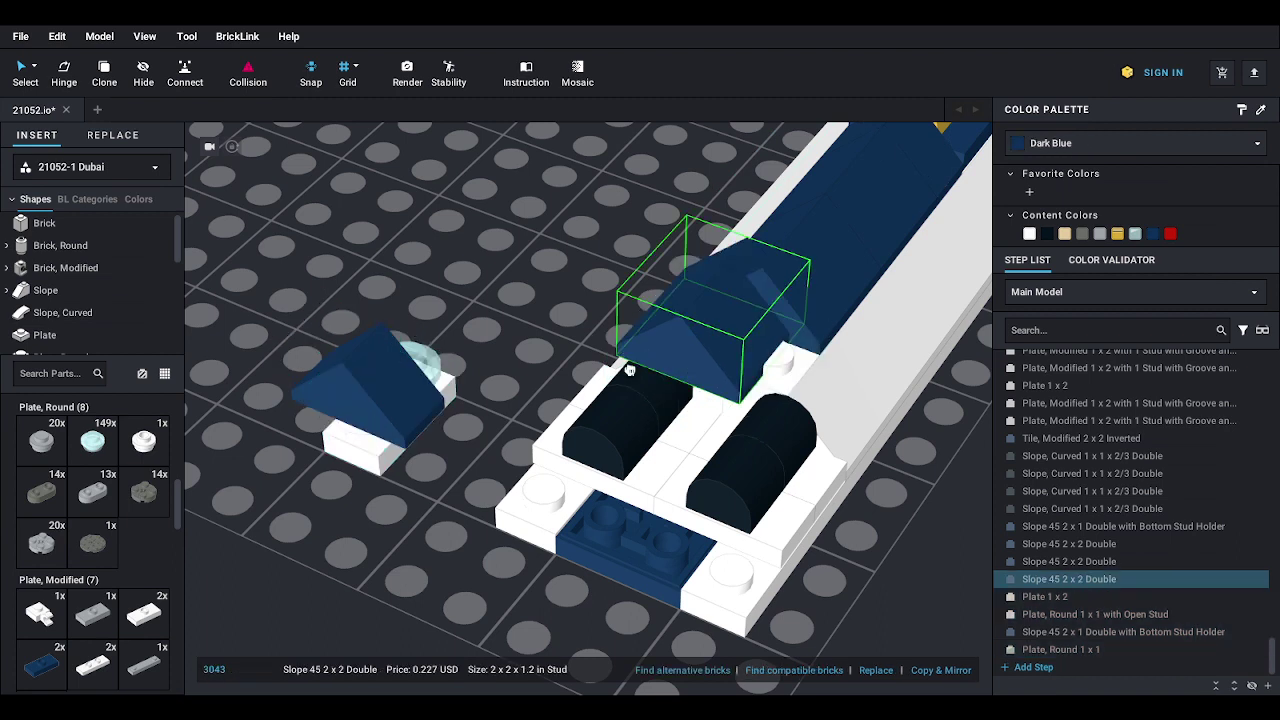
{"action": "left_click_drag", "start_coordinate": [629, 371], "coordinate": [493, 276]}
- Undo the slope and assembly moves and the replacement of the red round tile
{"action": "key", "text": "ctrl+z"}
{"action": "key", "text": "ctrl+z"}
{"action": "key", "text": "ctrl+z"}
{"action": "key", "text": "ctrl+z"}
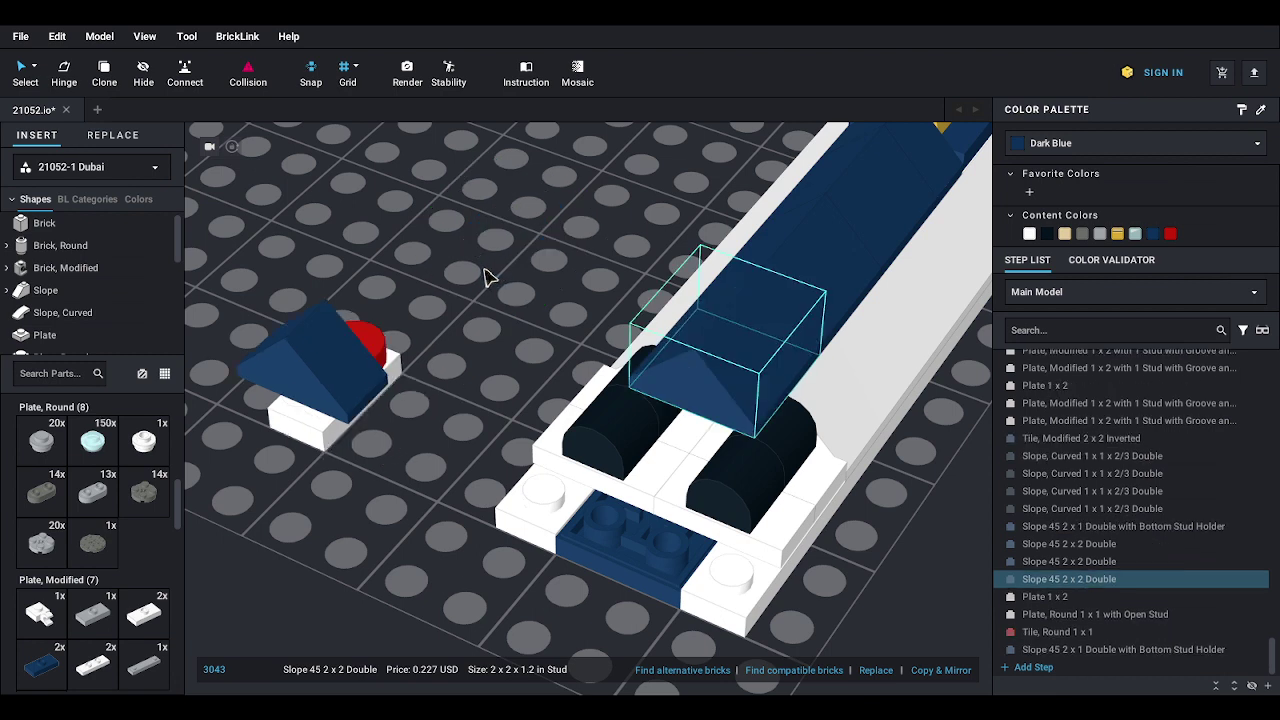
- Try placing the four-part assembly between the black curved slopes under the front double slope, and undo the placement
{"action": "left_click_drag", "start_coordinate": [251, 280], "coordinate": [420, 486]}
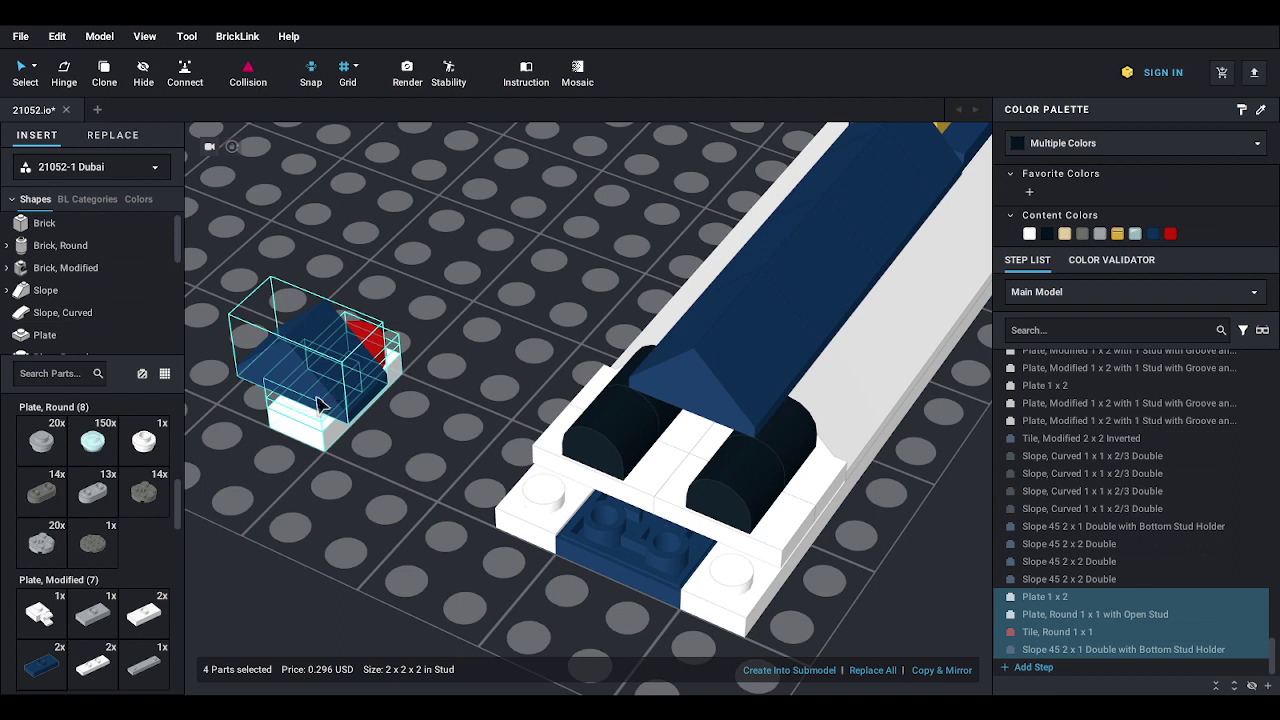
{"action": "left_click_drag", "start_coordinate": [297, 425], "coordinate": [500, 446]}
{"action": "right_click_drag", "start_coordinate": [500, 446], "coordinate": [522, 443]}
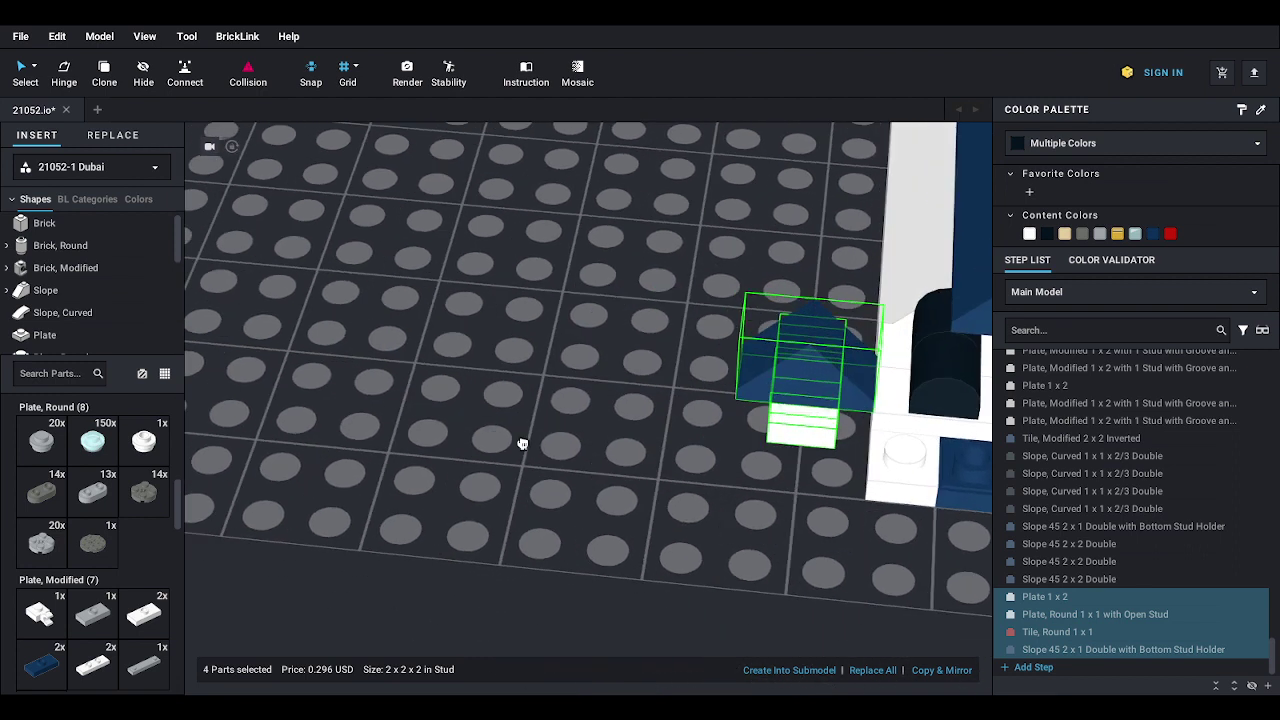
{"action": "left_click_drag", "start_coordinate": [522, 443], "coordinate": [610, 396]}
{"action": "left_click", "coordinate": [437, 370]}
{"action": "right_click_drag", "start_coordinate": [437, 370], "coordinate": [486, 371]}
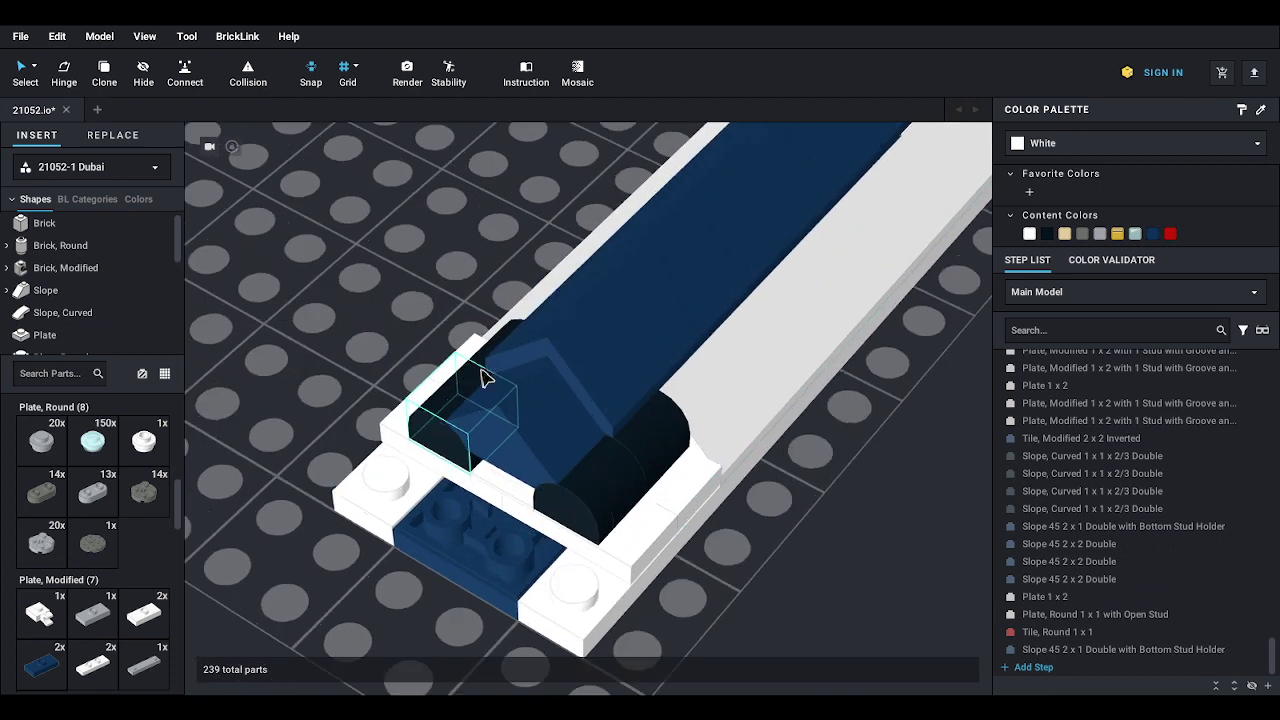
{"action": "key", "text": "ctrl+z"}
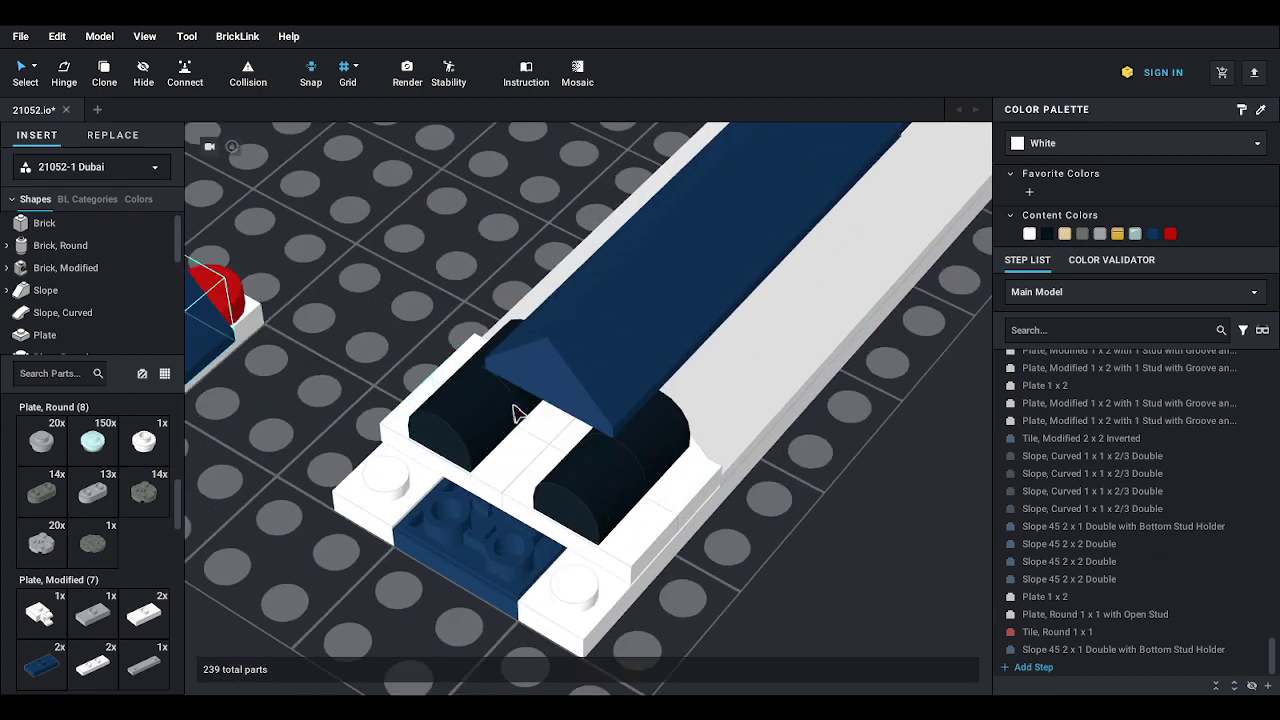
- Reselect the four-part assembly and move it over the dark blue inverted tile at the hull's front, centred between the black slopes
{"action": "middle_click_drag", "start_coordinate": [377, 329], "coordinate": [537, 300]}
{"action": "left_click_drag", "start_coordinate": [460, 205], "coordinate": [594, 363]}
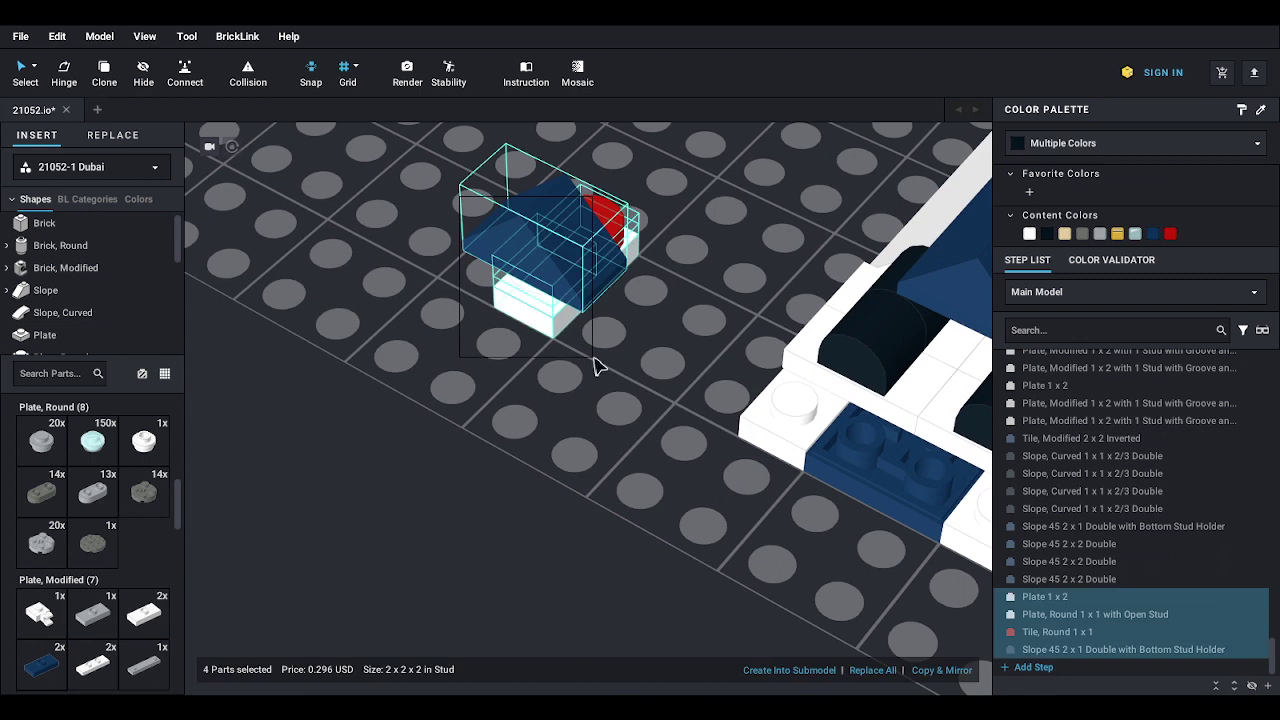
{"action": "left_click_drag", "start_coordinate": [543, 323], "coordinate": [569, 337]}
{"action": "middle_click_drag", "start_coordinate": [569, 337], "coordinate": [460, 363]}
{"action": "left_click_drag", "start_coordinate": [460, 363], "coordinate": [677, 497]}
{"action": "right_click_drag", "start_coordinate": [669, 494], "coordinate": [691, 497]}
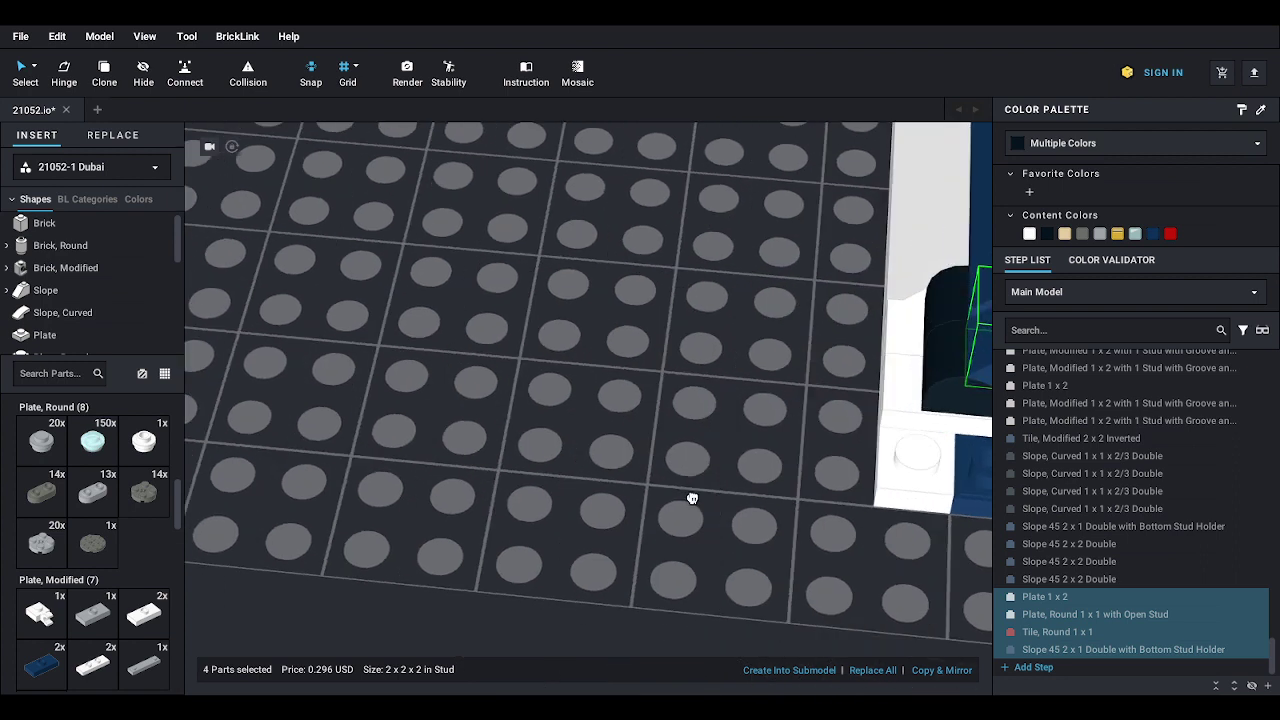
{"action": "middle_click_drag", "start_coordinate": [730, 495], "coordinate": [535, 460]}
{"action": "left_click_drag", "start_coordinate": [756, 396], "coordinate": [738, 434]}
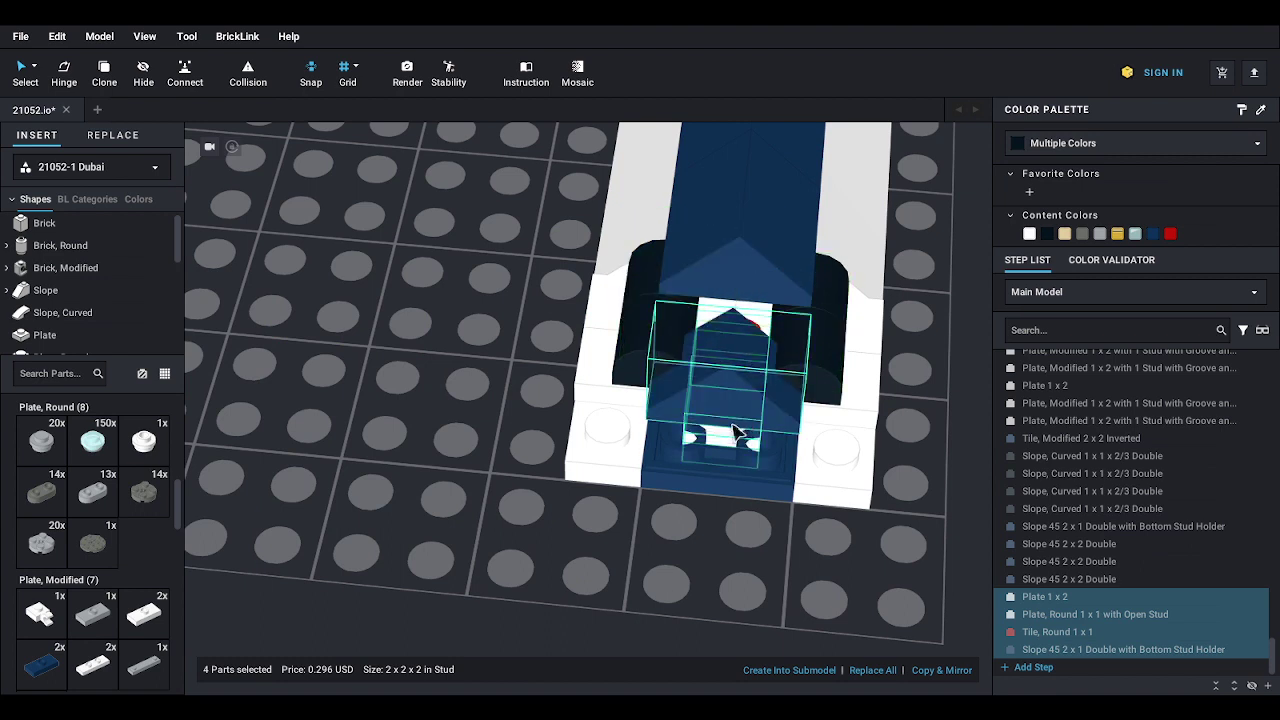
- Shift the four-part assembly along the hull, trying an X position of -445 and settling on -450
{"action": "right_click_drag", "start_coordinate": [738, 434], "coordinate": [675, 418]}
{"action": "middle_click_drag", "start_coordinate": [673, 415], "coordinate": [844, 466]}
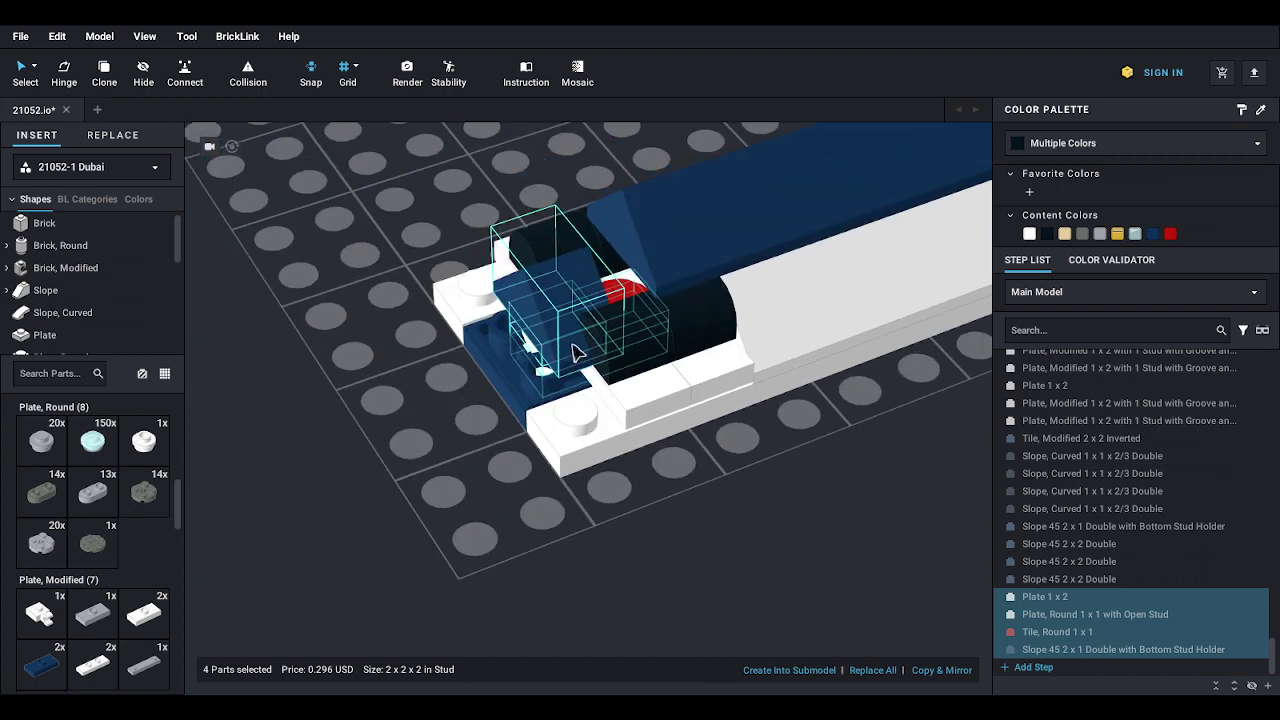
{"action": "scroll", "coordinate": [574, 346], "scroll_direction": "up", "scroll_amount": 2}
{"action": "middle_click_drag", "start_coordinate": [574, 336], "coordinate": [586, 395]}
{"action": "mouse_move", "coordinate": [570, 396]}
{"action": "left_mouse_down"}
{"action": "mouse_move", "coordinate": [566, 386]}
{"action": "mouse_move", "coordinate": [595, 400]}
{"action": "left_mouse_up"}
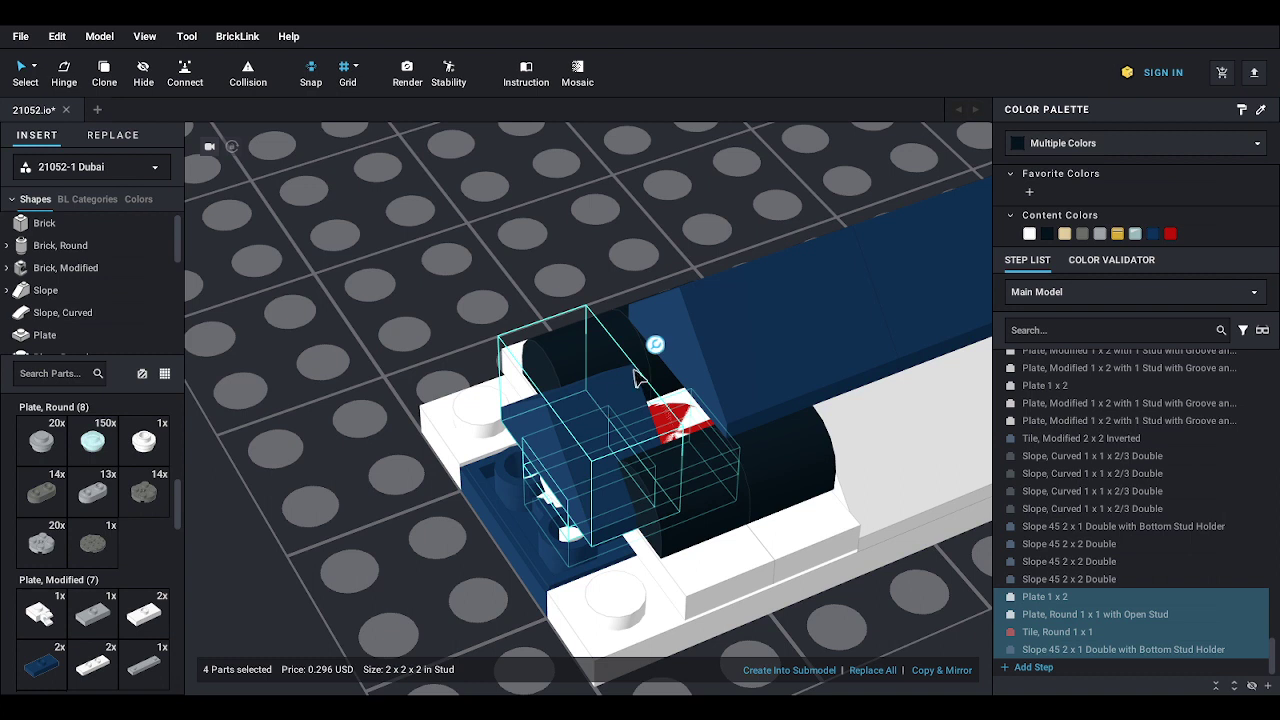
{"action": "left_click", "coordinate": [676, 346]}
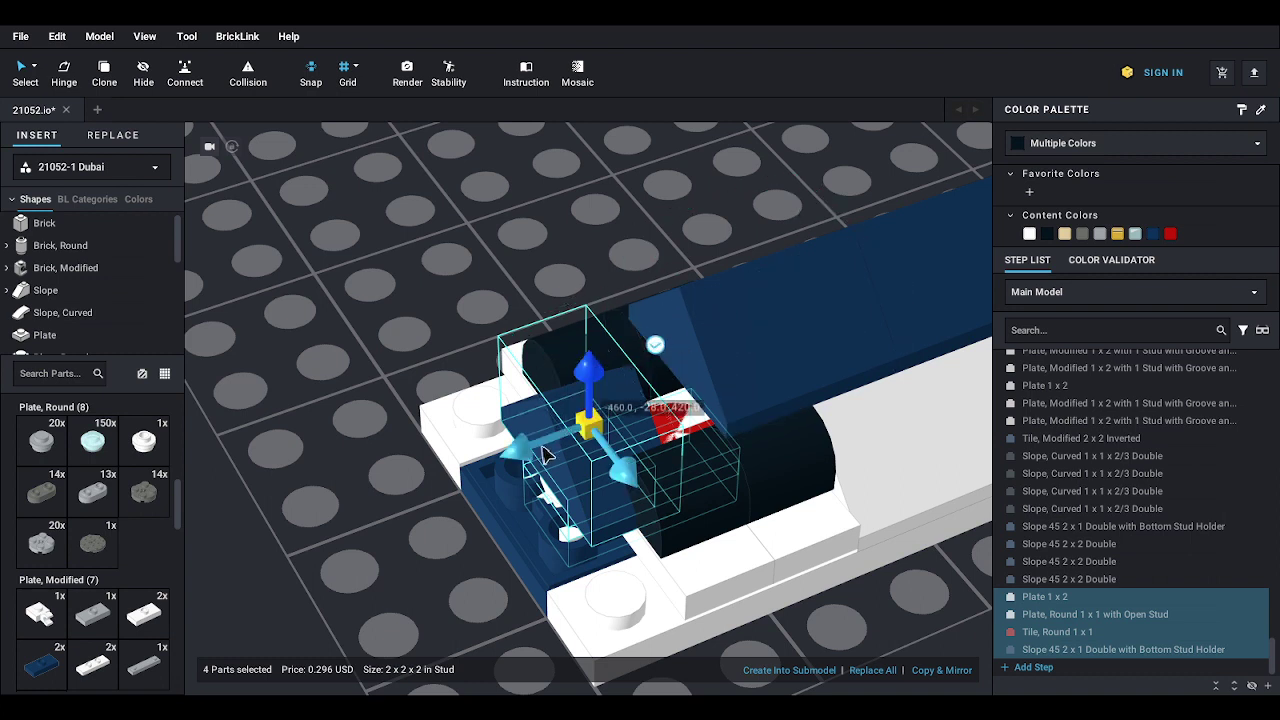
{"action": "left_click_drag", "start_coordinate": [540, 450], "coordinate": [612, 428]}
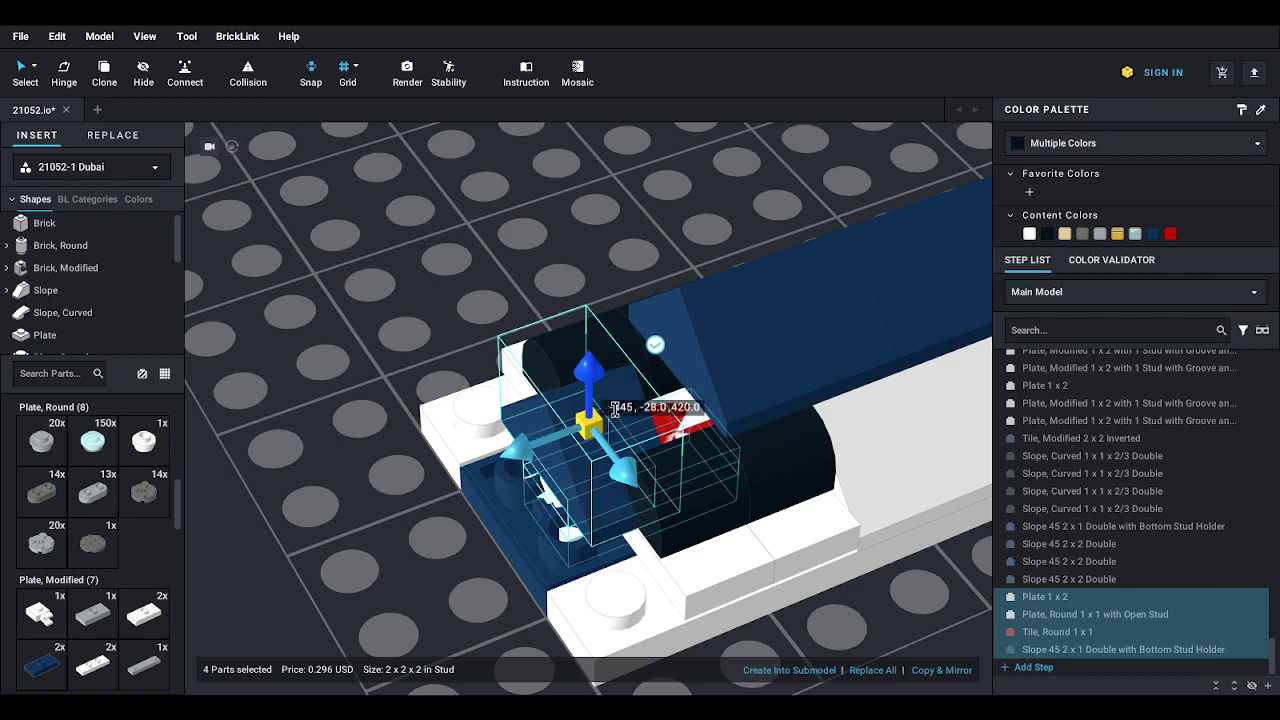
{"action": "key", "text": "Tab"}
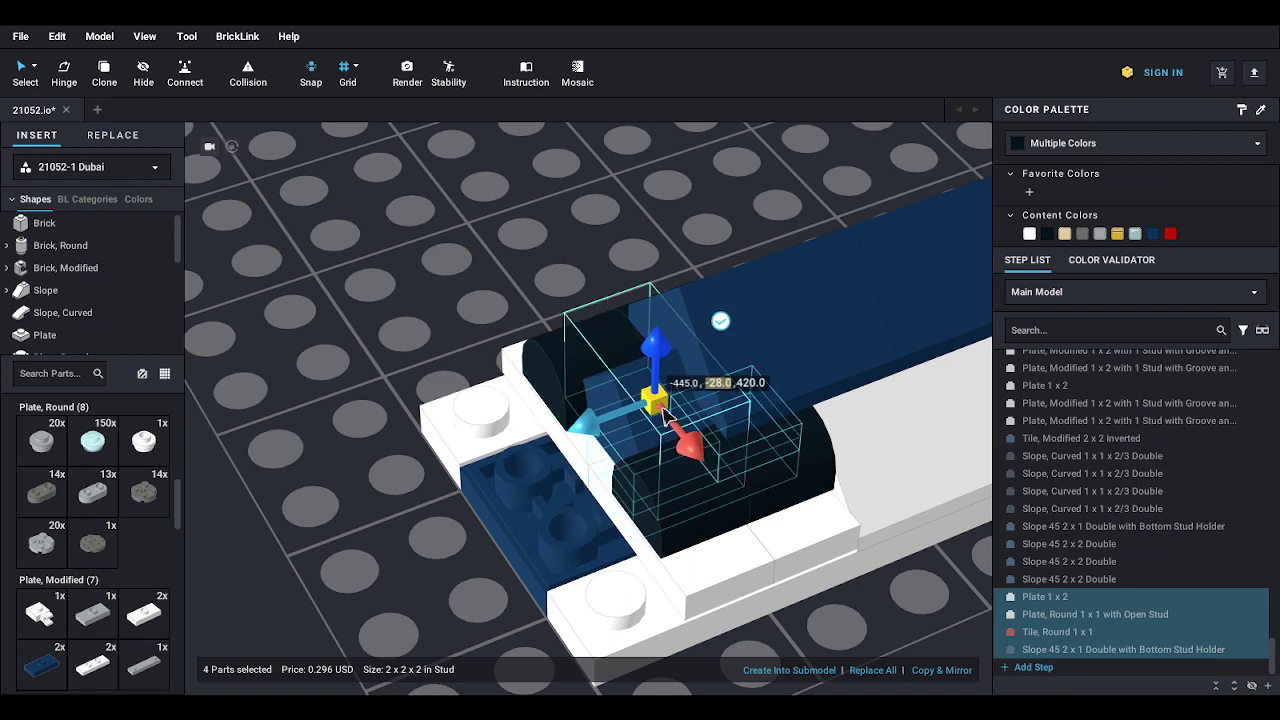
{"action": "left_click", "coordinate": [682, 380]}
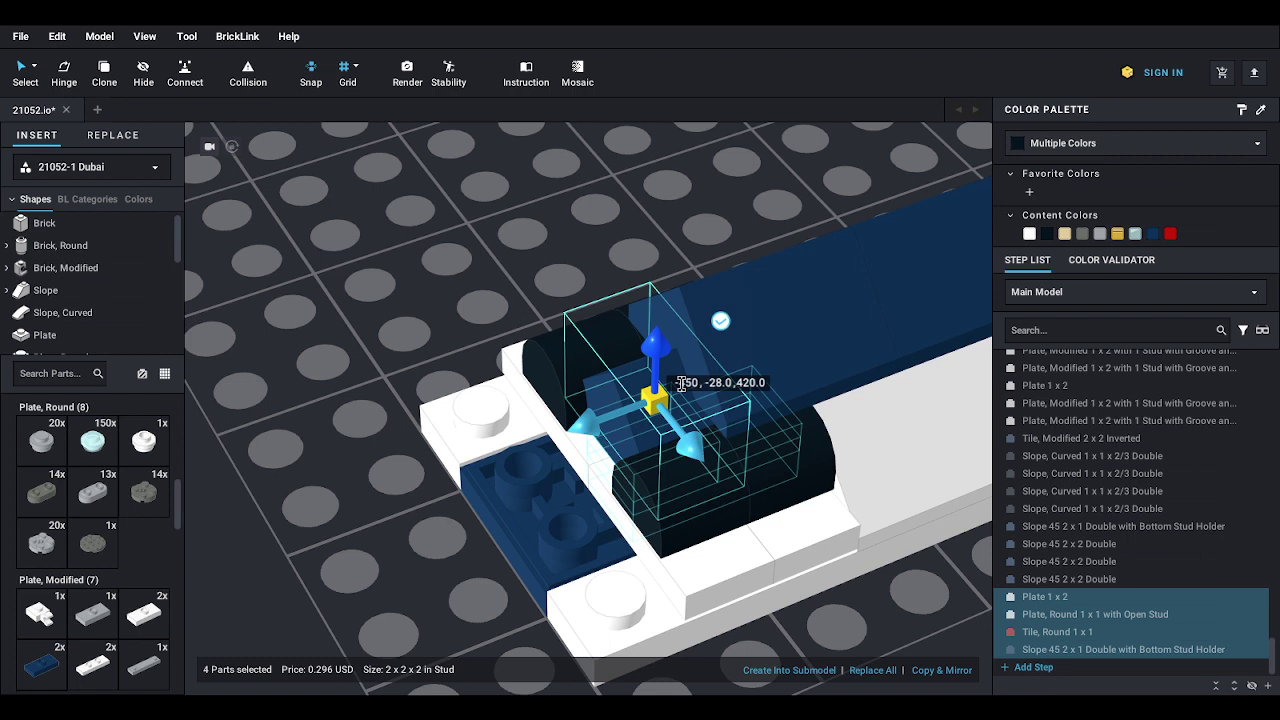
{"action": "type", "text": "-450"}
{"action": "key", "text": "Tab"}
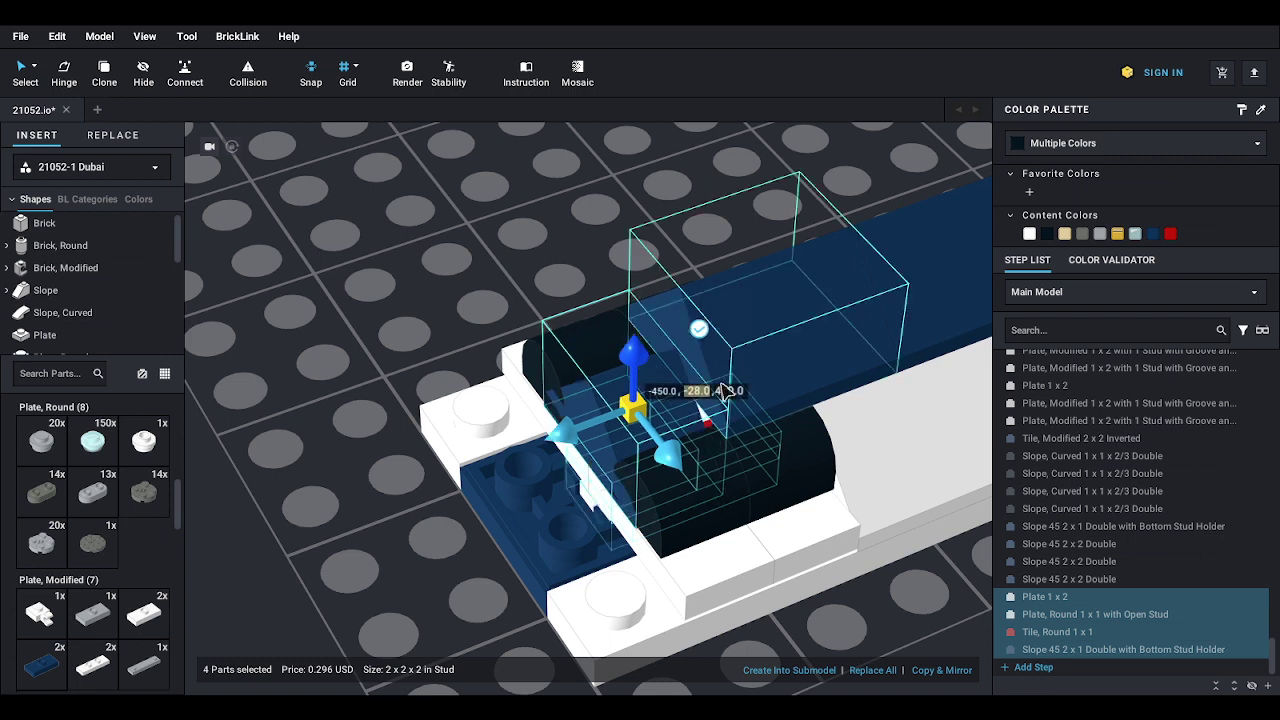
- Try raising the four-part assembly to a Y position of -48 and then -42
{"action": "left_click_drag", "start_coordinate": [634, 354], "coordinate": [647, 391]}
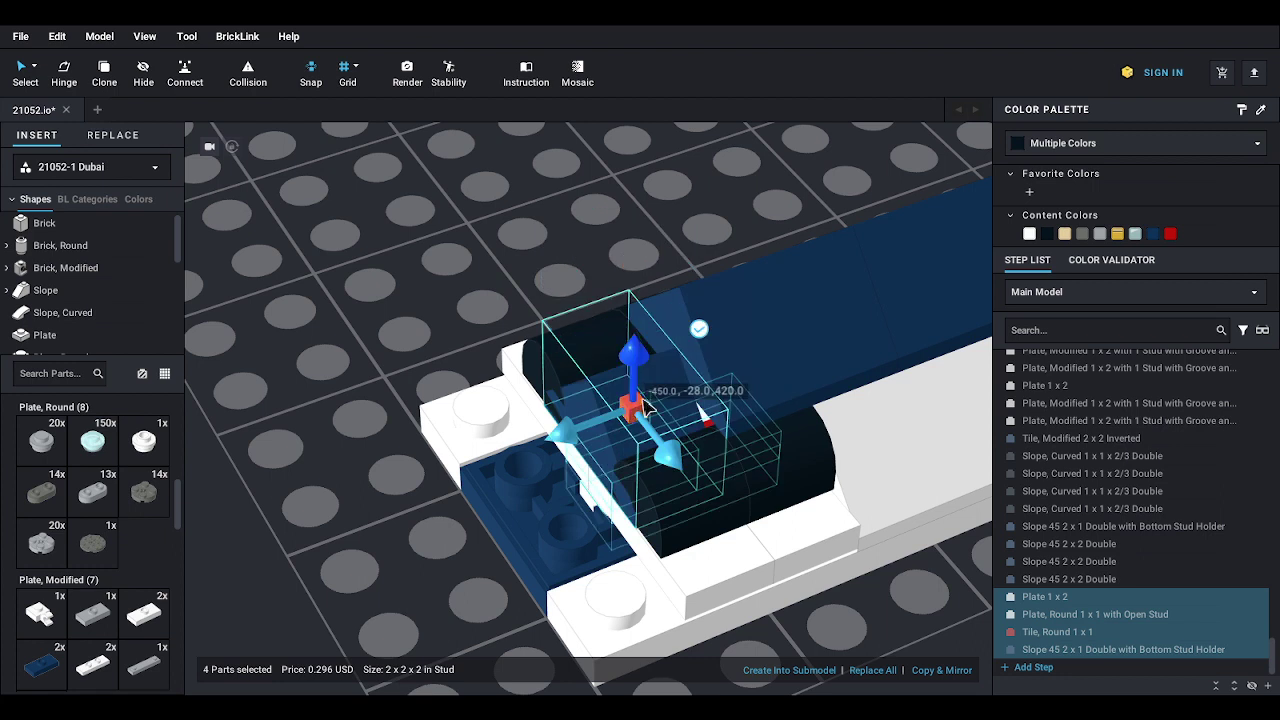
{"action": "double_click", "coordinate": [701, 390]}
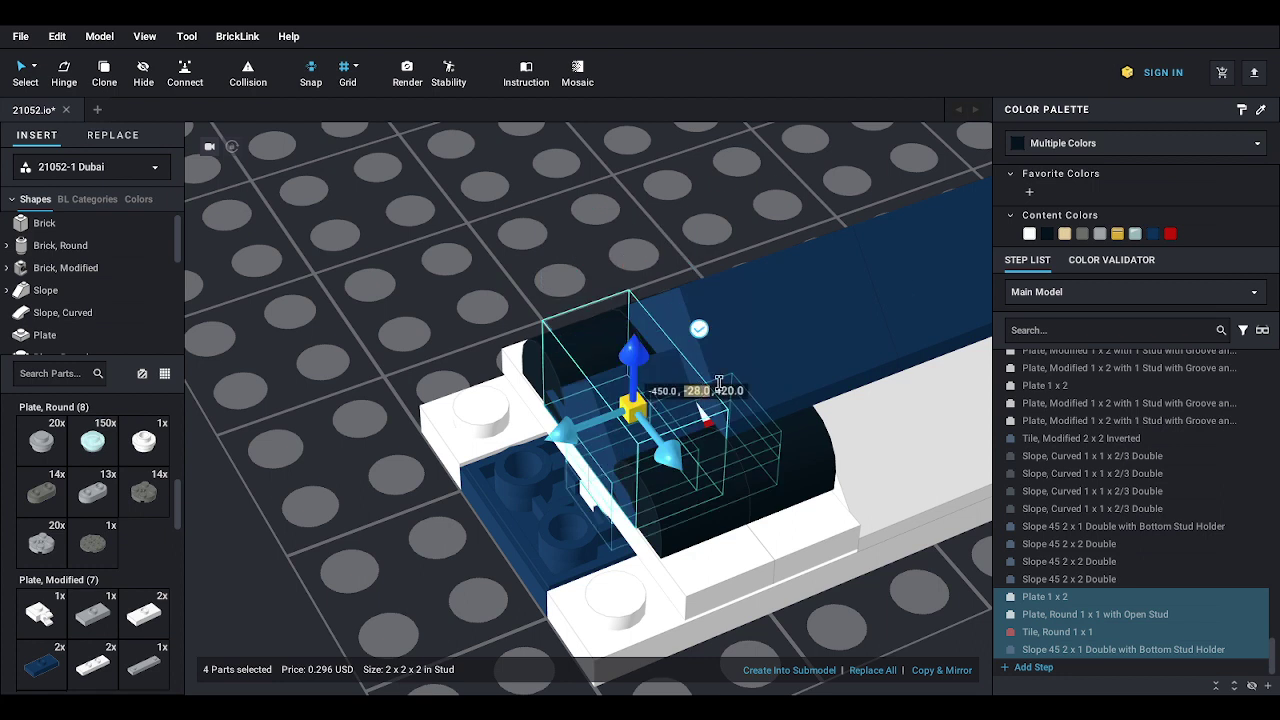
{"action": "type", "text": "-4"}
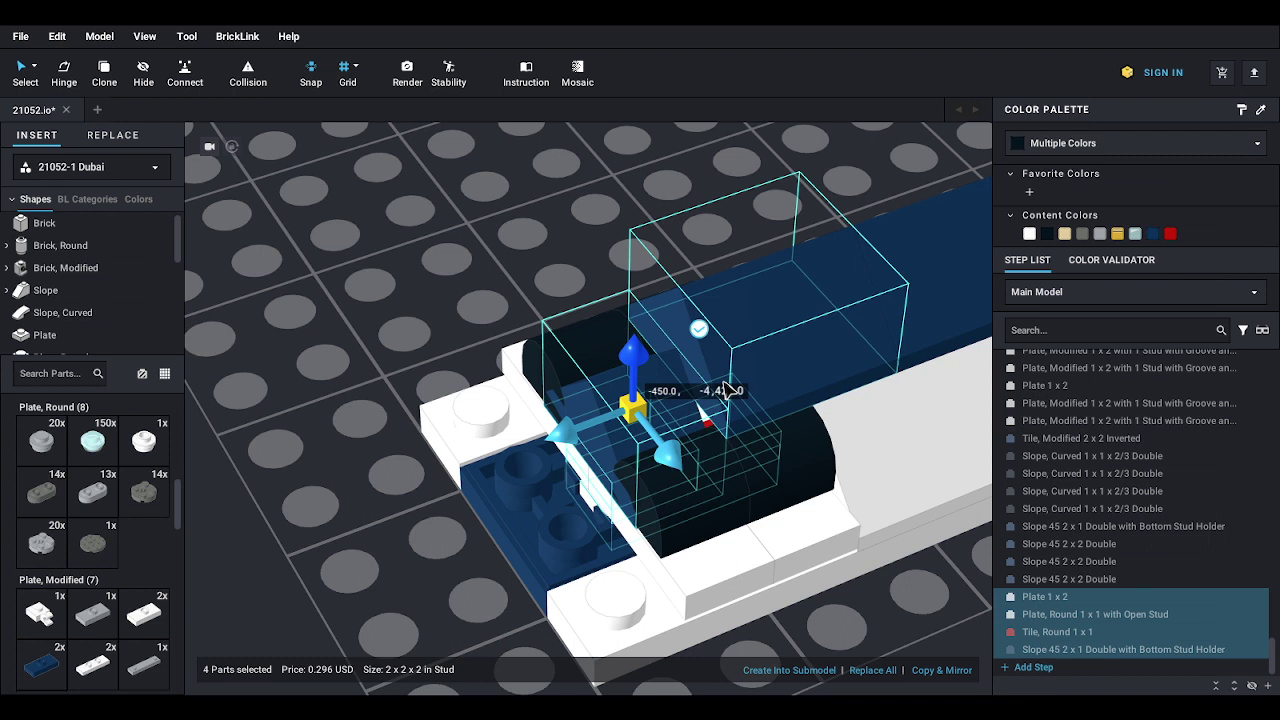
{"action": "type", "text": "8"}
{"action": "key", "text": "Tab"}
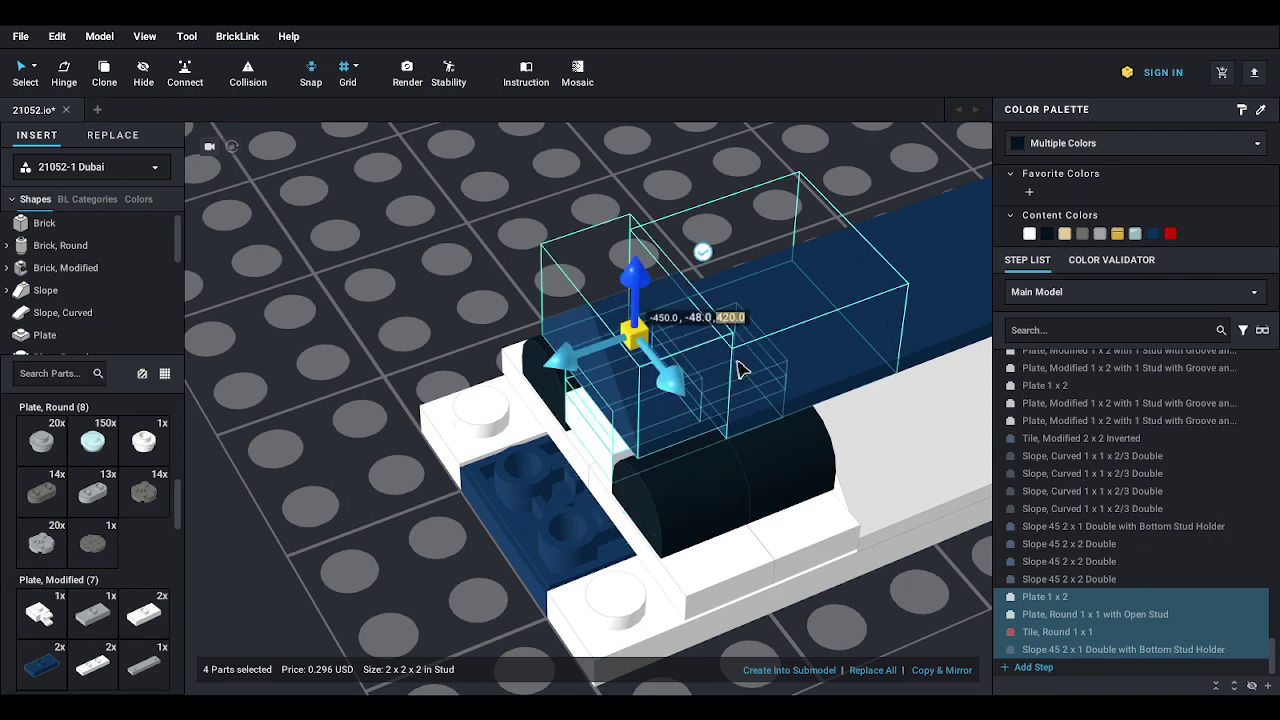
{"action": "double_click", "coordinate": [695, 316]}
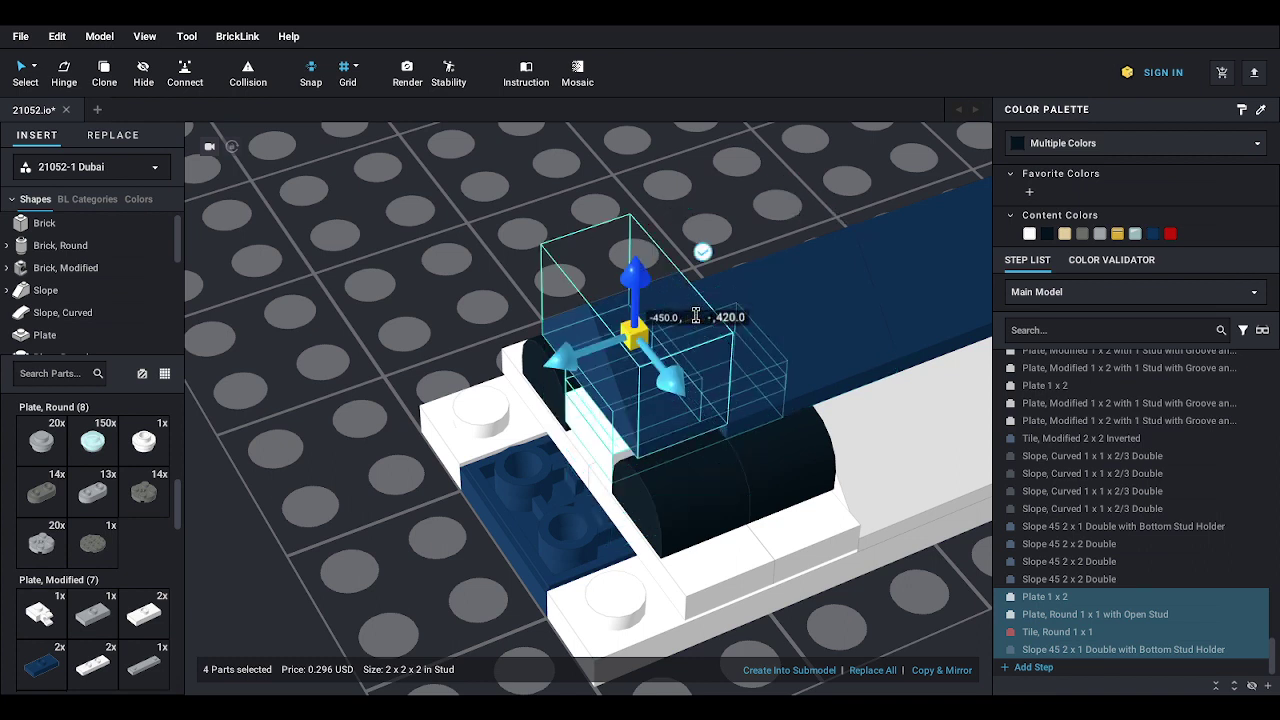
{"action": "key", "text": "Tab"}
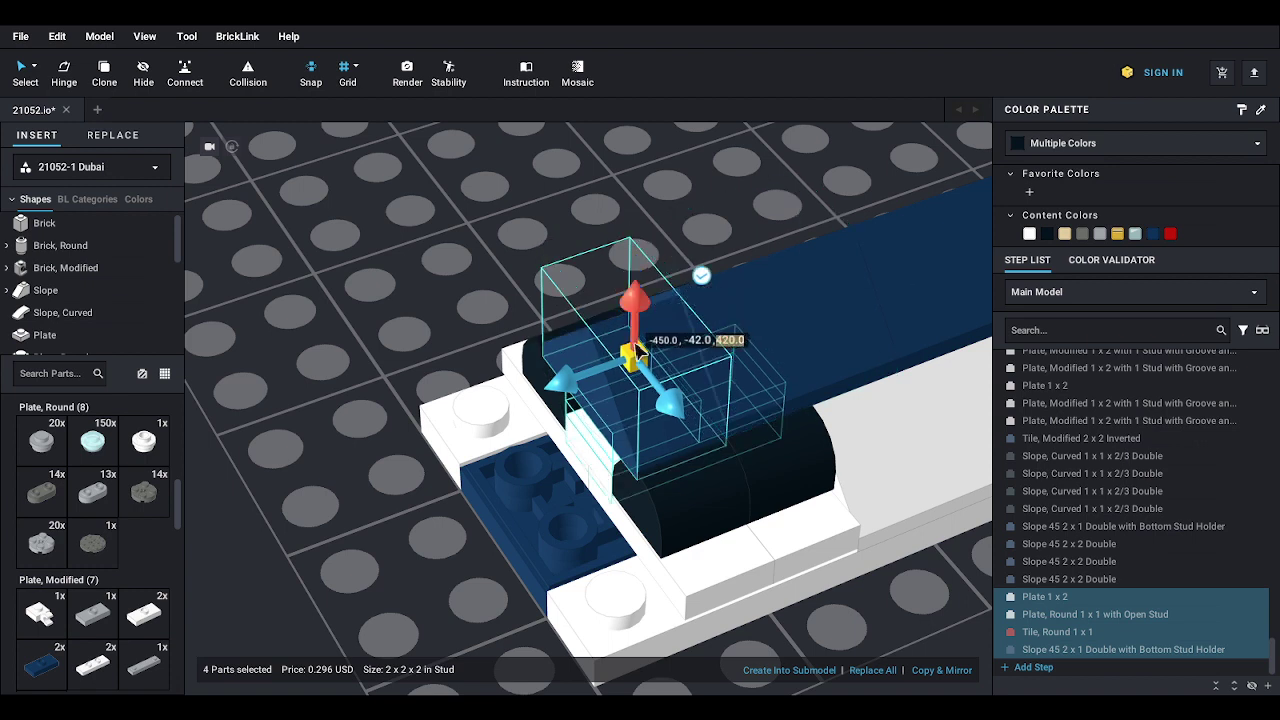
- Fine-tune the four-part assembly's height, trying a Y position of -41 and settling on -43
{"action": "right_click_drag", "start_coordinate": [730, 322], "coordinate": [500, 384]}
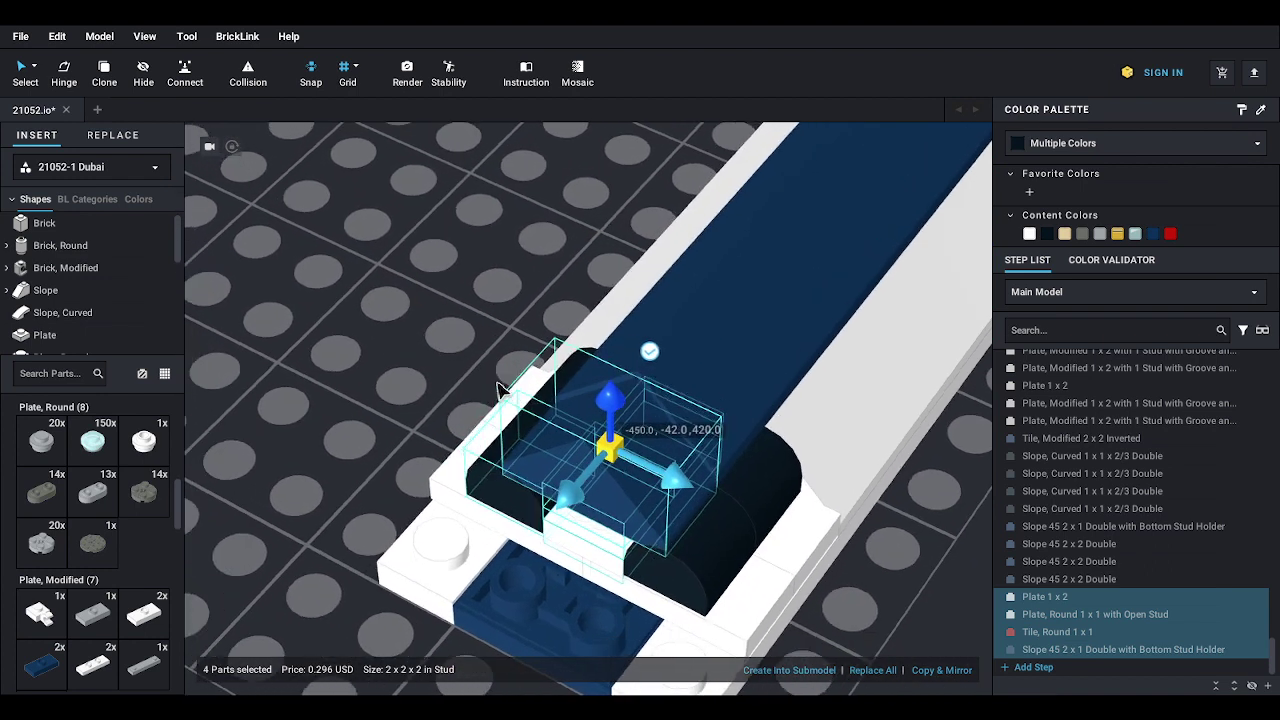
{"action": "double_click", "coordinate": [677, 430]}
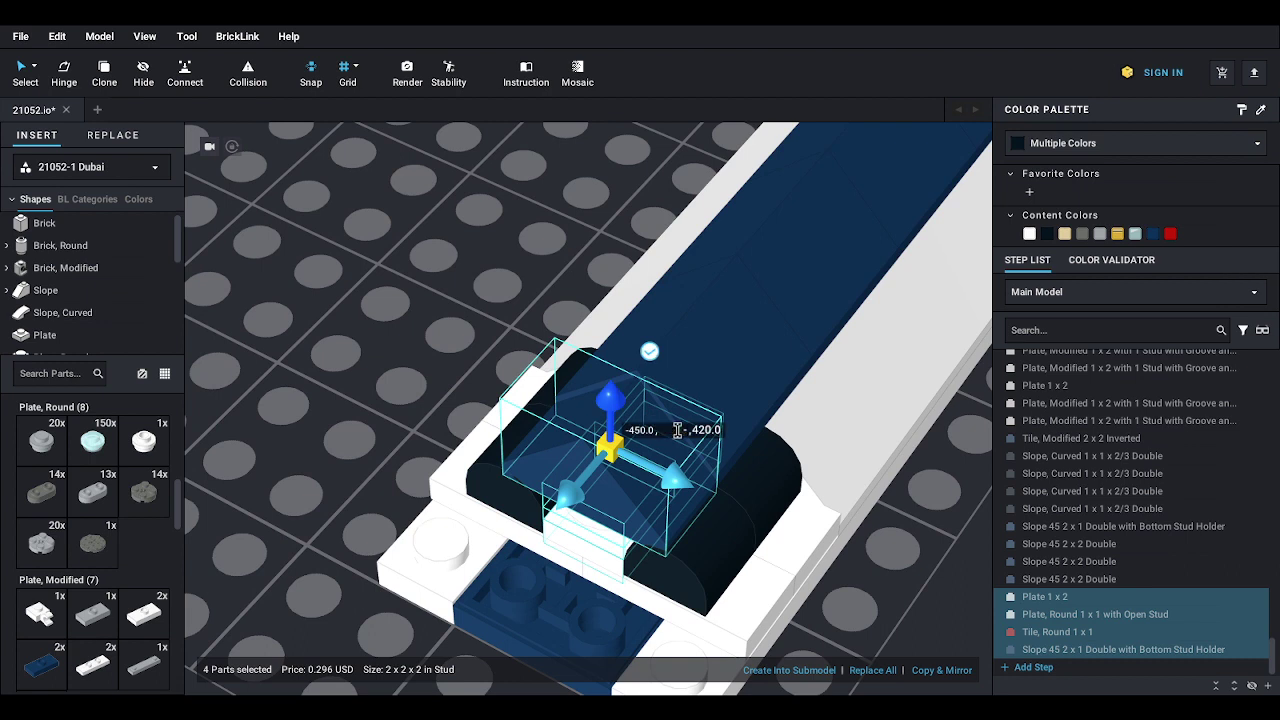
{"action": "type", "text": "-41"}
{"action": "key", "text": "Tab"}
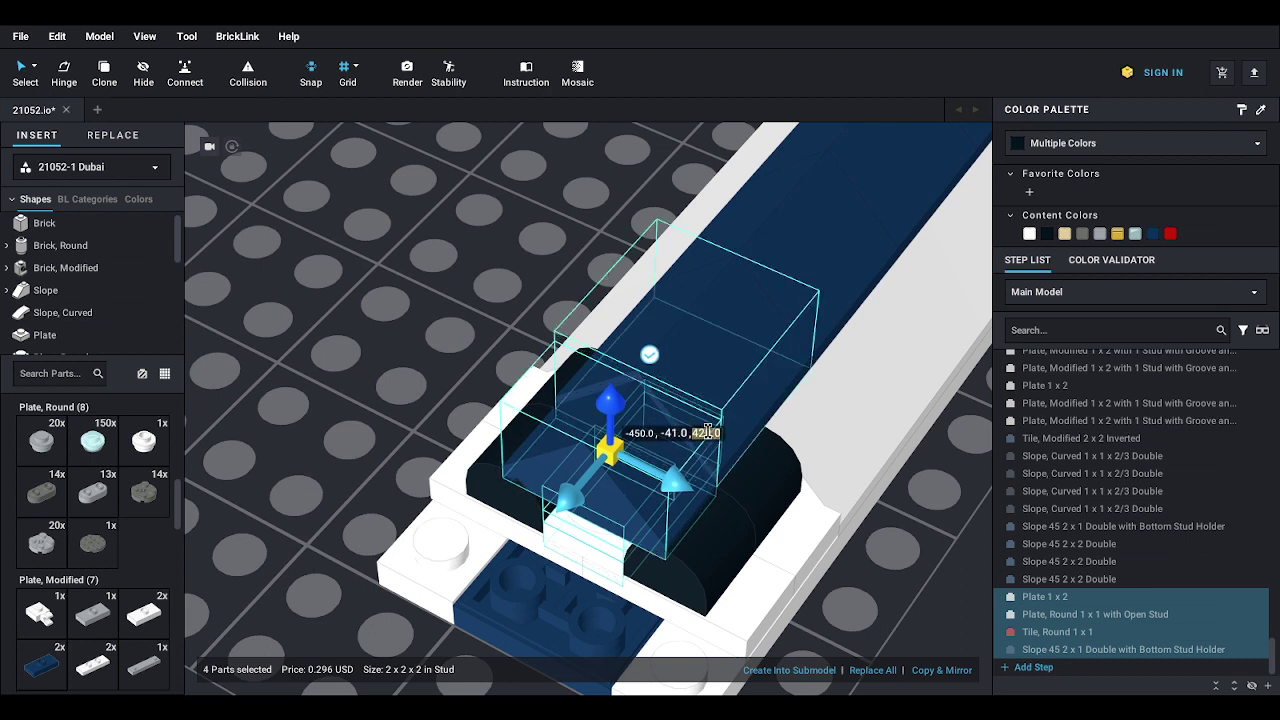
{"action": "double_click", "coordinate": [677, 432]}
{"action": "key", "text": "Tab"}
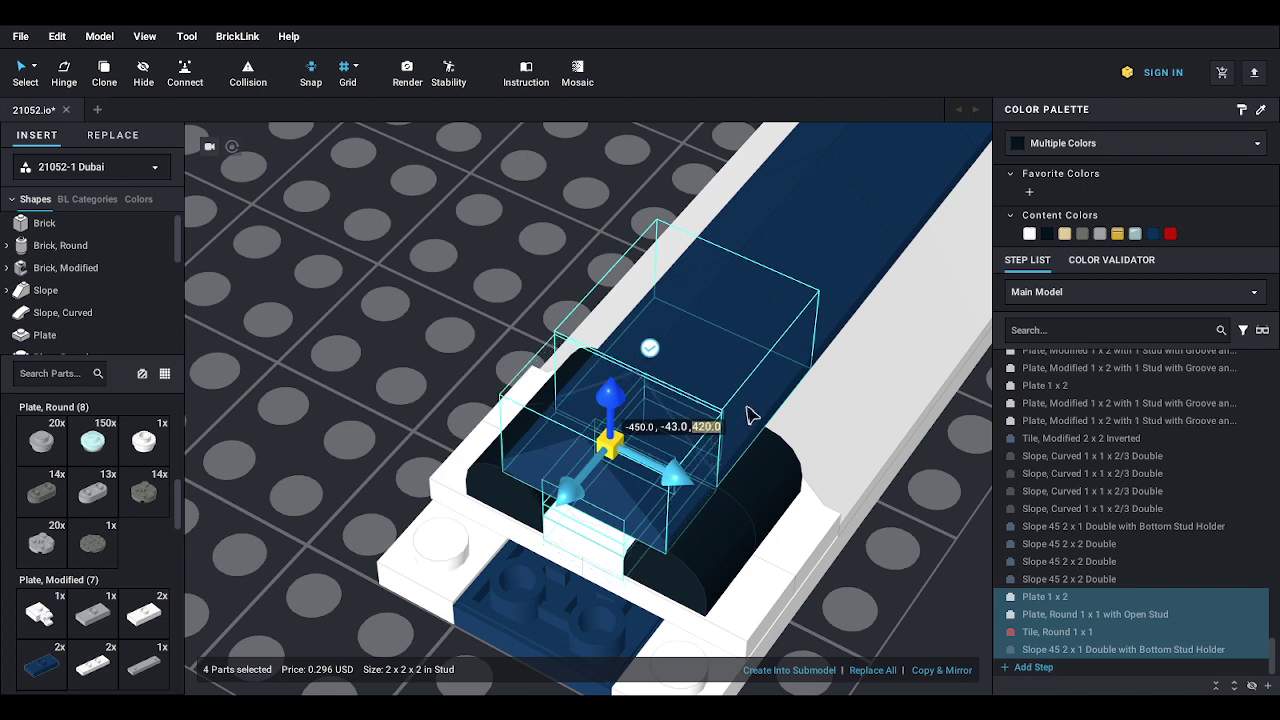
- Deselect the assembly and turn collision detection back on
{"action": "right_click_drag", "start_coordinate": [747, 407], "coordinate": [611, 417]}
{"action": "left_click", "coordinate": [534, 362]}
{"action": "right_click_drag", "start_coordinate": [534, 362], "coordinate": [531, 366]}
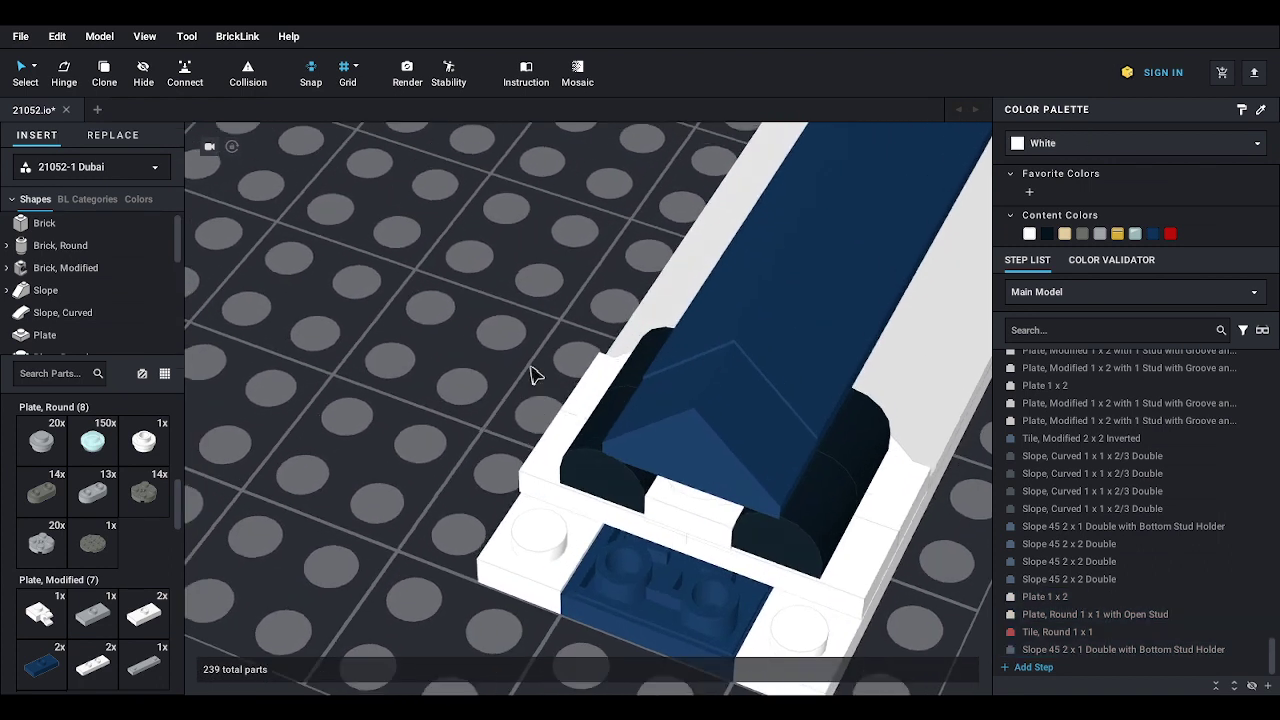
{"action": "left_click", "coordinate": [248, 70]}
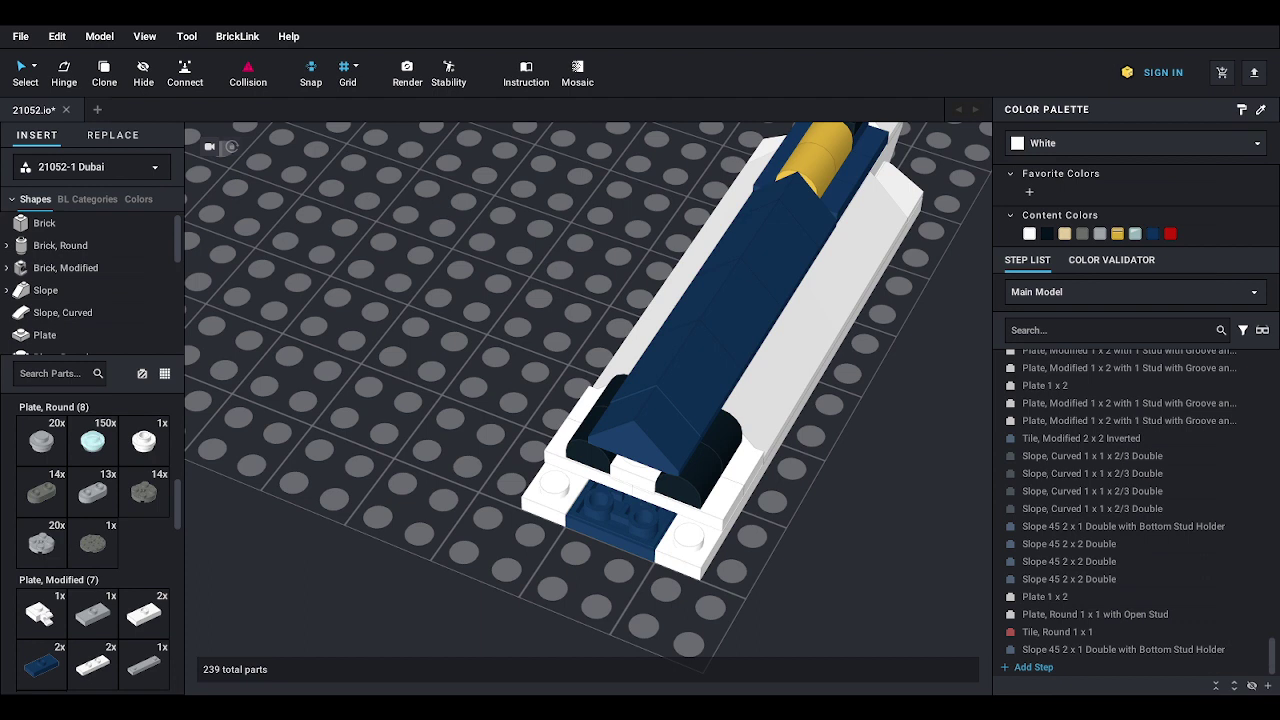
- Place a gray Slope 45 2 x 1 and a Slope, Inverted 45 2 x 1 on the hull's front corner studs, both sloping outward
{"action": "left_click", "coordinate": [52, 292]}
{"action": "left_click_drag", "start_coordinate": [92, 440], "coordinate": [598, 455]}
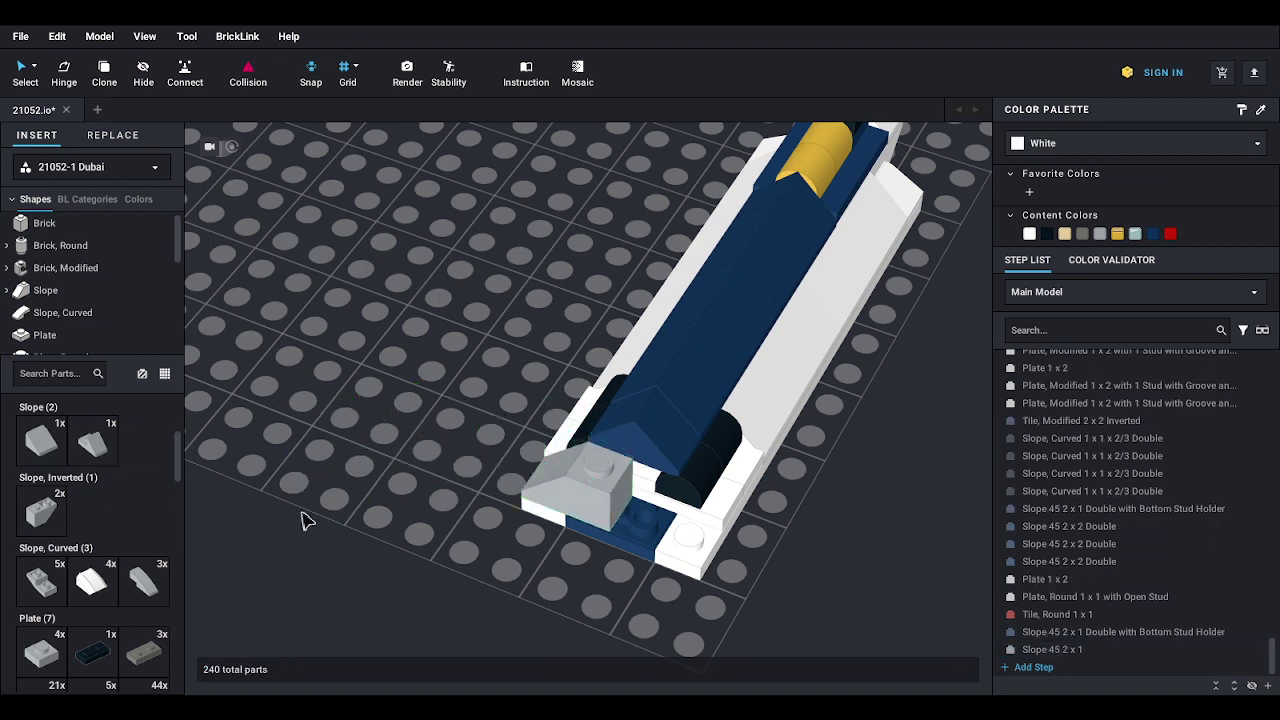
{"action": "left_click_drag", "start_coordinate": [50, 515], "coordinate": [716, 515]}
- Insert a Technic Brick 1 x 1 with Hole between the front slopes and a Slope 45 2 x 1 with 2/3 Cutout above it
{"action": "scroll", "coordinate": [67, 290], "scroll_direction": "down", "scroll_amount": 4}
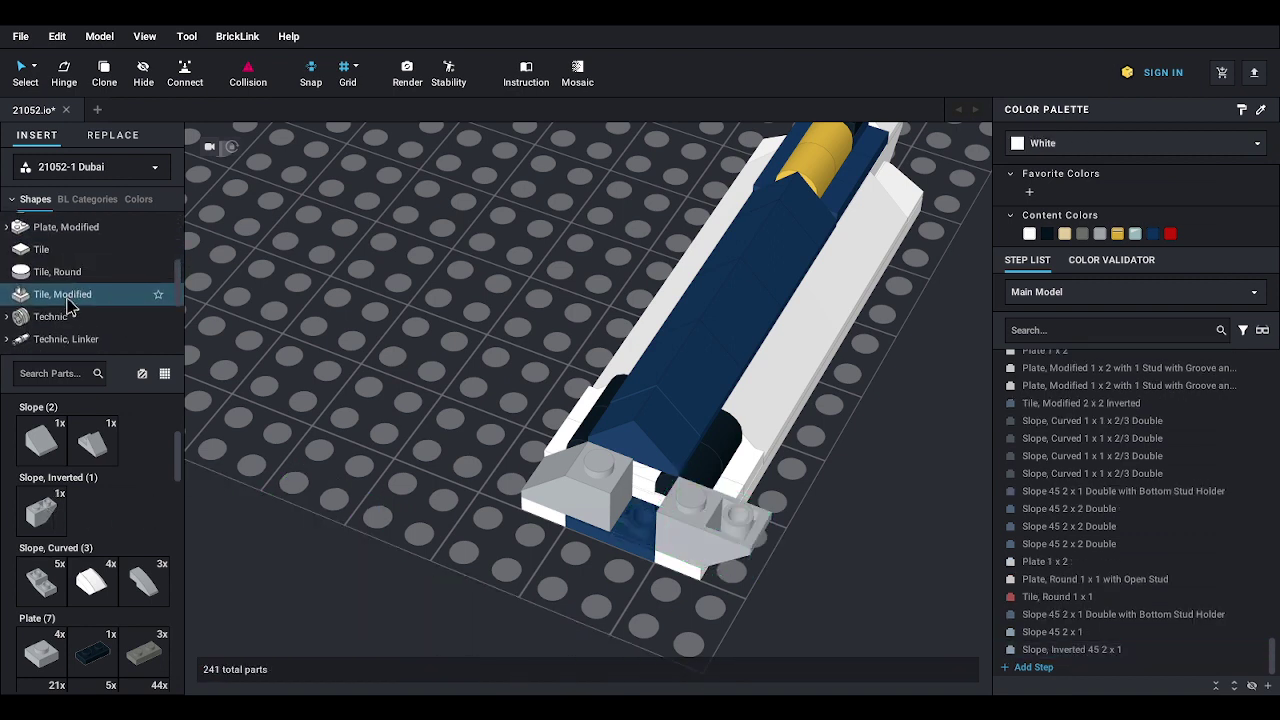
{"action": "left_click", "coordinate": [50, 314]}
{"action": "left_click_drag", "start_coordinate": [40, 450], "coordinate": [646, 477]}
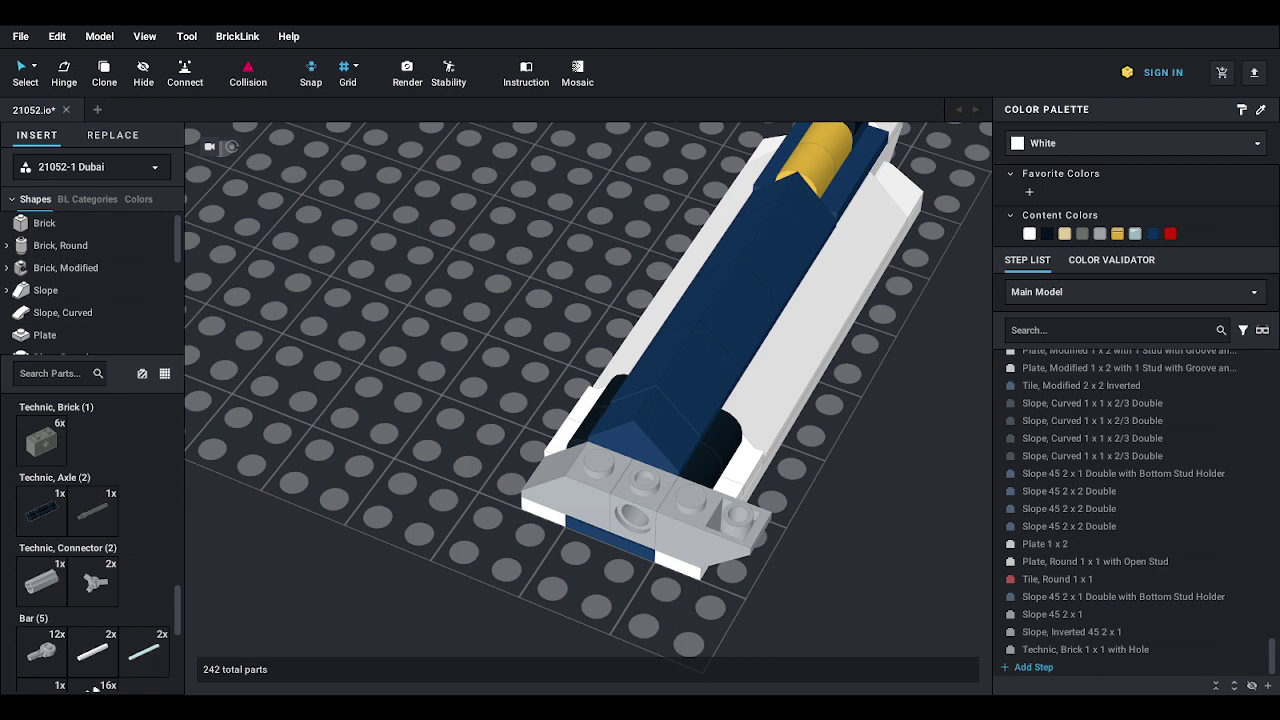
{"action": "scroll", "coordinate": [93, 600], "scroll_direction": "up", "scroll_amount": 5}
{"action": "left_click_drag", "start_coordinate": [46, 462], "coordinate": [620, 465]}
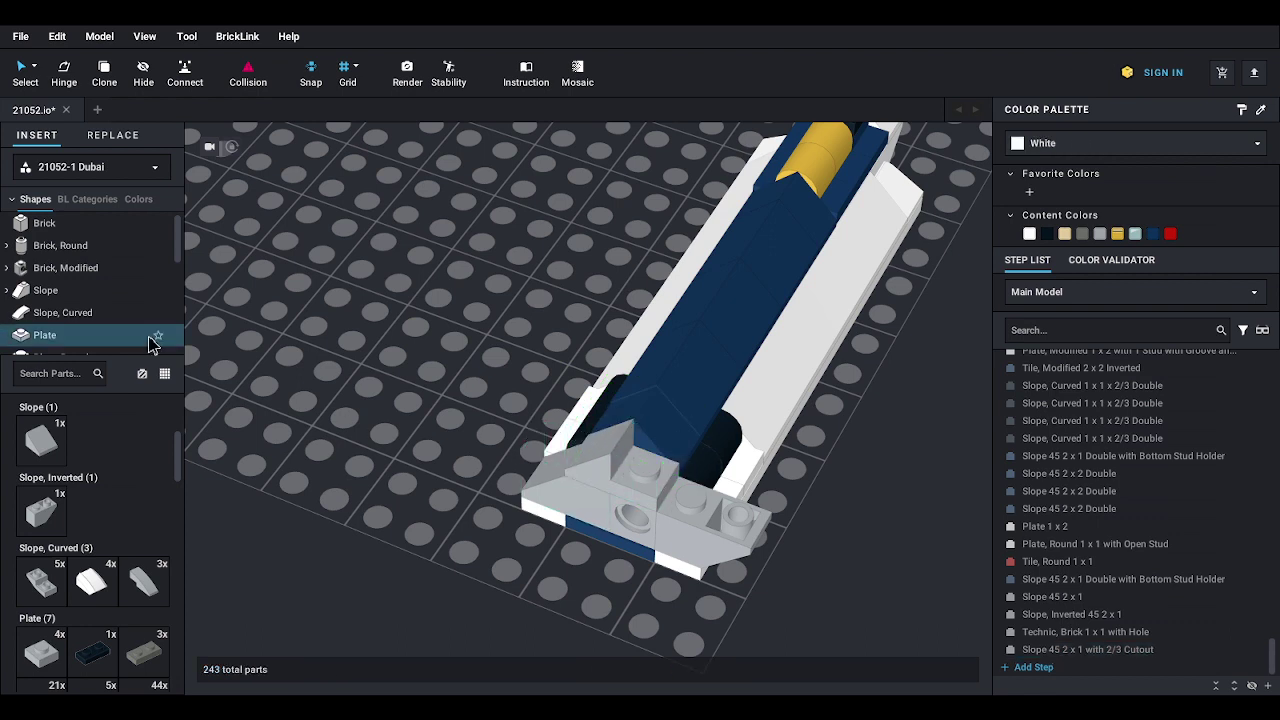
- Add a gray Plate 1 x 1 beside the cutout slope and stack two gray Plates 1 x 2 across both studs
{"action": "left_click", "coordinate": [42, 336]}
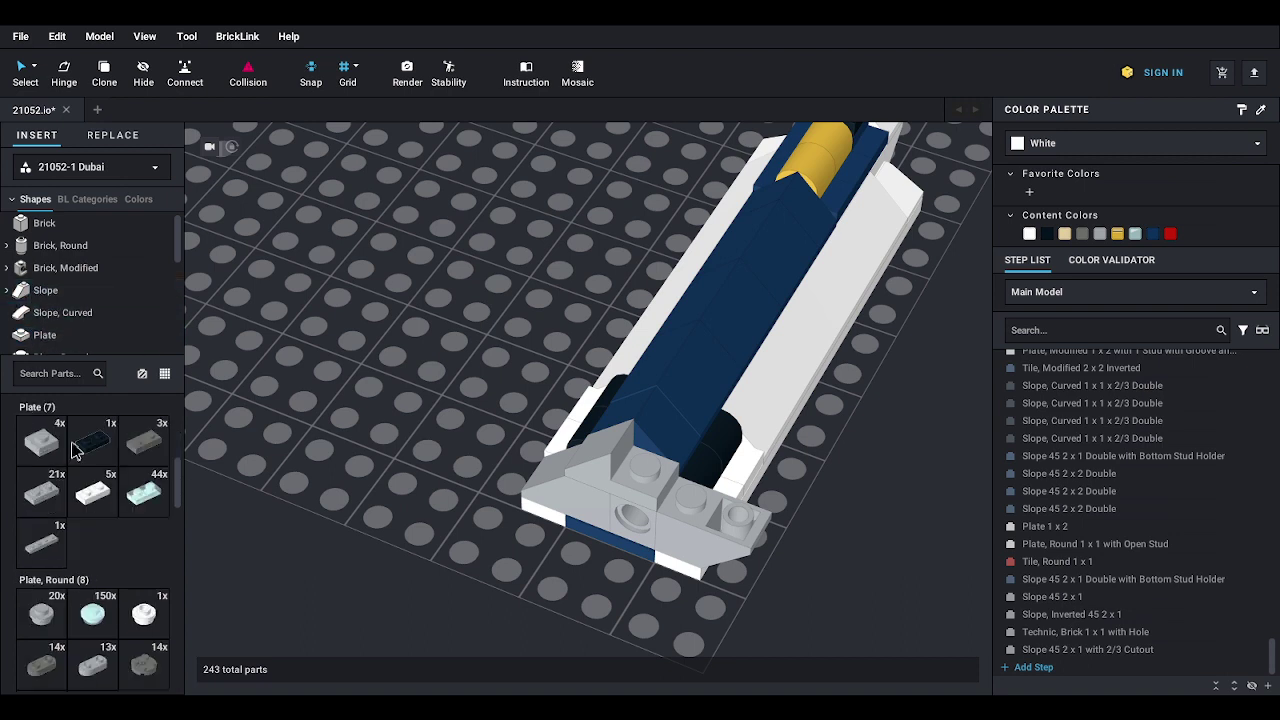
{"action": "left_click_drag", "start_coordinate": [160, 475], "coordinate": [705, 499]}
{"action": "left_click", "coordinate": [733, 510]}
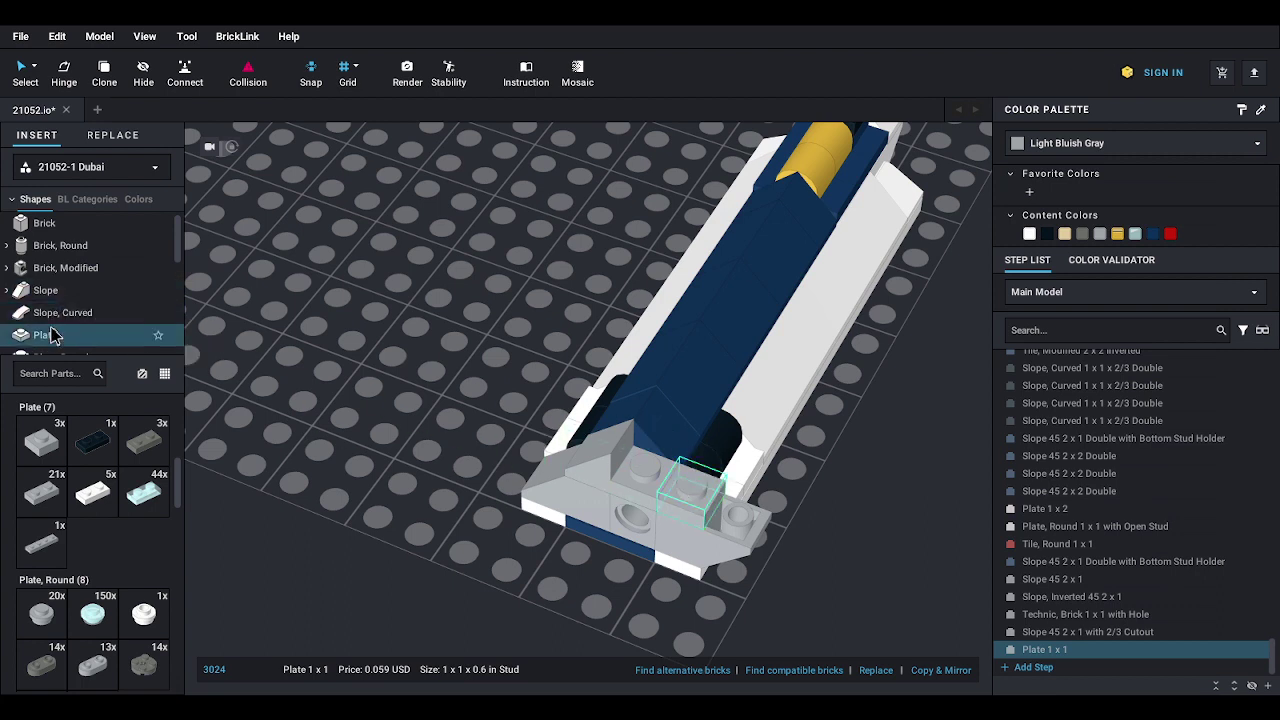
{"action": "left_click", "coordinate": [50, 505]}
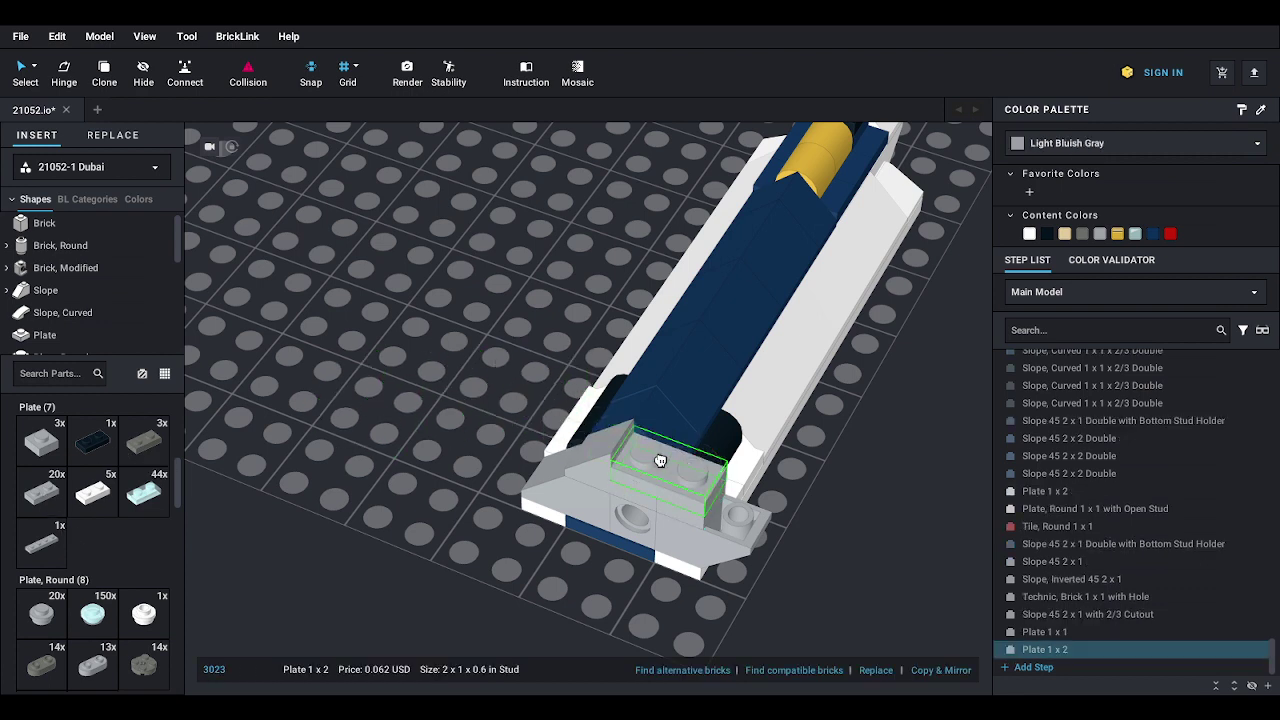
{"action": "left_click", "coordinate": [666, 463]}
{"action": "left_click", "coordinate": [48, 495]}
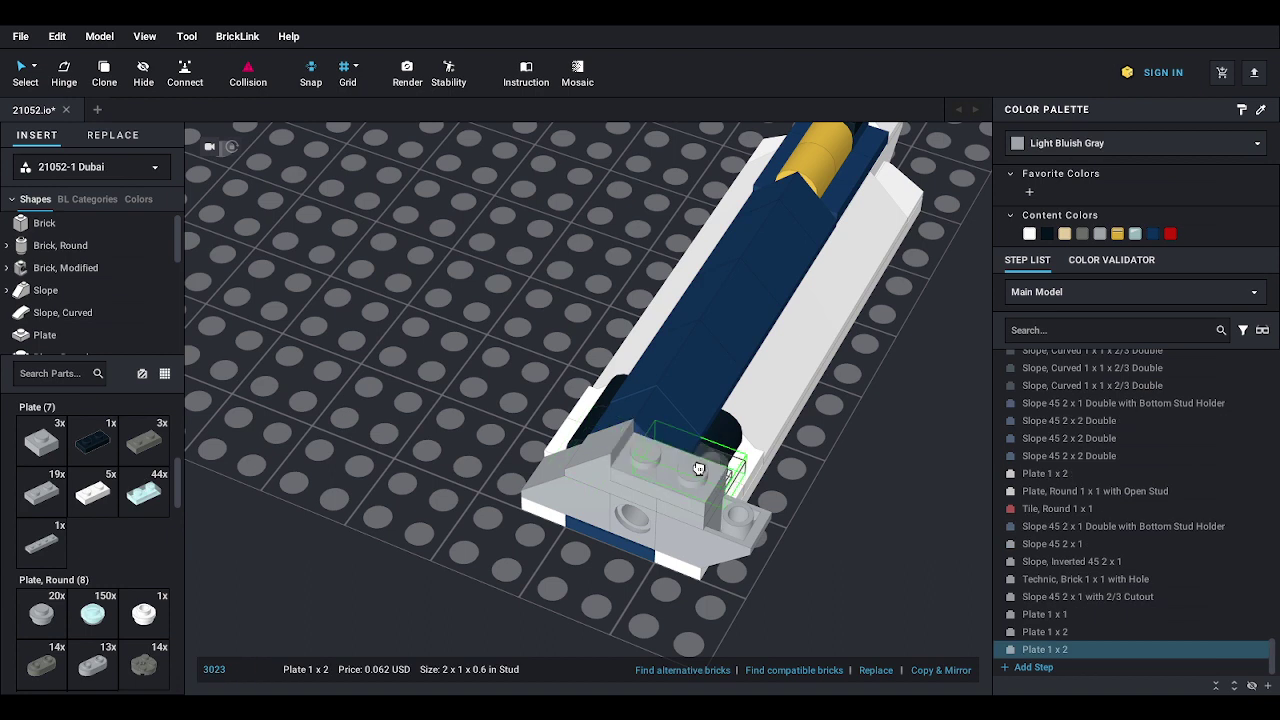
{"action": "left_click", "coordinate": [677, 468]}
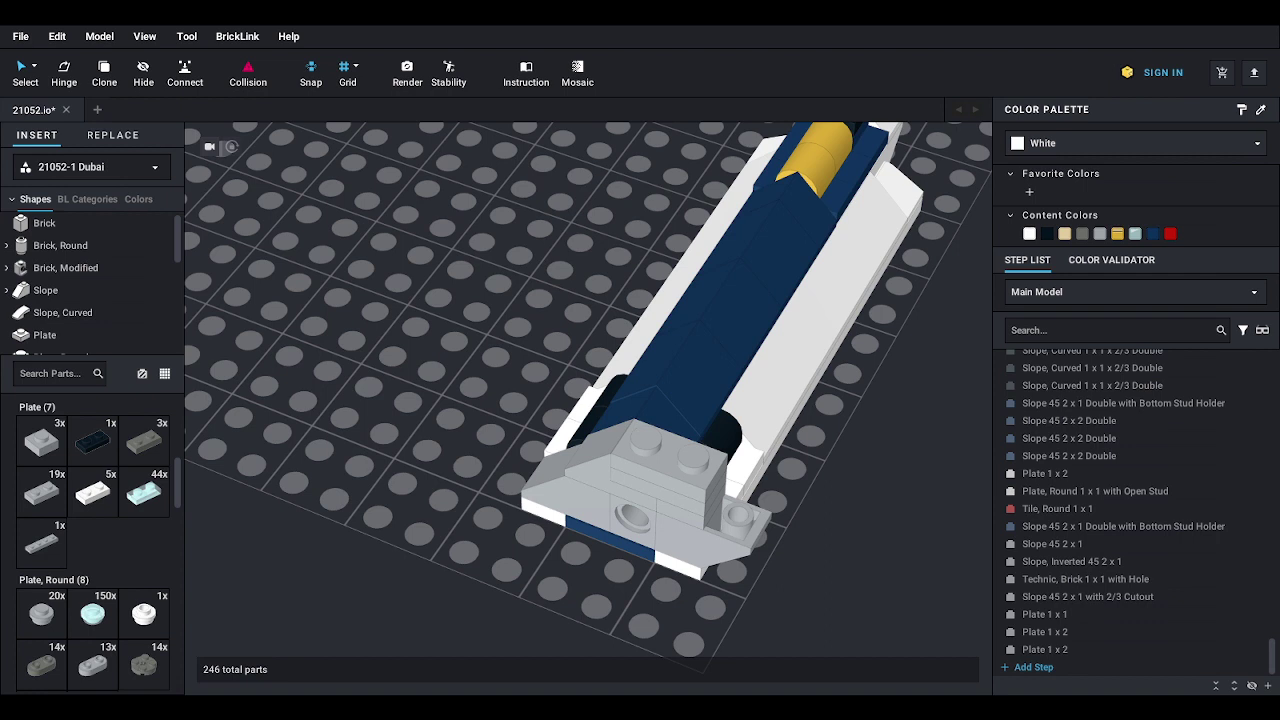
- Extend the front wall with a second gray Slope, Inverted 45 2 x 1 and top the plate stack with a Slope 30 1 x 1 x 2/3
{"action": "left_click", "coordinate": [44, 292]}
{"action": "left_click_drag", "start_coordinate": [54, 516], "coordinate": [760, 493]}
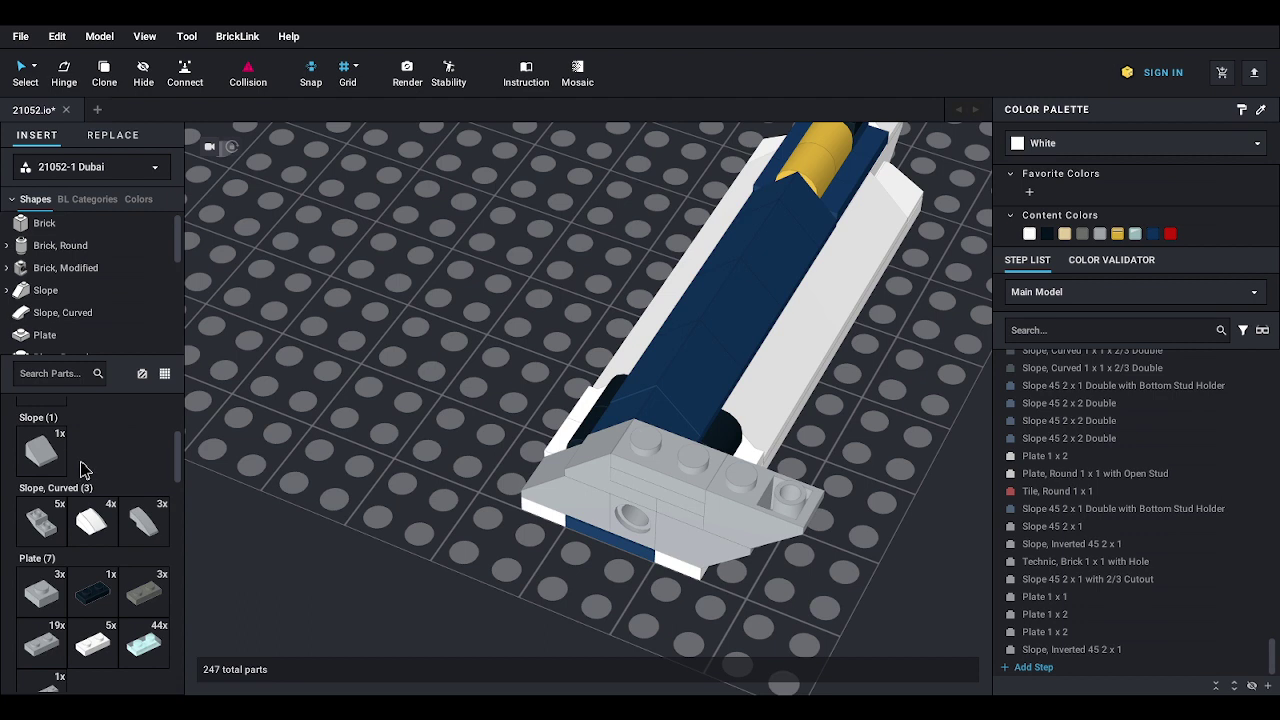
{"action": "left_click_drag", "start_coordinate": [50, 462], "coordinate": [636, 438]}
- Cover the three remaining studs on top of the gray front wall with a gray Tile 1 x 3
{"action": "scroll", "coordinate": [80, 290], "scroll_direction": "down", "scroll_amount": 4}
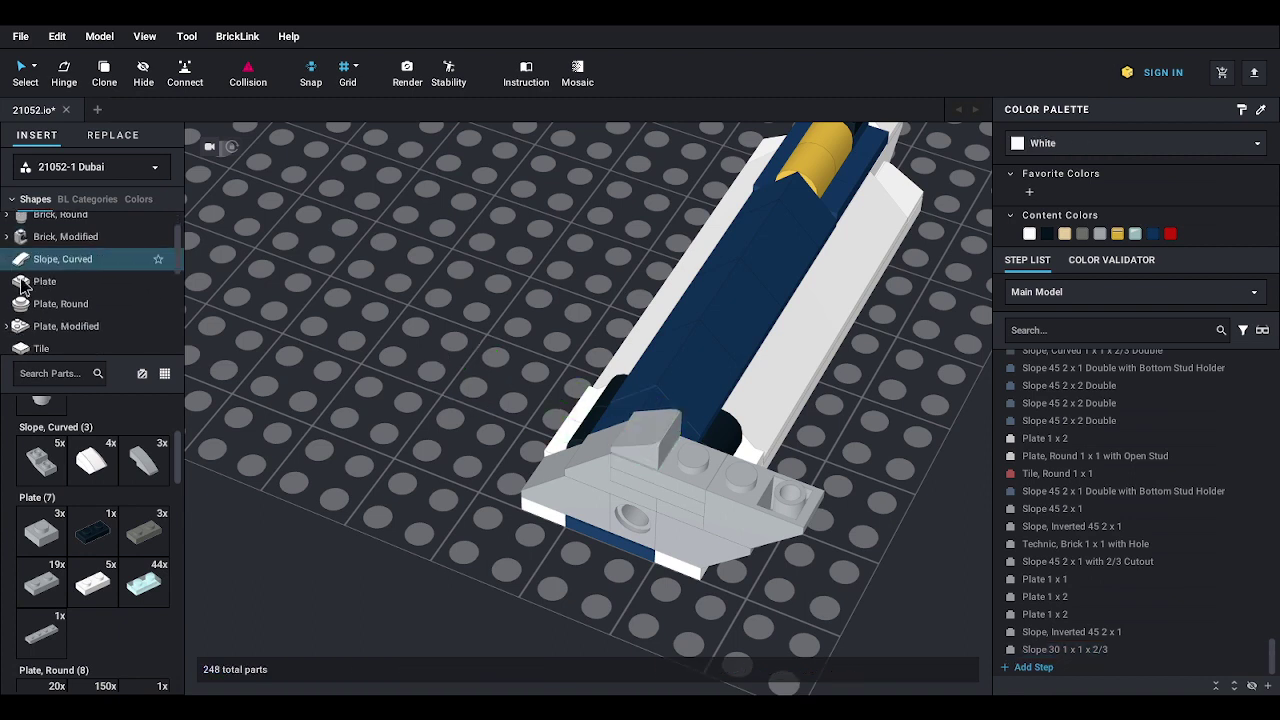
{"action": "left_click", "coordinate": [43, 294]}
{"action": "left_click_drag", "start_coordinate": [138, 450], "coordinate": [751, 459]}
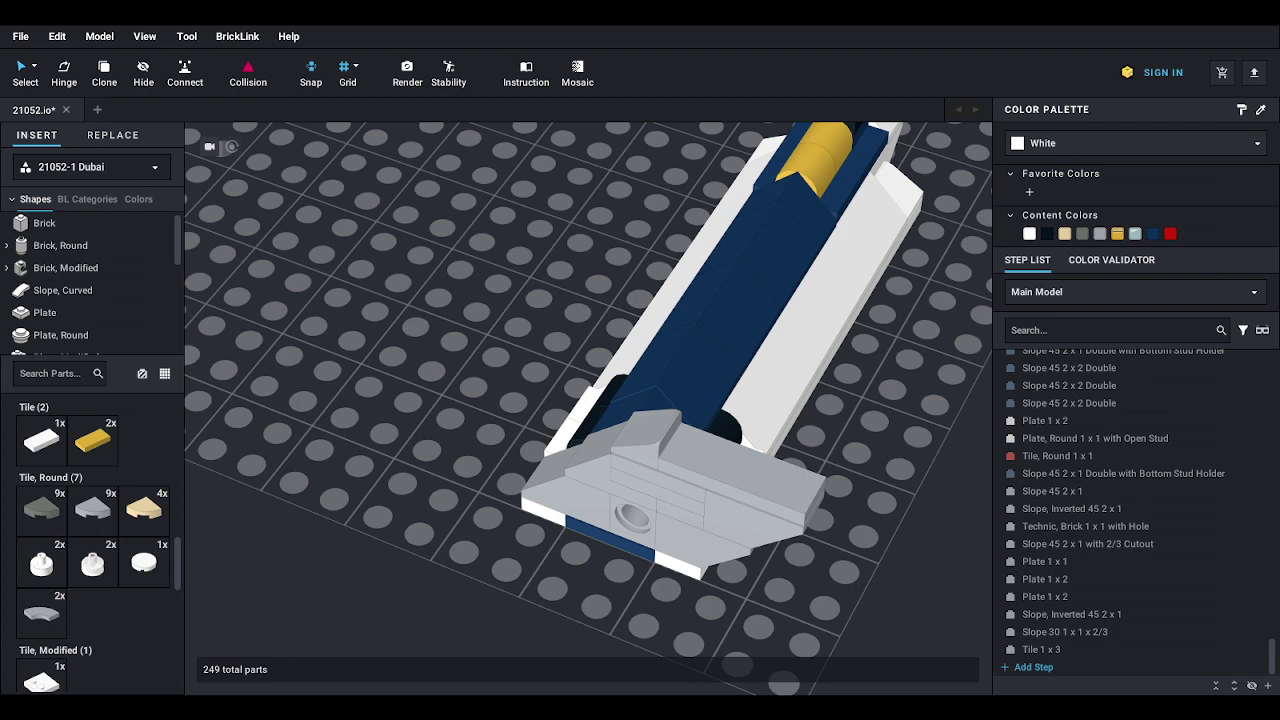
- Place a gray Plate 1 x 2 on the baseplate in front of the hull, clear of the gray wall
{"action": "left_click", "coordinate": [45, 312]}
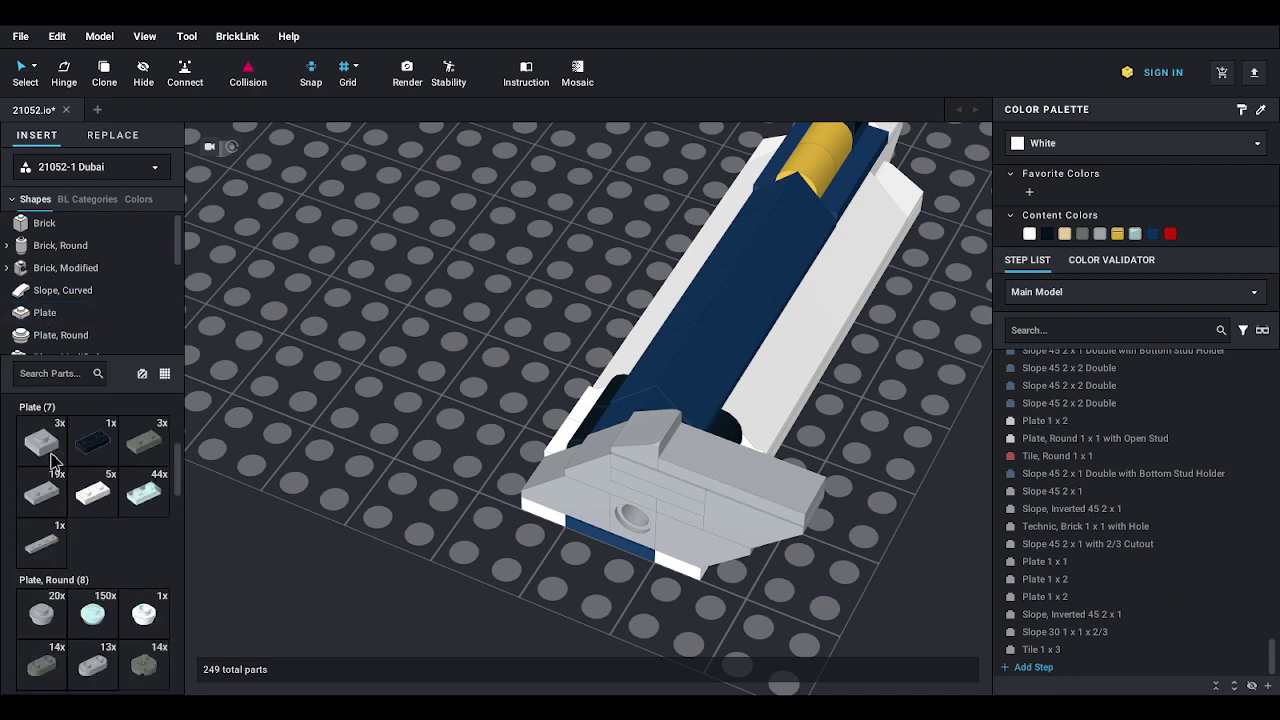
{"action": "left_click", "coordinate": [597, 567]}
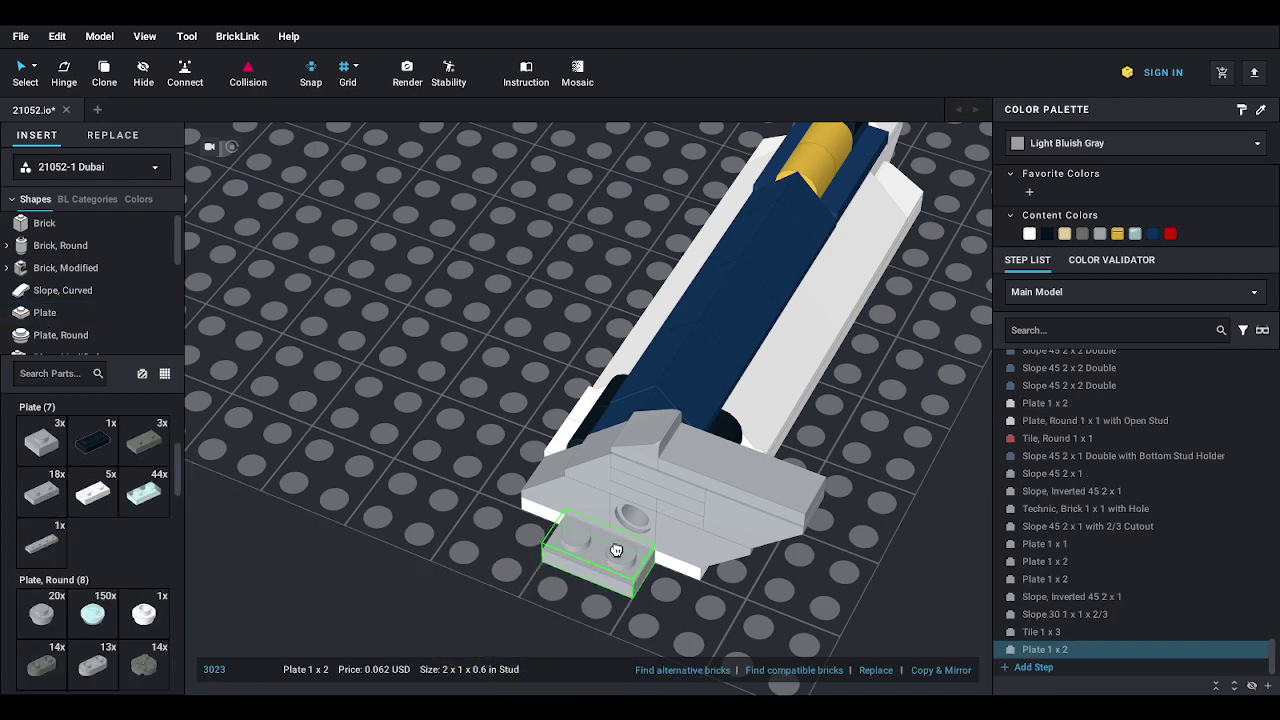
{"action": "left_click_drag", "start_coordinate": [616, 550], "coordinate": [586, 605]}
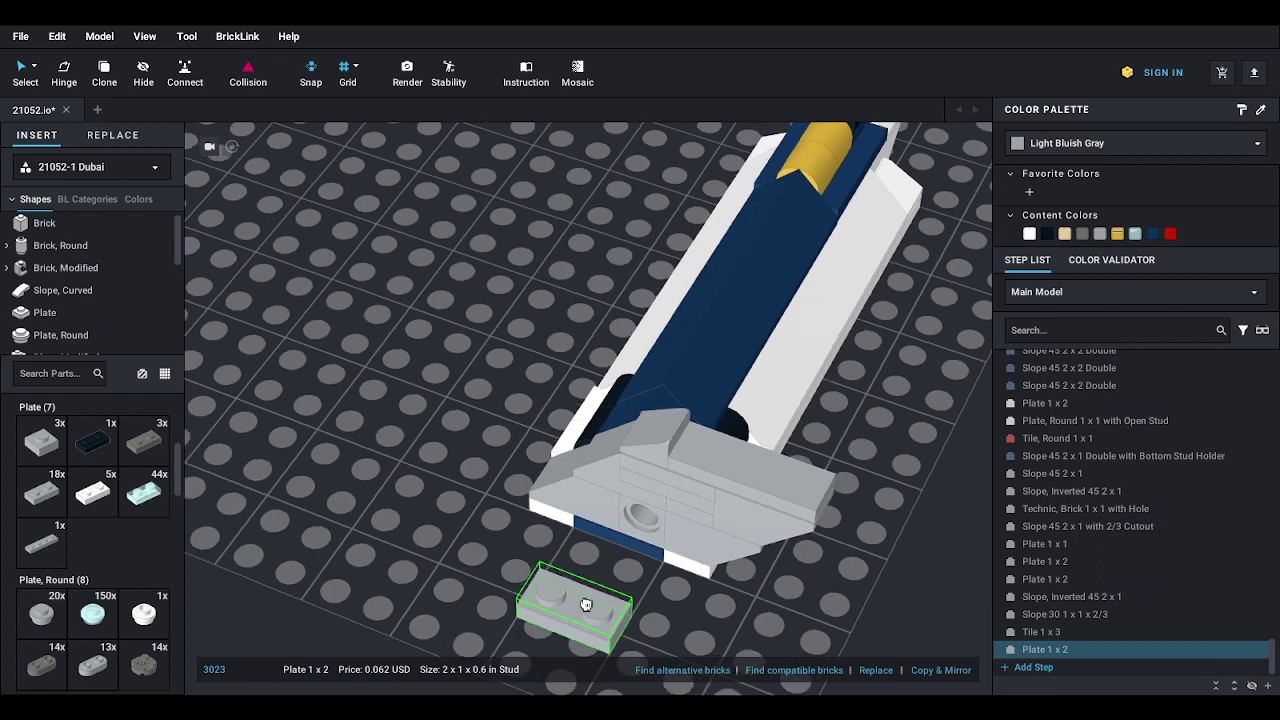
{"action": "right_click_drag", "start_coordinate": [586, 604], "coordinate": [589, 583]}
{"action": "left_click_drag", "start_coordinate": [589, 583], "coordinate": [642, 381]}
- Attach two gray Slope, Curved 2 x 1 x 2/3 Inverted to the Plate 1 x 2's ends and cap it with a Plate, Modified 1 x 4 with 2 Studs
{"action": "left_click", "coordinate": [63, 290]}
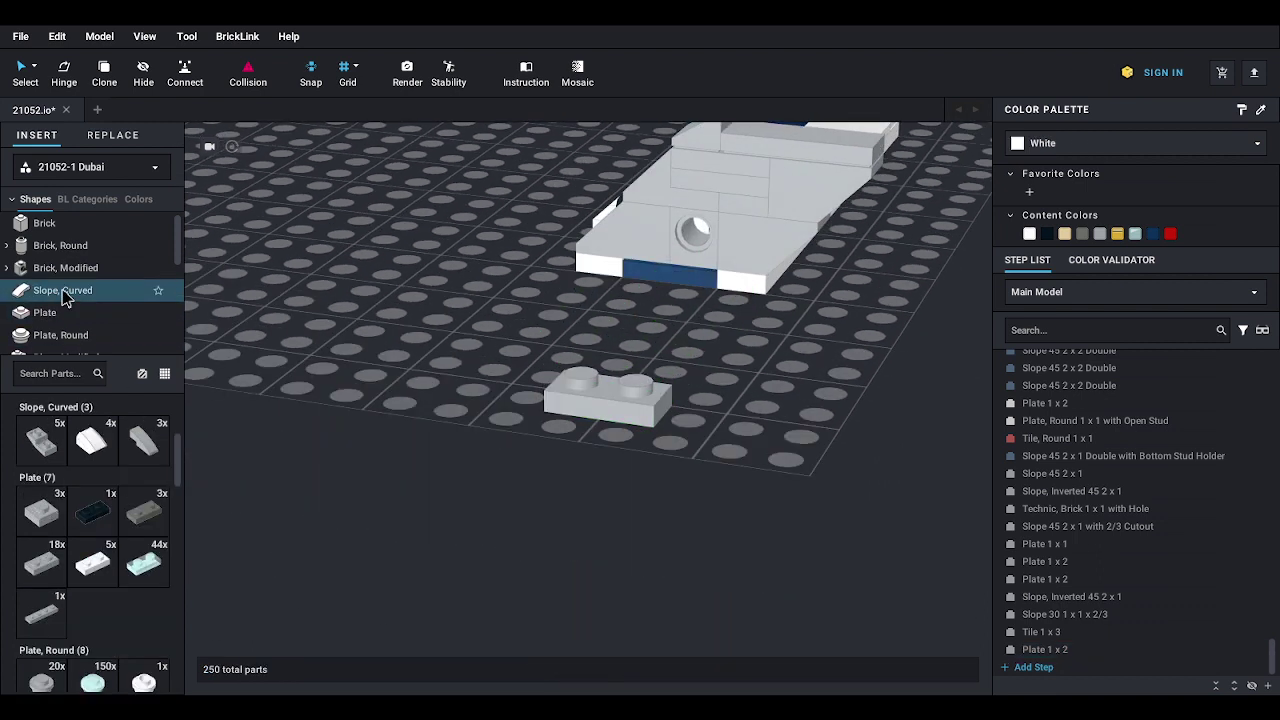
{"action": "left_click_drag", "start_coordinate": [40, 440], "coordinate": [680, 400]}
{"action": "left_click_drag", "start_coordinate": [35, 462], "coordinate": [548, 398]}
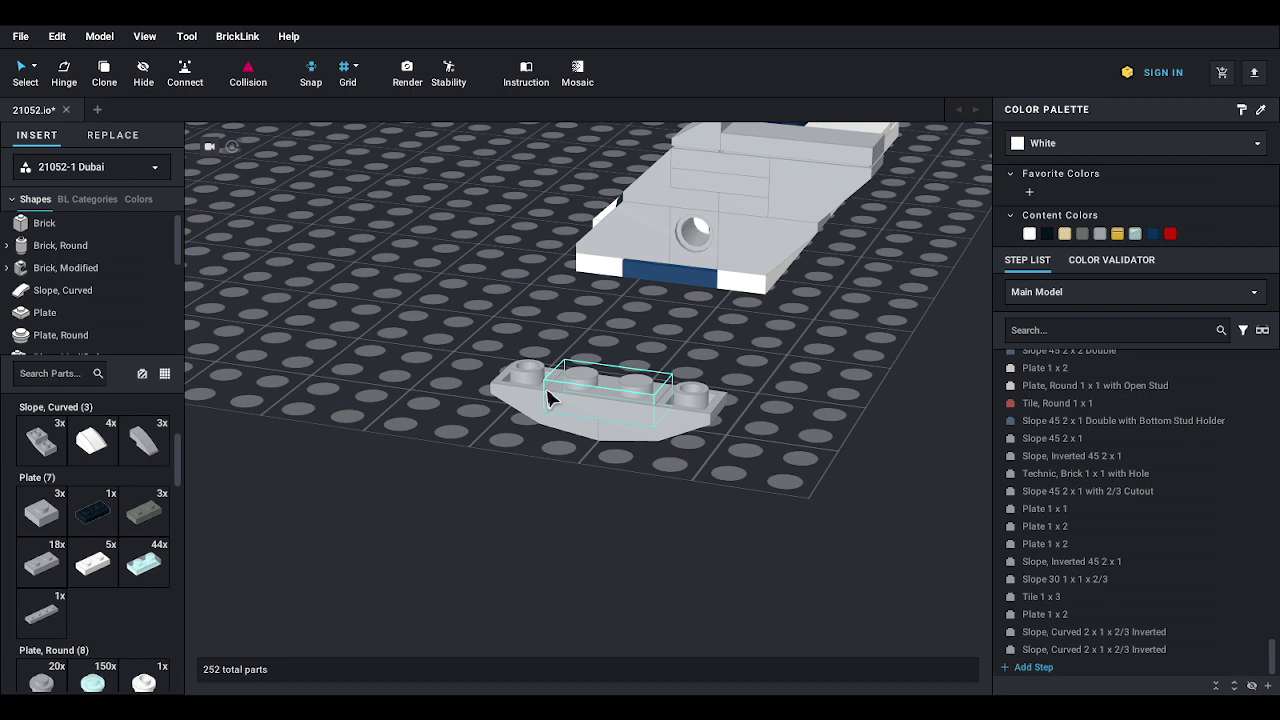
{"action": "scroll", "coordinate": [86, 289], "scroll_direction": "down", "scroll_amount": 2}
{"action": "left_click", "coordinate": [86, 289]}
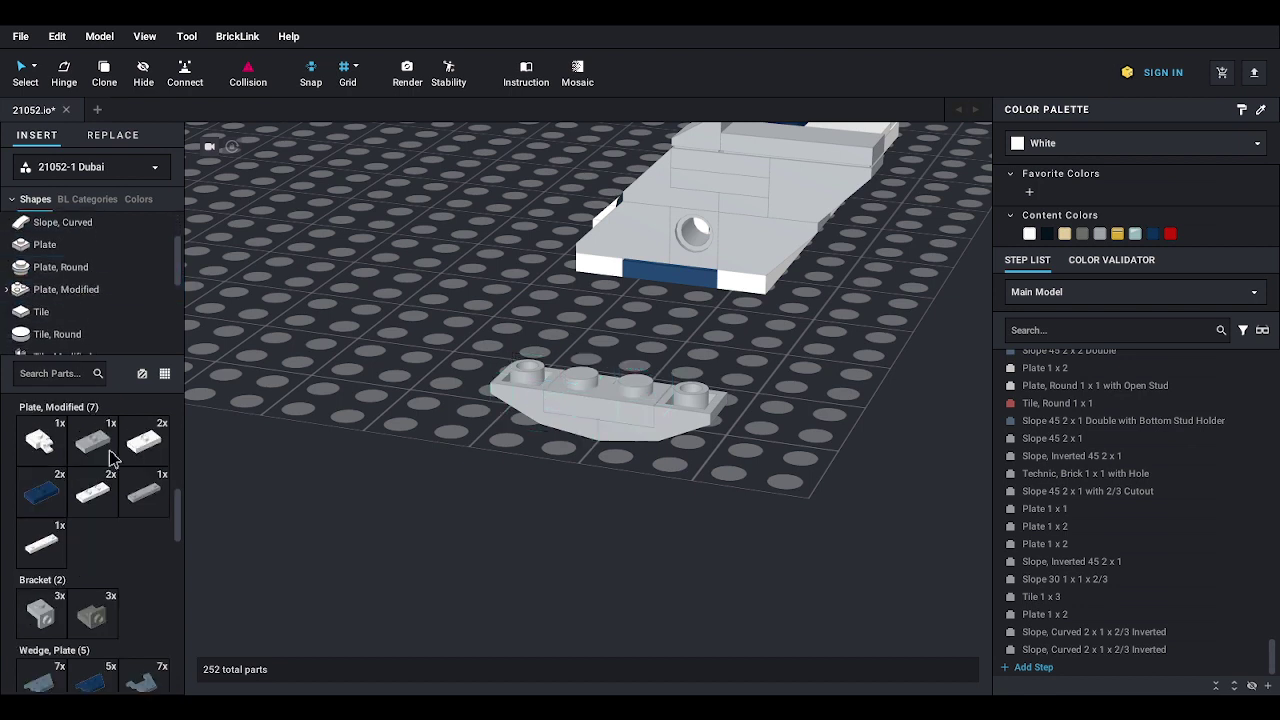
{"action": "left_click_drag", "start_coordinate": [143, 498], "coordinate": [595, 358]}
- Select the four-part curved gray assembly and attach it under the white and dark blue edge at the hull's front wall
{"action": "left_click_drag", "start_coordinate": [466, 314], "coordinate": [694, 480]}
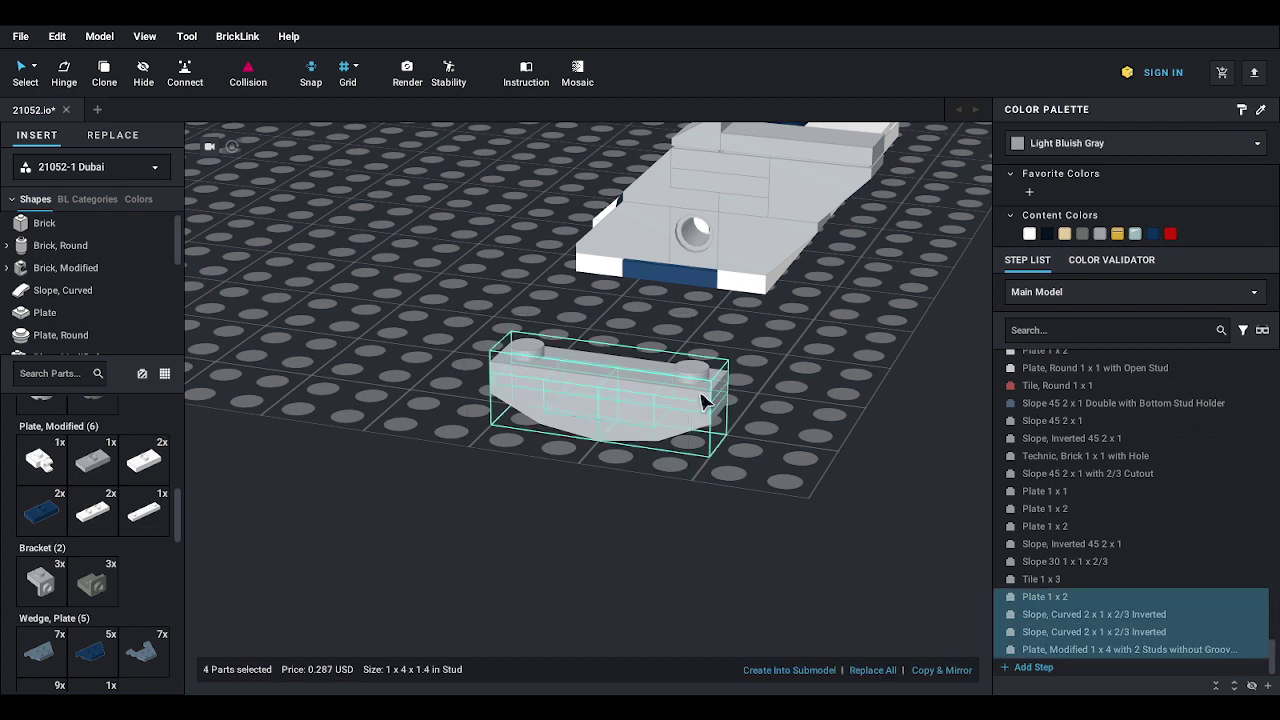
{"action": "left_click_drag", "start_coordinate": [704, 398], "coordinate": [756, 319]}
{"action": "middle_click_drag", "start_coordinate": [749, 360], "coordinate": [724, 440]}
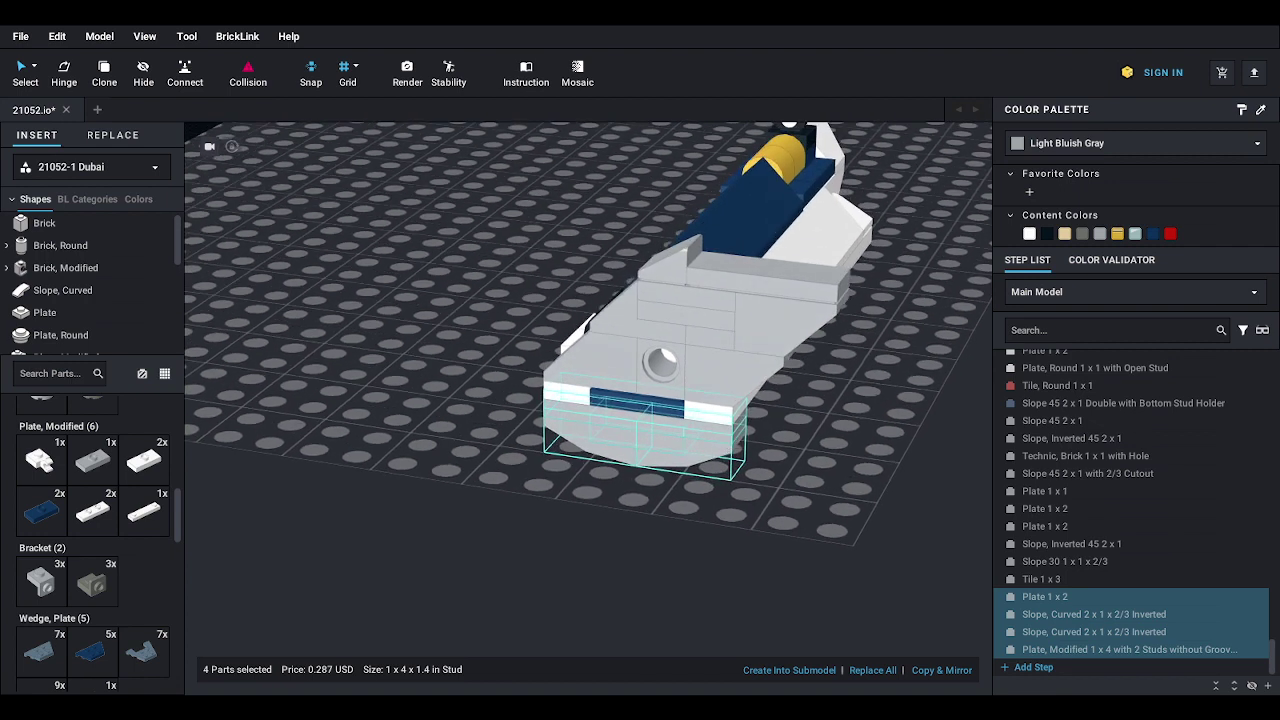
{"action": "right_click_drag", "start_coordinate": [894, 391], "coordinate": [852, 405]}
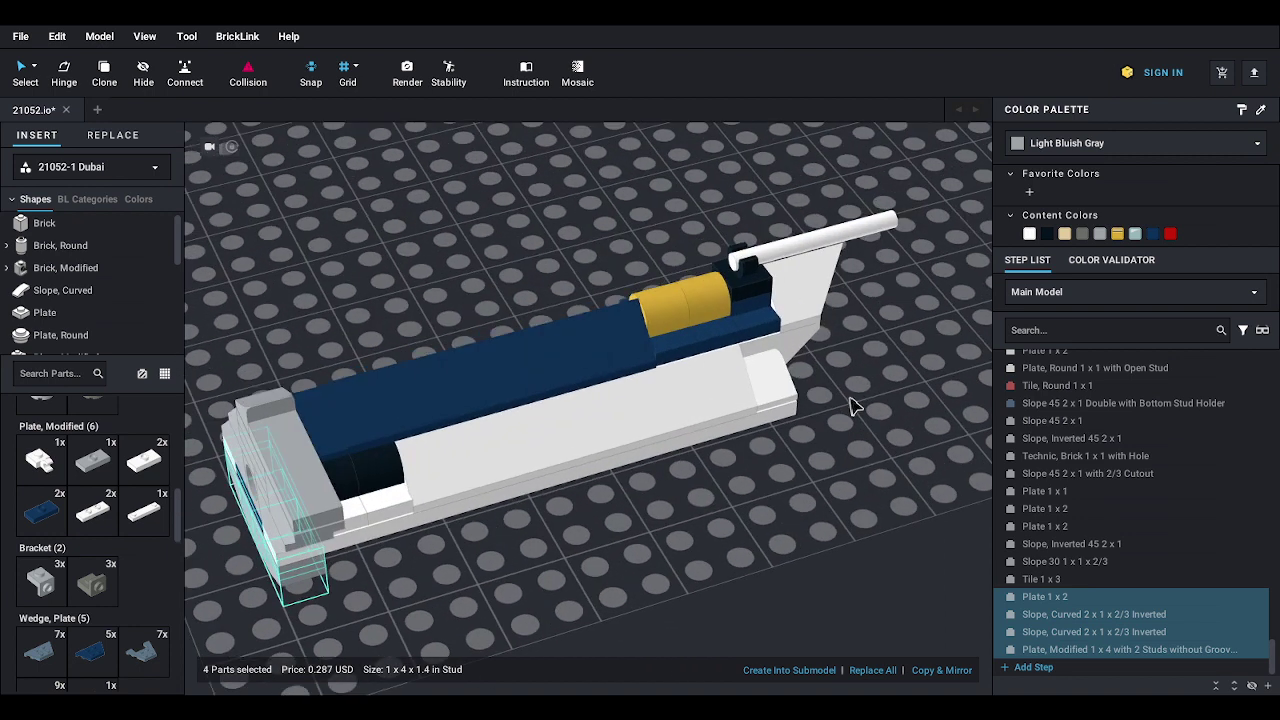
- Select the entire hull assembly, stand it upright on the baseplate beside the Dubai base, and turn it about its vertical axis
{"action": "left_click_drag", "start_coordinate": [214, 357], "coordinate": [838, 505]}
{"action": "right_click_drag", "start_coordinate": [837, 498], "coordinate": [815, 501]}
{"action": "scroll", "coordinate": [823, 489], "scroll_direction": "down", "scroll_amount": 3}
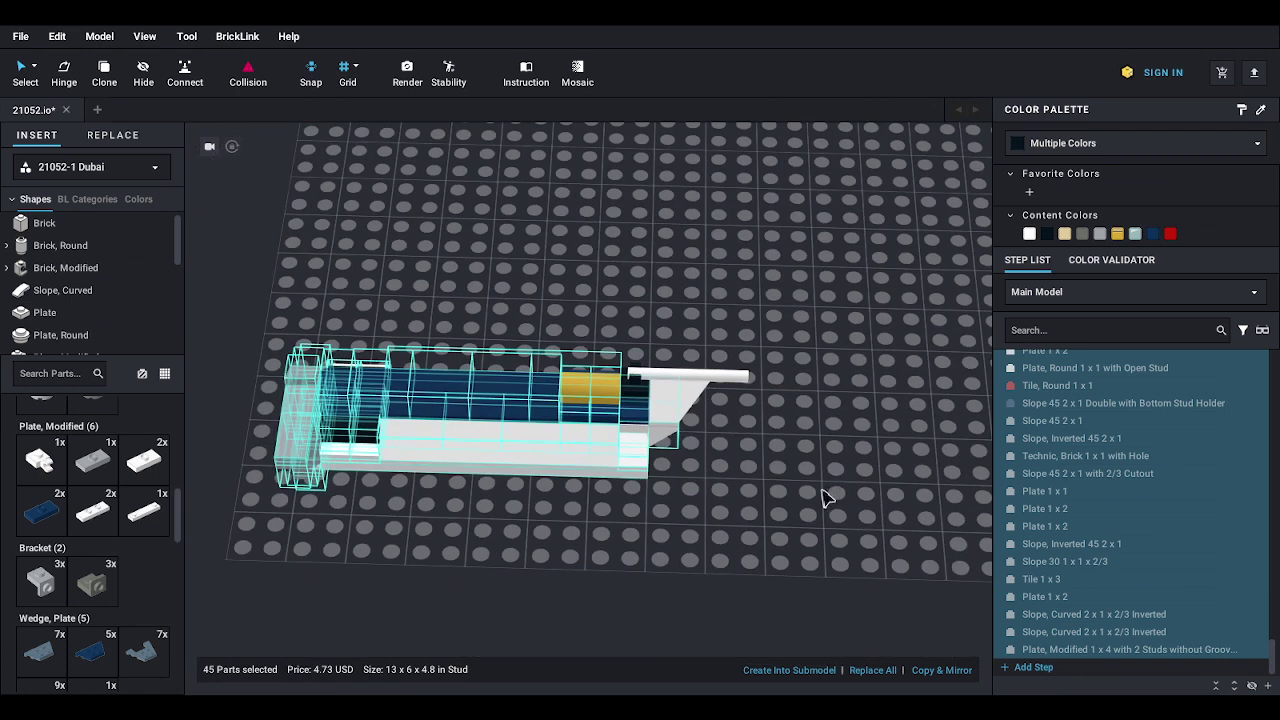
{"action": "left_click_drag", "start_coordinate": [271, 298], "coordinate": [711, 494]}
{"action": "right_click_drag", "start_coordinate": [711, 494], "coordinate": [716, 271]}
{"action": "left_click_drag", "start_coordinate": [716, 271], "coordinate": [497, 306]}
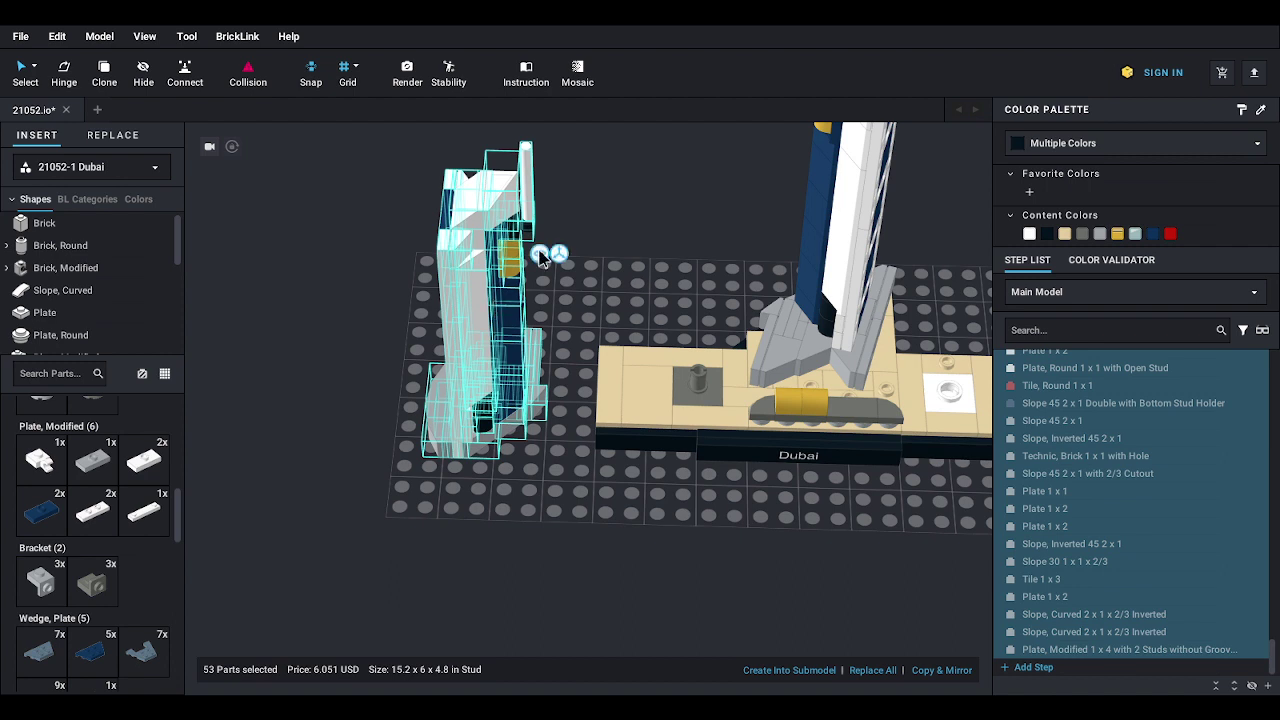
{"action": "left_click", "coordinate": [540, 258]}
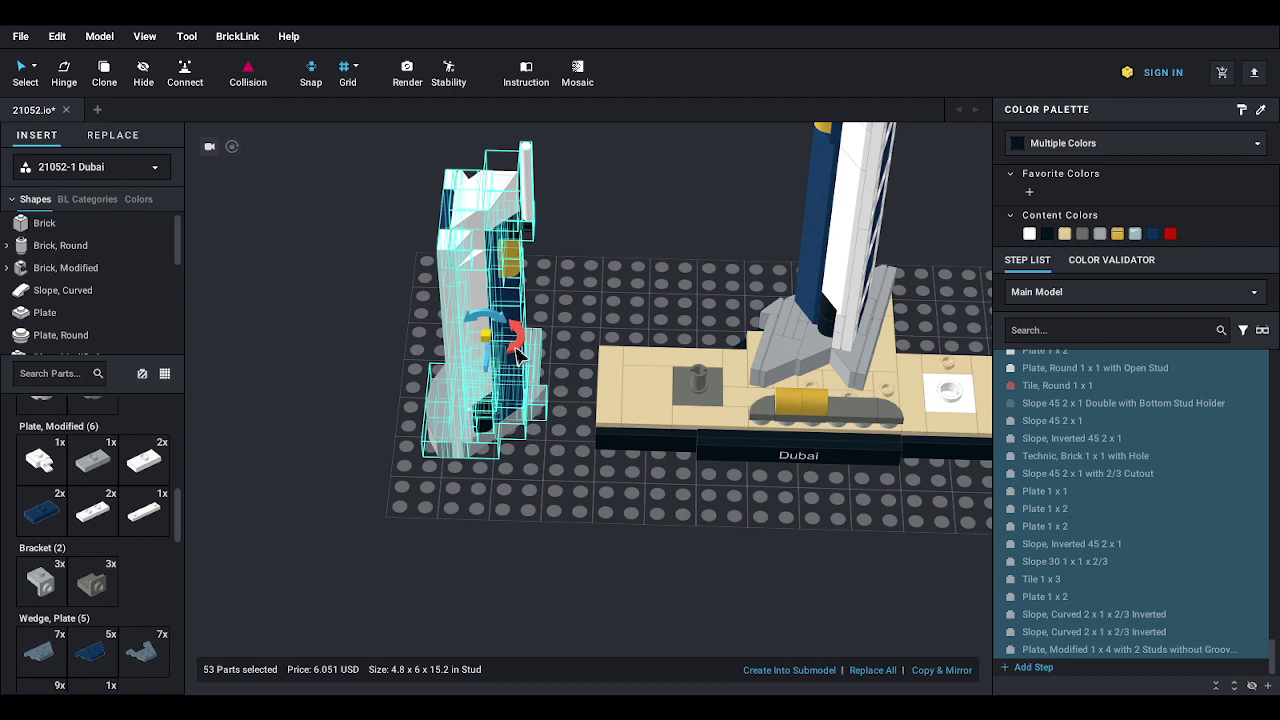
{"action": "mouse_move", "coordinate": [516, 352]}
{"action": "left_mouse_down"}
{"action": "mouse_move", "coordinate": [500, 360]}
{"action": "mouse_move", "coordinate": [515, 360]}
{"action": "left_mouse_up"}
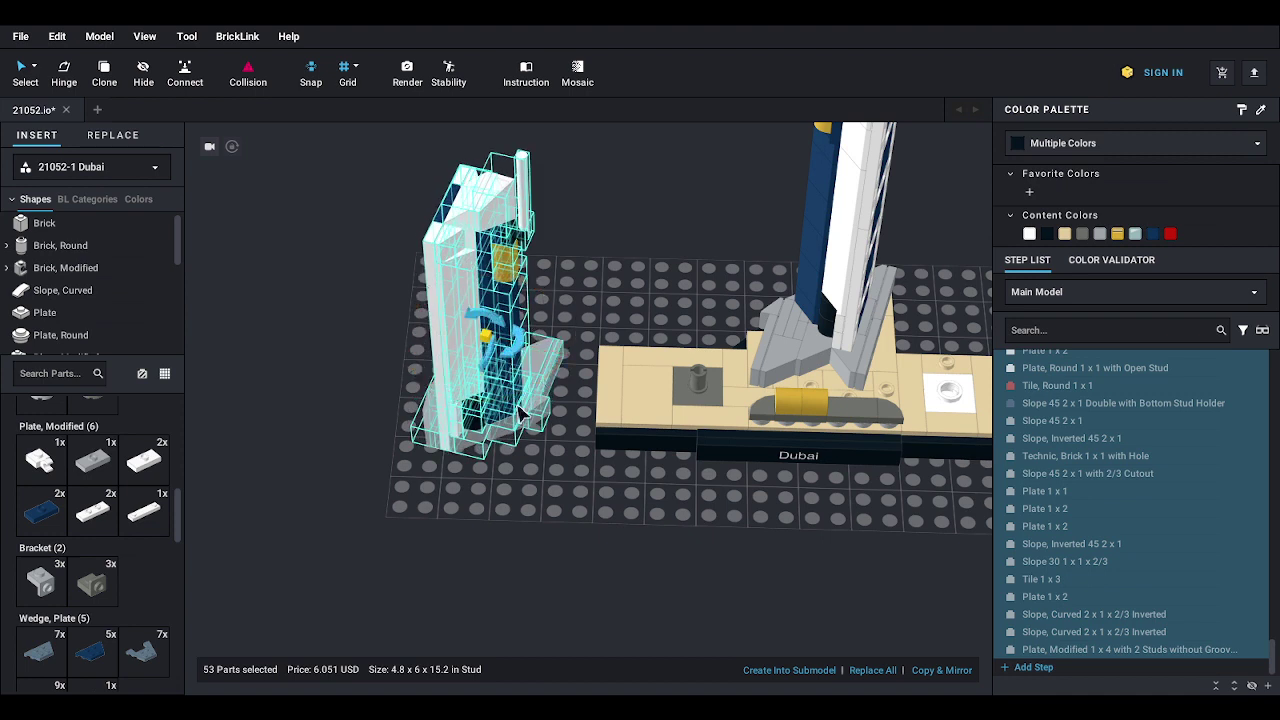
- Try to seat the upright tower on the gray pin at the end of the tan Dubai base
{"action": "right_click_drag", "start_coordinate": [523, 415], "coordinate": [519, 339]}
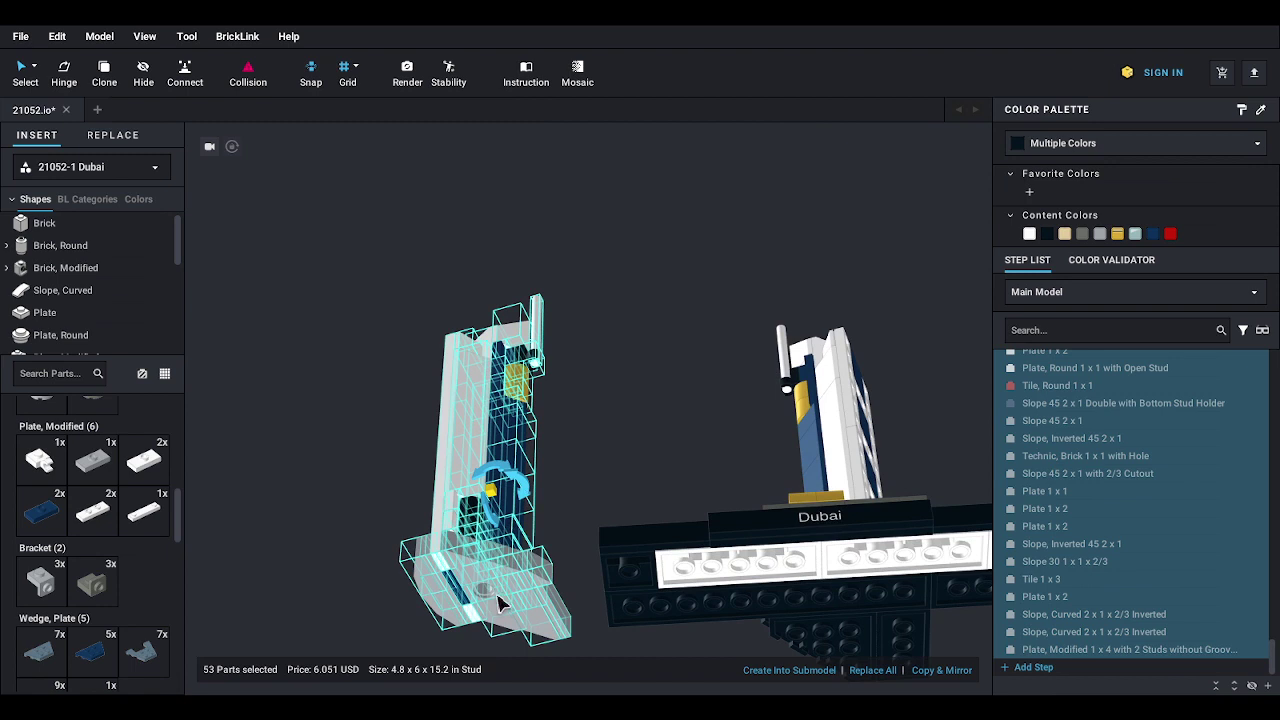
{"action": "left_click_drag", "start_coordinate": [503, 600], "coordinate": [736, 461]}
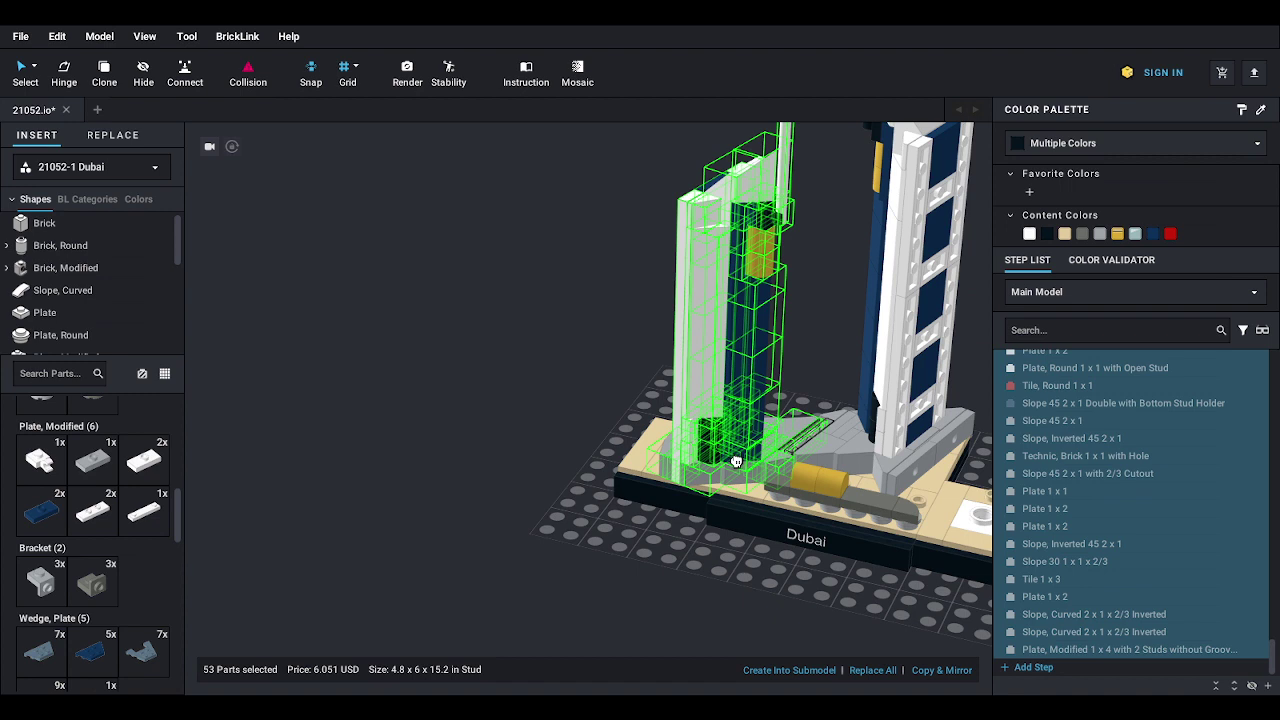
{"action": "left_click_drag", "start_coordinate": [736, 461], "coordinate": [434, 294]}
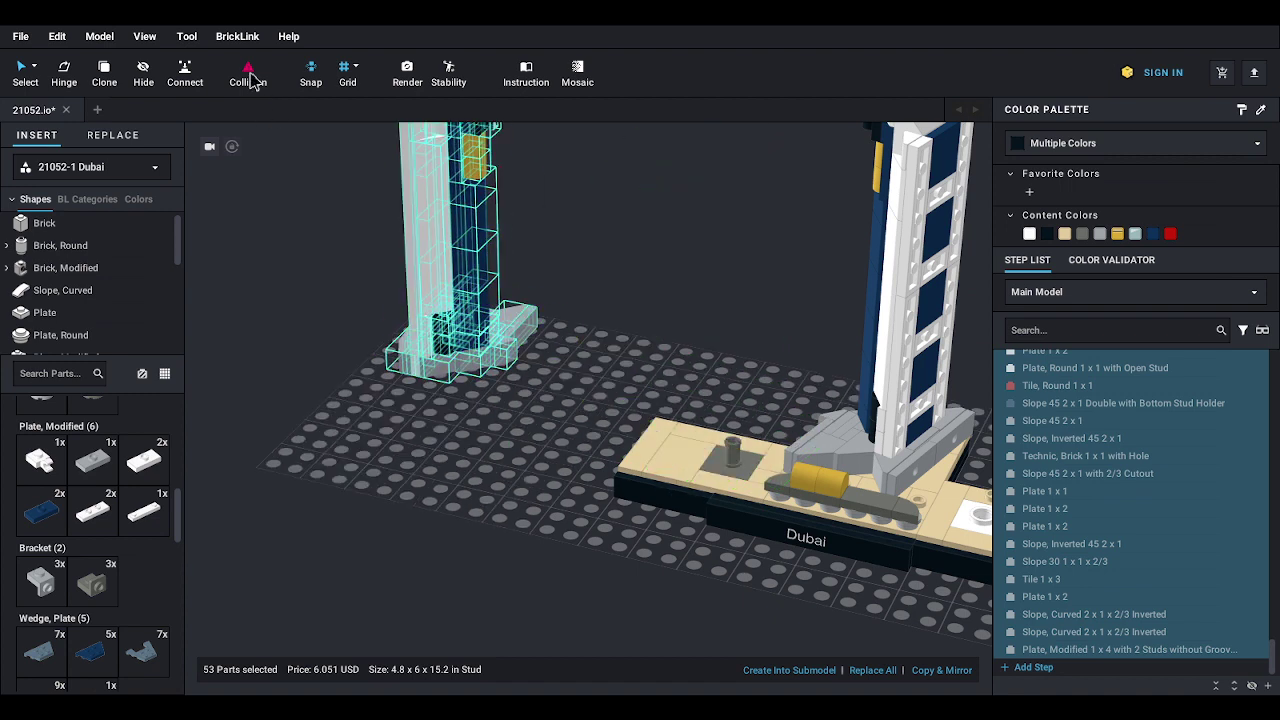
- Seat the tower on the Dubai base's gray pin with collision detection off, adjust its rotation against the taller tower, and re-enable collision detection
{"action": "left_click_drag", "start_coordinate": [451, 357], "coordinate": [733, 470]}
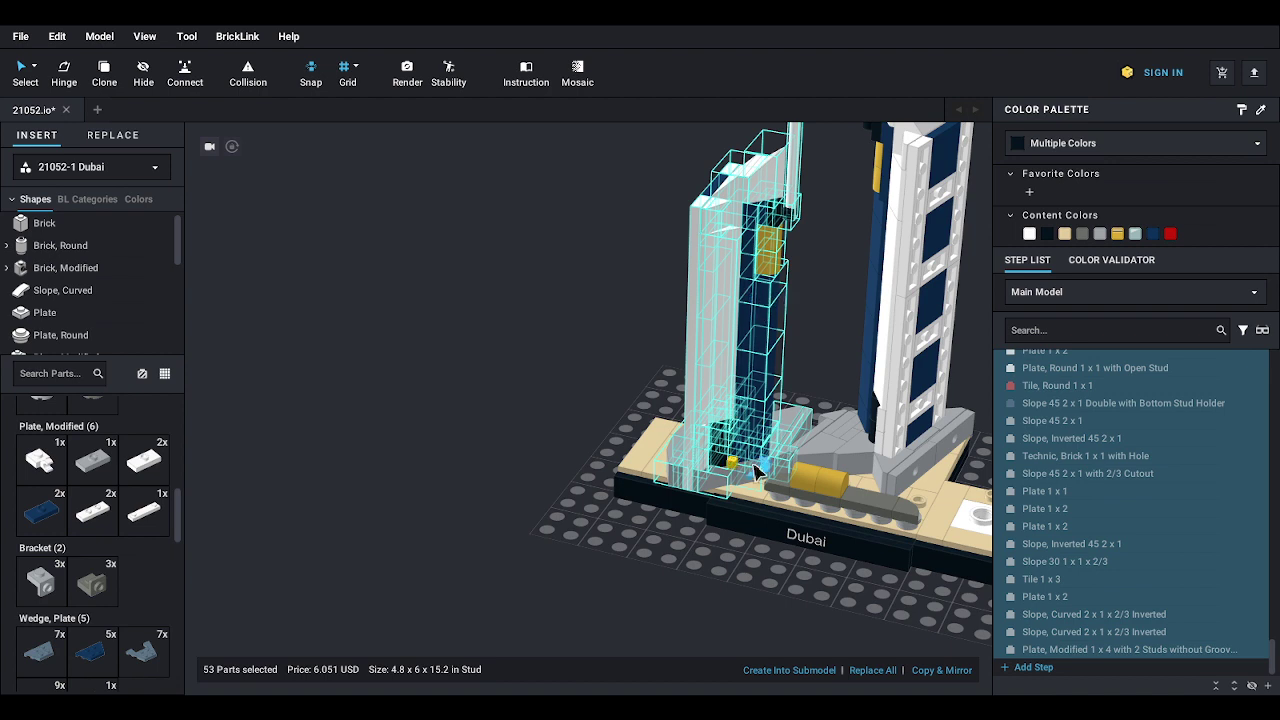
{"action": "left_click_drag", "start_coordinate": [758, 478], "coordinate": [752, 476]}
{"action": "right_click_drag", "start_coordinate": [540, 437], "coordinate": [574, 448]}
{"action": "scroll", "coordinate": [697, 428], "scroll_direction": "up", "scroll_amount": 3}
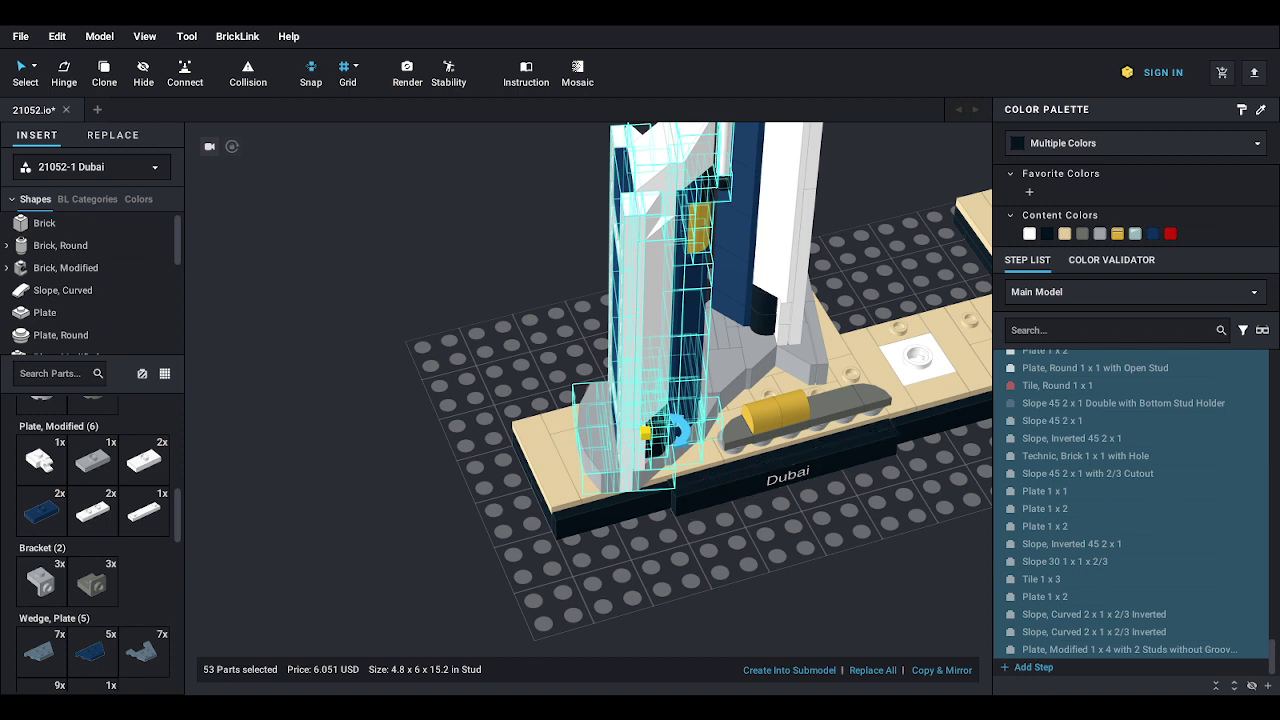
{"action": "right_click_drag", "start_coordinate": [842, 528], "coordinate": [811, 491]}
{"action": "left_click", "coordinate": [254, 75]}
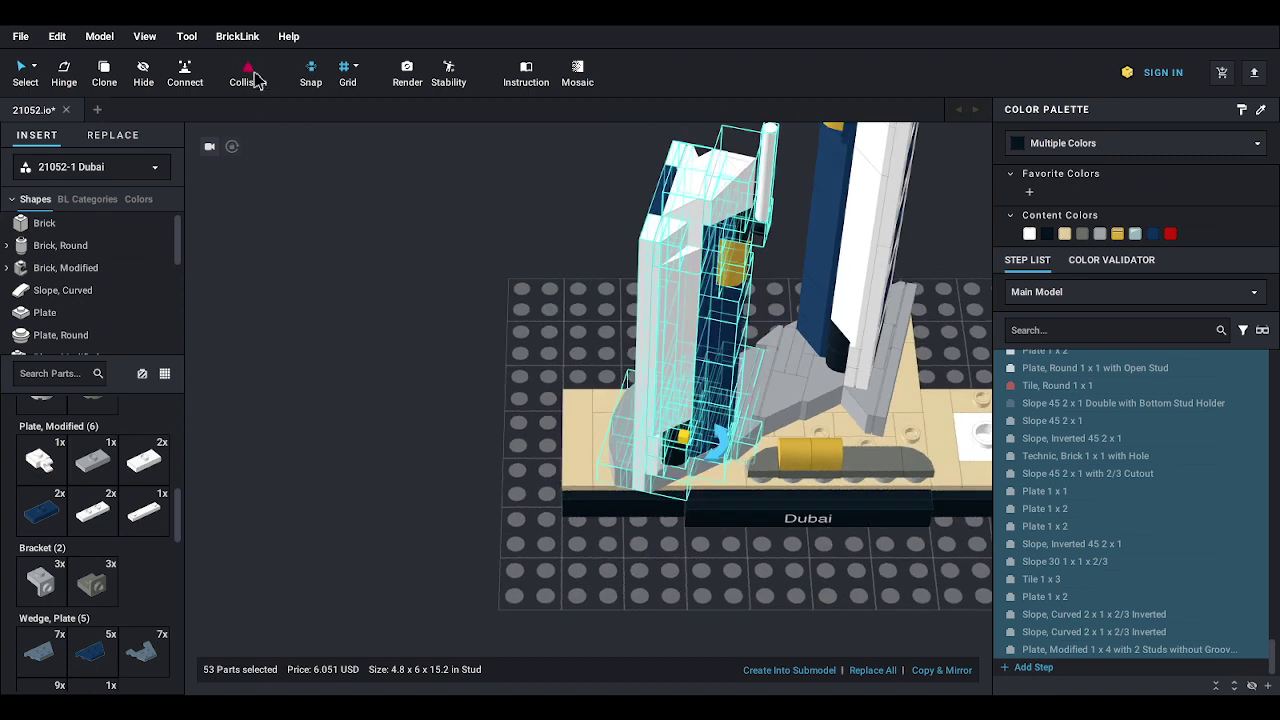
{"action": "left_click", "coordinate": [407, 314]}
- Place a dark bluish gray Plate, Round 4 x 4 with Hole on the empty baseplate area in front of the Dubai base
{"action": "right_click_drag", "start_coordinate": [420, 332], "coordinate": [469, 323]}
{"action": "scroll", "coordinate": [469, 323], "scroll_direction": "down", "scroll_amount": 3}
{"action": "middle_click_drag", "start_coordinate": [707, 357], "coordinate": [645, 385]}
{"action": "right_click_drag", "start_coordinate": [645, 383], "coordinate": [516, 378]}
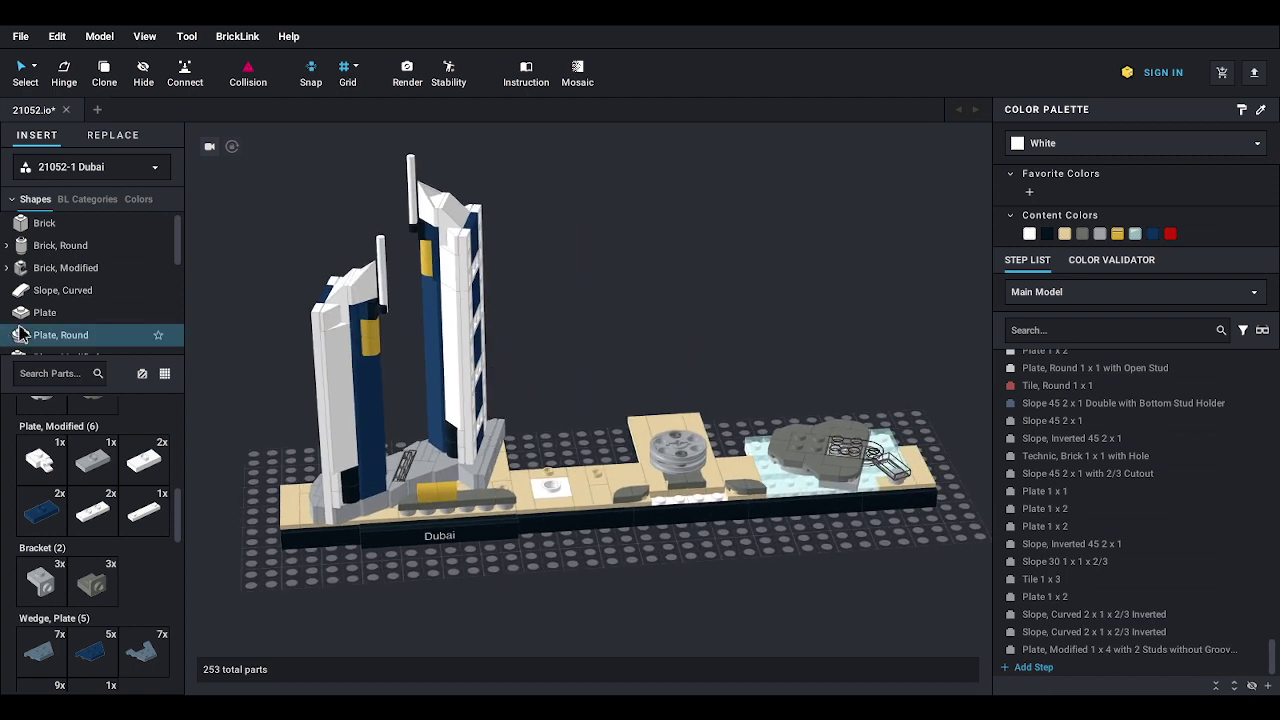
{"action": "left_click", "coordinate": [80, 335]}
{"action": "scroll", "coordinate": [88, 527], "scroll_direction": "down", "scroll_amount": 2}
{"action": "scroll", "coordinate": [88, 527], "scroll_direction": "down", "scroll_amount": 1}
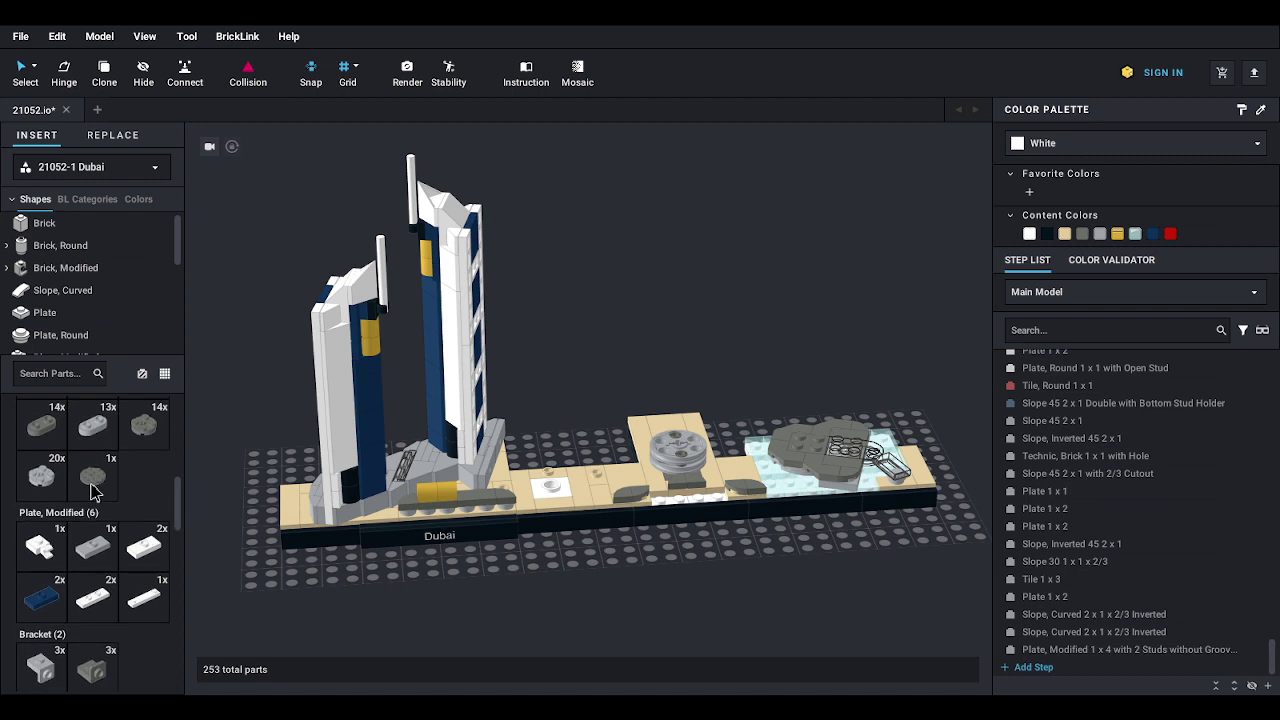
{"action": "left_click_drag", "start_coordinate": [93, 475], "coordinate": [665, 420]}
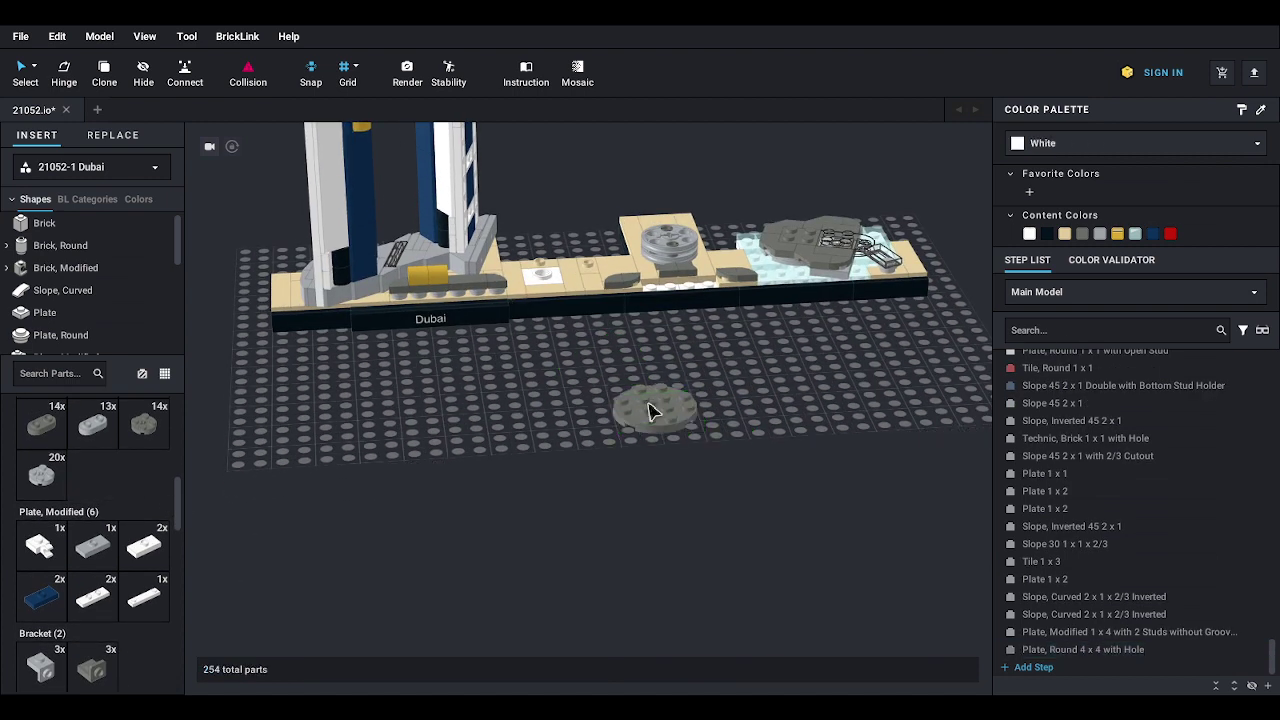
- Rotate the round 4 x 4 plate about its vertical axis so it sits diagonally to the baseplate grid
{"action": "scroll", "coordinate": [670, 435], "scroll_direction": "up", "scroll_amount": 4}
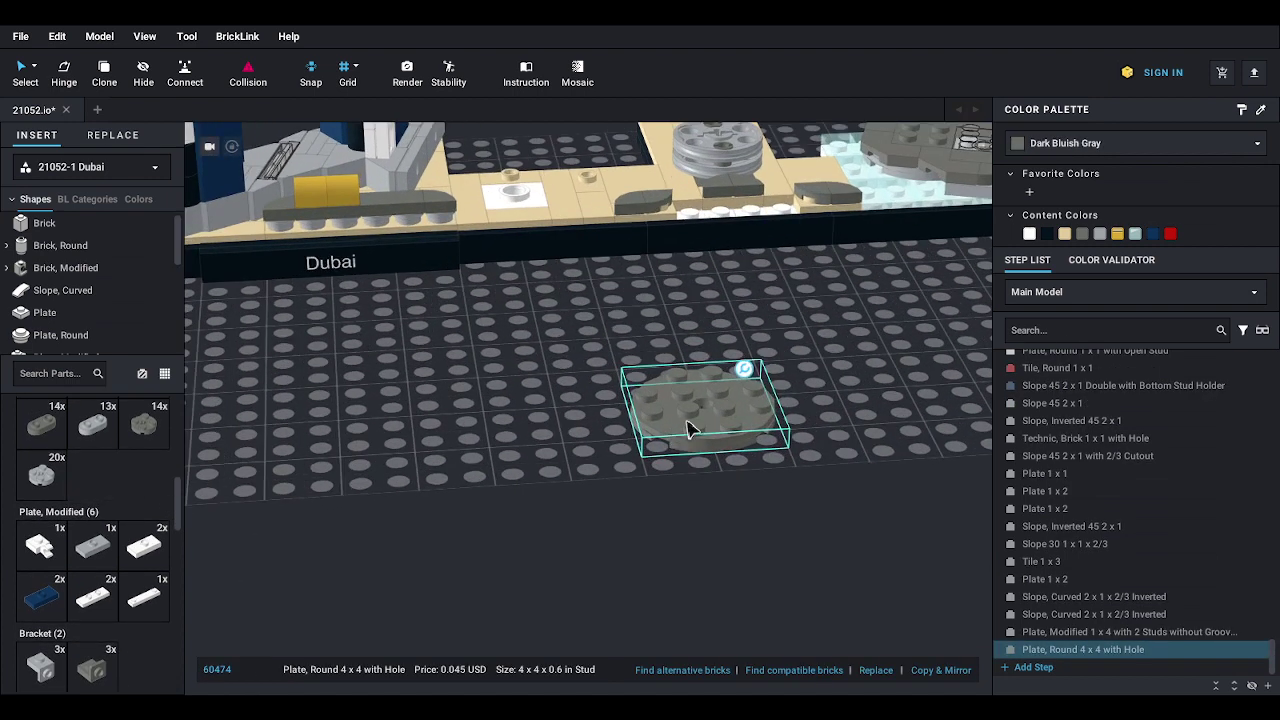
{"action": "left_click", "coordinate": [745, 370]}
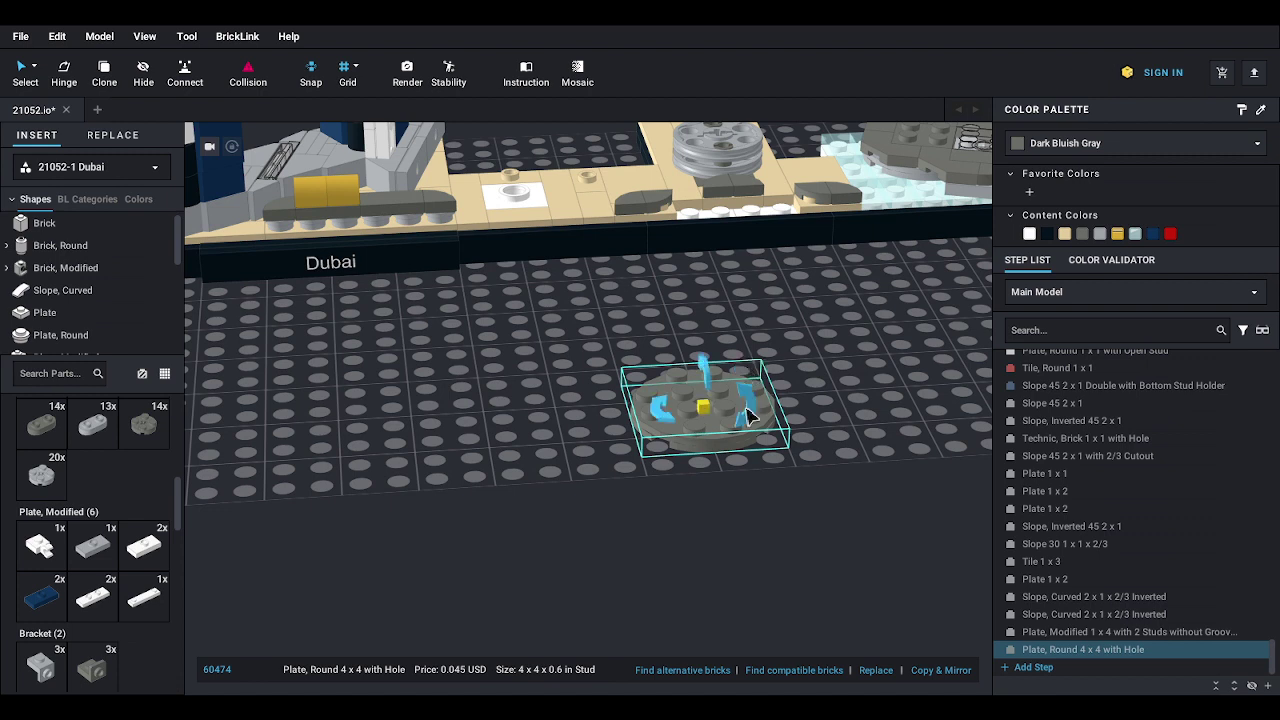
{"action": "left_click_drag", "start_coordinate": [663, 425], "coordinate": [620, 404]}
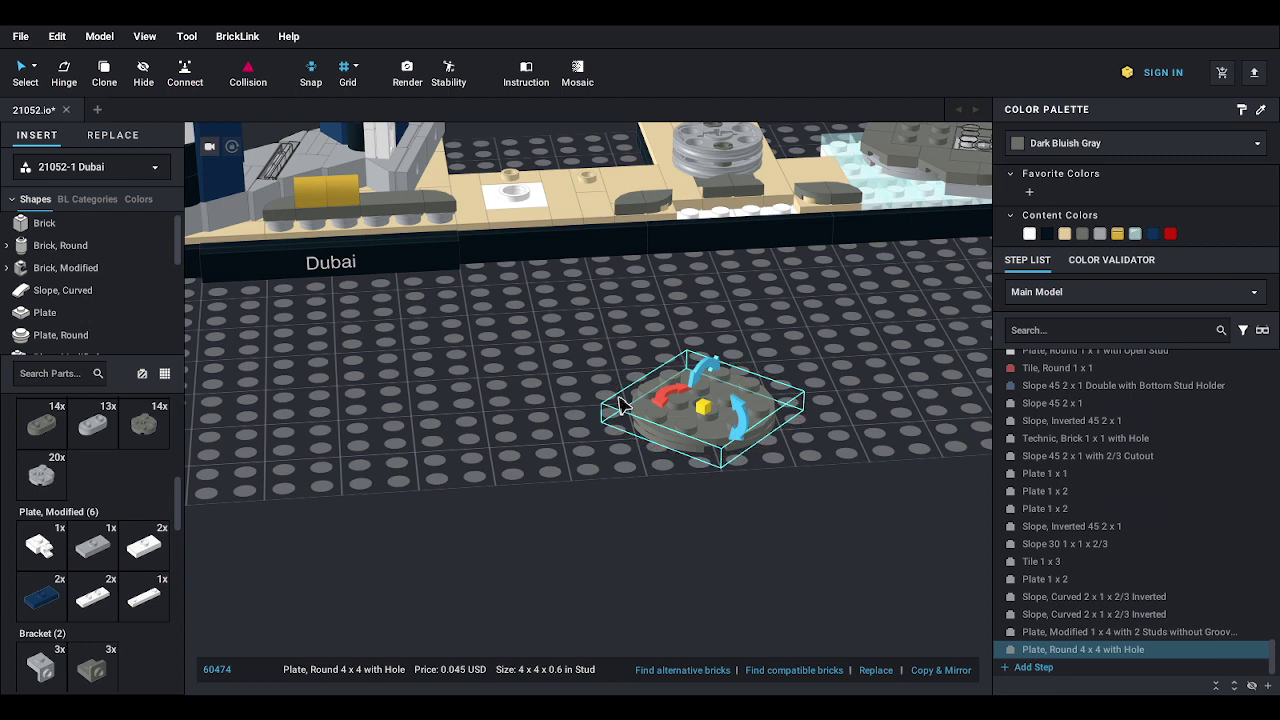
{"action": "left_click", "coordinate": [496, 416]}
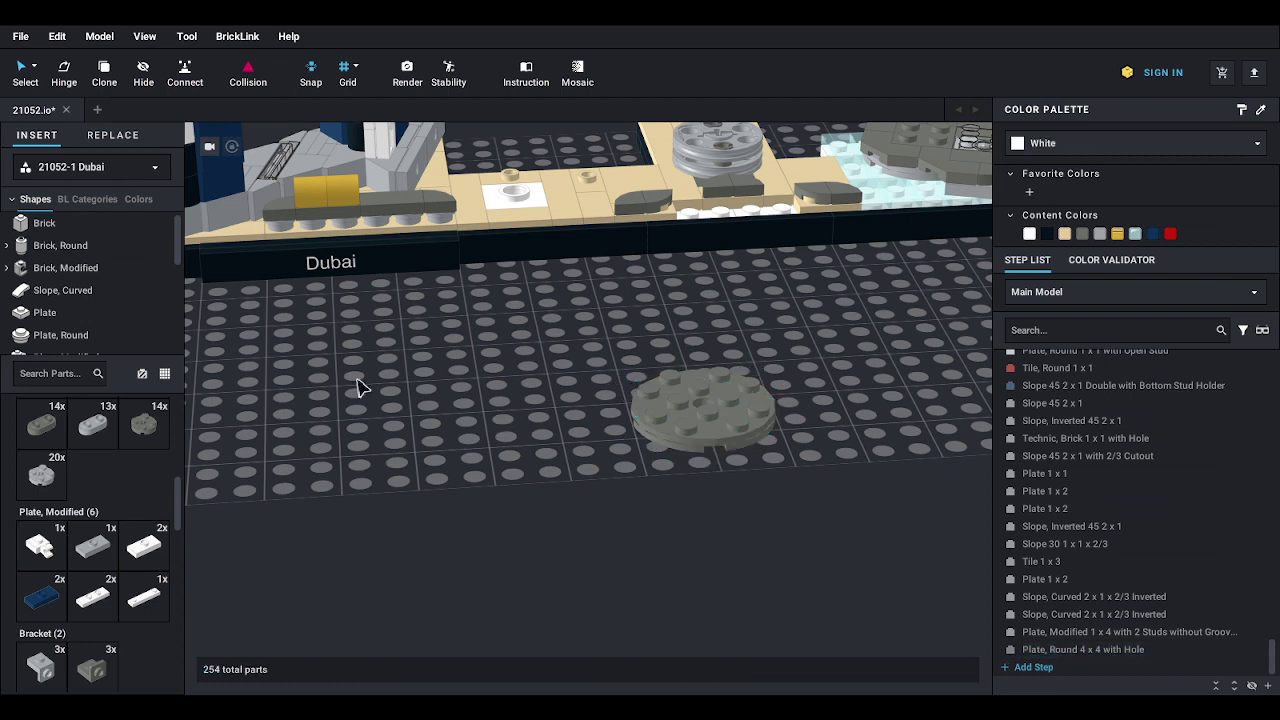
- Add a light bluish gray Plate 1 x 4 across the round plate, on the row of studs just behind its centre
{"action": "left_click", "coordinate": [30, 316]}
{"action": "left_click_drag", "start_coordinate": [52, 547], "coordinate": [719, 375]}
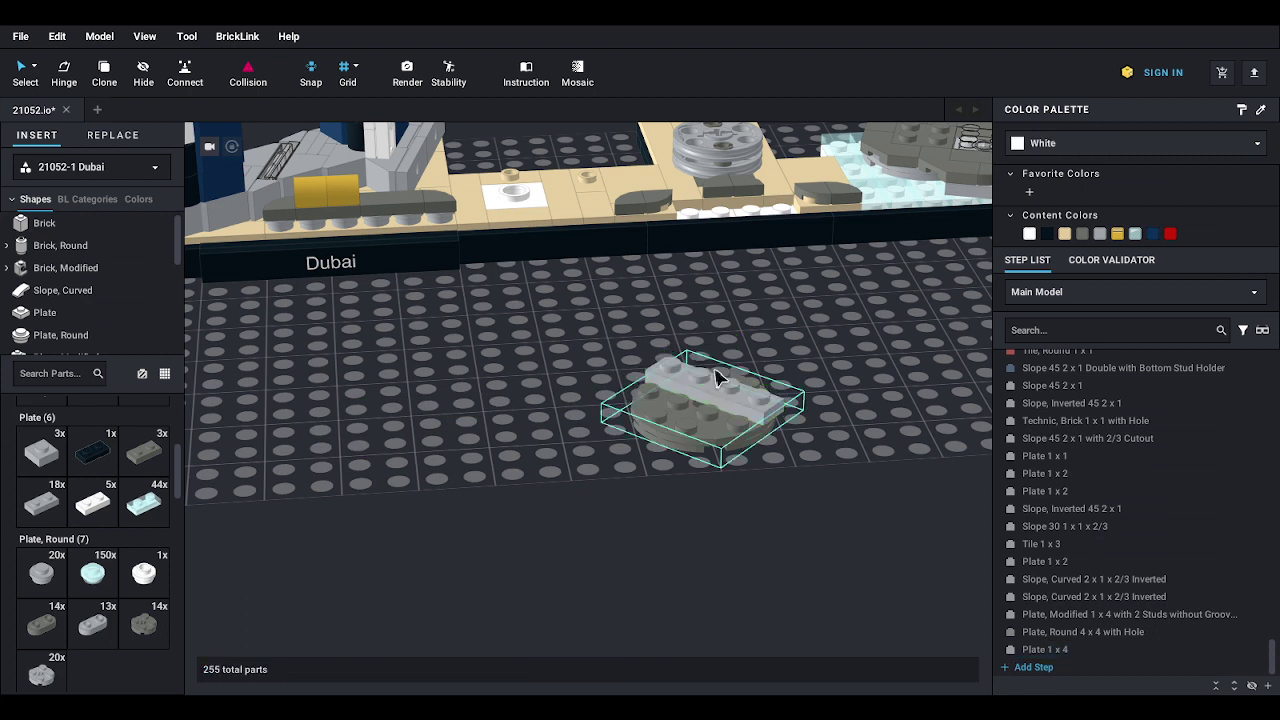
{"action": "right_click_drag", "start_coordinate": [710, 378], "coordinate": [709, 388]}
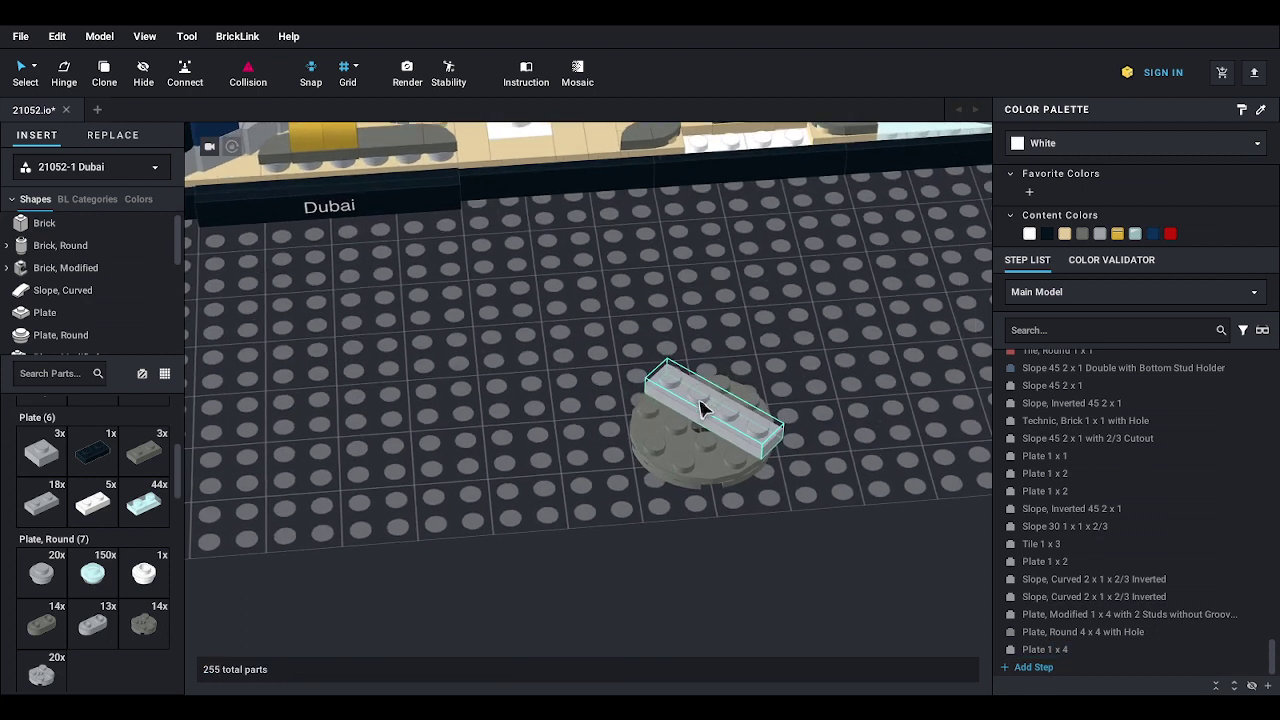
{"action": "middle_click_drag", "start_coordinate": [700, 406], "coordinate": [686, 386]}
- Place four tan Tile, Round 1 x 1 Quarter around the middle of the round plate, two on each side of the Plate 1 x 4
{"action": "scroll", "coordinate": [70, 275], "scroll_direction": "down", "scroll_amount": 1}
{"action": "scroll", "coordinate": [72, 298], "scroll_direction": "down", "scroll_amount": 3}
{"action": "left_click", "coordinate": [72, 317]}
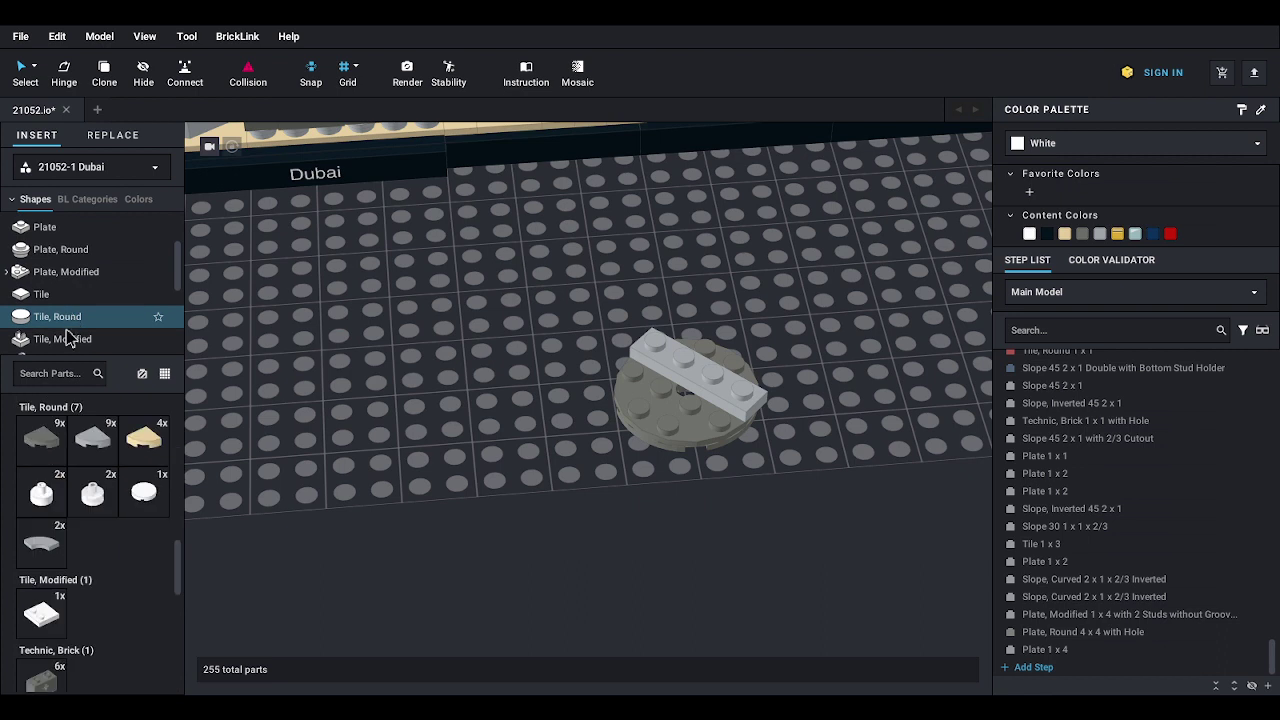
{"action": "left_click_drag", "start_coordinate": [140, 436], "coordinate": [745, 348]}
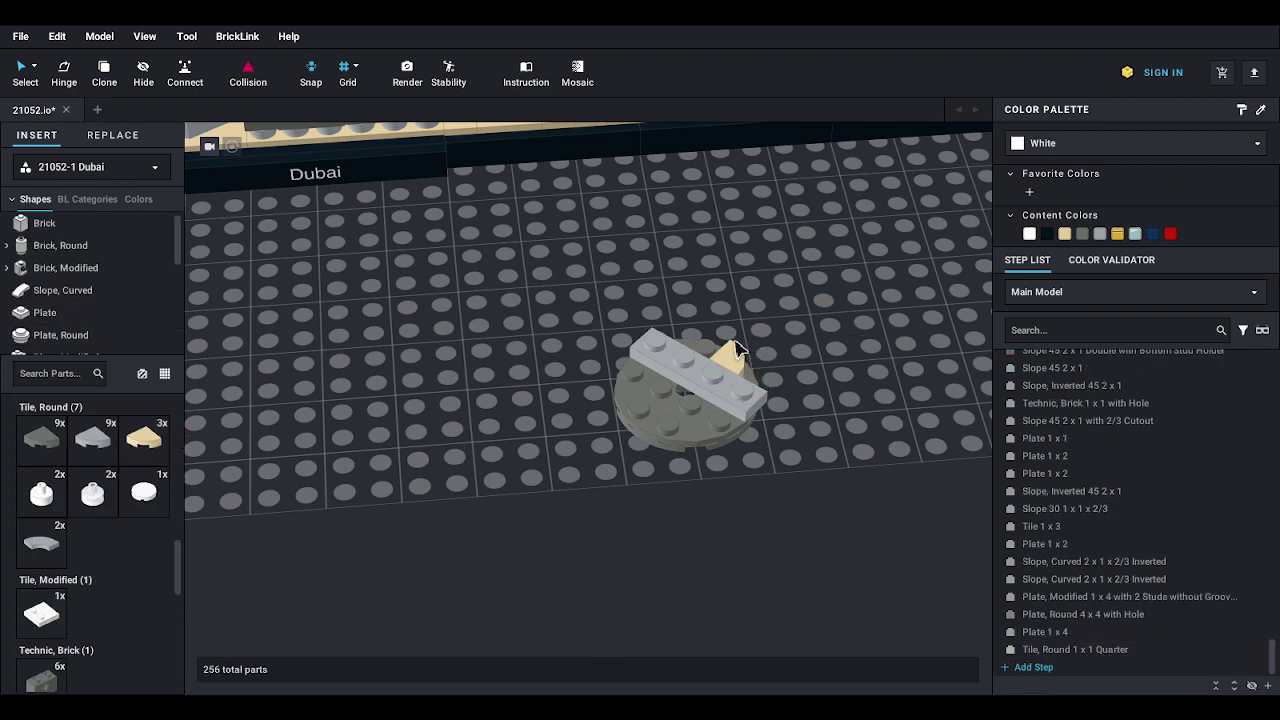
{"action": "left_click_drag", "start_coordinate": [144, 438], "coordinate": [700, 336]}
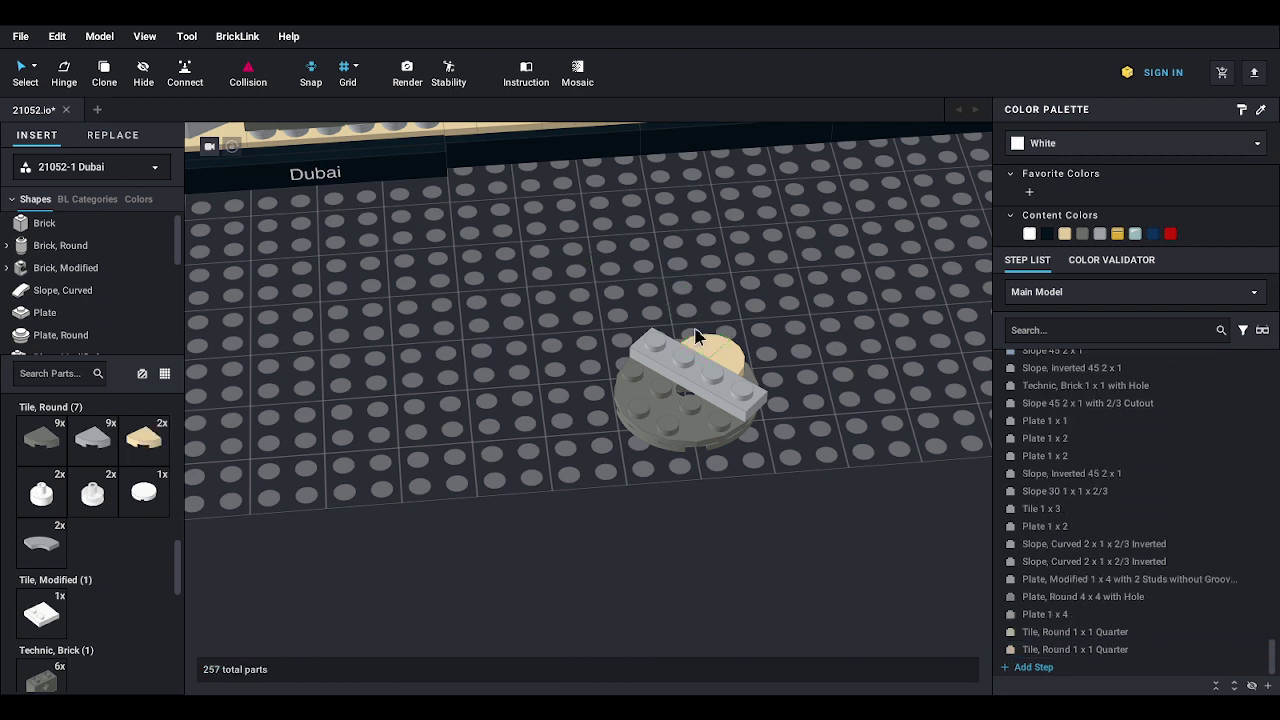
{"action": "left_click_drag", "start_coordinate": [150, 440], "coordinate": [697, 400]}
{"action": "key", "text": "Right"}
{"action": "left_click_drag", "start_coordinate": [142, 440], "coordinate": [650, 392]}
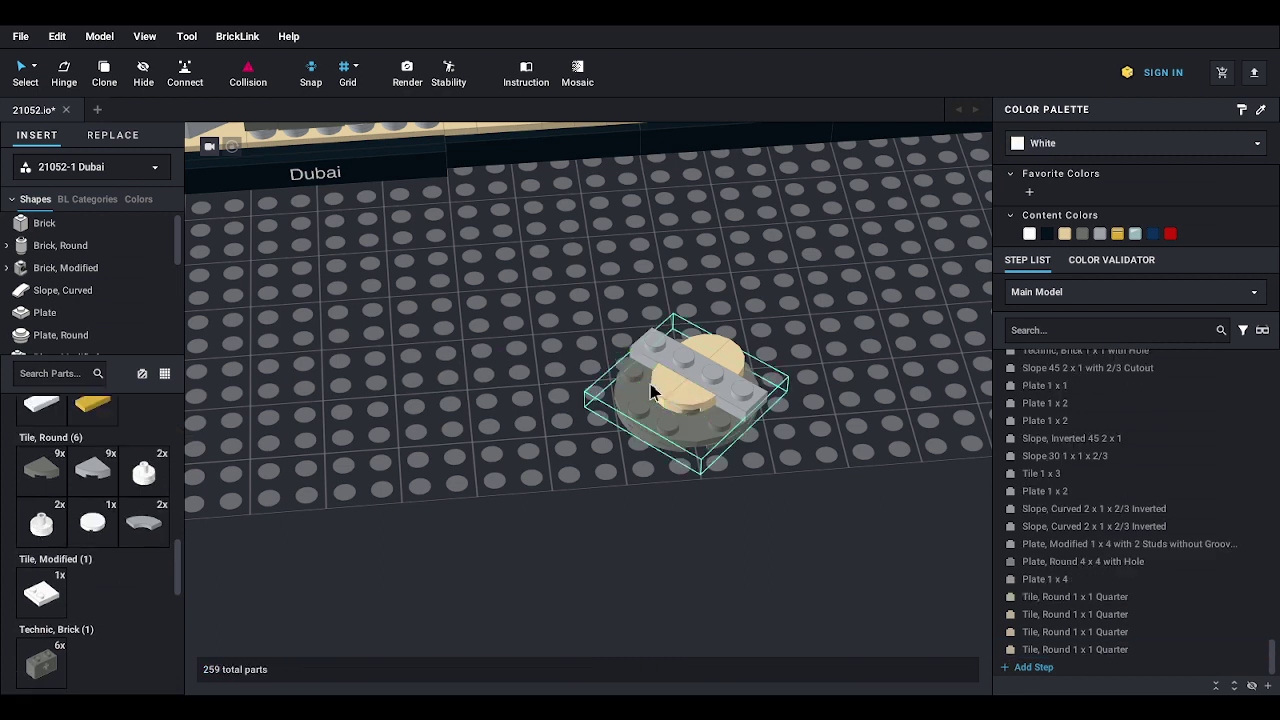
- Cover the front rim of the round plate with two light bluish gray Tile, Round Corner 2 x 2 Macaroni, forming a half ring
{"action": "left_click_drag", "start_coordinate": [143, 530], "coordinate": [687, 418]}
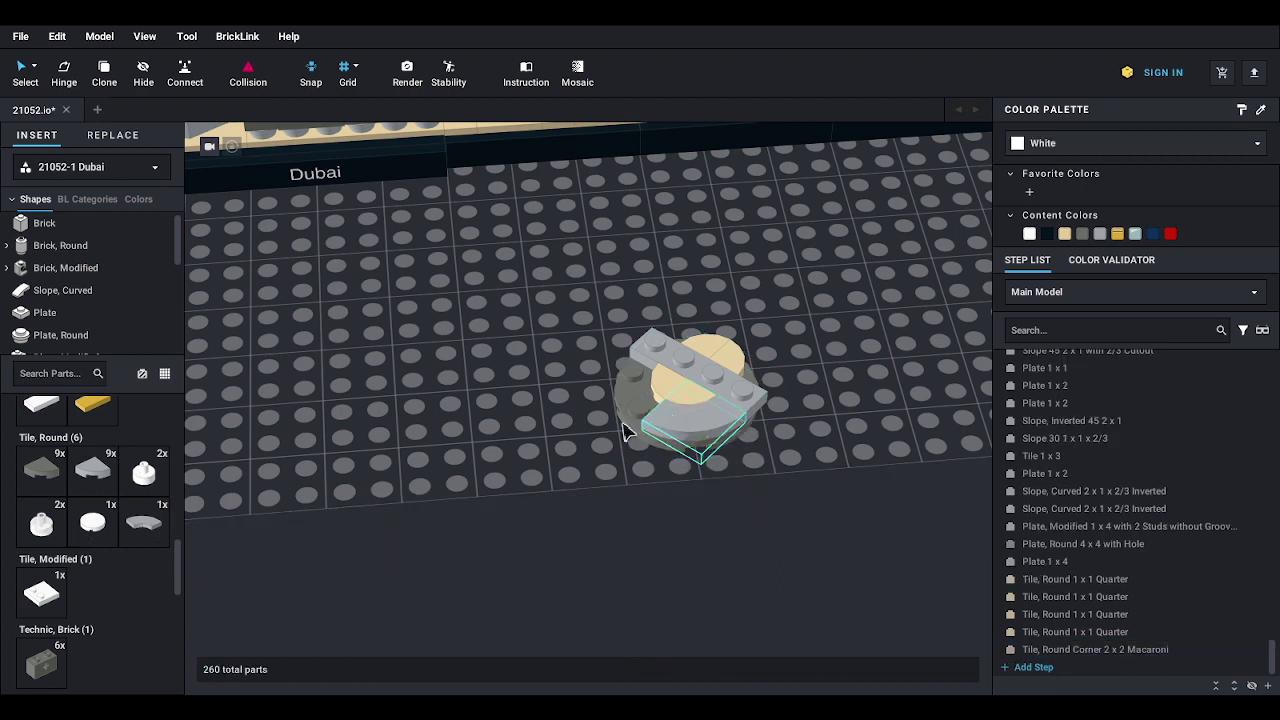
{"action": "left_click_drag", "start_coordinate": [143, 520], "coordinate": [543, 381]}
{"action": "key", "text": "Right"}
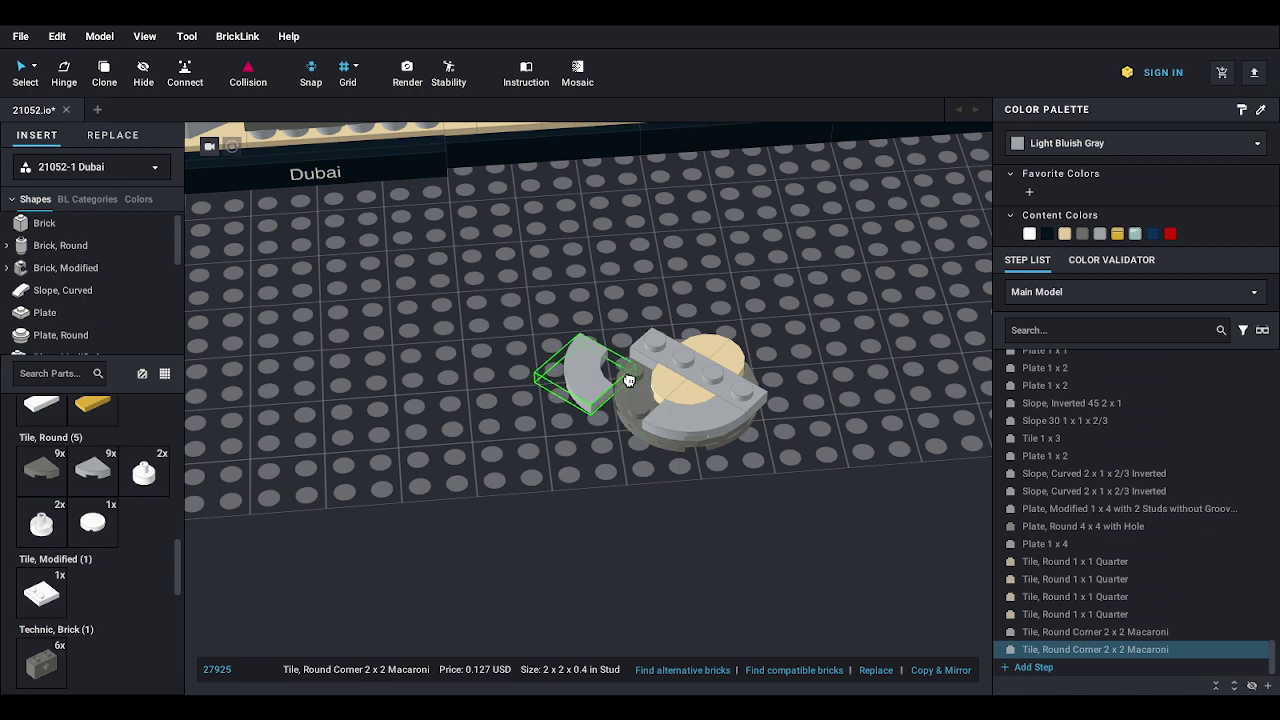
{"action": "left_click", "coordinate": [652, 387]}
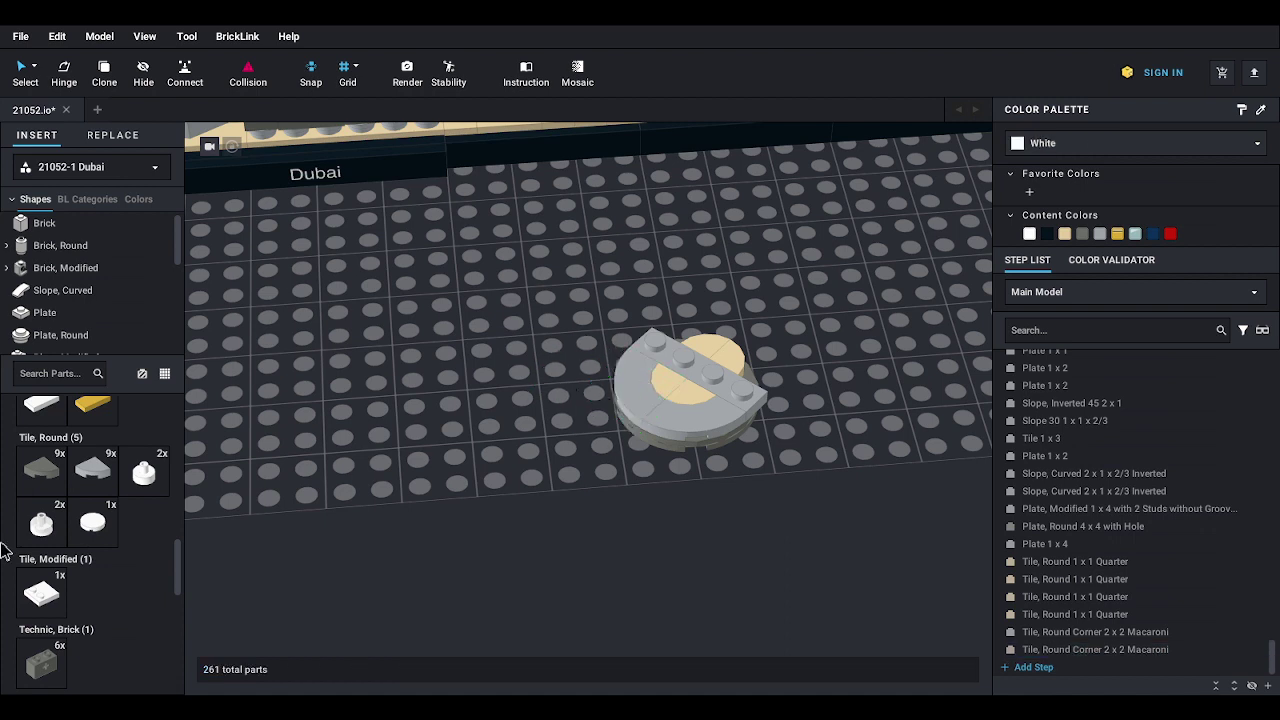
- Stand the gold Door, Frame 1 x 4 x 6 with 2 Holes on the Plate 1 x 4 across the round base
{"action": "scroll", "coordinate": [140, 595], "scroll_direction": "down", "scroll_amount": 12}
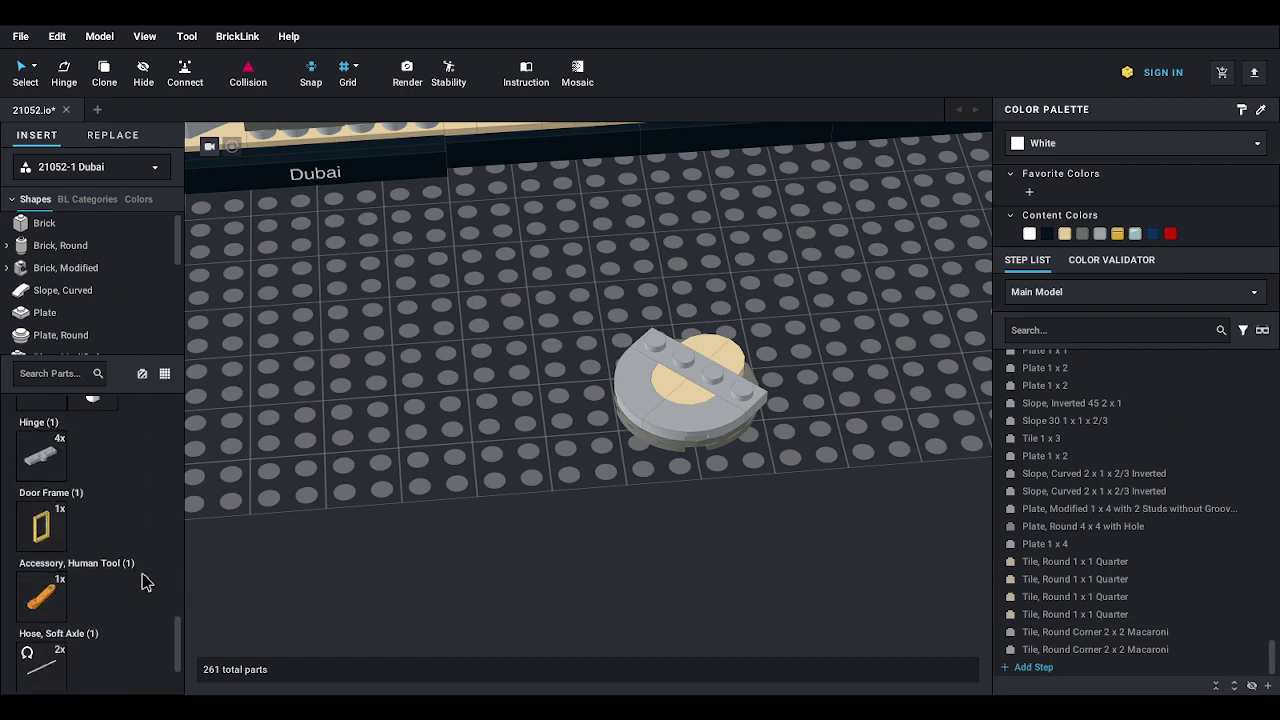
{"action": "left_click_drag", "start_coordinate": [36, 533], "coordinate": [696, 188]}
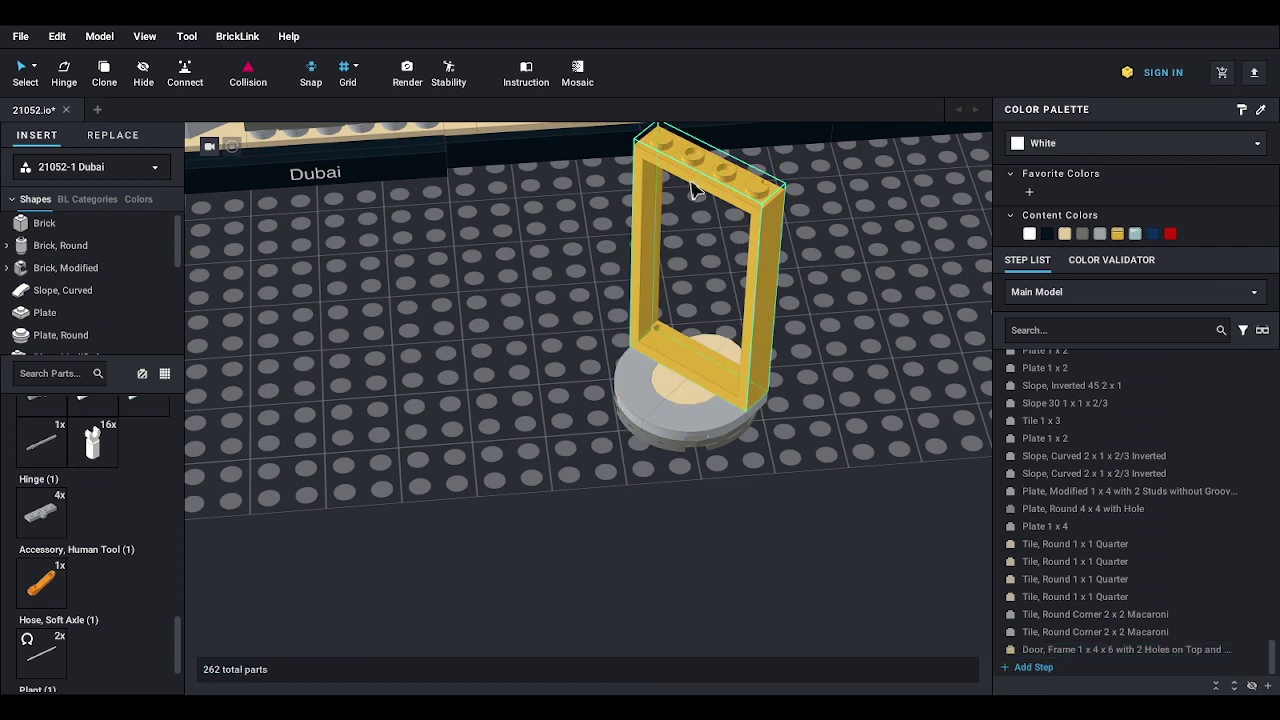
{"action": "scroll", "coordinate": [80, 260], "scroll_direction": "down", "scroll_amount": 3}
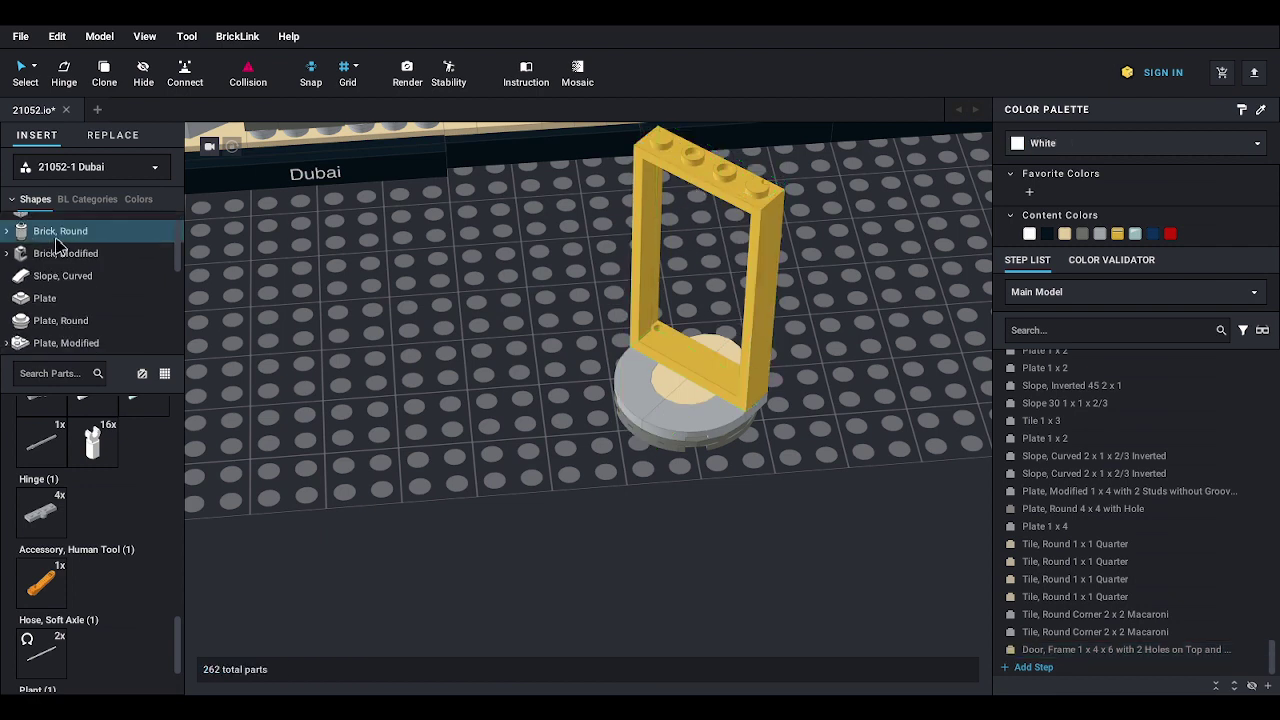
- Cap the top of the gold door frame with two gold Tile 1 x 2 with Groove placed end to end
{"action": "left_click", "coordinate": [45, 311]}
{"action": "left_click_drag", "start_coordinate": [93, 440], "coordinate": [752, 177]}
{"action": "left_click_drag", "start_coordinate": [104, 443], "coordinate": [672, 142]}
{"action": "right_click_drag", "start_coordinate": [615, 265], "coordinate": [615, 288]}
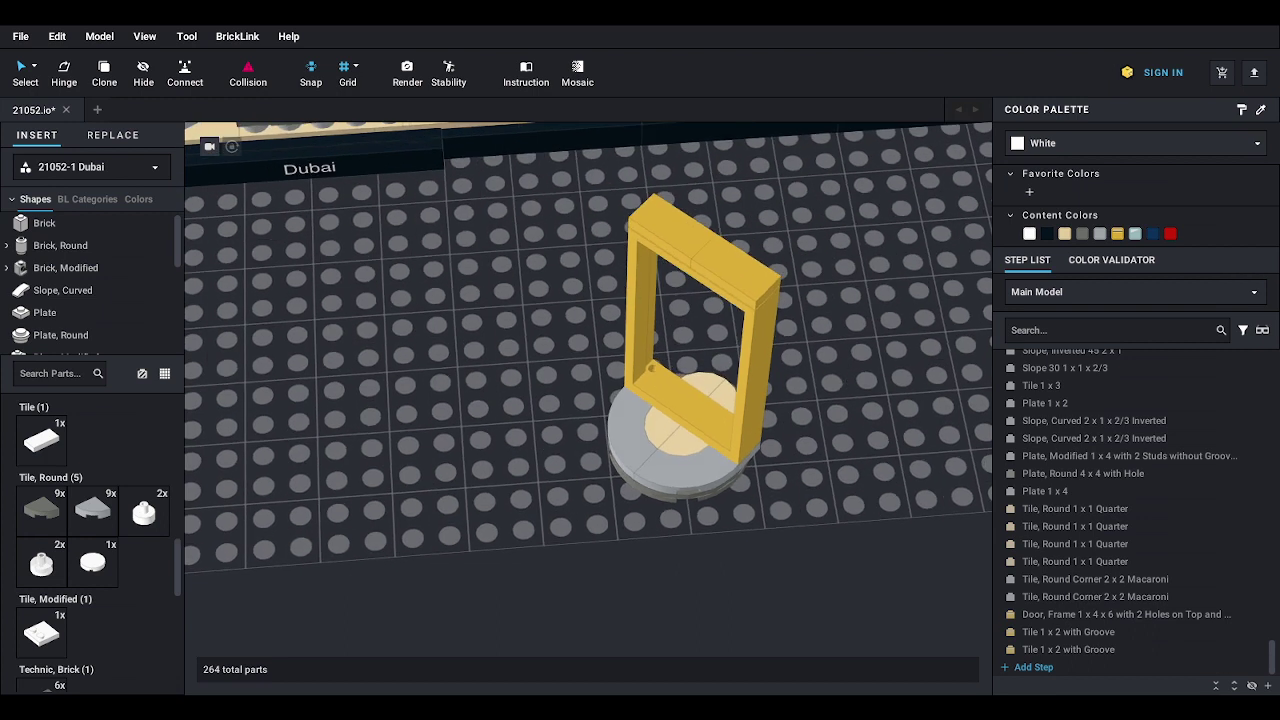
- Select all 11 parts of the gold frame assembly and mount it on the base's white plate between the towers and the grey wheel
{"action": "left_click_drag", "start_coordinate": [563, 337], "coordinate": [889, 556]}
{"action": "left_click_drag", "start_coordinate": [572, 202], "coordinate": [904, 598]}
{"action": "left_click_drag", "start_coordinate": [671, 469], "coordinate": [759, 455]}
{"action": "key", "text": "Right"}
{"action": "middle_click_drag", "start_coordinate": [736, 443], "coordinate": [863, 594]}
{"action": "left_click_drag", "start_coordinate": [863, 594], "coordinate": [786, 648]}
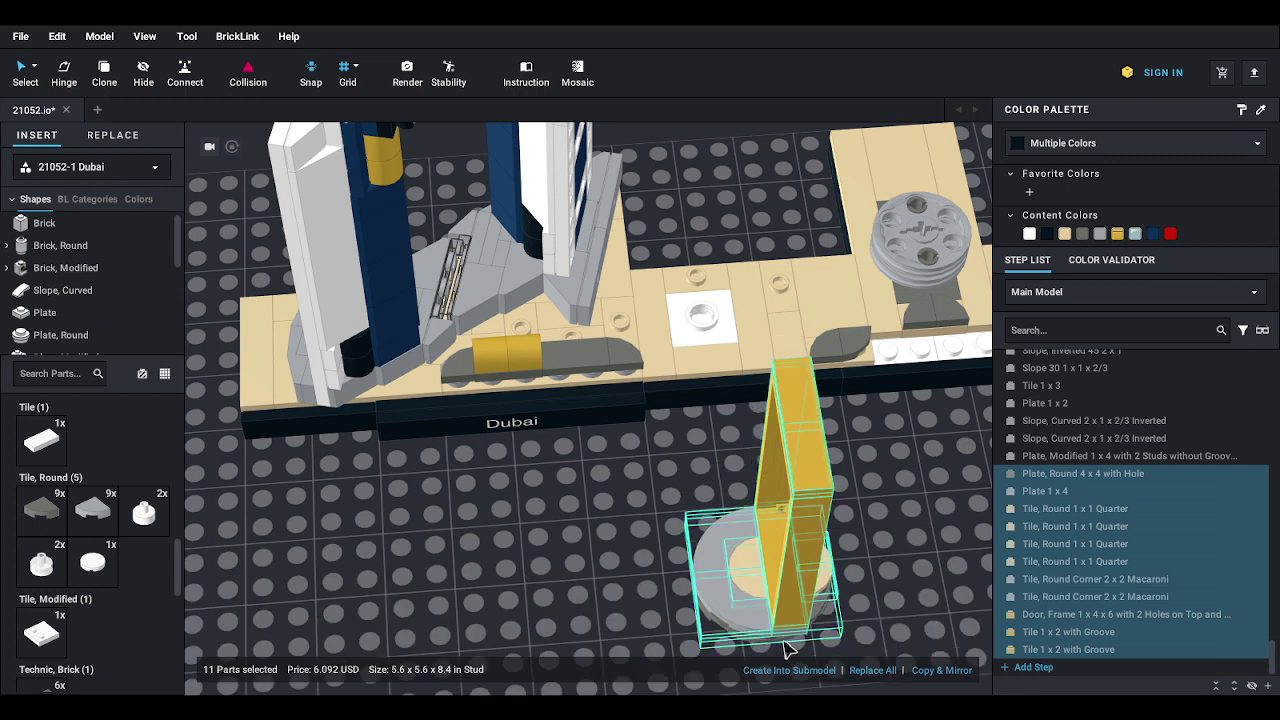
{"action": "right_click_drag", "start_coordinate": [722, 542], "coordinate": [700, 271]}
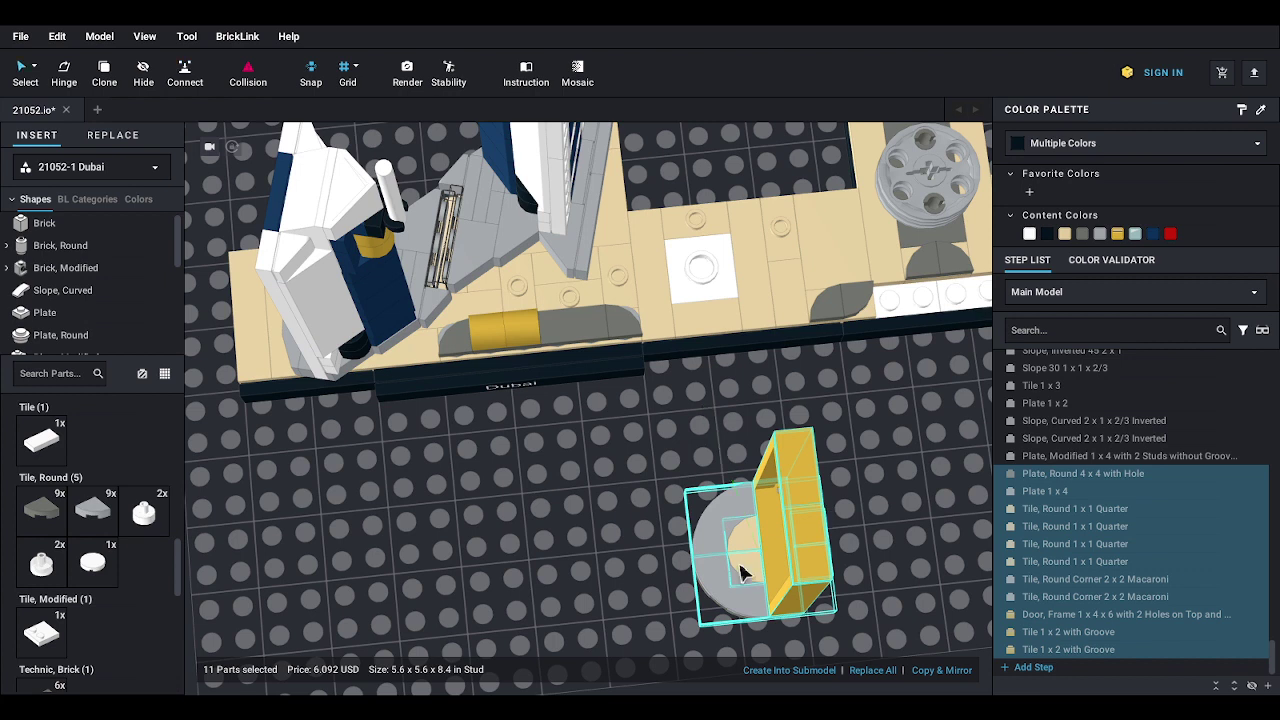
{"action": "left_click_drag", "start_coordinate": [744, 572], "coordinate": [696, 277]}
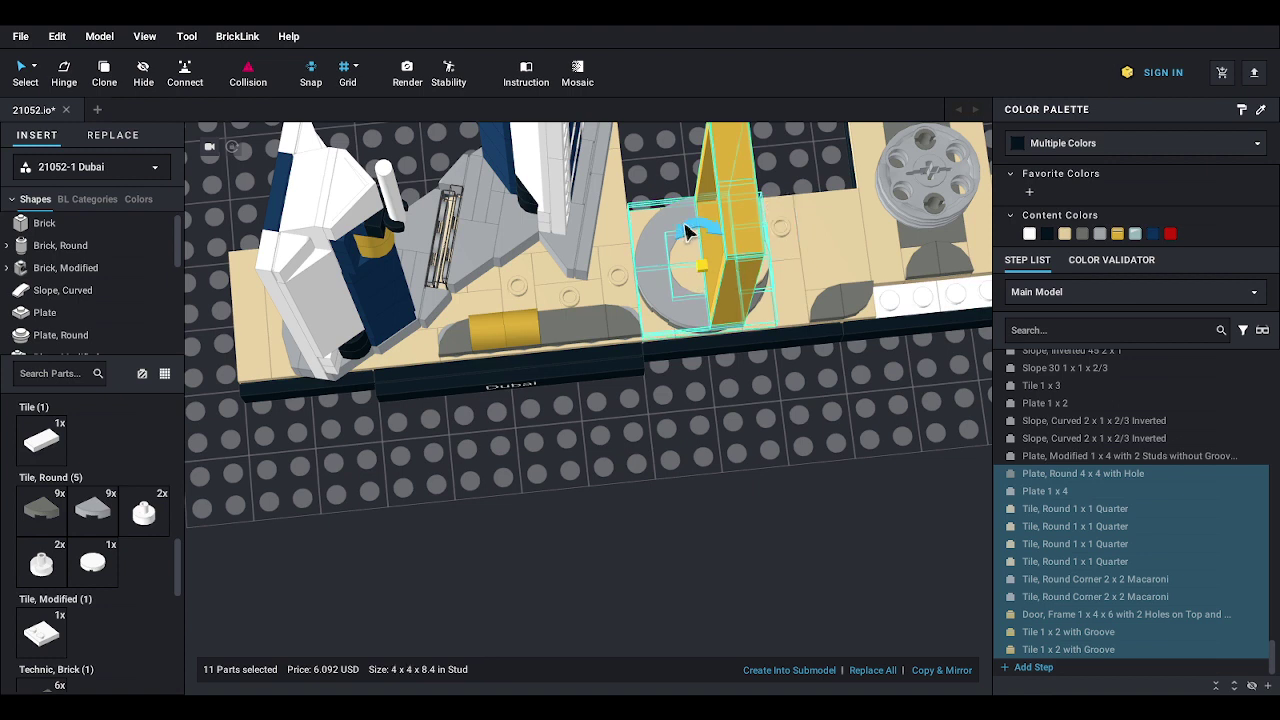
- Rotate the mounted frame assembly so the gold frame stands diagonally to the front edge of the base
{"action": "left_click_drag", "start_coordinate": [688, 233], "coordinate": [652, 252]}
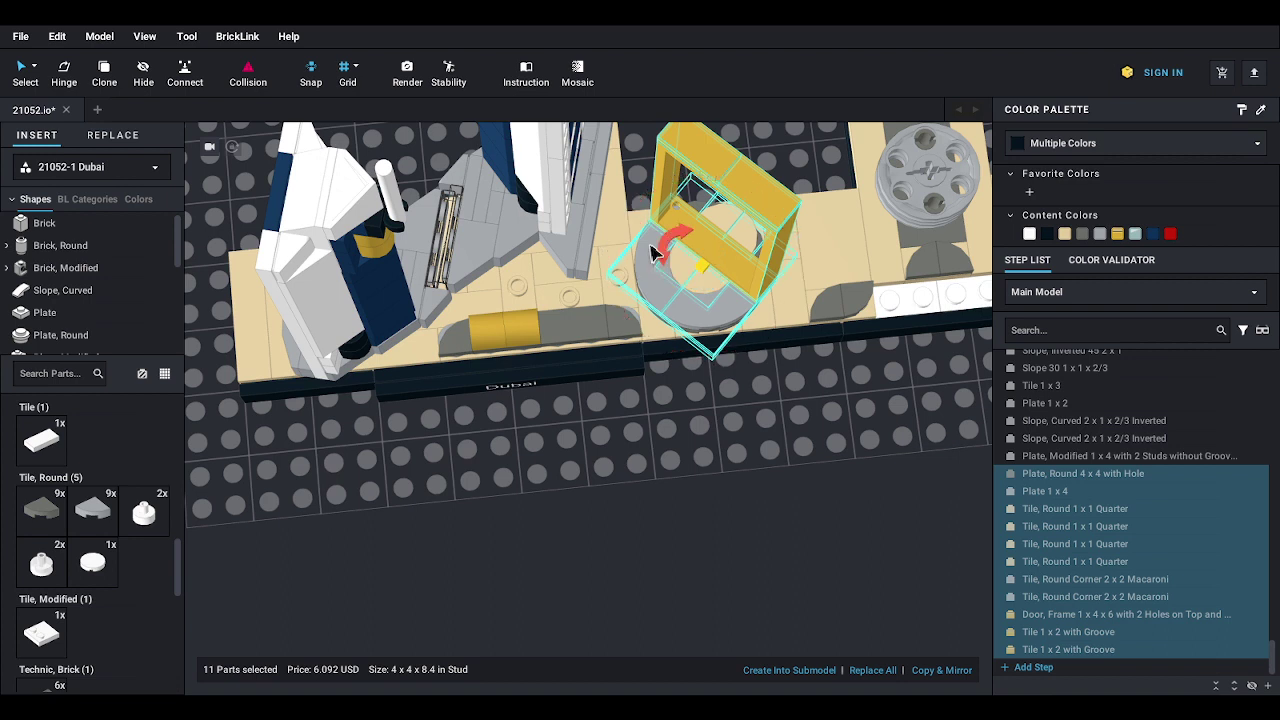
{"action": "right_click_drag", "start_coordinate": [743, 500], "coordinate": [658, 543]}
{"action": "left_click", "coordinate": [790, 474]}
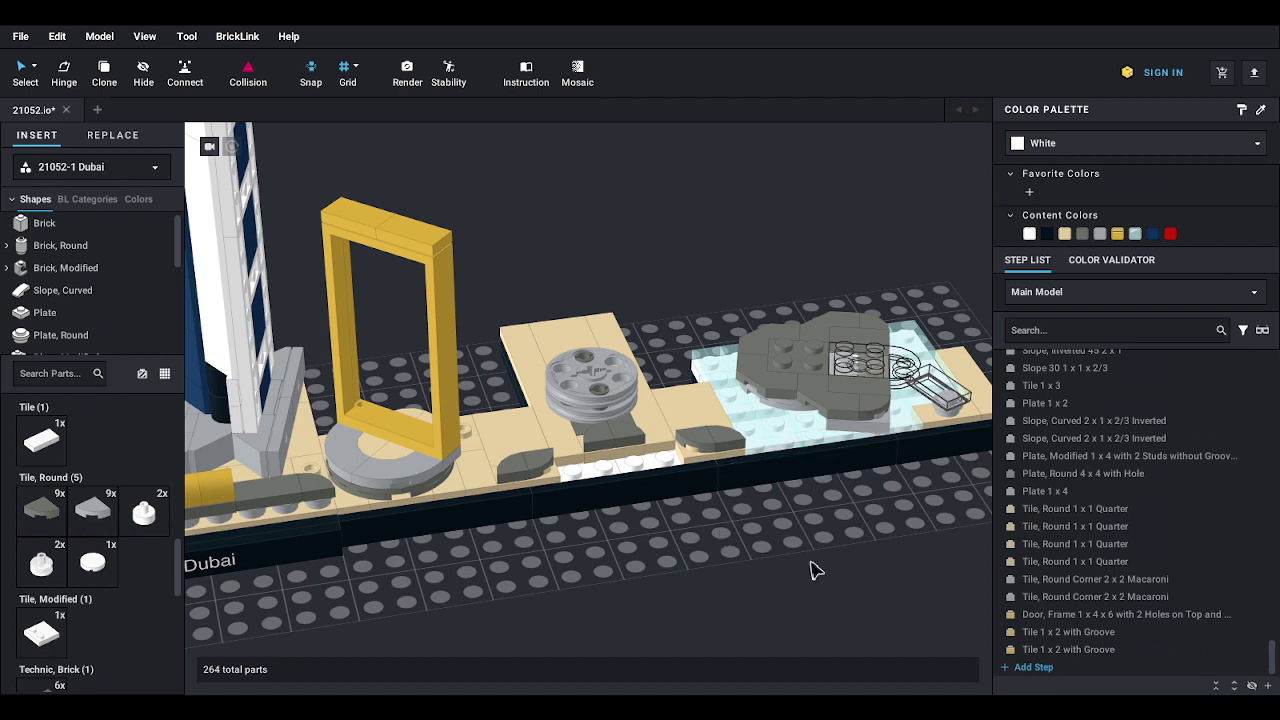
- Place three olive green Plant Stem with 3 Leaves on the studs behind the grey and gold front strip, between the towers and the frame
{"action": "right_click_drag", "start_coordinate": [815, 565], "coordinate": [720, 525]}
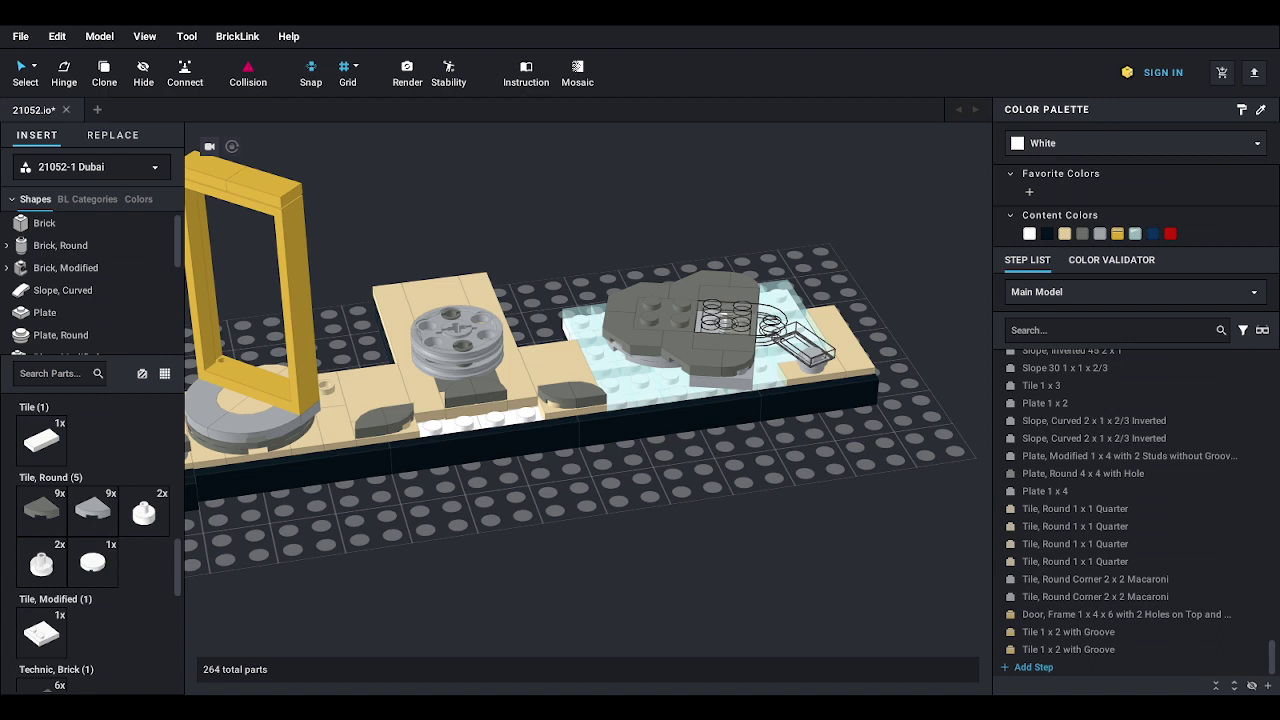
{"action": "scroll", "coordinate": [110, 632], "scroll_direction": "down", "scroll_amount": 10}
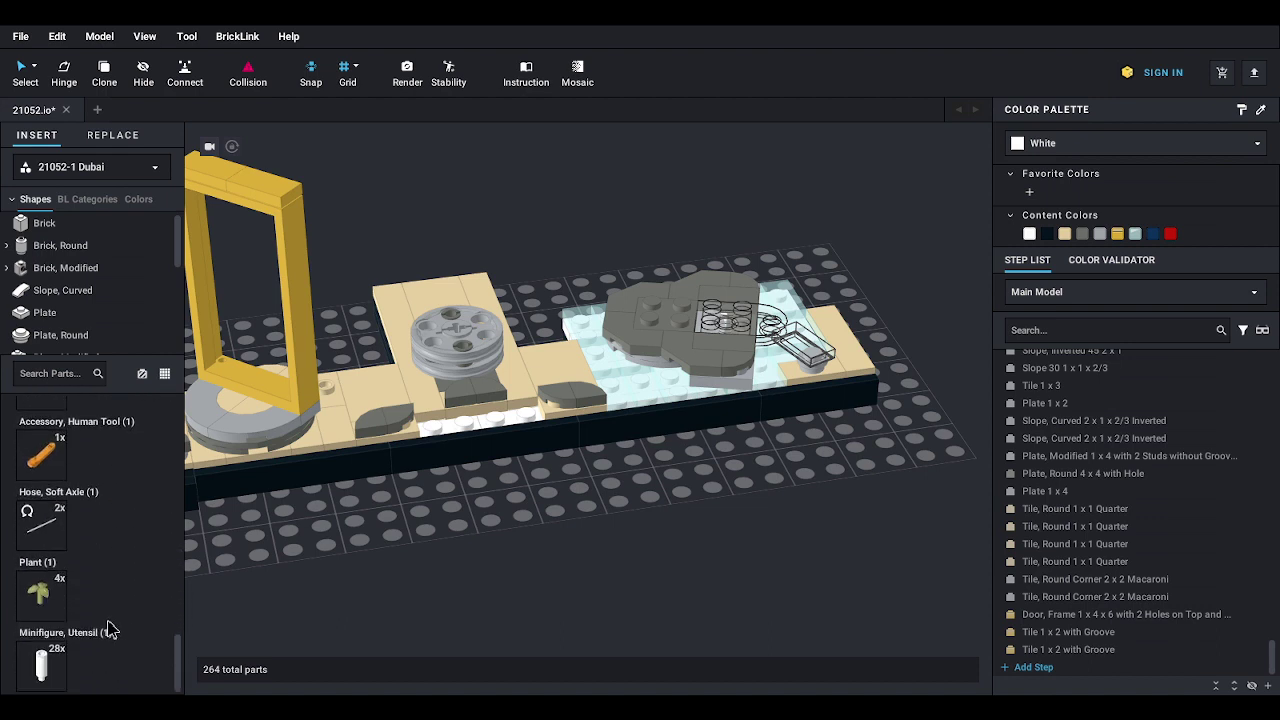
{"action": "middle_click_drag", "start_coordinate": [416, 605], "coordinate": [650, 594]}
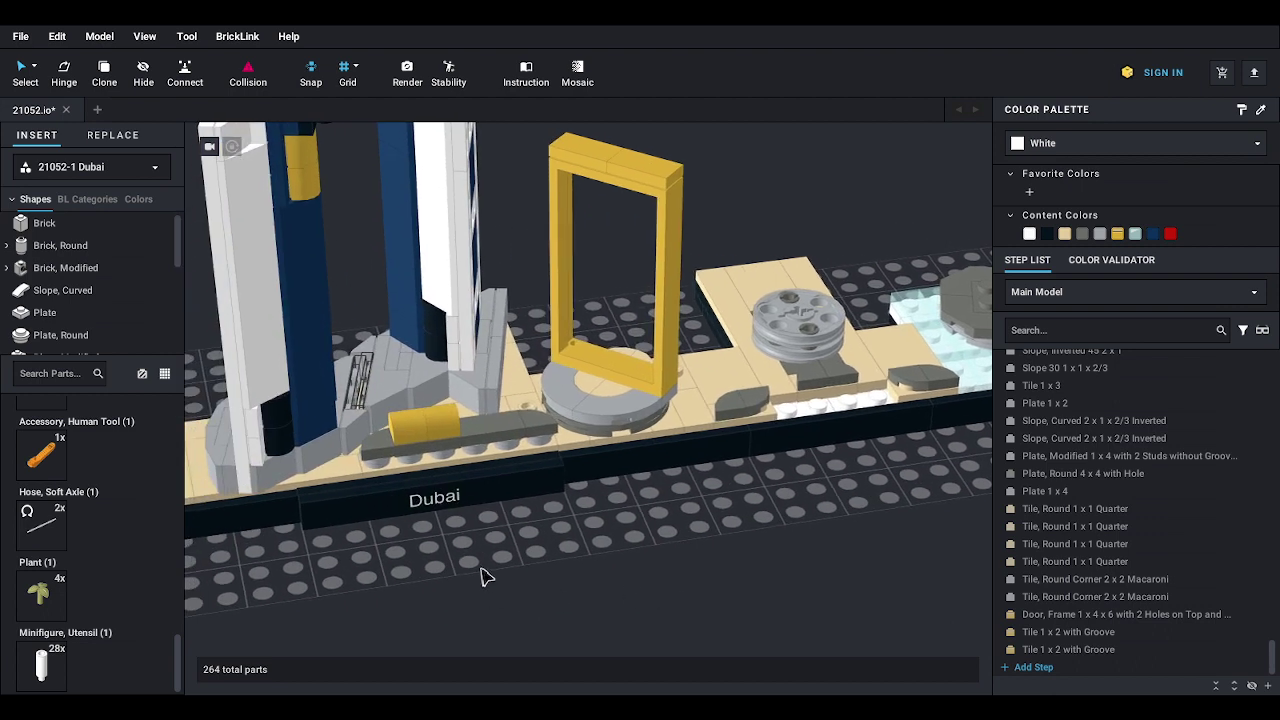
{"action": "right_click_drag", "start_coordinate": [482, 568], "coordinate": [542, 565]}
{"action": "left_click_drag", "start_coordinate": [43, 607], "coordinate": [533, 365]}
{"action": "left_click", "coordinate": [533, 369]}
{"action": "right_click_drag", "start_coordinate": [547, 416], "coordinate": [597, 506]}
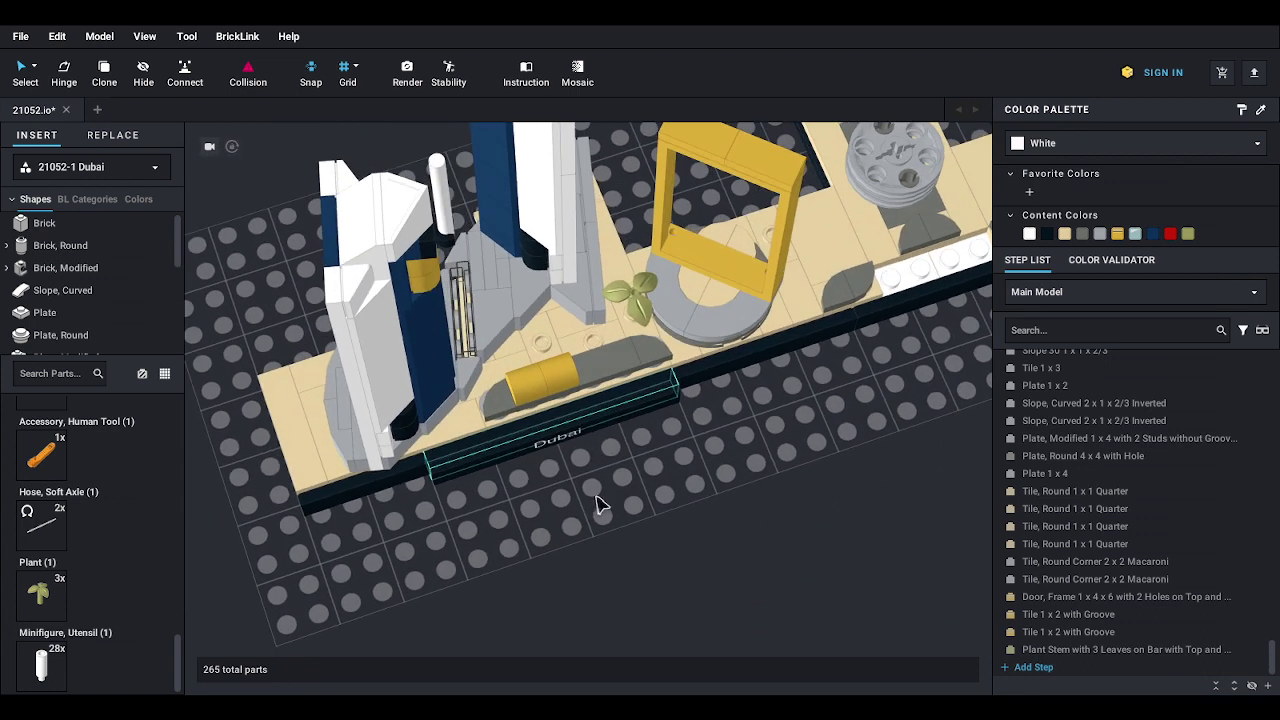
{"action": "left_click", "coordinate": [40, 598]}
{"action": "left_click_drag", "start_coordinate": [369, 437], "coordinate": [537, 325]}
{"action": "key", "text": "Escape"}
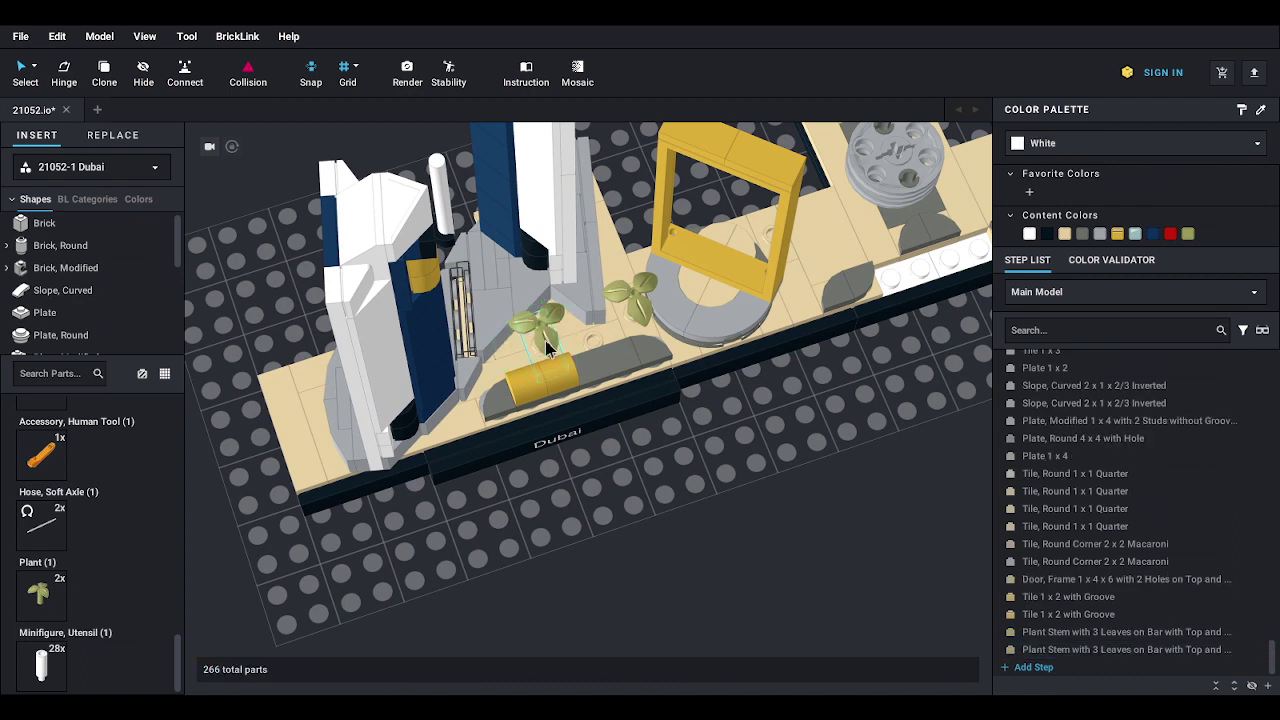
{"action": "left_click_drag", "start_coordinate": [44, 596], "coordinate": [604, 340]}
{"action": "key", "text": "Escape"}
- Place a fourth olive green Plant Stem with 3 Leaves on the tan stud between the gold frame and the grey wheel
{"action": "mouse_move", "coordinate": [643, 445]}
{"action": "right_mouse_down"}
{"action": "mouse_move", "coordinate": [648, 408]}
{"action": "mouse_move", "coordinate": [651, 421]}
{"action": "right_mouse_up"}
{"action": "middle_click_drag", "start_coordinate": [655, 425], "coordinate": [506, 463]}
{"action": "right_click_drag", "start_coordinate": [540, 494], "coordinate": [508, 549]}
{"action": "left_click_drag", "start_coordinate": [40, 595], "coordinate": [395, 415]}
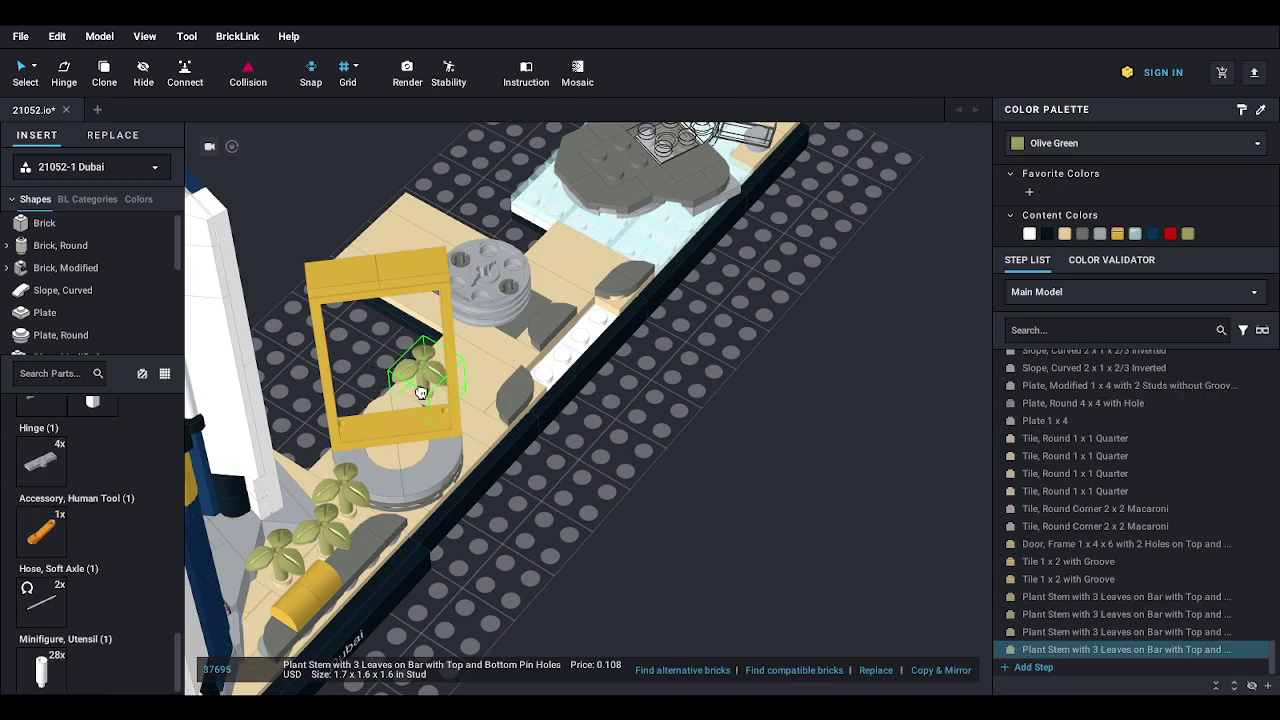
{"action": "key", "text": "Escape"}
- Cover the four white studs at the base's front edge, before the grey wheel, with two transparent light blue Plate 1 x 2
{"action": "right_click_drag", "start_coordinate": [557, 563], "coordinate": [533, 560]}
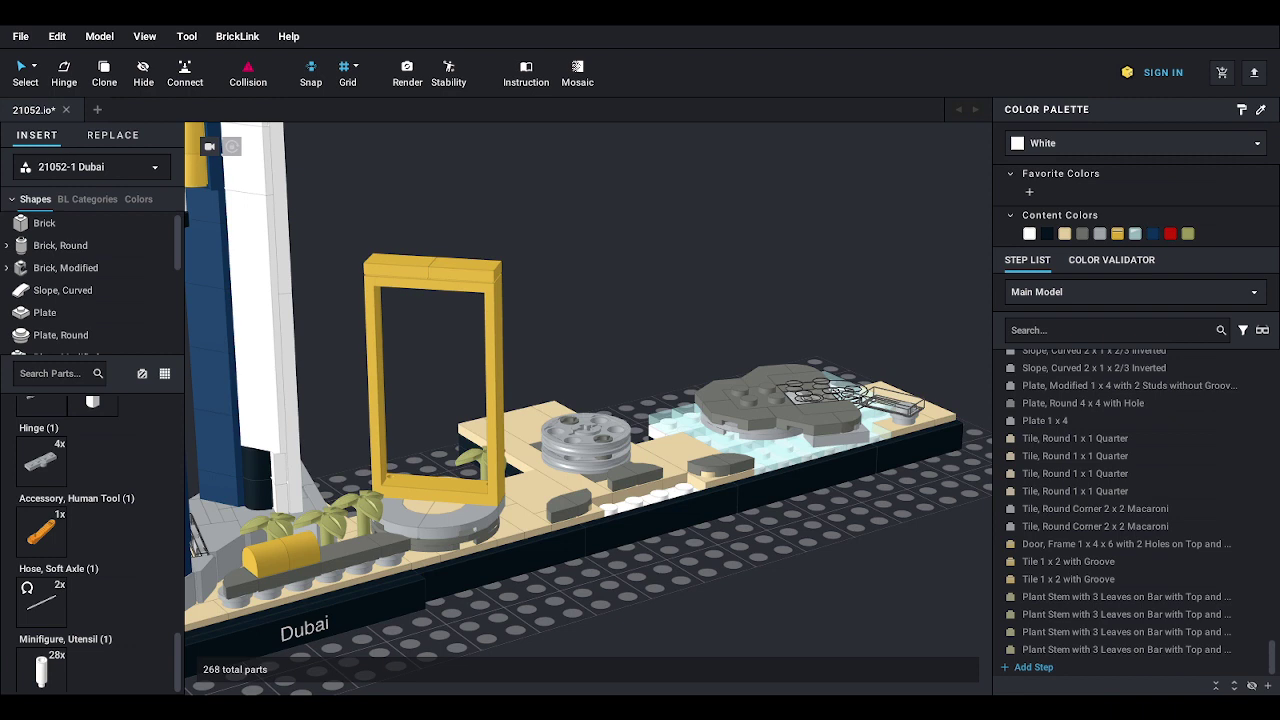
{"action": "right_click_drag", "start_coordinate": [723, 300], "coordinate": [697, 400]}
{"action": "scroll", "coordinate": [614, 370], "scroll_direction": "up", "scroll_amount": 3}
{"action": "mouse_move", "coordinate": [697, 400]}
{"action": "middle_mouse_down"}
{"action": "mouse_move", "coordinate": [614, 370]}
{"action": "mouse_move", "coordinate": [661, 404]}
{"action": "mouse_move", "coordinate": [694, 392]}
{"action": "middle_mouse_up"}
{"action": "scroll", "coordinate": [648, 391], "scroll_direction": "up", "scroll_amount": 2}
{"action": "right_click_drag", "start_coordinate": [694, 392], "coordinate": [689, 373]}
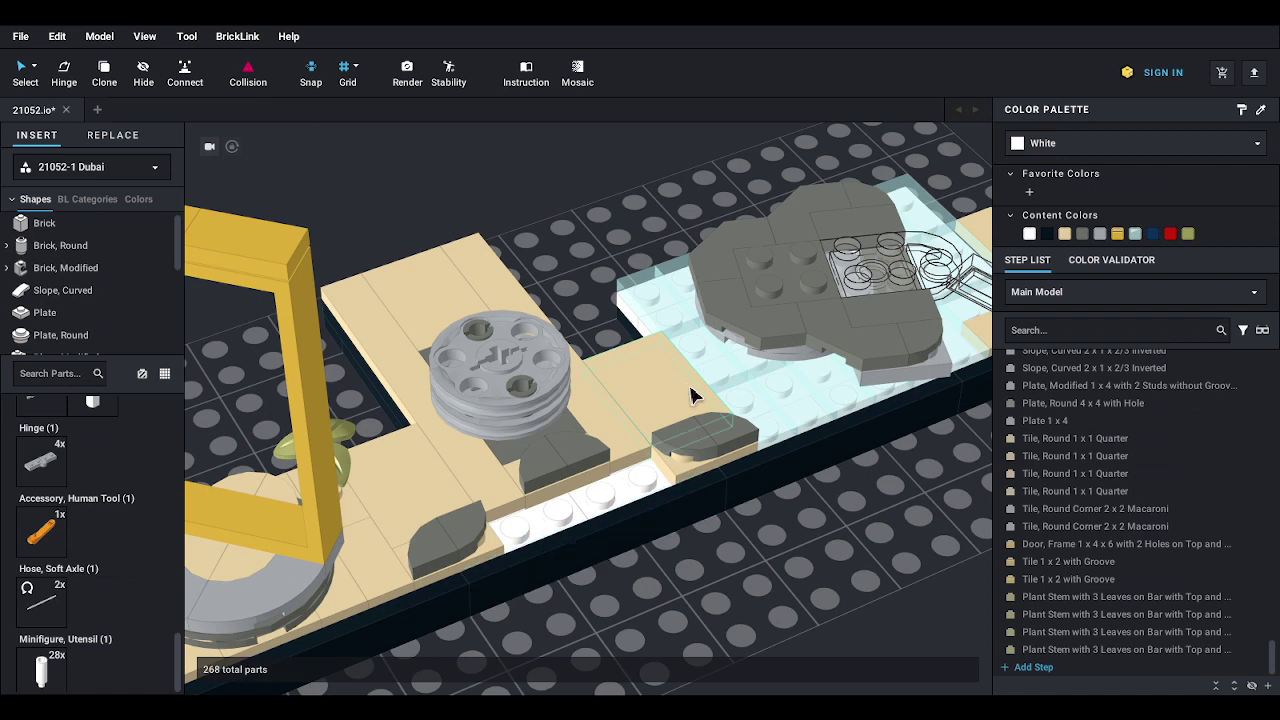
{"action": "left_click", "coordinate": [62, 314]}
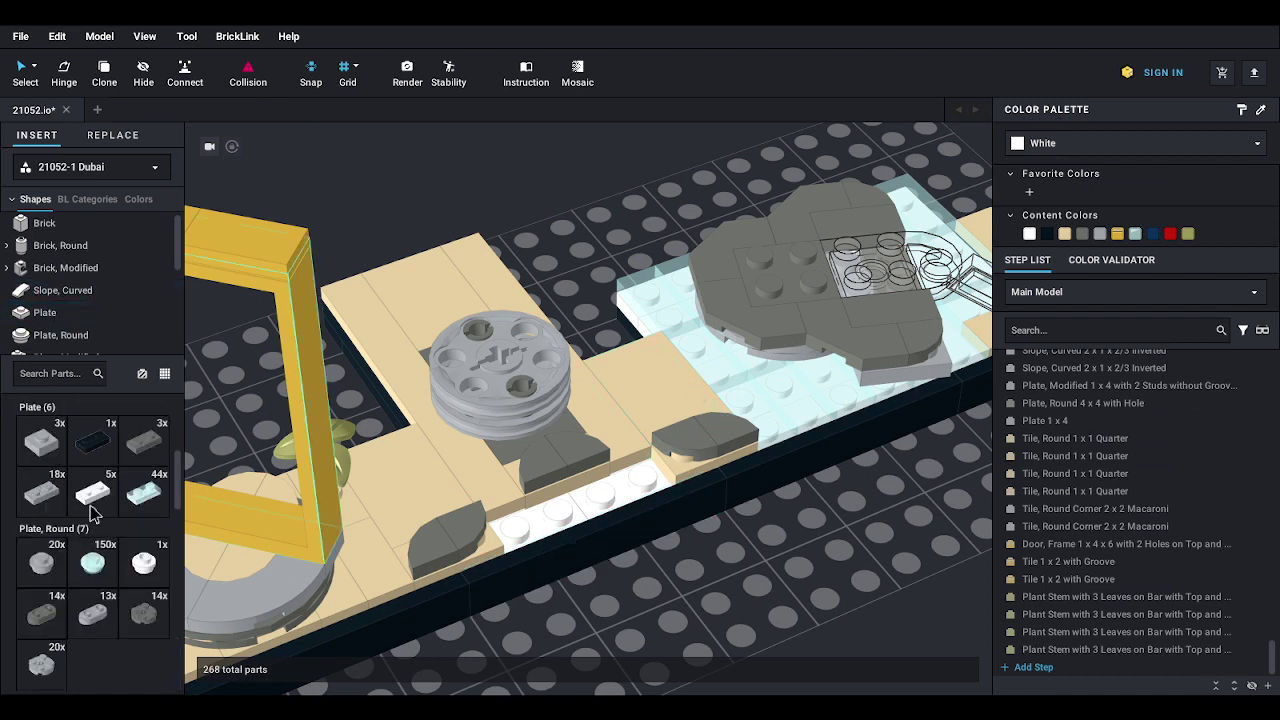
{"action": "double_click", "coordinate": [140, 504]}
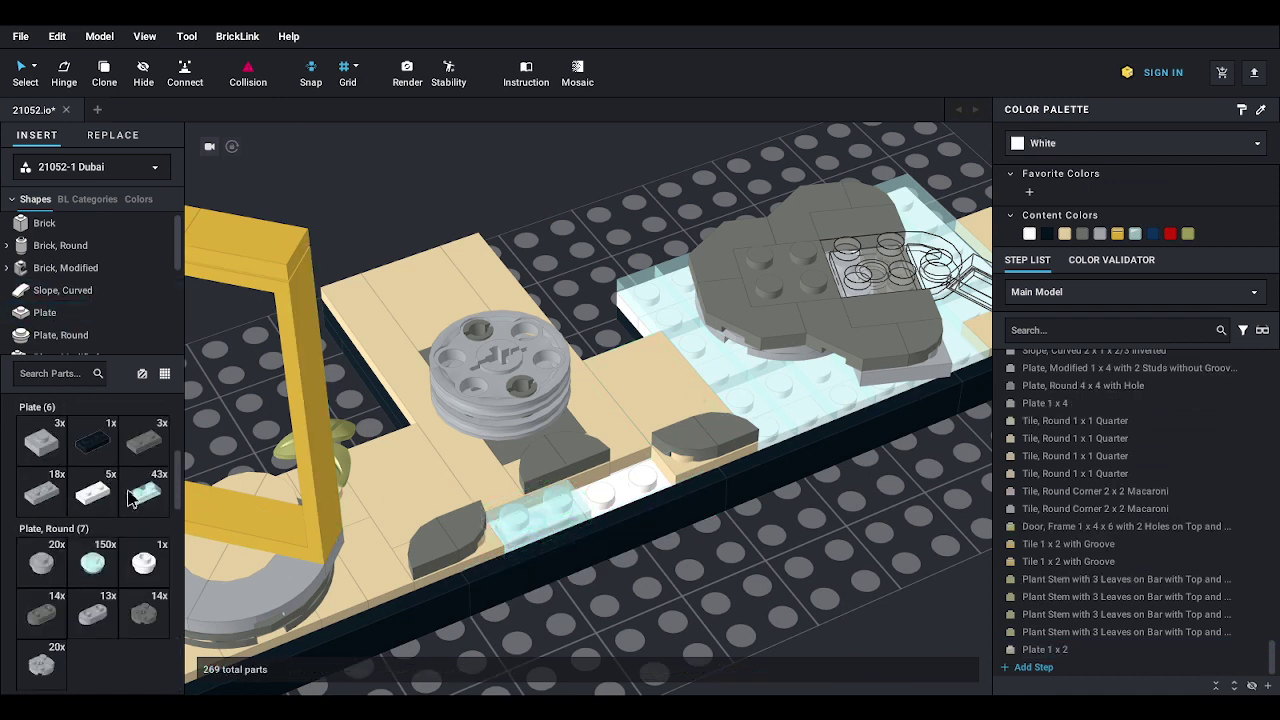
{"action": "left_click_drag", "start_coordinate": [138, 494], "coordinate": [624, 477]}
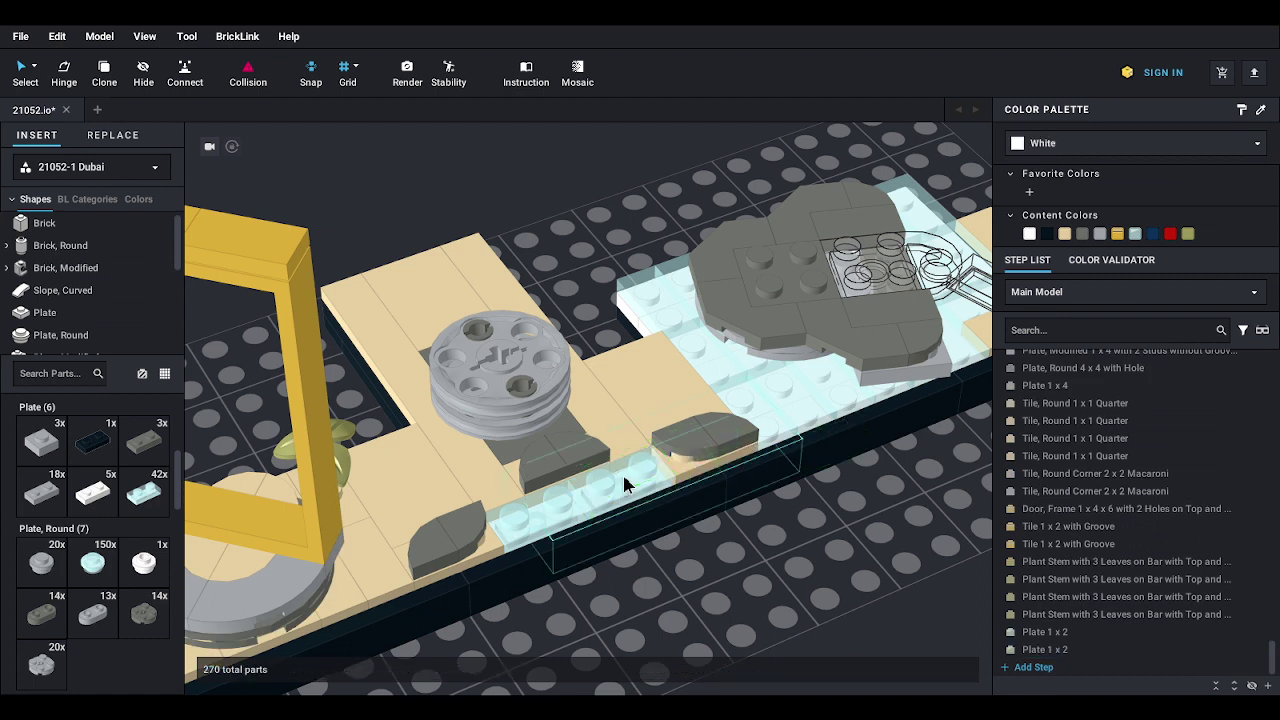
{"action": "left_click", "coordinate": [624, 484]}
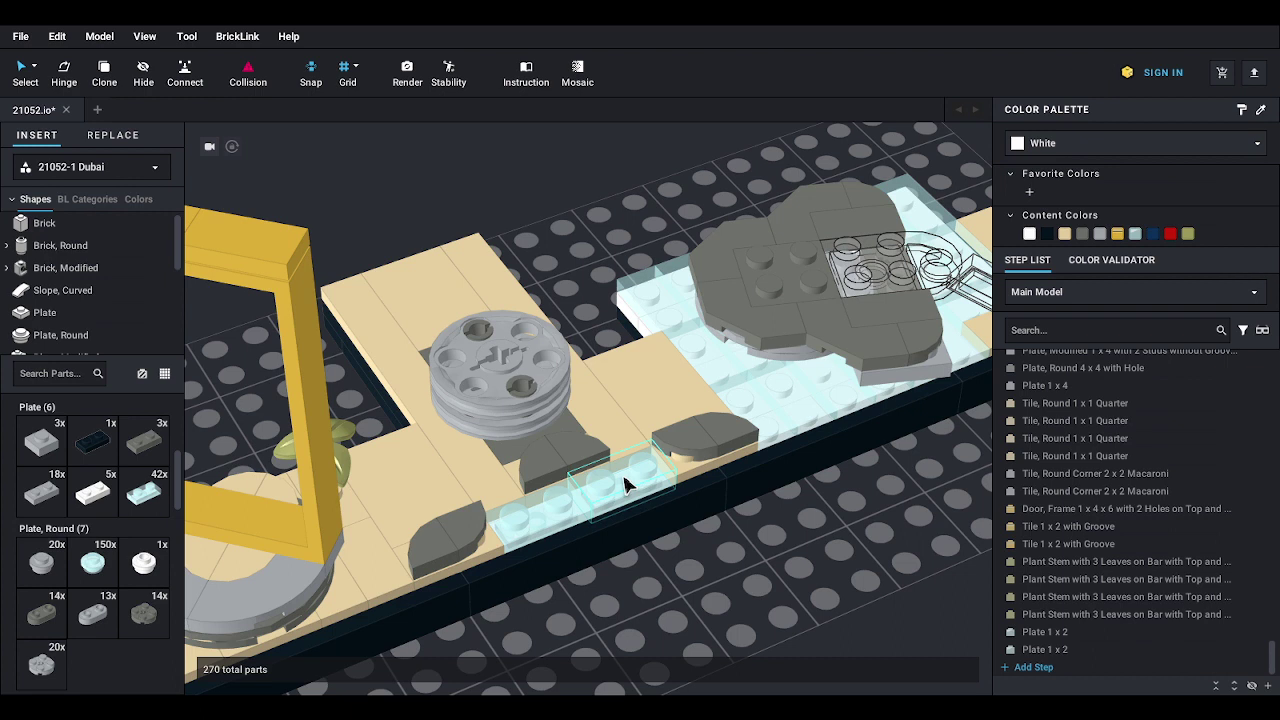
{"action": "scroll", "coordinate": [100, 305], "scroll_direction": "down", "scroll_amount": 3}
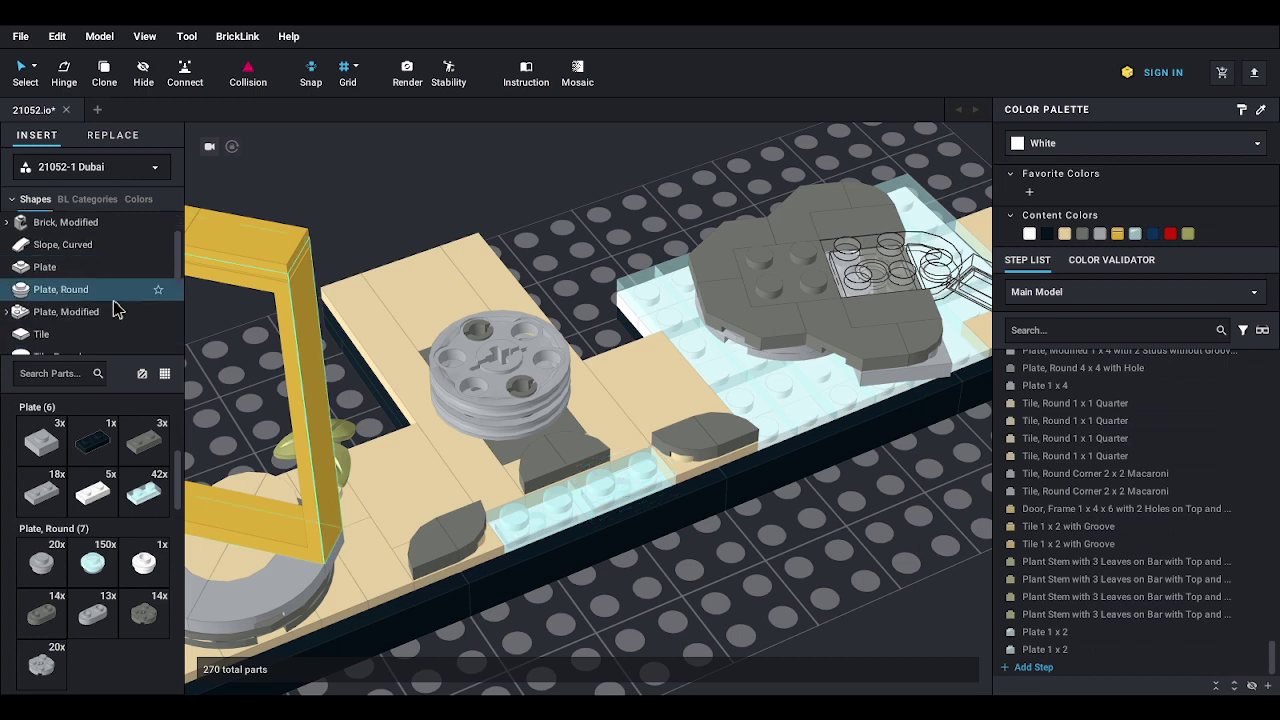
{"action": "left_click", "coordinate": [72, 267]}
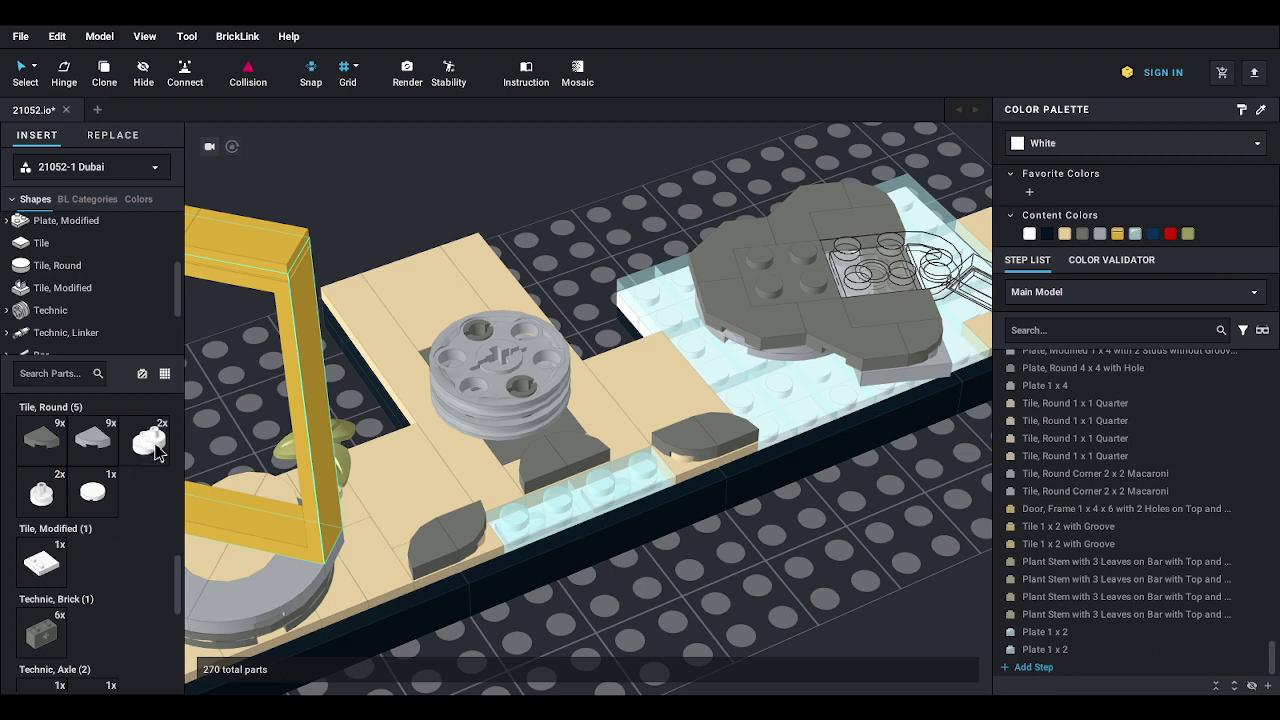
{"action": "left_click_drag", "start_coordinate": [155, 452], "coordinate": [728, 595]}
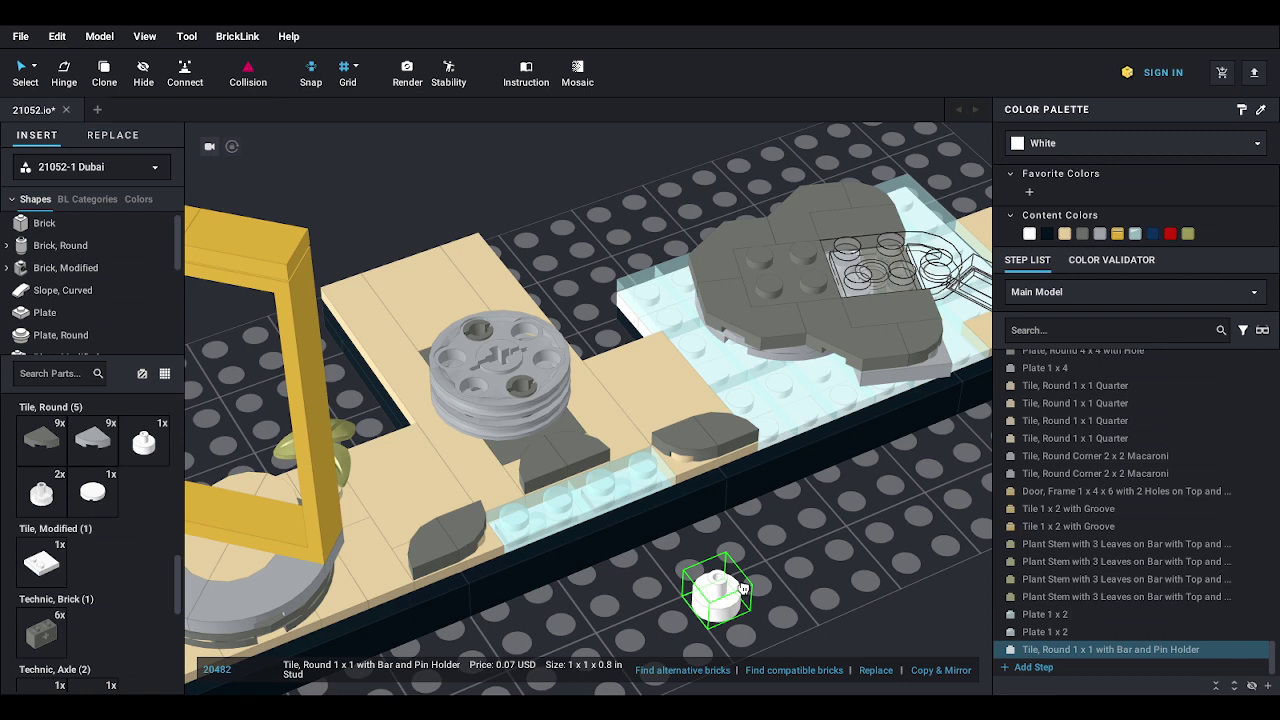
{"action": "left_click", "coordinate": [741, 588]}
{"action": "left_click", "coordinate": [730, 591]}
{"action": "key", "text": "Delete"}
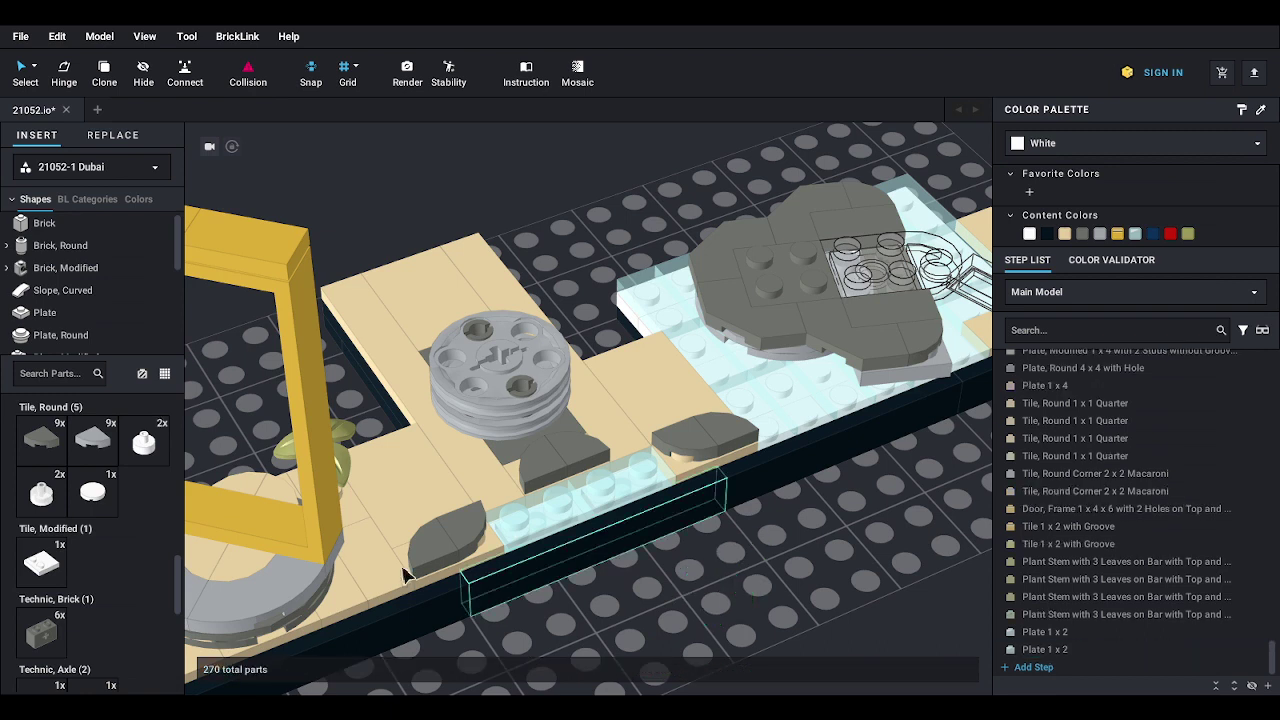
- Put transparent clear Tile, Round 1 x 1 with Bar and Pin Holder on the blue strip's two outer studs and Brick, Round 1 x 1 Open Stud on the inner two
{"action": "left_click_drag", "start_coordinate": [52, 500], "coordinate": [520, 510]}
{"action": "left_click_drag", "start_coordinate": [44, 500], "coordinate": [652, 472]}
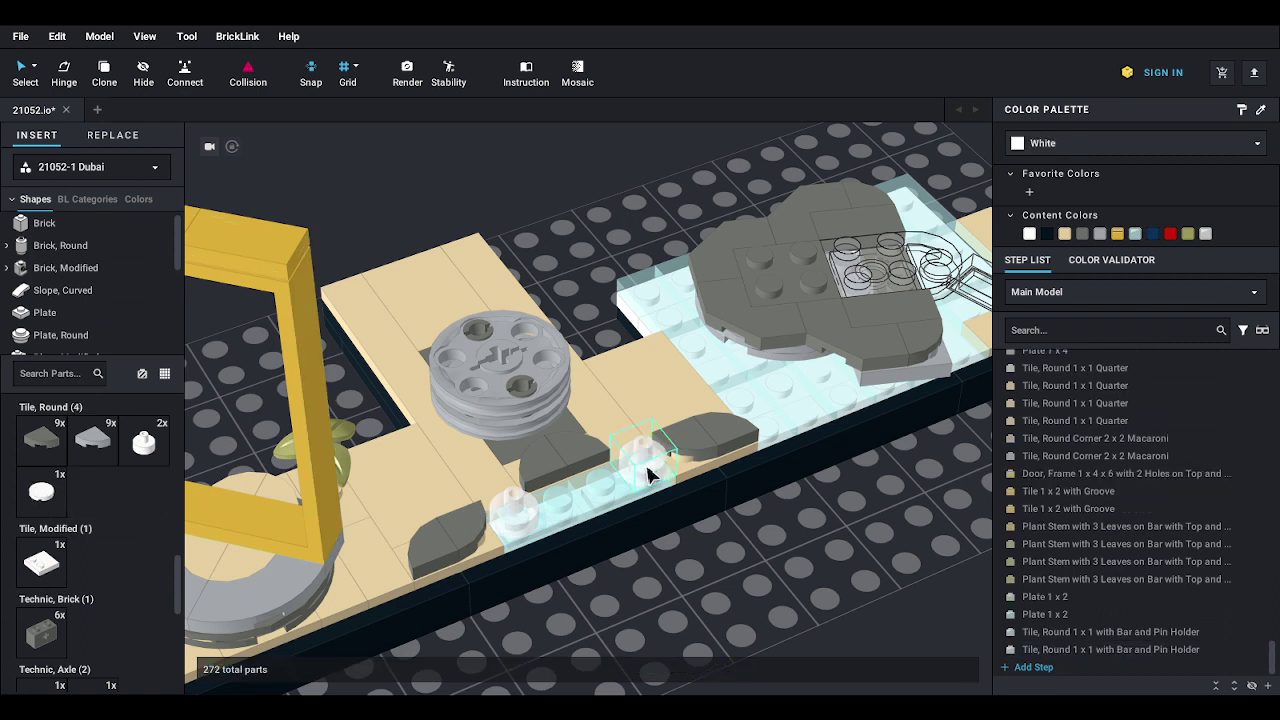
{"action": "left_click", "coordinate": [55, 245]}
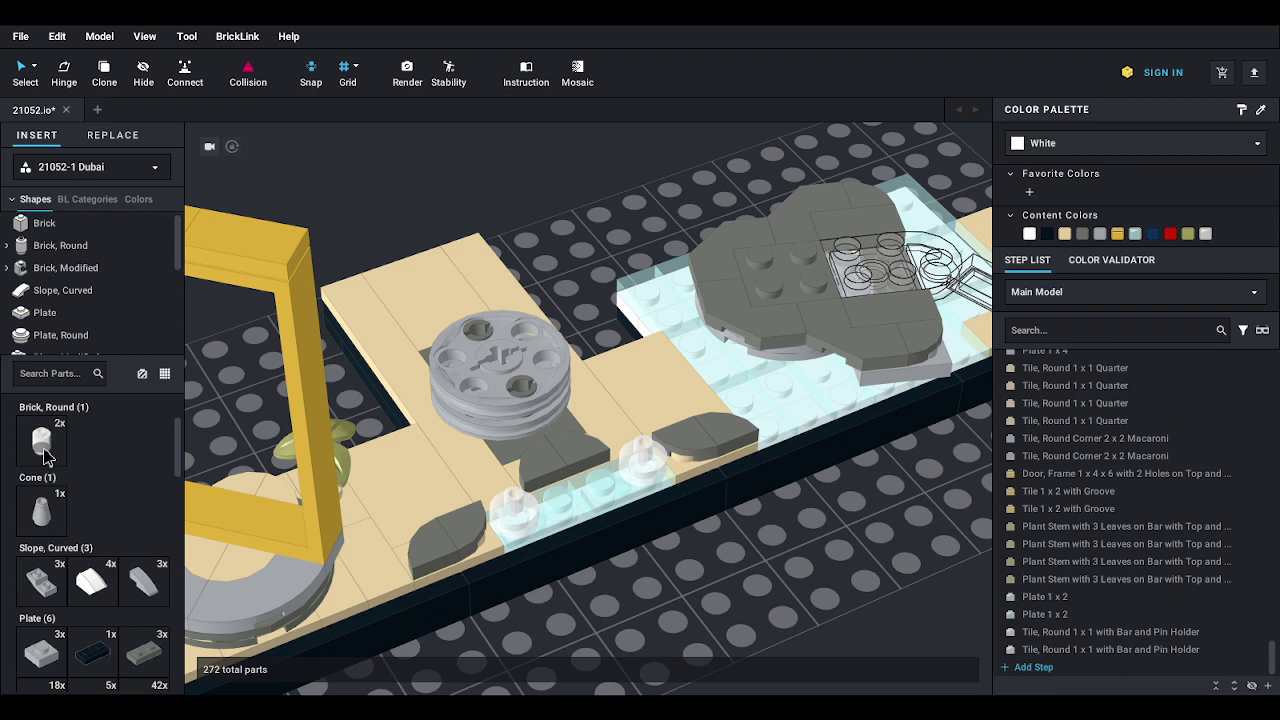
{"action": "left_click_drag", "start_coordinate": [44, 455], "coordinate": [612, 470]}
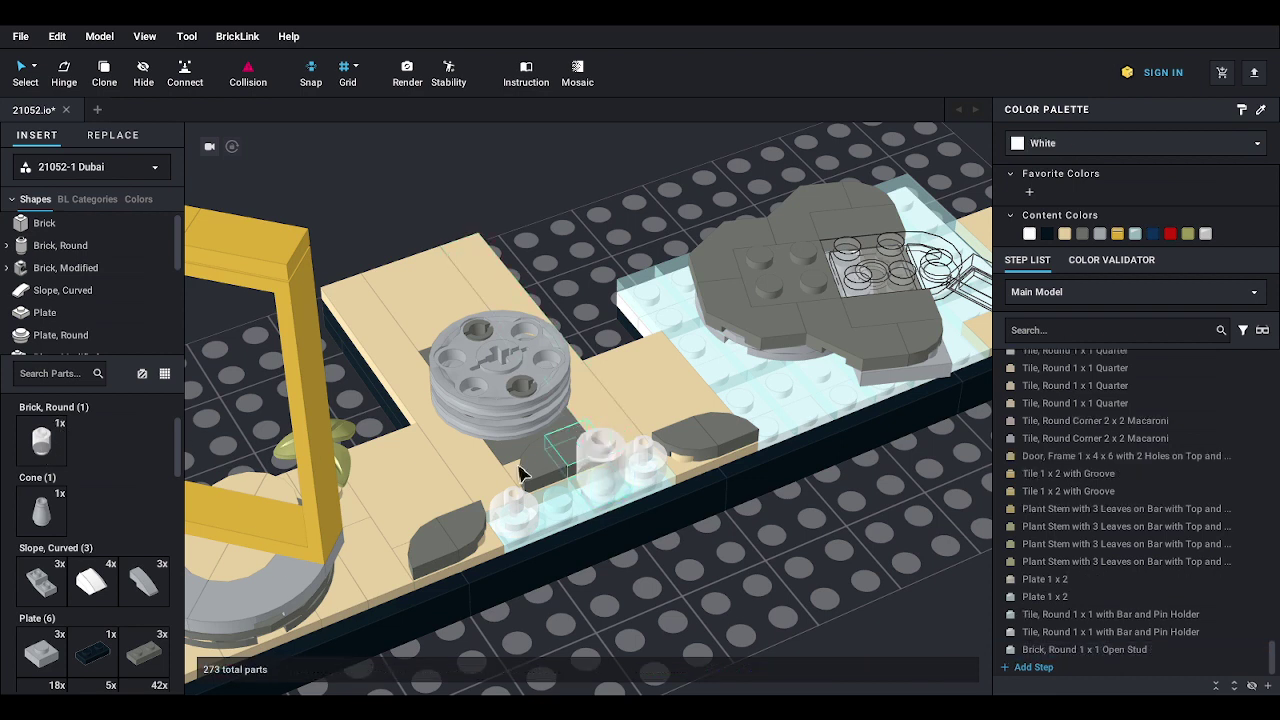
{"action": "left_click_drag", "start_coordinate": [48, 450], "coordinate": [560, 485]}
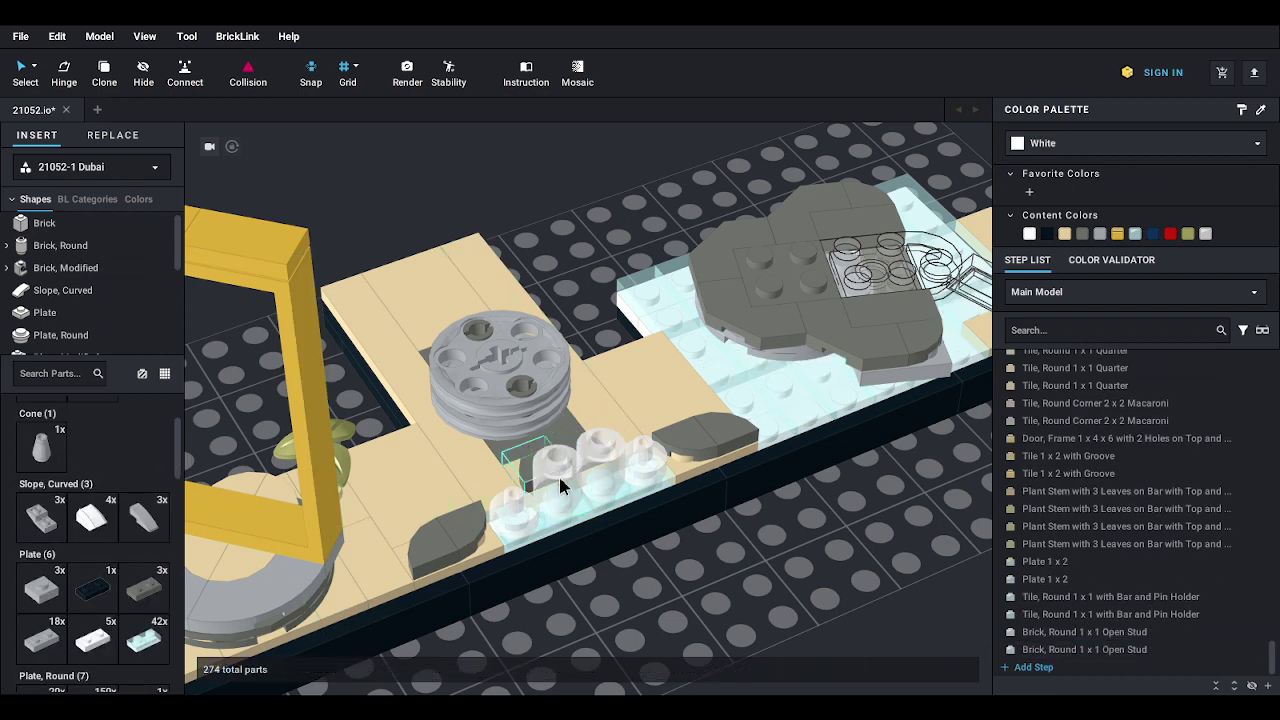
- Stand a transparent light blue Bar 4L (Lightsaber Blade / Wand) upright in each of the two round open-stud bricks
{"action": "scroll", "coordinate": [58, 295], "scroll_direction": "down", "scroll_amount": 5}
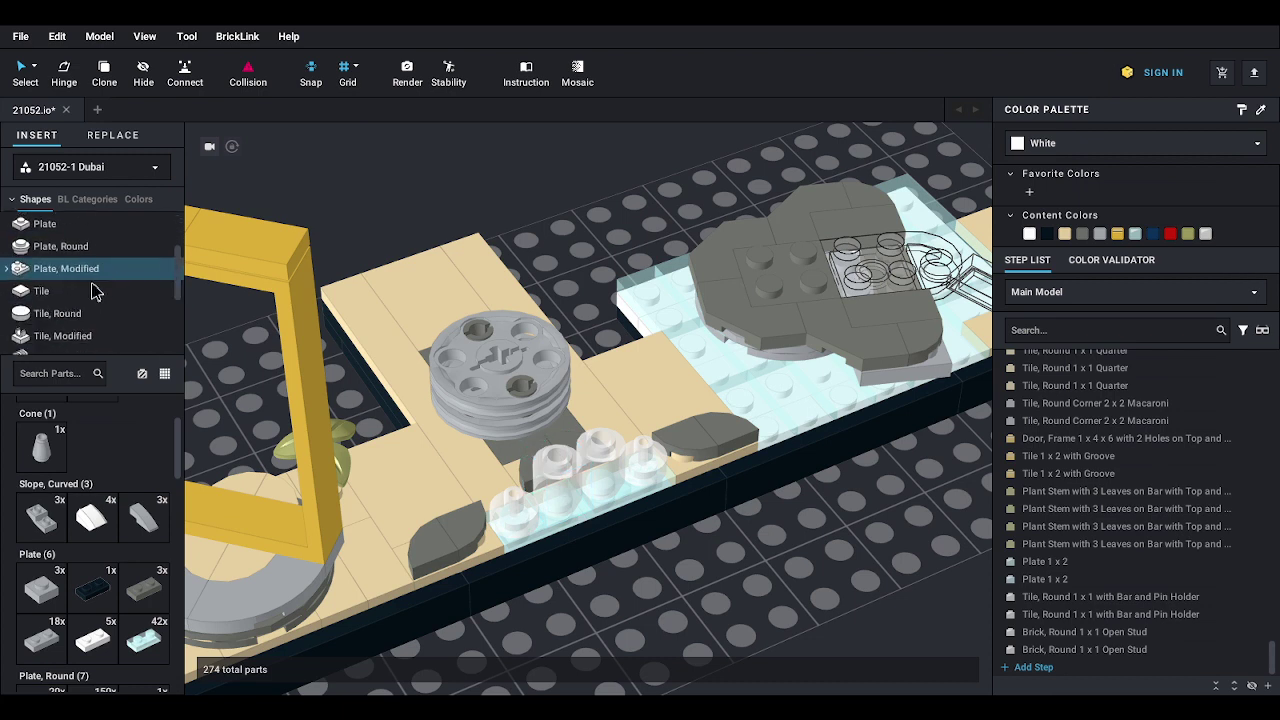
{"action": "left_click", "coordinate": [60, 303]}
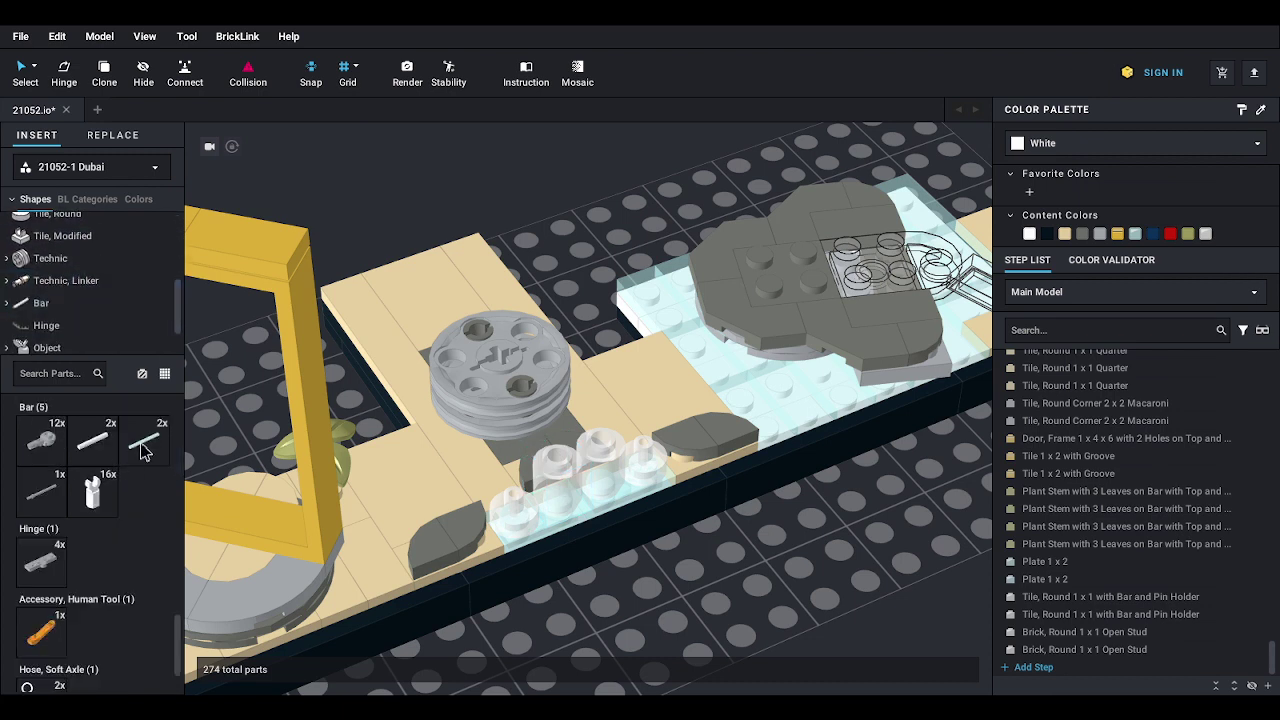
{"action": "left_click_drag", "start_coordinate": [143, 452], "coordinate": [616, 360]}
{"action": "key", "text": "Escape"}
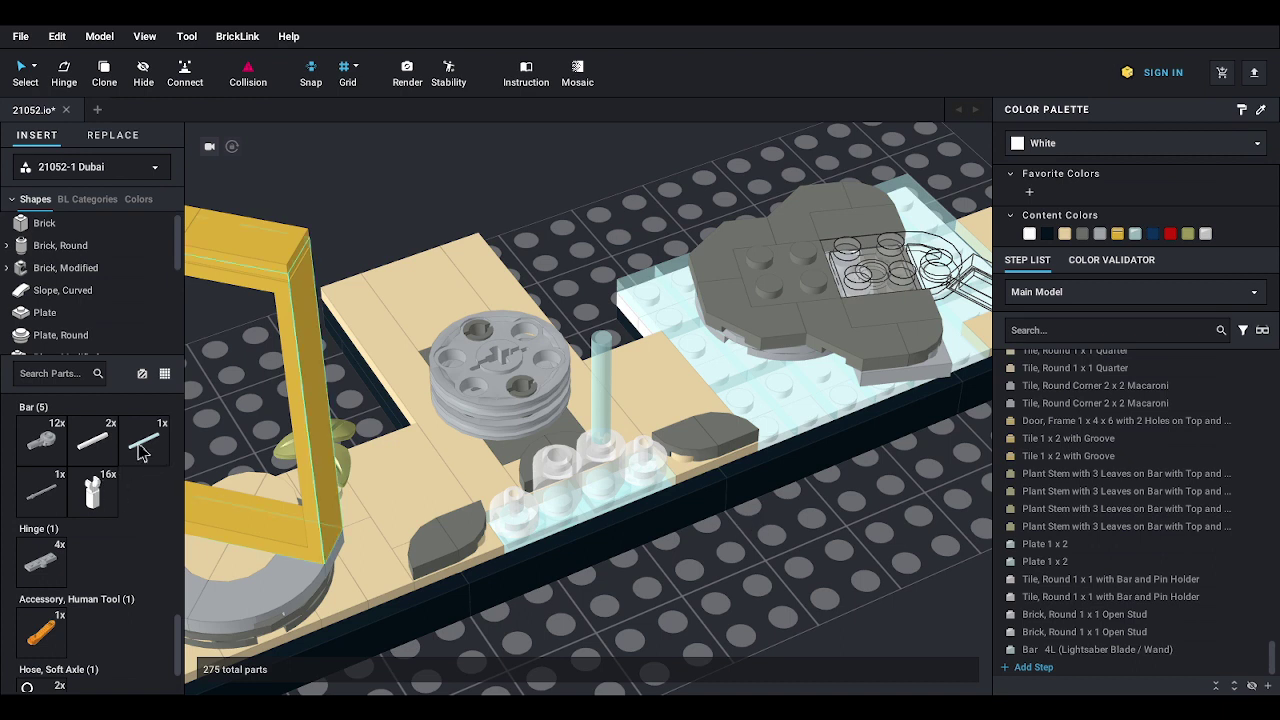
{"action": "left_click_drag", "start_coordinate": [140, 452], "coordinate": [553, 374]}
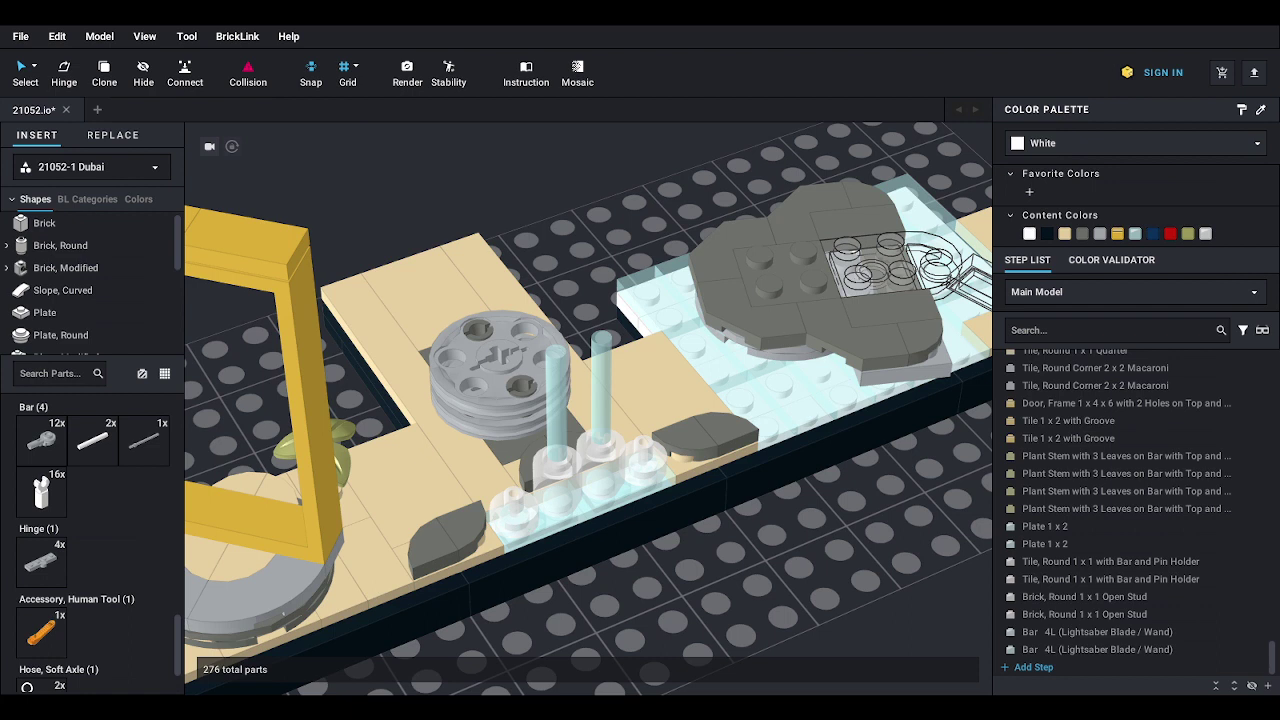
- Place a dark blue Wedge, Plate 4 x 4 and a dark blue Wedge, Plate 3 x 4 with Stud Notches on the free grid before the base
{"action": "scroll", "coordinate": [663, 529], "scroll_direction": "down", "scroll_amount": 5}
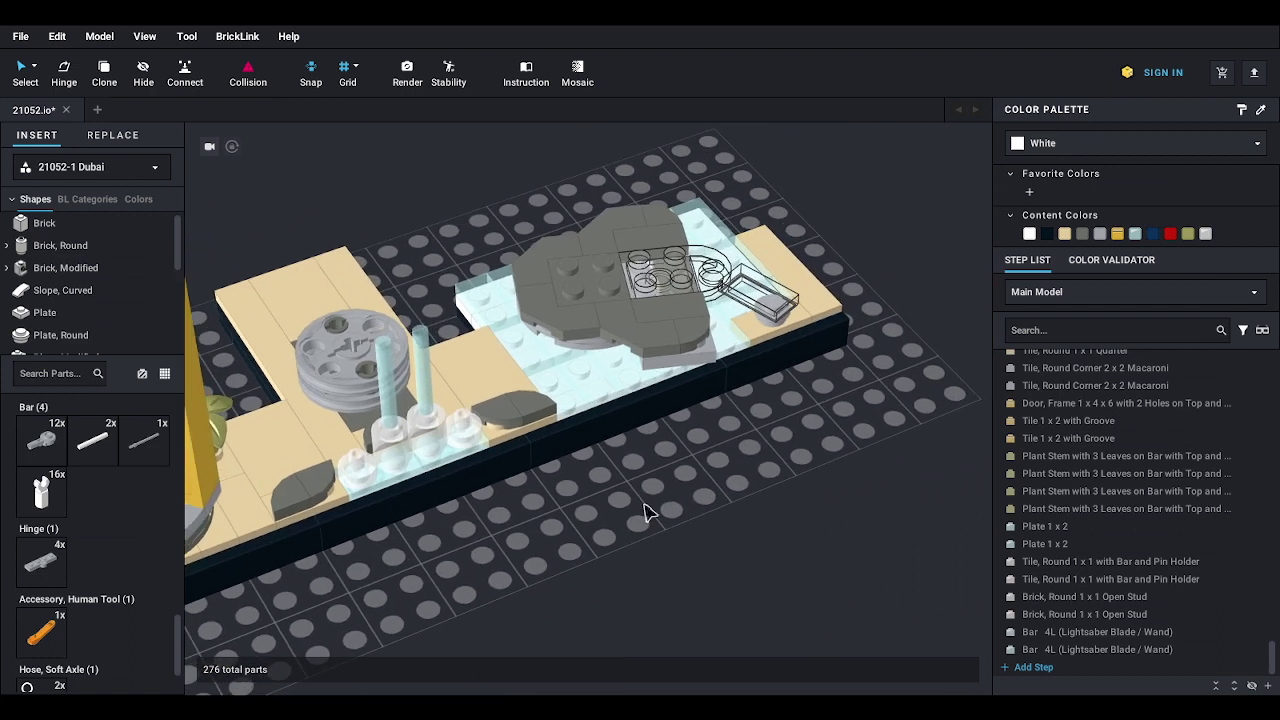
{"action": "right_click_drag", "start_coordinate": [645, 512], "coordinate": [611, 512]}
{"action": "scroll", "coordinate": [618, 509], "scroll_direction": "up", "scroll_amount": 1}
{"action": "middle_click_drag", "start_coordinate": [623, 511], "coordinate": [562, 376]}
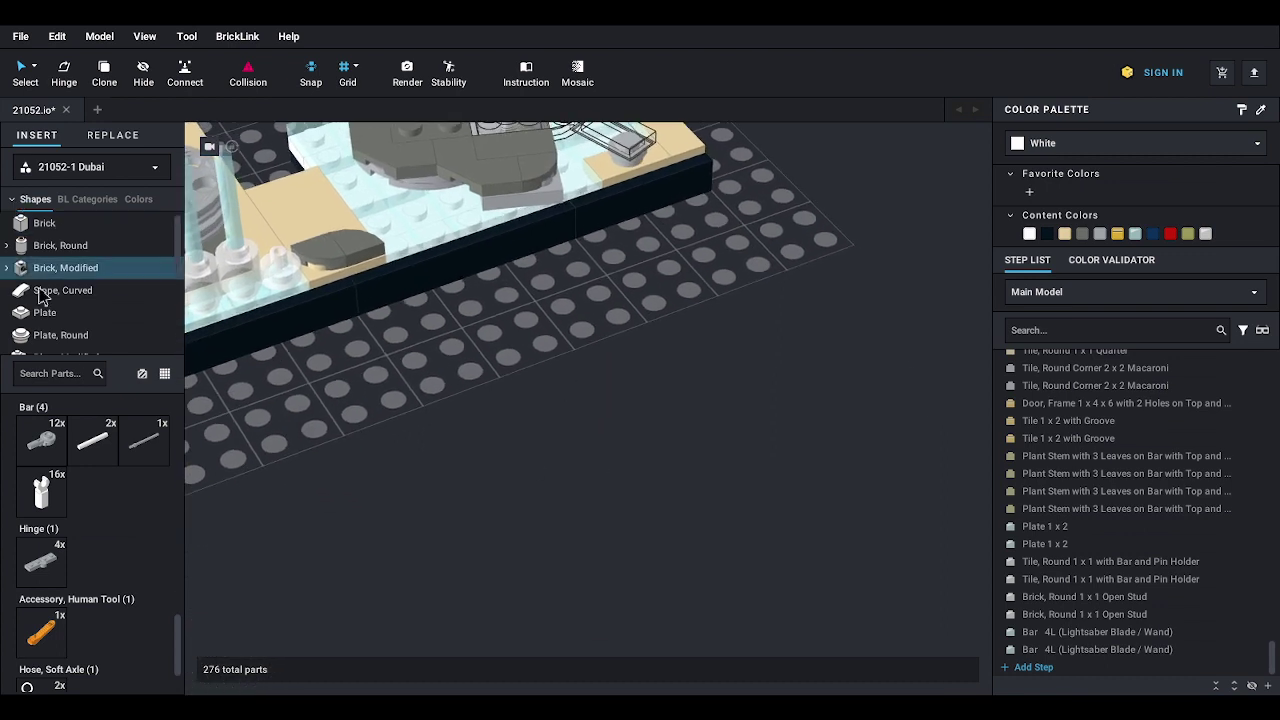
{"action": "left_click", "coordinate": [70, 312]}
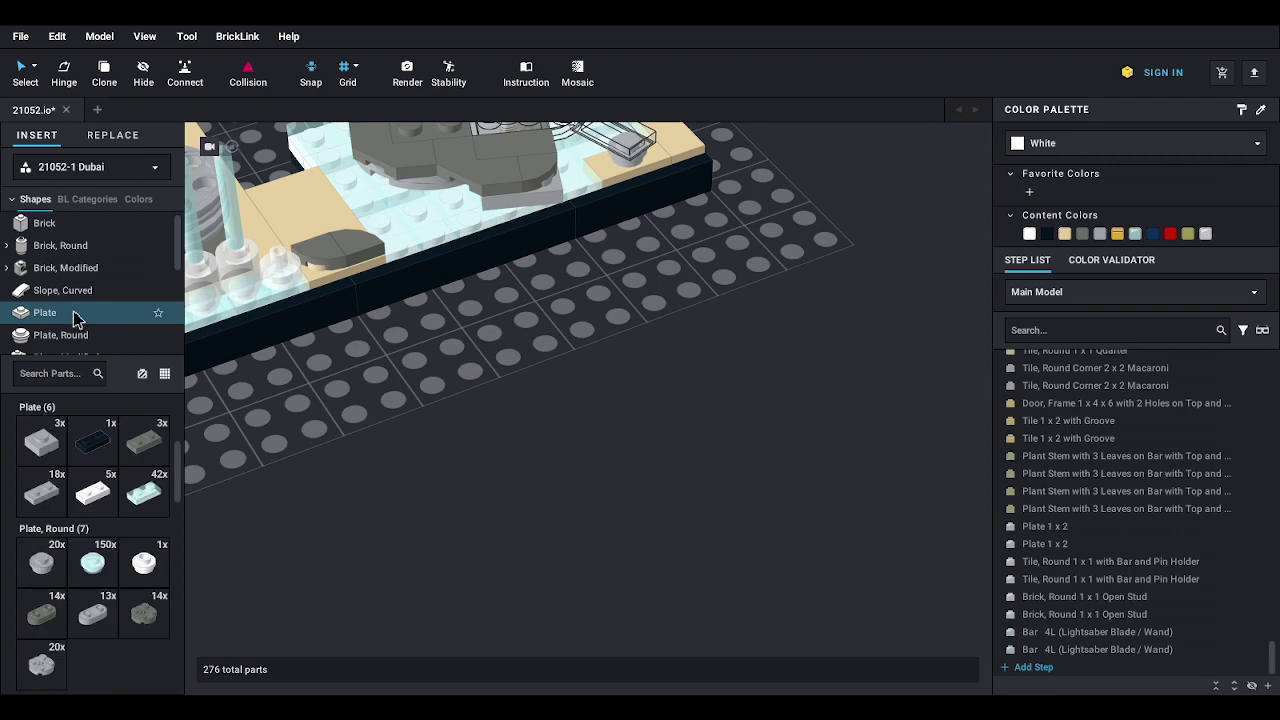
{"action": "scroll", "coordinate": [90, 500], "scroll_direction": "down", "scroll_amount": 5}
{"action": "scroll", "coordinate": [75, 560], "scroll_direction": "down", "scroll_amount": 1}
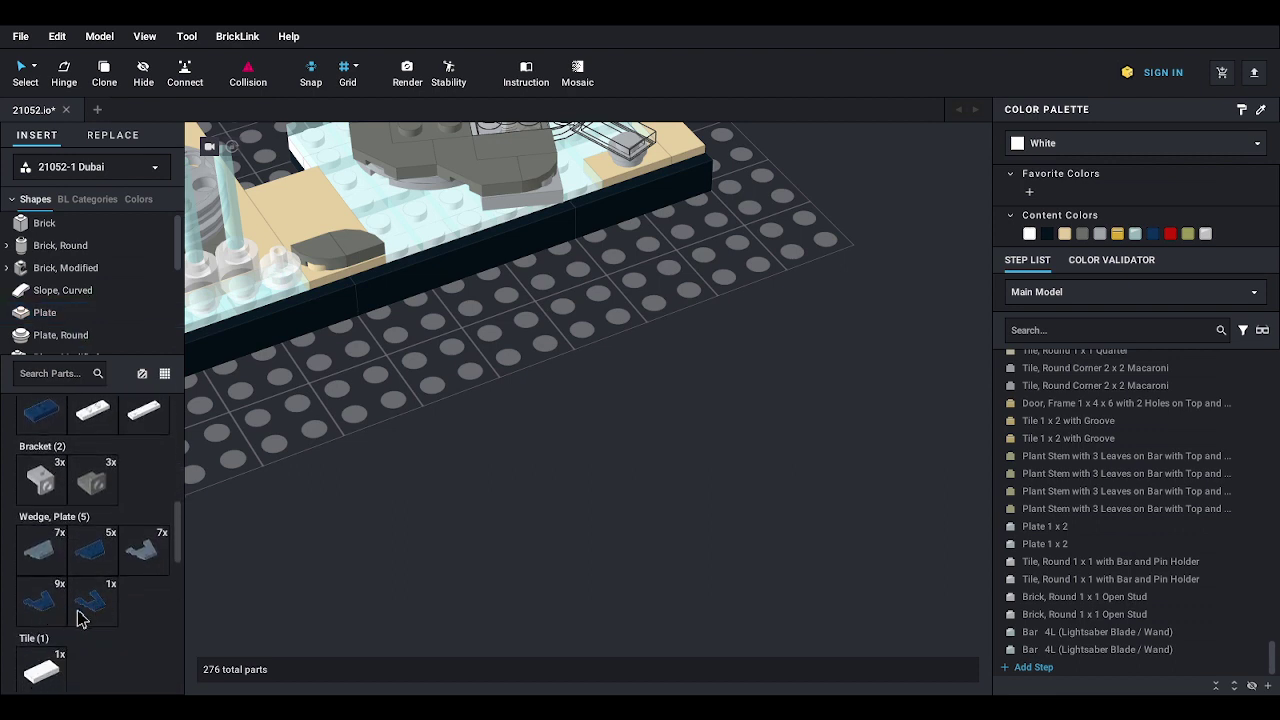
{"action": "left_click_drag", "start_coordinate": [88, 602], "coordinate": [690, 460]}
{"action": "key", "text": "Escape"}
{"action": "left_click_drag", "start_coordinate": [68, 596], "coordinate": [433, 556]}
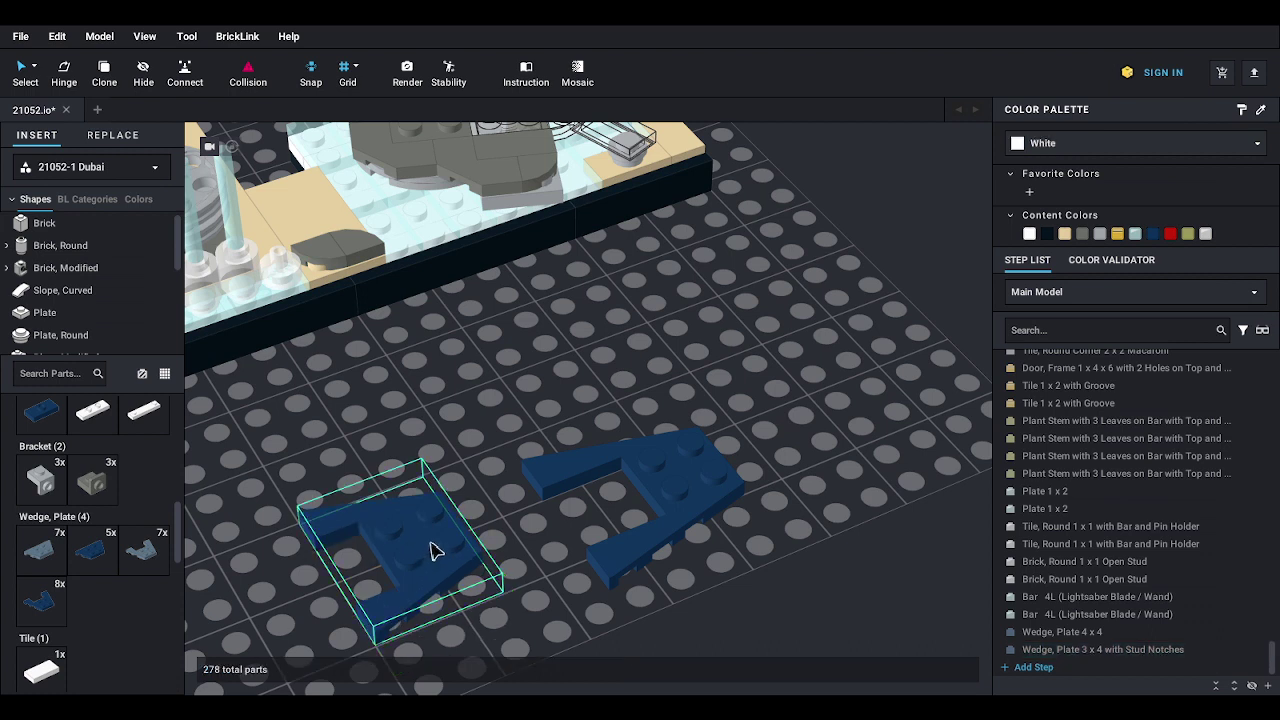
- Replace the dark blue 3 x 4 wedge with a sand blue one stacked on the dark blue Wedge, Plate 4 x 4, and move both away from the base
{"action": "key", "text": "Delete"}
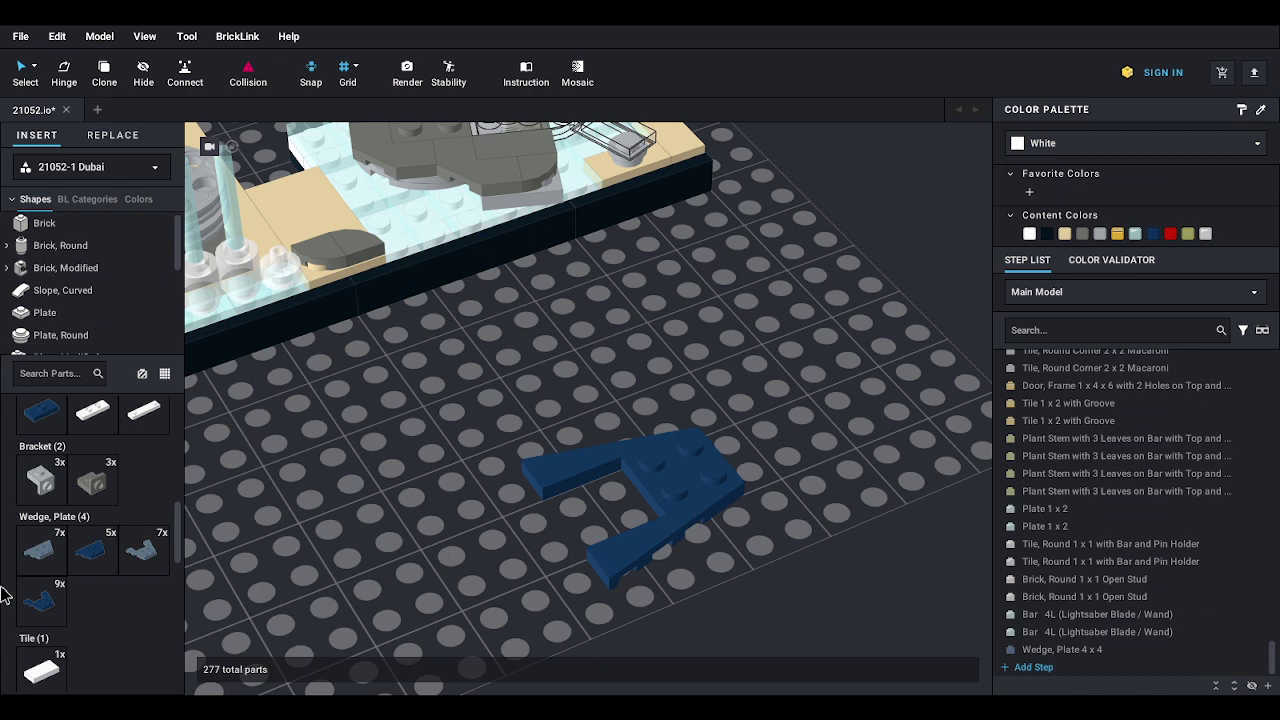
{"action": "left_click_drag", "start_coordinate": [147, 565], "coordinate": [631, 468]}
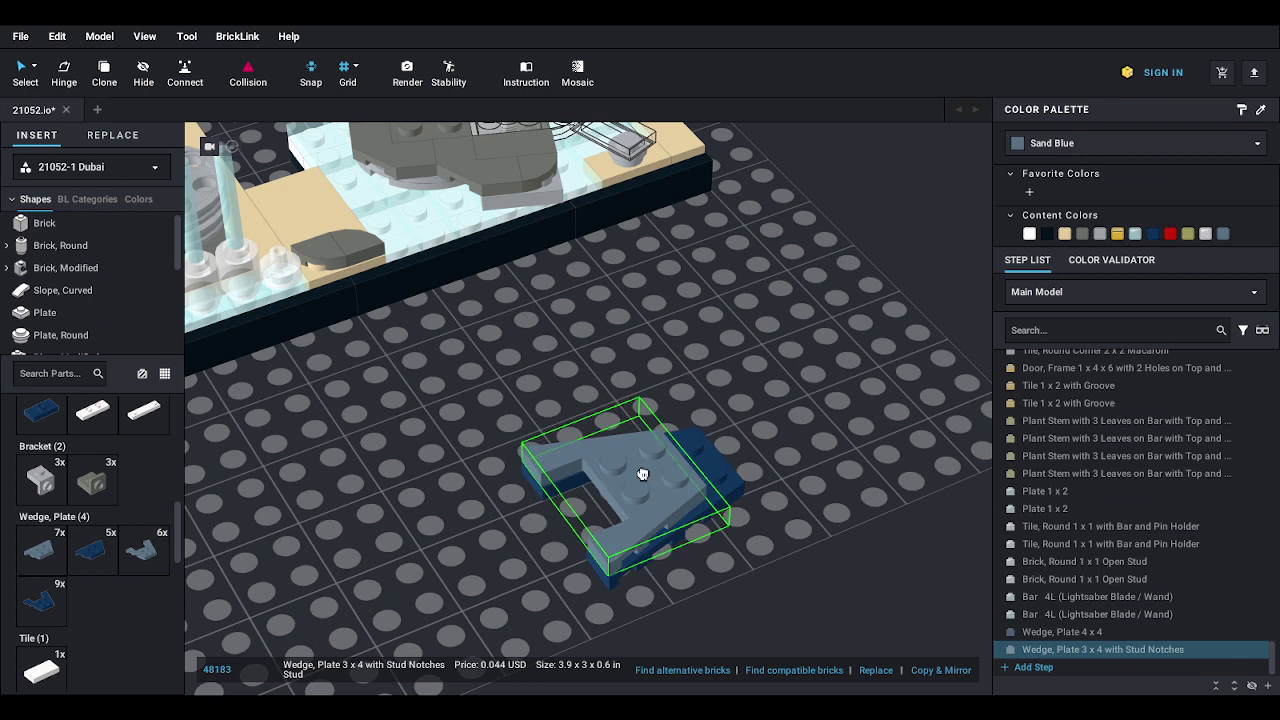
{"action": "left_click_drag", "start_coordinate": [557, 408], "coordinate": [714, 571]}
{"action": "left_click_drag", "start_coordinate": [672, 500], "coordinate": [686, 563]}
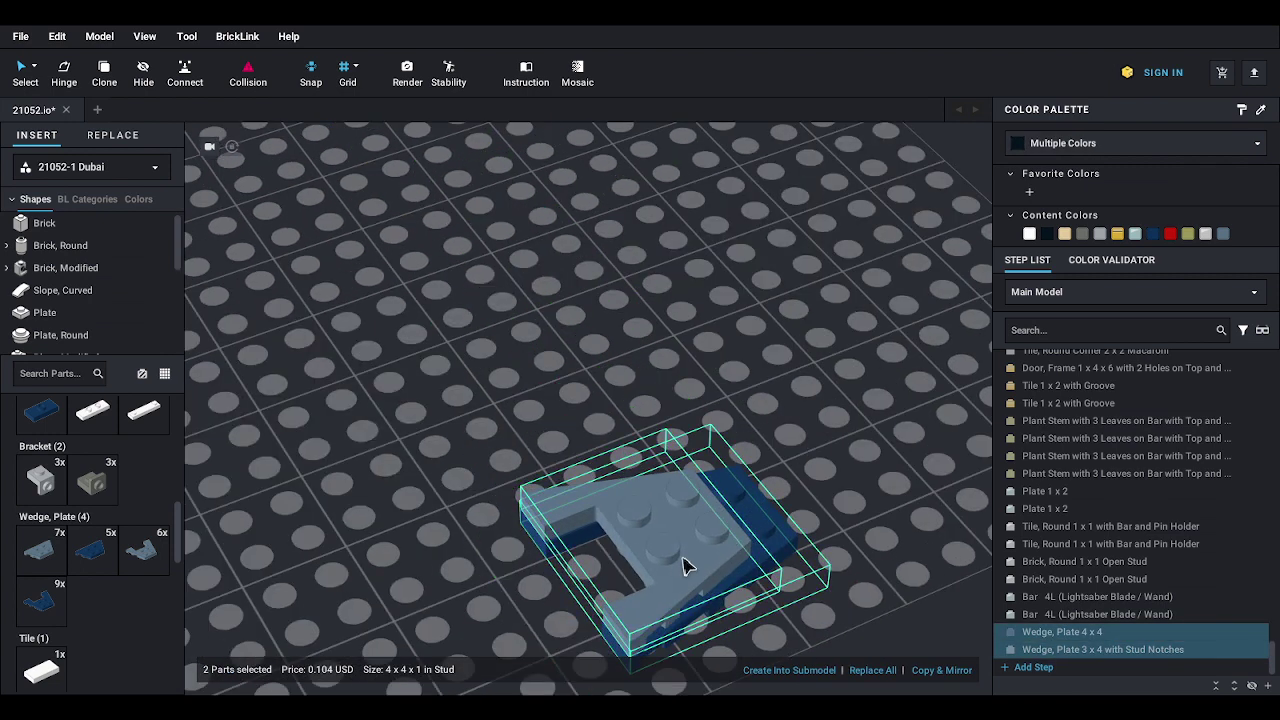
- Place two white Tile, Round 1 x 1 with Bar and Pin Holder on the two free studs of the dark blue 4 x 4 wedge
{"action": "scroll", "coordinate": [680, 523], "scroll_direction": "down", "scroll_amount": 3}
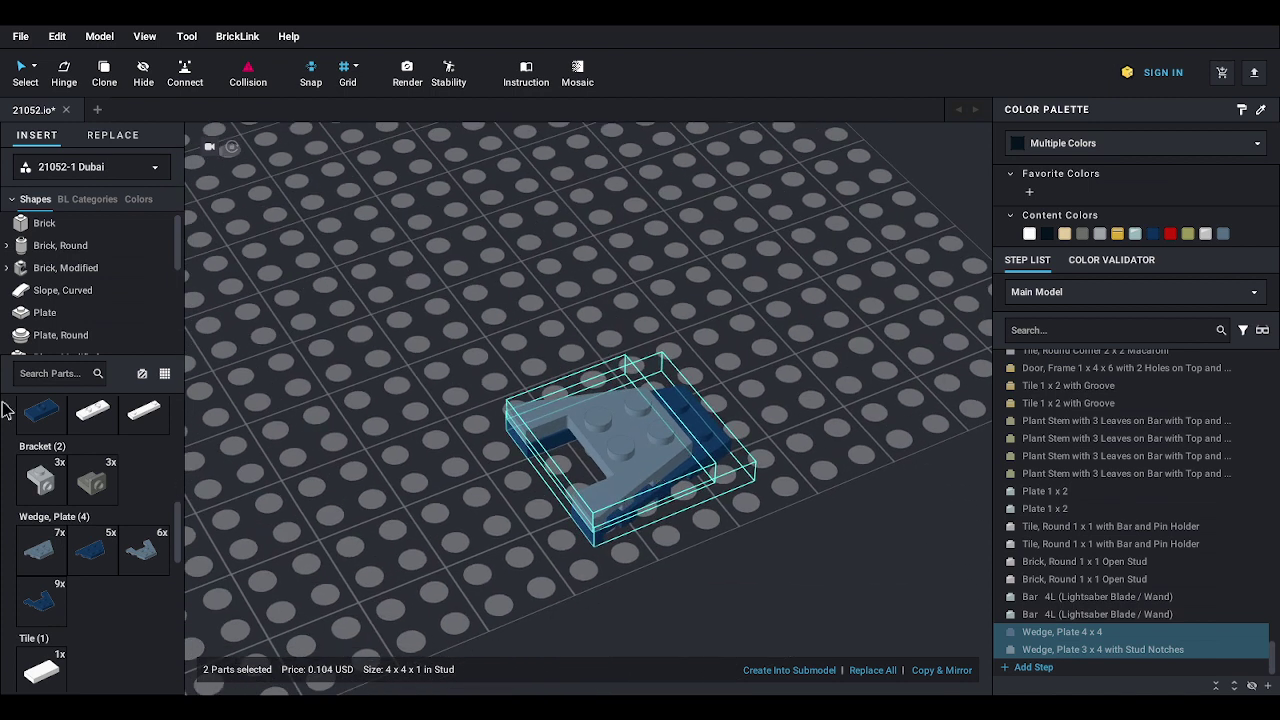
{"action": "scroll", "coordinate": [80, 310], "scroll_direction": "down", "scroll_amount": 3}
{"action": "left_click", "coordinate": [80, 302]}
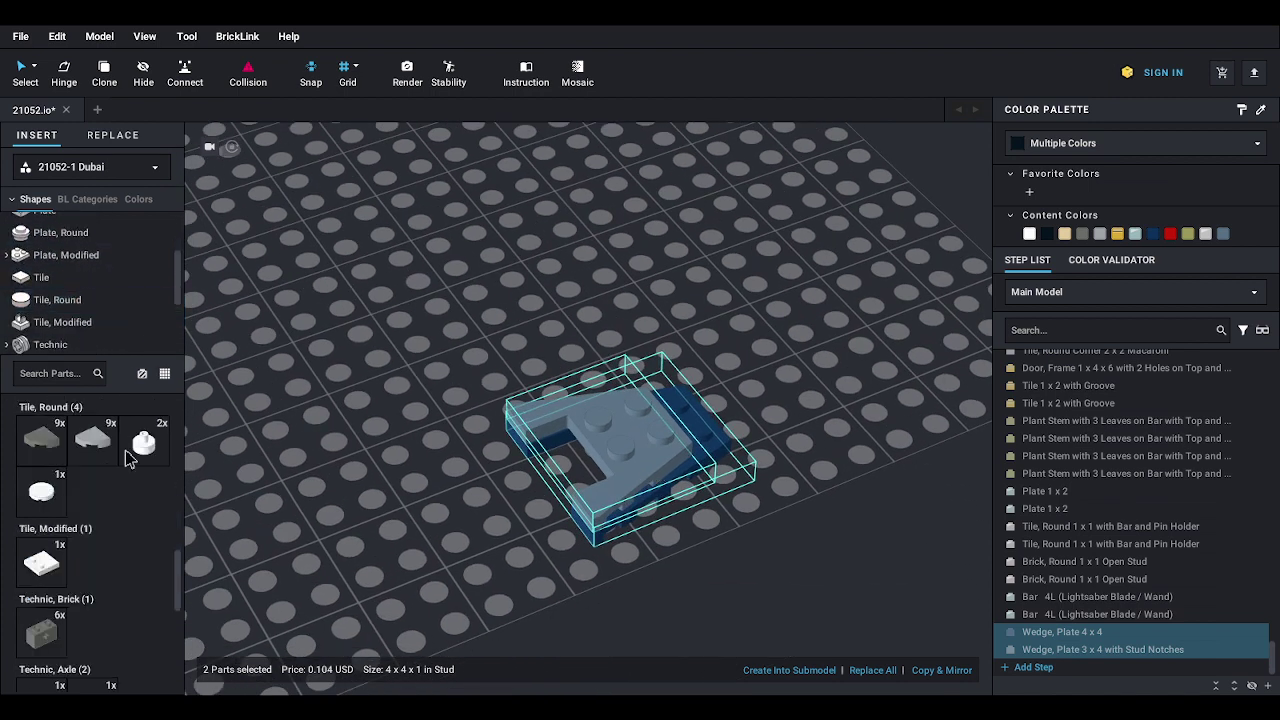
{"action": "left_click_drag", "start_coordinate": [144, 441], "coordinate": [706, 437]}
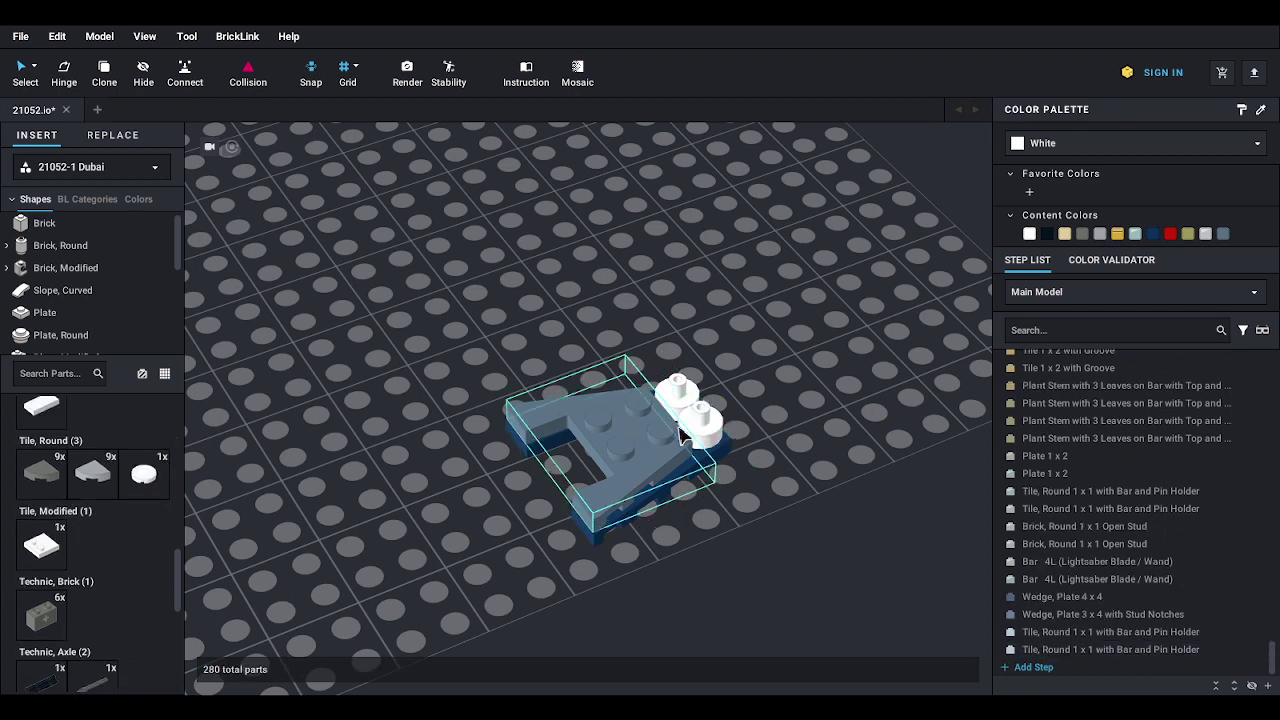
{"action": "left_click", "coordinate": [688, 430]}
{"action": "left_click", "coordinate": [423, 452]}
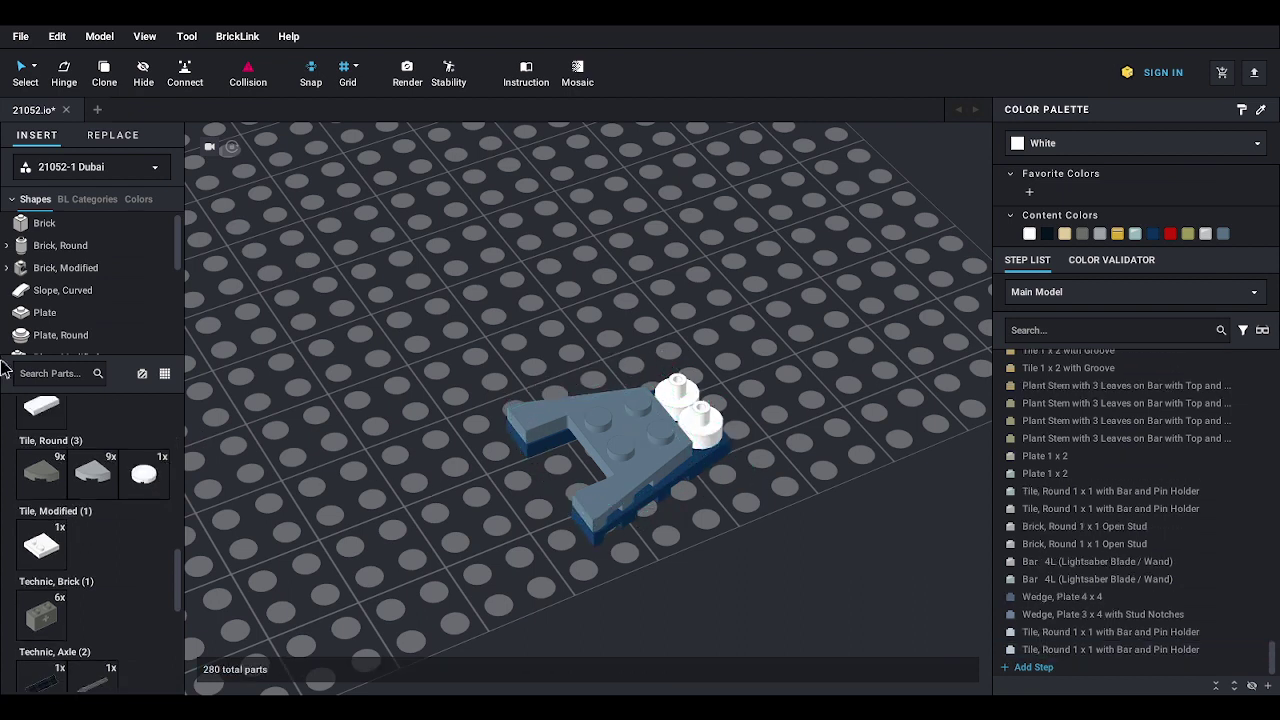
- Stack a dark blue Wedge, Plate 2 x 4 and a sand blue Wedge, Plate 3 x 4 with Stud Notches on the lower sand blue wedge
{"action": "scroll", "coordinate": [72, 280], "scroll_direction": "down", "scroll_amount": 3}
{"action": "left_click", "coordinate": [72, 289]}
{"action": "scroll", "coordinate": [110, 515], "scroll_direction": "down", "scroll_amount": 2}
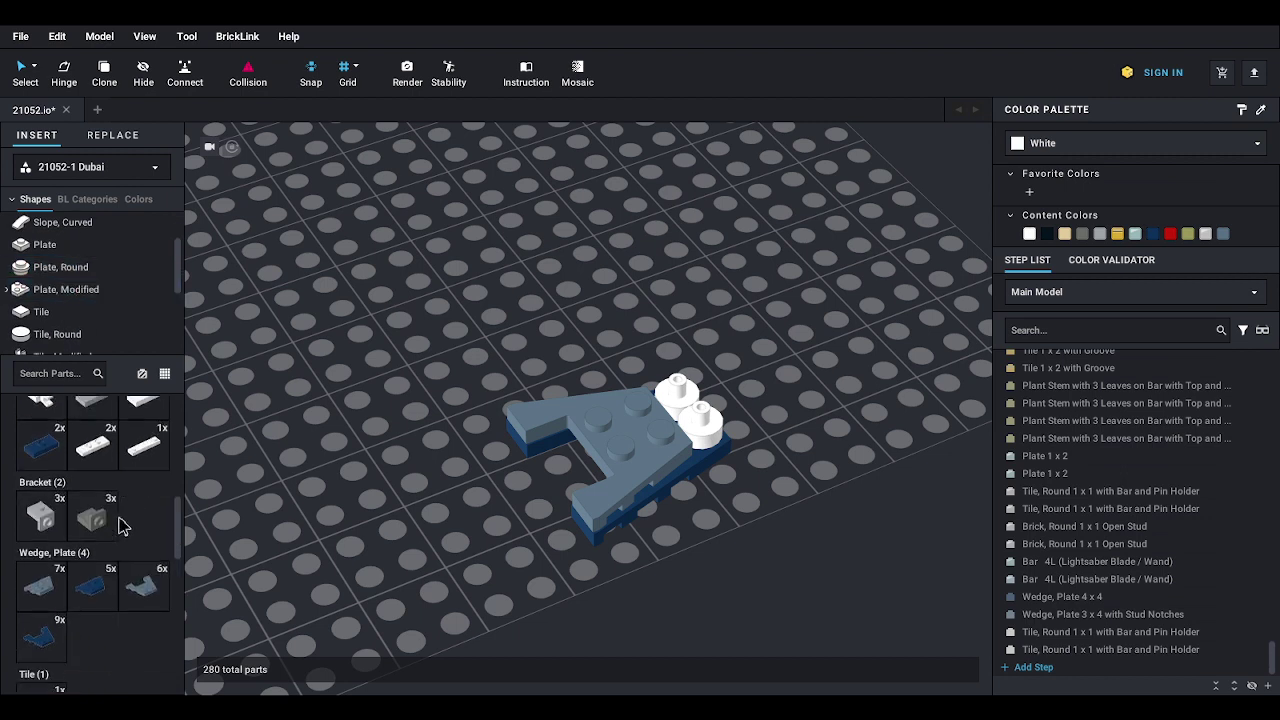
{"action": "left_click_drag", "start_coordinate": [90, 530], "coordinate": [643, 430]}
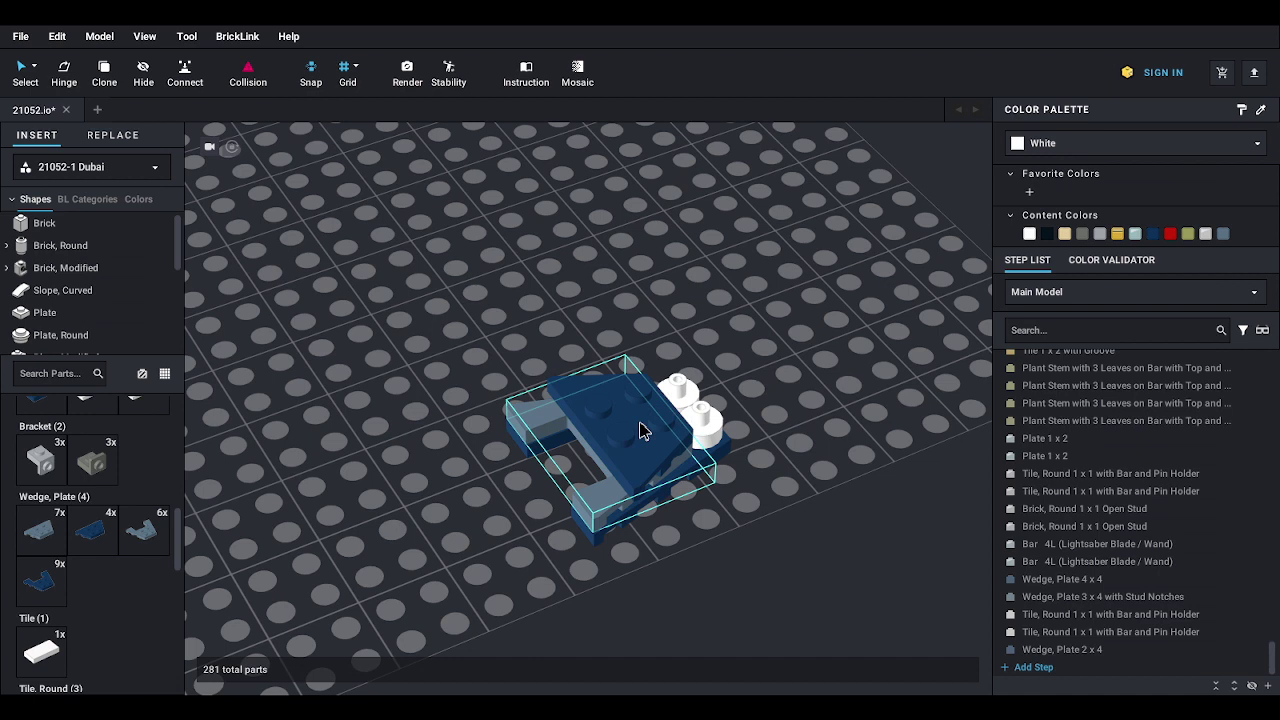
{"action": "left_click_drag", "start_coordinate": [643, 430], "coordinate": [643, 428]}
{"action": "left_click_drag", "start_coordinate": [133, 545], "coordinate": [631, 418]}
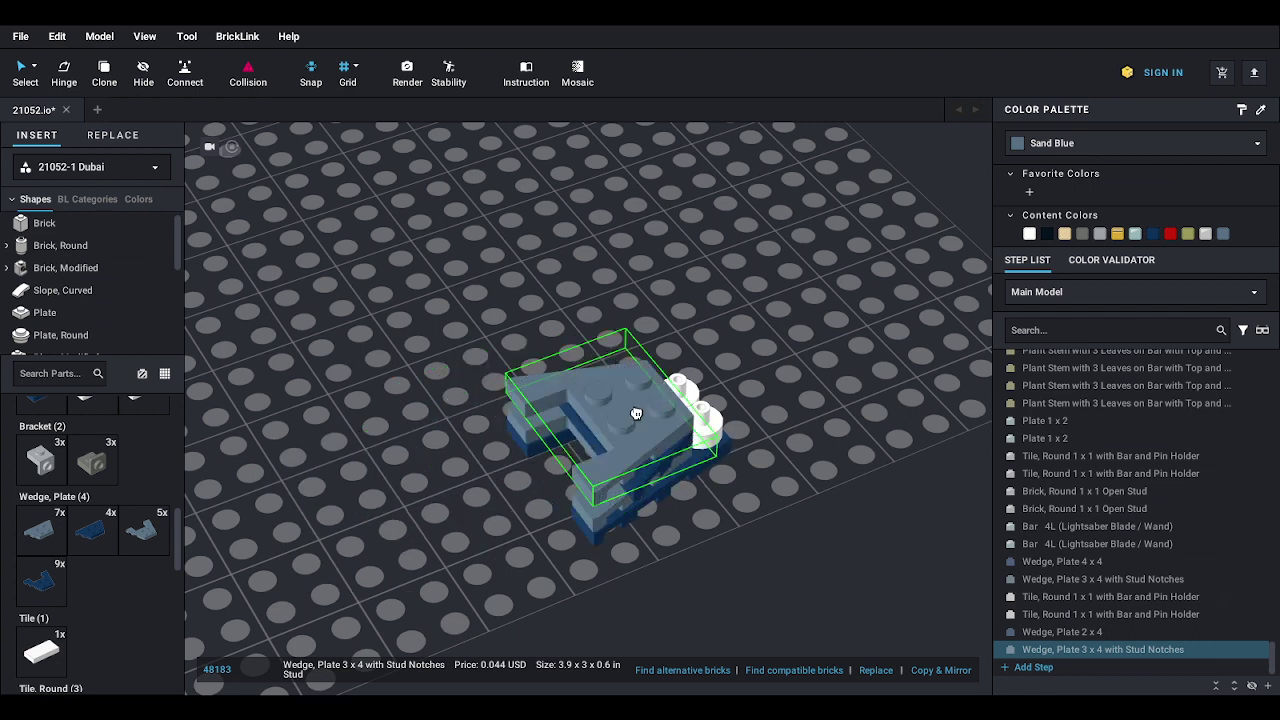
{"action": "key", "text": "Right"}
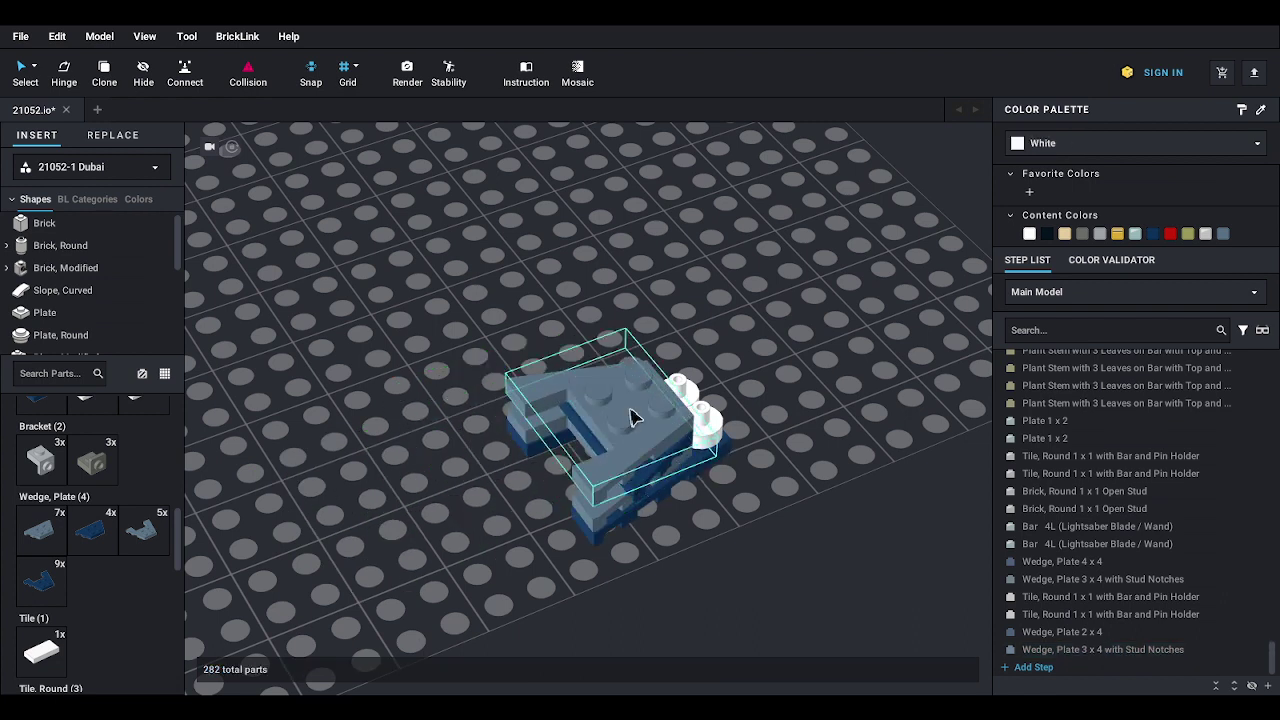
{"action": "key", "text": "Escape"}
- Fit a light bluish gray Bar 1L with 1 x 1 Round Plate with Hollow Stud under each arm tip of the upper sand blue wedge
{"action": "scroll", "coordinate": [117, 480], "scroll_direction": "down", "scroll_amount": 10}
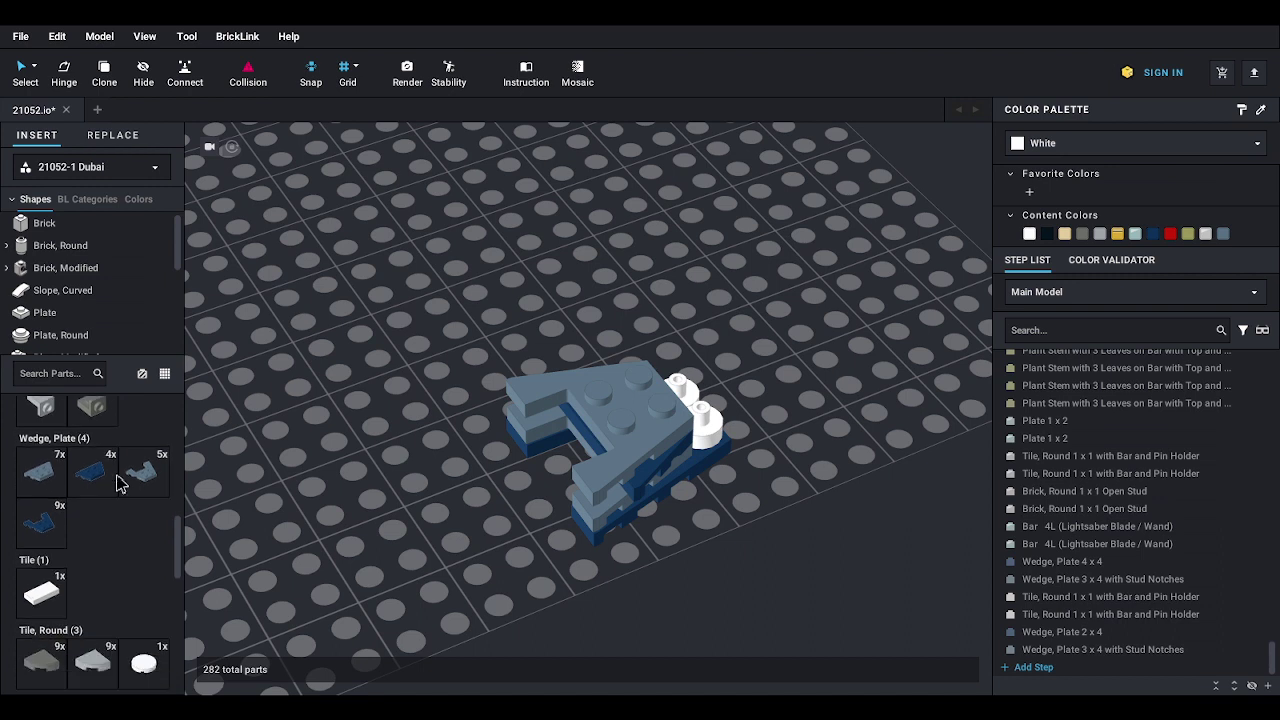
{"action": "scroll", "coordinate": [118, 486], "scroll_direction": "down", "scroll_amount": 3}
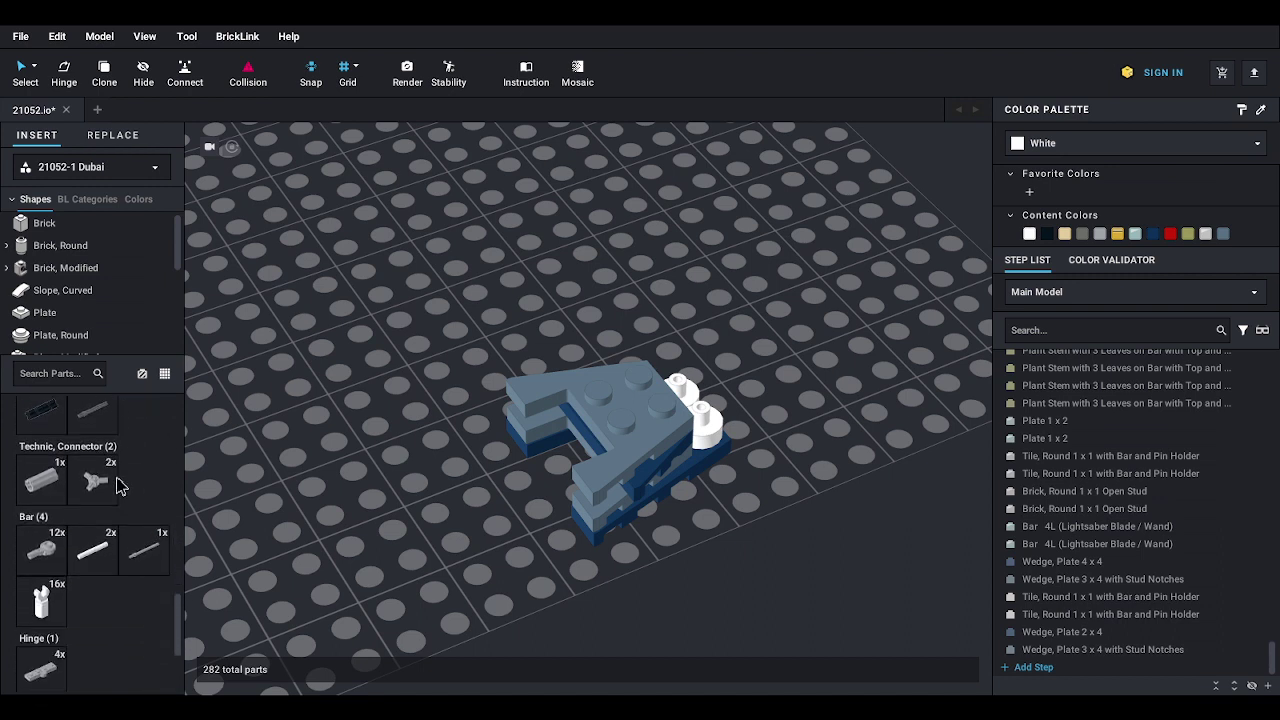
{"action": "left_click", "coordinate": [36, 528]}
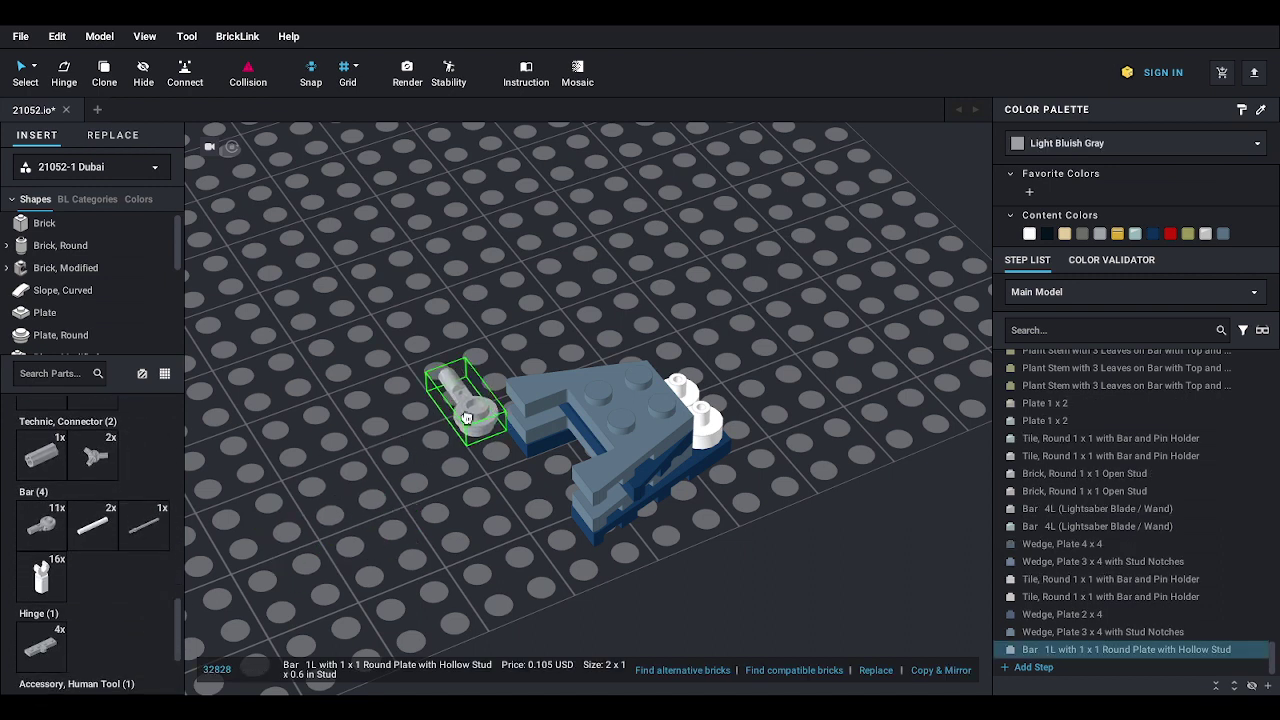
{"action": "left_click", "coordinate": [524, 409]}
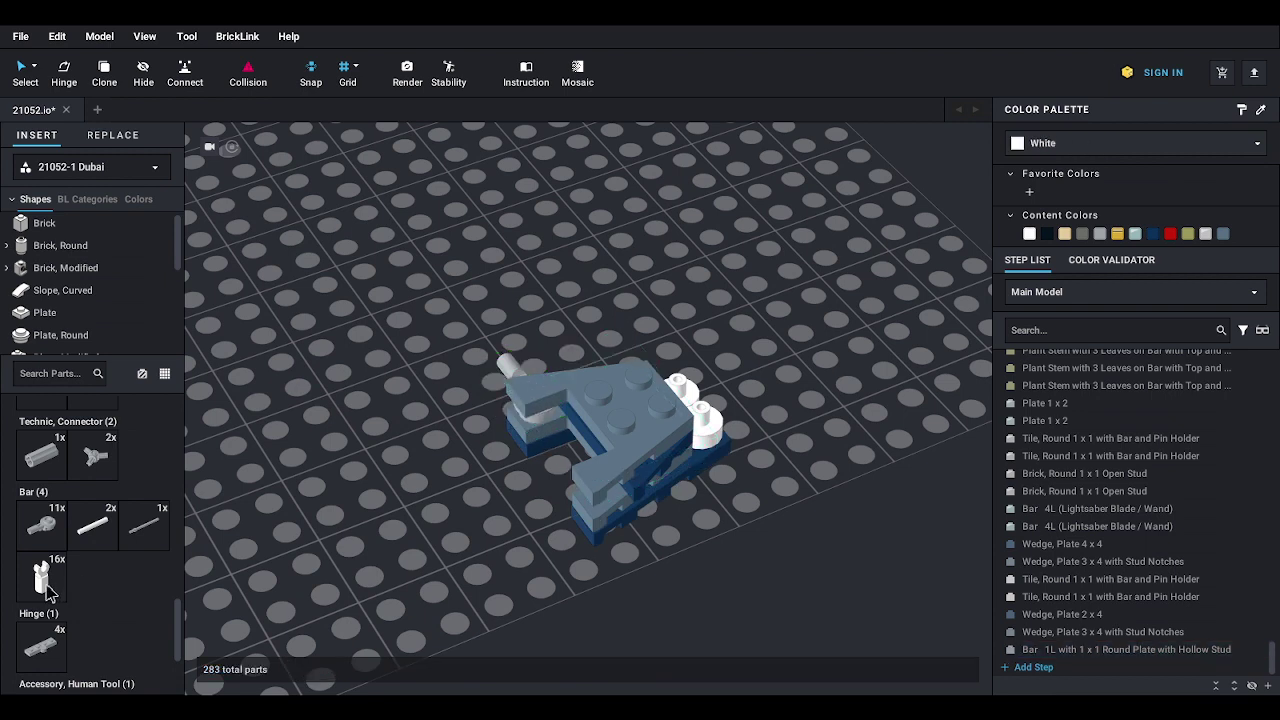
{"action": "left_click", "coordinate": [48, 535]}
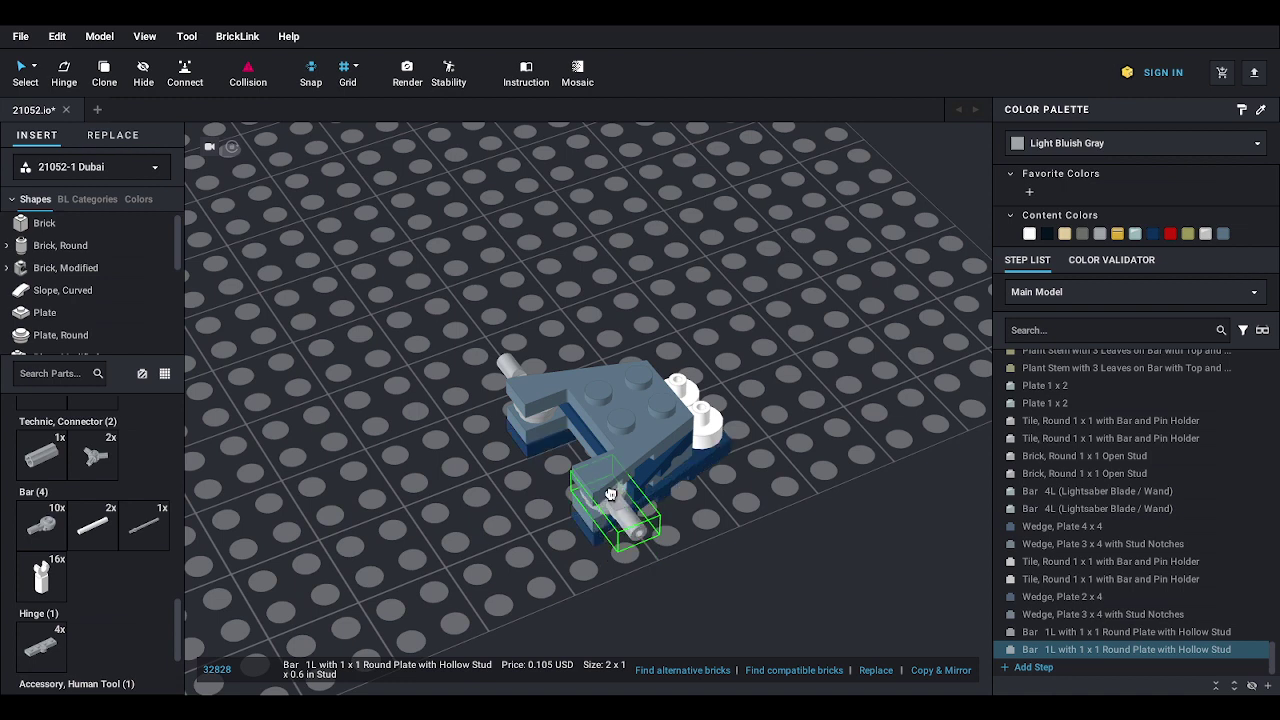
{"action": "left_click", "coordinate": [610, 494]}
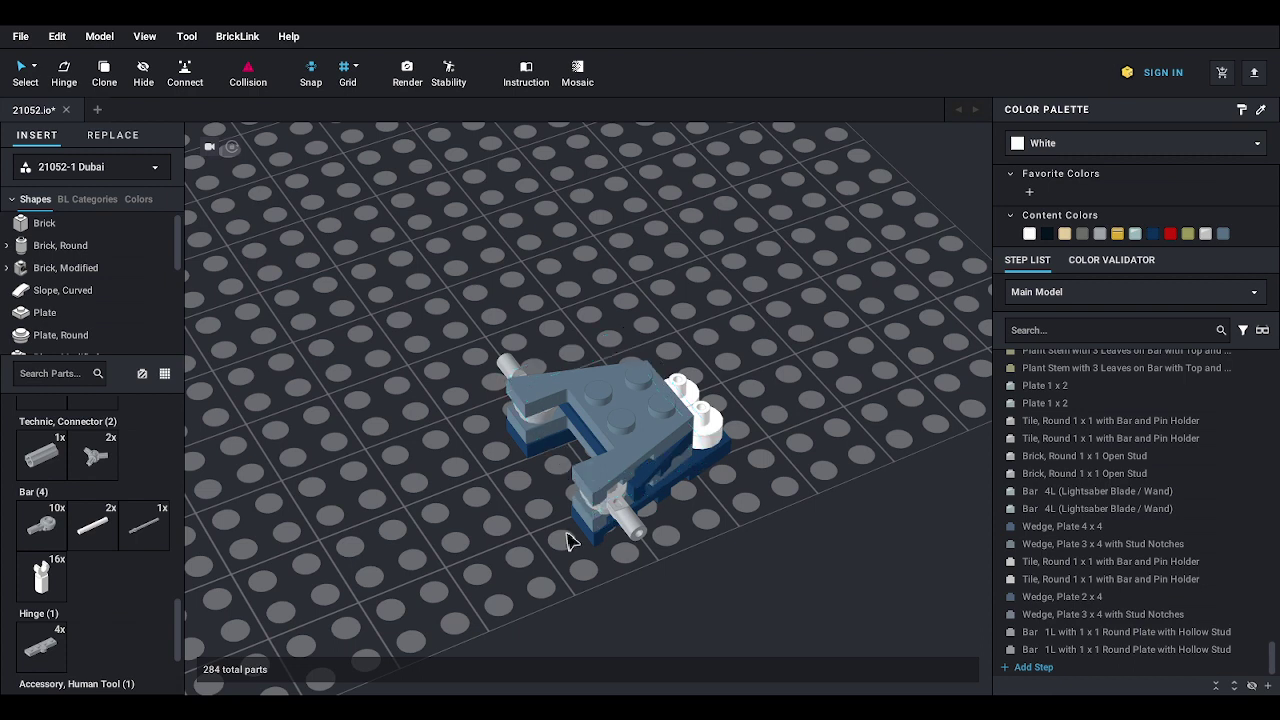
- Rotate the front arm's bar piece 300° about its stud and angle the rear arm's bar piece outward to mirror it
{"action": "left_click", "coordinate": [610, 515]}
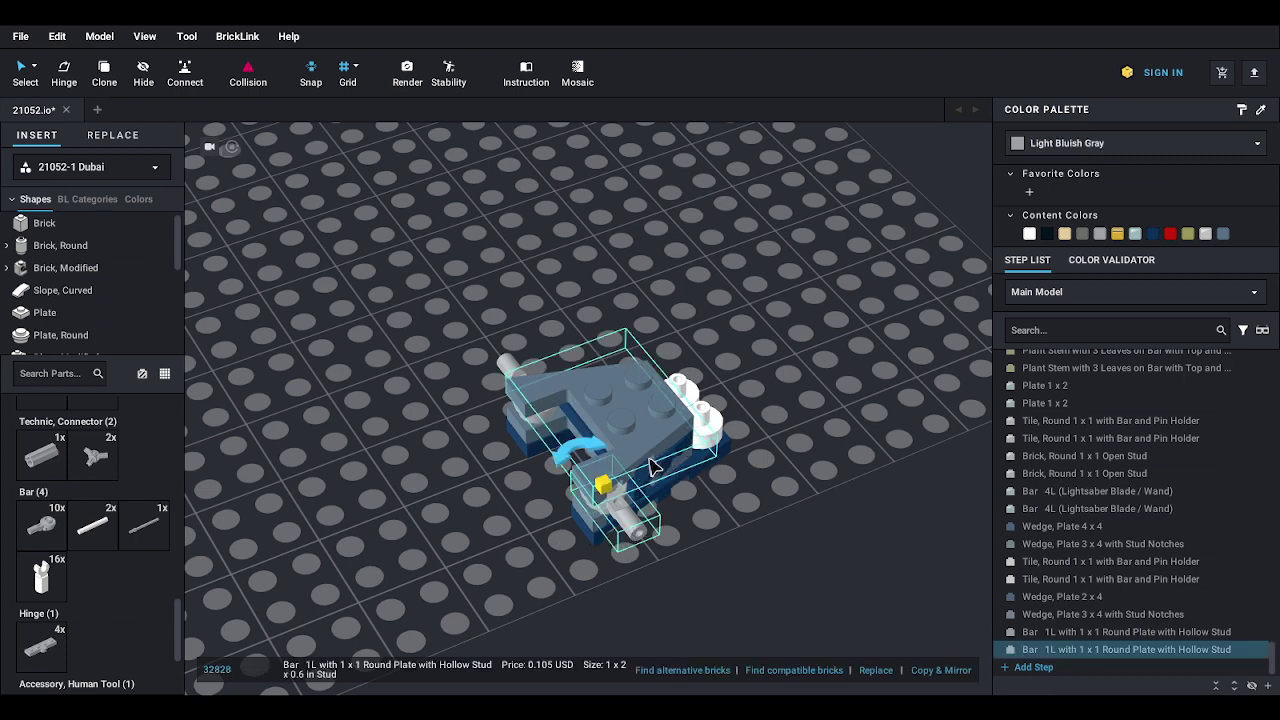
{"action": "left_click_drag", "start_coordinate": [655, 454], "coordinate": [545, 482]}
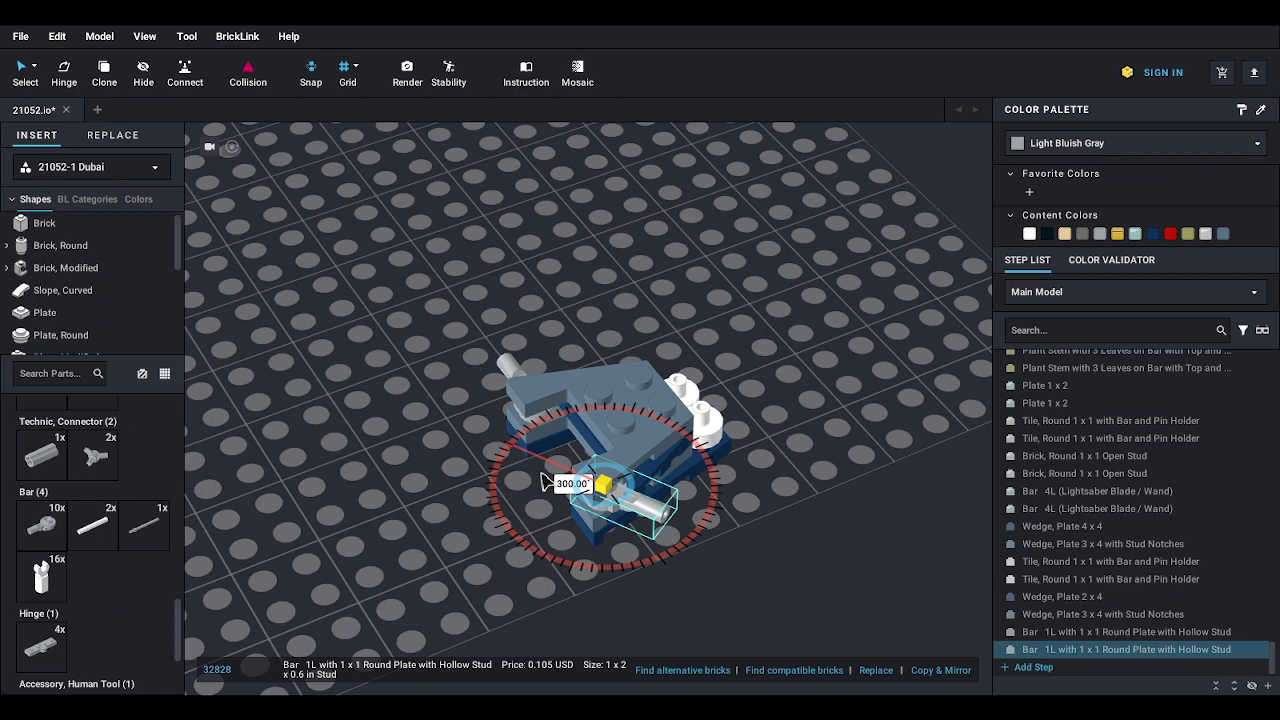
{"action": "left_click_drag", "start_coordinate": [545, 482], "coordinate": [545, 482]}
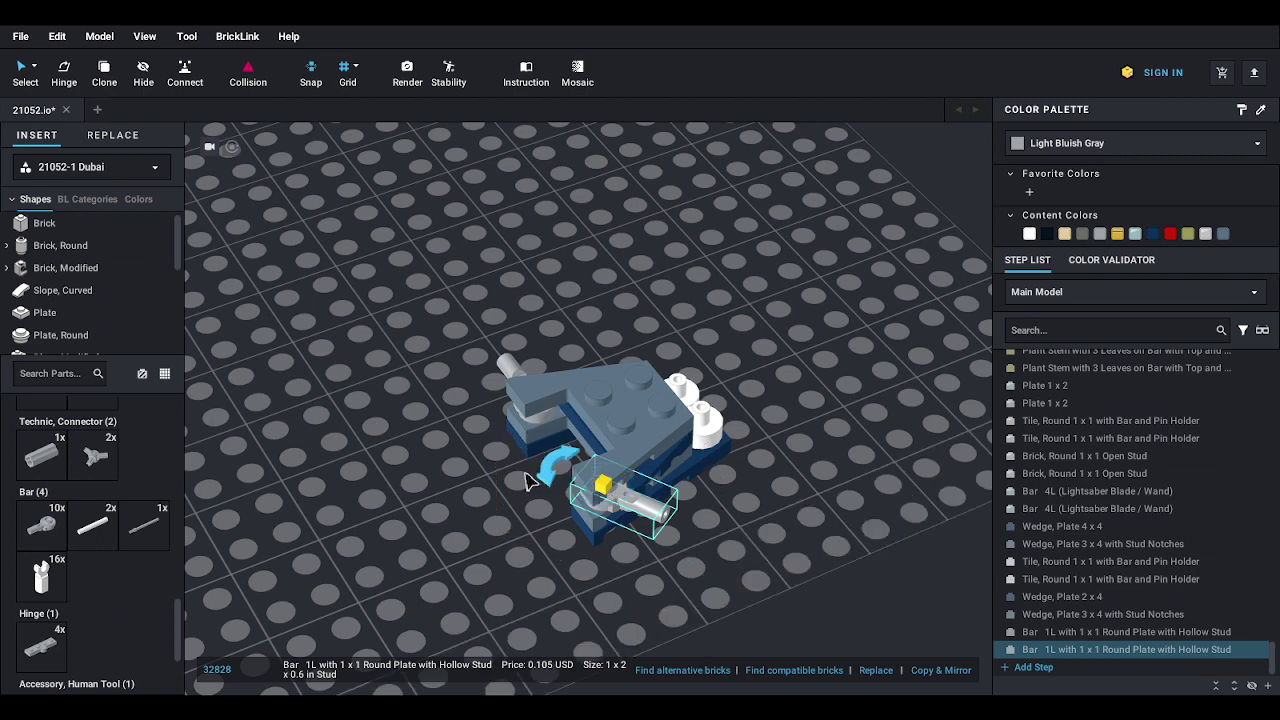
{"action": "left_click", "coordinate": [512, 368]}
{"action": "left_click_drag", "start_coordinate": [565, 338], "coordinate": [533, 449]}
{"action": "left_click", "coordinate": [785, 567]}
- Add a dark blue Wedge, Plate 2 x 4 on the upper sand blue wedge and a Bar 1L with Round Plate on each remaining free stud
{"action": "right_click_drag", "start_coordinate": [784, 559], "coordinate": [777, 556]}
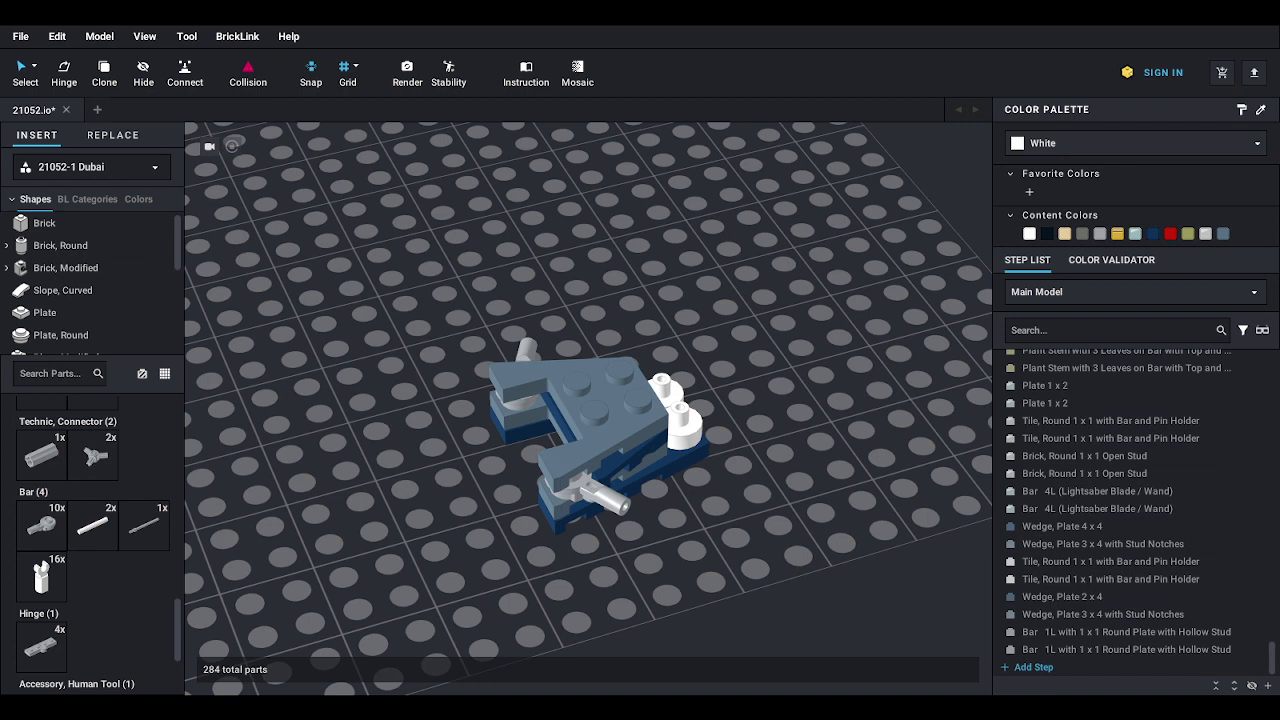
{"action": "scroll", "coordinate": [86, 457], "scroll_direction": "down", "scroll_amount": 10}
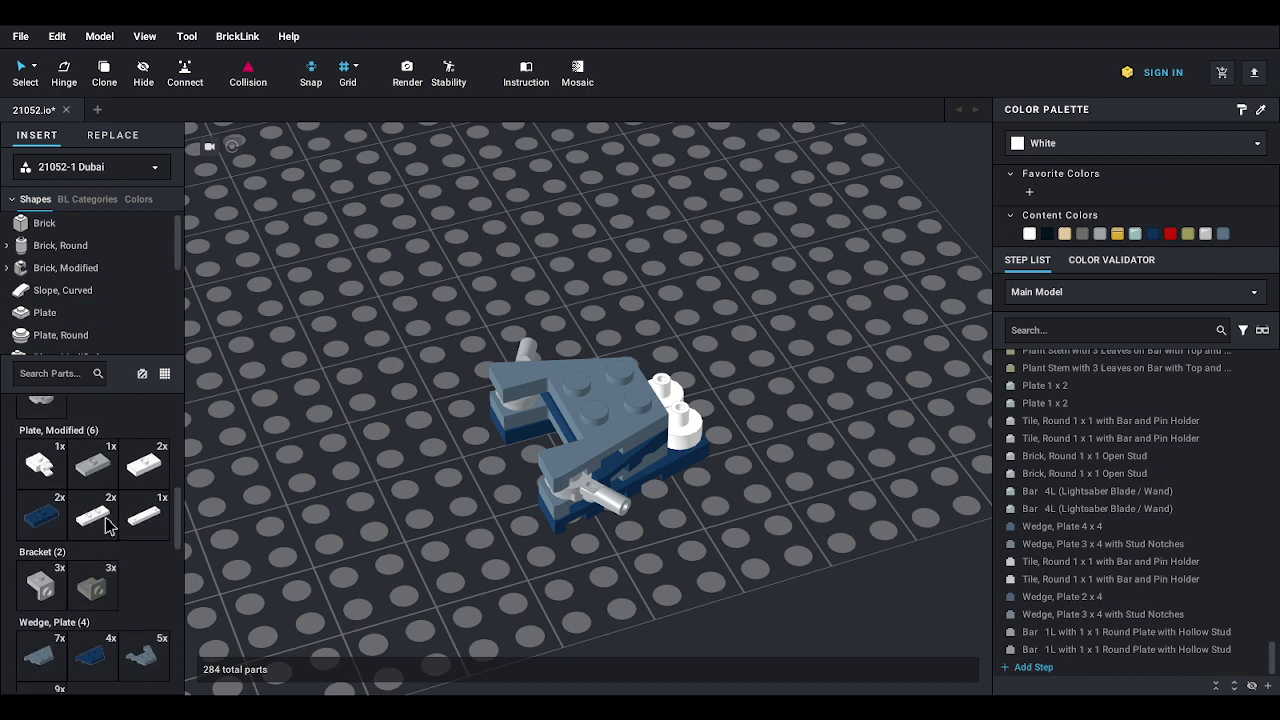
{"action": "left_click_drag", "start_coordinate": [105, 558], "coordinate": [570, 389]}
{"action": "scroll", "coordinate": [171, 286], "scroll_direction": "down", "scroll_amount": 3}
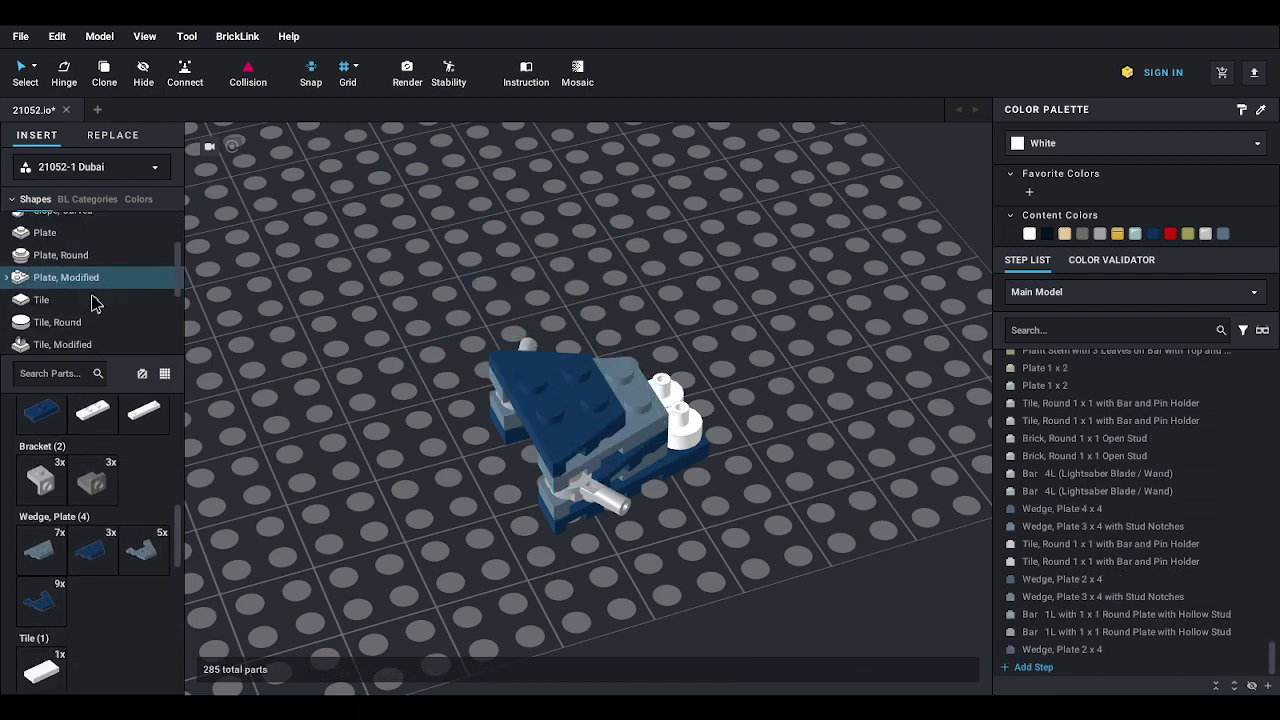
{"action": "left_click", "coordinate": [60, 306]}
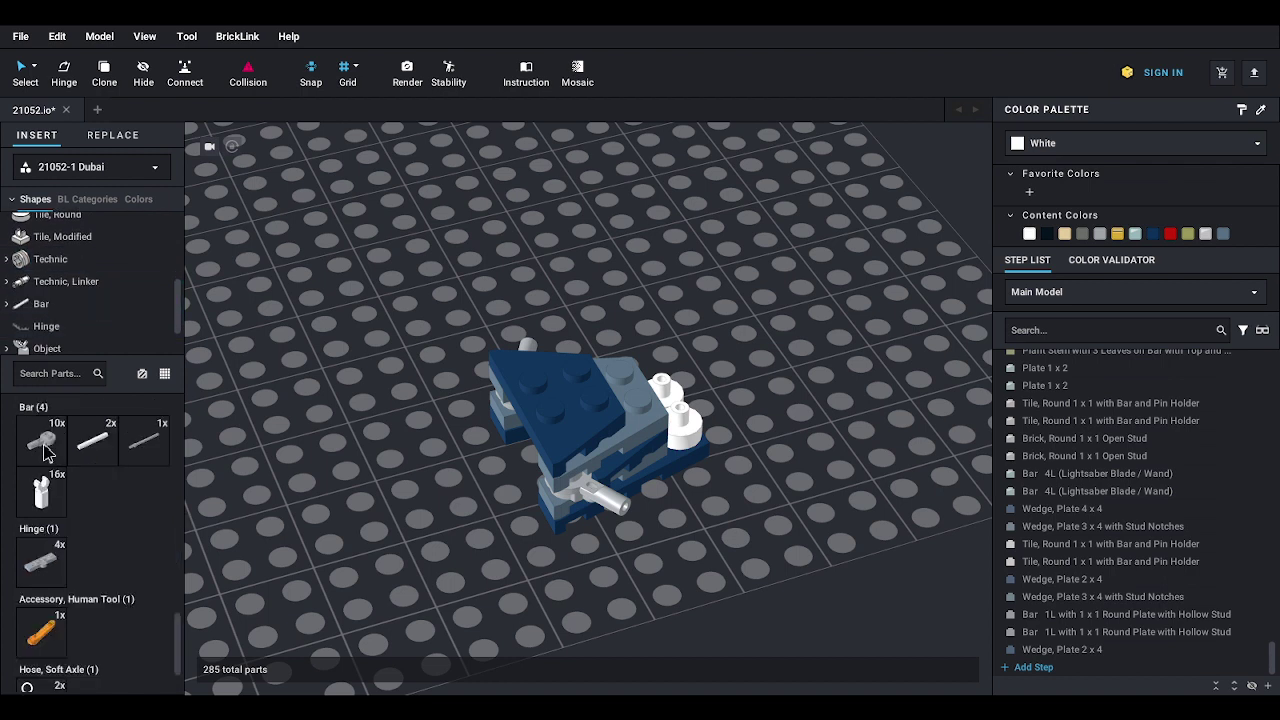
{"action": "left_click_drag", "start_coordinate": [45, 448], "coordinate": [623, 364]}
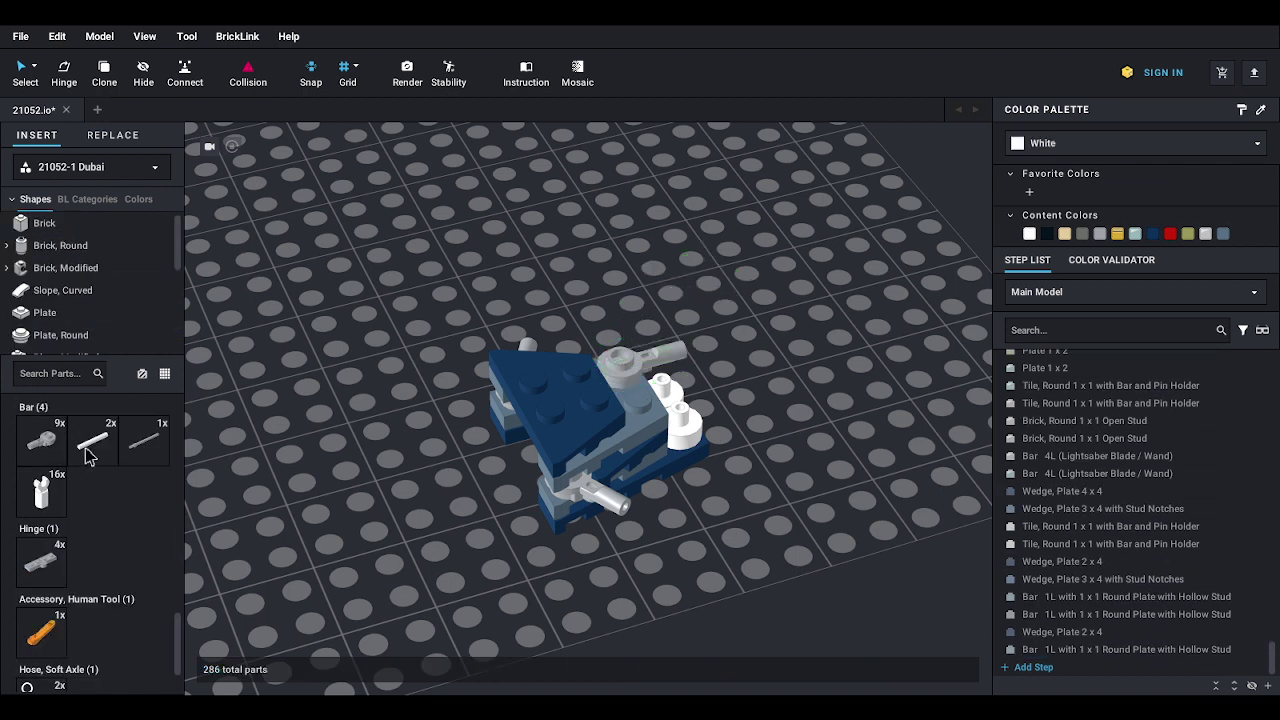
{"action": "left_click_drag", "start_coordinate": [46, 442], "coordinate": [645, 385]}
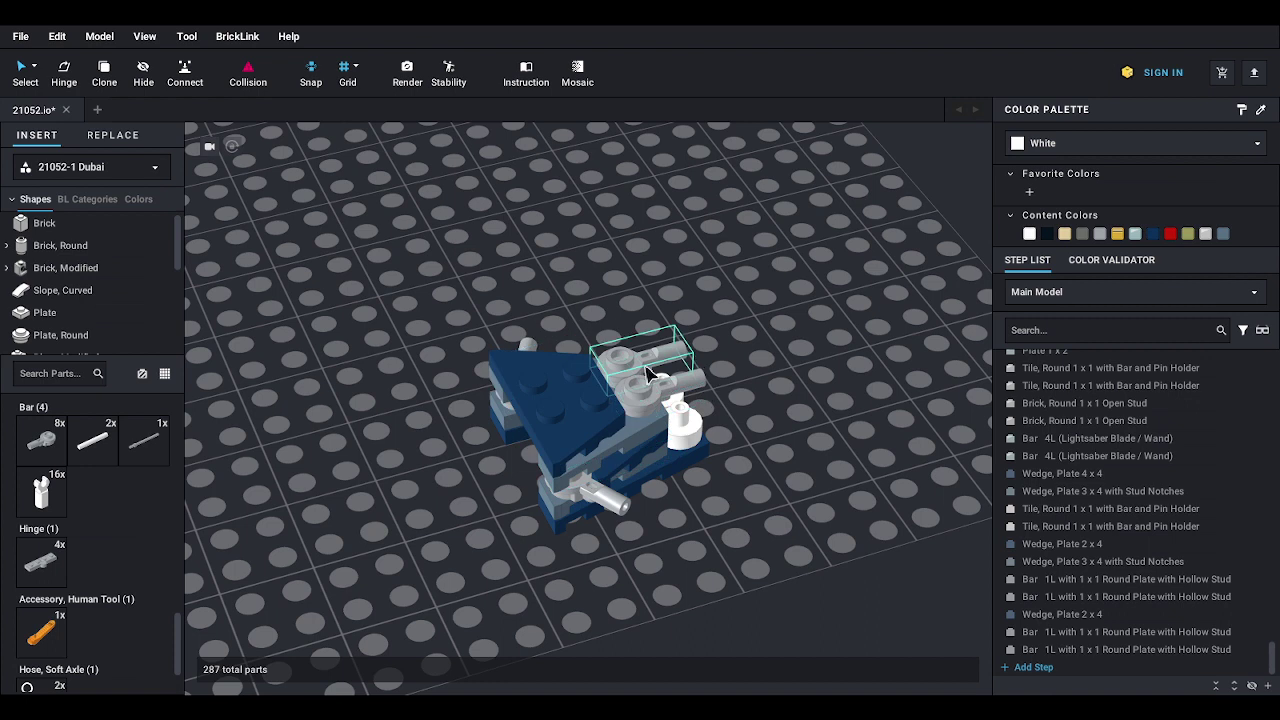
- Rotate the two upper light bluish gray bar pieces about their studs so they splay outward on opposite sides
{"action": "left_click", "coordinate": [652, 366]}
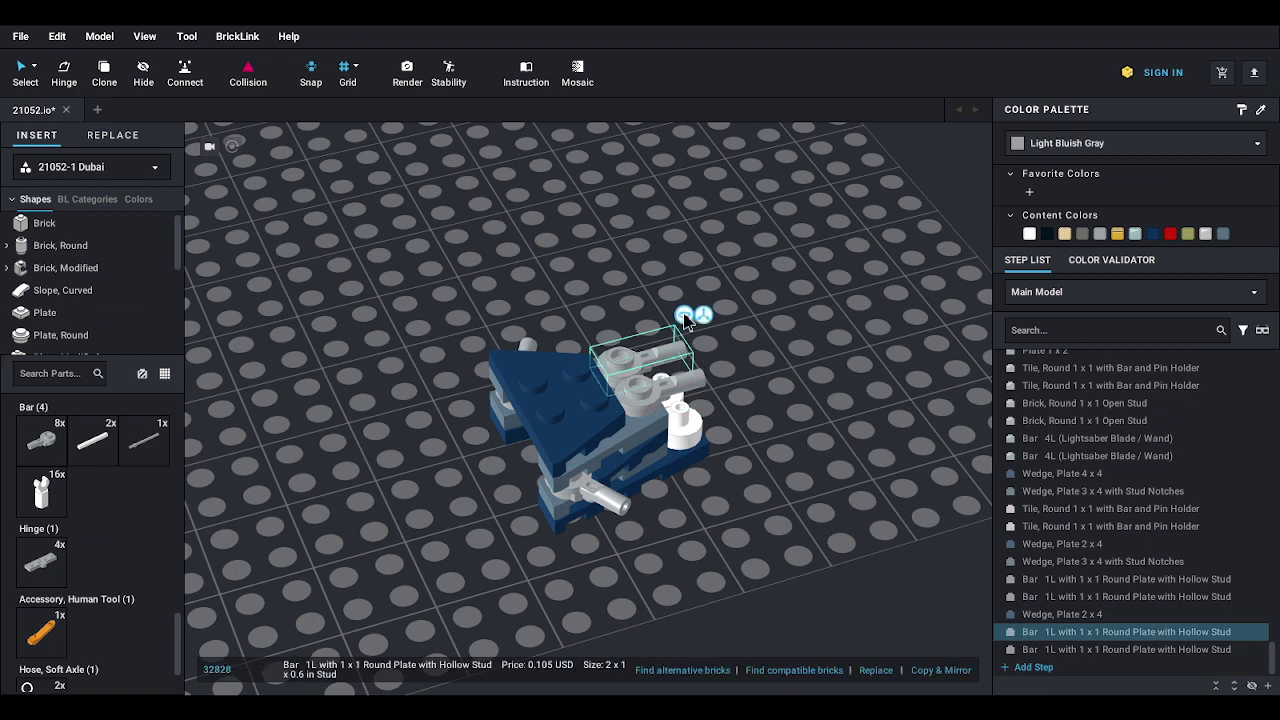
{"action": "left_click_drag", "start_coordinate": [575, 410], "coordinate": [632, 414]}
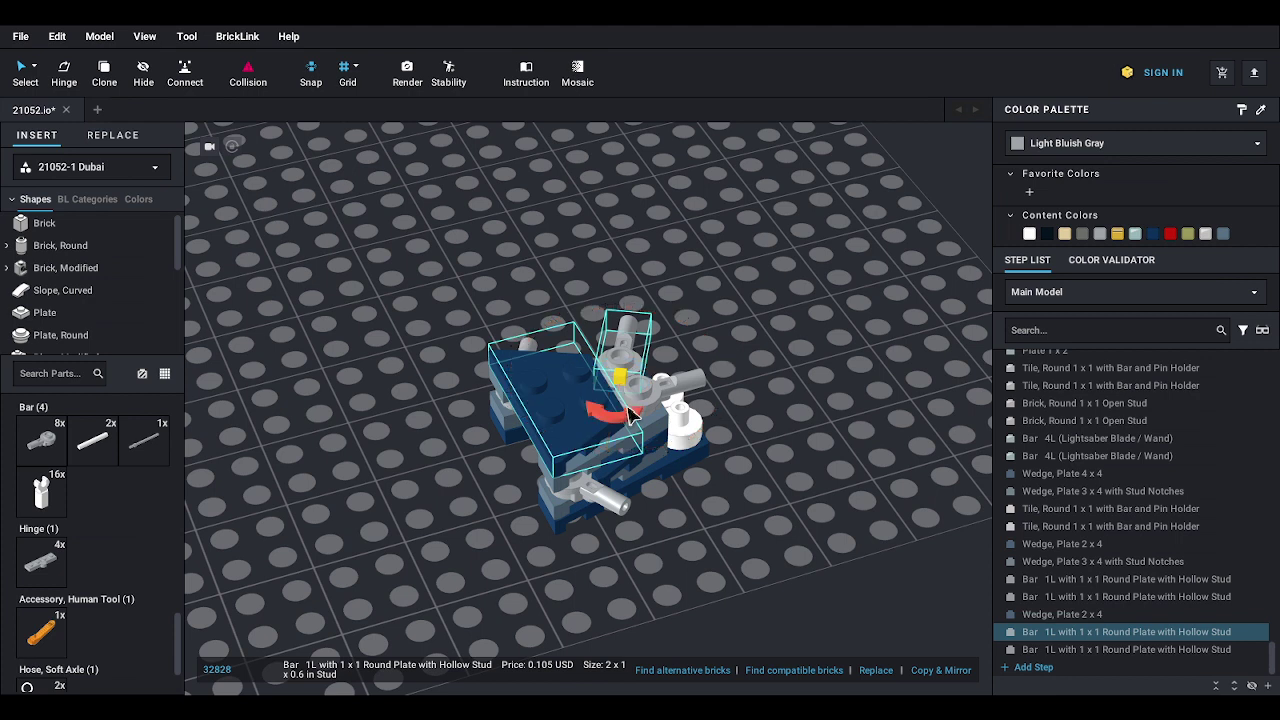
{"action": "left_click", "coordinate": [700, 385]}
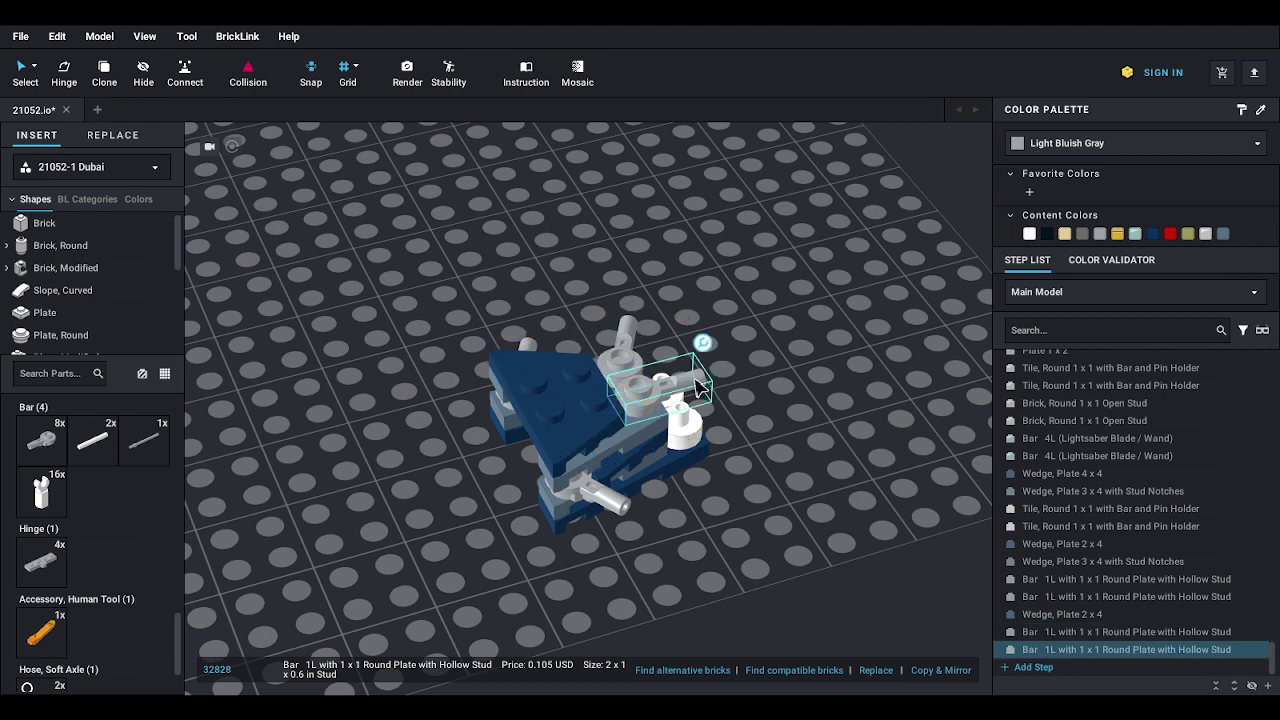
{"action": "left_click", "coordinate": [704, 343]}
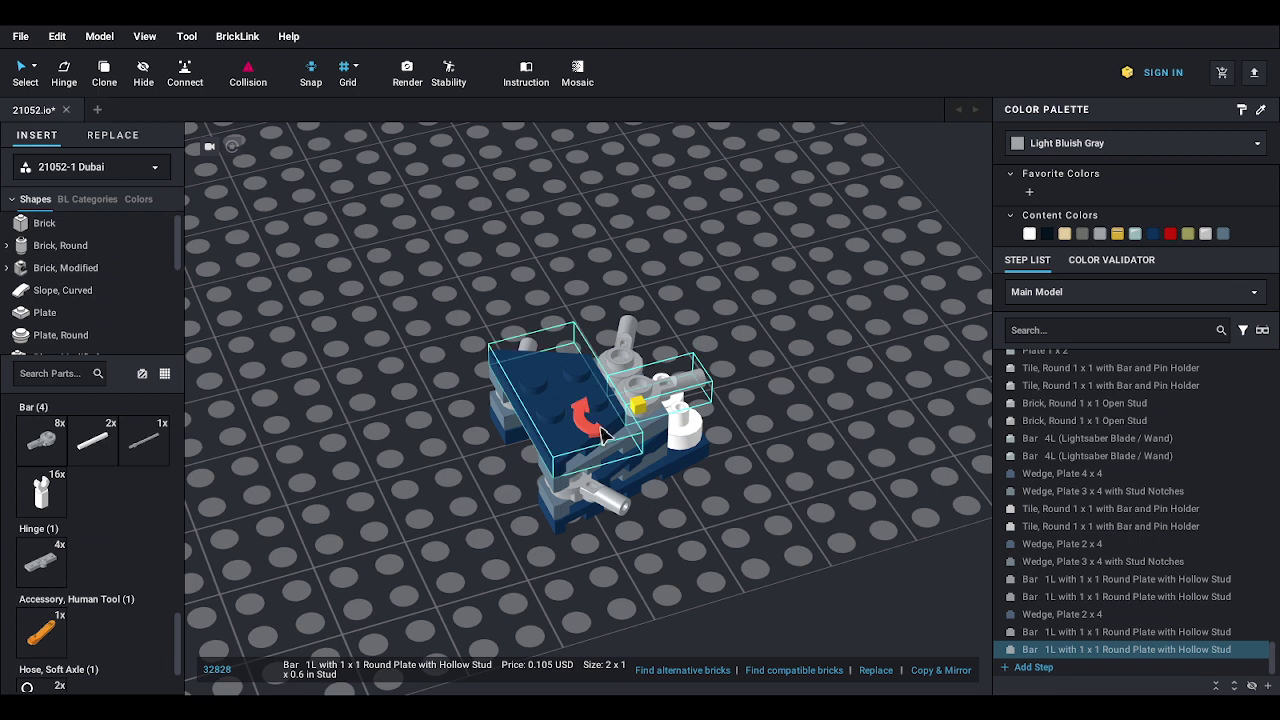
{"action": "left_click_drag", "start_coordinate": [600, 428], "coordinate": [542, 388]}
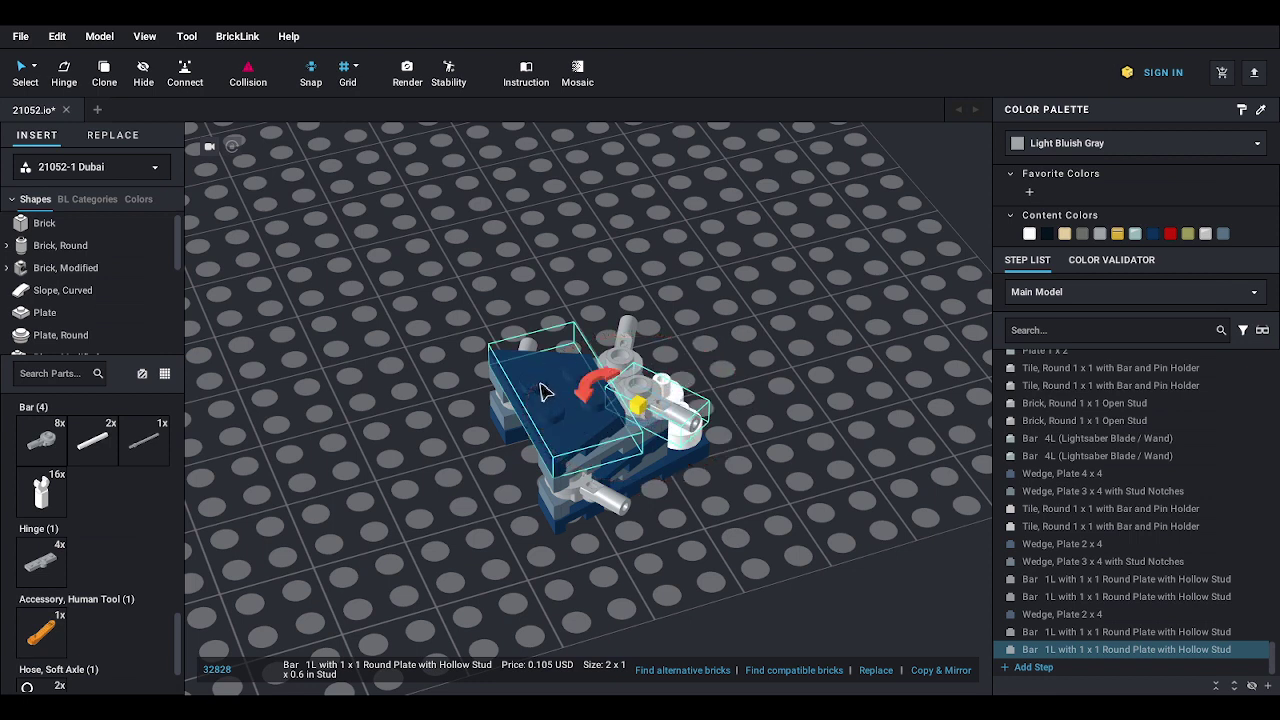
{"action": "left_click", "coordinate": [791, 522]}
- Place a white Plate 1 x 2 beneath the top dark blue wedge, in the gap between the two arms
{"action": "right_click_drag", "start_coordinate": [791, 522], "coordinate": [815, 531]}
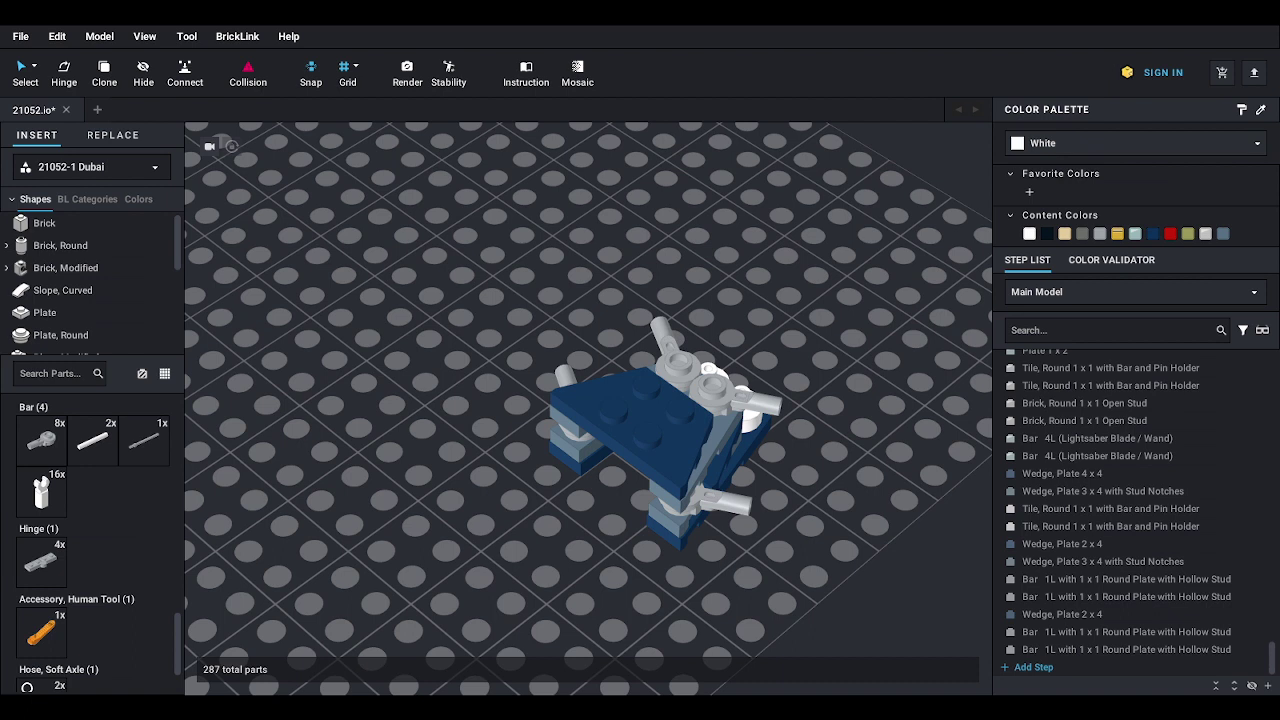
{"action": "left_click", "coordinate": [44, 312]}
{"action": "left_click_drag", "start_coordinate": [92, 490], "coordinate": [621, 459]}
{"action": "left_click", "coordinate": [484, 459]}
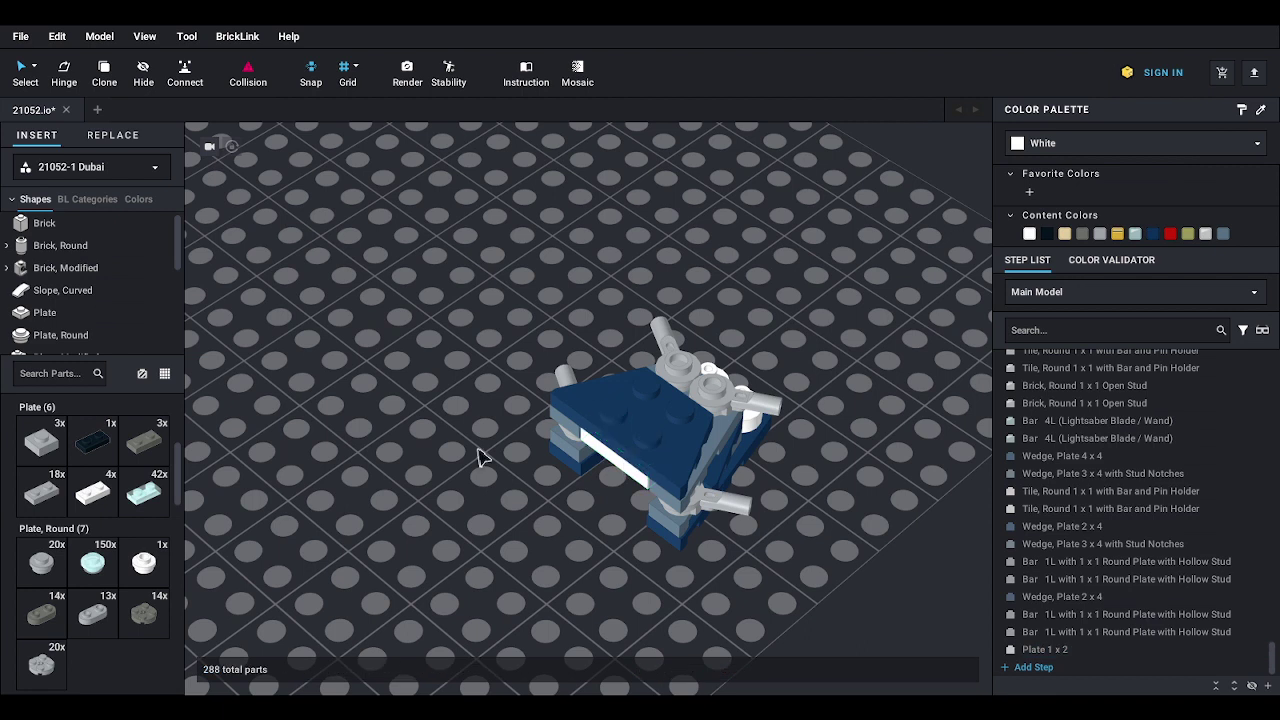
- Attach a white Tile, Modified 2 x 2 with Studs on Edge beneath the white Plate 1 x 2, projecting out from between the arms
{"action": "scroll", "coordinate": [50, 300], "scroll_direction": "down", "scroll_amount": 2}
{"action": "scroll", "coordinate": [50, 300], "scroll_direction": "down", "scroll_amount": 2}
{"action": "left_click", "coordinate": [62, 339]}
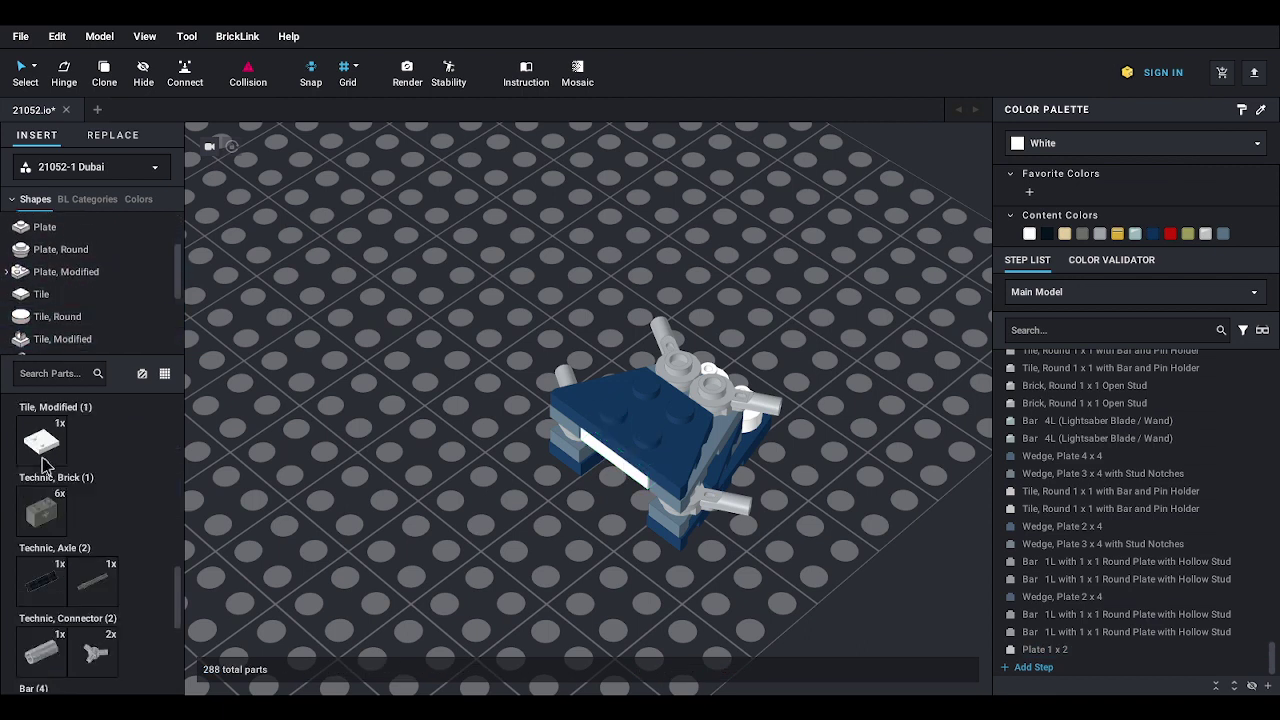
{"action": "left_click_drag", "start_coordinate": [88, 459], "coordinate": [610, 485]}
{"action": "left_click", "coordinate": [612, 486]}
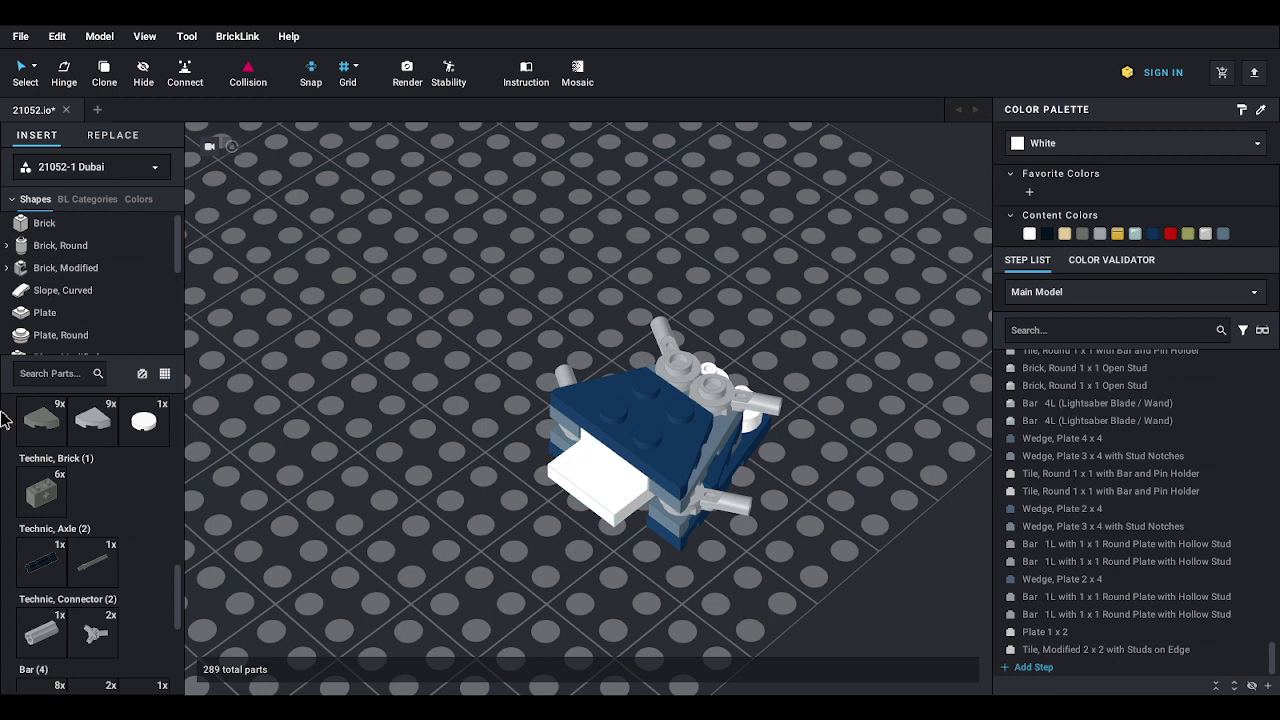
- Place two Trans-Light Blue Plates 1 x 2 beneath the projecting white studs-on-edge tile, one behind the other
{"action": "left_click", "coordinate": [45, 314]}
{"action": "left_click", "coordinate": [143, 505]}
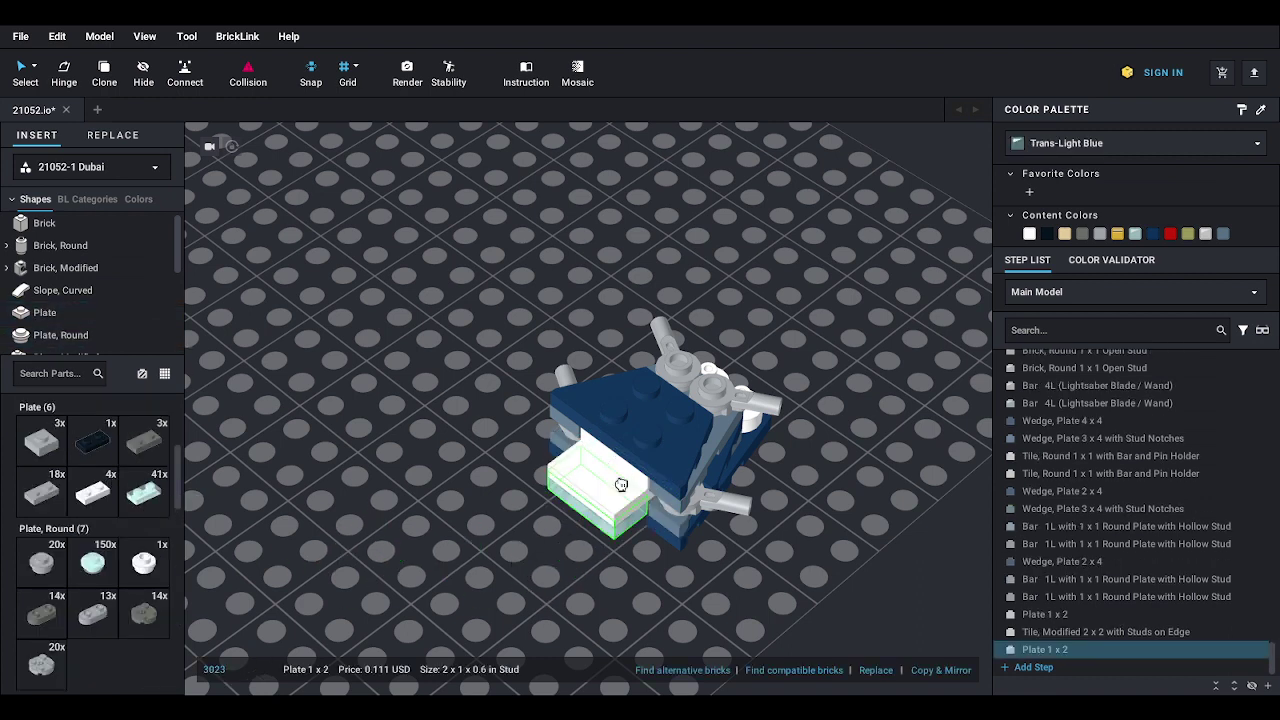
{"action": "right_click_drag", "start_coordinate": [600, 523], "coordinate": [600, 491]}
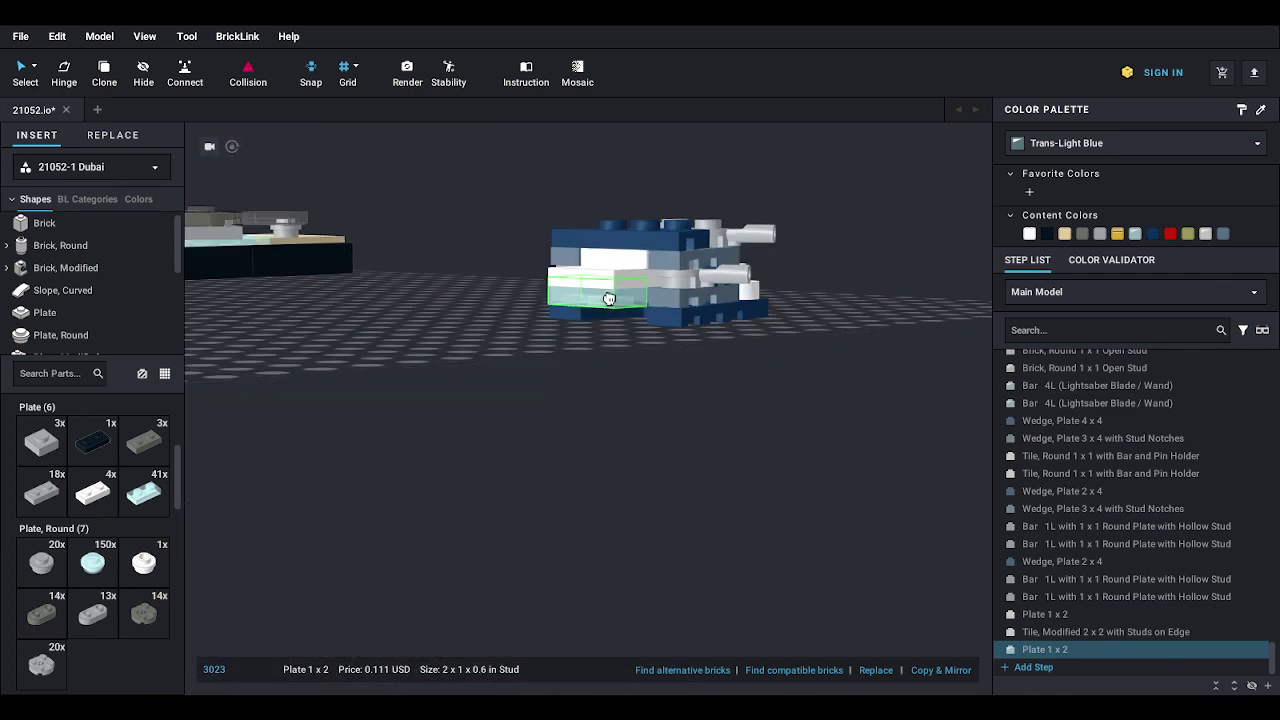
{"action": "left_click", "coordinate": [620, 298]}
{"action": "scroll", "coordinate": [611, 331], "scroll_direction": "up", "scroll_amount": 3}
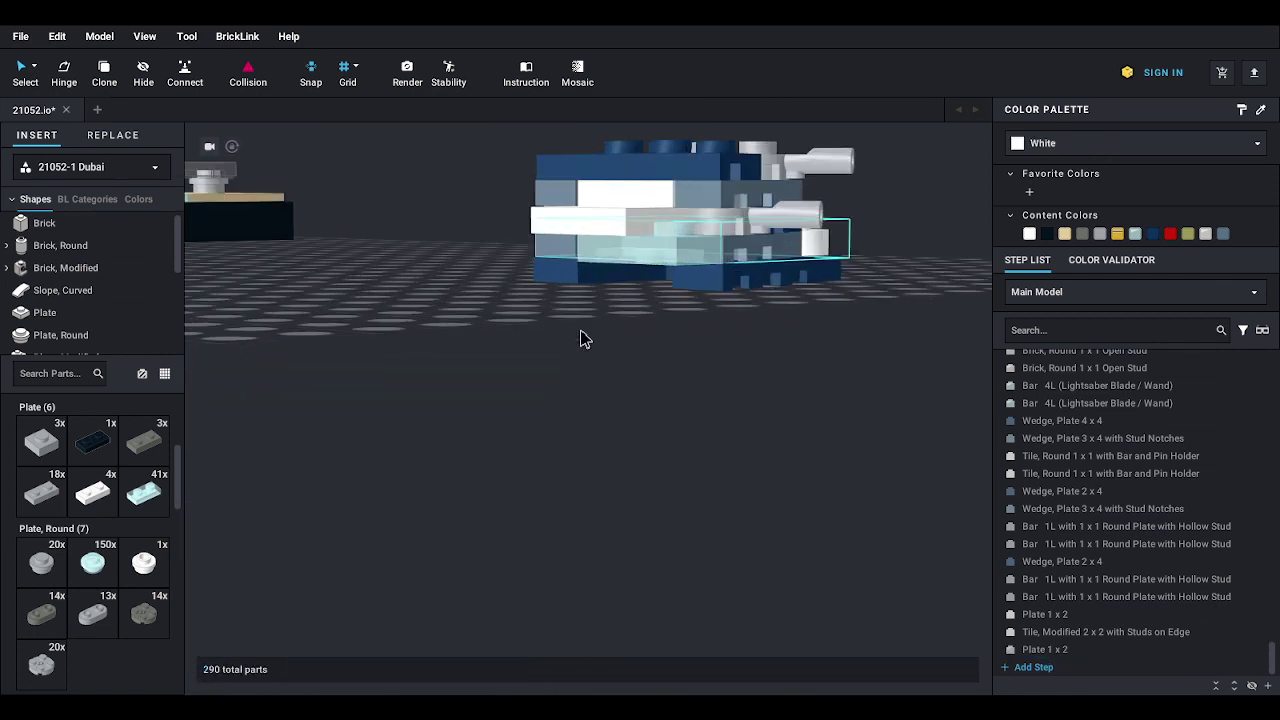
{"action": "right_click_drag", "start_coordinate": [580, 326], "coordinate": [600, 357]}
{"action": "left_click", "coordinate": [670, 360]}
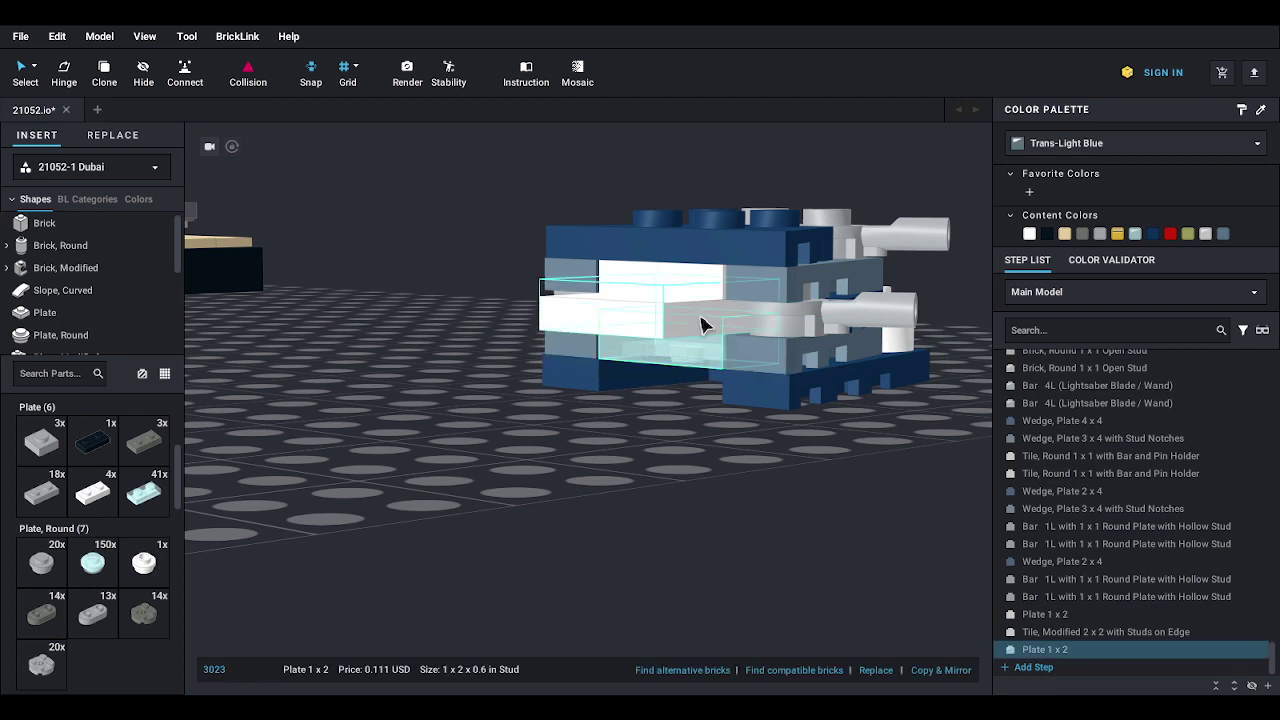
{"action": "left_click", "coordinate": [143, 493]}
{"action": "left_click", "coordinate": [668, 407]}
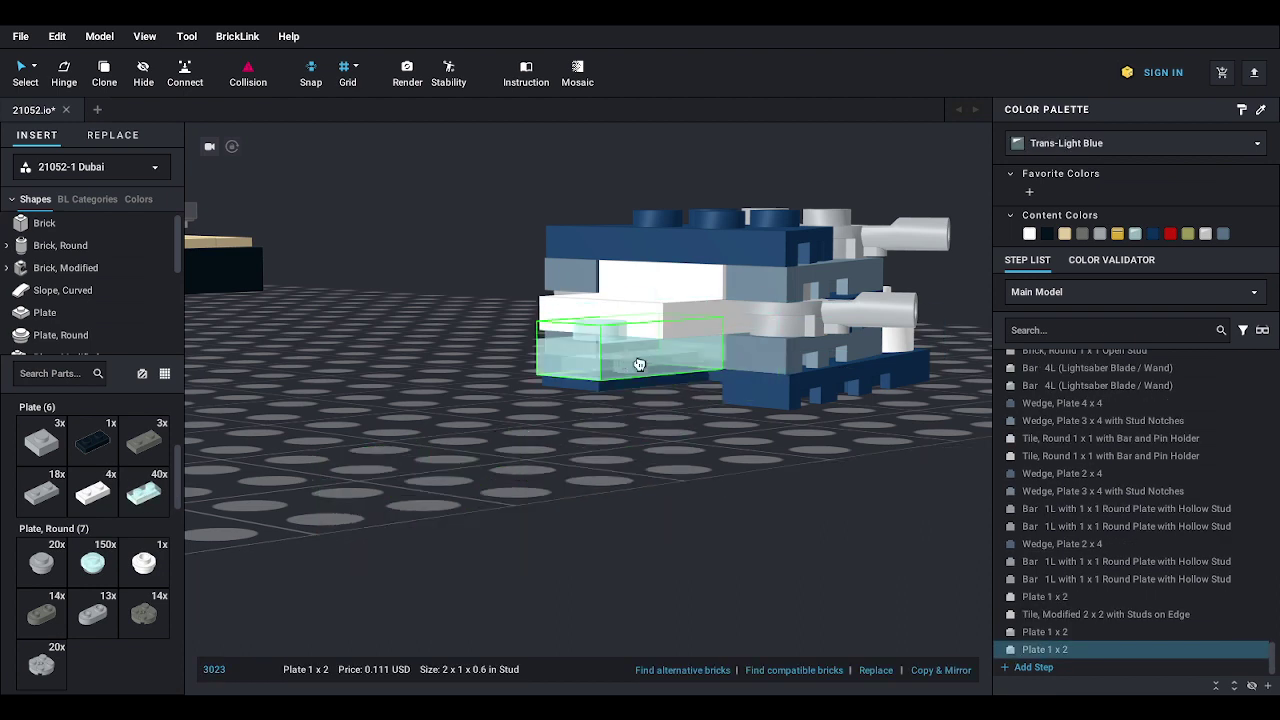
{"action": "left_click", "coordinate": [676, 383]}
{"action": "right_click_drag", "start_coordinate": [676, 388], "coordinate": [536, 355]}
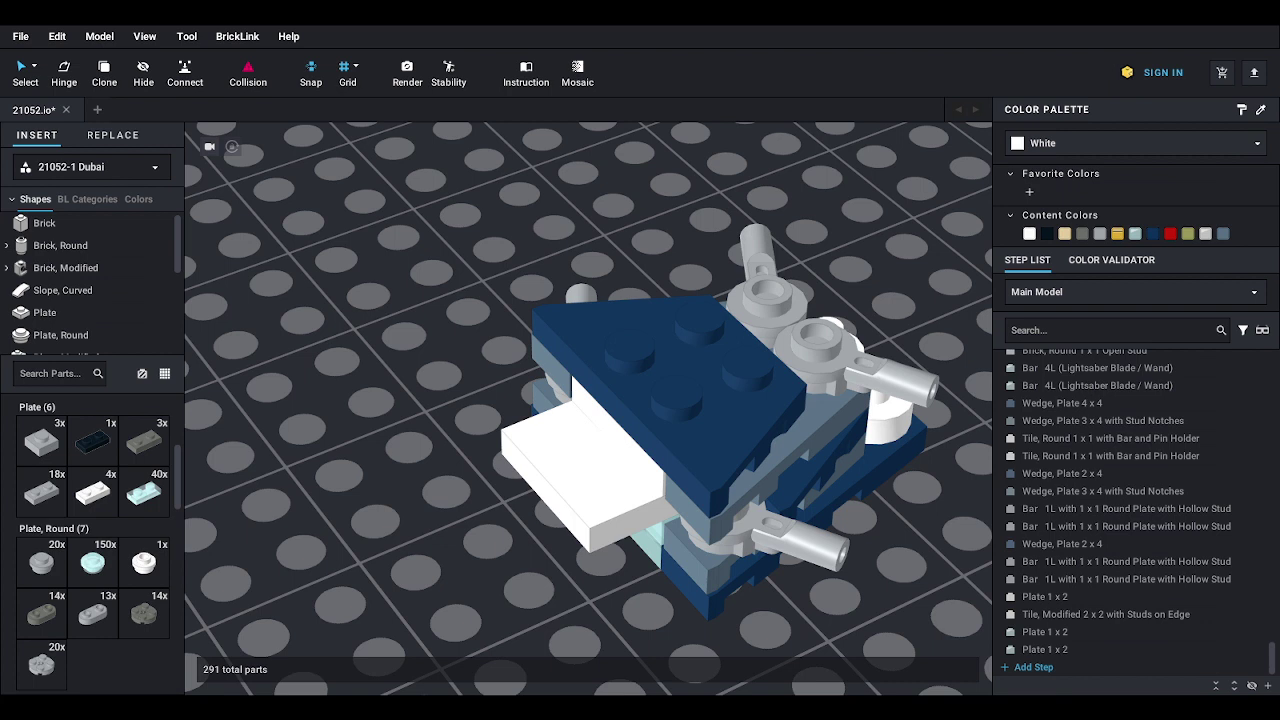
- Stack six Wedge, Plate 3 x 4 with Stud Notches on top of the building, alternating sand blue and dark blue, starting with sand blue
{"action": "scroll", "coordinate": [502, 310], "scroll_direction": "down", "scroll_amount": 3}
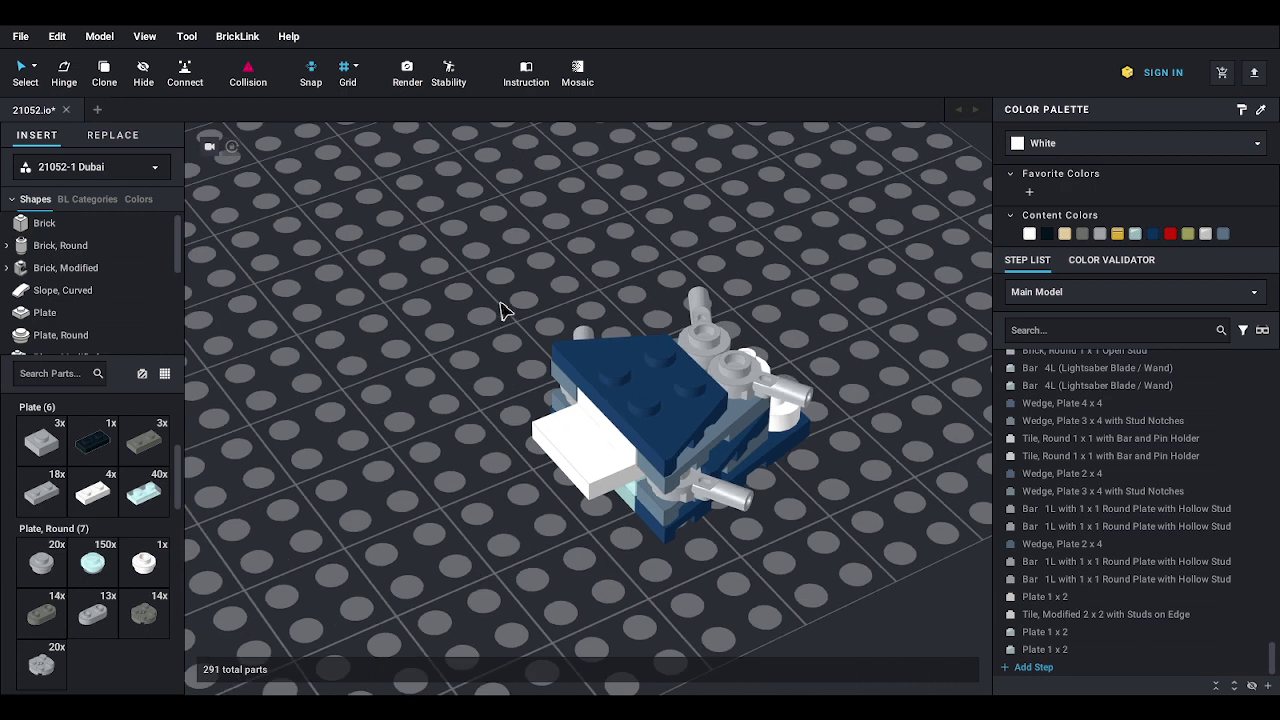
{"action": "scroll", "coordinate": [62, 330], "scroll_direction": "down", "scroll_amount": 1}
{"action": "scroll", "coordinate": [75, 322], "scroll_direction": "down", "scroll_amount": 1}
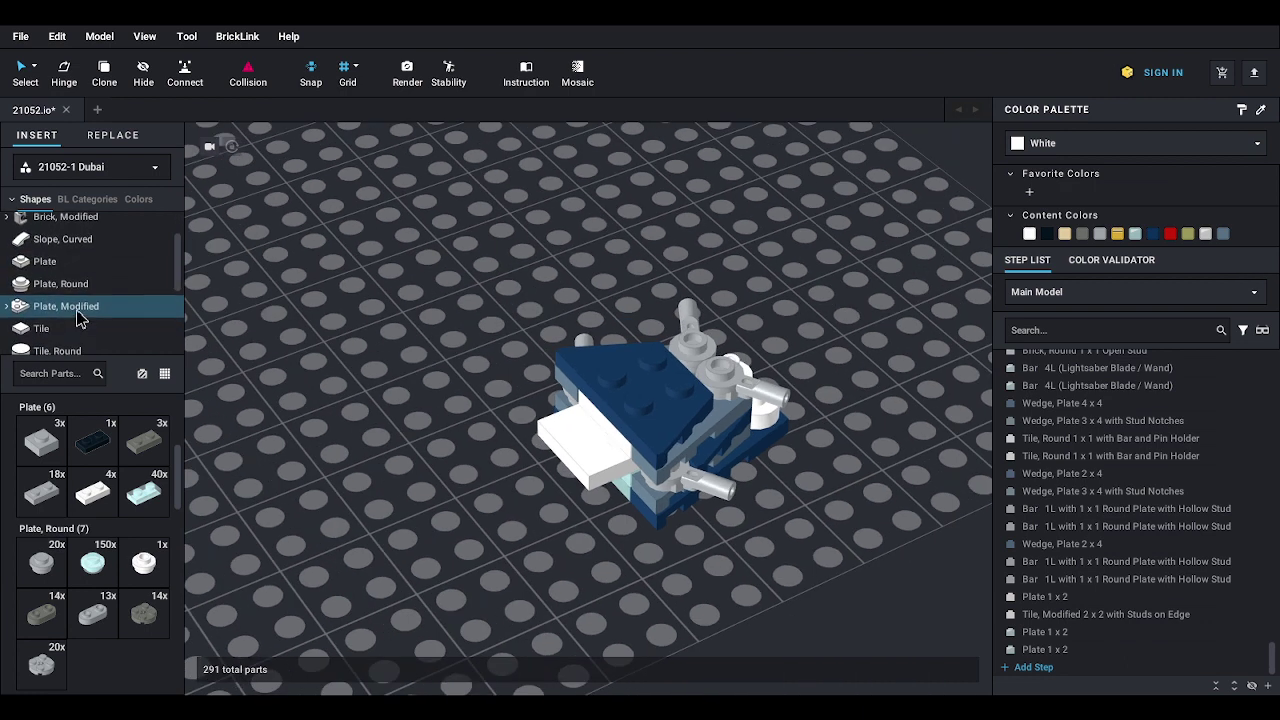
{"action": "left_click", "coordinate": [78, 310]}
{"action": "scroll", "coordinate": [94, 543], "scroll_direction": "down", "scroll_amount": 3}
{"action": "left_click_drag", "start_coordinate": [162, 537], "coordinate": [680, 368]}
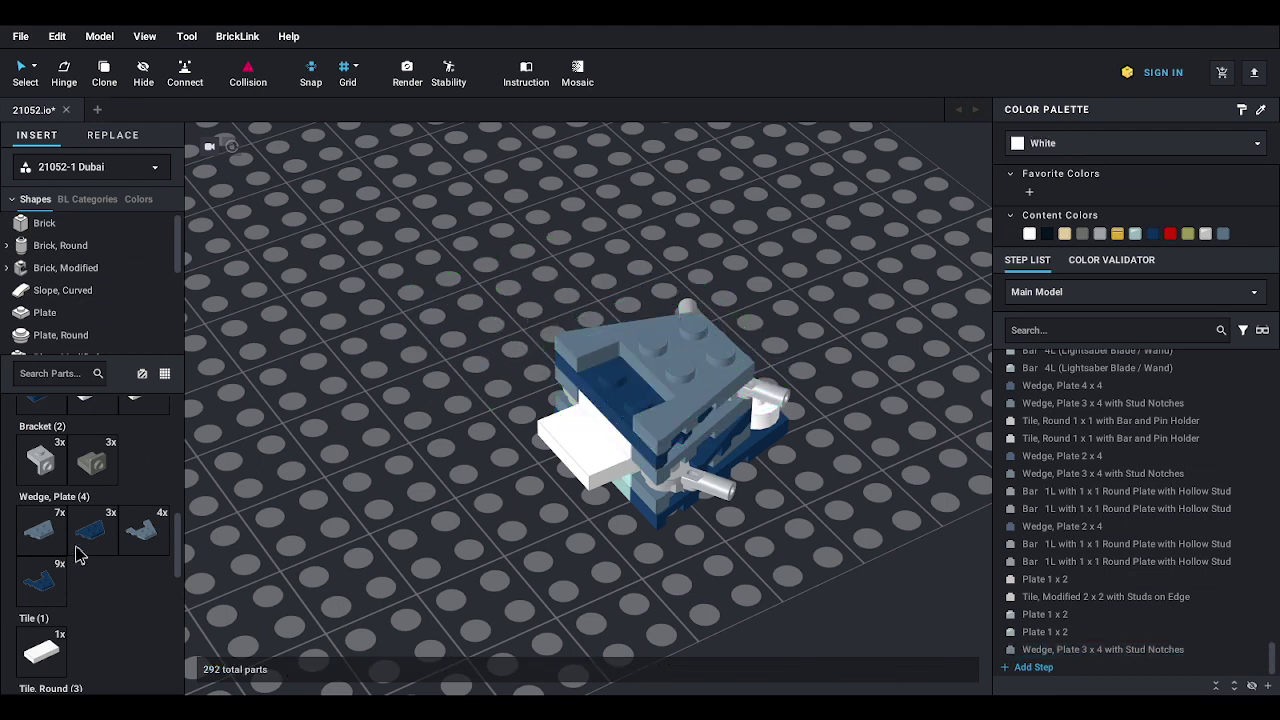
{"action": "left_click_drag", "start_coordinate": [42, 583], "coordinate": [689, 351]}
{"action": "left_click_drag", "start_coordinate": [148, 535], "coordinate": [690, 333]}
{"action": "left_click_drag", "start_coordinate": [42, 583], "coordinate": [670, 322]}
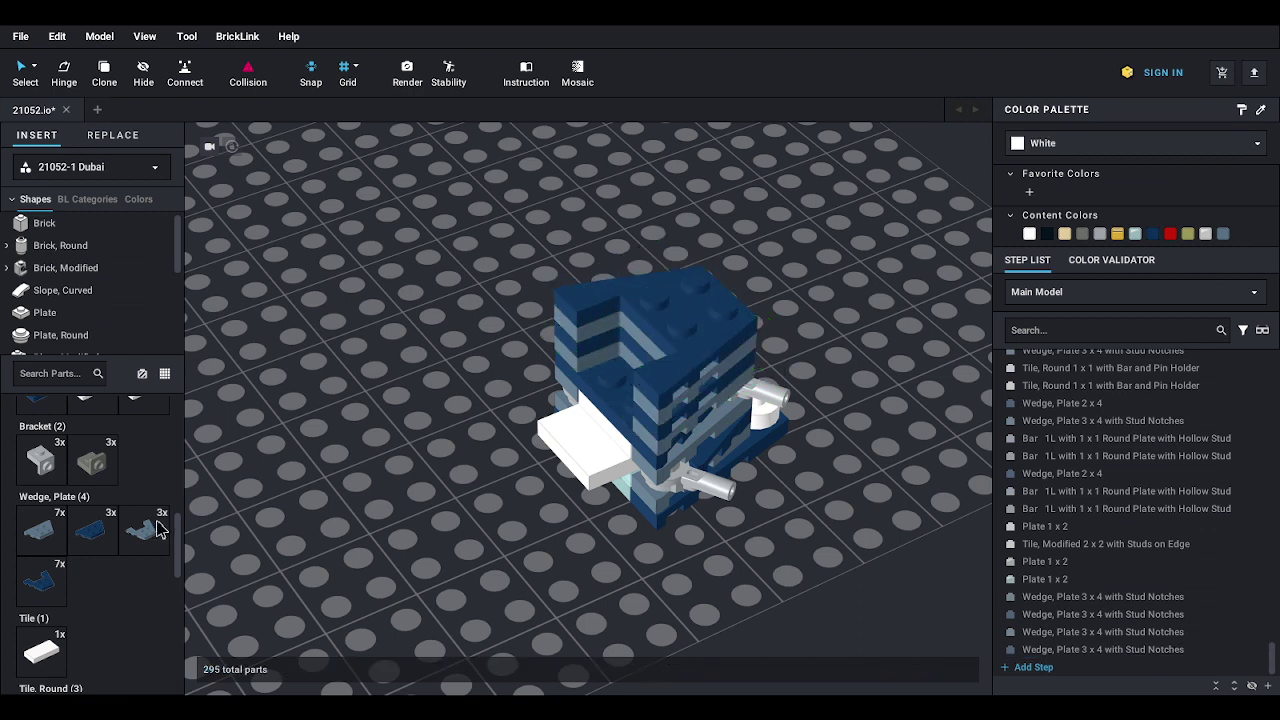
{"action": "left_click_drag", "start_coordinate": [141, 530], "coordinate": [686, 283]}
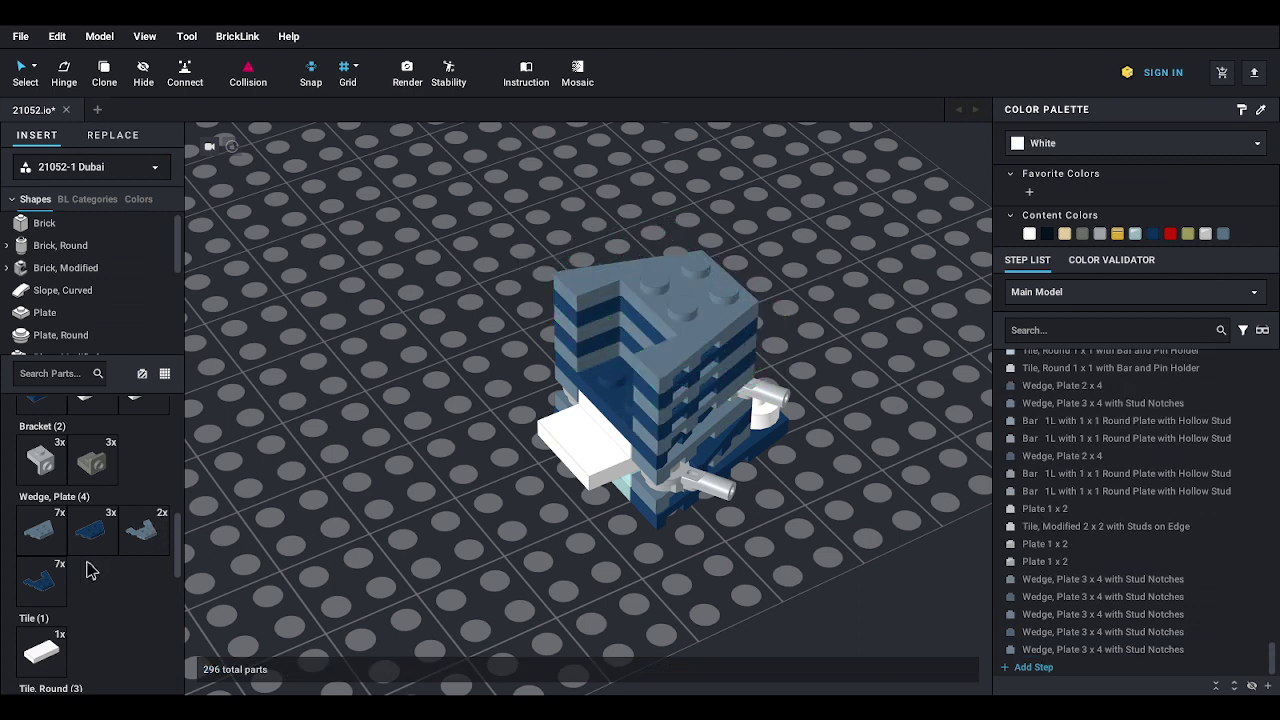
{"action": "left_click_drag", "start_coordinate": [40, 588], "coordinate": [694, 286]}
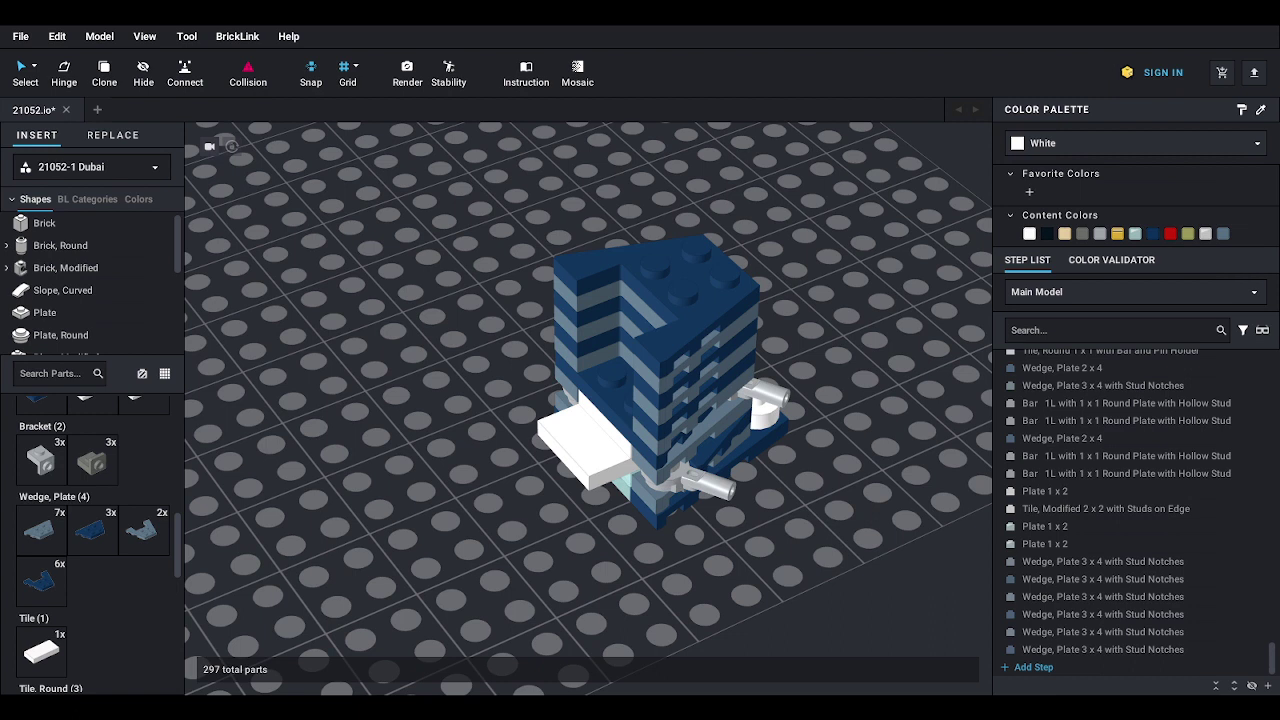
- Add a sand blue Wedge, Plate 2 x 4 on top of the stack and cover it with a dark blue Wedge, Plate 3 x 4 with Stud Notches
{"action": "left_click_drag", "start_coordinate": [40, 530], "coordinate": [692, 259]}
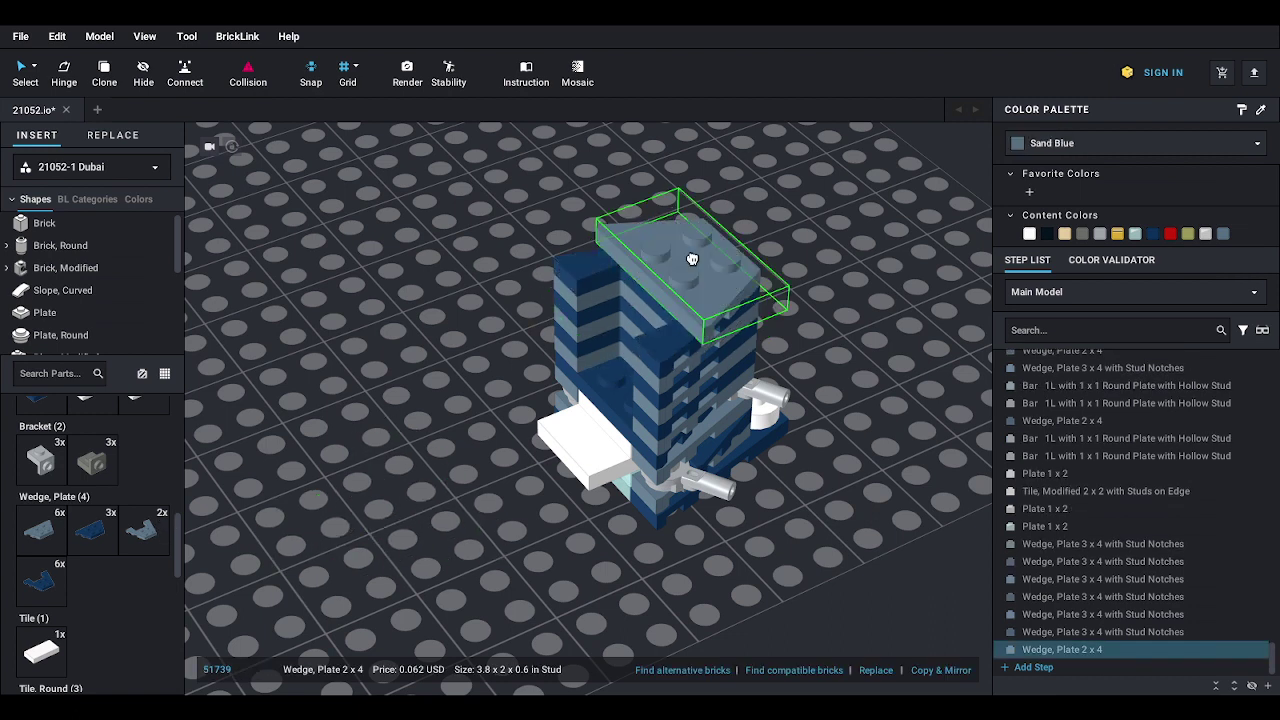
{"action": "key", "text": "Escape"}
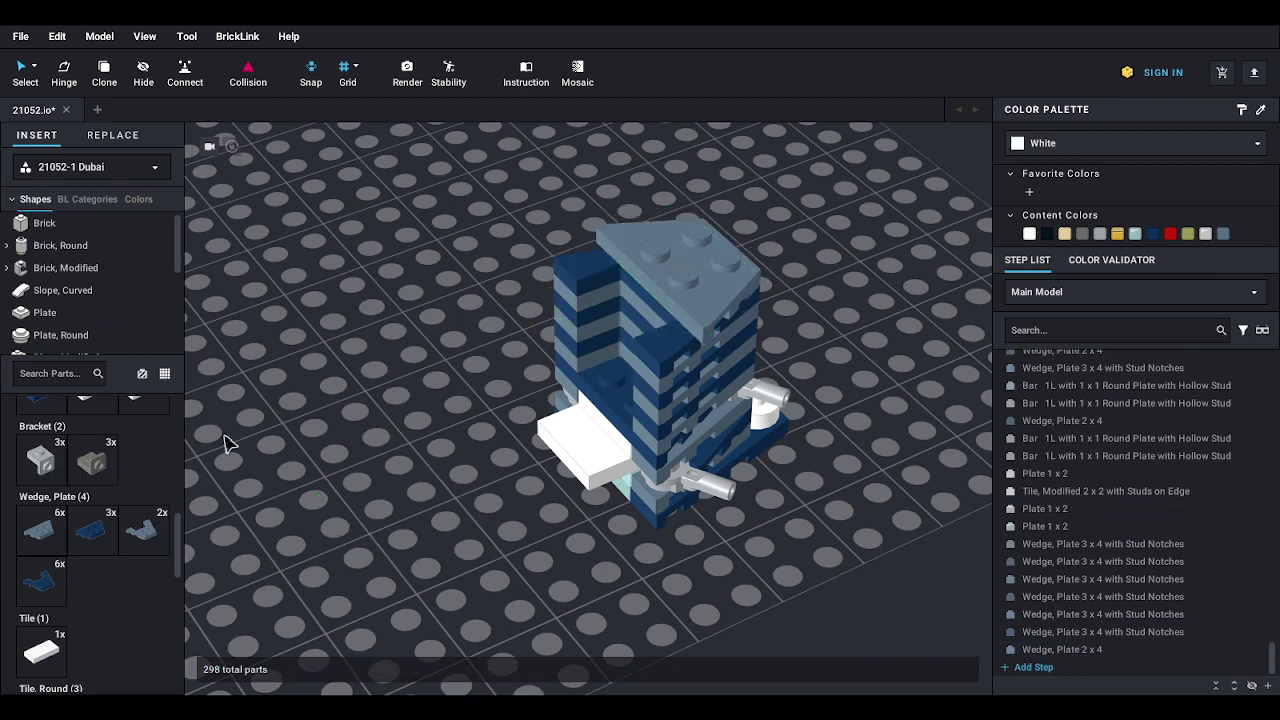
{"action": "left_click_drag", "start_coordinate": [38, 600], "coordinate": [706, 252]}
{"action": "left_click", "coordinate": [691, 251]}
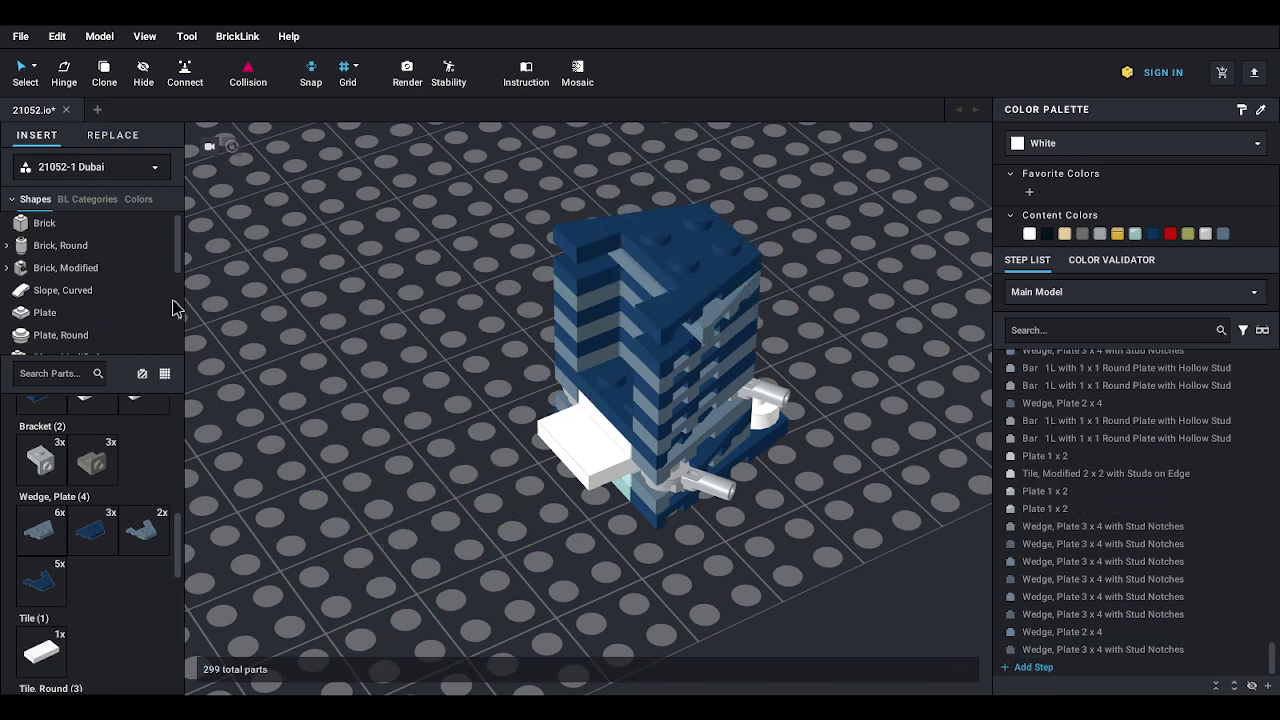
- Clone a lower light bluish gray bar piece into the gap under one arm of the top wedge and rotate it to splay outward
{"action": "scroll", "coordinate": [171, 309], "scroll_direction": "down", "scroll_amount": 1}
{"action": "left_click", "coordinate": [688, 490]}
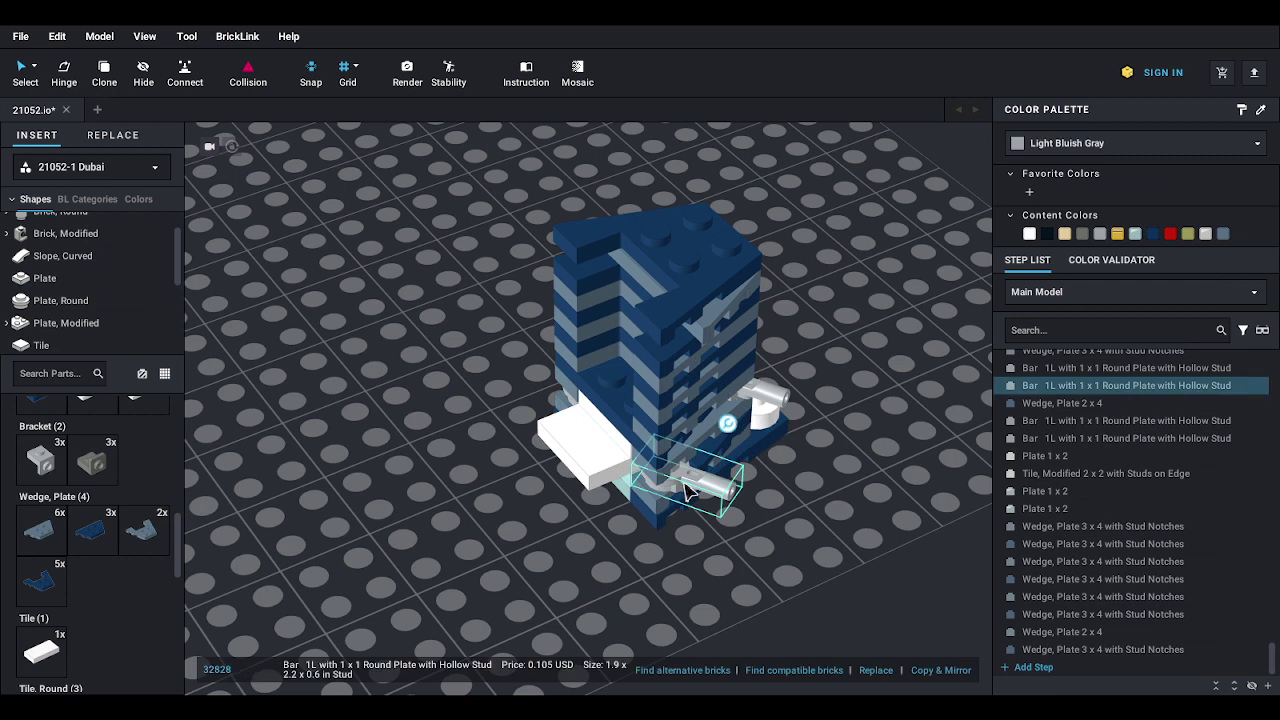
{"action": "key", "text": "ctrl+d"}
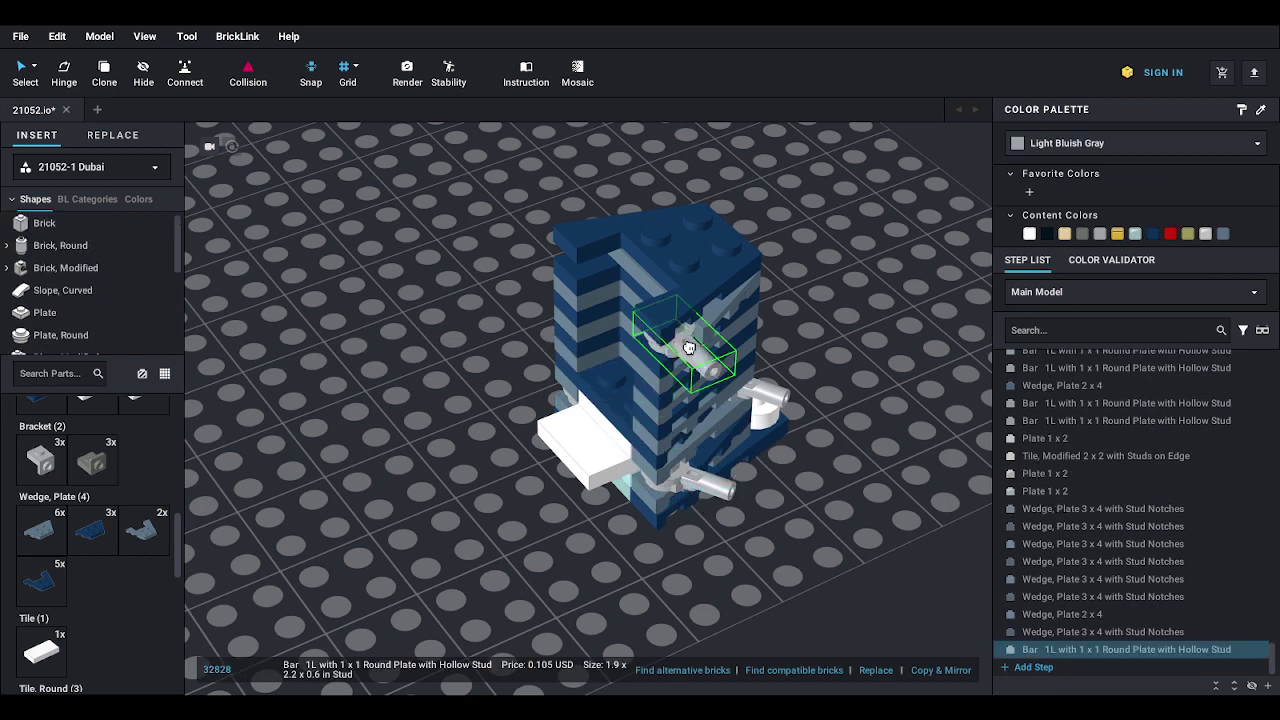
{"action": "left_click", "coordinate": [688, 346]}
{"action": "left_click_drag", "start_coordinate": [727, 296], "coordinate": [604, 316]}
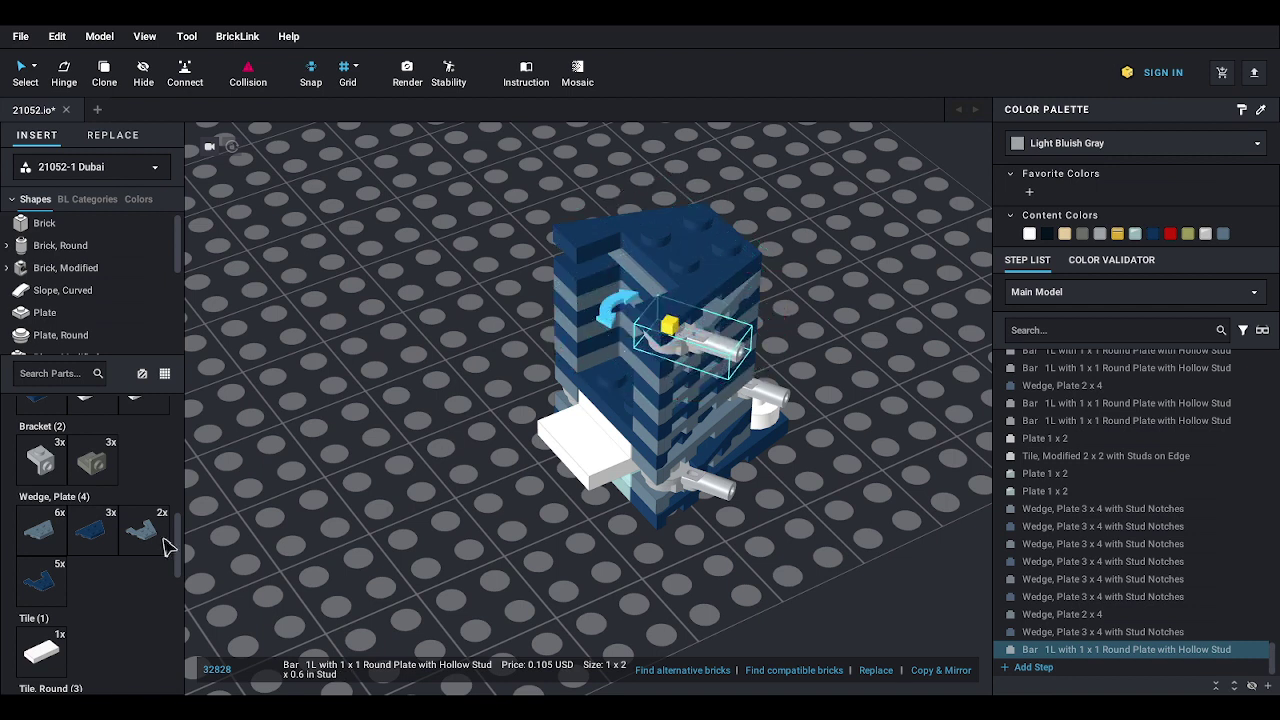
- Insert another Bar 1L with 1 x 1 Round Plate under the opposite arm of the top wedge and rotate it to angle away
{"action": "scroll", "coordinate": [75, 620], "scroll_direction": "down", "scroll_amount": 5}
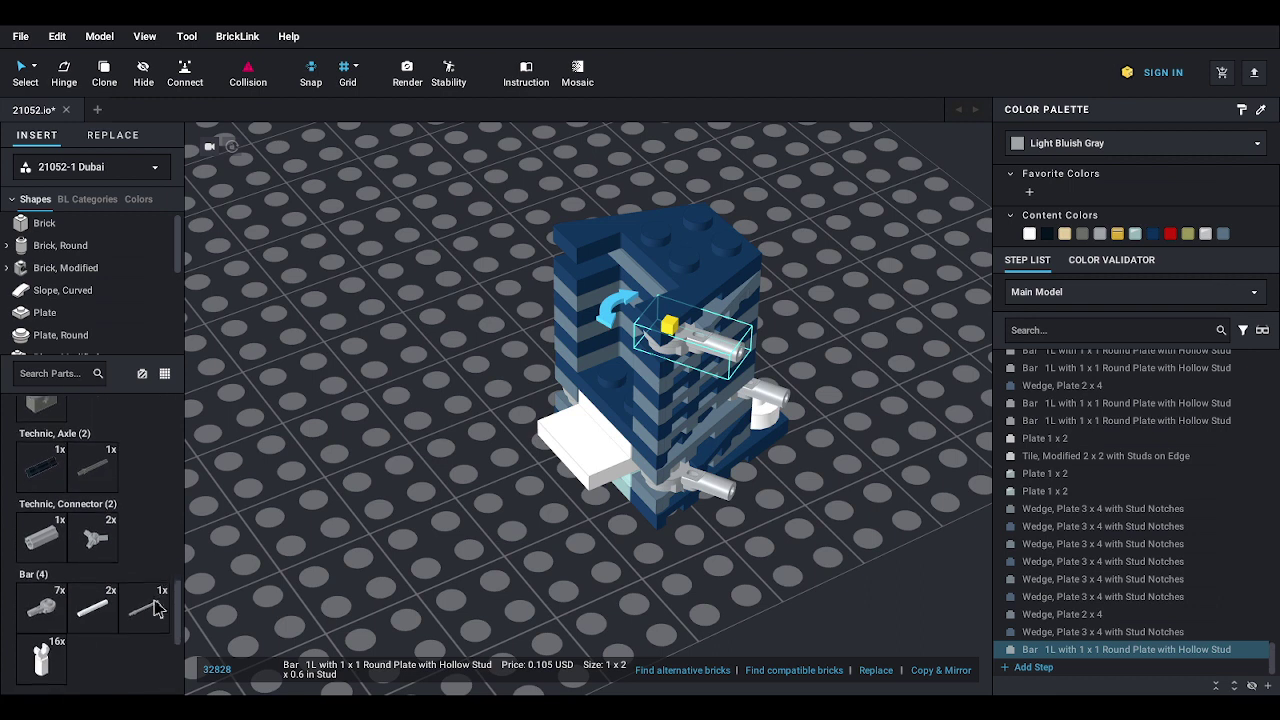
{"action": "left_click_drag", "start_coordinate": [30, 598], "coordinate": [566, 214]}
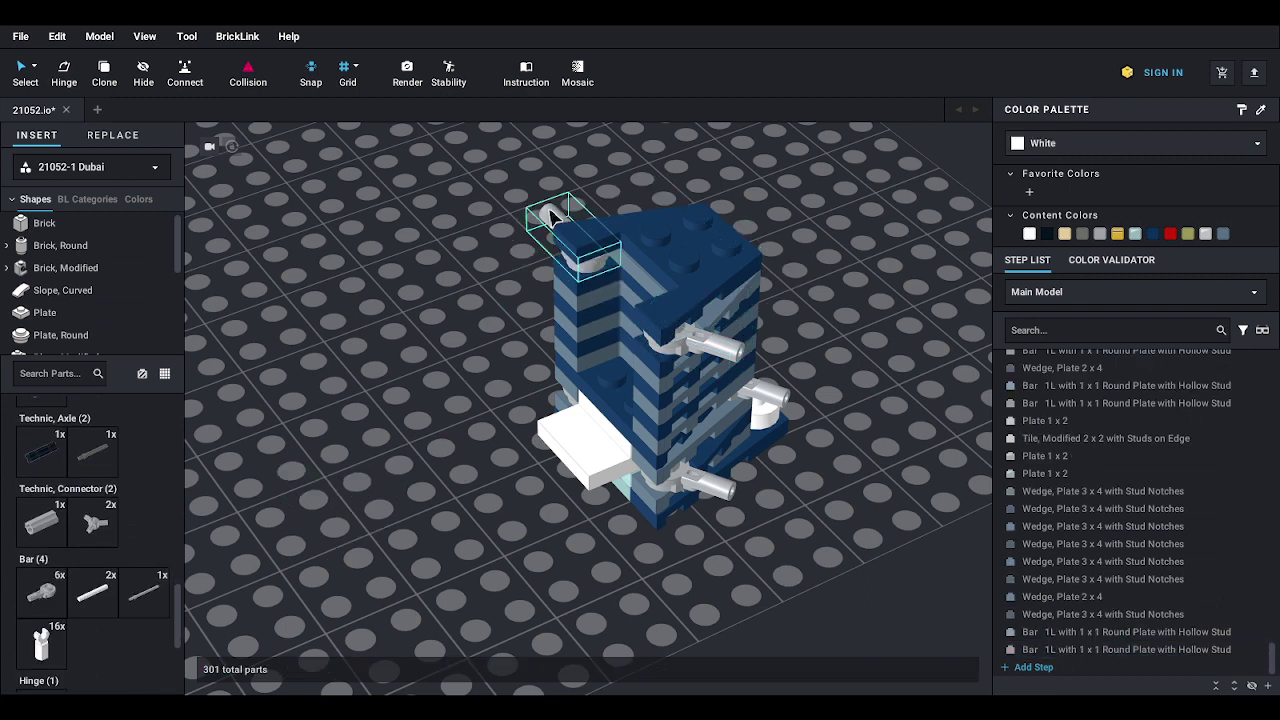
{"action": "left_click", "coordinate": [614, 184]}
{"action": "left_click_drag", "start_coordinate": [604, 280], "coordinate": [583, 282]}
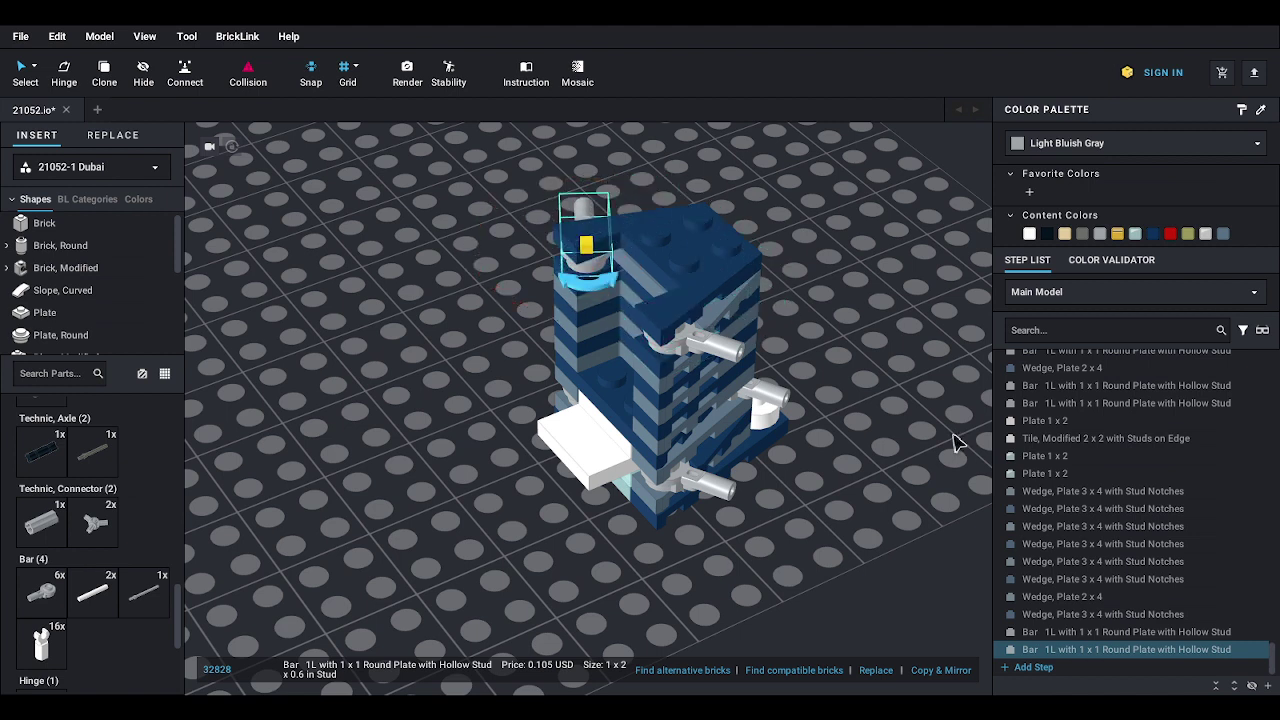
{"action": "left_click", "coordinate": [920, 435]}
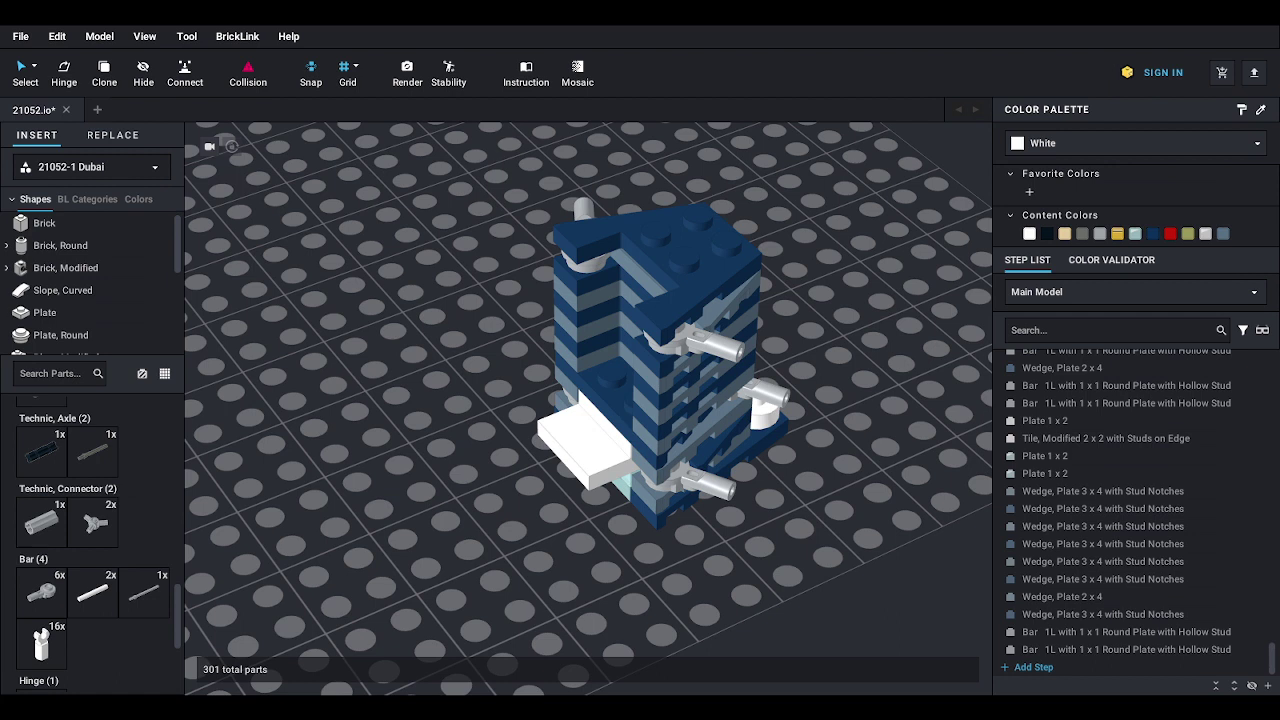
- Stack two white Plates 1 x 2 on the studs in the recess above the projecting white tile
{"action": "right_click_drag", "start_coordinate": [300, 457], "coordinate": [412, 447]}
{"action": "left_click", "coordinate": [71, 311]}
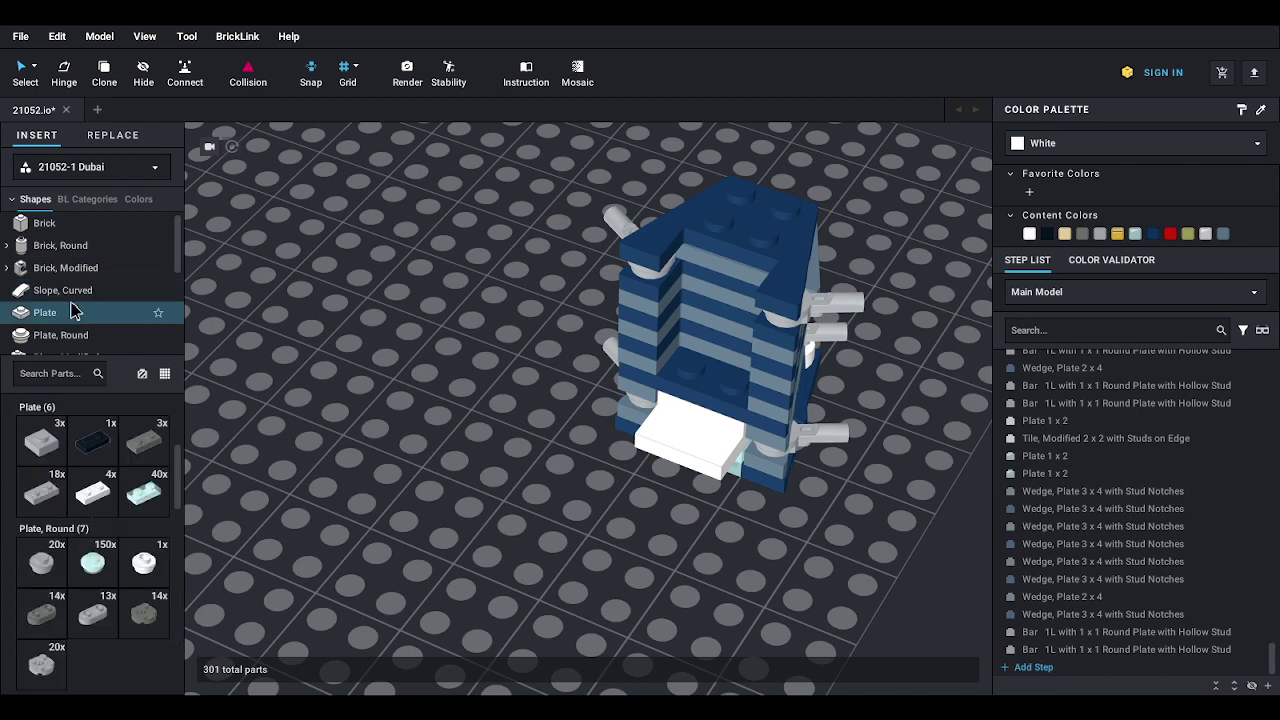
{"action": "left_click", "coordinate": [93, 490]}
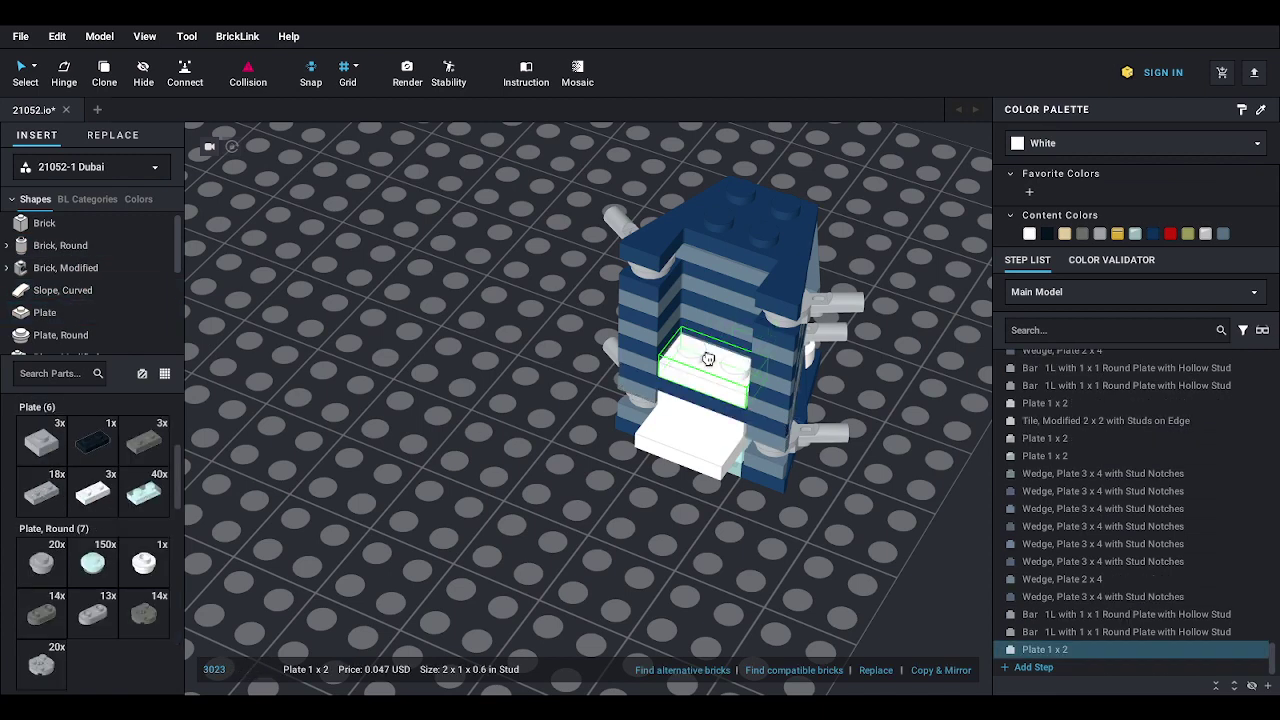
{"action": "left_click", "coordinate": [708, 360]}
{"action": "left_click", "coordinate": [92, 494]}
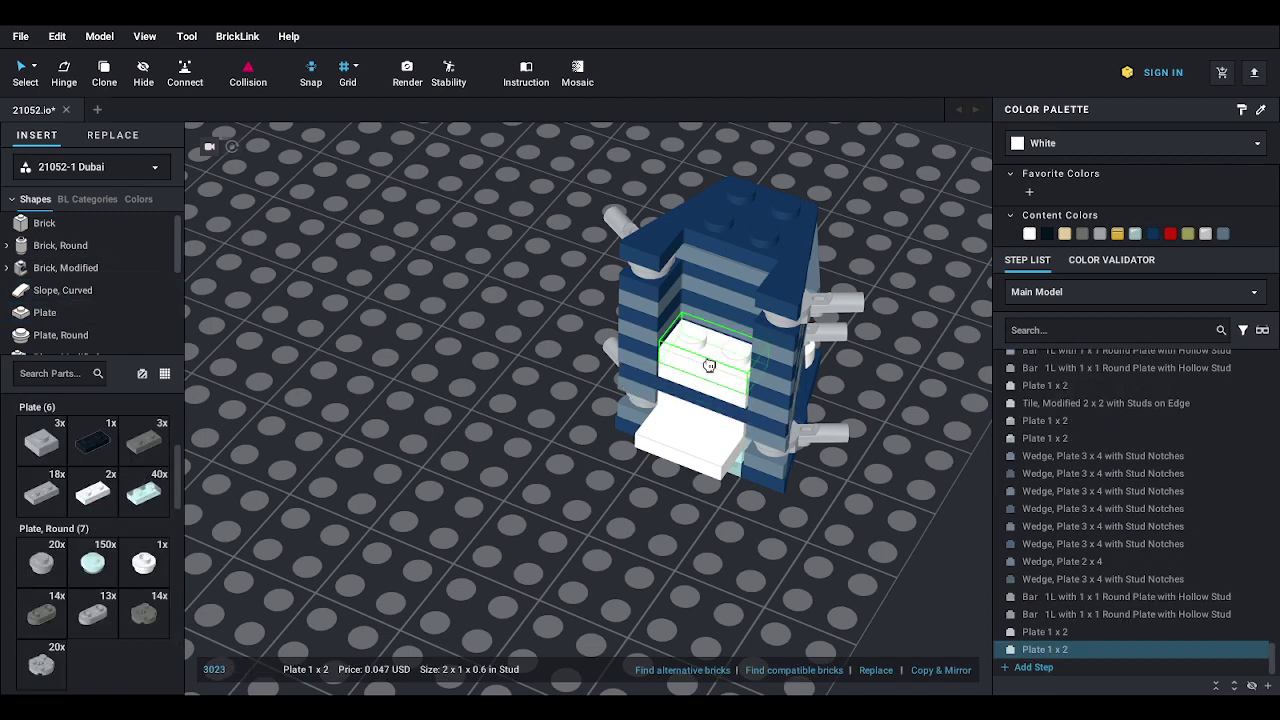
{"action": "left_click", "coordinate": [708, 365]}
- Place a white Brick, Modified 1 x 2 x 1 2/3 with Studs on Side in the recess and top it with a white Plate 1 x 2
{"action": "scroll", "coordinate": [115, 450], "scroll_direction": "down", "scroll_amount": 1}
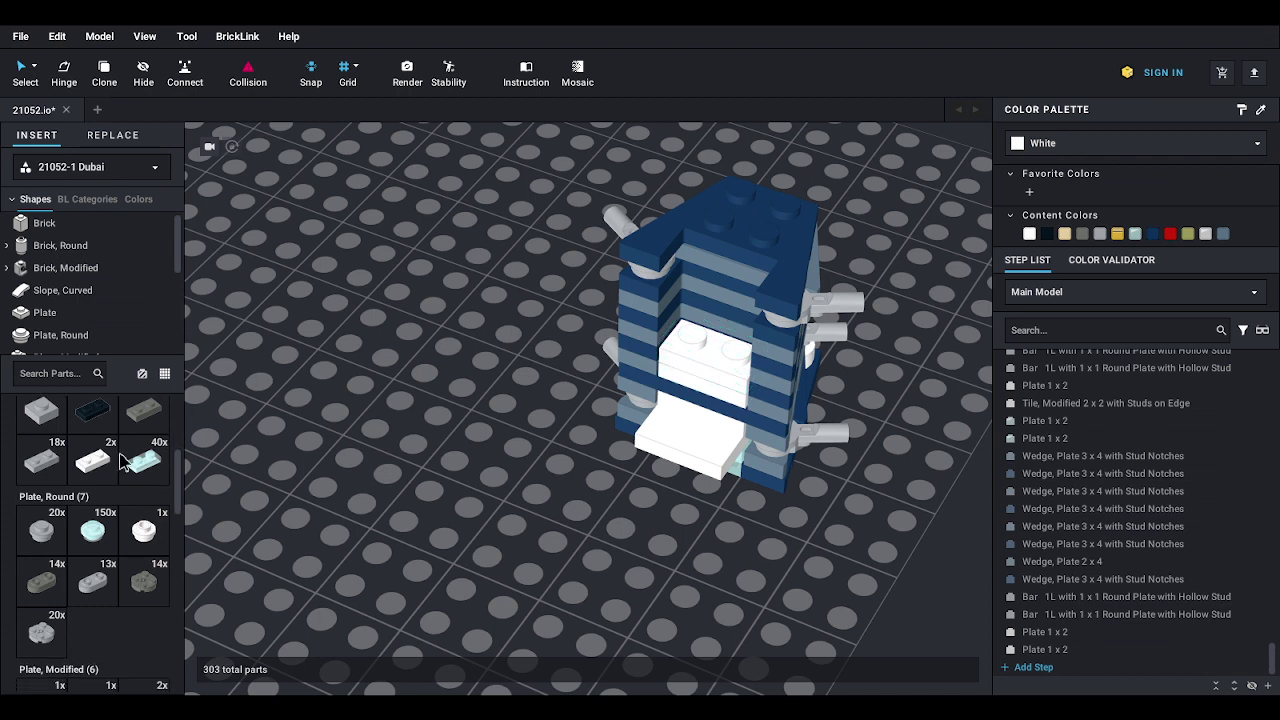
{"action": "scroll", "coordinate": [122, 460], "scroll_direction": "up", "scroll_amount": 3}
{"action": "left_click", "coordinate": [92, 512]}
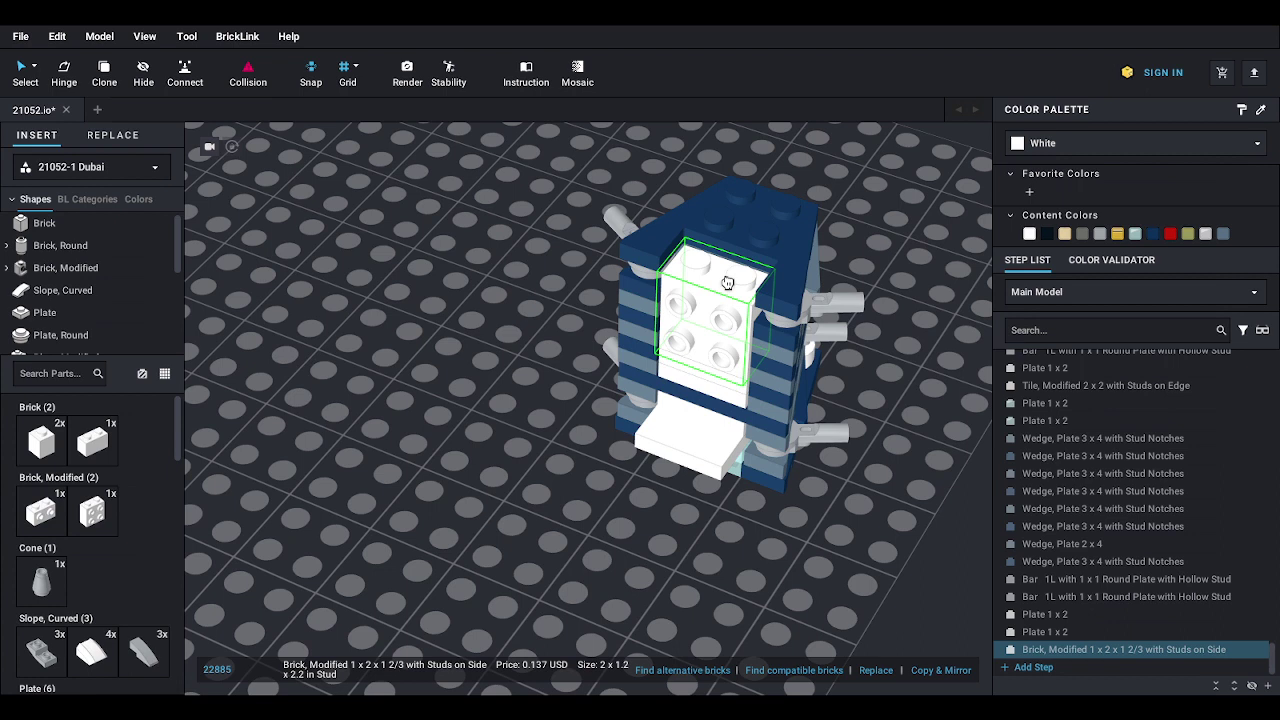
{"action": "left_click", "coordinate": [727, 283]}
{"action": "scroll", "coordinate": [73, 470], "scroll_direction": "down", "scroll_amount": 3}
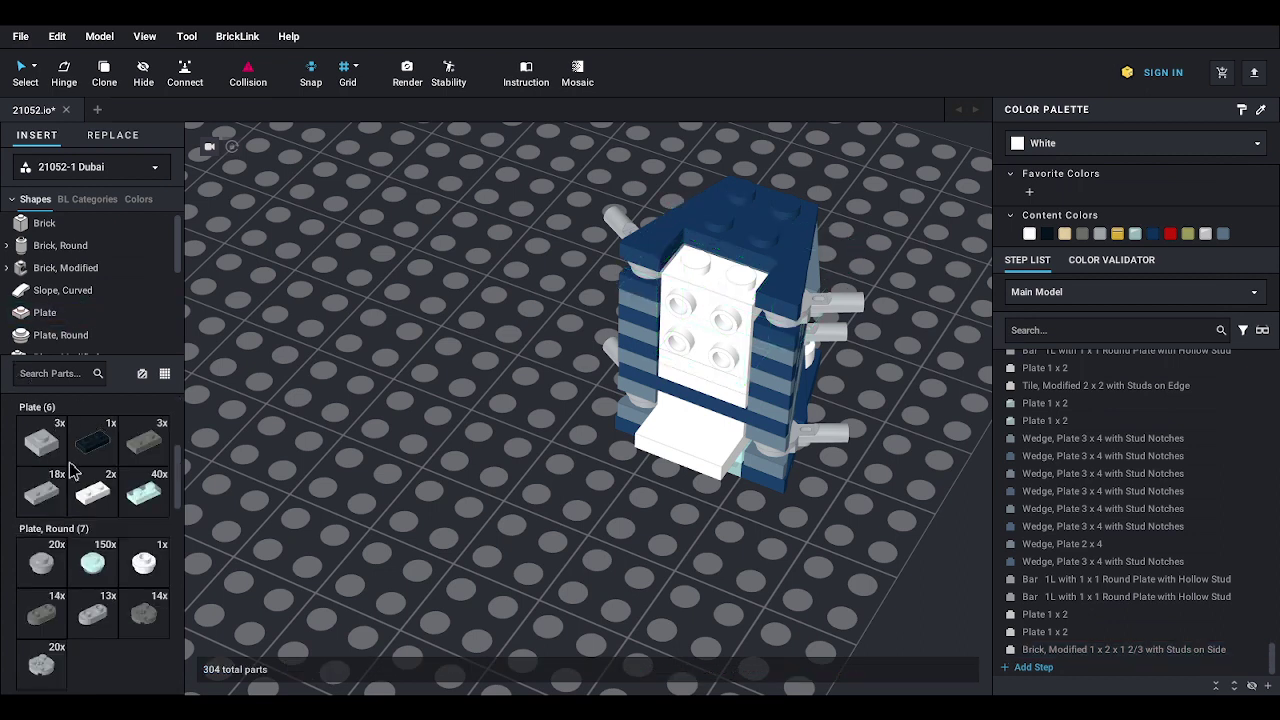
{"action": "left_click", "coordinate": [92, 492]}
{"action": "left_click", "coordinate": [709, 271]}
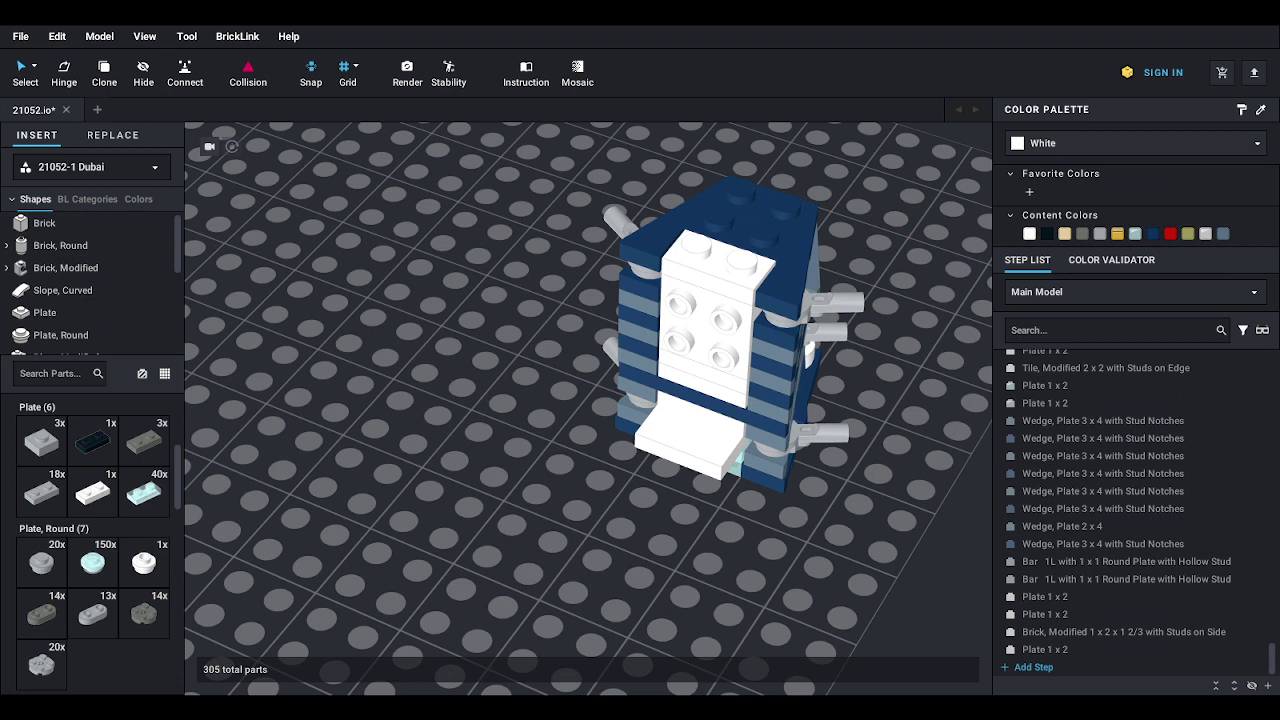
- Cover the top white Plate 1 x 2 and both arms of the dark blue wedge with a sand blue Wedge, Plate 2 x 4
{"action": "scroll", "coordinate": [145, 653], "scroll_direction": "down", "scroll_amount": 5}
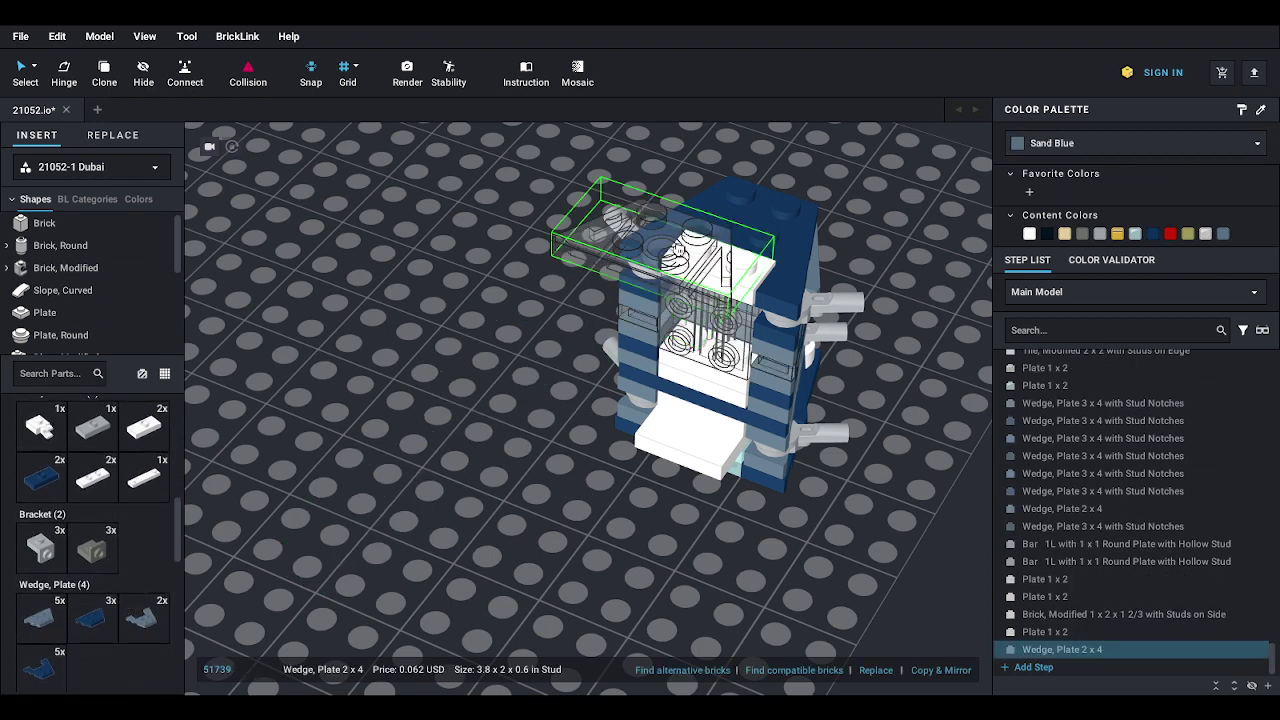
{"action": "left_click", "coordinate": [731, 239]}
{"action": "right_click_drag", "start_coordinate": [703, 280], "coordinate": [670, 305]}
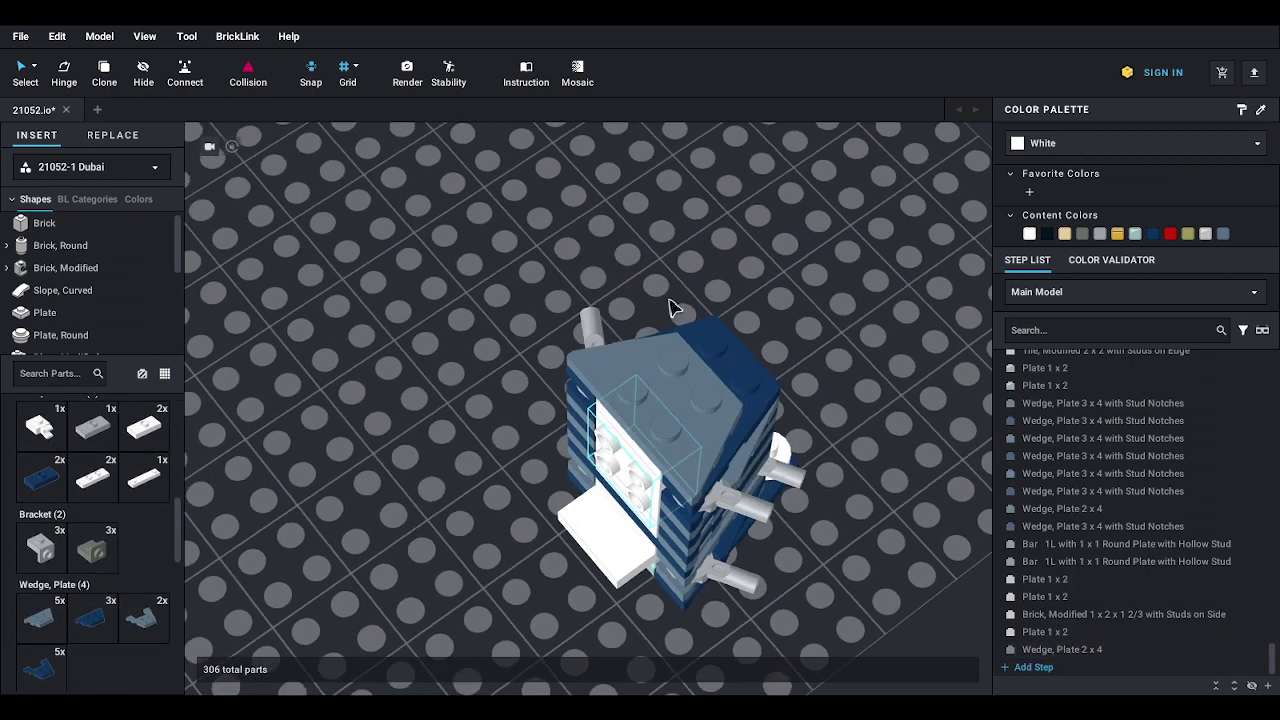
- Place a Bar 1L with 1 x 1 Round Plate on an exposed dark blue stud behind the sand blue wedge and rotate it outward
{"action": "scroll", "coordinate": [78, 570], "scroll_direction": "down", "scroll_amount": 8}
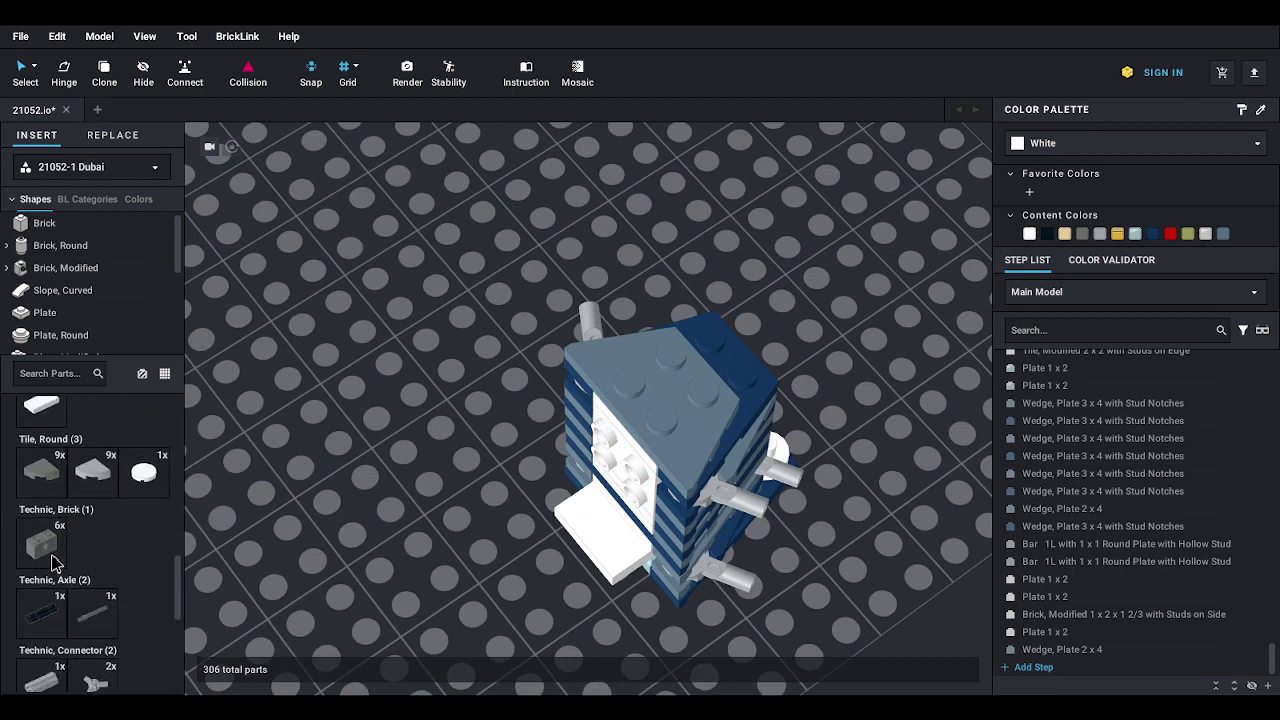
{"action": "scroll", "coordinate": [78, 570], "scroll_direction": "down", "scroll_amount": 1}
{"action": "left_click", "coordinate": [42, 577]}
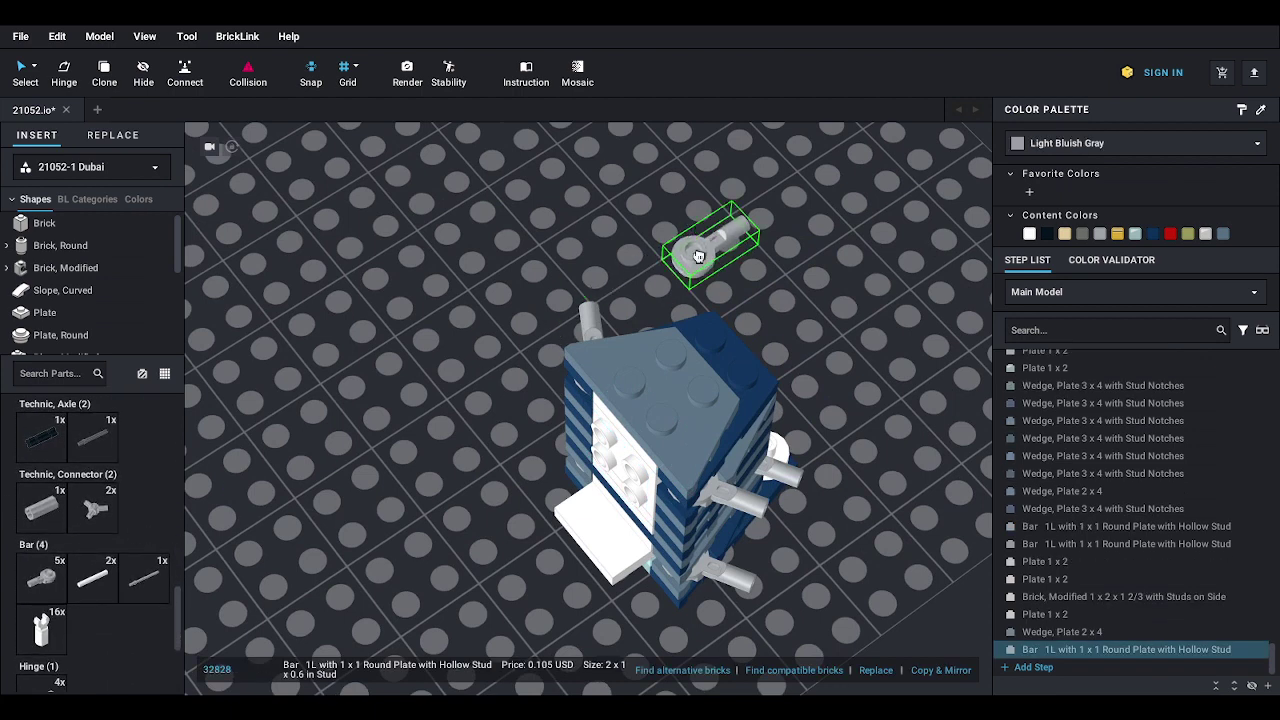
{"action": "left_click", "coordinate": [720, 326]}
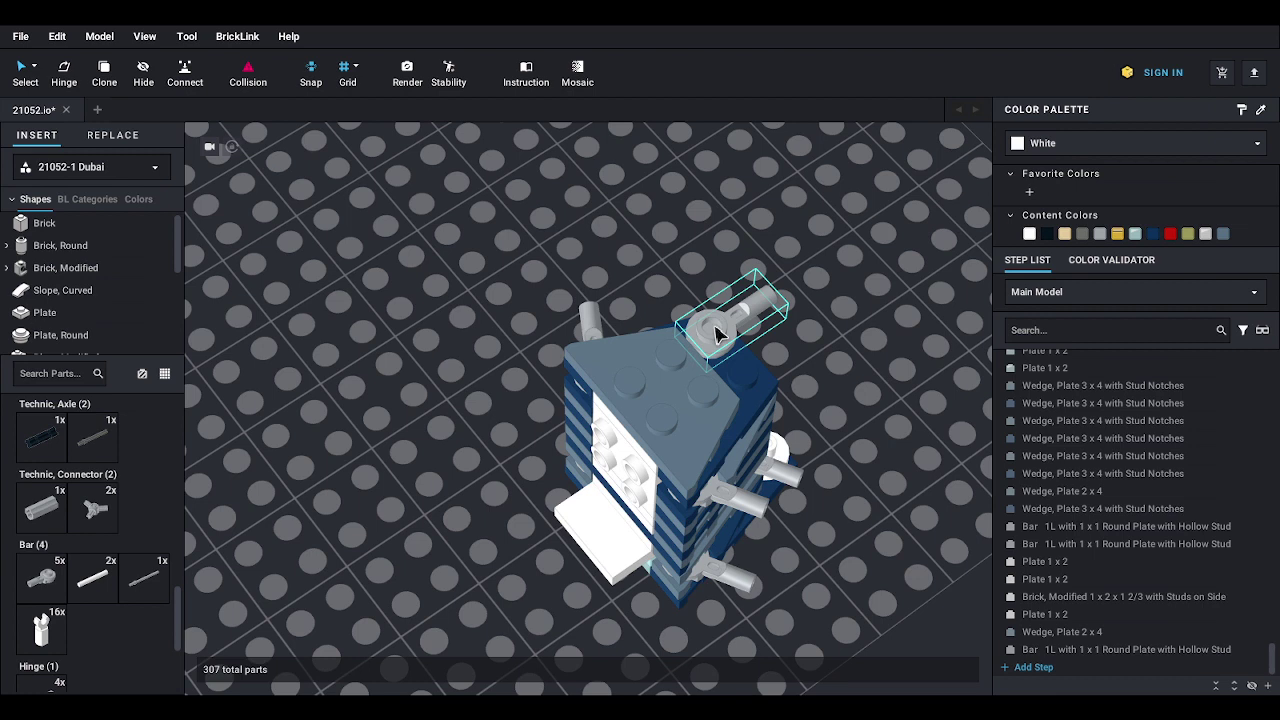
{"action": "left_click", "coordinate": [718, 333]}
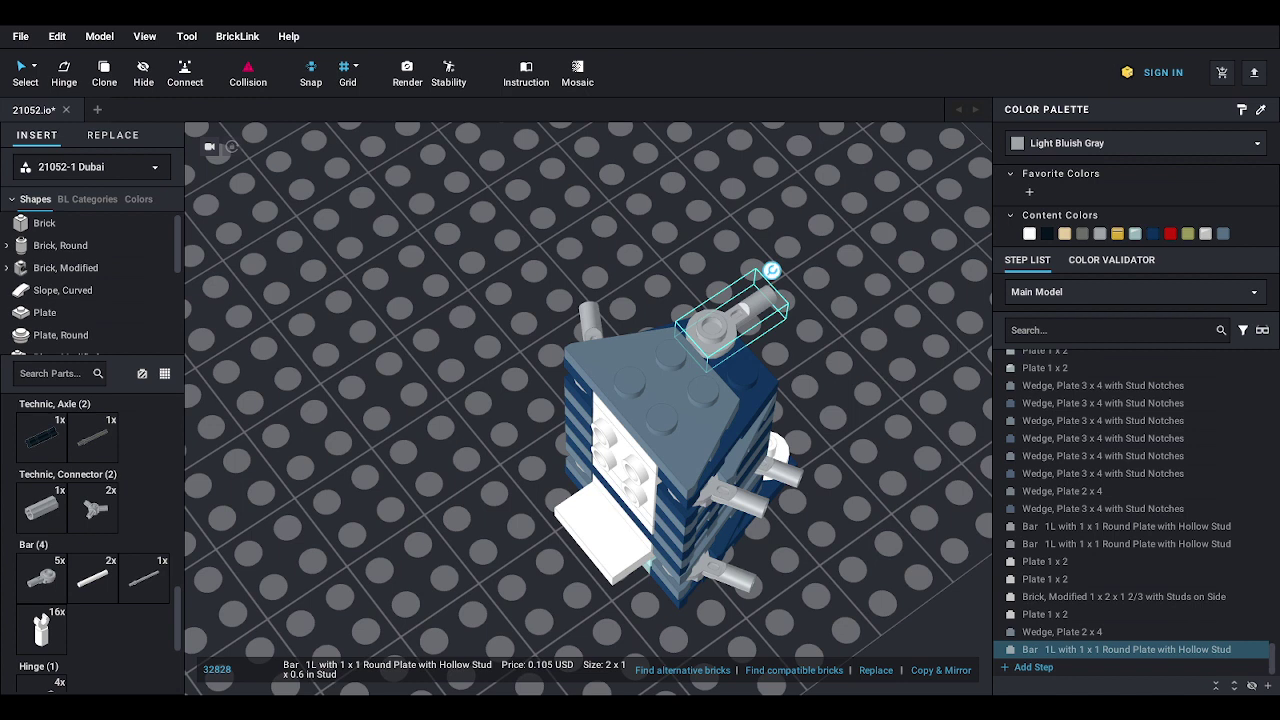
{"action": "left_click", "coordinate": [771, 271]}
{"action": "left_click_drag", "start_coordinate": [651, 371], "coordinate": [715, 392]}
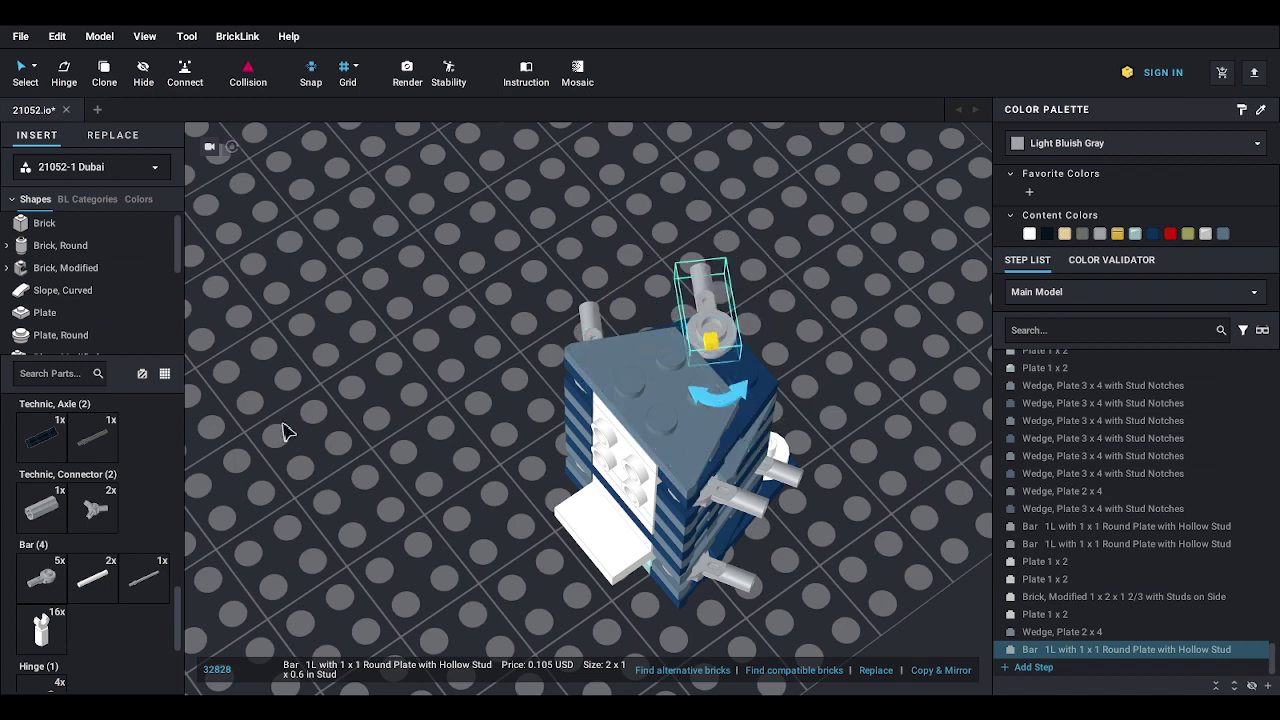
- Add a second Bar 1L with 1 x 1 Round Plate on the neighbouring dark blue stud and rotate it to angle away from the first
{"action": "left_click", "coordinate": [41, 578]}
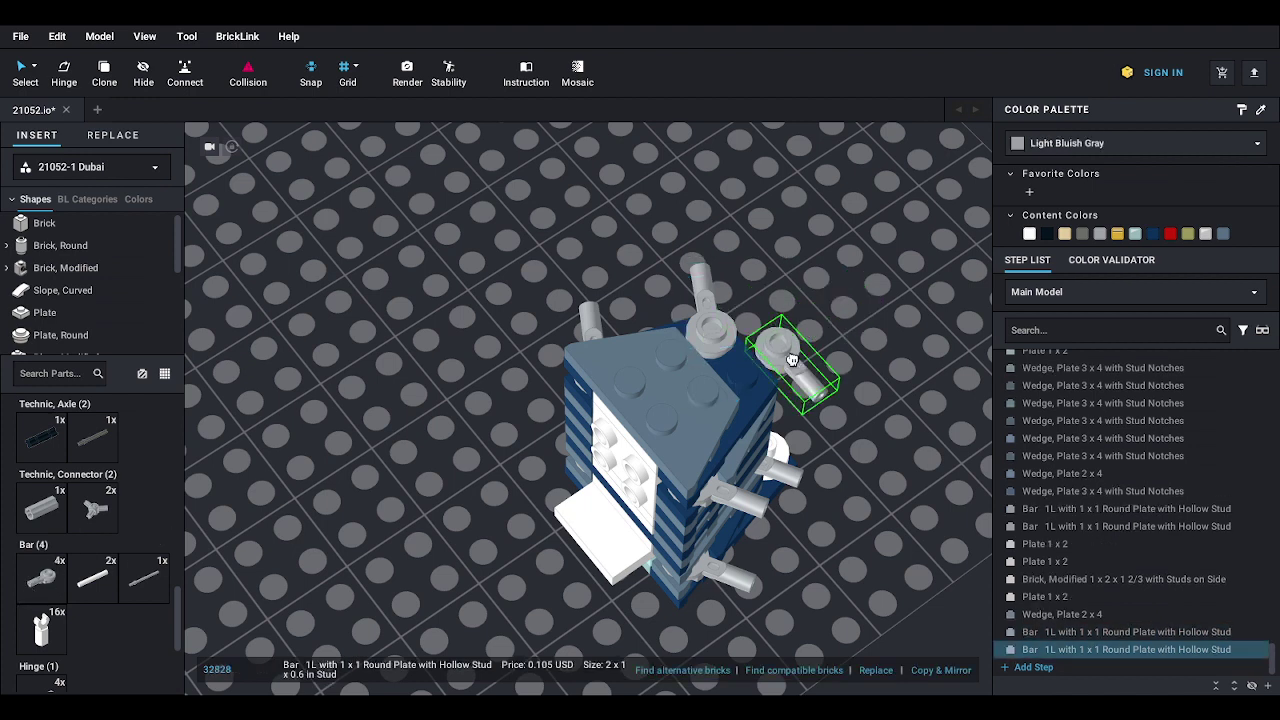
{"action": "left_click", "coordinate": [765, 372]}
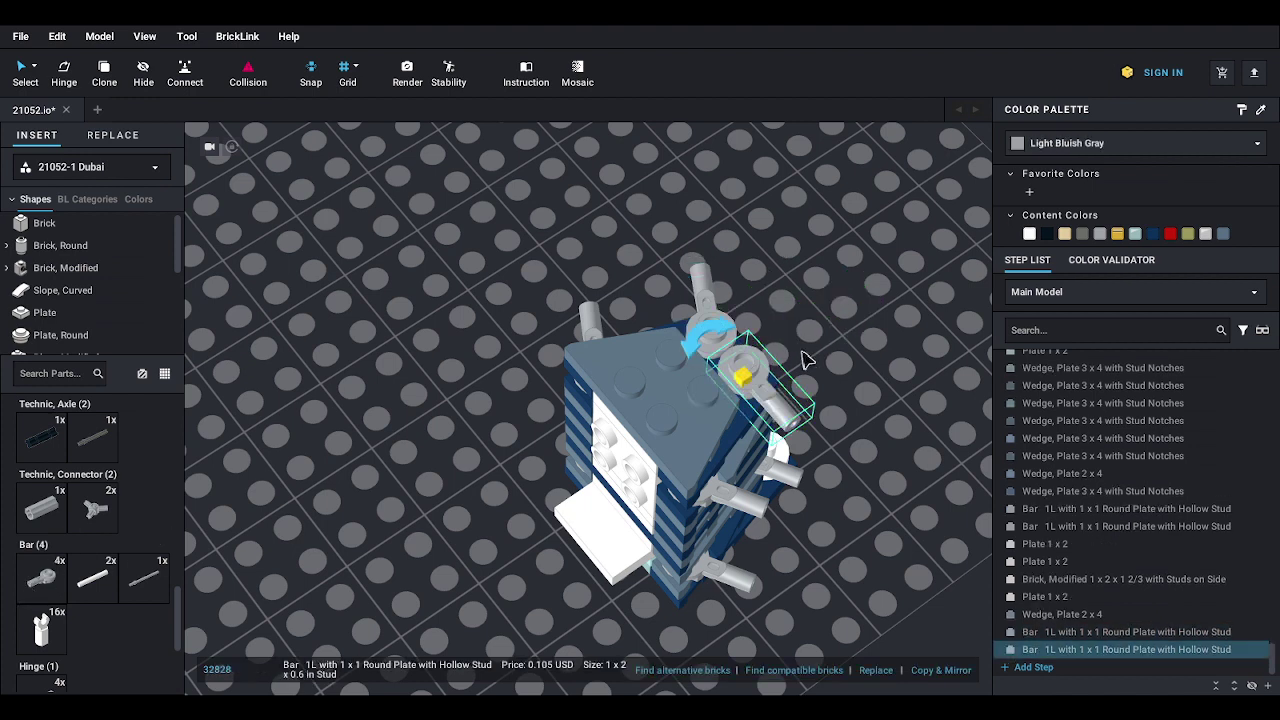
{"action": "left_click_drag", "start_coordinate": [695, 345], "coordinate": [740, 340]}
{"action": "left_click", "coordinate": [838, 302]}
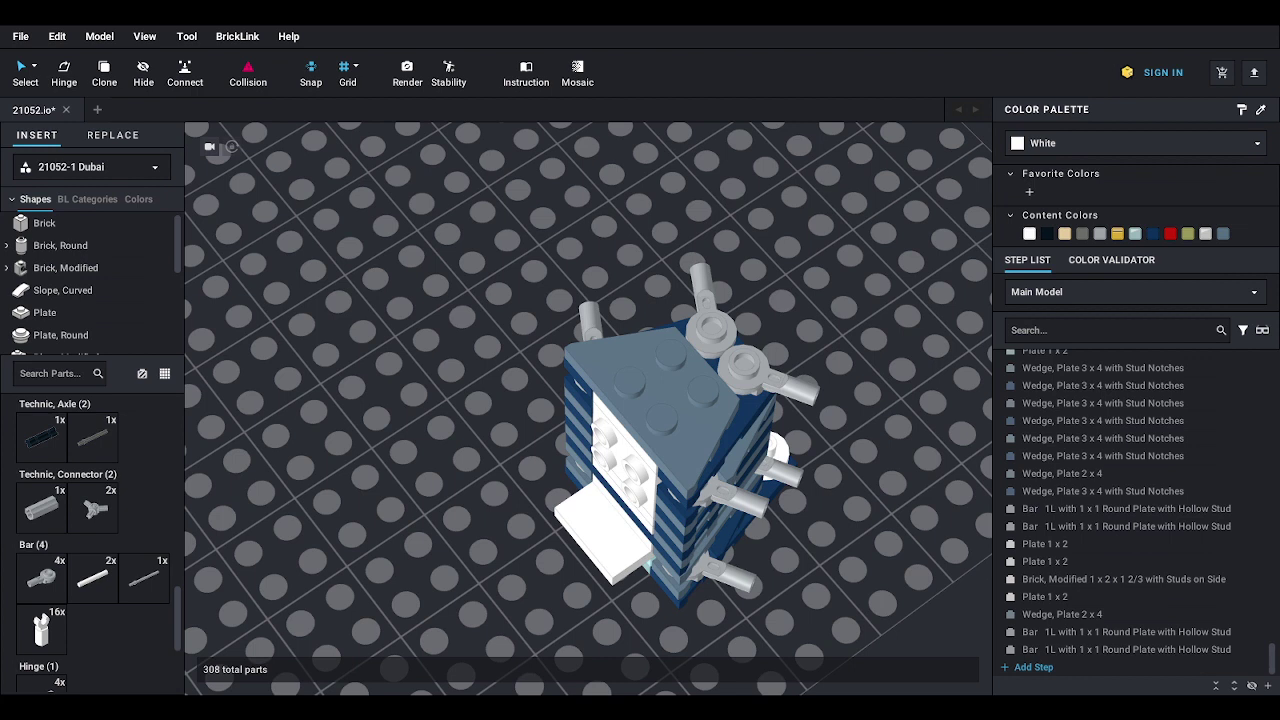
- Cover the two bars with a dark blue Wedge, Plate 3 x 4 with Stud Notches and stack a sand blue one on it
{"action": "scroll", "coordinate": [140, 515], "scroll_direction": "down", "scroll_amount": 4}
{"action": "scroll", "coordinate": [140, 515], "scroll_direction": "up", "scroll_amount": 6}
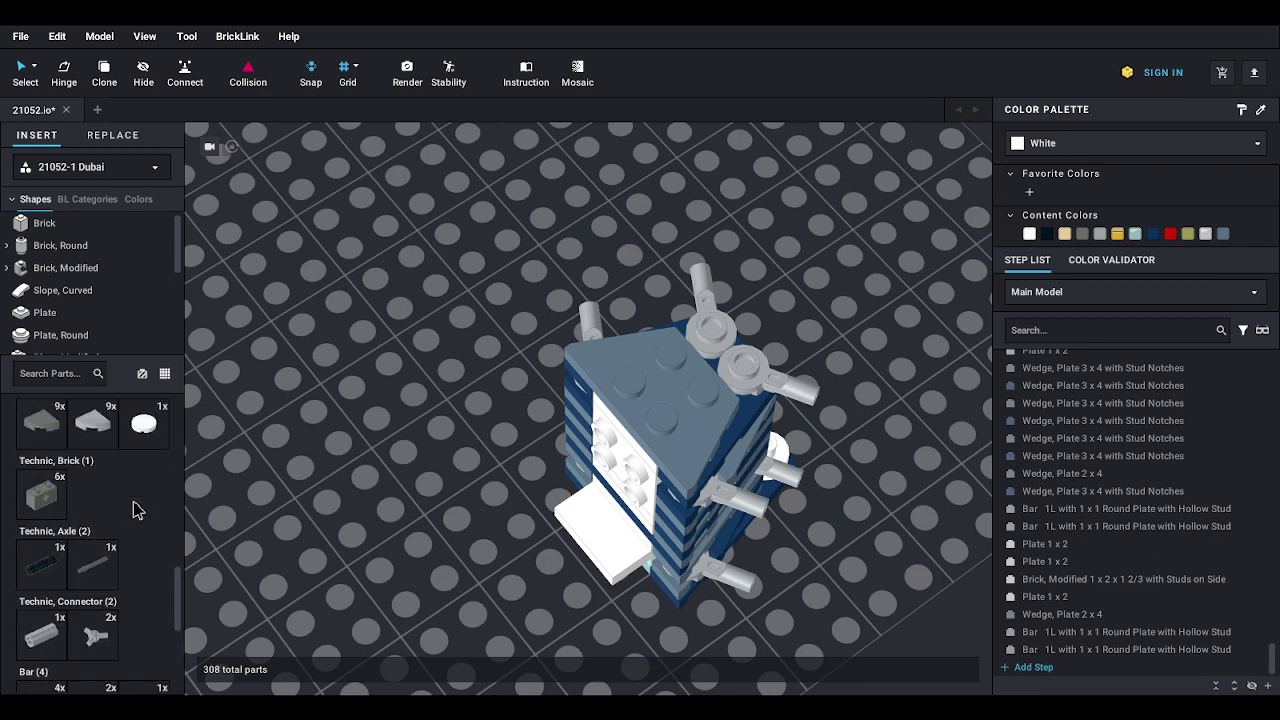
{"action": "scroll", "coordinate": [137, 510], "scroll_direction": "up", "scroll_amount": 3}
{"action": "left_click", "coordinate": [90, 510]}
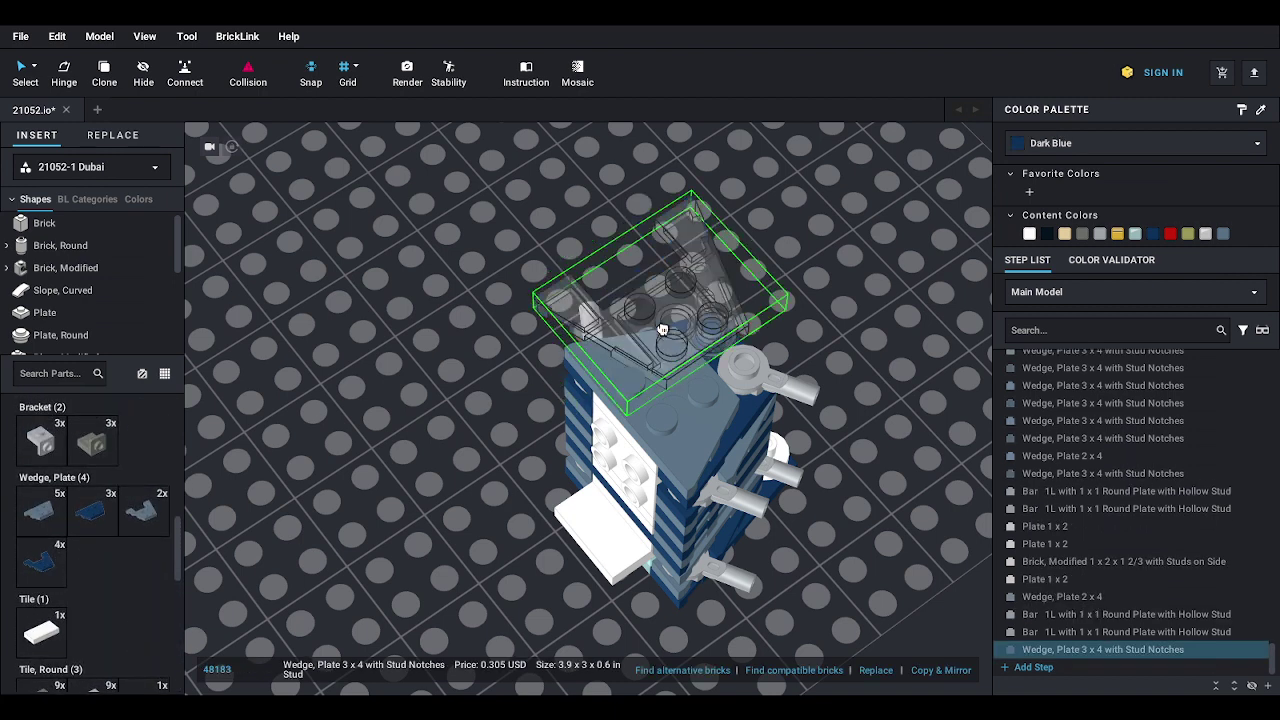
{"action": "left_click", "coordinate": [702, 357]}
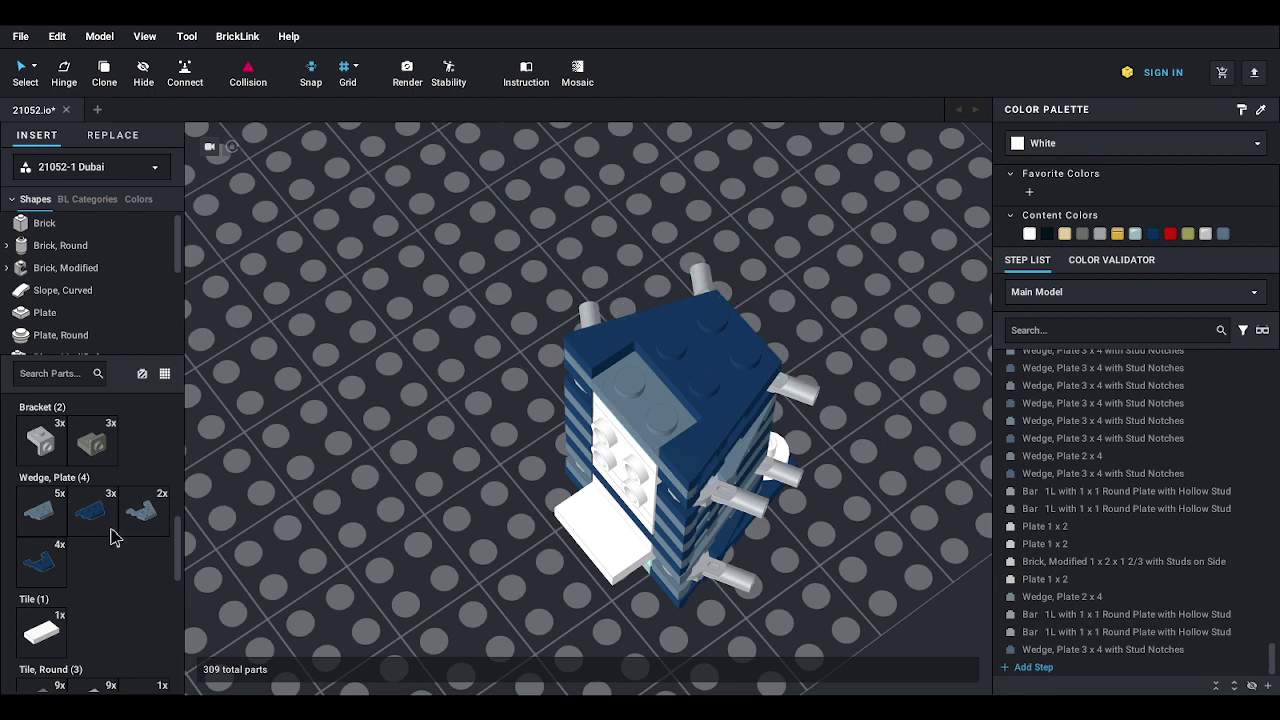
{"action": "left_click", "coordinate": [145, 510]}
{"action": "left_click", "coordinate": [705, 360]}
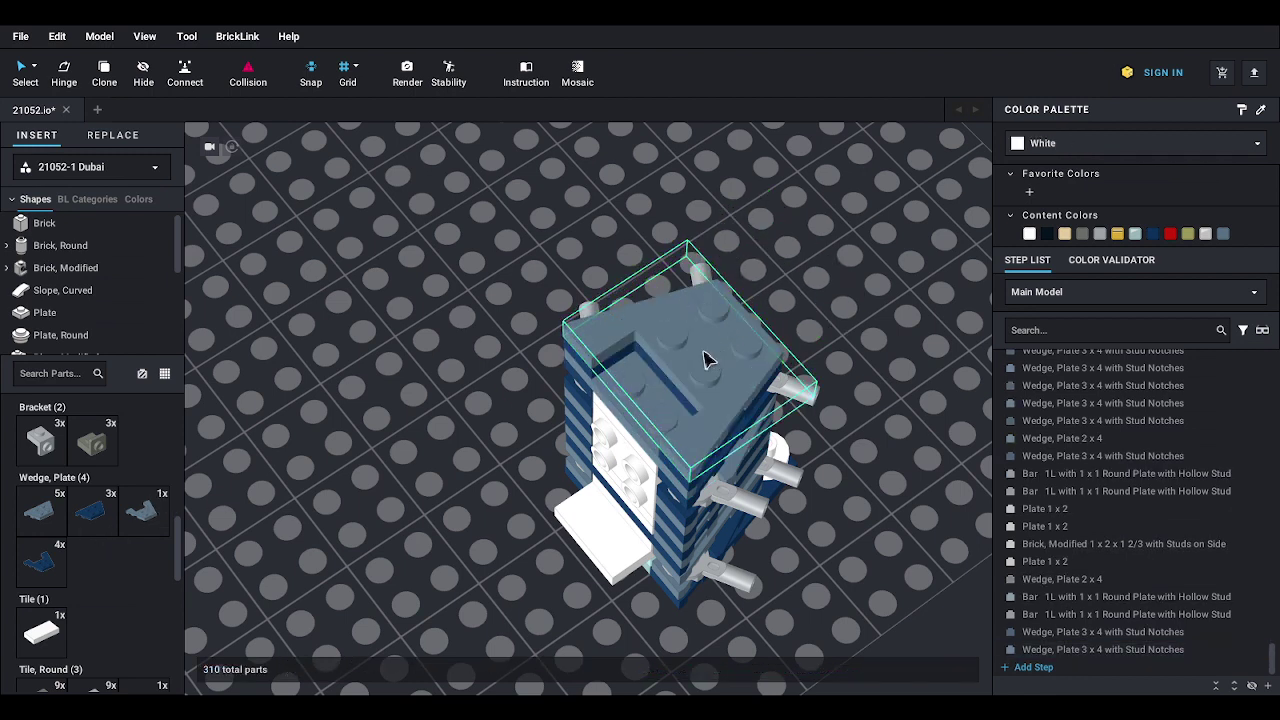
- Continue the tower with another dark blue and another sand blue Wedge, Plate 3 x 4 with Stud Notches
{"action": "left_click", "coordinate": [42, 561]}
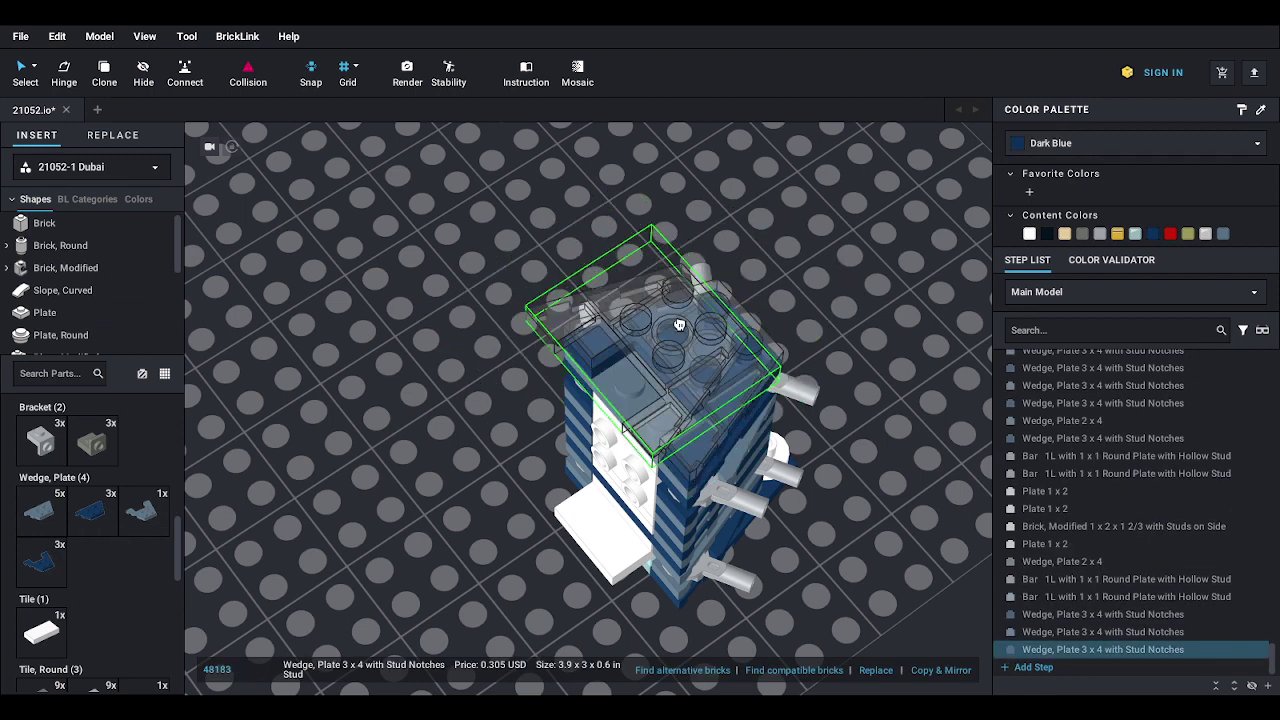
{"action": "left_click", "coordinate": [679, 325]}
{"action": "left_click", "coordinate": [141, 515]}
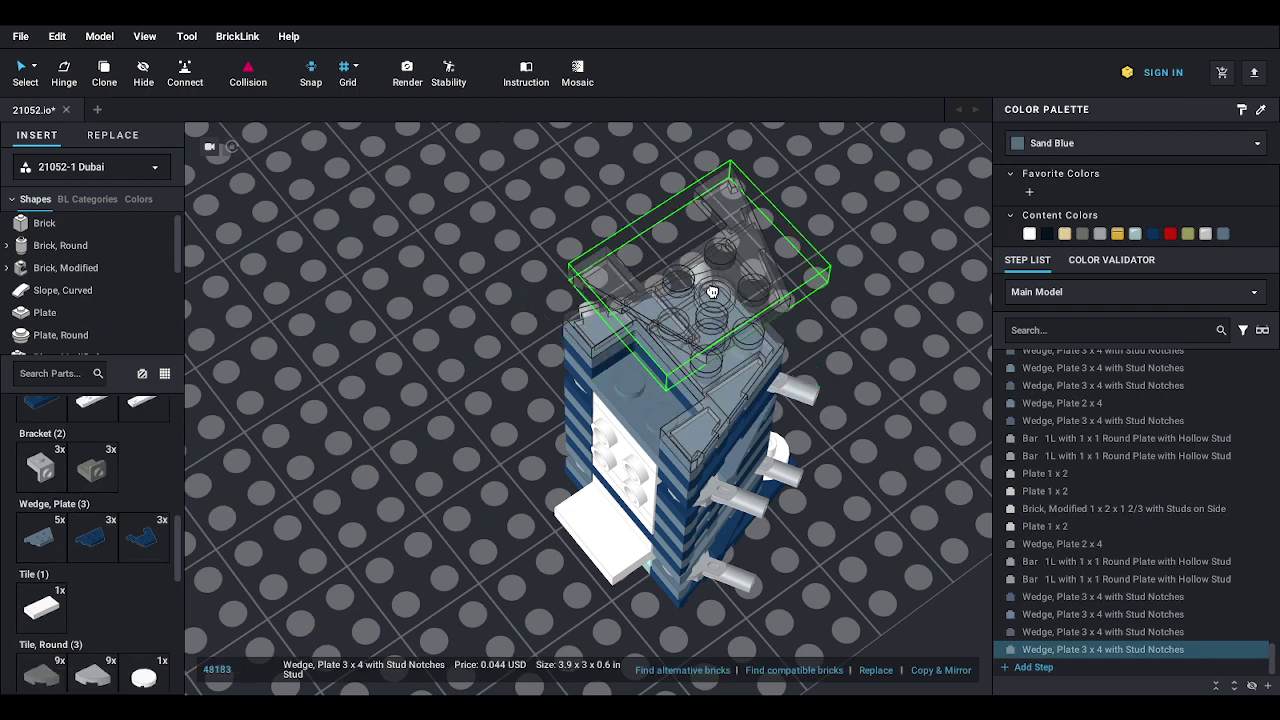
{"action": "left_click", "coordinate": [695, 335]}
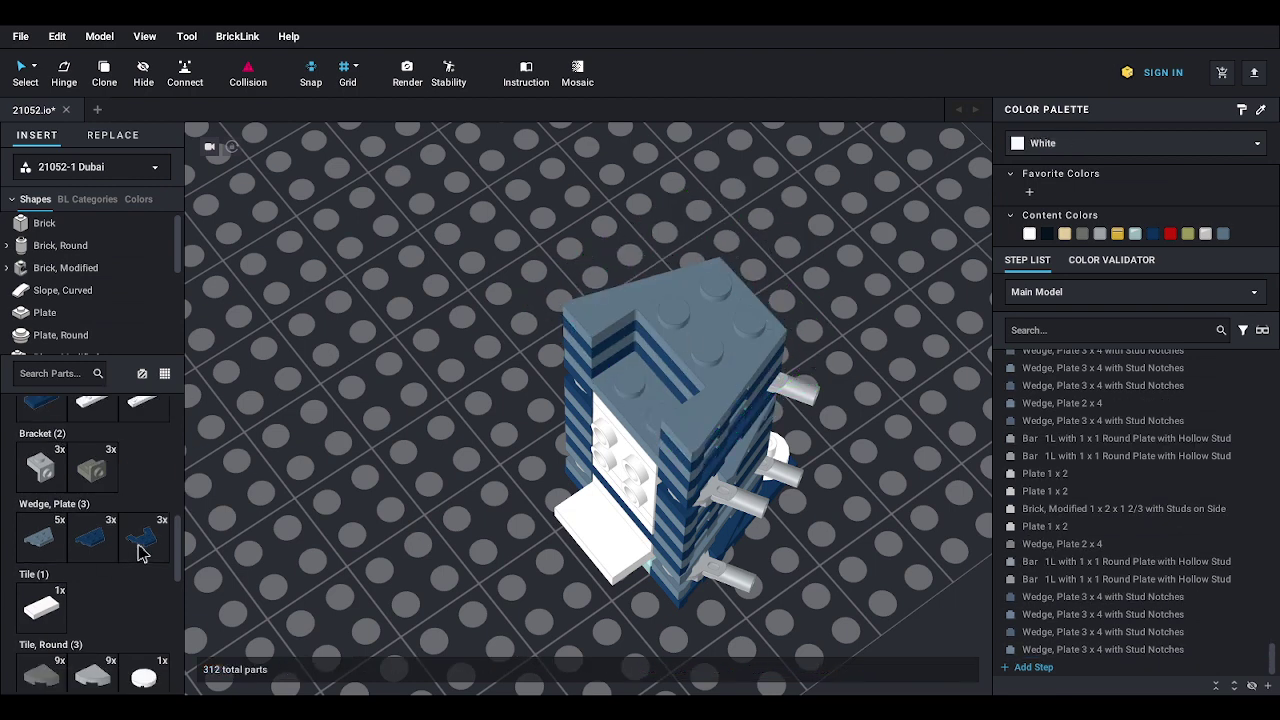
- Stack a dark blue Wedge, Plate 3 x 4, a sand blue Wedge, Plate 2 x 4 and another dark blue 3 x 4 wedge on the tower
{"action": "left_click", "coordinate": [141, 540]}
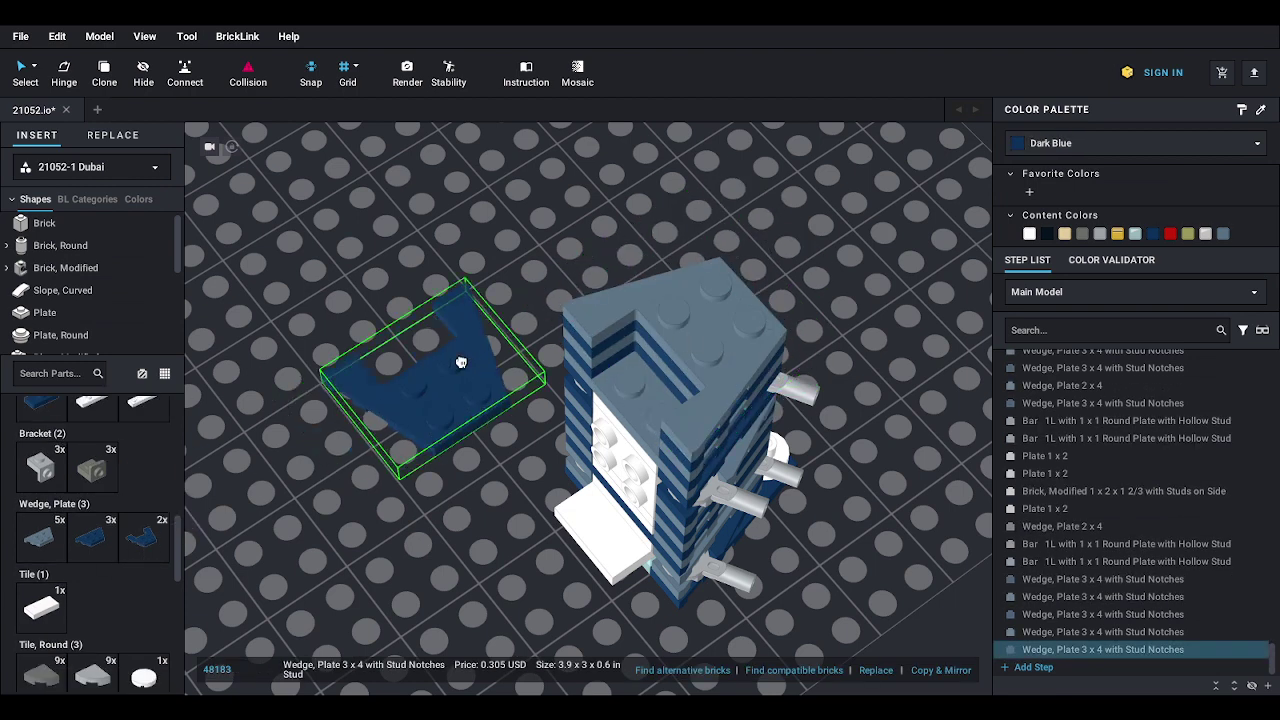
{"action": "left_click", "coordinate": [710, 325]}
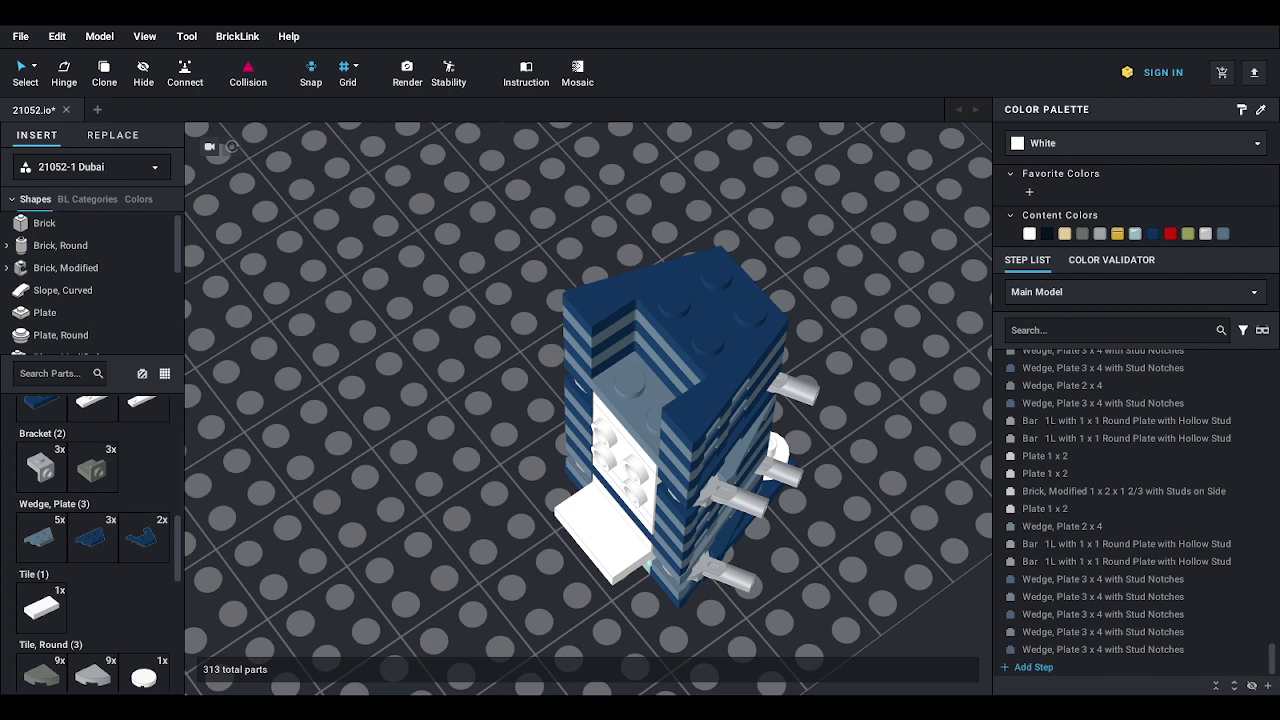
{"action": "left_click_drag", "start_coordinate": [48, 555], "coordinate": [703, 294]}
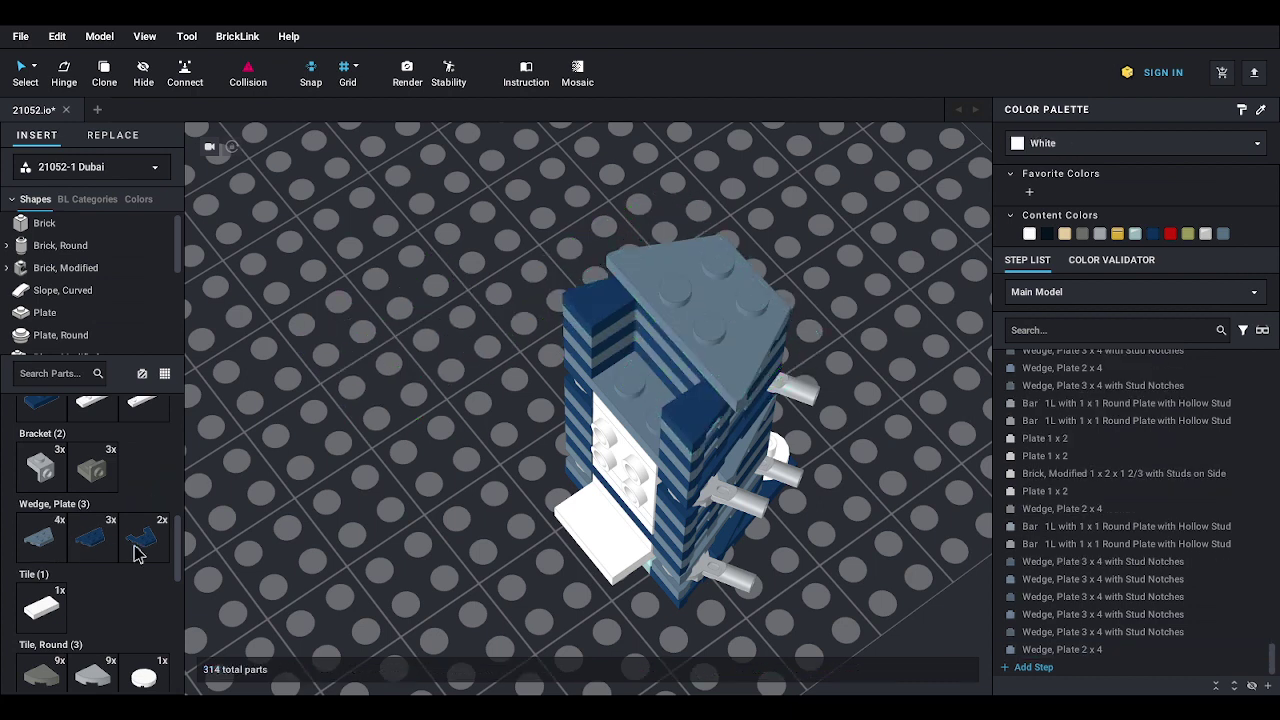
{"action": "left_click_drag", "start_coordinate": [138, 541], "coordinate": [714, 294]}
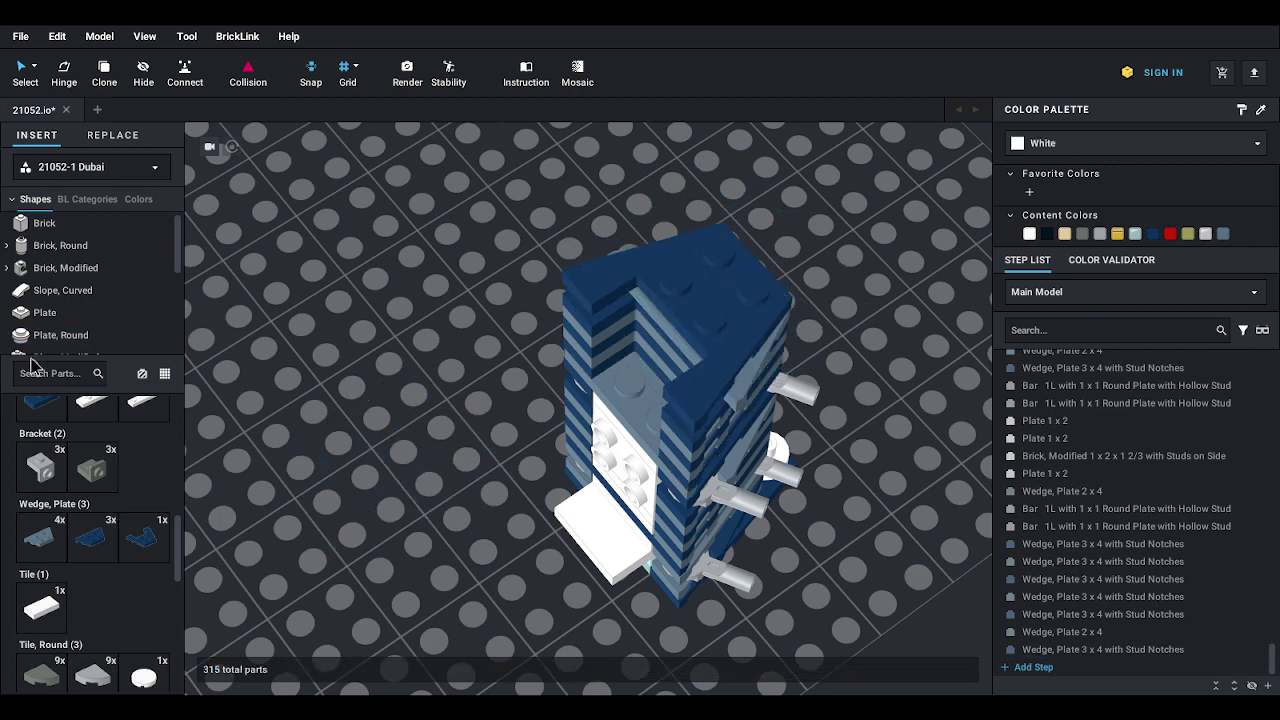
- Fit a Bar 1L with 1 x 1 Round Plate under one arm of the top dark blue wedge and rotate it to point outward
{"action": "scroll", "coordinate": [72, 308], "scroll_direction": "down", "scroll_amount": 3}
{"action": "scroll", "coordinate": [70, 310], "scroll_direction": "down", "scroll_amount": 2}
{"action": "left_click", "coordinate": [60, 315]}
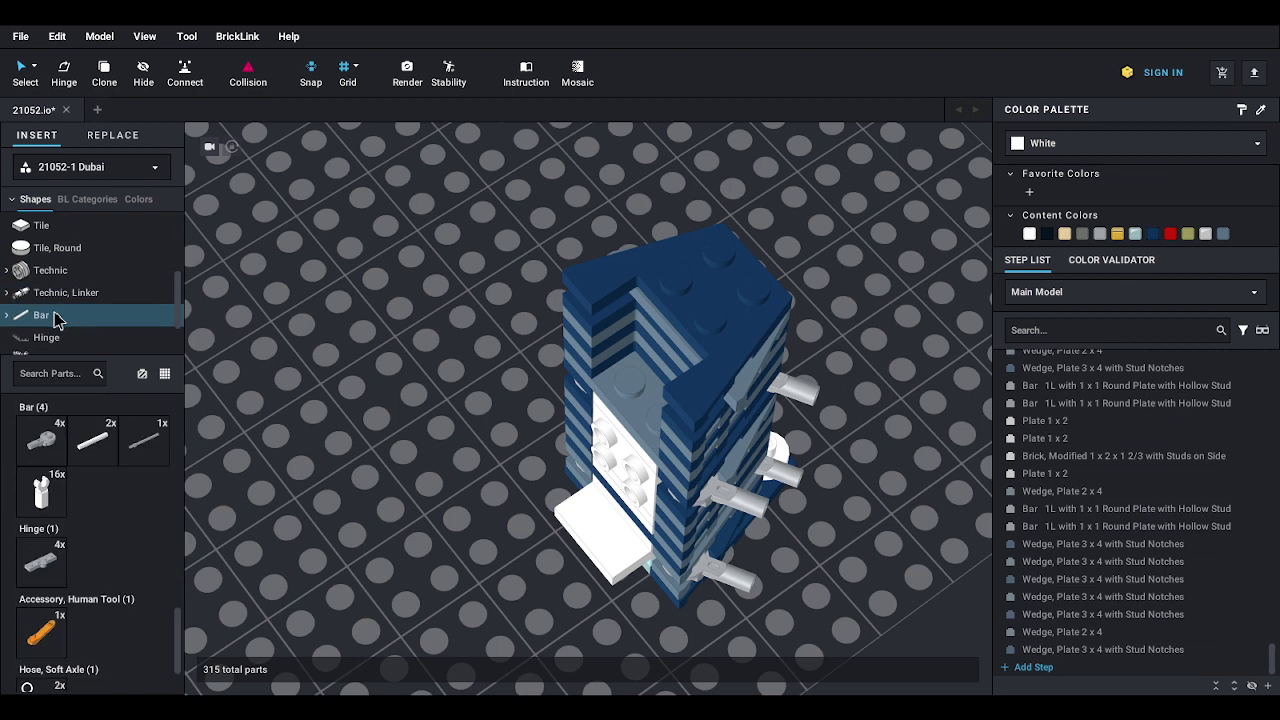
{"action": "left_click_drag", "start_coordinate": [52, 450], "coordinate": [591, 342]}
{"action": "left_click", "coordinate": [570, 254]}
{"action": "left_click", "coordinate": [622, 218]}
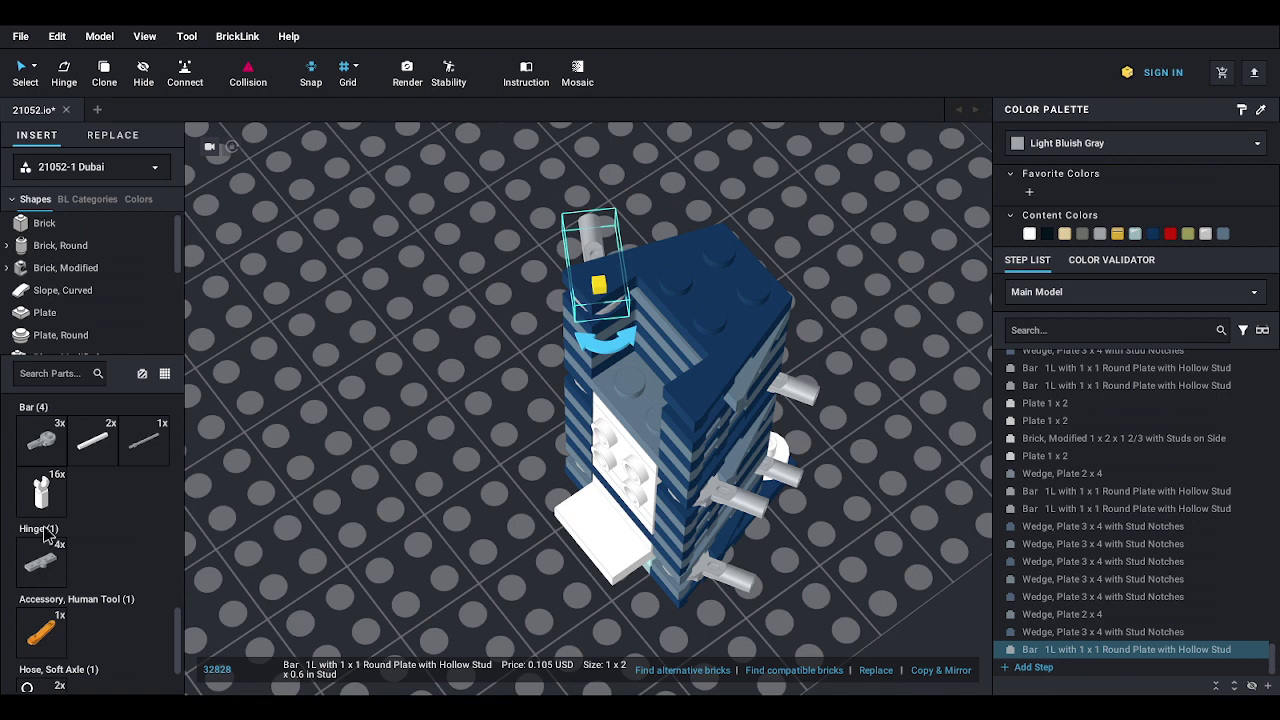
- Fit a matching Bar 1L with 1 x 1 Round Plate under the top wedge's other arm and rotate it to angle away
{"action": "left_click_drag", "start_coordinate": [43, 443], "coordinate": [708, 408]}
{"action": "left_click", "coordinate": [729, 440]}
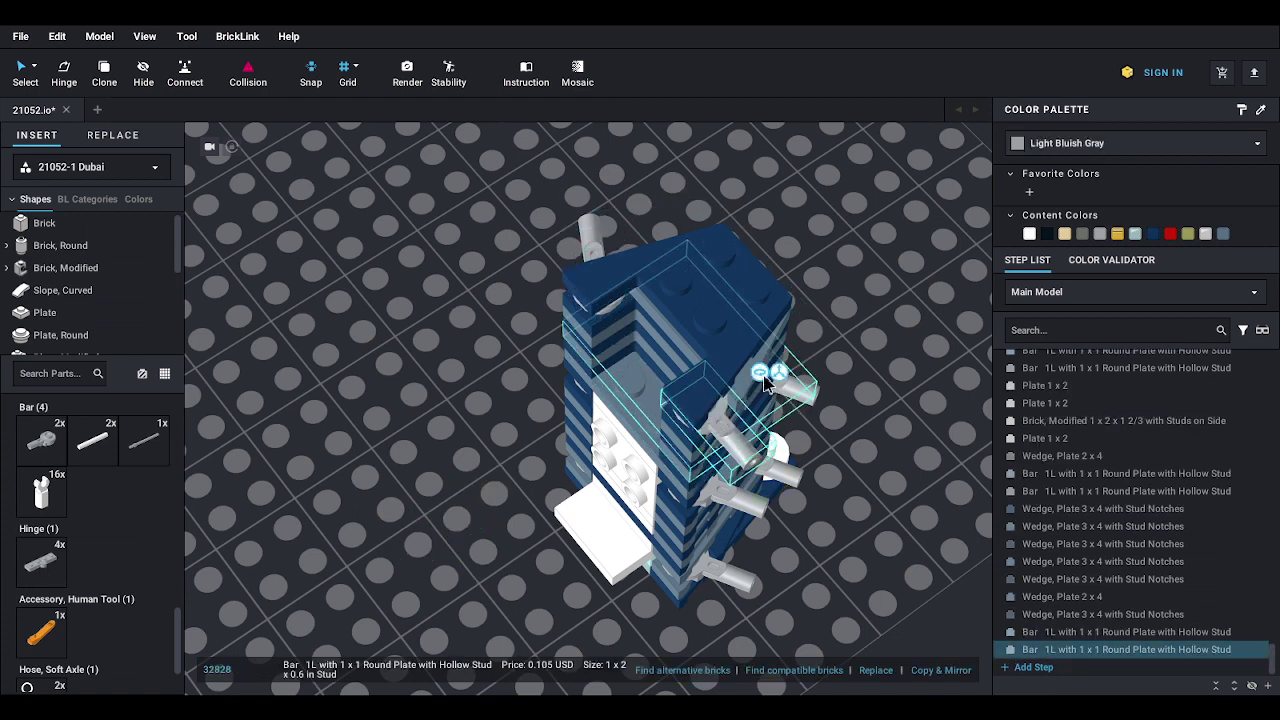
{"action": "left_click_drag", "start_coordinate": [665, 352], "coordinate": [634, 390]}
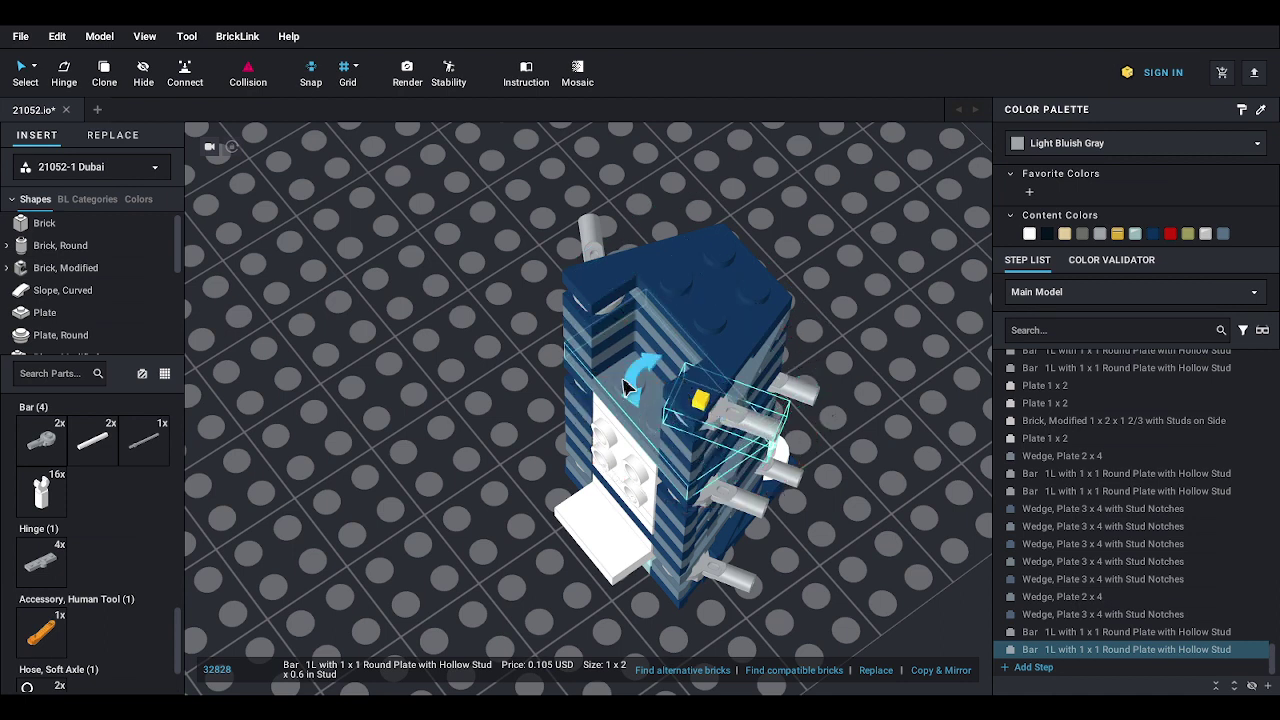
{"action": "left_click", "coordinate": [894, 548]}
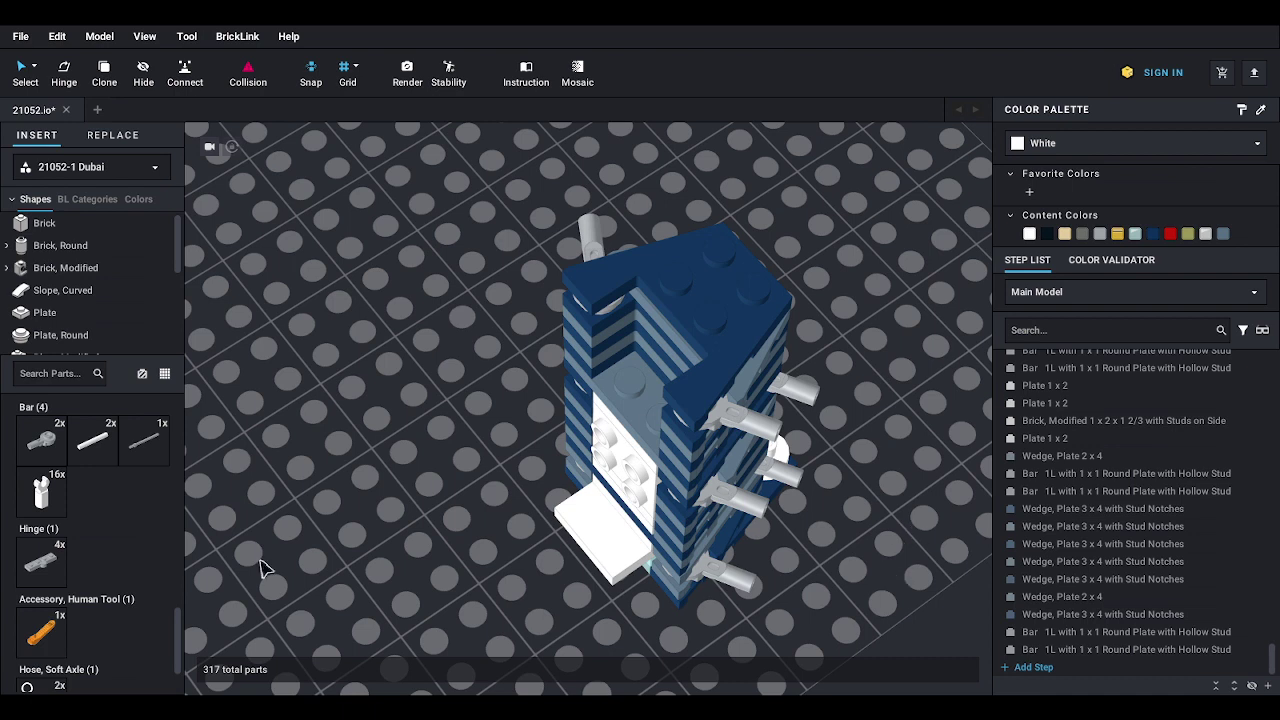
- Place a white Brick, Modified 1 x 2 with Studs on Side in the upper recess and top it with a white Brick 1 x 2
{"action": "left_click", "coordinate": [86, 267]}
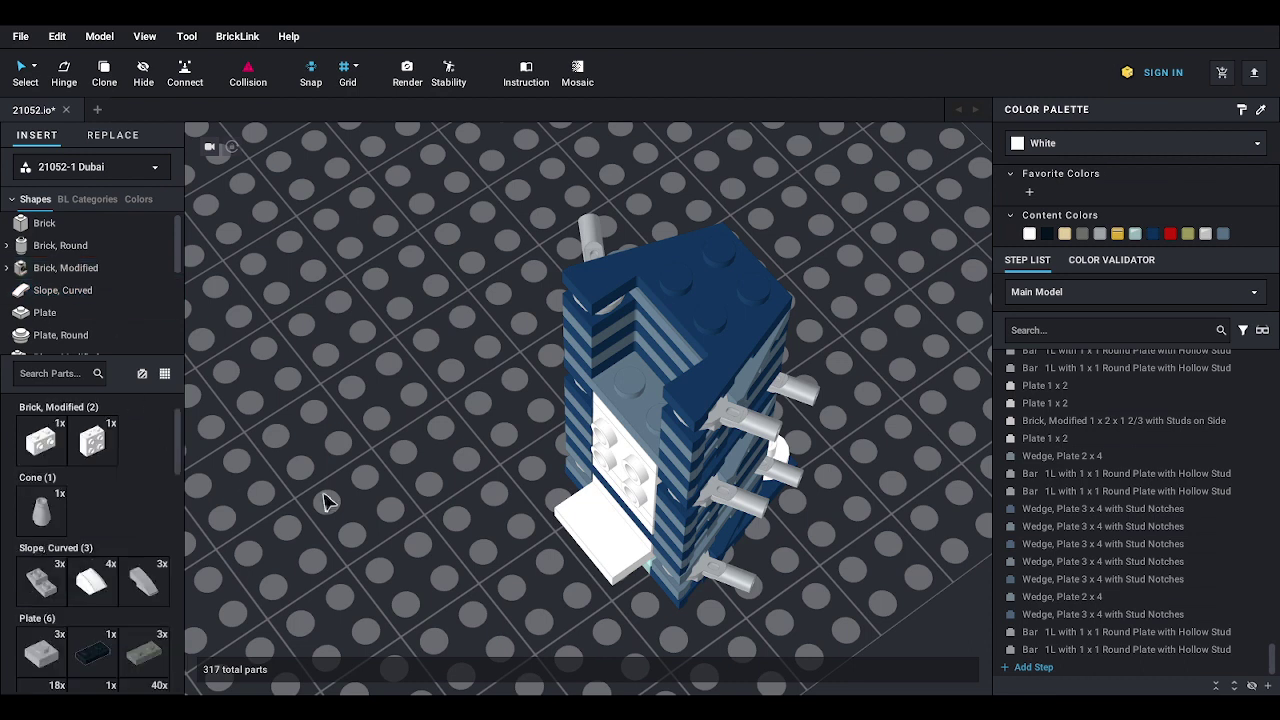
{"action": "right_click_drag", "start_coordinate": [329, 500], "coordinate": [355, 493]}
{"action": "left_click_drag", "start_coordinate": [92, 440], "coordinate": [728, 271]}
{"action": "scroll", "coordinate": [100, 486], "scroll_direction": "up", "scroll_amount": 2}
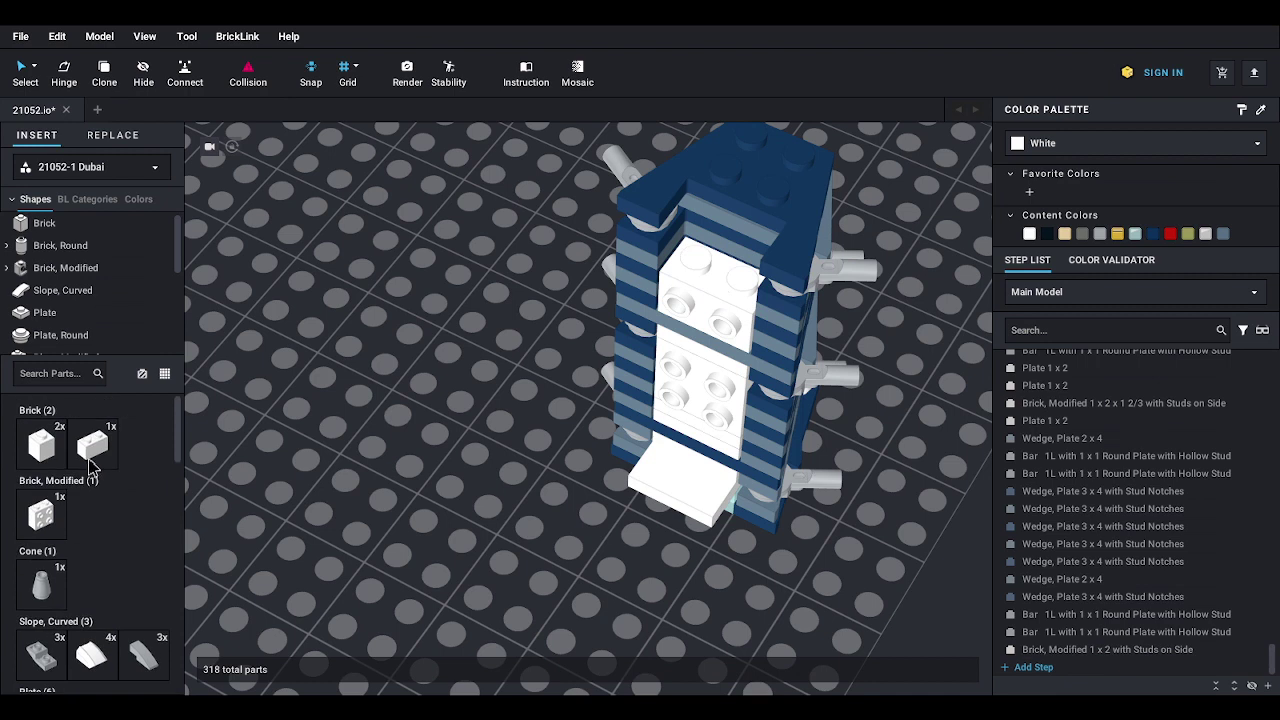
{"action": "left_click_drag", "start_coordinate": [92, 447], "coordinate": [703, 247]}
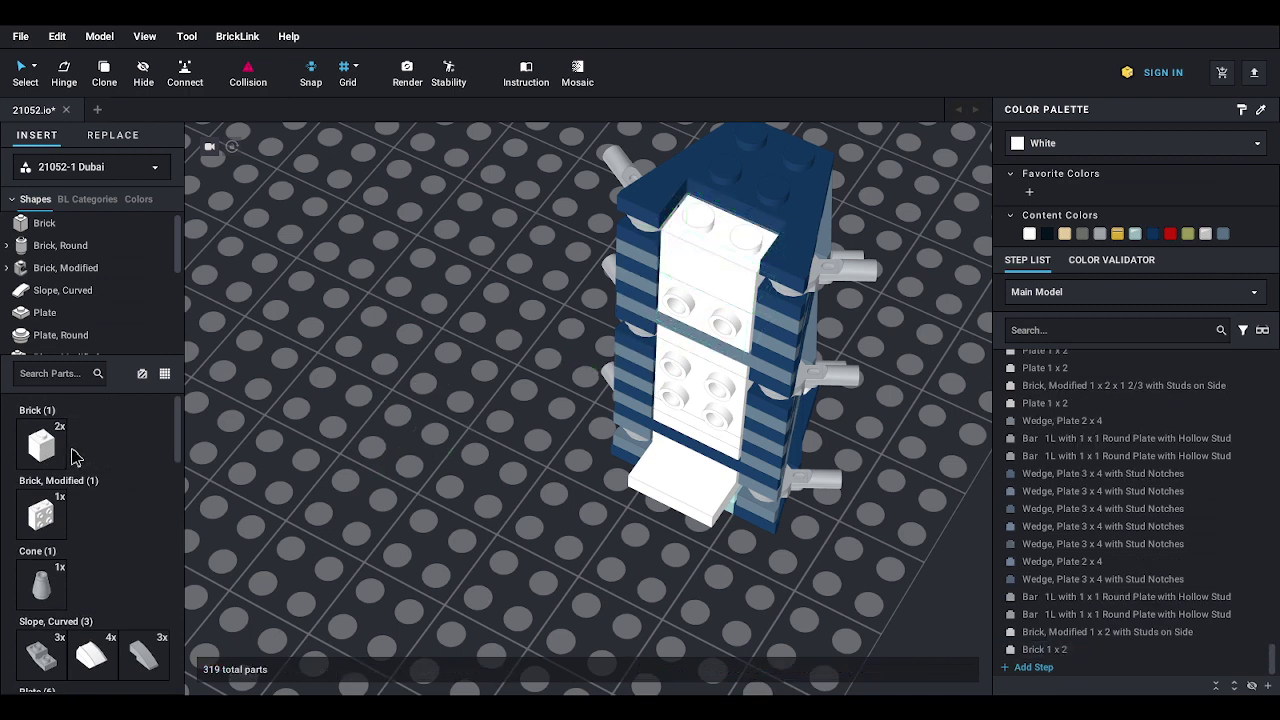
- Cap the white Brick 1 x 2 in the recess with a white Plate 1 x 2
{"action": "scroll", "coordinate": [78, 460], "scroll_direction": "down", "scroll_amount": 2}
{"action": "scroll", "coordinate": [85, 475], "scroll_direction": "down", "scroll_amount": 3}
{"action": "scroll", "coordinate": [110, 495], "scroll_direction": "up", "scroll_amount": 3}
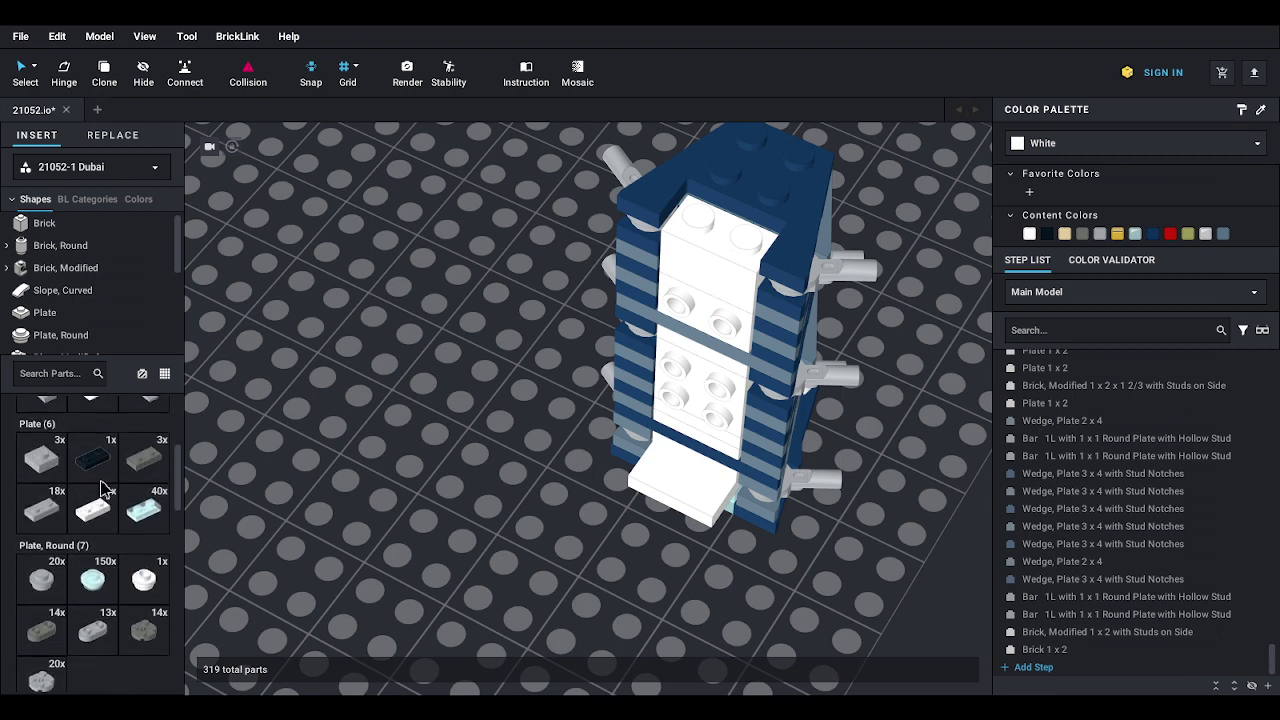
{"action": "left_click_drag", "start_coordinate": [160, 541], "coordinate": [658, 243]}
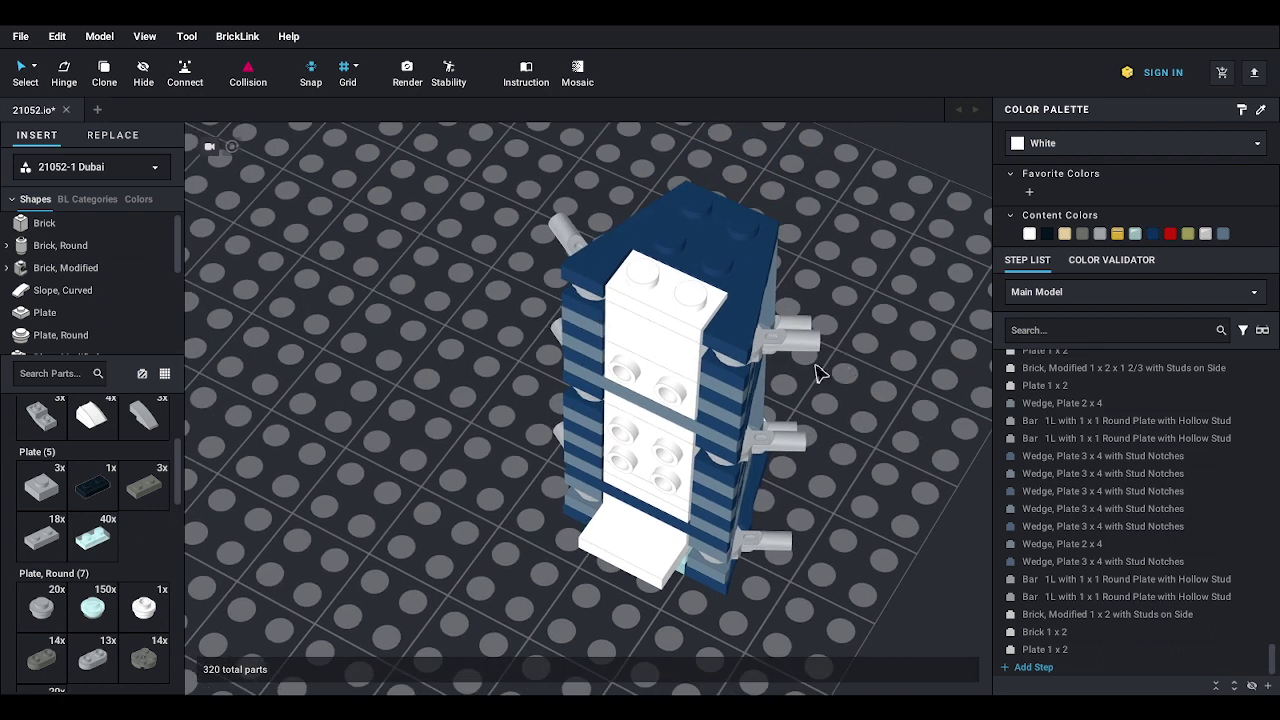
- Start a separate stack beside the tower with a rotated sand blue Wedge, Plate 2 x 4 and a dark blue Wedge, Plate 3 x 4 on top
{"action": "scroll", "coordinate": [100, 470], "scroll_direction": "down", "scroll_amount": 3}
{"action": "scroll", "coordinate": [100, 470], "scroll_direction": "down", "scroll_amount": 5}
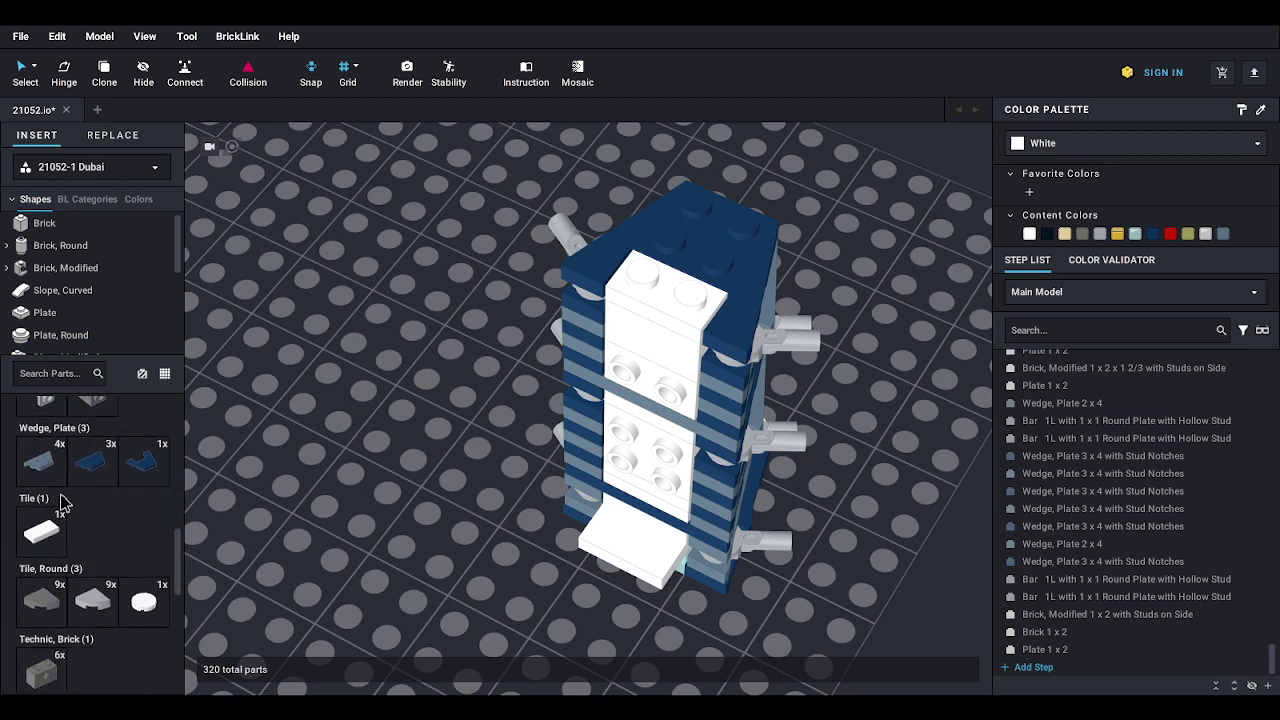
{"action": "left_click_drag", "start_coordinate": [45, 460], "coordinate": [300, 559]}
{"action": "key", "text": "Right"}
{"action": "middle_click_drag", "start_coordinate": [300, 562], "coordinate": [451, 489]}
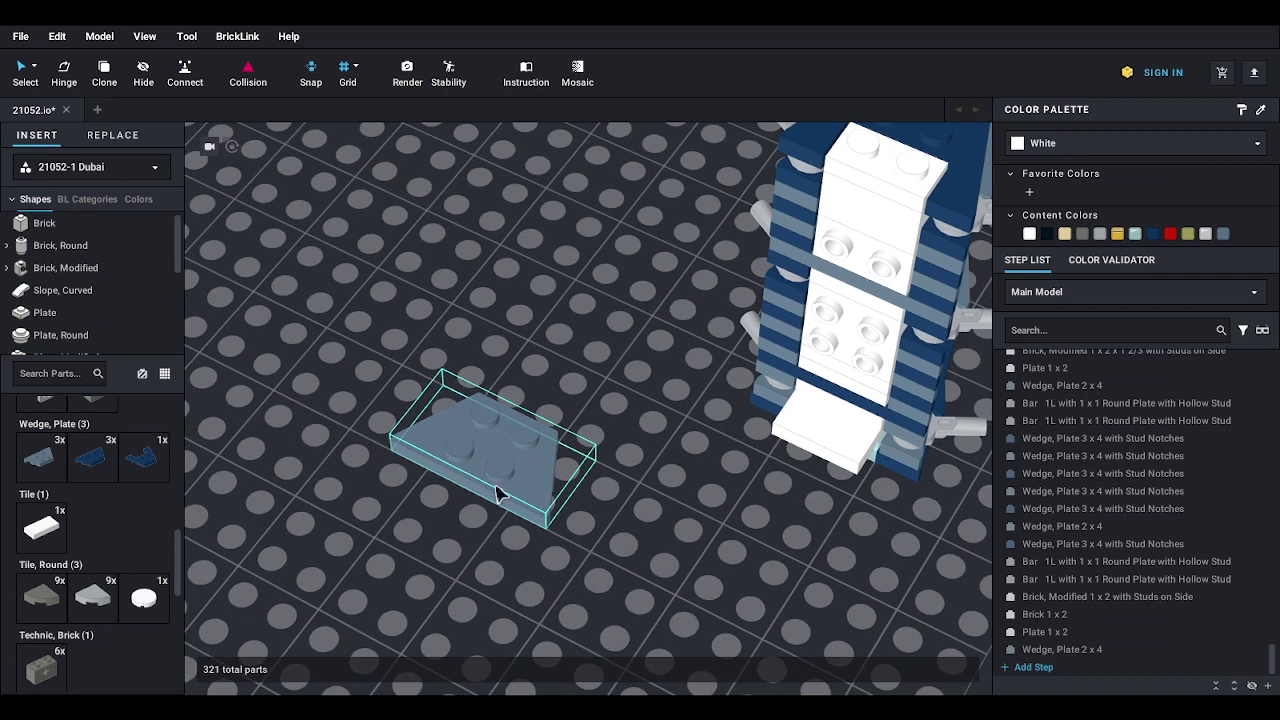
{"action": "left_click_drag", "start_coordinate": [155, 462], "coordinate": [476, 443]}
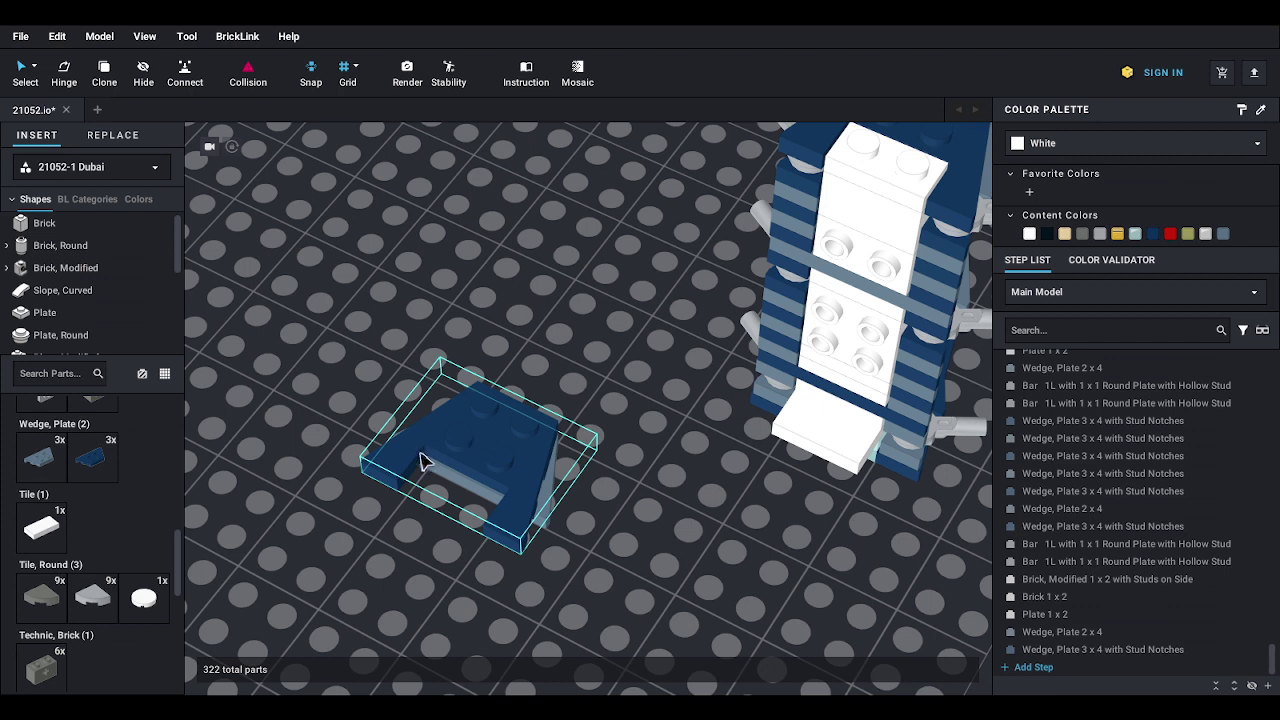
{"action": "left_click_drag", "start_coordinate": [423, 457], "coordinate": [455, 405]}
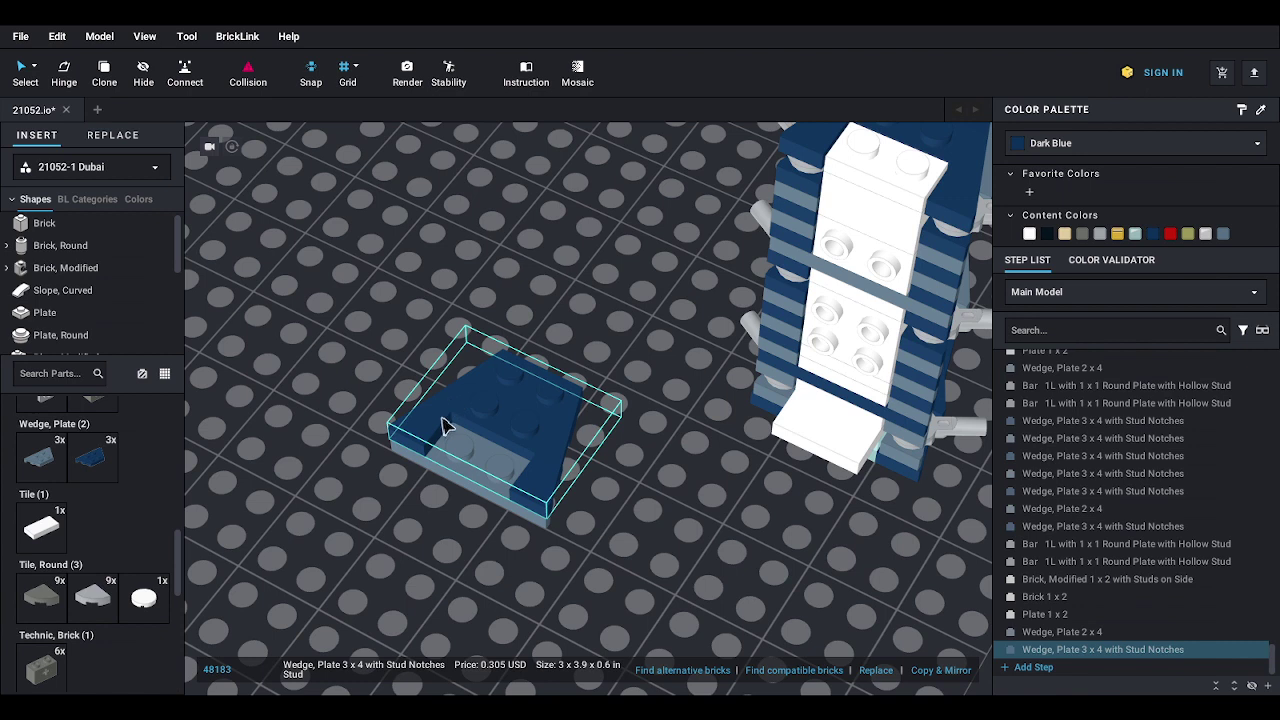
- Fit two light bluish gray Bar 1L with 1 x 1 Round Plate side by side under the separate wedge stack's narrow edge
{"action": "scroll", "coordinate": [100, 500], "scroll_direction": "down", "scroll_amount": 3}
{"action": "scroll", "coordinate": [108, 494], "scroll_direction": "down", "scroll_amount": 3}
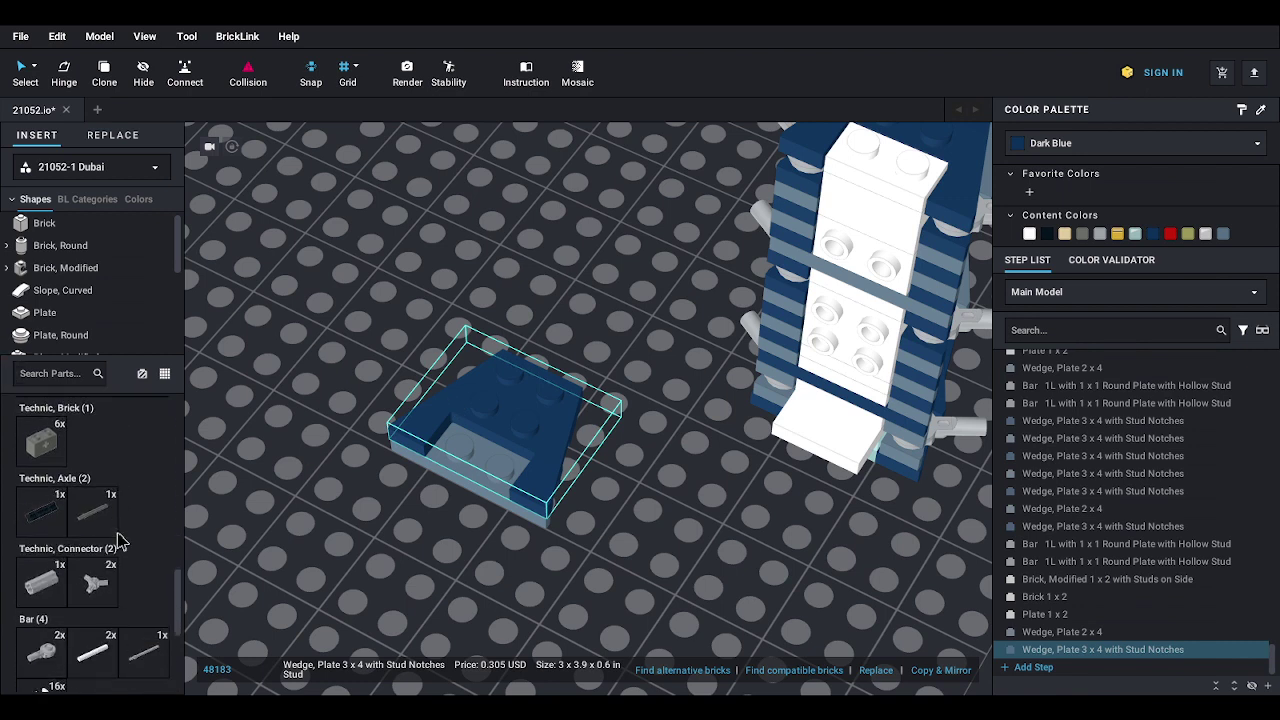
{"action": "left_click_drag", "start_coordinate": [41, 572], "coordinate": [518, 359]}
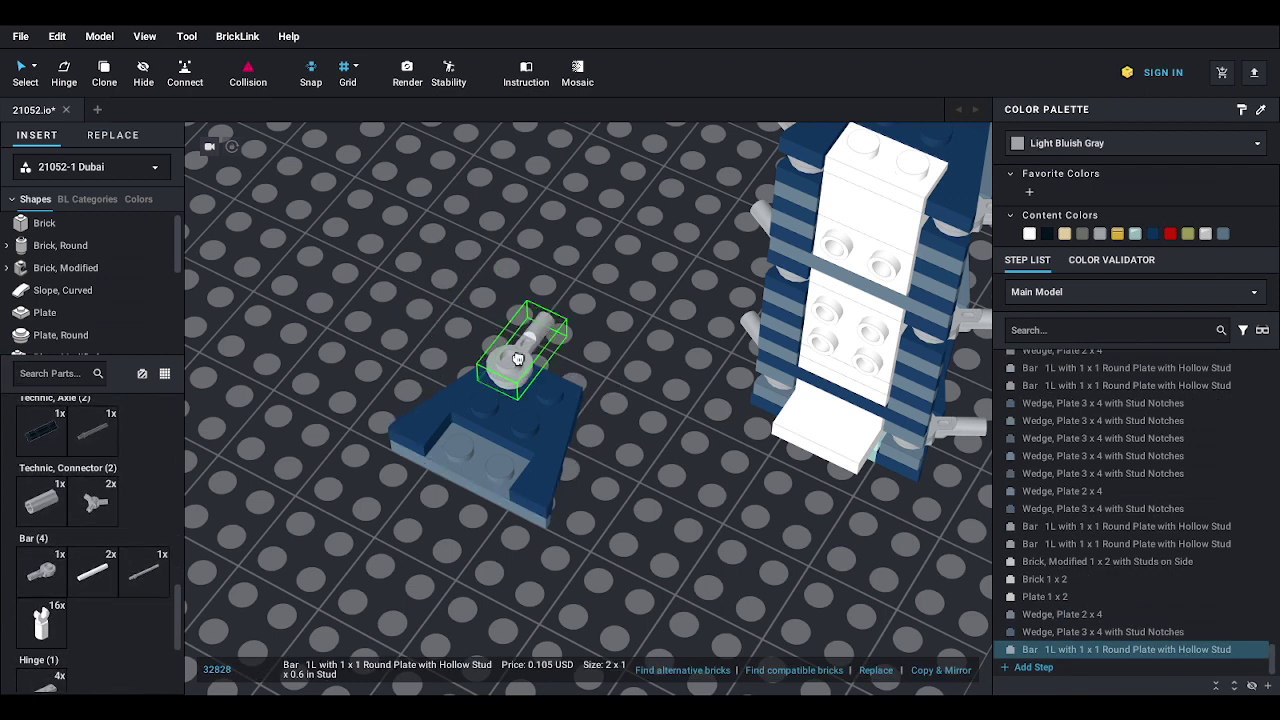
{"action": "right_click_drag", "start_coordinate": [523, 358], "coordinate": [514, 351]}
{"action": "left_click_drag", "start_coordinate": [514, 351], "coordinate": [558, 380]}
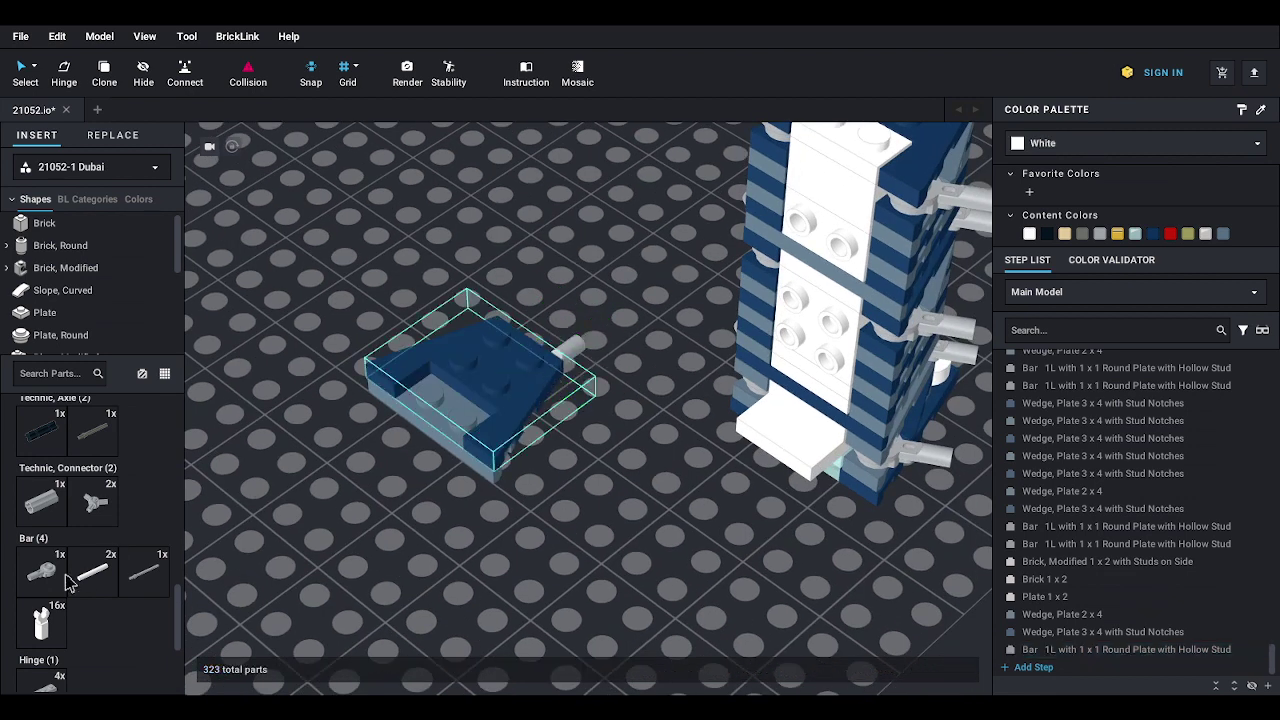
{"action": "right_click_drag", "start_coordinate": [491, 309], "coordinate": [587, 357]}
{"action": "left_click_drag", "start_coordinate": [587, 358], "coordinate": [642, 430]}
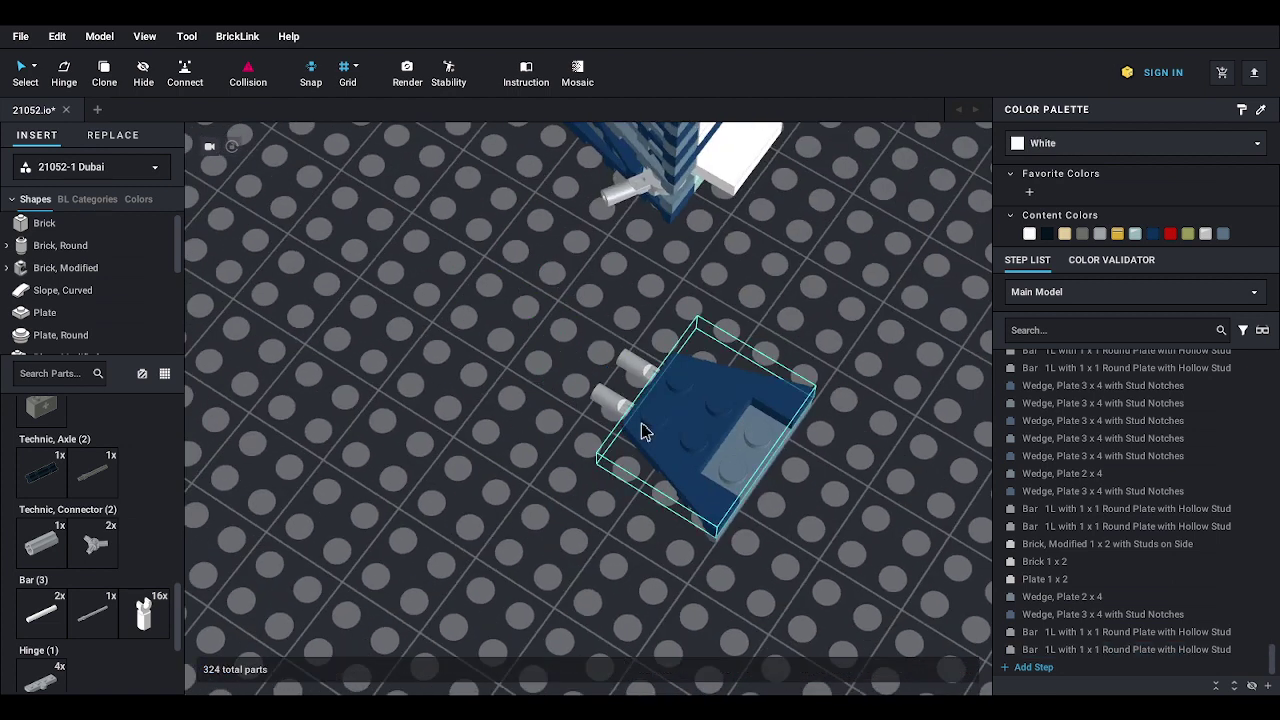
- Rotate the two bars under the separate wedge stack so they angle outward away from each other
{"action": "right_click_drag", "start_coordinate": [626, 427], "coordinate": [531, 411]}
{"action": "left_click", "coordinate": [565, 360]}
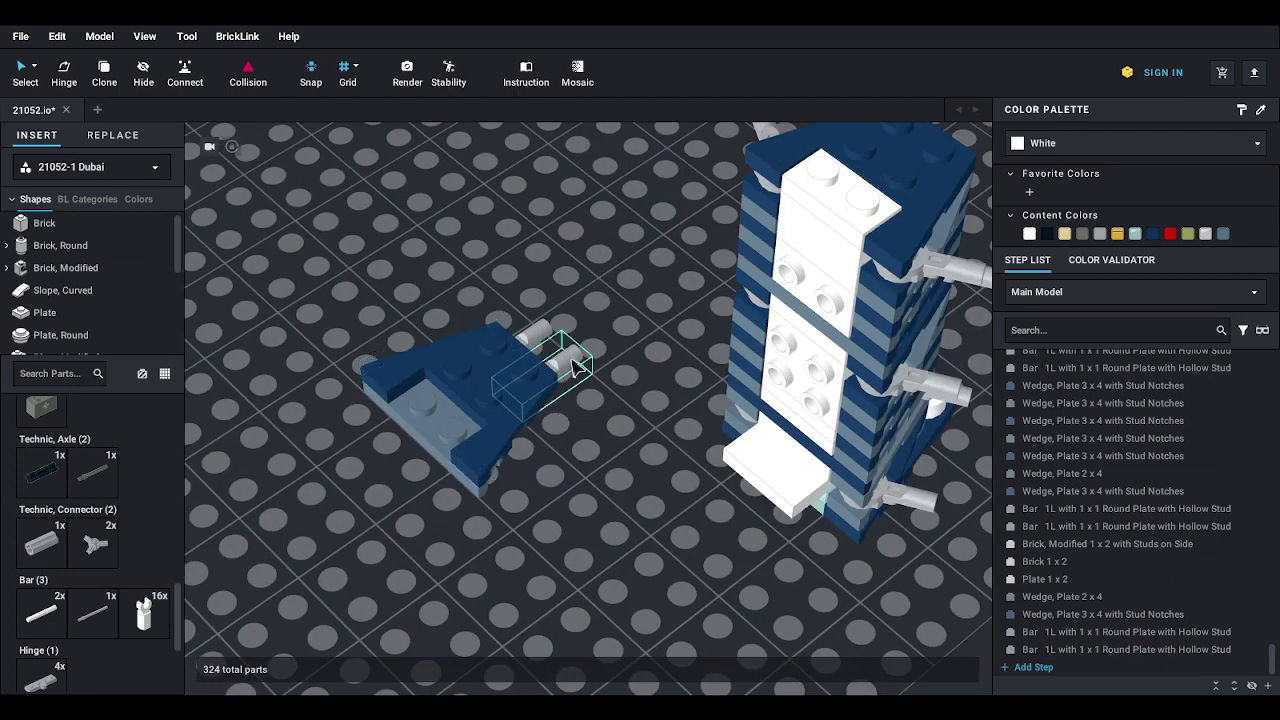
{"action": "left_click", "coordinate": [576, 325]}
{"action": "left_click_drag", "start_coordinate": [482, 420], "coordinate": [438, 383]}
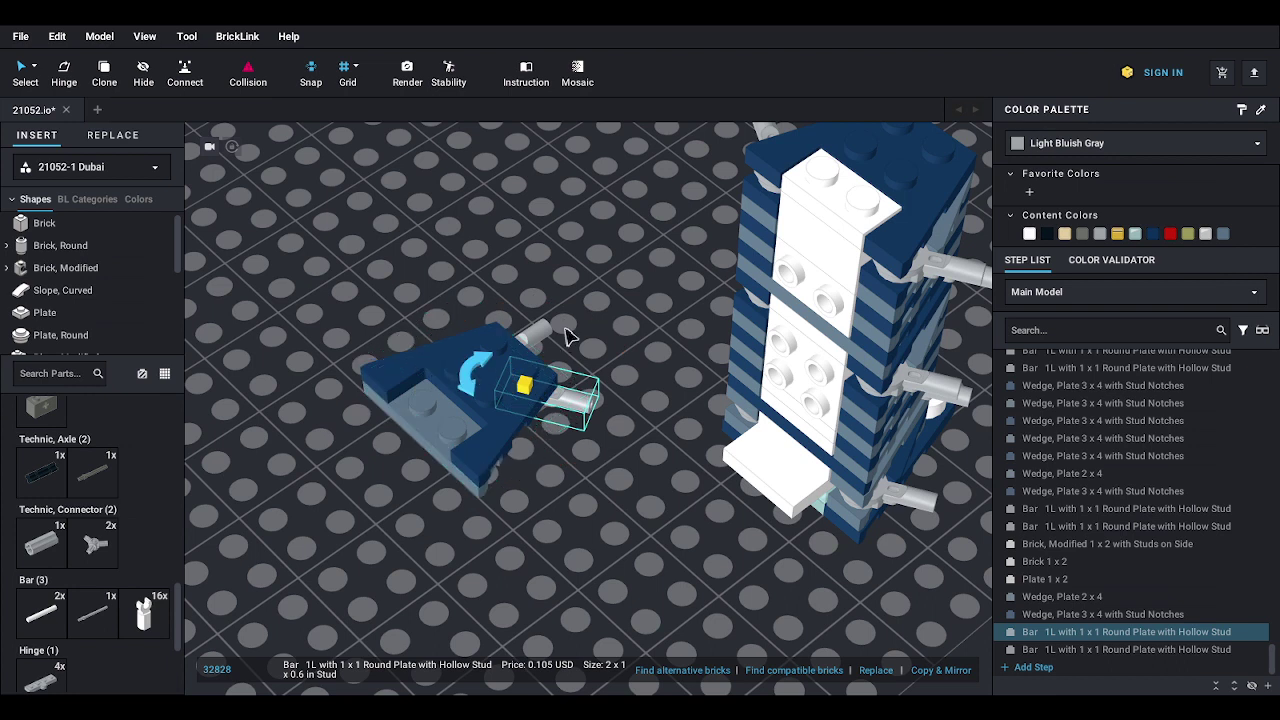
{"action": "left_click", "coordinate": [543, 335]}
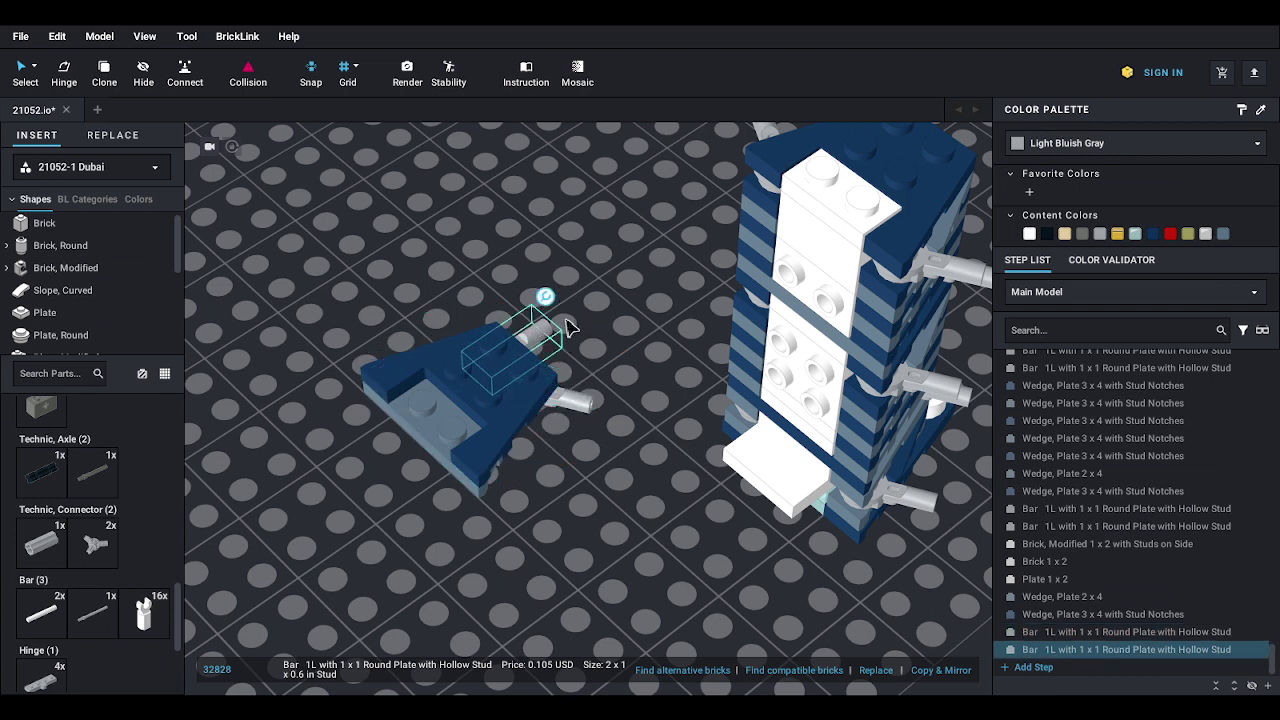
{"action": "left_click", "coordinate": [458, 402]}
{"action": "left_click_drag", "start_coordinate": [458, 402], "coordinate": [505, 408]}
- Move the four-part wedge stack with its two bars onto the top of the tower, aligned with the wedges below
{"action": "left_click_drag", "start_coordinate": [338, 258], "coordinate": [525, 450]}
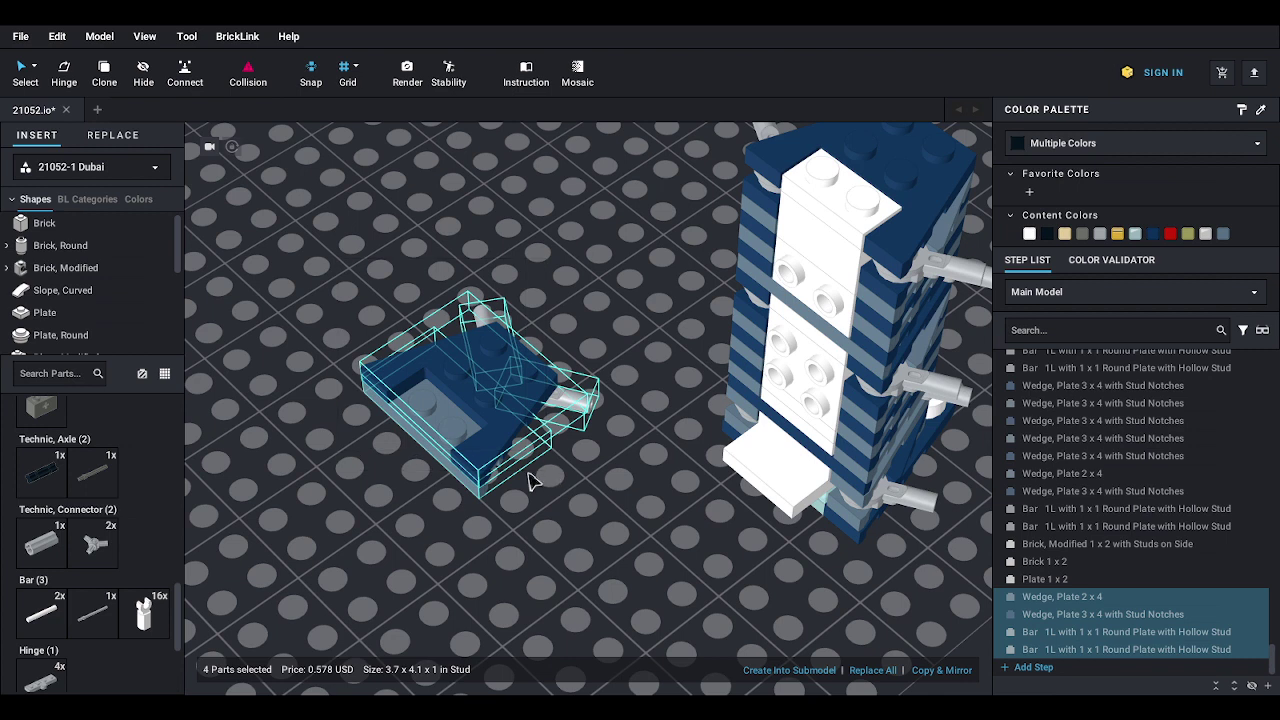
{"action": "left_click_drag", "start_coordinate": [429, 457], "coordinate": [471, 399]}
{"action": "middle_click_drag", "start_coordinate": [471, 399], "coordinate": [389, 474]}
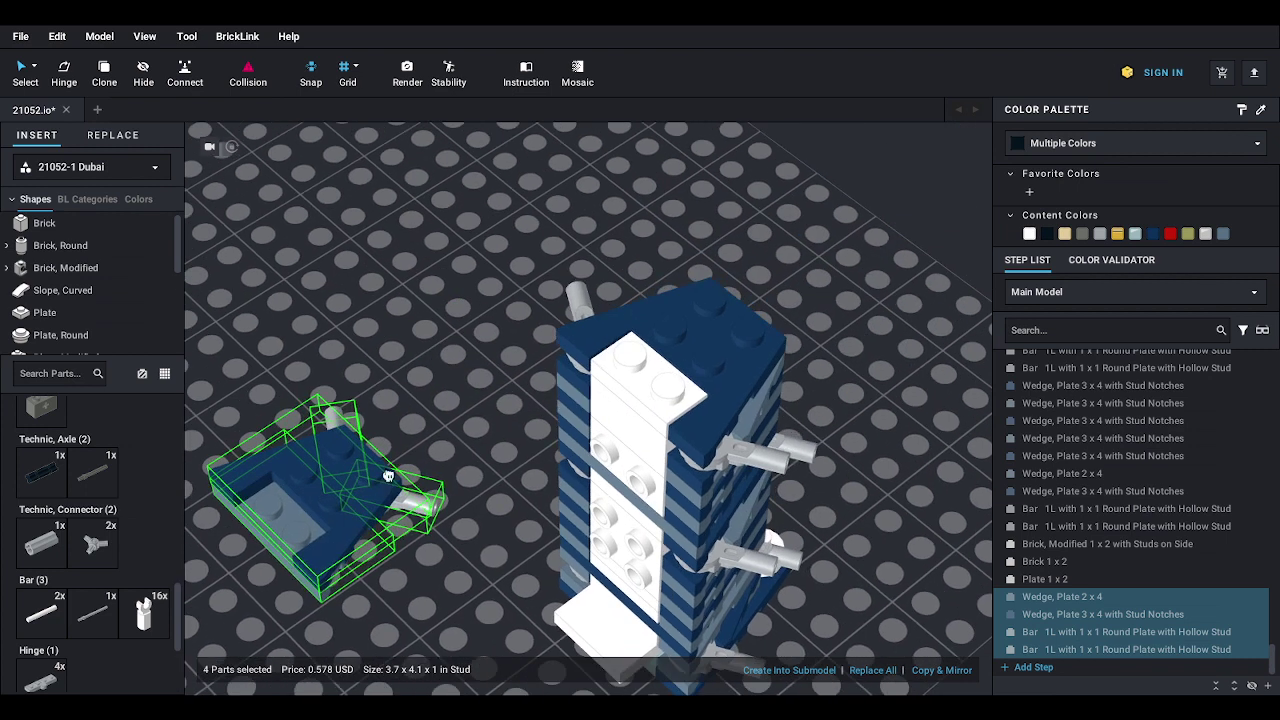
{"action": "left_click_drag", "start_coordinate": [389, 474], "coordinate": [656, 388]}
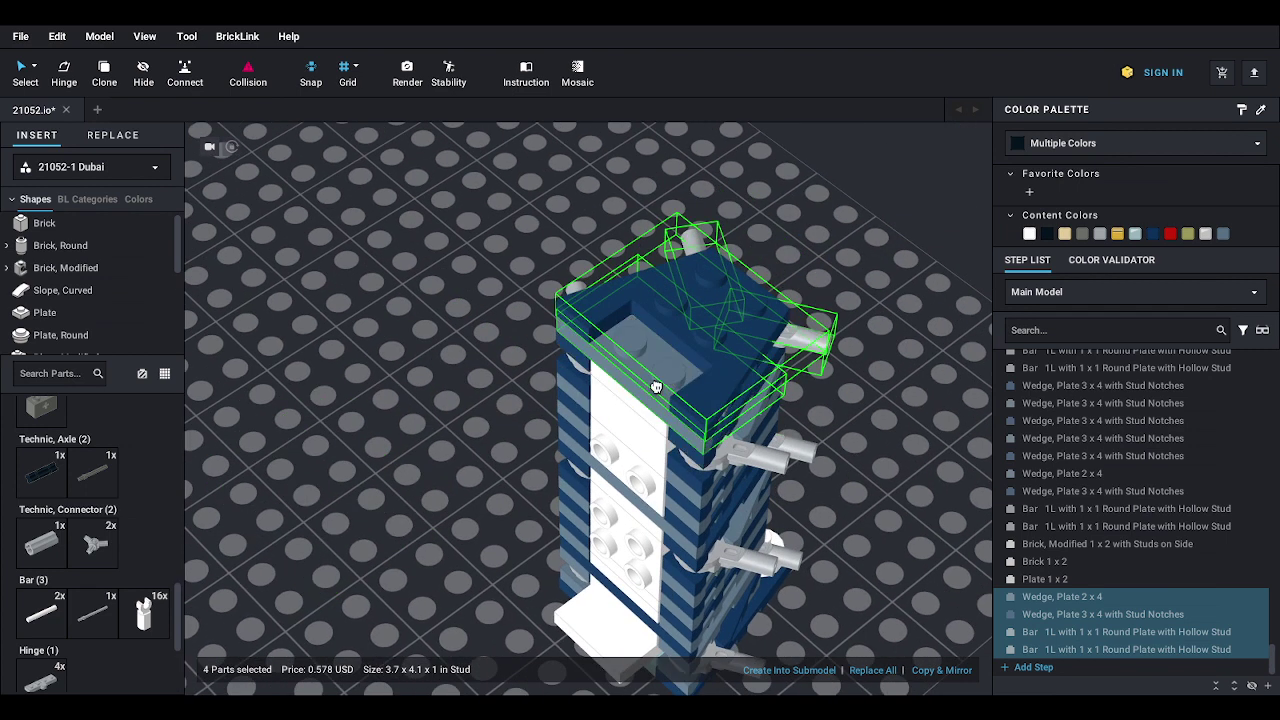
{"action": "left_click", "coordinate": [861, 441]}
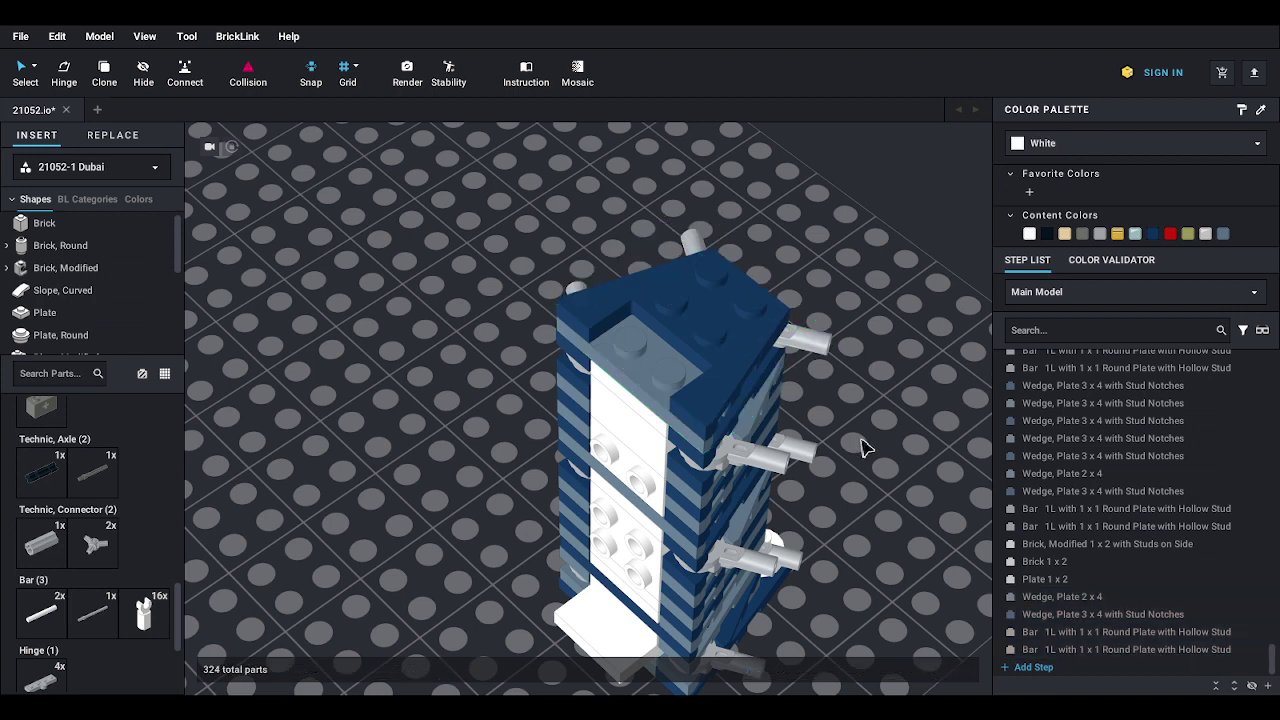
- Attach a white Slope, Curved 2 x 2 Lip to the lowest side studs of the tower's white front, above the projecting base
{"action": "right_click_drag", "start_coordinate": [875, 439], "coordinate": [864, 440]}
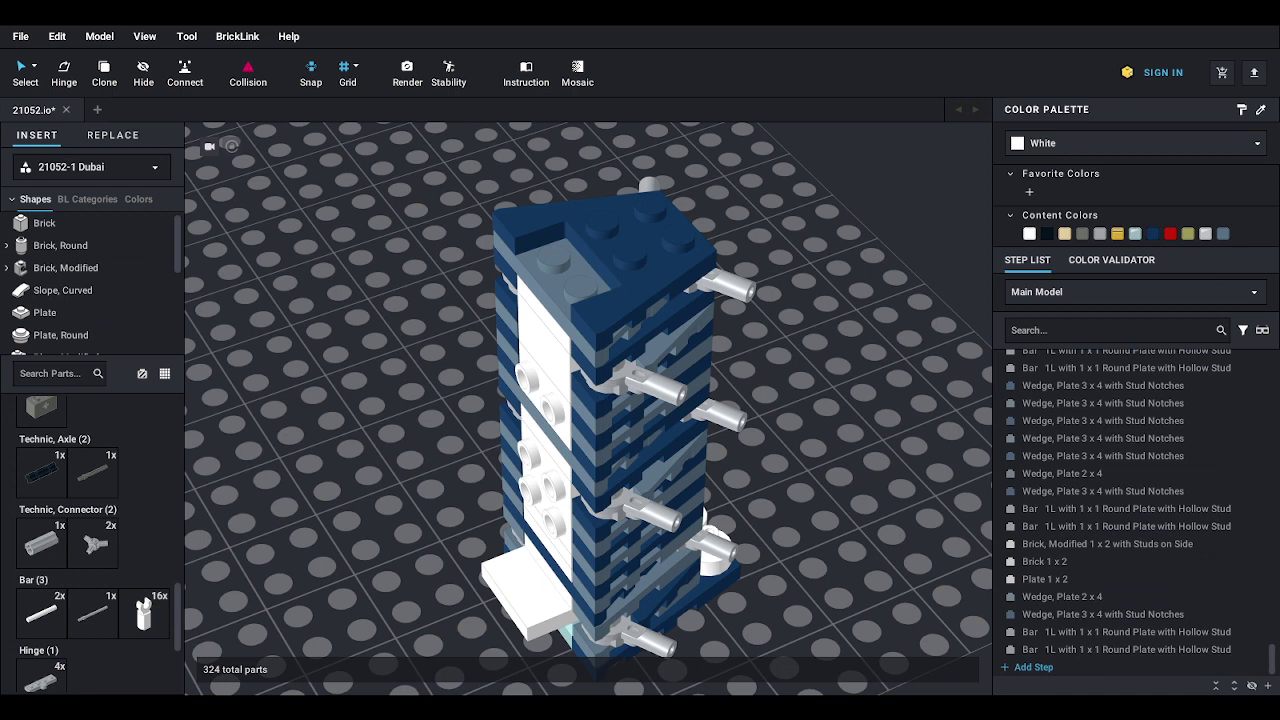
{"action": "right_click_drag", "start_coordinate": [847, 593], "coordinate": [800, 578]}
{"action": "scroll", "coordinate": [800, 578], "scroll_direction": "up", "scroll_amount": 6}
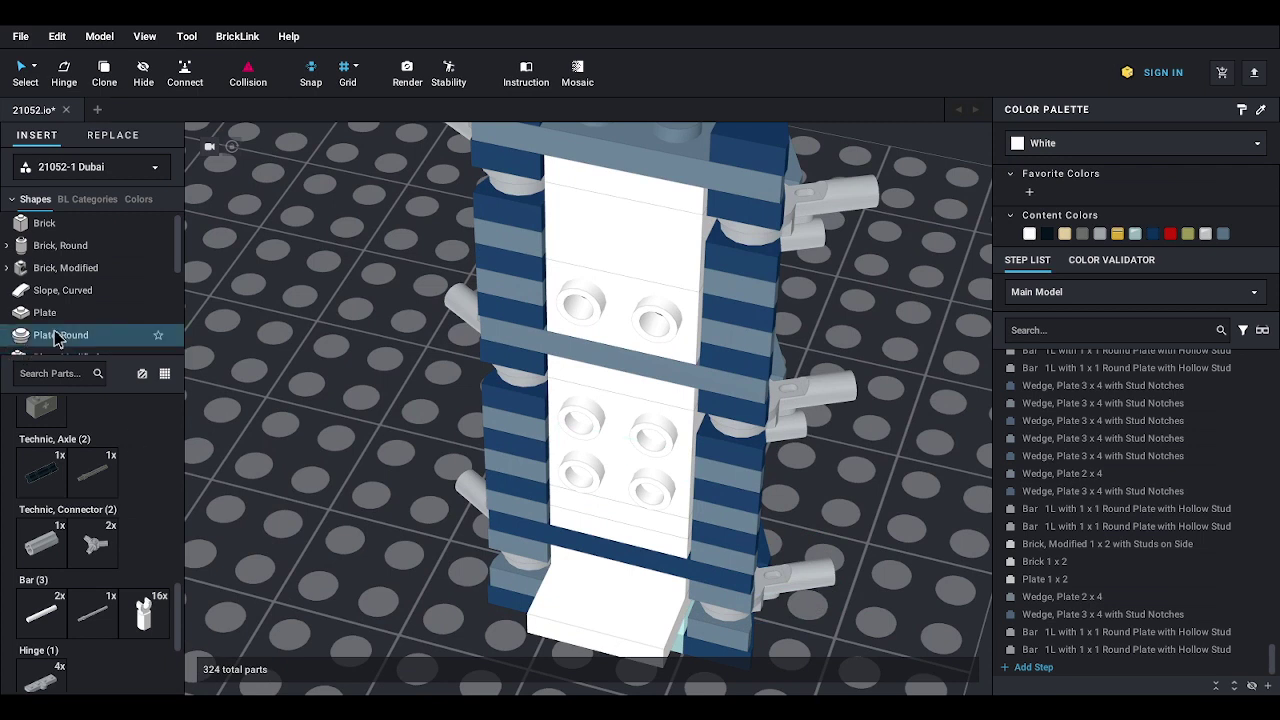
{"action": "left_click", "coordinate": [62, 290]}
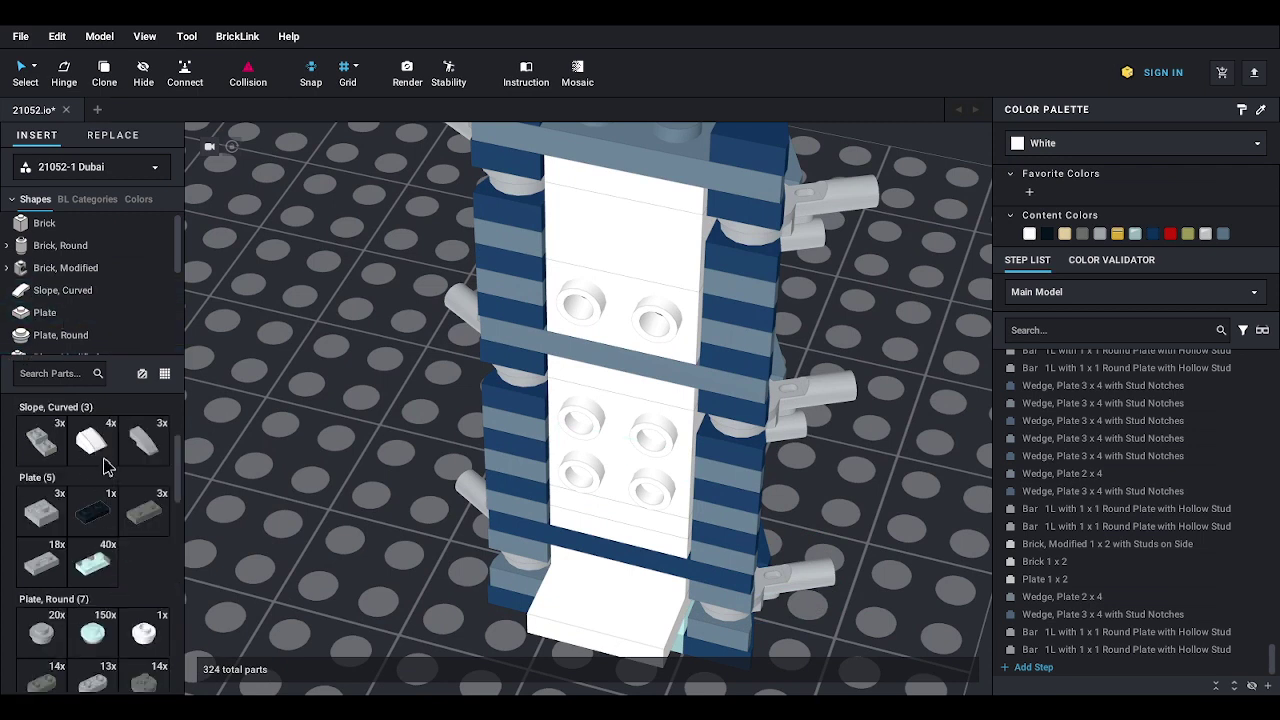
{"action": "left_click_drag", "start_coordinate": [91, 440], "coordinate": [617, 490]}
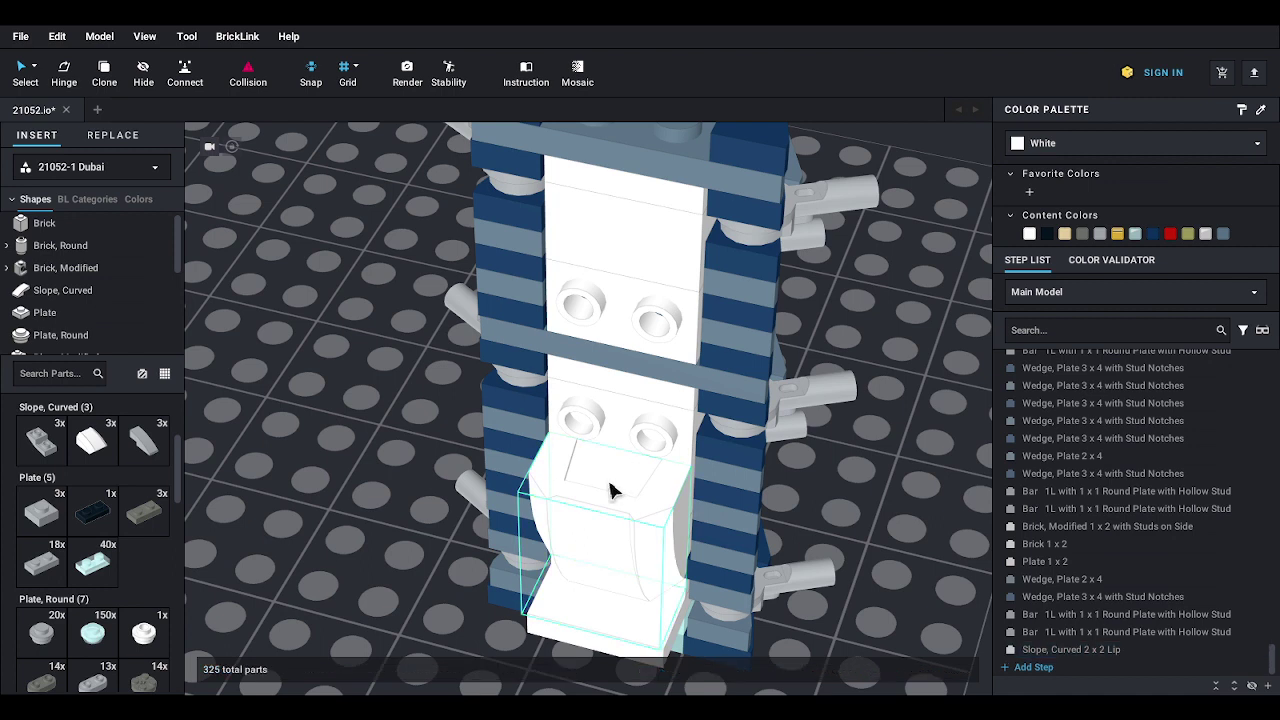
- Cover the white front above the curved slope with two columns, each a white Plate, Modified 1 x 2 with 1 Stud below a 1 x 3 with 2 Studs
{"action": "scroll", "coordinate": [83, 314], "scroll_direction": "down", "scroll_amount": 2}
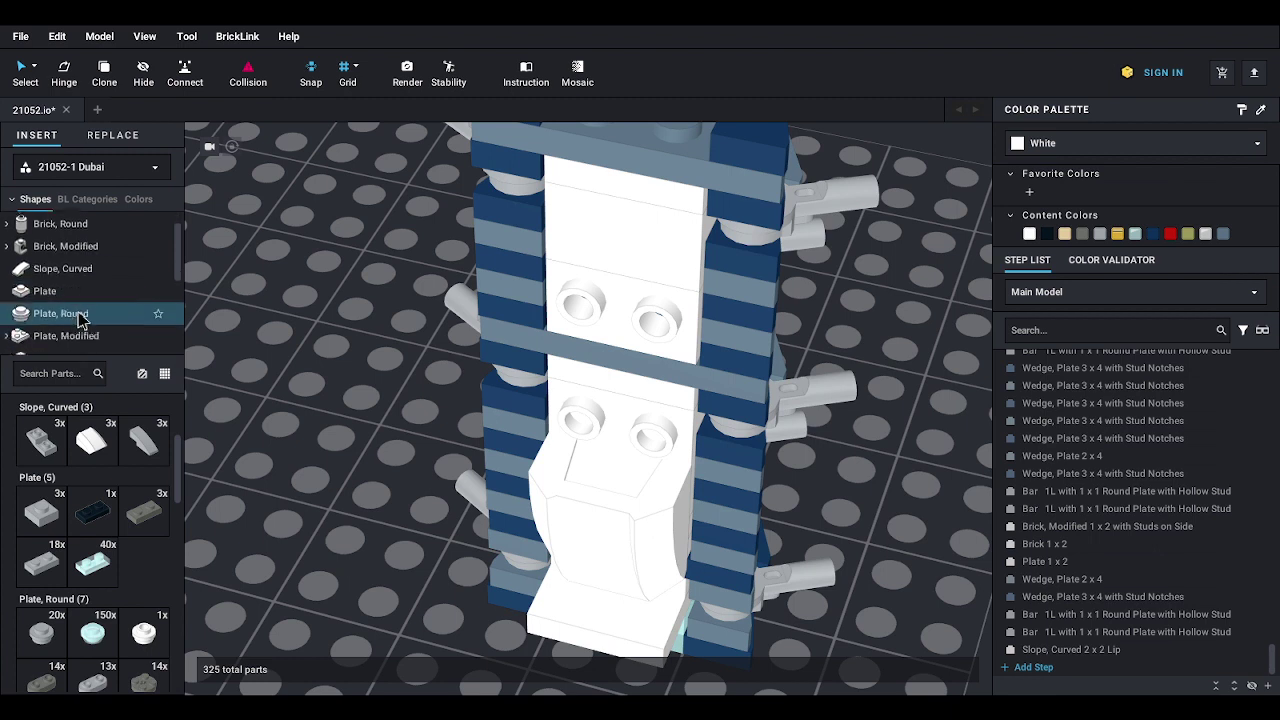
{"action": "left_click", "coordinate": [83, 314]}
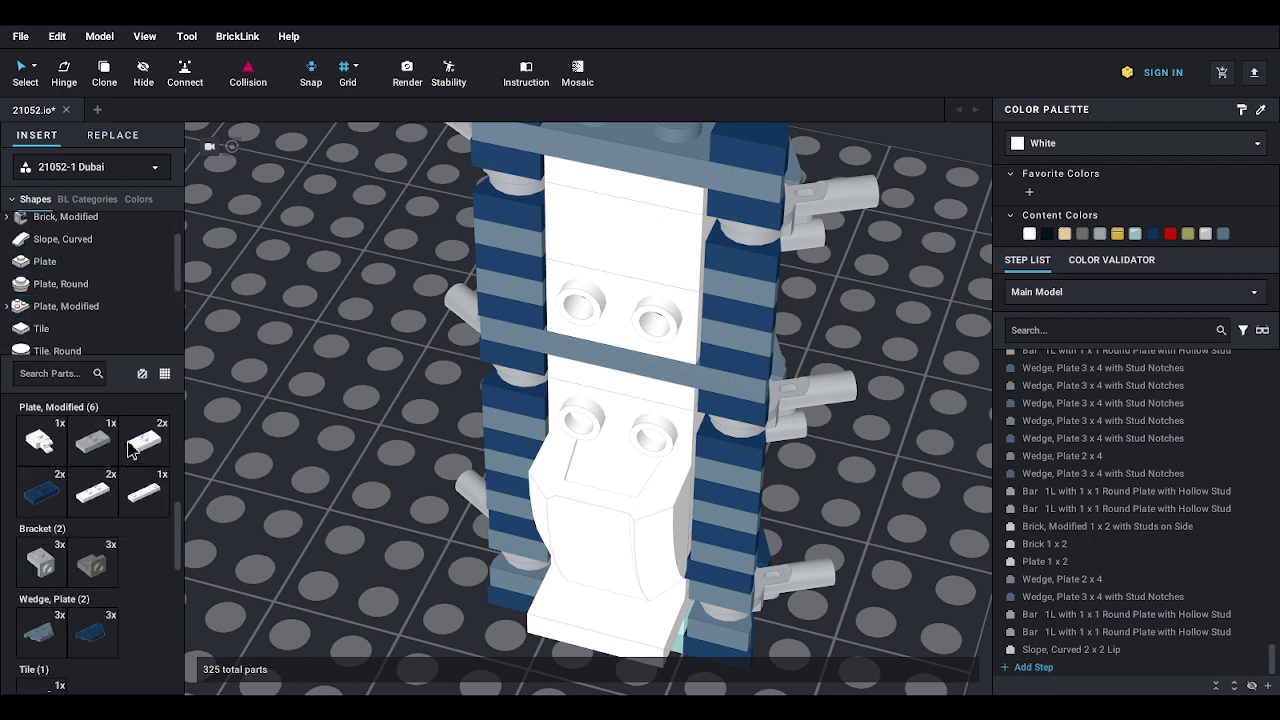
{"action": "left_click_drag", "start_coordinate": [140, 445], "coordinate": [560, 397]}
{"action": "left_click_drag", "start_coordinate": [157, 505], "coordinate": [574, 269]}
{"action": "left_click", "coordinate": [429, 300]}
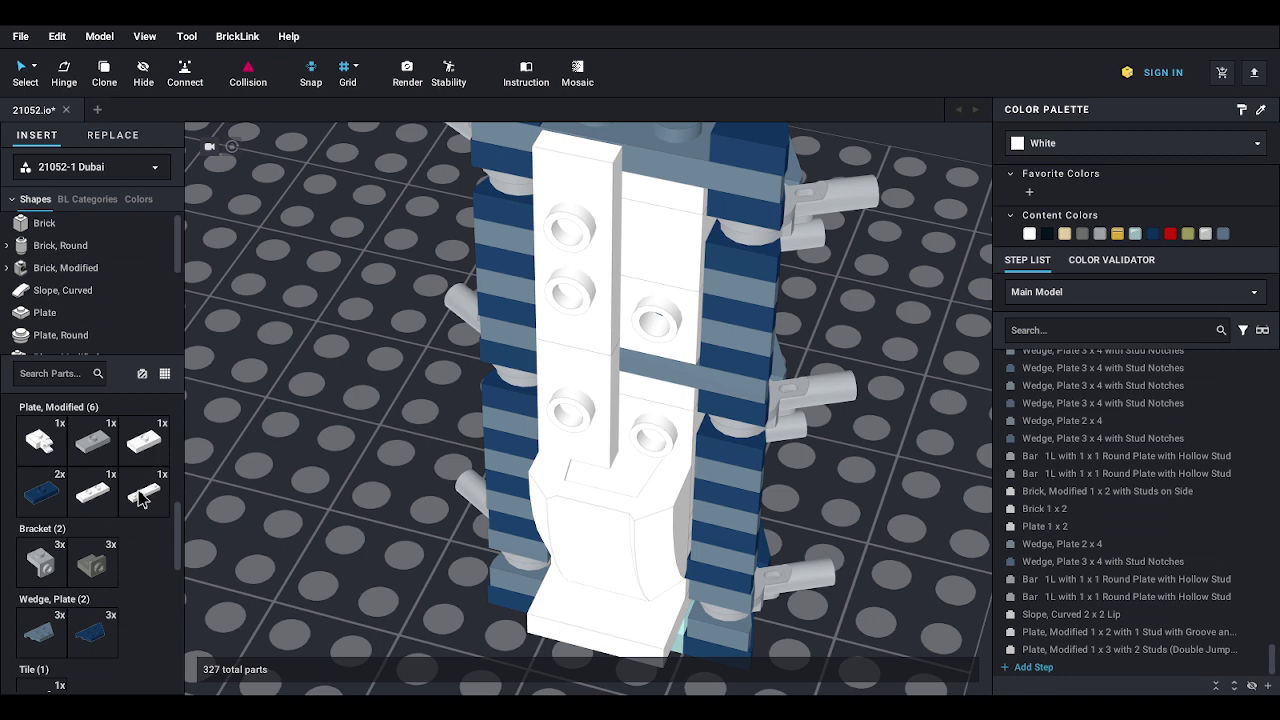
{"action": "left_click_drag", "start_coordinate": [140, 500], "coordinate": [657, 280]}
{"action": "left_click_drag", "start_coordinate": [140, 448], "coordinate": [614, 429]}
{"action": "key", "text": "Escape"}
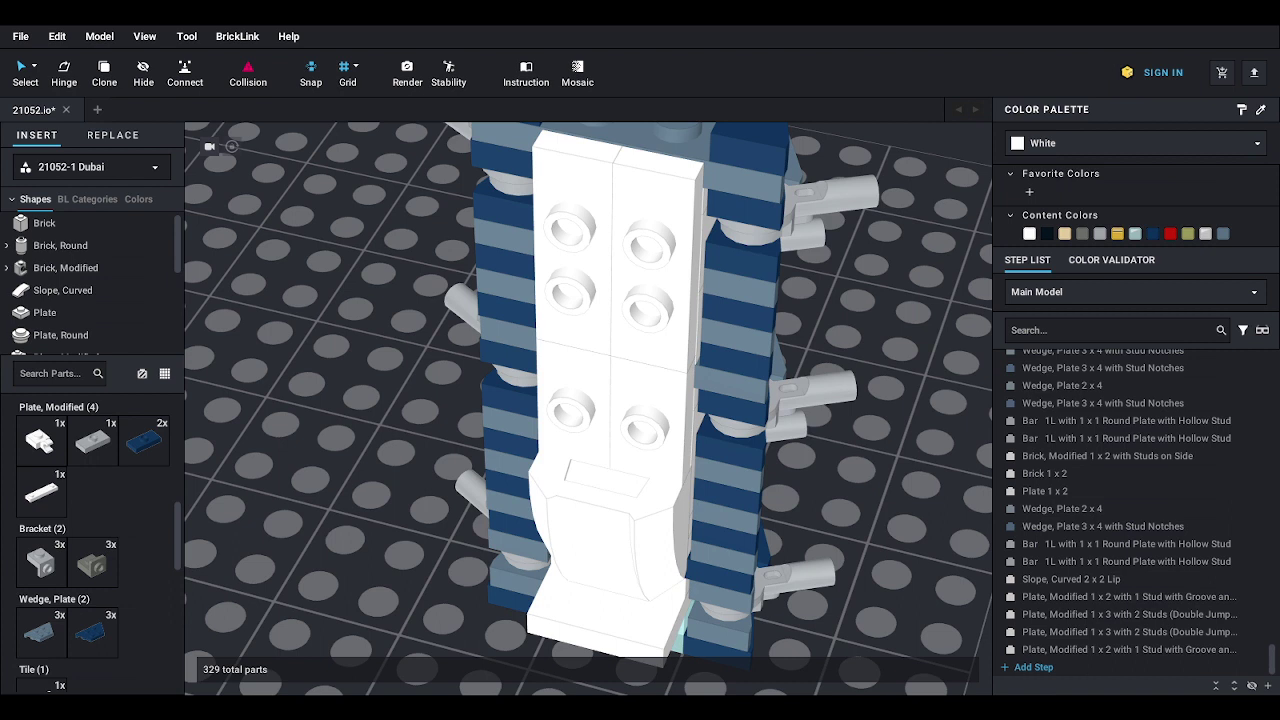
- Attach two more white Slope, Curved 2 x 2 Lip pieces one above the other on the studs of the modified plates
{"action": "left_click", "coordinate": [63, 290]}
{"action": "left_click_drag", "start_coordinate": [96, 450], "coordinate": [617, 371]}
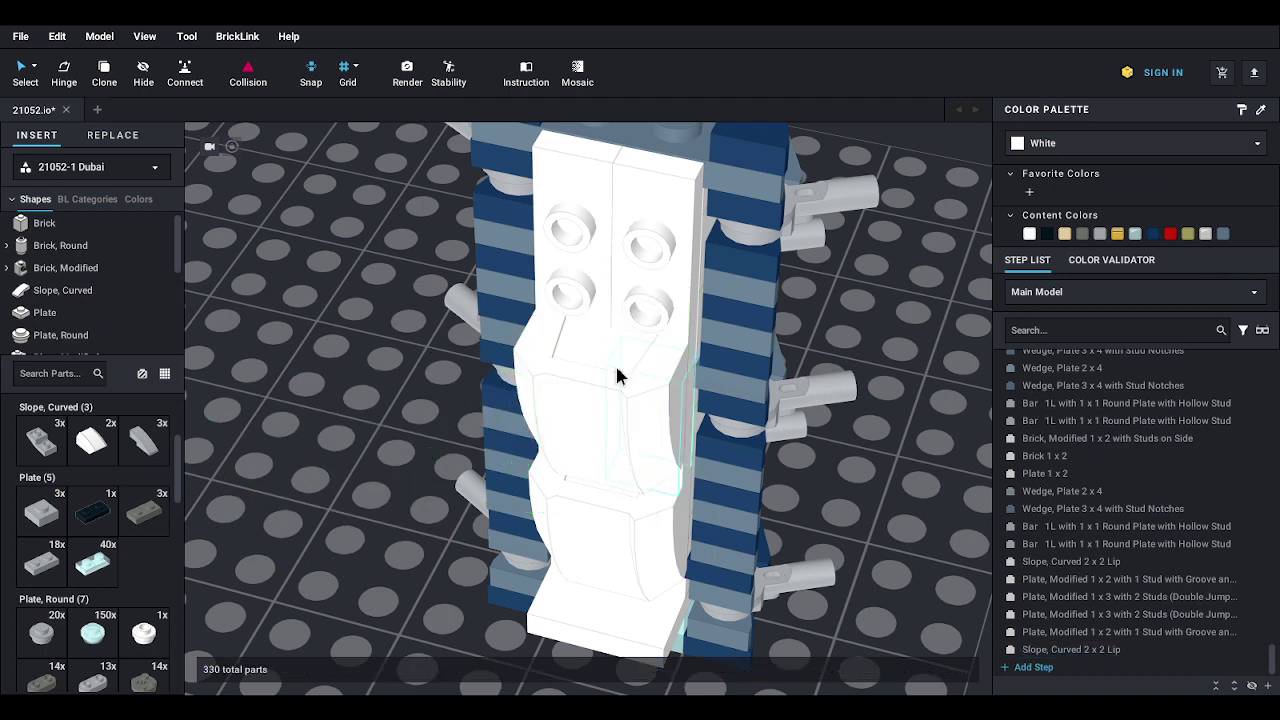
{"action": "left_click_drag", "start_coordinate": [91, 445], "coordinate": [615, 286]}
{"action": "left_click", "coordinate": [620, 271]}
{"action": "right_click_drag", "start_coordinate": [604, 311], "coordinate": [577, 317]}
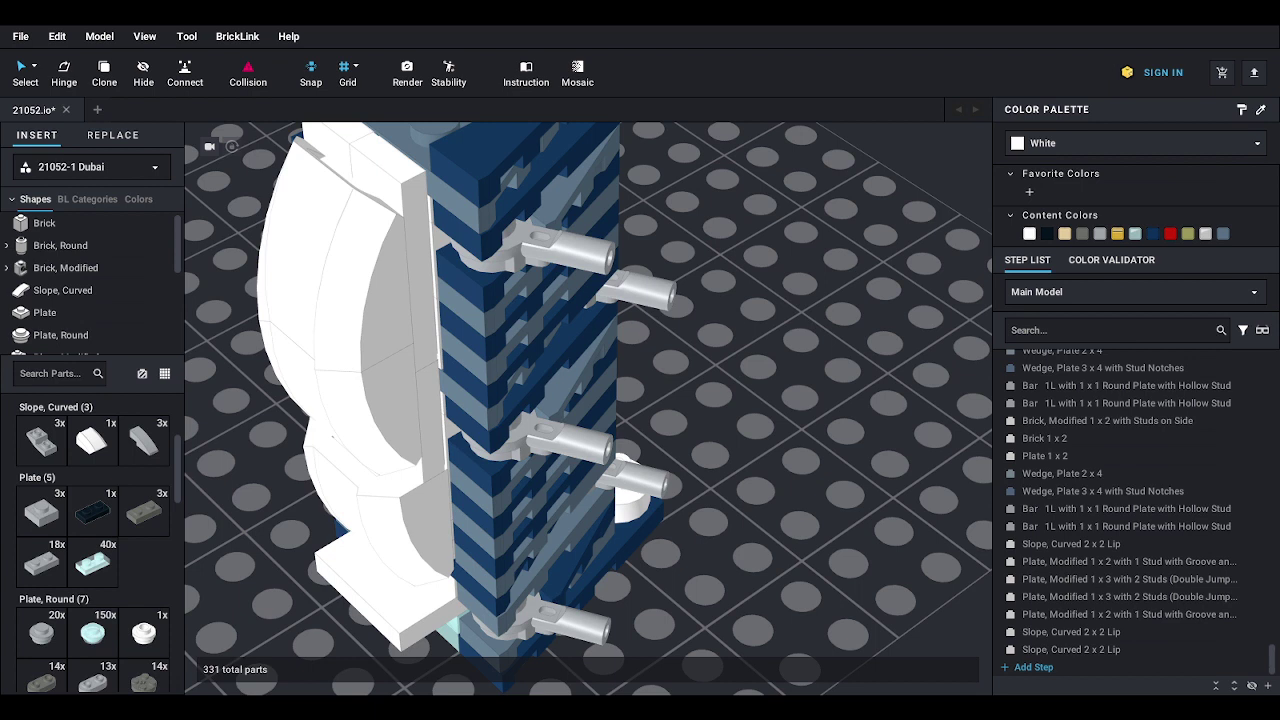
- Stack four Wedge, Plate 2 x 4 on the tower top, alternating sand blue and dark blue, starting with sand blue
{"action": "right_click_drag", "start_coordinate": [843, 370], "coordinate": [840, 460]}
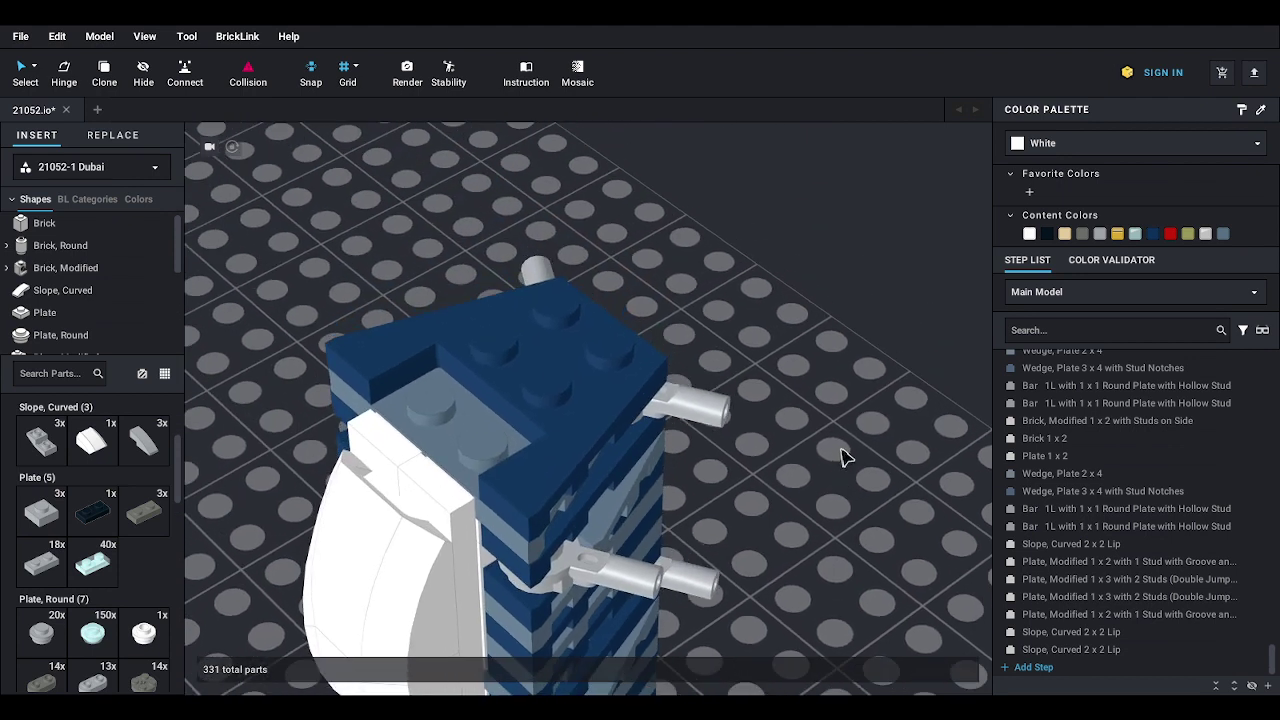
{"action": "left_click", "coordinate": [78, 331]}
{"action": "scroll", "coordinate": [100, 514], "scroll_direction": "down", "scroll_amount": 1}
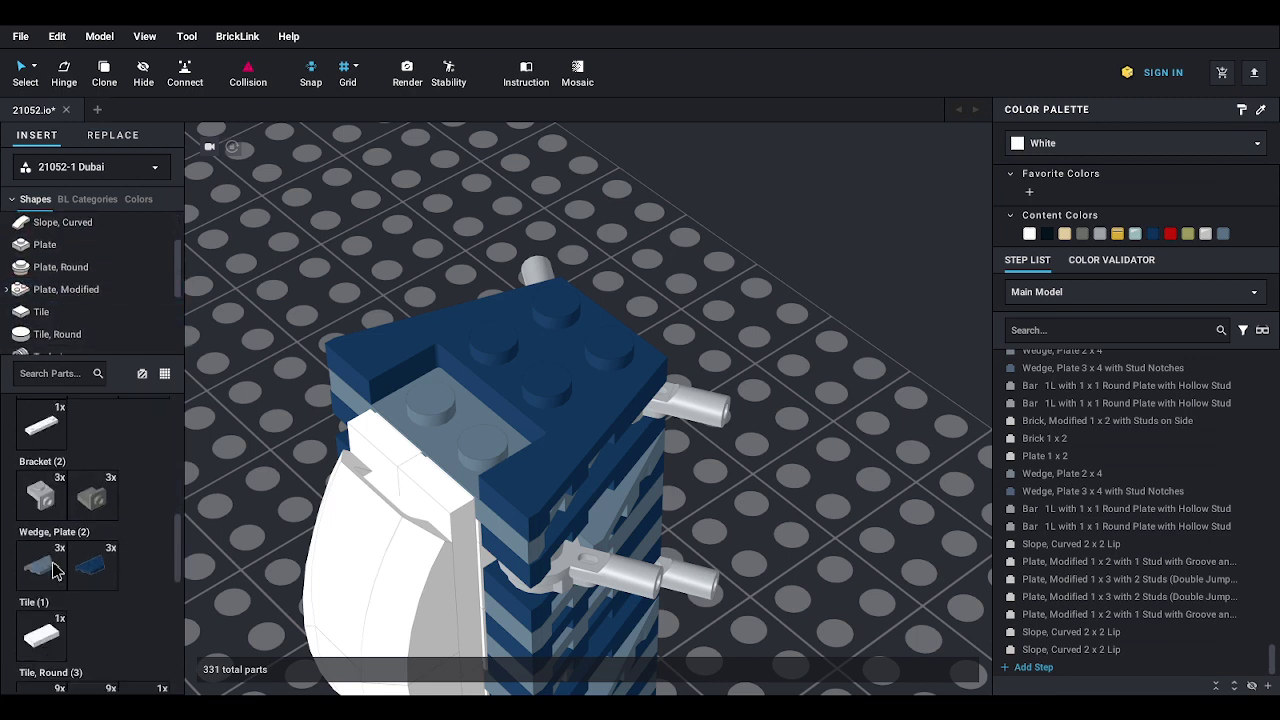
{"action": "left_click_drag", "start_coordinate": [40, 563], "coordinate": [558, 332]}
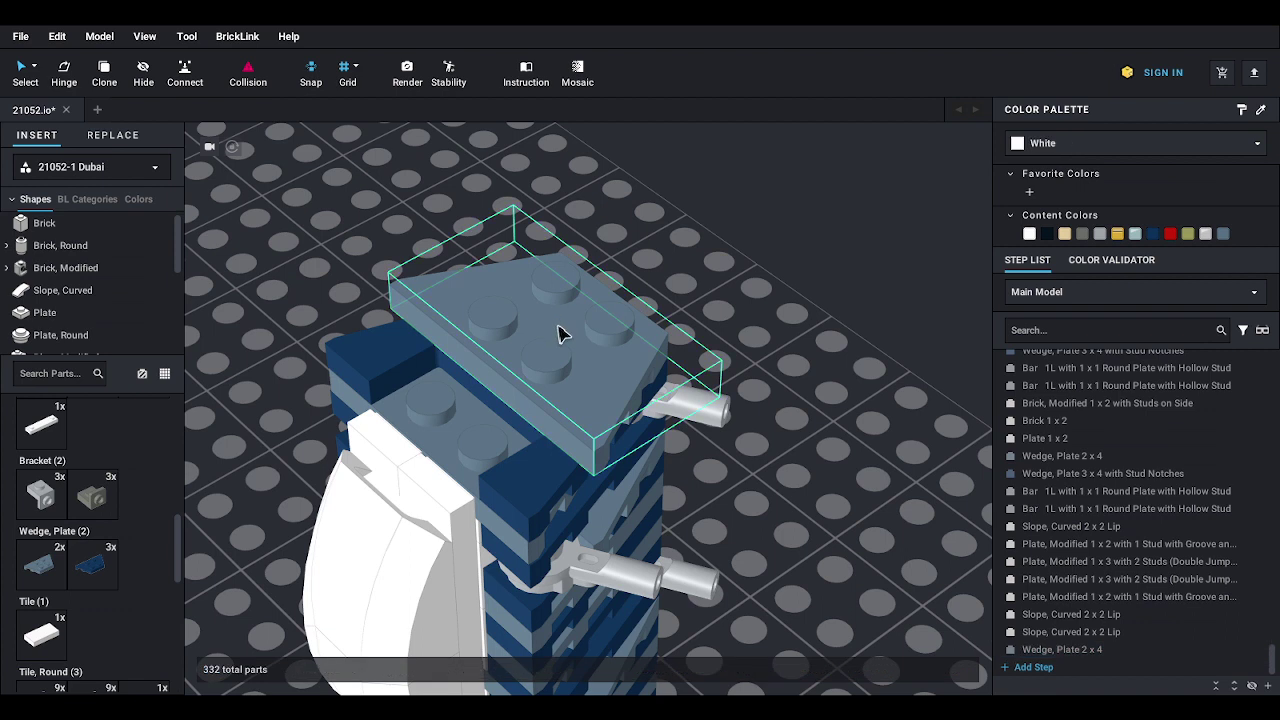
{"action": "left_click_drag", "start_coordinate": [92, 578], "coordinate": [563, 314]}
{"action": "key", "text": "Left"}
{"action": "left_click_drag", "start_coordinate": [51, 567], "coordinate": [557, 271]}
{"action": "left_click", "coordinate": [555, 253]}
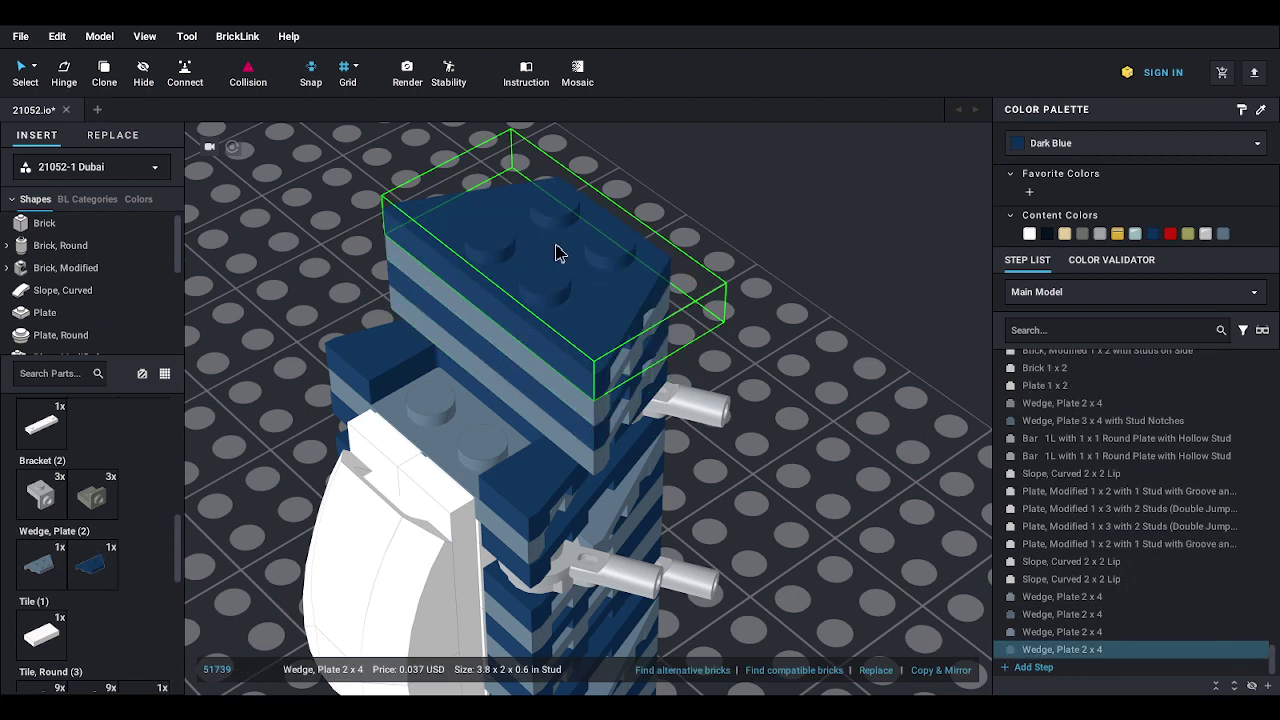
{"action": "key", "text": "Escape"}
- Add another sand blue Wedge, Plate 2 x 4 and a final dark blue one to the top of the stack
{"action": "left_click_drag", "start_coordinate": [45, 566], "coordinate": [572, 233]}
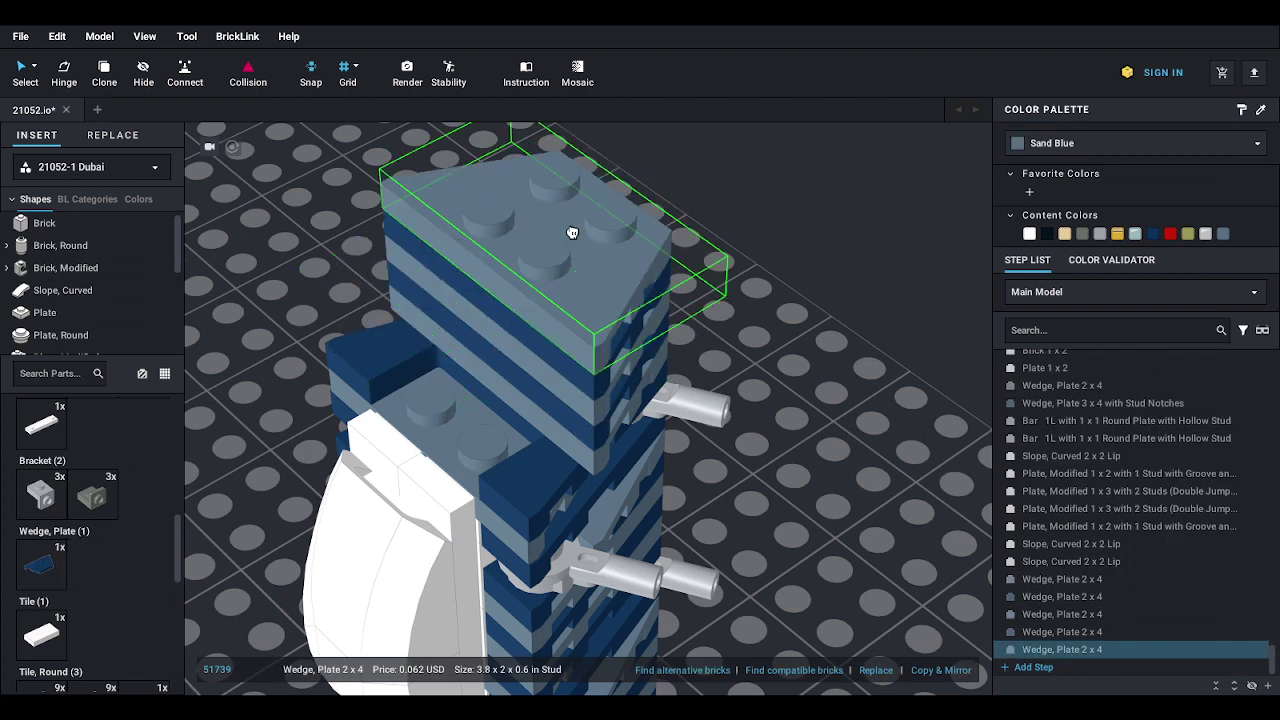
{"action": "key", "text": "Escape"}
{"action": "left_click_drag", "start_coordinate": [31, 564], "coordinate": [584, 229]}
{"action": "key", "text": "Escape"}
- Place a white Brick, Modified 1 x 2 x 1 2/3 with Studs on Side on the sand blue studs in front of the upper wedge stack
{"action": "scroll", "coordinate": [594, 263], "scroll_direction": "down", "scroll_amount": 3}
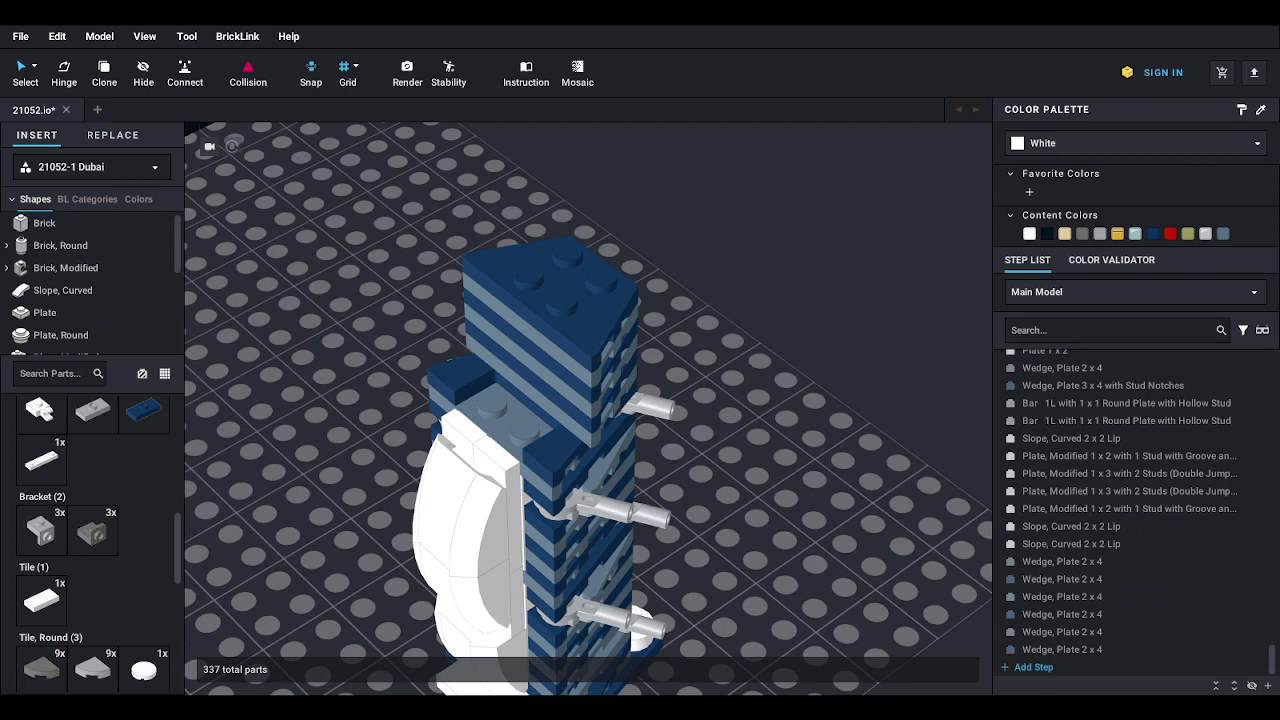
{"action": "left_click", "coordinate": [70, 226]}
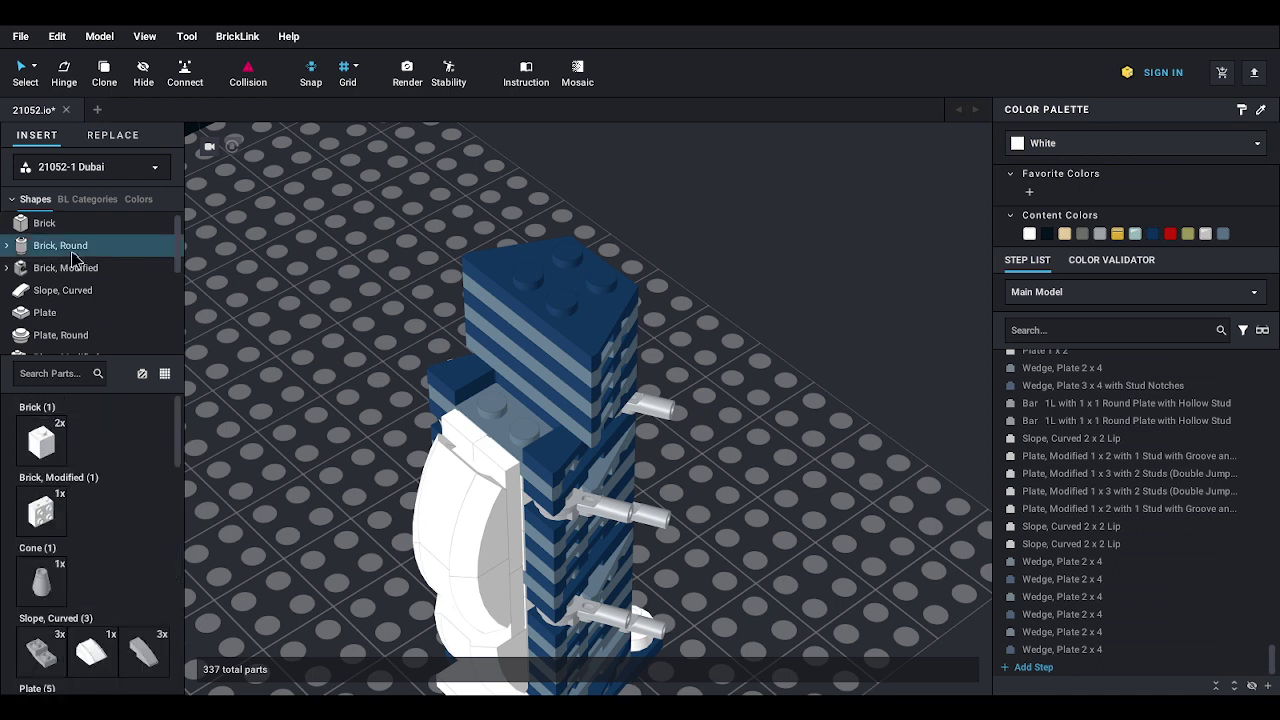
{"action": "left_click", "coordinate": [76, 268]}
{"action": "left_click", "coordinate": [45, 450]}
{"action": "left_click_drag", "start_coordinate": [335, 393], "coordinate": [525, 342]}
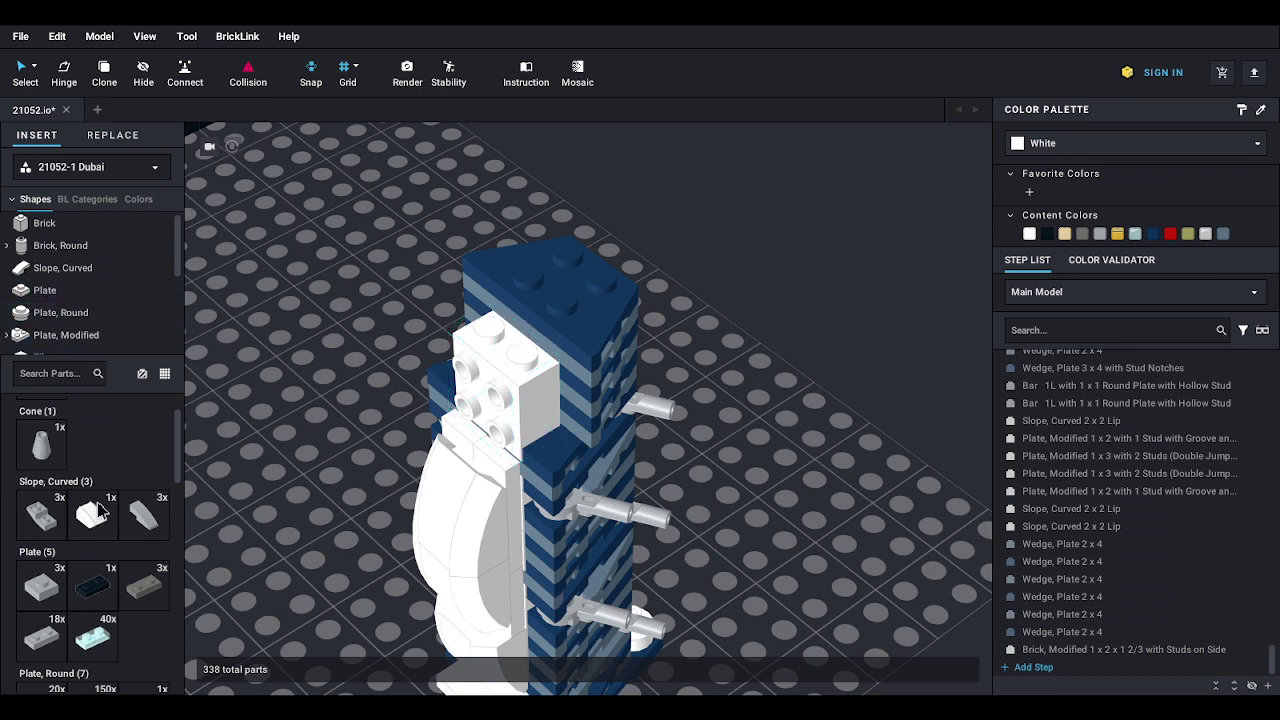
- Rotate a white Slope, Curved 2 x 2 Lip and attach it to the side studs of the upper white brick
{"action": "left_click_drag", "start_coordinate": [91, 515], "coordinate": [445, 390]}
{"action": "key", "text": "Down"}
{"action": "key", "text": "Right"}
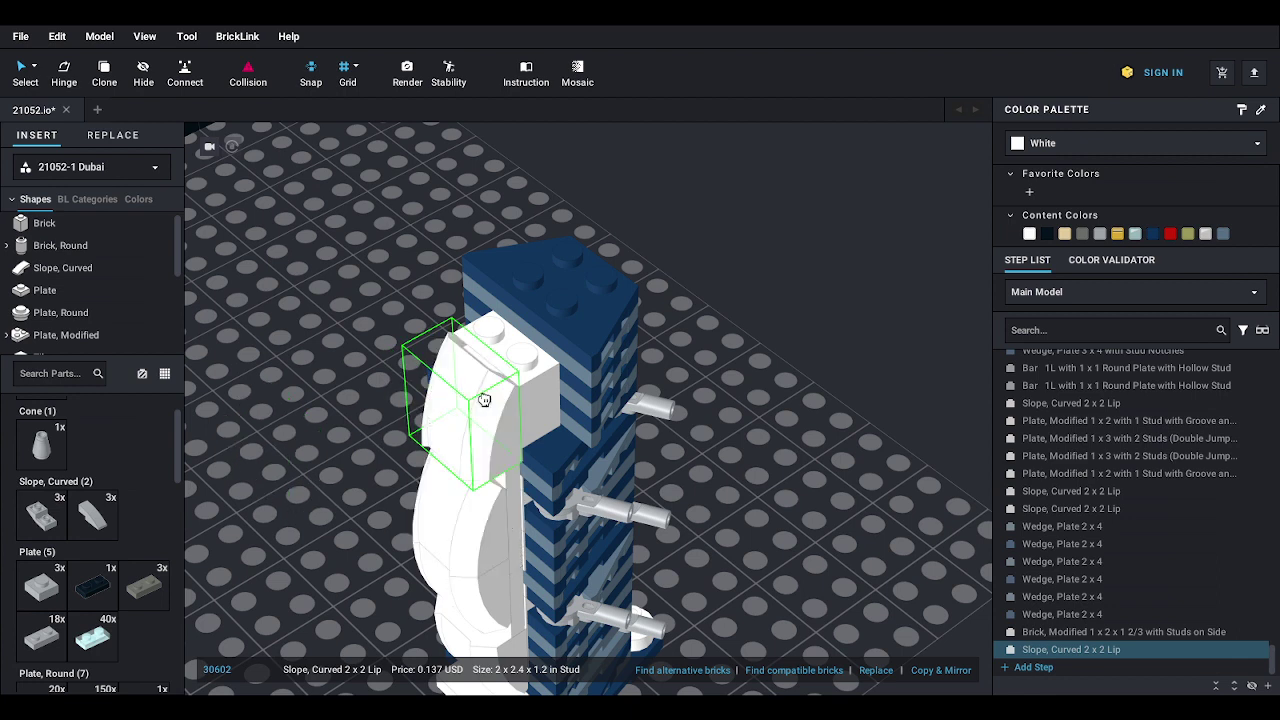
{"action": "left_click", "coordinate": [335, 366]}
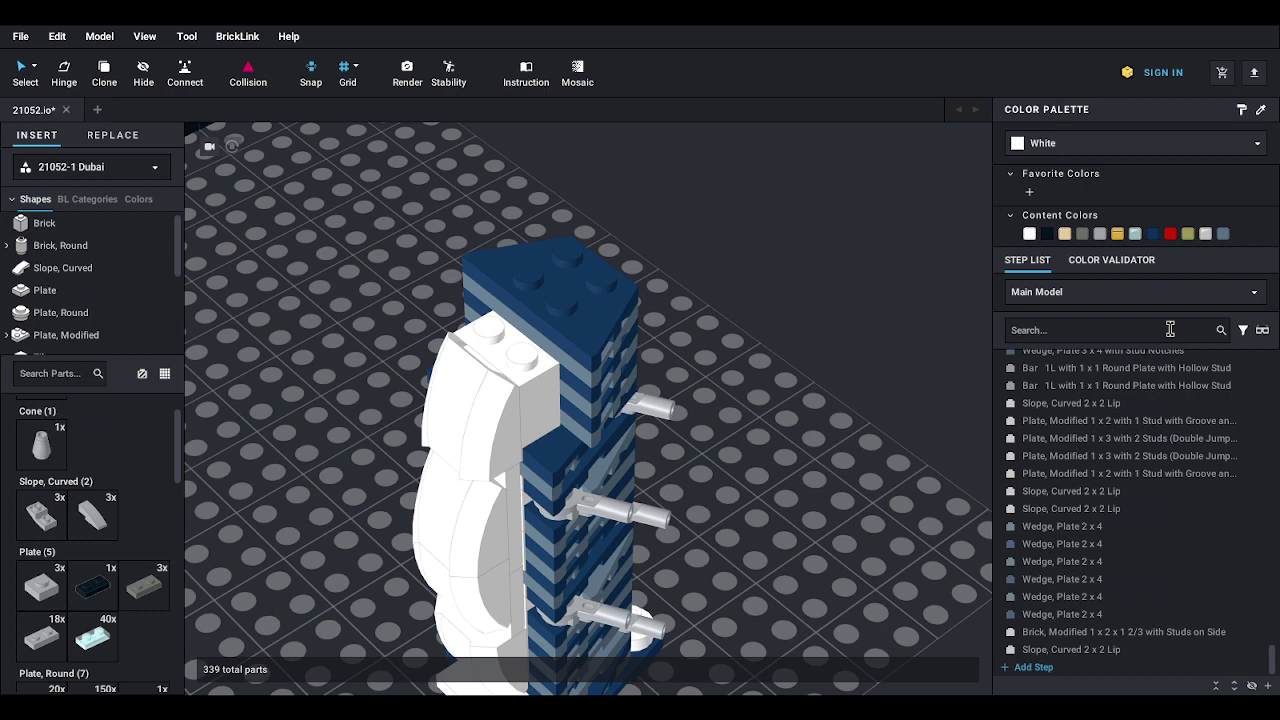
- Place a white Tile 1 x 2 with Groove on top of the upper white brick in front of the wedge stack
{"action": "right_click_drag", "start_coordinate": [812, 394], "coordinate": [930, 371]}
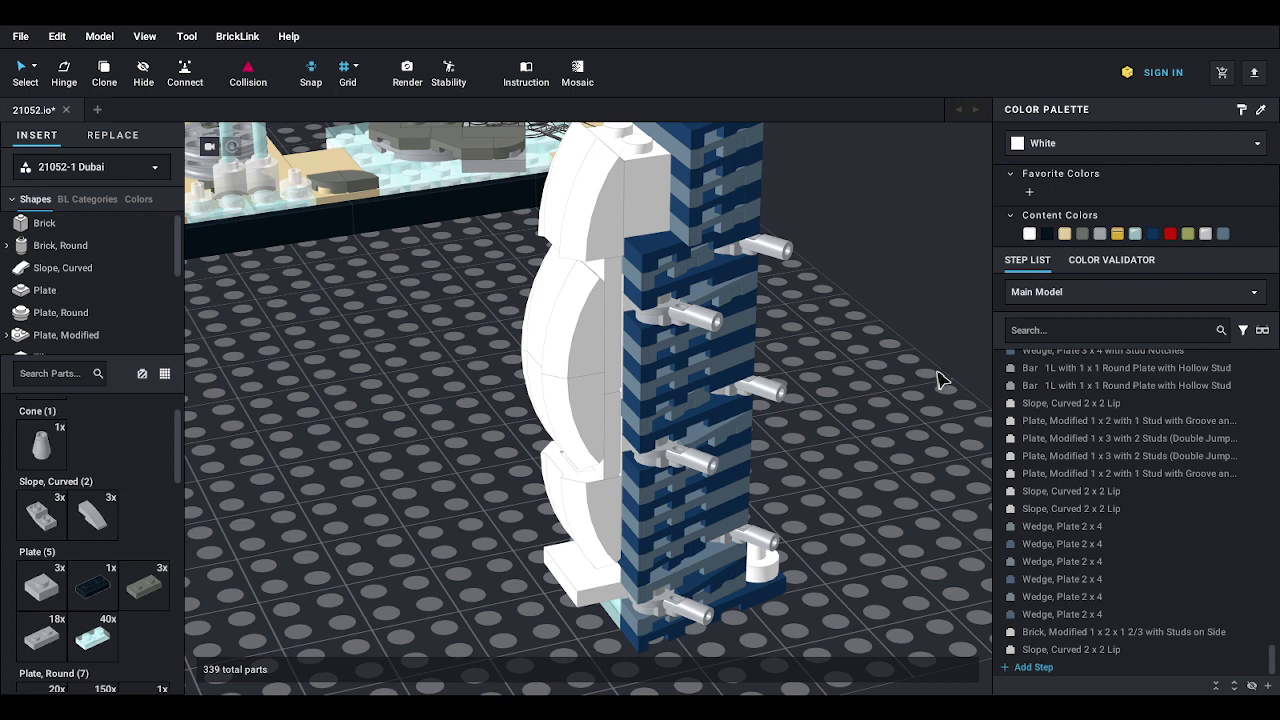
{"action": "right_click_drag", "start_coordinate": [831, 346], "coordinate": [857, 416]}
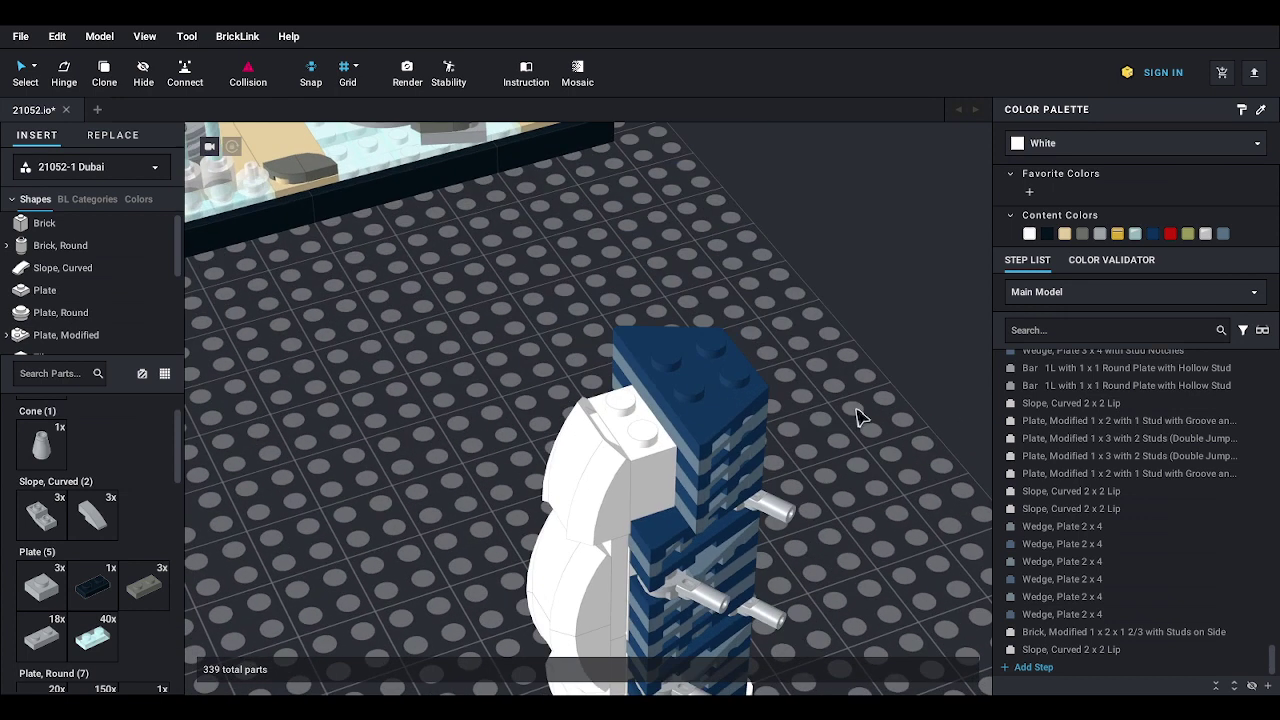
{"action": "scroll", "coordinate": [95, 310], "scroll_direction": "down", "scroll_amount": 5}
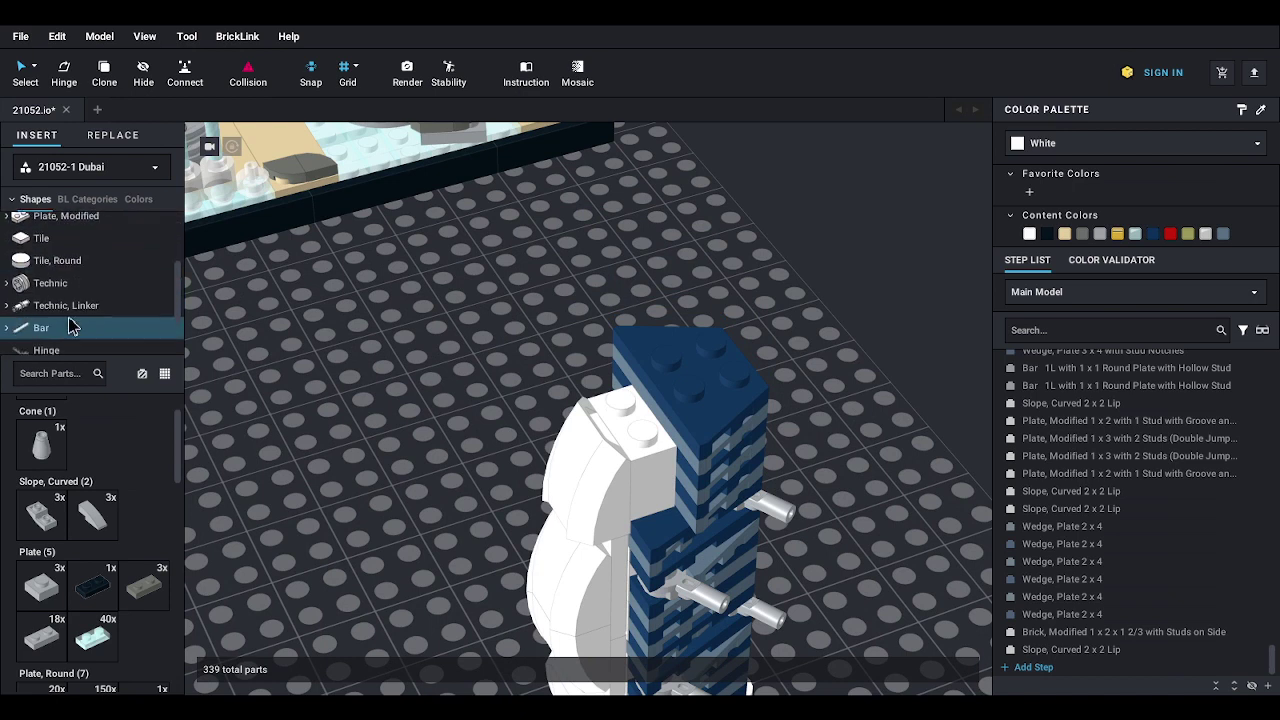
{"action": "left_click", "coordinate": [40, 238]}
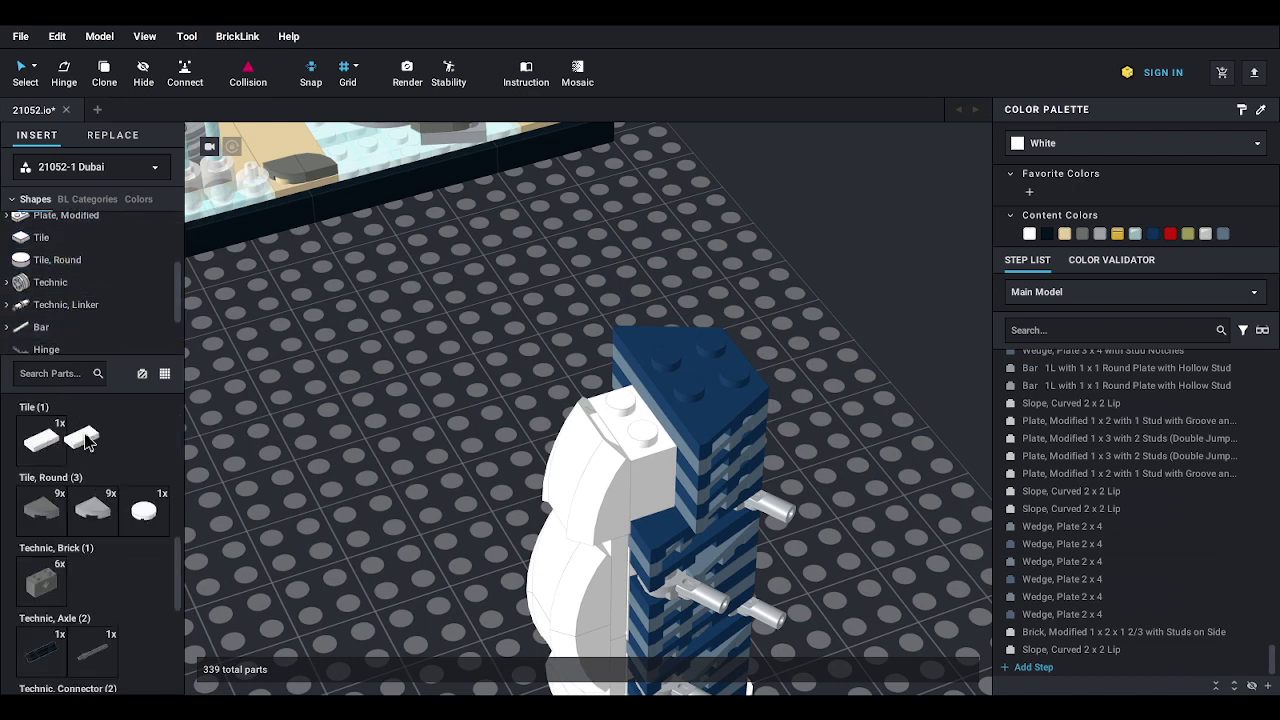
{"action": "left_click_drag", "start_coordinate": [85, 442], "coordinate": [632, 408]}
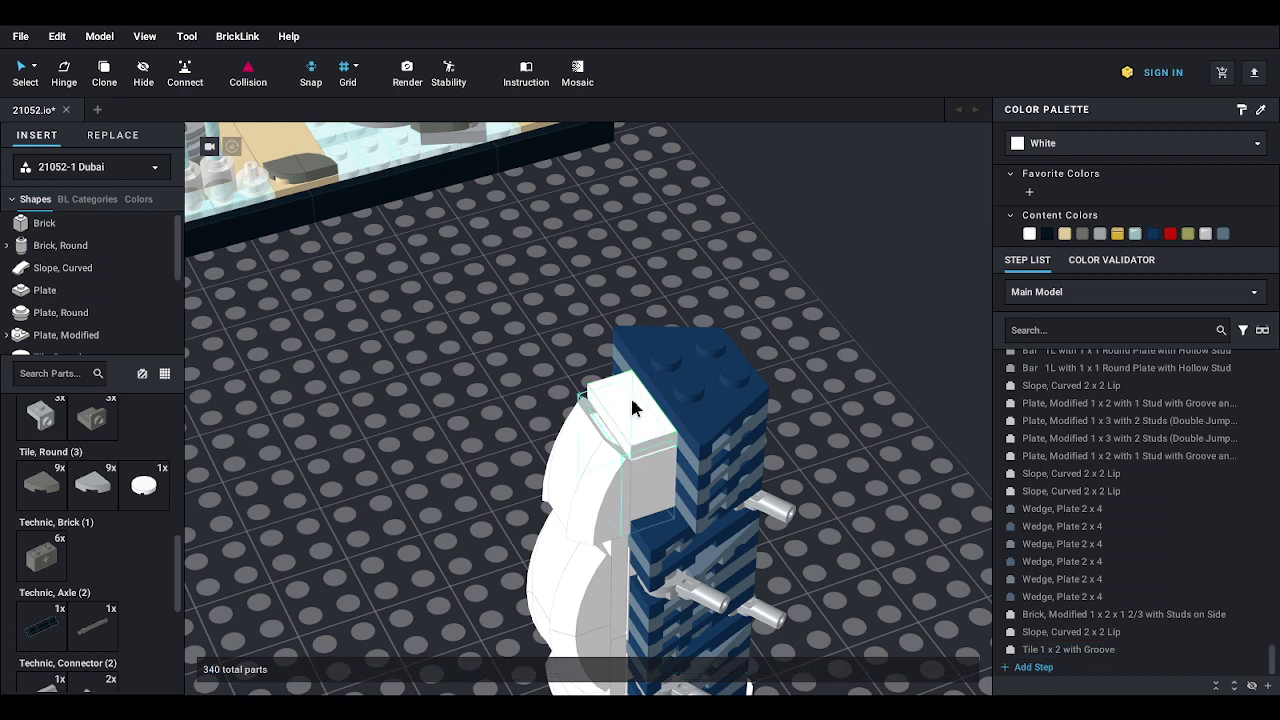
- Place two dark blue Plate, Modified 1 x 2 with 1 Stud with Groove side by side on the studs of the tower's top wedge plate
{"action": "scroll", "coordinate": [72, 290], "scroll_direction": "down", "scroll_amount": 1}
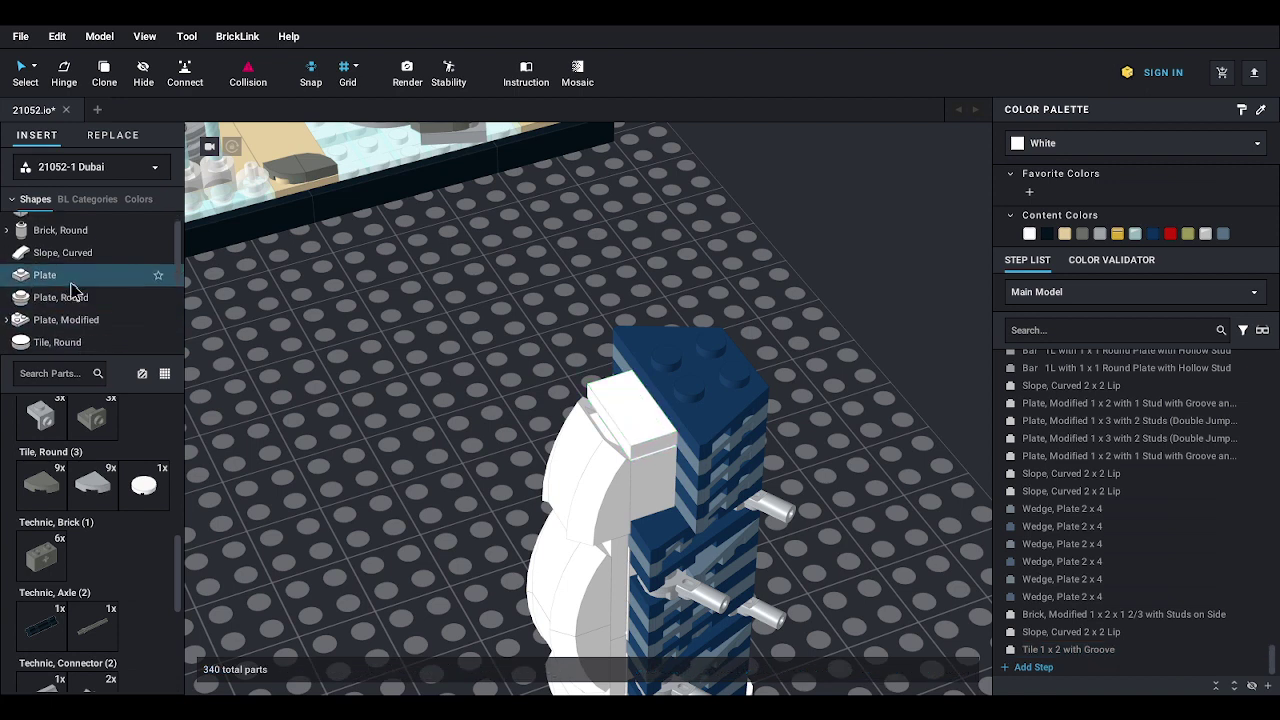
{"action": "scroll", "coordinate": [118, 457], "scroll_direction": "down", "scroll_amount": 6}
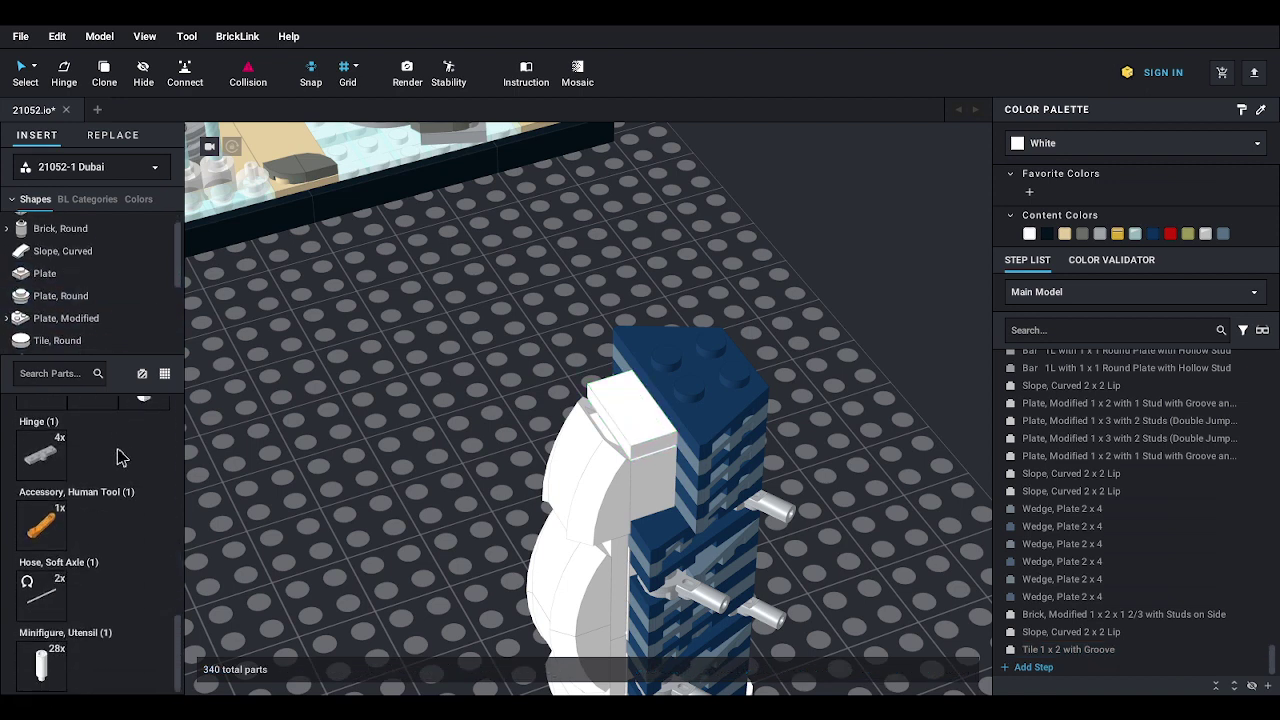
{"action": "scroll", "coordinate": [122, 450], "scroll_direction": "up", "scroll_amount": 10}
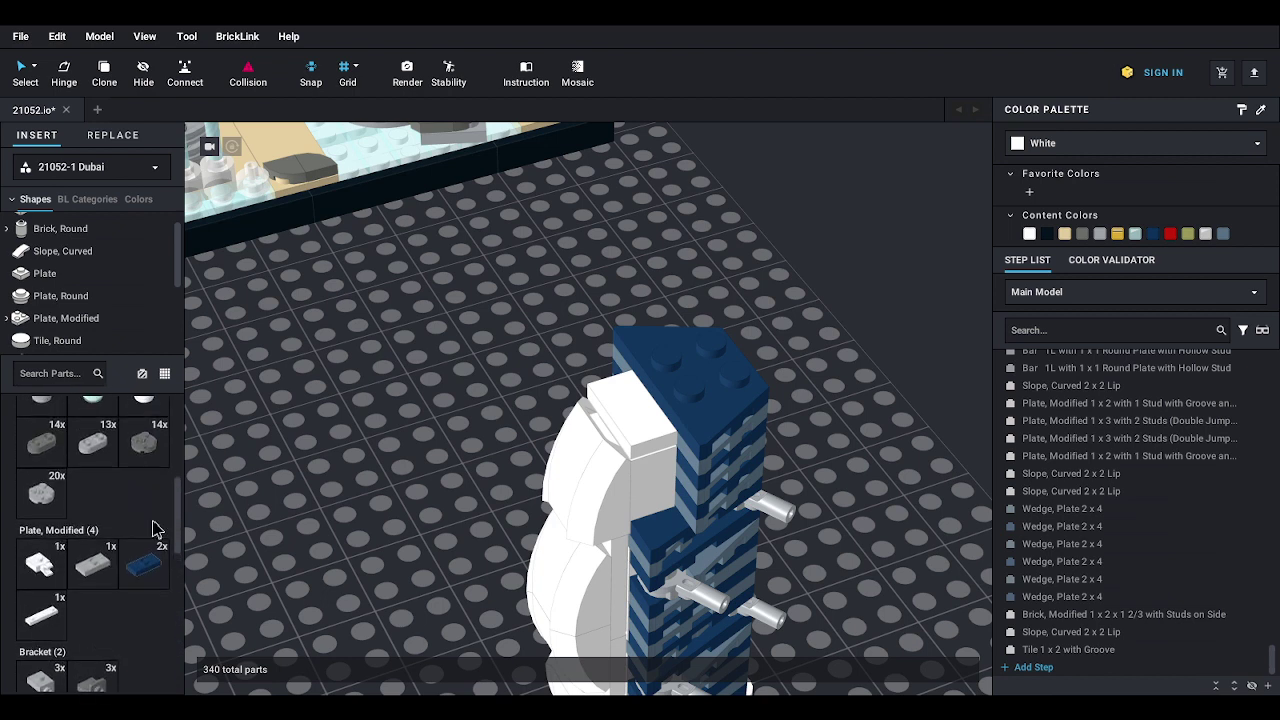
{"action": "left_click_drag", "start_coordinate": [145, 565], "coordinate": [680, 370]}
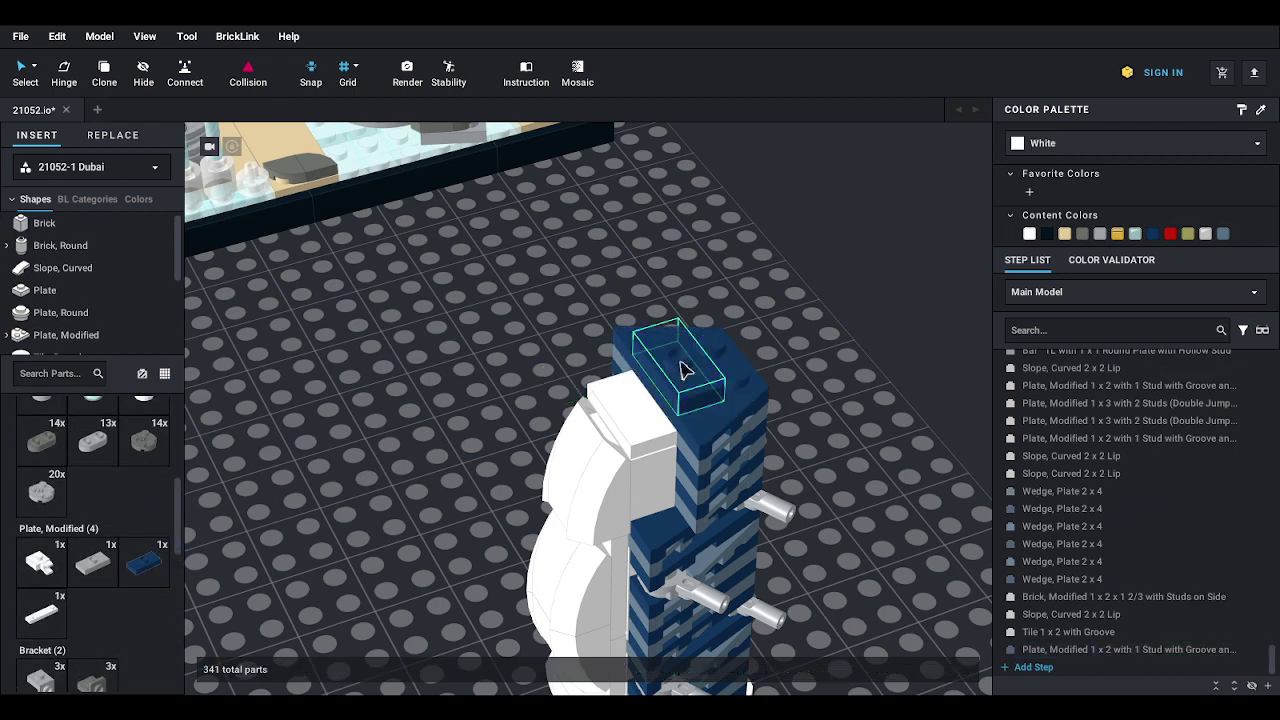
{"action": "left_click_drag", "start_coordinate": [368, 437], "coordinate": [748, 338]}
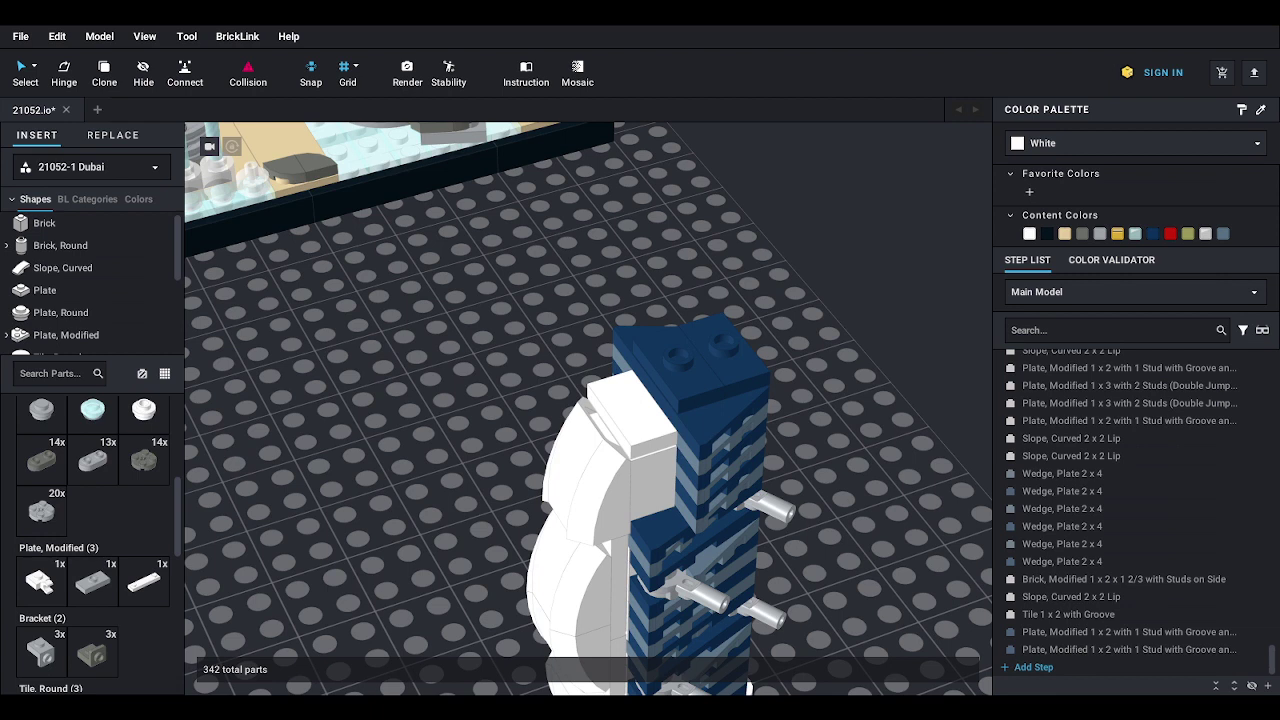
- Lay a white Plate, Modified 1 x 4 with 2 Studs across the tower top and stack two white Brick 1 x 1 on its rear stud
{"action": "left_click", "coordinate": [66, 335]}
{"action": "left_click_drag", "start_coordinate": [148, 462], "coordinate": [656, 343]}
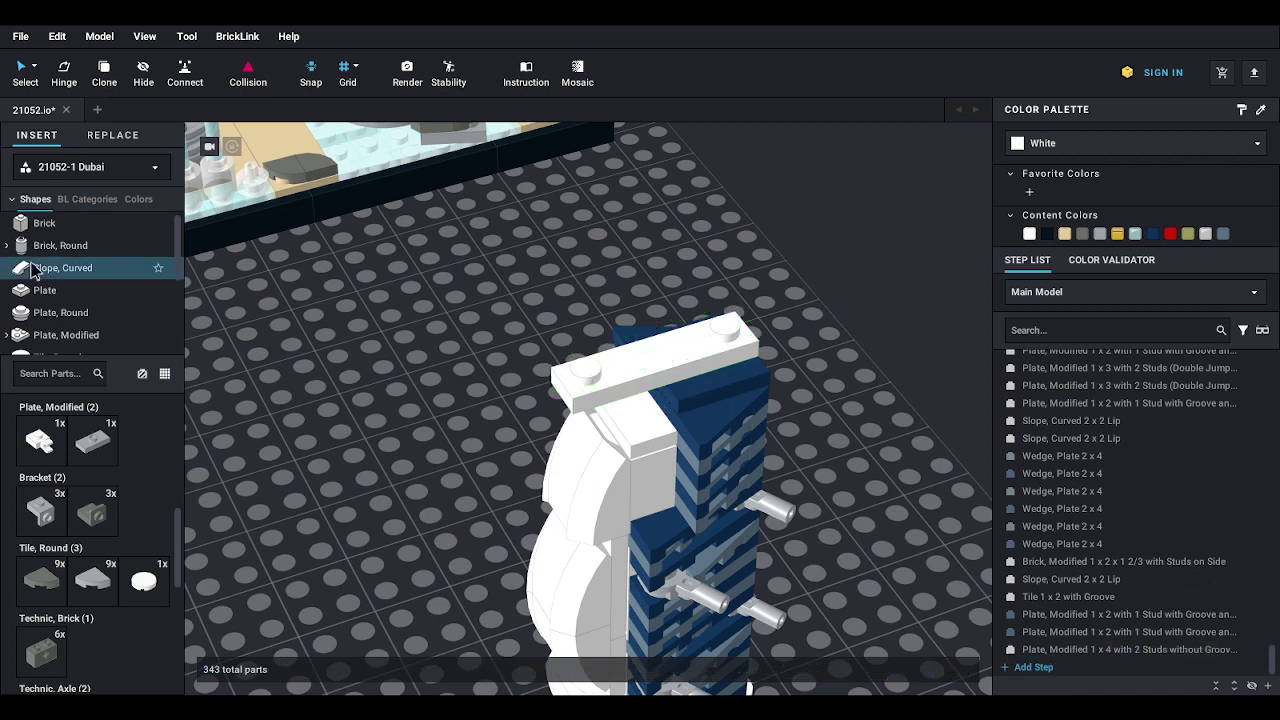
{"action": "left_click", "coordinate": [44, 223]}
{"action": "left_click_drag", "start_coordinate": [43, 443], "coordinate": [728, 292]}
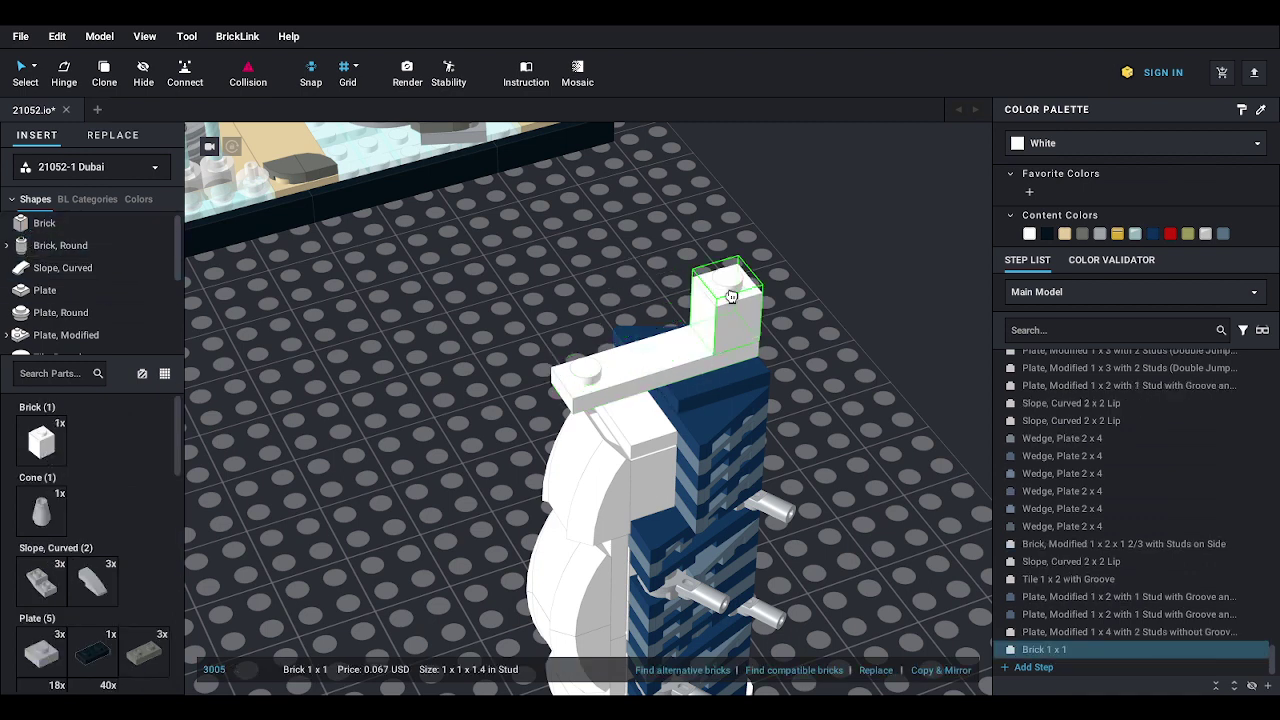
{"action": "left_click_drag", "start_coordinate": [42, 443], "coordinate": [735, 249]}
- Select both stacked white Brick 1 x 1 and rotate them slightly about their vertical axis
{"action": "left_click", "coordinate": [724, 323]}
{"action": "left_click", "coordinate": [730, 273], "text": "ctrl"}
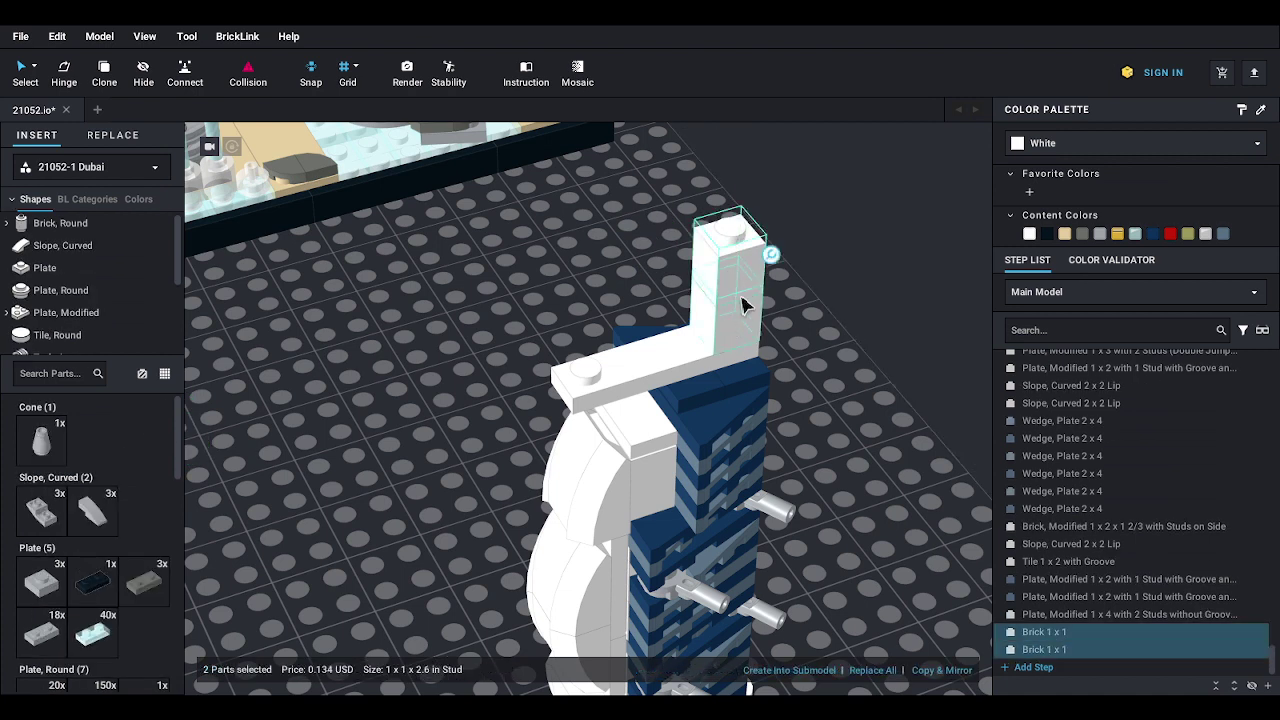
{"action": "mouse_move", "coordinate": [770, 255]}
{"action": "left_click_drag", "start_coordinate": [668, 355], "coordinate": [643, 346]}
{"action": "left_click", "coordinate": [845, 413]}
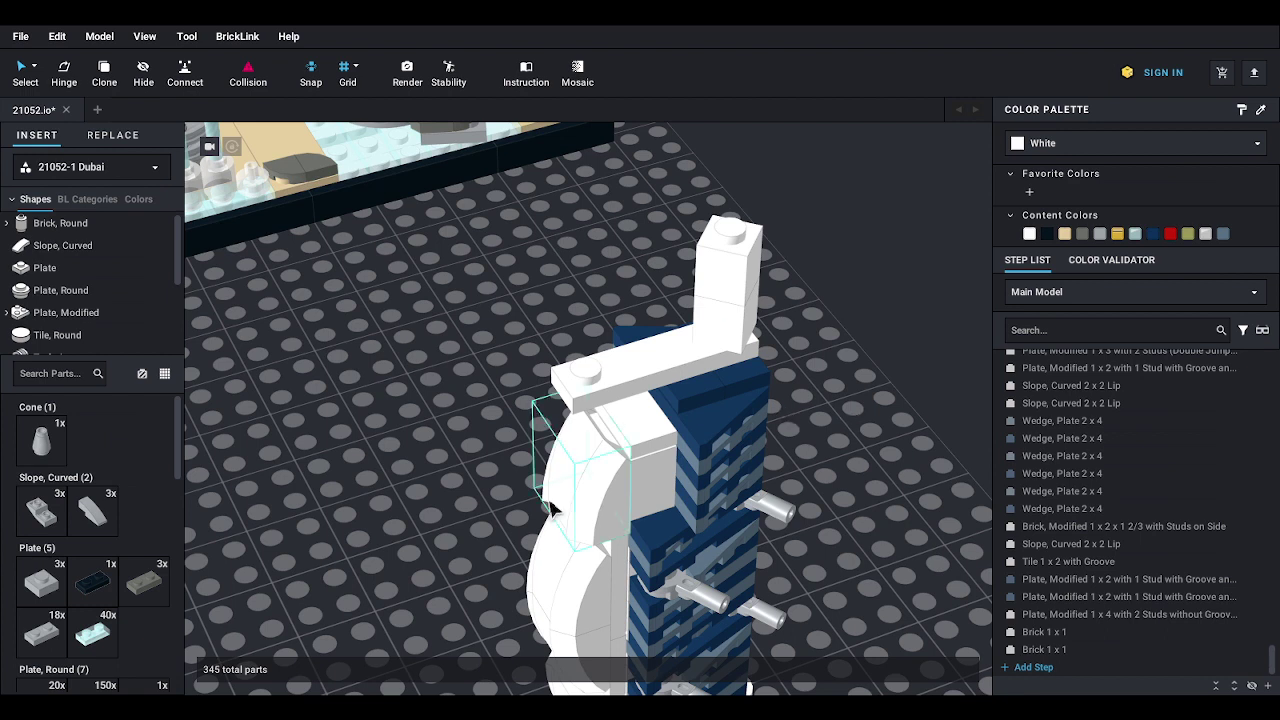
- Place a white Minifigure, Utensil Candle on the farther of the two white round pieces at the tower's base
{"action": "middle_click_drag", "start_coordinate": [752, 490], "coordinate": [652, 340]}
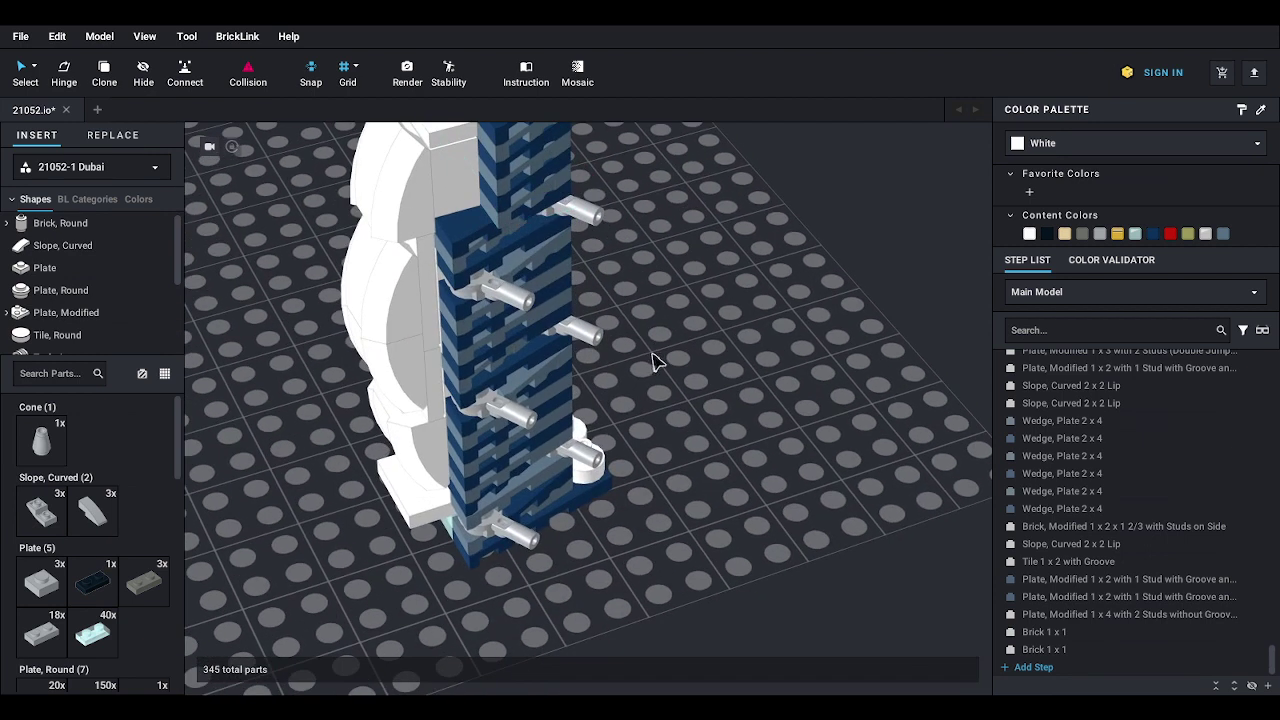
{"action": "right_click_drag", "start_coordinate": [694, 380], "coordinate": [647, 386]}
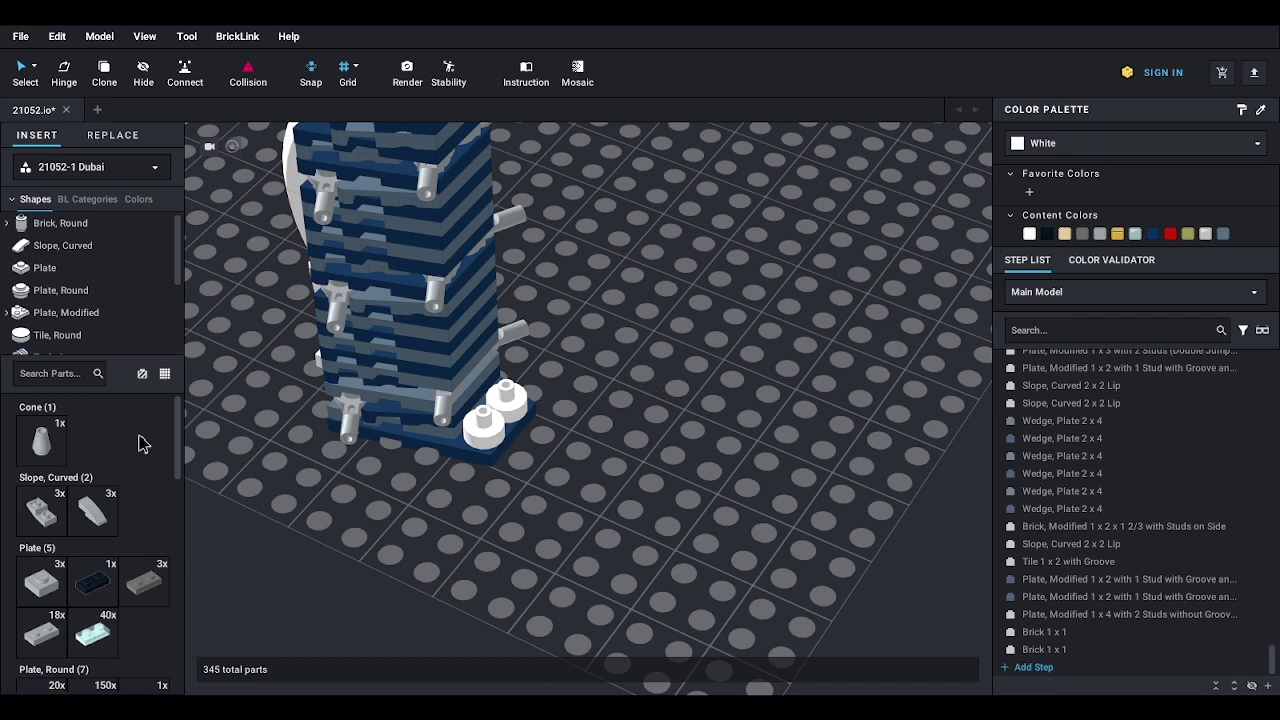
{"action": "scroll", "coordinate": [140, 445], "scroll_direction": "down", "scroll_amount": 10}
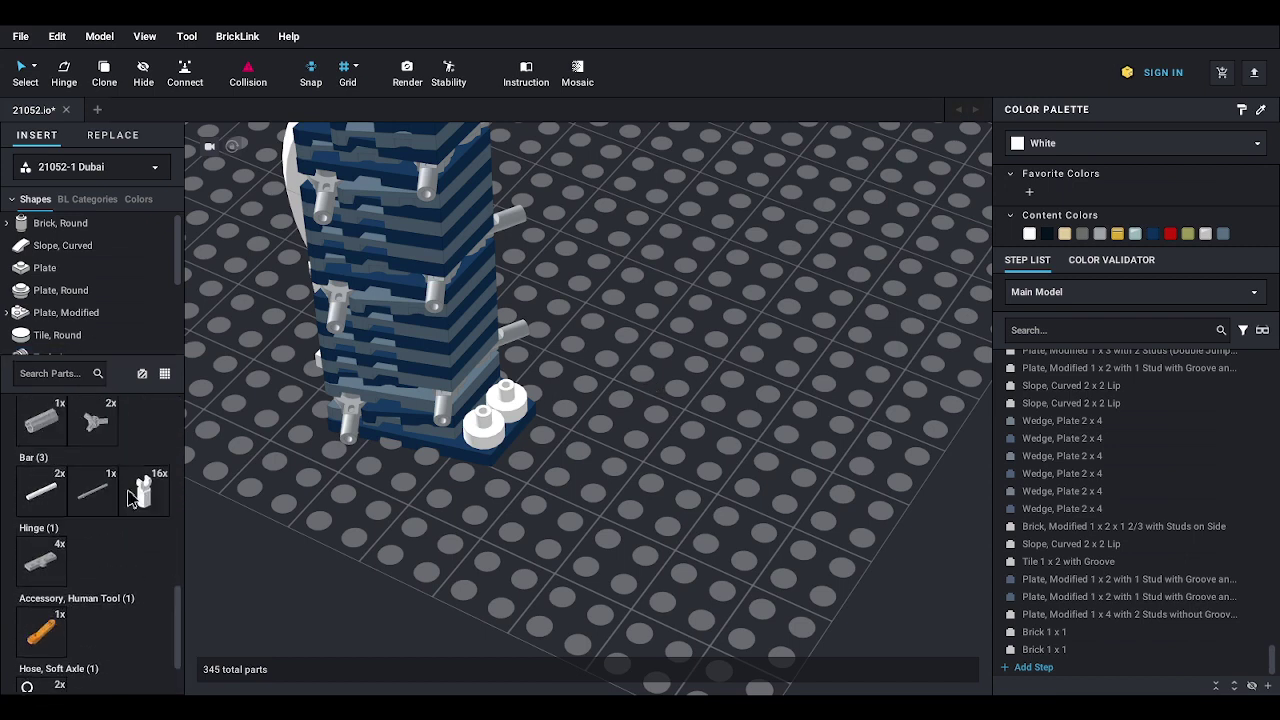
{"action": "scroll", "coordinate": [131, 500], "scroll_direction": "down", "scroll_amount": 2}
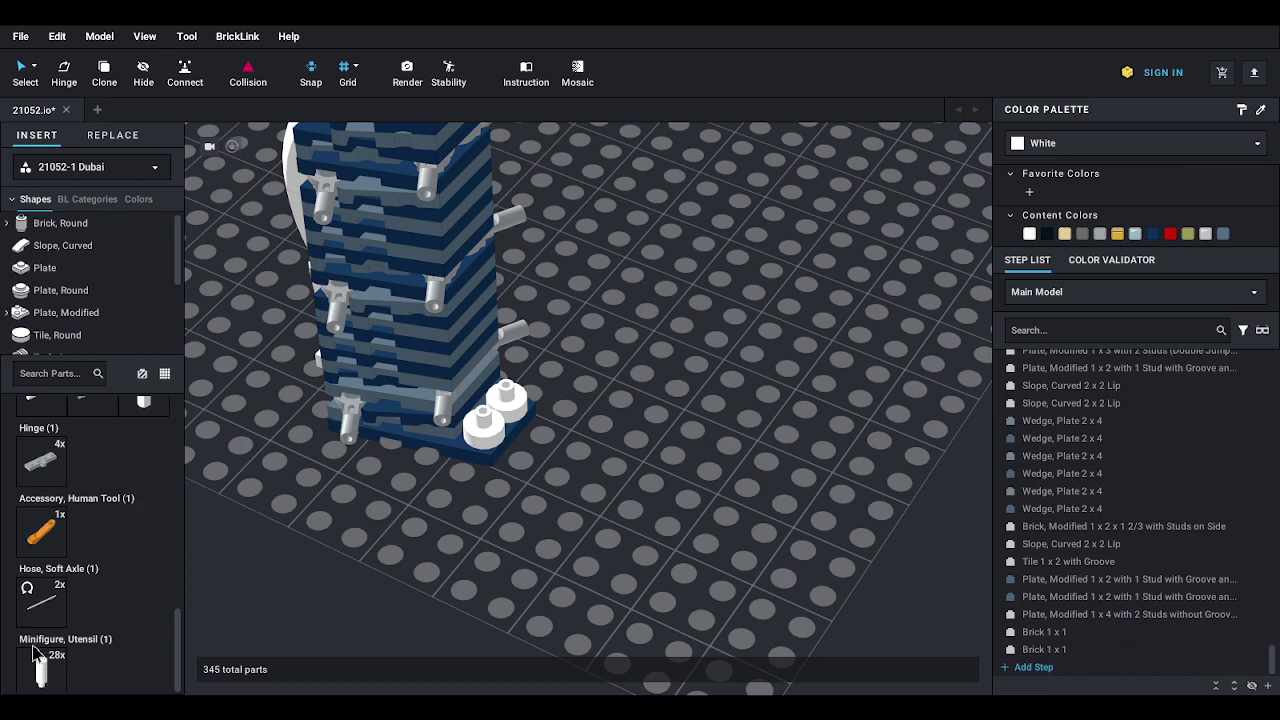
{"action": "left_click_drag", "start_coordinate": [33, 657], "coordinate": [591, 428]}
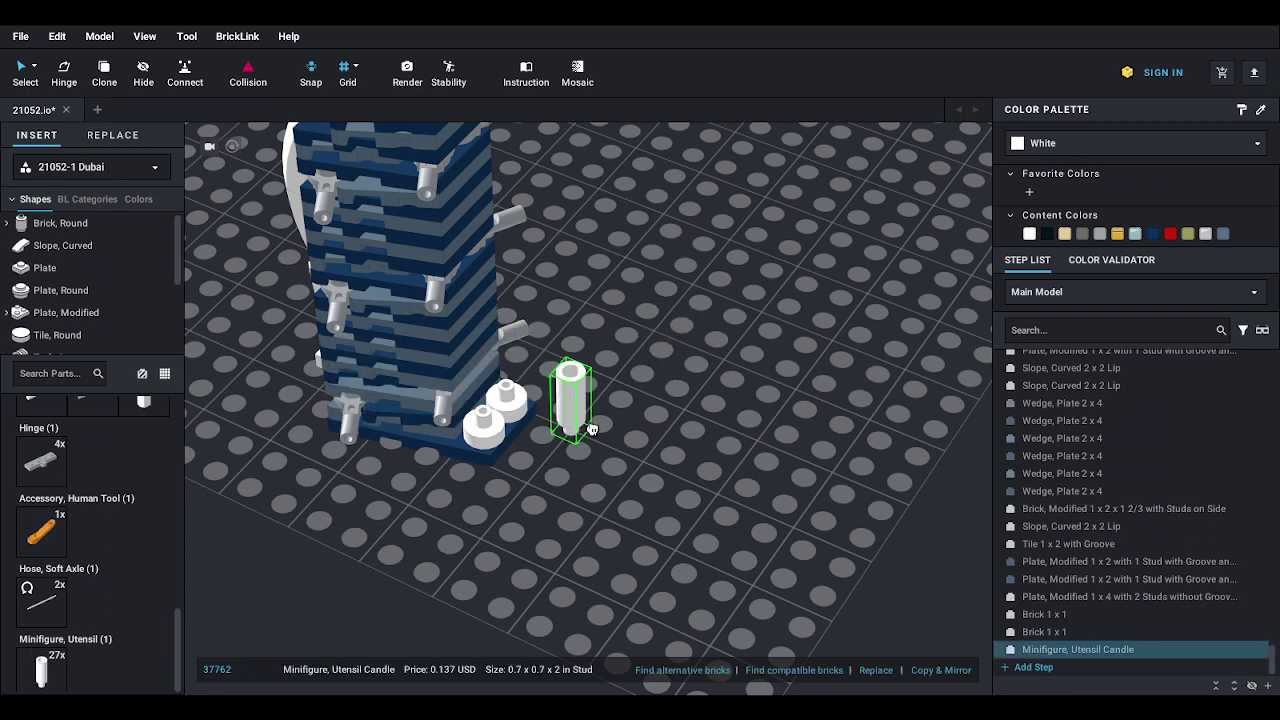
{"action": "left_click_drag", "start_coordinate": [593, 430], "coordinate": [511, 344]}
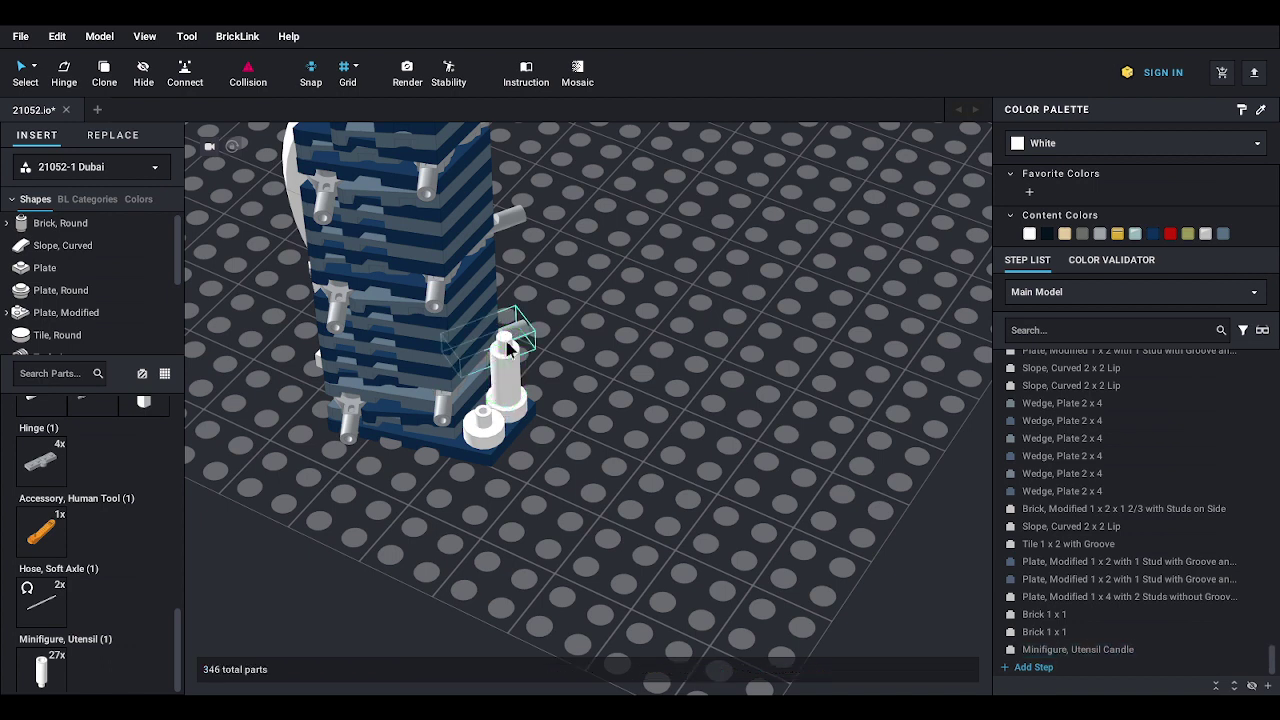
- Stack seven copies of the white candle on the first one to make a column of eight beside the tower
{"action": "left_click", "coordinate": [507, 374]}
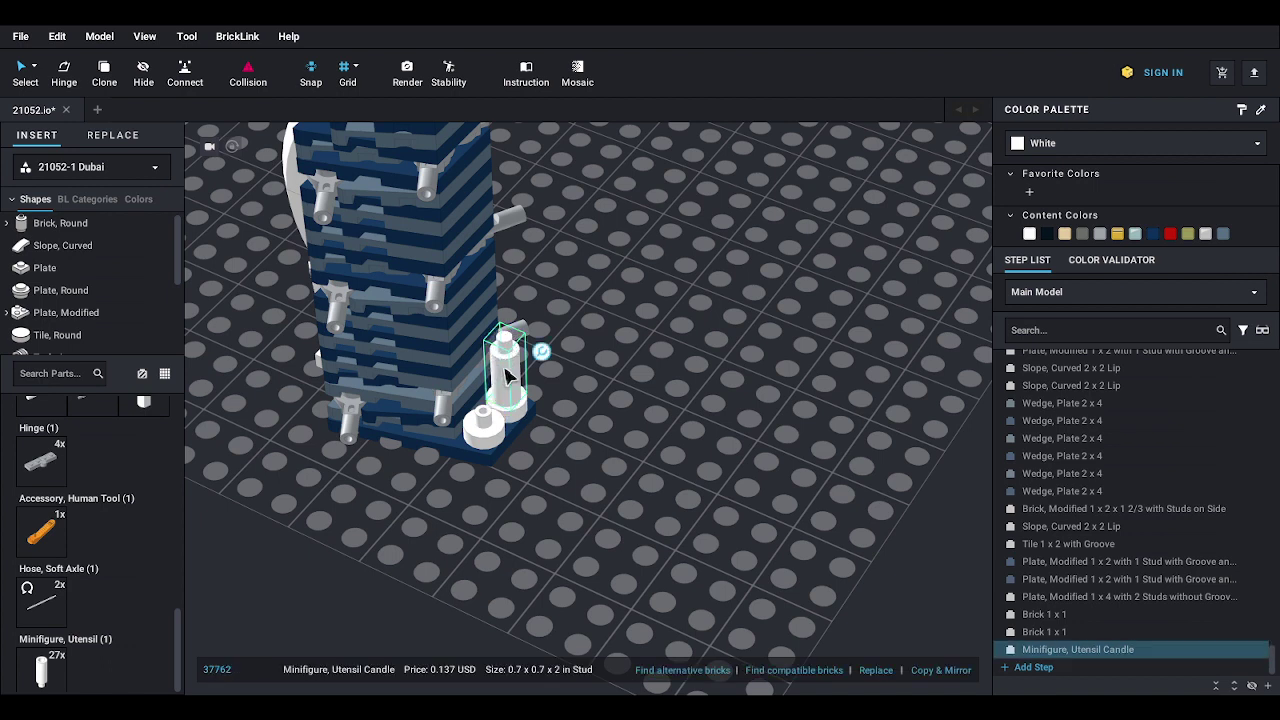
{"action": "key", "text": "ctrl+d"}
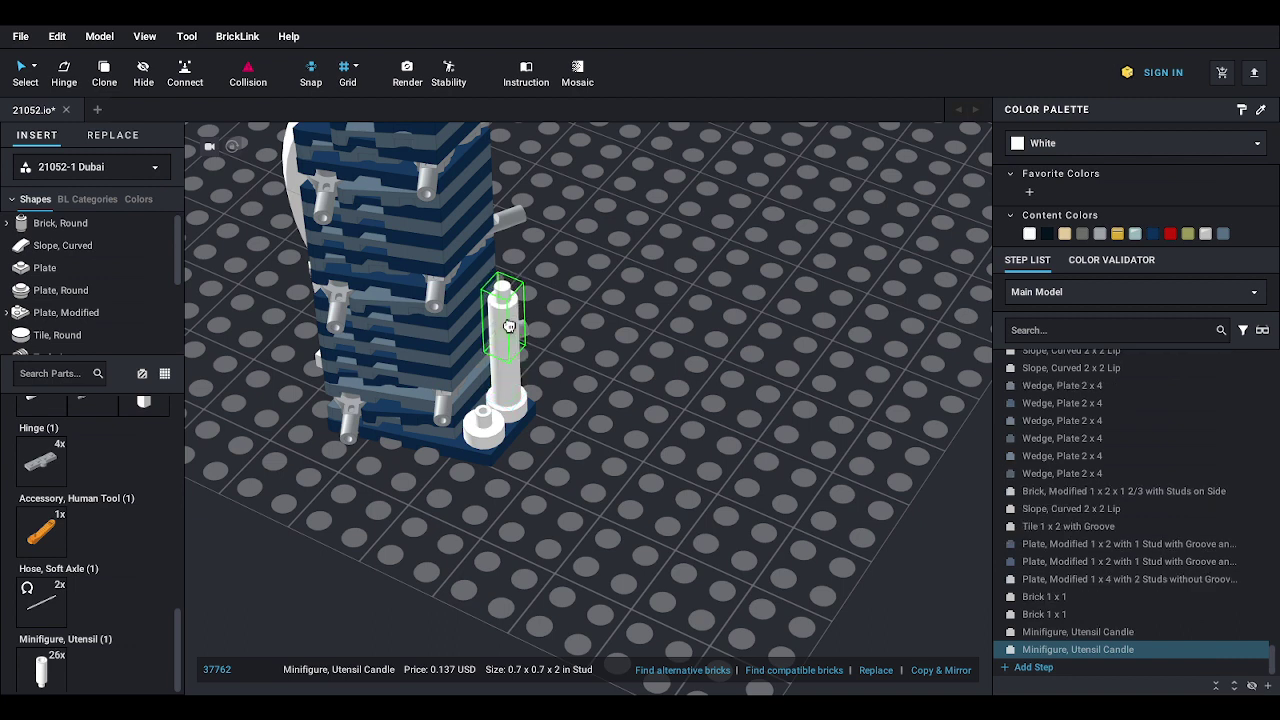
{"action": "middle_click_drag", "start_coordinate": [507, 335], "coordinate": [552, 452]}
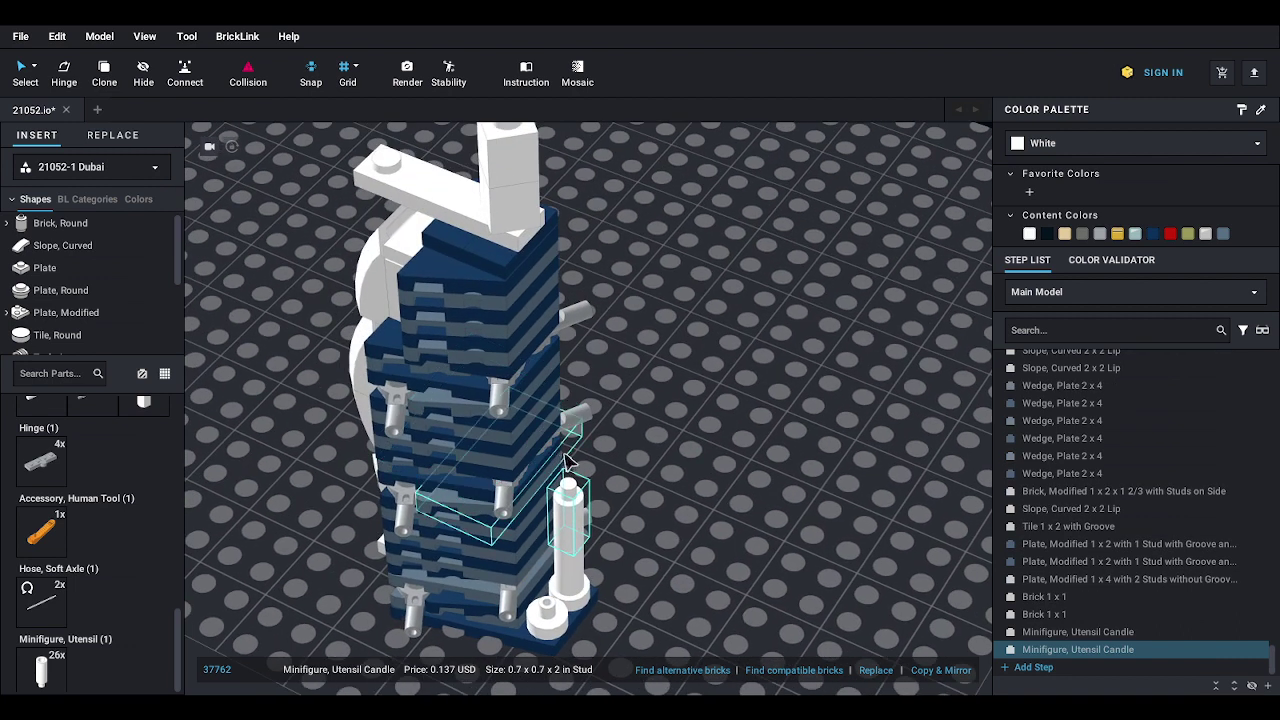
{"action": "key", "text": "ctrl+d"}
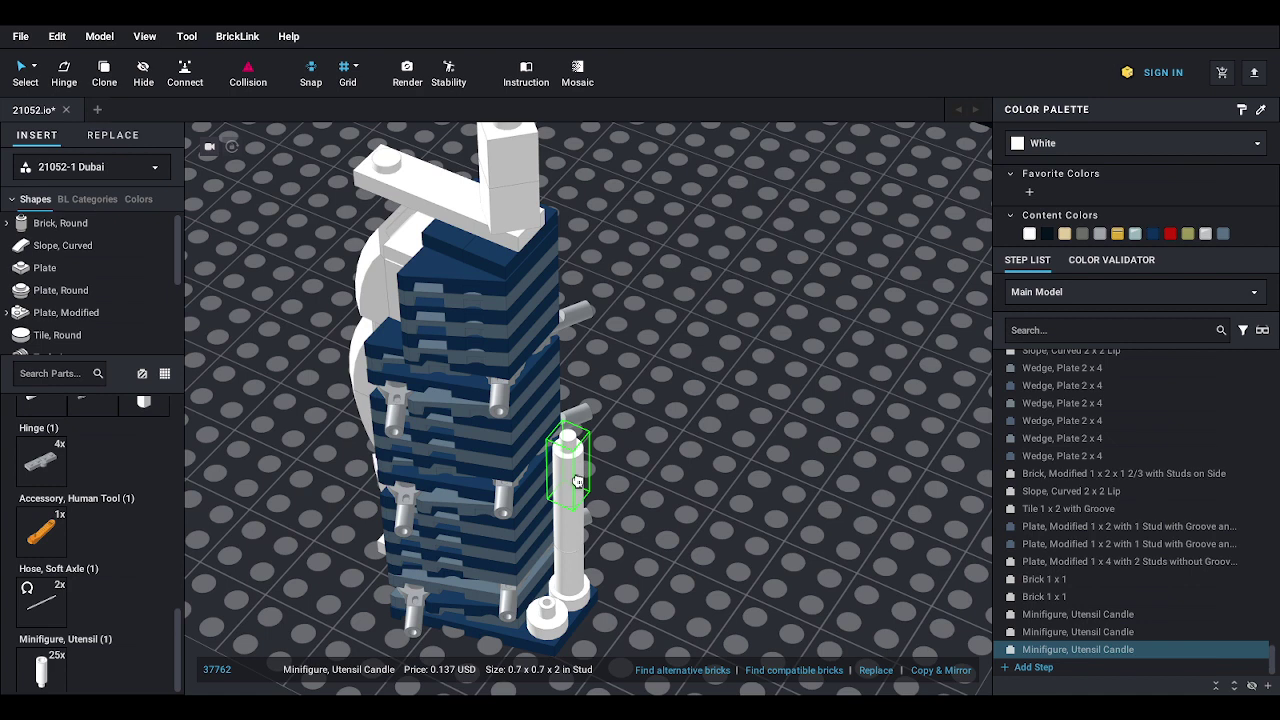
{"action": "left_click", "coordinate": [577, 482]}
{"action": "key", "text": "ctrl+v"}
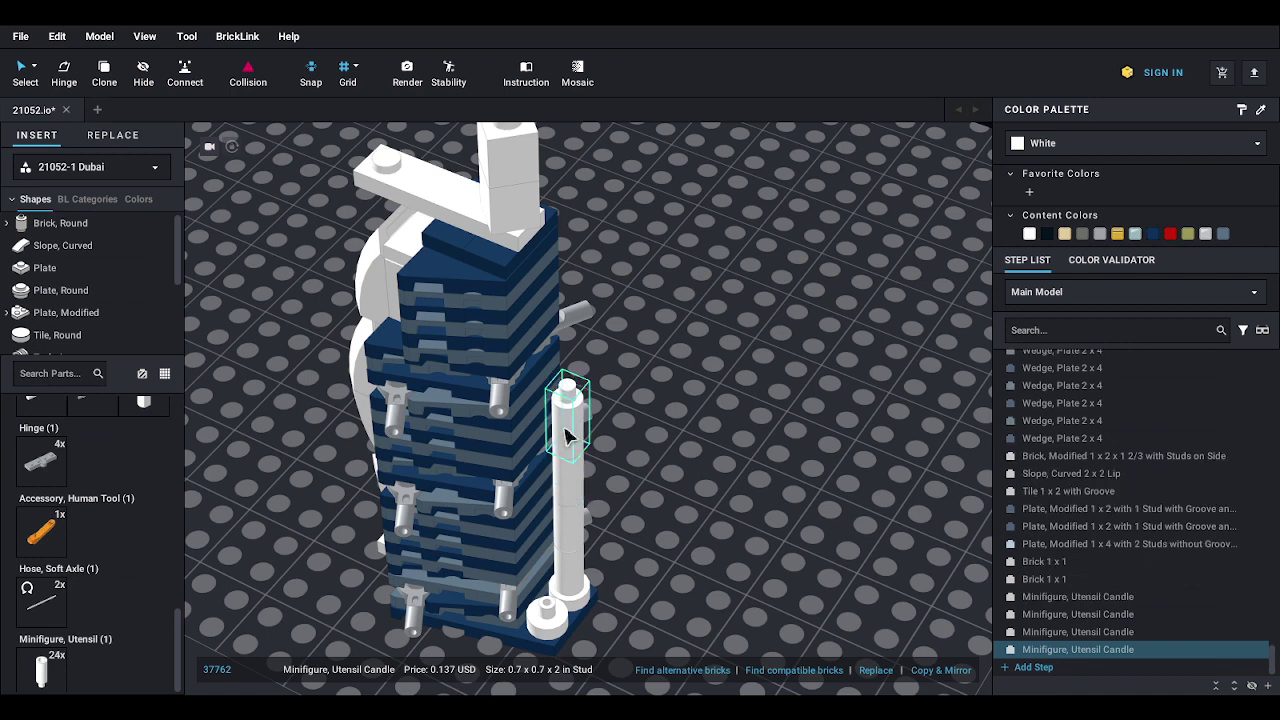
{"action": "left_click", "coordinate": [565, 435]}
{"action": "left_click", "coordinate": [571, 364]}
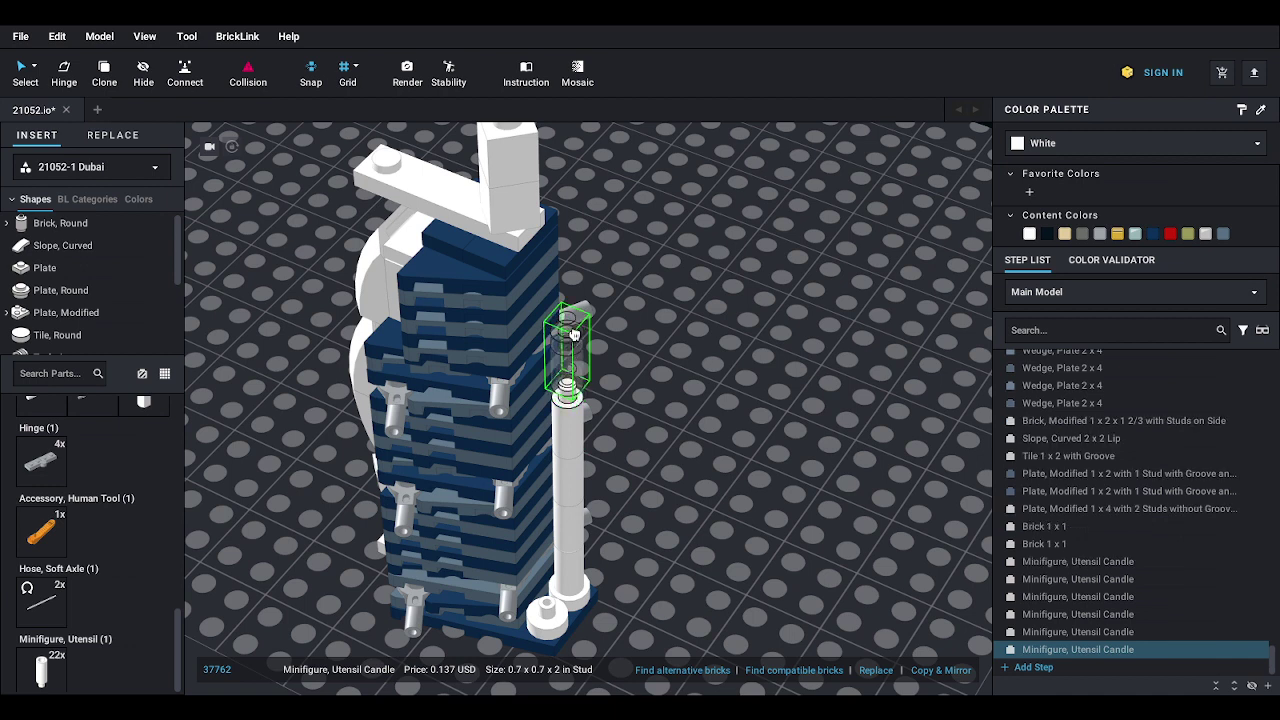
{"action": "left_click", "coordinate": [573, 328]}
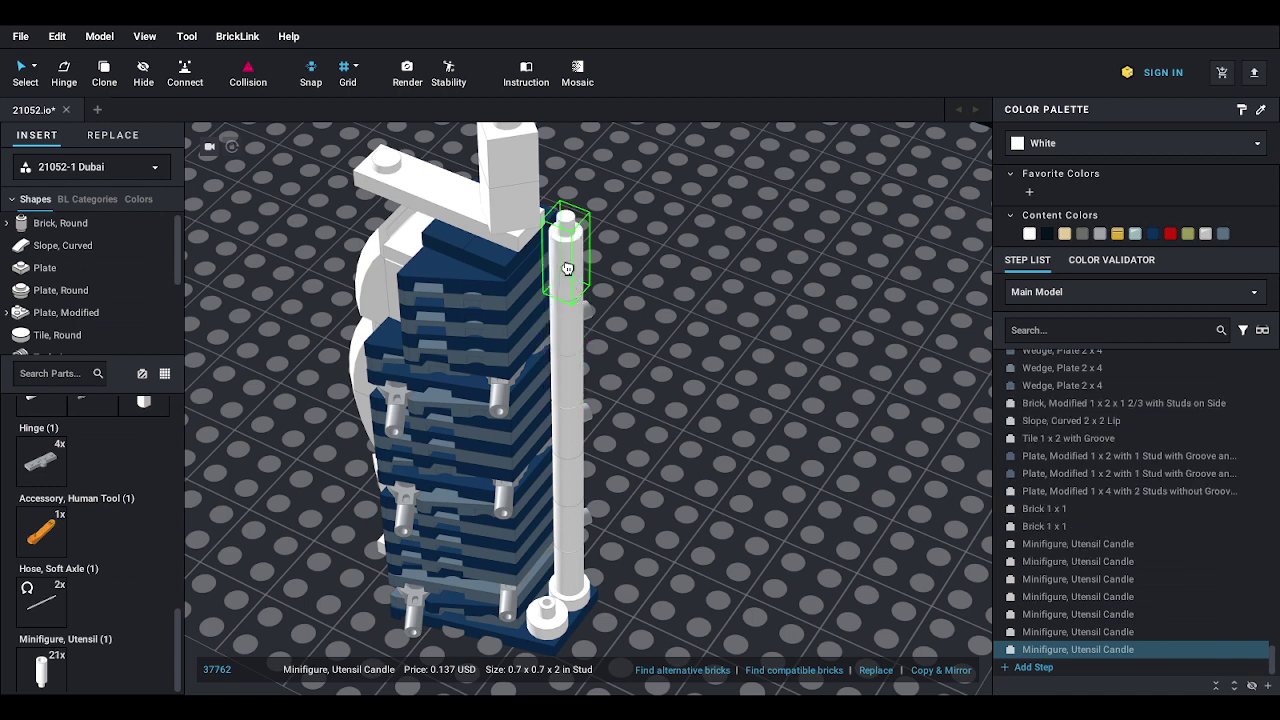
{"action": "left_click", "coordinate": [567, 266]}
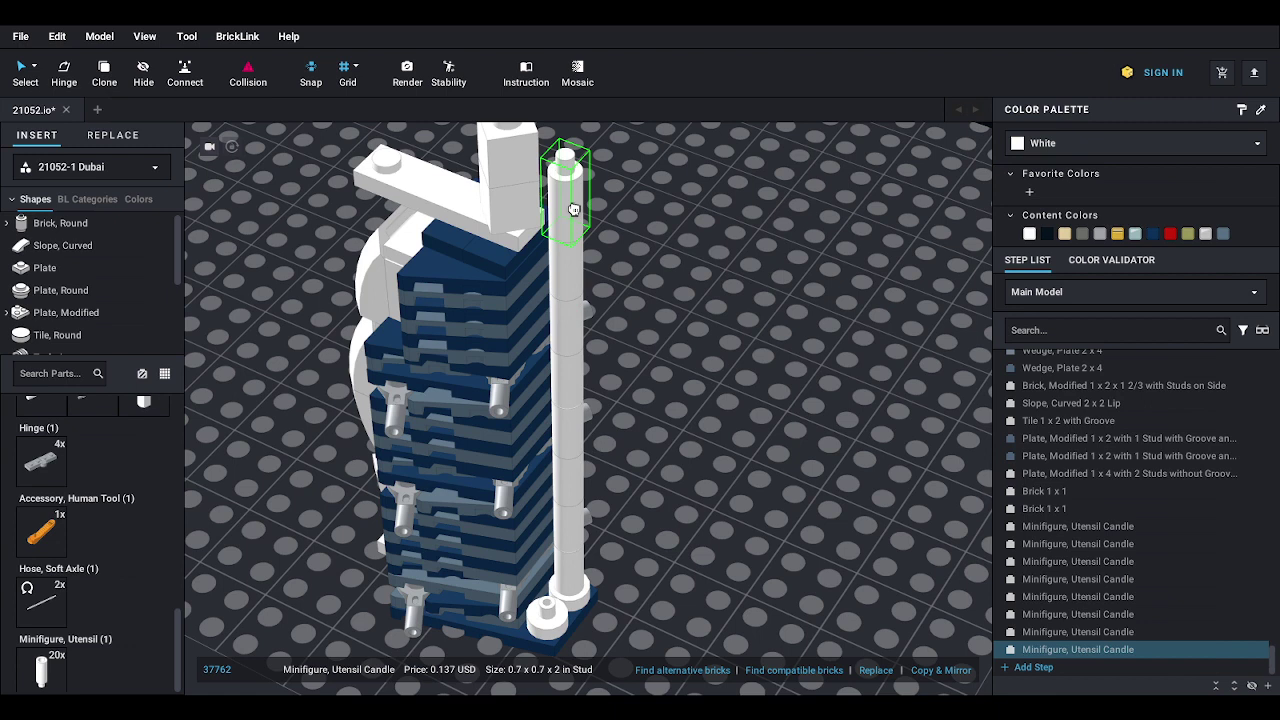
{"action": "left_click", "coordinate": [573, 209]}
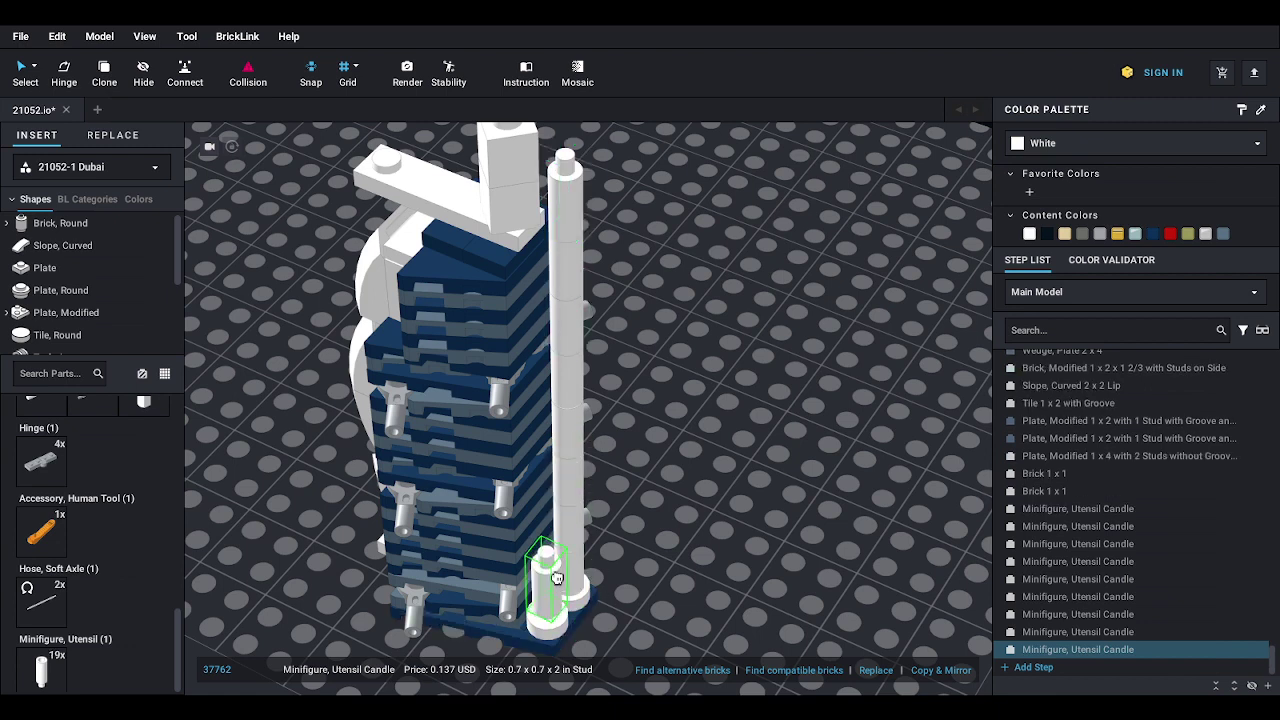
- Build a second column of eight white candles on the nearer white round piece at the tower's base
{"action": "left_click", "coordinate": [549, 594]}
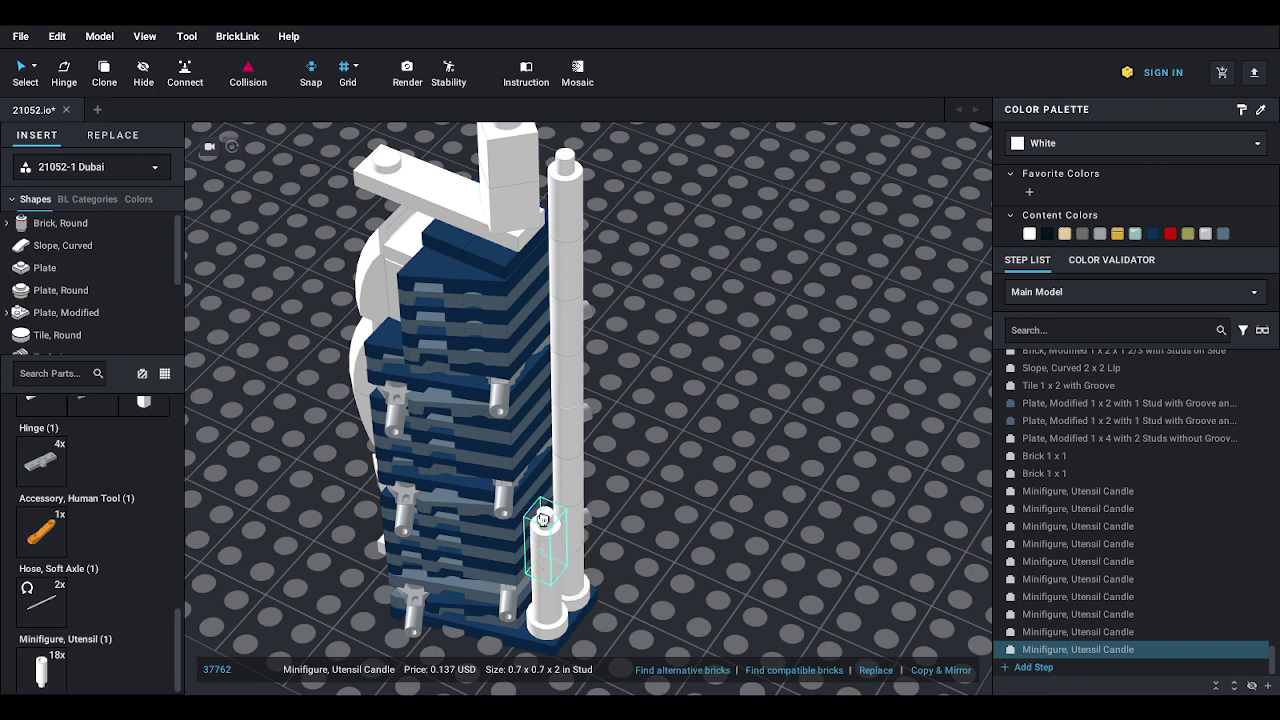
{"action": "left_click", "coordinate": [545, 543]}
{"action": "left_click", "coordinate": [539, 500]}
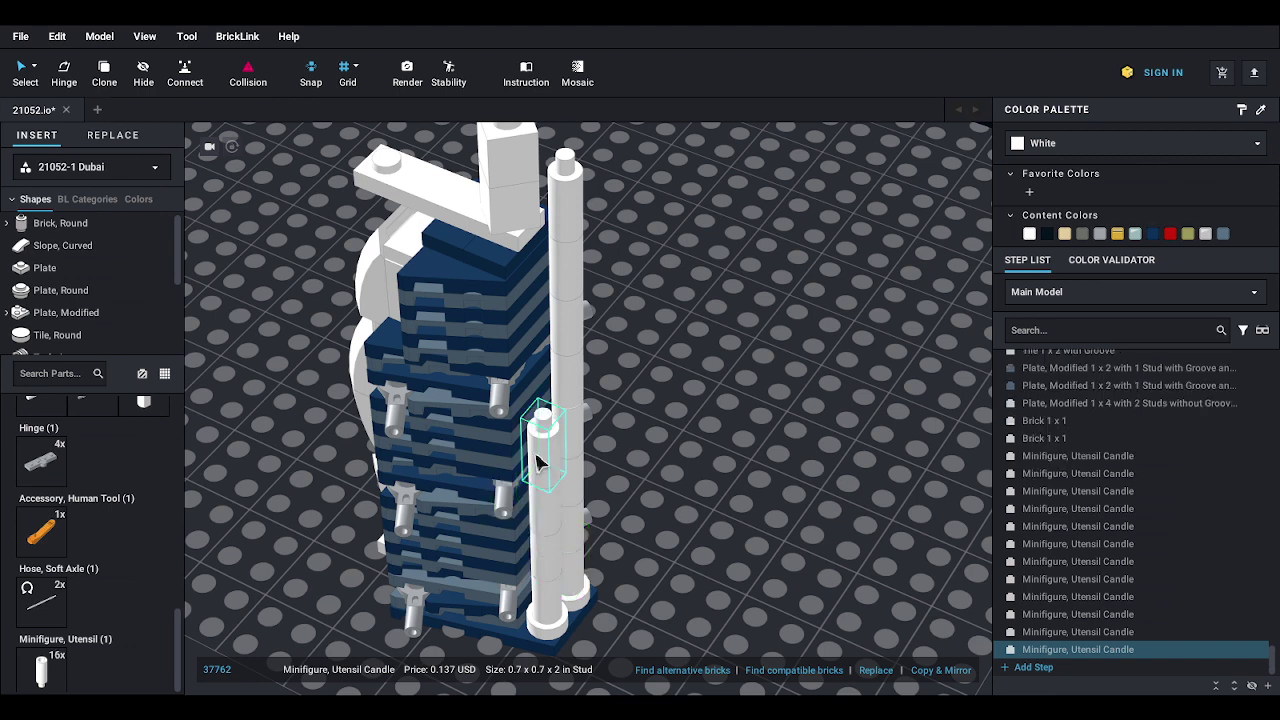
{"action": "left_click", "coordinate": [528, 448]}
{"action": "left_click", "coordinate": [539, 402]}
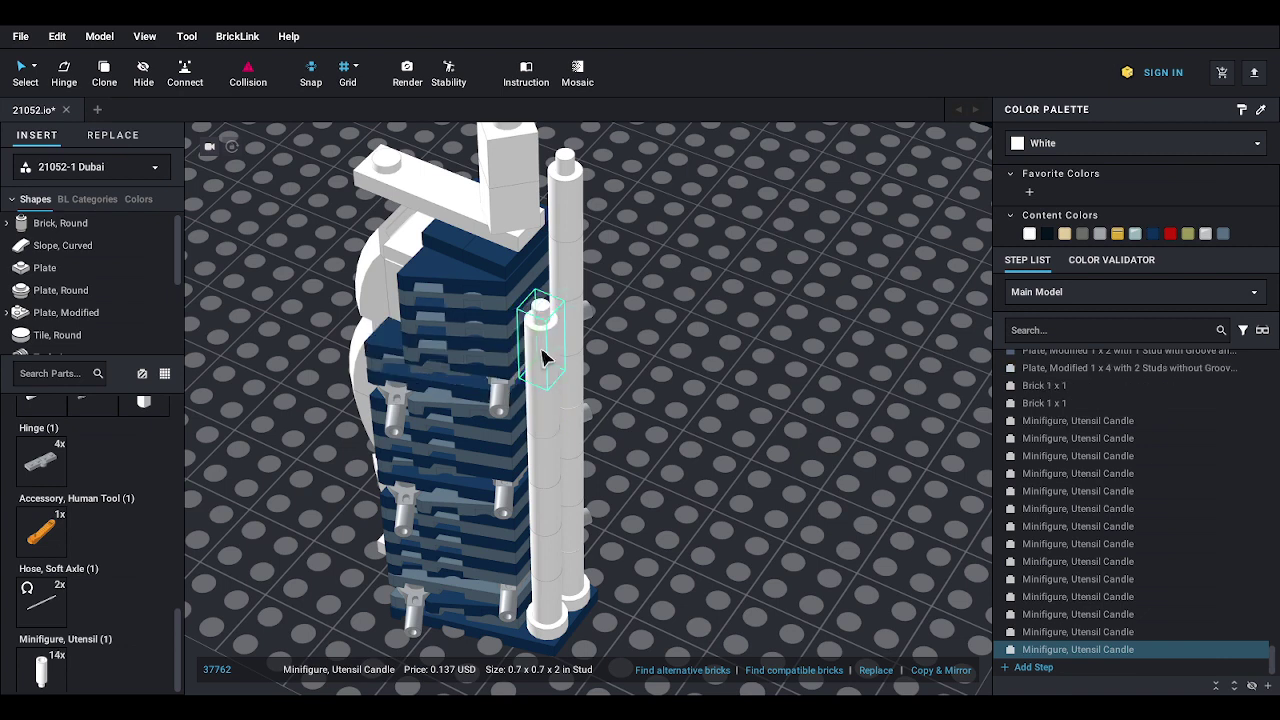
{"action": "left_click", "coordinate": [546, 352]}
{"action": "left_click", "coordinate": [545, 298]}
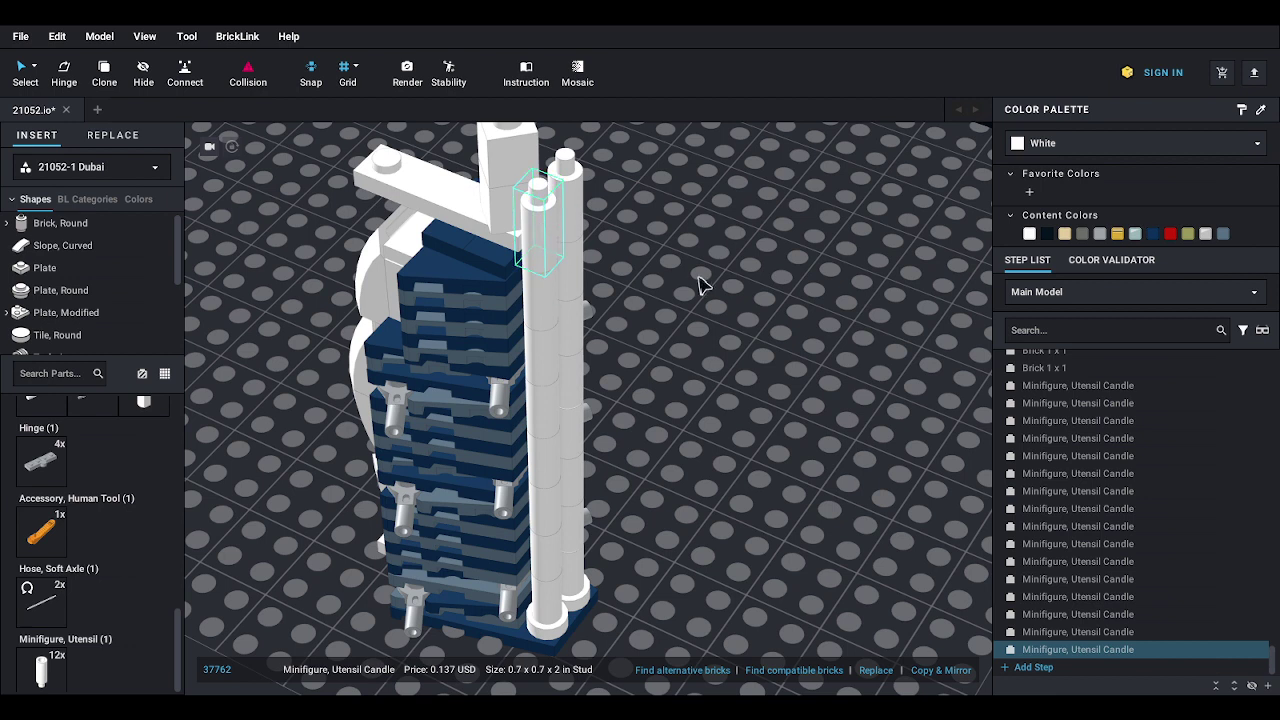
- Select all eight white candles of the second column and reseat them together on their round piece at the tower's base
{"action": "right_click_drag", "start_coordinate": [703, 285], "coordinate": [706, 274]}
{"action": "middle_click_drag", "start_coordinate": [706, 274], "coordinate": [694, 383]}
{"action": "right_click_drag", "start_coordinate": [694, 383], "coordinate": [778, 310]}
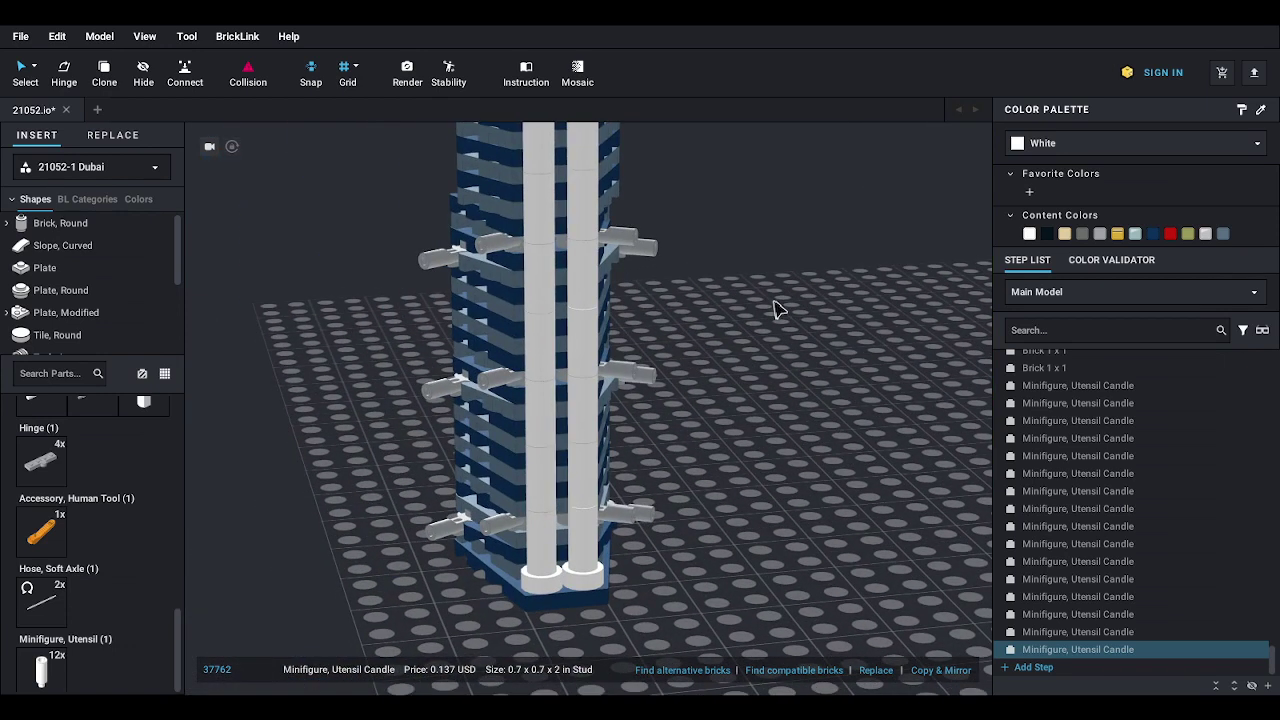
{"action": "left_click", "coordinate": [540, 568]}
{"action": "left_click", "coordinate": [542, 410], "text": "ctrl"}
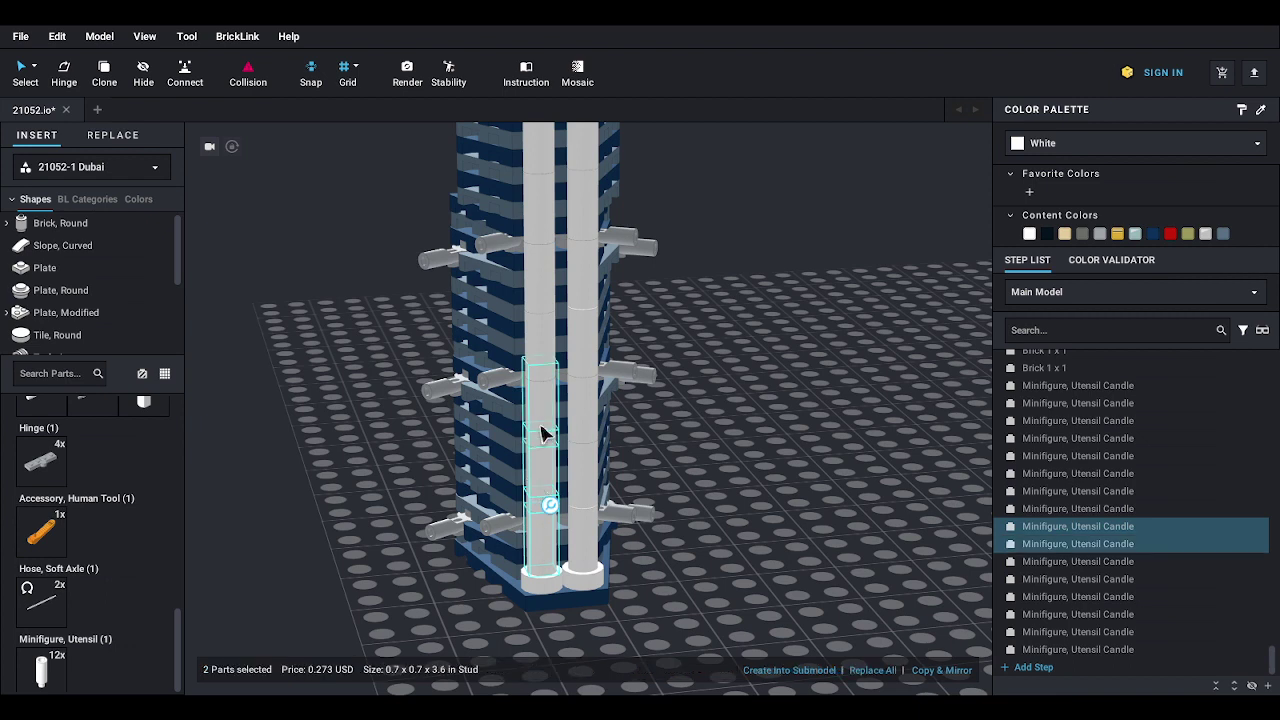
{"action": "left_click", "coordinate": [550, 371], "text": "ctrl"}
{"action": "left_click", "coordinate": [543, 325], "text": "ctrl"}
{"action": "left_click", "coordinate": [545, 275], "text": "ctrl"}
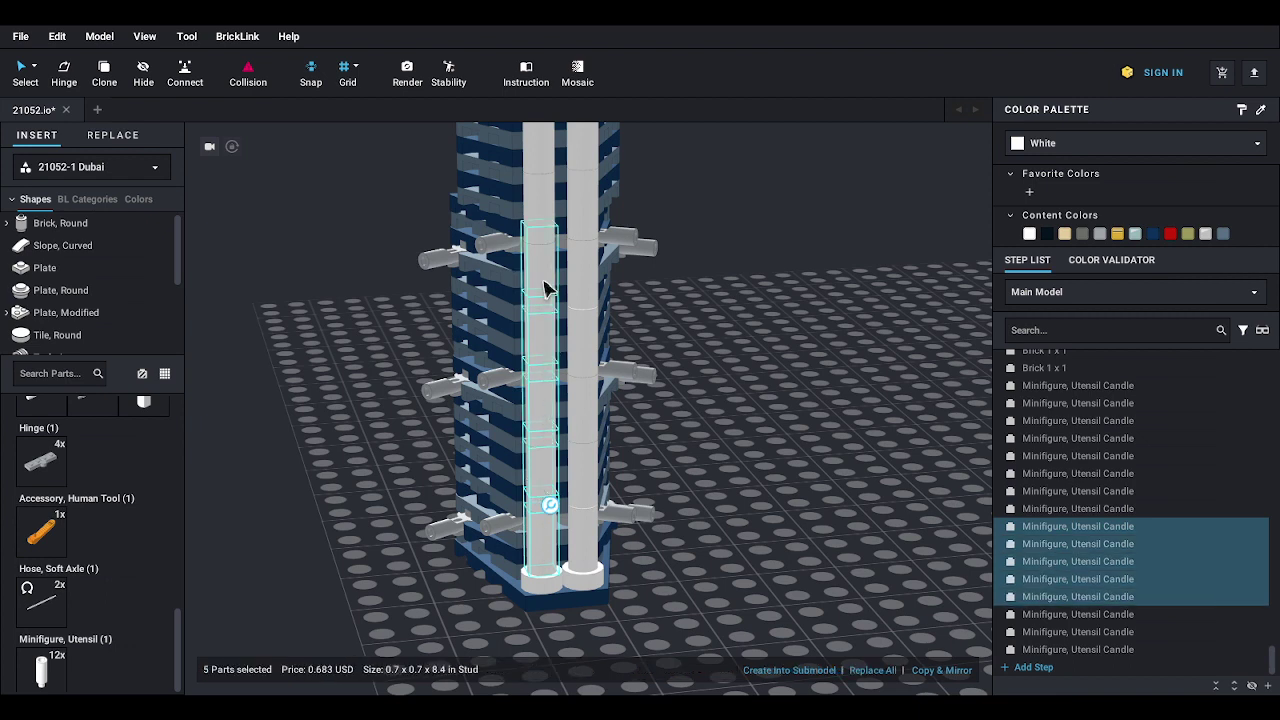
{"action": "left_click", "coordinate": [549, 214], "text": "ctrl"}
{"action": "right_click_drag", "start_coordinate": [549, 214], "coordinate": [533, 263]}
{"action": "left_click", "coordinate": [532, 258], "text": "ctrl"}
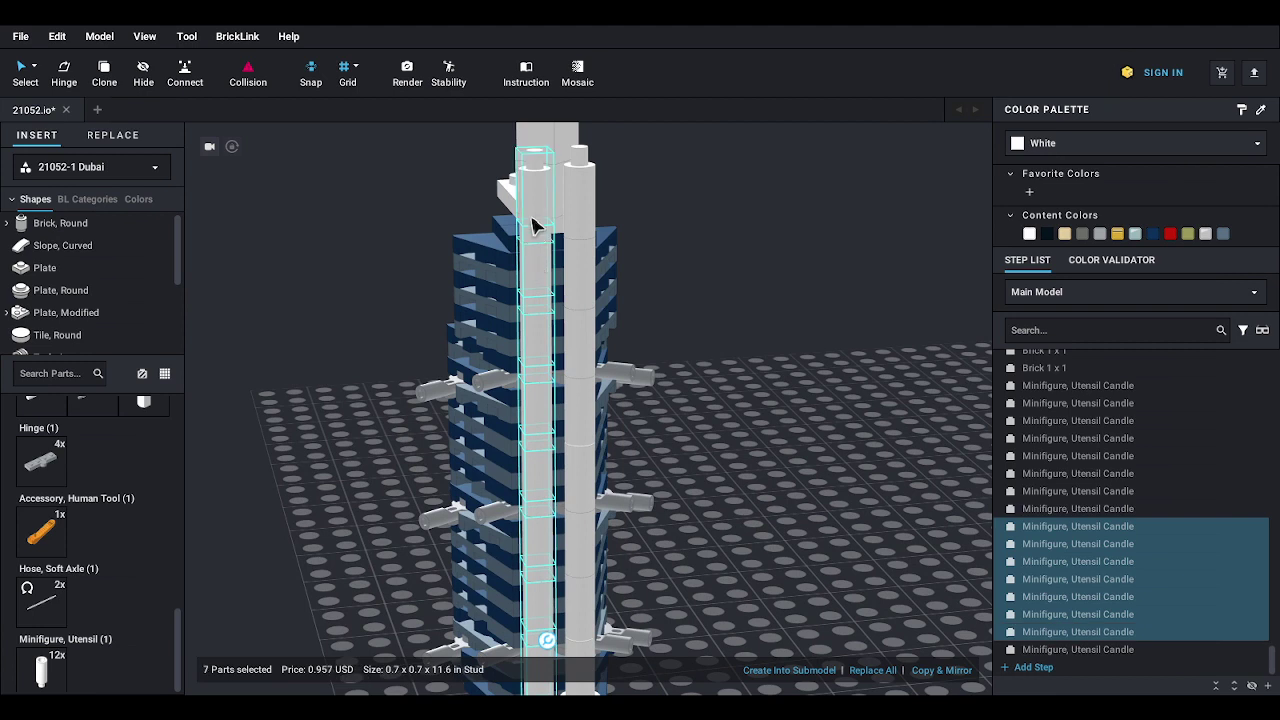
{"action": "left_click", "coordinate": [531, 217], "text": "ctrl"}
{"action": "middle_click_drag", "start_coordinate": [541, 334], "coordinate": [546, 290]}
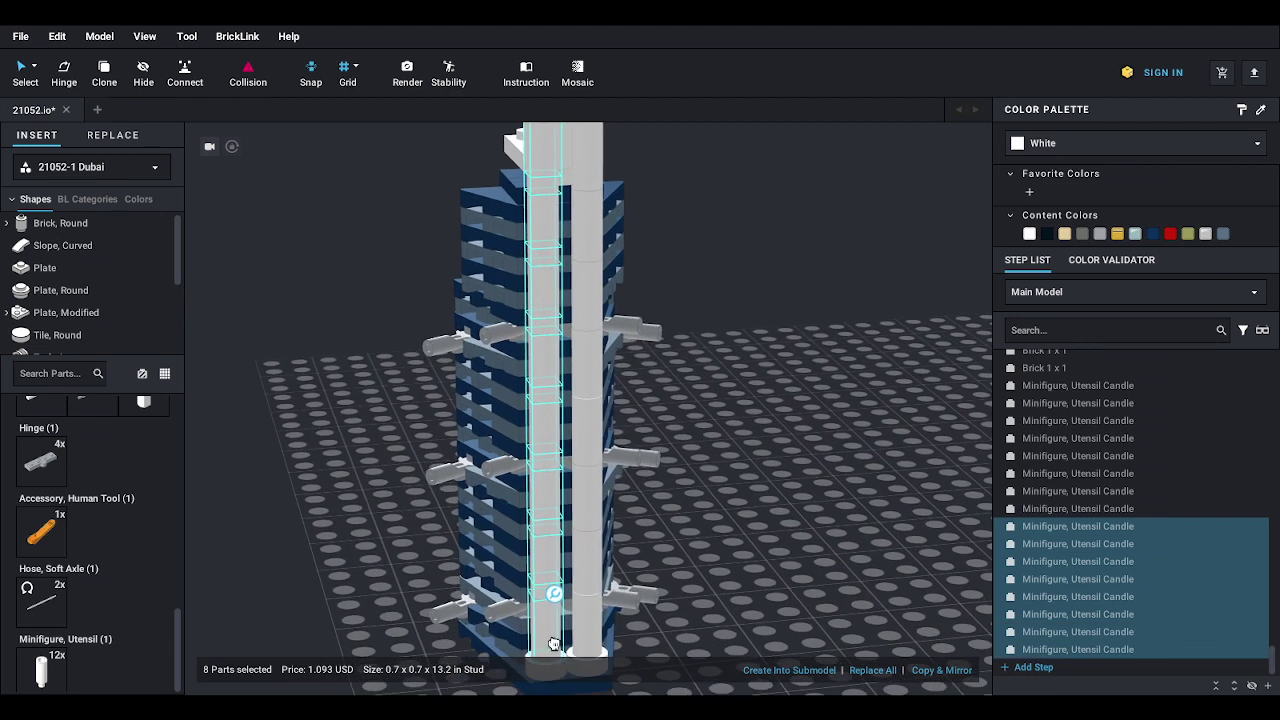
{"action": "left_click_drag", "start_coordinate": [554, 643], "coordinate": [554, 630]}
{"action": "left_click", "coordinate": [730, 572]}
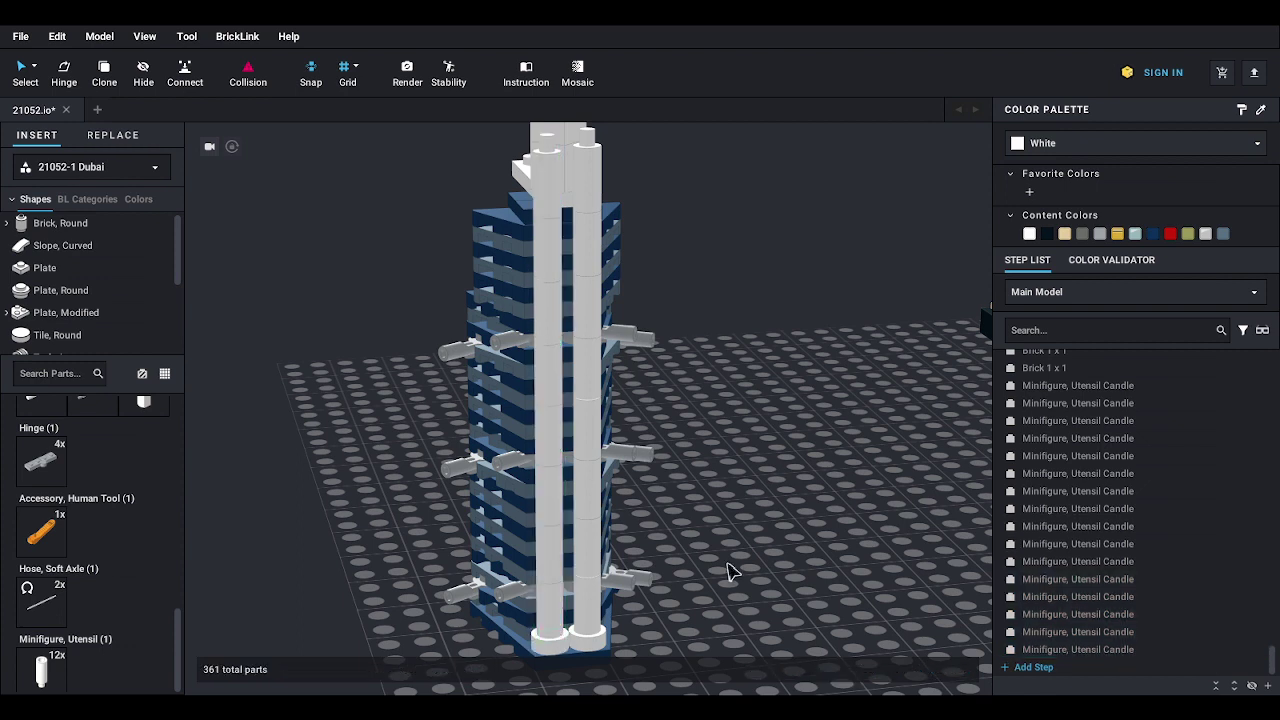
- Select all eight candles of the first column and reseat them as a group on the other round base piece
{"action": "left_click", "coordinate": [595, 574]}
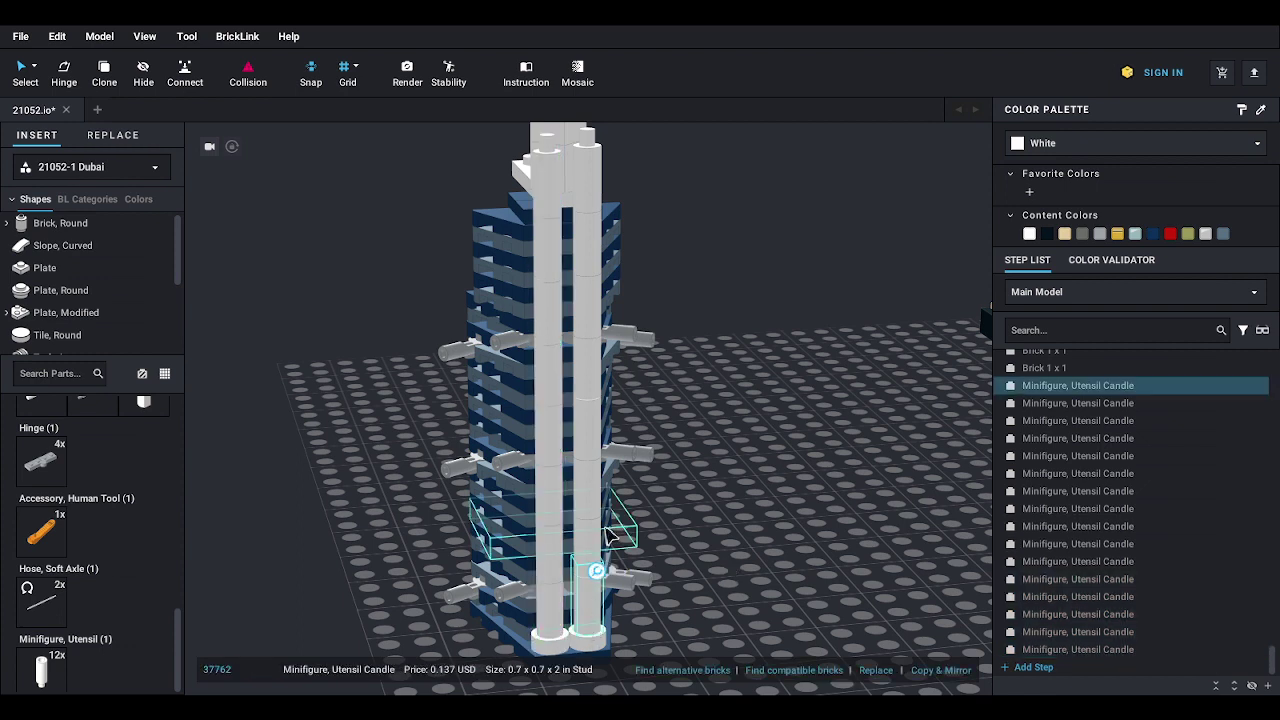
{"action": "left_click", "coordinate": [592, 482], "text": "ctrl"}
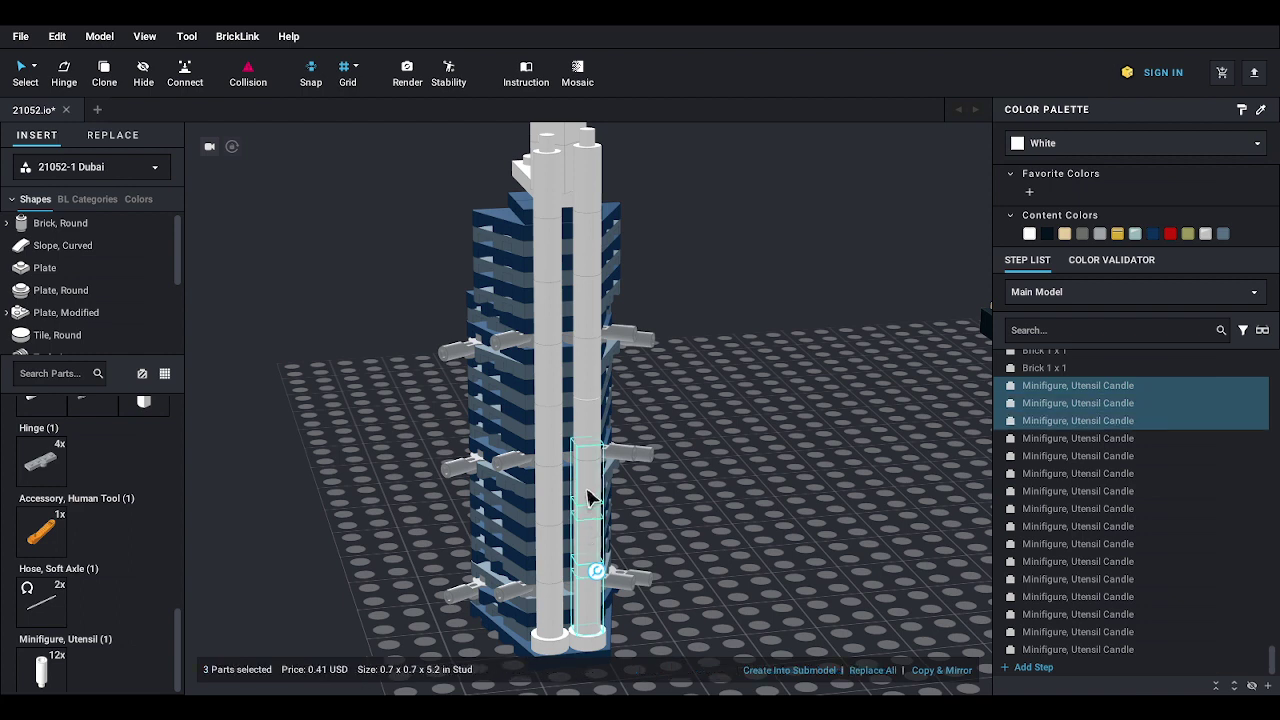
{"action": "left_click", "coordinate": [590, 428], "text": "ctrl"}
{"action": "left_click", "coordinate": [582, 370], "text": "ctrl"}
{"action": "left_click", "coordinate": [586, 332], "text": "ctrl"}
{"action": "left_click", "coordinate": [591, 295], "text": "ctrl"}
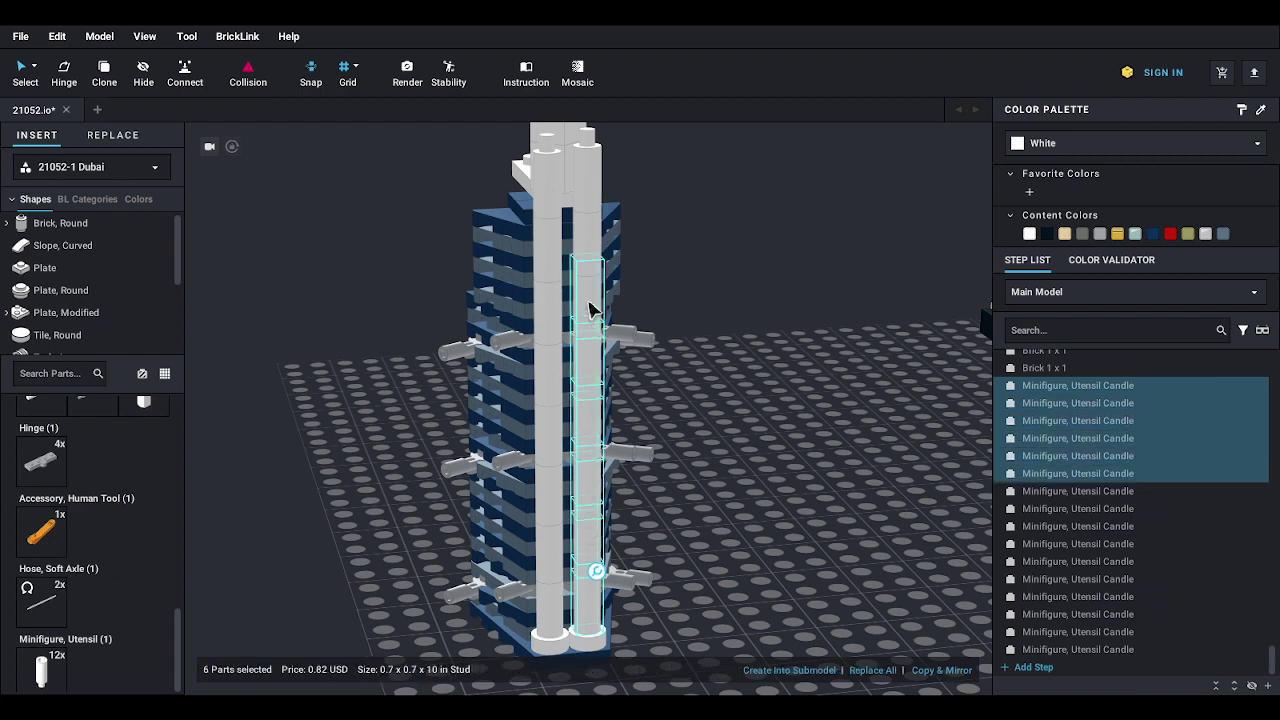
{"action": "left_click", "coordinate": [595, 250], "text": "ctrl"}
{"action": "left_click", "coordinate": [590, 160], "text": "ctrl"}
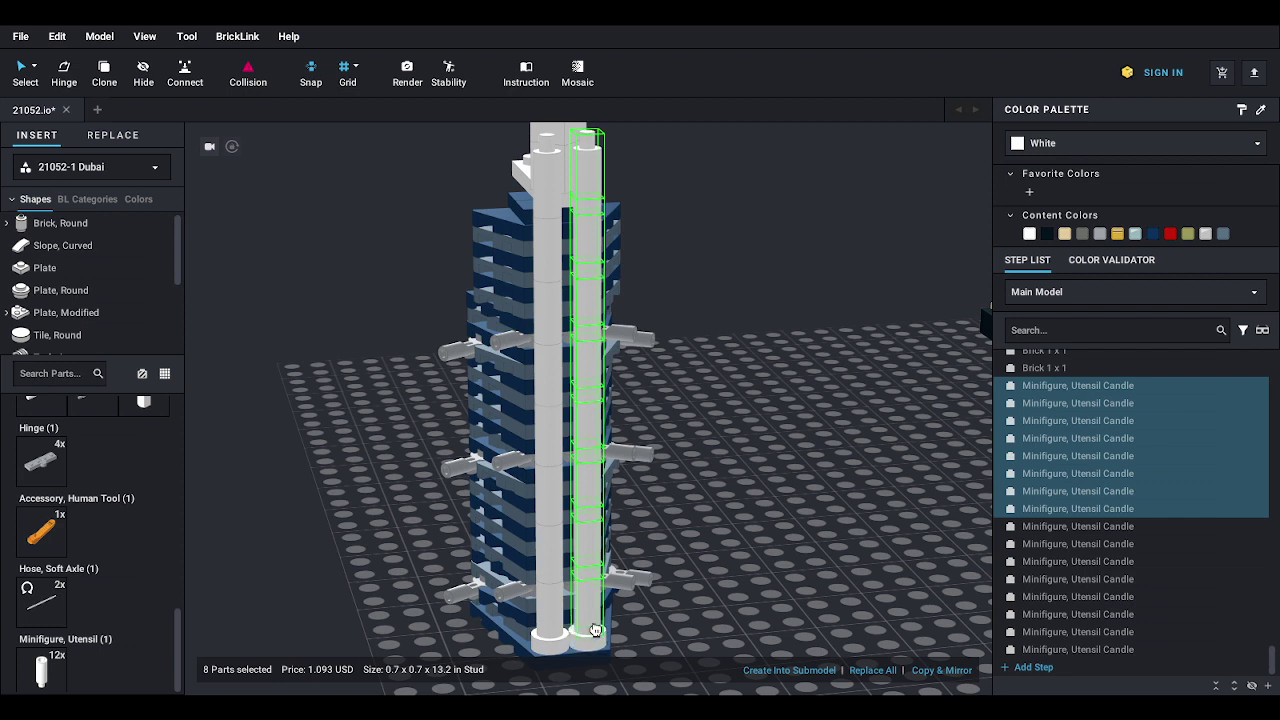
{"action": "right_click_drag", "start_coordinate": [688, 635], "coordinate": [646, 627]}
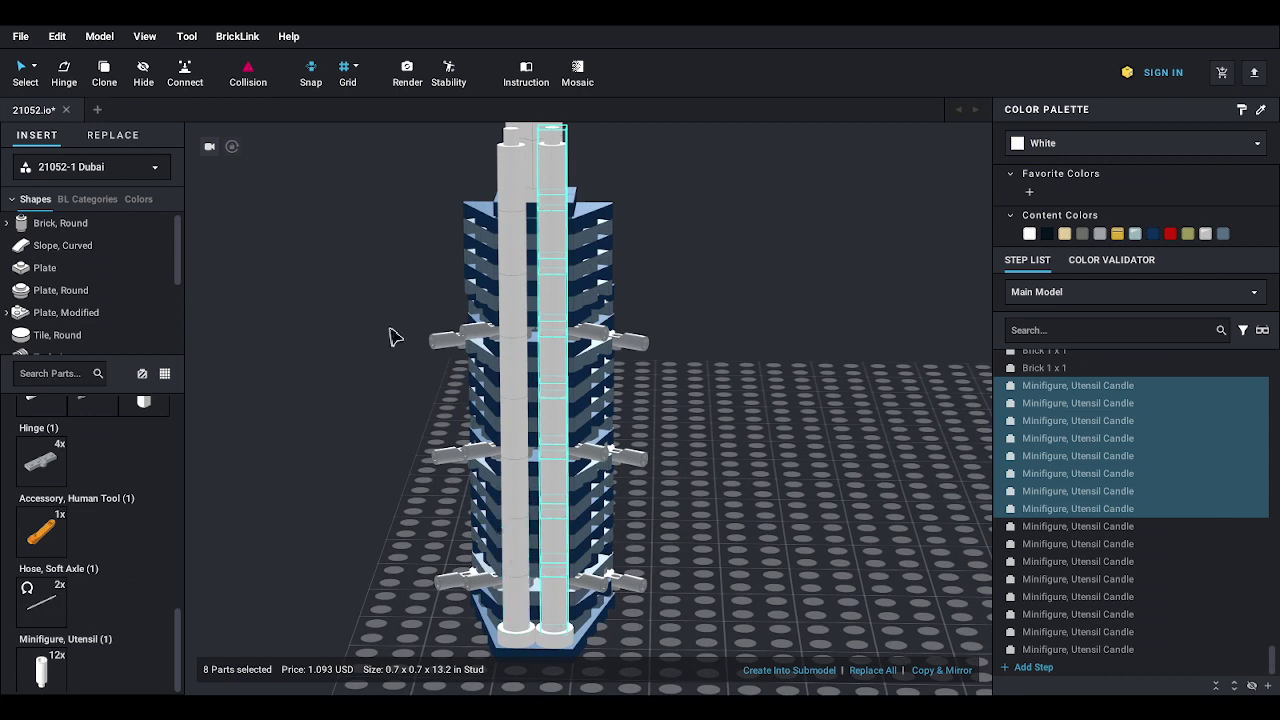
{"action": "mouse_move", "coordinate": [514, 557]}
{"action": "left_mouse_down"}
{"action": "mouse_move", "coordinate": [730, 573]}
{"action": "mouse_move", "coordinate": [517, 532]}
{"action": "left_mouse_up"}
{"action": "left_click", "coordinate": [745, 527]}
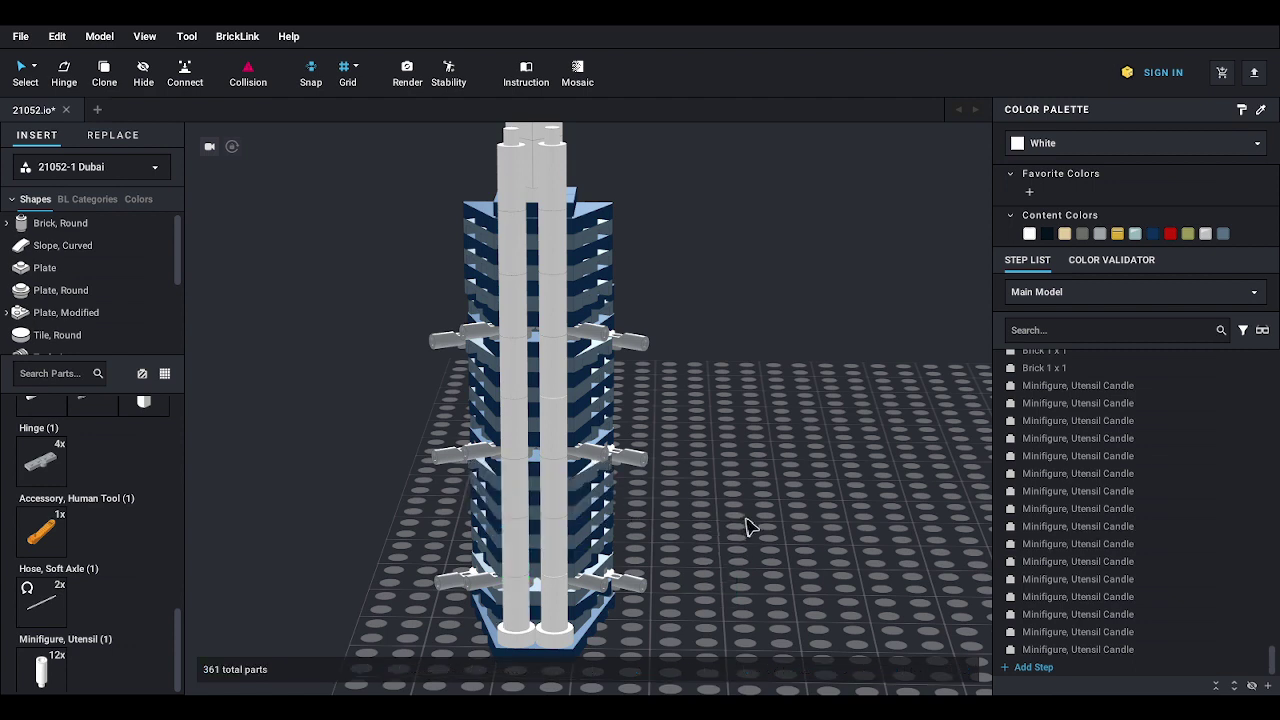
- Set the first column's second candle aside on the baseplate and lower the next two candles onto the bottom one
{"action": "right_click_drag", "start_coordinate": [746, 518], "coordinate": [748, 519]}
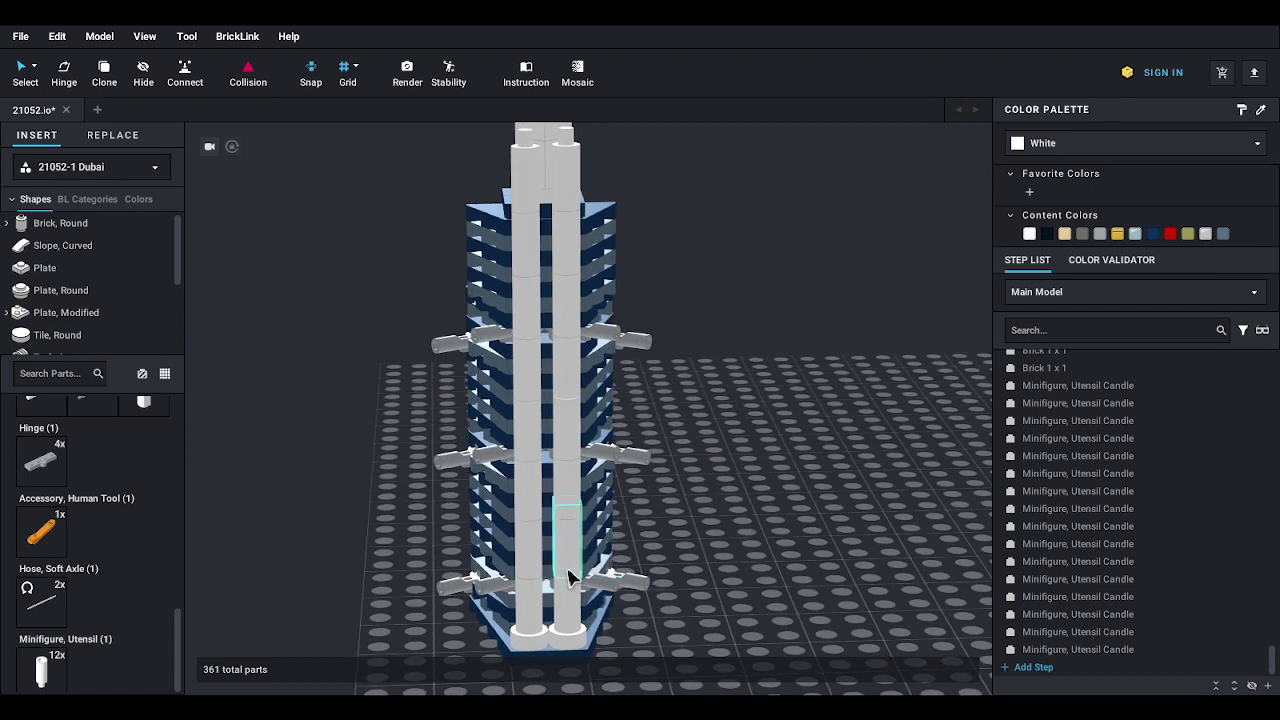
{"action": "left_click_drag", "start_coordinate": [569, 574], "coordinate": [749, 577]}
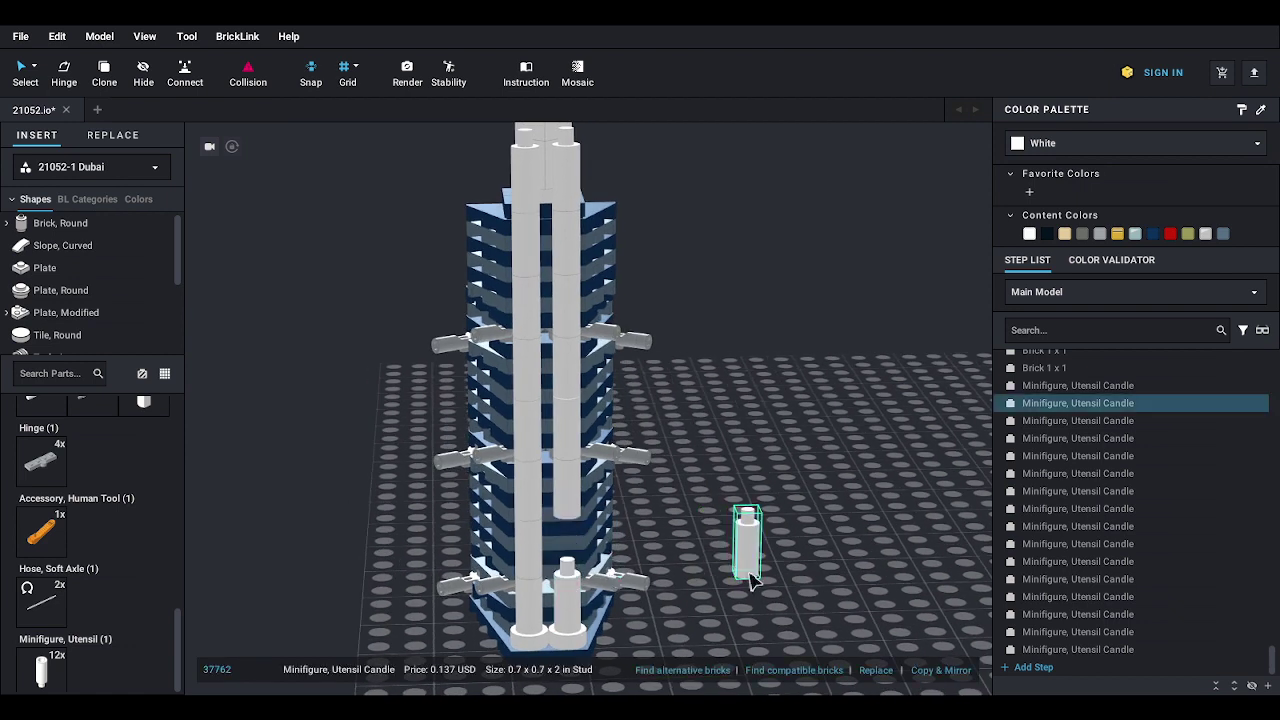
{"action": "left_click_drag", "start_coordinate": [564, 514], "coordinate": [571, 566]}
{"action": "left_click_drag", "start_coordinate": [561, 451], "coordinate": [564, 515]}
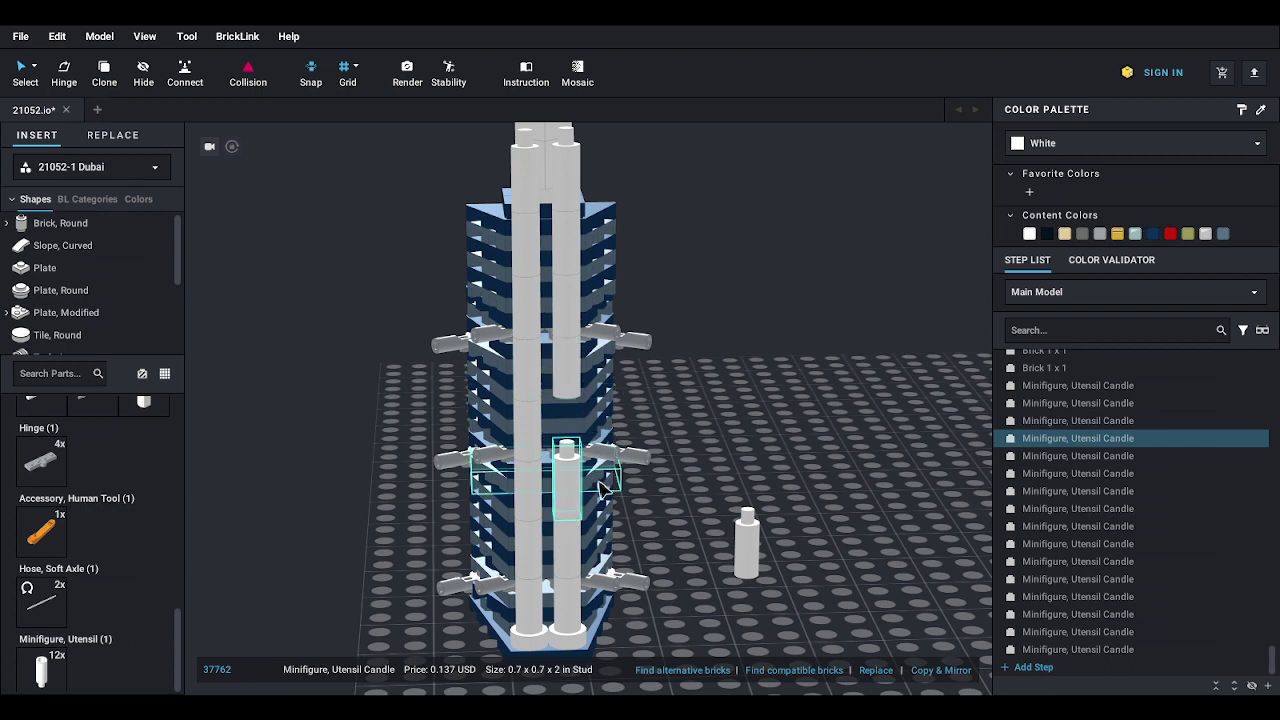
{"action": "right_click_drag", "start_coordinate": [611, 484], "coordinate": [700, 403]}
{"action": "scroll", "coordinate": [672, 500], "scroll_direction": "up", "scroll_amount": 3}
{"action": "left_click", "coordinate": [727, 392]}
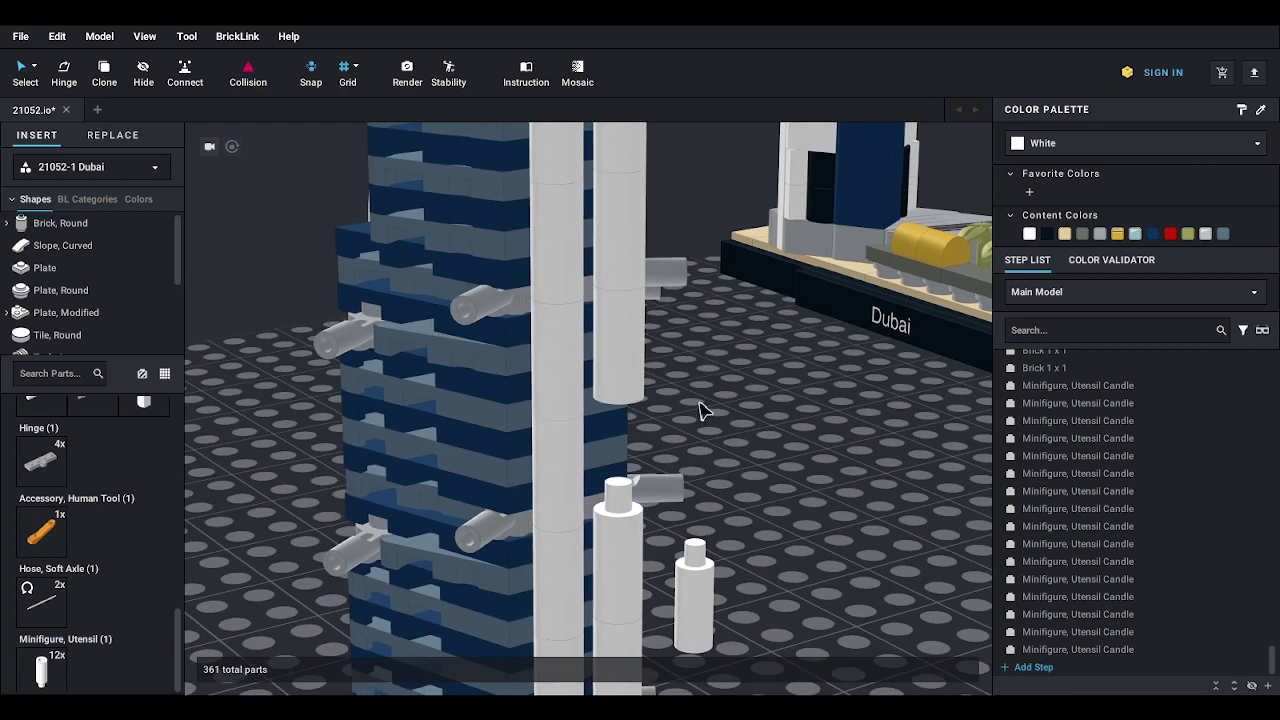
- Lower the remaining candles of that column onto the stack and put the set-aside candle on top
{"action": "scroll", "coordinate": [700, 403], "scroll_direction": "down", "scroll_amount": 3}
{"action": "left_click_drag", "start_coordinate": [618, 390], "coordinate": [603, 322]}
{"action": "middle_click_drag", "start_coordinate": [692, 341], "coordinate": [704, 371]}
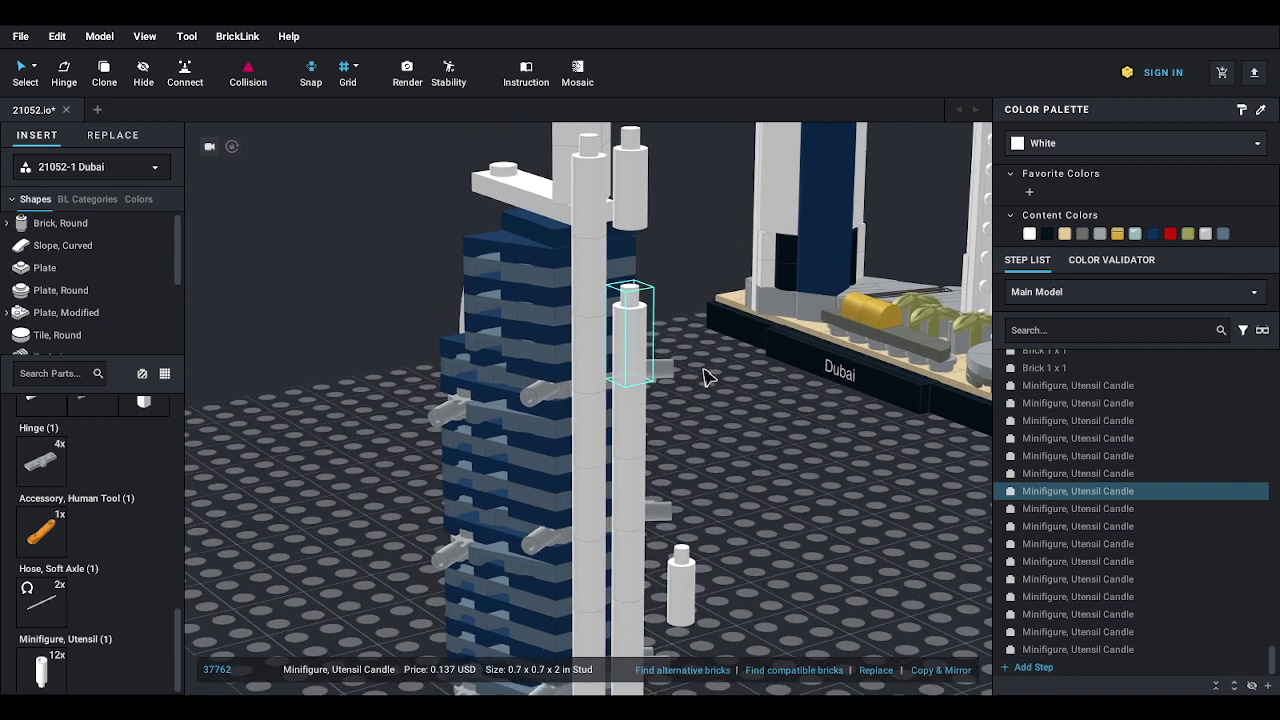
{"action": "left_click_drag", "start_coordinate": [639, 227], "coordinate": [631, 306]}
{"action": "left_click_drag", "start_coordinate": [676, 588], "coordinate": [622, 207]}
{"action": "left_click", "coordinate": [730, 356]}
- Place a white Bar Holder with Clip on top of each of the two candle columns
{"action": "right_click_drag", "start_coordinate": [723, 357], "coordinate": [695, 392]}
{"action": "right_click_drag", "start_coordinate": [741, 400], "coordinate": [764, 386]}
{"action": "scroll", "coordinate": [140, 505], "scroll_direction": "up", "scroll_amount": 3}
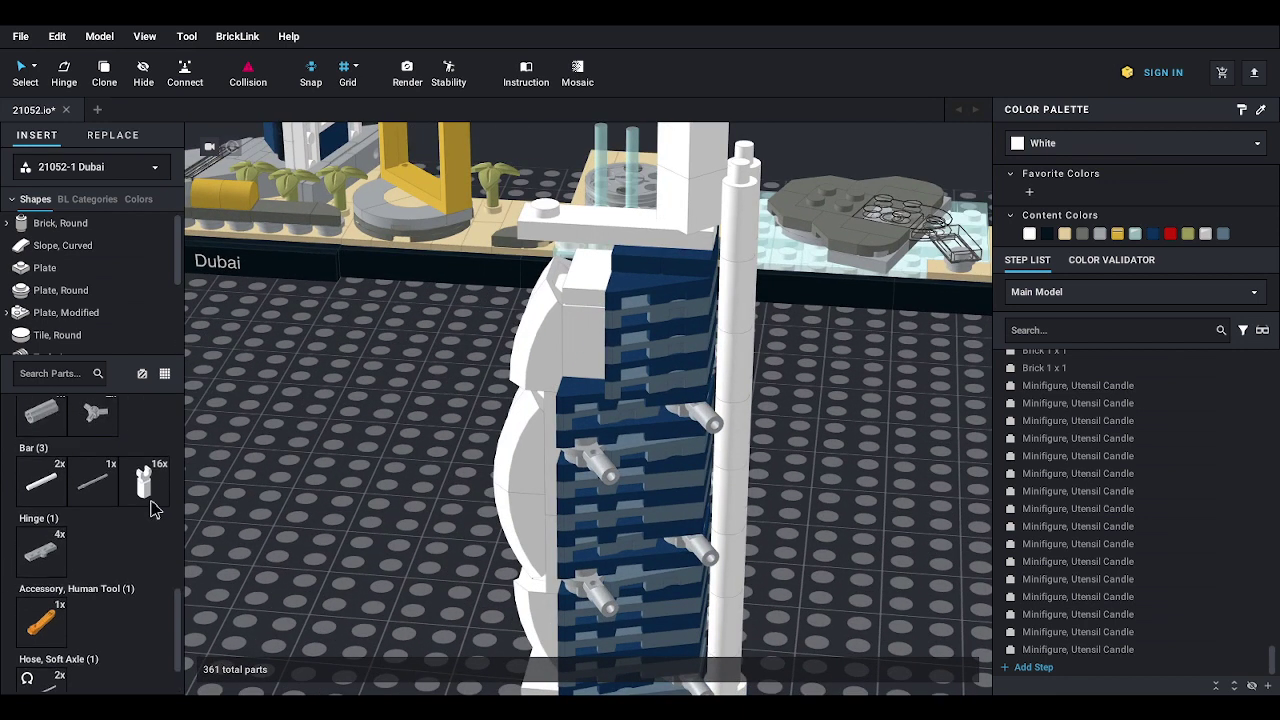
{"action": "left_click_drag", "start_coordinate": [149, 508], "coordinate": [862, 520]}
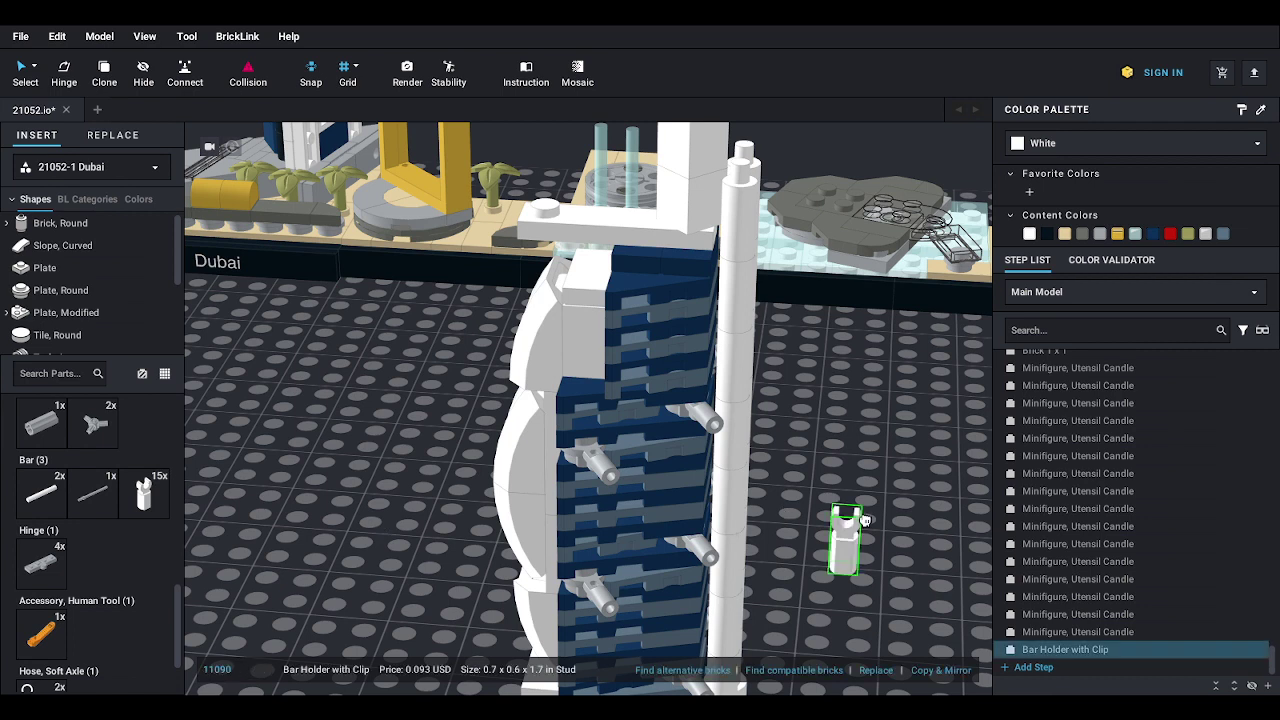
{"action": "mouse_move", "coordinate": [866, 520]}
{"action": "right_mouse_down"}
{"action": "mouse_move", "coordinate": [868, 532]}
{"action": "mouse_move", "coordinate": [880, 519]}
{"action": "right_mouse_up"}
{"action": "left_click_drag", "start_coordinate": [880, 519], "coordinate": [775, 205]}
{"action": "right_click_drag", "start_coordinate": [796, 274], "coordinate": [691, 263]}
{"action": "middle_click_drag", "start_coordinate": [697, 266], "coordinate": [803, 393]}
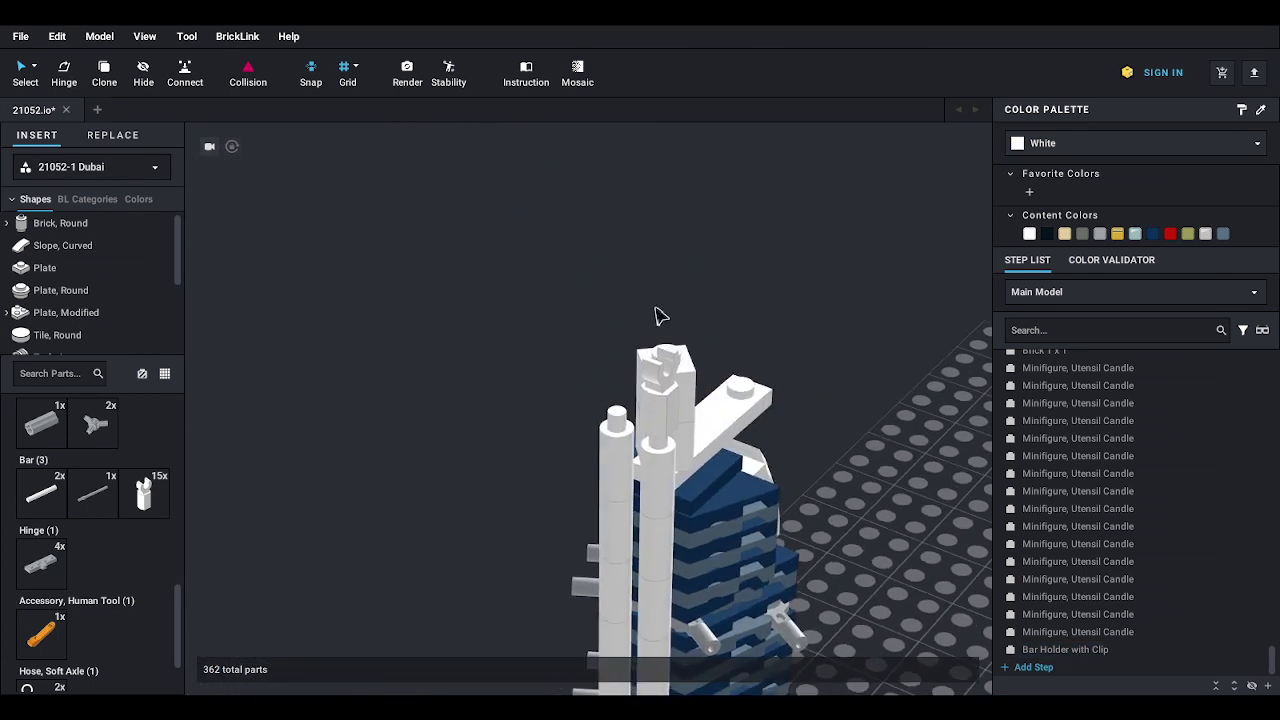
{"action": "scroll", "coordinate": [660, 318], "scroll_direction": "up", "scroll_amount": 3}
{"action": "left_click_drag", "start_coordinate": [715, 443], "coordinate": [712, 482]}
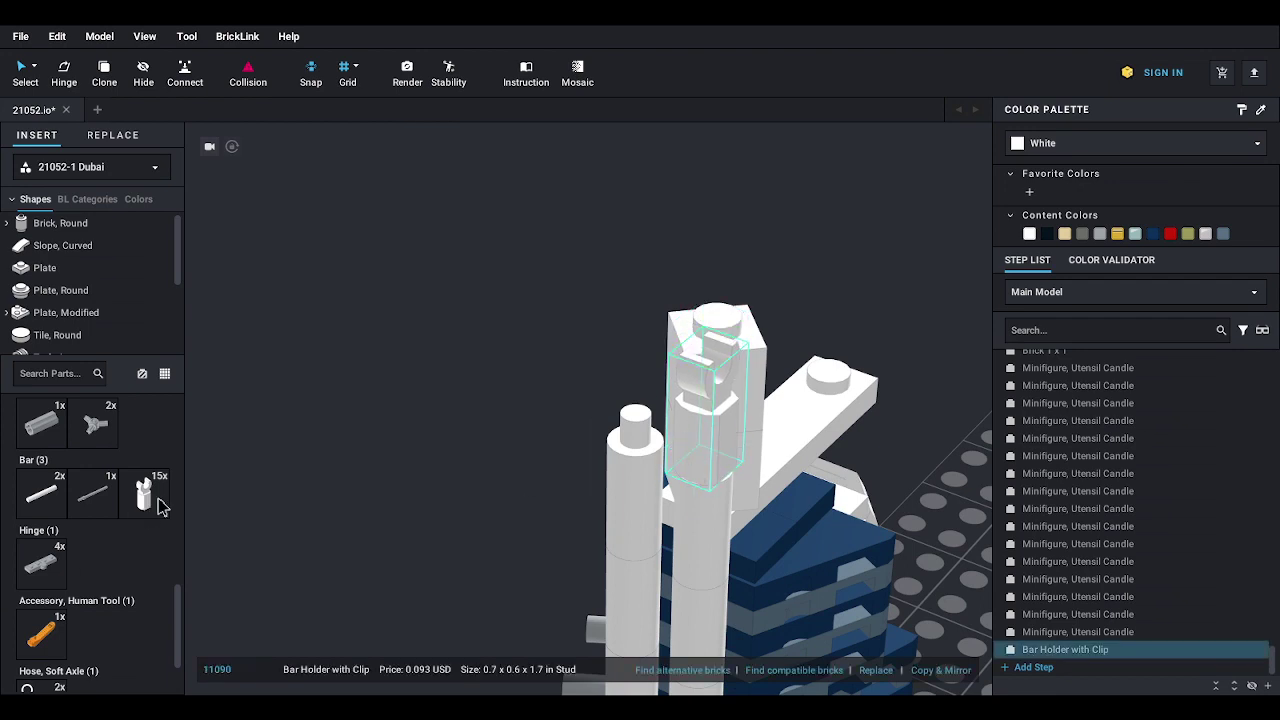
{"action": "left_click_drag", "start_coordinate": [145, 493], "coordinate": [638, 402]}
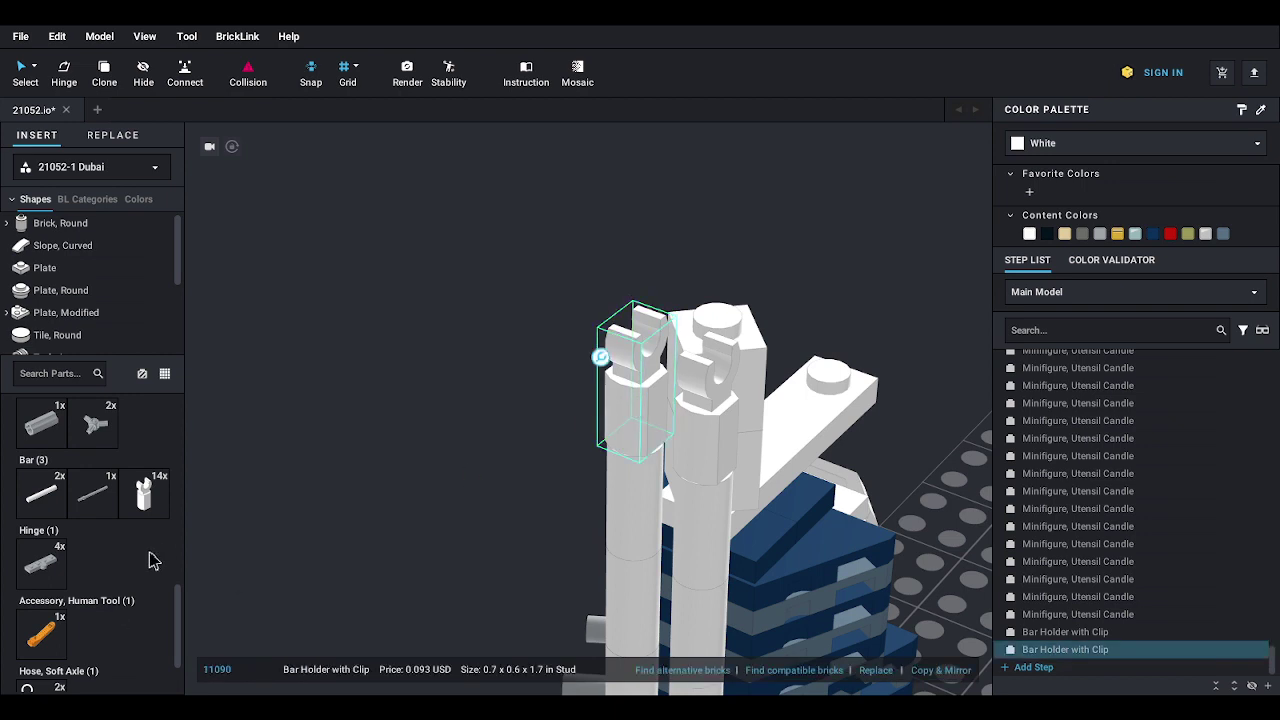
- Lay a white Bar 3L (Bar Arrow) across the clips of the two bar holders
{"action": "scroll", "coordinate": [150, 560], "scroll_direction": "down", "scroll_amount": 3}
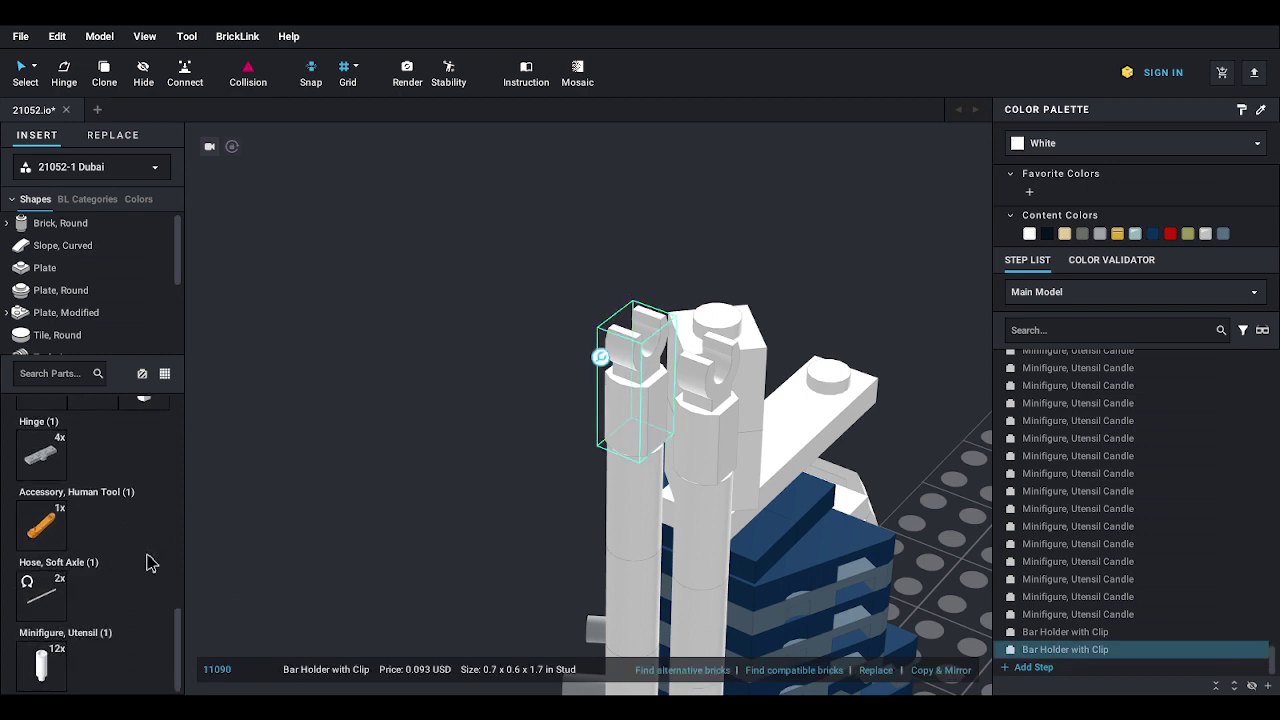
{"action": "right_click_drag", "start_coordinate": [417, 505], "coordinate": [494, 514]}
{"action": "scroll", "coordinate": [491, 514], "scroll_direction": "down", "scroll_amount": 1}
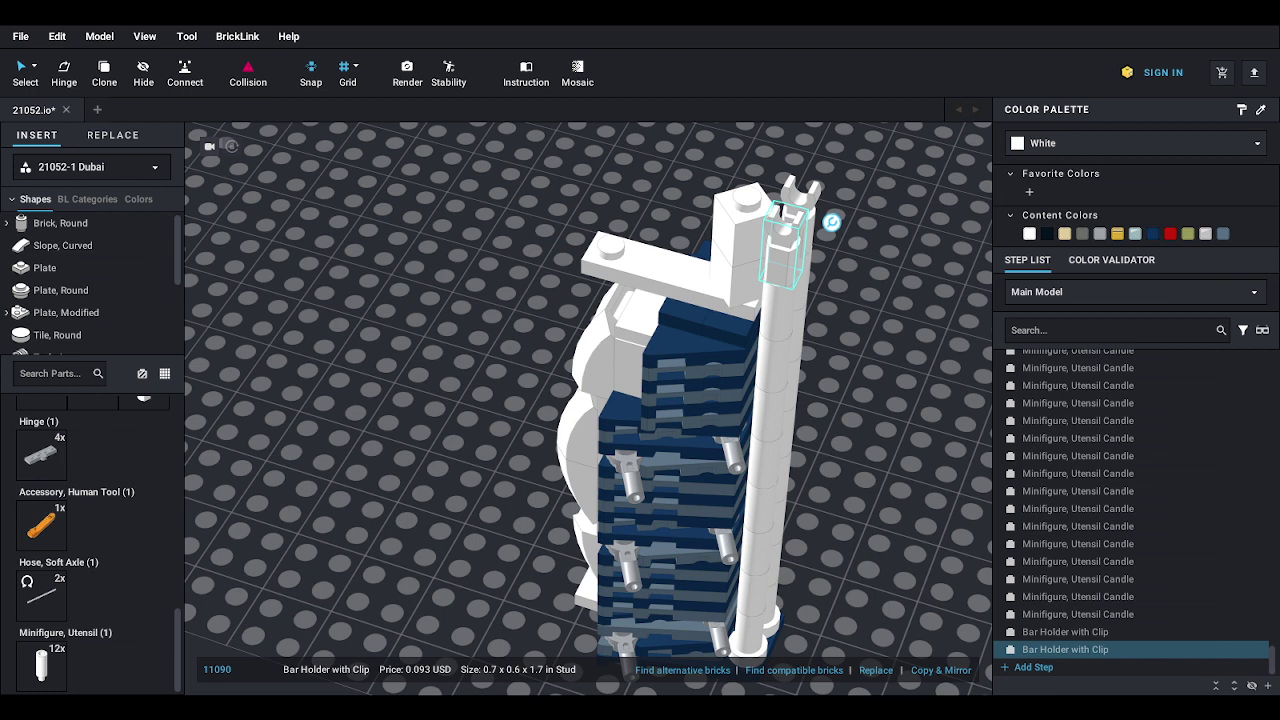
{"action": "right_click_drag", "start_coordinate": [891, 411], "coordinate": [926, 406]}
{"action": "middle_click_drag", "start_coordinate": [926, 406], "coordinate": [927, 491]}
{"action": "scroll", "coordinate": [903, 451], "scroll_direction": "up", "scroll_amount": 5}
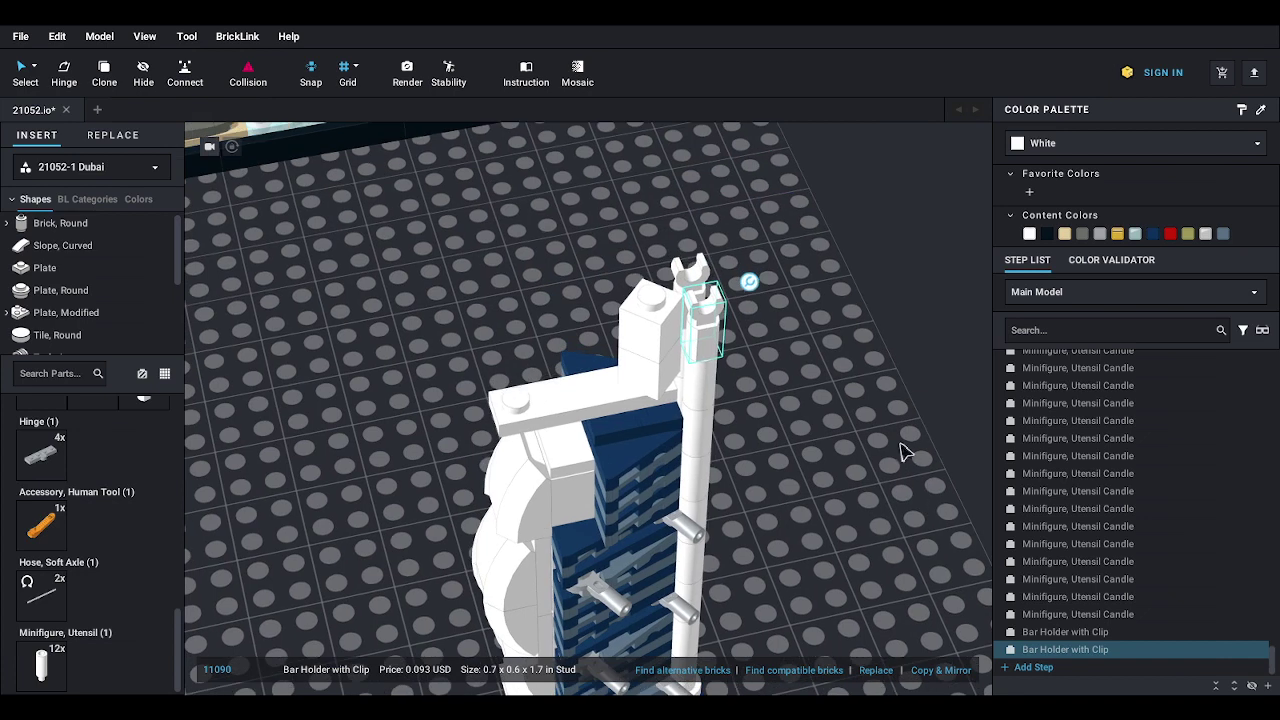
{"action": "scroll", "coordinate": [901, 444], "scroll_direction": "up", "scroll_amount": 1}
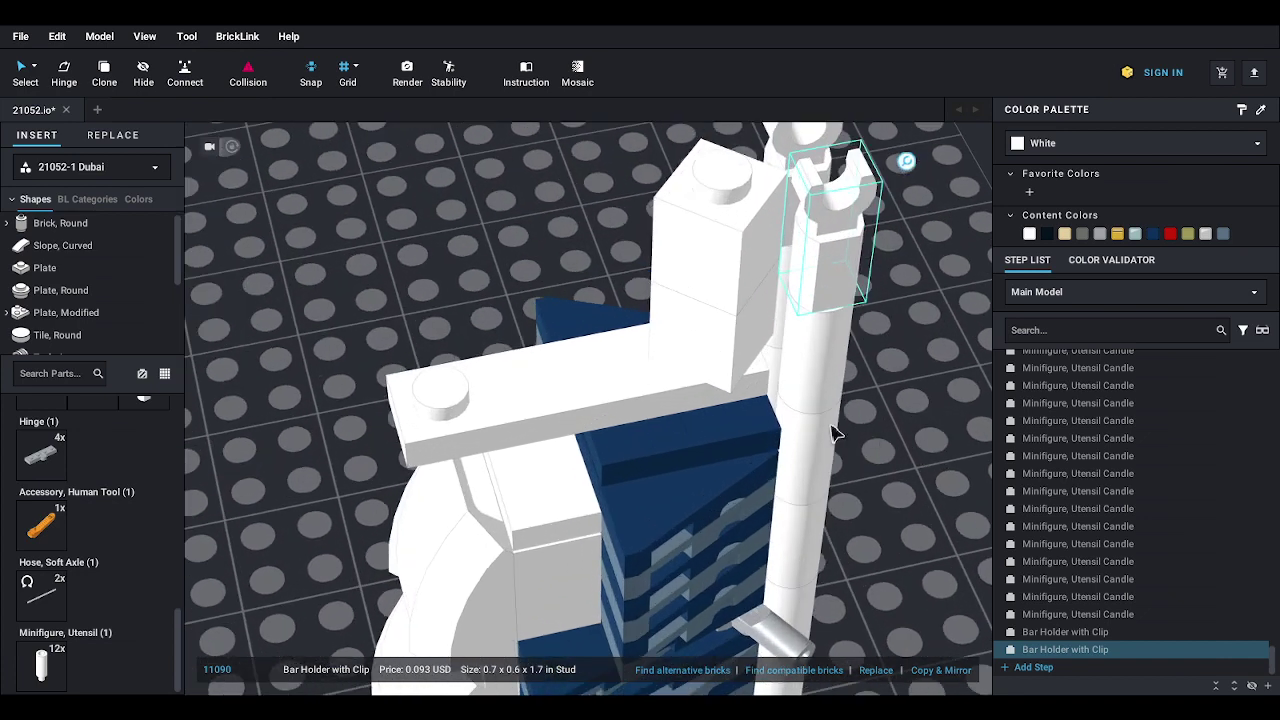
{"action": "middle_click_drag", "start_coordinate": [898, 420], "coordinate": [858, 480]}
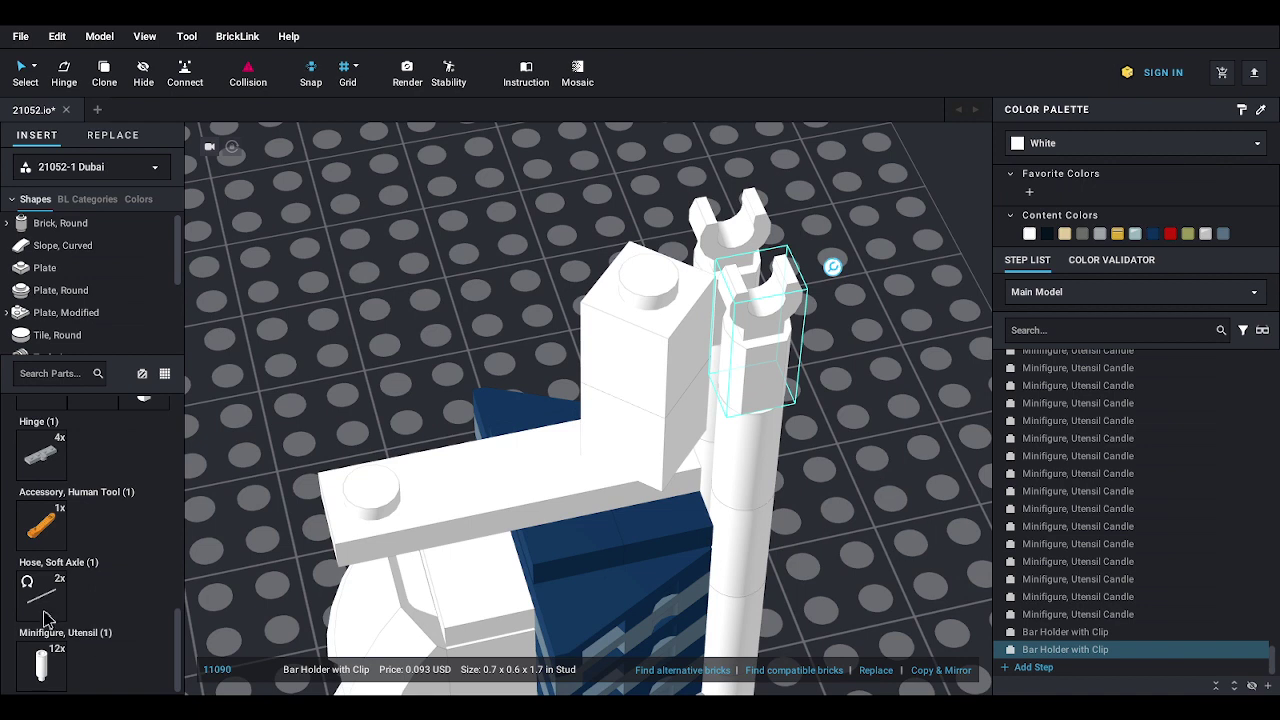
{"action": "scroll", "coordinate": [70, 495], "scroll_direction": "up", "scroll_amount": 5}
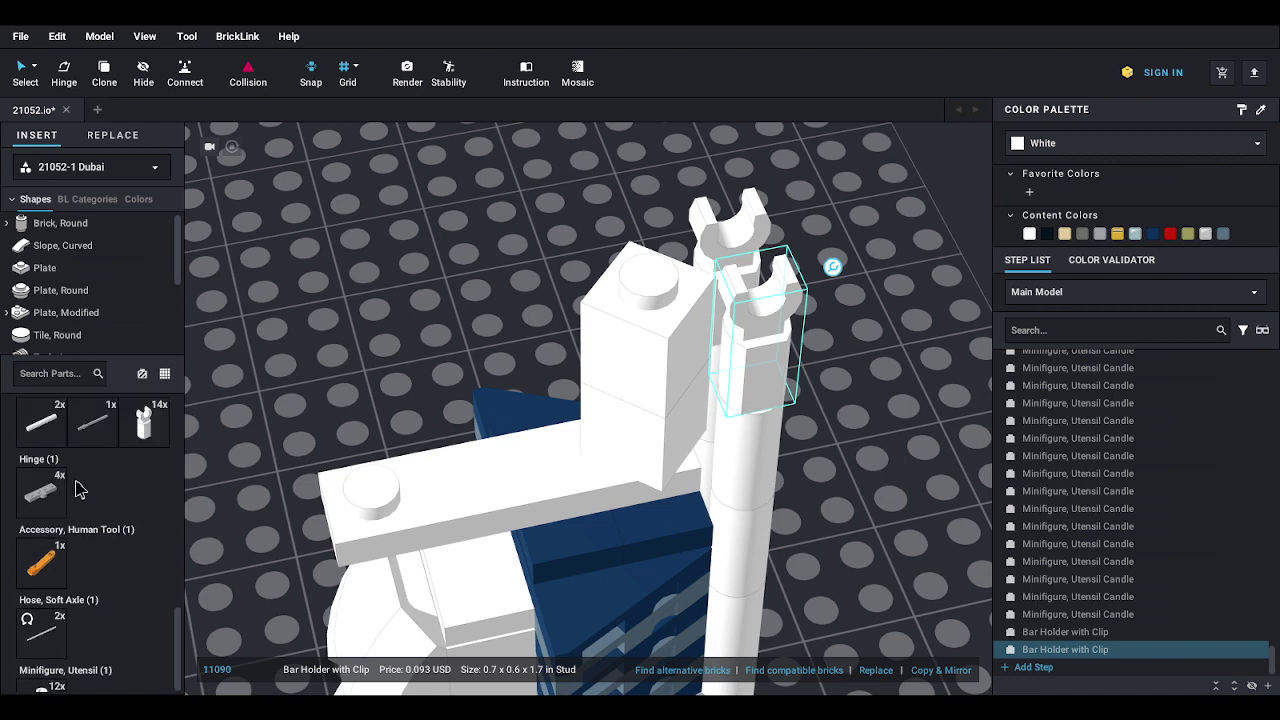
{"action": "scroll", "coordinate": [88, 507], "scroll_direction": "up", "scroll_amount": 3}
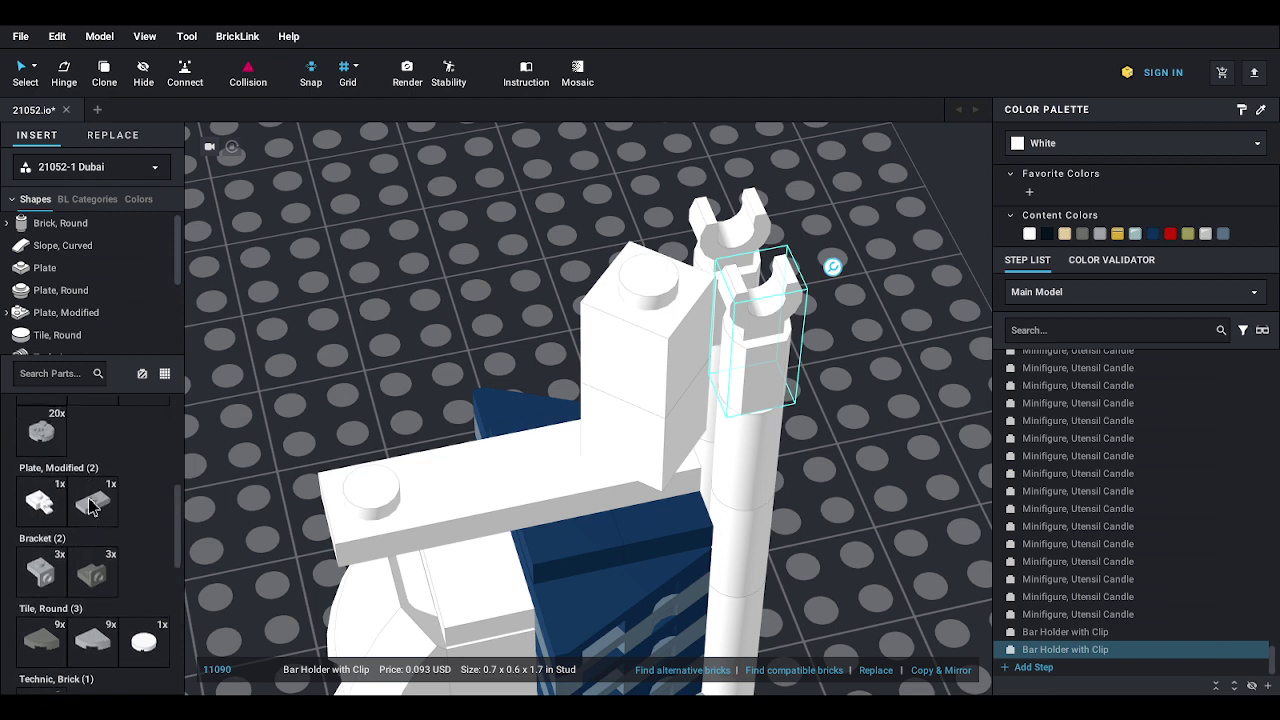
{"action": "scroll", "coordinate": [92, 510], "scroll_direction": "down", "scroll_amount": 6}
{"action": "scroll", "coordinate": [92, 510], "scroll_direction": "up", "scroll_amount": 2}
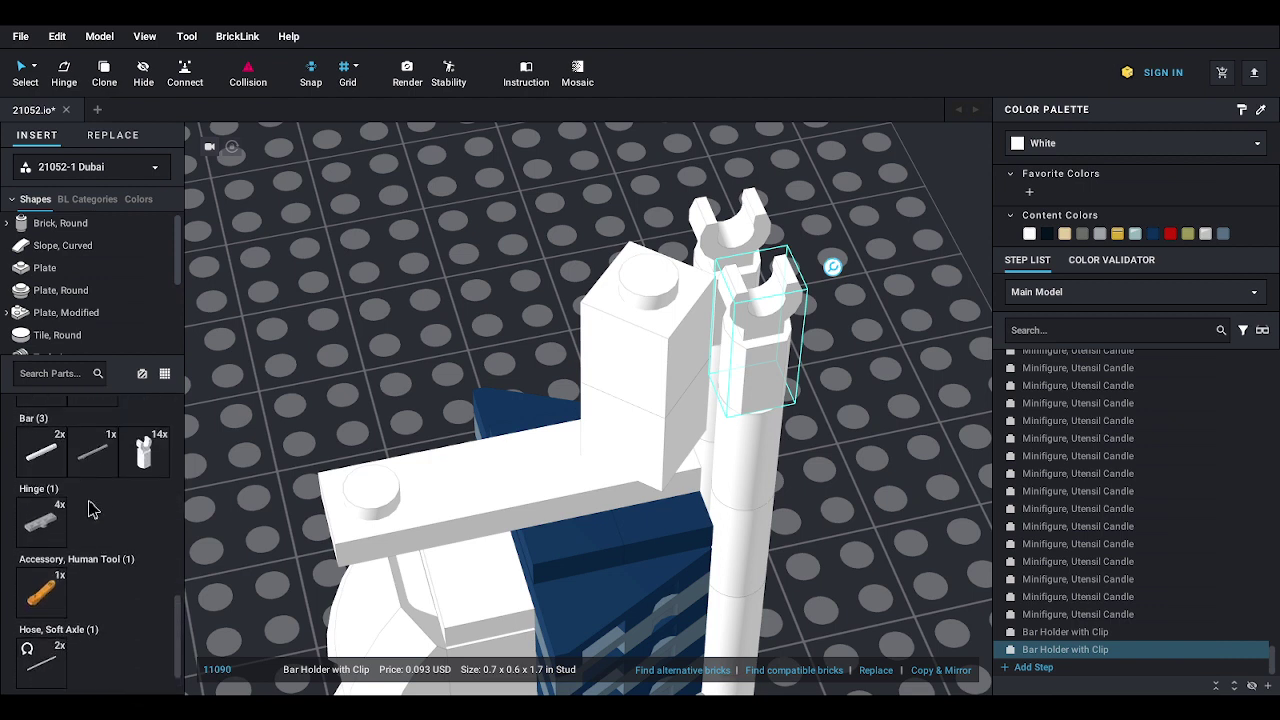
{"action": "left_click_drag", "start_coordinate": [41, 487], "coordinate": [724, 175]}
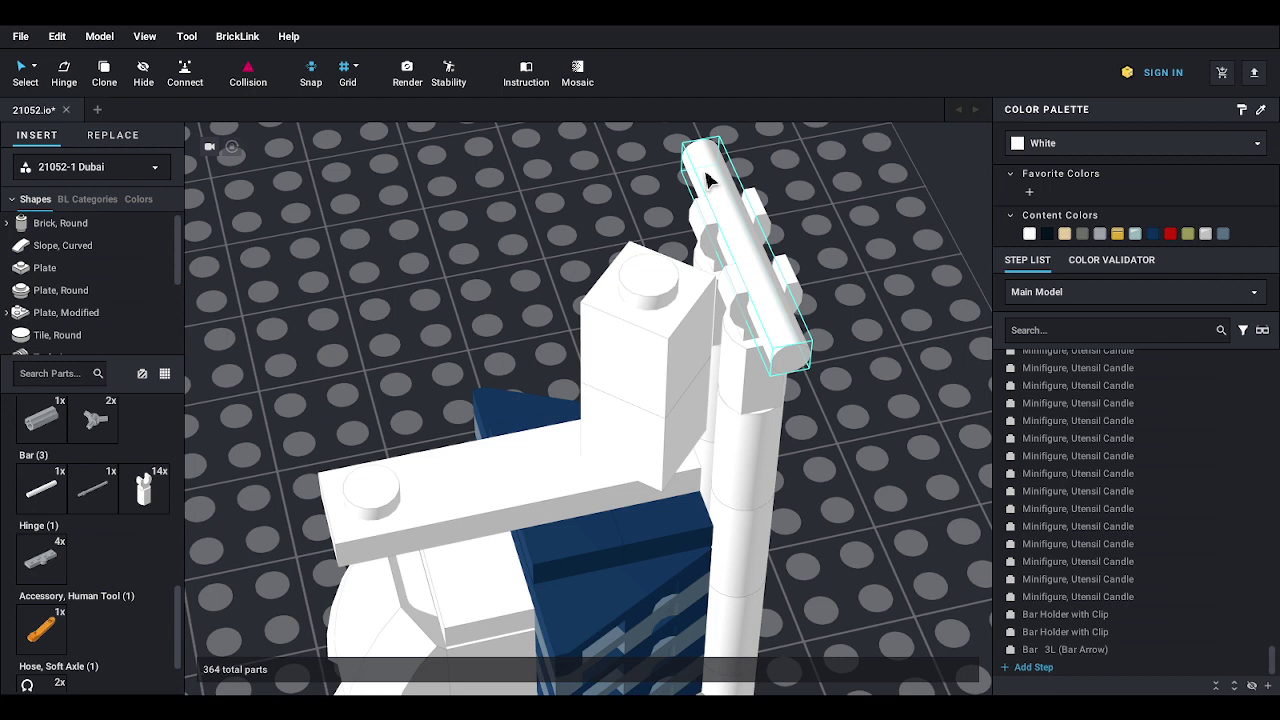
- Add a white Plate, Modified 1 x 1 with Open O Clip on the stacked 1 x 1 bricks, gripping the bar
{"action": "left_click", "coordinate": [66, 312]}
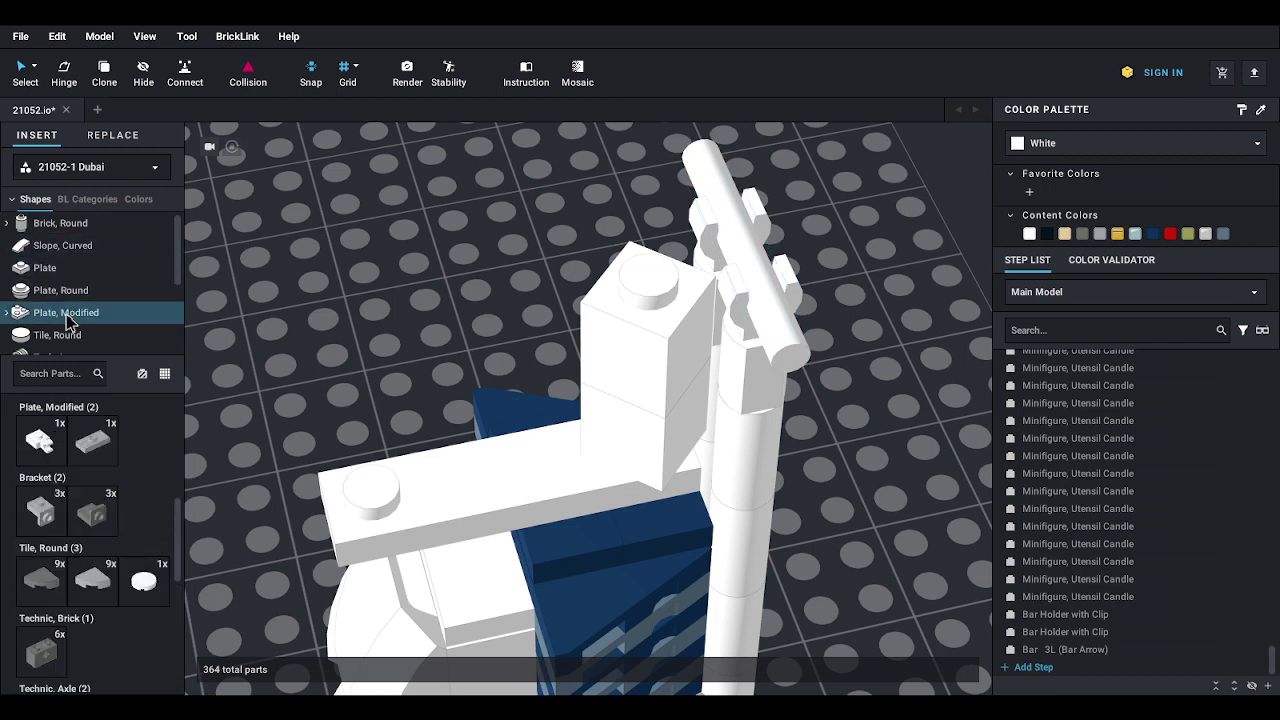
{"action": "left_click_drag", "start_coordinate": [35, 465], "coordinate": [717, 248]}
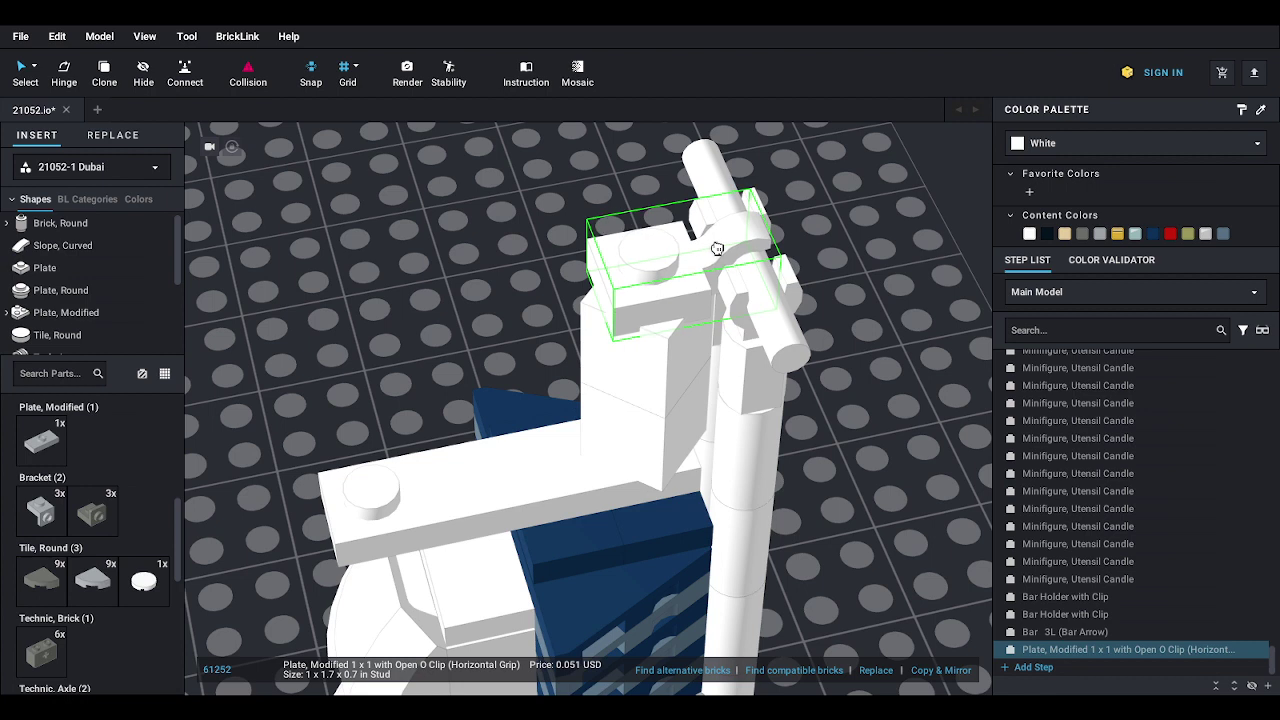
{"action": "key", "text": "Escape"}
- Add a white Plate, Round 1 x 1 with Open Stud on the stud of the clip plate at the tower's top
{"action": "mouse_move", "coordinate": [478, 300]}
{"action": "right_mouse_down"}
{"action": "mouse_move", "coordinate": [484, 279]}
{"action": "mouse_move", "coordinate": [520, 271]}
{"action": "mouse_move", "coordinate": [470, 300]}
{"action": "right_mouse_up"}
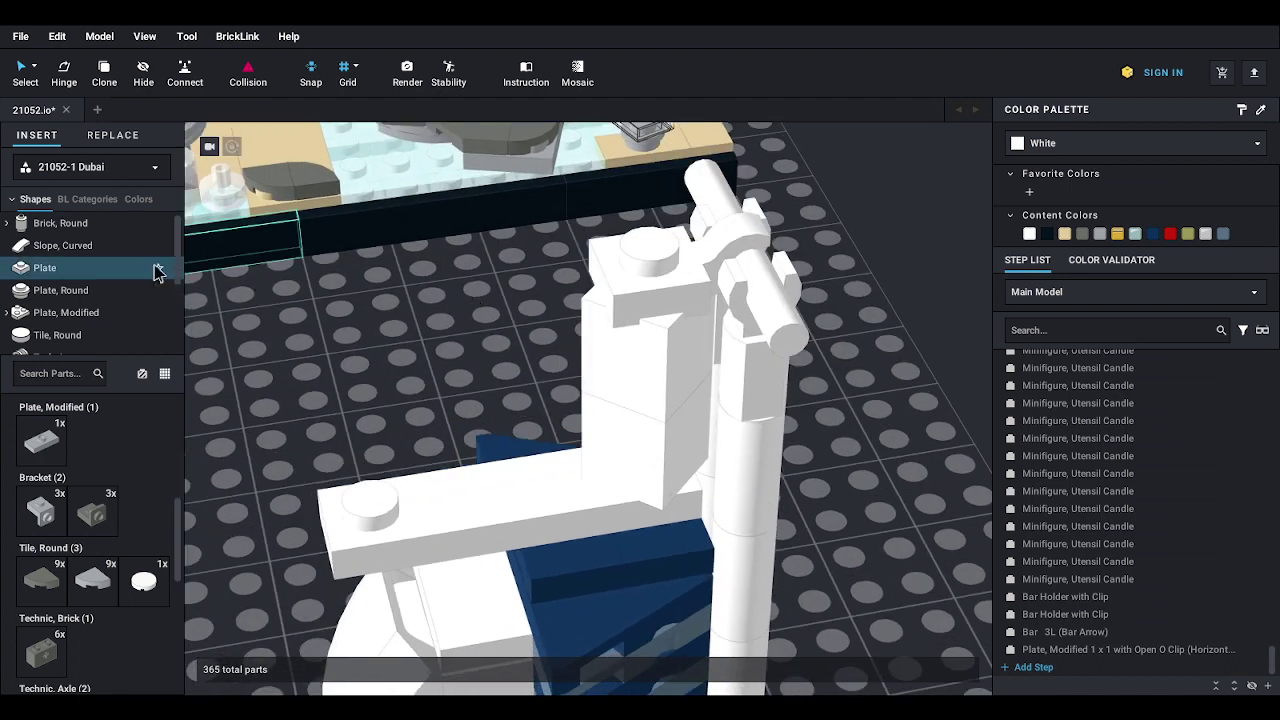
{"action": "scroll", "coordinate": [86, 303], "scroll_direction": "down", "scroll_amount": 1}
{"action": "left_click", "coordinate": [70, 274]}
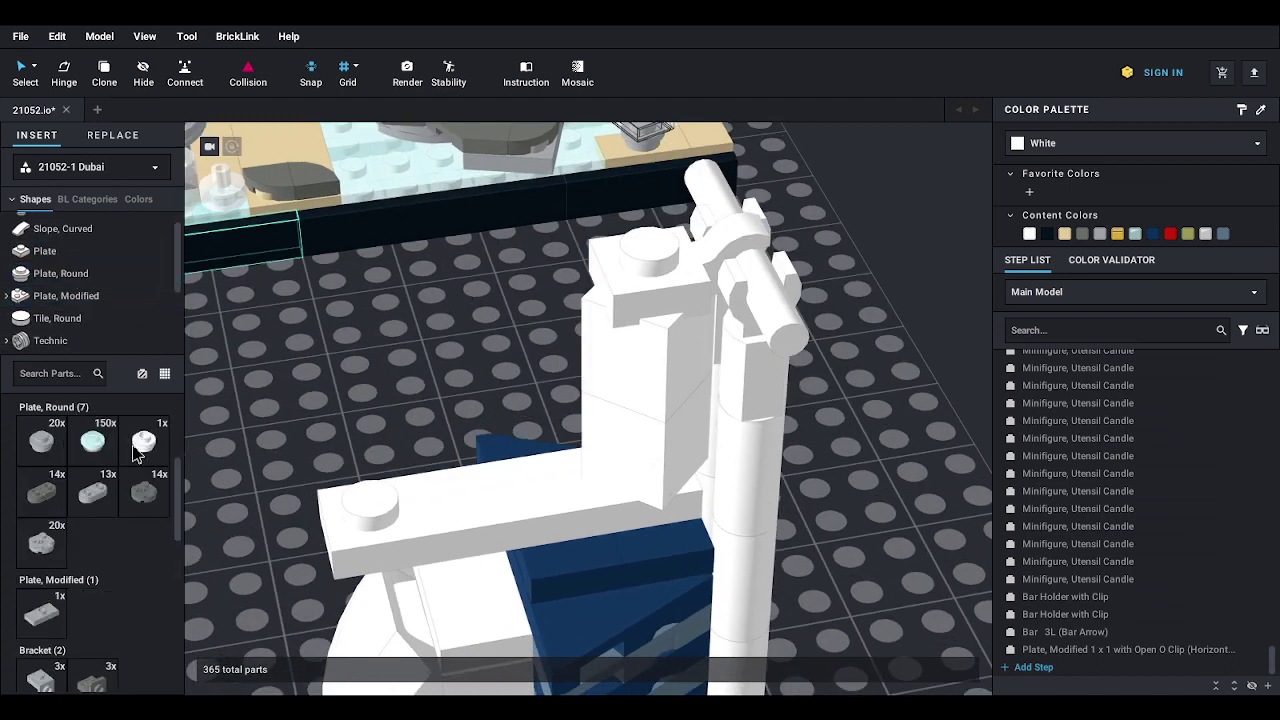
{"action": "left_click", "coordinate": [144, 440]}
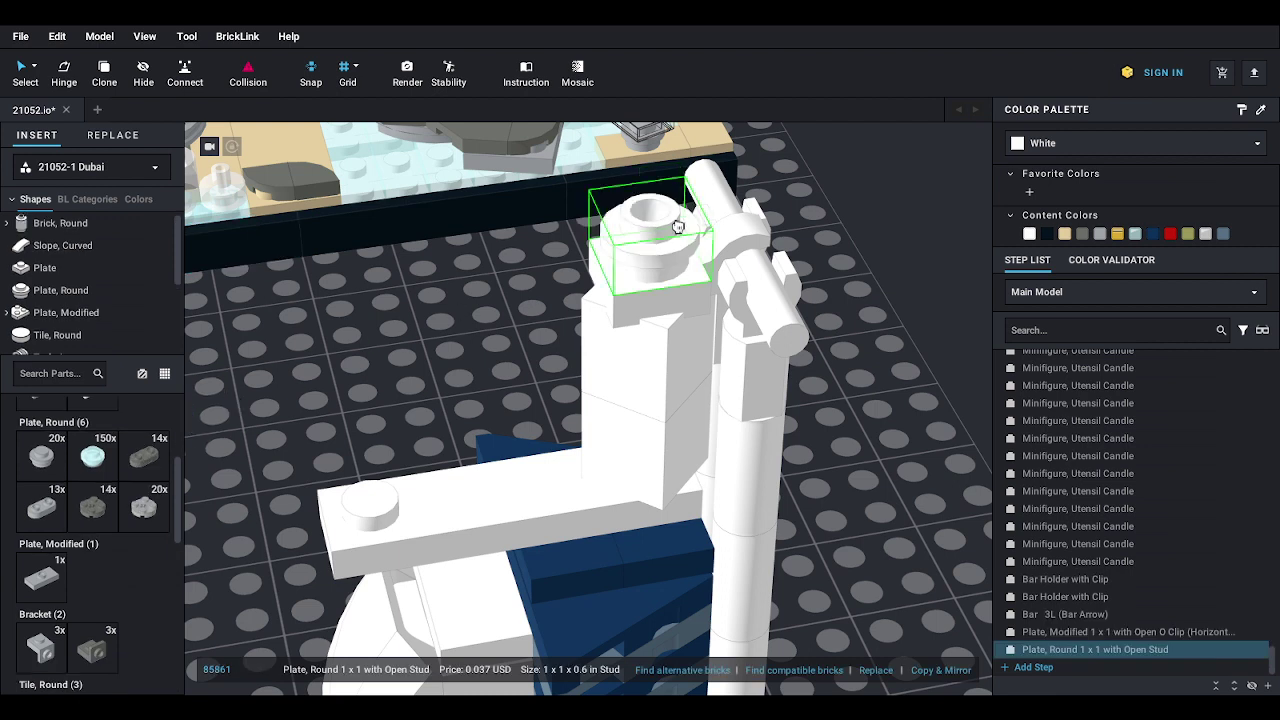
{"action": "left_click", "coordinate": [648, 230]}
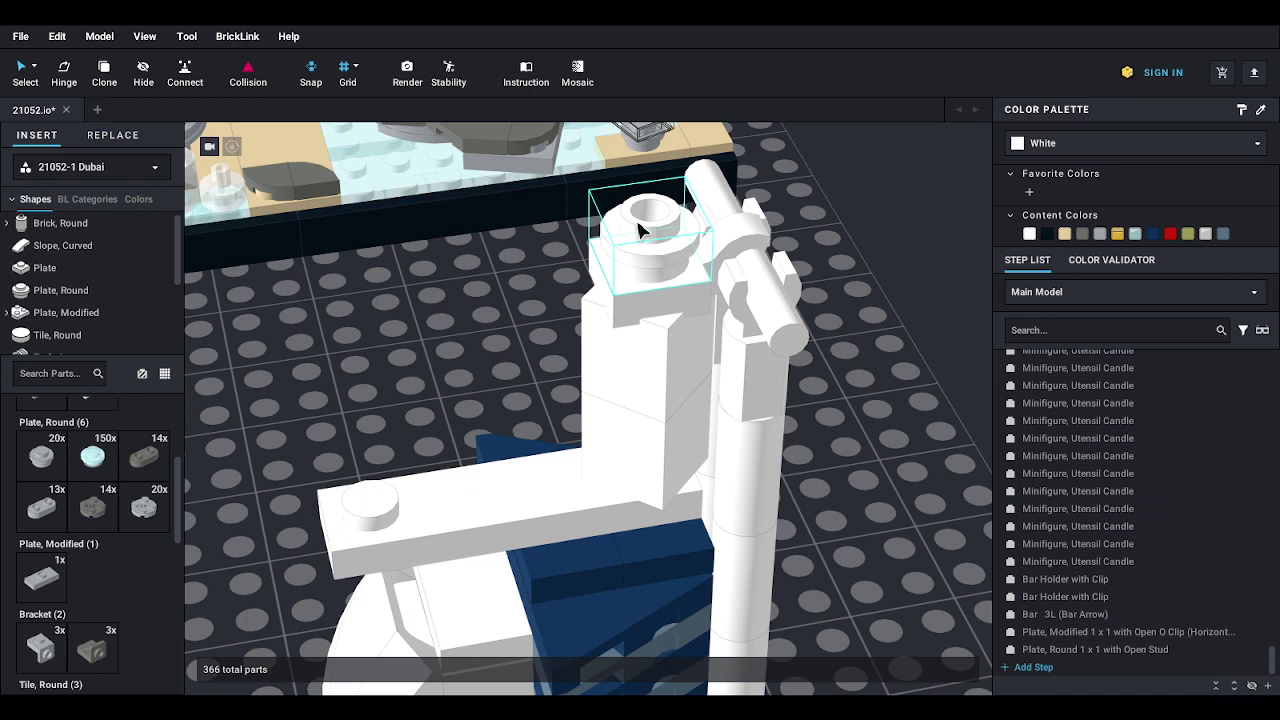
- Place a white Bar Holder with Clip on the empty baseplate area beside the tower, with its clip facing down
{"action": "middle_click_drag", "start_coordinate": [411, 357], "coordinate": [365, 211]}
{"action": "scroll", "coordinate": [369, 219], "scroll_direction": "down", "scroll_amount": 3}
{"action": "middle_click_drag", "start_coordinate": [615, 590], "coordinate": [483, 334]}
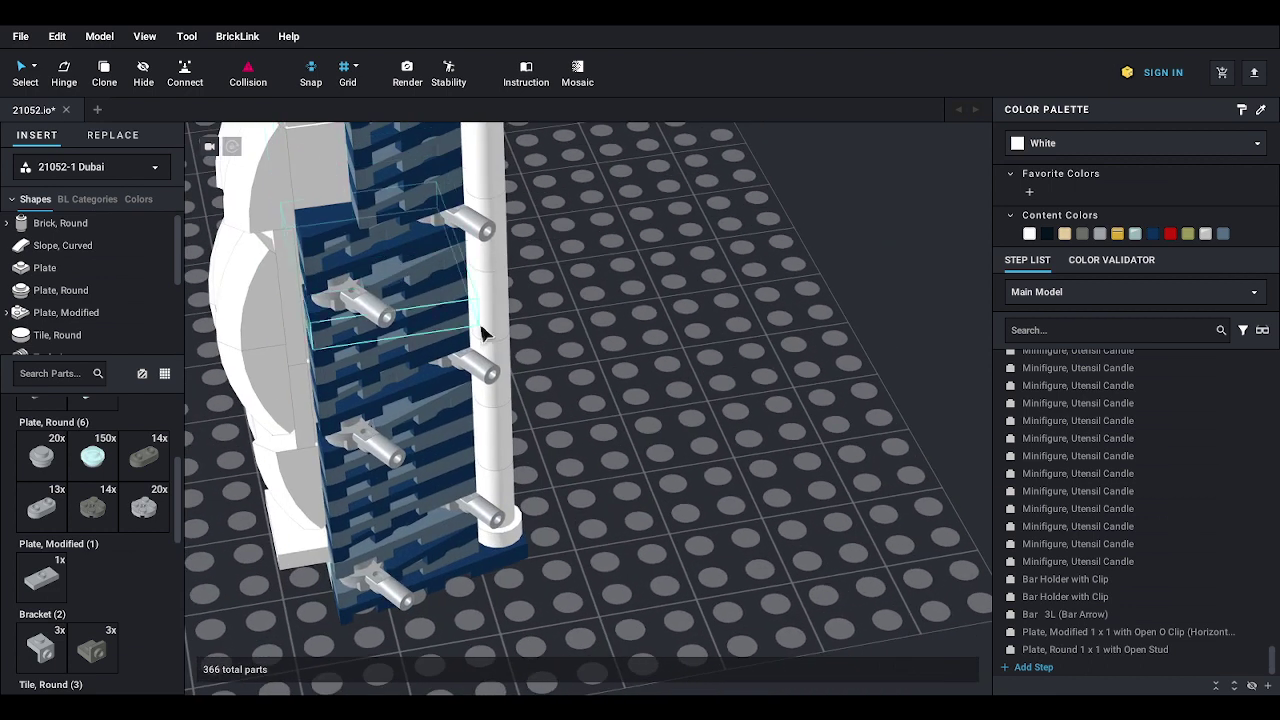
{"action": "scroll", "coordinate": [483, 334], "scroll_direction": "down", "scroll_amount": 2}
{"action": "middle_click_drag", "start_coordinate": [505, 385], "coordinate": [455, 332]}
{"action": "scroll", "coordinate": [97, 575], "scroll_direction": "down", "scroll_amount": 5}
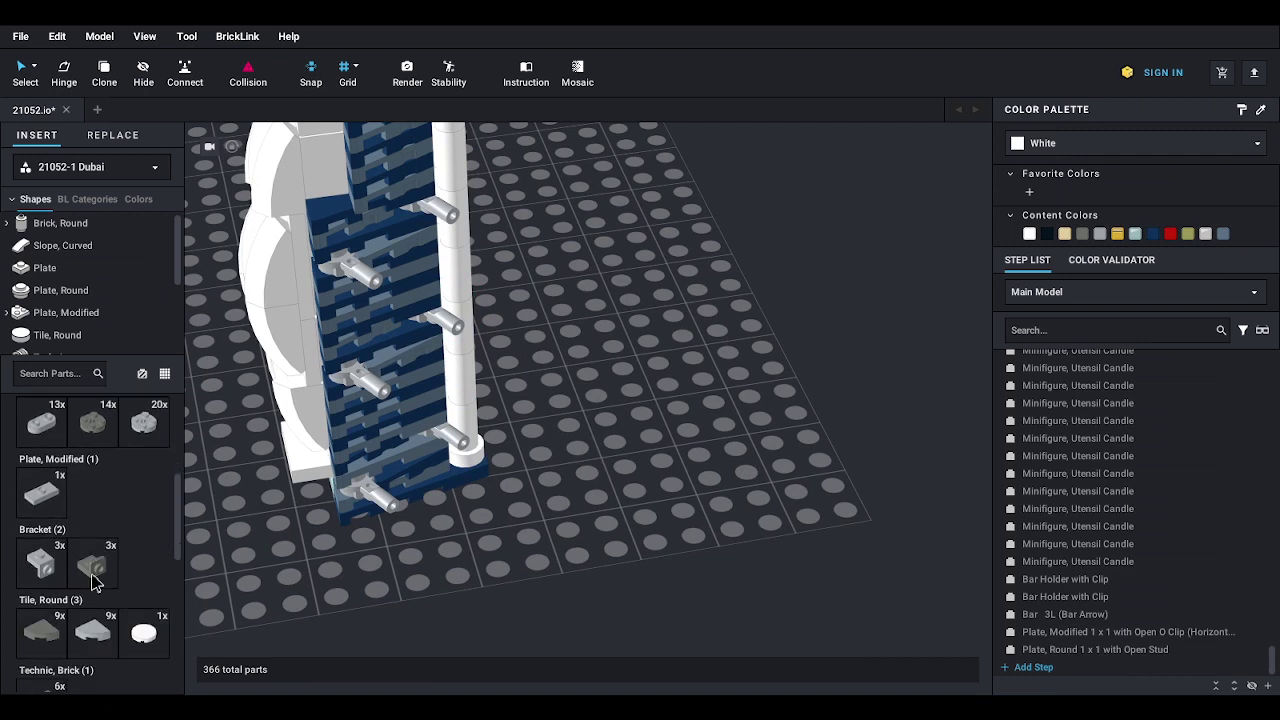
{"action": "scroll", "coordinate": [97, 575], "scroll_direction": "down", "scroll_amount": 5}
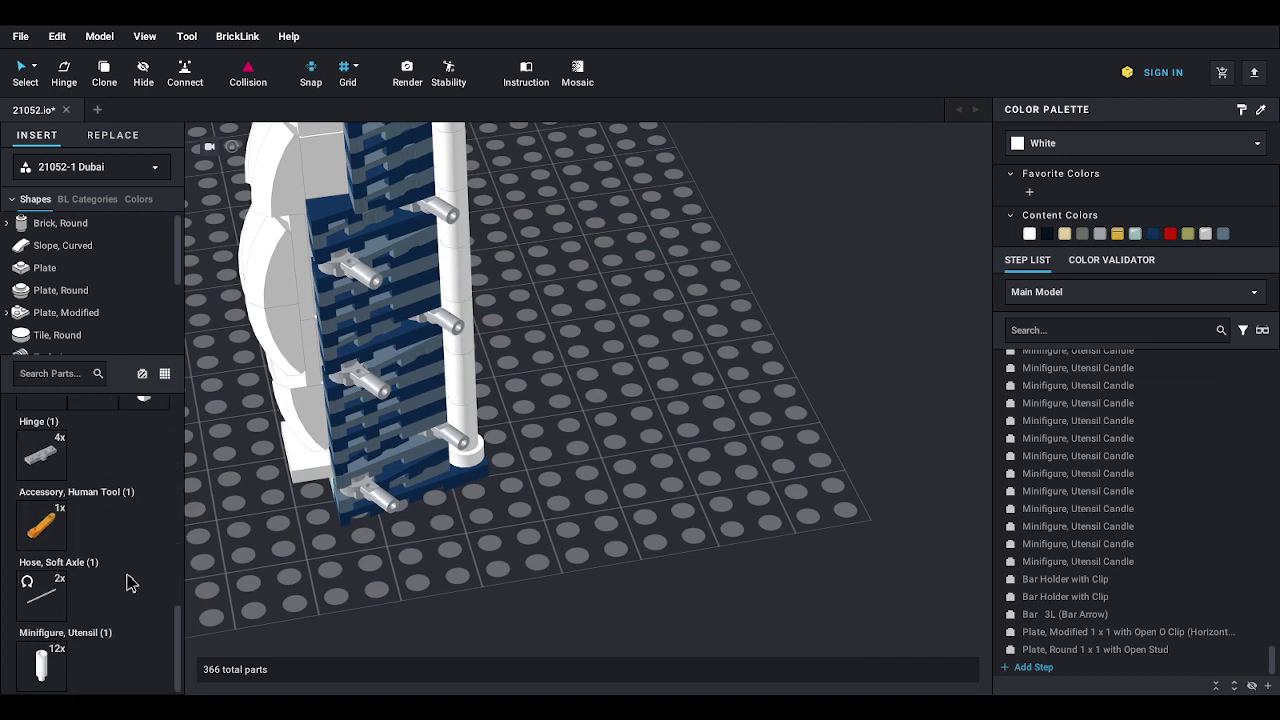
{"action": "scroll", "coordinate": [140, 456], "scroll_direction": "up", "scroll_amount": 2}
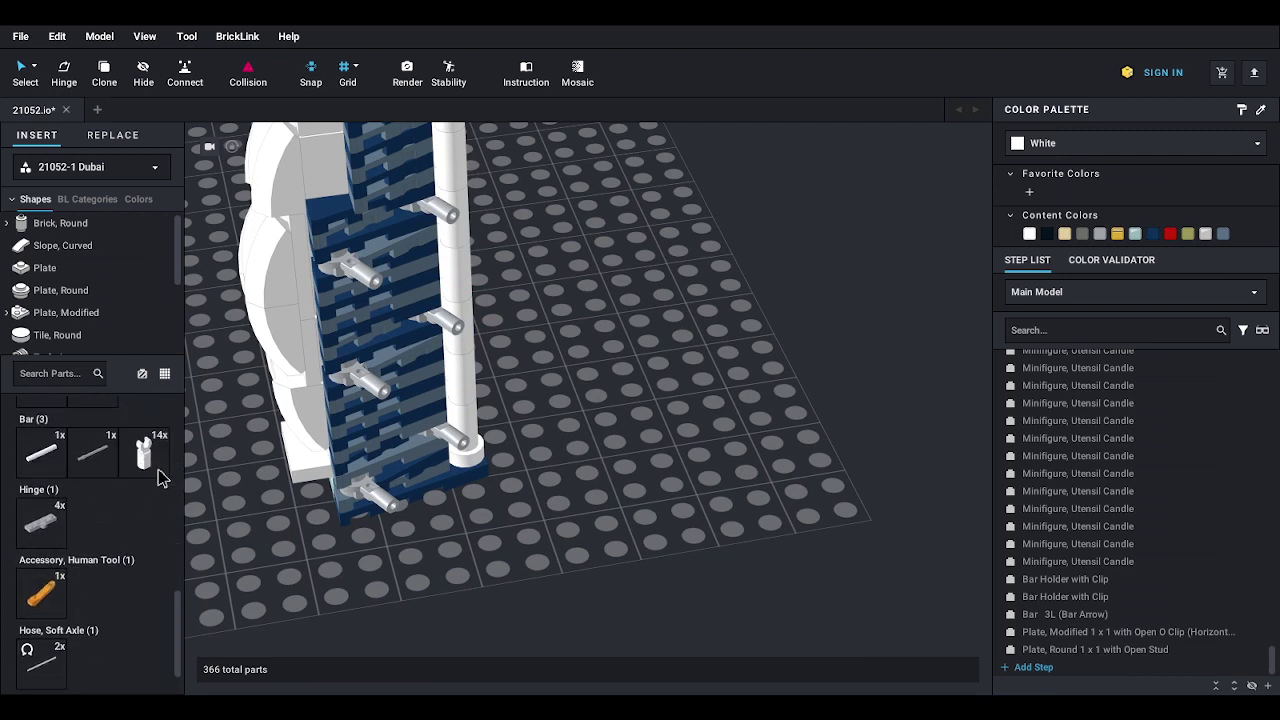
{"action": "left_click", "coordinate": [156, 468]}
{"action": "mouse_move", "coordinate": [742, 550]}
{"action": "left_mouse_down"}
{"action": "mouse_move", "coordinate": [735, 515]}
{"action": "mouse_move", "coordinate": [750, 530]}
{"action": "left_mouse_up"}
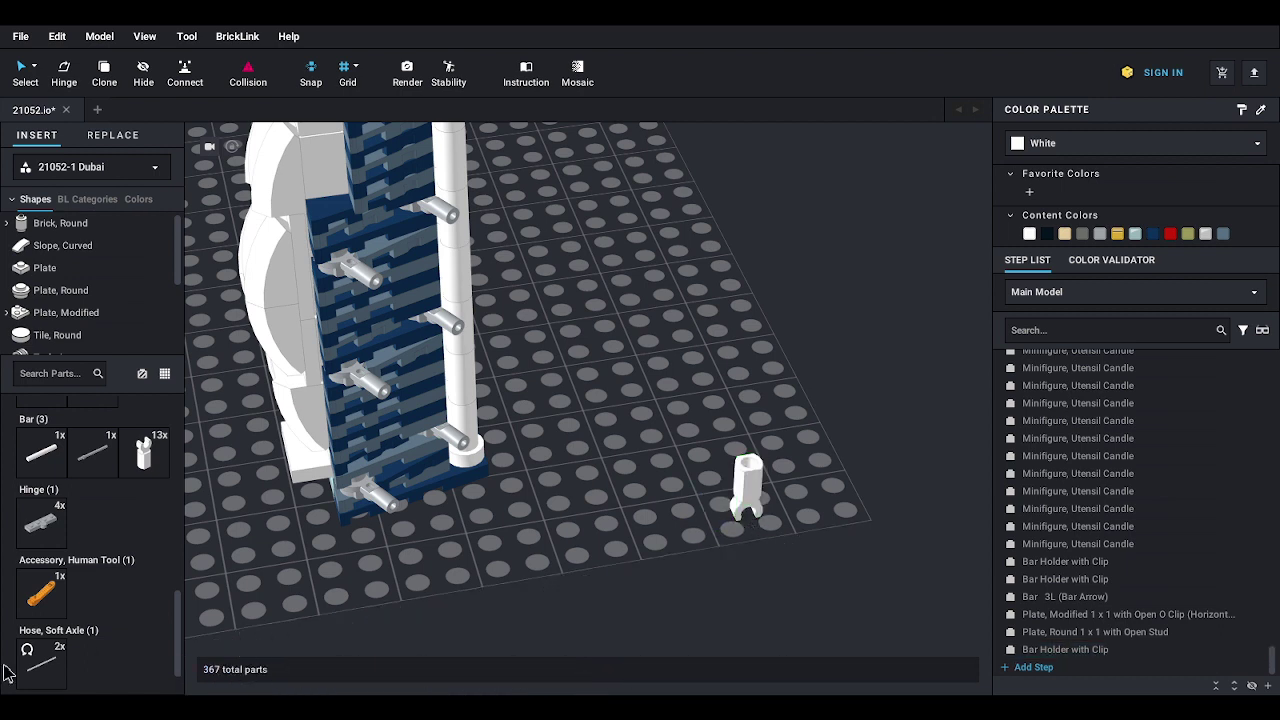
- Stand a white Minifigure, Utensil Candle on top of the loose bar holder
{"action": "scroll", "coordinate": [106, 571], "scroll_direction": "up", "scroll_amount": 3}
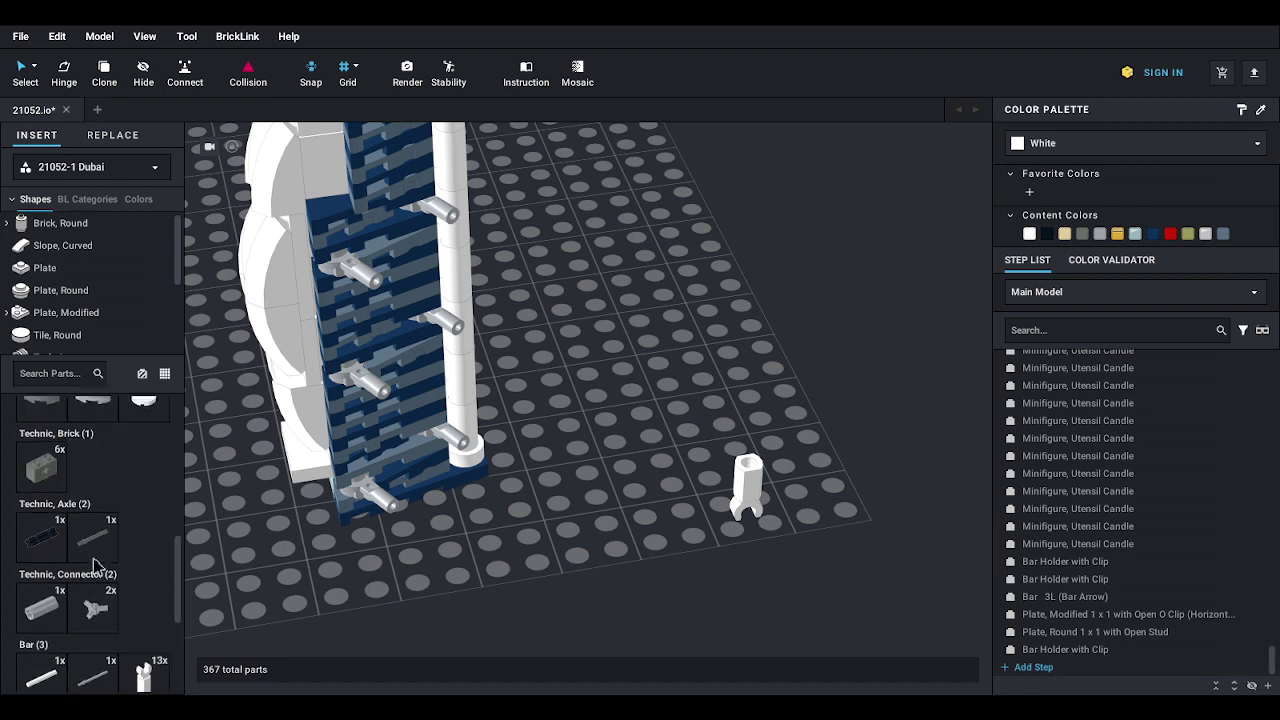
{"action": "scroll", "coordinate": [97, 583], "scroll_direction": "down", "scroll_amount": 5}
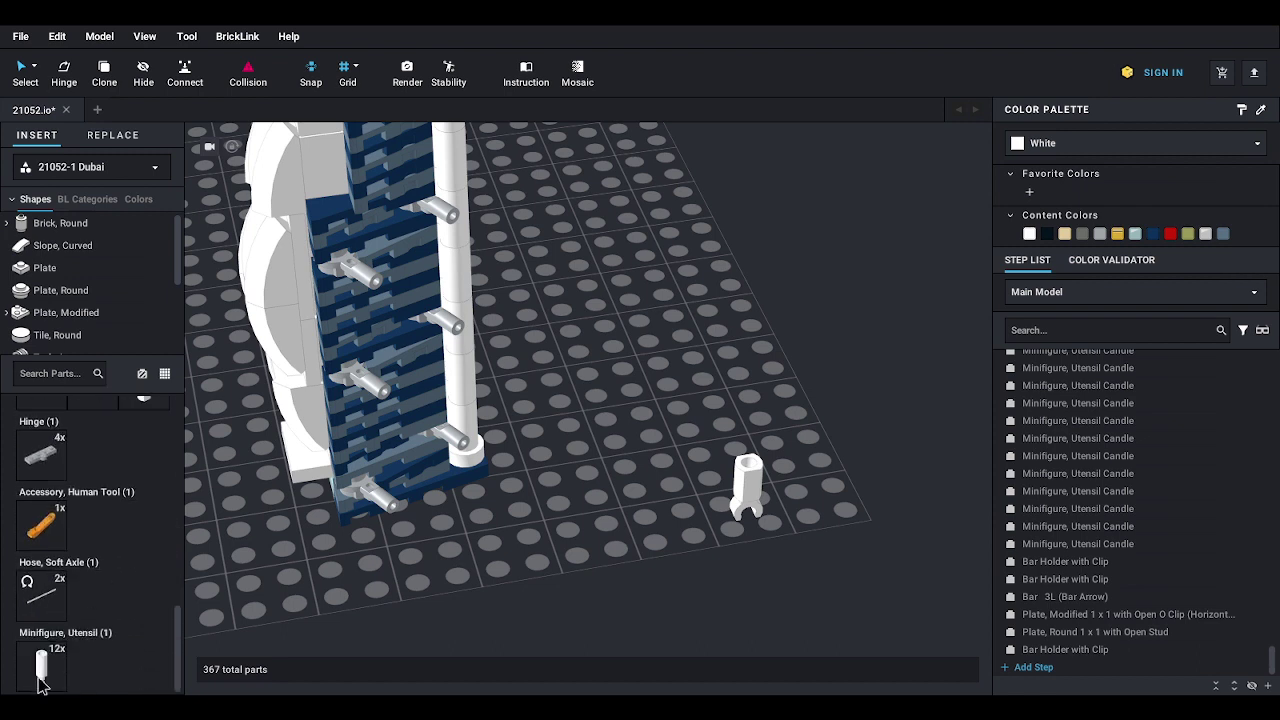
{"action": "left_click_drag", "start_coordinate": [41, 668], "coordinate": [756, 482]}
{"action": "left_click", "coordinate": [756, 485]}
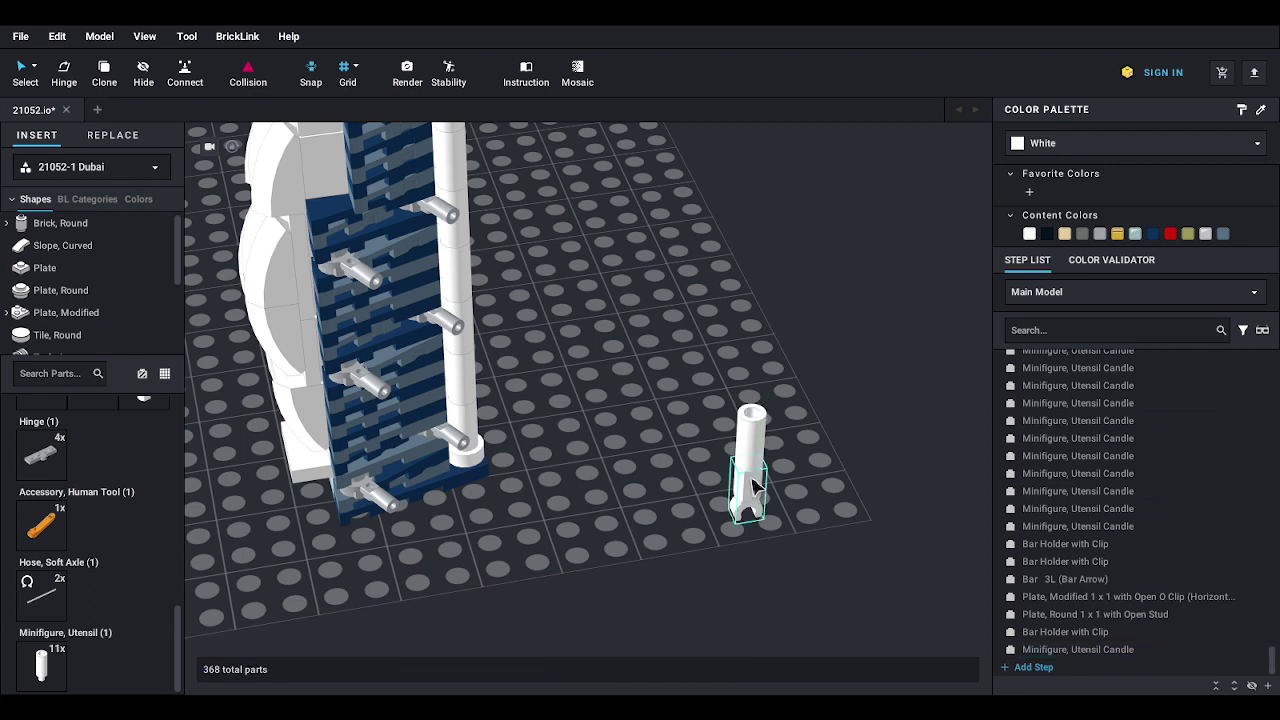
- Make four copies of the bar holder and candle pair on the baseplate around the original
{"action": "left_click_drag", "start_coordinate": [696, 397], "coordinate": [791, 526]}
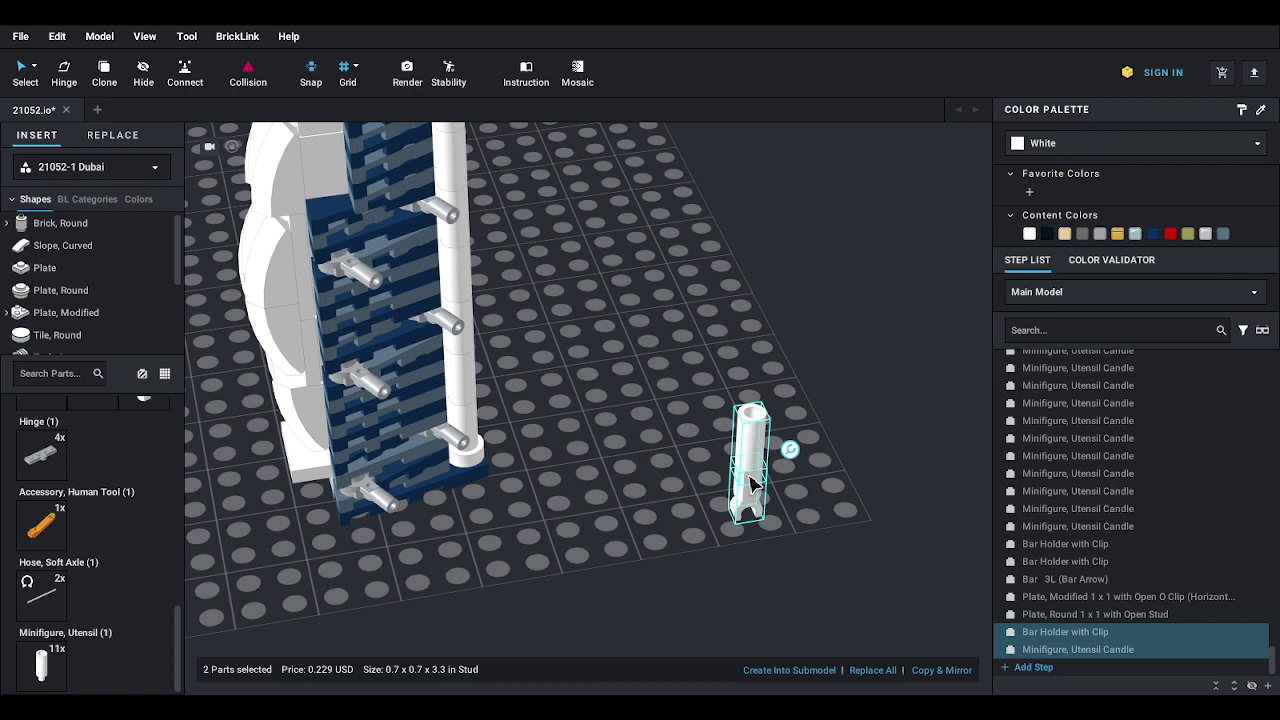
{"action": "key", "text": "ctrl+d"}
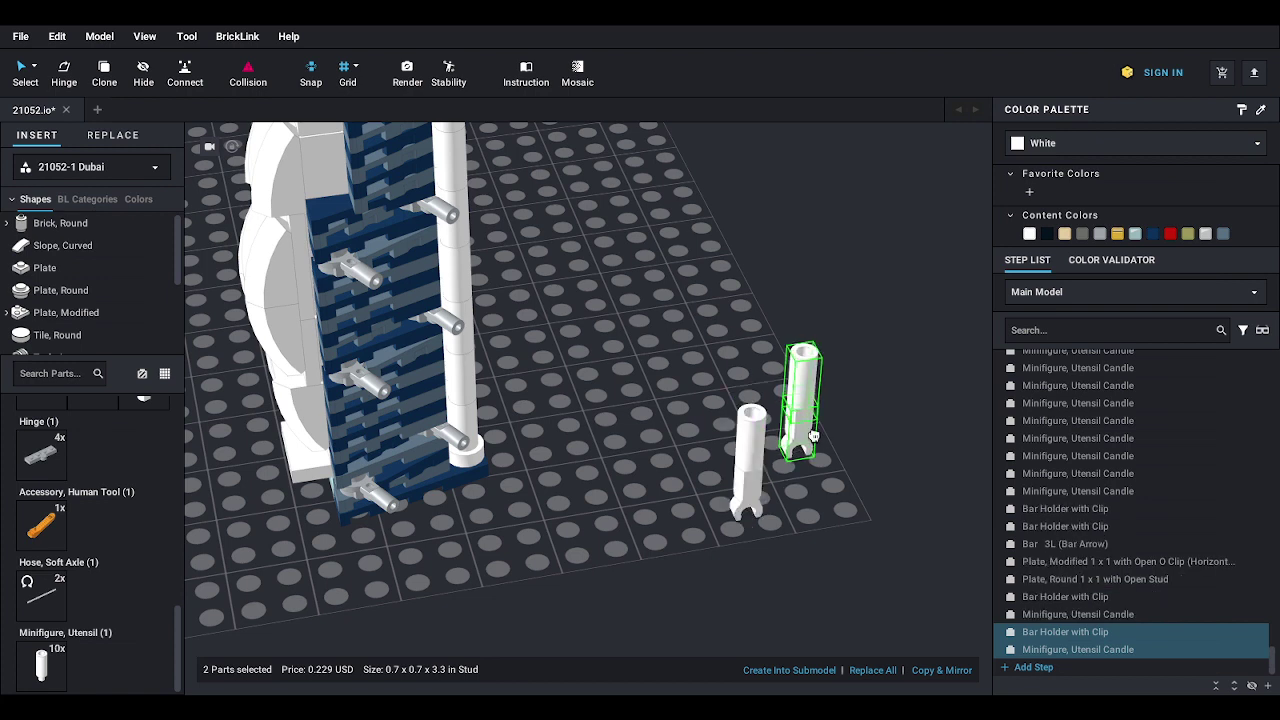
{"action": "left_click", "coordinate": [814, 430]}
{"action": "key", "text": "ctrl+d"}
{"action": "left_click", "coordinate": [722, 390]}
{"action": "key", "text": "ctrl+v"}
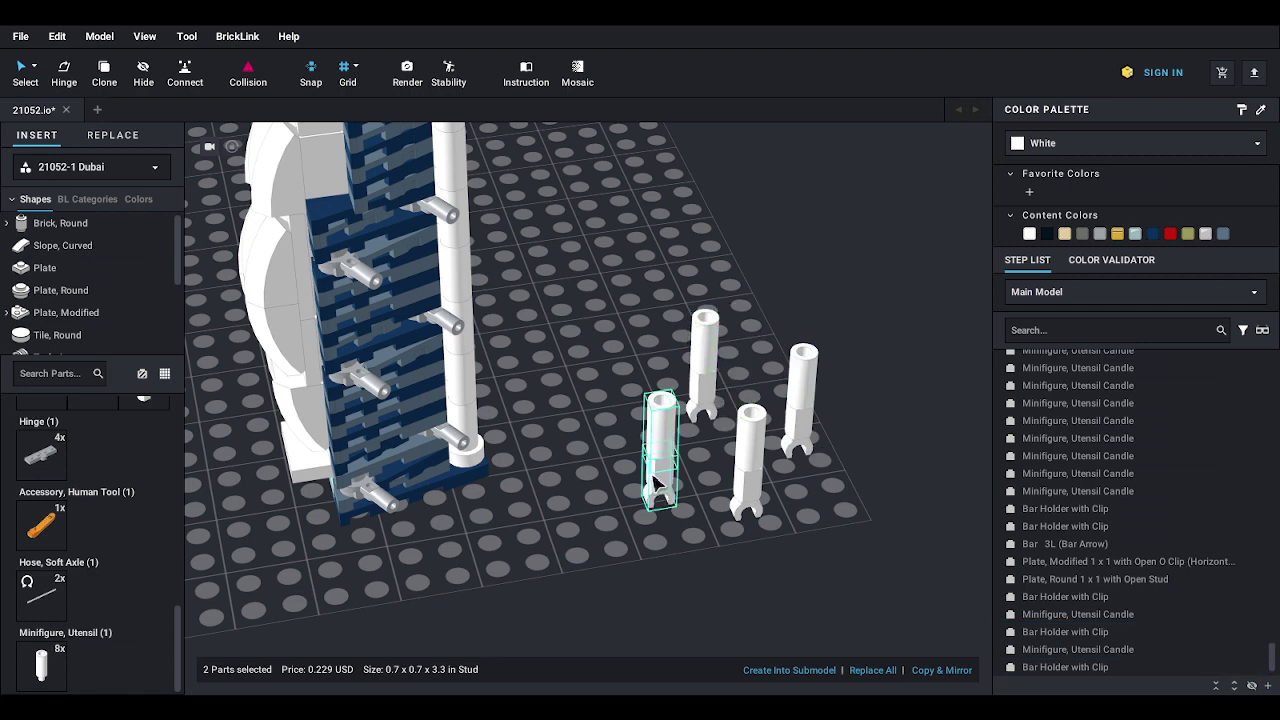
{"action": "left_click", "coordinate": [664, 430]}
{"action": "key", "text": "ctrl+v"}
{"action": "left_click", "coordinate": [619, 398]}
- Place five more copies of the bar holder and candle pair on the baseplate at the tower's other side
{"action": "right_click_drag", "start_coordinate": [520, 468], "coordinate": [616, 478]}
{"action": "middle_click_drag", "start_coordinate": [616, 478], "coordinate": [778, 156]}
{"action": "middle_click_drag", "start_coordinate": [649, 436], "coordinate": [722, 316]}
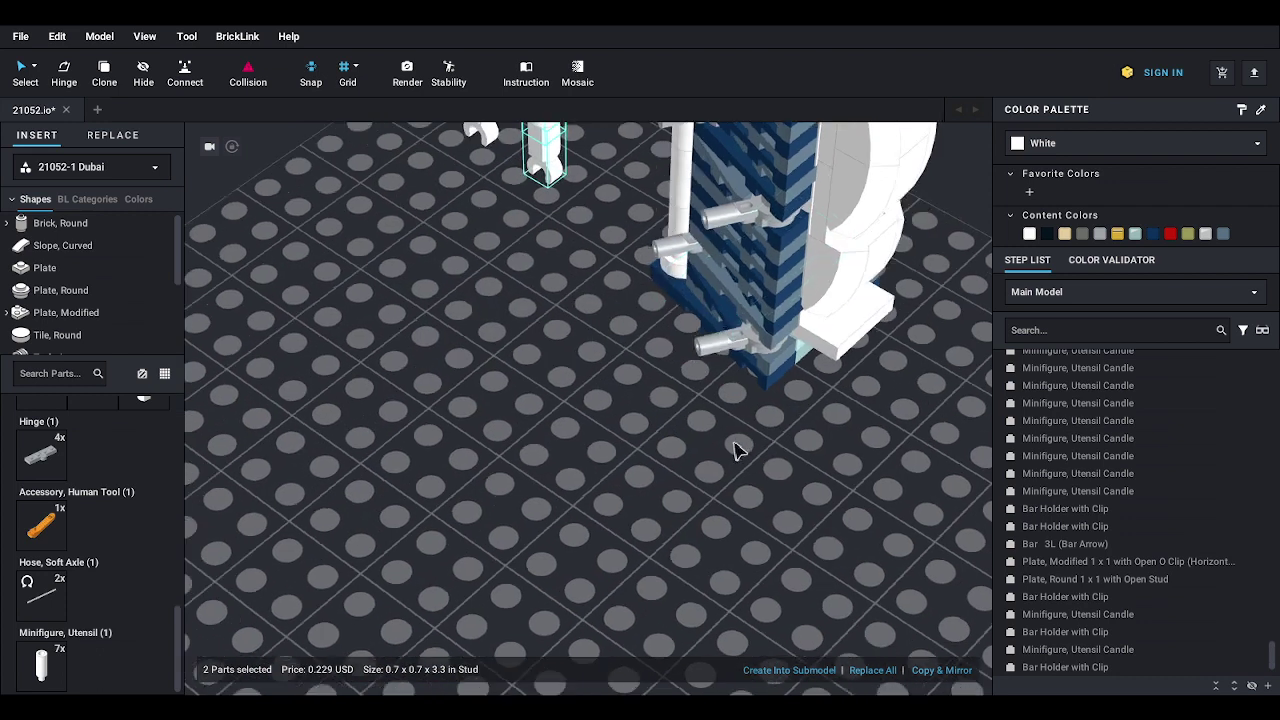
{"action": "right_click_drag", "start_coordinate": [730, 441], "coordinate": [754, 426]}
{"action": "key", "text": "ctrl+v"}
{"action": "left_click", "coordinate": [757, 440]}
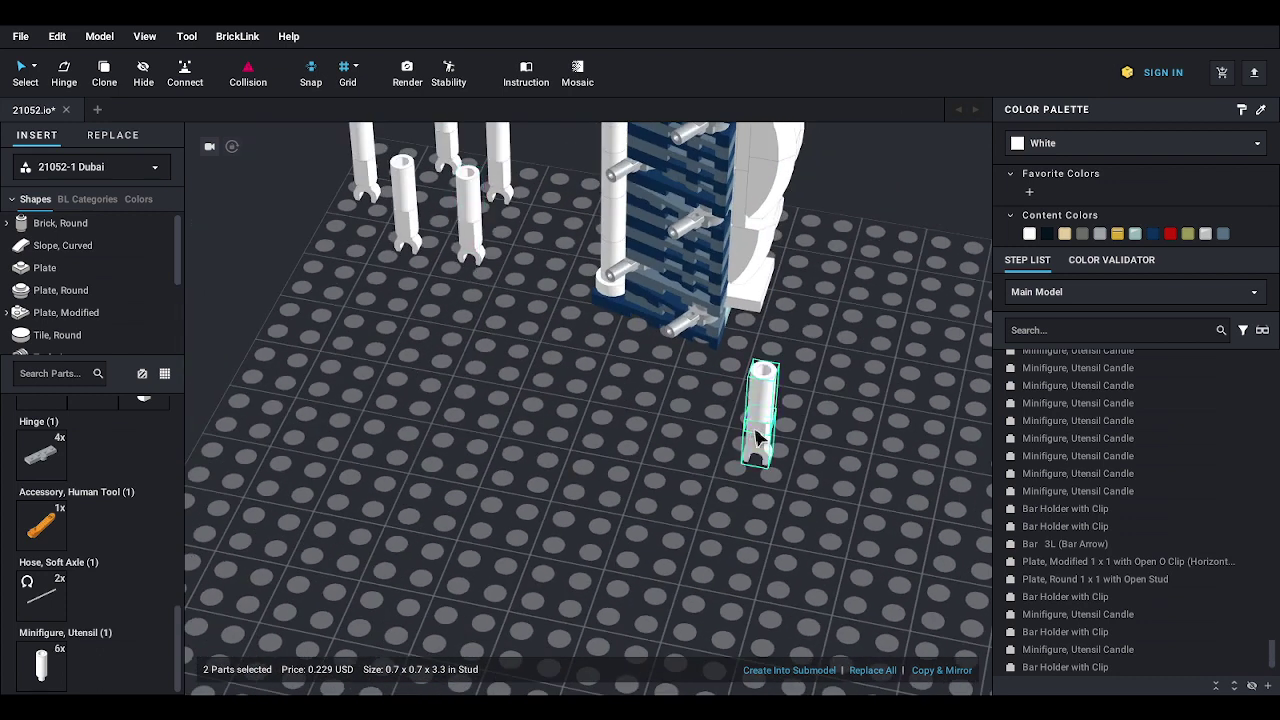
{"action": "key", "text": "ctrl+v"}
{"action": "left_click", "coordinate": [741, 517]}
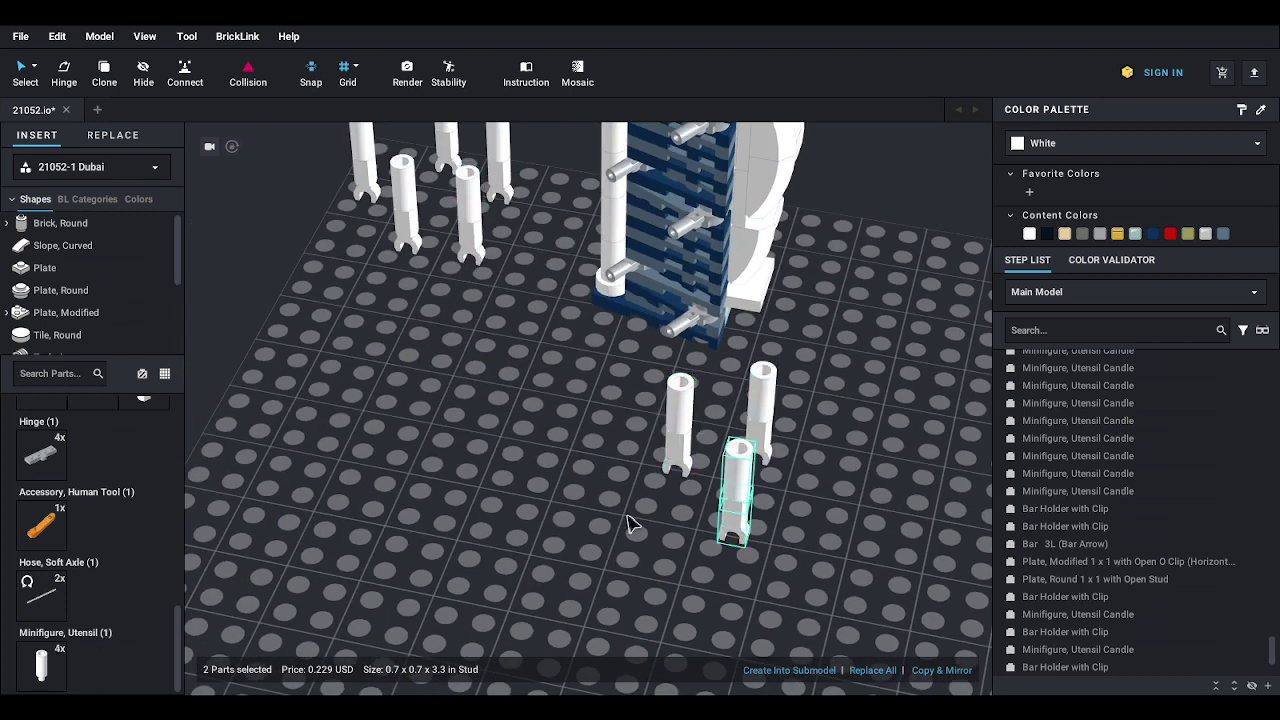
{"action": "key", "text": "ctrl+v"}
{"action": "left_click", "coordinate": [597, 485]}
{"action": "key", "text": "ctrl+v"}
{"action": "left_click", "coordinate": [655, 560]}
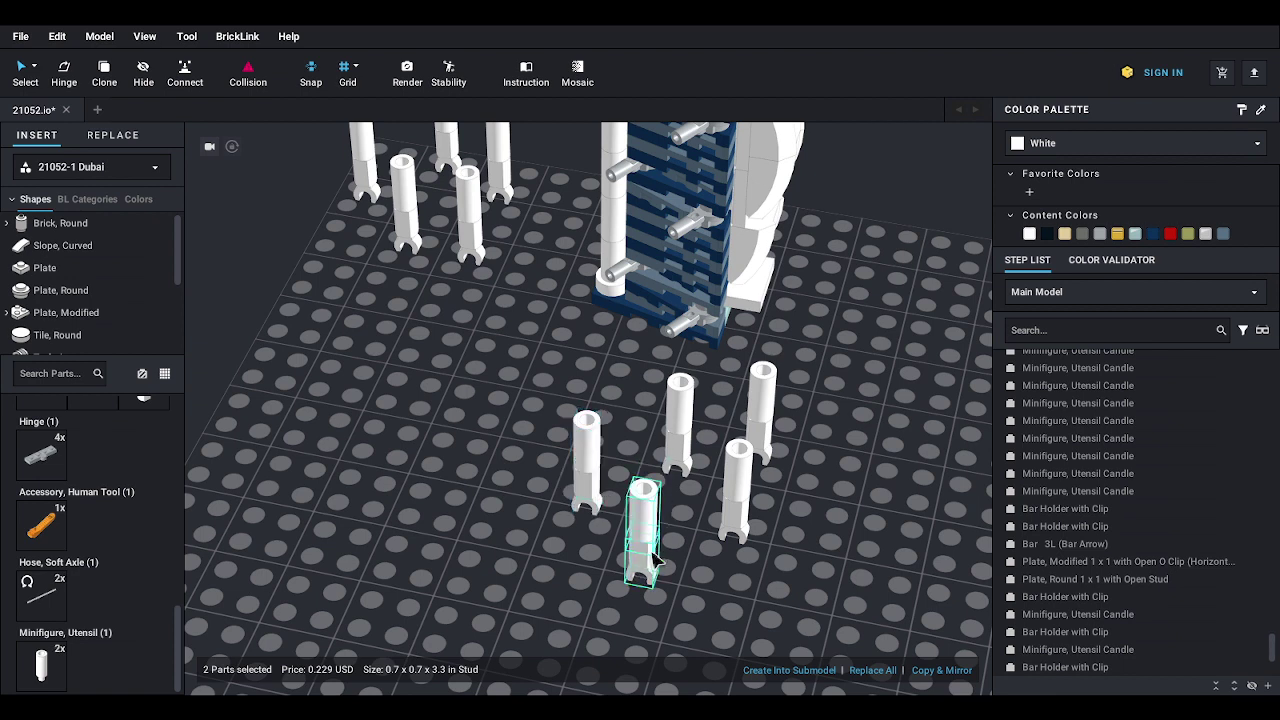
{"action": "key", "text": "Escape"}
- Clip one bar holder and candle pair upright onto the lowest grey bar beside the tall candle column
{"action": "right_click_drag", "start_coordinate": [868, 430], "coordinate": [728, 437]}
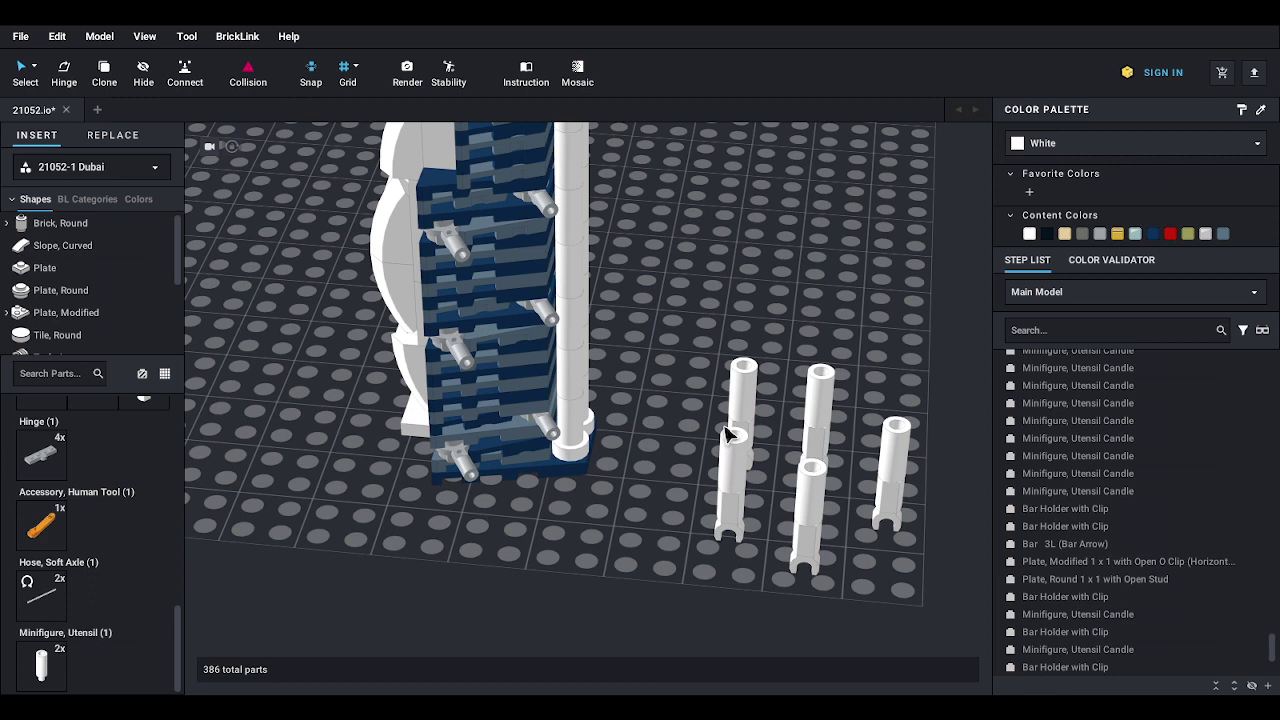
{"action": "mouse_move", "coordinate": [763, 423]}
{"action": "middle_mouse_down"}
{"action": "mouse_move", "coordinate": [776, 447]}
{"action": "mouse_move", "coordinate": [752, 428]}
{"action": "middle_mouse_up"}
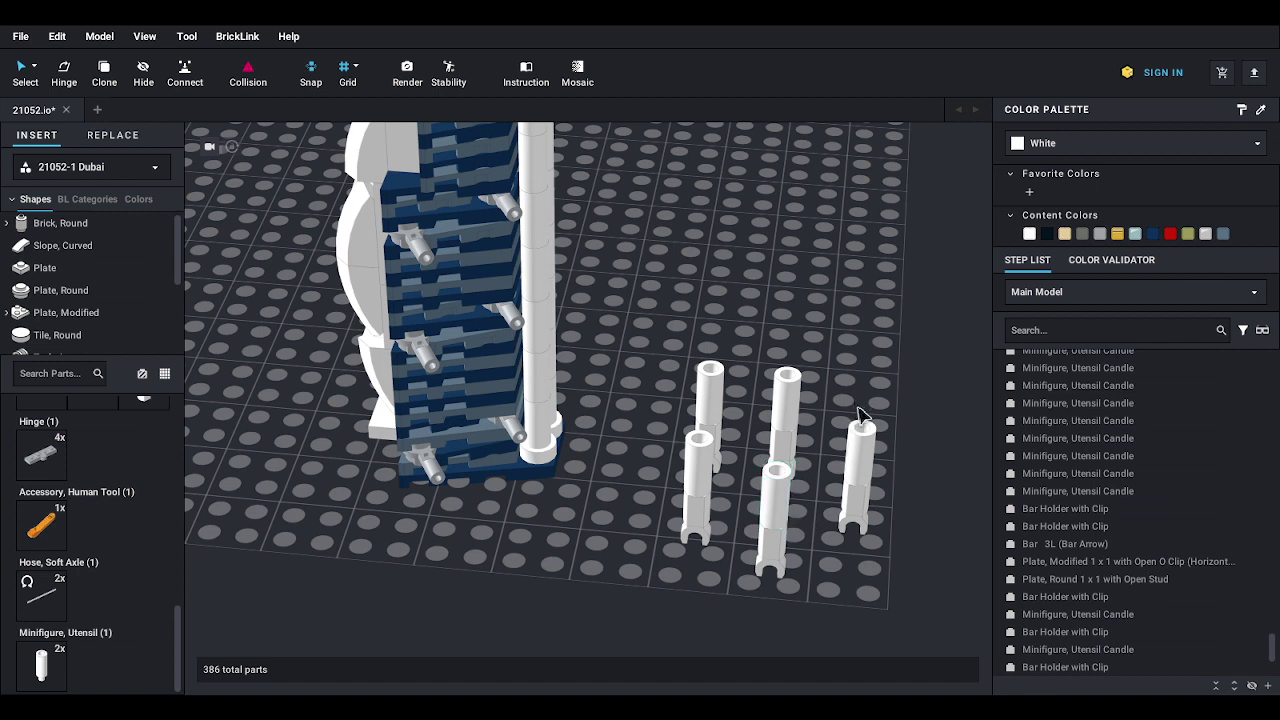
{"action": "left_click", "coordinate": [846, 482]}
{"action": "left_click_drag", "start_coordinate": [846, 482], "coordinate": [508, 430]}
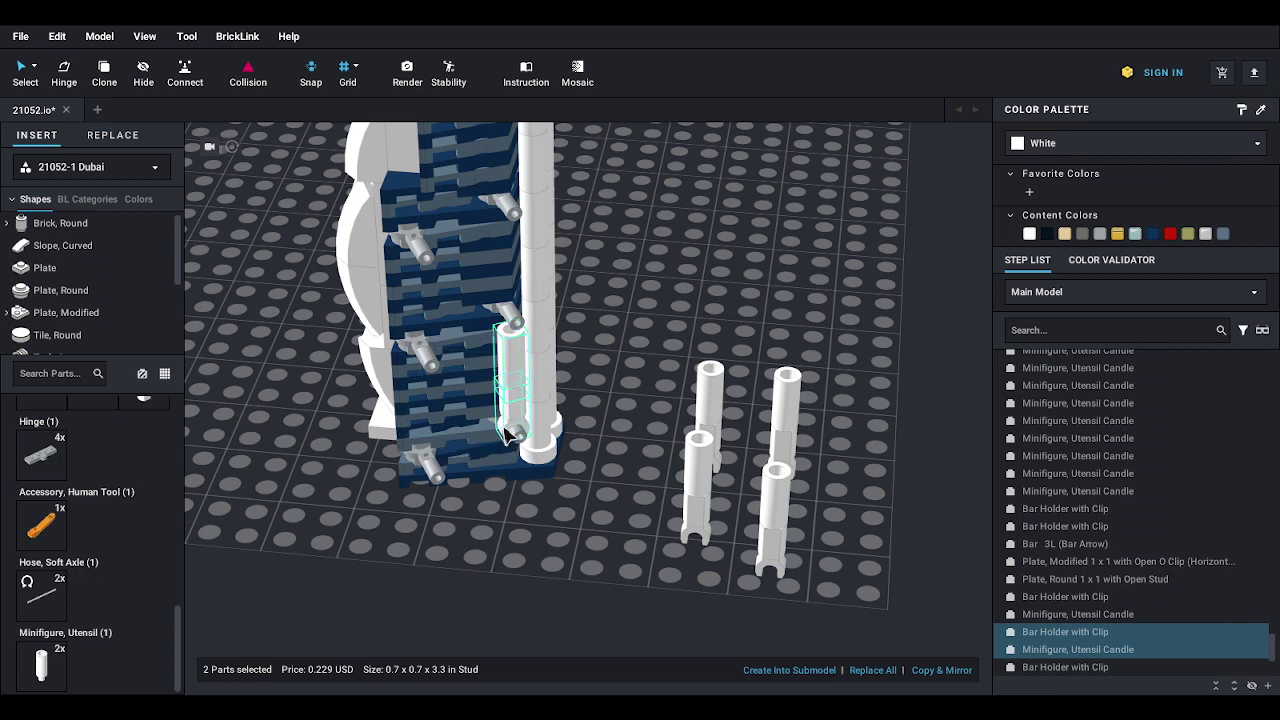
- Rotate the bar-holder-and-candle strut on the lowest bar beside the column so it slants toward the outer row of bars
{"action": "left_click_drag", "start_coordinate": [560, 374], "coordinate": [551, 383]}
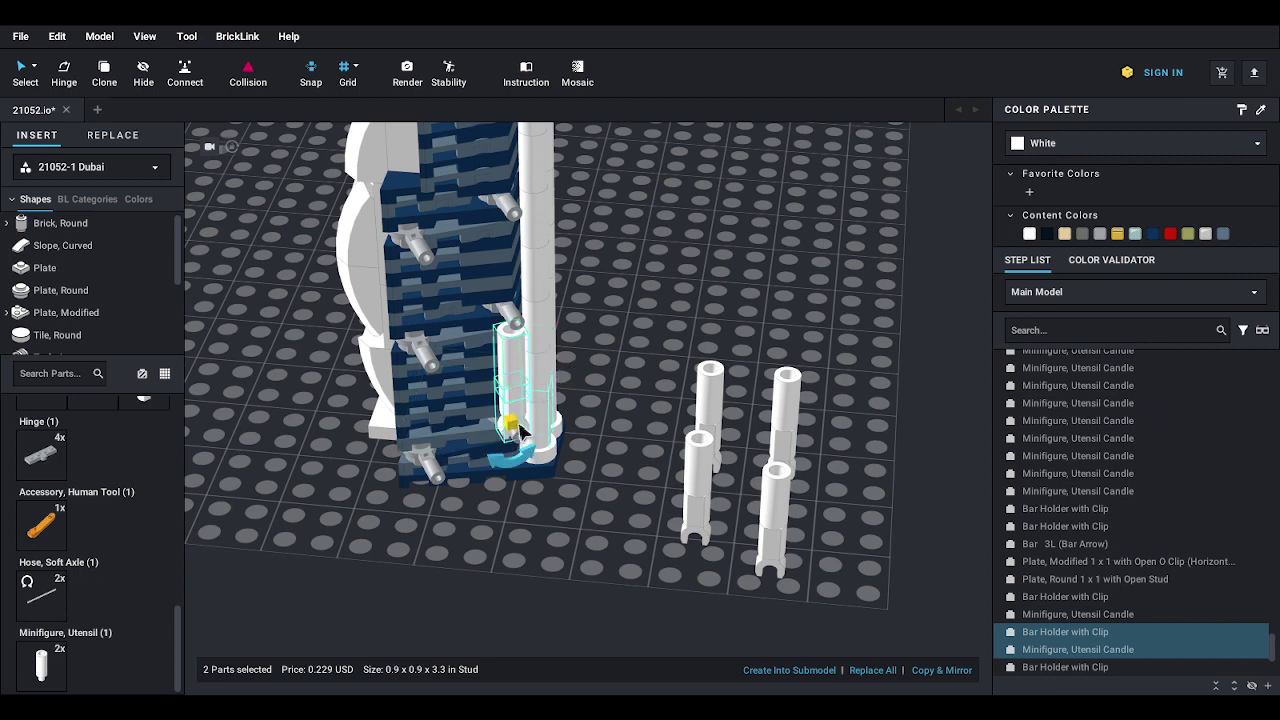
{"action": "left_click_drag", "start_coordinate": [520, 463], "coordinate": [556, 452]}
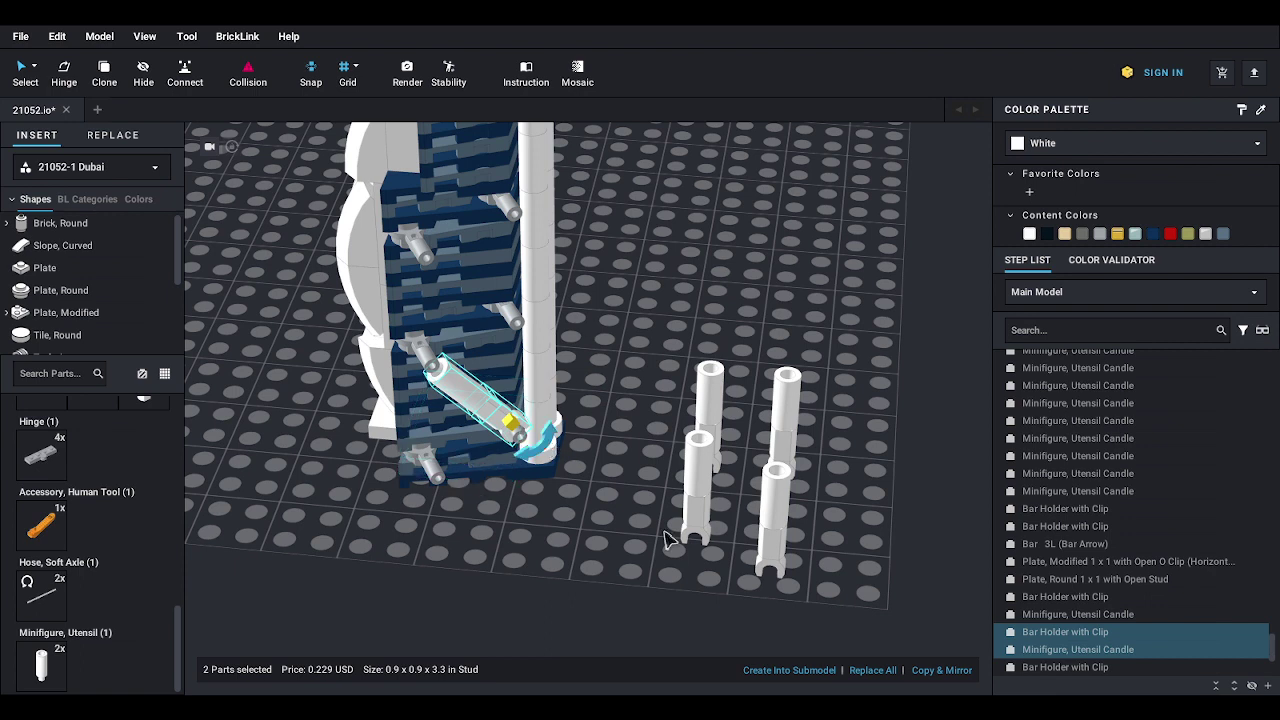
- Turn off collision detection and clip a second candle strut onto the second-lowest bar of the outer row
{"action": "left_click", "coordinate": [698, 508]}
{"action": "left_click_drag", "start_coordinate": [698, 508], "coordinate": [446, 351]}
{"action": "scroll", "coordinate": [410, 358], "scroll_direction": "up", "scroll_amount": 3}
{"action": "right_click_drag", "start_coordinate": [369, 378], "coordinate": [446, 370]}
{"action": "middle_click_drag", "start_coordinate": [706, 388], "coordinate": [637, 471]}
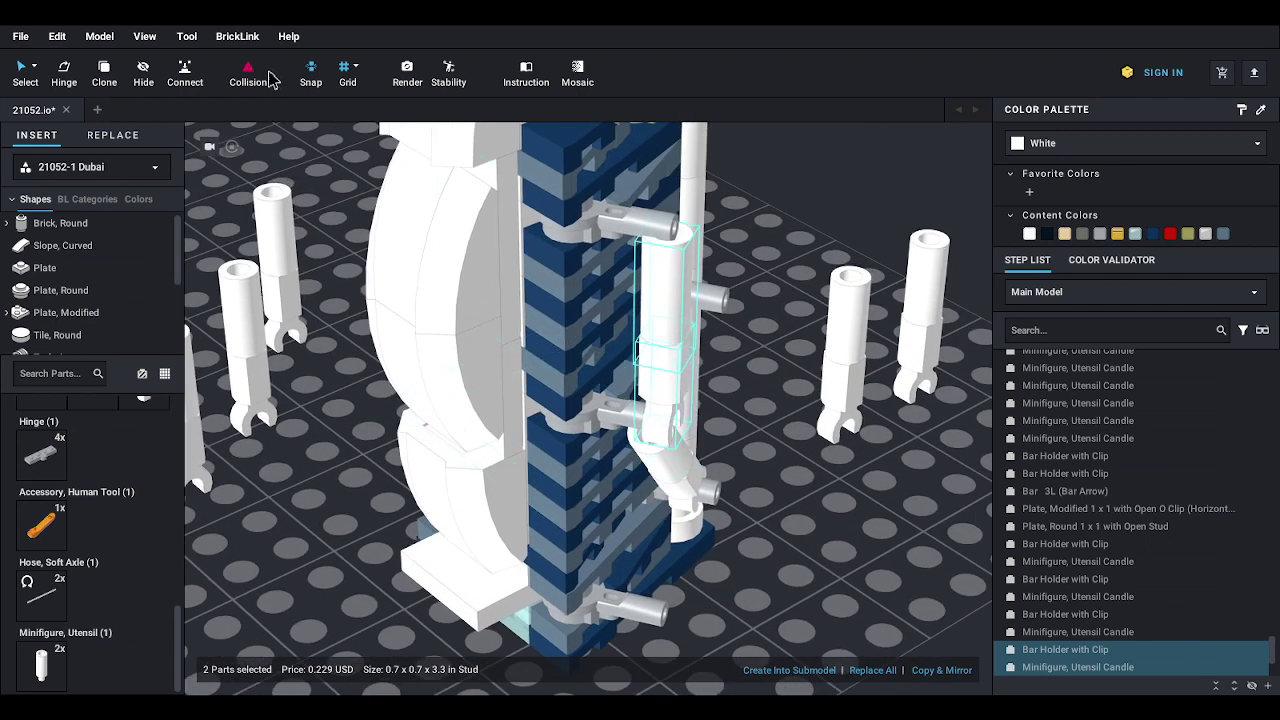
{"action": "left_click_drag", "start_coordinate": [664, 436], "coordinate": [651, 428]}
{"action": "right_click_drag", "start_coordinate": [774, 457], "coordinate": [705, 437]}
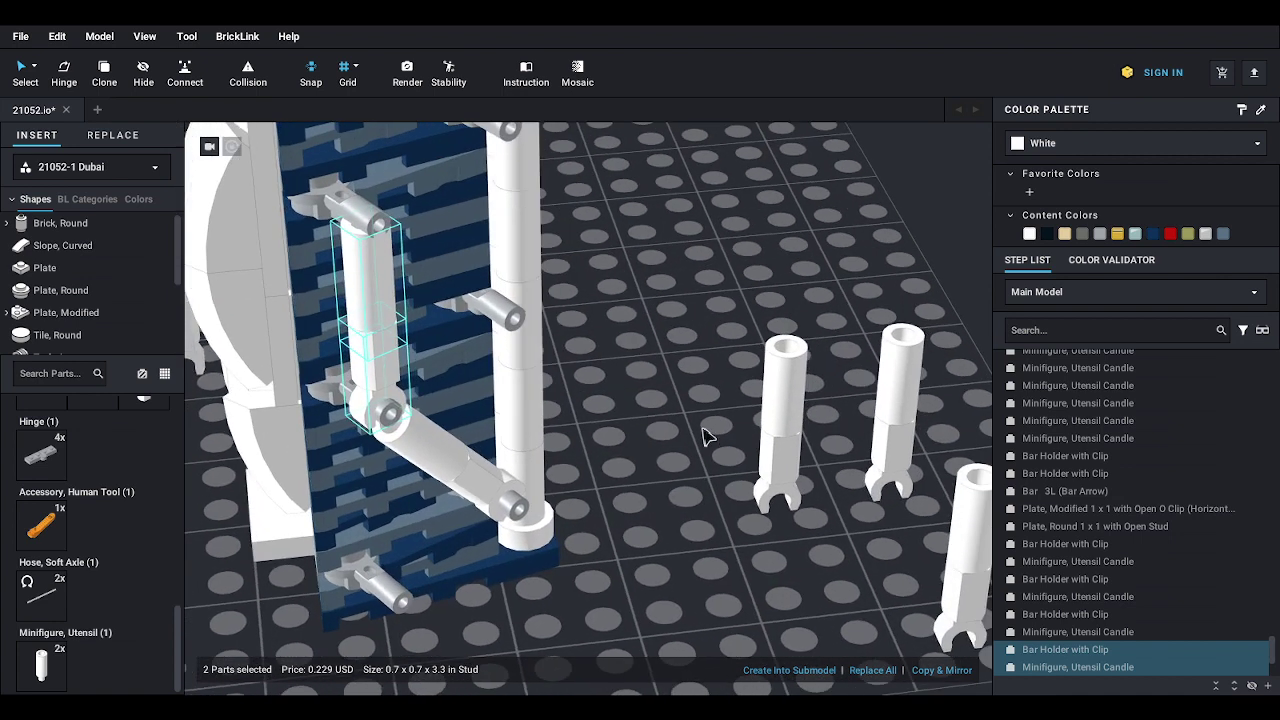
- Rotate the second strut around its bar so it slants upward to the column
{"action": "left_click", "coordinate": [429, 316]}
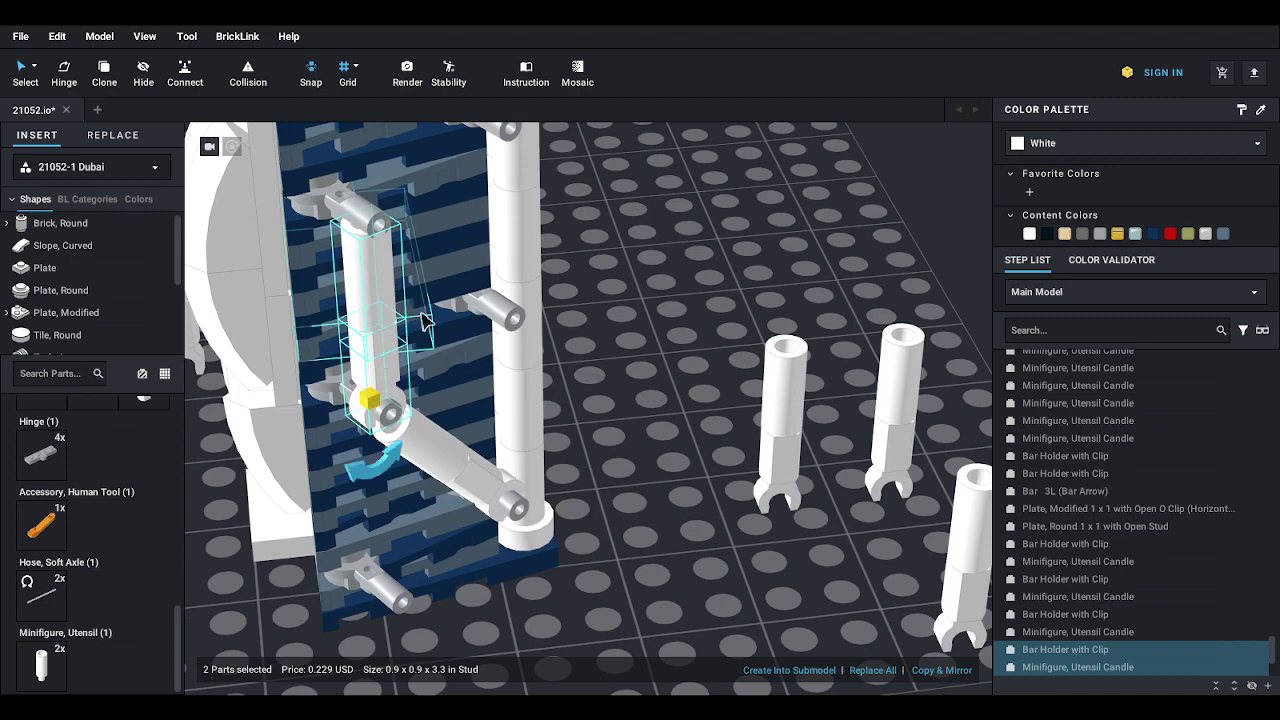
{"action": "left_click_drag", "start_coordinate": [383, 472], "coordinate": [340, 441]}
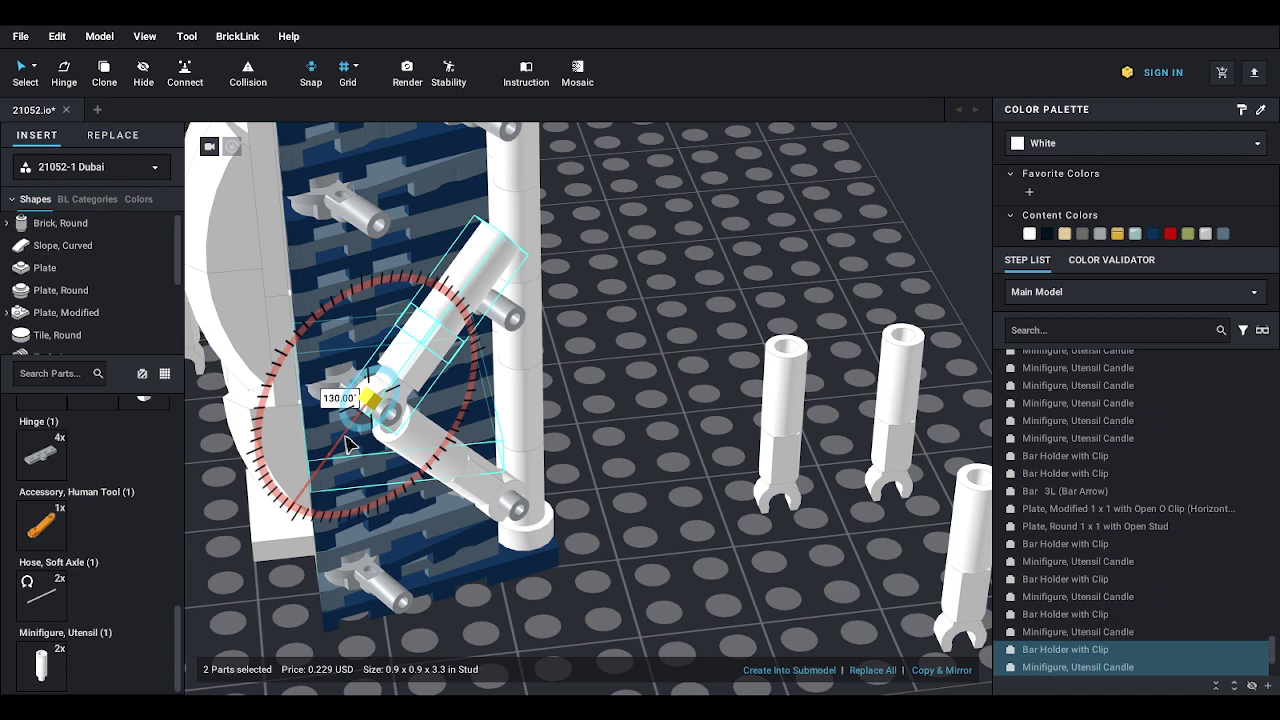
{"action": "left_click_drag", "start_coordinate": [348, 445], "coordinate": [328, 425]}
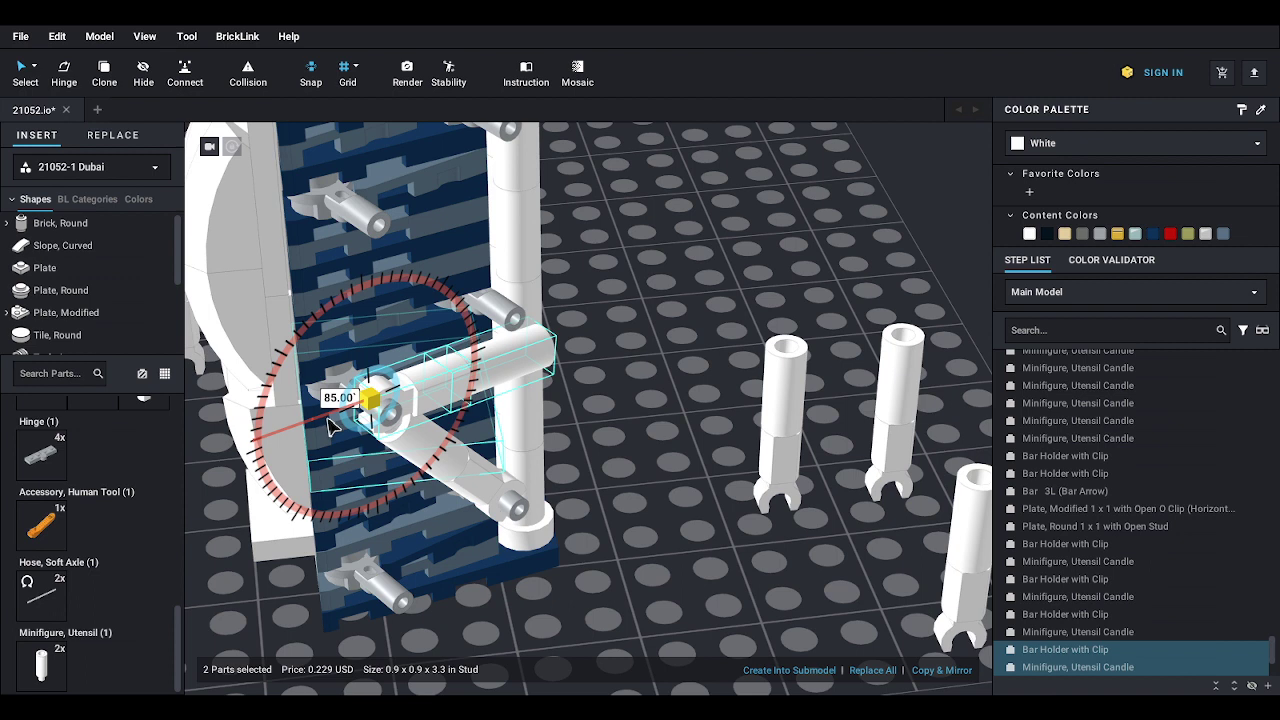
{"action": "left_click_drag", "start_coordinate": [328, 425], "coordinate": [334, 422]}
{"action": "right_click_drag", "start_coordinate": [640, 436], "coordinate": [584, 441]}
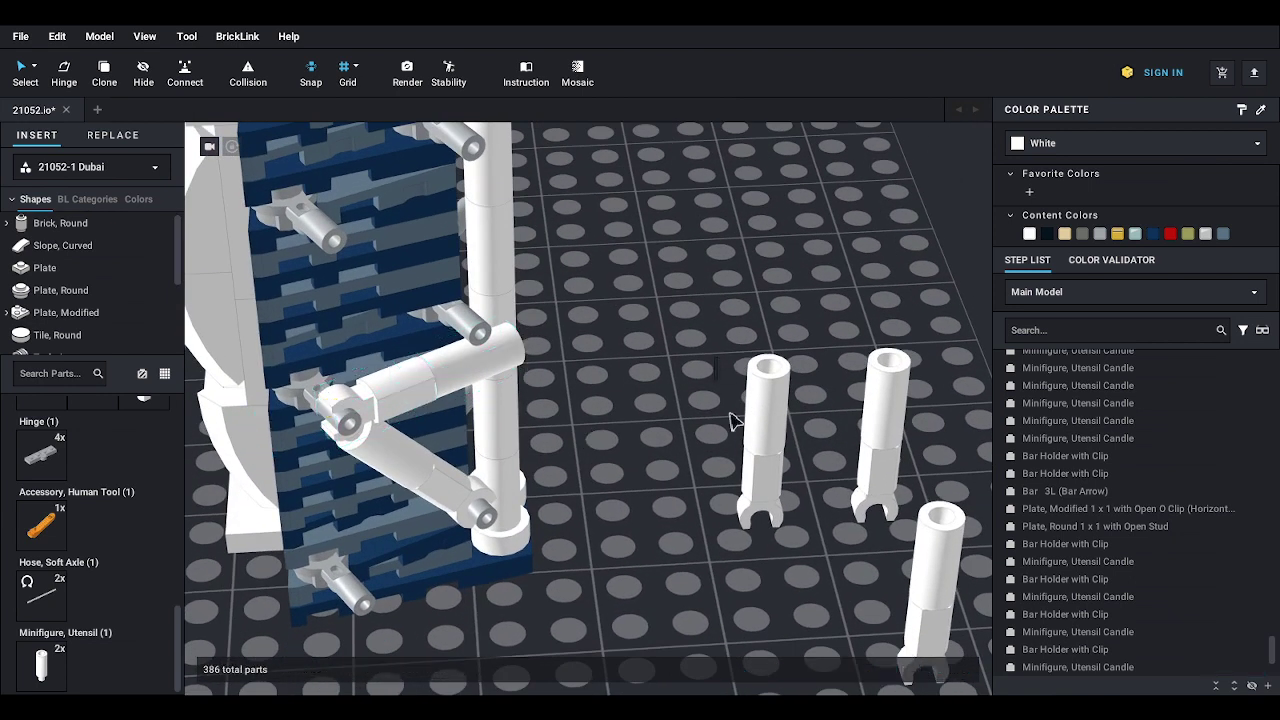
- Clip a third strut onto the second bar beside the column and tilt it back toward the outer row of bars
{"action": "left_click", "coordinate": [760, 460]}
{"action": "left_click_drag", "start_coordinate": [760, 460], "coordinate": [447, 326]}
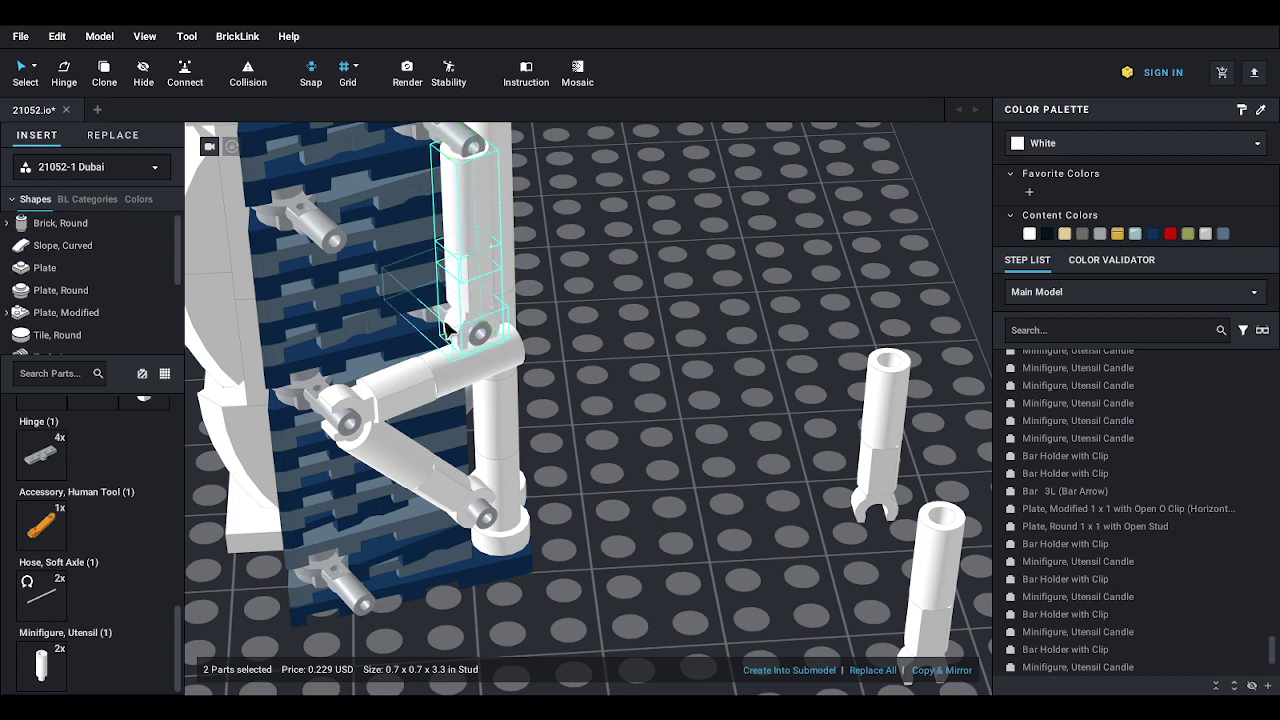
{"action": "right_click_drag", "start_coordinate": [470, 340], "coordinate": [838, 425]}
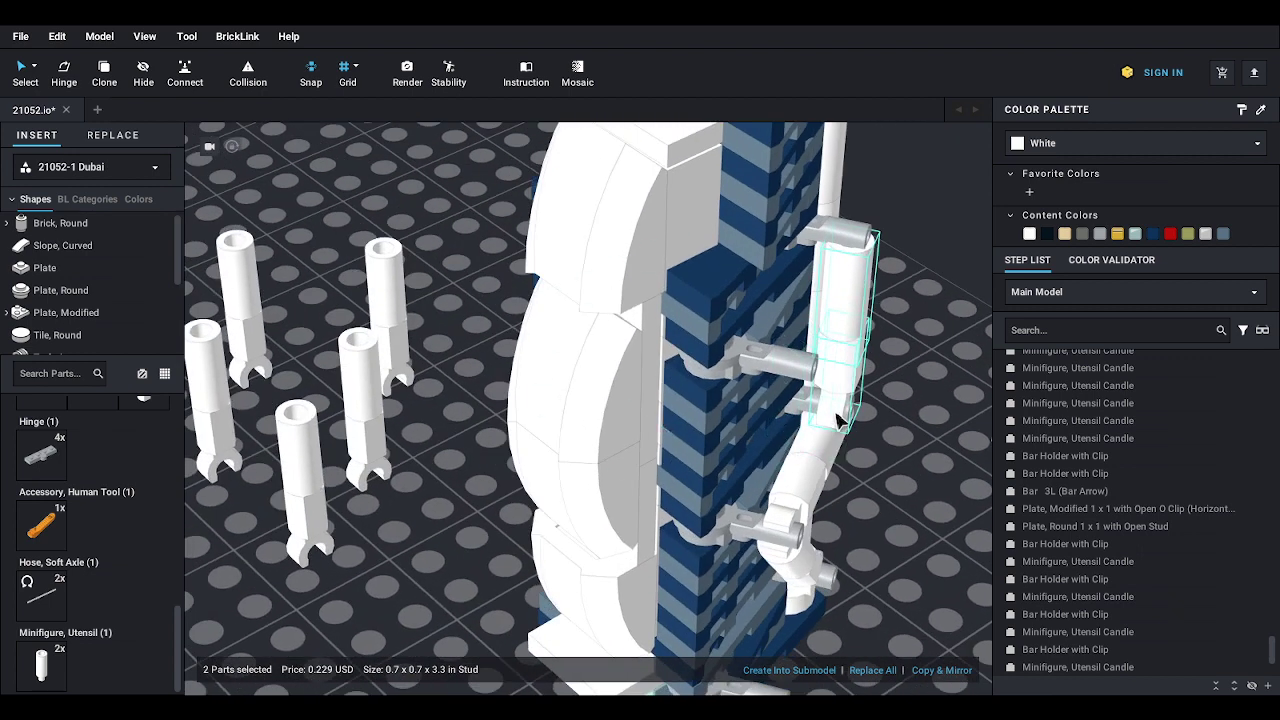
{"action": "left_click_drag", "start_coordinate": [838, 422], "coordinate": [828, 420]}
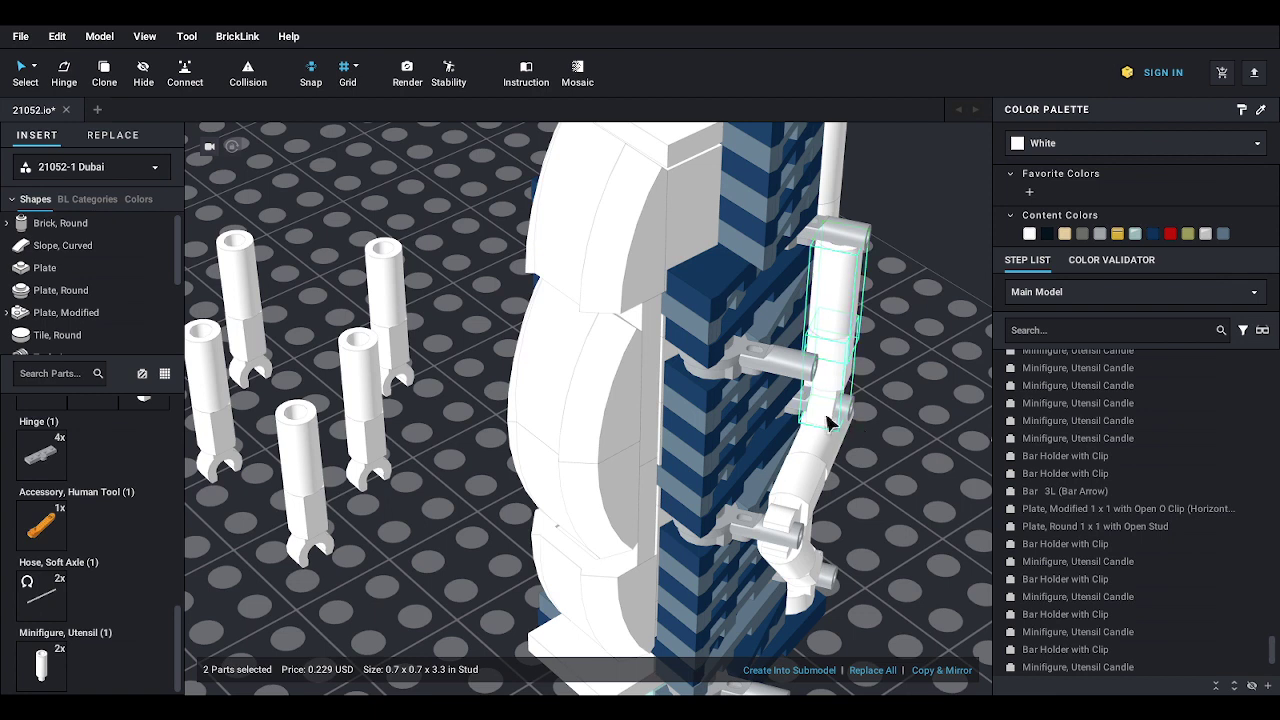
{"action": "right_click_drag", "start_coordinate": [886, 432], "coordinate": [854, 430]}
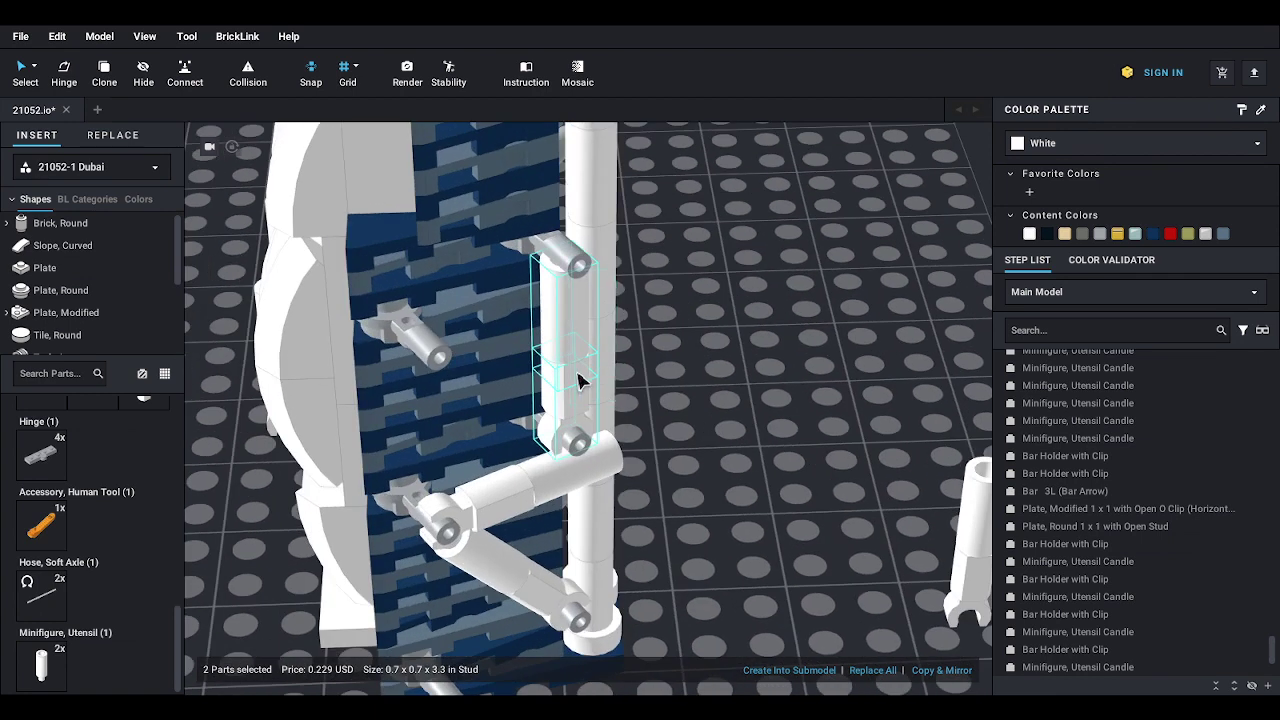
{"action": "mouse_move", "coordinate": [616, 351]}
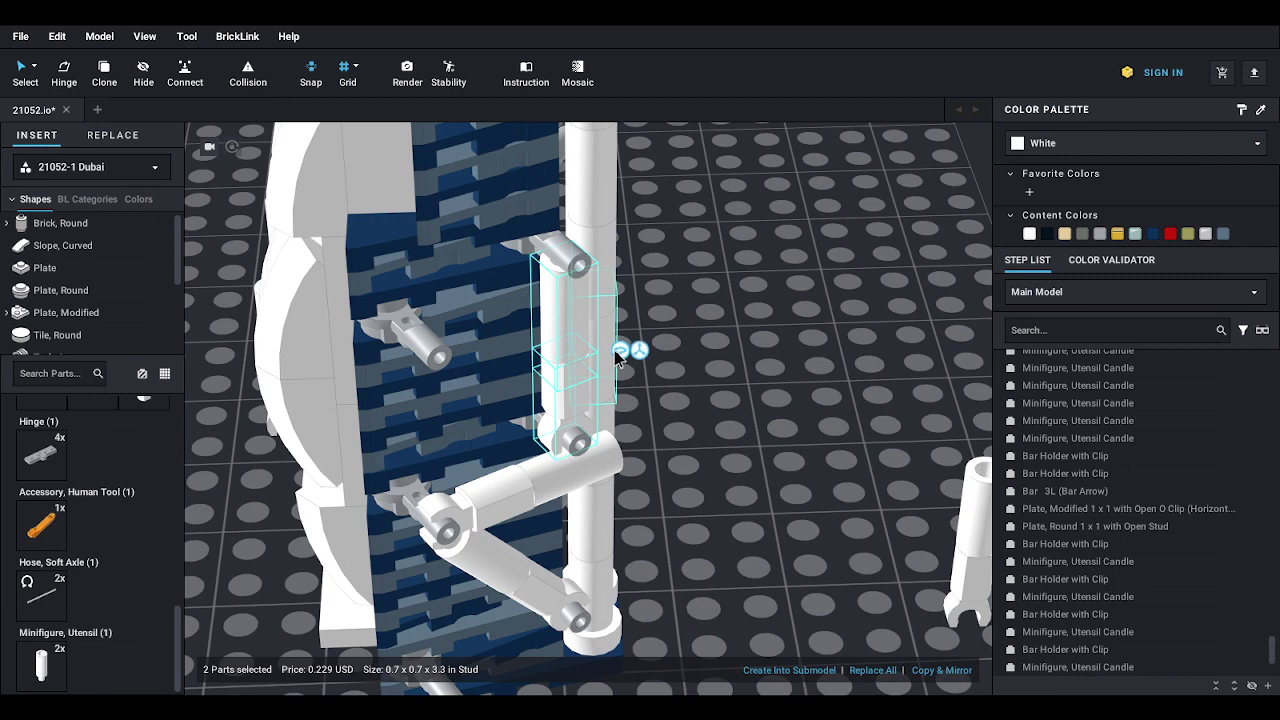
{"action": "left_click_drag", "start_coordinate": [617, 357], "coordinate": [635, 466]}
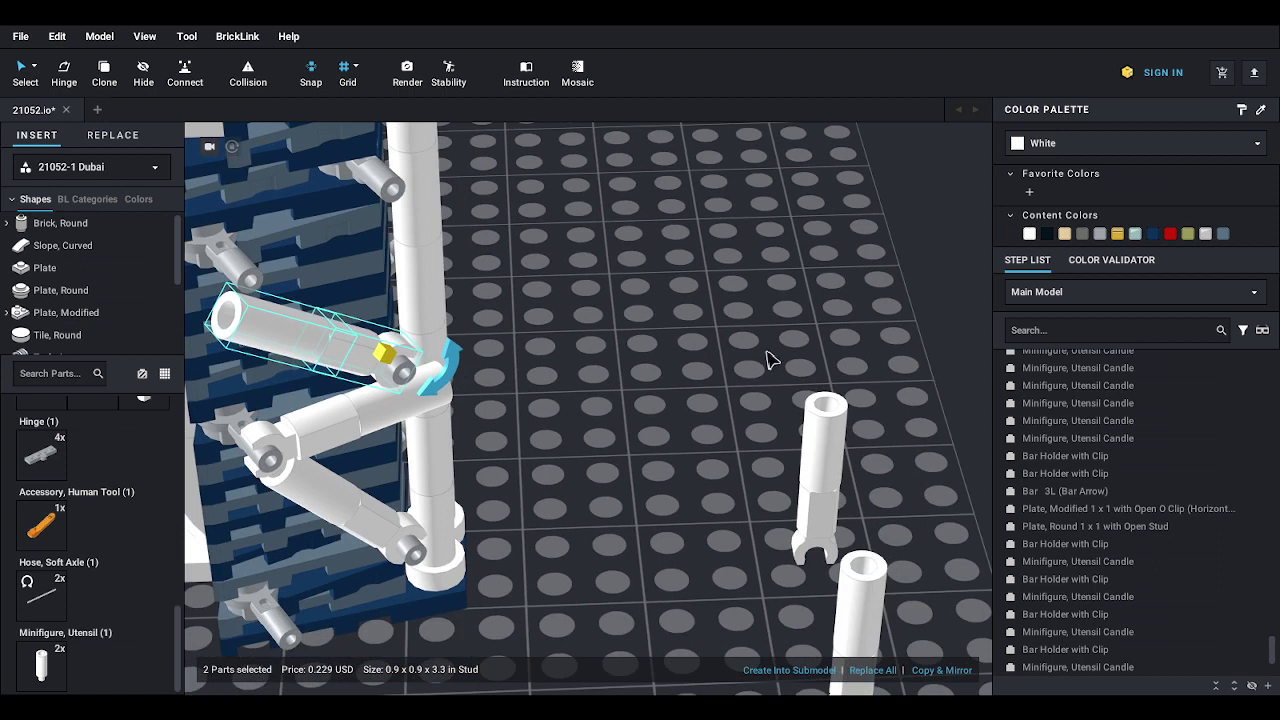
- Clip a fourth strut onto the uppermost bar of the outer row and rotate it to slant up toward the column
{"action": "left_click", "coordinate": [782, 512]}
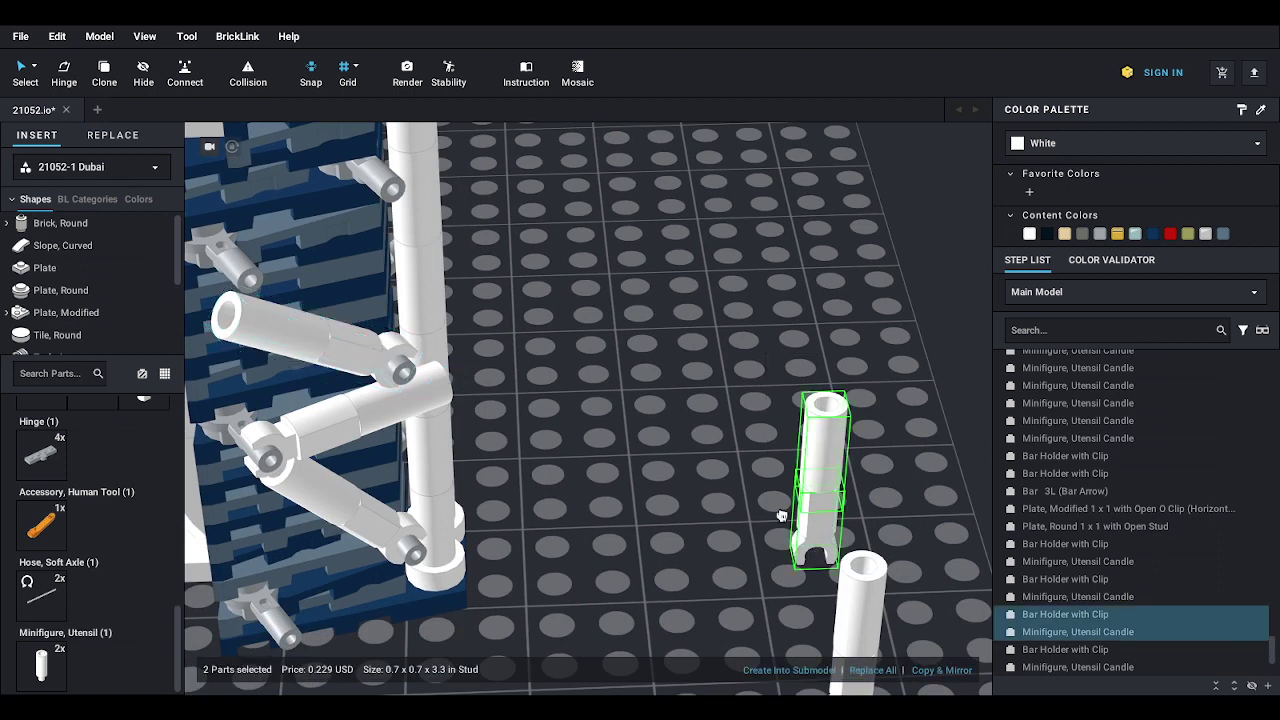
{"action": "left_click_drag", "start_coordinate": [818, 532], "coordinate": [634, 442]}
{"action": "right_click_drag", "start_coordinate": [634, 442], "coordinate": [800, 510]}
{"action": "left_click_drag", "start_coordinate": [800, 510], "coordinate": [560, 490]}
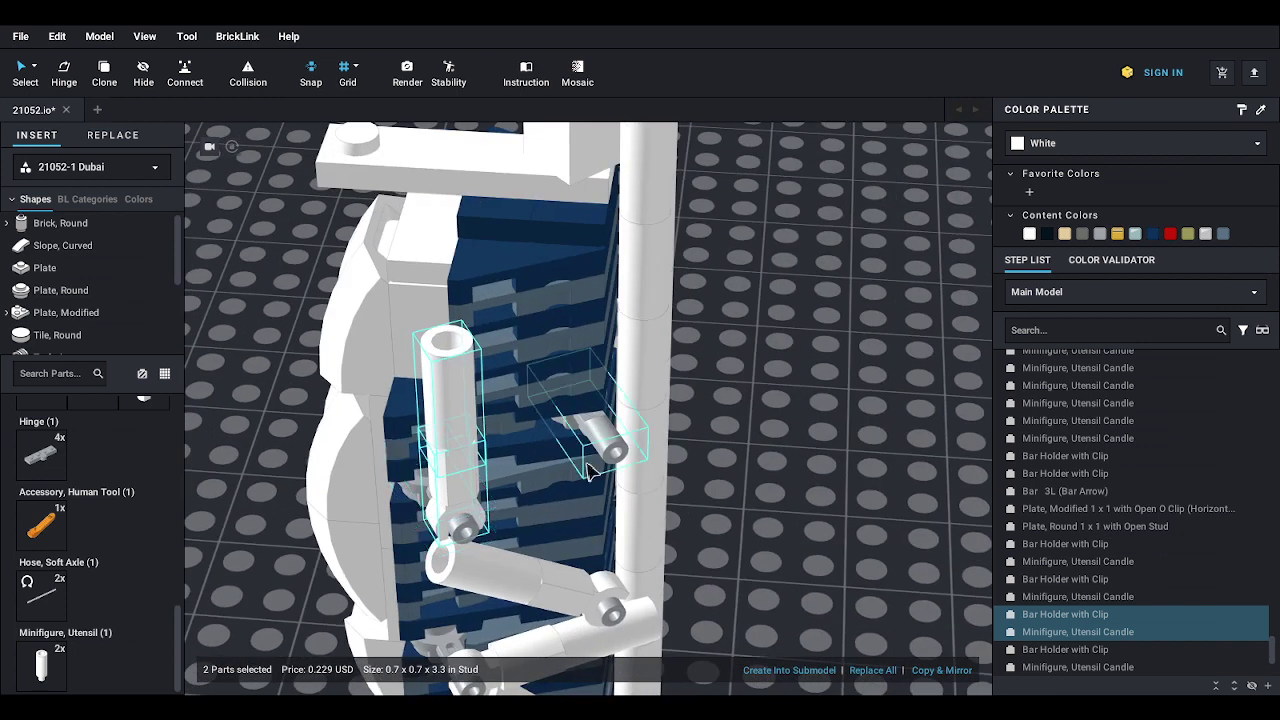
{"action": "left_click", "coordinate": [509, 441]}
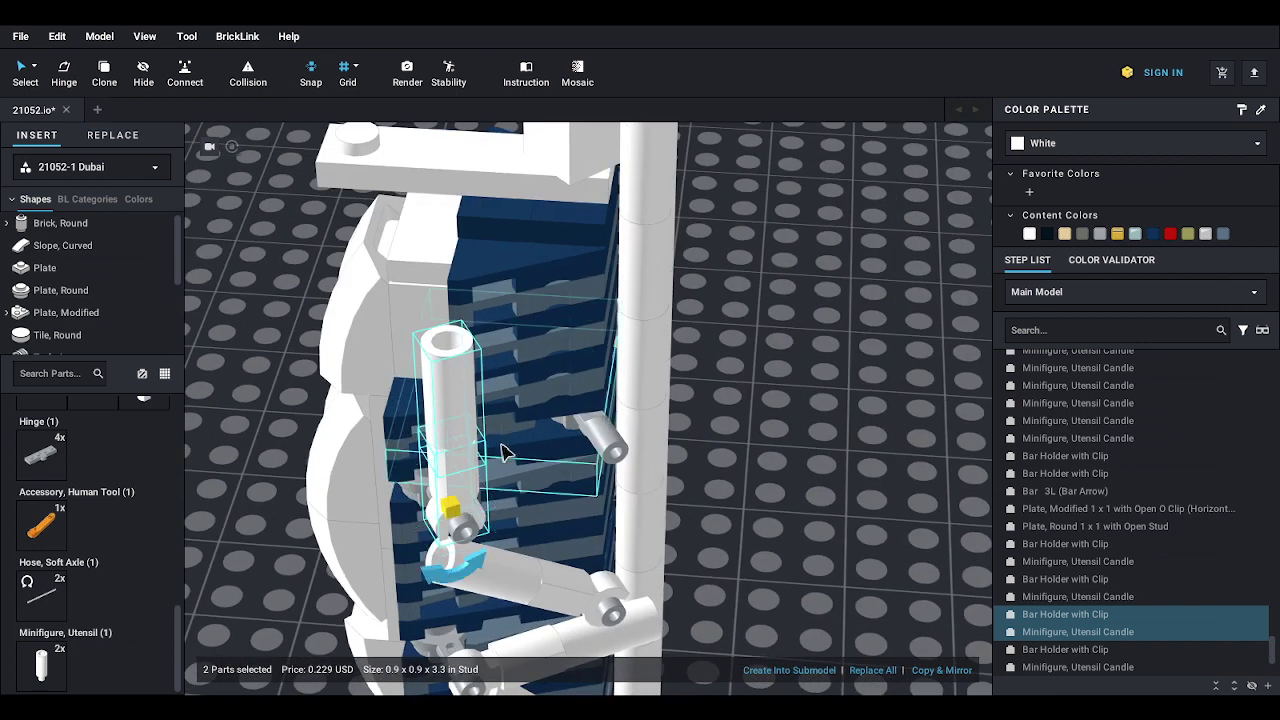
{"action": "left_click_drag", "start_coordinate": [450, 575], "coordinate": [386, 520]}
- Clip a fifth strut onto the uppermost bar beside the column and tilt it outward to finish the zigzag
{"action": "right_click_drag", "start_coordinate": [729, 509], "coordinate": [780, 451]}
{"action": "left_click", "coordinate": [840, 580]}
{"action": "left_click_drag", "start_coordinate": [830, 590], "coordinate": [632, 486]}
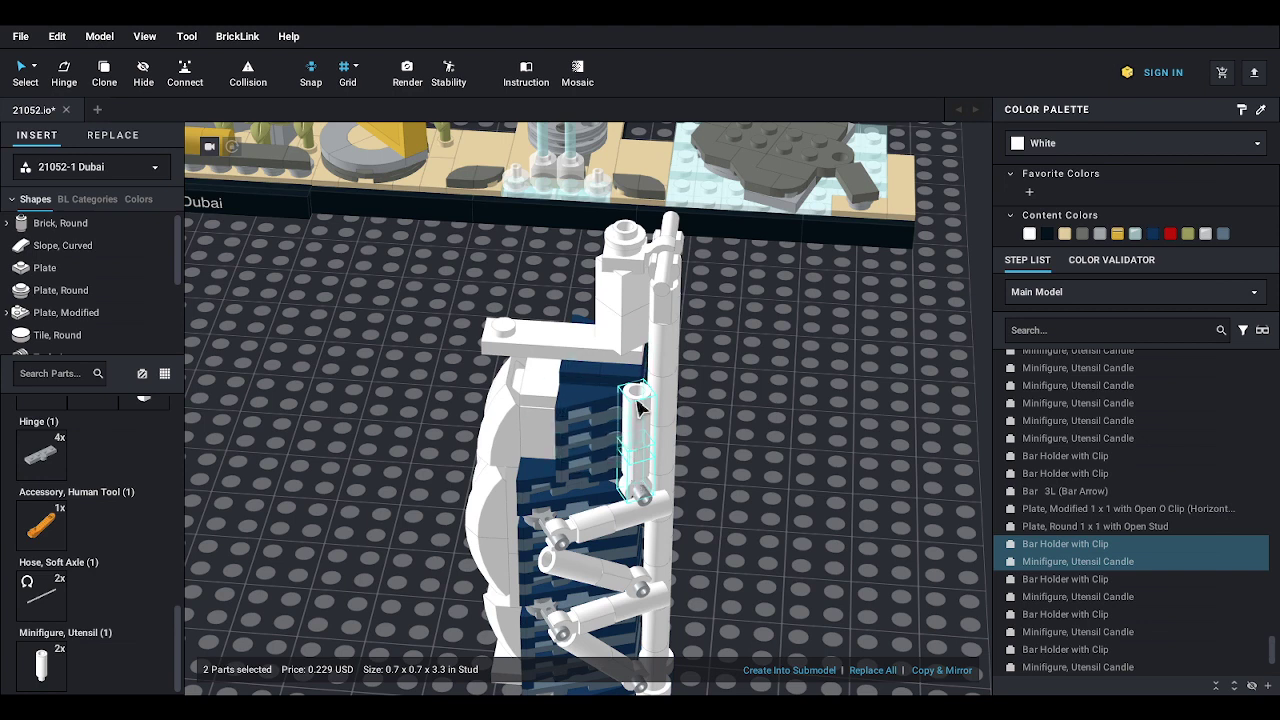
{"action": "left_click_drag", "start_coordinate": [686, 388], "coordinate": [661, 521]}
{"action": "left_click", "coordinate": [780, 555]}
- Delete the five leftover candle struts standing on the ground beside the tower
{"action": "right_click_drag", "start_coordinate": [780, 555], "coordinate": [806, 551]}
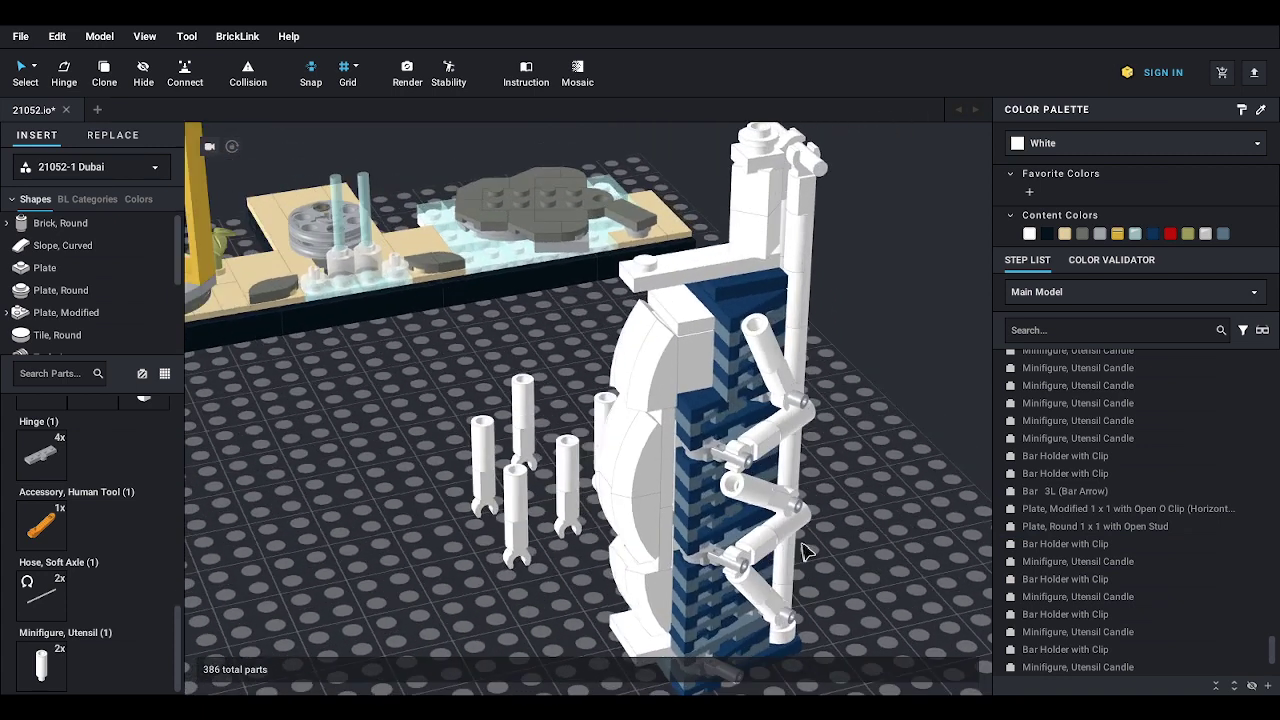
{"action": "middle_click_drag", "start_coordinate": [827, 589], "coordinate": [860, 542]}
{"action": "right_click_drag", "start_coordinate": [516, 522], "coordinate": [546, 528]}
{"action": "left_click_drag", "start_coordinate": [466, 277], "coordinate": [617, 523]}
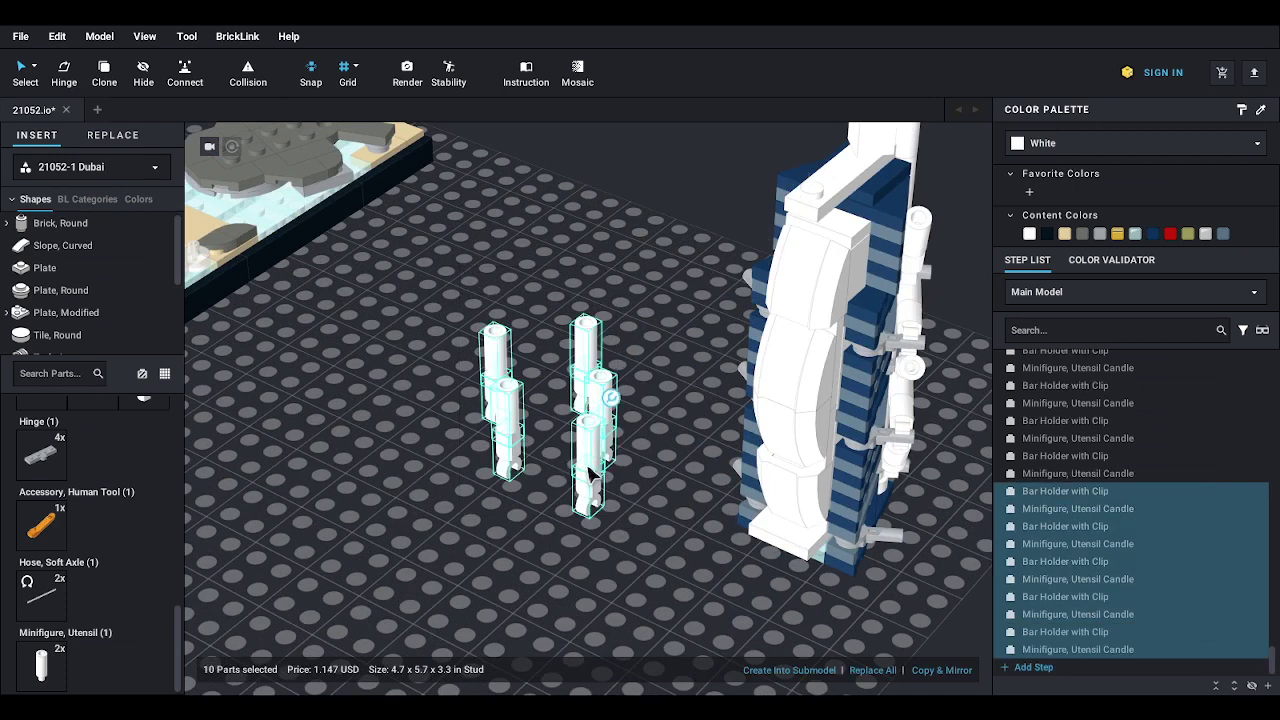
{"action": "key", "text": "Delete"}
{"action": "mouse_move", "coordinate": [588, 474]}
{"action": "right_mouse_down"}
{"action": "mouse_move", "coordinate": [594, 491]}
{"action": "mouse_move", "coordinate": [572, 485]}
{"action": "right_mouse_up"}
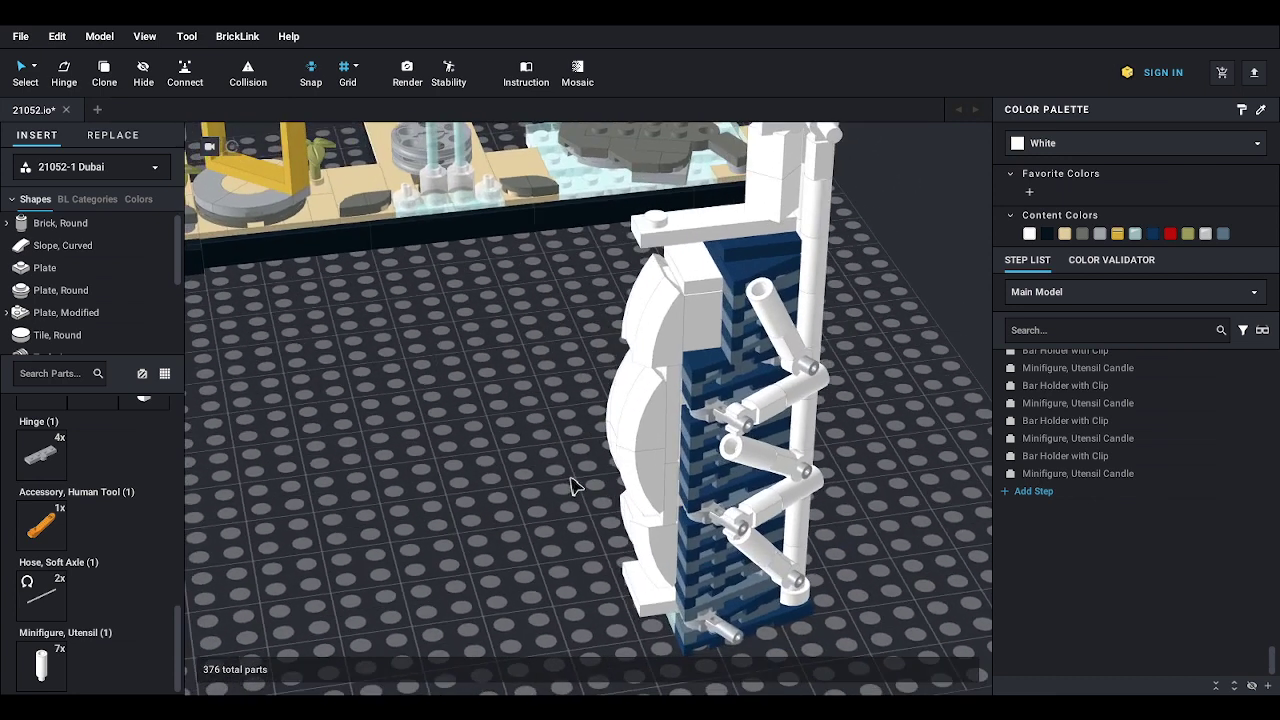
{"action": "left_click", "coordinate": [797, 588]}
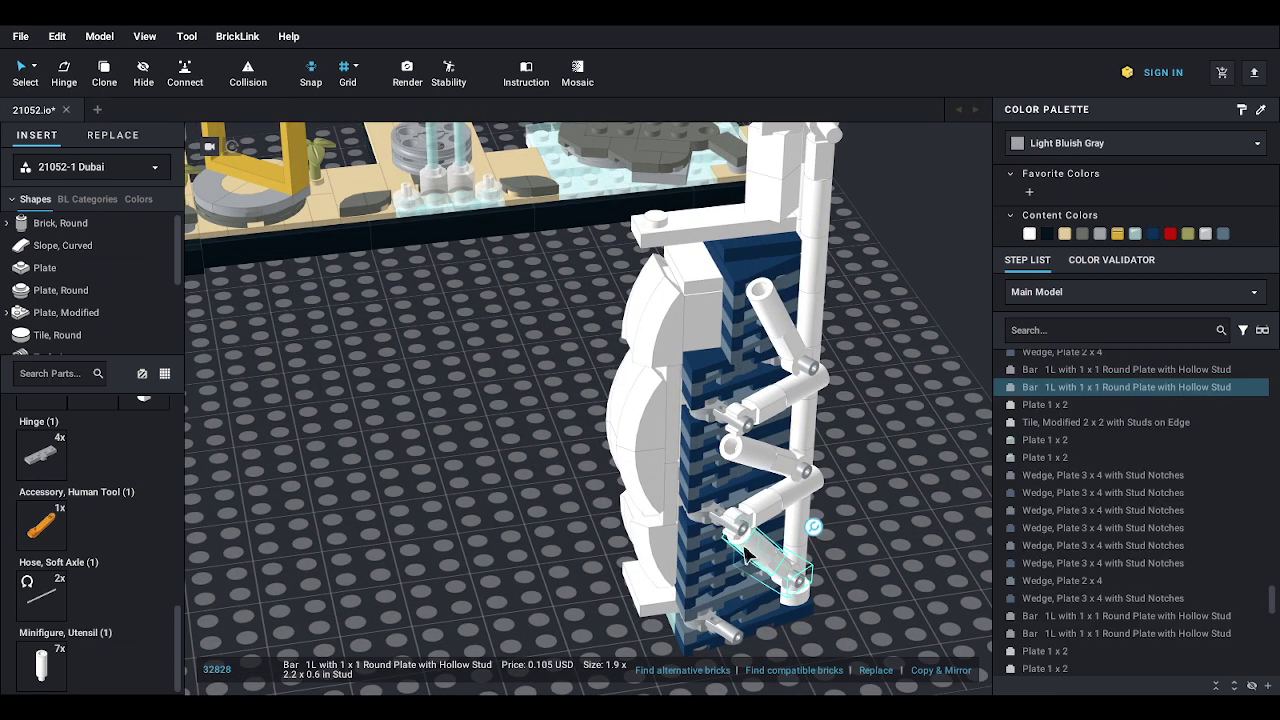
{"action": "left_click", "coordinate": [745, 545], "text": "ctrl"}
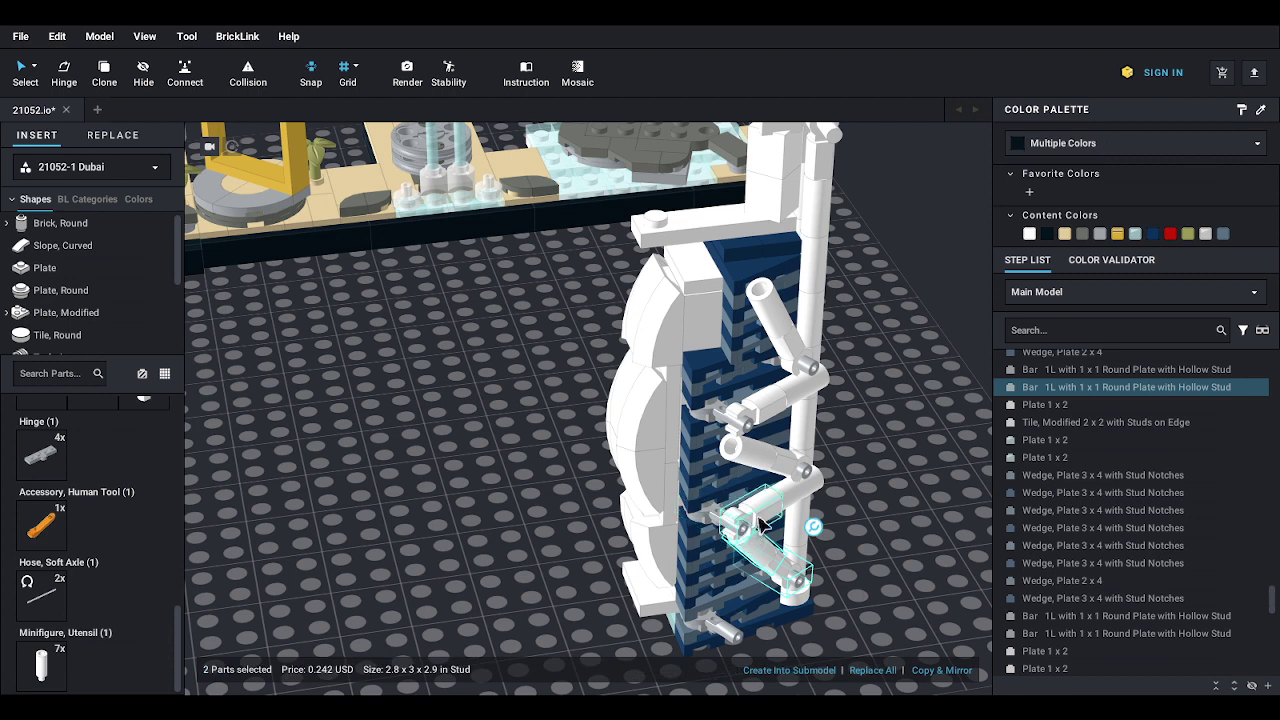
{"action": "left_click", "coordinate": [759, 518], "text": "ctrl"}
{"action": "left_click", "coordinate": [785, 496], "text": "ctrl"}
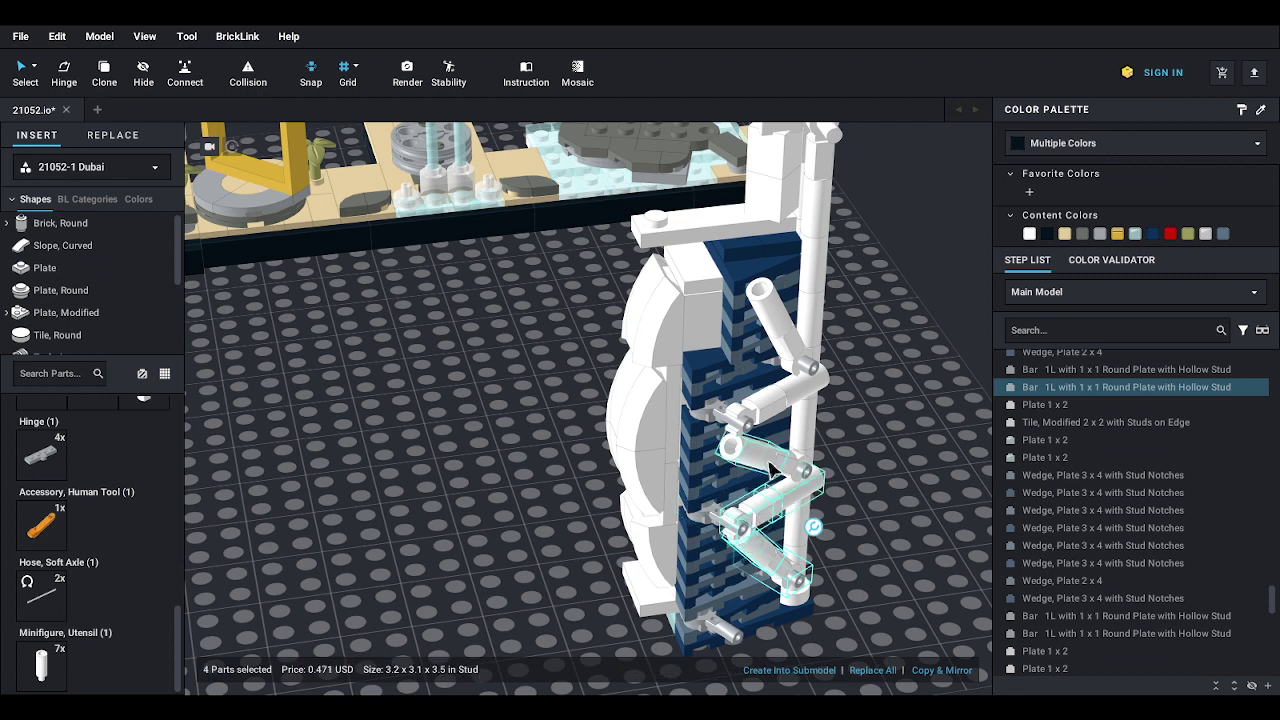
{"action": "left_click", "coordinate": [781, 461], "text": "ctrl"}
{"action": "left_click", "coordinate": [754, 458], "text": "ctrl"}
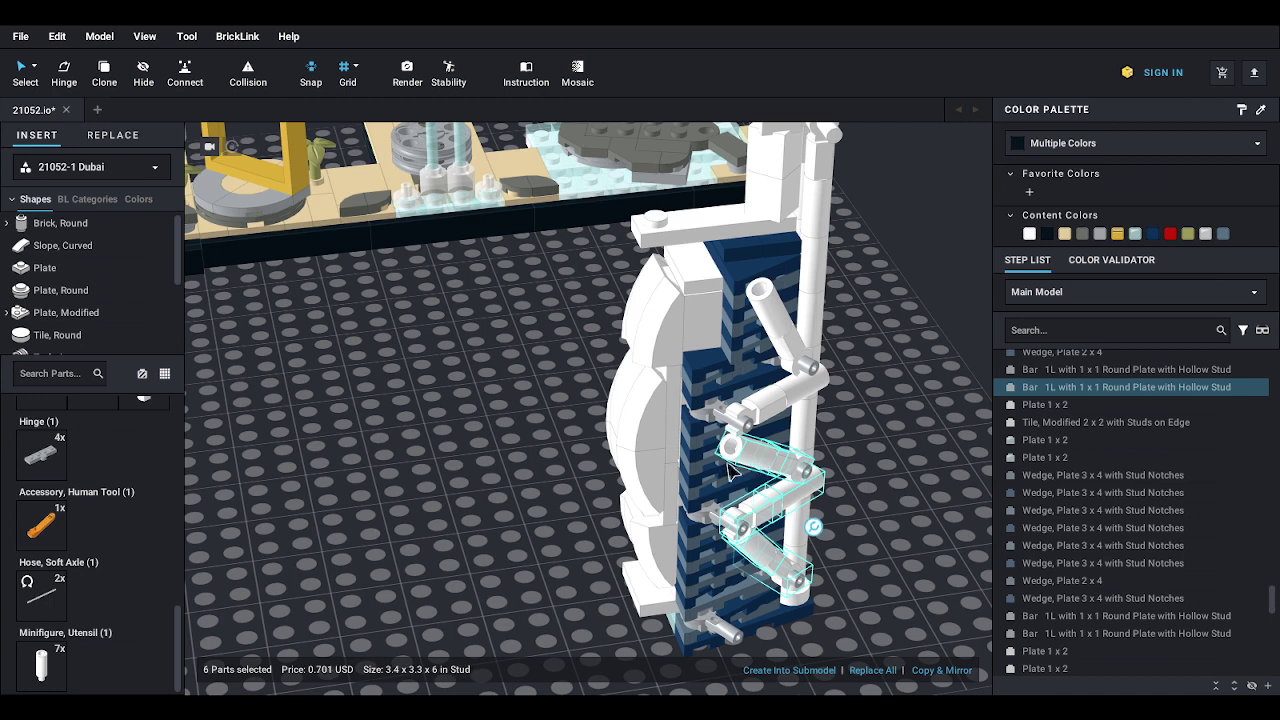
{"action": "left_click", "coordinate": [771, 409], "text": "ctrl"}
{"action": "left_click", "coordinate": [802, 364], "text": "ctrl"}
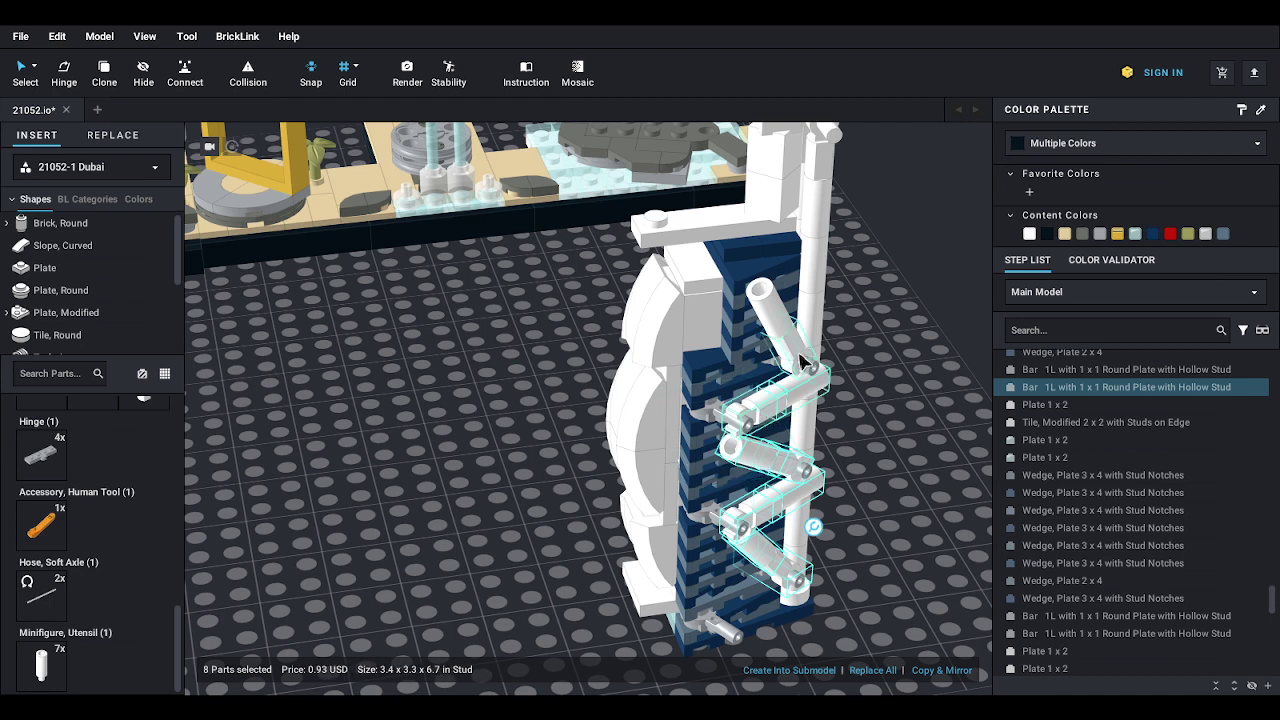
{"action": "left_click", "coordinate": [783, 326], "text": "ctrl"}
{"action": "left_click", "coordinate": [780, 323], "text": "ctrl"}
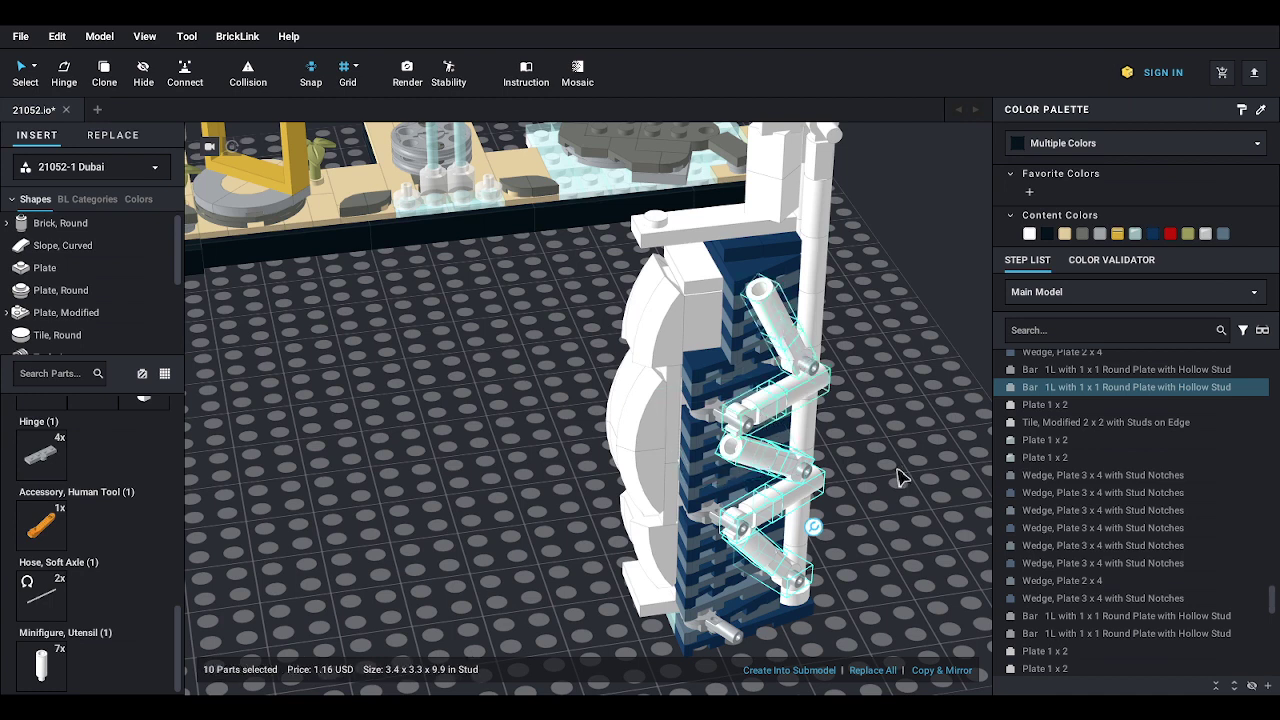
{"action": "left_click_drag", "start_coordinate": [812, 565], "coordinate": [531, 518]}
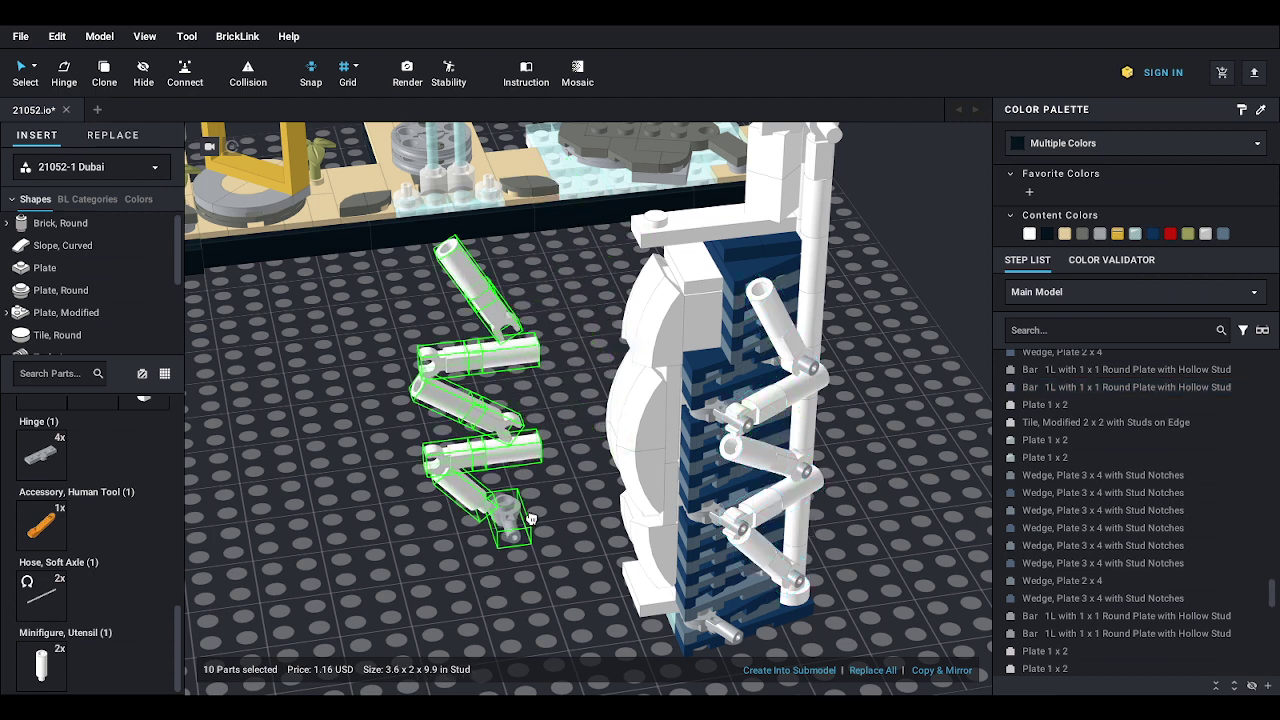
{"action": "mouse_move", "coordinate": [533, 520]}
{"action": "right_mouse_down"}
{"action": "mouse_move", "coordinate": [595, 529]}
{"action": "mouse_move", "coordinate": [573, 537]}
{"action": "mouse_move", "coordinate": [539, 521]}
{"action": "right_mouse_up"}
{"action": "left_click_drag", "start_coordinate": [538, 521], "coordinate": [534, 510]}
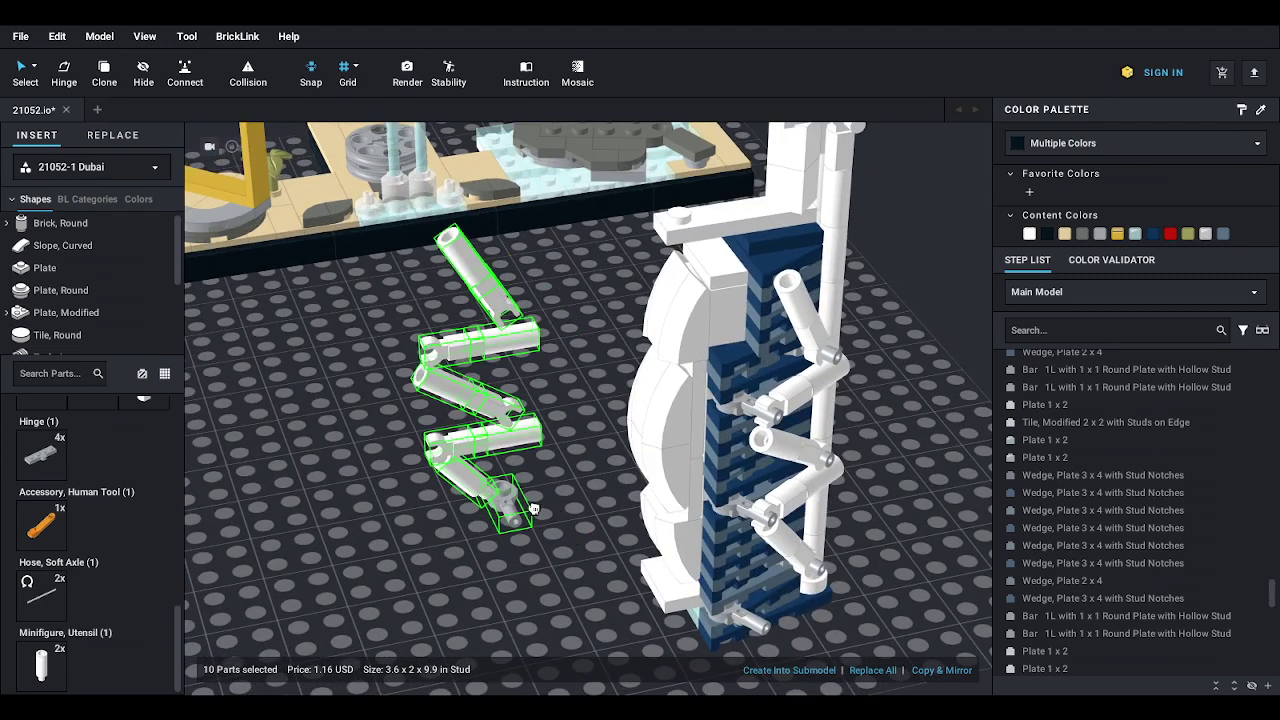
{"action": "key", "text": "Delete"}
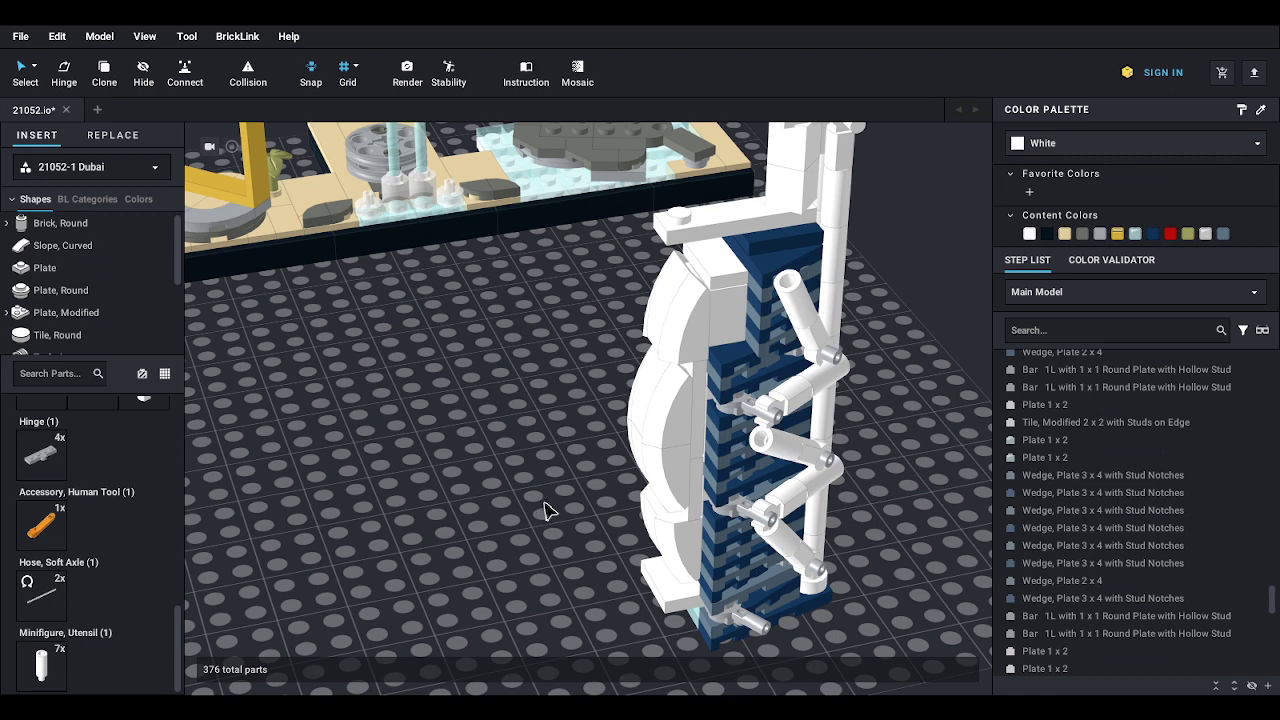
- Duplicate the ten parts of the five-strut zigzag and move the copy to the ground on the tower's bare side
{"action": "left_click", "coordinate": [804, 559]}
{"action": "left_click", "coordinate": [781, 545], "text": "ctrl"}
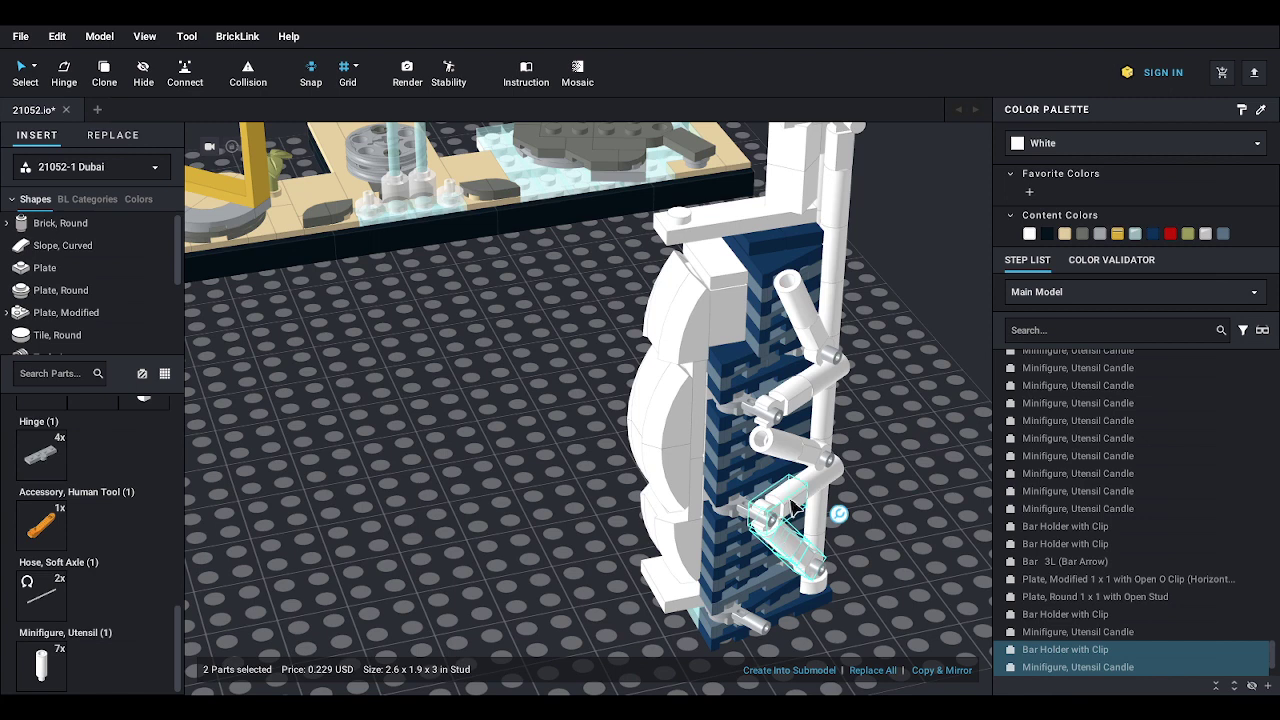
{"action": "left_click", "coordinate": [791, 501], "text": "ctrl"}
{"action": "left_click", "coordinate": [814, 480], "text": "ctrl"}
{"action": "left_click", "coordinate": [790, 449], "text": "ctrl"}
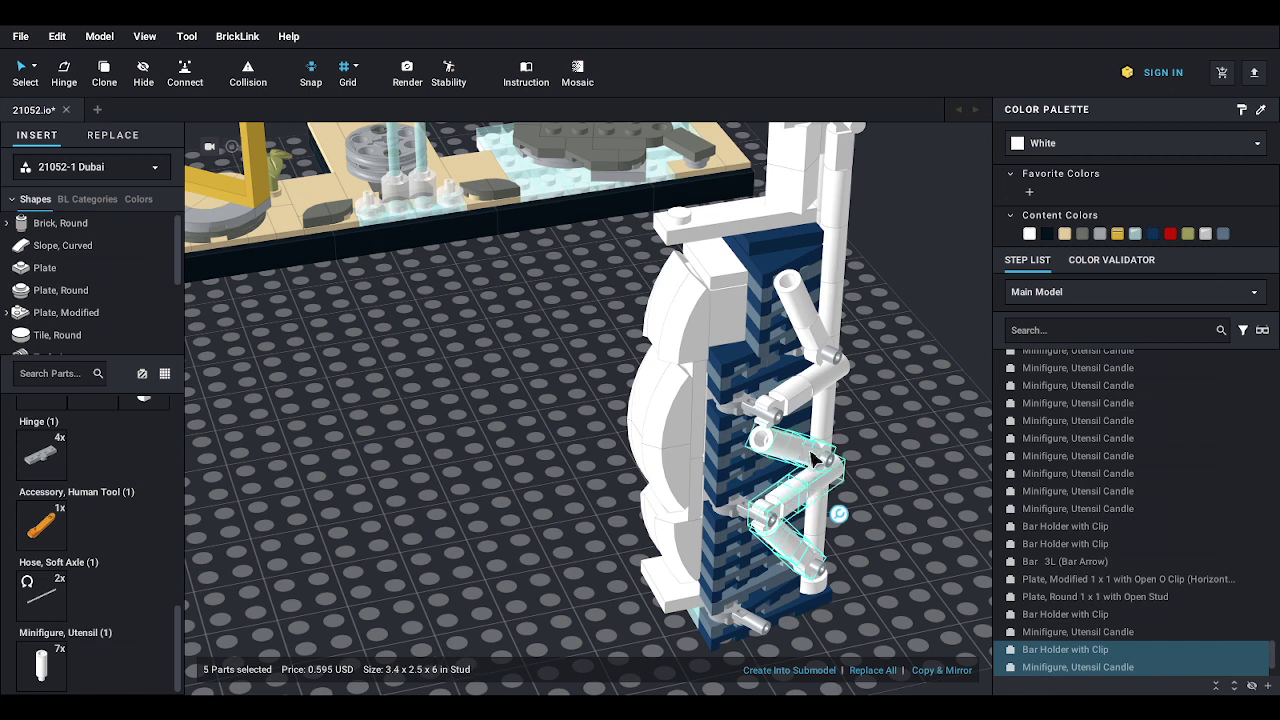
{"action": "left_click", "coordinate": [825, 390], "text": "ctrl"}
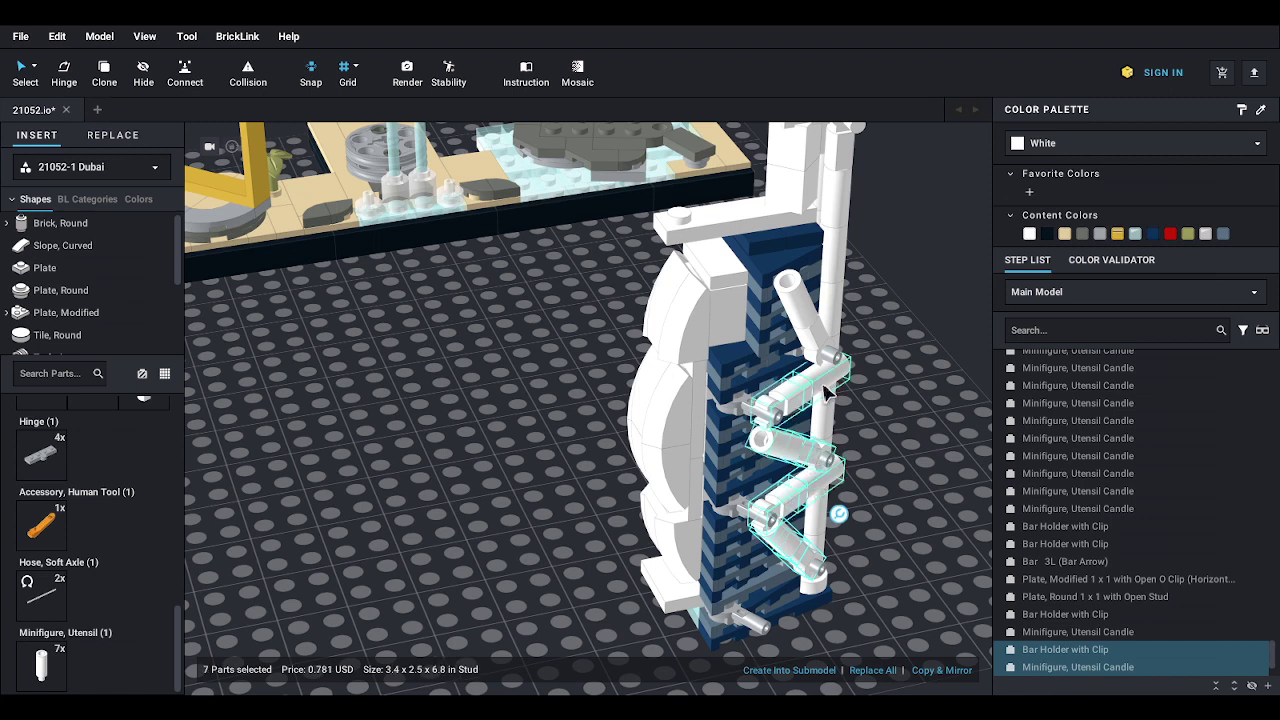
{"action": "left_click", "coordinate": [818, 352], "text": "ctrl"}
{"action": "left_click", "coordinate": [818, 352], "text": "ctrl"}
{"action": "left_click", "coordinate": [802, 325], "text": "ctrl"}
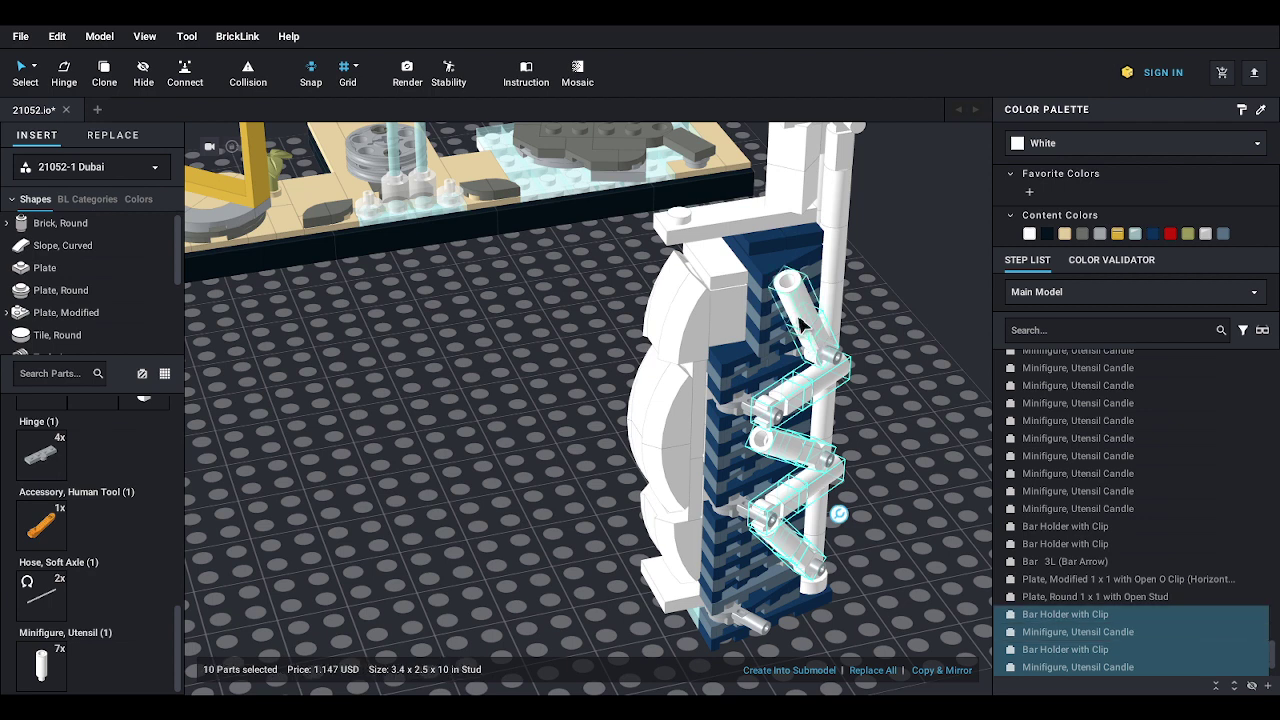
{"action": "left_click_drag", "start_coordinate": [802, 325], "coordinate": [505, 352]}
{"action": "right_click_drag", "start_coordinate": [505, 352], "coordinate": [630, 366]}
{"action": "left_click_drag", "start_coordinate": [720, 172], "coordinate": [648, 404]}
{"action": "middle_click_drag", "start_coordinate": [633, 404], "coordinate": [783, 457]}
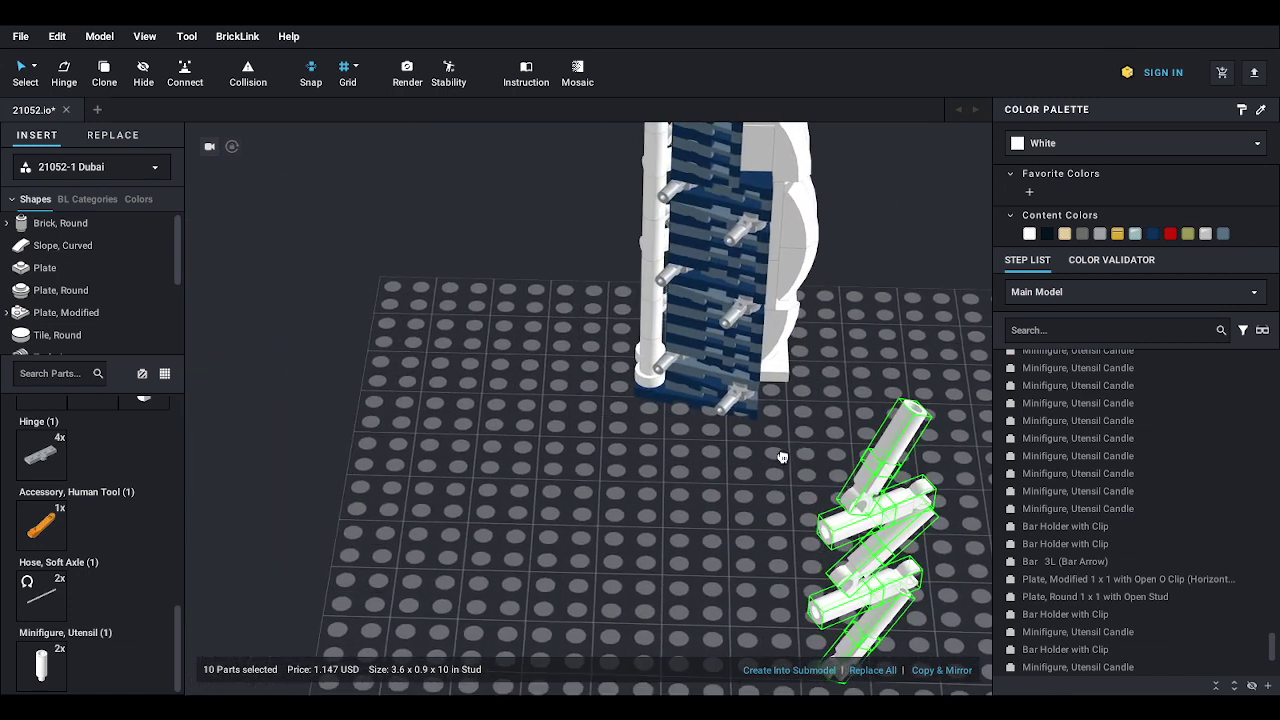
- Rotate the copied zigzag to mirror the first one and clip it onto the bars on the tower's bare side
{"action": "left_click_drag", "start_coordinate": [864, 477], "coordinate": [755, 245]}
{"action": "key", "text": "Right"}
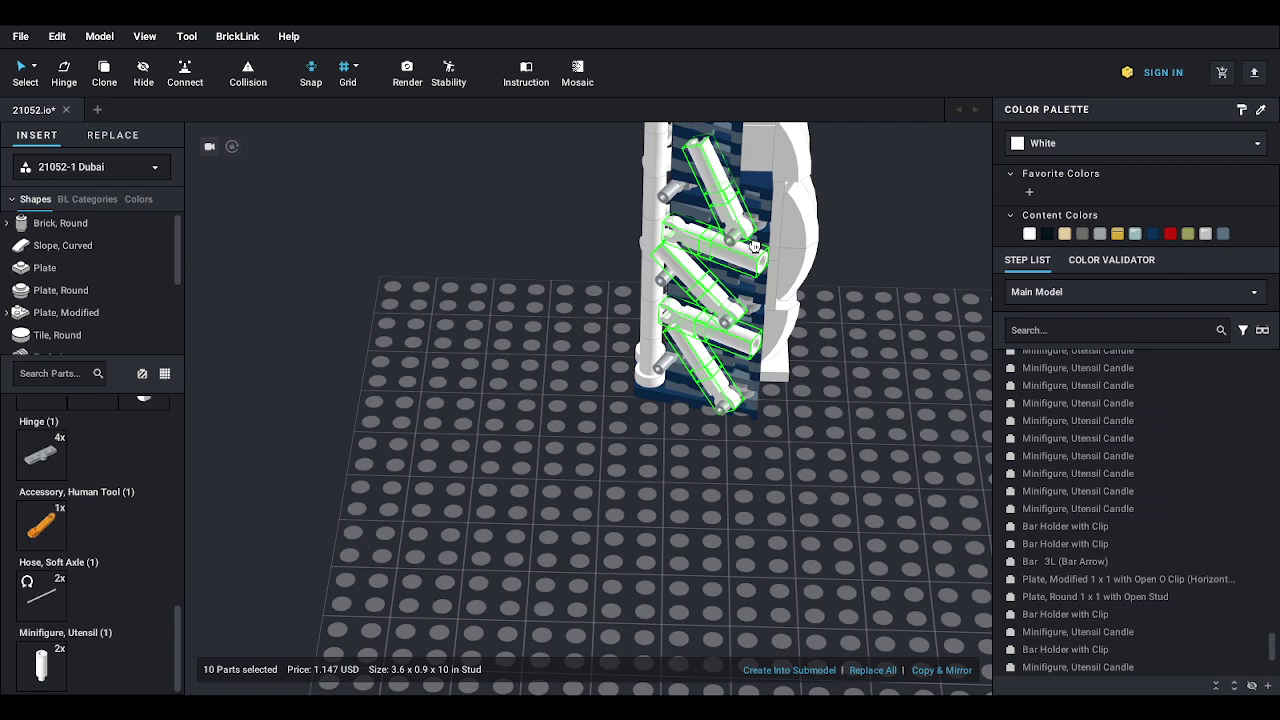
{"action": "left_click_drag", "start_coordinate": [755, 245], "coordinate": [505, 398]}
{"action": "left_click", "coordinate": [466, 372]}
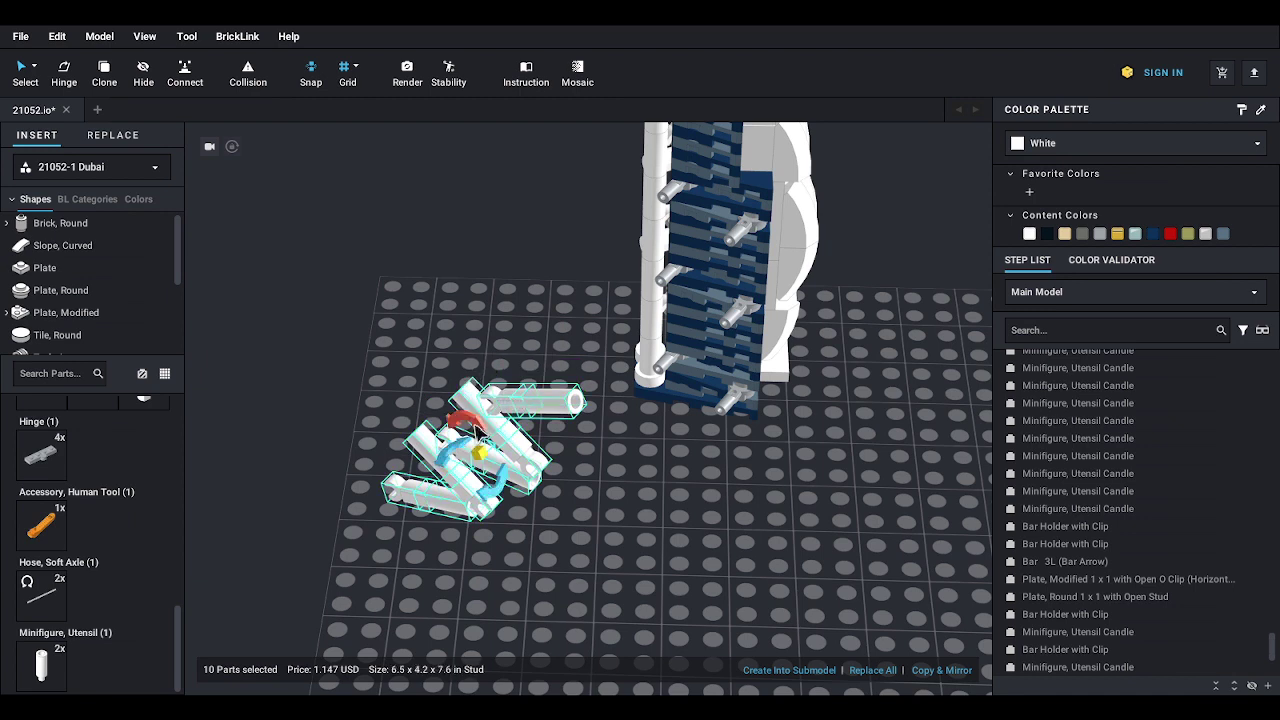
{"action": "left_click_drag", "start_coordinate": [474, 423], "coordinate": [429, 392]}
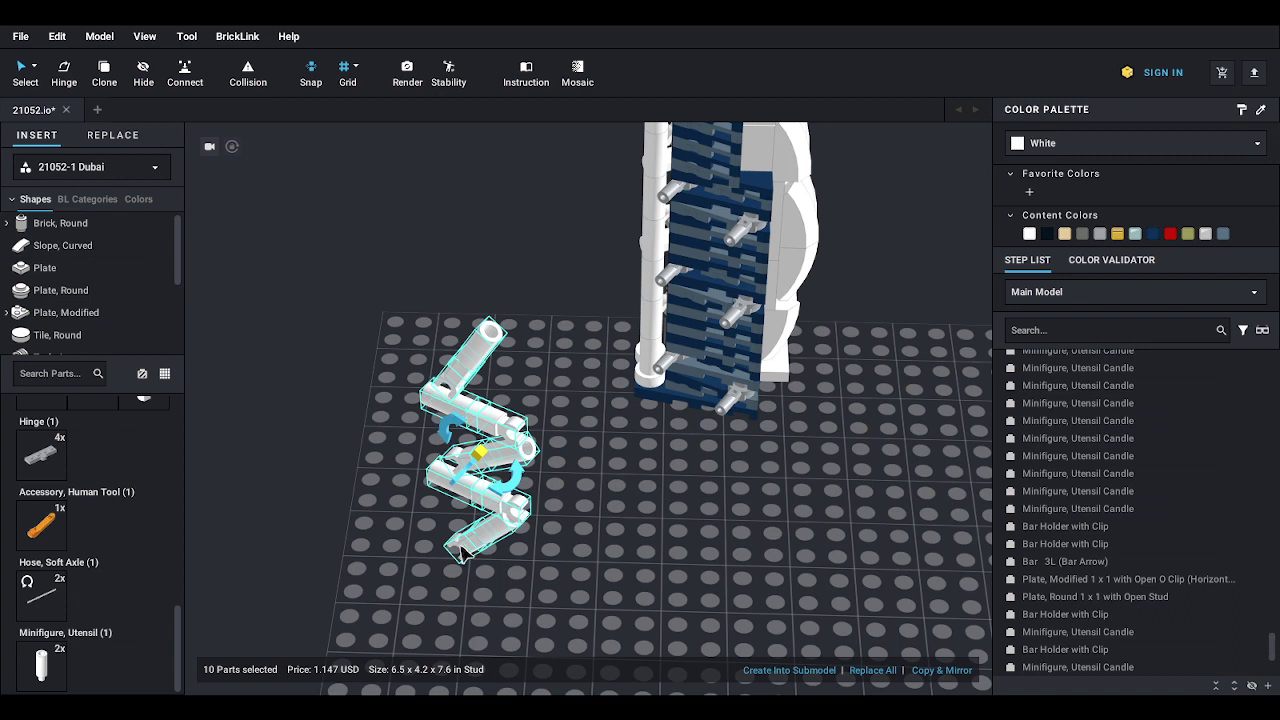
{"action": "left_click_drag", "start_coordinate": [499, 527], "coordinate": [685, 368]}
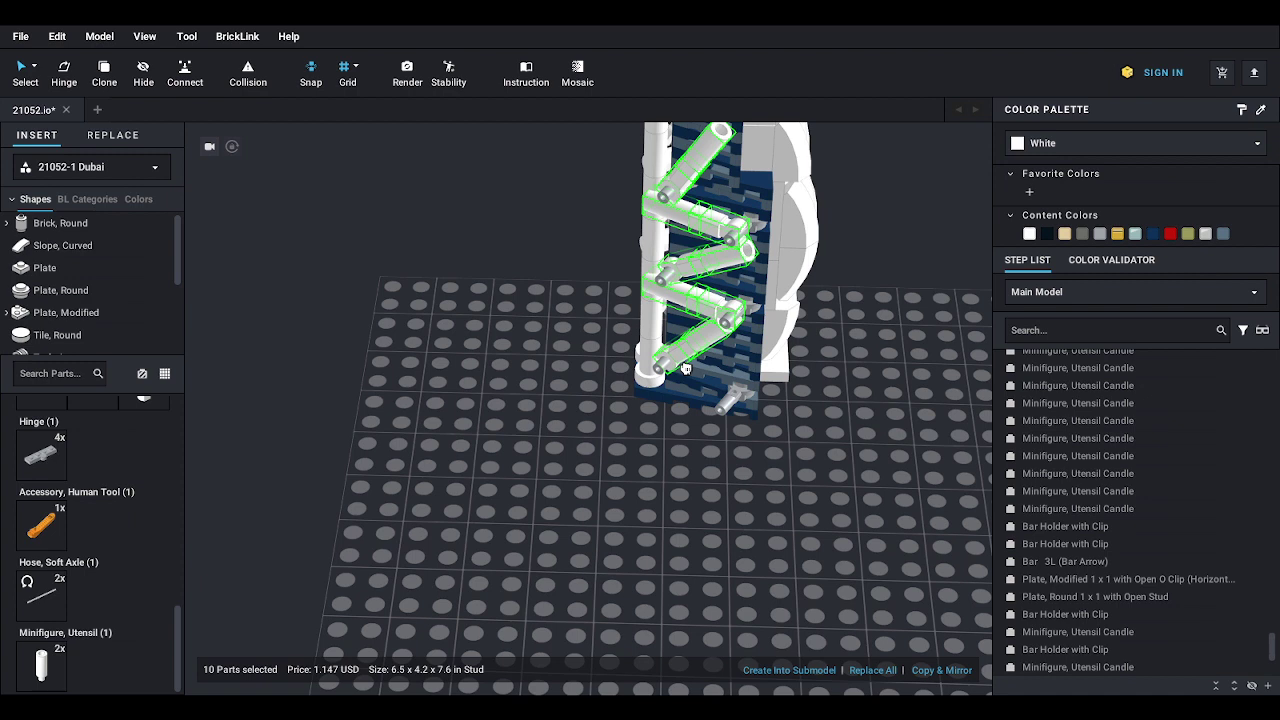
{"action": "left_click_drag", "start_coordinate": [685, 368], "coordinate": [681, 372]}
- Turn on collision display, inspect the bracing on both sides of the tower for overlapping parts, and turn it off
{"action": "middle_click_drag", "start_coordinate": [862, 434], "coordinate": [822, 535]}
{"action": "right_click_drag", "start_coordinate": [822, 535], "coordinate": [726, 548]}
{"action": "left_click", "coordinate": [248, 72]}
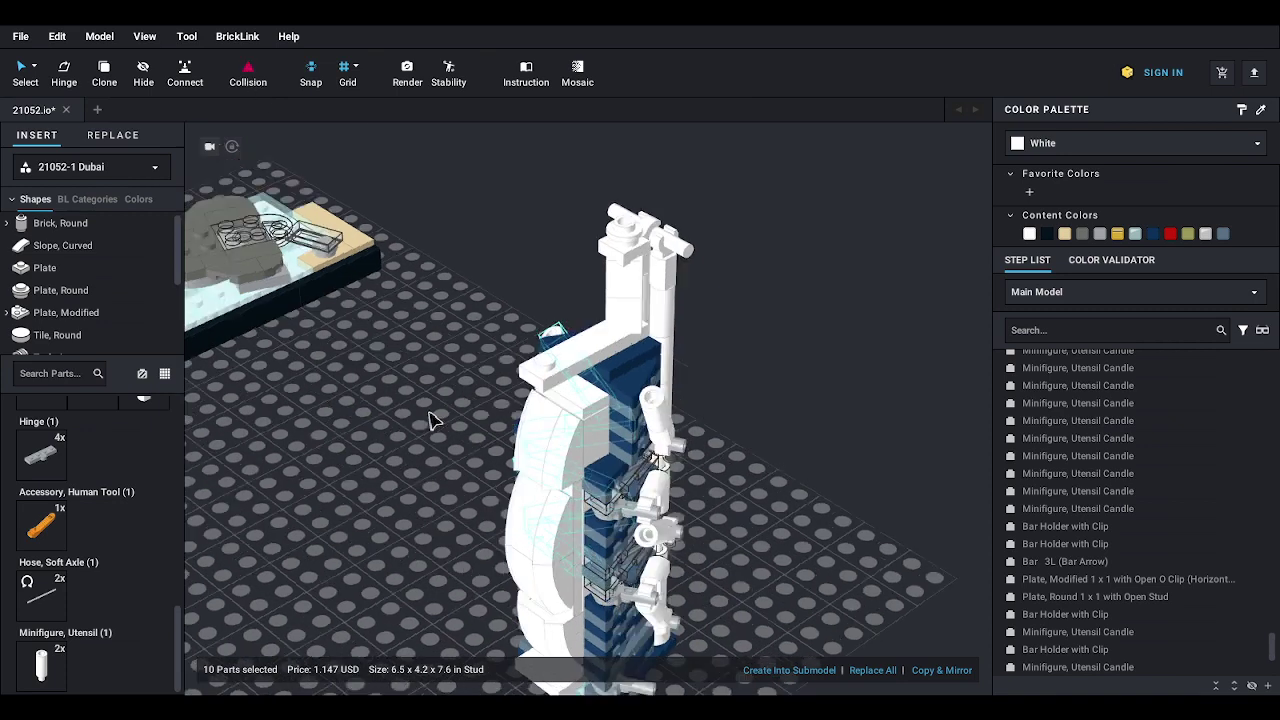
{"action": "right_click_drag", "start_coordinate": [432, 420], "coordinate": [729, 408]}
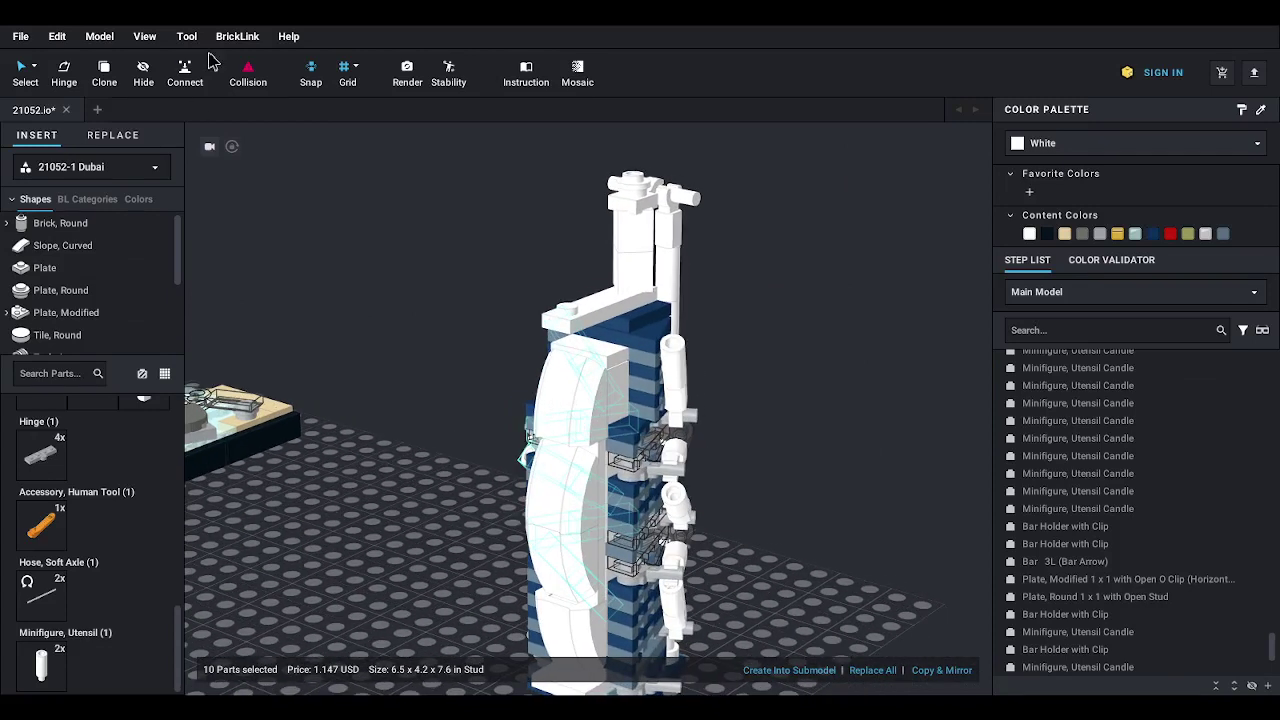
{"action": "left_click", "coordinate": [247, 71]}
{"action": "right_click_drag", "start_coordinate": [456, 362], "coordinate": [437, 365]}
{"action": "left_click", "coordinate": [762, 418]}
{"action": "scroll", "coordinate": [766, 414], "scroll_direction": "down", "scroll_amount": 2}
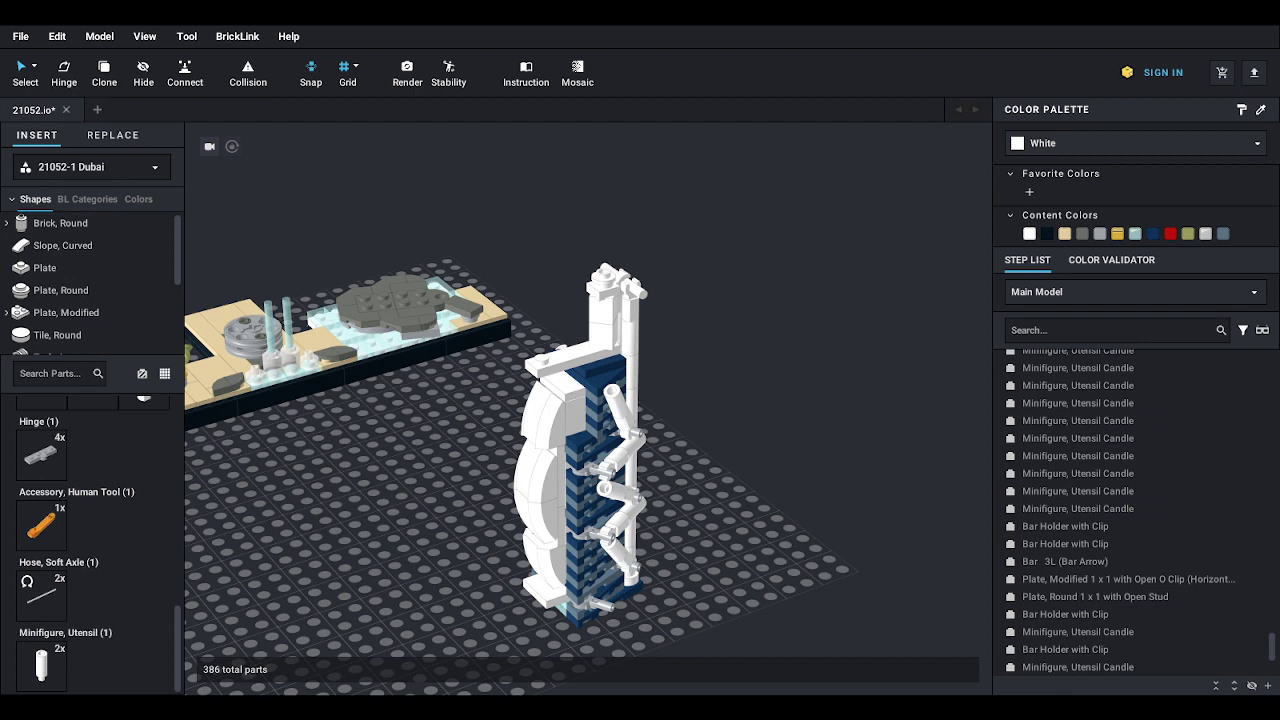
- Add a white Bar Holder with Clip to one end of the horizontal bar at the top of the mast
{"action": "scroll", "coordinate": [700, 287], "scroll_direction": "up", "scroll_amount": 5}
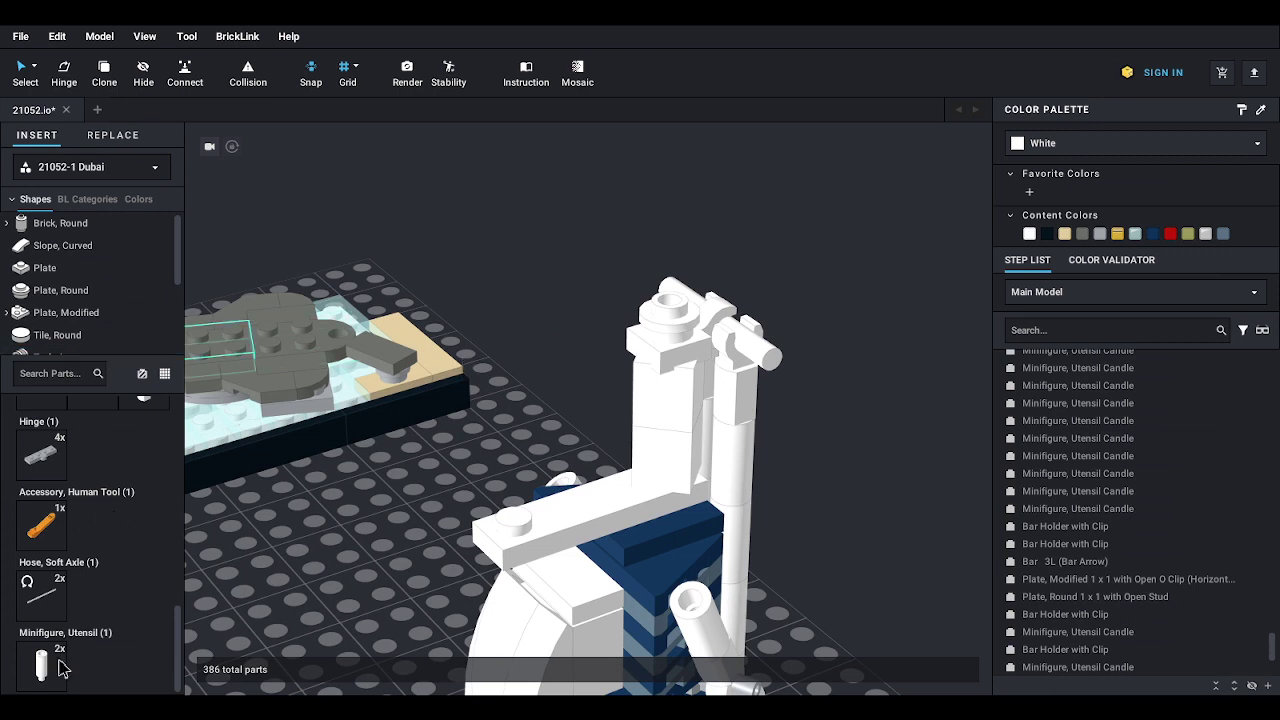
{"action": "scroll", "coordinate": [120, 554], "scroll_direction": "up", "scroll_amount": 3}
{"action": "left_click", "coordinate": [142, 524]}
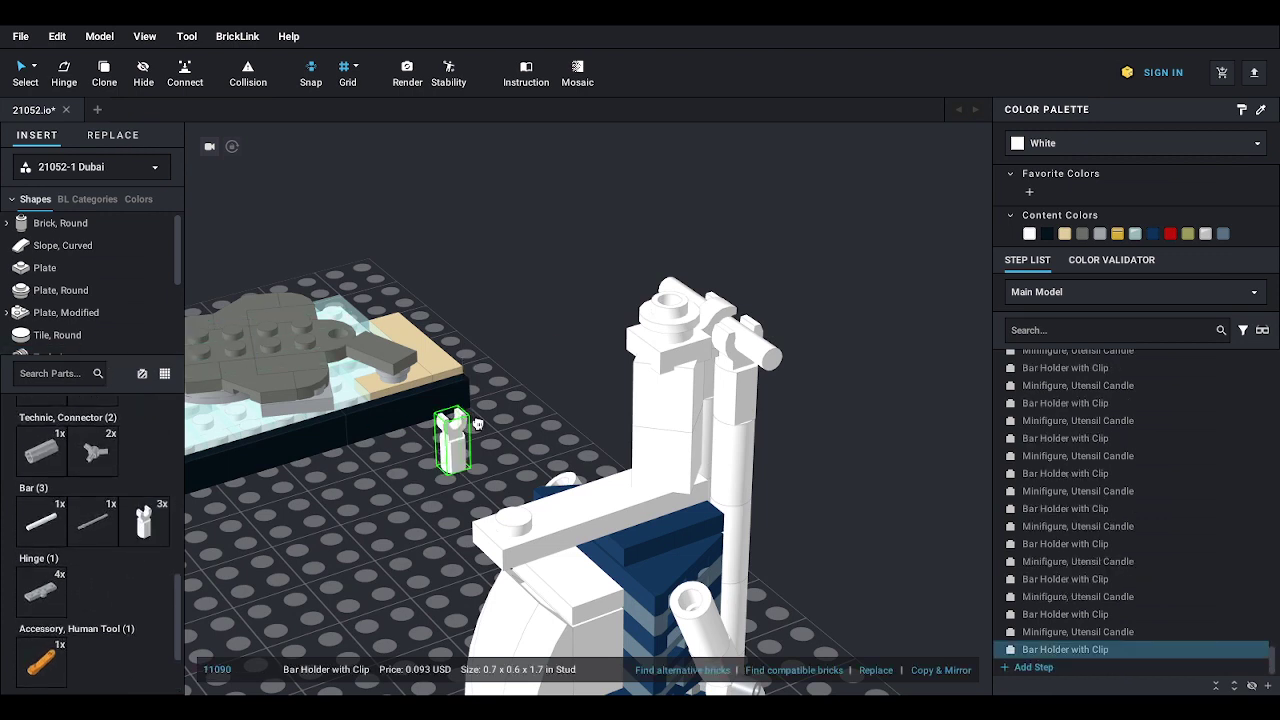
{"action": "left_click_drag", "start_coordinate": [477, 424], "coordinate": [697, 370]}
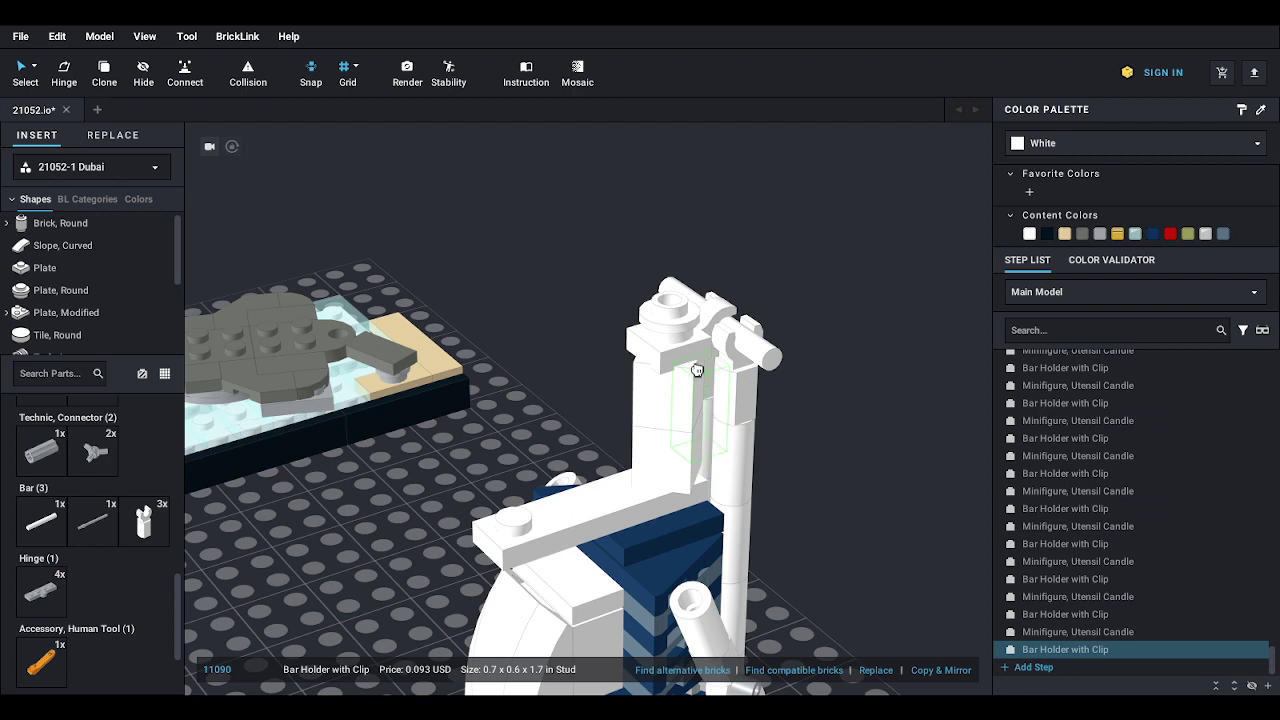
{"action": "left_click_drag", "start_coordinate": [707, 380], "coordinate": [754, 350]}
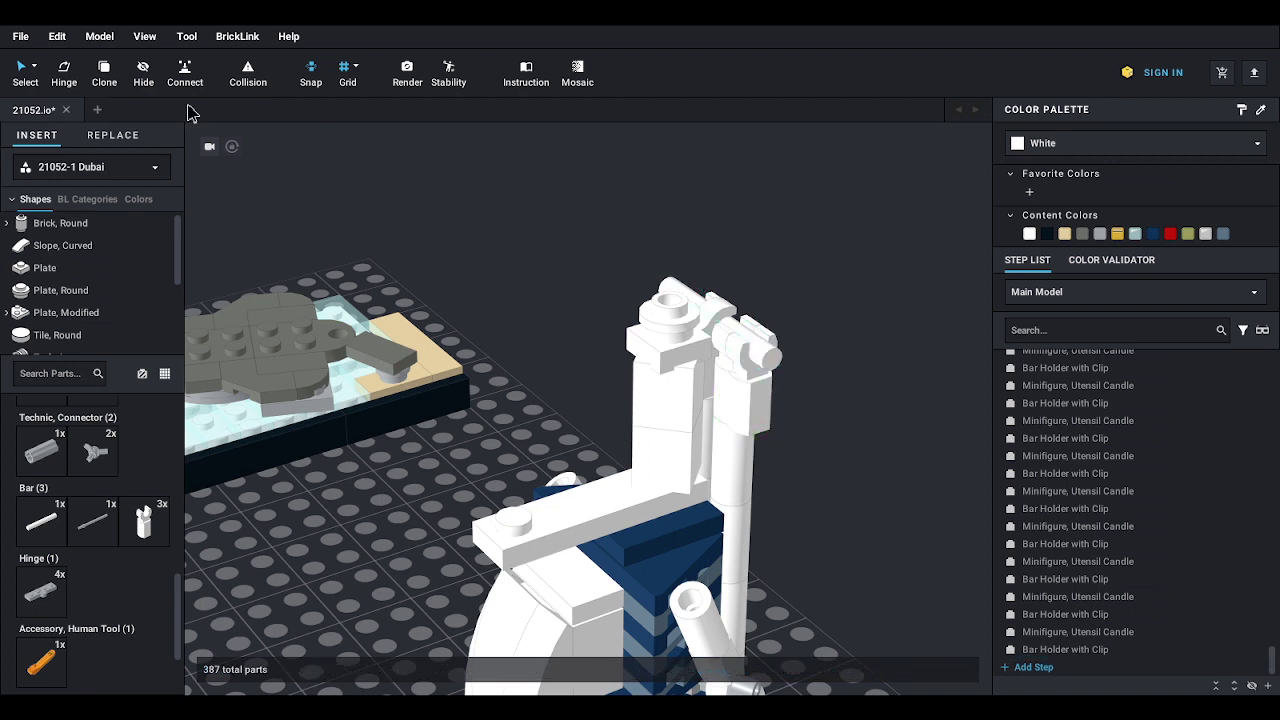
- Turn on collision display and slide the new clip holder outward along the top bar, clear of the column's clip
{"action": "left_click", "coordinate": [766, 388]}
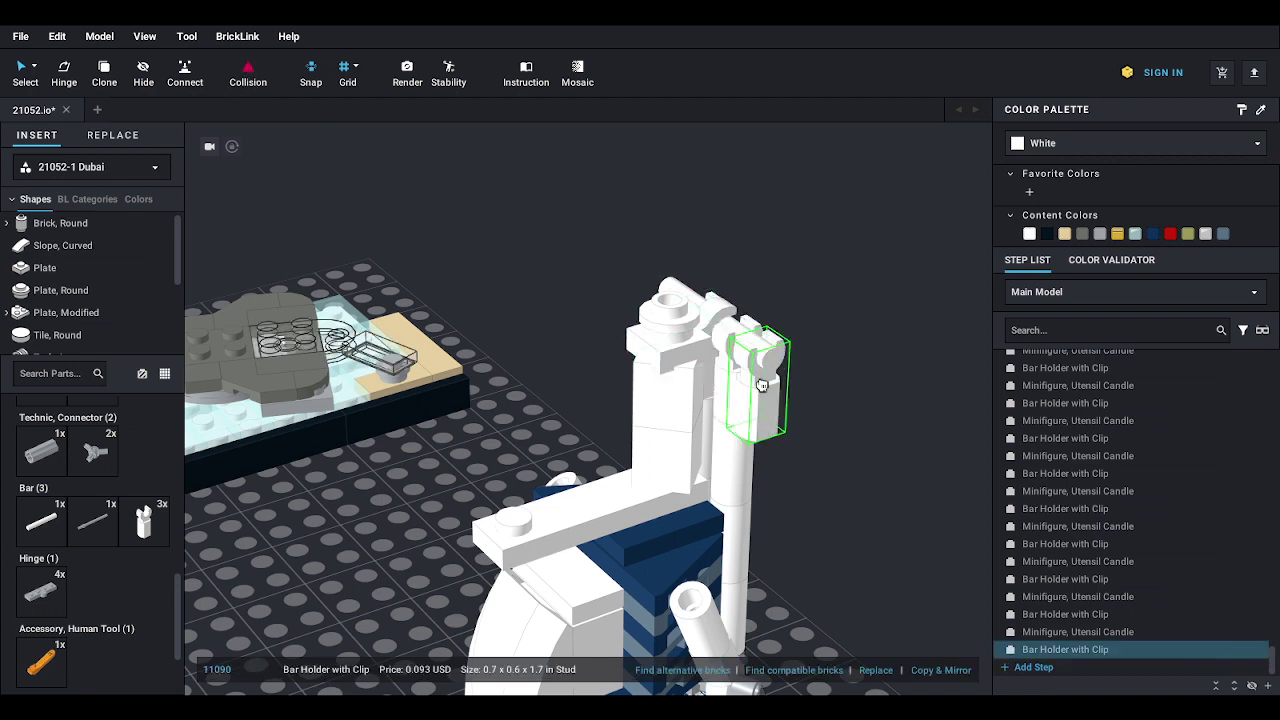
{"action": "left_click_drag", "start_coordinate": [766, 388], "coordinate": [768, 383]}
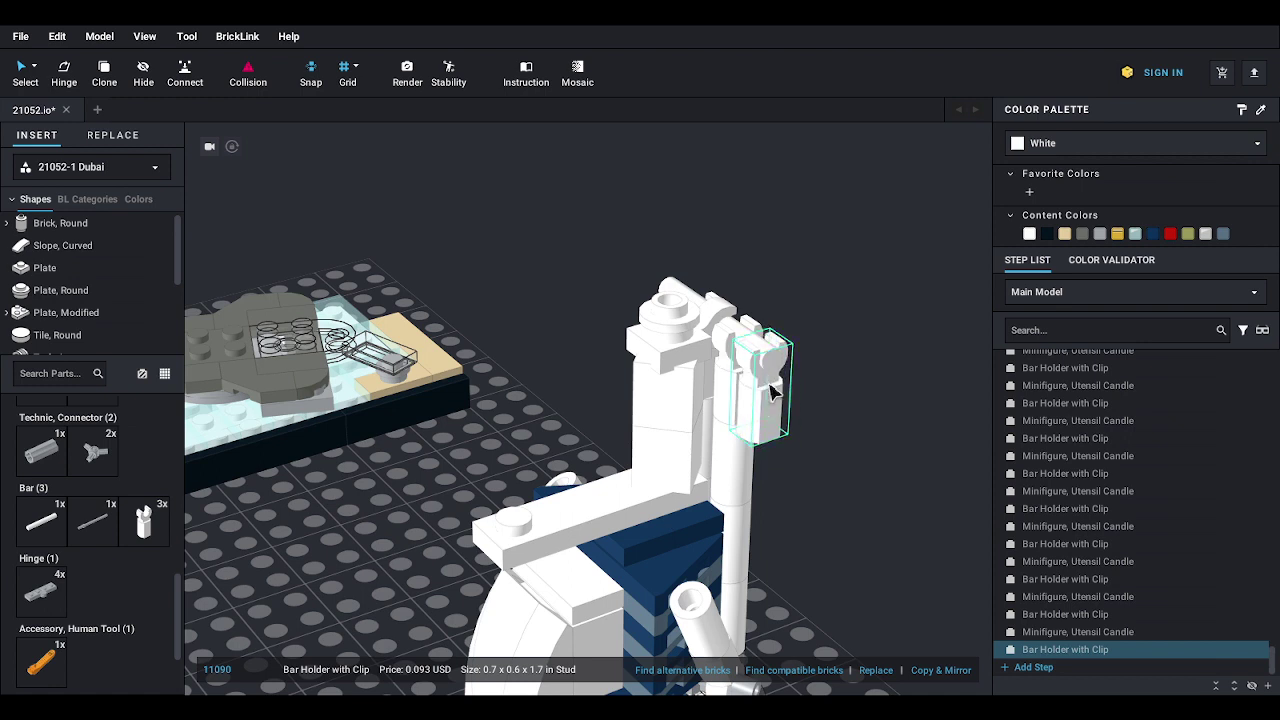
{"action": "right_click_drag", "start_coordinate": [771, 390], "coordinate": [790, 396]}
{"action": "scroll", "coordinate": [665, 242], "scroll_direction": "up", "scroll_amount": 2}
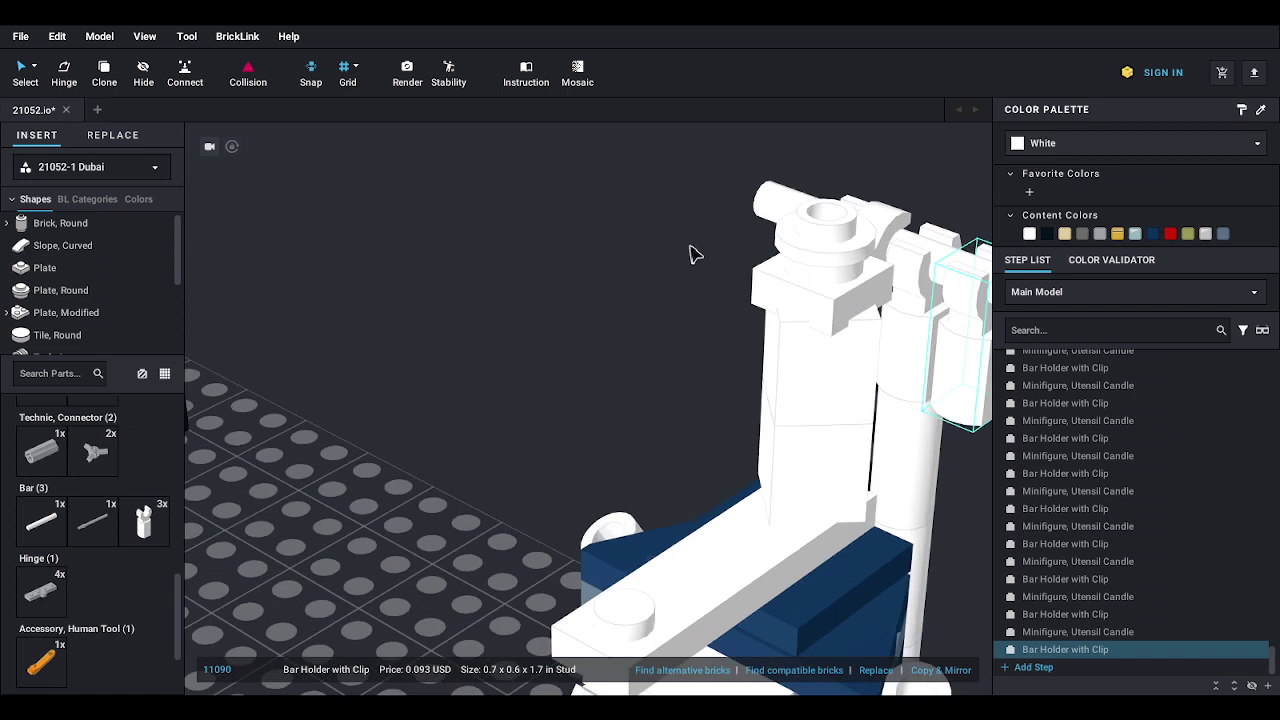
{"action": "scroll", "coordinate": [715, 295], "scroll_direction": "up", "scroll_amount": 3}
{"action": "left_click_drag", "start_coordinate": [735, 310], "coordinate": [744, 308]}
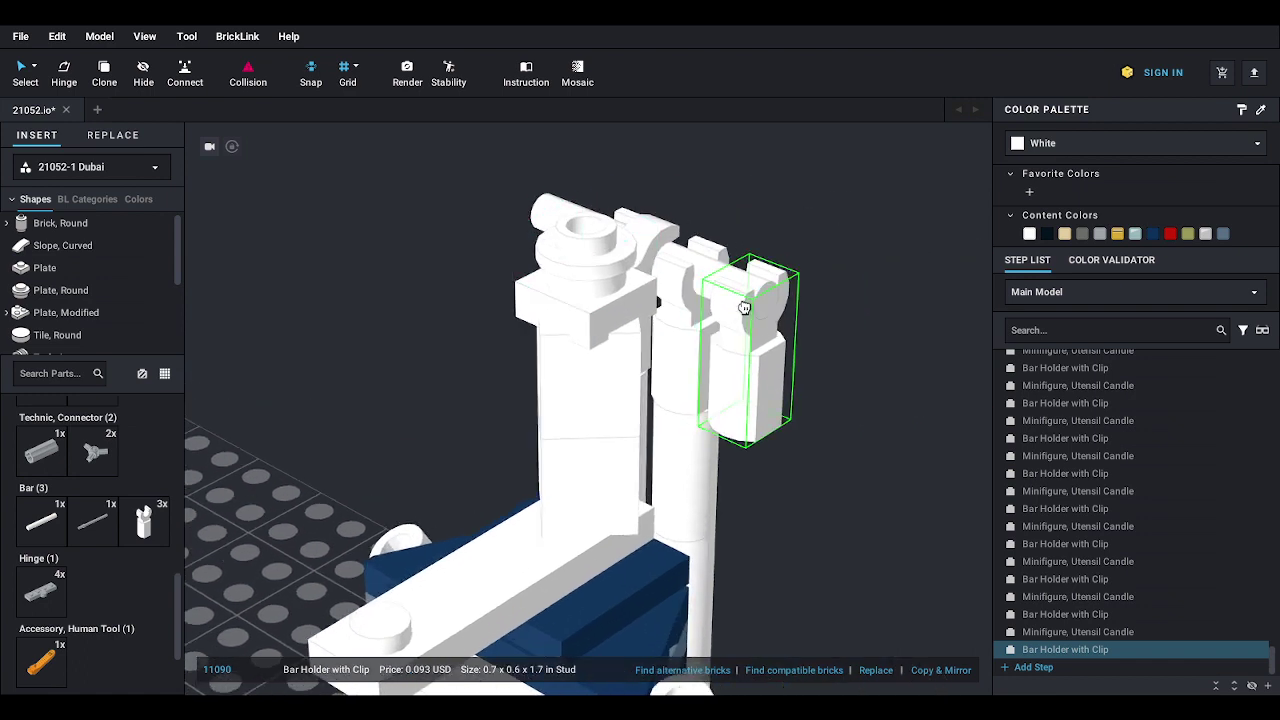
- Clip a second Bar Holder with Clip onto the opposite end of the mast's top bar
{"action": "right_click_drag", "start_coordinate": [640, 330], "coordinate": [688, 342]}
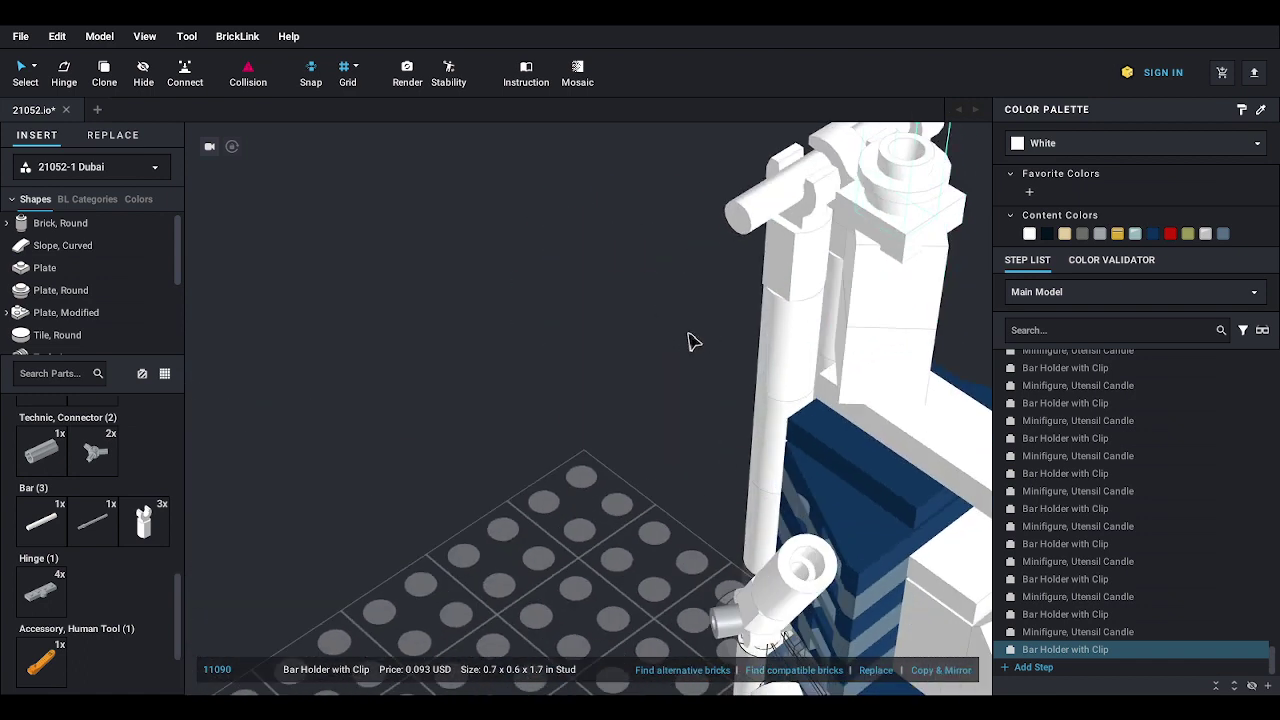
{"action": "left_click_drag", "start_coordinate": [168, 516], "coordinate": [760, 224]}
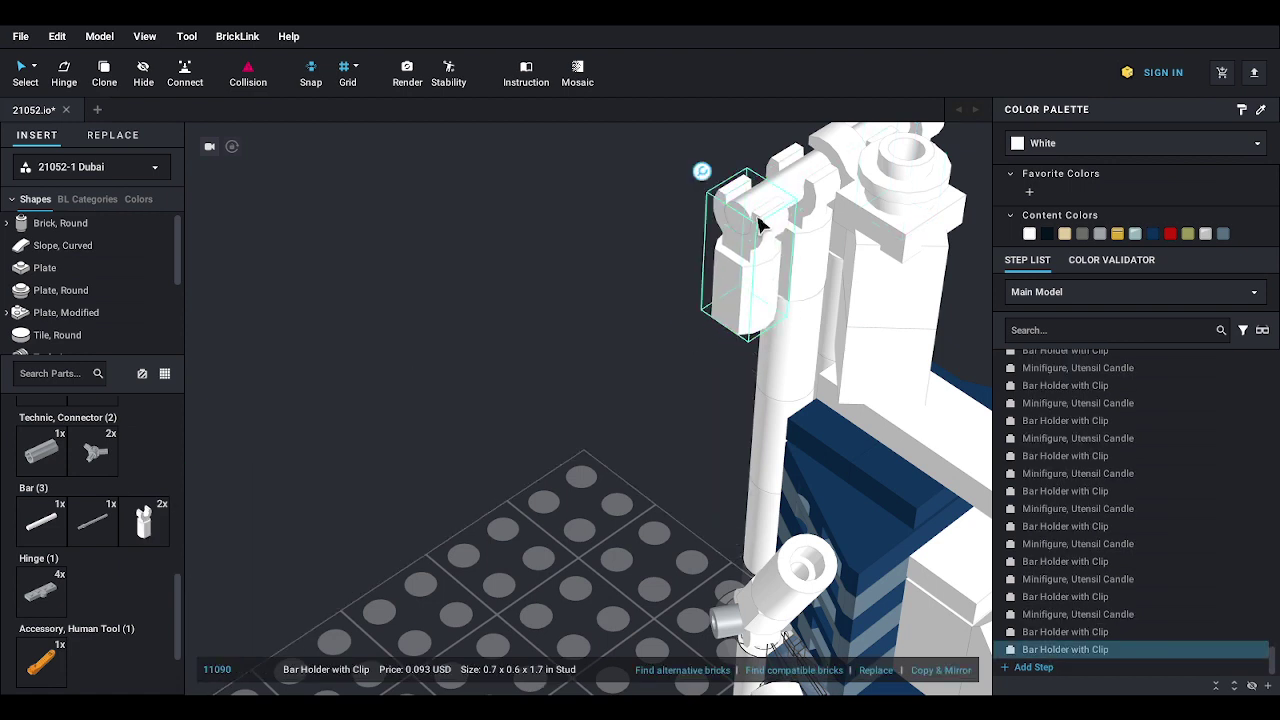
{"action": "left_click", "coordinate": [630, 256]}
- Rotate the first clip holder around the top bar so it slants down toward the white sail side
{"action": "right_click_drag", "start_coordinate": [630, 256], "coordinate": [510, 291]}
{"action": "left_click", "coordinate": [784, 421]}
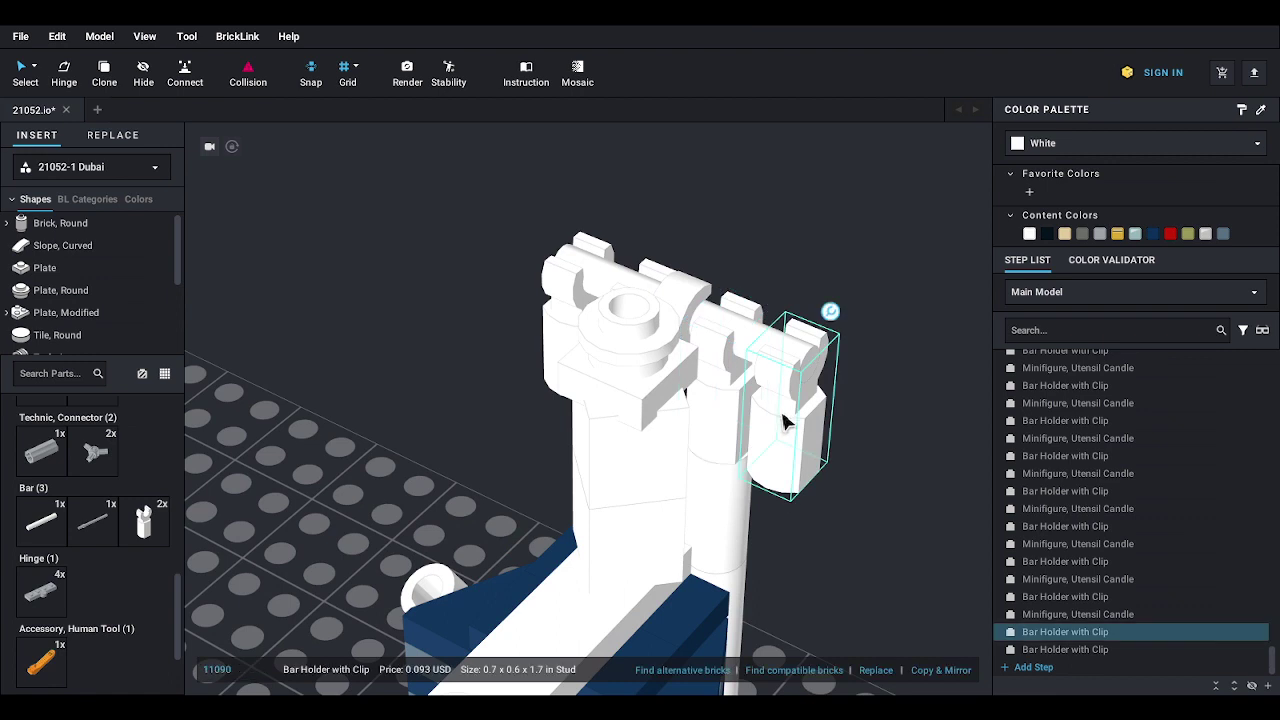
{"action": "mouse_move", "coordinate": [835, 327]}
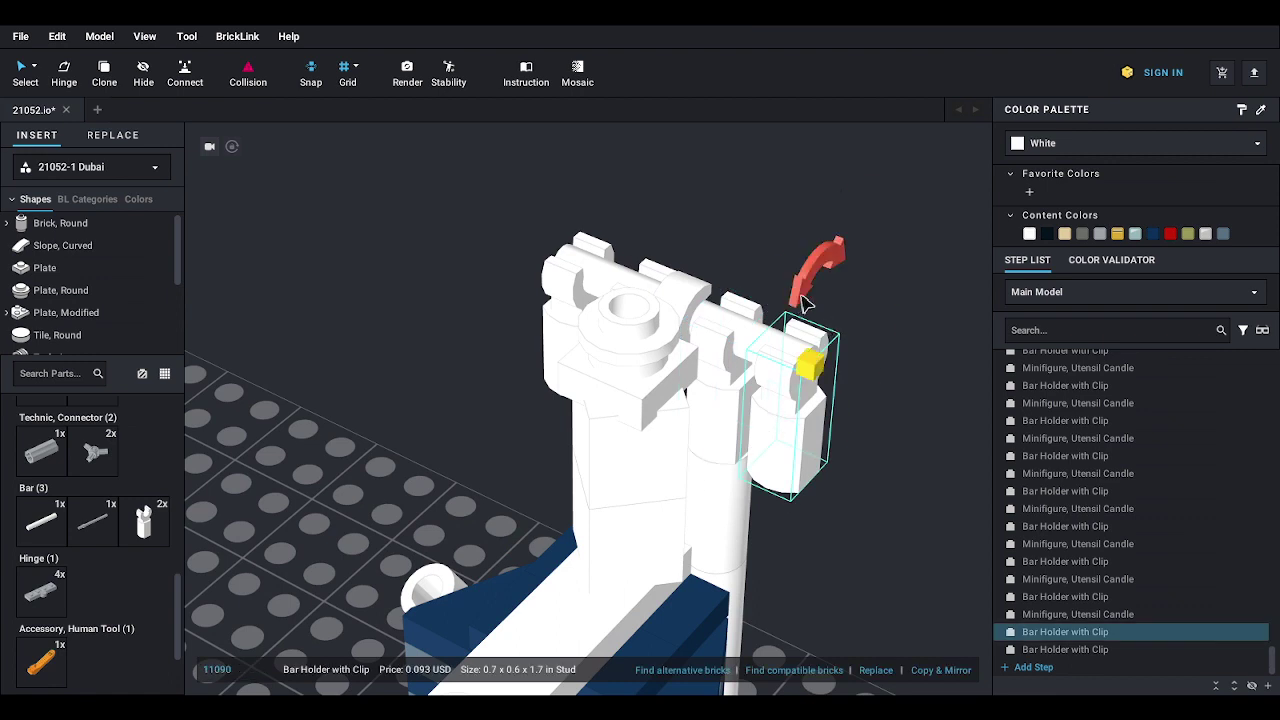
{"action": "left_click_drag", "start_coordinate": [789, 300], "coordinate": [828, 290]}
{"action": "mouse_move", "coordinate": [751, 390]}
{"action": "right_mouse_down"}
{"action": "mouse_move", "coordinate": [715, 379]}
{"action": "mouse_move", "coordinate": [730, 386]}
{"action": "right_mouse_up"}
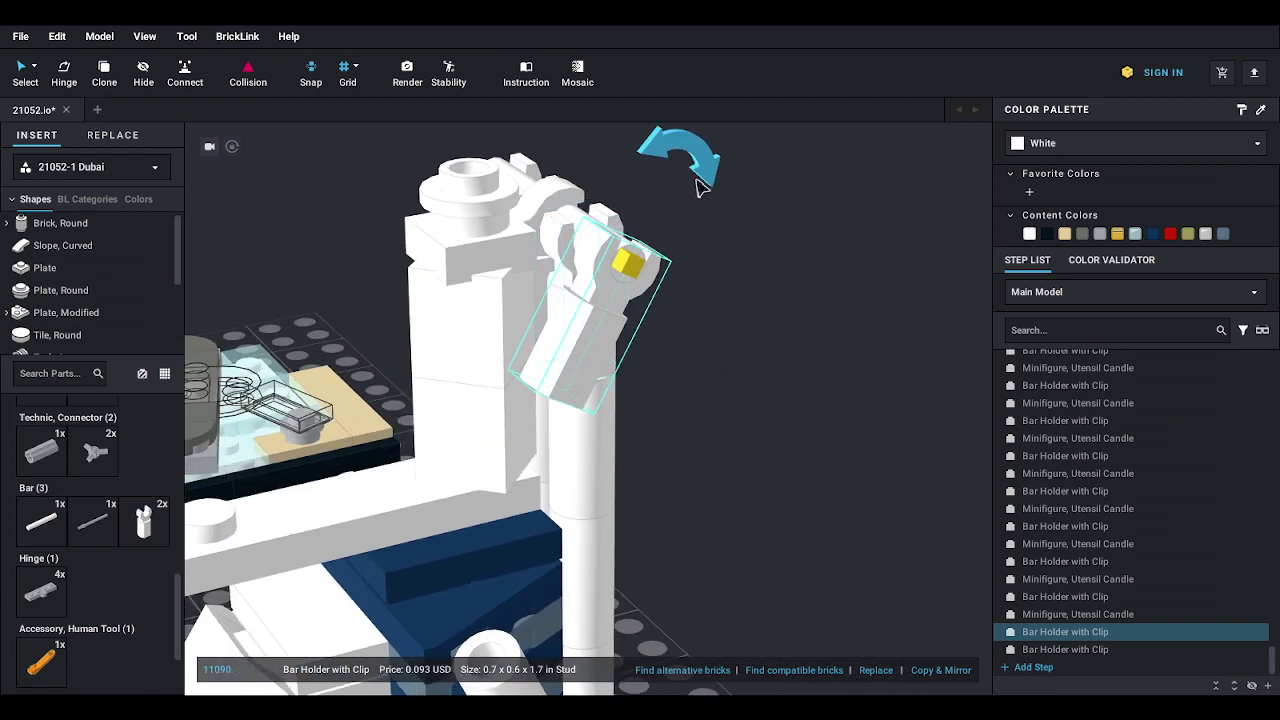
{"action": "left_click_drag", "start_coordinate": [688, 150], "coordinate": [727, 187]}
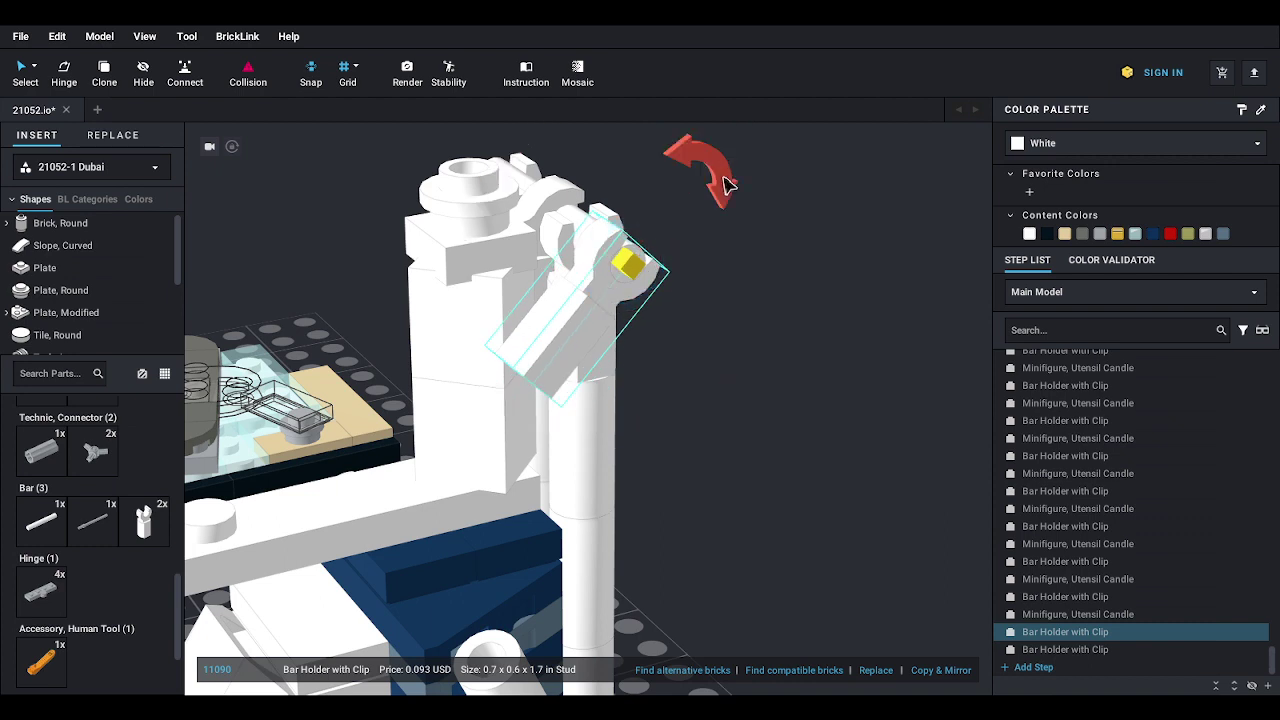
- Rotate the second clip holder on the opposite end of the top bar to the matching slant toward the sail
{"action": "right_click_drag", "start_coordinate": [712, 355], "coordinate": [755, 368]}
{"action": "left_click", "coordinate": [735, 268]}
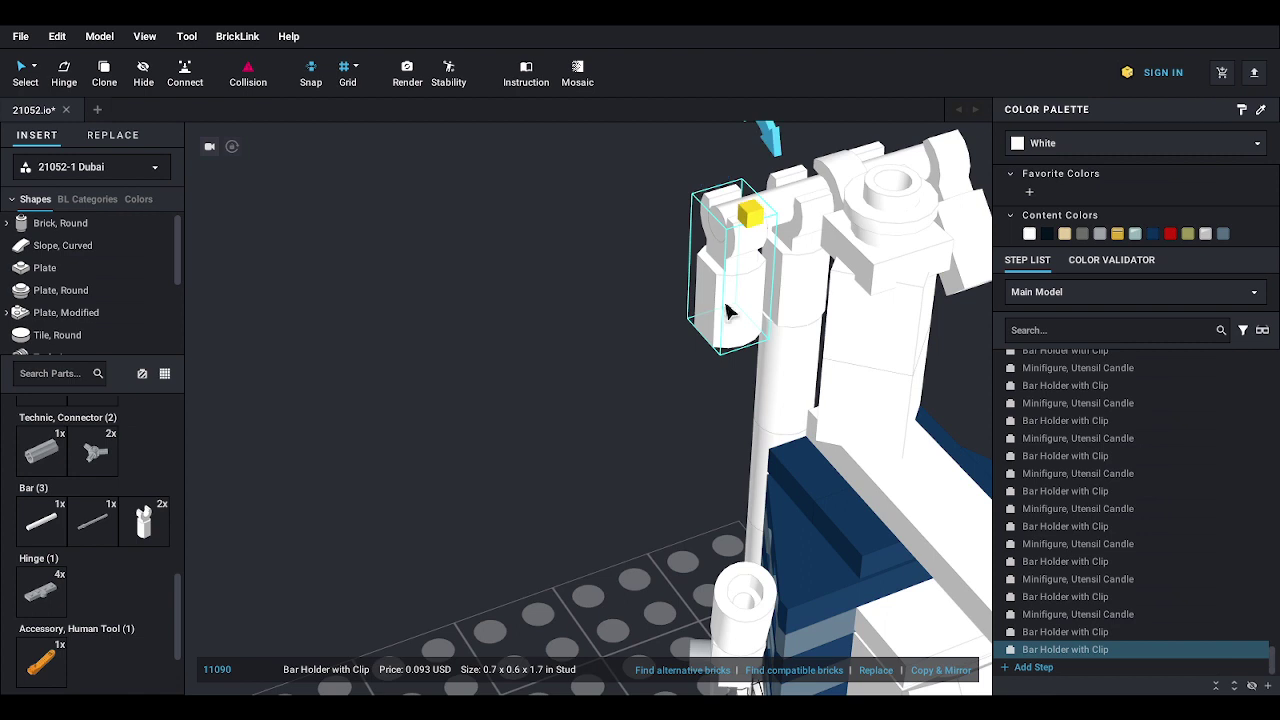
{"action": "middle_click_drag", "start_coordinate": [753, 241], "coordinate": [742, 344]}
{"action": "left_click_drag", "start_coordinate": [763, 250], "coordinate": [709, 194]}
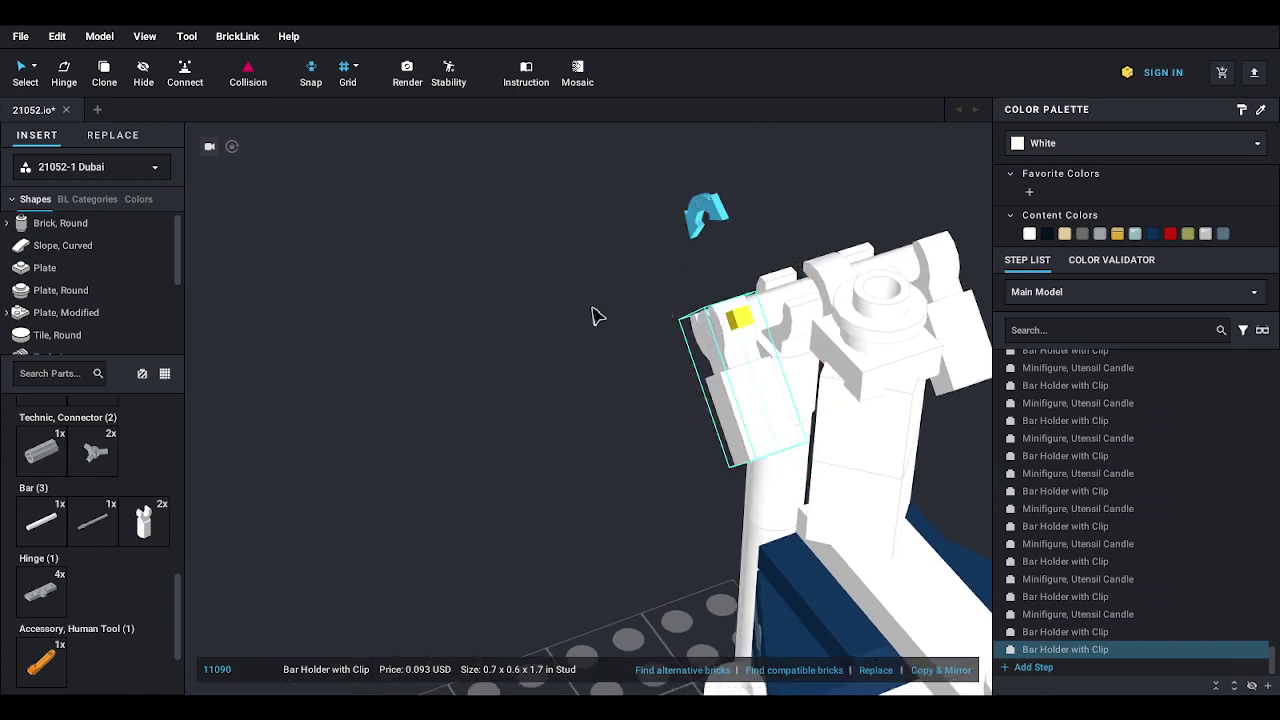
- Insert a white Minifigure Utensil Candle into each of the two slanted clip holders at the mast top
{"action": "right_click_drag", "start_coordinate": [591, 314], "coordinate": [700, 297]}
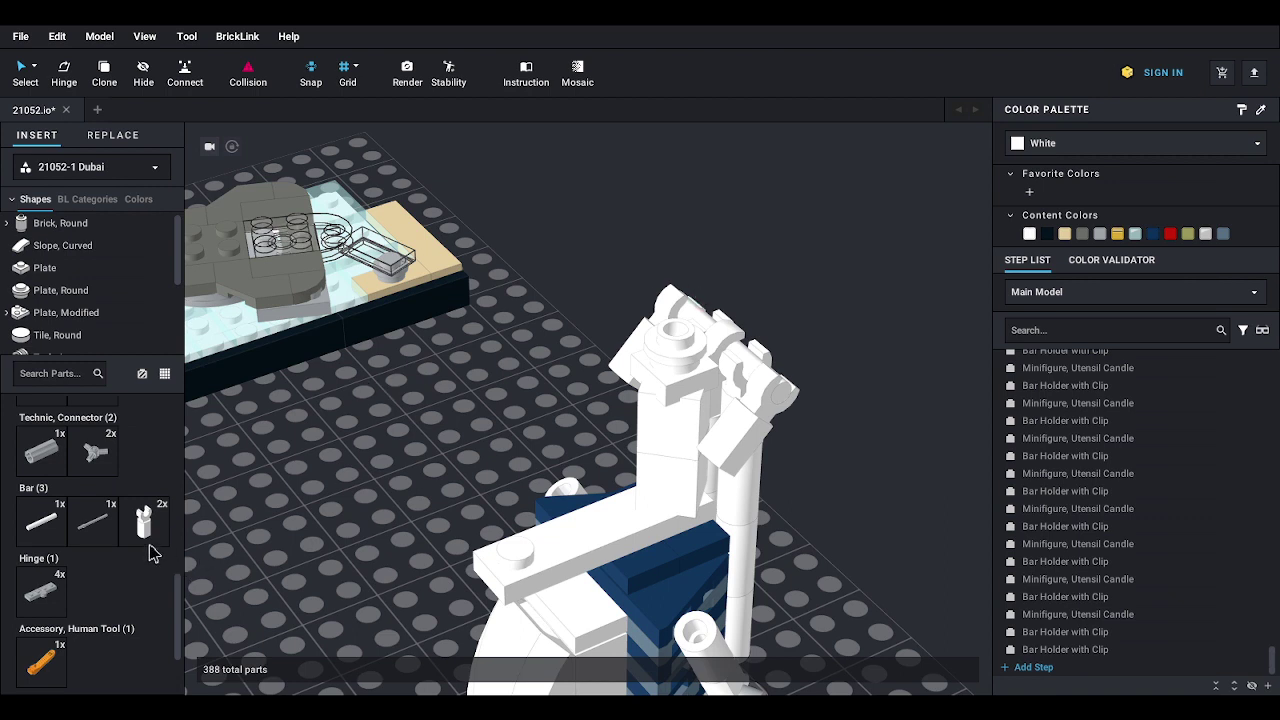
{"action": "scroll", "coordinate": [150, 552], "scroll_direction": "down", "scroll_amount": 3}
{"action": "left_click_drag", "start_coordinate": [42, 668], "coordinate": [647, 360]}
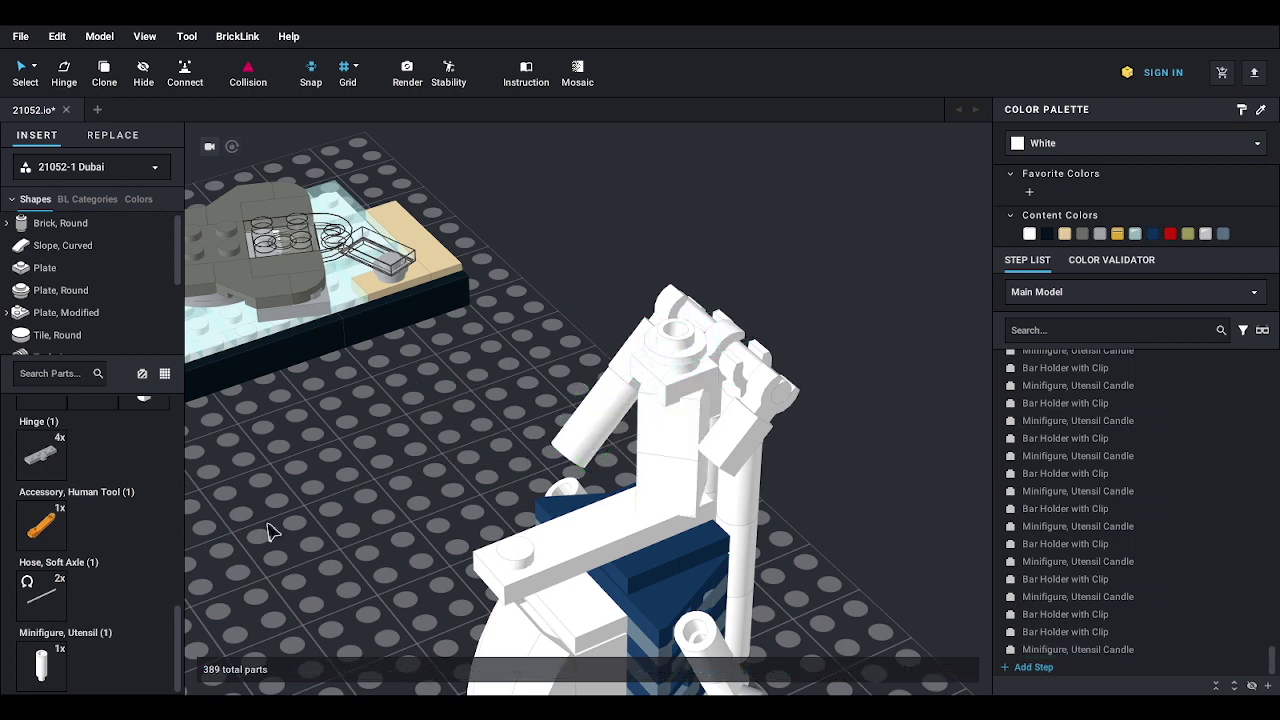
{"action": "left_click_drag", "start_coordinate": [267, 522], "coordinate": [749, 448]}
- Clip a Bar Holder with Clip onto the lowest bar of the tower's outer row and tilt it toward the column
{"action": "right_click_drag", "start_coordinate": [496, 525], "coordinate": [557, 432]}
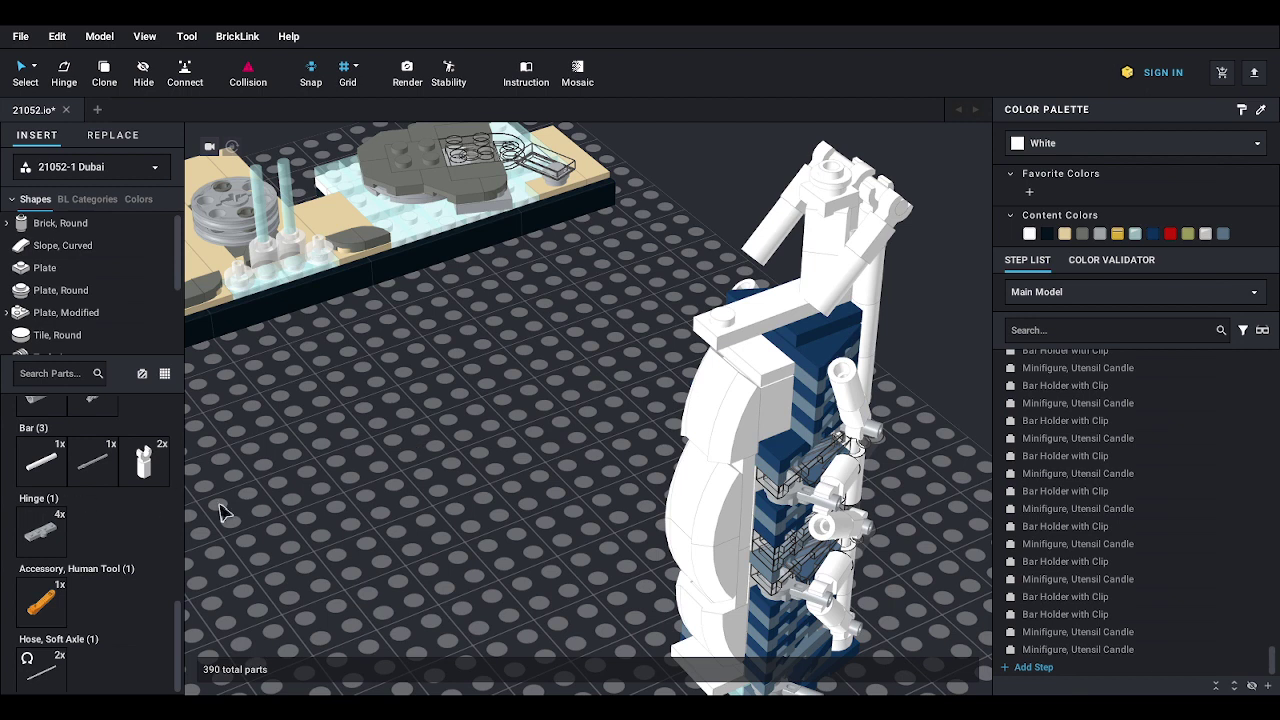
{"action": "middle_click_drag", "start_coordinate": [472, 530], "coordinate": [434, 409]}
{"action": "scroll", "coordinate": [520, 491], "scroll_direction": "up", "scroll_amount": 3}
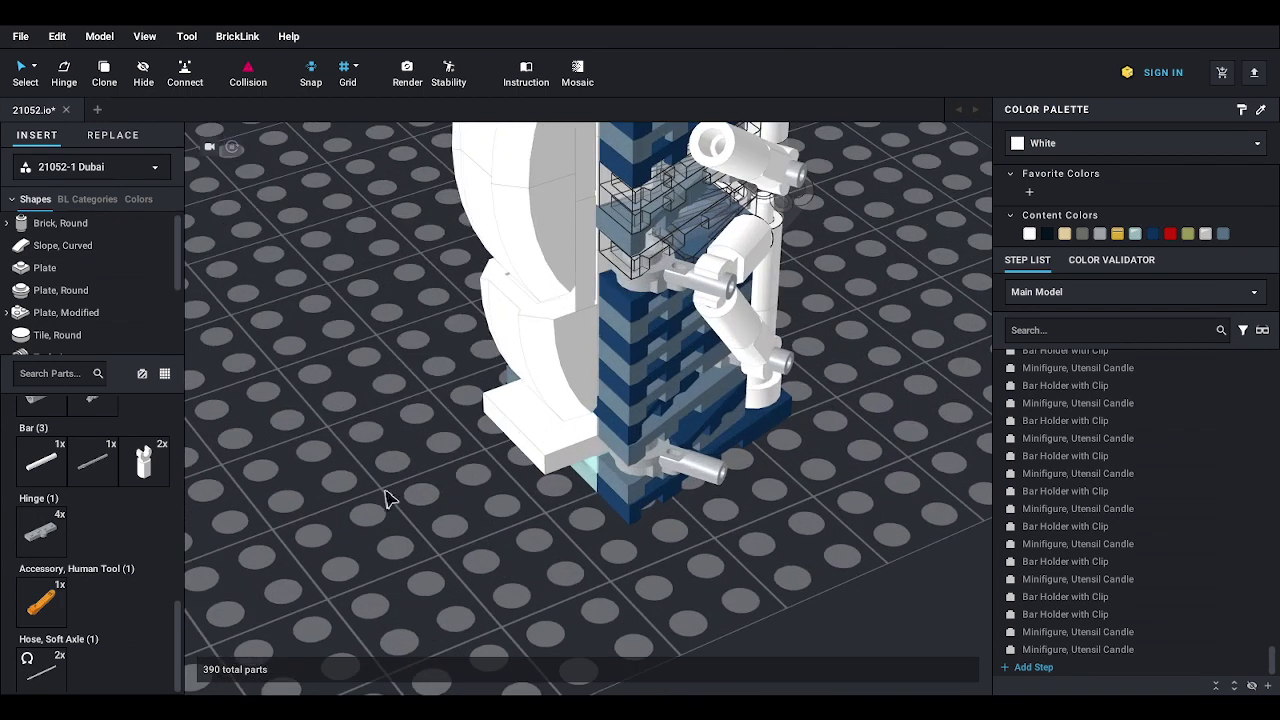
{"action": "left_click_drag", "start_coordinate": [152, 470], "coordinate": [693, 463]}
{"action": "left_click", "coordinate": [690, 412]}
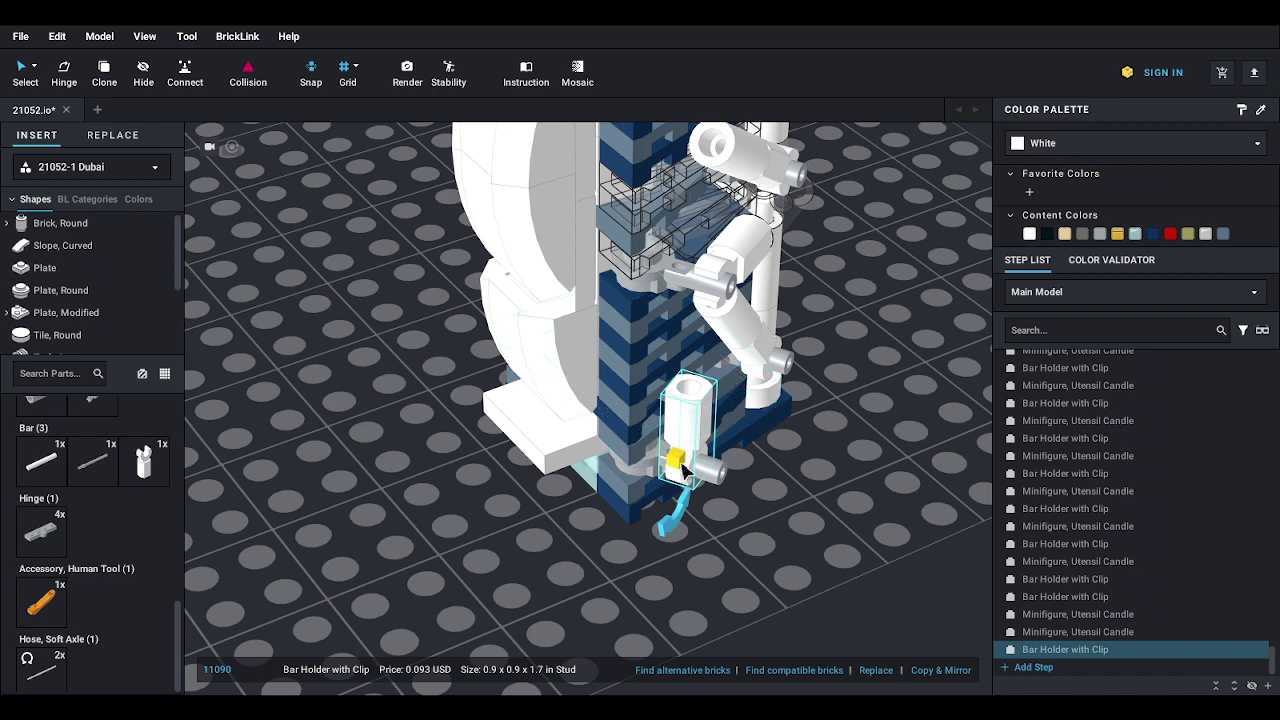
{"action": "mouse_move", "coordinate": [666, 538]}
{"action": "left_mouse_down"}
{"action": "mouse_move", "coordinate": [691, 533]}
{"action": "mouse_move", "coordinate": [672, 537]}
{"action": "left_mouse_up"}
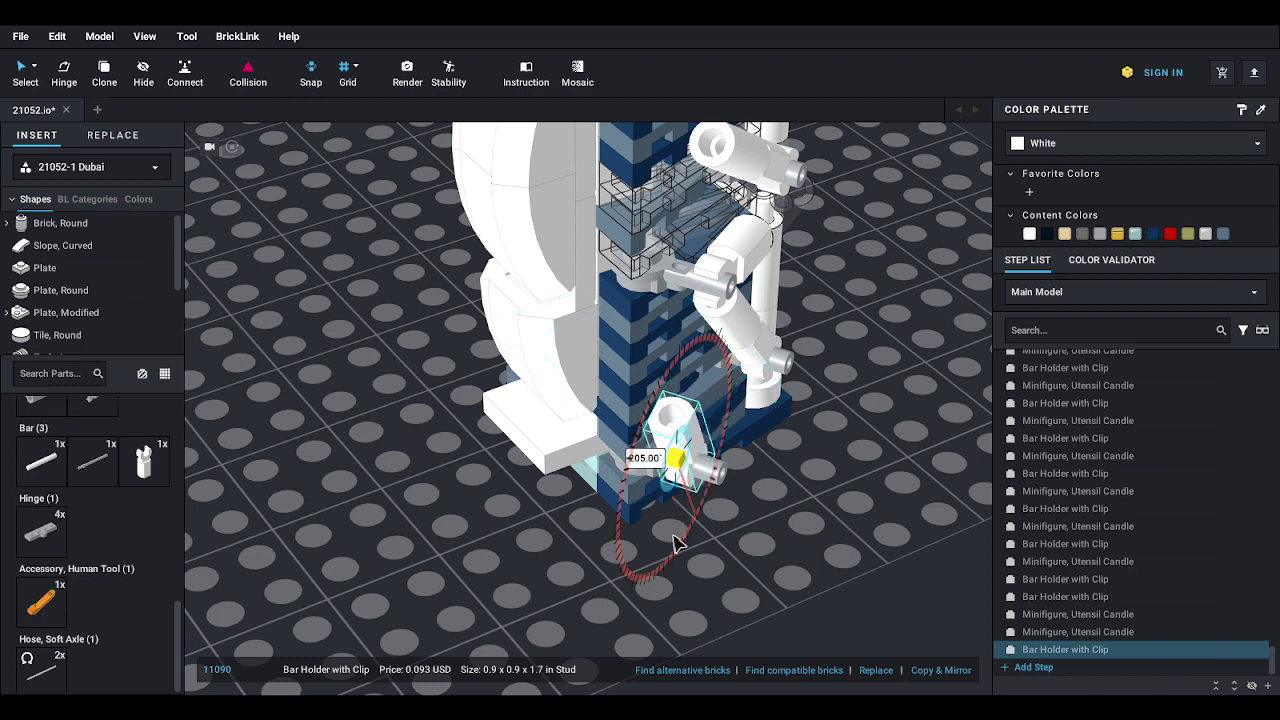
{"action": "left_click_drag", "start_coordinate": [673, 538], "coordinate": [678, 535]}
{"action": "right_click_drag", "start_coordinate": [715, 552], "coordinate": [806, 556]}
{"action": "right_click_drag", "start_coordinate": [675, 535], "coordinate": [677, 486]}
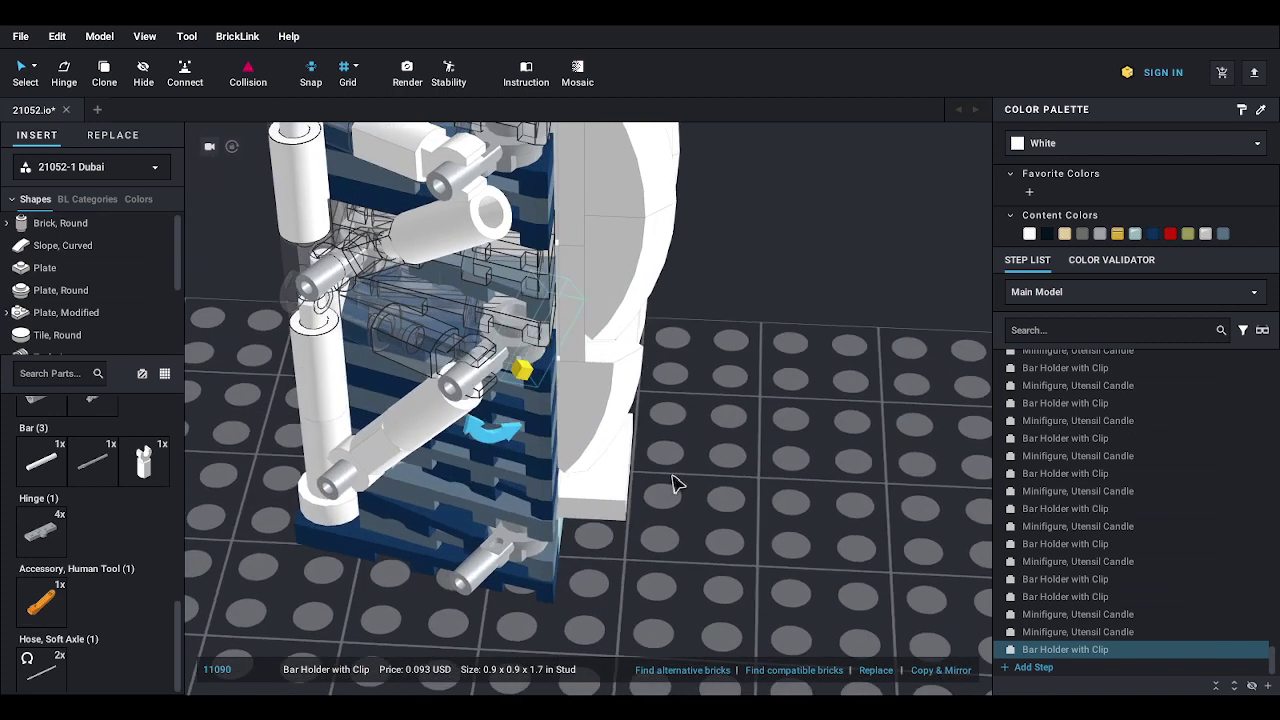
- Clip a white Bar Holder with Clip onto the remaining empty lowest bar of the tower and tilt it up toward the sail
{"action": "key", "text": "Escape"}
{"action": "left_click", "coordinate": [146, 462]}
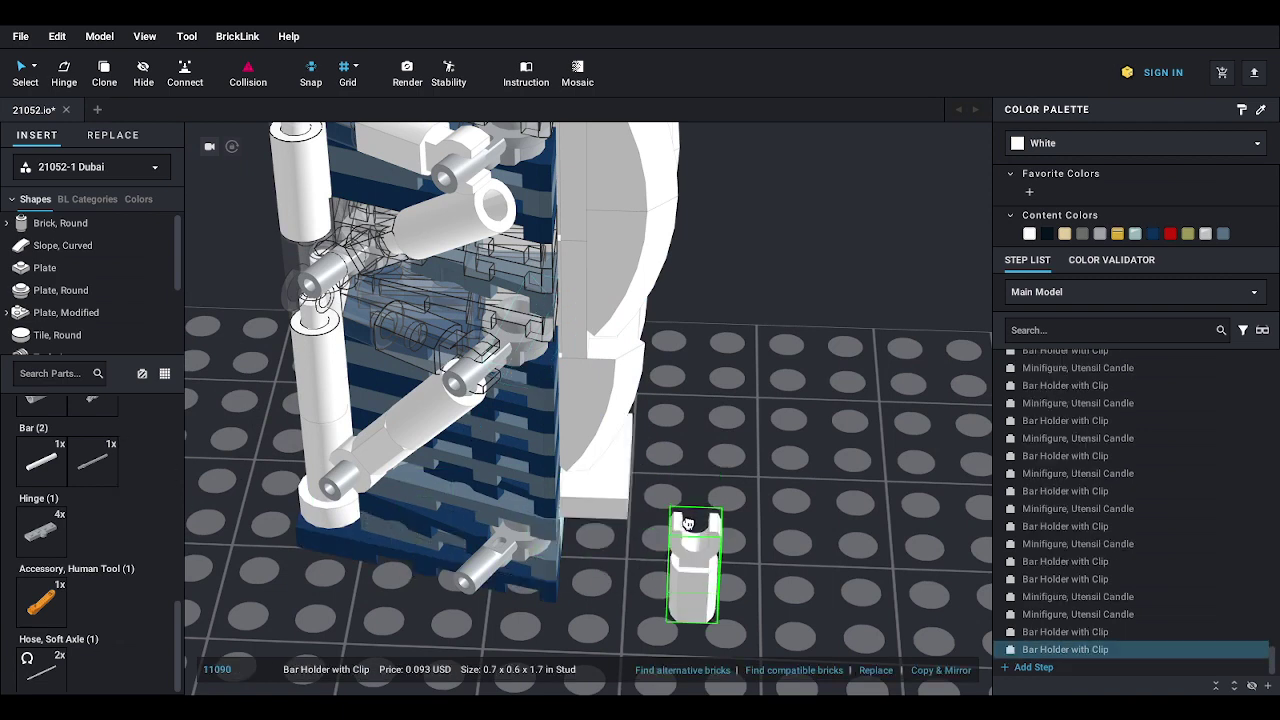
{"action": "left_click", "coordinate": [492, 537]}
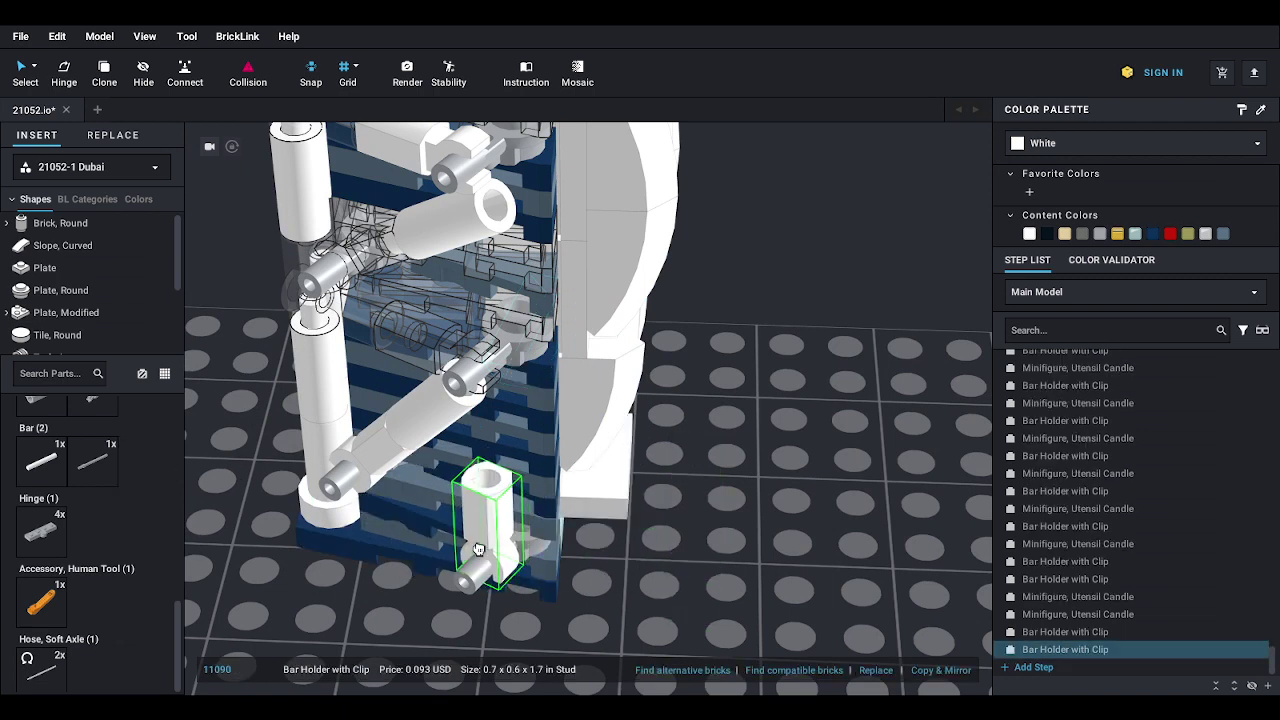
{"action": "left_click", "coordinate": [492, 527]}
{"action": "left_click", "coordinate": [500, 520]}
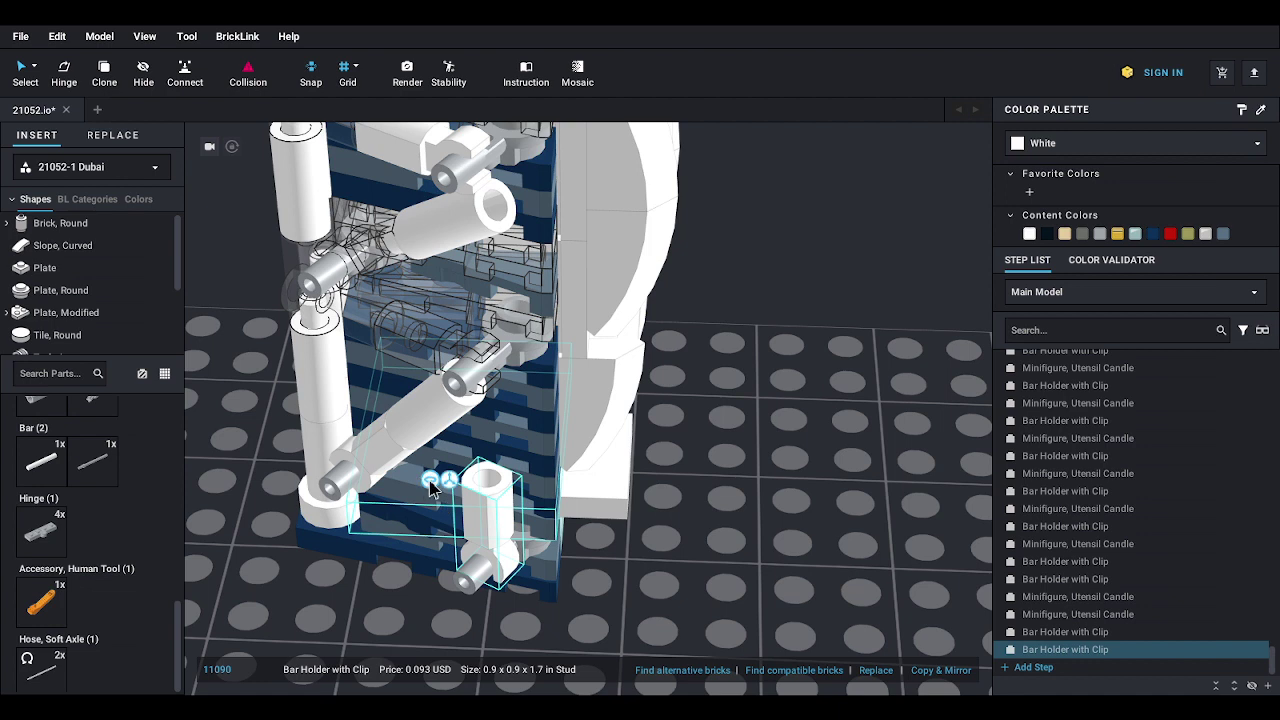
{"action": "left_click_drag", "start_coordinate": [430, 485], "coordinate": [462, 620]}
- Add a Hose, Soft Axle 12L and attach one end to the slanted mast-top candle on the same side
{"action": "scroll", "coordinate": [523, 594], "scroll_direction": "down", "scroll_amount": 6}
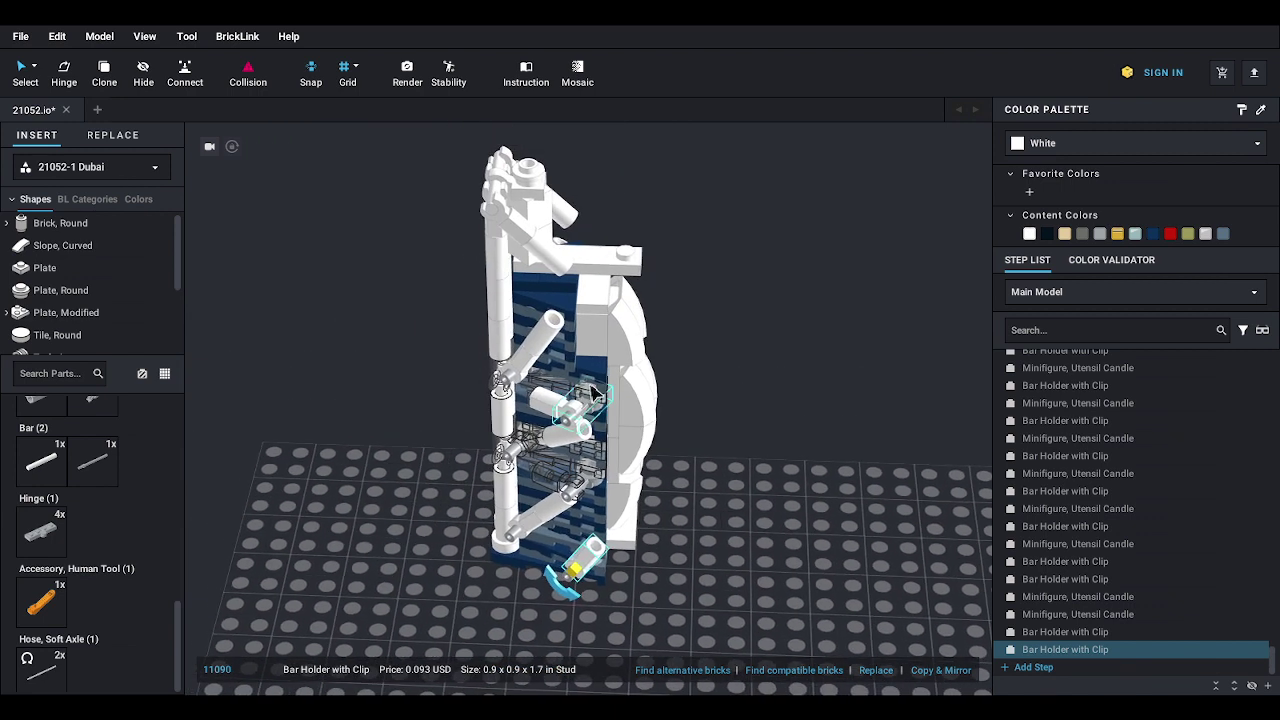
{"action": "scroll", "coordinate": [657, 486], "scroll_direction": "up", "scroll_amount": 2}
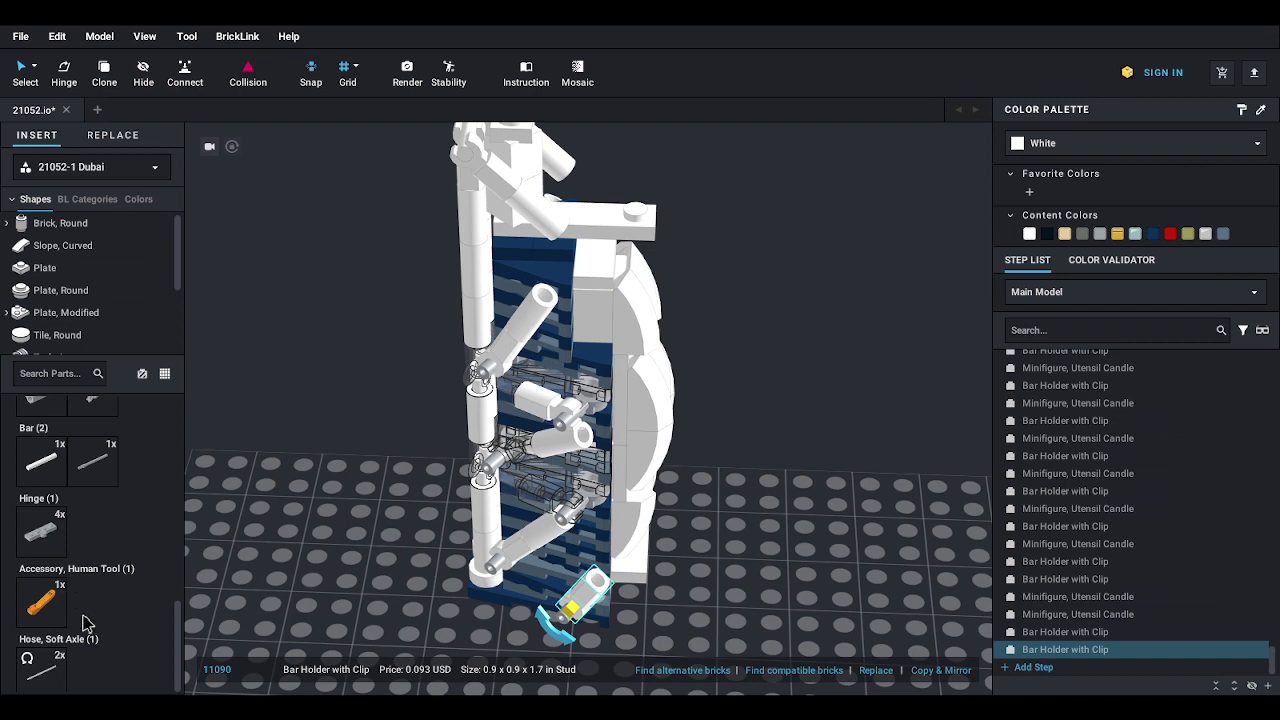
{"action": "scroll", "coordinate": [88, 625], "scroll_direction": "down", "scroll_amount": 1}
{"action": "left_click", "coordinate": [47, 662]}
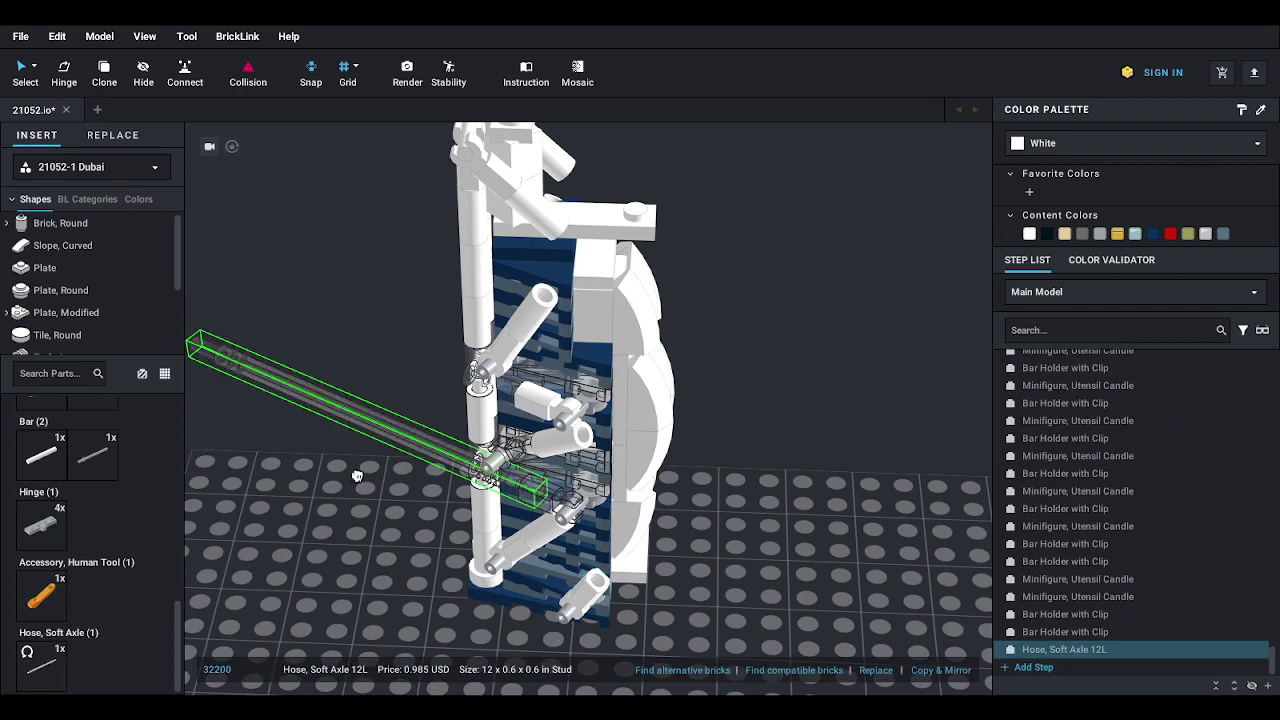
{"action": "left_click", "coordinate": [980, 350]}
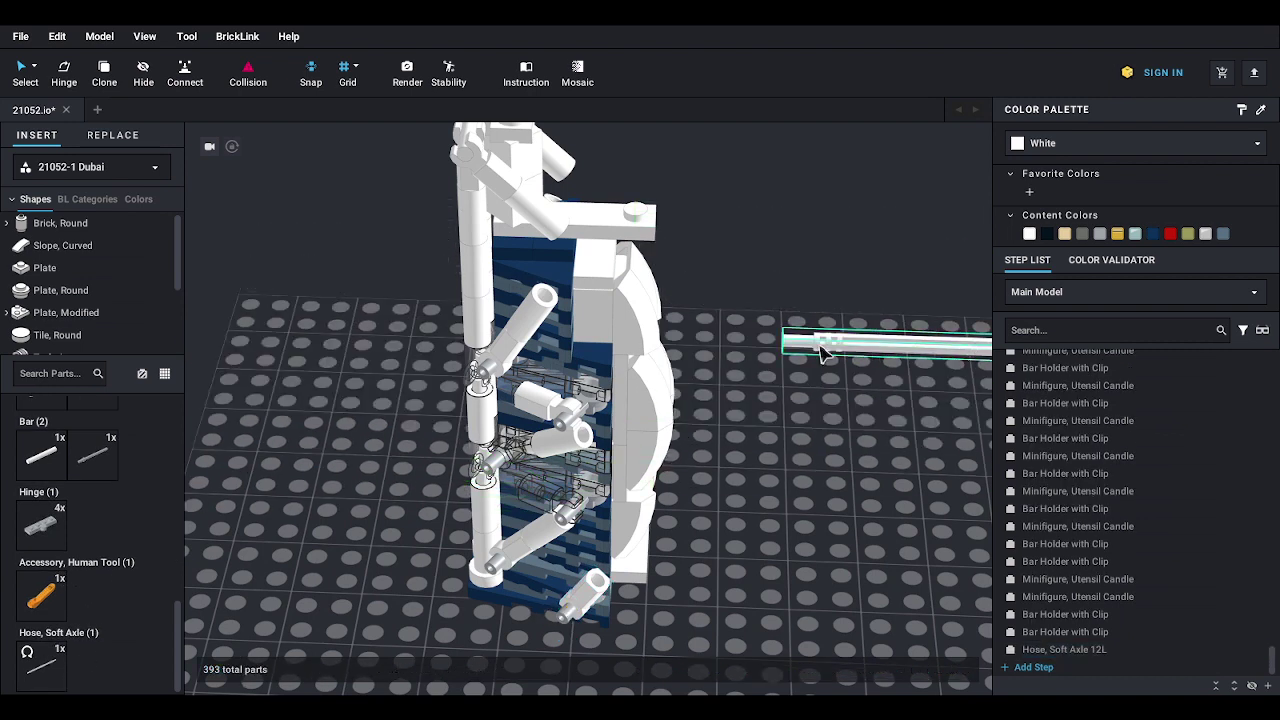
{"action": "left_click_drag", "start_coordinate": [800, 345], "coordinate": [546, 228]}
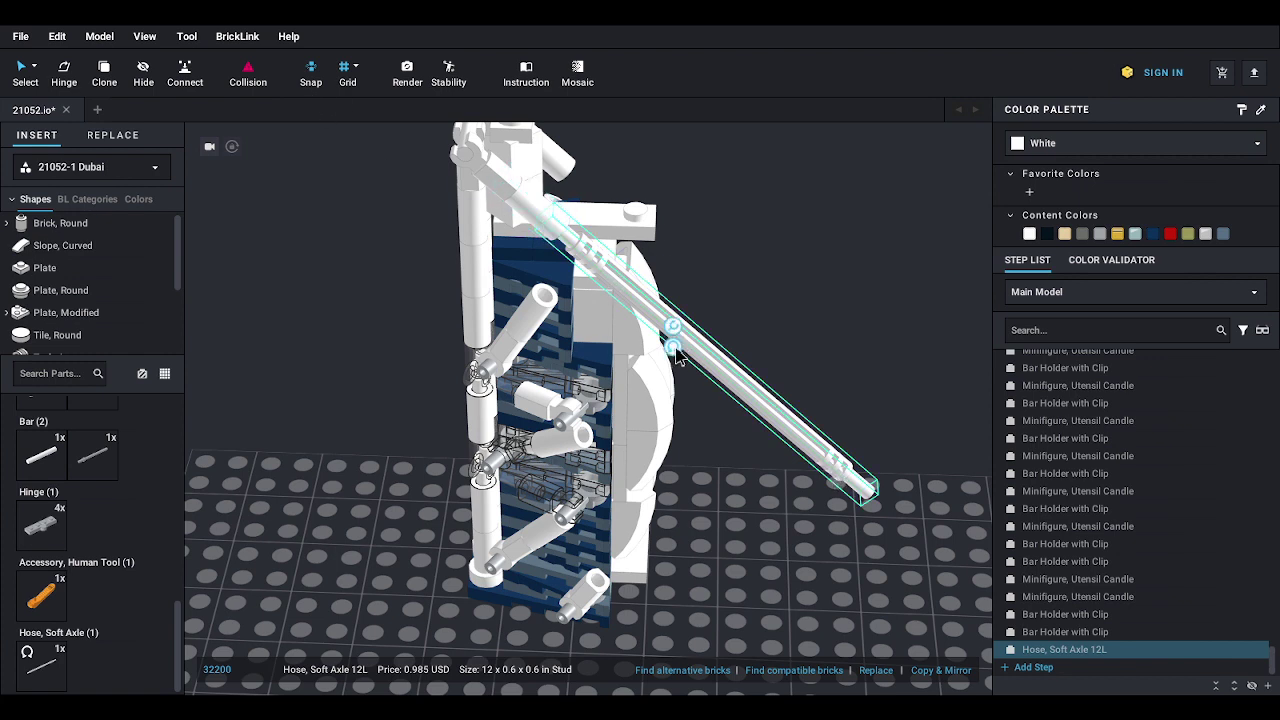
{"action": "left_click_drag", "start_coordinate": [675, 349], "coordinate": [677, 351]}
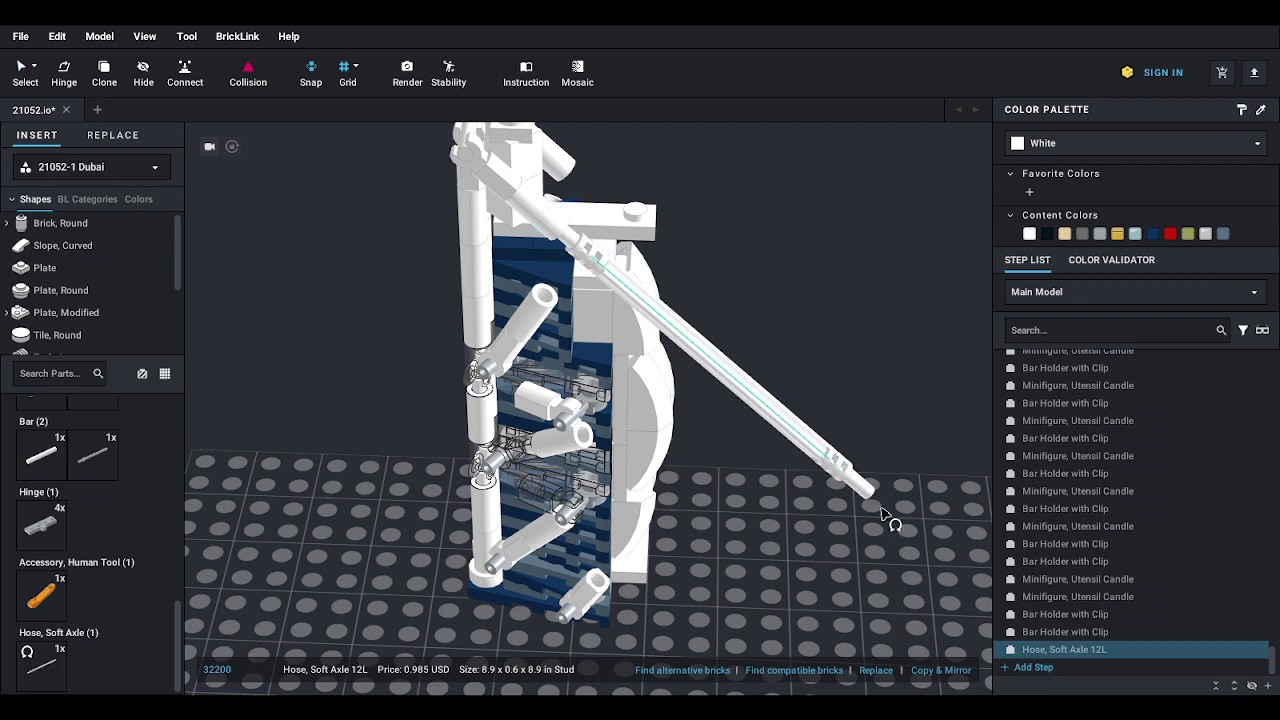
{"action": "left_click_drag", "start_coordinate": [873, 510], "coordinate": [858, 573]}
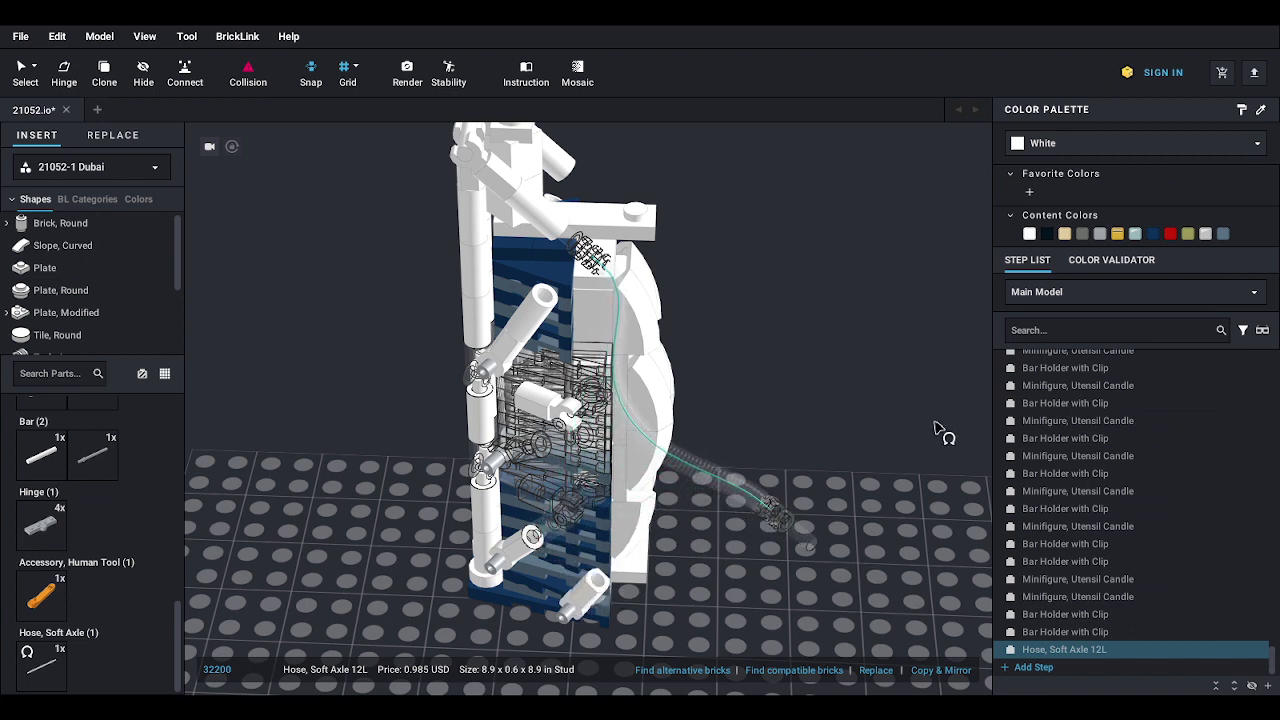
{"action": "key", "text": "Escape"}
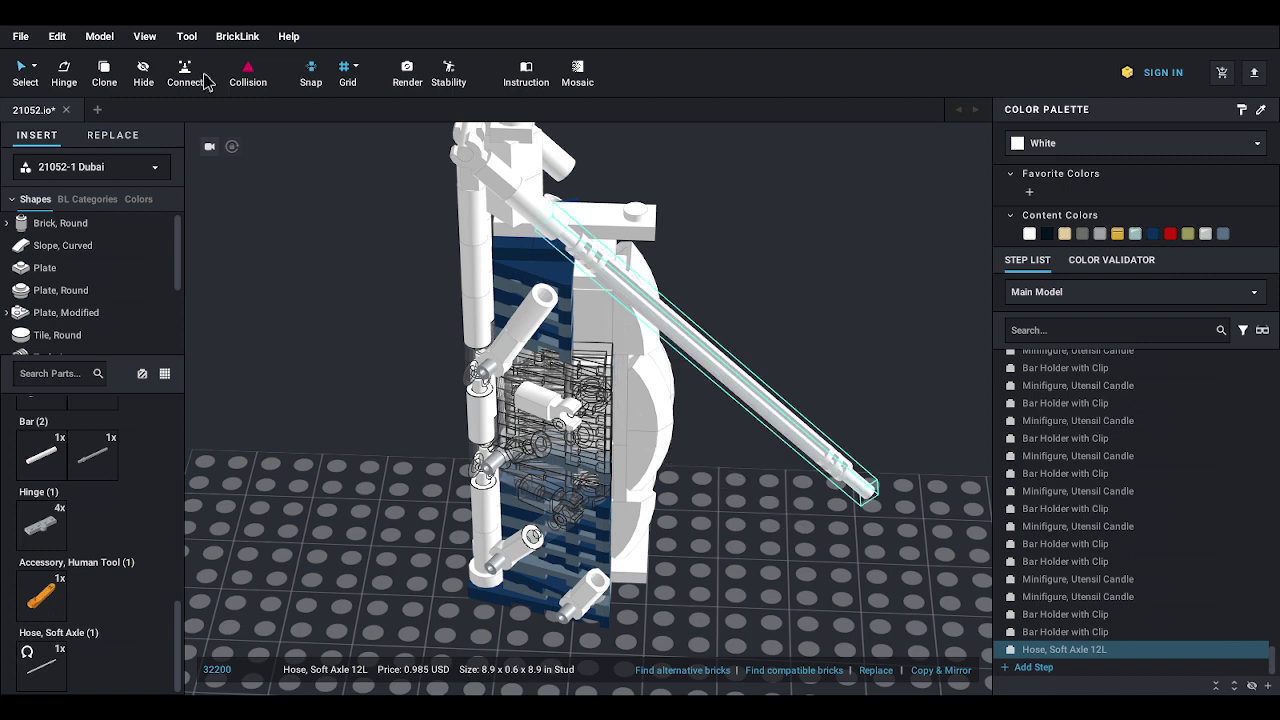
- Turn off collision detection and make the attached 12L hose flexible for bending
{"action": "left_click", "coordinate": [250, 72]}
{"action": "right_click_drag", "start_coordinate": [745, 446], "coordinate": [697, 437]}
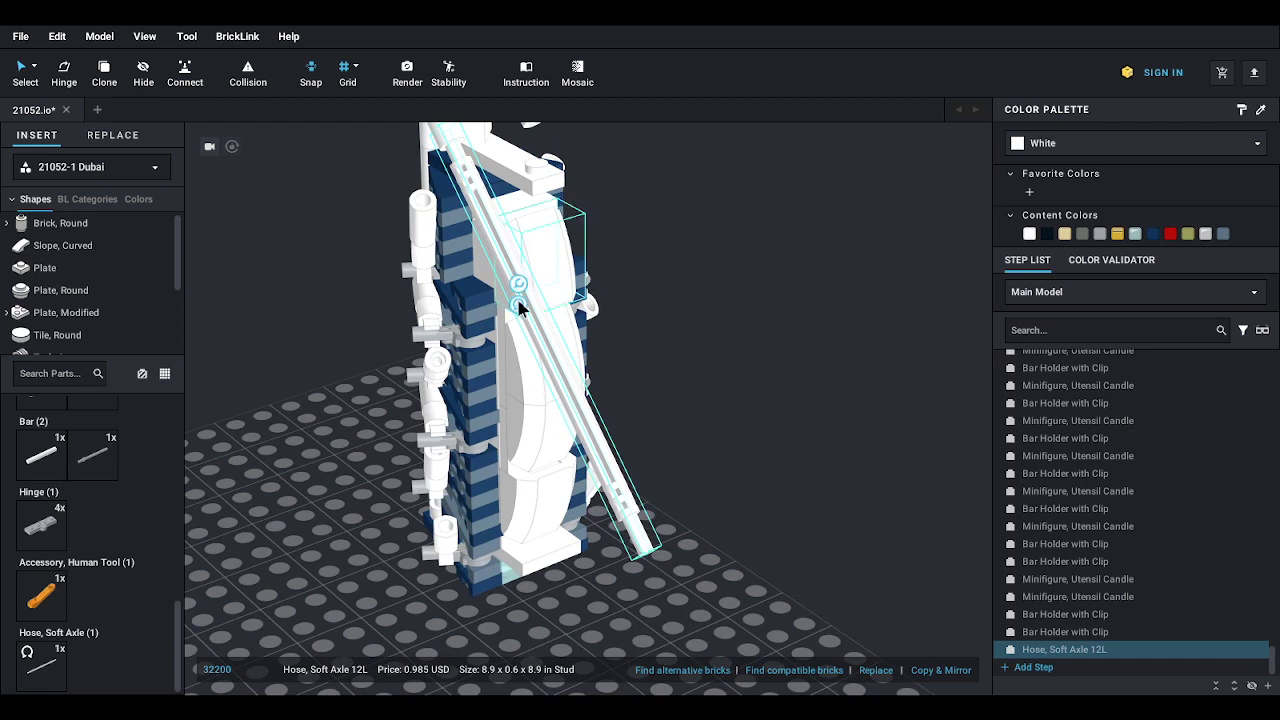
{"action": "left_click", "coordinate": [519, 305]}
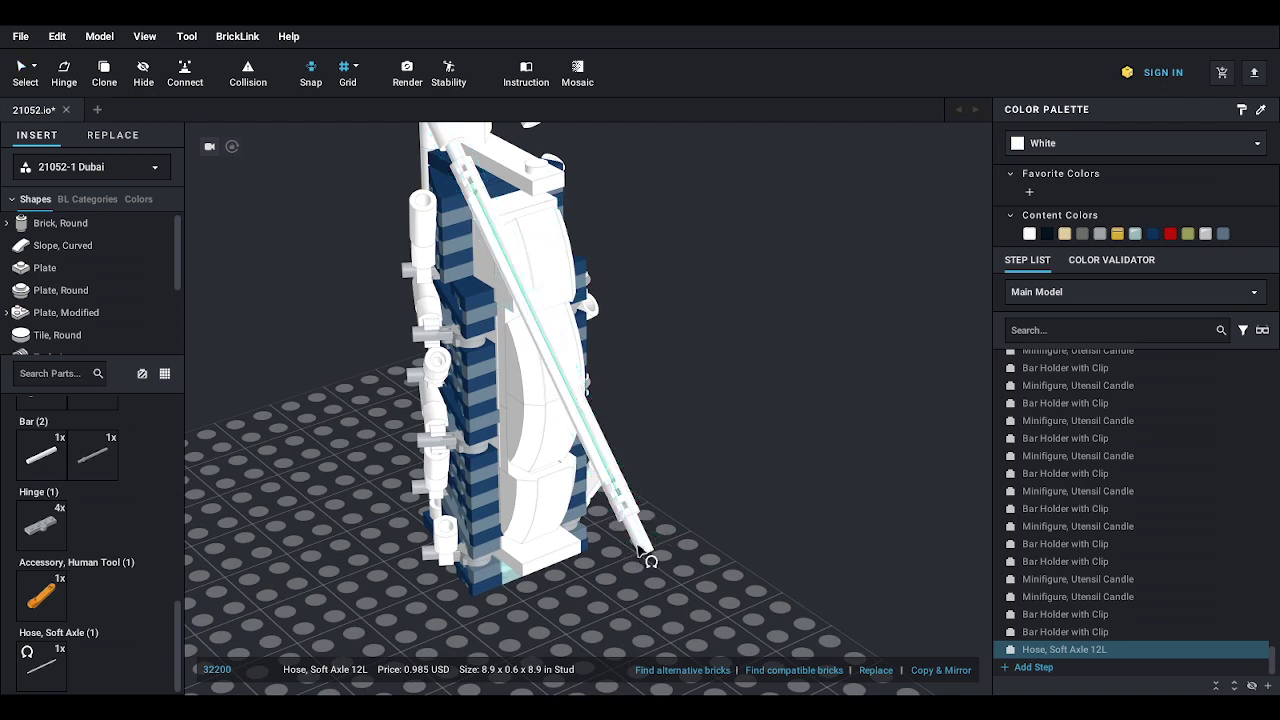
- Bend the hose's free end down and insert it into the tilted bar holder at the tower's base
{"action": "left_click_drag", "start_coordinate": [652, 550], "coordinate": [449, 544]}
{"action": "right_click_drag", "start_coordinate": [450, 545], "coordinate": [537, 551]}
{"action": "left_click_drag", "start_coordinate": [537, 551], "coordinate": [982, 415]}
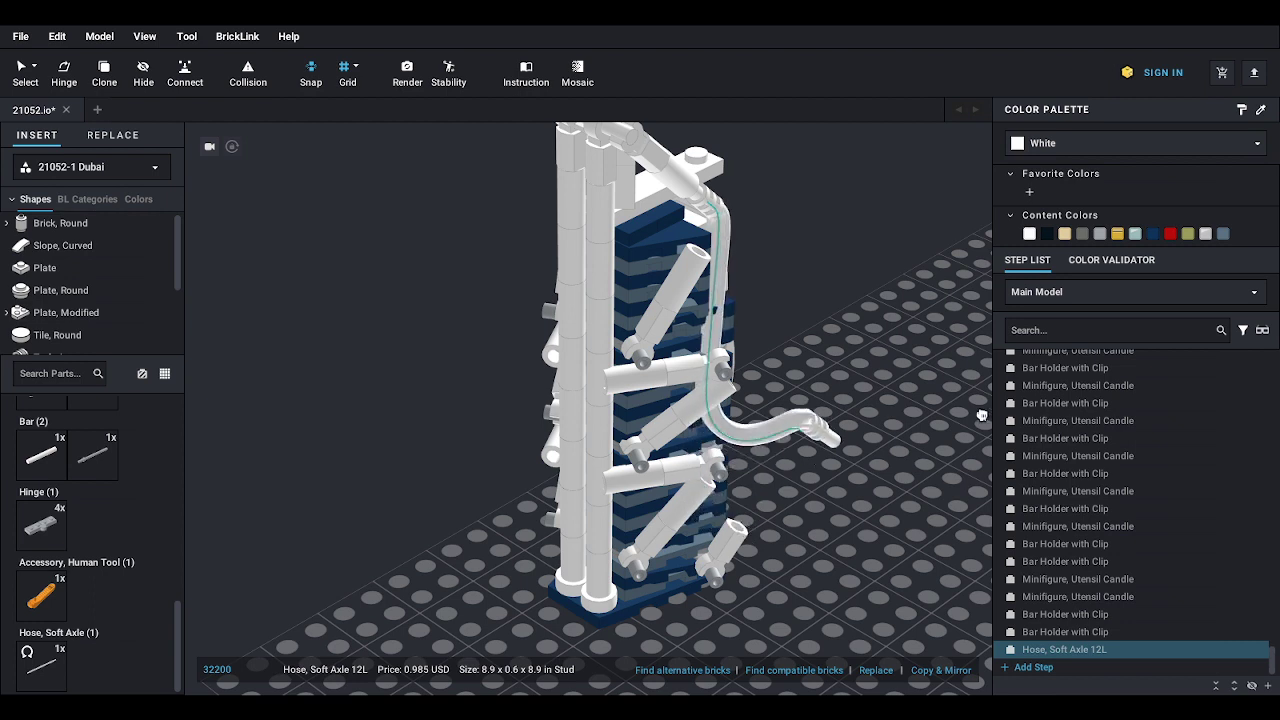
{"action": "right_click_drag", "start_coordinate": [874, 377], "coordinate": [823, 392]}
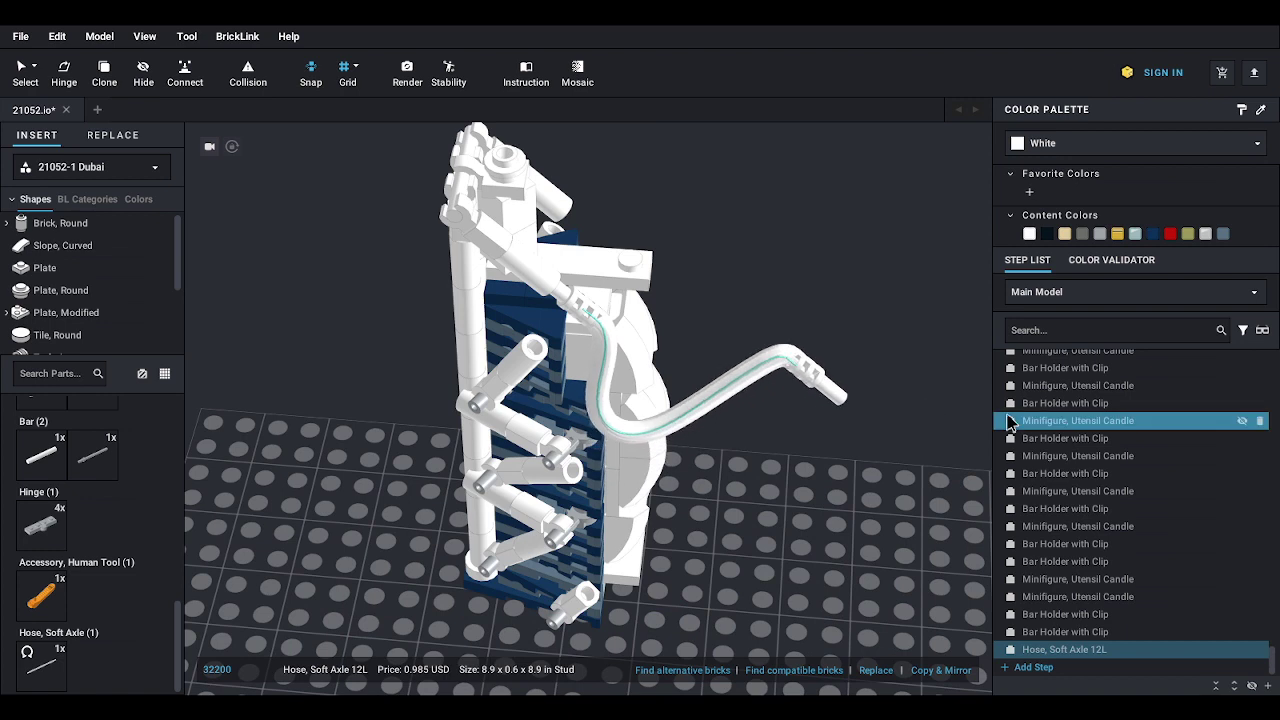
{"action": "left_click_drag", "start_coordinate": [1007, 415], "coordinate": [908, 500]}
{"action": "right_click_drag", "start_coordinate": [908, 500], "coordinate": [770, 430]}
{"action": "left_click_drag", "start_coordinate": [718, 424], "coordinate": [528, 379]}
{"action": "right_click_drag", "start_coordinate": [528, 379], "coordinate": [566, 477]}
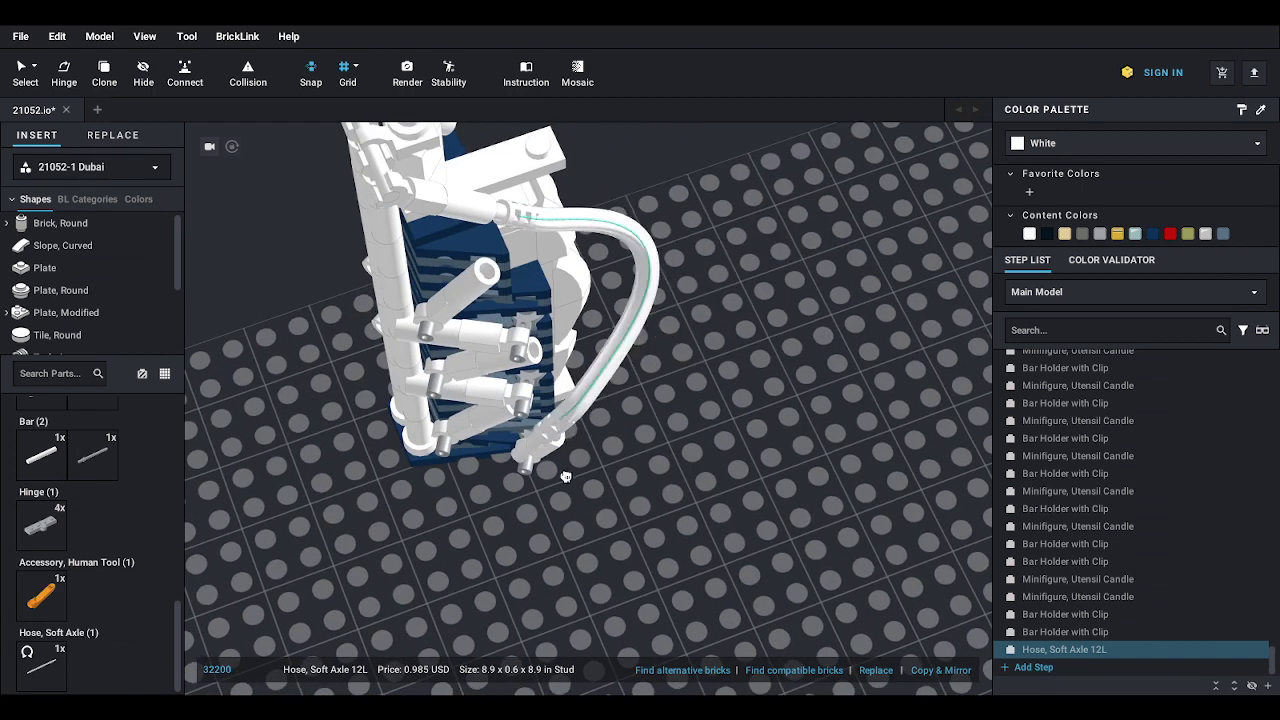
- Pull the middle of the hose in close to the tower so that it arcs along the white sail's edge
{"action": "left_click_drag", "start_coordinate": [566, 477], "coordinate": [636, 422]}
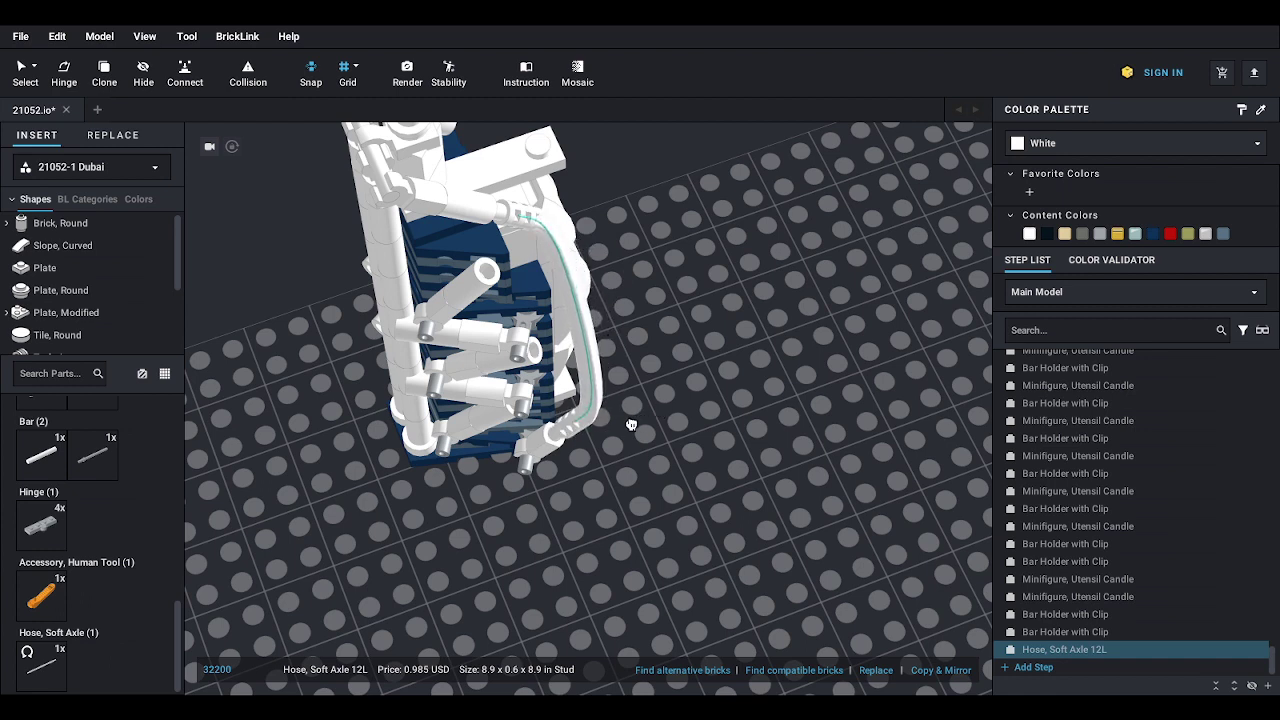
{"action": "right_click_drag", "start_coordinate": [646, 423], "coordinate": [679, 490]}
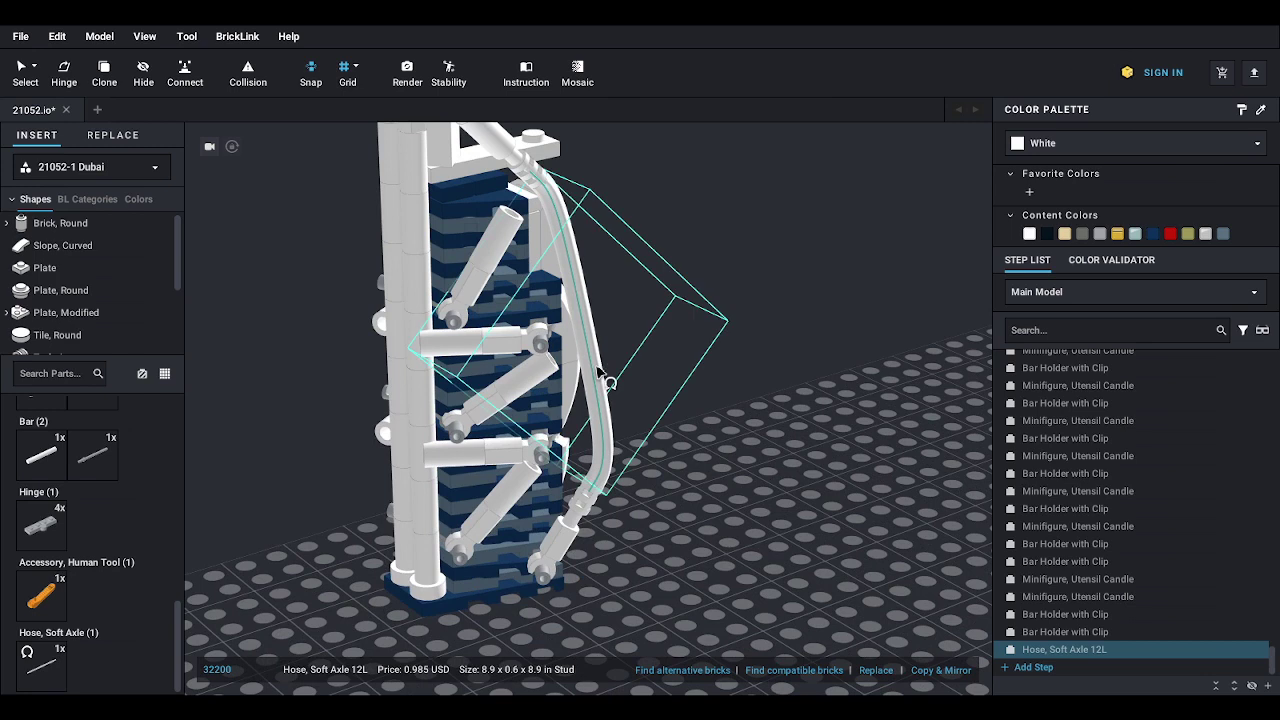
{"action": "left_click_drag", "start_coordinate": [599, 372], "coordinate": [622, 369]}
{"action": "right_click_drag", "start_coordinate": [640, 366], "coordinate": [559, 336]}
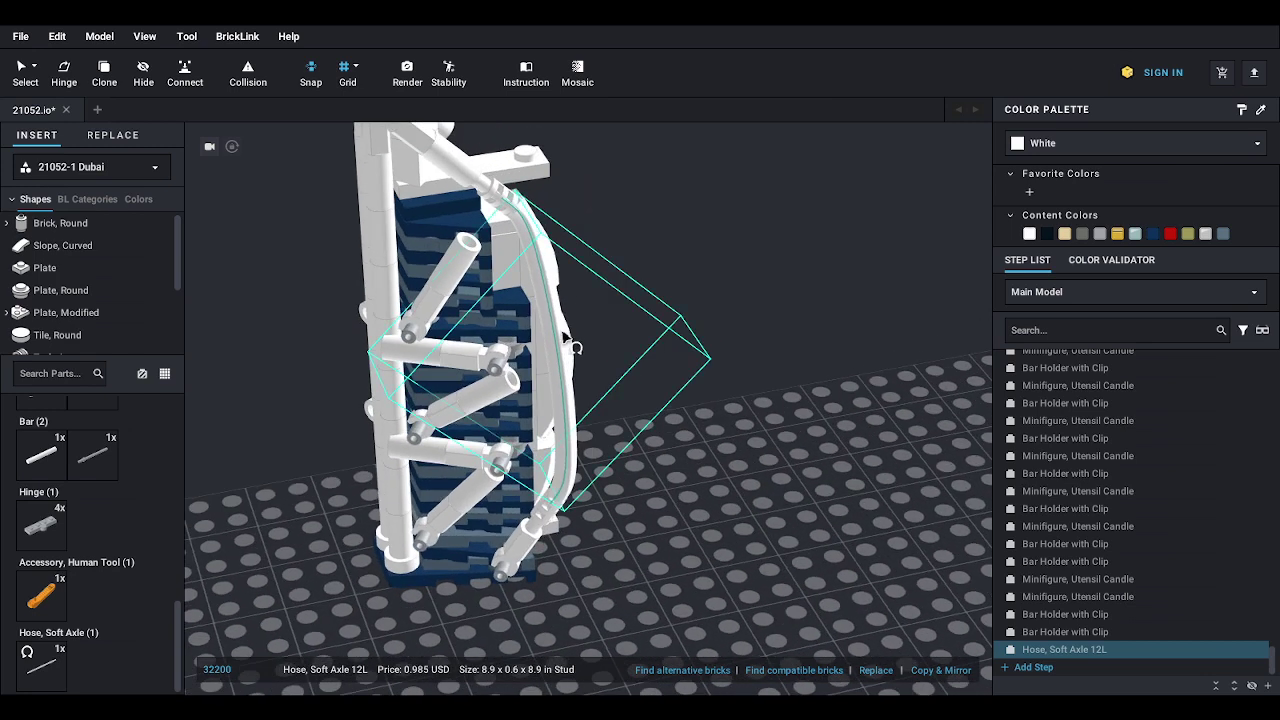
{"action": "left_click_drag", "start_coordinate": [566, 345], "coordinate": [588, 333]}
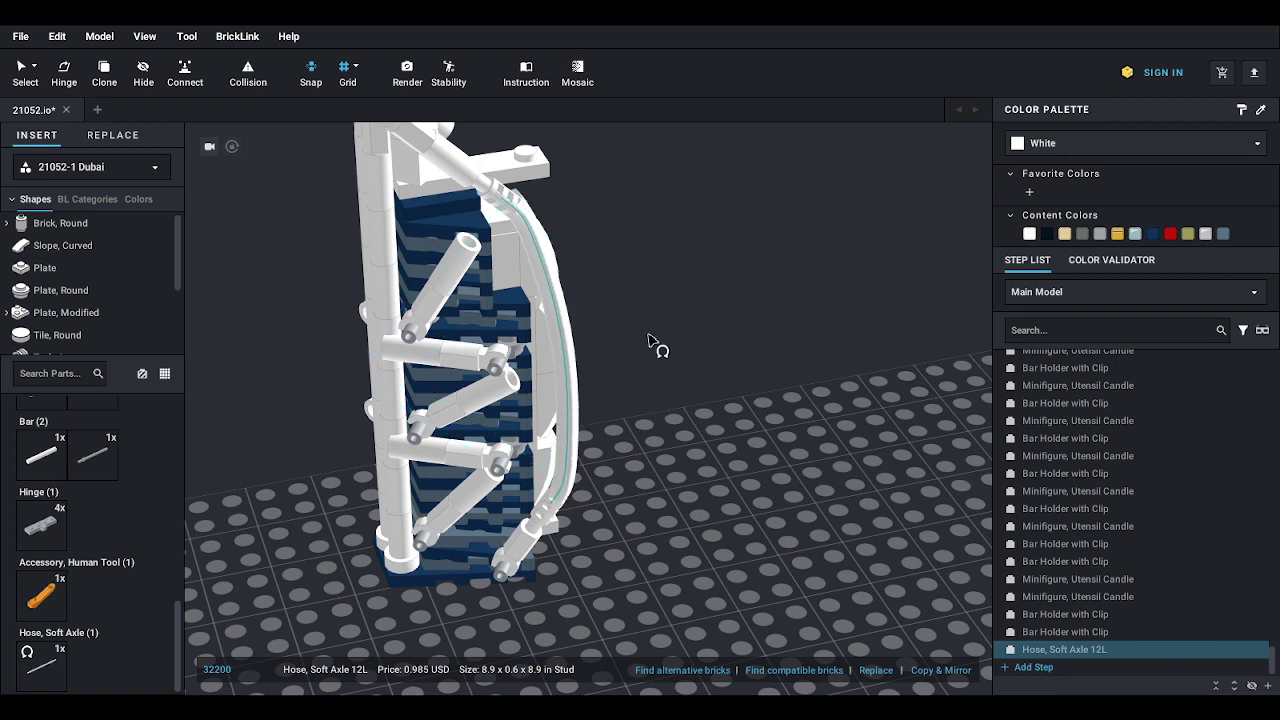
- Reshape the lower part of the hose just above the base bar holder, checking its line from the sail side
{"action": "right_click_drag", "start_coordinate": [651, 337], "coordinate": [476, 383]}
{"action": "left_click", "coordinate": [480, 398]}
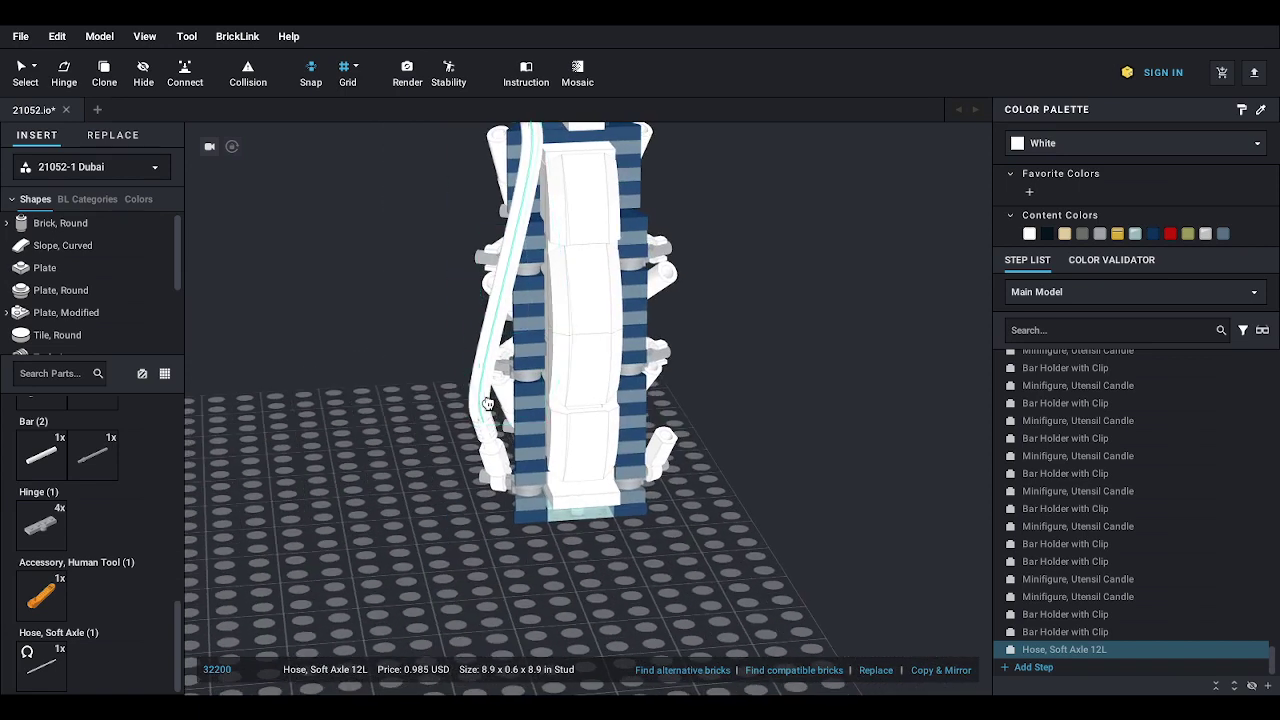
{"action": "left_click_drag", "start_coordinate": [503, 404], "coordinate": [480, 424]}
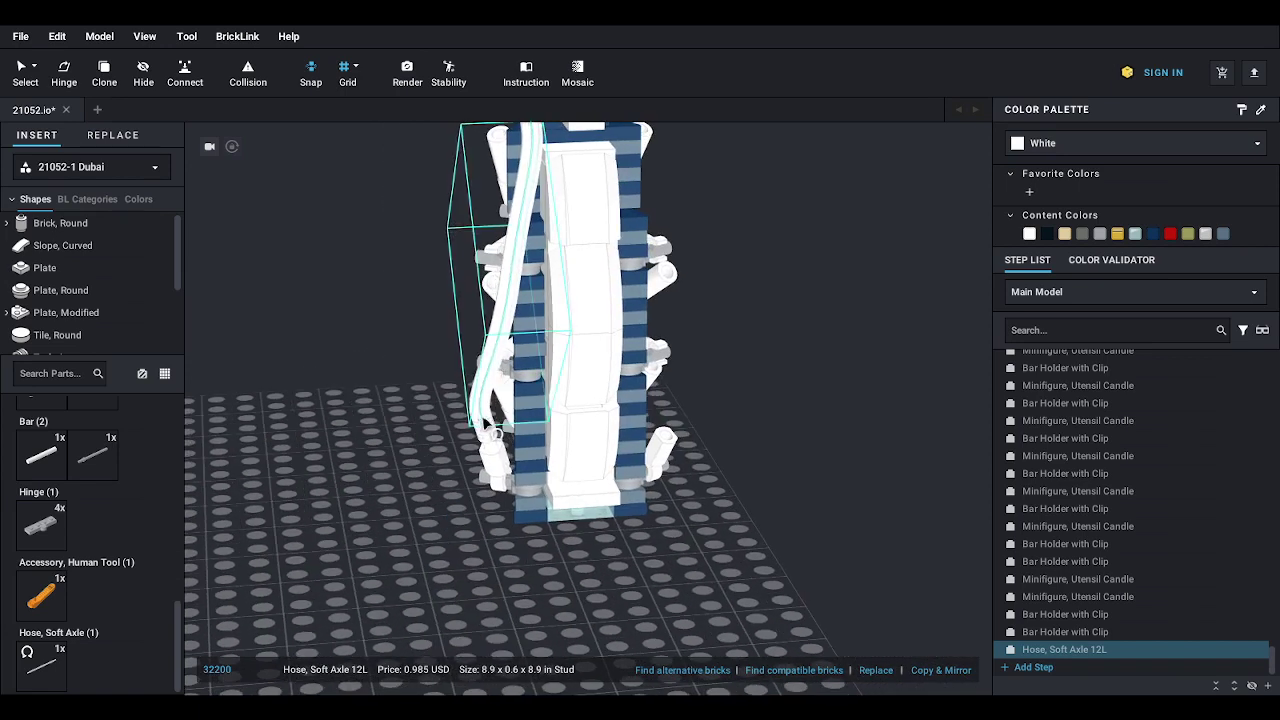
{"action": "right_click_drag", "start_coordinate": [480, 420], "coordinate": [576, 440]}
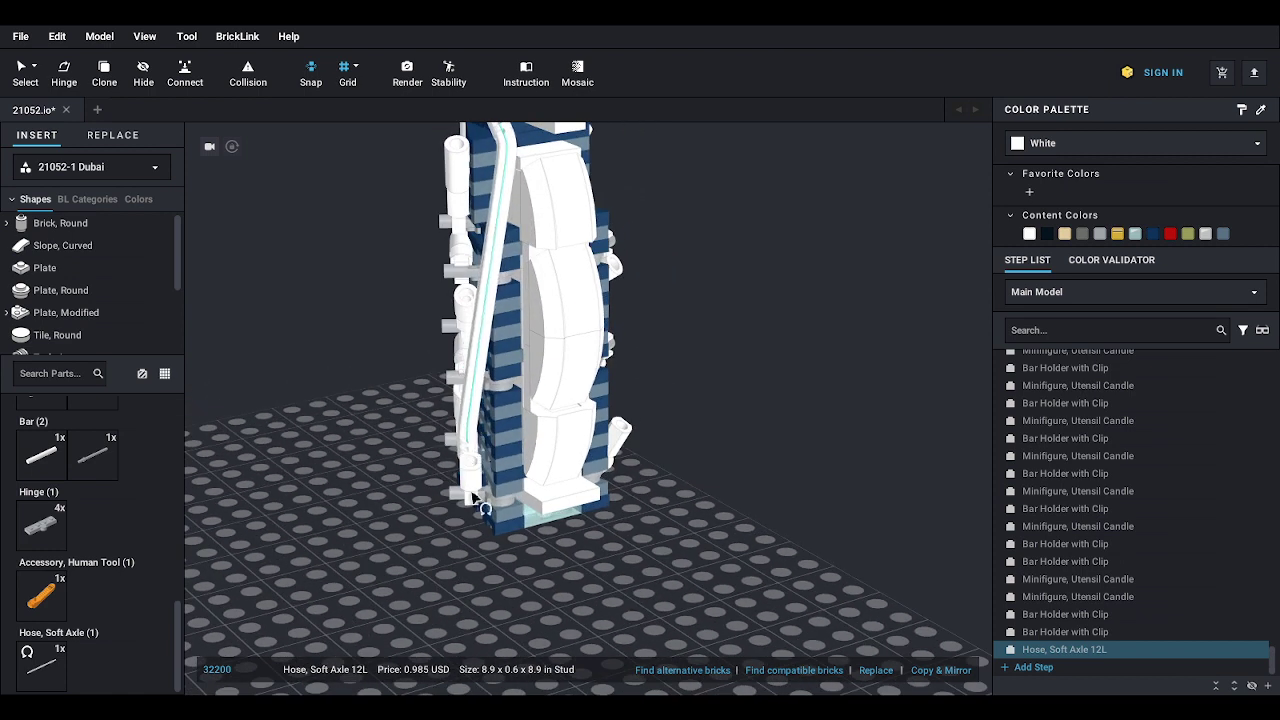
{"action": "right_click_drag", "start_coordinate": [474, 497], "coordinate": [484, 524]}
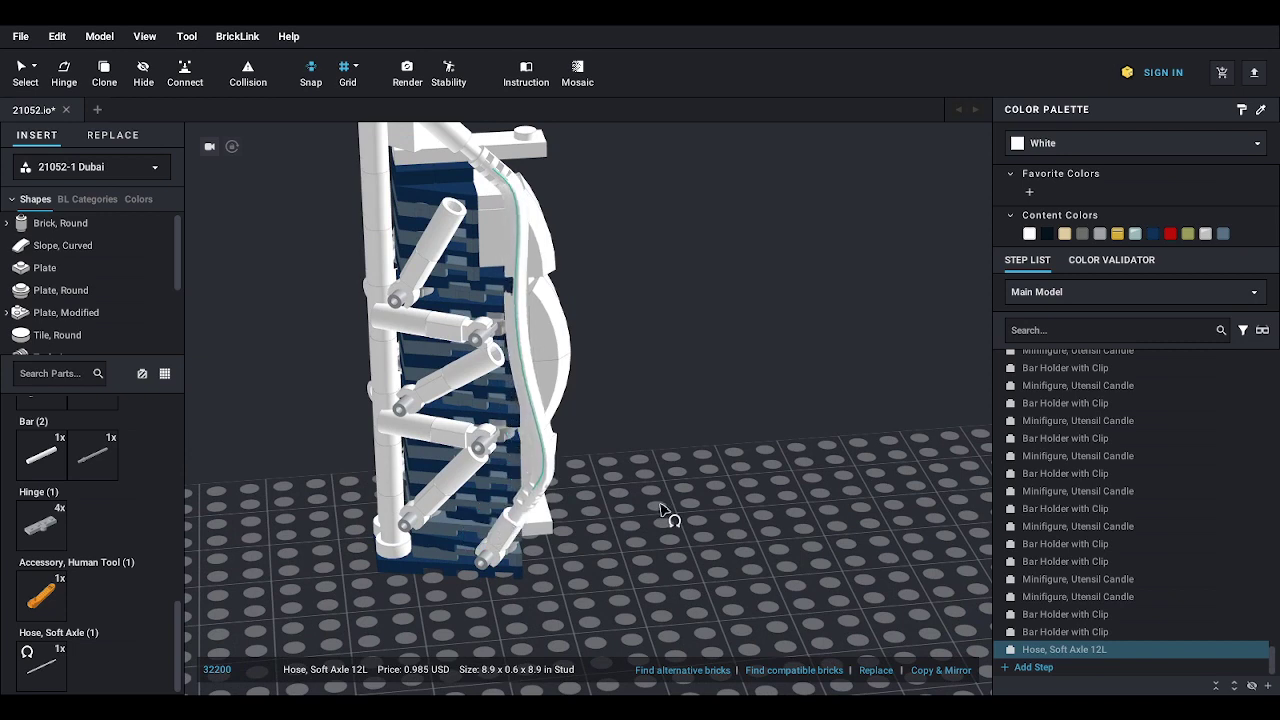
- Pull the hose's middle section in against the striped blue wall beside the sail
{"action": "right_click_drag", "start_coordinate": [666, 517], "coordinate": [662, 480]}
{"action": "right_click_drag", "start_coordinate": [603, 449], "coordinate": [475, 388]}
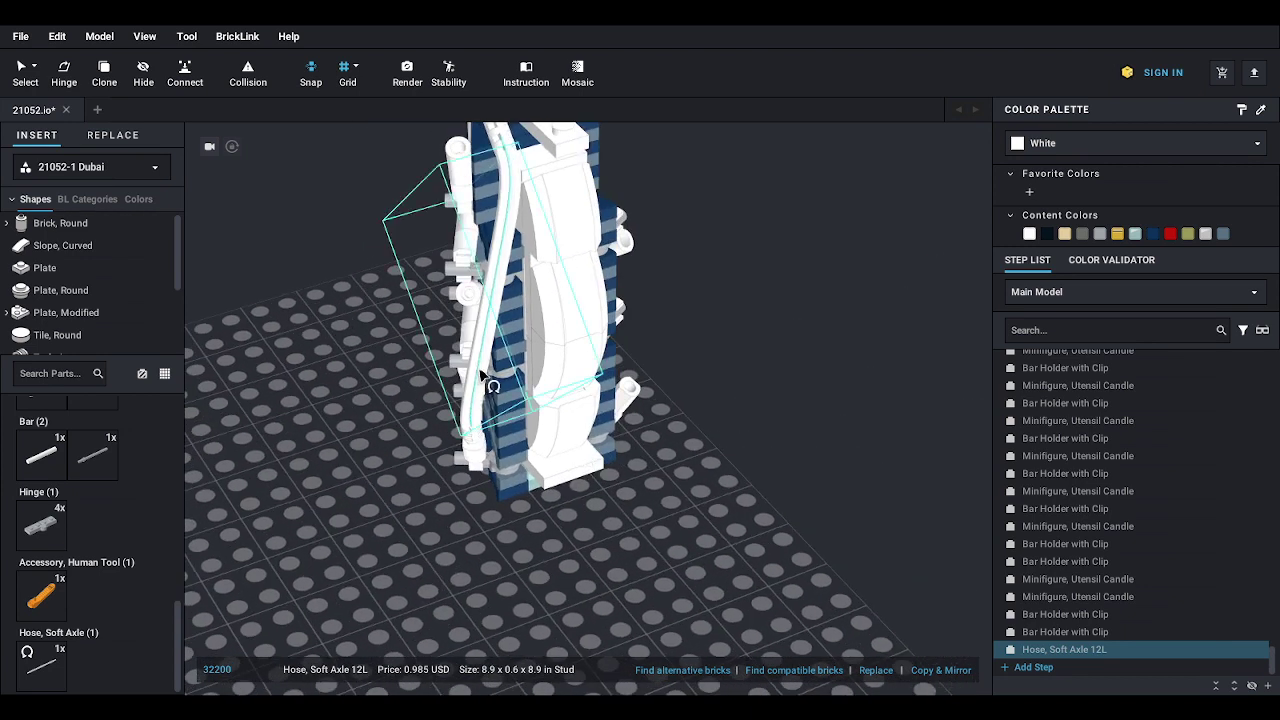
{"action": "left_click_drag", "start_coordinate": [480, 372], "coordinate": [518, 367]}
{"action": "left_click_drag", "start_coordinate": [516, 367], "coordinate": [497, 343]}
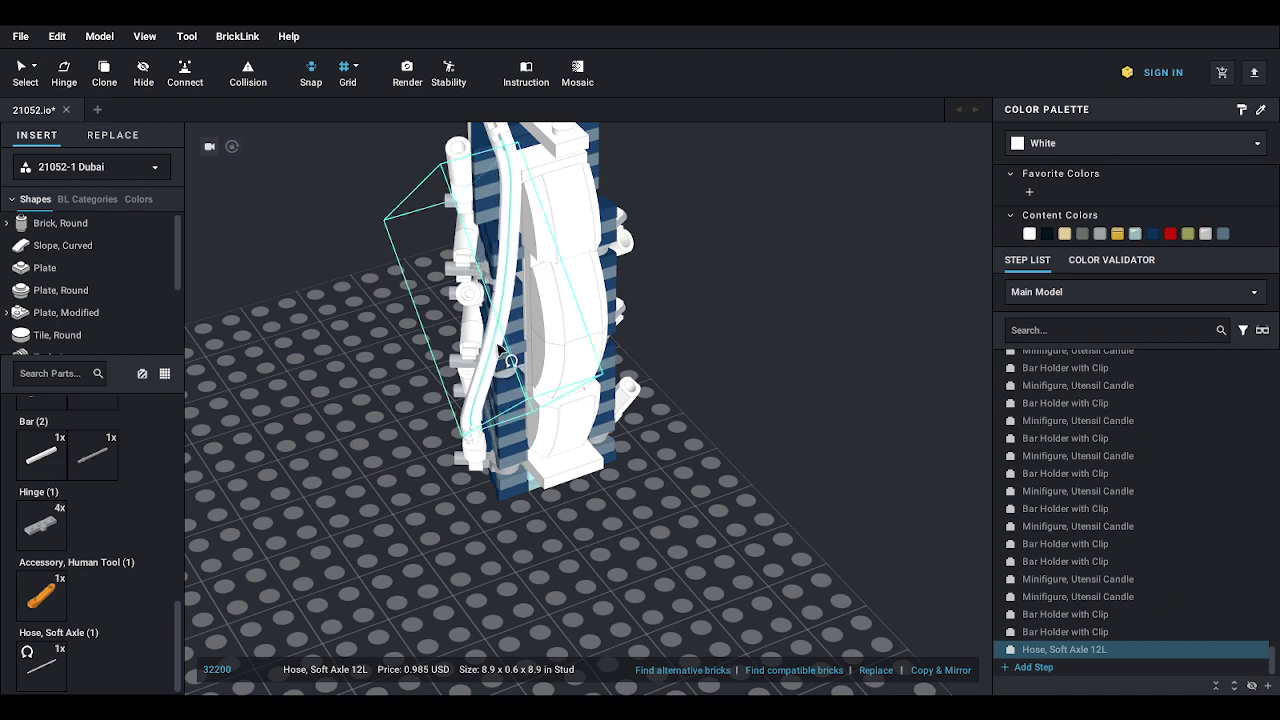
{"action": "left_click", "coordinate": [528, 302]}
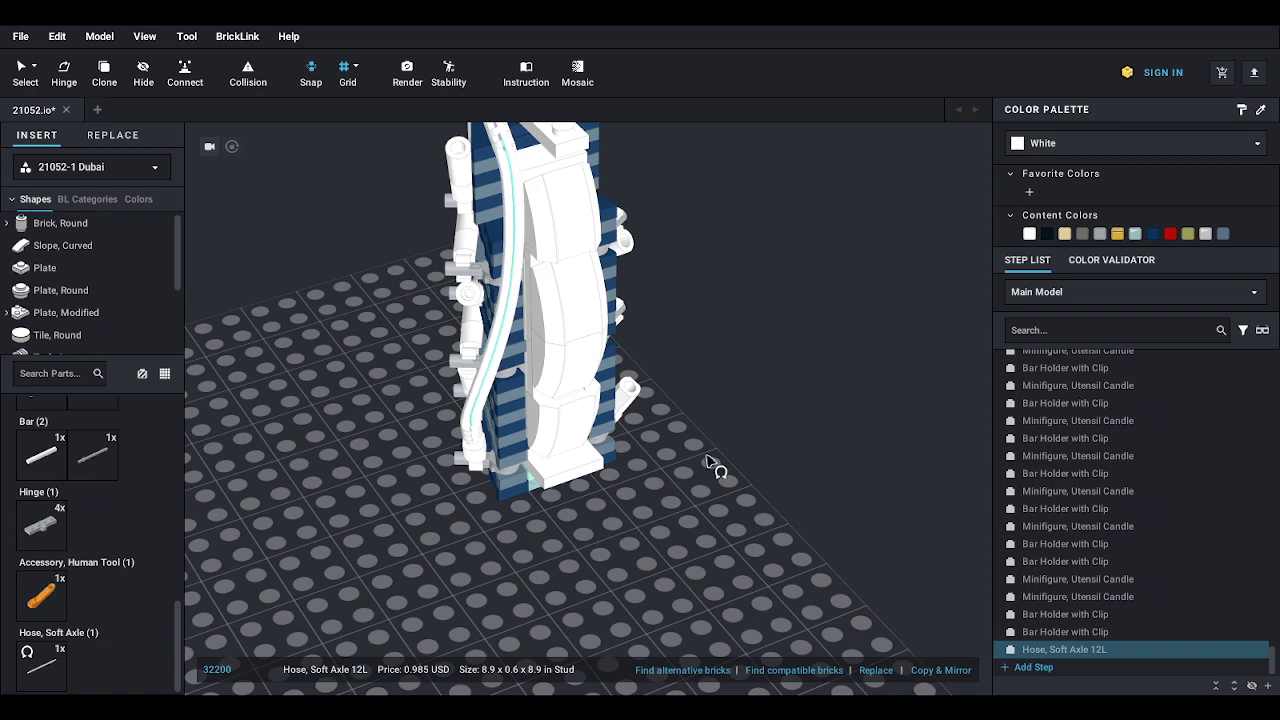
- Add a second Hose, Soft Axle 12L and attach it to the slanted mast-top candle on the opposite side
{"action": "right_click_drag", "start_coordinate": [707, 462], "coordinate": [419, 464]}
{"action": "left_click", "coordinate": [40, 665]}
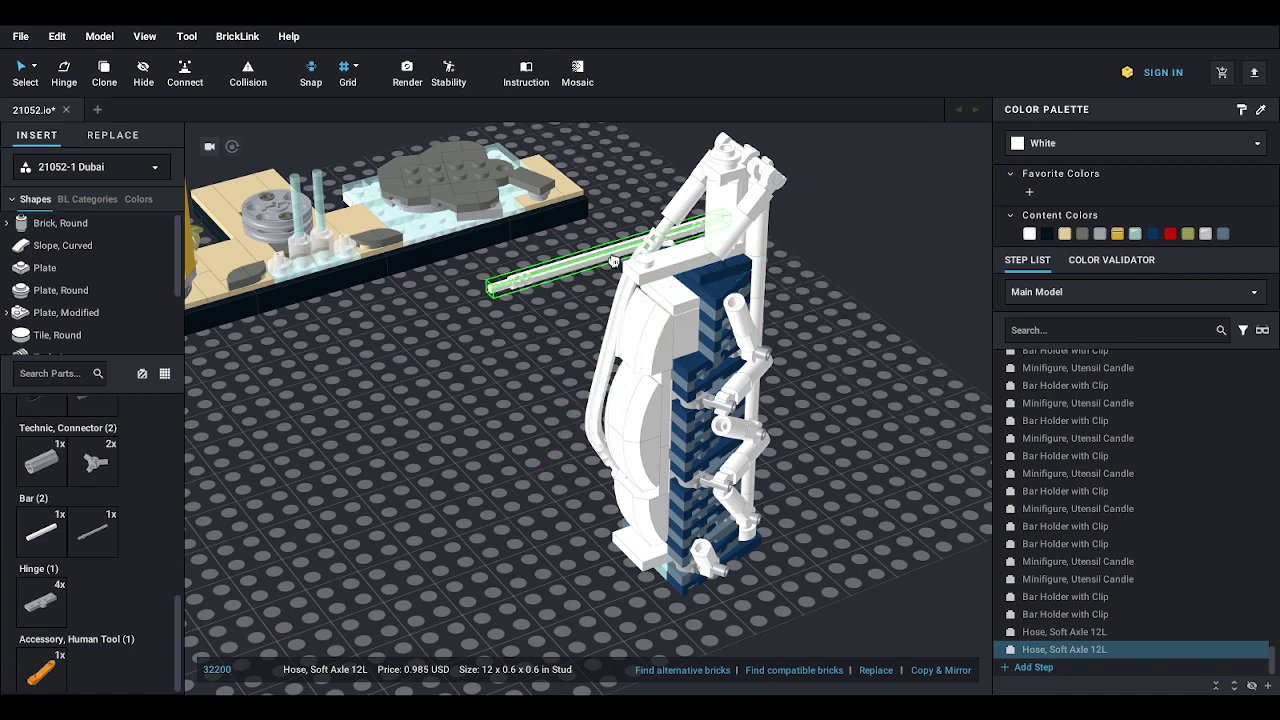
{"action": "left_click", "coordinate": [508, 428]}
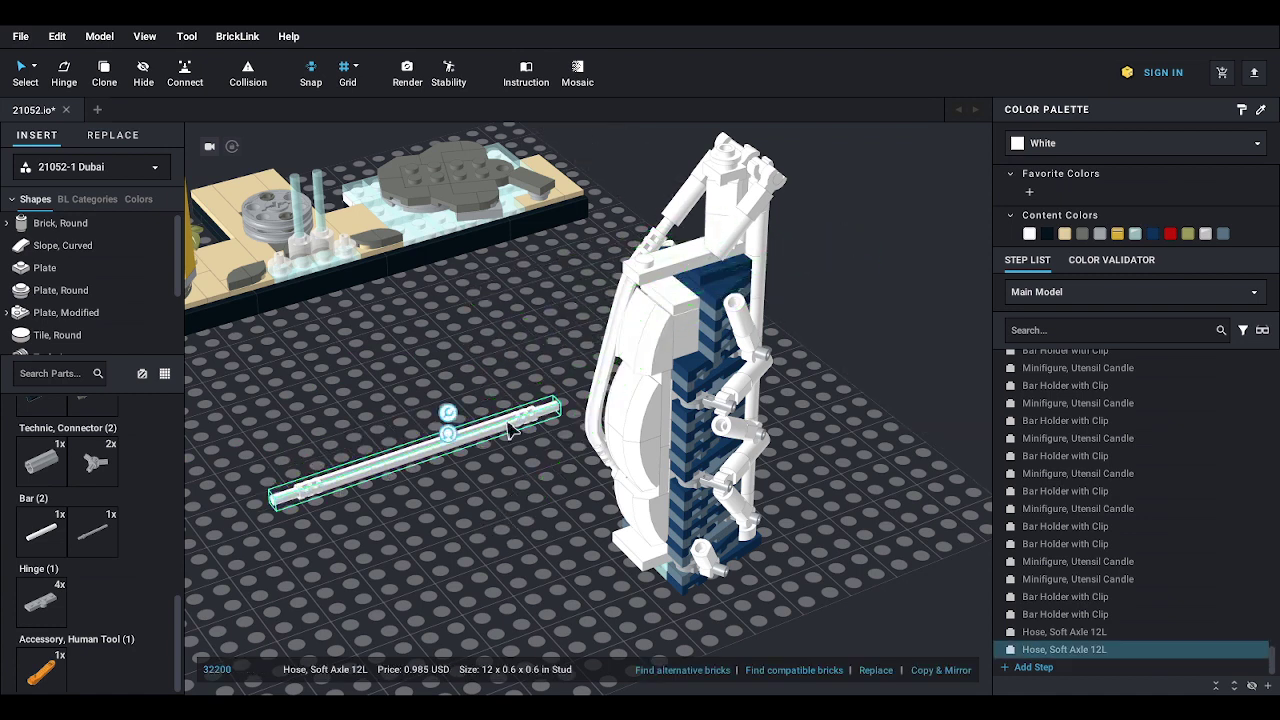
{"action": "left_click_drag", "start_coordinate": [553, 414], "coordinate": [736, 258]}
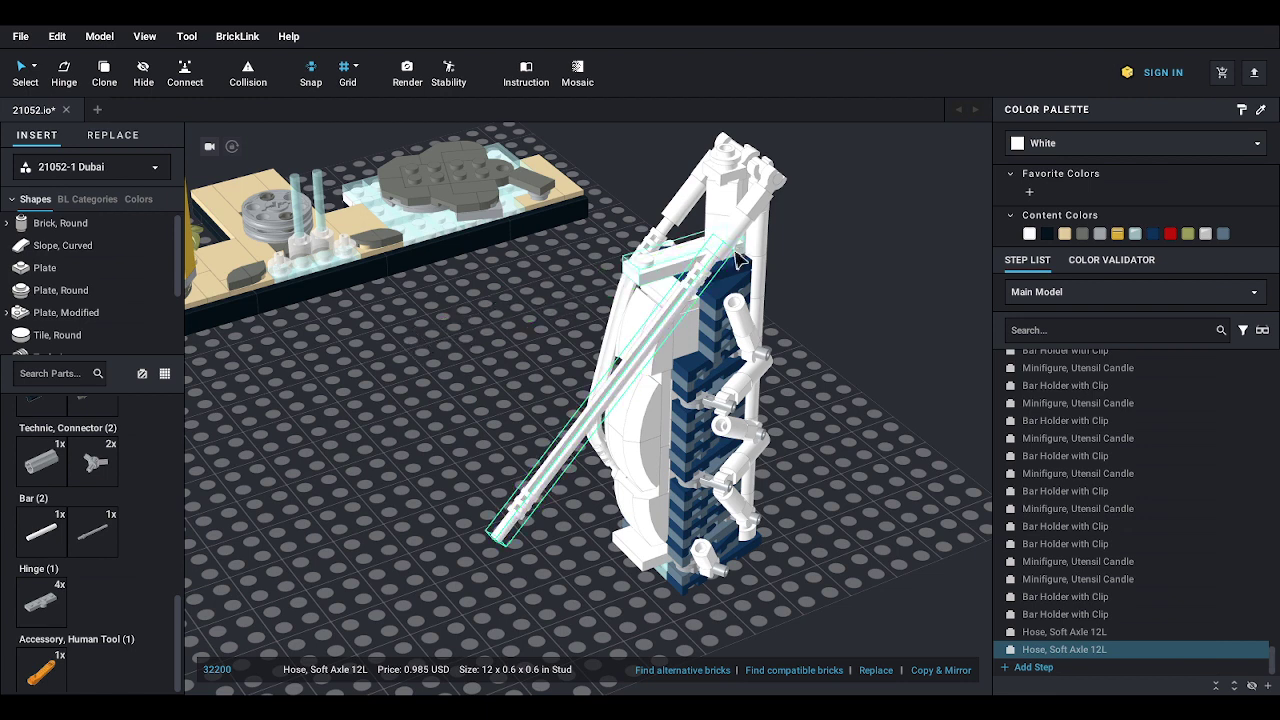
- Flex the second hose and insert its free end into the lowest tilted bar holder on its side of the tower
{"action": "right_click_drag", "start_coordinate": [620, 532], "coordinate": [490, 460]}
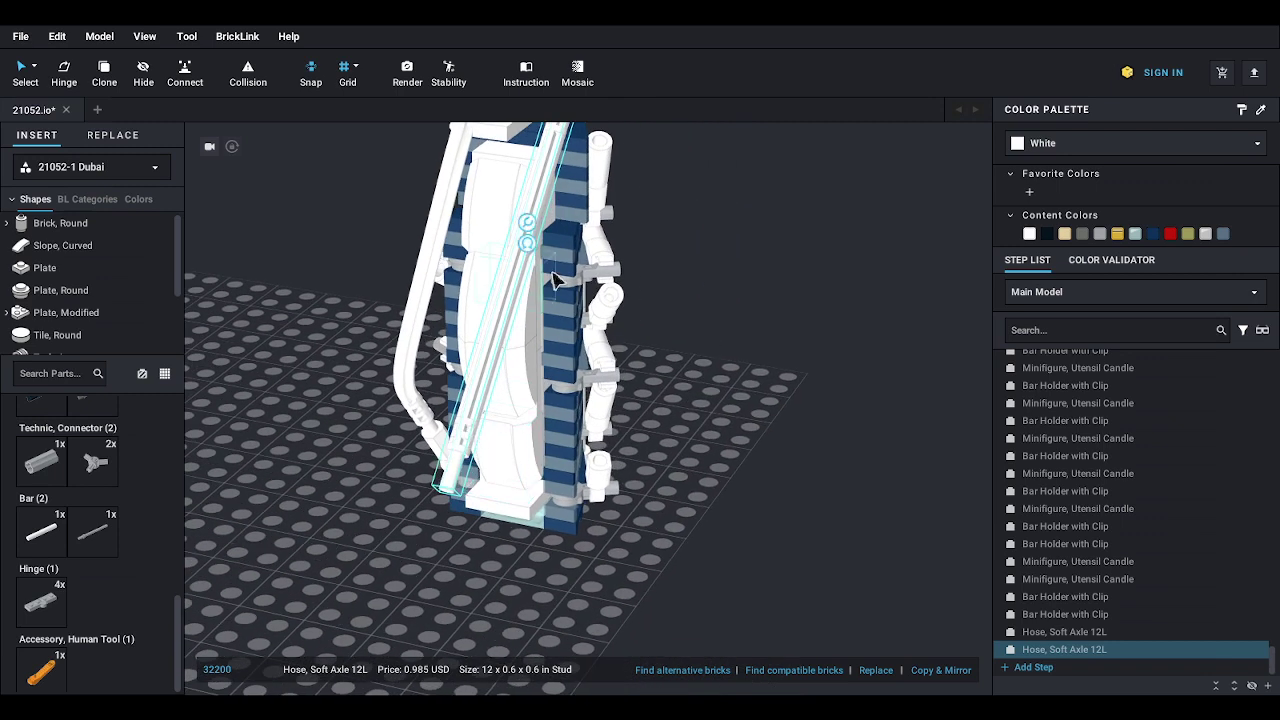
{"action": "double_click", "coordinate": [525, 248]}
{"action": "left_click_drag", "start_coordinate": [462, 494], "coordinate": [639, 472]}
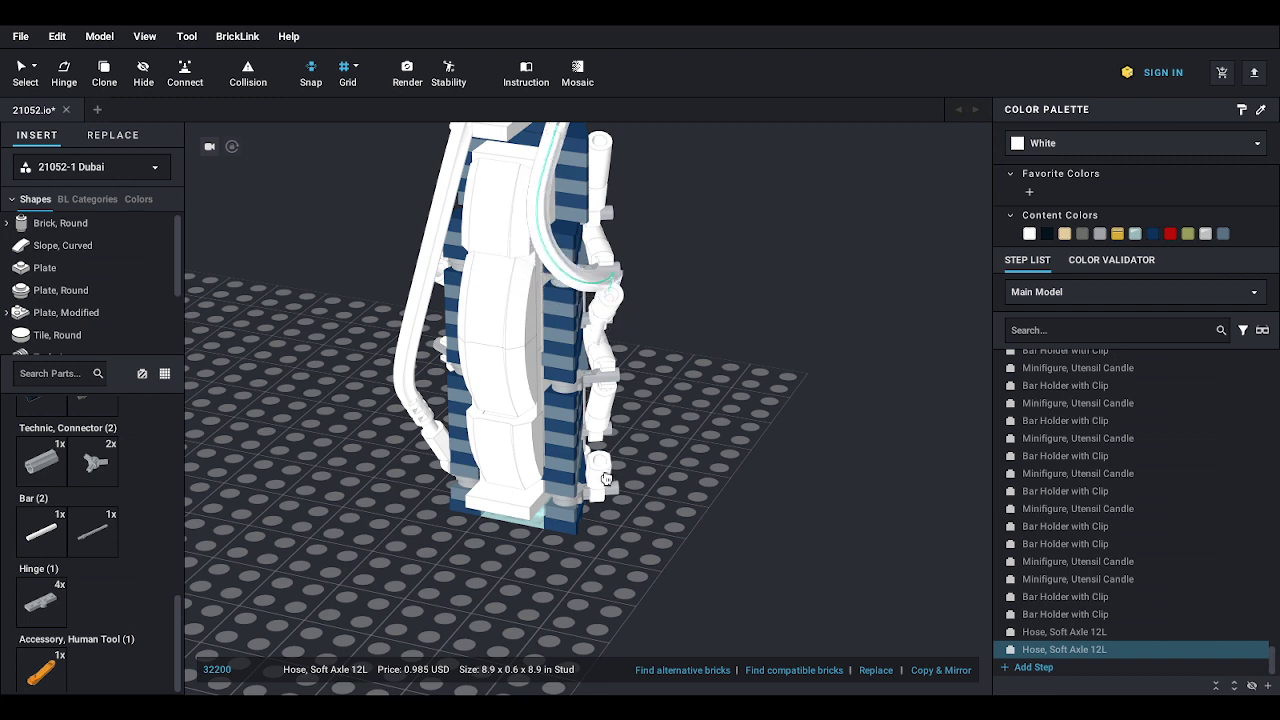
{"action": "right_click_drag", "start_coordinate": [639, 472], "coordinate": [584, 480]}
{"action": "left_click_drag", "start_coordinate": [583, 479], "coordinate": [627, 476]}
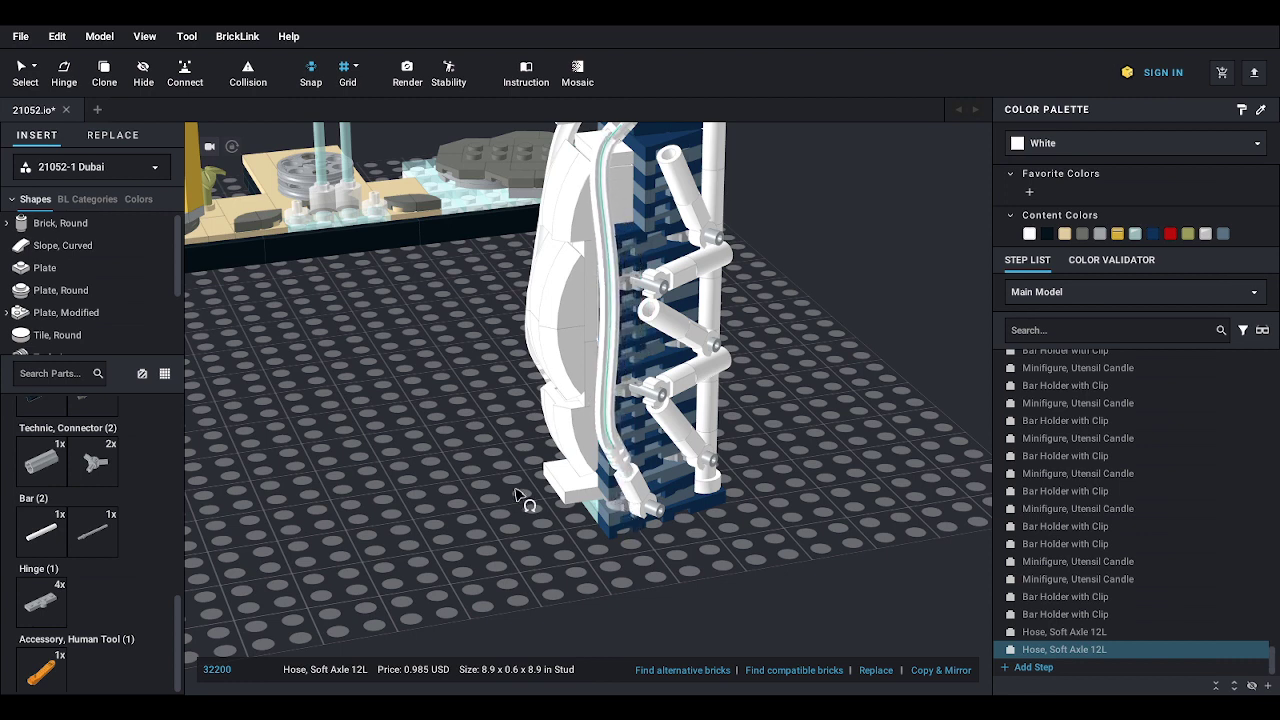
- Adjust the second hose's middle section so that it curves down alongside the white sail
{"action": "right_click_drag", "start_coordinate": [491, 514], "coordinate": [600, 305]}
{"action": "left_click_drag", "start_coordinate": [589, 294], "coordinate": [582, 291]}
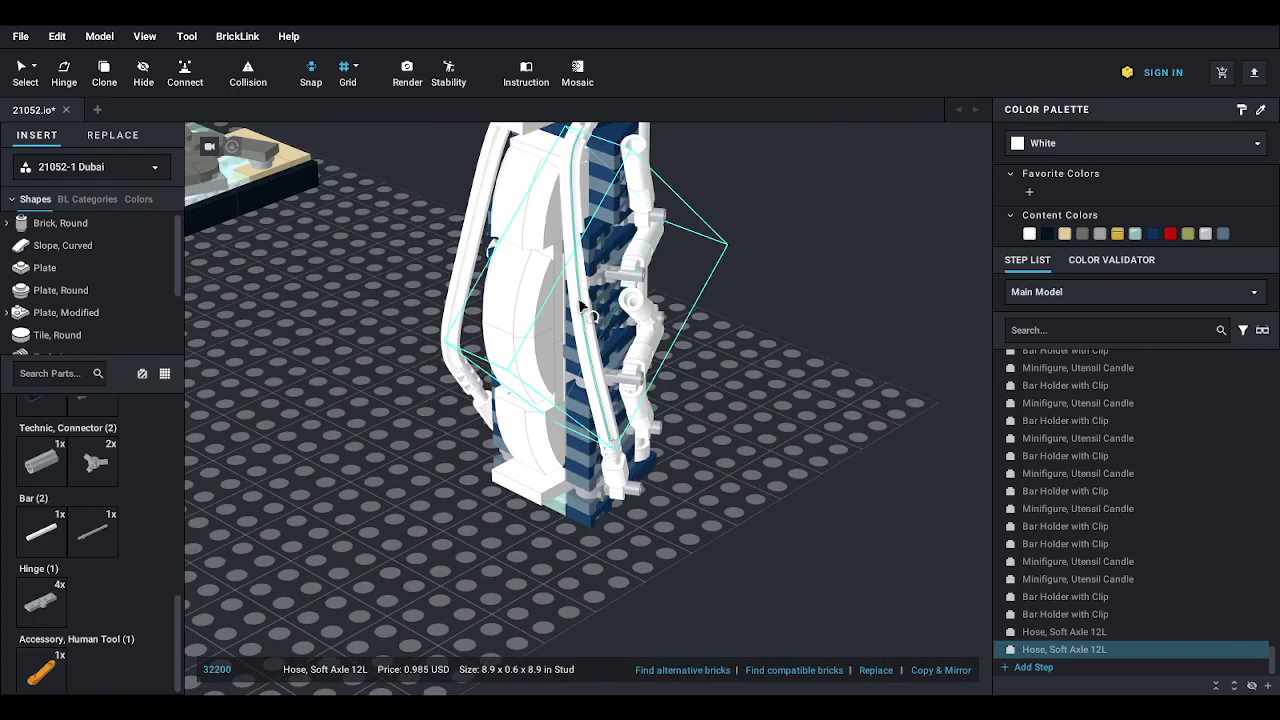
{"action": "mouse_move", "coordinate": [751, 414]}
{"action": "right_mouse_down"}
{"action": "mouse_move", "coordinate": [730, 418]}
{"action": "mouse_move", "coordinate": [797, 394]}
{"action": "mouse_move", "coordinate": [755, 404]}
{"action": "right_mouse_up"}
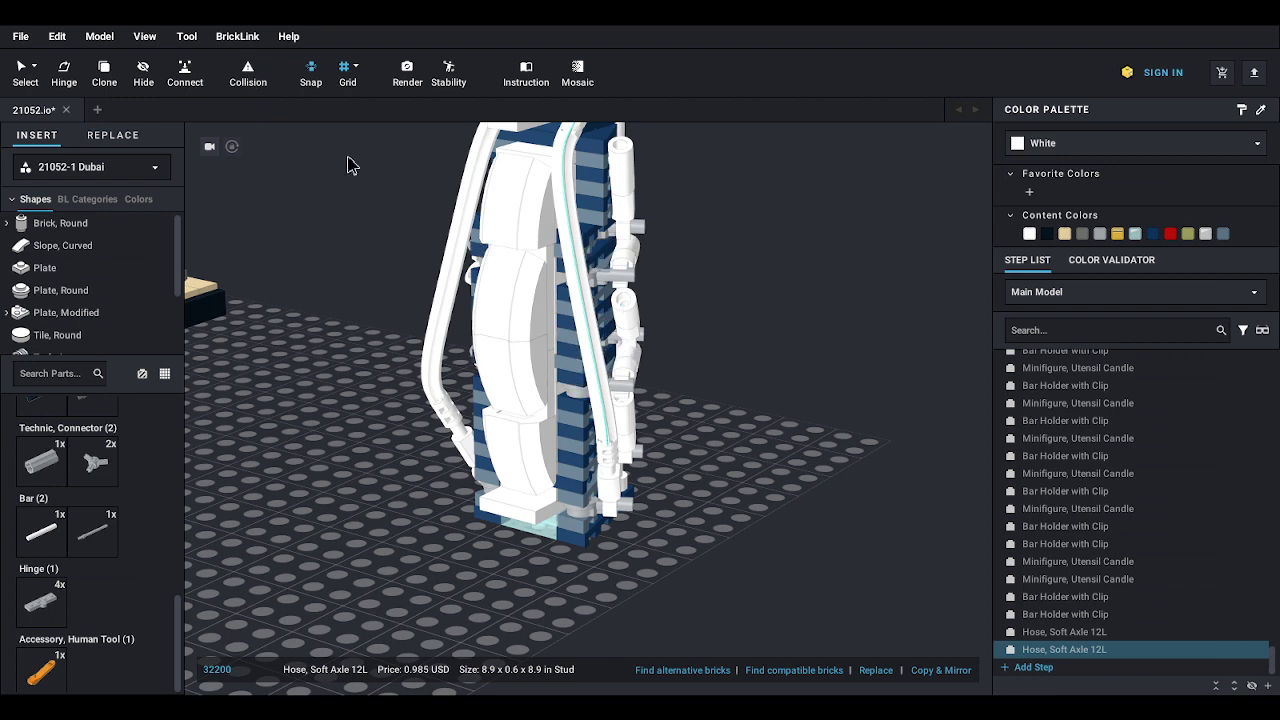
- Place the white Bar 3L upright in the stud at the very top of the sail tower and turn on Collision
{"action": "right_click_drag", "start_coordinate": [735, 376], "coordinate": [705, 378]}
{"action": "scroll", "coordinate": [705, 378], "scroll_direction": "down", "scroll_amount": 5}
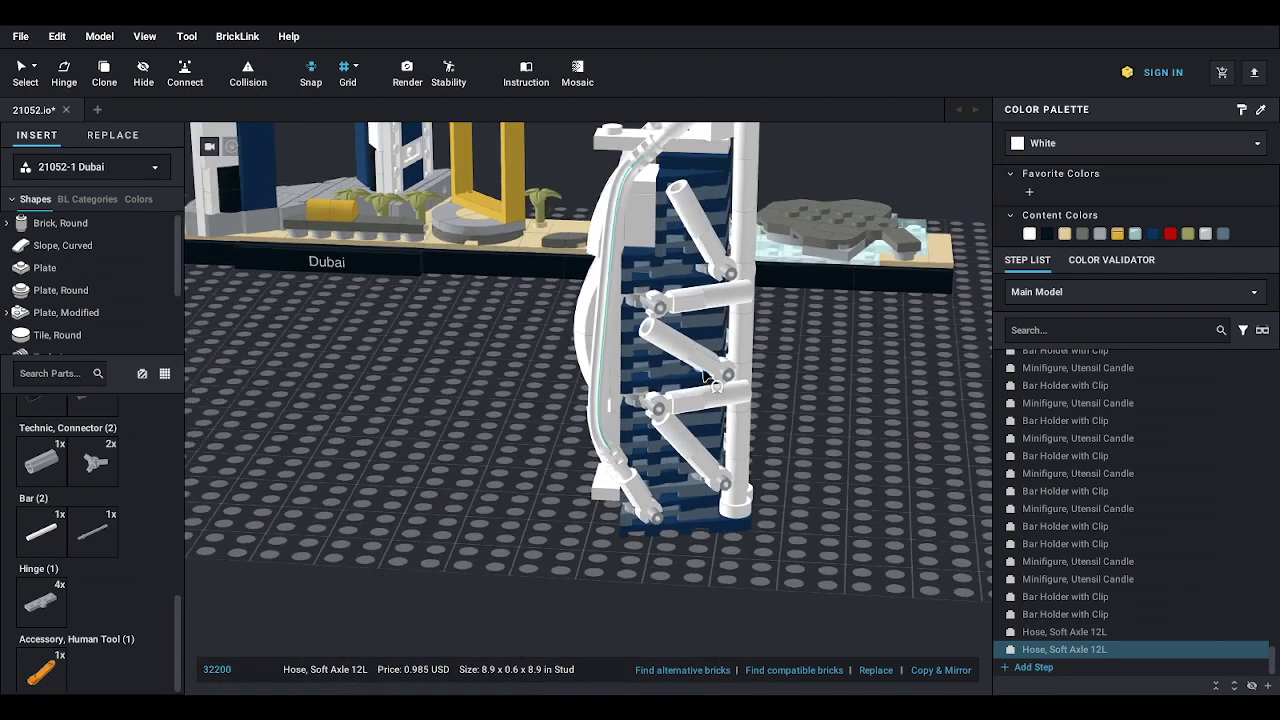
{"action": "left_click", "coordinate": [760, 385]}
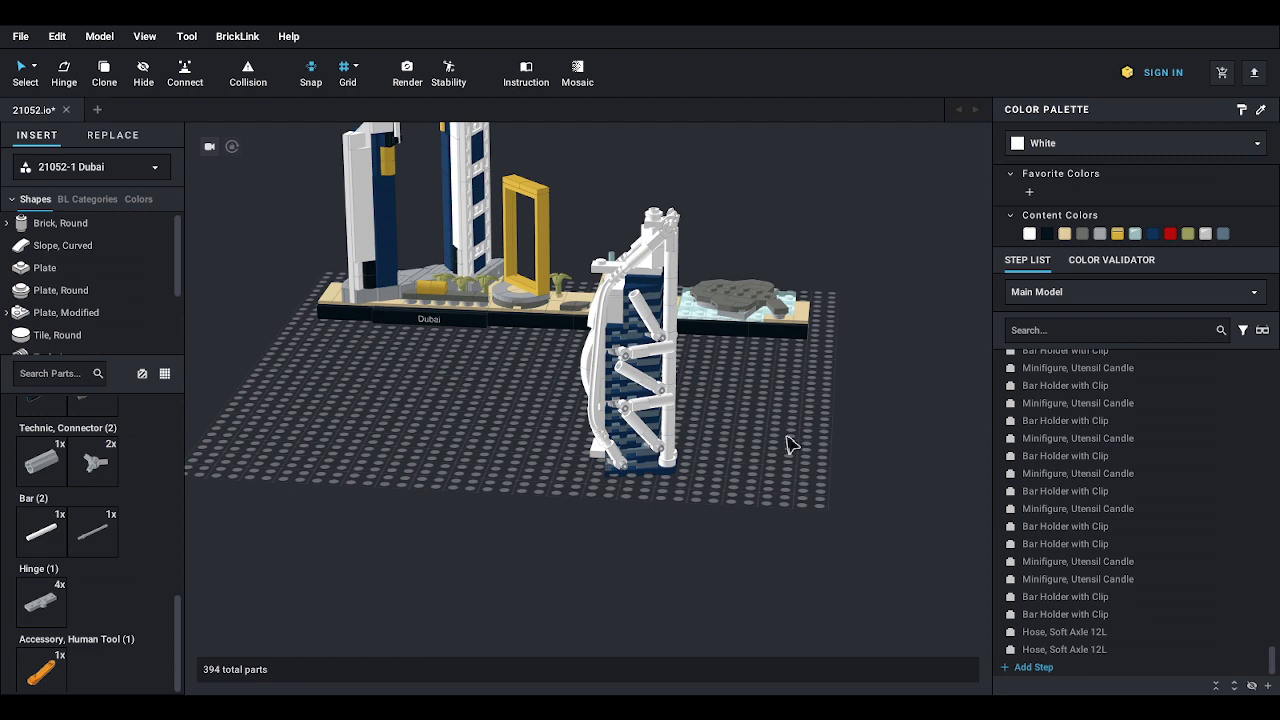
{"action": "scroll", "coordinate": [788, 444], "scroll_direction": "up", "scroll_amount": 6}
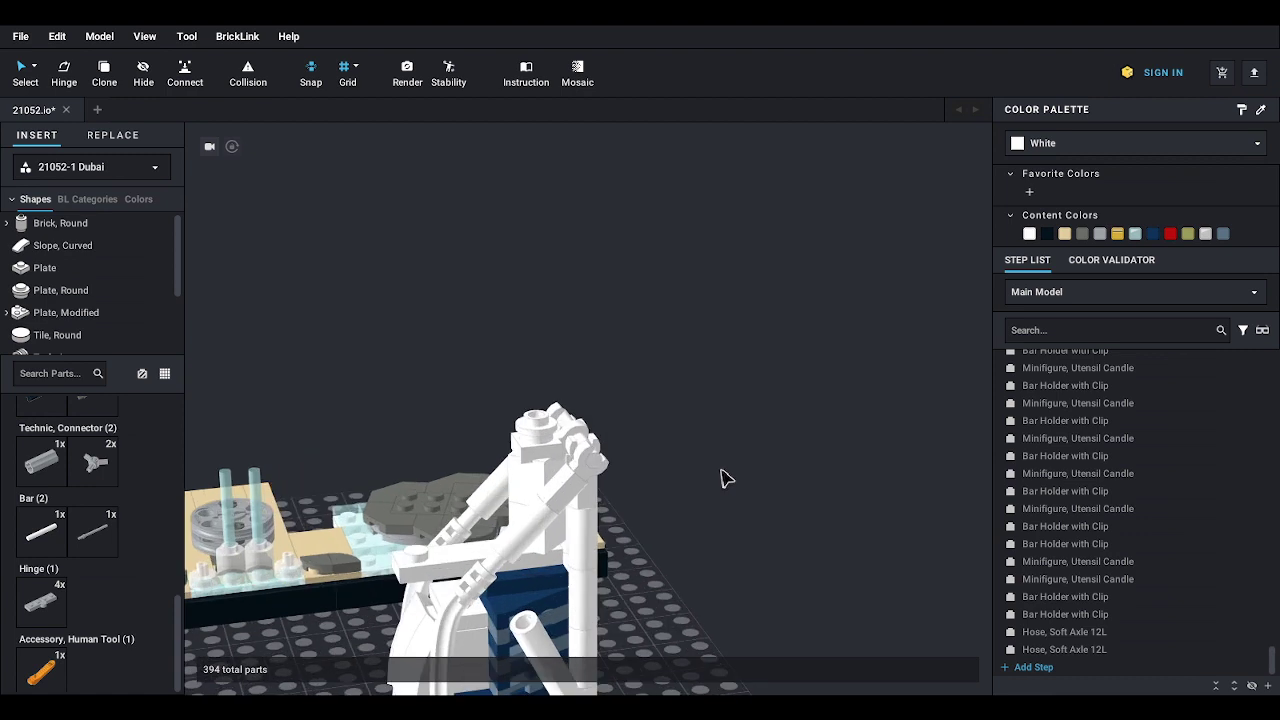
{"action": "scroll", "coordinate": [727, 478], "scroll_direction": "up", "scroll_amount": 4}
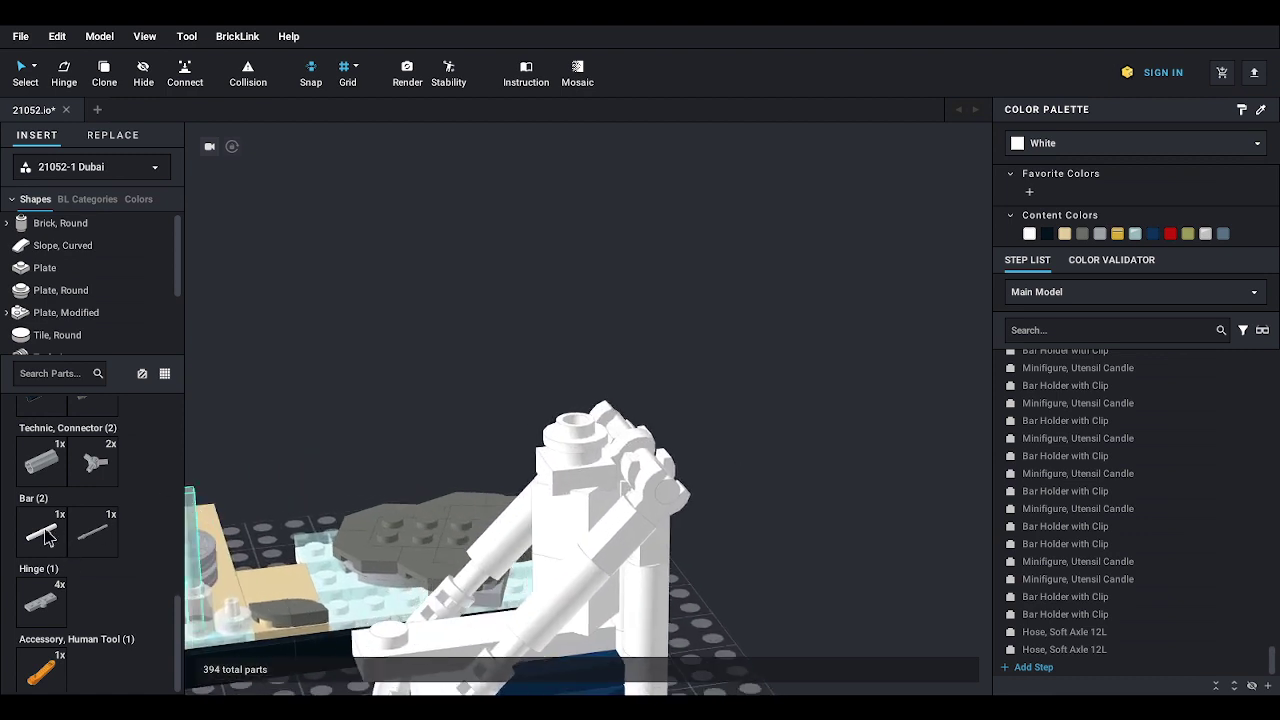
{"action": "mouse_move", "coordinate": [43, 537]}
{"action": "left_mouse_down"}
{"action": "mouse_move", "coordinate": [720, 357]}
{"action": "mouse_move", "coordinate": [571, 329]}
{"action": "mouse_move", "coordinate": [580, 357]}
{"action": "mouse_move", "coordinate": [578, 312]}
{"action": "mouse_move", "coordinate": [572, 352]}
{"action": "mouse_move", "coordinate": [575, 328]}
{"action": "mouse_move", "coordinate": [590, 328]}
{"action": "mouse_move", "coordinate": [583, 345]}
{"action": "left_mouse_up"}
{"action": "key", "text": "Escape"}
{"action": "left_click", "coordinate": [254, 70]}
{"action": "right_click_drag", "start_coordinate": [583, 346], "coordinate": [600, 383]}
{"action": "left_click_drag", "start_coordinate": [600, 383], "coordinate": [609, 434]}
{"action": "left_click", "coordinate": [780, 418]}
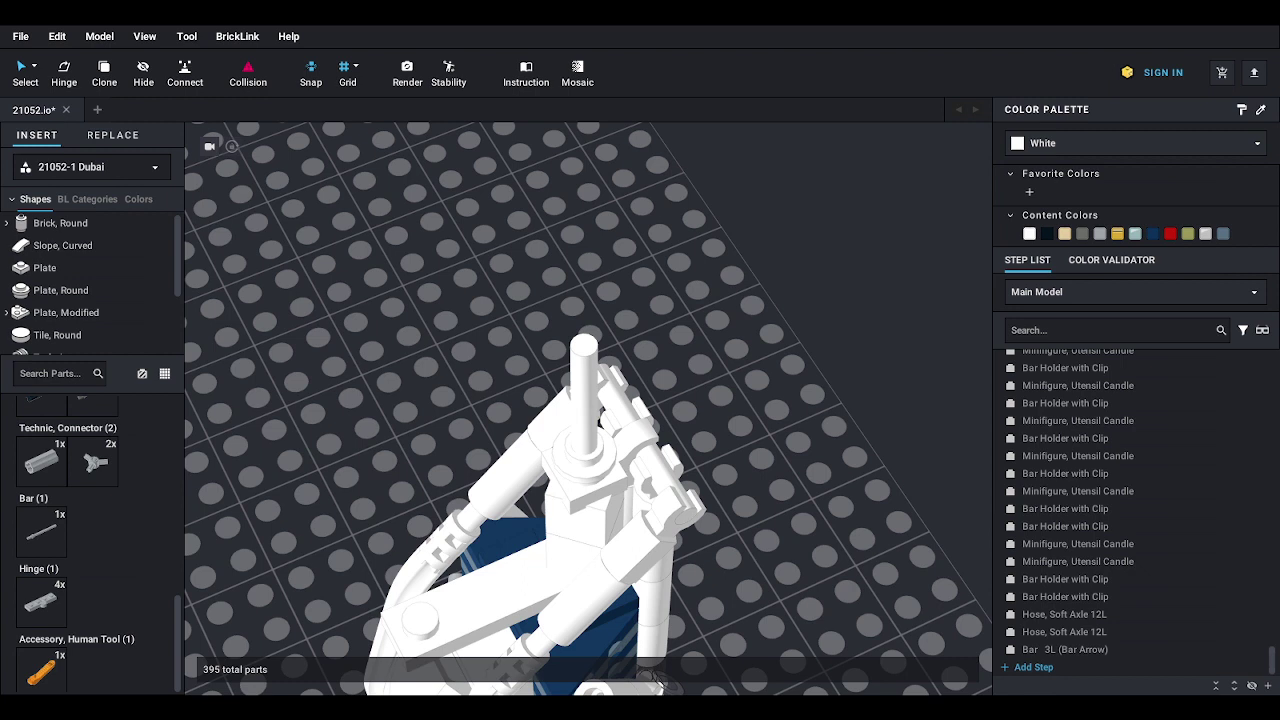
- Add the white Tile, Round 2 x 2 with Bottom Stud Holder to the stud at the end of the tower's projecting arm
{"action": "right_click_drag", "start_coordinate": [600, 408], "coordinate": [813, 434]}
{"action": "middle_click_drag", "start_coordinate": [813, 434], "coordinate": [895, 293]}
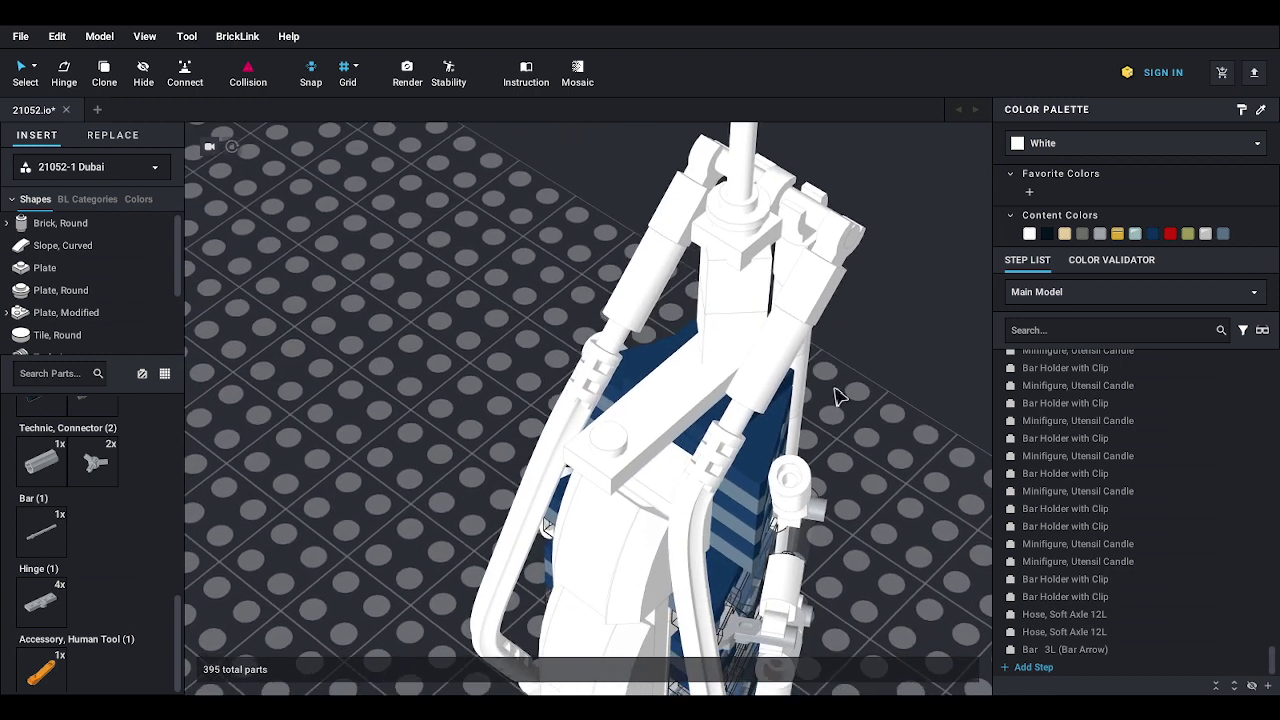
{"action": "scroll", "coordinate": [838, 397], "scroll_direction": "up", "scroll_amount": 2}
{"action": "scroll", "coordinate": [117, 505], "scroll_direction": "up", "scroll_amount": 3}
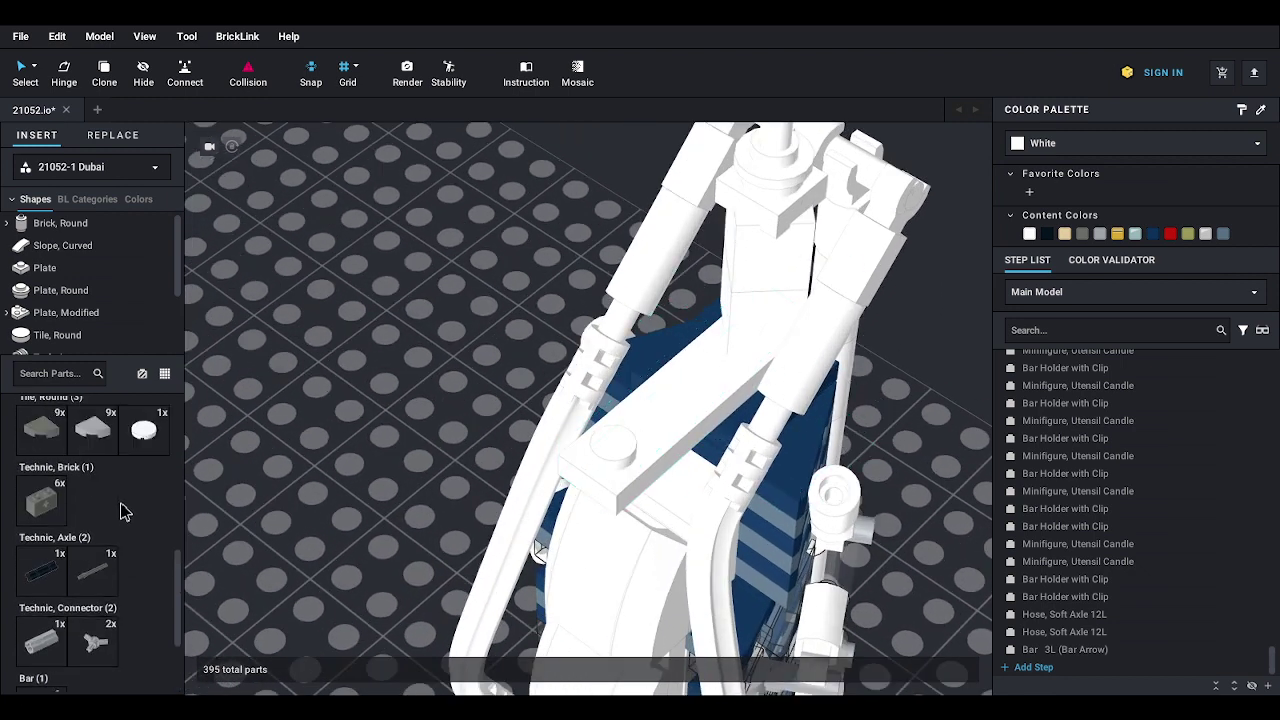
{"action": "scroll", "coordinate": [120, 511], "scroll_direction": "up", "scroll_amount": 3}
{"action": "scroll", "coordinate": [125, 514], "scroll_direction": "down", "scroll_amount": 1}
{"action": "left_click_drag", "start_coordinate": [145, 548], "coordinate": [570, 418]}
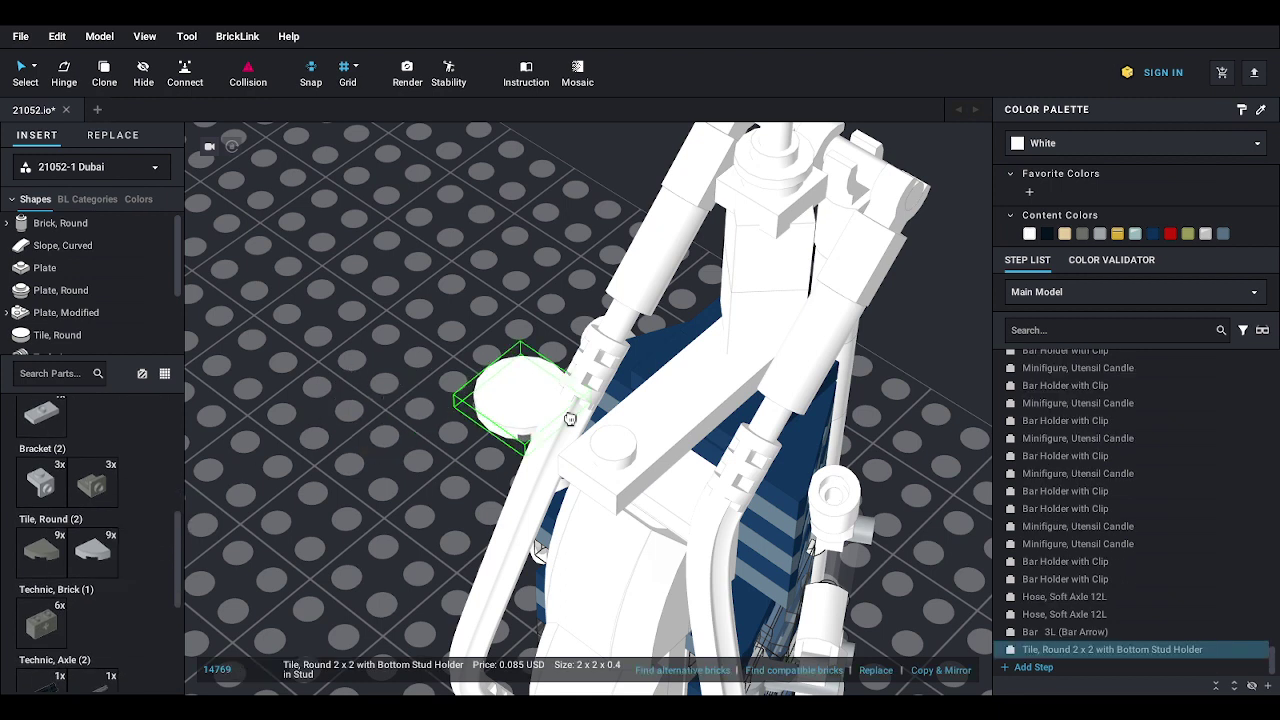
{"action": "left_click", "coordinate": [616, 443]}
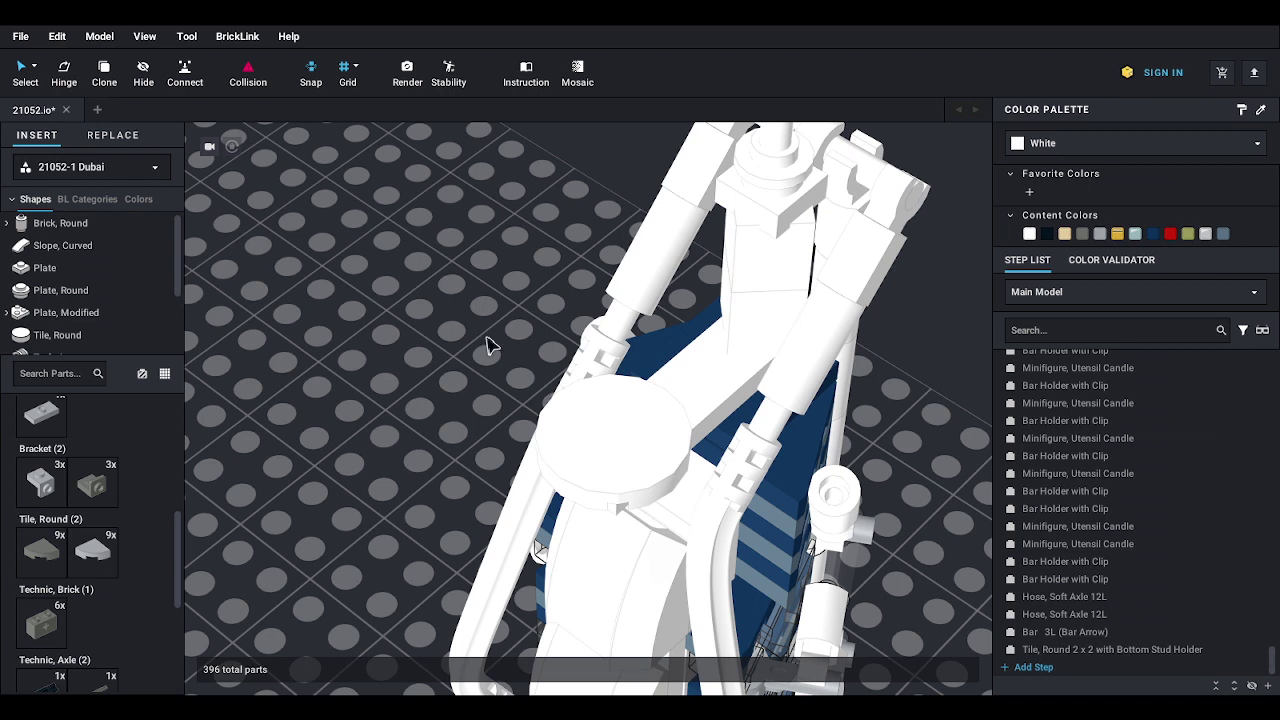
- Select the whole sail tower, turn it to face the other way, and set it on the dark gray rock island of the base
{"action": "scroll", "coordinate": [490, 346], "scroll_direction": "down", "scroll_amount": 3}
{"action": "scroll", "coordinate": [500, 345], "scroll_direction": "down", "scroll_amount": 2}
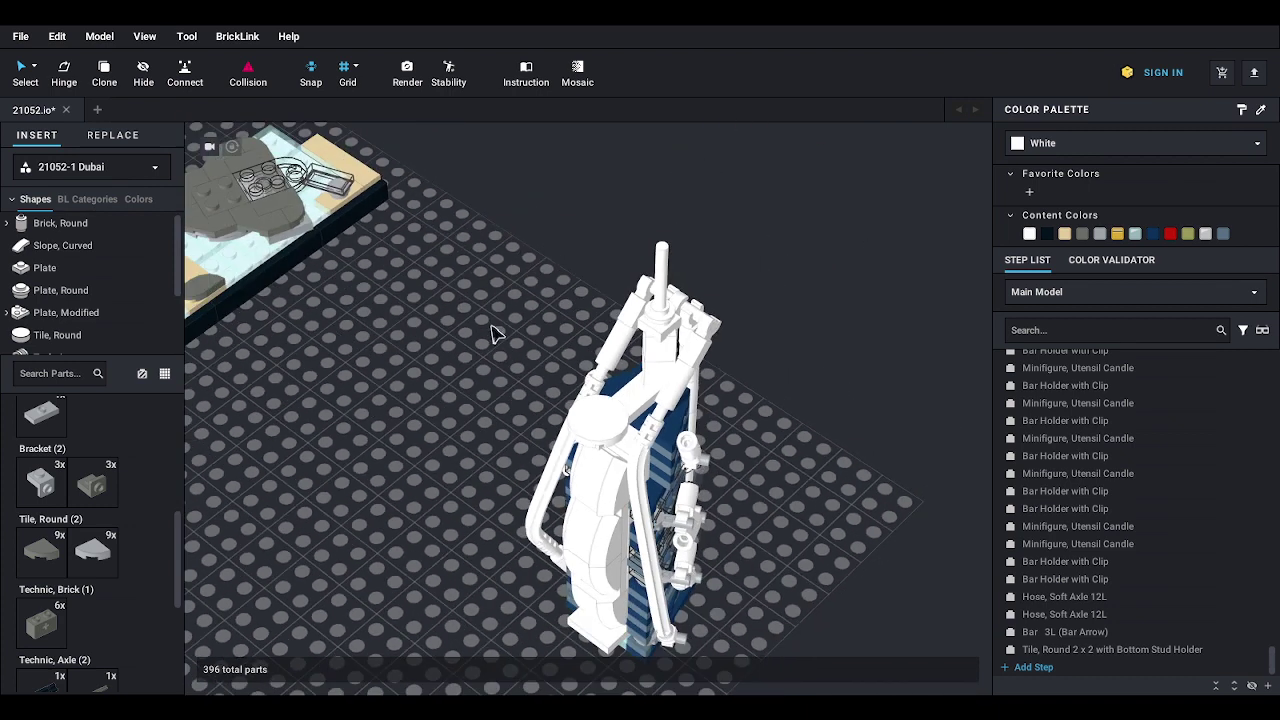
{"action": "left_click_drag", "start_coordinate": [505, 226], "coordinate": [808, 660]}
{"action": "left_click_drag", "start_coordinate": [660, 582], "coordinate": [897, 231]}
{"action": "key", "text": "Right"}
{"action": "key", "text": "Right"}
{"action": "scroll", "coordinate": [777, 409], "scroll_direction": "up", "scroll_amount": 4}
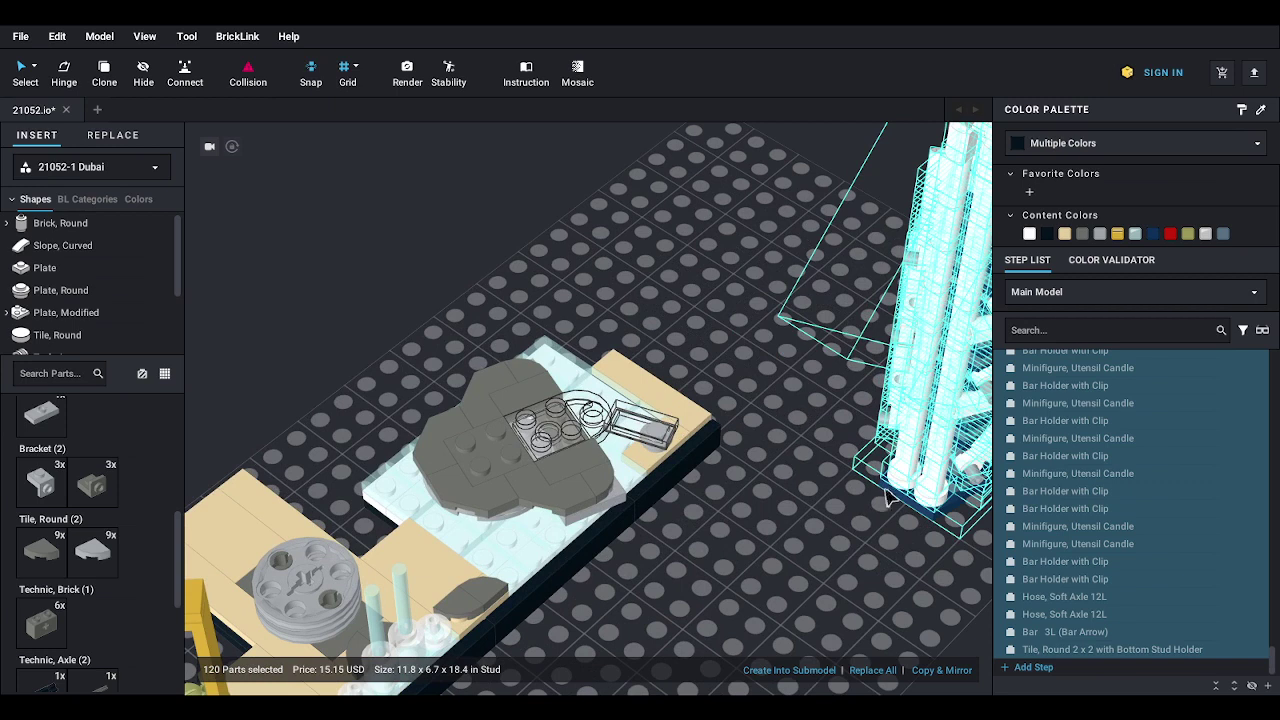
{"action": "left_click_drag", "start_coordinate": [890, 495], "coordinate": [458, 458]}
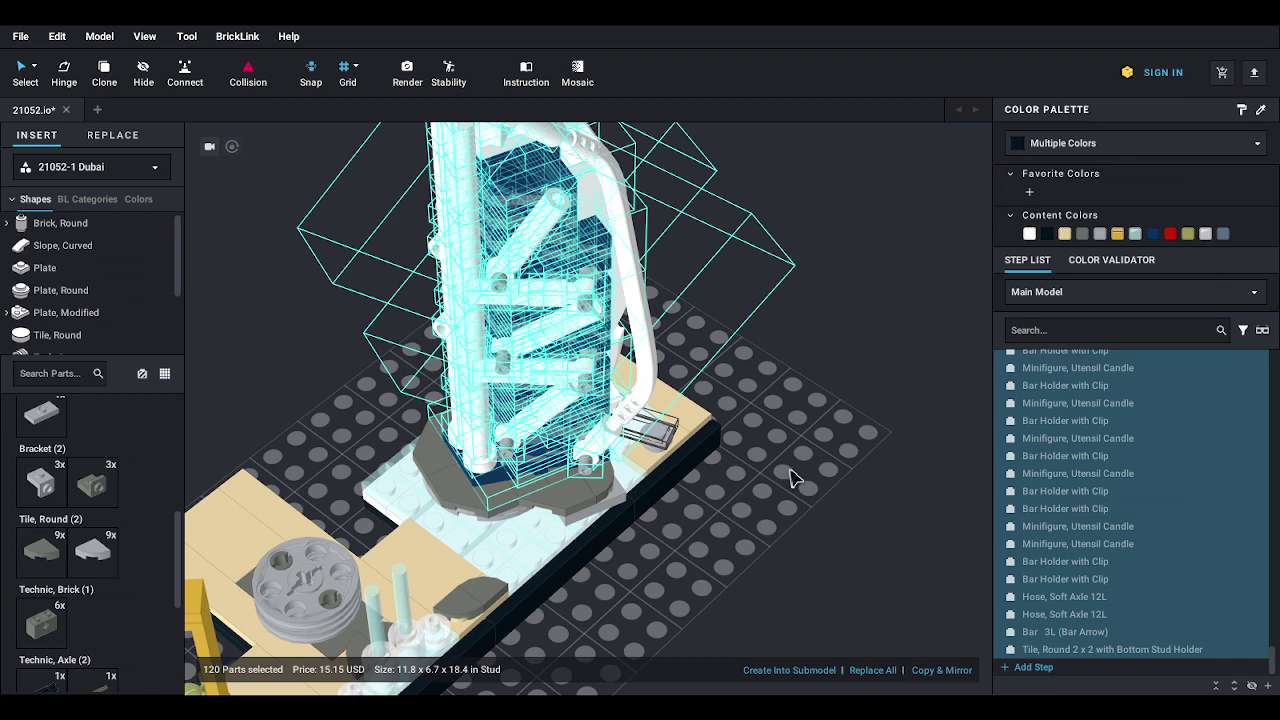
{"action": "right_click_drag", "start_coordinate": [792, 470], "coordinate": [794, 463]}
{"action": "scroll", "coordinate": [797, 463], "scroll_direction": "down", "scroll_amount": 3}
{"action": "scroll", "coordinate": [868, 500], "scroll_direction": "up", "scroll_amount": 8}
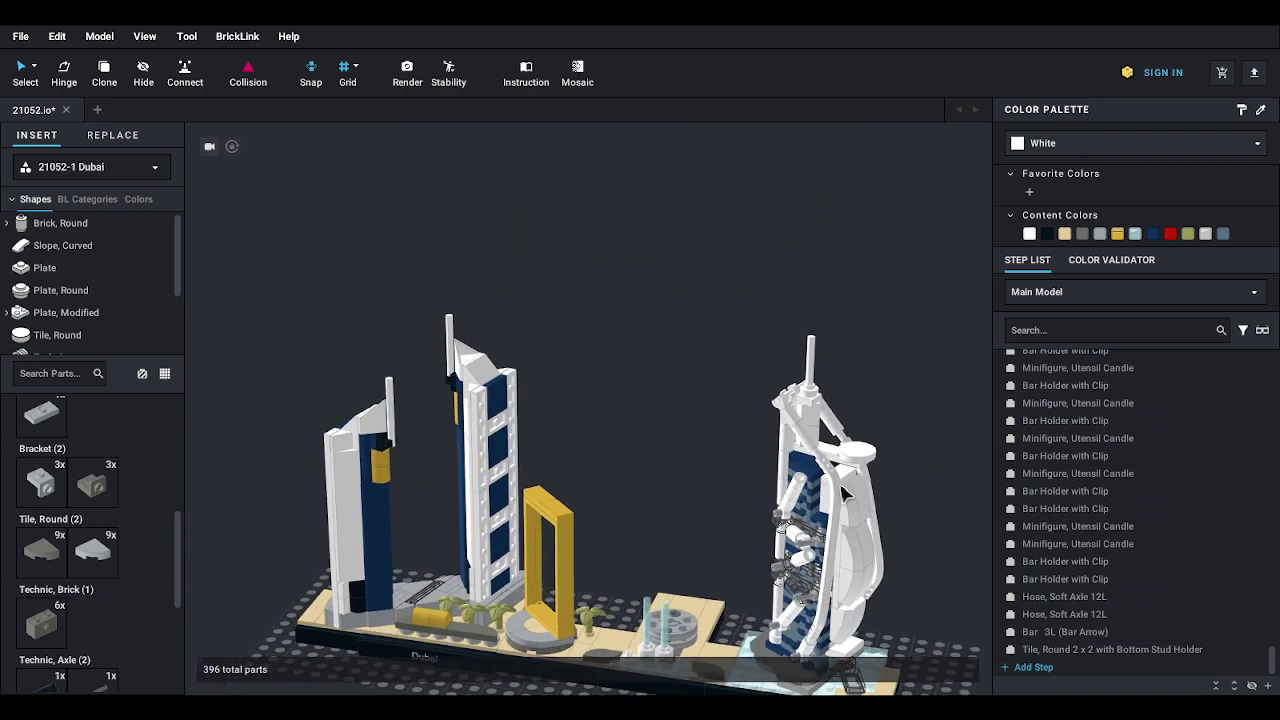
- Turn off Collision and save the 21052.io model
{"action": "middle_click_drag", "start_coordinate": [810, 490], "coordinate": [900, 374]}
{"action": "left_click", "coordinate": [250, 74]}
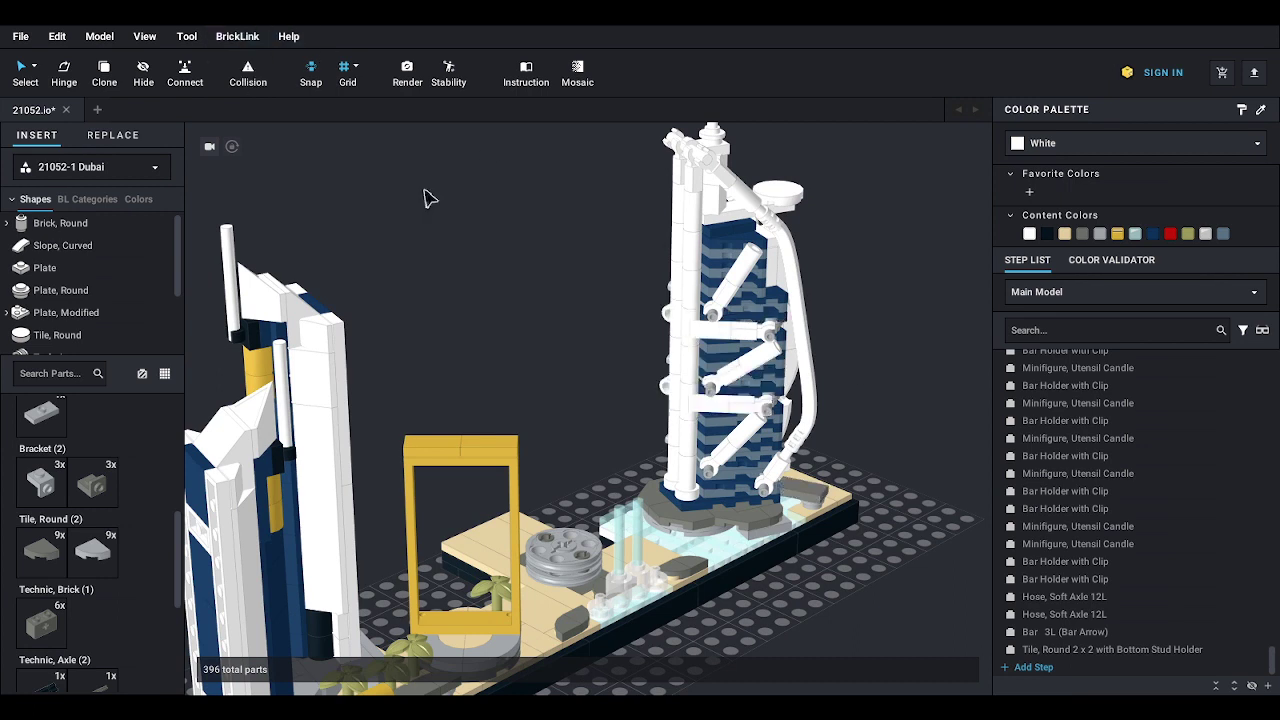
{"action": "mouse_move", "coordinate": [871, 365]}
{"action": "right_mouse_down"}
{"action": "mouse_move", "coordinate": [870, 376]}
{"action": "mouse_move", "coordinate": [886, 371]}
{"action": "right_mouse_up"}
{"action": "scroll", "coordinate": [840, 410], "scroll_direction": "down", "scroll_amount": 3}
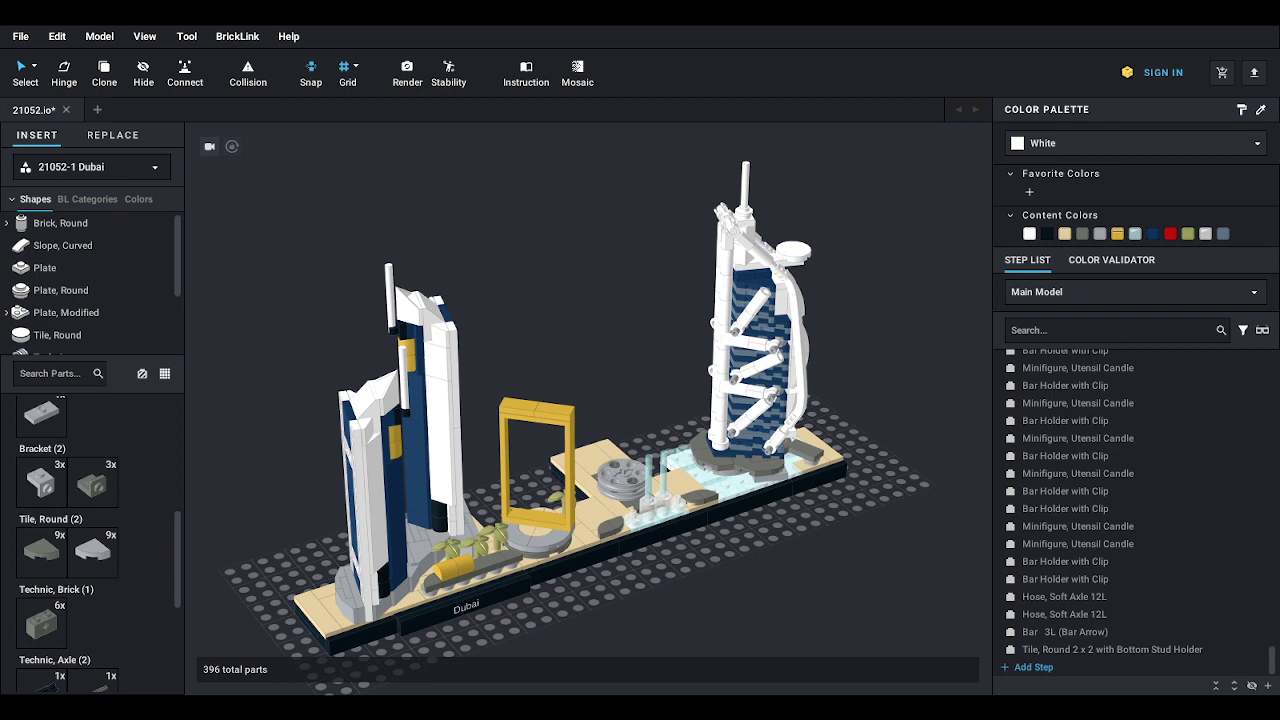
{"action": "left_click", "coordinate": [20, 36]}
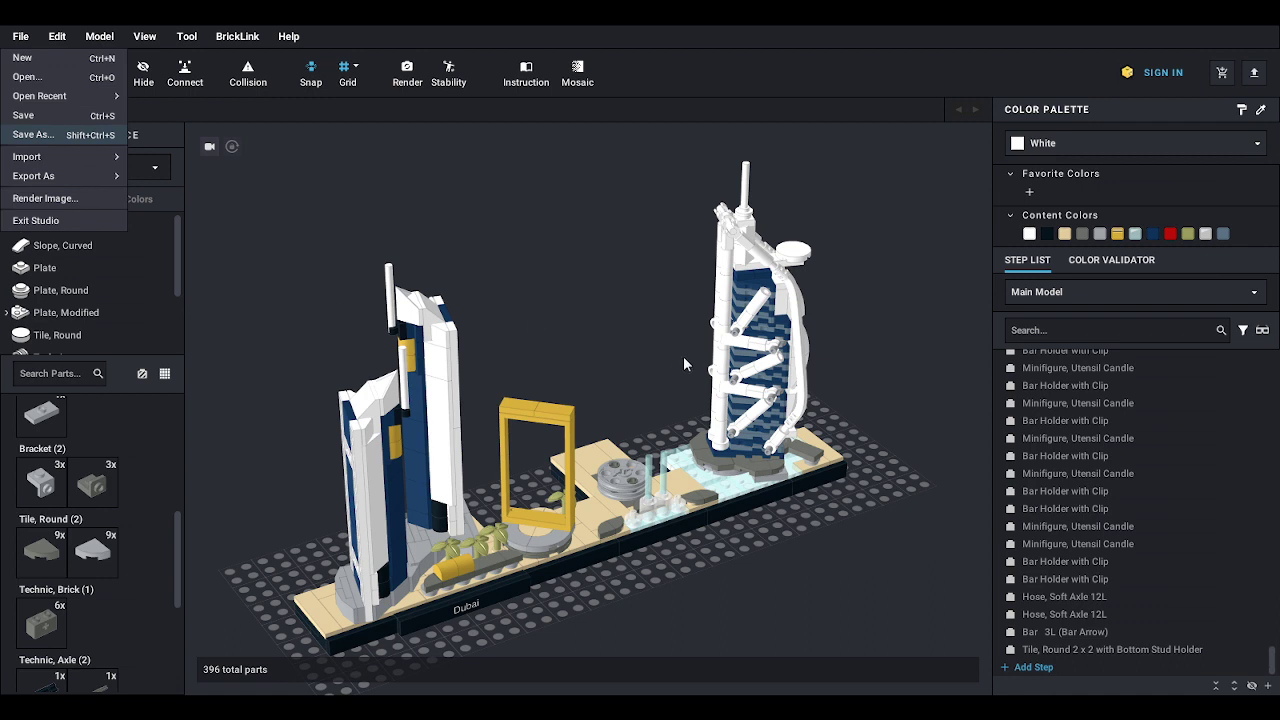
{"action": "left_click", "coordinate": [635, 263]}
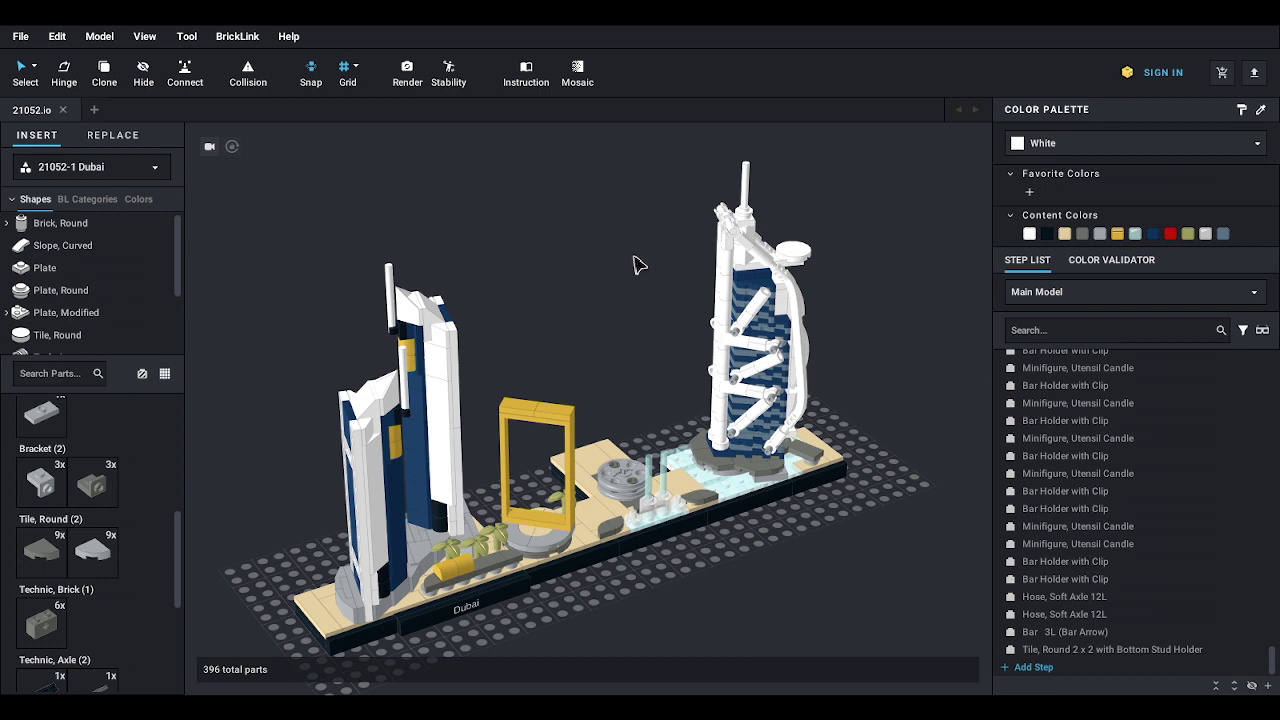
- Place a light bluish gray Plate, Round 2 x 2 with Axle Hole upside down on the empty grid in front of the model
{"action": "left_click", "coordinate": [60, 290]}
{"action": "left_click", "coordinate": [143, 492]}
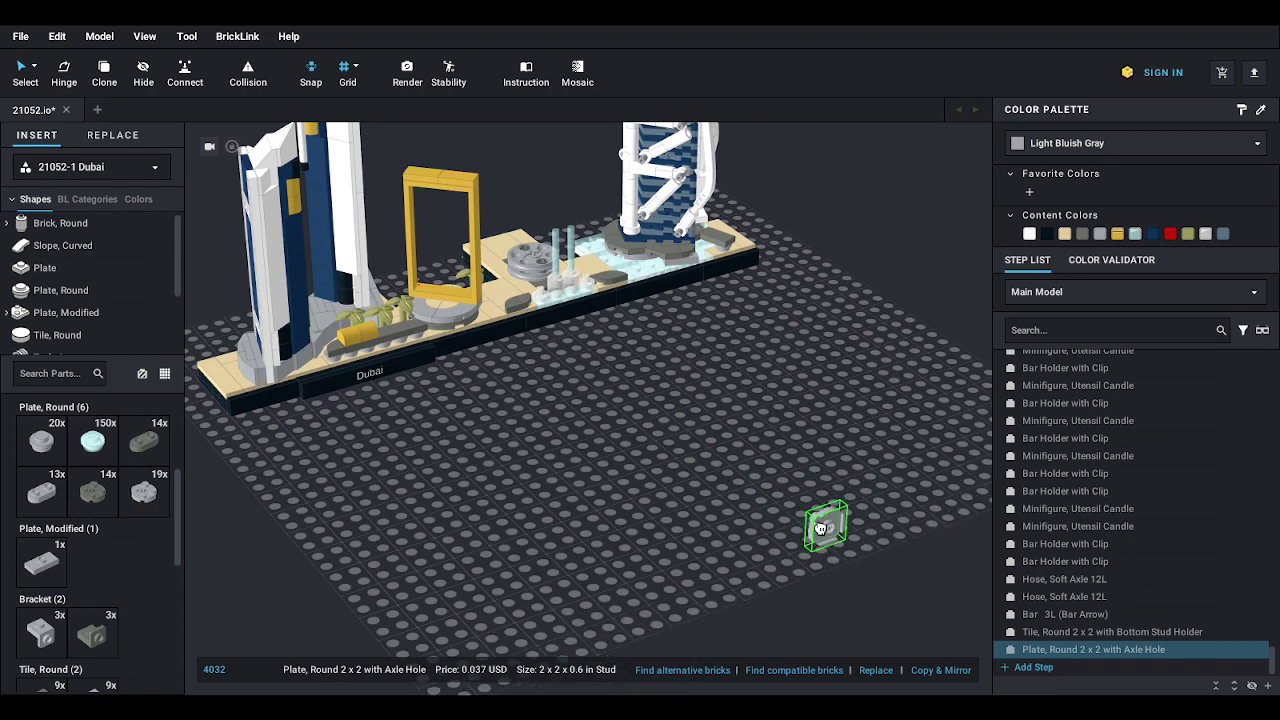
{"action": "left_click", "coordinate": [771, 516]}
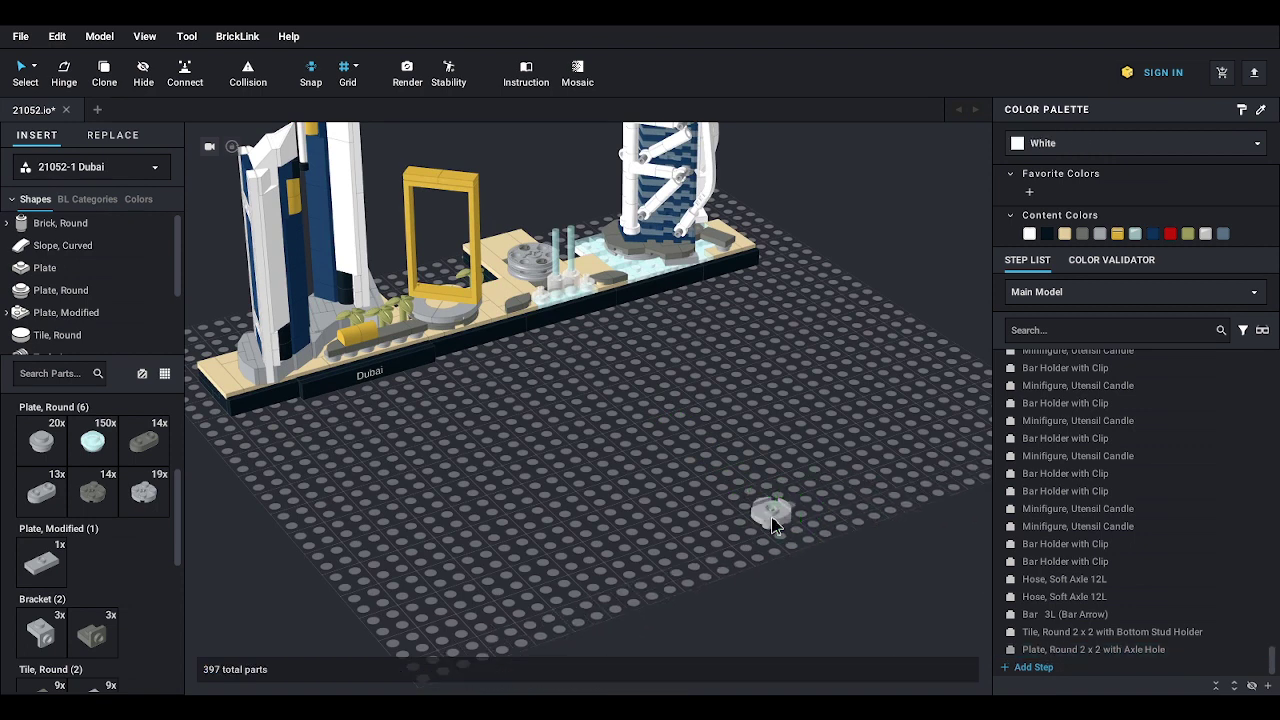
- Attach two trans-light blue Plate, Round 1 x 1 side by side to the underside of the upturned 2 x 2 round plate
{"action": "scroll", "coordinate": [771, 516], "scroll_direction": "up", "scroll_amount": 5}
{"action": "middle_click_drag", "start_coordinate": [772, 518], "coordinate": [659, 483]}
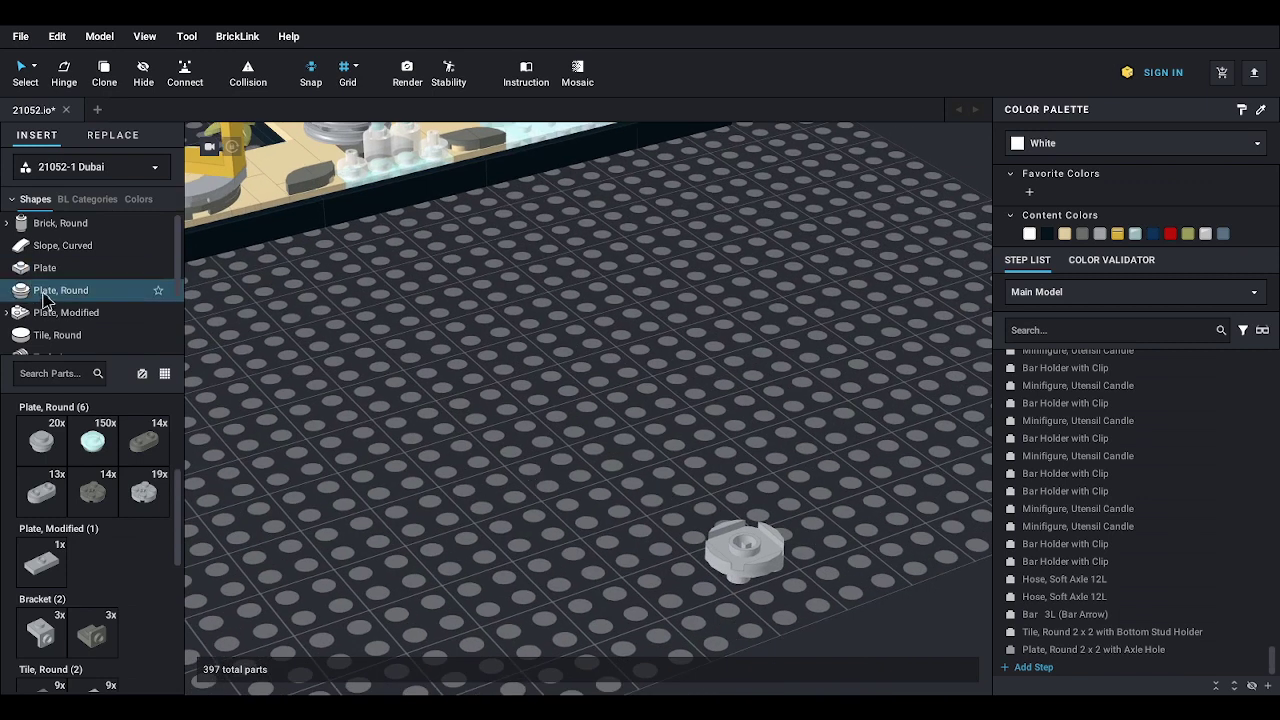
{"action": "left_click_drag", "start_coordinate": [114, 454], "coordinate": [757, 527]}
{"action": "left_click", "coordinate": [755, 527]}
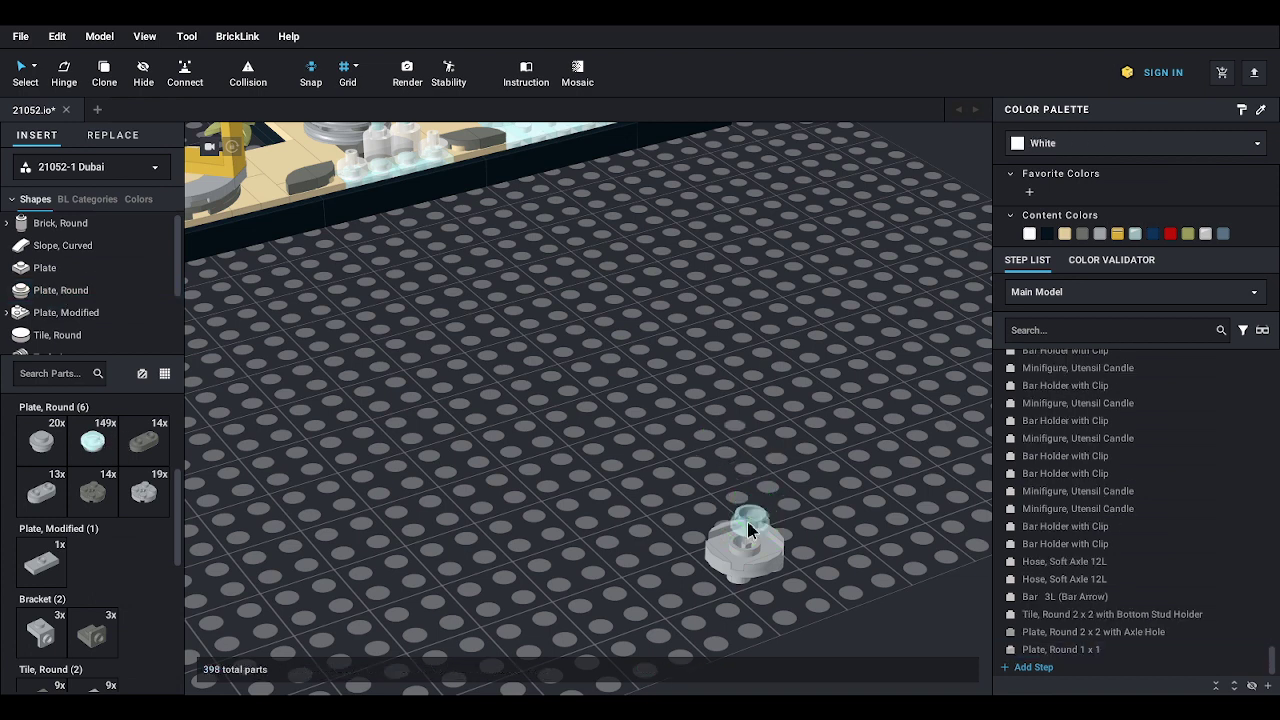
{"action": "left_click_drag", "start_coordinate": [90, 441], "coordinate": [728, 530]}
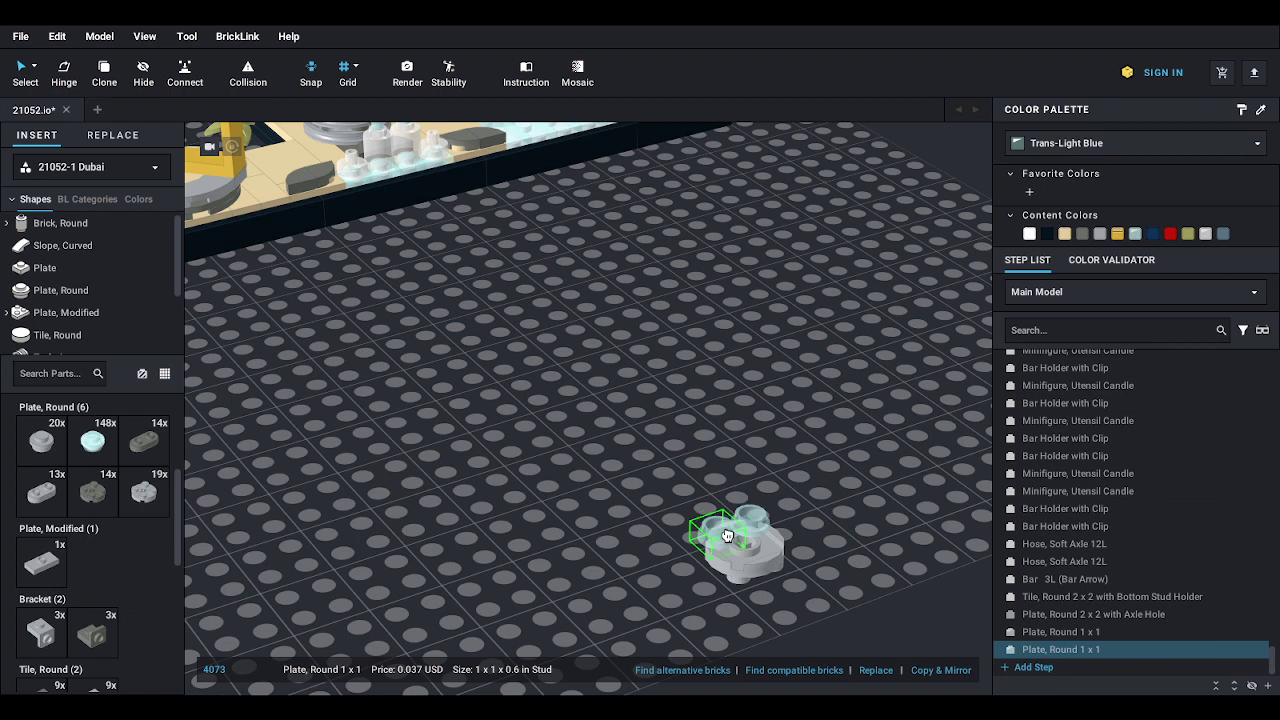
{"action": "key", "text": "Escape"}
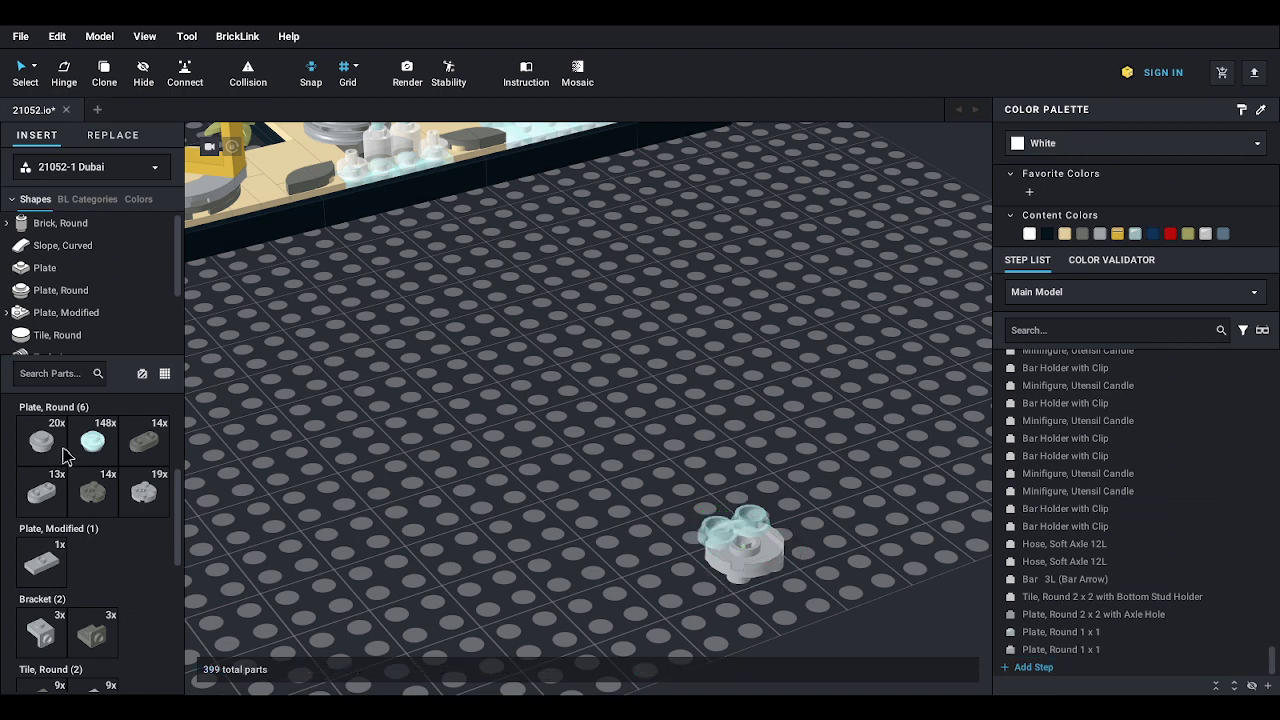
- Attach two trans-light blue Plate 1 x 2 side by side to the round plate's underside so that they stick out past its edge
{"action": "scroll", "coordinate": [86, 468], "scroll_direction": "up", "scroll_amount": 2}
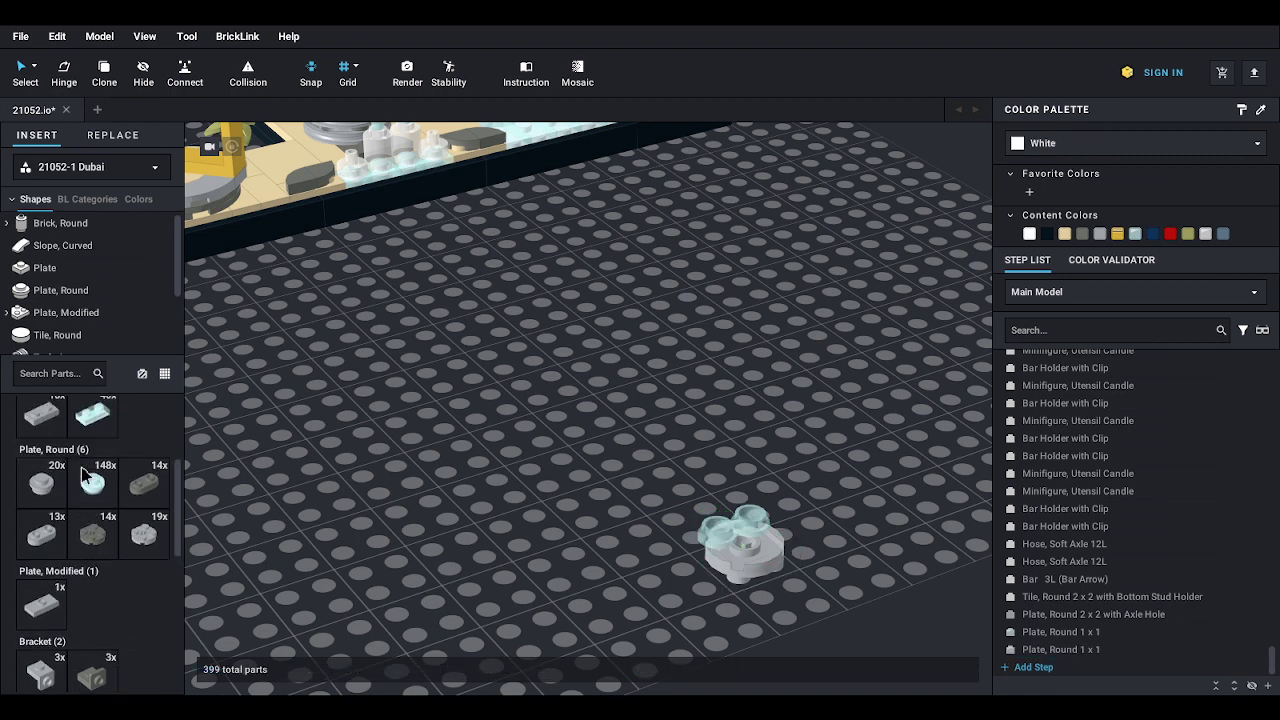
{"action": "left_click_drag", "start_coordinate": [84, 476], "coordinate": [792, 552]}
{"action": "key", "text": "Escape"}
{"action": "left_click_drag", "start_coordinate": [86, 515], "coordinate": [748, 561]}
{"action": "key", "text": "Escape"}
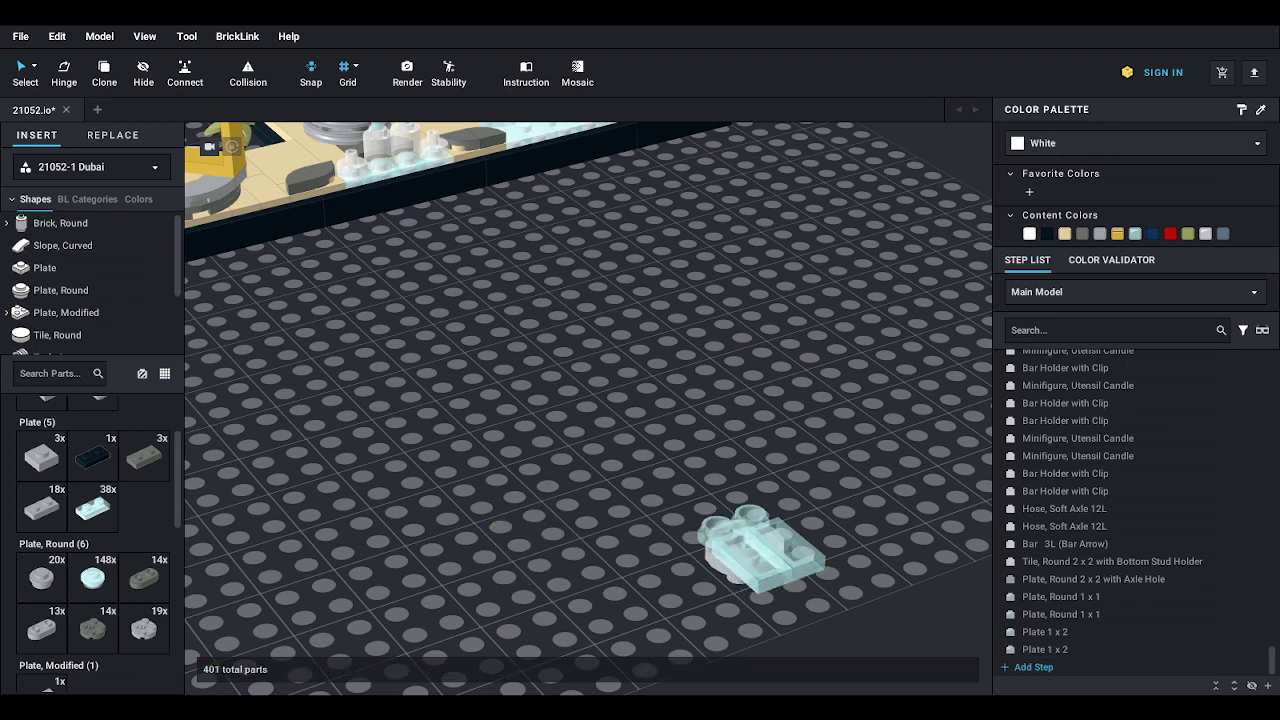
{"action": "left_click", "coordinate": [773, 577]}
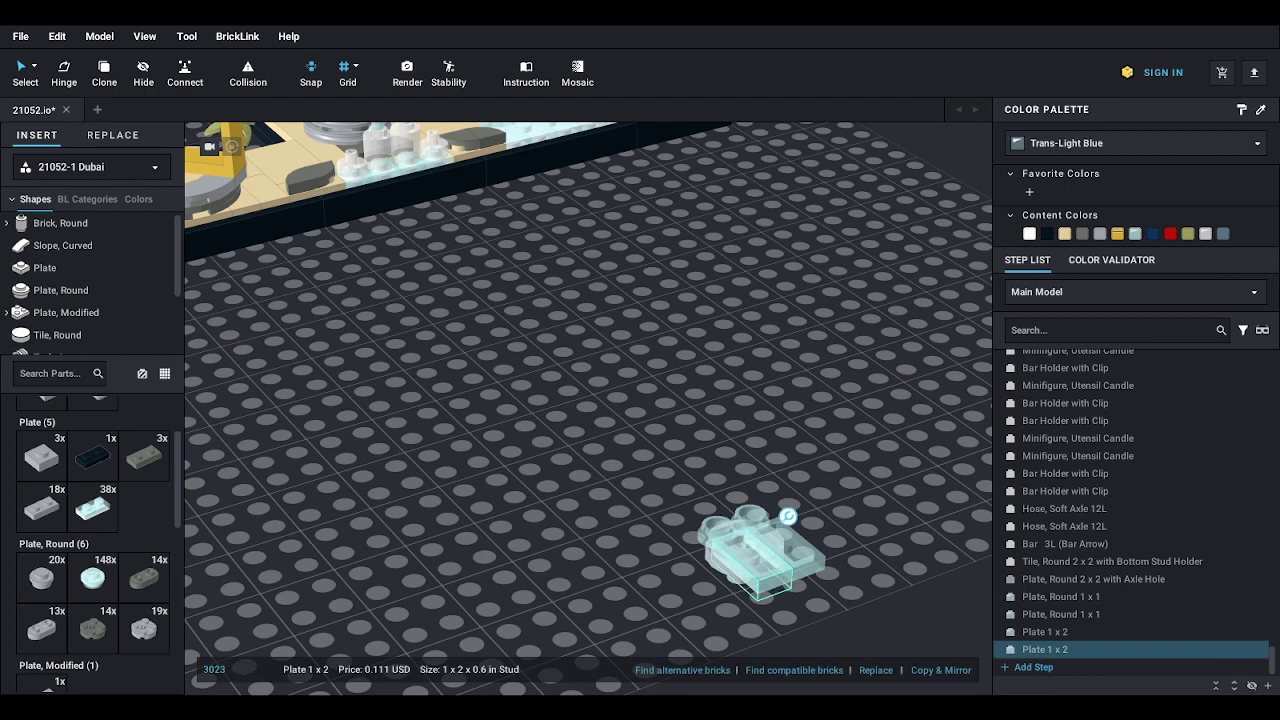
- Select all five parts of the small round-plate assembly and flip it so that the gray round plate is on top
{"action": "left_click_drag", "start_coordinate": [668, 484], "coordinate": [843, 600]}
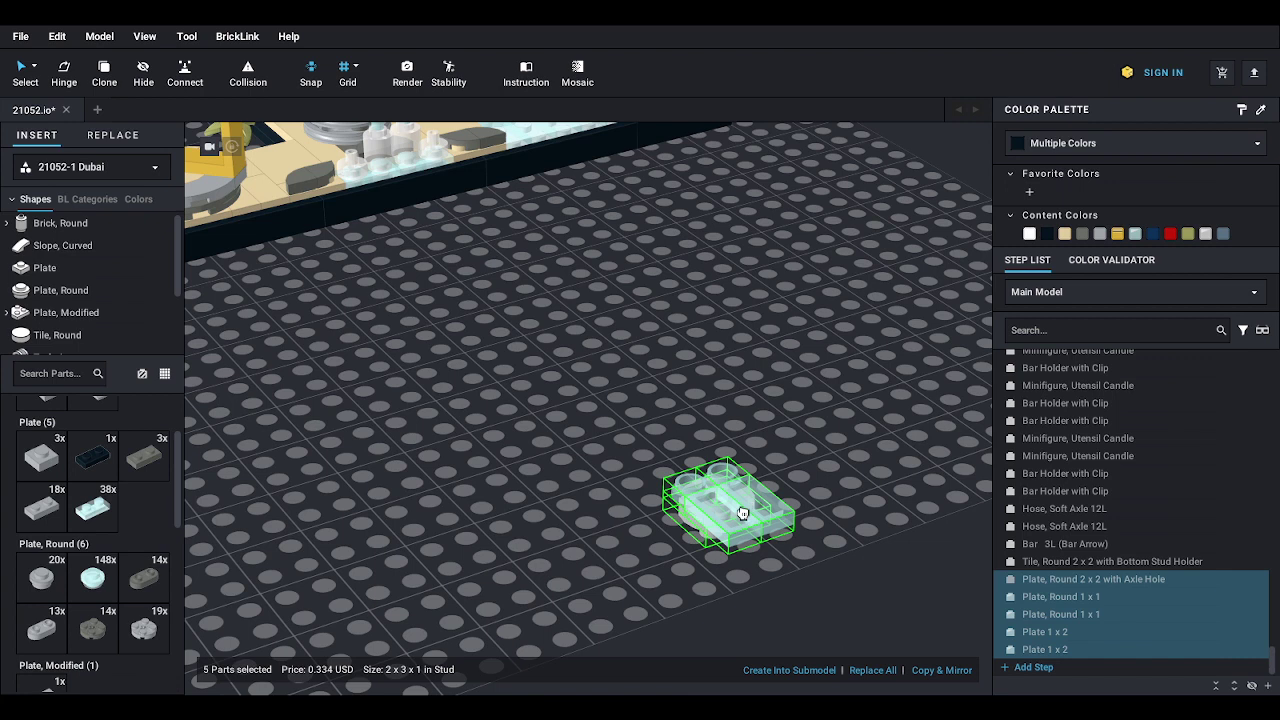
{"action": "key", "text": "Up"}
{"action": "key", "text": "Up"}
{"action": "key", "text": "Right"}
{"action": "key", "text": "Right"}
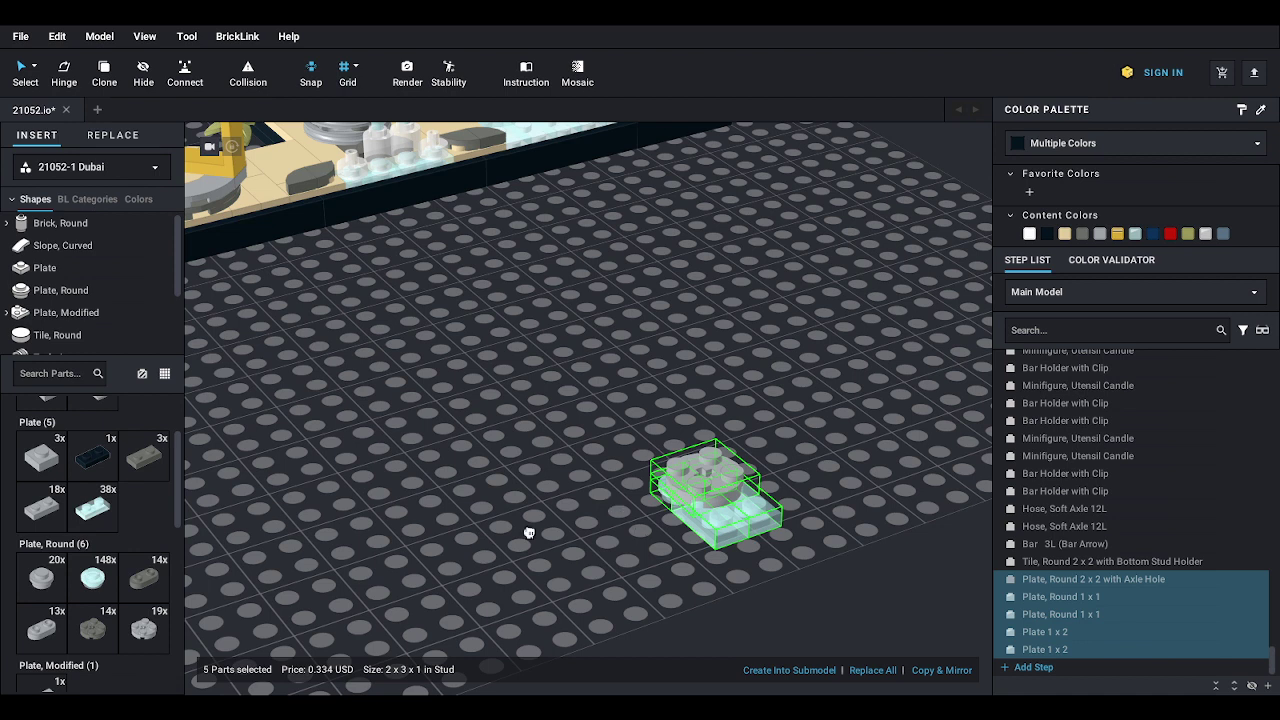
- Add a light bluish gray Plate 1 x 2 across the exposed studs of the trans-light blue plates beside the round plate
{"action": "left_click", "coordinate": [57, 268]}
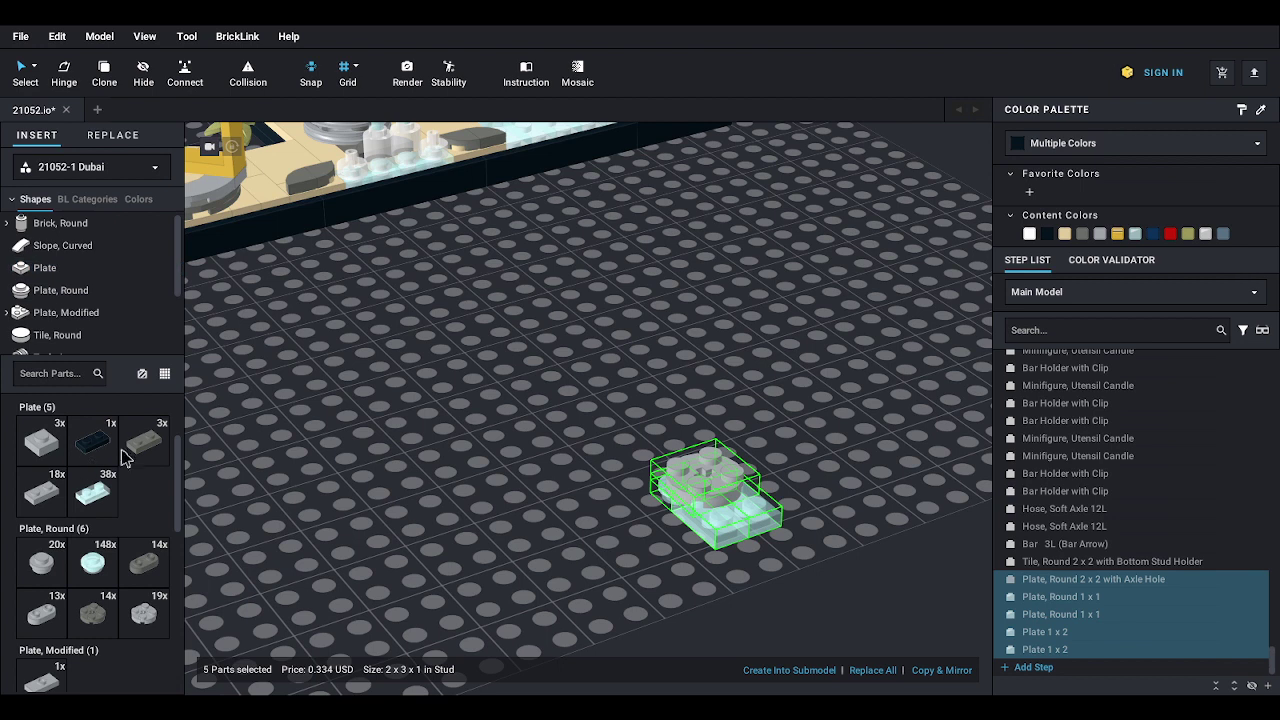
{"action": "left_click_drag", "start_coordinate": [55, 498], "coordinate": [748, 512]}
{"action": "left_click", "coordinate": [748, 512]}
- Find the stray trans-light blue Plate 1 x 2 under the Dubai base and move it back to the small round-plate assembly
{"action": "right_click_drag", "start_coordinate": [774, 523], "coordinate": [750, 448]}
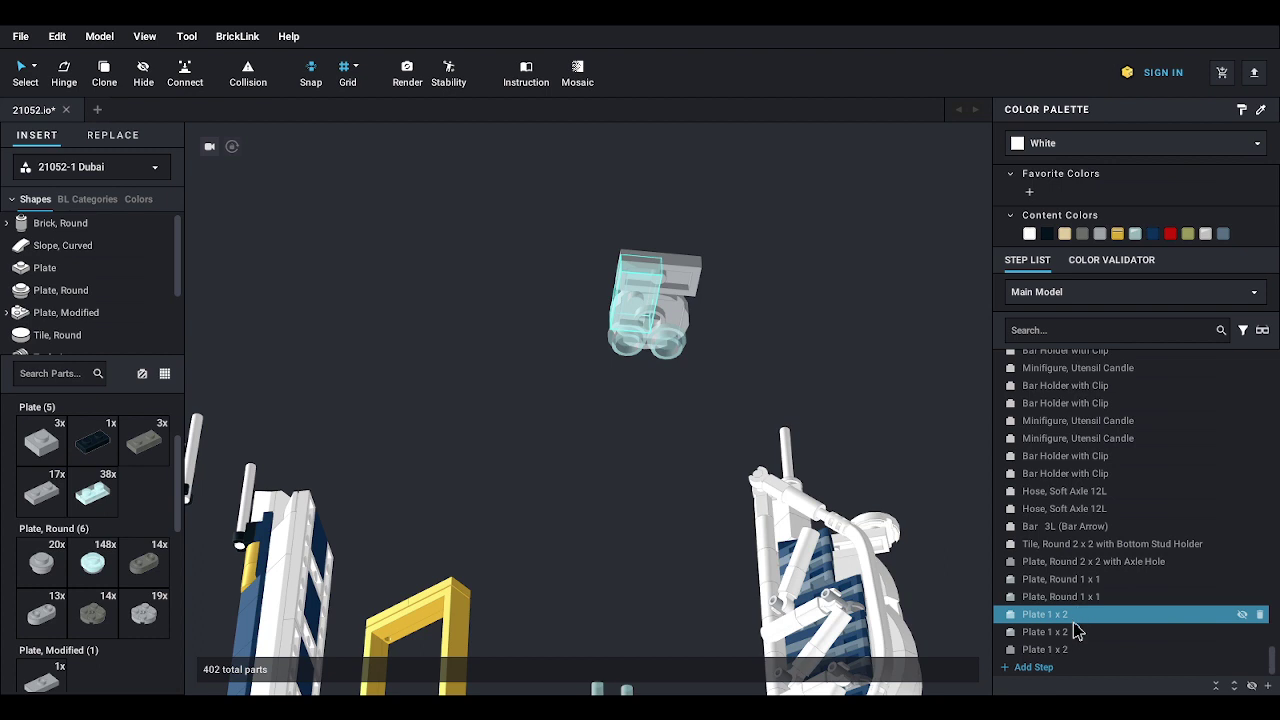
{"action": "left_click", "coordinate": [684, 315]}
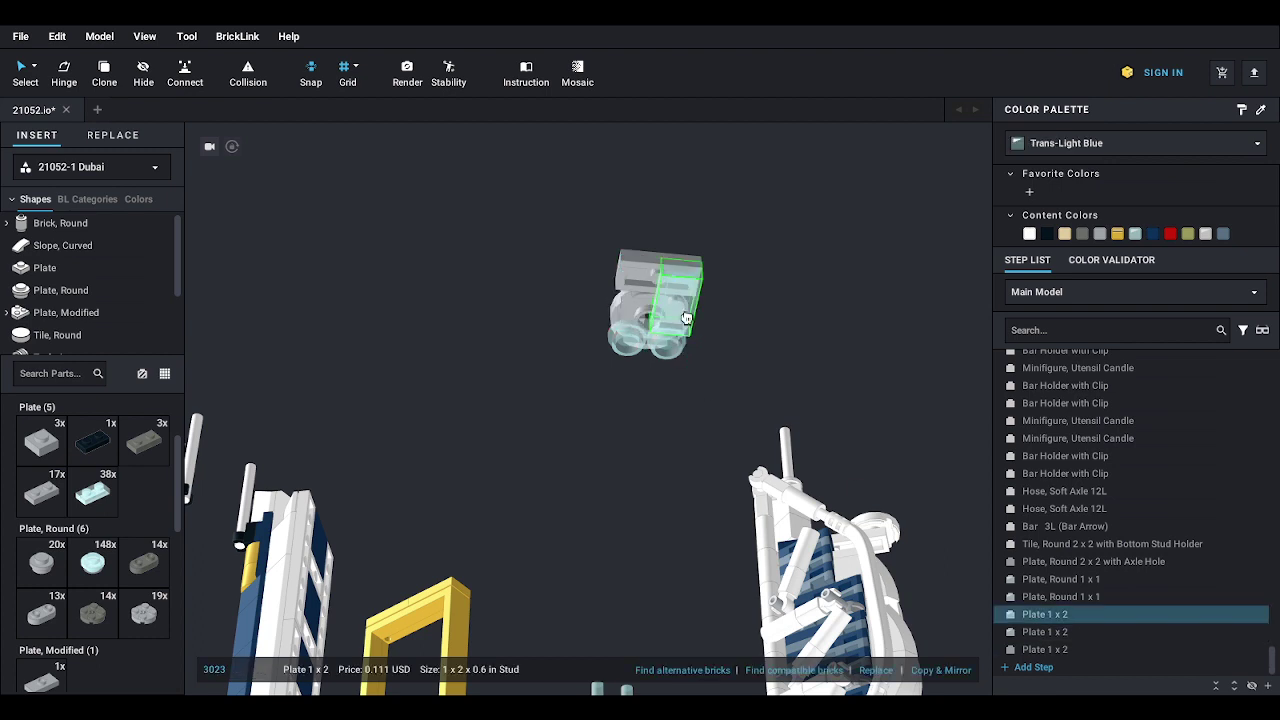
{"action": "left_click_drag", "start_coordinate": [686, 318], "coordinate": [630, 305]}
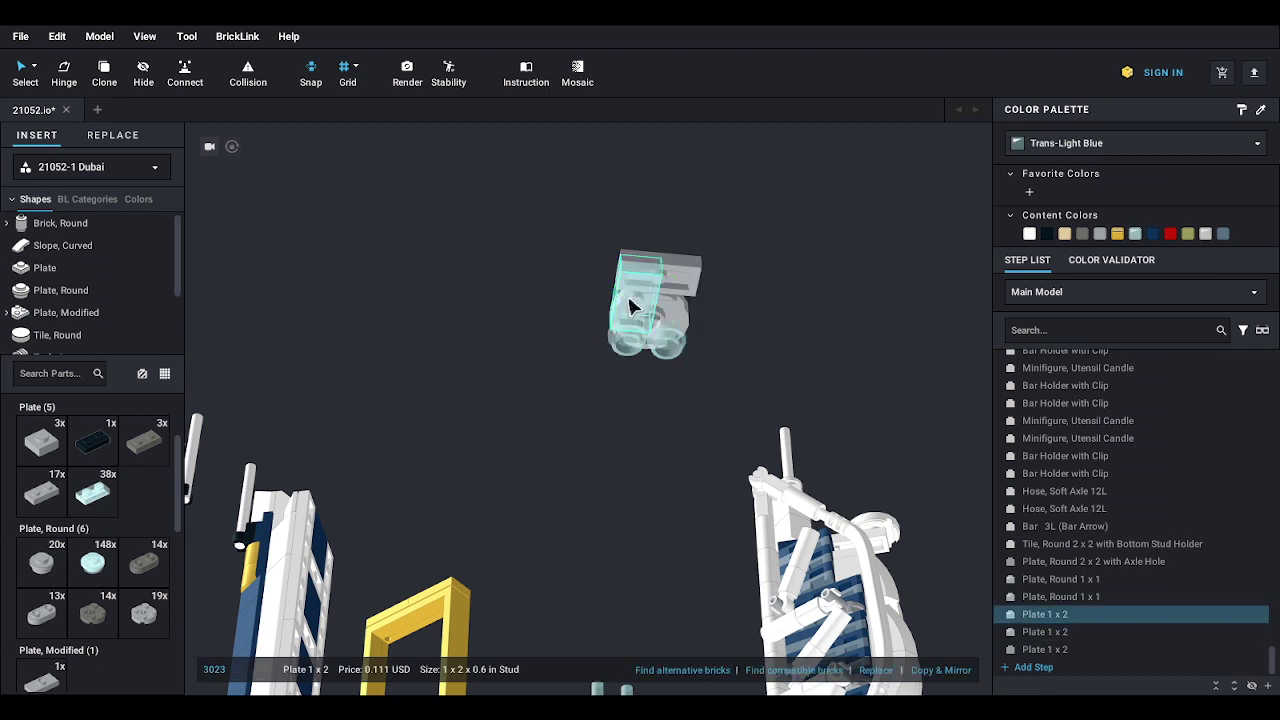
{"action": "left_click", "coordinate": [1040, 632]}
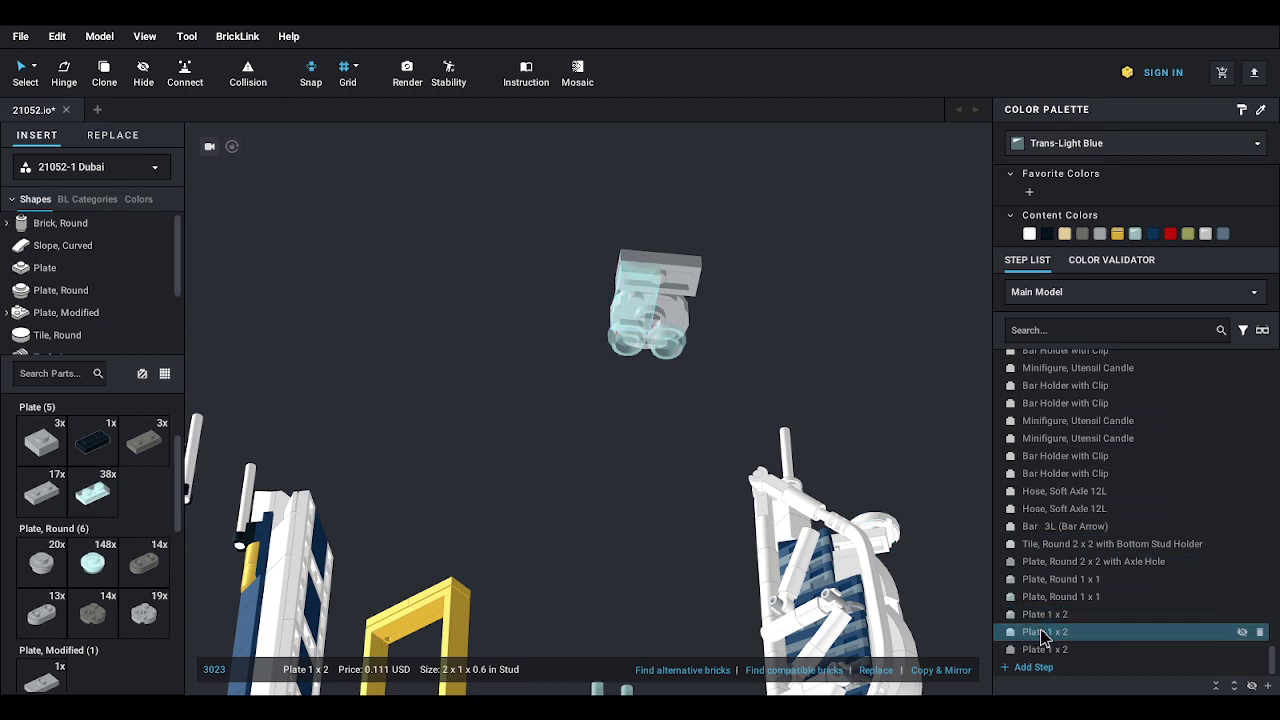
{"action": "double_click", "coordinate": [1055, 636]}
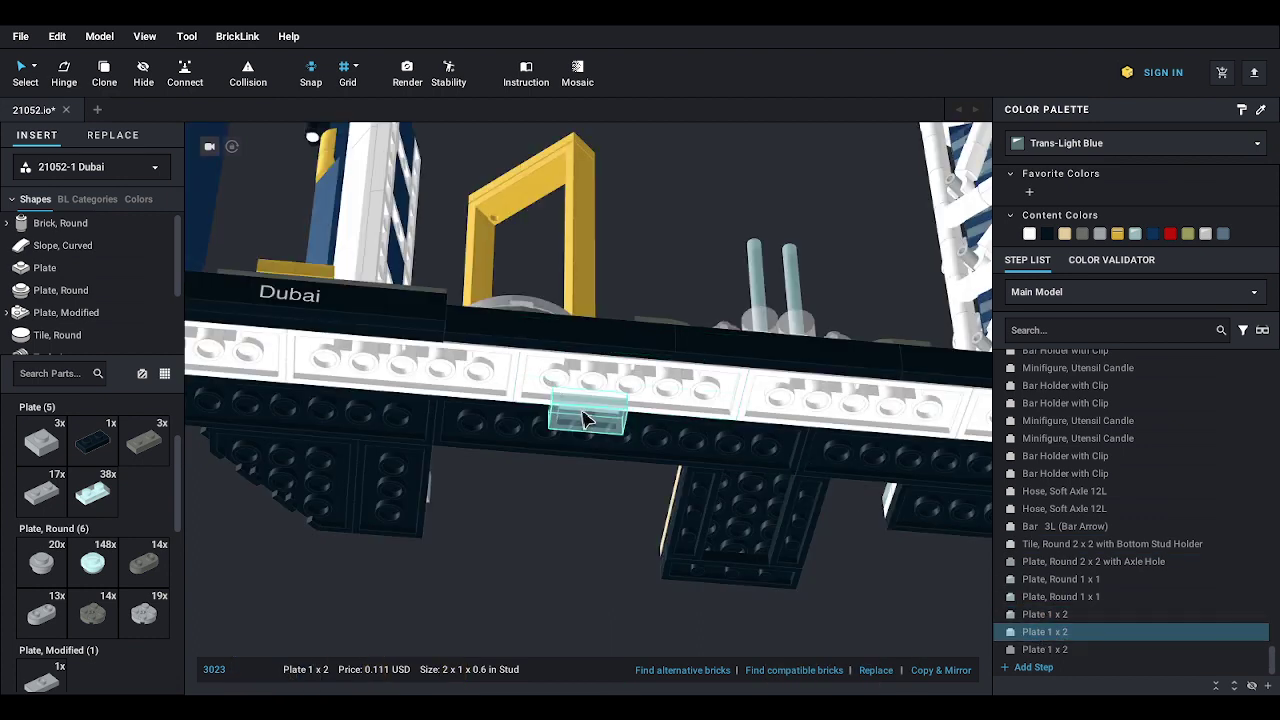
{"action": "left_click_drag", "start_coordinate": [587, 421], "coordinate": [686, 534]}
{"action": "right_click_drag", "start_coordinate": [706, 544], "coordinate": [723, 603]}
{"action": "middle_click_drag", "start_coordinate": [822, 565], "coordinate": [412, 406]}
{"action": "left_click_drag", "start_coordinate": [525, 437], "coordinate": [554, 456]}
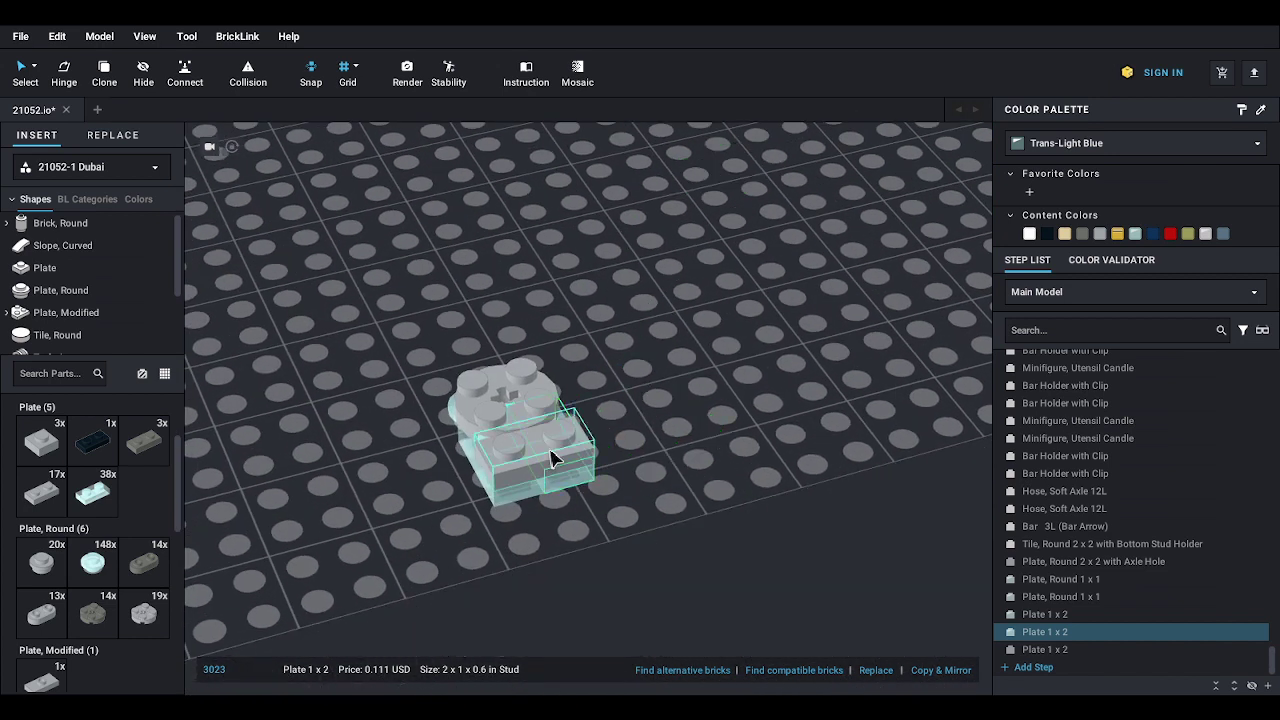
- Cover the small assembly's top with trans-light blue parts: two Plate, Round 1 x 1 at the rounded end and two side-by-side Plate 1 x 2
{"action": "left_click", "coordinate": [628, 430]}
{"action": "right_click_drag", "start_coordinate": [627, 421], "coordinate": [551, 488]}
{"action": "scroll", "coordinate": [622, 513], "scroll_direction": "down", "scroll_amount": 6}
{"action": "scroll", "coordinate": [552, 494], "scroll_direction": "up", "scroll_amount": 2}
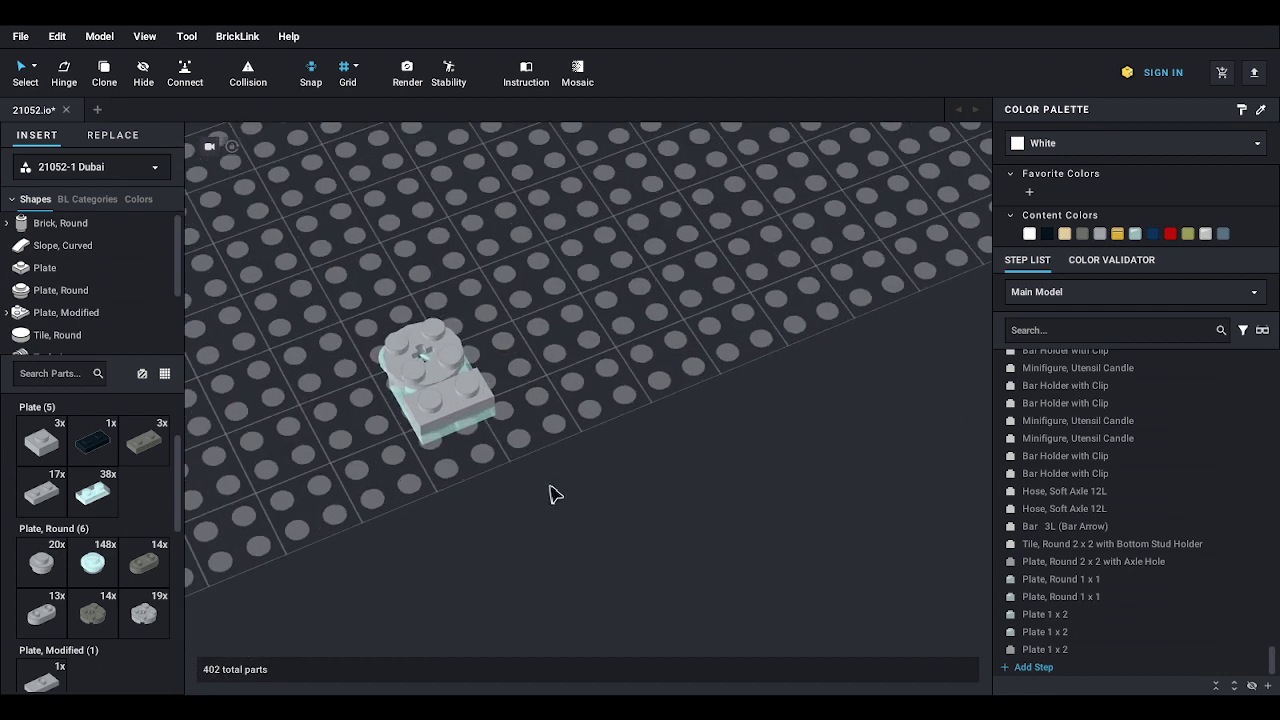
{"action": "scroll", "coordinate": [420, 475], "scroll_direction": "up", "scroll_amount": 2}
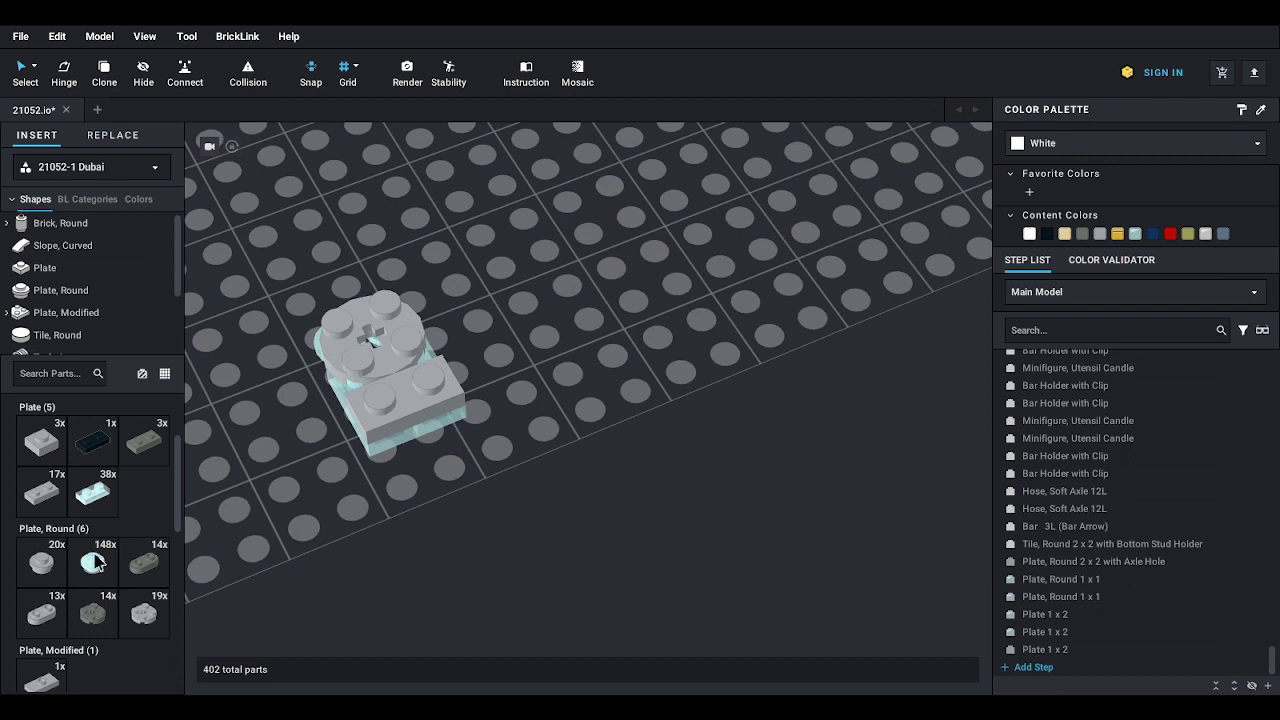
{"action": "left_click_drag", "start_coordinate": [95, 560], "coordinate": [318, 310]}
{"action": "left_click_drag", "start_coordinate": [94, 571], "coordinate": [378, 314]}
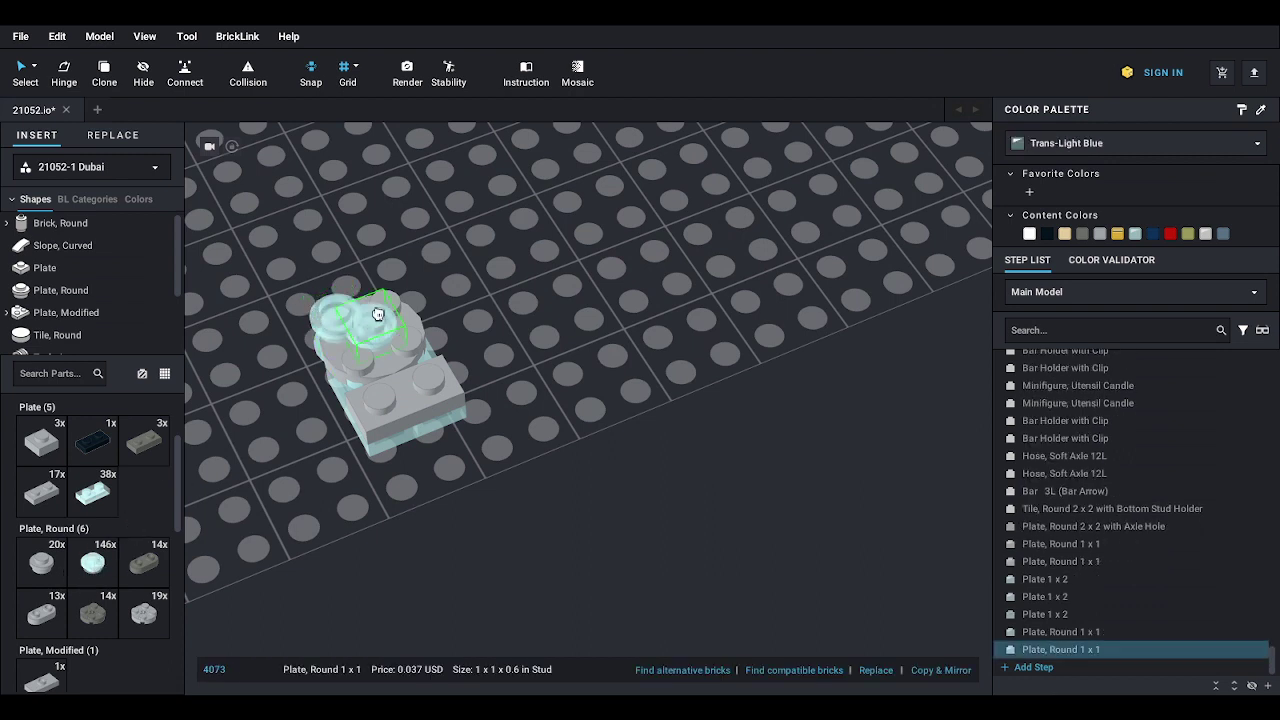
{"action": "left_click_drag", "start_coordinate": [108, 486], "coordinate": [388, 358]}
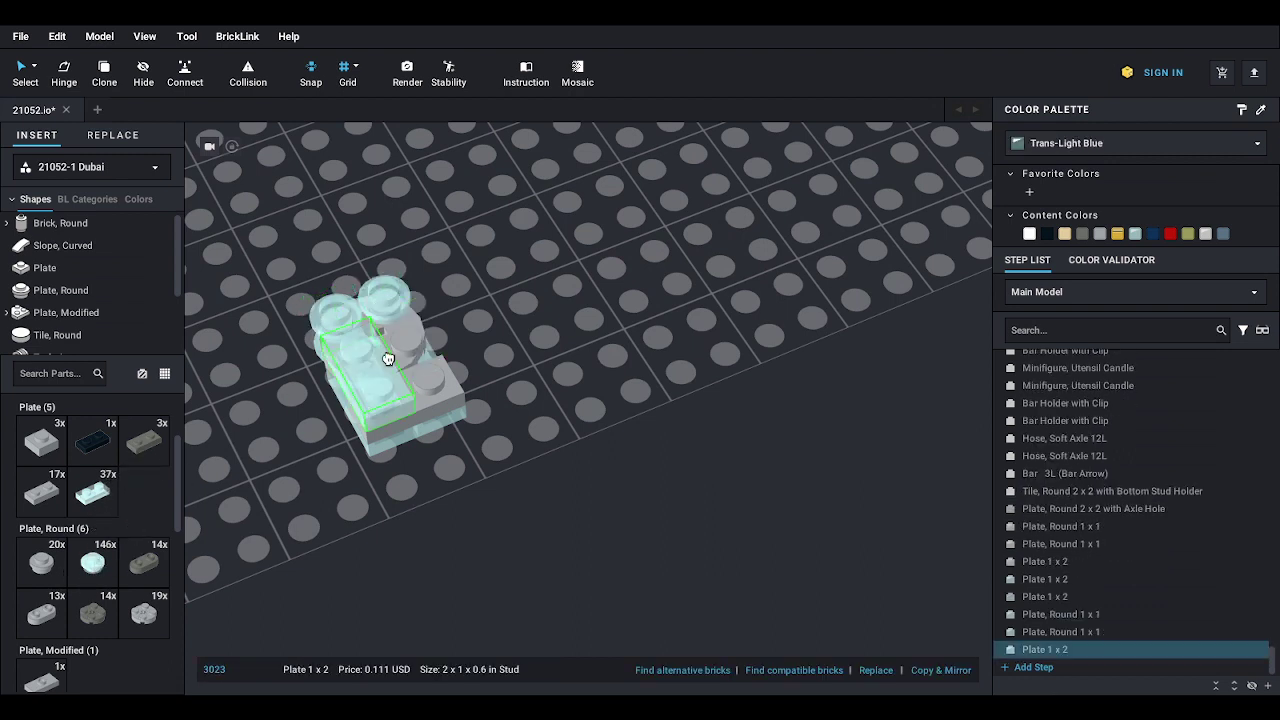
{"action": "left_click_drag", "start_coordinate": [114, 491], "coordinate": [420, 358]}
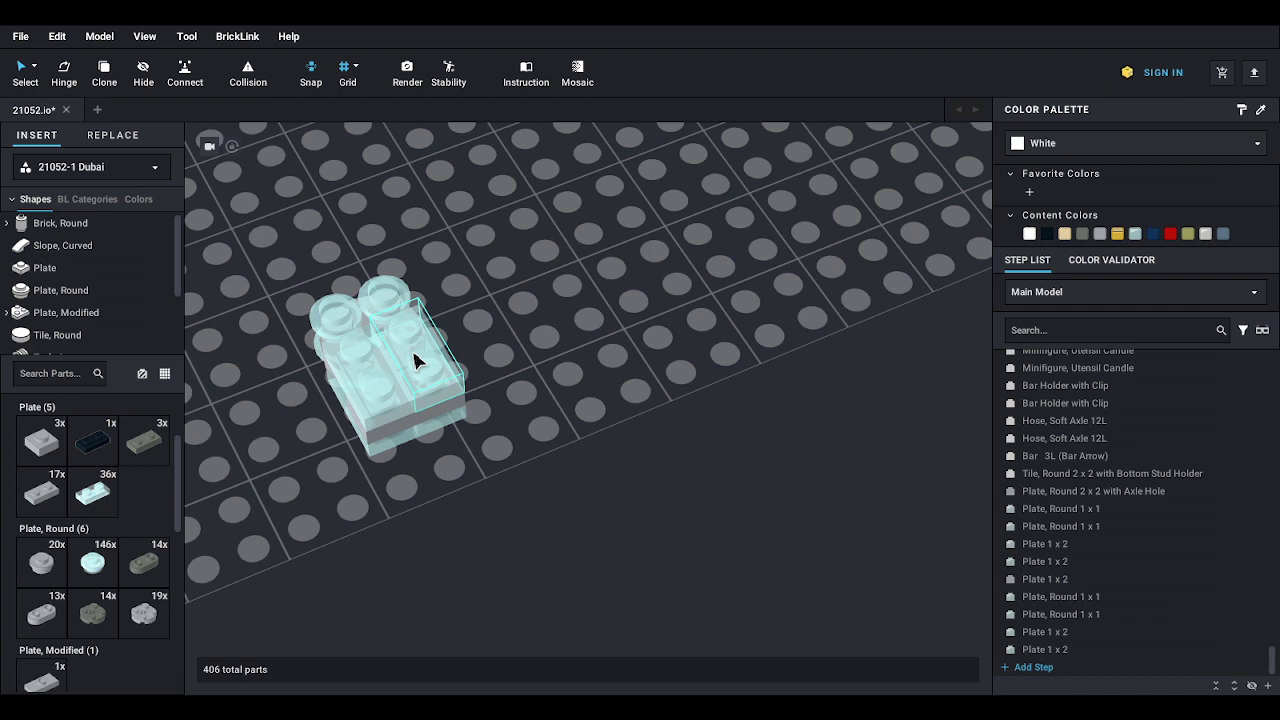
- Stack three dark gray Plate, Round 2 x 2 with Axle Hole on the assembly's rounded end
{"action": "scroll", "coordinate": [100, 485], "scroll_direction": "down", "scroll_amount": 1}
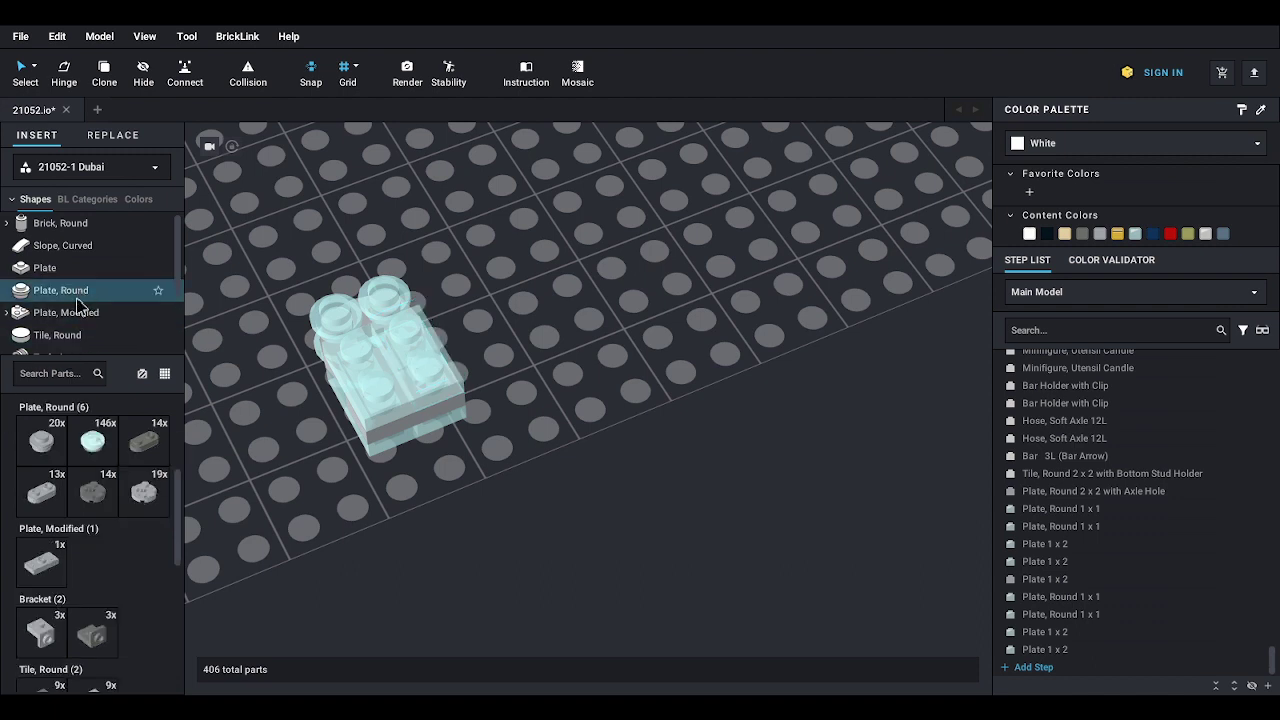
{"action": "left_click_drag", "start_coordinate": [103, 507], "coordinate": [372, 310]}
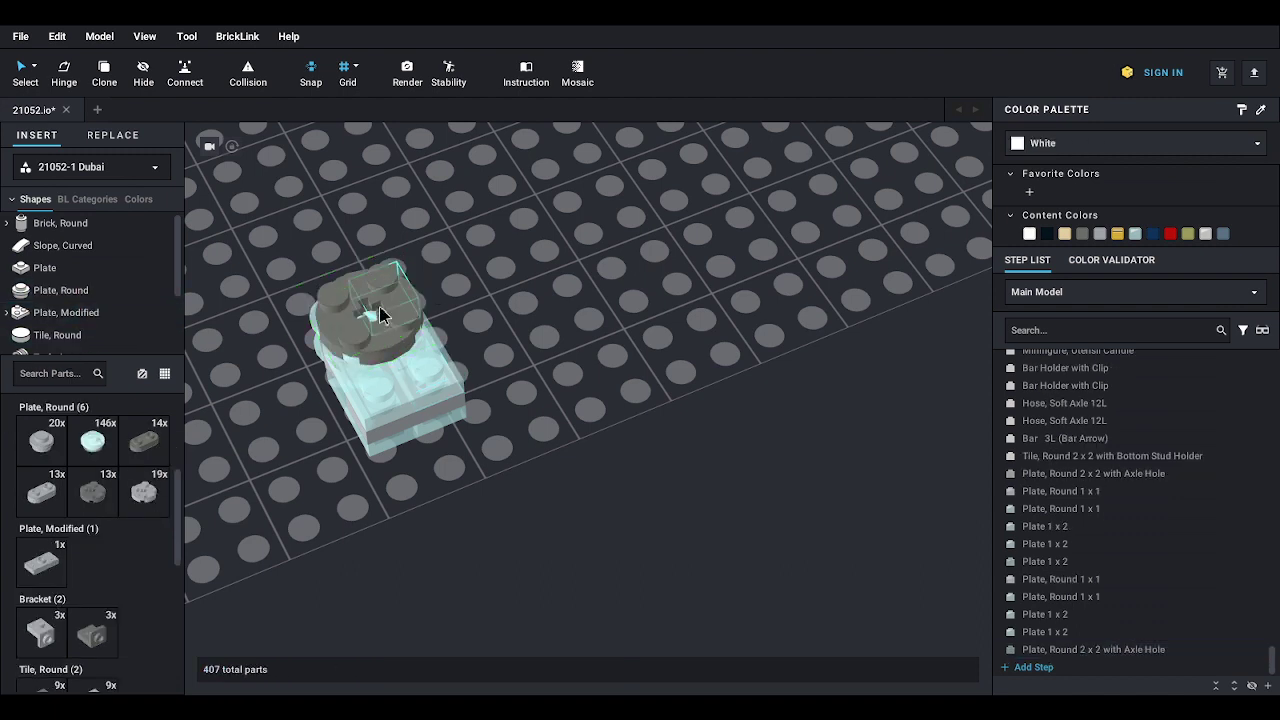
{"action": "left_click_drag", "start_coordinate": [92, 492], "coordinate": [372, 290]}
{"action": "left_click_drag", "start_coordinate": [92, 492], "coordinate": [367, 280]}
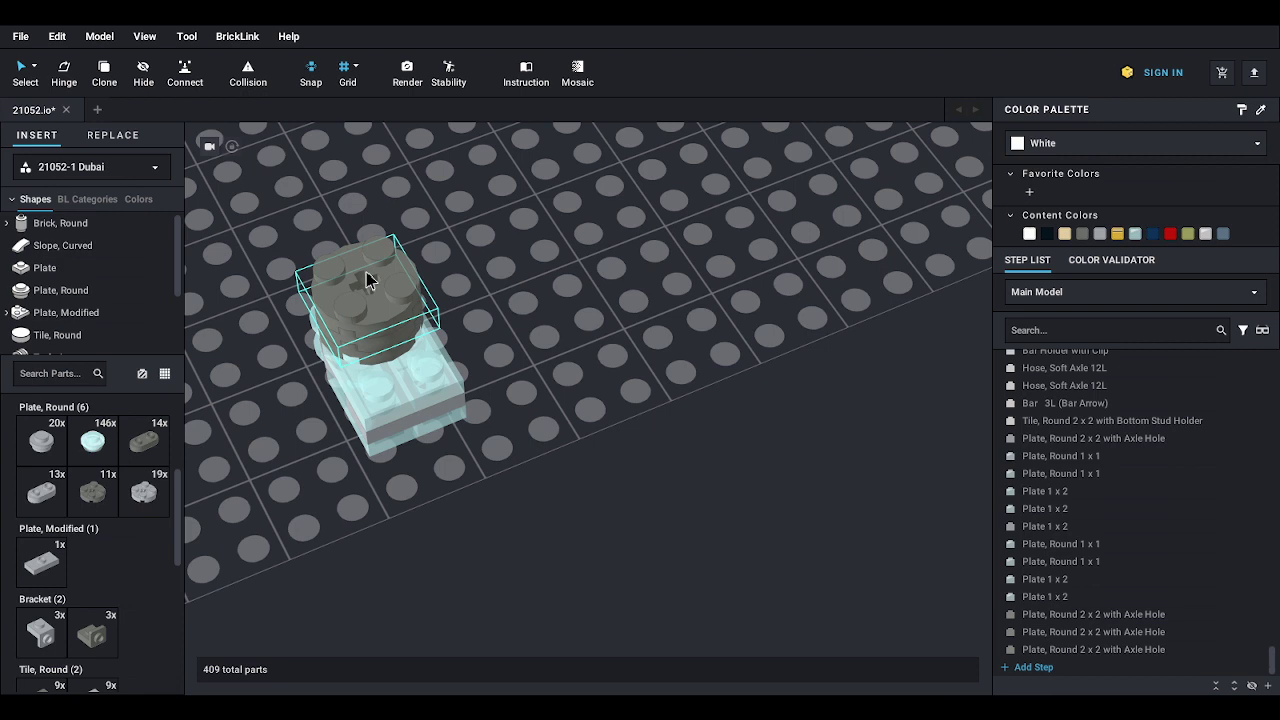
- Place a dark gray Technic, Brick 1 x 2 with Axle Hole on the front studs beside the round-plate stack
{"action": "scroll", "coordinate": [45, 305], "scroll_direction": "down", "scroll_amount": 2}
{"action": "left_click", "coordinate": [62, 276]}
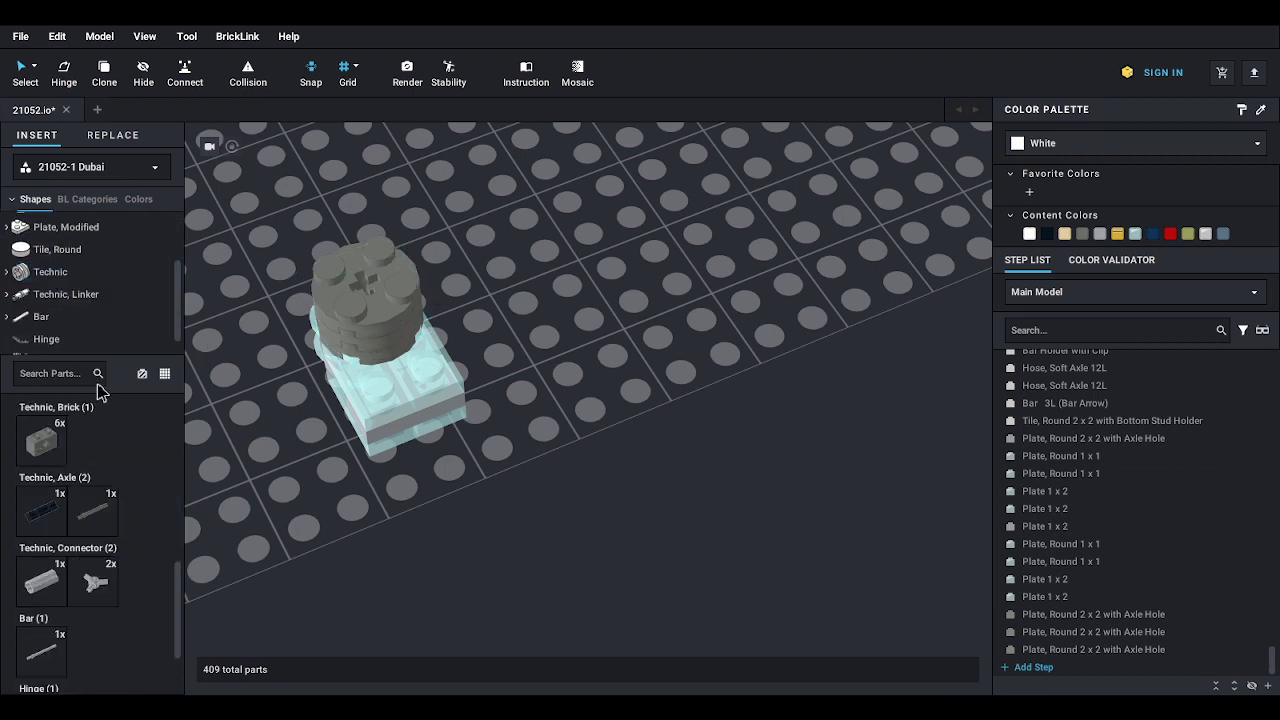
{"action": "left_click_drag", "start_coordinate": [57, 445], "coordinate": [406, 358]}
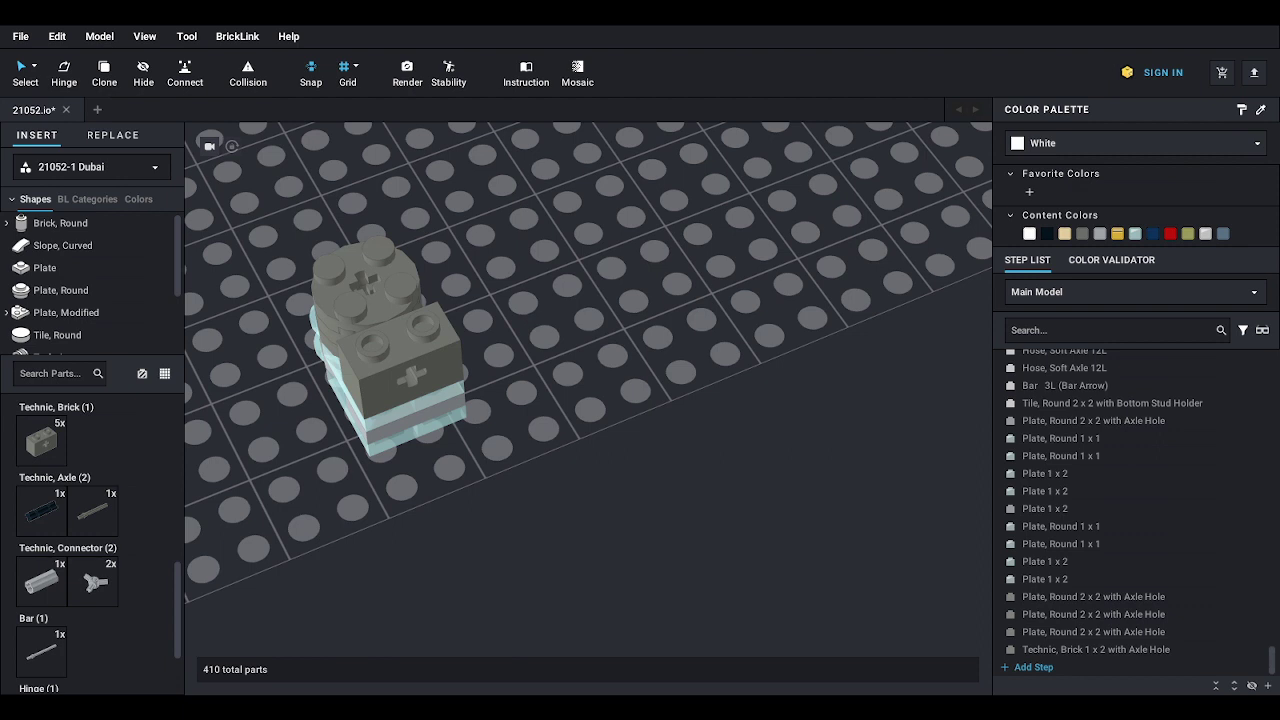
- Cover the dark gray stack and Technic brick with two trans-light blue Plate, Round 1 x 1 at the rounded end and two Plate 1 x 2
{"action": "left_click", "coordinate": [60, 290]}
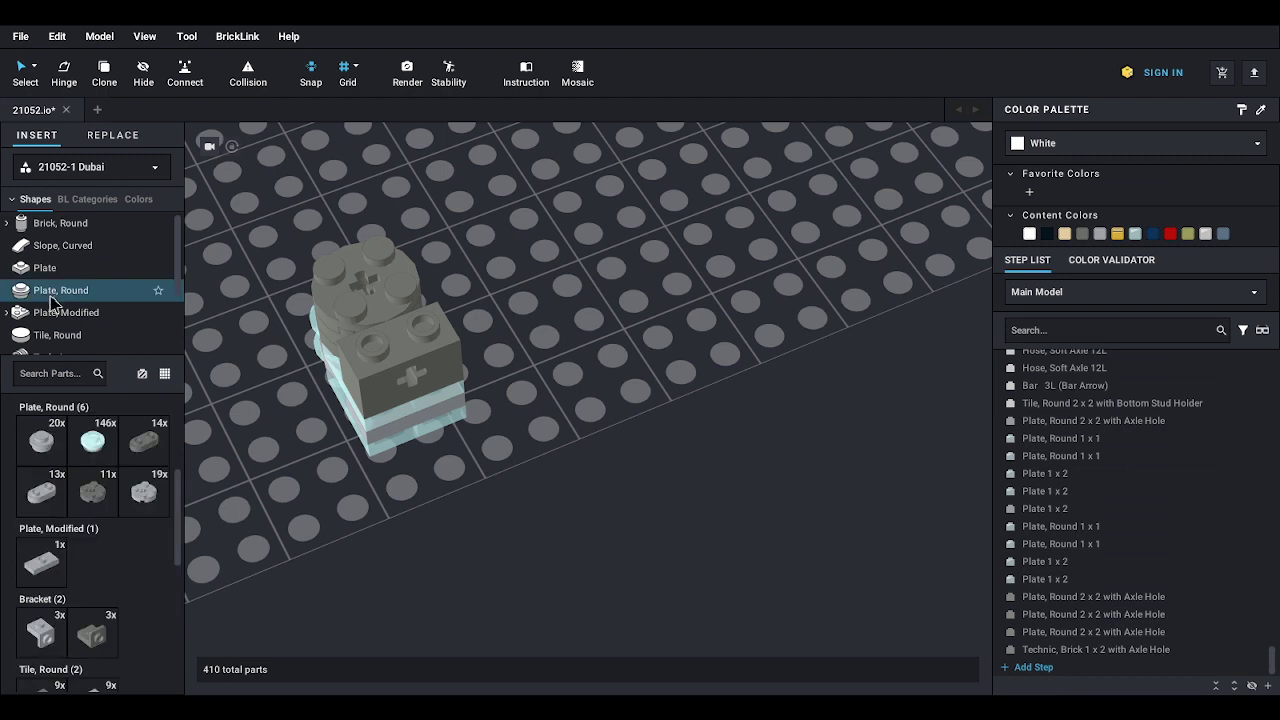
{"action": "scroll", "coordinate": [103, 514], "scroll_direction": "up", "scroll_amount": 3}
{"action": "left_click_drag", "start_coordinate": [100, 616], "coordinate": [328, 260]}
{"action": "left_click_drag", "start_coordinate": [295, 406], "coordinate": [369, 259]}
{"action": "left_click_drag", "start_coordinate": [100, 553], "coordinate": [403, 304]}
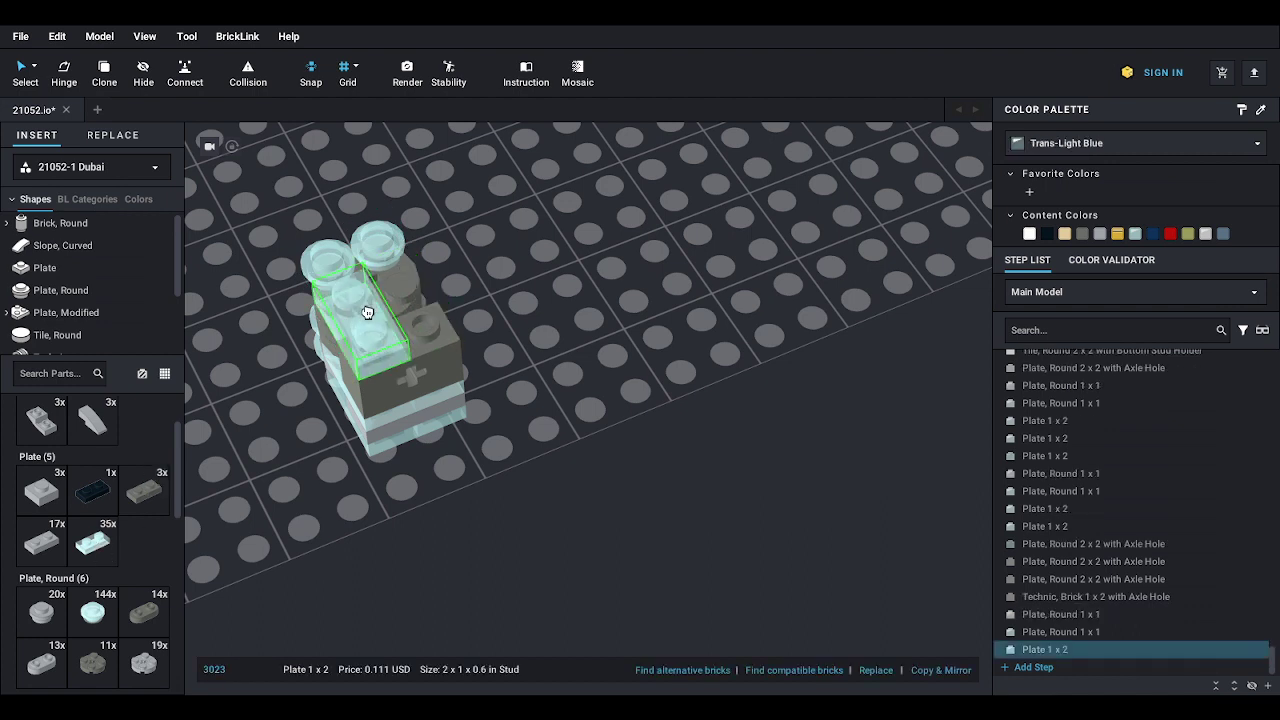
{"action": "left_click_drag", "start_coordinate": [105, 545], "coordinate": [412, 300]}
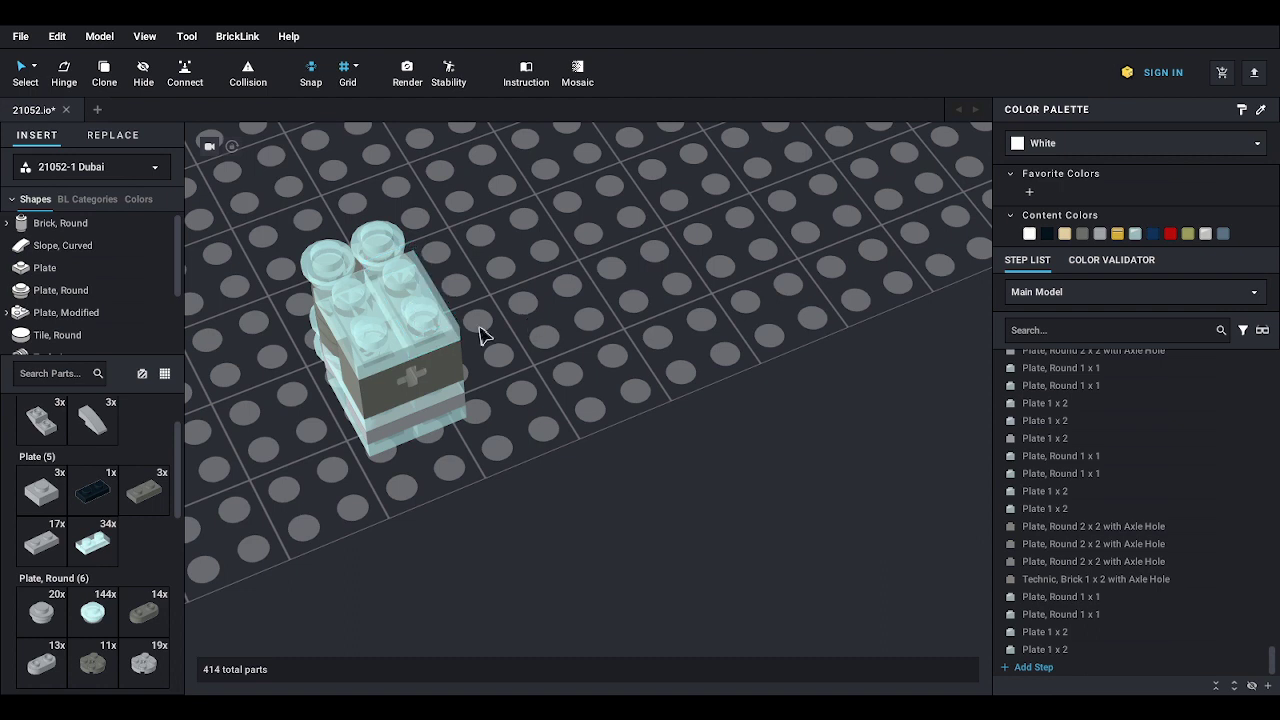
{"action": "left_click", "coordinate": [61, 290]}
{"action": "left_click_drag", "start_coordinate": [99, 494], "coordinate": [364, 263]}
{"action": "key", "text": "Escape"}
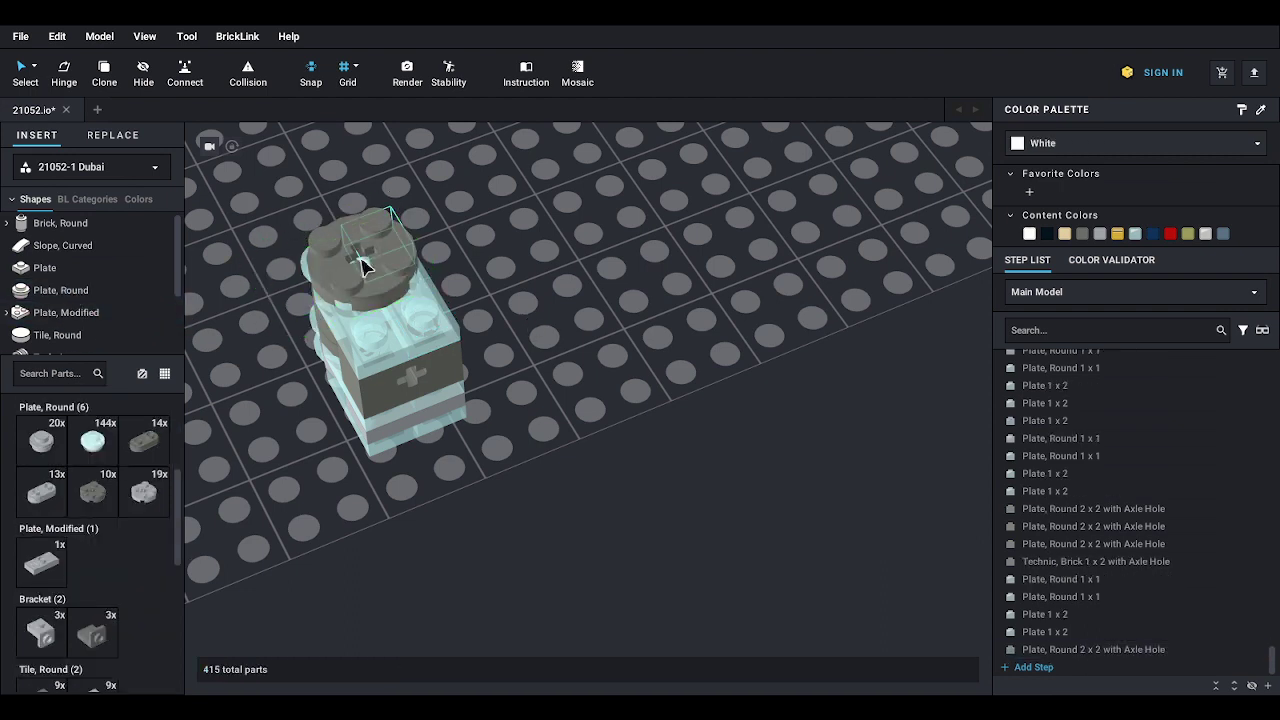
- Place a light bluish gray Plate, Round 2 x 2 with Axle Hole beside the tower and delete the dark gray round plate from its top
{"action": "left_click_drag", "start_coordinate": [150, 487], "coordinate": [539, 308]}
{"action": "left_click", "coordinate": [351, 266]}
{"action": "key", "text": "Delete"}
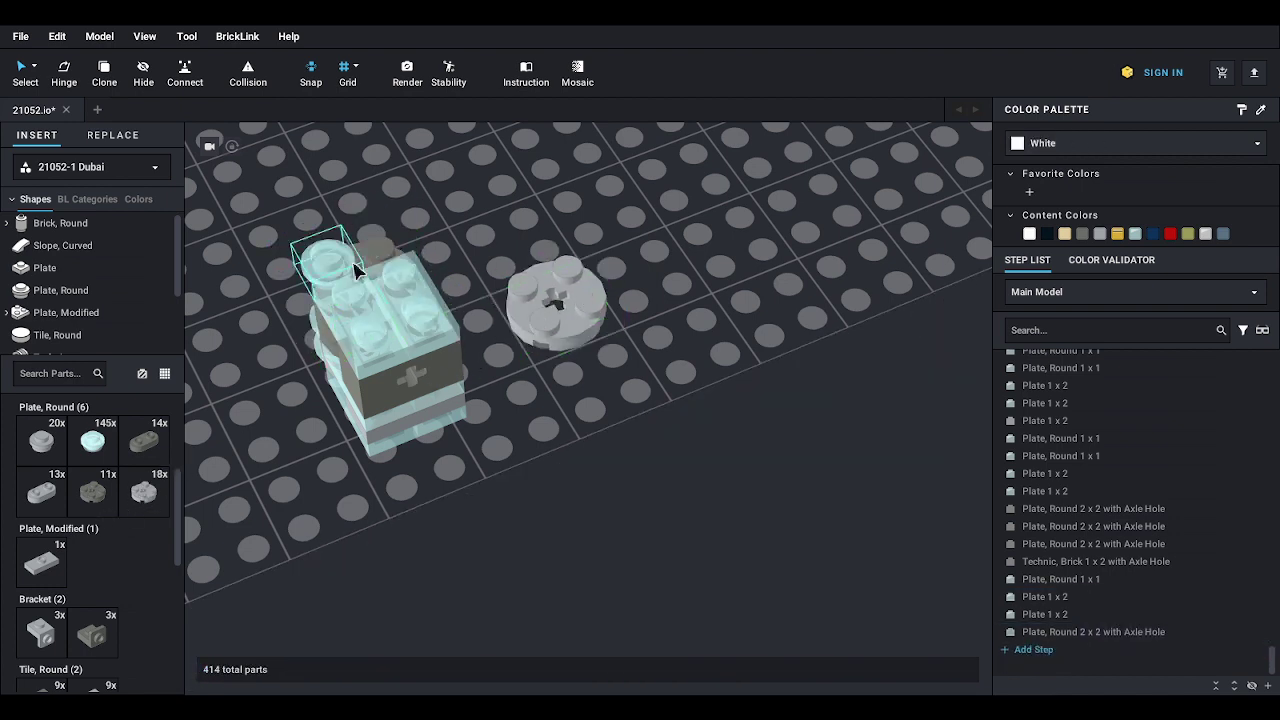
- Put a trans-light blue Plate, Round 1 x 1 back on the bare dark gray stud at the tower's rounded end
{"action": "left_click", "coordinate": [517, 316]}
{"action": "key", "text": "Escape"}
{"action": "left_click_drag", "start_coordinate": [92, 450], "coordinate": [381, 246]}
{"action": "key", "text": "Escape"}
- Move the loose light bluish gray round plate onto the tower's rounded end and add a light bluish gray Plate 1 x 2 across the front studs
{"action": "left_click_drag", "start_coordinate": [612, 340], "coordinate": [393, 260]}
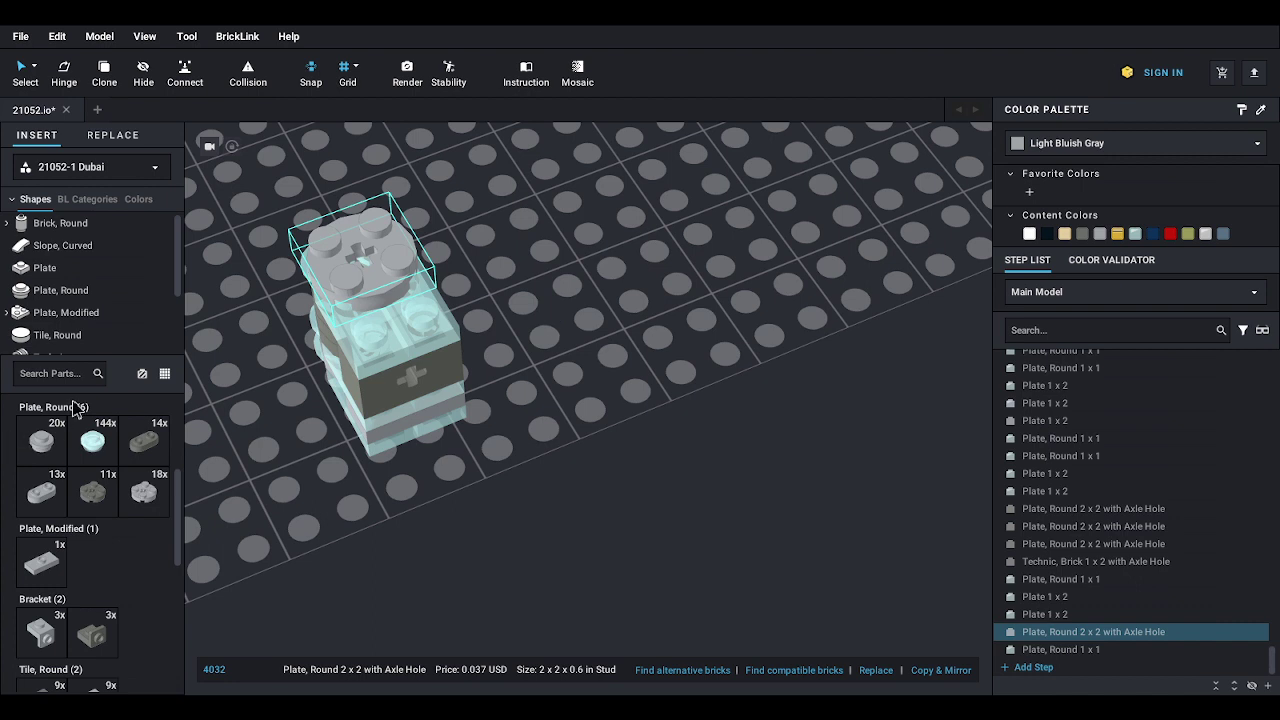
{"action": "left_click", "coordinate": [45, 267]}
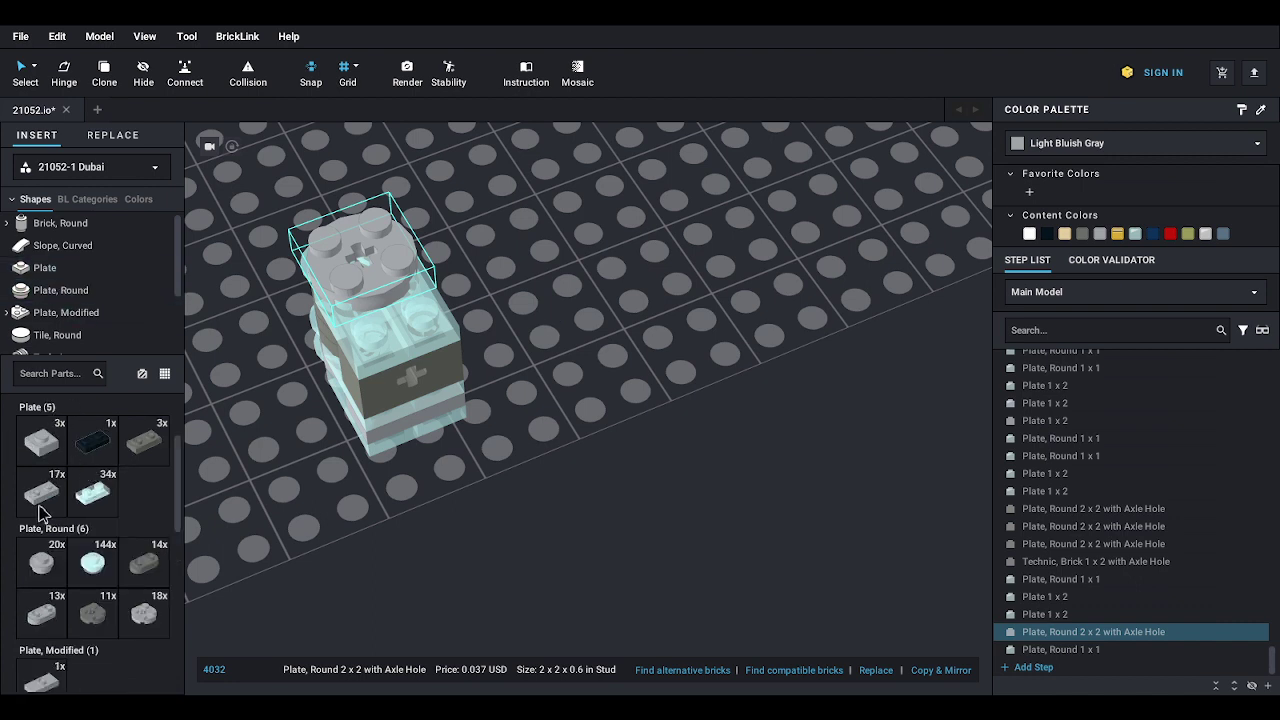
{"action": "left_click_drag", "start_coordinate": [40, 513], "coordinate": [405, 328]}
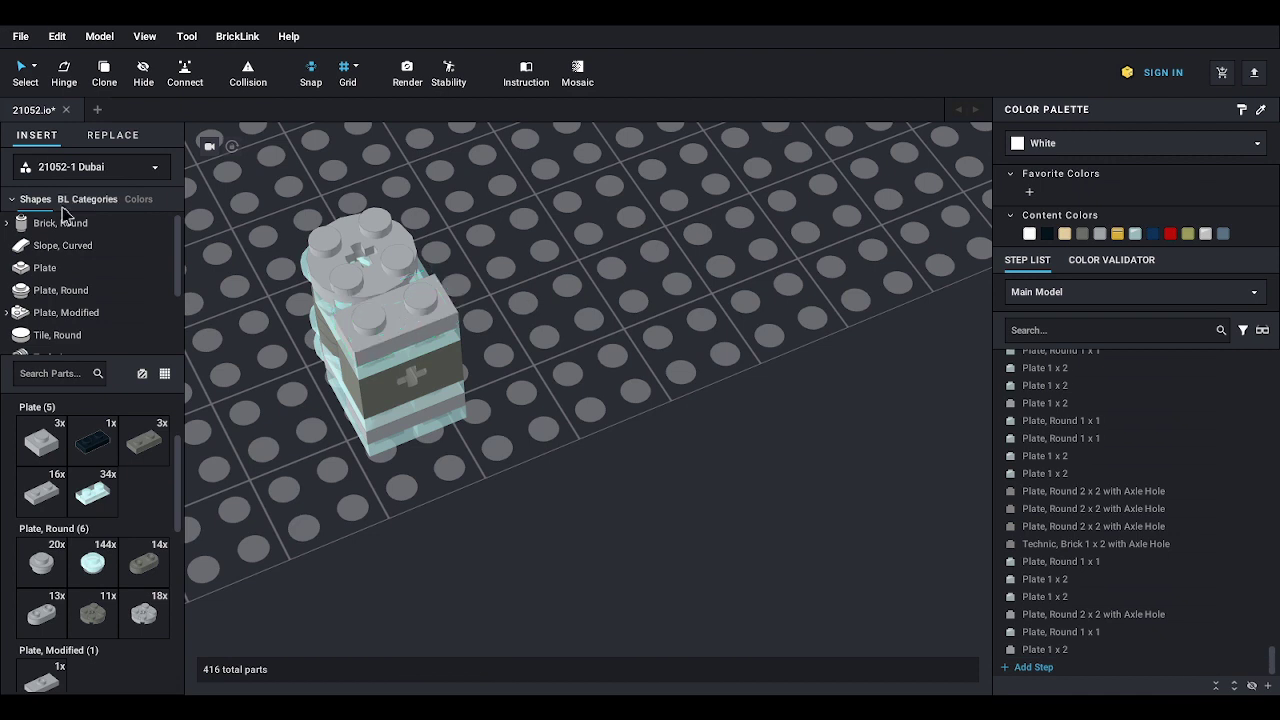
- Top the gray layer with two trans-light blue Plate, Round 1 x 1 at the rounded end and two Plate 1 x 2 side by side
{"action": "left_click", "coordinate": [60, 290]}
{"action": "left_click_drag", "start_coordinate": [92, 436], "coordinate": [372, 220]}
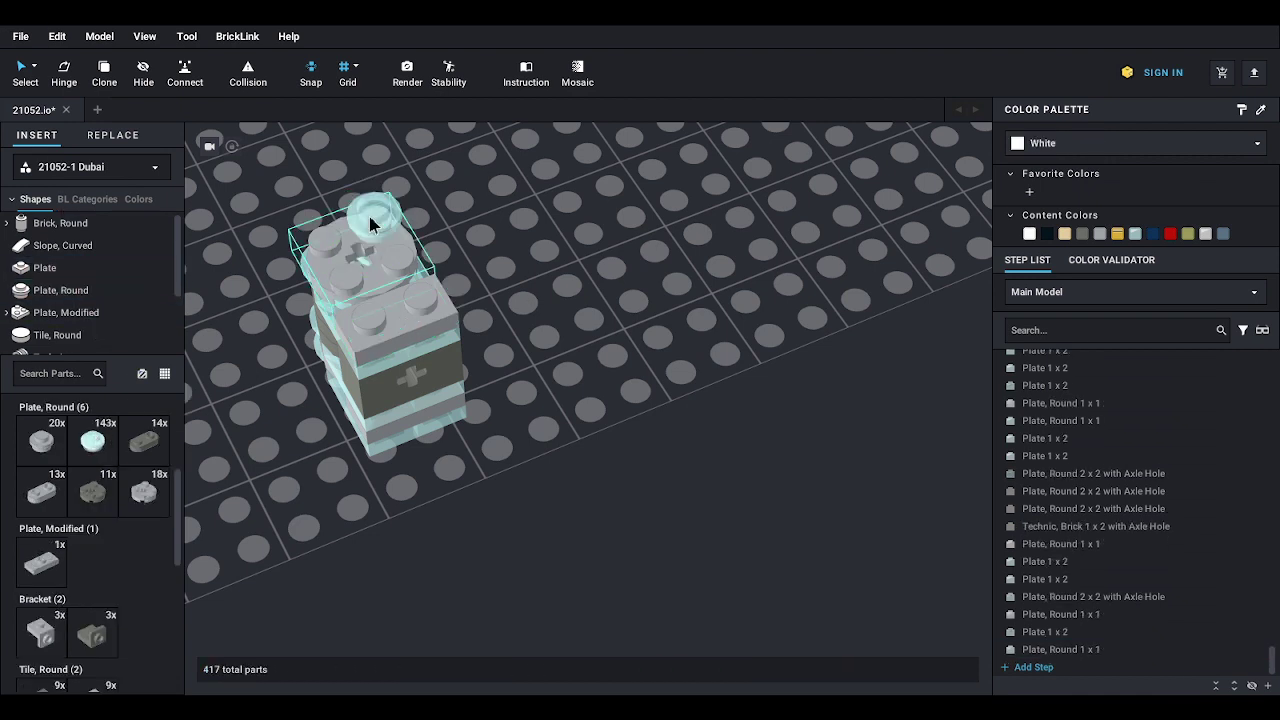
{"action": "left_click_drag", "start_coordinate": [97, 445], "coordinate": [323, 234]}
{"action": "left_click", "coordinate": [254, 261]}
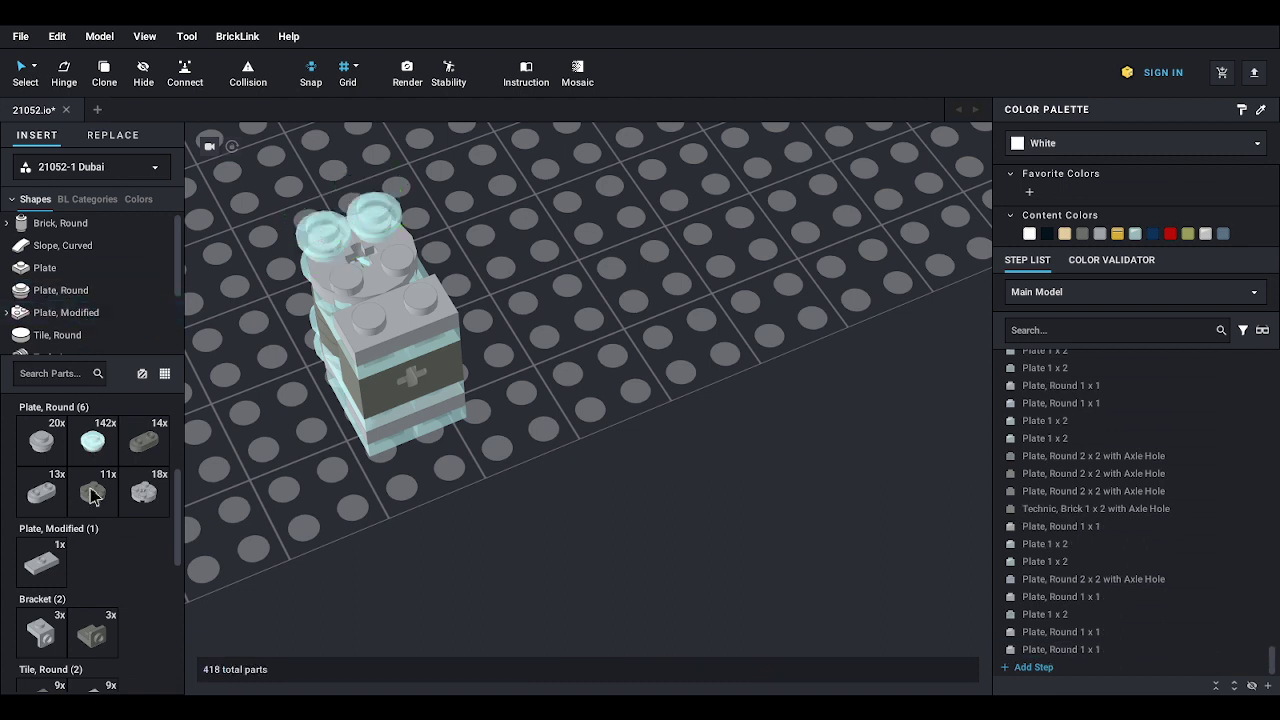
{"action": "scroll", "coordinate": [80, 538], "scroll_direction": "up", "scroll_amount": 3}
{"action": "left_click_drag", "start_coordinate": [95, 540], "coordinate": [407, 287]}
{"action": "left_click_drag", "start_coordinate": [92, 540], "coordinate": [347, 306]}
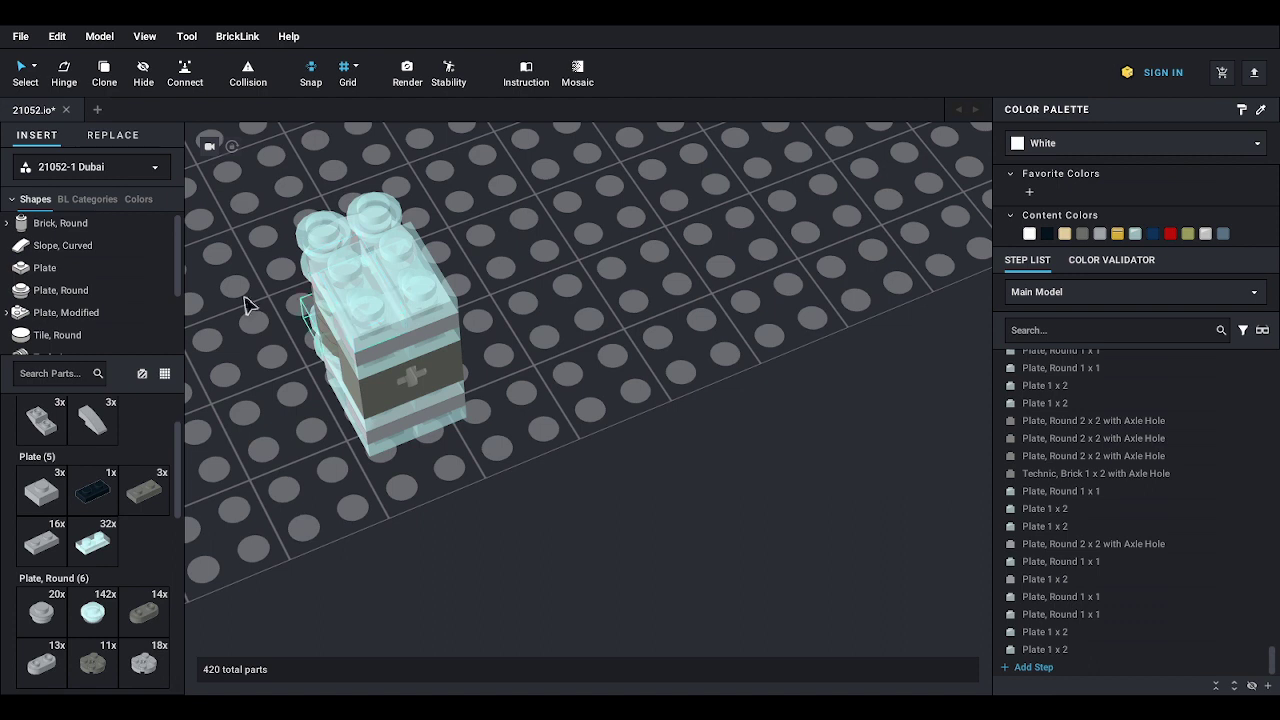
- Add a second light bluish gray layer above the Technic brick: a Plate, Round 2 x 2 with Axle Hole and a Plate 1 x 2 in front
{"action": "scroll", "coordinate": [133, 413], "scroll_direction": "down", "scroll_amount": 1}
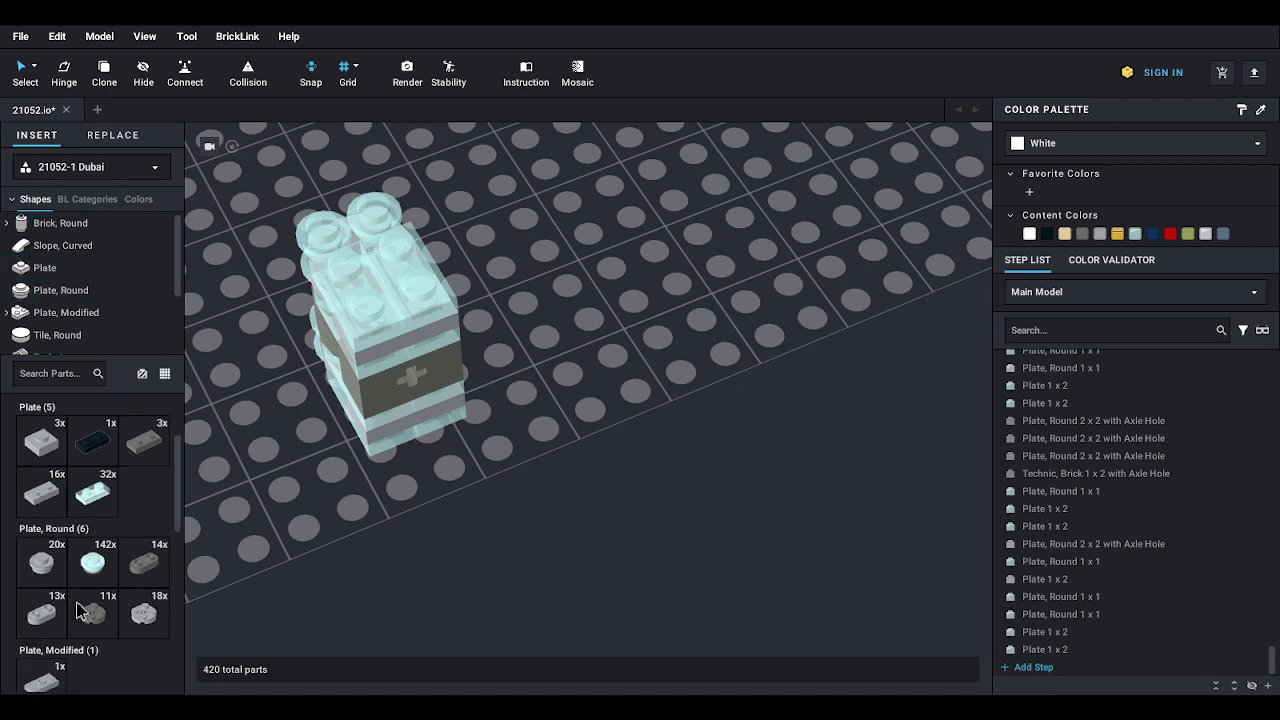
{"action": "left_click_drag", "start_coordinate": [352, 325], "coordinate": [367, 232]}
{"action": "left_click", "coordinate": [45, 494]}
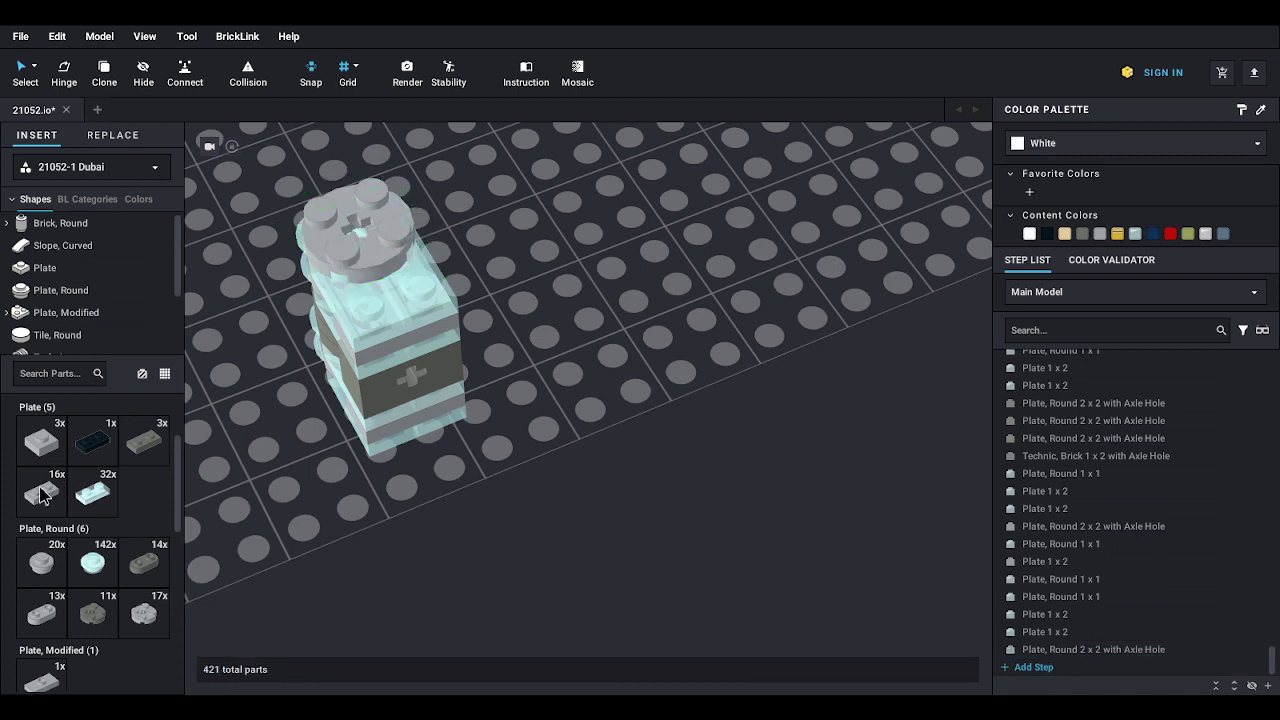
{"action": "left_click", "coordinate": [400, 284]}
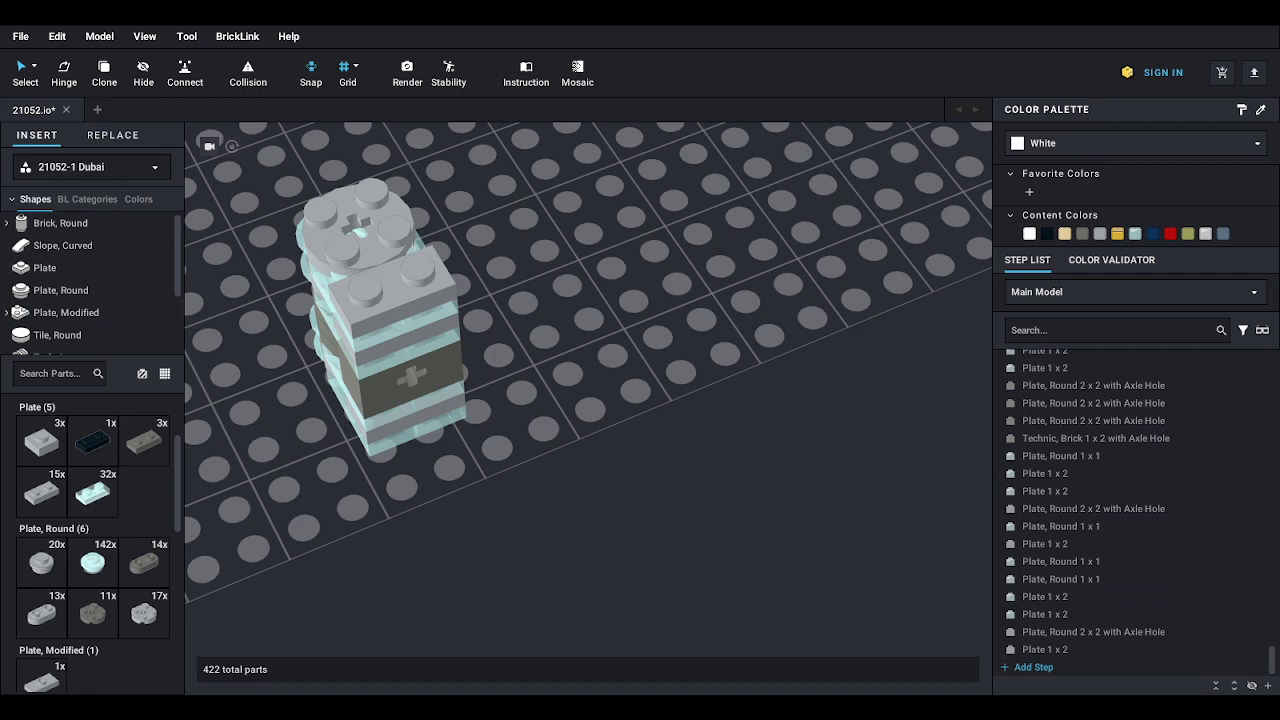
- Cover the second gray layer with two trans-light blue Plate, Round 1 x 1 on the rear studs and two parallel Plate 1 x 2
{"action": "left_click", "coordinate": [93, 562]}
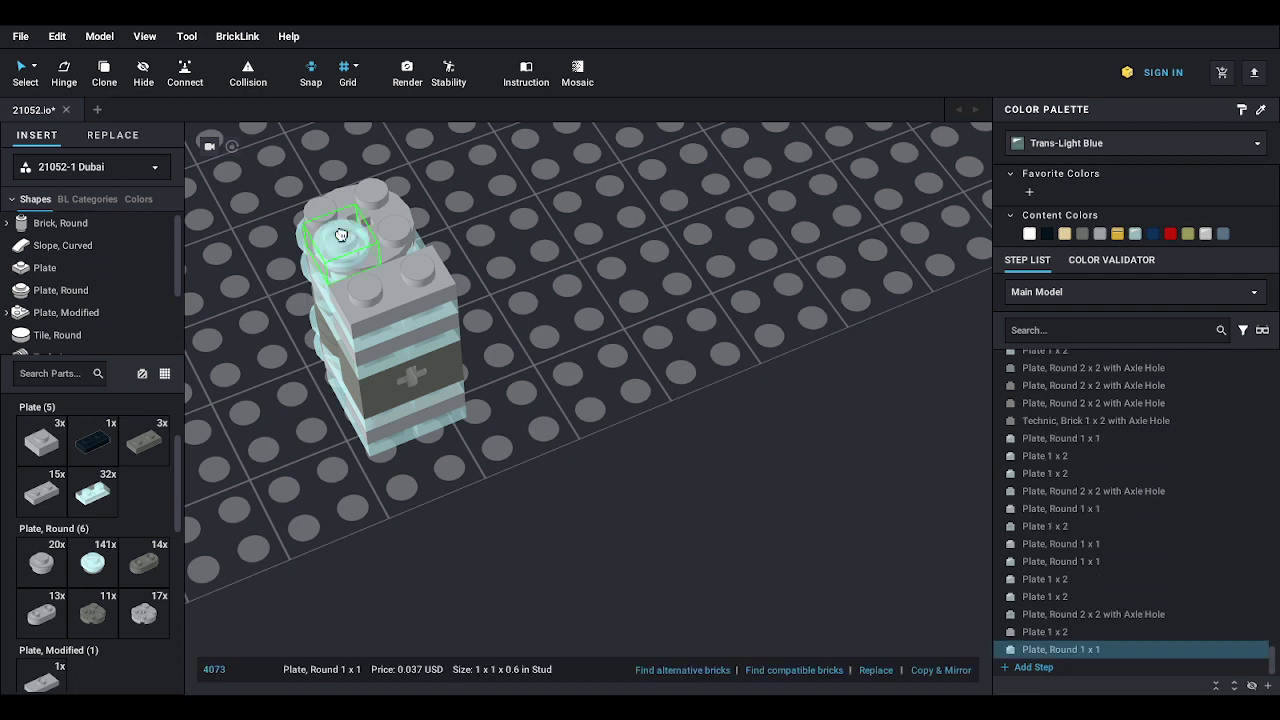
{"action": "left_click", "coordinate": [320, 205]}
{"action": "left_click", "coordinate": [93, 562]}
{"action": "left_click", "coordinate": [372, 185]}
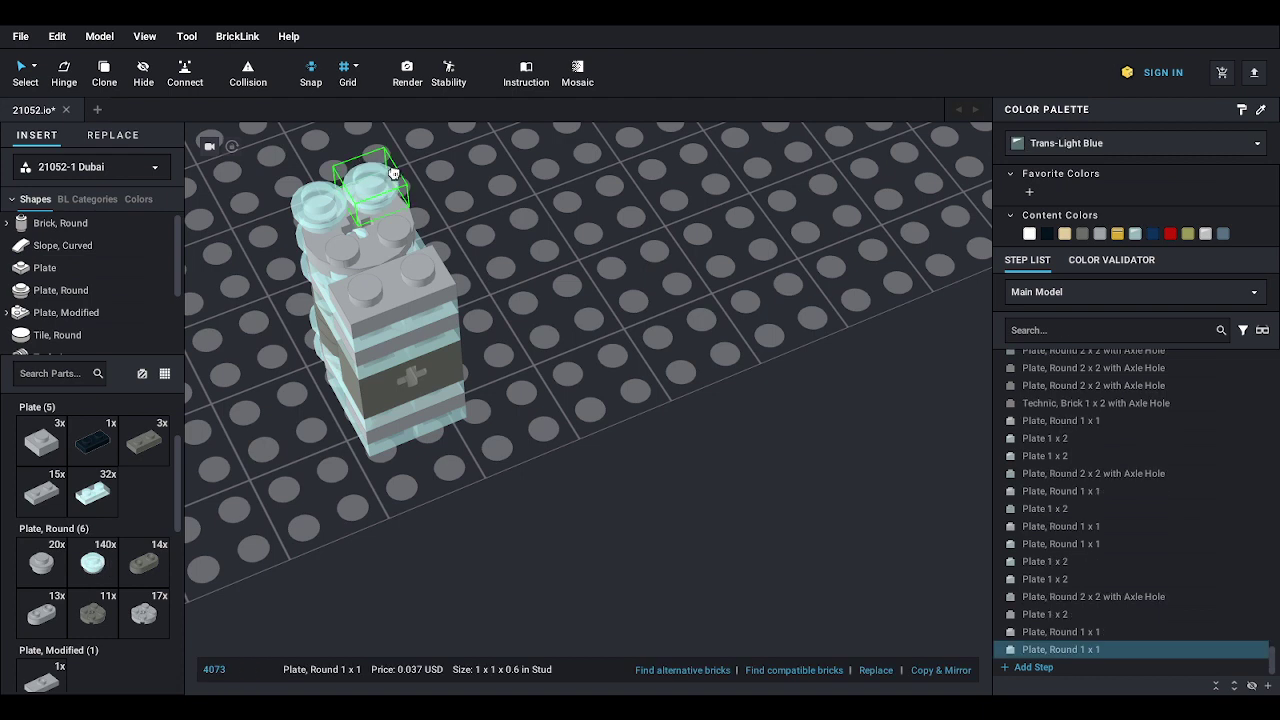
{"action": "left_click", "coordinate": [93, 492]}
{"action": "left_click", "coordinate": [358, 298]}
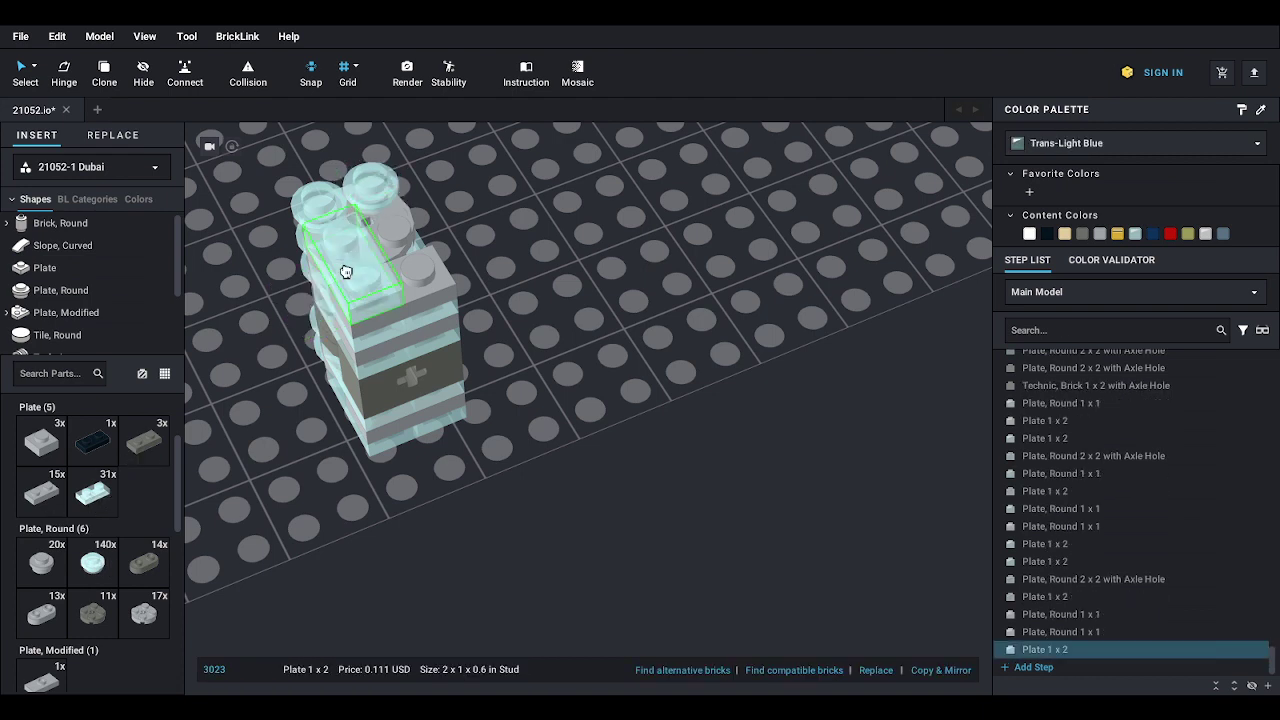
{"action": "left_click", "coordinate": [93, 492]}
{"action": "left_click", "coordinate": [404, 234]}
{"action": "key", "text": "Escape"}
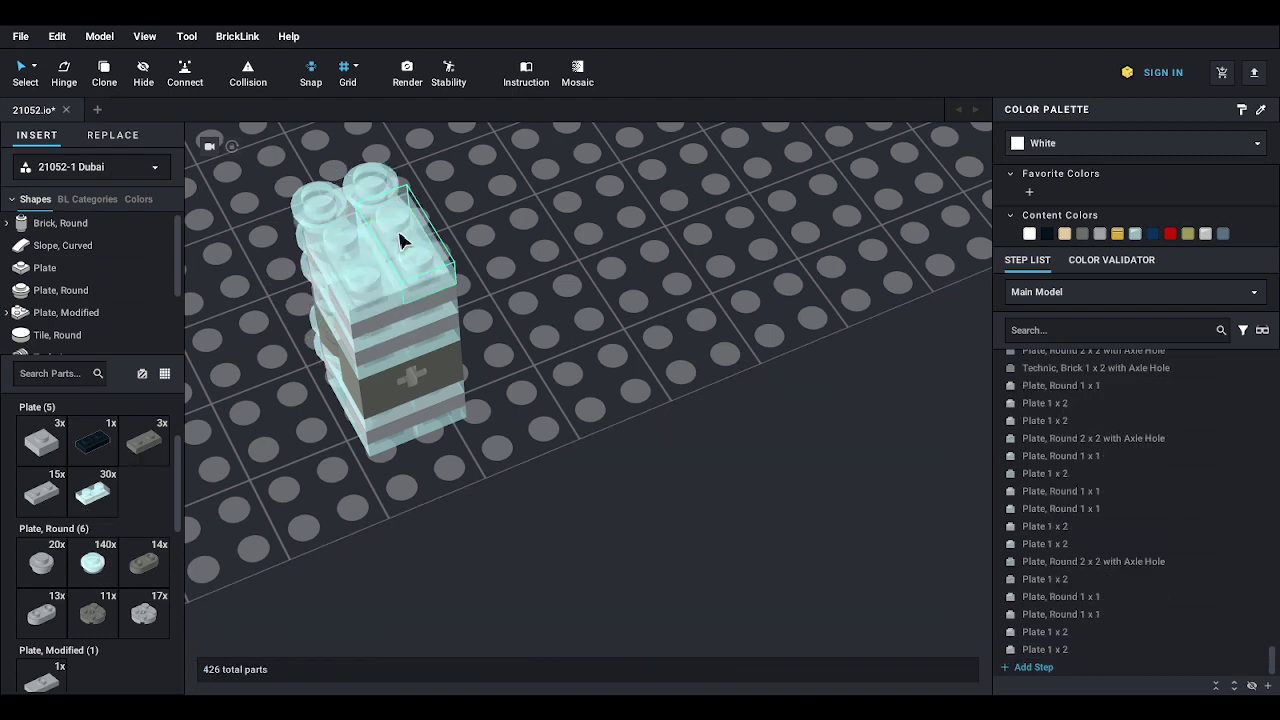
- Add a third light bluish gray layer with a Plate, Round 2 x 2 with Axle Hole on the rounded end and a Plate 1 x 2 in front
{"action": "middle_click_drag", "start_coordinate": [400, 244], "coordinate": [457, 326]}
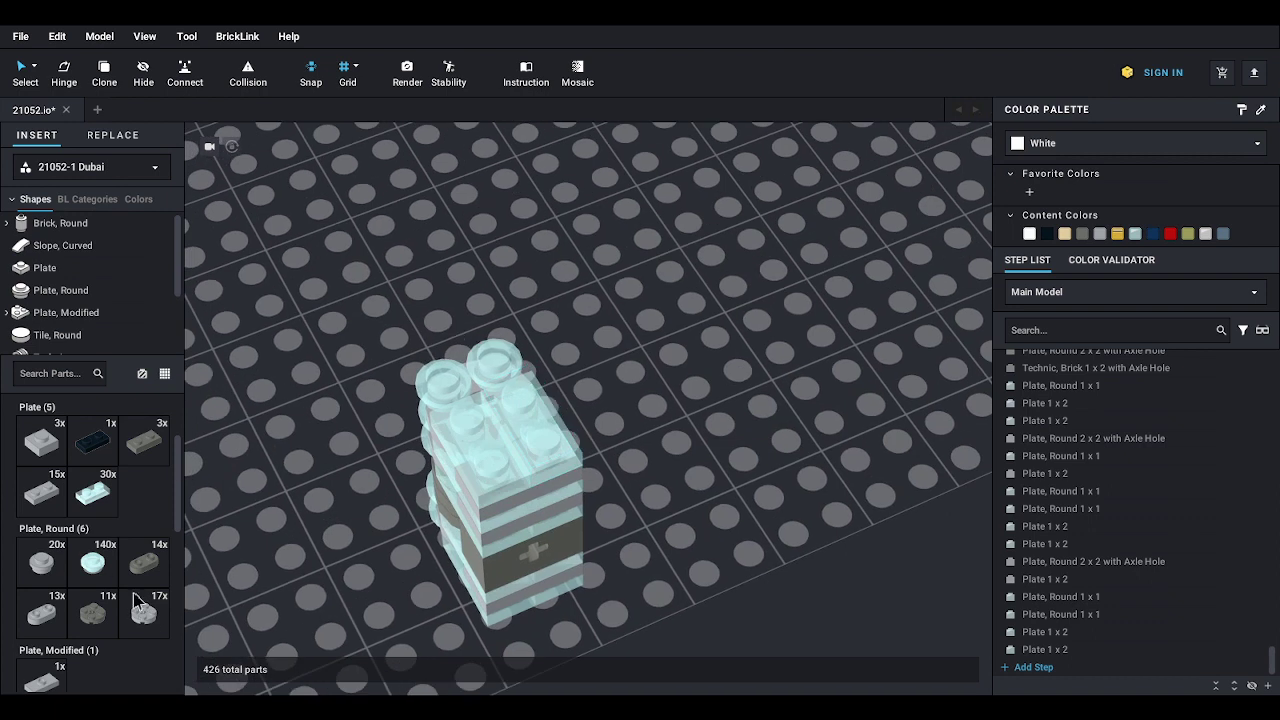
{"action": "left_click", "coordinate": [143, 612]}
{"action": "left_click", "coordinate": [466, 372]}
{"action": "key", "text": "Escape"}
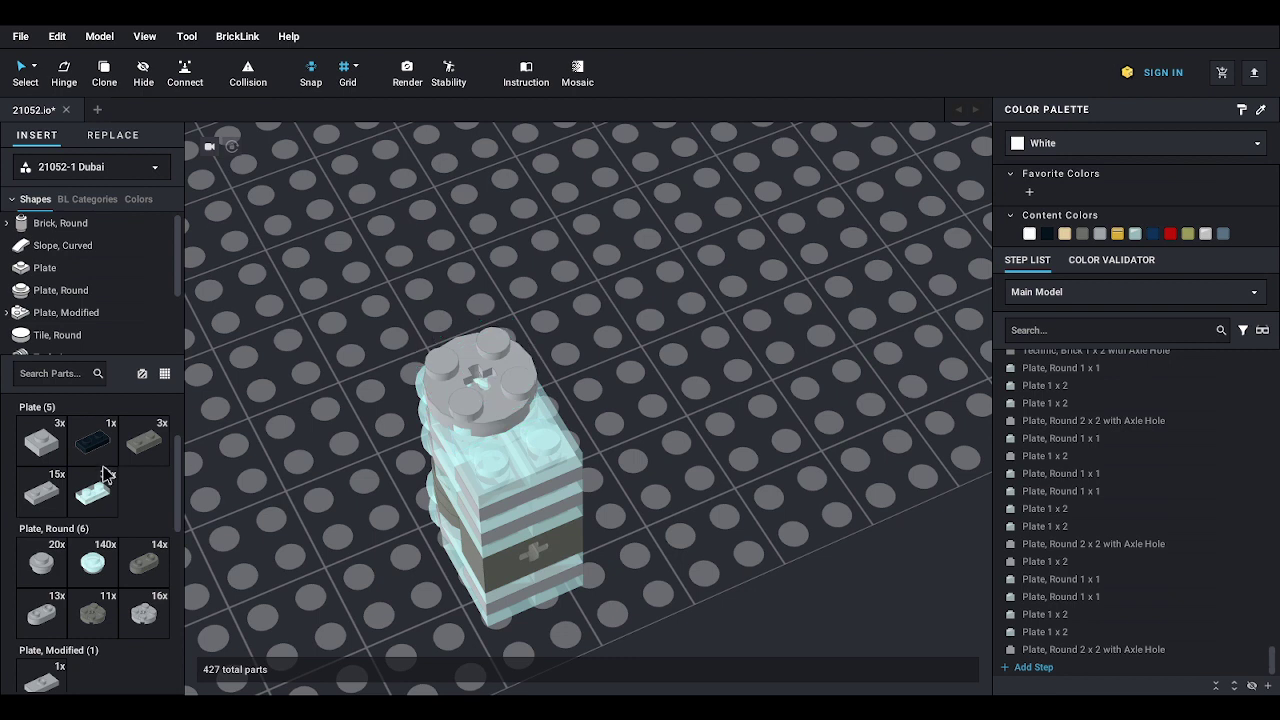
{"action": "left_click", "coordinate": [42, 490]}
{"action": "left_click", "coordinate": [541, 432]}
{"action": "key", "text": "Escape"}
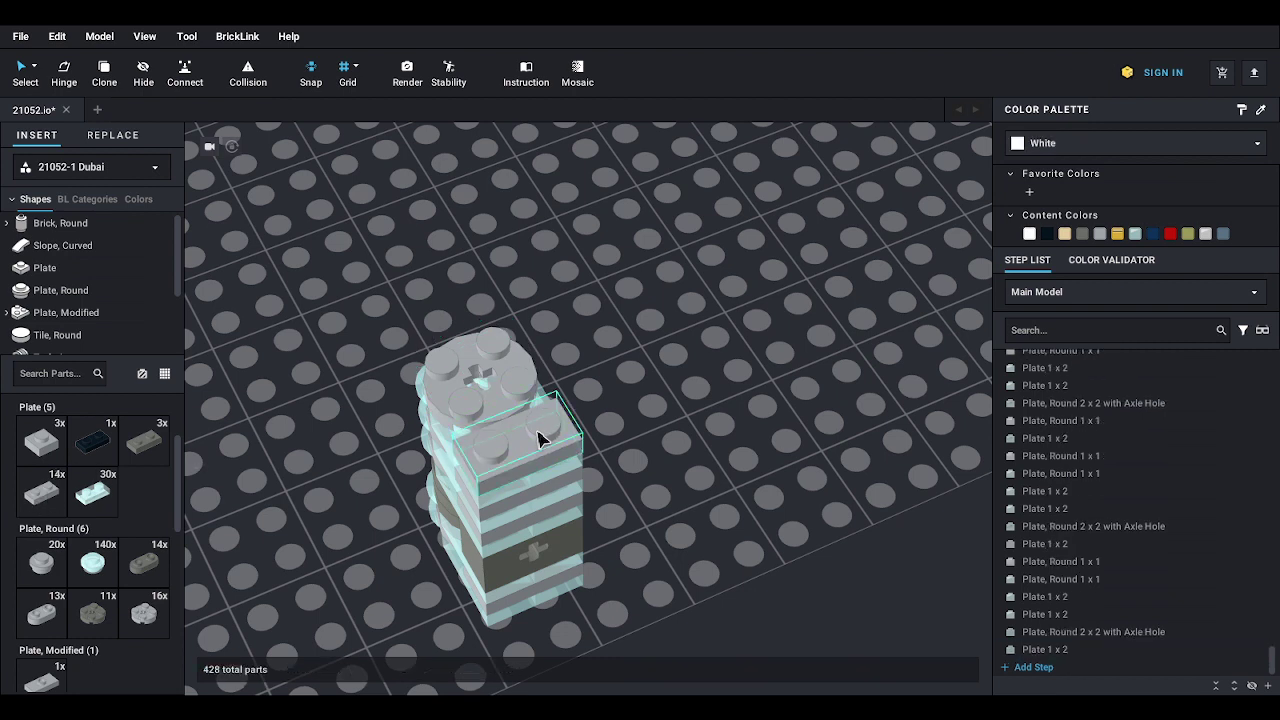
- Finish the third gray layer with two trans-light blue Plate, Round 1 x 1 on the rear studs and two side-by-side Plate 1 x 2
{"action": "left_click", "coordinate": [92, 562]}
{"action": "left_click", "coordinate": [437, 355]}
{"action": "key", "text": "Escape"}
{"action": "left_click", "coordinate": [92, 562]}
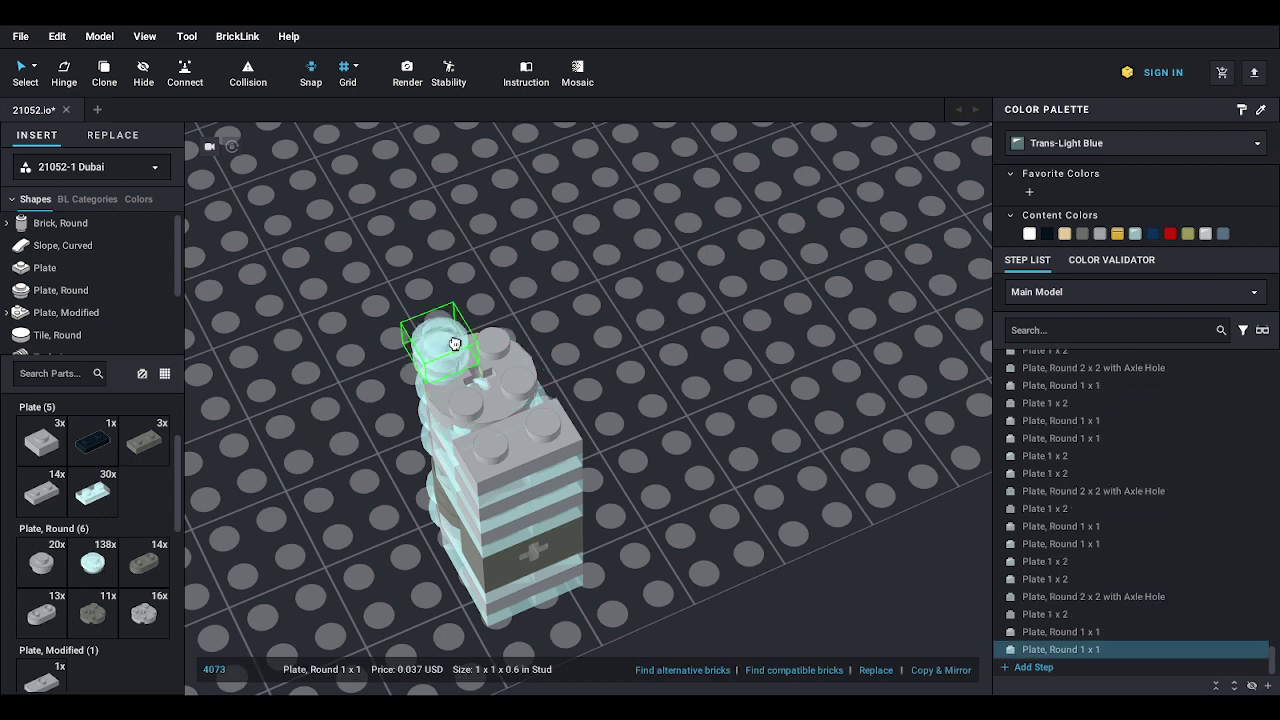
{"action": "left_click", "coordinate": [490, 340]}
{"action": "key", "text": "Escape"}
{"action": "left_click", "coordinate": [92, 490]}
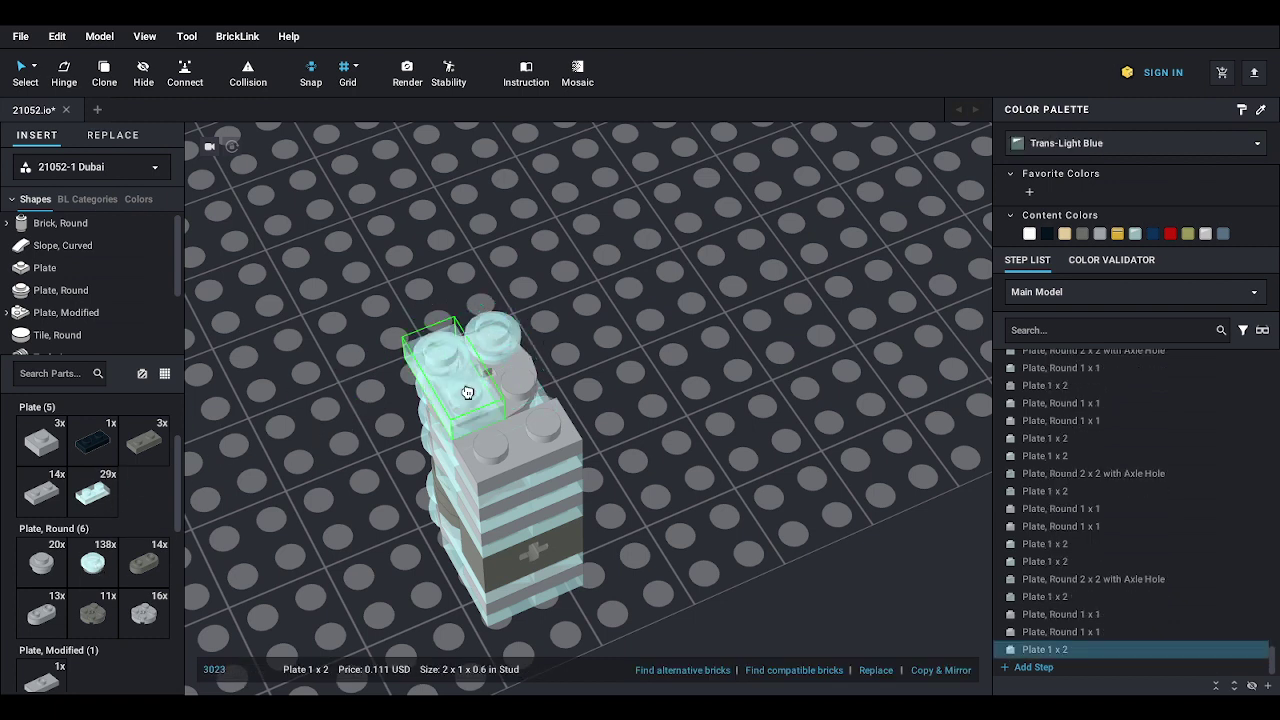
{"action": "left_click", "coordinate": [486, 406]}
{"action": "key", "text": "Escape"}
{"action": "left_click", "coordinate": [92, 490]}
{"action": "left_click", "coordinate": [526, 408]}
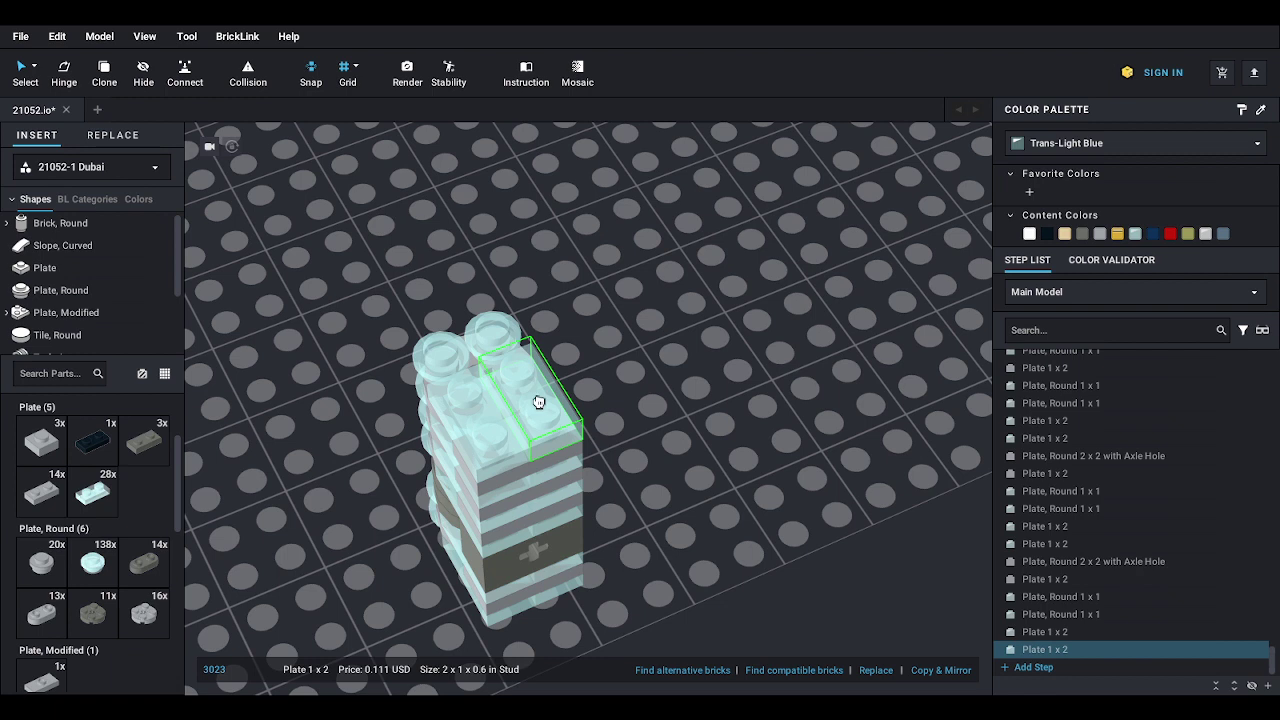
{"action": "key", "text": "Escape"}
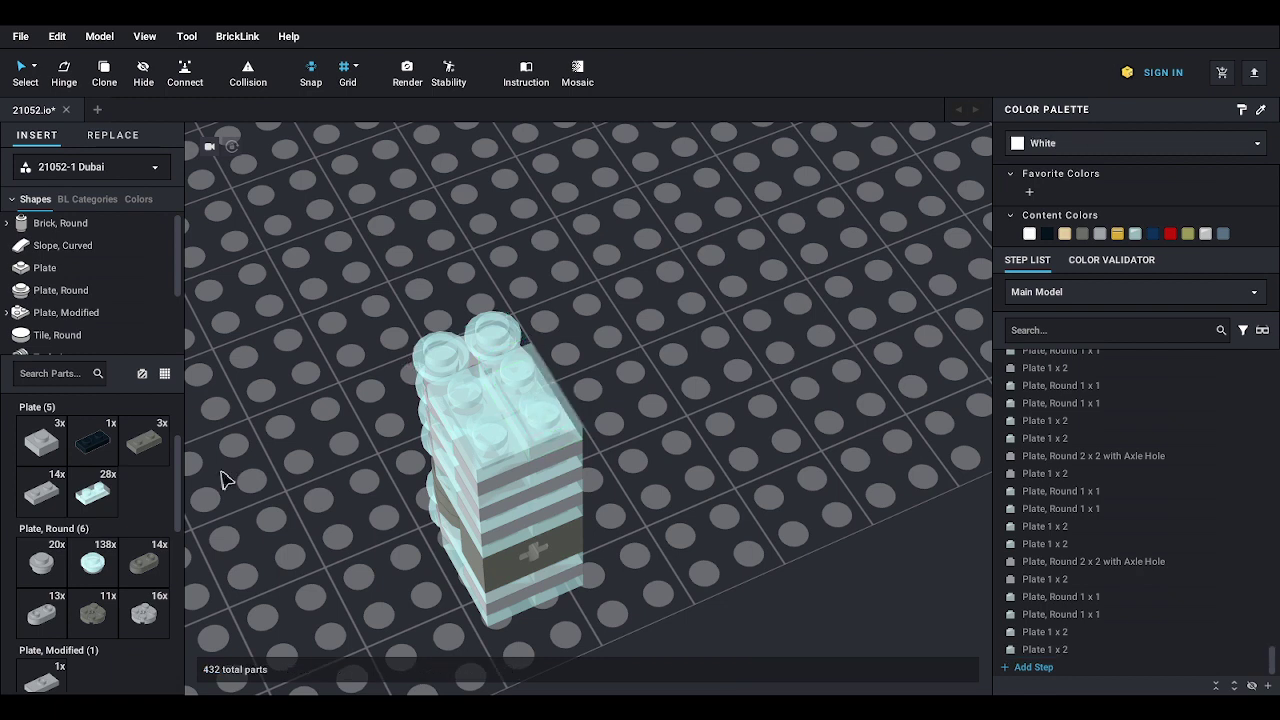
- Stack two Dark Bluish Gray Plate, Round 2 x 2 with Axle Hole on the rounded rear end of the tower
{"action": "left_click", "coordinate": [100, 628]}
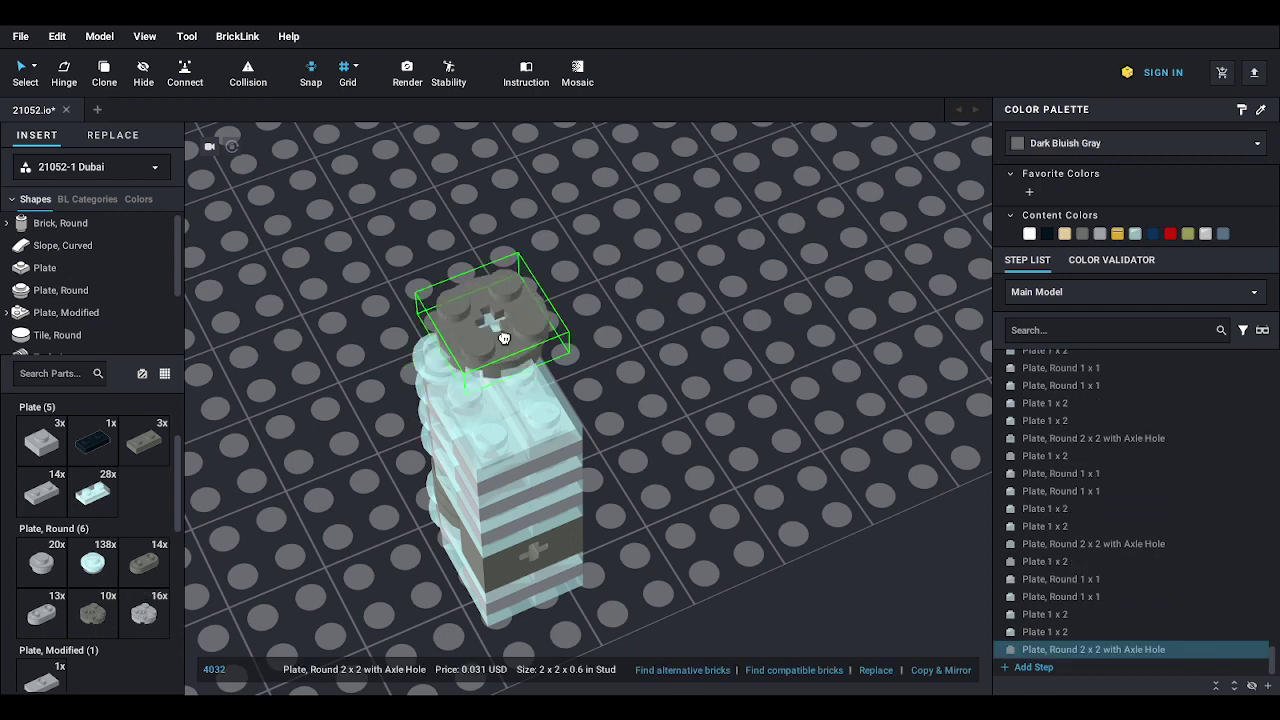
{"action": "left_click", "coordinate": [485, 345]}
{"action": "left_click", "coordinate": [85, 617]}
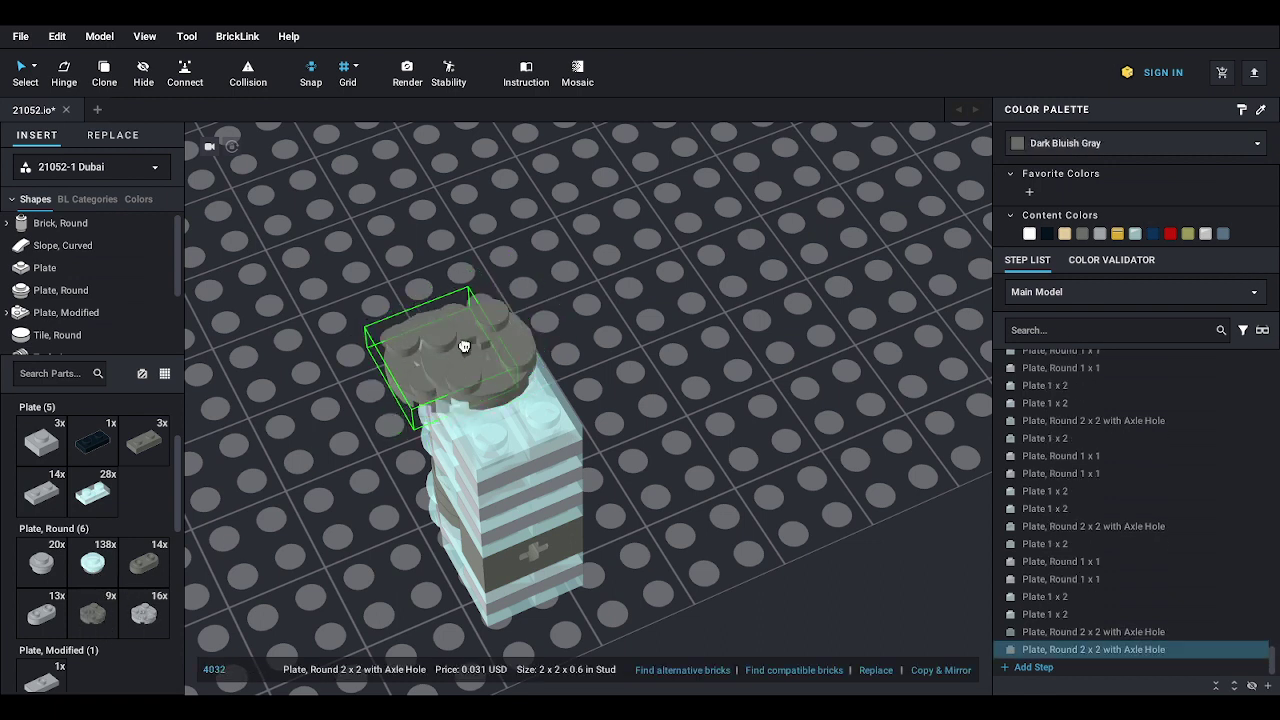
{"action": "left_click", "coordinate": [483, 340]}
- Place a Technic, Brick 1 x 2 with Axle Hole on the tower's front studs, ahead of the stacked dark round plates
{"action": "scroll", "coordinate": [90, 300], "scroll_direction": "down", "scroll_amount": 2}
{"action": "scroll", "coordinate": [88, 300], "scroll_direction": "up", "scroll_amount": 1}
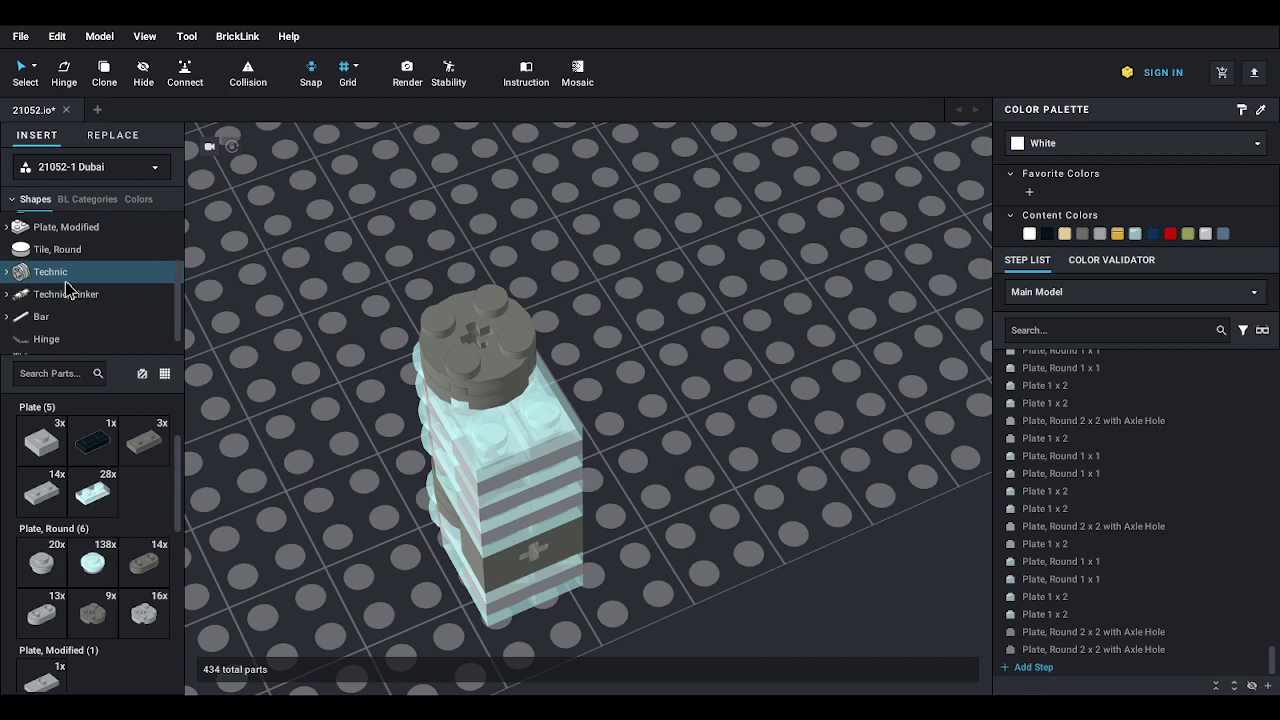
{"action": "left_click", "coordinate": [50, 292]}
{"action": "left_click", "coordinate": [42, 440]}
{"action": "left_click", "coordinate": [516, 389]}
{"action": "key", "text": "Escape"}
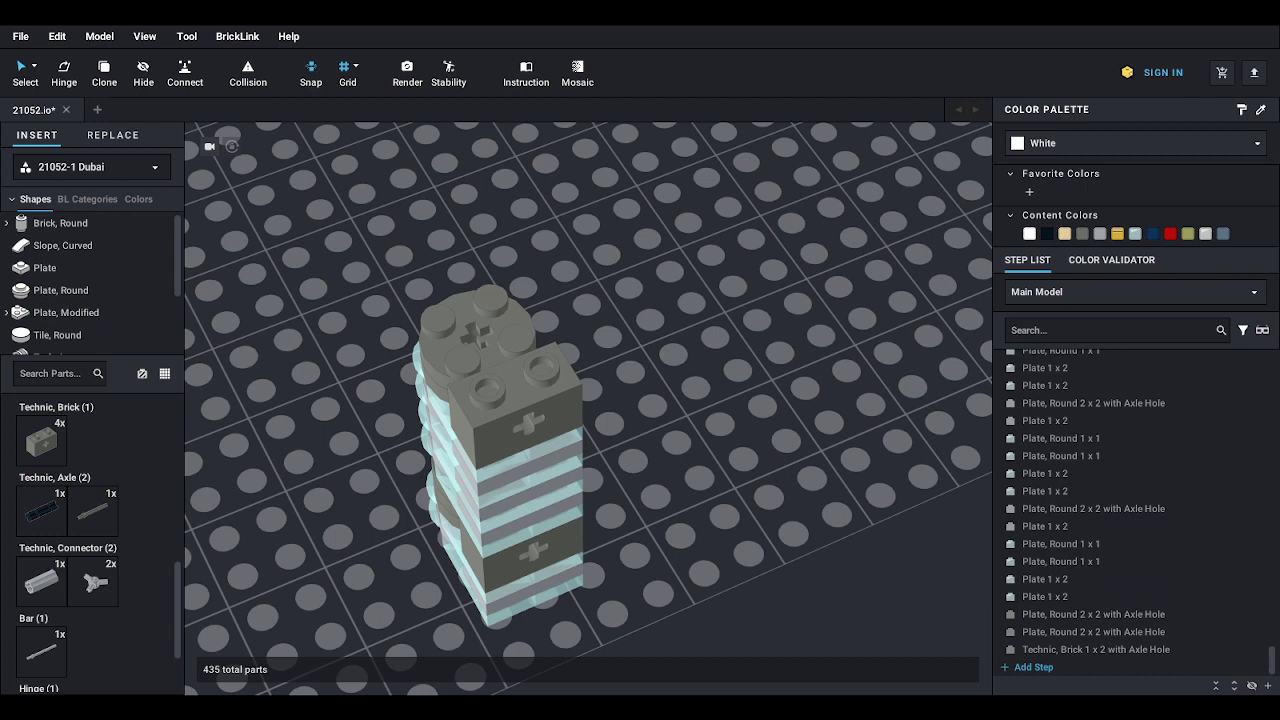
- Add a dark bluish gray Plate 1 x 2 on the round plate's front studs, directly behind the upper Technic brick
{"action": "left_click", "coordinate": [45, 267]}
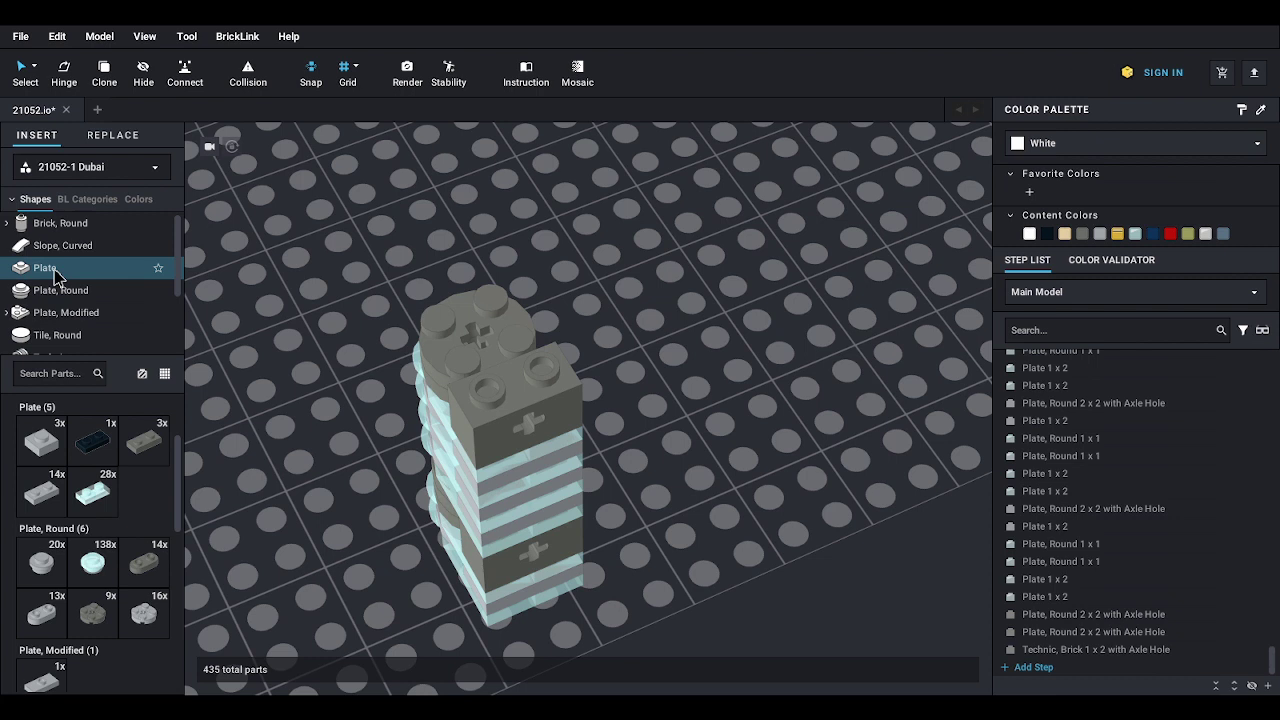
{"action": "left_click", "coordinate": [143, 441]}
{"action": "left_click", "coordinate": [470, 339]}
{"action": "key", "text": "Escape"}
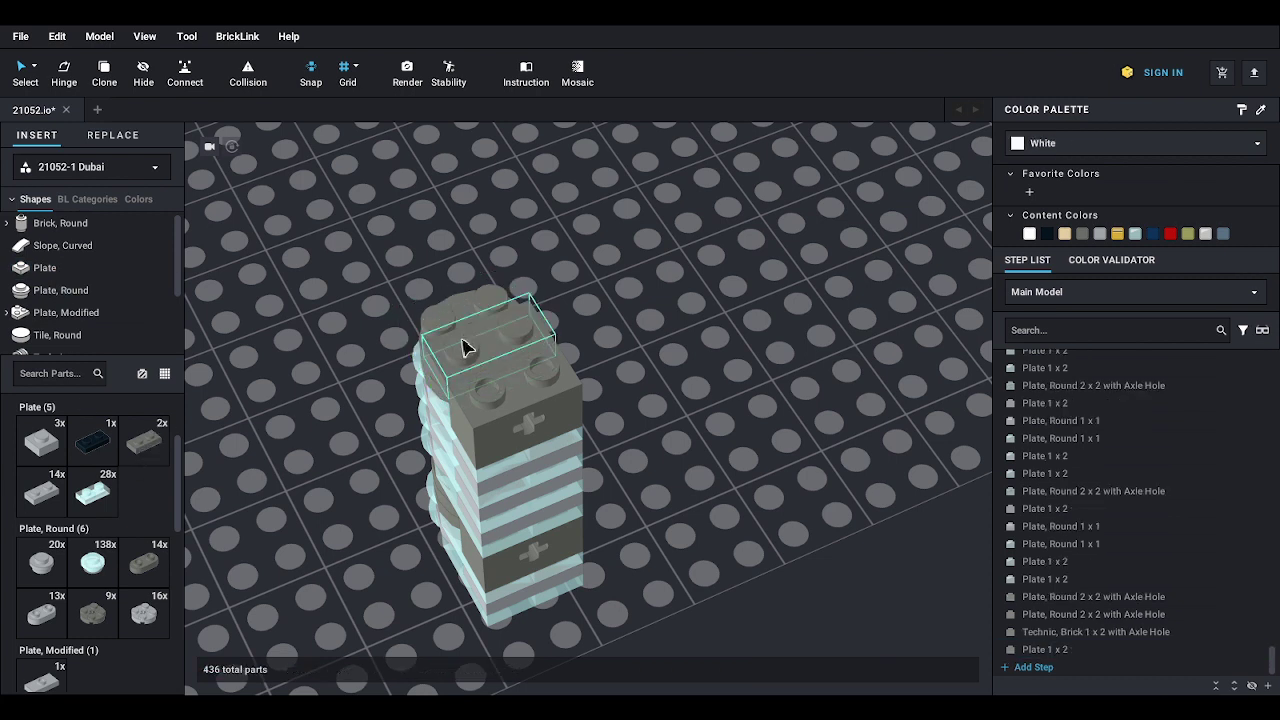
- Cap the two rear studs with Dark Bluish Gray Tile, Round 1 x 1 Quarter pieces to form the rounded edge
{"action": "scroll", "coordinate": [83, 331], "scroll_direction": "down", "scroll_amount": 1}
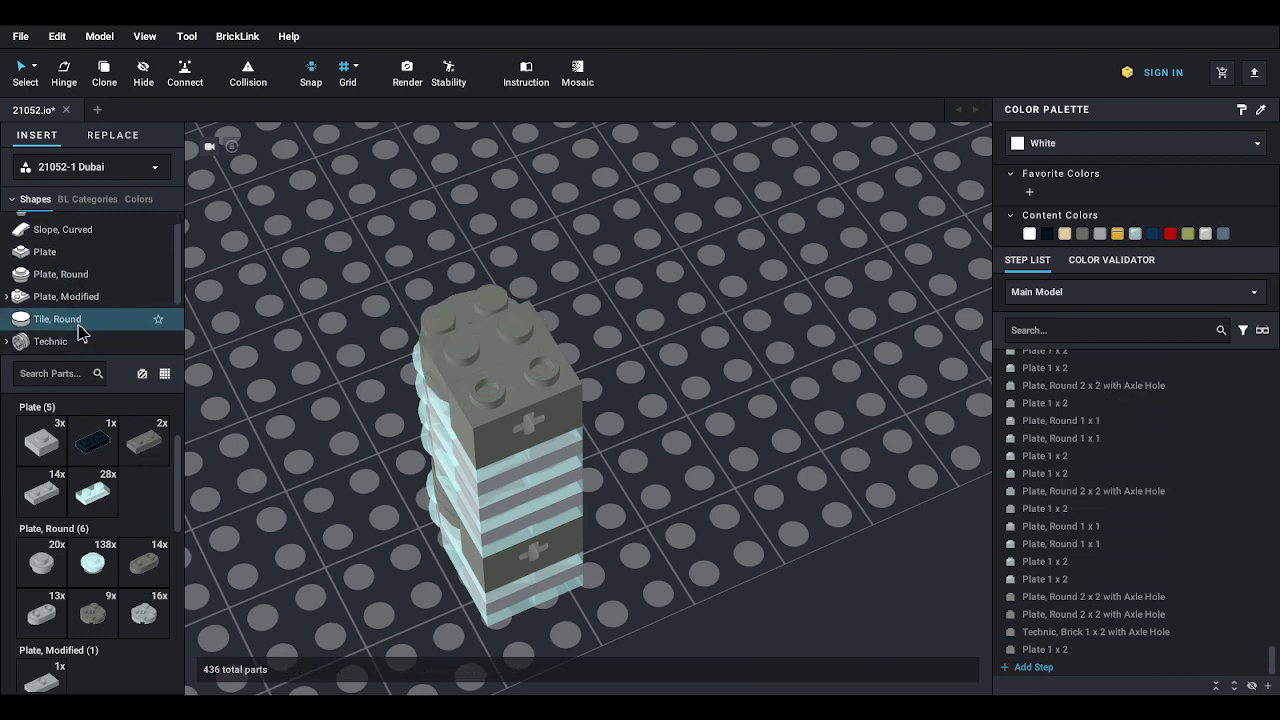
{"action": "left_click", "coordinate": [80, 335]}
{"action": "left_click", "coordinate": [42, 438]}
{"action": "left_click", "coordinate": [484, 270]}
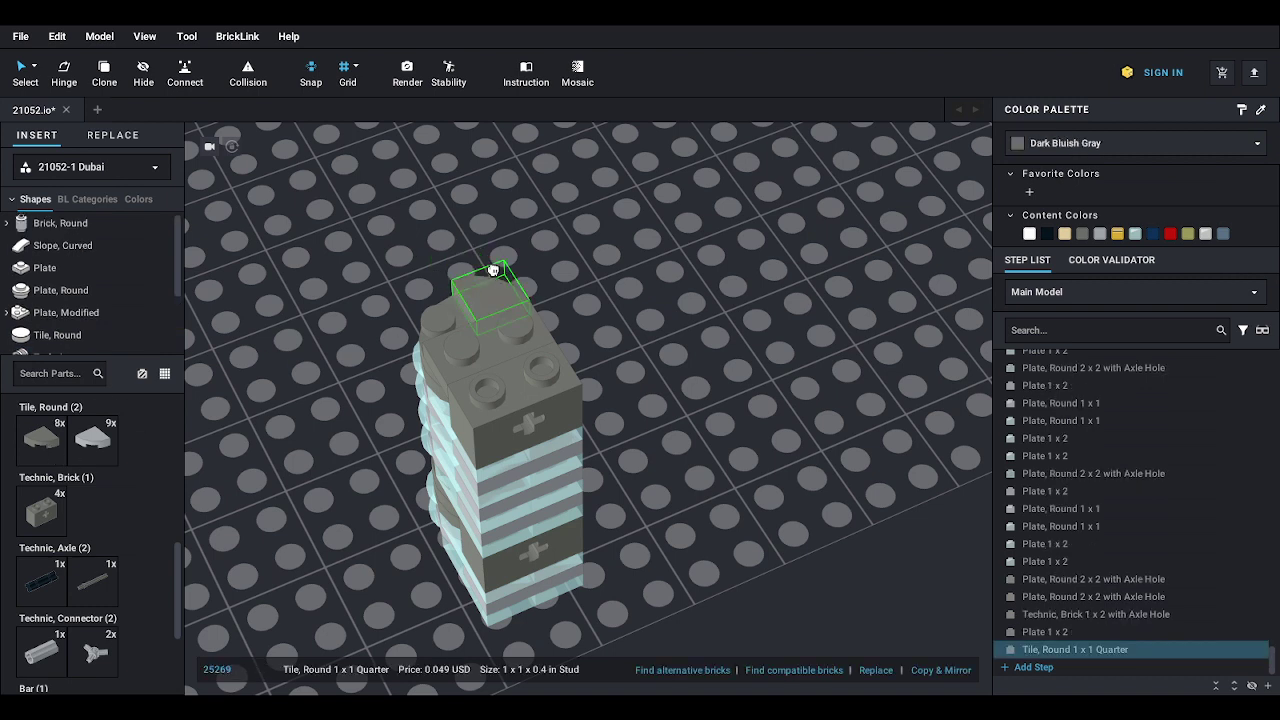
{"action": "key", "text": "Escape"}
{"action": "left_click", "coordinate": [42, 438]}
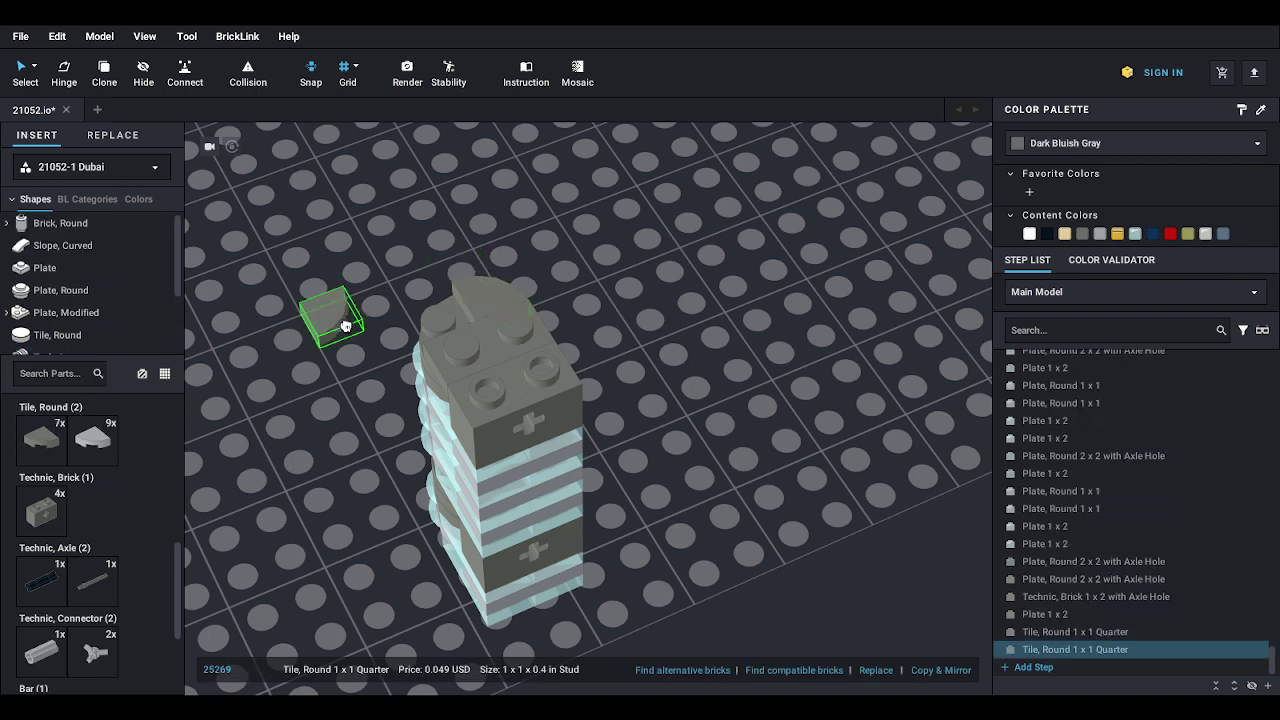
{"action": "left_click", "coordinate": [458, 318]}
{"action": "key", "text": "Escape"}
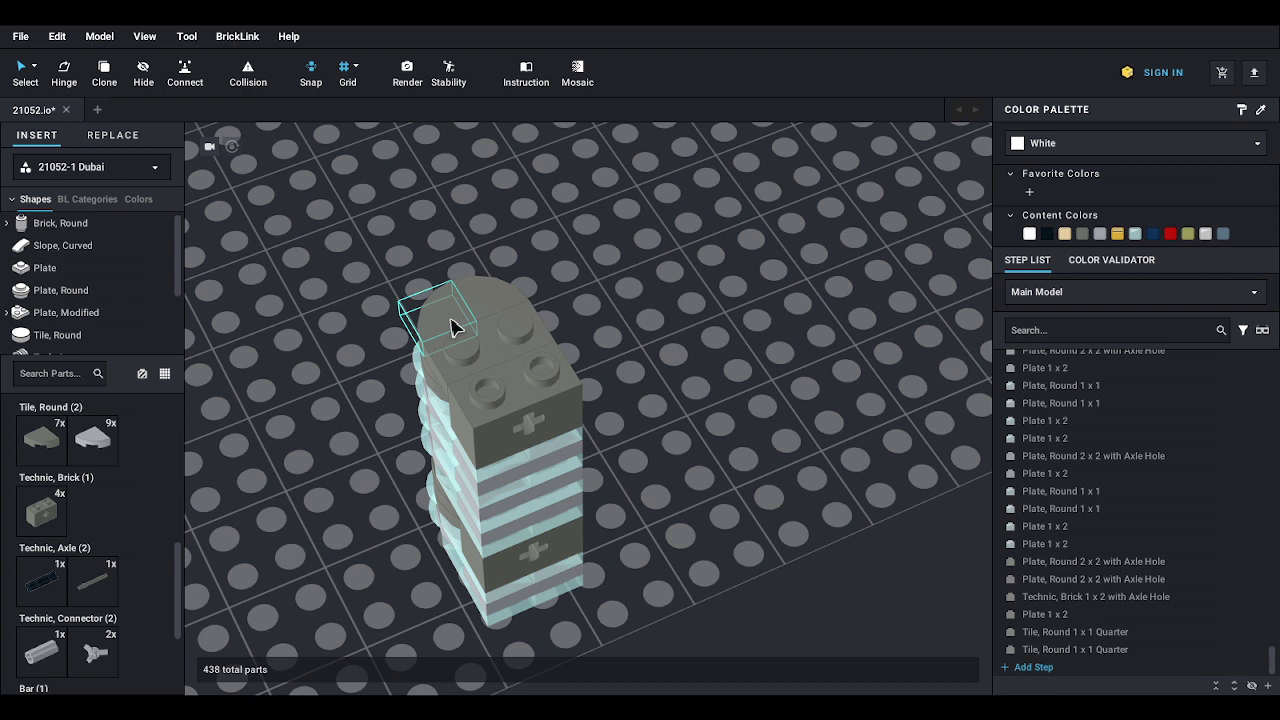
- Cover the Technic brick with a trans-light blue Plate 1 x 2 and the two studs behind it with Plate, Round 1 x 1
{"action": "left_click", "coordinate": [45, 267]}
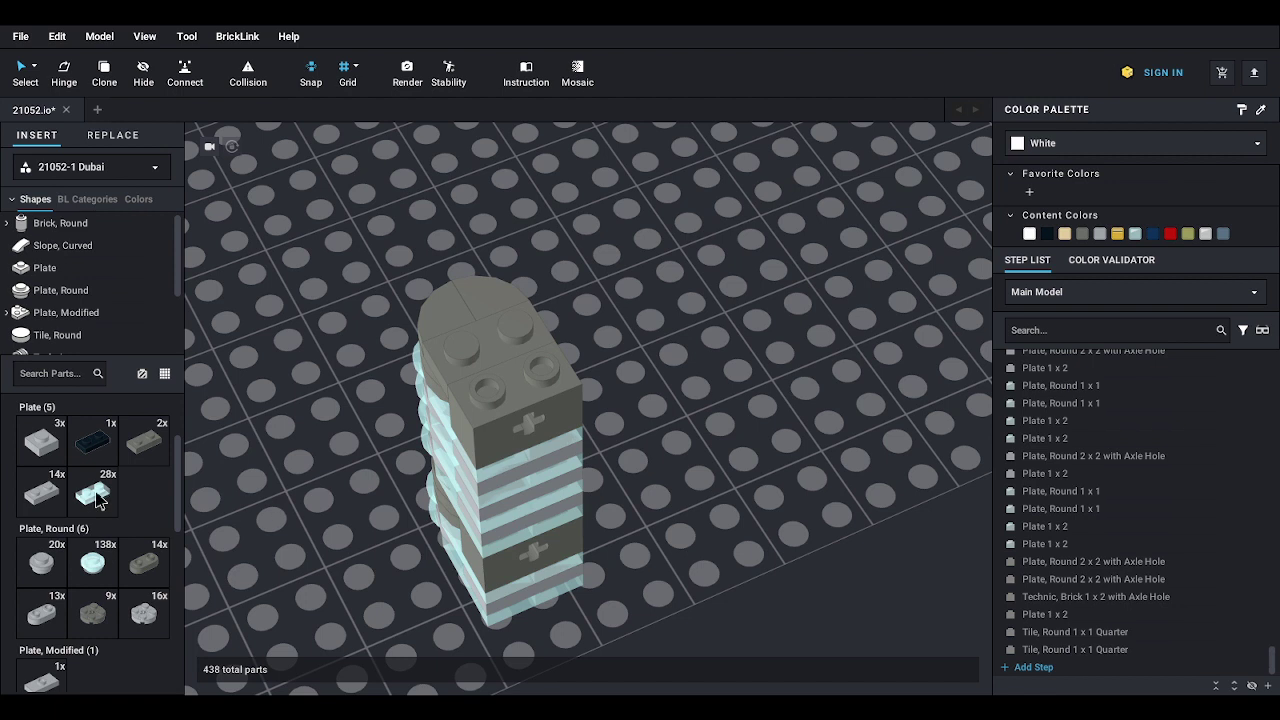
{"action": "left_click_drag", "start_coordinate": [96, 498], "coordinate": [510, 373]}
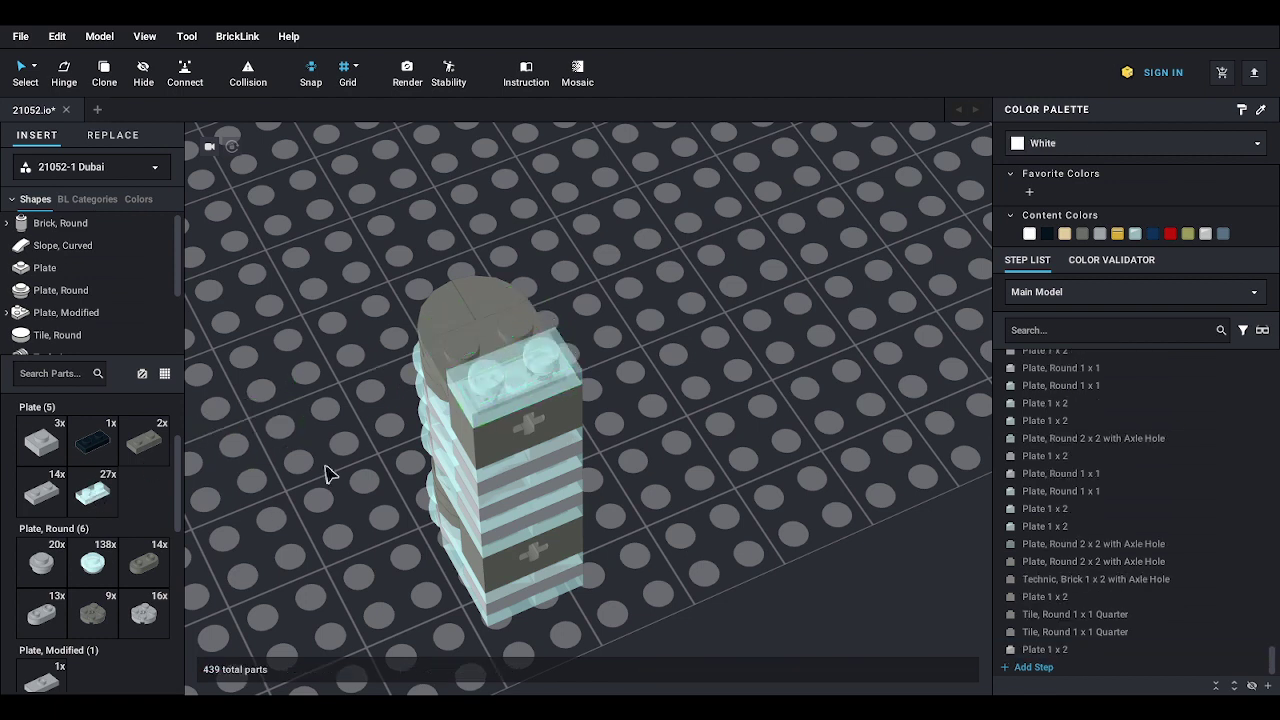
{"action": "left_click_drag", "start_coordinate": [101, 565], "coordinate": [460, 335]}
{"action": "left_click_drag", "start_coordinate": [100, 563], "coordinate": [521, 325]}
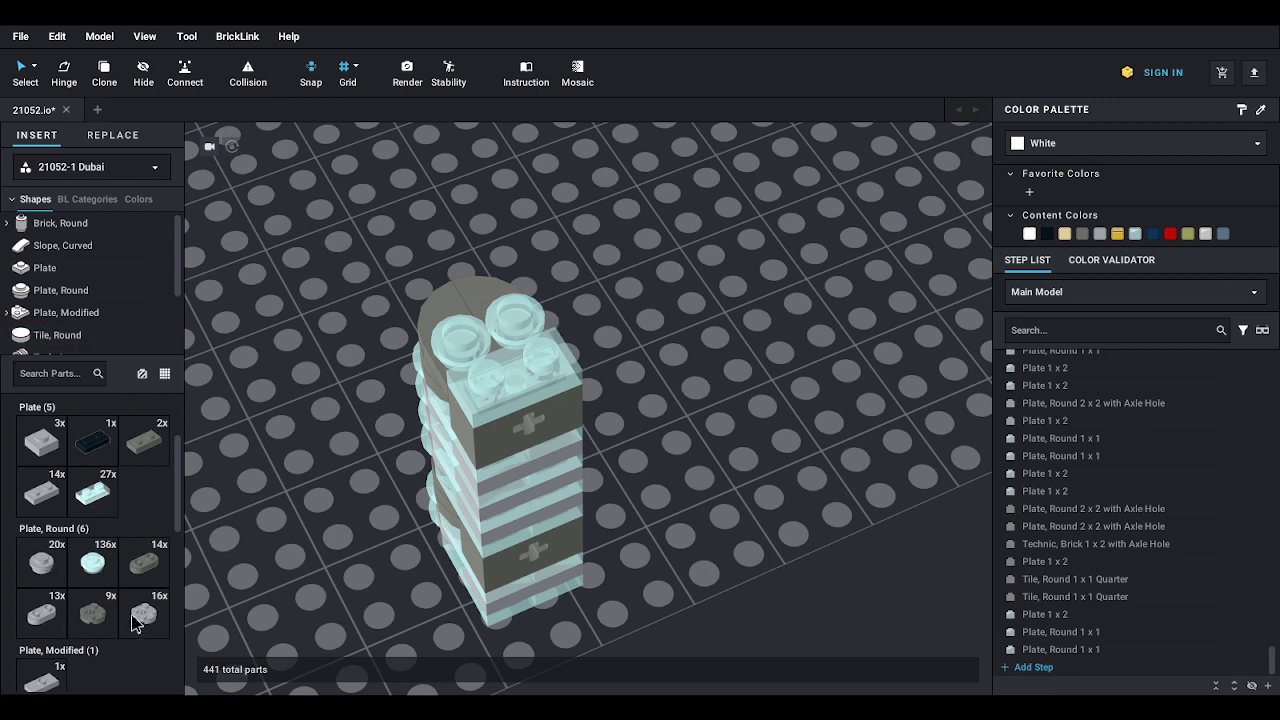
- Beside the tower, build a layer from a light gray Plate, Round 2 x 2 with Axle Hole, two trans-light blue Plate, Round 1 x 1 and a Plate 1 x 2
{"action": "left_click_drag", "start_coordinate": [137, 622], "coordinate": [829, 408]}
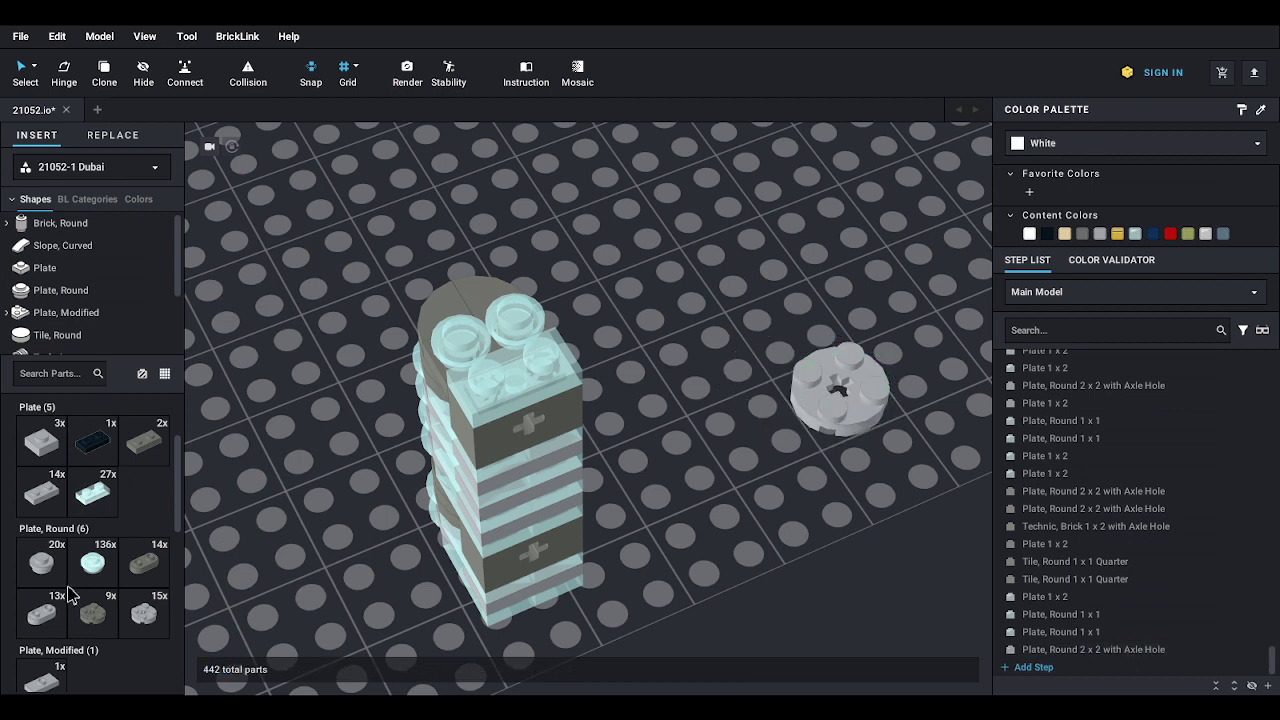
{"action": "left_click_drag", "start_coordinate": [92, 562], "coordinate": [802, 372]}
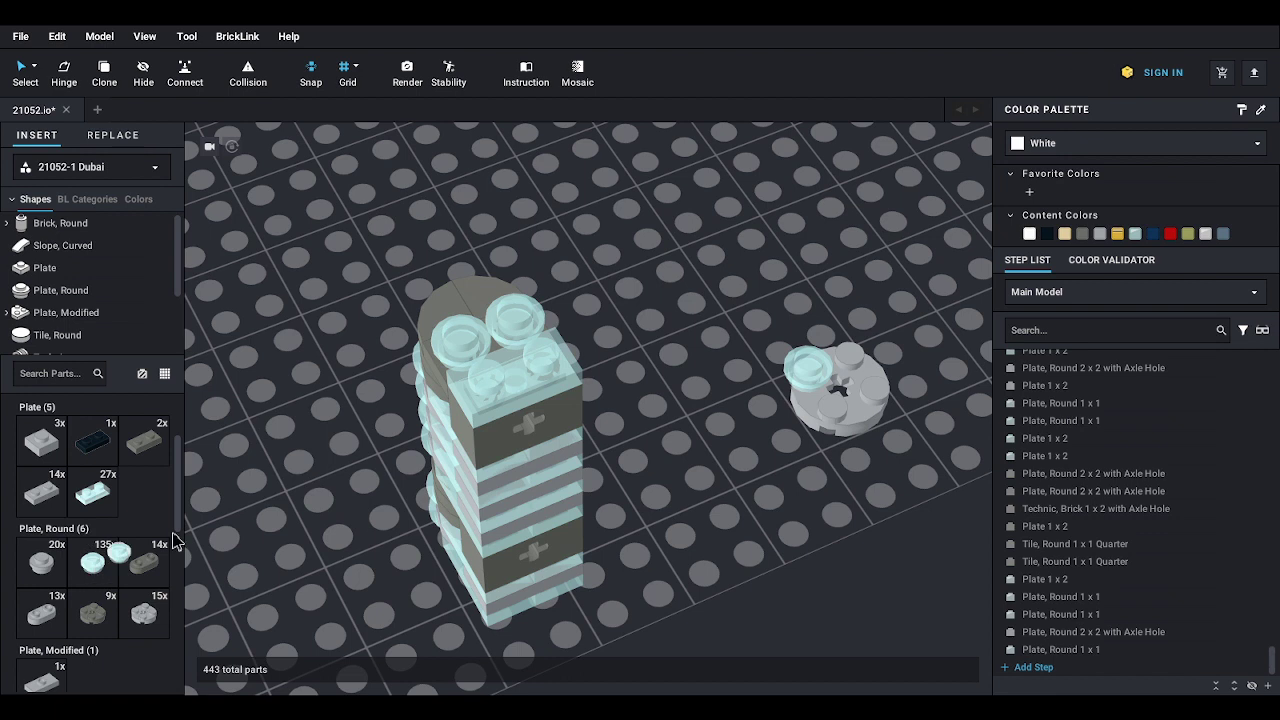
{"action": "left_click_drag", "start_coordinate": [92, 562], "coordinate": [846, 350]}
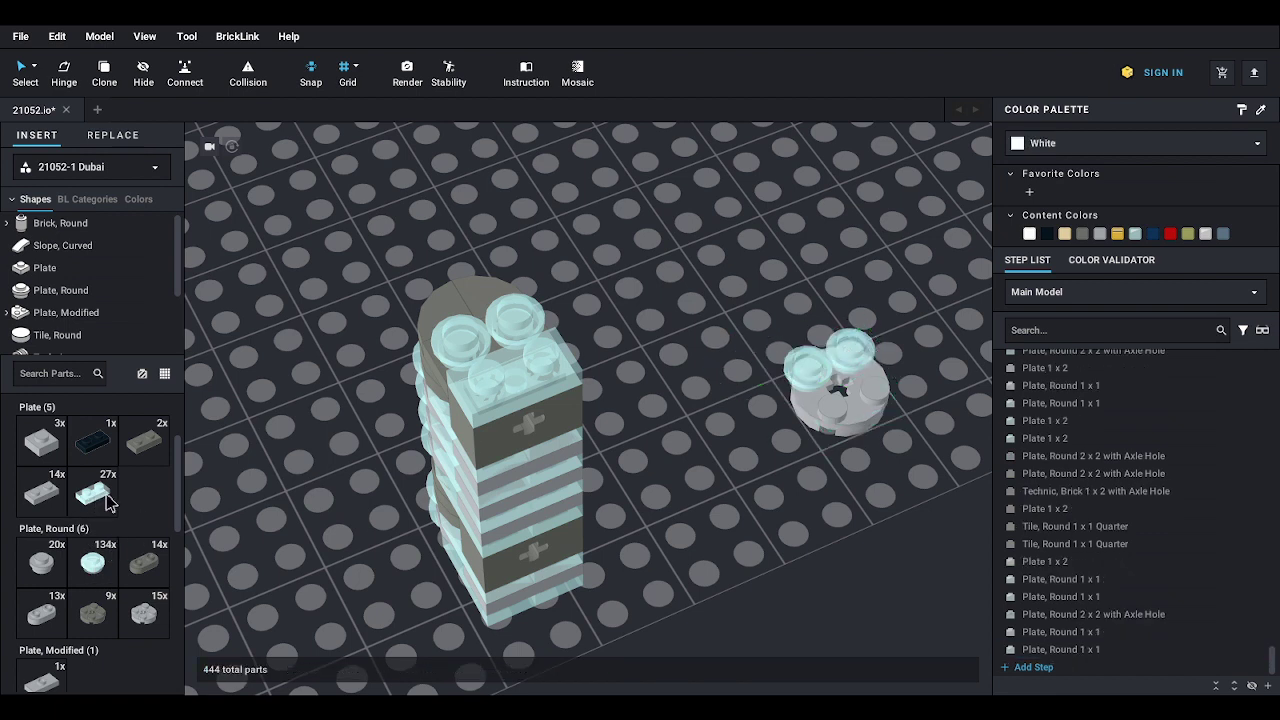
{"action": "left_click_drag", "start_coordinate": [108, 500], "coordinate": [845, 398]}
- Duplicate the four-part layer twice, stacking each copy on top of the previous one
{"action": "double_click", "coordinate": [845, 398]}
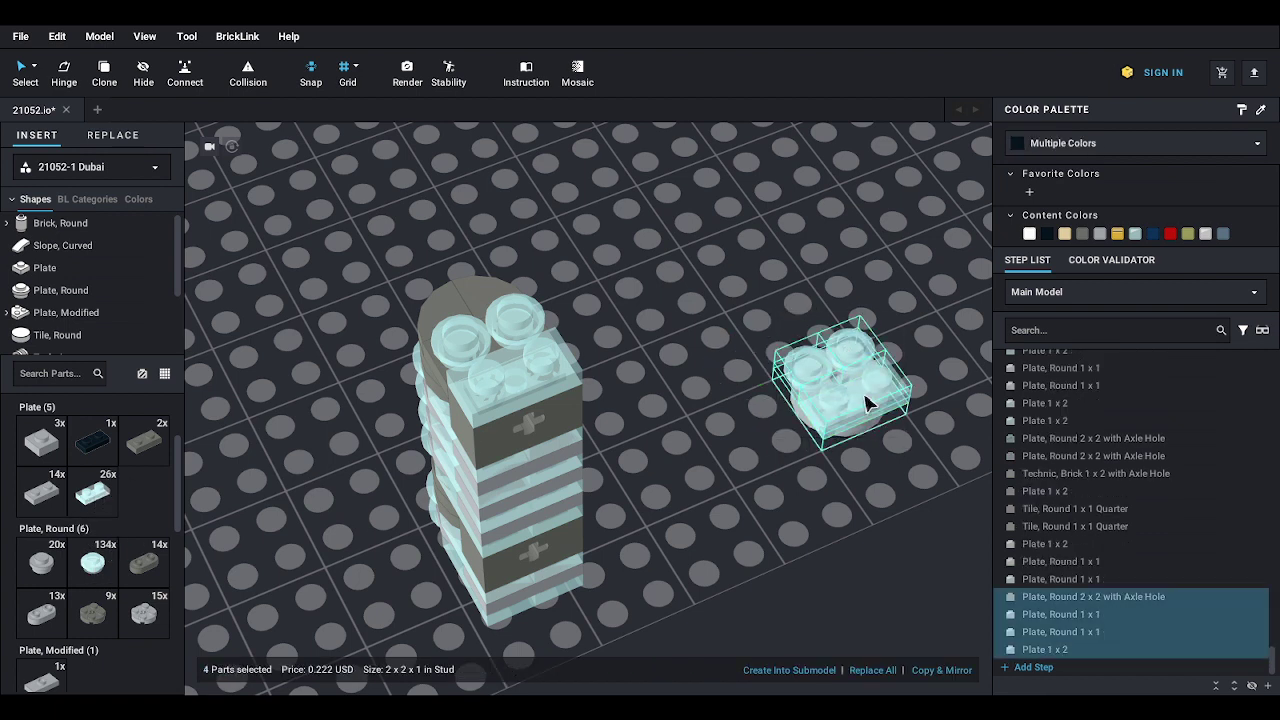
{"action": "key", "text": "ctrl+d"}
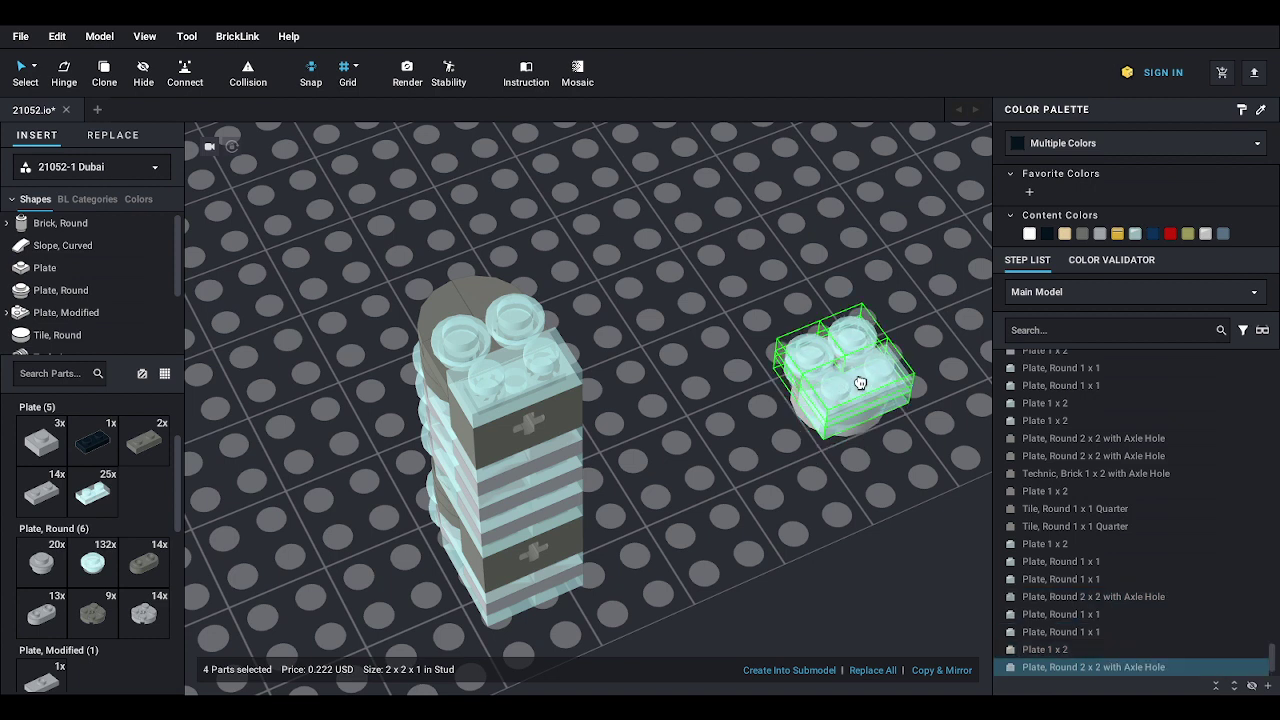
{"action": "left_click", "coordinate": [858, 373]}
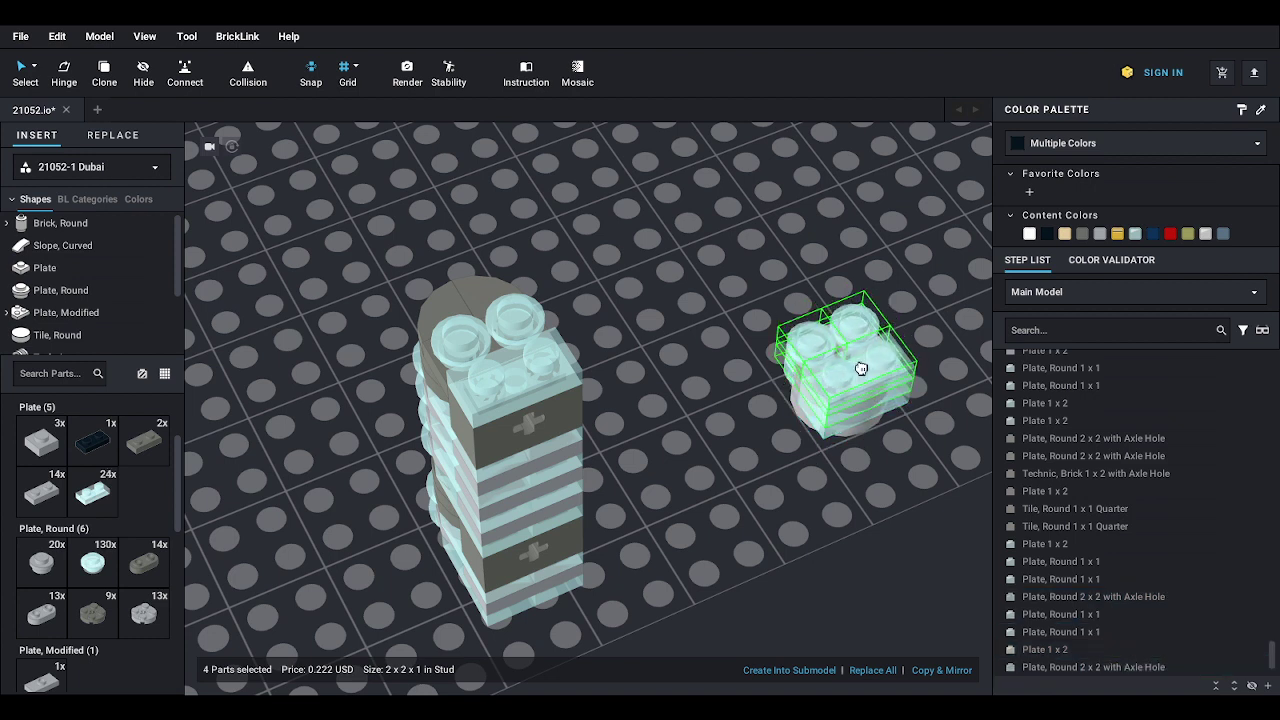
{"action": "left_click", "coordinate": [861, 369]}
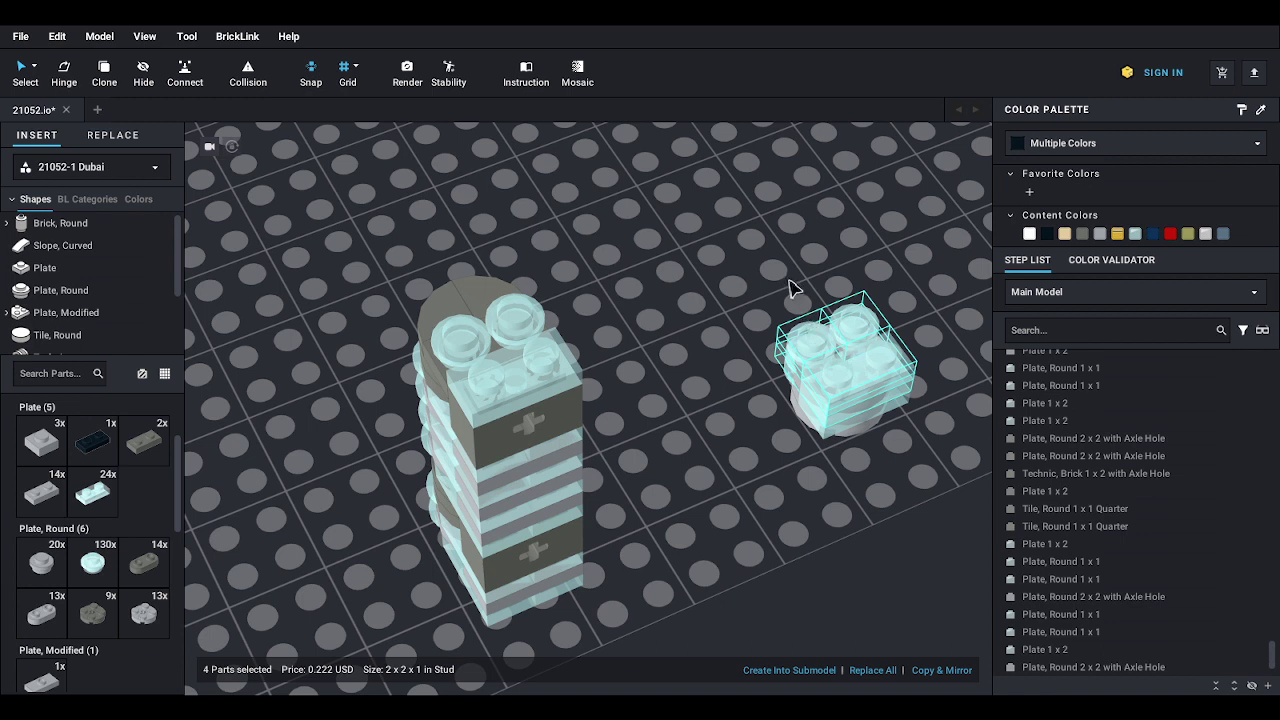
- Move the whole three-layer stack onto the trans-light blue studs at the top of the tower
{"action": "left_click_drag", "start_coordinate": [789, 281], "coordinate": [866, 476]}
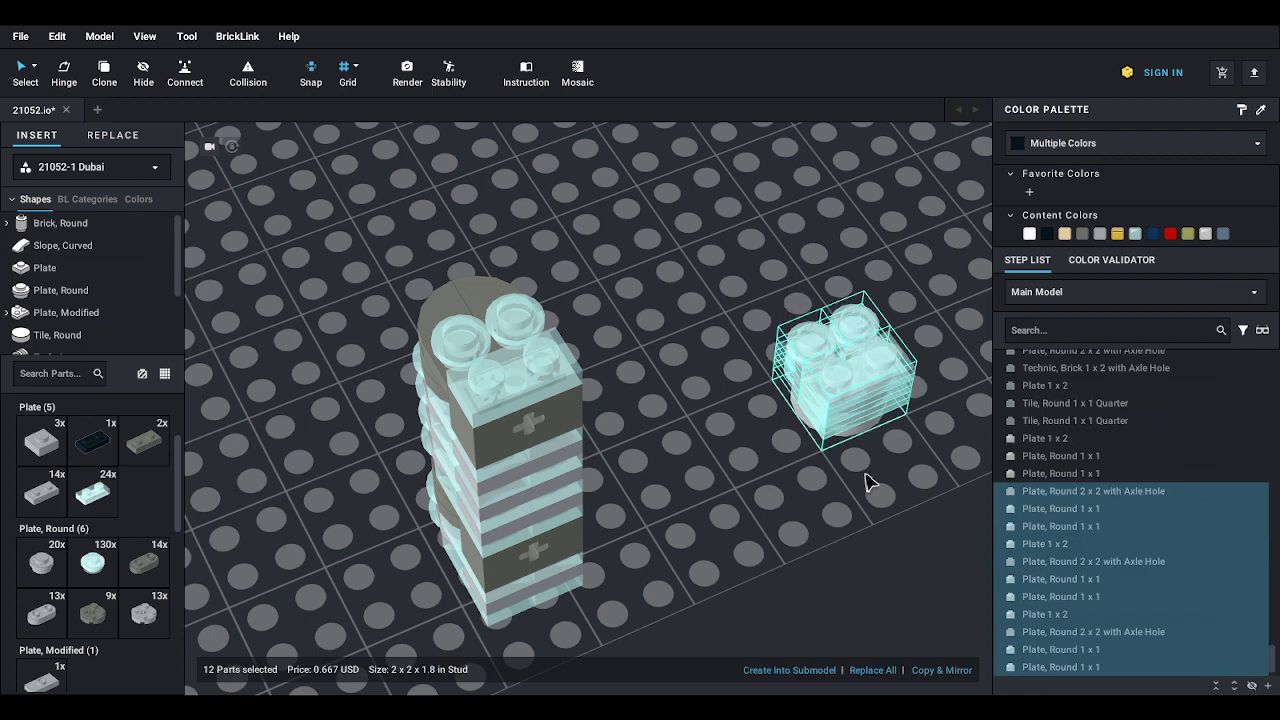
{"action": "left_click_drag", "start_coordinate": [852, 394], "coordinate": [506, 346]}
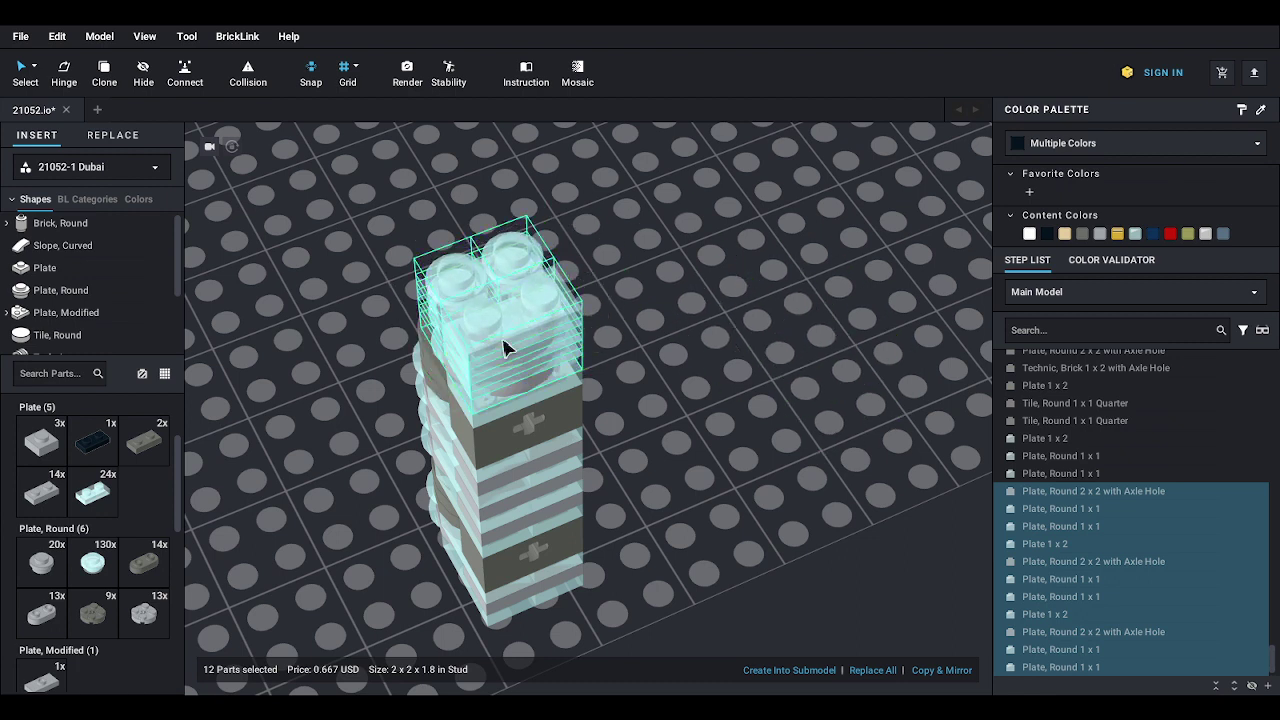
{"action": "left_click", "coordinate": [680, 389]}
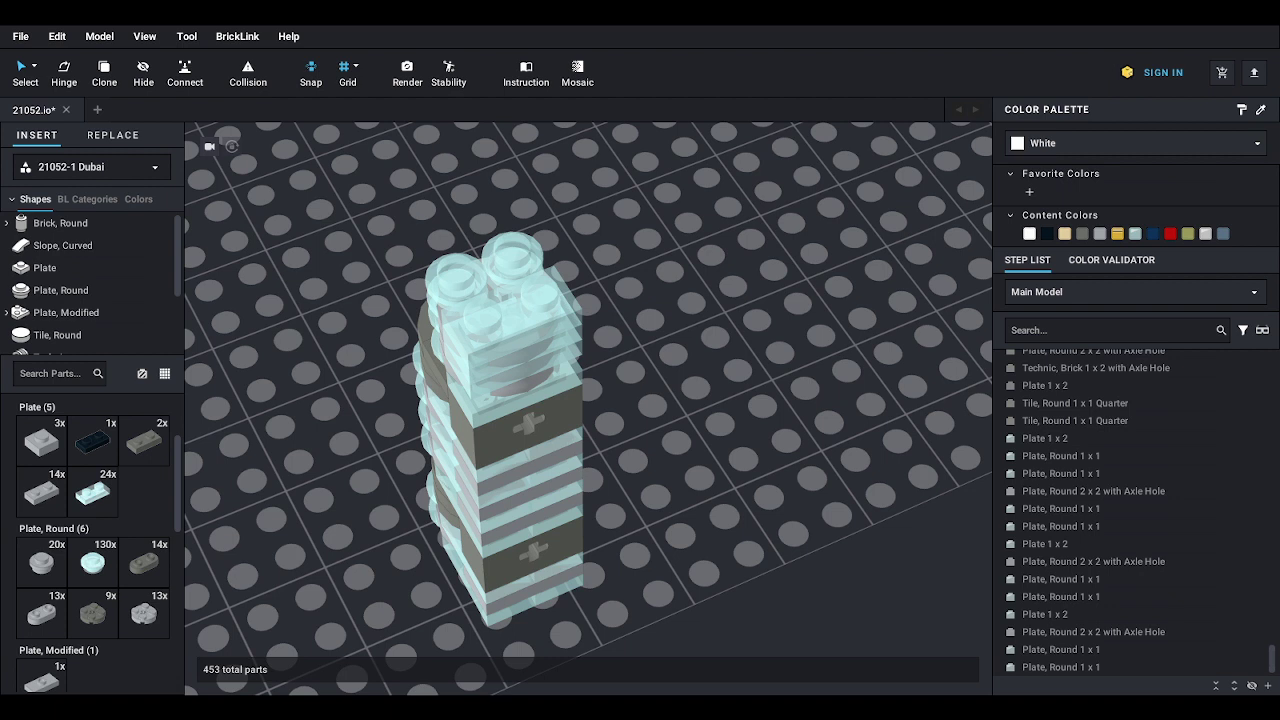
- Stack two Dark Bluish Gray Plate, Round 2 x 2 with Axle Hole on top of the three-layer section
{"action": "left_click", "coordinate": [138, 574]}
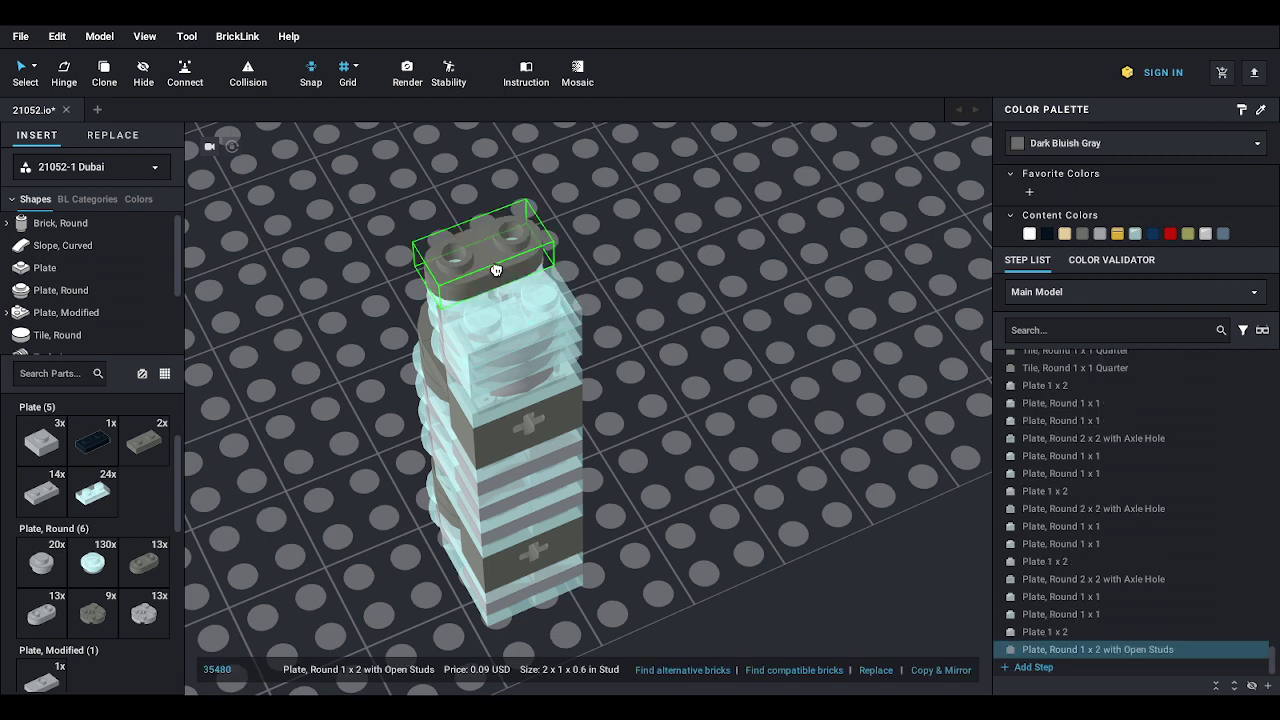
{"action": "left_click", "coordinate": [88, 608]}
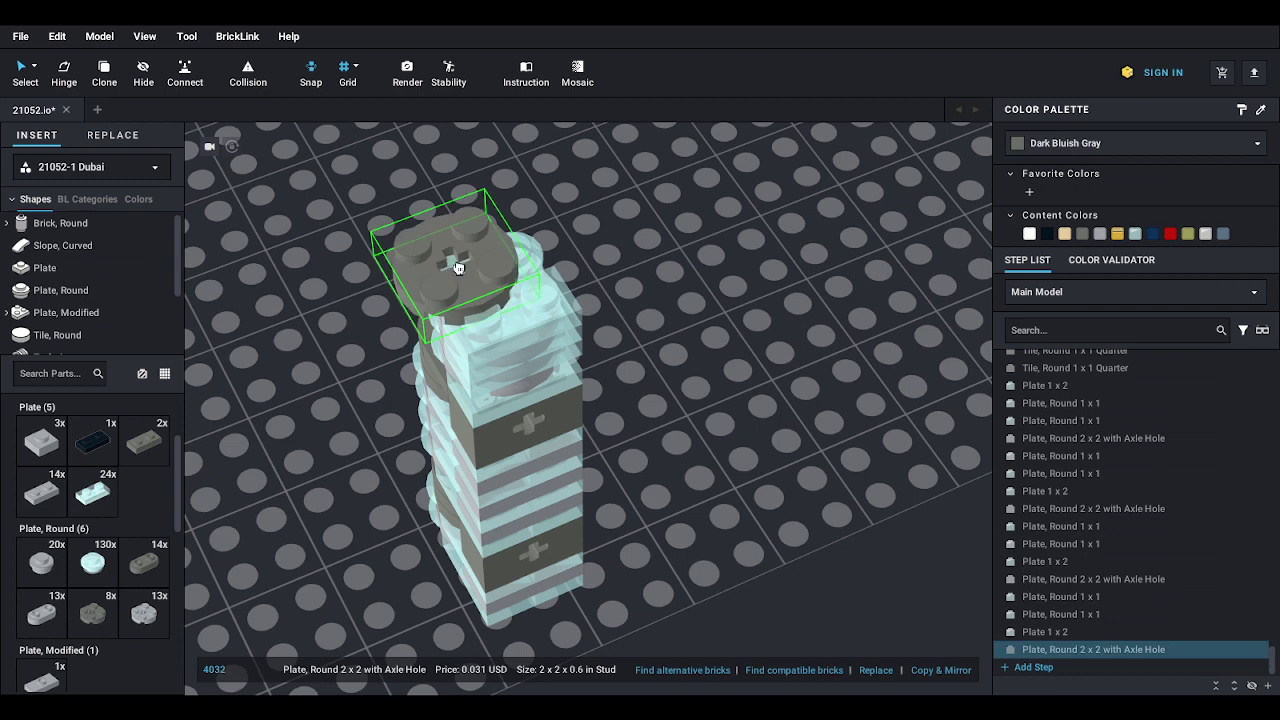
{"action": "left_click", "coordinate": [478, 270]}
{"action": "left_click_drag", "start_coordinate": [100, 614], "coordinate": [483, 257]}
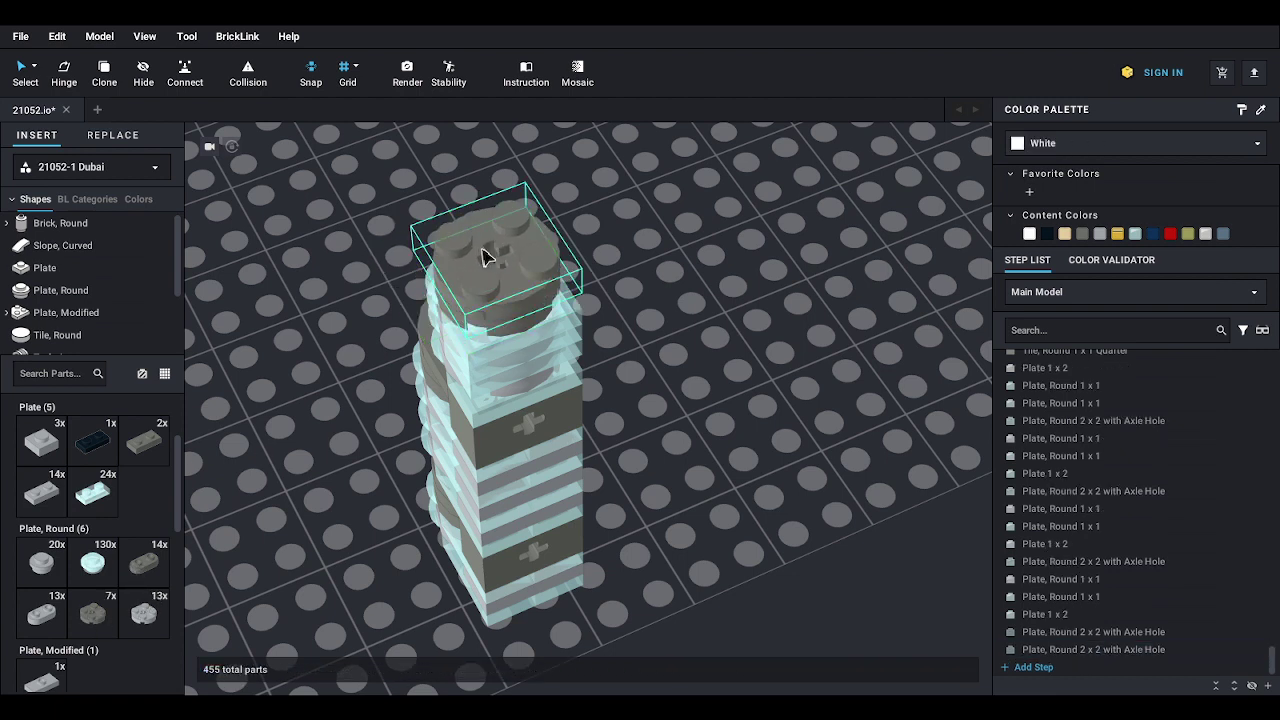
- Cover the upper dark round plate with a trans-light blue Plate 1 x 2 in front and two Plate, Round 1 x 1 on the rear studs
{"action": "left_click_drag", "start_coordinate": [100, 508], "coordinate": [509, 271]}
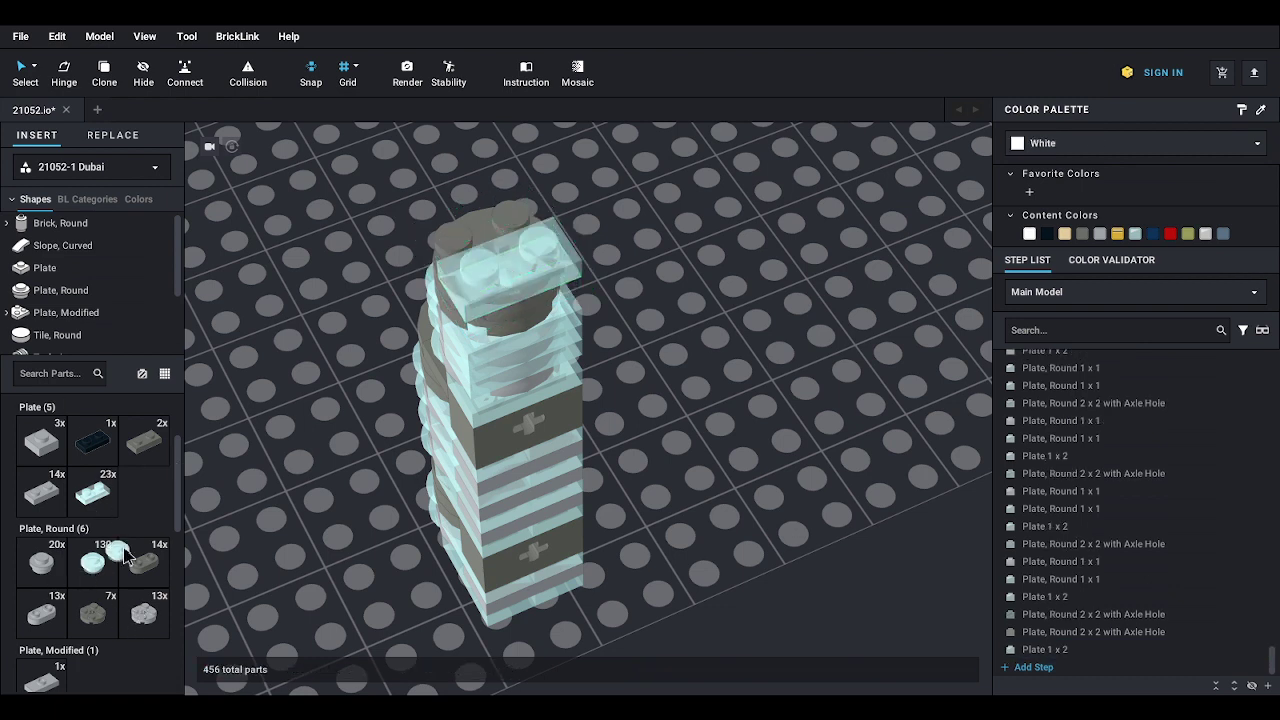
{"action": "left_click_drag", "start_coordinate": [124, 556], "coordinate": [460, 228]}
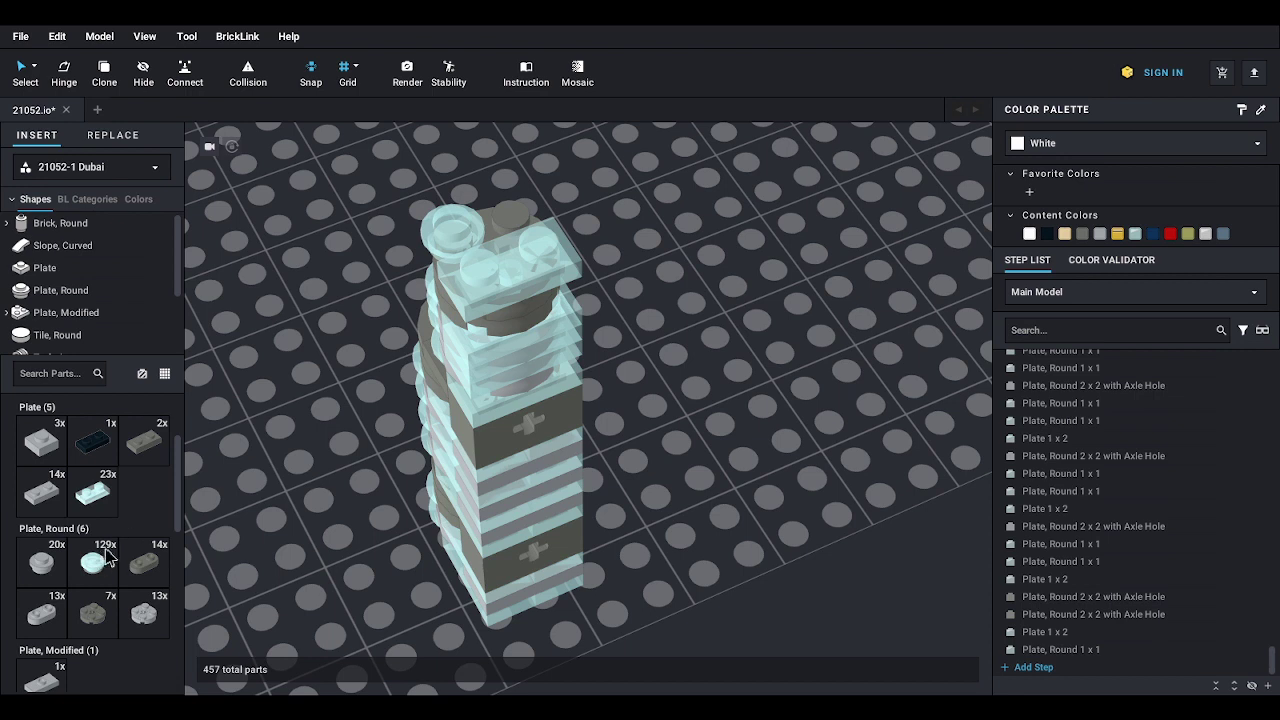
{"action": "left_click_drag", "start_coordinate": [108, 556], "coordinate": [510, 205]}
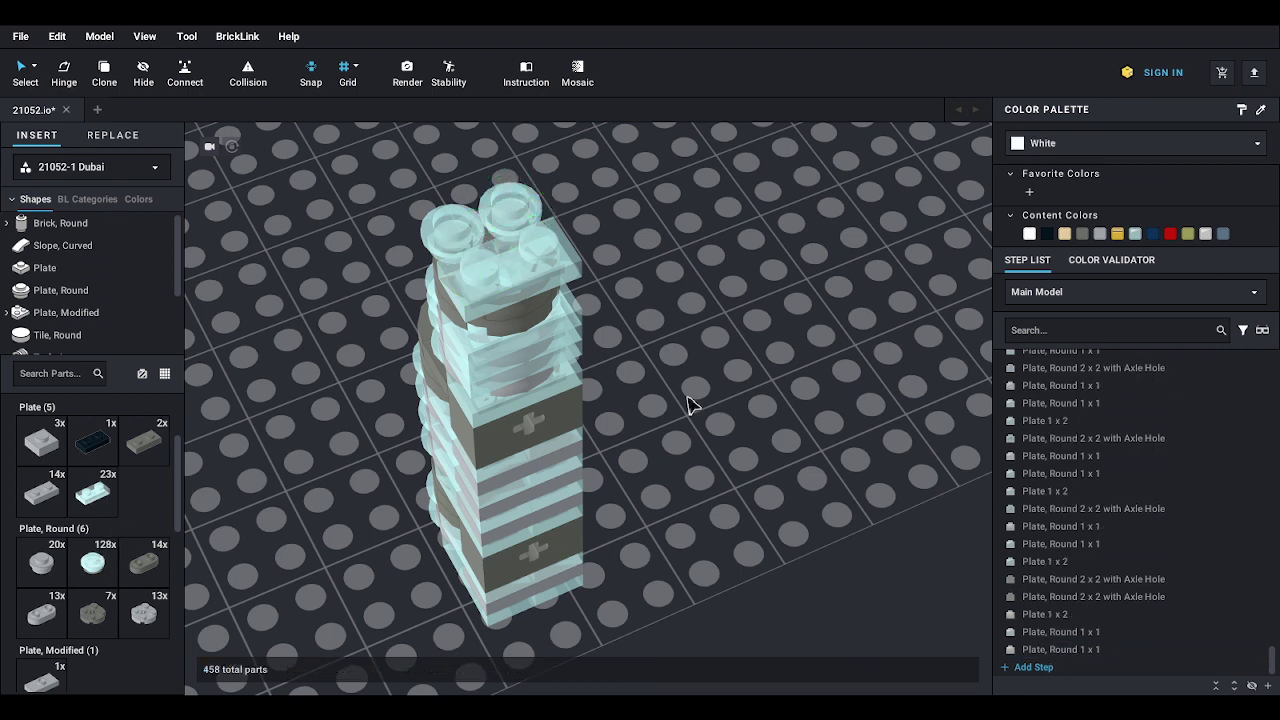
{"action": "left_click_drag", "start_coordinate": [360, 223], "coordinate": [686, 677]}
{"action": "left_click", "coordinate": [703, 440]}
{"action": "left_click_drag", "start_coordinate": [143, 563], "coordinate": [516, 259]}
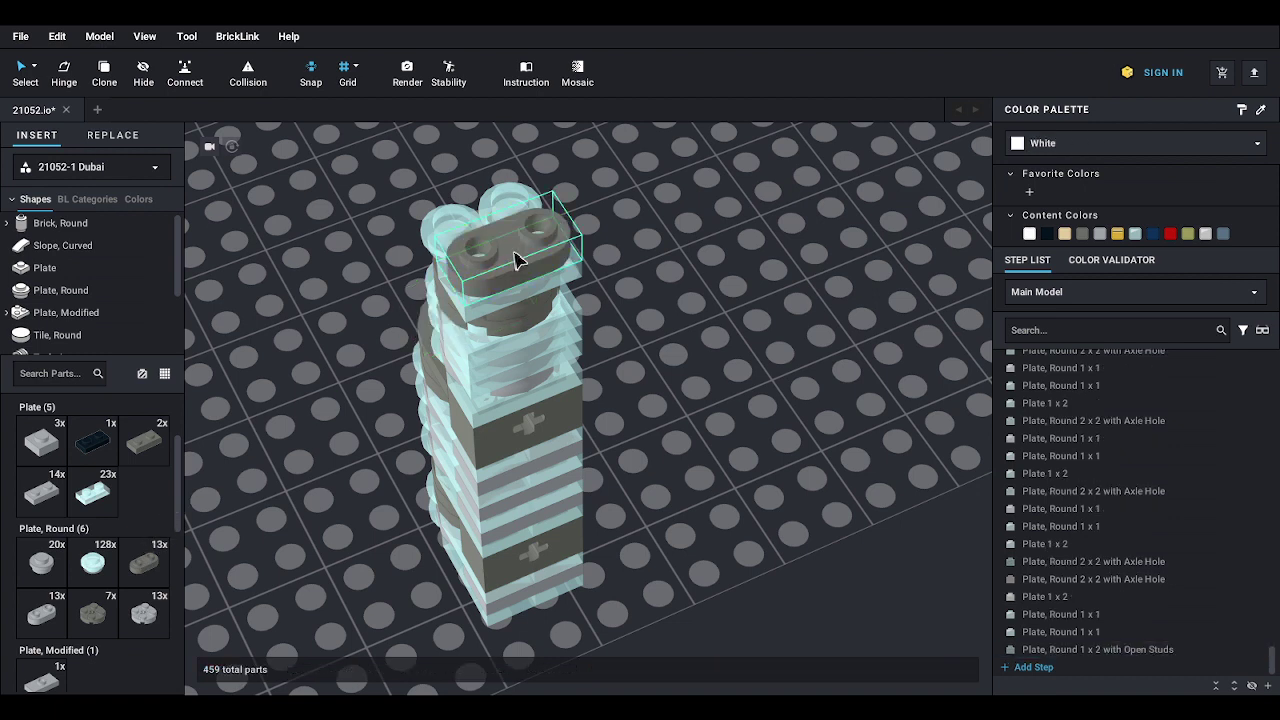
{"action": "left_click", "coordinate": [516, 259]}
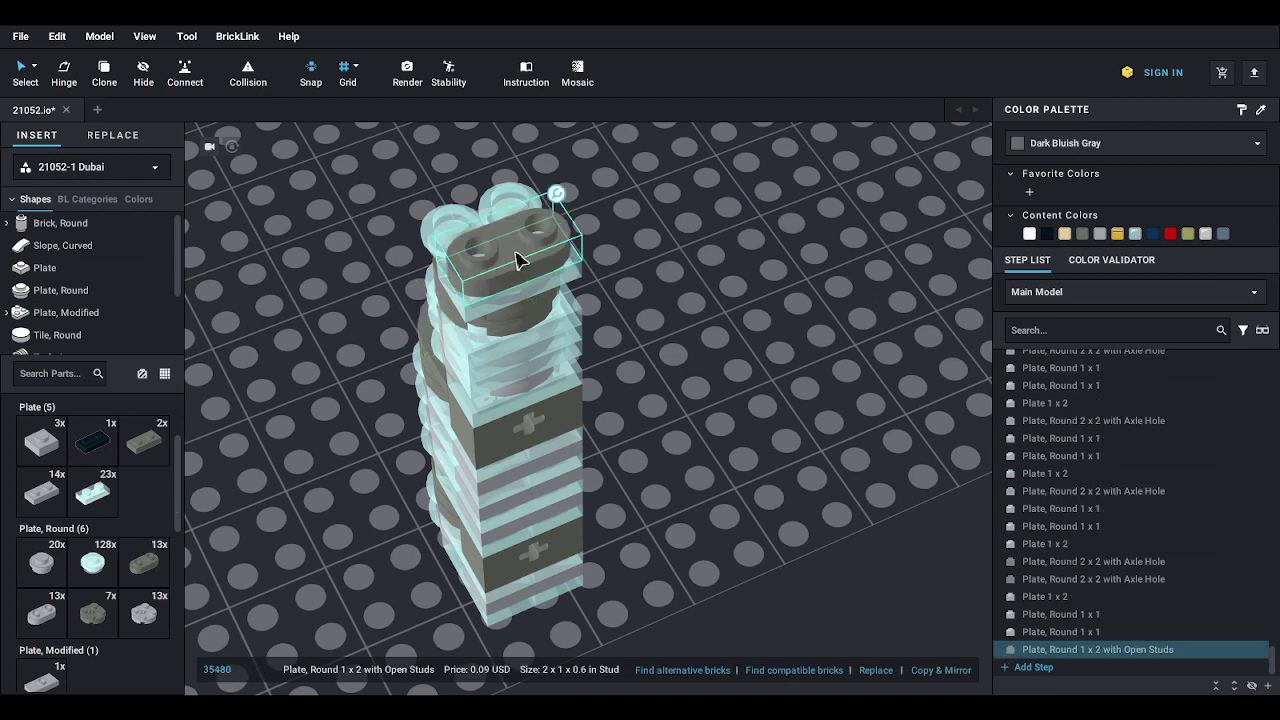
{"action": "key", "text": "Delete"}
- Place a light bluish gray Plate, Round 1 x 2 with Open Studs in front and two Tile, Round 1 x 1 Quarter on the rear studs
{"action": "left_click_drag", "start_coordinate": [48, 620], "coordinate": [517, 259]}
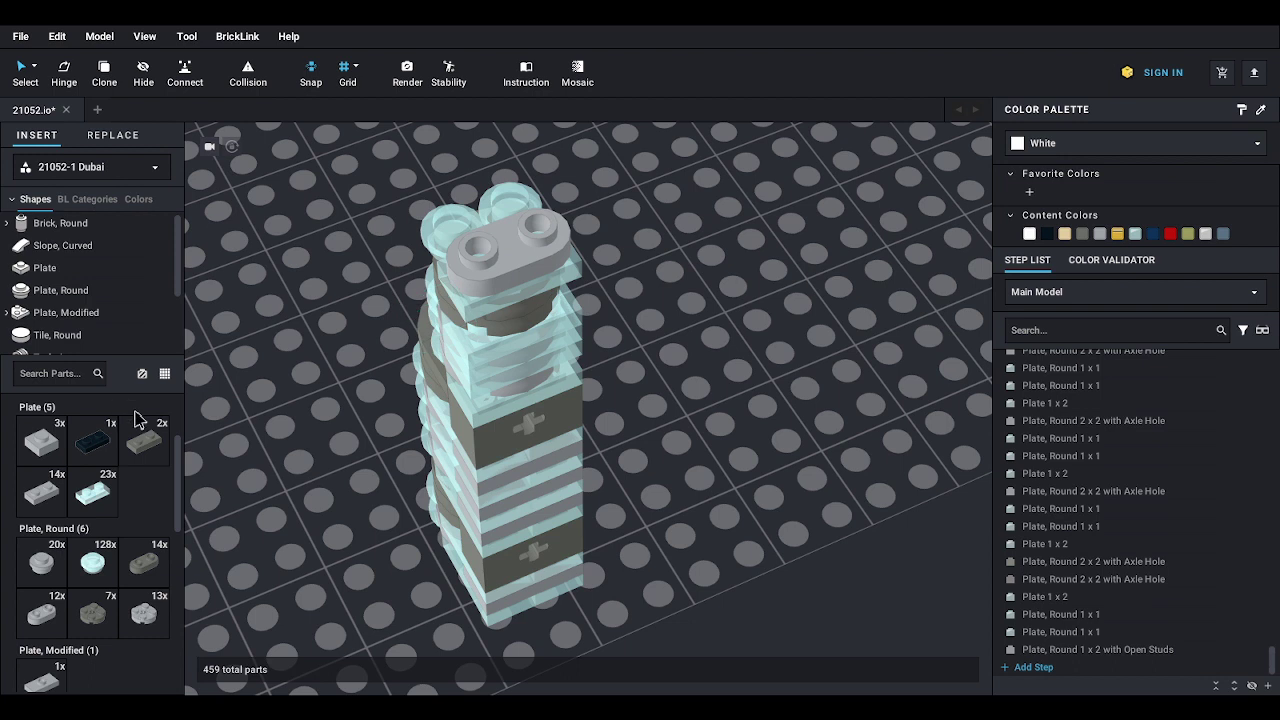
{"action": "left_click", "coordinate": [80, 336]}
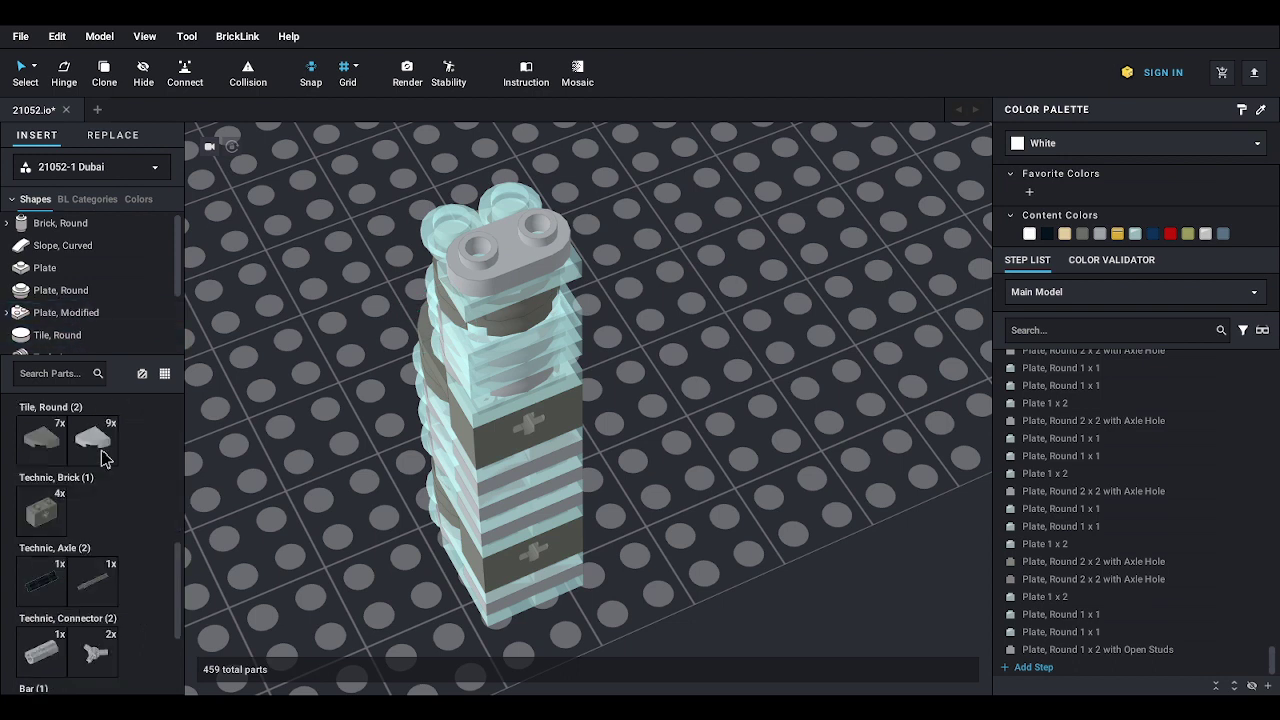
{"action": "left_click_drag", "start_coordinate": [104, 457], "coordinate": [502, 180]}
{"action": "left_click_drag", "start_coordinate": [104, 460], "coordinate": [443, 210]}
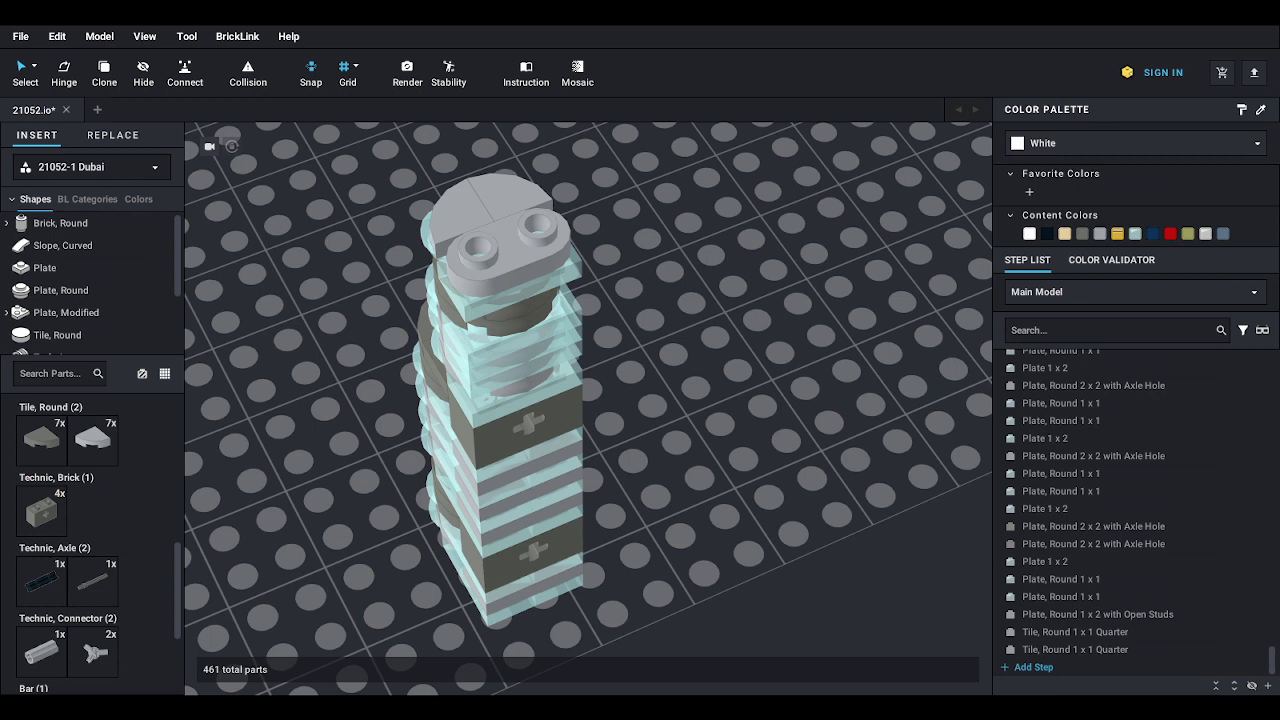
- Place two trans-light blue Plate, Round 1 x 1 on the front open studs at the top of the tower
{"action": "left_click", "coordinate": [86, 289]}
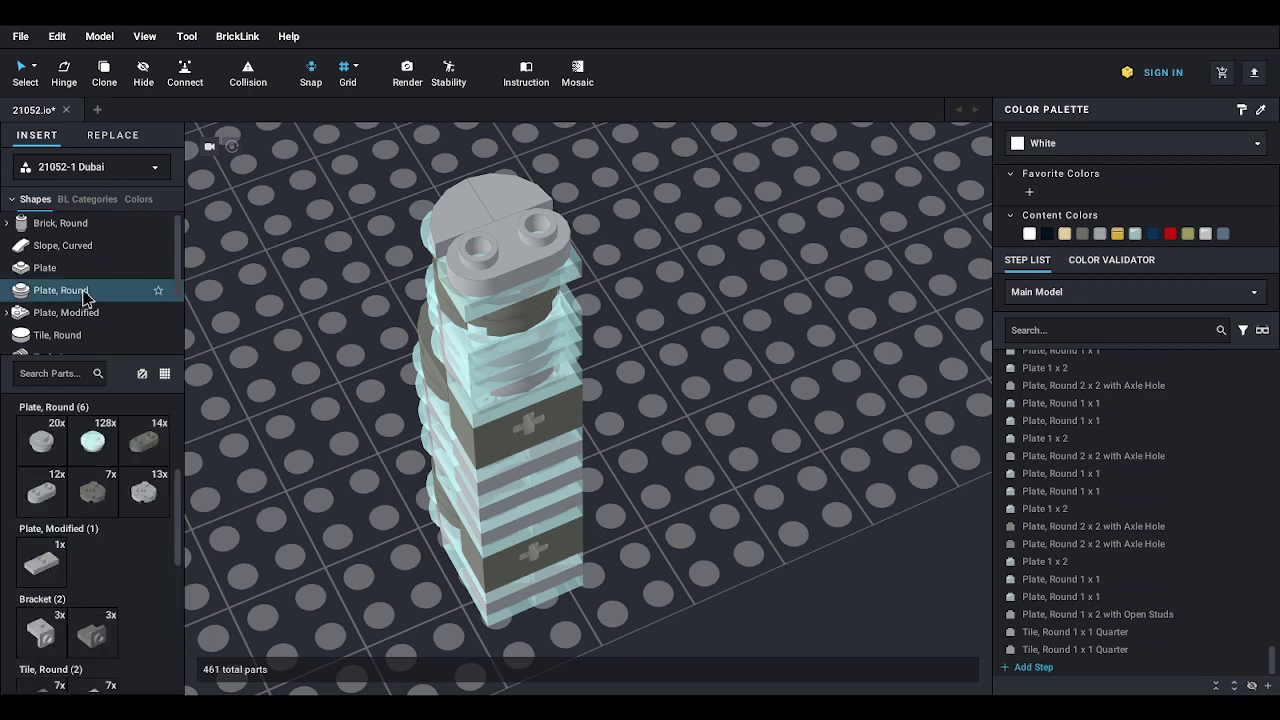
{"action": "left_click_drag", "start_coordinate": [92, 440], "coordinate": [538, 236]}
{"action": "left_click_drag", "start_coordinate": [92, 443], "coordinate": [484, 239]}
{"action": "left_click", "coordinate": [484, 239]}
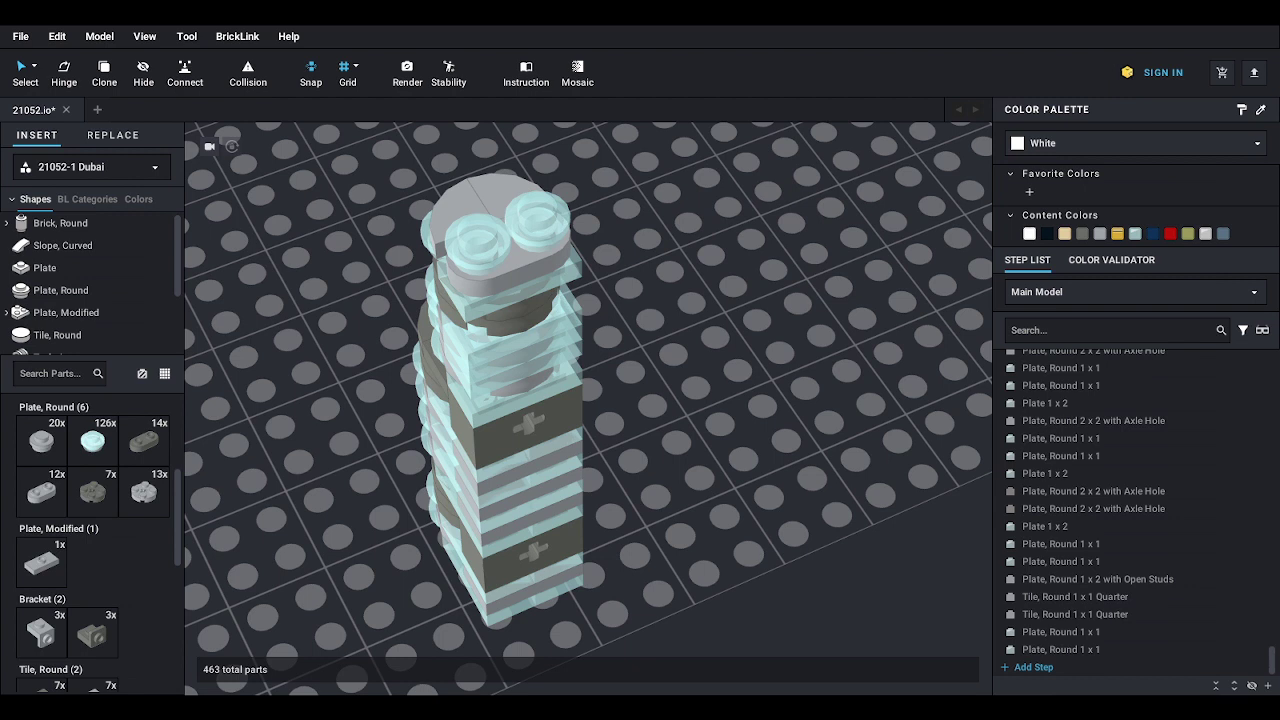
- Add a Dark Bluish Gray Technic, Axle 5.5L with Stop on the empty baseplate and stand it upright with the stop end up
{"action": "middle_click_drag", "start_coordinate": [645, 498], "coordinate": [807, 379]}
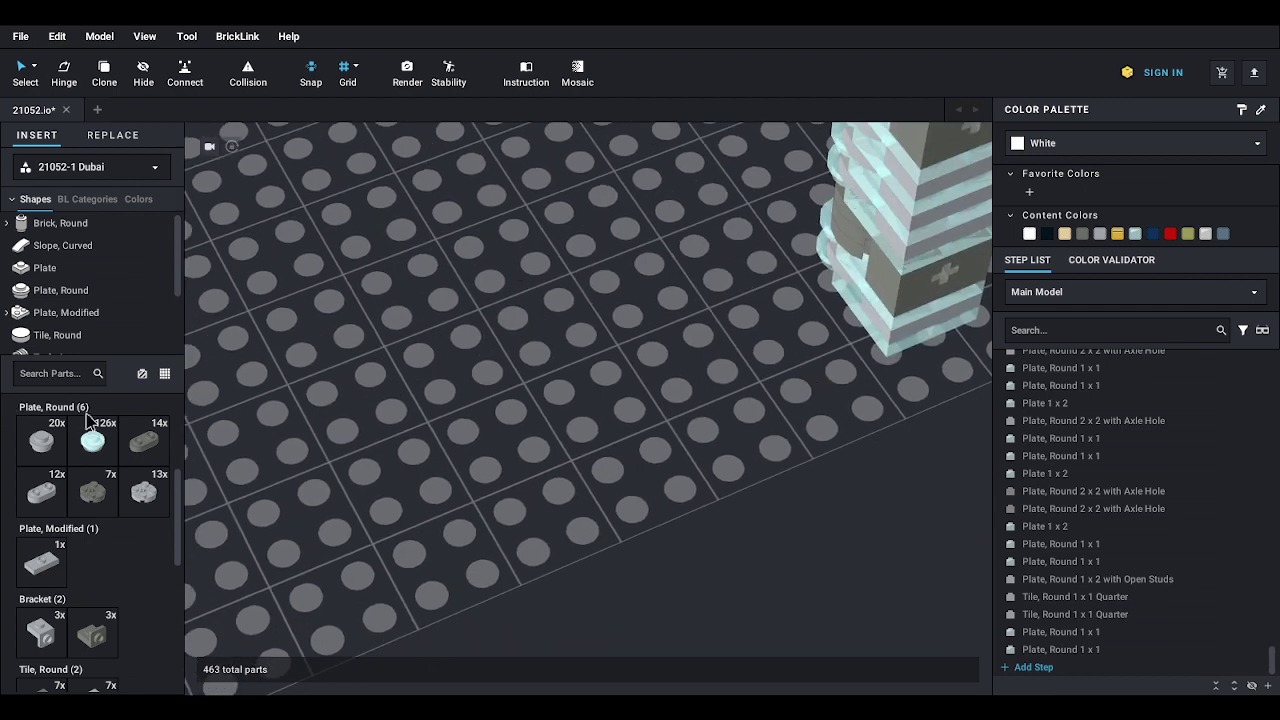
{"action": "scroll", "coordinate": [91, 300], "scroll_direction": "down", "scroll_amount": 3}
{"action": "left_click", "coordinate": [50, 253]}
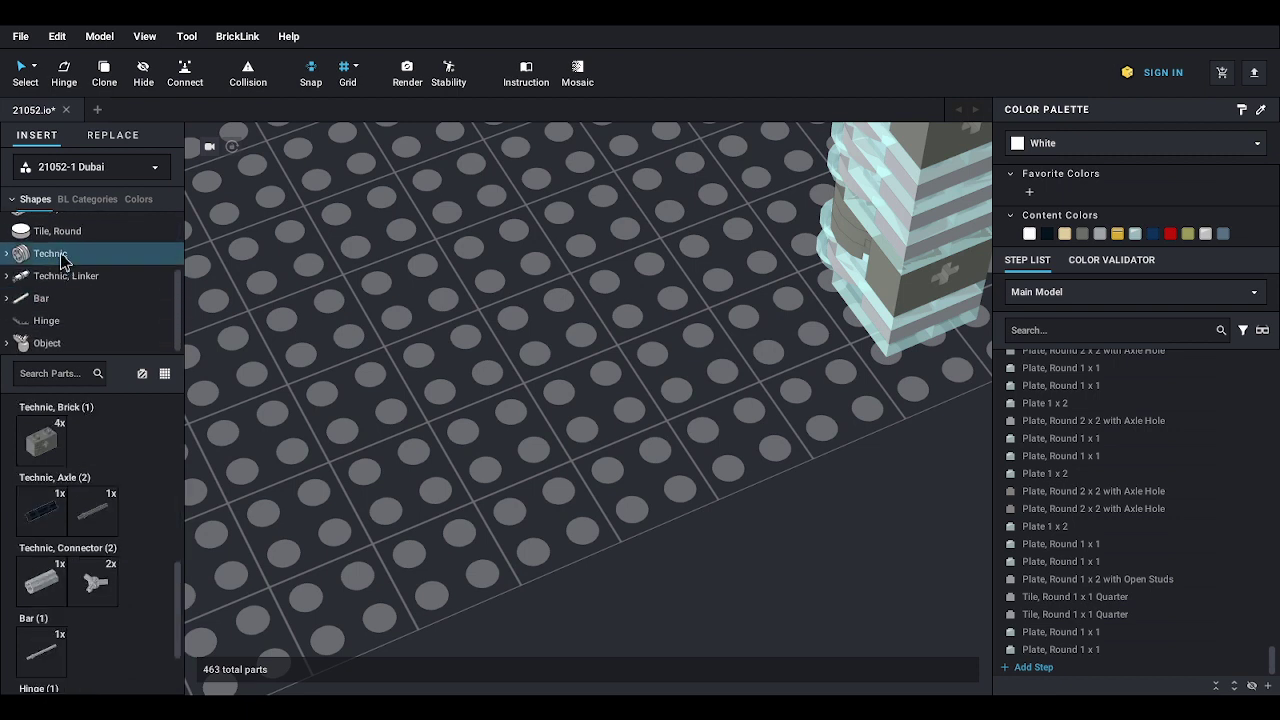
{"action": "left_click", "coordinate": [100, 527]}
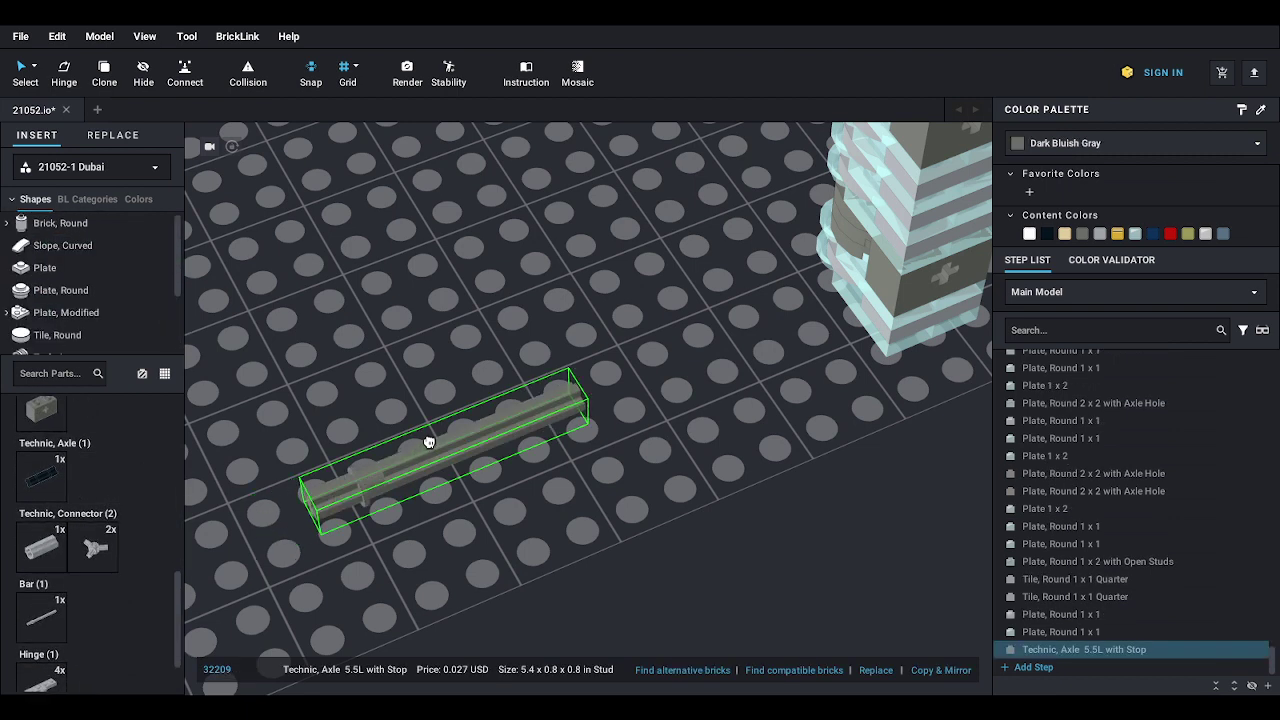
{"action": "key", "text": "Right"}
{"action": "left_click_drag", "start_coordinate": [429, 442], "coordinate": [440, 341]}
{"action": "key", "text": "Down"}
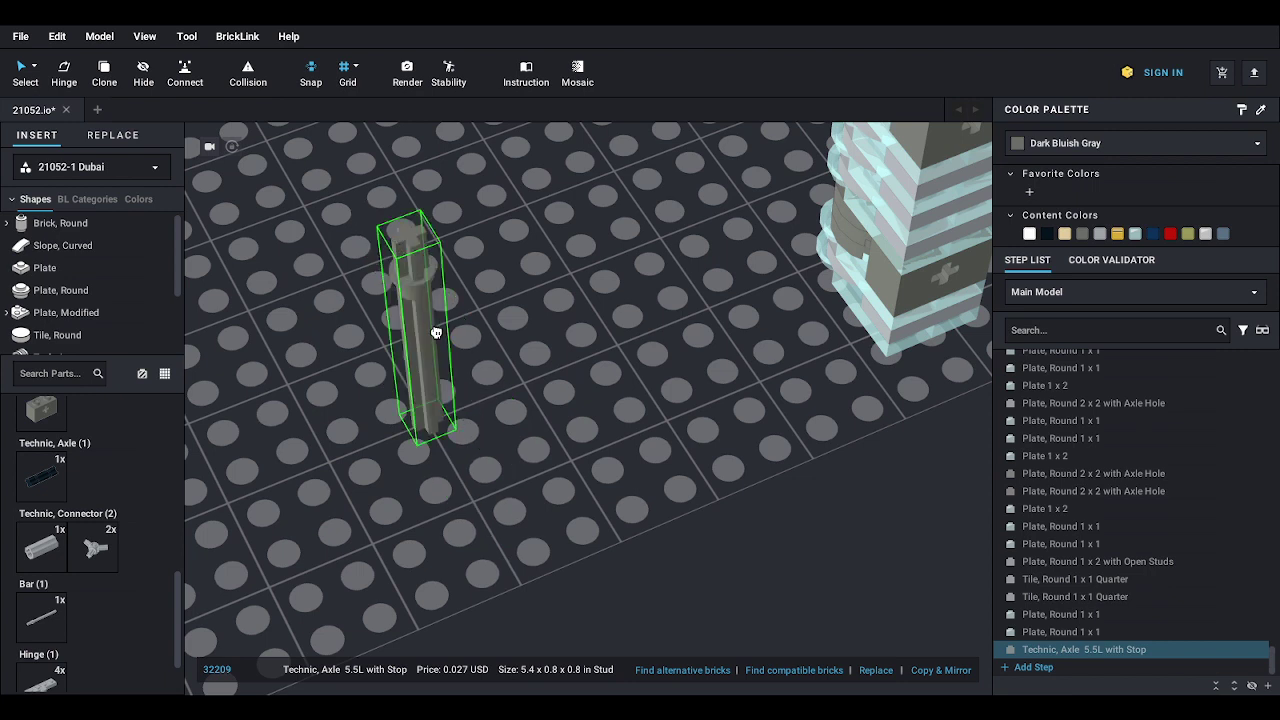
{"action": "key", "text": "Escape"}
- Fit a Light Bluish Gray Technic, Axle Connector 2L onto the upper end of the upright axle
{"action": "left_click_drag", "start_coordinate": [40, 560], "coordinate": [416, 246]}
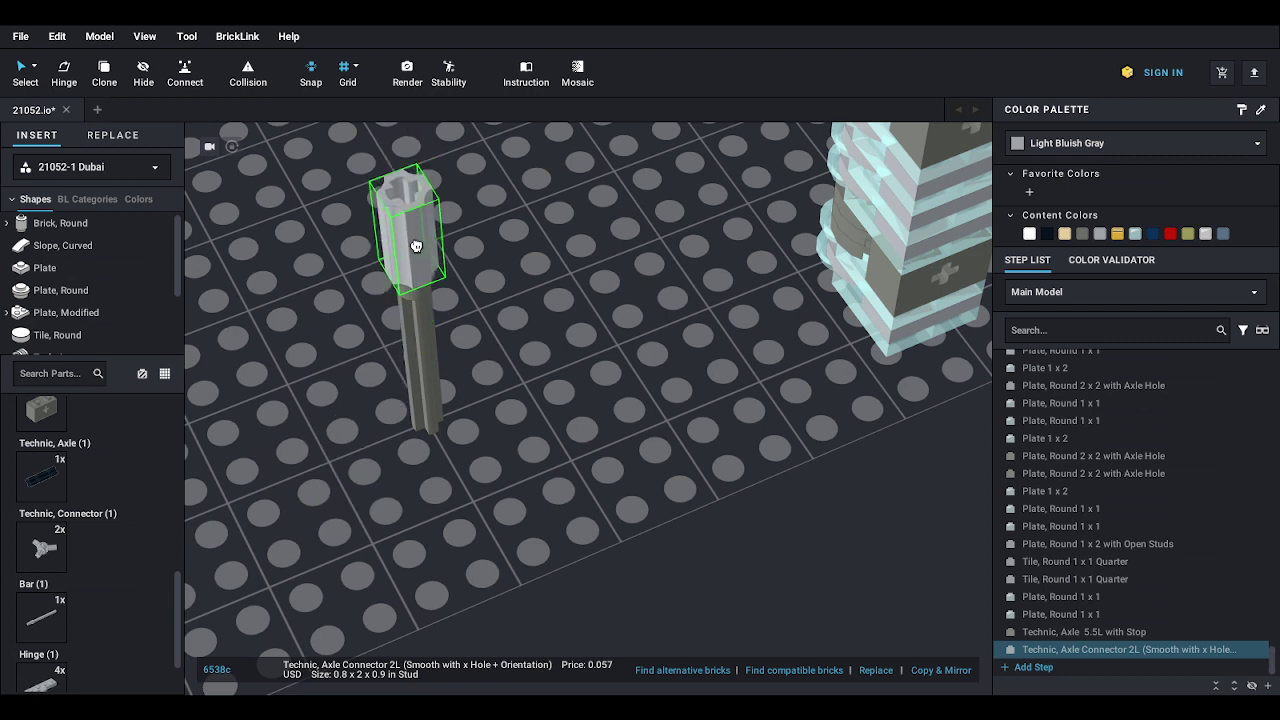
{"action": "key", "text": "Escape"}
{"action": "middle_click_drag", "start_coordinate": [376, 174], "coordinate": [394, 260]}
- Turn on collision detection and check the upper part of the tower for overlapping parts
{"action": "left_click", "coordinate": [251, 77]}
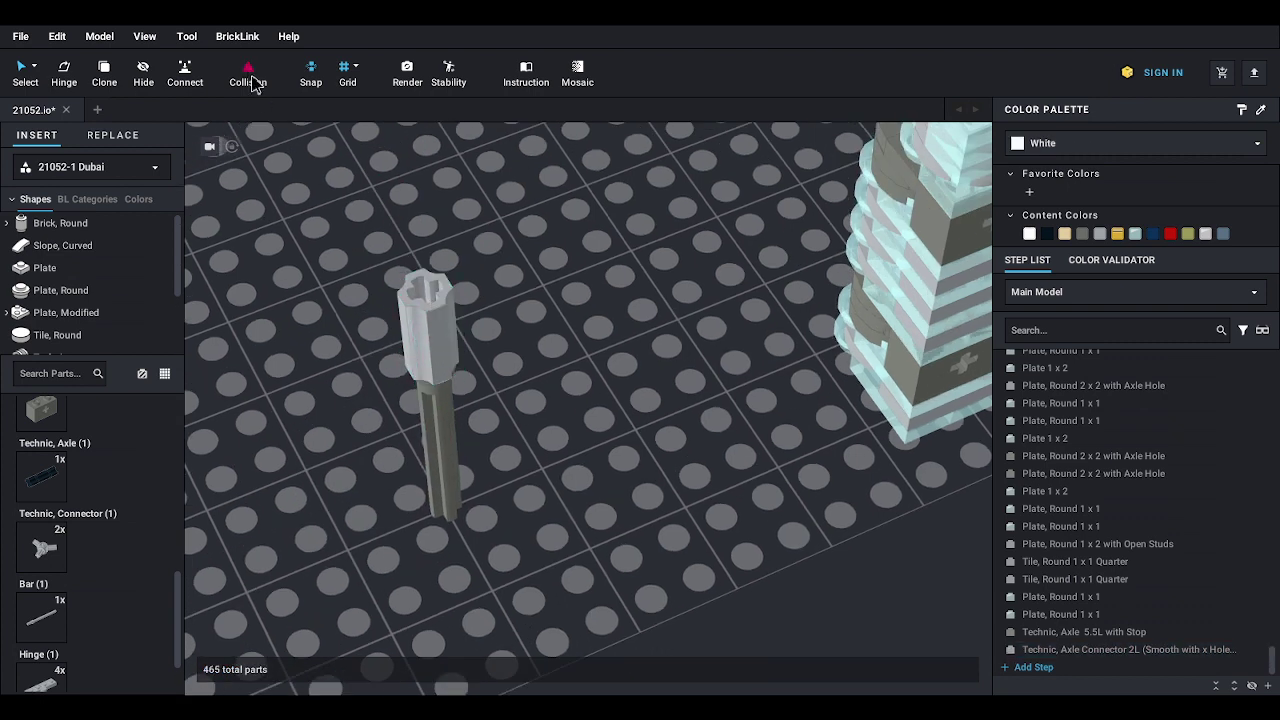
{"action": "scroll", "coordinate": [537, 309], "scroll_direction": "down", "scroll_amount": 1}
{"action": "middle_click_drag", "start_coordinate": [634, 317], "coordinate": [508, 357]}
{"action": "right_click_drag", "start_coordinate": [576, 384], "coordinate": [563, 409]}
{"action": "scroll", "coordinate": [580, 409], "scroll_direction": "up", "scroll_amount": 2}
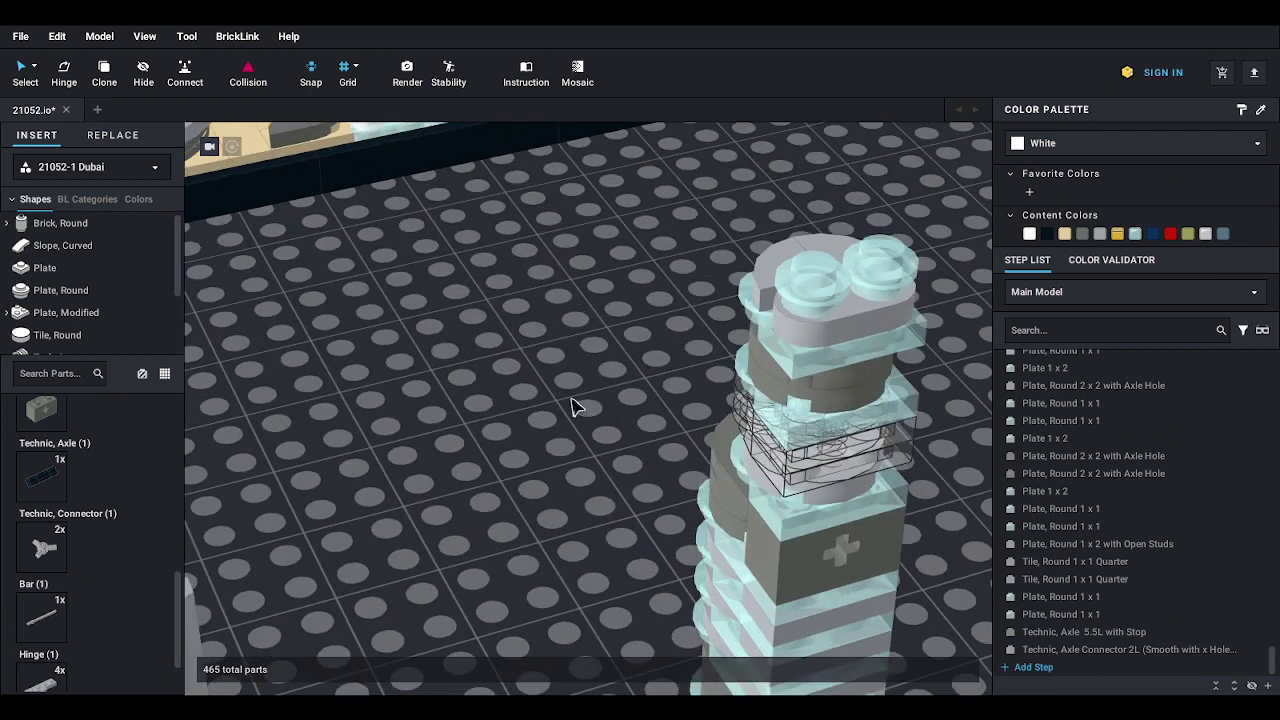
{"action": "left_click", "coordinate": [823, 480]}
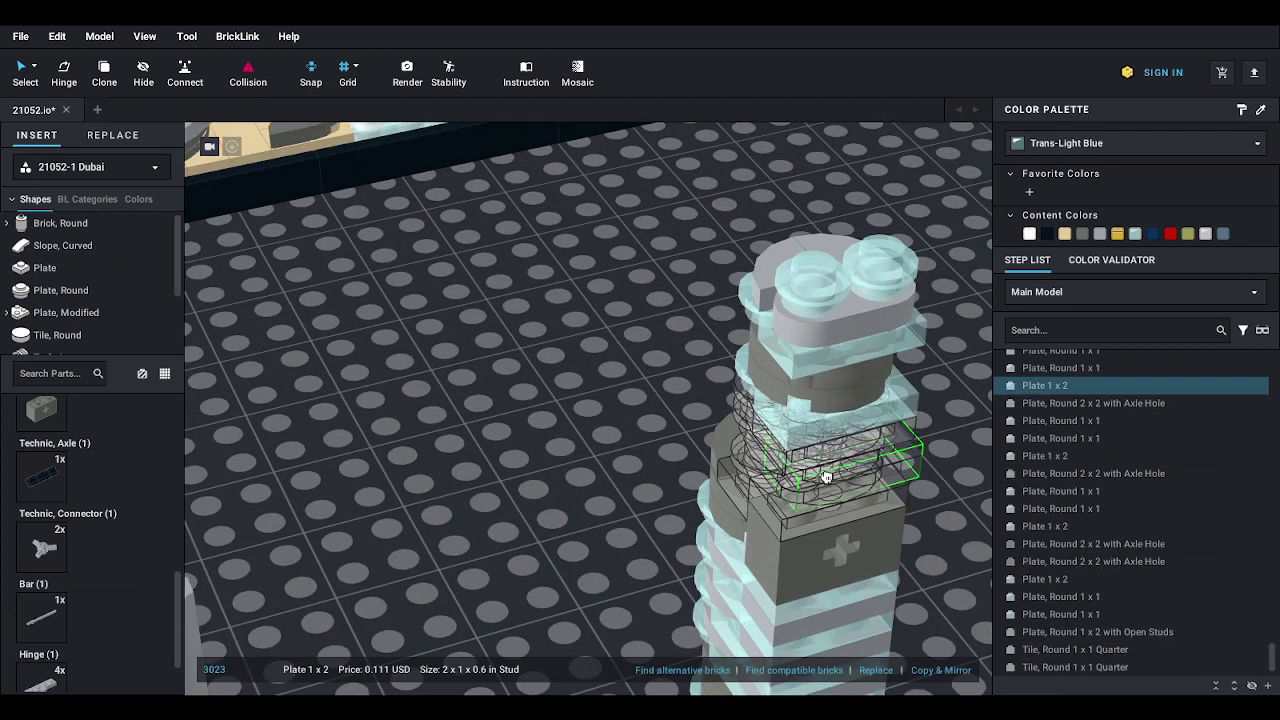
{"action": "left_click_drag", "start_coordinate": [824, 484], "coordinate": [521, 464]}
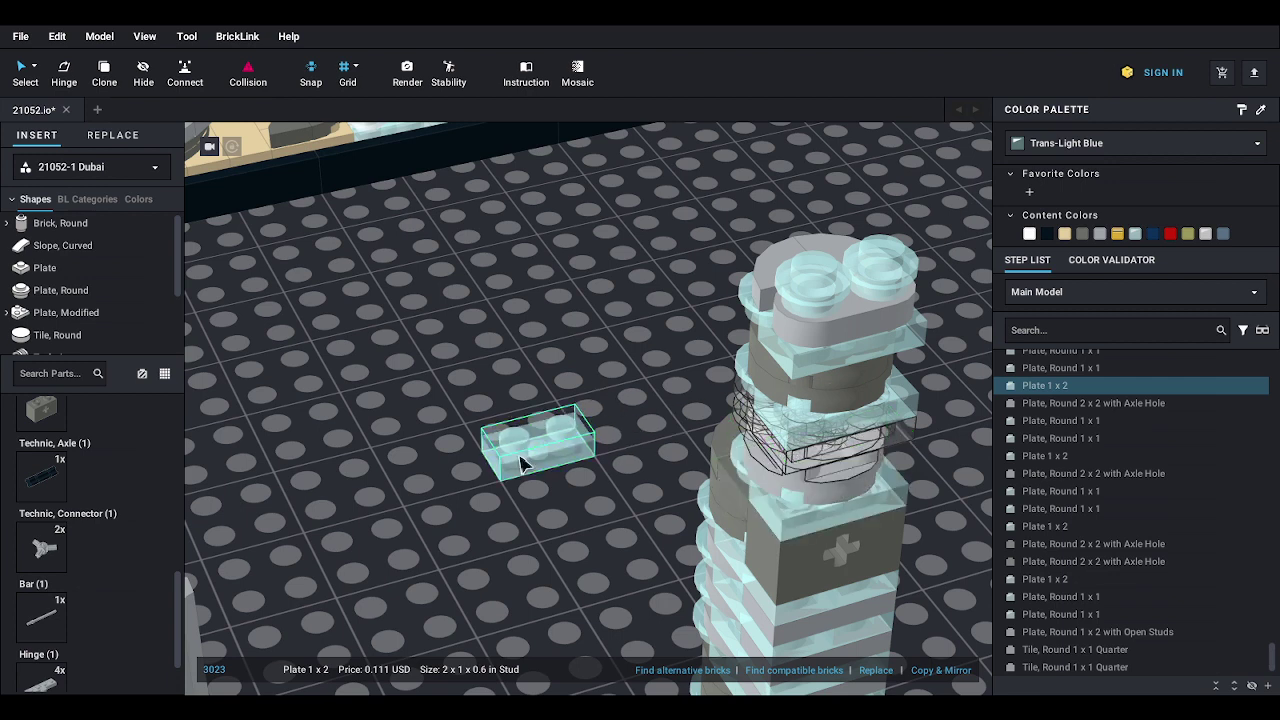
{"action": "key", "text": "ctrl+z"}
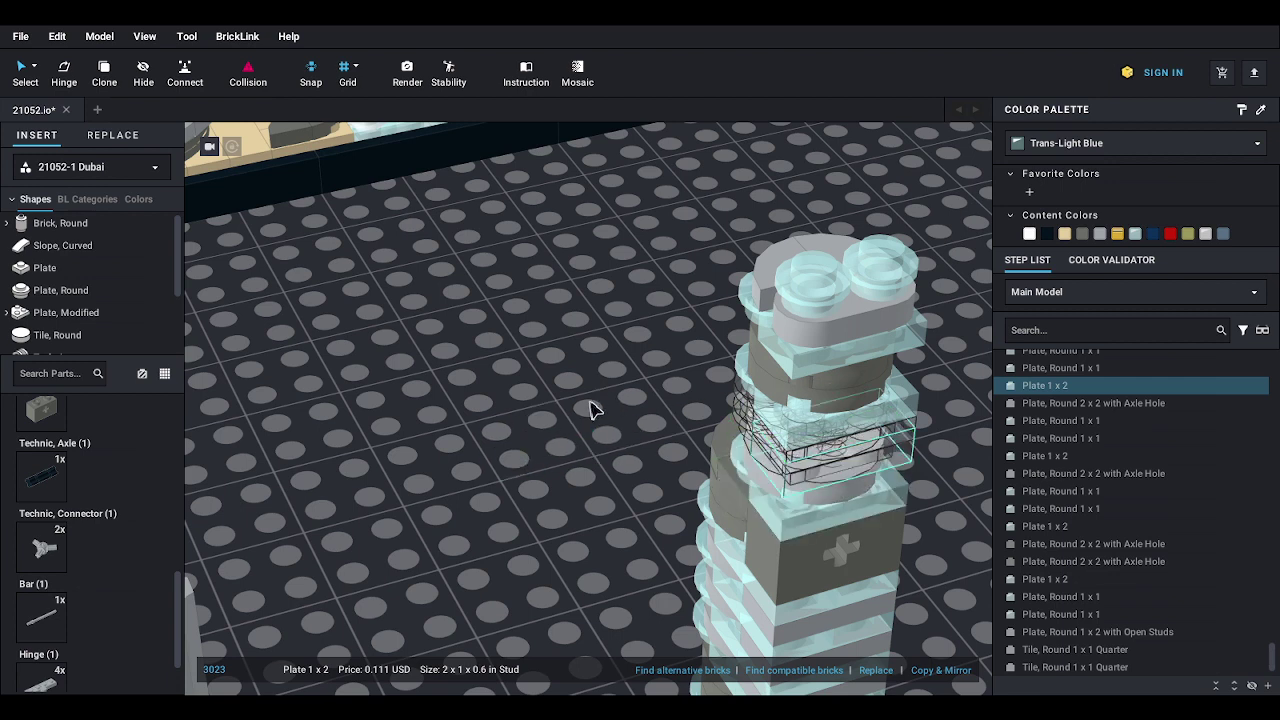
- Select the narrow upper section above the dark gray brick layer and move it off the tower onto the baseplate behind
{"action": "mouse_move", "coordinate": [617, 377]}
{"action": "right_mouse_down"}
{"action": "mouse_move", "coordinate": [603, 374]}
{"action": "mouse_move", "coordinate": [626, 374]}
{"action": "right_mouse_up"}
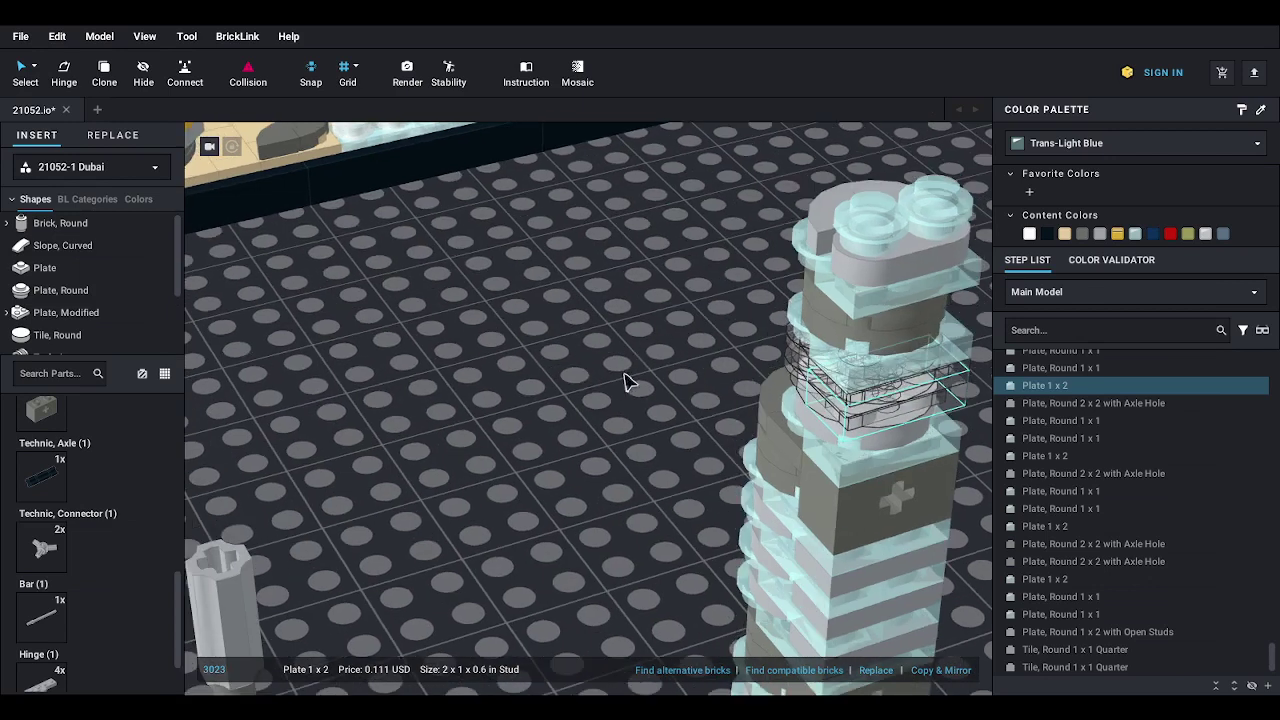
{"action": "scroll", "coordinate": [640, 356], "scroll_direction": "down", "scroll_amount": 2}
{"action": "left_click_drag", "start_coordinate": [697, 222], "coordinate": [834, 362]}
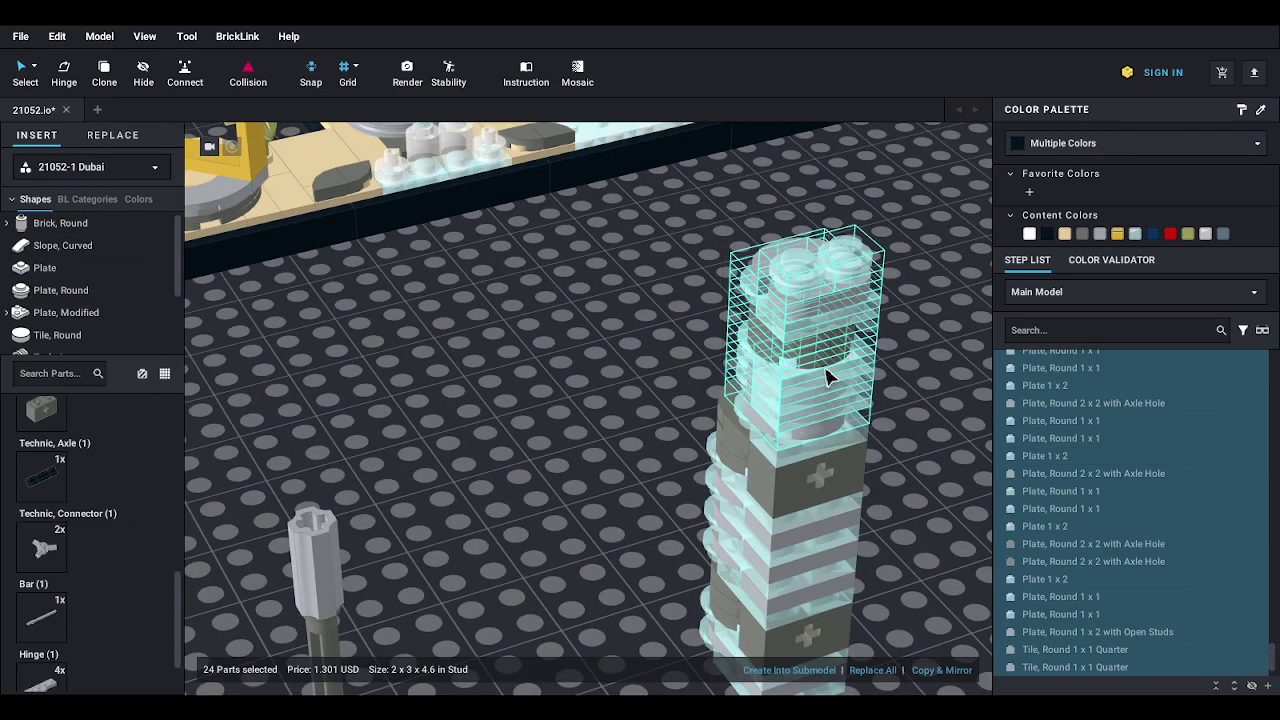
{"action": "left_click_drag", "start_coordinate": [829, 374], "coordinate": [837, 300]}
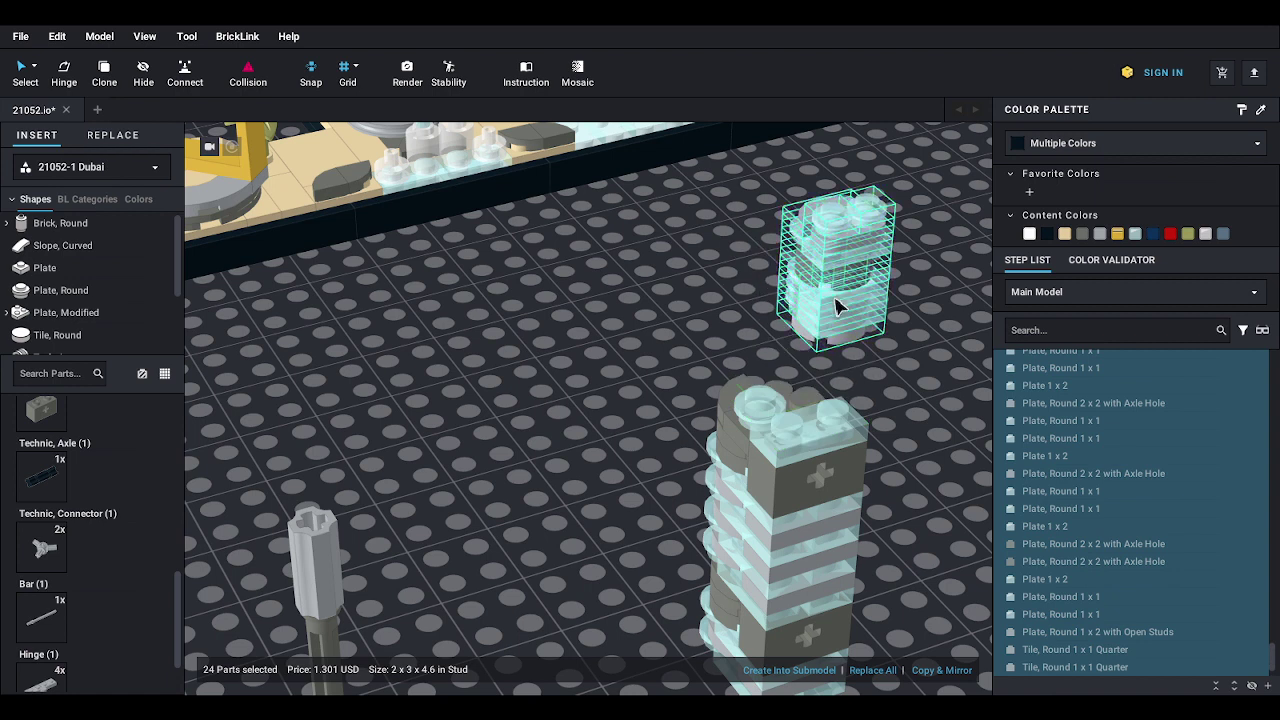
{"action": "left_click", "coordinate": [907, 388]}
{"action": "right_click_drag", "start_coordinate": [899, 377], "coordinate": [855, 375]}
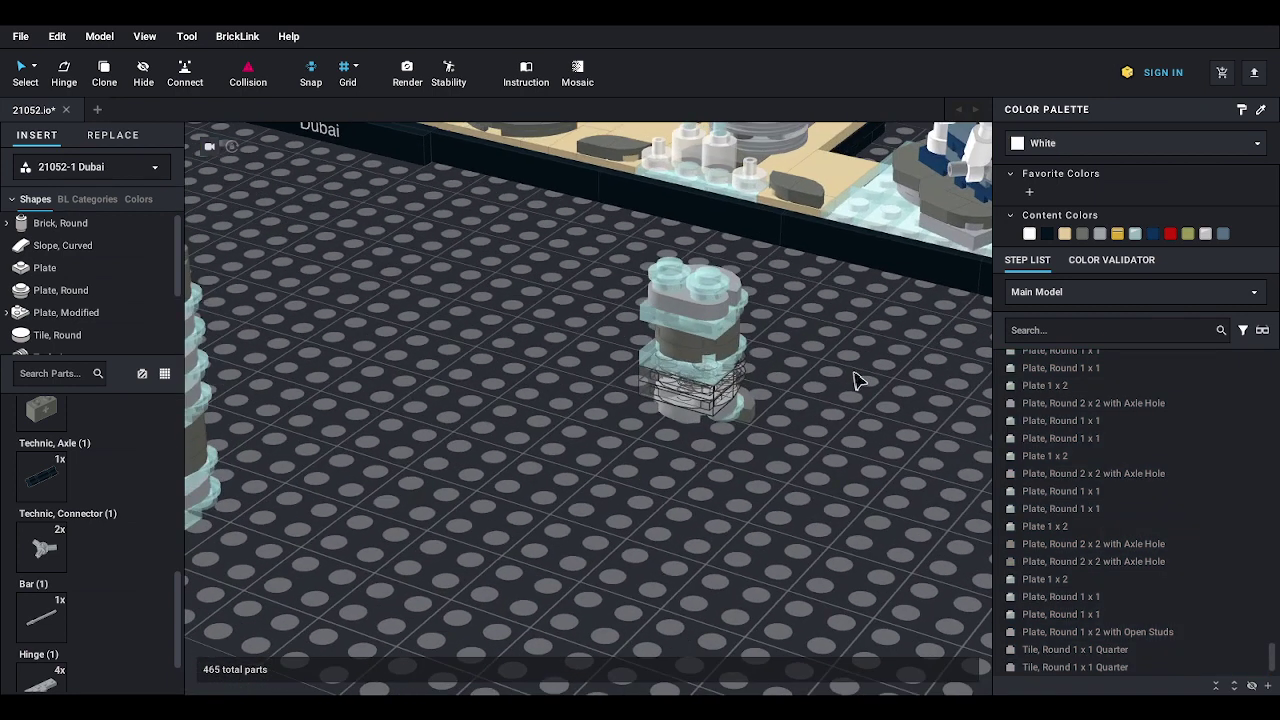
- Return the trans-light blue Plate, Round 1 x 1, the dark quarter tile and one gray Plate, Round 2 x 2 to the tower
{"action": "left_click_drag", "start_coordinate": [740, 410], "coordinate": [367, 322]}
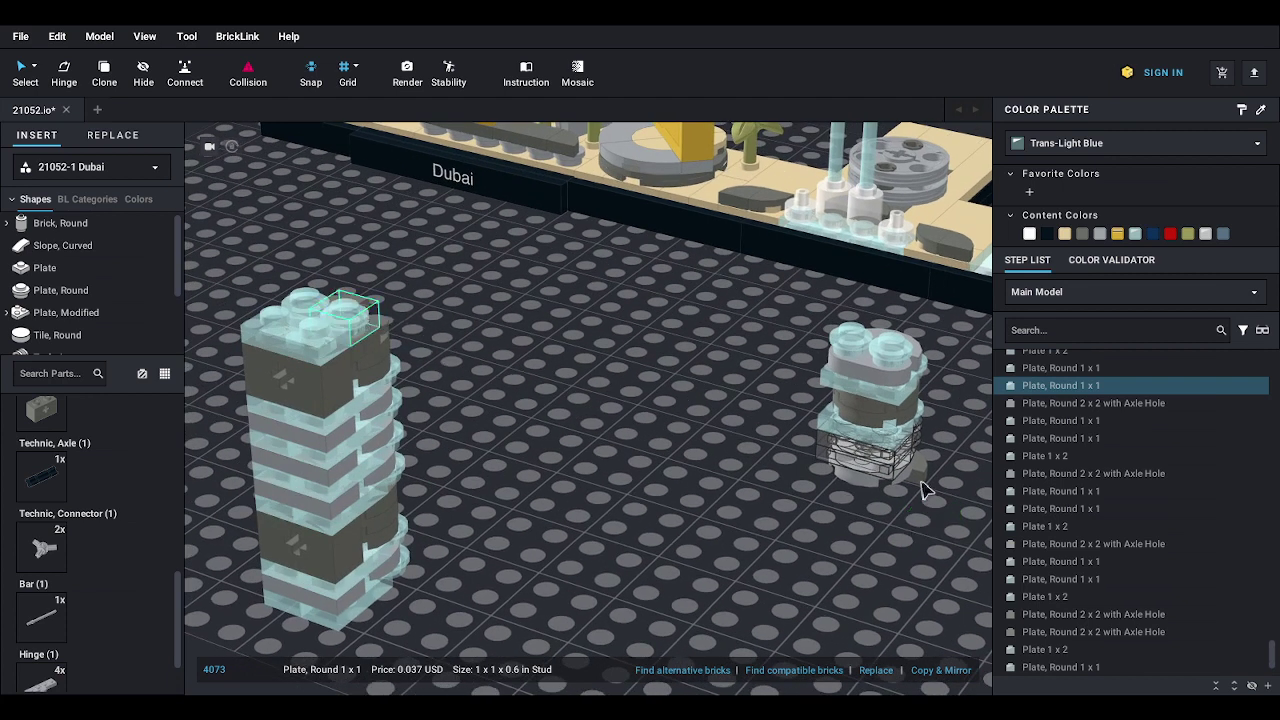
{"action": "left_click_drag", "start_coordinate": [920, 486], "coordinate": [393, 315]}
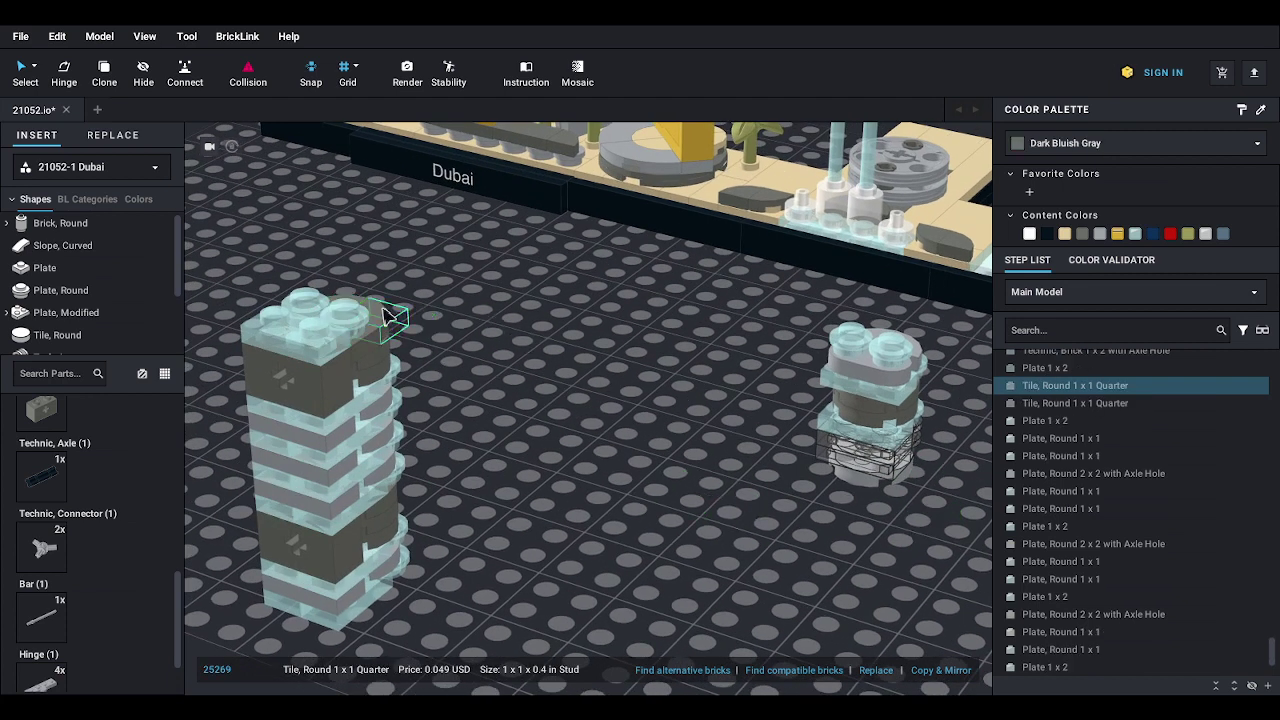
{"action": "left_click_drag", "start_coordinate": [866, 462], "coordinate": [300, 323]}
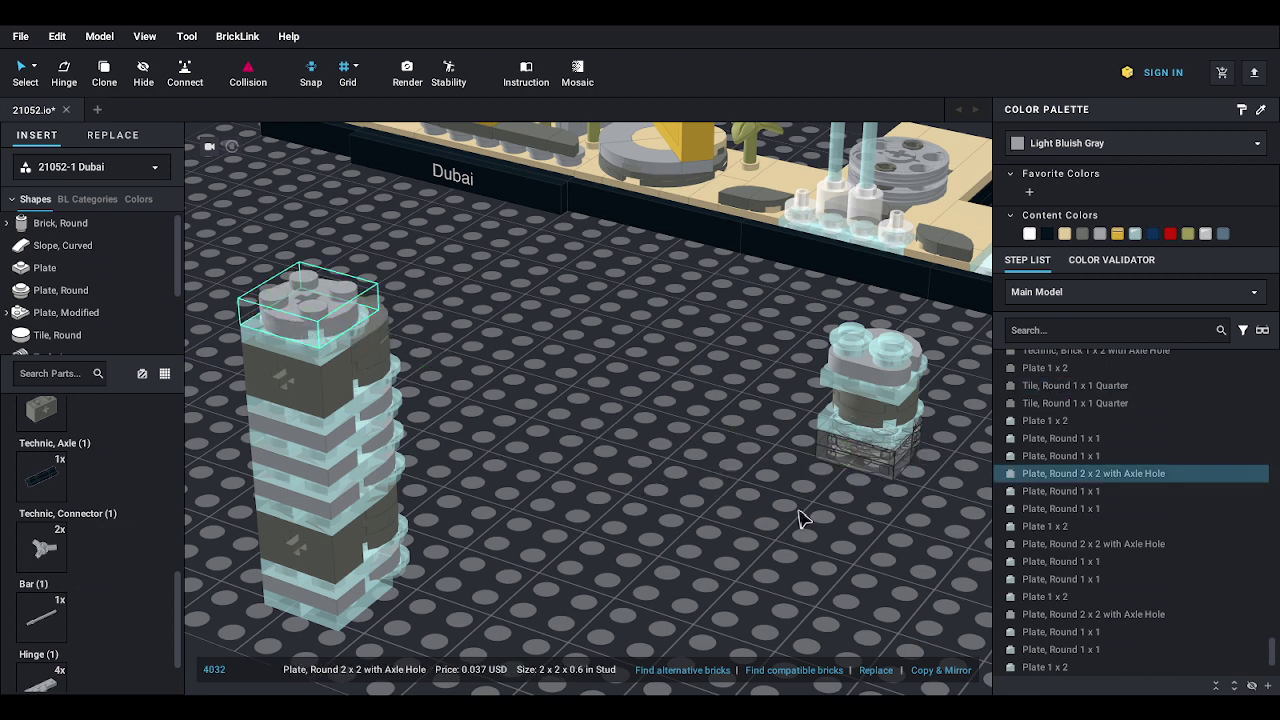
{"action": "left_click", "coordinate": [820, 517]}
- Cover the tower's gray round plate with a trans-light blue Plate 1 x 2 in front and two Plate, Round 1 x 1 behind
{"action": "left_click_drag", "start_coordinate": [884, 474], "coordinate": [308, 320]}
{"action": "left_click", "coordinate": [557, 456]}
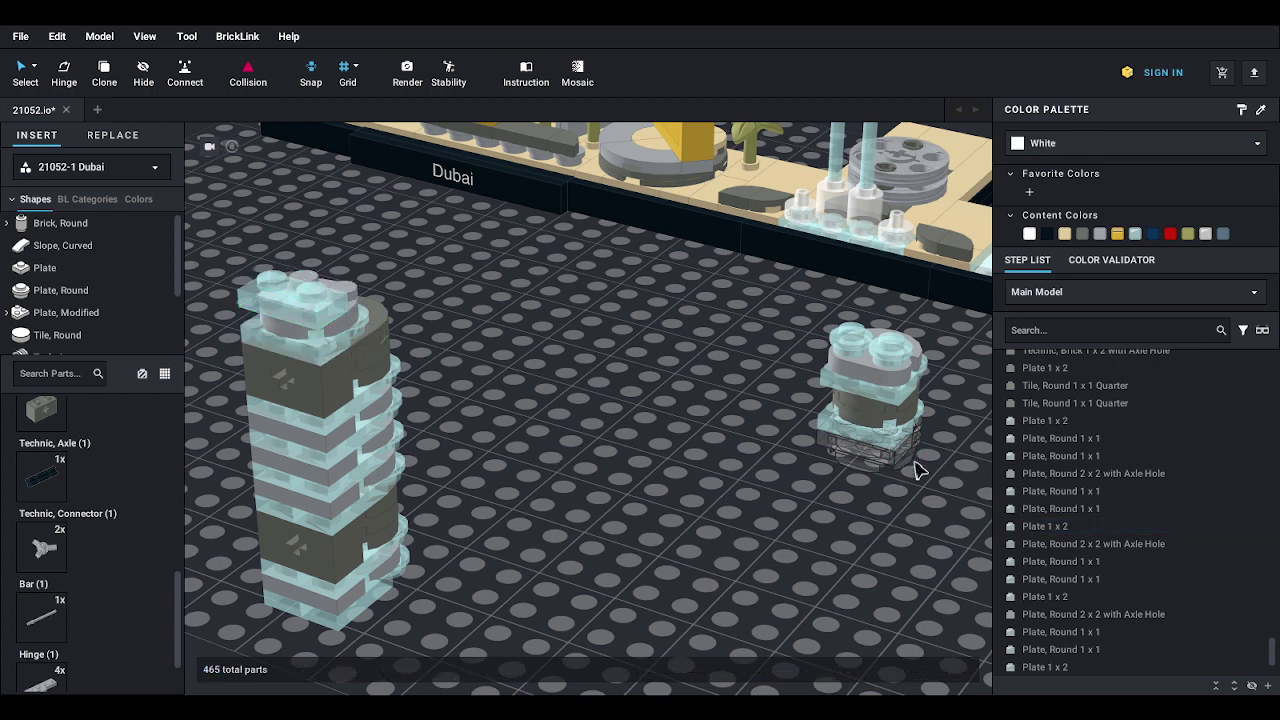
{"action": "left_click_drag", "start_coordinate": [920, 448], "coordinate": [367, 287]}
{"action": "right_click_drag", "start_coordinate": [630, 440], "coordinate": [692, 450]}
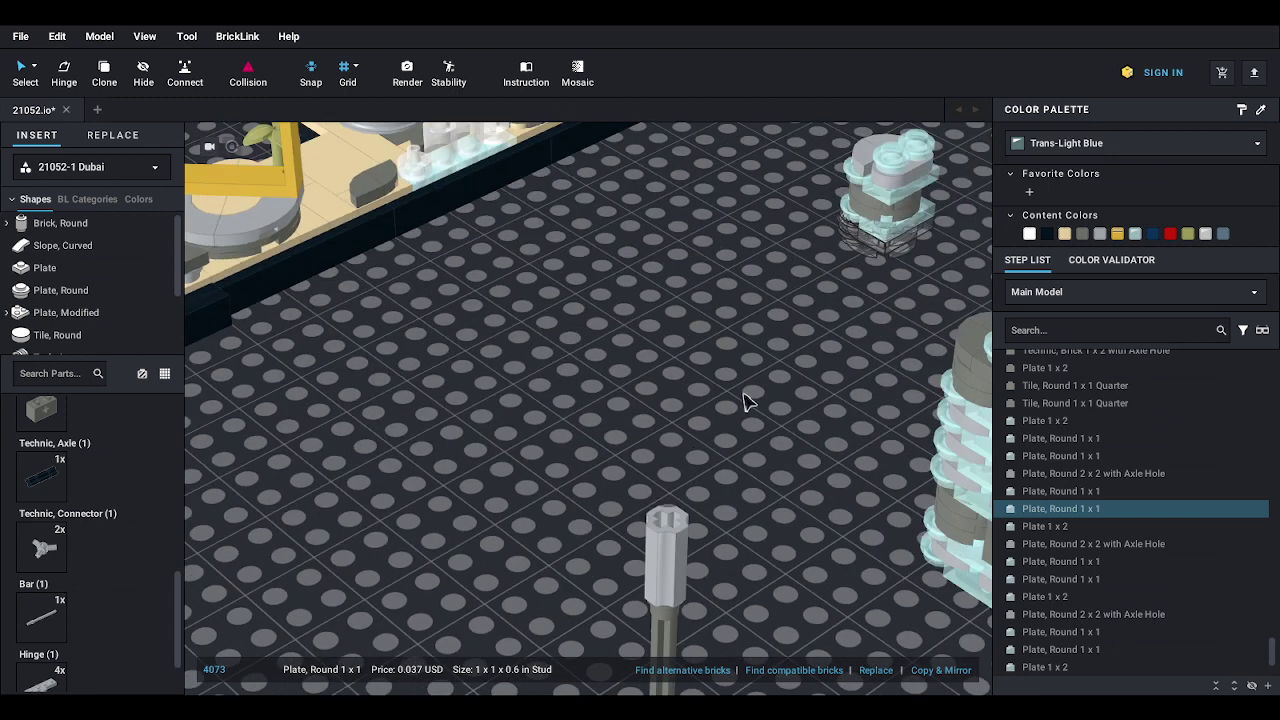
{"action": "left_click_drag", "start_coordinate": [848, 246], "coordinate": [808, 354]}
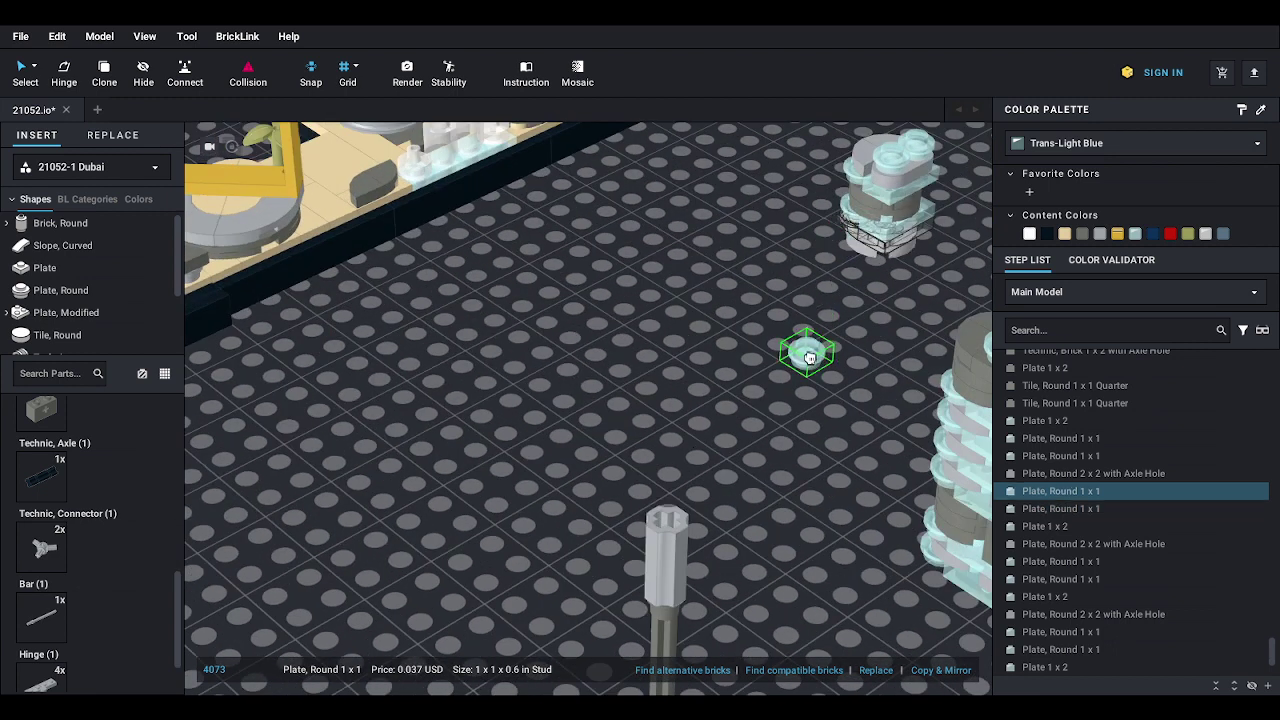
{"action": "right_click_drag", "start_coordinate": [808, 354], "coordinate": [740, 377]}
{"action": "left_click_drag", "start_coordinate": [740, 377], "coordinate": [868, 368]}
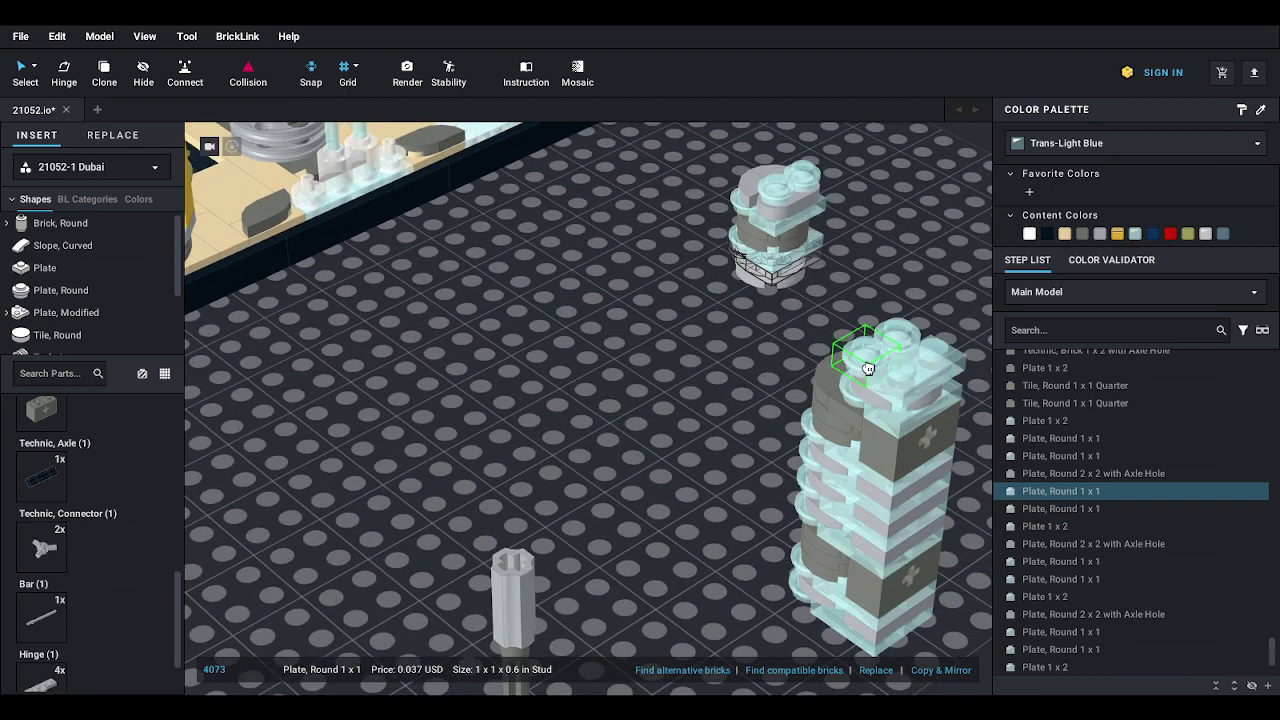
{"action": "left_click", "coordinate": [784, 318]}
- Move the next Light Bluish Gray Plate, Round 2 x 2 with Axle Hole from the detached section onto the tower
{"action": "right_click_drag", "start_coordinate": [730, 378], "coordinate": [670, 370]}
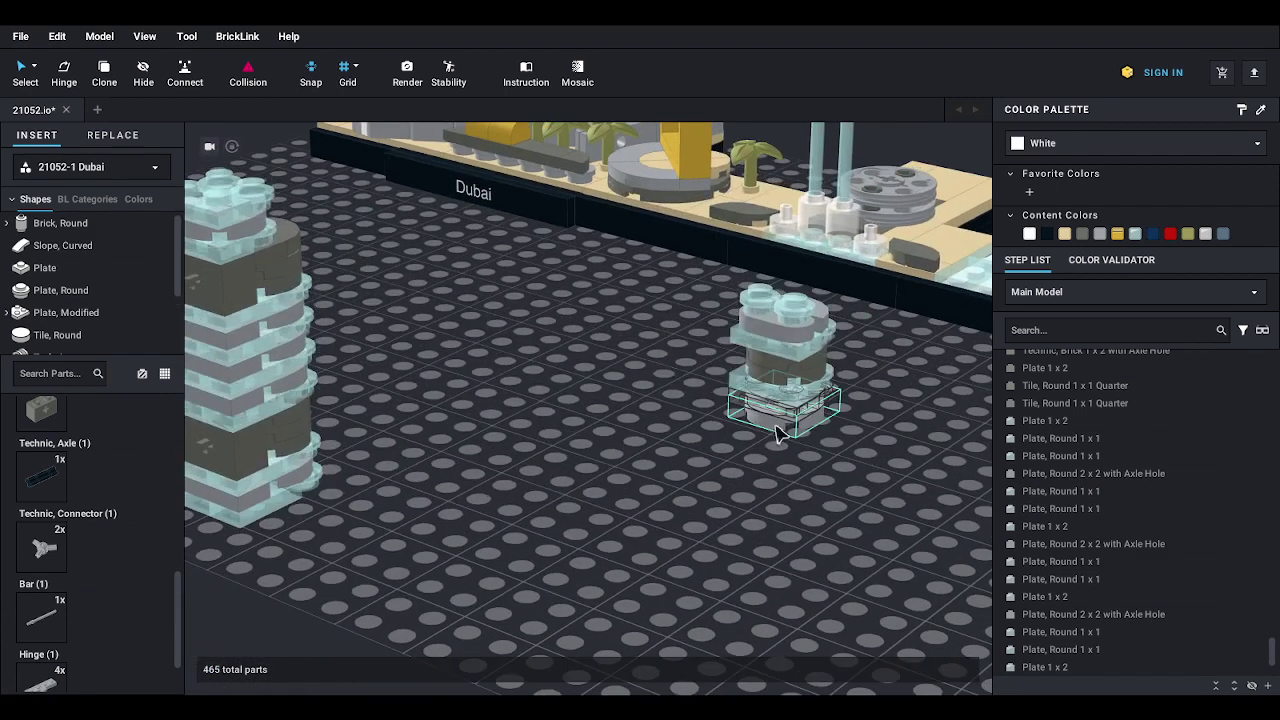
{"action": "left_click_drag", "start_coordinate": [778, 430], "coordinate": [456, 290]}
{"action": "middle_click_drag", "start_coordinate": [456, 290], "coordinate": [574, 390]}
{"action": "left_click_drag", "start_coordinate": [653, 401], "coordinate": [436, 364]}
{"action": "middle_click_drag", "start_coordinate": [705, 443], "coordinate": [645, 412]}
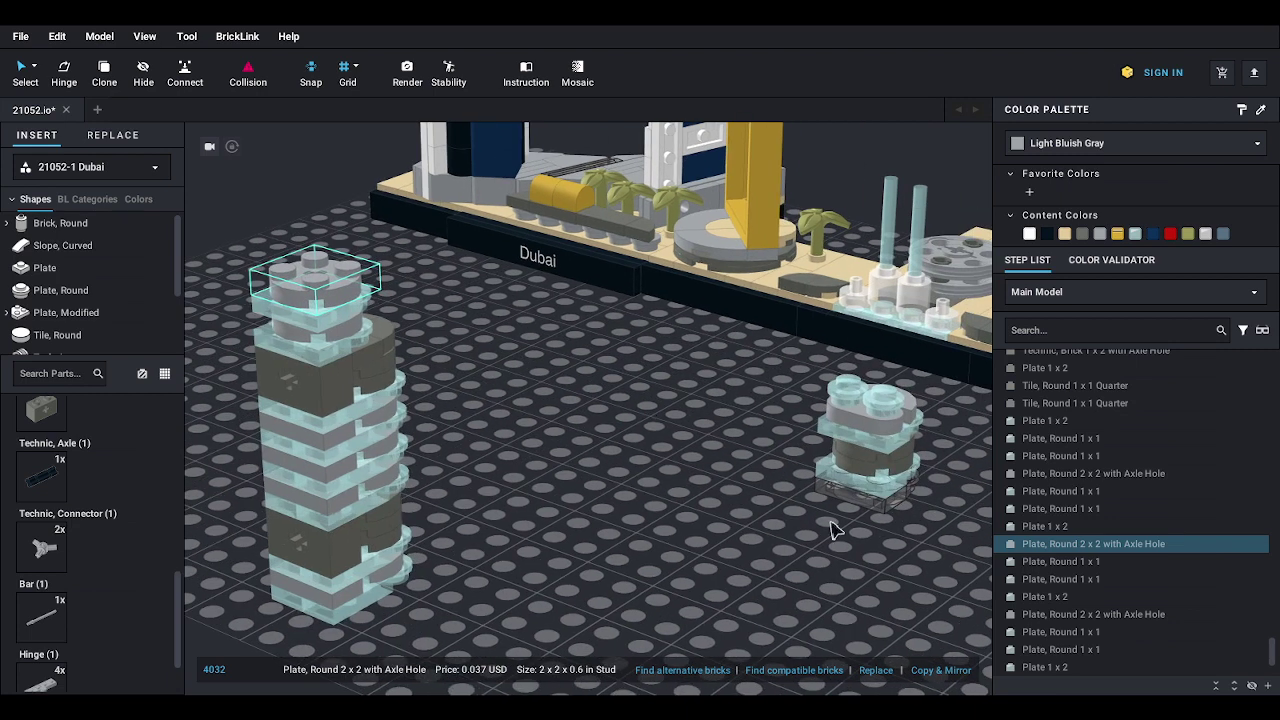
- Move a trans-light blue Plate 1 x 2 and two Plate, Round 1 x 1 onto the second gray round plate
{"action": "left_click_drag", "start_coordinate": [843, 503], "coordinate": [295, 285]}
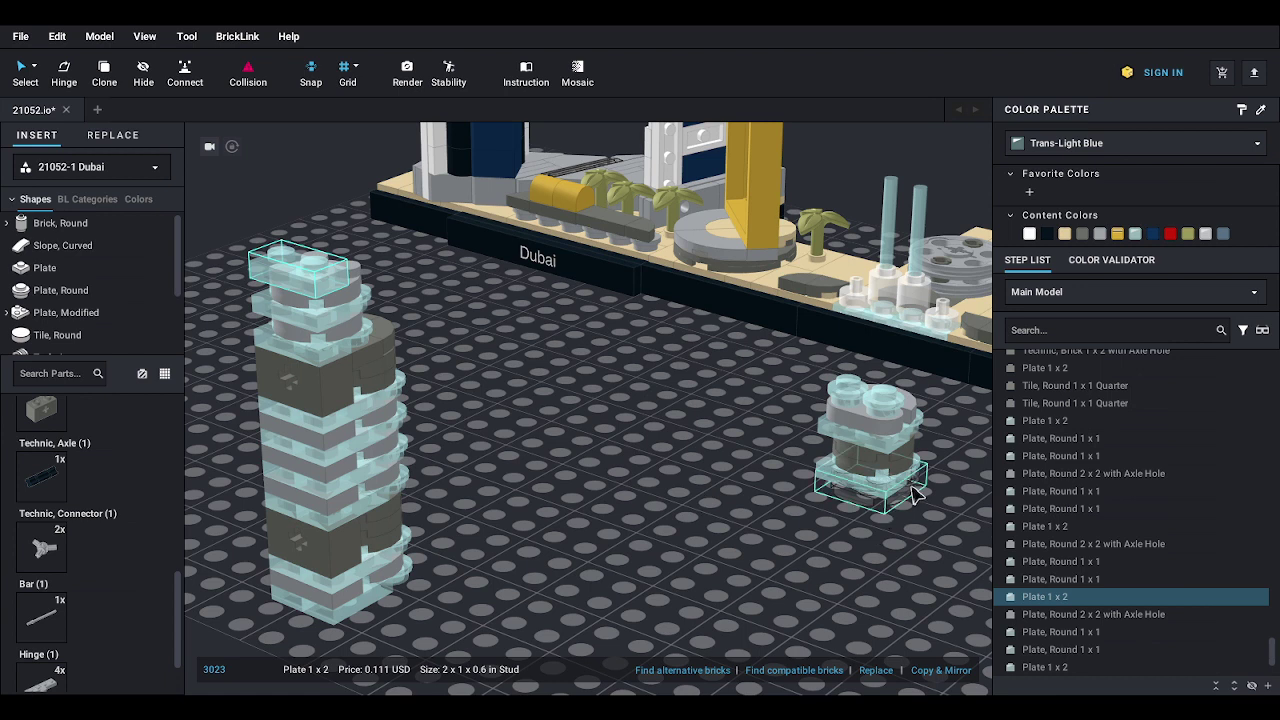
{"action": "left_click_drag", "start_coordinate": [918, 476], "coordinate": [361, 255]}
{"action": "right_click_drag", "start_coordinate": [663, 437], "coordinate": [846, 508]}
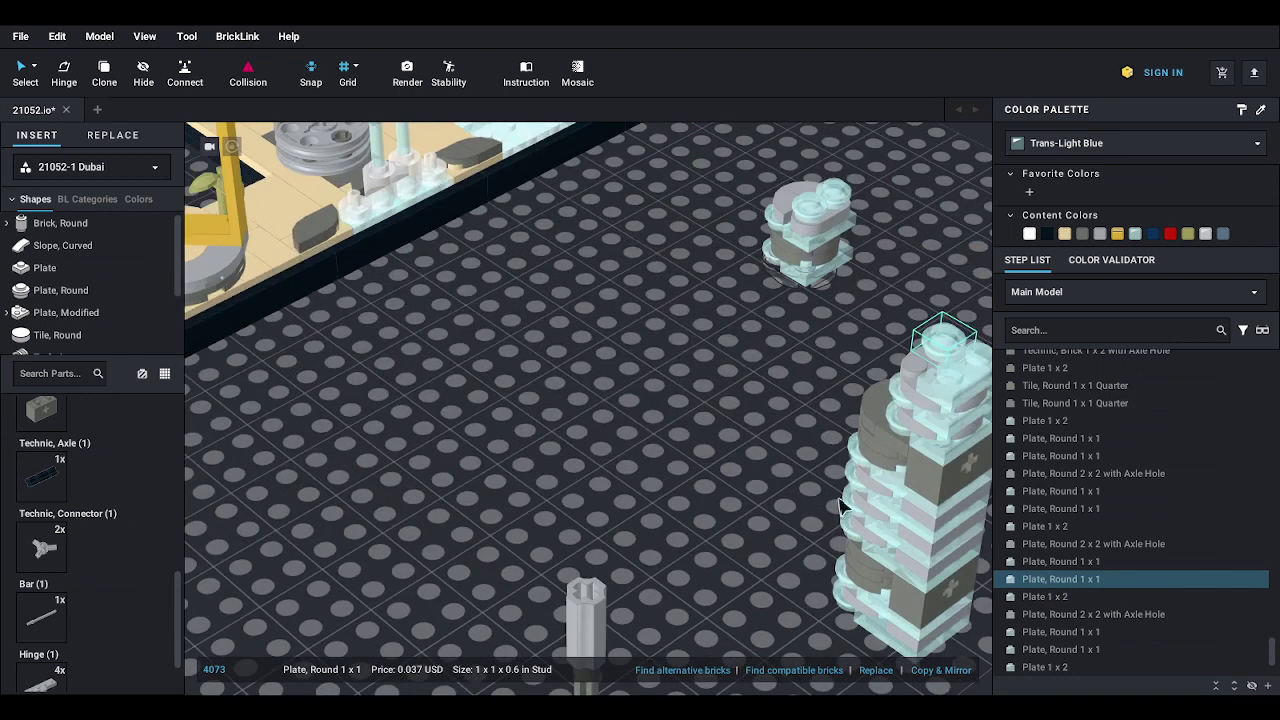
{"action": "left_click_drag", "start_coordinate": [768, 262], "coordinate": [918, 354]}
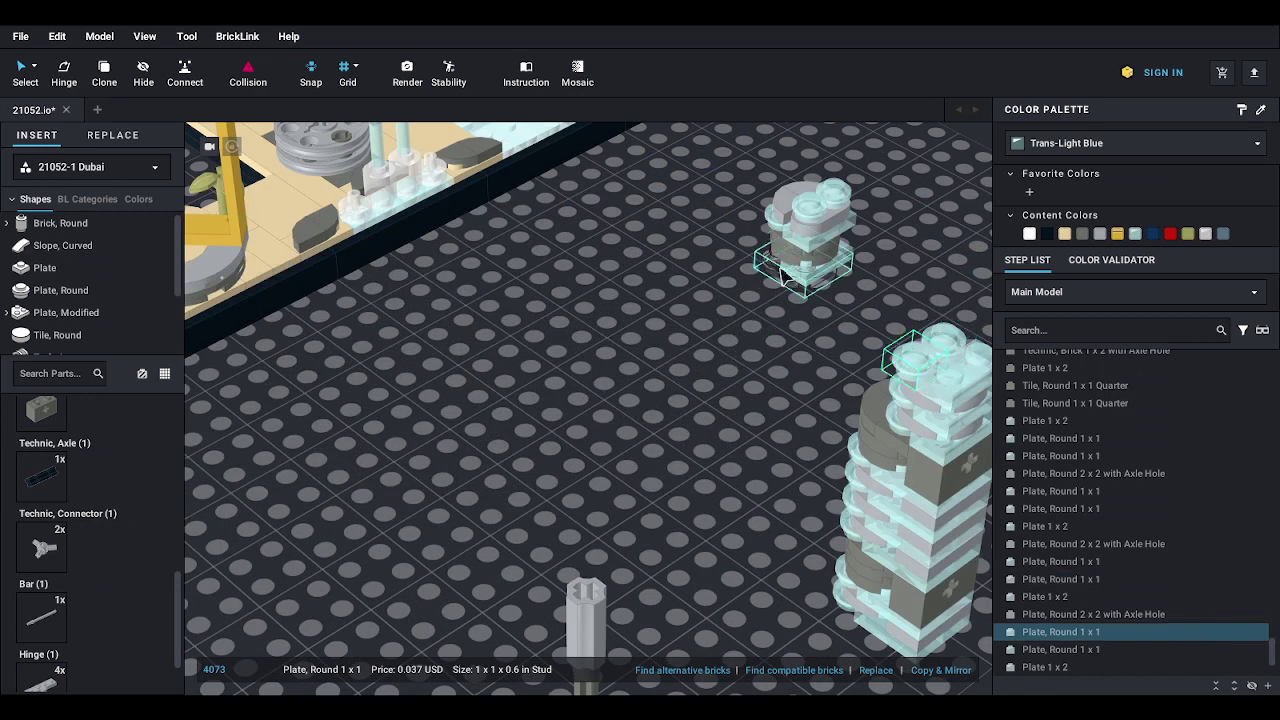
- Stack the third gray Plate, Round 2 x 2 on the tower and cover it with two trans-light blue Plate, Round 1 x 1 and a Plate 1 x 2
{"action": "left_click_drag", "start_coordinate": [766, 258], "coordinate": [925, 350]}
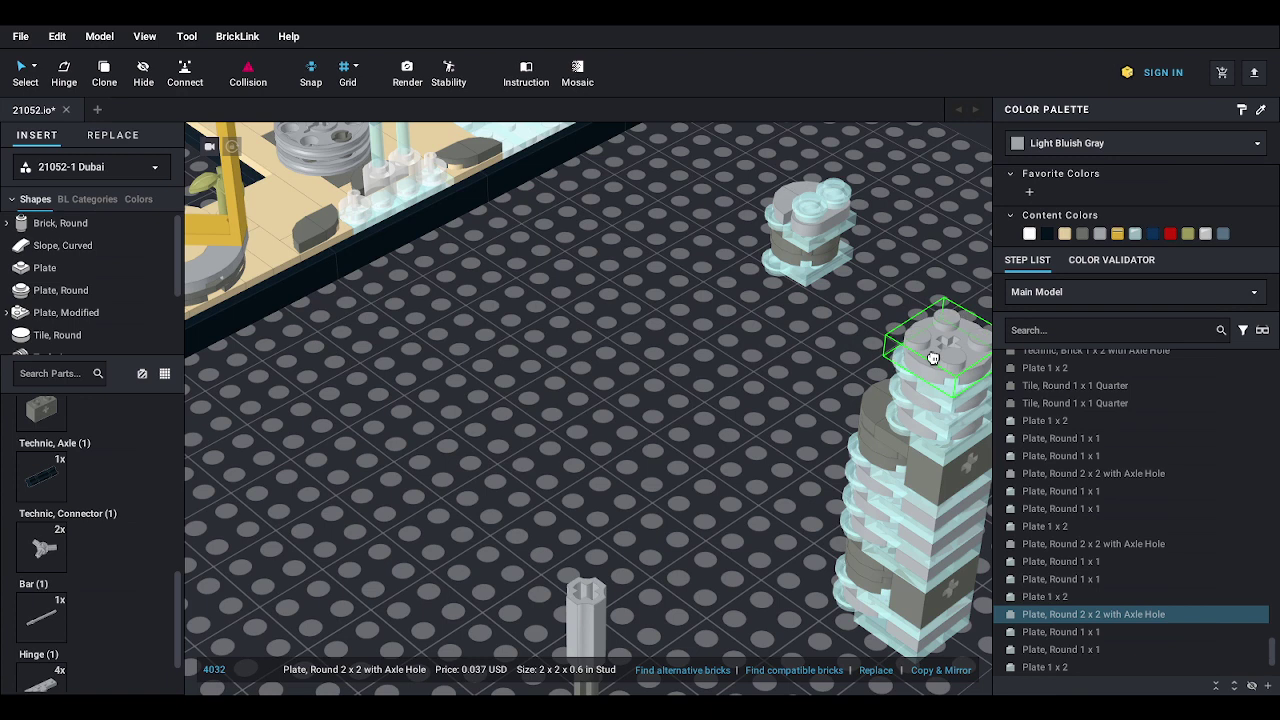
{"action": "left_click_drag", "start_coordinate": [770, 268], "coordinate": [908, 348]}
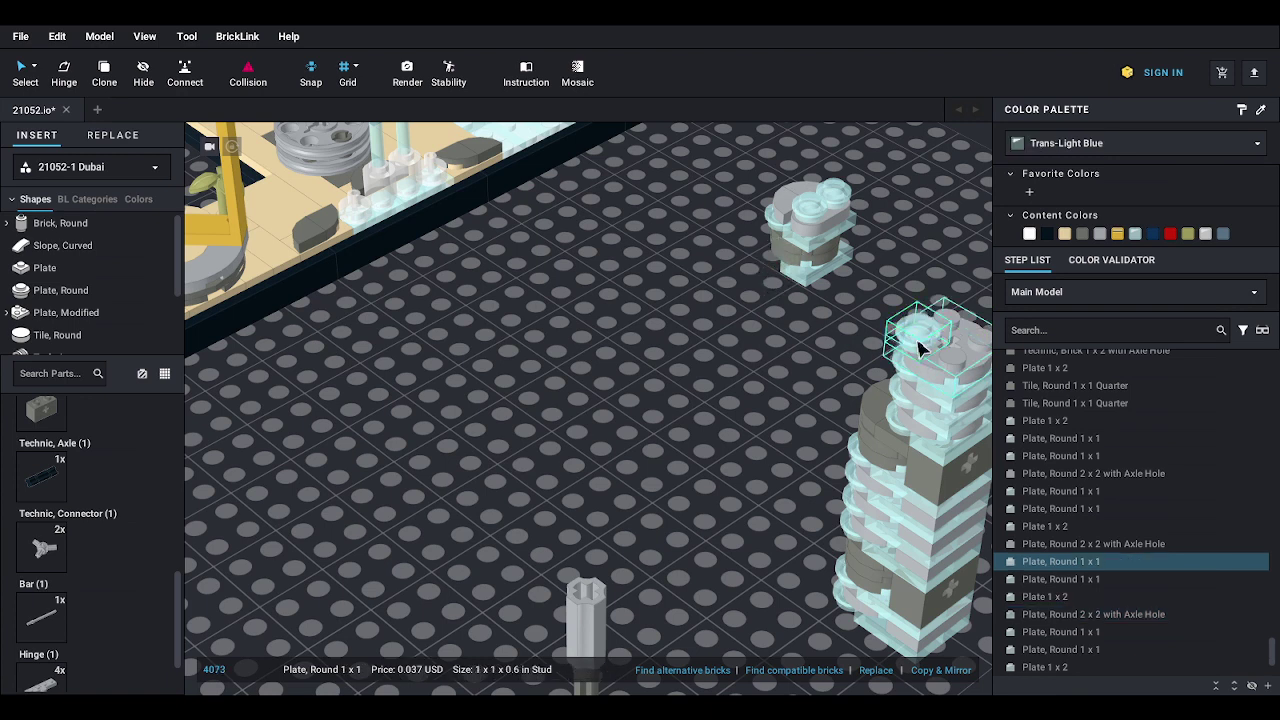
{"action": "right_click_drag", "start_coordinate": [780, 384], "coordinate": [709, 371]}
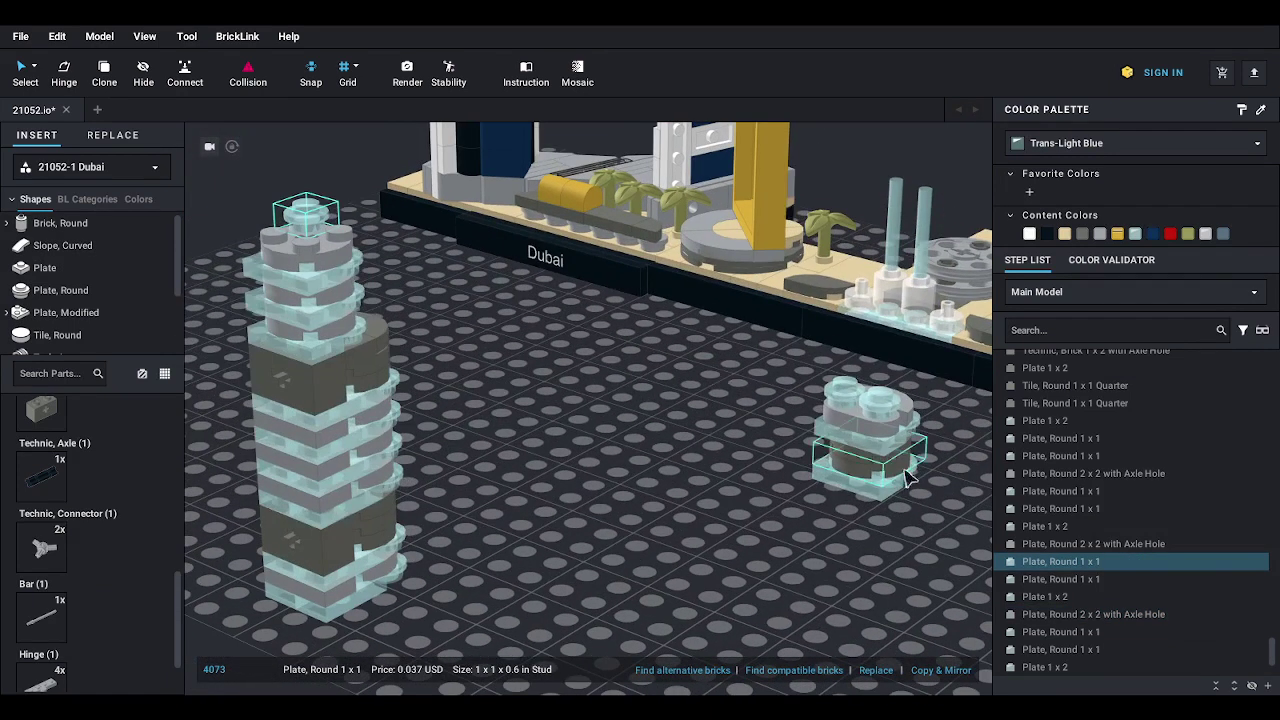
{"action": "left_click_drag", "start_coordinate": [920, 456], "coordinate": [342, 226]}
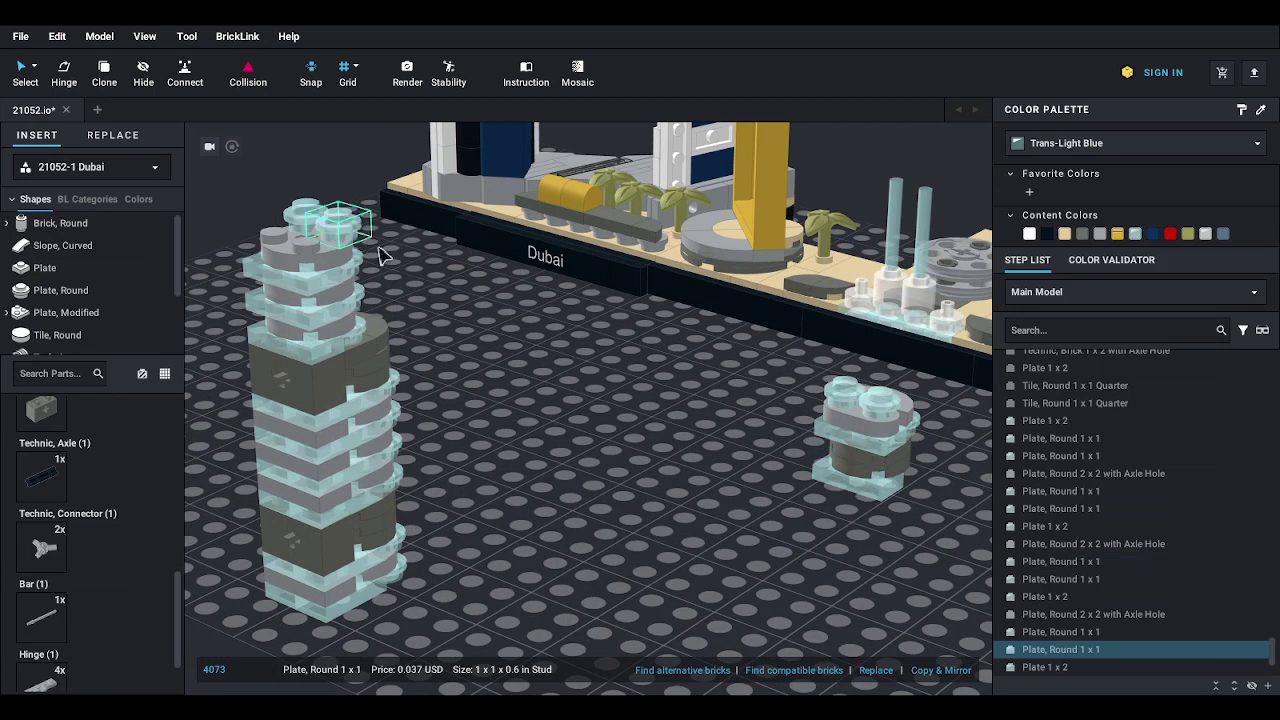
{"action": "left_click_drag", "start_coordinate": [870, 494], "coordinate": [295, 252]}
- Select the remaining detached section with the dark round plates and place it on top of the rebuilt tower
{"action": "left_click_drag", "start_coordinate": [795, 397], "coordinate": [858, 453]}
{"action": "left_click_drag", "start_coordinate": [793, 388], "coordinate": [690, 440]}
{"action": "middle_click_drag", "start_coordinate": [690, 440], "coordinate": [815, 521]}
{"action": "left_click_drag", "start_coordinate": [815, 520], "coordinate": [623, 450]}
{"action": "left_click", "coordinate": [774, 525]}
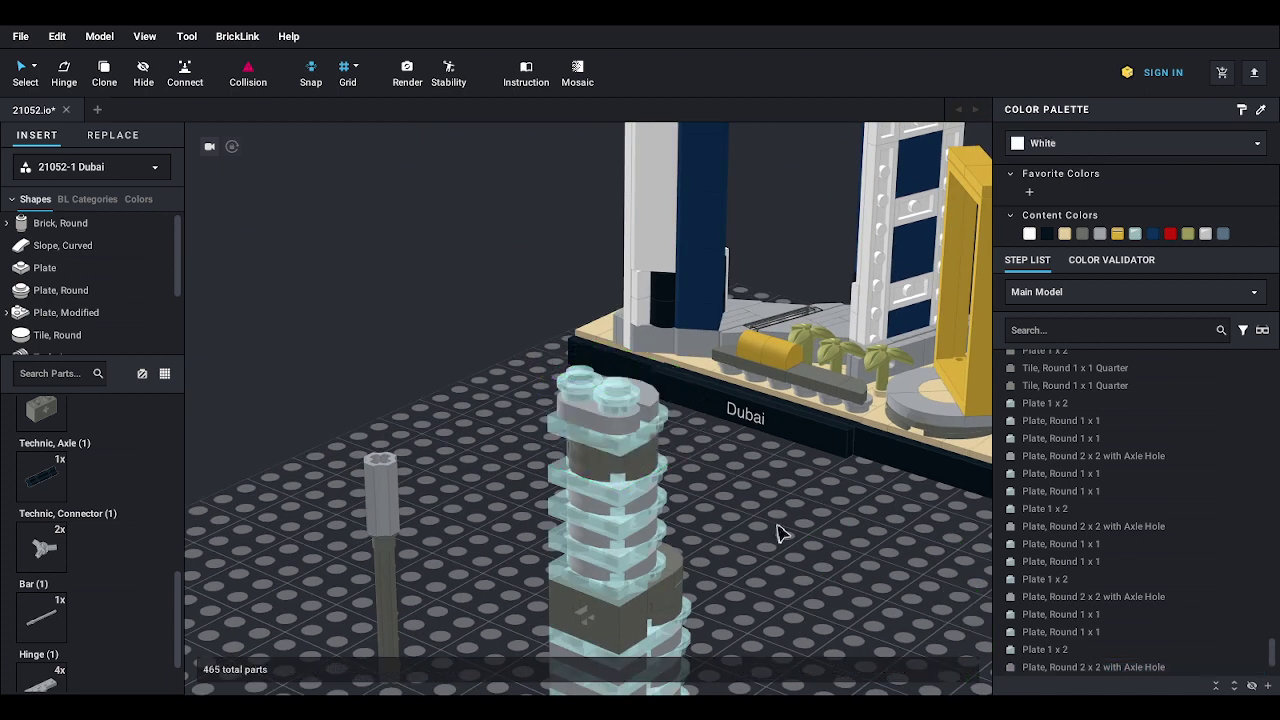
{"action": "right_click_drag", "start_coordinate": [782, 532], "coordinate": [827, 531]}
{"action": "scroll", "coordinate": [819, 523], "scroll_direction": "down", "scroll_amount": 3}
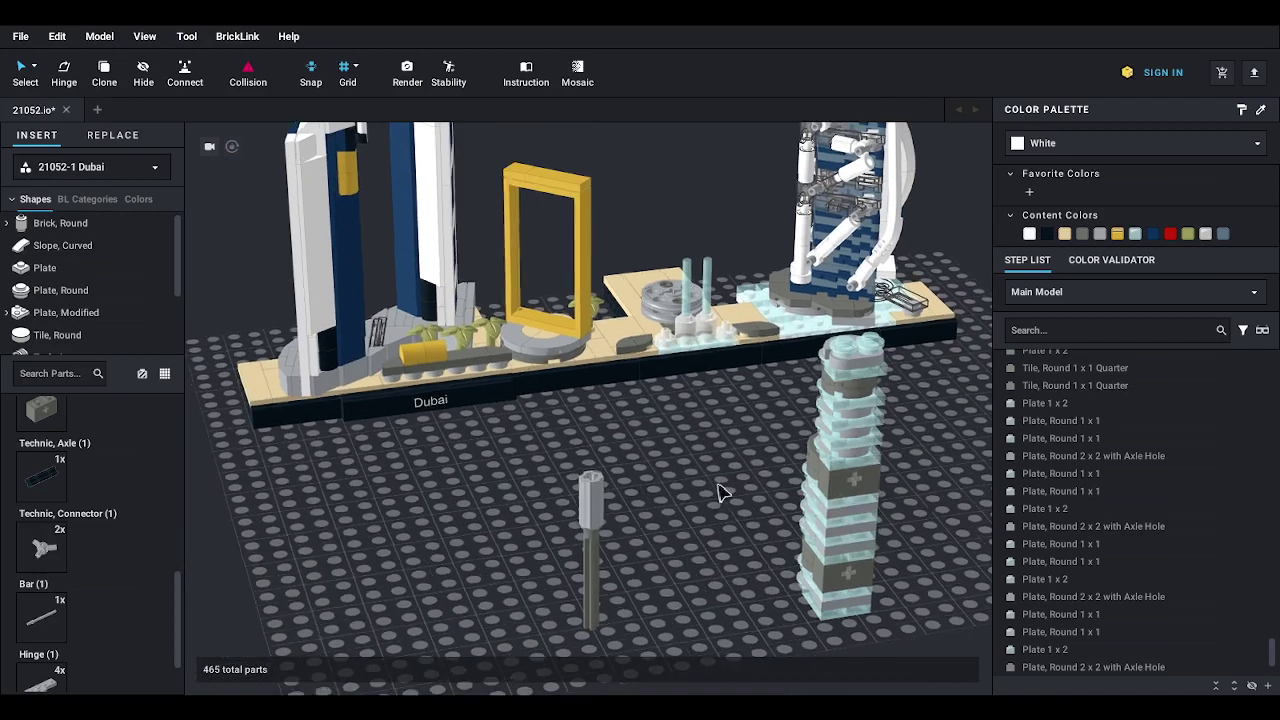
{"action": "middle_click_drag", "start_coordinate": [625, 530], "coordinate": [657, 474]}
{"action": "scroll", "coordinate": [655, 476], "scroll_direction": "up", "scroll_amount": 3}
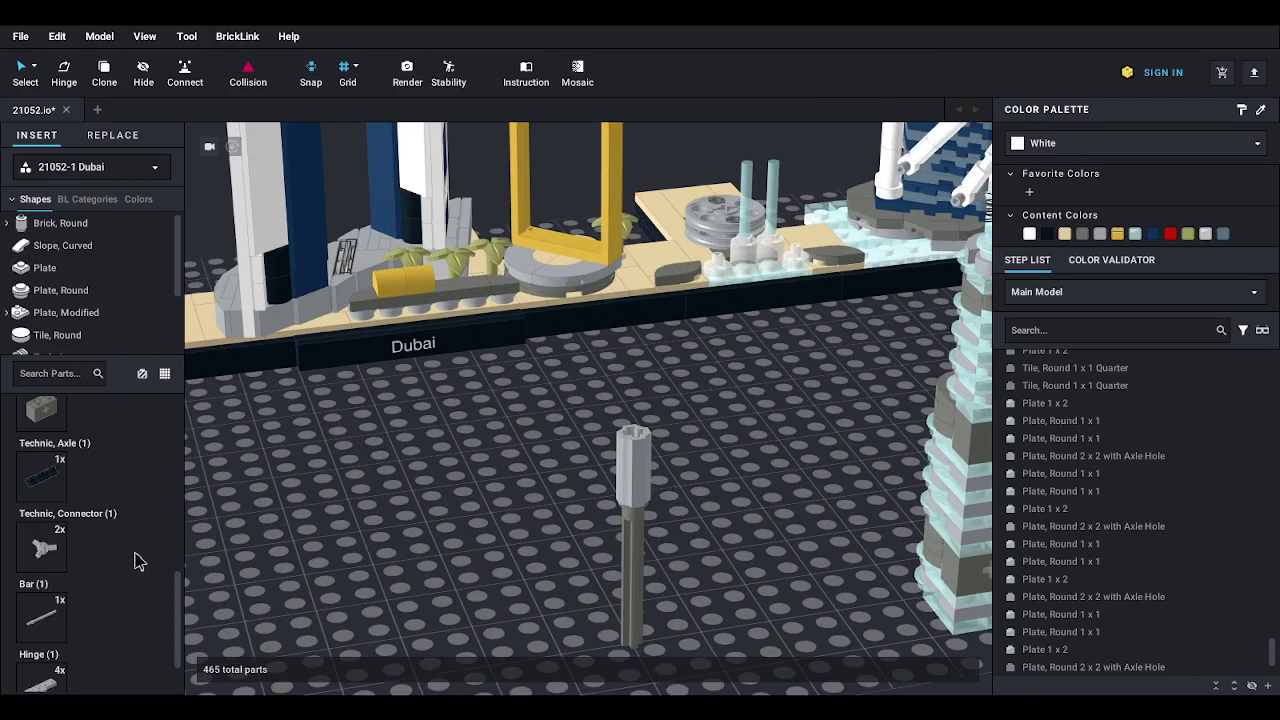
- Insert a Technic, Axle 2L Notched into the axle connector and mount a Technic, Axle Connector Hub with 3 Axles on it
{"action": "left_click_drag", "start_coordinate": [37, 484], "coordinate": [643, 450]}
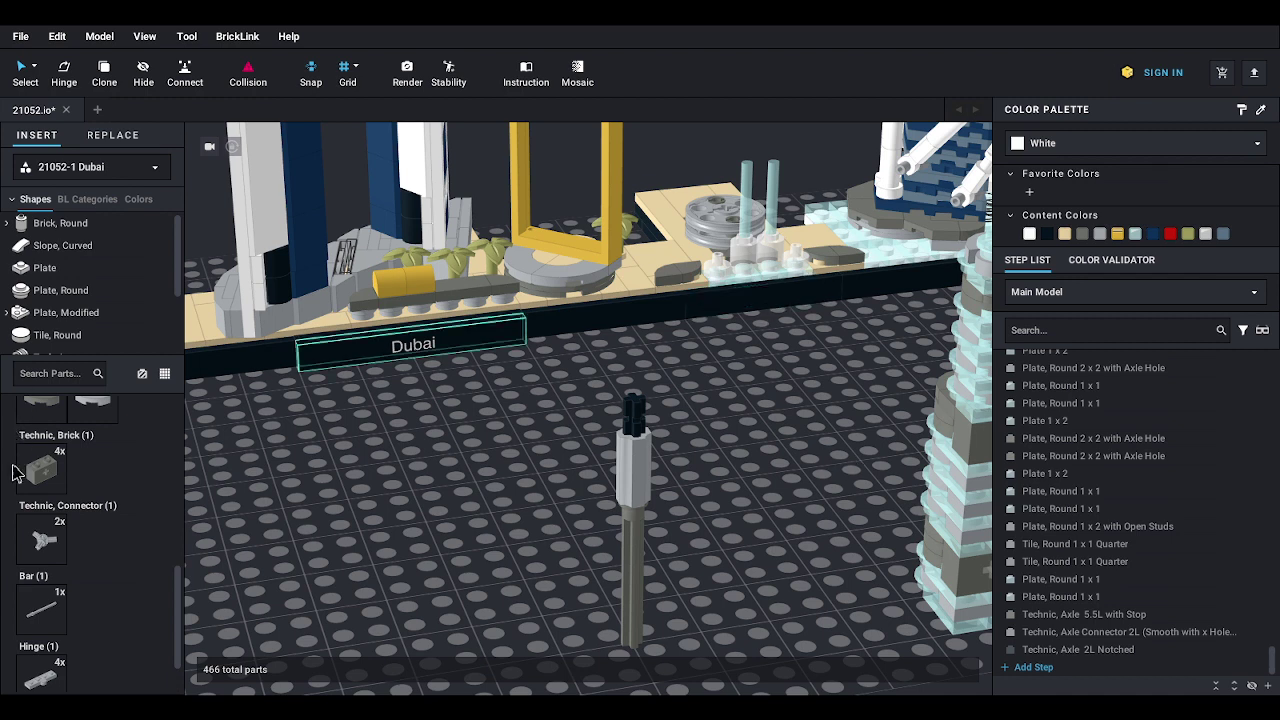
{"action": "left_click_drag", "start_coordinate": [47, 549], "coordinate": [404, 557]}
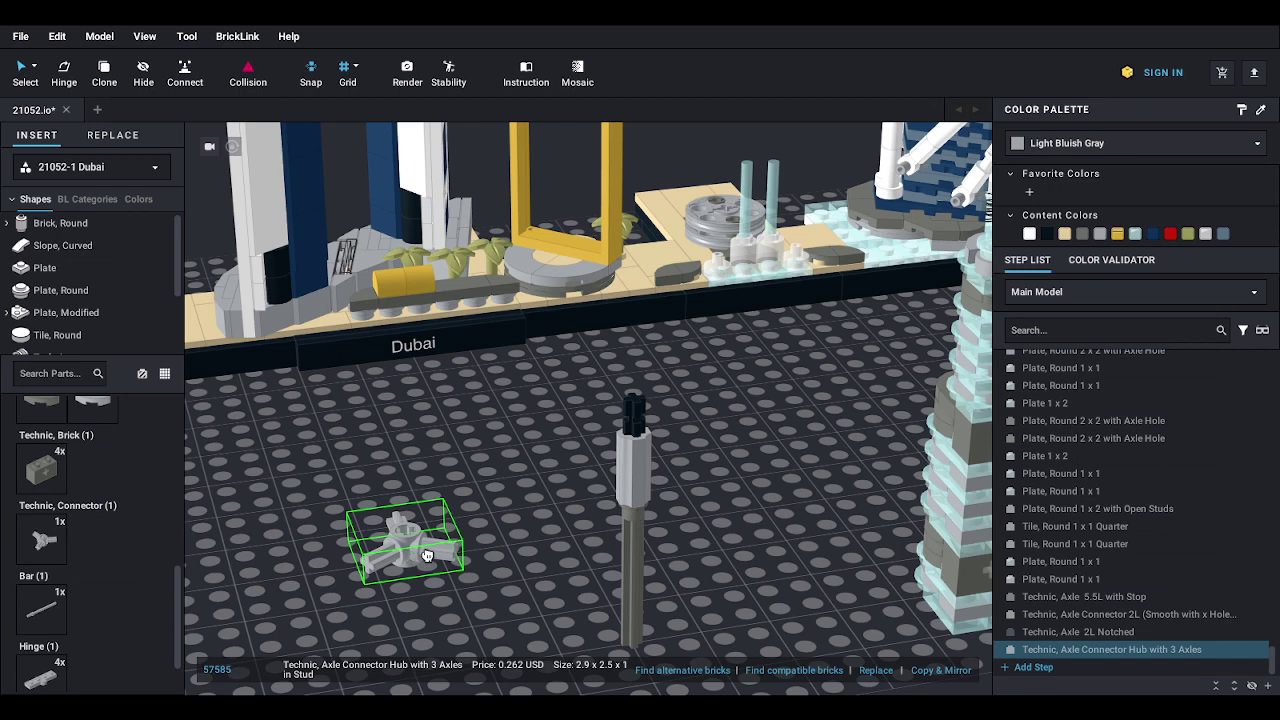
{"action": "left_click_drag", "start_coordinate": [428, 554], "coordinate": [654, 418]}
{"action": "mouse_move", "coordinate": [520, 472]}
{"action": "right_mouse_down"}
{"action": "mouse_move", "coordinate": [540, 460]}
{"action": "mouse_move", "coordinate": [531, 468]}
{"action": "right_mouse_up"}
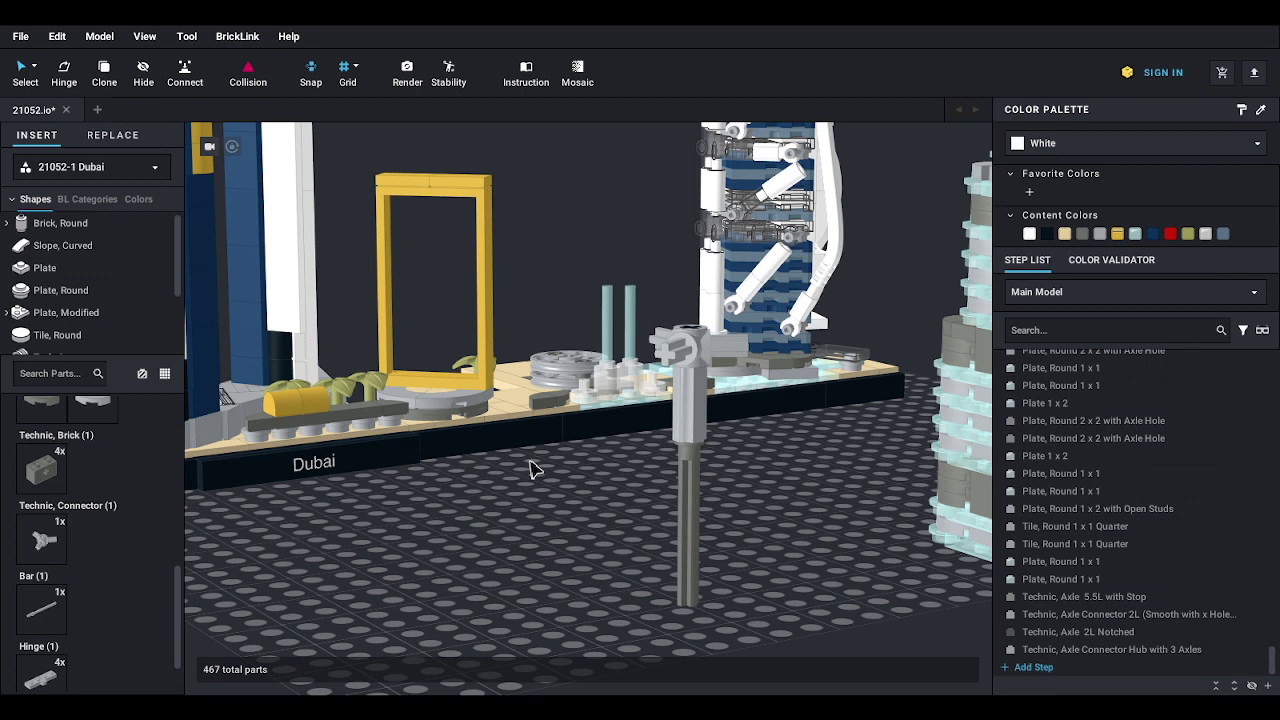
{"action": "right_click_drag", "start_coordinate": [720, 512], "coordinate": [617, 408]}
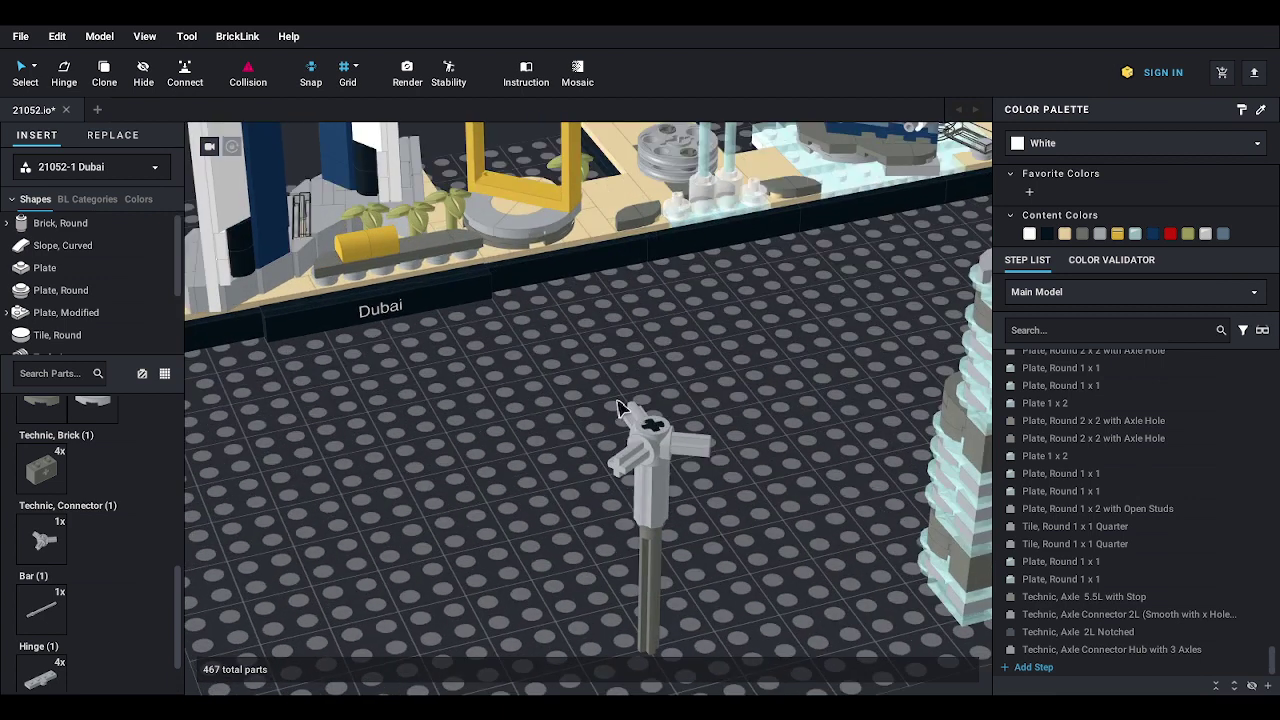
- Move the four-part axle assembly next to the layered tower and add a second Axle Connector Hub with 3 Axles to its lower axle
{"action": "left_click", "coordinate": [617, 408]}
{"action": "left_click_drag", "start_coordinate": [617, 408], "coordinate": [705, 419]}
{"action": "middle_click_drag", "start_coordinate": [699, 420], "coordinate": [594, 408]}
{"action": "left_click_drag", "start_coordinate": [594, 408], "coordinate": [640, 414]}
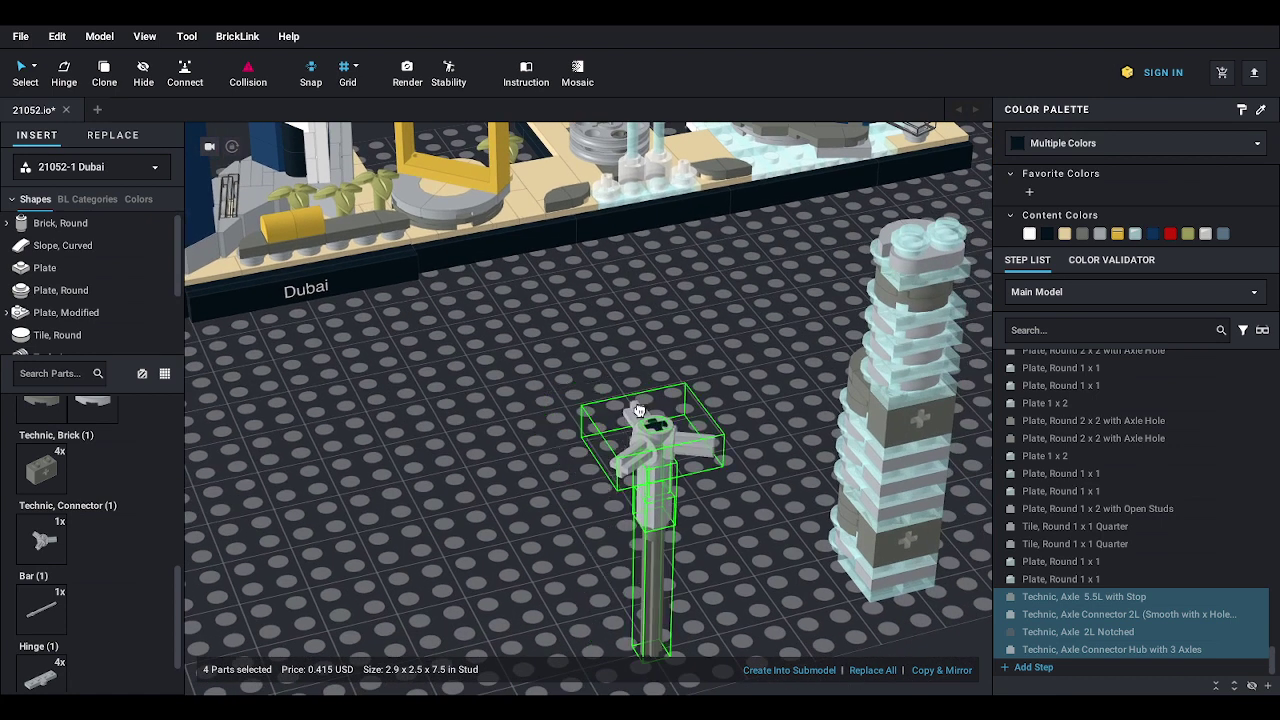
{"action": "middle_click_drag", "start_coordinate": [640, 414], "coordinate": [558, 364]}
{"action": "left_click_drag", "start_coordinate": [558, 364], "coordinate": [834, 336]}
{"action": "left_click_drag", "start_coordinate": [47, 562], "coordinate": [826, 486]}
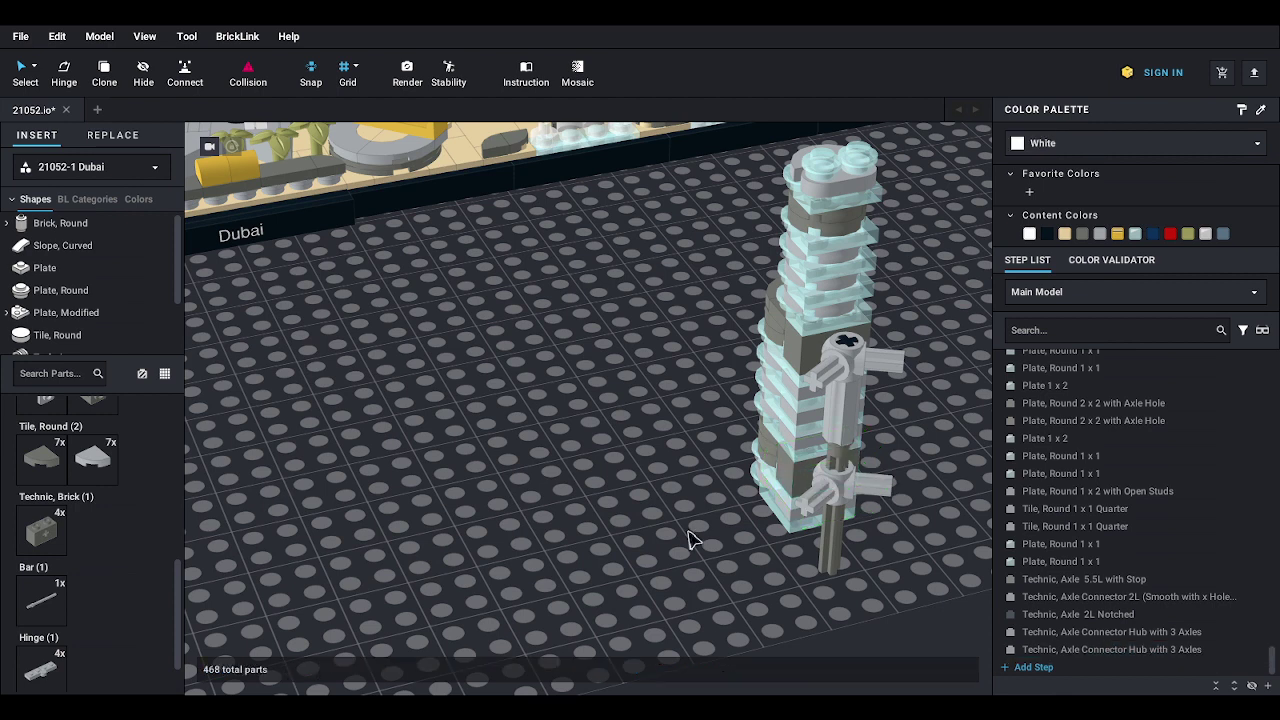
{"action": "mouse_move", "coordinate": [689, 537]}
{"action": "right_mouse_down"}
{"action": "mouse_move", "coordinate": [752, 533]}
{"action": "mouse_move", "coordinate": [737, 517]}
{"action": "mouse_move", "coordinate": [700, 518]}
{"action": "right_mouse_up"}
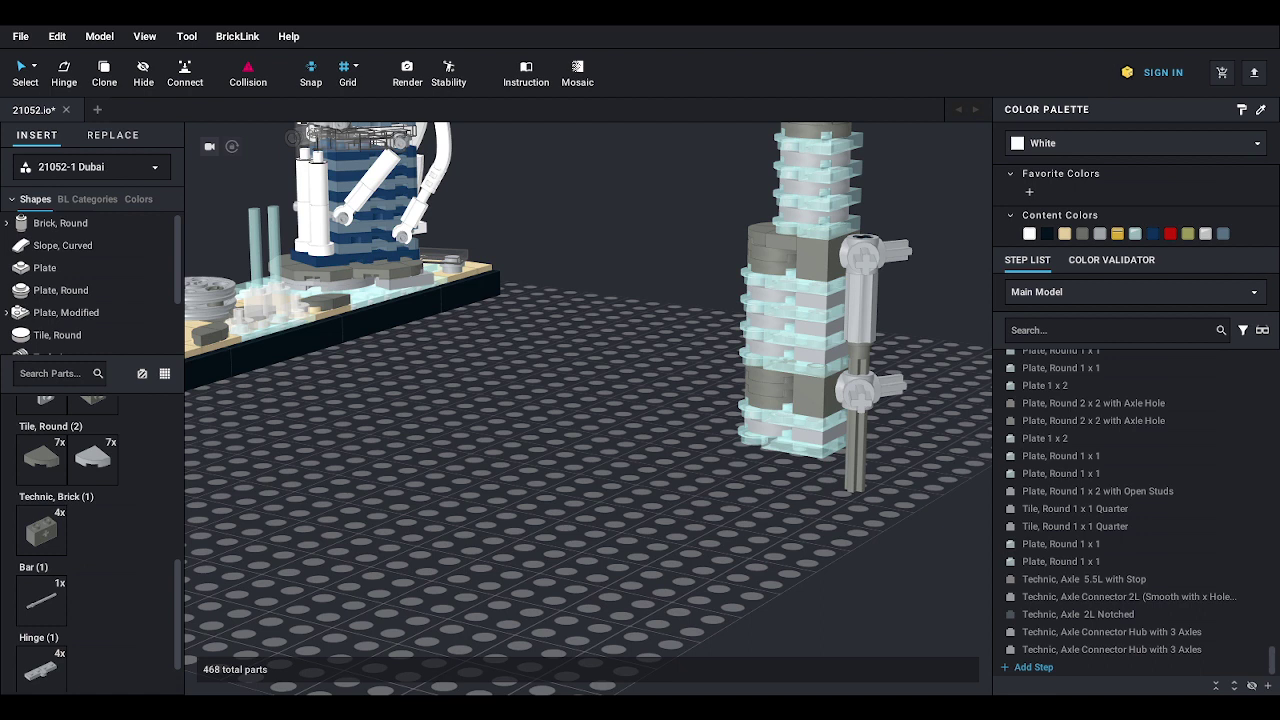
- Join a Light Bluish Gray Plate, Round 2 x 2 with Axle Hole with two trans-light blue Plate, Round 1 x 1 and two Plate 1 x 2
{"action": "scroll", "coordinate": [100, 550], "scroll_direction": "up", "scroll_amount": 3}
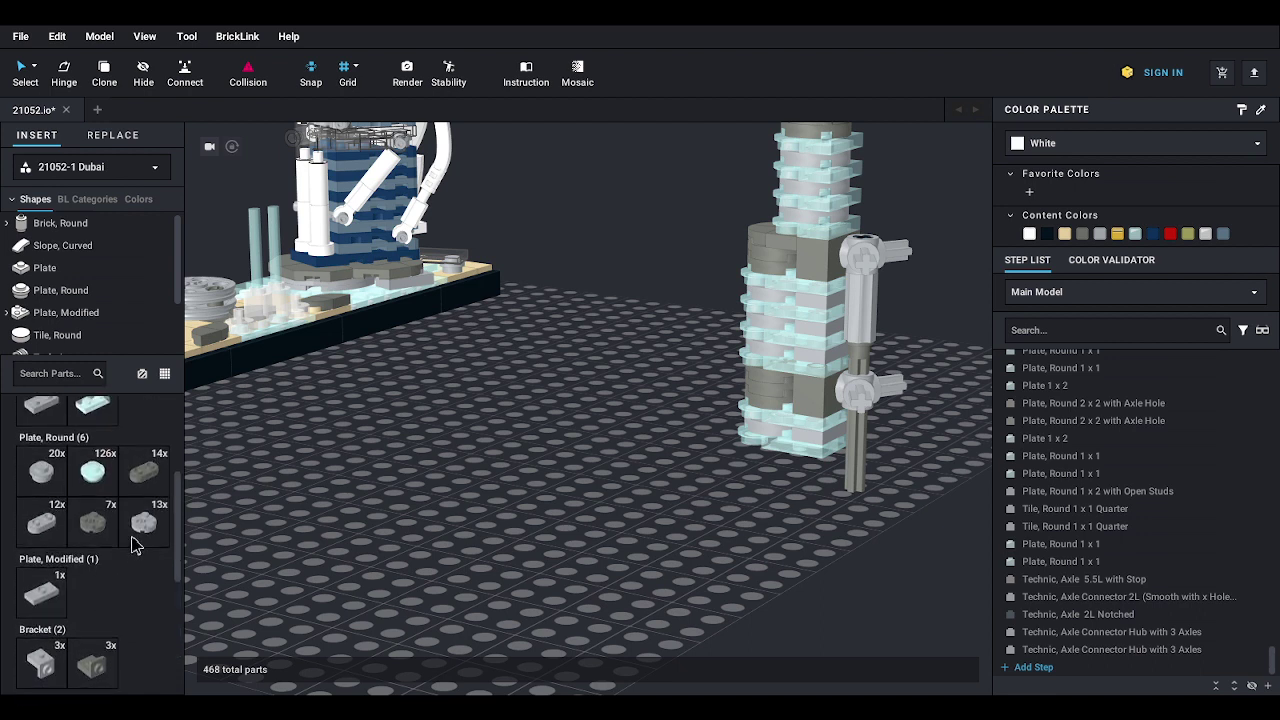
{"action": "left_click_drag", "start_coordinate": [140, 528], "coordinate": [460, 582]}
{"action": "right_click_drag", "start_coordinate": [460, 582], "coordinate": [451, 594]}
{"action": "middle_click_drag", "start_coordinate": [451, 594], "coordinate": [586, 508]}
{"action": "left_click_drag", "start_coordinate": [97, 480], "coordinate": [613, 468]}
{"action": "left_click_drag", "start_coordinate": [92, 475], "coordinate": [594, 484]}
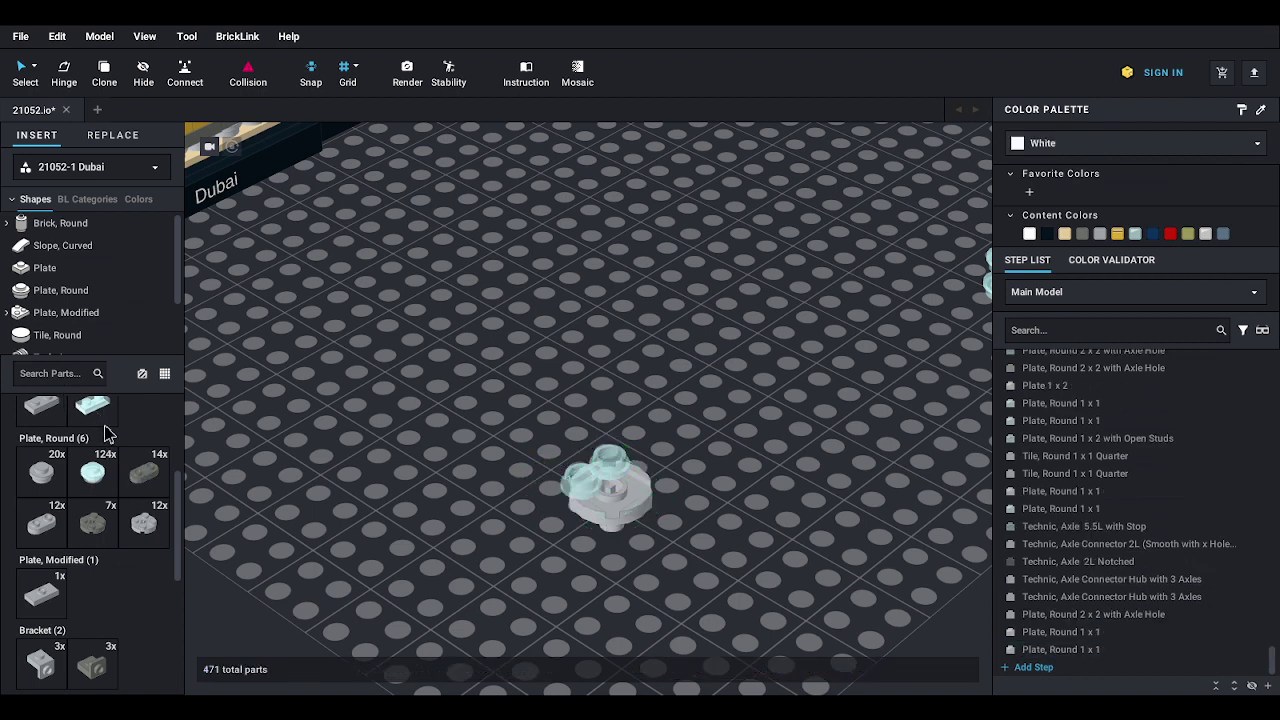
{"action": "scroll", "coordinate": [108, 433], "scroll_direction": "up", "scroll_amount": 2}
{"action": "left_click_drag", "start_coordinate": [95, 468], "coordinate": [656, 500]}
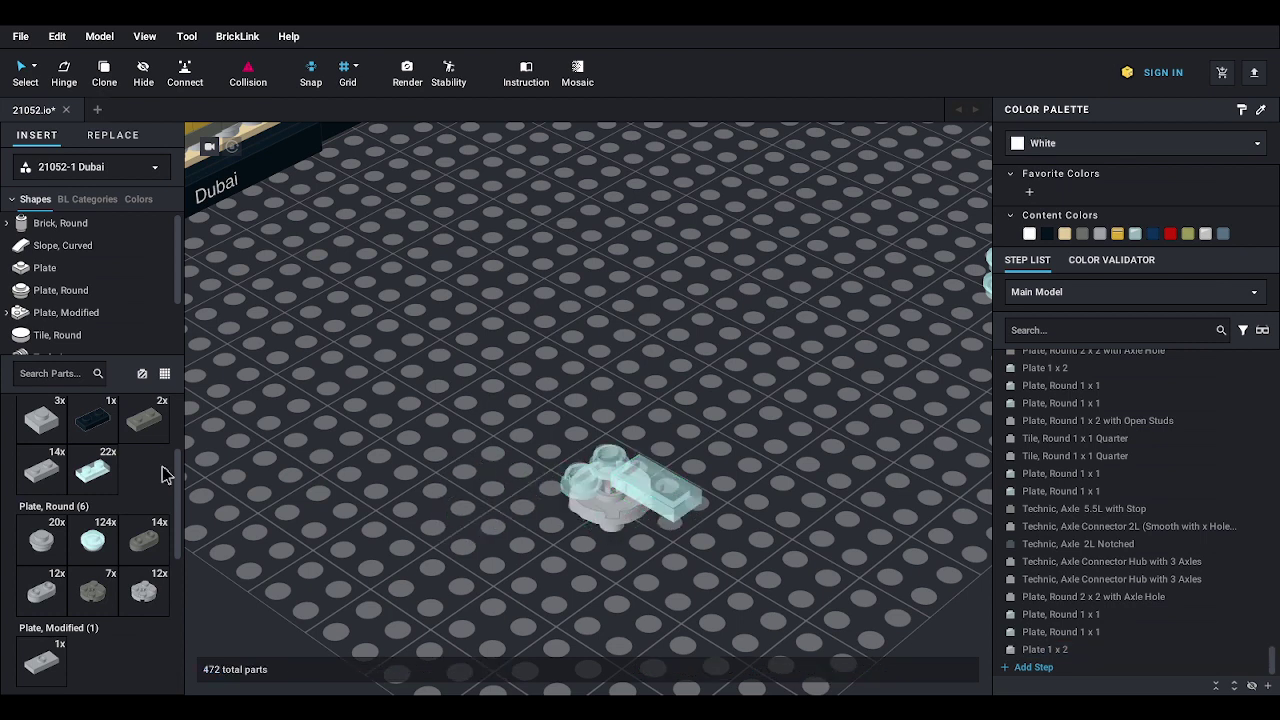
{"action": "left_click_drag", "start_coordinate": [92, 468], "coordinate": [625, 517]}
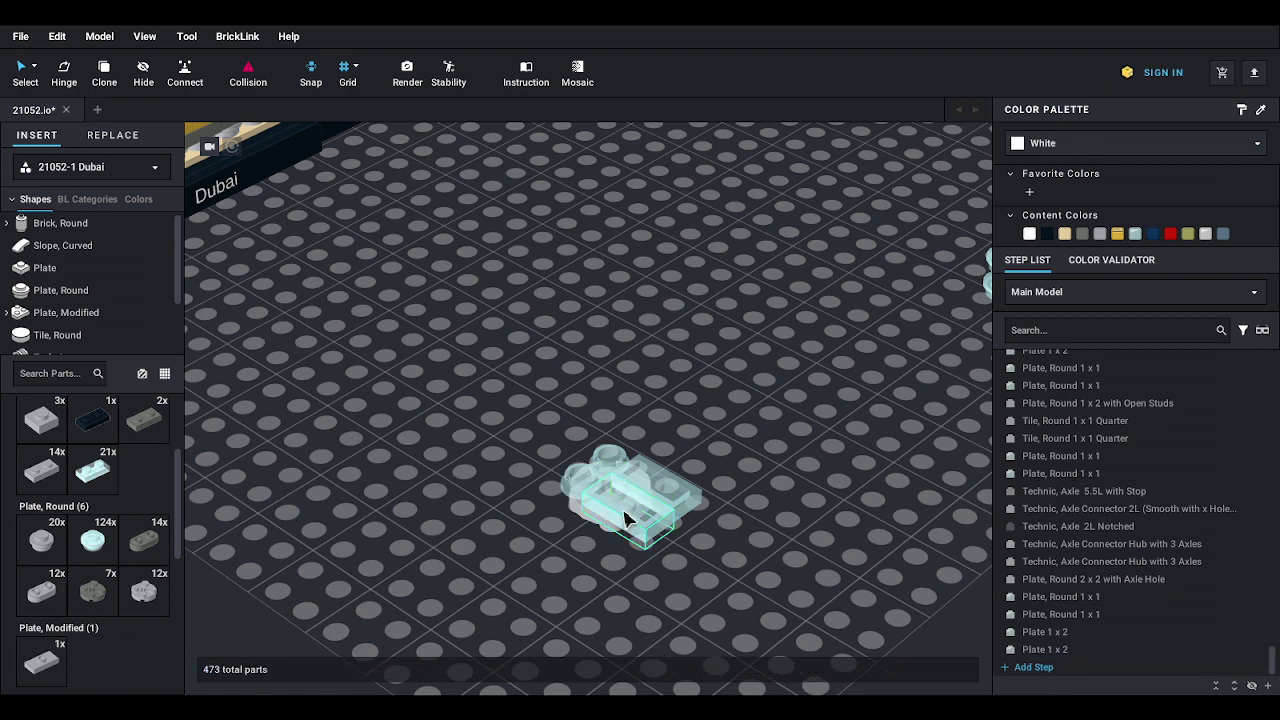
{"action": "left_click_drag", "start_coordinate": [552, 416], "coordinate": [683, 563]}
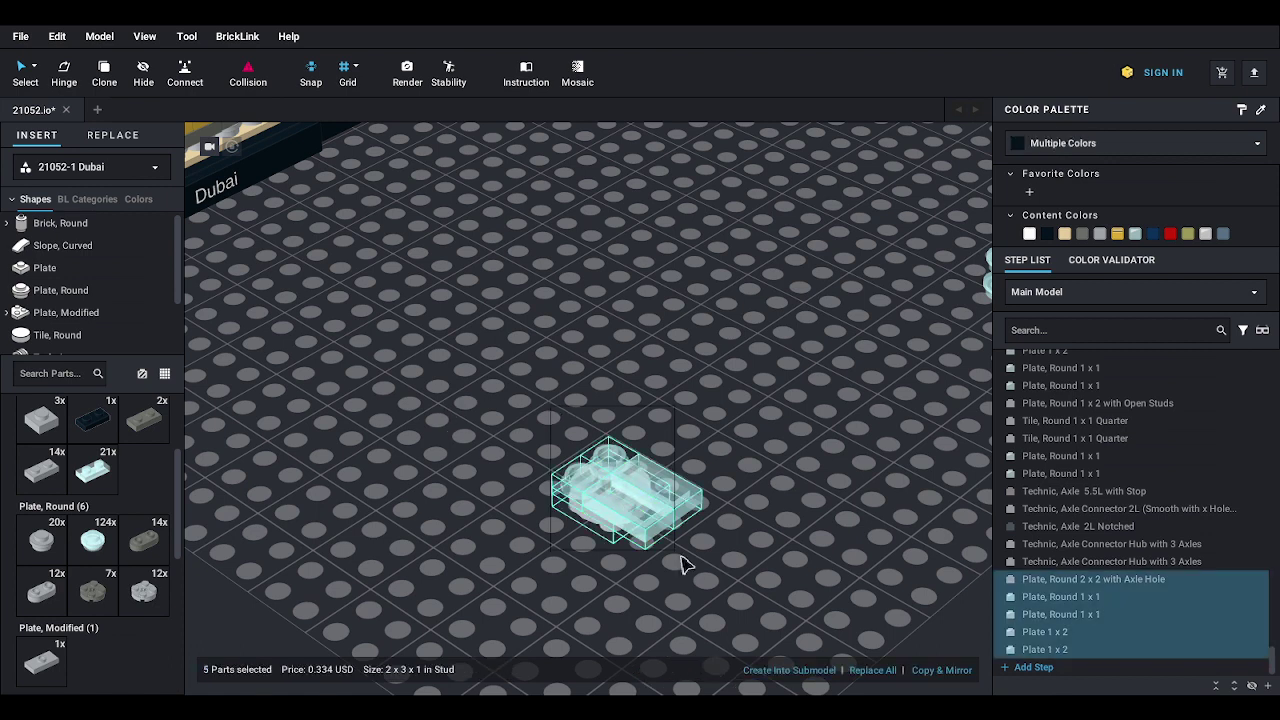
{"action": "left_click_drag", "start_coordinate": [608, 506], "coordinate": [626, 461]}
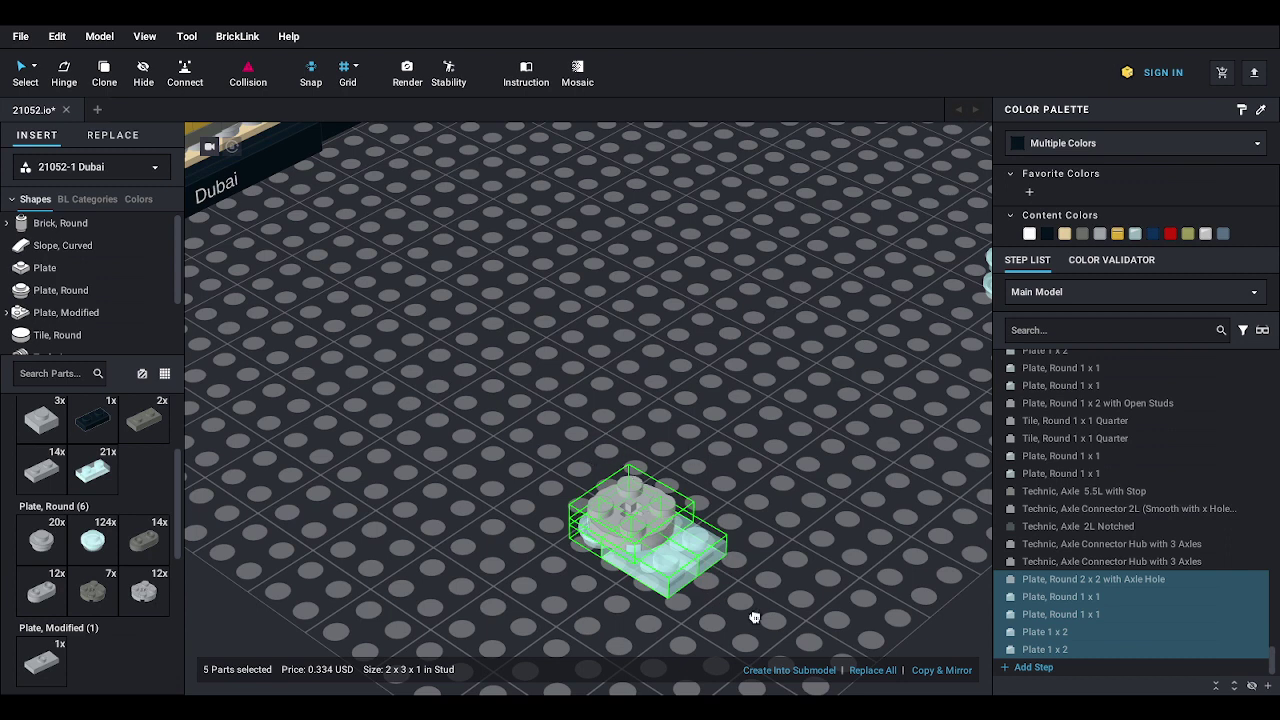
{"action": "left_click", "coordinate": [731, 489]}
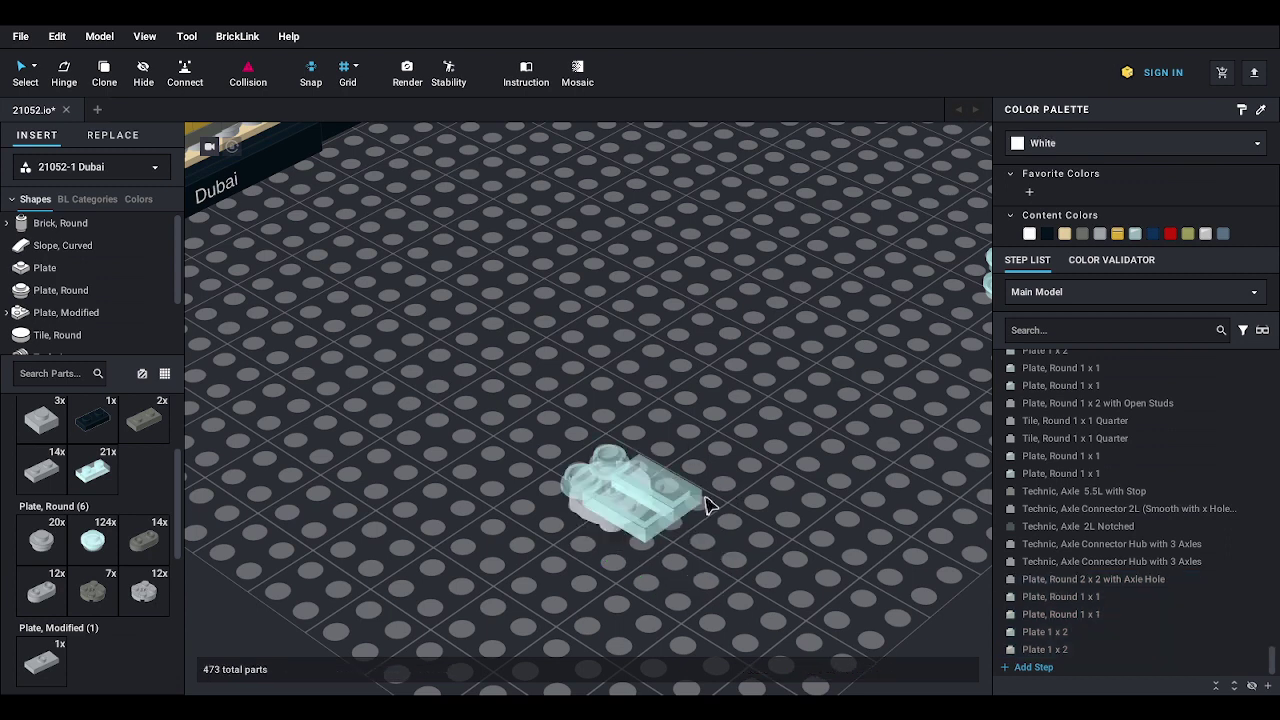
- Flip the five-part group so the gray round plate is on top, and add a Light Bluish Gray Plate 1 x 2 beside it
{"action": "double_click", "coordinate": [598, 470]}
{"action": "left_click_drag", "start_coordinate": [600, 491], "coordinate": [675, 450]}
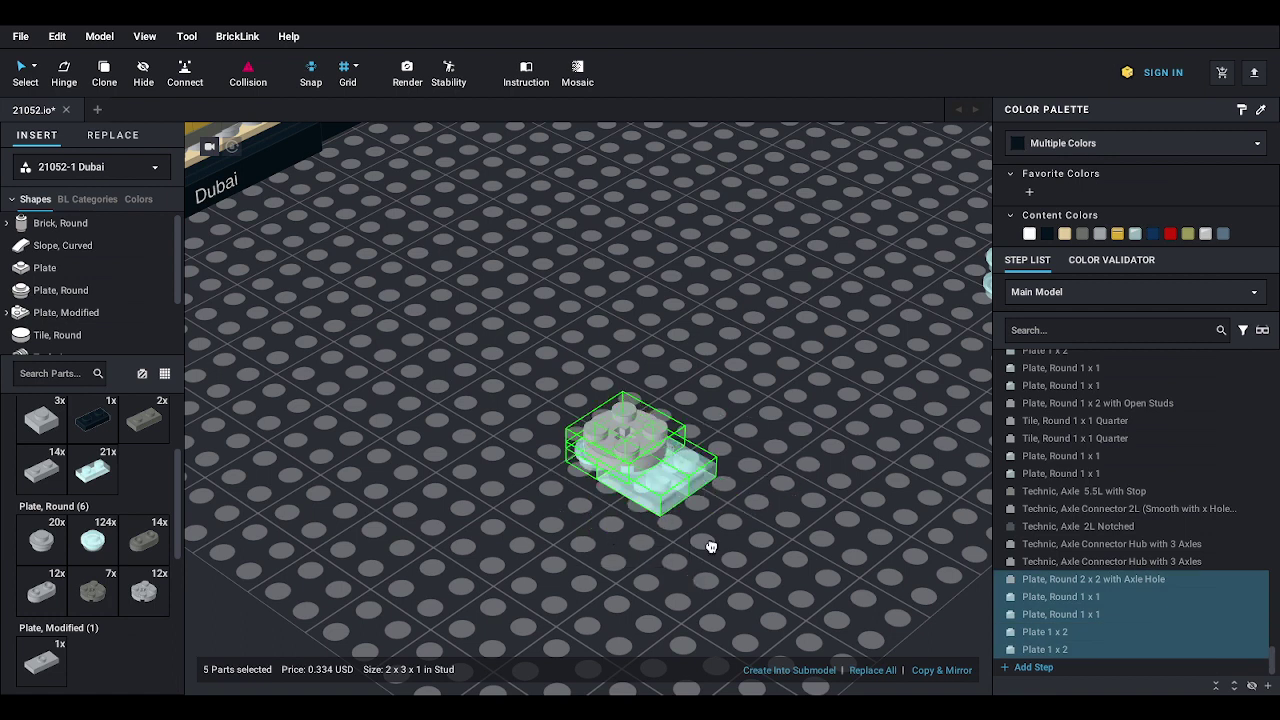
{"action": "left_click", "coordinate": [41, 470]}
{"action": "left_click", "coordinate": [671, 463]}
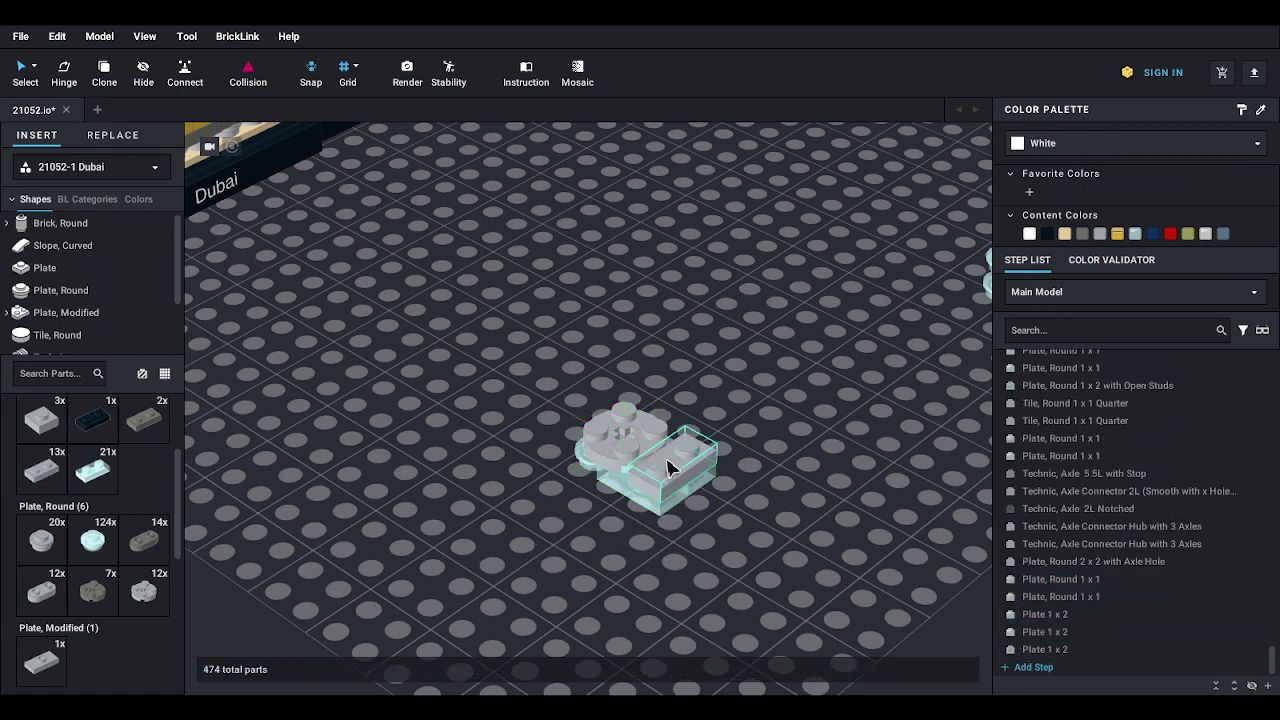
{"action": "left_click", "coordinate": [1035, 634]}
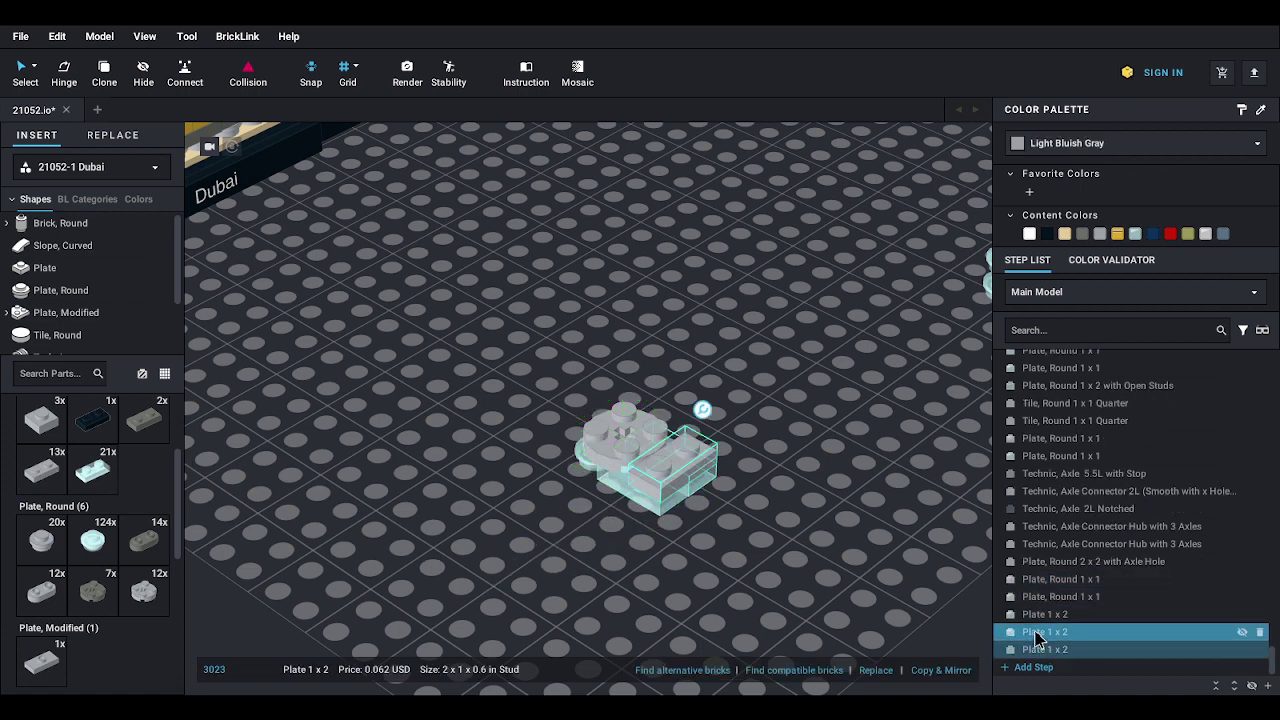
{"action": "left_click", "coordinate": [1037, 650]}
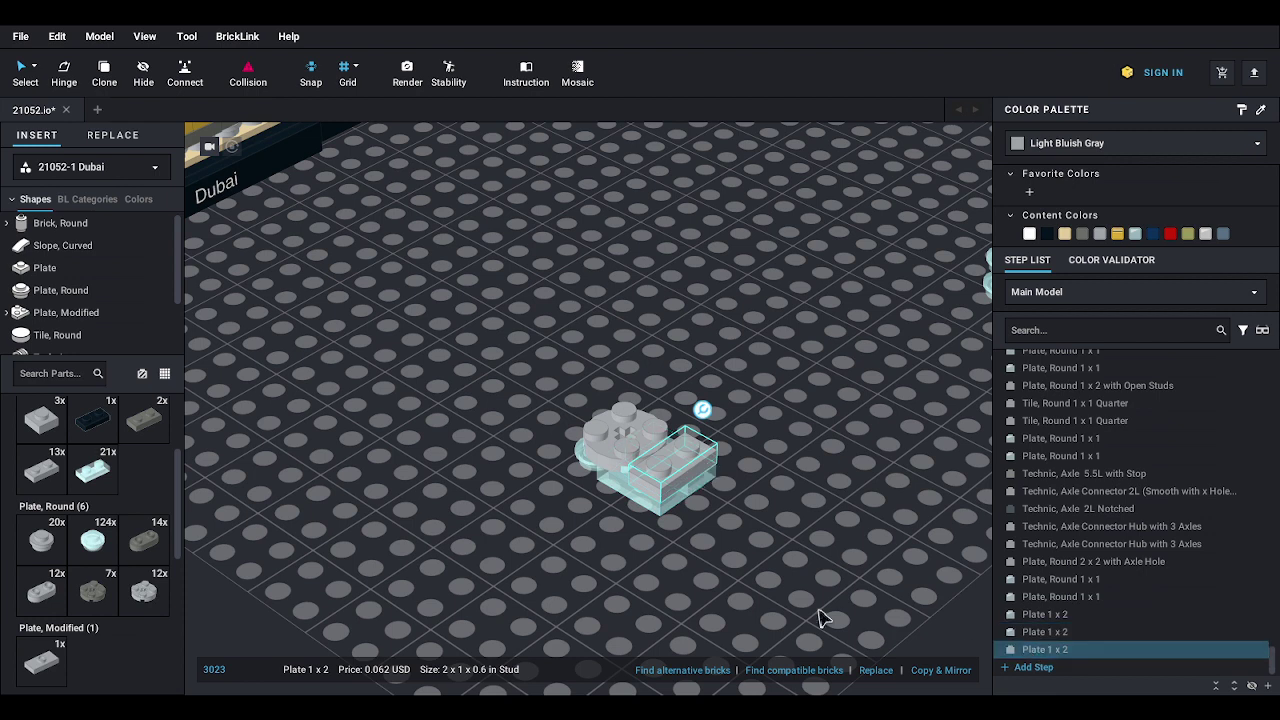
{"action": "left_click", "coordinate": [808, 607]}
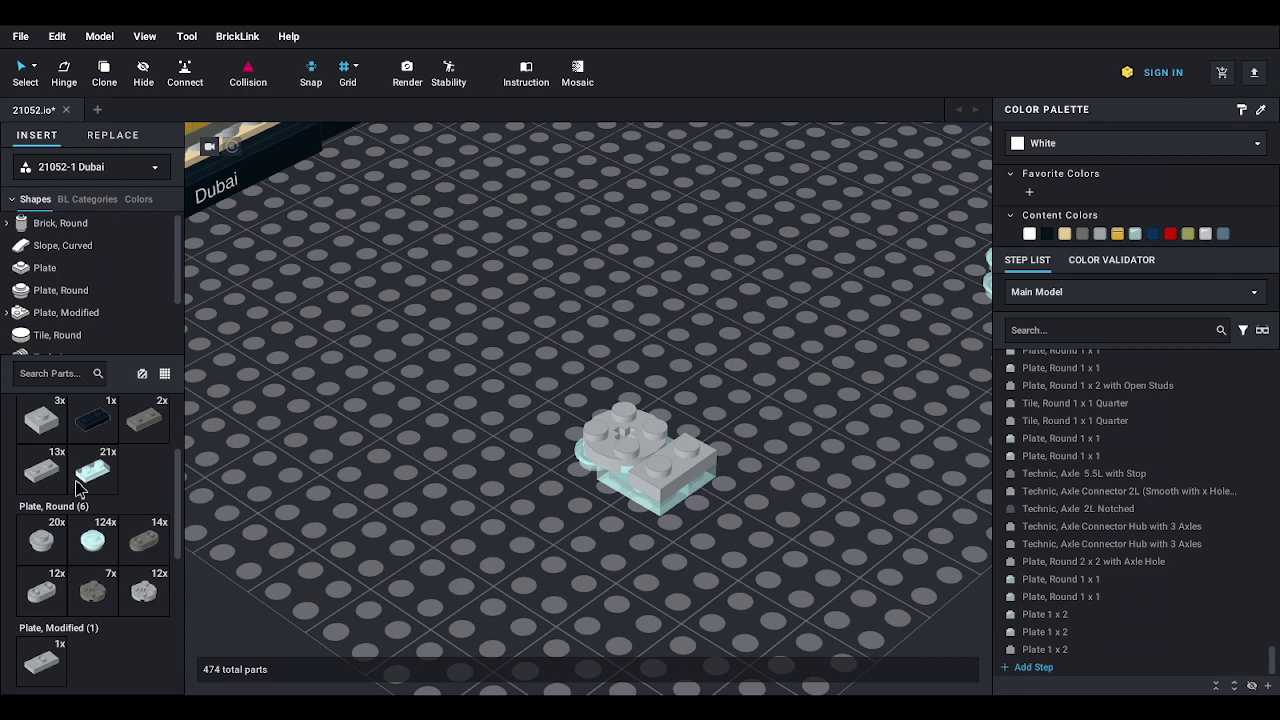
- Cover the gray plates with two trans-light blue Plate 1 x 2 and two trans-light blue Plate, Round 1 x 1
{"action": "left_click", "coordinate": [88, 478]}
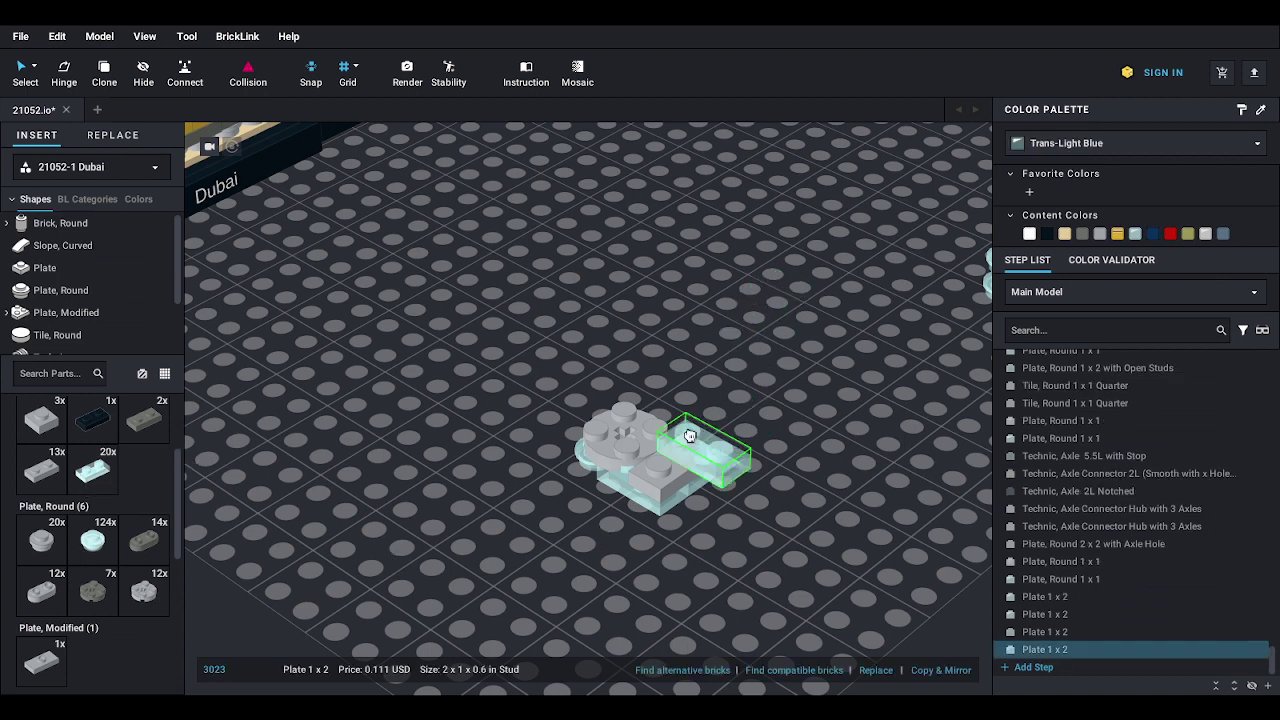
{"action": "left_click", "coordinate": [685, 435]}
{"action": "left_click", "coordinate": [97, 487]}
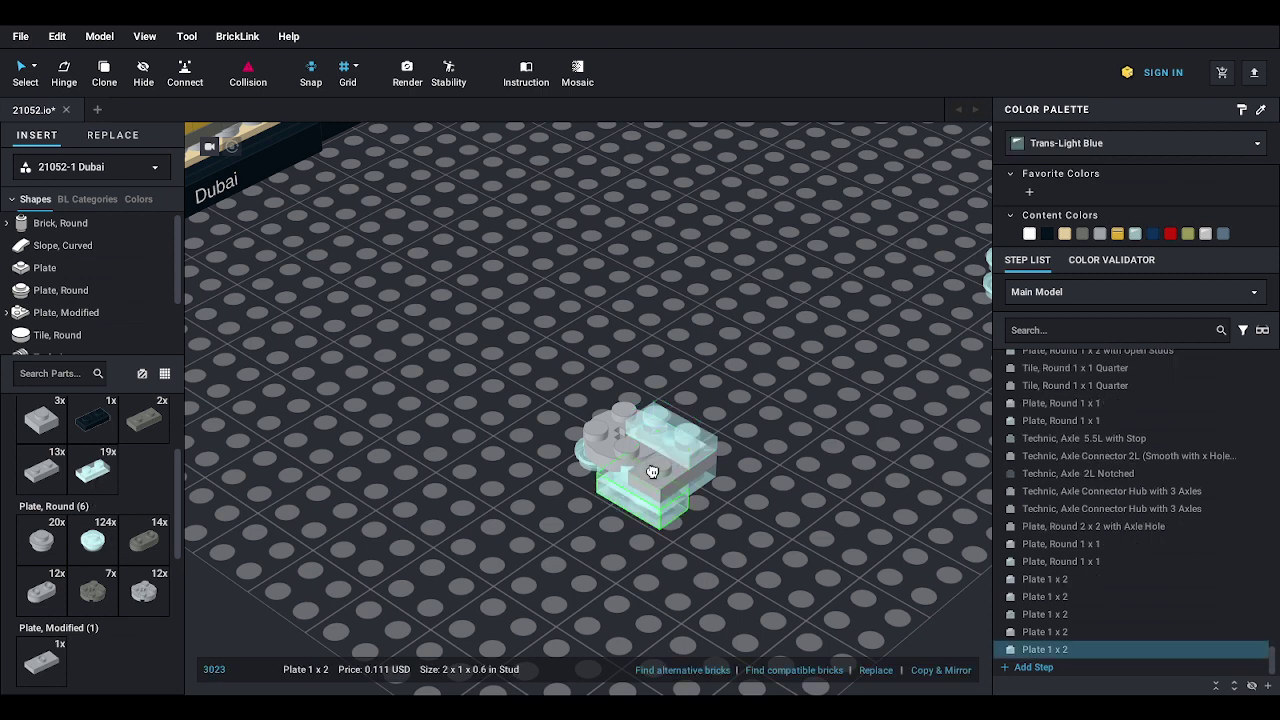
{"action": "left_click", "coordinate": [634, 457]}
{"action": "left_click", "coordinate": [88, 558]}
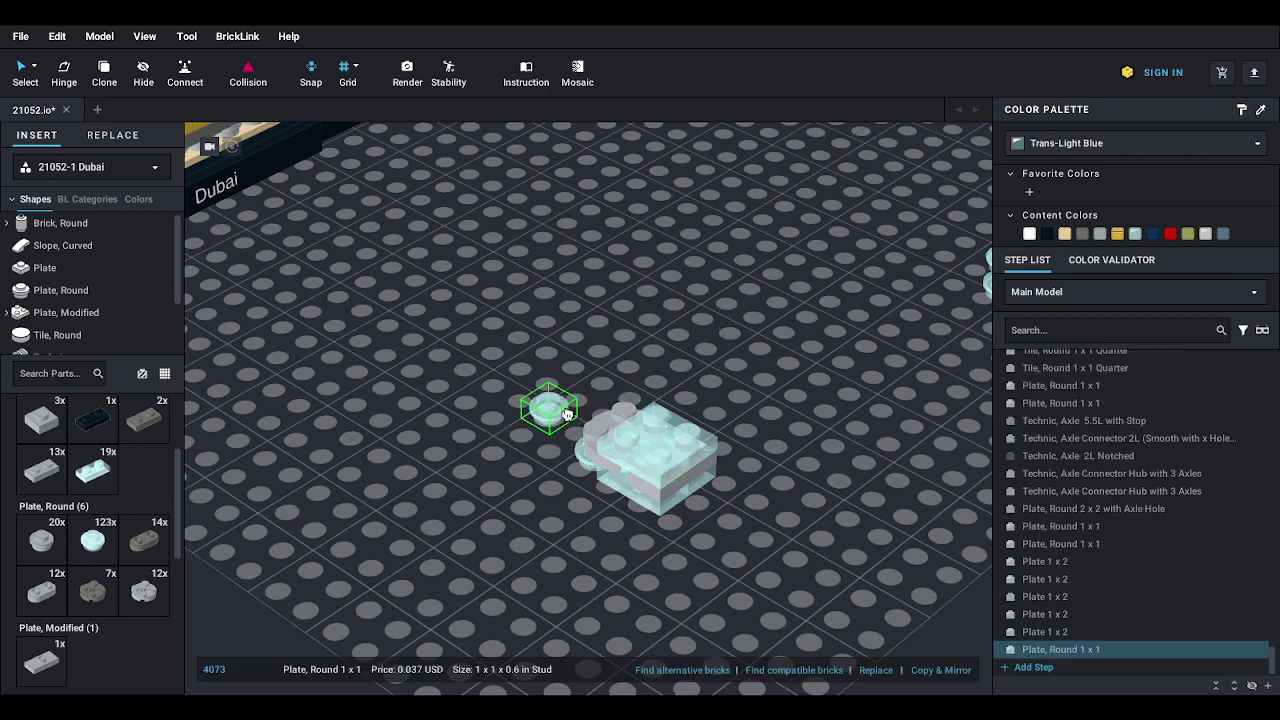
{"action": "left_click", "coordinate": [619, 408]}
{"action": "left_click", "coordinate": [92, 541]}
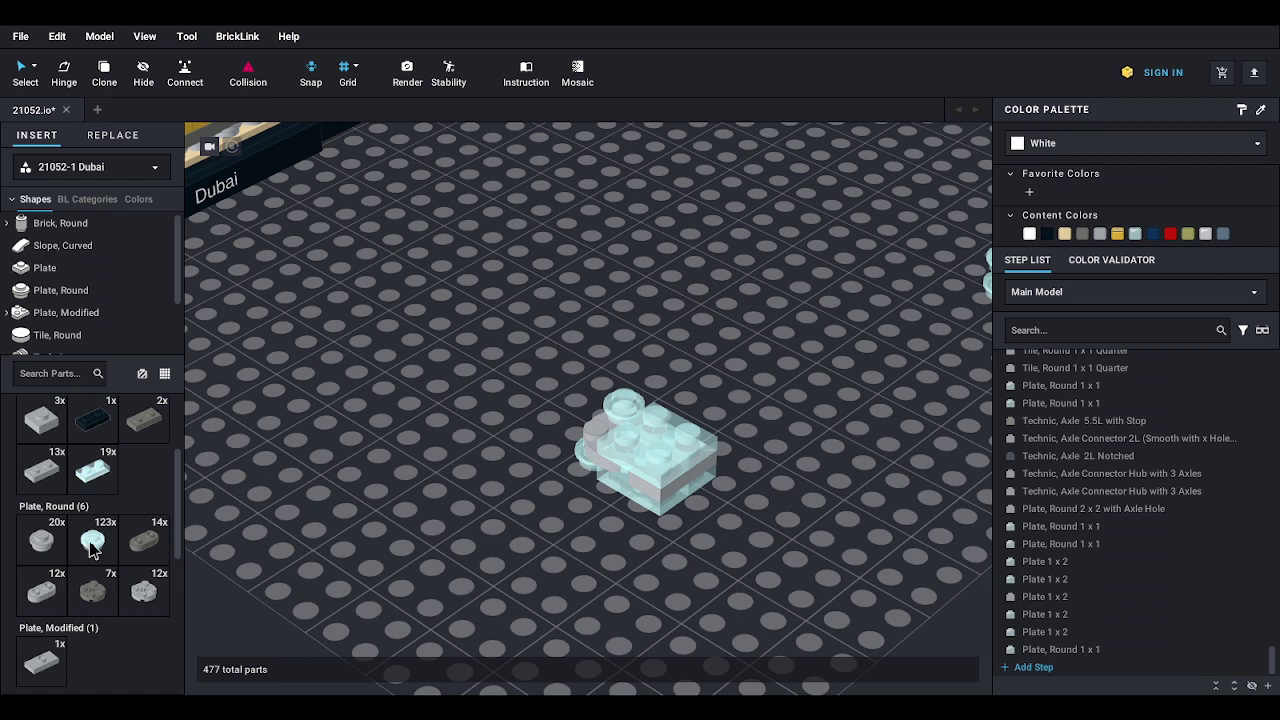
{"action": "left_click", "coordinate": [590, 425]}
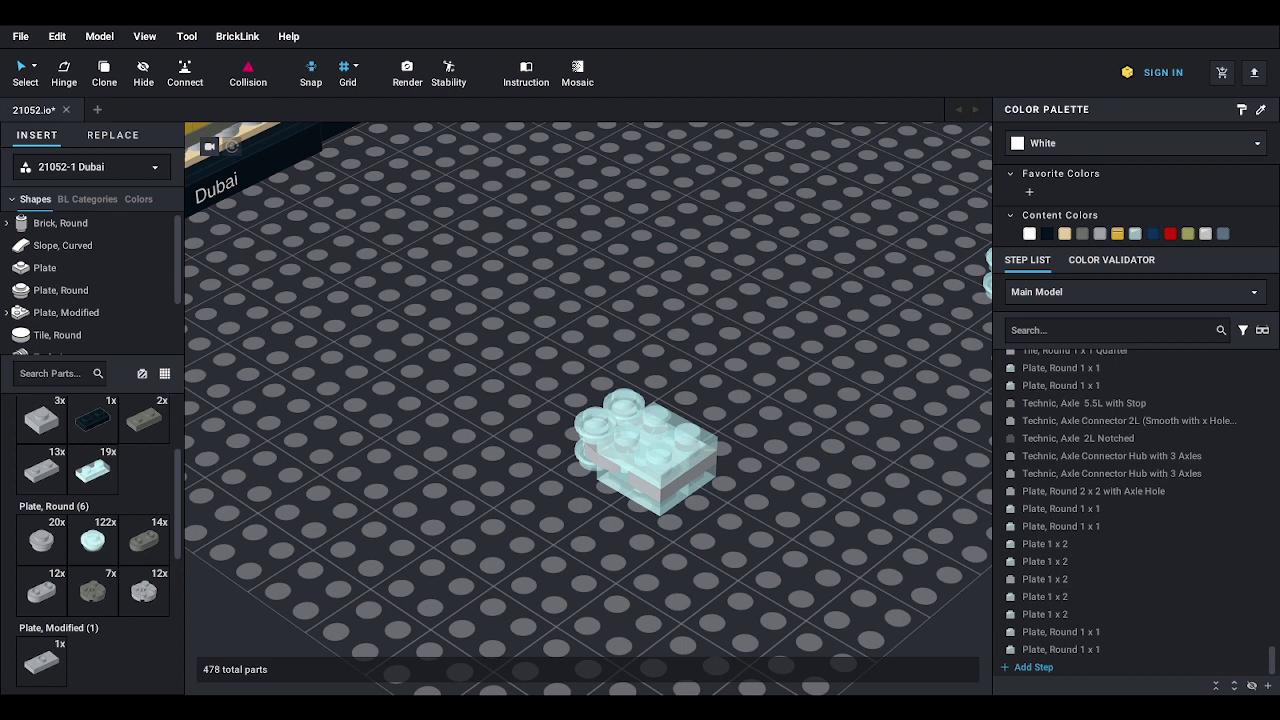
{"action": "left_click", "coordinate": [684, 393]}
{"action": "left_click", "coordinate": [486, 471]}
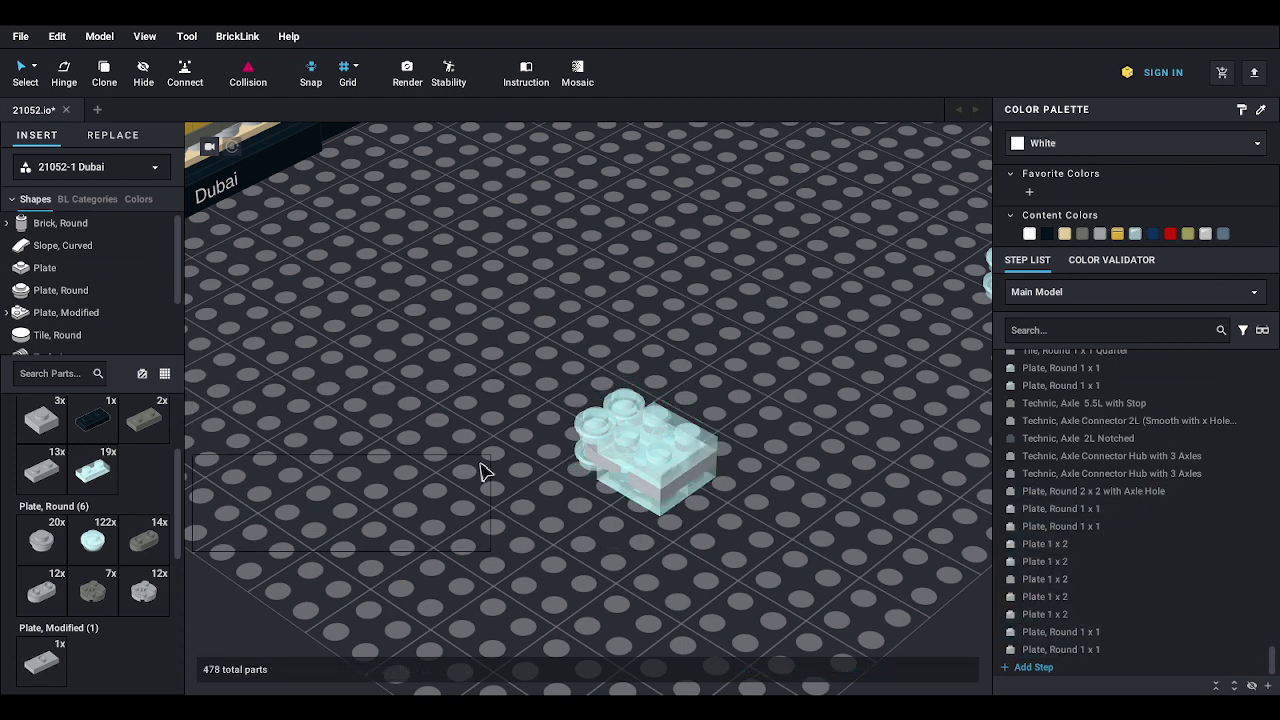
- Stack two Dark Bluish Gray Plate, Round 2 x 2 with Axle Hole on the section and place a Technic, Brick 1 x 2 with Axle Hole beside them
{"action": "left_click", "coordinate": [91, 592]}
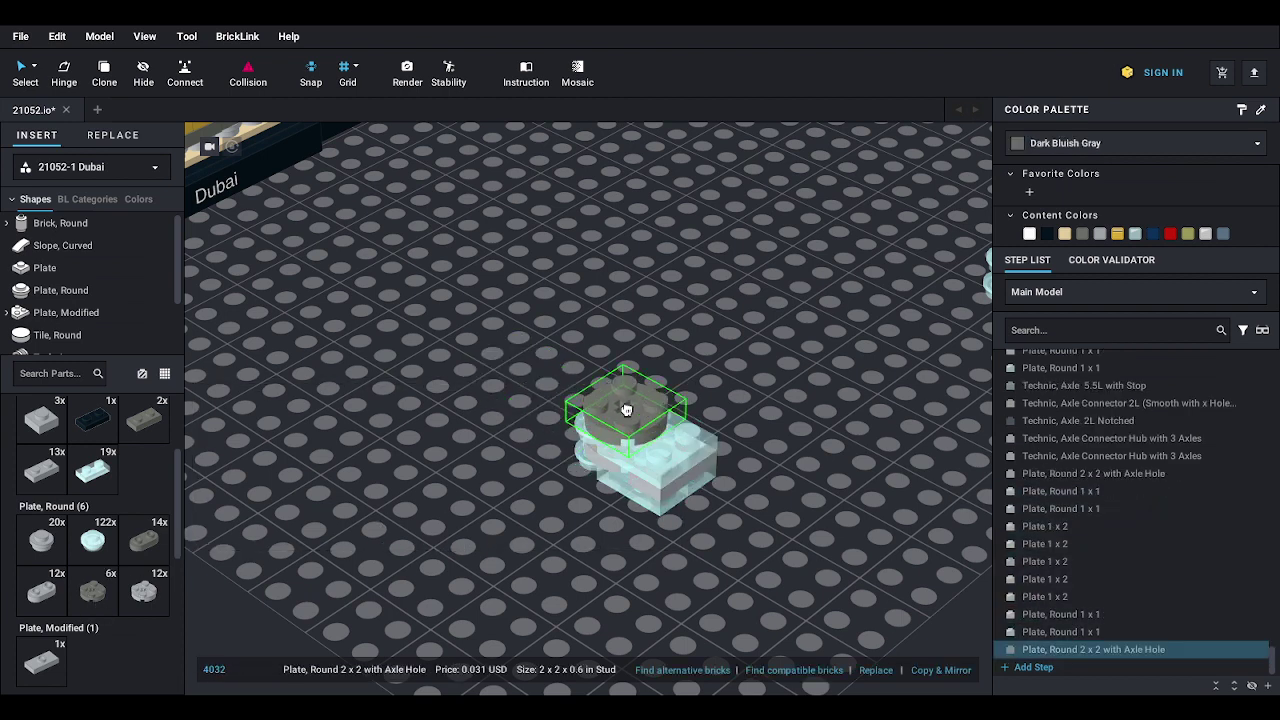
{"action": "left_click", "coordinate": [612, 412]}
{"action": "left_click", "coordinate": [98, 595]}
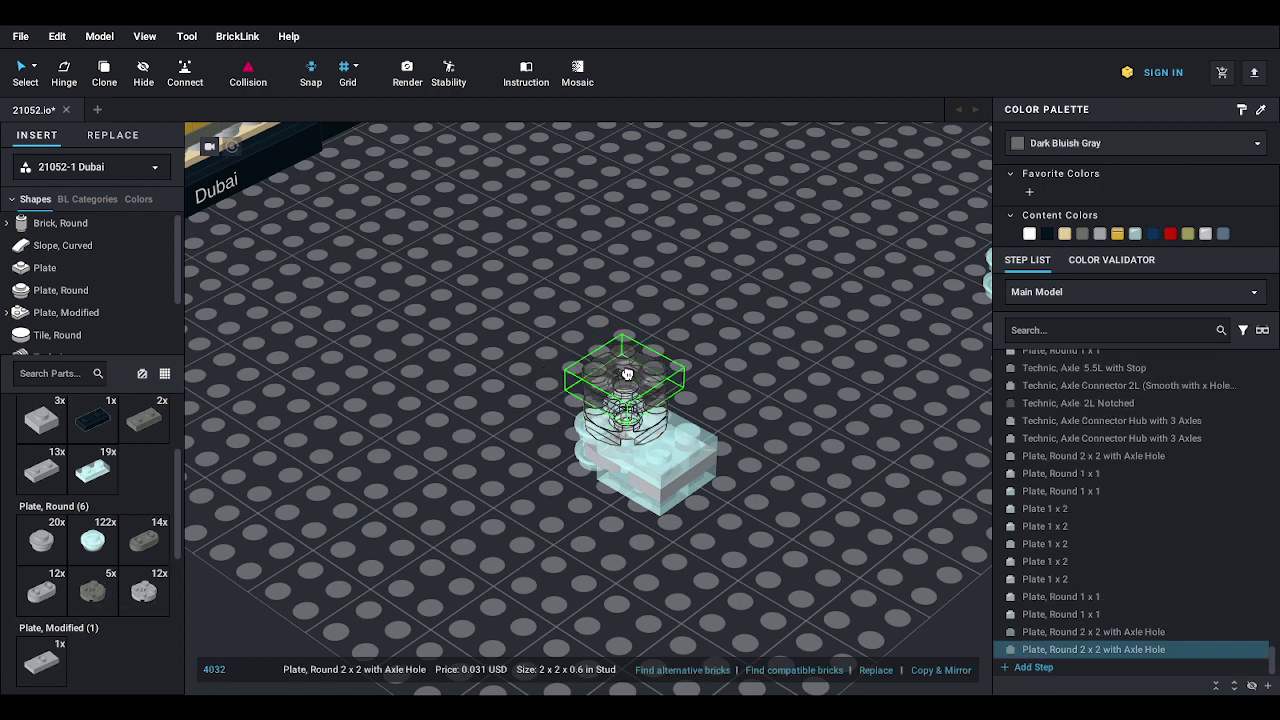
{"action": "left_click", "coordinate": [618, 388]}
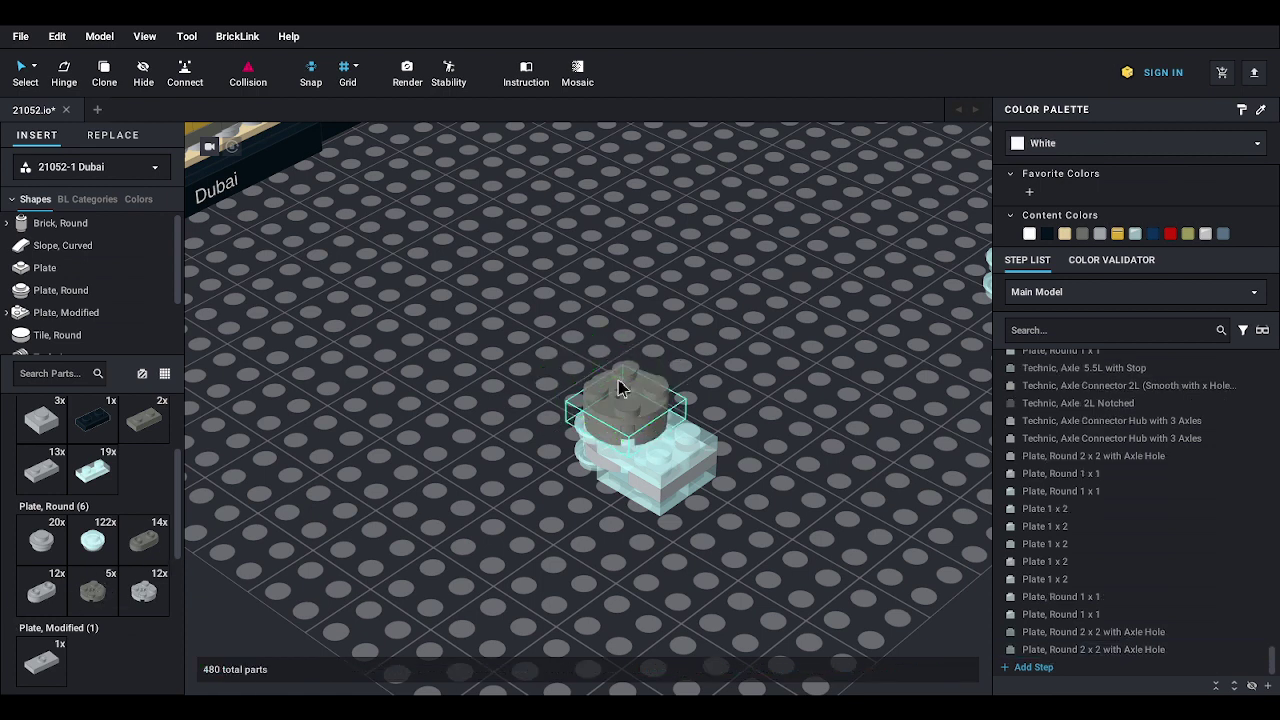
{"action": "scroll", "coordinate": [110, 318], "scroll_direction": "down", "scroll_amount": 2}
{"action": "left_click", "coordinate": [68, 296]}
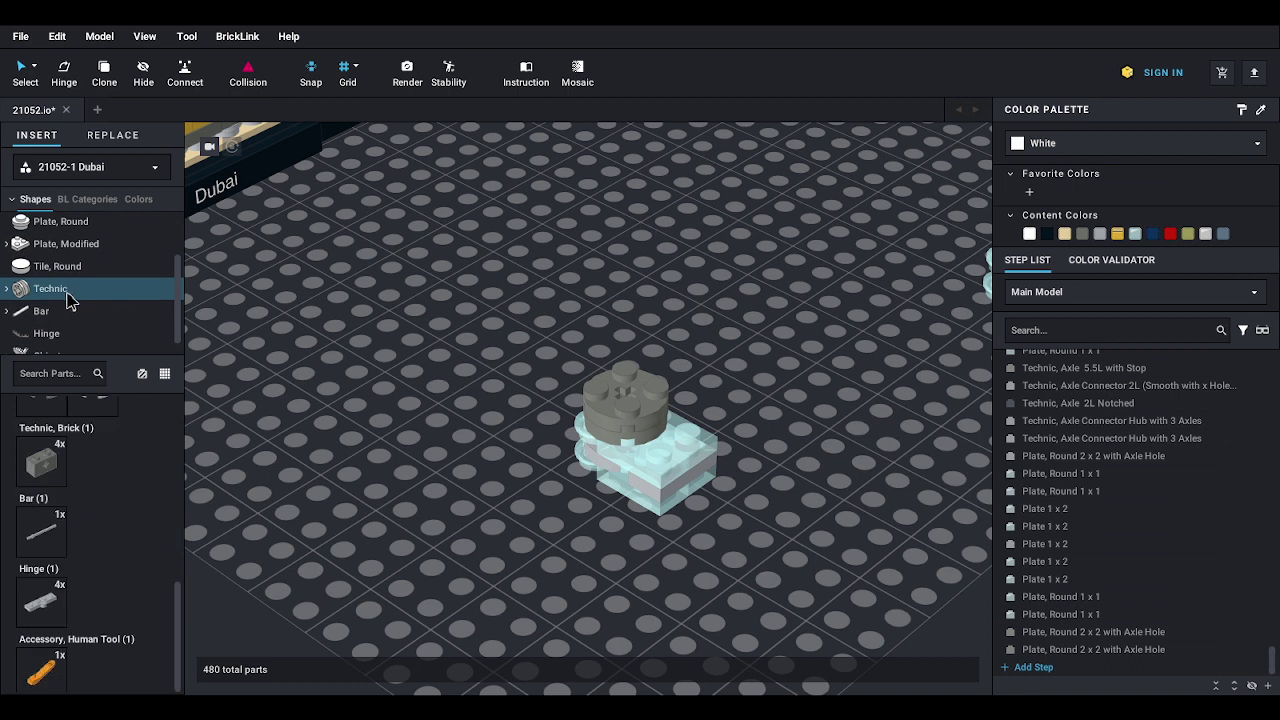
{"action": "left_click", "coordinate": [80, 466]}
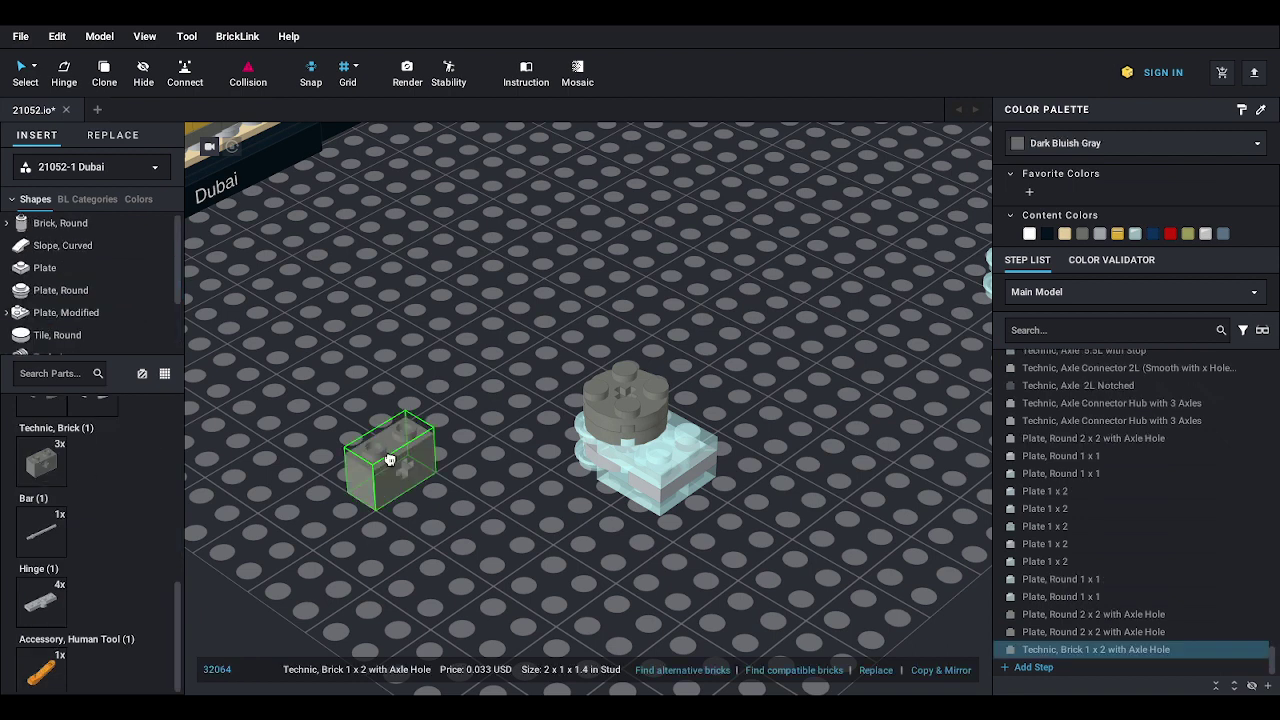
{"action": "left_click", "coordinate": [660, 417]}
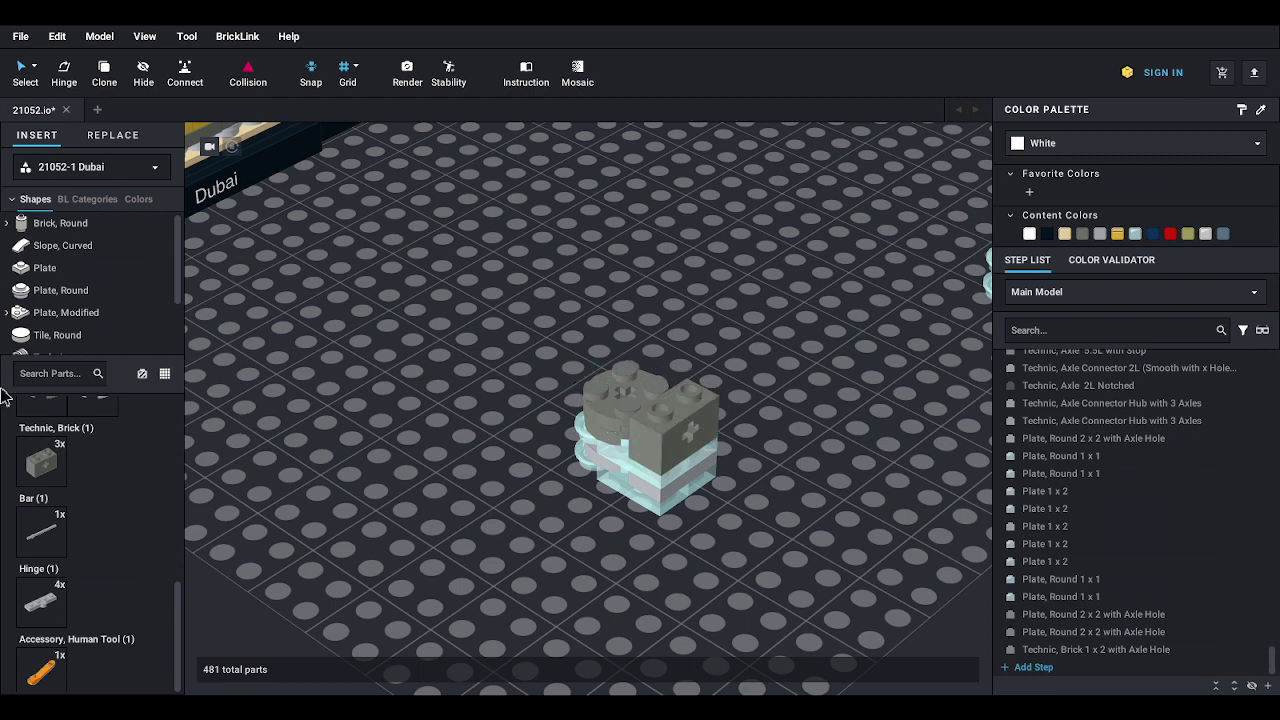
- Place two Dark Bluish Gray Tile, Round 1 x 1 Quarter on the outer studs of the upper dark round plate
{"action": "scroll", "coordinate": [84, 460], "scroll_direction": "up", "scroll_amount": 5}
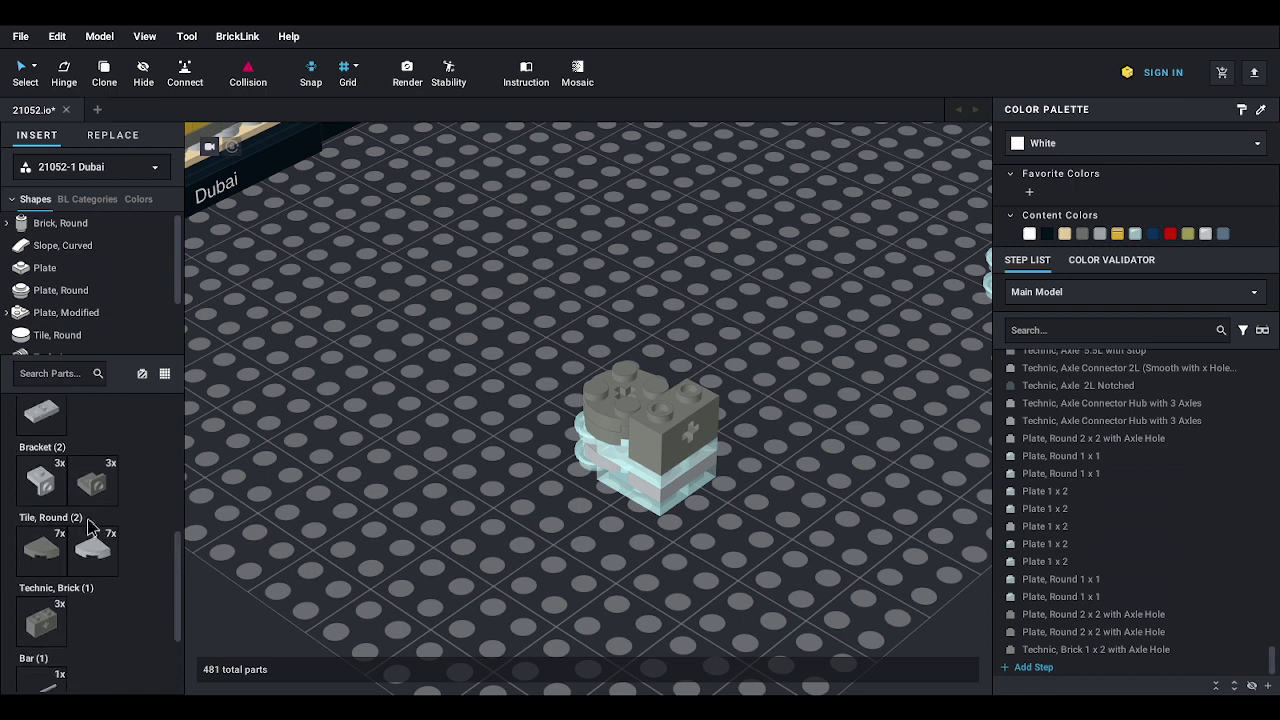
{"action": "left_click", "coordinate": [41, 560]}
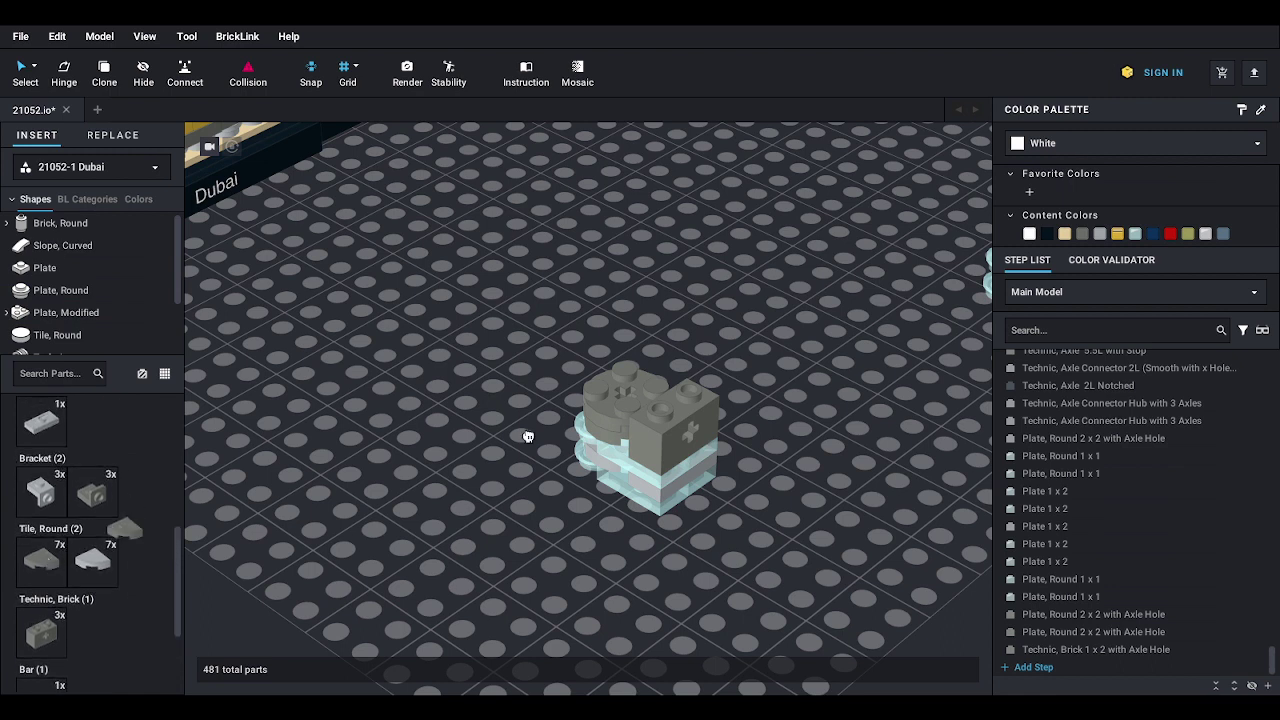
{"action": "left_click", "coordinate": [623, 364]}
{"action": "left_click", "coordinate": [41, 560]}
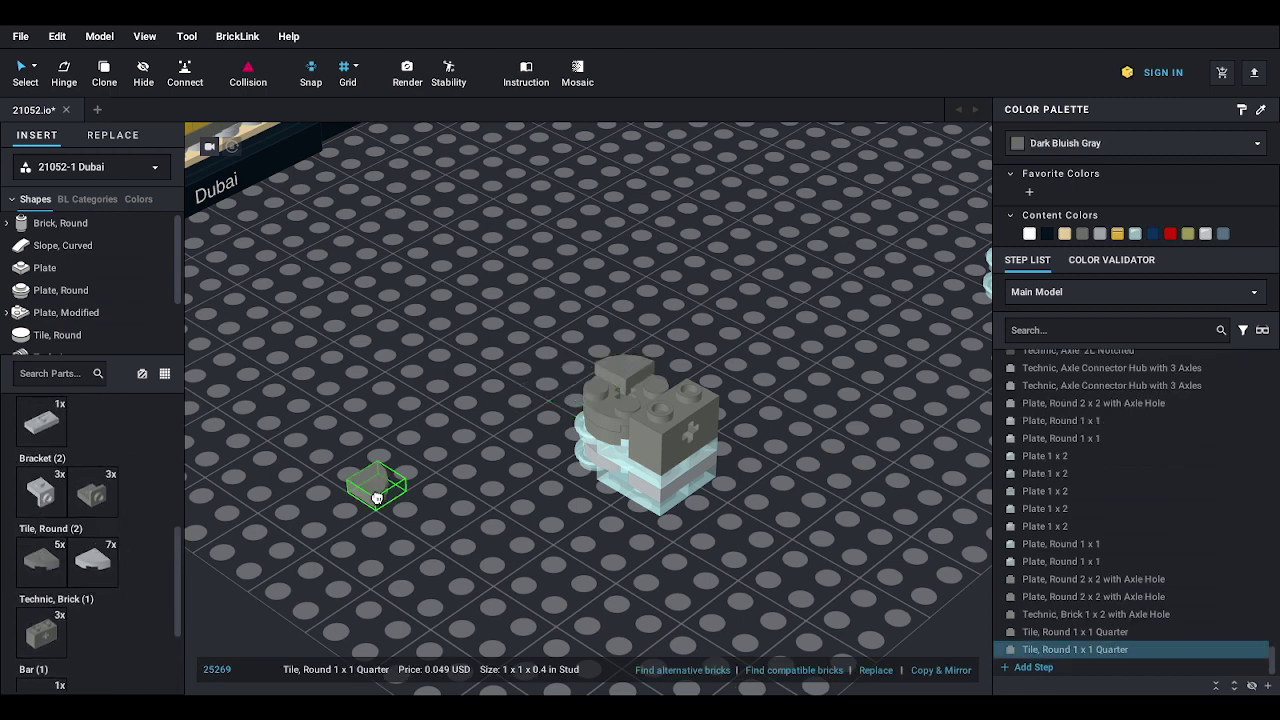
{"action": "left_click", "coordinate": [595, 390]}
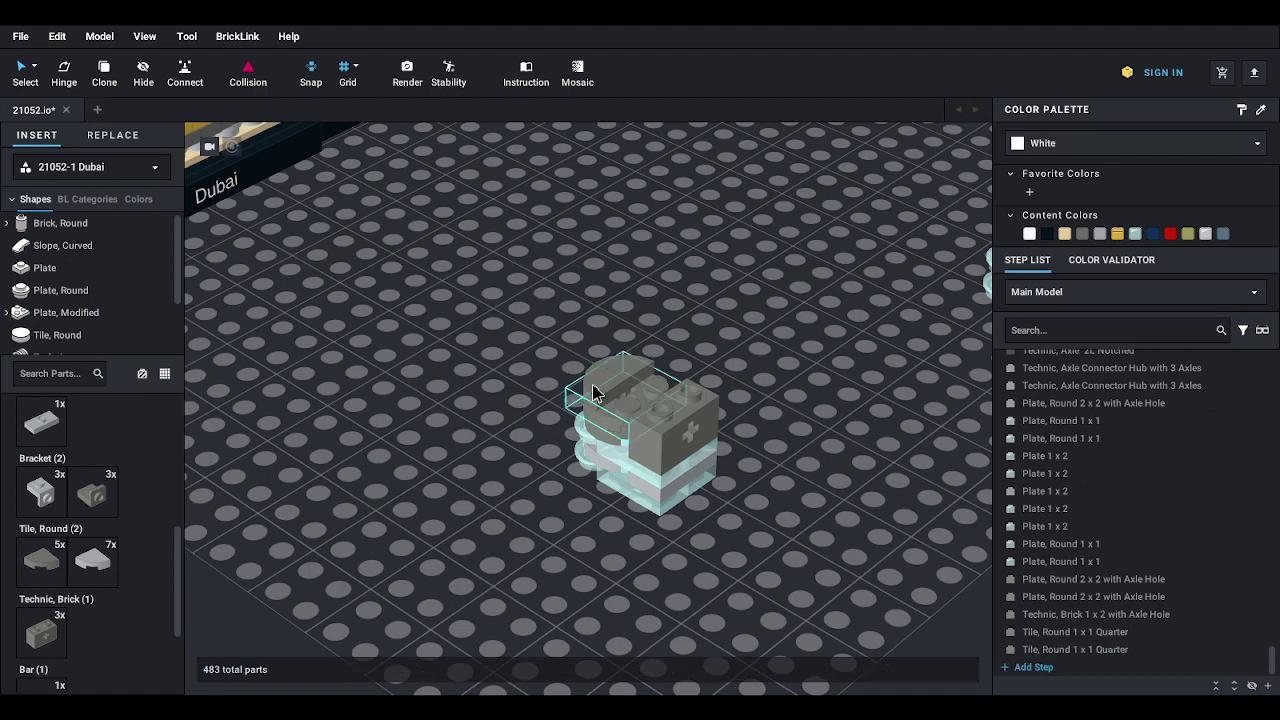
- Place a Dark Bluish Gray Plate 1 x 2 on the two free studs of the upper dark round plate, next to the quarter tiles
{"action": "left_click", "coordinate": [45, 268]}
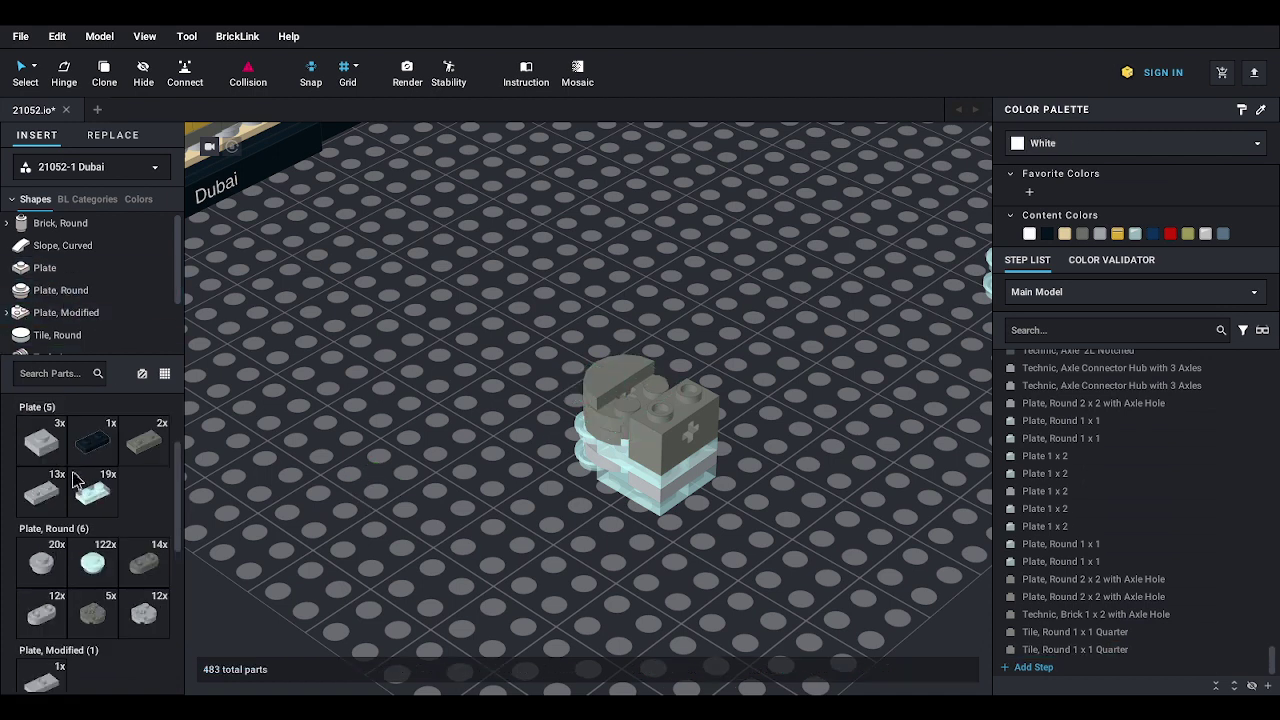
{"action": "left_click", "coordinate": [50, 494]}
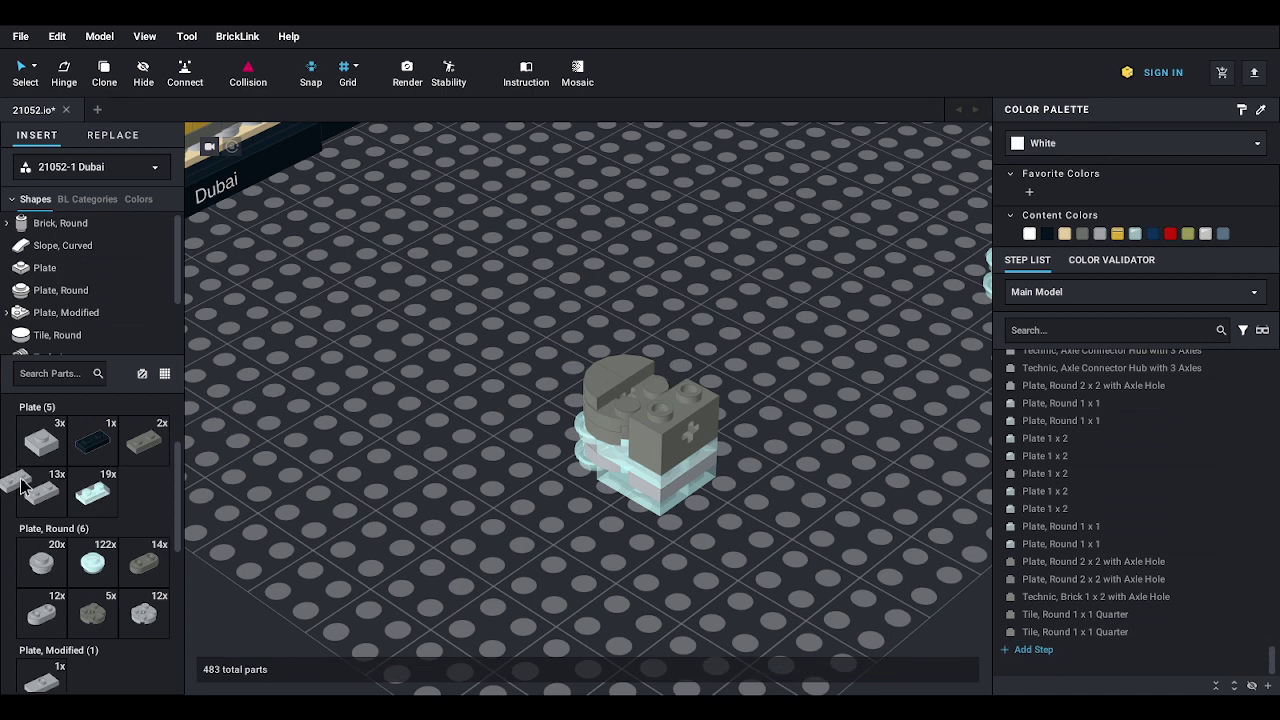
{"action": "left_click", "coordinate": [146, 443]}
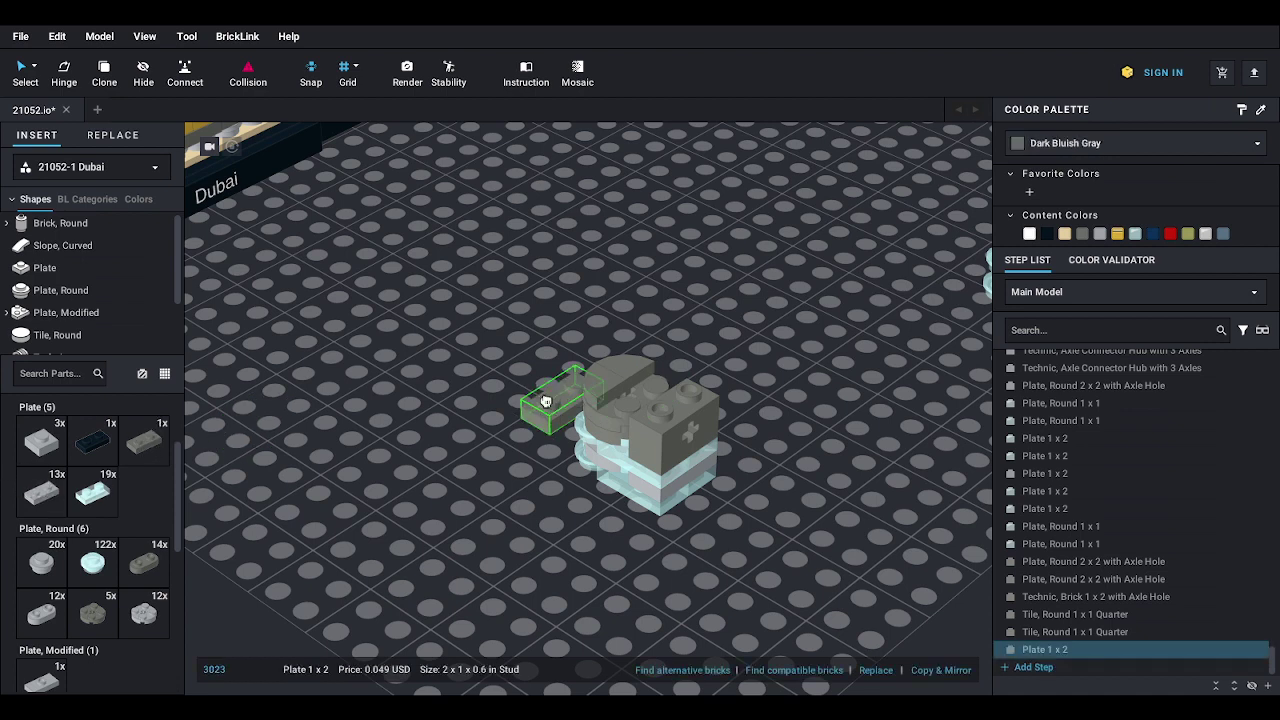
{"action": "left_click", "coordinate": [642, 392]}
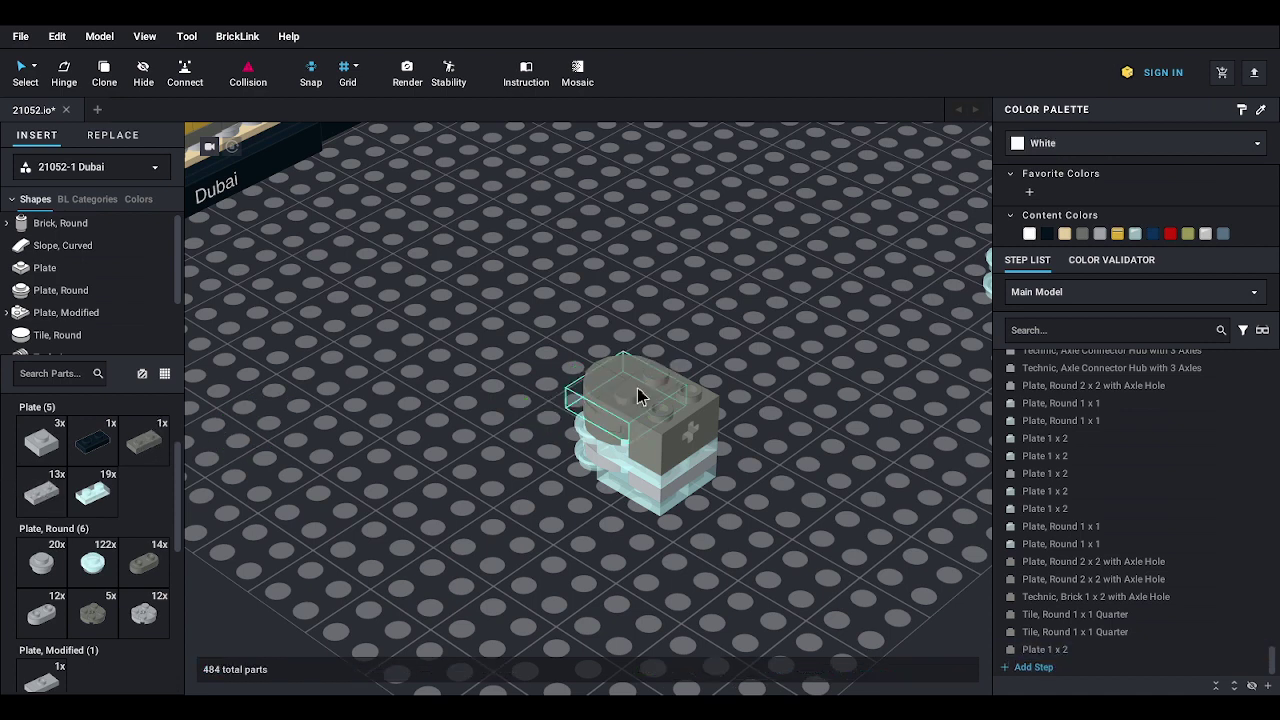
{"action": "left_click", "coordinate": [668, 432]}
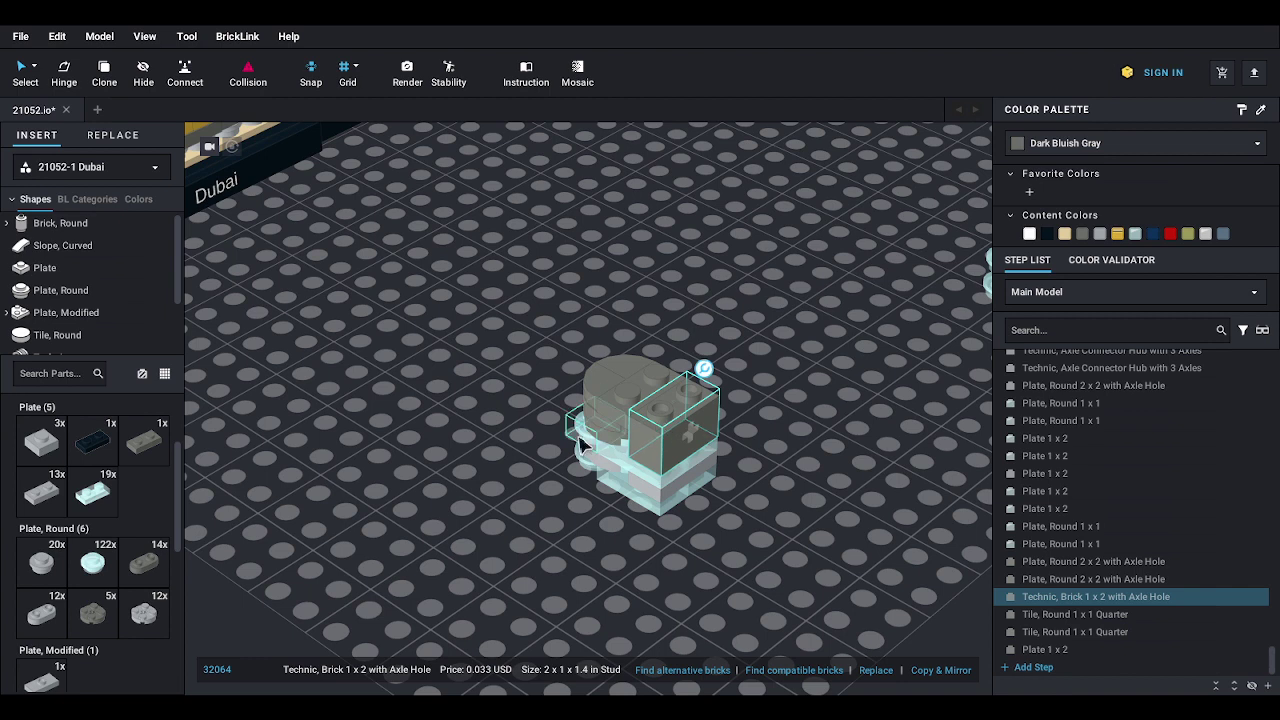
{"action": "middle_click_drag", "start_coordinate": [568, 451], "coordinate": [519, 452]}
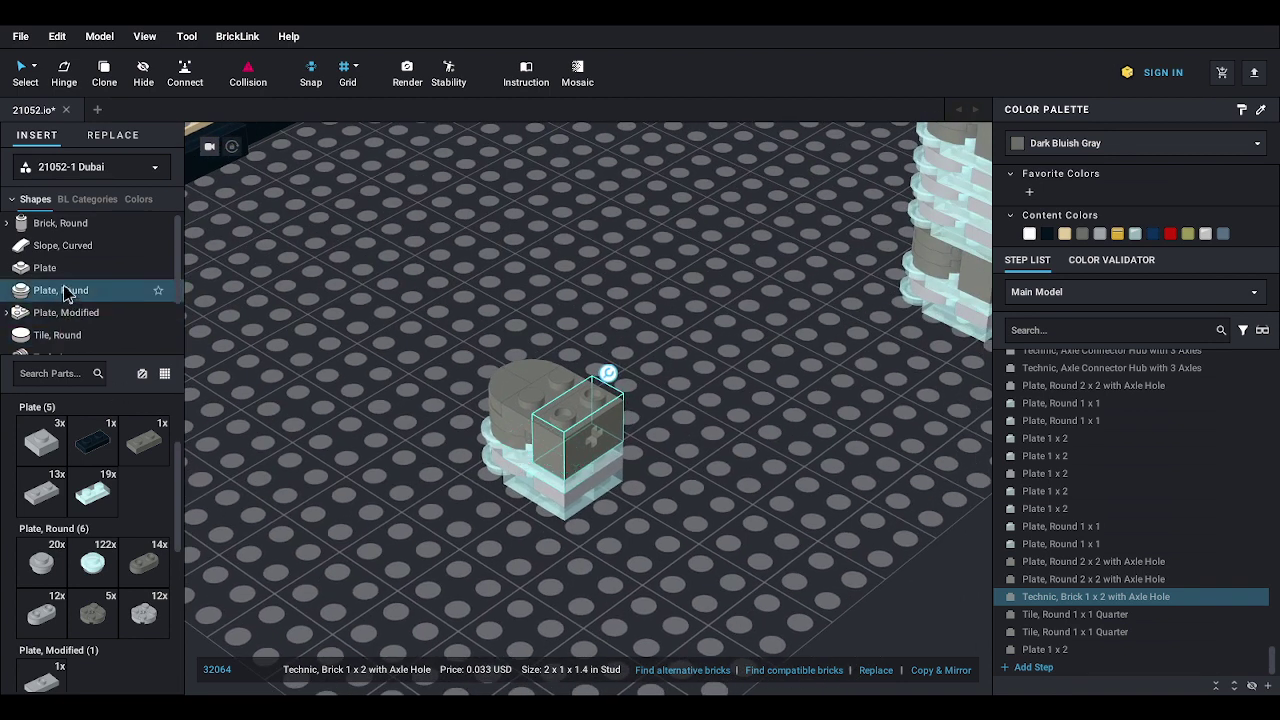
- Cover the Technic brick with a trans-light blue Plate 1 x 2 and the dark plate beside it with two trans-light blue Plate, Round 1 x 1
{"action": "left_click", "coordinate": [92, 494]}
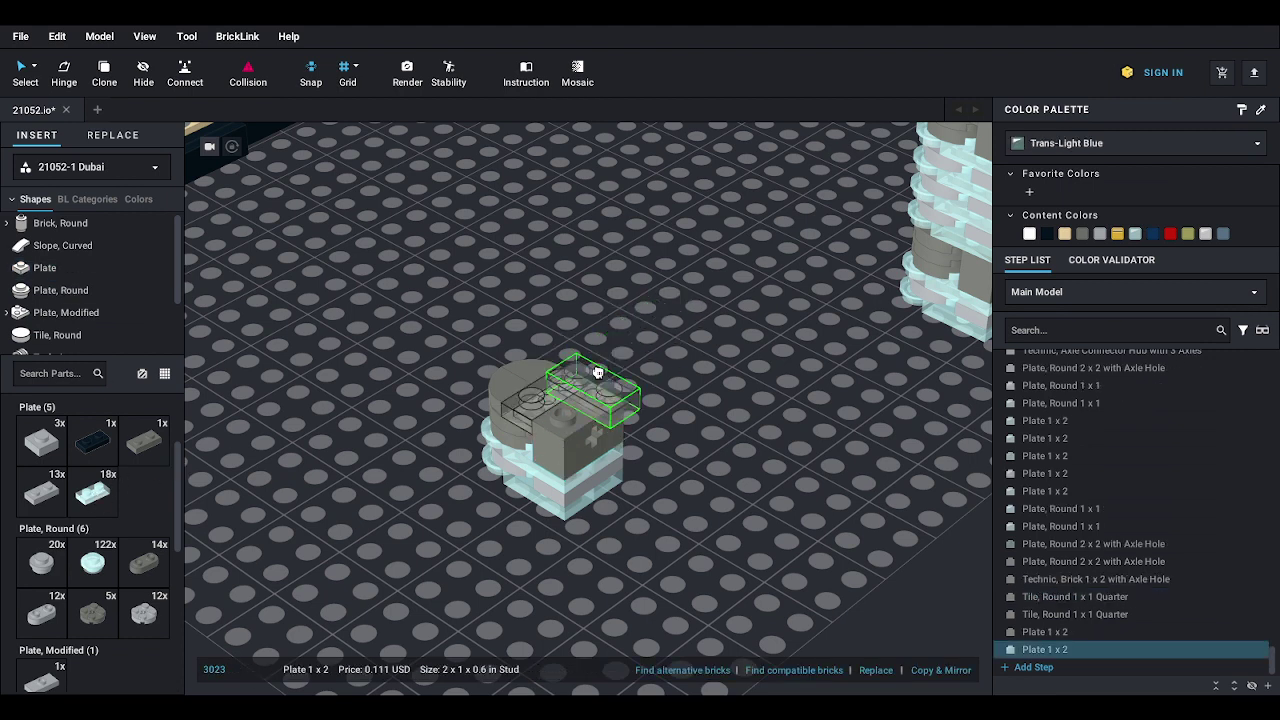
{"action": "left_click", "coordinate": [598, 372]}
{"action": "left_click_drag", "start_coordinate": [598, 372], "coordinate": [570, 399]}
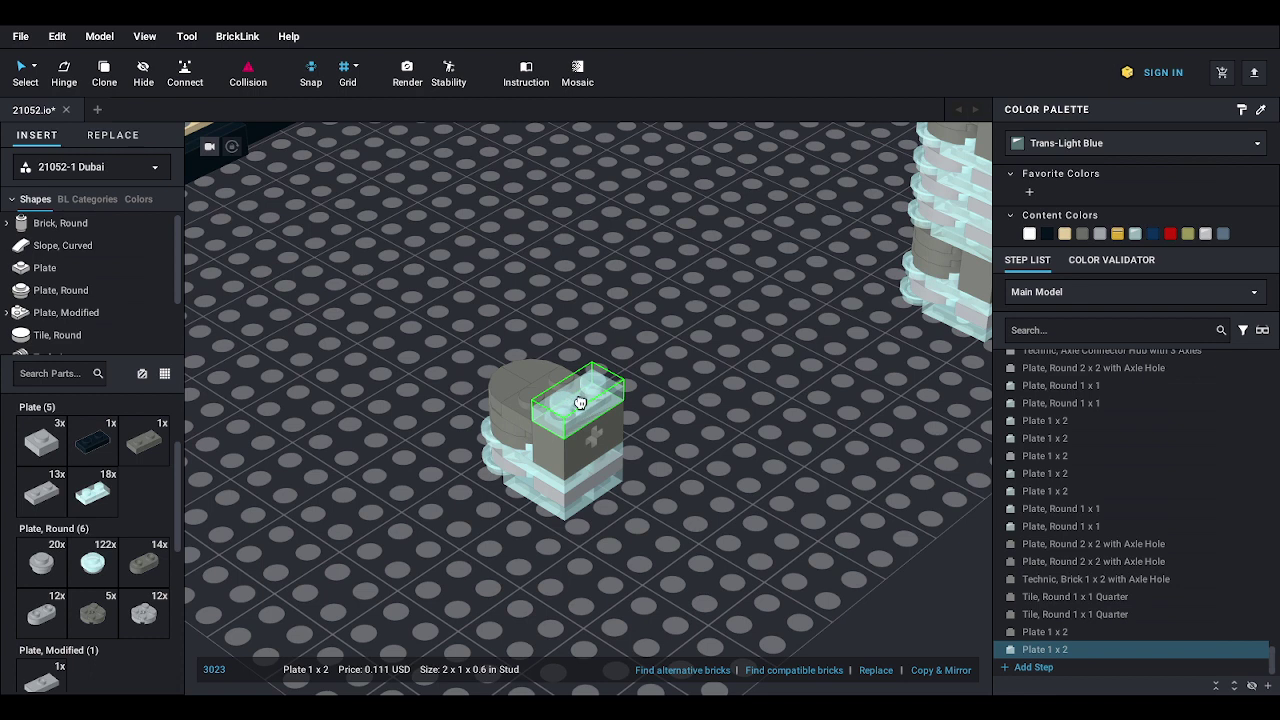
{"action": "left_click", "coordinate": [580, 403]}
{"action": "left_click", "coordinate": [100, 543]}
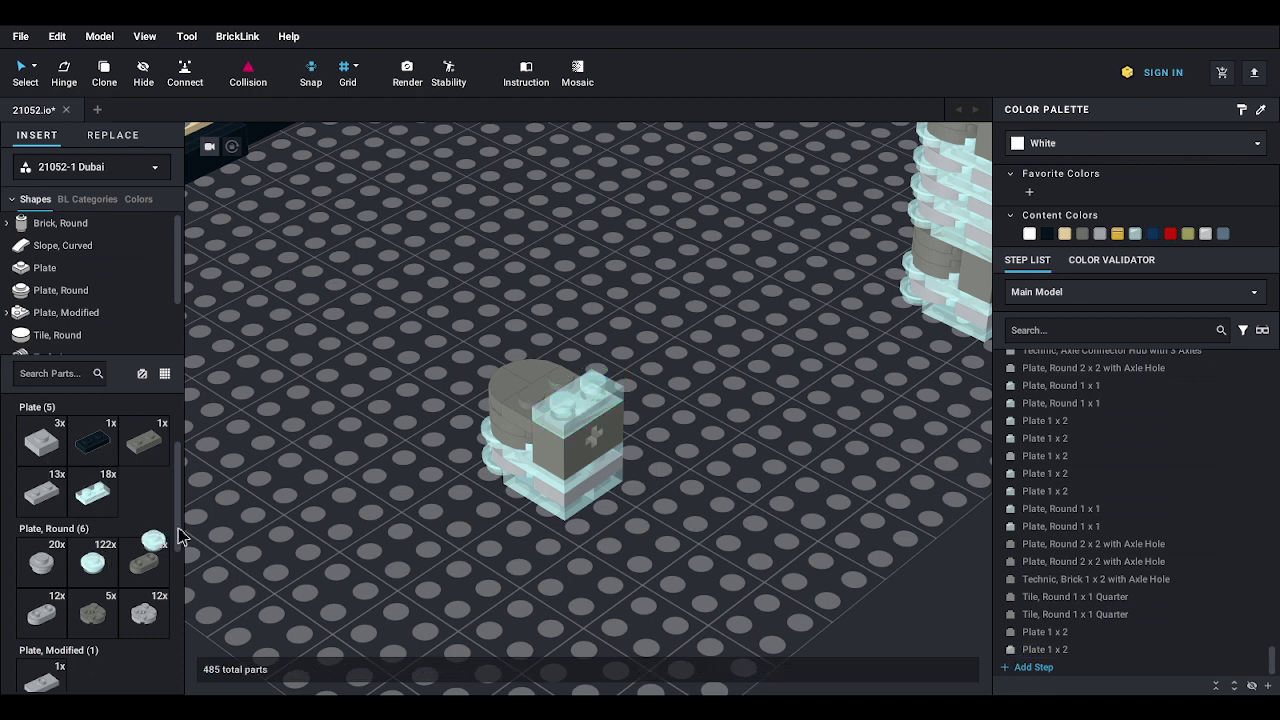
{"action": "left_click", "coordinate": [566, 364]}
{"action": "left_click", "coordinate": [96, 572]}
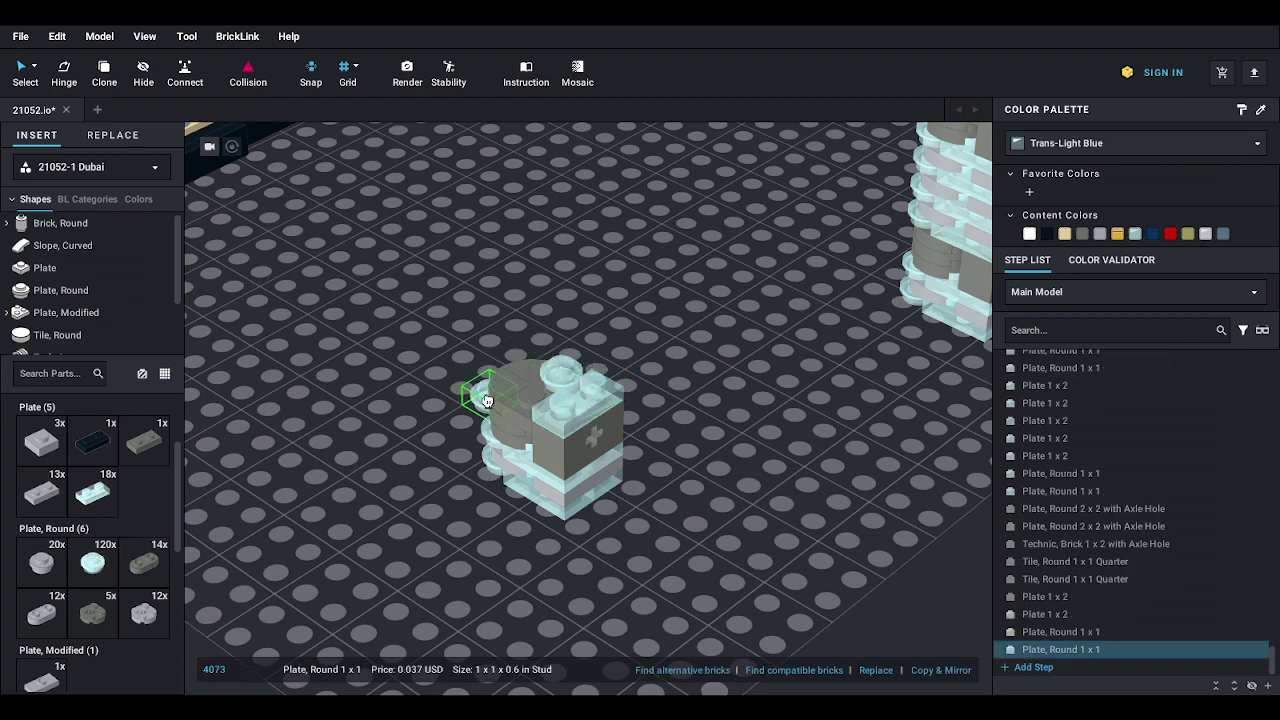
{"action": "left_click_drag", "start_coordinate": [487, 400], "coordinate": [534, 398]}
{"action": "key", "text": "Escape"}
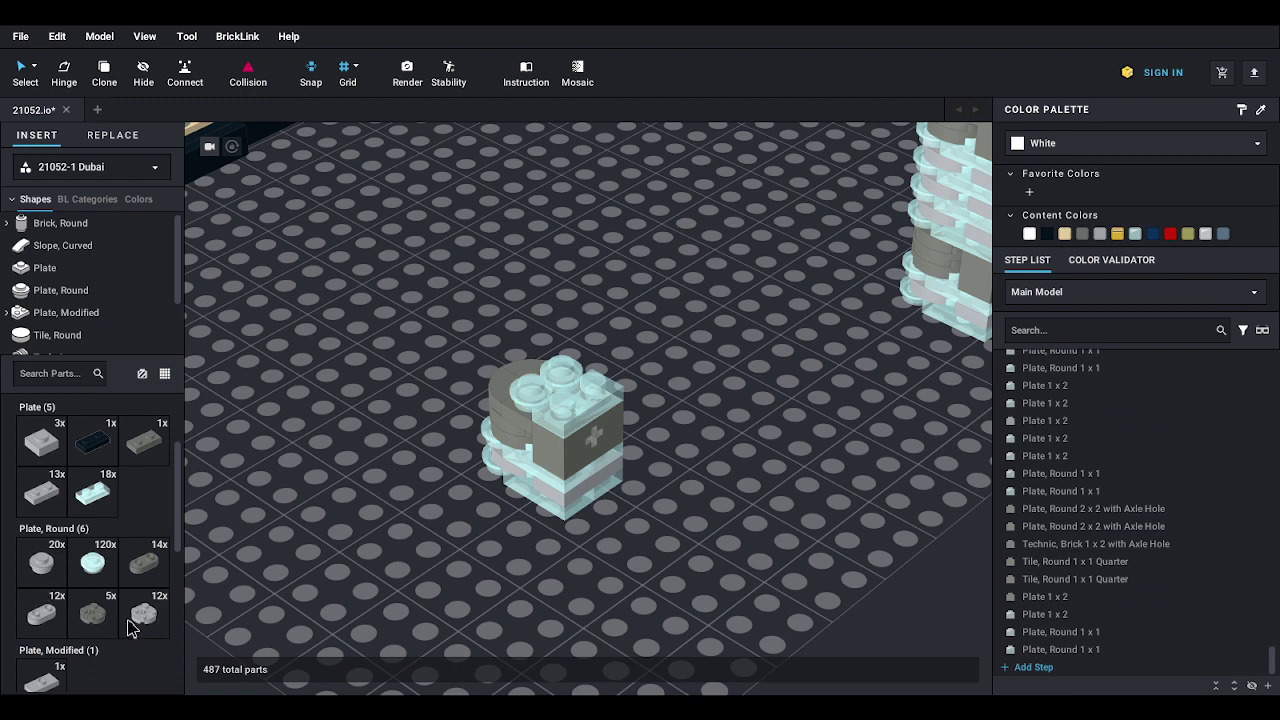
- Top a light gray 2 x 2 round plate with two trans-light blue 1 x 1 round plates and a 1 x 2 plate, and stack it
{"action": "left_click_drag", "start_coordinate": [148, 618], "coordinate": [749, 538]}
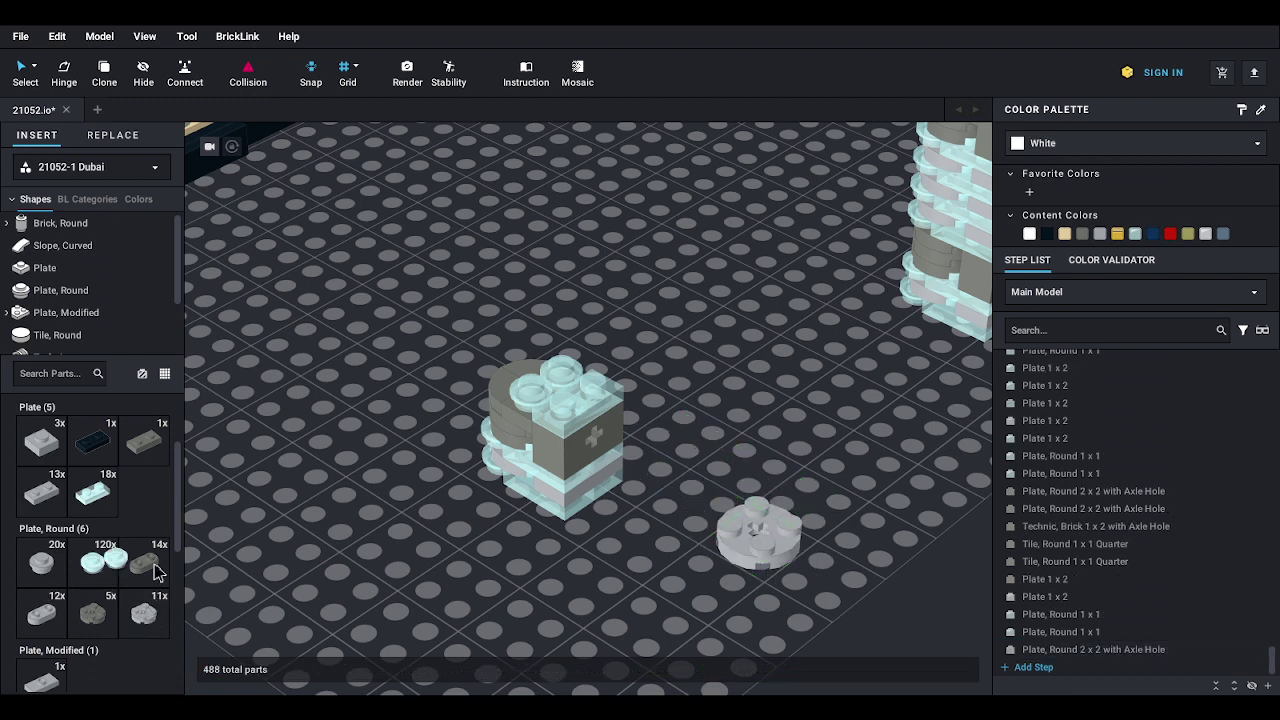
{"action": "left_click_drag", "start_coordinate": [155, 572], "coordinate": [745, 518]}
{"action": "left_click_drag", "start_coordinate": [95, 565], "coordinate": [773, 510]}
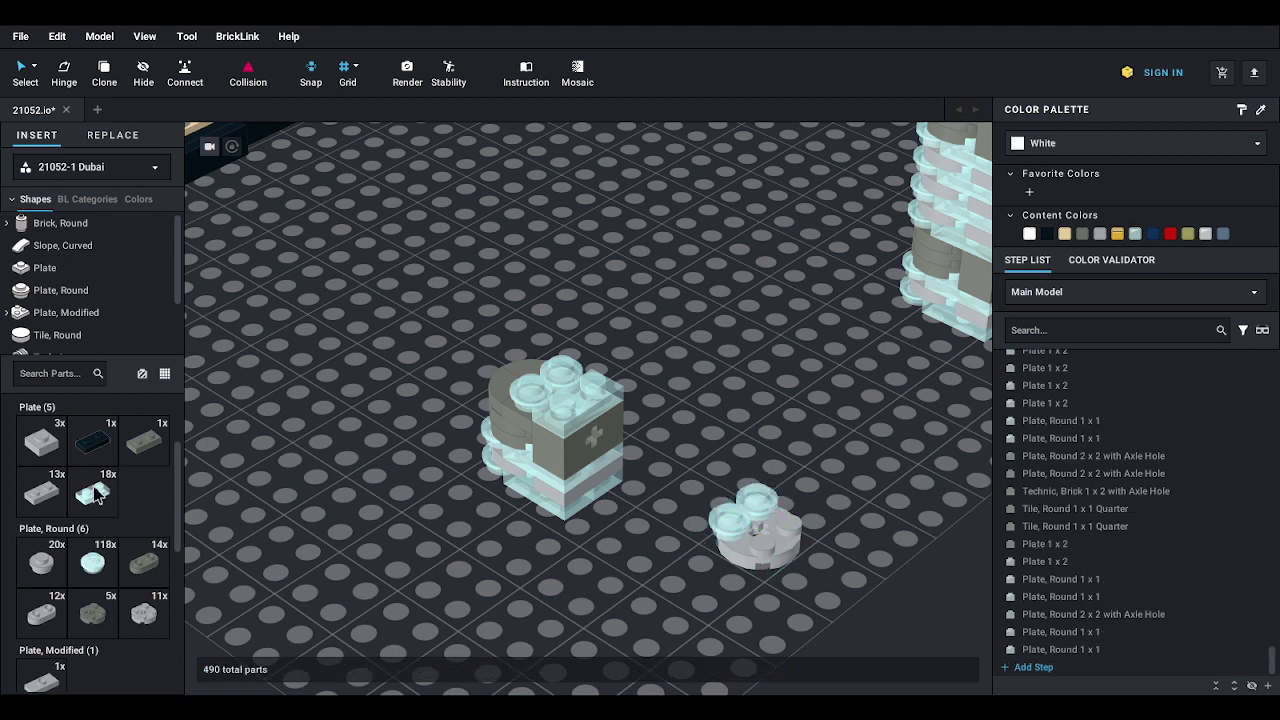
{"action": "left_click_drag", "start_coordinate": [94, 491], "coordinate": [786, 527]}
{"action": "left_click_drag", "start_coordinate": [730, 470], "coordinate": [576, 398]}
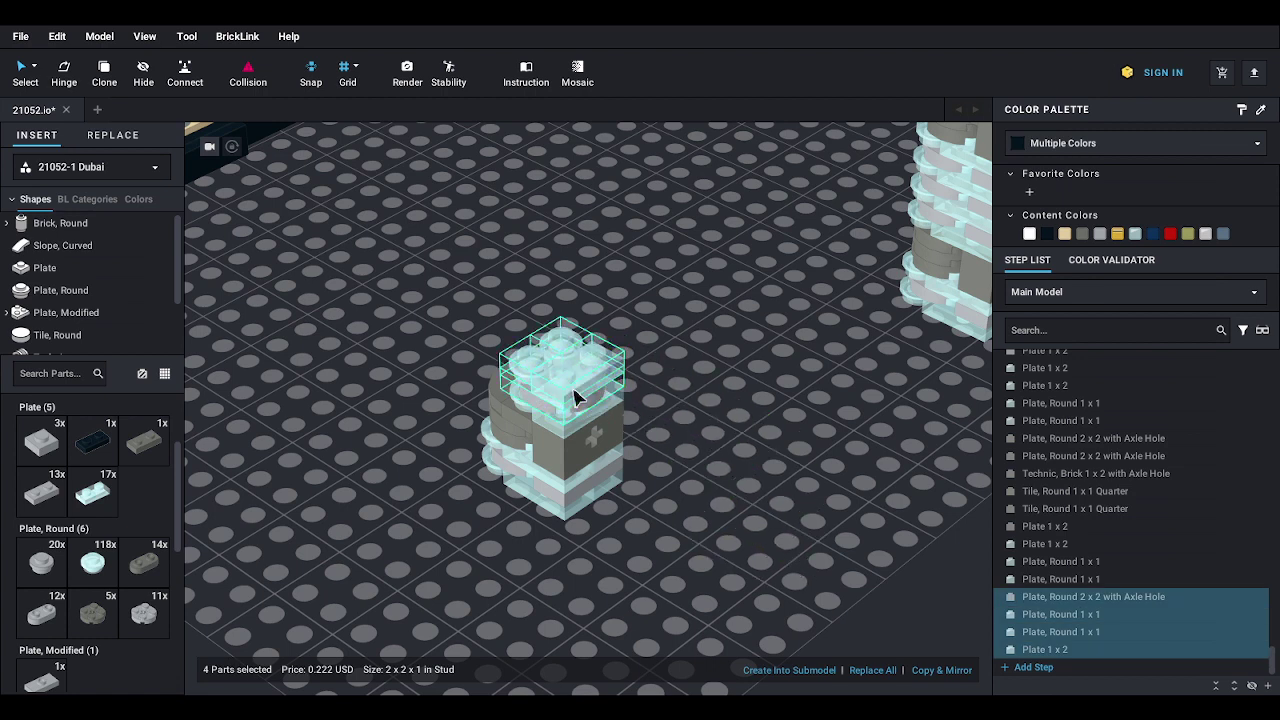
- Duplicate the four-part round plate layer twice and stack both copies on top of the section
{"action": "key", "text": "ctrl+d"}
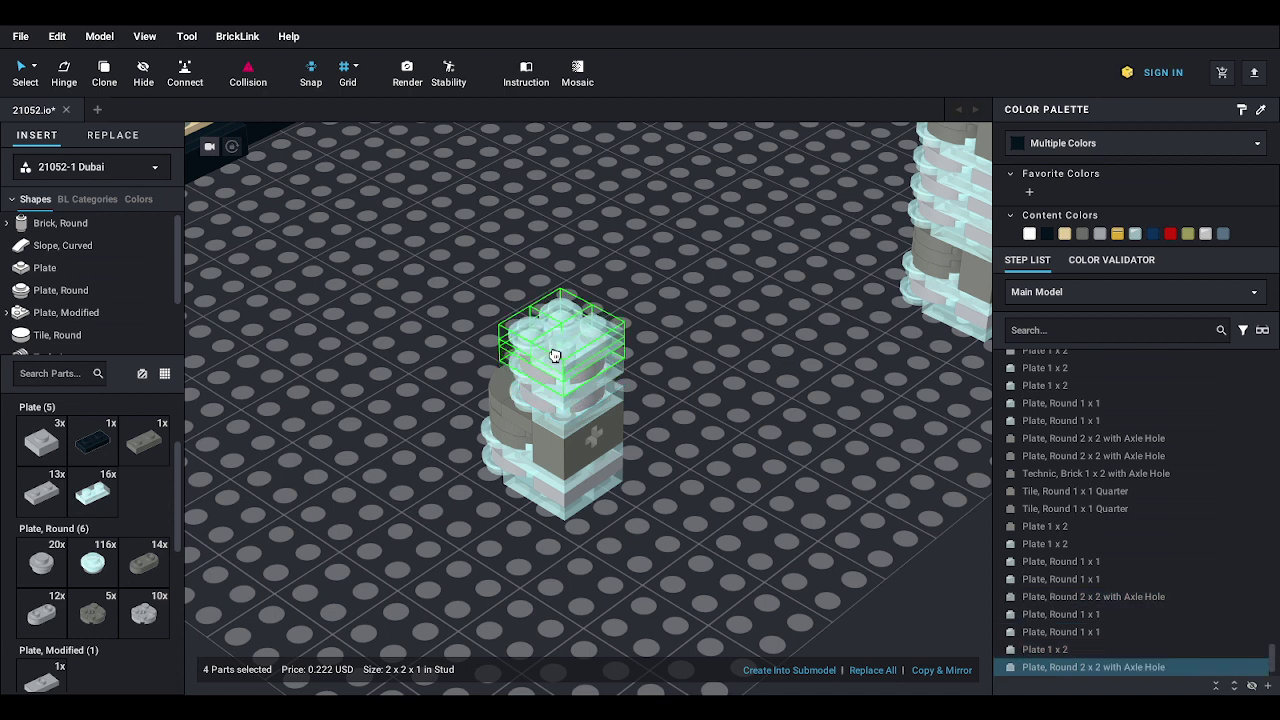
{"action": "left_click", "coordinate": [555, 355]}
{"action": "key", "text": "ctrl+v"}
{"action": "left_click", "coordinate": [557, 328]}
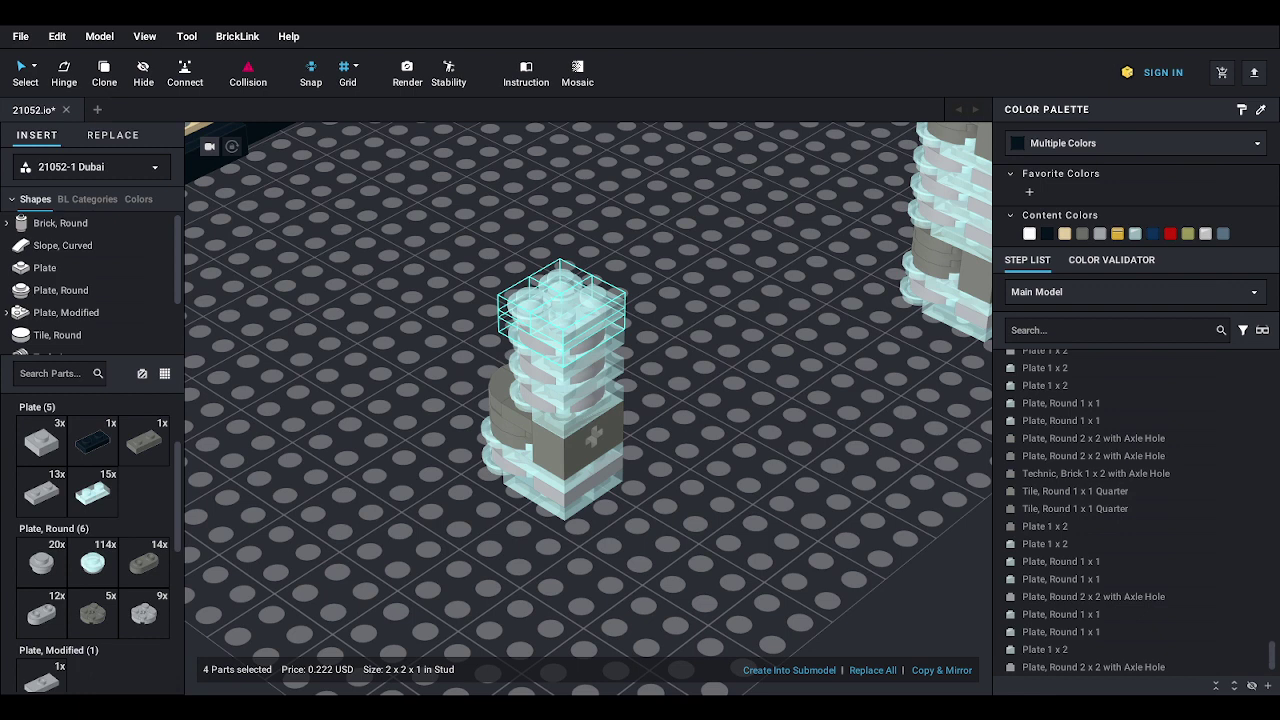
- Stack three dark gray Plate, Round 1 x 2 with Open Studs on the two round plates of the top layer
{"action": "left_click_drag", "start_coordinate": [146, 563], "coordinate": [516, 267]}
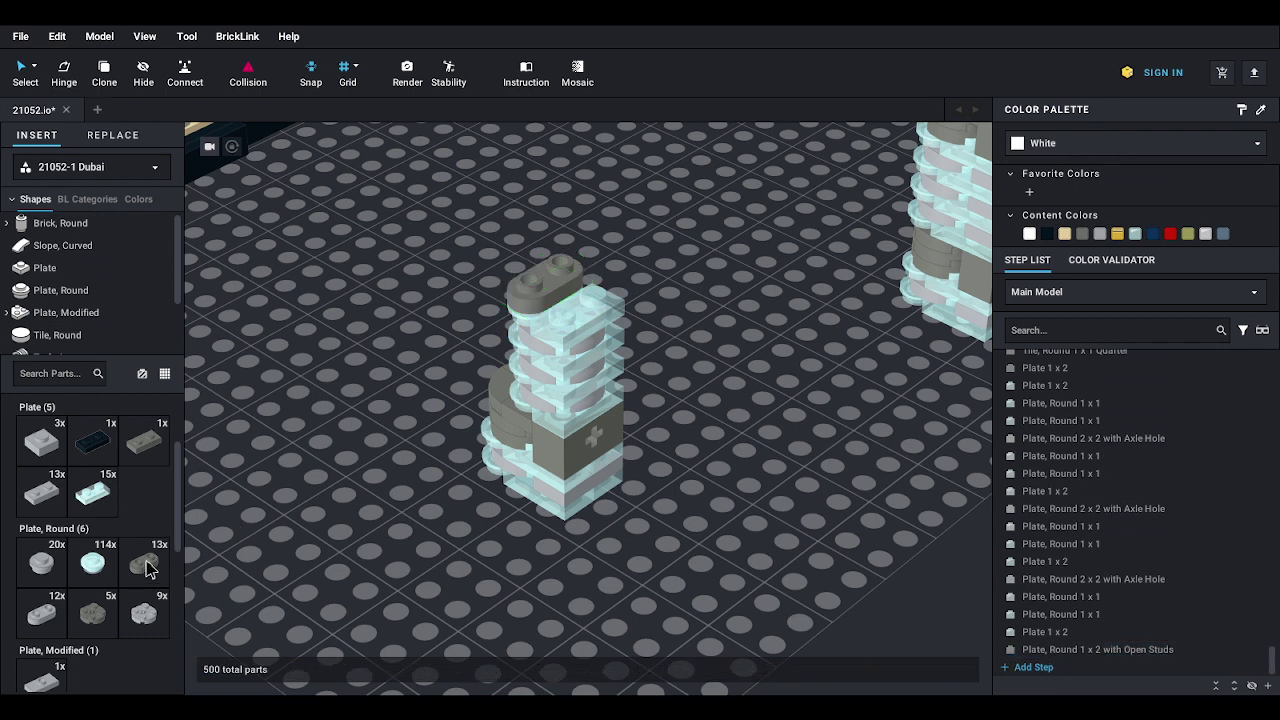
{"action": "left_click", "coordinate": [146, 566]}
{"action": "left_click", "coordinate": [543, 278]}
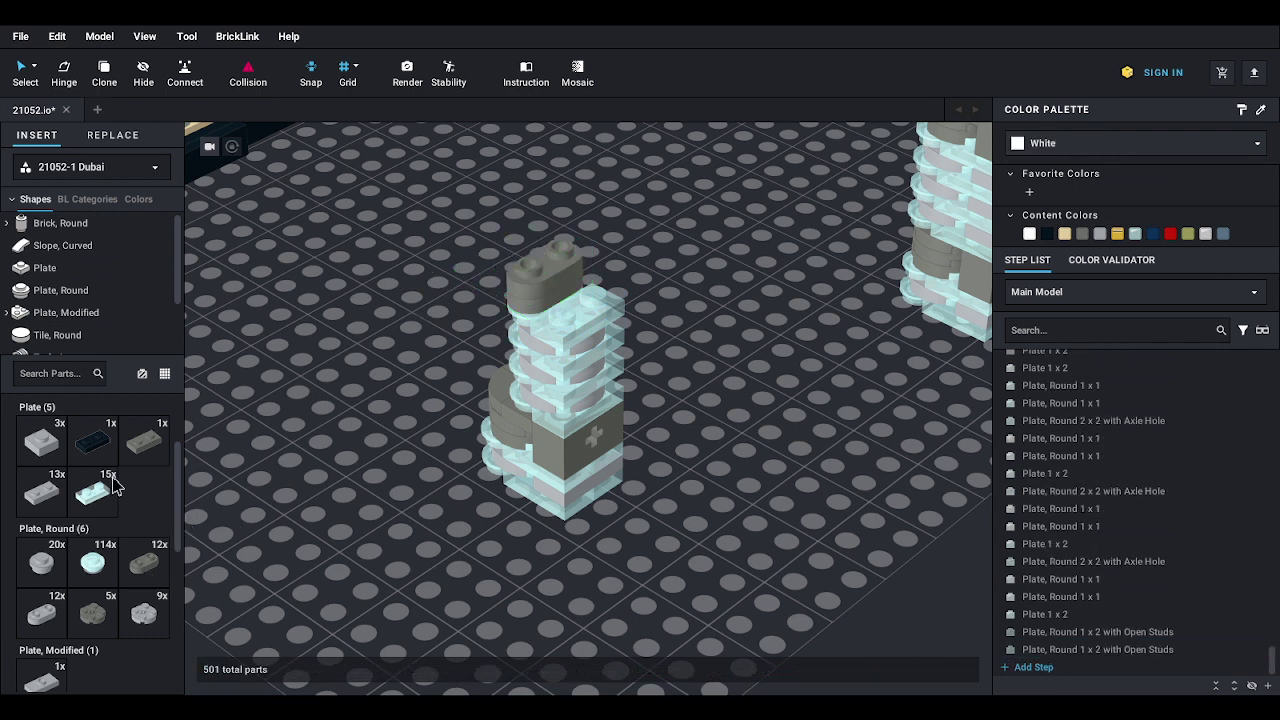
{"action": "left_click", "coordinate": [146, 566]}
{"action": "left_click", "coordinate": [530, 236]}
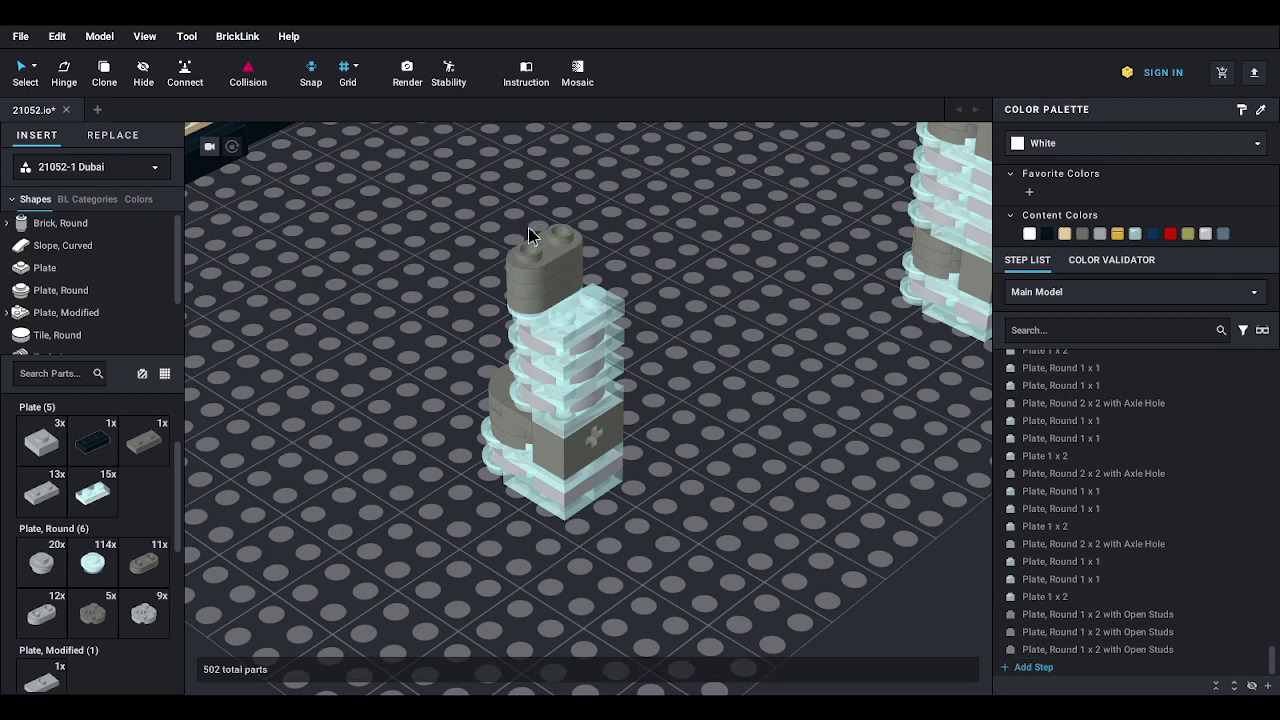
- Place a Technic, Brick 1 x 2 with Axle Hole beside the stacked dark round plates, on the trans-light blue Plate 1 x 2
{"action": "scroll", "coordinate": [94, 294], "scroll_direction": "down", "scroll_amount": 2}
{"action": "left_click", "coordinate": [63, 310]}
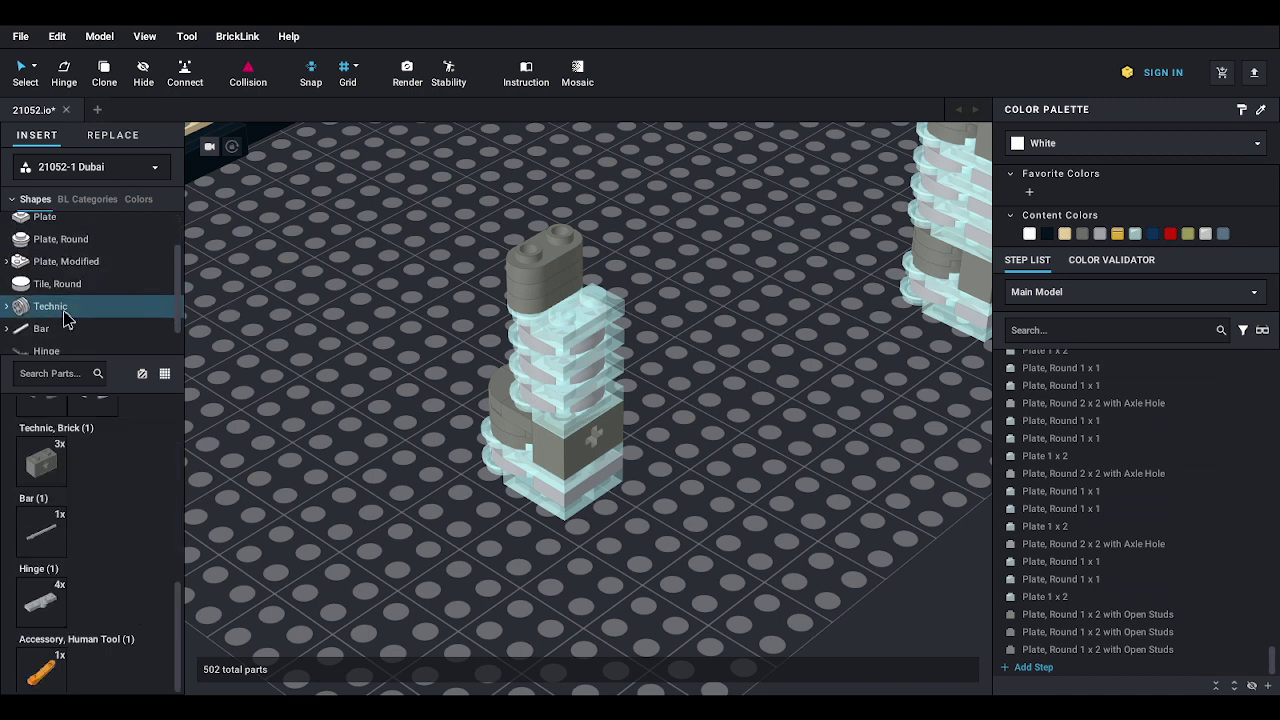
{"action": "left_click", "coordinate": [62, 476]}
{"action": "left_click", "coordinate": [586, 289]}
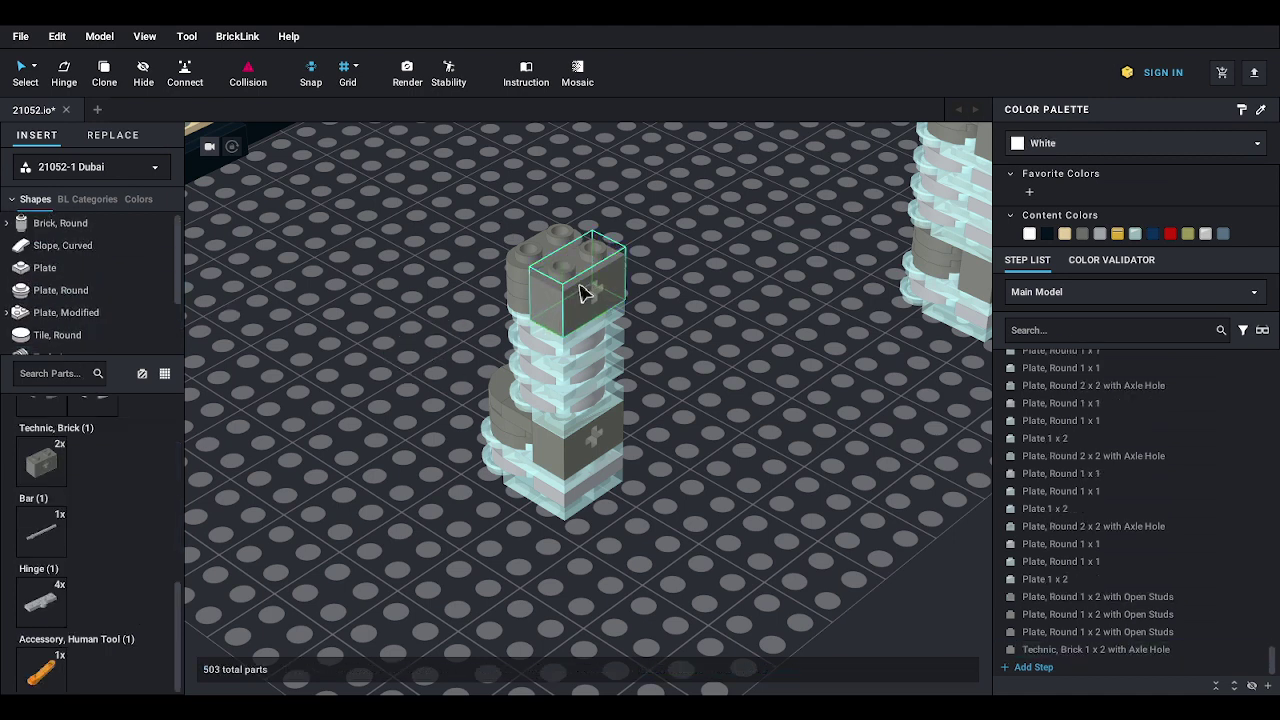
- Cover the dark round plates with two trans-light blue Plate, Round 1 x 1 and the upper Technic brick with a trans-light blue Plate 1 x 2
{"action": "left_click", "coordinate": [62, 291]}
{"action": "scroll", "coordinate": [94, 480], "scroll_direction": "up", "scroll_amount": 2}
{"action": "left_click", "coordinate": [92, 543]}
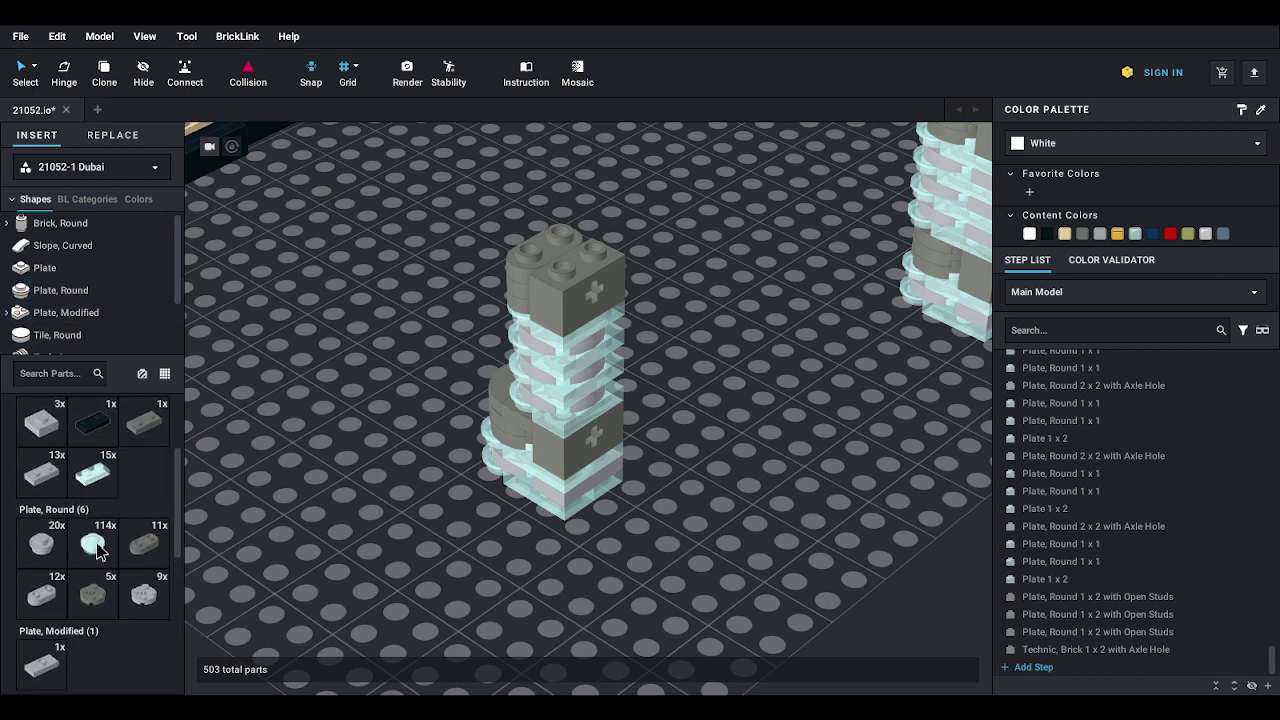
{"action": "left_click", "coordinate": [527, 244]}
{"action": "left_click", "coordinate": [92, 543]}
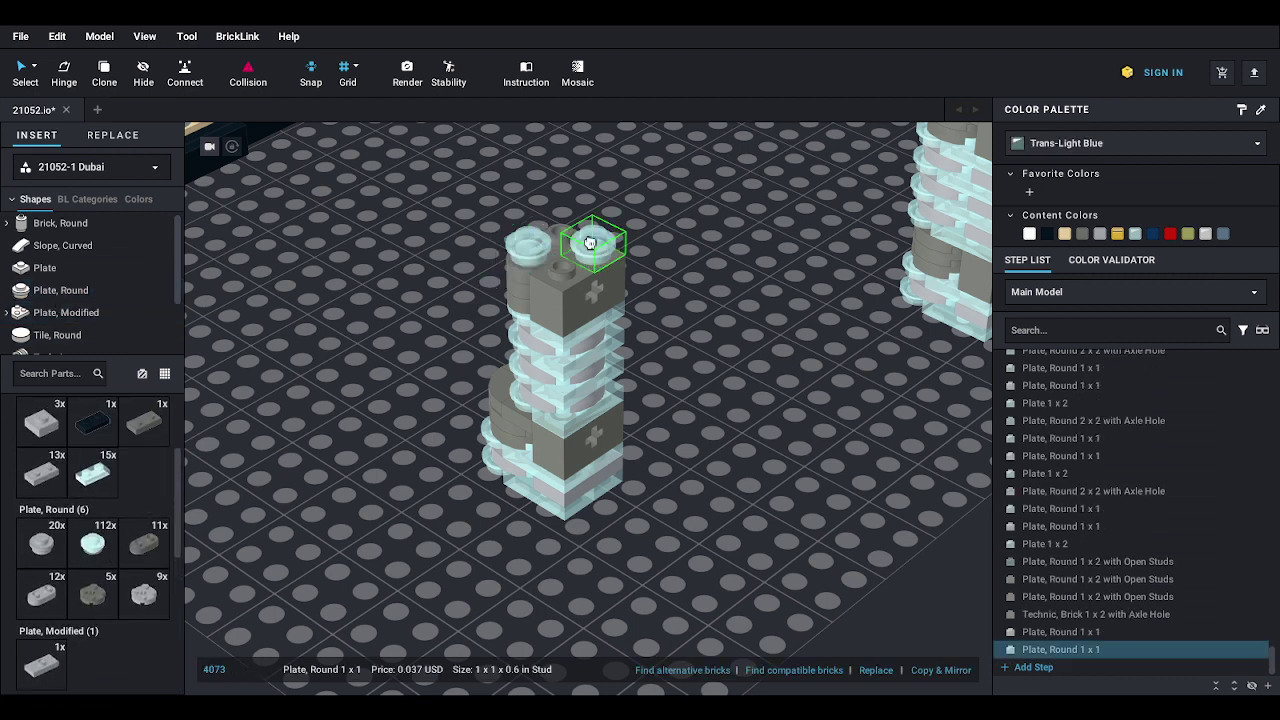
{"action": "left_click", "coordinate": [560, 230]}
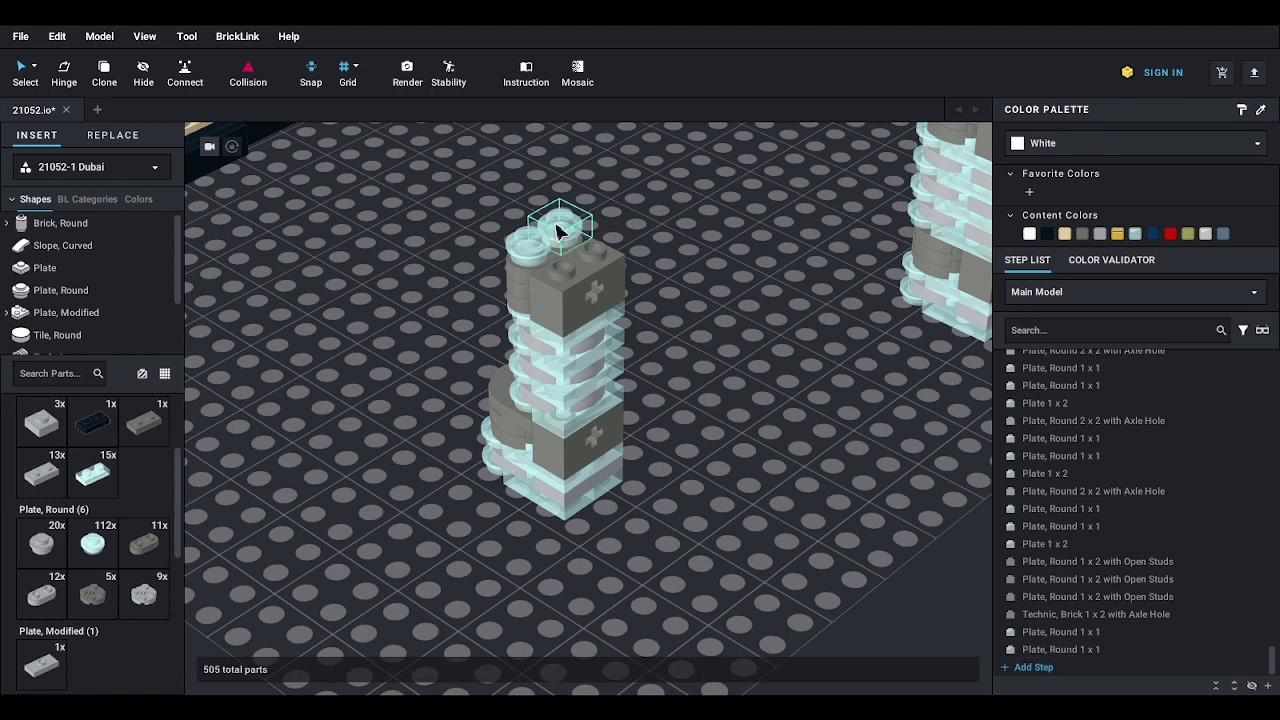
{"action": "left_click", "coordinate": [92, 473]}
{"action": "left_click", "coordinate": [572, 250]}
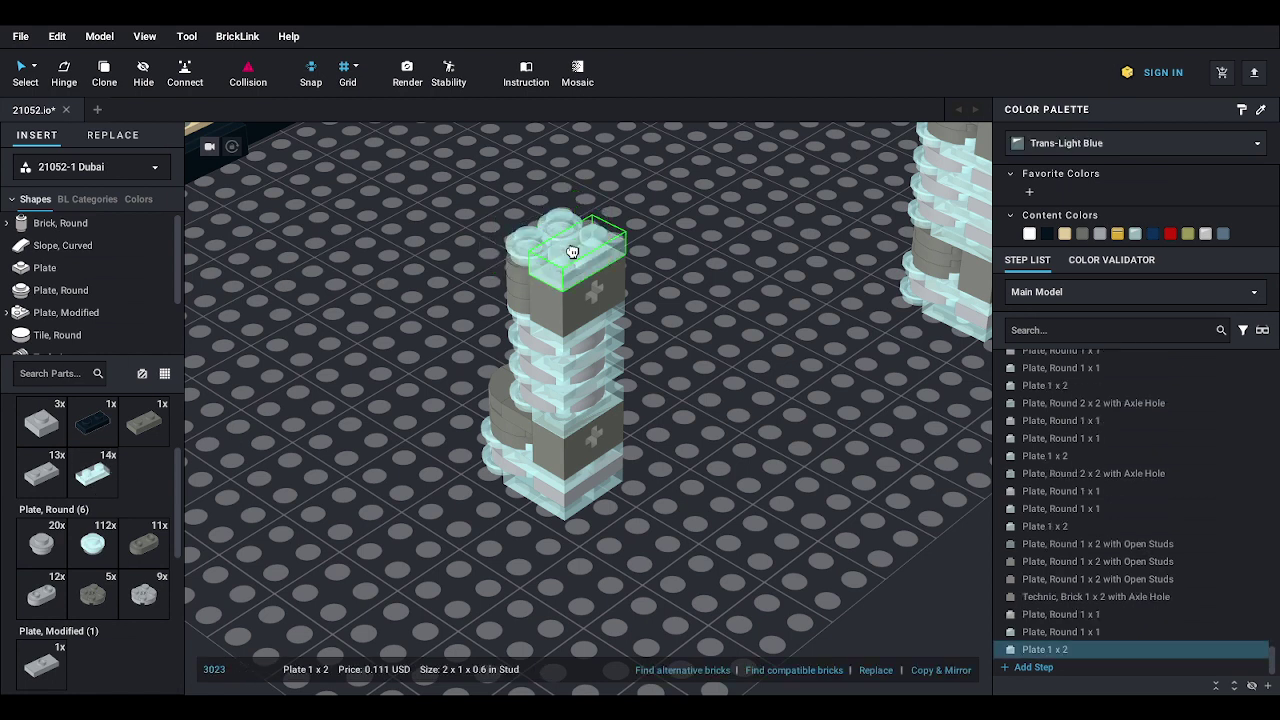
{"action": "key", "text": "Escape"}
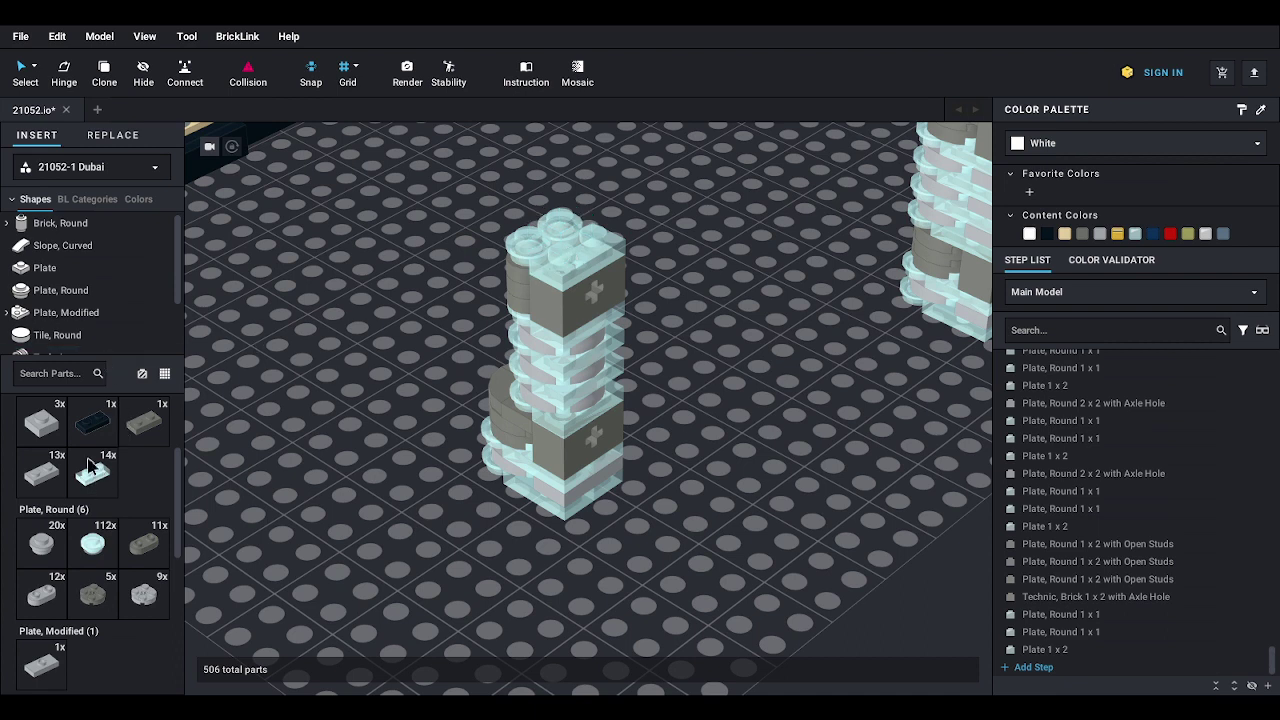
- Place a Light Bluish Gray Plate 1 x 2 on the top trans-light blue Plate 1 x 2
{"action": "left_click", "coordinate": [46, 488]}
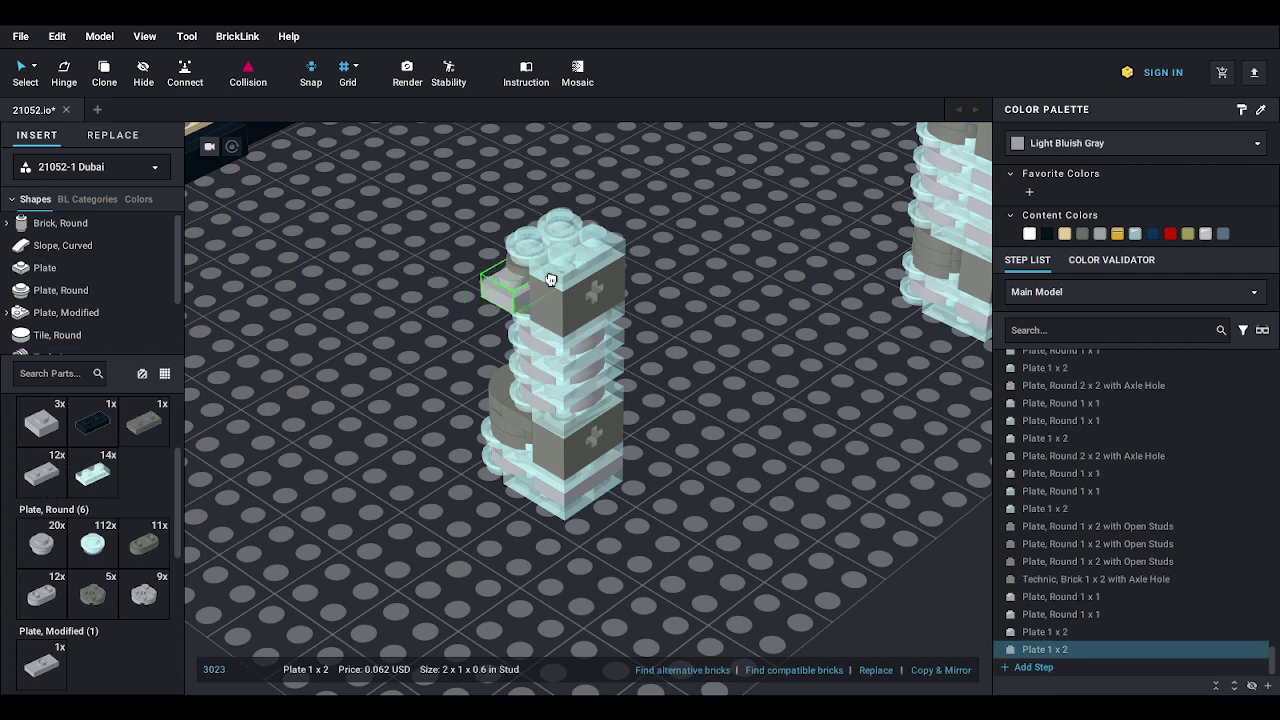
{"action": "left_click", "coordinate": [589, 246]}
{"action": "key", "text": "Escape"}
- Place two Light Bluish Gray Tile, Round 1 x 1 Quarter on the two top trans-light blue round plates
{"action": "scroll", "coordinate": [100, 300], "scroll_direction": "down", "scroll_amount": 1}
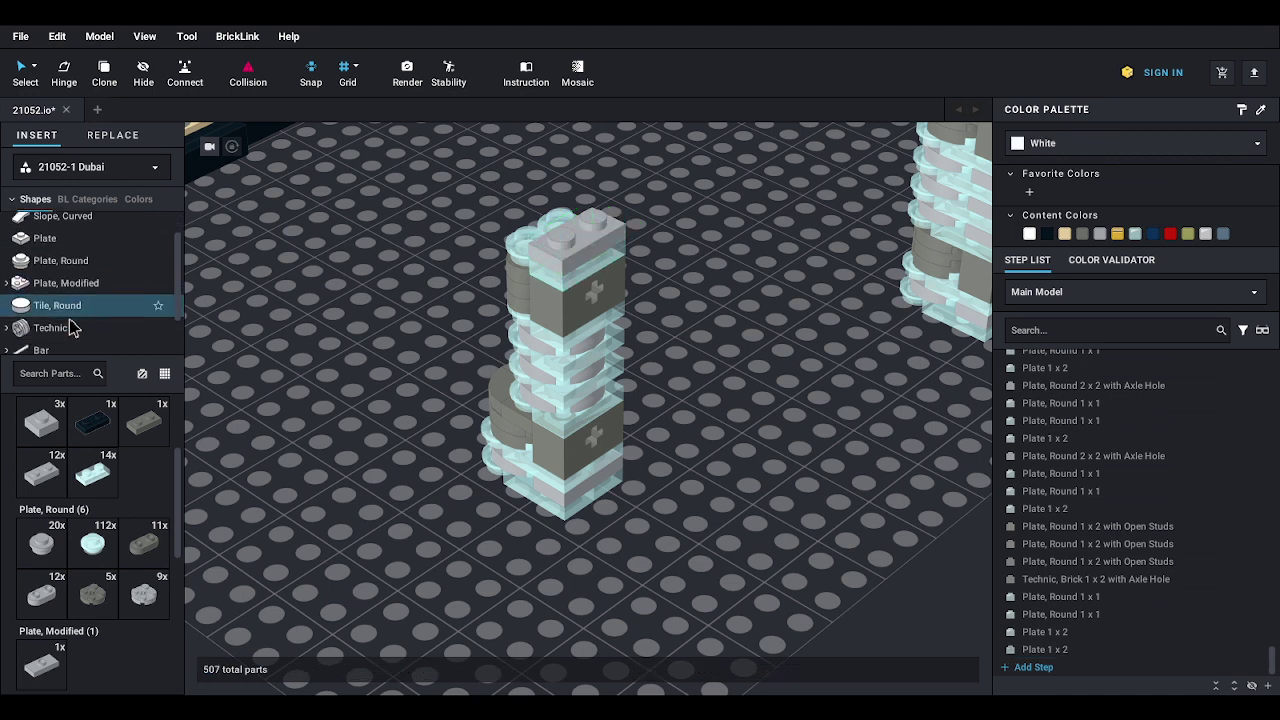
{"action": "left_click", "coordinate": [60, 300]}
{"action": "left_click_drag", "start_coordinate": [196, 404], "coordinate": [560, 203]}
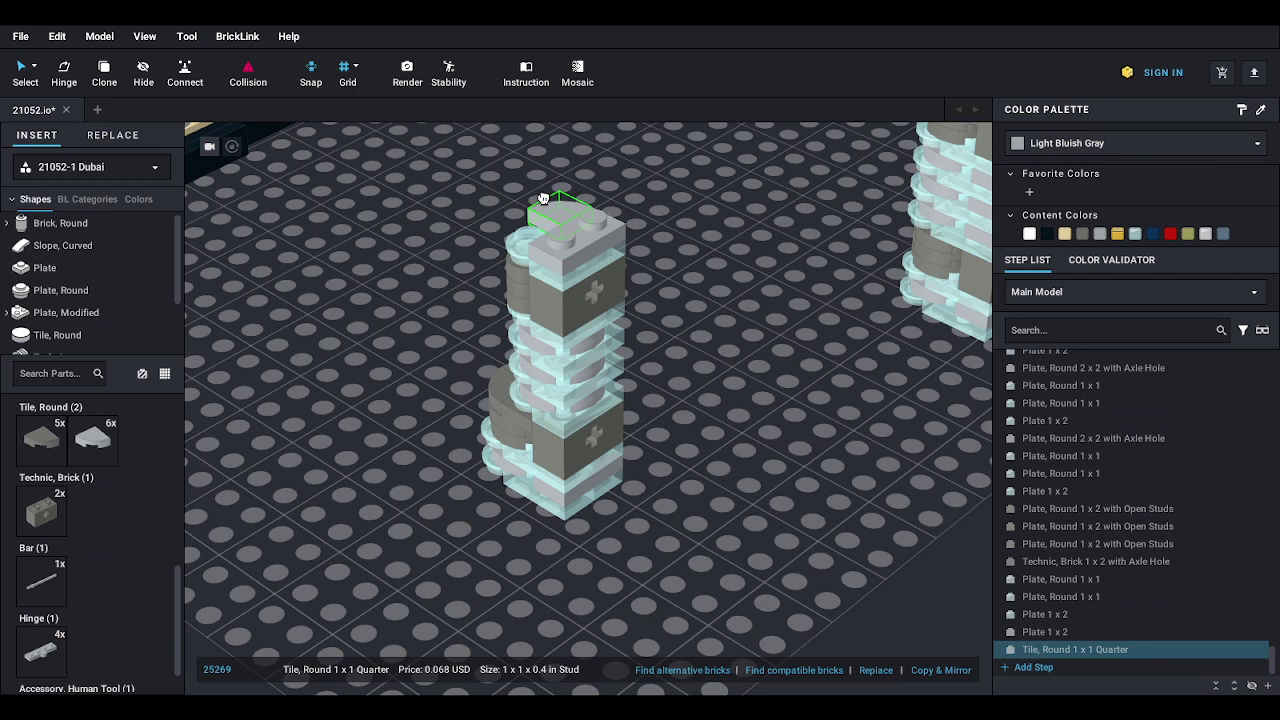
{"action": "key", "text": "Escape"}
{"action": "left_click_drag", "start_coordinate": [104, 446], "coordinate": [527, 234]}
{"action": "key", "text": "Escape"}
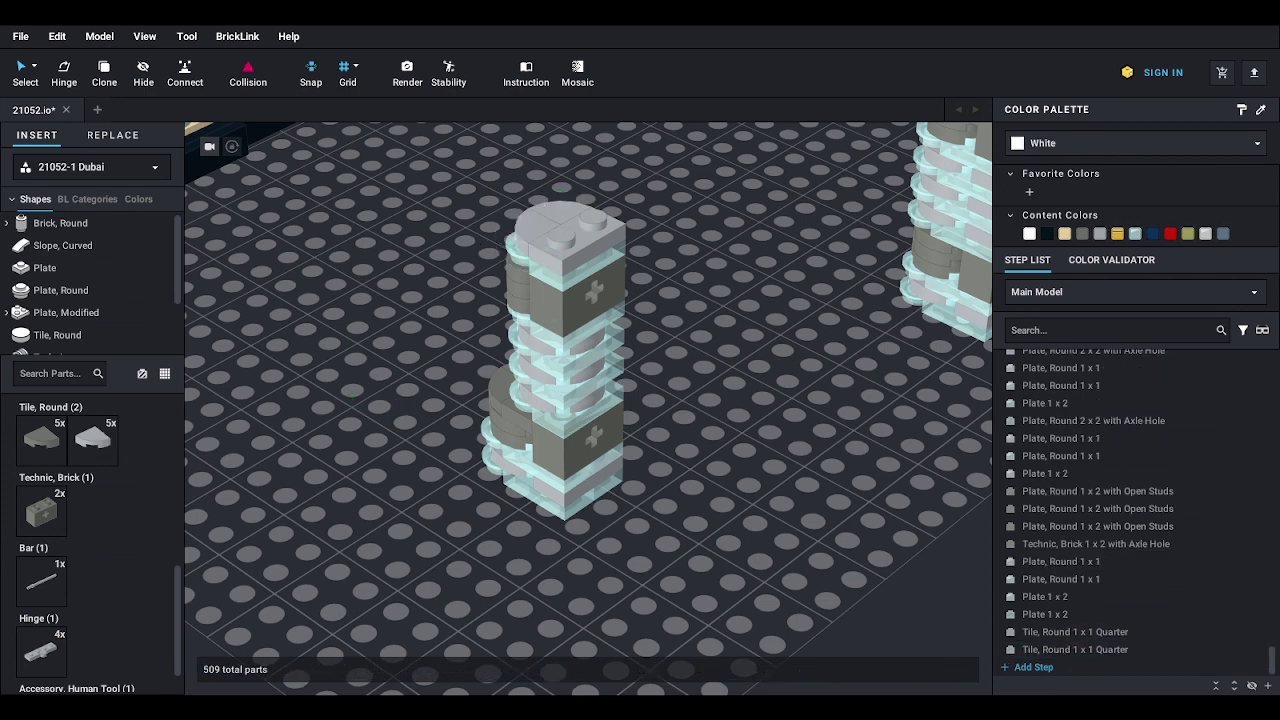
{"action": "left_click", "coordinate": [1048, 460]}
{"action": "key", "text": "Escape"}
- Place two trans-light blue Plate, Round 1 x 1 on the studs of the top Light Bluish Gray Plate 1 x 2
{"action": "scroll", "coordinate": [110, 295], "scroll_direction": "down", "scroll_amount": 1}
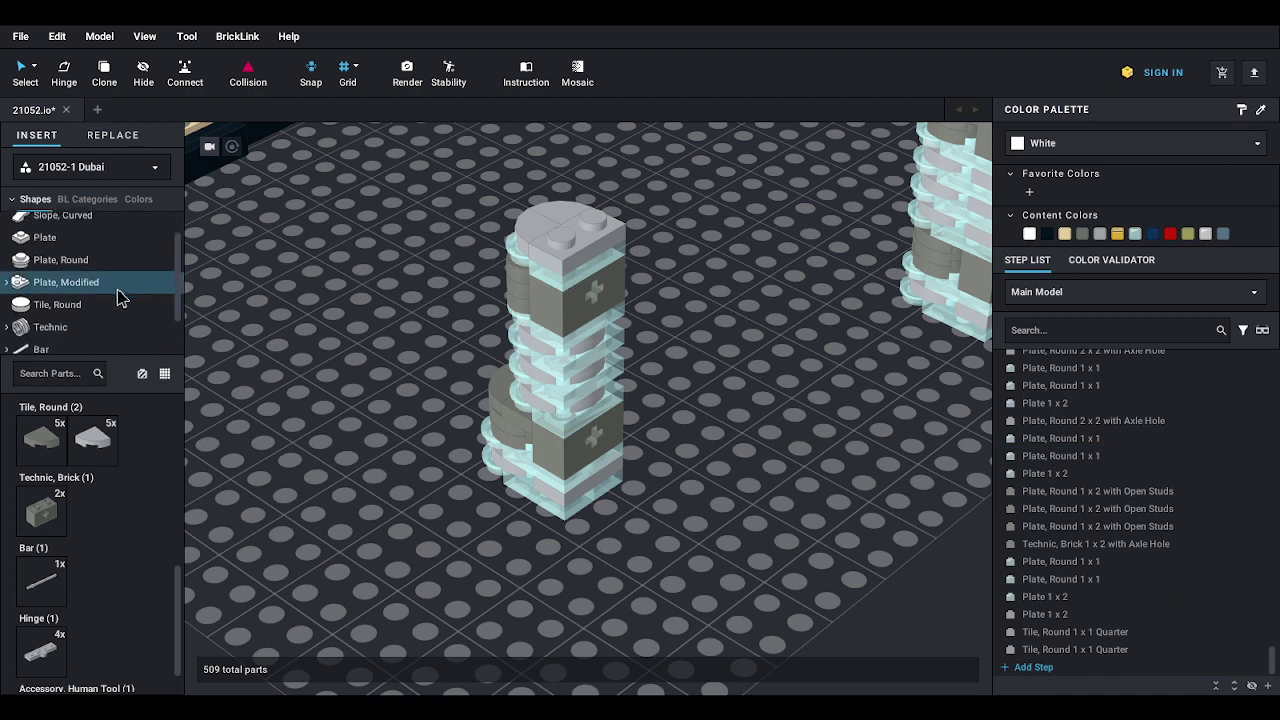
{"action": "left_click", "coordinate": [66, 260]}
{"action": "left_click_drag", "start_coordinate": [92, 442], "coordinate": [593, 210]}
{"action": "key", "text": "Escape"}
{"action": "left_click_drag", "start_coordinate": [92, 442], "coordinate": [562, 230]}
{"action": "key", "text": "Escape"}
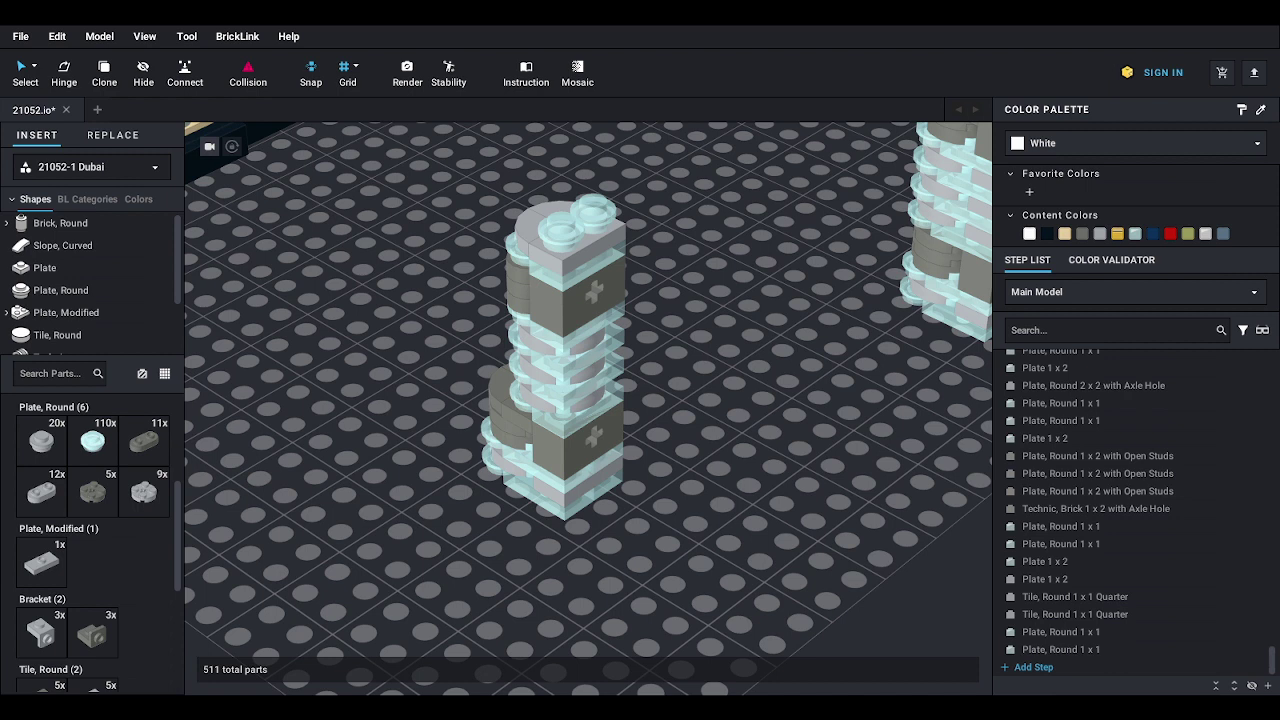
- Stack two layers on the tower top, each a light gray Plate, Round 1 x 2 with Open Studs topped by two trans-light blue Plate, Round 1 x 1
{"action": "middle_click_drag", "start_coordinate": [701, 274], "coordinate": [709, 434]}
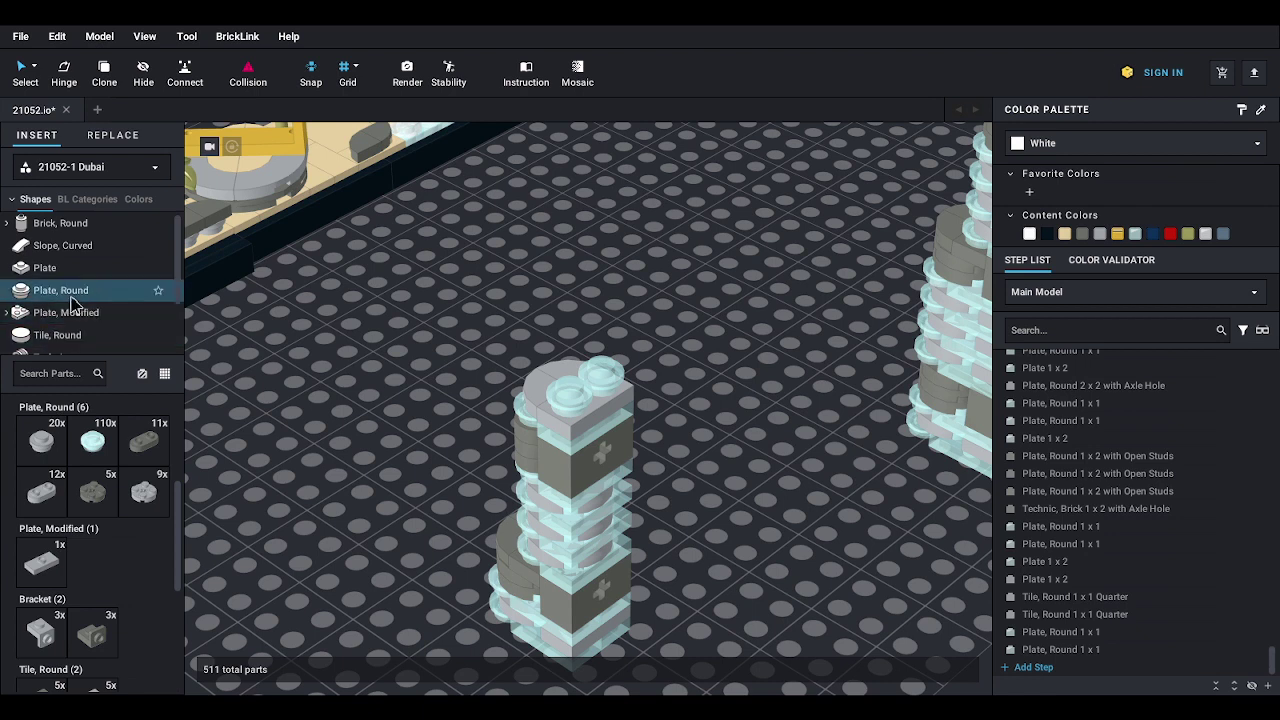
{"action": "left_click_drag", "start_coordinate": [60, 508], "coordinate": [590, 369]}
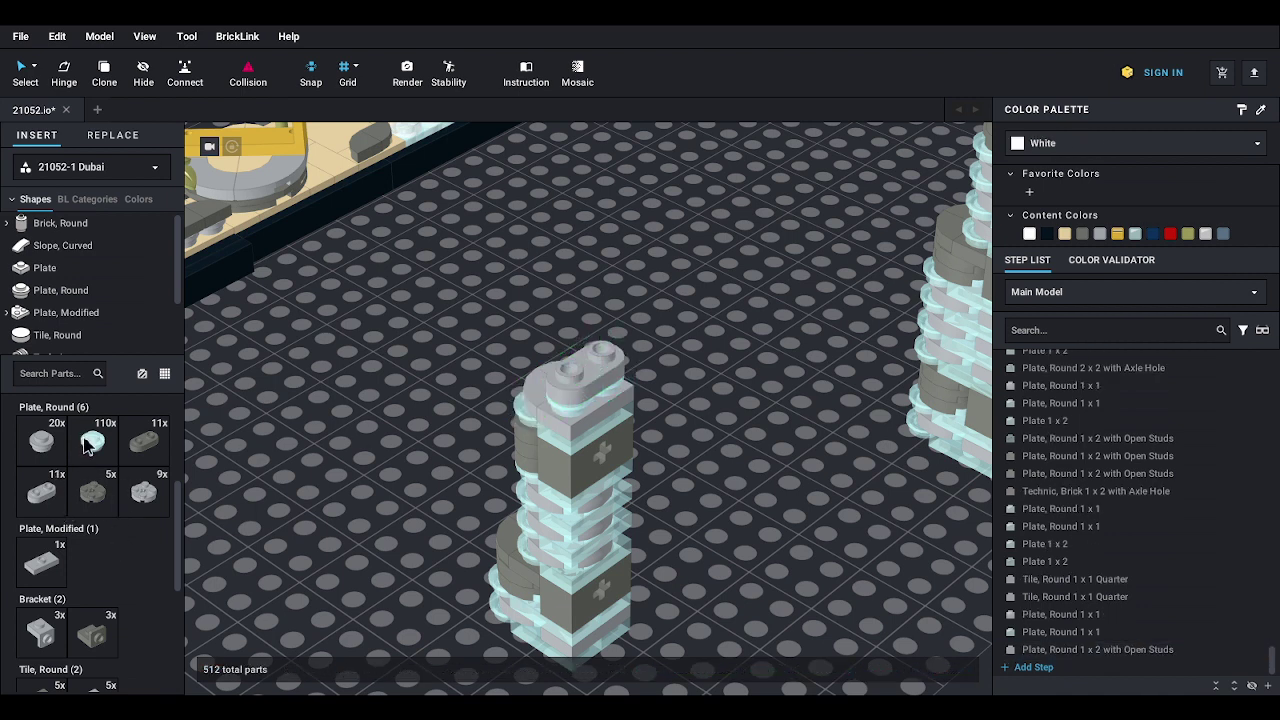
{"action": "left_click_drag", "start_coordinate": [92, 440], "coordinate": [622, 358]}
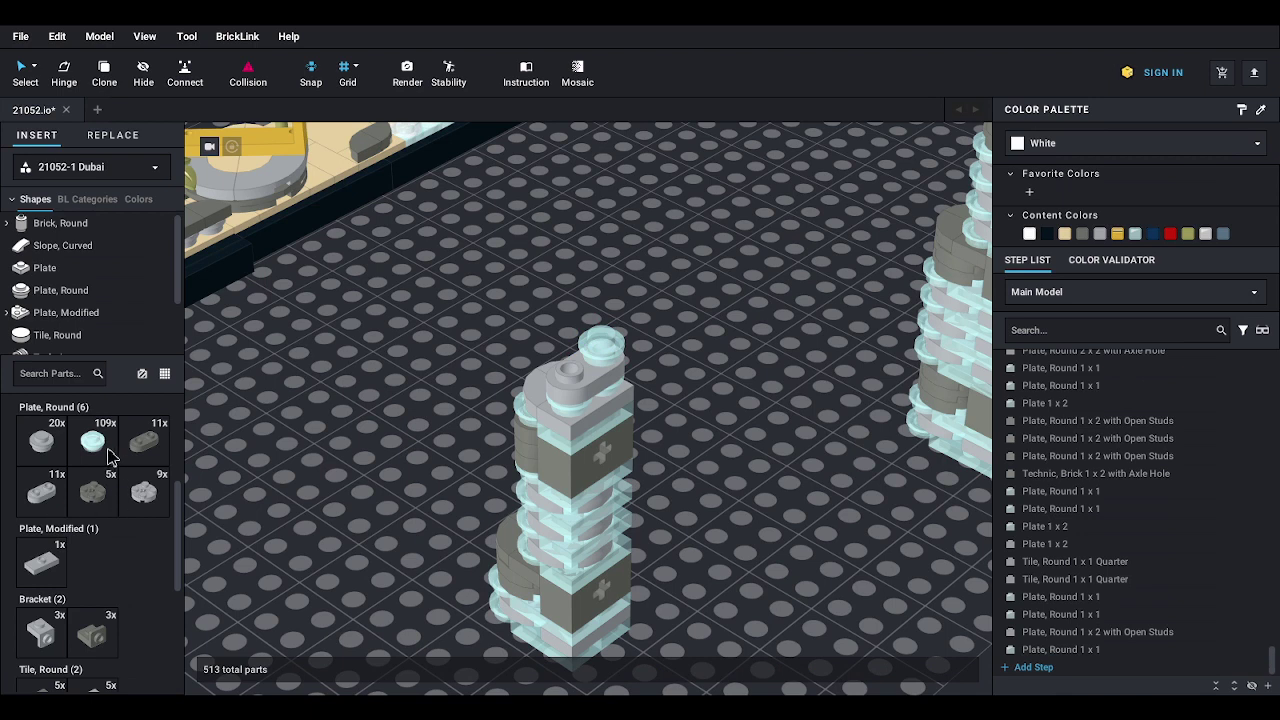
{"action": "left_click_drag", "start_coordinate": [108, 450], "coordinate": [568, 368]}
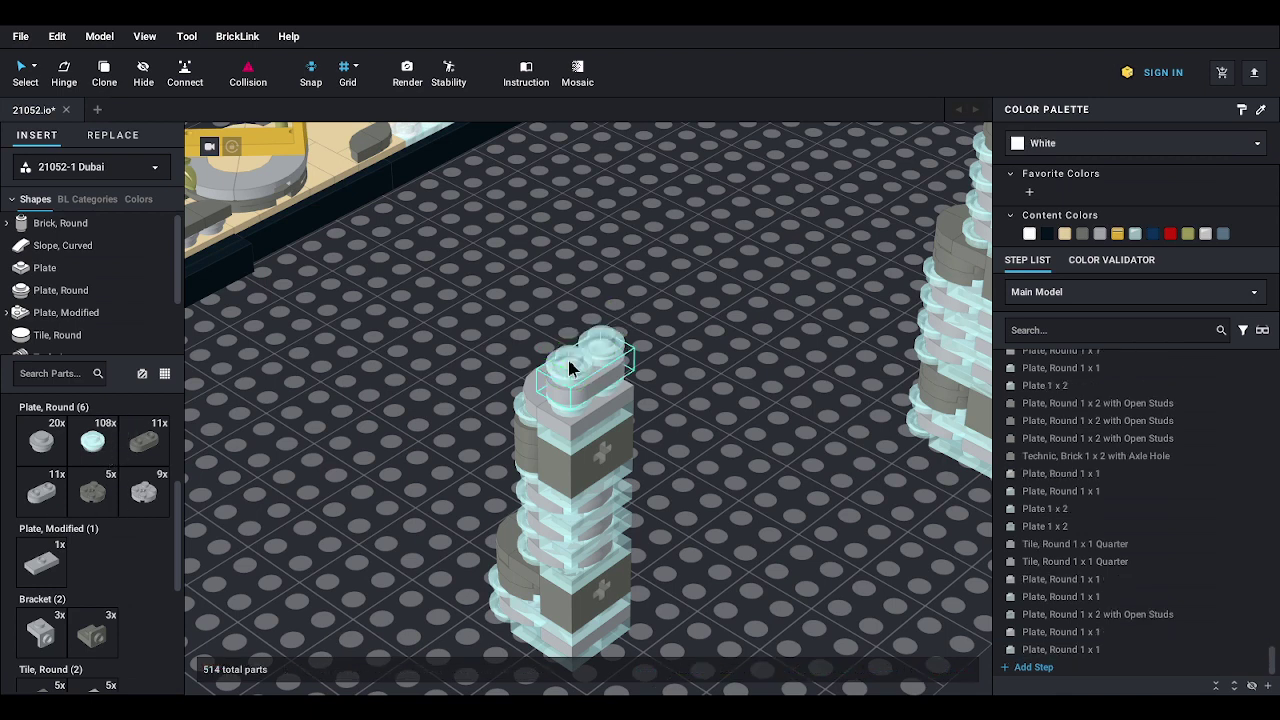
{"action": "left_click_drag", "start_coordinate": [42, 492], "coordinate": [580, 343]}
{"action": "left_click_drag", "start_coordinate": [92, 441], "coordinate": [601, 320]}
{"action": "left_click_drag", "start_coordinate": [92, 450], "coordinate": [565, 328]}
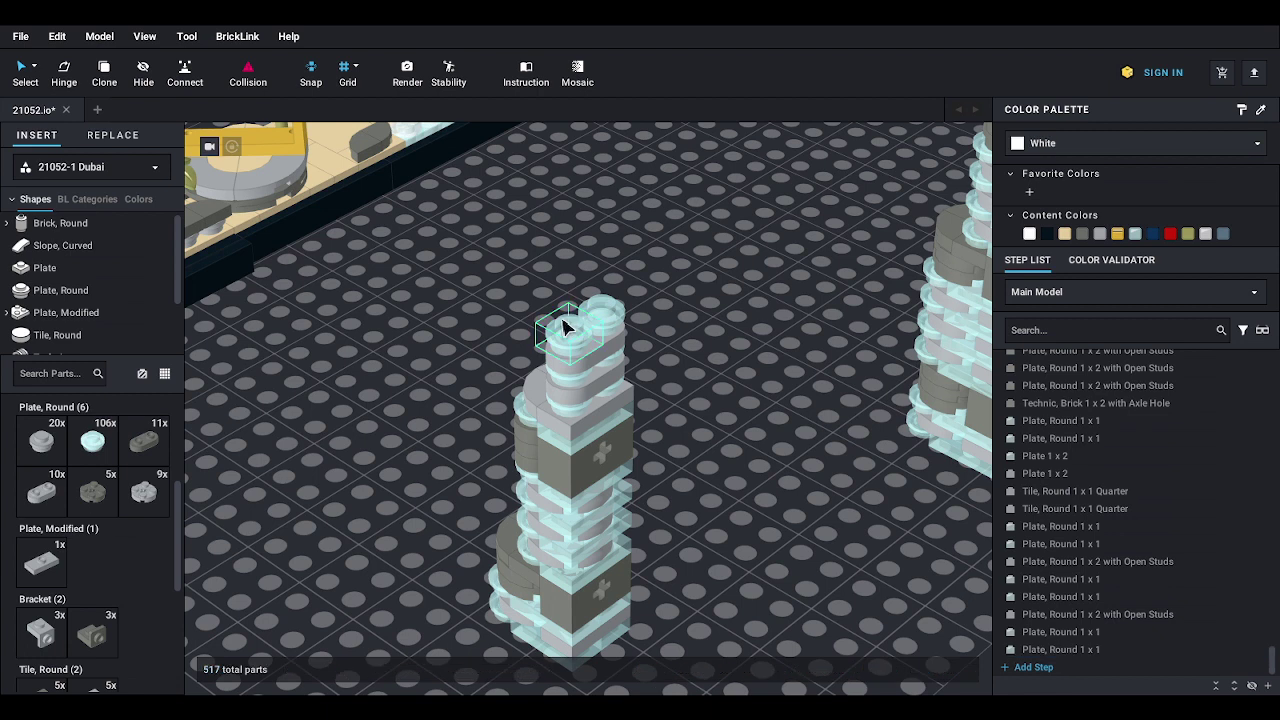
- Stack two dark gray Plate, Round 1 x 2 with Open Studs on the tower and cover them with two trans-light blue Plate, Round 1 x 1
{"action": "left_click_drag", "start_coordinate": [148, 446], "coordinate": [584, 283]}
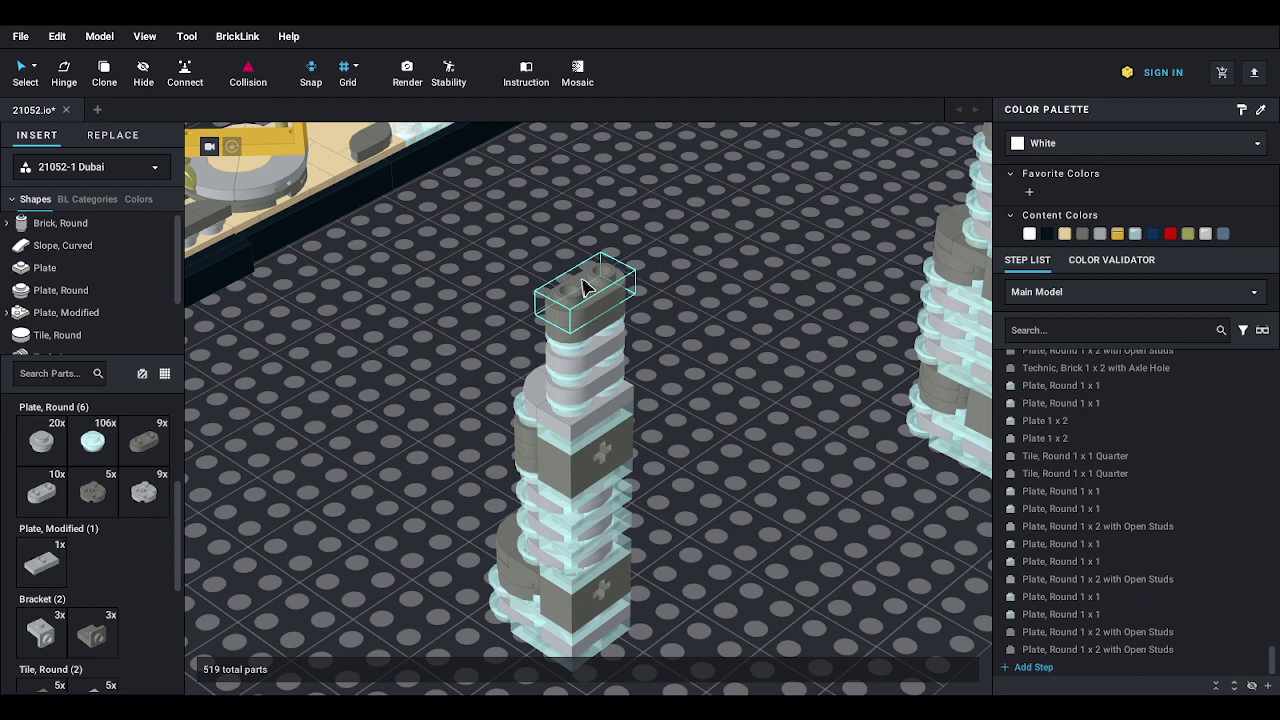
{"action": "left_click_drag", "start_coordinate": [92, 445], "coordinate": [612, 262]}
{"action": "left_click_drag", "start_coordinate": [92, 440], "coordinate": [563, 287]}
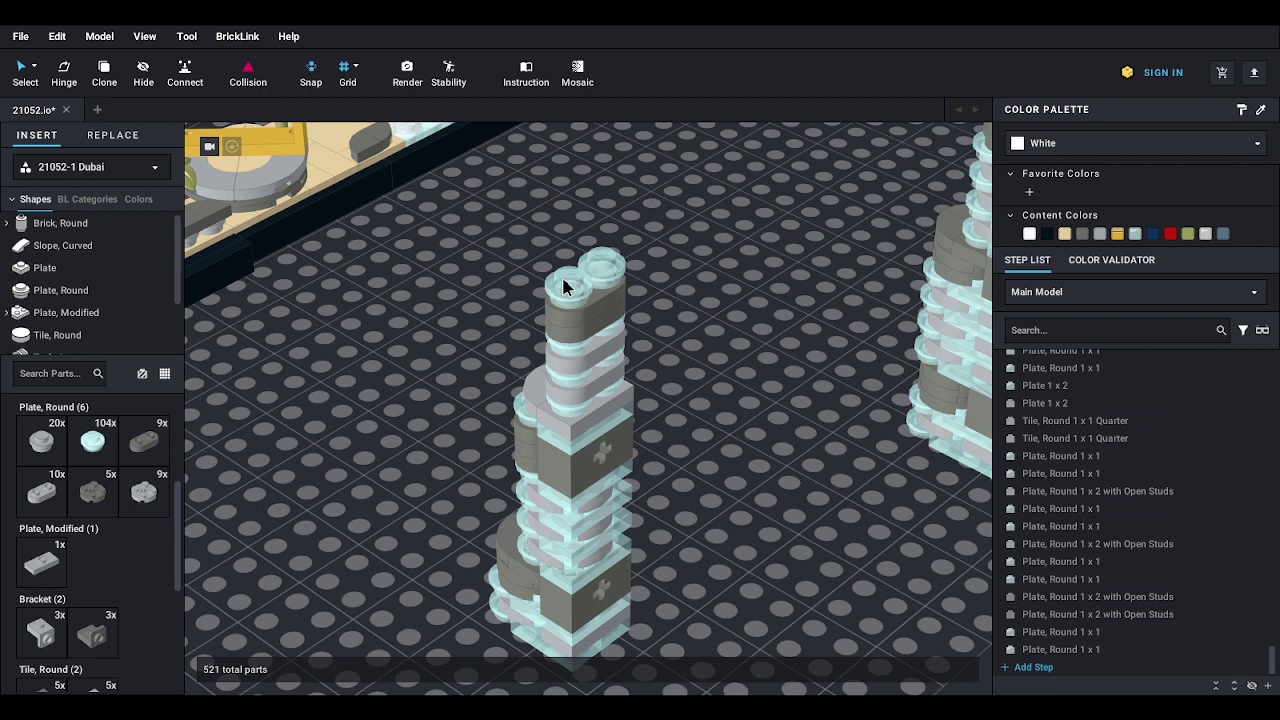
- Finish the tower top with a light gray Plate, Round 1 x 2 with Open Studs and two trans-light blue Plate, Round 1 x 1
{"action": "left_click_drag", "start_coordinate": [45, 493], "coordinate": [574, 256]}
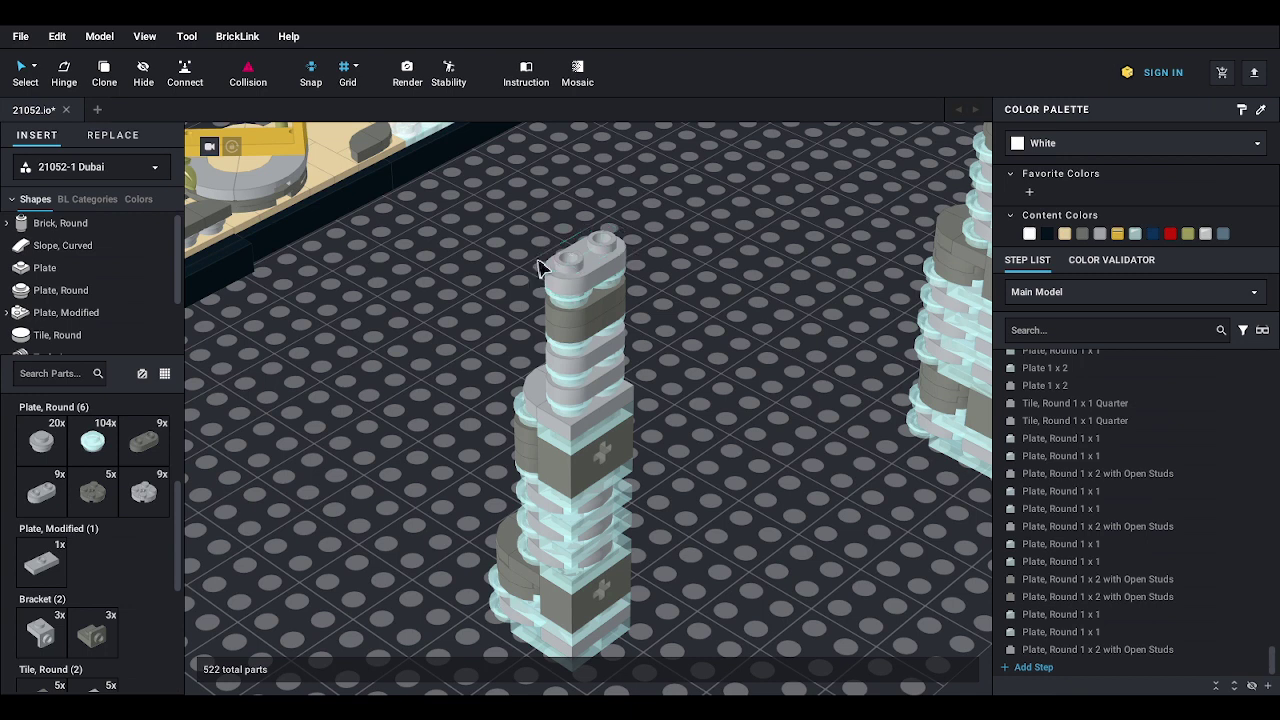
{"action": "left_click_drag", "start_coordinate": [88, 444], "coordinate": [598, 230]}
{"action": "left_click_drag", "start_coordinate": [106, 448], "coordinate": [571, 257]}
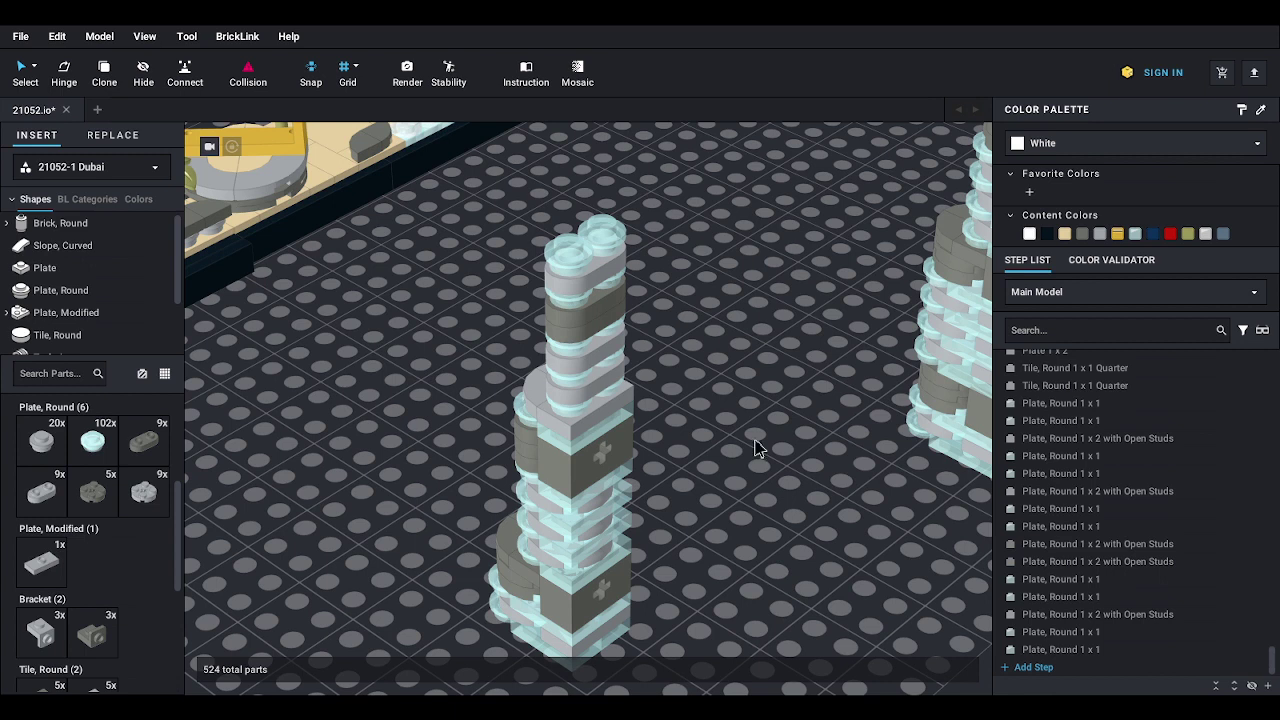
- Try to turn the finished tower section a quarter turn and move it next to the axle-and-hub spire
{"action": "scroll", "coordinate": [755, 447], "scroll_direction": "down", "scroll_amount": 5}
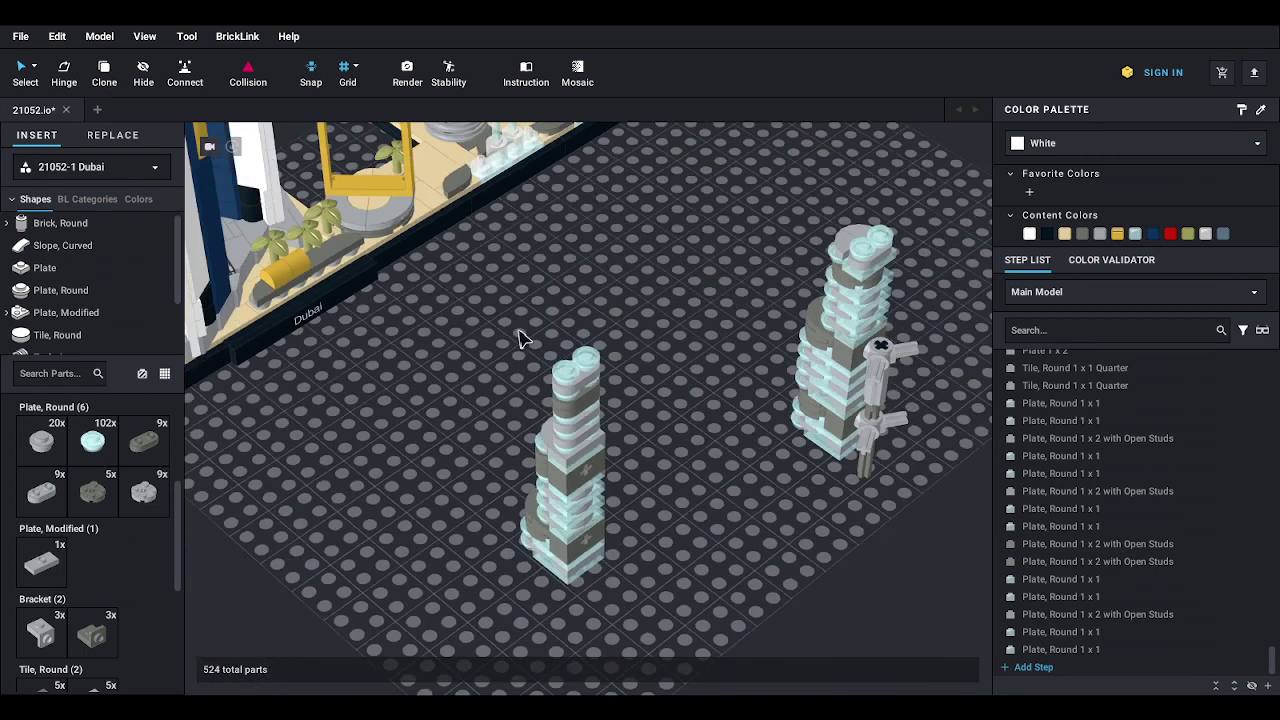
{"action": "left_click_drag", "start_coordinate": [519, 338], "coordinate": [629, 586]}
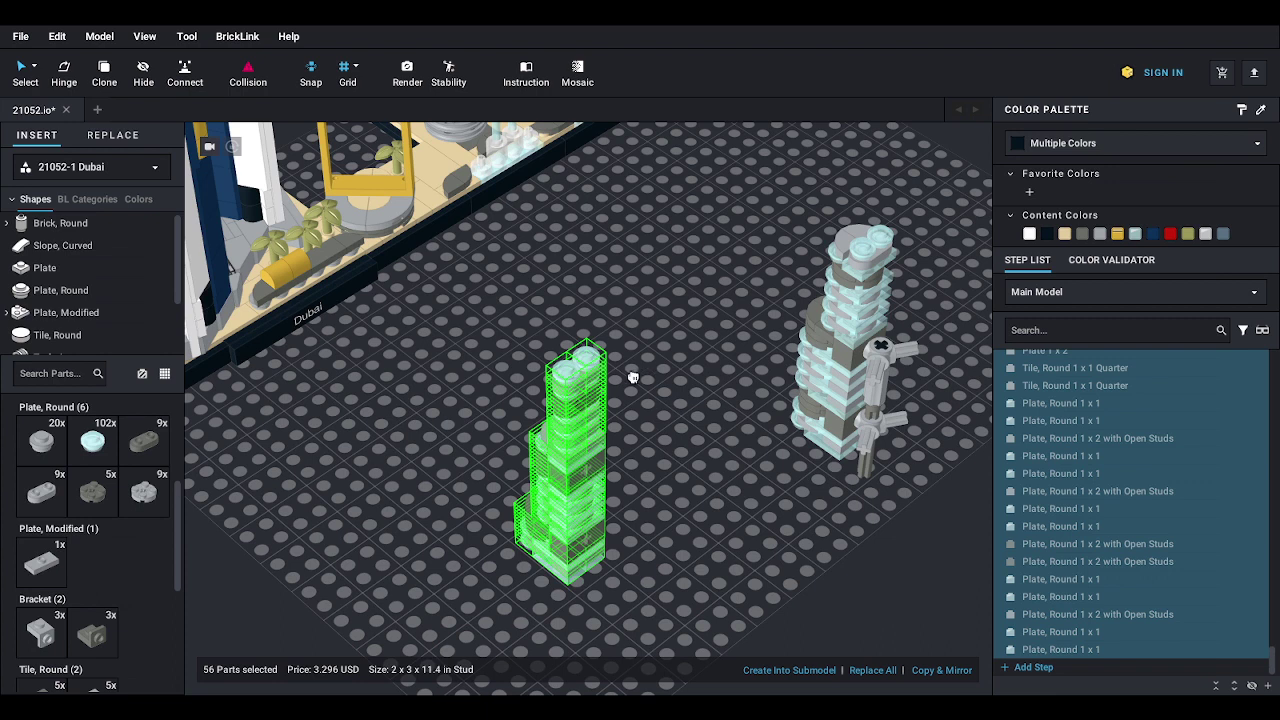
{"action": "scroll", "coordinate": [571, 517], "scroll_direction": "down", "scroll_amount": 1}
{"action": "key", "text": "Escape"}
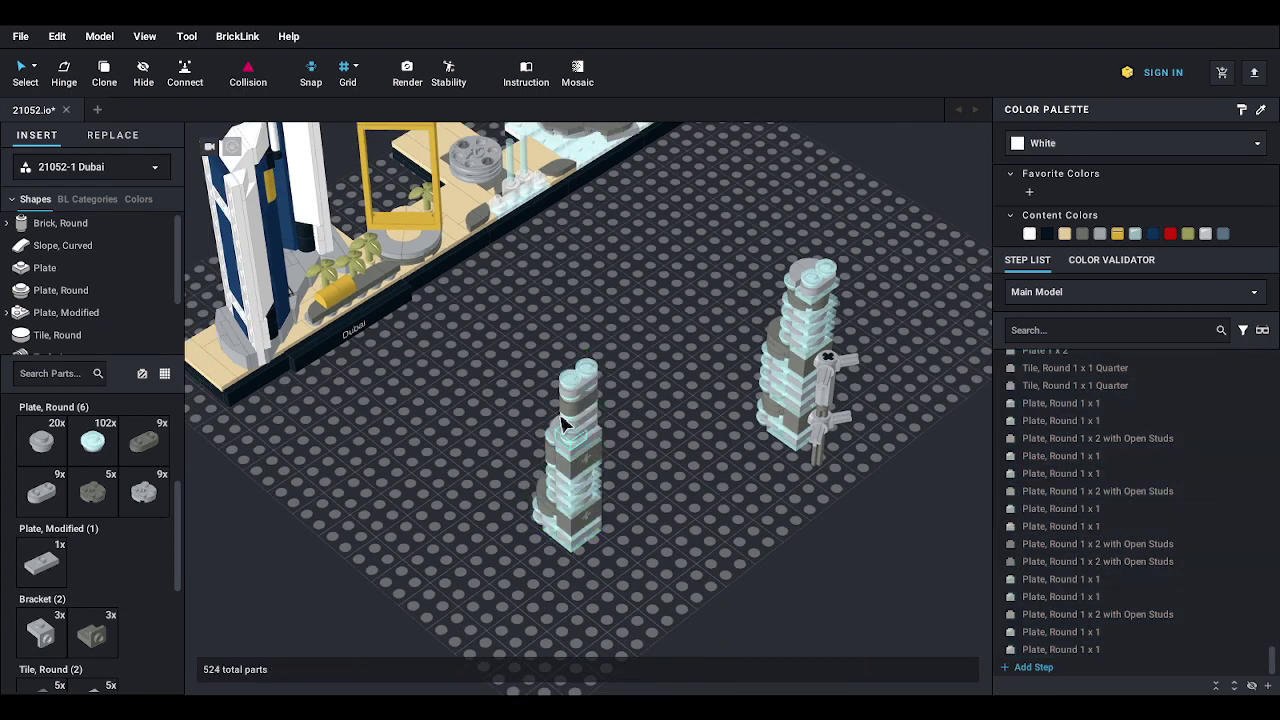
{"action": "left_click_drag", "start_coordinate": [518, 364], "coordinate": [634, 586]}
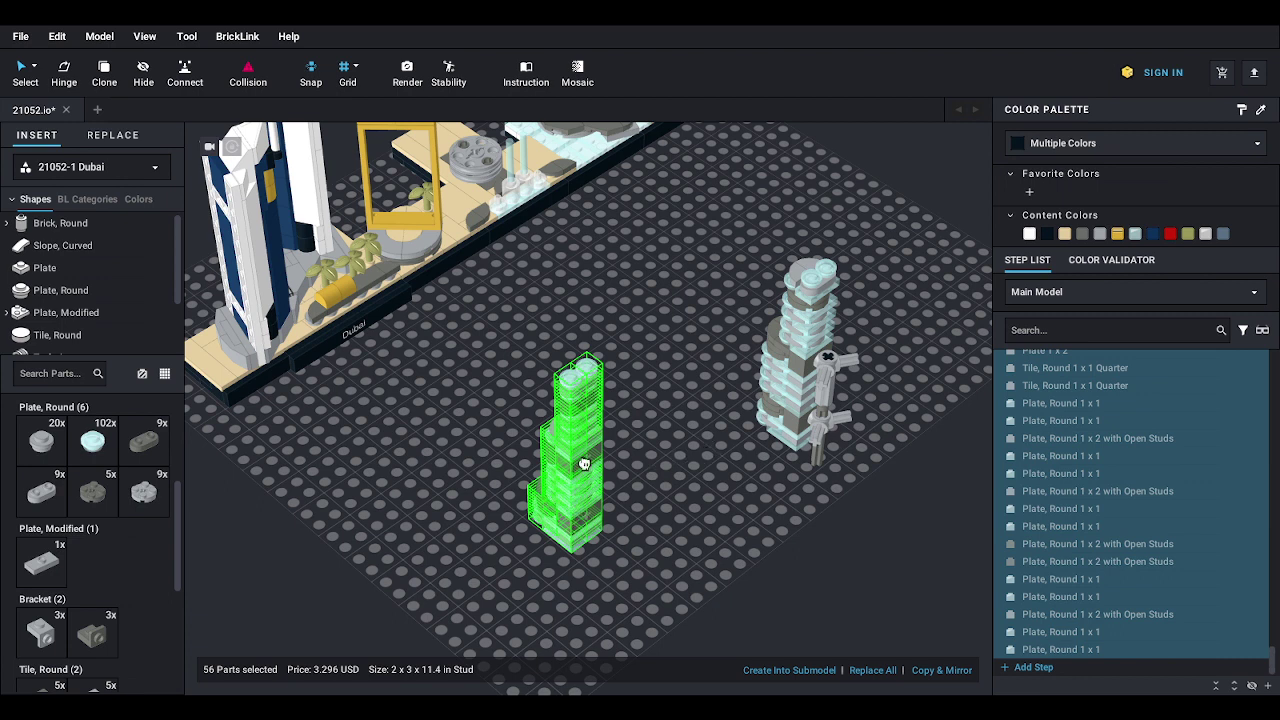
{"action": "key", "text": "Right"}
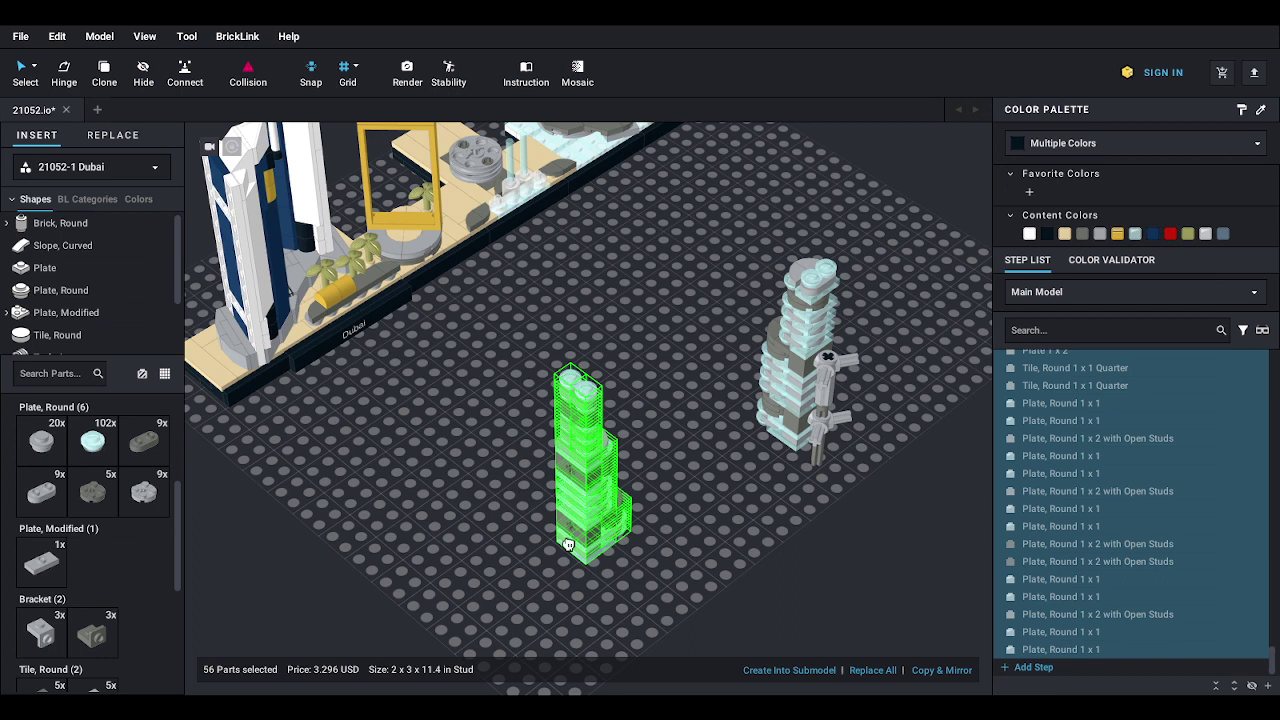
{"action": "scroll", "coordinate": [587, 509], "scroll_direction": "up", "scroll_amount": 10}
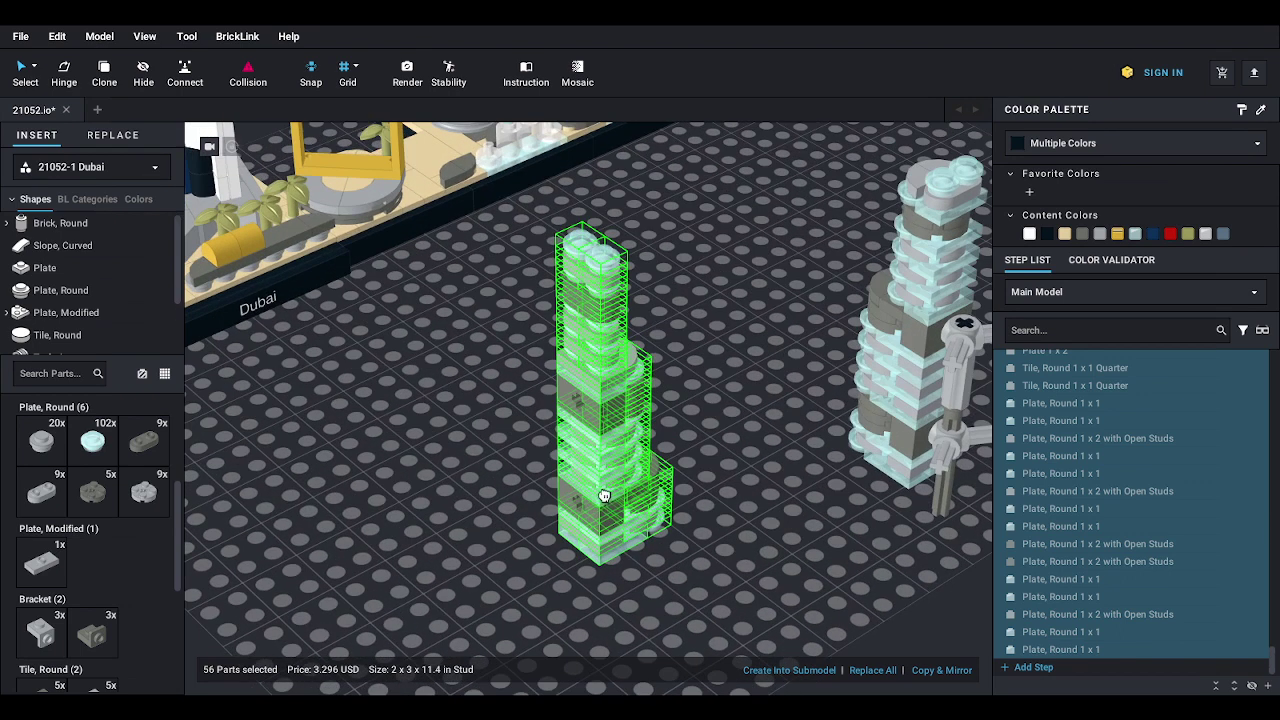
{"action": "middle_click_drag", "start_coordinate": [605, 496], "coordinate": [508, 491]}
{"action": "left_click_drag", "start_coordinate": [508, 491], "coordinate": [950, 380]}
{"action": "middle_click_drag", "start_coordinate": [950, 380], "coordinate": [709, 423]}
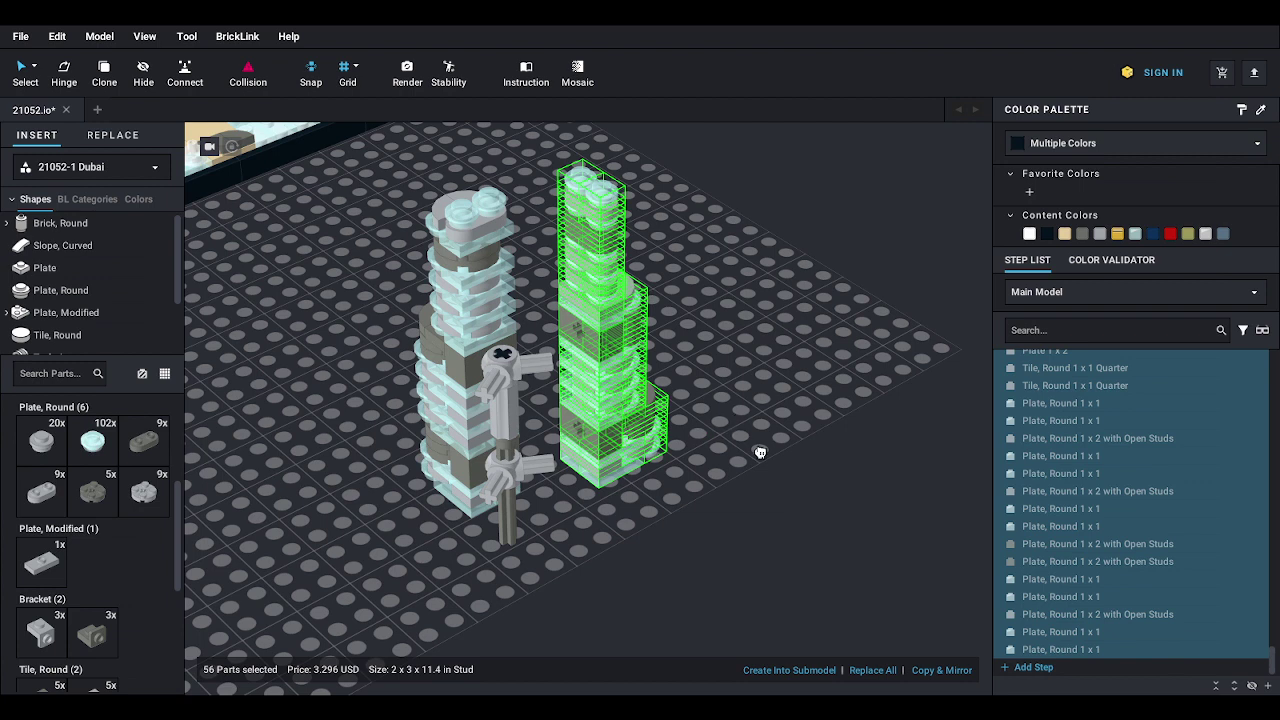
{"action": "scroll", "coordinate": [787, 463], "scroll_direction": "down", "scroll_amount": 1}
{"action": "right_click_drag", "start_coordinate": [782, 457], "coordinate": [768, 446]}
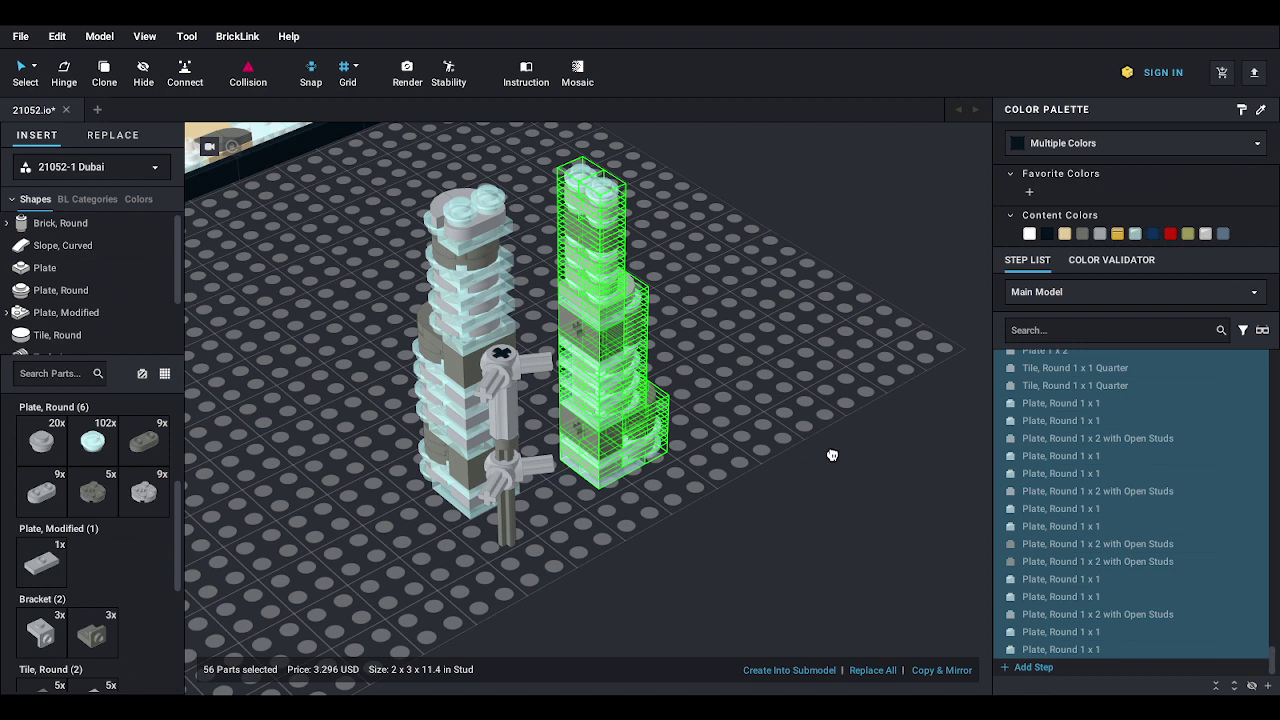
{"action": "scroll", "coordinate": [831, 447], "scroll_direction": "down", "scroll_amount": 3}
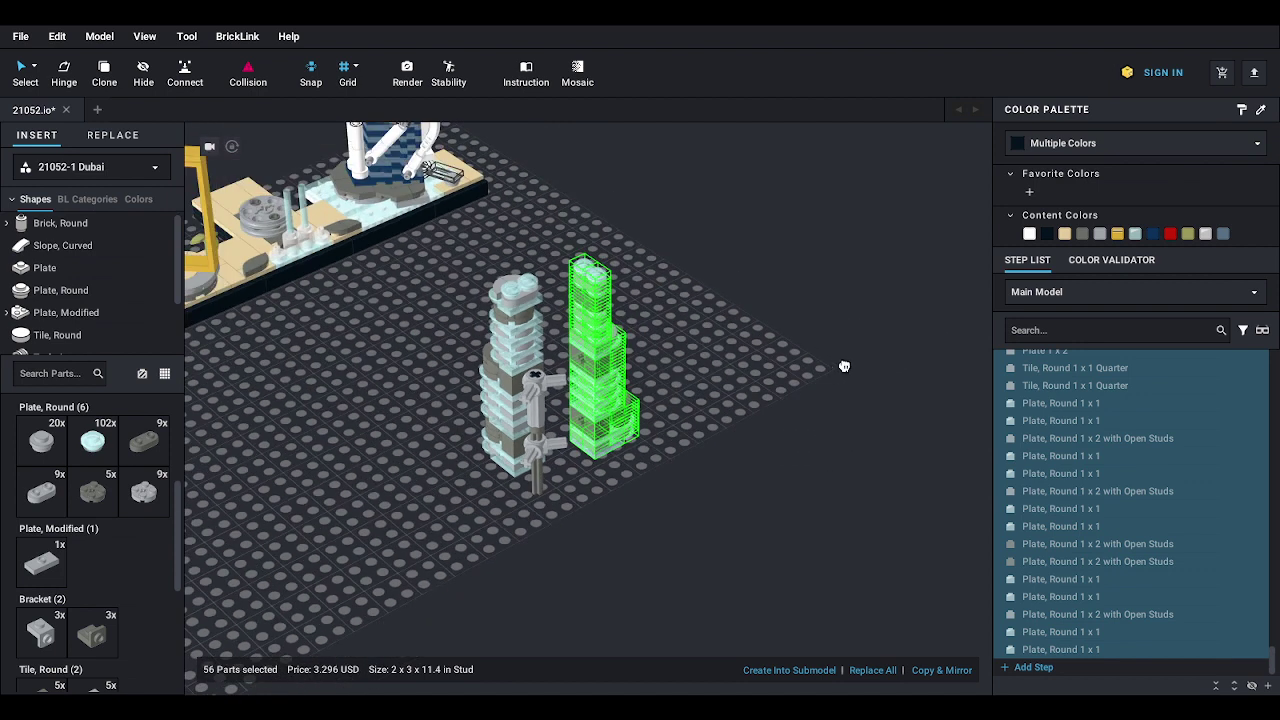
{"action": "key", "text": "ctrl+z"}
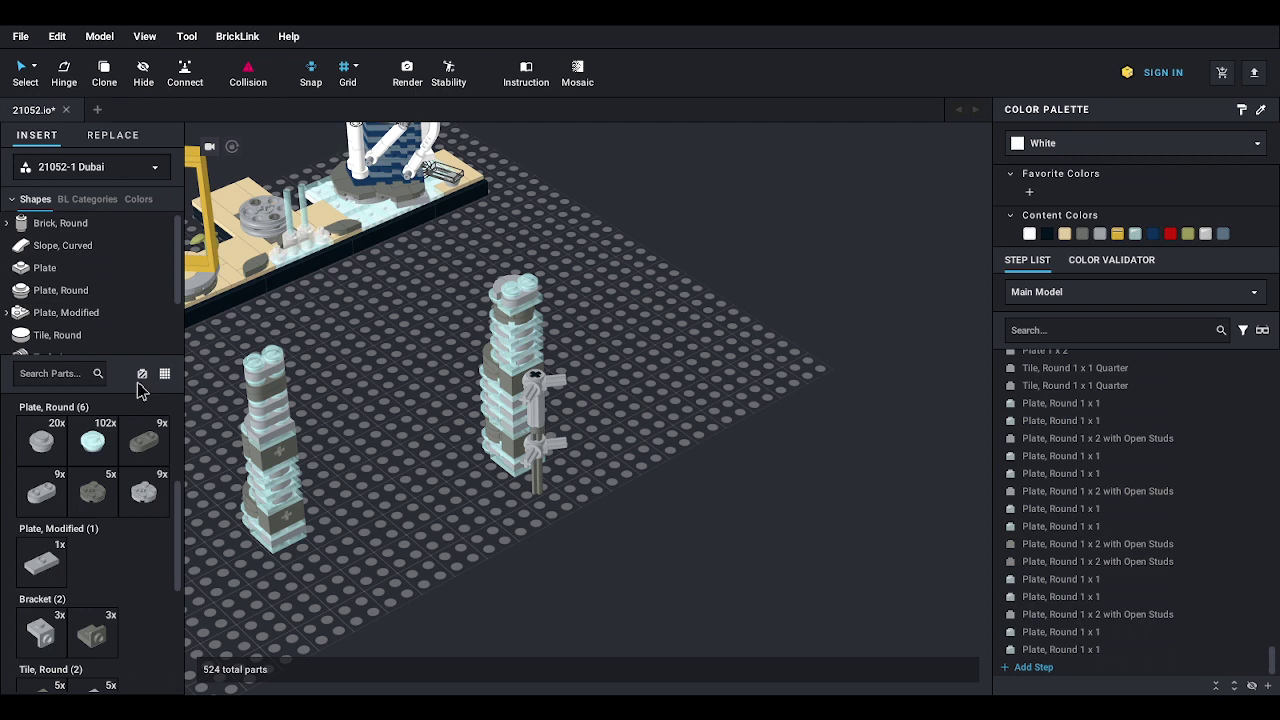
- Select the whole separate tower section, rotate it a quarter turn and position it against the axle-and-hub spire, opposite the other tower
{"action": "left_click", "coordinate": [286, 515]}
{"action": "left_click_drag", "start_coordinate": [287, 515], "coordinate": [329, 587]}
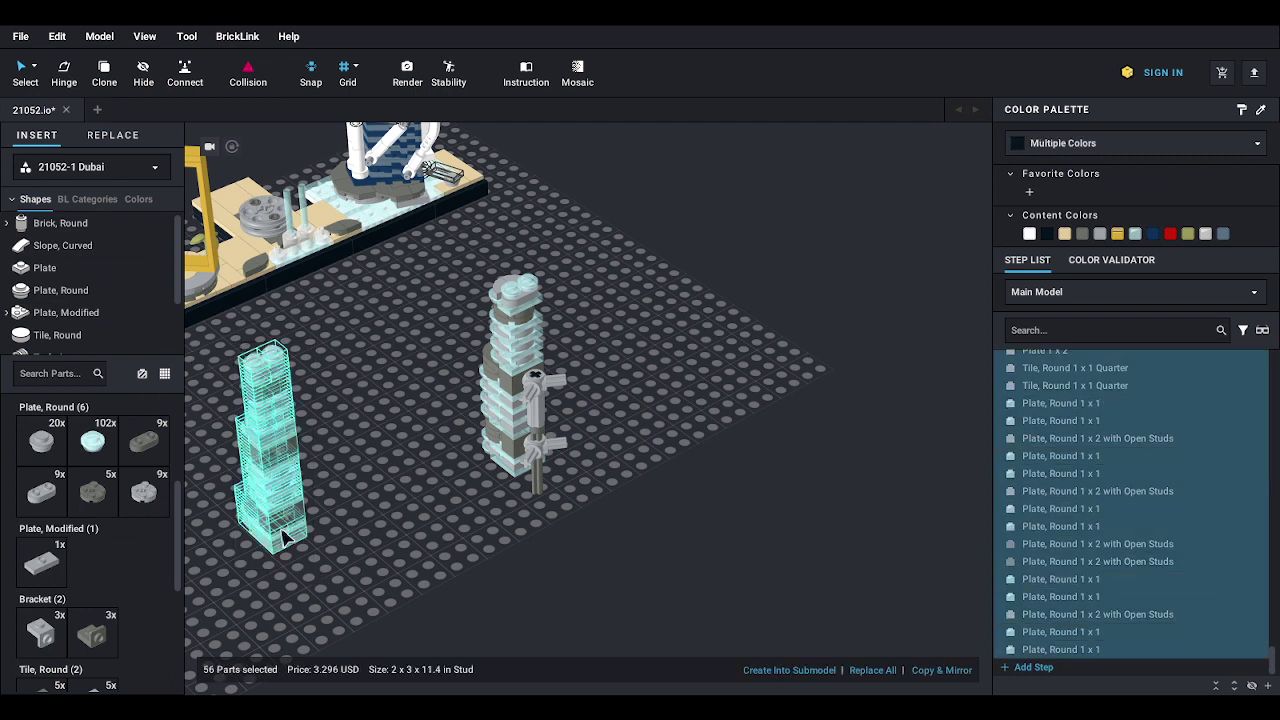
{"action": "key", "text": "Right"}
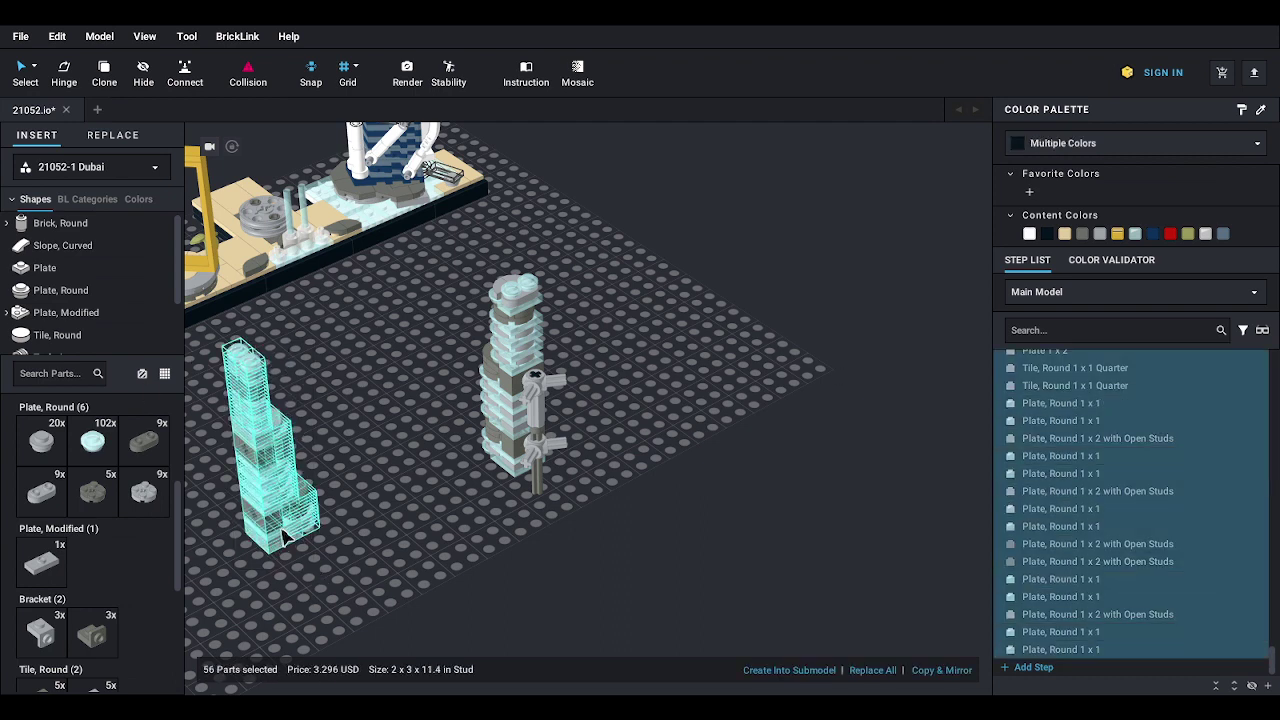
{"action": "scroll", "coordinate": [274, 500], "scroll_direction": "up", "scroll_amount": 2}
{"action": "middle_click_drag", "start_coordinate": [274, 500], "coordinate": [458, 509]}
{"action": "left_click_drag", "start_coordinate": [435, 497], "coordinate": [798, 393]}
{"action": "left_click", "coordinate": [563, 502]}
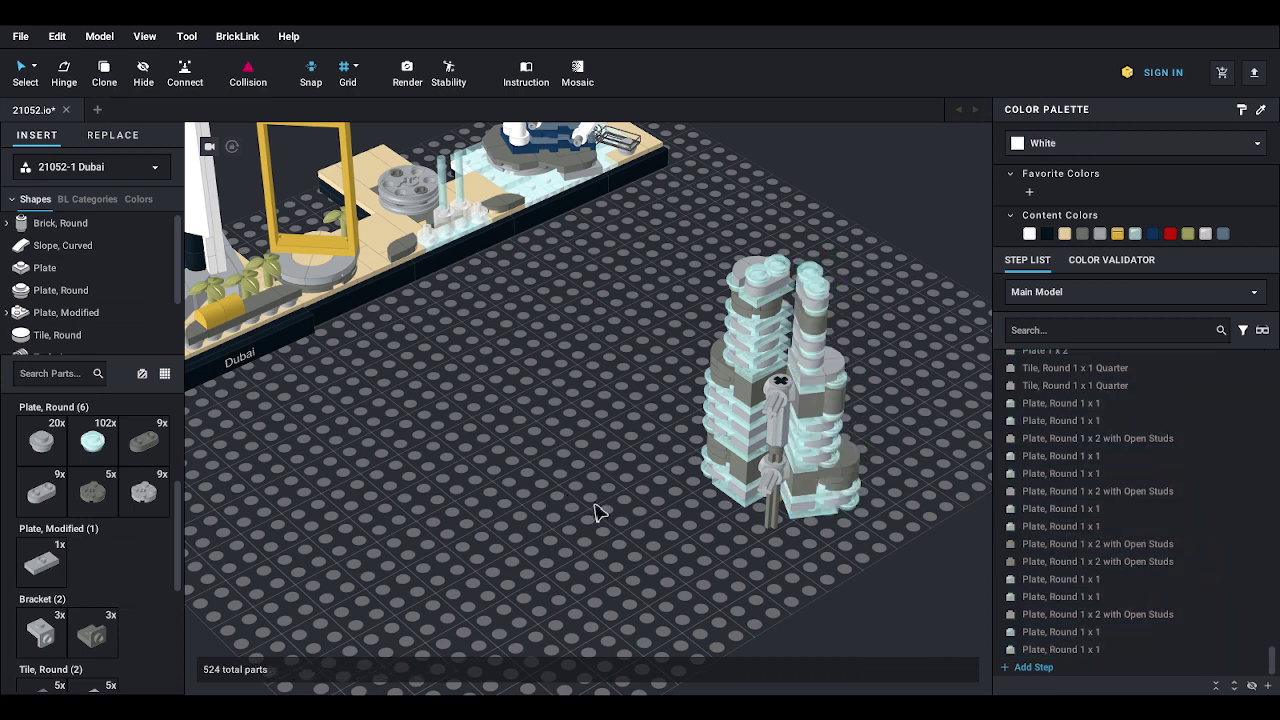
- Place a light gray Plate, Round 2 x 2 with Axle Hole upside down on the baseplate and attach two trans-light blue Plate, Round 1 x 1 underneath
{"action": "mouse_move", "coordinate": [600, 514]}
{"action": "right_mouse_down"}
{"action": "mouse_move", "coordinate": [591, 486]}
{"action": "mouse_move", "coordinate": [571, 491]}
{"action": "mouse_move", "coordinate": [617, 454]}
{"action": "mouse_move", "coordinate": [603, 509]}
{"action": "mouse_move", "coordinate": [560, 491]}
{"action": "mouse_move", "coordinate": [522, 495]}
{"action": "mouse_move", "coordinate": [586, 509]}
{"action": "mouse_move", "coordinate": [609, 497]}
{"action": "mouse_move", "coordinate": [593, 501]}
{"action": "right_mouse_up"}
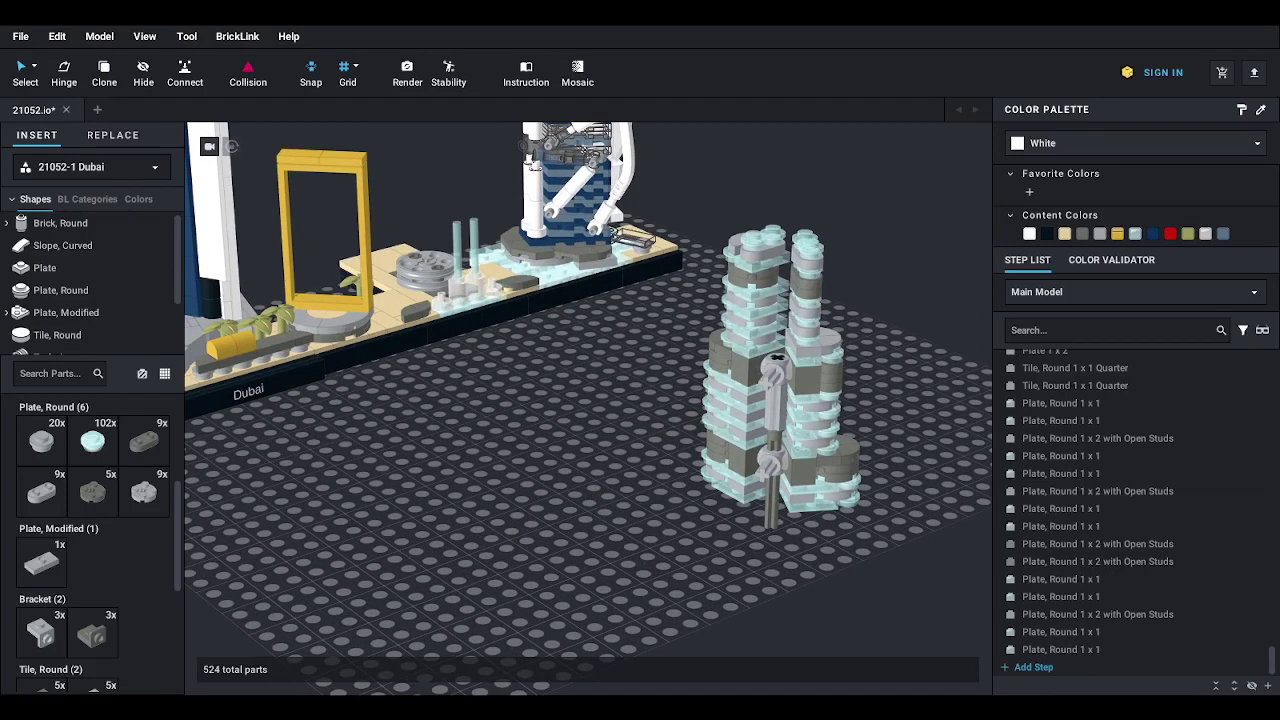
{"action": "left_click_drag", "start_coordinate": [143, 491], "coordinate": [430, 585]}
{"action": "scroll", "coordinate": [443, 549], "scroll_direction": "up", "scroll_amount": 5}
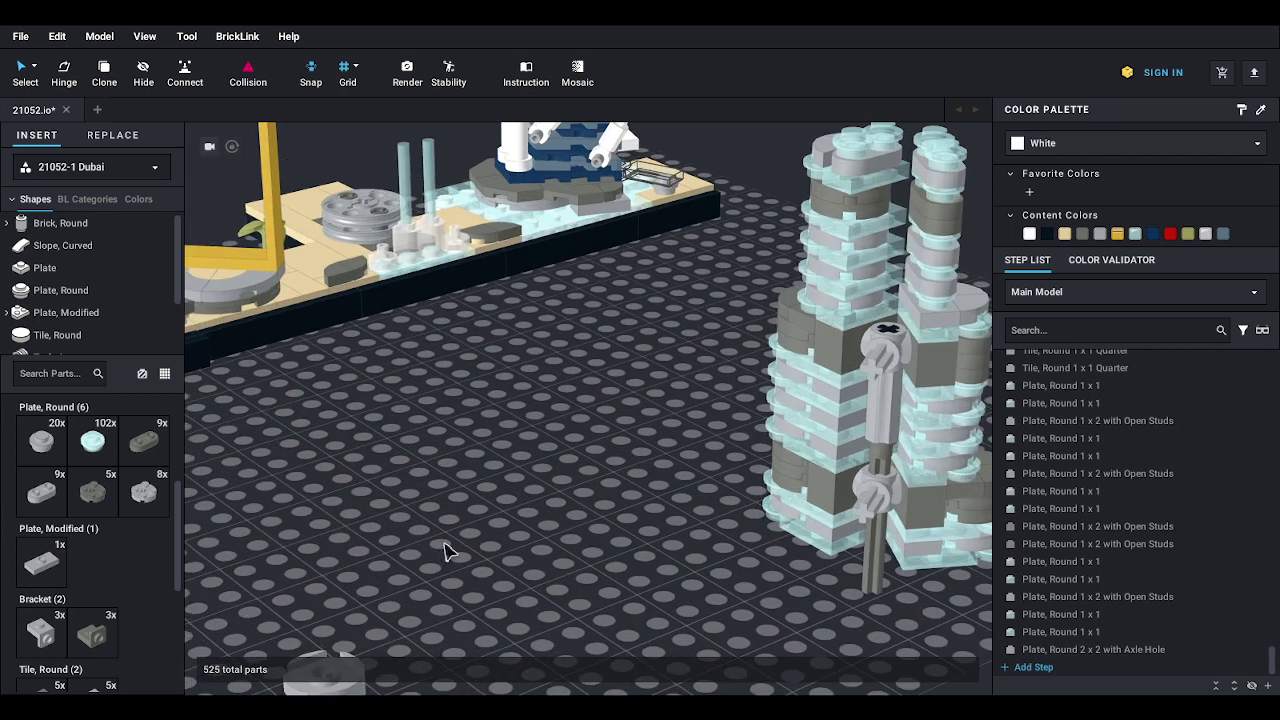
{"action": "left_click_drag", "start_coordinate": [92, 443], "coordinate": [512, 476]}
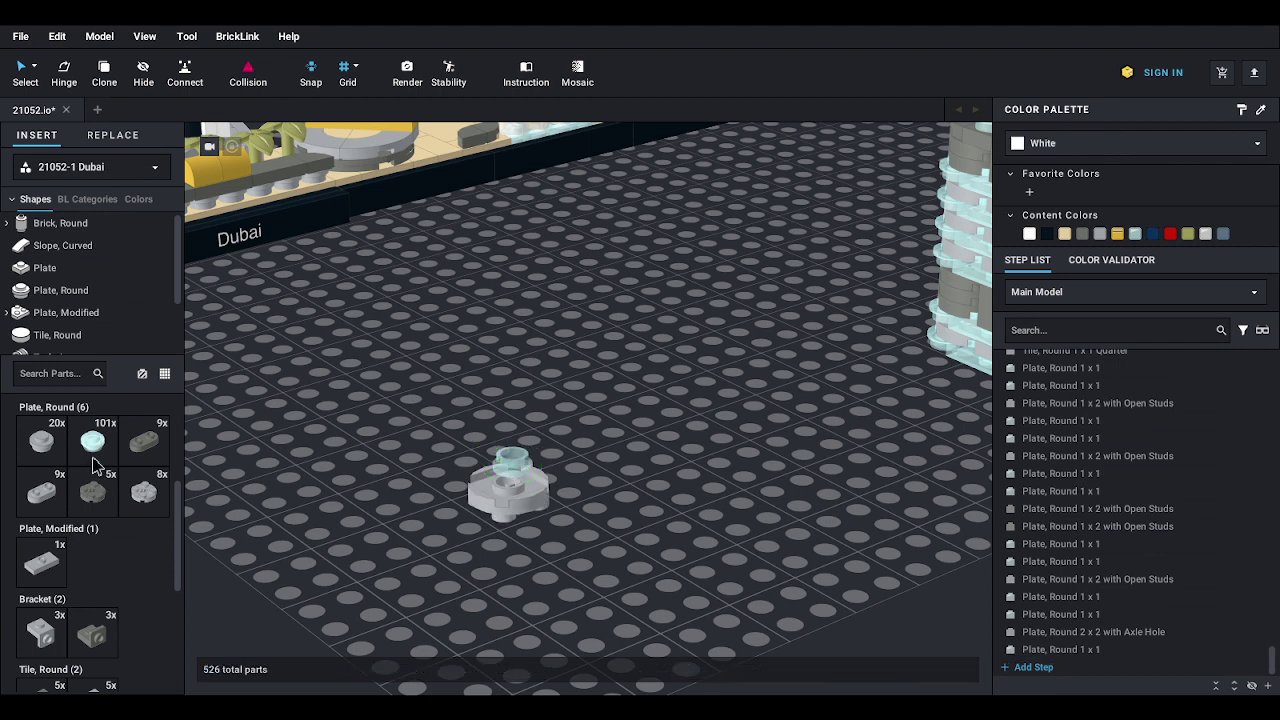
{"action": "left_click_drag", "start_coordinate": [92, 443], "coordinate": [480, 474]}
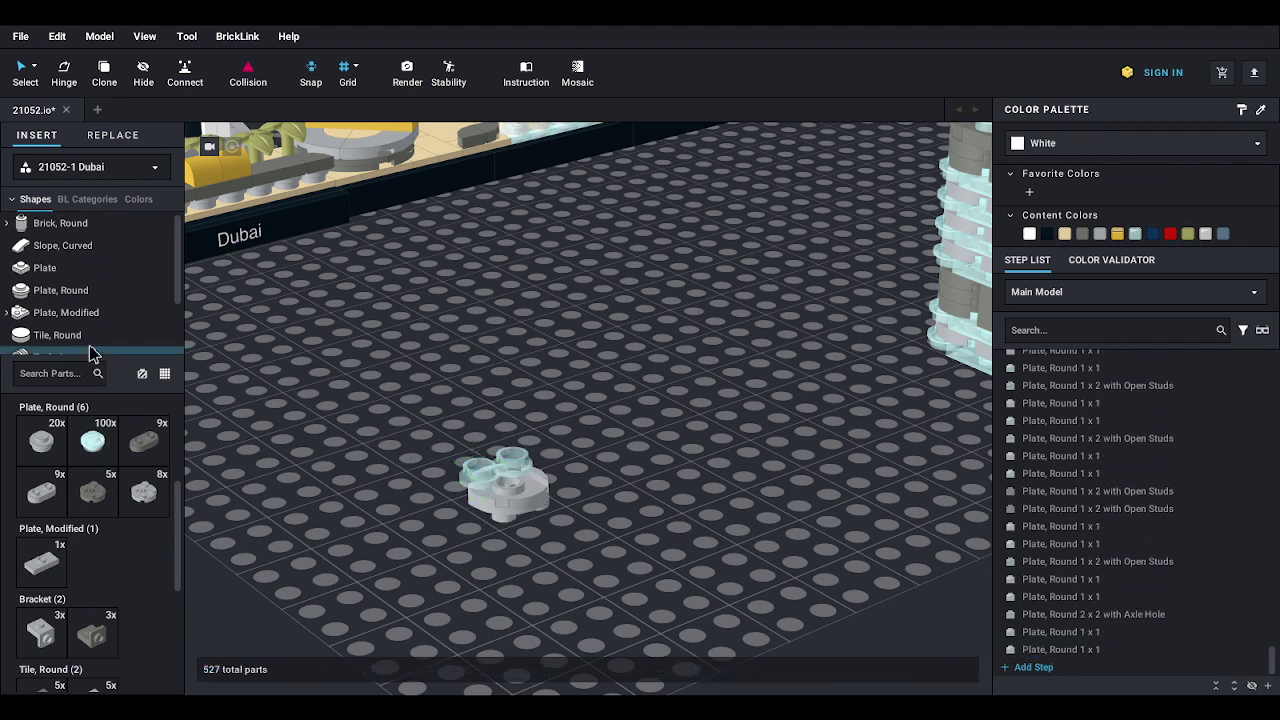
- Attach two trans-light blue Plate 1 x 2 side by side to the underside of the inverted round plate, beside the small round plates
{"action": "left_click", "coordinate": [60, 268]}
{"action": "left_click_drag", "start_coordinate": [94, 494], "coordinate": [526, 478]}
{"action": "key", "text": "Right"}
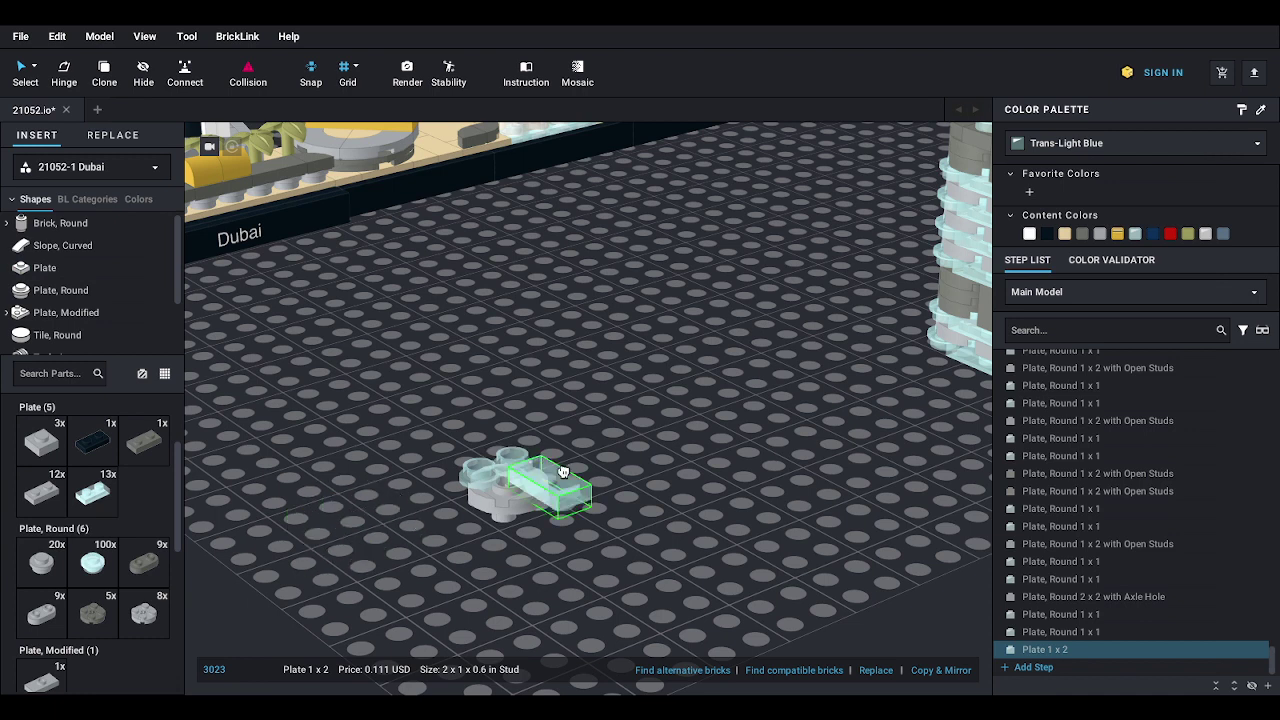
{"action": "key", "text": "Escape"}
{"action": "left_click_drag", "start_coordinate": [92, 492], "coordinate": [544, 491]}
{"action": "key", "text": "Escape"}
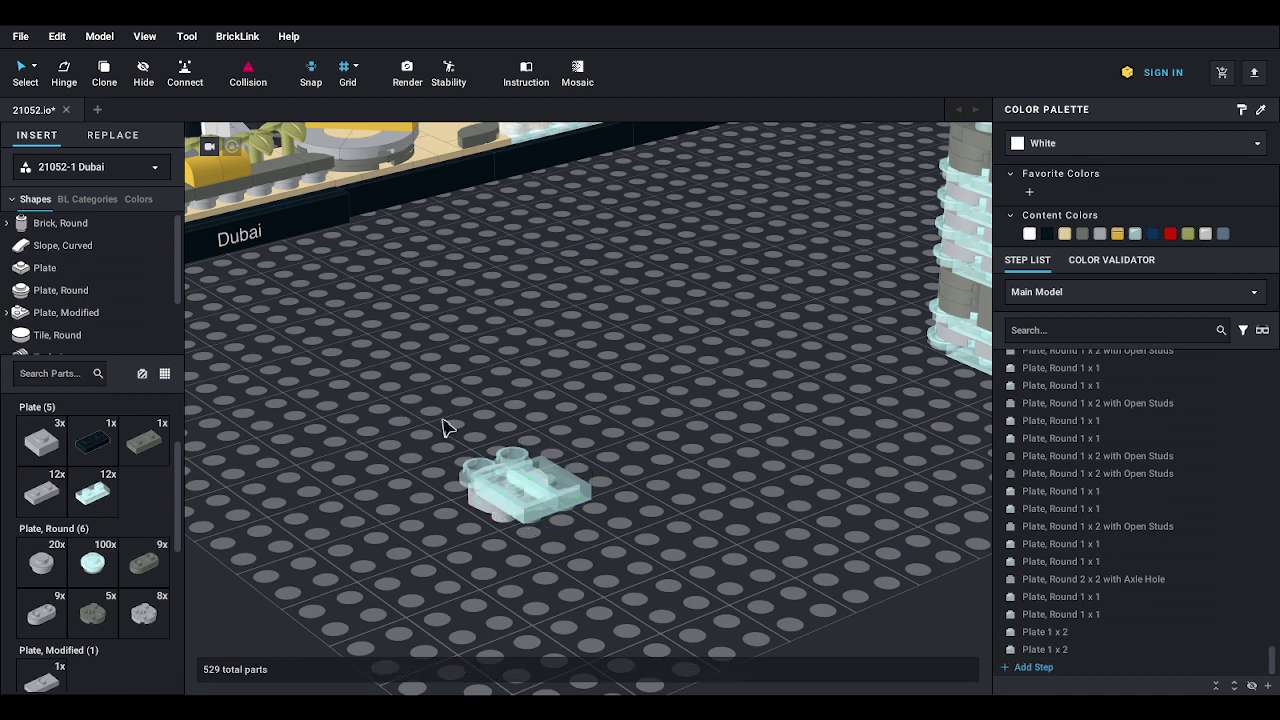
- Try to flip the five-part base assembly upright and move it along the baseplate
{"action": "left_click_drag", "start_coordinate": [443, 423], "coordinate": [571, 537]}
{"action": "left_click_drag", "start_coordinate": [500, 508], "coordinate": [358, 494]}
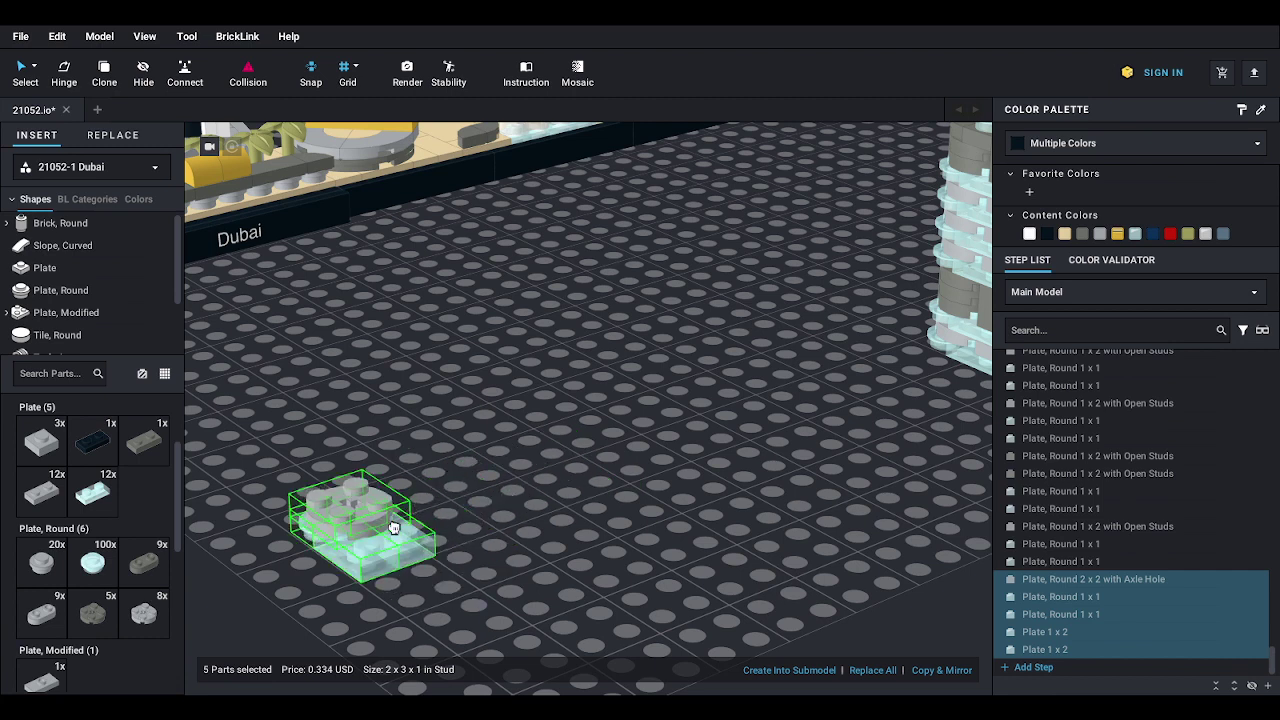
{"action": "scroll", "coordinate": [558, 476], "scroll_direction": "down", "scroll_amount": 1}
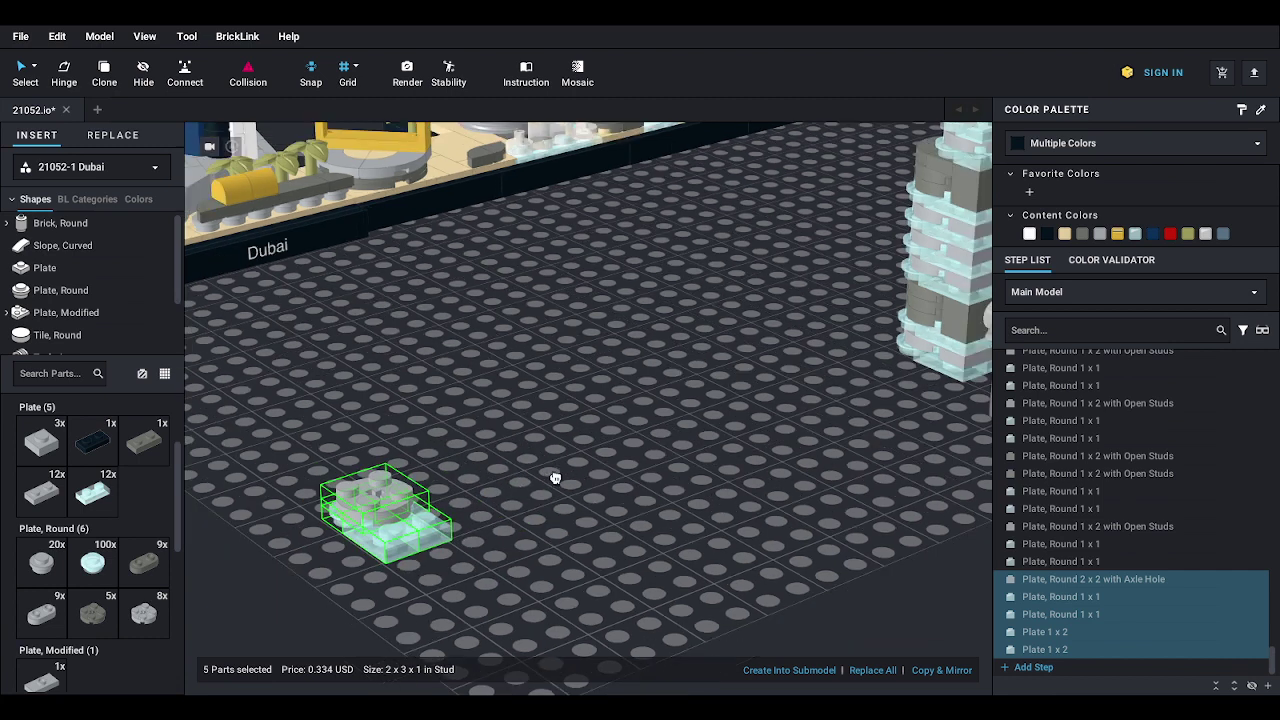
{"action": "scroll", "coordinate": [564, 474], "scroll_direction": "up", "scroll_amount": 1}
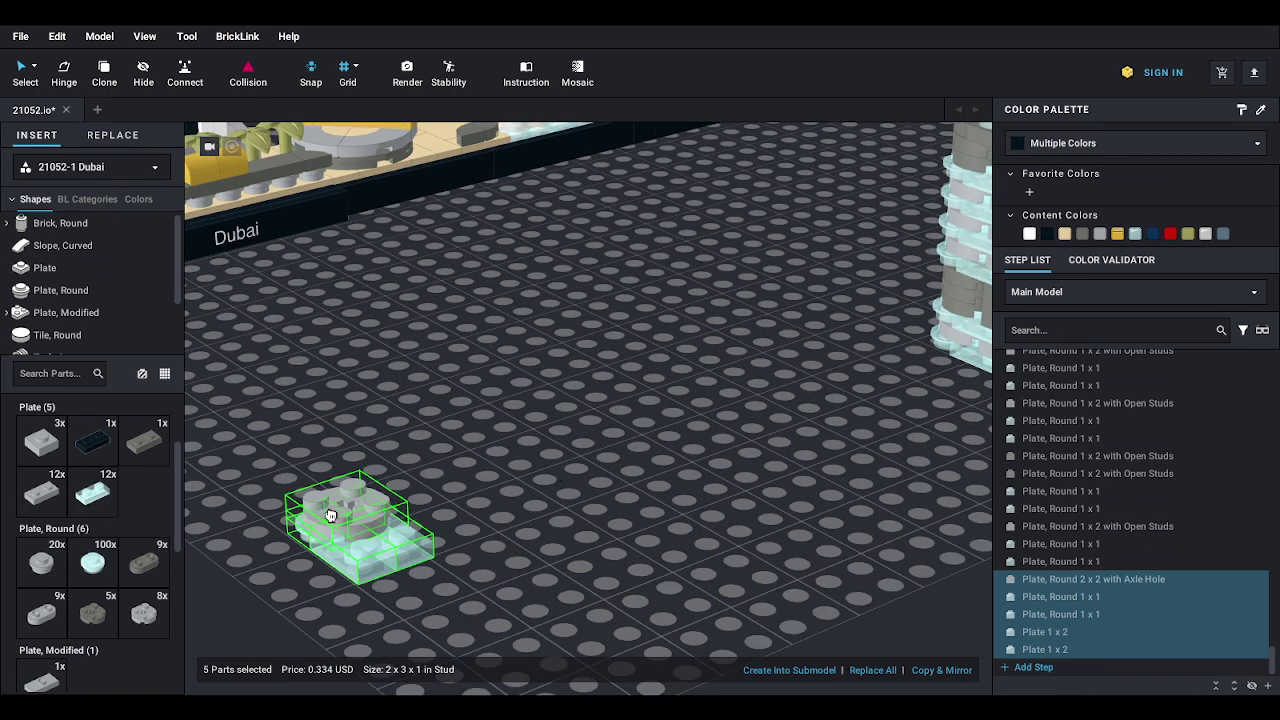
{"action": "scroll", "coordinate": [438, 464], "scroll_direction": "down", "scroll_amount": 1}
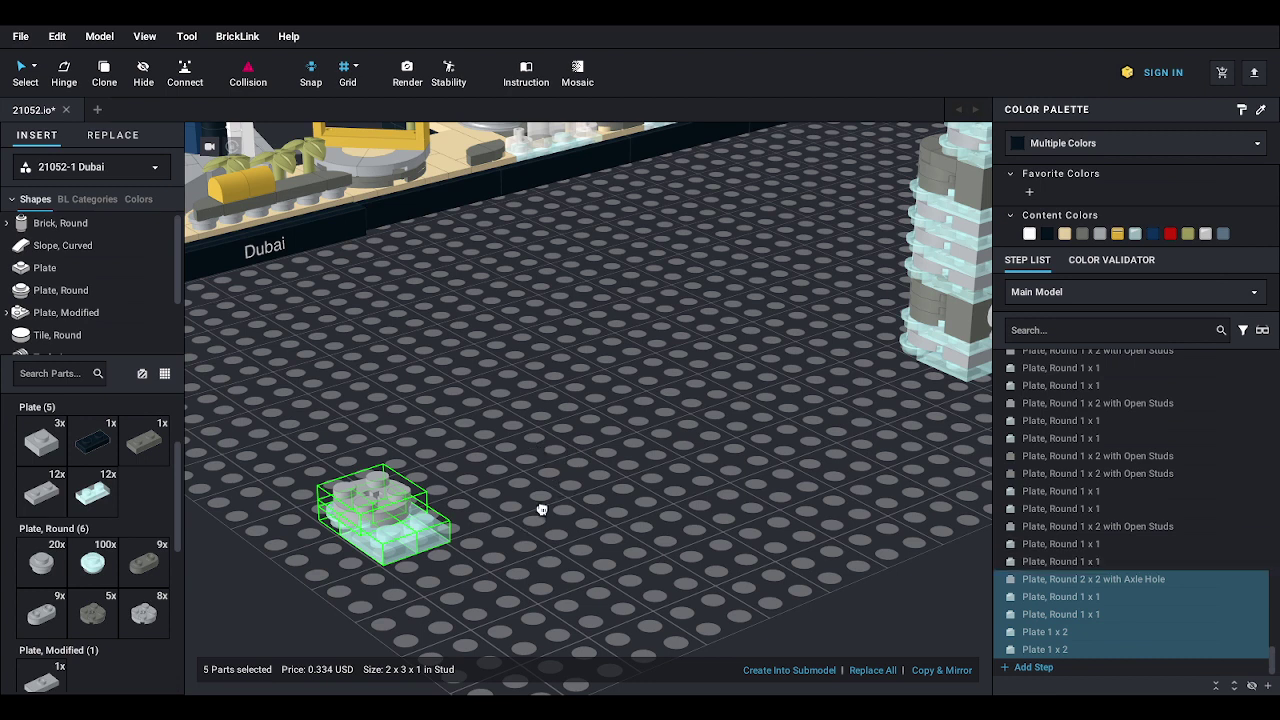
{"action": "key", "text": "ctrl+z"}
- Select the five parts of the new base assembly, flip them right side up and rotate them a half turn
{"action": "left_click_drag", "start_coordinate": [492, 422], "coordinate": [556, 531]}
{"action": "left_click_drag", "start_coordinate": [530, 490], "coordinate": [539, 462]}
{"action": "key", "text": "Up"}
{"action": "key", "text": "Up"}
{"action": "key", "text": "Left"}
{"action": "key", "text": "Left"}
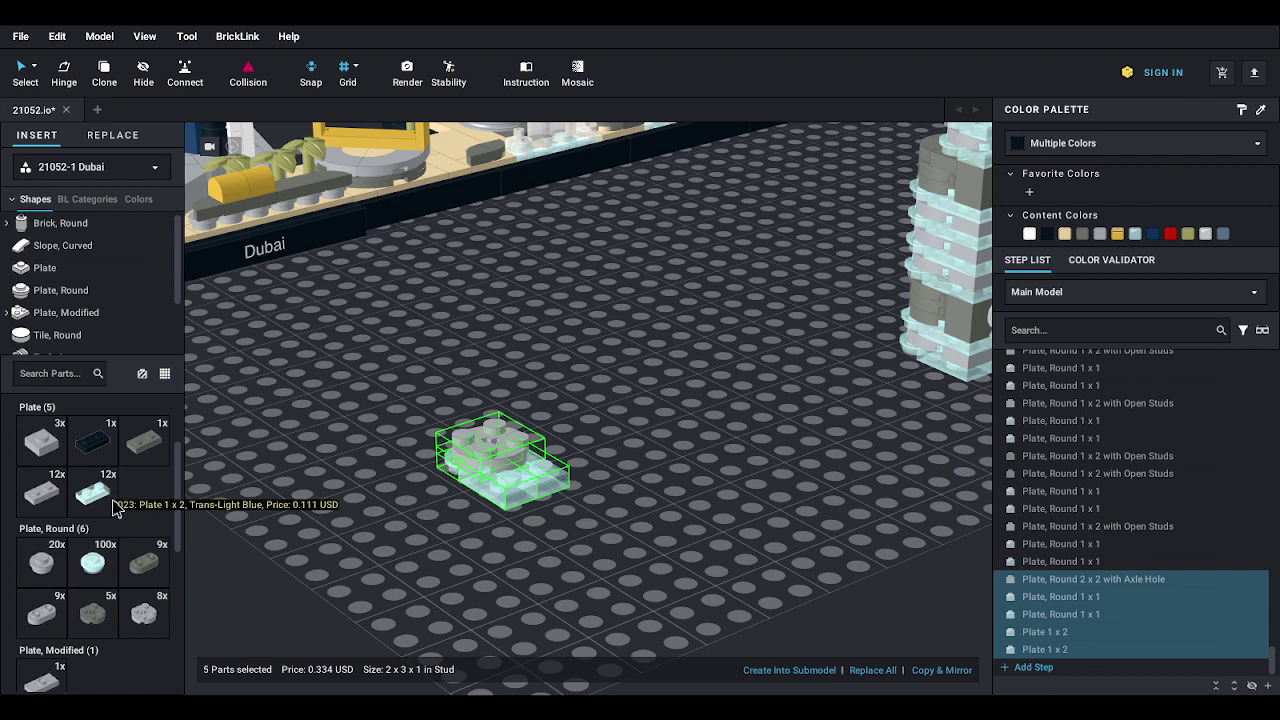
- Place a Light Bluish Gray Plate 1 x 2 on the trans-light blue plates' exposed studs beside the round 2 x 2 plate
{"action": "left_click", "coordinate": [40, 495]}
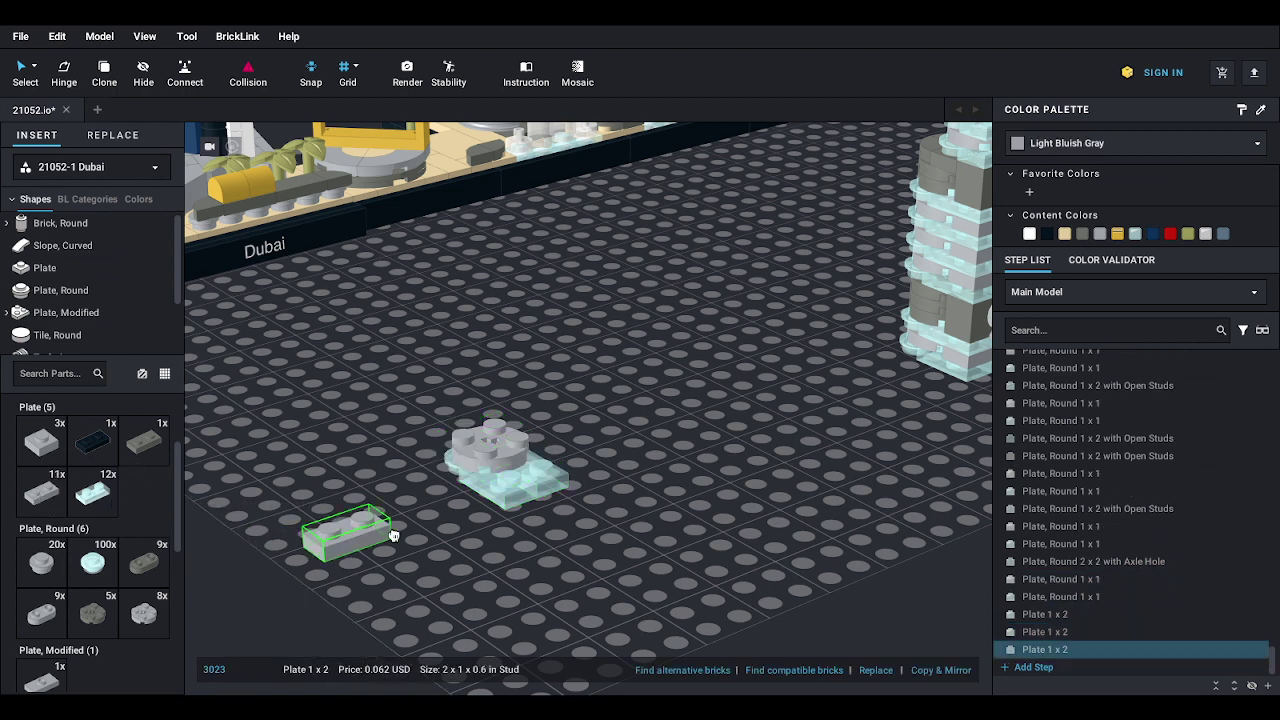
{"action": "left_click", "coordinate": [539, 469]}
{"action": "middle_click_drag", "start_coordinate": [550, 475], "coordinate": [591, 478]}
{"action": "scroll", "coordinate": [632, 508], "scroll_direction": "down", "scroll_amount": 2}
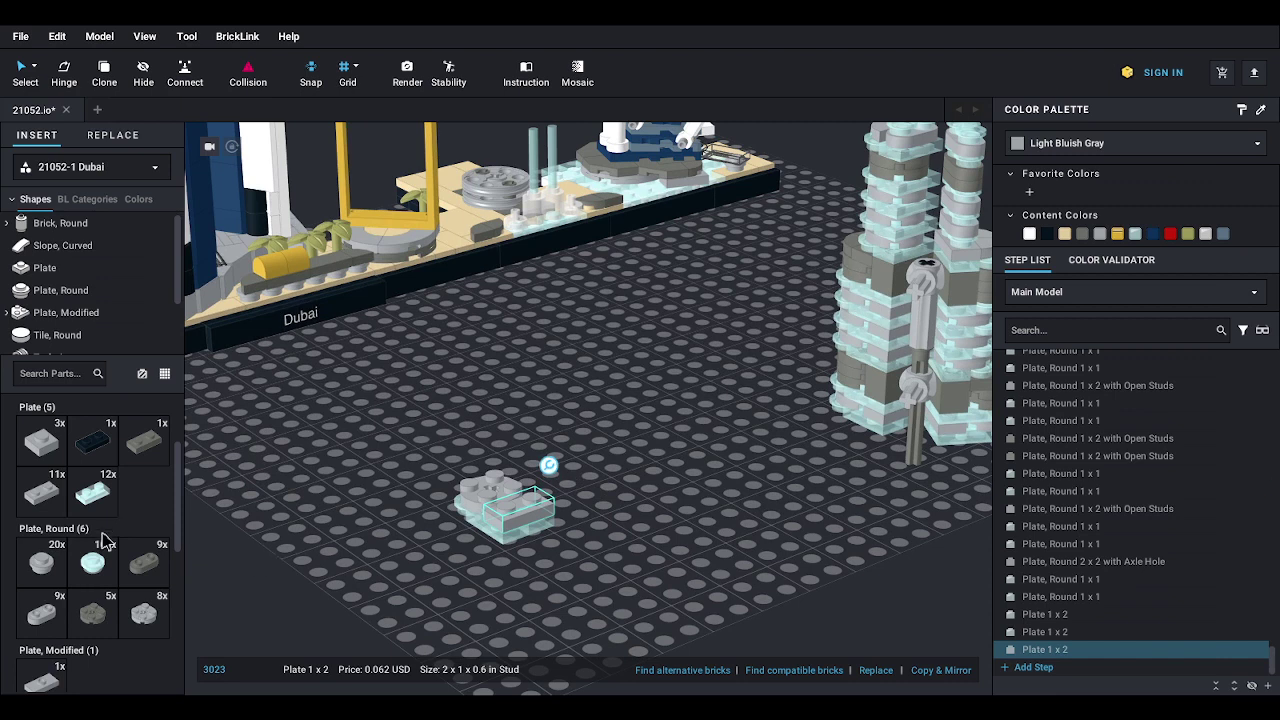
- Add a trans-light blue layer on the gray base plates using two Plate, Round 1 x 1 and two Plate 1 x 2
{"action": "left_click_drag", "start_coordinate": [92, 563], "coordinate": [467, 473]}
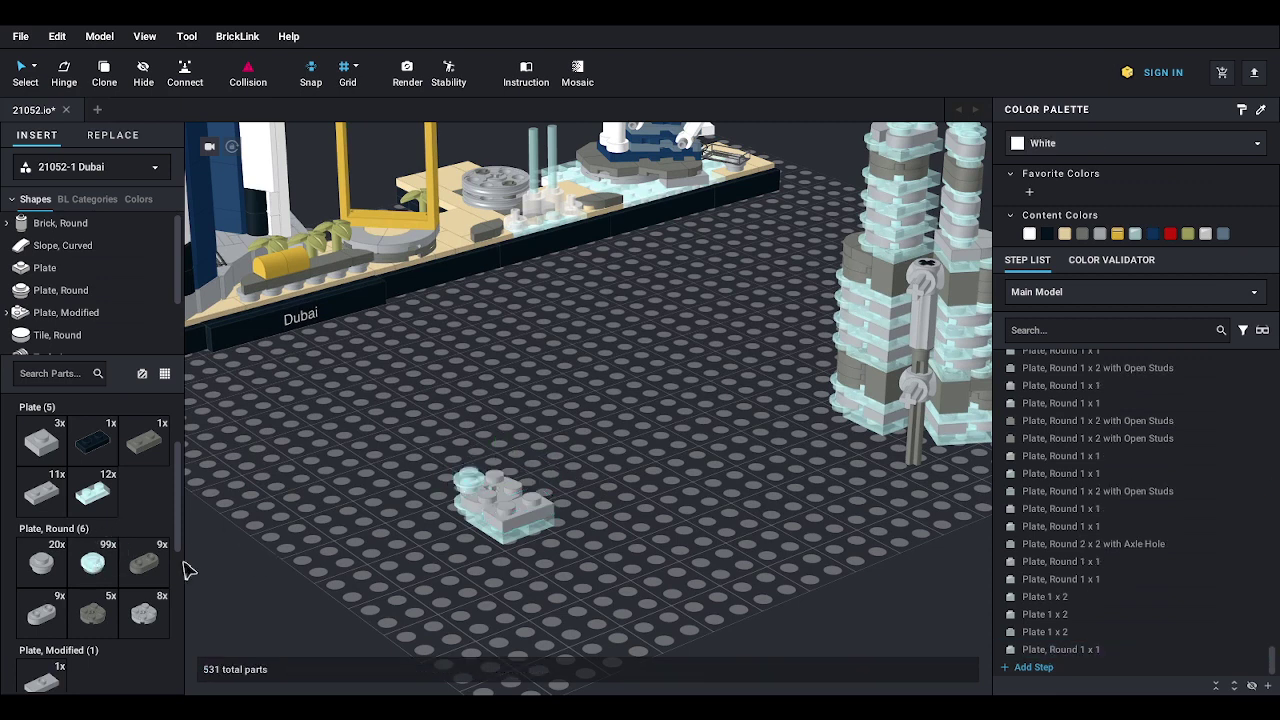
{"action": "left_click_drag", "start_coordinate": [92, 563], "coordinate": [499, 472]}
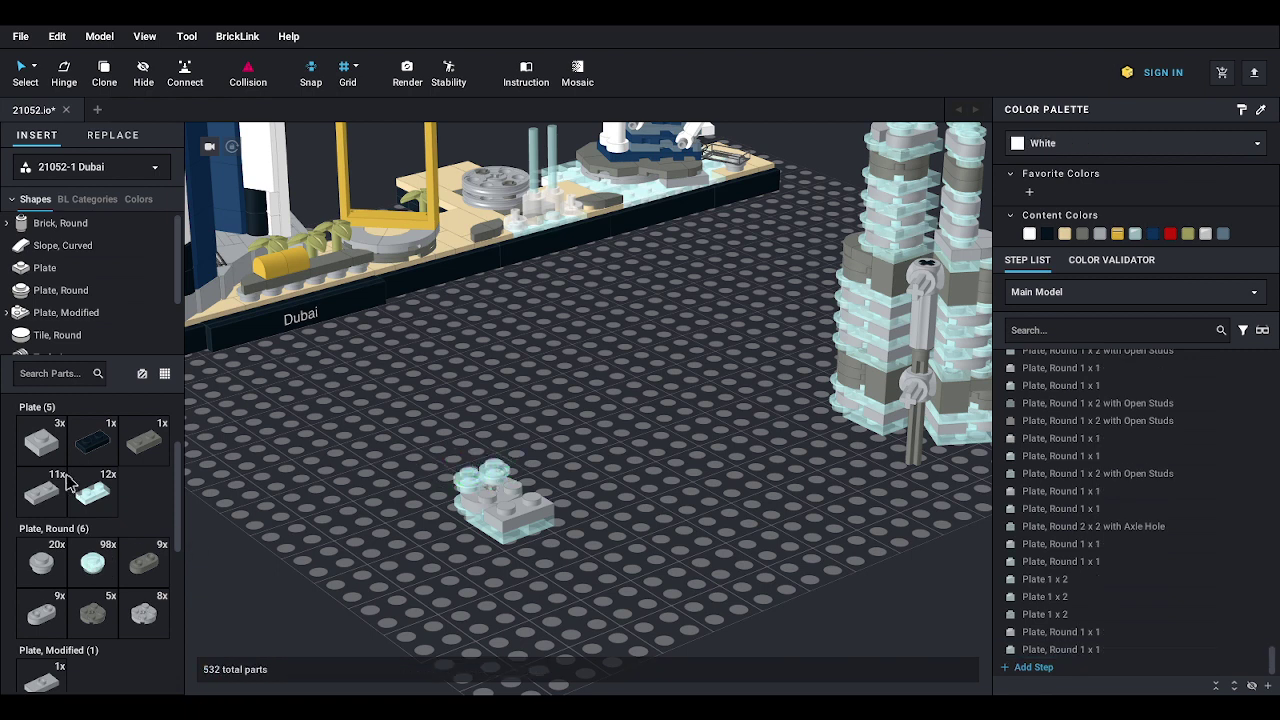
{"action": "left_click_drag", "start_coordinate": [90, 490], "coordinate": [475, 482]}
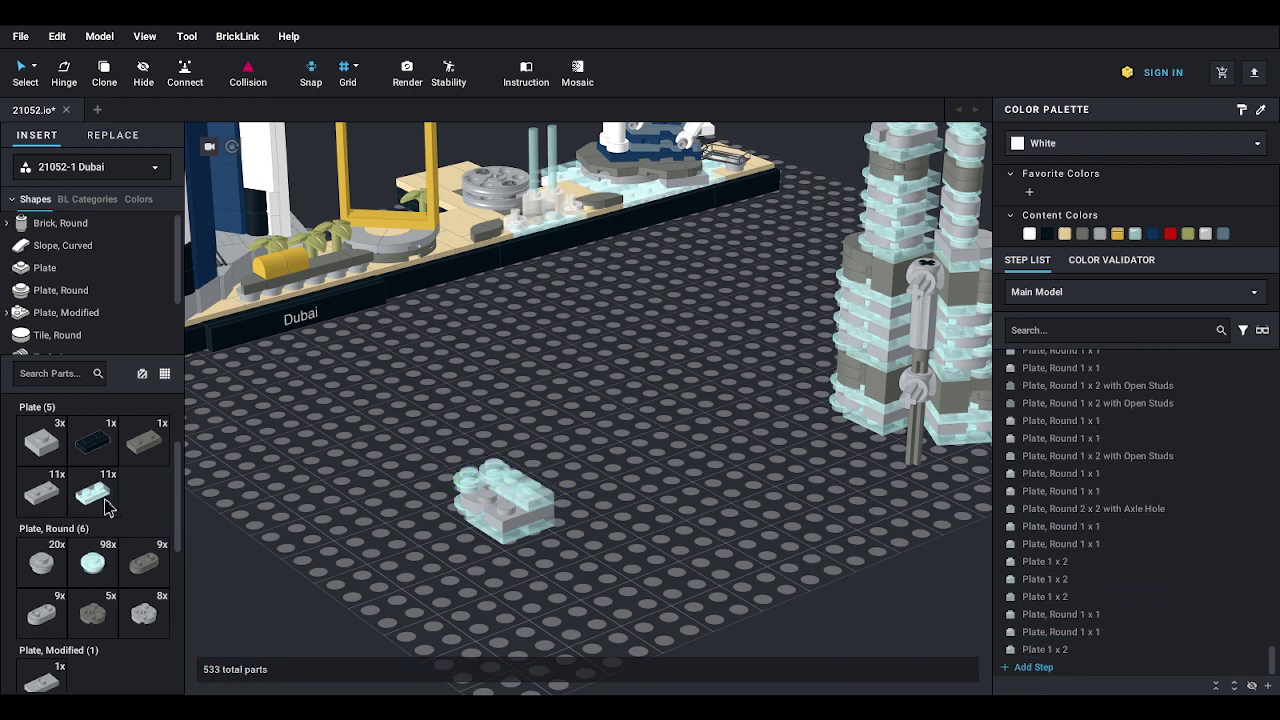
{"action": "left_click_drag", "start_coordinate": [92, 490], "coordinate": [500, 500]}
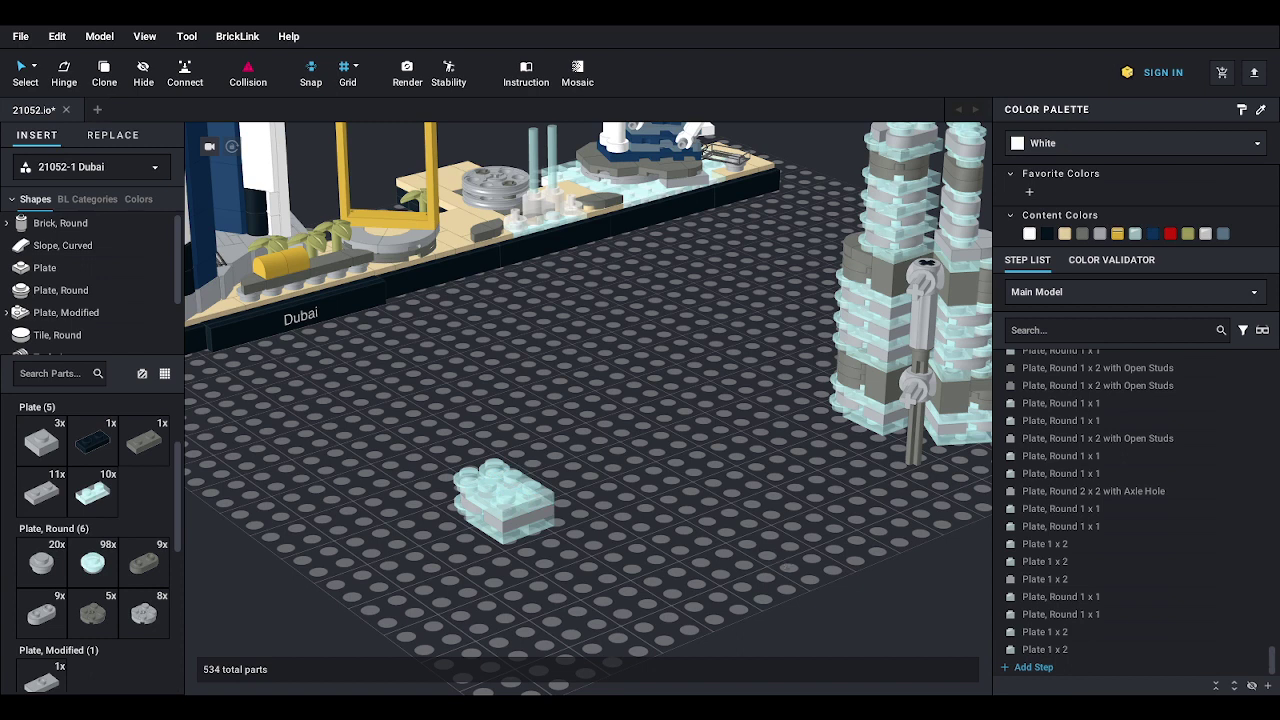
- Stack three dark gray Plate, Round 2 x 2 with Axle Hole on the rounded end of the trans-light blue layer
{"action": "scroll", "coordinate": [35, 580], "scroll_direction": "up", "scroll_amount": 4}
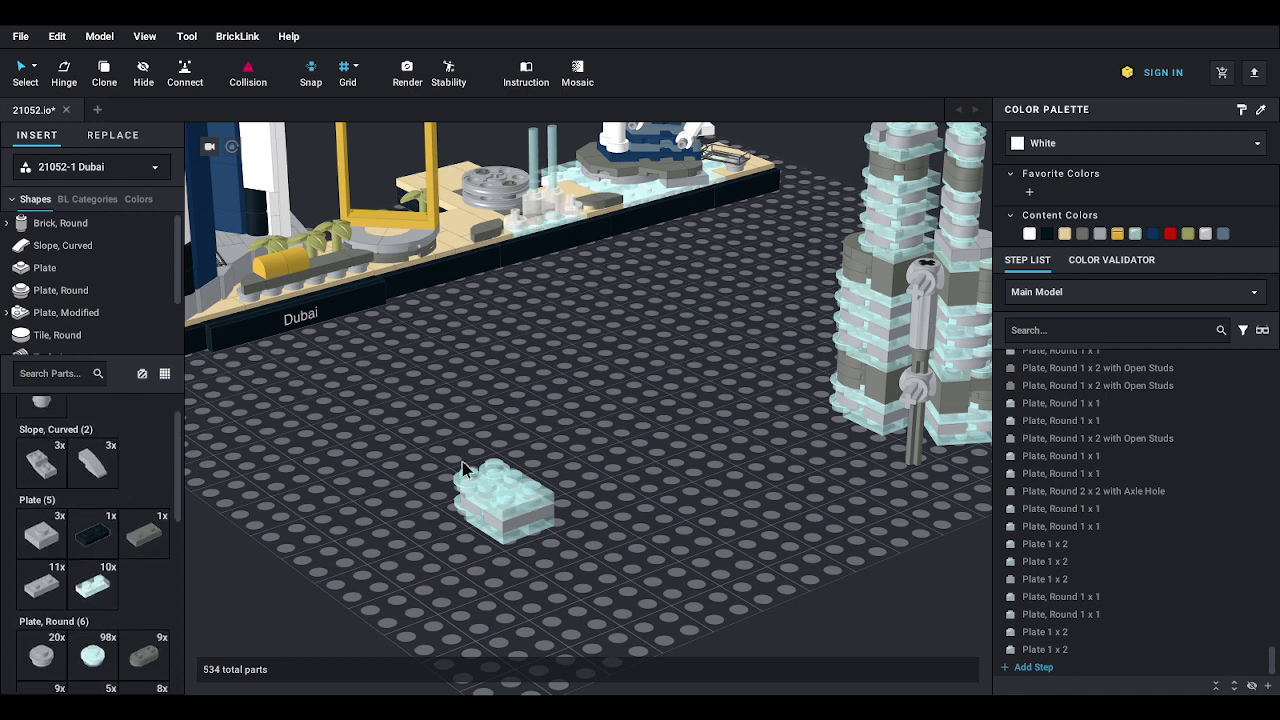
{"action": "scroll", "coordinate": [35, 578], "scroll_direction": "down", "scroll_amount": 1}
{"action": "scroll", "coordinate": [38, 585], "scroll_direction": "down", "scroll_amount": 3}
{"action": "left_click_drag", "start_coordinate": [92, 583], "coordinate": [490, 466]}
{"action": "left_click_drag", "start_coordinate": [112, 566], "coordinate": [504, 448]}
{"action": "key", "text": "Escape"}
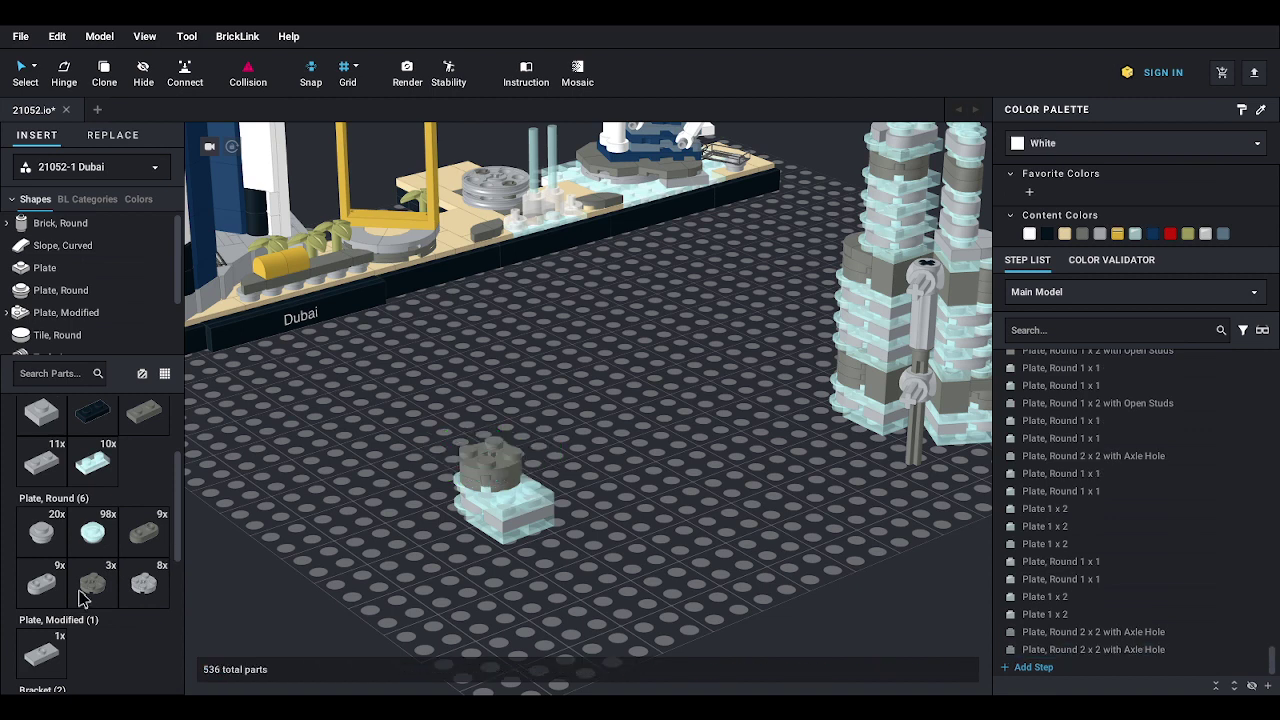
{"action": "left_click_drag", "start_coordinate": [100, 583], "coordinate": [507, 432]}
{"action": "key", "text": "Escape"}
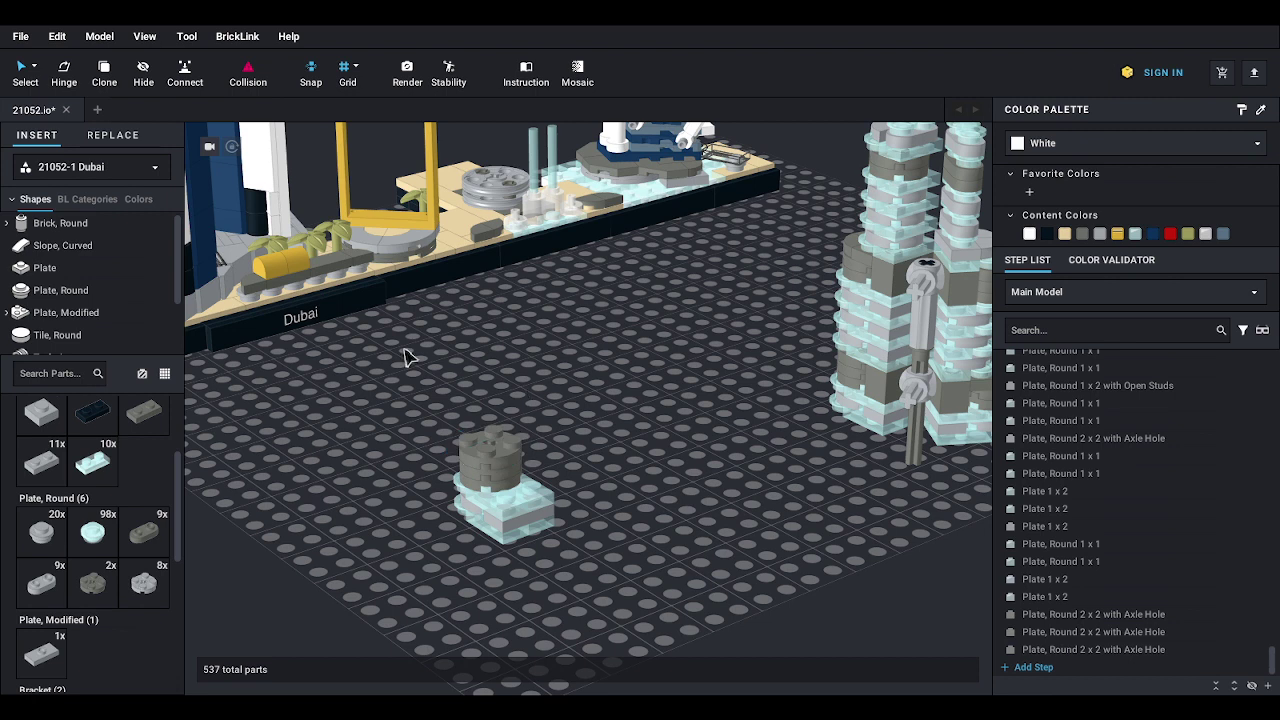
- Place a dark gray Technic, Brick 1 x 2 with Axle Hole on the trans-light blue layer beside the round plate stack
{"action": "scroll", "coordinate": [70, 524], "scroll_direction": "down", "scroll_amount": 3}
{"action": "scroll", "coordinate": [78, 525], "scroll_direction": "down", "scroll_amount": 2}
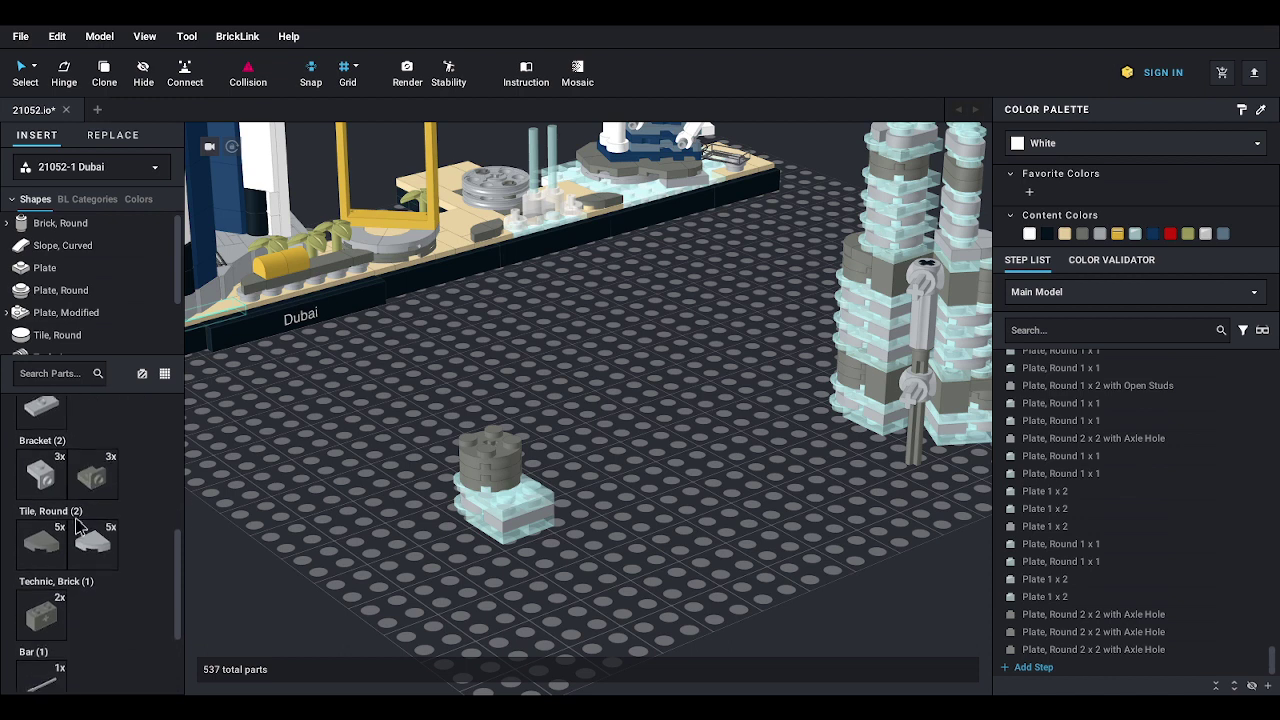
{"action": "left_click_drag", "start_coordinate": [41, 590], "coordinate": [517, 485]}
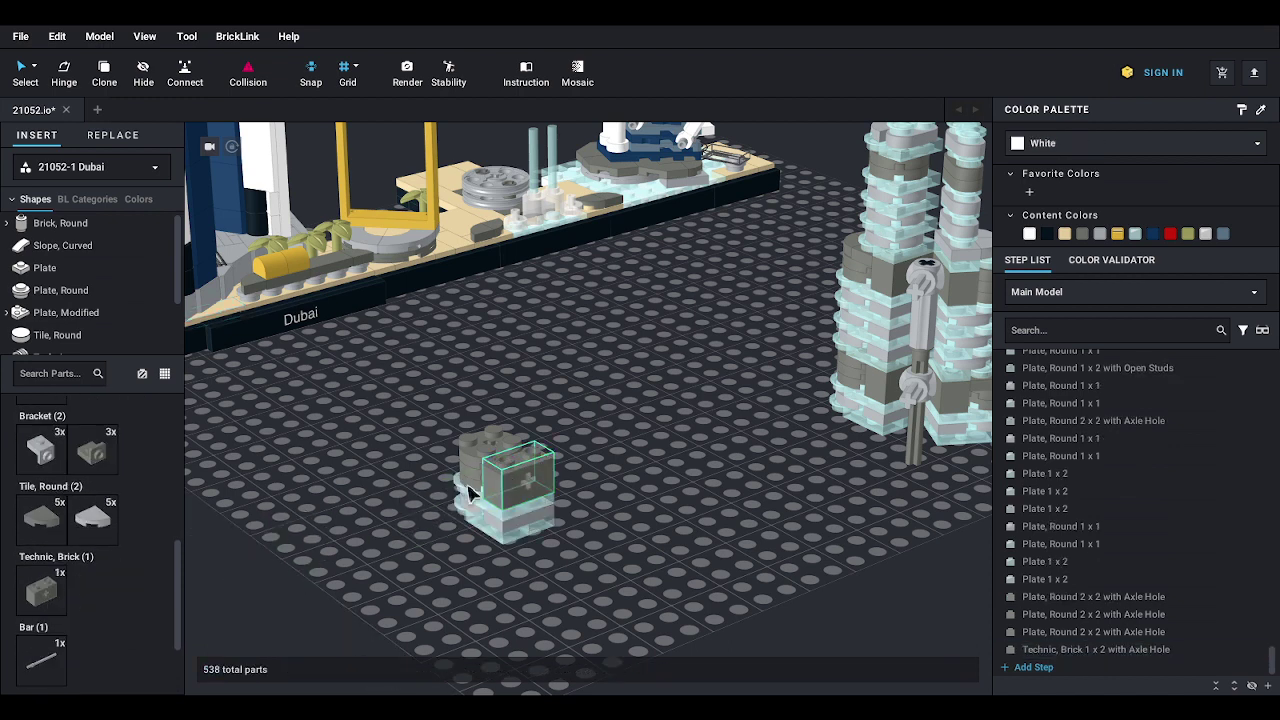
- Place two Trans-Light Blue 1 x 1 round plates side by side on the rounded end of the small tower section
{"action": "left_click", "coordinate": [71, 277]}
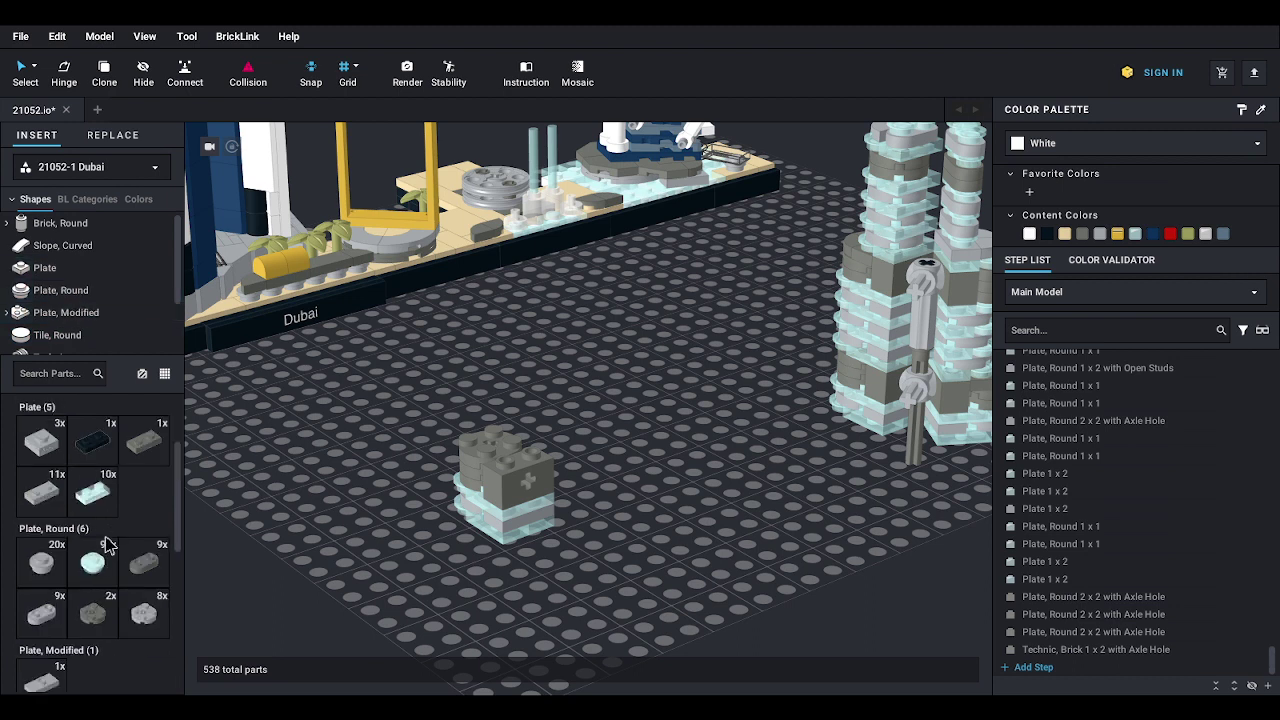
{"action": "left_click_drag", "start_coordinate": [108, 555], "coordinate": [482, 440]}
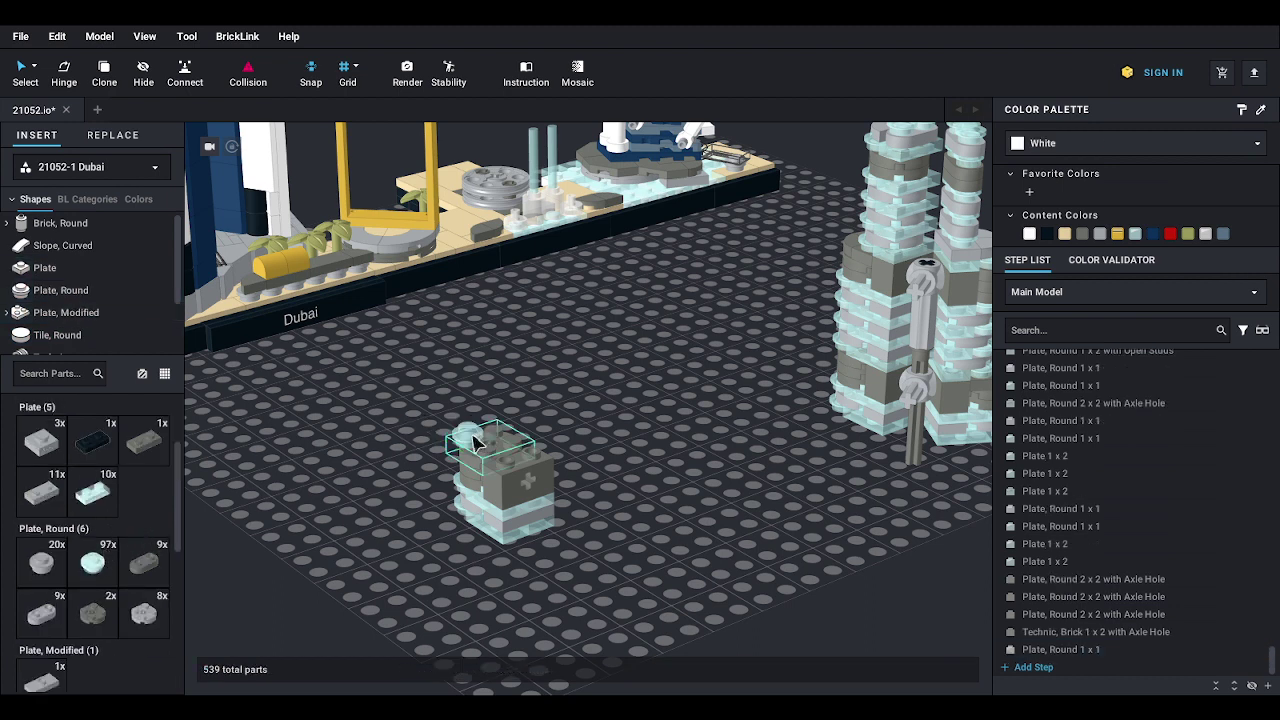
{"action": "left_click", "coordinate": [512, 428]}
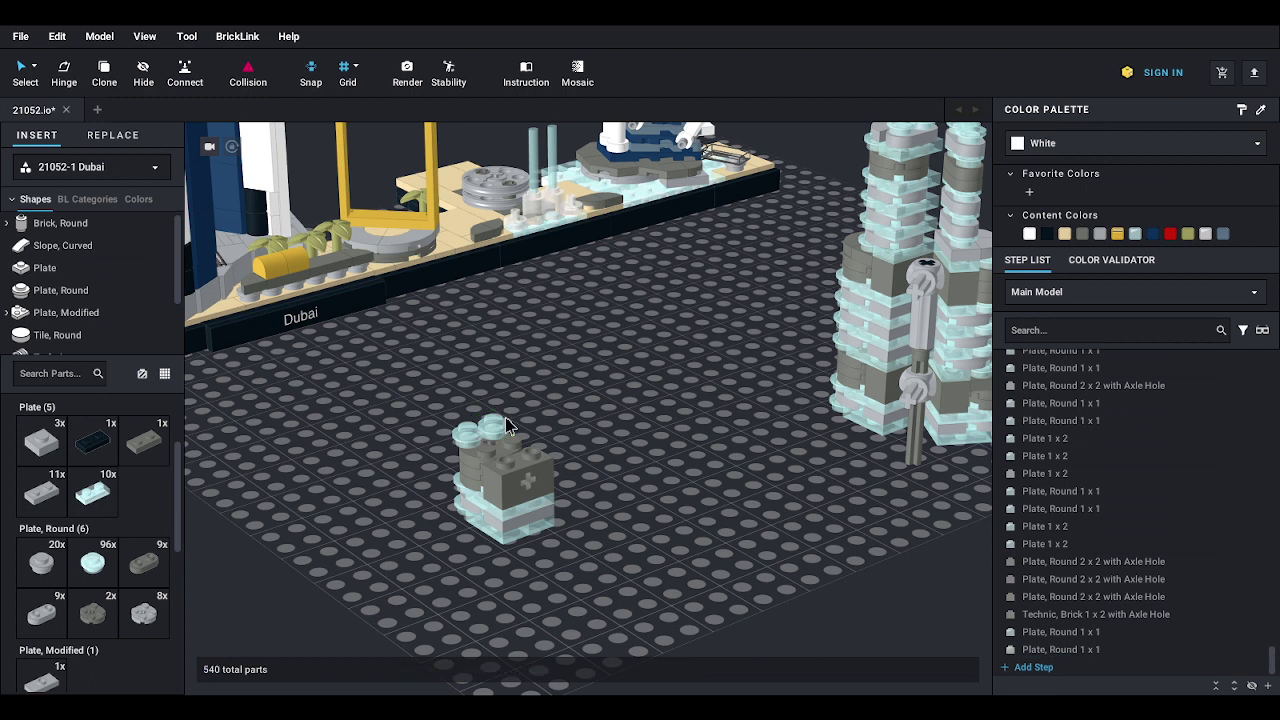
- Add two Trans-Light Blue 1 x 2 plates to complete the layer, one on the middle row and one on the Technic brick
{"action": "left_click", "coordinate": [92, 492]}
{"action": "left_click", "coordinate": [500, 450]}
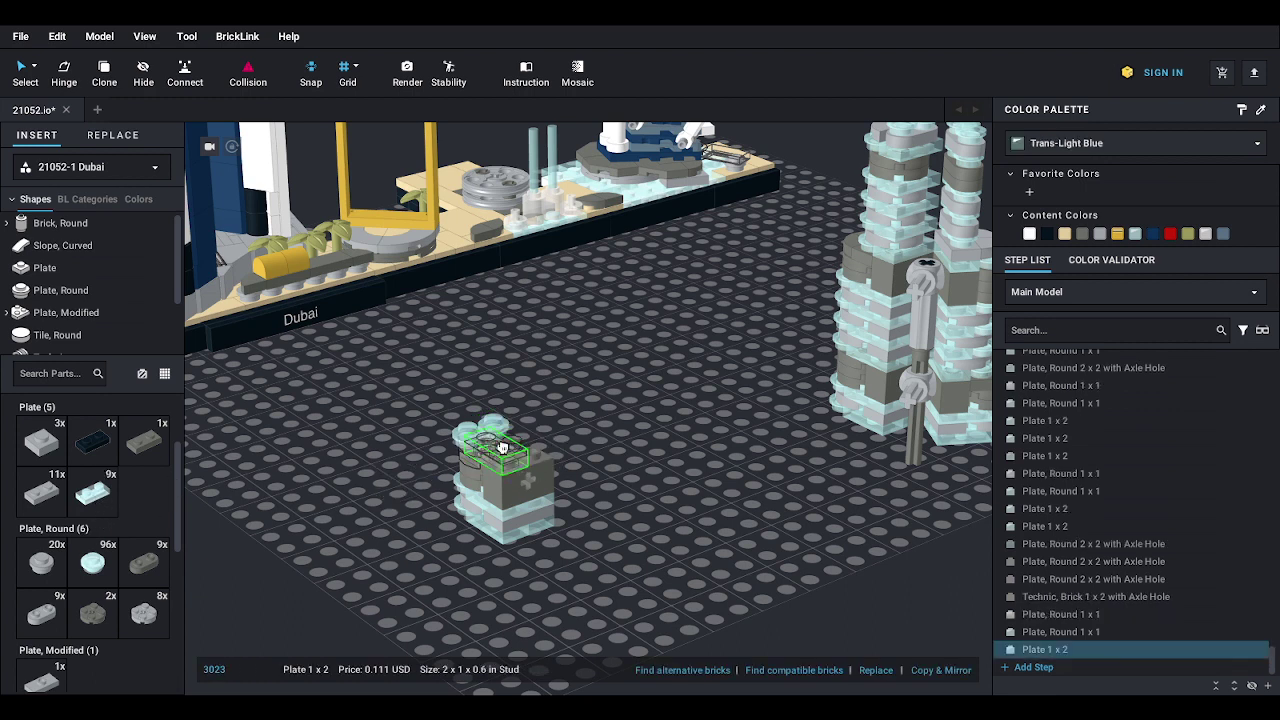
{"action": "left_click", "coordinate": [420, 470]}
{"action": "left_click", "coordinate": [92, 492]}
{"action": "left_click", "coordinate": [574, 450]}
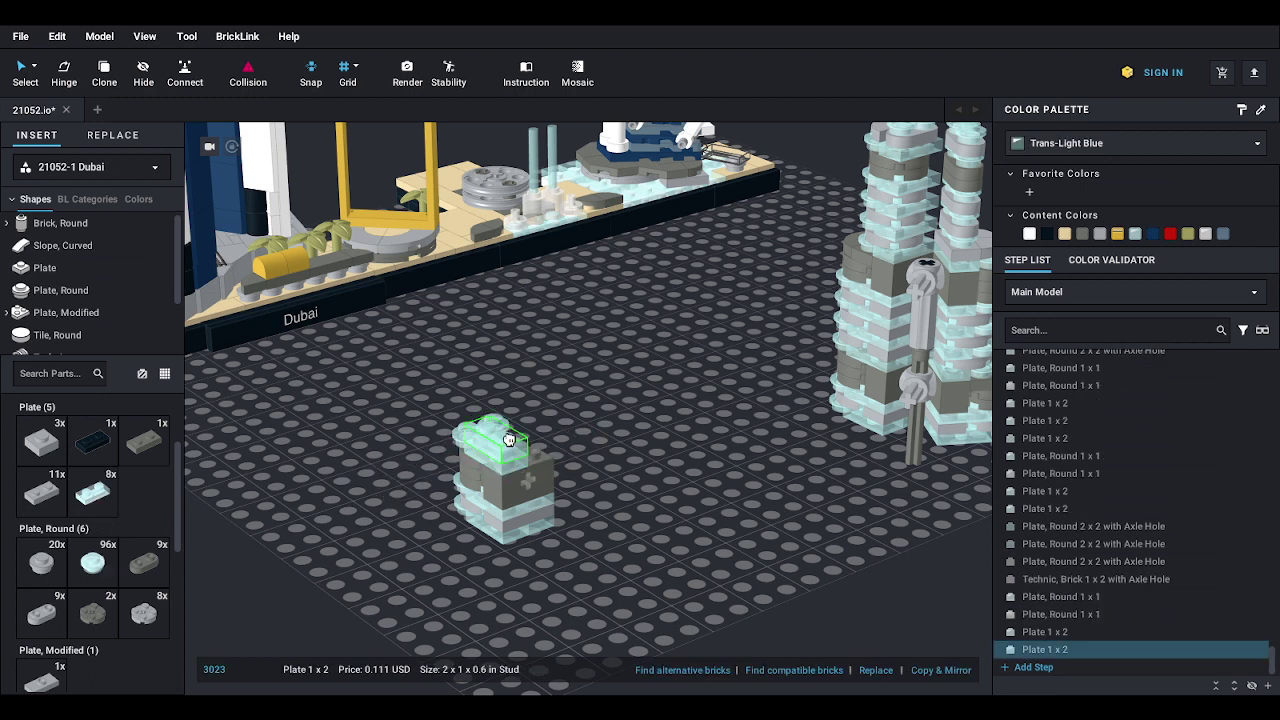
{"action": "left_click", "coordinate": [521, 437]}
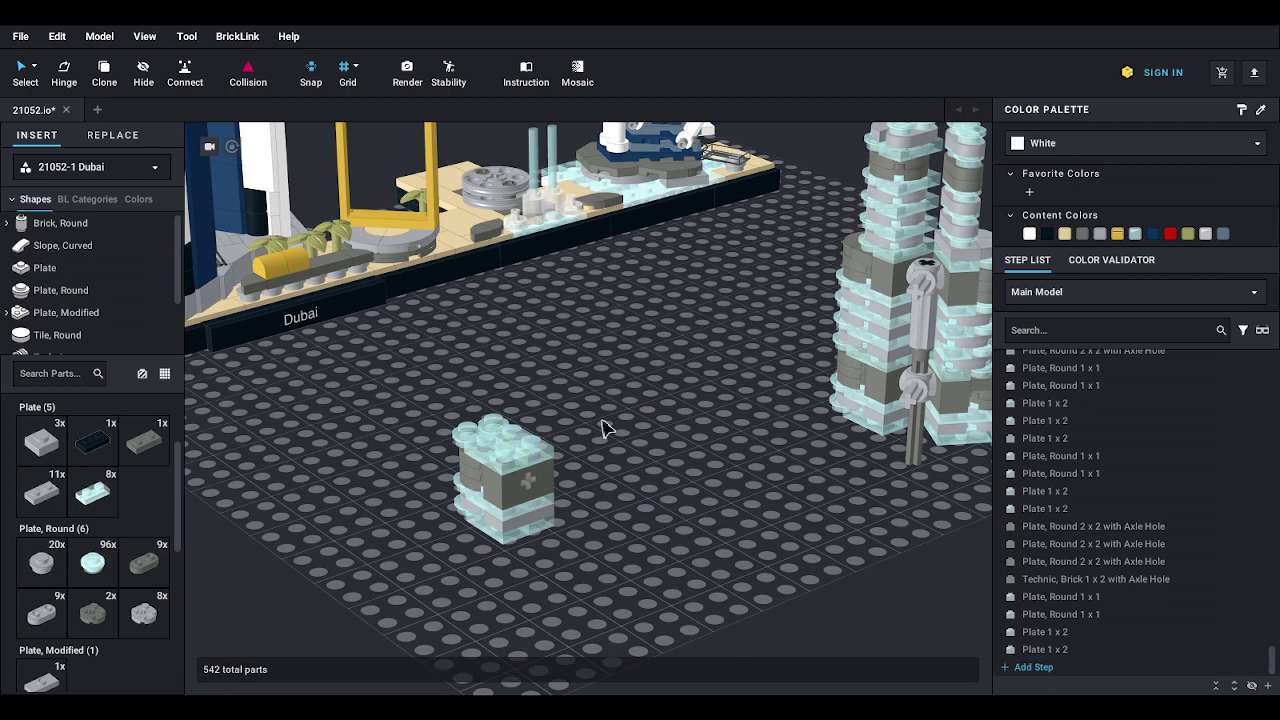
- Cap the two round plates at the rounded end with two Light Bluish Gray 1 x 1 quarter round tiles
{"action": "scroll", "coordinate": [92, 316], "scroll_direction": "down", "scroll_amount": 1}
{"action": "left_click", "coordinate": [84, 320]}
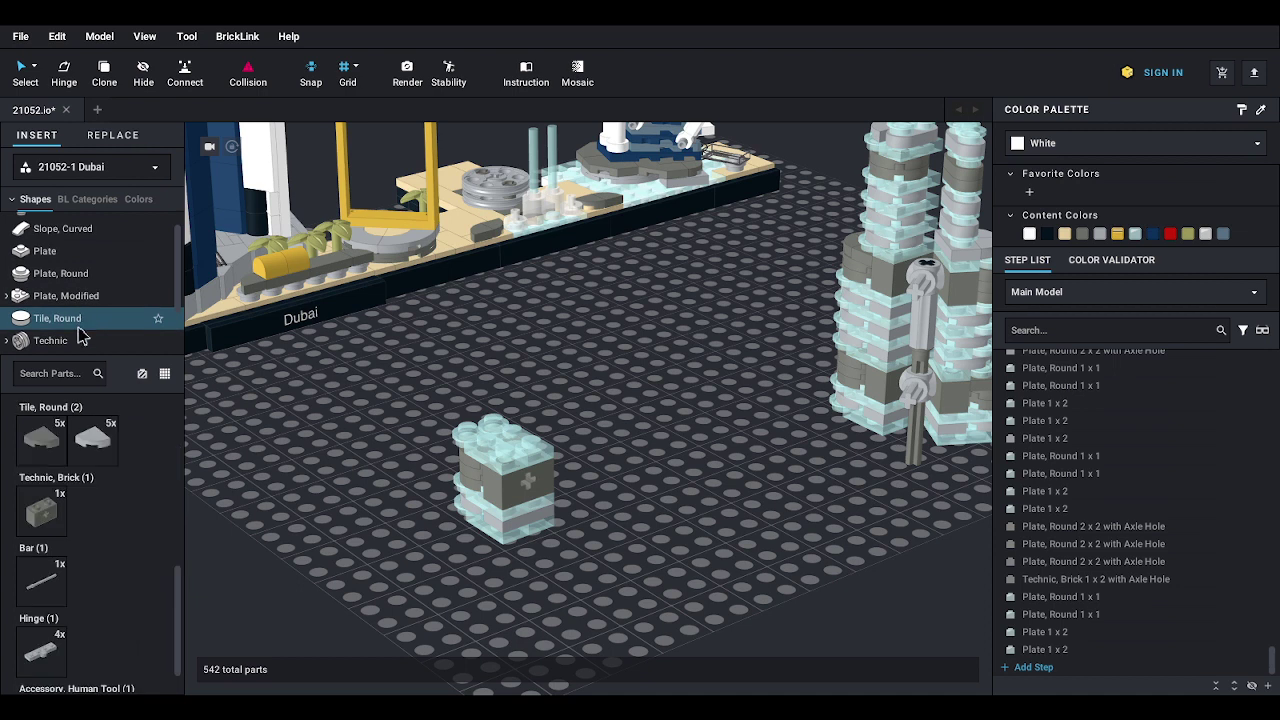
{"action": "left_click", "coordinate": [92, 437]}
{"action": "left_click", "coordinate": [443, 397]}
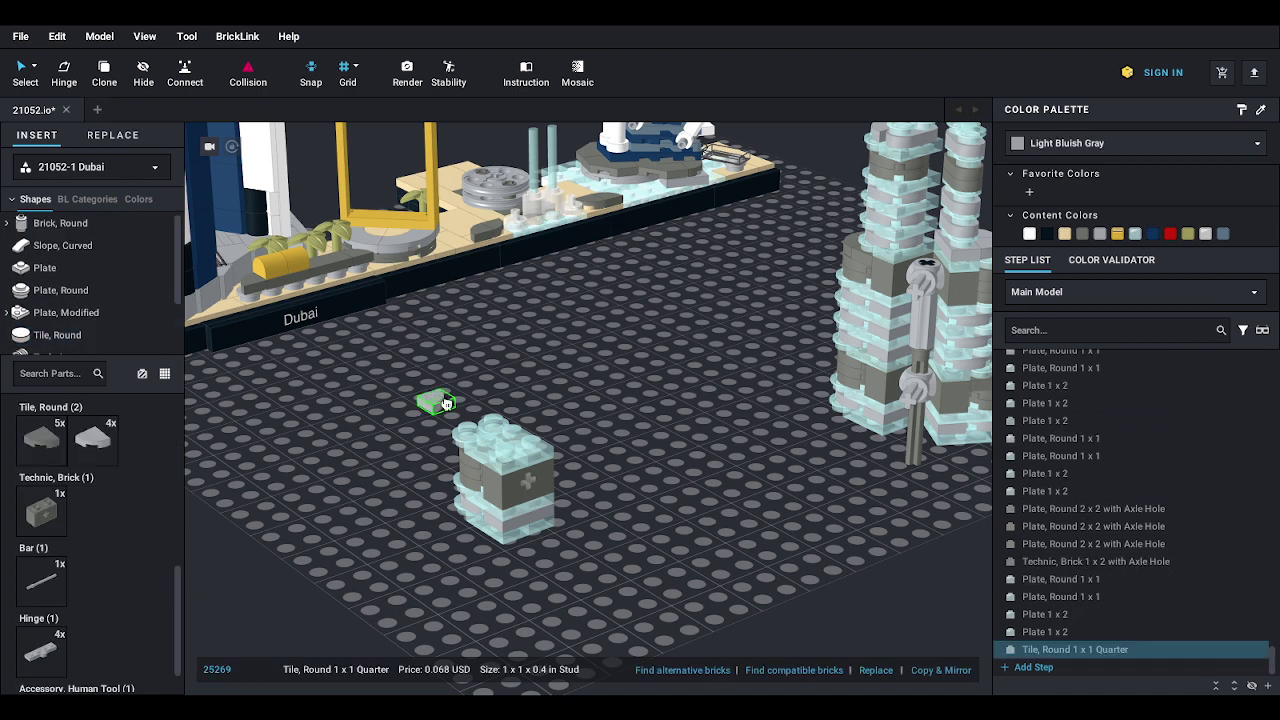
{"action": "left_click", "coordinate": [451, 419]}
{"action": "left_click", "coordinate": [98, 437]}
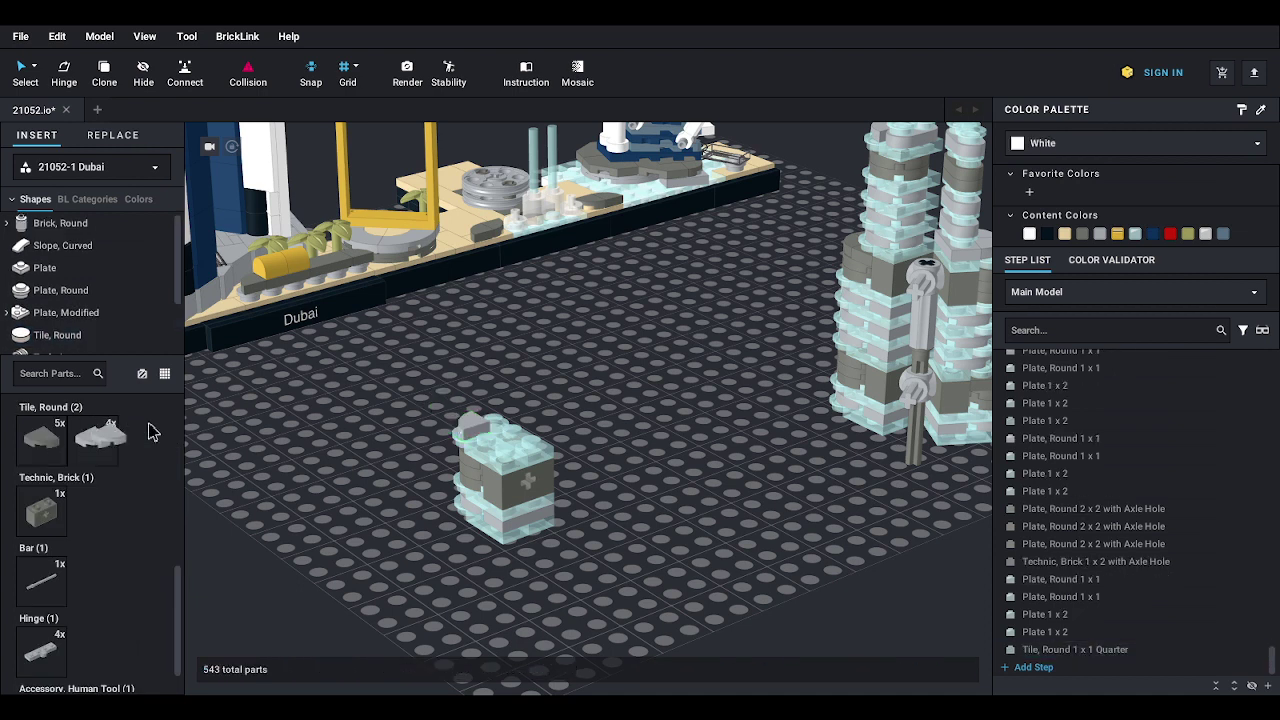
{"action": "left_click", "coordinate": [100, 437]}
{"action": "left_click", "coordinate": [500, 410]}
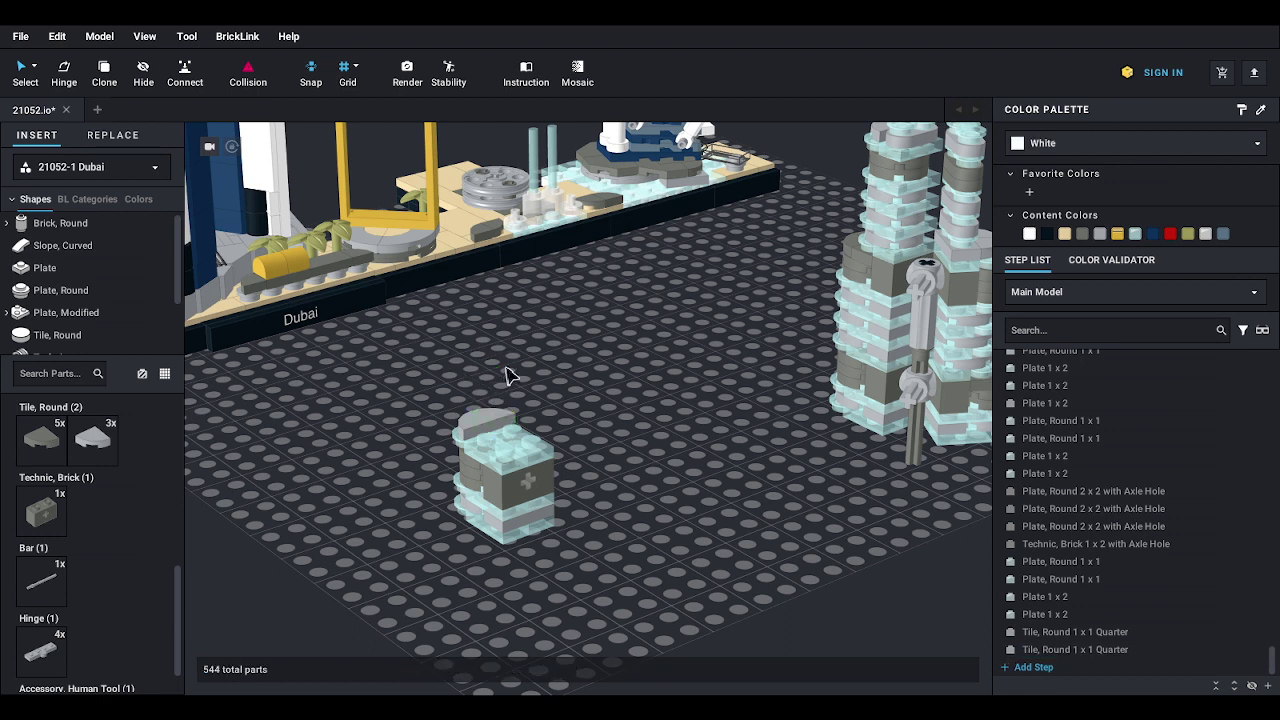
- Place two Light Bluish Gray 1 x 2 plates on the Trans-Light Blue plates beside the quarter tiles
{"action": "left_click", "coordinate": [60, 268]}
{"action": "left_click", "coordinate": [45, 503]}
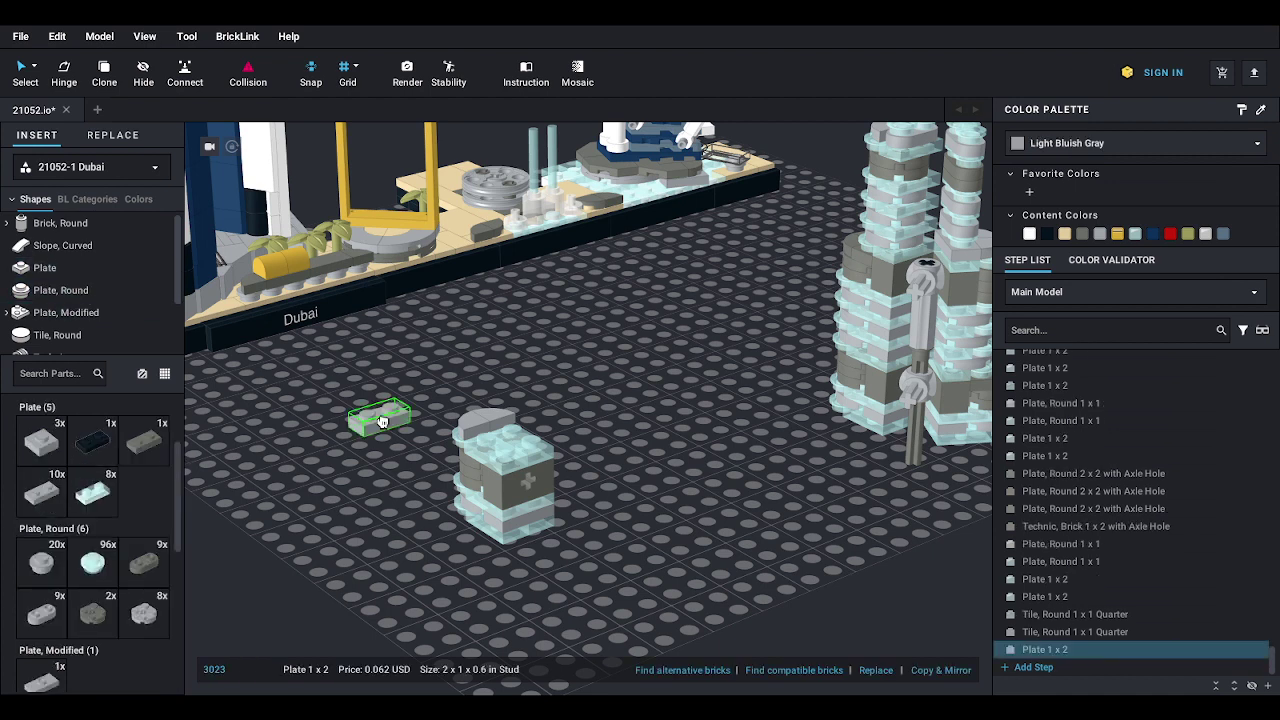
{"action": "left_click", "coordinate": [500, 428]}
{"action": "left_click", "coordinate": [42, 492]}
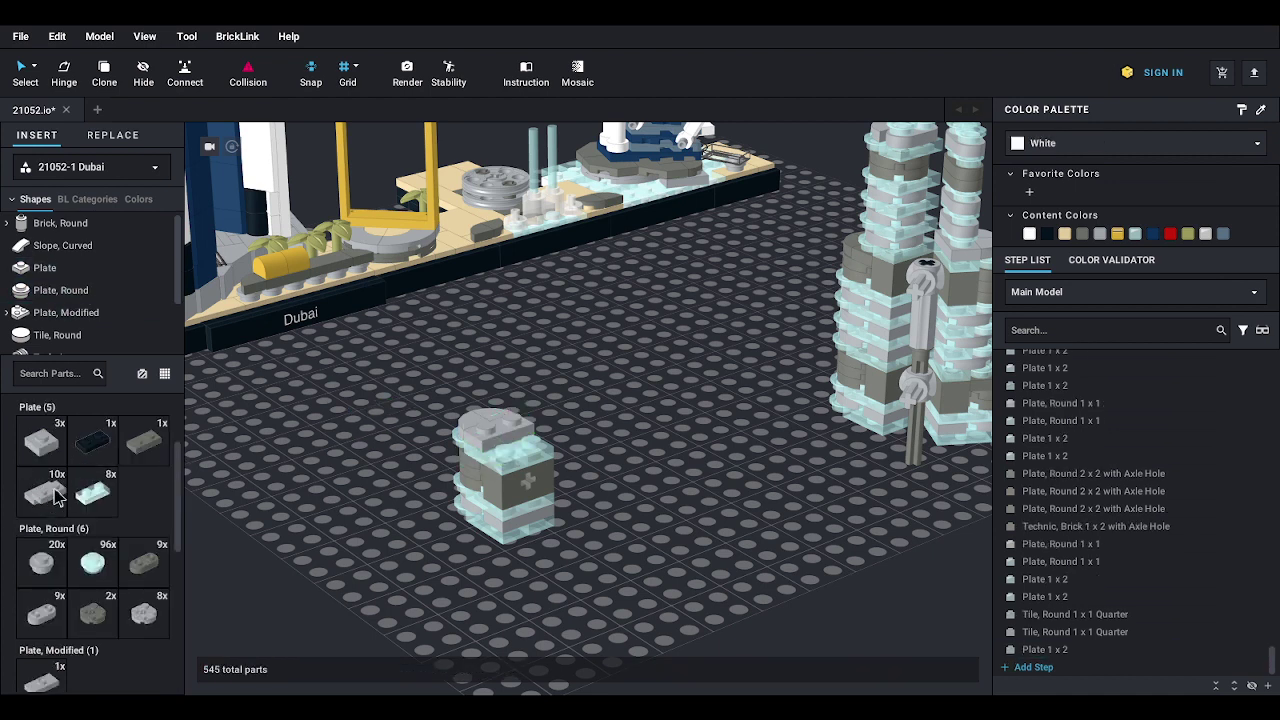
{"action": "left_click", "coordinate": [485, 432]}
{"action": "left_click", "coordinate": [454, 404]}
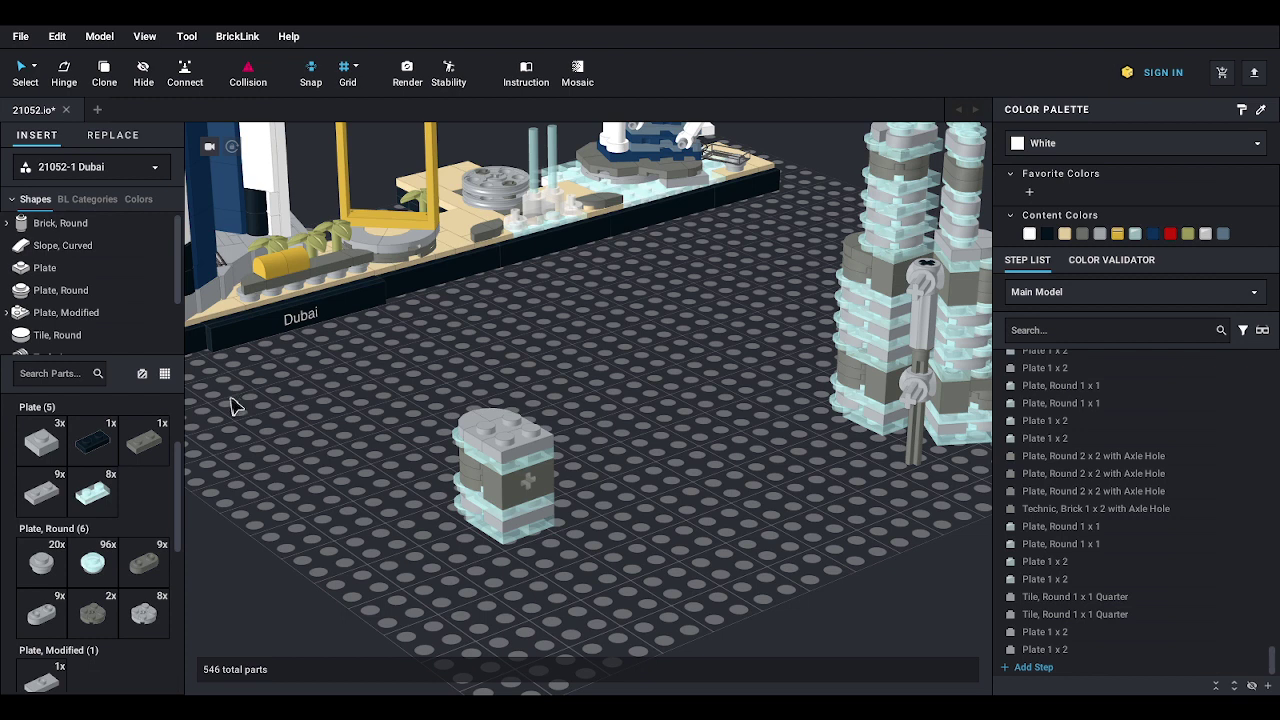
- Cover the four exposed studs with two Trans-Light Blue 1 x 1 round plates and one Trans-Light Blue 1 x 2 plate
{"action": "left_click", "coordinate": [60, 293]}
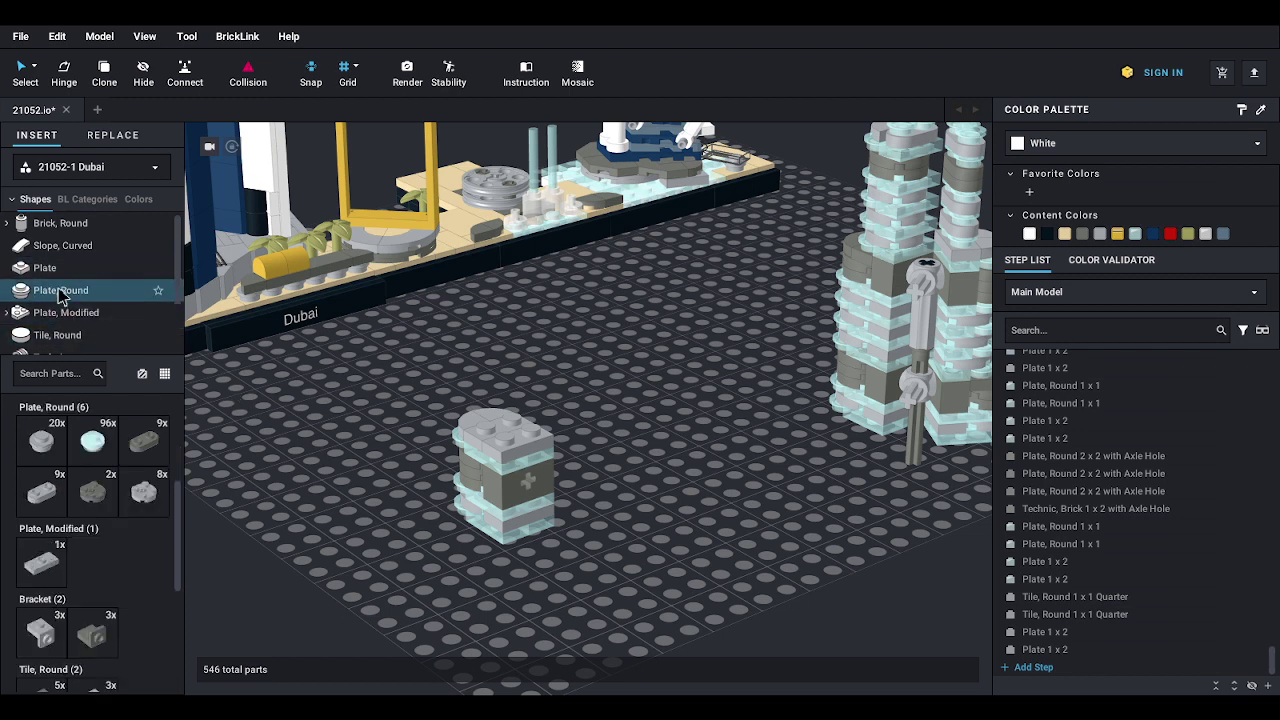
{"action": "left_click_drag", "start_coordinate": [92, 441], "coordinate": [485, 421]}
{"action": "left_click", "coordinate": [320, 441]}
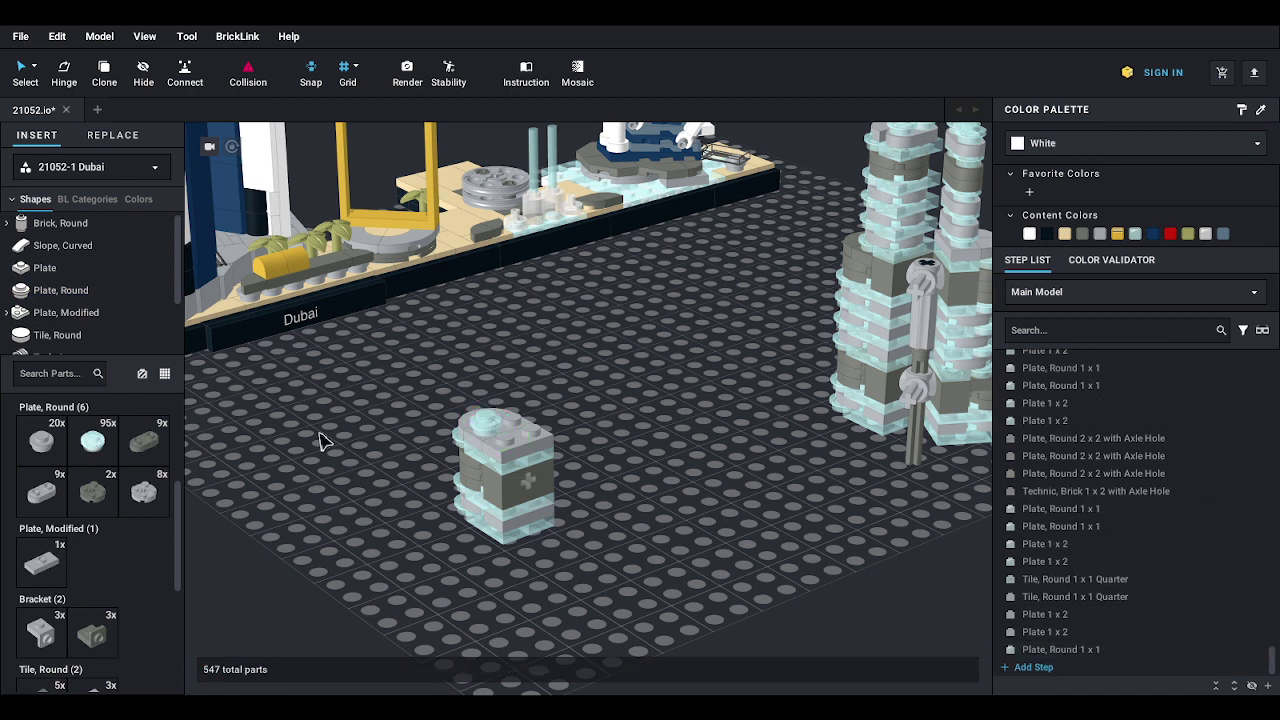
{"action": "left_click_drag", "start_coordinate": [92, 441], "coordinate": [515, 405]}
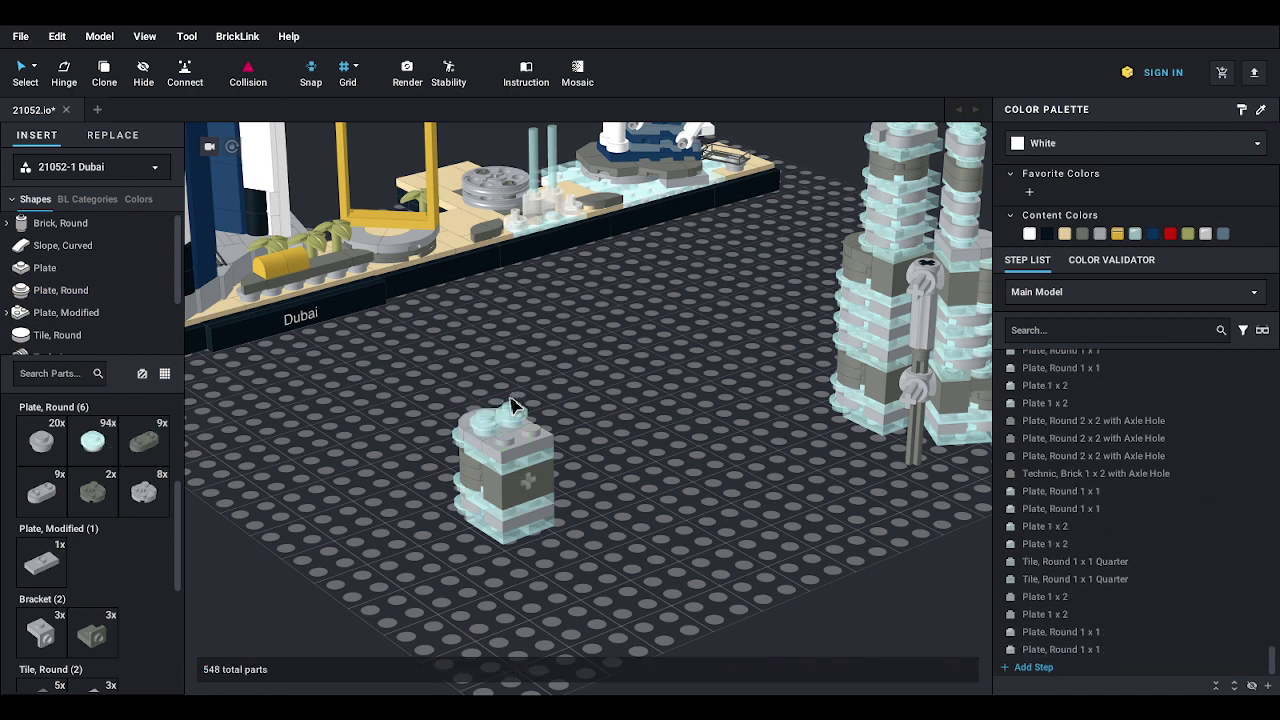
{"action": "scroll", "coordinate": [515, 405], "scroll_direction": "up", "scroll_amount": 5}
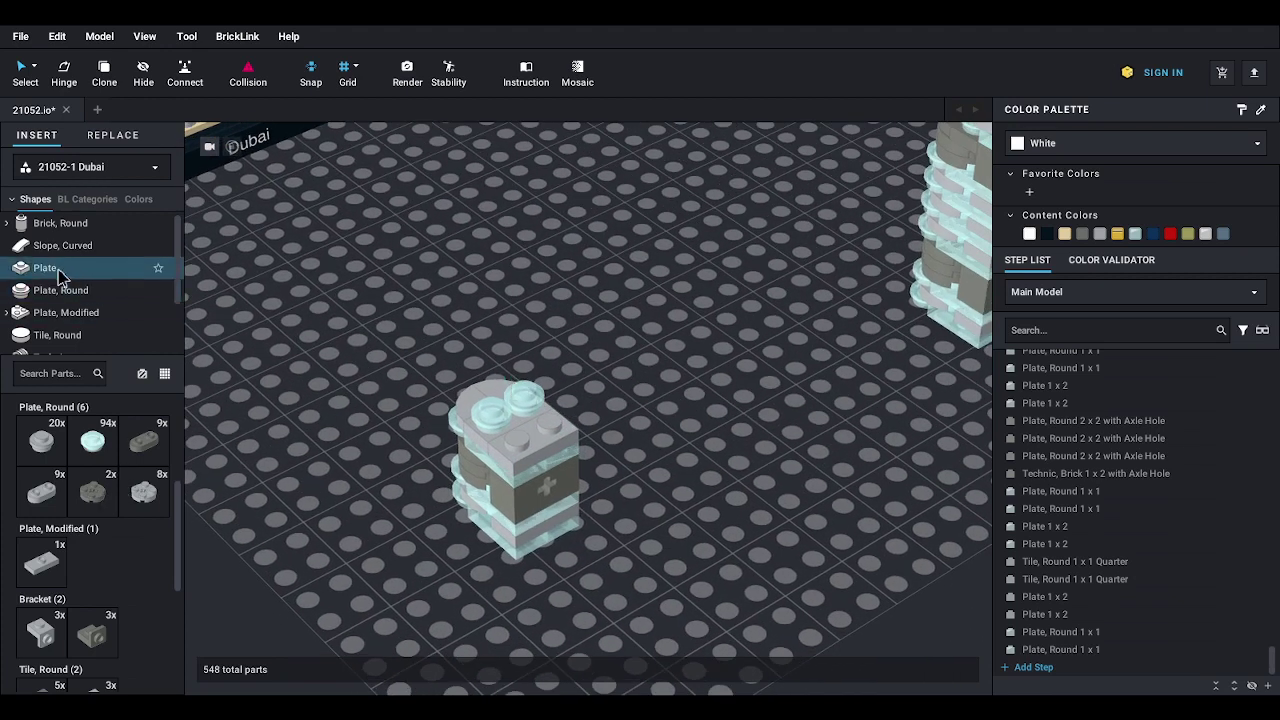
{"action": "left_click", "coordinate": [62, 292]}
{"action": "left_click_drag", "start_coordinate": [92, 490], "coordinate": [526, 415]}
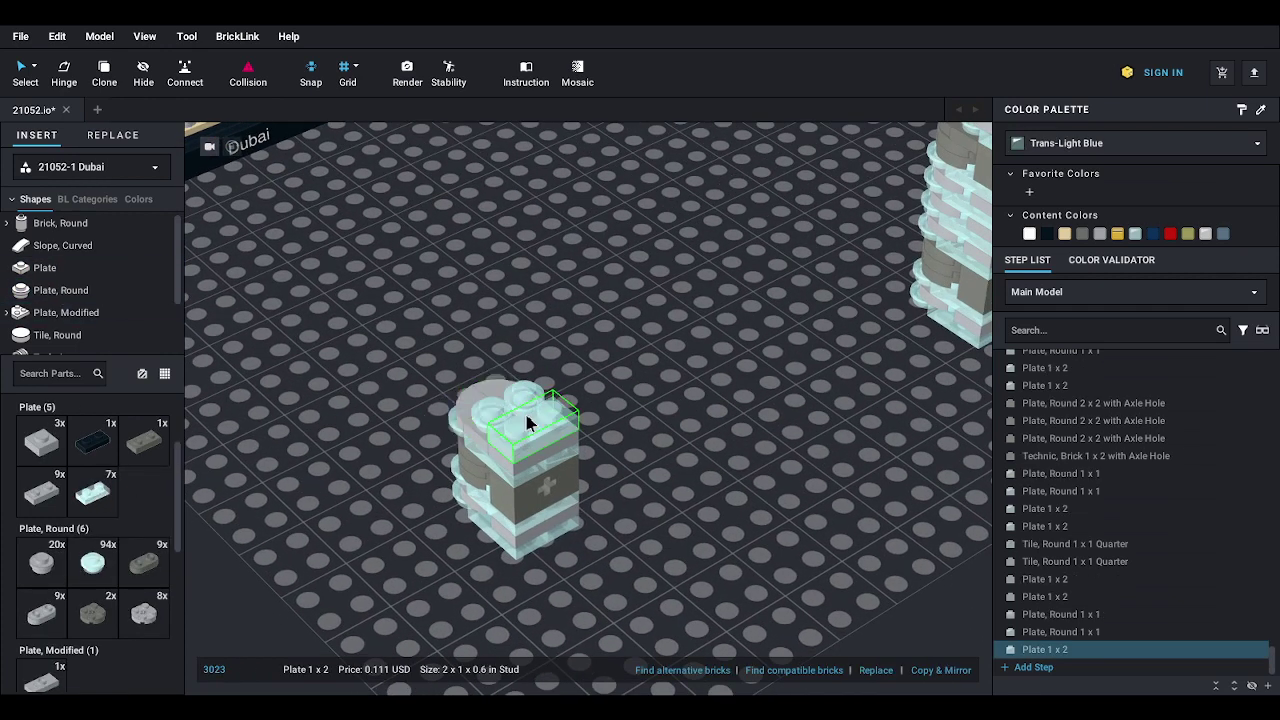
{"action": "left_click", "coordinate": [533, 347]}
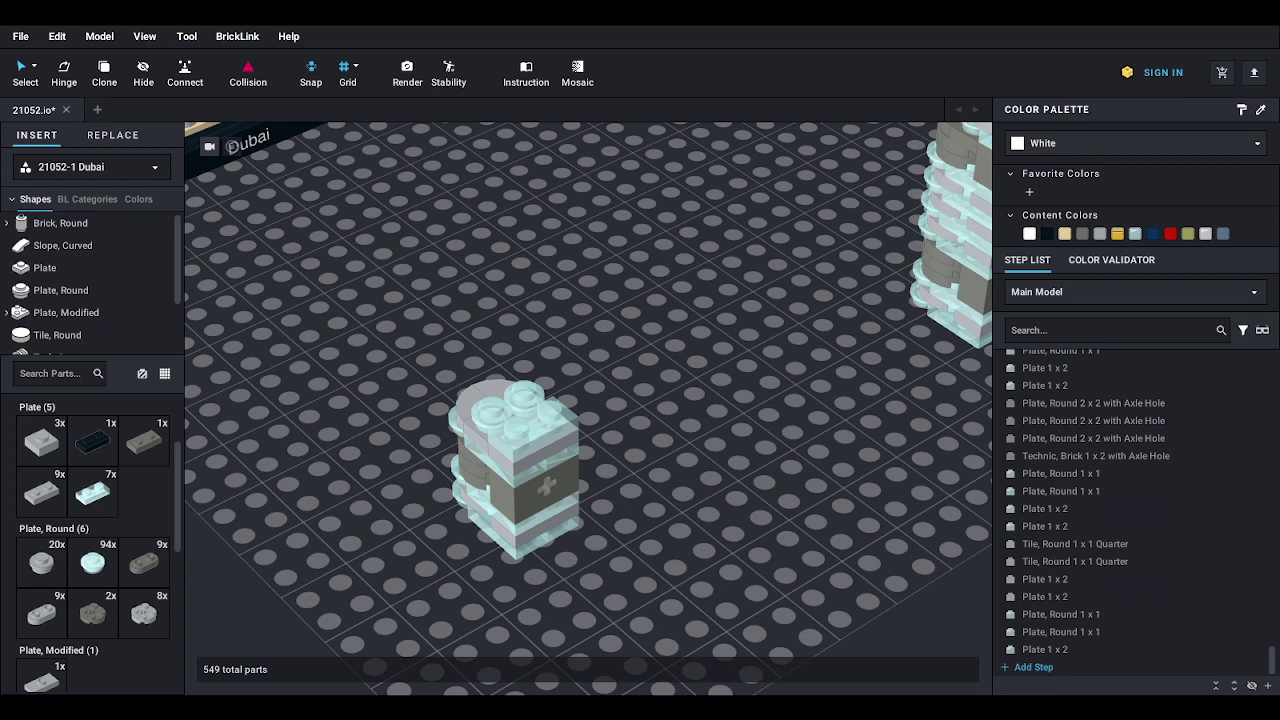
- Stack a Light Bluish Gray 2 x 2 round plate with axle hole, topped by two 1 x 1 round plates and a 1 x 2 plate in Trans-Light Blue
{"action": "left_click", "coordinate": [143, 612]}
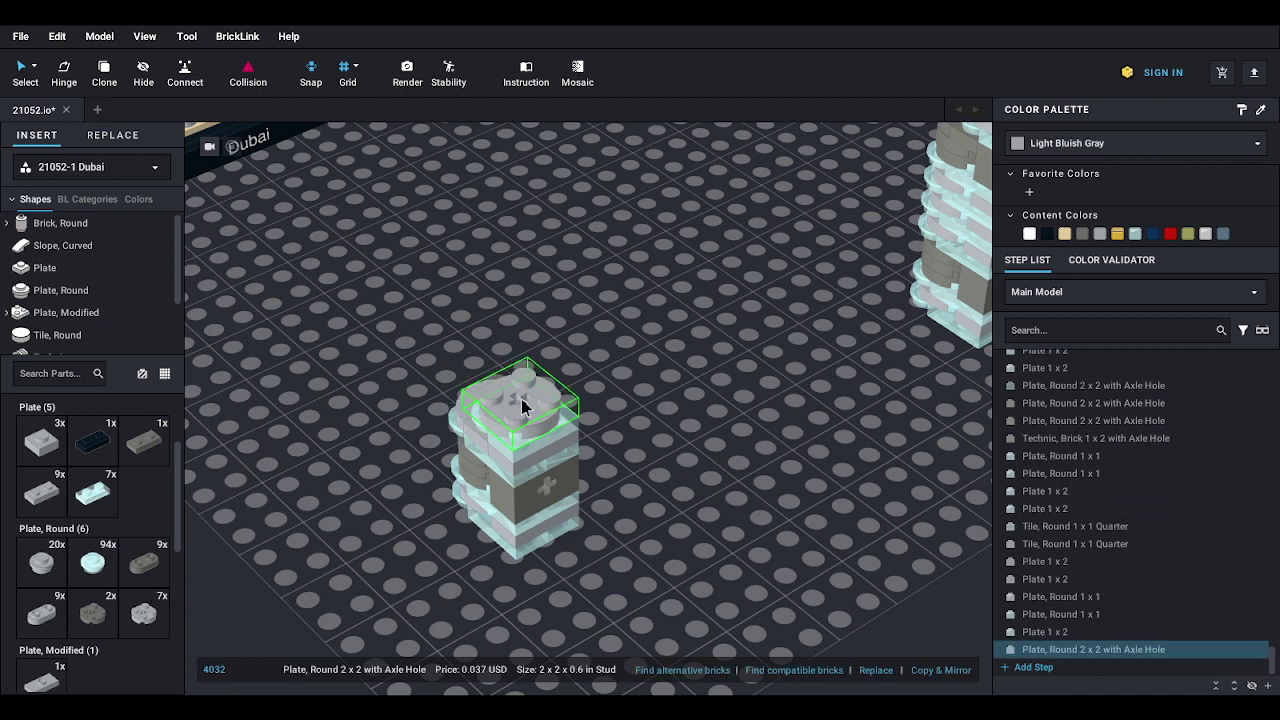
{"action": "key", "text": "Escape"}
{"action": "left_click_drag", "start_coordinate": [90, 565], "coordinate": [484, 390]}
{"action": "left_click_drag", "start_coordinate": [92, 565], "coordinate": [523, 380]}
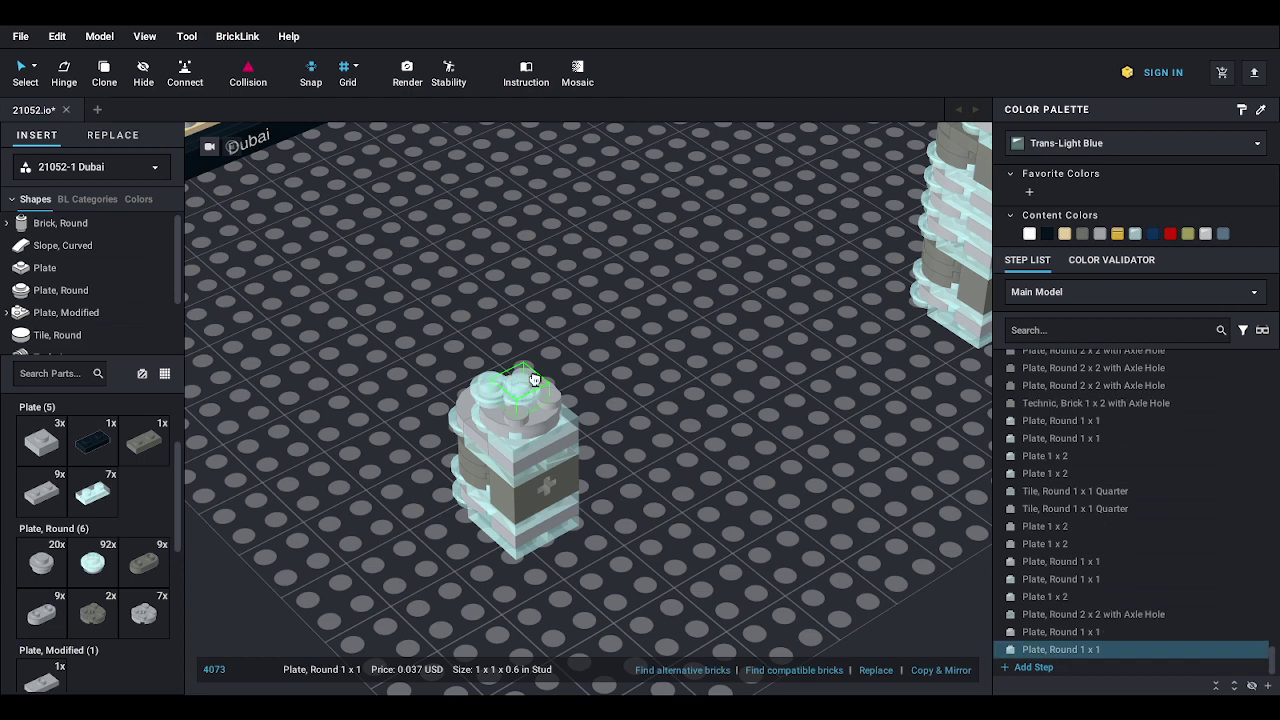
{"action": "key", "text": "Escape"}
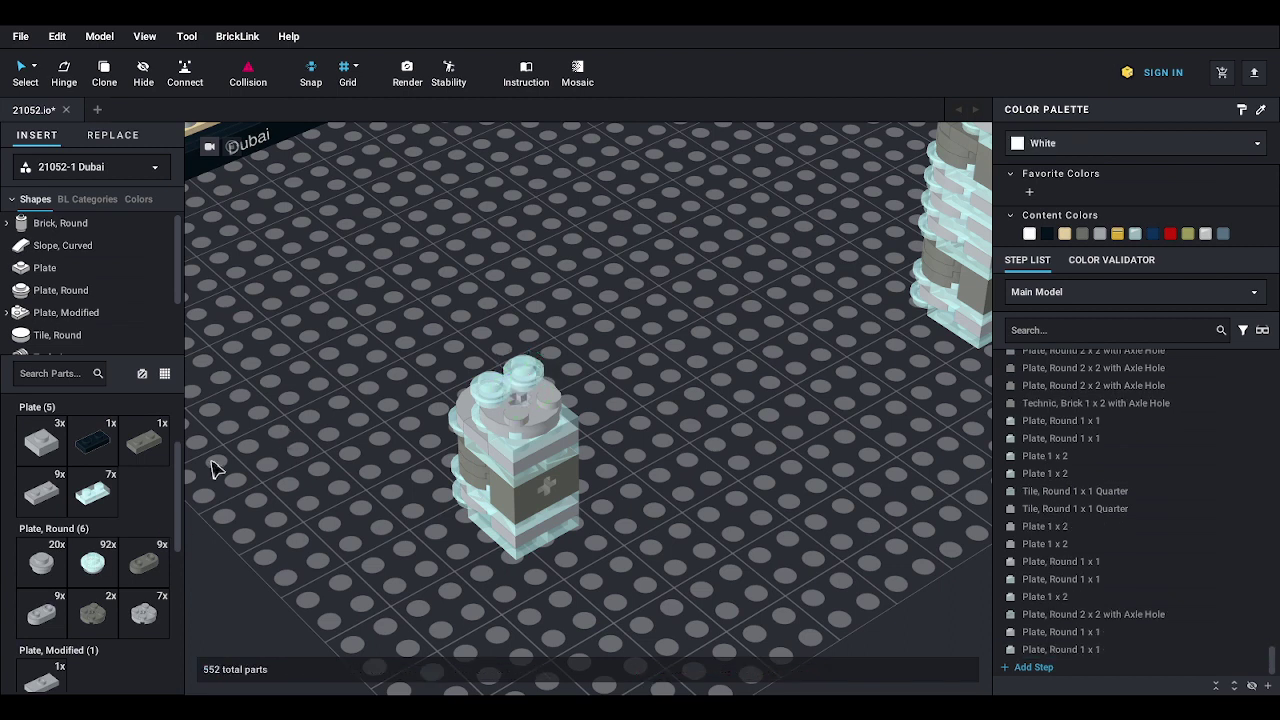
{"action": "left_click_drag", "start_coordinate": [87, 505], "coordinate": [538, 404]}
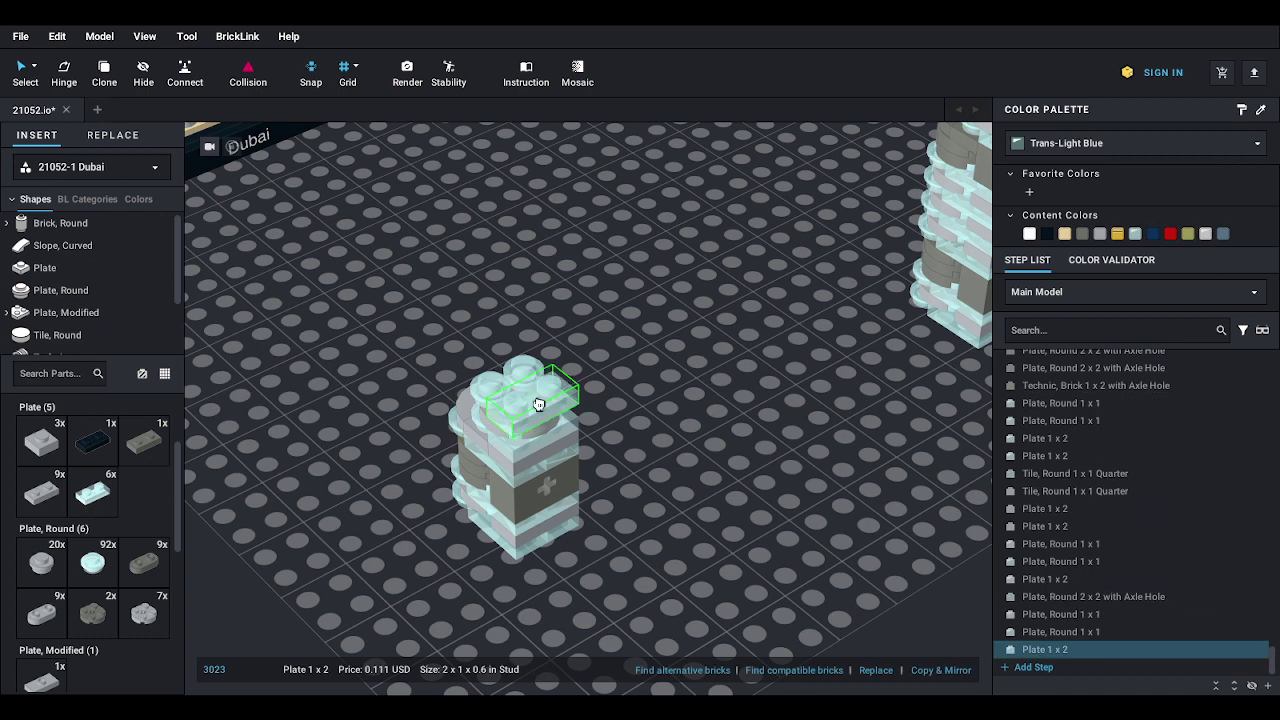
{"action": "left_click", "coordinate": [538, 404]}
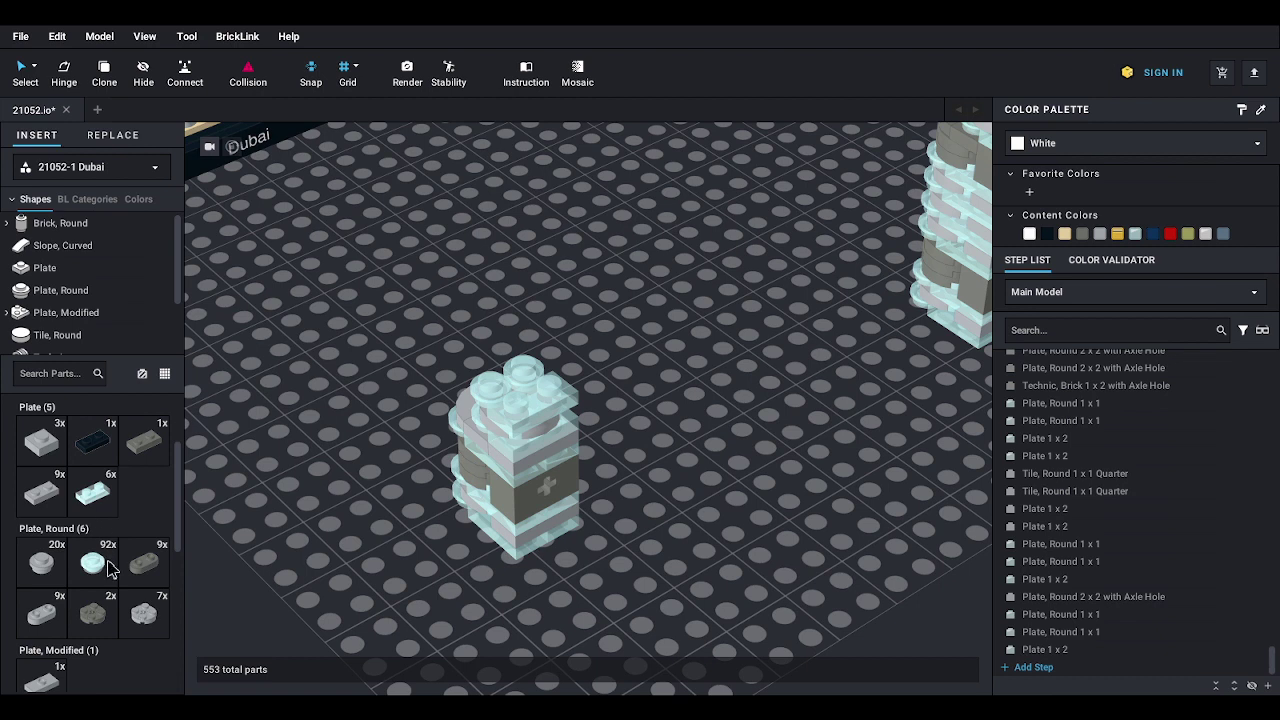
- Repeat the floor above with another gray 2 x 2 axle-hole round plate, two Trans-Light Blue 1 x 1 round plates and a 1 x 2 plate
{"action": "left_click_drag", "start_coordinate": [112, 568], "coordinate": [488, 296]}
{"action": "left_click_drag", "start_coordinate": [482, 374], "coordinate": [376, 350]}
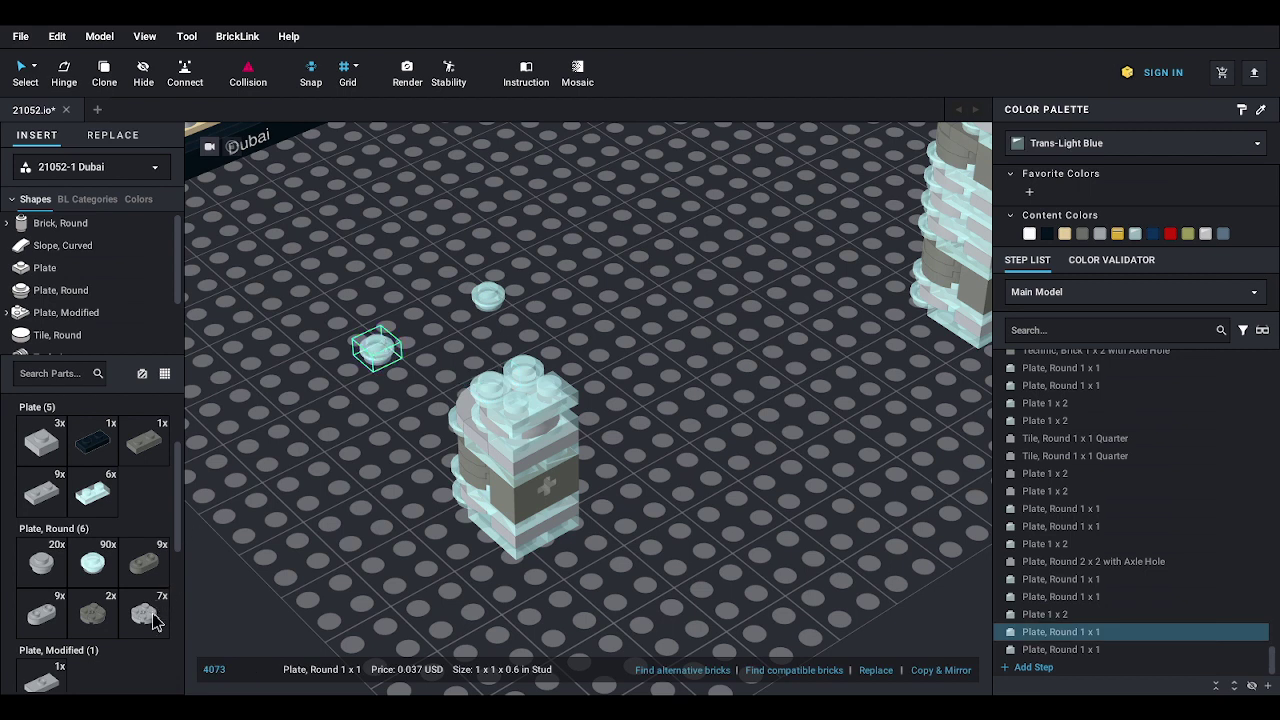
{"action": "left_click_drag", "start_coordinate": [151, 613], "coordinate": [515, 366]}
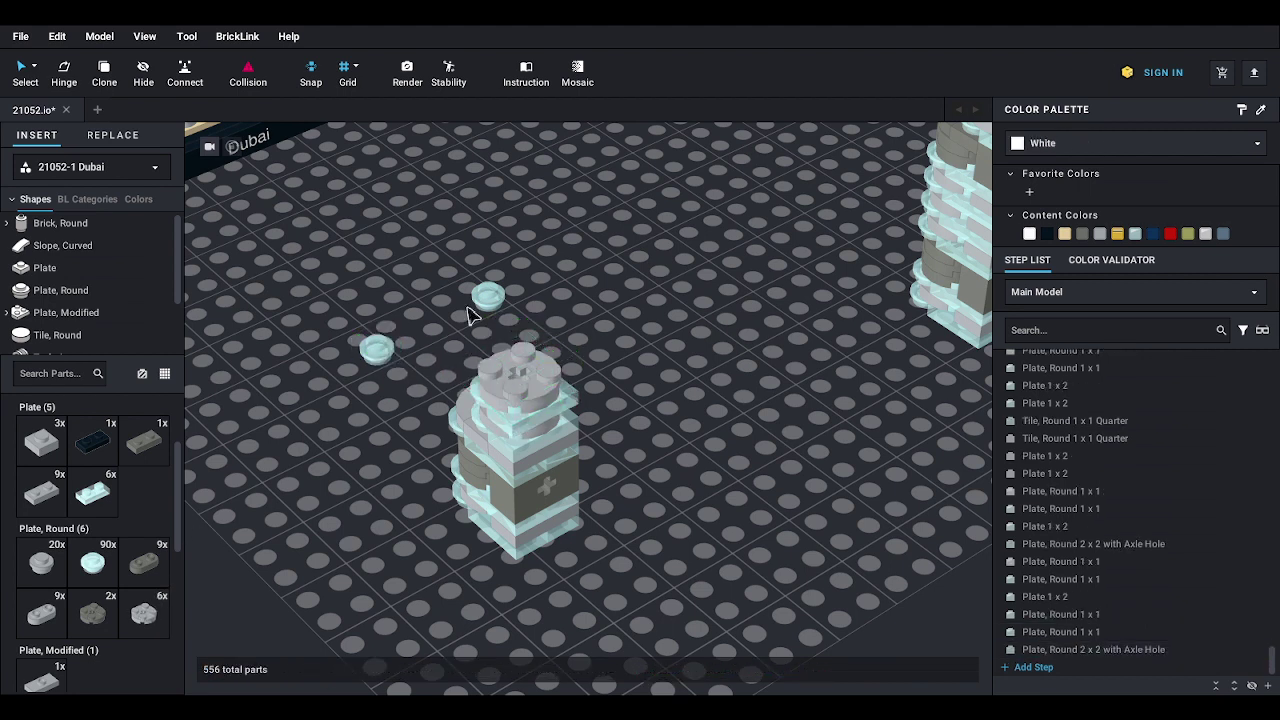
{"action": "left_click_drag", "start_coordinate": [484, 296], "coordinate": [521, 346]}
{"action": "left_click_drag", "start_coordinate": [382, 356], "coordinate": [490, 362]}
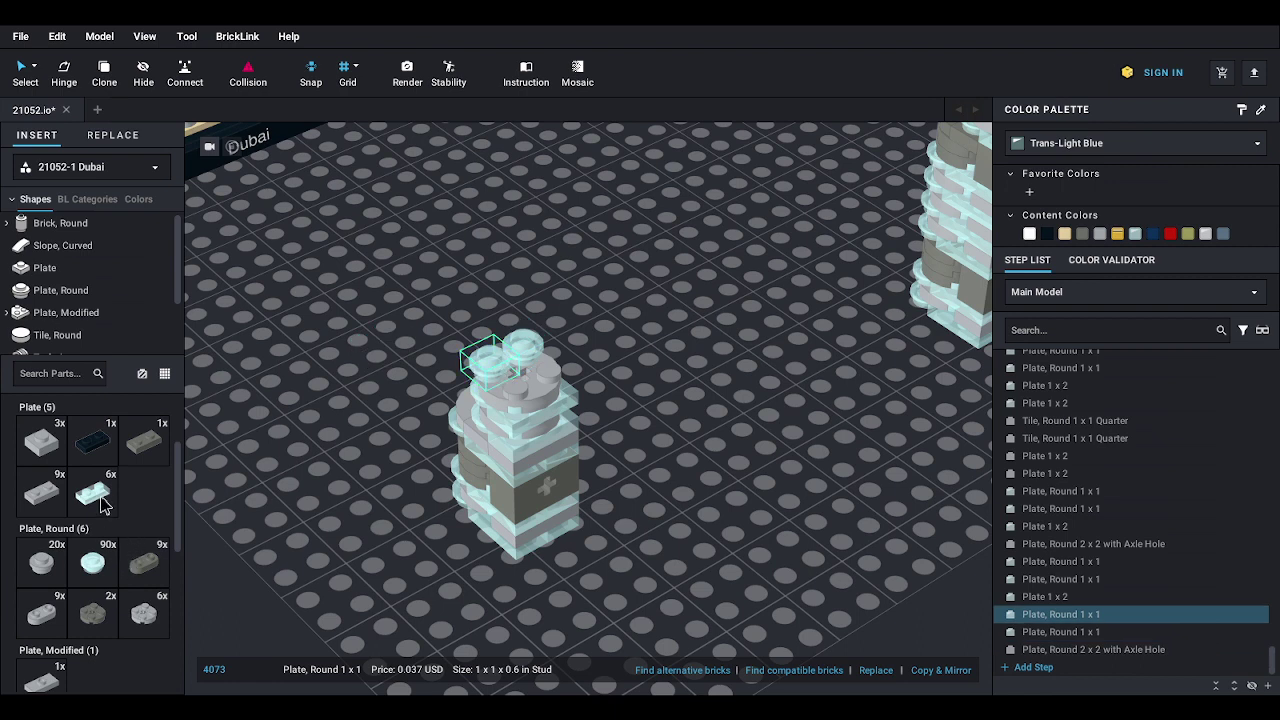
{"action": "left_click_drag", "start_coordinate": [103, 505], "coordinate": [580, 405]}
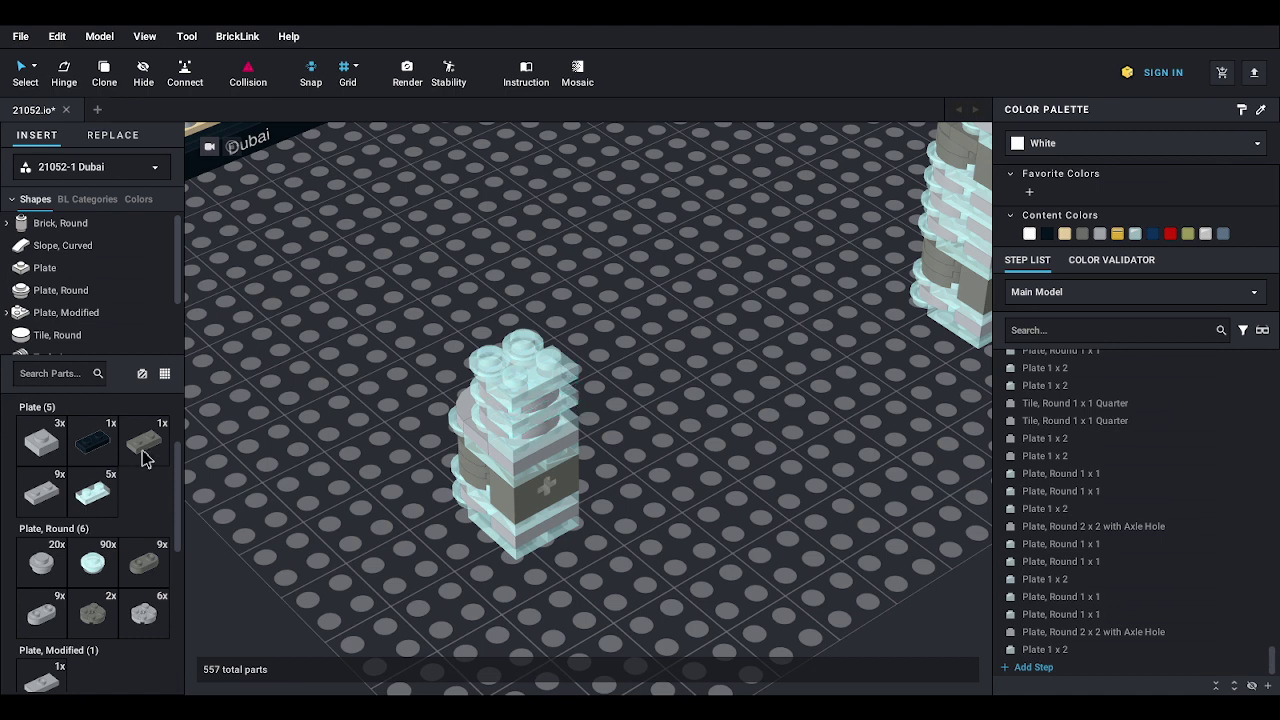
- Stack three dark gray 1 x 2 round plates with open studs on the rounded side and set the 1 x 2 axle-hole Technic brick beside them
{"action": "left_click_drag", "start_coordinate": [148, 568], "coordinate": [508, 322]}
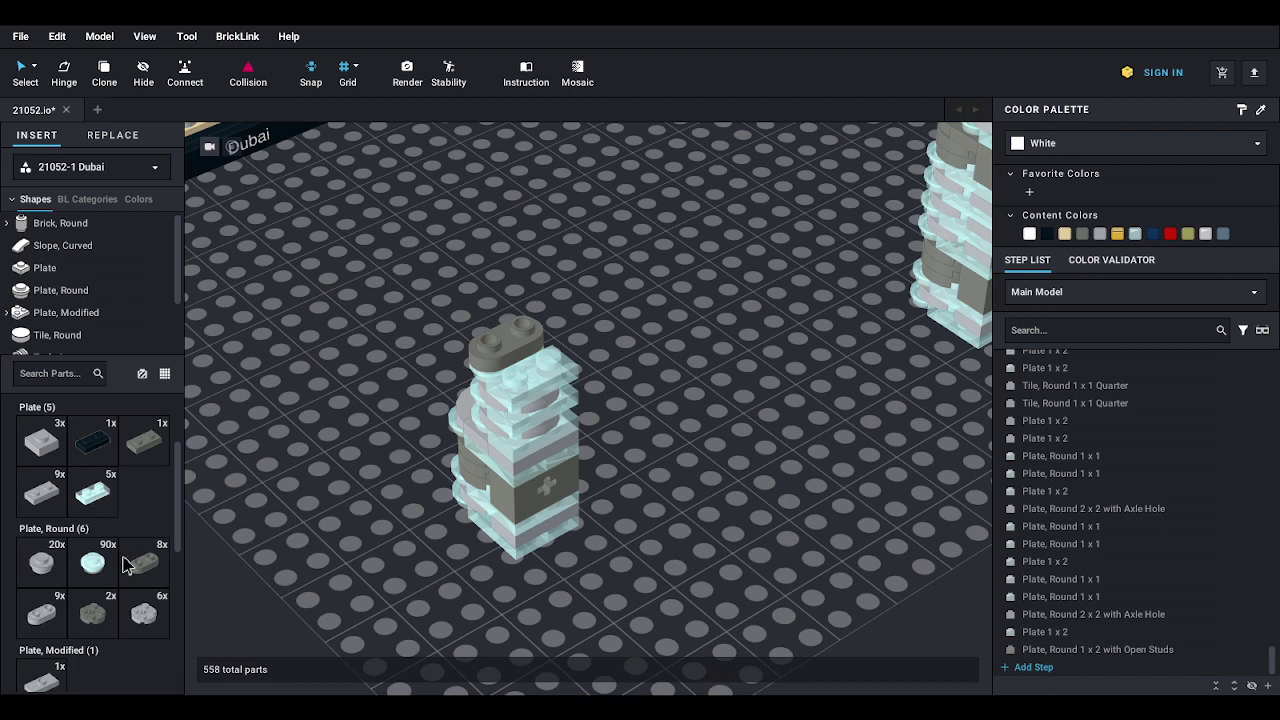
{"action": "left_click_drag", "start_coordinate": [148, 568], "coordinate": [494, 325]}
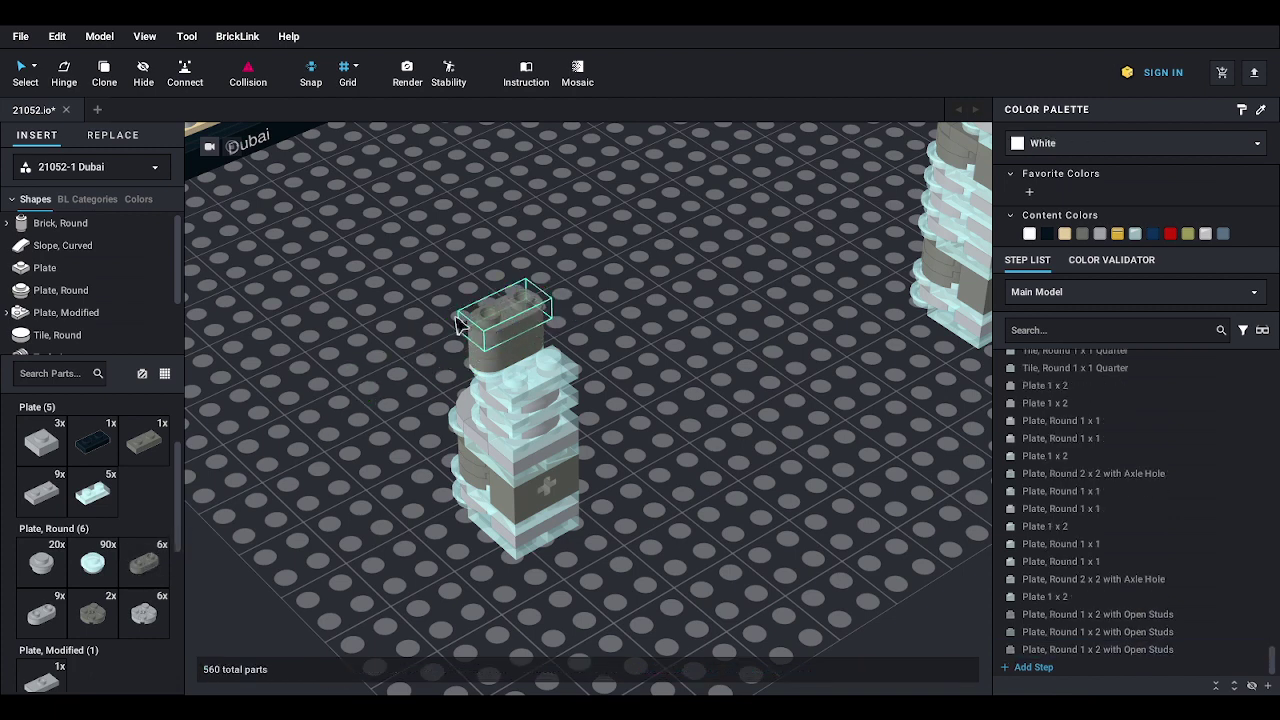
{"action": "scroll", "coordinate": [120, 510], "scroll_direction": "down", "scroll_amount": 3}
{"action": "scroll", "coordinate": [120, 510], "scroll_direction": "down", "scroll_amount": 2}
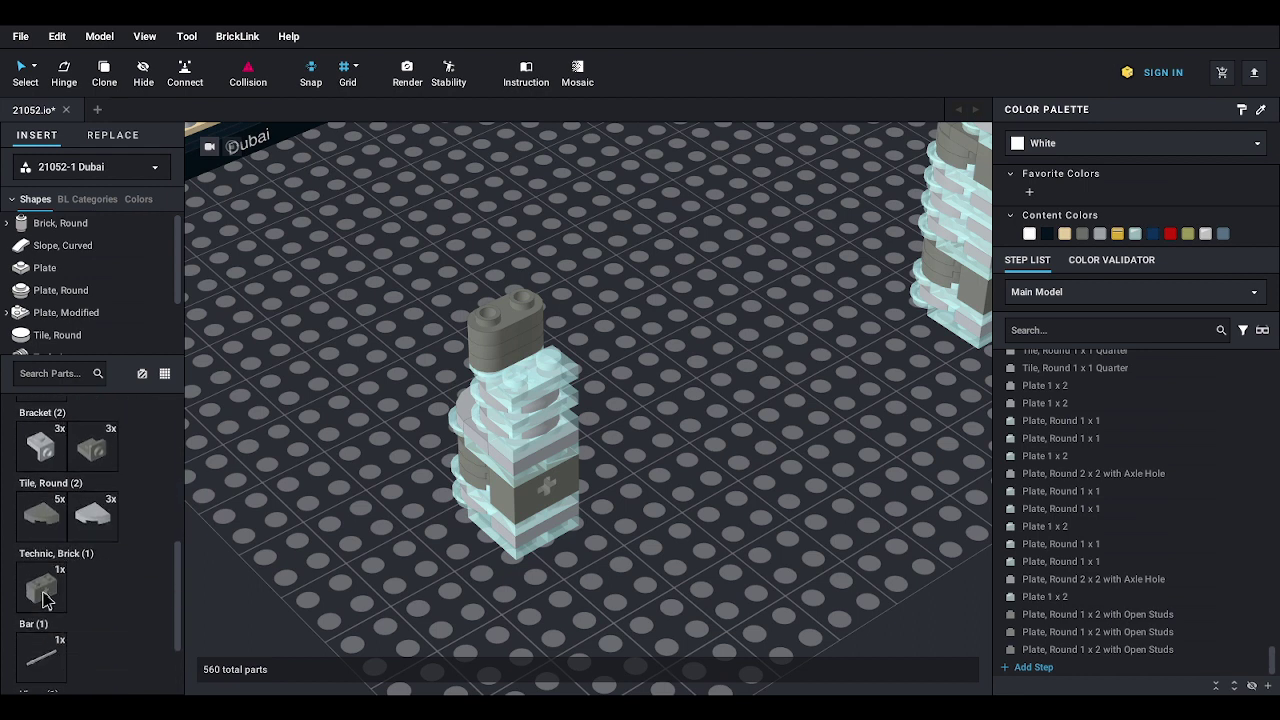
{"action": "left_click_drag", "start_coordinate": [43, 590], "coordinate": [523, 331]}
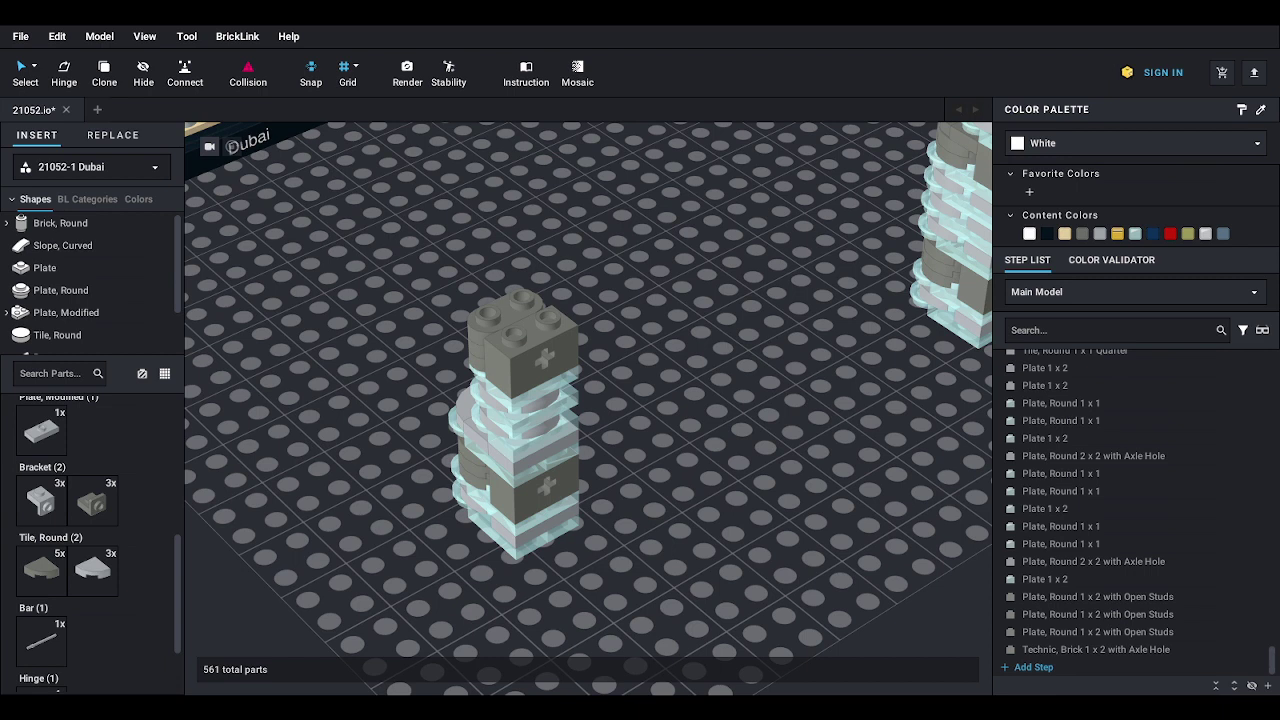
- Place two Trans-Light Blue 1 x 1 round plates on top of the stacked dark gray open-stud plates
{"action": "scroll", "coordinate": [165, 455], "scroll_direction": "up", "scroll_amount": 4}
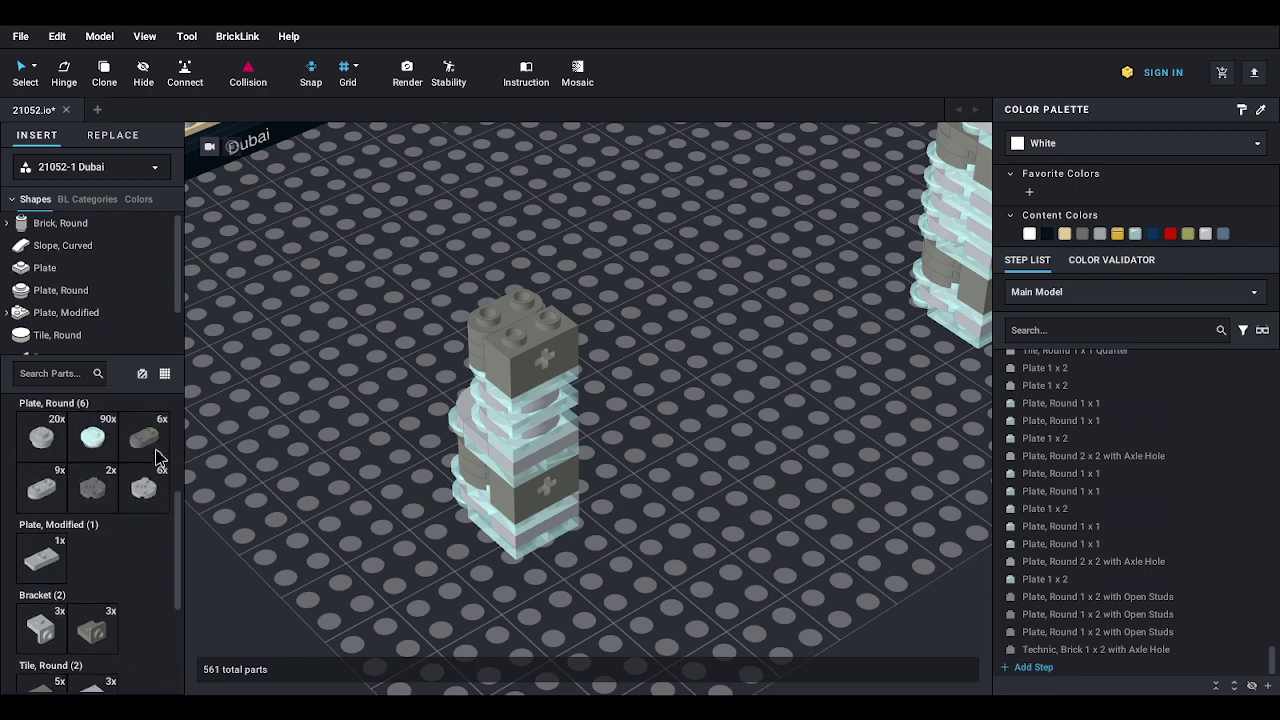
{"action": "left_click_drag", "start_coordinate": [91, 549], "coordinate": [498, 300]}
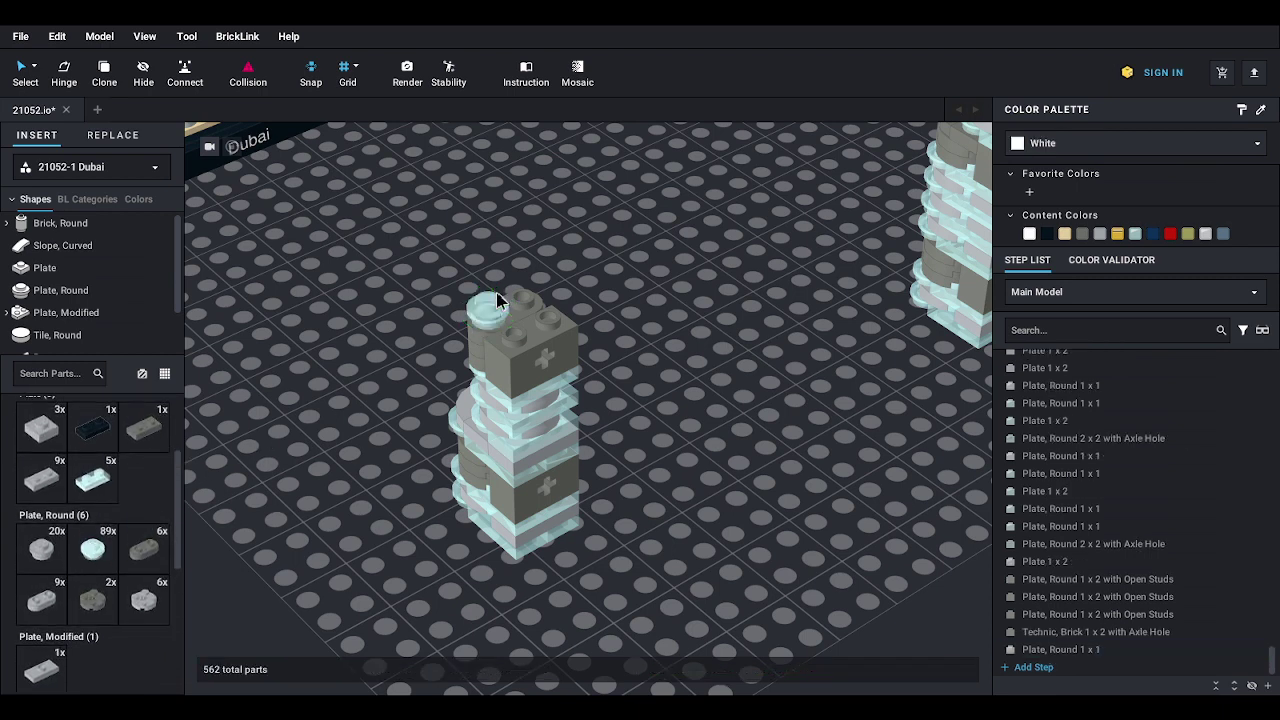
{"action": "left_click_drag", "start_coordinate": [92, 548], "coordinate": [516, 302]}
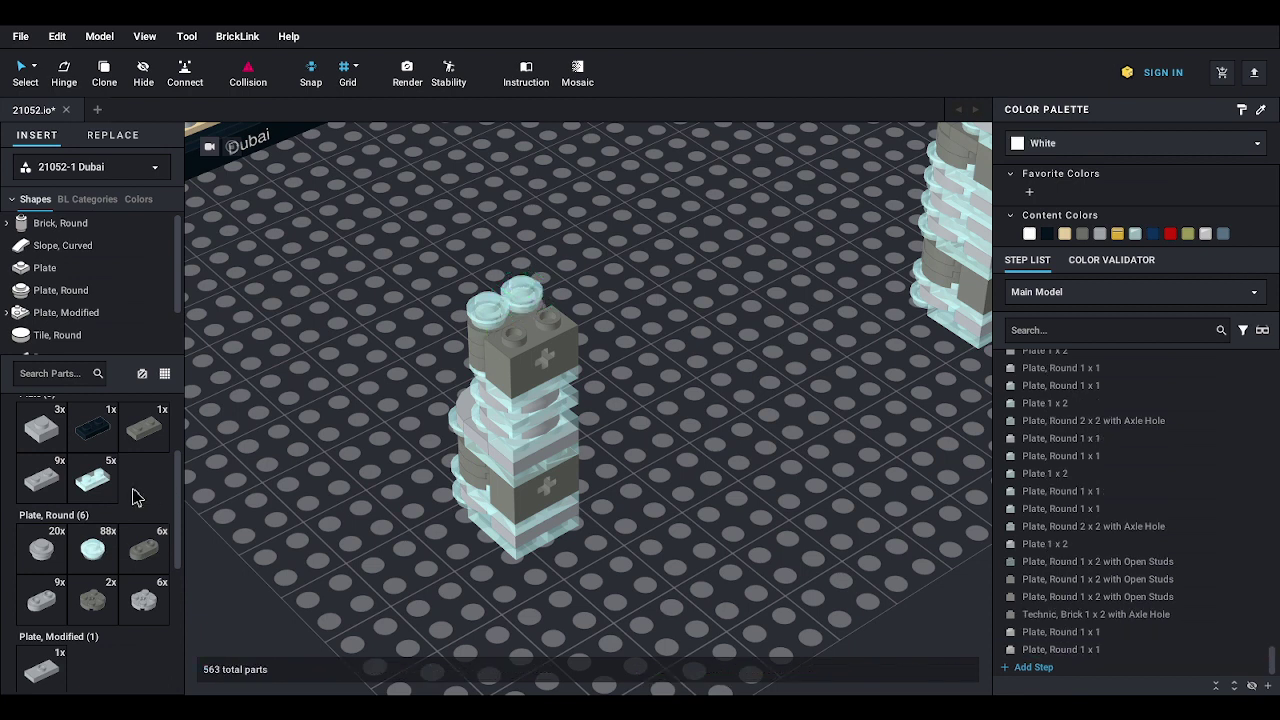
- Cover the Technic brick with a Trans-Light Blue 1 x 2 plate and add another floor: gray 2 x 2 axle-hole round plate, two 1 x 1 rounds, 1 x 2 plate
{"action": "left_click_drag", "start_coordinate": [104, 490], "coordinate": [535, 327]}
{"action": "key", "text": "Escape"}
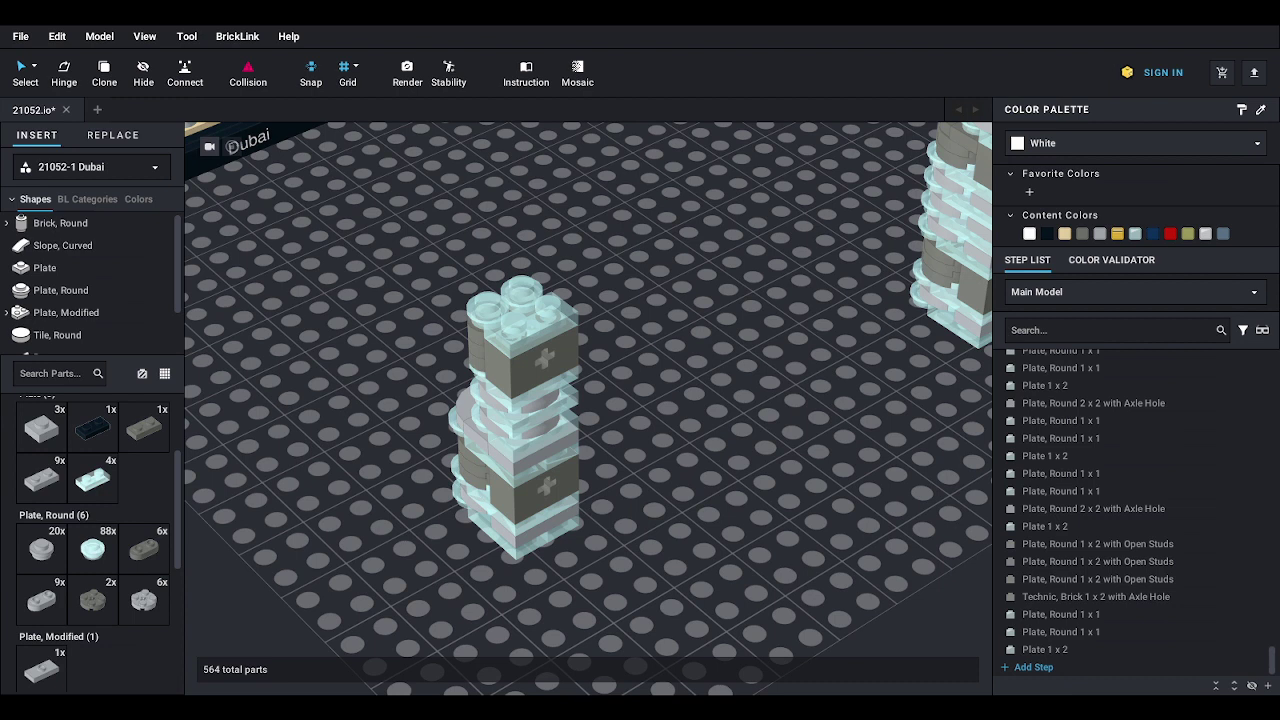
{"action": "left_click_drag", "start_coordinate": [254, 594], "coordinate": [820, 467]}
{"action": "left_click_drag", "start_coordinate": [144, 600], "coordinate": [822, 474]}
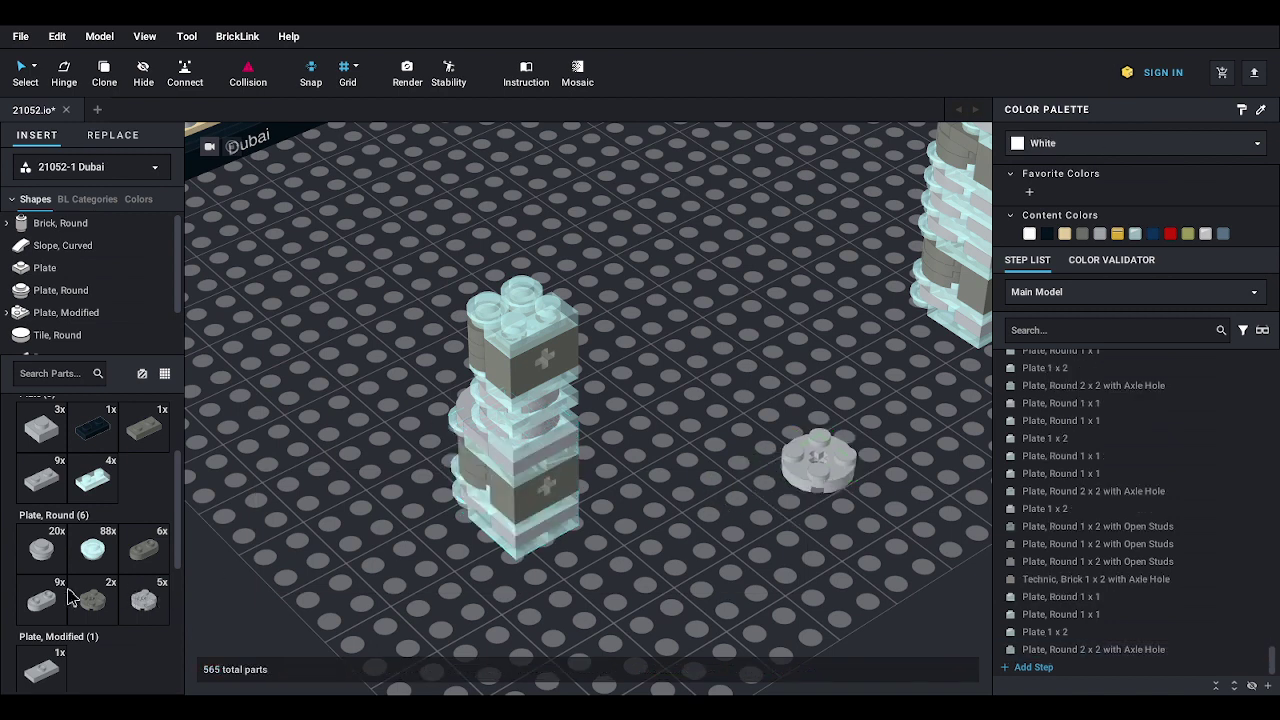
{"action": "left_click_drag", "start_coordinate": [92, 548], "coordinate": [793, 450]}
{"action": "left_click_drag", "start_coordinate": [92, 548], "coordinate": [808, 428]}
{"action": "left_click_drag", "start_coordinate": [92, 480], "coordinate": [838, 452]}
{"action": "left_click_drag", "start_coordinate": [755, 402], "coordinate": [520, 311]}
- Duplicate the four-part top floor twice and stack both copies on the tower section
{"action": "key", "text": "ctrl+d"}
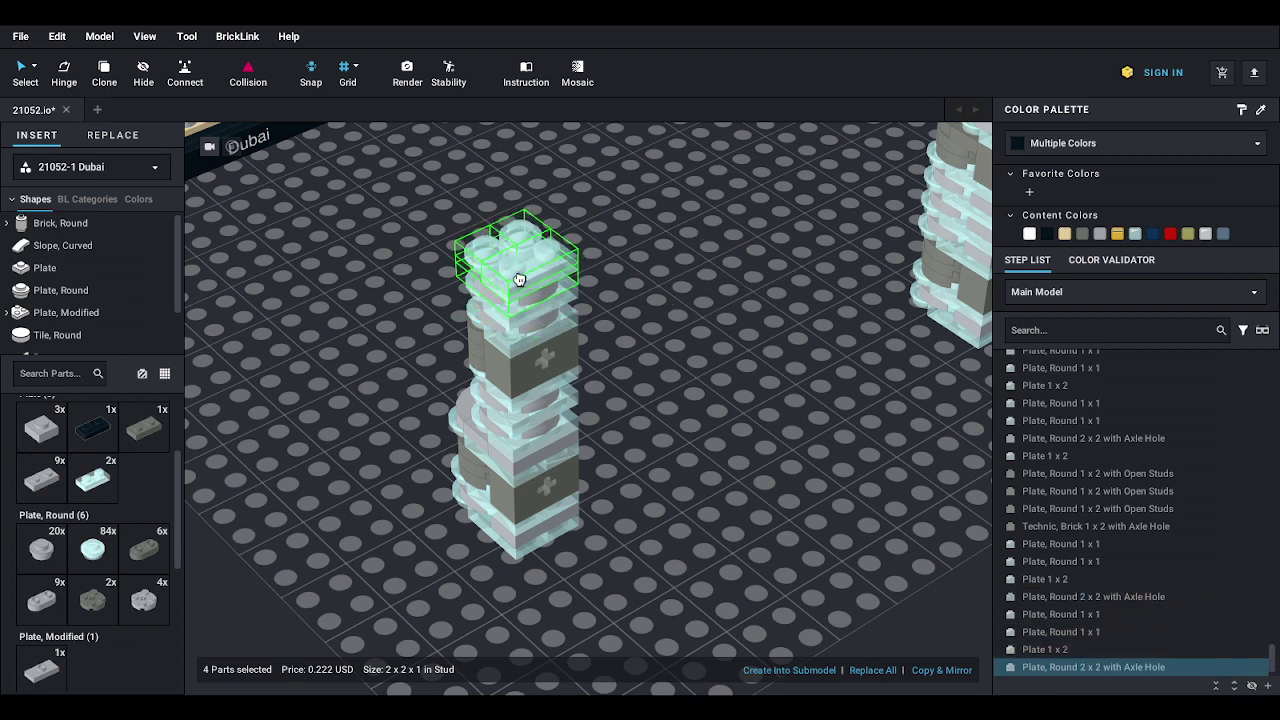
{"action": "left_click", "coordinate": [521, 262]}
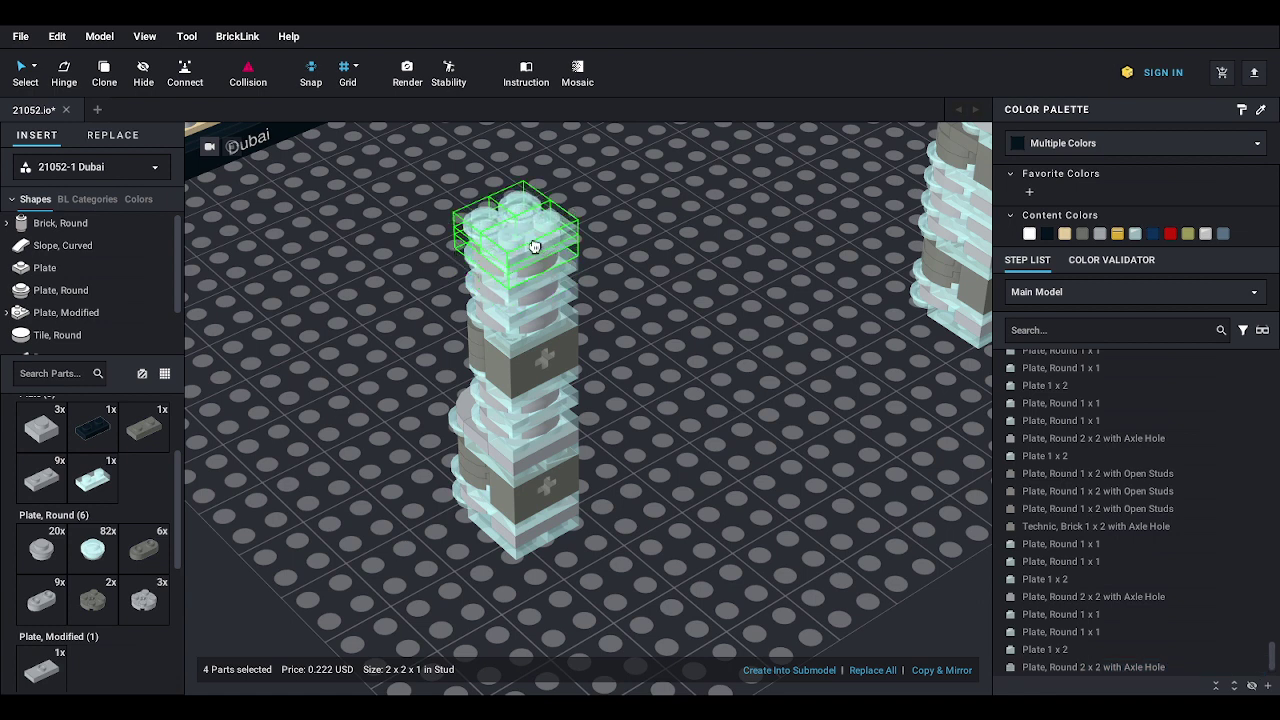
{"action": "left_click_drag", "start_coordinate": [535, 247], "coordinate": [532, 250]}
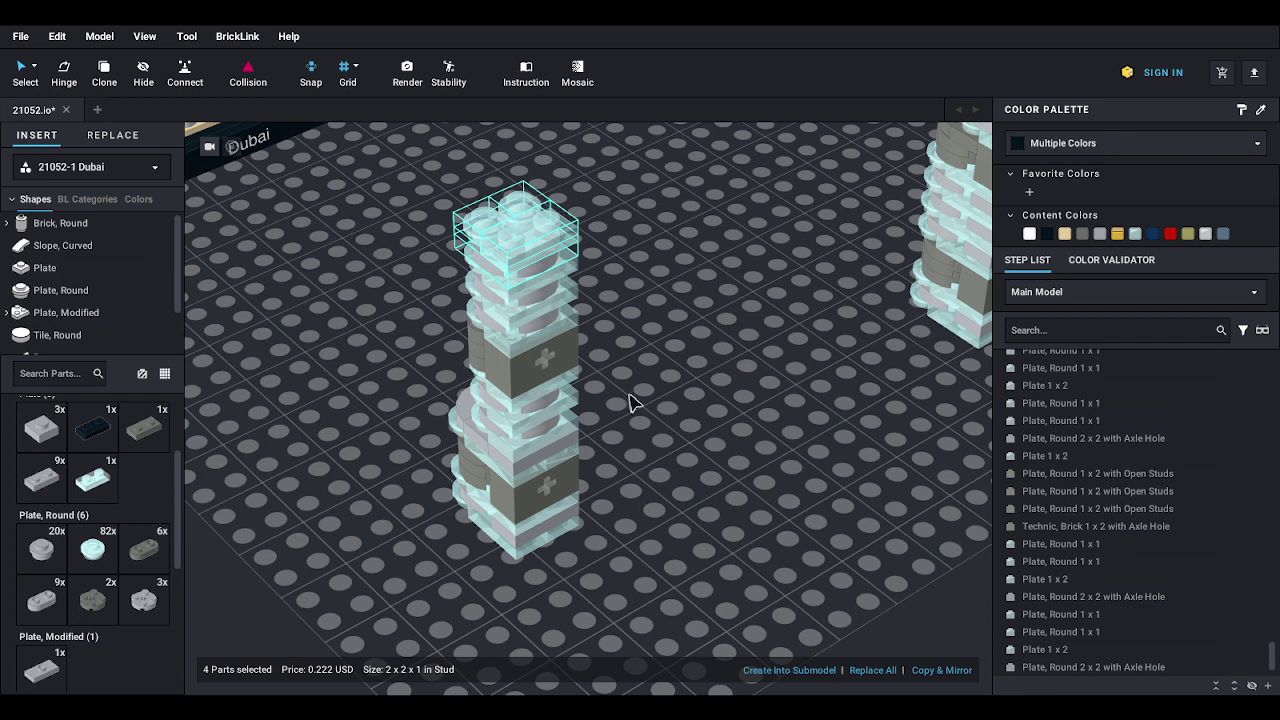
{"action": "left_click", "coordinate": [685, 372]}
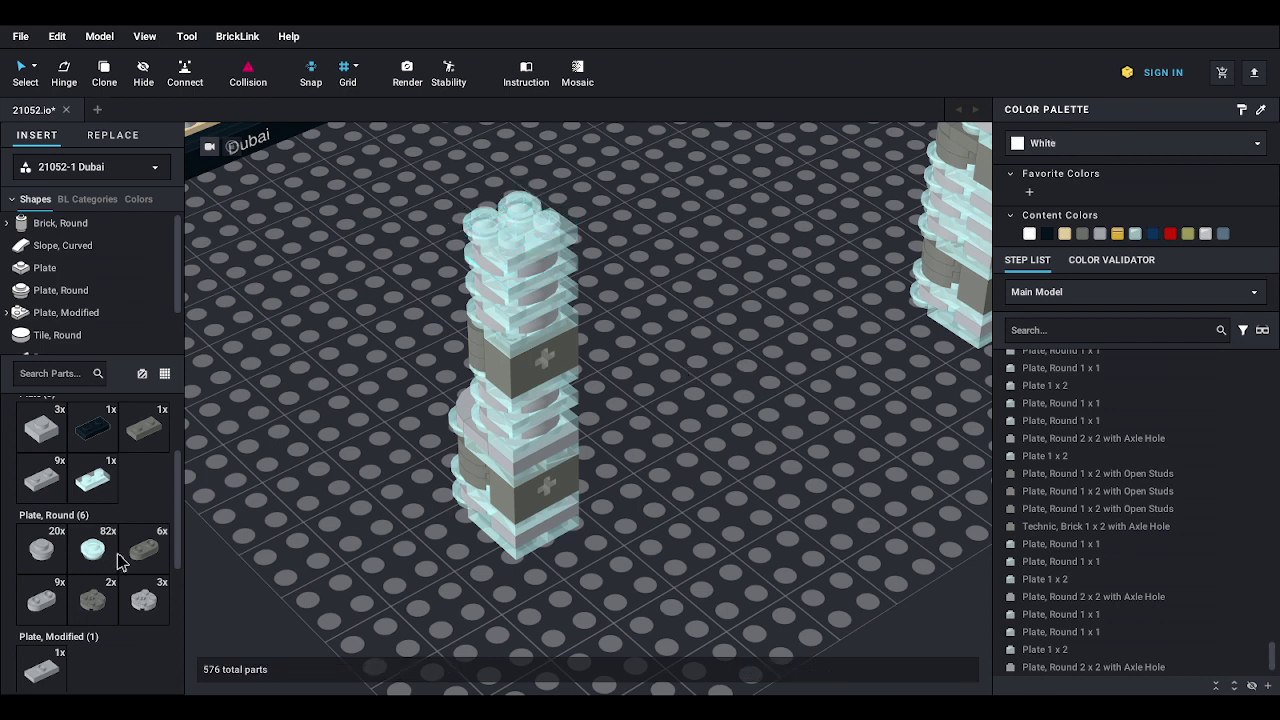
- Cap the tower section with a Dark Bluish Gray 2 x 2 axle-hole round plate, topped by two 1 x 1 quarter round tiles and a 1 x 2 plate
{"action": "left_click_drag", "start_coordinate": [90, 605], "coordinate": [520, 198]}
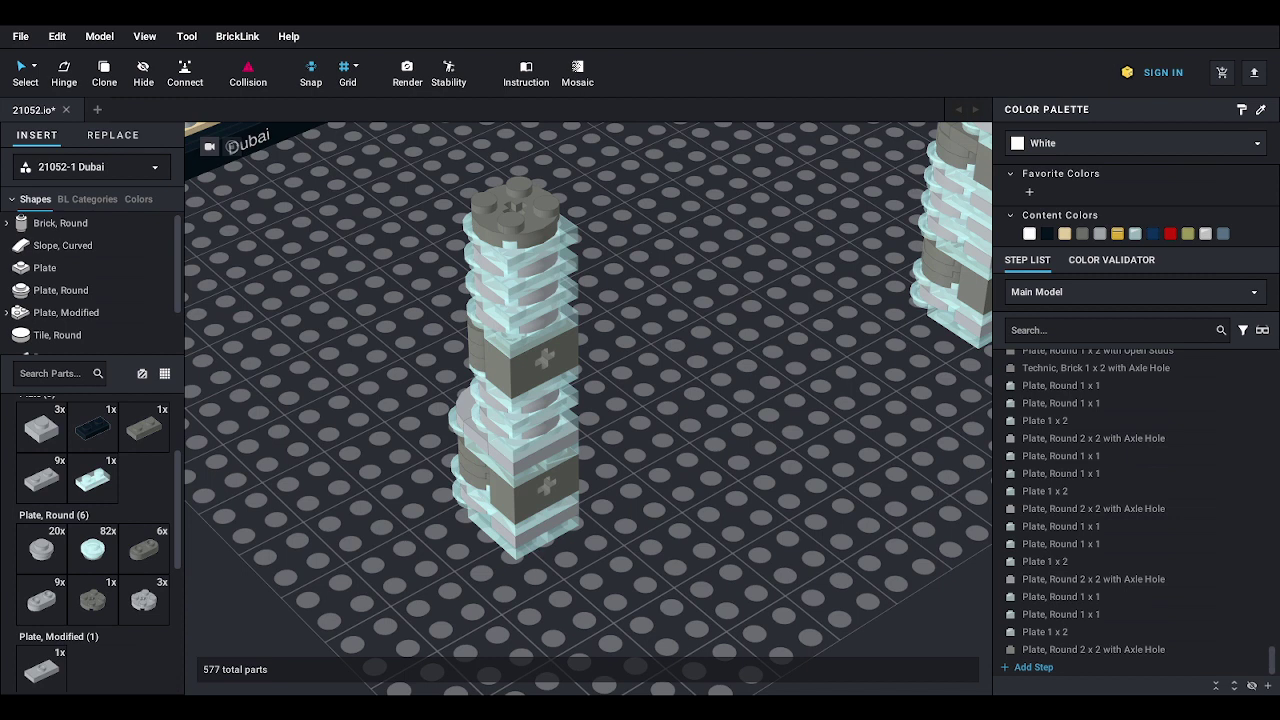
{"action": "left_click", "coordinate": [70, 335]}
{"action": "left_click_drag", "start_coordinate": [44, 465], "coordinate": [518, 180]}
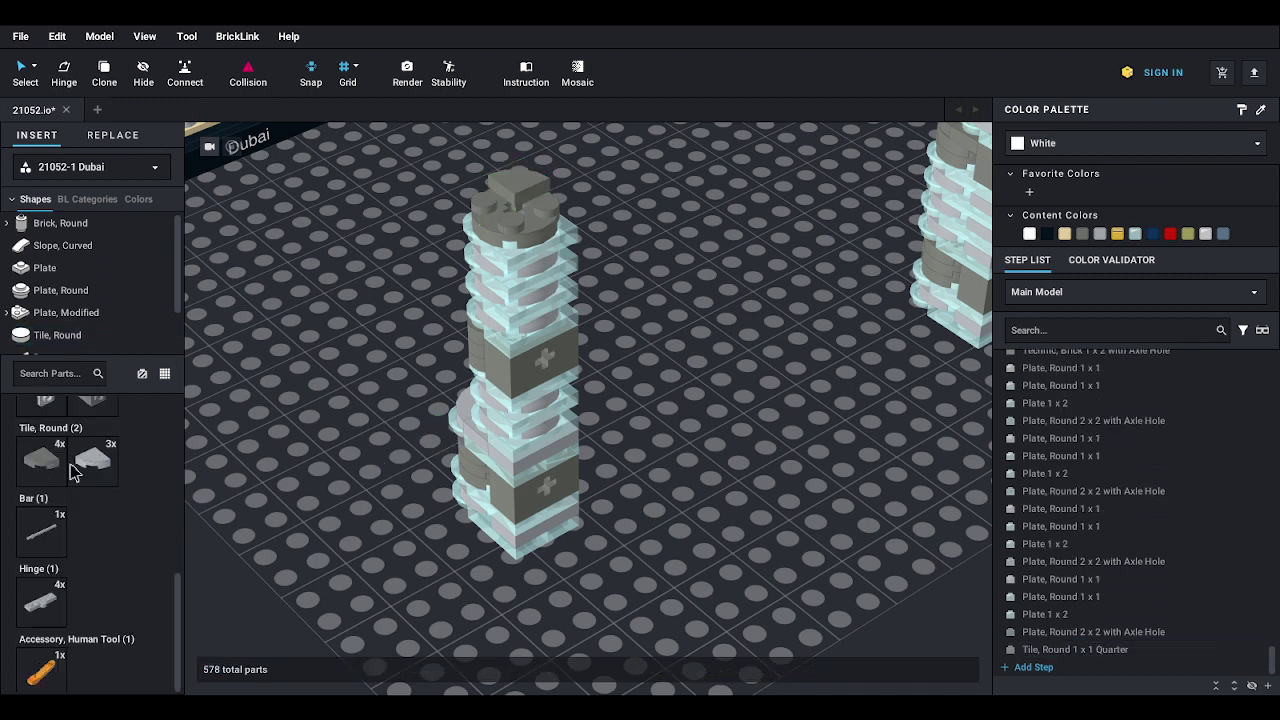
{"action": "left_click_drag", "start_coordinate": [46, 470], "coordinate": [480, 262]}
{"action": "middle_click_drag", "start_coordinate": [480, 262], "coordinate": [520, 371]}
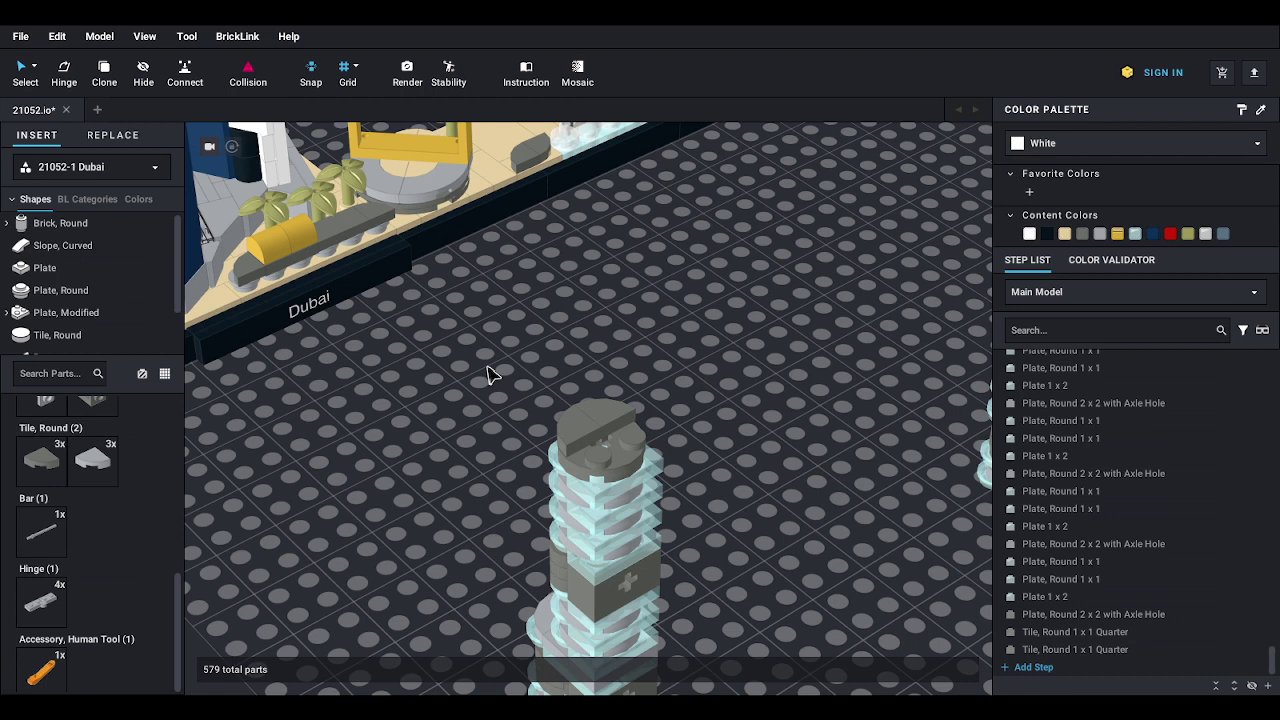
{"action": "left_click", "coordinate": [45, 267]}
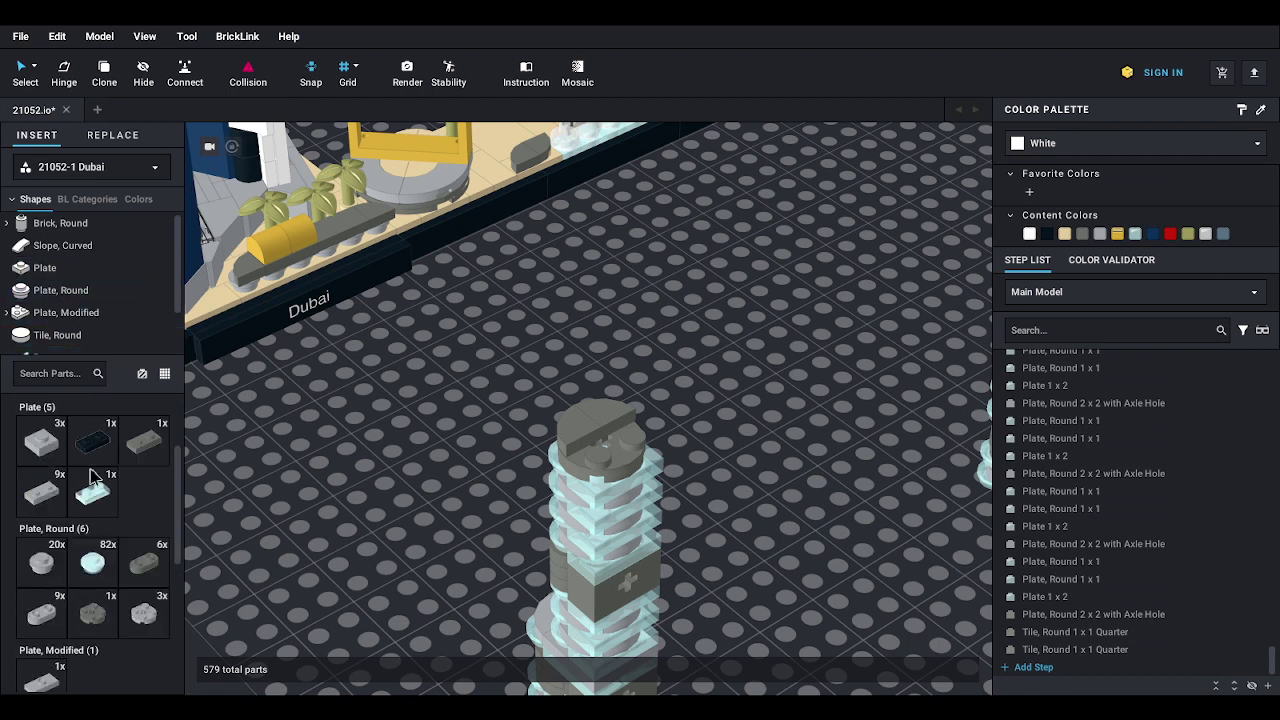
{"action": "left_click_drag", "start_coordinate": [155, 447], "coordinate": [616, 442]}
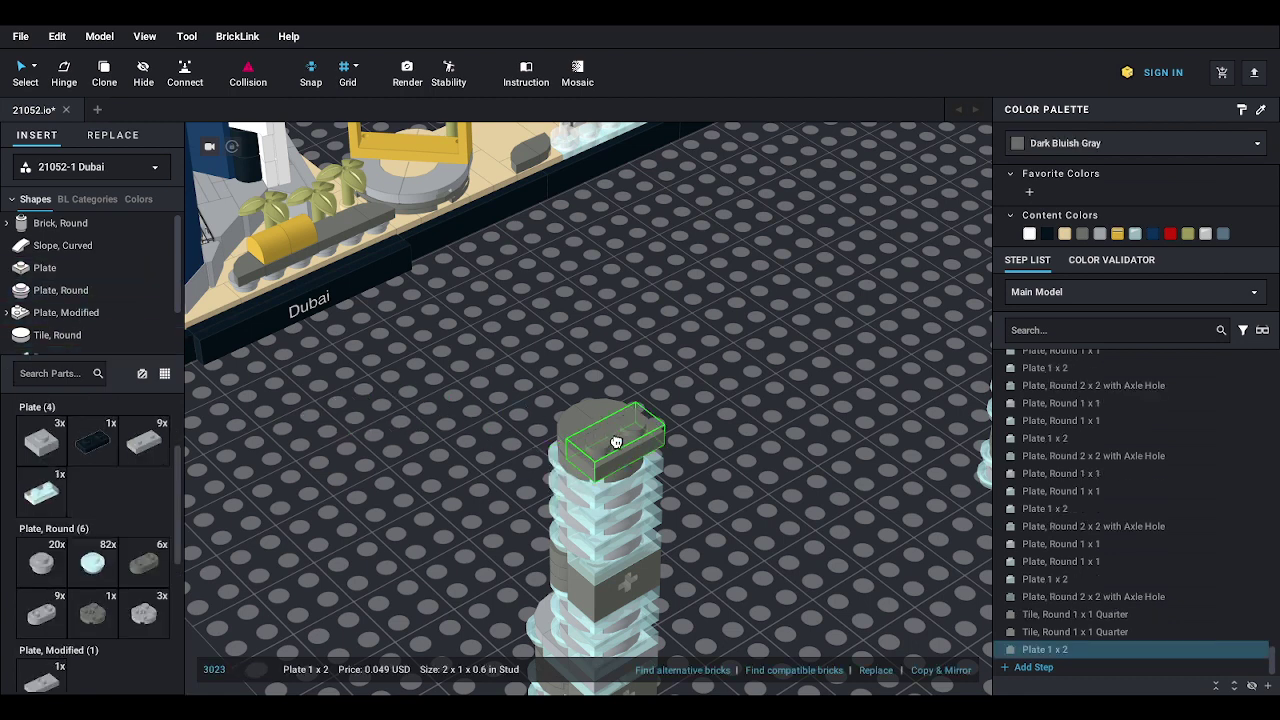
{"action": "left_click", "coordinate": [616, 442]}
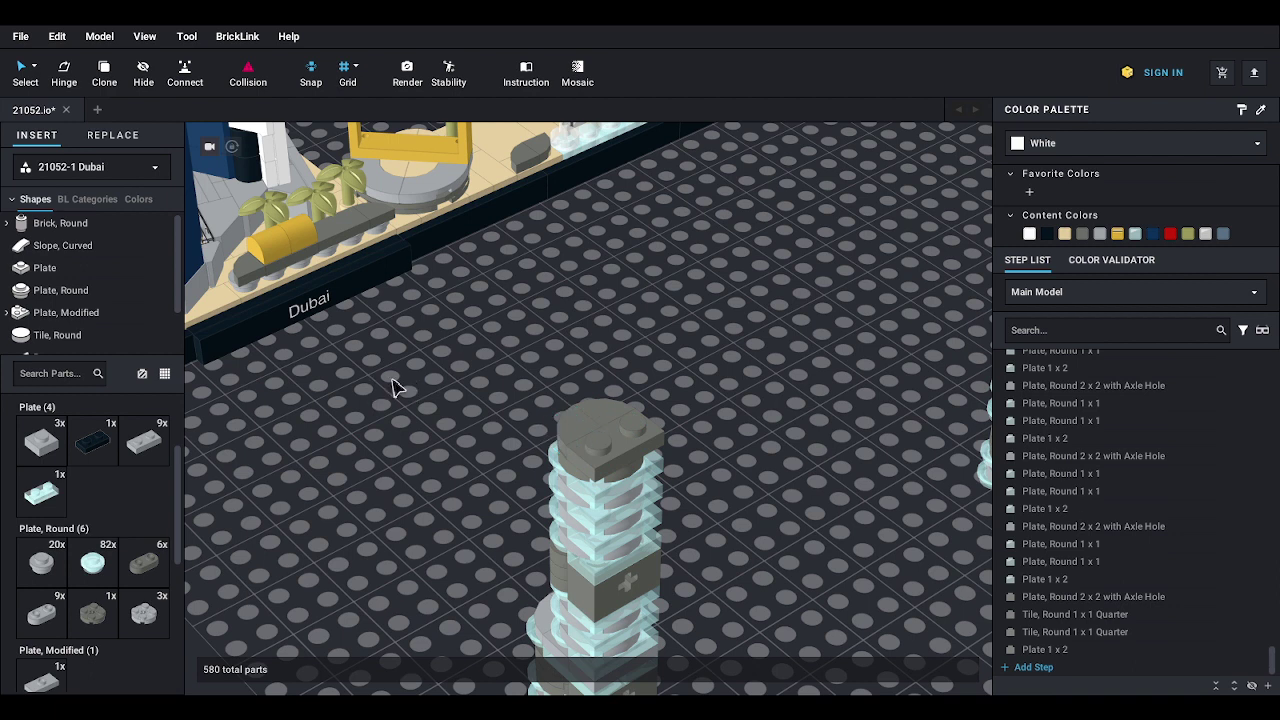
- Place two Trans-Light Blue 1 x 1 round plates on the studs of the topmost Dark Bluish Gray 1 x 2 plate
{"action": "left_click", "coordinate": [60, 291]}
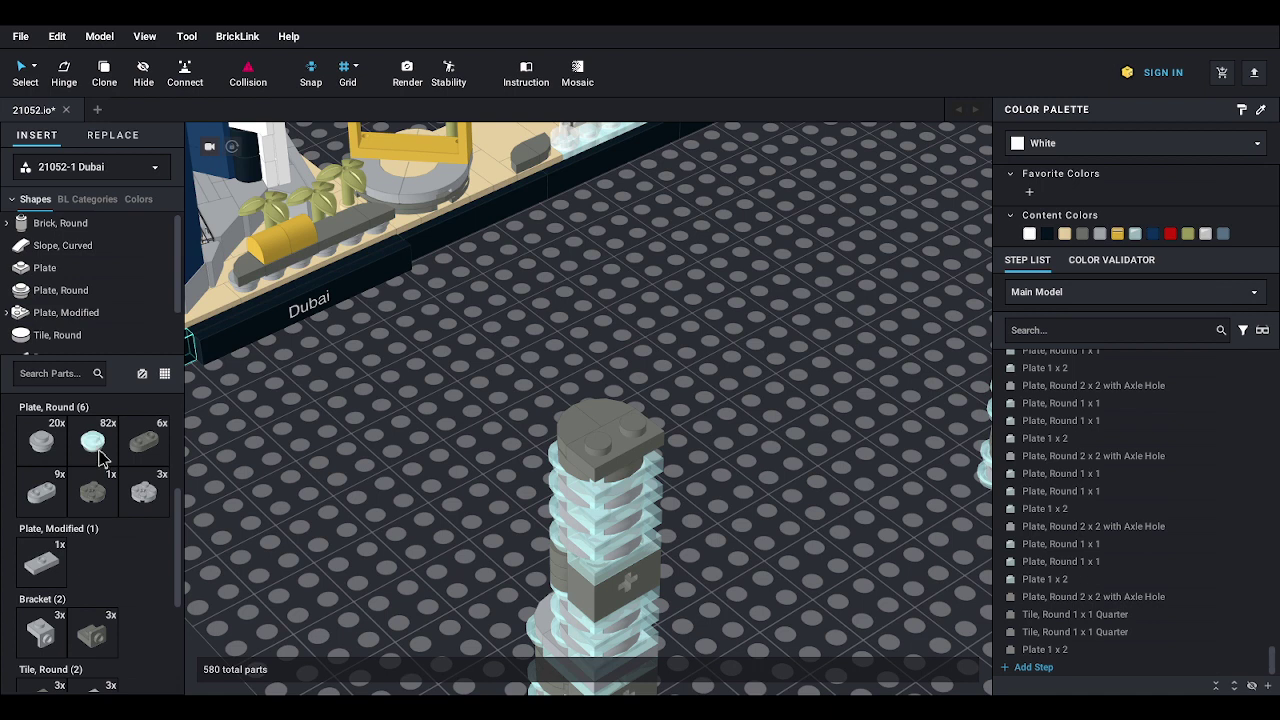
{"action": "left_click_drag", "start_coordinate": [93, 443], "coordinate": [641, 400]}
{"action": "left_click_drag", "start_coordinate": [93, 443], "coordinate": [599, 429]}
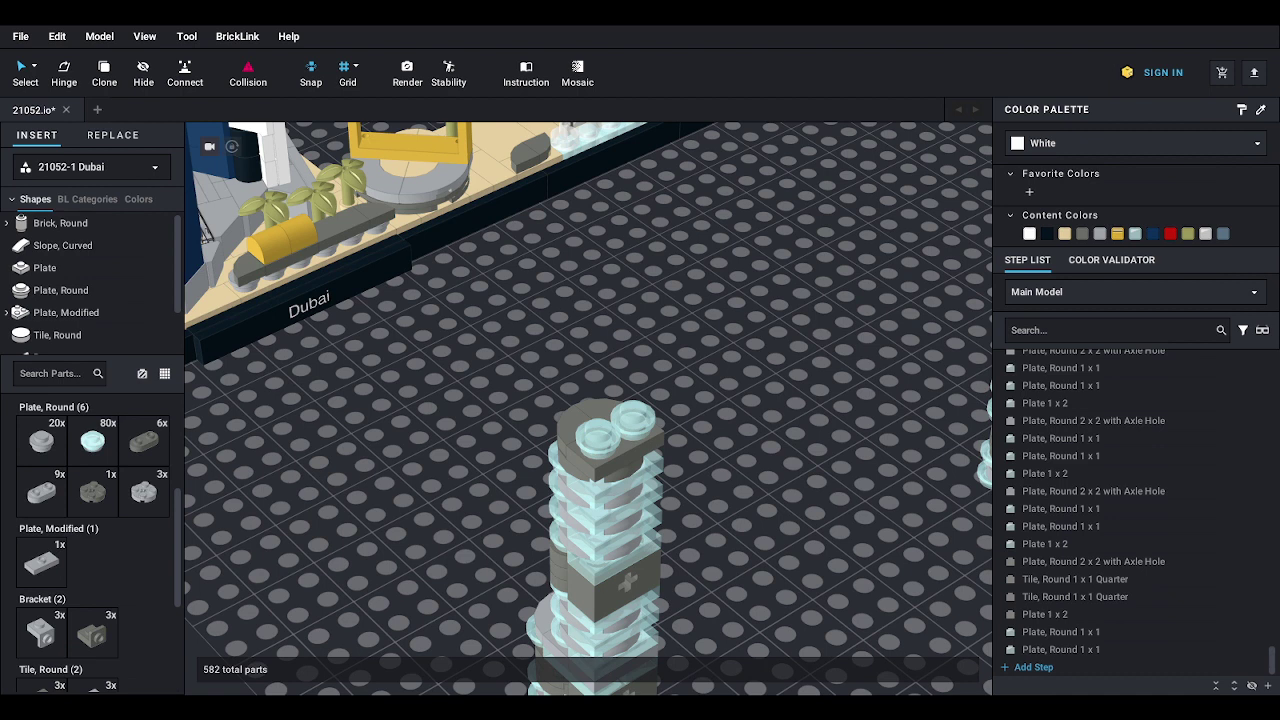
- Delete the custom palette 21032-1 Sydney from the palette configuration
{"action": "left_click", "coordinate": [80, 172]}
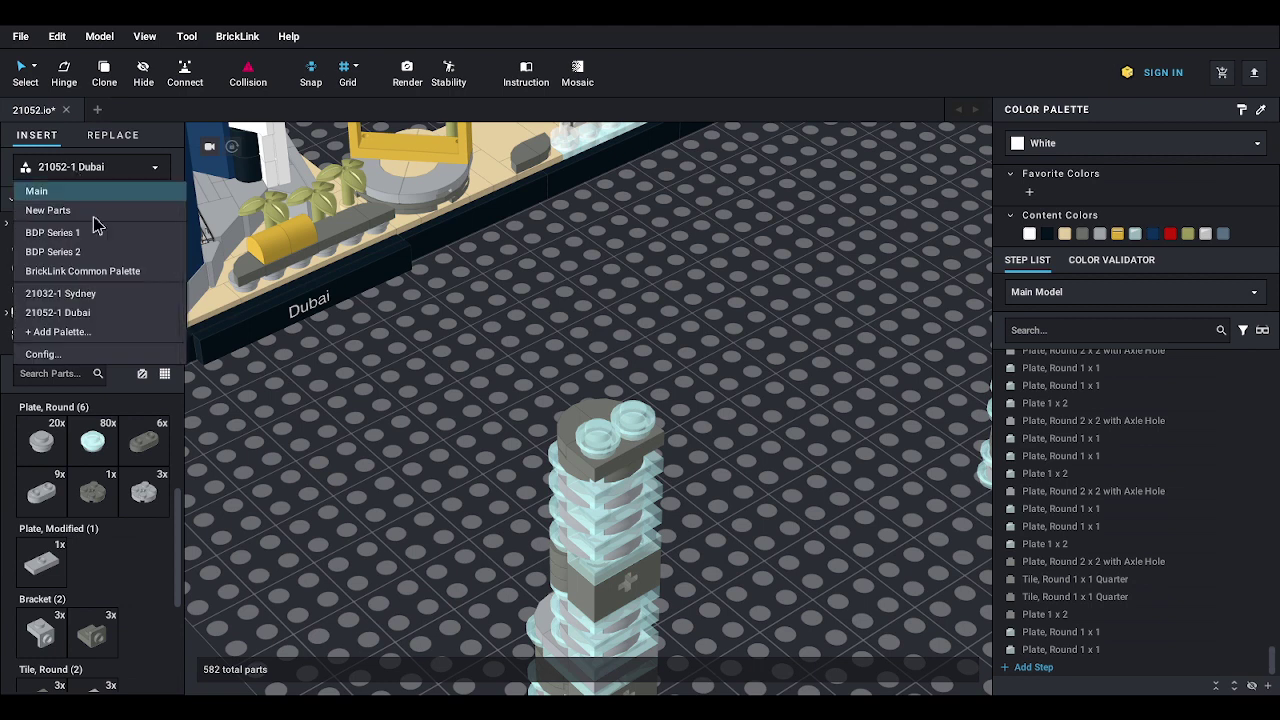
{"action": "left_click", "coordinate": [96, 356]}
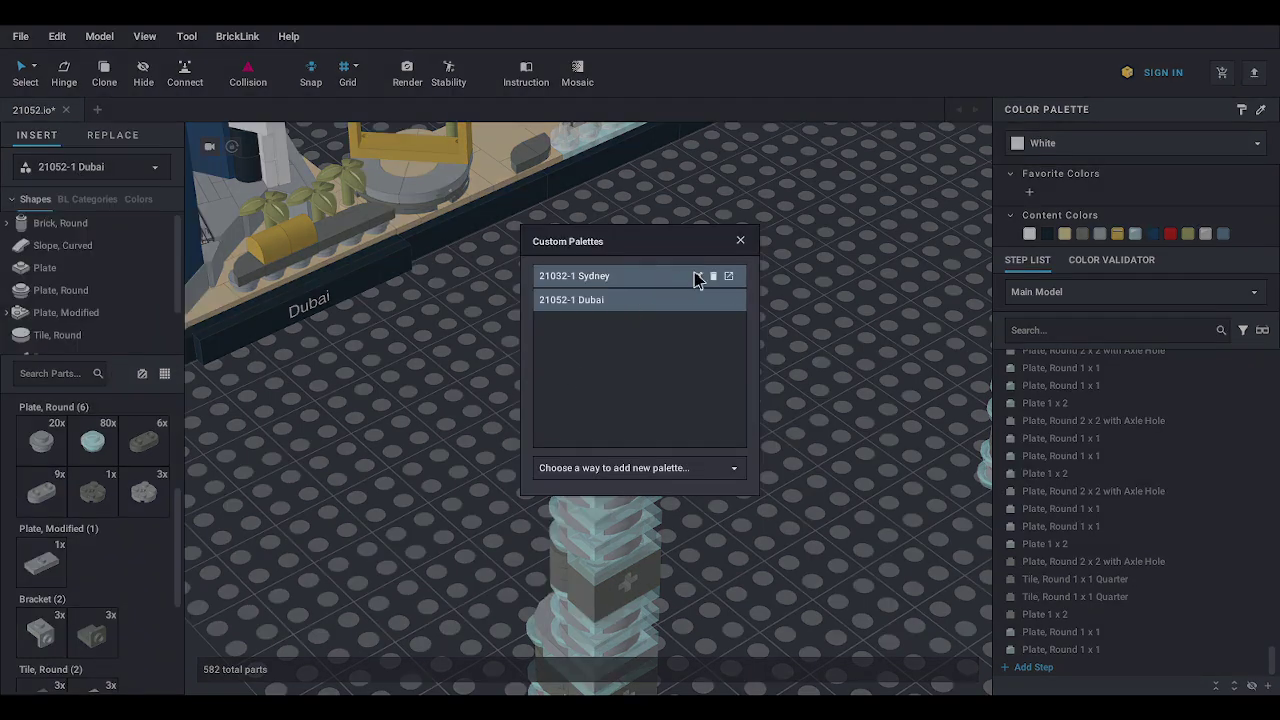
{"action": "left_click", "coordinate": [714, 277]}
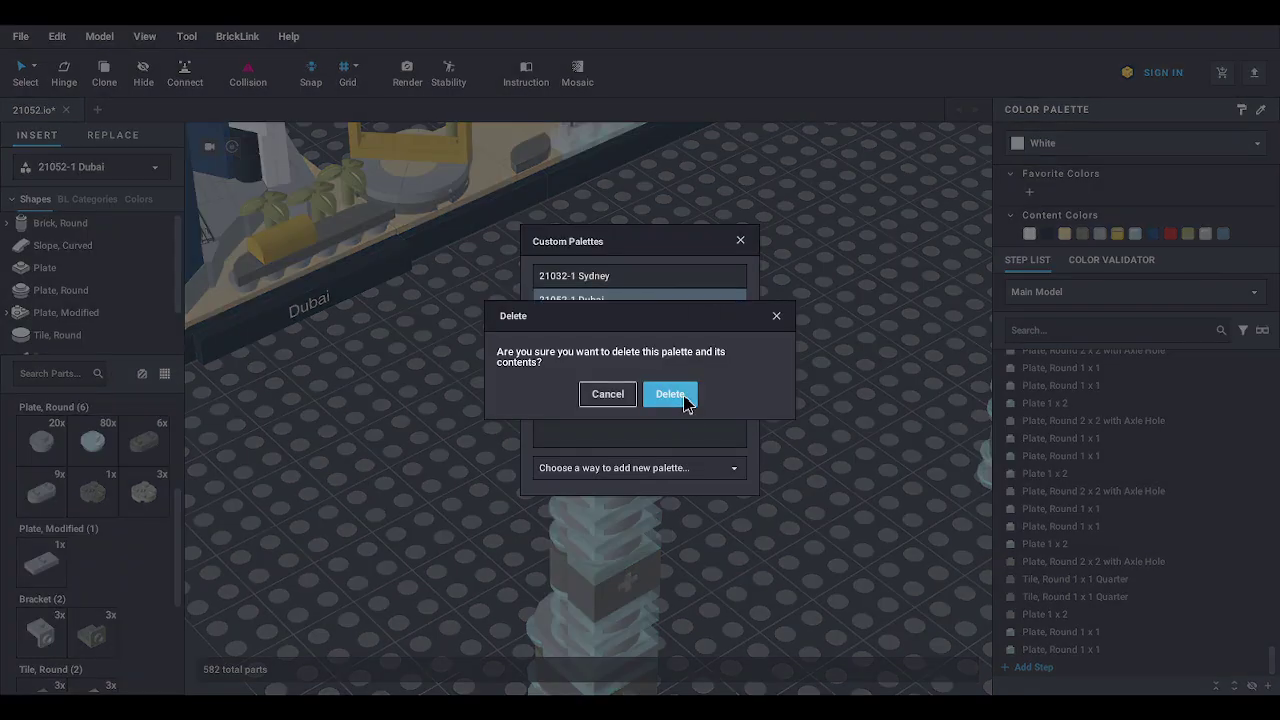
{"action": "left_click", "coordinate": [686, 408]}
{"action": "left_click", "coordinate": [741, 241]}
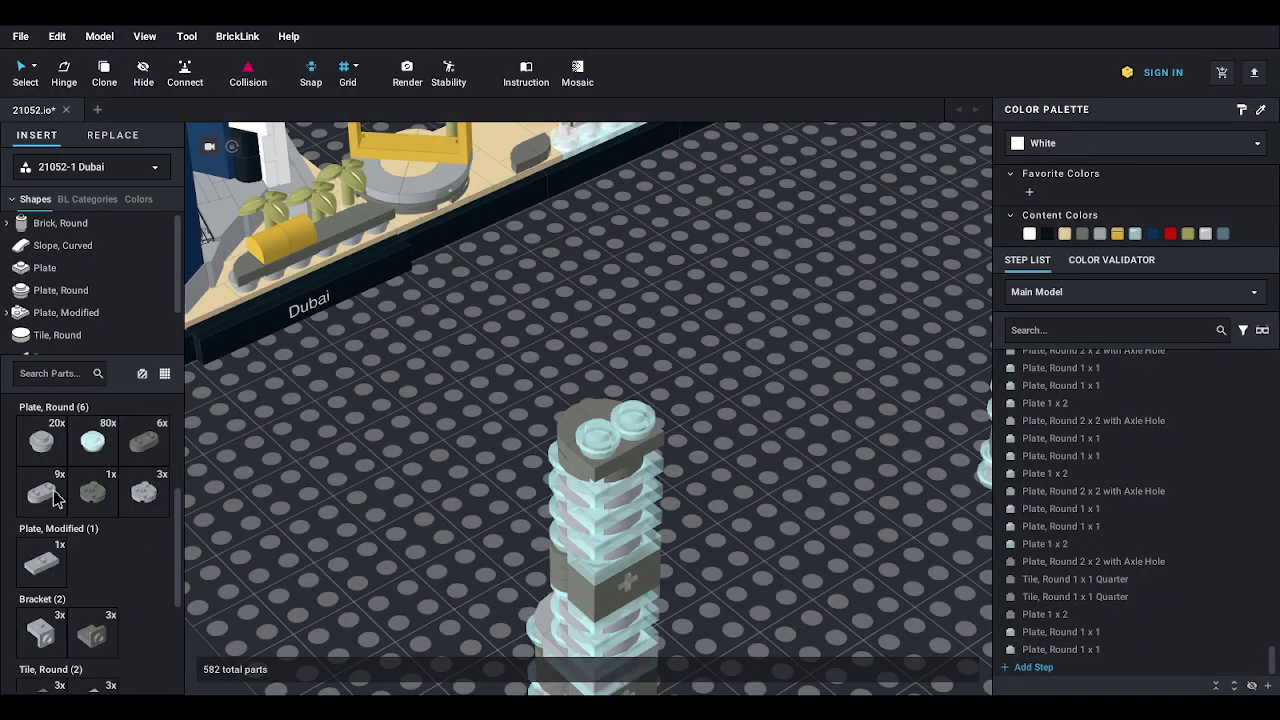
- Top the section with a light gray 1 x 2 round plate with open studs and two more Trans-Light Blue 1 x 1 round plates
{"action": "left_click_drag", "start_coordinate": [41, 491], "coordinate": [618, 405]}
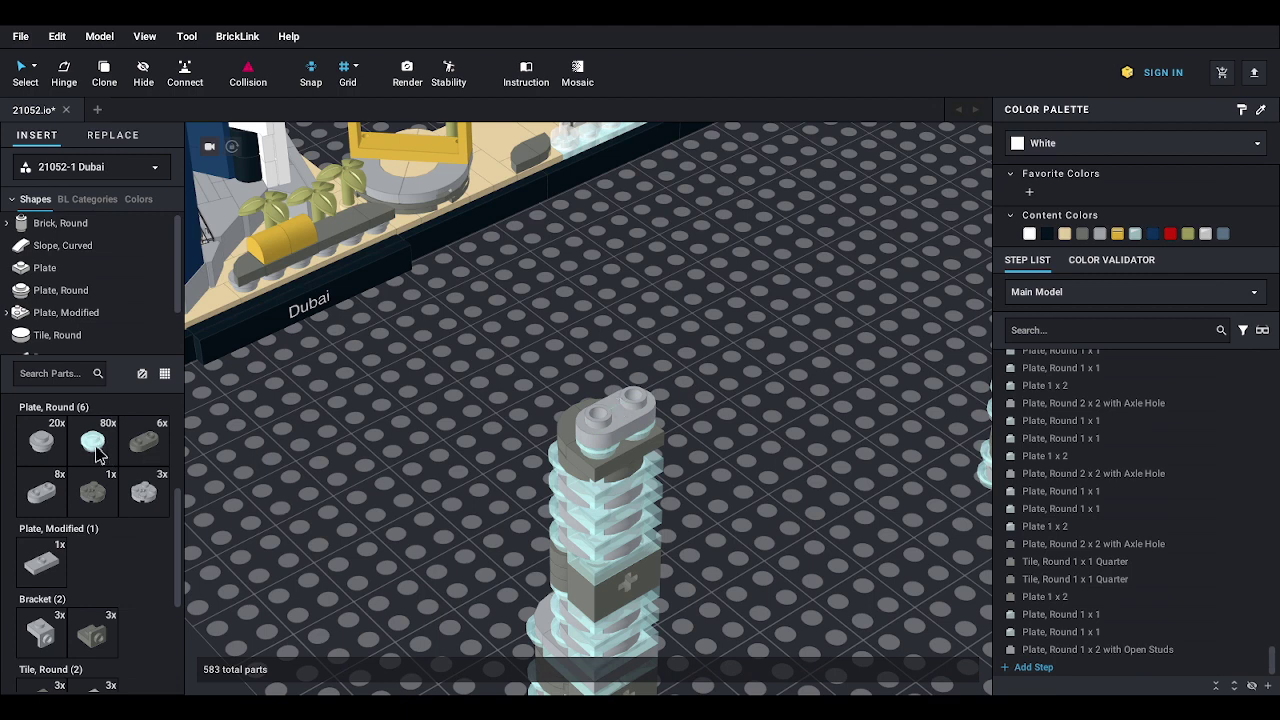
{"action": "left_click_drag", "start_coordinate": [98, 450], "coordinate": [645, 395]}
{"action": "left_click_drag", "start_coordinate": [90, 441], "coordinate": [600, 405]}
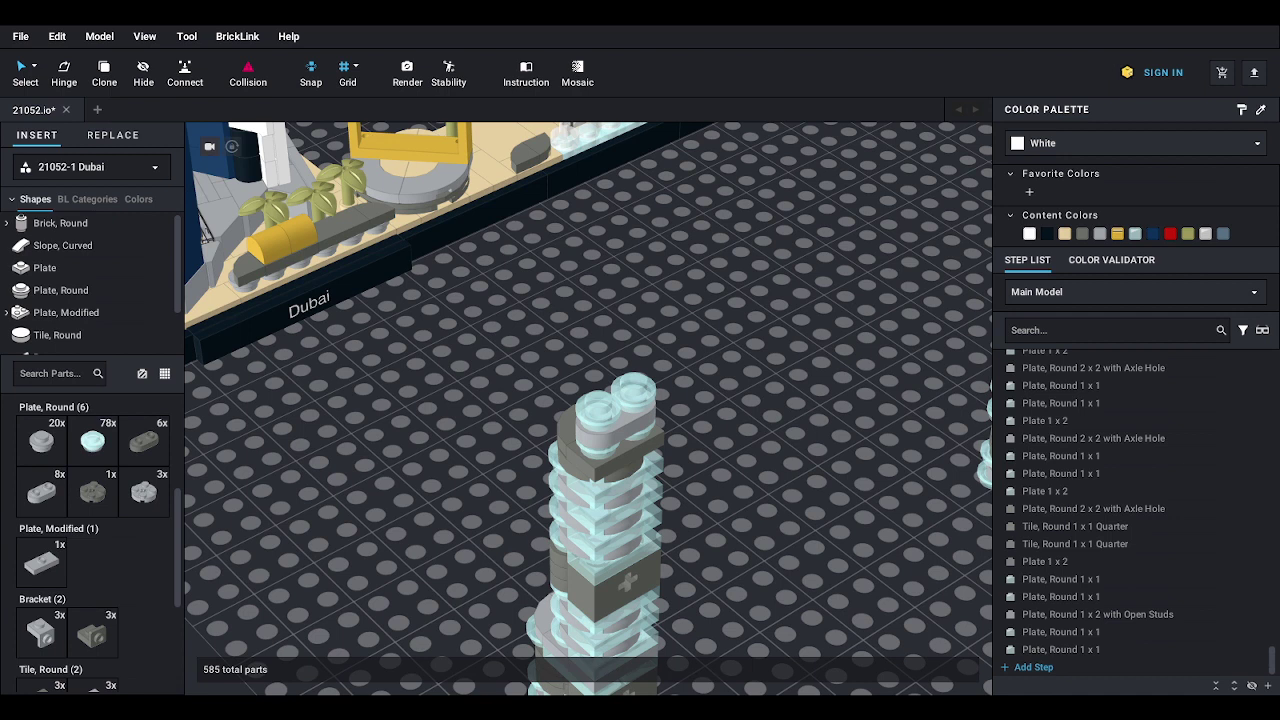
- Select all parts of the finished tower section and move them beside the other tower assembly, on the side with the protruding gray connectors
{"action": "scroll", "coordinate": [740, 424], "scroll_direction": "down", "scroll_amount": 5}
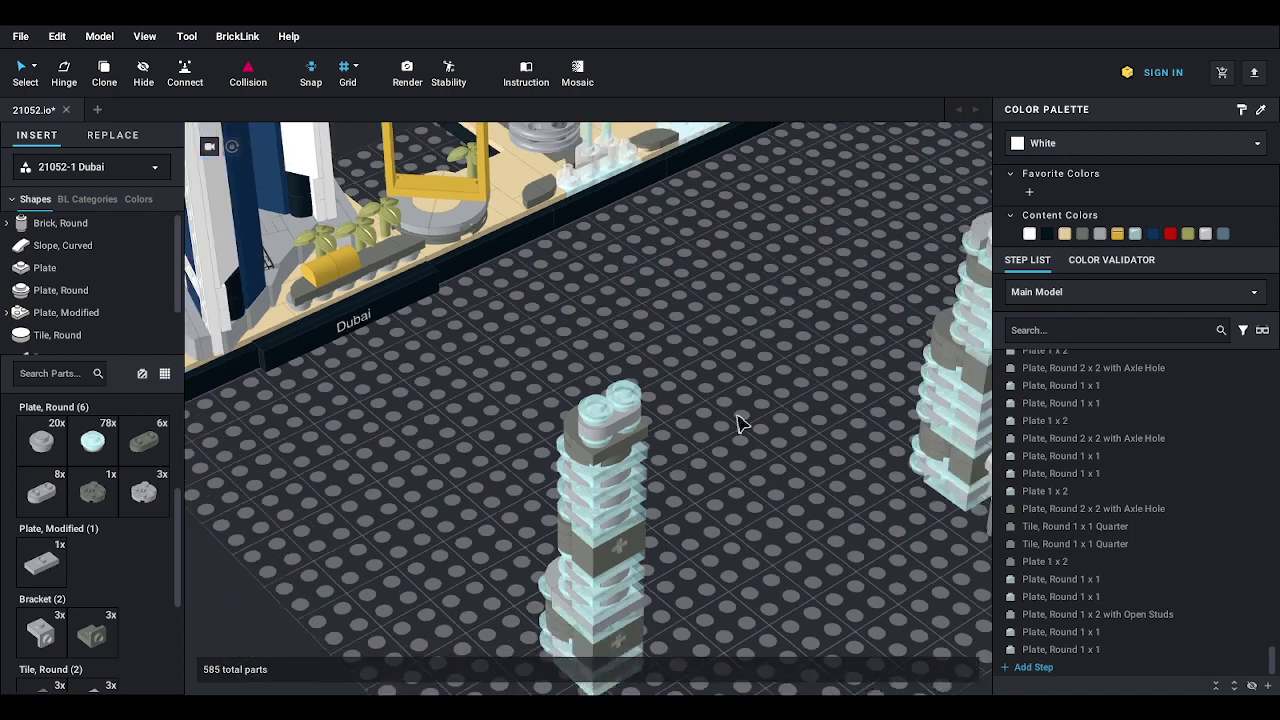
{"action": "right_click_drag", "start_coordinate": [623, 441], "coordinate": [607, 440]}
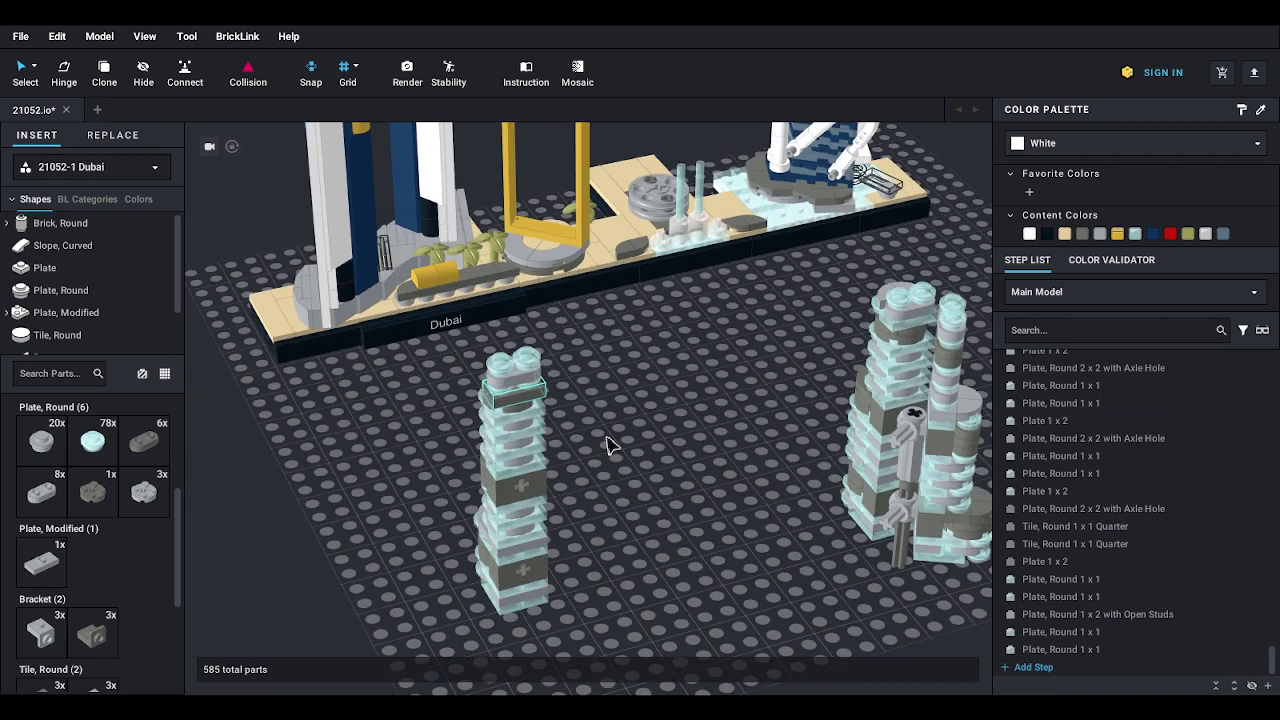
{"action": "left_click_drag", "start_coordinate": [432, 374], "coordinate": [660, 617]}
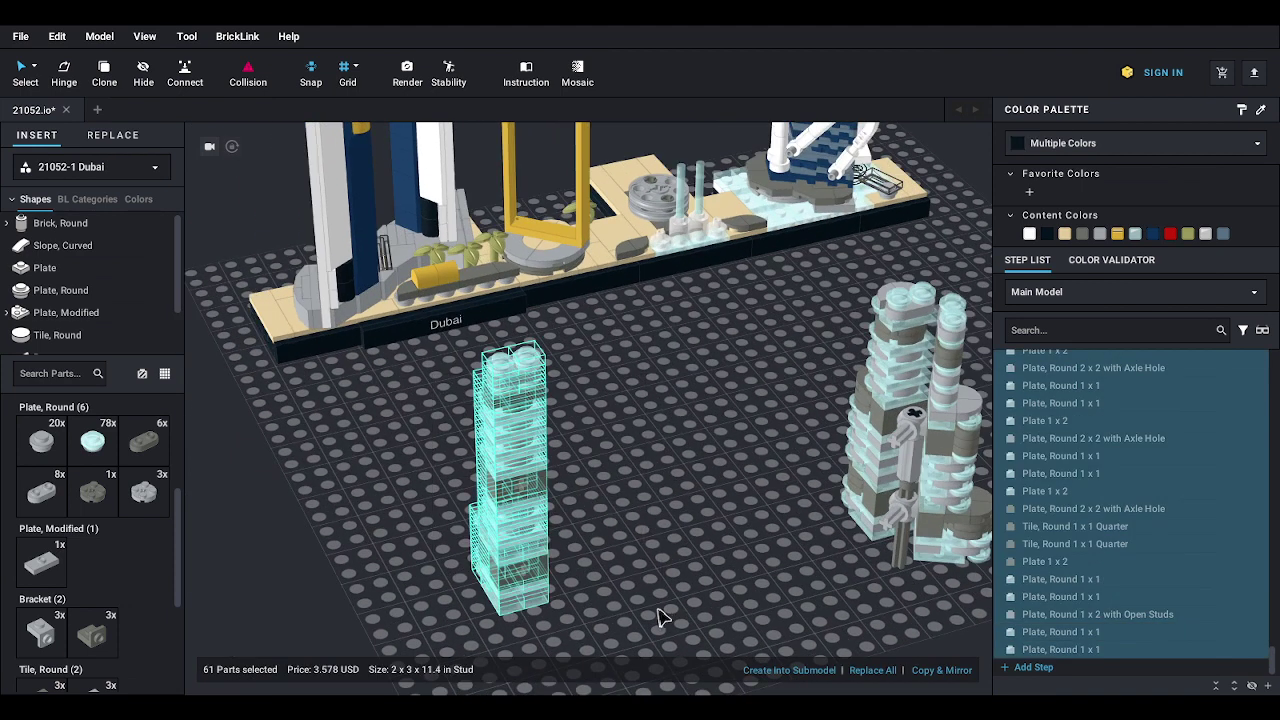
{"action": "left_click_drag", "start_coordinate": [500, 592], "coordinate": [840, 590]}
{"action": "right_click_drag", "start_coordinate": [840, 590], "coordinate": [800, 582]}
{"action": "left_click_drag", "start_coordinate": [800, 582], "coordinate": [548, 620]}
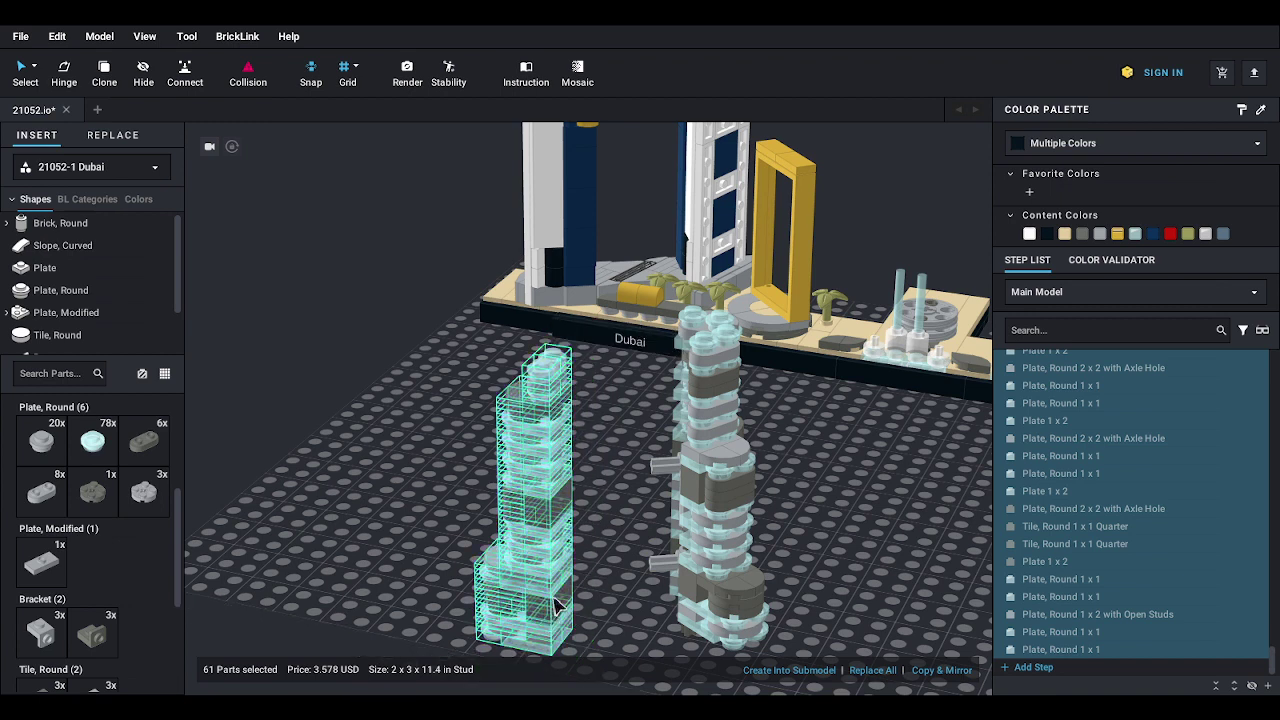
- Attach the selected tower section to the protruding gray connectors of the tower assembly
{"action": "scroll", "coordinate": [543, 602], "scroll_direction": "up", "scroll_amount": 3}
{"action": "scroll", "coordinate": [526, 528], "scroll_direction": "up", "scroll_amount": 4}
{"action": "middle_click_drag", "start_coordinate": [463, 515], "coordinate": [540, 436]}
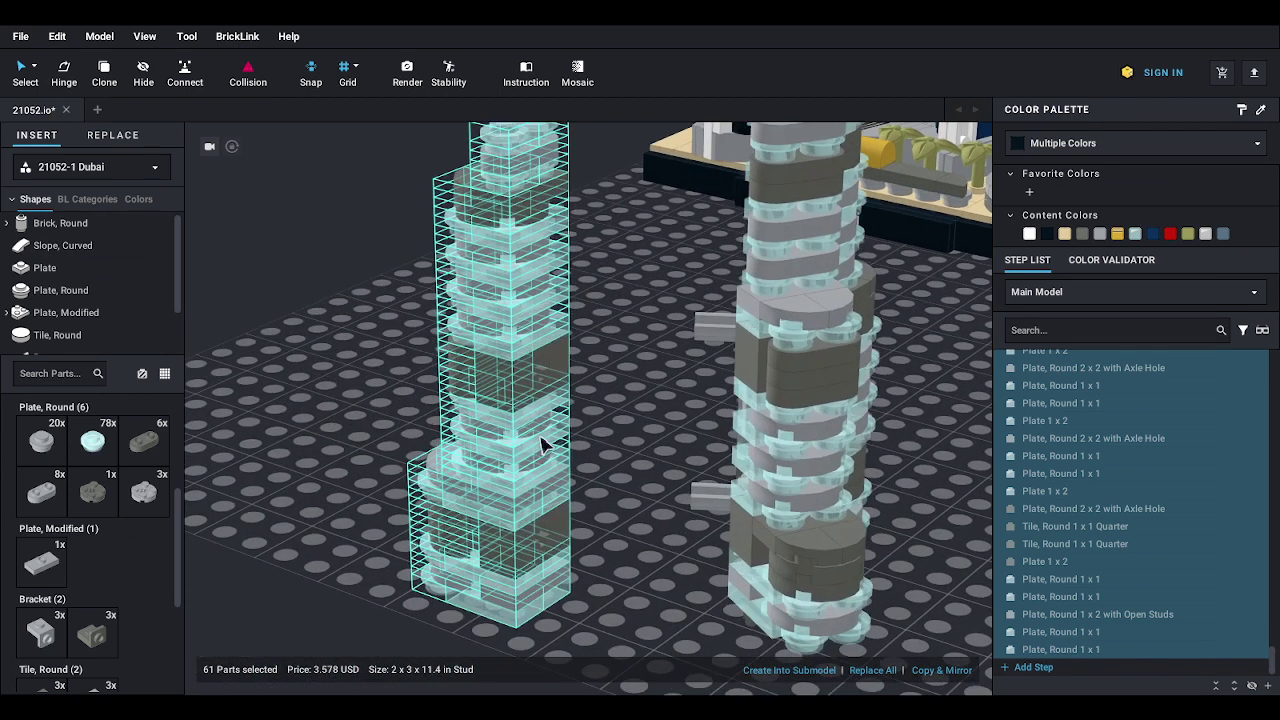
{"action": "left_click_drag", "start_coordinate": [555, 367], "coordinate": [617, 368]}
{"action": "right_click_drag", "start_coordinate": [614, 361], "coordinate": [681, 390]}
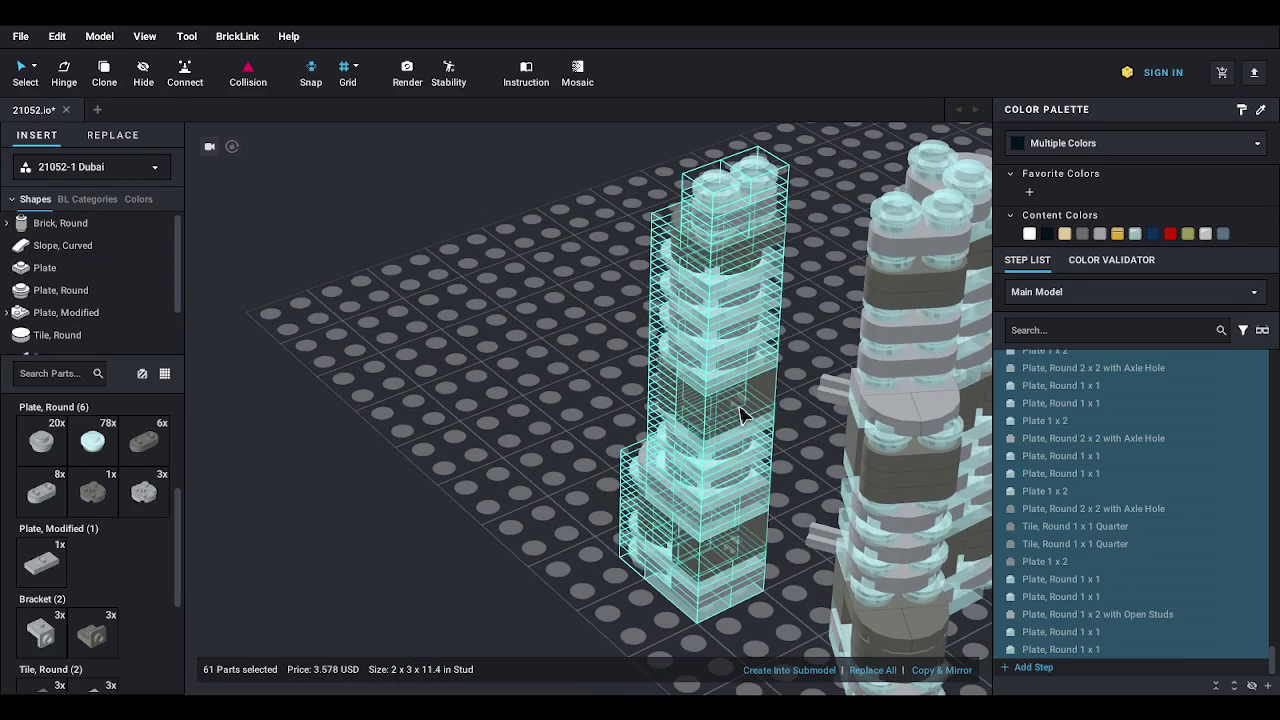
{"action": "left_click_drag", "start_coordinate": [733, 413], "coordinate": [846, 415]}
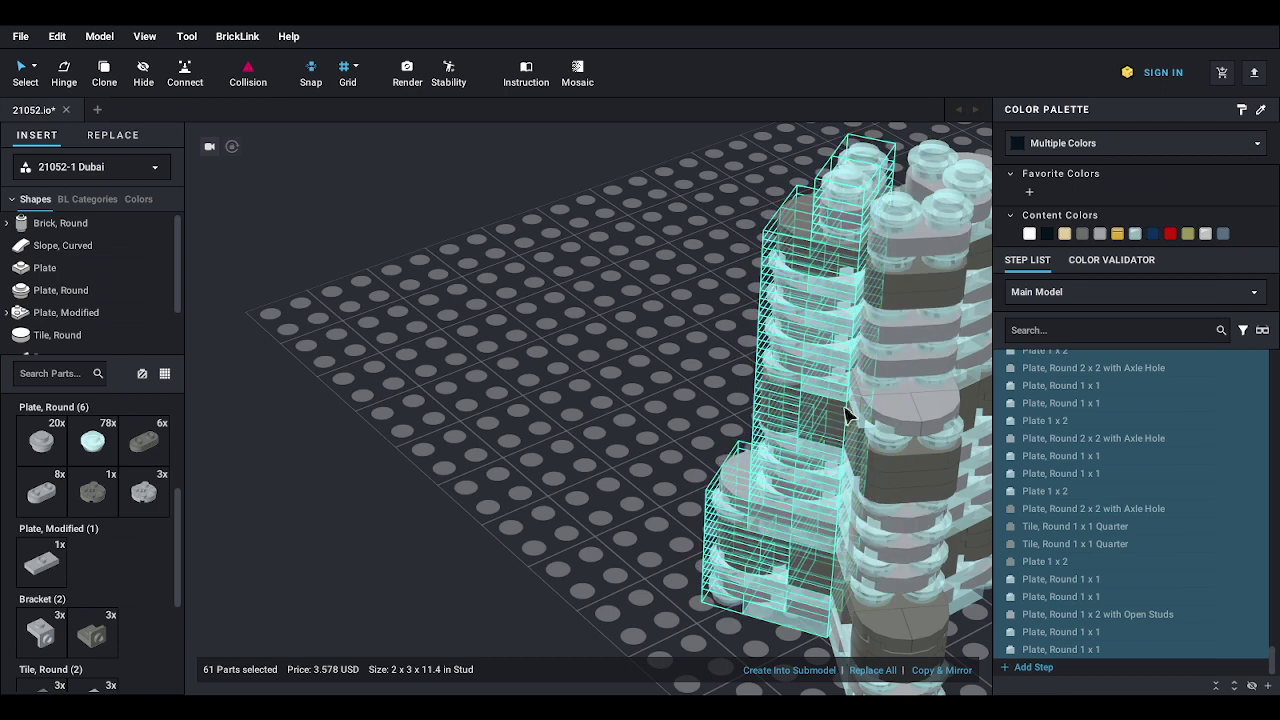
{"action": "left_click", "coordinate": [643, 410]}
- Place a Light Bluish Gray 1 x 1 plate on the empty grid beside the assembled tower to start a new section
{"action": "right_click_drag", "start_coordinate": [646, 411], "coordinate": [699, 411]}
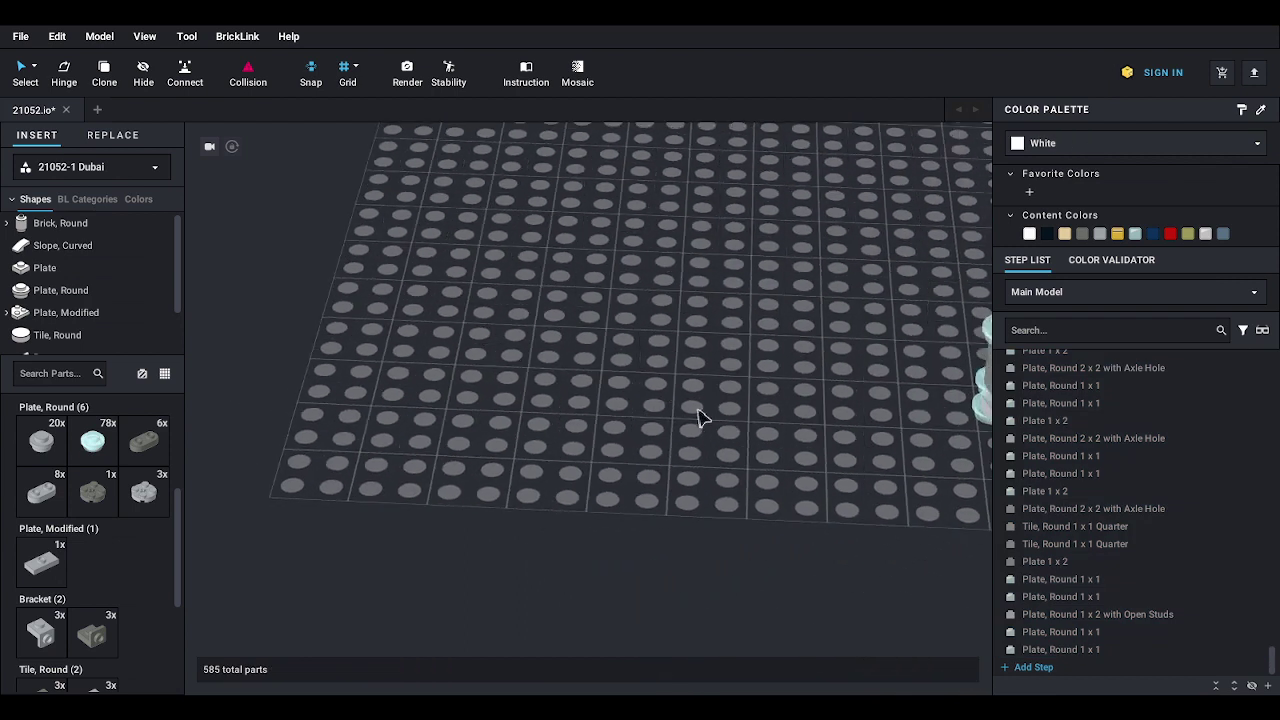
{"action": "middle_click_drag", "start_coordinate": [699, 411], "coordinate": [483, 406]}
{"action": "right_click_drag", "start_coordinate": [495, 405], "coordinate": [546, 468]}
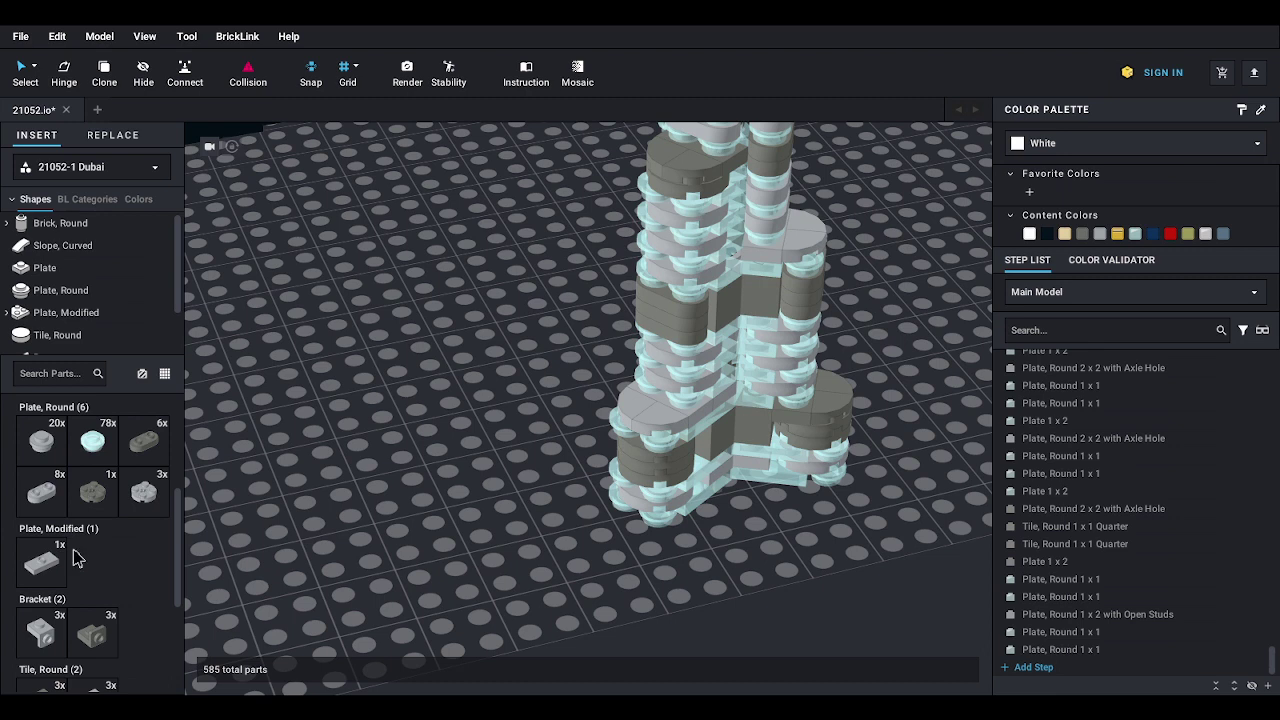
{"action": "scroll", "coordinate": [78, 558], "scroll_direction": "up", "scroll_amount": 5}
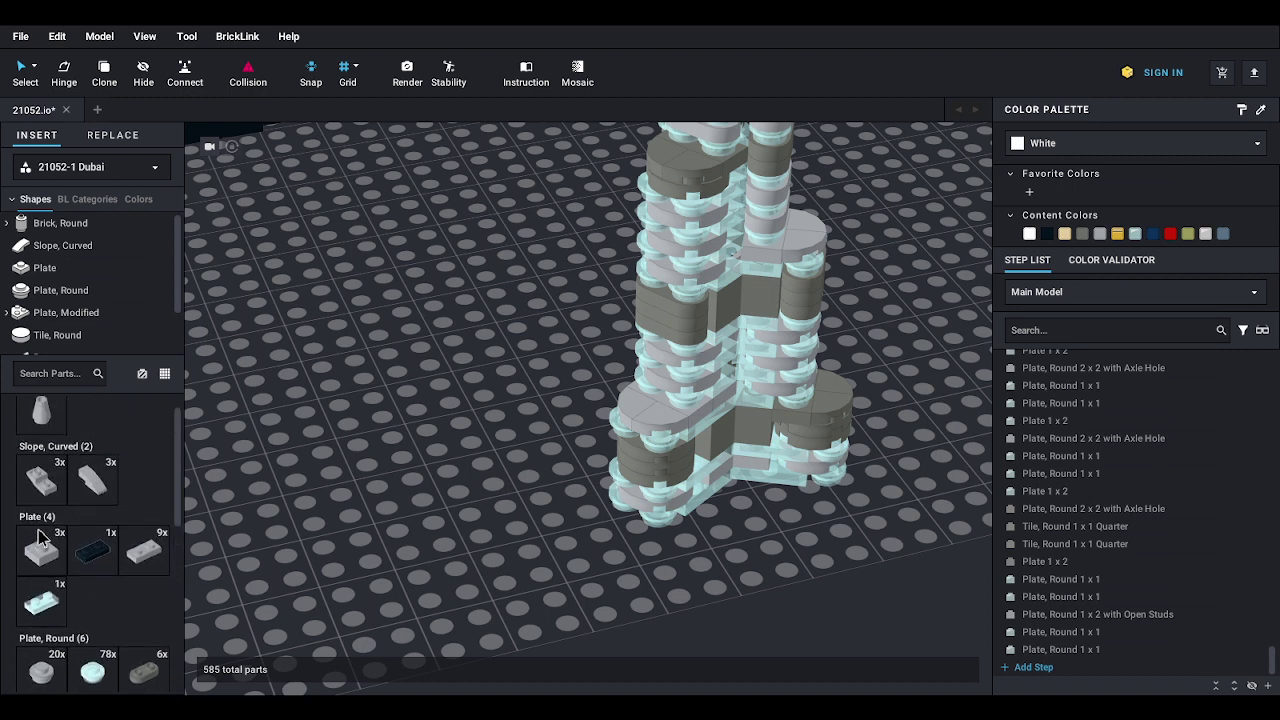
{"action": "left_click", "coordinate": [40, 540]}
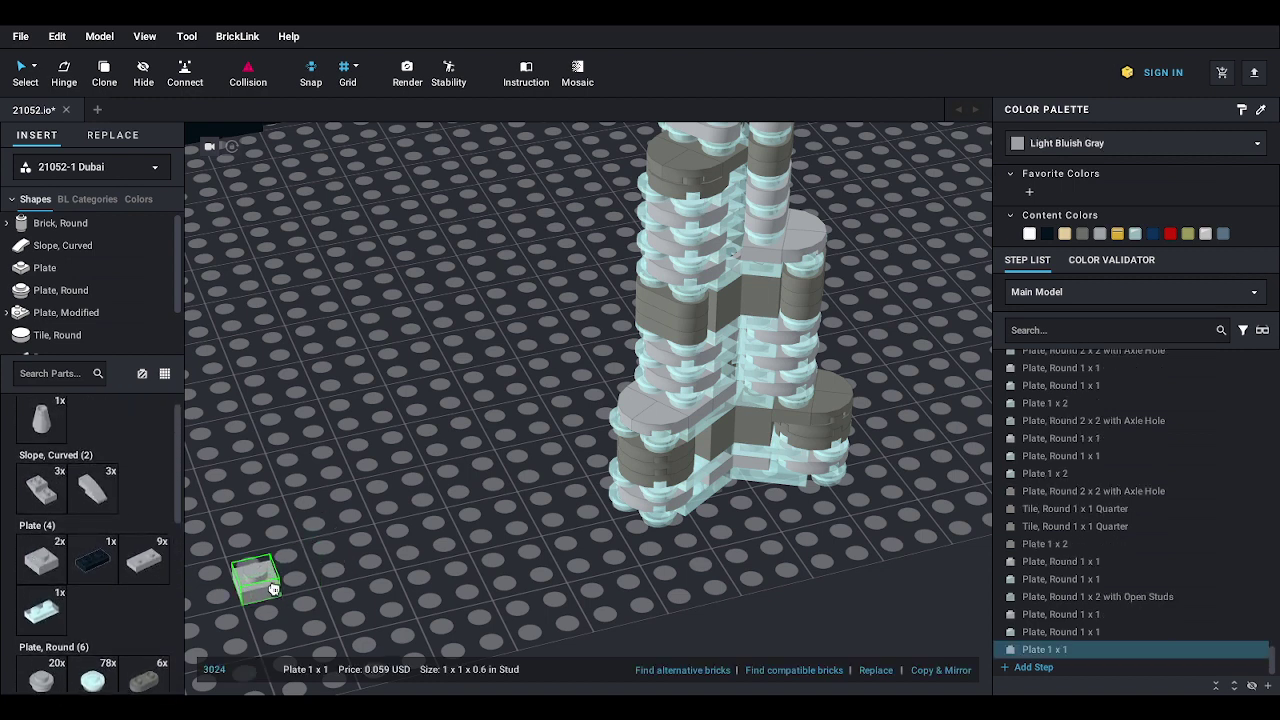
{"action": "key", "text": "Escape"}
{"action": "middle_click_drag", "start_coordinate": [275, 588], "coordinate": [434, 534]}
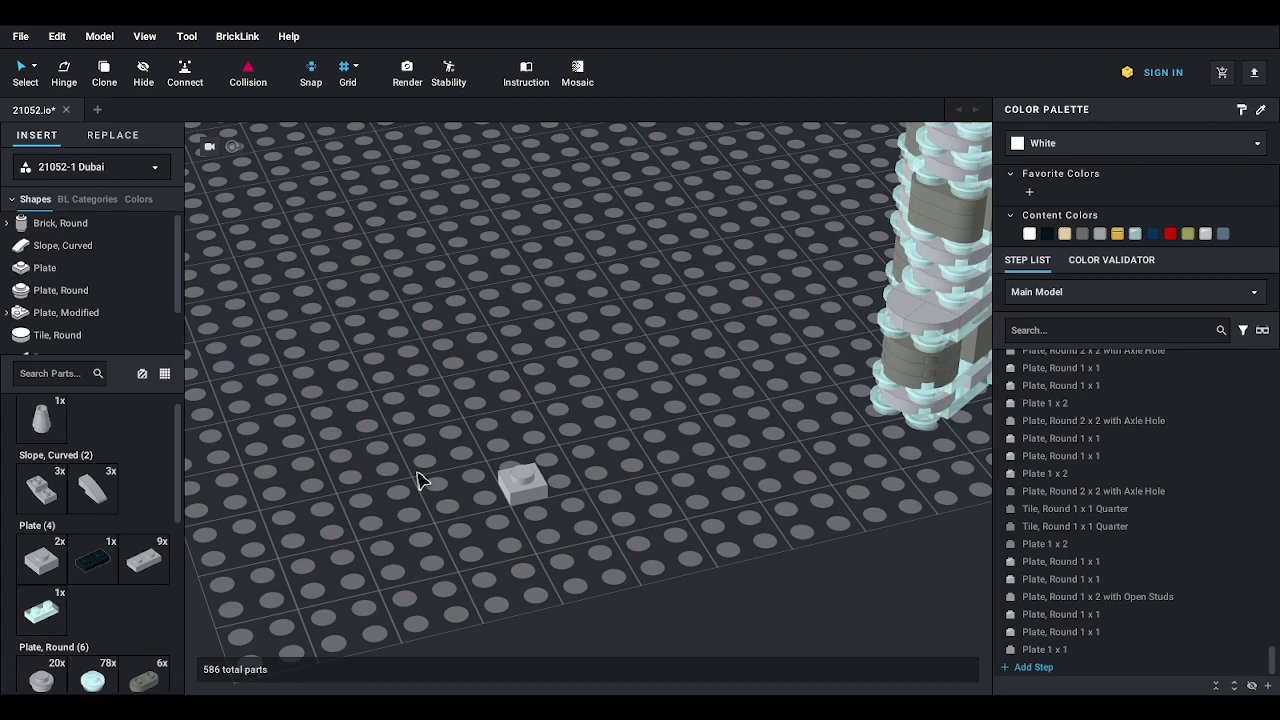
- Put a Light Bluish Gray 1 x 2 plate on the 1 x 1 plate and fit an inverted 2 x 1 x 2/3 curved slope under its overhanging end
{"action": "left_click", "coordinate": [145, 578]}
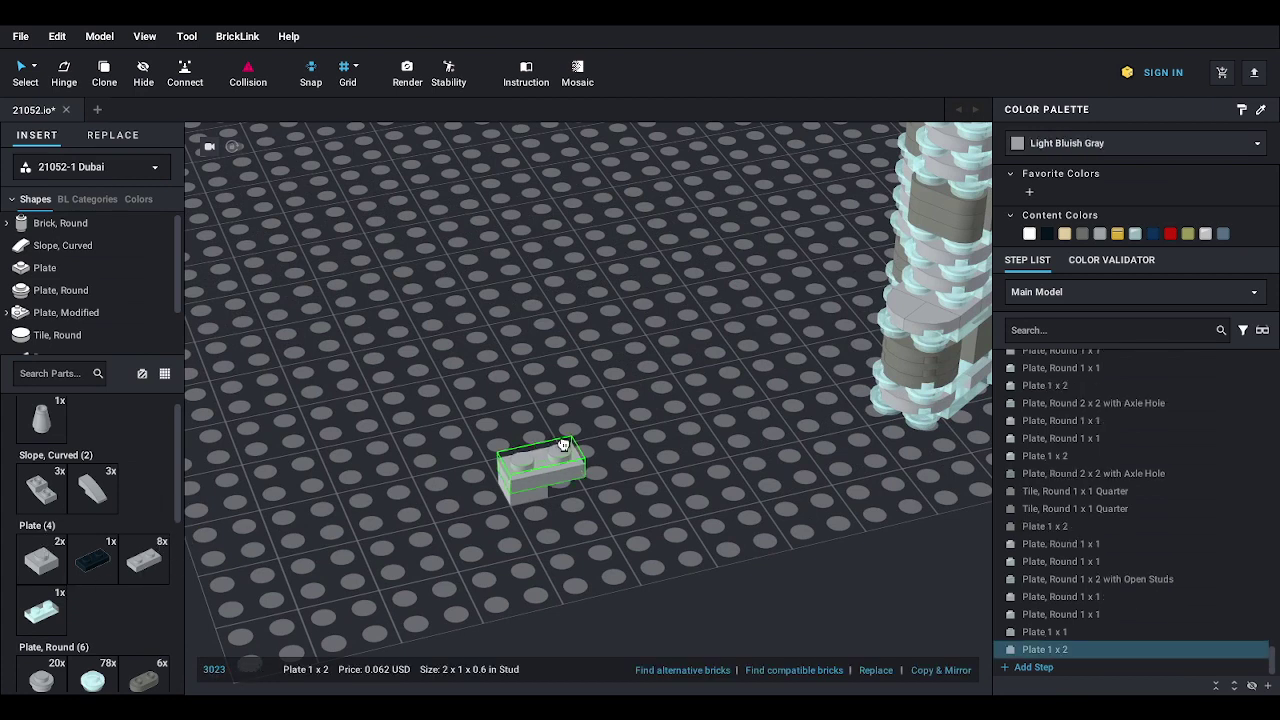
{"action": "left_click", "coordinate": [548, 453]}
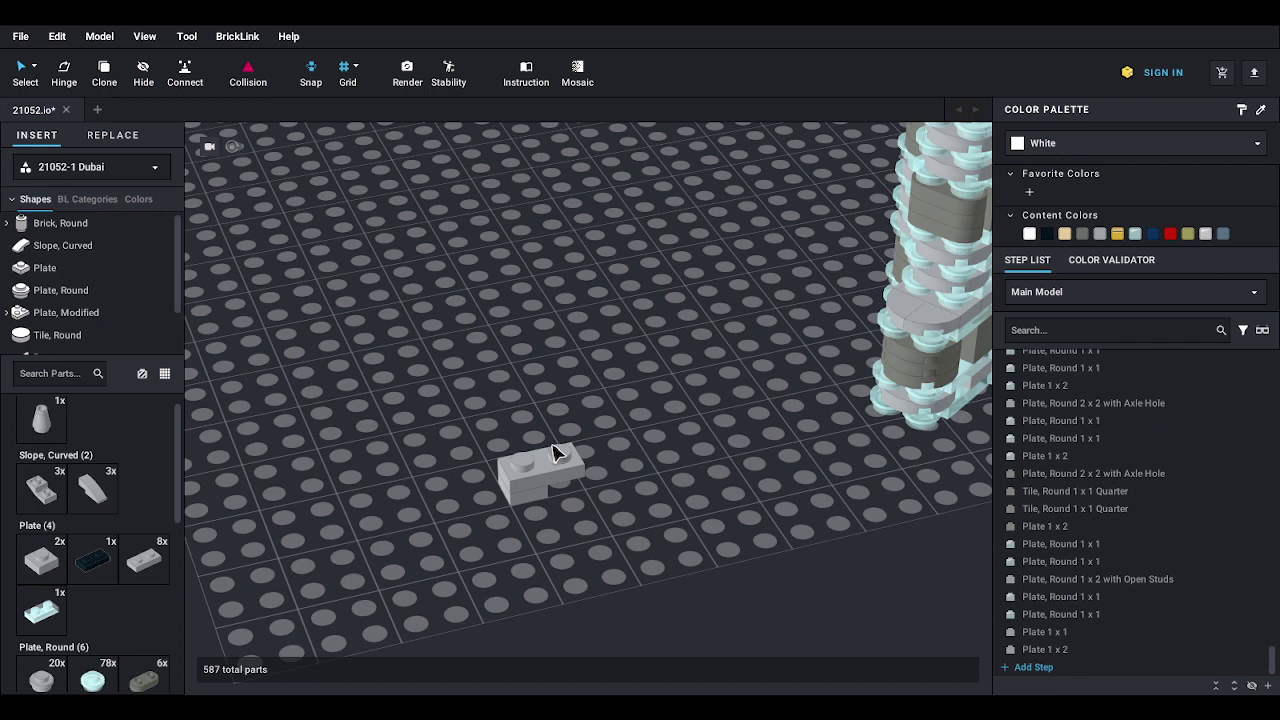
{"action": "left_click_drag", "start_coordinate": [42, 488], "coordinate": [597, 467]}
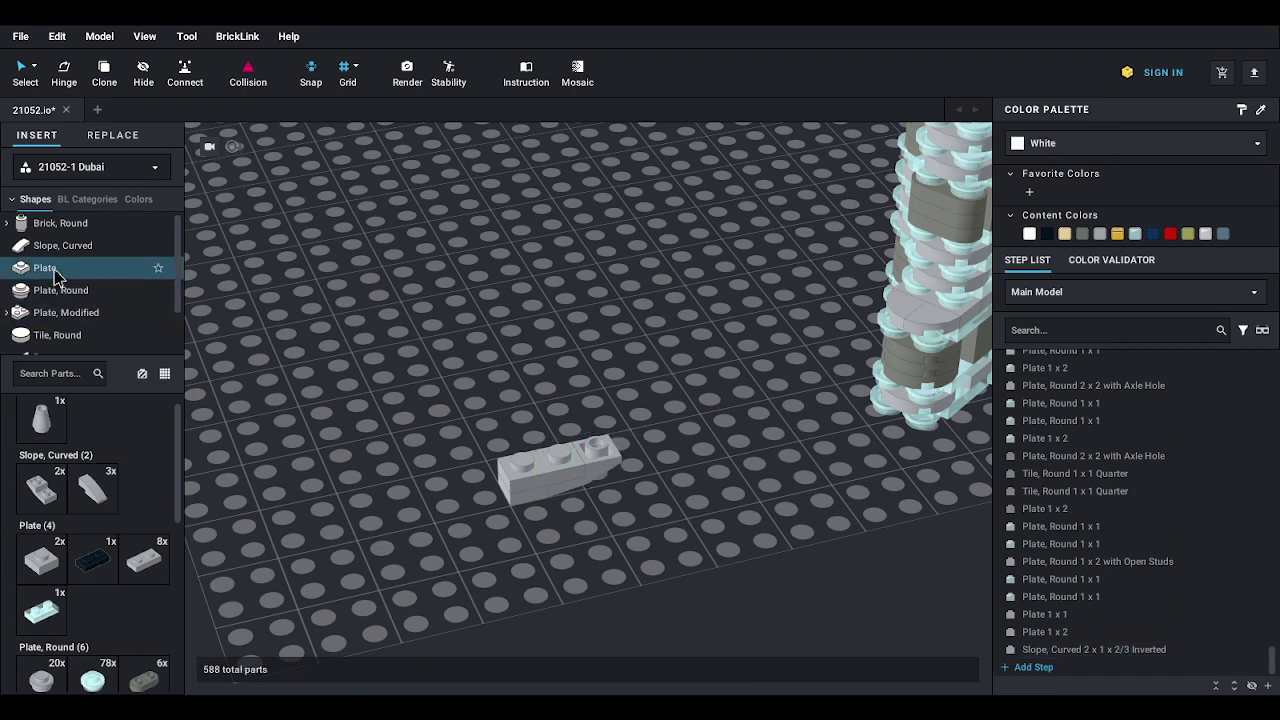
- Add a Light Bluish Gray 1 x 2 plate, a 1 x 1 - 1 x 1 bracket, an inverted bracket and a 3 x 1 curved slope to the new section
{"action": "scroll", "coordinate": [140, 450], "scroll_direction": "down", "scroll_amount": 3}
{"action": "left_click_drag", "start_coordinate": [145, 445], "coordinate": [567, 443]}
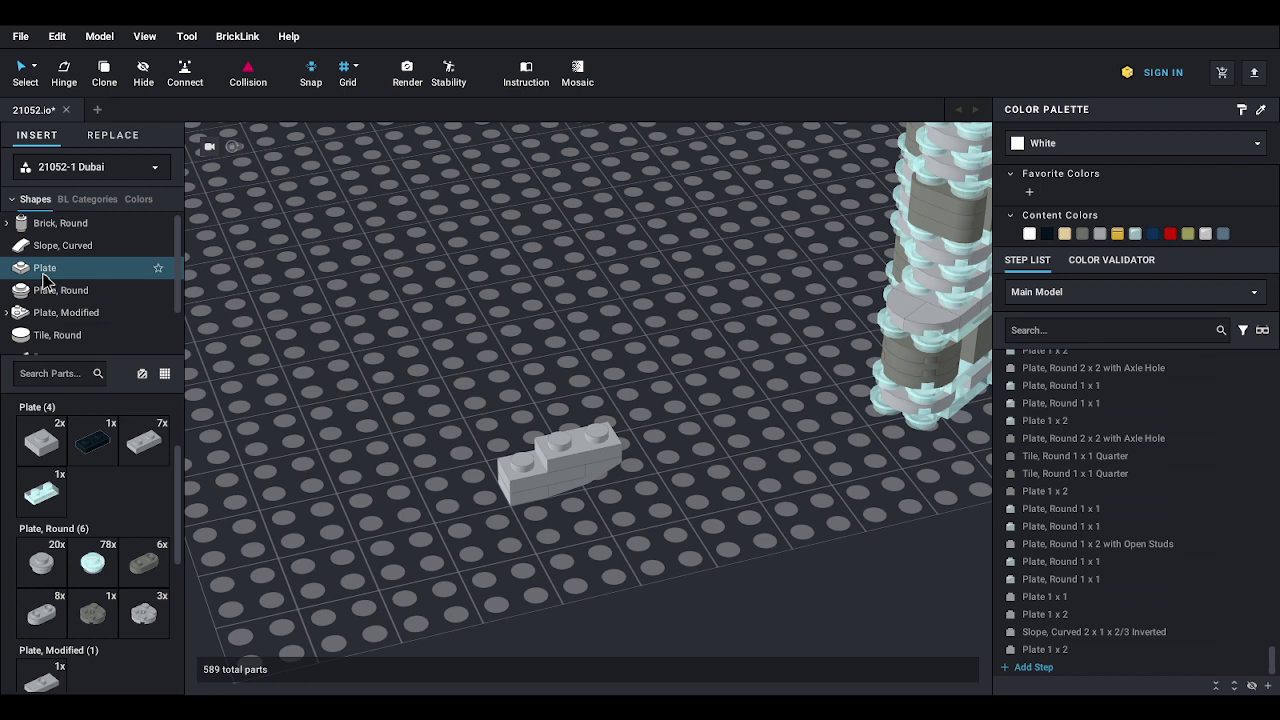
{"action": "scroll", "coordinate": [80, 560], "scroll_direction": "down", "scroll_amount": 3}
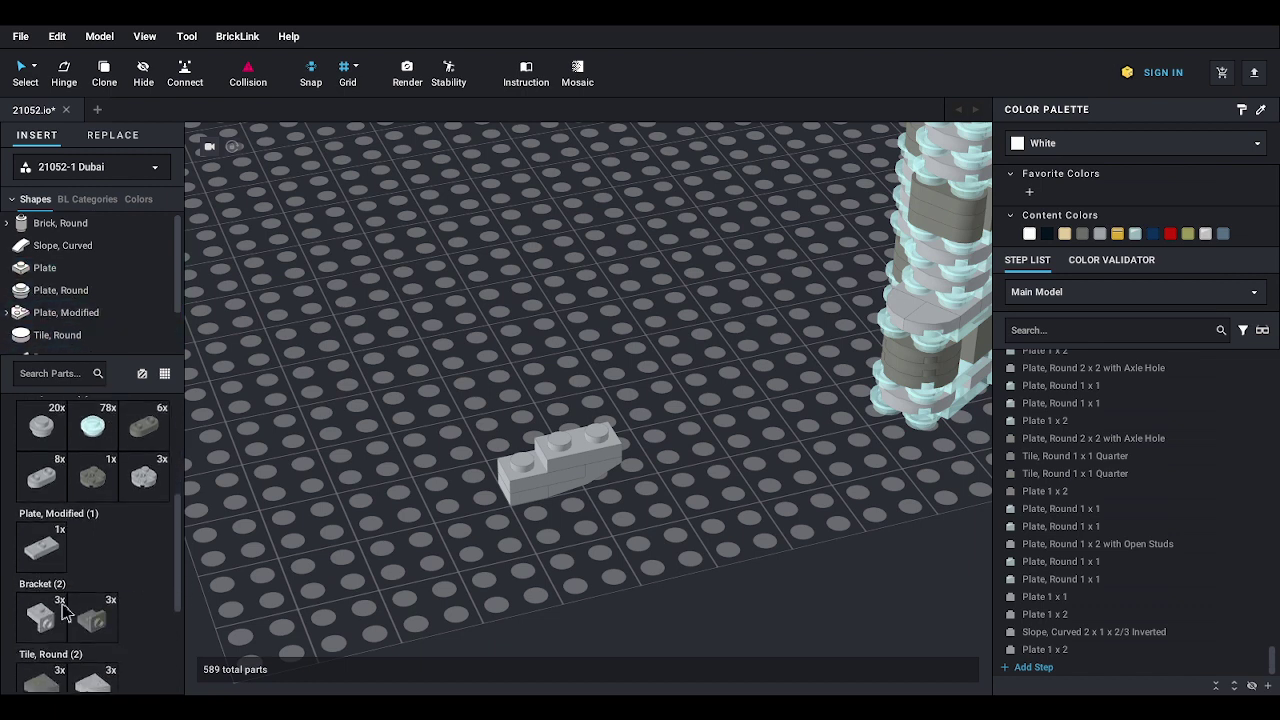
{"action": "left_click_drag", "start_coordinate": [62, 612], "coordinate": [515, 462]}
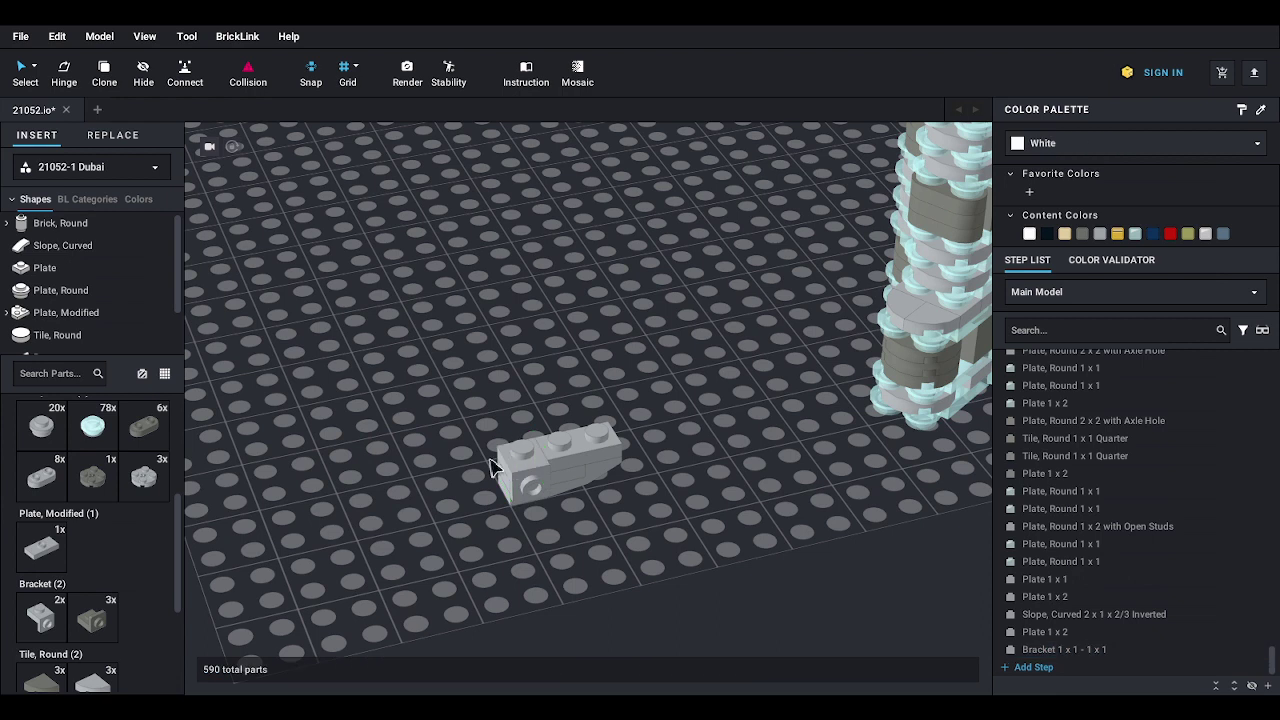
{"action": "left_click_drag", "start_coordinate": [90, 632], "coordinate": [532, 435]}
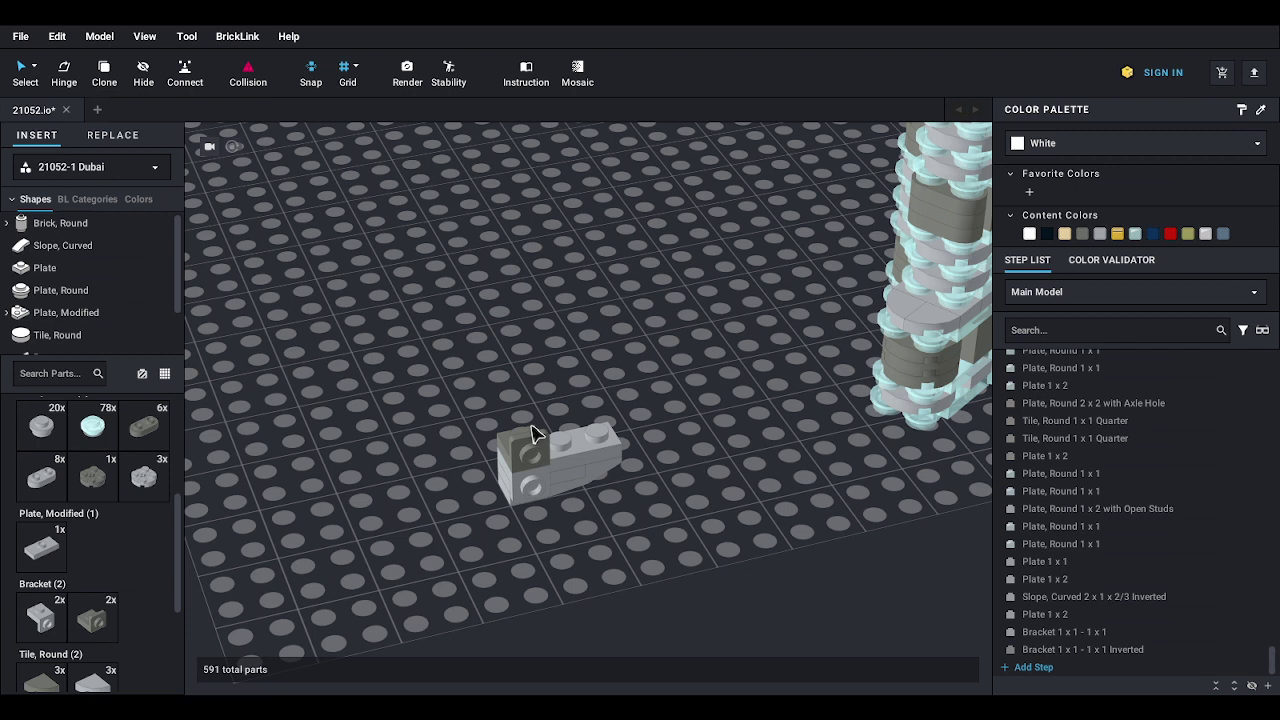
{"action": "left_click", "coordinate": [80, 248]}
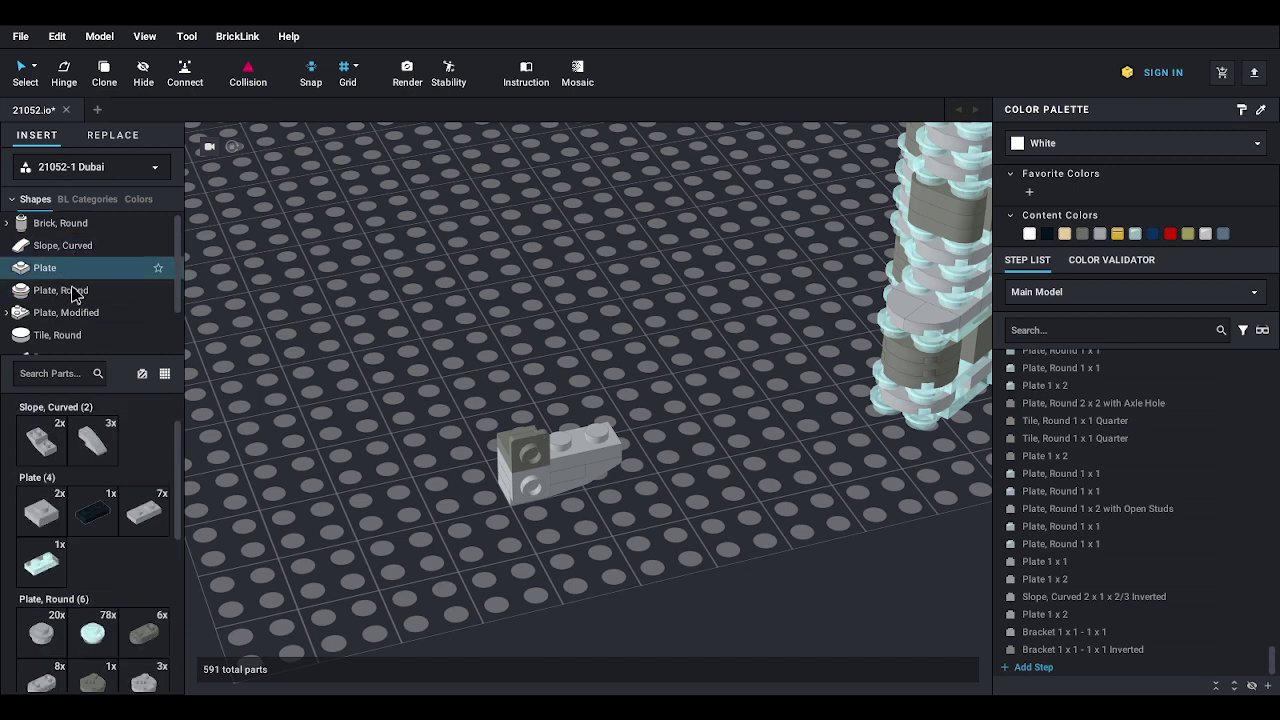
{"action": "left_click_drag", "start_coordinate": [86, 450], "coordinate": [570, 398]}
- Select all seven parts of the small curved section, rotate it and move it beside the tower
{"action": "left_click_drag", "start_coordinate": [474, 368], "coordinate": [590, 518]}
{"action": "left_click_drag", "start_coordinate": [541, 452], "coordinate": [614, 485]}
{"action": "key", "text": "Up"}
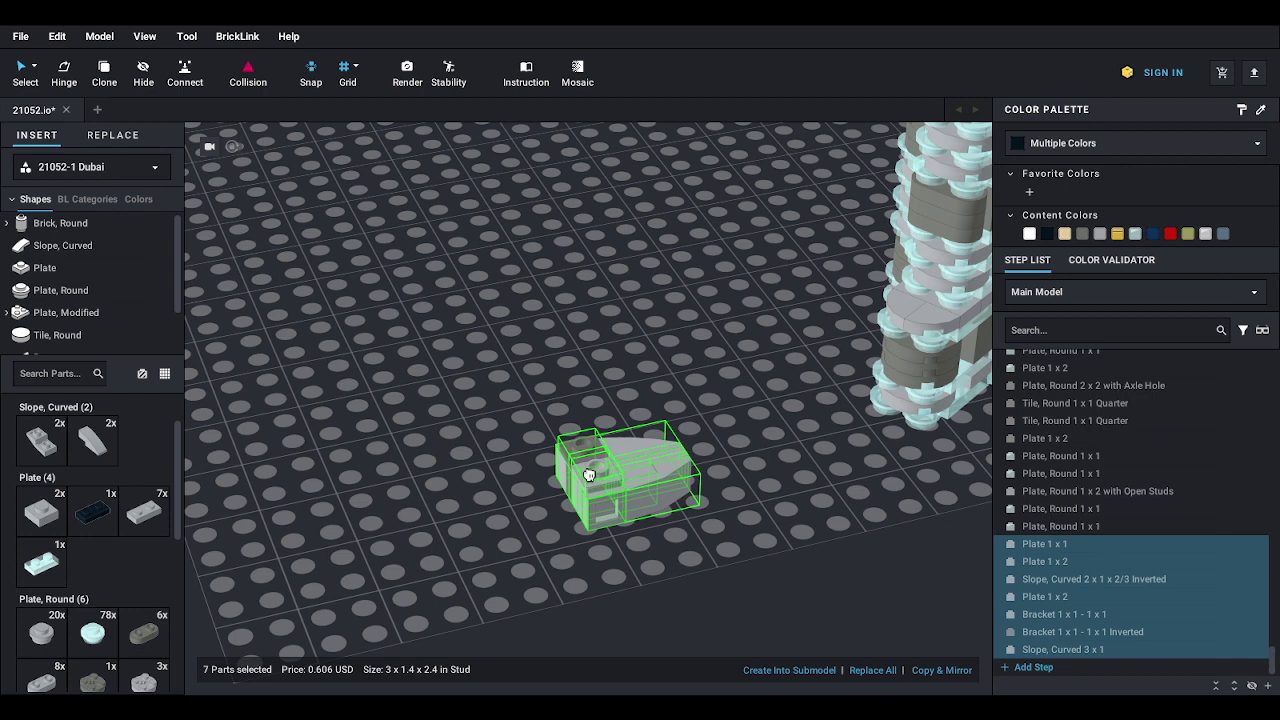
{"action": "right_click_drag", "start_coordinate": [589, 475], "coordinate": [782, 514]}
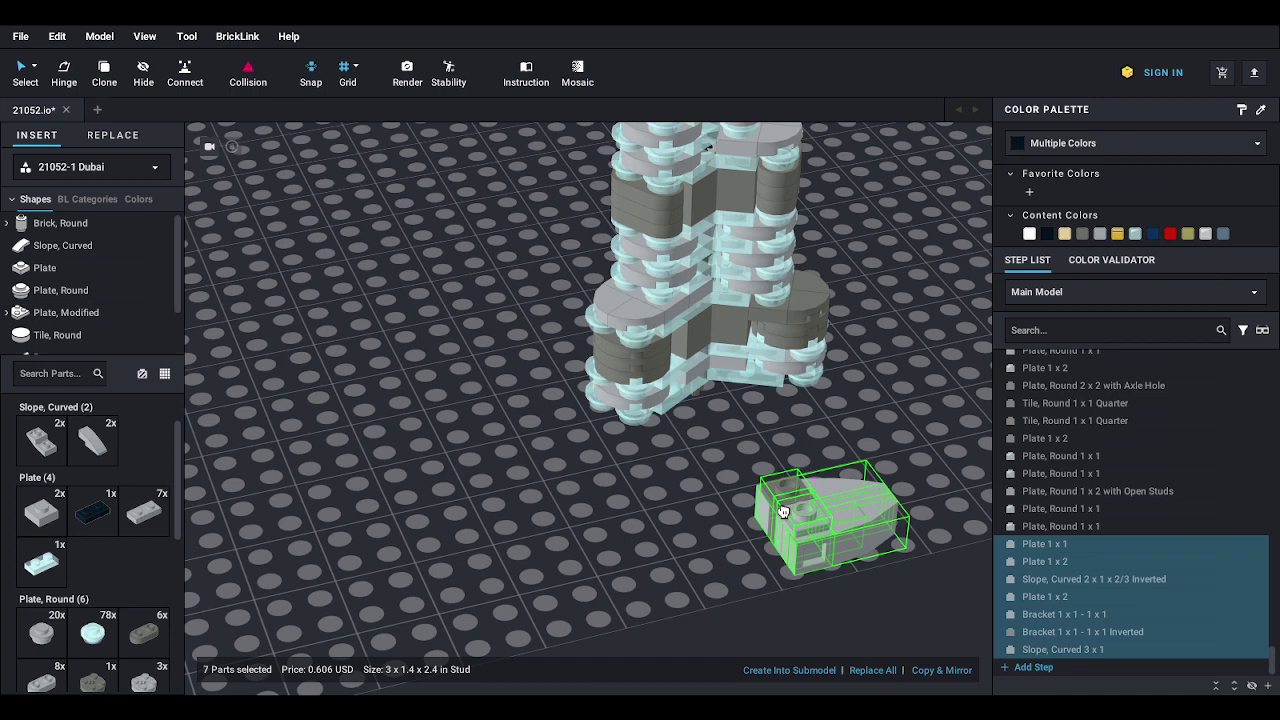
{"action": "right_click_drag", "start_coordinate": [784, 512], "coordinate": [774, 503]}
- Attach the selected curved section to the underside of one of the tower's three wings
{"action": "left_click_drag", "start_coordinate": [774, 503], "coordinate": [776, 405]}
{"action": "right_click_drag", "start_coordinate": [776, 405], "coordinate": [795, 432]}
{"action": "mouse_move", "coordinate": [795, 432]}
{"action": "left_mouse_down"}
{"action": "mouse_move", "coordinate": [769, 443]}
{"action": "mouse_move", "coordinate": [794, 457]}
{"action": "left_mouse_up"}
{"action": "scroll", "coordinate": [780, 444], "scroll_direction": "up", "scroll_amount": 4}
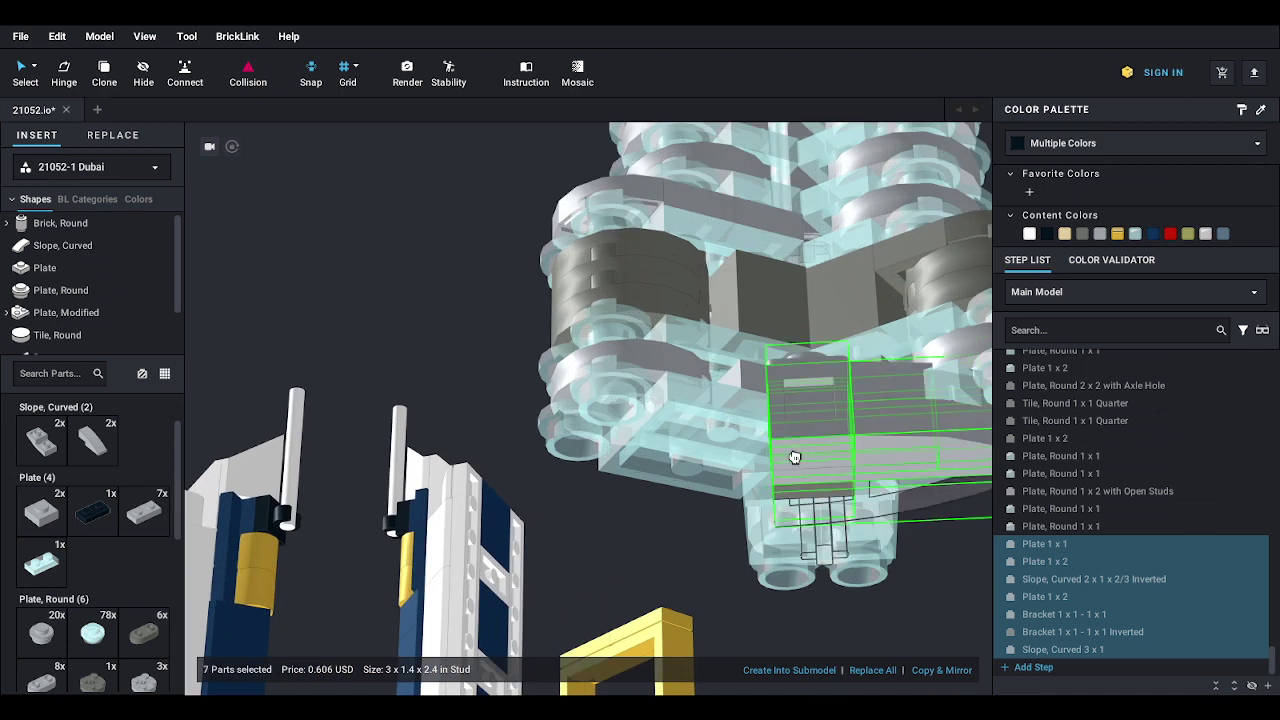
{"action": "right_click_drag", "start_coordinate": [794, 457], "coordinate": [780, 497]}
{"action": "left_click_drag", "start_coordinate": [780, 497], "coordinate": [750, 502]}
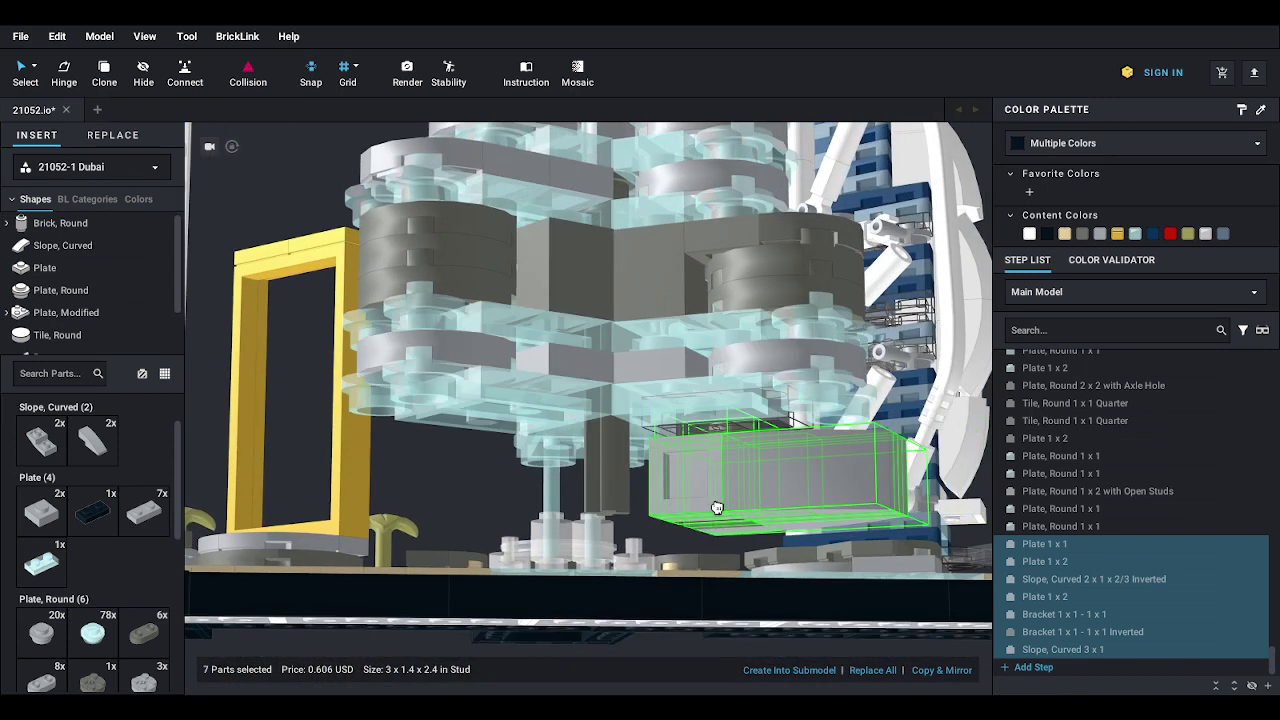
{"action": "right_click_drag", "start_coordinate": [722, 505], "coordinate": [702, 442]}
{"action": "left_click_drag", "start_coordinate": [702, 442], "coordinate": [742, 331]}
{"action": "right_click_drag", "start_coordinate": [742, 329], "coordinate": [766, 417]}
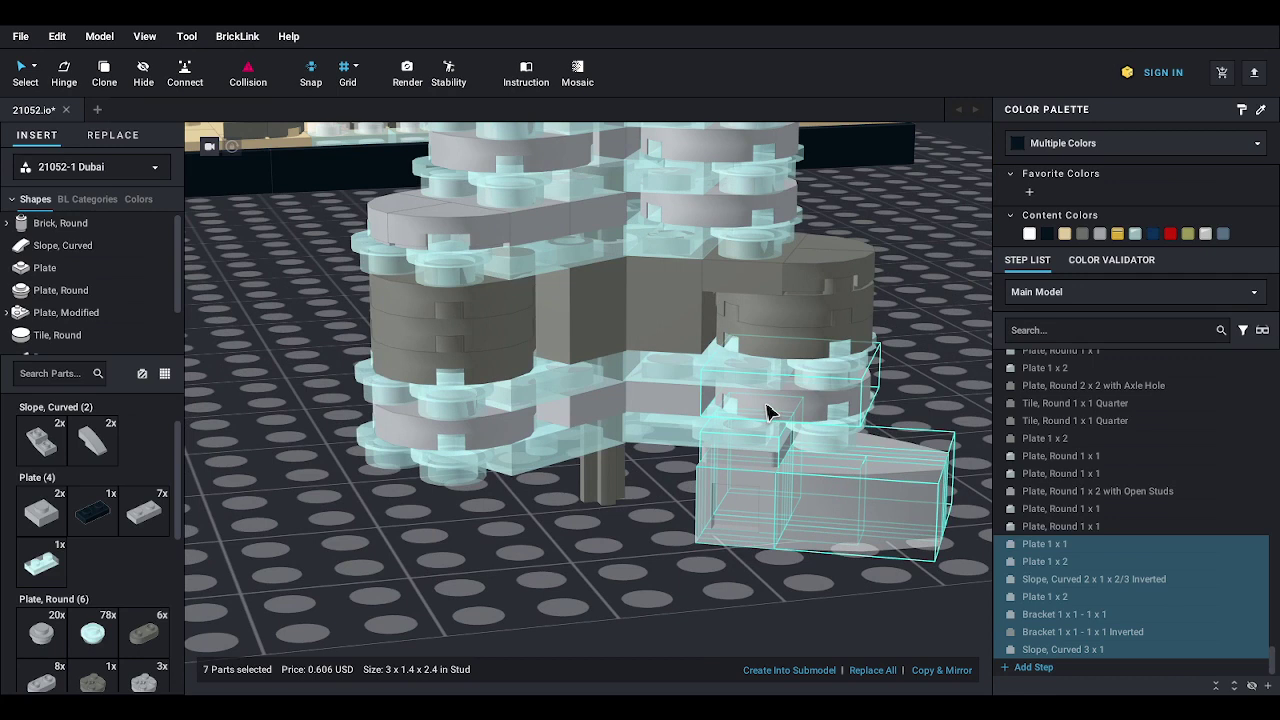
- Duplicate the attached curved section, rotate the copy twice and move it to the other side of the tower
{"action": "key", "text": "ctrl+d"}
{"action": "middle_click_drag", "start_coordinate": [757, 403], "coordinate": [800, 377]}
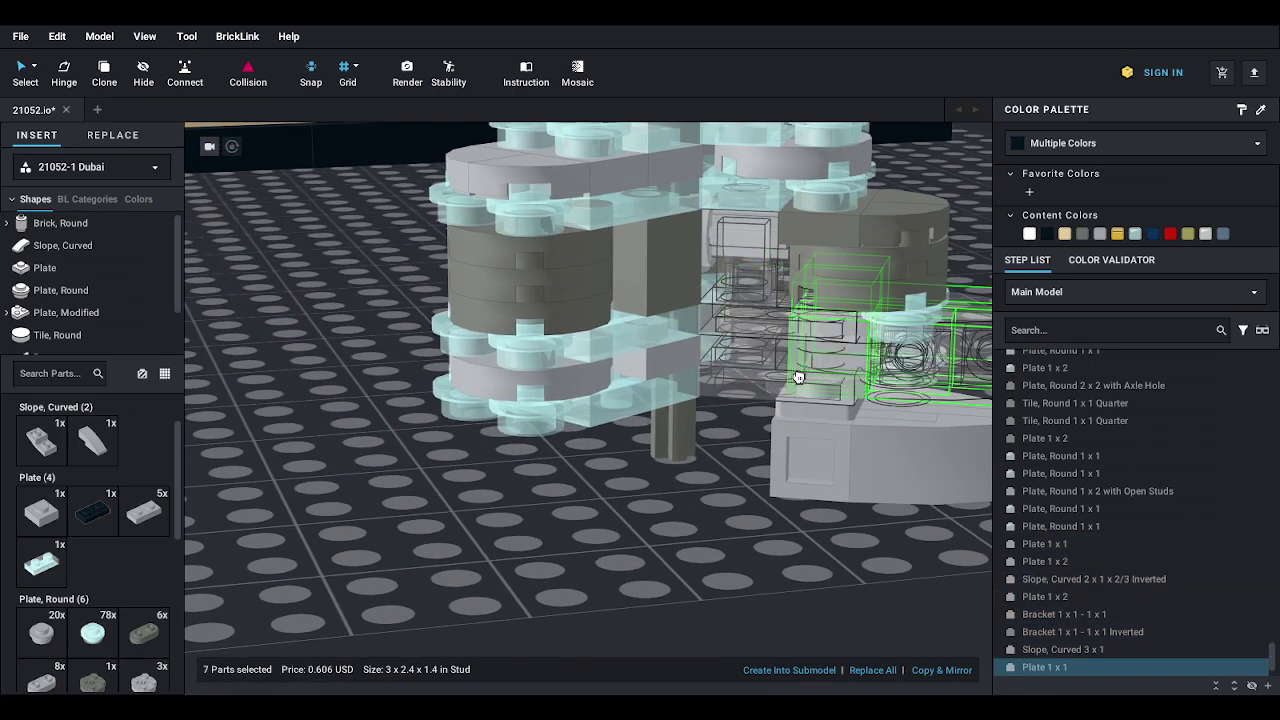
{"action": "left_click_drag", "start_coordinate": [798, 377], "coordinate": [454, 620]}
{"action": "key", "text": "Right"}
{"action": "key", "text": "Right"}
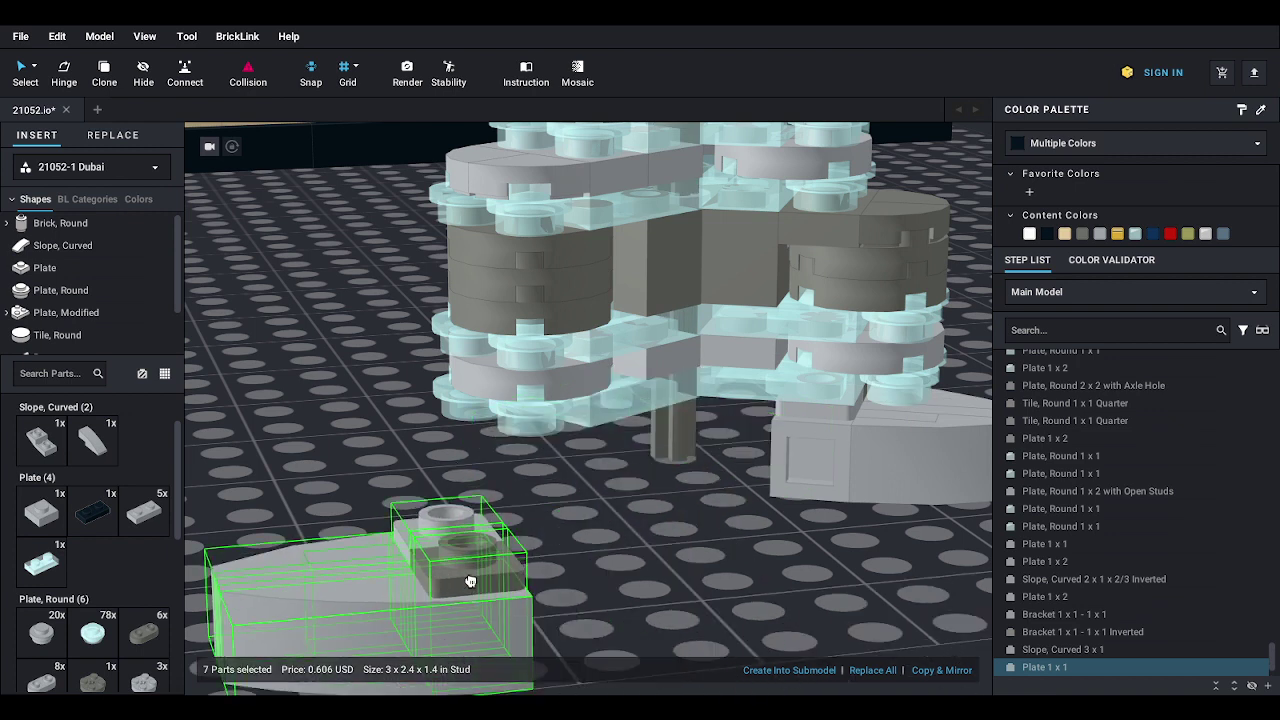
- Attach the copied curved section to the underside of the tower's second wing, aligned with the first one
{"action": "right_click_drag", "start_coordinate": [472, 574], "coordinate": [490, 536]}
{"action": "scroll", "coordinate": [490, 536], "scroll_direction": "down", "scroll_amount": 5}
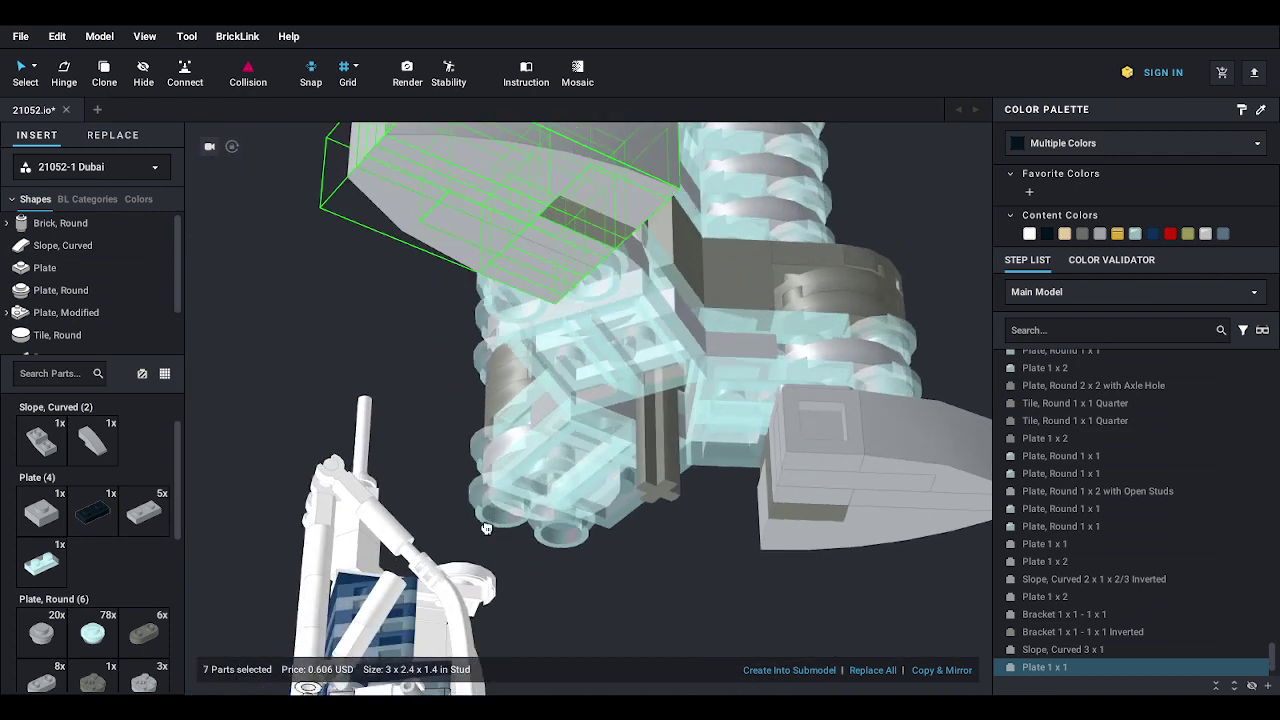
{"action": "right_click_drag", "start_coordinate": [476, 361], "coordinate": [414, 390]}
{"action": "left_click_drag", "start_coordinate": [414, 390], "coordinate": [531, 427]}
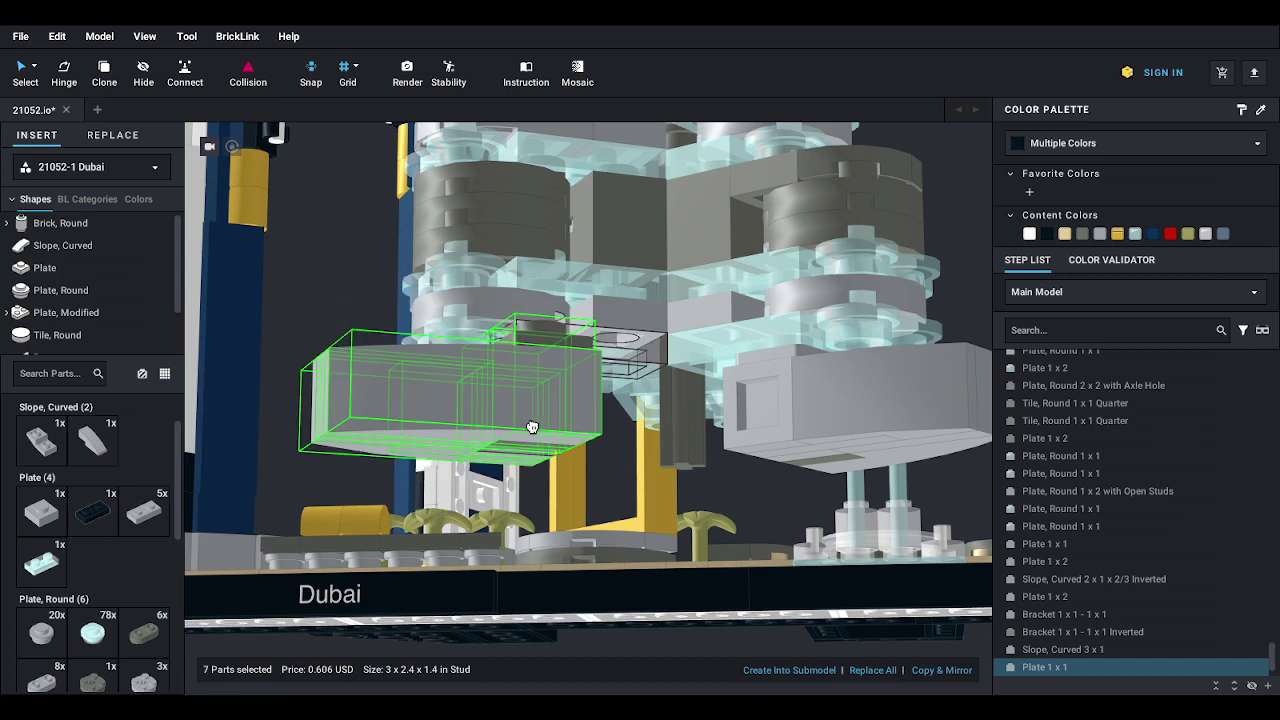
{"action": "right_click_drag", "start_coordinate": [533, 427], "coordinate": [528, 440]}
{"action": "mouse_move", "coordinate": [528, 440]}
{"action": "left_mouse_down"}
{"action": "mouse_move", "coordinate": [546, 397]}
{"action": "mouse_move", "coordinate": [529, 417]}
{"action": "left_mouse_up"}
{"action": "right_click_drag", "start_coordinate": [529, 417], "coordinate": [500, 364]}
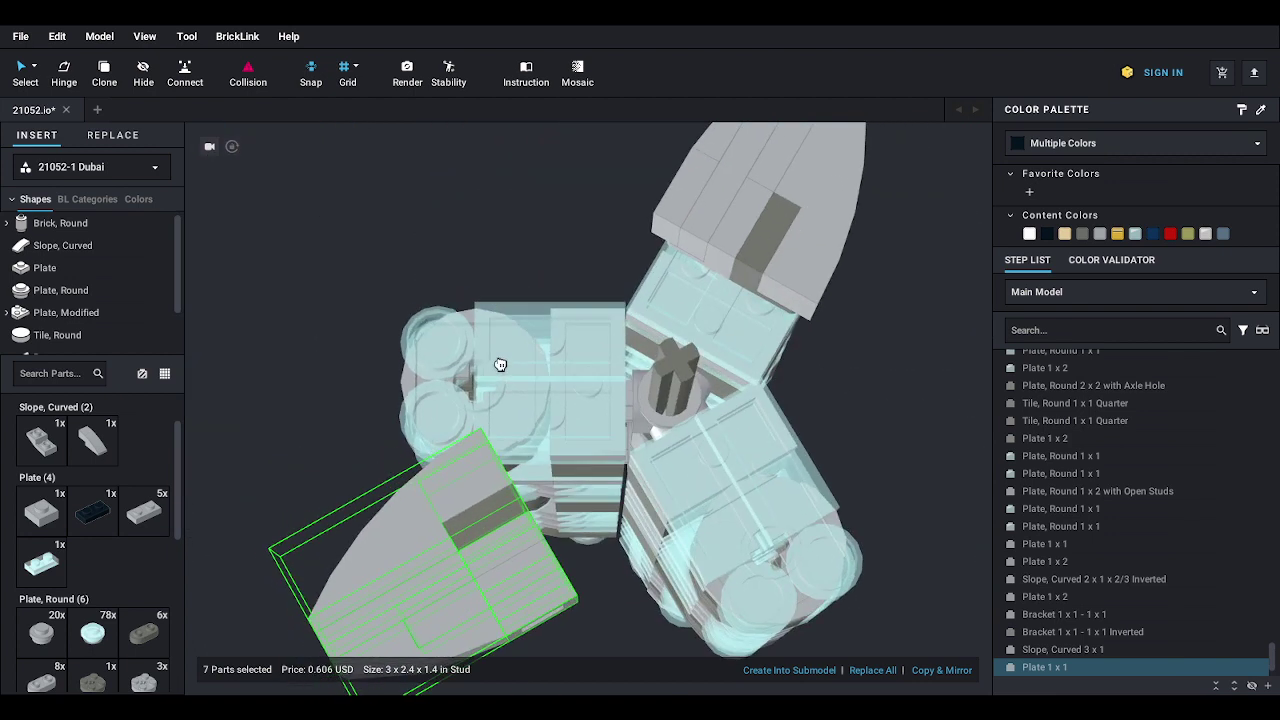
{"action": "left_click_drag", "start_coordinate": [500, 365], "coordinate": [522, 419]}
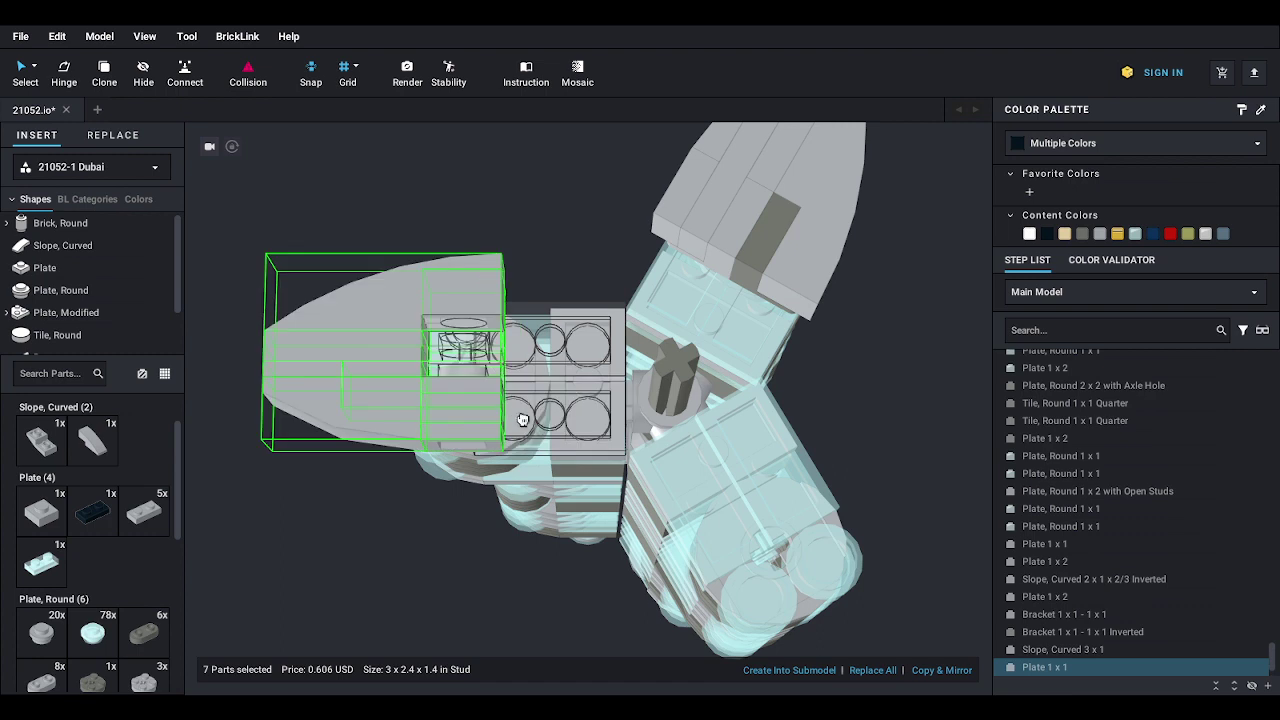
{"action": "right_click_drag", "start_coordinate": [538, 414], "coordinate": [494, 383]}
{"action": "left_click_drag", "start_coordinate": [494, 383], "coordinate": [549, 391]}
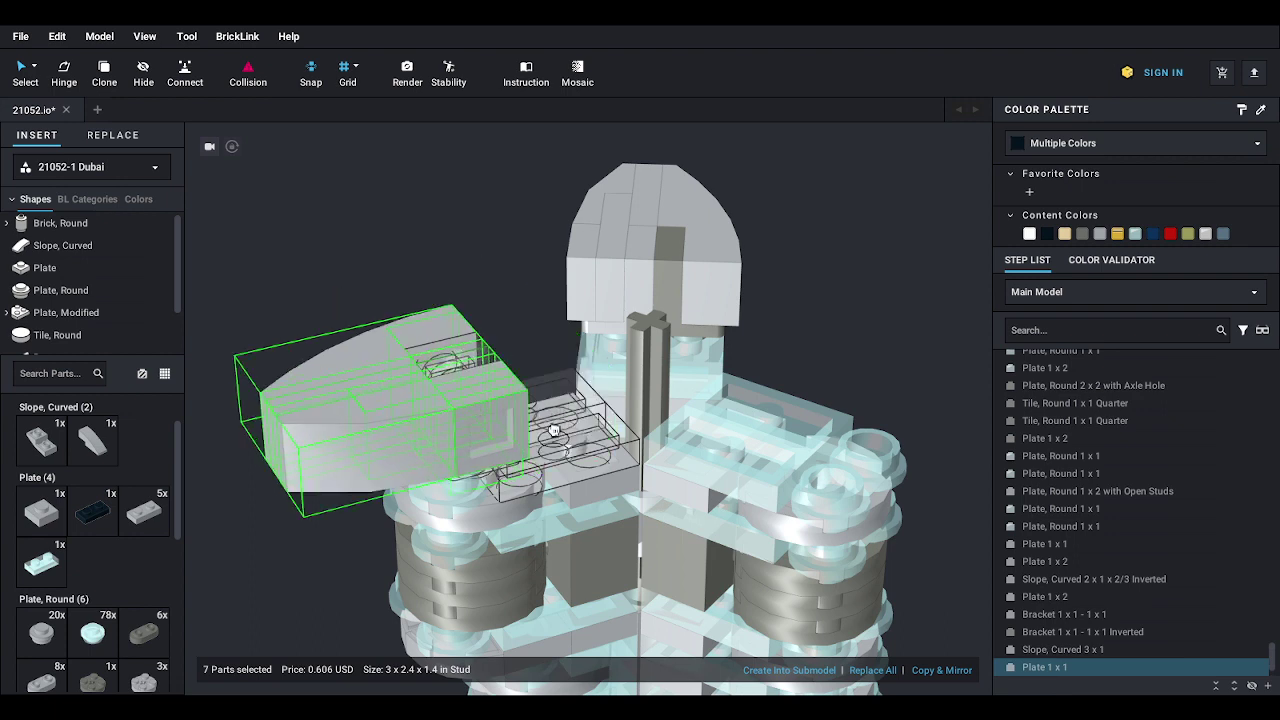
{"action": "right_click_drag", "start_coordinate": [553, 430], "coordinate": [856, 283]}
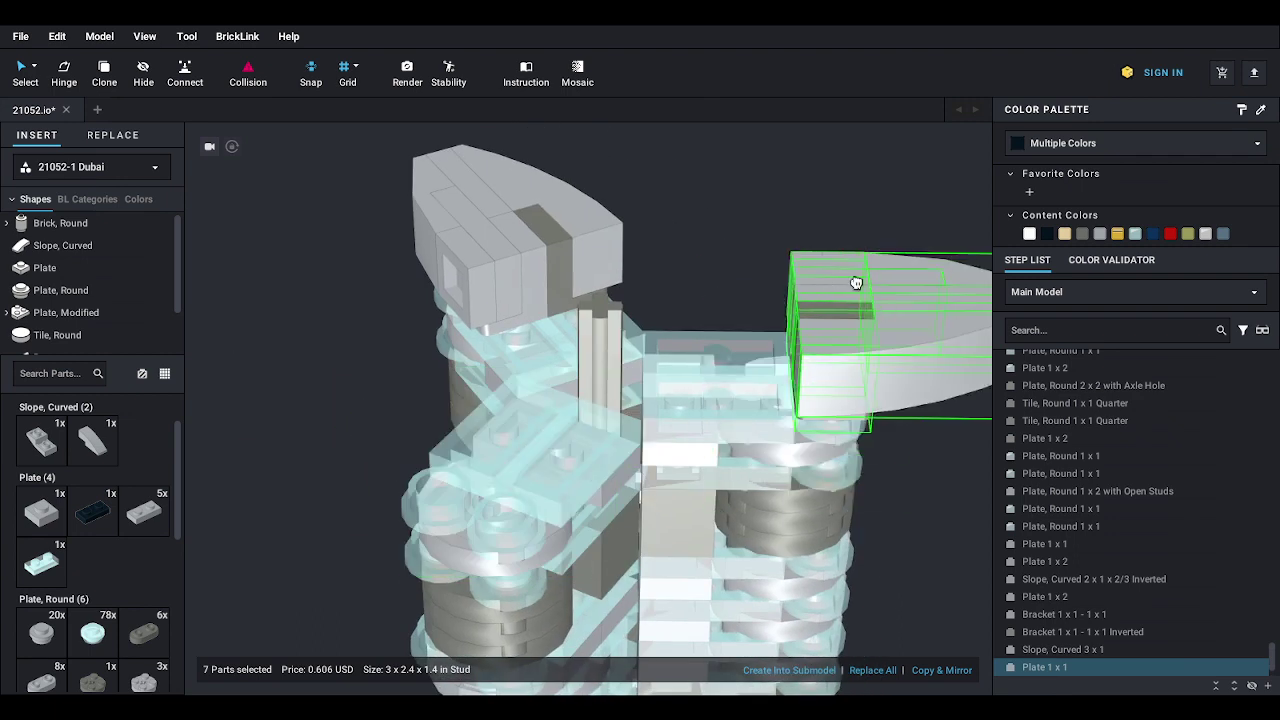
{"action": "left_click_drag", "start_coordinate": [856, 283], "coordinate": [768, 316]}
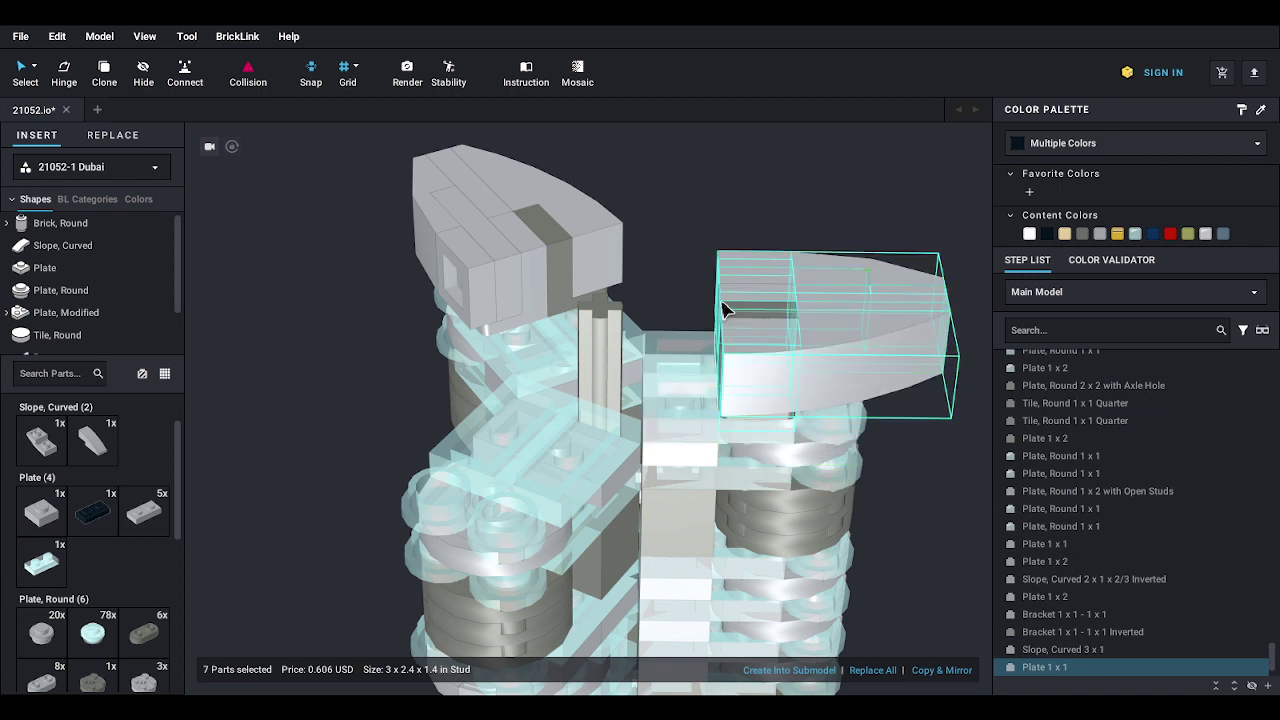
- Duplicate the curved section again and attach the copy beneath the tower's remaining third wing
{"action": "key", "text": "ctrl+d"}
{"action": "middle_click_drag", "start_coordinate": [549, 422], "coordinate": [574, 270]}
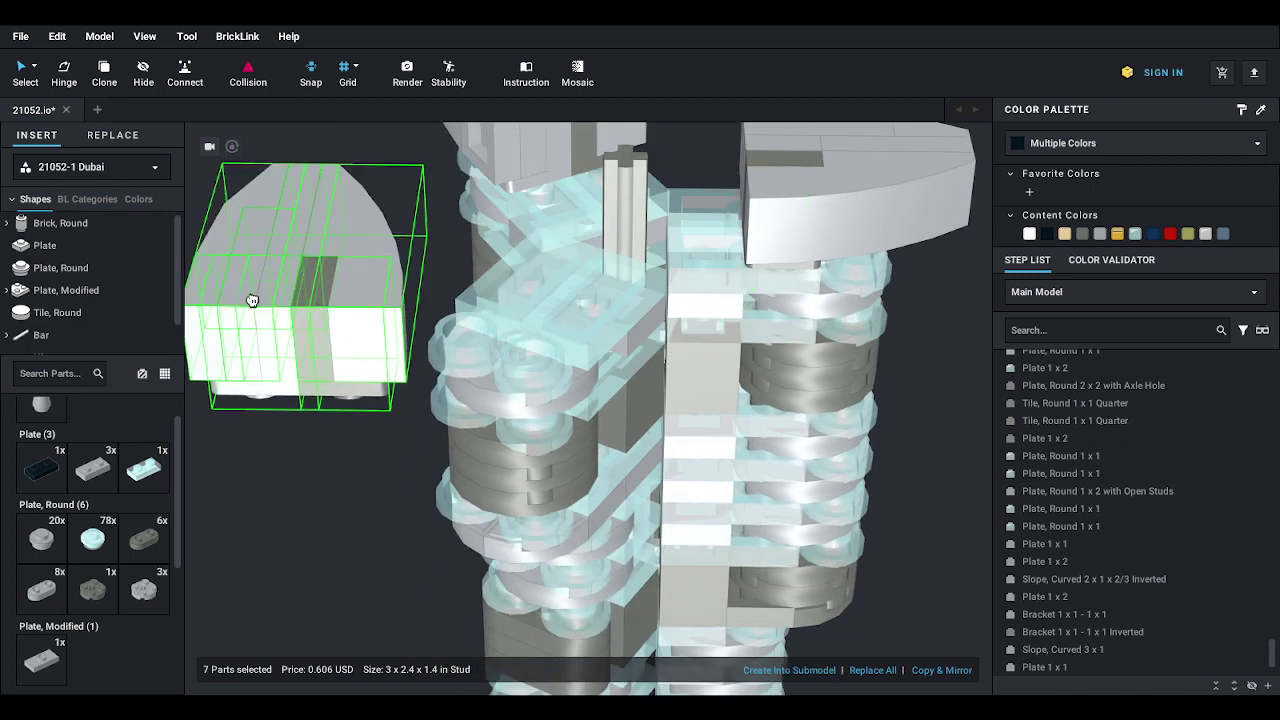
{"action": "left_click_drag", "start_coordinate": [252, 300], "coordinate": [563, 290]}
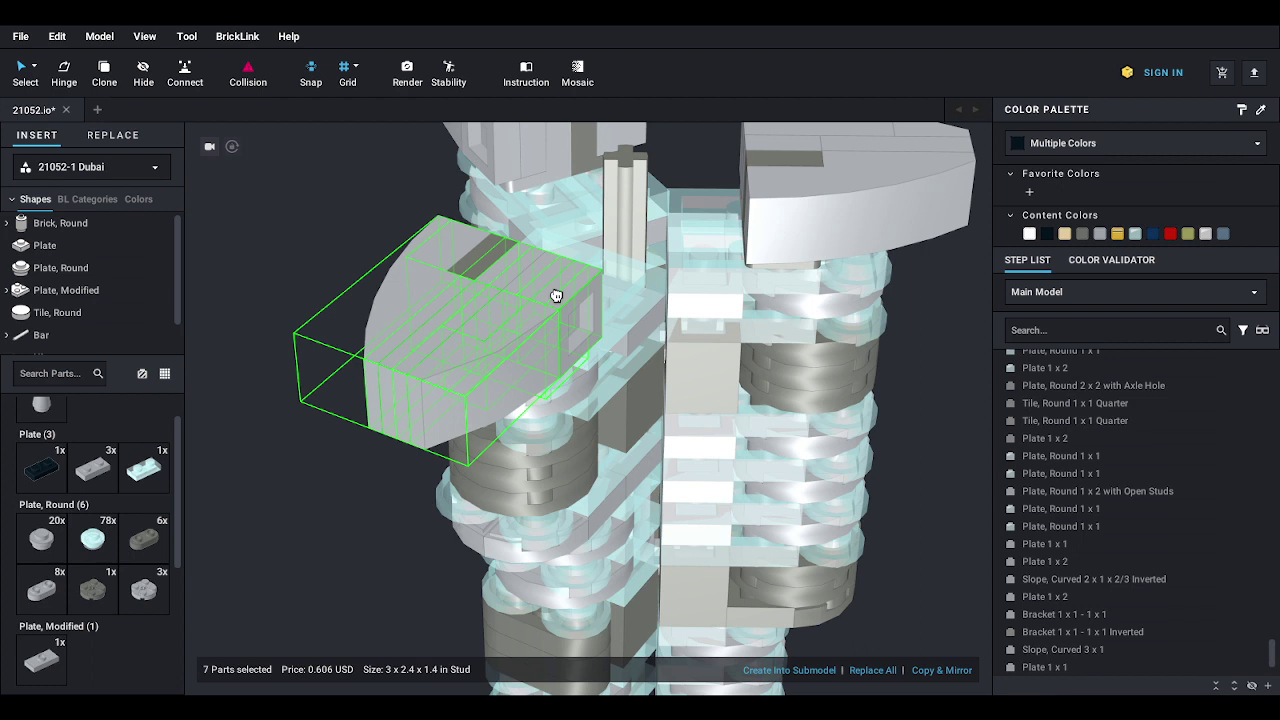
{"action": "mouse_move", "coordinate": [556, 296]}
{"action": "right_mouse_down"}
{"action": "mouse_move", "coordinate": [630, 296]}
{"action": "mouse_move", "coordinate": [580, 294]}
{"action": "right_mouse_up"}
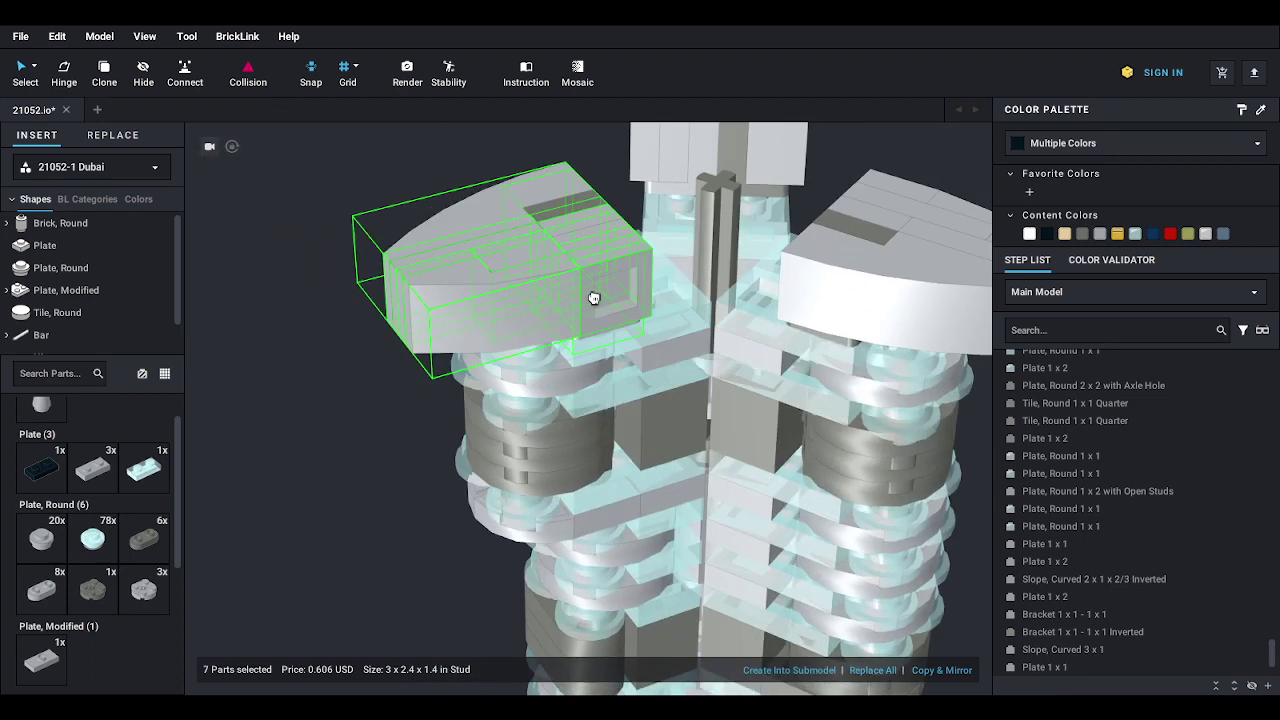
{"action": "right_click_drag", "start_coordinate": [594, 298], "coordinate": [579, 257]}
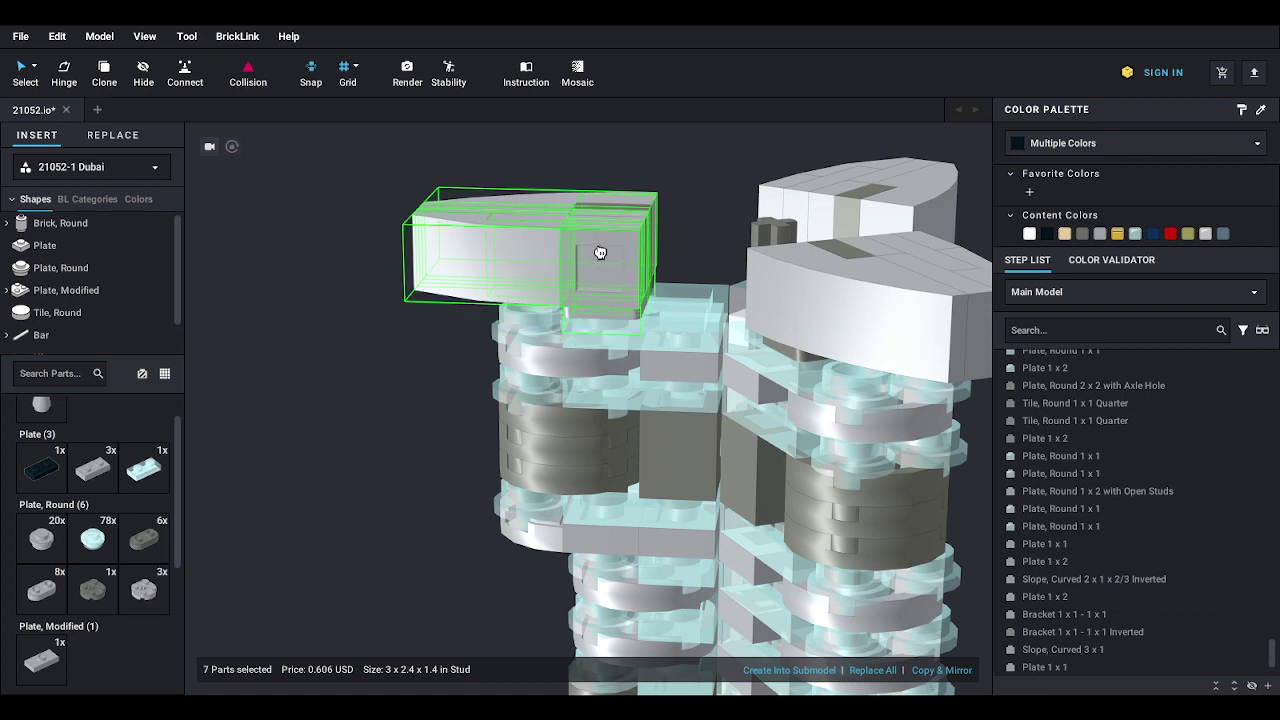
{"action": "right_click_drag", "start_coordinate": [595, 257], "coordinate": [748, 130]}
{"action": "left_click", "coordinate": [835, 243]}
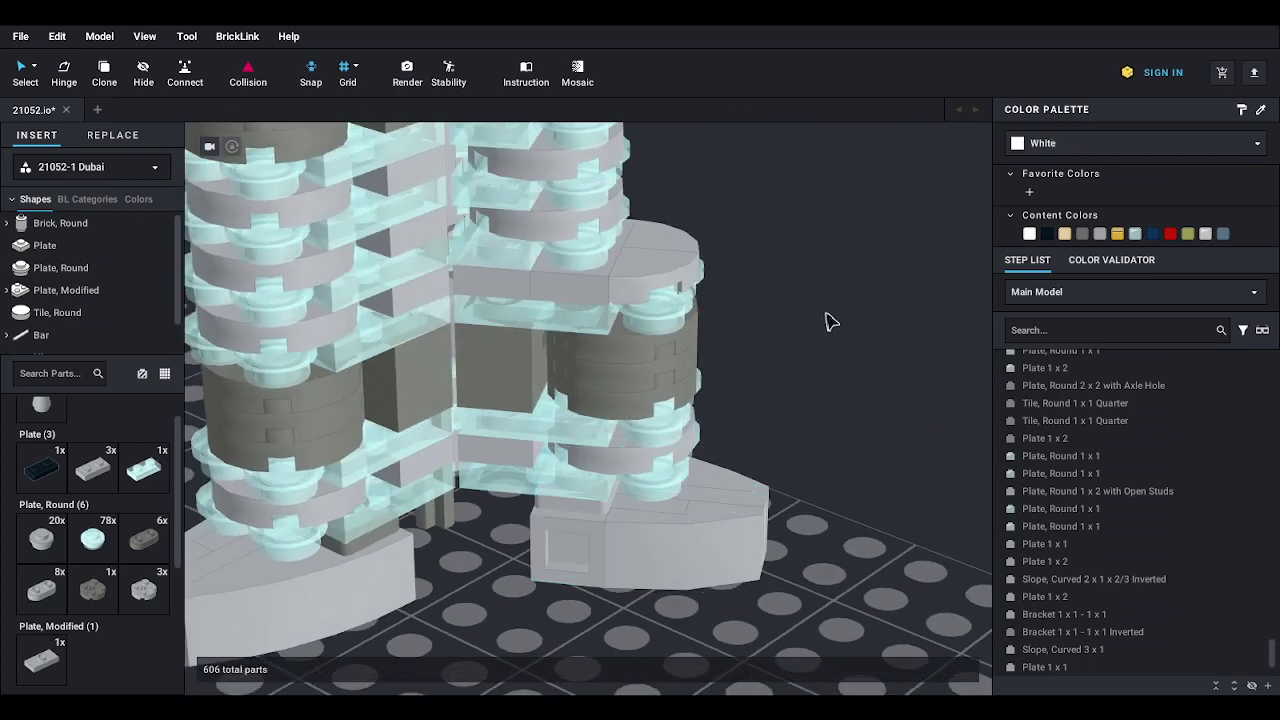
- Select all parts of the assembled tower and move them behind the Dubai skyline base
{"action": "mouse_move", "coordinate": [826, 316]}
{"action": "right_mouse_down"}
{"action": "mouse_move", "coordinate": [818, 291]}
{"action": "mouse_move", "coordinate": [809, 298]}
{"action": "mouse_move", "coordinate": [831, 294]}
{"action": "mouse_move", "coordinate": [817, 303]}
{"action": "right_mouse_up"}
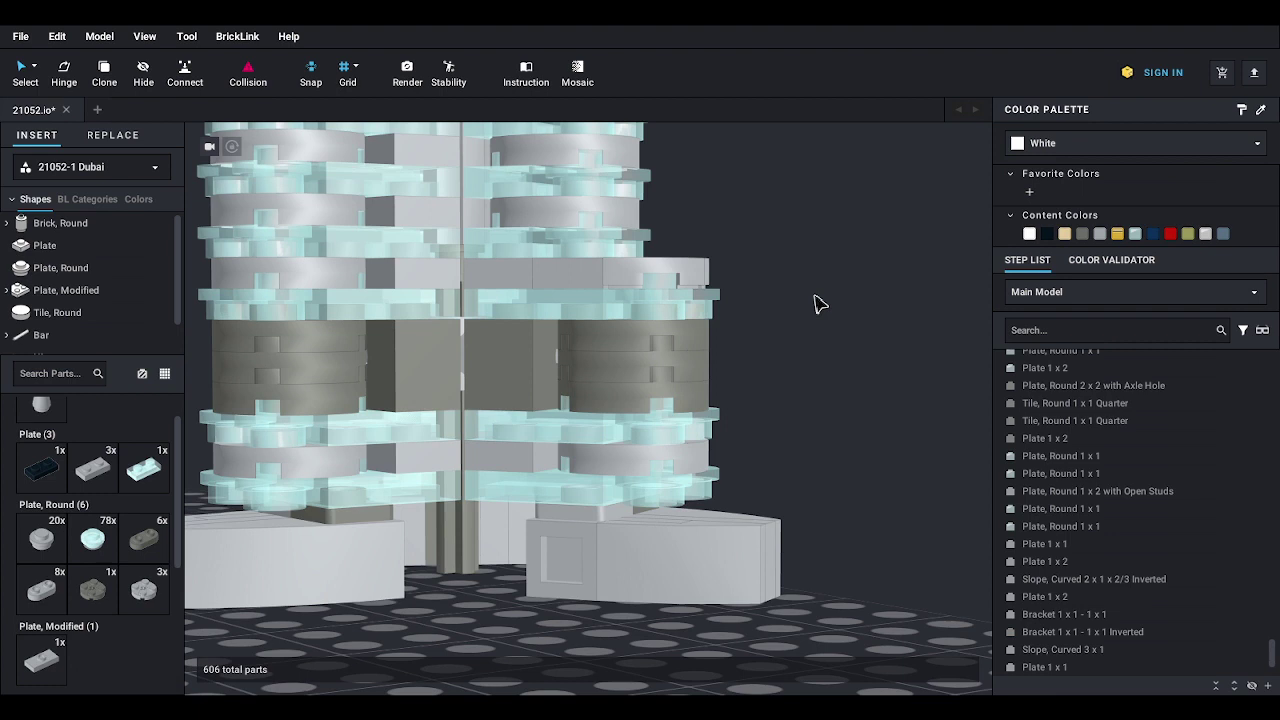
{"action": "right_click_drag", "start_coordinate": [815, 303], "coordinate": [867, 370]}
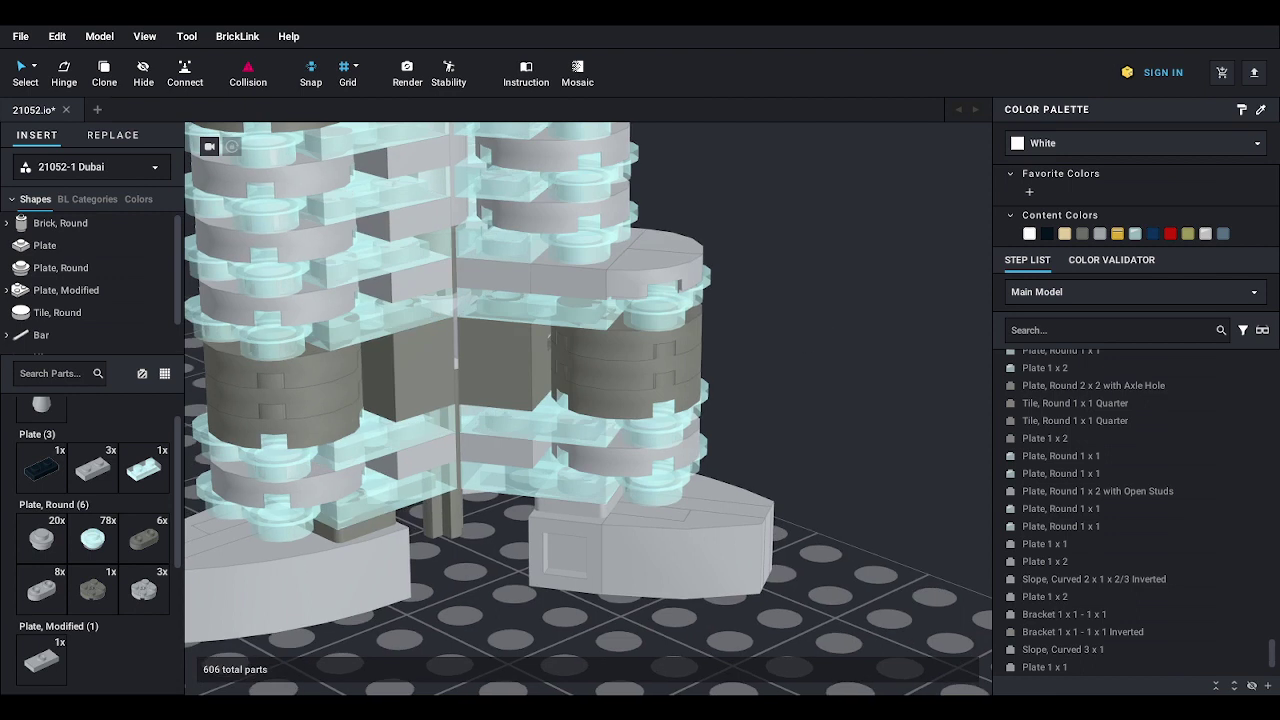
{"action": "scroll", "coordinate": [815, 396], "scroll_direction": "down", "scroll_amount": 6}
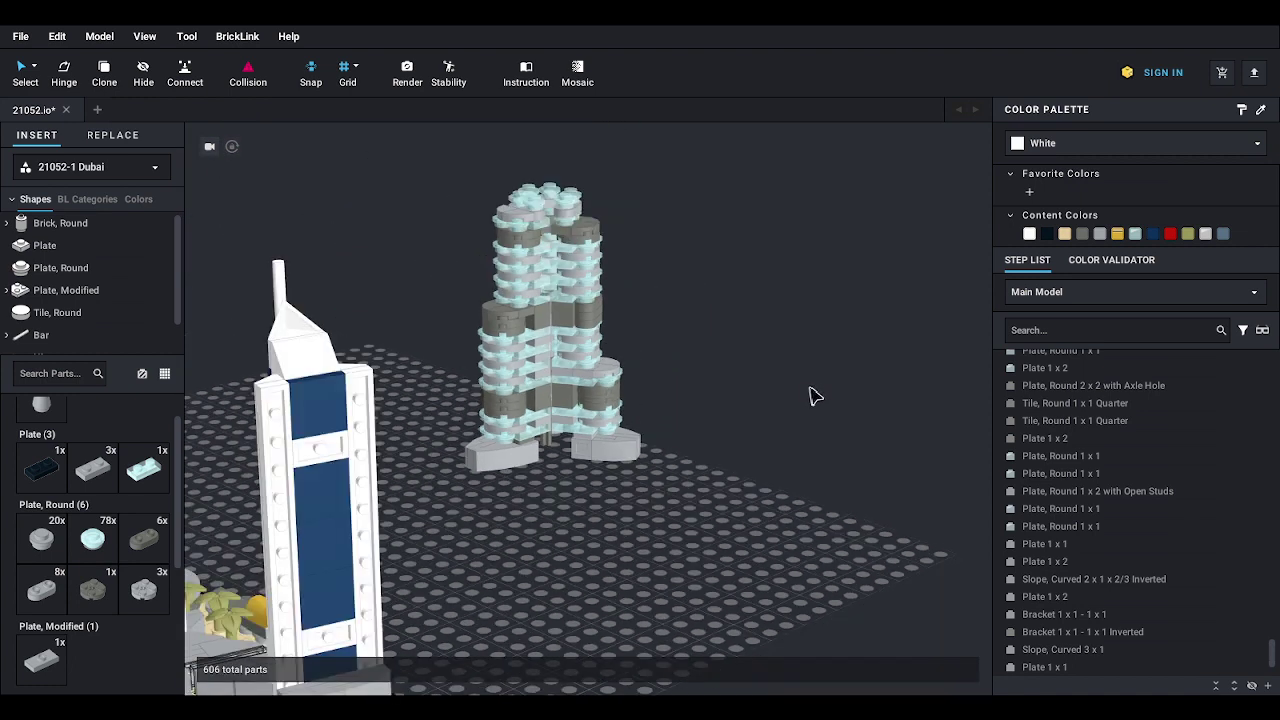
{"action": "right_click_drag", "start_coordinate": [815, 396], "coordinate": [711, 403]}
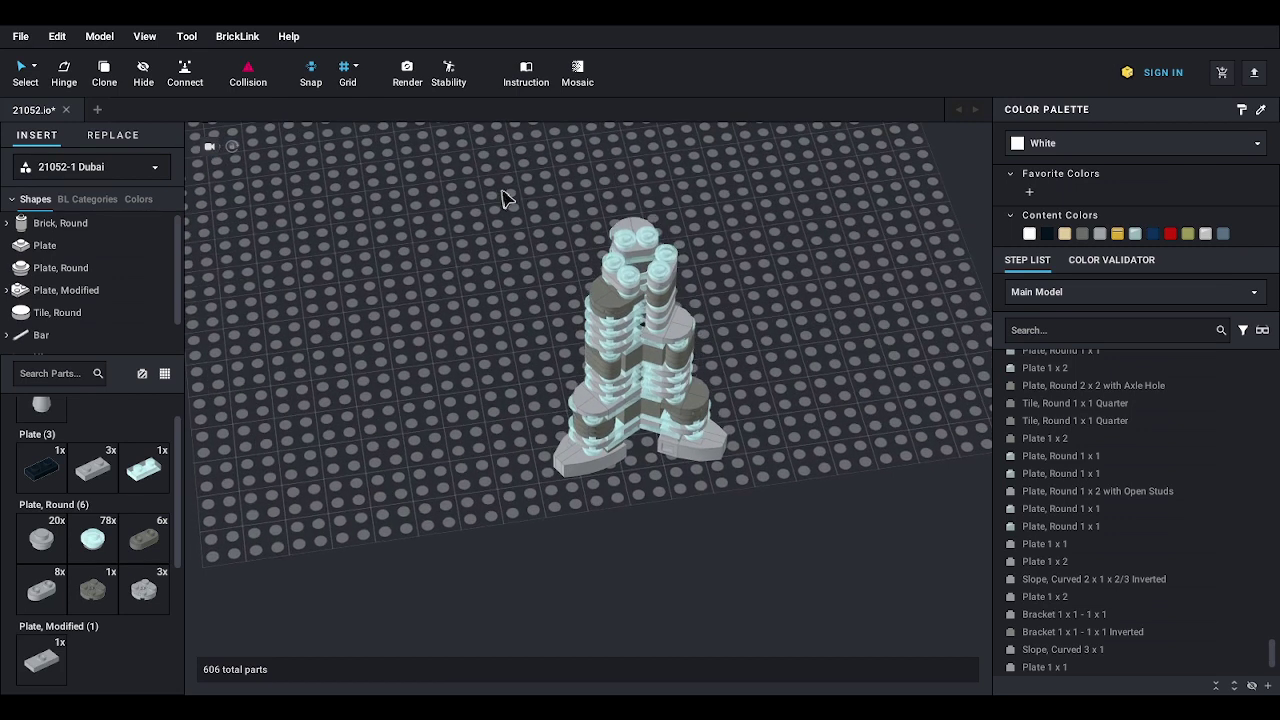
{"action": "left_click_drag", "start_coordinate": [501, 190], "coordinate": [822, 537]}
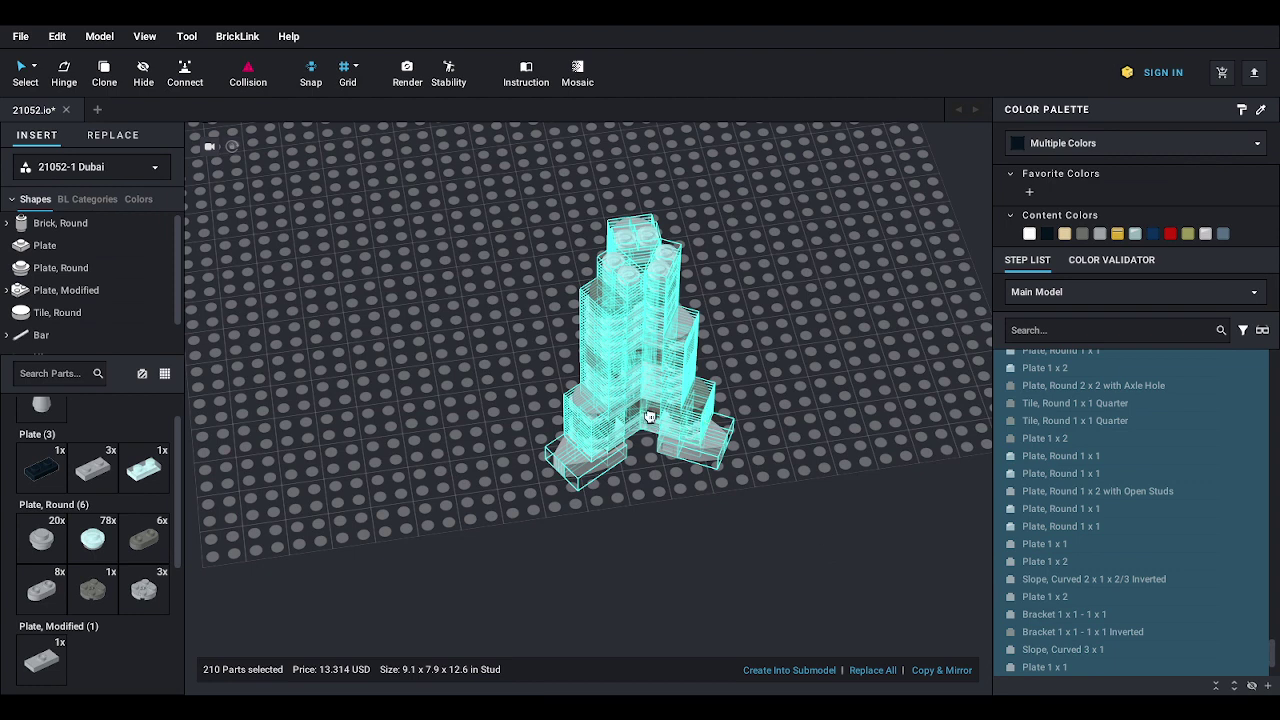
{"action": "left_click_drag", "start_coordinate": [649, 416], "coordinate": [792, 528]}
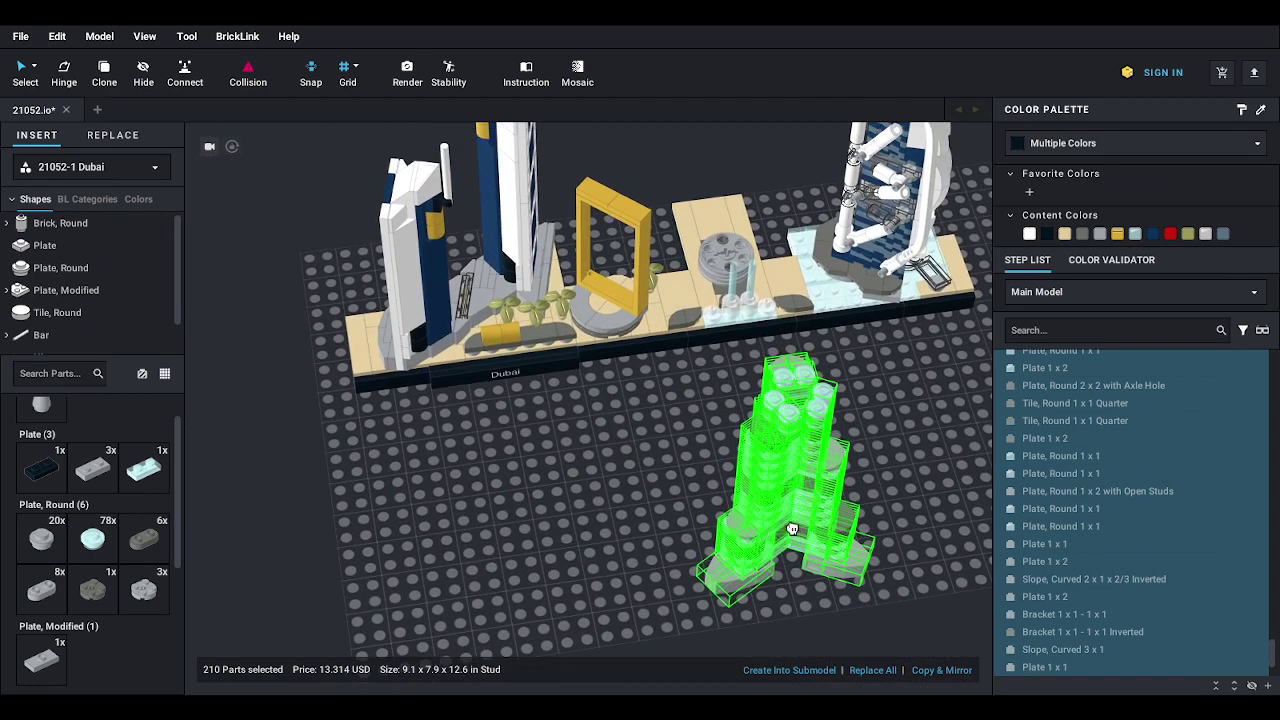
{"action": "right_click_drag", "start_coordinate": [792, 528], "coordinate": [792, 533]}
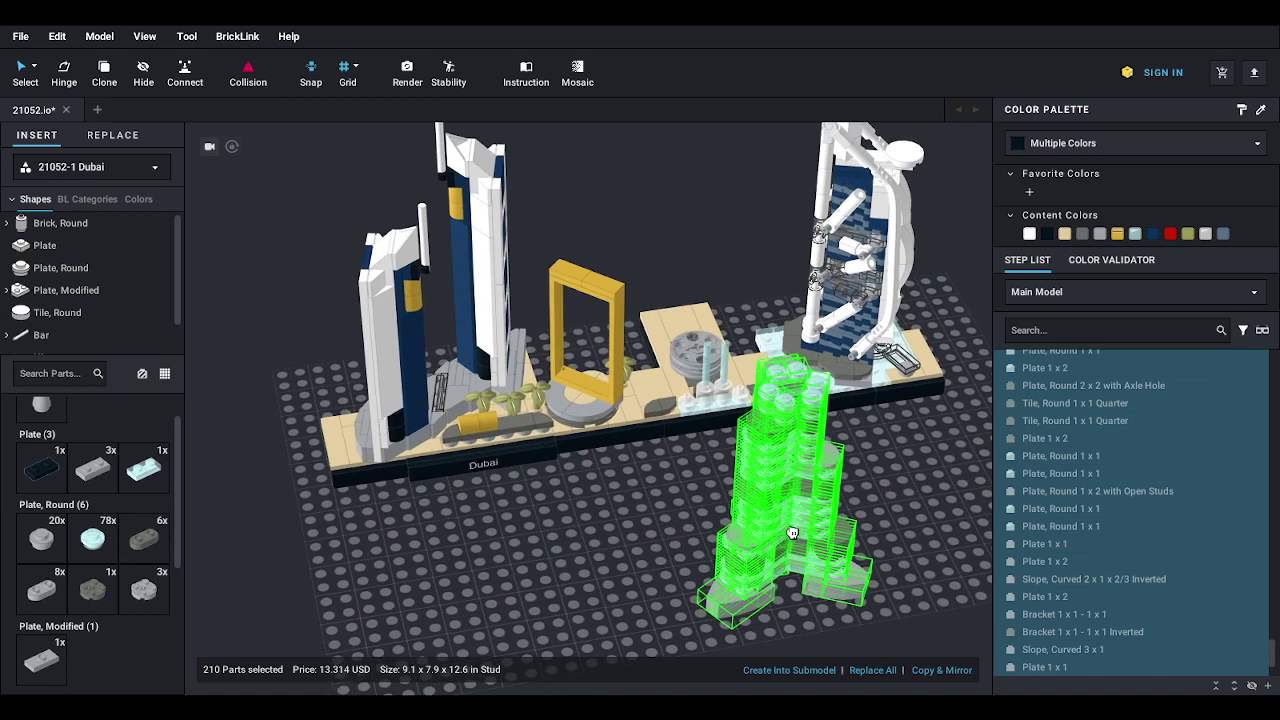
{"action": "left_click_drag", "start_coordinate": [792, 533], "coordinate": [757, 393]}
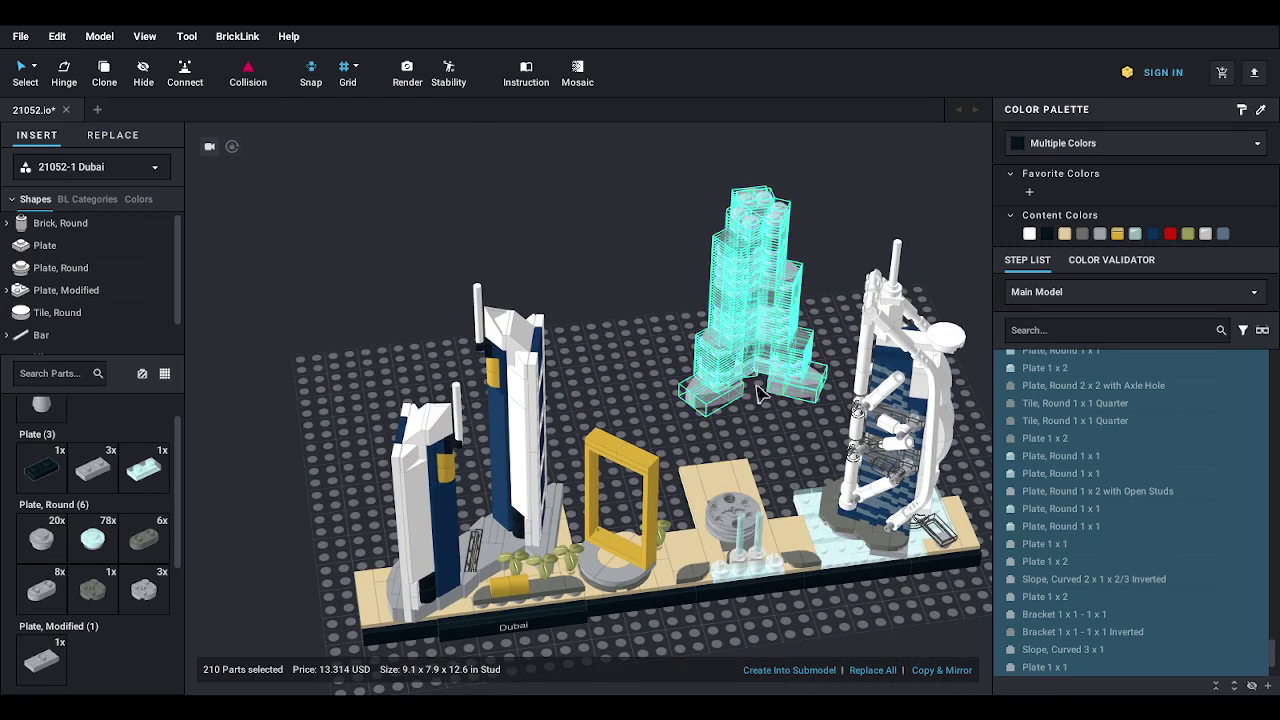
- Place the selected tower on the skyline base, over the round gray mount behind the transparent fountain columns
{"action": "right_click_drag", "start_coordinate": [757, 385], "coordinate": [749, 383]}
{"action": "scroll", "coordinate": [770, 445], "scroll_direction": "up", "scroll_amount": 4}
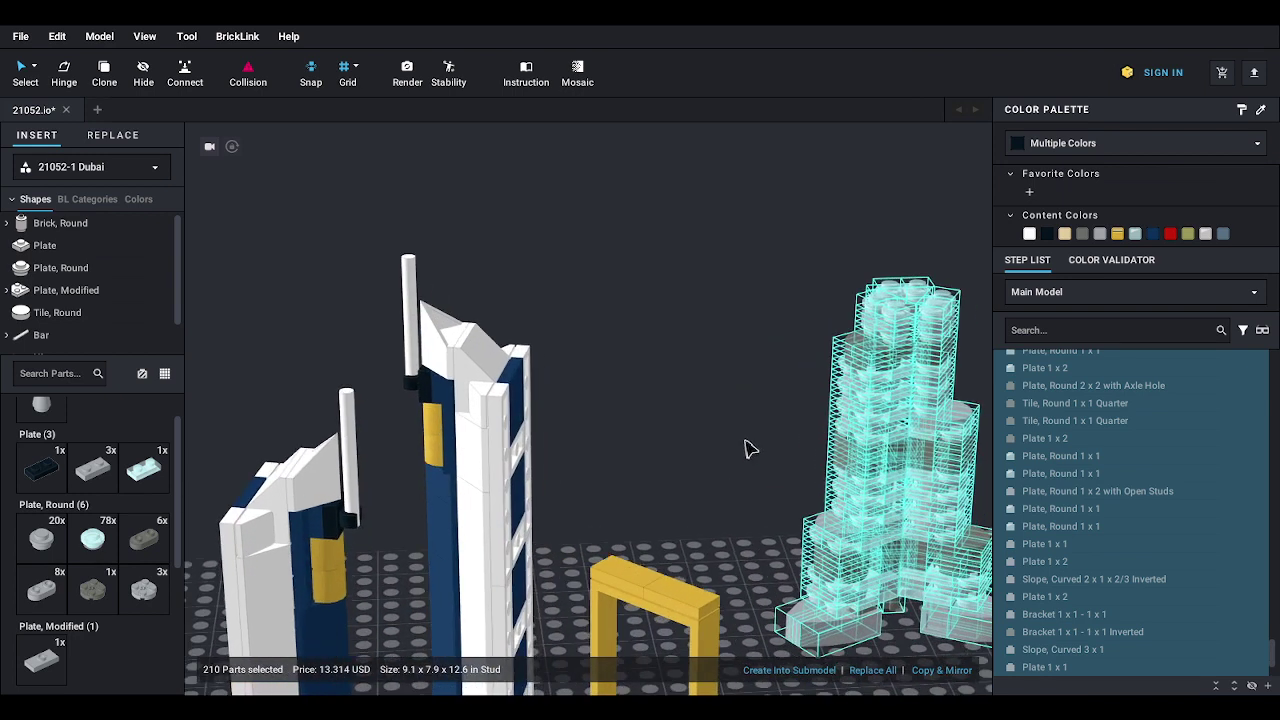
{"action": "middle_click_drag", "start_coordinate": [745, 441], "coordinate": [746, 355]}
{"action": "left_click_drag", "start_coordinate": [813, 456], "coordinate": [794, 474]}
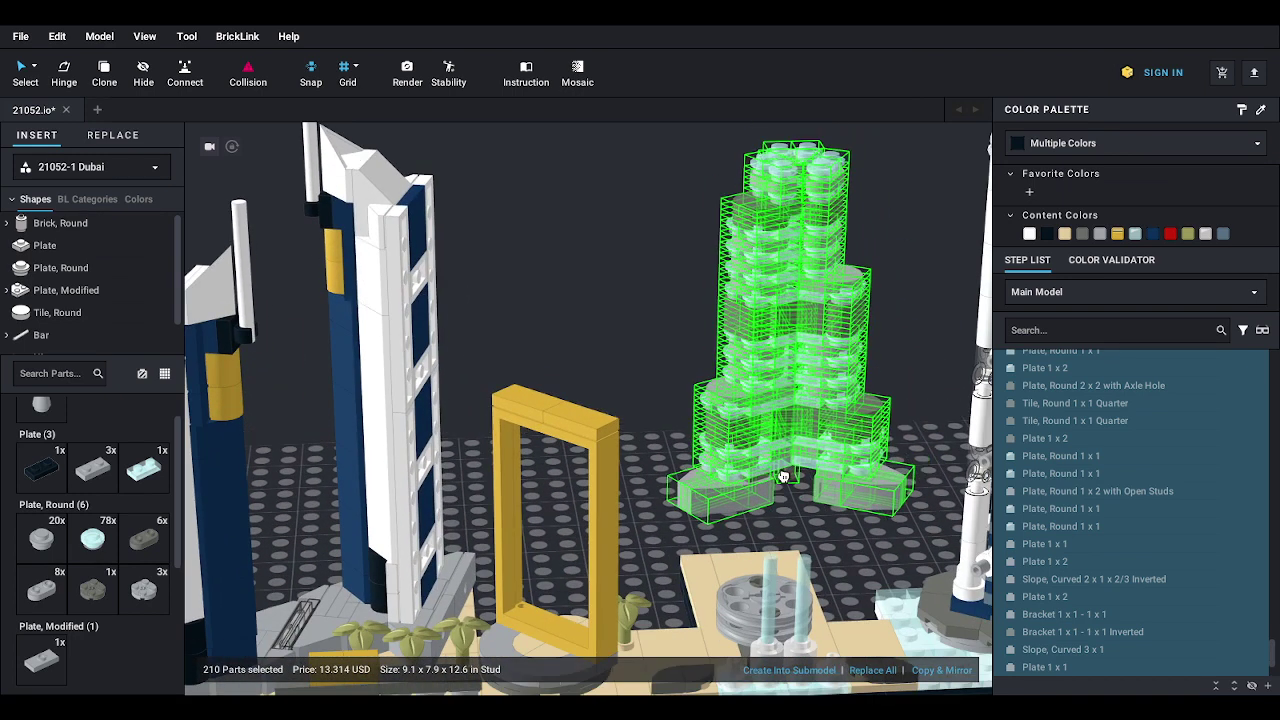
{"action": "right_click_drag", "start_coordinate": [794, 474], "coordinate": [777, 497]}
{"action": "left_click_drag", "start_coordinate": [777, 497], "coordinate": [771, 402]}
{"action": "key", "text": "Right"}
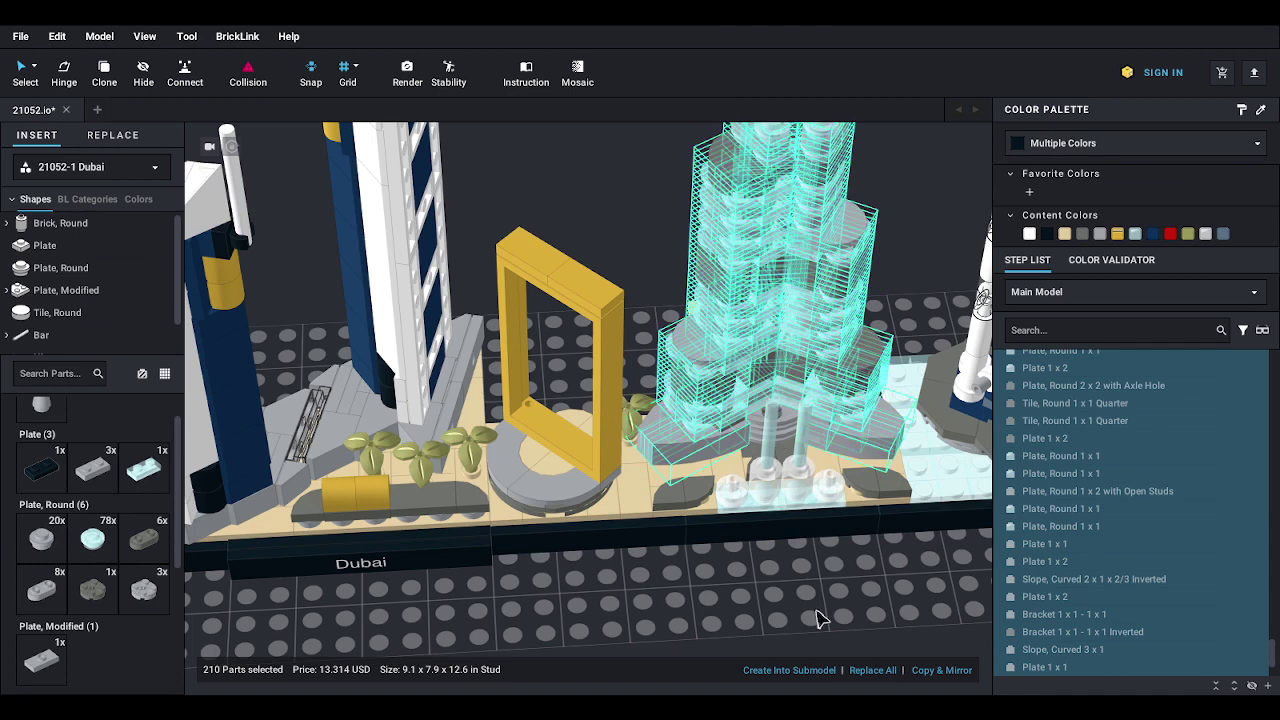
- Lower the selected tower over its round gray mount so the curved foot sections meet the tan tiles of the base
{"action": "right_click_drag", "start_coordinate": [817, 610], "coordinate": [826, 580]}
{"action": "middle_click_drag", "start_coordinate": [826, 580], "coordinate": [851, 372]}
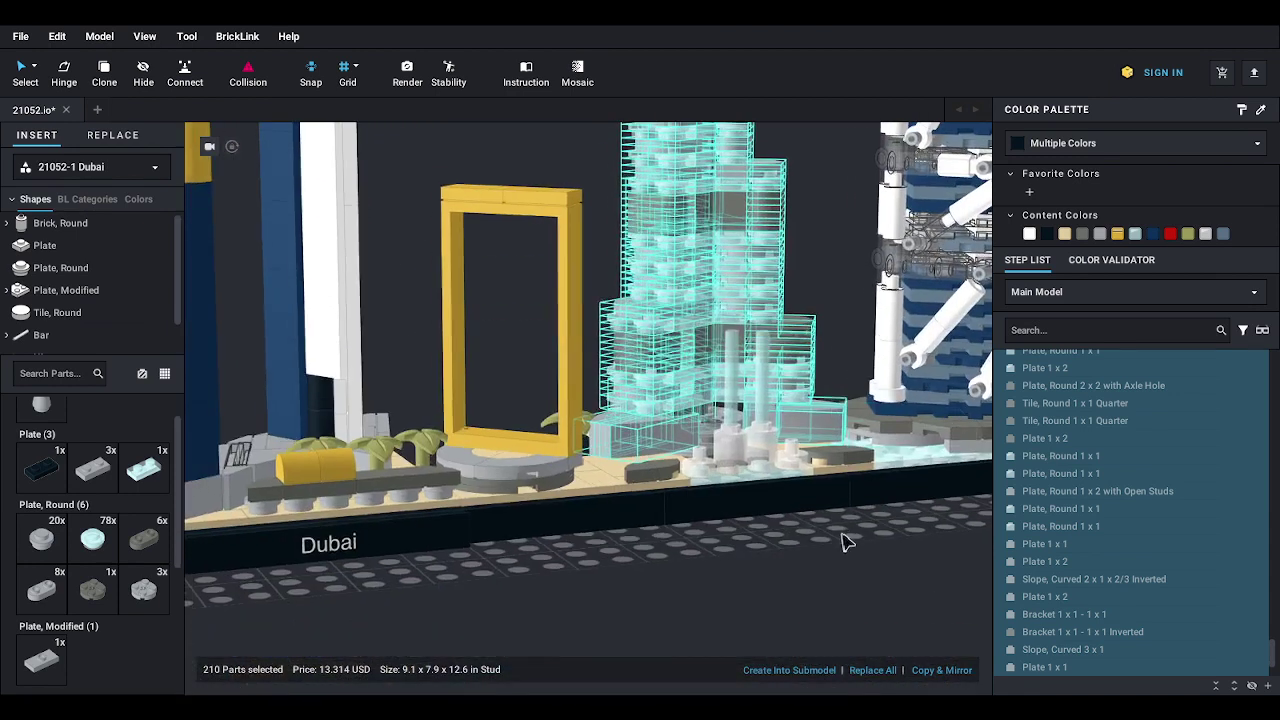
{"action": "right_click_drag", "start_coordinate": [843, 541], "coordinate": [703, 578]}
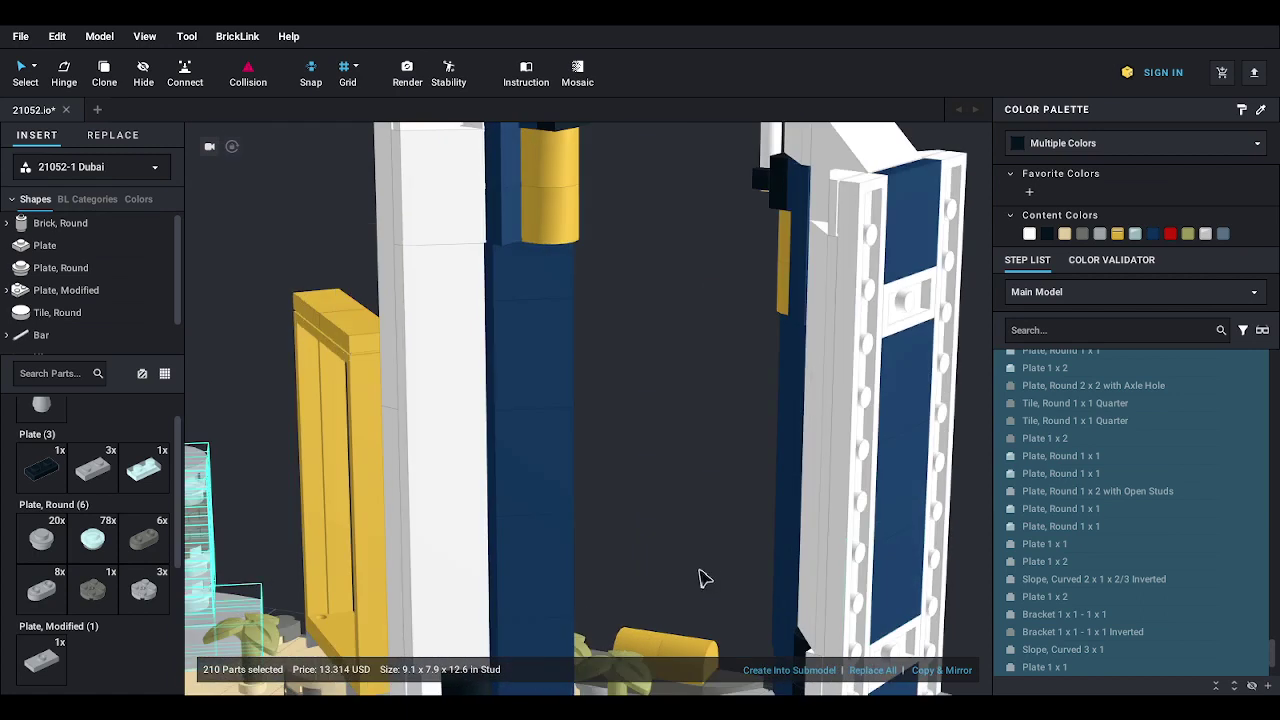
{"action": "middle_click_drag", "start_coordinate": [699, 569], "coordinate": [977, 403]}
{"action": "right_click_drag", "start_coordinate": [680, 560], "coordinate": [681, 516]}
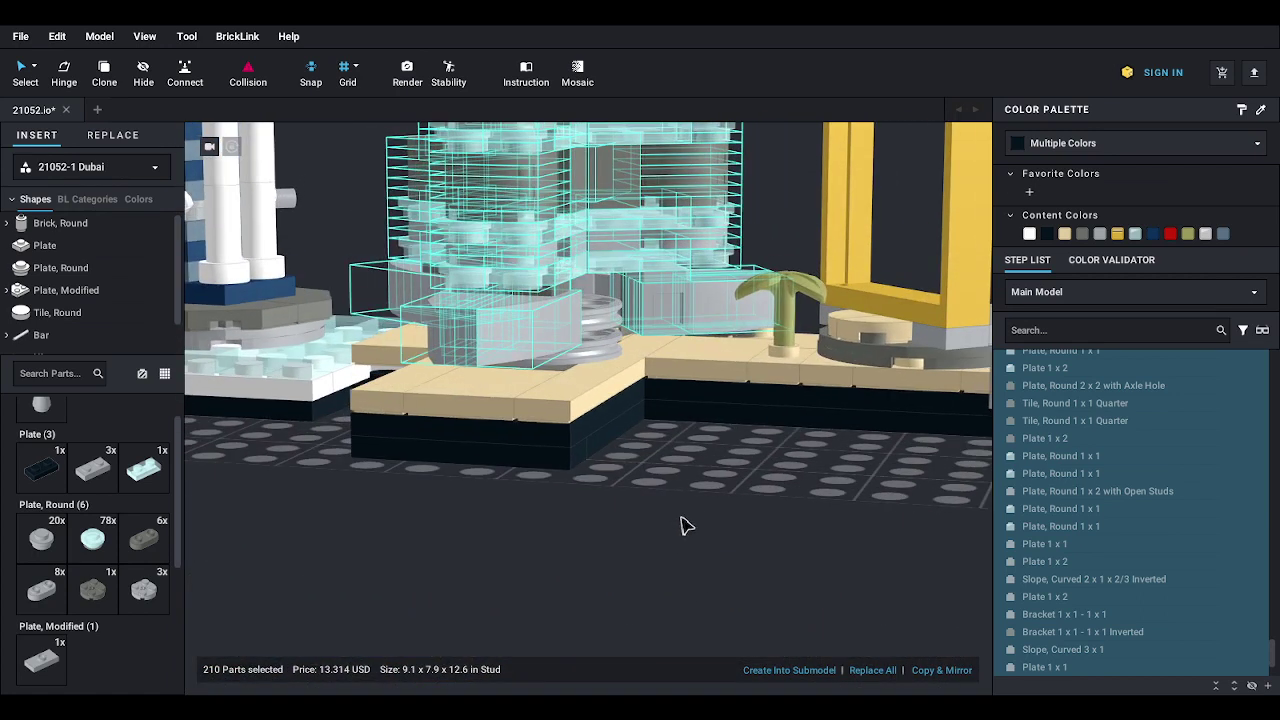
{"action": "middle_click_drag", "start_coordinate": [681, 517], "coordinate": [765, 590]}
{"action": "scroll", "coordinate": [717, 539], "scroll_direction": "up", "scroll_amount": 1}
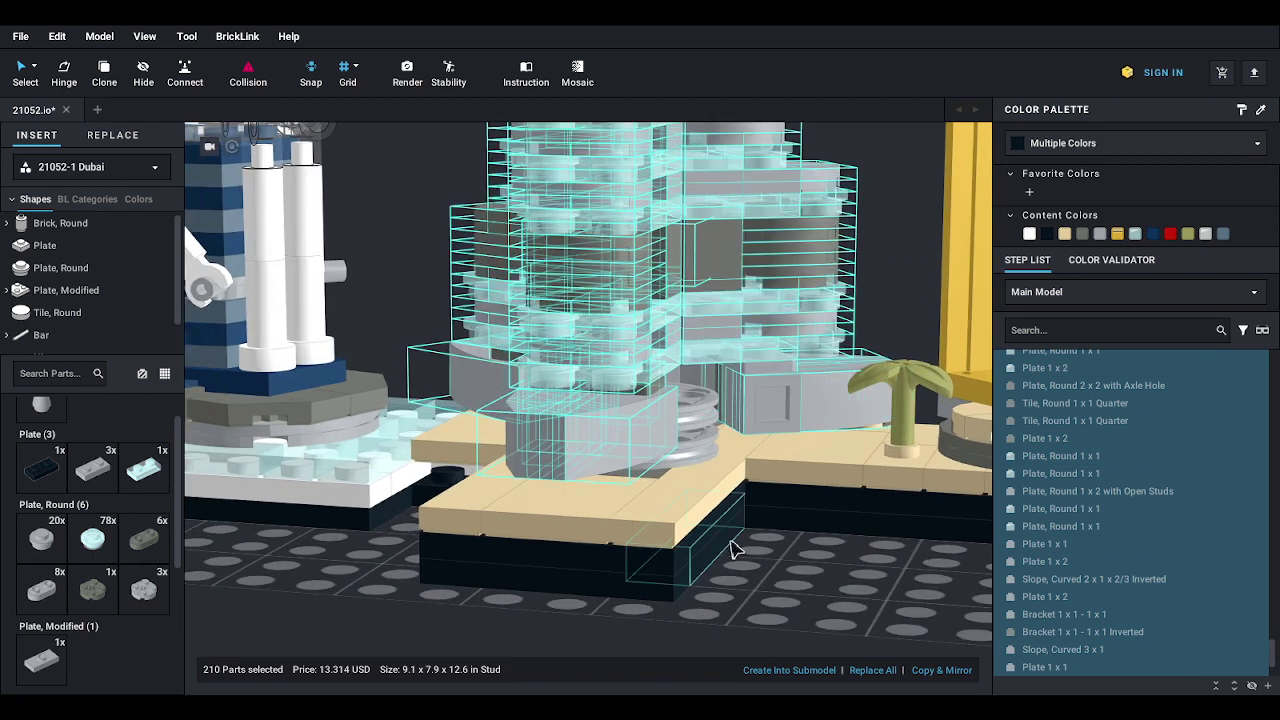
{"action": "mouse_move", "coordinate": [731, 549]}
{"action": "right_mouse_down"}
{"action": "mouse_move", "coordinate": [709, 546]}
{"action": "mouse_move", "coordinate": [729, 543]}
{"action": "mouse_move", "coordinate": [760, 583]}
{"action": "mouse_move", "coordinate": [753, 553]}
{"action": "right_mouse_up"}
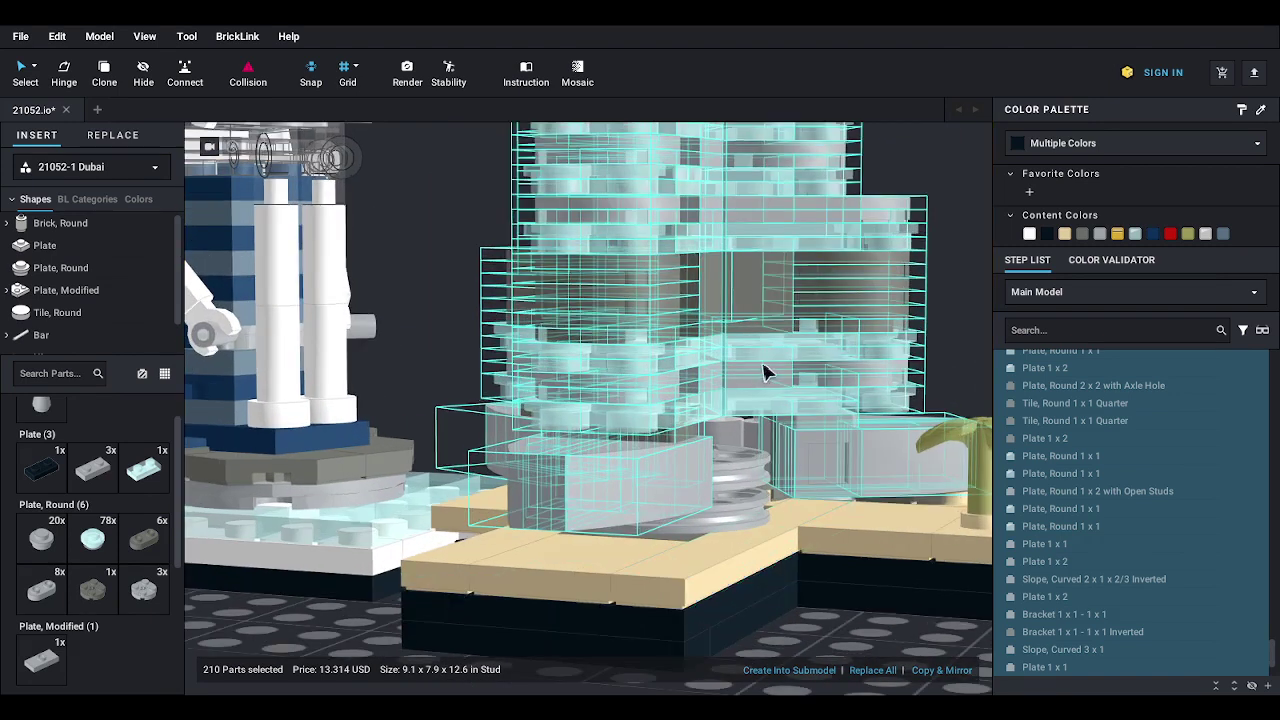
{"action": "left_click_drag", "start_coordinate": [753, 371], "coordinate": [743, 422]}
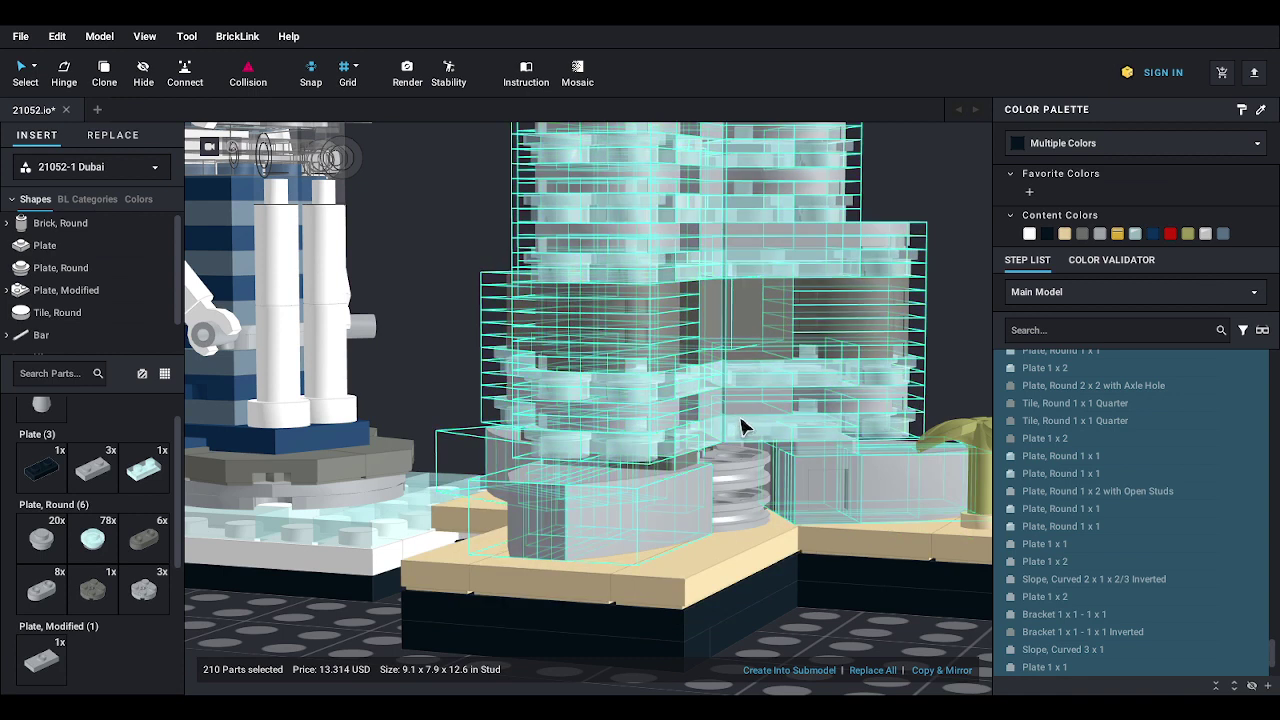
- Examine how the tower's underside, central axle and curved foot sections line up with the round gray mount and the base
{"action": "scroll", "coordinate": [742, 427], "scroll_direction": "up", "scroll_amount": 6}
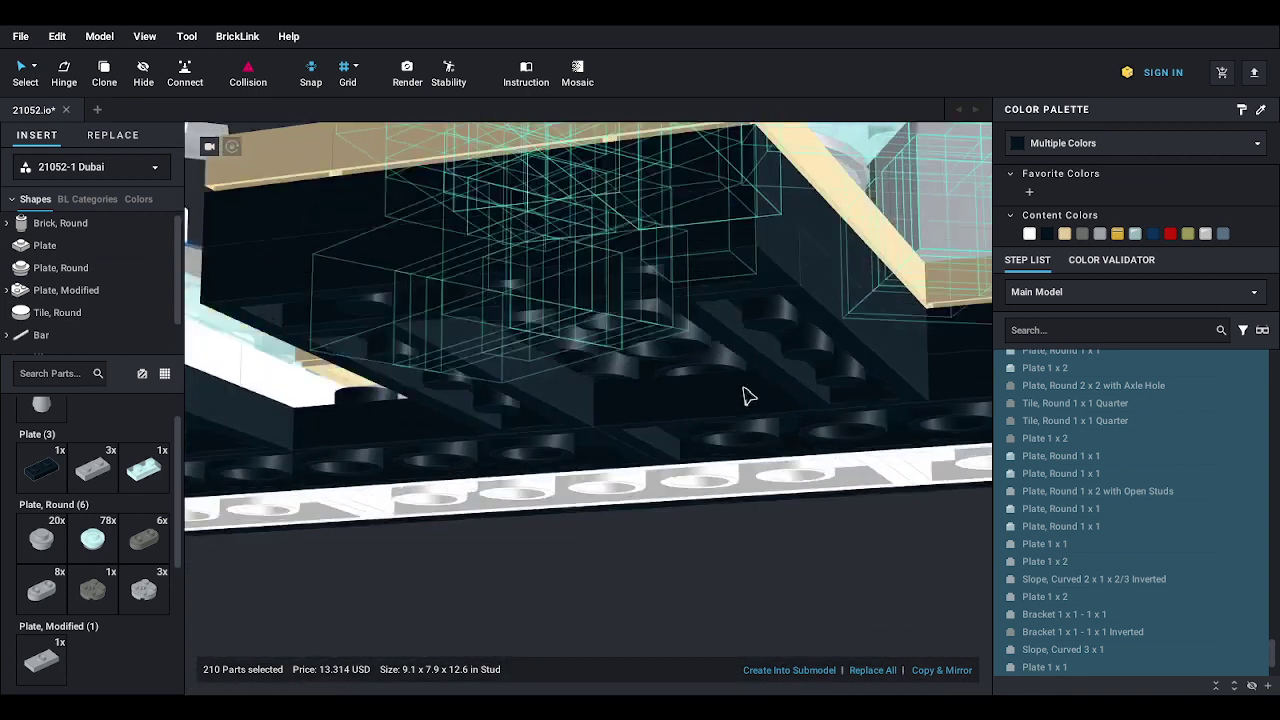
{"action": "right_click_drag", "start_coordinate": [749, 395], "coordinate": [694, 472]}
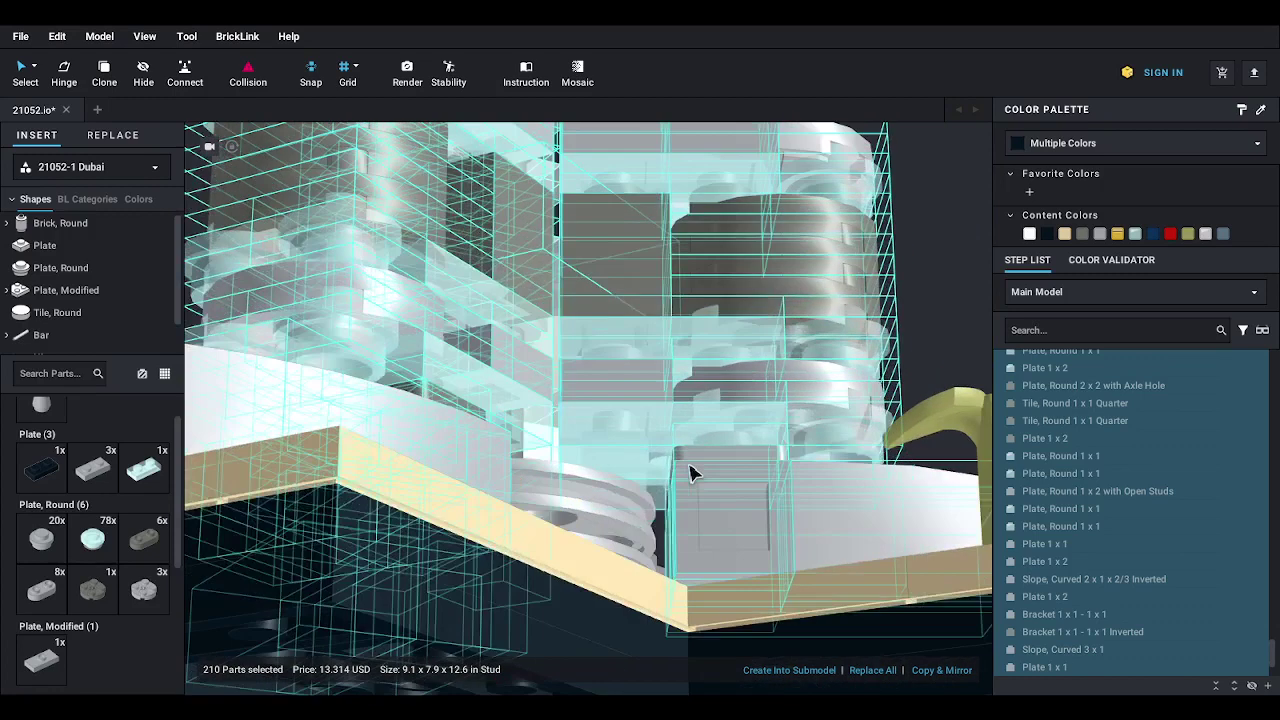
{"action": "scroll", "coordinate": [686, 476], "scroll_direction": "up", "scroll_amount": 8}
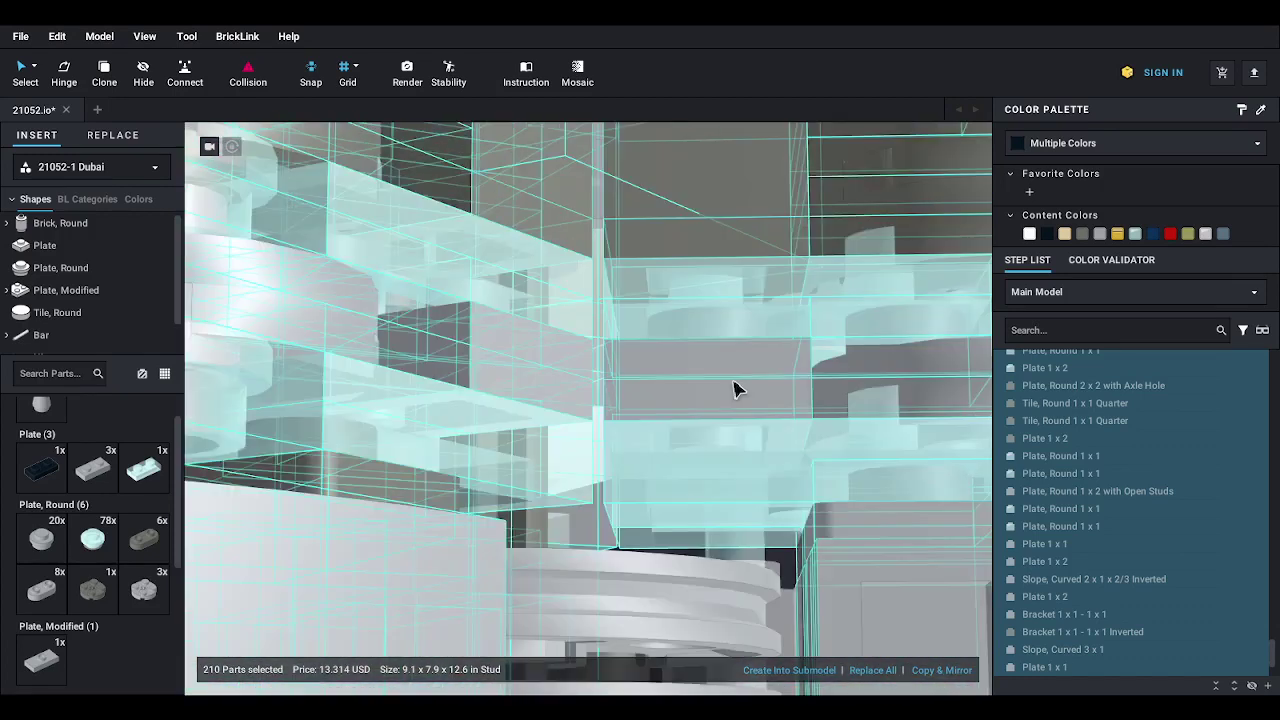
{"action": "right_click_drag", "start_coordinate": [733, 388], "coordinate": [739, 371]}
{"action": "right_click_drag", "start_coordinate": [733, 435], "coordinate": [742, 320]}
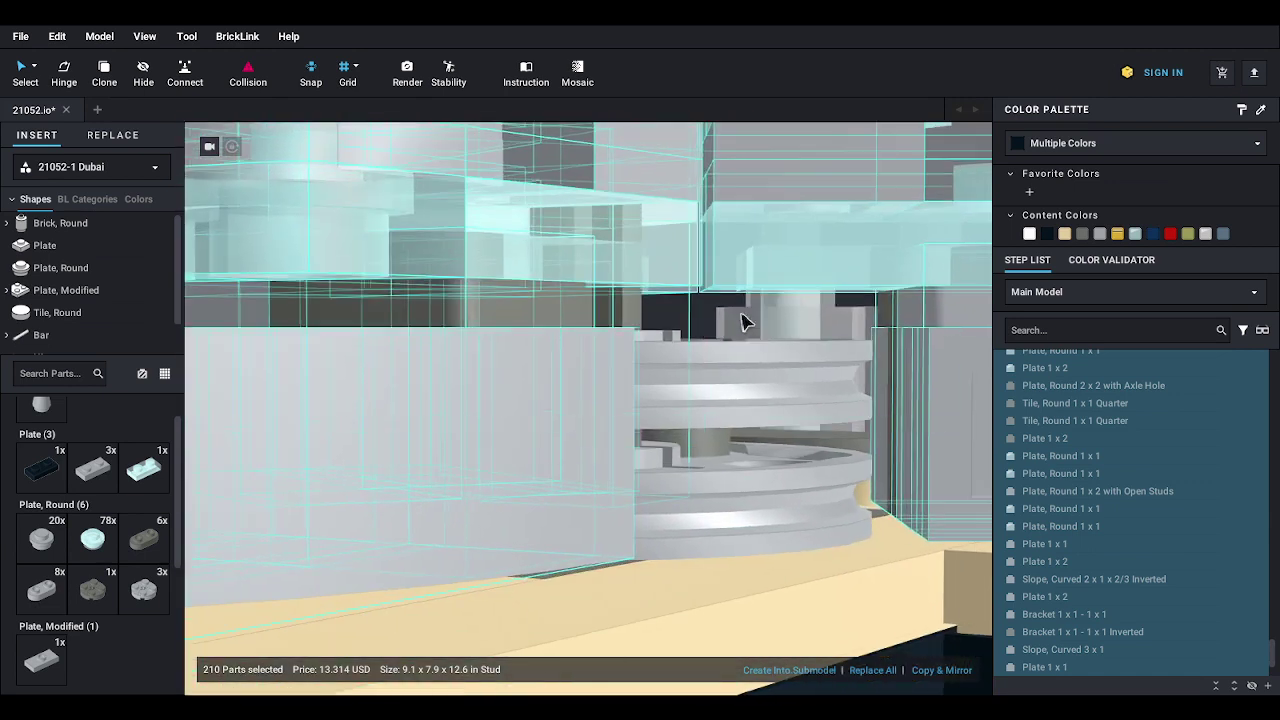
{"action": "right_click_drag", "start_coordinate": [783, 387], "coordinate": [781, 264]}
{"action": "right_click_drag", "start_coordinate": [800, 332], "coordinate": [726, 352]}
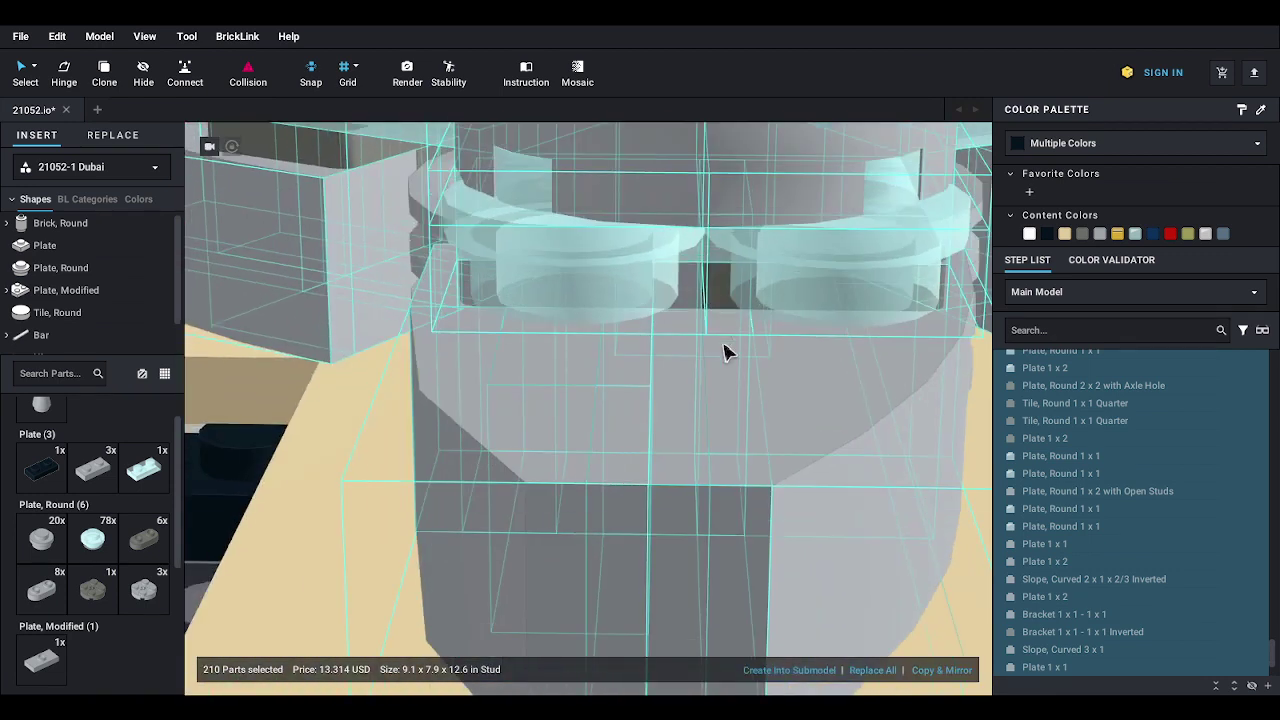
{"action": "middle_click_drag", "start_coordinate": [714, 338], "coordinate": [709, 437]}
{"action": "right_click_drag", "start_coordinate": [709, 437], "coordinate": [708, 430]}
{"action": "middle_click_drag", "start_coordinate": [708, 430], "coordinate": [730, 444]}
{"action": "right_click_drag", "start_coordinate": [730, 444], "coordinate": [922, 455]}
{"action": "right_click_drag", "start_coordinate": [822, 453], "coordinate": [806, 411]}
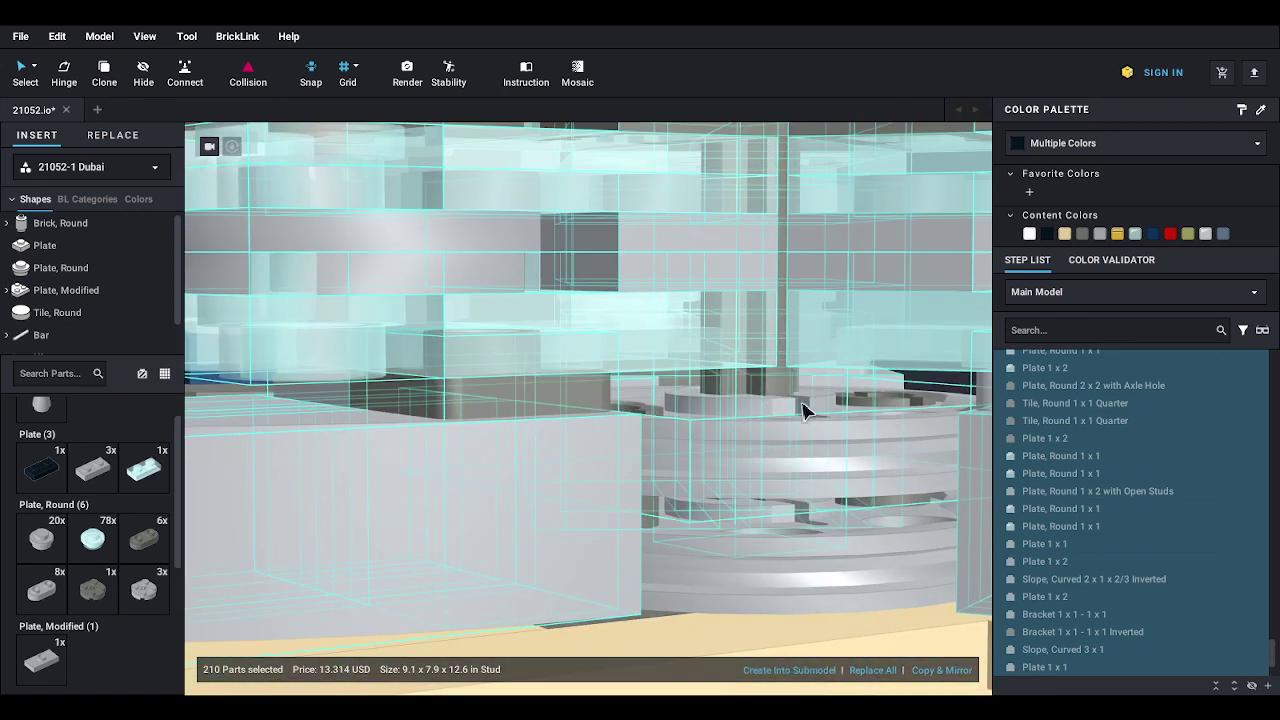
- Reposition the tower by its central axle on the round gray mount and lower its curved feet onto the tan tiles
{"action": "left_click_drag", "start_coordinate": [768, 389], "coordinate": [772, 388]}
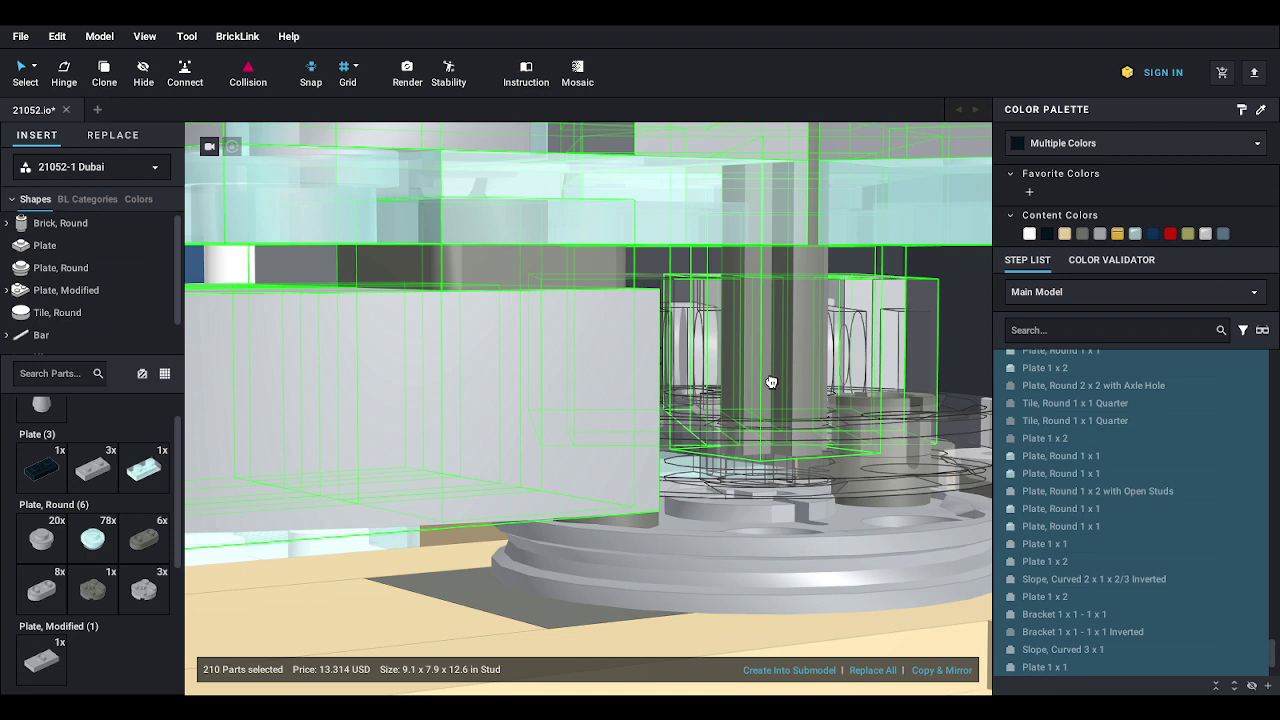
{"action": "mouse_move", "coordinate": [771, 382]}
{"action": "right_mouse_down"}
{"action": "mouse_move", "coordinate": [766, 354]}
{"action": "mouse_move", "coordinate": [758, 371]}
{"action": "right_mouse_up"}
{"action": "scroll", "coordinate": [760, 390], "scroll_direction": "down", "scroll_amount": 10}
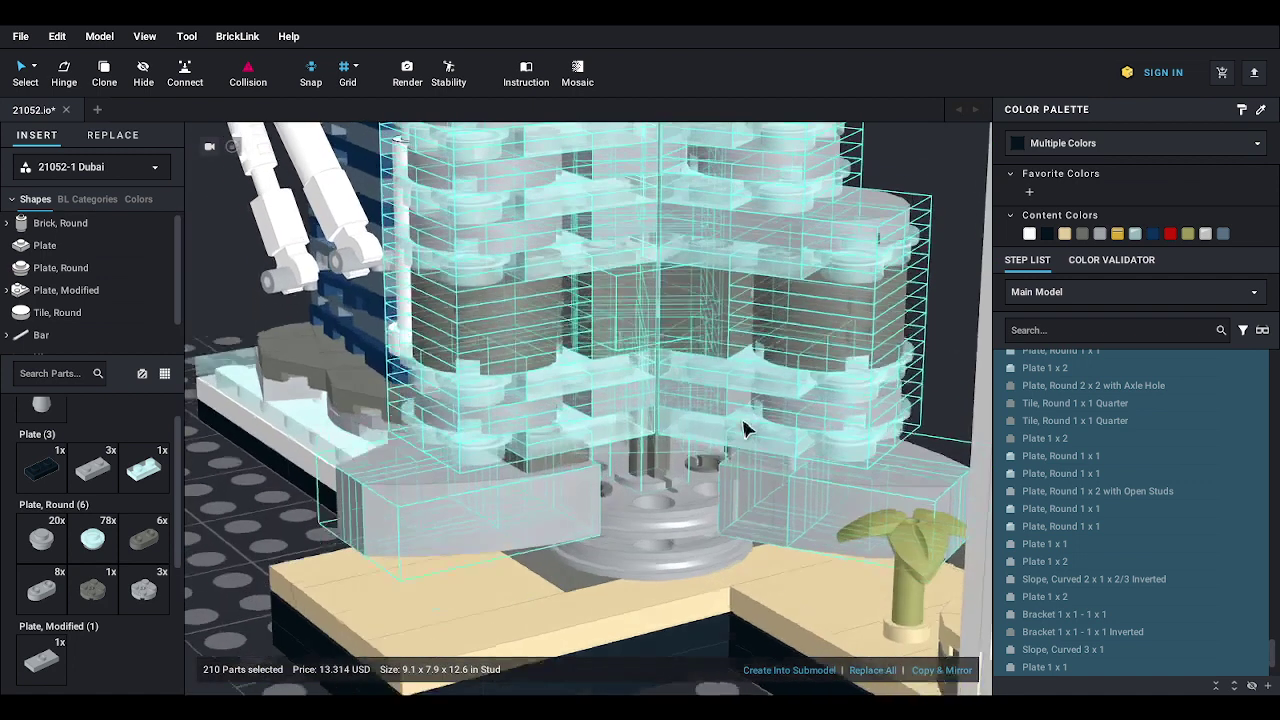
{"action": "right_click_drag", "start_coordinate": [743, 423], "coordinate": [746, 470]}
{"action": "middle_click_drag", "start_coordinate": [746, 470], "coordinate": [733, 353]}
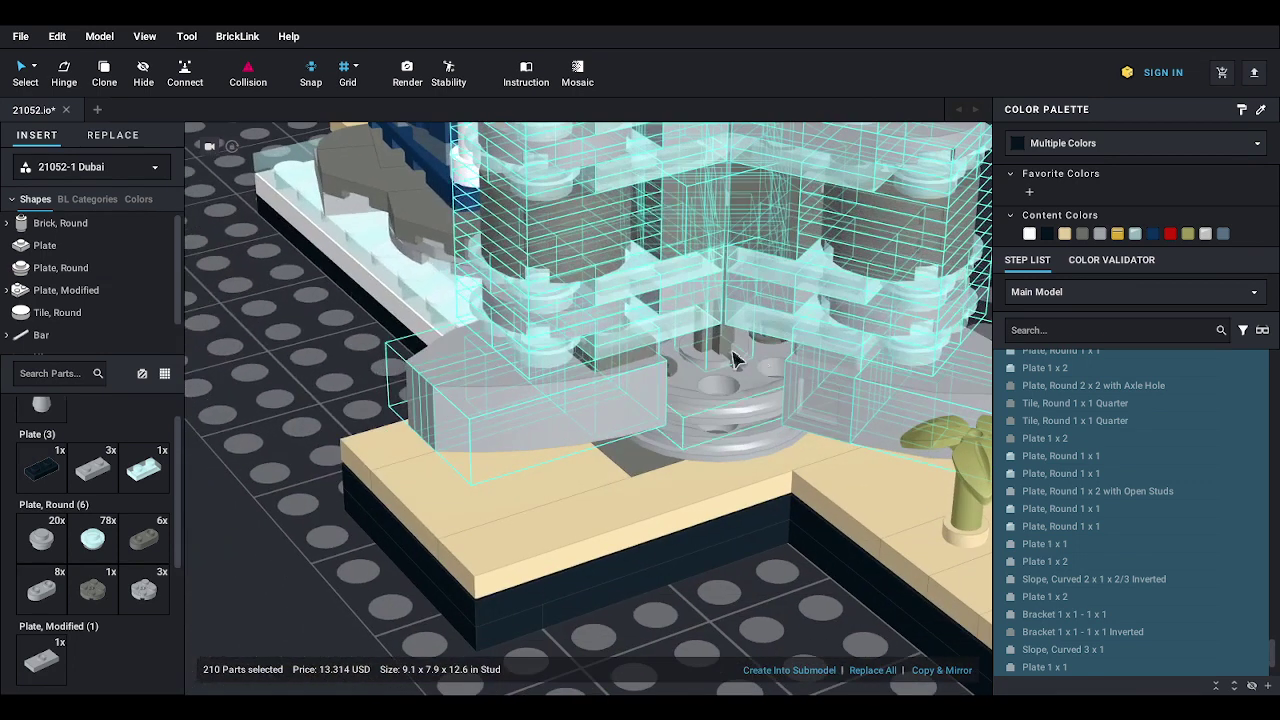
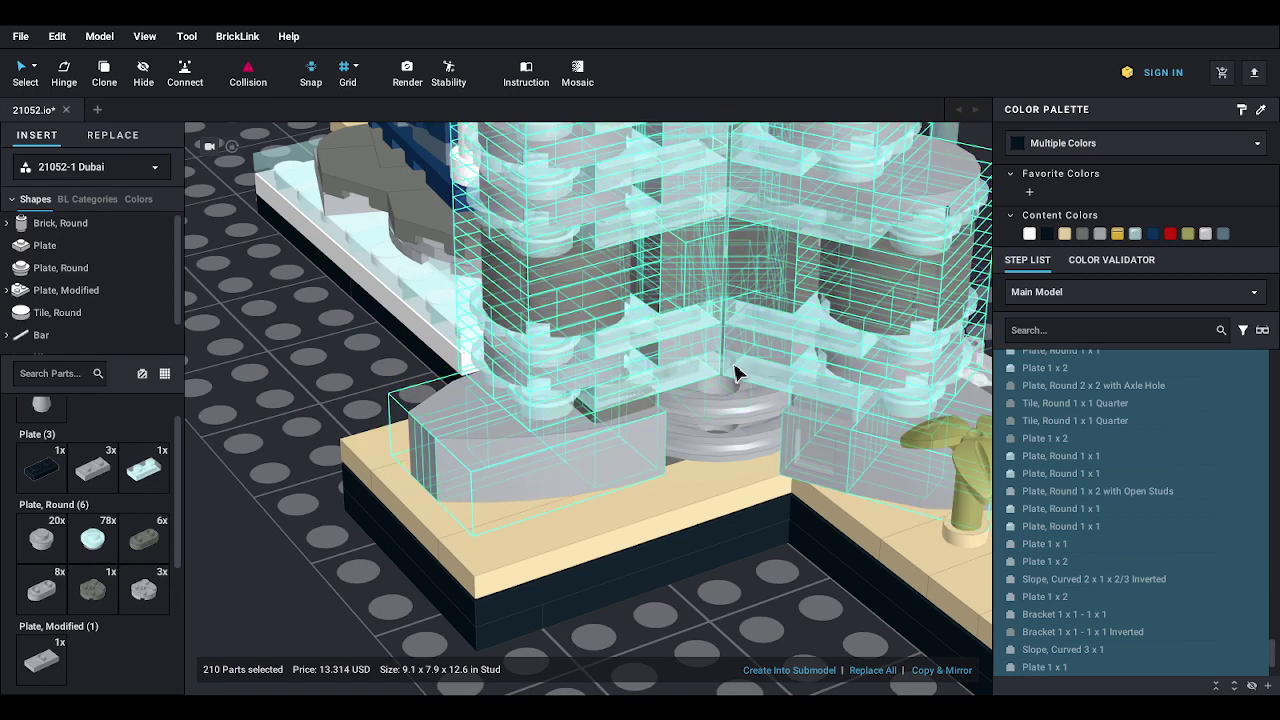
- Inspect the tower's seating on the base from several sides, and deselect it to review the whole skyline
{"action": "right_click_drag", "start_coordinate": [688, 445], "coordinate": [697, 409]}
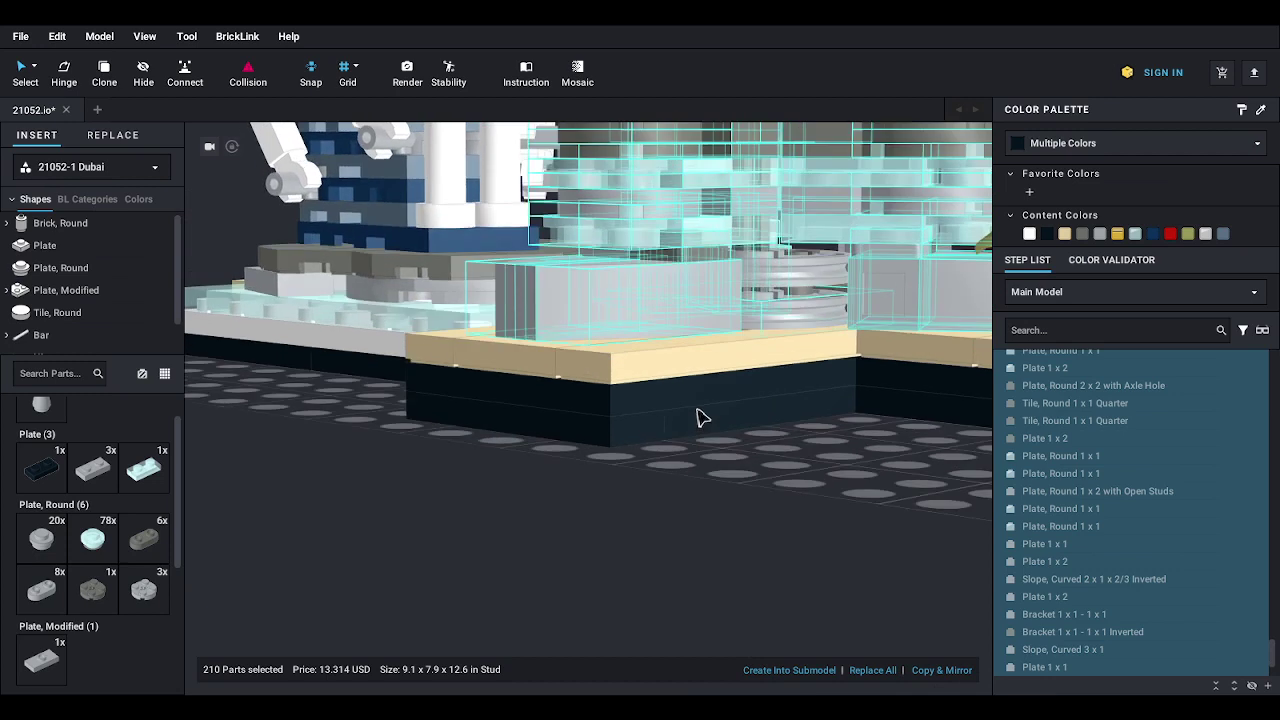
{"action": "scroll", "coordinate": [700, 417], "scroll_direction": "up", "scroll_amount": 5}
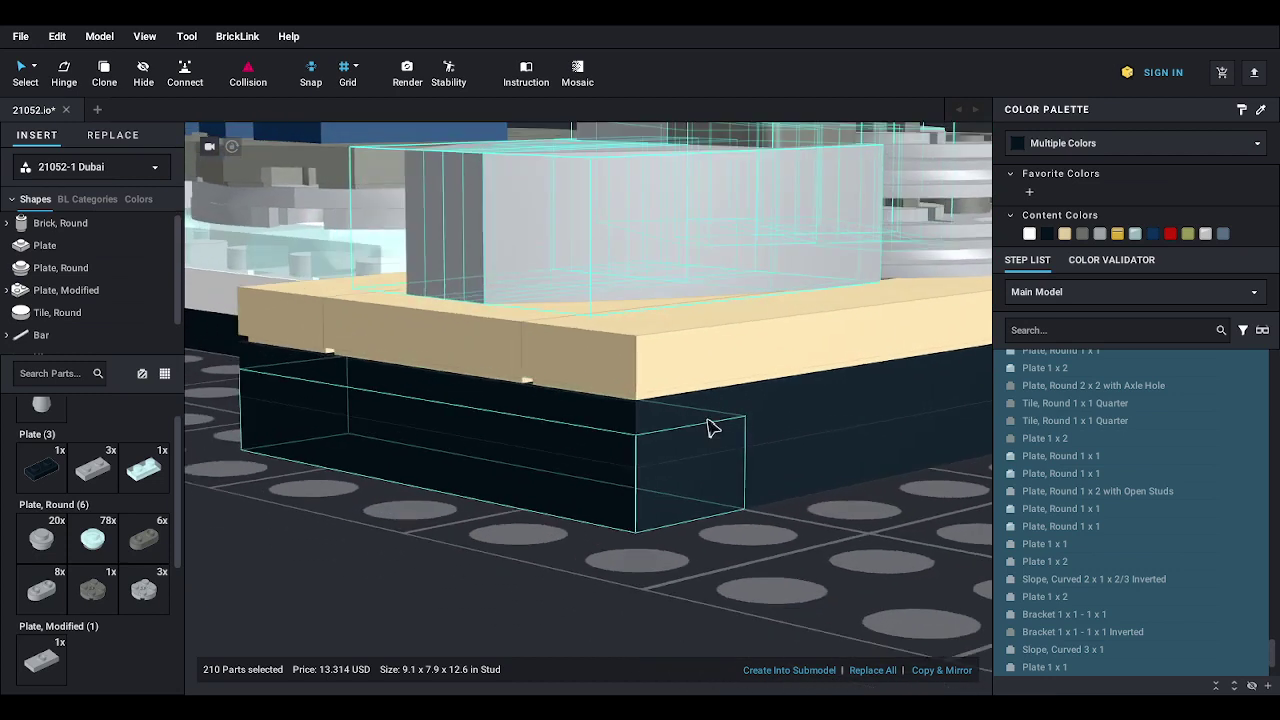
{"action": "scroll", "coordinate": [712, 425], "scroll_direction": "up", "scroll_amount": 5}
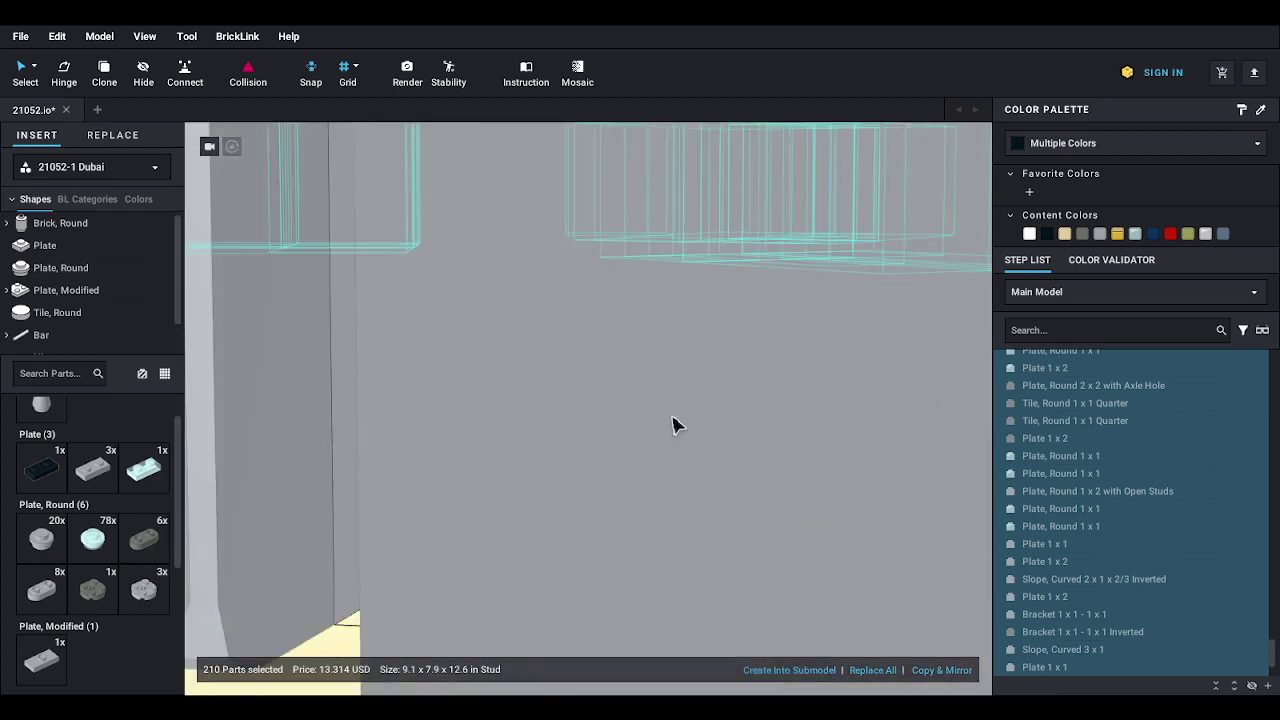
{"action": "scroll", "coordinate": [672, 425], "scroll_direction": "down", "scroll_amount": 10}
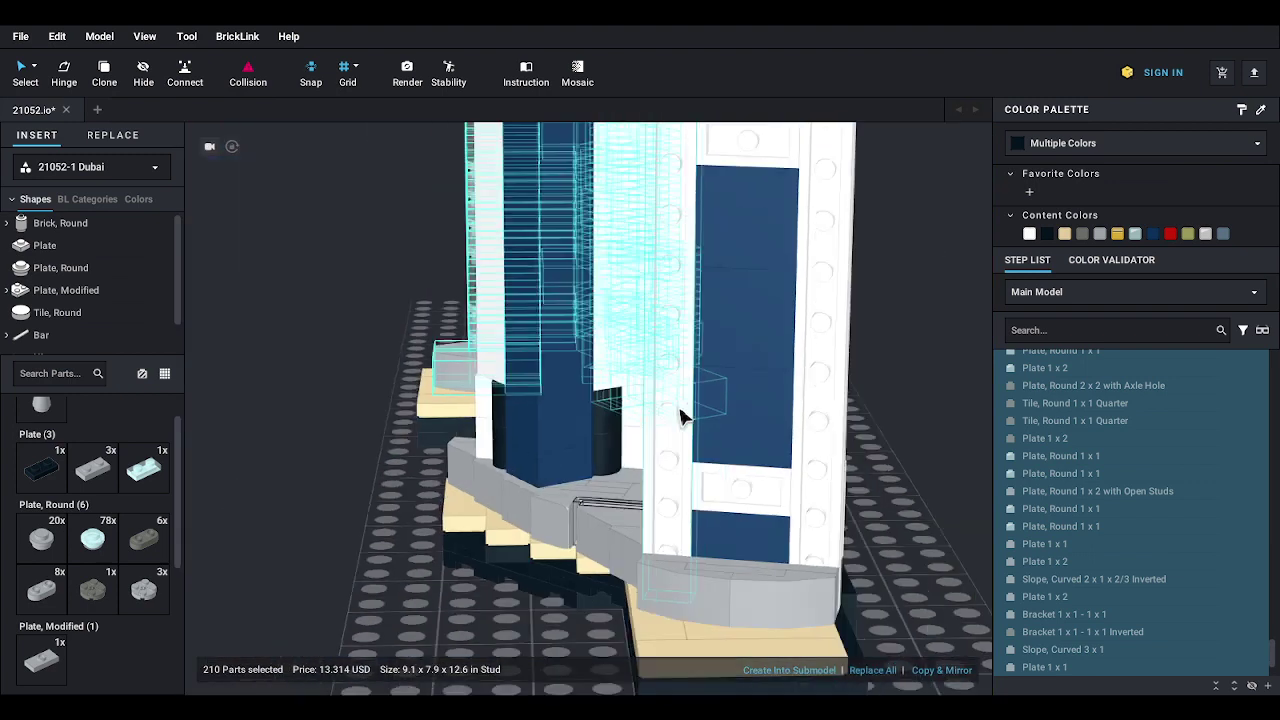
{"action": "scroll", "coordinate": [700, 425], "scroll_direction": "down", "scroll_amount": 10}
{"action": "scroll", "coordinate": [694, 434], "scroll_direction": "up", "scroll_amount": 5}
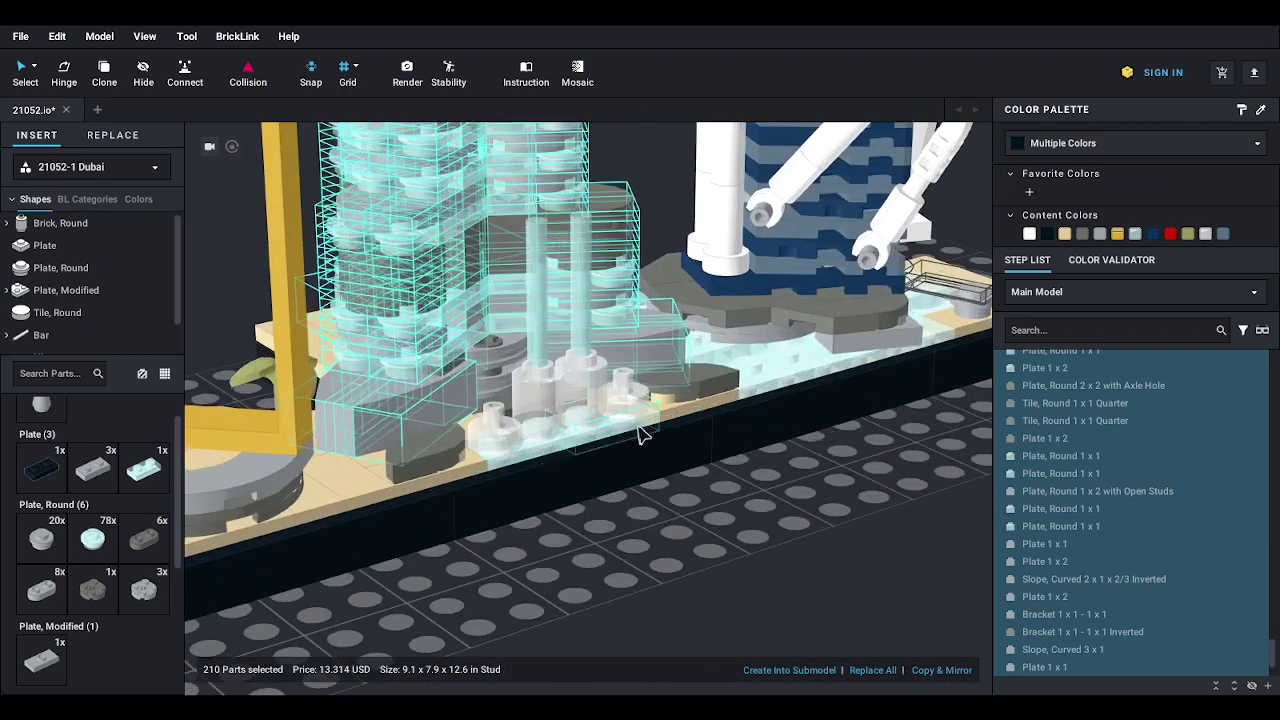
{"action": "right_click_drag", "start_coordinate": [638, 426], "coordinate": [788, 449]}
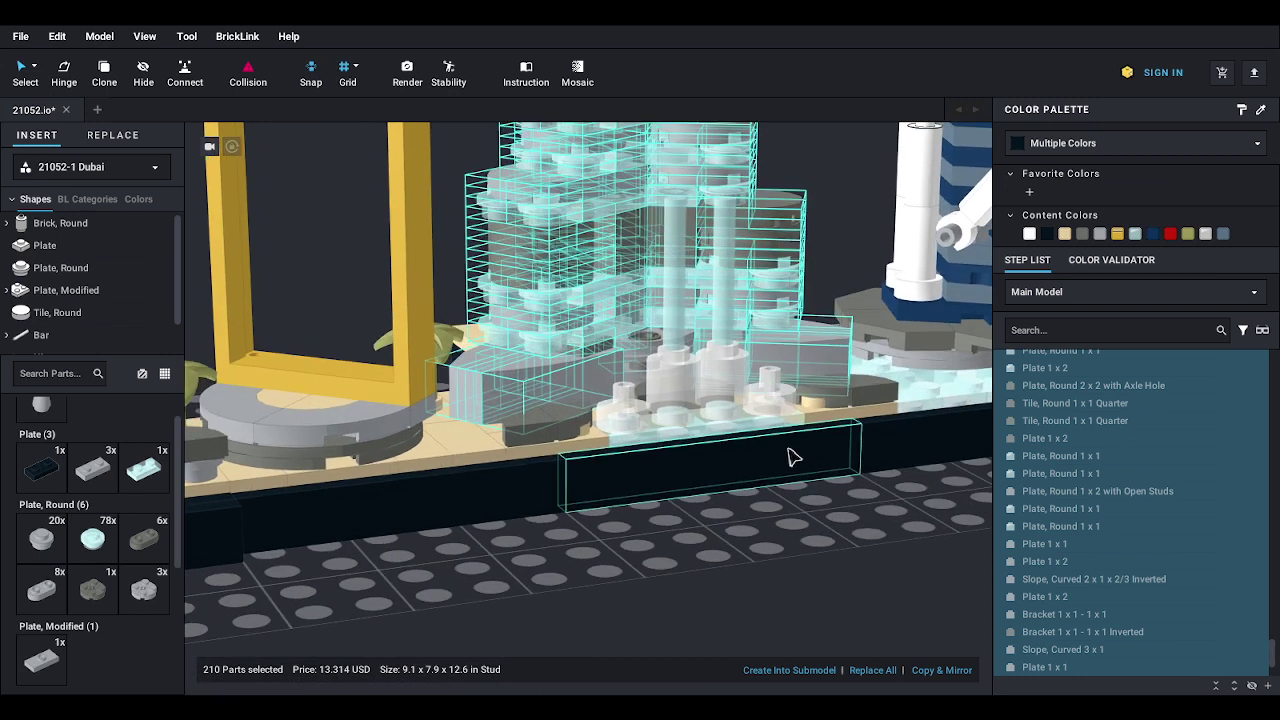
{"action": "scroll", "coordinate": [672, 450], "scroll_direction": "up", "scroll_amount": 10}
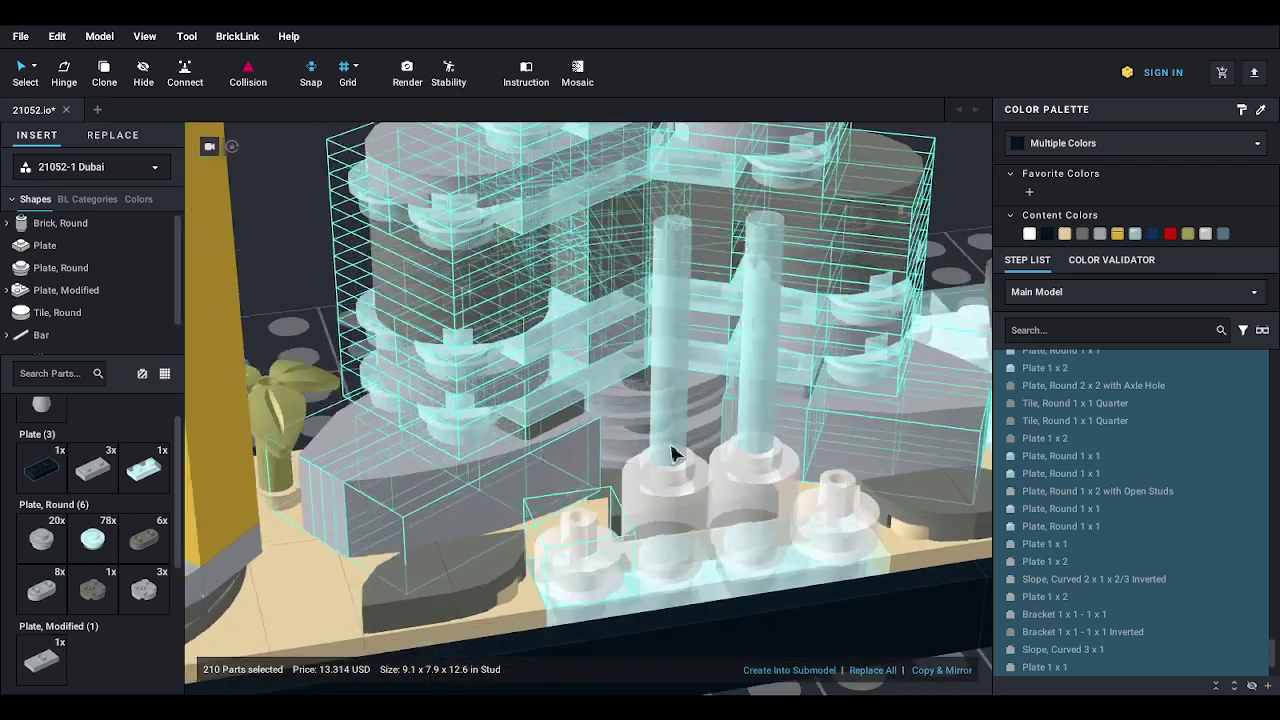
{"action": "right_click_drag", "start_coordinate": [671, 446], "coordinate": [689, 436]}
{"action": "left_click", "coordinate": [869, 573]}
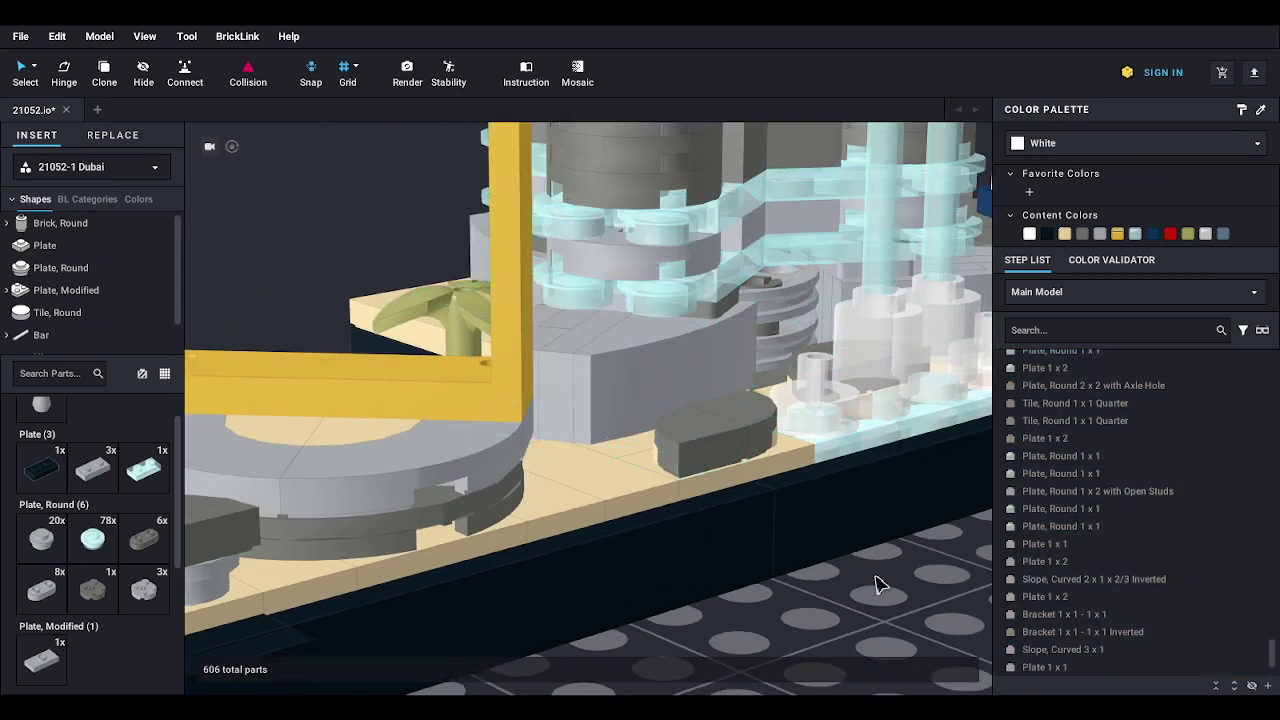
{"action": "mouse_move", "coordinate": [872, 576]}
{"action": "right_mouse_down"}
{"action": "mouse_move", "coordinate": [809, 577]}
{"action": "mouse_move", "coordinate": [854, 575]}
{"action": "right_mouse_up"}
{"action": "scroll", "coordinate": [842, 521], "scroll_direction": "down", "scroll_amount": 3}
{"action": "scroll", "coordinate": [843, 530], "scroll_direction": "down", "scroll_amount": 5}
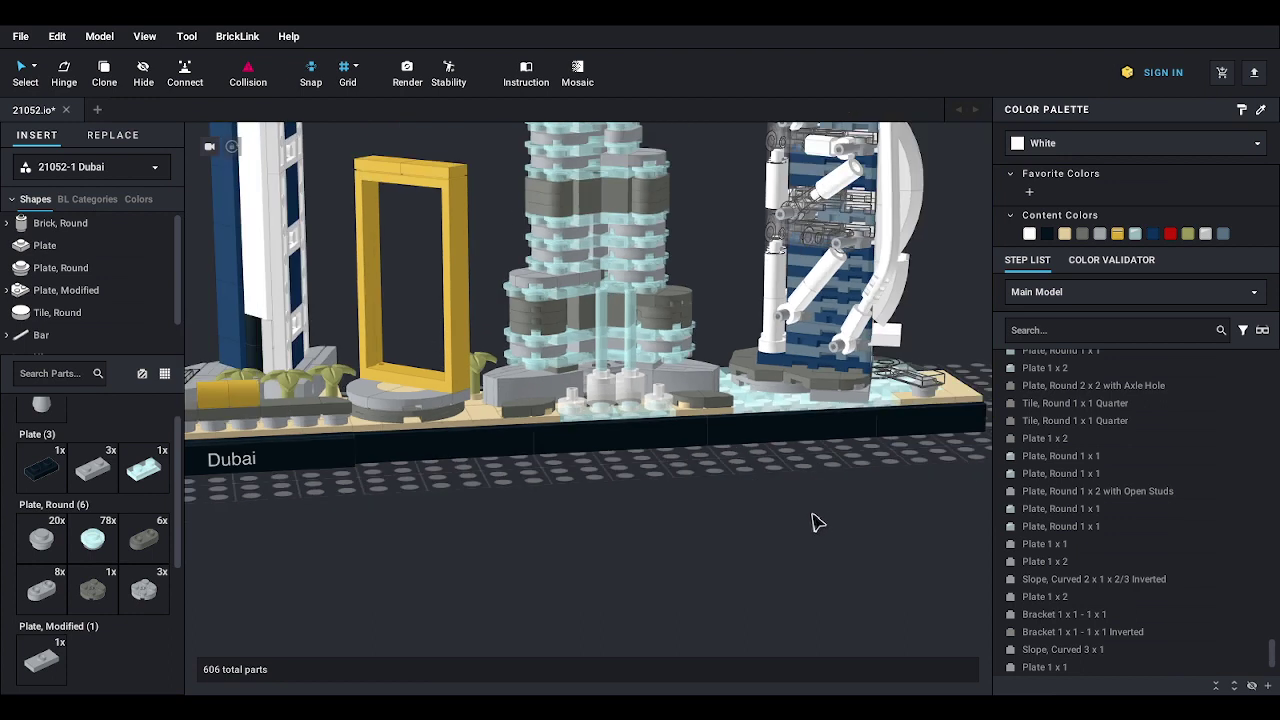
{"action": "right_click_drag", "start_coordinate": [814, 520], "coordinate": [852, 540]}
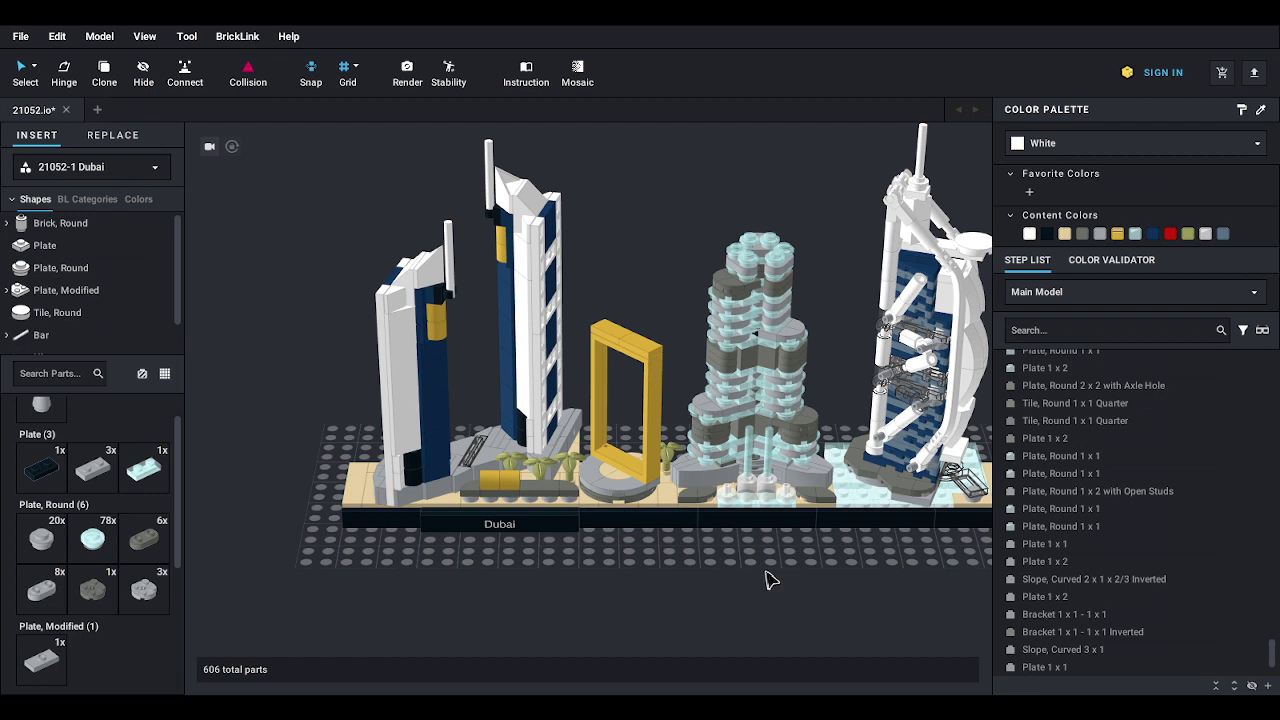
{"action": "right_click_drag", "start_coordinate": [766, 572], "coordinate": [770, 562]}
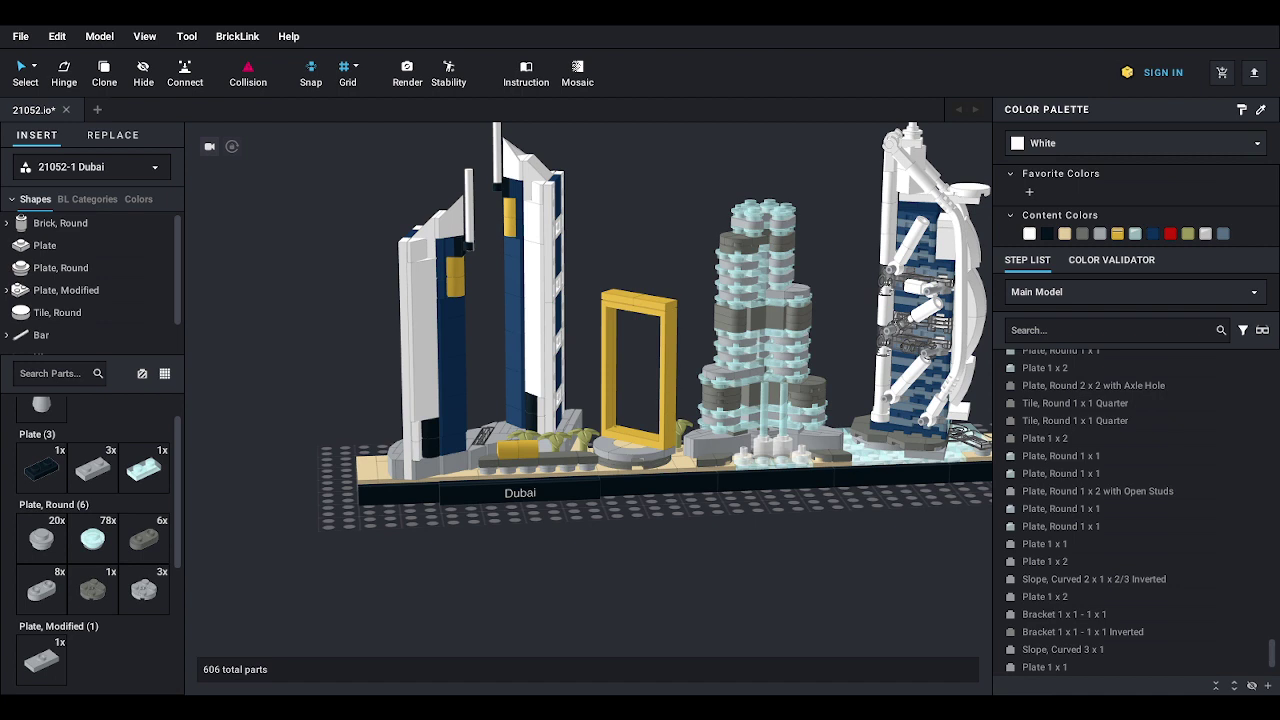
- Add a light bluish gray Hinge Plate 1 x 4 Swivel on the empty grid in front of the skyline and turn it 90 degrees
{"action": "scroll", "coordinate": [127, 650], "scroll_direction": "down", "scroll_amount": 5}
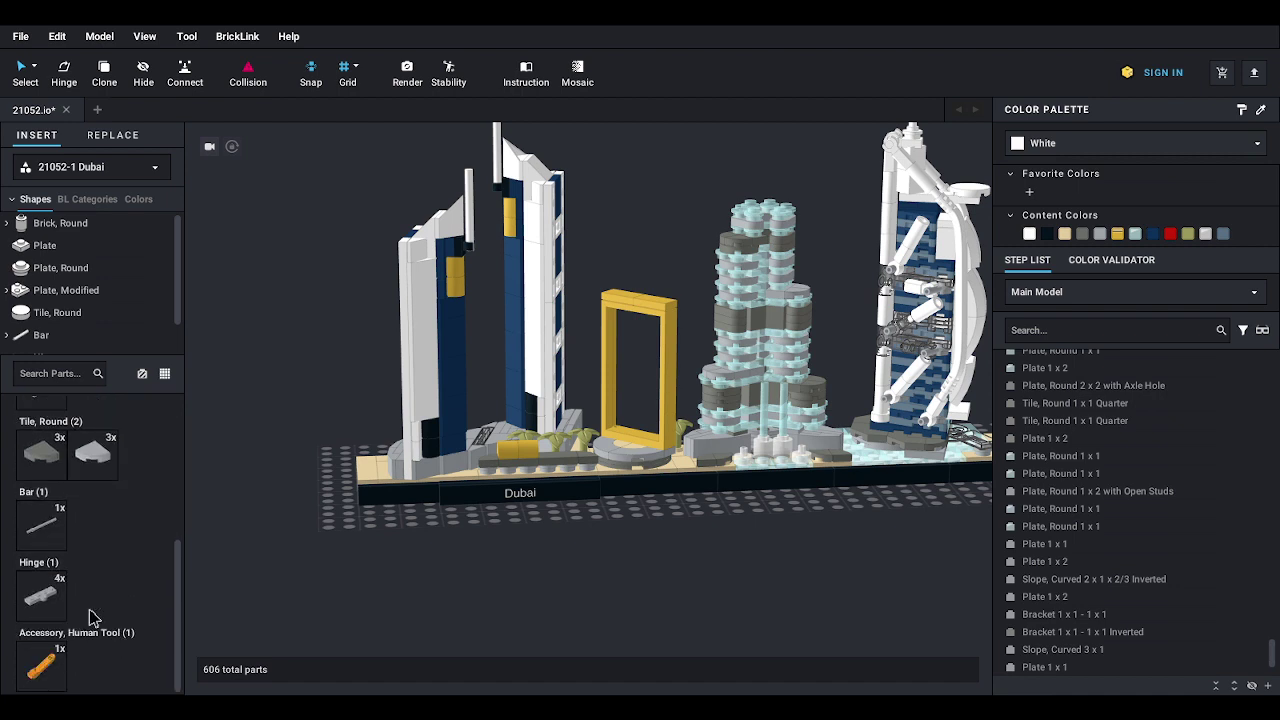
{"action": "left_click", "coordinate": [47, 598]}
{"action": "middle_click_drag", "start_coordinate": [745, 535], "coordinate": [700, 445]}
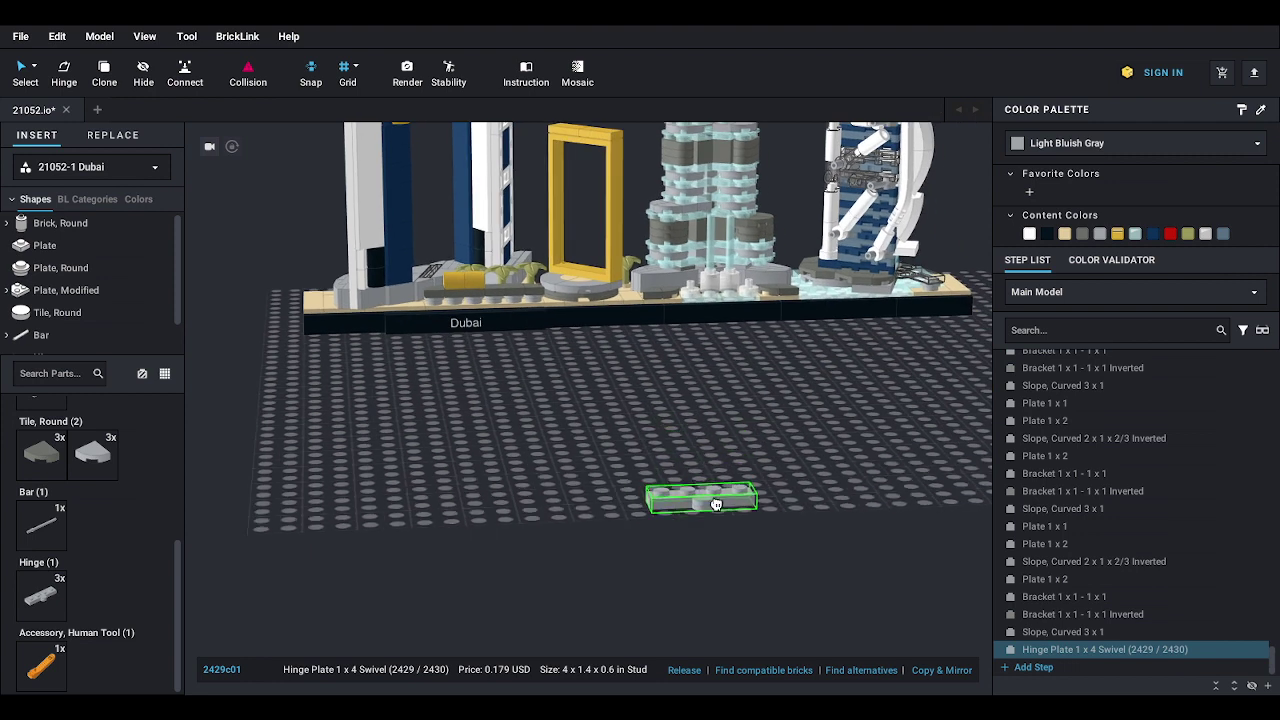
{"action": "left_click", "coordinate": [698, 489]}
{"action": "left_click", "coordinate": [697, 488]}
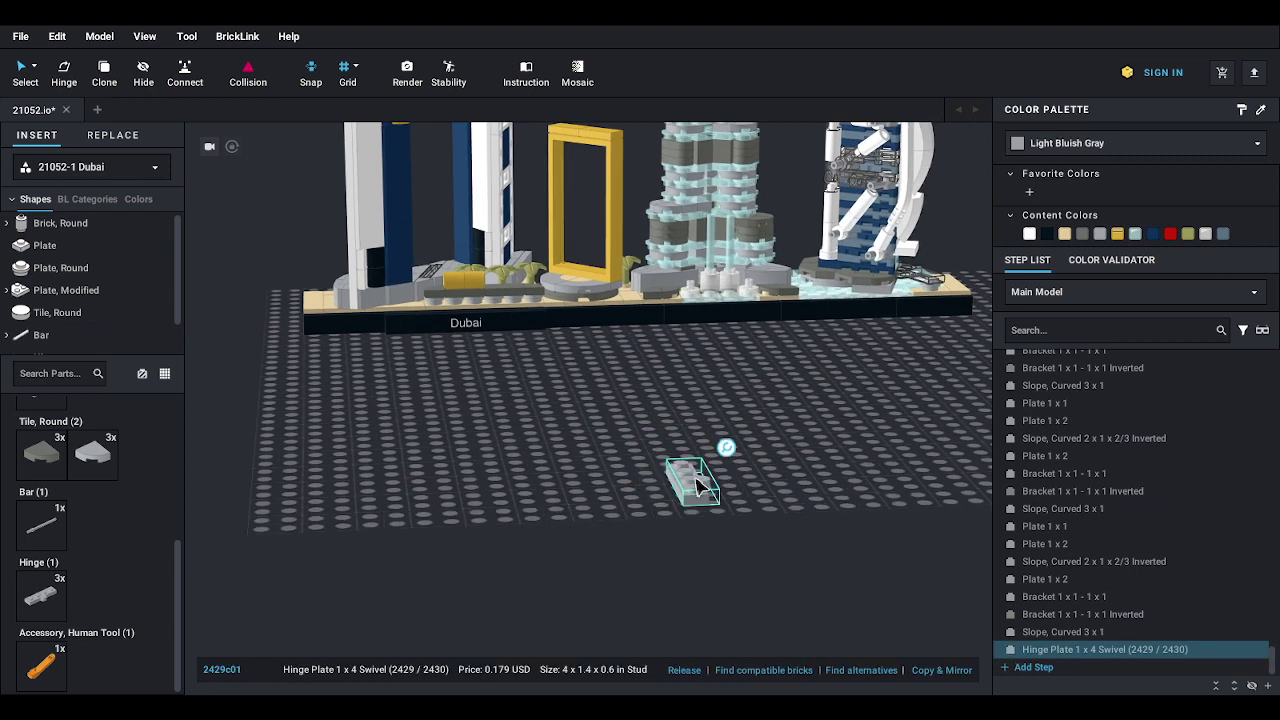
{"action": "right_click_drag", "start_coordinate": [697, 485], "coordinate": [677, 503]}
{"action": "middle_click_drag", "start_coordinate": [677, 503], "coordinate": [754, 434]}
{"action": "scroll", "coordinate": [655, 472], "scroll_direction": "up", "scroll_amount": 3}
{"action": "middle_click_drag", "start_coordinate": [655, 472], "coordinate": [779, 391]}
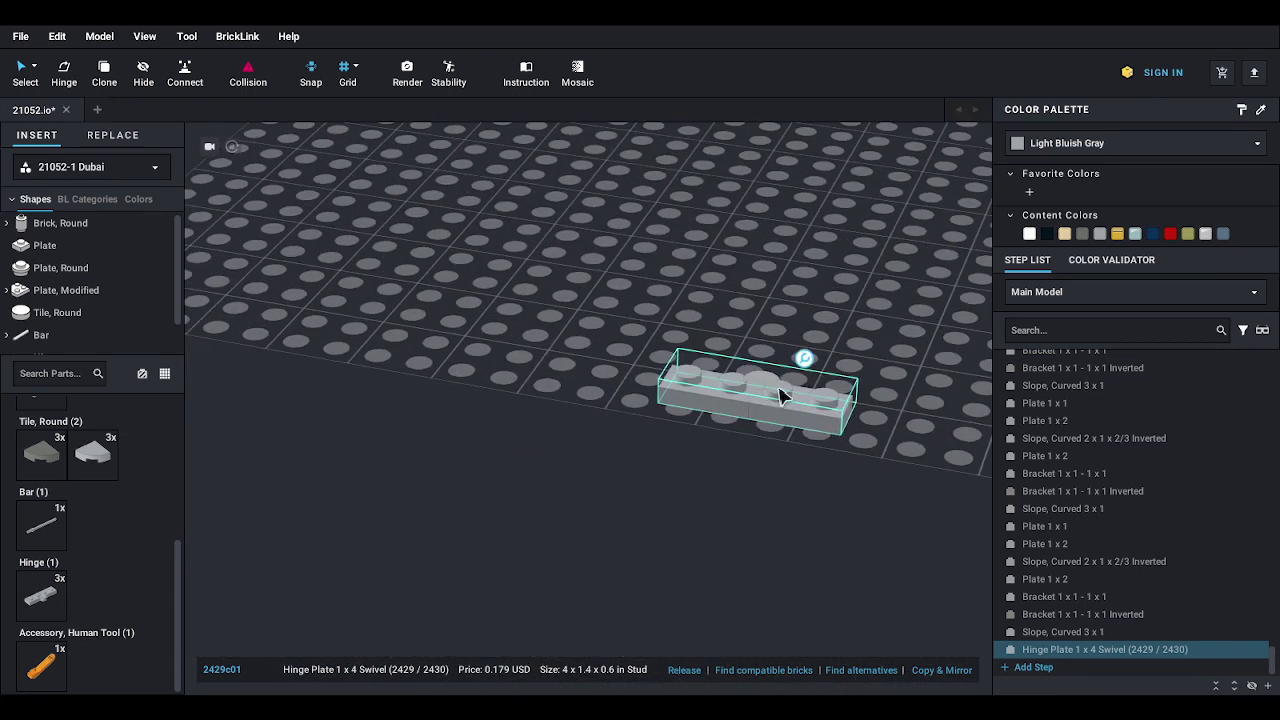
- Release the Hinge Plate 1 x 4 Swivel into its separate base and top parts
{"action": "left_click", "coordinate": [697, 666]}
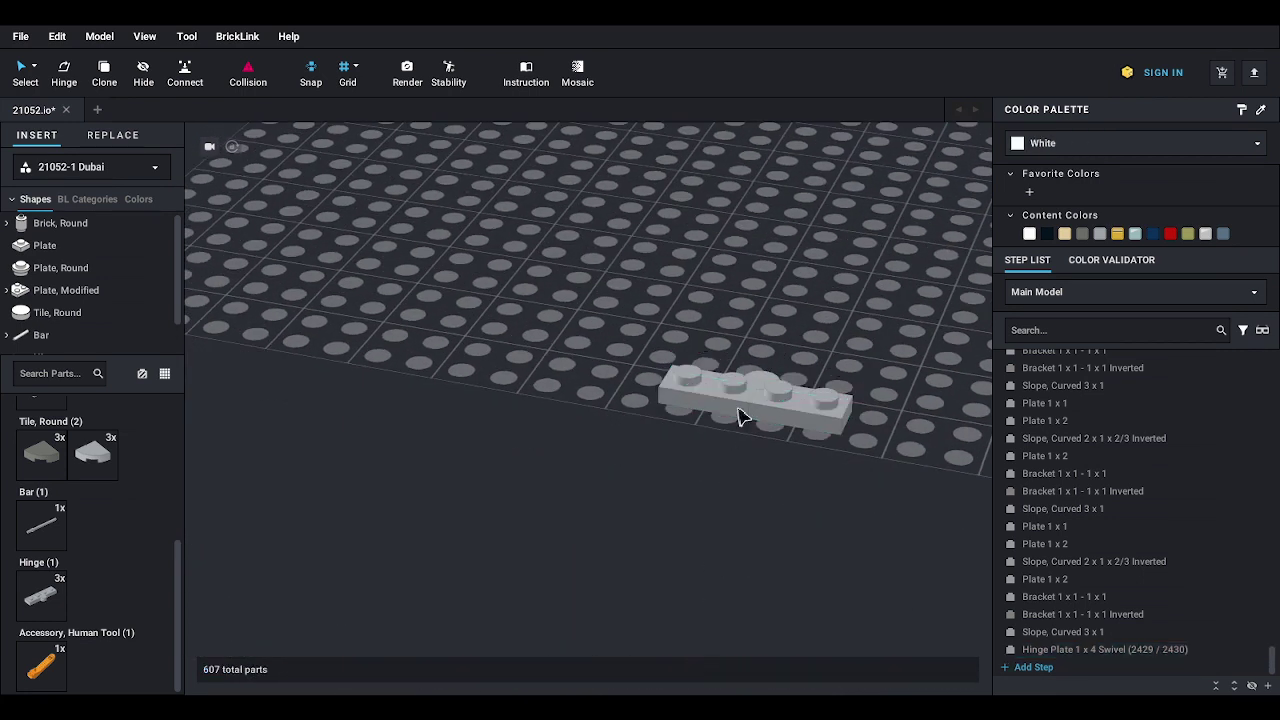
{"action": "left_click", "coordinate": [737, 420]}
{"action": "left_click", "coordinate": [684, 670]}
- Rotate the hinge's Swivel Base to 300° around its pivot and select both hinge parts
{"action": "left_click", "coordinate": [818, 405]}
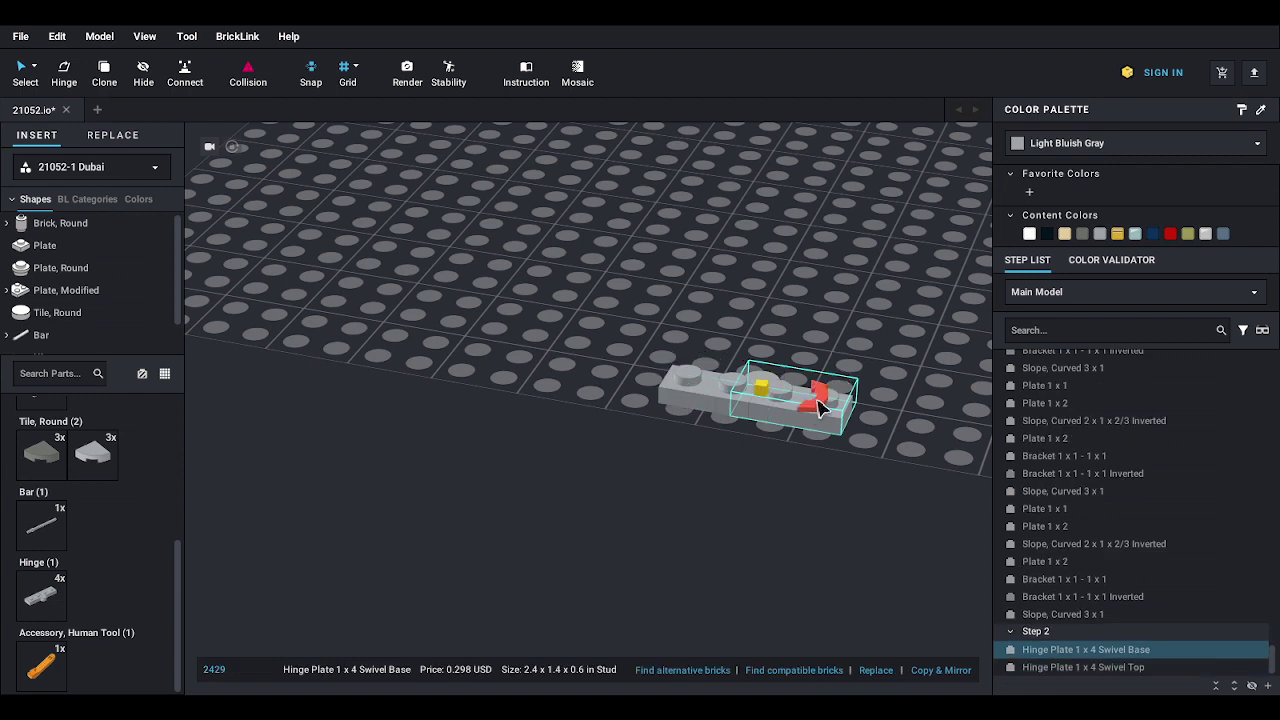
{"action": "mouse_move", "coordinate": [818, 405]}
{"action": "left_mouse_down"}
{"action": "mouse_move", "coordinate": [756, 440]}
{"action": "mouse_move", "coordinate": [714, 444]}
{"action": "mouse_move", "coordinate": [848, 387]}
{"action": "mouse_move", "coordinate": [815, 410]}
{"action": "mouse_move", "coordinate": [810, 399]}
{"action": "left_mouse_up"}
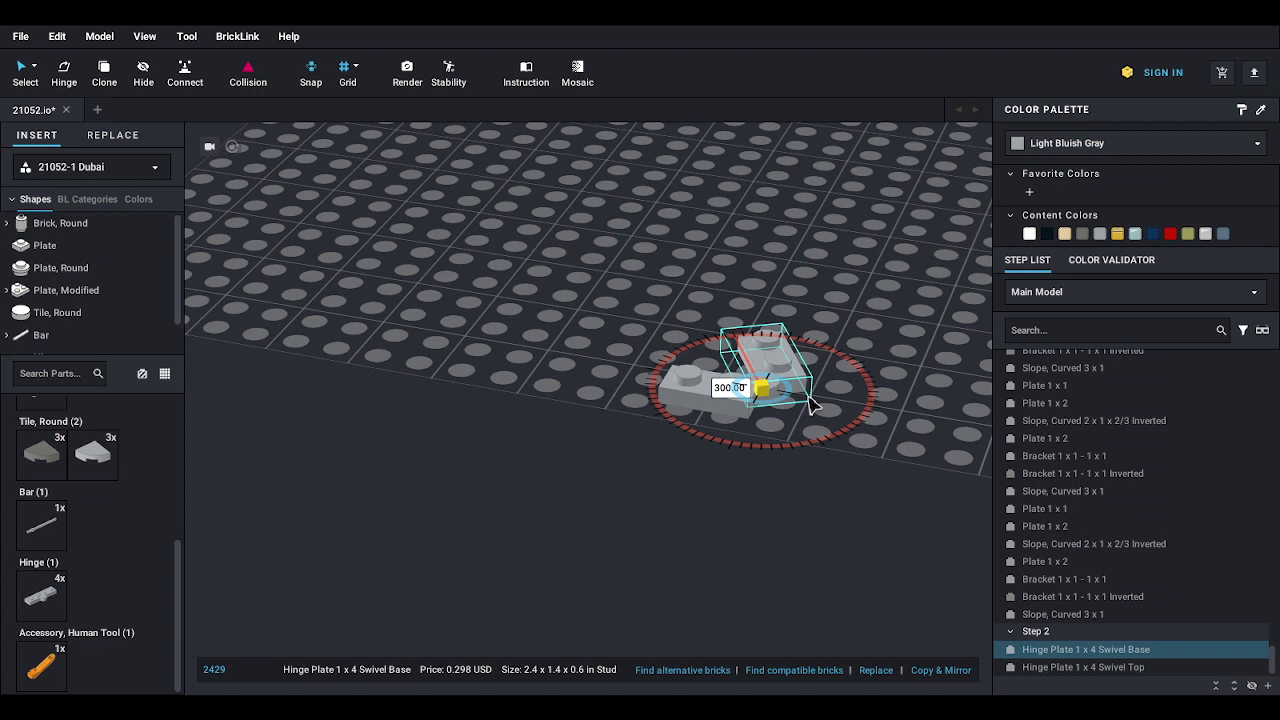
{"action": "mouse_move", "coordinate": [812, 402]}
{"action": "left_mouse_down"}
{"action": "mouse_move", "coordinate": [819, 428]}
{"action": "mouse_move", "coordinate": [800, 400]}
{"action": "left_mouse_up"}
{"action": "left_click_drag", "start_coordinate": [651, 289], "coordinate": [783, 434]}
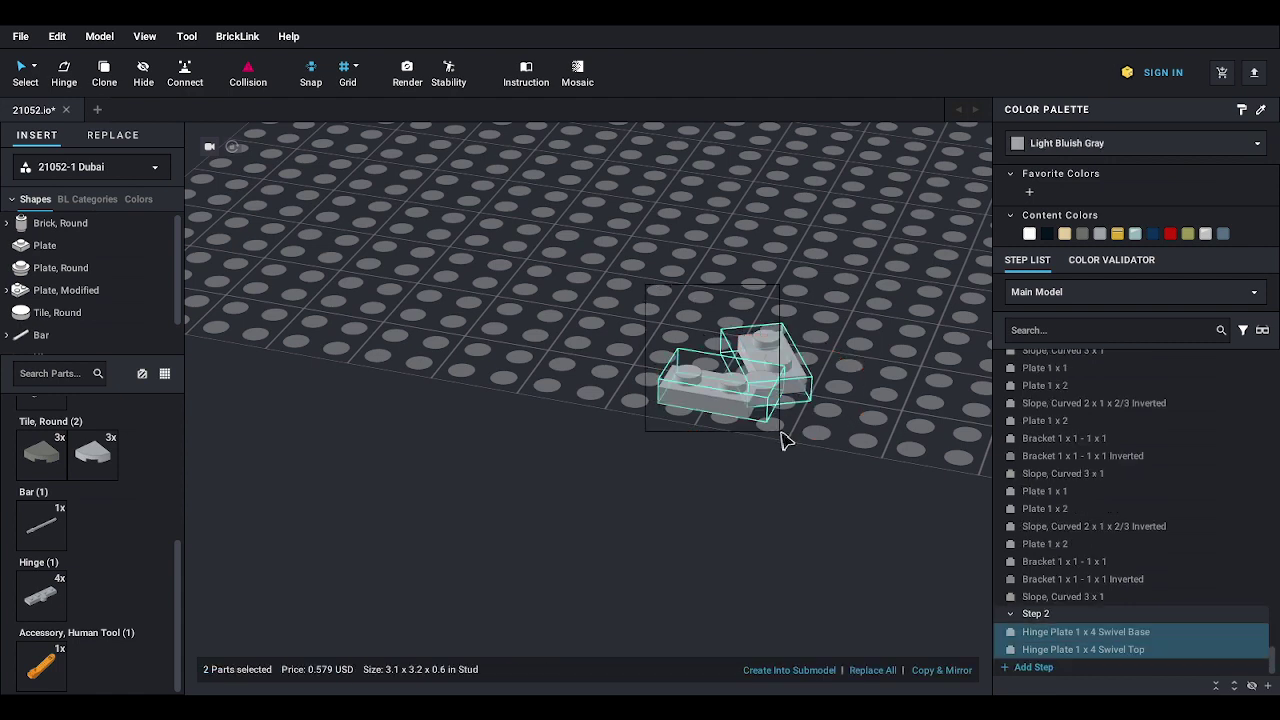
- Move the two selected hinge parts together near the front edge of the grid and turn them a quarter turn
{"action": "left_click_drag", "start_coordinate": [728, 390], "coordinate": [738, 350]}
{"action": "key", "text": "Left"}
{"action": "right_click_drag", "start_coordinate": [754, 365], "coordinate": [758, 367]}
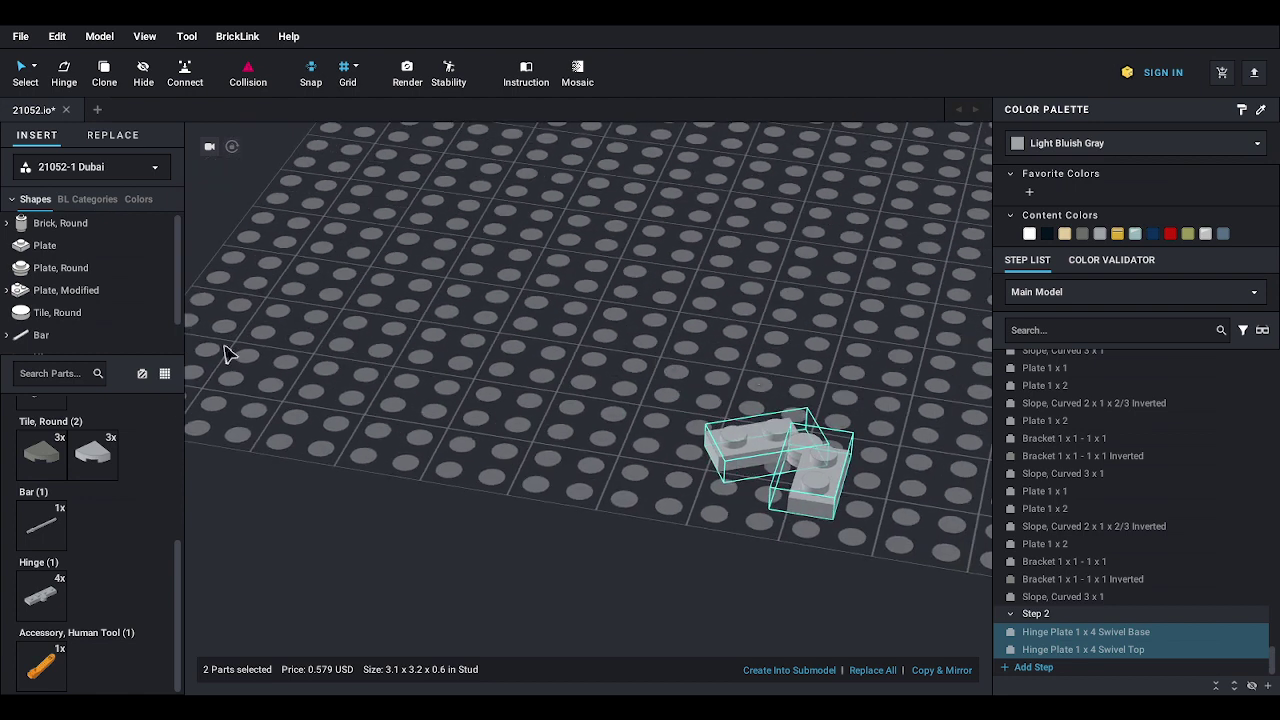
- Place four Trans-Light Blue Plate, Round 1 x 1 parts on the studs of both angled hinge halves
{"action": "left_click", "coordinate": [60, 268]}
{"action": "left_click_drag", "start_coordinate": [82, 447], "coordinate": [774, 417]}
{"action": "left_click", "coordinate": [103, 450]}
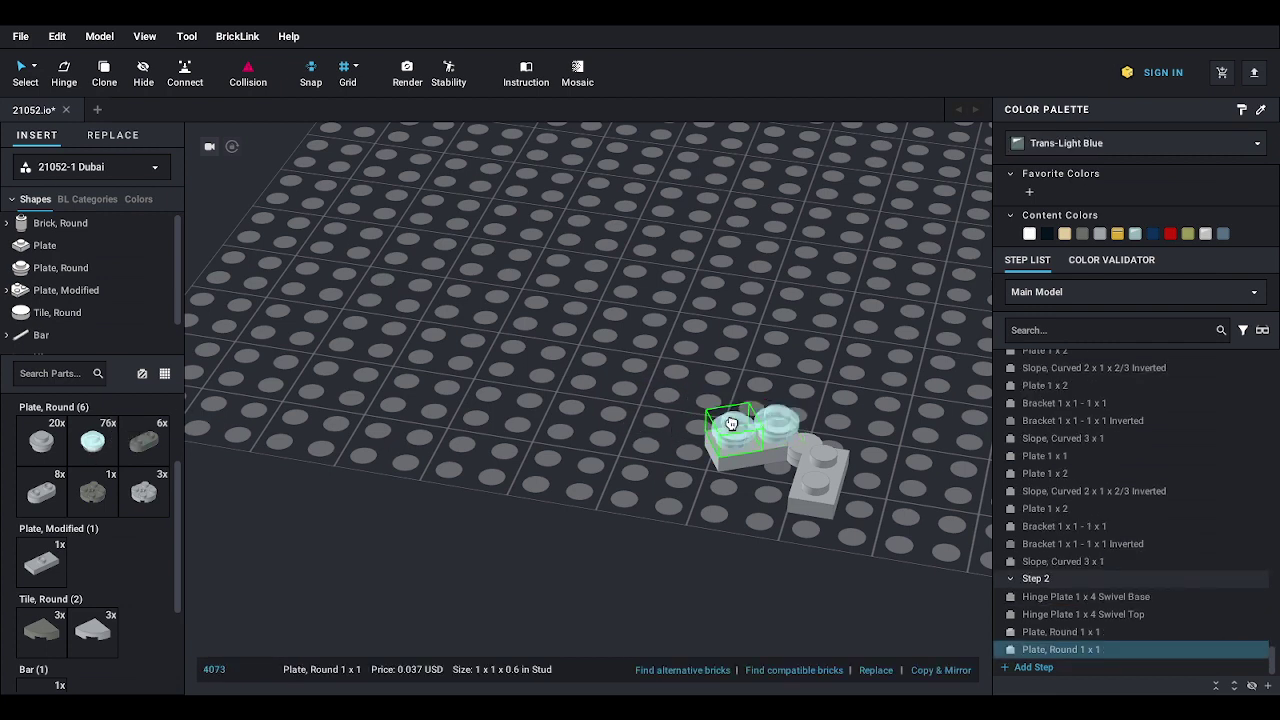
{"action": "left_click", "coordinate": [735, 428]}
{"action": "left_click", "coordinate": [108, 450]}
{"action": "left_click", "coordinate": [826, 446]}
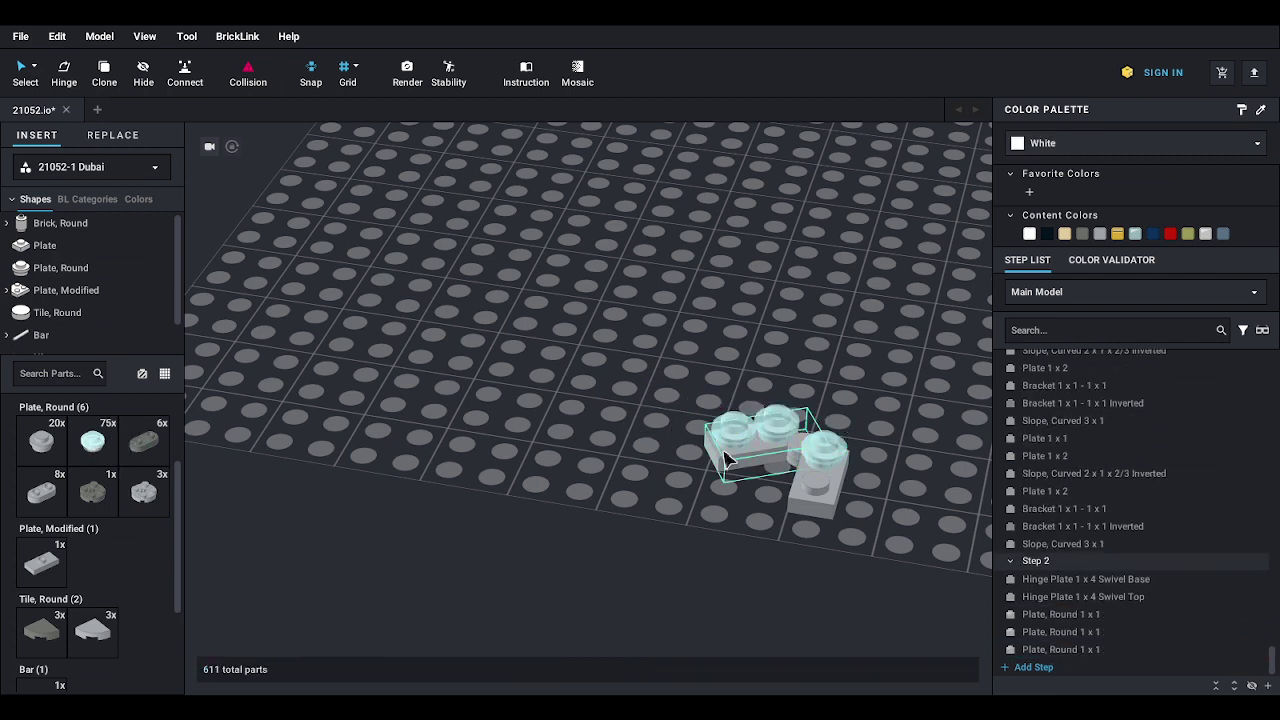
{"action": "left_click", "coordinate": [95, 445]}
{"action": "left_click", "coordinate": [808, 480]}
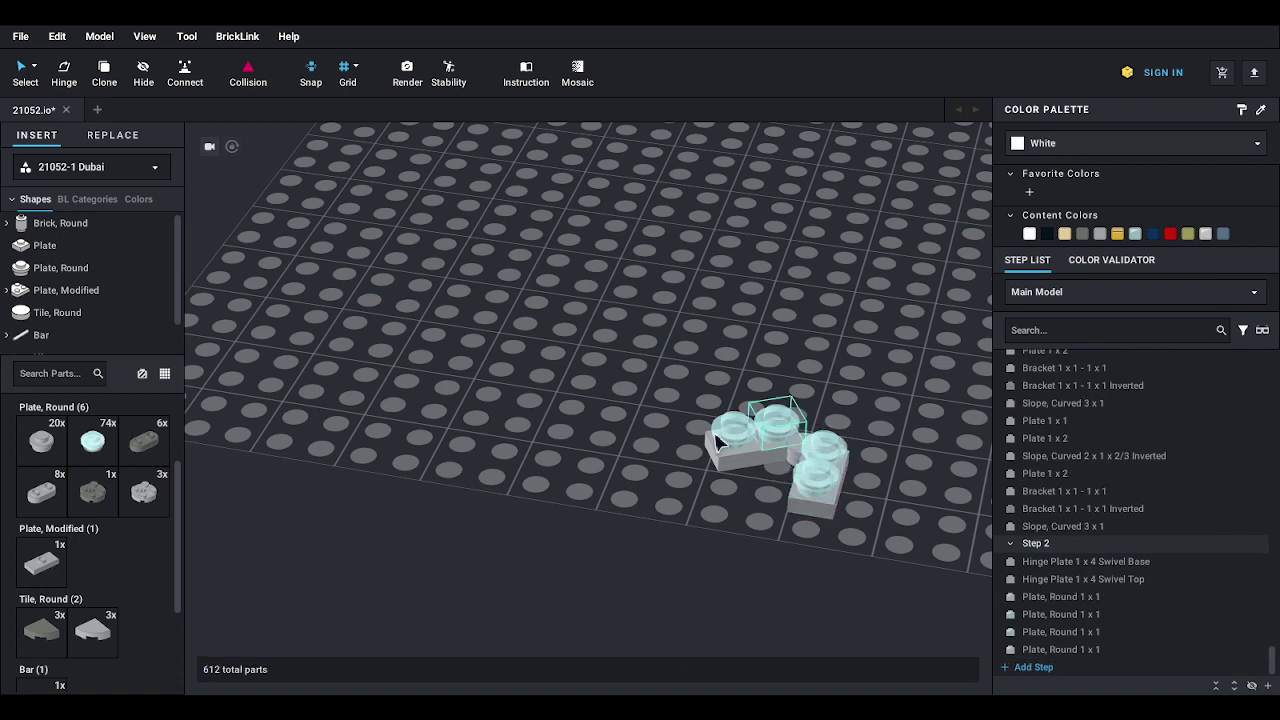
- Bridge the two round plates on the rear hinge half with a Light Bluish Gray Plate 1 x 2
{"action": "left_click", "coordinate": [80, 246]}
{"action": "left_click", "coordinate": [95, 445]}
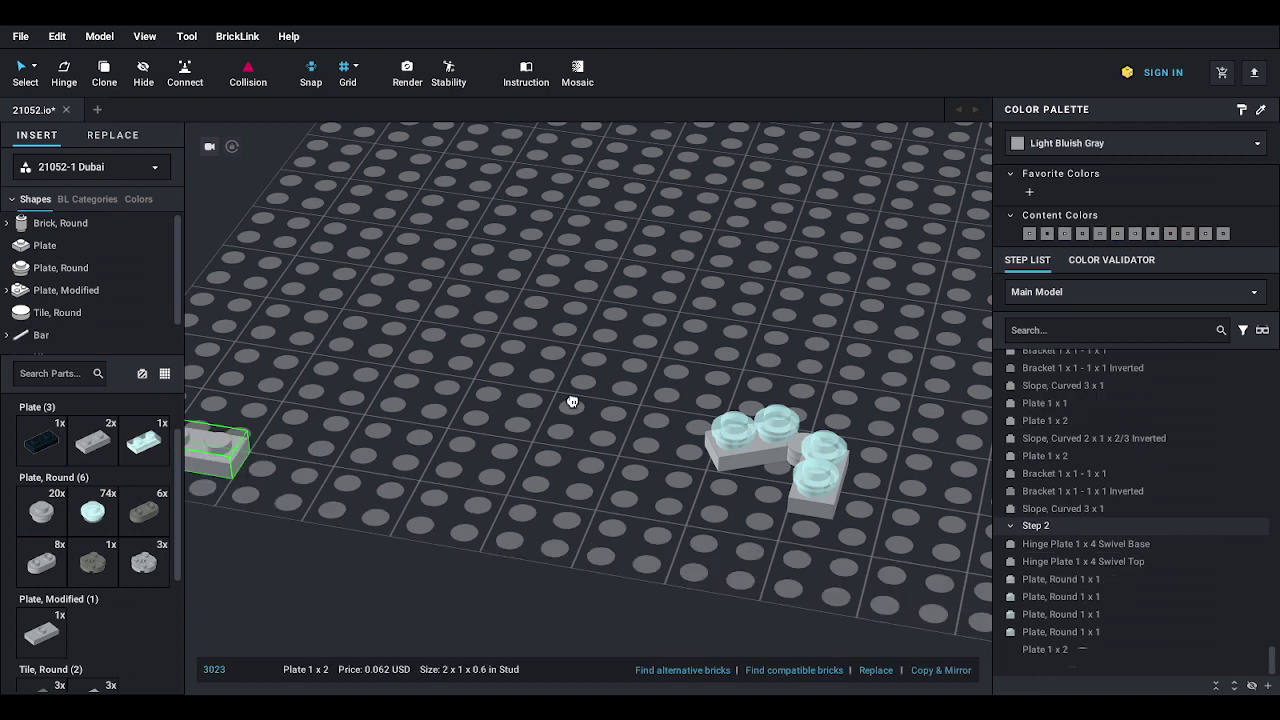
{"action": "left_click", "coordinate": [766, 404]}
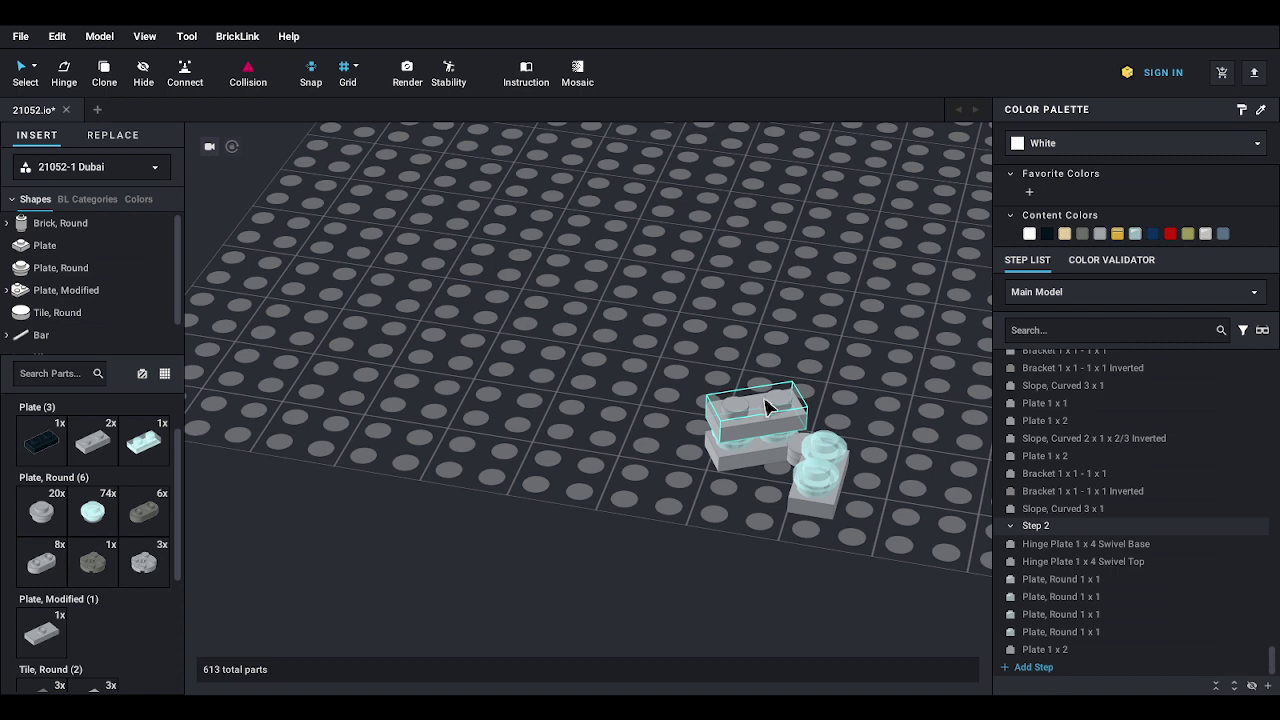
- Place another Light Bluish Gray Plate 1 x 2 on the empty grid and top it with two Trans-Light Blue Plate, Round 1 x 1 parts
{"action": "left_click", "coordinate": [97, 456]}
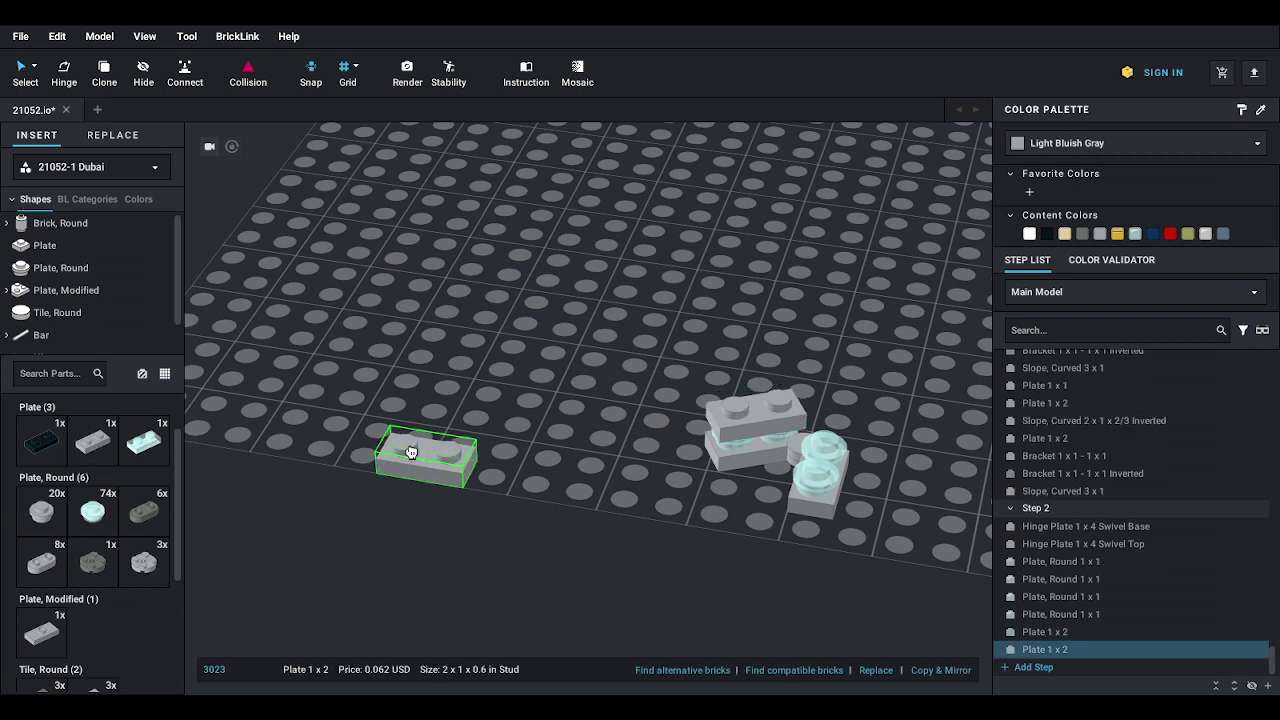
{"action": "left_click", "coordinate": [410, 452]}
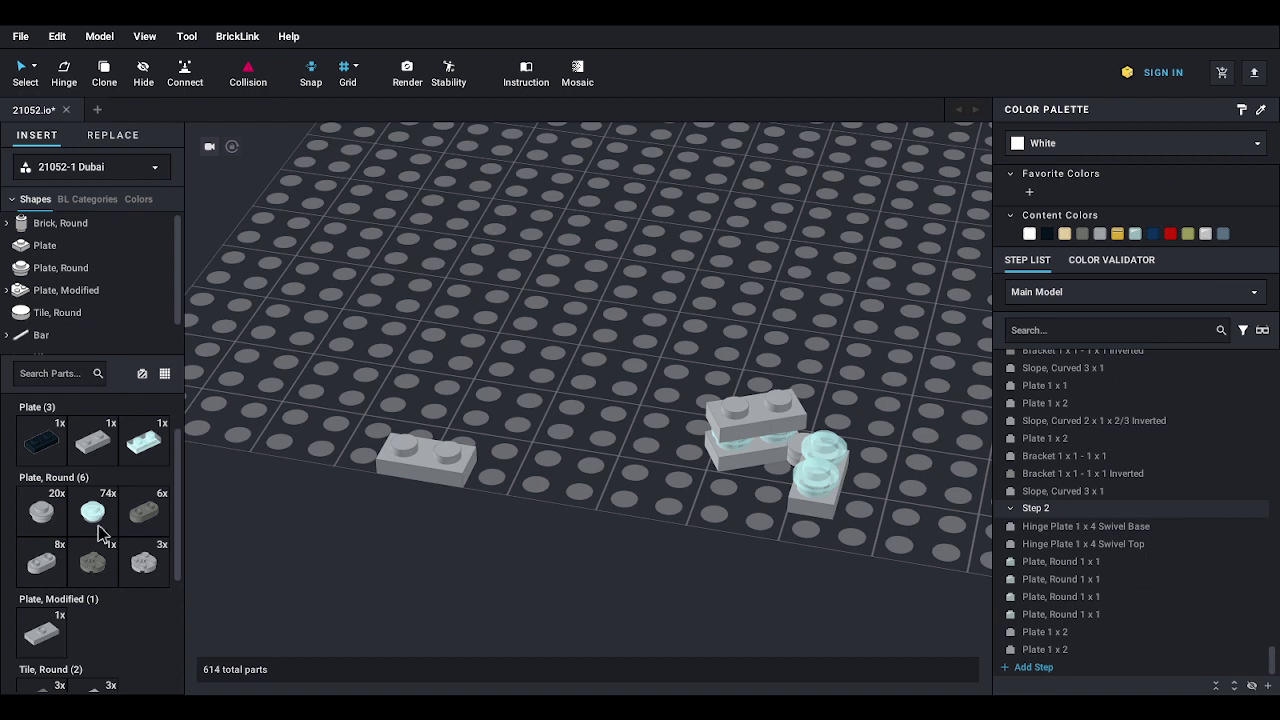
{"action": "left_click", "coordinate": [95, 510]}
{"action": "left_click", "coordinate": [405, 445]}
{"action": "left_click", "coordinate": [95, 512]}
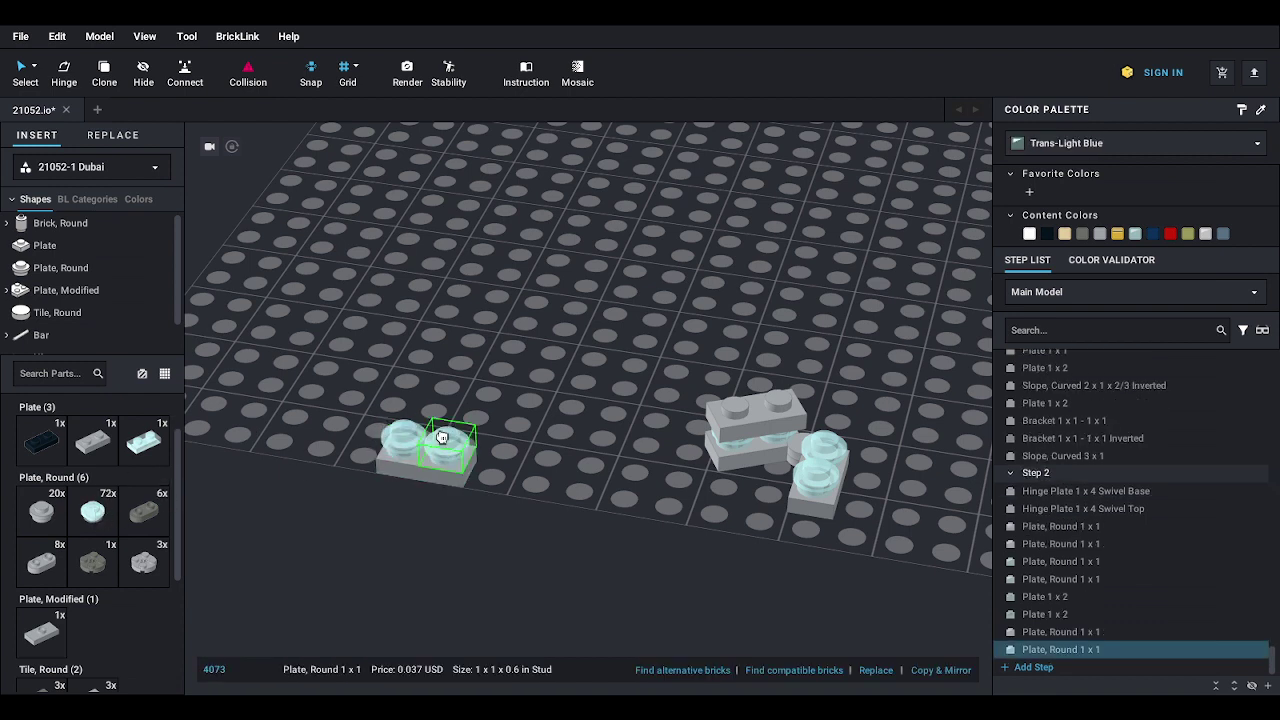
{"action": "left_click", "coordinate": [437, 440]}
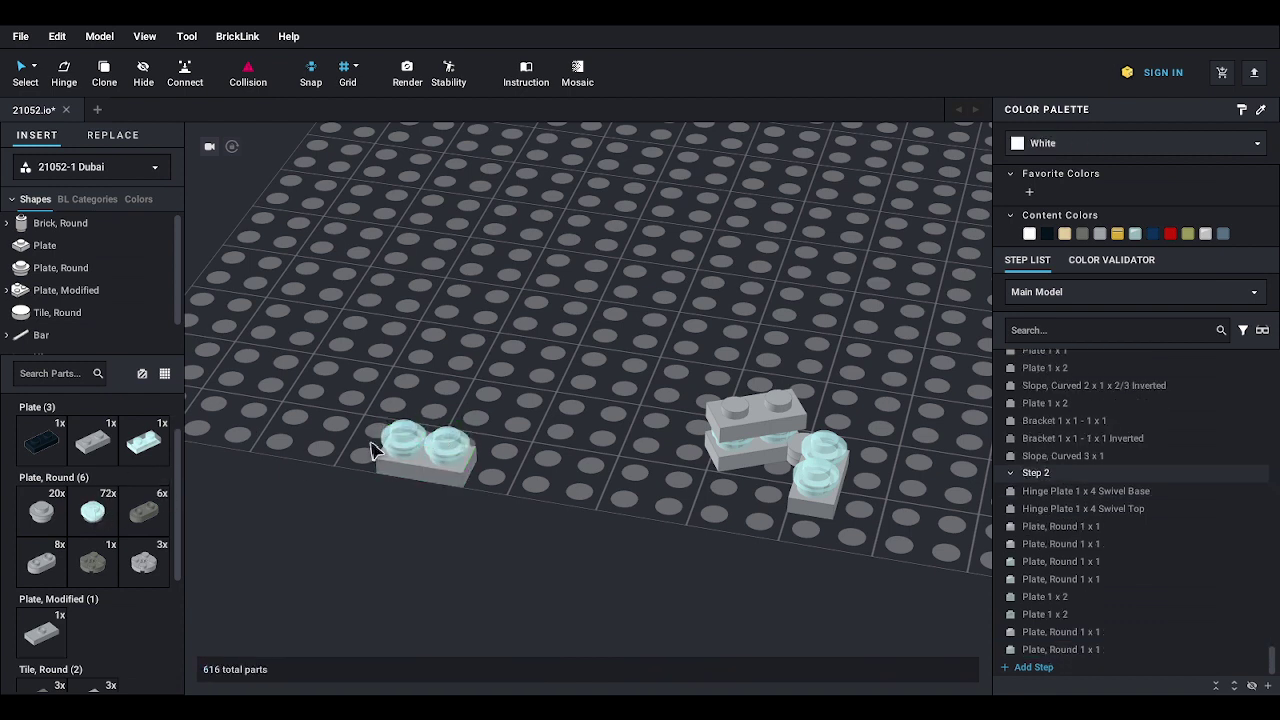
- Add a second Hinge Plate 1 x 4 Swivel, turn it lengthwise, and seat its base half on the uncovered pair of round plates
{"action": "scroll", "coordinate": [145, 585], "scroll_direction": "down", "scroll_amount": 5}
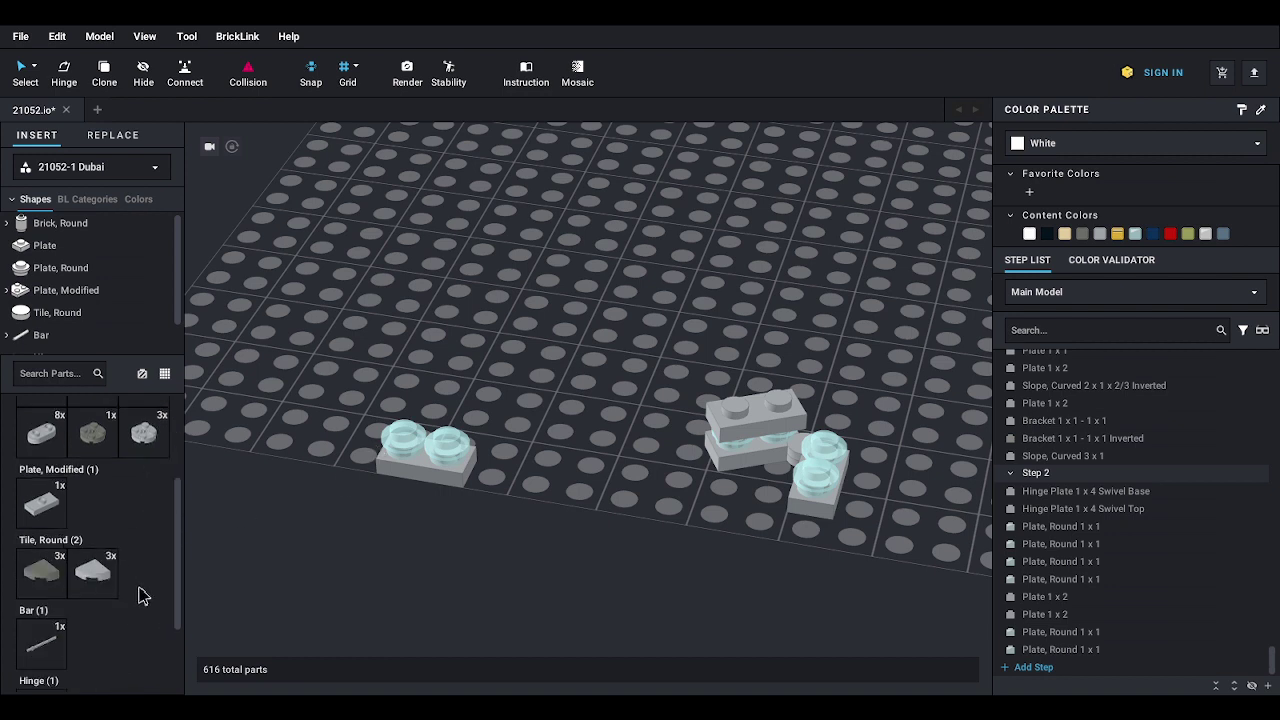
{"action": "left_click", "coordinate": [45, 604]}
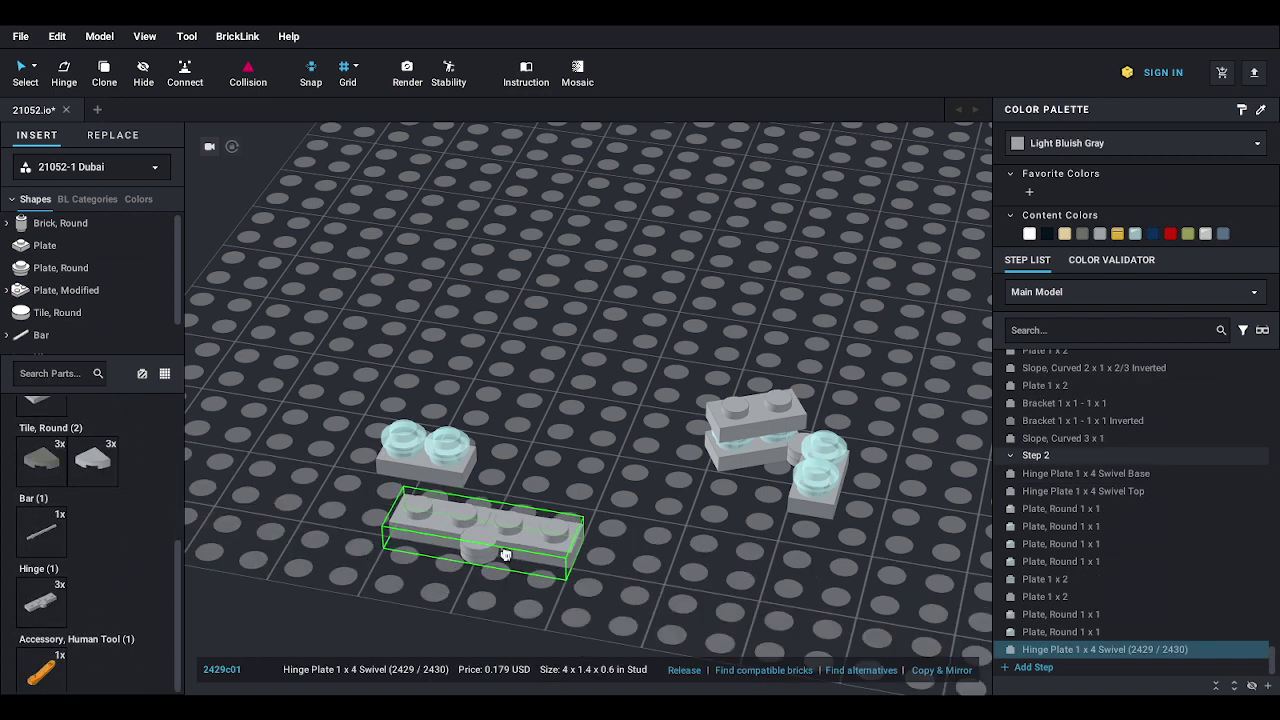
{"action": "key", "text": "Right"}
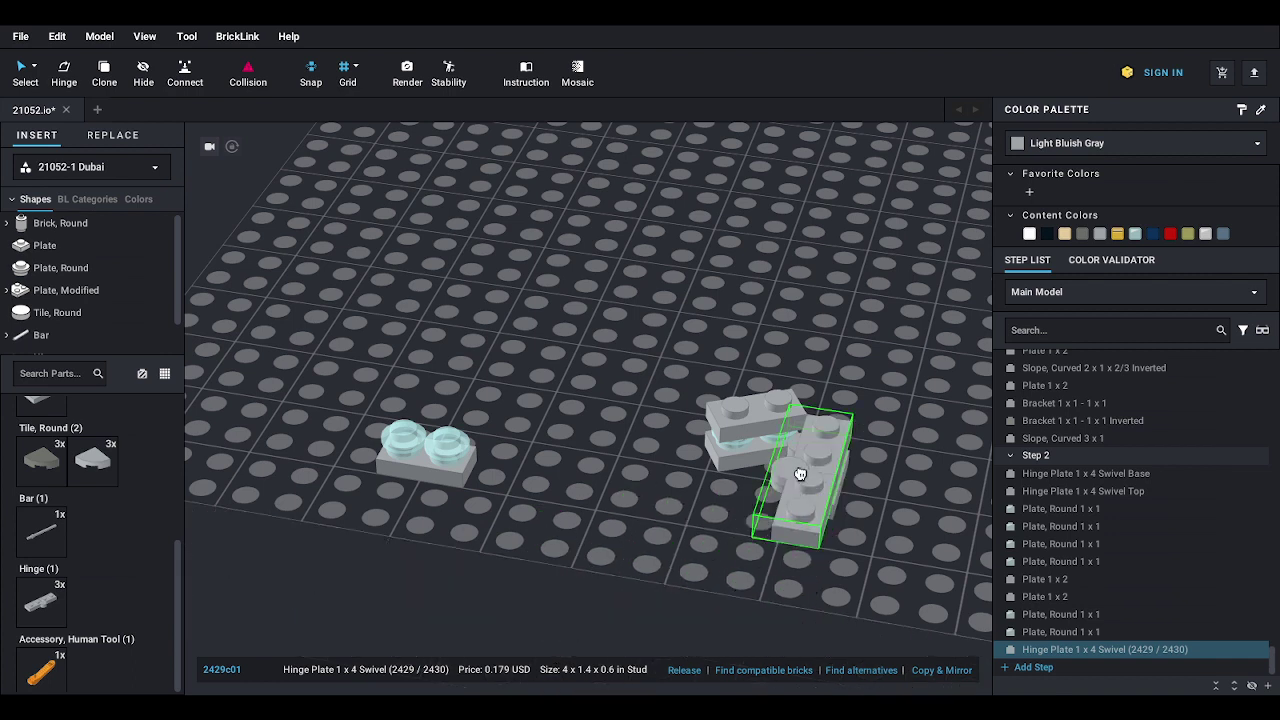
{"action": "left_click", "coordinate": [796, 478]}
{"action": "left_click", "coordinate": [801, 508]}
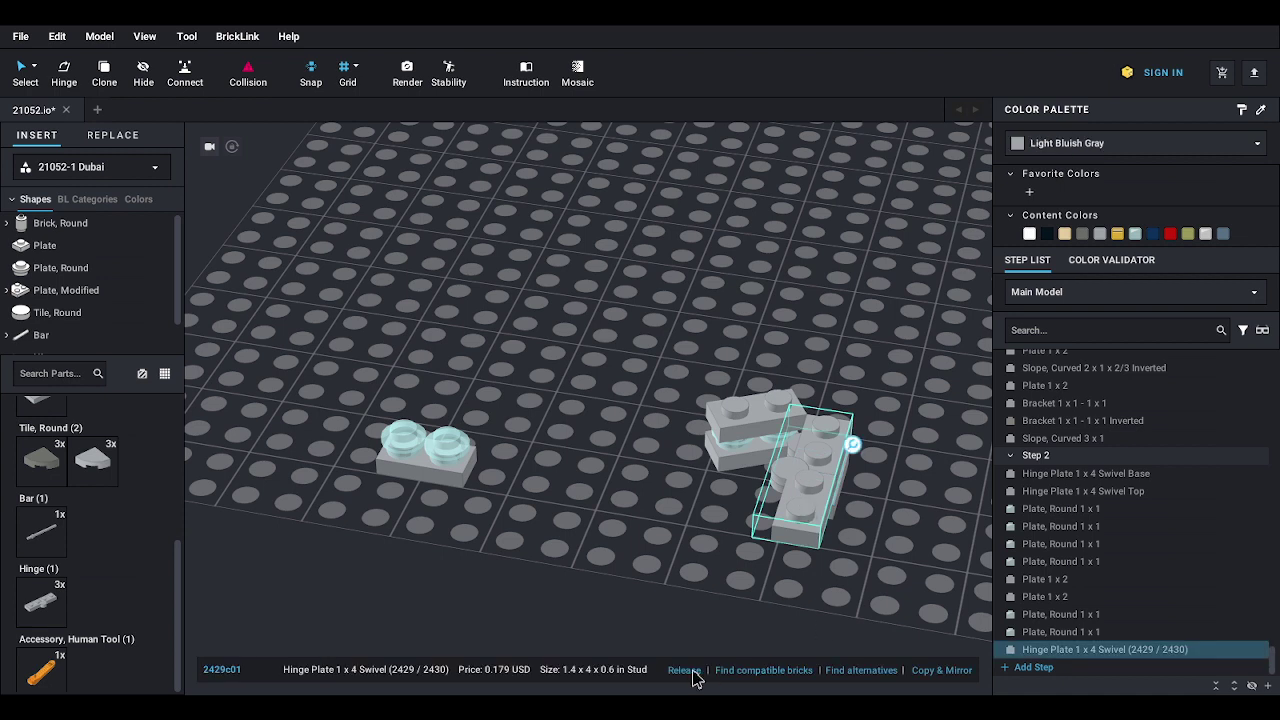
- Release the second hinge into separate parts and swivel its Swivel Top inward to form the third side of the triangle
{"action": "left_click", "coordinate": [808, 540]}
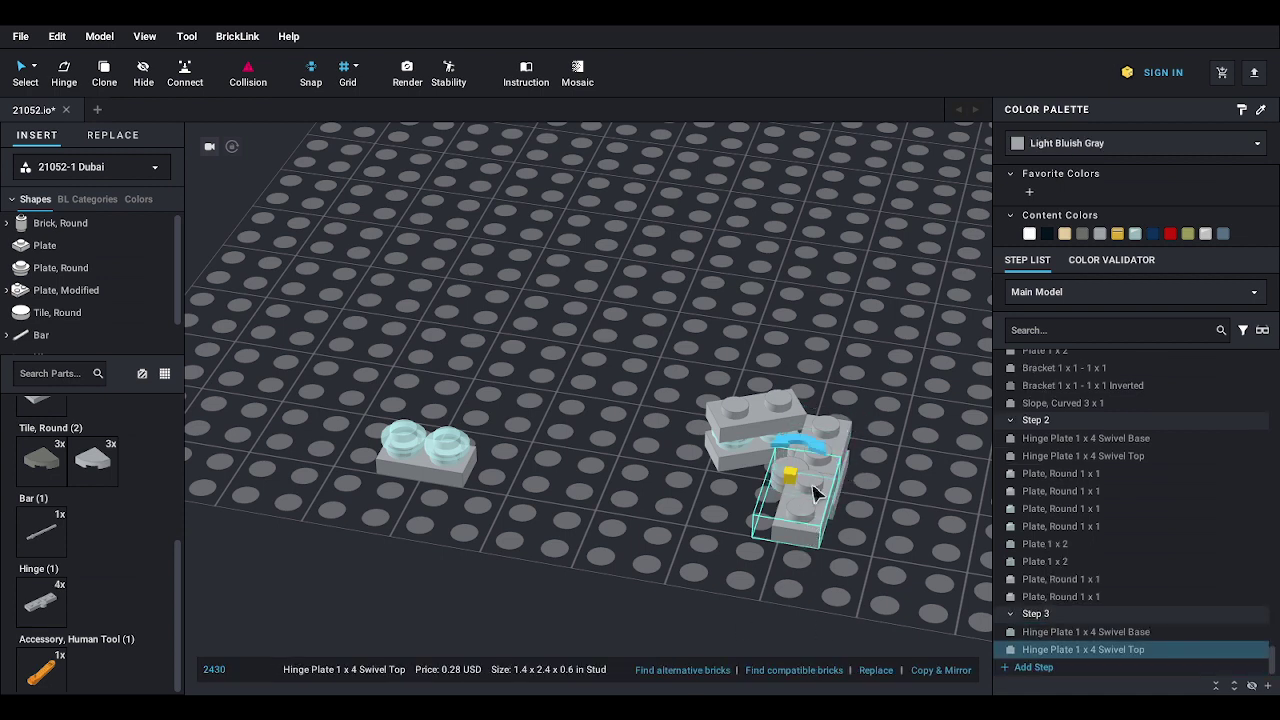
{"action": "left_click_drag", "start_coordinate": [820, 453], "coordinate": [808, 525]}
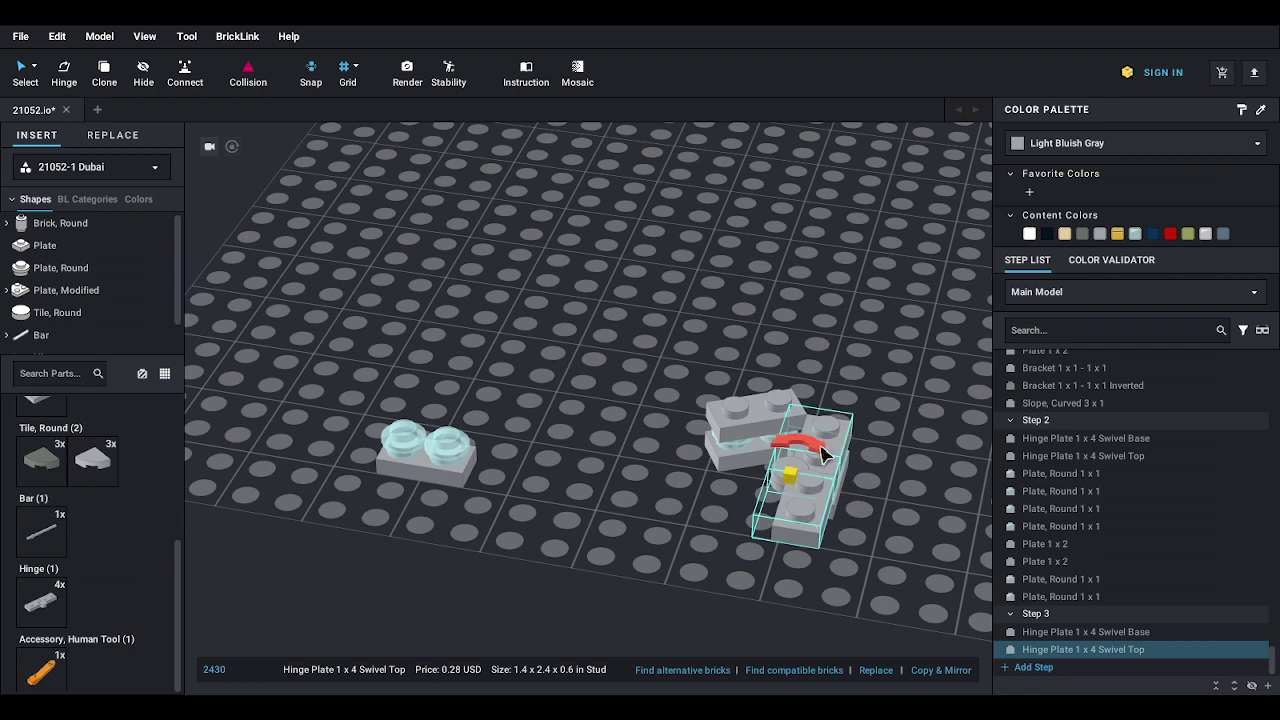
{"action": "left_click_drag", "start_coordinate": [845, 467], "coordinate": [838, 532]}
{"action": "left_click", "coordinate": [860, 566]}
{"action": "right_click_drag", "start_coordinate": [860, 566], "coordinate": [862, 585]}
{"action": "middle_click_drag", "start_coordinate": [862, 585], "coordinate": [843, 445]}
{"action": "mouse_move", "coordinate": [845, 562]}
{"action": "middle_mouse_down"}
{"action": "mouse_move", "coordinate": [840, 482]}
{"action": "mouse_move", "coordinate": [849, 543]}
{"action": "middle_mouse_up"}
{"action": "scroll", "coordinate": [845, 527], "scroll_direction": "up", "scroll_amount": 1}
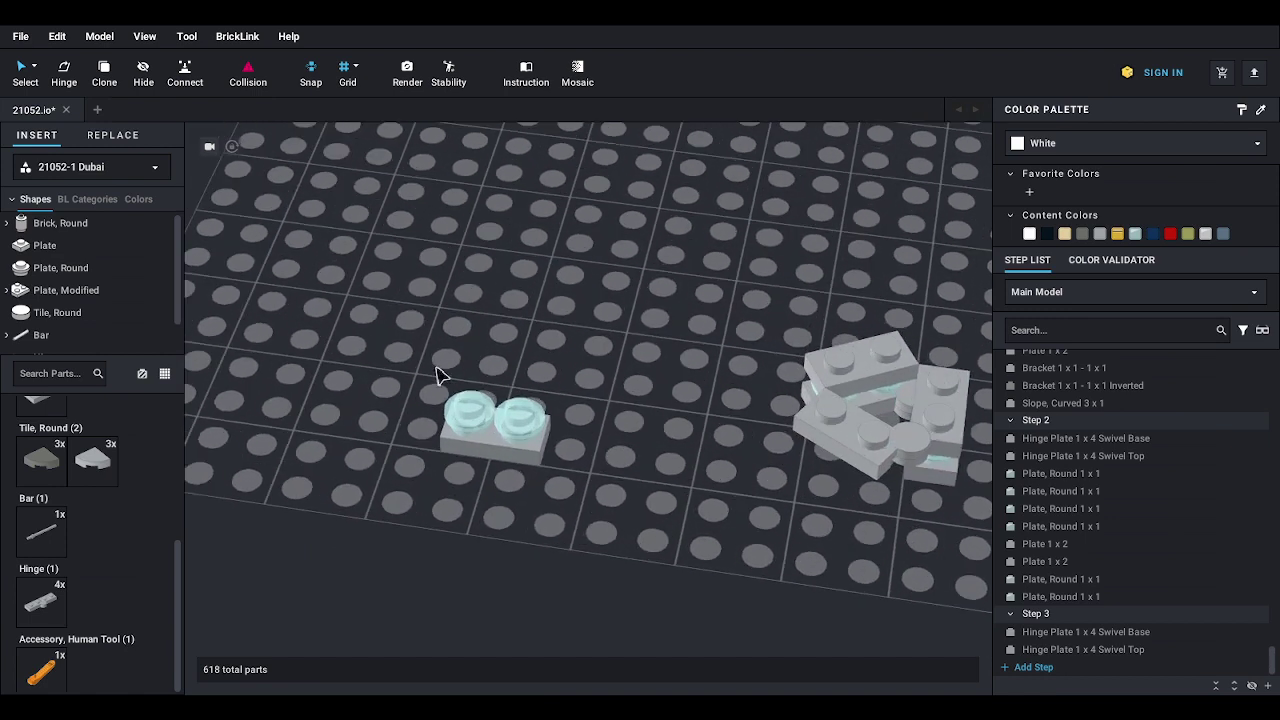
- Select the loose Plate 1 x 2 with its two round plates and attach the group beneath the swivelled hinge top
{"action": "left_click", "coordinate": [440, 378]}
{"action": "left_click_drag", "start_coordinate": [534, 471], "coordinate": [803, 518]}
{"action": "right_click_drag", "start_coordinate": [803, 518], "coordinate": [766, 491]}
{"action": "left_click_drag", "start_coordinate": [766, 491], "coordinate": [759, 374]}
{"action": "right_click_drag", "start_coordinate": [759, 374], "coordinate": [761, 247]}
{"action": "left_click_drag", "start_coordinate": [761, 247], "coordinate": [810, 397]}
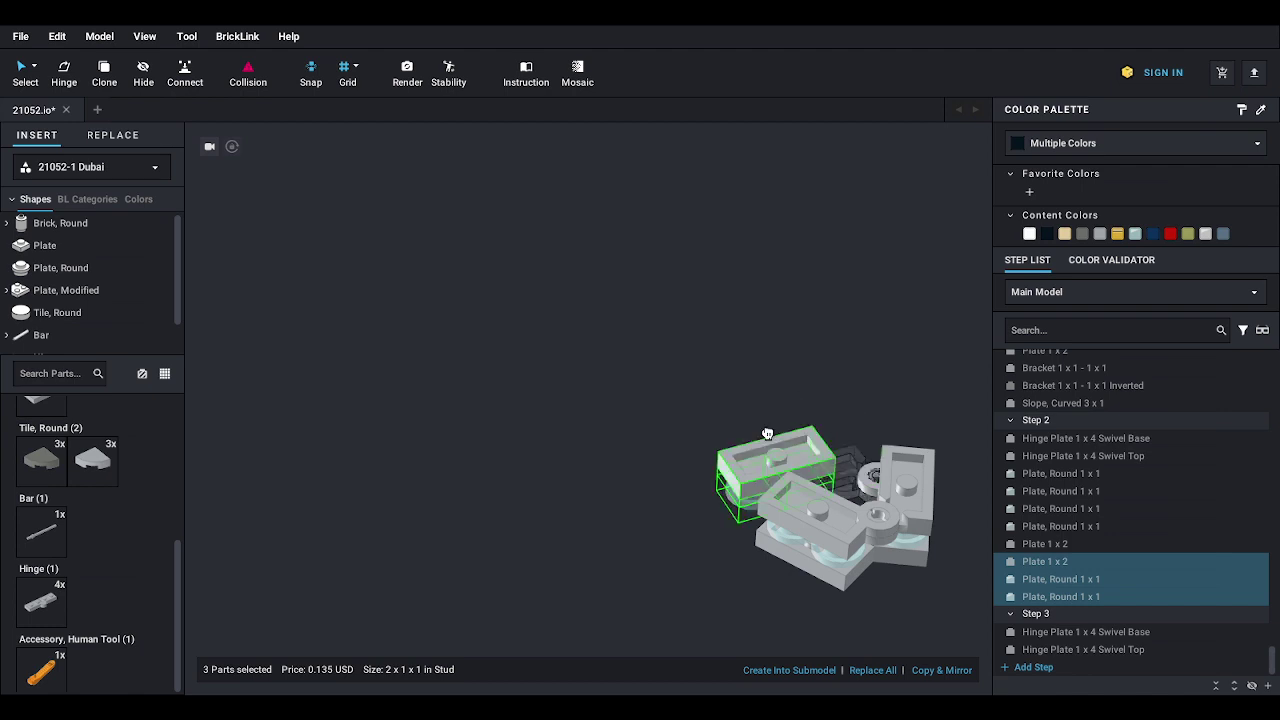
{"action": "mouse_move", "coordinate": [780, 419]}
{"action": "left_mouse_down"}
{"action": "mouse_move", "coordinate": [860, 412]}
{"action": "mouse_move", "coordinate": [792, 427]}
{"action": "left_mouse_up"}
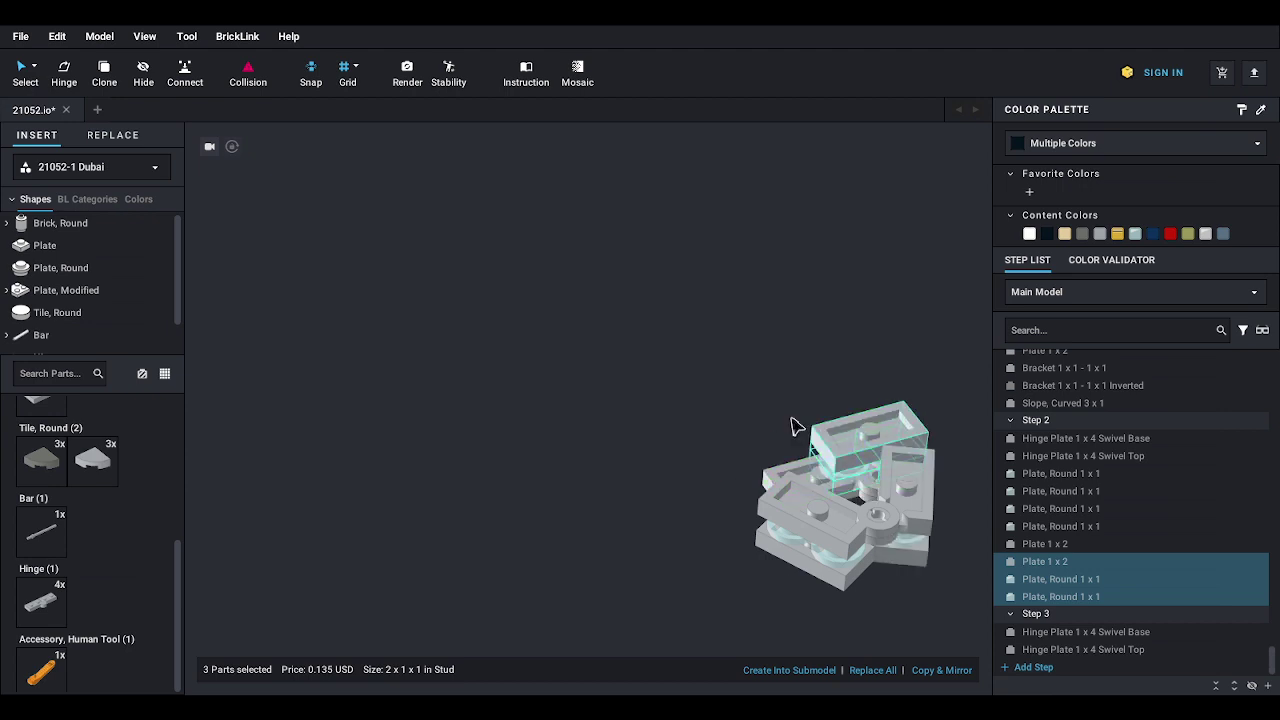
{"action": "left_click_drag", "start_coordinate": [857, 470], "coordinate": [812, 444]}
{"action": "scroll", "coordinate": [790, 384], "scroll_direction": "up", "scroll_amount": 5}
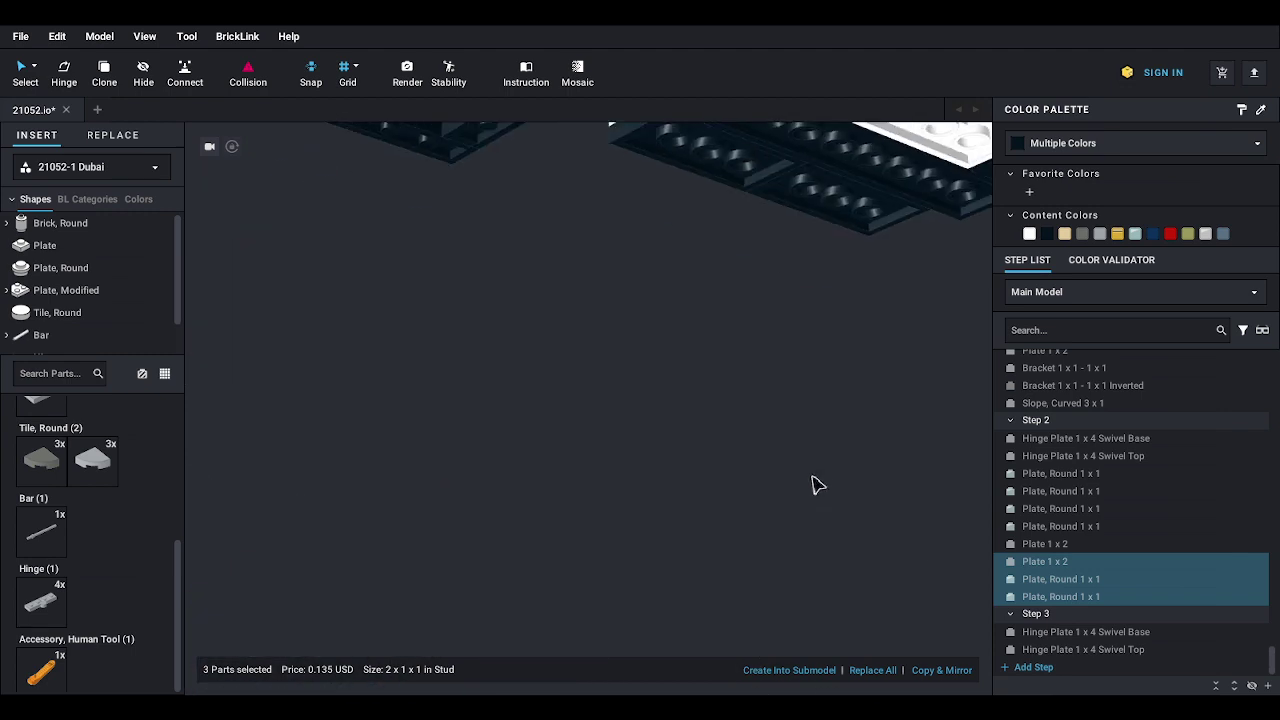
{"action": "scroll", "coordinate": [808, 438], "scroll_direction": "down", "scroll_amount": 5}
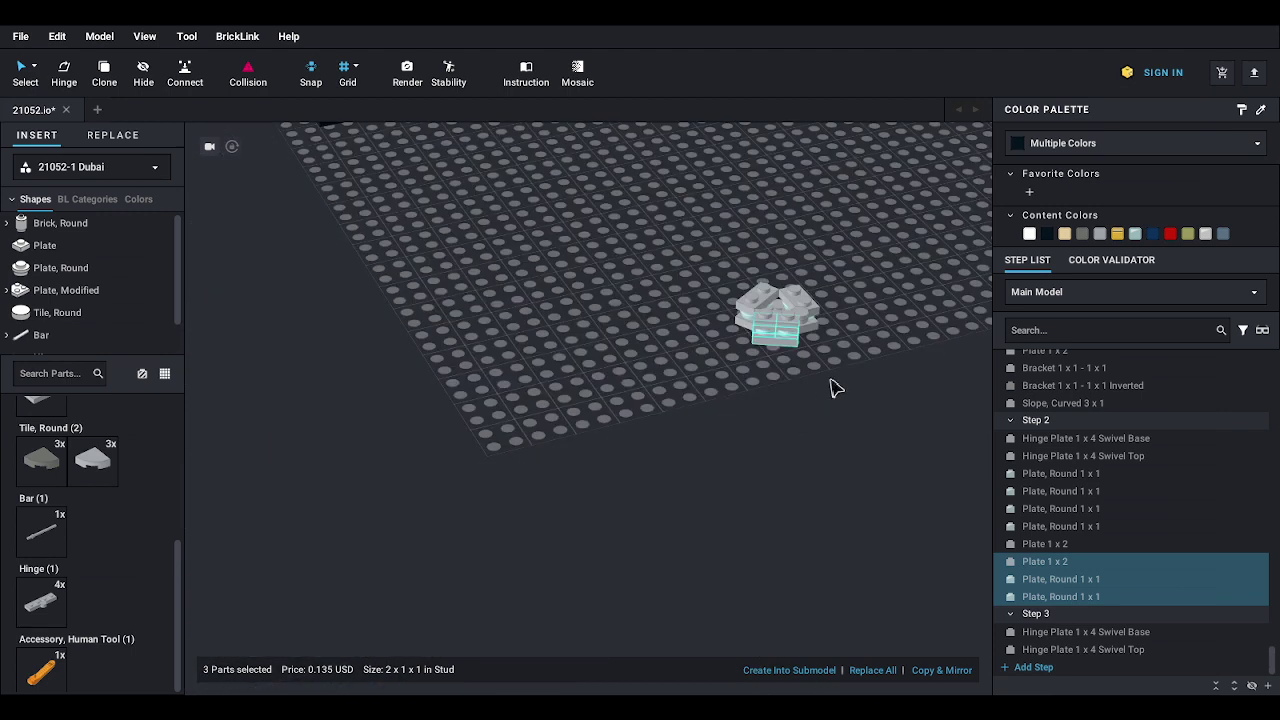
{"action": "left_click", "coordinate": [842, 373]}
{"action": "scroll", "coordinate": [749, 430], "scroll_direction": "up", "scroll_amount": 5}
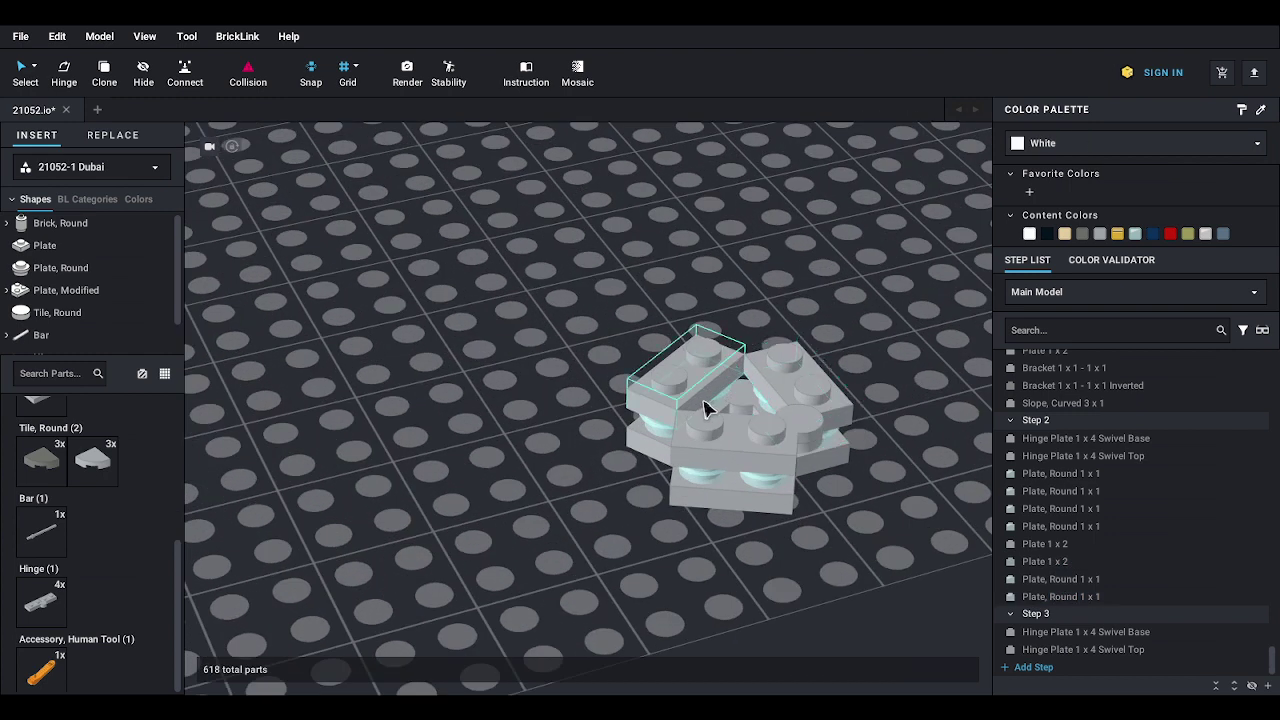
- Cover the triangle's six upper studs with Trans-Light Blue Plate, Round 1 x 1 parts and cap the side pair with a Light Bluish Gray Plate 1 x 2
{"action": "right_click_drag", "start_coordinate": [698, 441], "coordinate": [689, 437]}
{"action": "scroll", "coordinate": [695, 445], "scroll_direction": "down", "scroll_amount": 5}
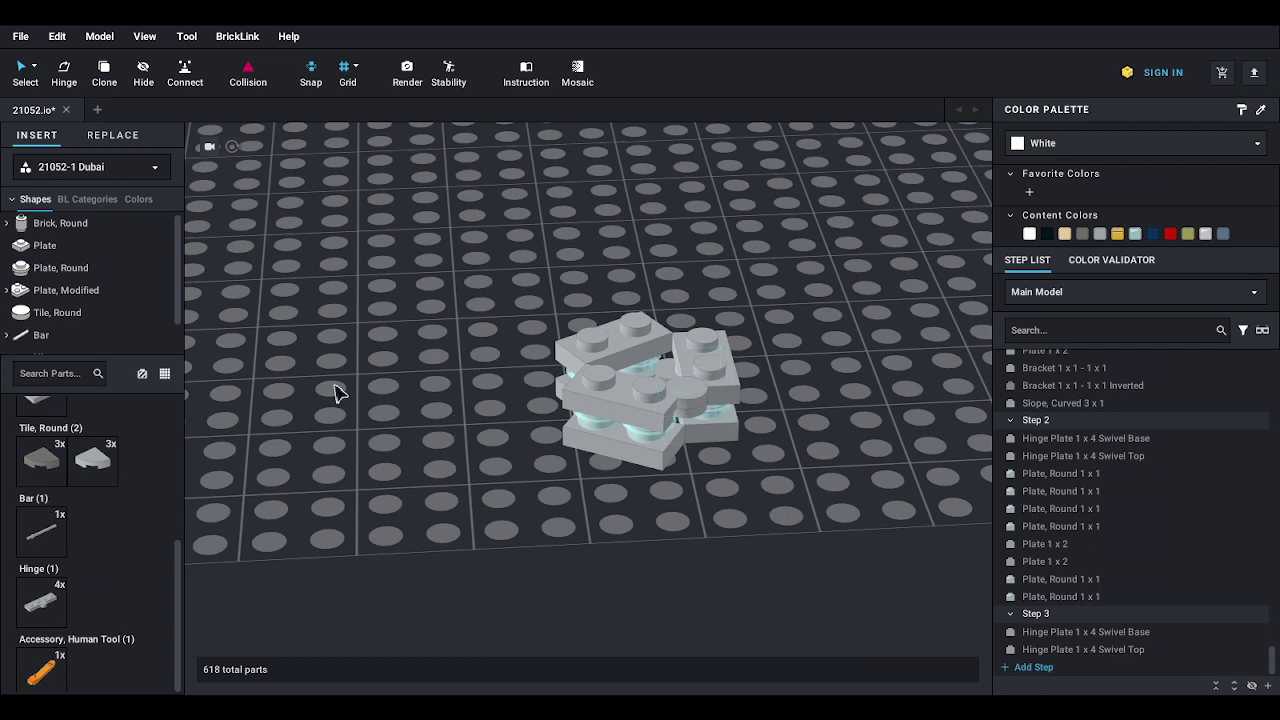
{"action": "left_click", "coordinate": [60, 268]}
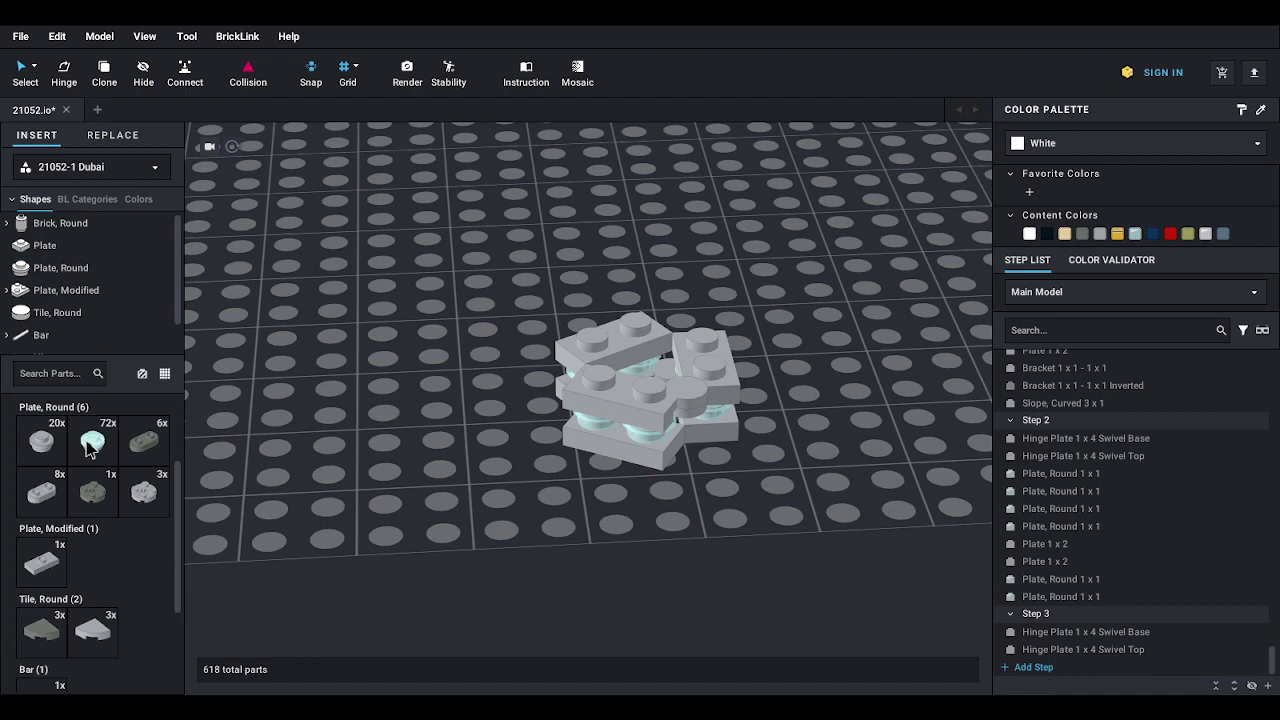
{"action": "left_click_drag", "start_coordinate": [92, 440], "coordinate": [631, 303]}
{"action": "left_click_drag", "start_coordinate": [108, 453], "coordinate": [591, 345]}
{"action": "left_click_drag", "start_coordinate": [97, 450], "coordinate": [600, 371]}
{"action": "left_click", "coordinate": [430, 400]}
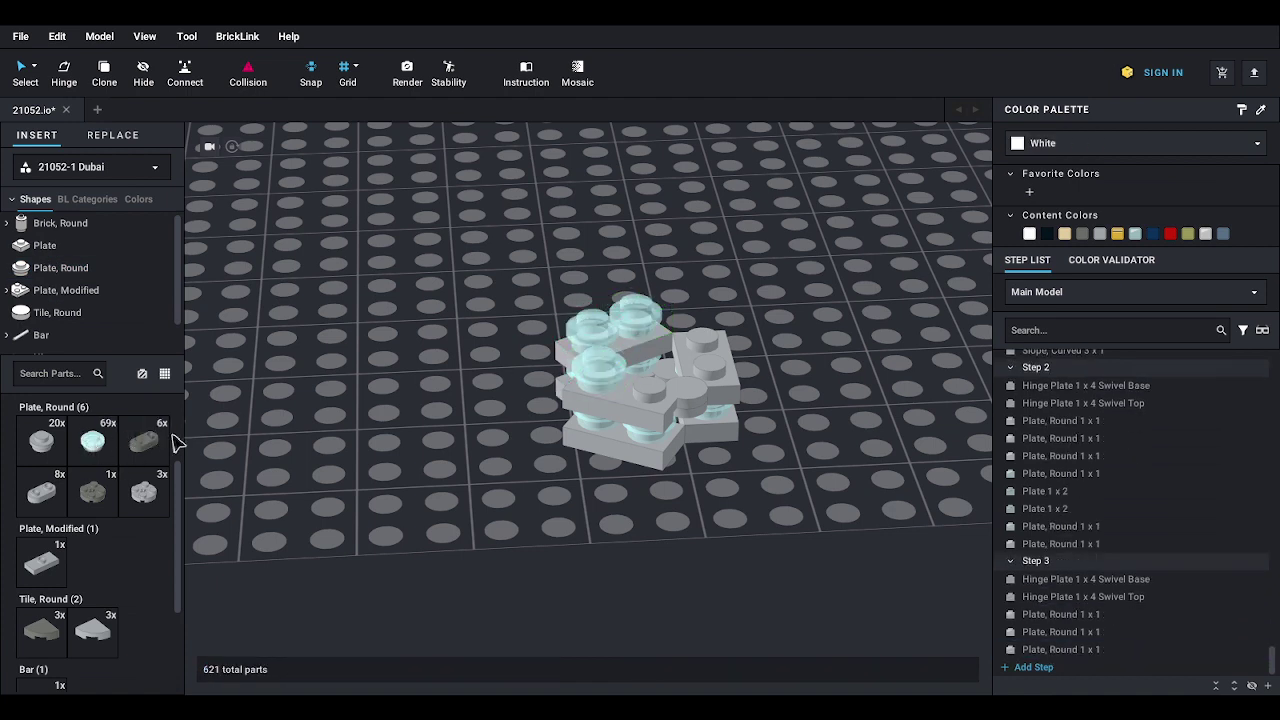
{"action": "left_click_drag", "start_coordinate": [100, 445], "coordinate": [657, 386]}
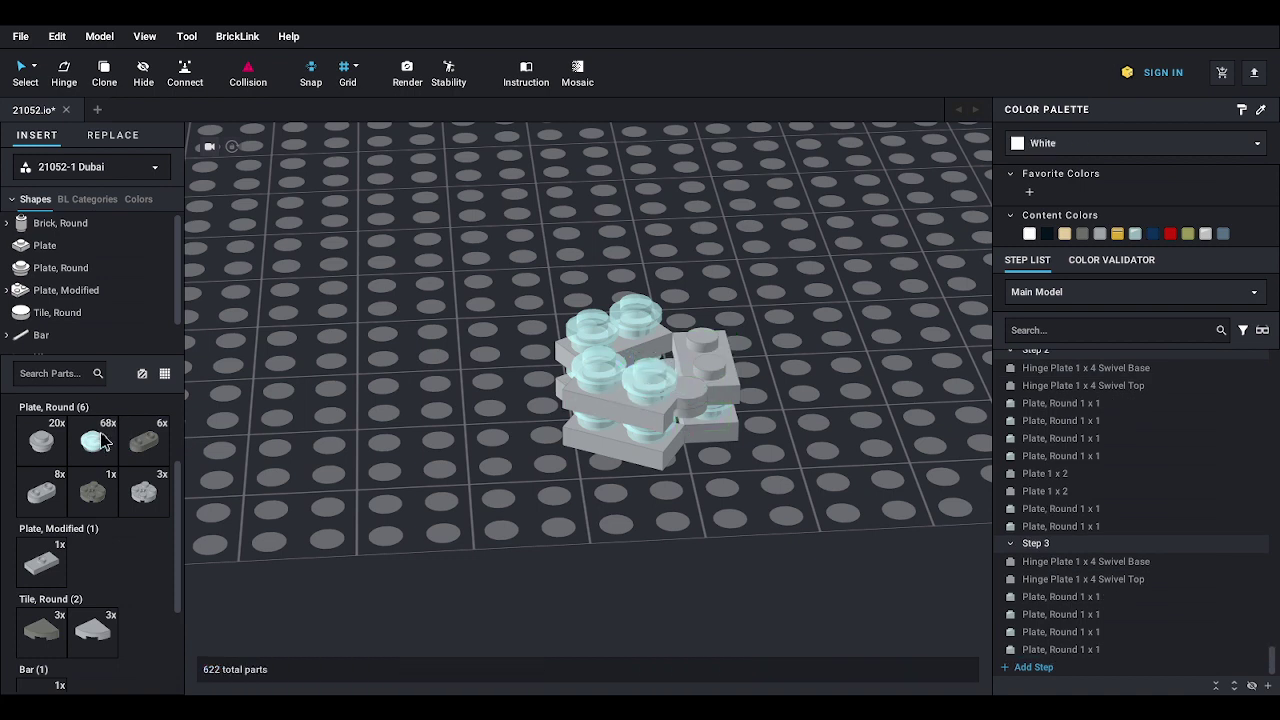
{"action": "left_click_drag", "start_coordinate": [100, 447], "coordinate": [704, 335]}
{"action": "left_click_drag", "start_coordinate": [92, 490], "coordinate": [698, 370]}
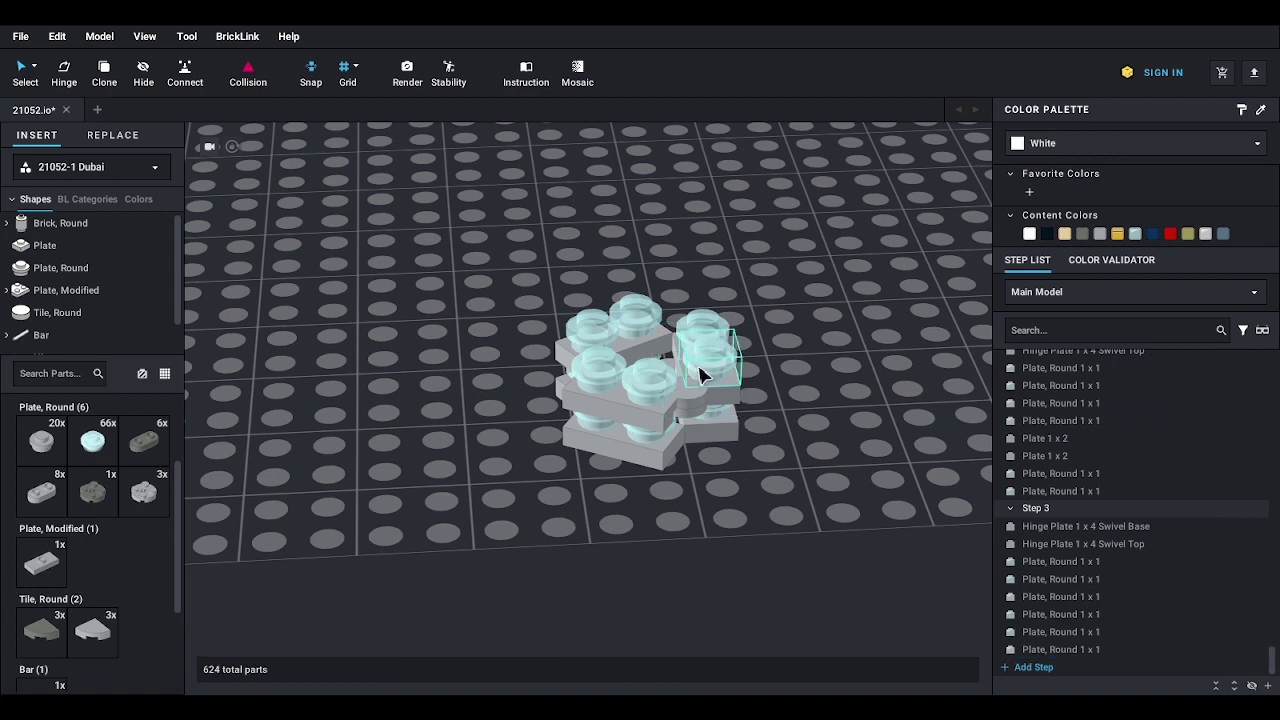
{"action": "scroll", "coordinate": [100, 490], "scroll_direction": "up", "scroll_amount": 3}
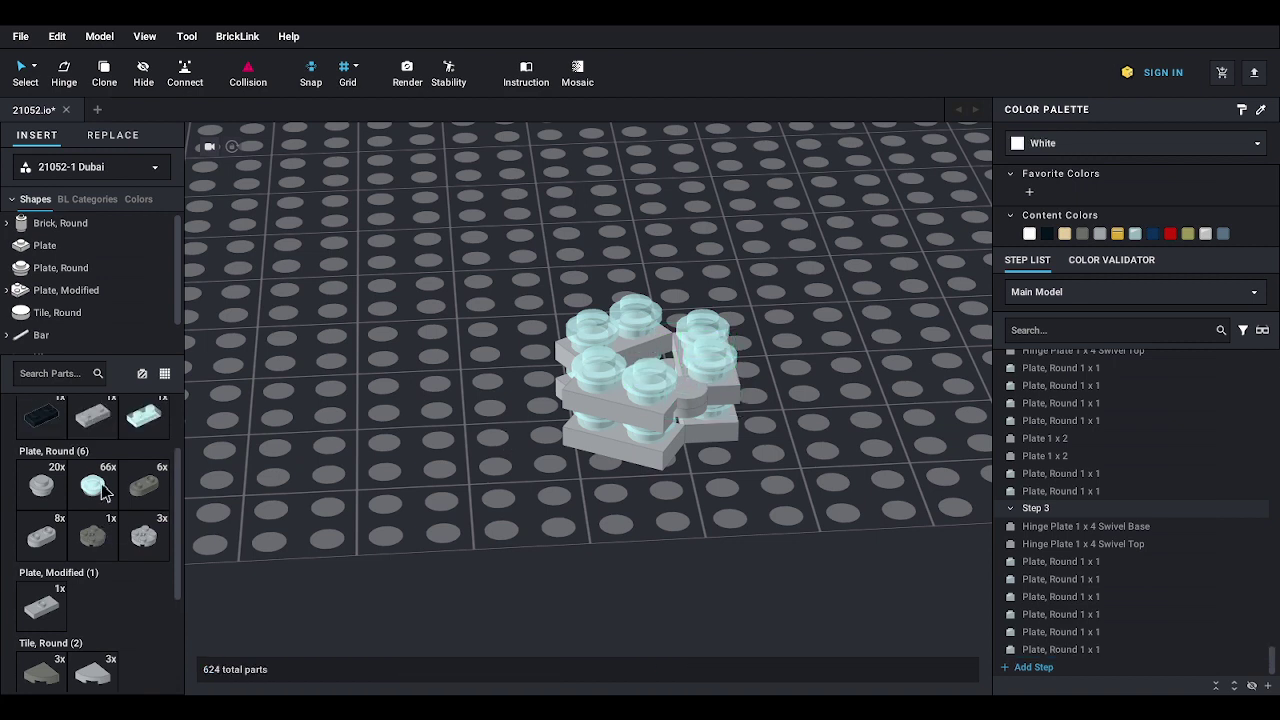
{"action": "left_click_drag", "start_coordinate": [92, 508], "coordinate": [697, 323]}
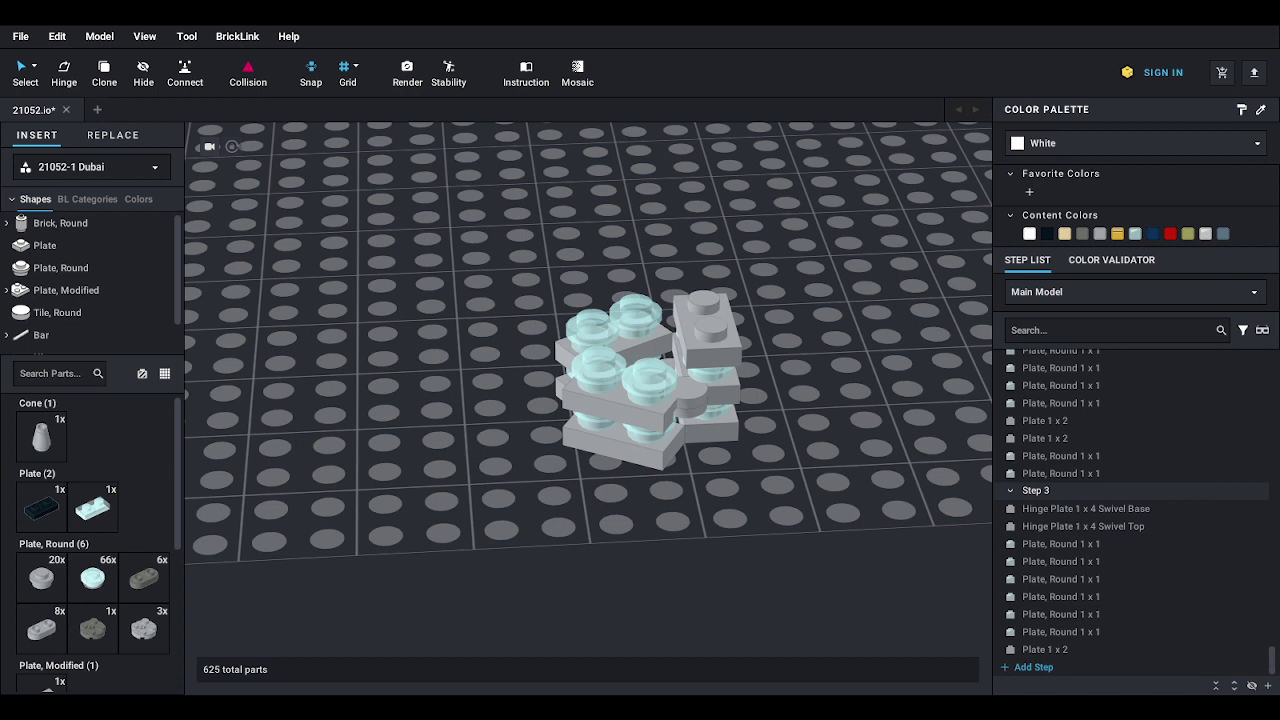
- Add a third Hinge Plate 1 x 4 Swivel, turn it around, and seat its top half on the rear pair of round plates
{"action": "scroll", "coordinate": [92, 532], "scroll_direction": "down", "scroll_amount": 5}
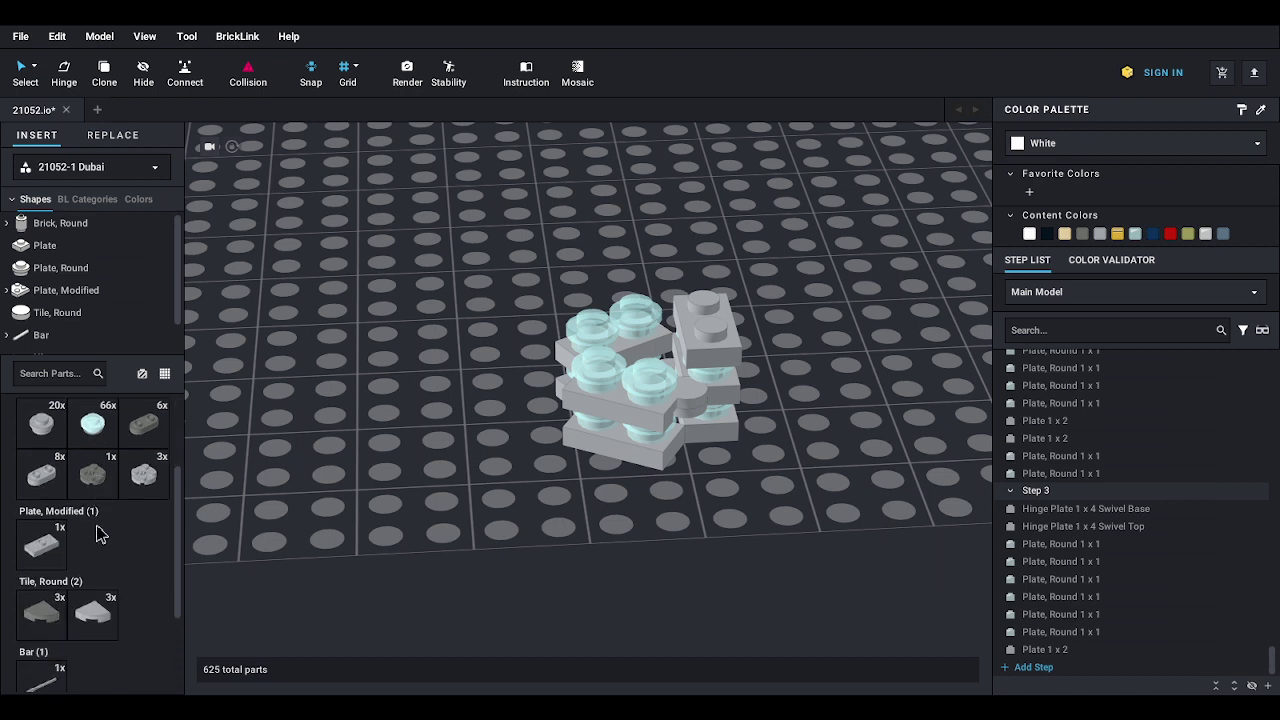
{"action": "left_click_drag", "start_coordinate": [50, 600], "coordinate": [389, 535]}
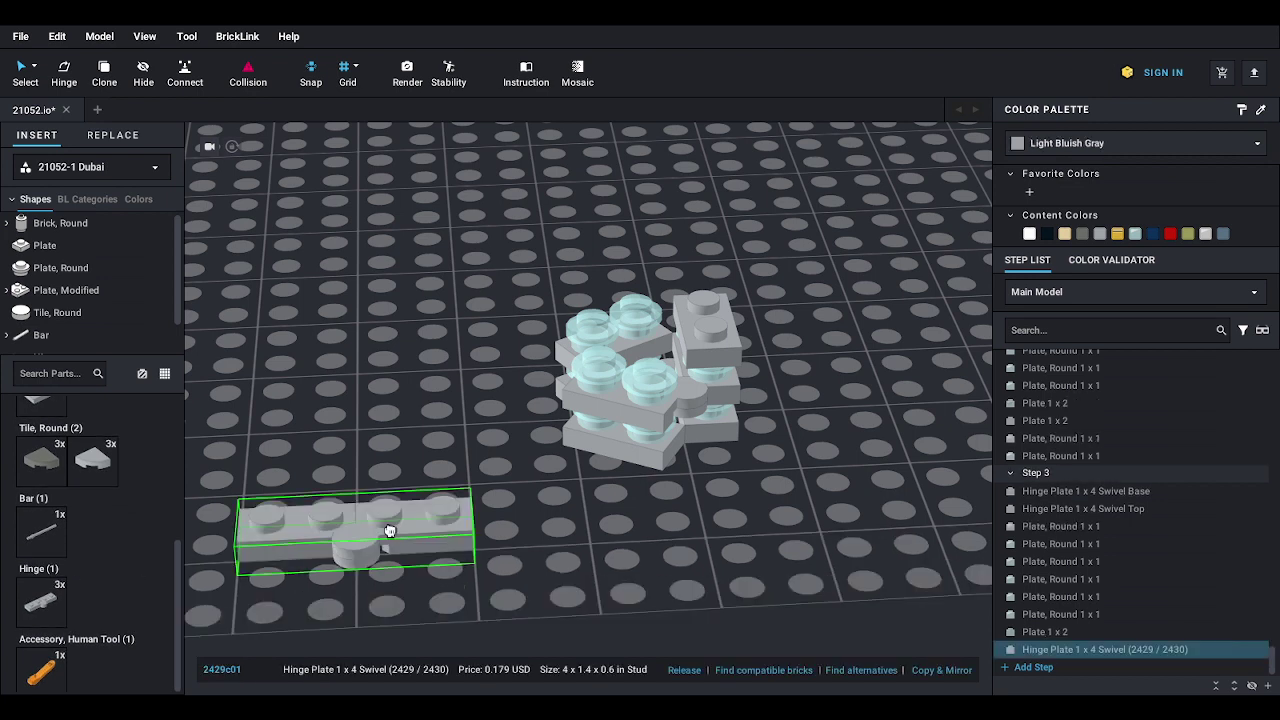
{"action": "key", "text": "Right"}
{"action": "key", "text": "Right"}
{"action": "left_click_drag", "start_coordinate": [380, 517], "coordinate": [580, 306]}
{"action": "left_click", "coordinate": [546, 326]}
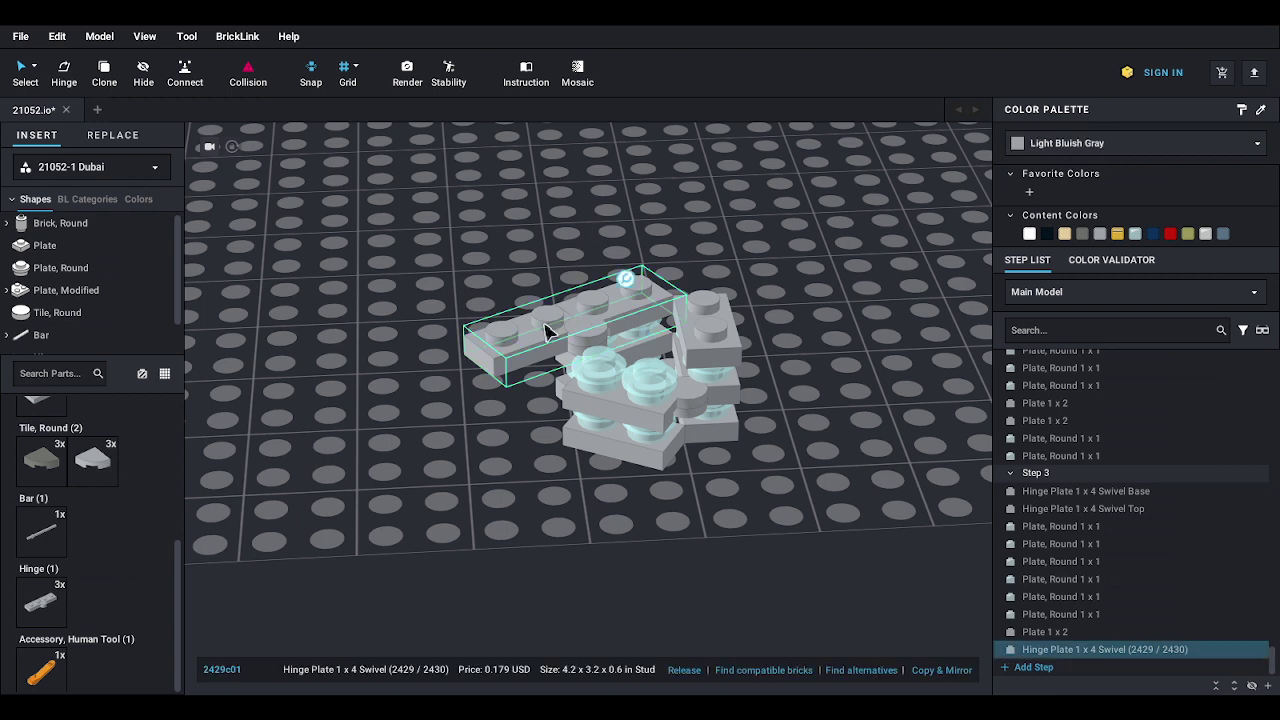
- Release the third hinge into separate parts and swivel its Swivel Base around the pivot toward the front pair of round plates
{"action": "left_click", "coordinate": [683, 670]}
{"action": "left_click", "coordinate": [540, 490]}
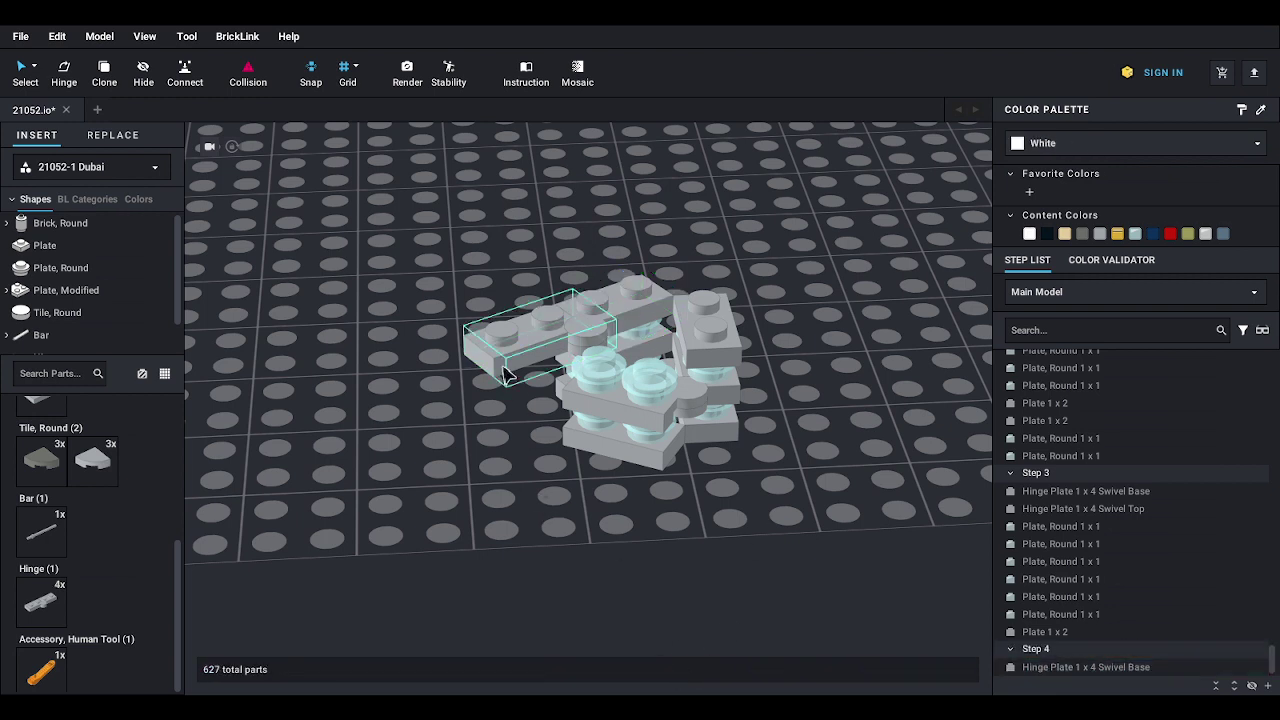
{"action": "left_click", "coordinate": [508, 362]}
{"action": "left_click", "coordinate": [589, 292]}
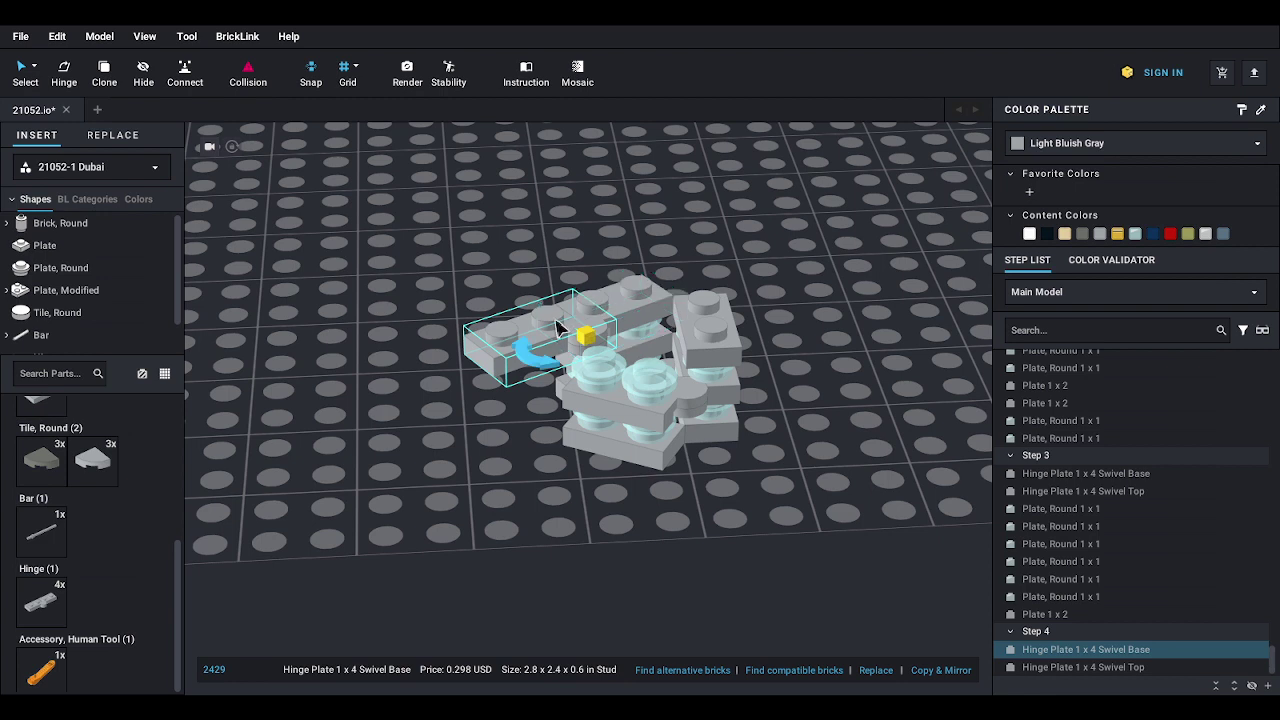
{"action": "left_click_drag", "start_coordinate": [522, 360], "coordinate": [625, 305]}
- Pull the loose Swivel Base away from the tower, rotate it to match the front edge, and seat it on the front pair of round plates
{"action": "left_click_drag", "start_coordinate": [577, 345], "coordinate": [485, 620]}
{"action": "left_click", "coordinate": [508, 518]}
{"action": "left_click_drag", "start_coordinate": [517, 615], "coordinate": [562, 605]}
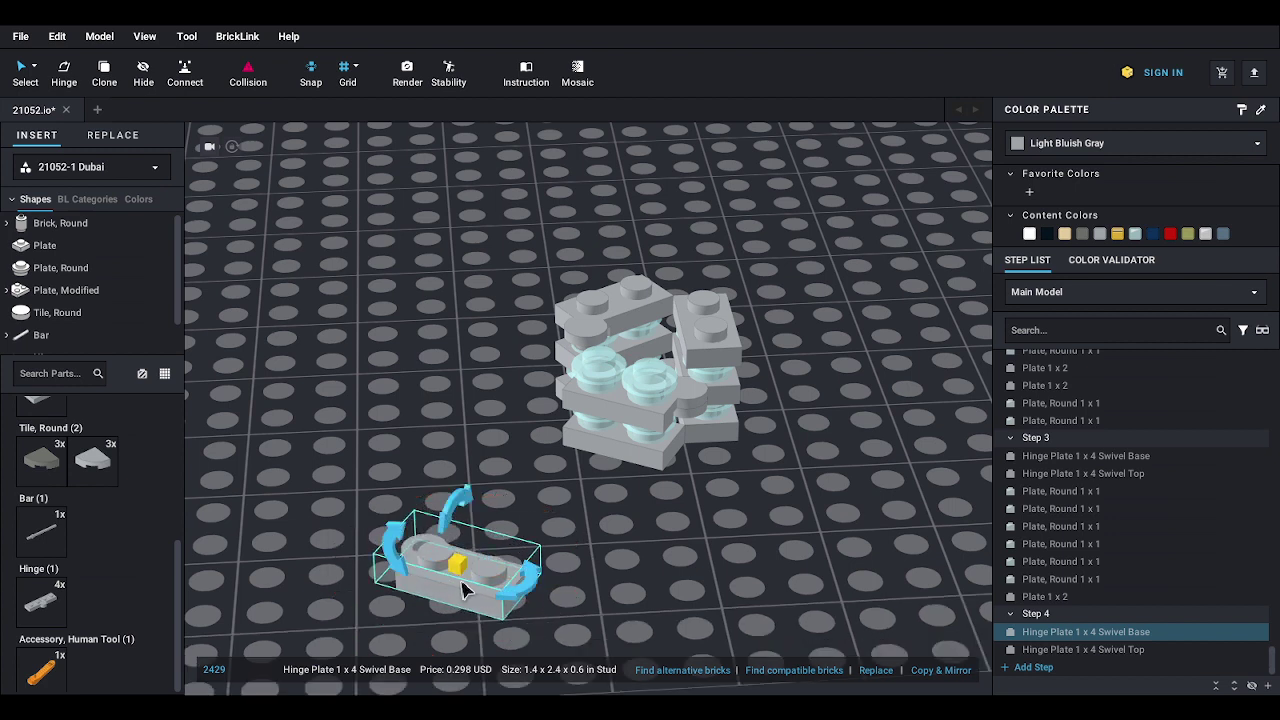
{"action": "left_click_drag", "start_coordinate": [468, 588], "coordinate": [634, 369]}
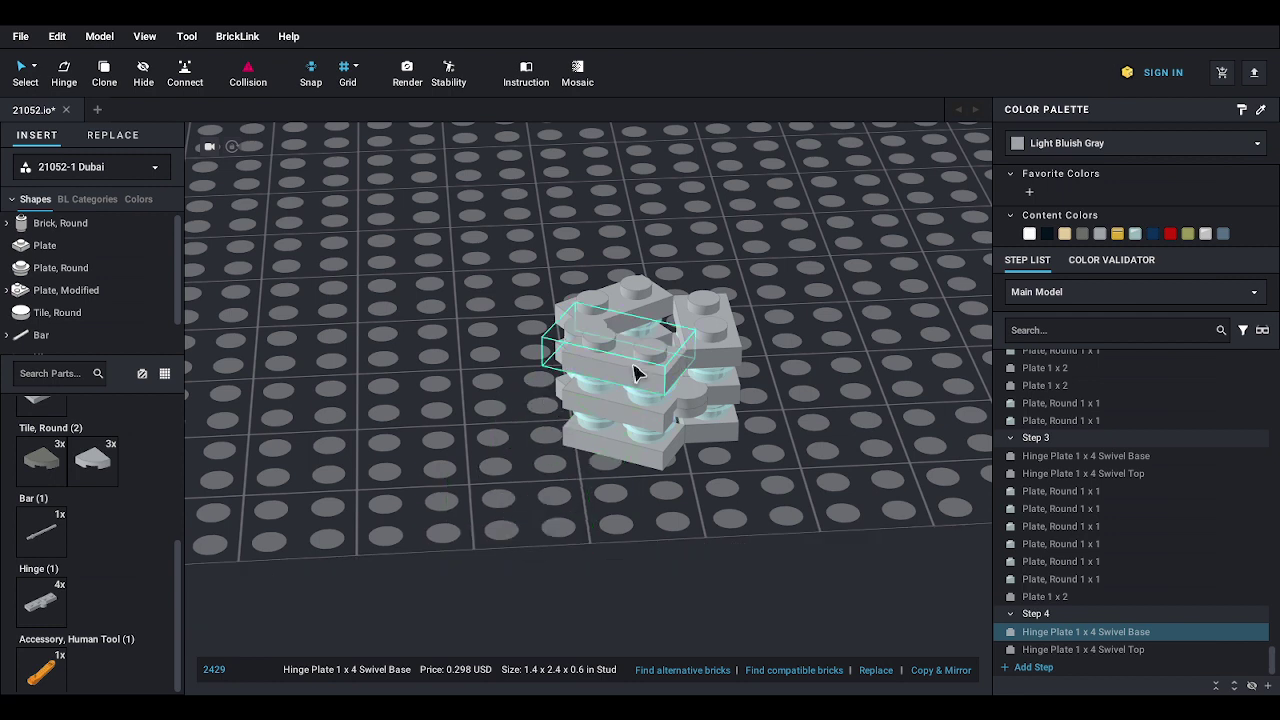
{"action": "left_click", "coordinate": [527, 471]}
{"action": "right_click_drag", "start_coordinate": [527, 471], "coordinate": [514, 478]}
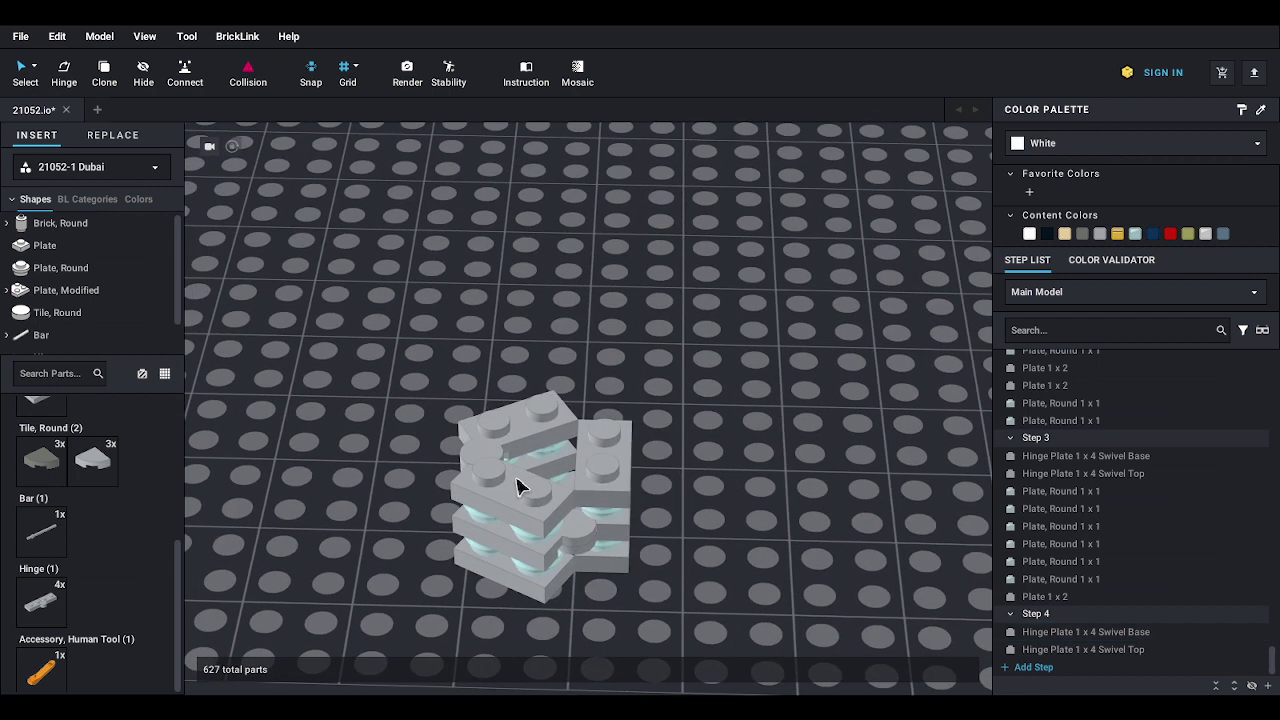
{"action": "left_click", "coordinate": [518, 484]}
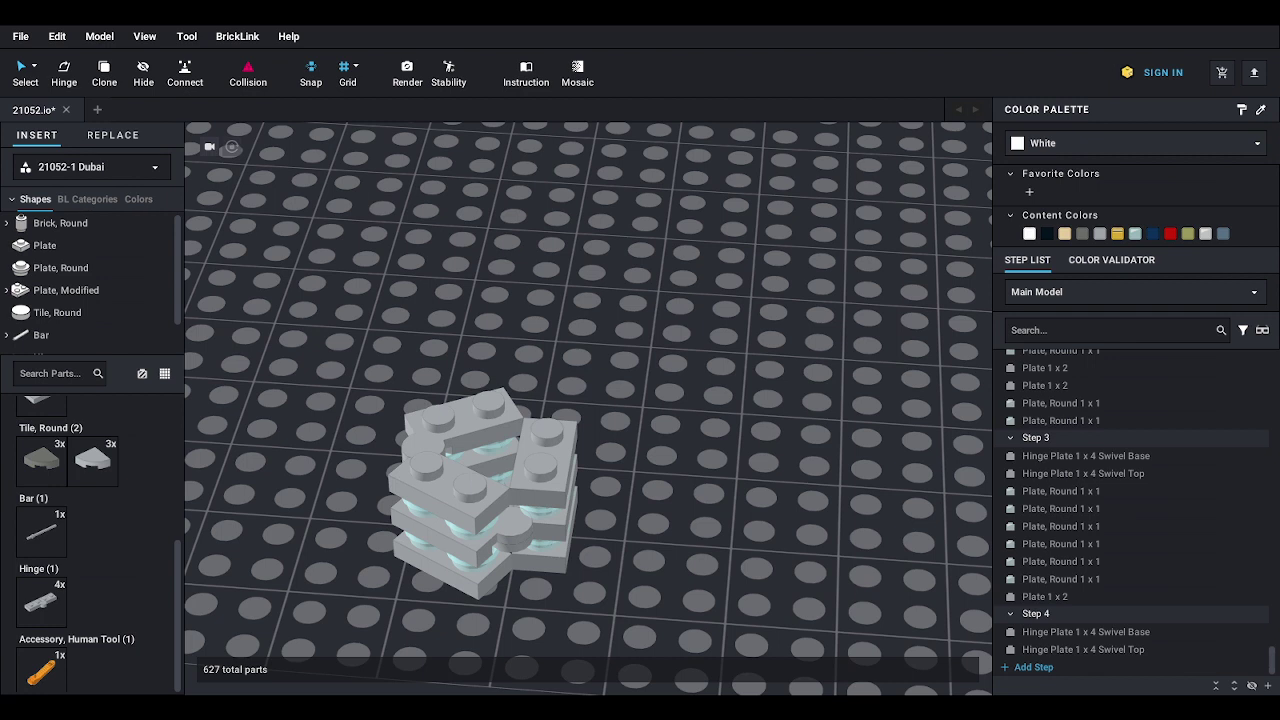
- Put two Trans-Light Blue Plate, Round 1 x 1 parts on the side Plate 1 x 2 and cap them with a dark Plate, Round 1 x 2 with Open Studs
{"action": "left_click", "coordinate": [60, 267]}
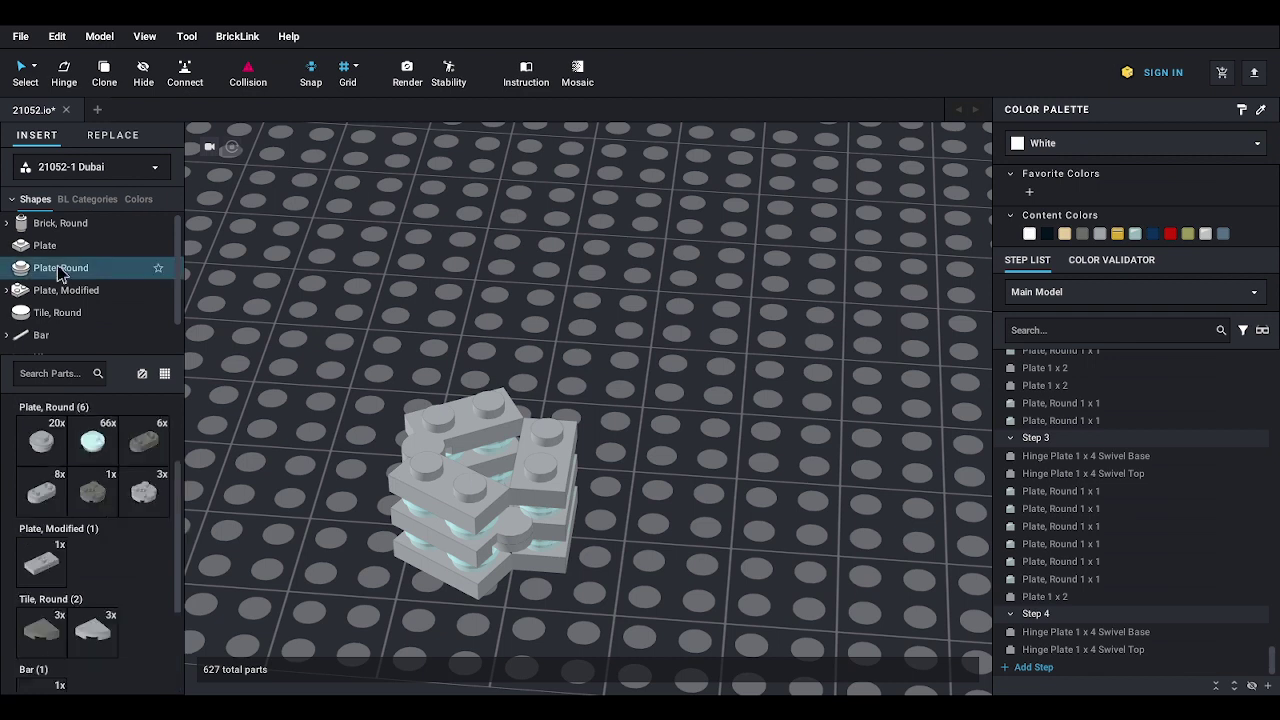
{"action": "left_click_drag", "start_coordinate": [92, 440], "coordinate": [548, 414]}
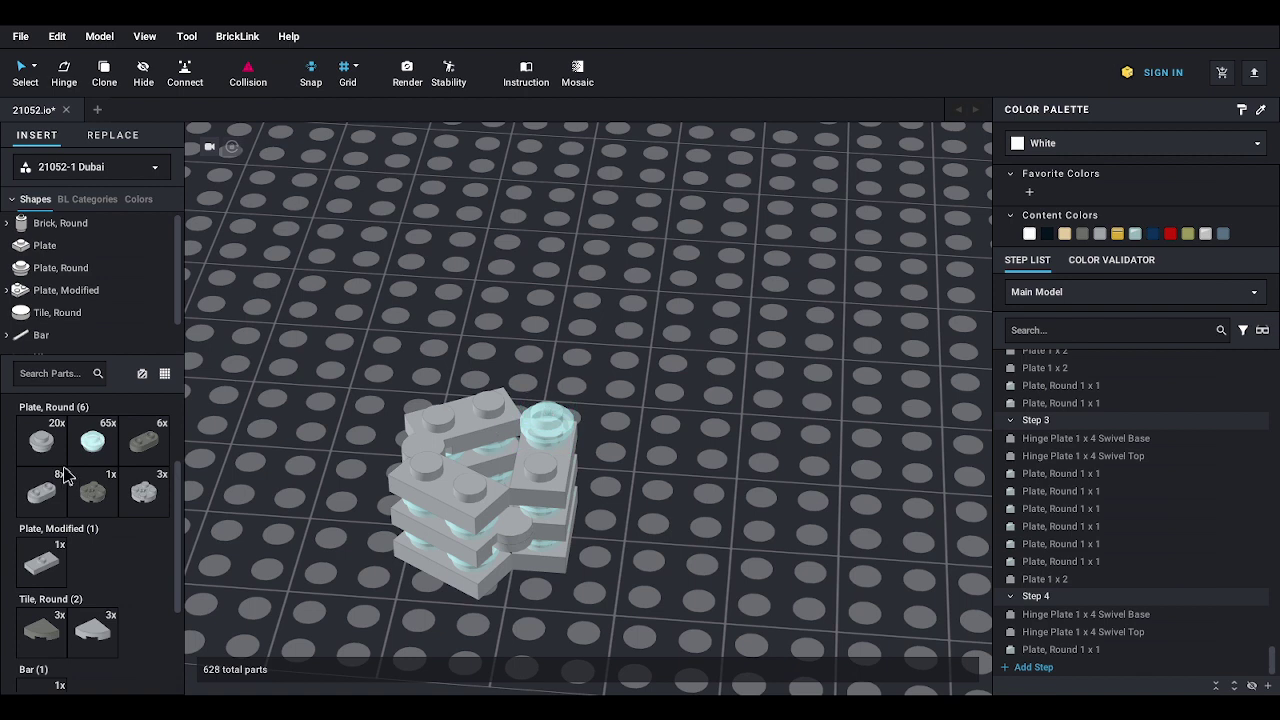
{"action": "left_click_drag", "start_coordinate": [92, 440], "coordinate": [530, 472]}
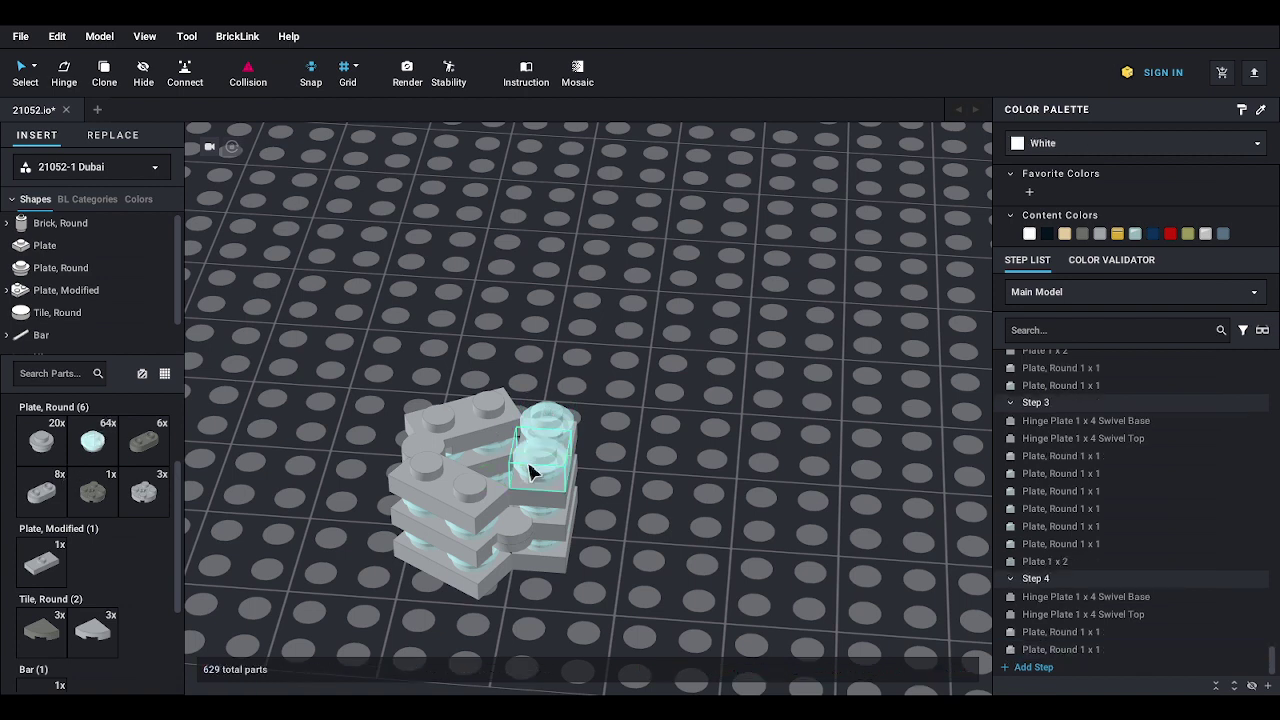
{"action": "left_click_drag", "start_coordinate": [530, 472], "coordinate": [527, 469]}
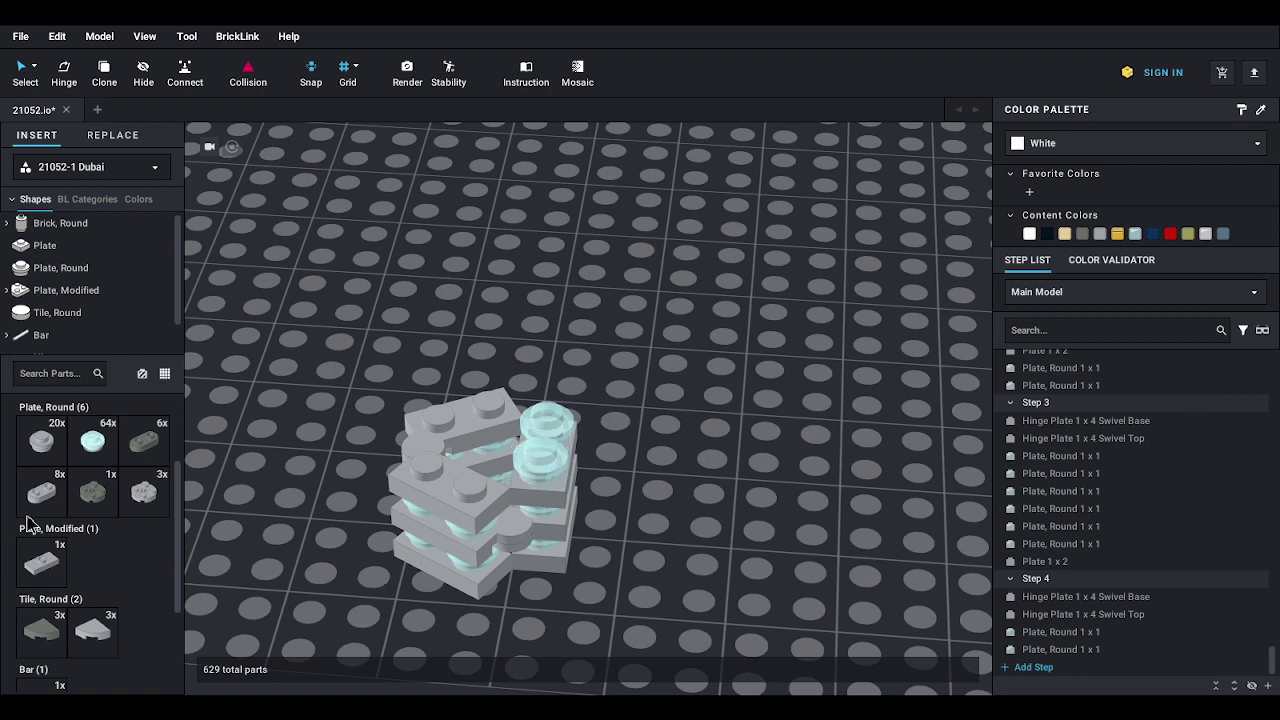
{"action": "left_click_drag", "start_coordinate": [118, 445], "coordinate": [558, 418]}
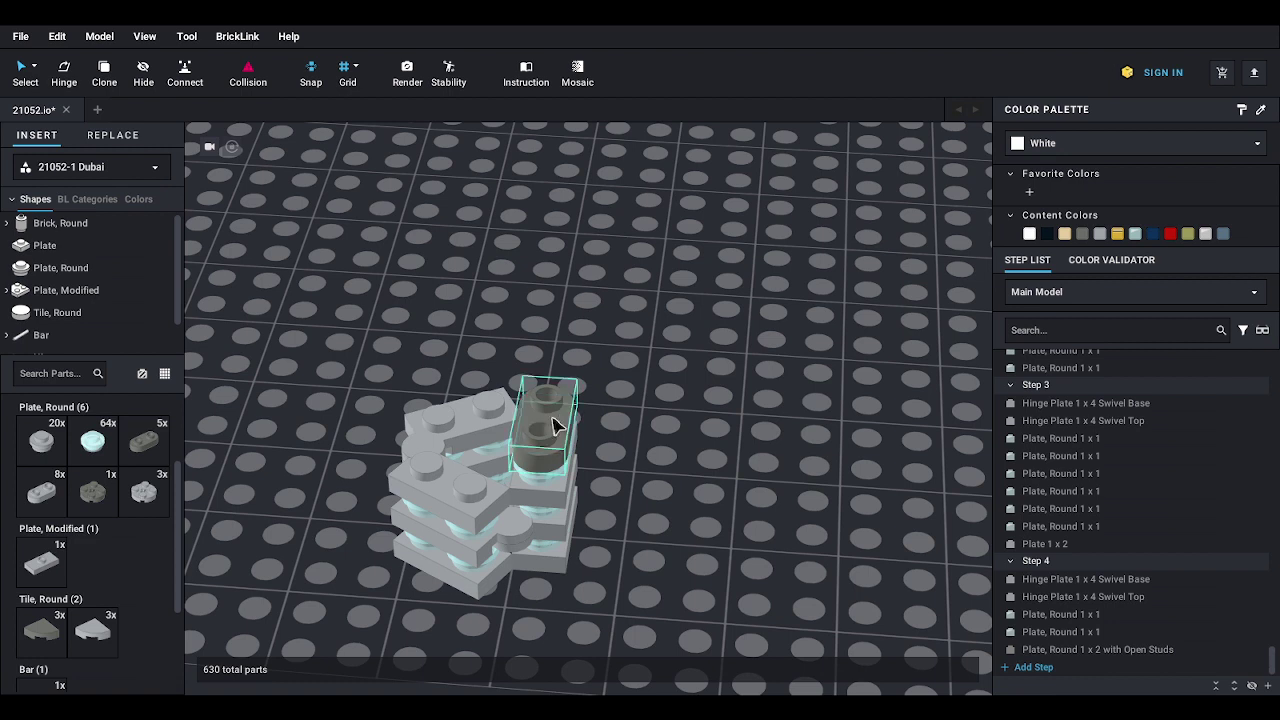
- Cover both studs of the dark open-stud plate with dark Tile, Round 1 x 1 Quarter parts forming a half circle
{"action": "scroll", "coordinate": [58, 300], "scroll_direction": "down", "scroll_amount": 2}
{"action": "scroll", "coordinate": [58, 296], "scroll_direction": "up", "scroll_amount": 1}
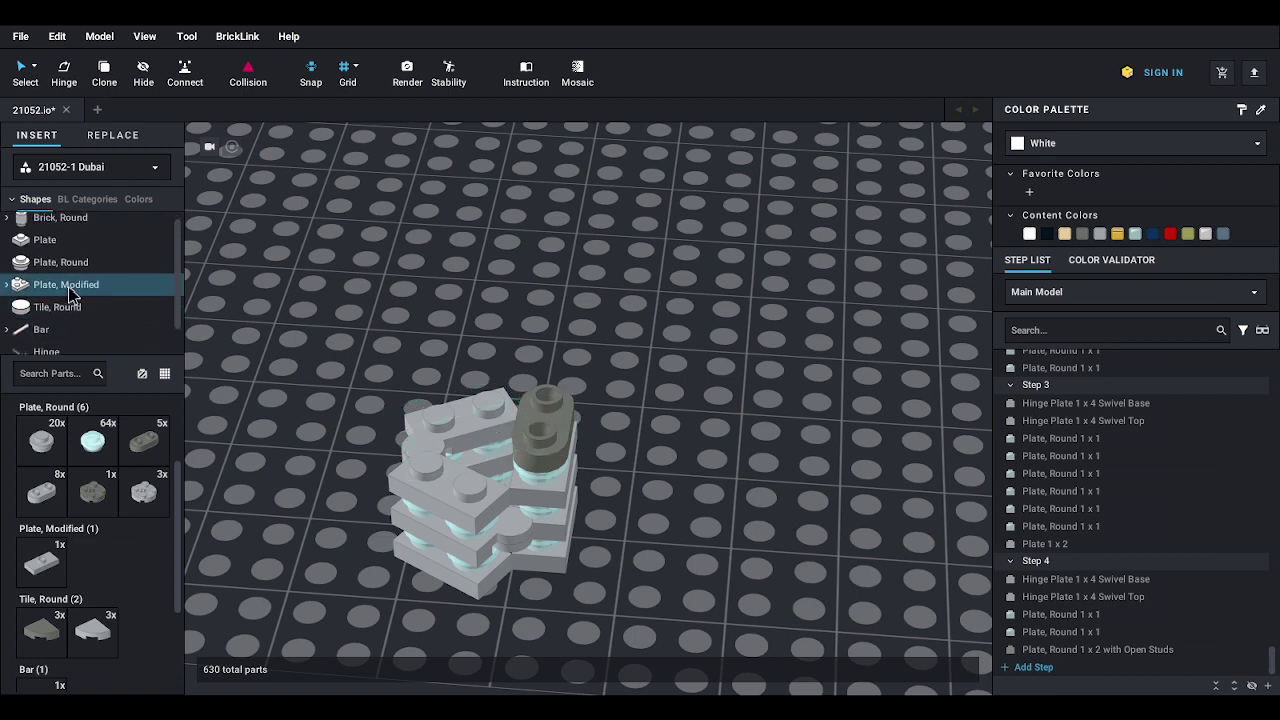
{"action": "left_click", "coordinate": [70, 311]}
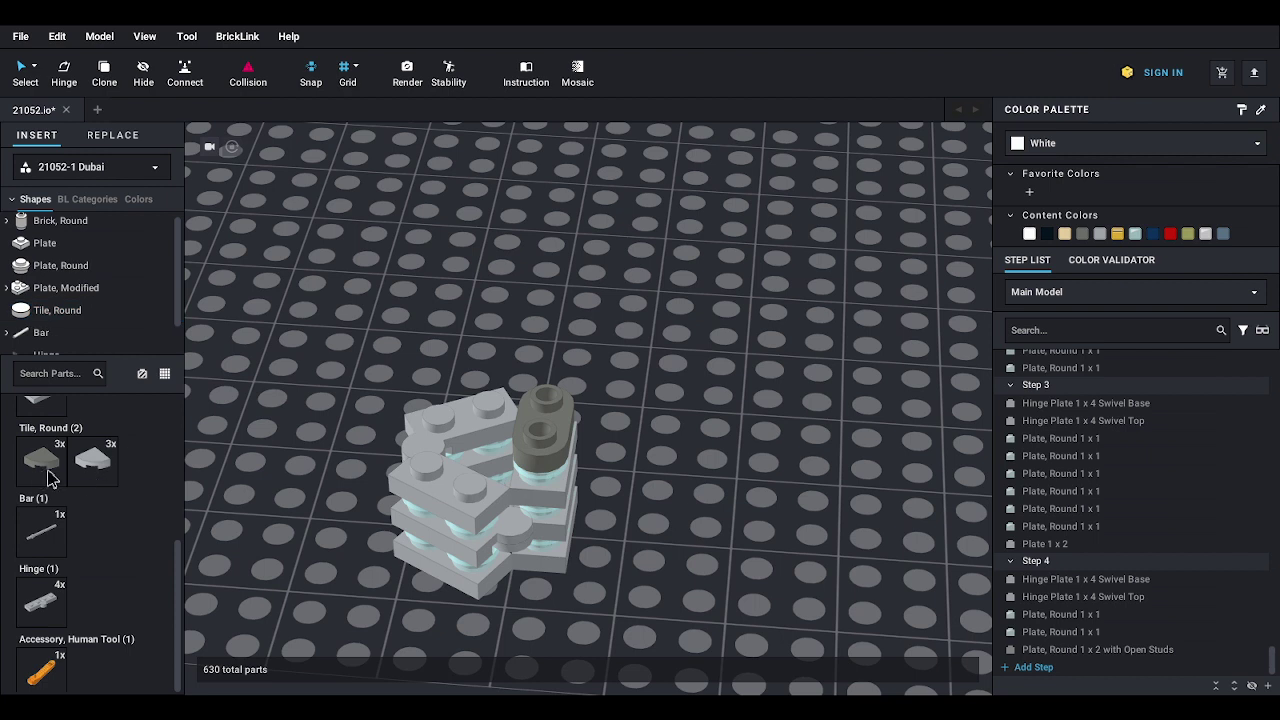
{"action": "left_click_drag", "start_coordinate": [42, 480], "coordinate": [565, 380]}
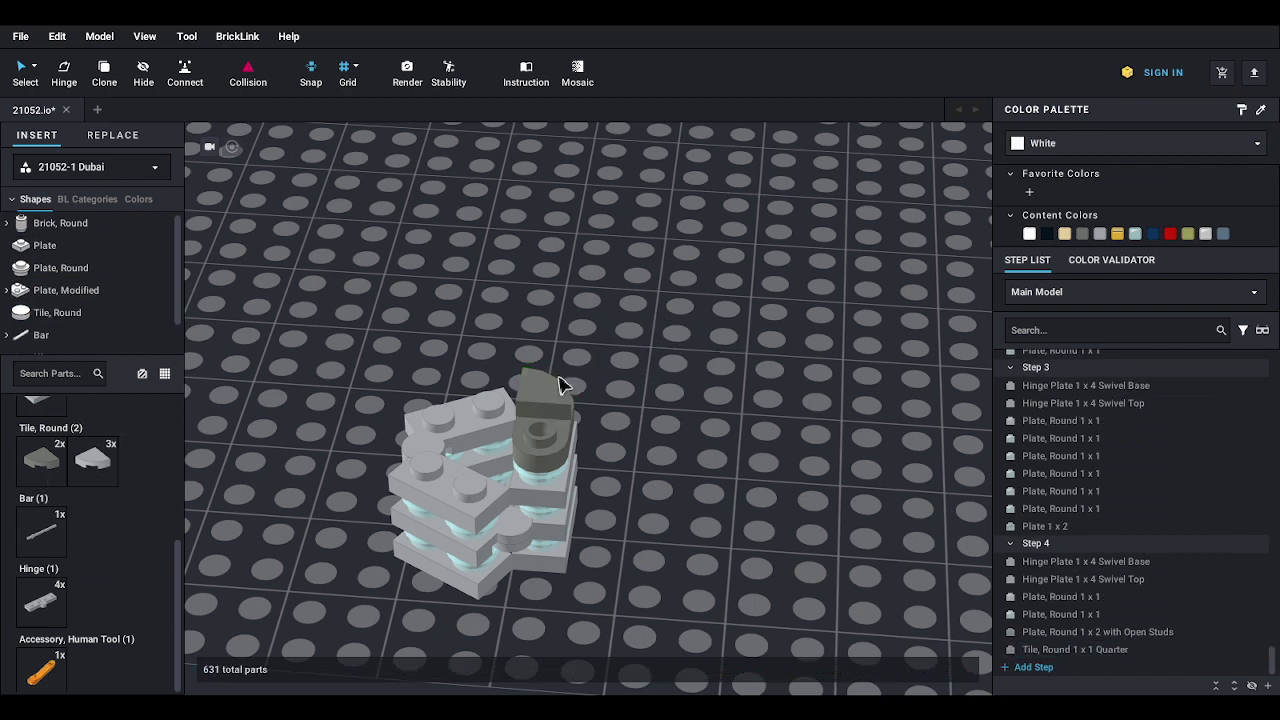
{"action": "left_click_drag", "start_coordinate": [43, 477], "coordinate": [555, 422]}
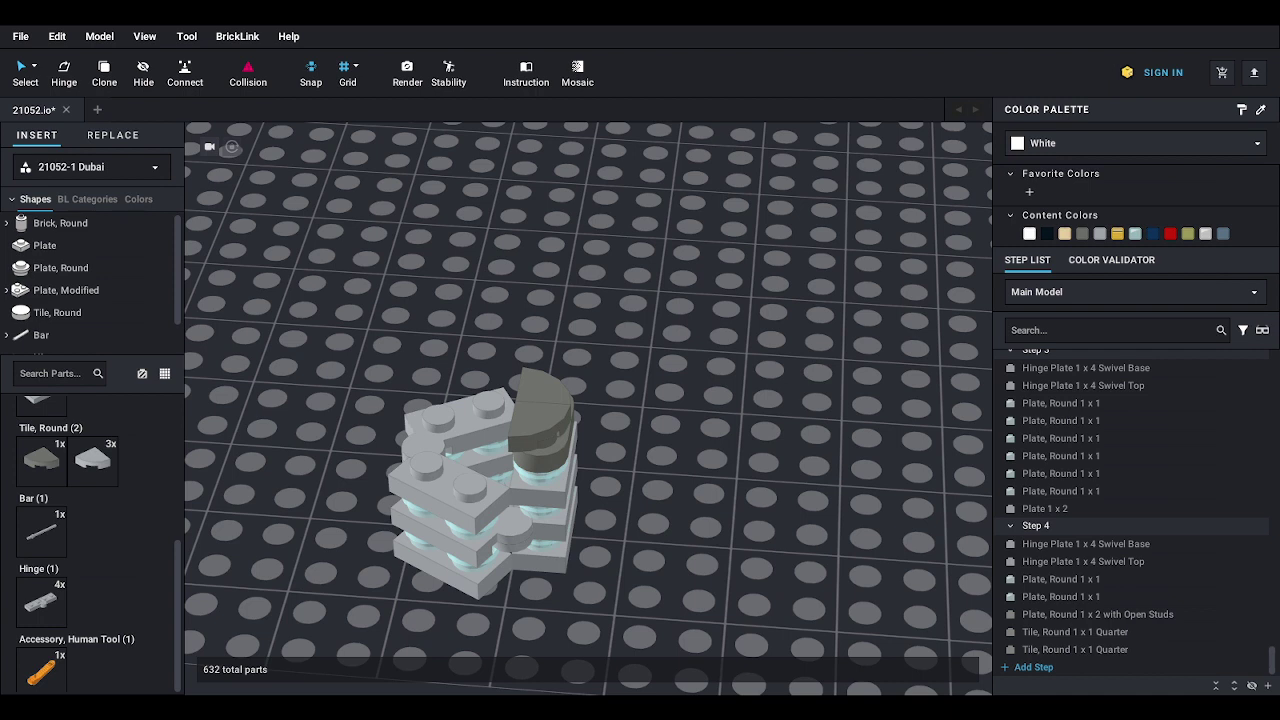
- Beside the tower, stack two dark Plate, Round 1 x 2 with Open Studs parts and attach two Trans-Light Blue Plate, Round 1 x 1 parts underneath
{"action": "mouse_move", "coordinate": [620, 430]}
{"action": "right_mouse_down"}
{"action": "mouse_move", "coordinate": [720, 437]}
{"action": "mouse_move", "coordinate": [634, 410]}
{"action": "right_mouse_up"}
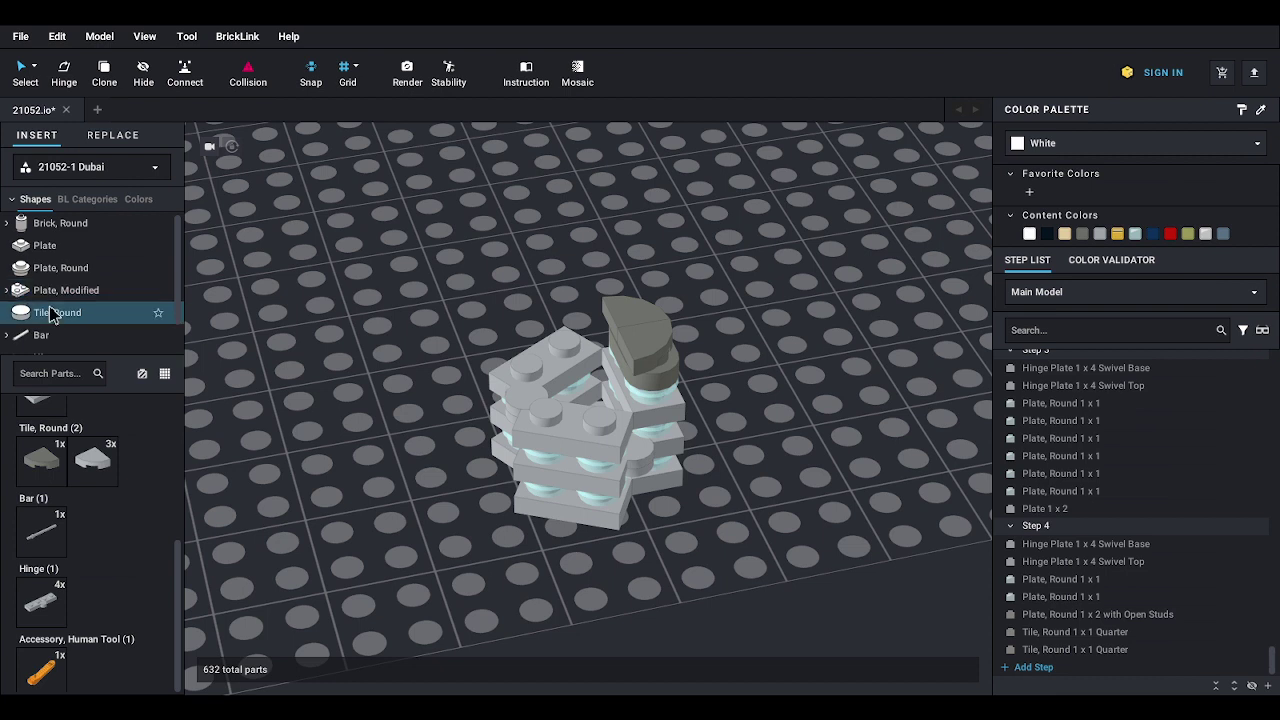
{"action": "left_click", "coordinate": [62, 278]}
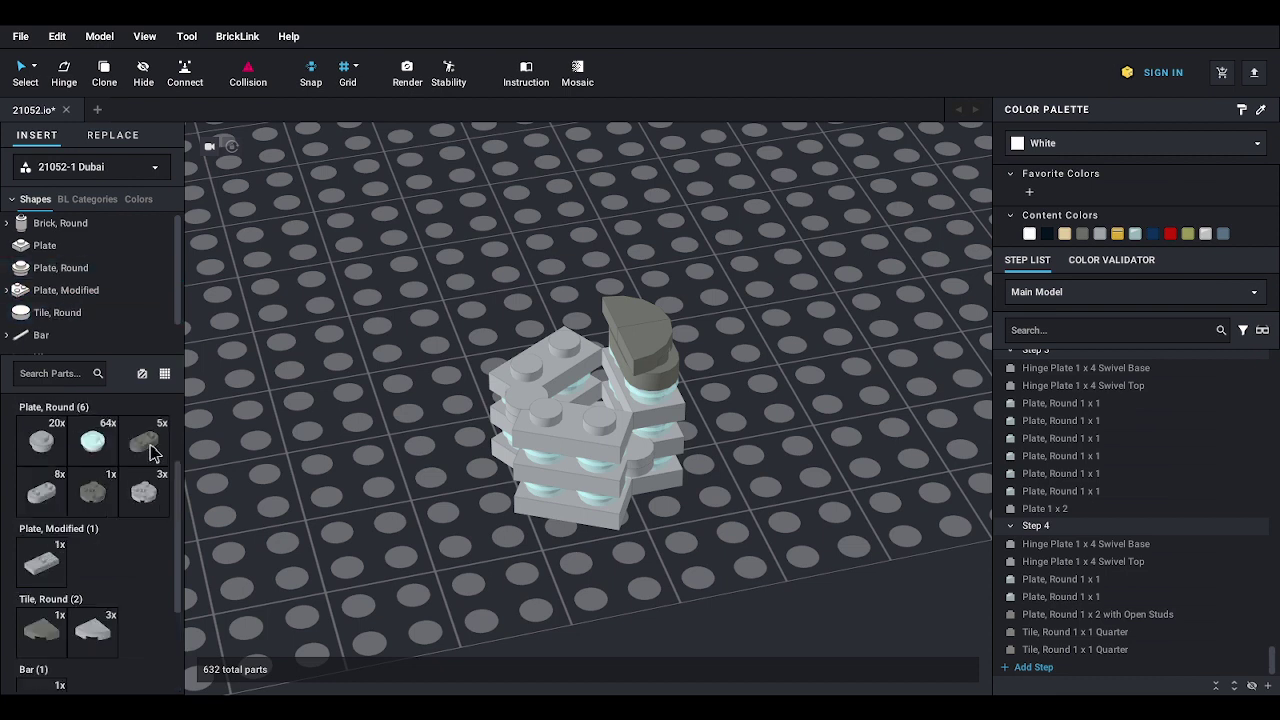
{"action": "left_click_drag", "start_coordinate": [152, 452], "coordinate": [893, 433]}
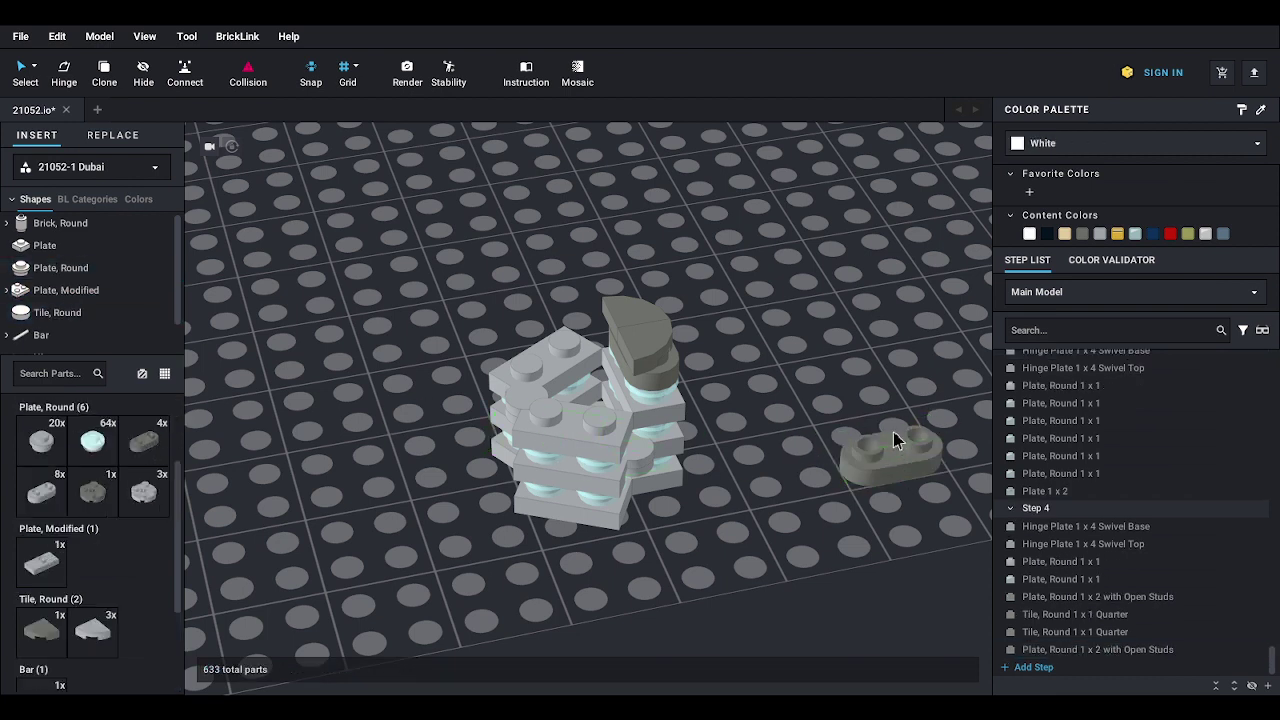
{"action": "left_click_drag", "start_coordinate": [145, 445], "coordinate": [893, 420]}
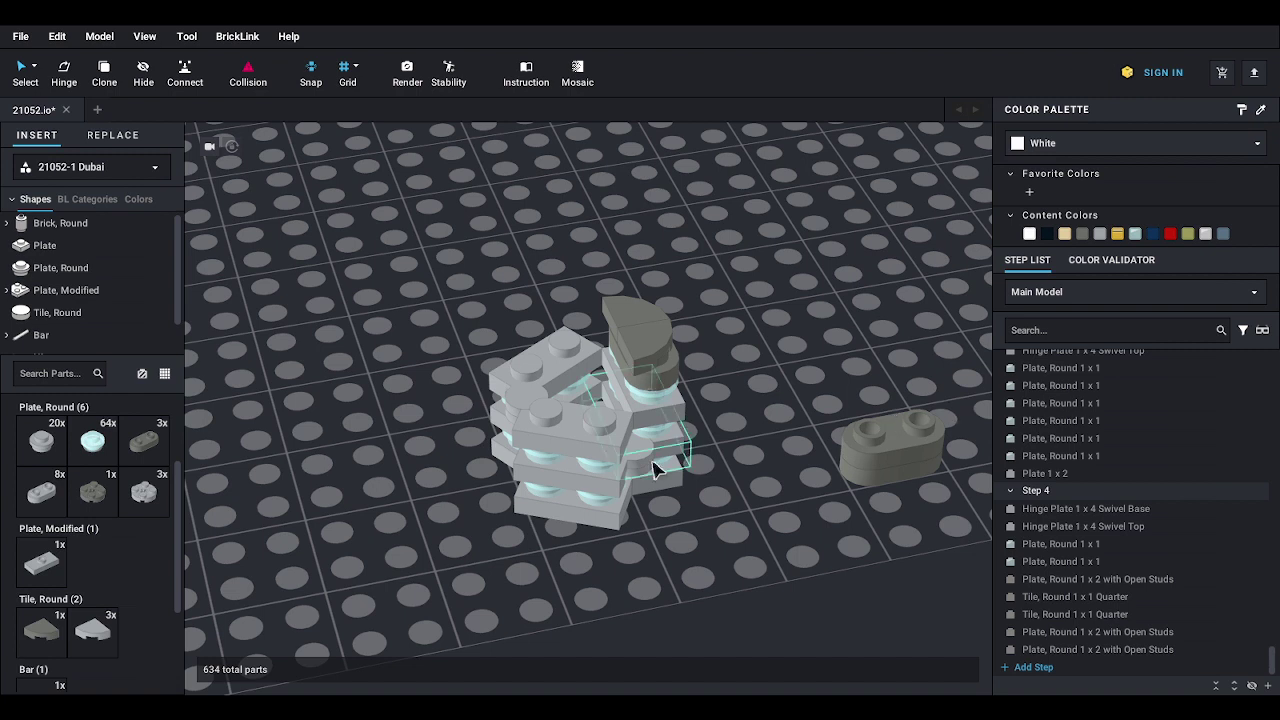
{"action": "left_click", "coordinate": [92, 440]}
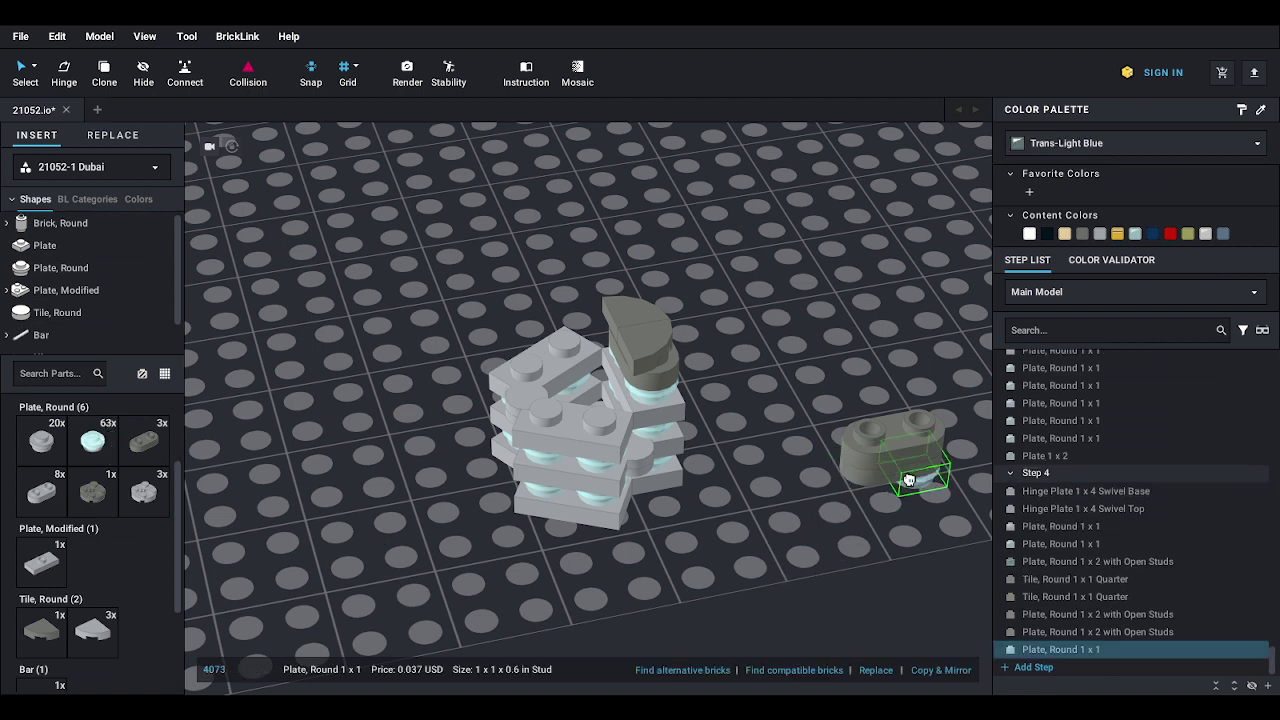
{"action": "left_click", "coordinate": [910, 478]}
{"action": "left_click", "coordinate": [92, 442]}
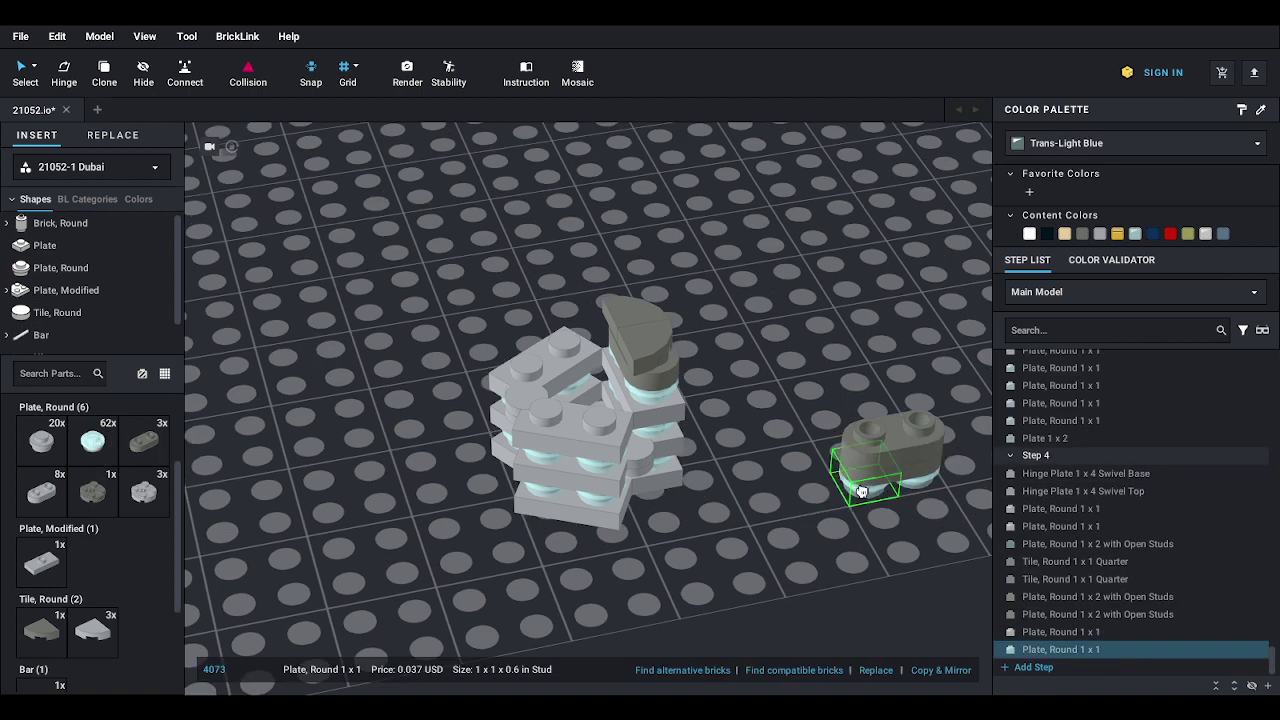
{"action": "left_click", "coordinate": [862, 490]}
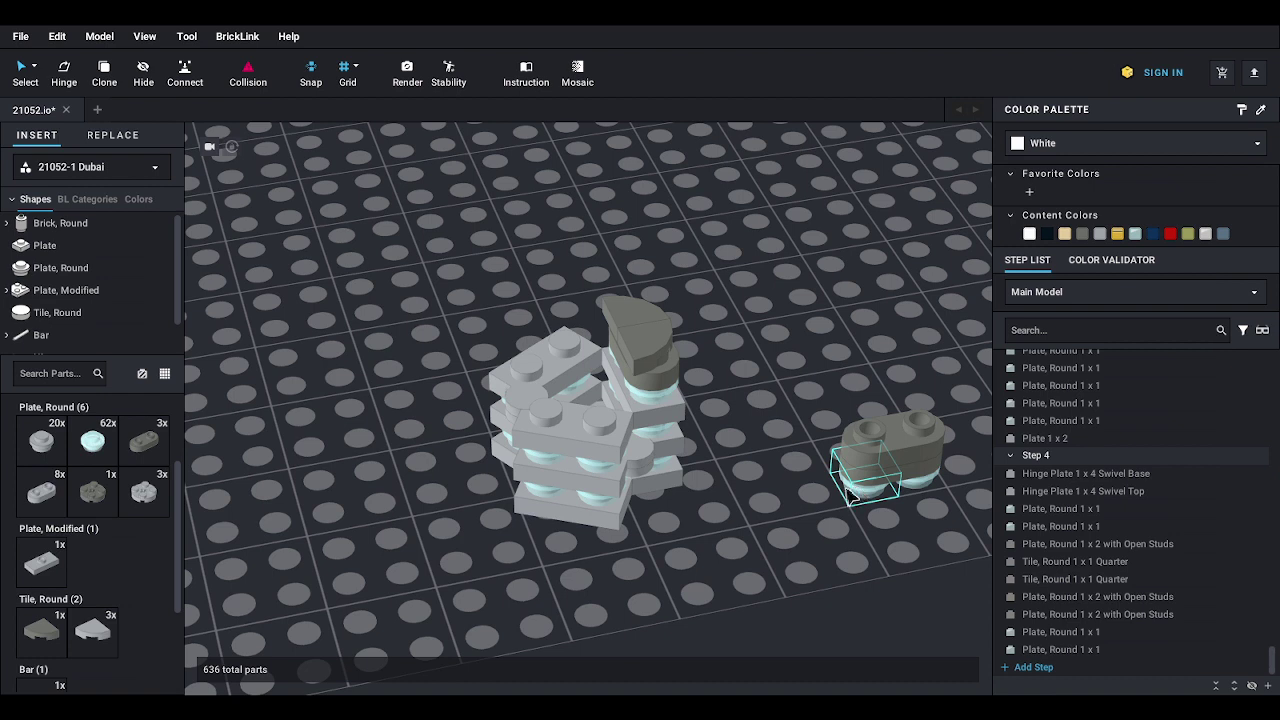
- Top the loose stack with two Trans-Light Blue Plate, Round 1 x 1 parts and a Light Bluish Gray Plate, Round 1 x 2 with Open Studs
{"action": "left_click", "coordinate": [110, 450]}
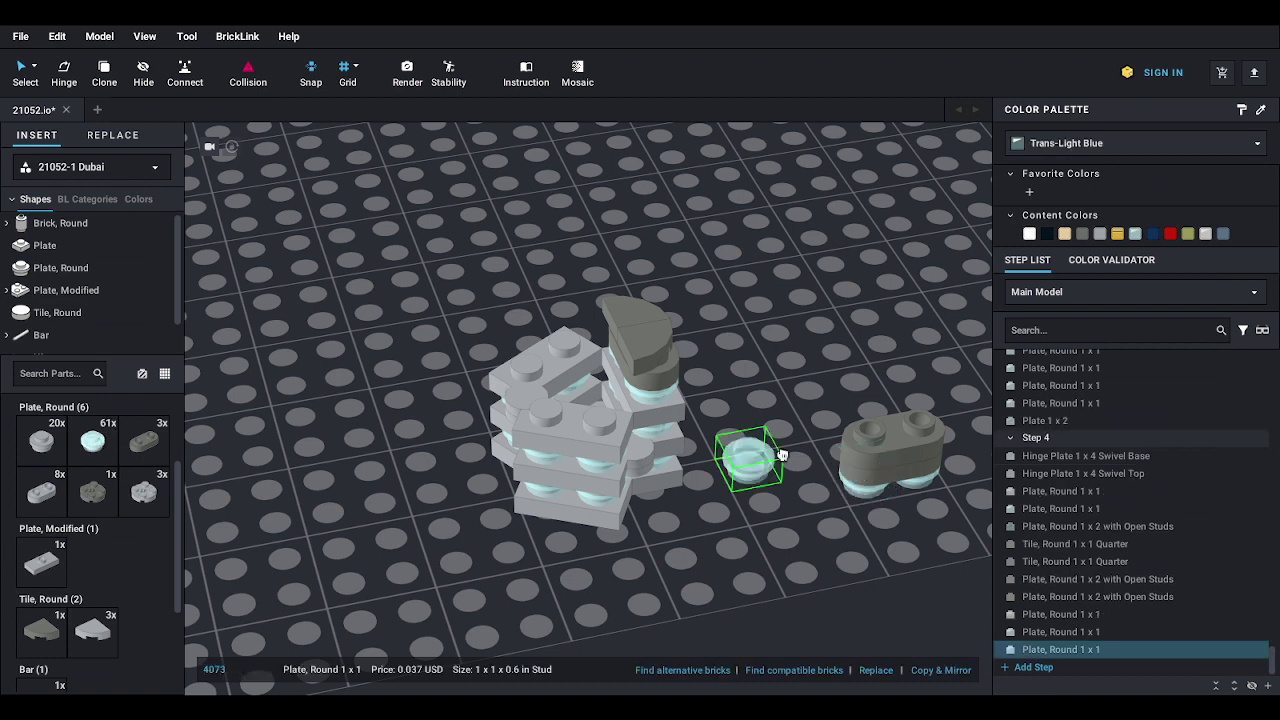
{"action": "left_click", "coordinate": [918, 418]}
{"action": "left_click", "coordinate": [95, 440]}
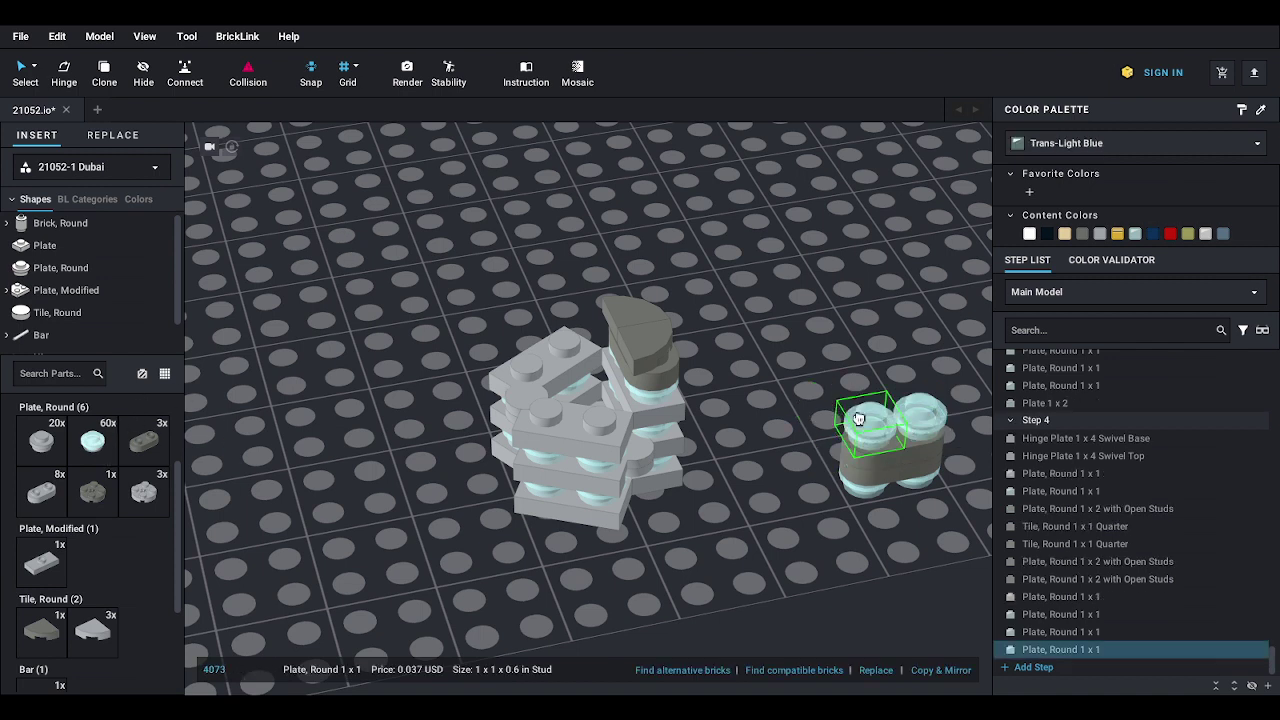
{"action": "left_click", "coordinate": [866, 424]}
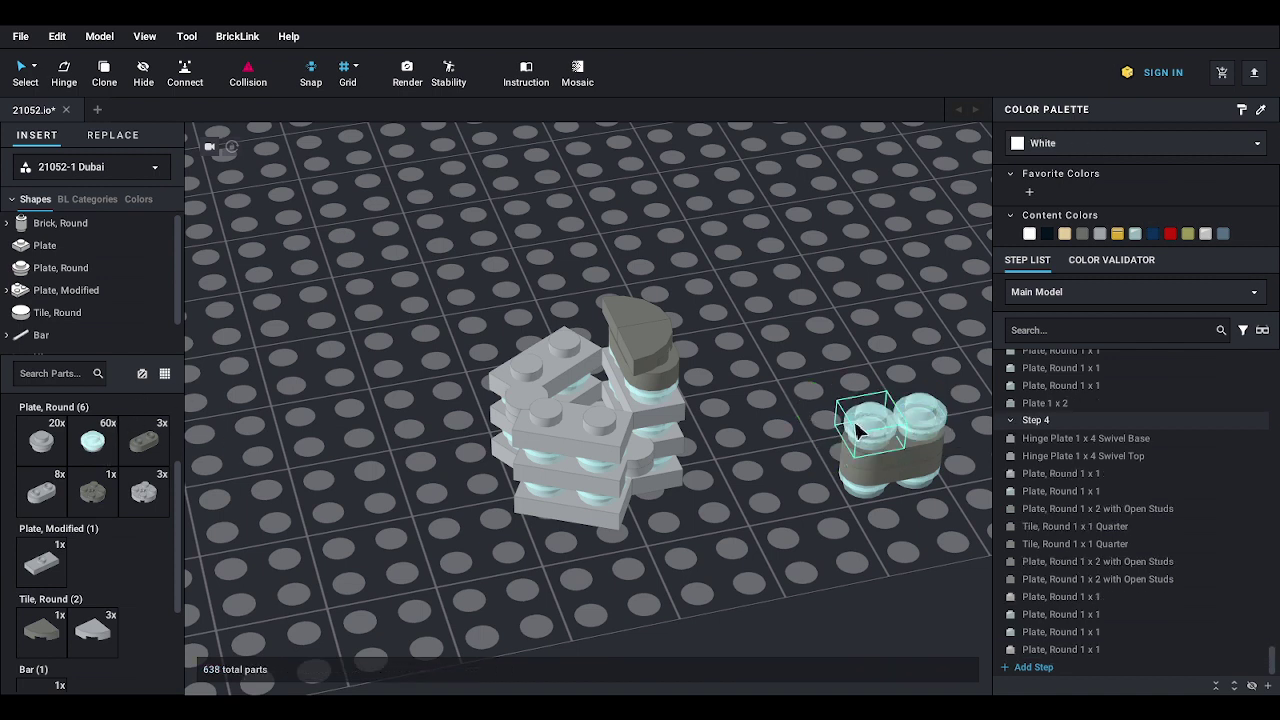
{"action": "left_click", "coordinate": [46, 501]}
{"action": "left_click", "coordinate": [895, 378]}
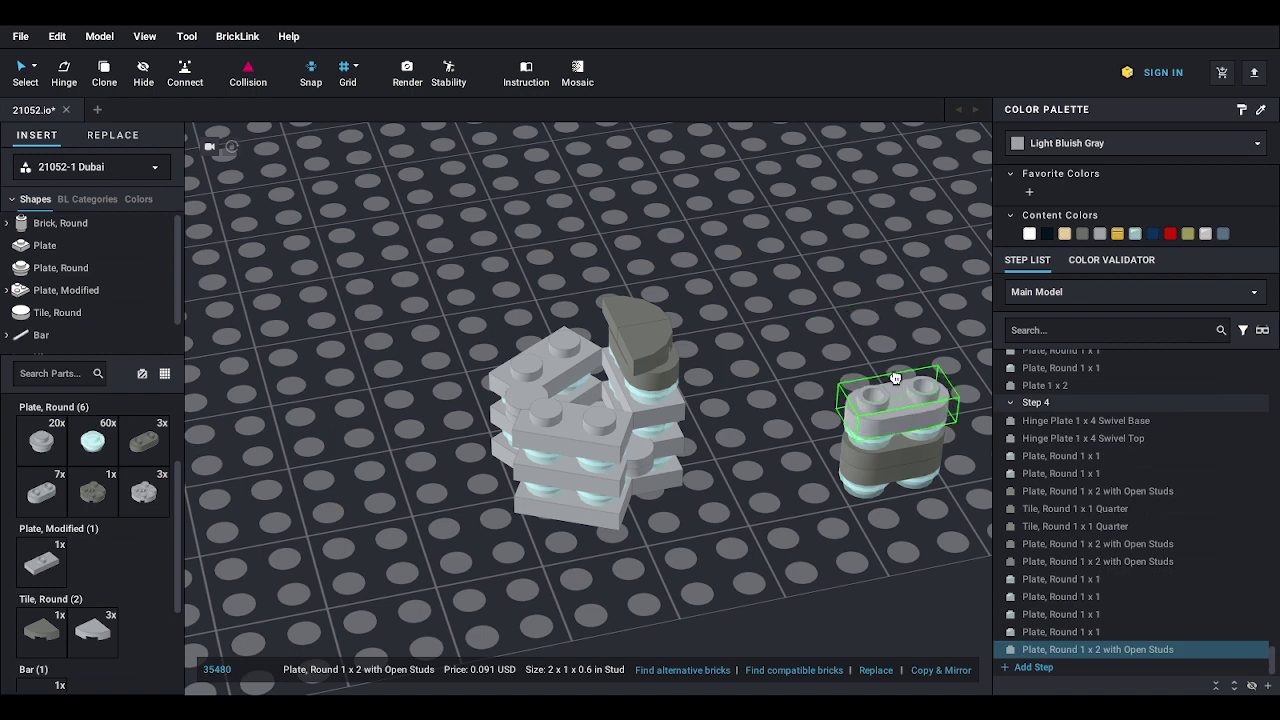
{"action": "left_click", "coordinate": [890, 374]}
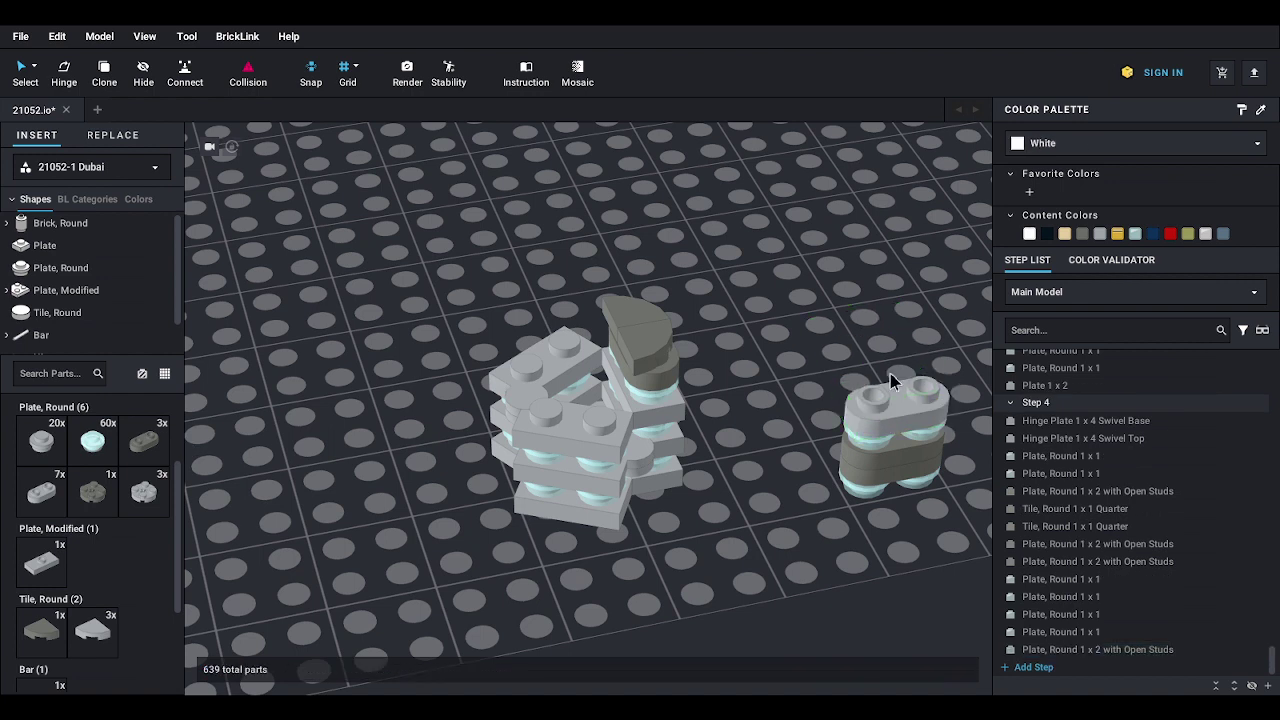
- Add two more Trans-Light Blue round plates on the loose stack, select all nine parts, and seat the stack on the rear hinge half
{"action": "left_click", "coordinate": [92, 440]}
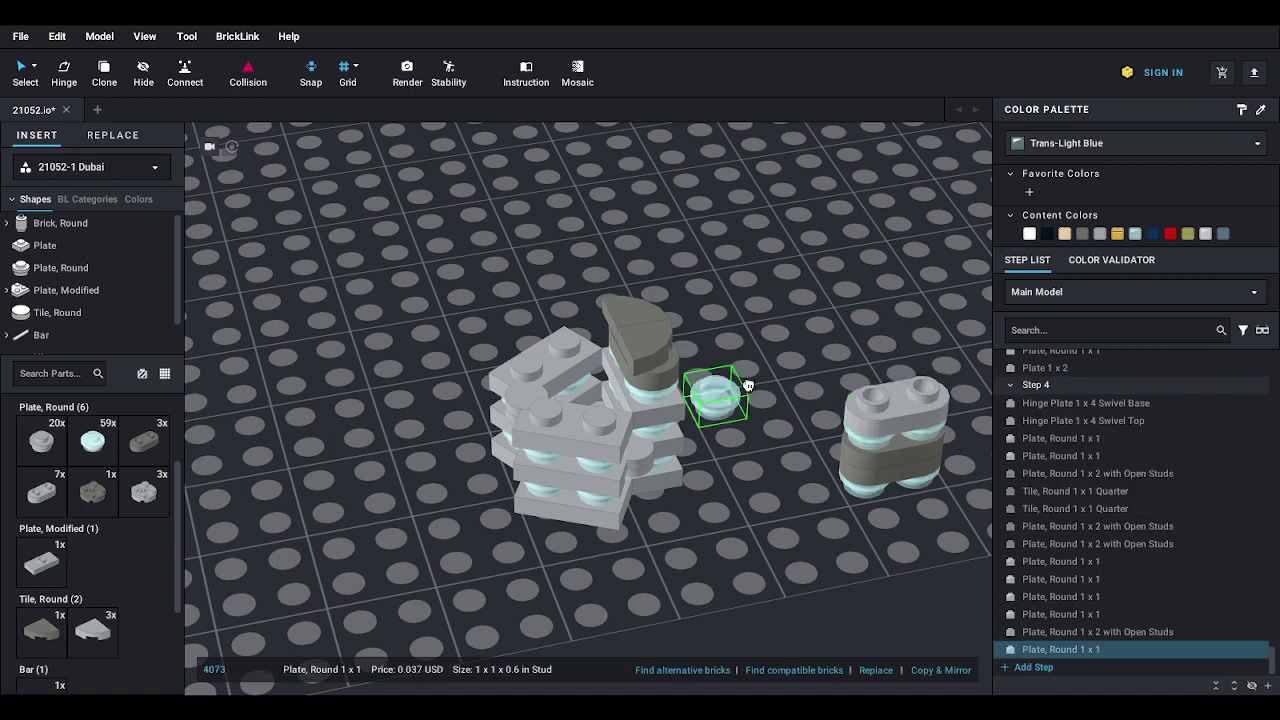
{"action": "left_click", "coordinate": [915, 375]}
{"action": "left_click", "coordinate": [92, 440]}
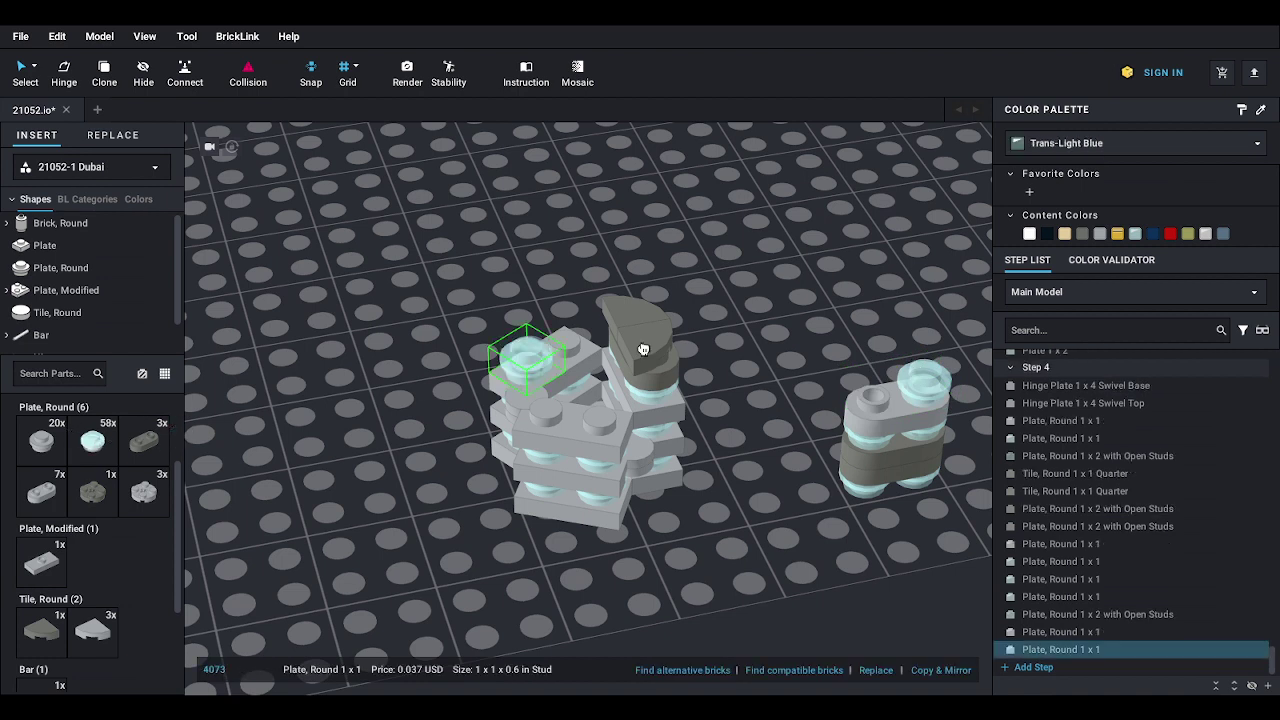
{"action": "left_click", "coordinate": [885, 378]}
{"action": "left_click_drag", "start_coordinate": [851, 334], "coordinate": [922, 520]}
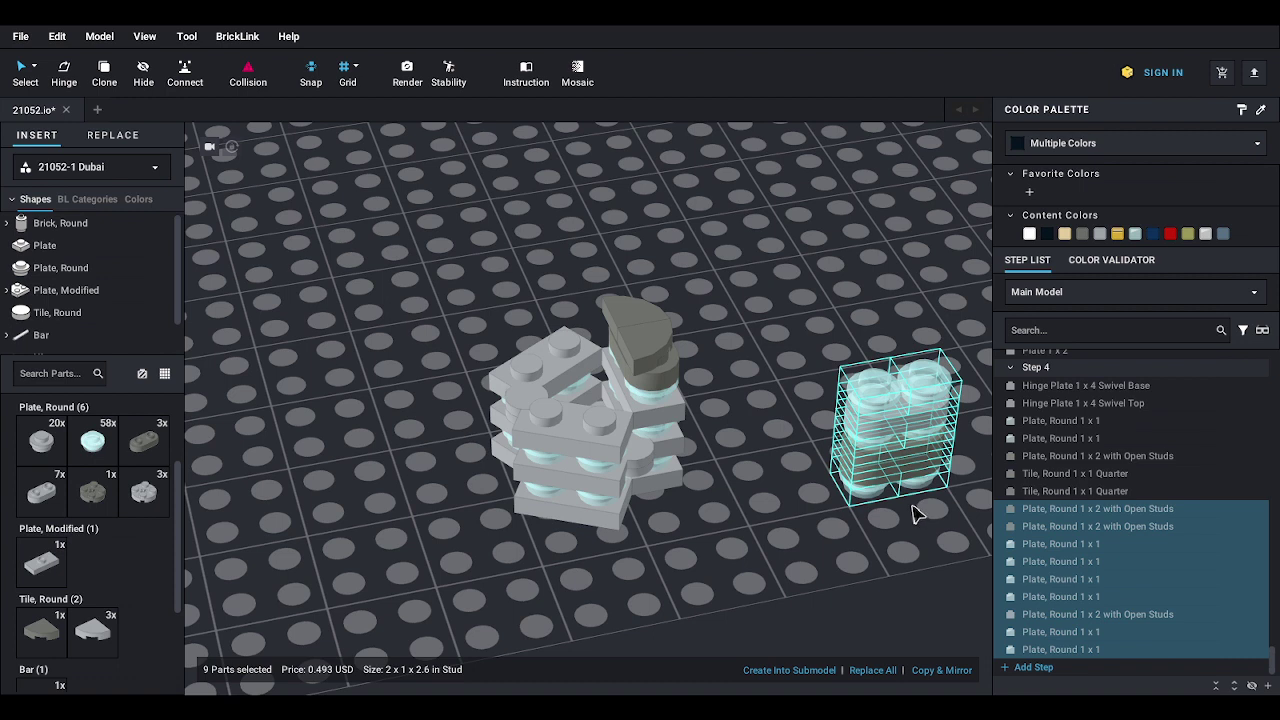
{"action": "left_click_drag", "start_coordinate": [866, 500], "coordinate": [525, 380]}
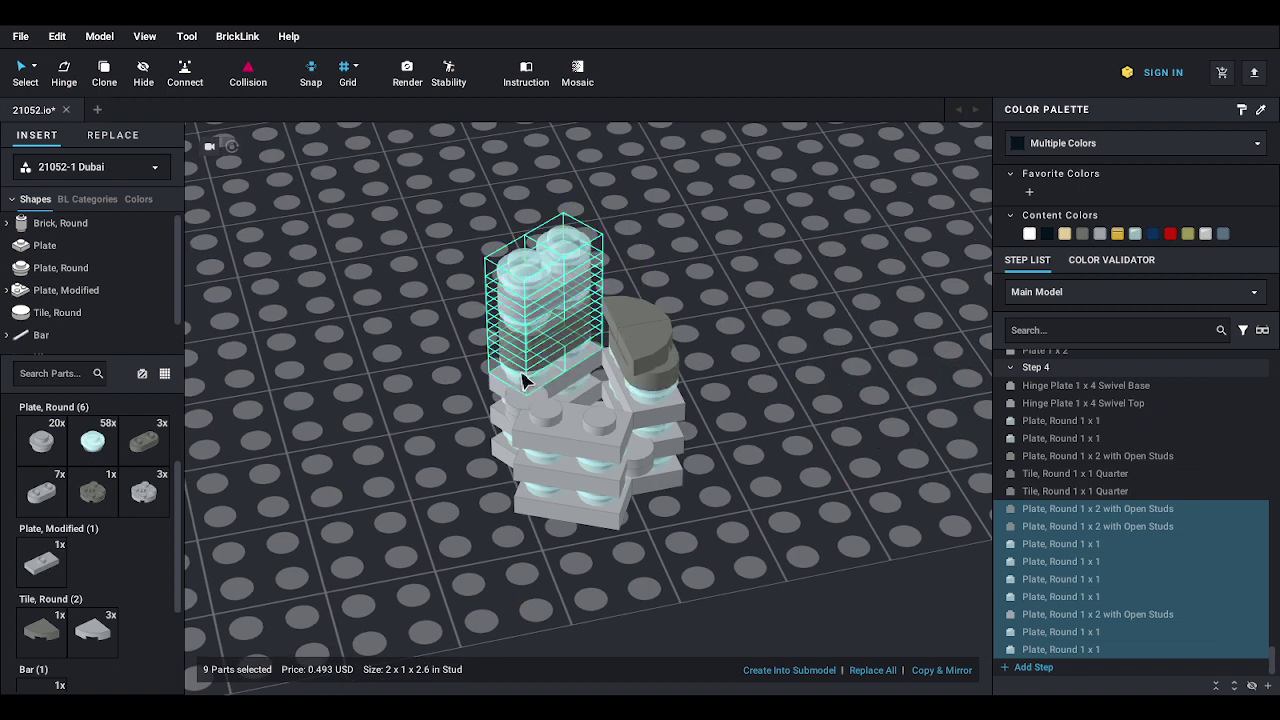
- Duplicate the nine-part stack and seat the copy on the two studs of the front hinge half
{"action": "key", "text": "ctrl+d"}
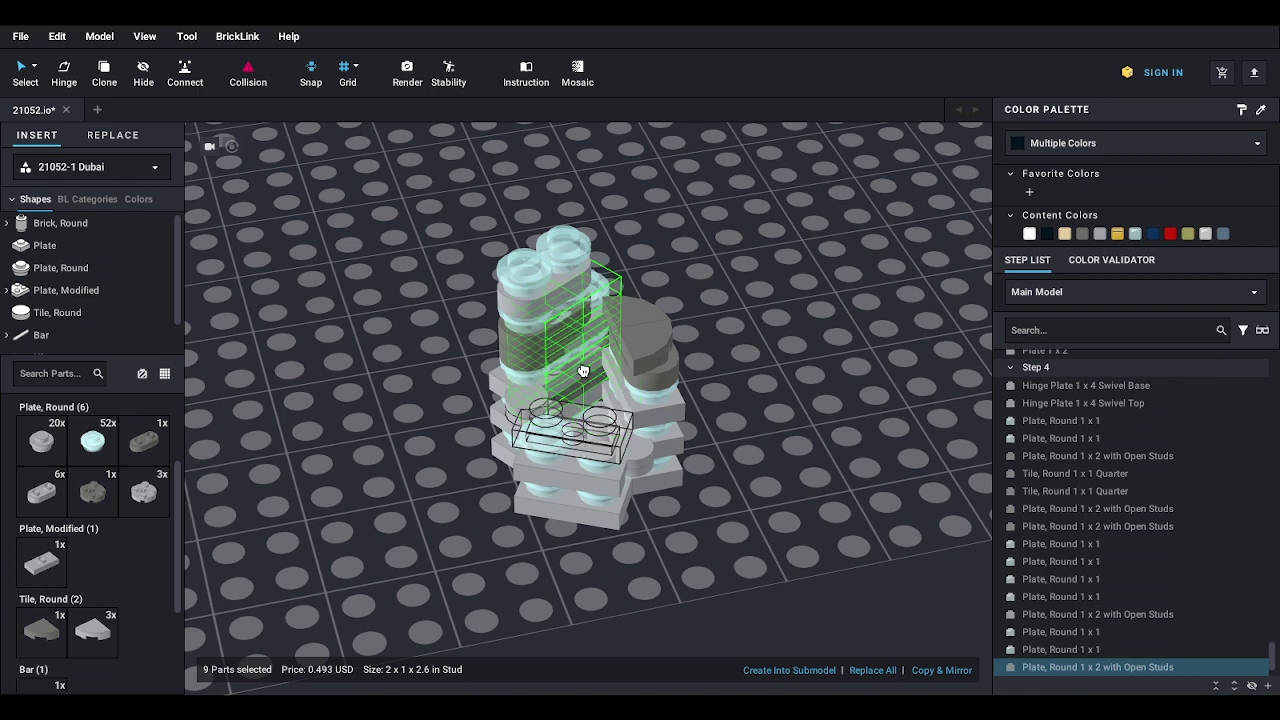
{"action": "left_click", "coordinate": [820, 432]}
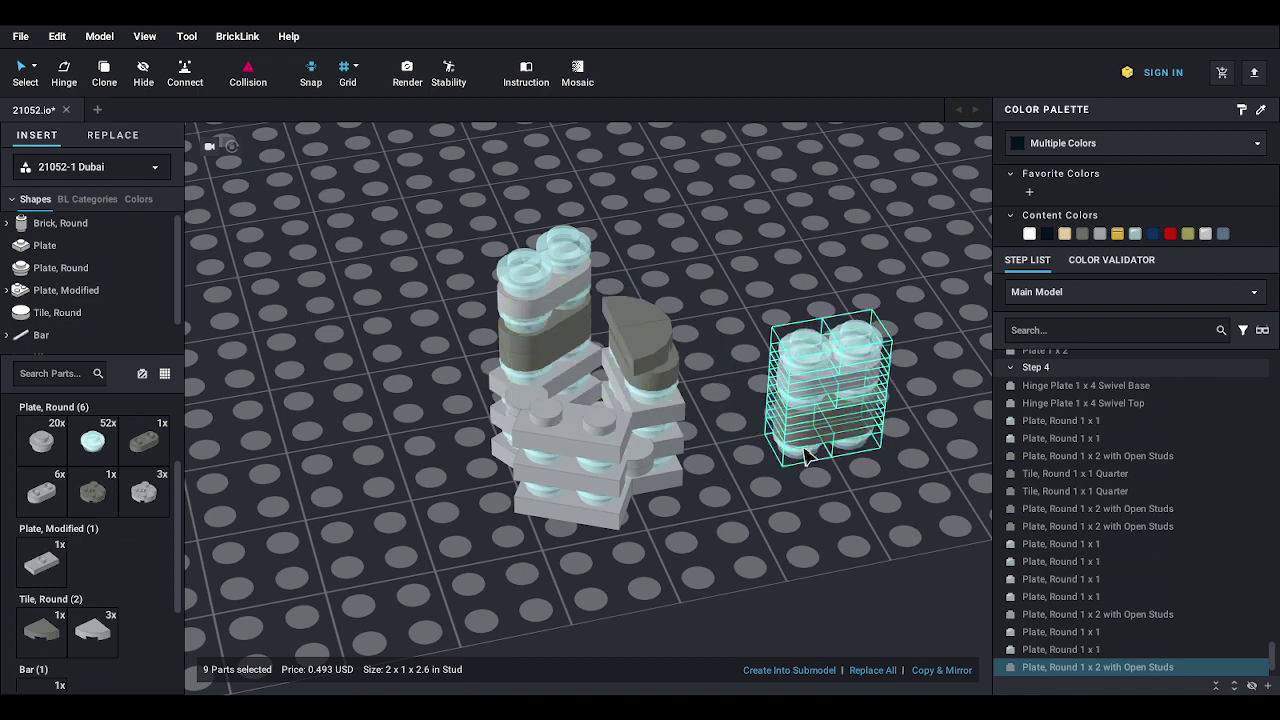
{"action": "left_click_drag", "start_coordinate": [809, 455], "coordinate": [599, 413]}
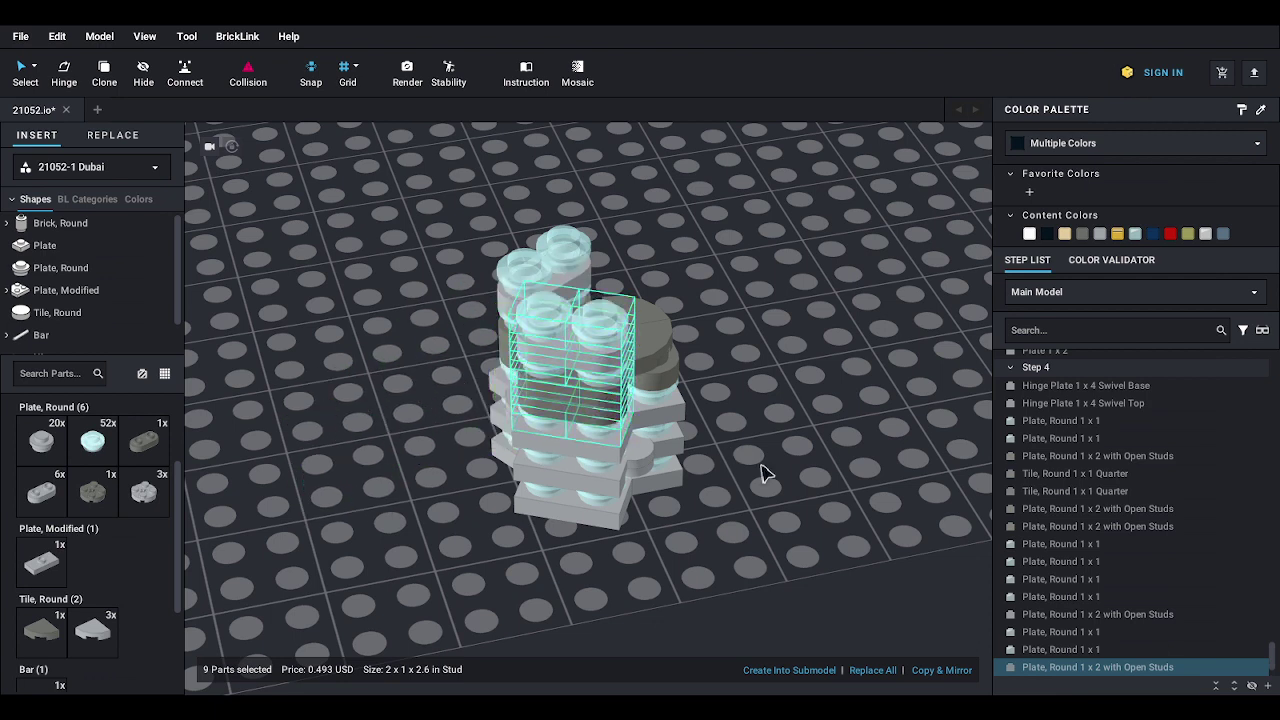
{"action": "left_click", "coordinate": [762, 473]}
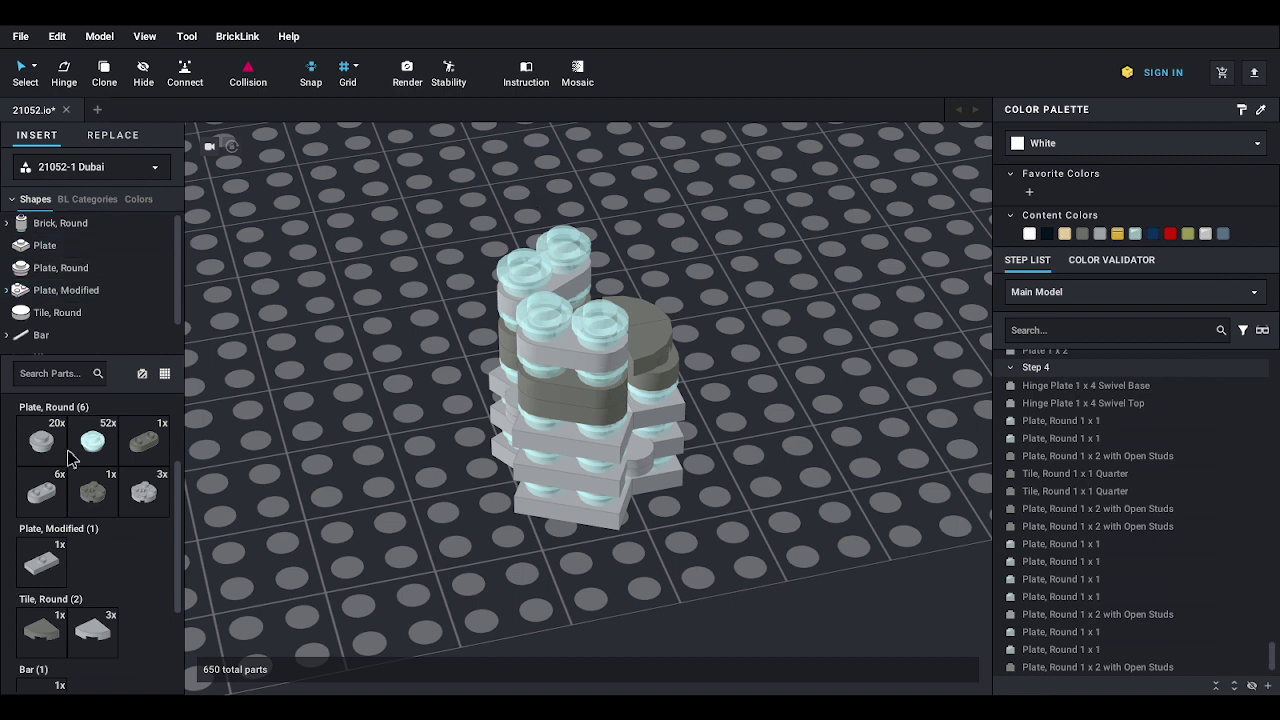
- Cap the rear stack with a light gray Plate, Round 1 x 1 and an overhanging Plate, Round 1 x 2 with Open Studs, and the front stack with another open-stud plate
{"action": "left_click_drag", "start_coordinate": [41, 445], "coordinate": [524, 241]}
{"action": "left_click_drag", "start_coordinate": [32, 497], "coordinate": [601, 227]}
{"action": "key", "text": "Escape"}
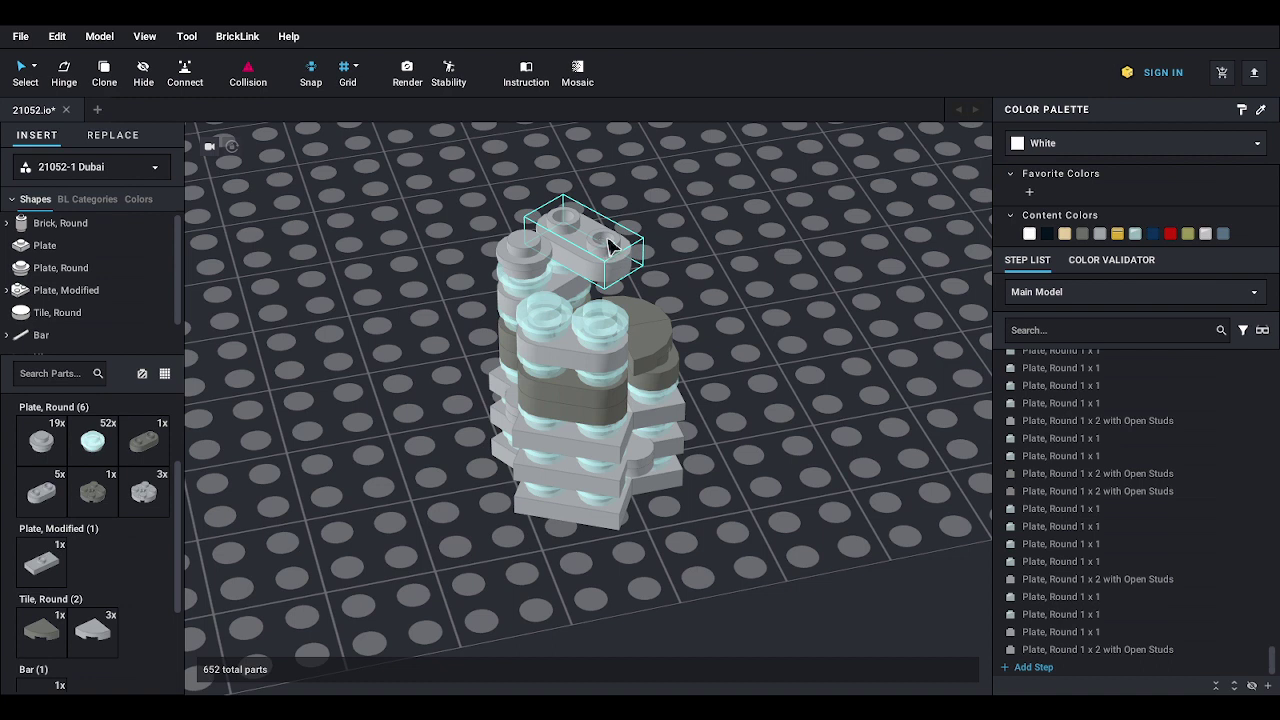
{"action": "left_click_drag", "start_coordinate": [45, 488], "coordinate": [564, 304]}
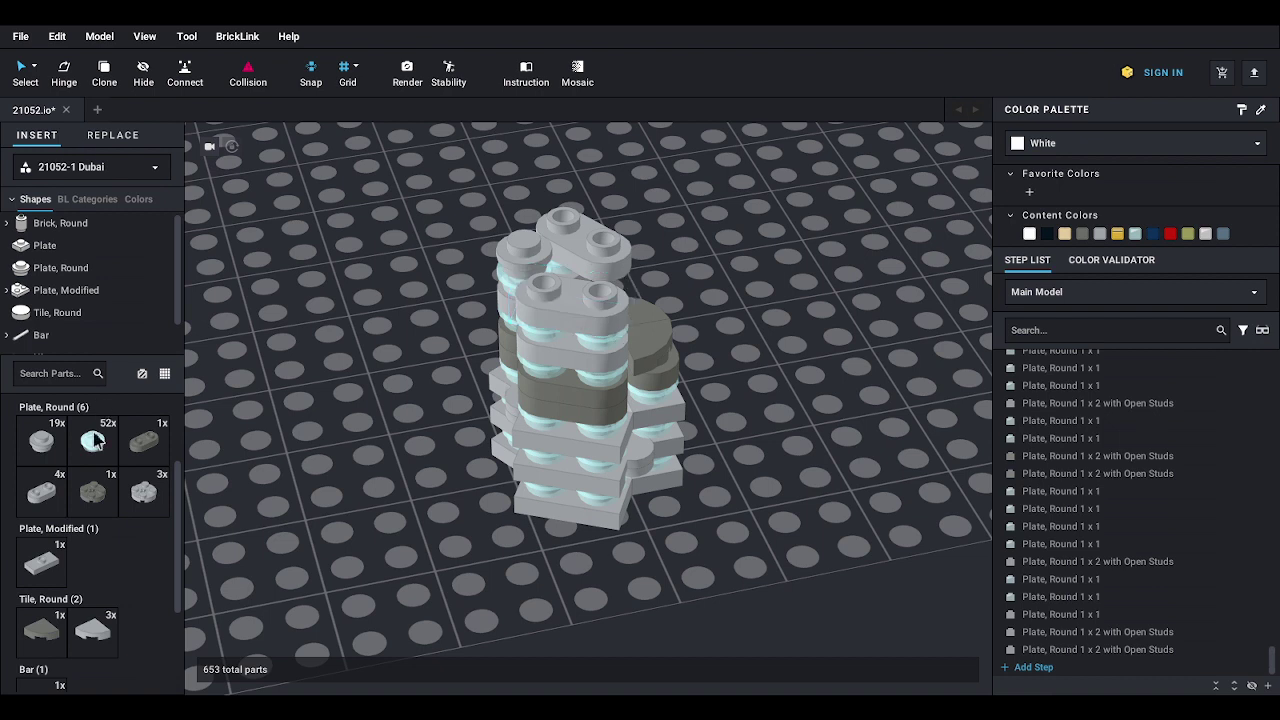
- Stack a Trans-Light Blue, a light gray and another Trans-Light Blue Plate, Round 1 x 1 beneath the rear open-stud plate's overhanging end
{"action": "left_click_drag", "start_coordinate": [100, 448], "coordinate": [438, 384]}
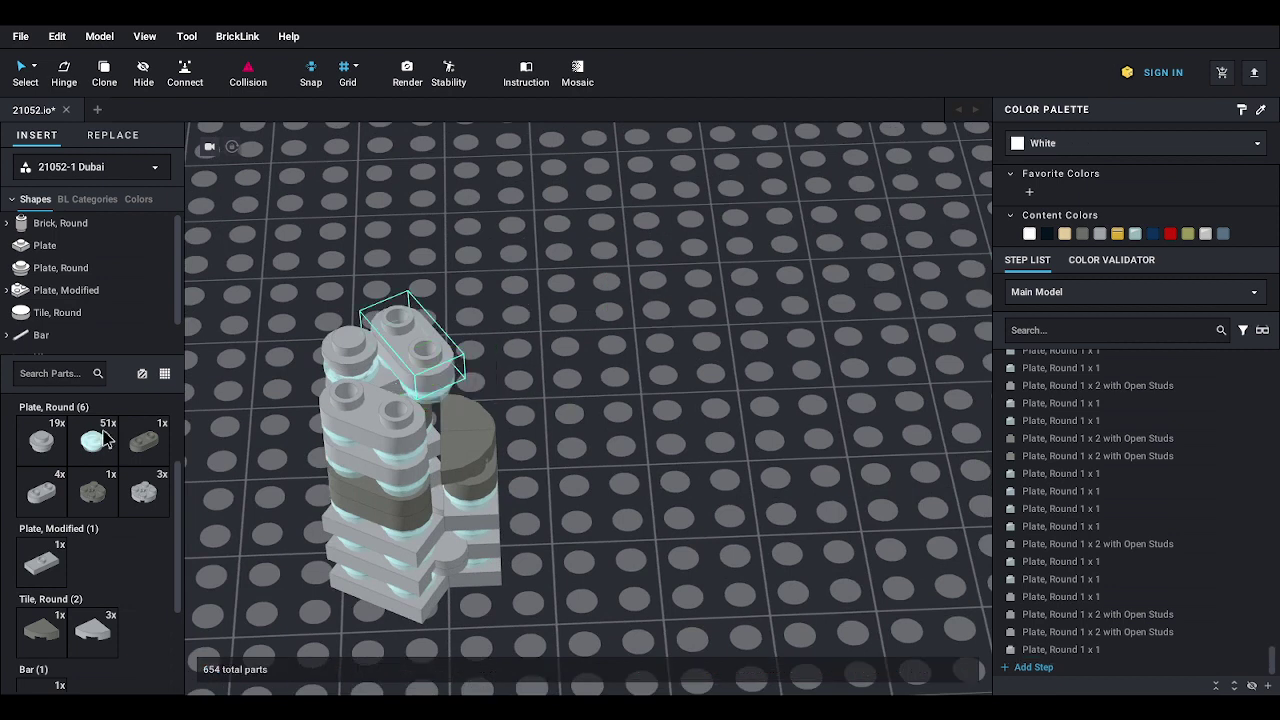
{"action": "left_click_drag", "start_coordinate": [40, 450], "coordinate": [453, 402]}
{"action": "left_click_drag", "start_coordinate": [85, 444], "coordinate": [451, 405]}
{"action": "key", "text": "Escape"}
- Put a Trans-Light Blue Plate, Round 1 x 1 on each of the five top studs, plus a second one on the overhanging stud
{"action": "right_click_drag", "start_coordinate": [563, 443], "coordinate": [607, 446]}
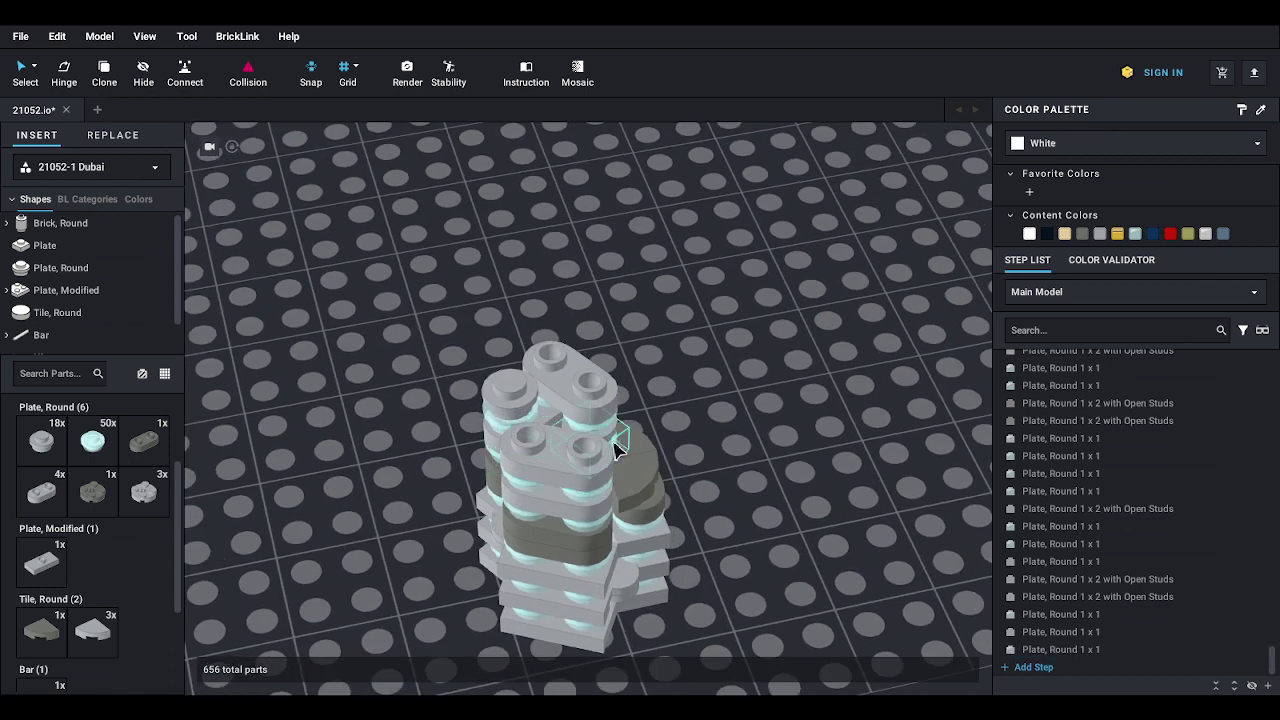
{"action": "middle_click_drag", "start_coordinate": [614, 440], "coordinate": [608, 422]}
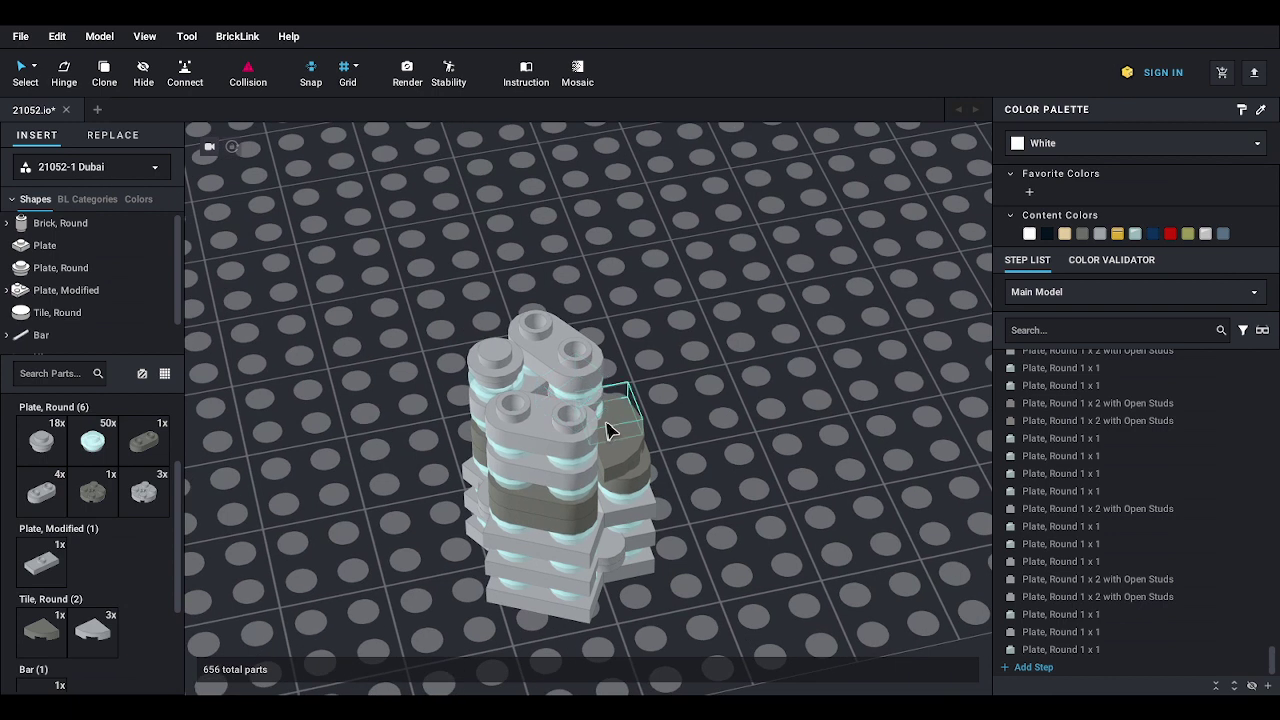
{"action": "right_click_drag", "start_coordinate": [623, 423], "coordinate": [626, 418]}
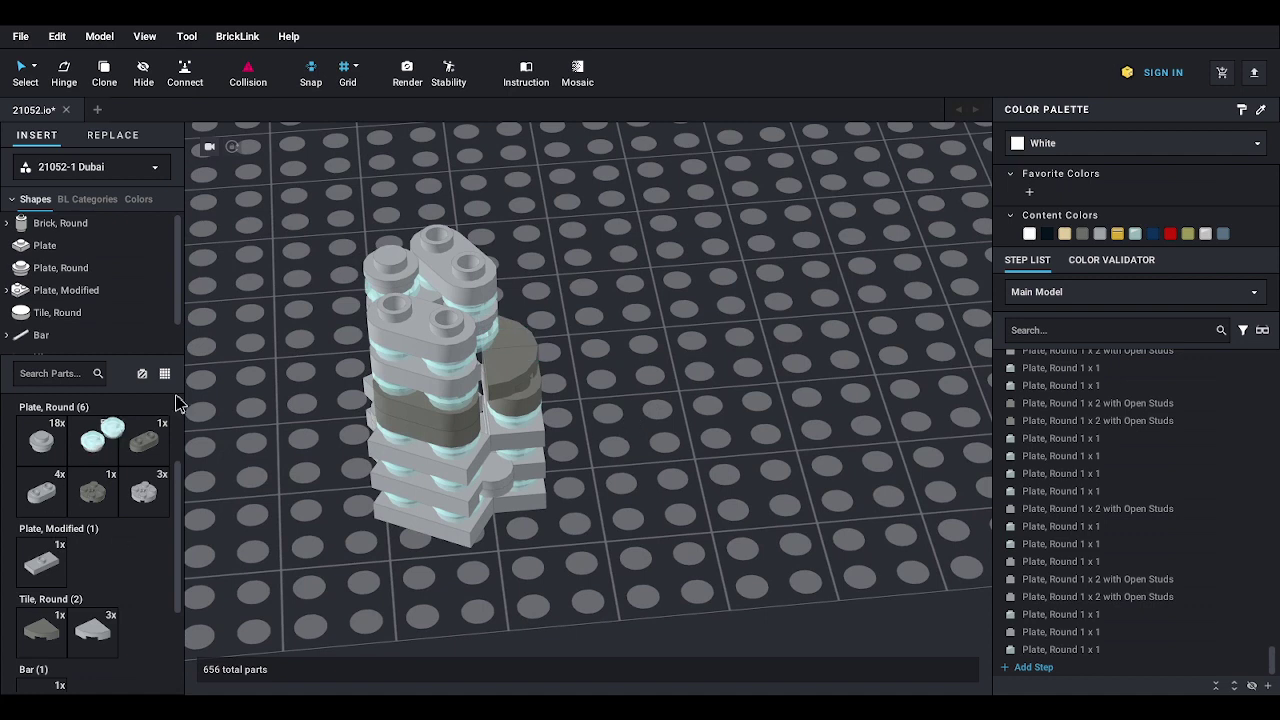
{"action": "left_click_drag", "start_coordinate": [105, 432], "coordinate": [440, 238]}
{"action": "left_click_drag", "start_coordinate": [112, 434], "coordinate": [385, 290]}
{"action": "left_click_drag", "start_coordinate": [95, 446], "coordinate": [469, 263]}
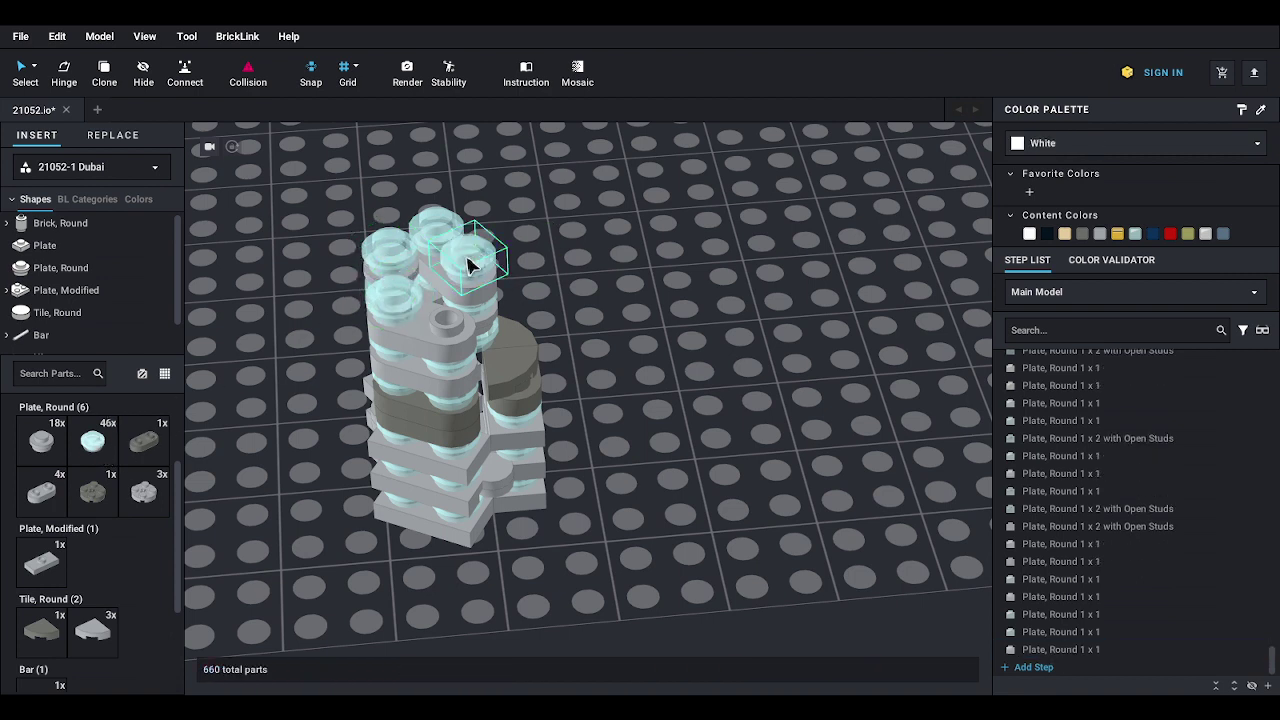
{"action": "left_click_drag", "start_coordinate": [98, 438], "coordinate": [466, 326]}
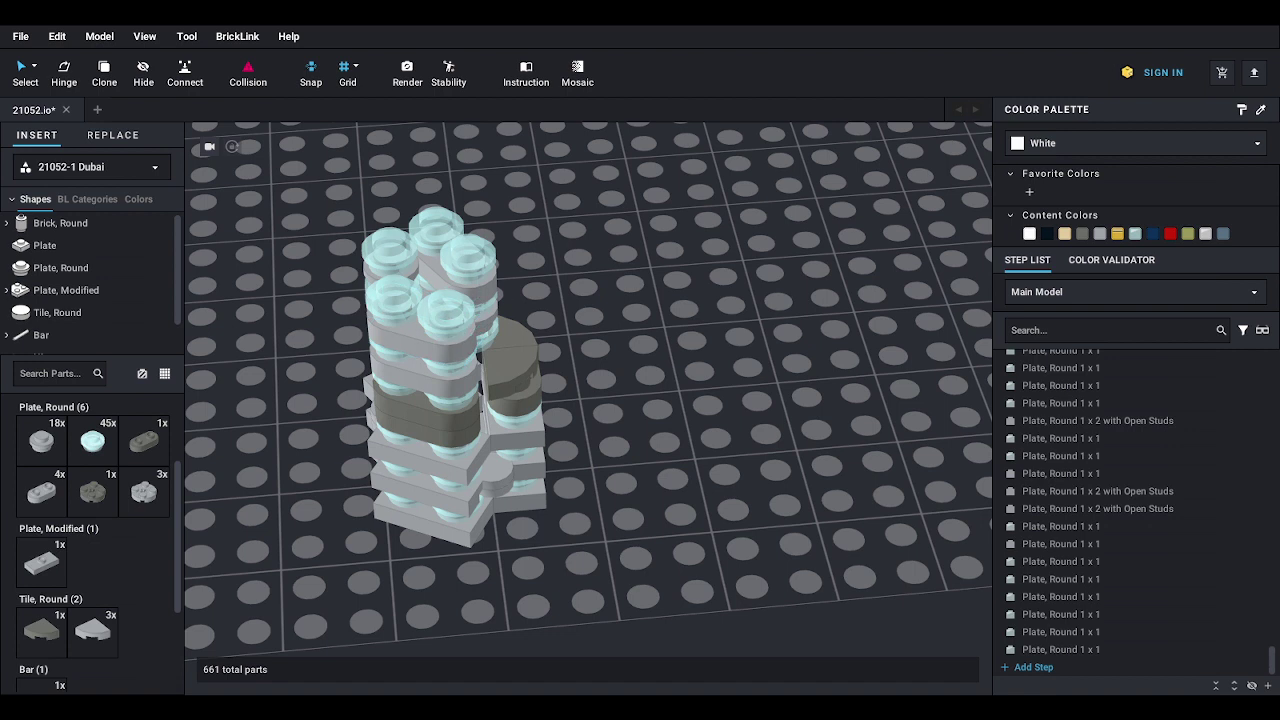
{"action": "left_click", "coordinate": [462, 254]}
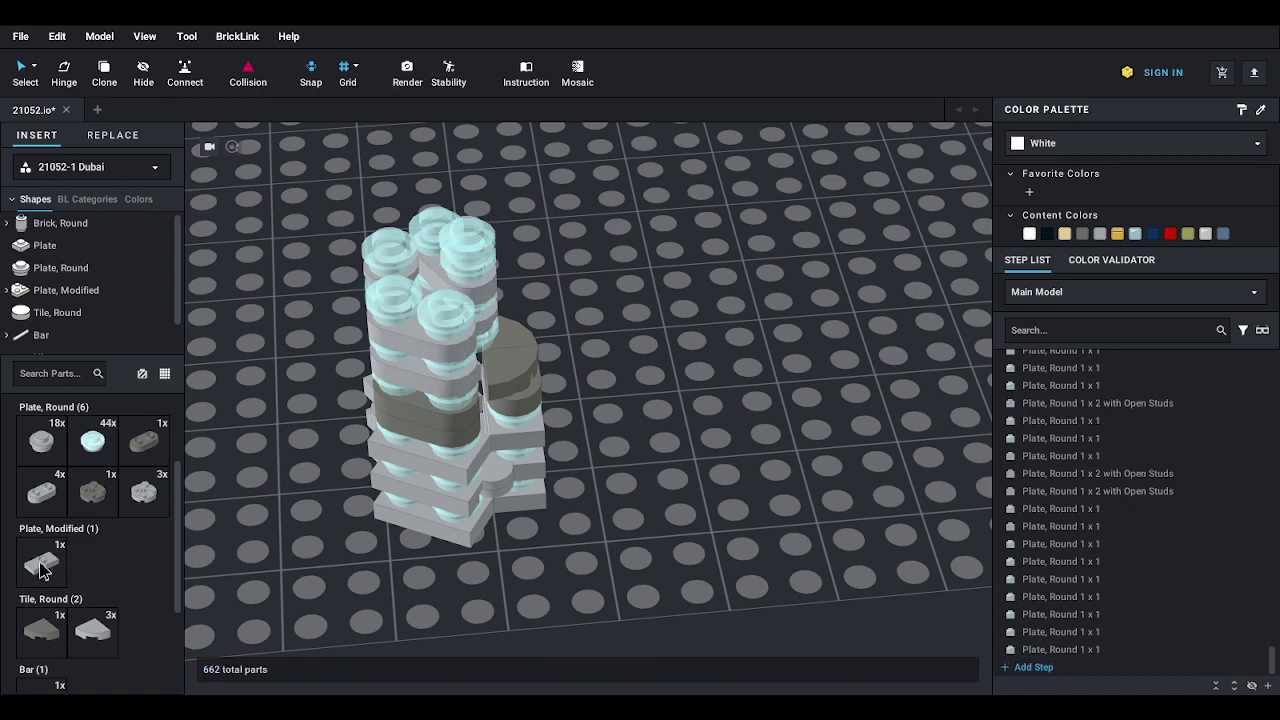
- Insert a Hinge Plate 1 x 4 Swivel beside the tower section, release it into separate halves, and select the base half
{"action": "scroll", "coordinate": [40, 570], "scroll_direction": "down", "scroll_amount": 3}
{"action": "left_click", "coordinate": [42, 597]}
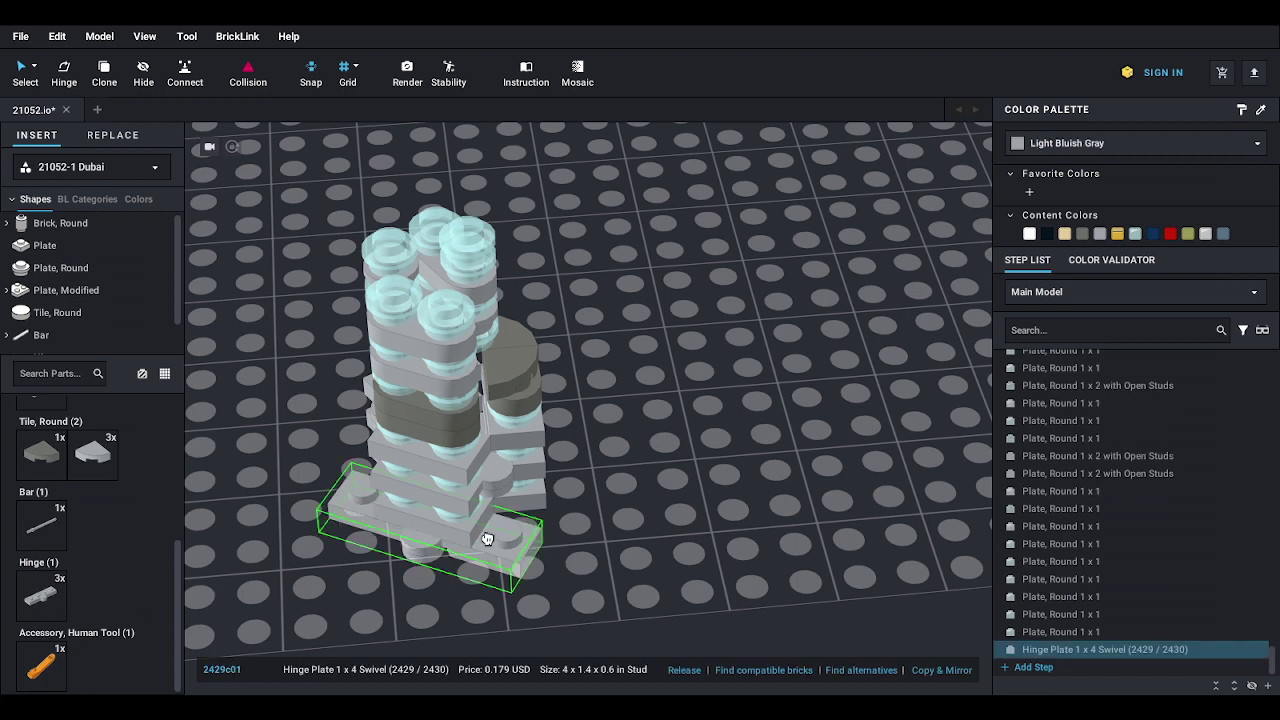
{"action": "left_click", "coordinate": [795, 466]}
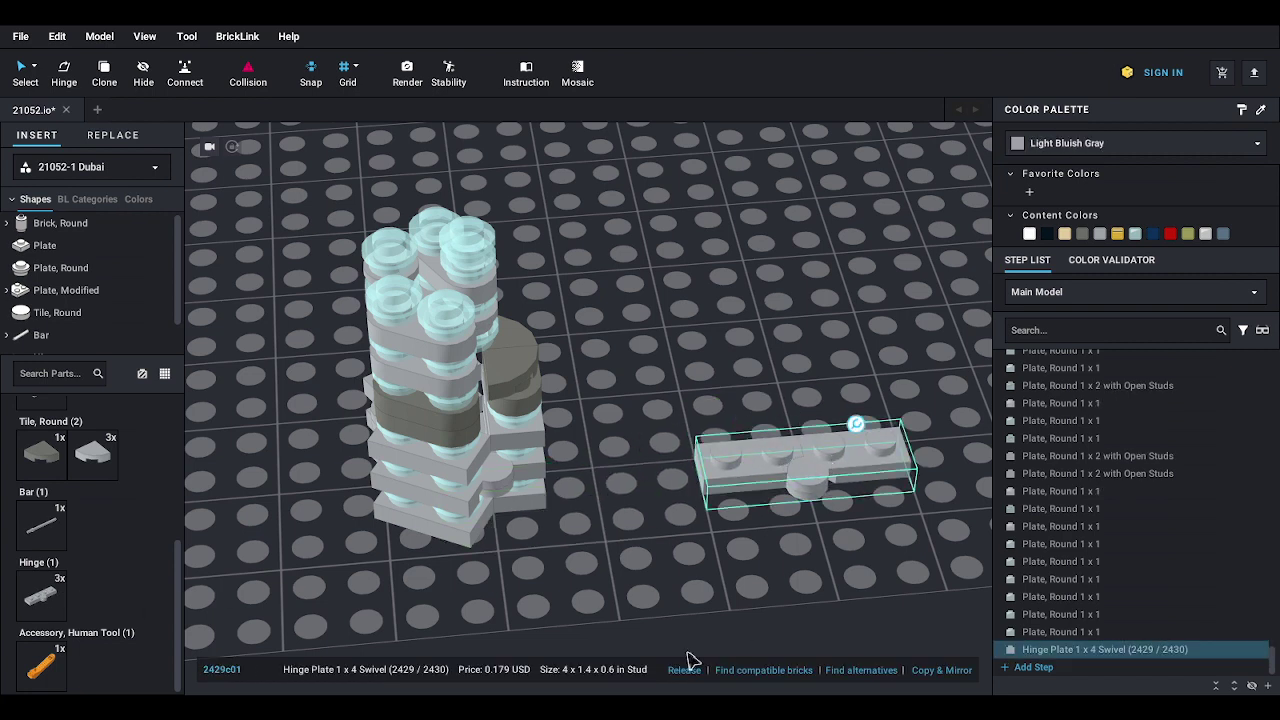
{"action": "left_click", "coordinate": [684, 670]}
{"action": "left_click", "coordinate": [755, 465]}
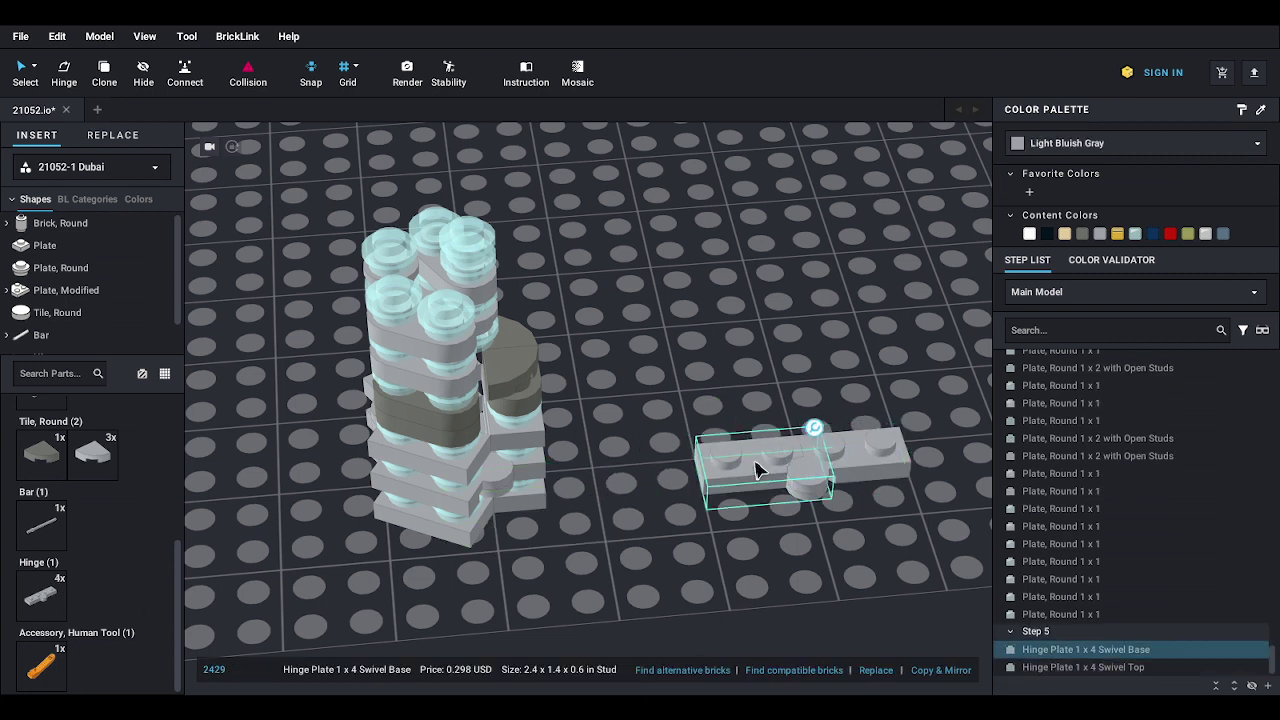
- Swivel the hinge's base half into an angle and seat both halves on the four single Trans-Light Blue round plates atop the stacks
{"action": "left_click", "coordinate": [814, 430]}
{"action": "left_click_drag", "start_coordinate": [737, 471], "coordinate": [893, 523]}
{"action": "left_click_drag", "start_coordinate": [797, 388], "coordinate": [403, 266]}
{"action": "mouse_move", "coordinate": [403, 266]}
{"action": "right_mouse_down"}
{"action": "mouse_move", "coordinate": [400, 277]}
{"action": "mouse_move", "coordinate": [400, 262]}
{"action": "right_mouse_up"}
{"action": "left_click_drag", "start_coordinate": [400, 262], "coordinate": [386, 628]}
{"action": "right_click_drag", "start_coordinate": [541, 579], "coordinate": [543, 555]}
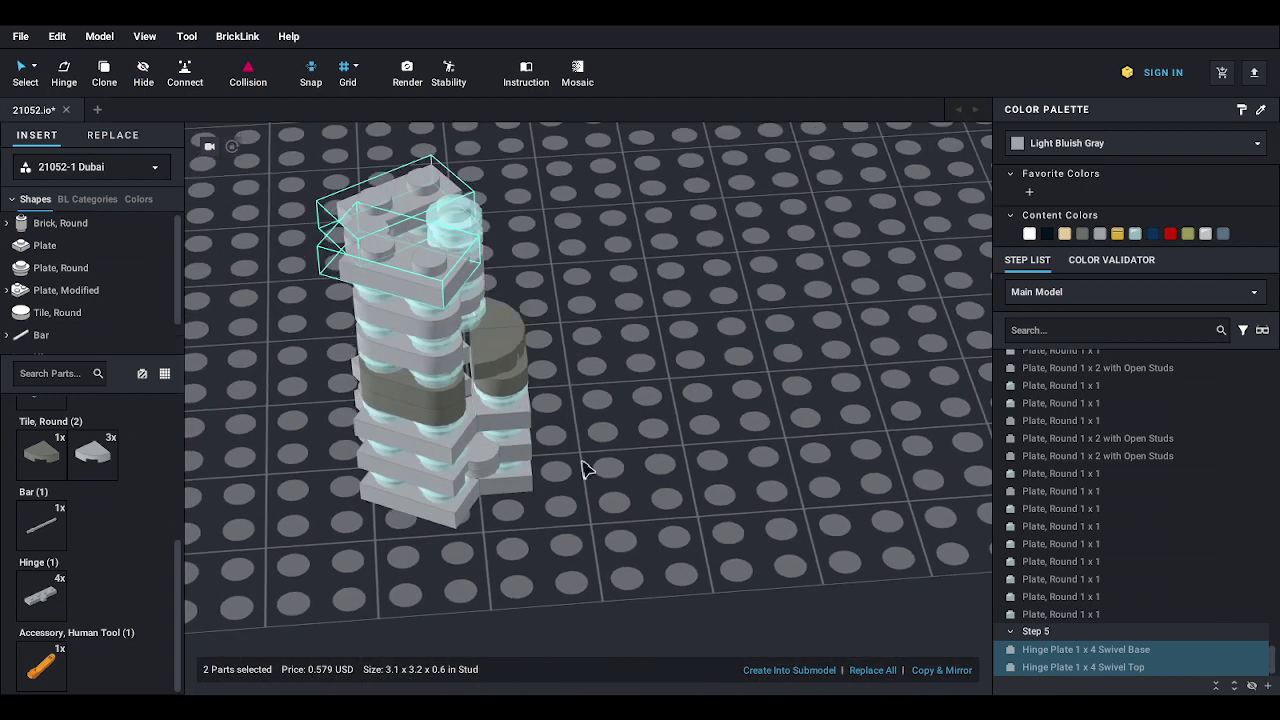
{"action": "middle_click_drag", "start_coordinate": [599, 379], "coordinate": [596, 414]}
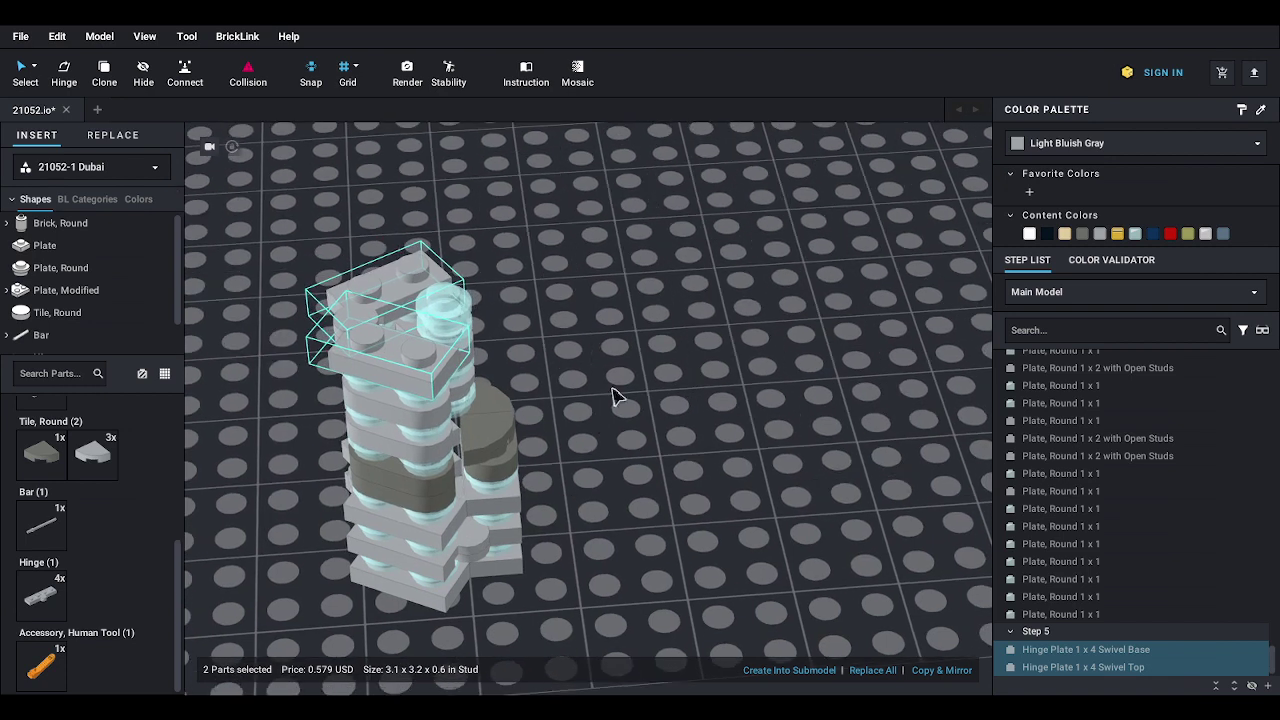
{"action": "left_click", "coordinate": [617, 395]}
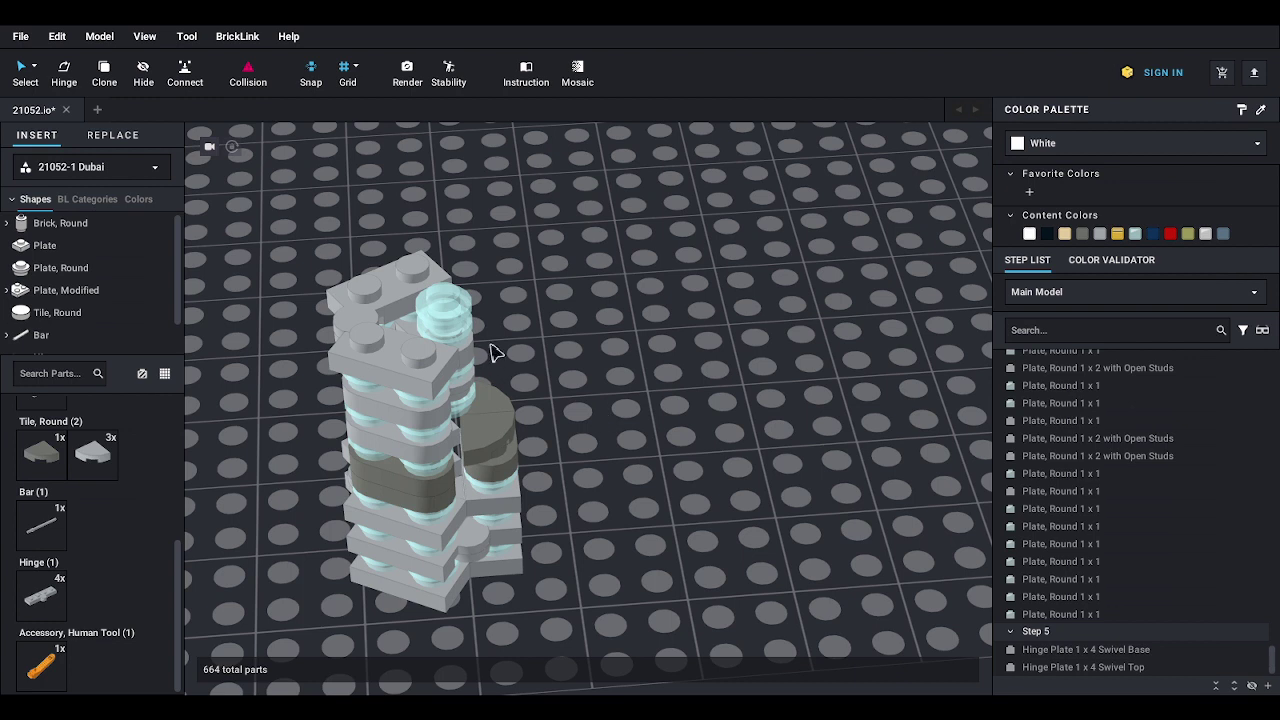
- Delete the extra Trans-Light Blue round plate on the overhanging stud and put a light gray Plate, Round 1 x 1 in its place
{"action": "mouse_move", "coordinate": [489, 343]}
{"action": "right_mouse_down"}
{"action": "mouse_move", "coordinate": [513, 346]}
{"action": "mouse_move", "coordinate": [497, 342]}
{"action": "right_mouse_up"}
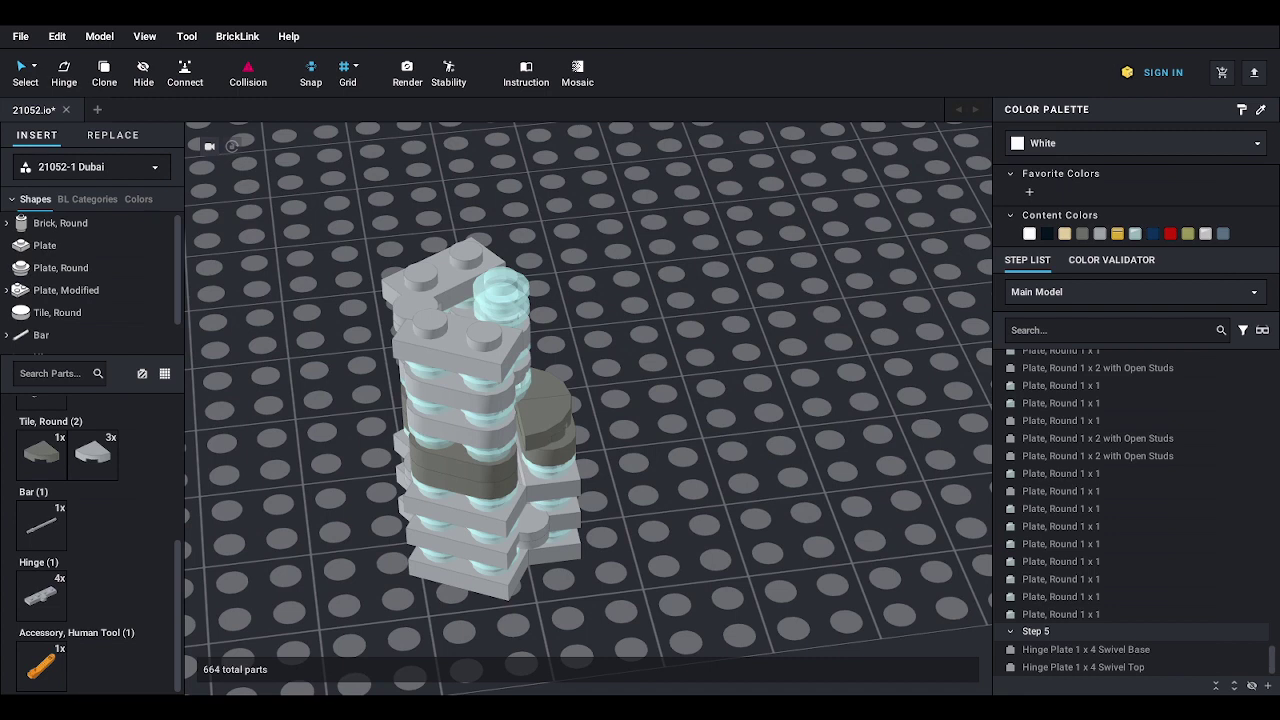
{"action": "left_click", "coordinate": [494, 295]}
{"action": "key", "text": "Delete"}
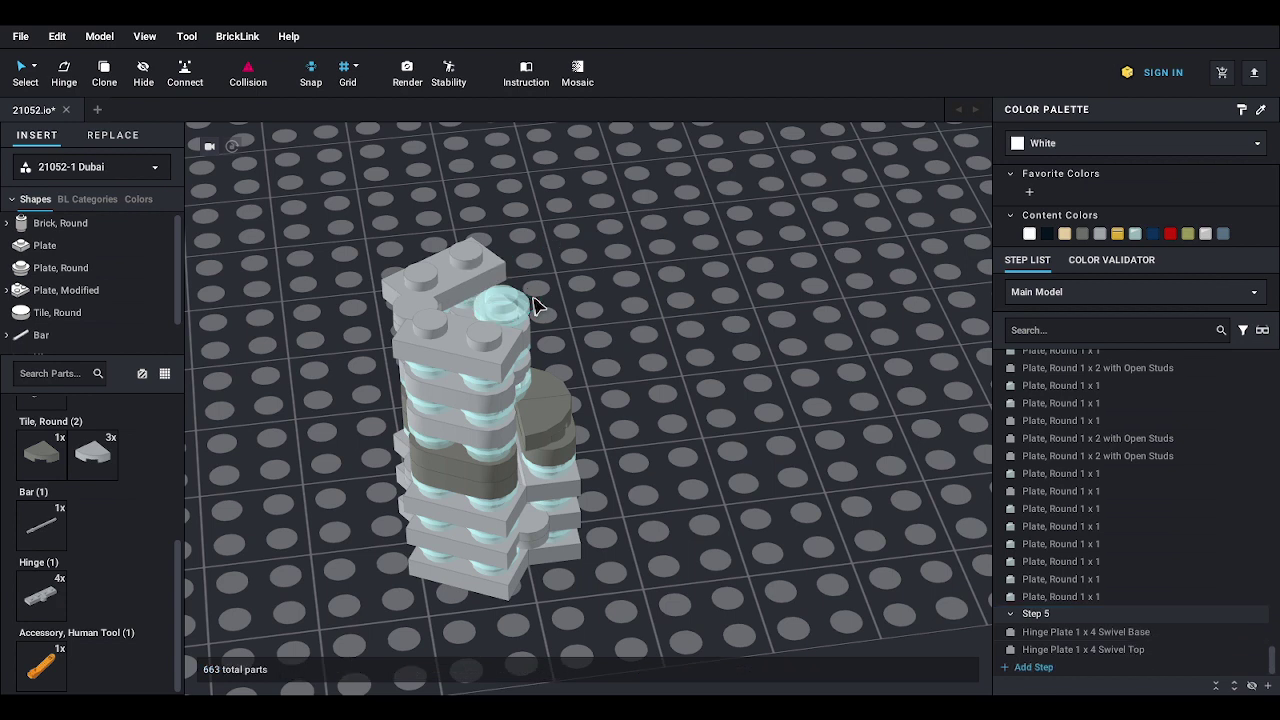
{"action": "right_click_drag", "start_coordinate": [578, 313], "coordinate": [575, 314]}
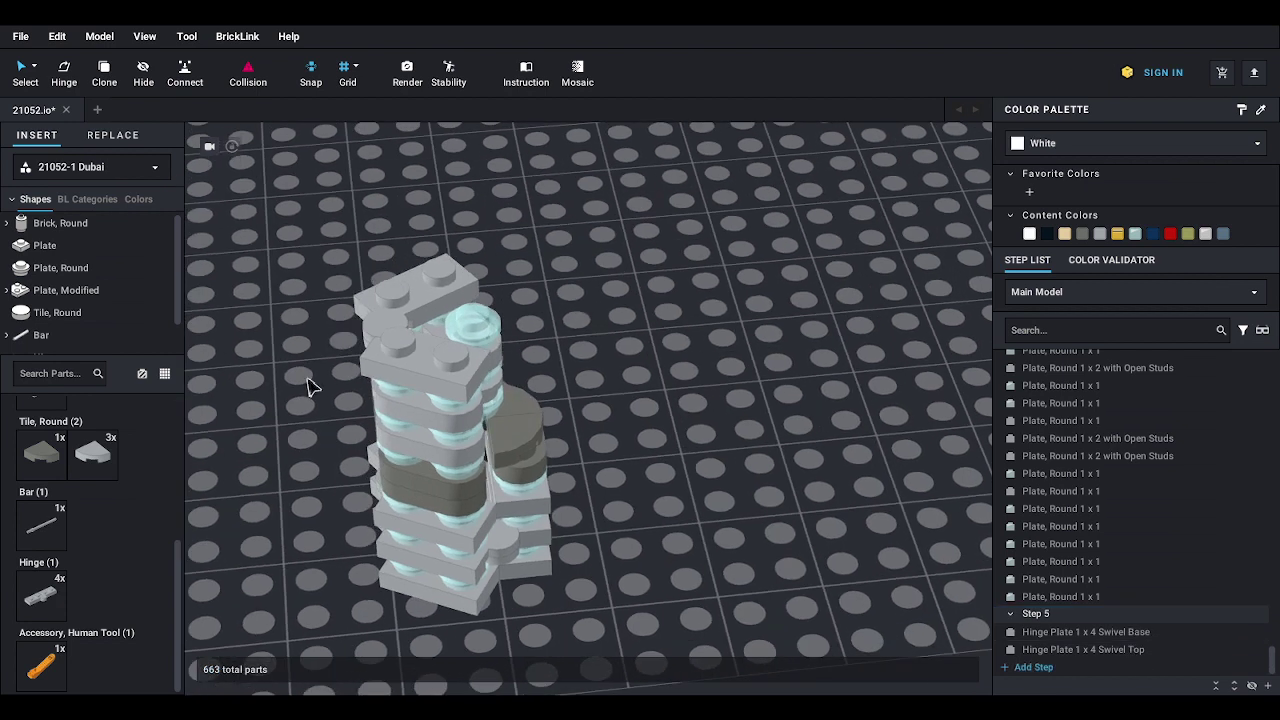
{"action": "left_click", "coordinate": [83, 268]}
{"action": "left_click_drag", "start_coordinate": [92, 441], "coordinate": [471, 309]}
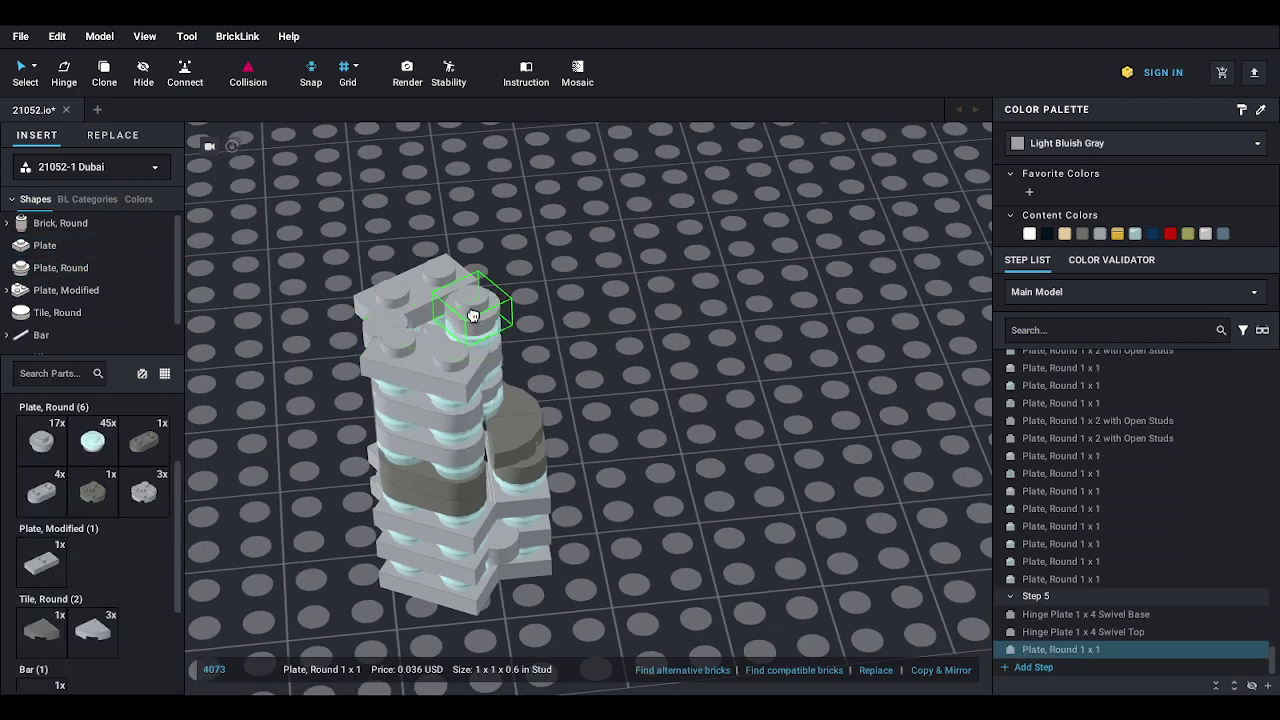
- Place Trans-Light Blue Plate, Round 1 x 1 parts on the new light gray round plate and on all four hinge studs
{"action": "left_click_drag", "start_coordinate": [92, 441], "coordinate": [452, 296]}
{"action": "left_click_drag", "start_coordinate": [108, 441], "coordinate": [420, 262]}
{"action": "left_click", "coordinate": [398, 270]}
{"action": "left_click_drag", "start_coordinate": [100, 447], "coordinate": [389, 336]}
{"action": "left_click", "coordinate": [318, 361]}
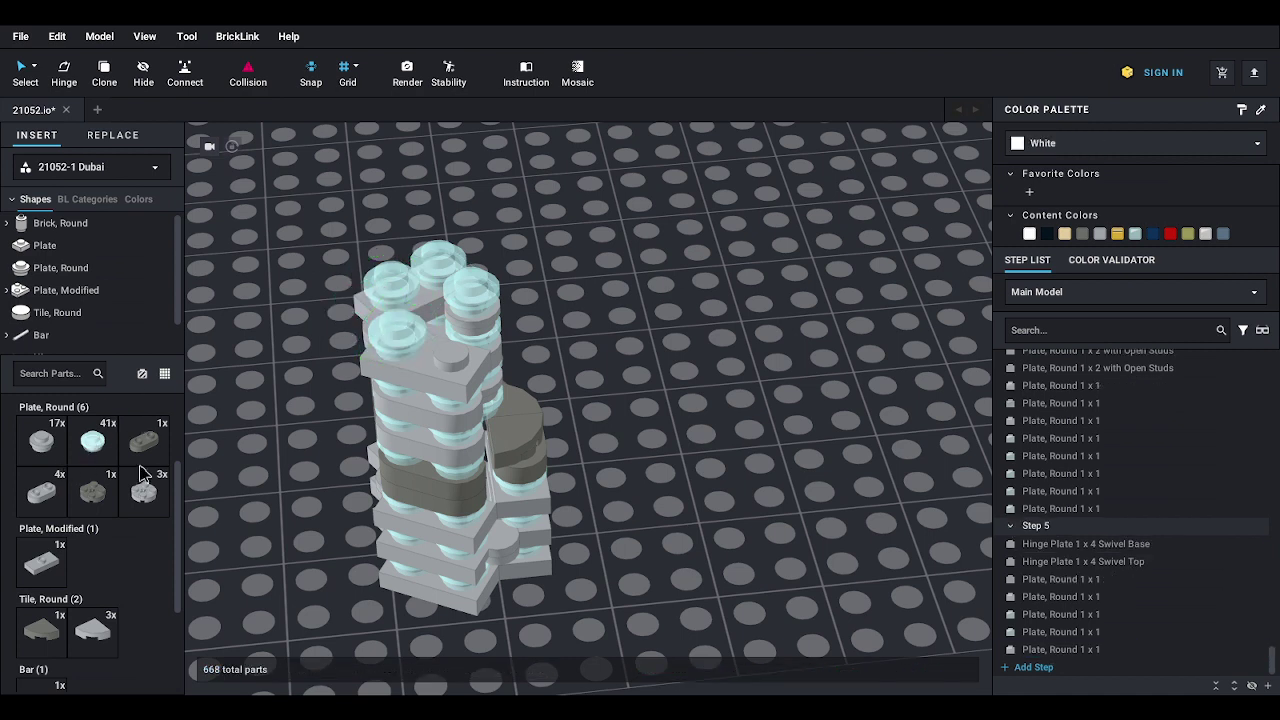
{"action": "left_click_drag", "start_coordinate": [99, 449], "coordinate": [448, 338]}
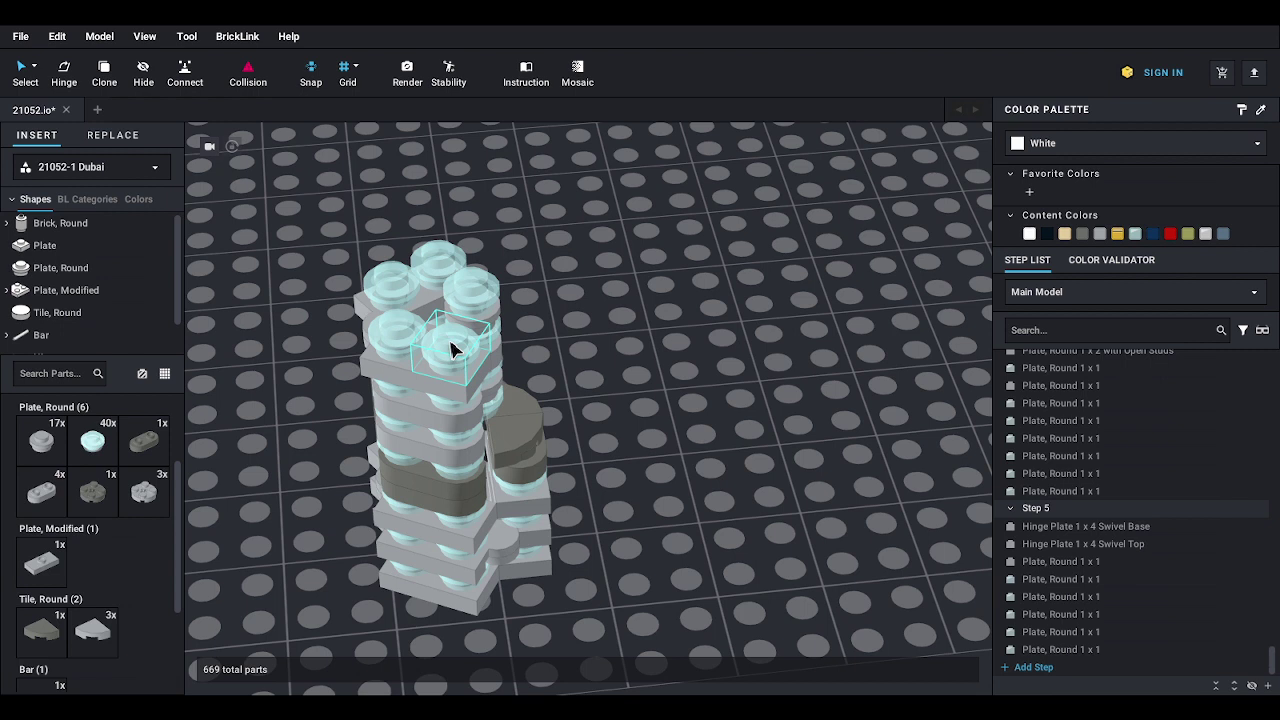
{"action": "left_click", "coordinate": [197, 453]}
- Cap the rear hinge half with a light gray Plate, Round 1 x 1 and a Plate, Round 1 x 2 with Open Studs
{"action": "left_click_drag", "start_coordinate": [45, 450], "coordinate": [370, 270]}
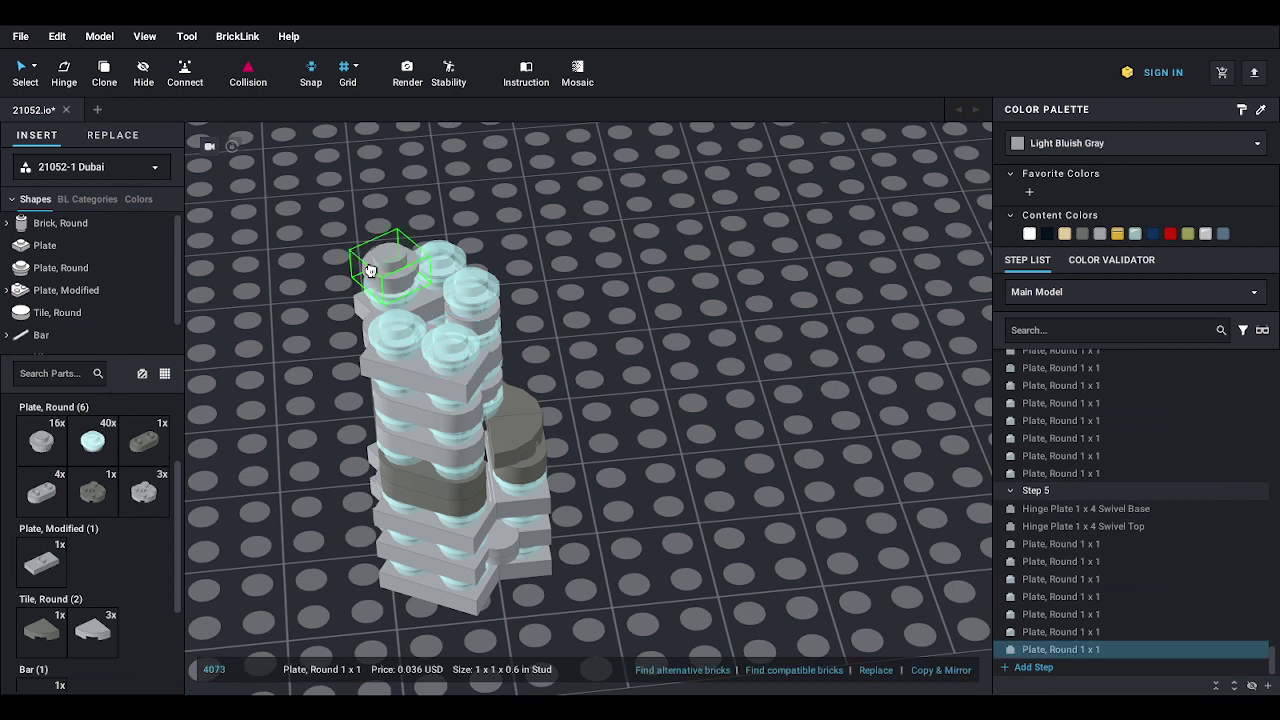
{"action": "left_click", "coordinate": [370, 271]}
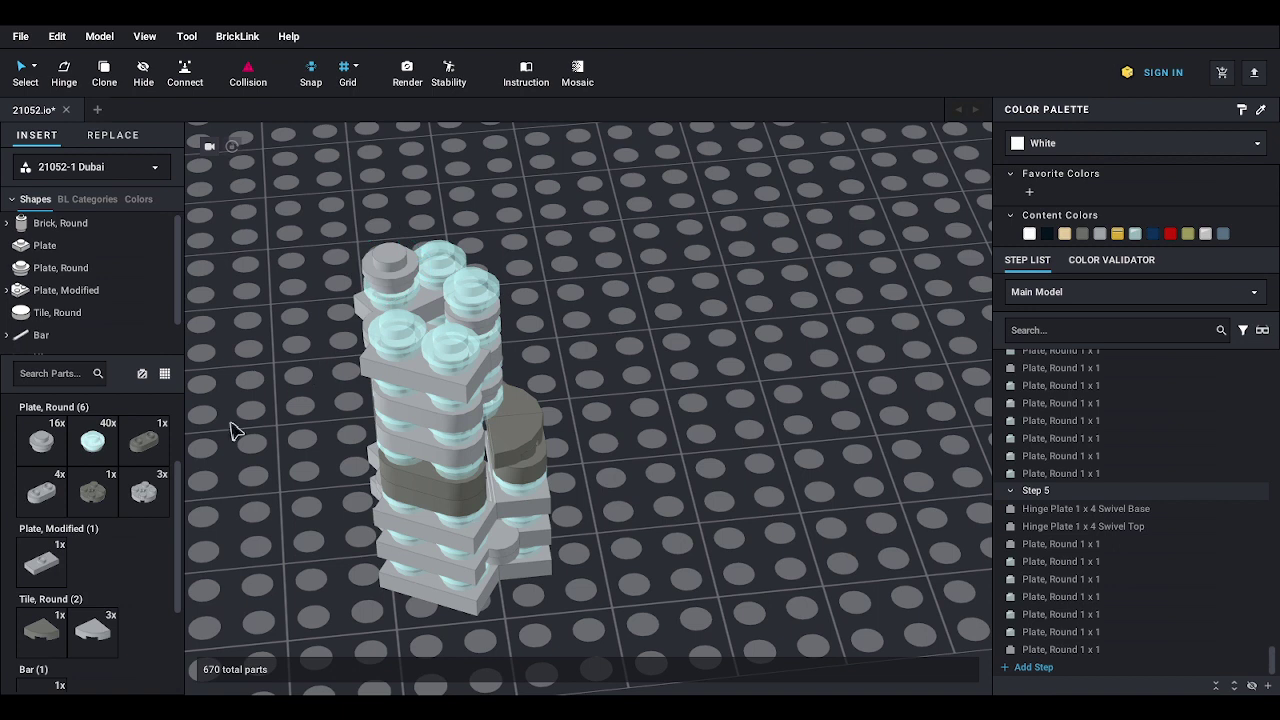
{"action": "left_click_drag", "start_coordinate": [57, 497], "coordinate": [448, 243]}
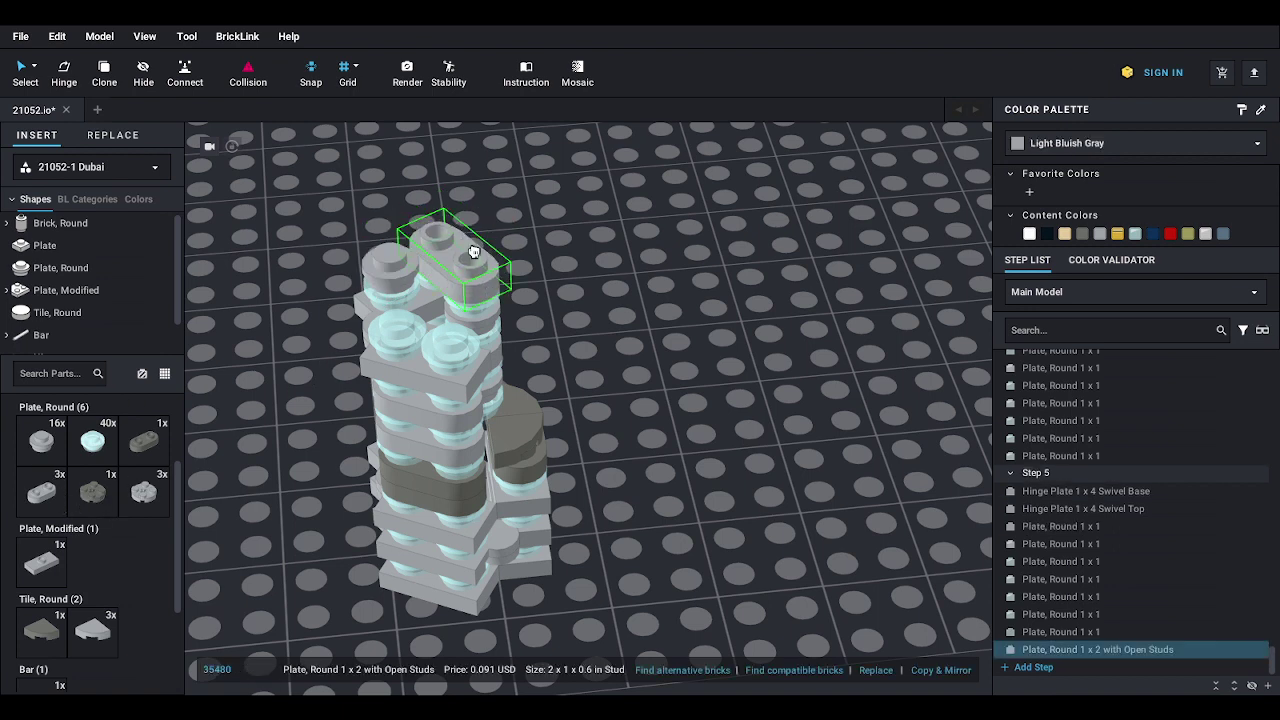
{"action": "left_click", "coordinate": [239, 353]}
- Cover the two Trans-Light Blue round plates on the front hinge half with Light Bluish Gray Tile, Round 1 x 1 Quarter parts
{"action": "scroll", "coordinate": [85, 285], "scroll_direction": "down", "scroll_amount": 1}
{"action": "scroll", "coordinate": [85, 285], "scroll_direction": "down", "scroll_amount": 1}
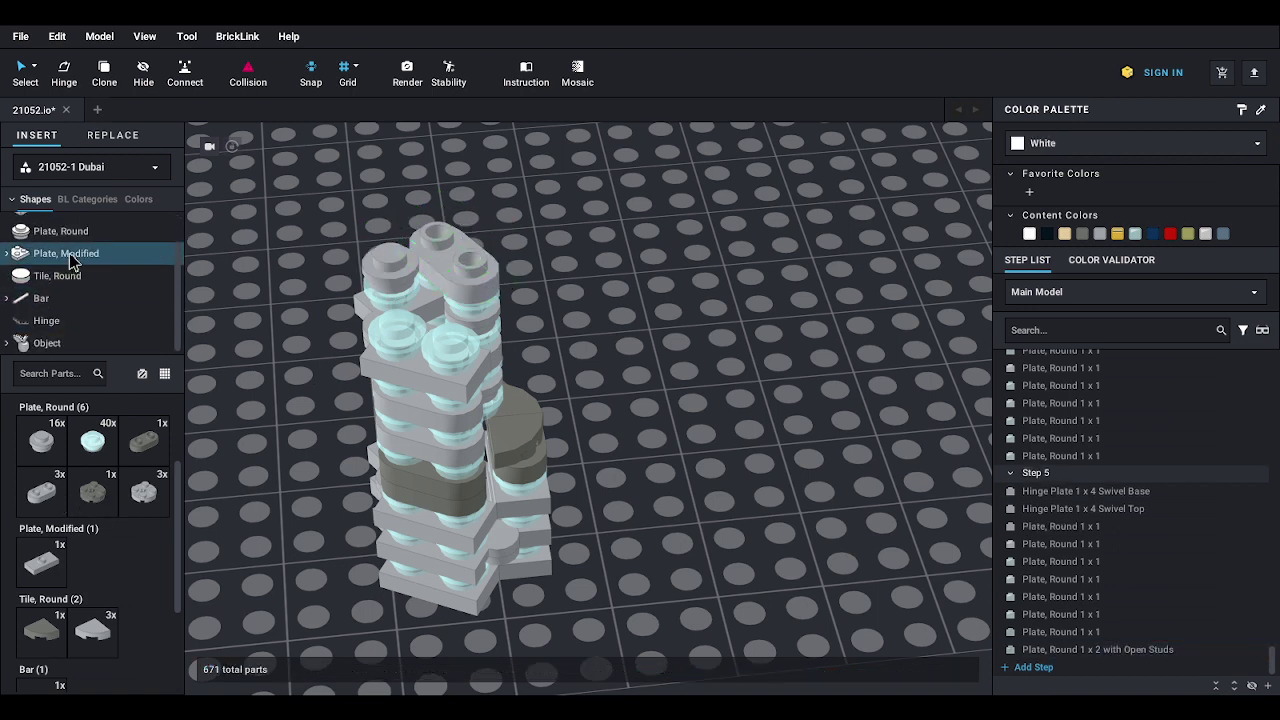
{"action": "left_click", "coordinate": [86, 277]}
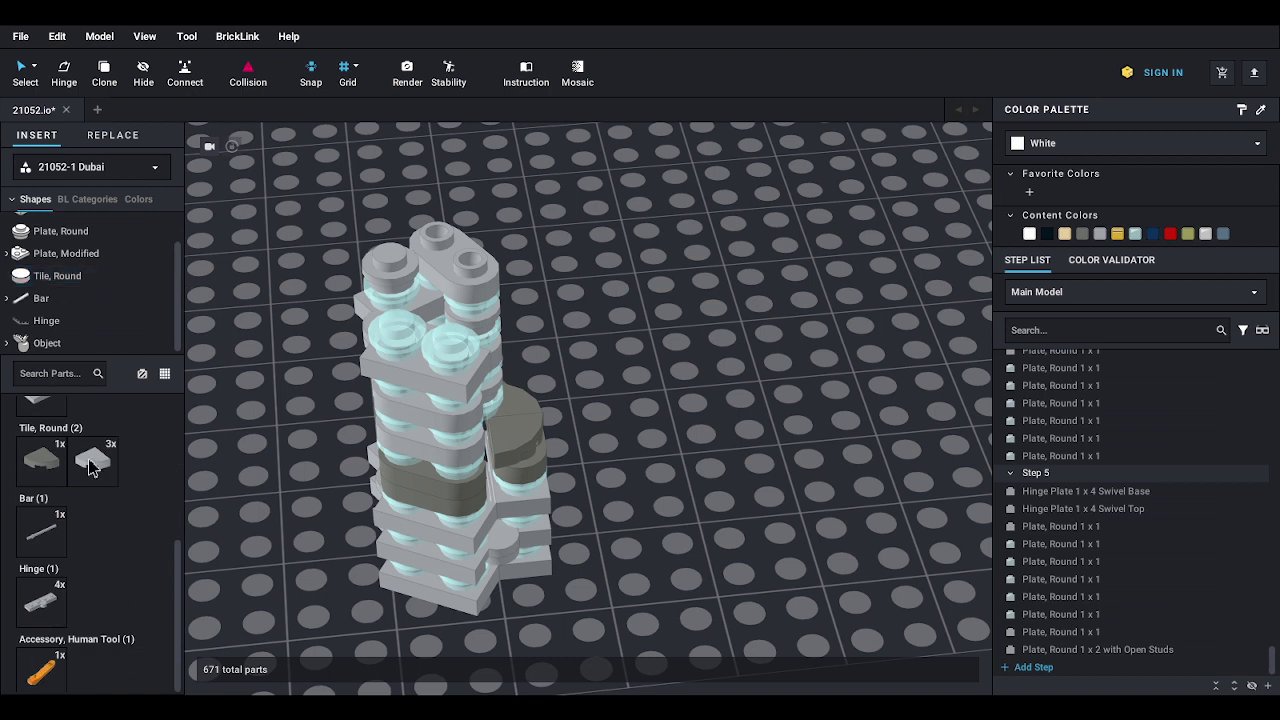
{"action": "left_click_drag", "start_coordinate": [106, 470], "coordinate": [441, 329]}
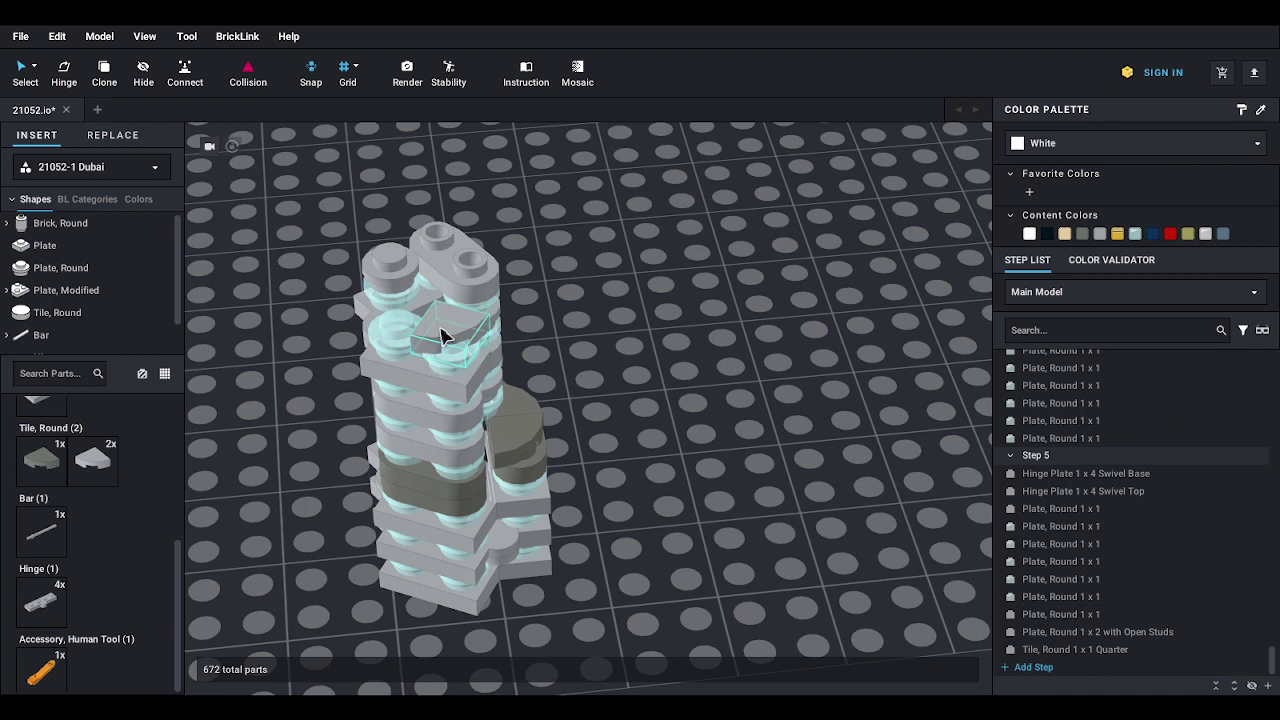
{"action": "left_click_drag", "start_coordinate": [101, 465], "coordinate": [385, 318]}
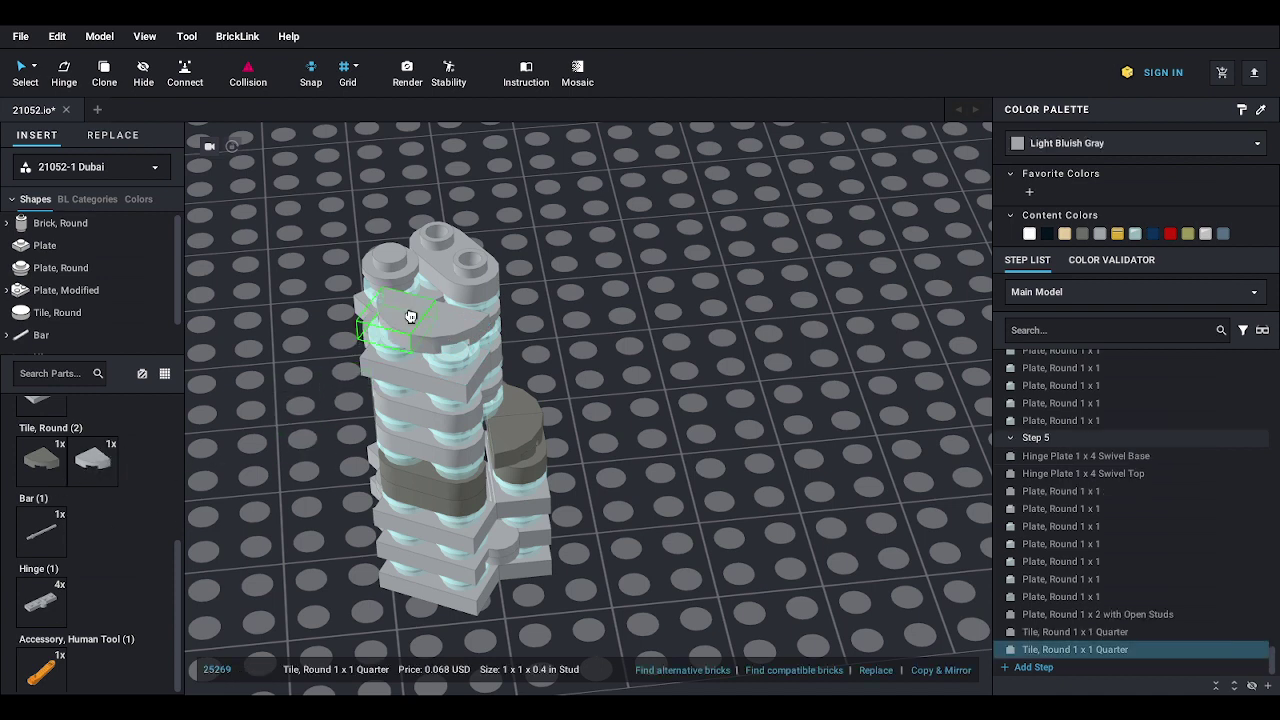
{"action": "key", "text": "Escape"}
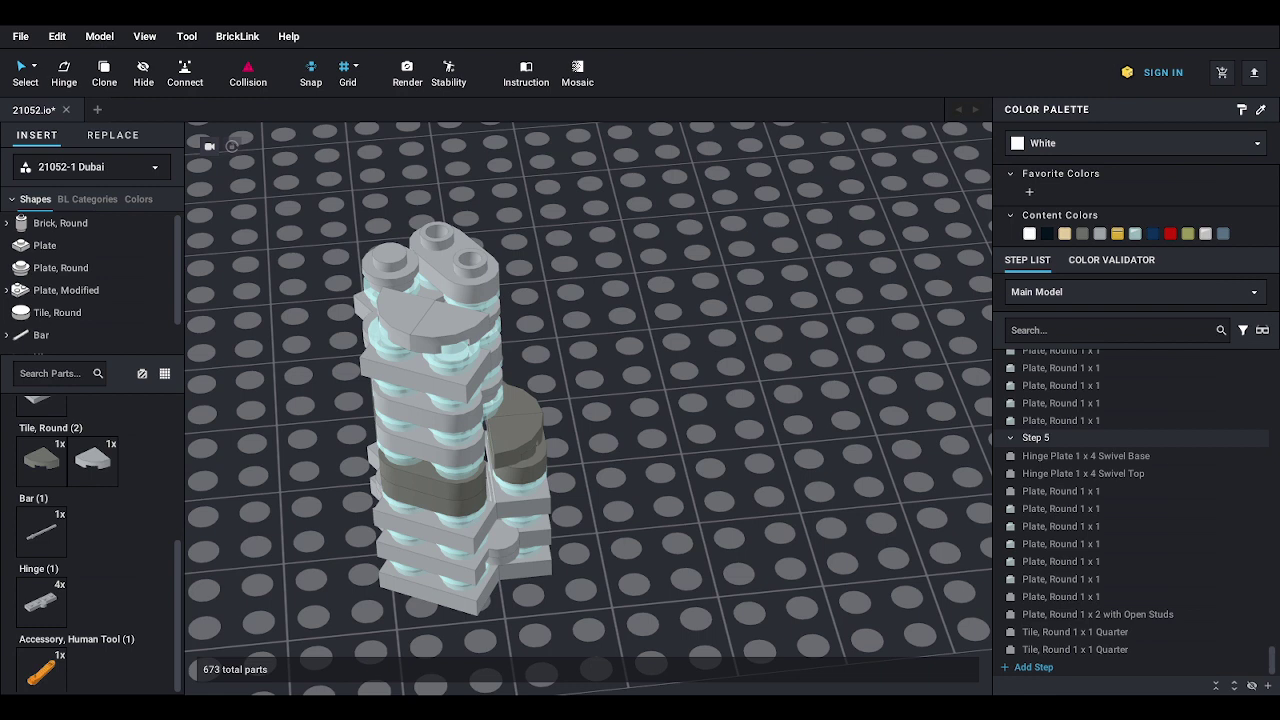
- Select all parts of the new tower section
{"action": "left_click_drag", "start_coordinate": [343, 255], "coordinate": [586, 623]}
{"action": "right_click_drag", "start_coordinate": [586, 622], "coordinate": [491, 549]}
- Try to move the selected section over to the central round-plate tower, and undo the misplaced moves
{"action": "left_click_drag", "start_coordinate": [496, 528], "coordinate": [664, 595]}
{"action": "scroll", "coordinate": [560, 590], "scroll_direction": "down", "scroll_amount": 3}
{"action": "right_click_drag", "start_coordinate": [664, 595], "coordinate": [547, 624]}
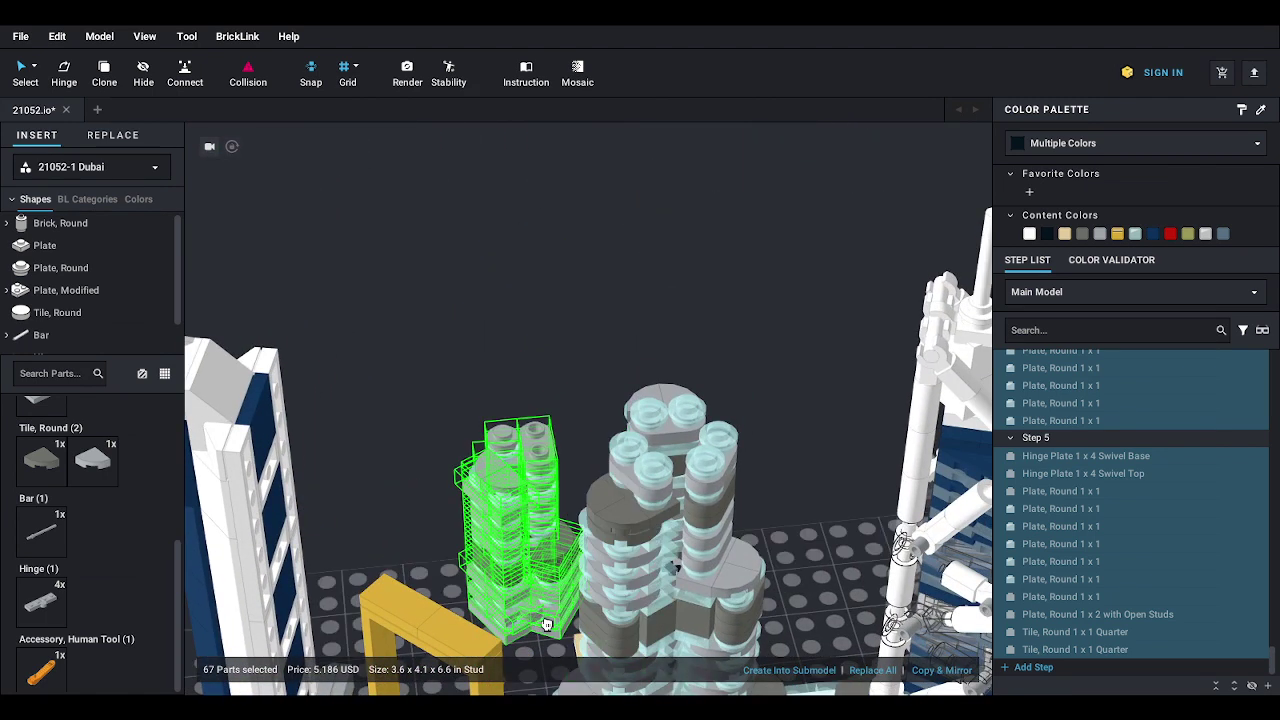
{"action": "left_click_drag", "start_coordinate": [547, 624], "coordinate": [779, 327]}
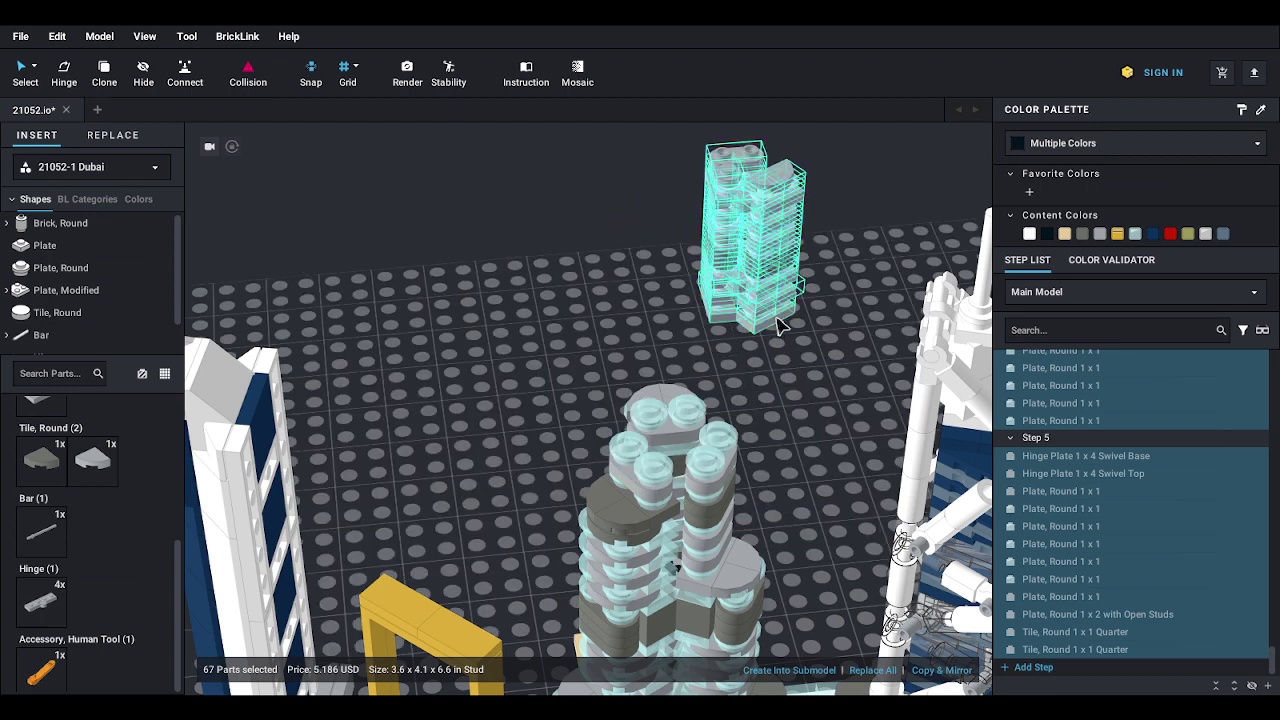
{"action": "key", "text": "ctrl+z"}
{"action": "key", "text": "ctrl+z"}
- Move the selected section onto the top studs of the central round-plate tower and deselect it
{"action": "scroll", "coordinate": [760, 357], "scroll_direction": "down", "scroll_amount": 5}
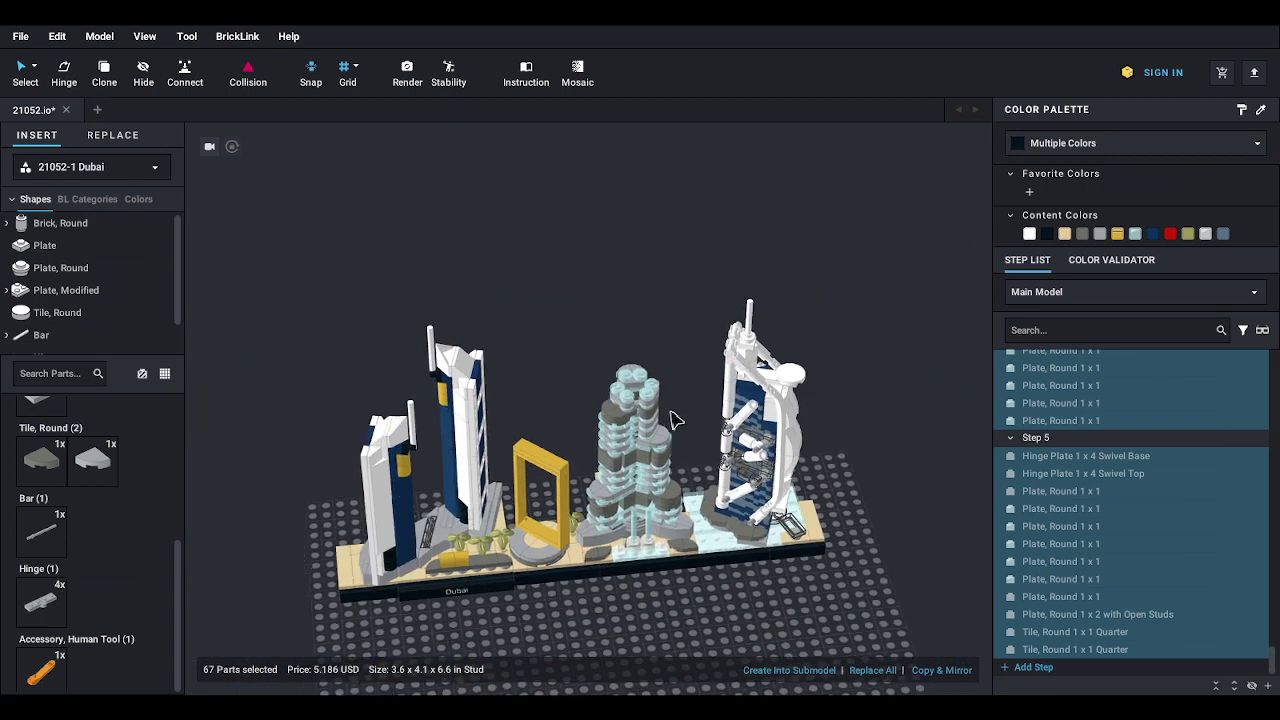
{"action": "middle_click_drag", "start_coordinate": [676, 420], "coordinate": [738, 383]}
{"action": "left_click_drag", "start_coordinate": [766, 598], "coordinate": [775, 457]}
{"action": "middle_click_drag", "start_coordinate": [775, 457], "coordinate": [755, 568]}
{"action": "left_click_drag", "start_coordinate": [754, 568], "coordinate": [806, 383]}
{"action": "scroll", "coordinate": [777, 373], "scroll_direction": "up", "scroll_amount": 4}
{"action": "middle_click_drag", "start_coordinate": [806, 383], "coordinate": [647, 399]}
{"action": "scroll", "coordinate": [626, 371], "scroll_direction": "up", "scroll_amount": 8}
{"action": "left_click_drag", "start_coordinate": [647, 400], "coordinate": [709, 429]}
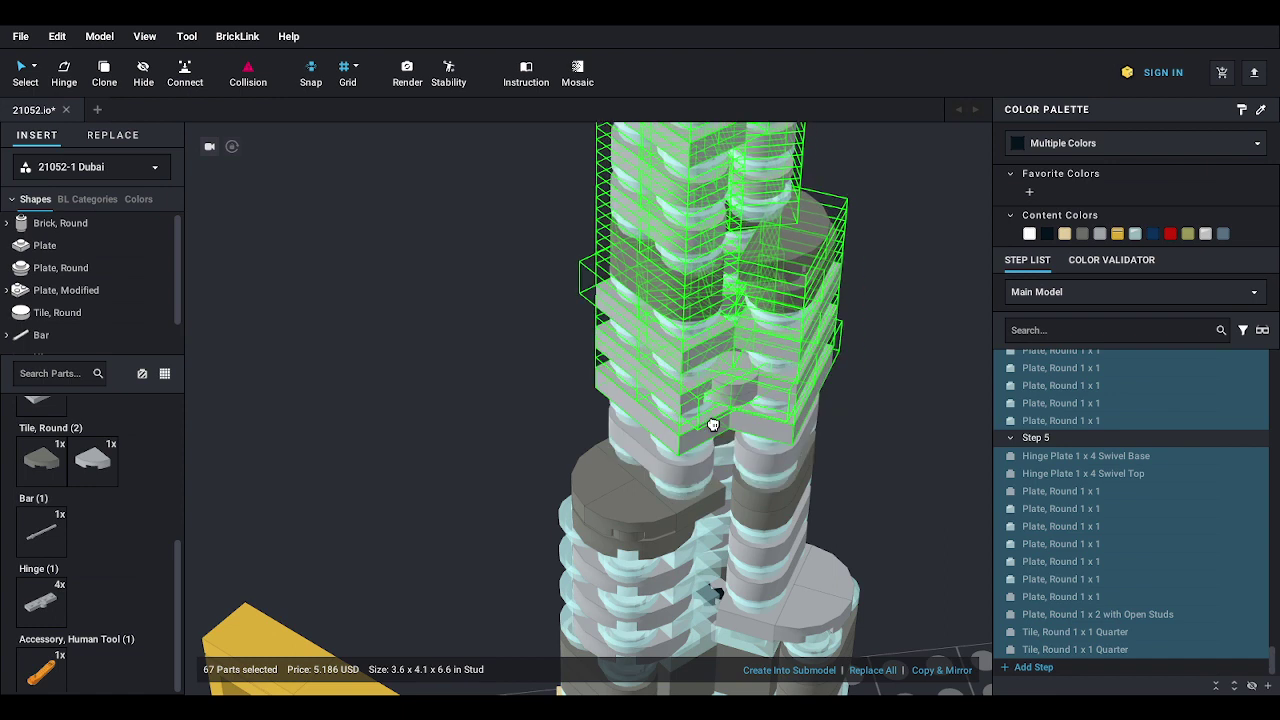
{"action": "left_click", "coordinate": [897, 441]}
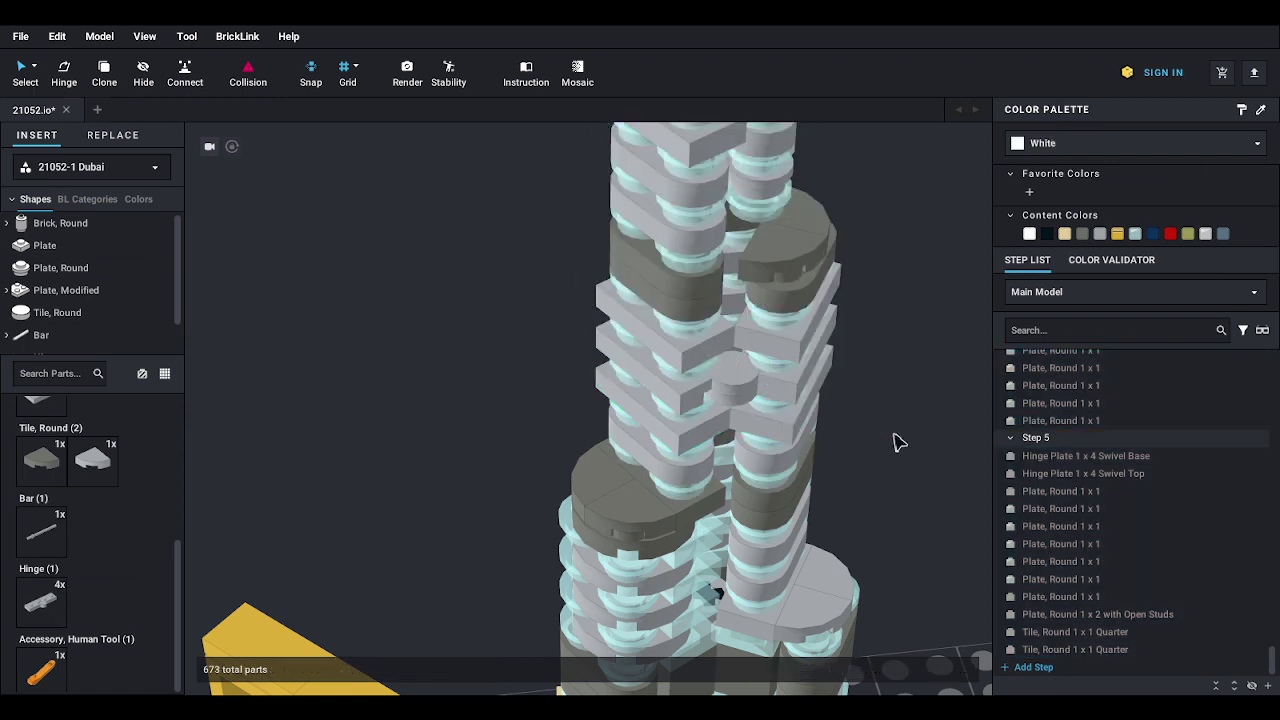
{"action": "scroll", "coordinate": [893, 444], "scroll_direction": "down", "scroll_amount": 3}
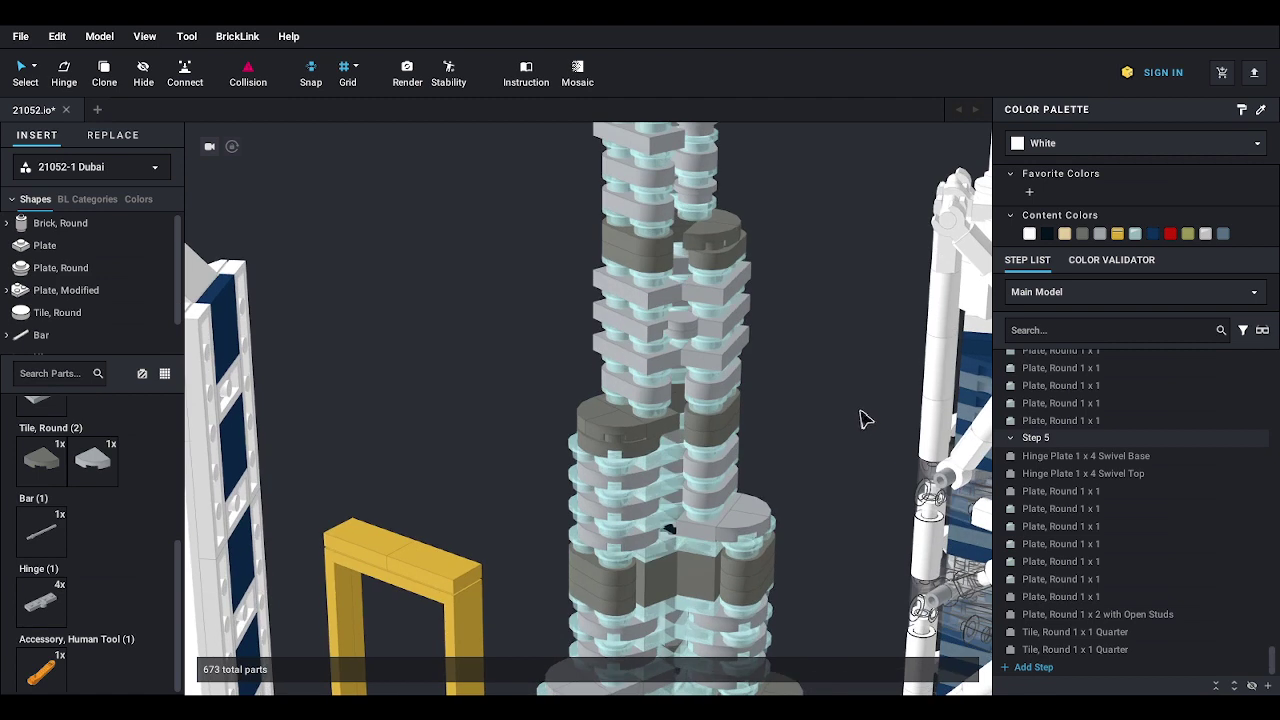
{"action": "scroll", "coordinate": [680, 437], "scroll_direction": "down", "scroll_amount": 3}
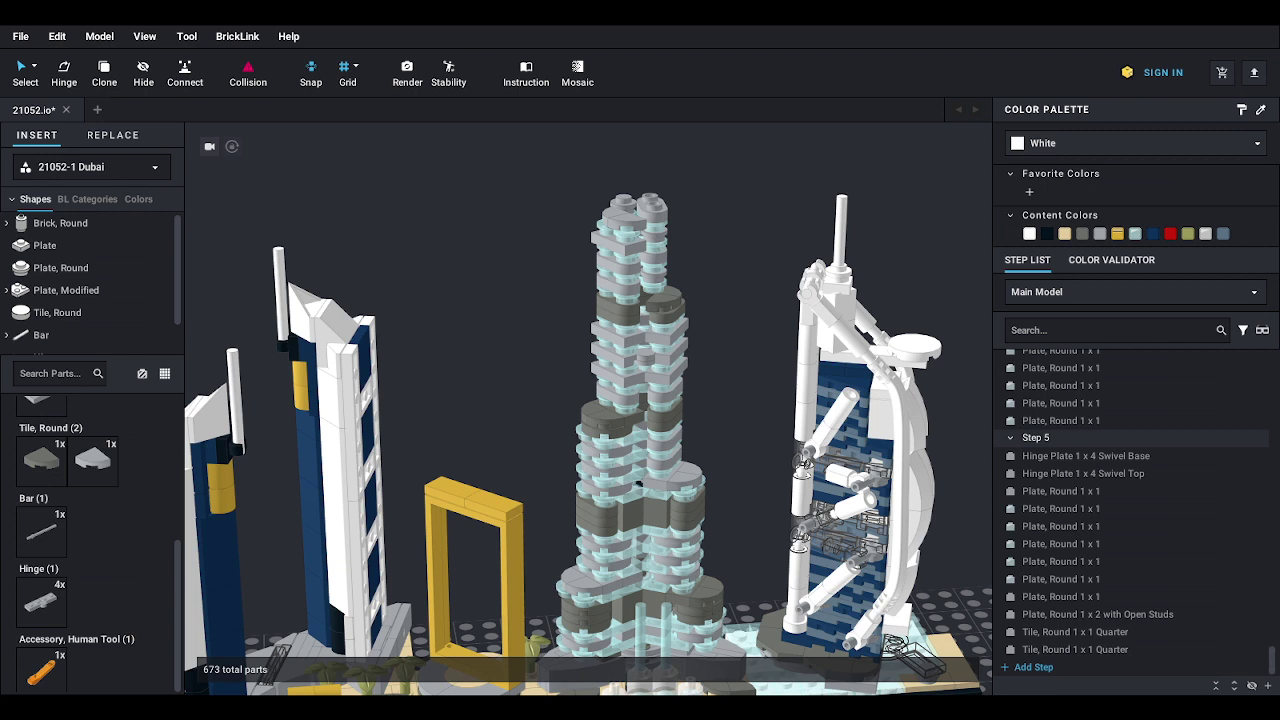
{"action": "scroll", "coordinate": [519, 387], "scroll_direction": "down", "scroll_amount": 5}
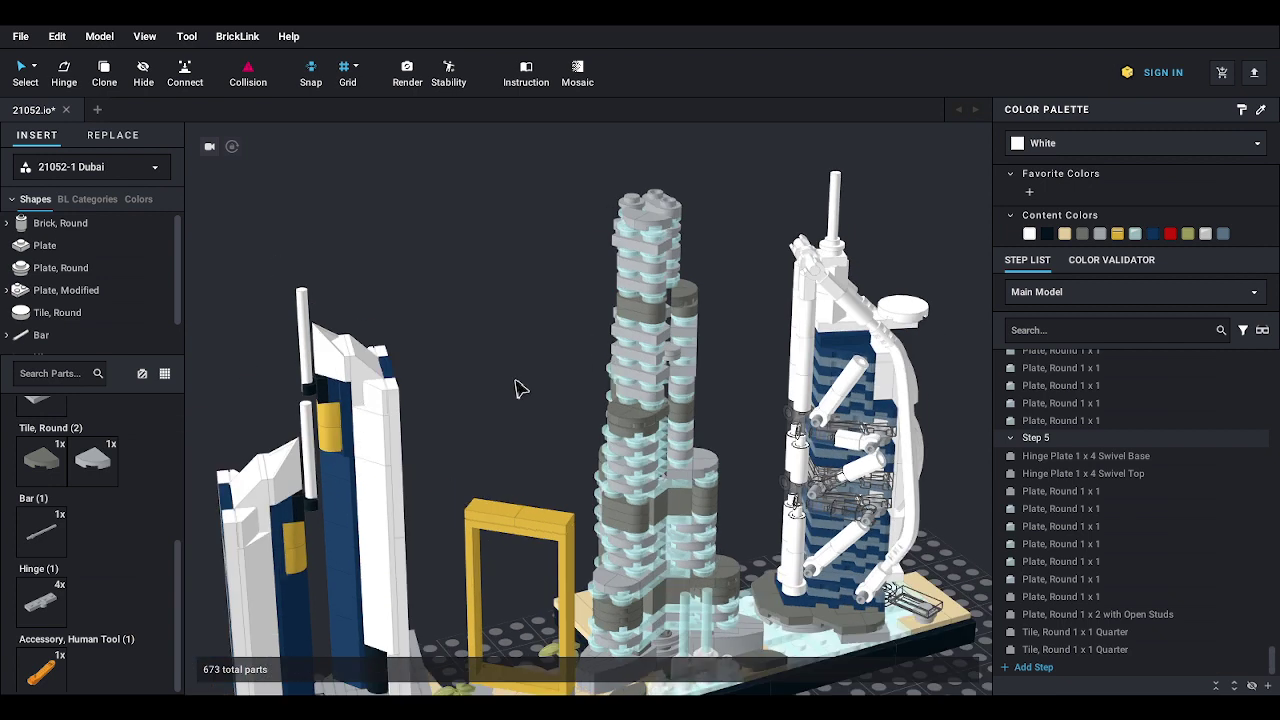
- Place a Light Bluish Gray Plate, Round 2 x 2 with Axle Hole on the empty baseplate in front of the skyline
{"action": "middle_click_drag", "start_coordinate": [562, 471], "coordinate": [543, 387]}
{"action": "scroll", "coordinate": [567, 432], "scroll_direction": "up", "scroll_amount": 3}
{"action": "scroll", "coordinate": [571, 434], "scroll_direction": "down", "scroll_amount": 2}
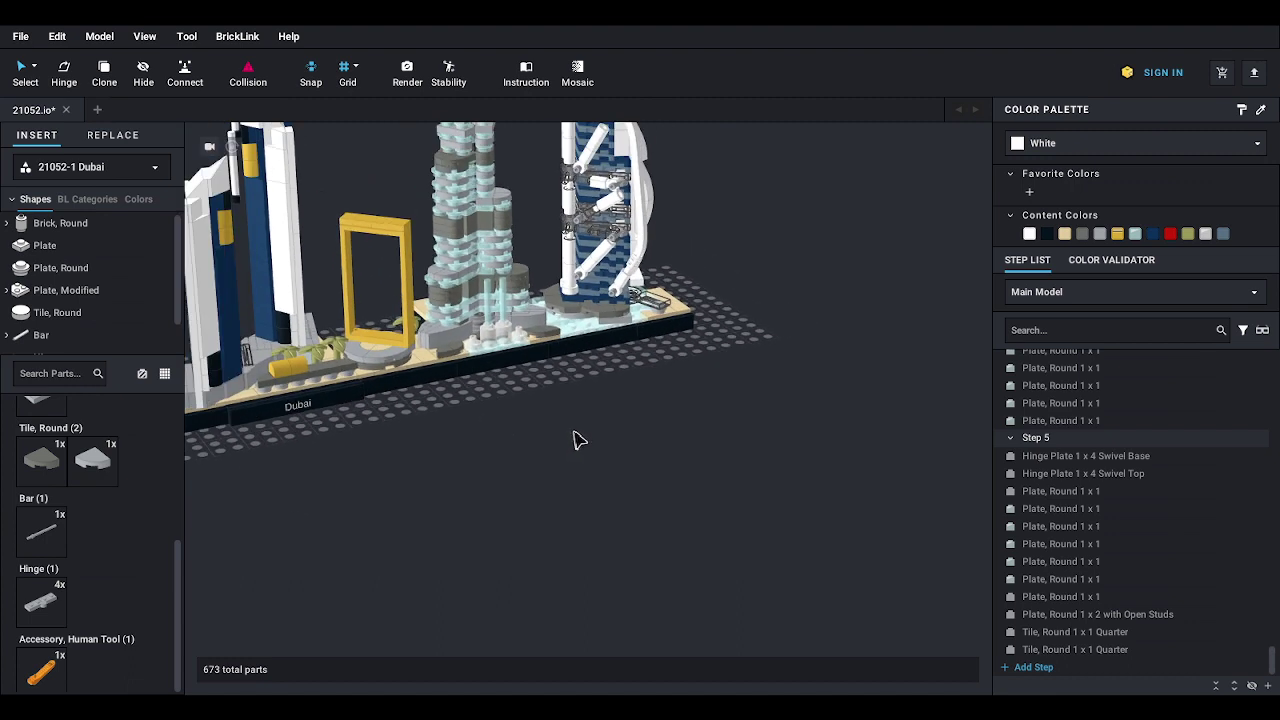
{"action": "scroll", "coordinate": [575, 434], "scroll_direction": "up", "scroll_amount": 2}
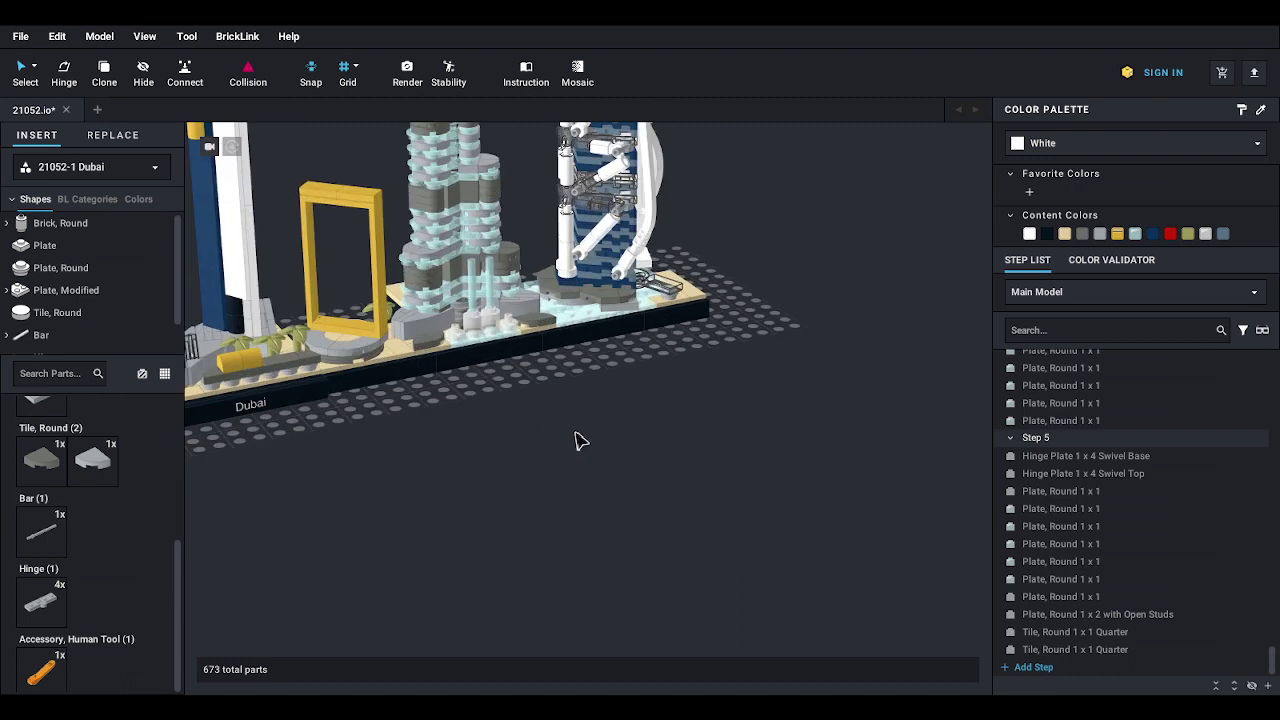
{"action": "scroll", "coordinate": [145, 535], "scroll_direction": "up", "scroll_amount": 3}
{"action": "left_click", "coordinate": [145, 515]}
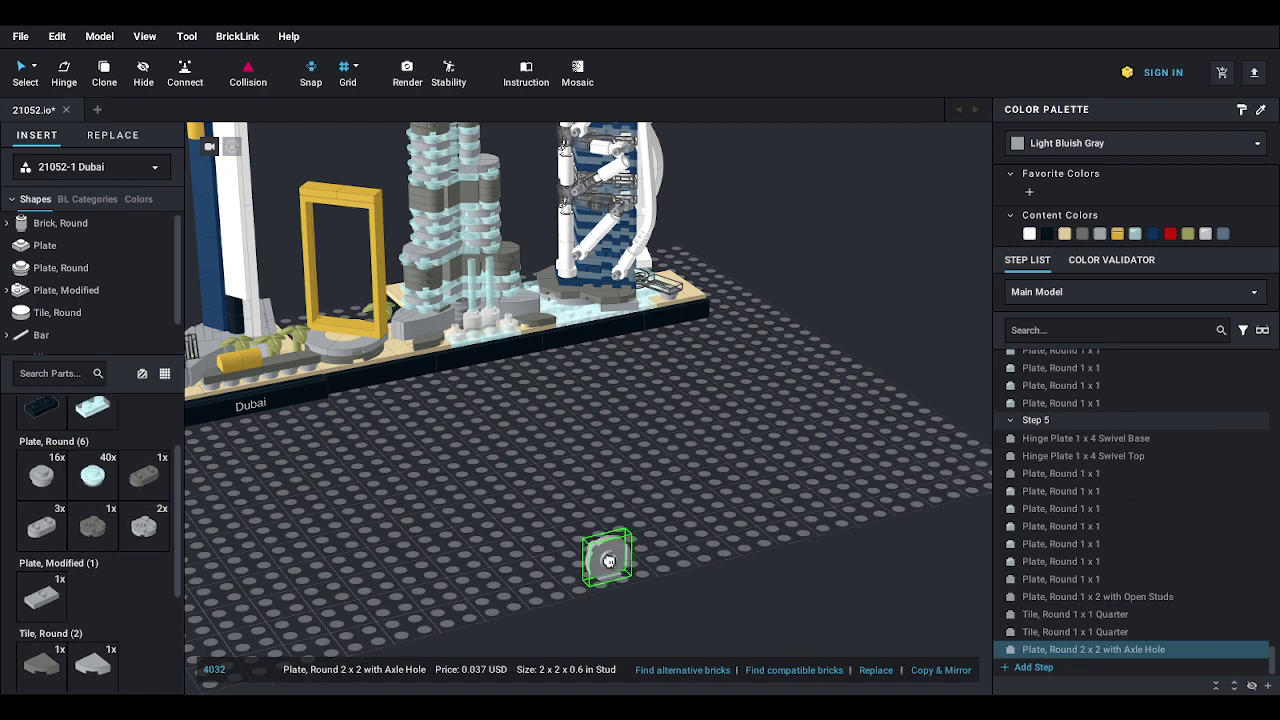
{"action": "left_click", "coordinate": [603, 560]}
- Add two Trans-Light Blue Plate, Round 1 x 1 parts side by side at the rear of the 2 x 2 round plate
{"action": "scroll", "coordinate": [603, 560], "scroll_direction": "up", "scroll_amount": 2}
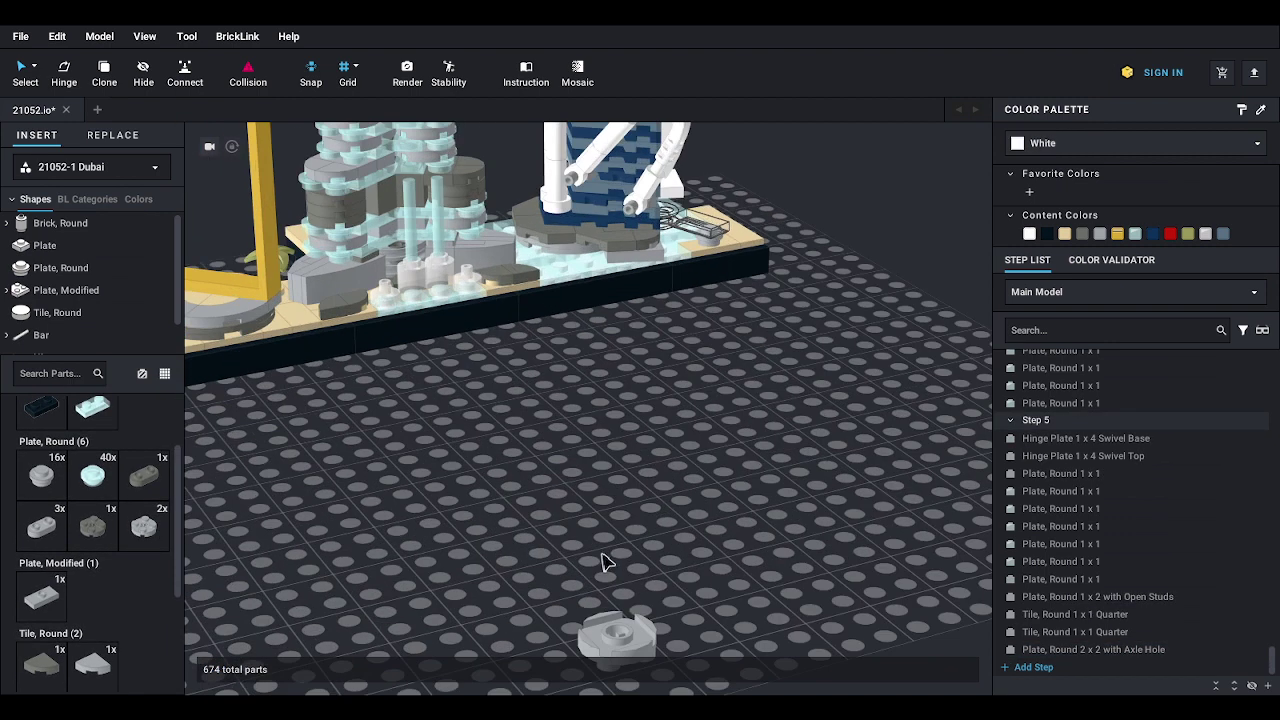
{"action": "middle_click_drag", "start_coordinate": [600, 562], "coordinate": [525, 442]}
{"action": "left_click", "coordinate": [100, 480]}
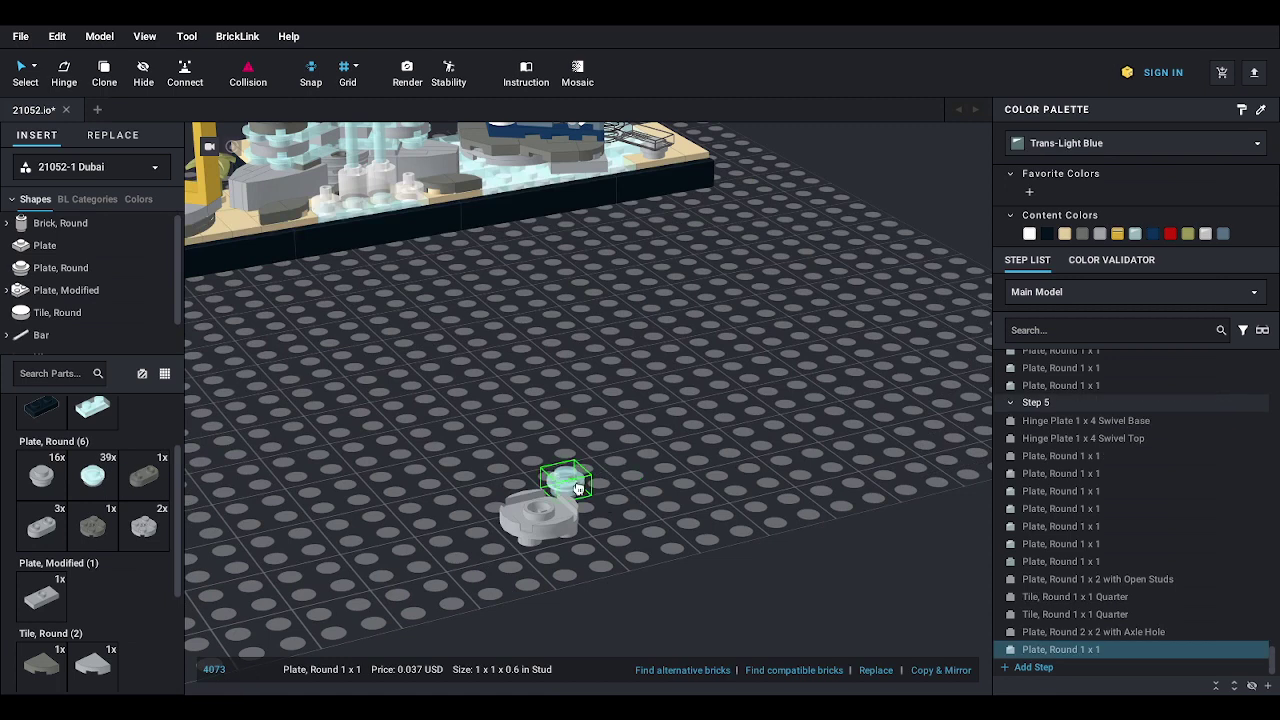
{"action": "left_click", "coordinate": [537, 493]}
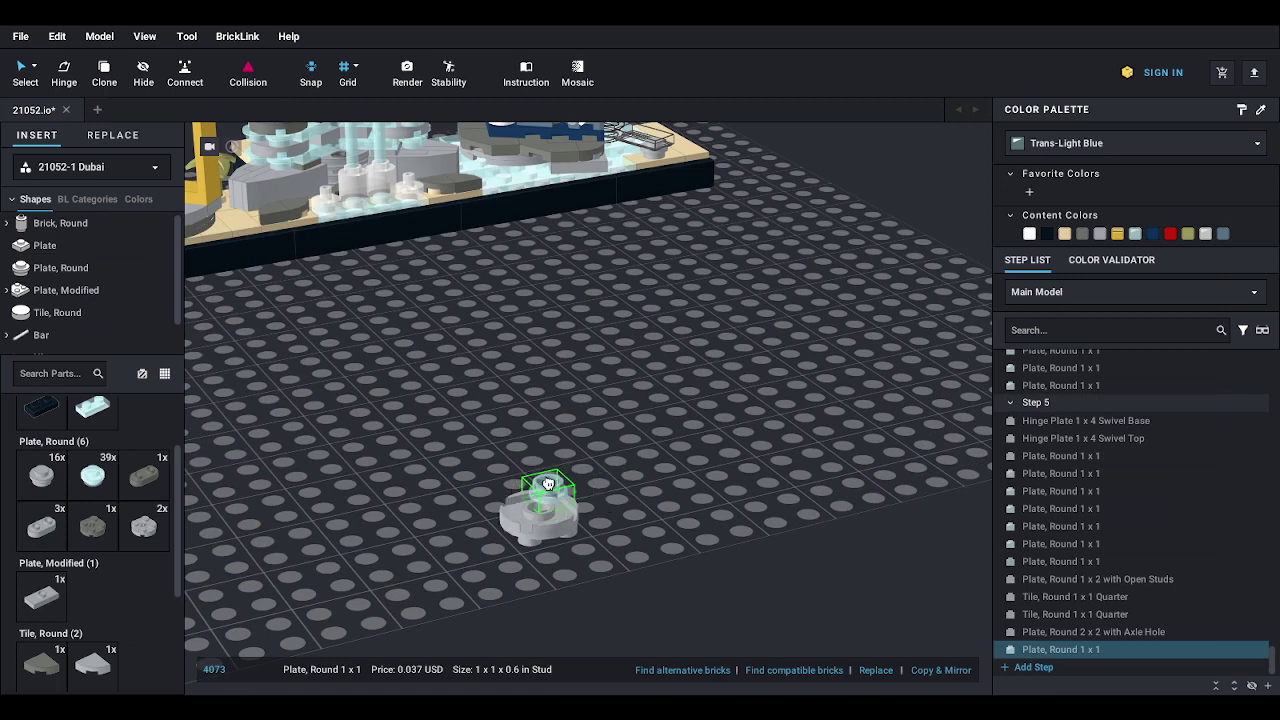
{"action": "left_click", "coordinate": [548, 484]}
{"action": "left_click", "coordinate": [94, 473]}
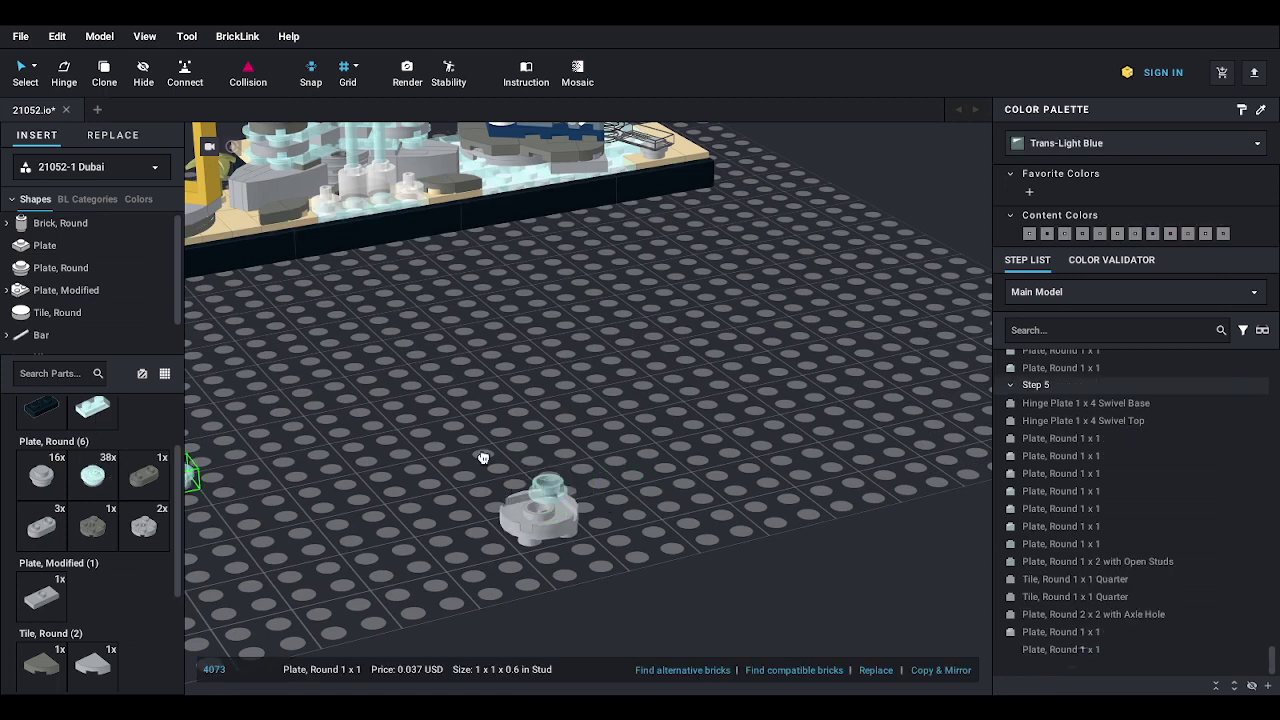
{"action": "left_click", "coordinate": [521, 500]}
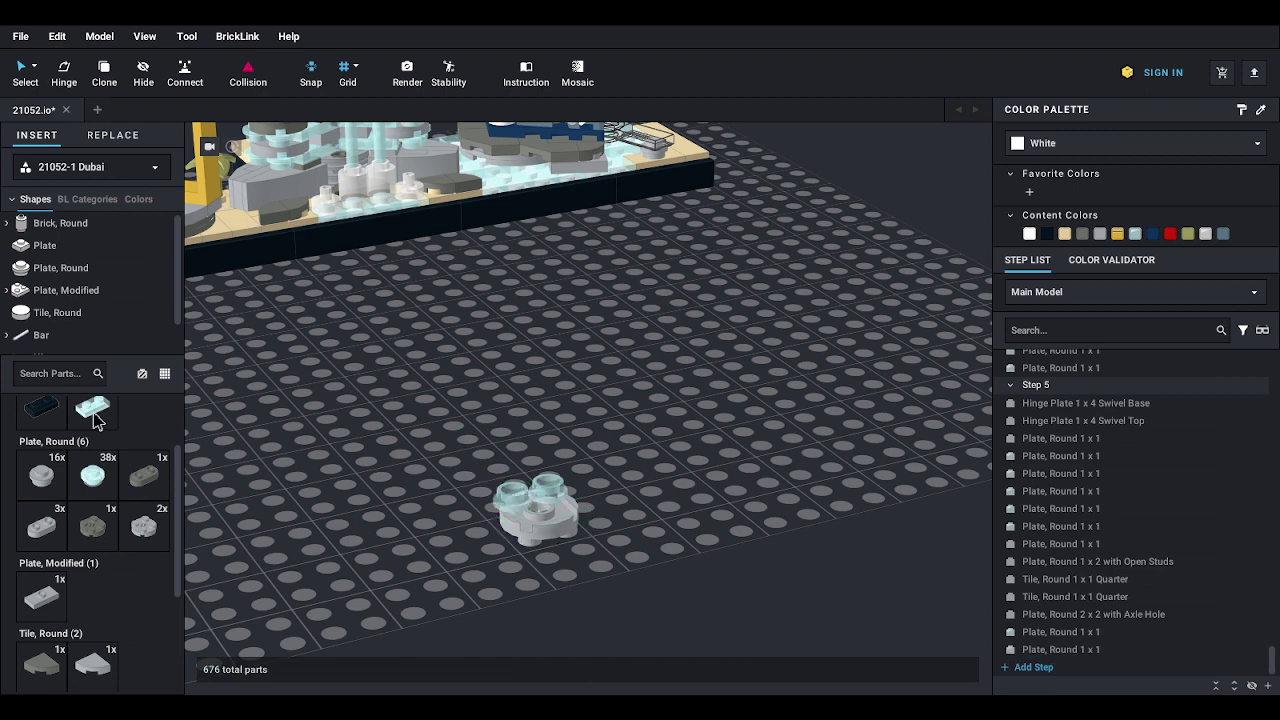
- Add a Trans-Light Blue Plate 1 x 2 in front of the two round plates and set the 2 x 2 round plate on top
{"action": "left_click", "coordinate": [94, 418]}
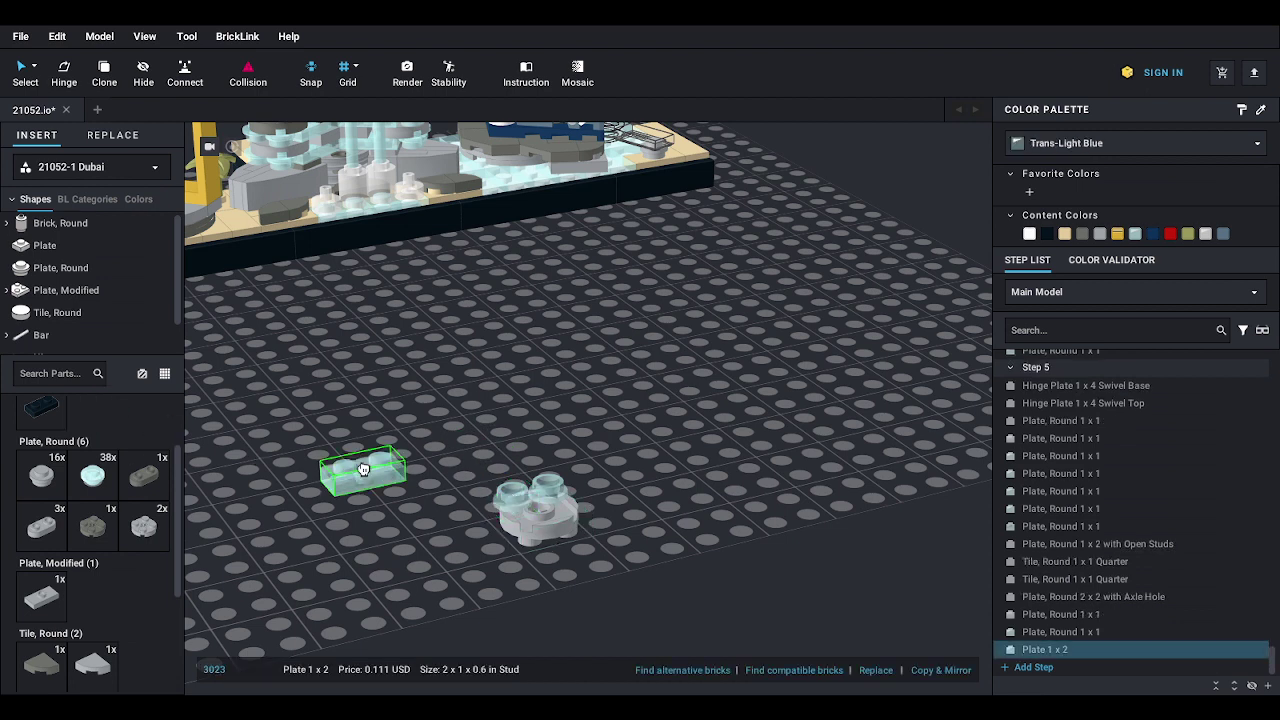
{"action": "left_click", "coordinate": [564, 513]}
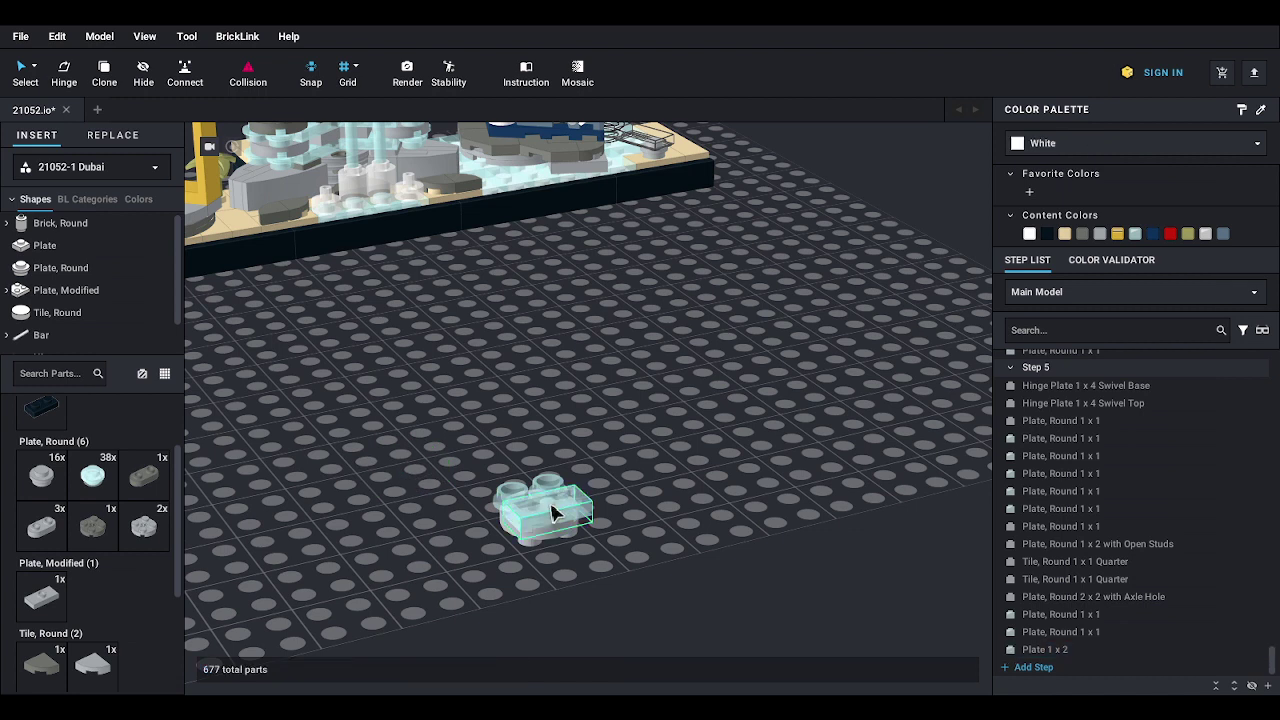
{"action": "left_click_drag", "start_coordinate": [479, 422], "coordinate": [530, 485]}
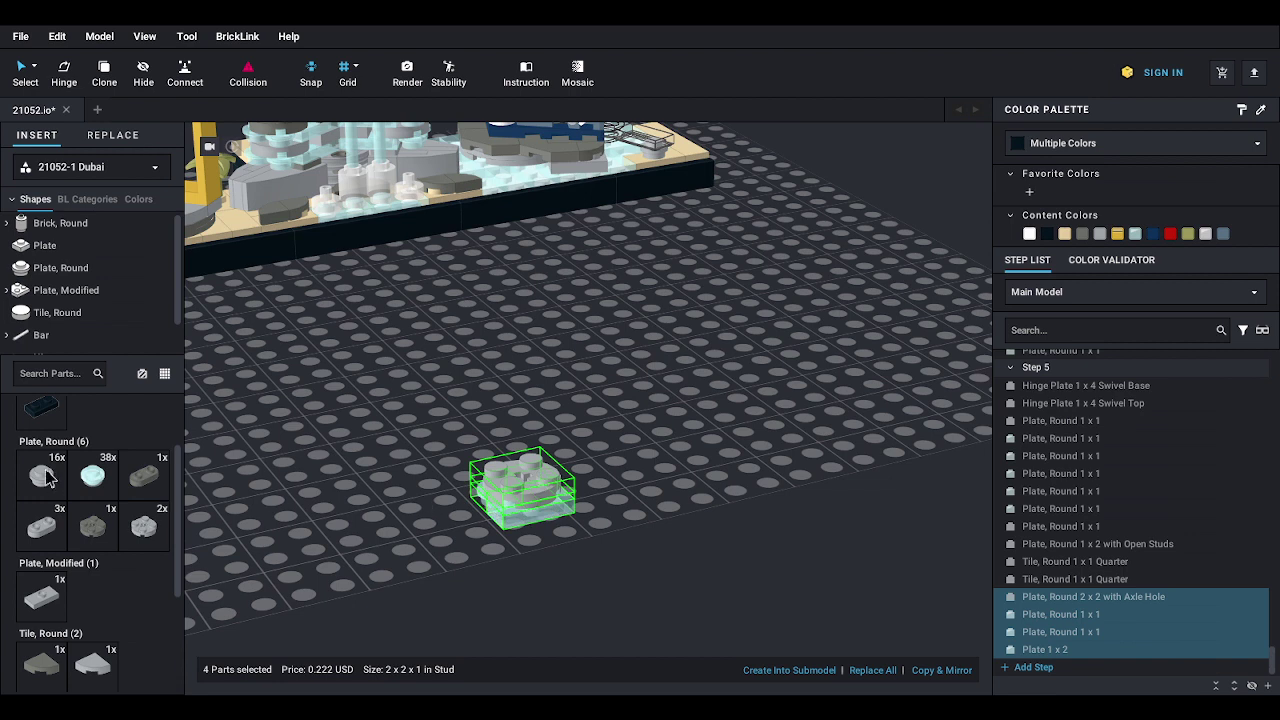
- Cover the four studs of the 2 x 2 round plate with Trans-Light Blue Plate, Round 1 x 1 parts
{"action": "left_click_drag", "start_coordinate": [86, 475], "coordinate": [504, 454]}
{"action": "left_click_drag", "start_coordinate": [101, 474], "coordinate": [547, 466]}
{"action": "left_click_drag", "start_coordinate": [93, 475], "coordinate": [488, 473]}
{"action": "key", "text": "ctrl+v"}
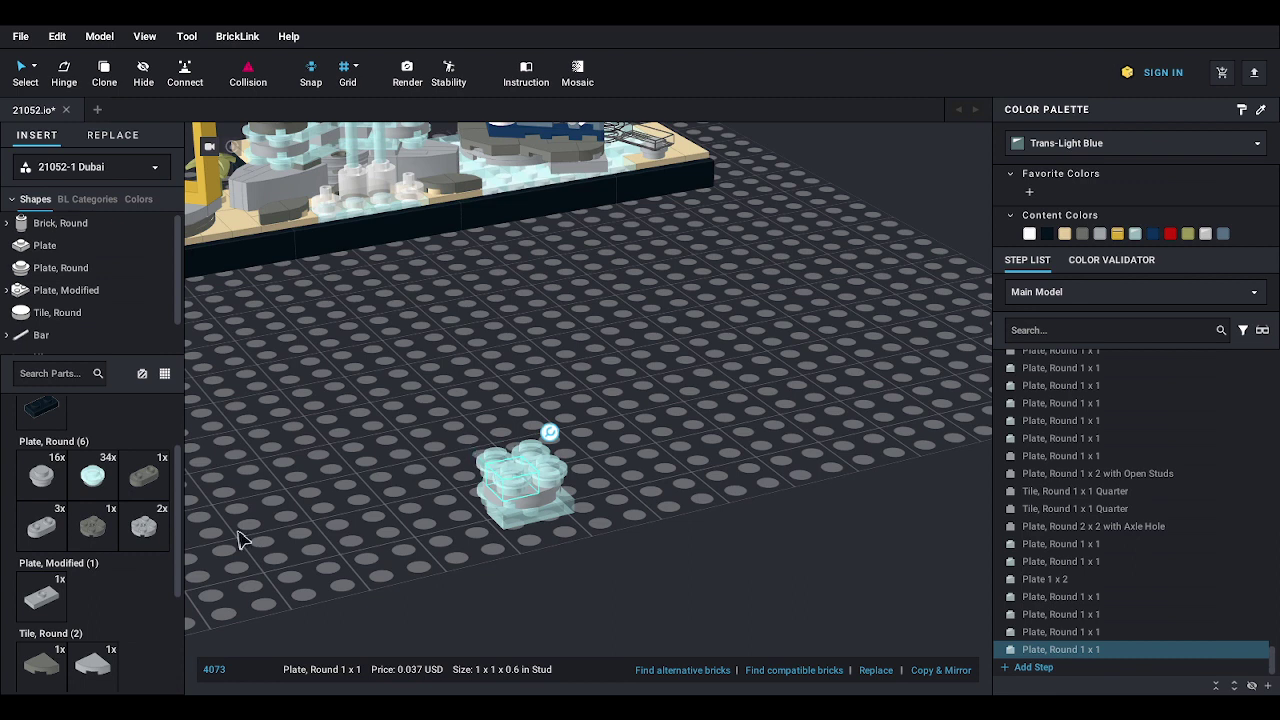
- Build a separate layer beside the stack from a Plate, Round 2 x 2 with Axle Hole and four Trans-Light Blue Plate, Round 1 x 1, and select it
{"action": "left_click_drag", "start_coordinate": [140, 537], "coordinate": [720, 475]}
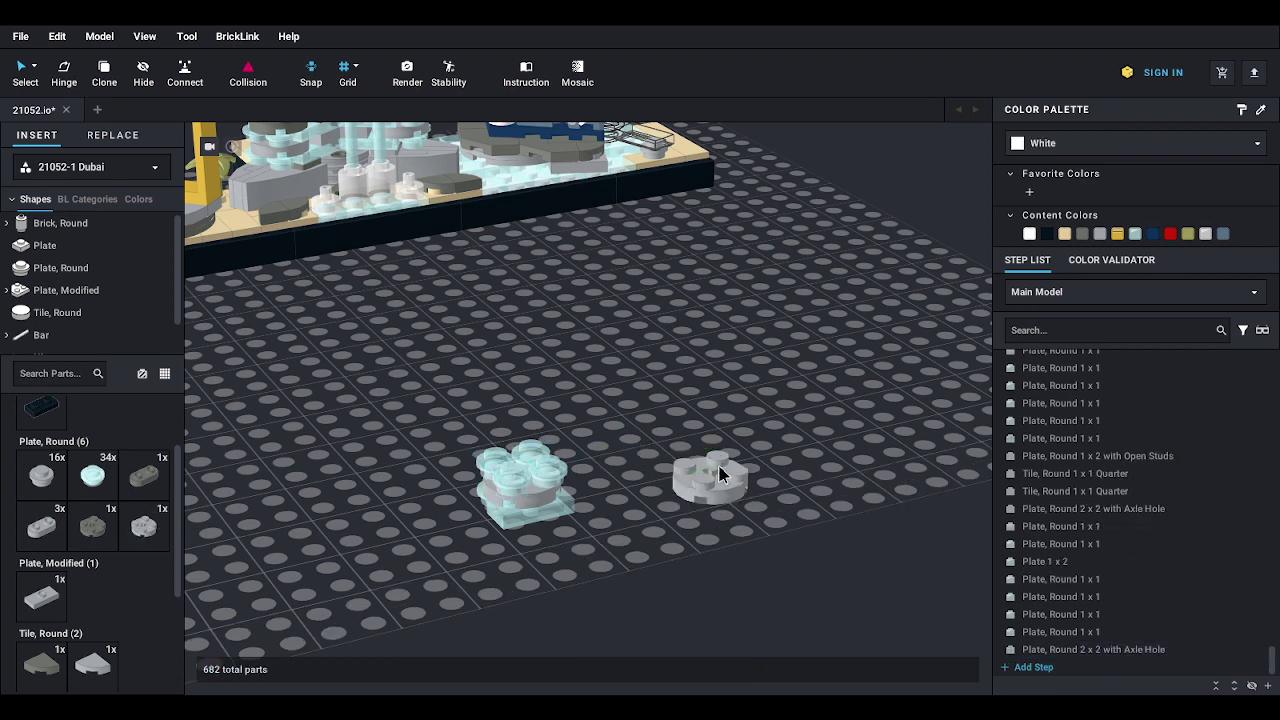
{"action": "left_click_drag", "start_coordinate": [95, 478], "coordinate": [702, 460]}
{"action": "left_click_drag", "start_coordinate": [91, 478], "coordinate": [728, 476]}
{"action": "left_click_drag", "start_coordinate": [92, 477], "coordinate": [708, 476]}
{"action": "left_click_drag", "start_coordinate": [680, 407], "coordinate": [750, 499]}
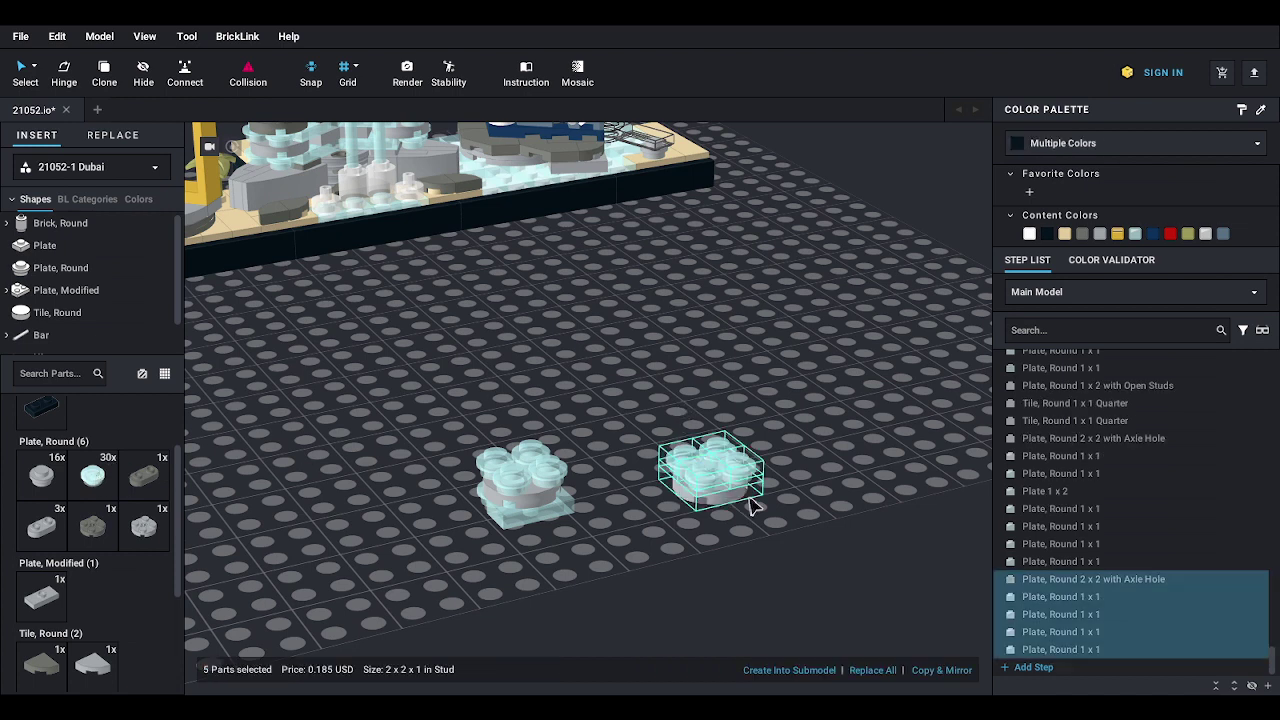
- Paste a copy of the selected layer onto the stack and move the original layer on top of it
{"action": "key", "text": "ctrl+c"}
{"action": "key", "text": "ctrl+v"}
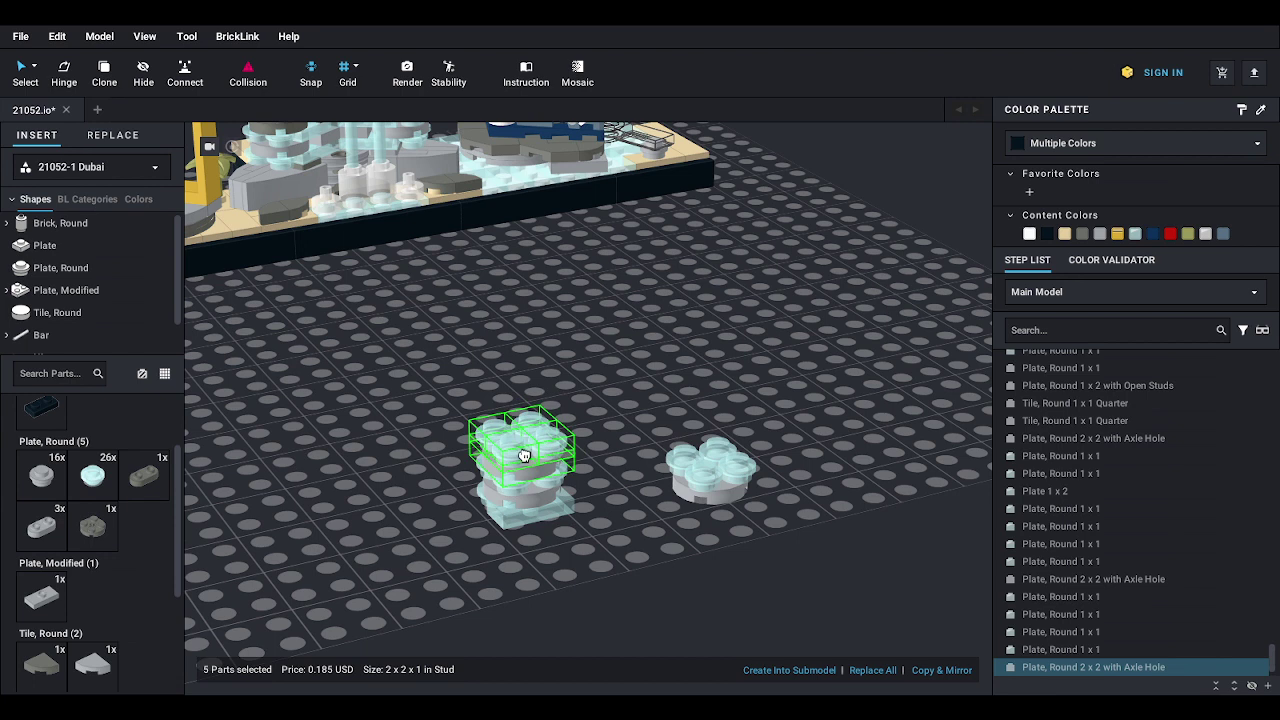
{"action": "left_click", "coordinate": [524, 455]}
{"action": "double_click", "coordinate": [705, 462]}
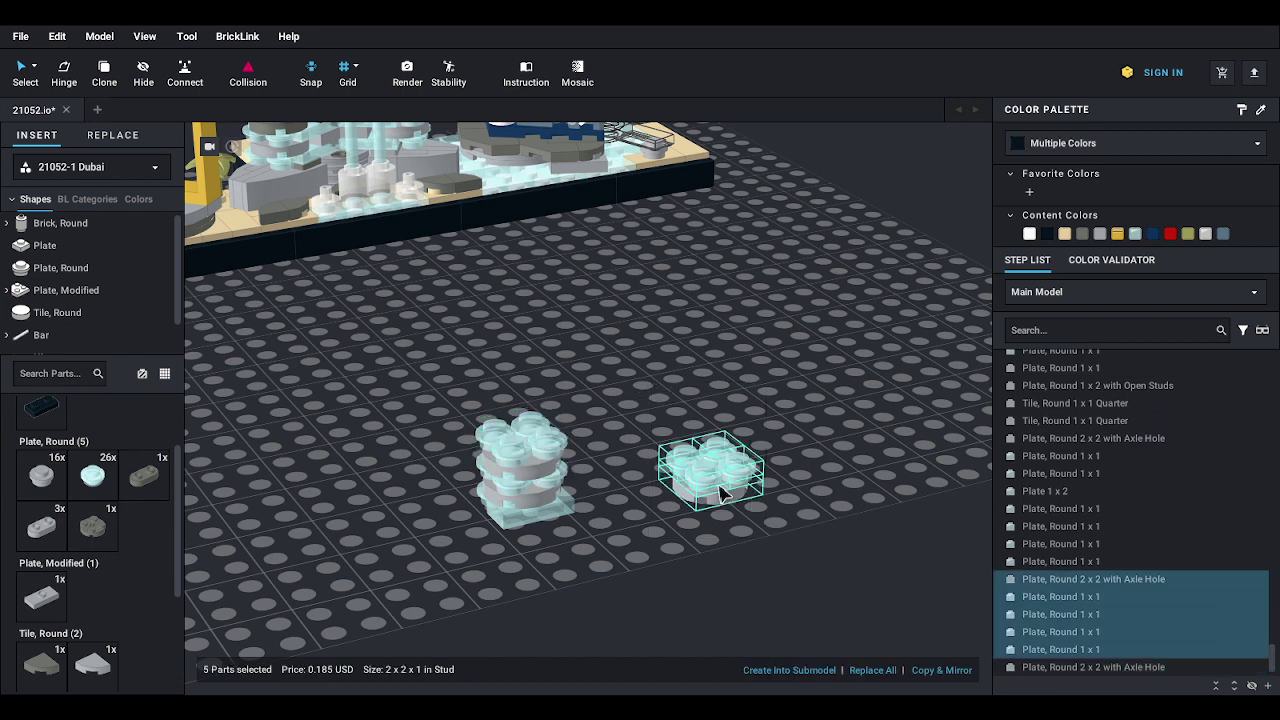
{"action": "left_click_drag", "start_coordinate": [705, 462], "coordinate": [524, 428]}
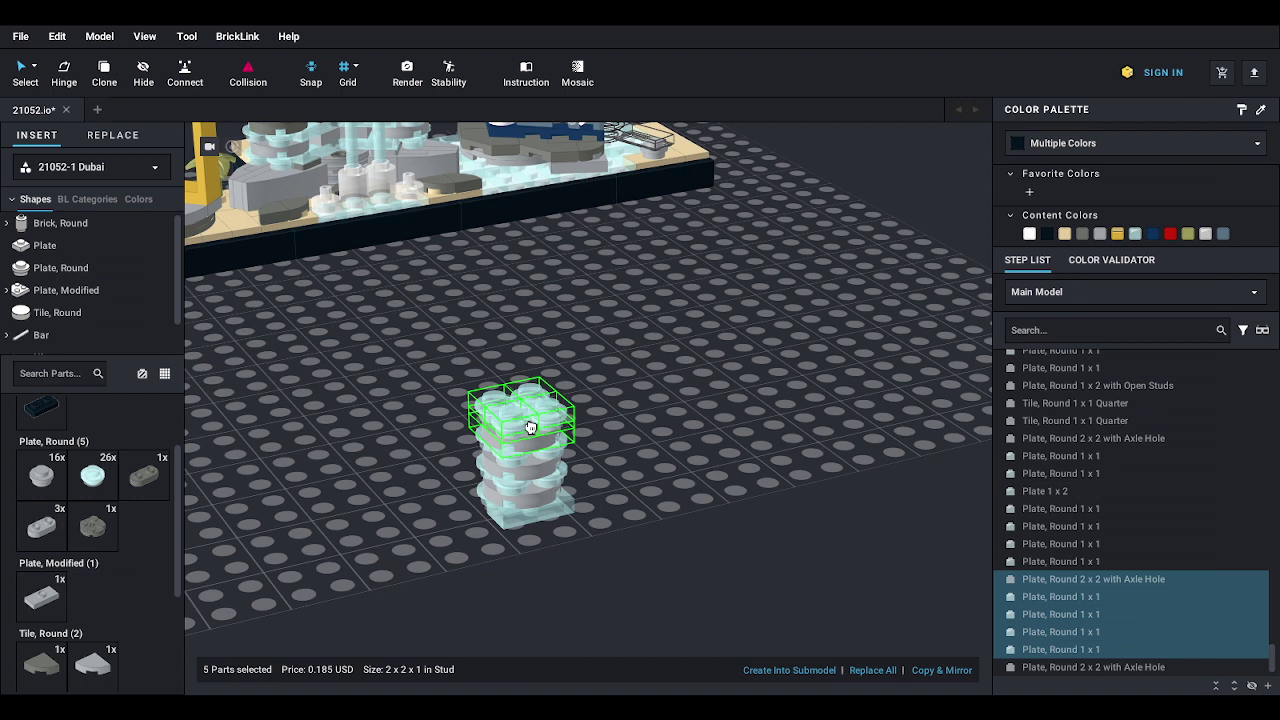
{"action": "left_click", "coordinate": [641, 449]}
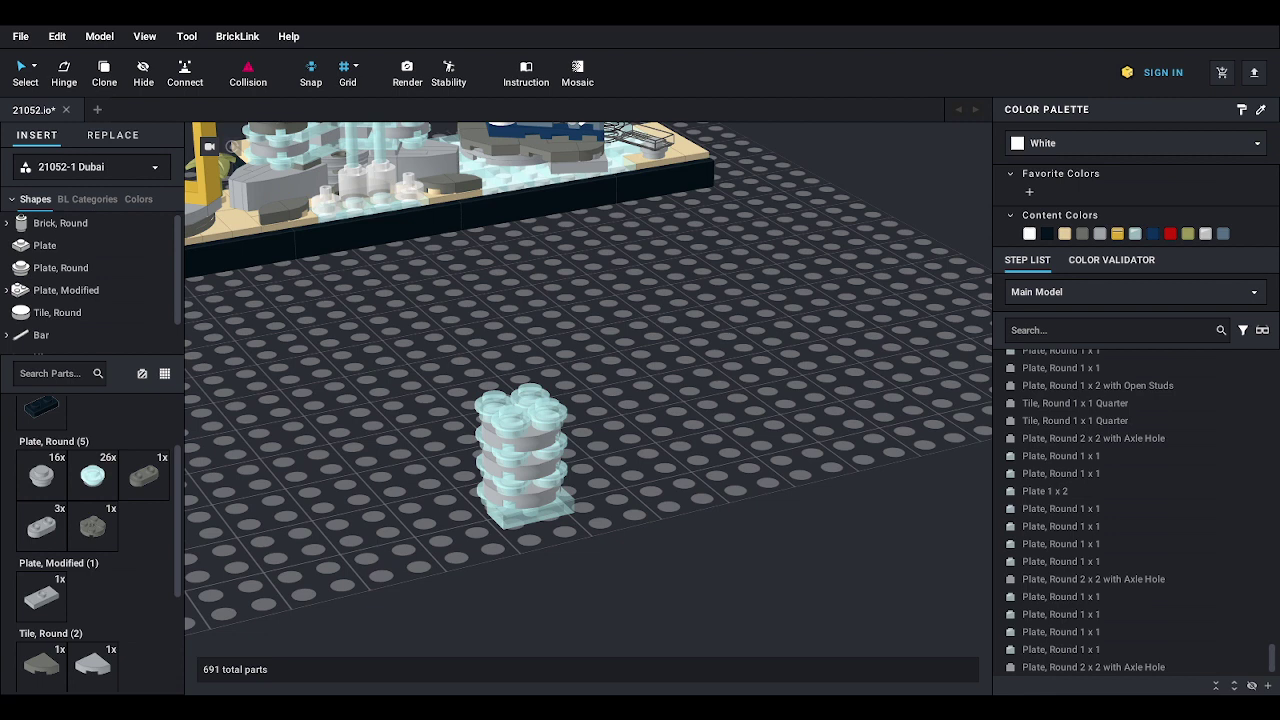
- Cap the stack with dark gray Plate, Round 2 x 2 and Plate, Round 1 x 2 parts, plus a light gray Plate, Round 1 x 1 at the rear
{"action": "left_click_drag", "start_coordinate": [90, 538], "coordinate": [518, 390]}
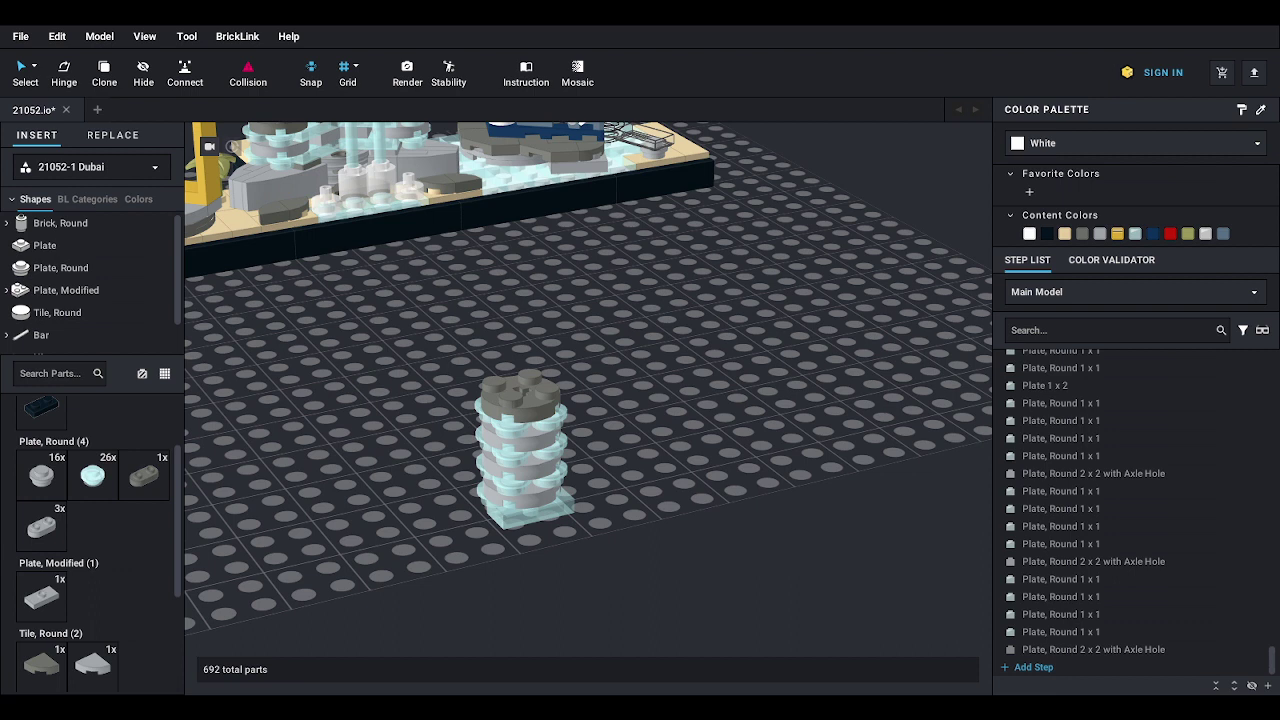
{"action": "left_click_drag", "start_coordinate": [144, 476], "coordinate": [530, 402]}
{"action": "mouse_move", "coordinate": [529, 410]}
{"action": "right_mouse_down"}
{"action": "mouse_move", "coordinate": [526, 429]}
{"action": "mouse_move", "coordinate": [531, 388]}
{"action": "right_mouse_up"}
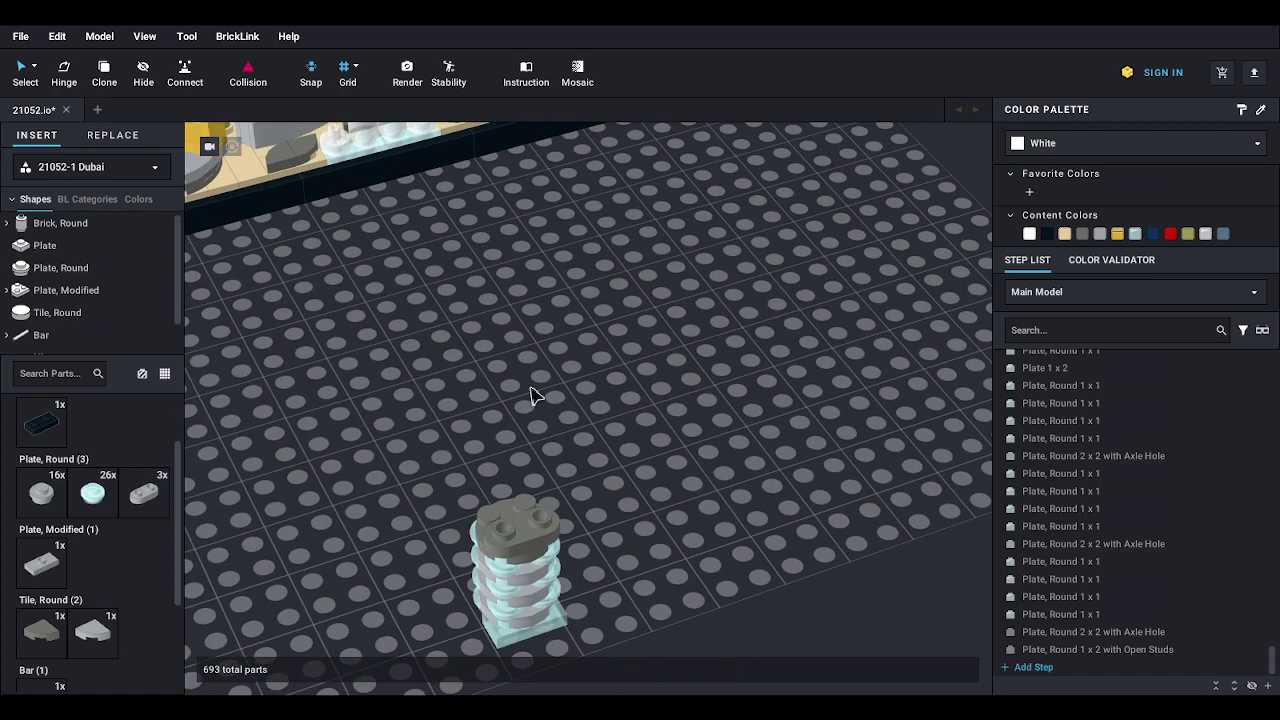
{"action": "left_click_drag", "start_coordinate": [40, 508], "coordinate": [527, 491]}
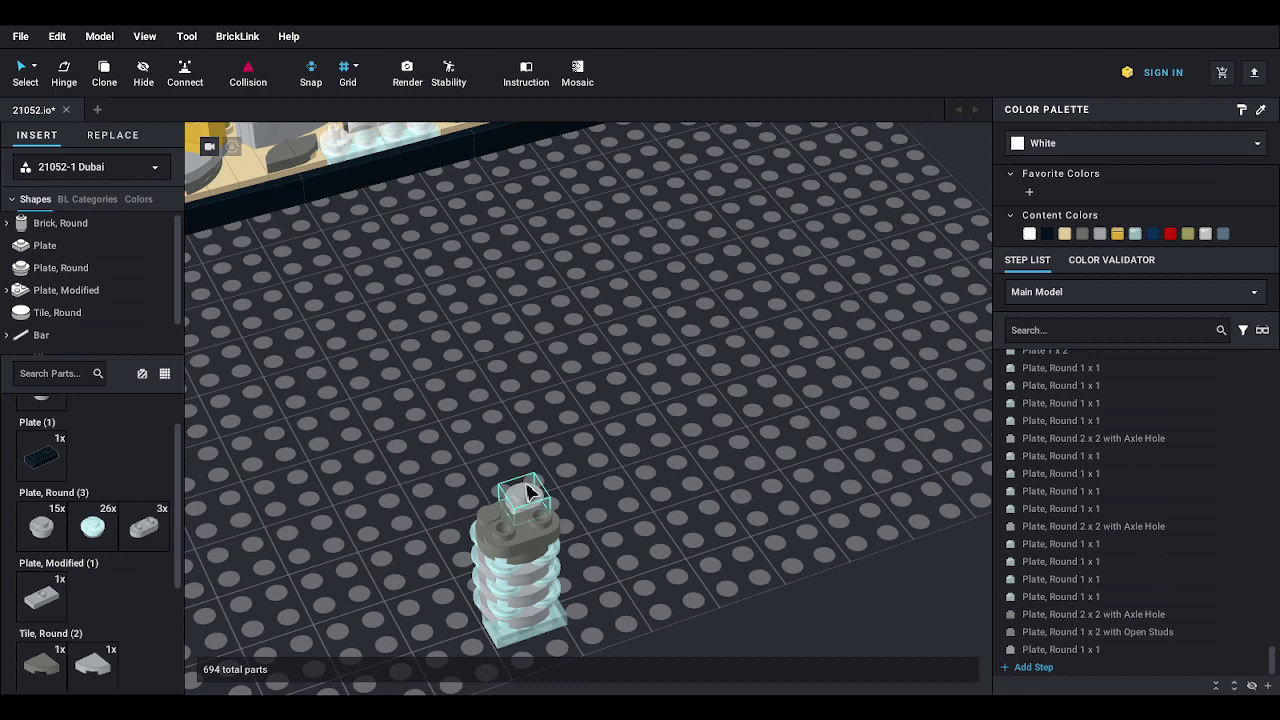
- Replace the dark gray Plate, Round 1 x 2 on the stack with a Light Bluish Gray Plate, Round 1 x 2 with Open Studs
{"action": "left_click_drag", "start_coordinate": [523, 534], "coordinate": [261, 576]}
{"action": "key", "text": "Delete"}
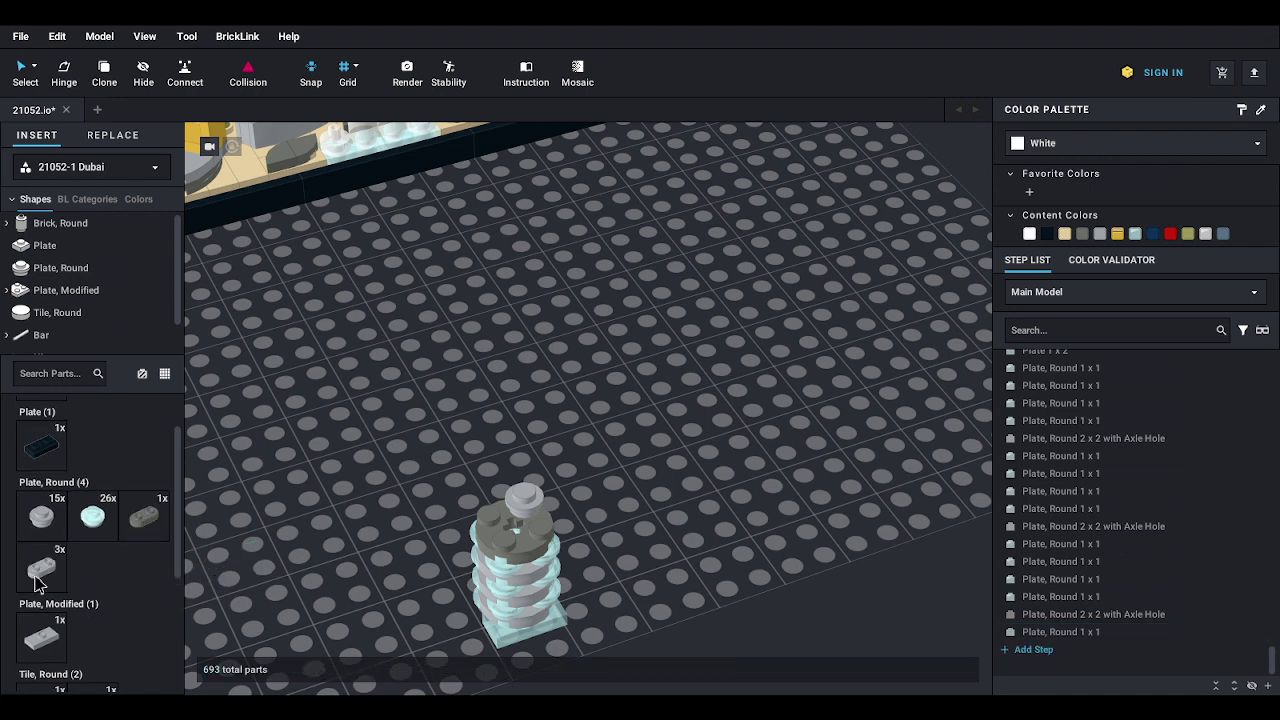
{"action": "left_click_drag", "start_coordinate": [35, 583], "coordinate": [527, 528]}
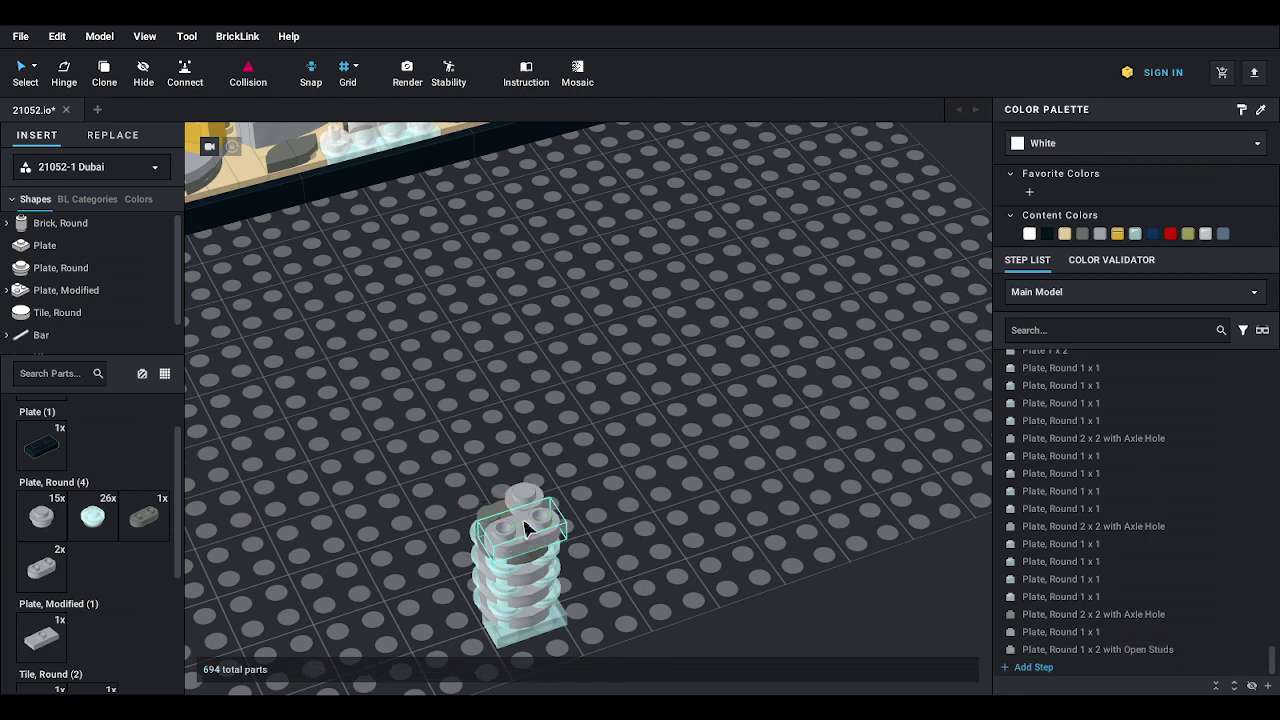
- Cover the remaining rear stud of the dark gray 2 x 2 round plate with a light gray Tile, Round 1 x 1 Quarter
{"action": "scroll", "coordinate": [71, 314], "scroll_direction": "down", "scroll_amount": 2}
{"action": "left_click", "coordinate": [60, 276]}
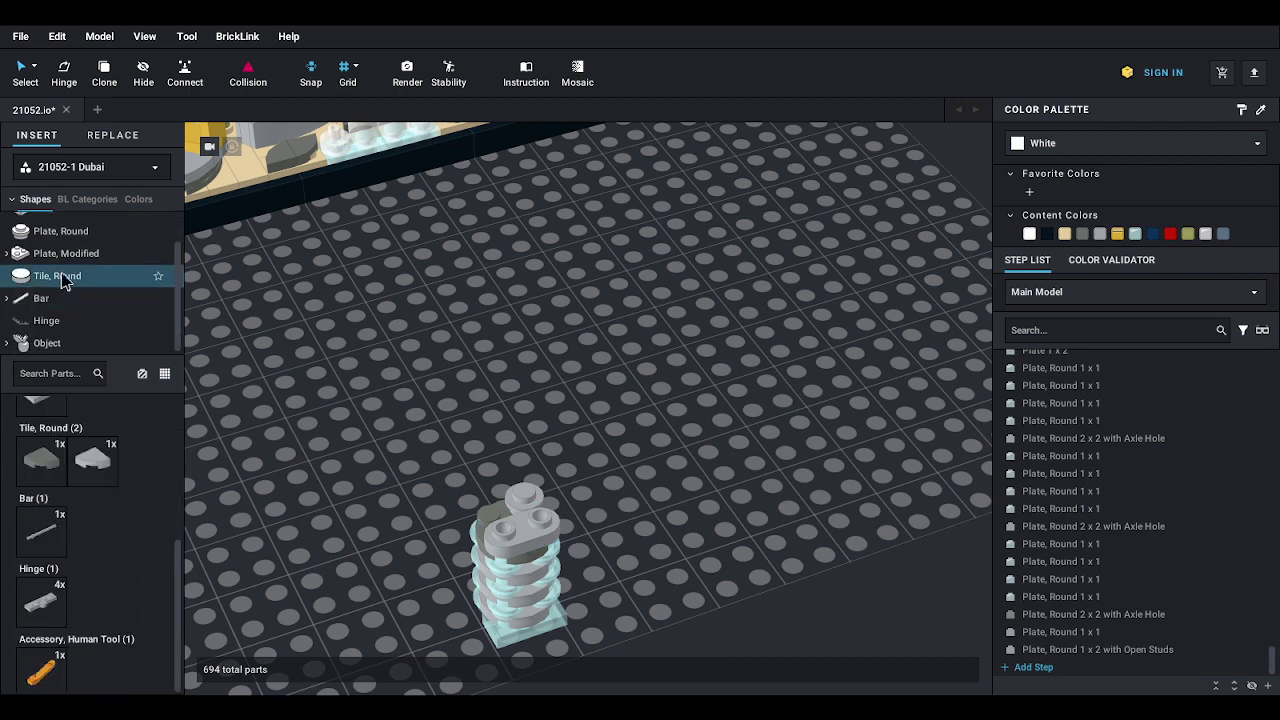
{"action": "left_click_drag", "start_coordinate": [100, 450], "coordinate": [486, 506]}
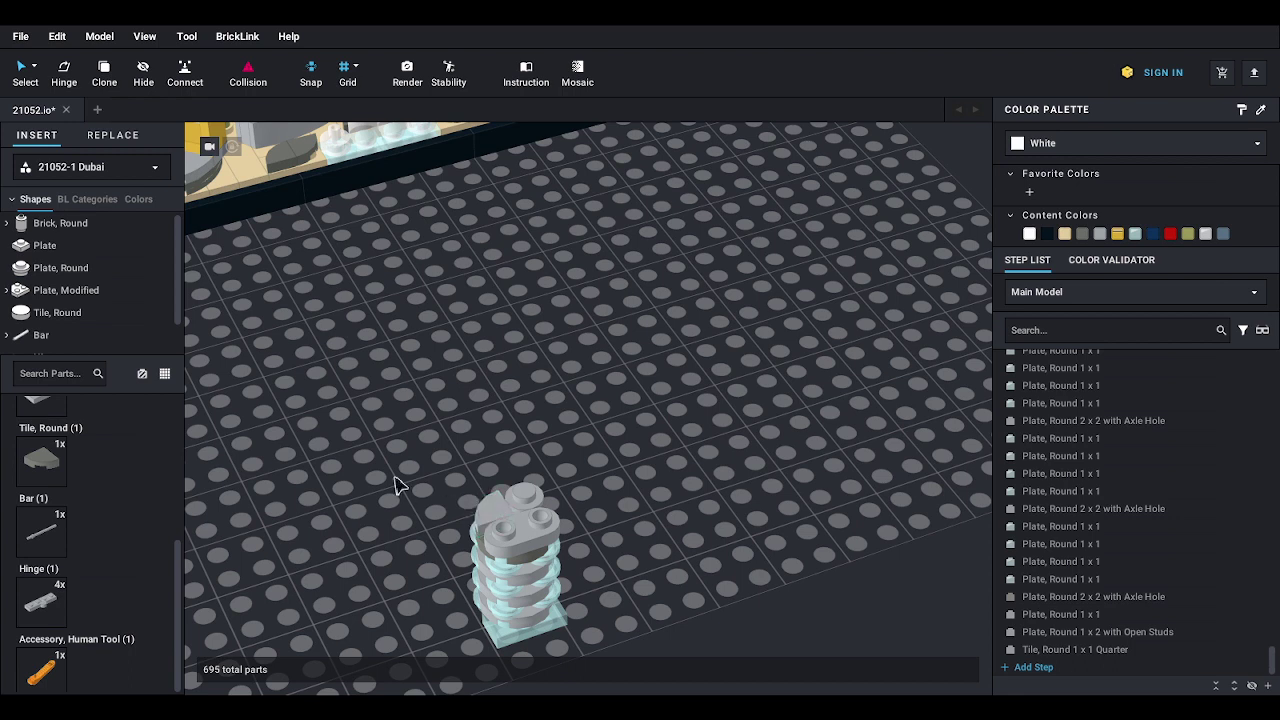
- Add Trans-Light Blue Plate, Round 1 x 1 parts to both open studs of the front 1 x 2 round plate
{"action": "left_click", "coordinate": [63, 290]}
{"action": "left_click", "coordinate": [61, 268]}
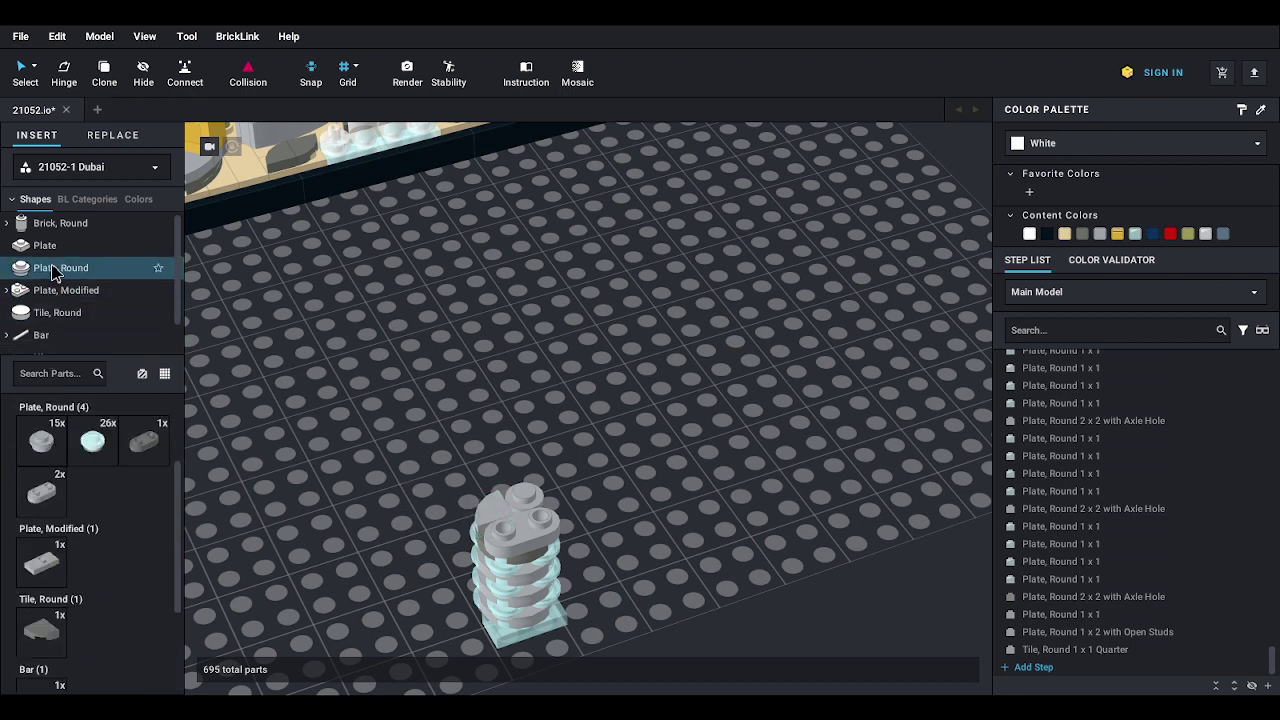
{"action": "left_click_drag", "start_coordinate": [96, 440], "coordinate": [540, 525]}
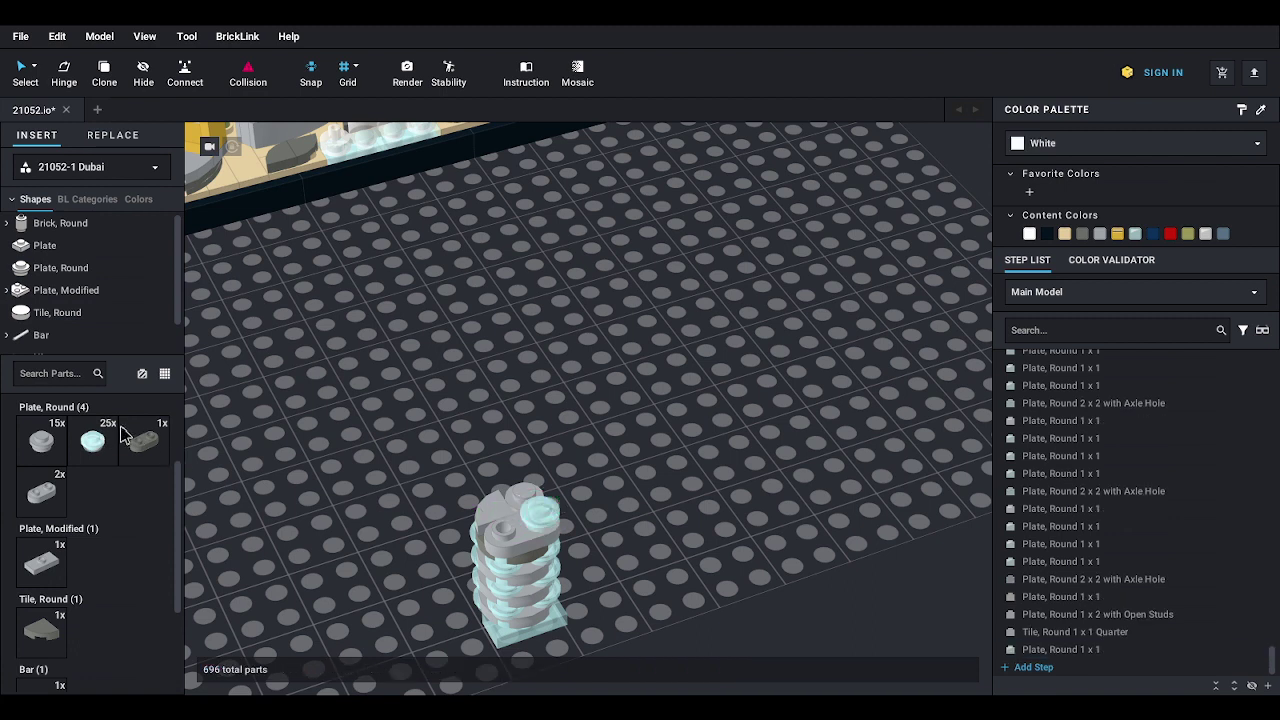
{"action": "left_click_drag", "start_coordinate": [96, 440], "coordinate": [506, 525]}
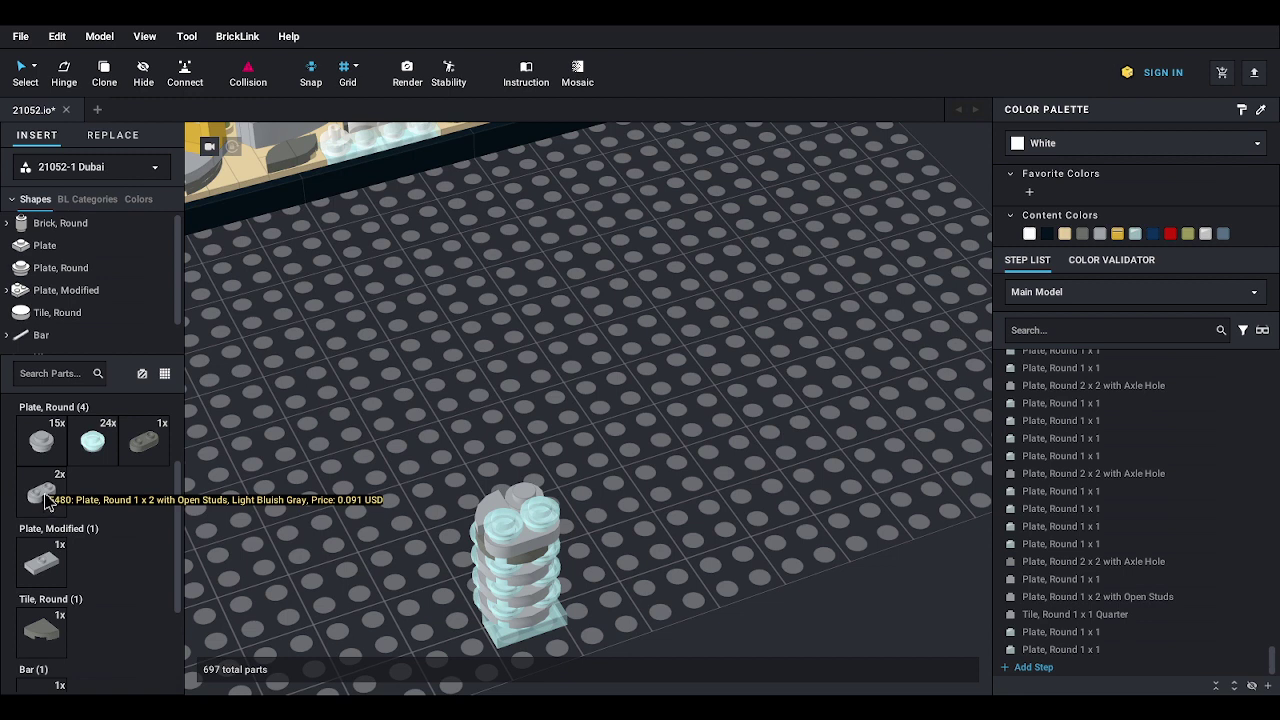
- Stack another Light Bluish Gray Plate, Round 1 x 2 with Open Studs on the front pair and top it with two Trans-Light Blue Plate, Round 1 x 1
{"action": "scroll", "coordinate": [60, 495], "scroll_direction": "up", "scroll_amount": 1}
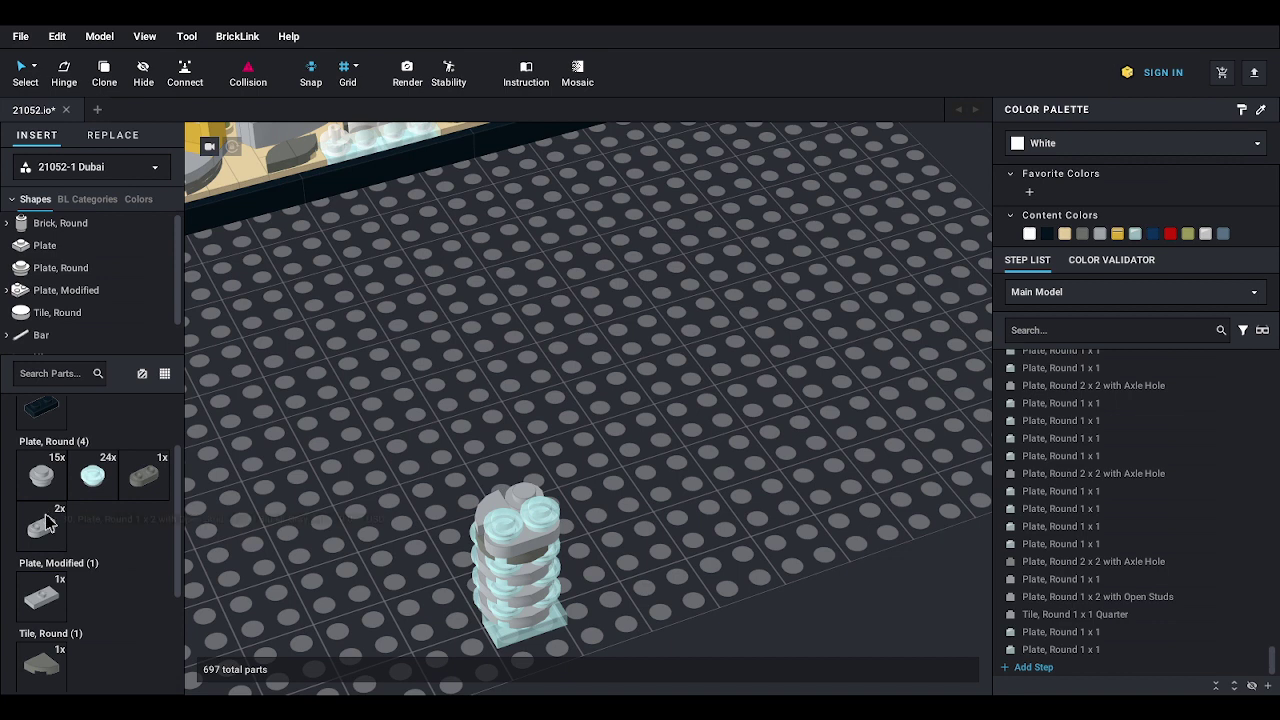
{"action": "left_click_drag", "start_coordinate": [47, 522], "coordinate": [520, 498]}
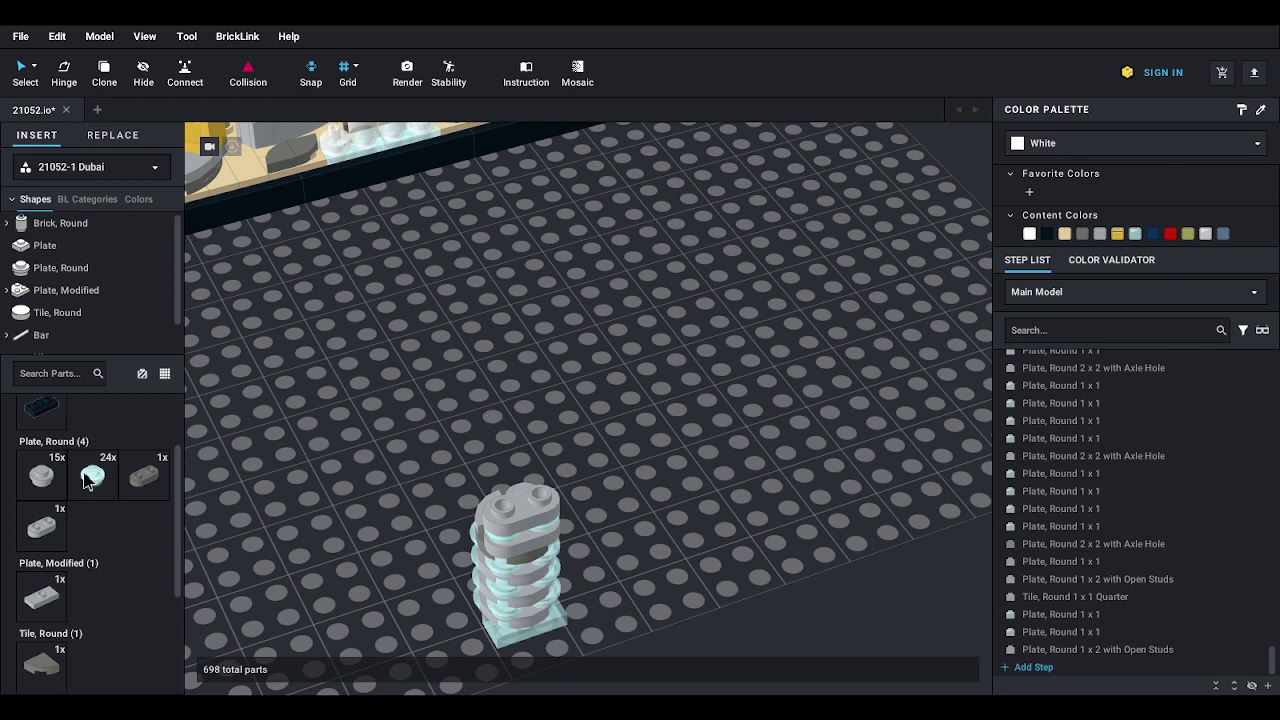
{"action": "left_click_drag", "start_coordinate": [92, 476], "coordinate": [520, 480]}
{"action": "left_click_drag", "start_coordinate": [92, 476], "coordinate": [515, 498]}
{"action": "left_click", "coordinate": [462, 492]}
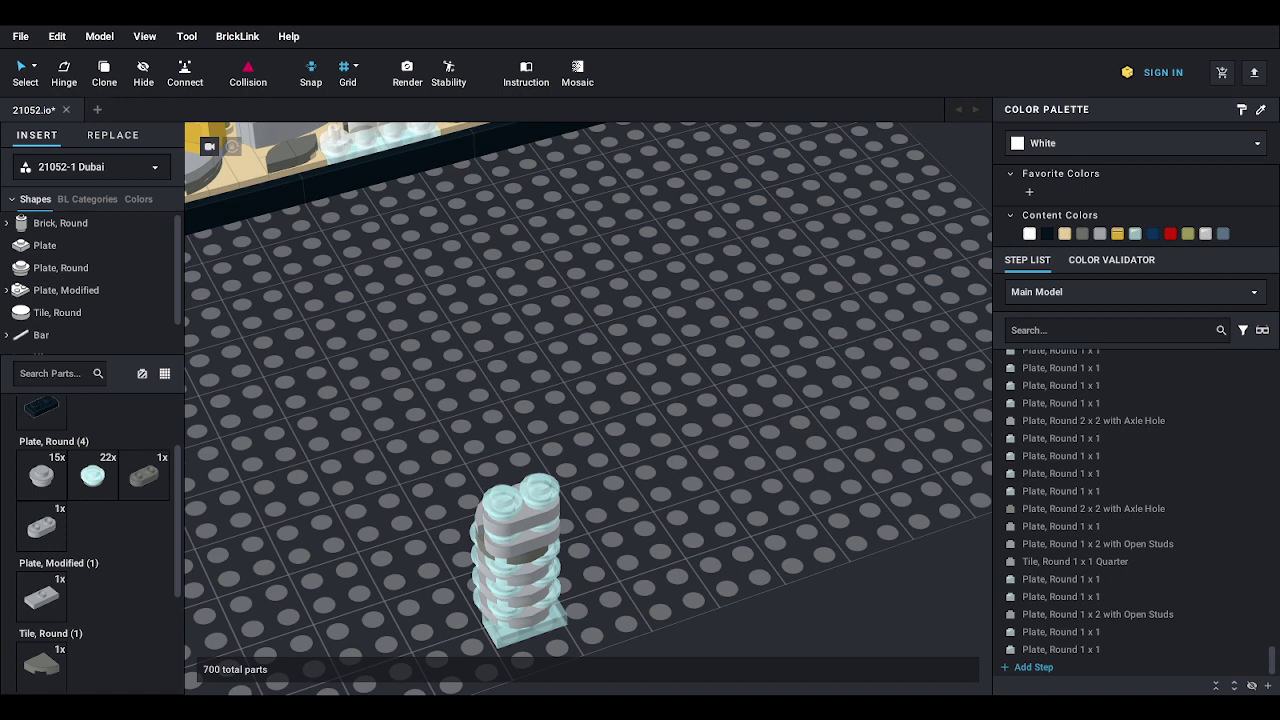
{"action": "mouse_move", "coordinate": [813, 494]}
{"action": "right_mouse_down"}
{"action": "mouse_move", "coordinate": [835, 502]}
{"action": "mouse_move", "coordinate": [855, 476]}
{"action": "mouse_move", "coordinate": [812, 480]}
{"action": "right_mouse_up"}
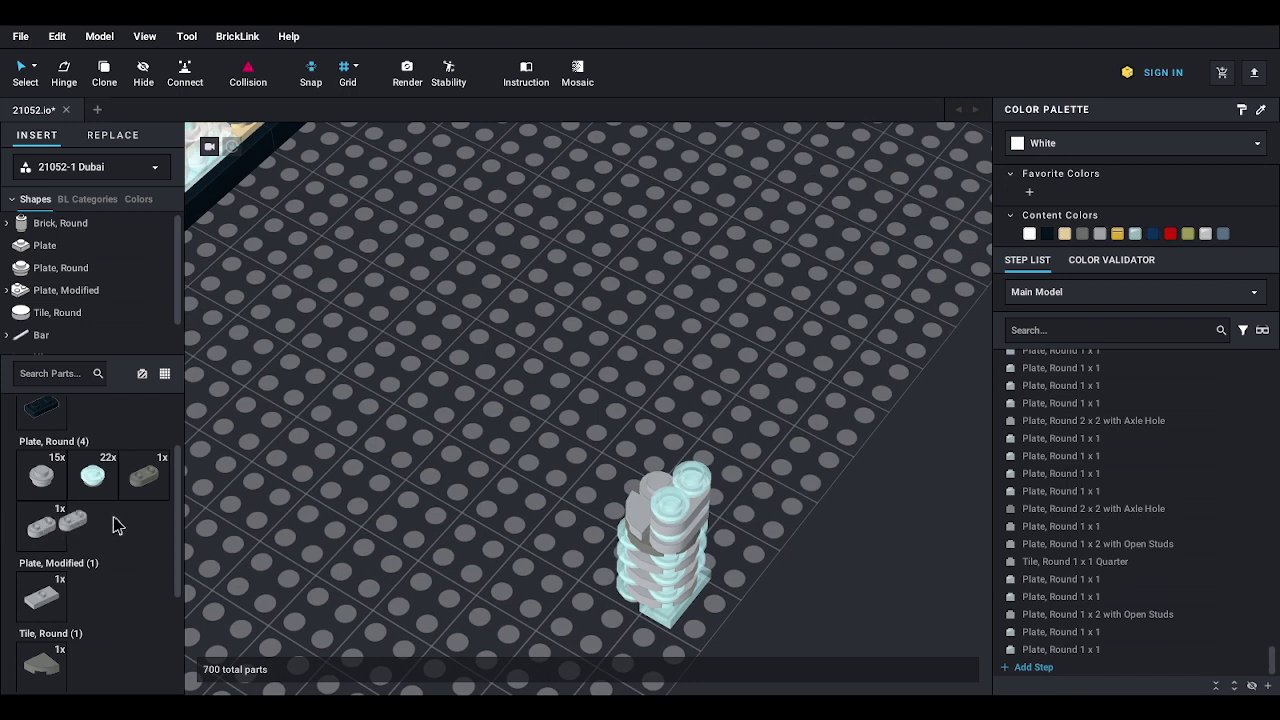
{"action": "left_click", "coordinate": [67, 533]}
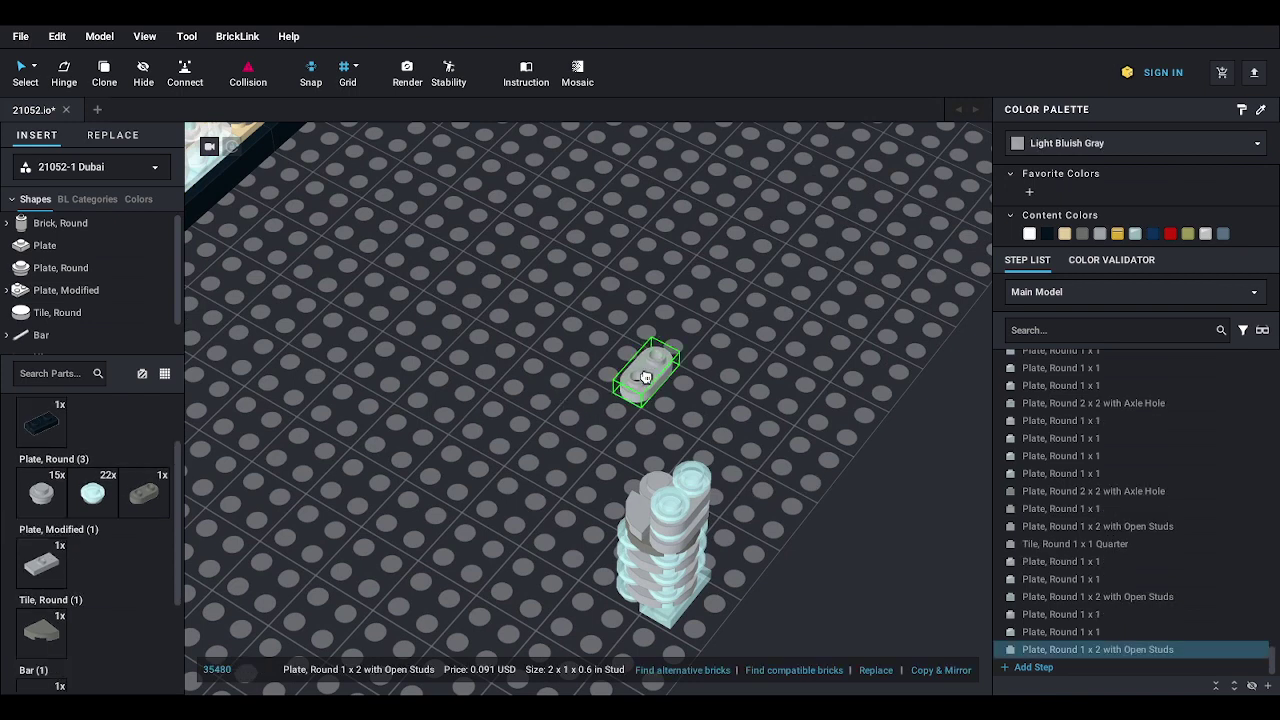
{"action": "left_click", "coordinate": [65, 570]}
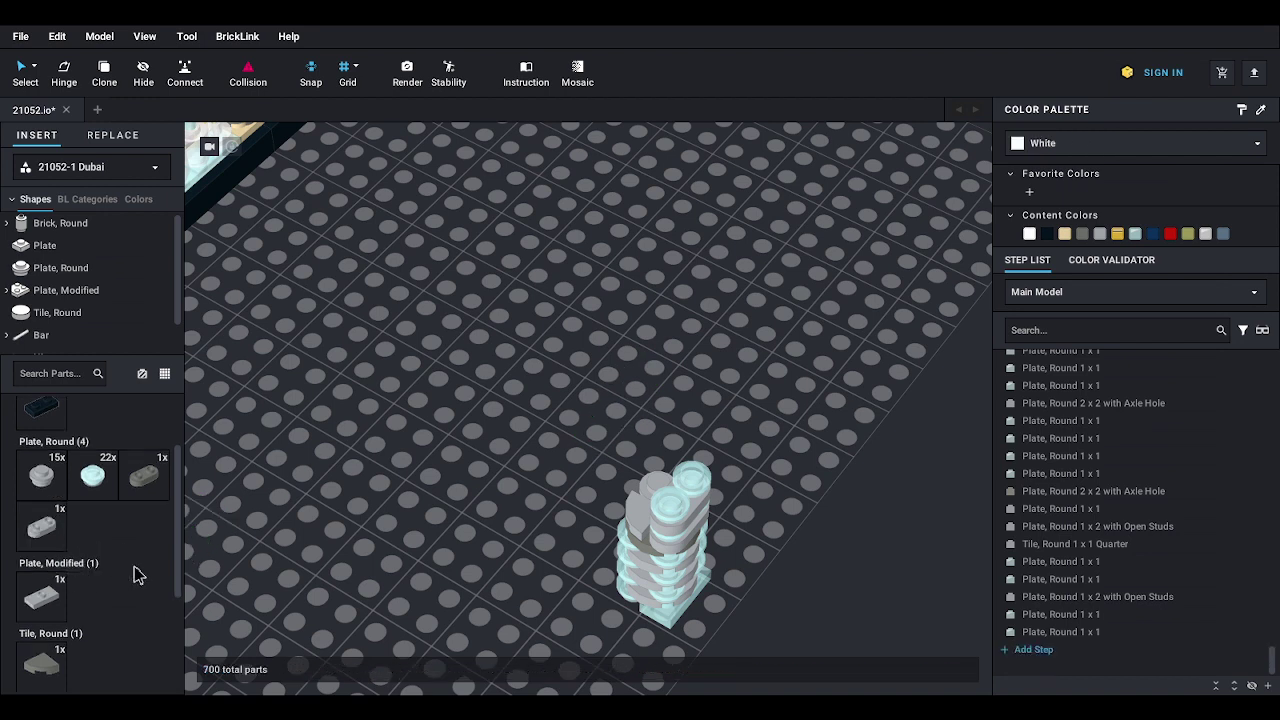
{"action": "right_click_drag", "start_coordinate": [535, 558], "coordinate": [527, 551]}
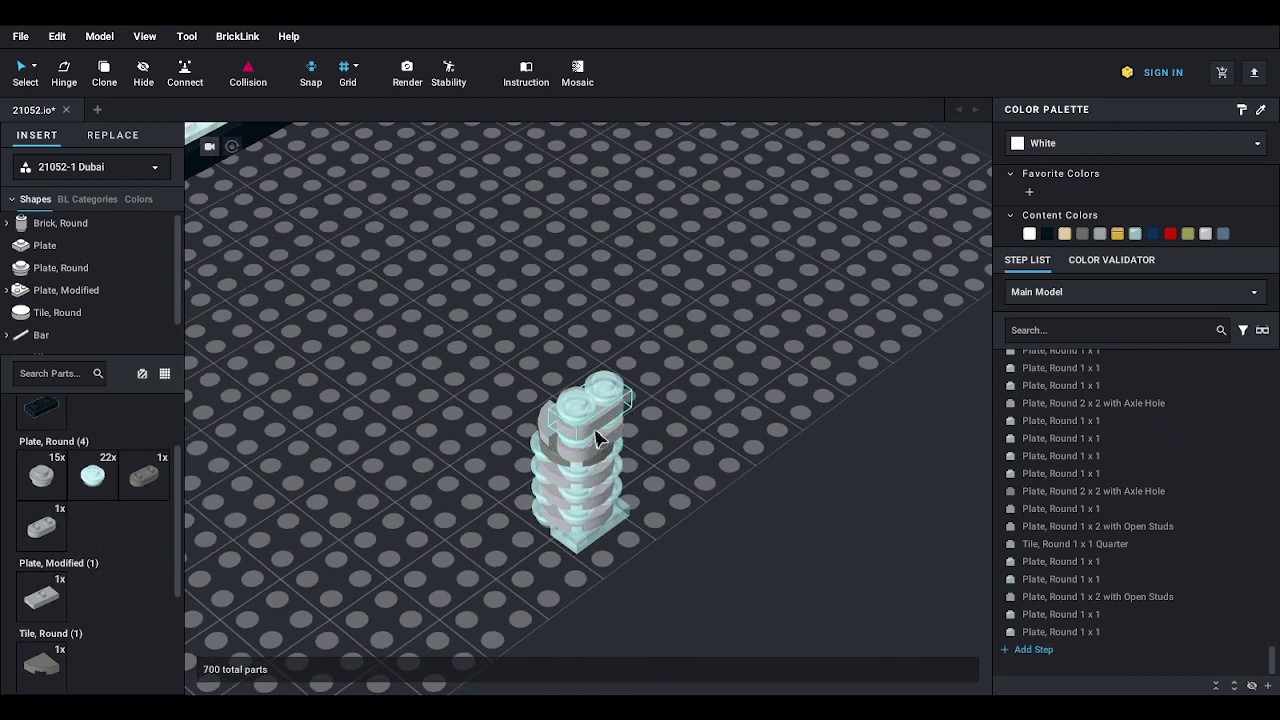
- Replace the lower light gray 1 x 2 round plate in the front pair with the Dark Bluish Gray one, setting the removed plate aside
{"action": "left_click_drag", "start_coordinate": [565, 464], "coordinate": [320, 530]}
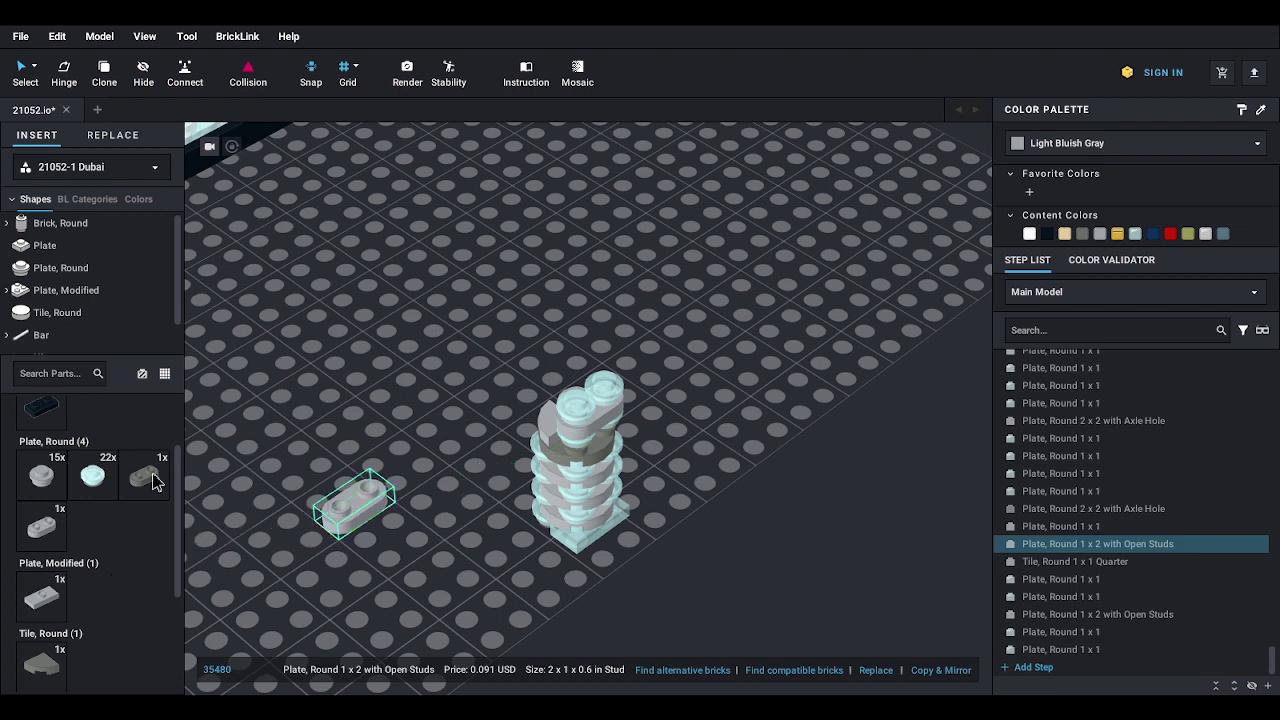
{"action": "left_click", "coordinate": [152, 480]}
{"action": "left_click", "coordinate": [597, 440]}
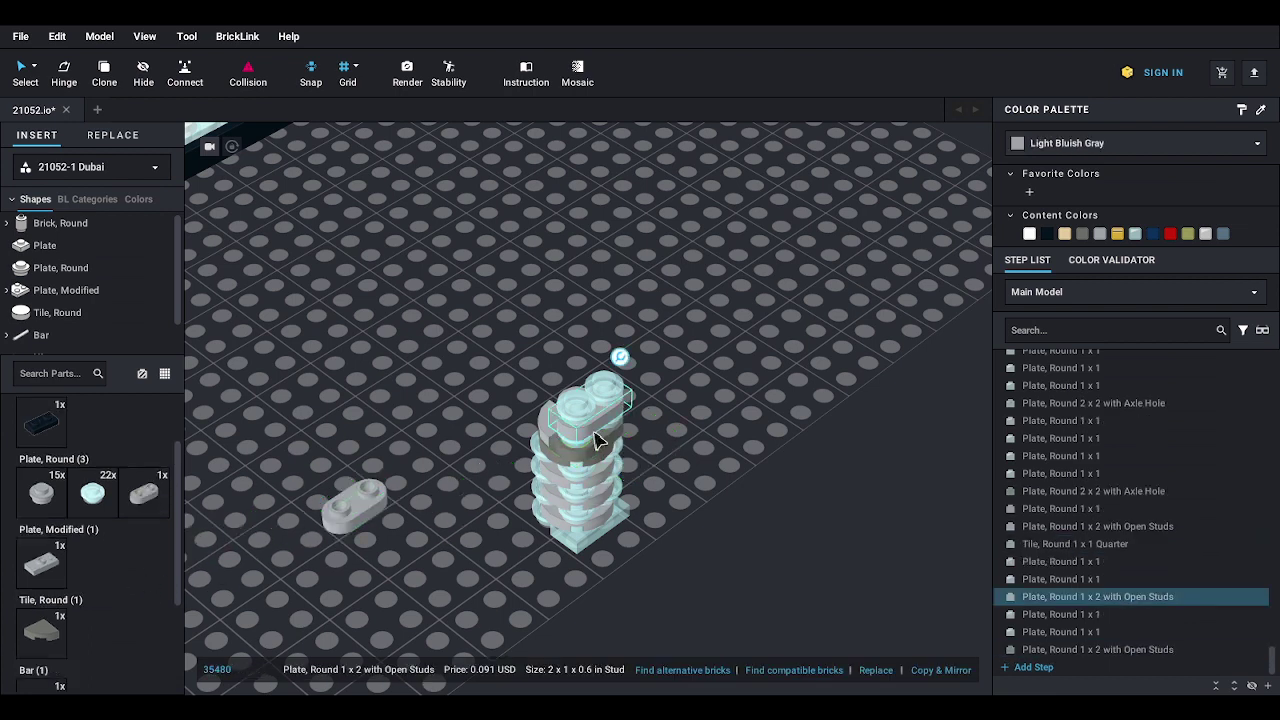
- Replace the light gray quarter tile on the 2 x 2 round plate with a Dark Bluish Gray Tile, Round 1 x 1 Quarter
{"action": "right_click_drag", "start_coordinate": [511, 509], "coordinate": [513, 519]}
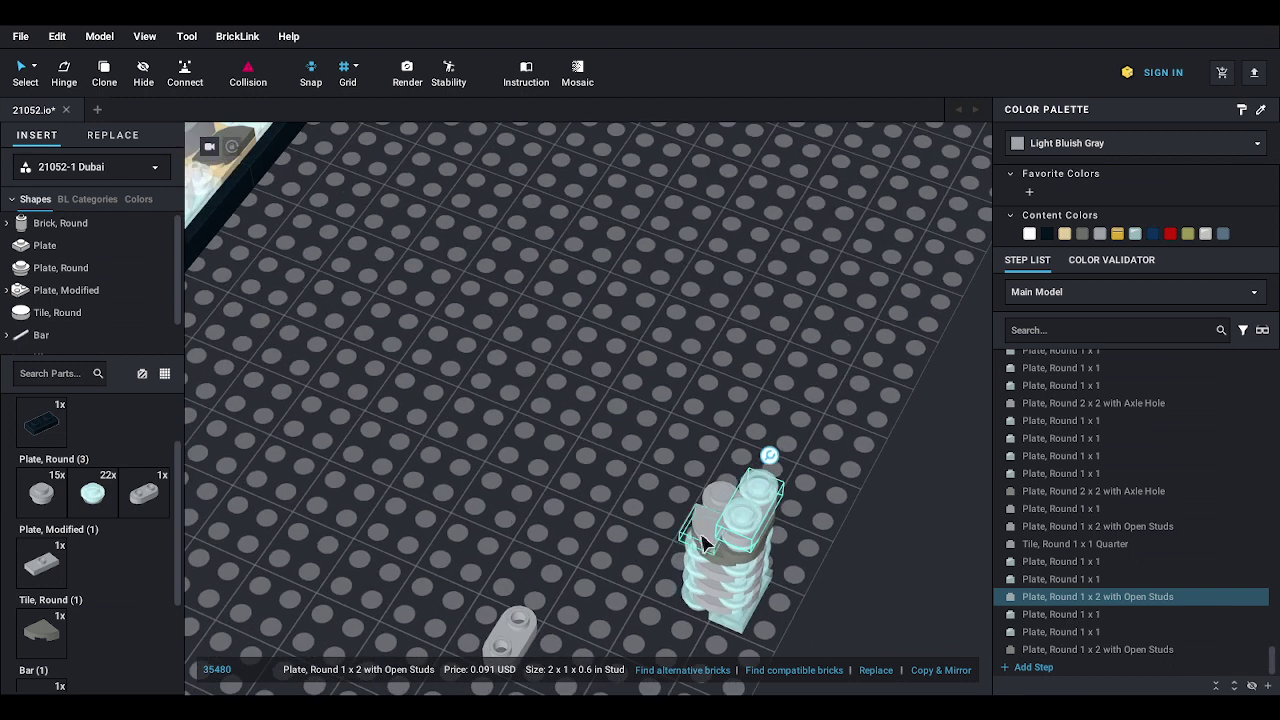
{"action": "left_click_drag", "start_coordinate": [704, 538], "coordinate": [472, 564]}
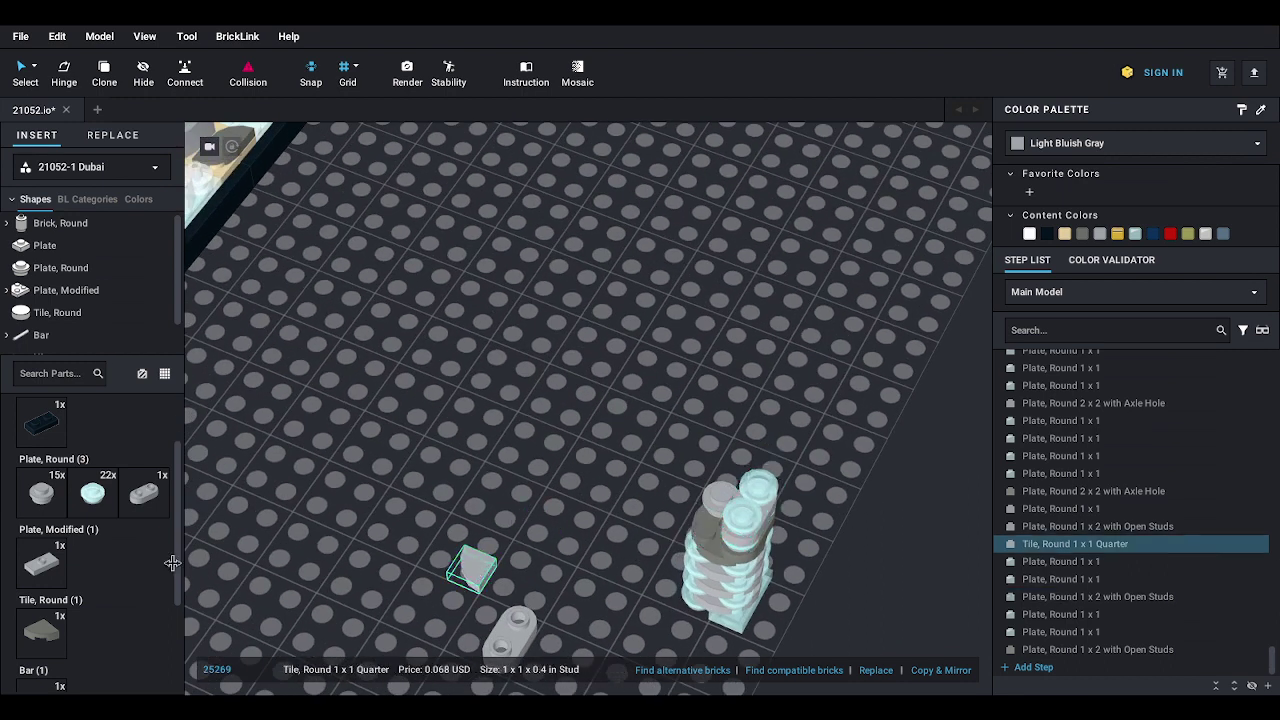
{"action": "left_click", "coordinate": [55, 640]}
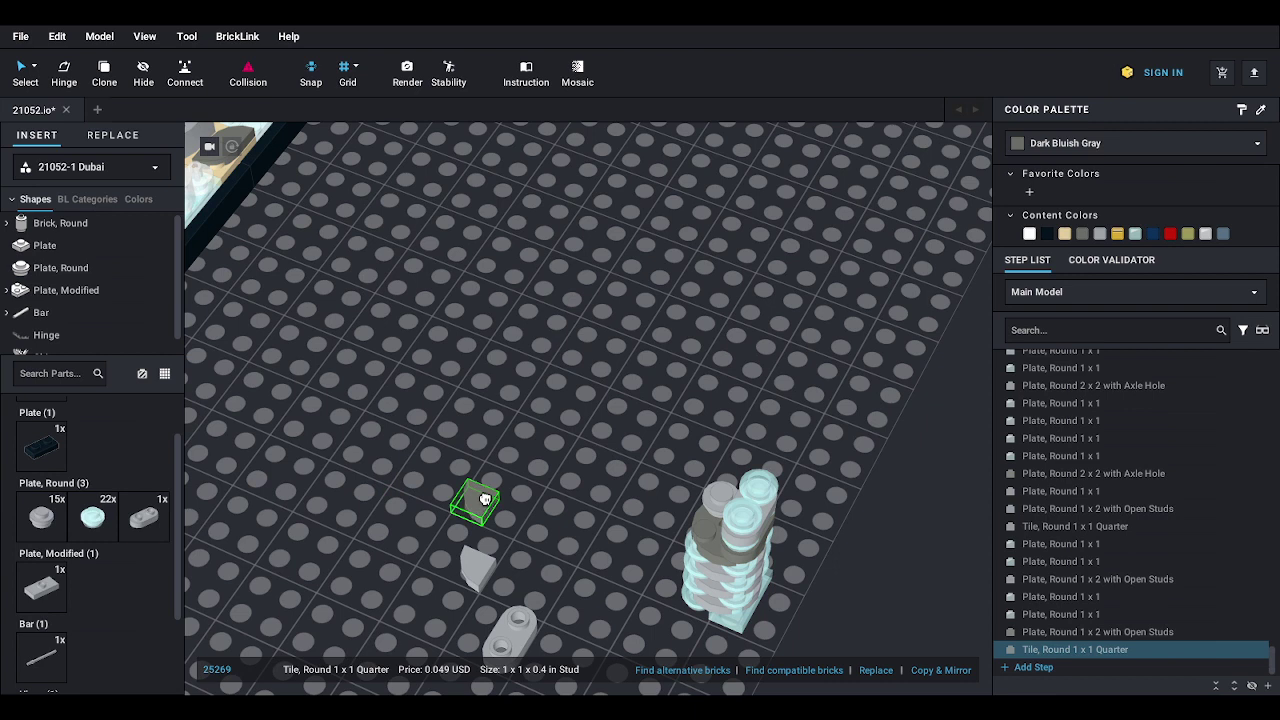
{"action": "left_click", "coordinate": [691, 528]}
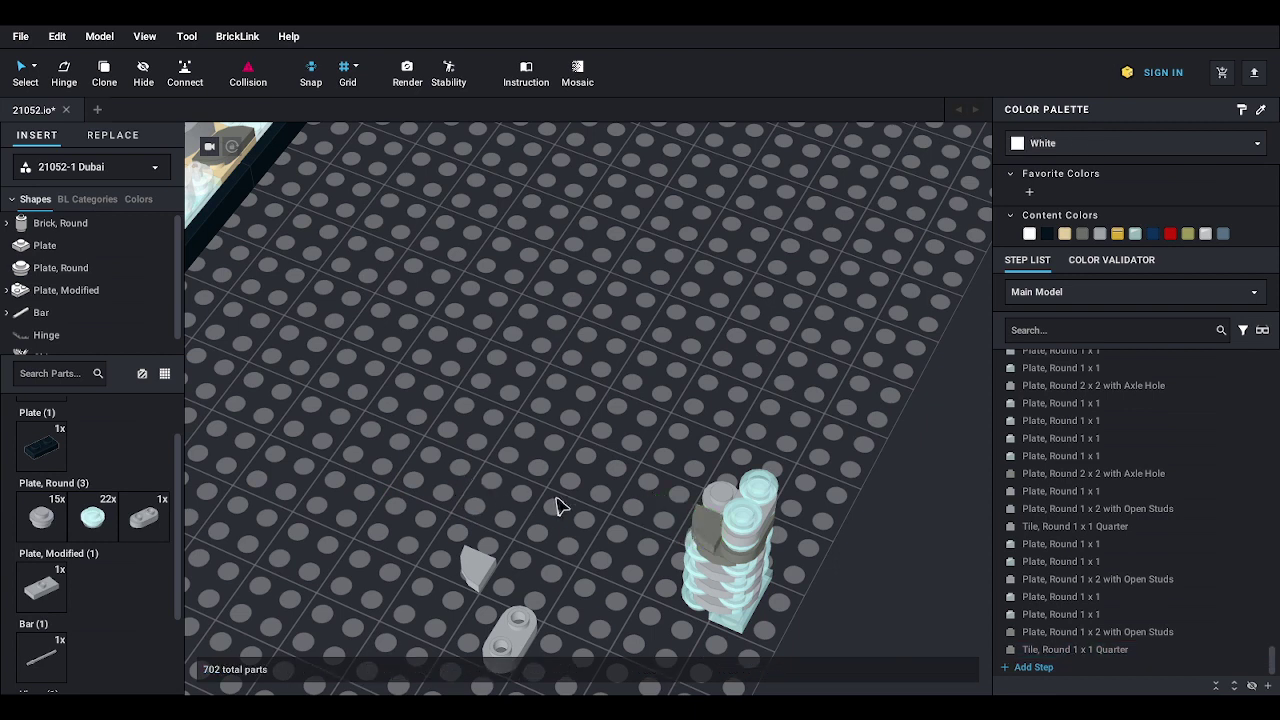
{"action": "left_click_drag", "start_coordinate": [694, 537], "coordinate": [655, 522]}
{"action": "right_click_drag", "start_coordinate": [655, 522], "coordinate": [640, 508]}
{"action": "left_click_drag", "start_coordinate": [640, 508], "coordinate": [710, 418]}
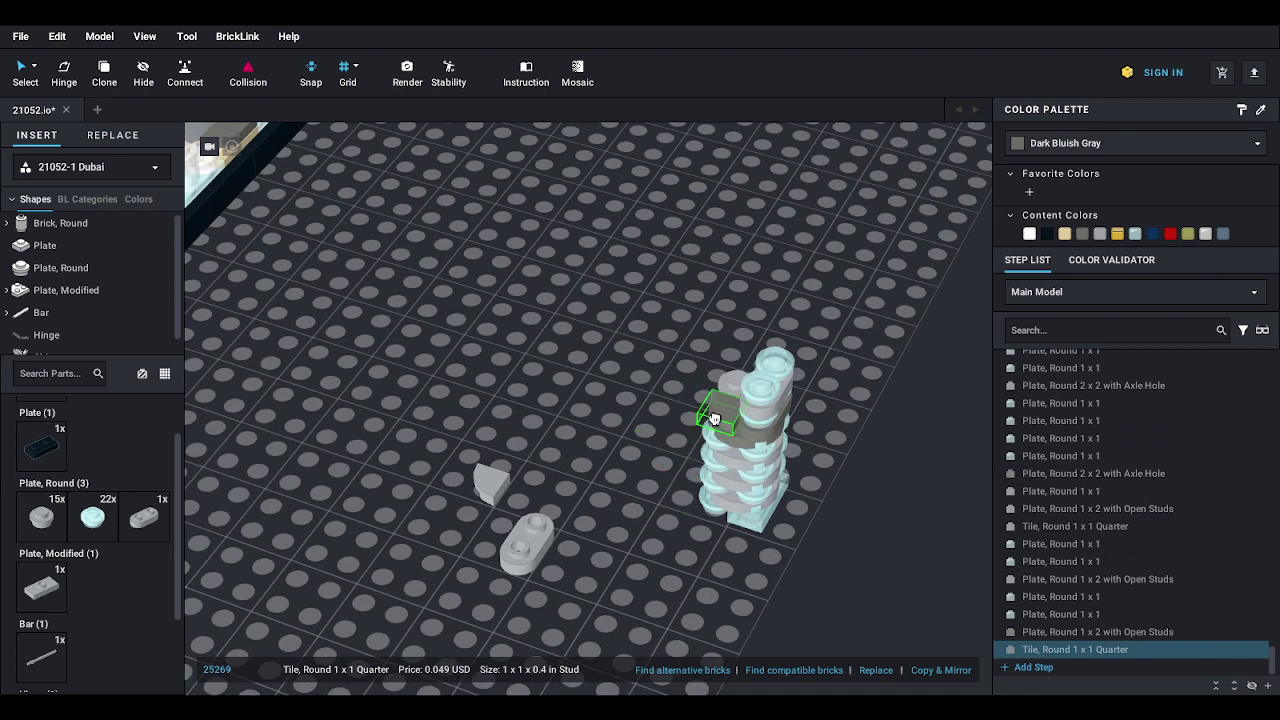
{"action": "mouse_move", "coordinate": [714, 419]}
{"action": "left_mouse_down"}
{"action": "mouse_move", "coordinate": [691, 431]}
{"action": "mouse_move", "coordinate": [714, 426]}
{"action": "left_mouse_up"}
{"action": "left_click", "coordinate": [656, 521]}
{"action": "mouse_move", "coordinate": [656, 521]}
{"action": "right_mouse_down"}
{"action": "mouse_move", "coordinate": [693, 533]}
{"action": "mouse_move", "coordinate": [664, 532]}
{"action": "right_mouse_up"}
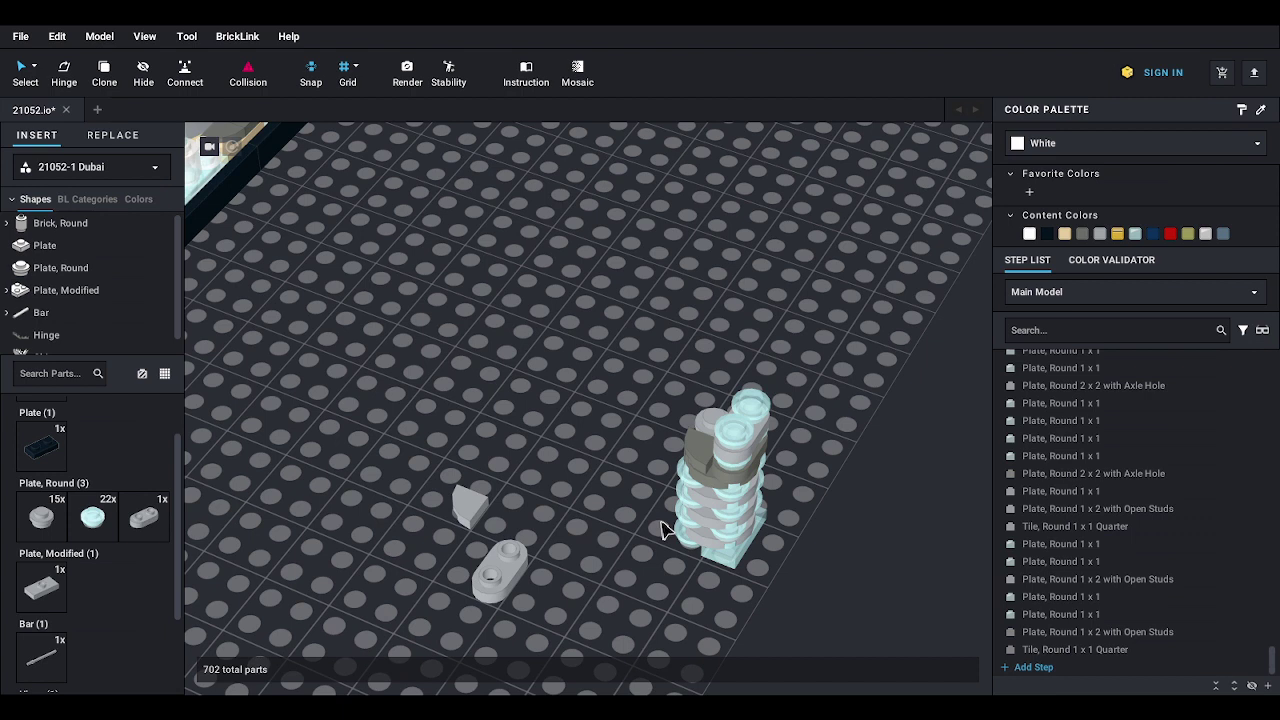
- Set the spare light gray 1 x 2 round plate across the rear columns and fill beneath it with two Trans-Light Blue and one light gray Plate, Round 1 x 1
{"action": "left_click_drag", "start_coordinate": [493, 571], "coordinate": [736, 389]}
{"action": "left_click_drag", "start_coordinate": [96, 538], "coordinate": [706, 401]}
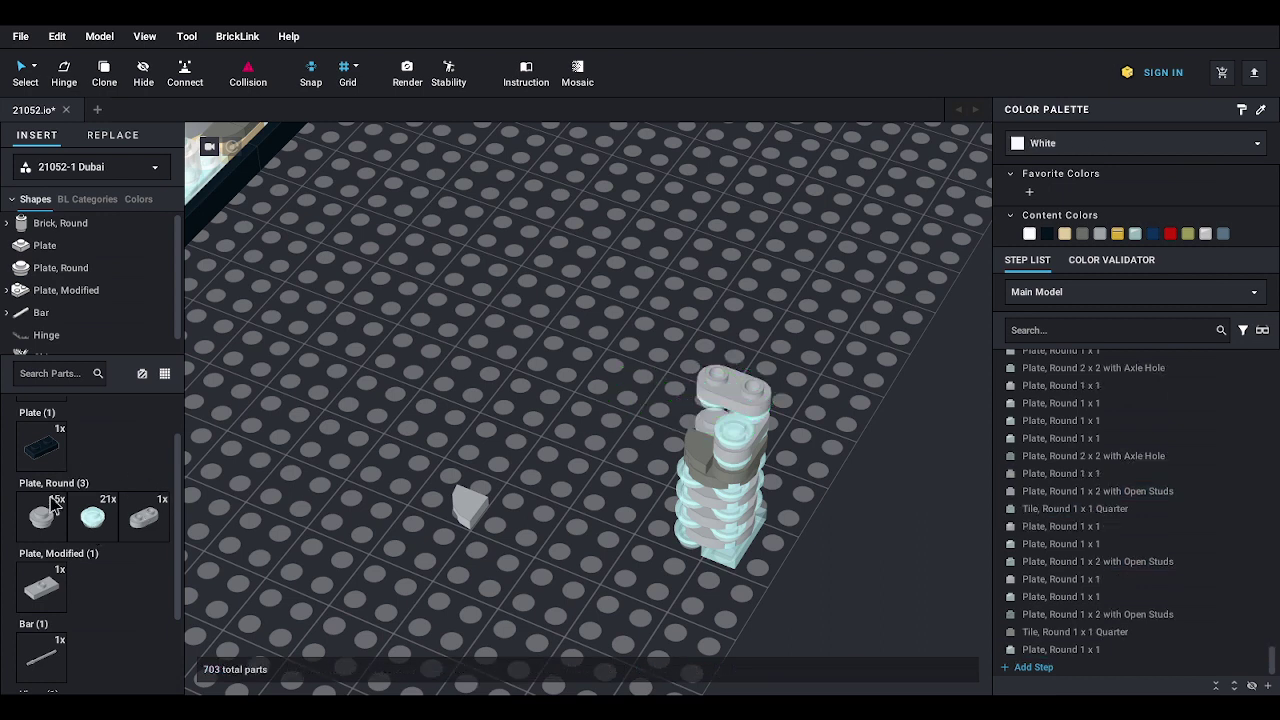
{"action": "left_click_drag", "start_coordinate": [50, 510], "coordinate": [726, 408]}
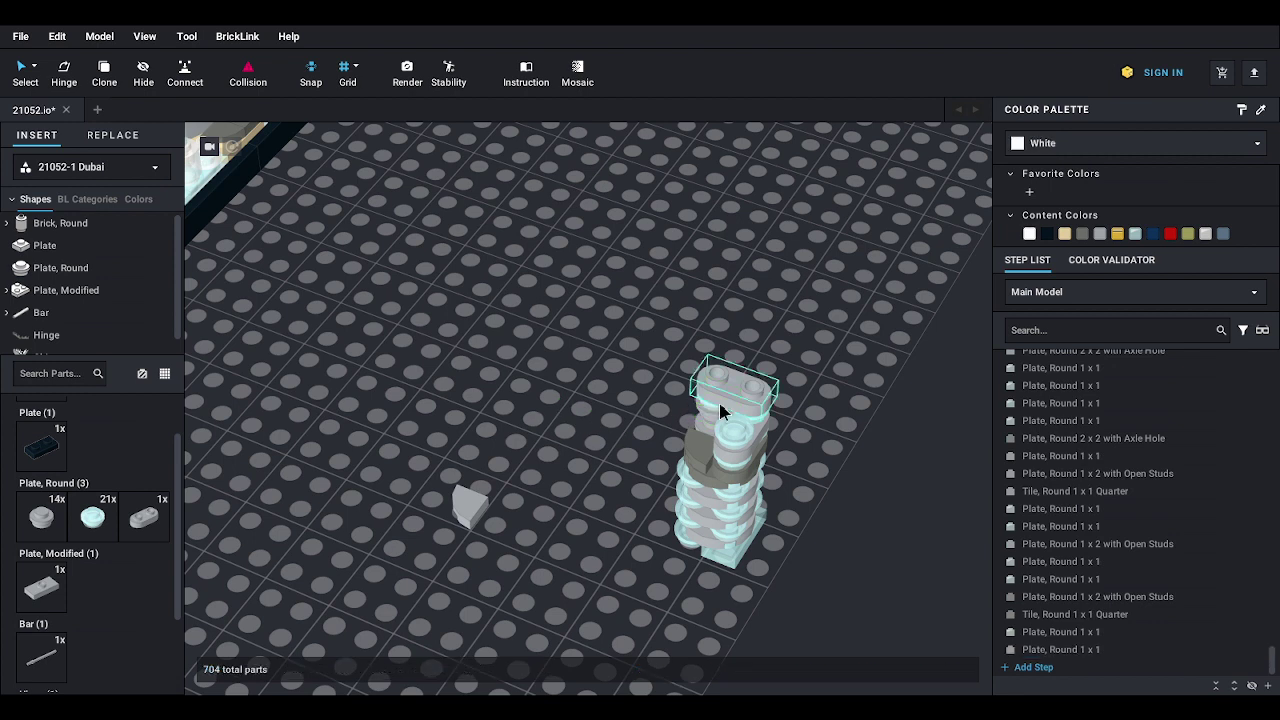
{"action": "left_click_drag", "start_coordinate": [92, 517], "coordinate": [738, 412]}
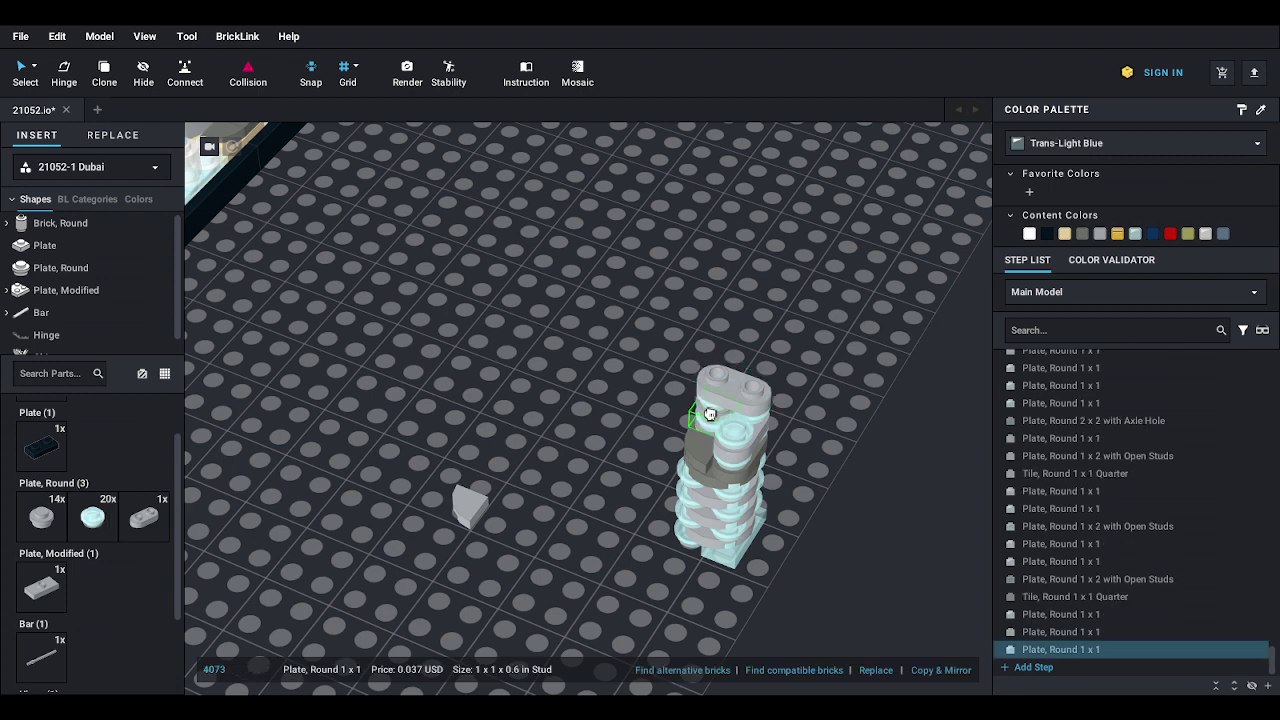
{"action": "key", "text": "Escape"}
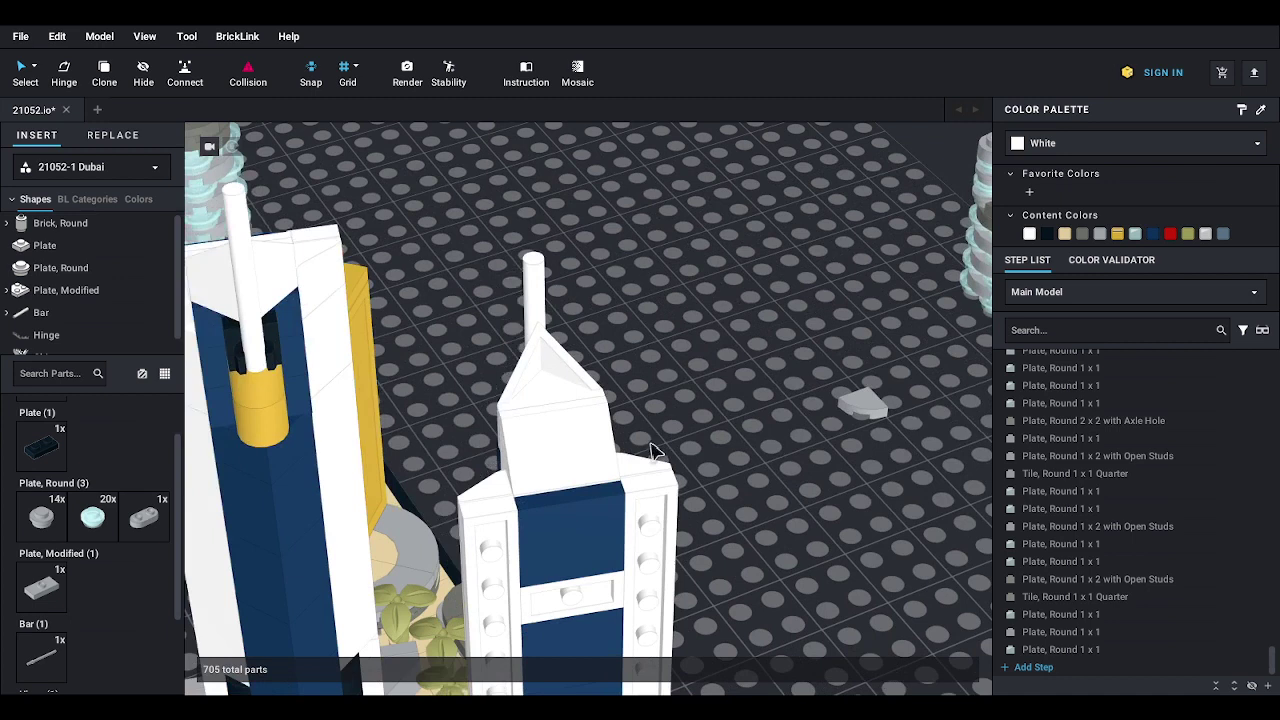
{"action": "right_click_drag", "start_coordinate": [651, 452], "coordinate": [611, 452]}
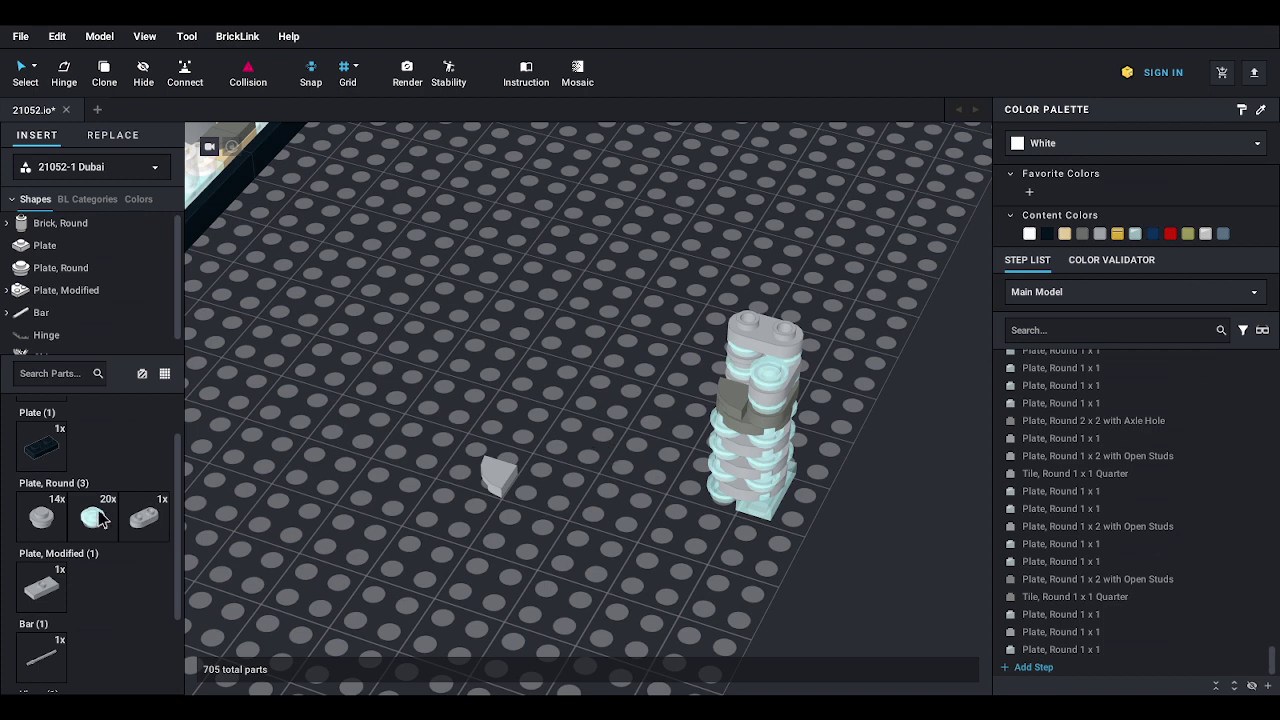
- Add Trans-Light Blue Plate, Round 1 x 1 parts to both studs of the topmost 1 x 2 round plate
{"action": "left_click_drag", "start_coordinate": [100, 517], "coordinate": [752, 312]}
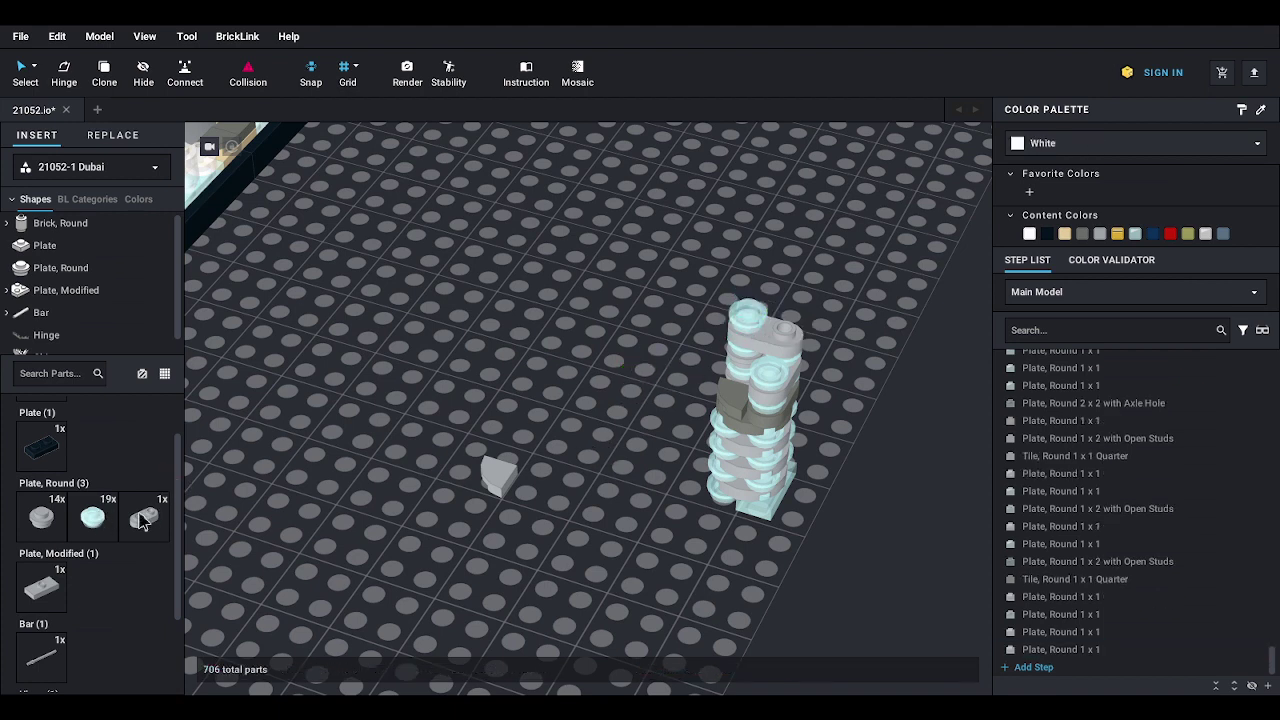
{"action": "left_click_drag", "start_coordinate": [100, 517], "coordinate": [788, 321]}
{"action": "key", "text": "Escape"}
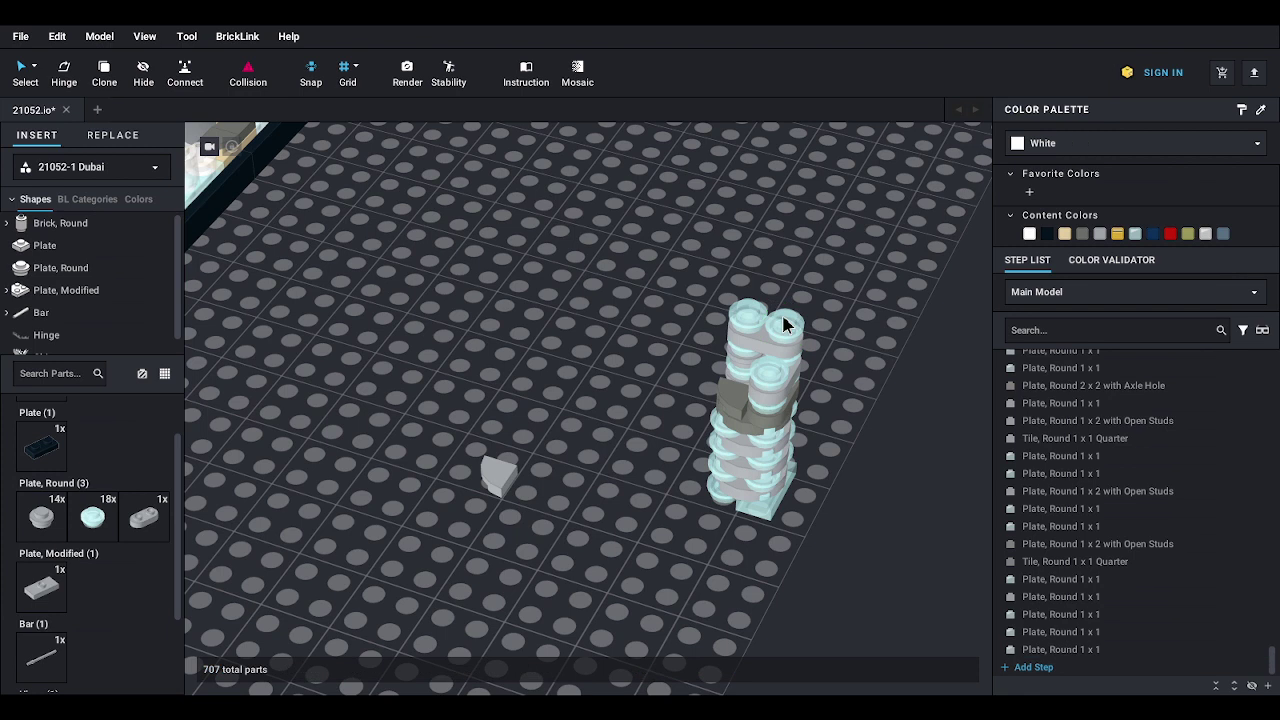
- Raise the lower front column with a Light Bluish Gray and then a Trans-Light Blue Plate, Round 1 x 1
{"action": "right_click_drag", "start_coordinate": [733, 361], "coordinate": [680, 383]}
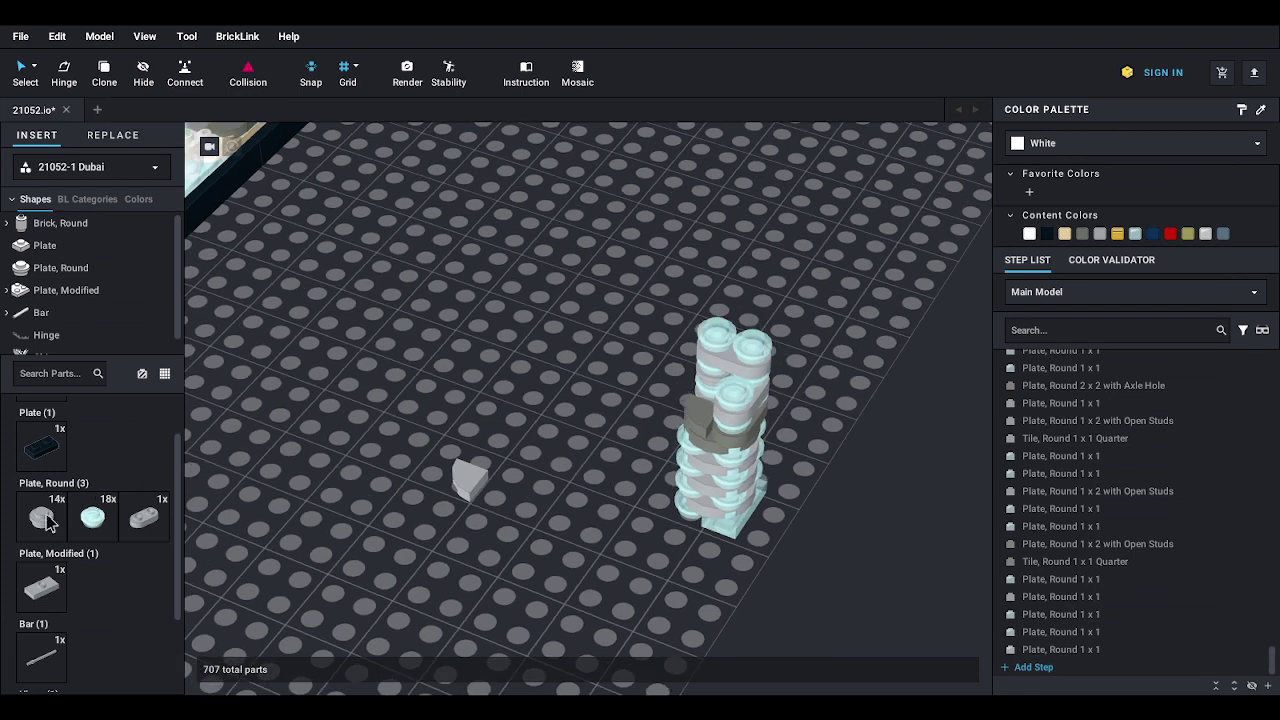
{"action": "left_click_drag", "start_coordinate": [45, 518], "coordinate": [742, 388]}
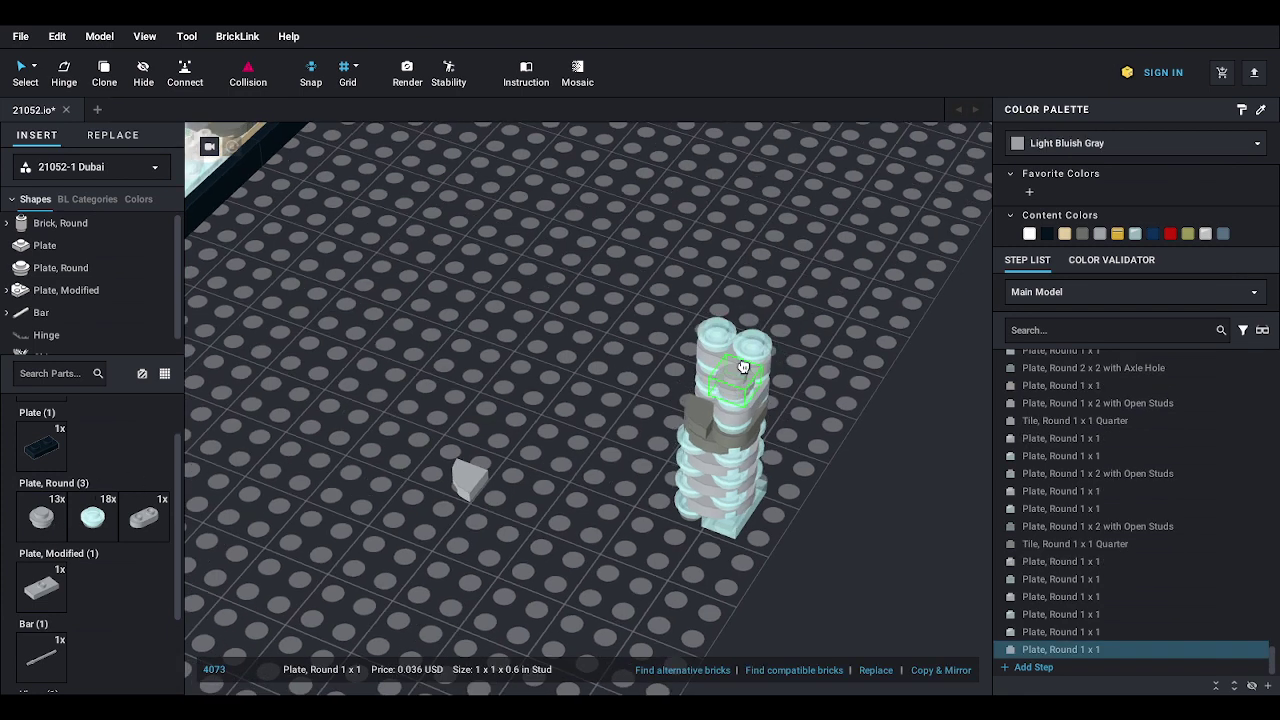
{"action": "key", "text": "Escape"}
{"action": "left_click_drag", "start_coordinate": [92, 516], "coordinate": [741, 367]}
{"action": "key", "text": "Escape"}
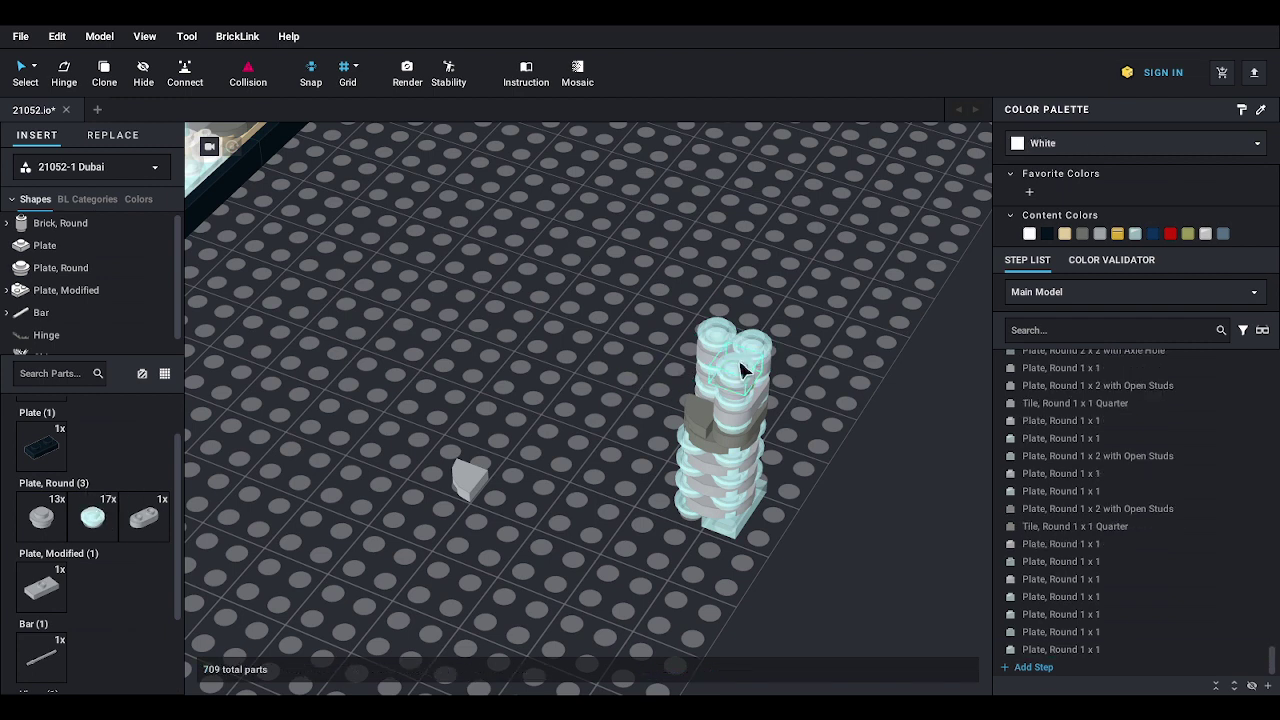
- Cap one column with the spare light gray quarter tile and bridge the other two with a light gray Plate, Round 1 x 2 with Open Studs
{"action": "left_click_drag", "start_coordinate": [468, 478], "coordinate": [724, 330]}
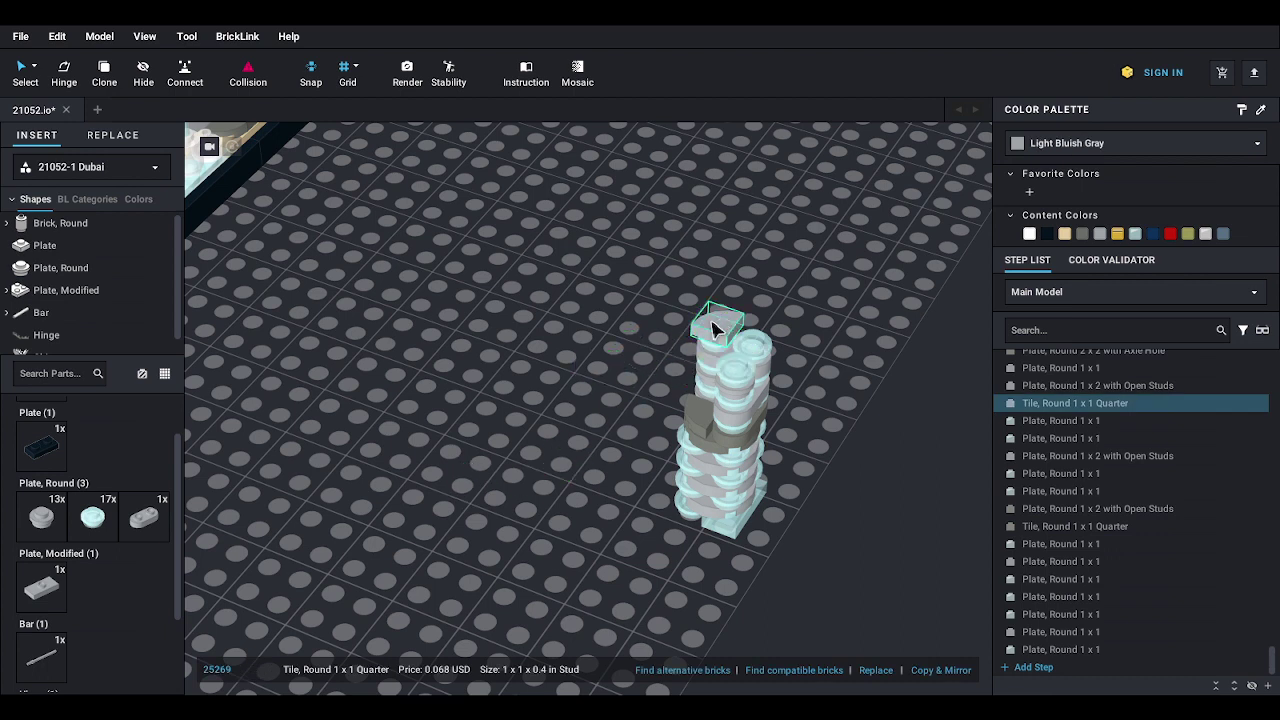
{"action": "left_click_drag", "start_coordinate": [118, 530], "coordinate": [740, 350]}
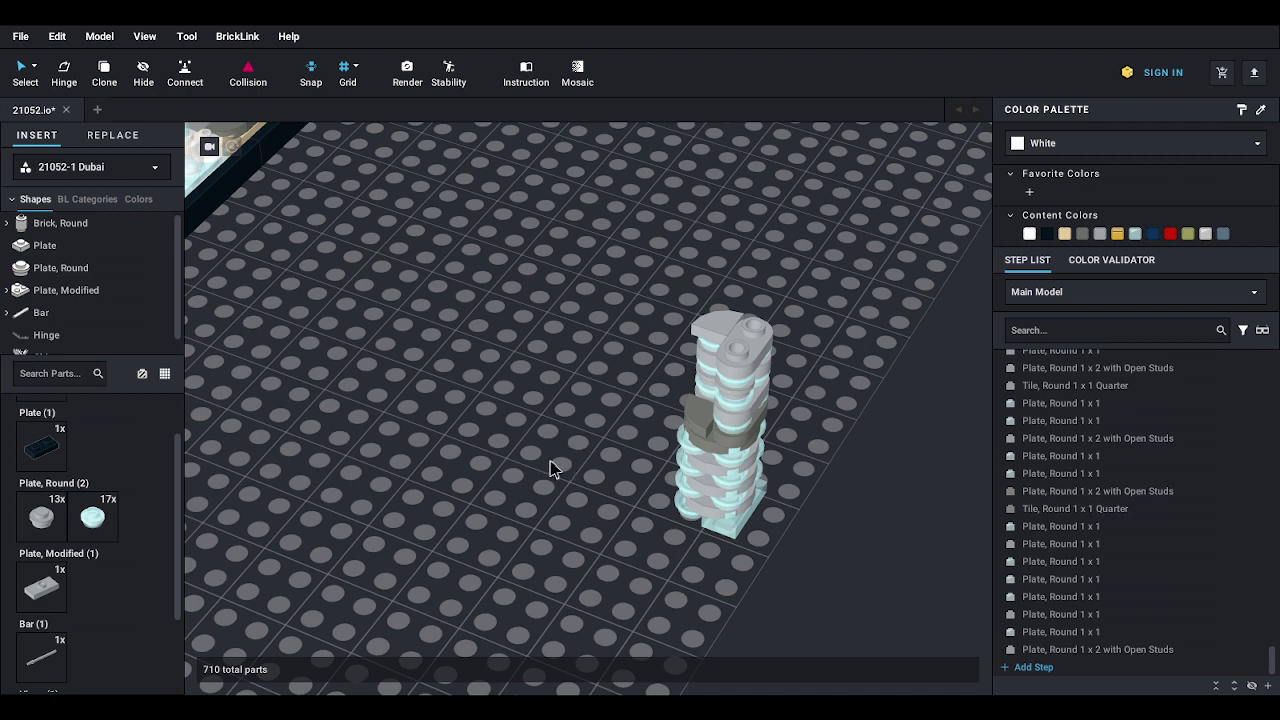
- Start a separate column on the baseplate from five alternating Trans-Light Blue and Light Bluish Gray Plate, Round 1 x 1, beginning with Trans-Light Blue
{"action": "left_click", "coordinate": [92, 518]}
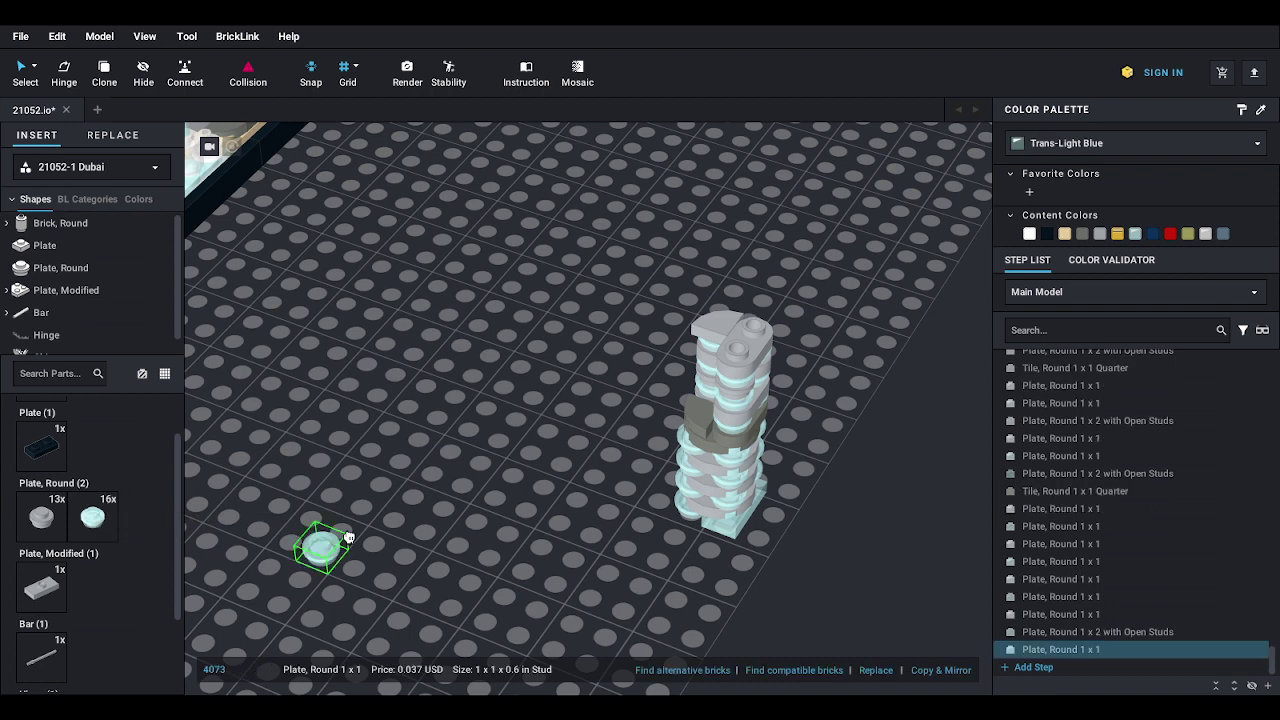
{"action": "left_click", "coordinate": [412, 488]}
{"action": "left_click", "coordinate": [35, 517]}
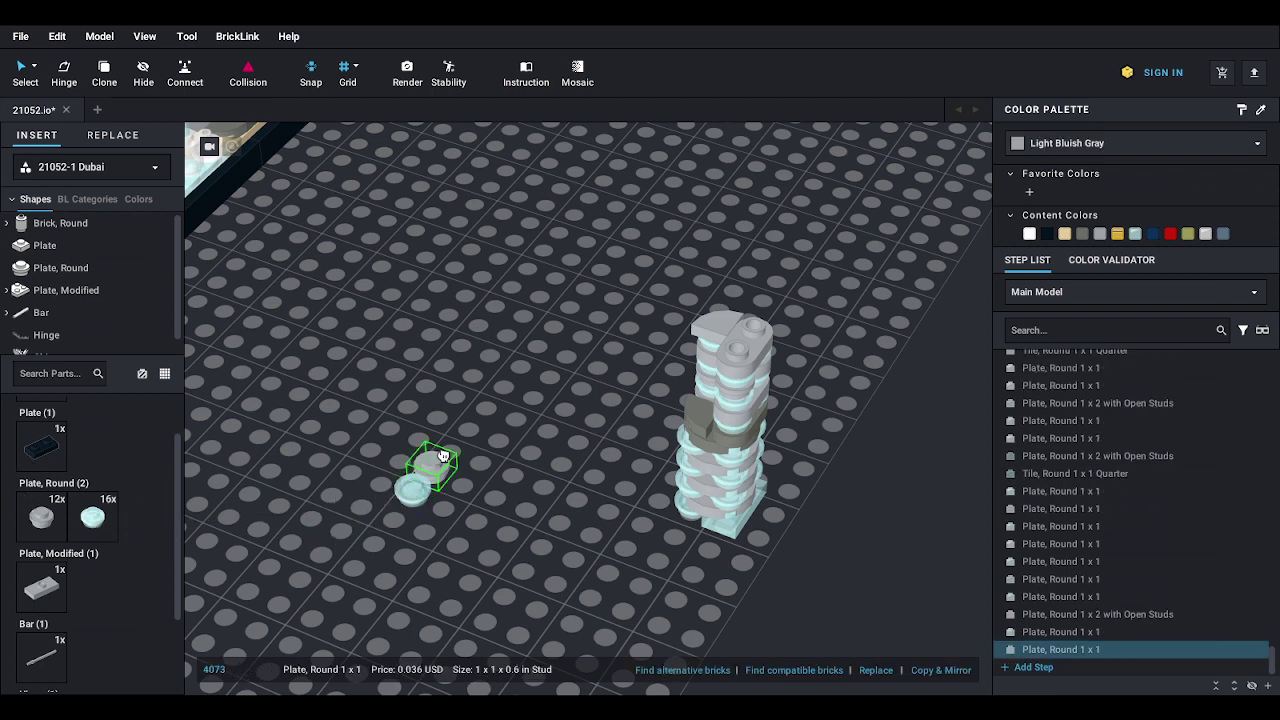
{"action": "left_click", "coordinate": [413, 474]}
{"action": "left_click", "coordinate": [402, 458]}
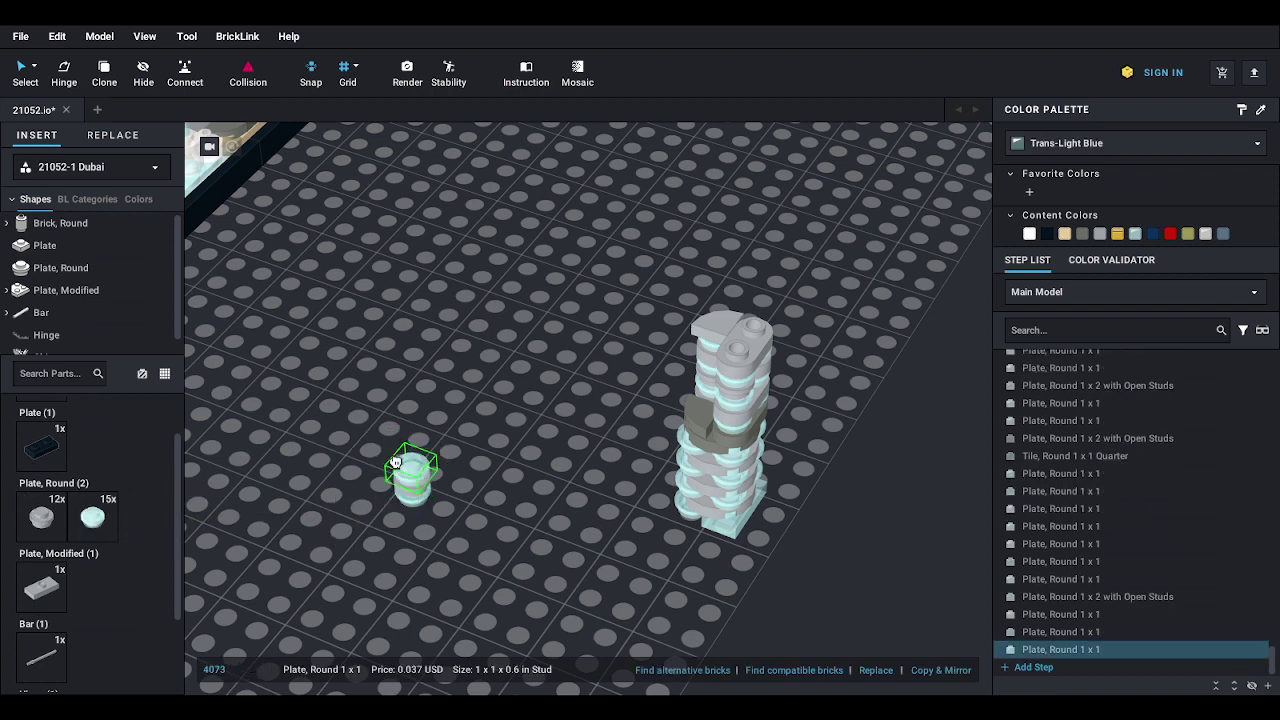
{"action": "left_click", "coordinate": [41, 517]}
{"action": "left_click", "coordinate": [423, 457]}
{"action": "left_click", "coordinate": [424, 455]}
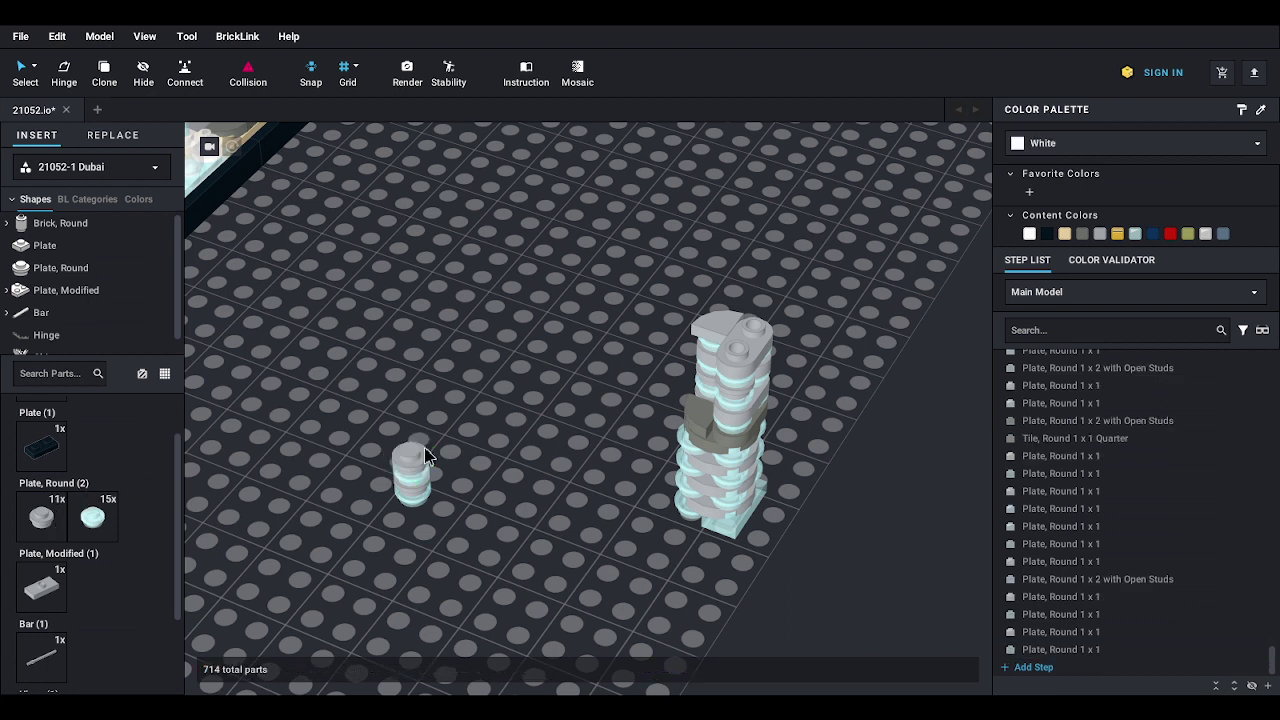
{"action": "left_click", "coordinate": [97, 521]}
{"action": "left_click", "coordinate": [409, 446]}
- Extend the separate column with four more alternating Plate, Round 1 x 1, starting with Light Bluish Gray and ending with Trans-Light Blue
{"action": "left_click", "coordinate": [41, 517]}
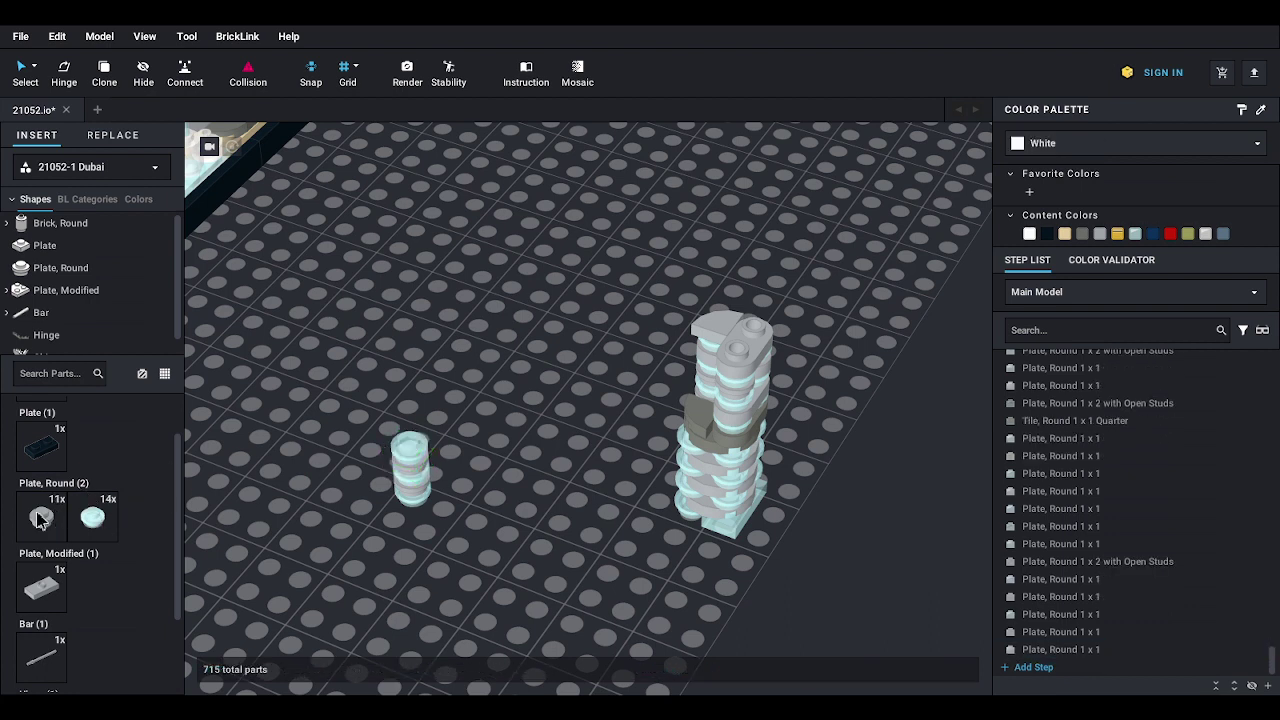
{"action": "left_click", "coordinate": [410, 440]}
{"action": "left_click", "coordinate": [294, 467]}
{"action": "left_click", "coordinate": [95, 517]}
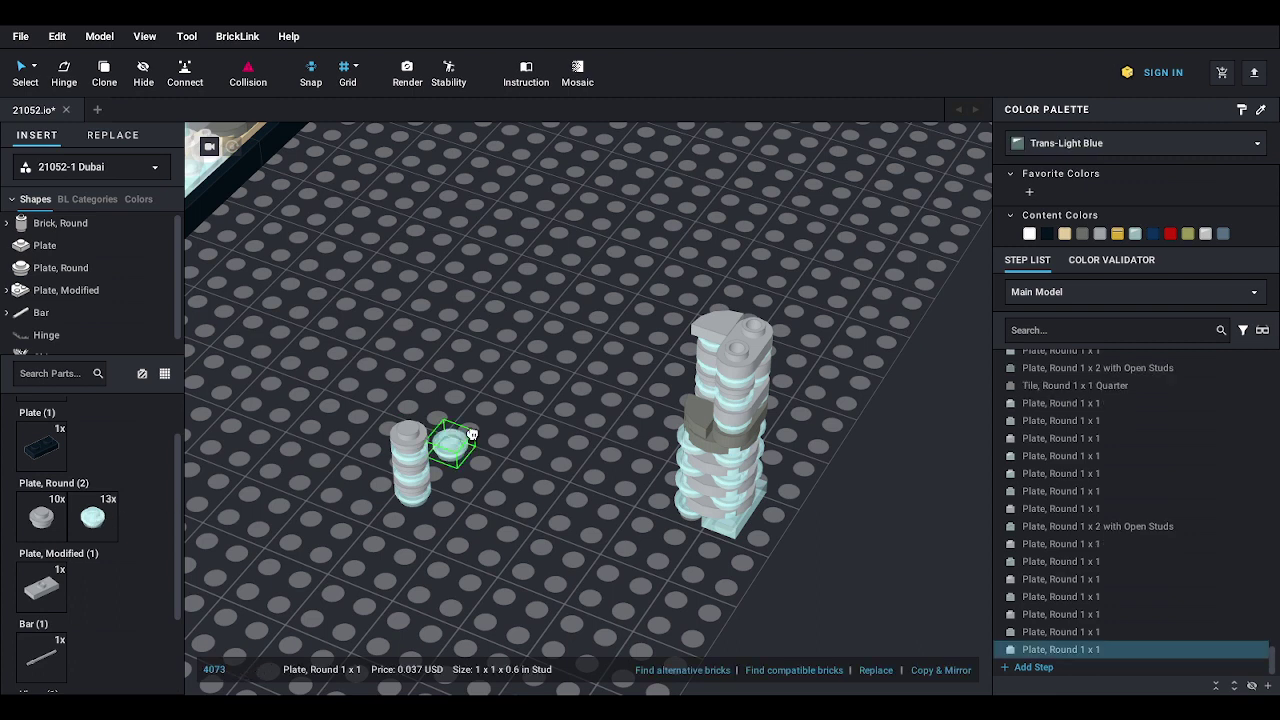
{"action": "left_click", "coordinate": [410, 430]}
{"action": "left_click", "coordinate": [300, 468]}
{"action": "left_click", "coordinate": [41, 517]}
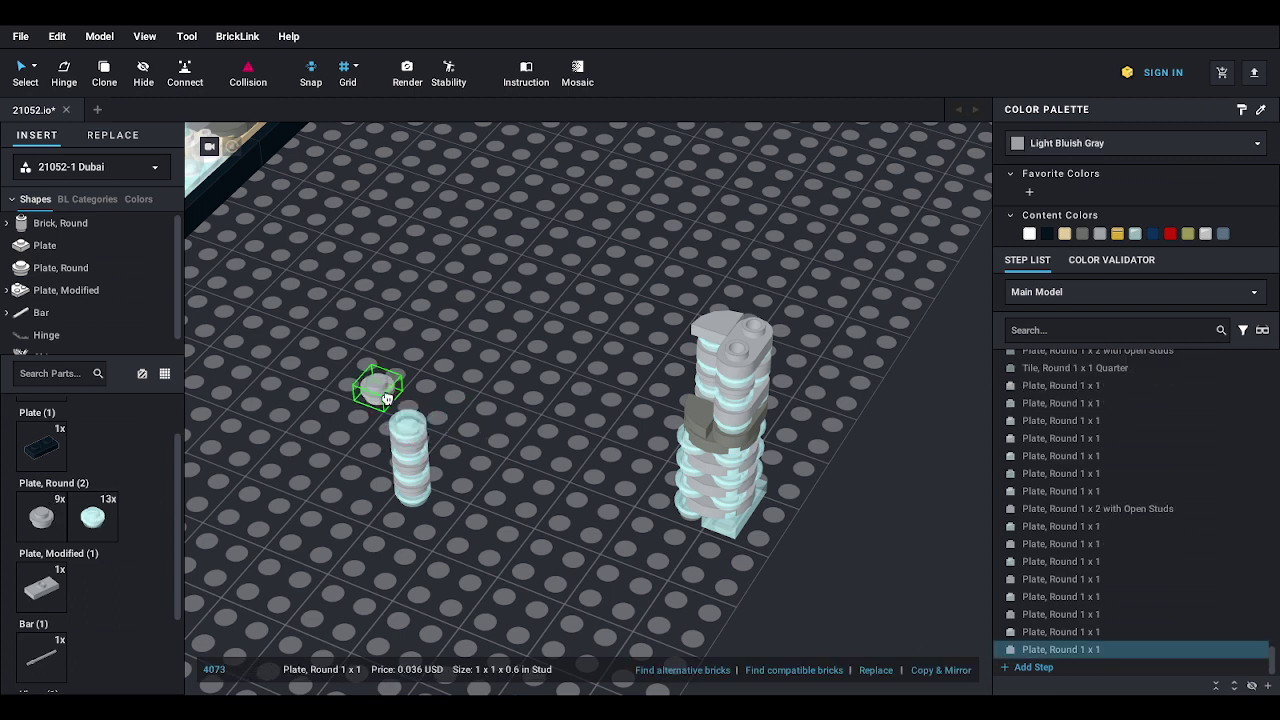
{"action": "left_click", "coordinate": [409, 408]}
{"action": "left_click", "coordinate": [306, 453]}
{"action": "left_click", "coordinate": [93, 517]}
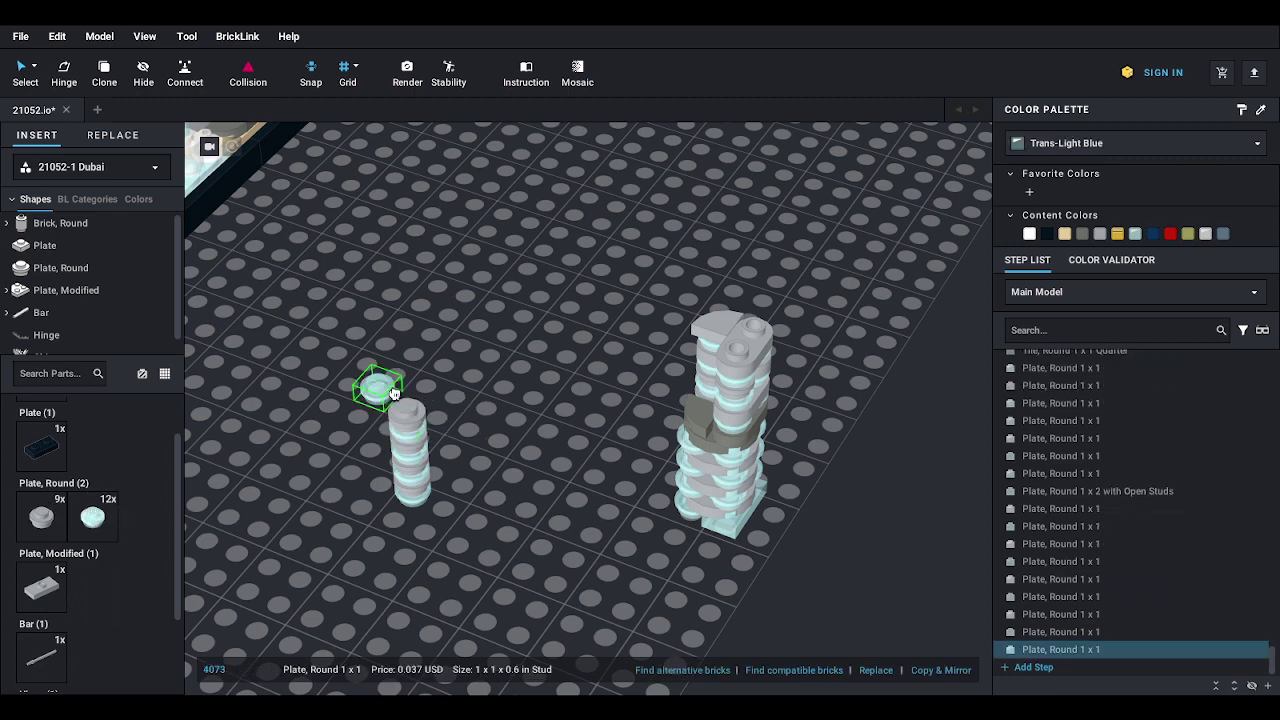
{"action": "left_click", "coordinate": [413, 398]}
- Move the nine-plate column onto the rear stud of the tower's top 1 x 2 round plate and duplicate it onto the front stud
{"action": "double_click", "coordinate": [413, 398]}
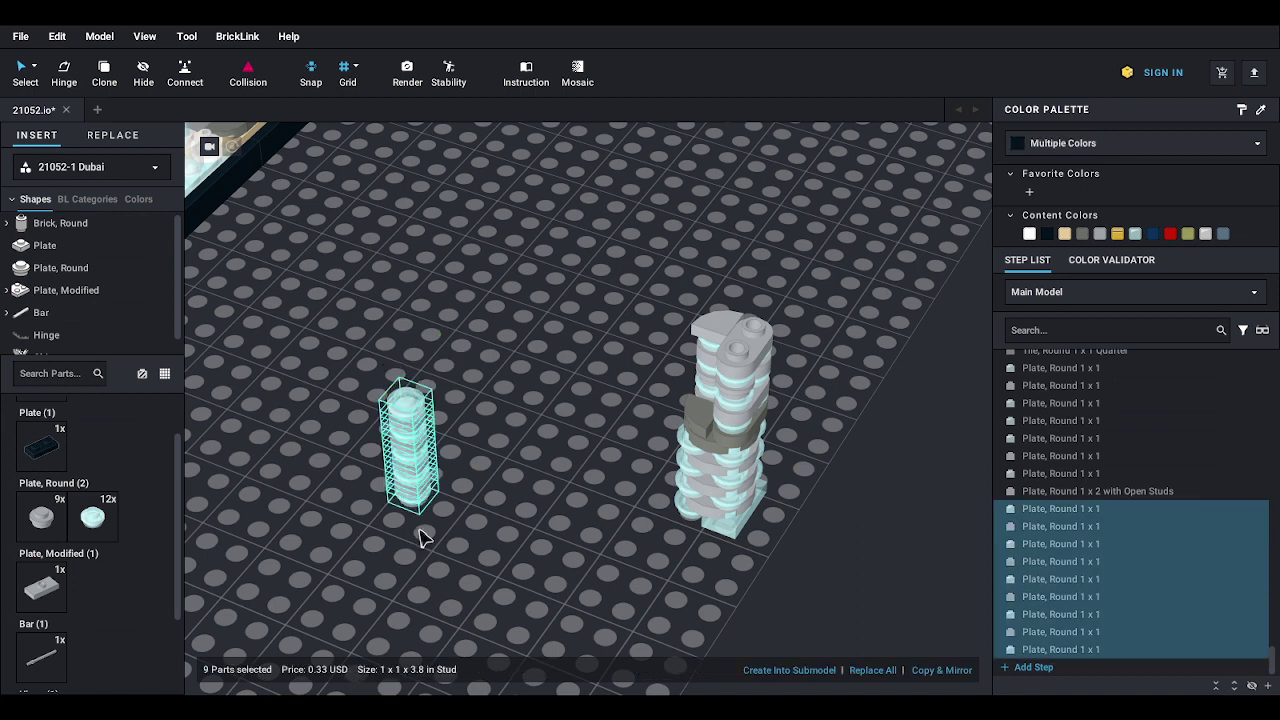
{"action": "left_click_drag", "start_coordinate": [412, 497], "coordinate": [760, 325]}
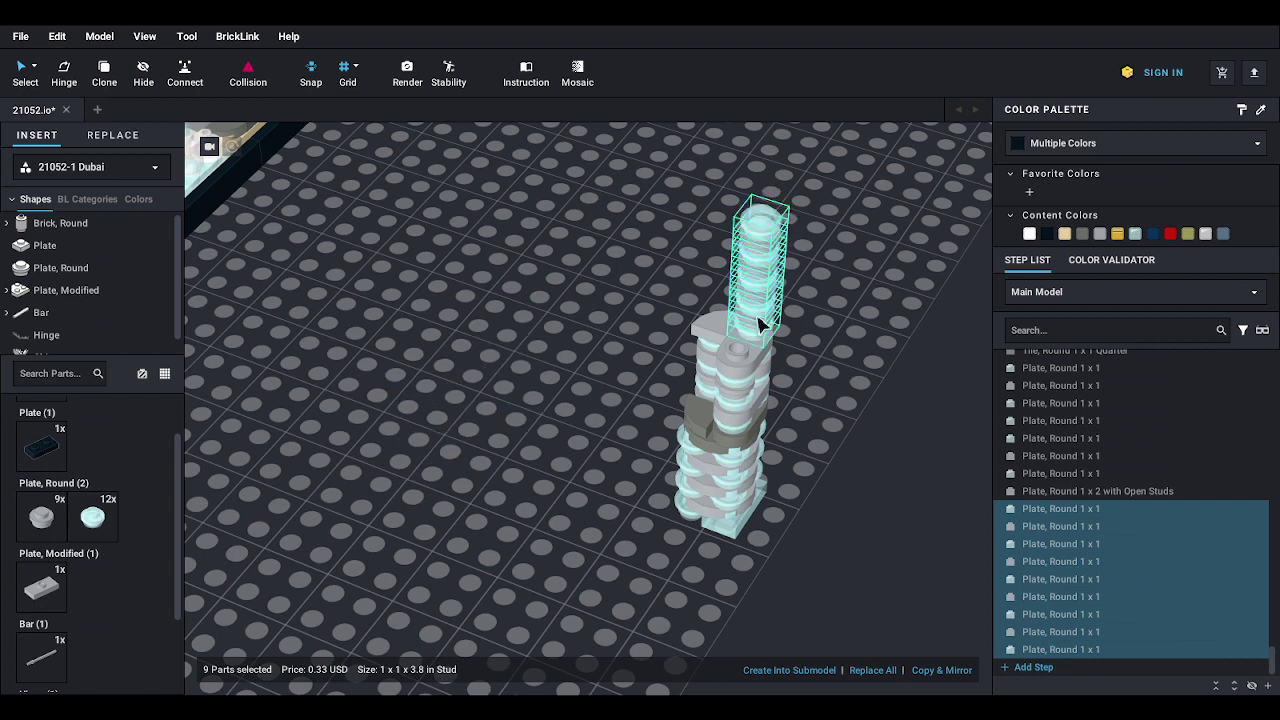
{"action": "key", "text": "ctrl+d"}
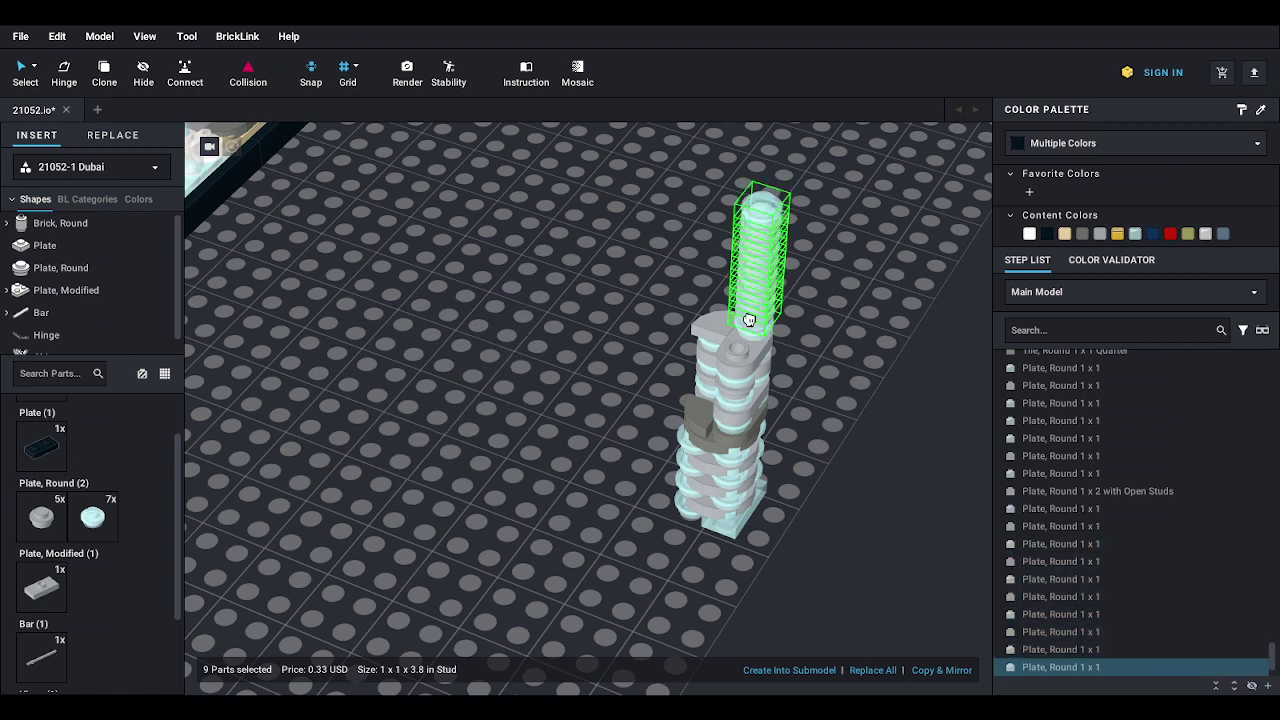
{"action": "left_click_drag", "start_coordinate": [749, 320], "coordinate": [733, 343]}
- Join the tops of the two tall columns with the light gray Plate, Modified 1 x 2 with 1 Stud with Groove
{"action": "middle_click_drag", "start_coordinate": [733, 343], "coordinate": [688, 426]}
{"action": "left_click_drag", "start_coordinate": [42, 594], "coordinate": [648, 417]}
{"action": "key", "text": "Escape"}
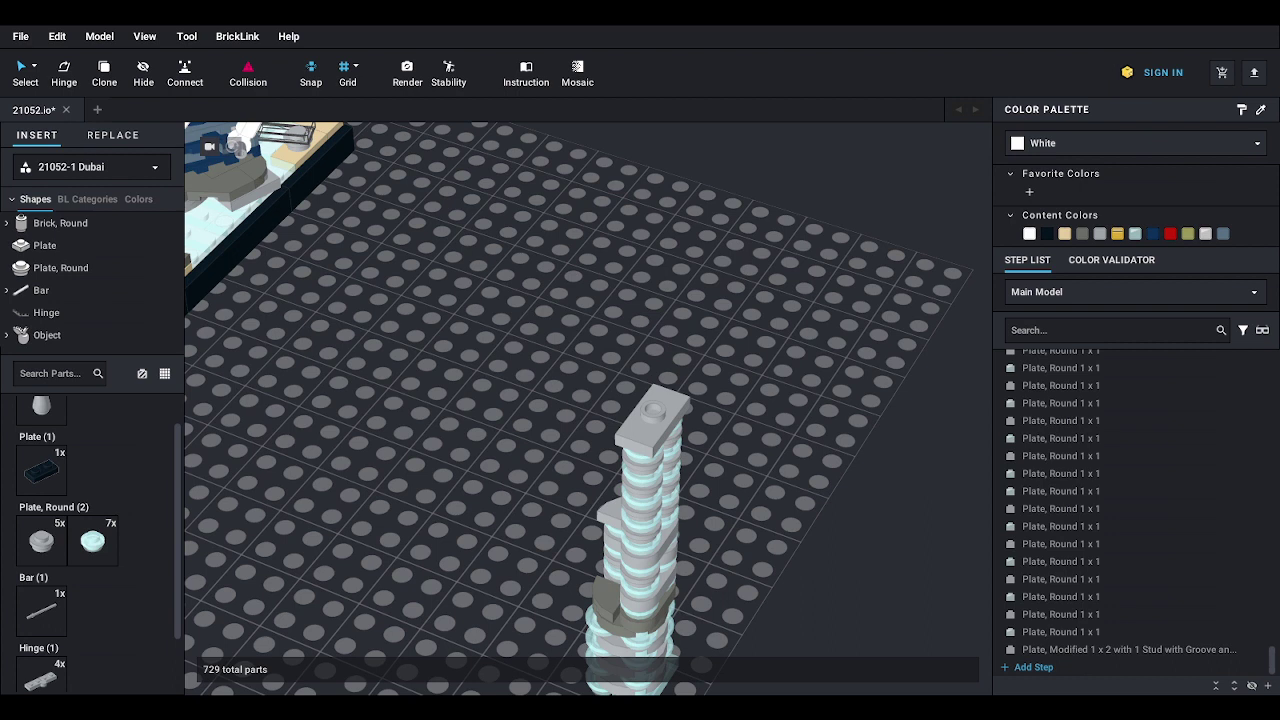
- Stack four Plate, Round 1 x 1 on the modified plate's center stud, alternating Trans-Light Blue and Light Bluish Gray
{"action": "left_click_drag", "start_coordinate": [268, 511], "coordinate": [399, 468]}
{"action": "left_click_drag", "start_coordinate": [98, 550], "coordinate": [653, 404]}
{"action": "left_click_drag", "start_coordinate": [40, 545], "coordinate": [666, 392]}
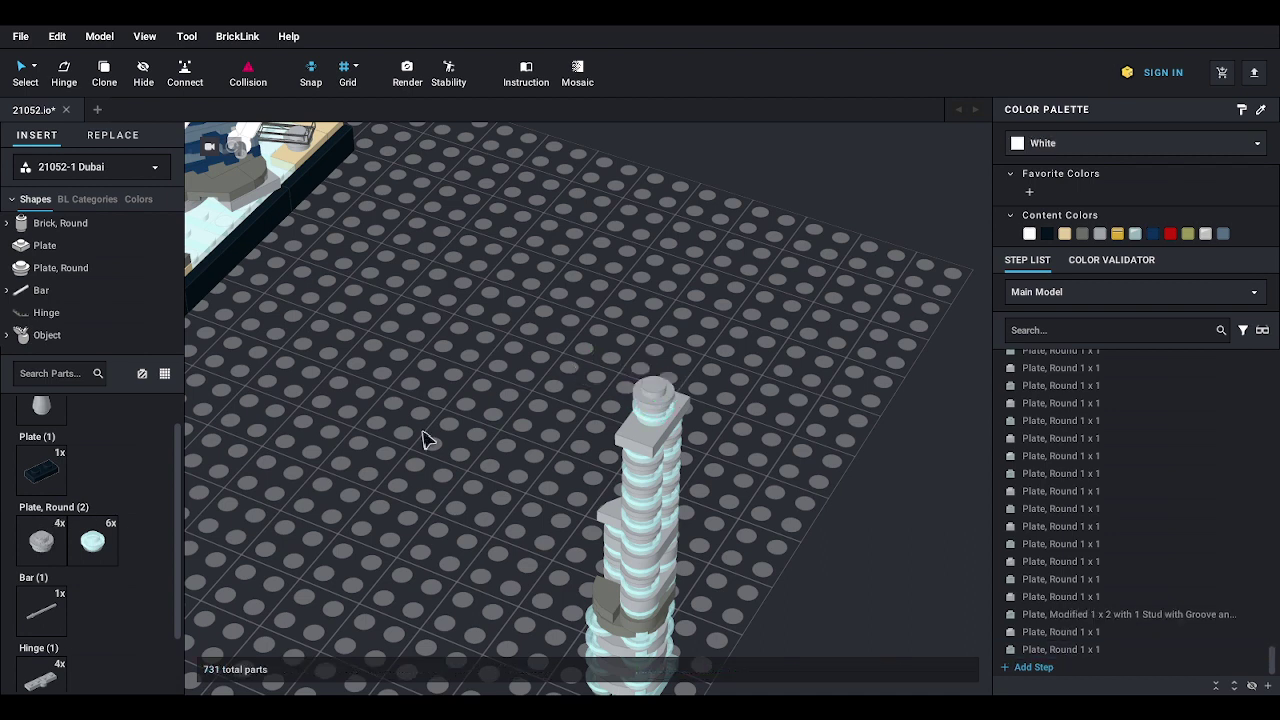
{"action": "left_click_drag", "start_coordinate": [88, 551], "coordinate": [657, 370]}
{"action": "key", "text": "Escape"}
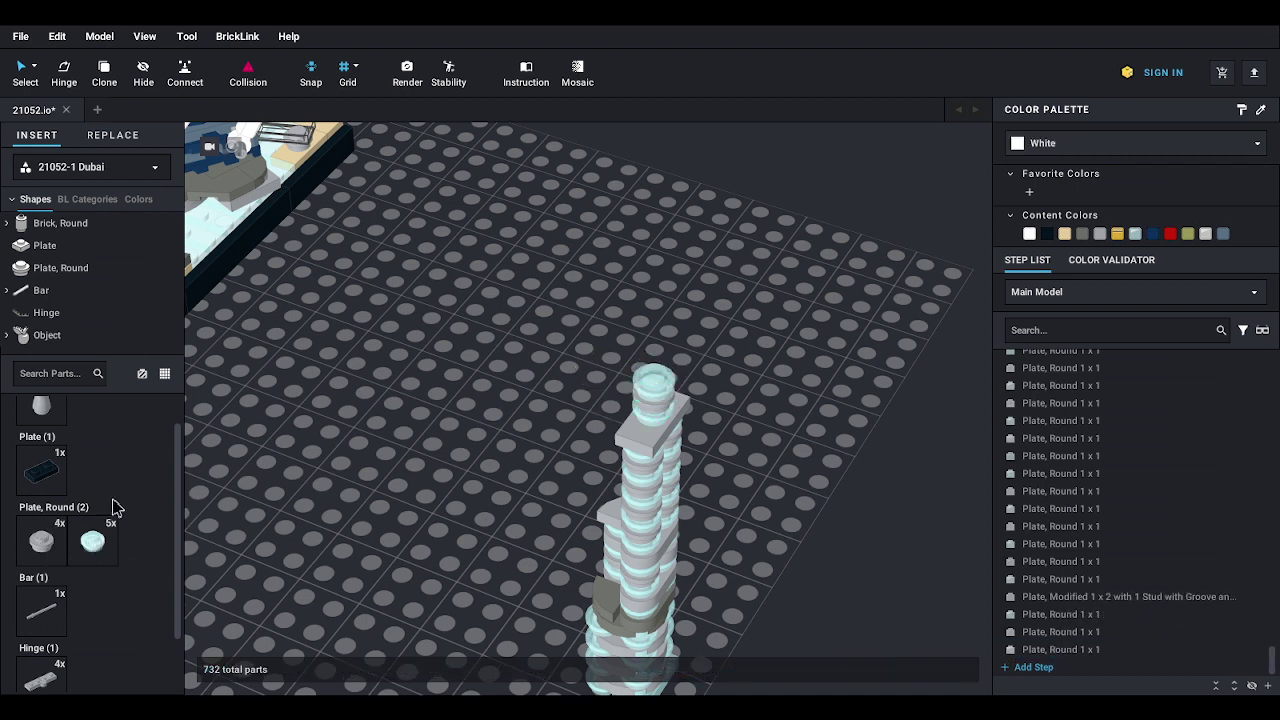
{"action": "left_click_drag", "start_coordinate": [41, 541], "coordinate": [656, 369]}
{"action": "left_click", "coordinate": [405, 428]}
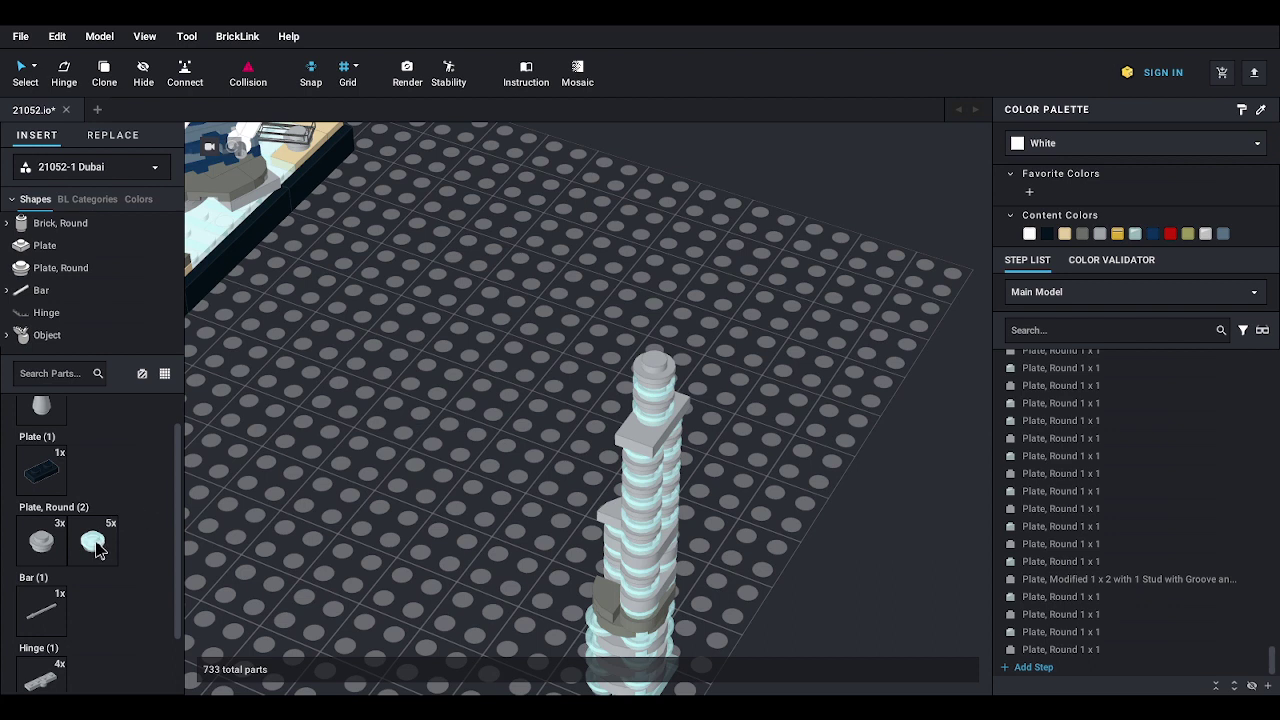
- Extend the tower's top column with seven Plate, Round 1 x 1, alternating Trans-Light Blue and Light Bluish Gray, starting and ending with Trans-Light Blue
{"action": "left_click_drag", "start_coordinate": [92, 541], "coordinate": [658, 353]}
{"action": "key", "text": "Escape"}
{"action": "left_click_drag", "start_coordinate": [41, 541], "coordinate": [658, 340]}
{"action": "key", "text": "Escape"}
{"action": "left_click_drag", "start_coordinate": [92, 541], "coordinate": [657, 330]}
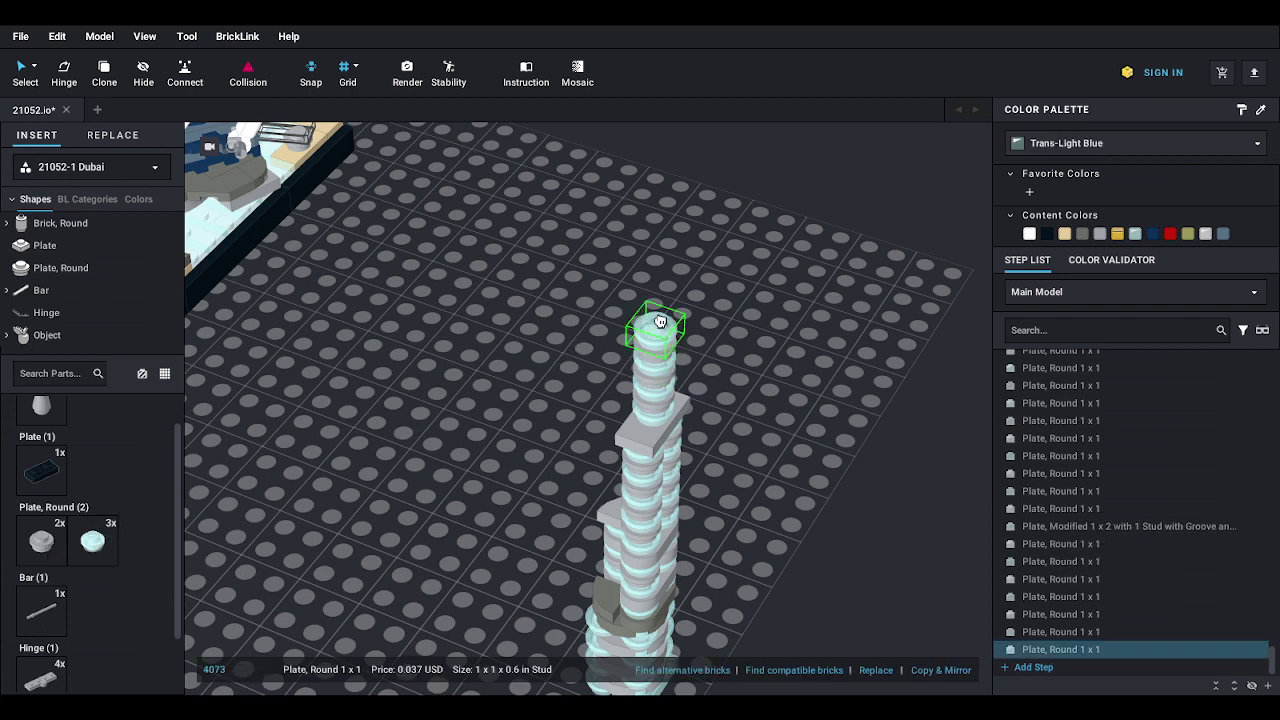
{"action": "key", "text": "Escape"}
{"action": "left_click_drag", "start_coordinate": [57, 545], "coordinate": [663, 320]}
{"action": "key", "text": "Escape"}
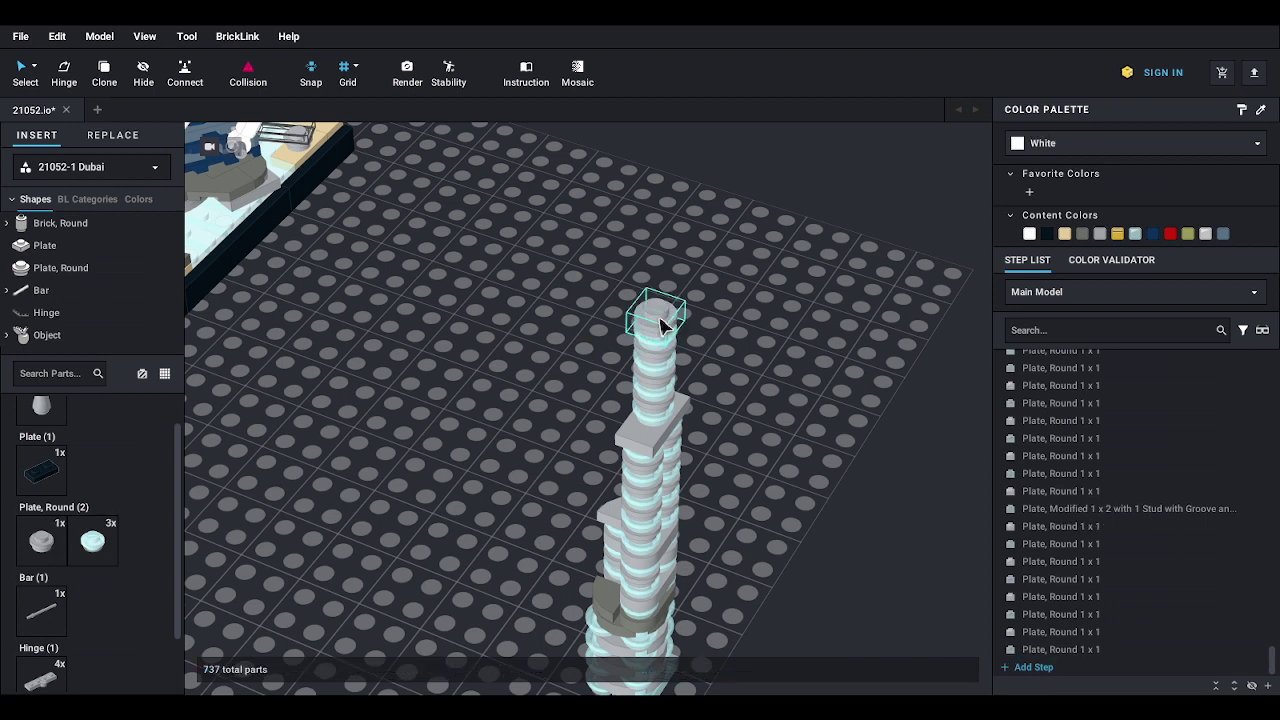
{"action": "left_click_drag", "start_coordinate": [92, 545], "coordinate": [666, 297]}
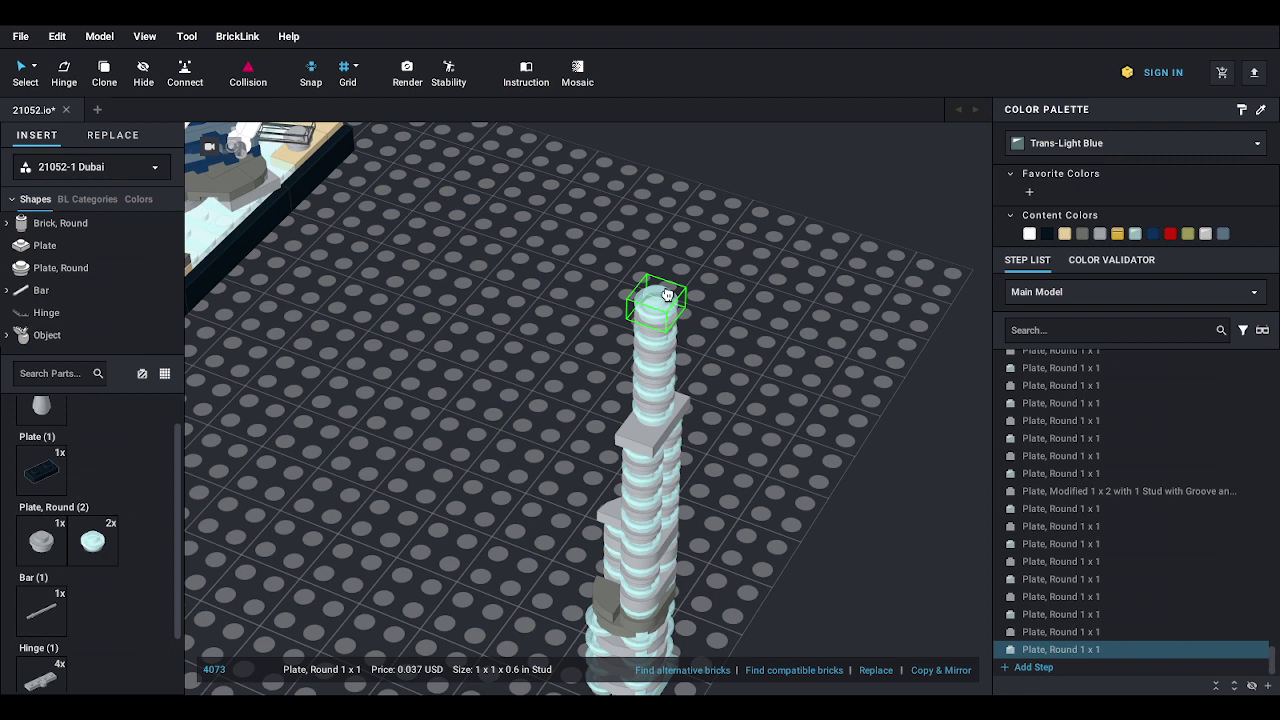
{"action": "key", "text": "Escape"}
{"action": "left_click_drag", "start_coordinate": [40, 548], "coordinate": [651, 289]}
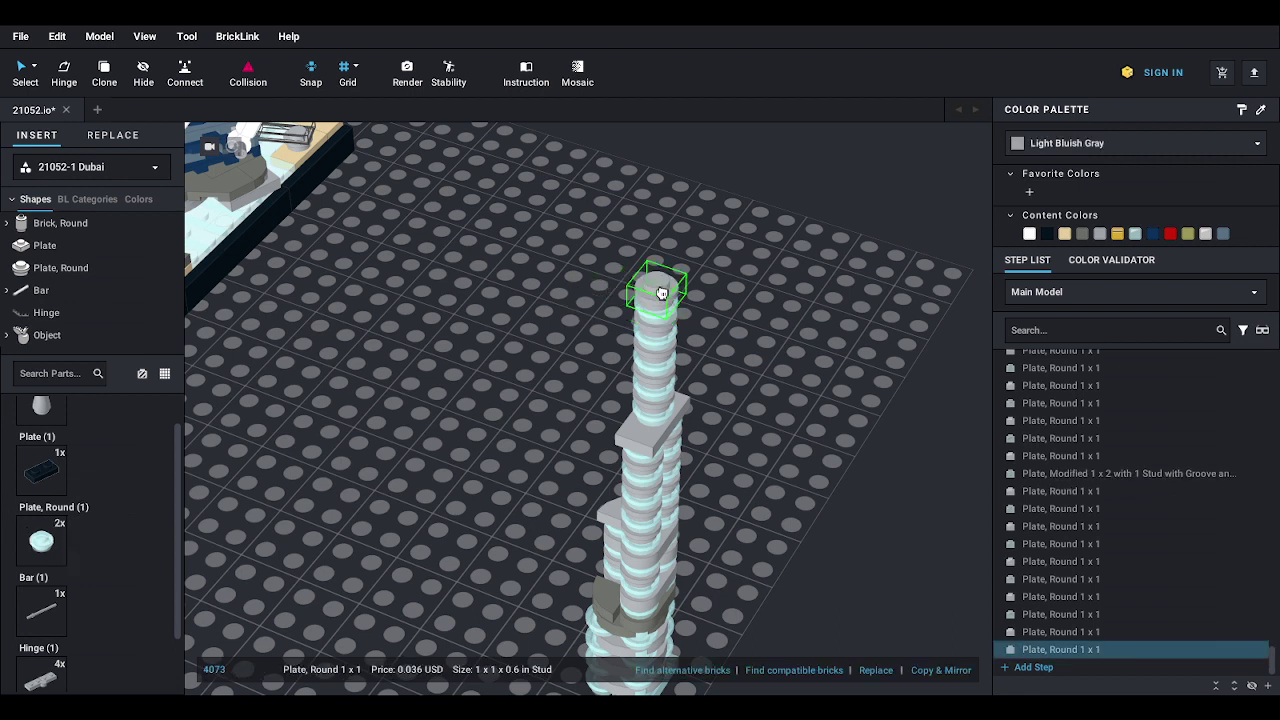
{"action": "key", "text": "Escape"}
{"action": "left_click_drag", "start_coordinate": [41, 548], "coordinate": [655, 283]}
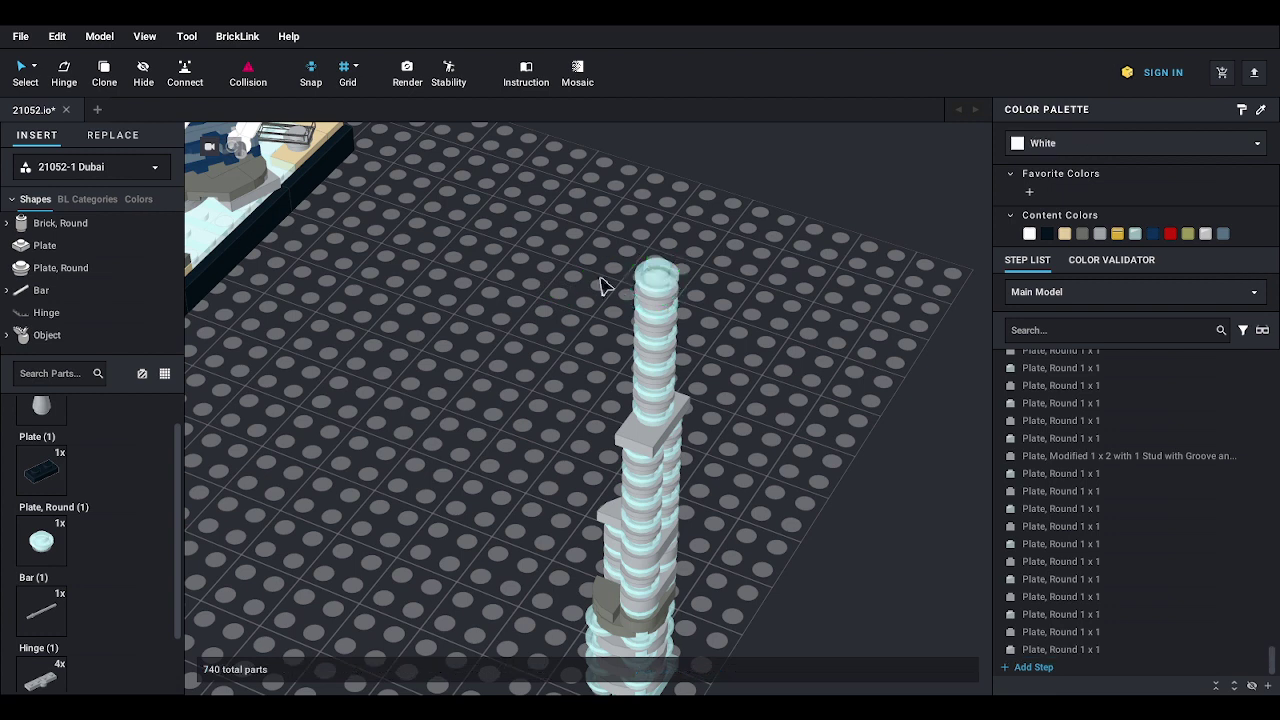
- Cap the top column with the Cone 1 x 1 with Top Groove and insert the Light Bluish Gray Bar 6L with Stop Ring into it
{"action": "left_click", "coordinate": [67, 222]}
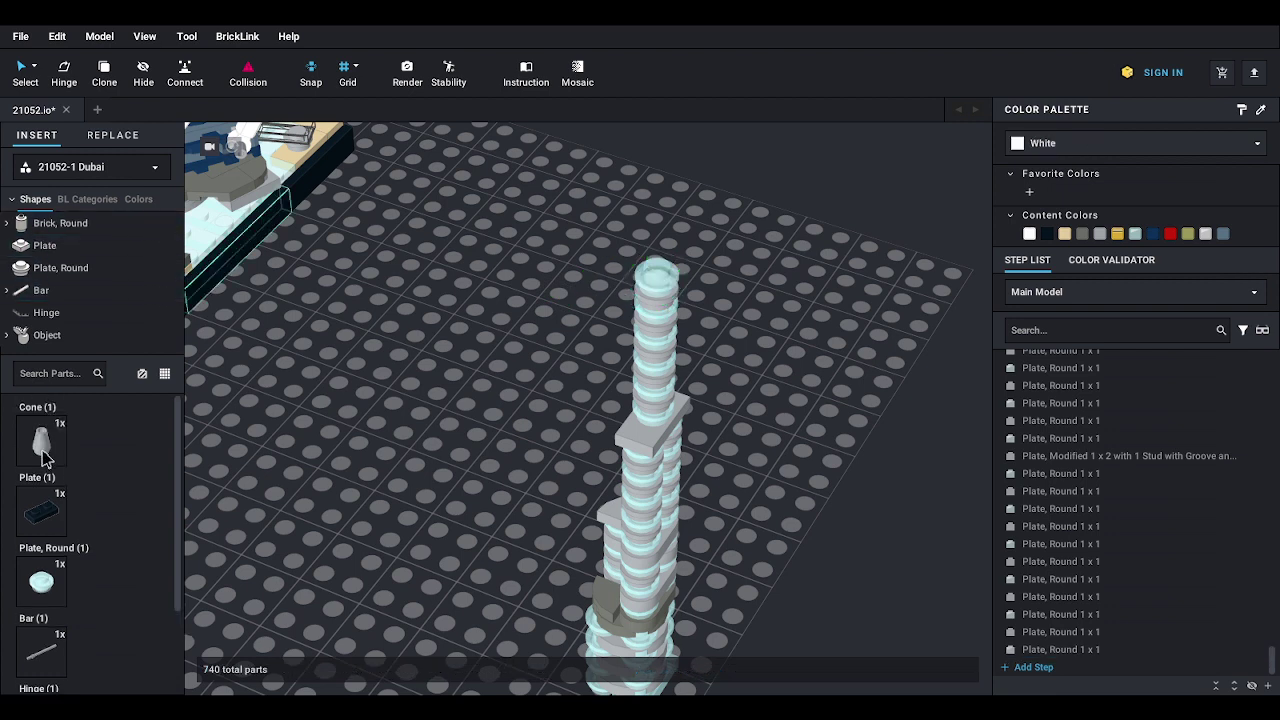
{"action": "left_click_drag", "start_coordinate": [41, 445], "coordinate": [673, 248]}
{"action": "left_click", "coordinate": [673, 248]}
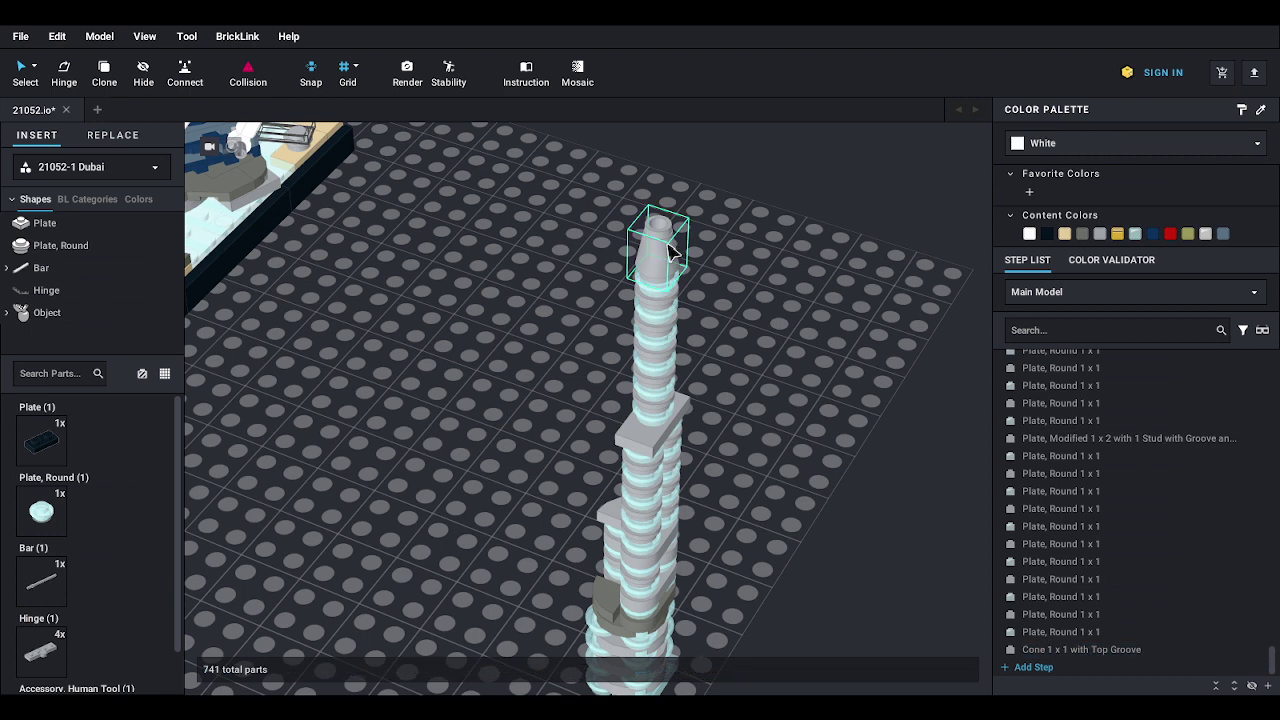
{"action": "left_click_drag", "start_coordinate": [44, 581], "coordinate": [666, 226]}
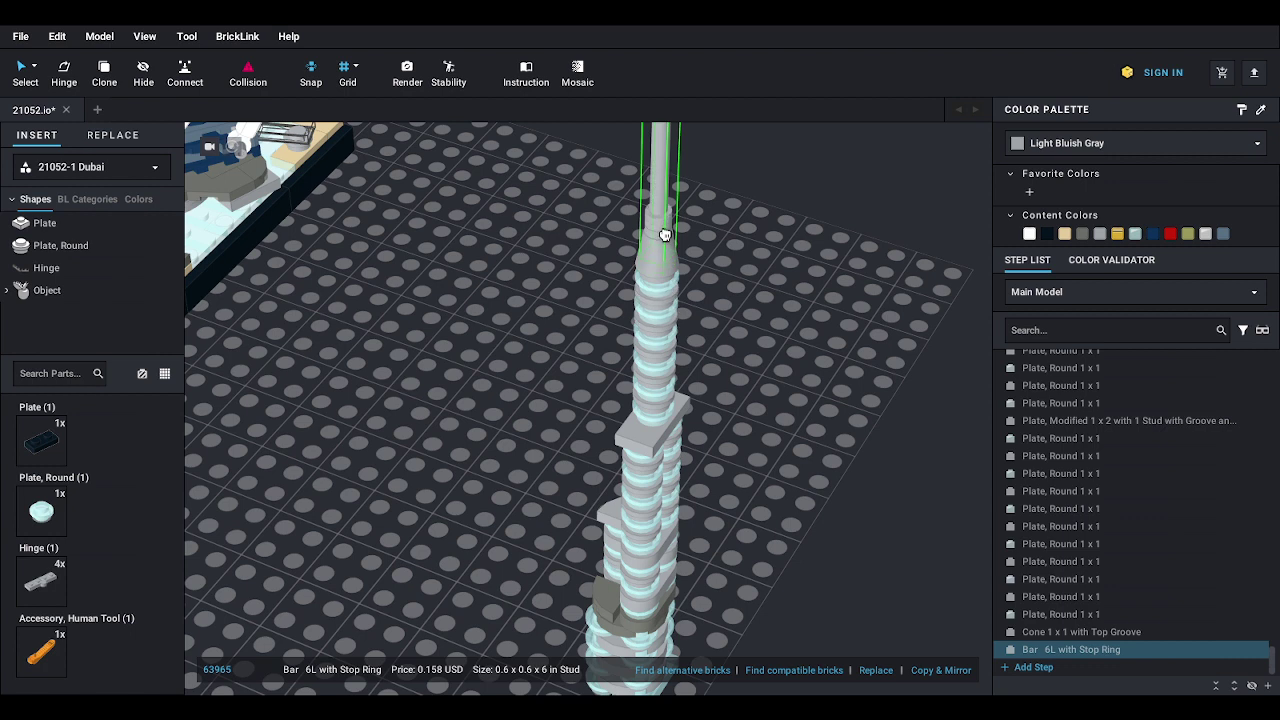
{"action": "key", "text": "Escape"}
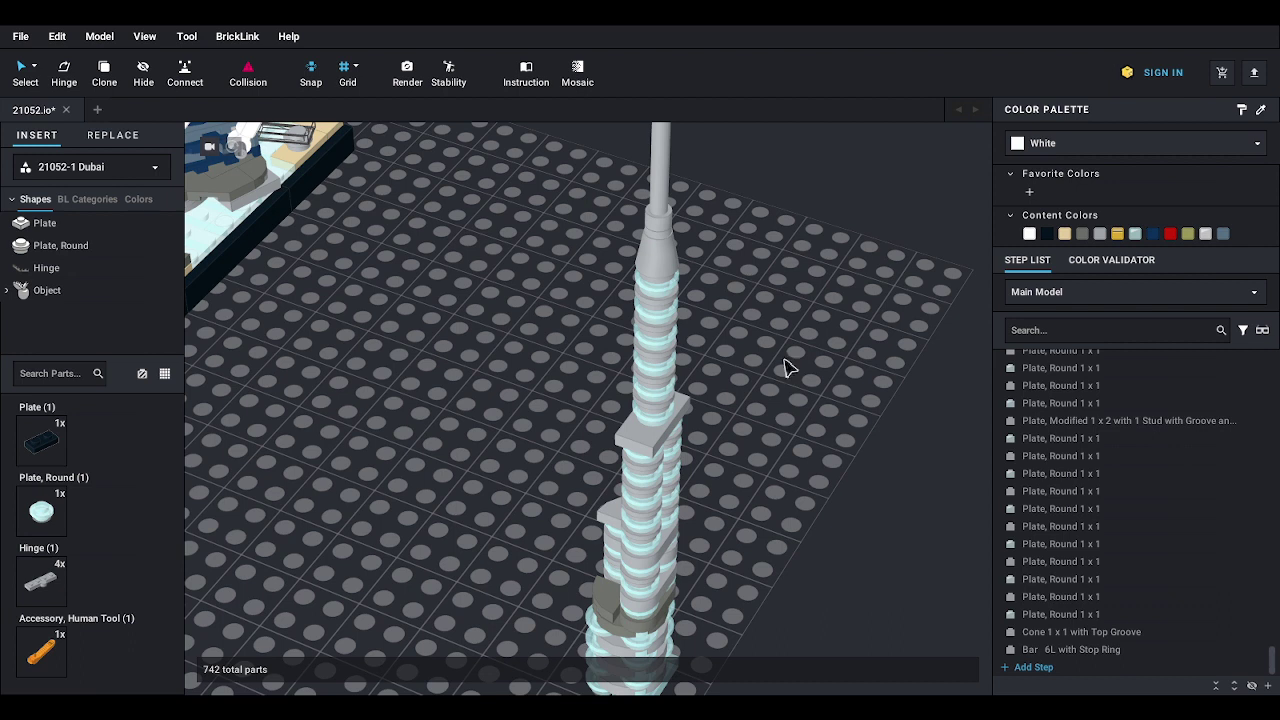
- Select the whole separate upper tower section and move it from the front of the skyline to the baseplate area behind it
{"action": "scroll", "coordinate": [785, 368], "scroll_direction": "down", "scroll_amount": 5}
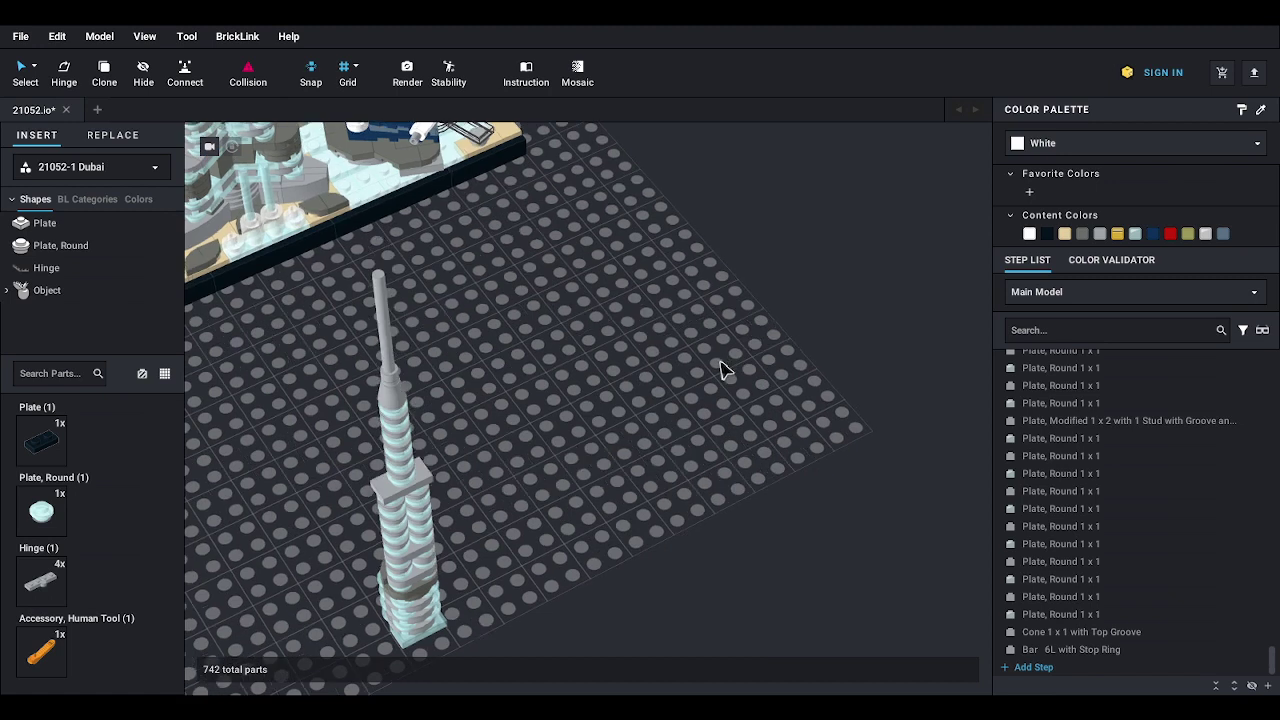
{"action": "right_click_drag", "start_coordinate": [725, 370], "coordinate": [857, 300]}
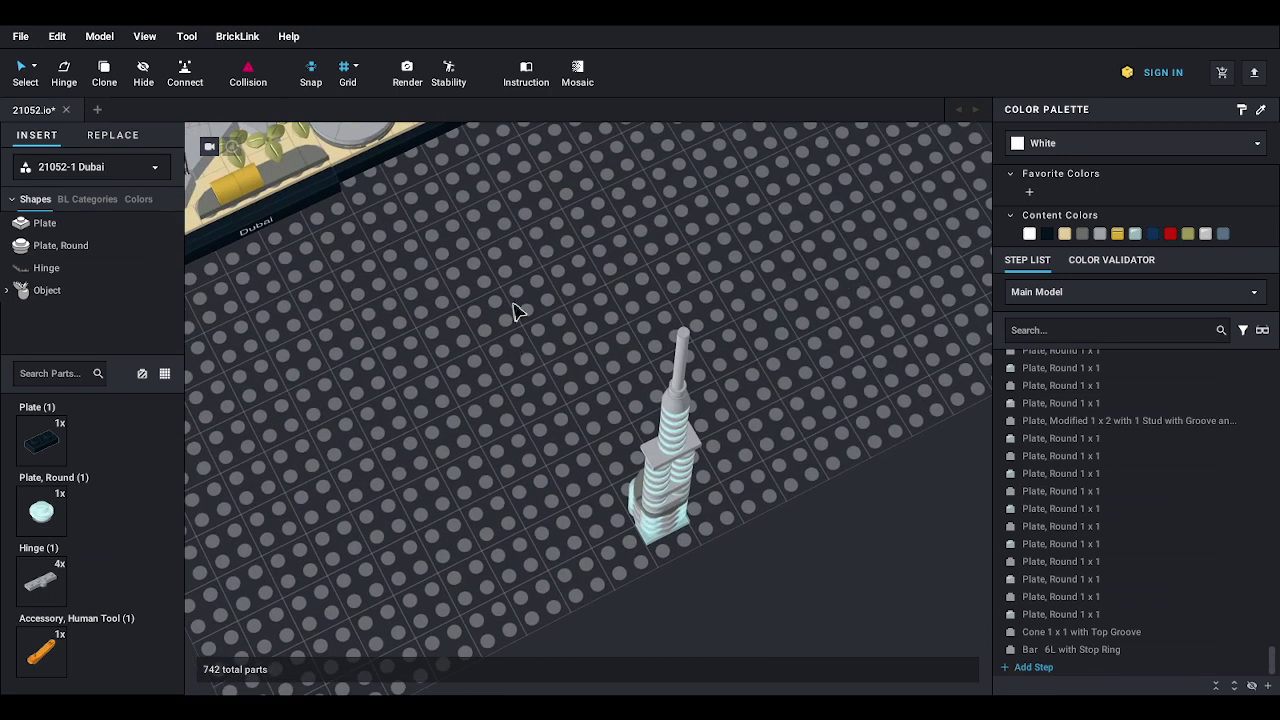
{"action": "left_click_drag", "start_coordinate": [620, 316], "coordinate": [789, 554]}
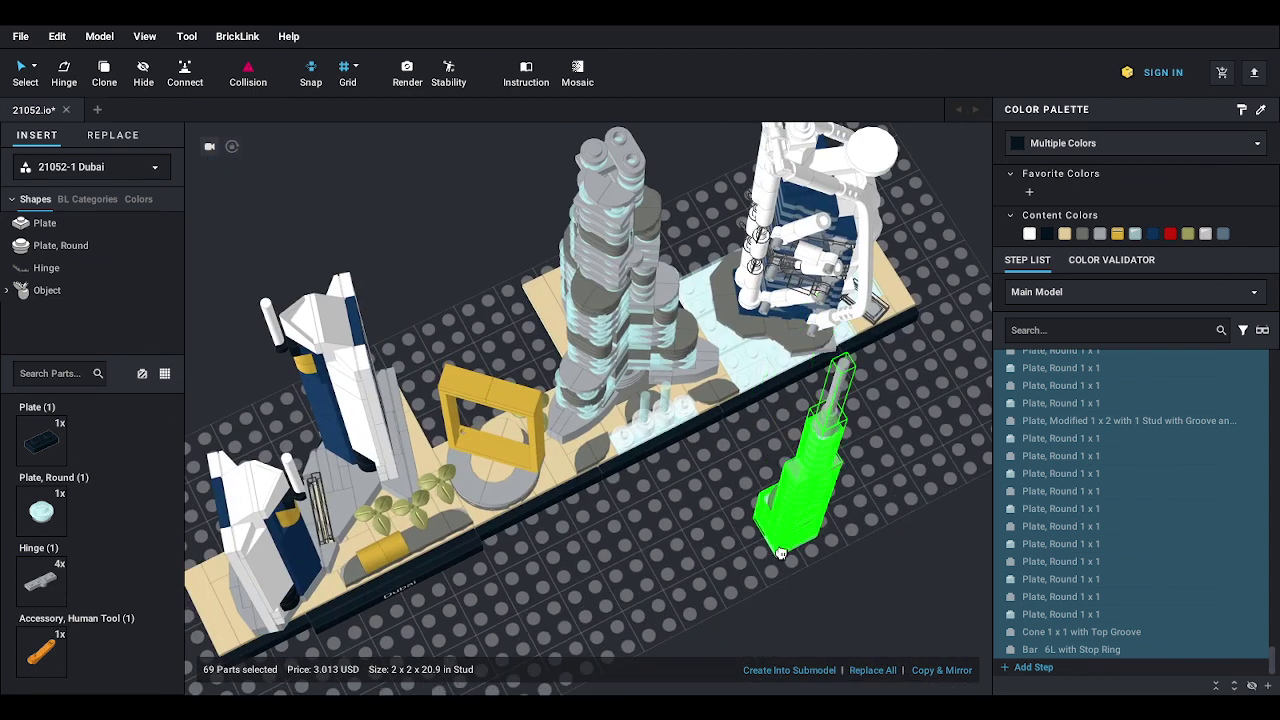
{"action": "right_click_drag", "start_coordinate": [789, 554], "coordinate": [865, 571]}
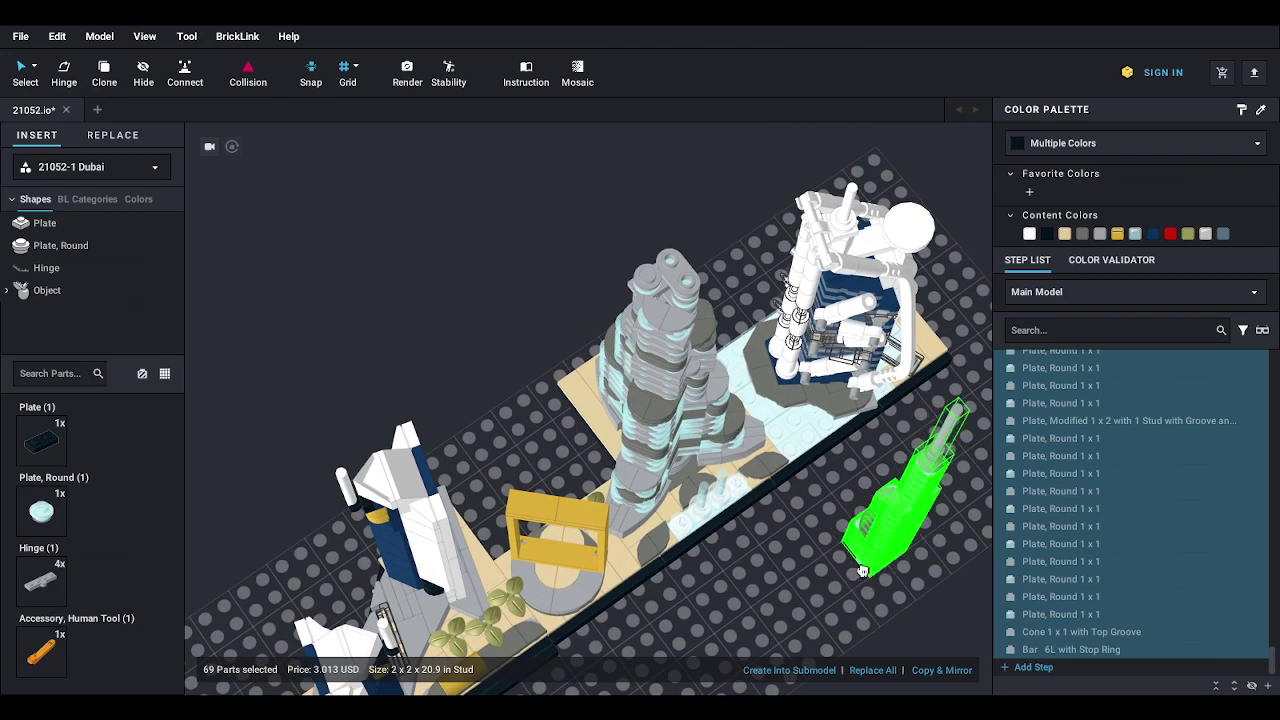
{"action": "left_click_drag", "start_coordinate": [863, 571], "coordinate": [605, 250]}
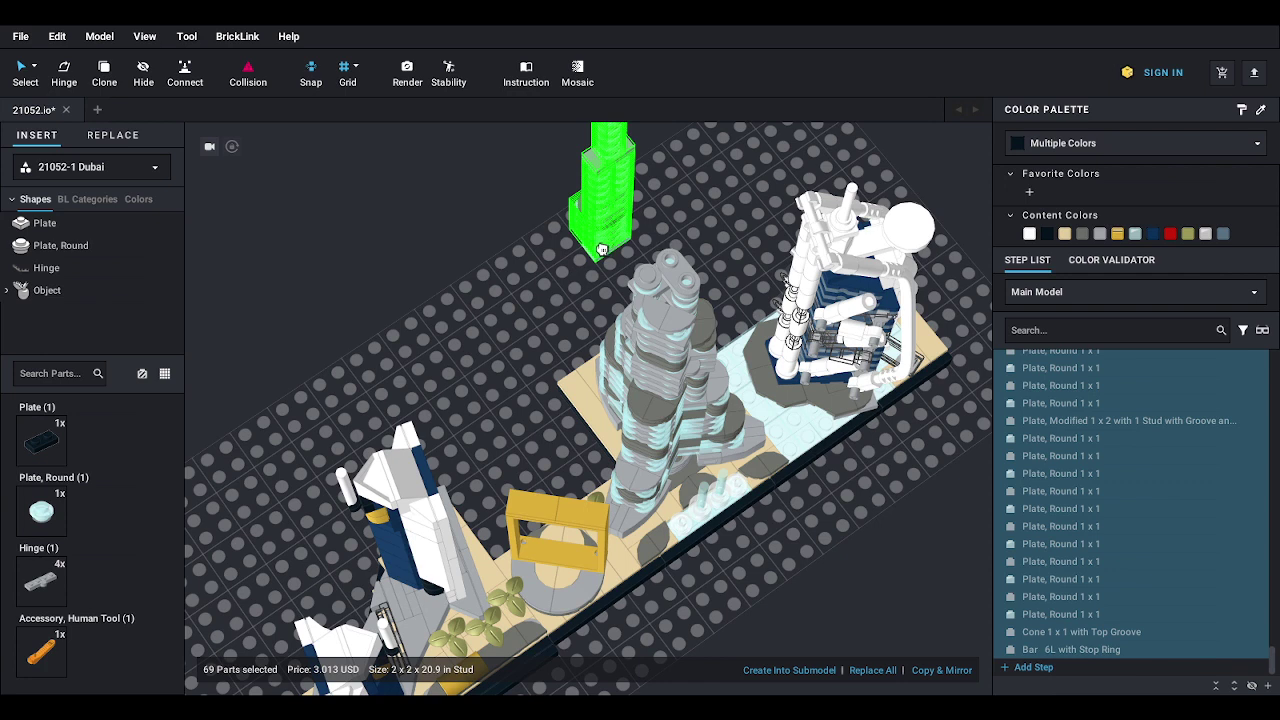
{"action": "right_click_drag", "start_coordinate": [602, 248], "coordinate": [543, 246]}
{"action": "left_click_drag", "start_coordinate": [543, 246], "coordinate": [811, 401]}
{"action": "right_click_drag", "start_coordinate": [697, 374], "coordinate": [734, 389]}
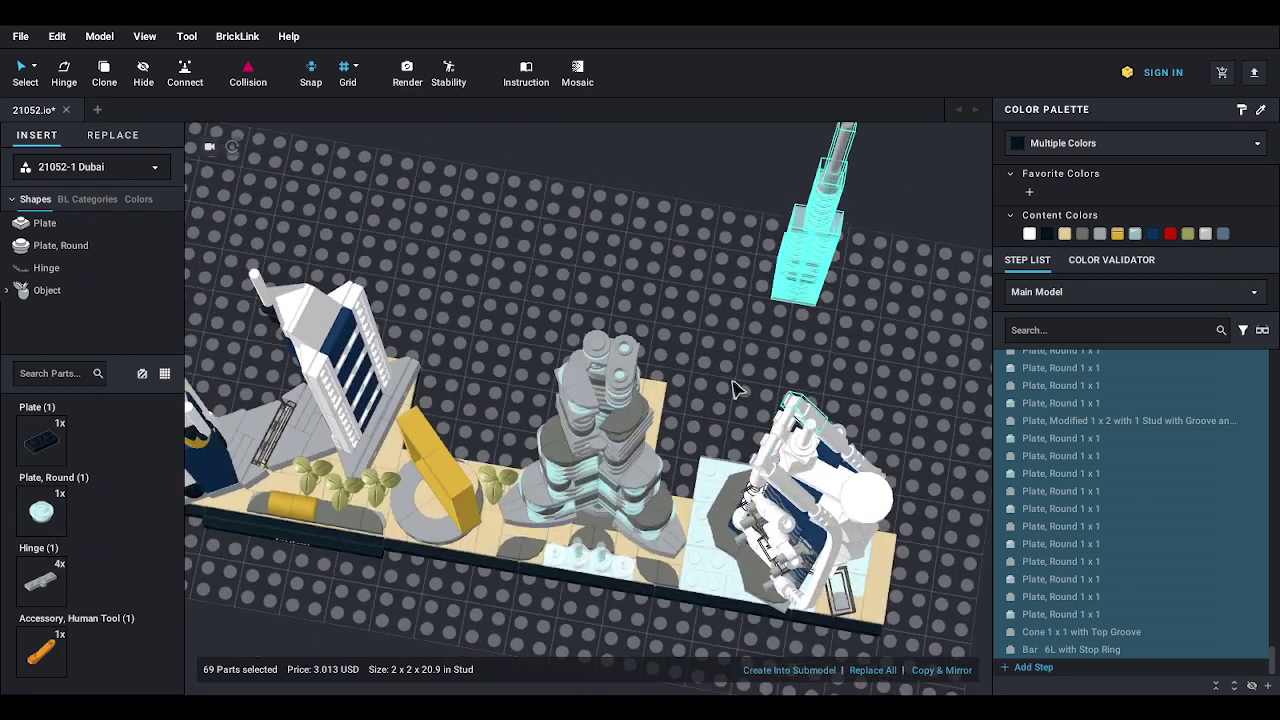
- Try to rotate the Plate, Round 1 x 2 with Open Studs on the lower tower's top together with the column parts below it
{"action": "scroll", "coordinate": [648, 365], "scroll_direction": "up", "scroll_amount": 3}
{"action": "left_click", "coordinate": [672, 312]}
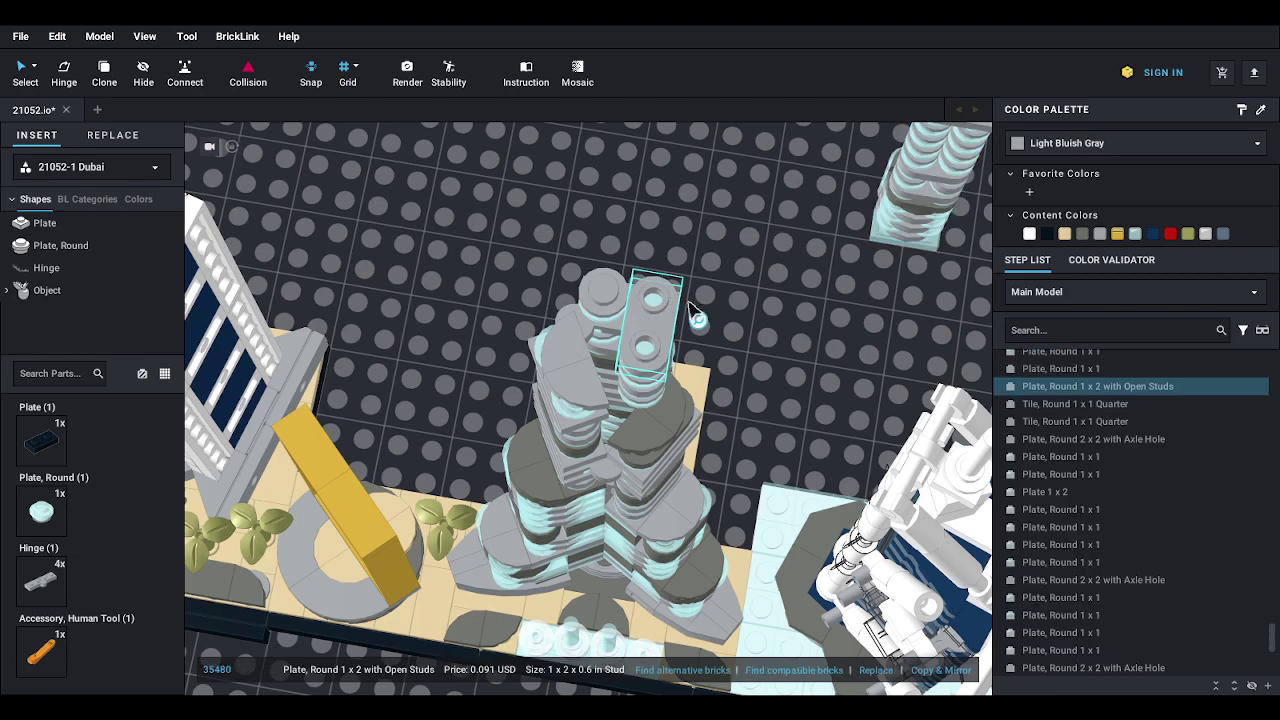
{"action": "double_click", "coordinate": [660, 316]}
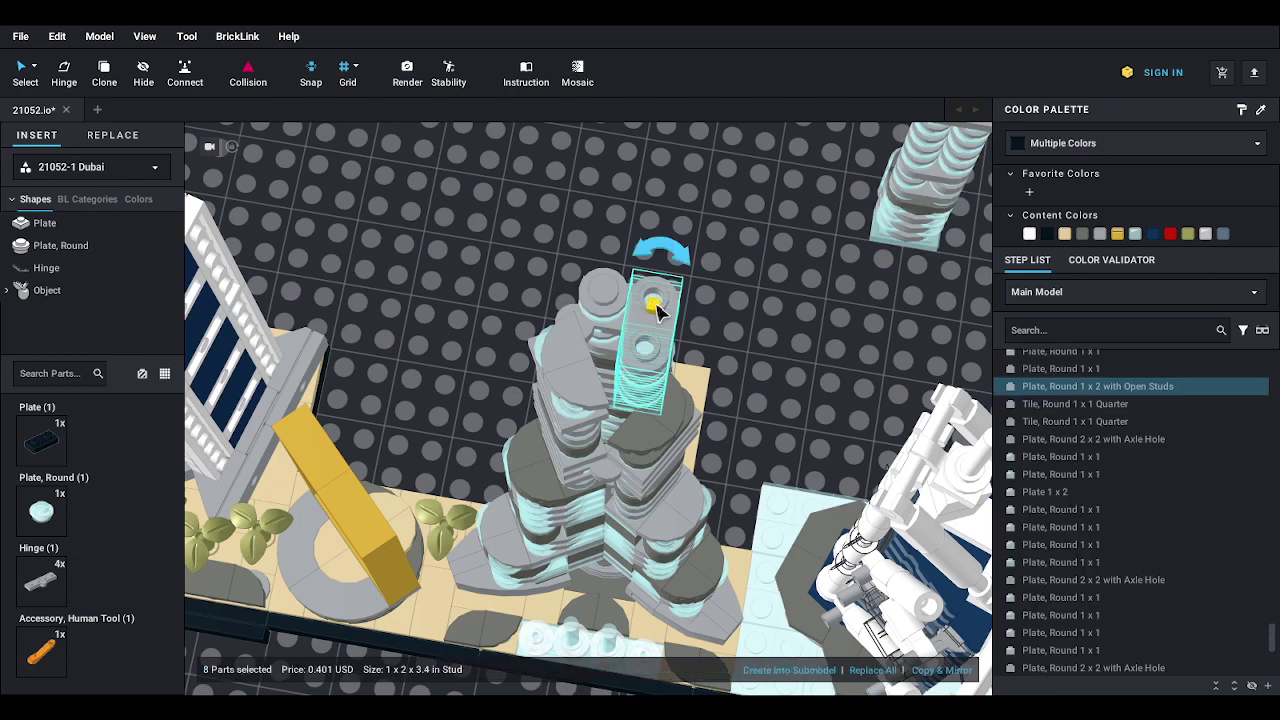
{"action": "left_click_drag", "start_coordinate": [683, 258], "coordinate": [698, 275]}
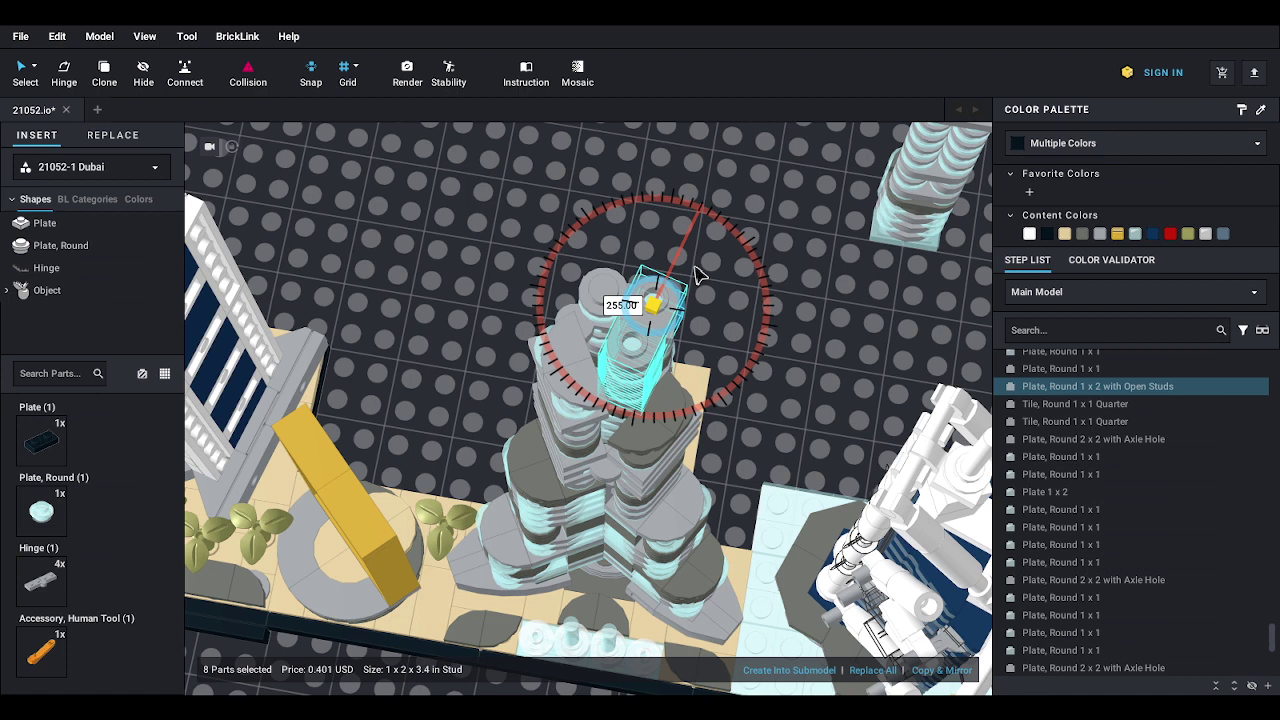
{"action": "mouse_move", "coordinate": [698, 275]}
{"action": "left_mouse_down"}
{"action": "mouse_move", "coordinate": [690, 255]}
{"action": "mouse_move", "coordinate": [664, 259]}
{"action": "mouse_move", "coordinate": [705, 270]}
{"action": "left_mouse_up"}
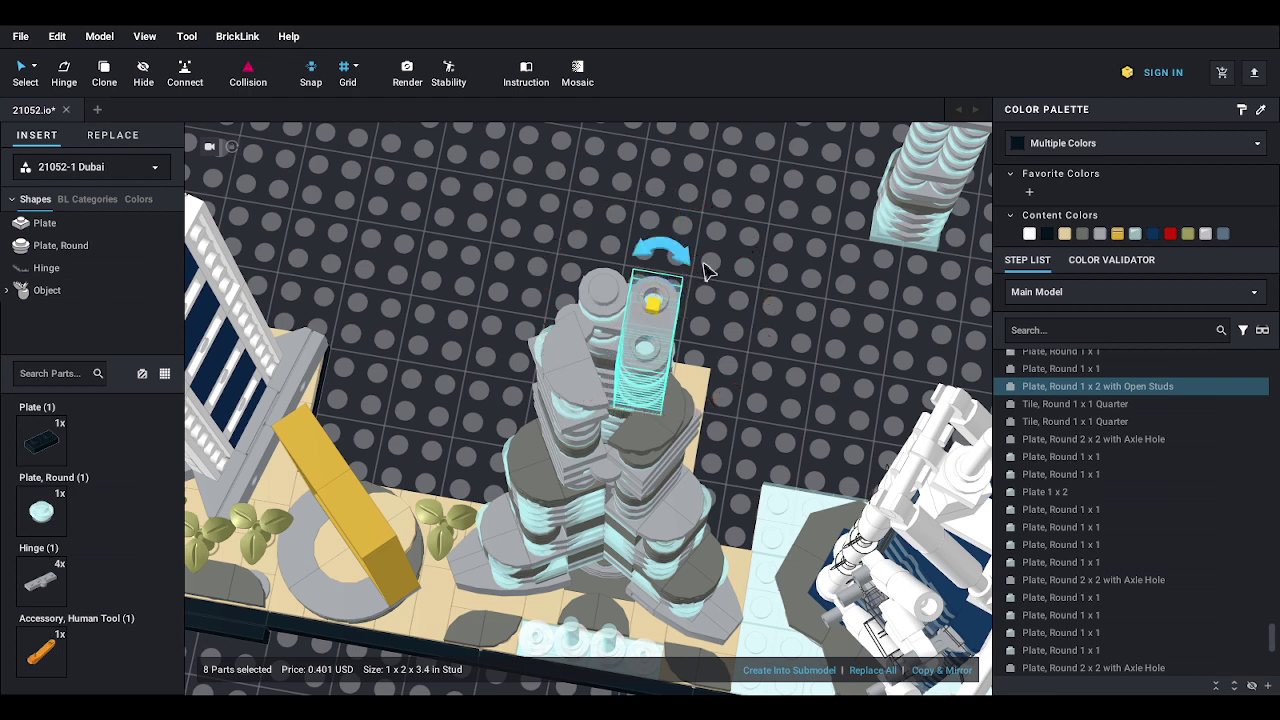
{"action": "left_click", "coordinate": [786, 357]}
- Select the complete upper tower section and place it on the open-stud plate at the top of the skyline's central tower
{"action": "mouse_move", "coordinate": [786, 357]}
{"action": "right_mouse_down"}
{"action": "mouse_move", "coordinate": [762, 375]}
{"action": "mouse_move", "coordinate": [766, 200]}
{"action": "right_mouse_up"}
{"action": "left_click_drag", "start_coordinate": [766, 200], "coordinate": [866, 443]}
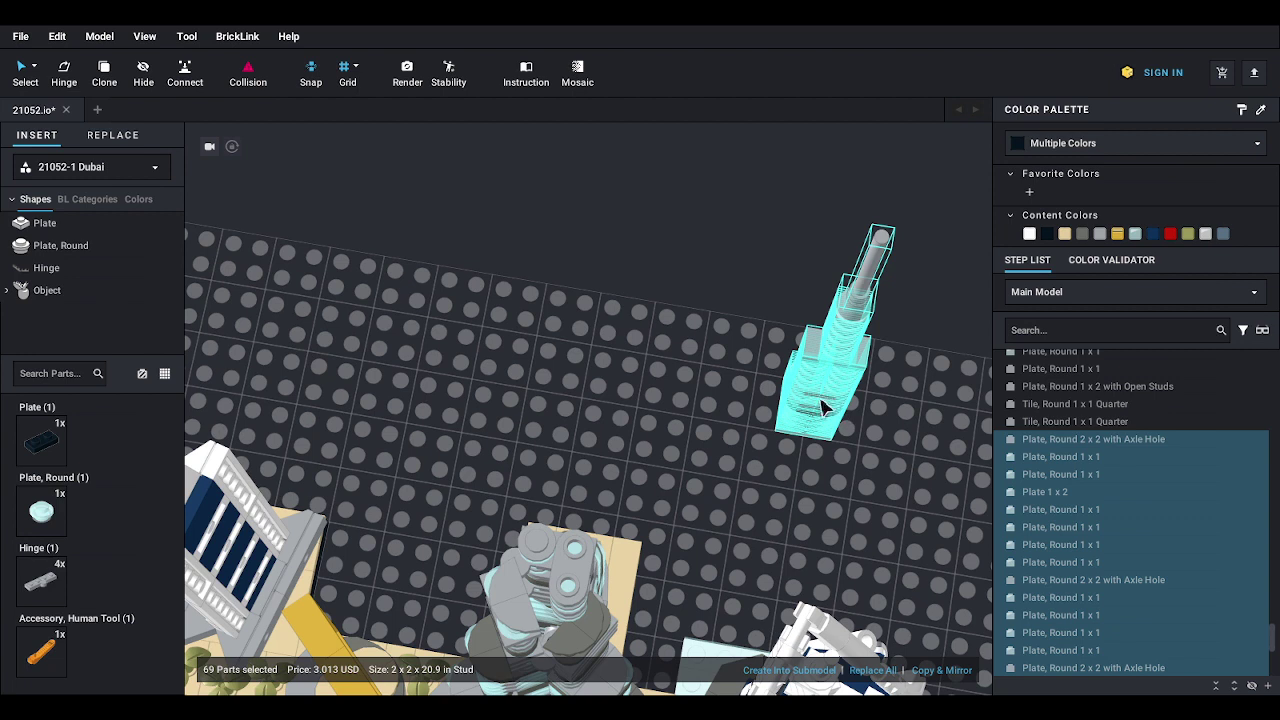
{"action": "left_click_drag", "start_coordinate": [795, 426], "coordinate": [789, 372]}
{"action": "middle_click_drag", "start_coordinate": [789, 372], "coordinate": [820, 340]}
{"action": "left_click_drag", "start_coordinate": [820, 340], "coordinate": [628, 449]}
{"action": "right_click_drag", "start_coordinate": [755, 475], "coordinate": [771, 449]}
{"action": "scroll", "coordinate": [772, 448], "scroll_direction": "down", "scroll_amount": 3}
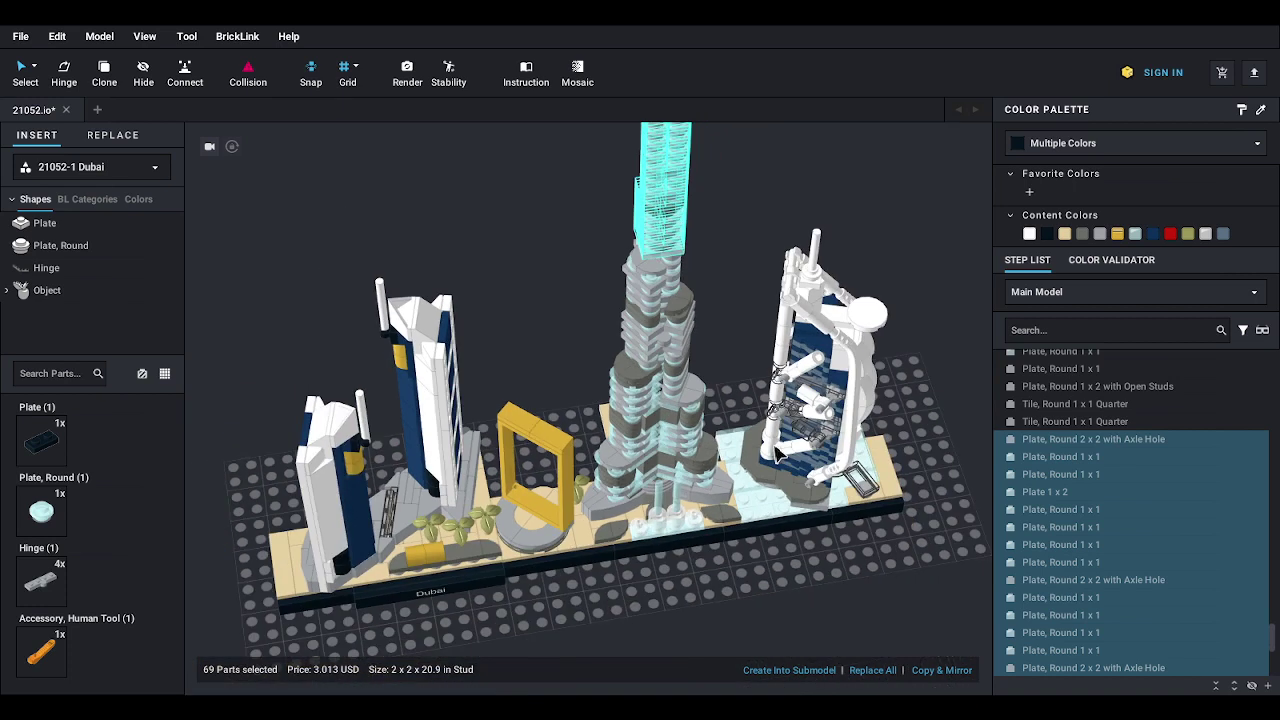
{"action": "left_click", "coordinate": [843, 308]}
- Turn off collision detection for the model
{"action": "right_click_drag", "start_coordinate": [843, 308], "coordinate": [870, 293]}
{"action": "scroll", "coordinate": [872, 310], "scroll_direction": "down", "scroll_amount": 2}
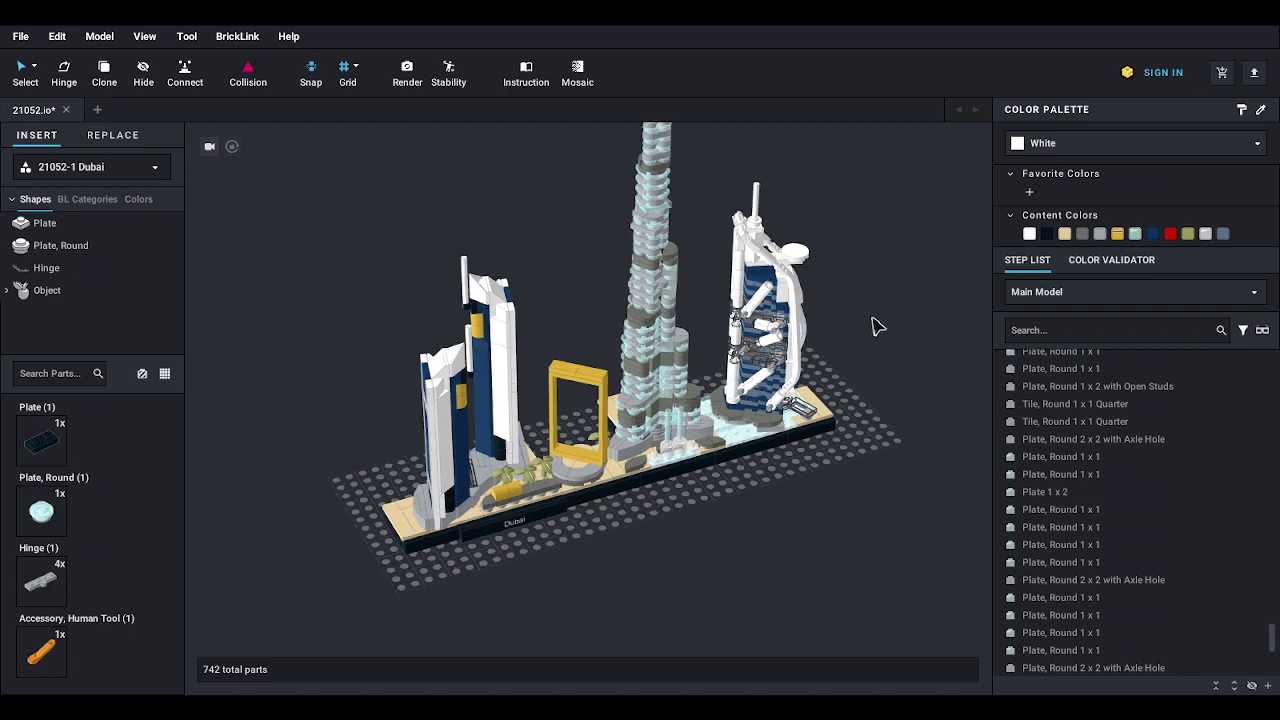
{"action": "left_click", "coordinate": [247, 72]}
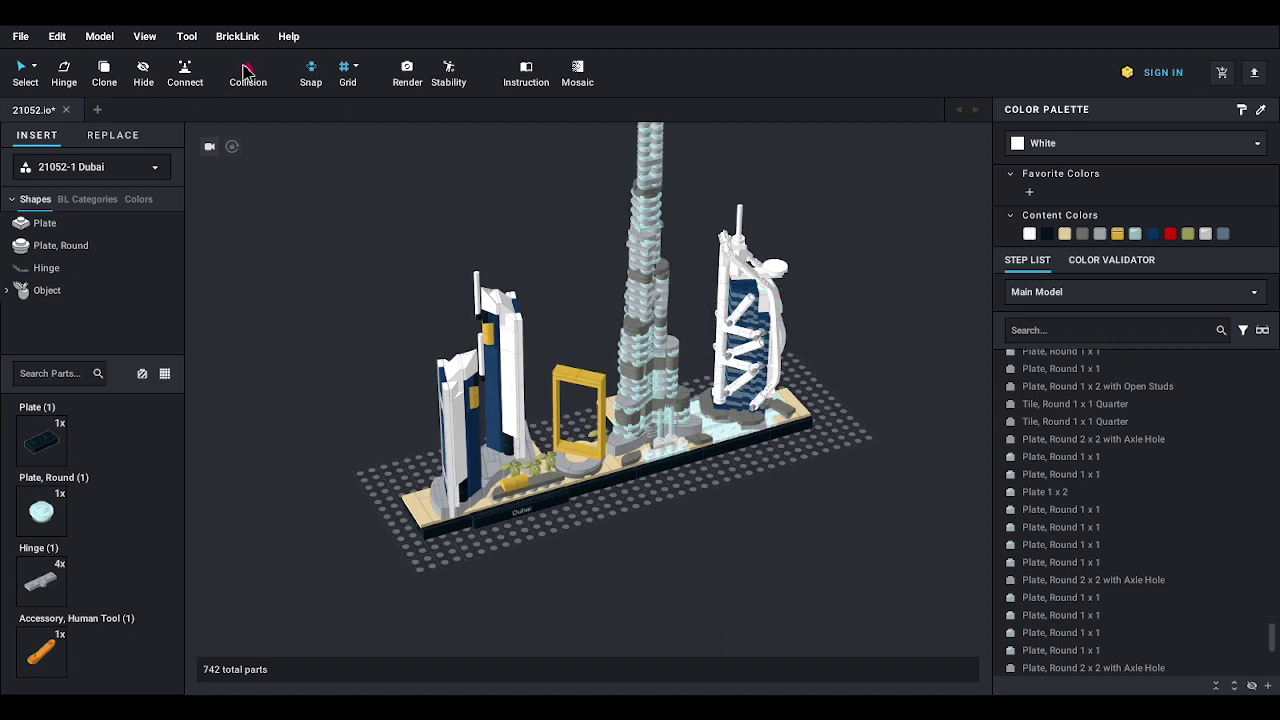
- Examine the assembled Dubai skyline from the front and from an angle, checking the full height of the central tower
{"action": "right_click_drag", "start_coordinate": [408, 250], "coordinate": [408, 241]}
{"action": "middle_click_drag", "start_coordinate": [410, 239], "coordinate": [441, 330]}
{"action": "right_click_drag", "start_coordinate": [441, 331], "coordinate": [439, 321]}
{"action": "mouse_move", "coordinate": [439, 321]}
{"action": "middle_mouse_down"}
{"action": "mouse_move", "coordinate": [437, 352]}
{"action": "mouse_move", "coordinate": [436, 340]}
{"action": "middle_mouse_up"}
{"action": "scroll", "coordinate": [436, 340], "scroll_direction": "down", "scroll_amount": 1}
{"action": "scroll", "coordinate": [441, 337], "scroll_direction": "up", "scroll_amount": 1}
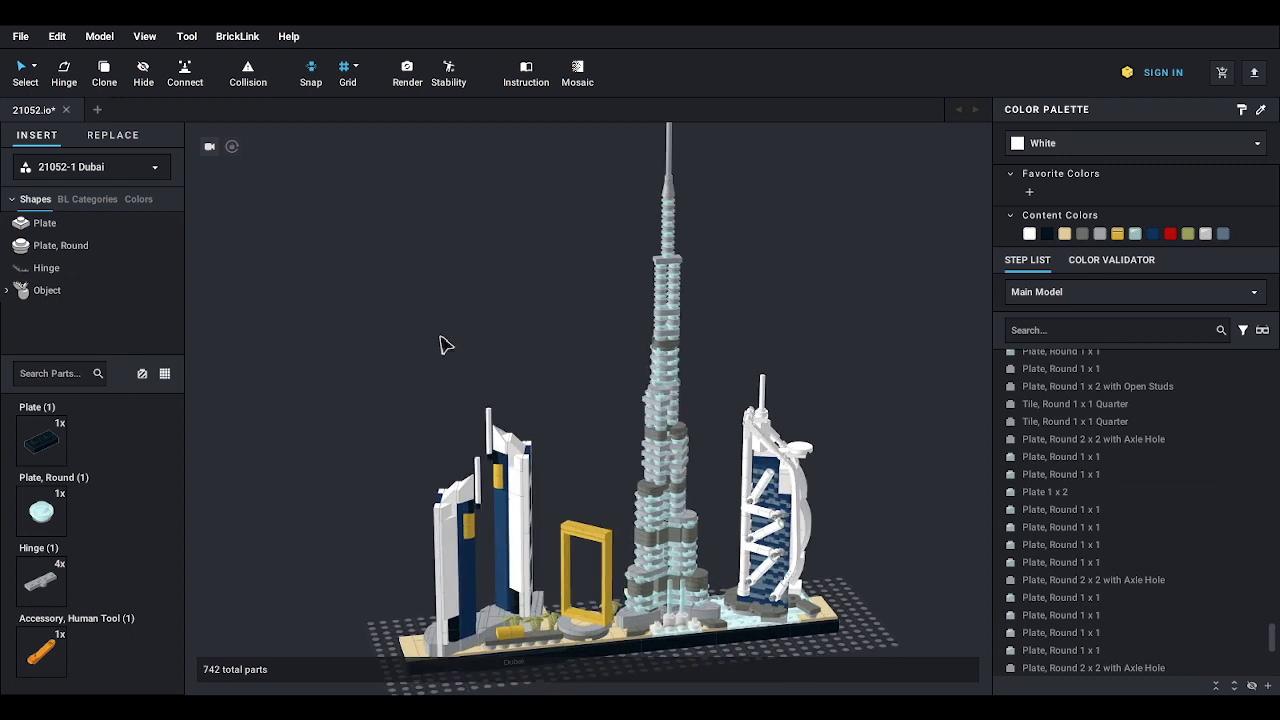
{"action": "right_click_drag", "start_coordinate": [443, 337], "coordinate": [440, 335]}
{"action": "middle_click_drag", "start_coordinate": [442, 329], "coordinate": [442, 340]}
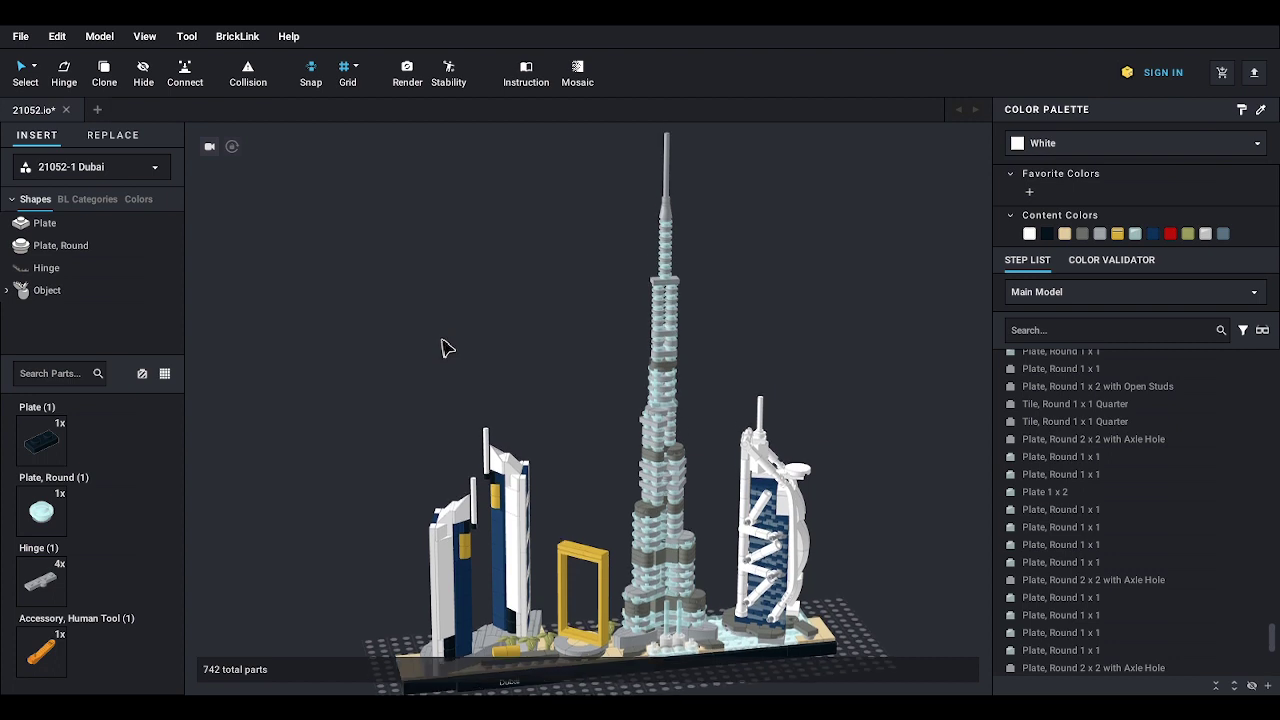
{"action": "right_click_drag", "start_coordinate": [441, 337], "coordinate": [440, 326]}
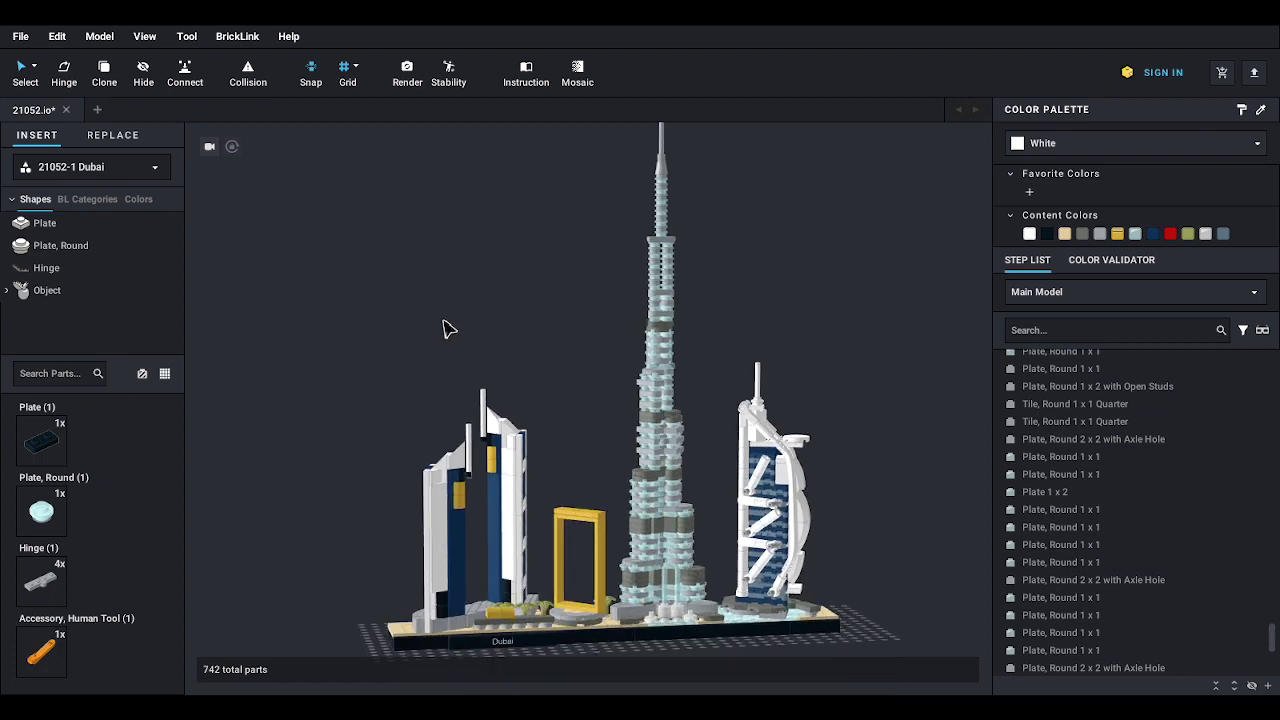
{"action": "key", "text": "Down"}
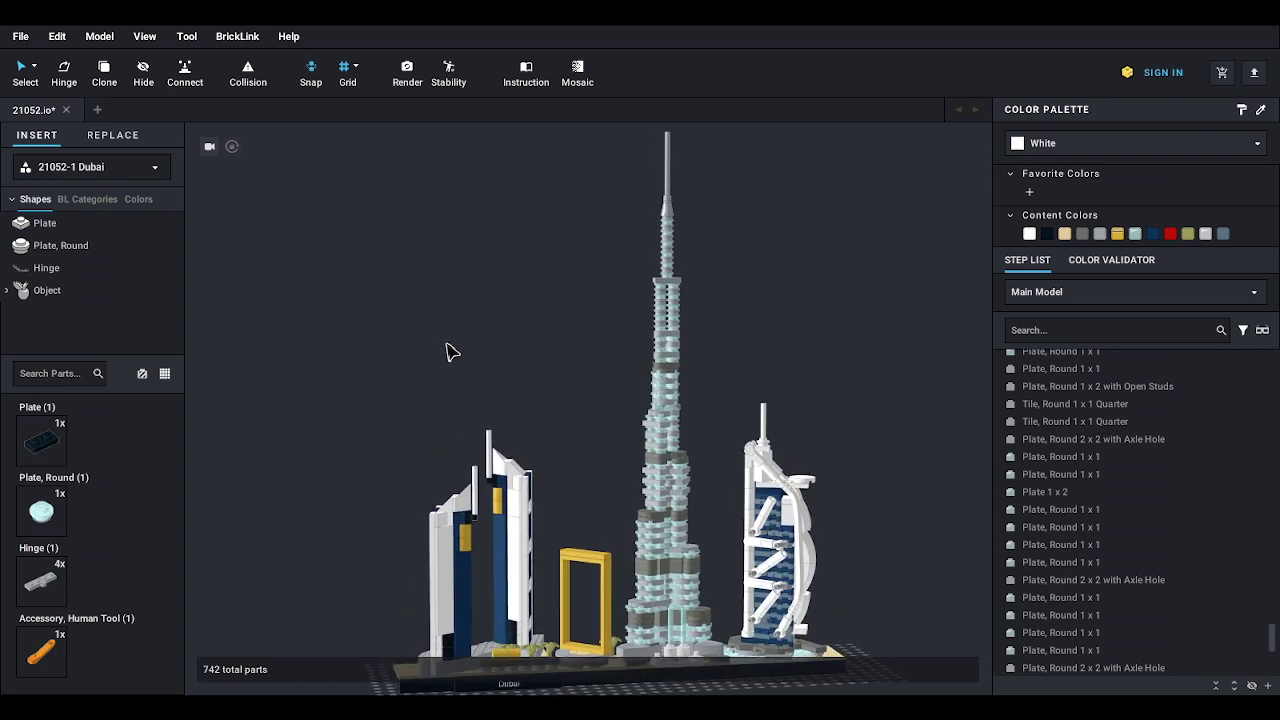
{"action": "middle_click_drag", "start_coordinate": [446, 343], "coordinate": [444, 344]}
{"action": "right_click_drag", "start_coordinate": [443, 345], "coordinate": [413, 349]}
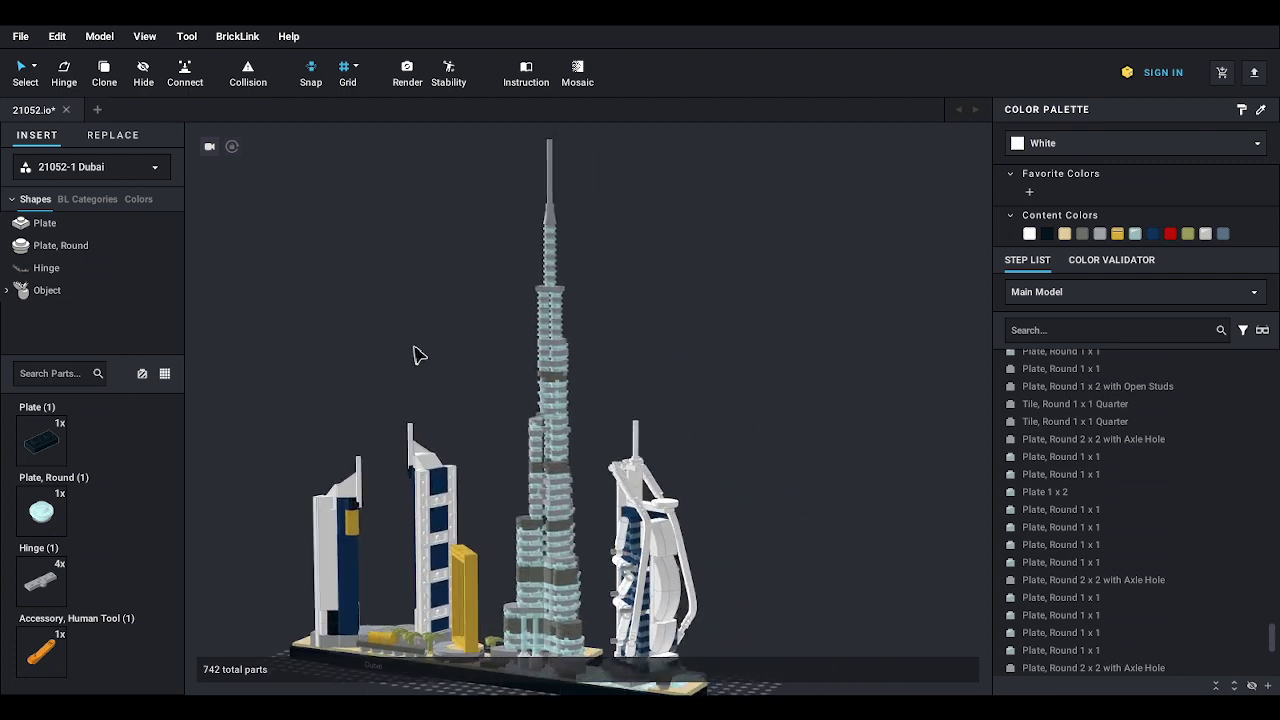
{"action": "middle_click_drag", "start_coordinate": [417, 342], "coordinate": [494, 336]}
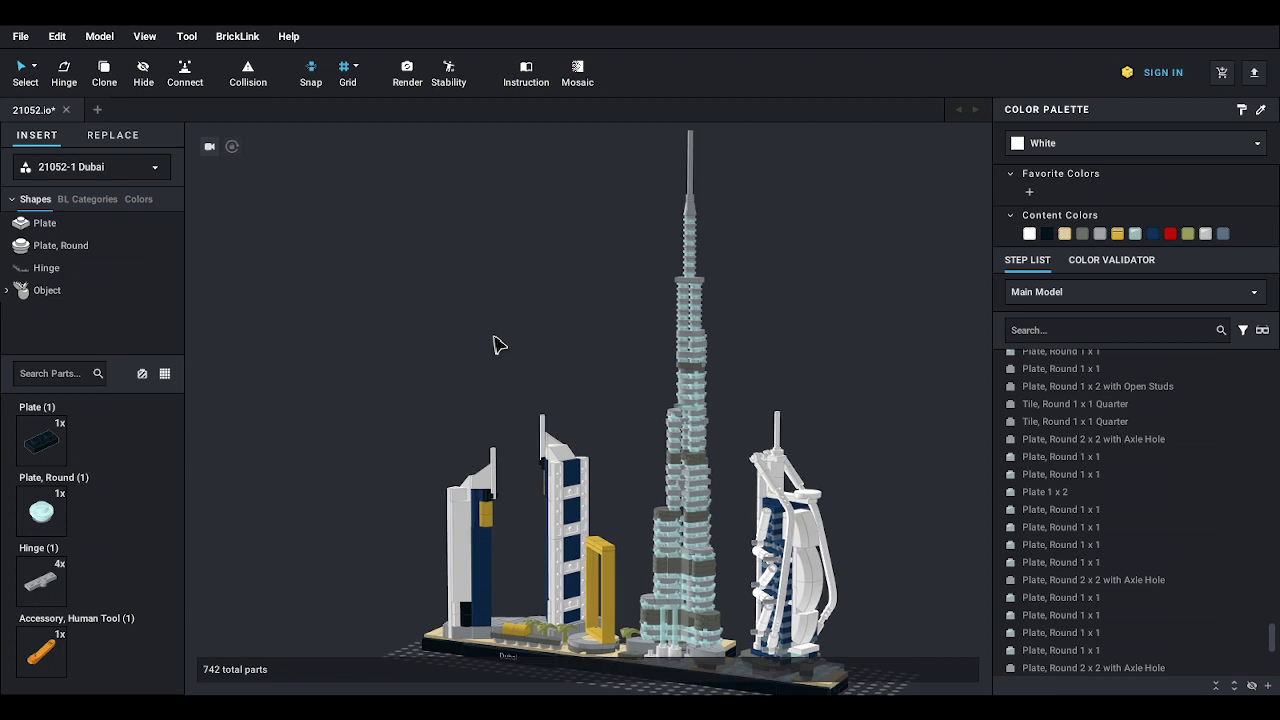
{"action": "right_click_drag", "start_coordinate": [494, 336], "coordinate": [494, 331]}
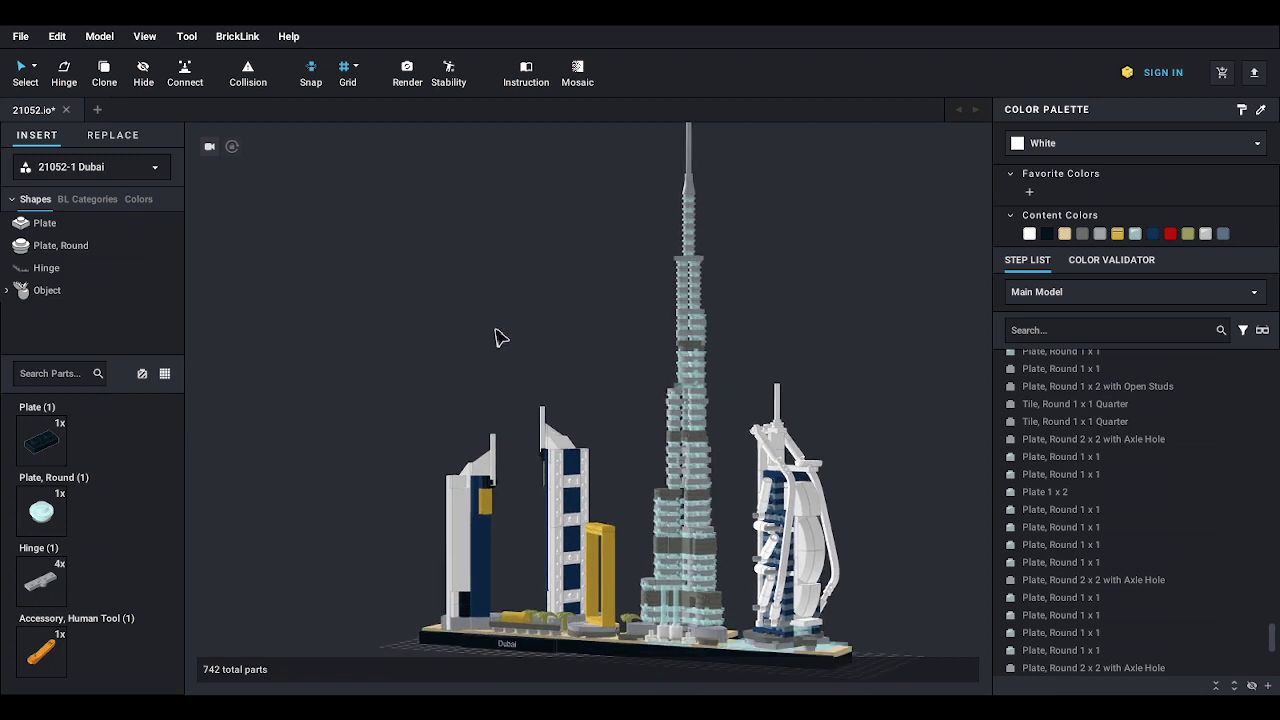
{"action": "mouse_move", "coordinate": [496, 329]}
{"action": "middle_mouse_down"}
{"action": "mouse_move", "coordinate": [490, 338]}
{"action": "mouse_move", "coordinate": [478, 324]}
{"action": "middle_mouse_up"}
{"action": "scroll", "coordinate": [490, 339], "scroll_direction": "up", "scroll_amount": 1}
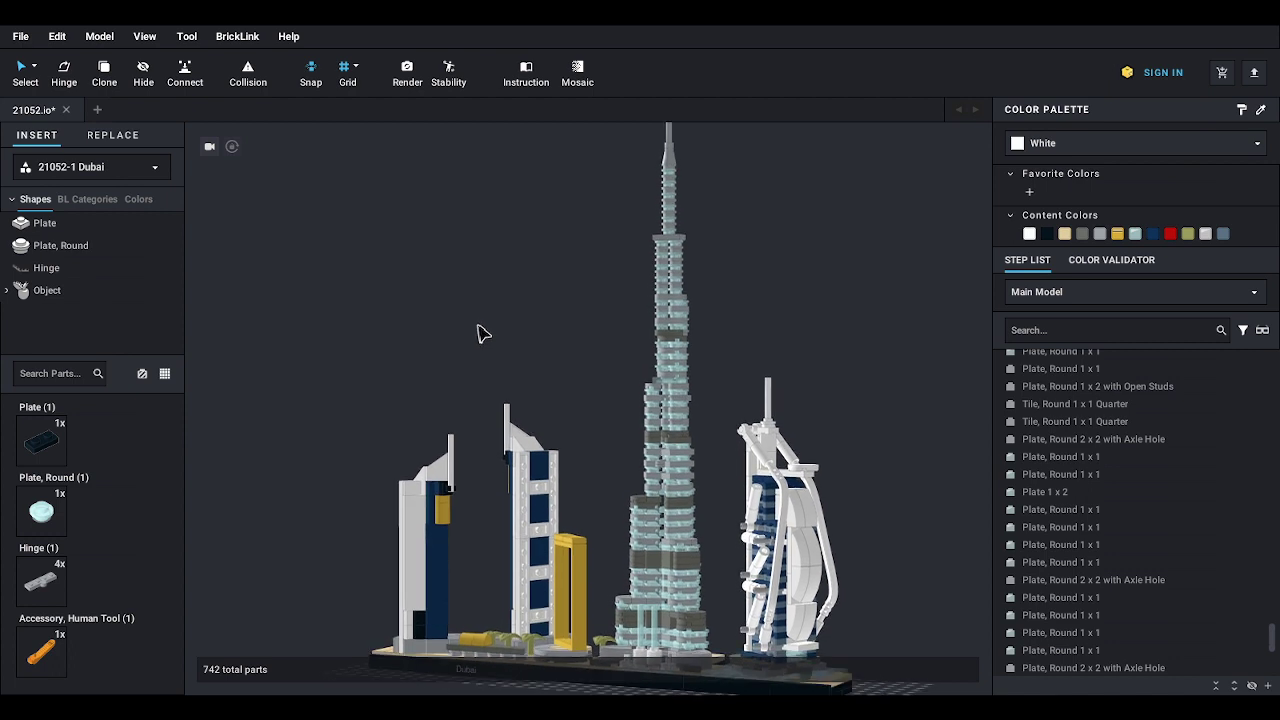
{"action": "mouse_move", "coordinate": [476, 326]}
{"action": "right_mouse_down"}
{"action": "mouse_move", "coordinate": [500, 327]}
{"action": "mouse_move", "coordinate": [477, 343]}
{"action": "right_mouse_up"}
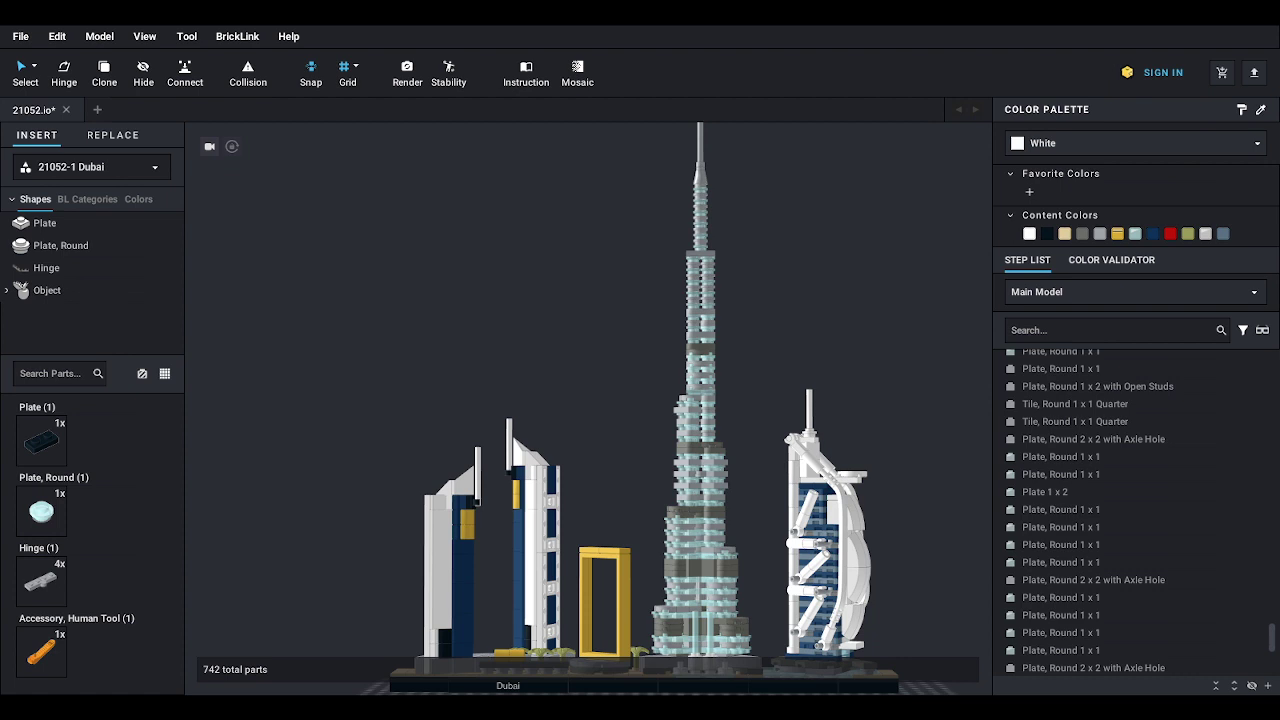
{"action": "middle_click_drag", "start_coordinate": [903, 349], "coordinate": [880, 341]}
{"action": "right_click_drag", "start_coordinate": [880, 349], "coordinate": [884, 350]}
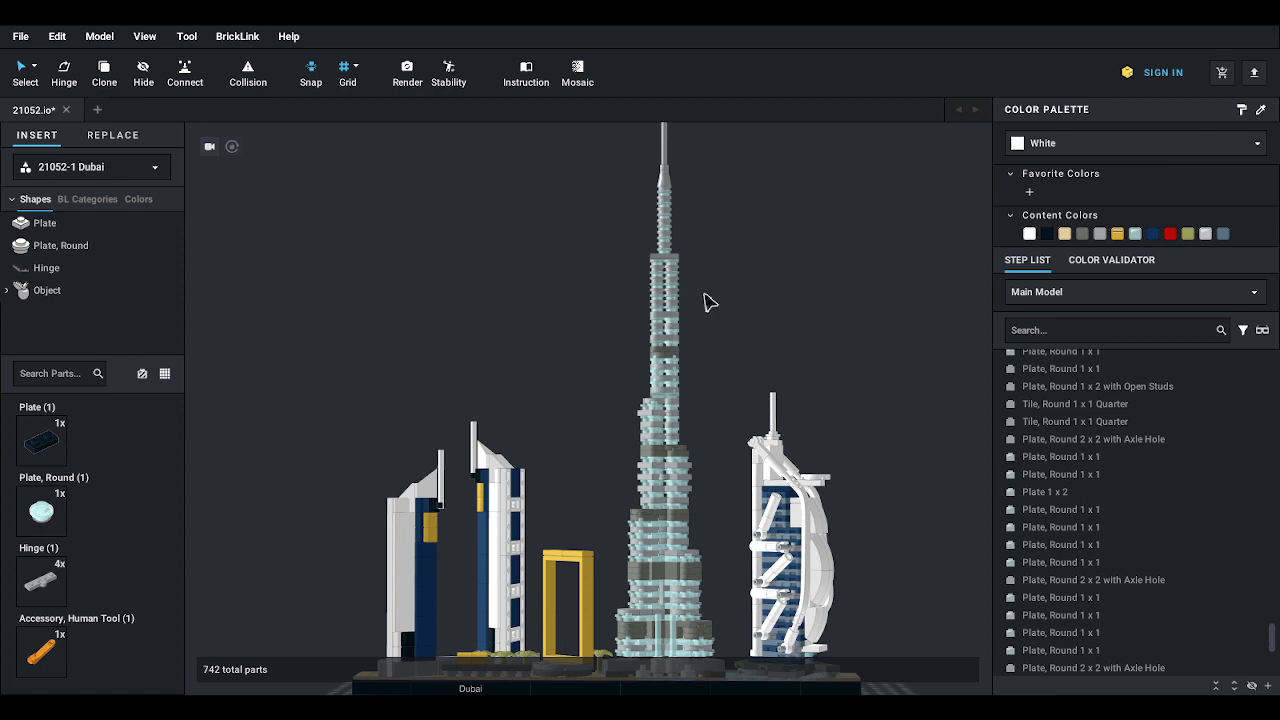
- Save the 21052.io model and switch the parts palette to Main
{"action": "left_click", "coordinate": [20, 36]}
{"action": "left_click", "coordinate": [113, 172]}
{"action": "left_click", "coordinate": [78, 191]}
- Delete the 21052-1 Dubai palette from the custom palettes and close the palette configuration
{"action": "left_click", "coordinate": [90, 172]}
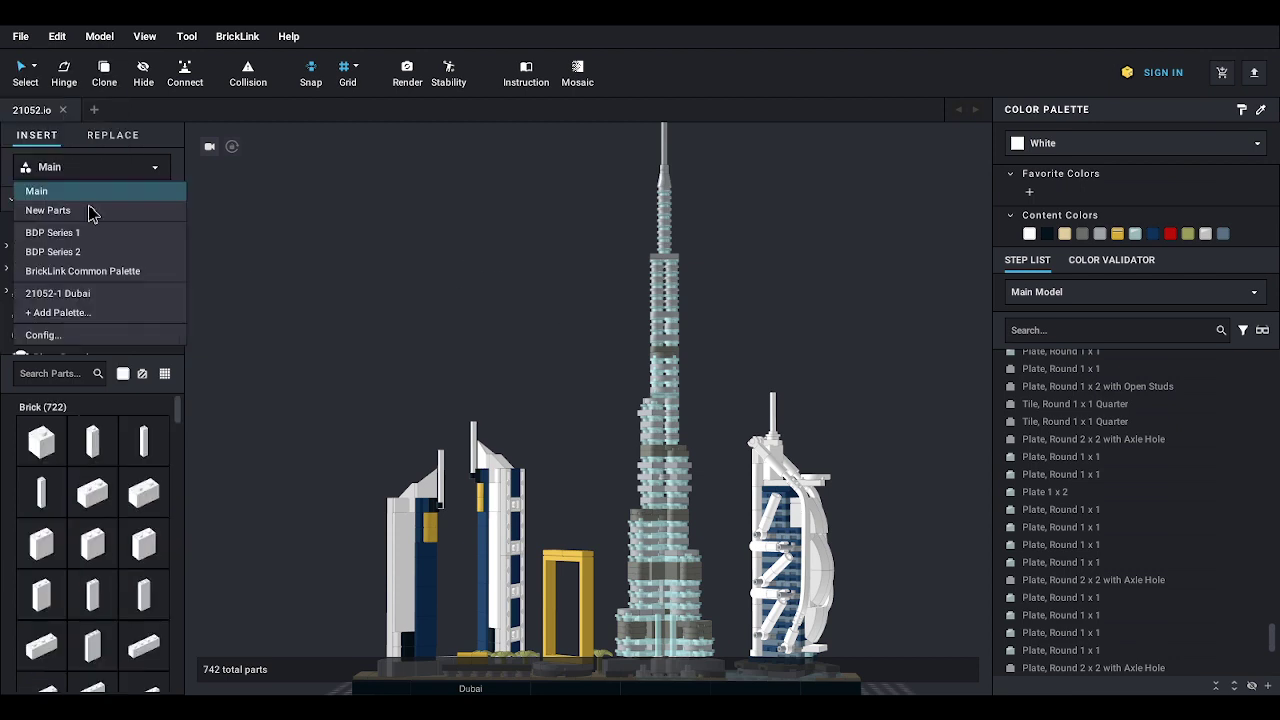
{"action": "left_click", "coordinate": [76, 335]}
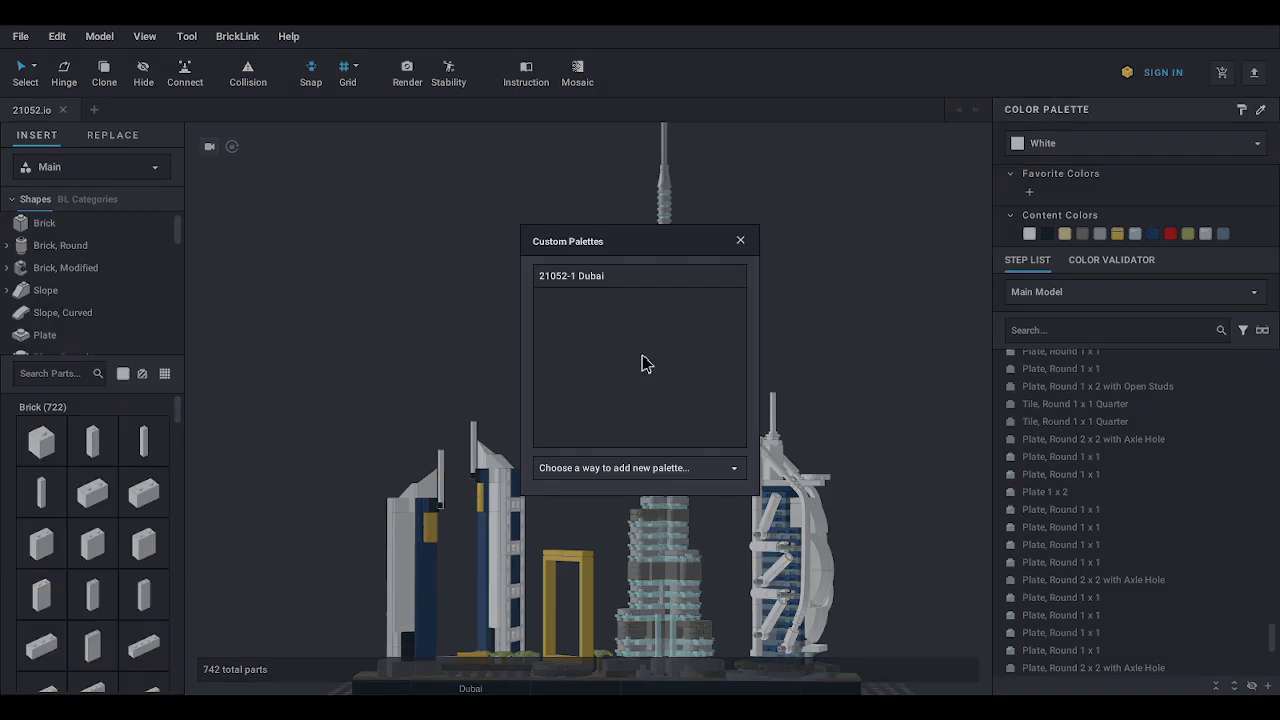
{"action": "left_click", "coordinate": [716, 285]}
{"action": "left_click", "coordinate": [668, 396]}
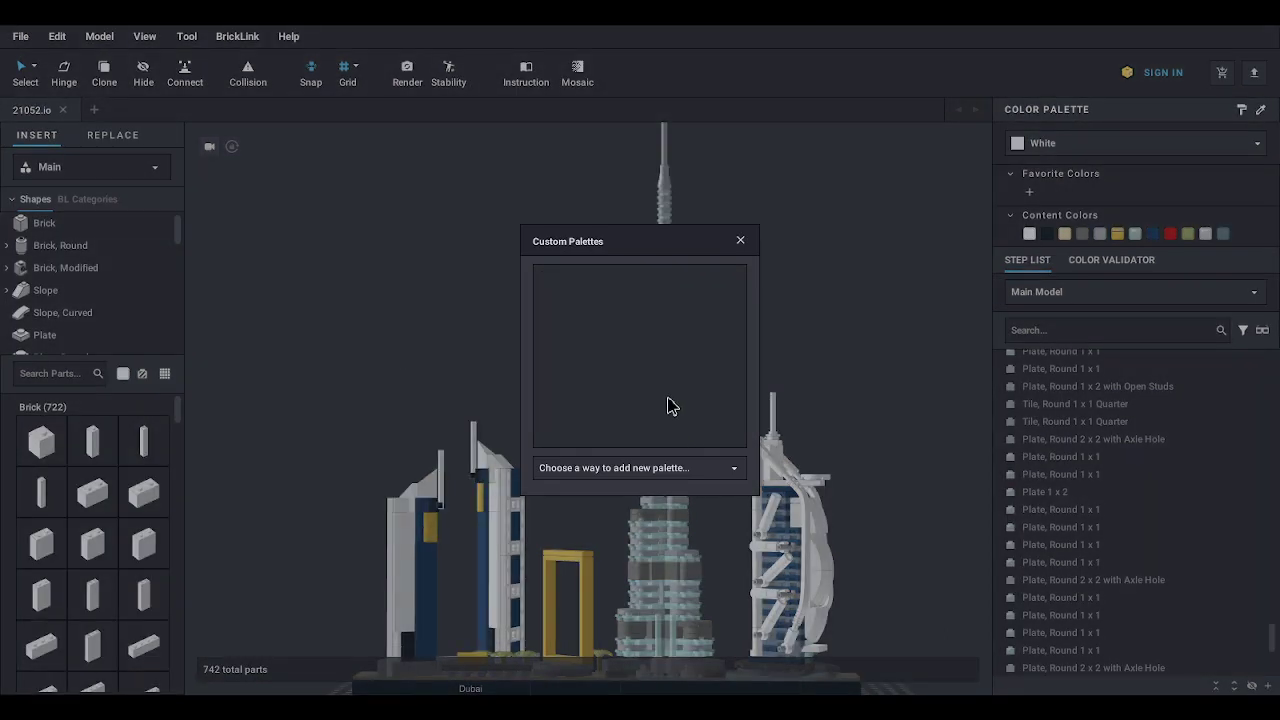
{"action": "left_click", "coordinate": [740, 240]}
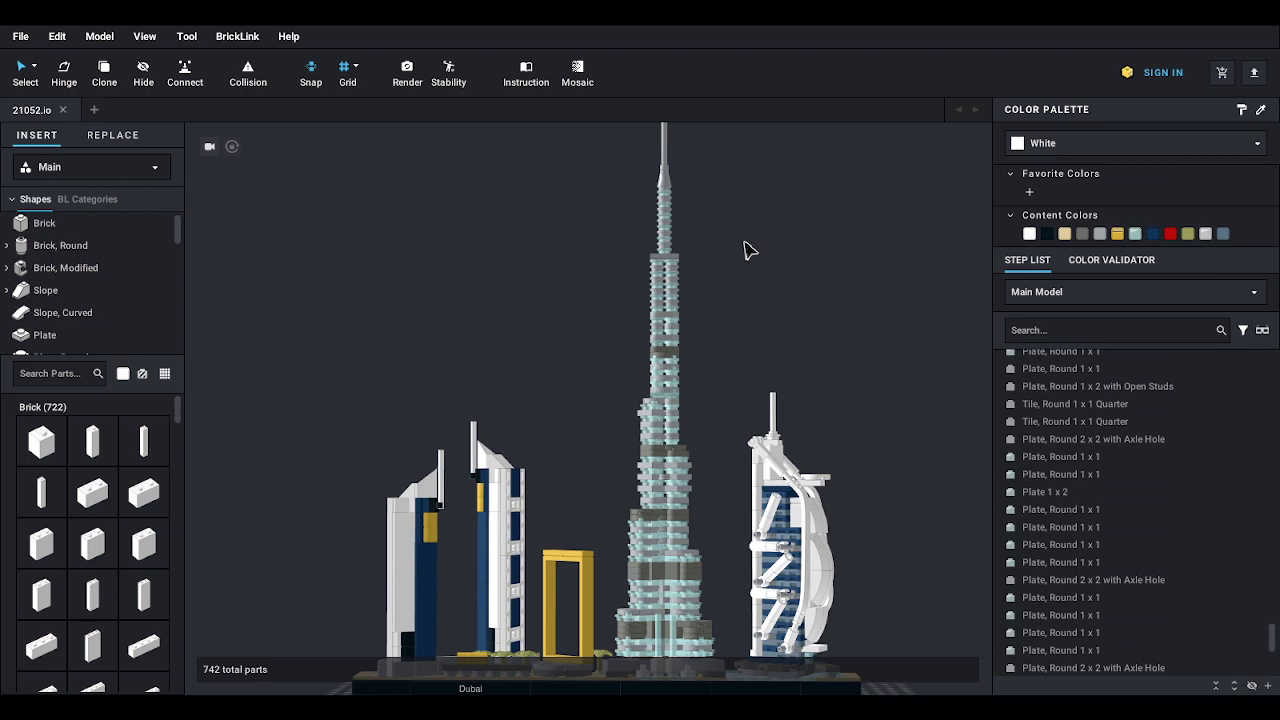